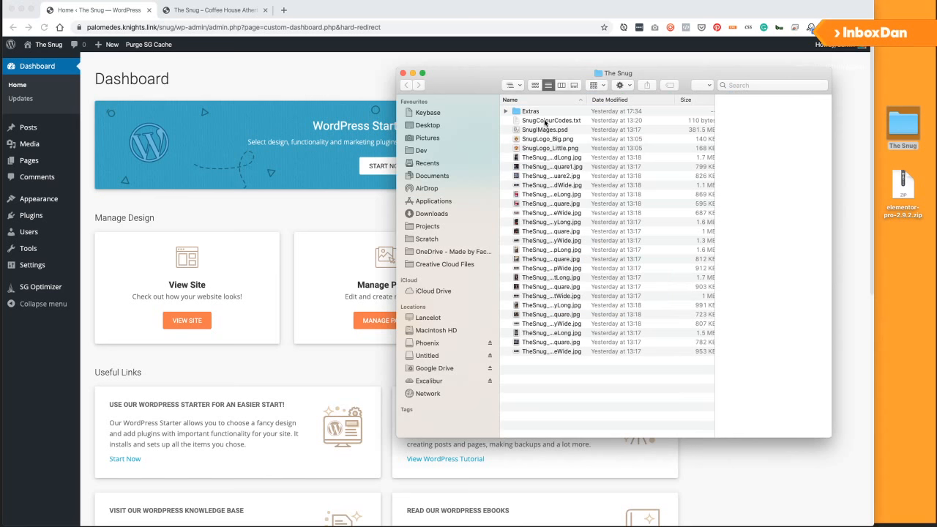
# Select SnugLogo_Big.png in The Snug folder and open it in Quick Look.
pyautogui.click(546, 120)
pyautogui.click(546, 130)
pyautogui.click(546, 139)
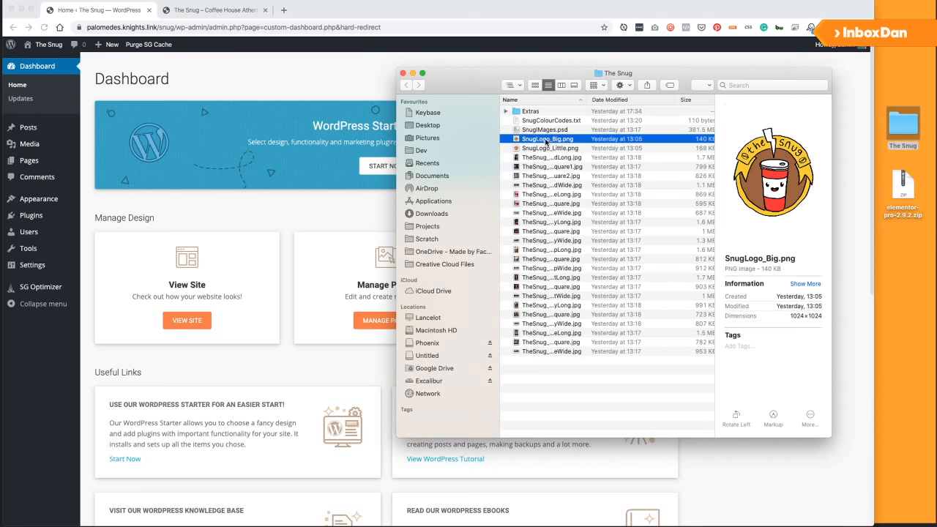
pyautogui.press('space')
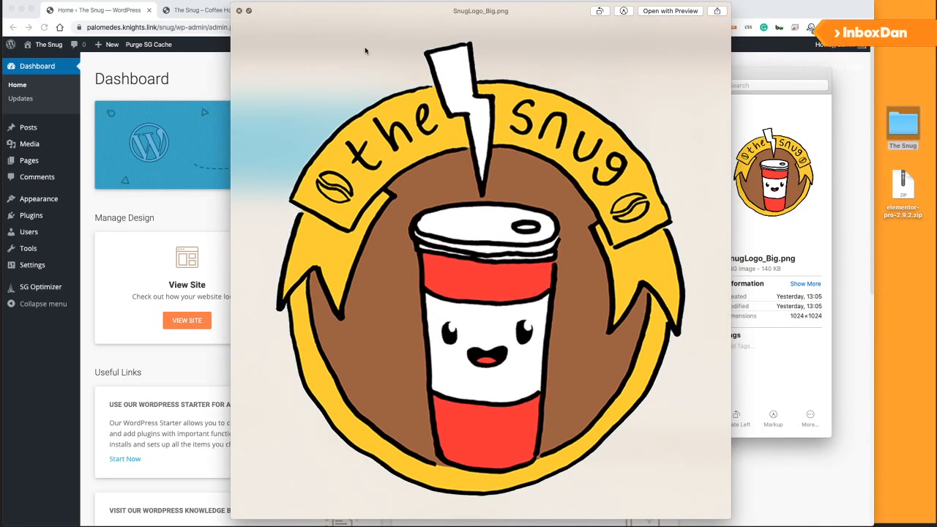
# Preview the small logo and the band, coffee, comedy, night, record day and stage photos, then open a blank Chrome tab.
pyautogui.press('Down')
pyautogui.press('Down')
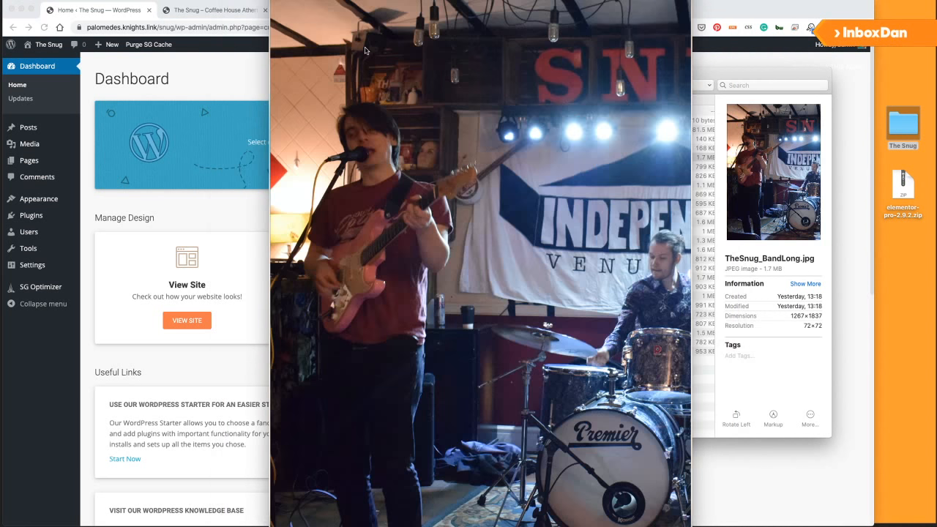
pyautogui.press('Down')
pyautogui.press('Down')
pyautogui.press('Down')
pyautogui.press('Down')
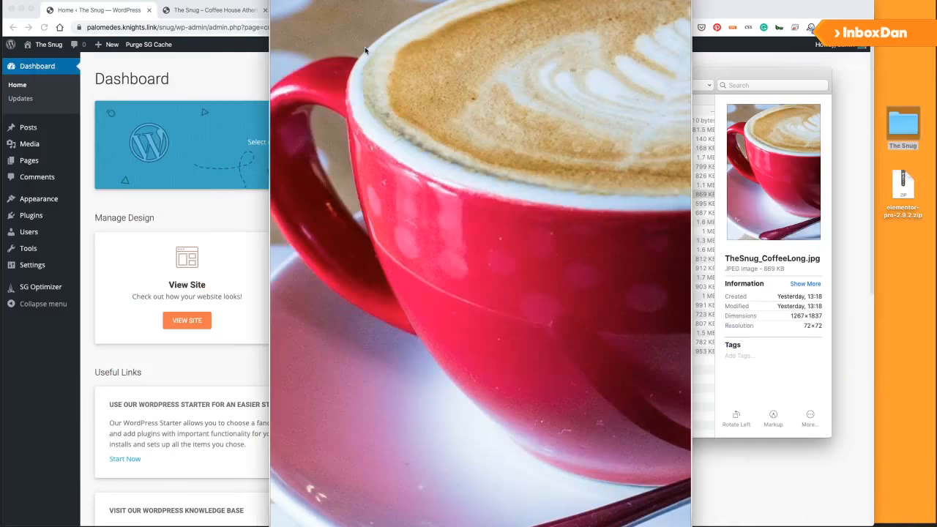
pyautogui.press('Down')
pyautogui.press('Down')
pyautogui.press('Down')
pyautogui.press('Down')
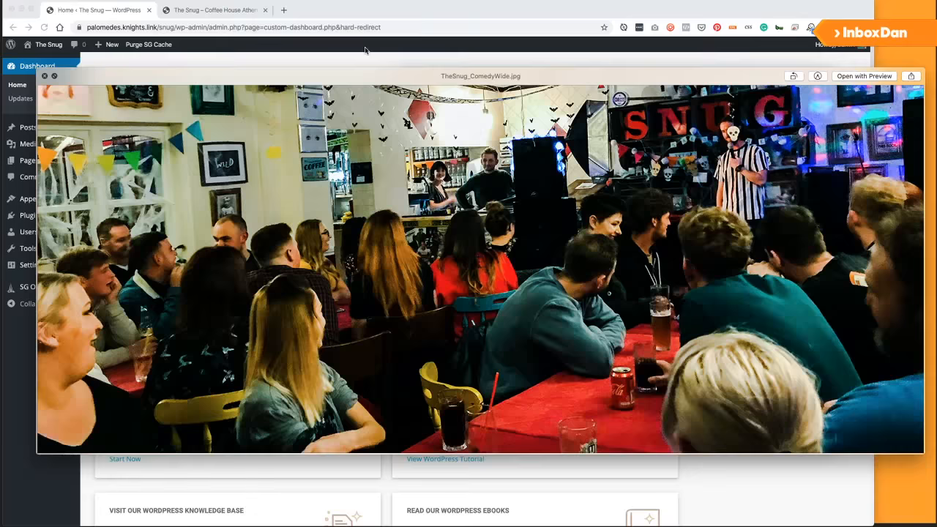
pyautogui.press('Down')
pyautogui.press('Down')
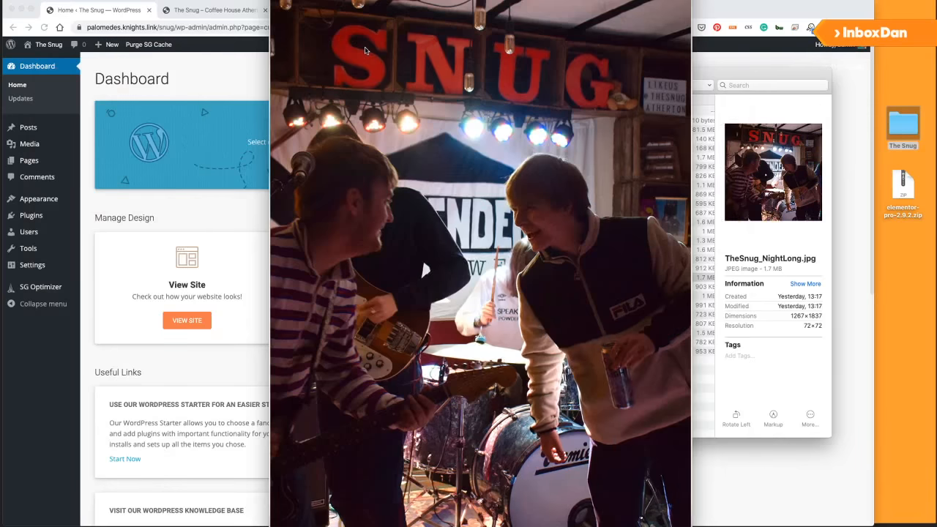
pyautogui.press('Up')
pyautogui.press('Down')
pyautogui.press('Down')
pyautogui.press('Down')
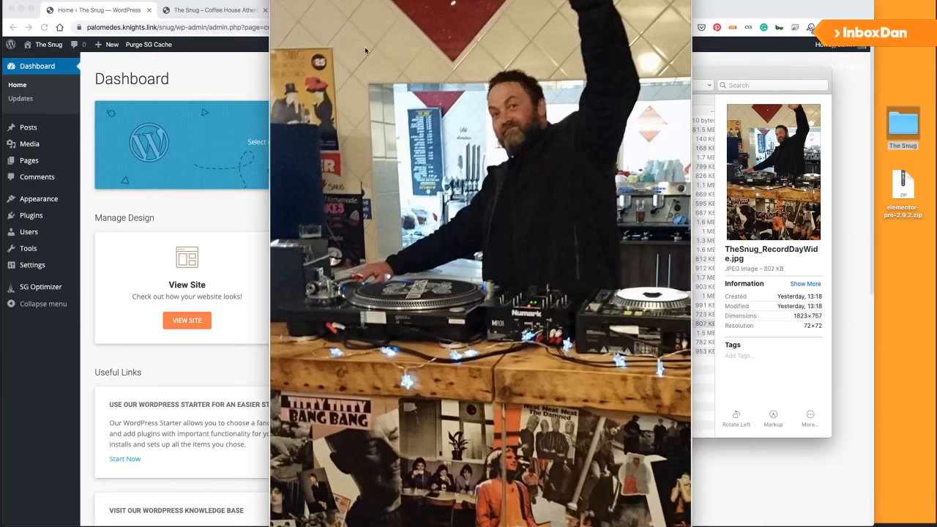
pyautogui.press('Down')
pyautogui.press('Down')
pyautogui.press('Down')
pyautogui.press('space')
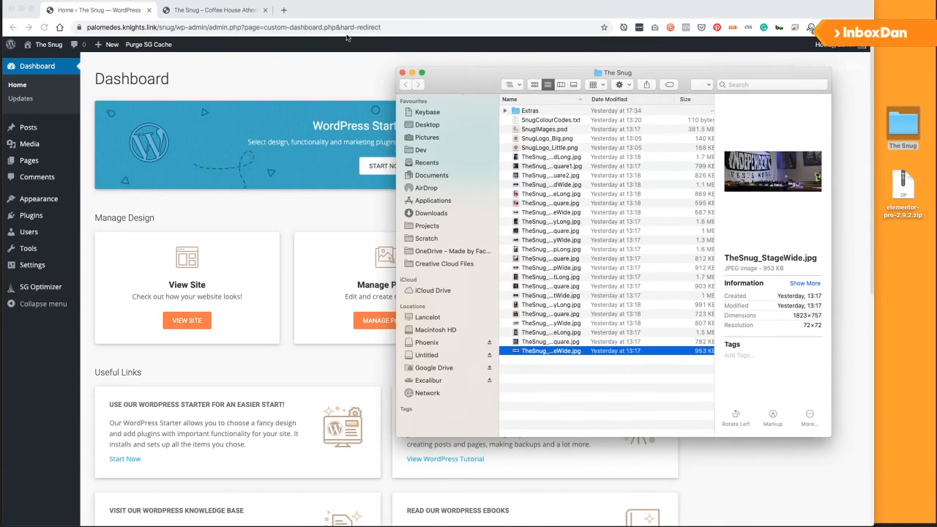
pyautogui.click(347, 37)
pyautogui.click(283, 9)
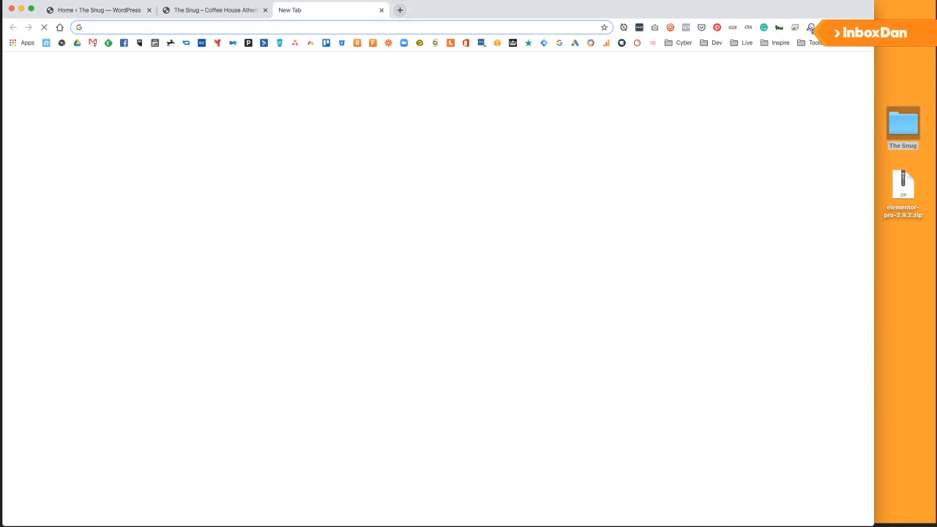
# Open Google Drive in the new tab and move it into its own window.
pyautogui.click(78, 43)
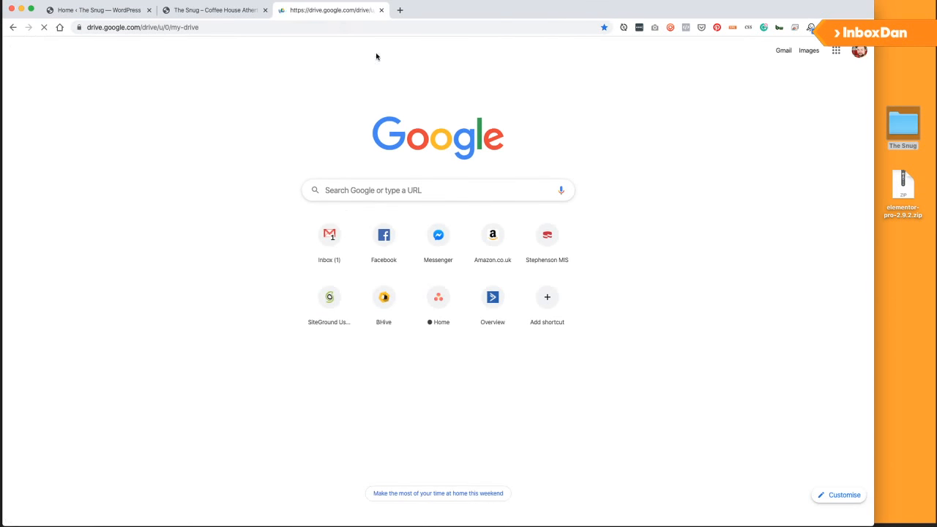
pyautogui.moveTo(329, 9); pyautogui.dragTo(936, 213)
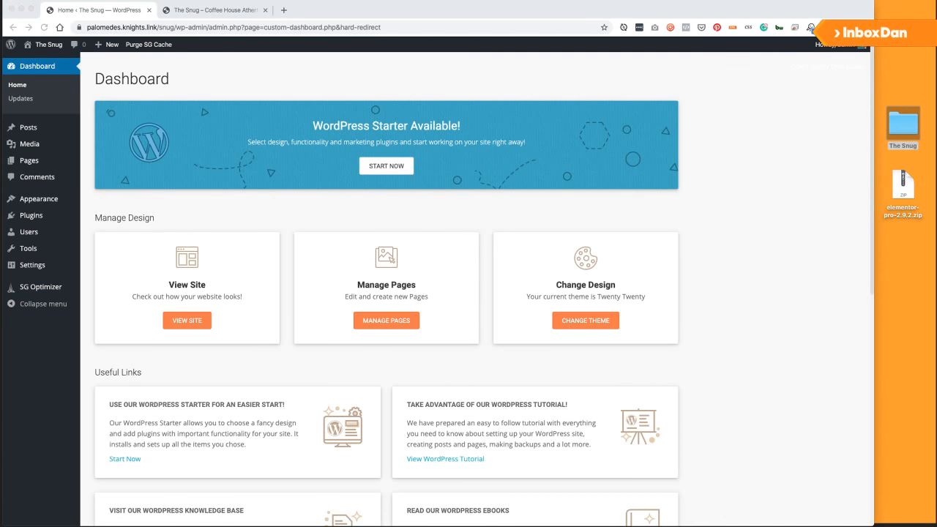
pyautogui.click(98, 10)
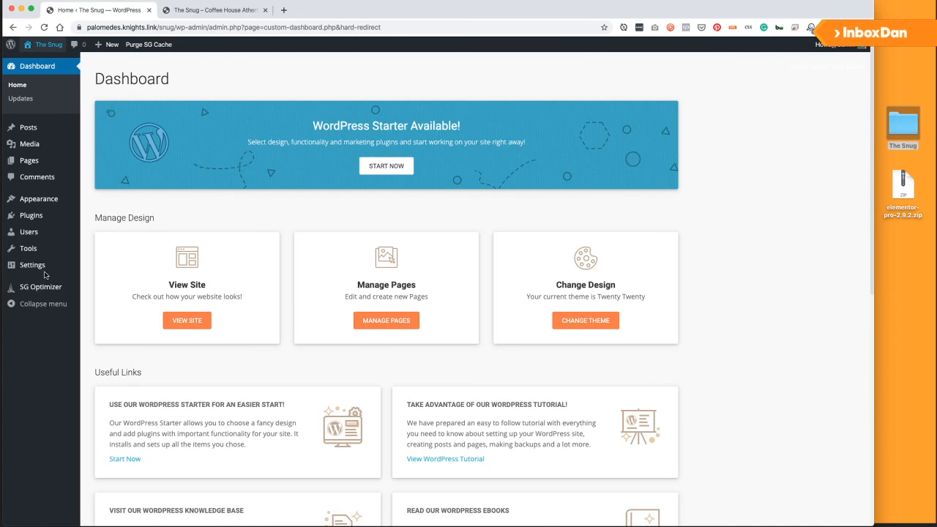
# Read through the Snug Website Content brief, then go back to the WordPress Dashboard.
pyautogui.click(905, 293)
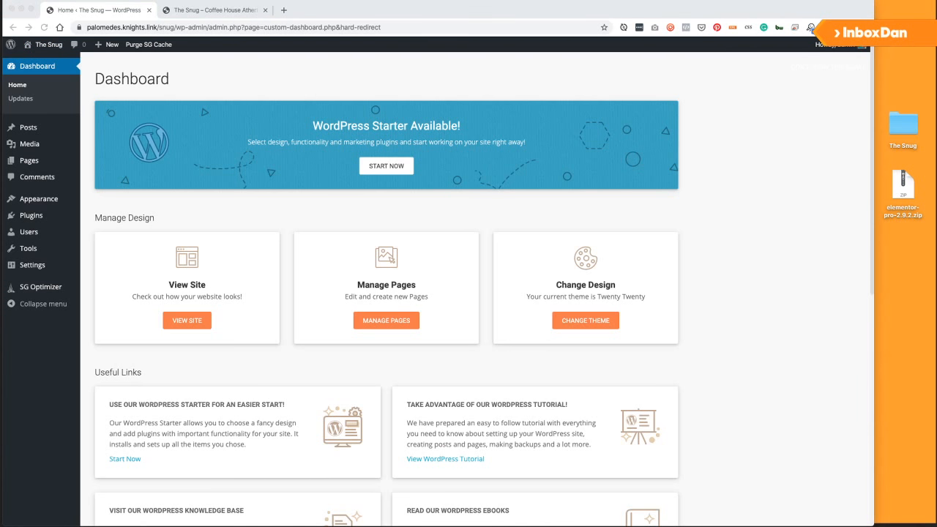
pyautogui.press('super+n')
pyautogui.moveTo(751, 110); pyautogui.dragTo(936, 124)
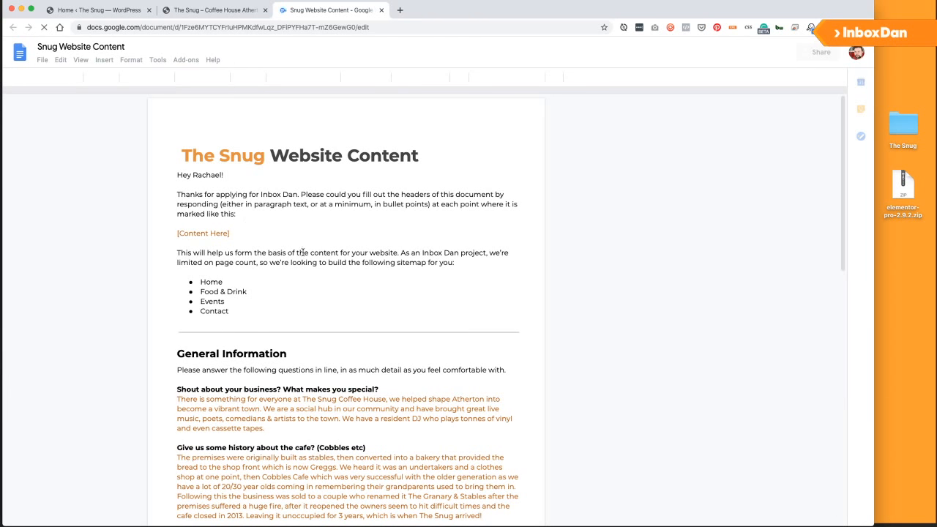
pyautogui.scroll(-1, 305, 252)
pyautogui.scroll(1, 305, 252)
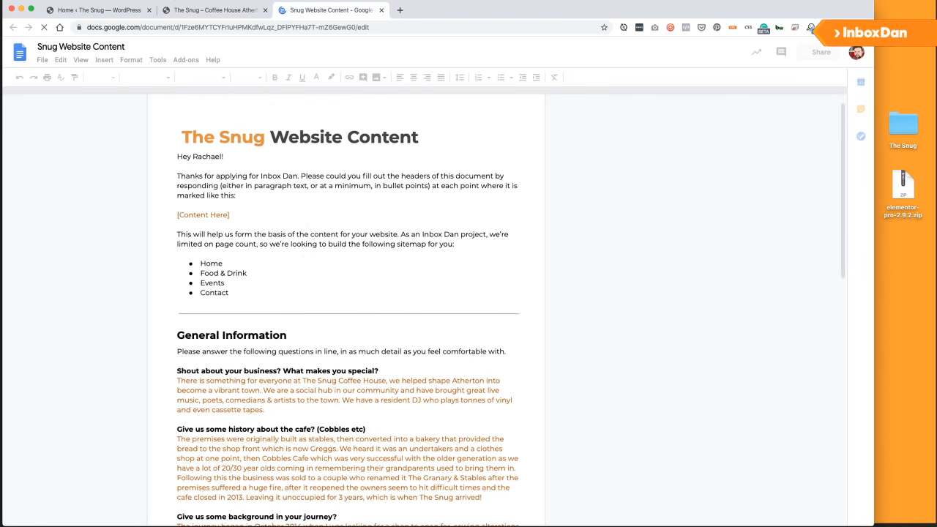
pyautogui.scroll(-15, 285, 173)
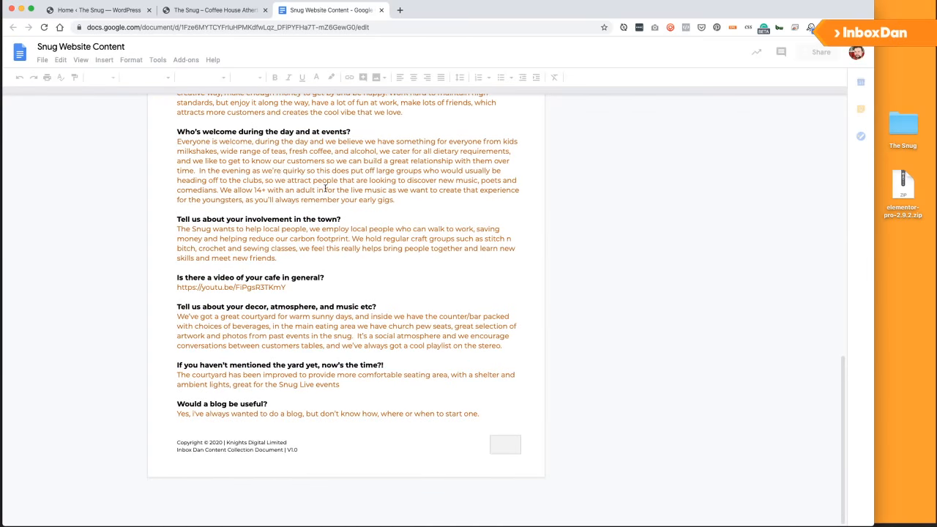
pyautogui.click(101, 10)
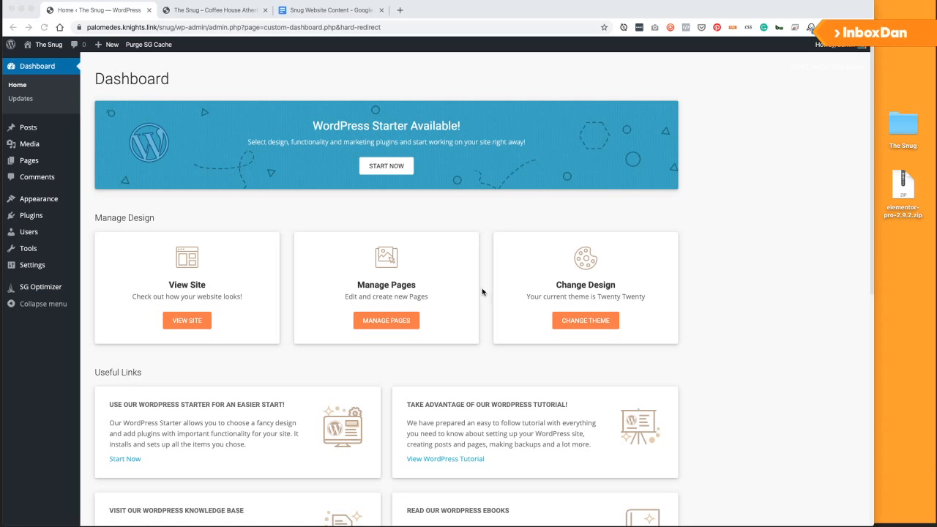
pyautogui.click(187, 12)
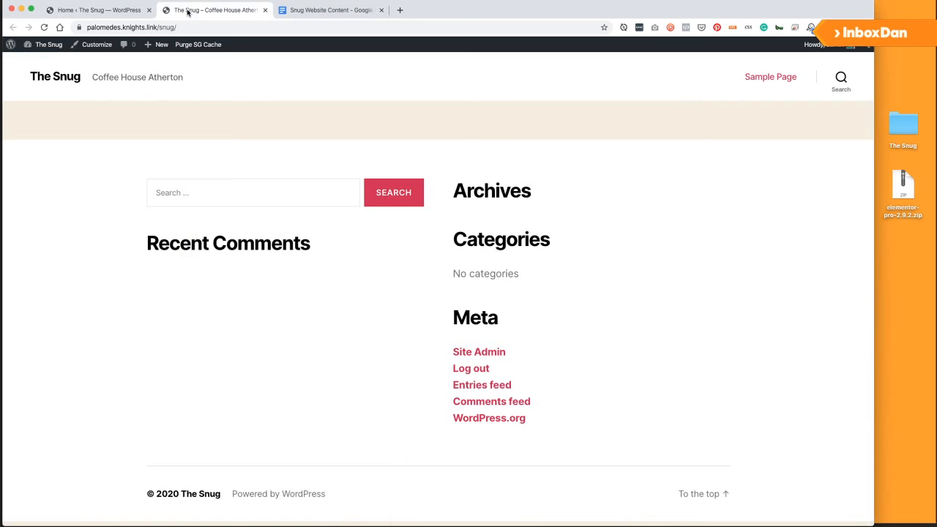
pyautogui.click(103, 12)
pyautogui.click(215, 11)
pyautogui.click(67, 11)
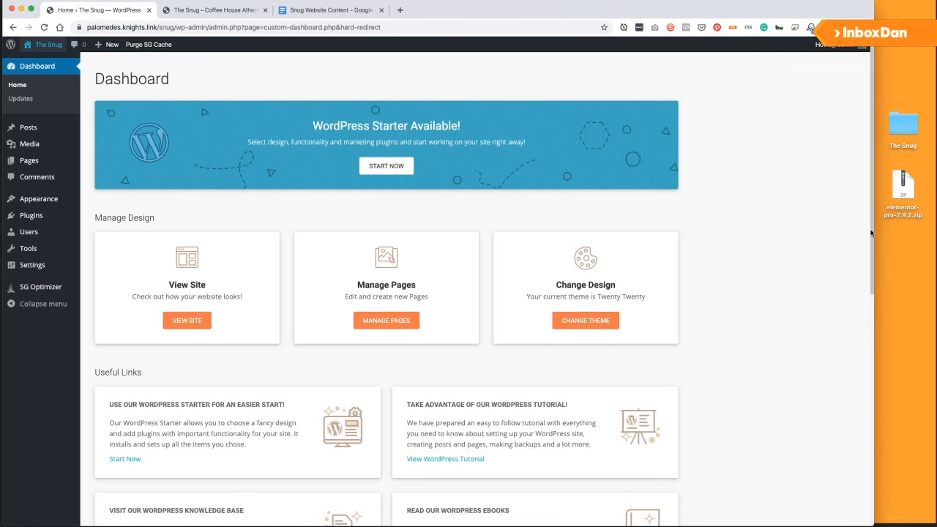
pyautogui.moveTo(51, 222)
pyautogui.moveTo(43, 204)
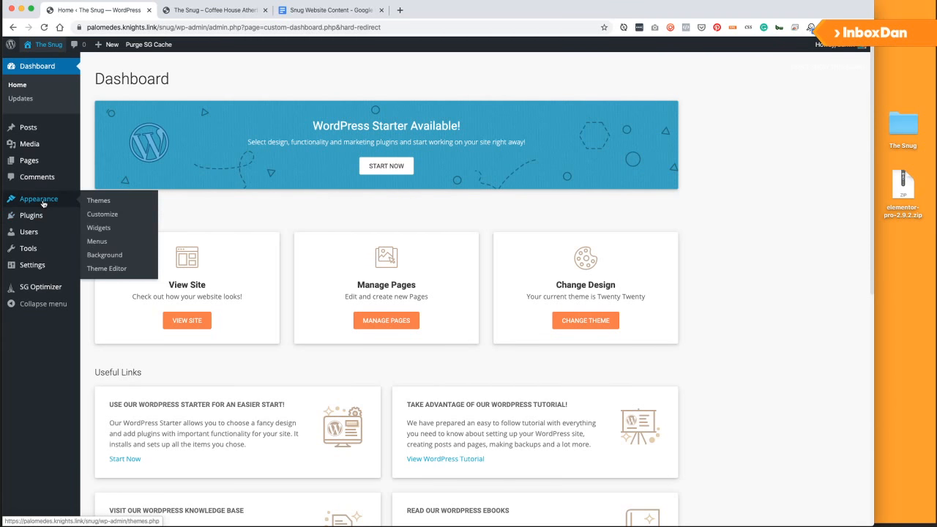
pyautogui.moveTo(38, 129)
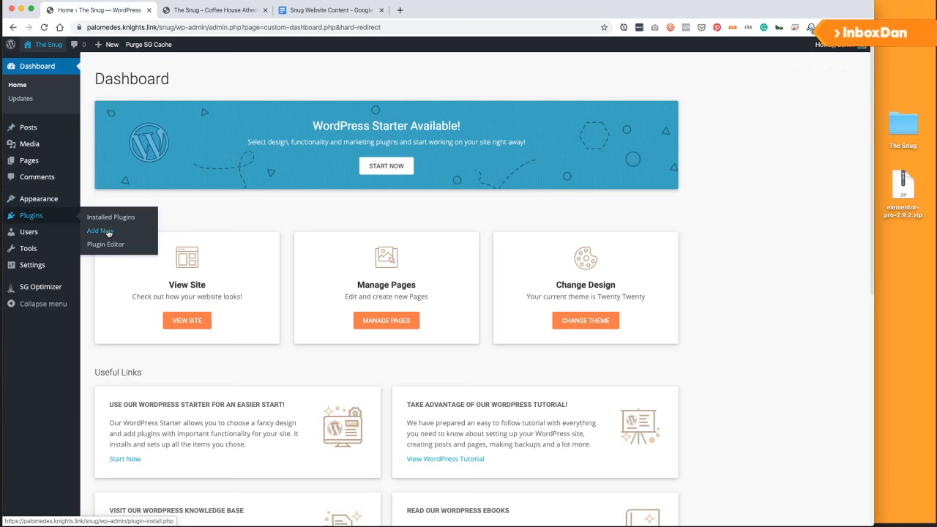
# Search the plugin directory for 'elementor' and start installing Elementor Page Builder.
pyautogui.click(108, 232)
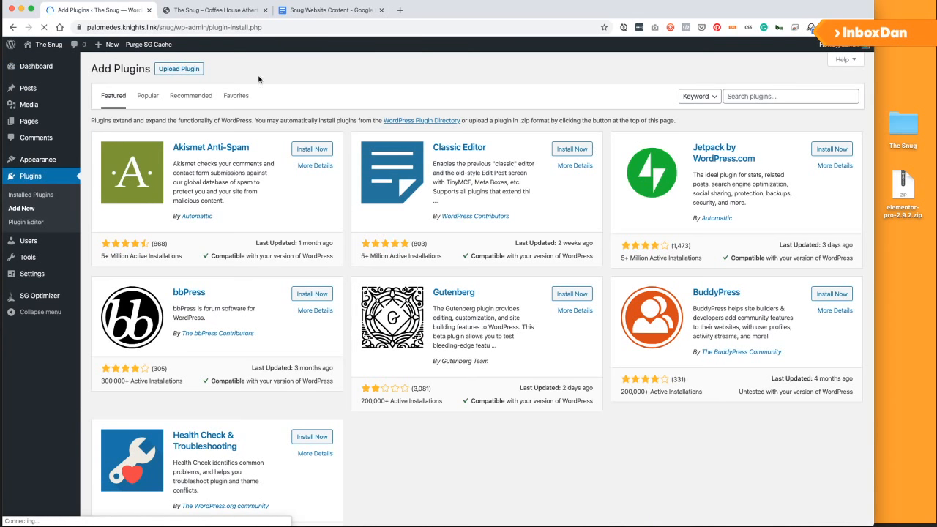
pyautogui.click(778, 96)
pyautogui.write('element')
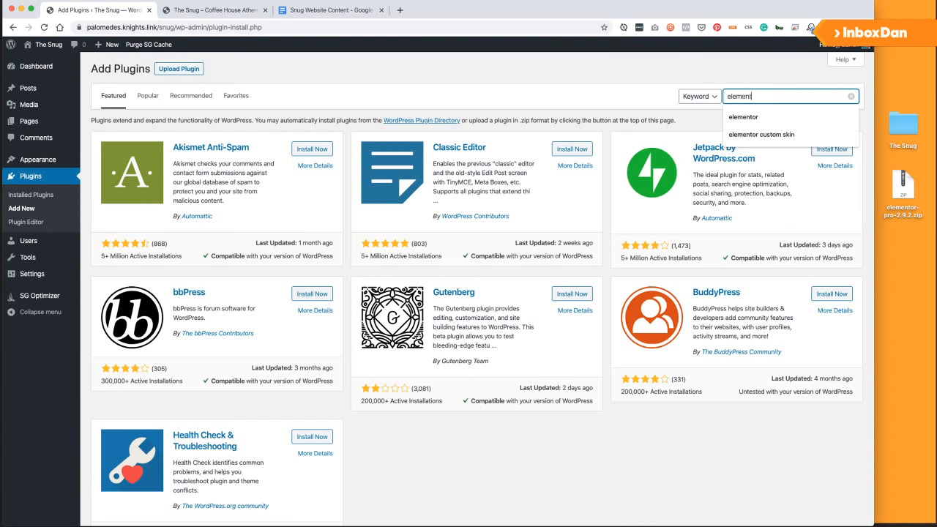
pyautogui.write('or')
pyautogui.press('Return')
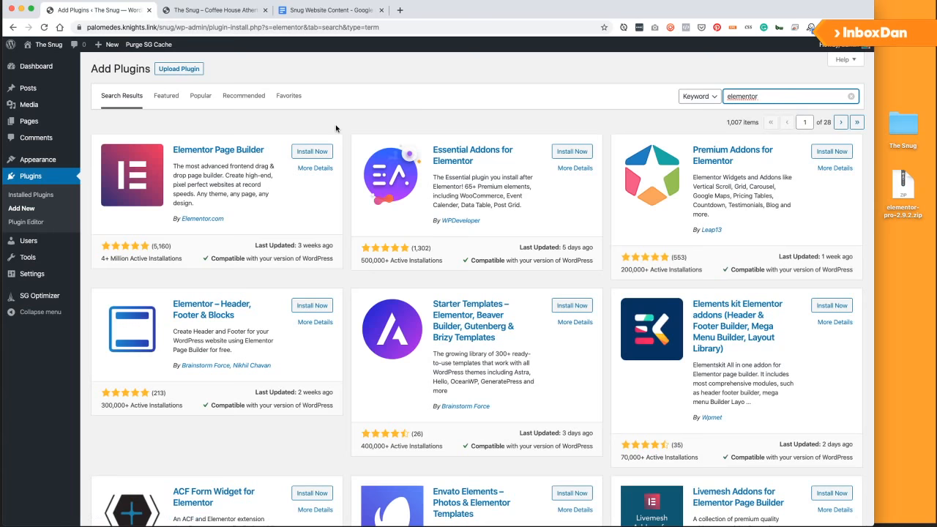
pyautogui.click(310, 151)
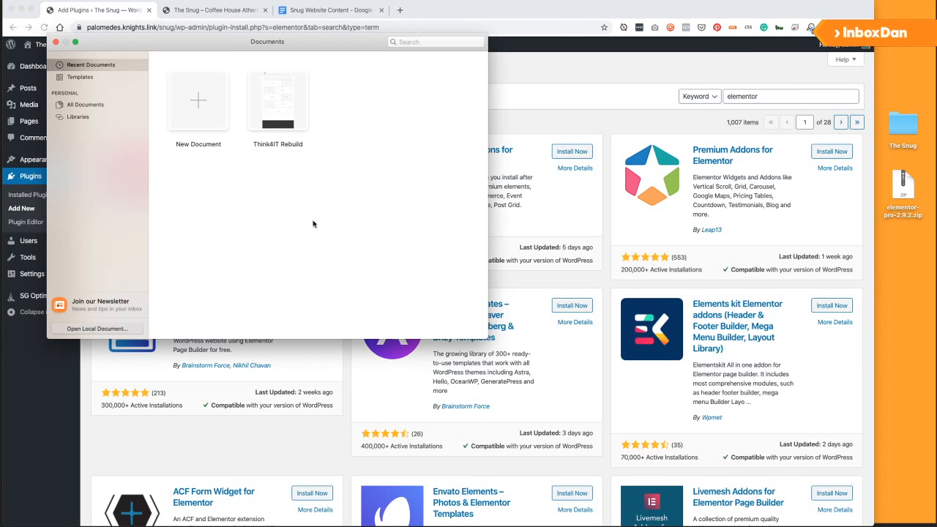
# Open The Snug folder in Finder to look at its files, then close it.
pyautogui.moveTo(146, 45); pyautogui.dragTo(778, 87)
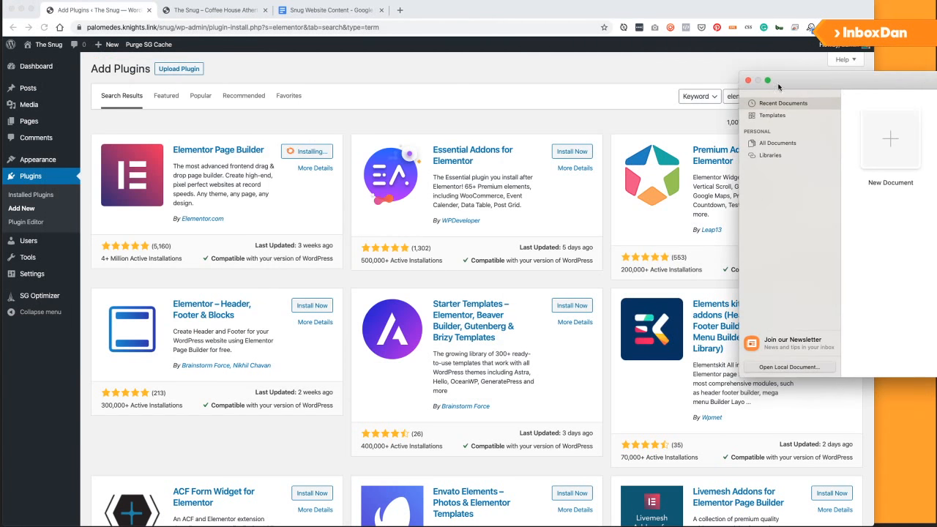
pyautogui.click(738, 78)
pyautogui.click(898, 135)
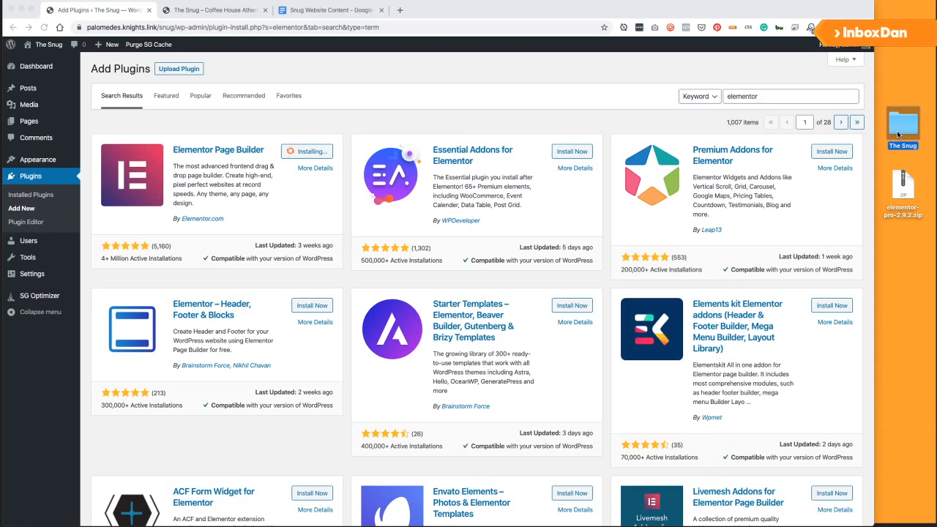
pyautogui.doubleClick(898, 135)
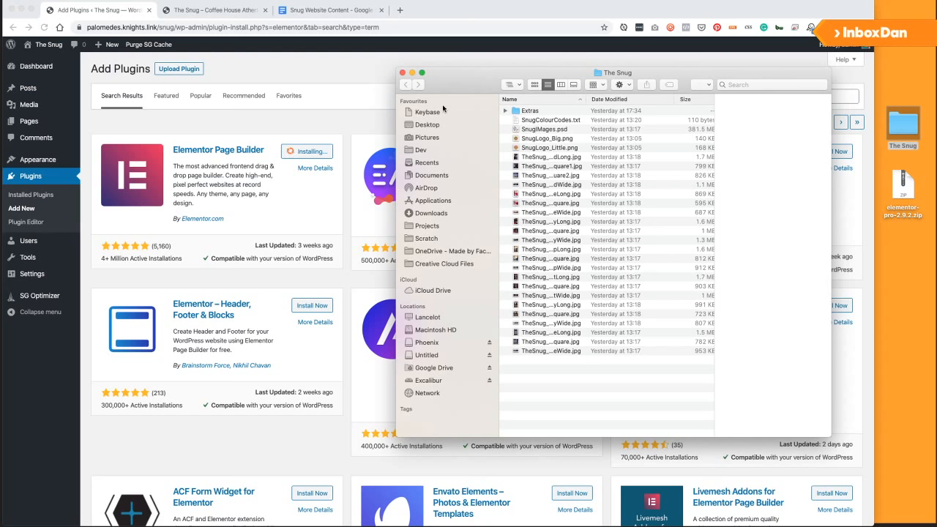
pyautogui.click(402, 72)
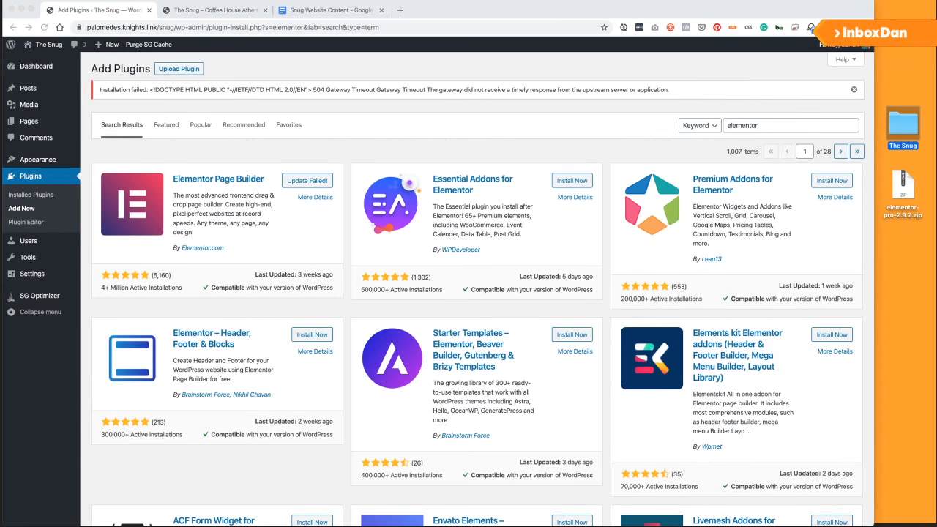
# After retrying the failed install, activate Elementor from the Installed Plugins list.
pyautogui.click(334, 241)
pyautogui.click(309, 180)
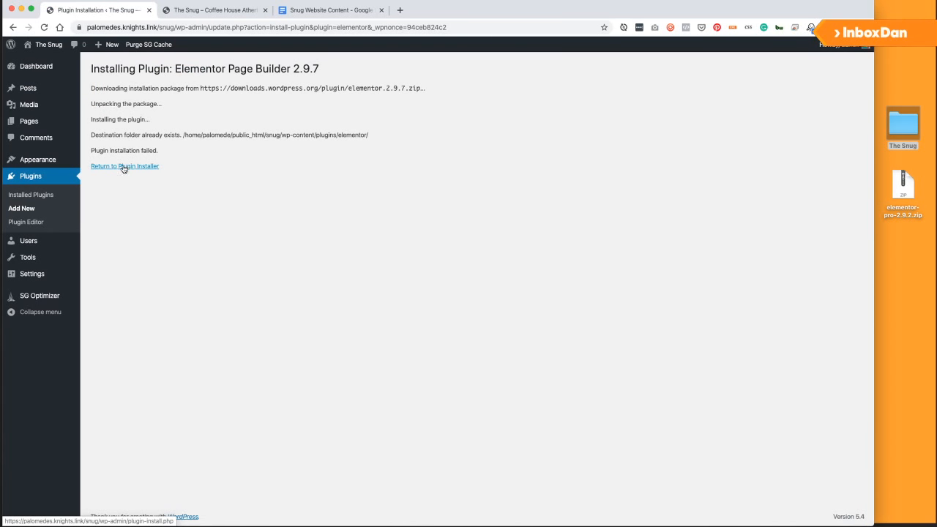
pyautogui.click(26, 195)
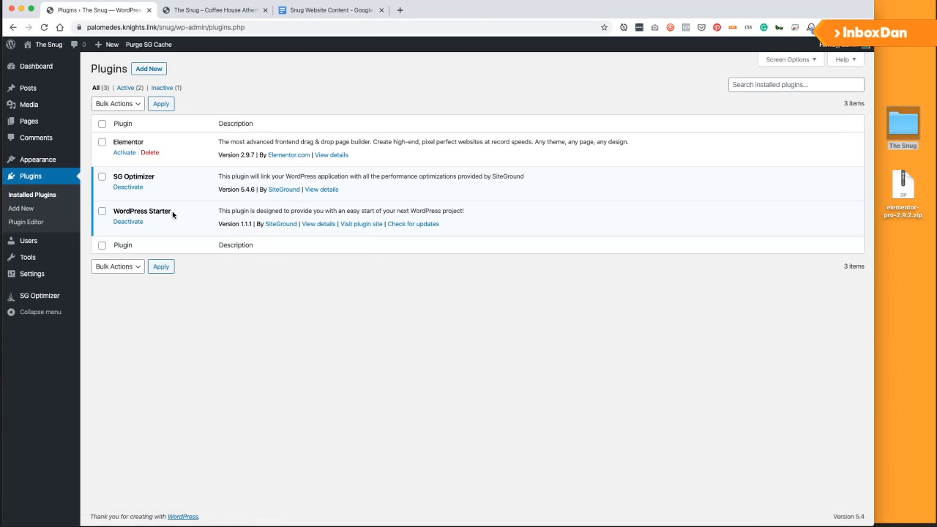
pyautogui.click(122, 152)
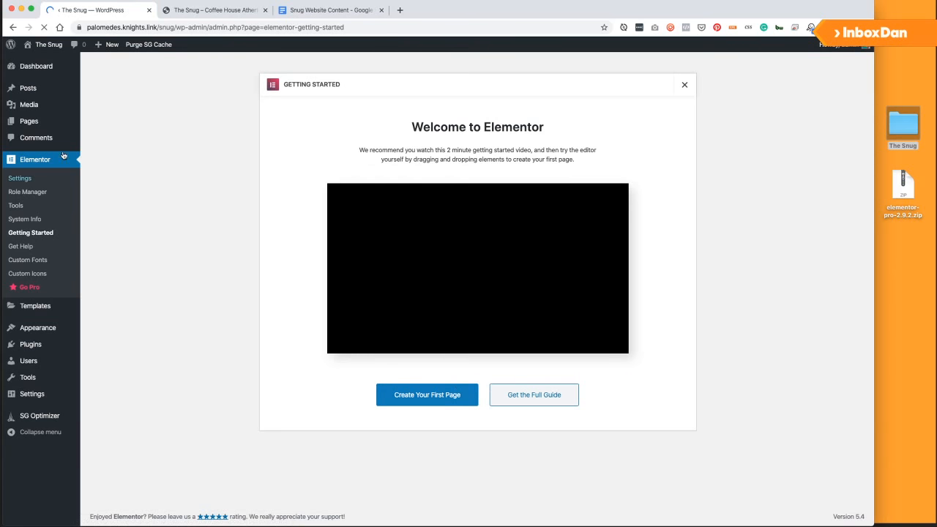
pyautogui.moveTo(36, 332)
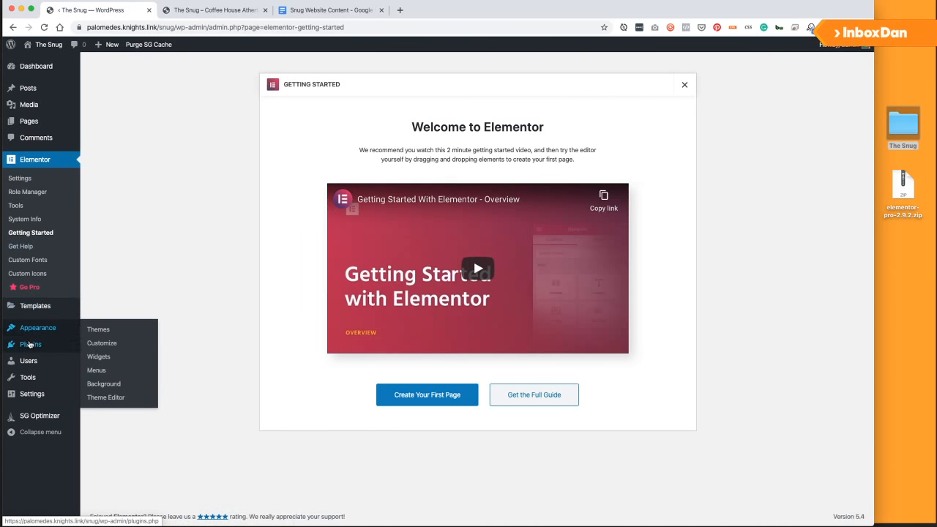
pyautogui.click(98, 362)
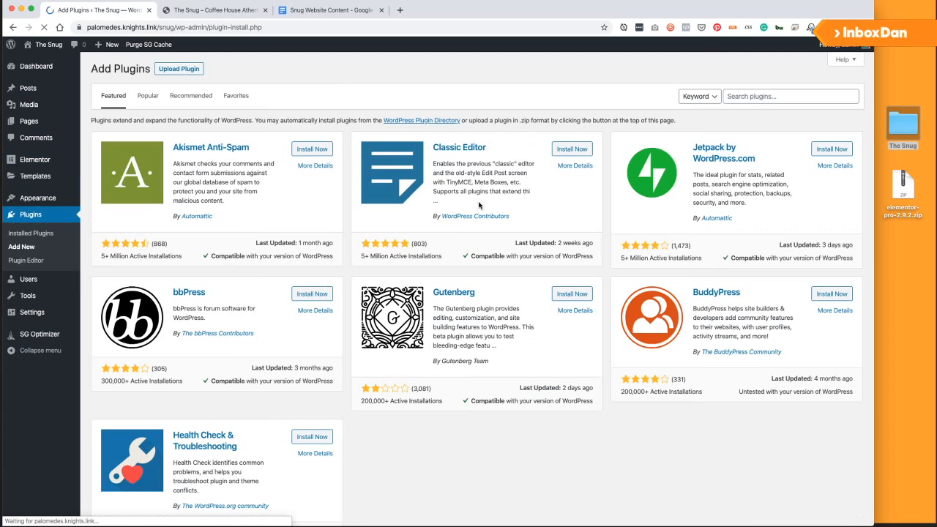
# Upload elementor-pro-2.9.2.zip as a plugin, install it and activate Elementor Pro.
pyautogui.click(178, 68)
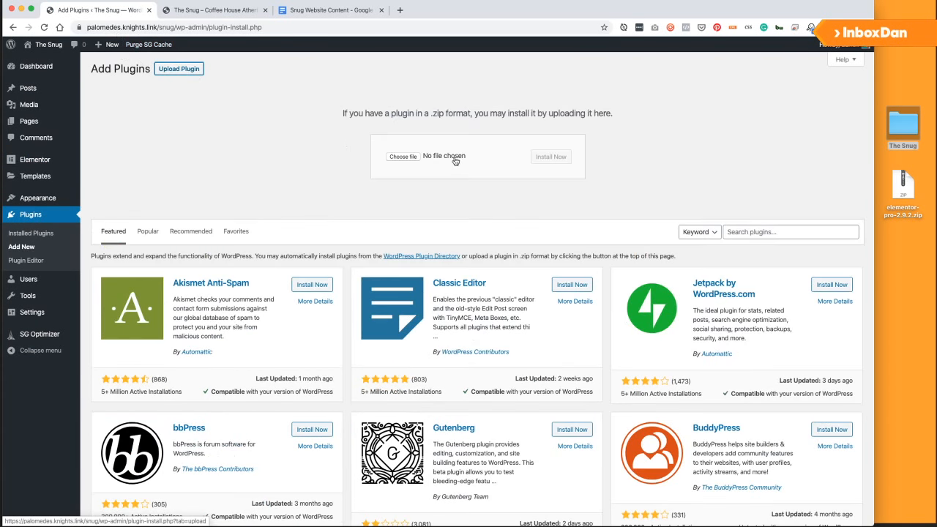
pyautogui.moveTo(904, 189); pyautogui.dragTo(410, 164)
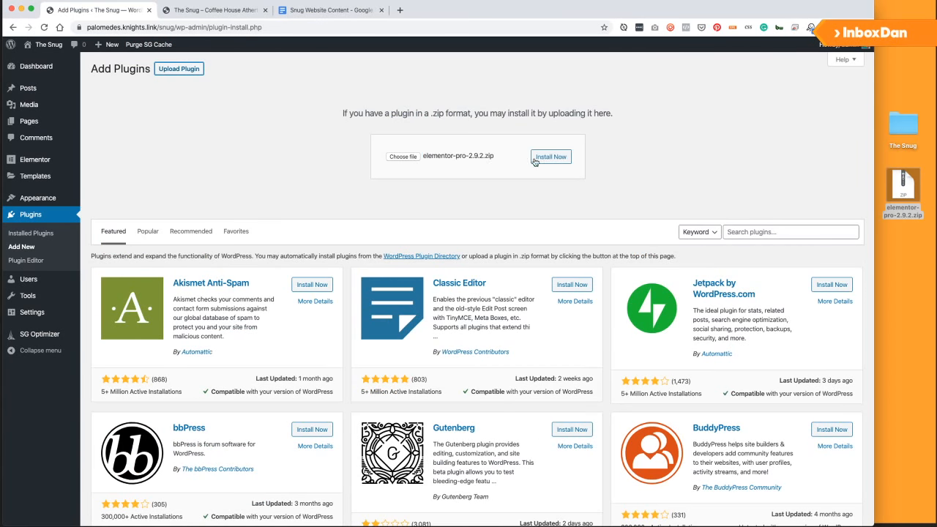
pyautogui.click(551, 158)
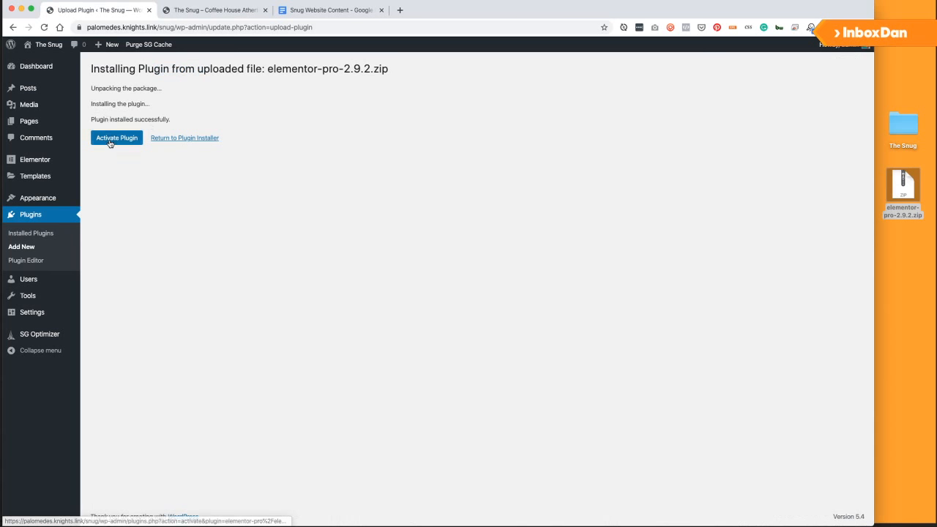
pyautogui.click(110, 140)
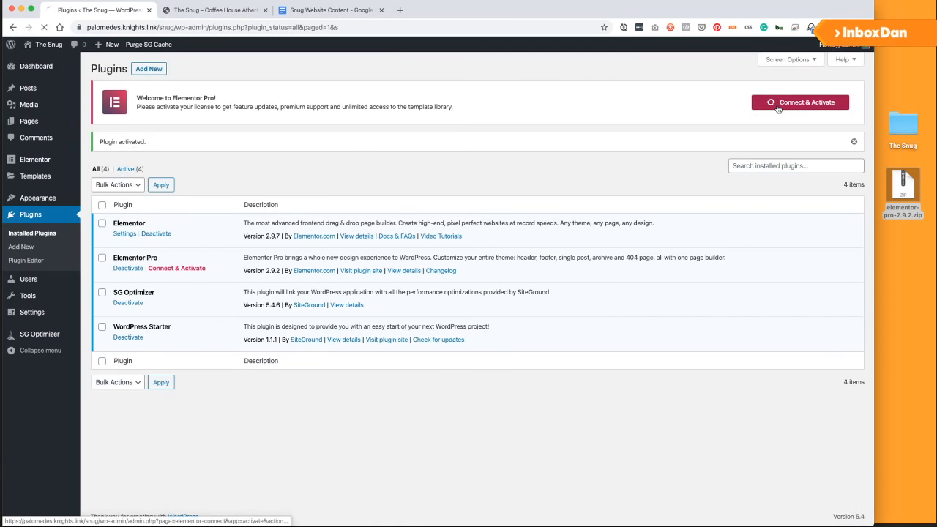
# Connect Elementor Pro to an Elementor account and confirm the licence activation.
pyautogui.click(776, 103)
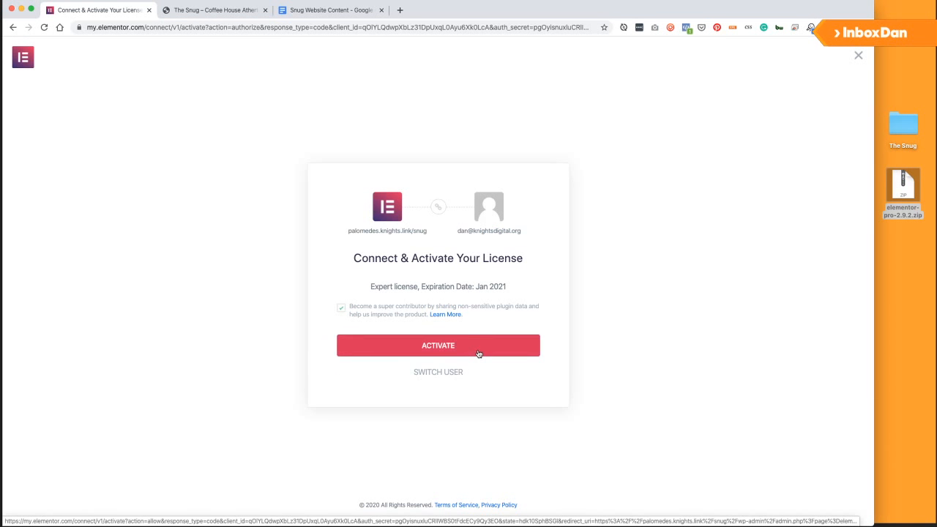
pyautogui.click(479, 354)
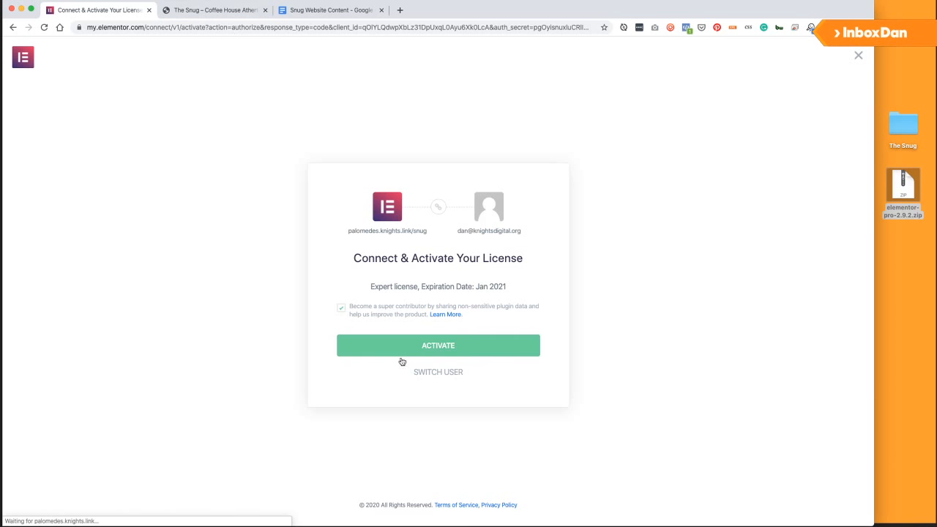
pyautogui.click(426, 345)
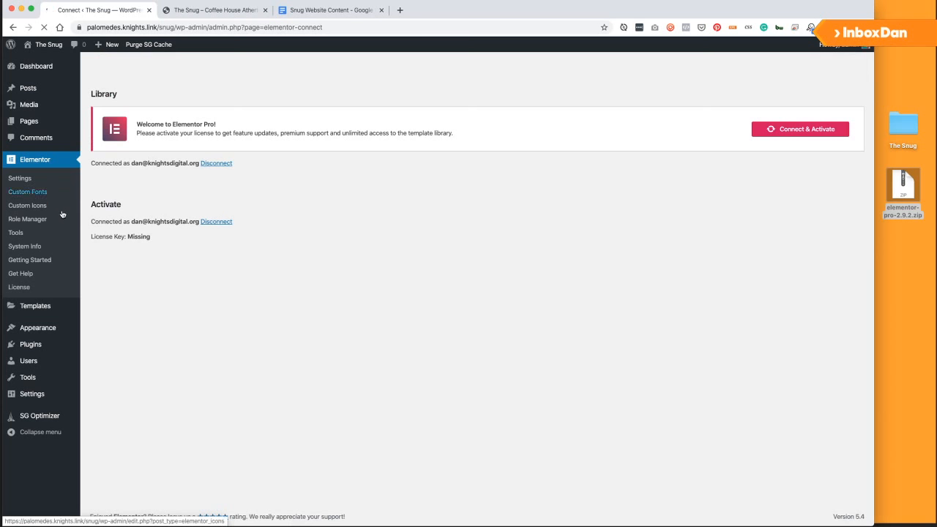
# Search the WordPress theme directory for 'hello'.
pyautogui.moveTo(37, 328)
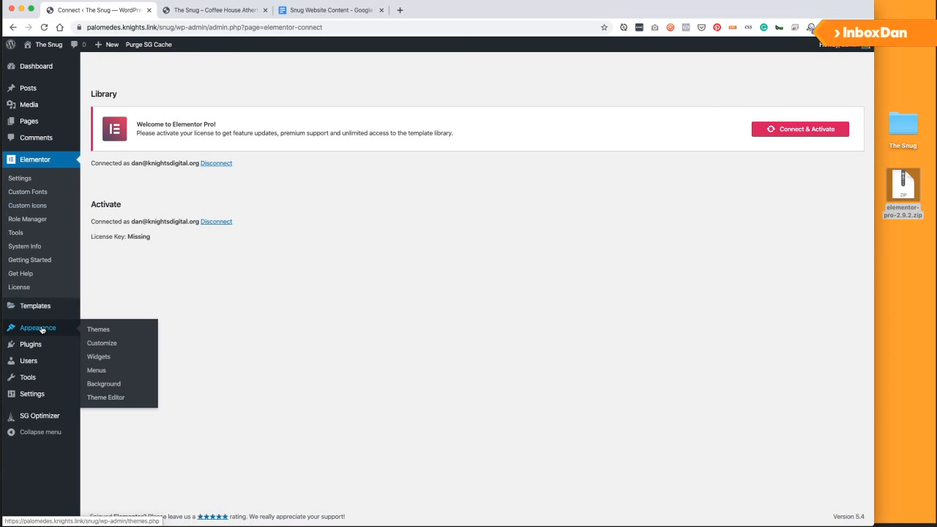
pyautogui.click(108, 328)
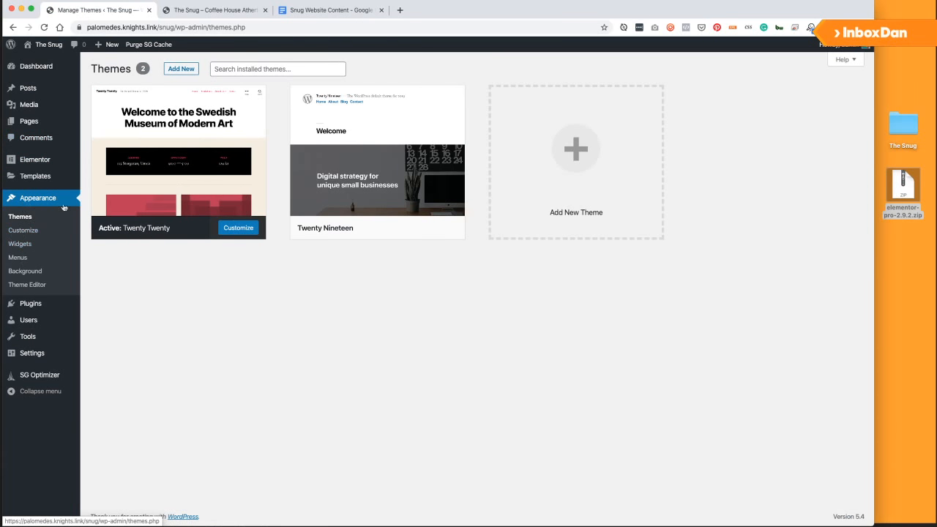
pyautogui.click(182, 69)
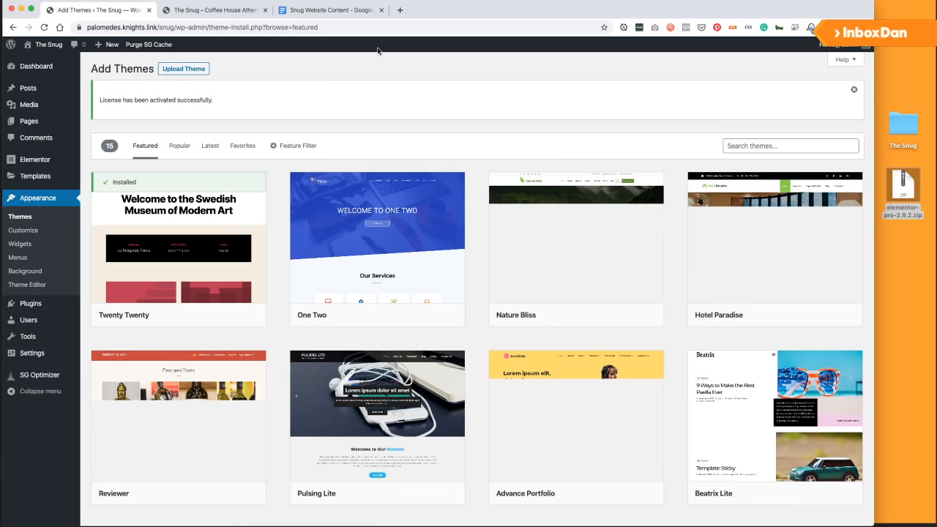
pyautogui.click(741, 145)
pyautogui.write('hek')
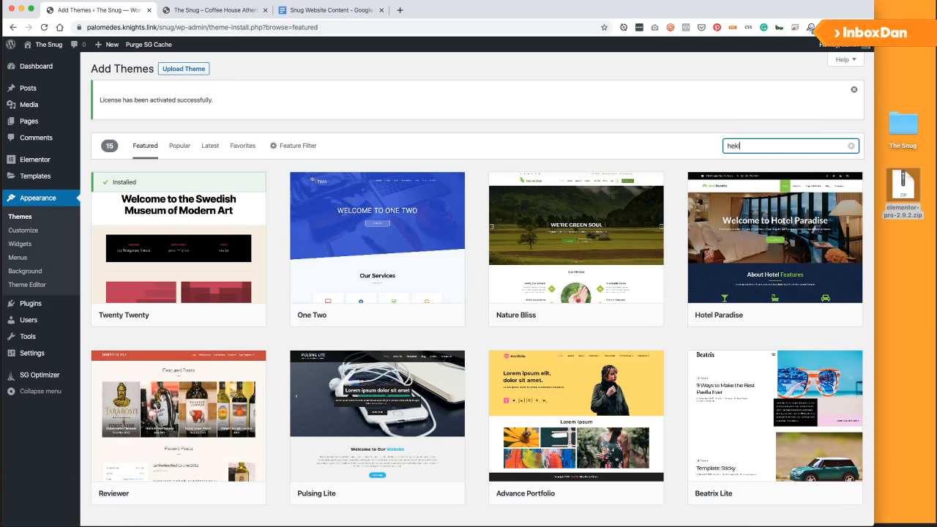
pyautogui.write('l')
pyautogui.press('BackSpace')
pyautogui.press('BackSpace')
pyautogui.write('llo')
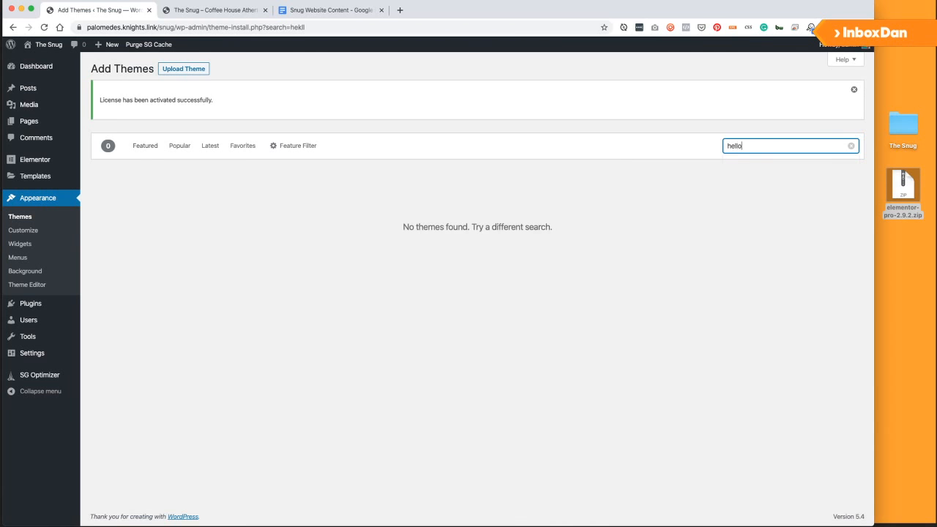
# Install Hello Elementor and make it the active theme.
pyautogui.moveTo(264, 281)
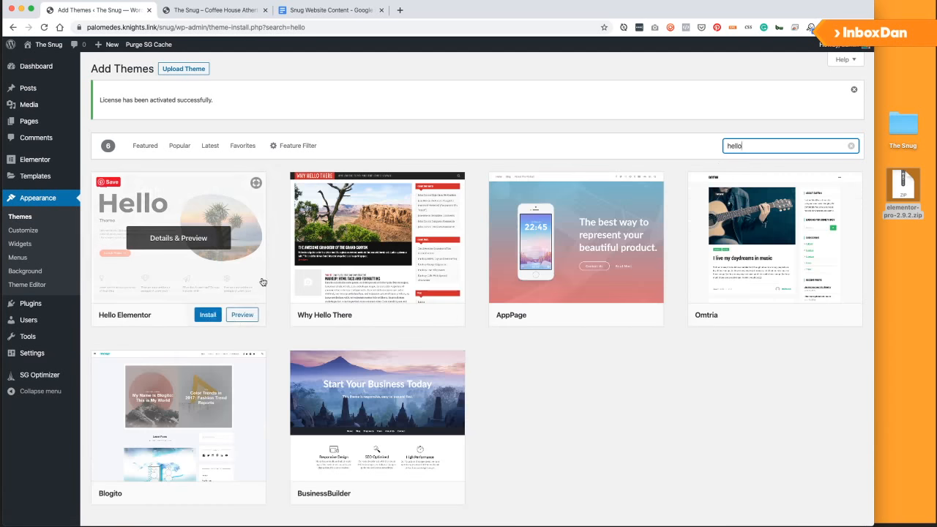
pyautogui.click(207, 315)
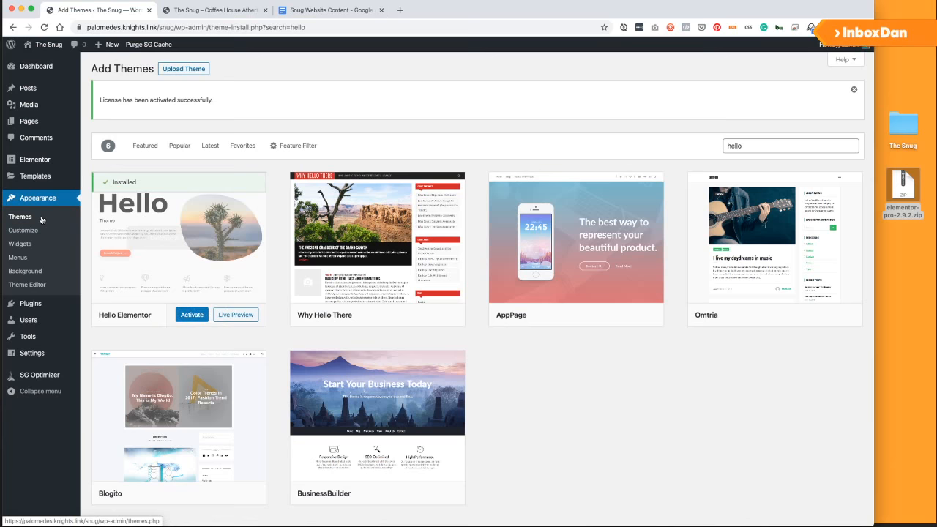
pyautogui.click(183, 317)
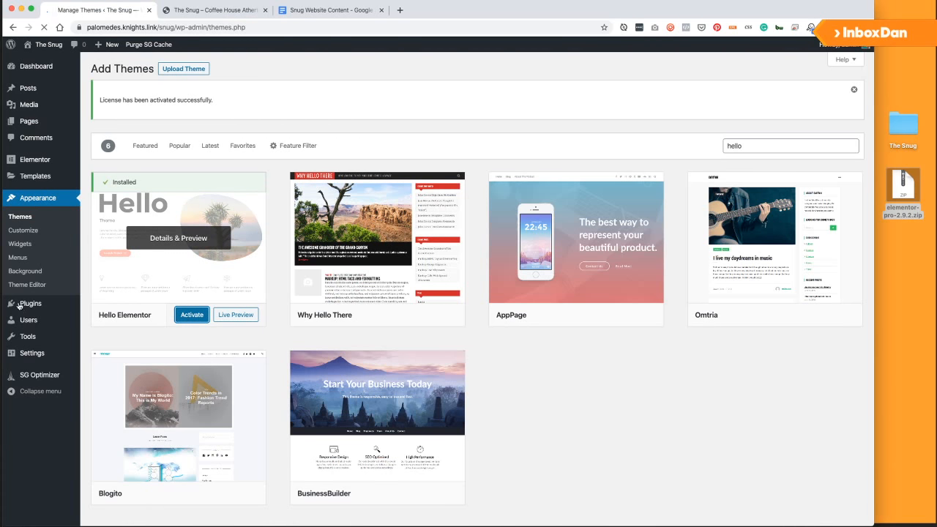
# Search the plugin directory for 'child theme', then install and activate Child Theme Configurator.
pyautogui.moveTo(21, 306)
pyautogui.moveTo(24, 276)
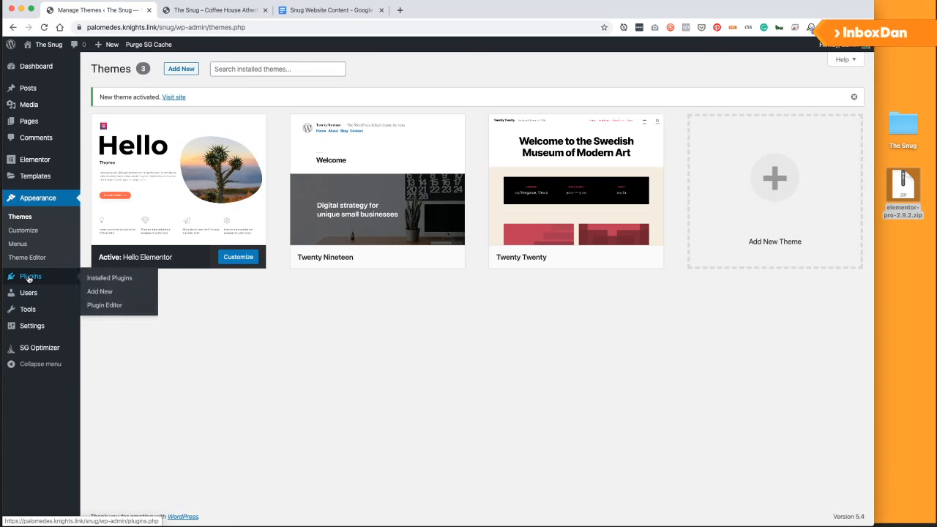
pyautogui.click(107, 293)
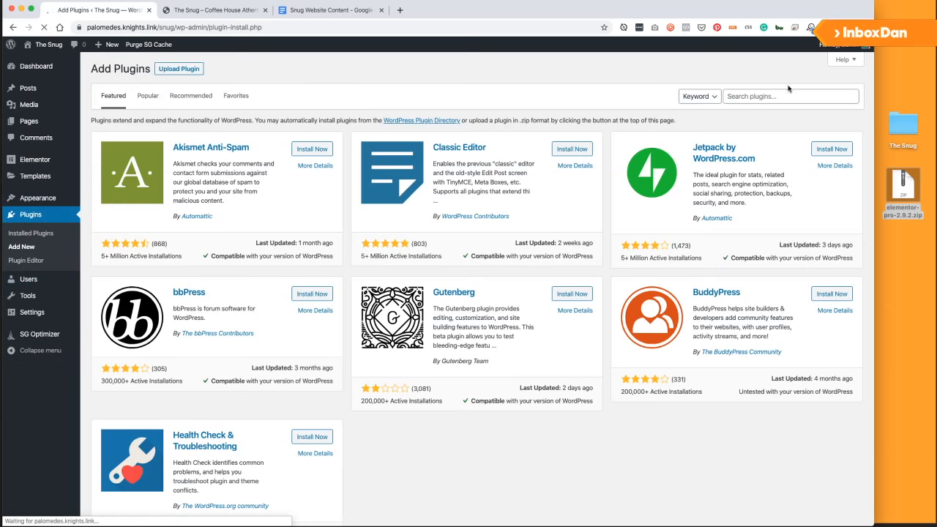
pyautogui.click(778, 97)
pyautogui.write('adc')
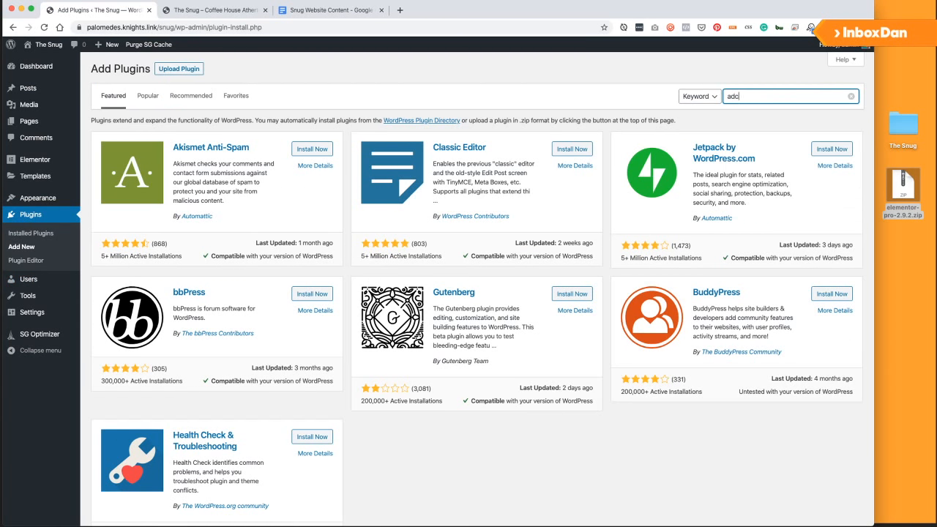
pyautogui.press('BackSpace')
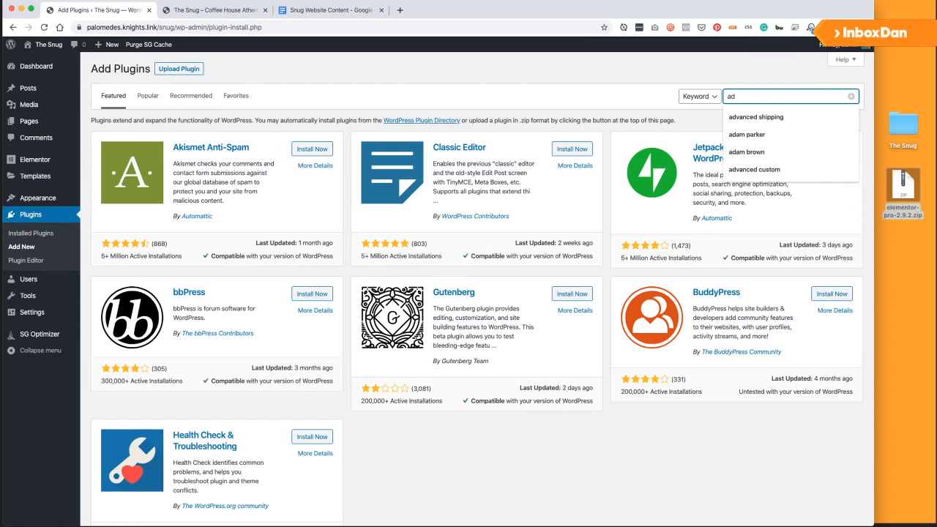
pyautogui.press('BackSpace')
pyautogui.press('BackSpace')
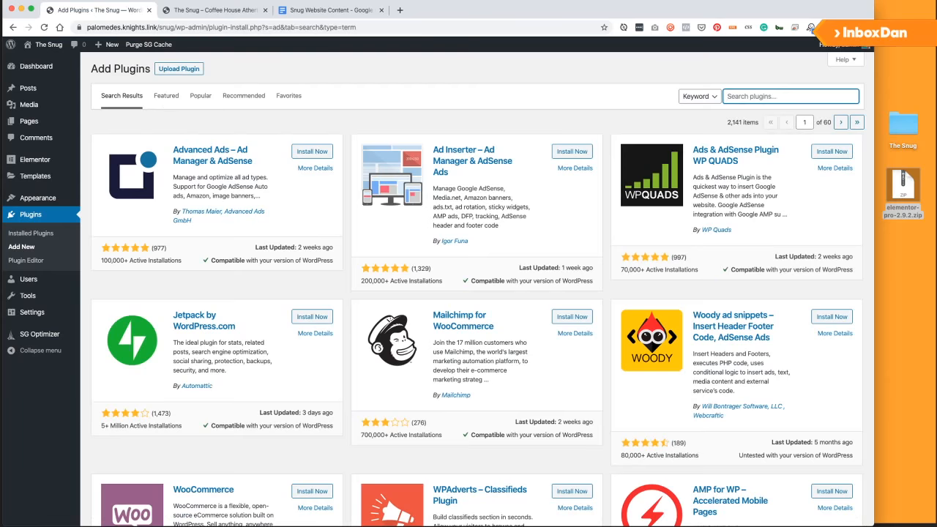
pyautogui.write('child theme')
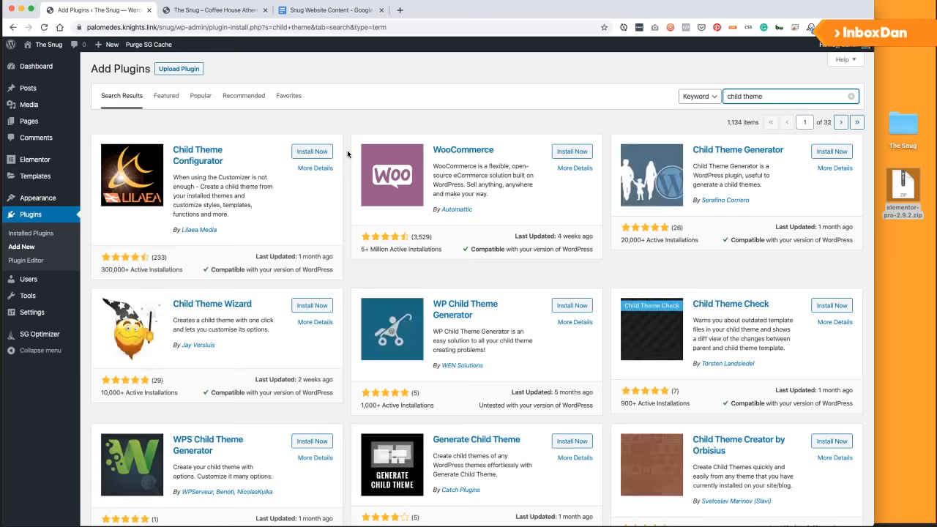
pyautogui.click(311, 152)
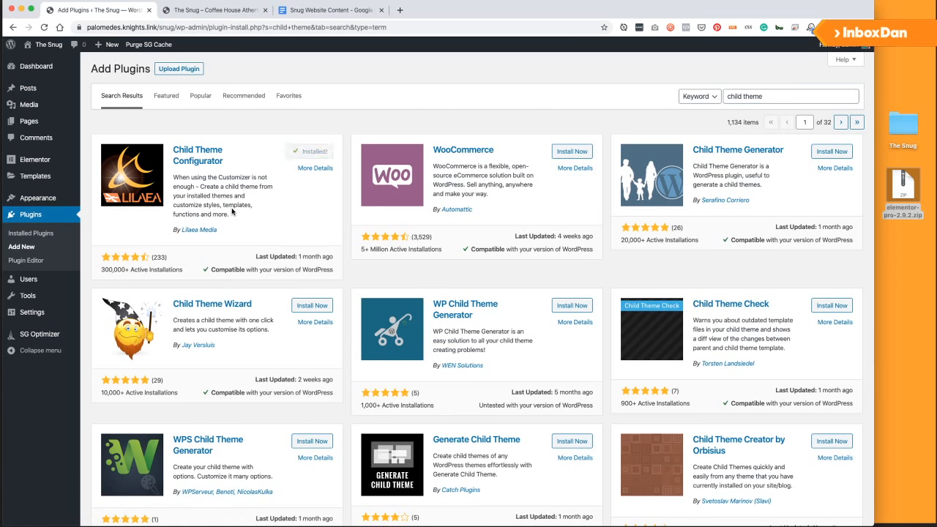
pyautogui.click(311, 154)
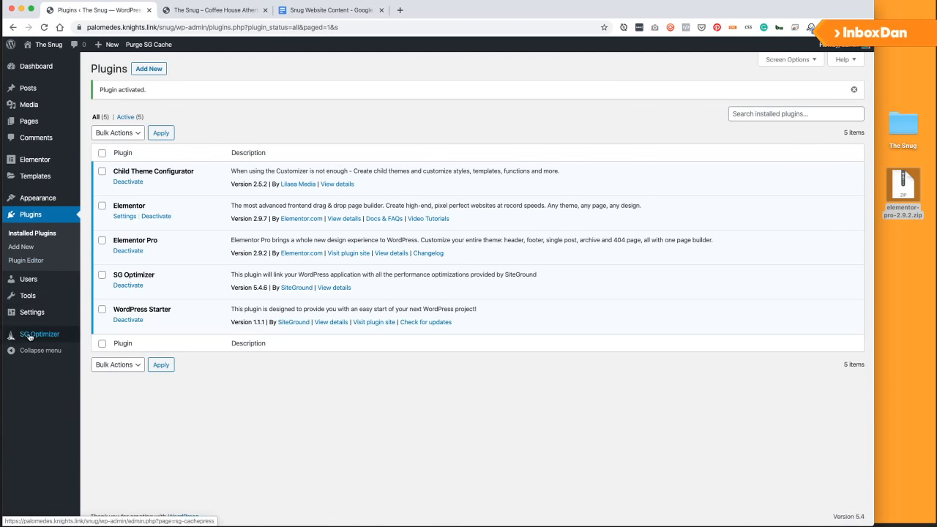
# In Tools > Child Themes, choose Hello Elementor as the parent theme and analyze it.
pyautogui.moveTo(32, 313)
pyautogui.moveTo(29, 296)
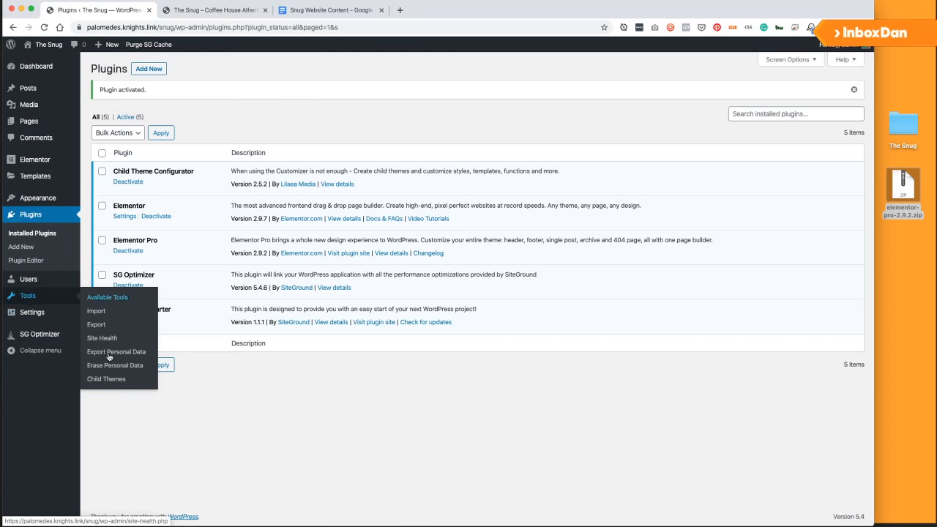
pyautogui.click(106, 379)
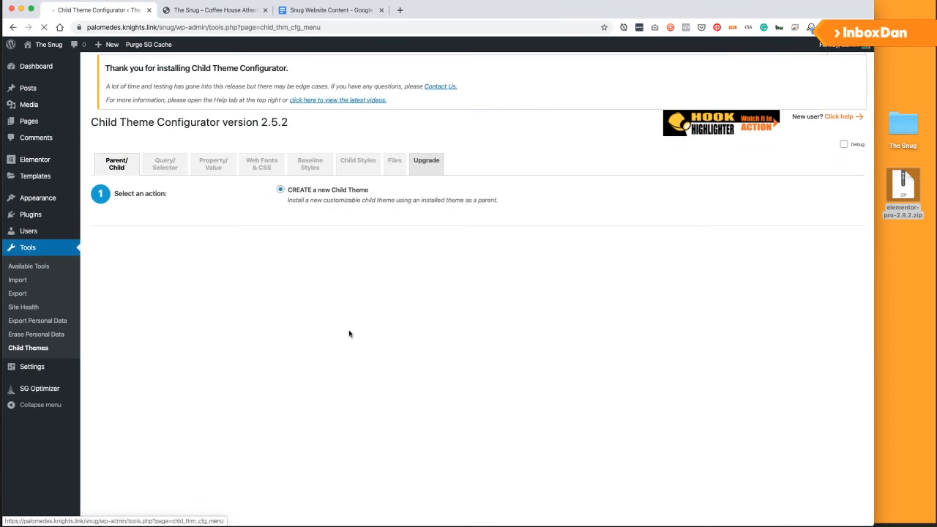
pyautogui.click(352, 242)
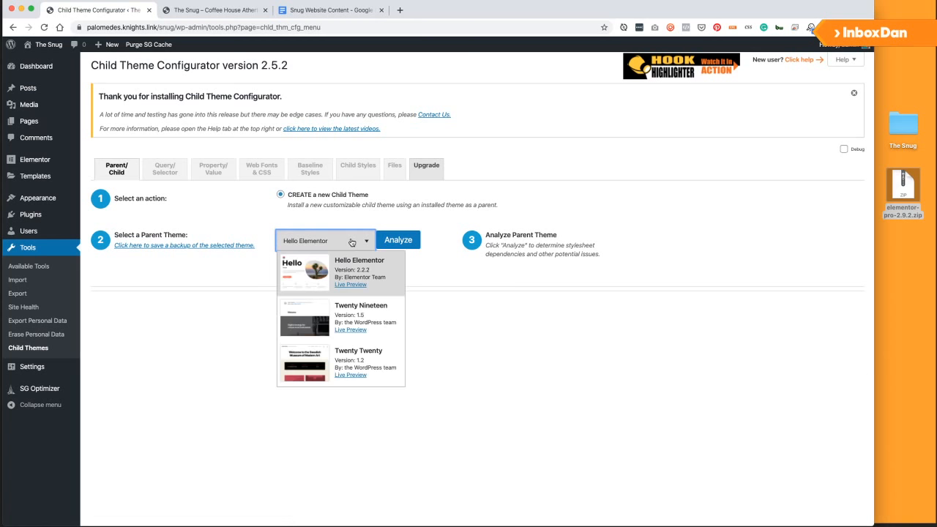
pyautogui.click(352, 242)
pyautogui.click(412, 245)
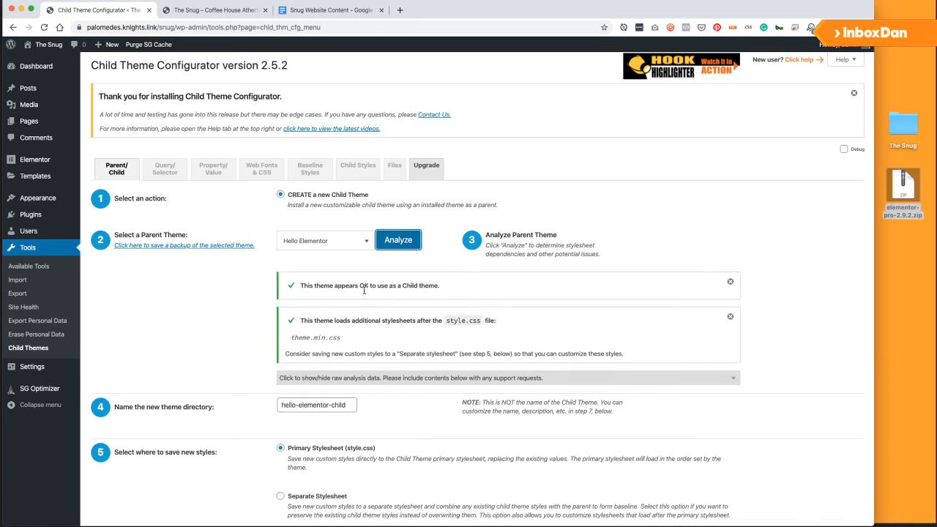
# Name the child theme directory the-snug and create the new child theme.
pyautogui.scroll(-3, 348, 296)
pyautogui.moveTo(353, 201); pyautogui.dragTo(248, 207)
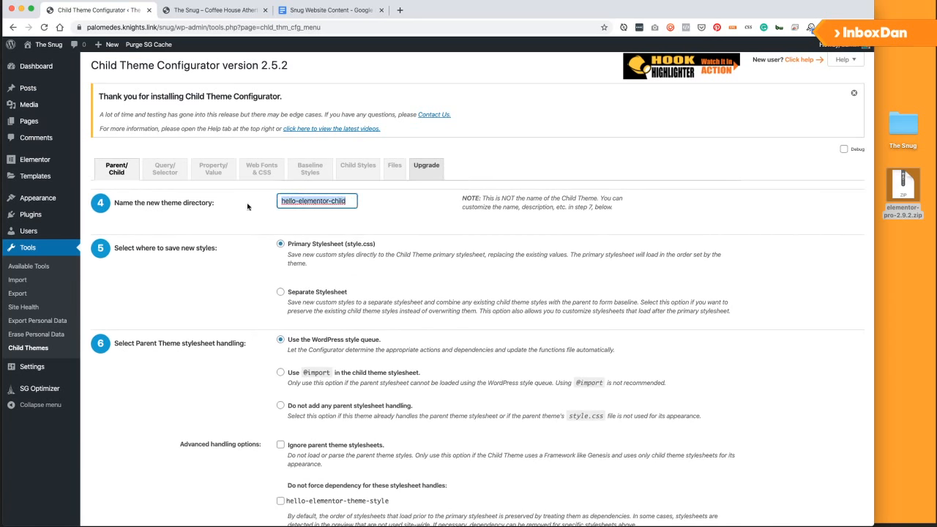
pyautogui.write('the-snug')
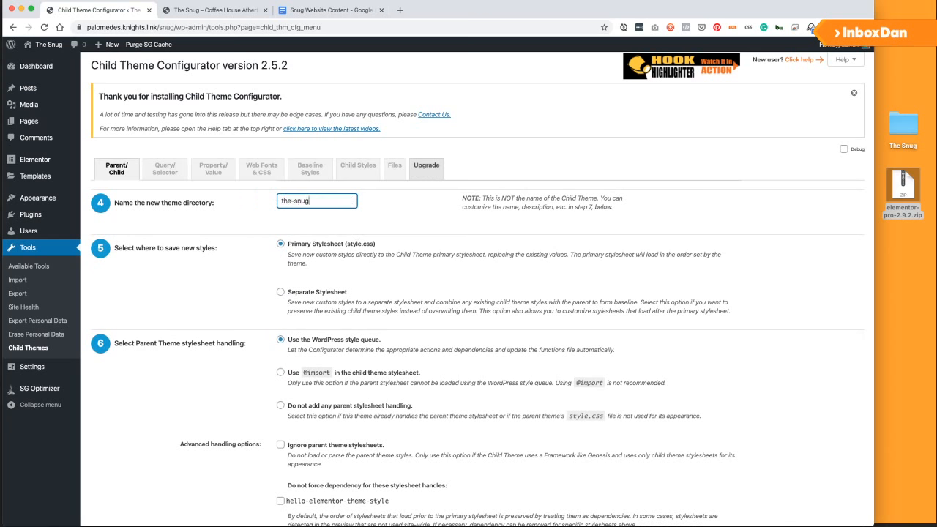
pyautogui.scroll(-3, 345, 293)
pyautogui.click(346, 459)
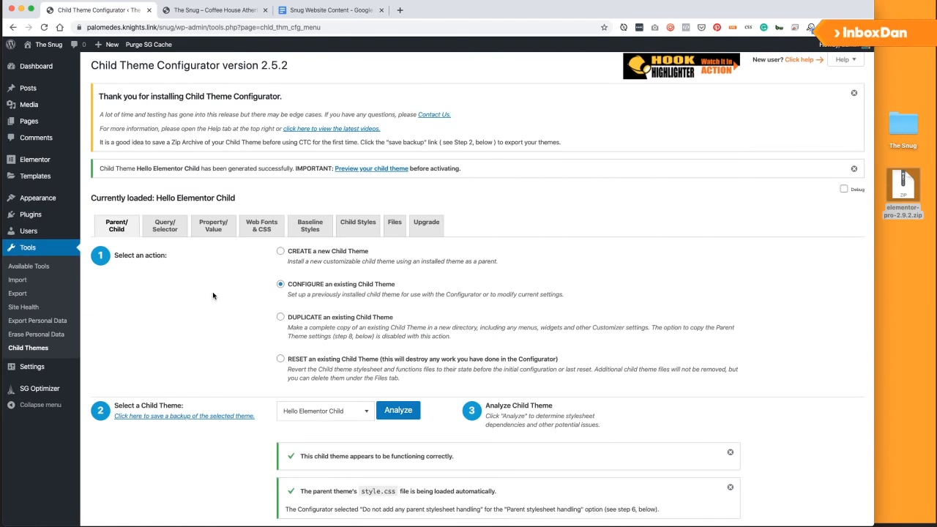
pyautogui.moveTo(874, 281); pyautogui.dragTo(936, 281)
# Activate the Hello Elementor Child theme card on the Appearance > Themes page.
pyautogui.moveTo(53, 202)
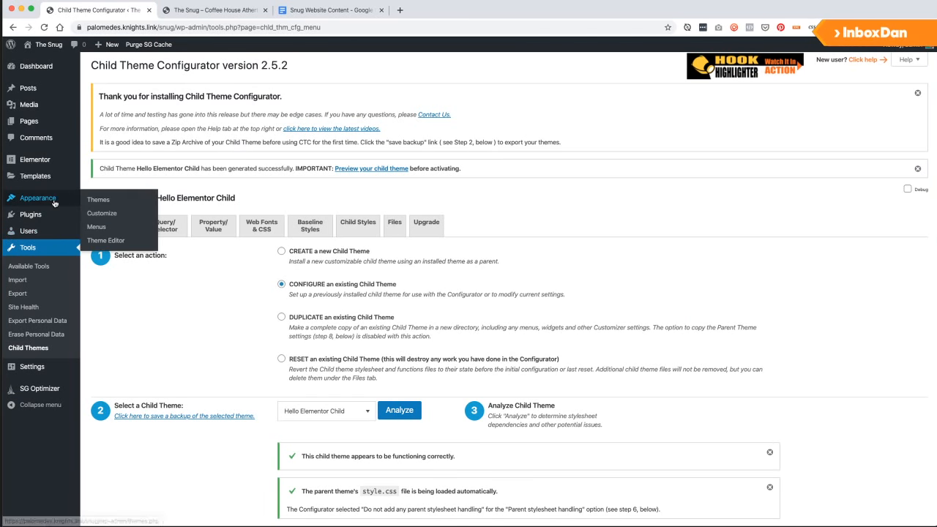
pyautogui.click(93, 202)
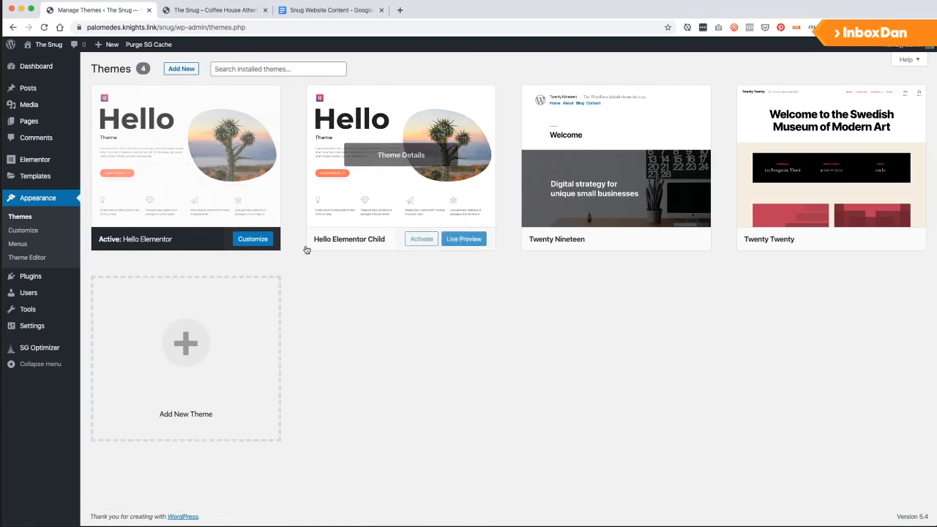
pyautogui.click(417, 240)
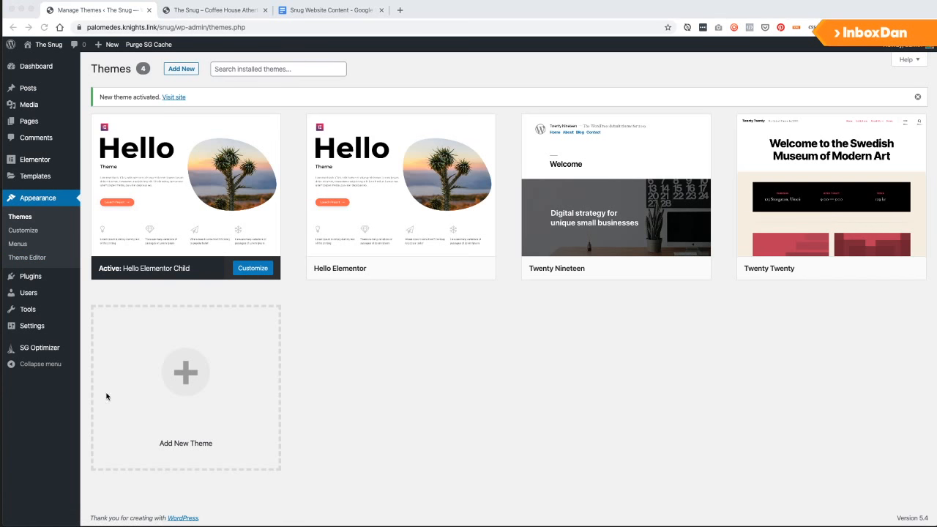
pyautogui.click(363, 382)
pyautogui.scroll(-1, 363, 383)
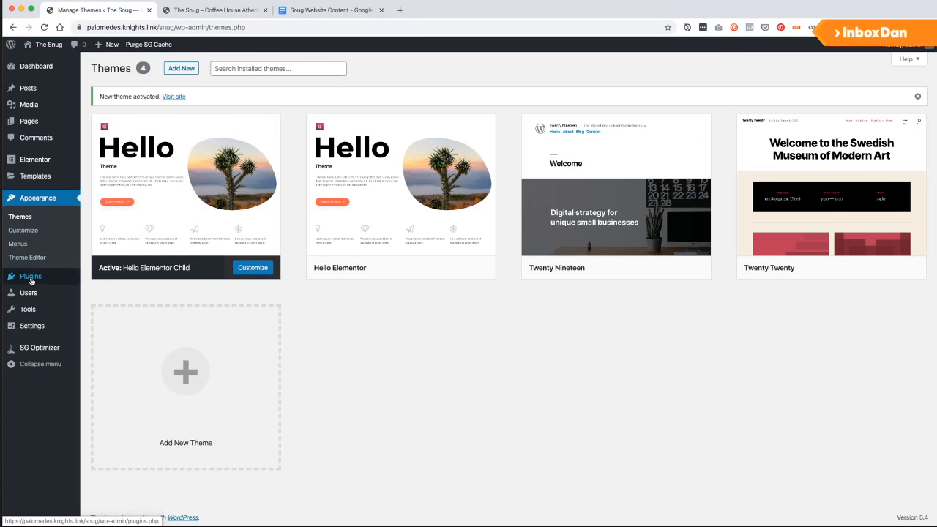
pyautogui.moveTo(32, 282)
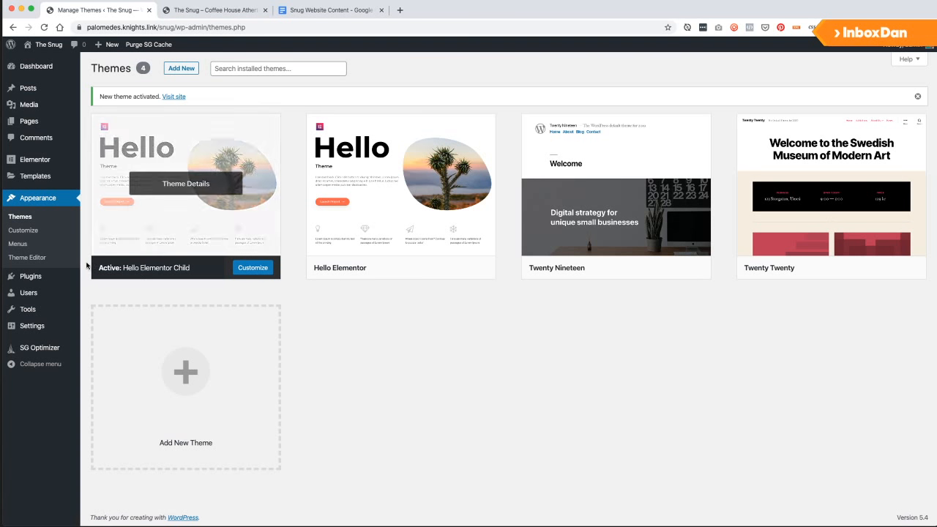
# Search the installed plugins list for Advanced Custom Fields.
pyautogui.click(31, 276)
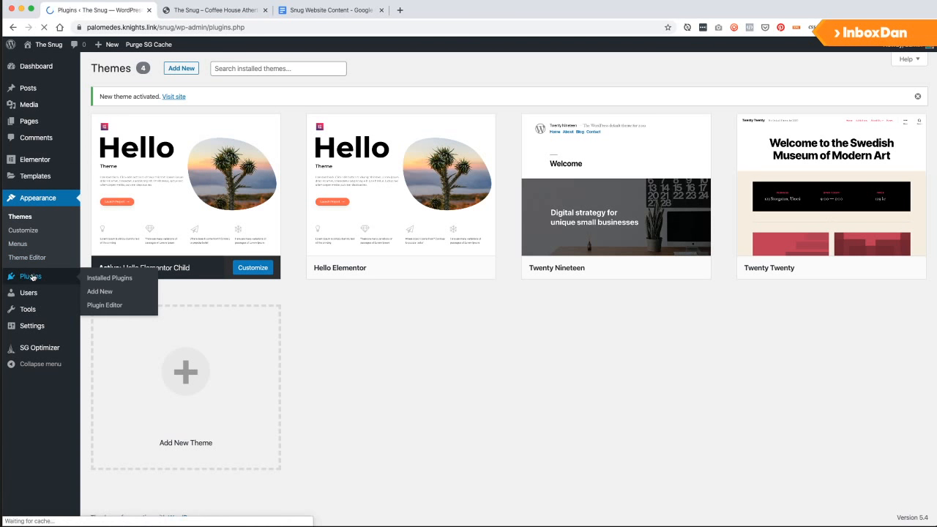
pyautogui.click(838, 87)
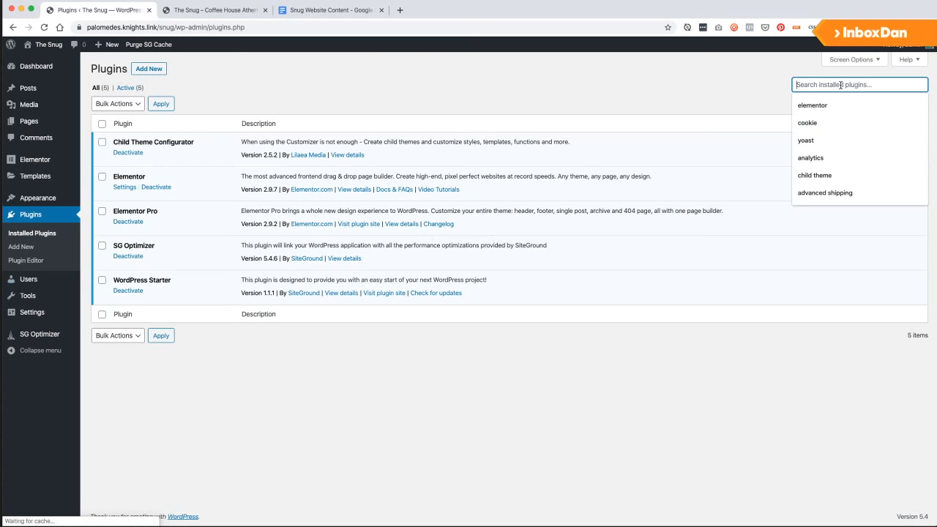
pyautogui.write('cuadva')
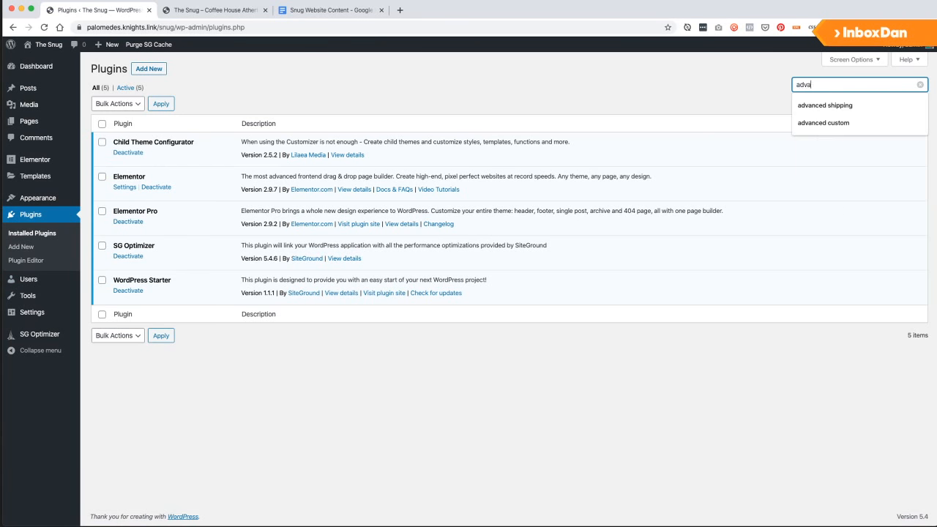
pyautogui.write('cned')
pyautogui.press('Return')
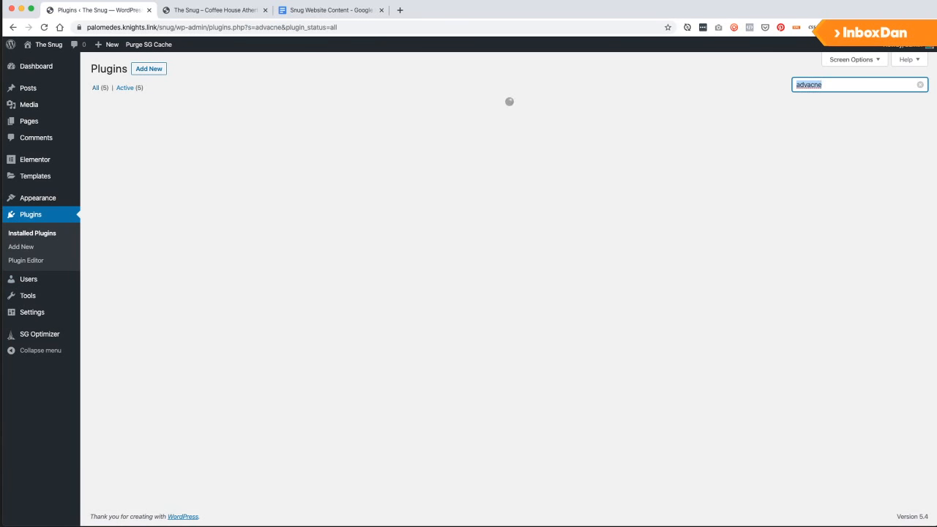
# Search the plugin directory for 'advanced custom', then install and activate Advanced Custom Fields.
pyautogui.click(148, 73)
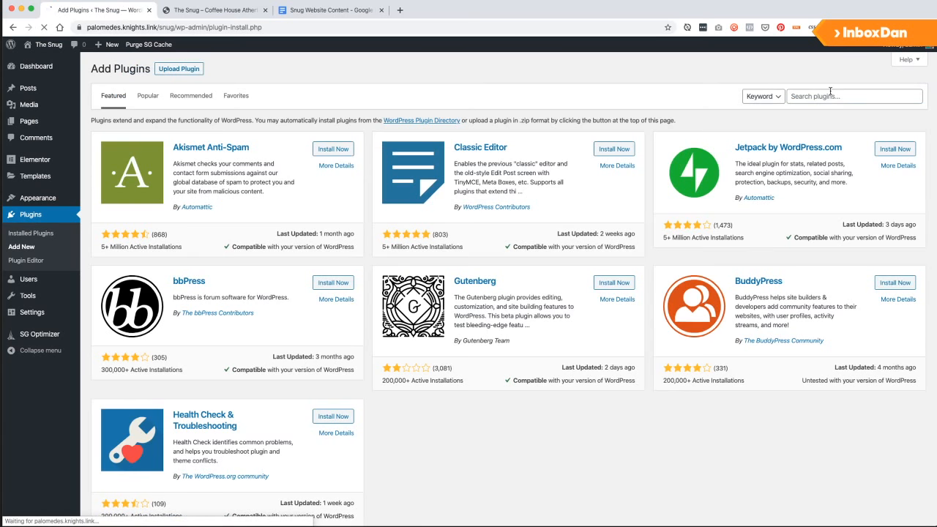
pyautogui.click(830, 91)
pyautogui.write('a')
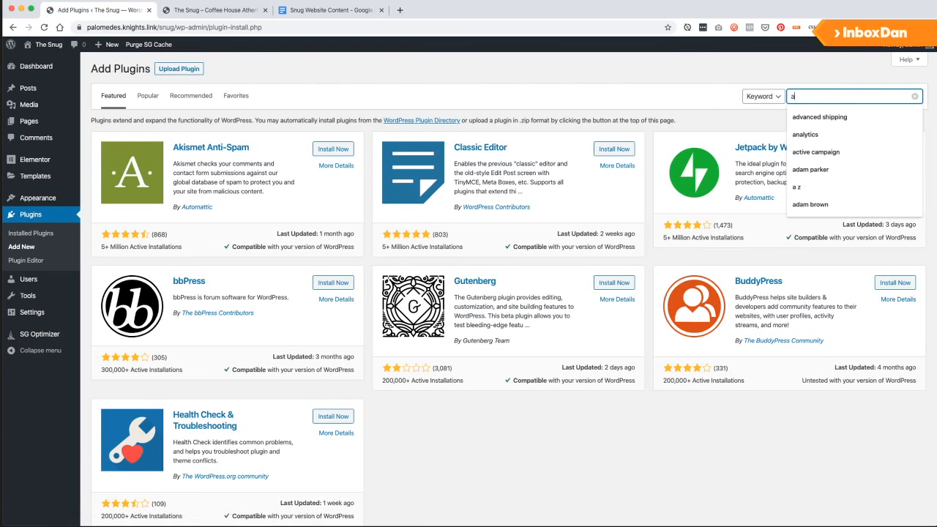
pyautogui.write('dvanced cust')
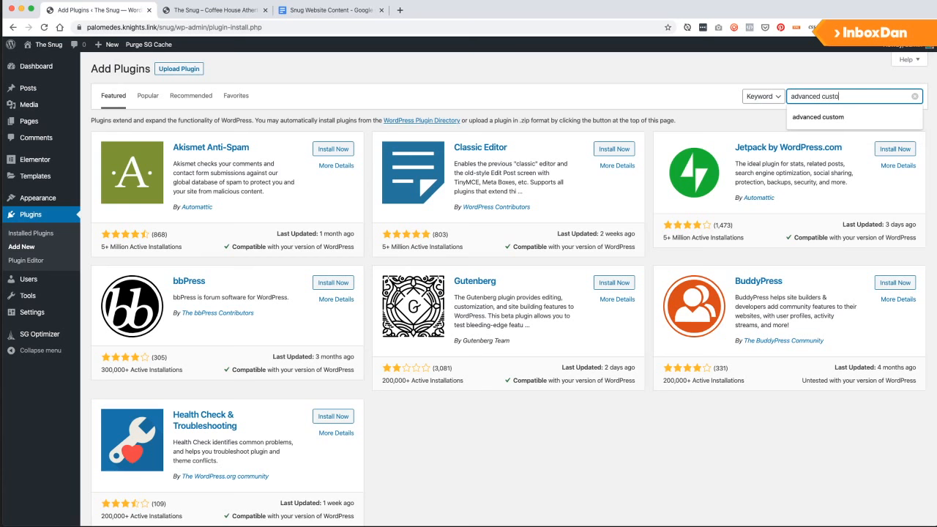
pyautogui.write('om fields')
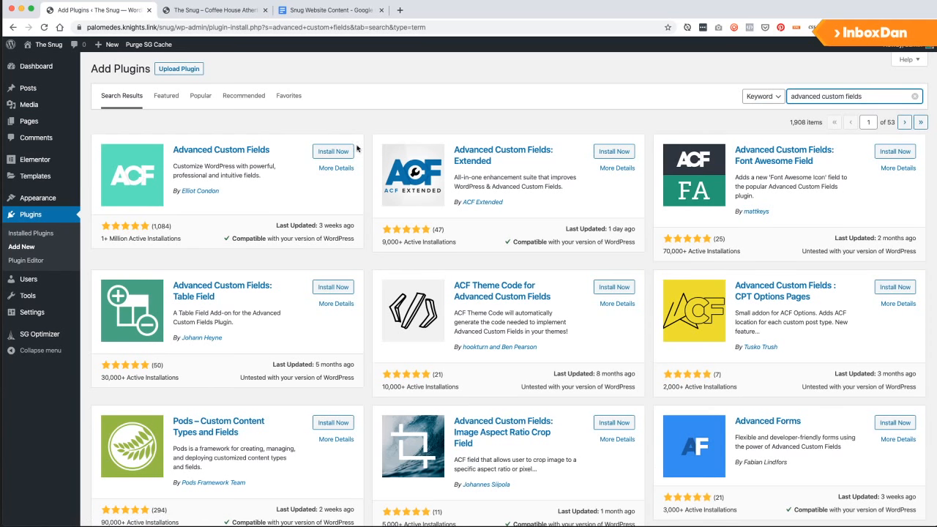
pyautogui.click(344, 154)
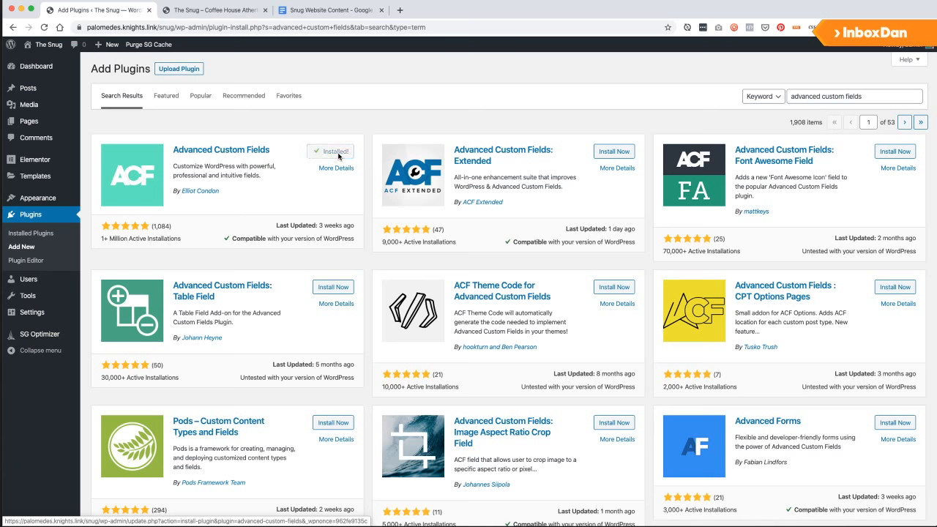
pyautogui.click(330, 153)
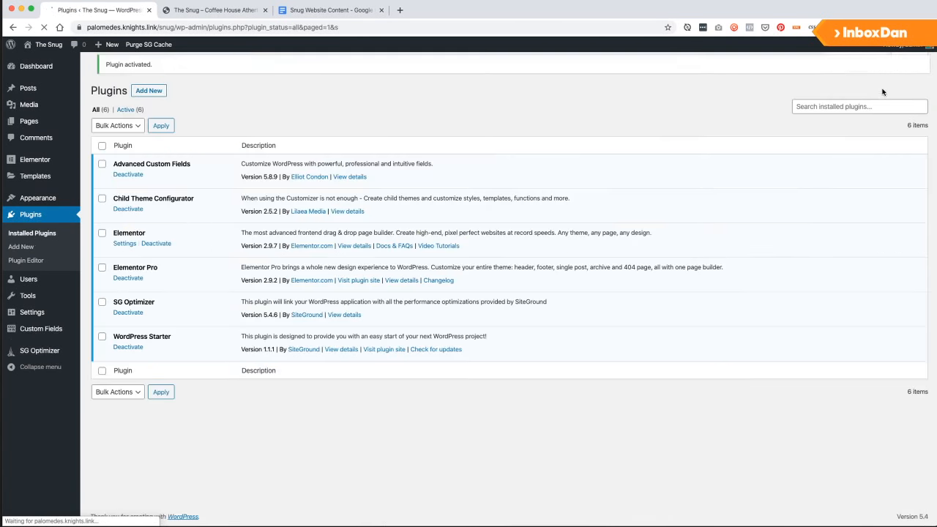
# Search the plugin directory for 'custom post type' from Plugins > Add New.
pyautogui.click(861, 114)
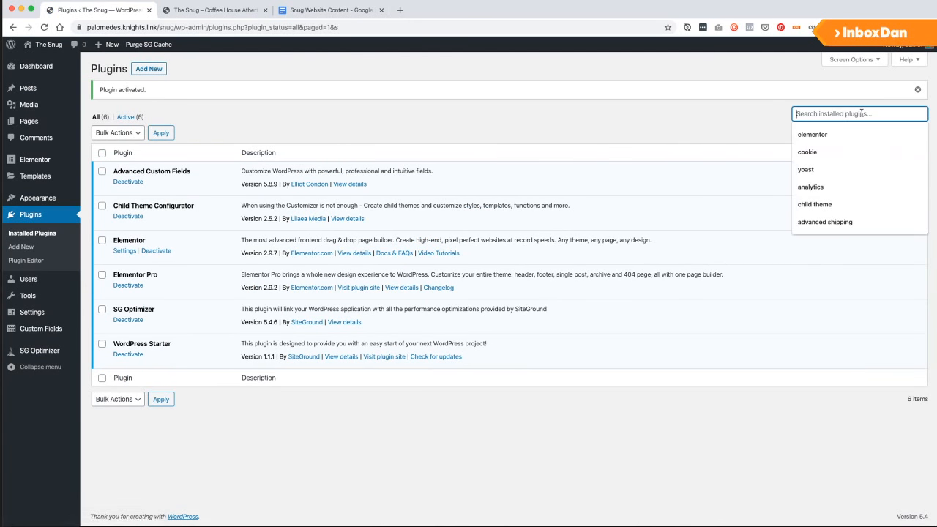
pyautogui.write('custom pos')
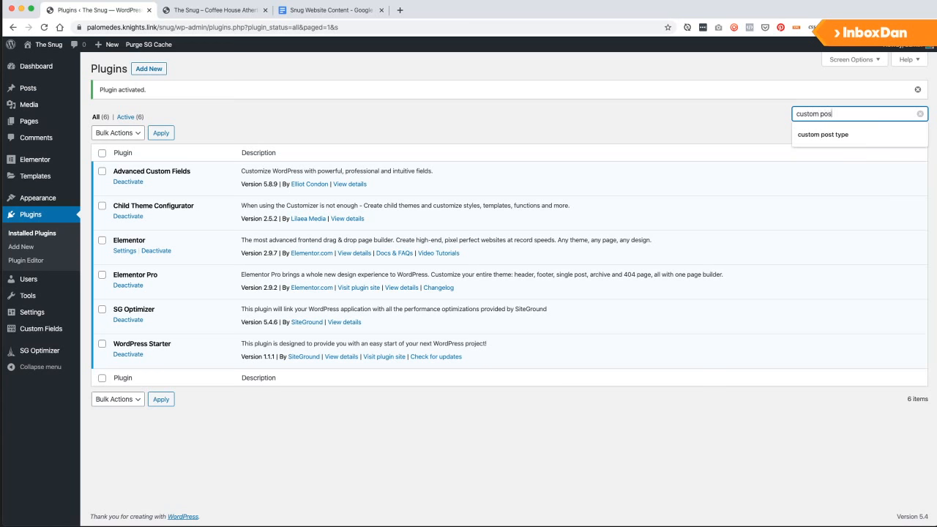
pyautogui.write('t type')
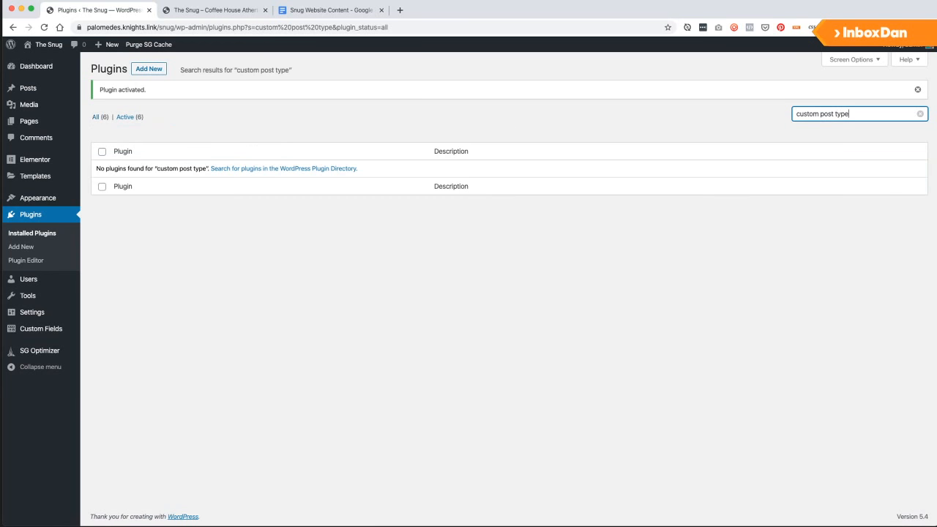
pyautogui.click(143, 71)
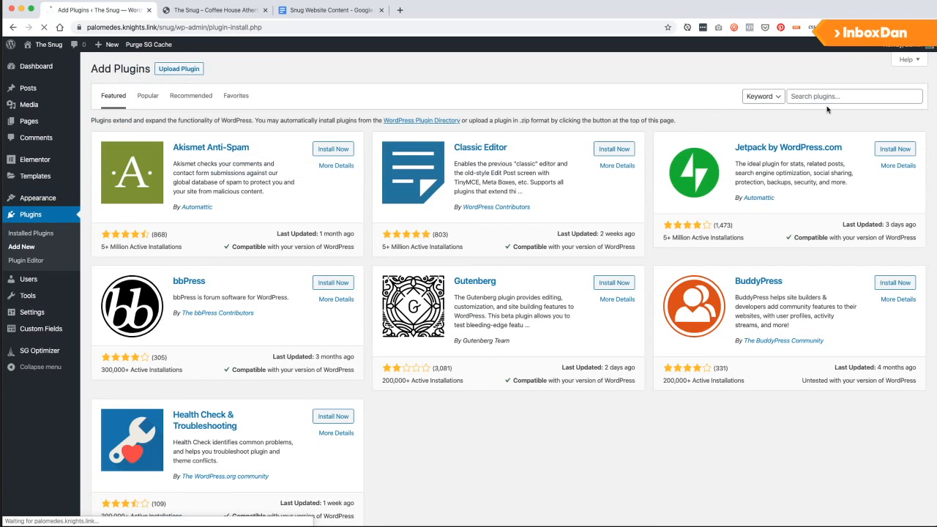
pyautogui.click(821, 96)
pyautogui.write('custom')
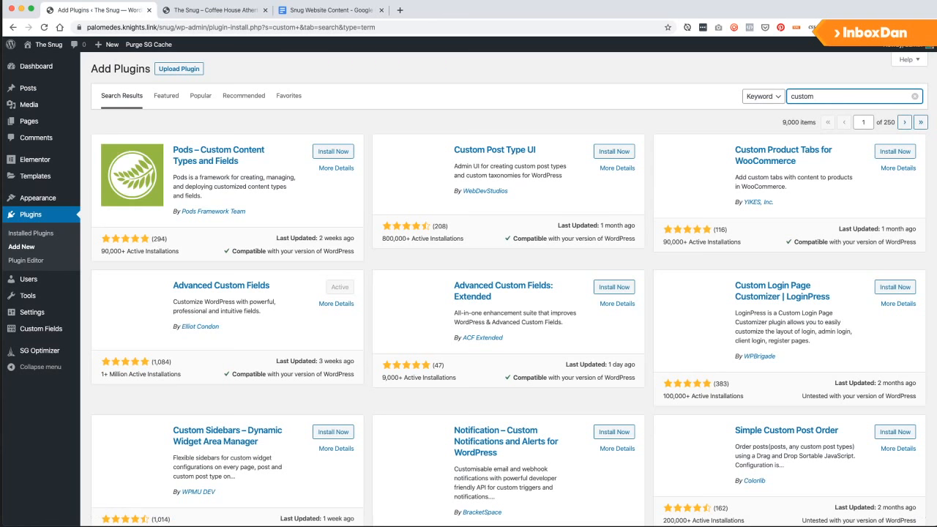
pyautogui.click(848, 96)
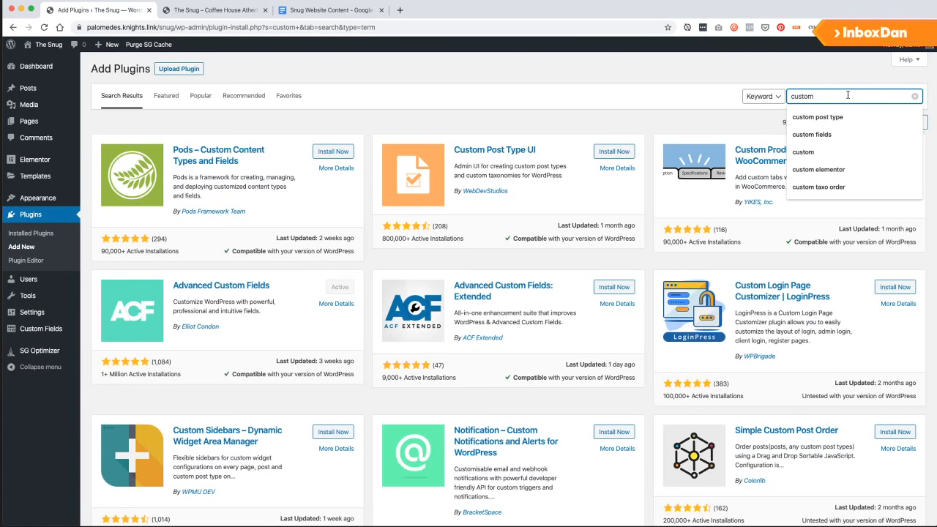
pyautogui.write('post type')
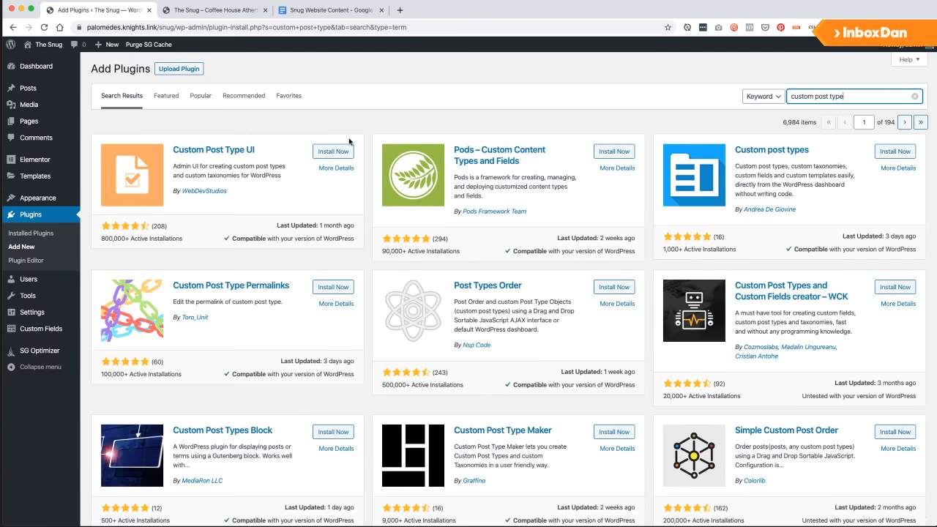
# Install and activate Custom Post Type UI, then reload the site's front page.
pyautogui.click(339, 152)
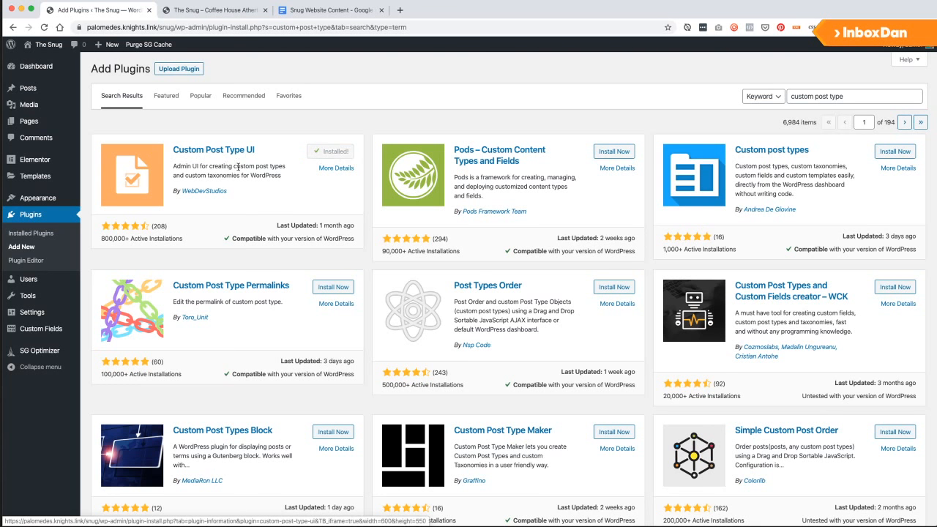
pyautogui.click(347, 152)
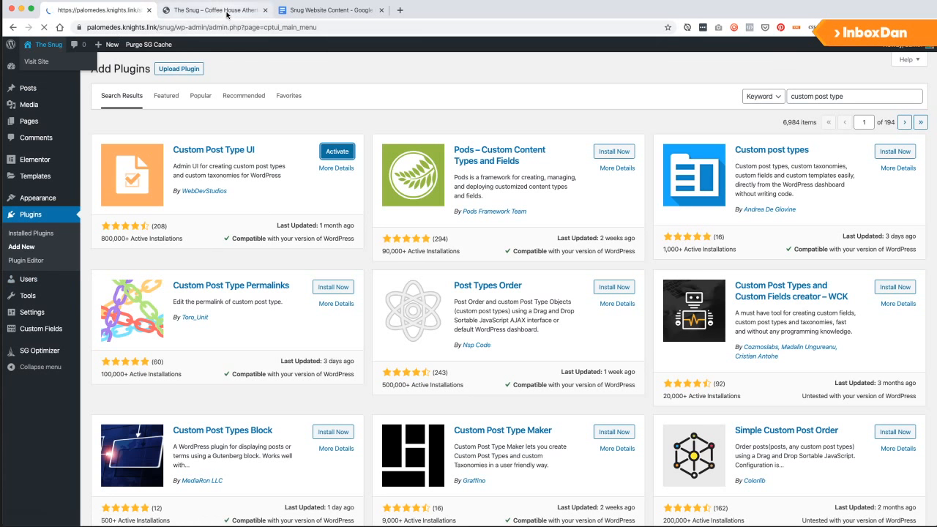
pyautogui.click(220, 10)
pyautogui.press('super+r')
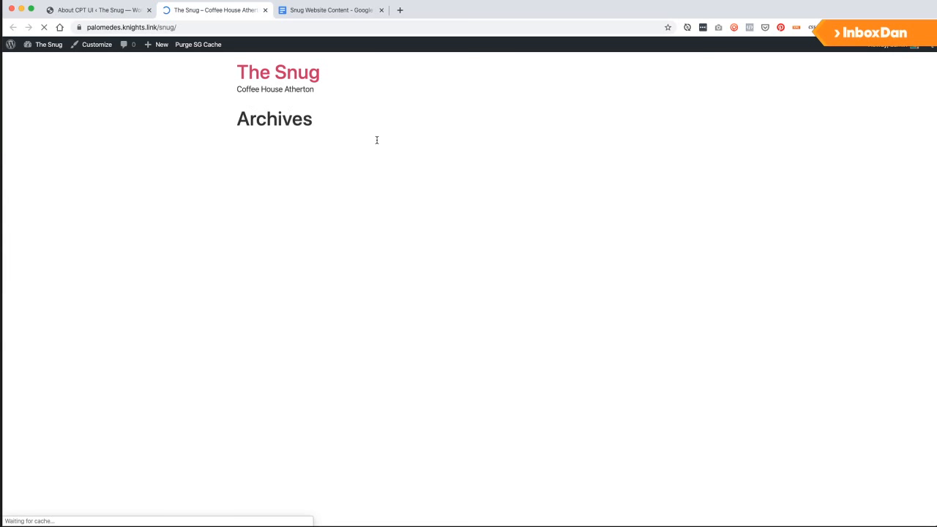
# Review the Custom Post Type UI page, Archives page and content document, then open the Pages list.
pyautogui.click(95, 12)
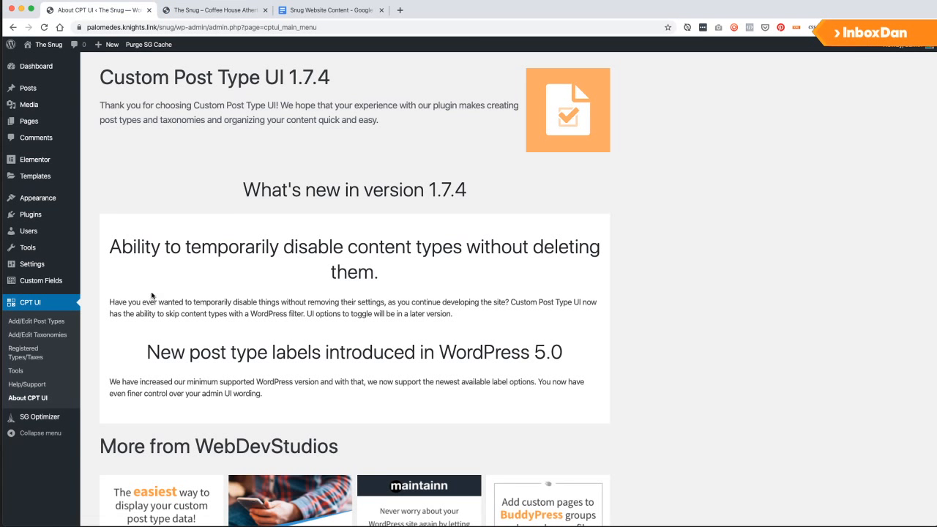
pyautogui.scroll(-2, 146, 291)
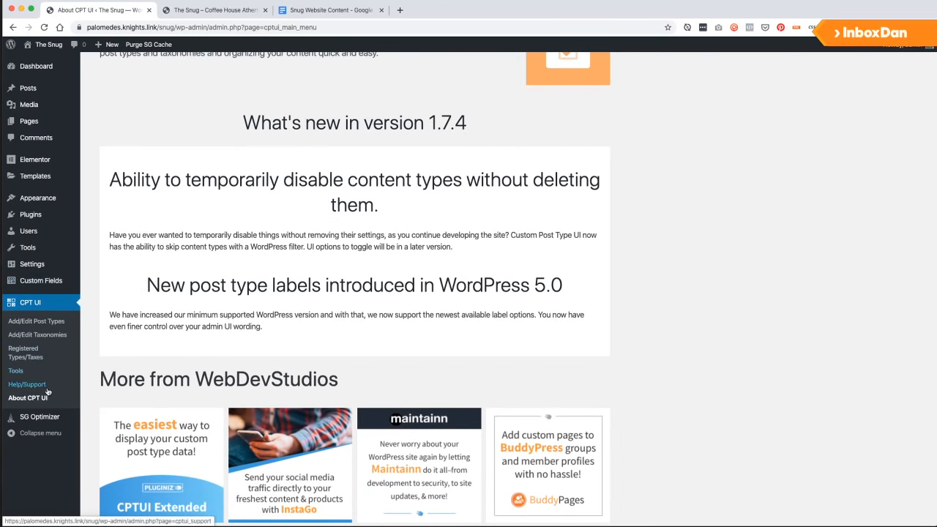
pyautogui.moveTo(42, 162)
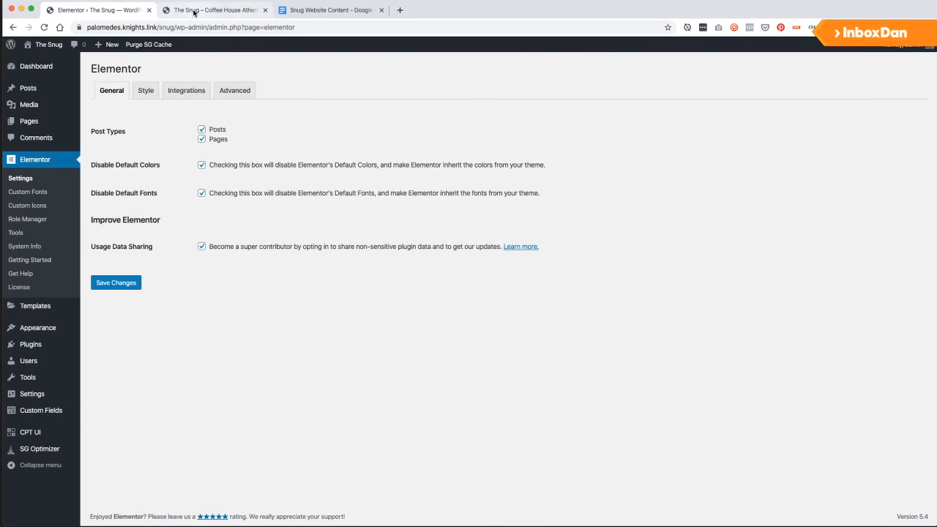
pyautogui.click(195, 10)
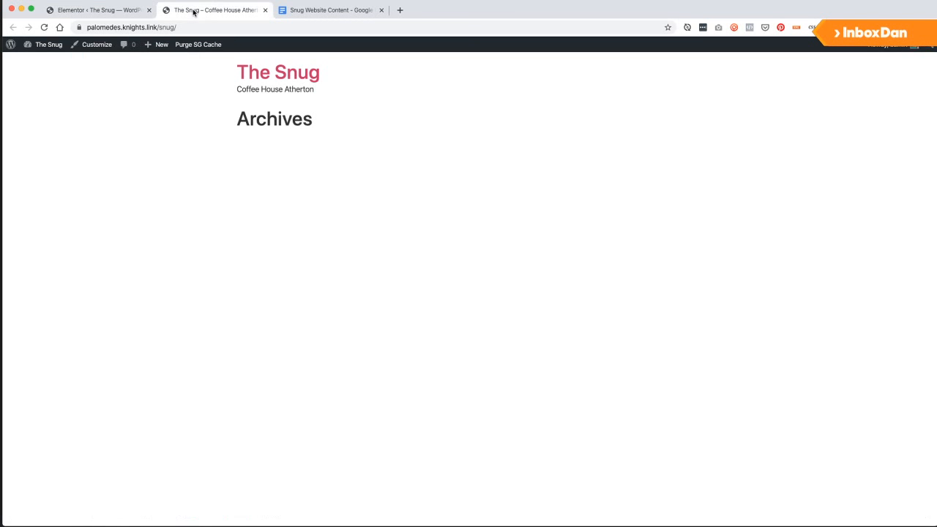
pyautogui.click(285, 11)
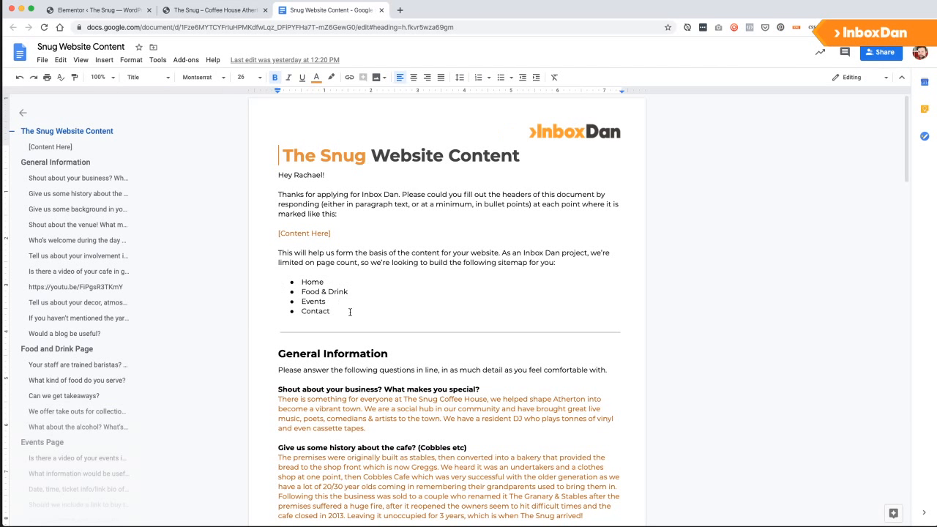
pyautogui.click(95, 10)
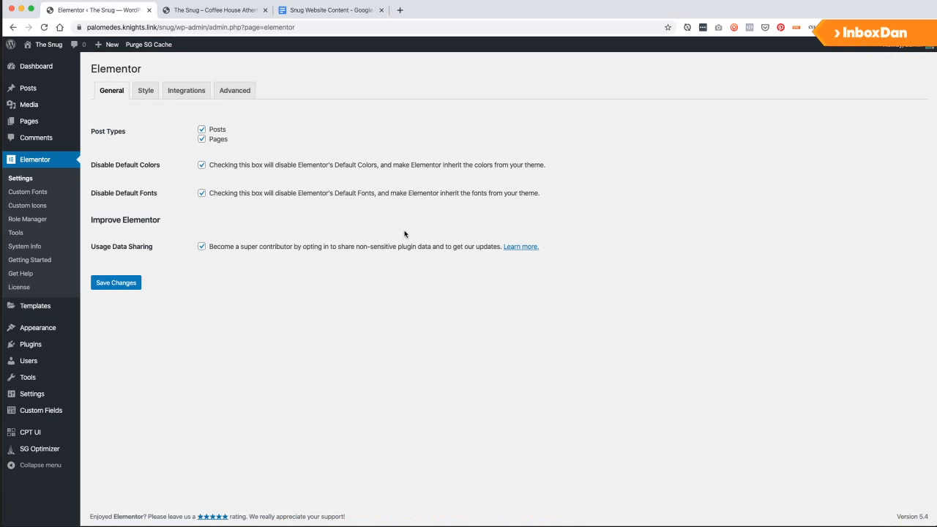
pyautogui.click(33, 122)
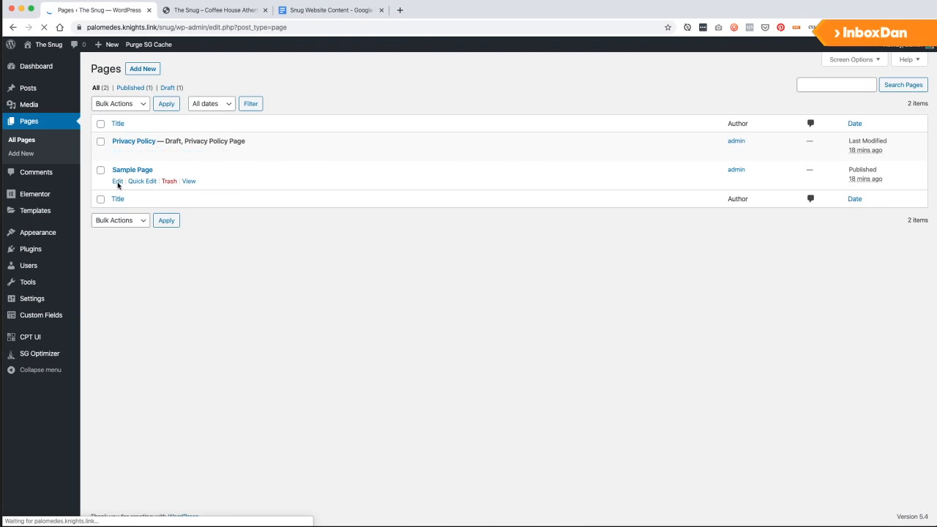
# Open the Sample Page in the block editor, close a brief messenger tab, then start a blank tab.
pyautogui.click(118, 181)
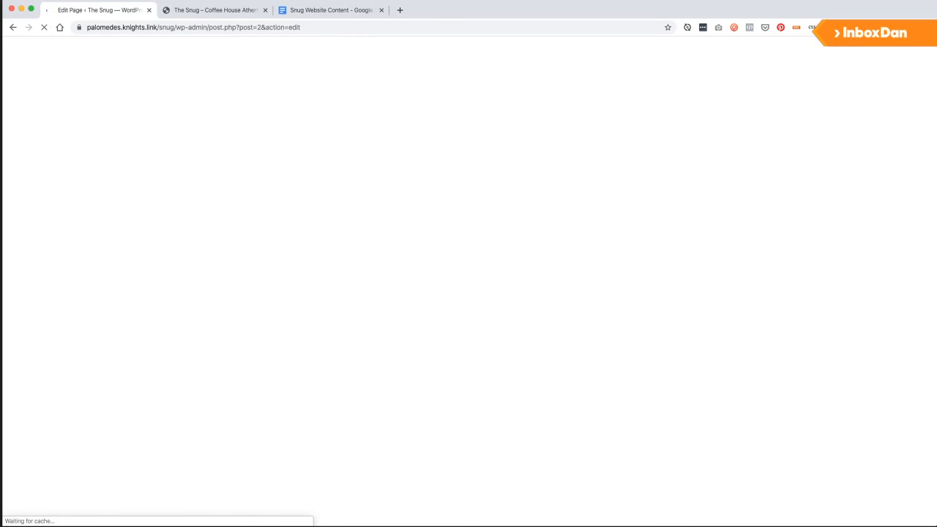
pyautogui.click(400, 10)
pyautogui.write('m')
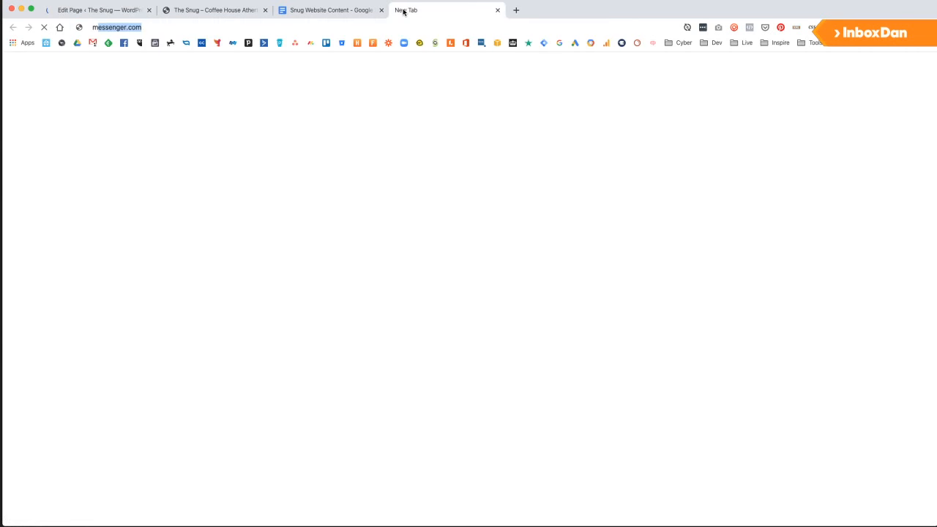
pyautogui.write('ess')
pyautogui.press('Return')
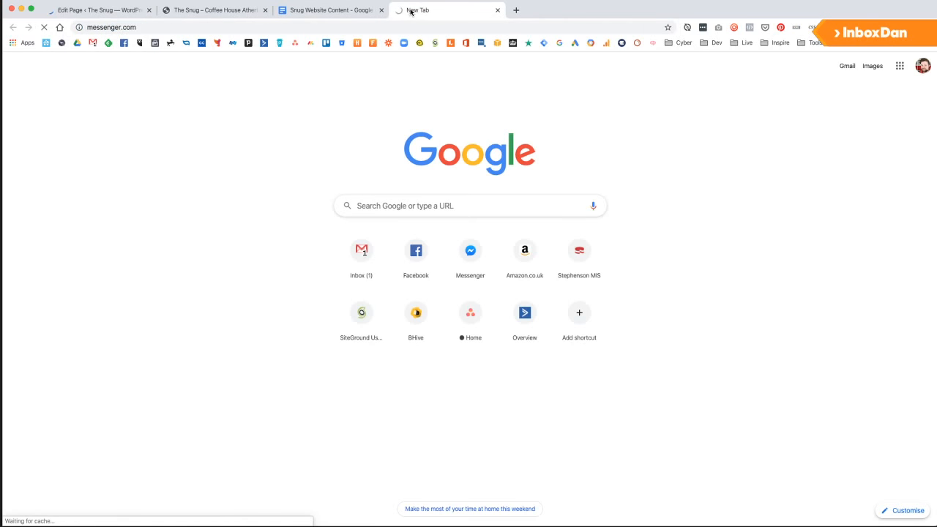
pyautogui.press('super+w')
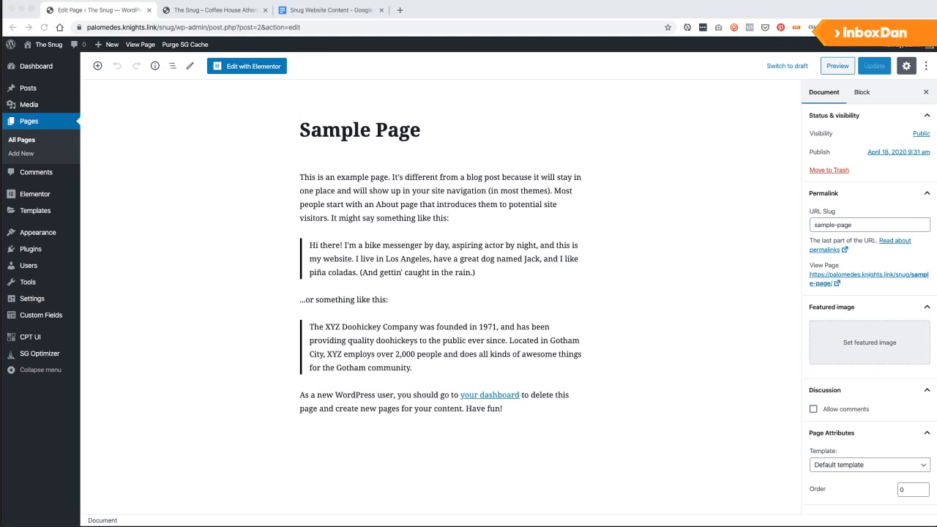
pyautogui.click(400, 10)
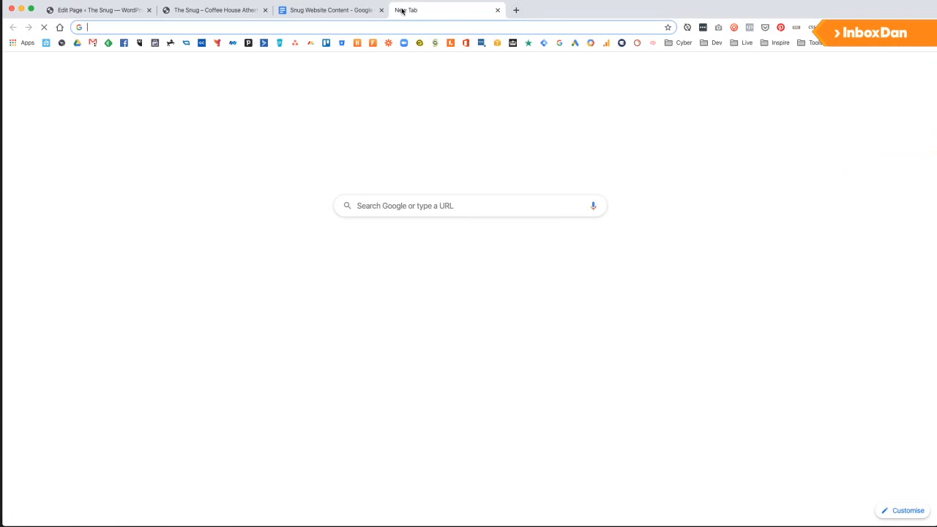
# Load The Snug design from its sketch.cloud link and open the Home 'Desktop HD' artboard.
pyautogui.press('Return')
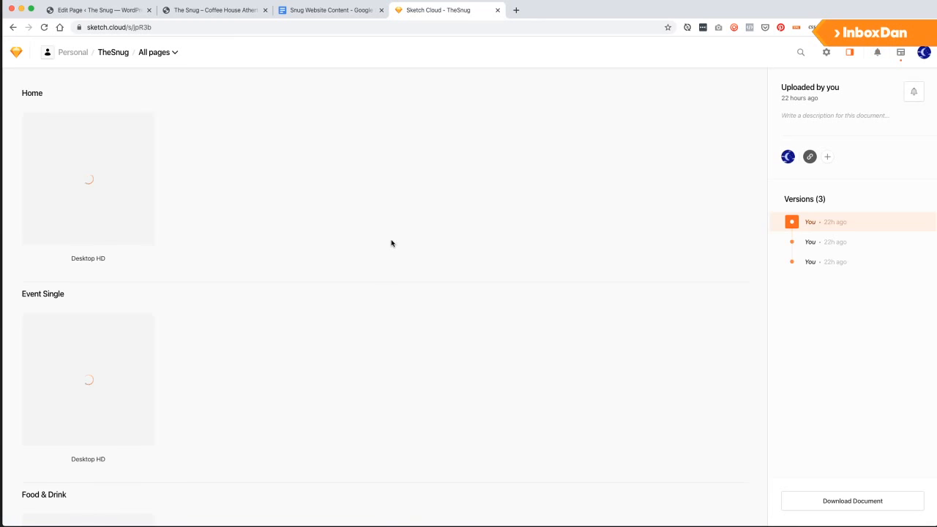
pyautogui.click(90, 173)
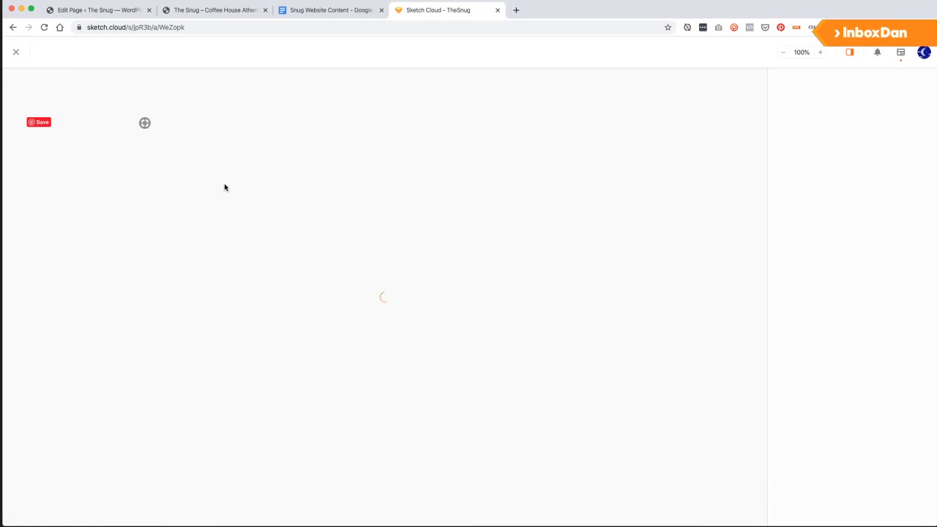
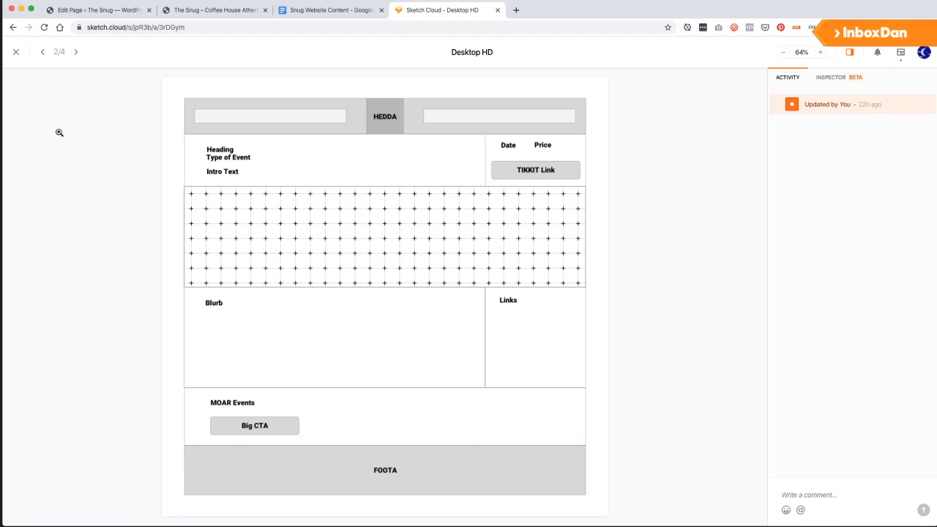
# Glance at the WordPress editor and live site tabs, then go back to Sketch Cloud.
pyautogui.click(93, 12)
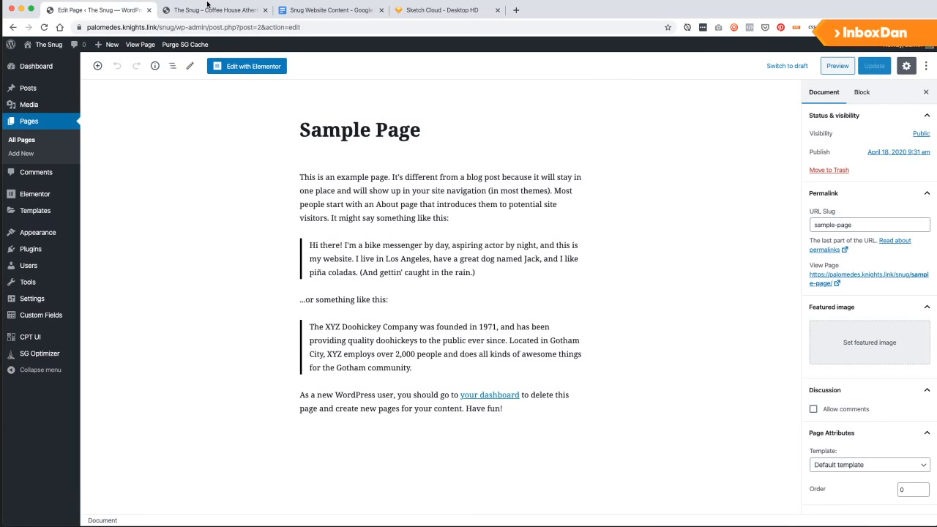
pyautogui.click(214, 10)
pyautogui.click(412, 9)
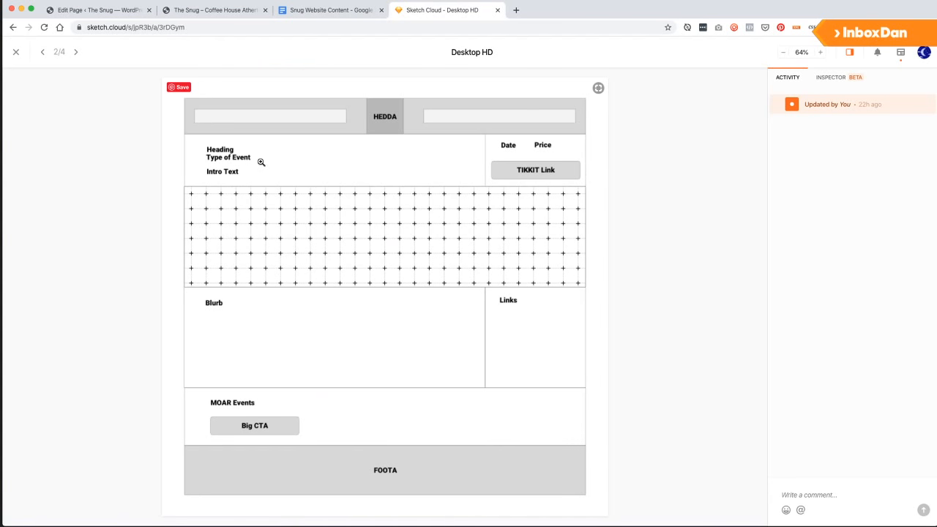
# Page forward and back through the Snug artboards, ending on the events page, then return to WordPress.
pyautogui.click(77, 52)
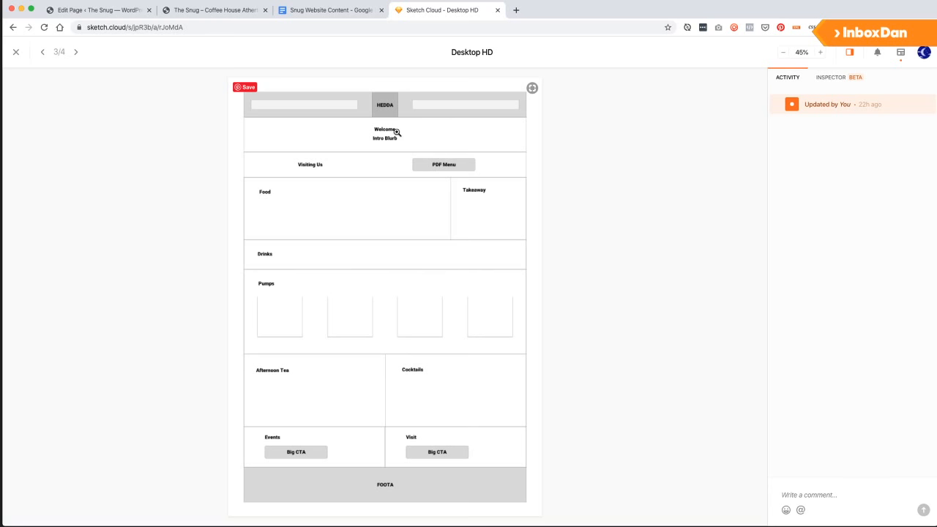
pyautogui.click(75, 51)
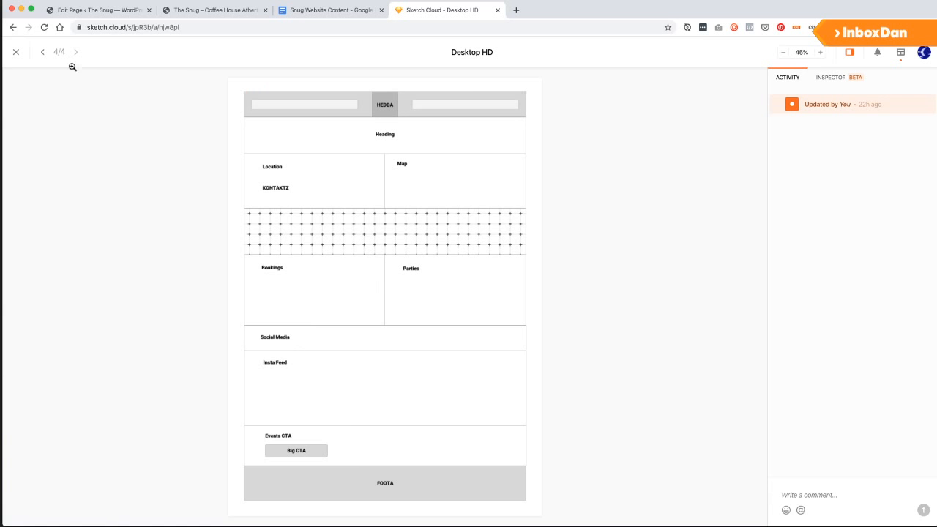
pyautogui.click(42, 54)
pyautogui.click(42, 55)
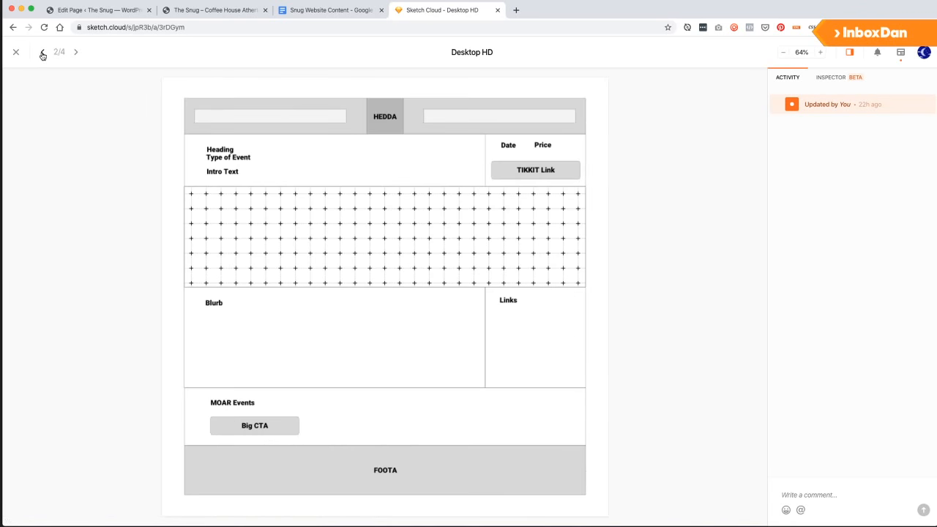
pyautogui.click(40, 54)
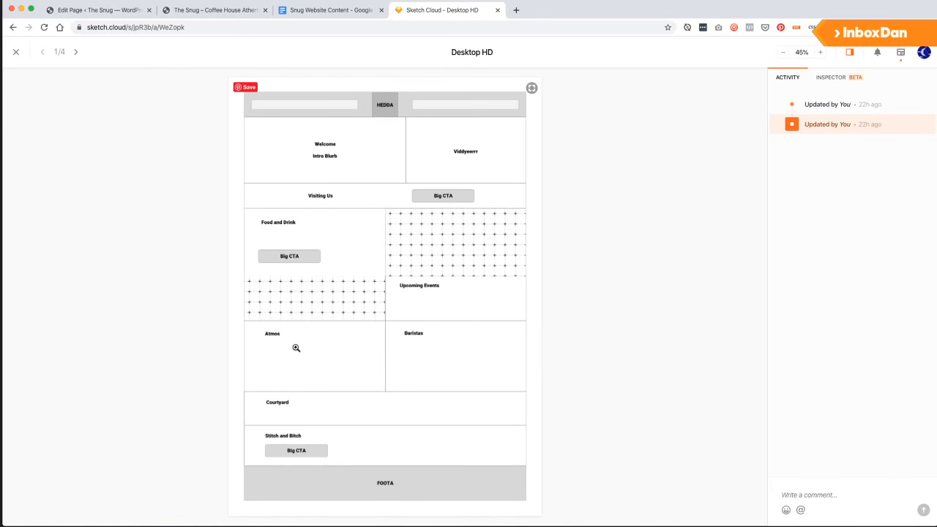
pyautogui.click(75, 52)
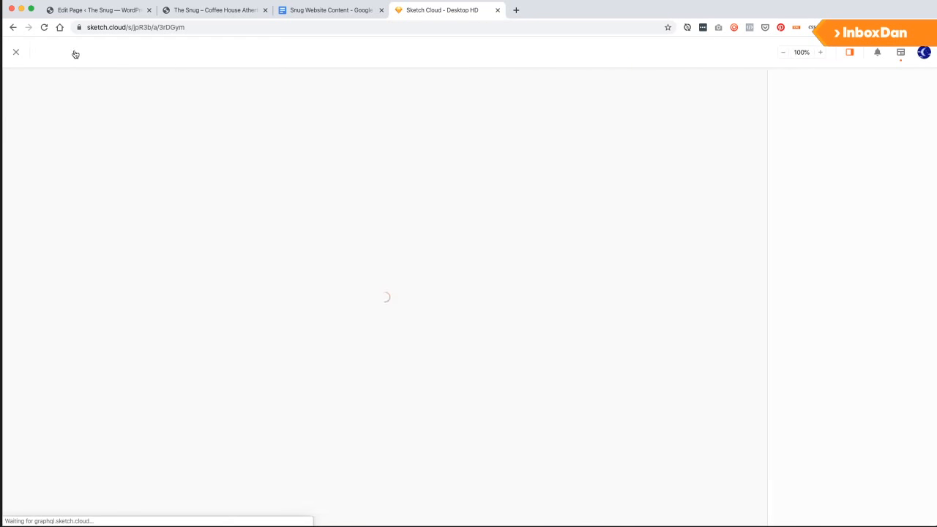
pyautogui.click(96, 10)
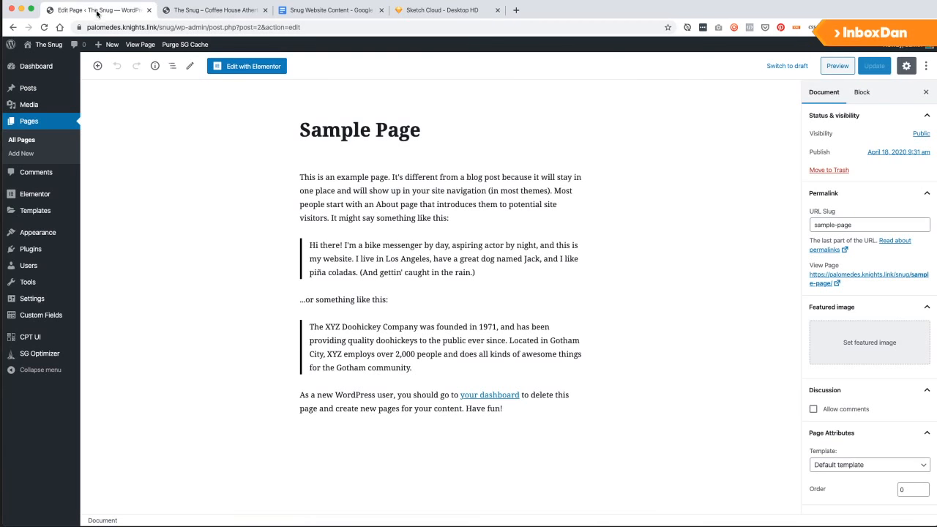
# Open Quick Edit for Sample Page from the All Pages list.
pyautogui.click(183, 10)
pyautogui.click(103, 10)
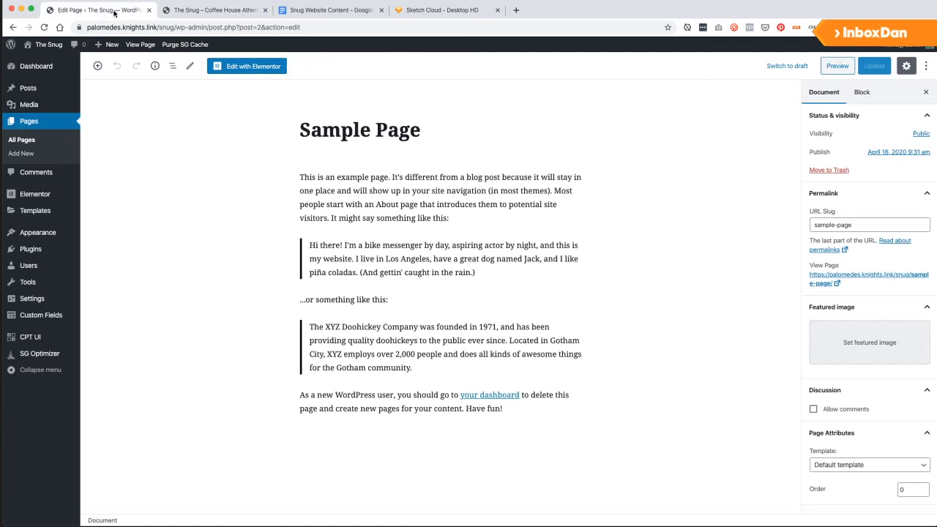
pyautogui.click(26, 143)
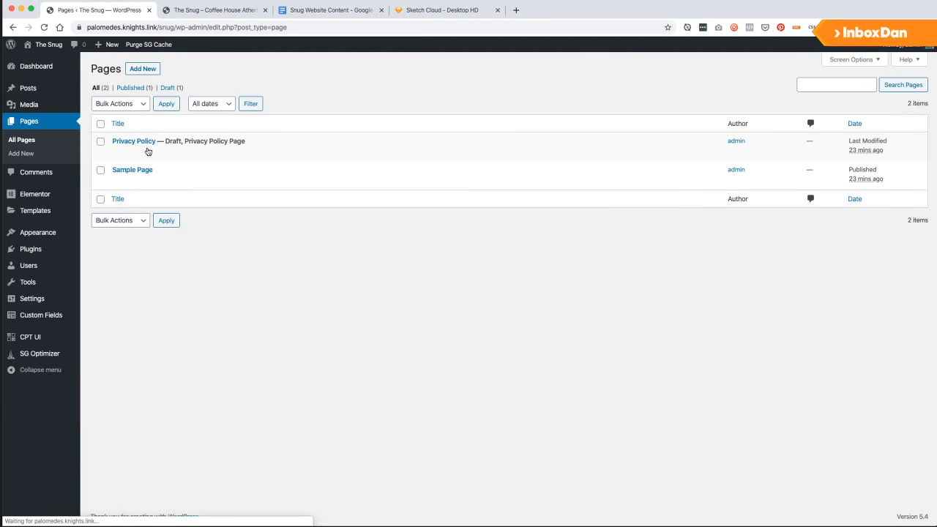
pyautogui.moveTo(121, 183)
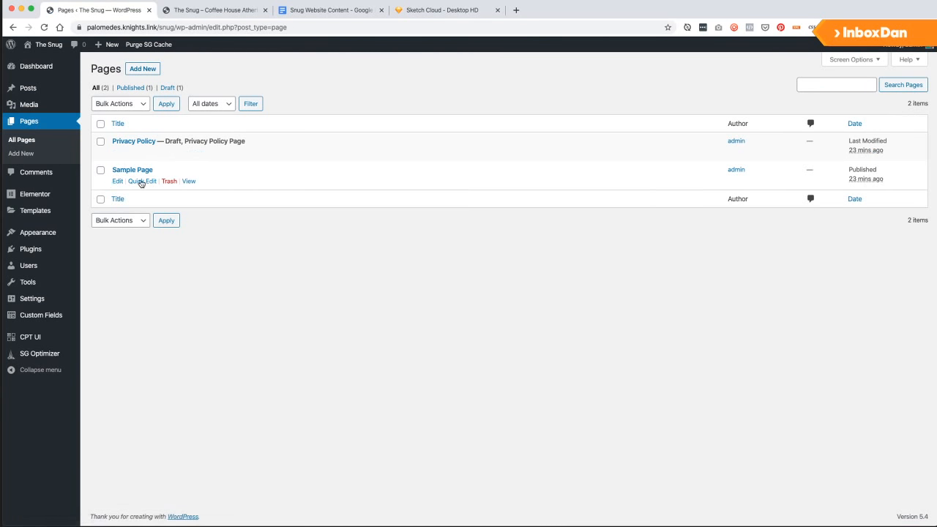
pyautogui.click(140, 182)
# Retitle Sample Page 'Home' with slug 'home' and update it.
pyautogui.moveTo(196, 186); pyautogui.dragTo(92, 188)
pyautogui.write('Home')
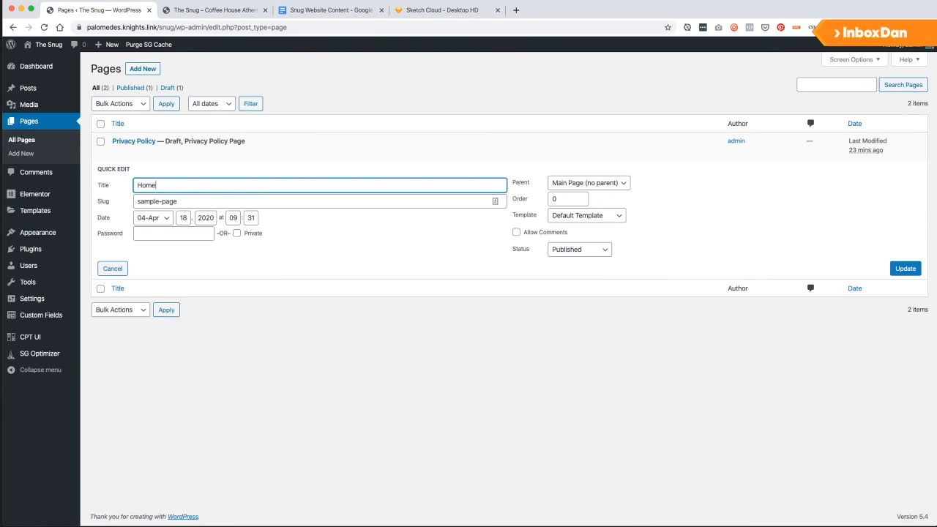
pyautogui.press('Tab')
pyautogui.write('home')
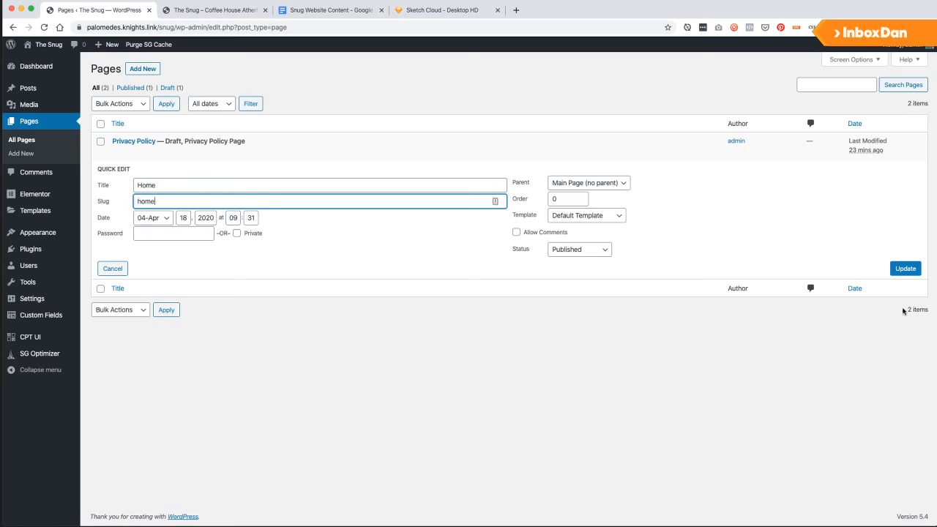
pyautogui.click(904, 268)
pyautogui.click(144, 68)
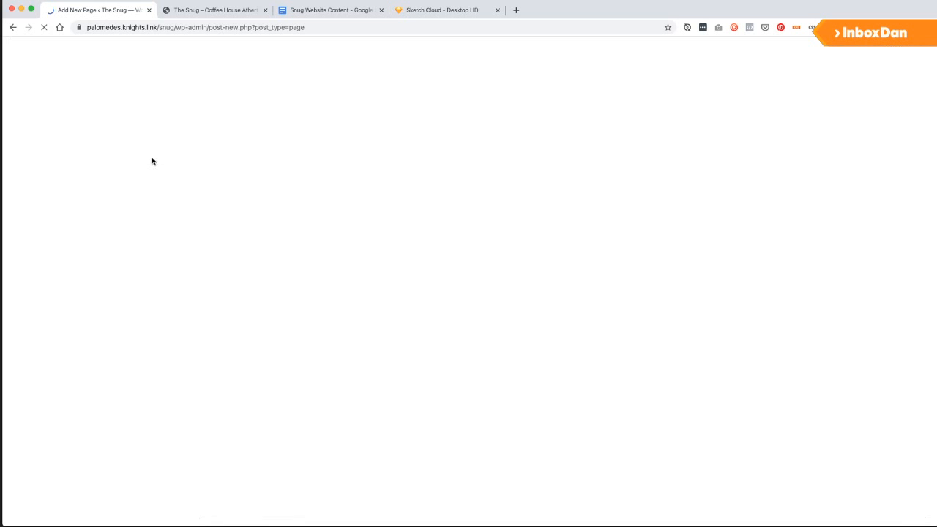
# Title the new page 'Food & Drink' and publish it.
pyautogui.click(340, 128)
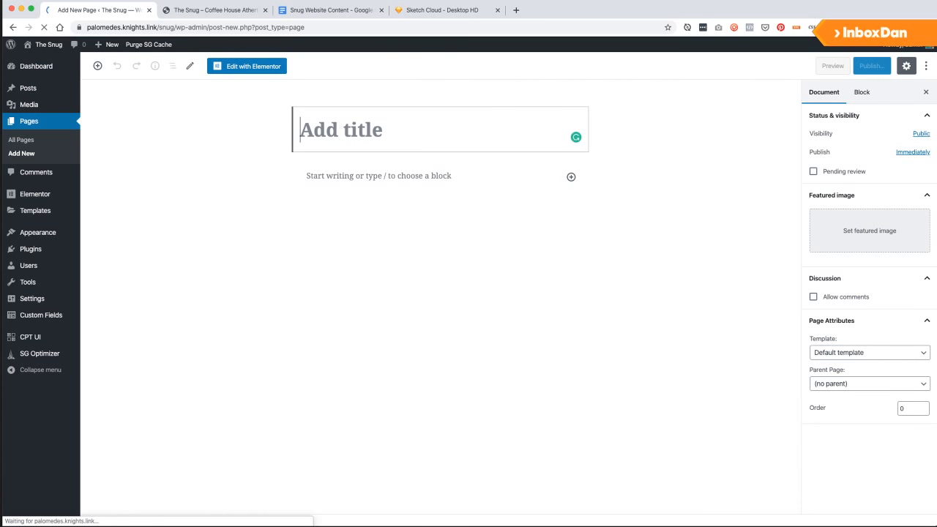
pyautogui.write('Food & Drink')
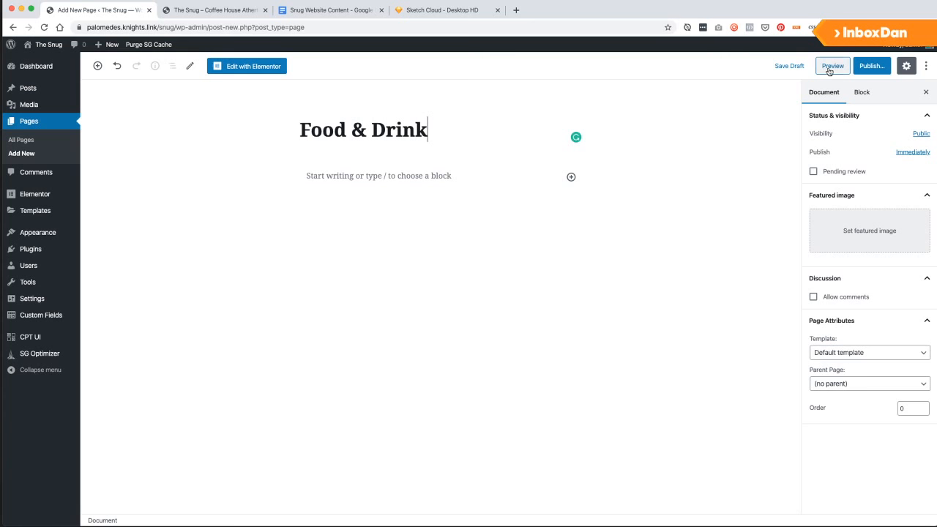
pyautogui.click(871, 66)
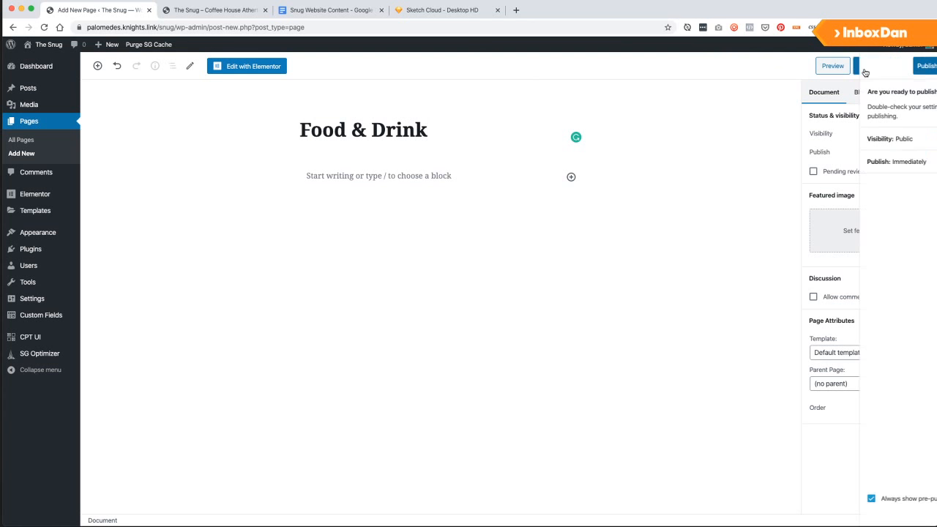
pyautogui.click(868, 66)
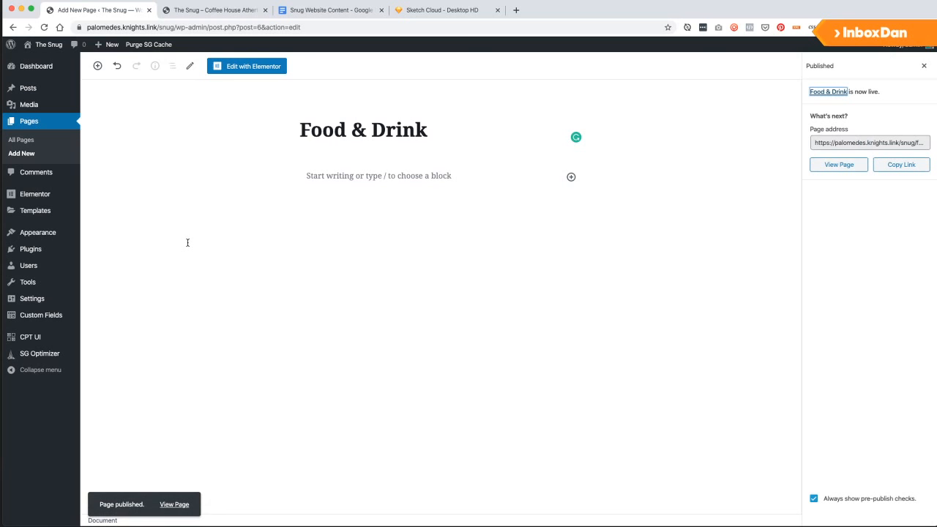
# Start another new page and check the live site and content document's sitemap.
pyautogui.click(21, 153)
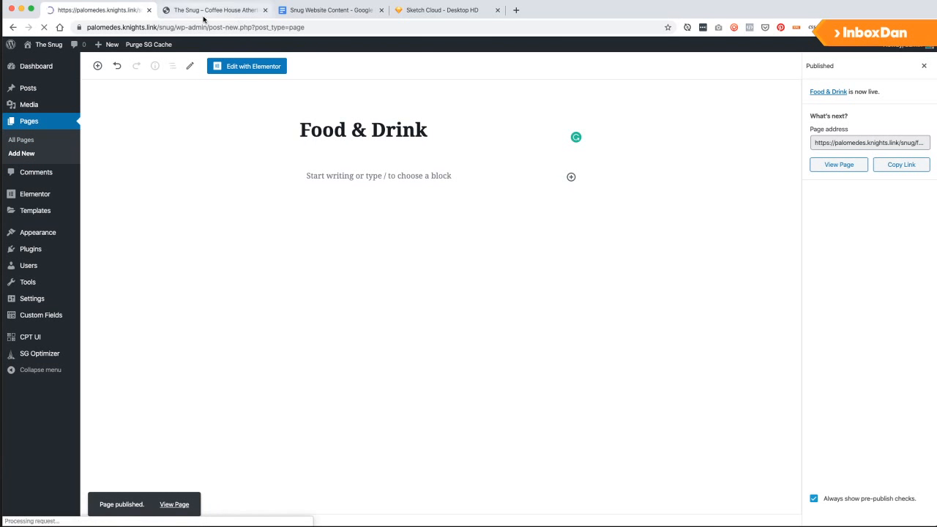
pyautogui.click(206, 11)
pyautogui.click(339, 12)
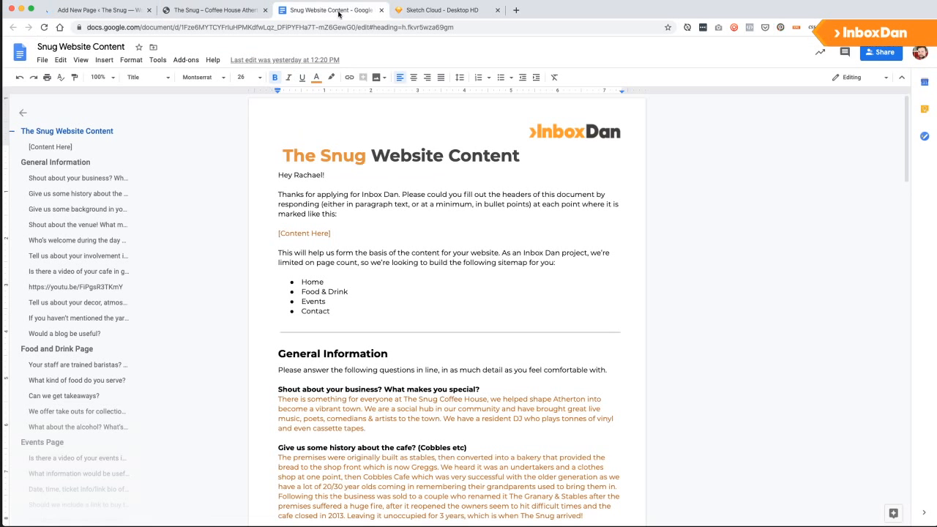
pyautogui.click(201, 10)
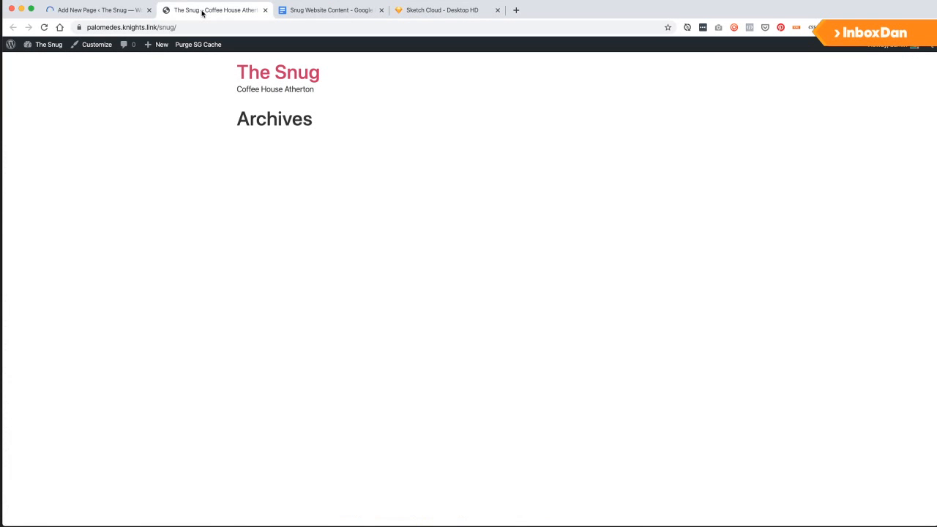
pyautogui.click(83, 11)
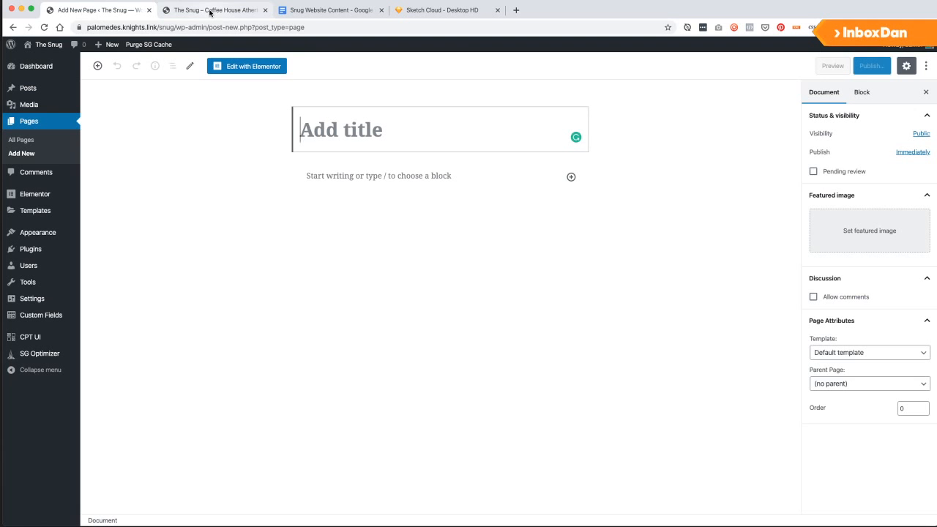
pyautogui.click(330, 10)
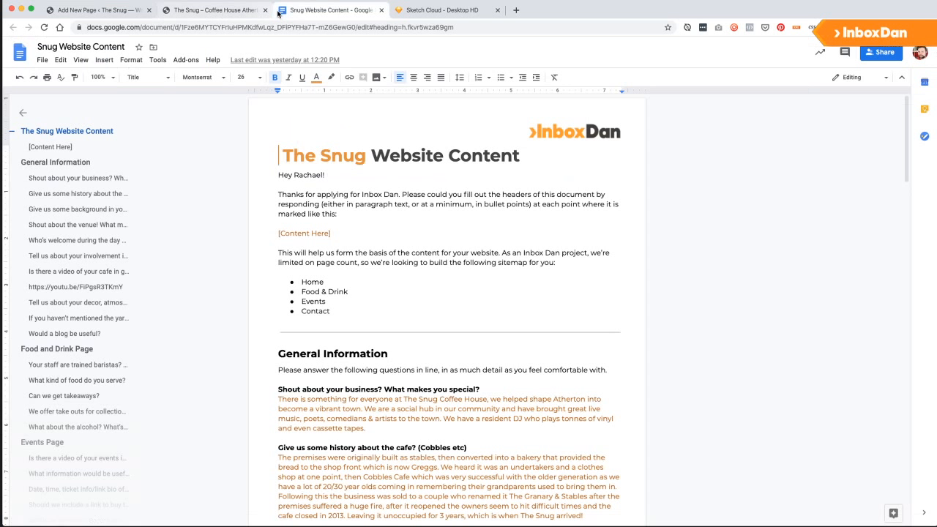
pyautogui.click(94, 10)
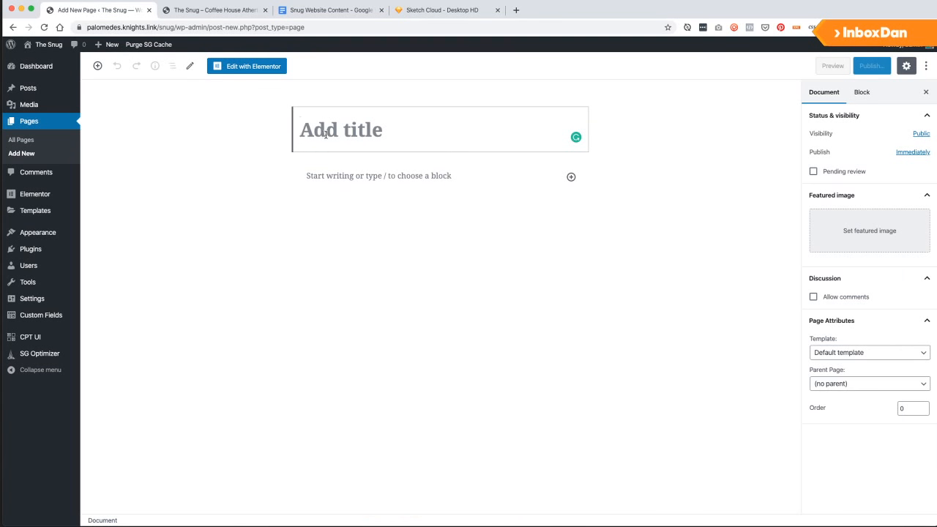
# Title the page 'Contact', publish it, and return to All Pages.
pyautogui.write('Contact')
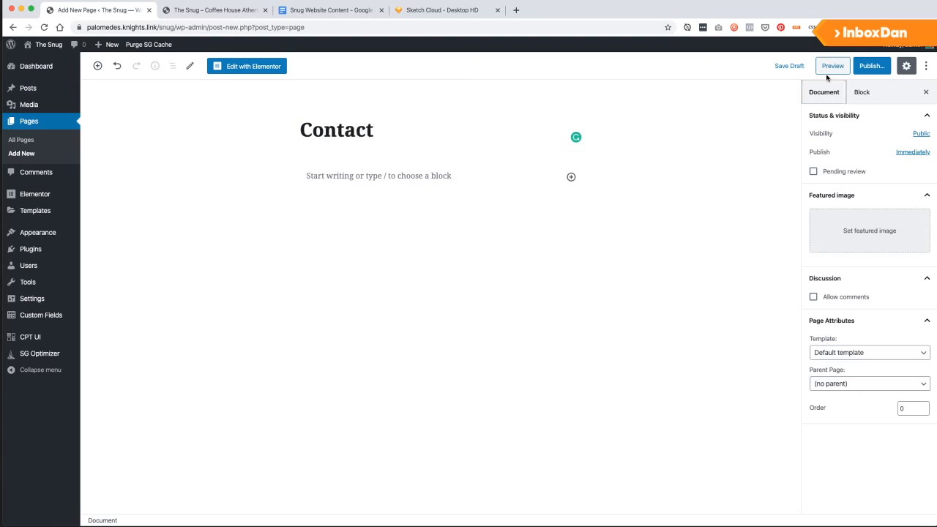
pyautogui.click(871, 65)
pyautogui.click(870, 65)
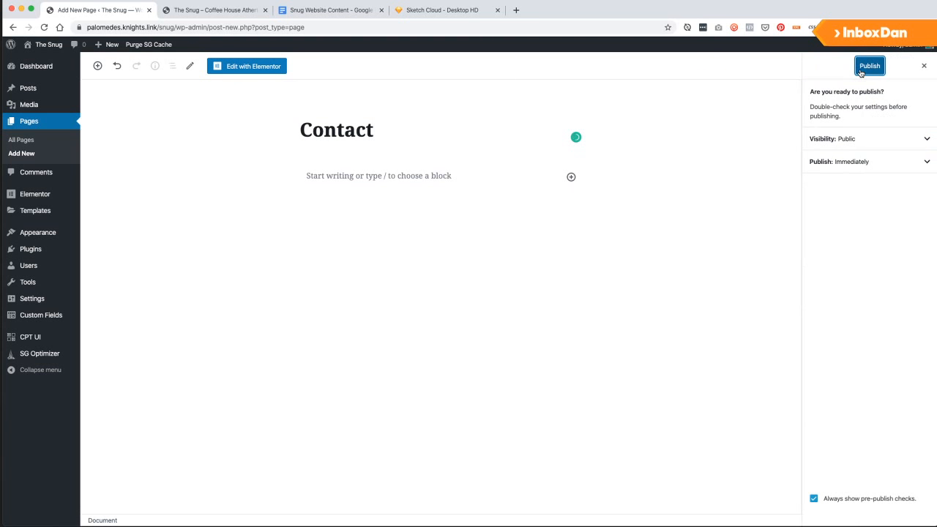
pyautogui.click(23, 141)
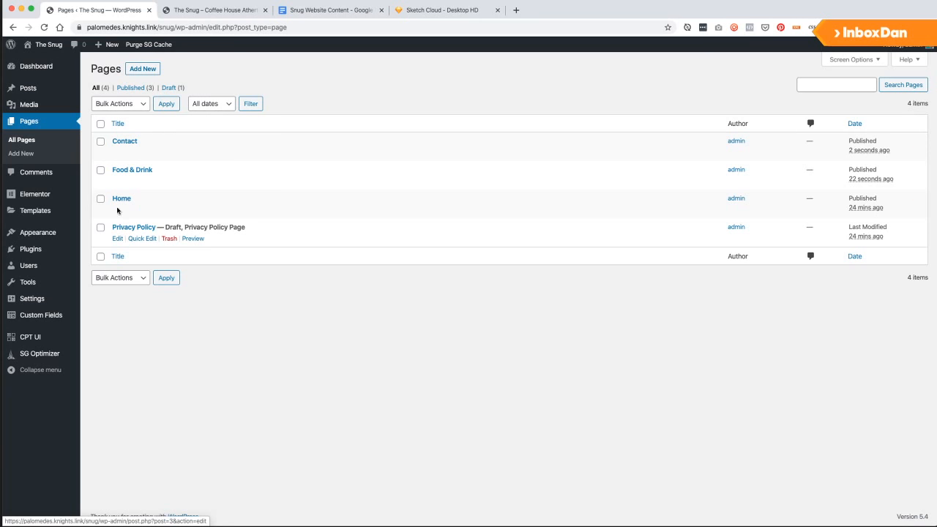
# Name a new menu 'Menu Left' and create it.
pyautogui.moveTo(36, 233)
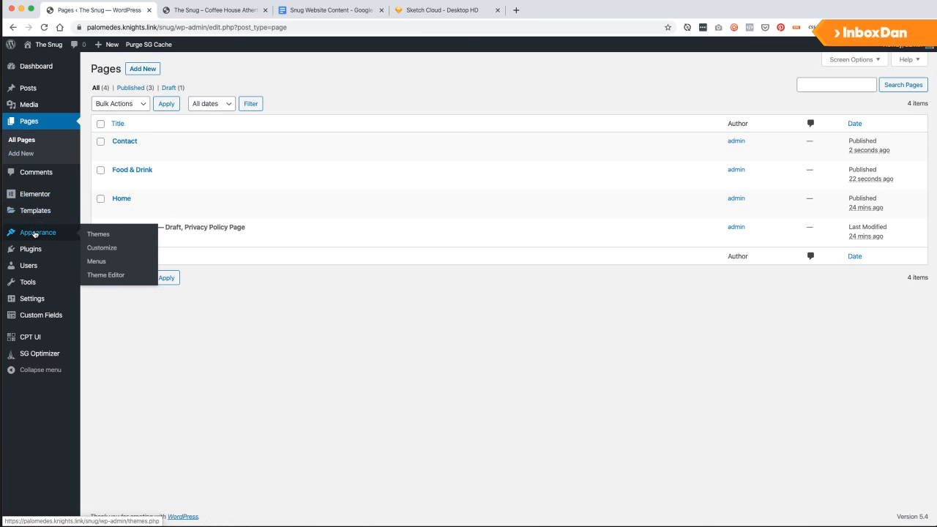
pyautogui.click(97, 263)
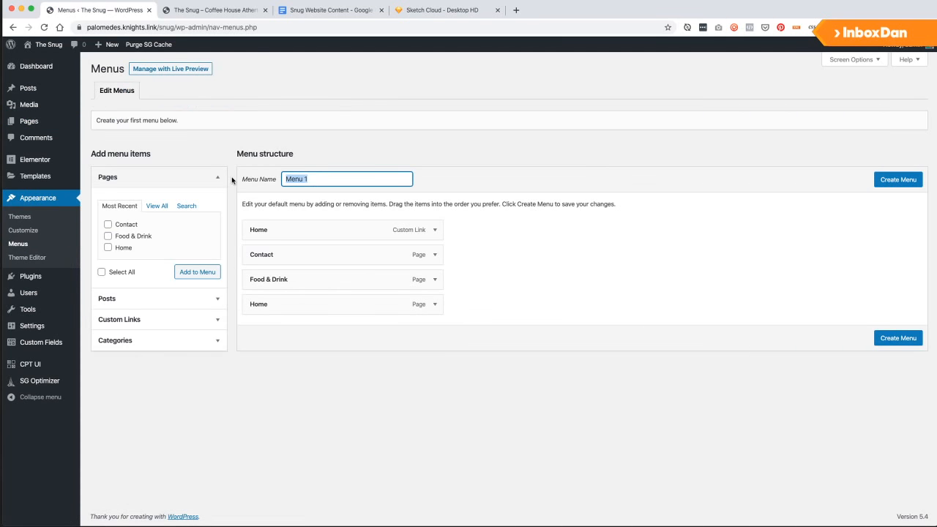
pyautogui.write('Me')
pyautogui.moveTo(315, 255); pyautogui.dragTo(318, 304)
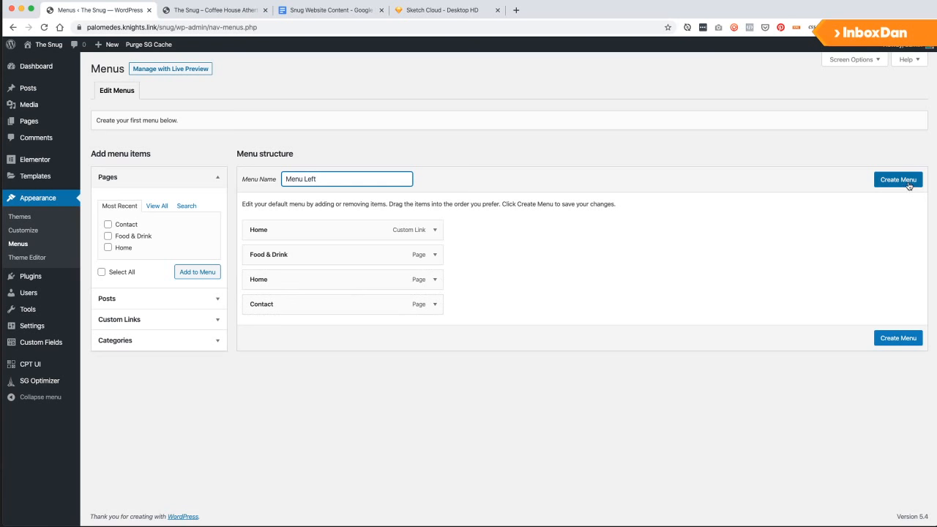
pyautogui.click(905, 181)
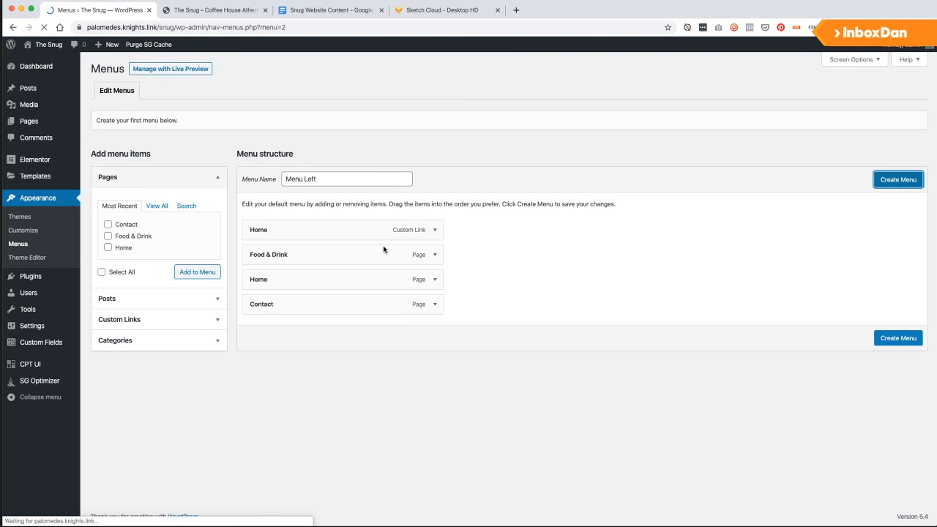
# Remove the duplicate Home and Contact items, then save Menu Left.
pyautogui.click(434, 279)
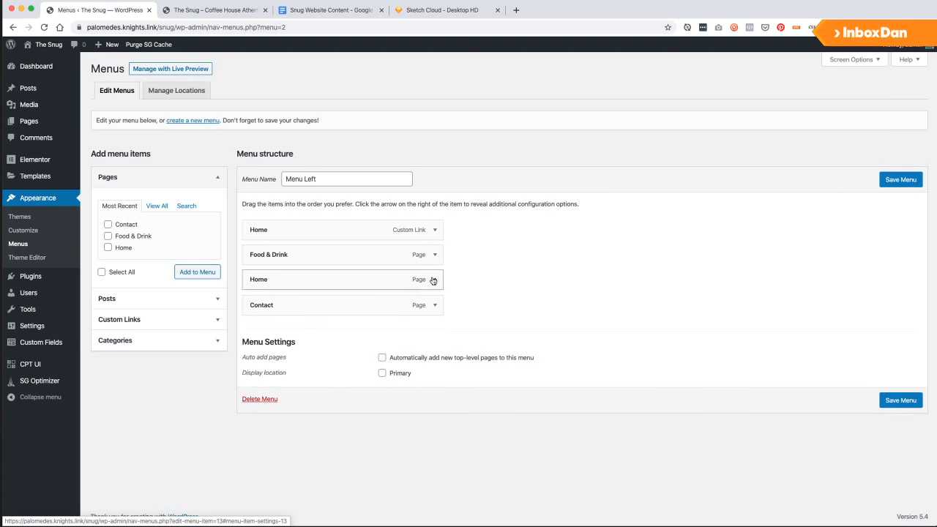
pyautogui.click(258, 368)
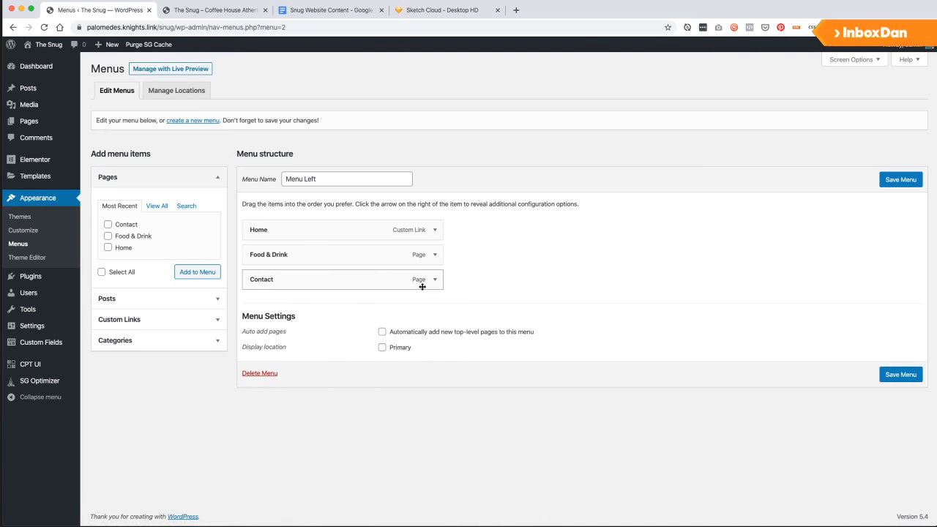
pyautogui.click(433, 283)
pyautogui.click(258, 366)
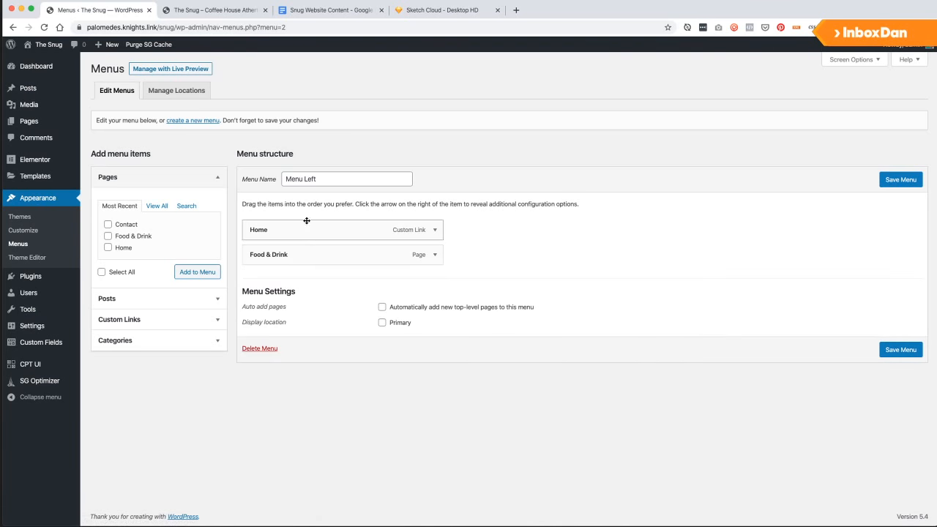
pyautogui.click(901, 180)
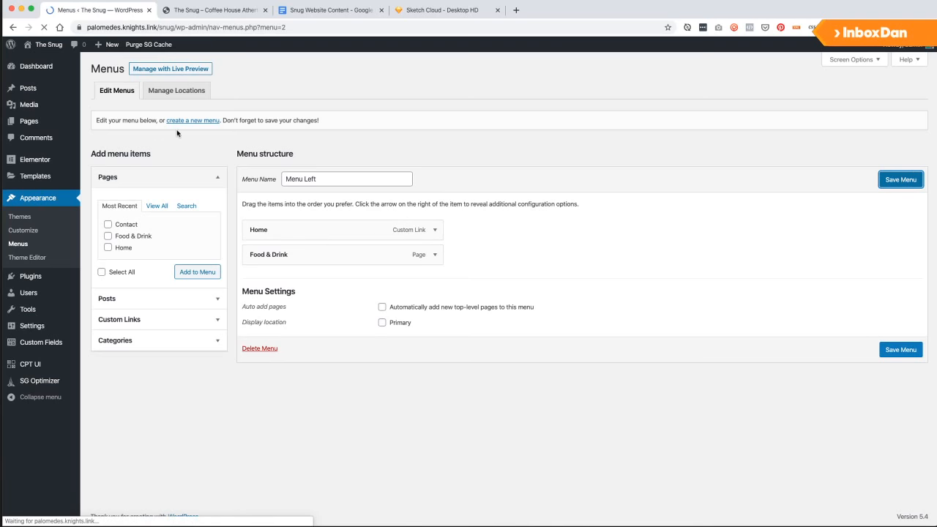
pyautogui.click(193, 150)
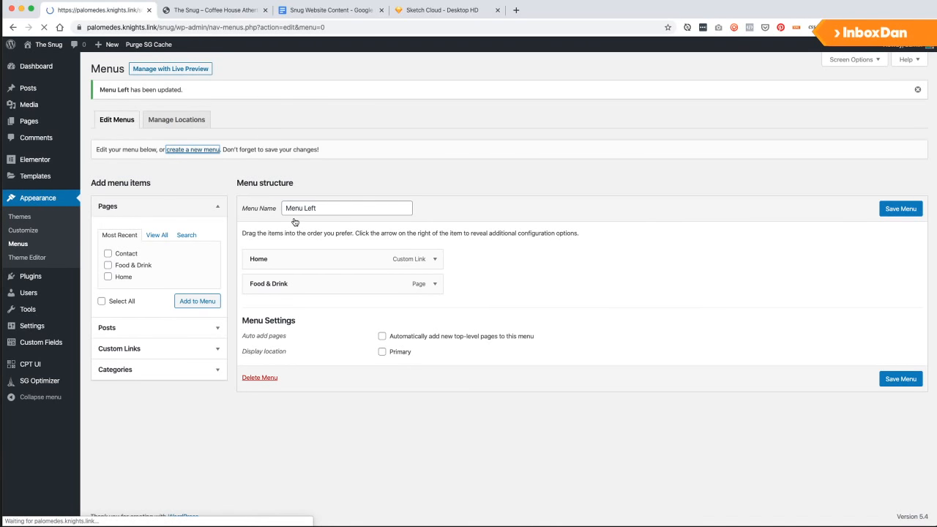
# Create a menu named 'Menu Right' and add the Contact page to it.
pyautogui.click(315, 179)
pyautogui.write('Menu Right')
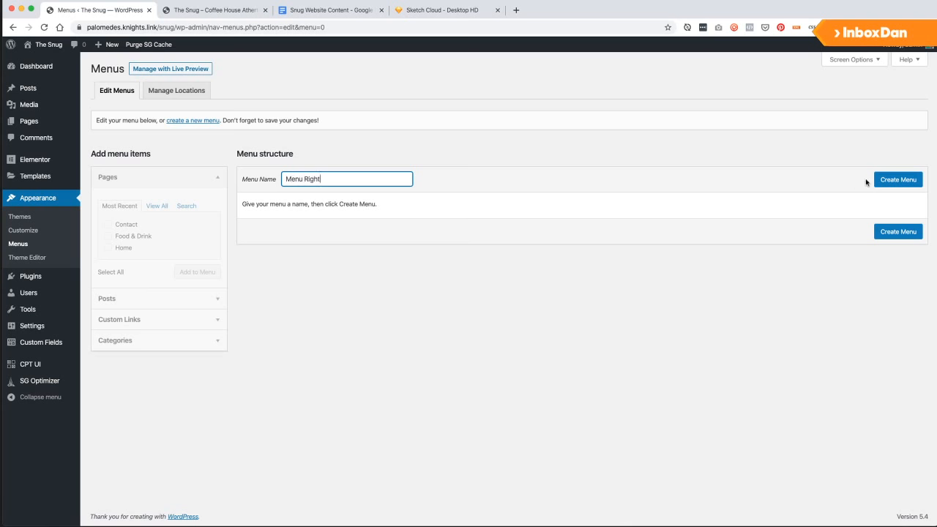
pyautogui.click(893, 180)
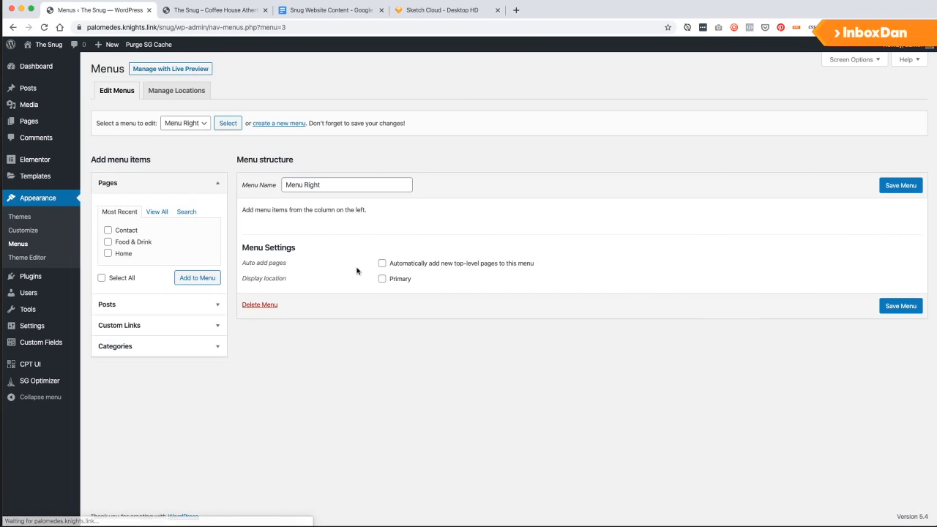
pyautogui.click(109, 231)
pyautogui.click(208, 282)
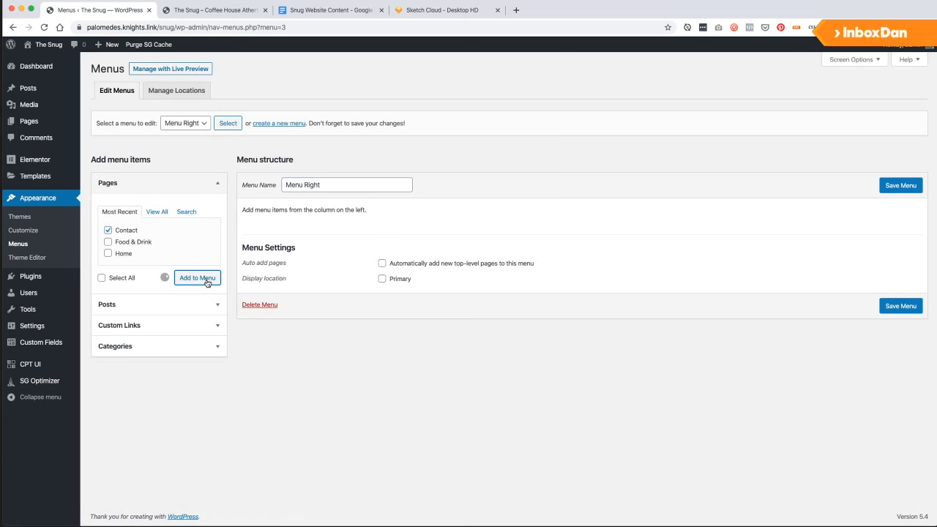
# Add an 'Events' custom link pointing to the site's /events/ address.
pyautogui.click(144, 332)
pyautogui.moveTo(88, 27); pyautogui.dragTo(140, 113)
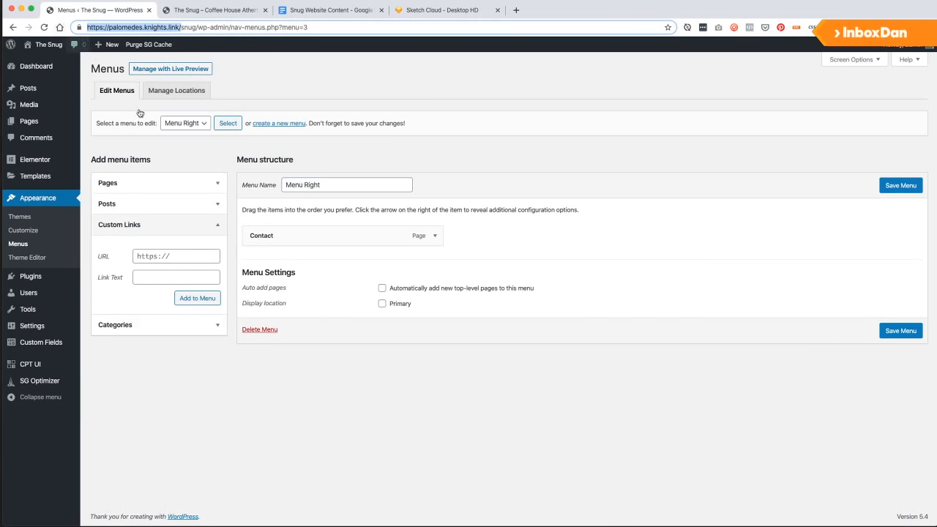
pyautogui.press('super+c')
pyautogui.click(188, 254)
pyautogui.press('super+v')
pyautogui.write('ev')
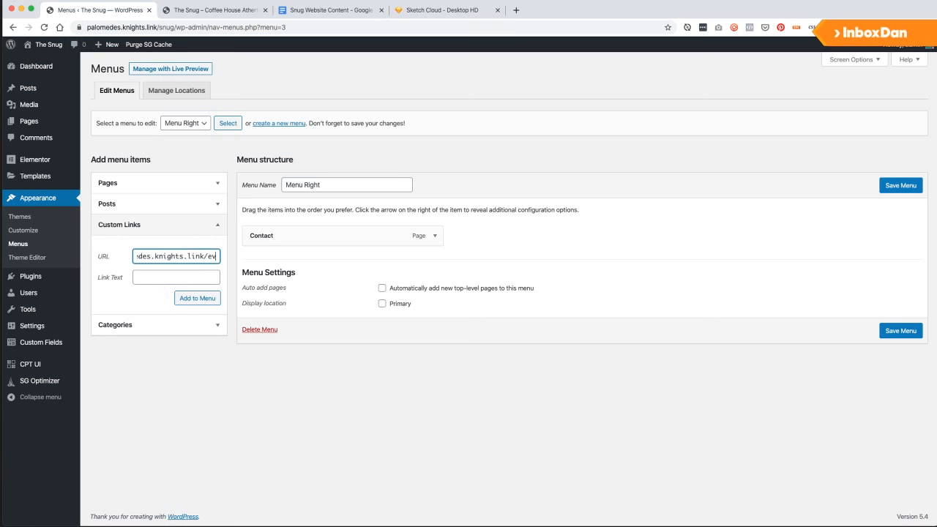
pyautogui.write('ents.')
pyautogui.press('BackSpace')
pyautogui.write('/')
pyautogui.click(191, 276)
pyautogui.write('Eve')
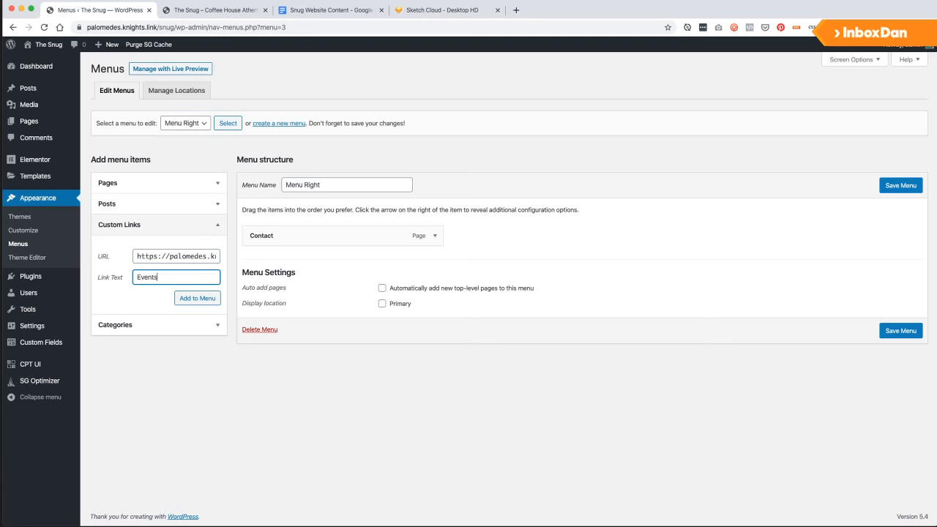
pyautogui.write('nts')
pyautogui.click(211, 297)
# Move Events above Contact and save Menu Right.
pyautogui.moveTo(321, 258); pyautogui.dragTo(322, 234)
pyautogui.click(900, 186)
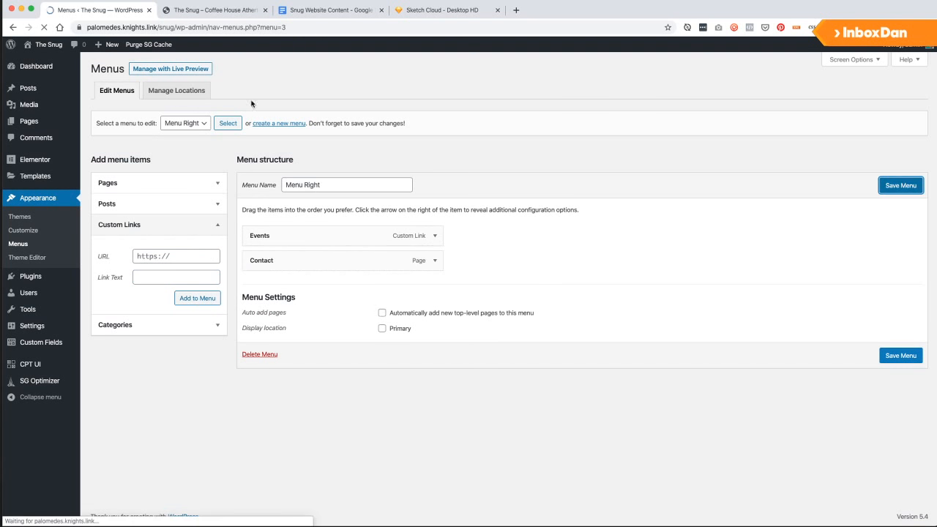
pyautogui.moveTo(33, 47)
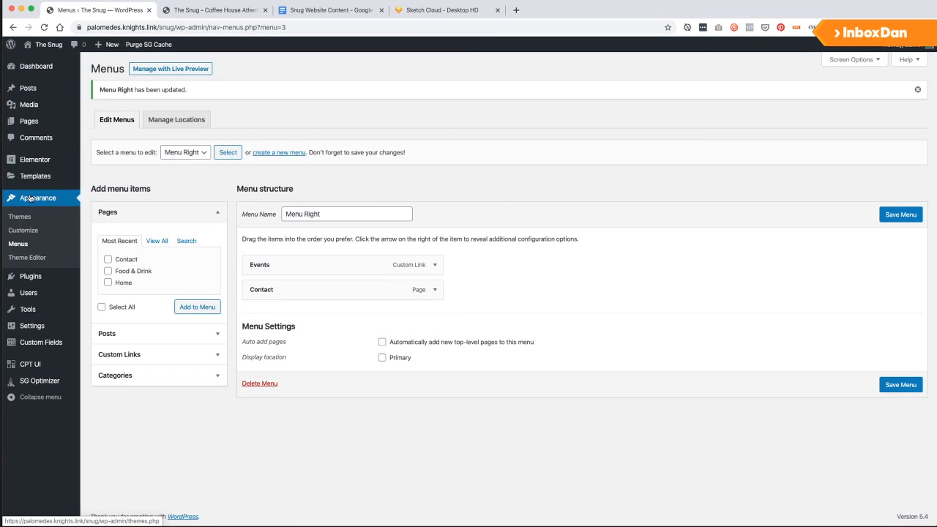
# Keep Menu Right selected for editing, glance at the live site, then switch to Sketch Cloud.
pyautogui.click(173, 154)
pyautogui.click(189, 155)
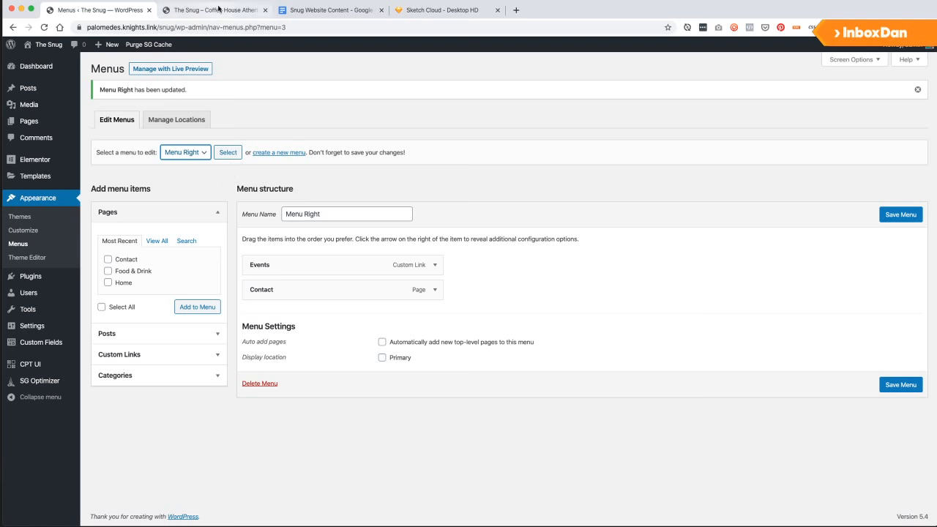
pyautogui.click(217, 12)
pyautogui.click(83, 6)
pyautogui.click(440, 9)
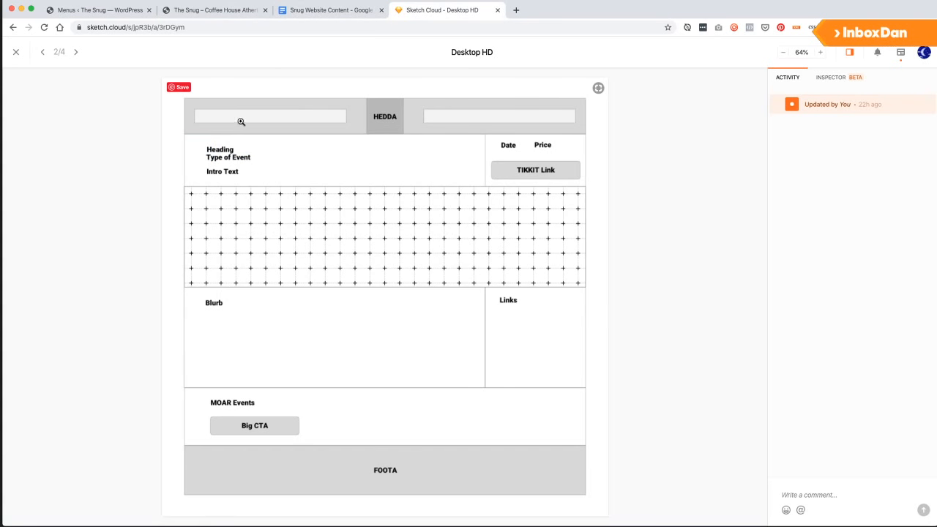
# Step back to the home-page artboard, then return to the WordPress menus page.
pyautogui.click(43, 53)
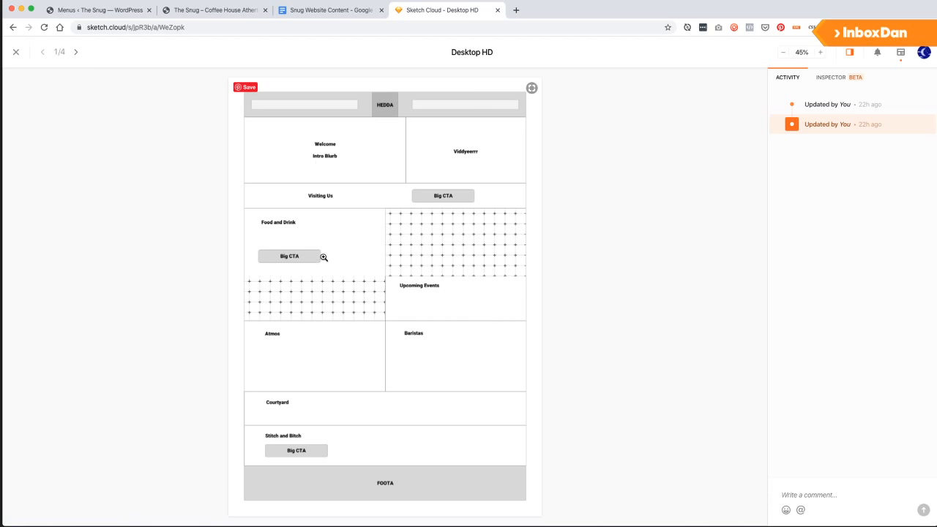
pyautogui.click(98, 9)
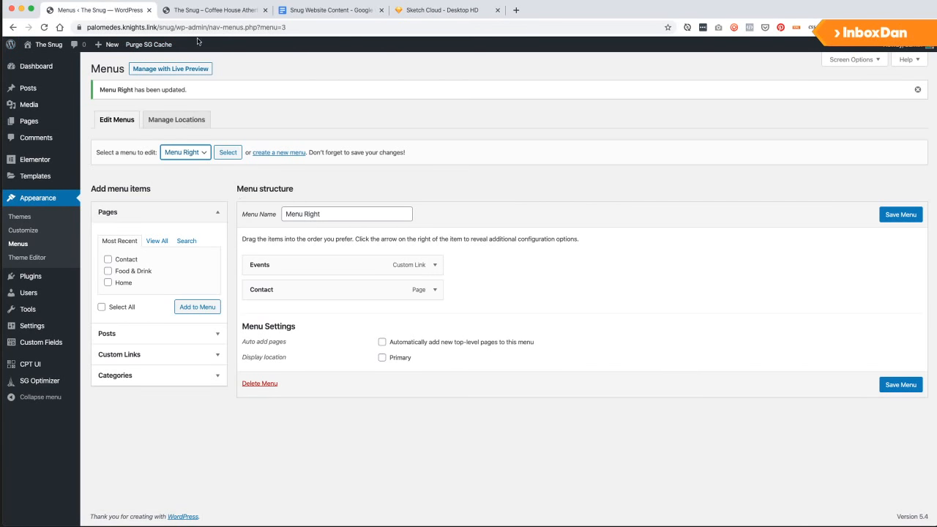
# Reload the live Snug site to check the new menus, then return to the menu editor.
pyautogui.click(197, 13)
pyautogui.click(316, 13)
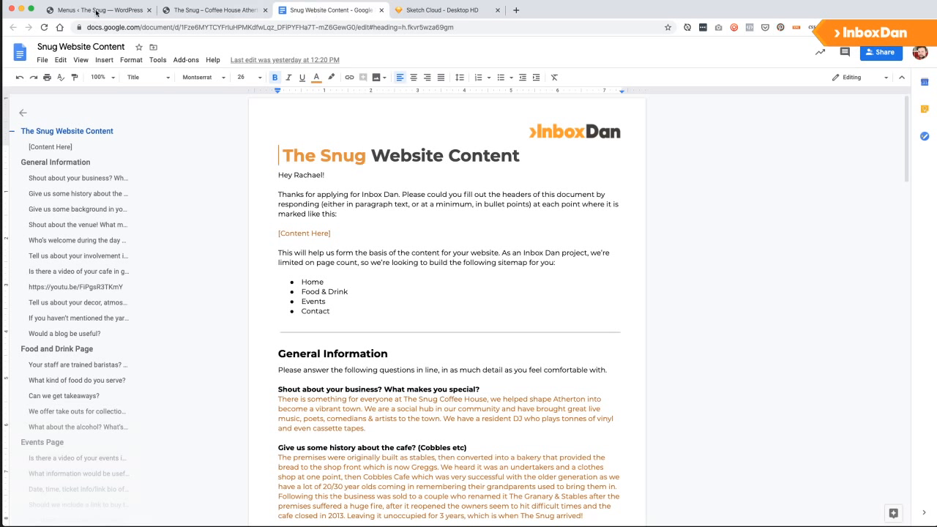
pyautogui.click(93, 11)
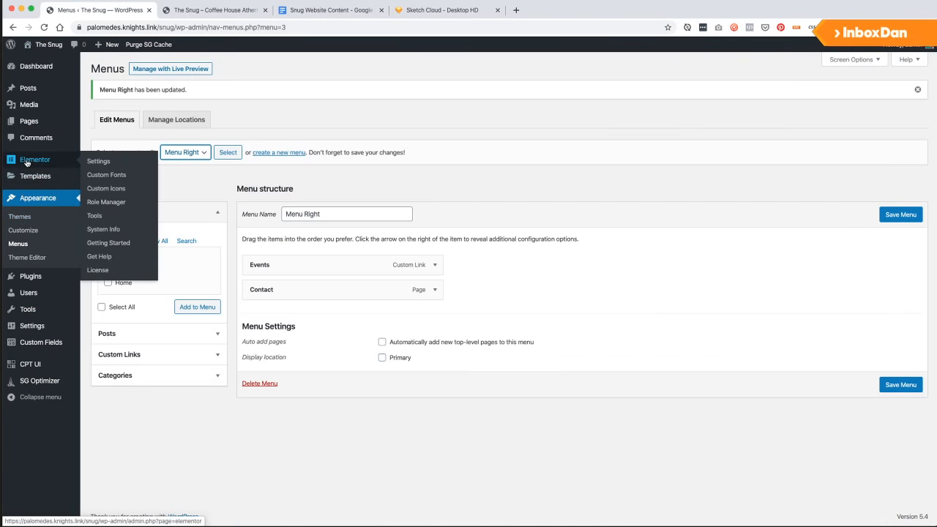
pyautogui.click(193, 13)
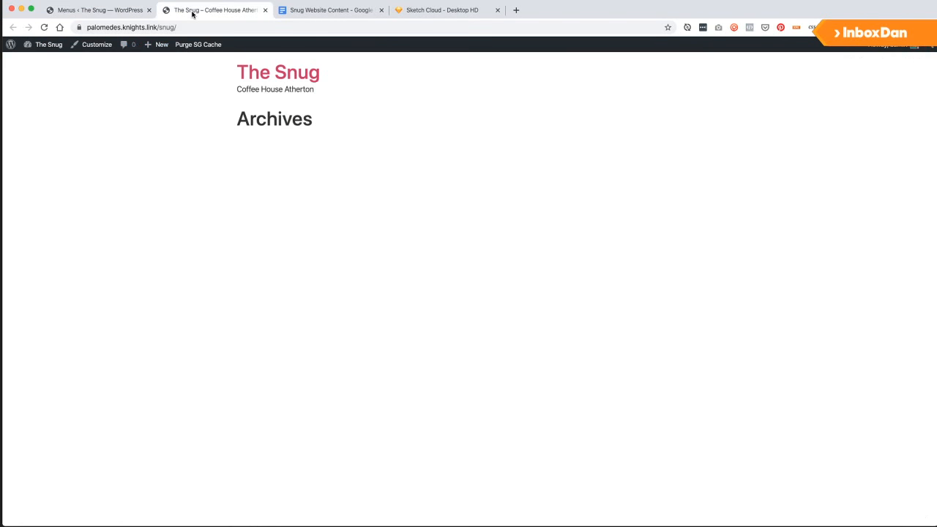
pyautogui.press('super+r')
pyautogui.click(81, 10)
# Create a Header-type template named 'Snug Header', then narrow the browser window.
pyautogui.moveTo(47, 180)
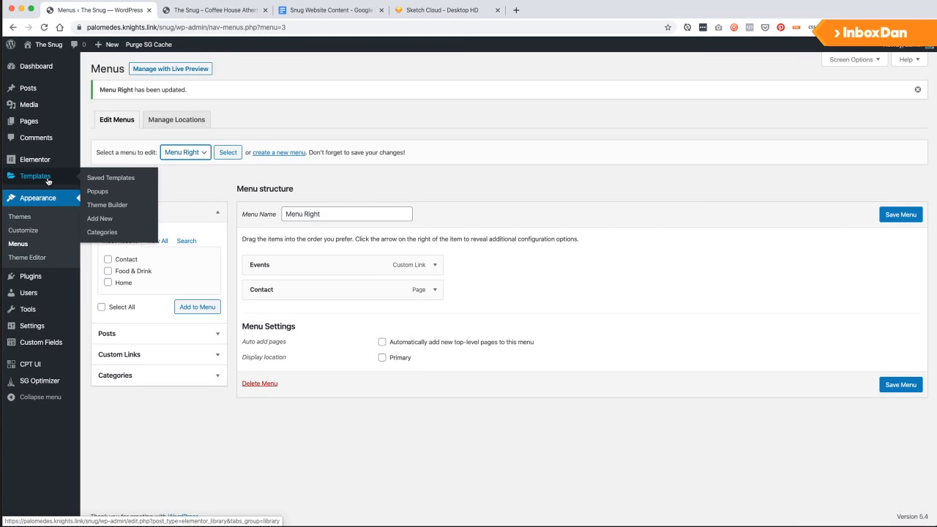
pyautogui.click(98, 218)
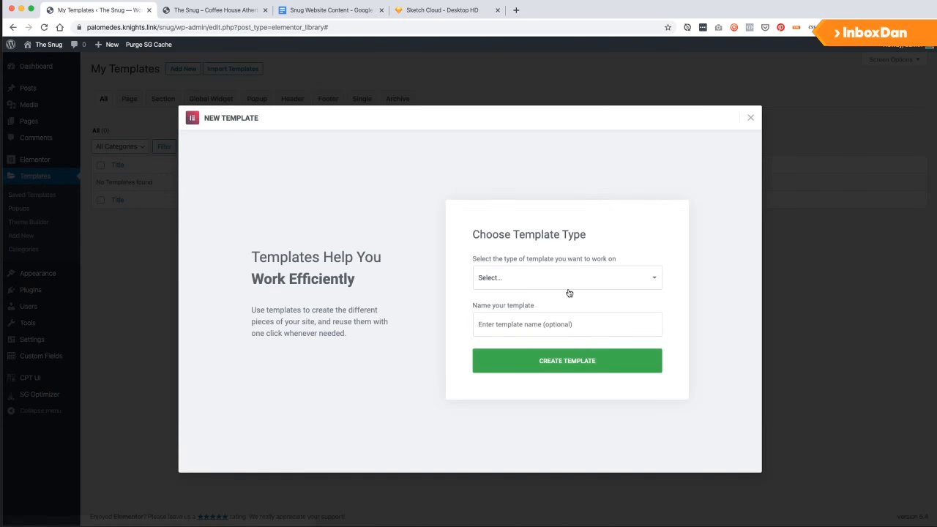
pyautogui.click(572, 282)
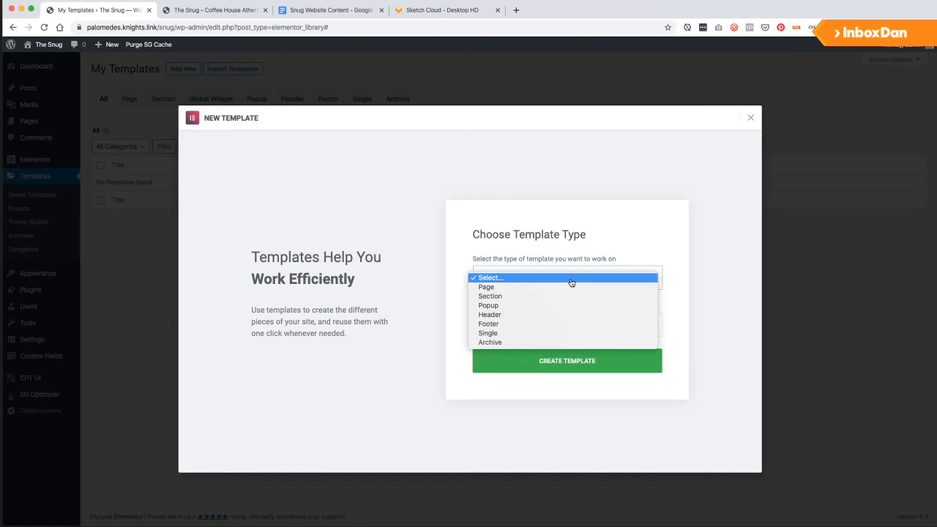
pyautogui.click(539, 314)
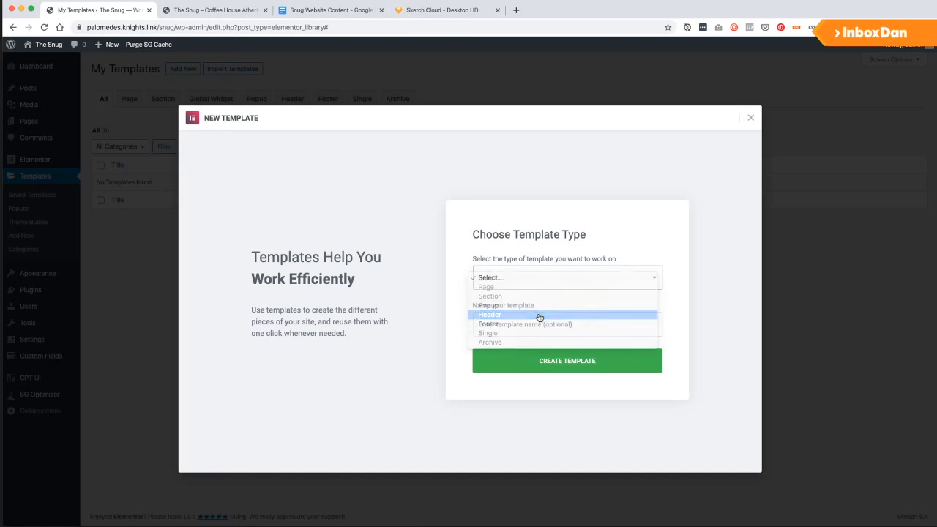
pyautogui.click(536, 327)
pyautogui.write('Snug Header')
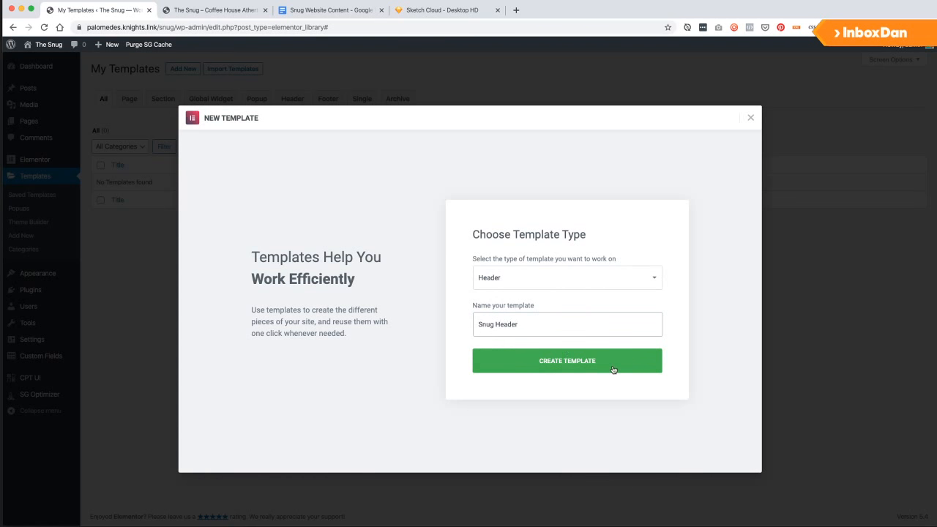
pyautogui.click(614, 369)
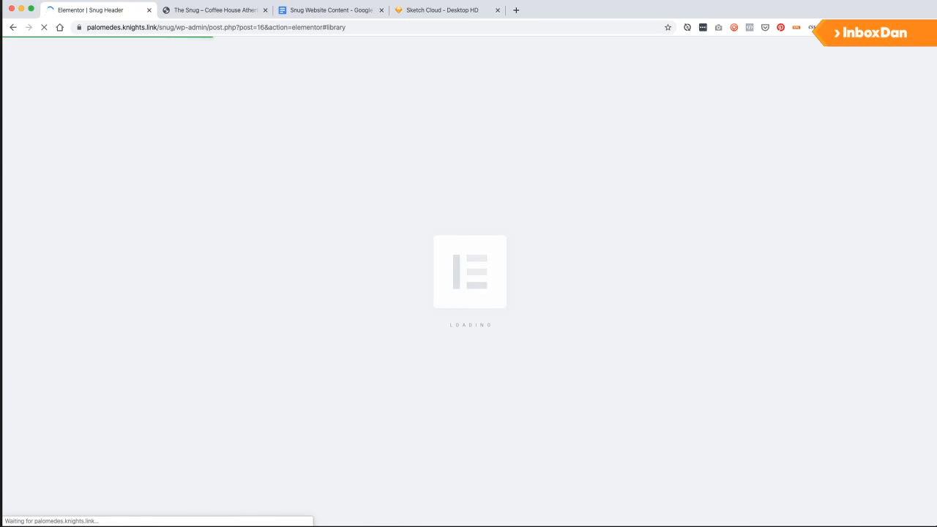
pyautogui.moveTo(933, 218); pyautogui.dragTo(830, 215)
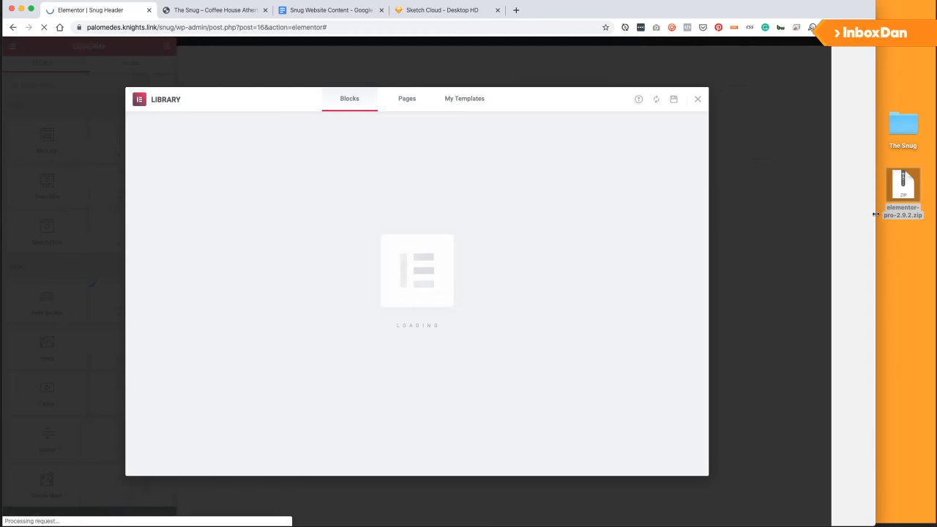
# Open The Snug folder and the SnugColourCodes.txt brand colour list.
pyautogui.click(906, 125)
pyautogui.doubleClick(906, 125)
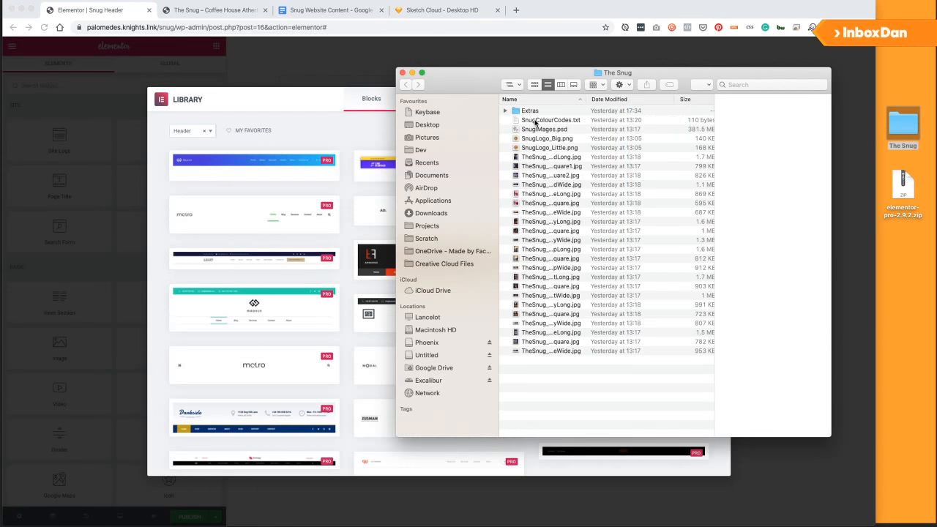
pyautogui.doubleClick(535, 122)
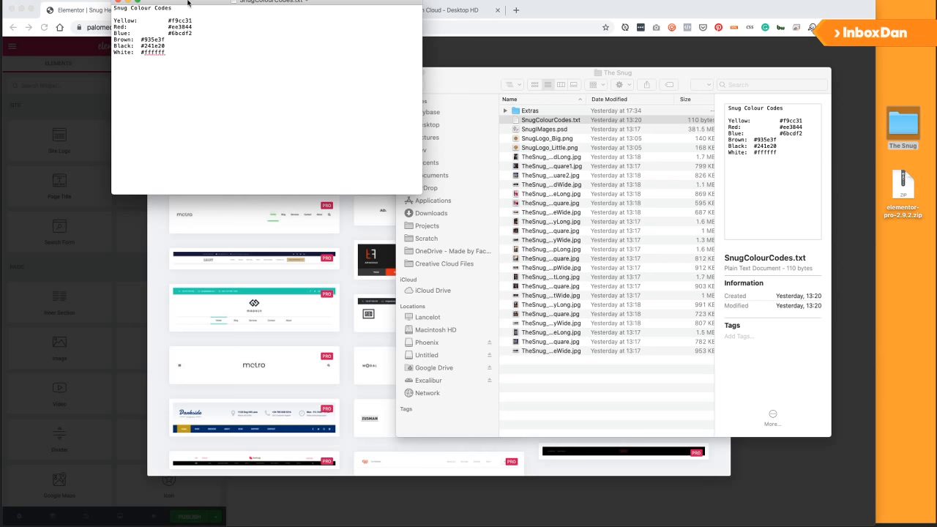
pyautogui.moveTo(187, 3); pyautogui.dragTo(936, 51)
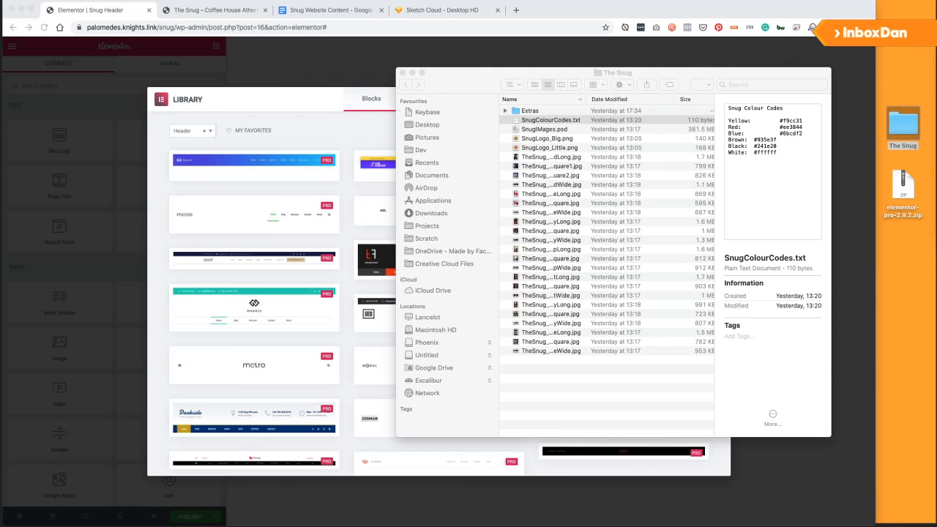
# Quick Look the SnugLogo_Little.png logo.
pyautogui.click(543, 140)
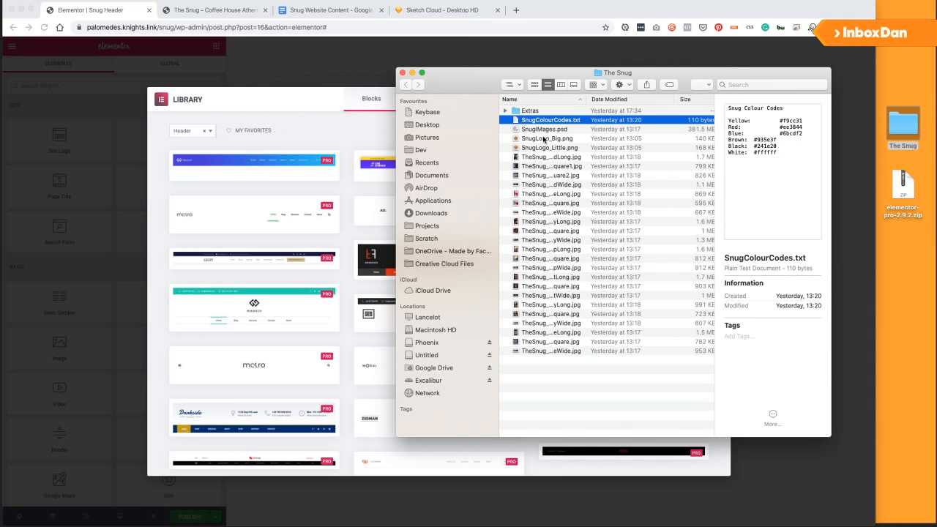
pyautogui.press('Down')
pyautogui.press('Down')
pyautogui.press('Down')
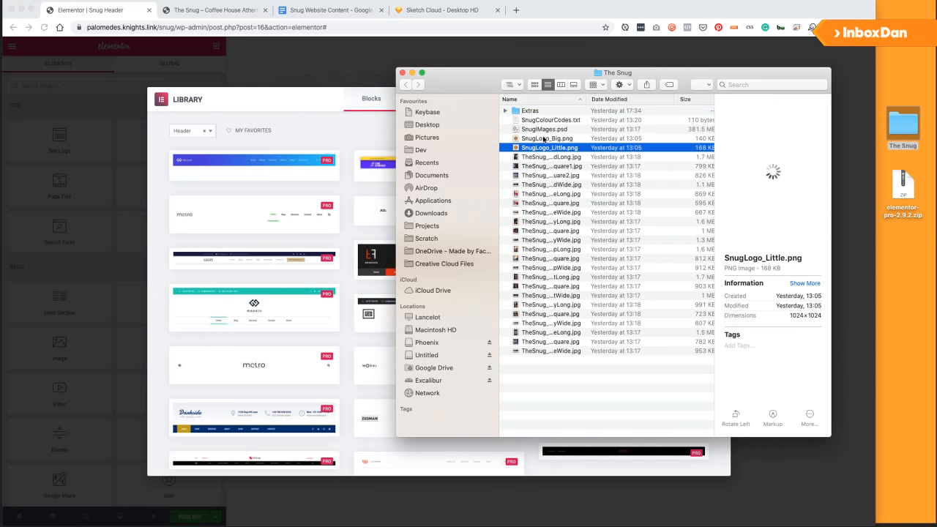
pyautogui.press('space')
pyautogui.press('space')
pyautogui.press('Up')
pyautogui.press('Up')
pyautogui.press('Up')
pyautogui.press('Up')
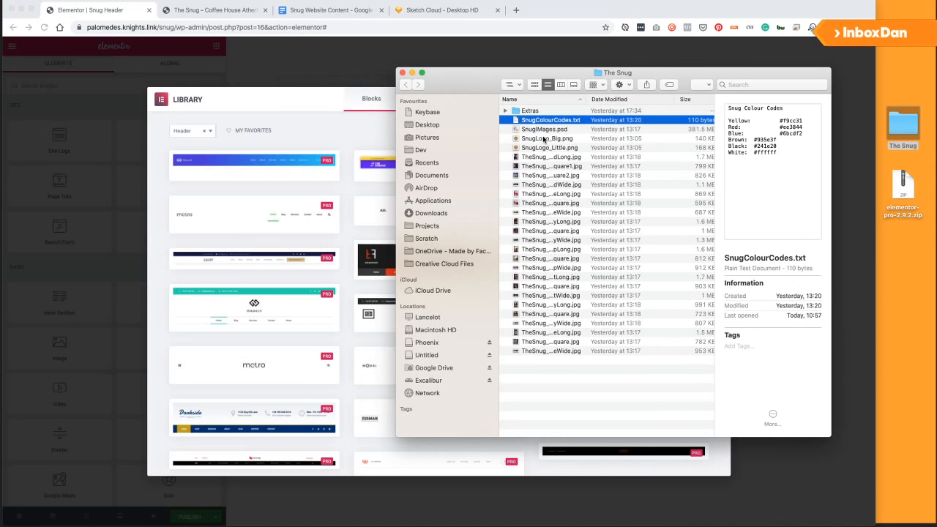
# Preview the Extras photos (beer, Snug sign, food, Adjustments copy 3), then return to Elementor.
pyautogui.press('Right')
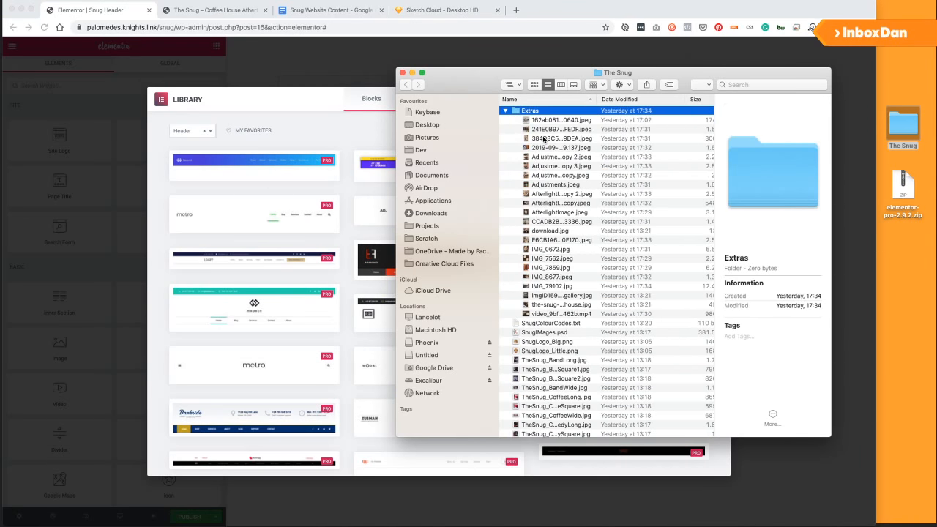
pyautogui.press('Down')
pyautogui.press('space')
pyautogui.press('Down')
pyautogui.press('Down')
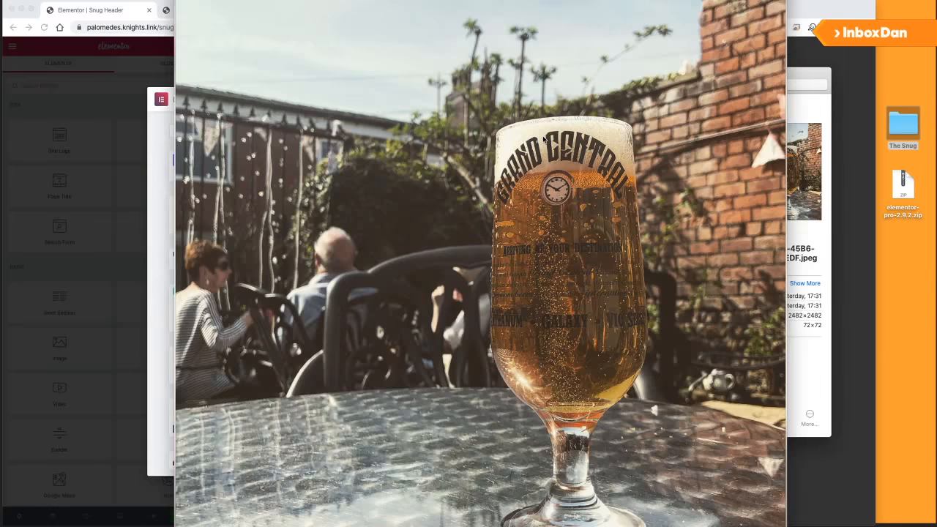
pyautogui.press('Down')
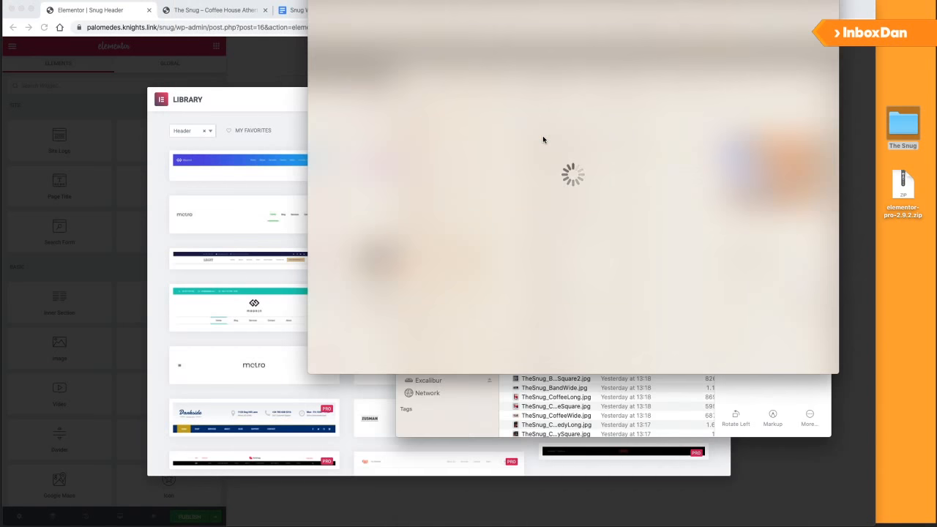
pyautogui.press('Down')
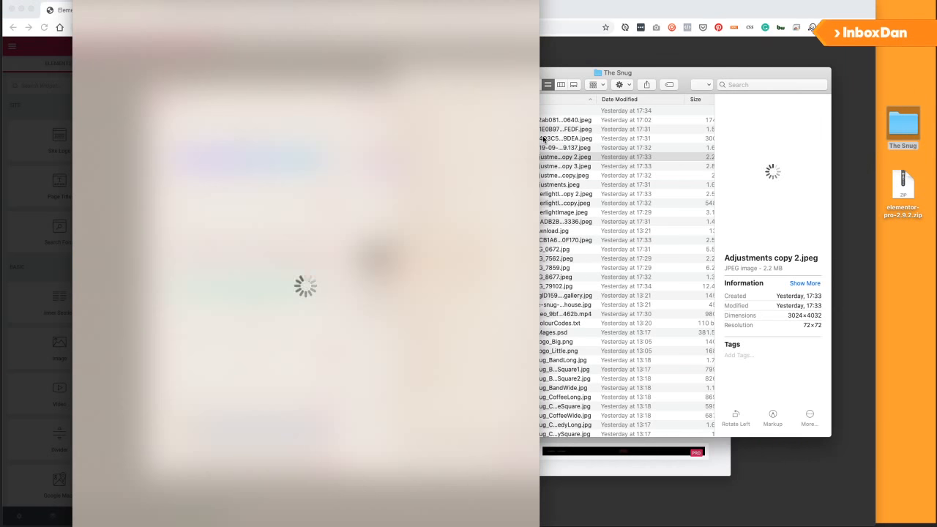
pyautogui.press('Down')
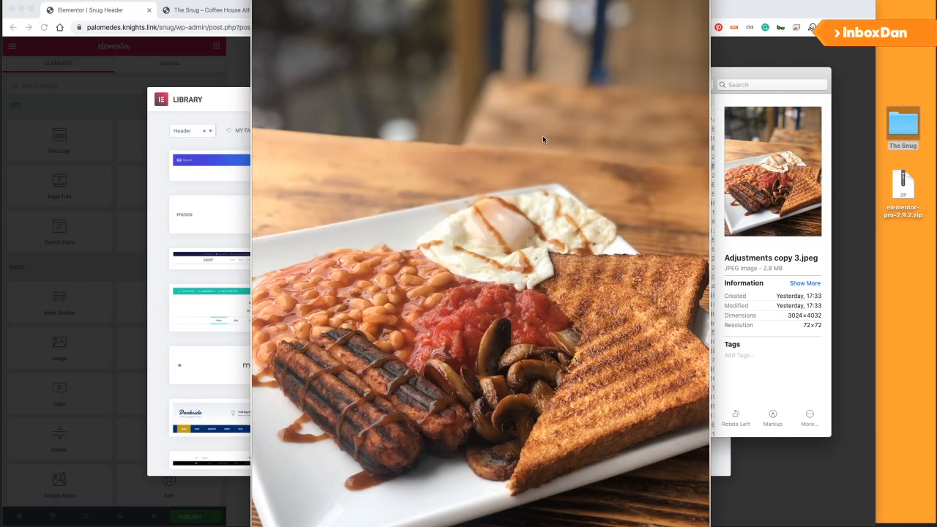
pyautogui.press('space')
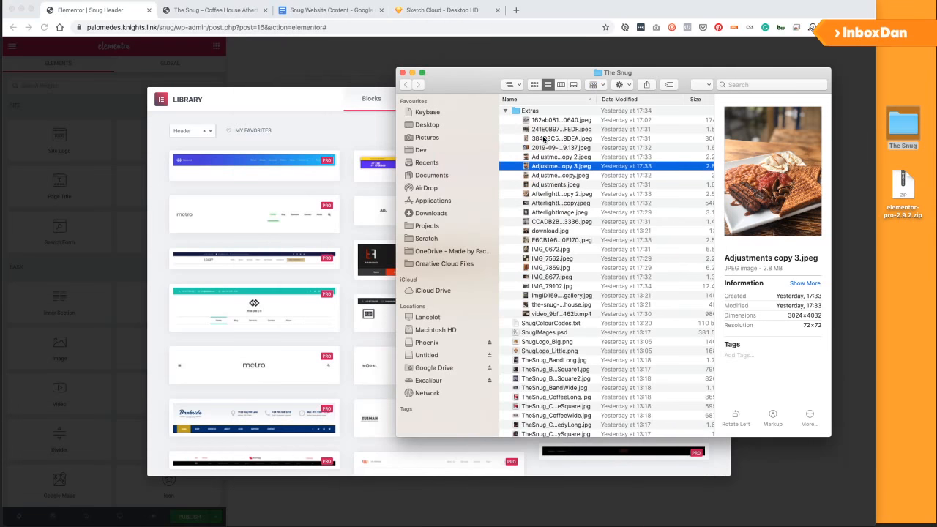
pyautogui.moveTo(467, 83); pyautogui.dragTo(469, 83)
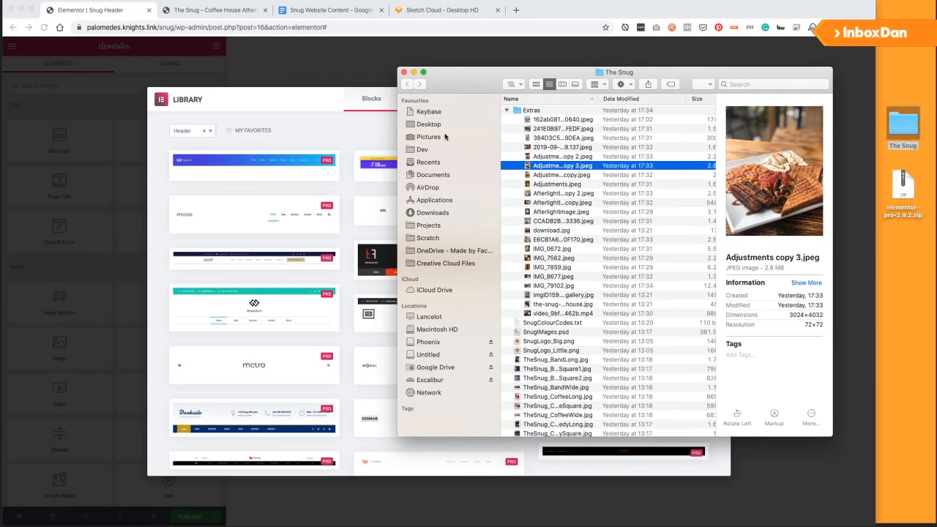
pyautogui.click(347, 235)
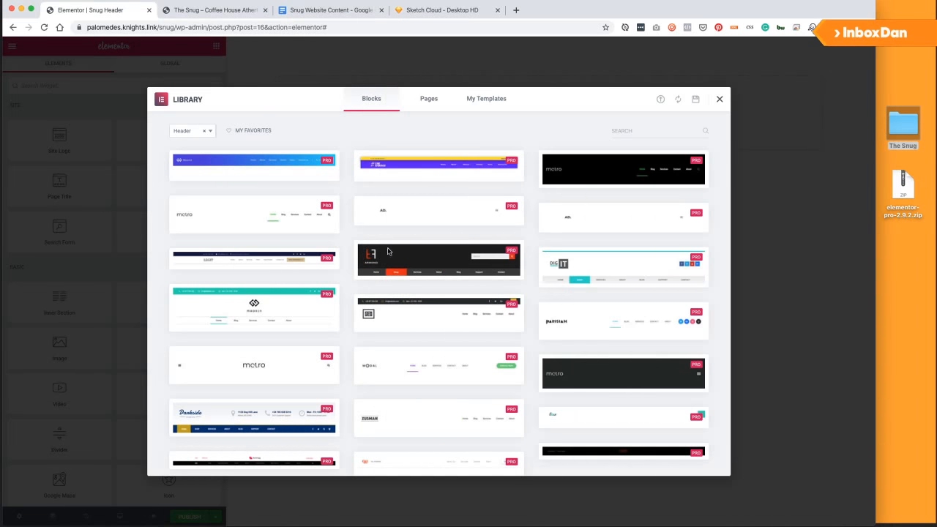
# Close the template library and add a new three-column section to the header.
pyautogui.click(719, 99)
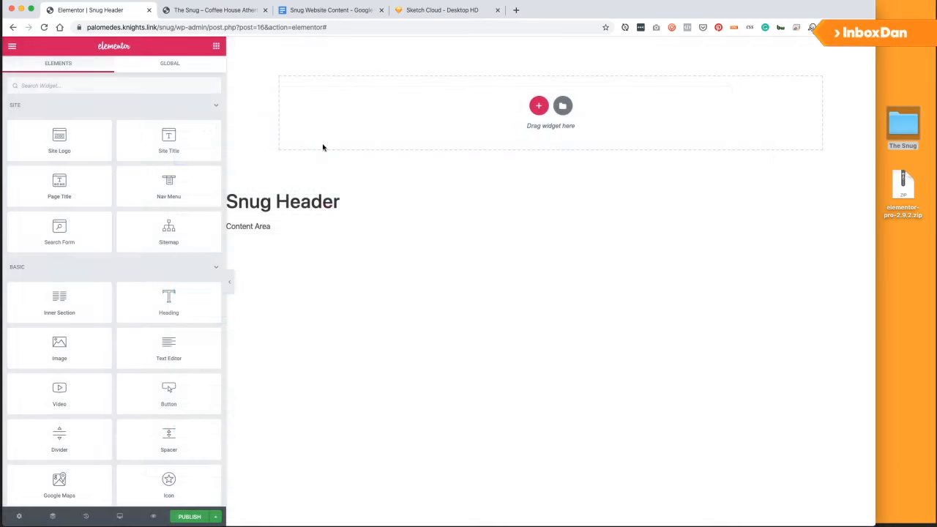
pyautogui.click(538, 106)
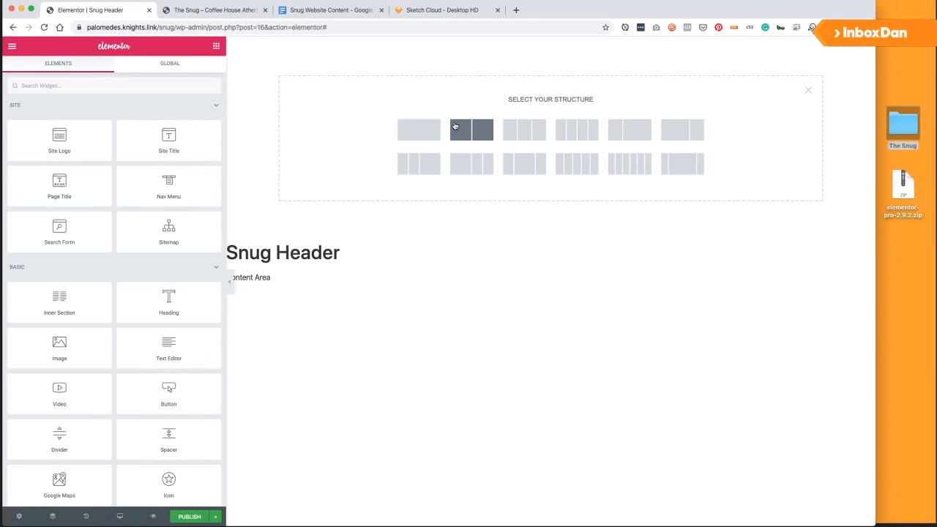
pyautogui.click(510, 136)
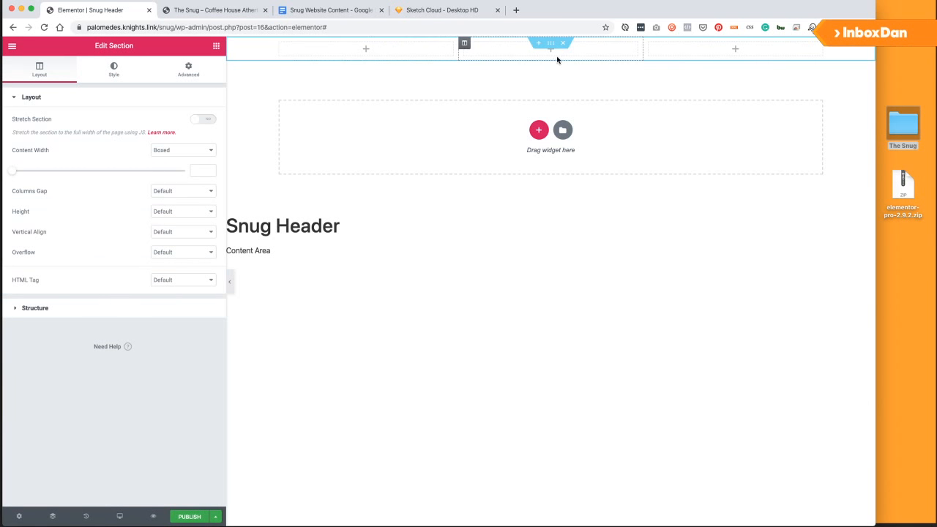
# Set the first and third columns' width to 40%.
pyautogui.click(279, 45)
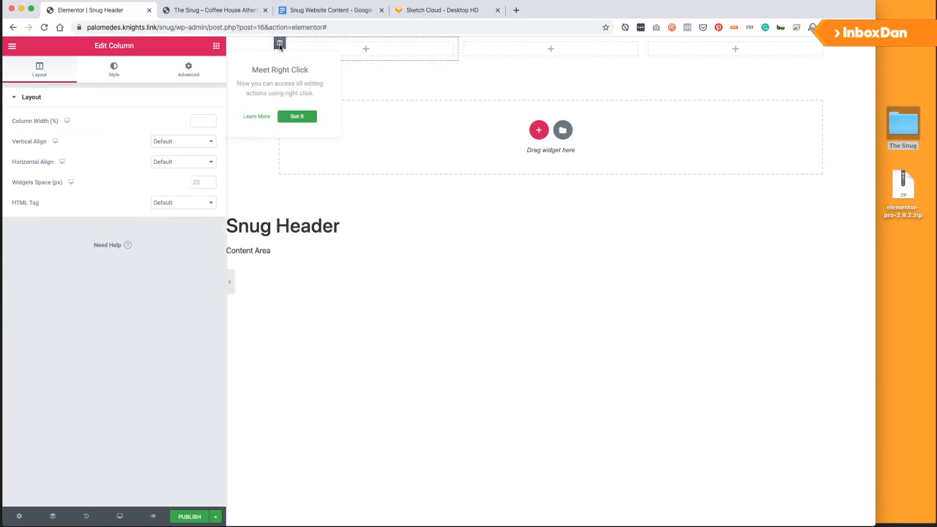
pyautogui.click(199, 122)
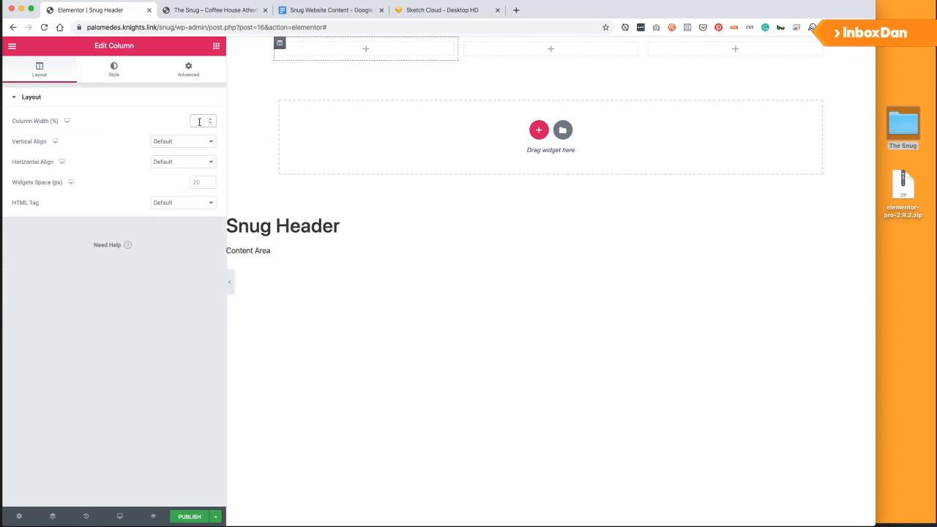
pyautogui.write('40')
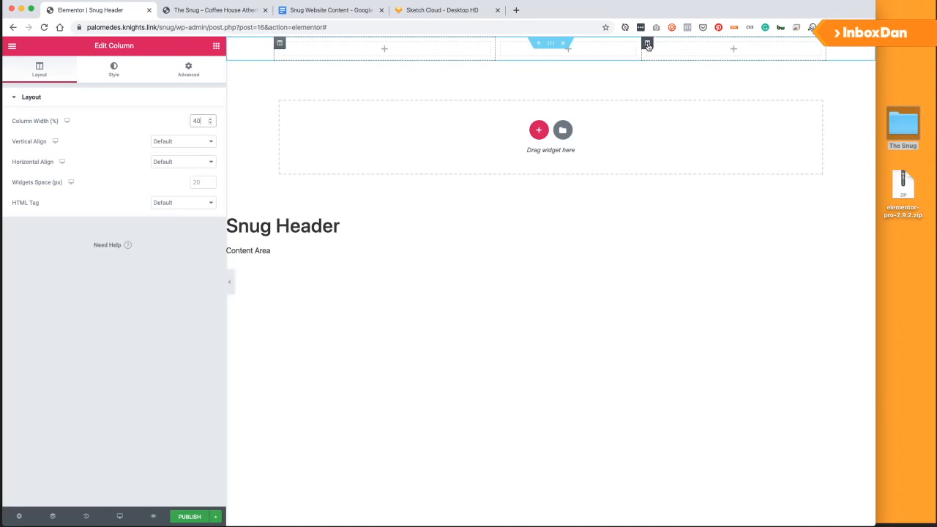
pyautogui.click(648, 44)
pyautogui.click(199, 121)
pyautogui.write('40')
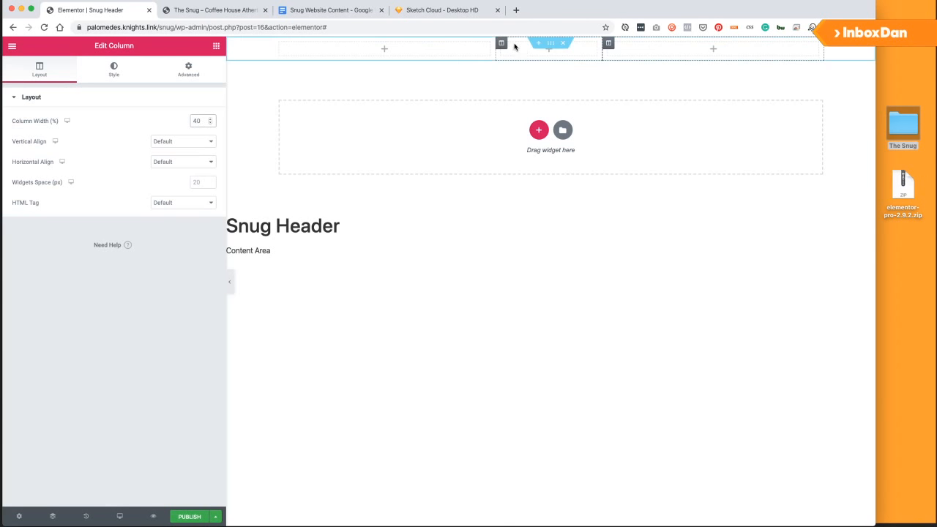
# Check the middle column's width, dismiss the tip, and select the whole section.
pyautogui.click(502, 44)
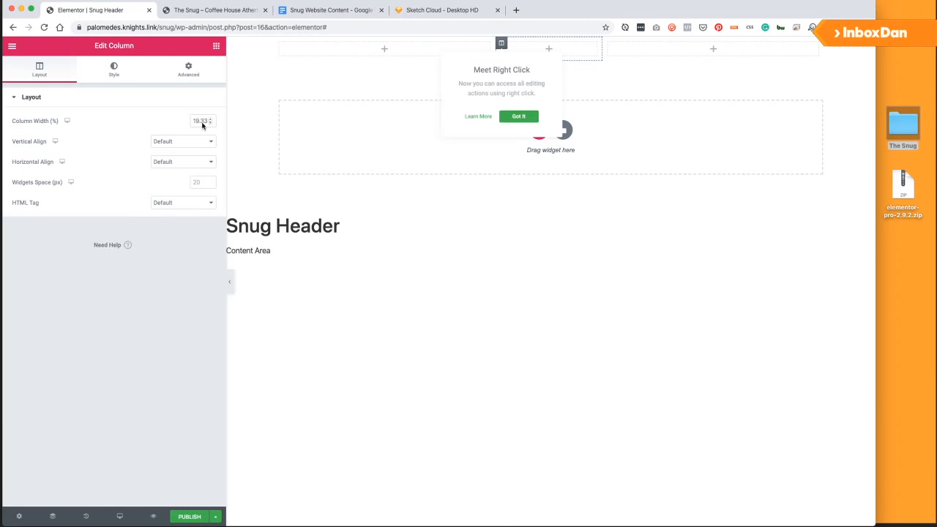
pyautogui.click(141, 291)
pyautogui.moveTo(446, 53)
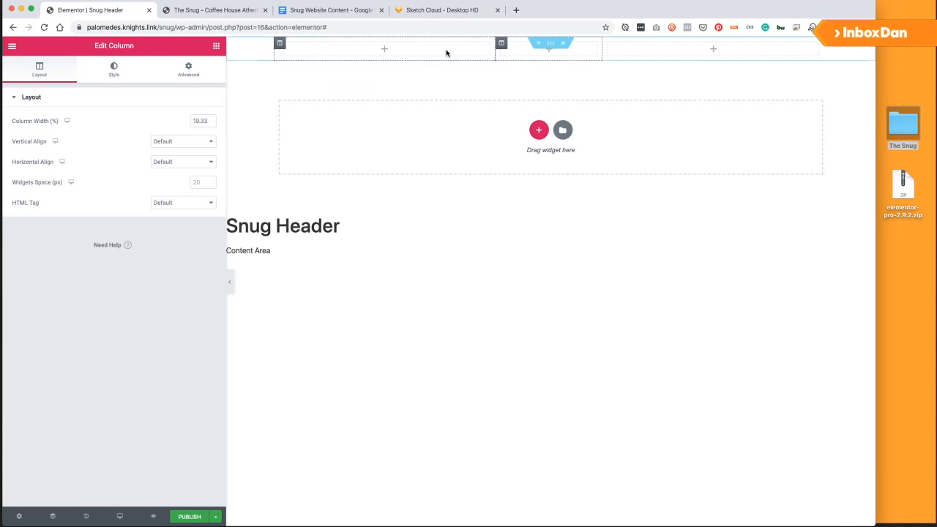
pyautogui.click(552, 44)
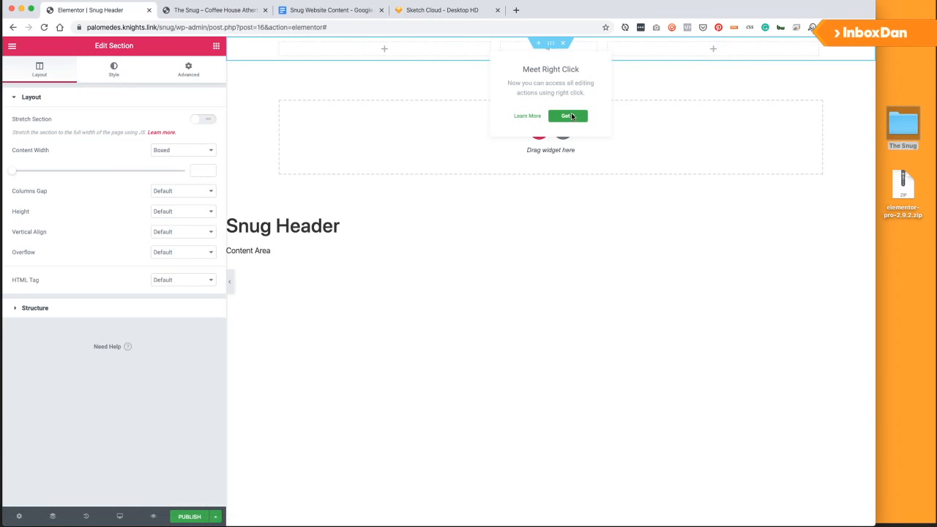
pyautogui.click(568, 116)
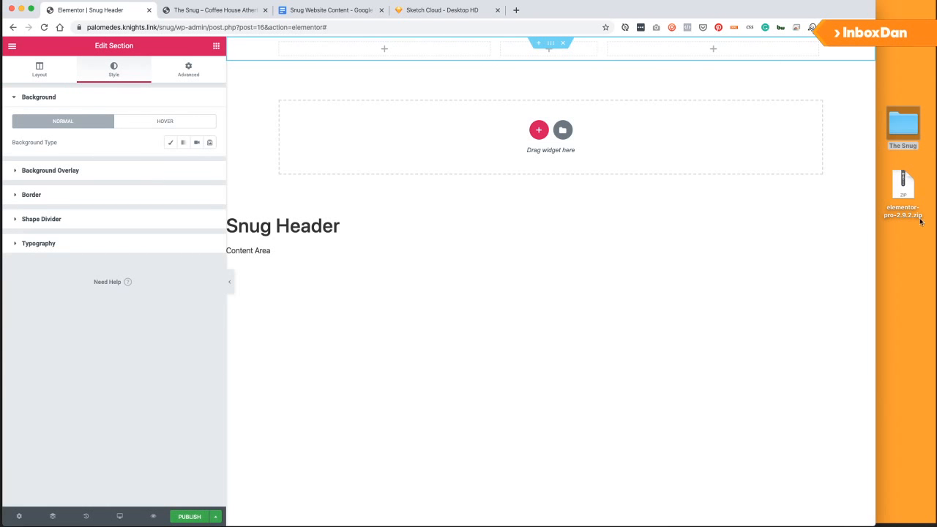
# Glance at the Sketch Cloud header design, then return to the Elementor editor.
pyautogui.moveTo(877, 233)
pyautogui.mouseDown()
pyautogui.moveTo(936, 232)
pyautogui.moveTo(874, 232)
pyautogui.moveTo(884, 232)
pyautogui.mouseUp()
pyautogui.click(437, 11)
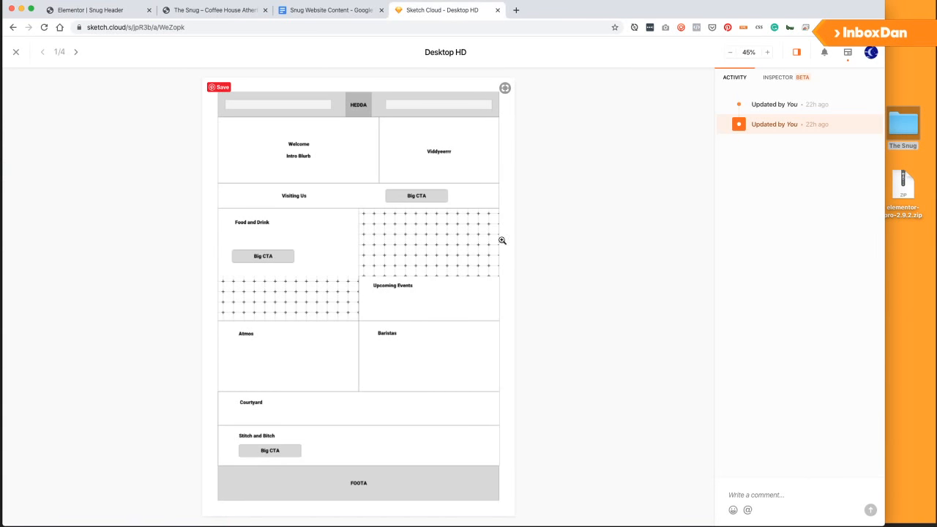
pyautogui.click(213, 10)
pyautogui.click(89, 11)
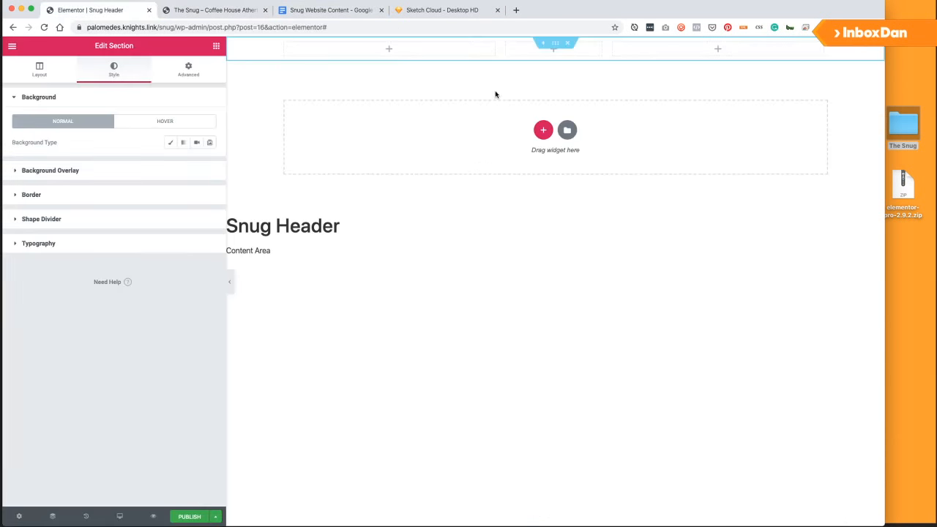
# Unlink the section padding, enter 10 top and 10 bottom, then pick a Classic background.
pyautogui.click(558, 46)
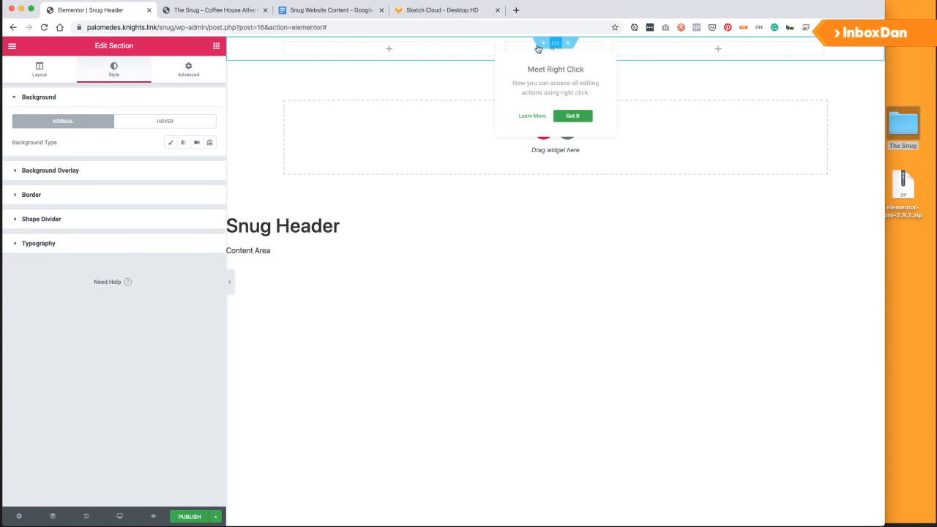
pyautogui.click(188, 70)
pyautogui.click(187, 185)
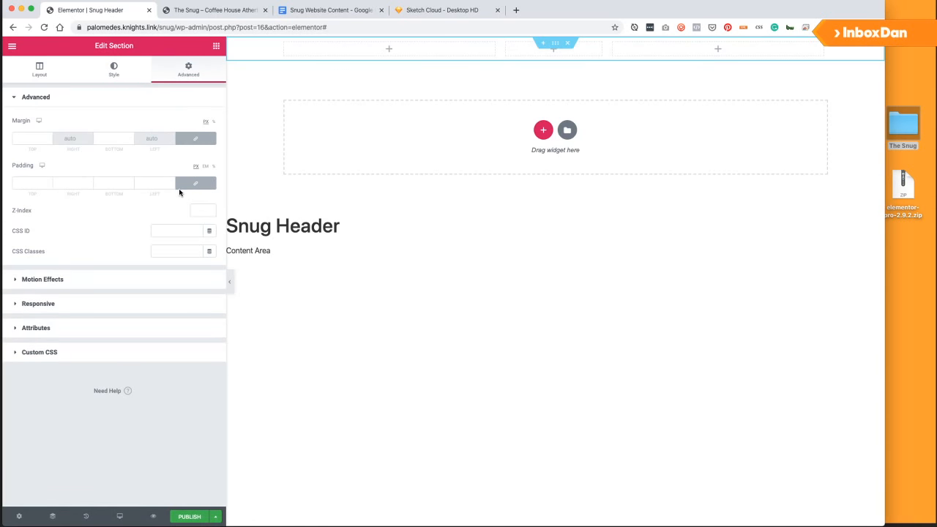
pyautogui.click(24, 183)
pyautogui.write('10')
pyautogui.click(111, 183)
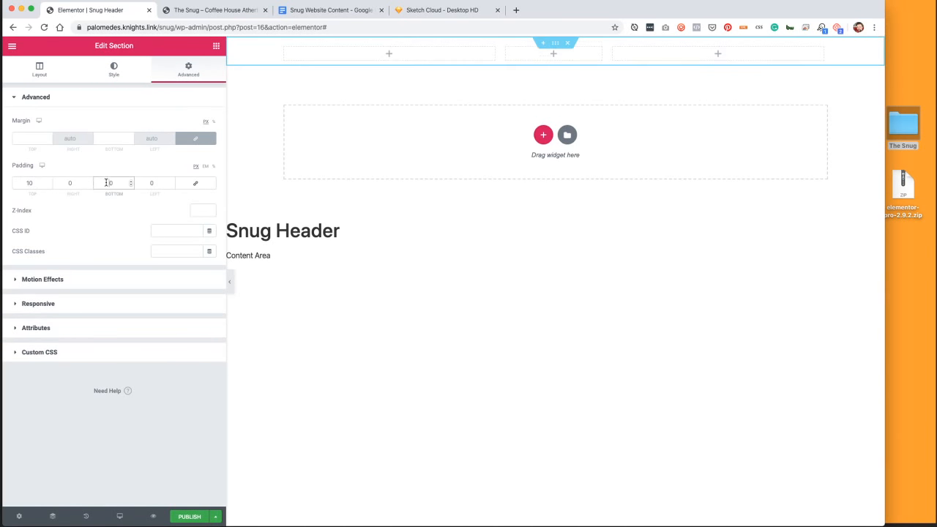
pyautogui.write('10')
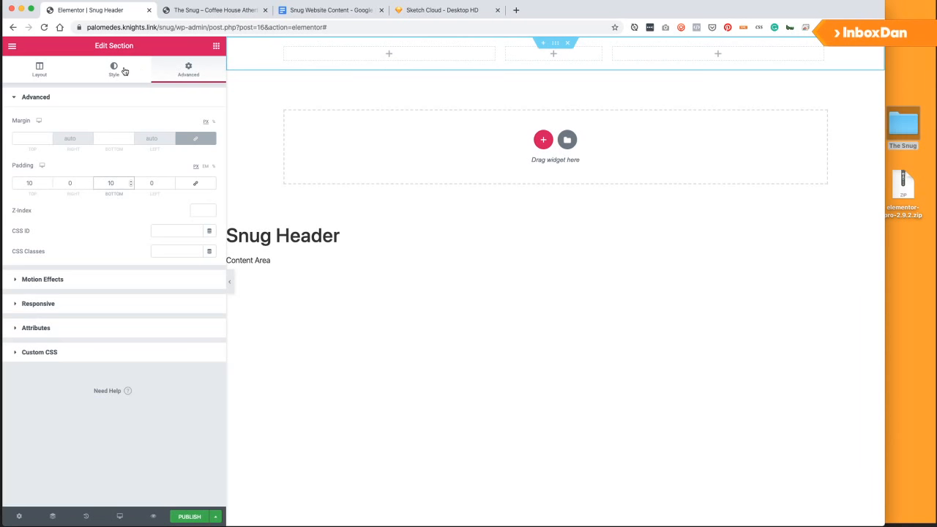
pyautogui.click(118, 72)
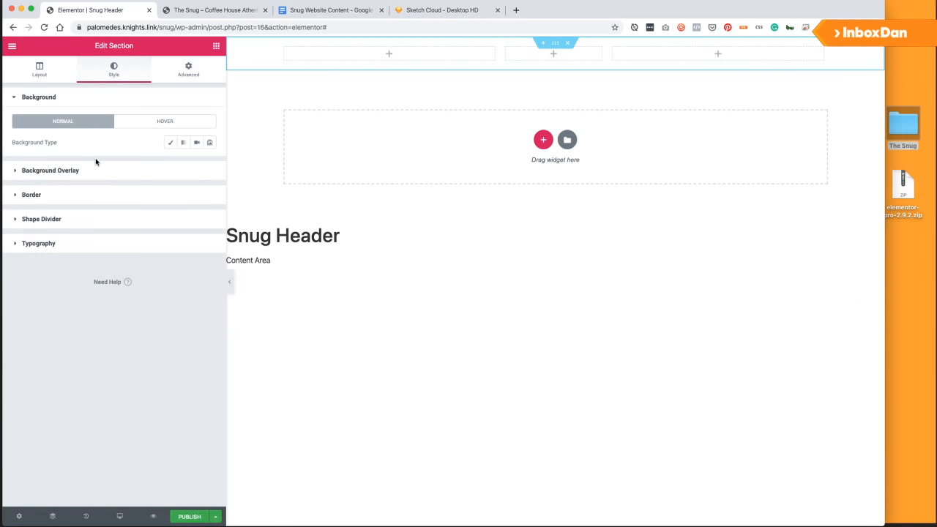
pyautogui.click(170, 143)
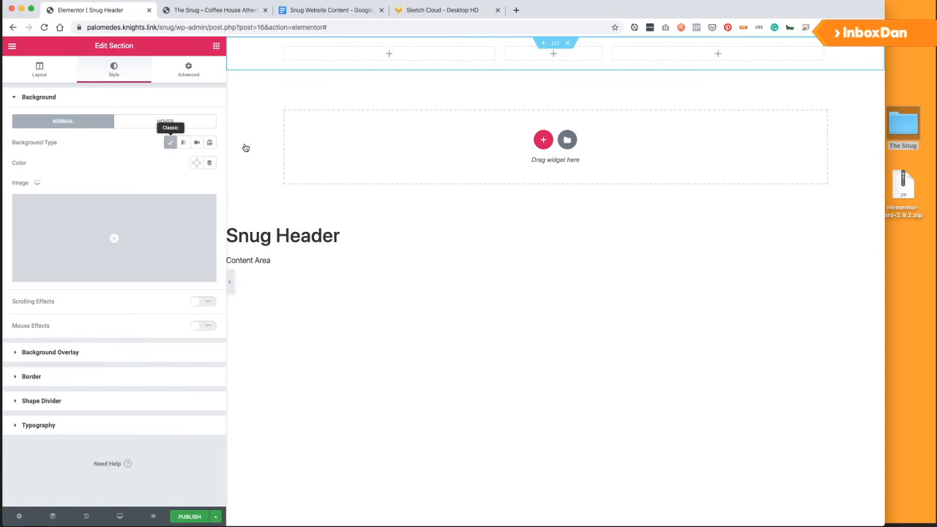
# In the background colour picker, remove the light-green preset and save yellow #f9cc31 as a swatch.
pyautogui.click(196, 164)
pyautogui.moveTo(126, 186); pyautogui.dragTo(138, 210)
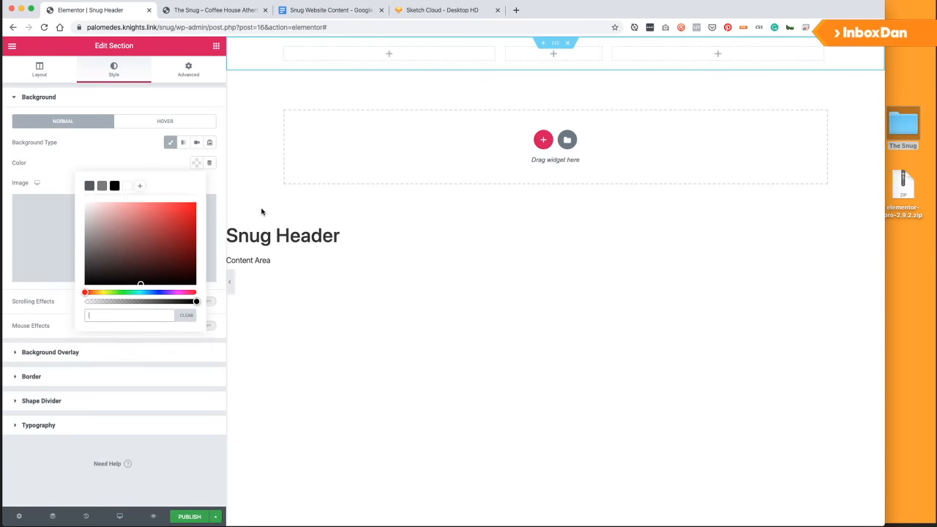
pyautogui.click(121, 314)
pyautogui.write('#f9cc31')
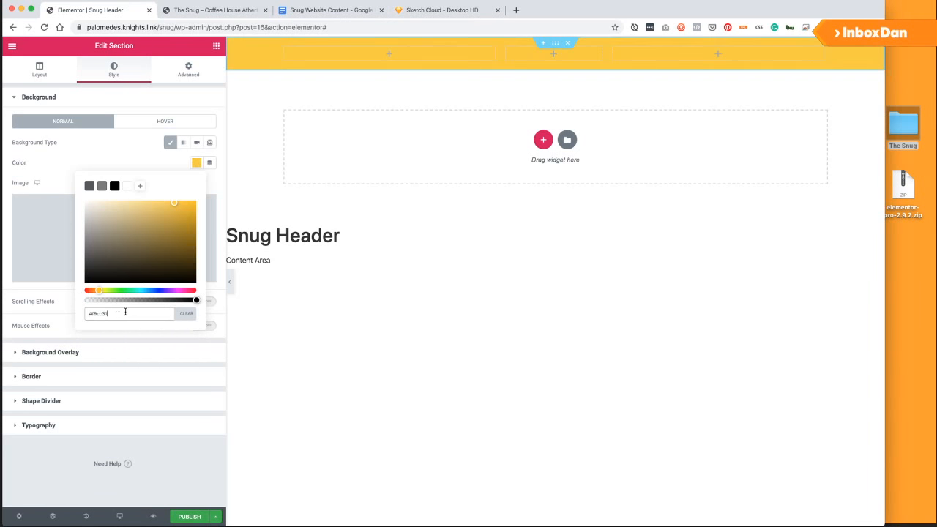
pyautogui.click(139, 185)
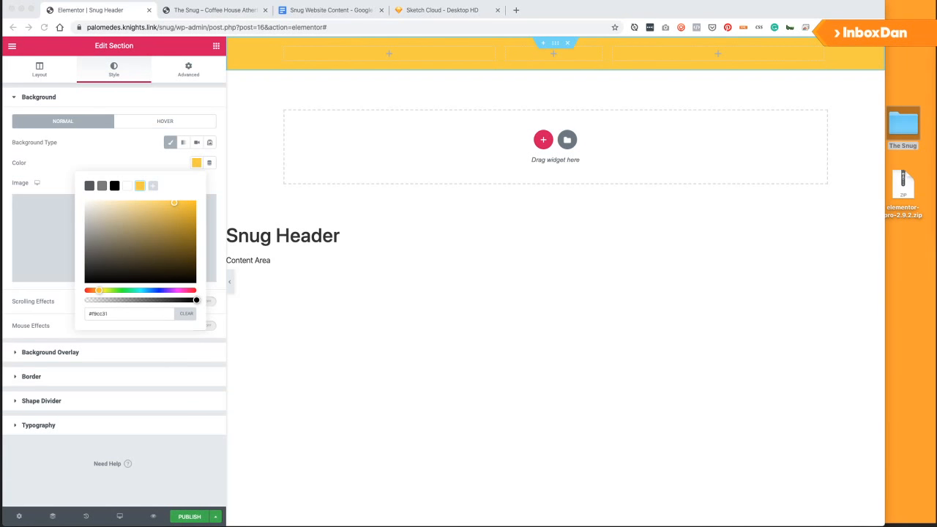
# Save red #ee3844 as another preset swatch.
pyautogui.click(151, 316)
pyautogui.press('super+a')
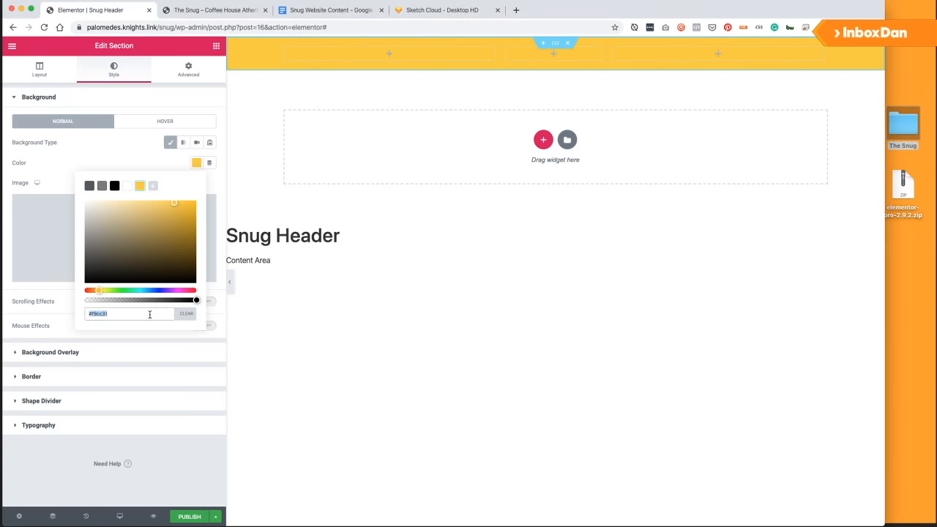
pyautogui.write('#ee3844')
pyautogui.click(153, 186)
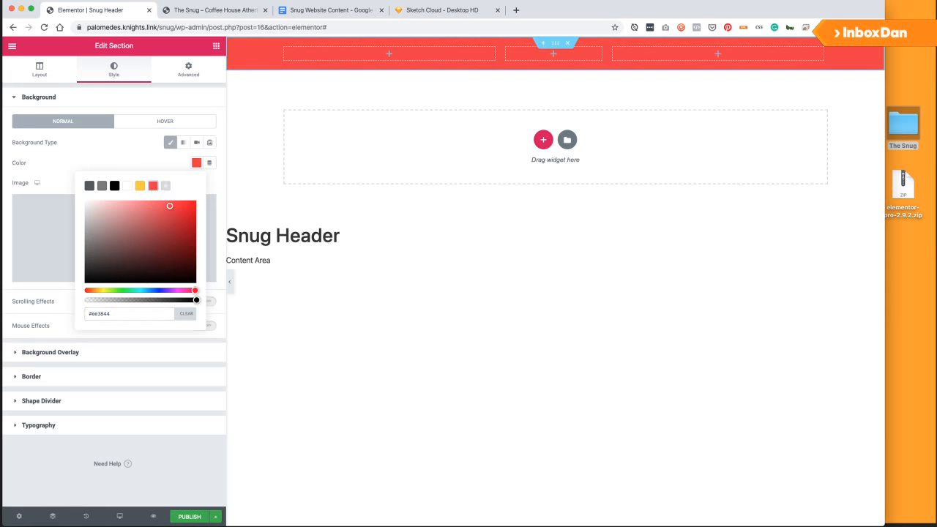
# Set the section background colour to blue #6bcdf2.
pyautogui.press('super+Tab')
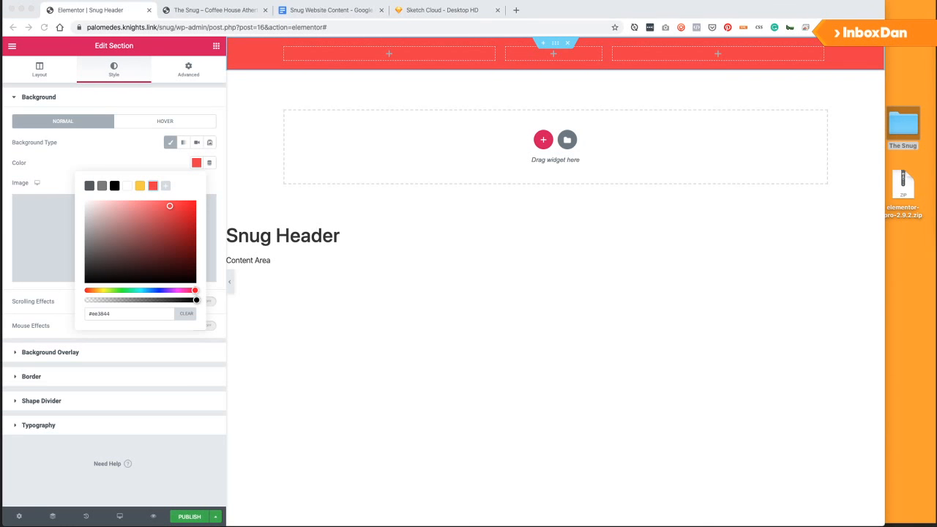
pyautogui.click(127, 314)
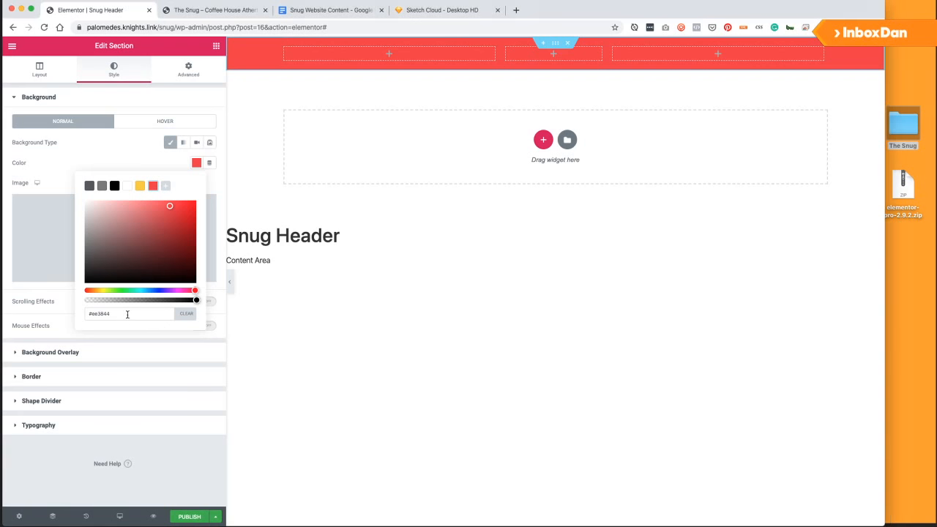
pyautogui.press('super+a')
pyautogui.write('#6bcdf2')
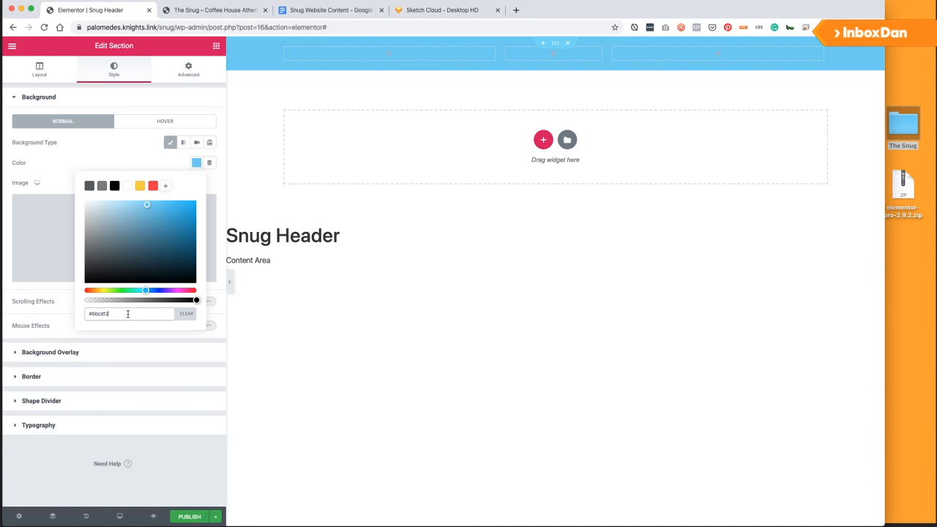
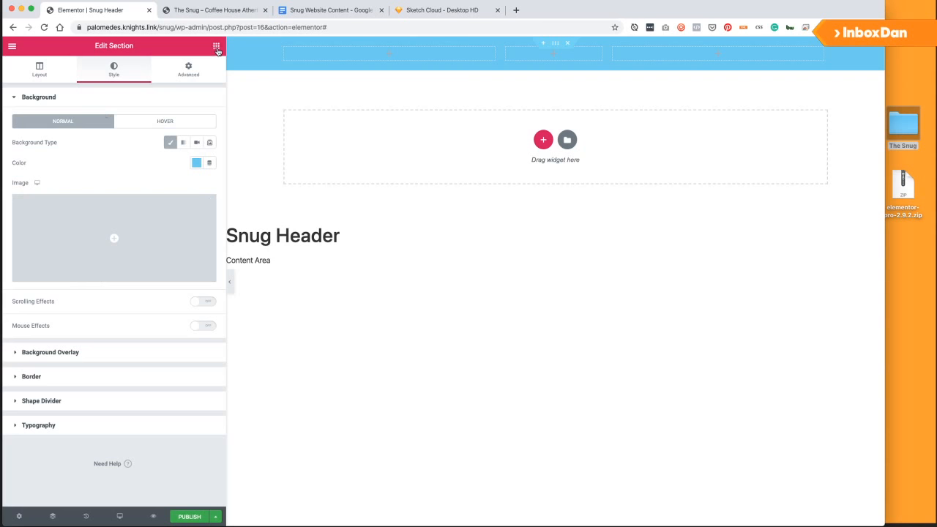
# Open the Elements panel to browse widgets for the blue header.
pyautogui.click(217, 47)
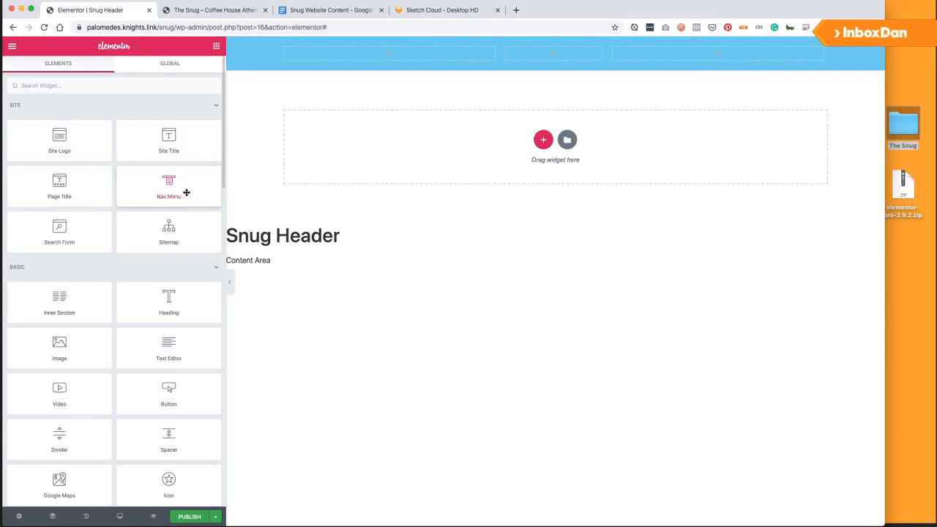
# Place a Site Logo widget in the middle column and a Nav Menu widget in the left column.
pyautogui.moveTo(73, 145); pyautogui.dragTo(548, 54)
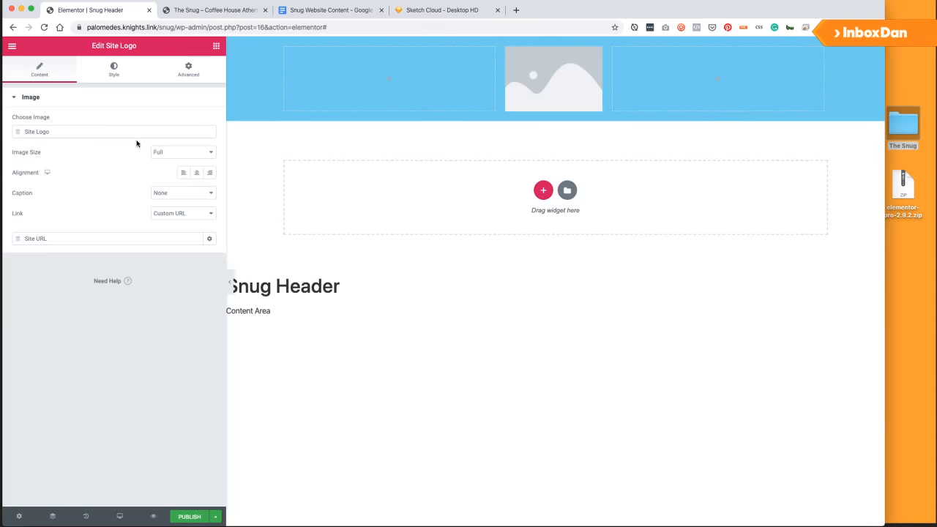
pyautogui.click(216, 47)
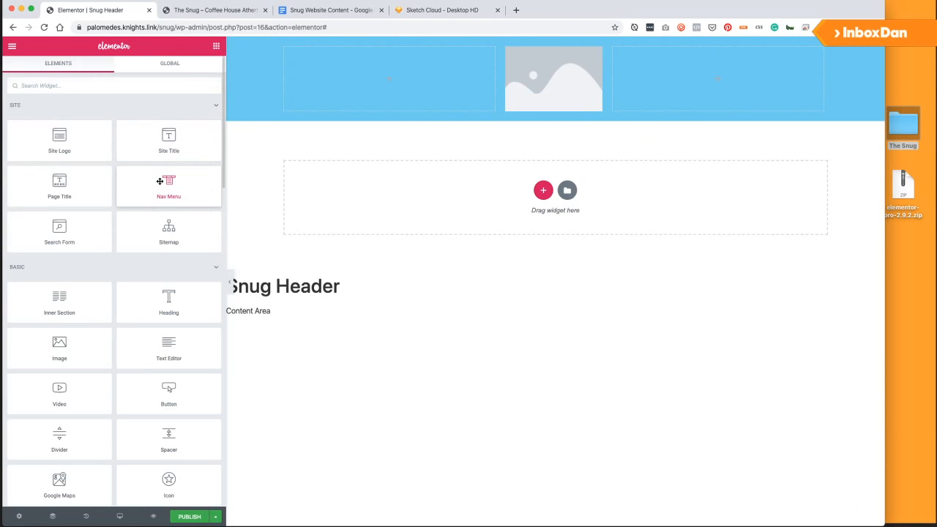
pyautogui.moveTo(161, 180); pyautogui.dragTo(391, 68)
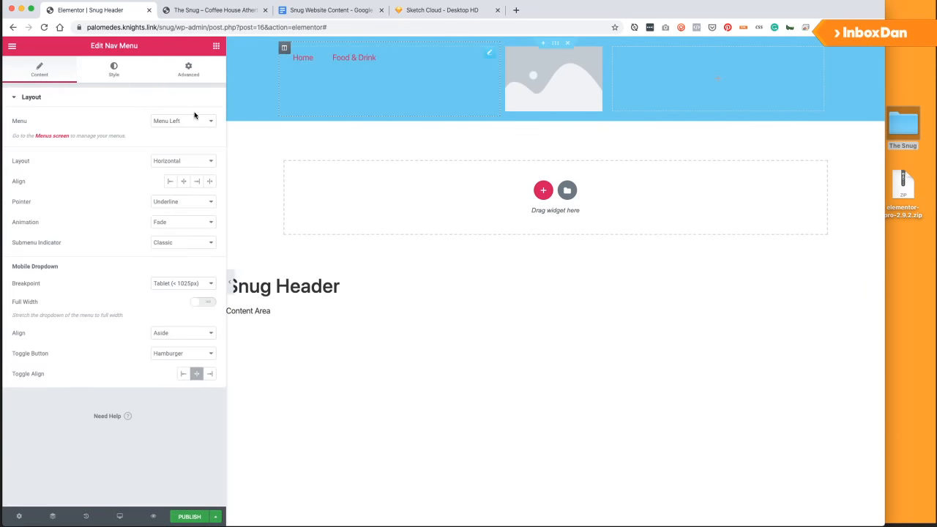
# Add a second Nav Menu in the right column showing Menu Right (Events, Contact), aligned right.
pyautogui.click(215, 47)
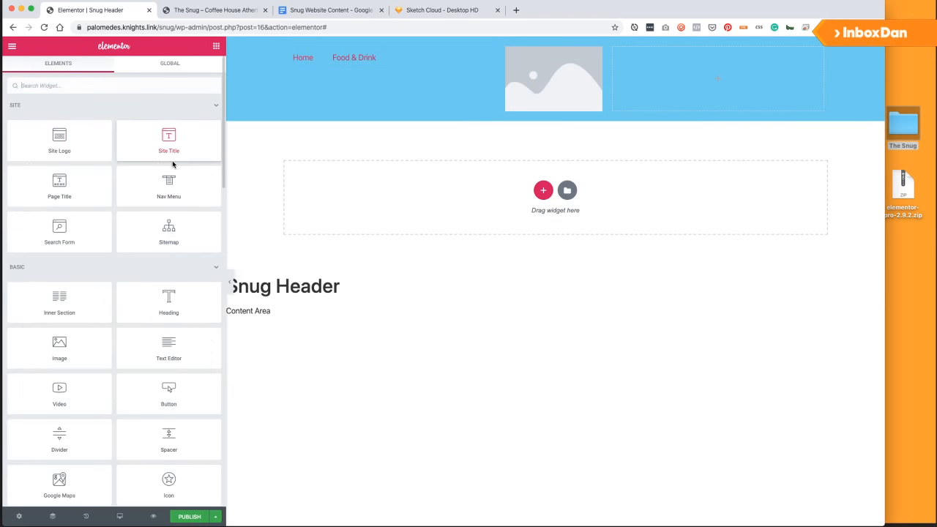
pyautogui.moveTo(168, 139); pyautogui.dragTo(750, 75)
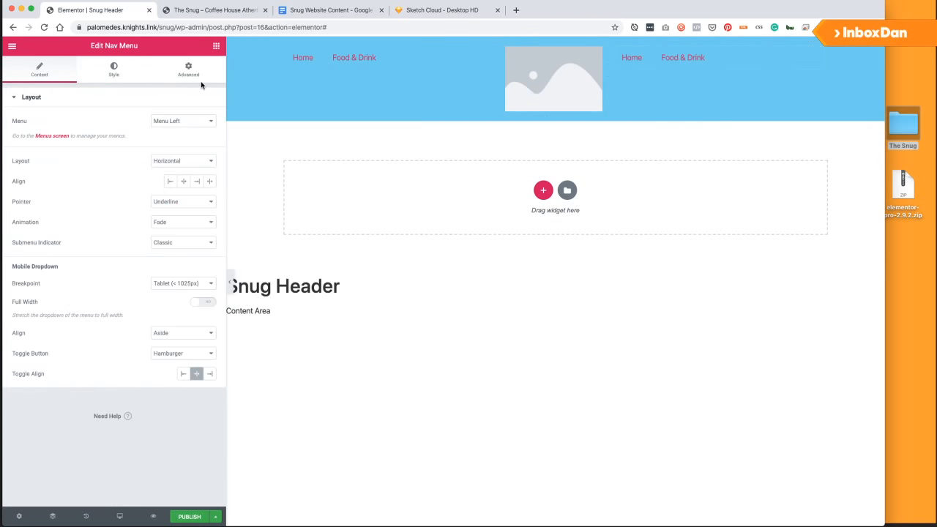
pyautogui.click(176, 126)
pyautogui.click(176, 120)
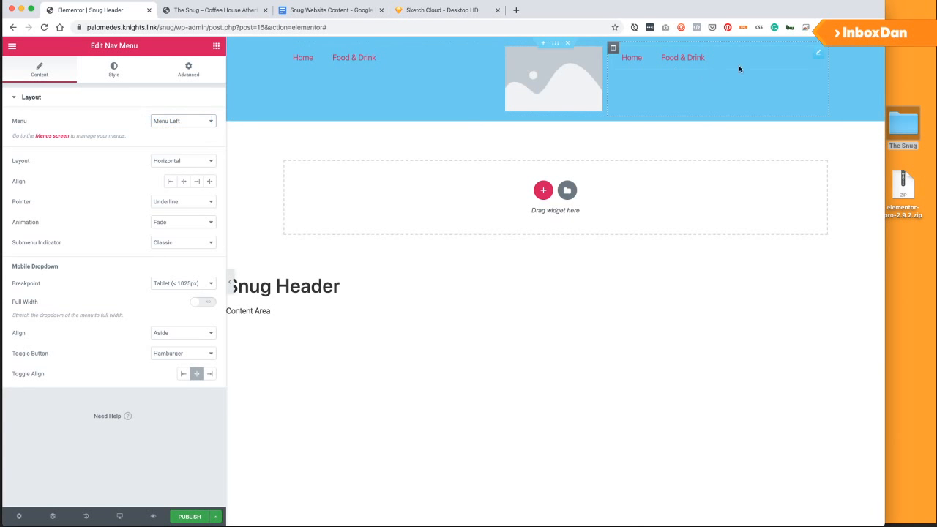
pyautogui.moveTo(817, 53)
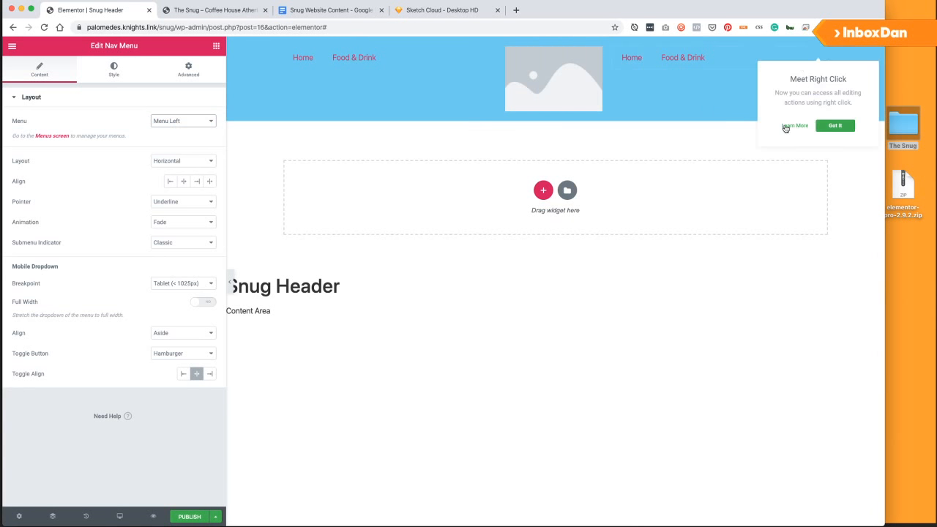
pyautogui.click(826, 126)
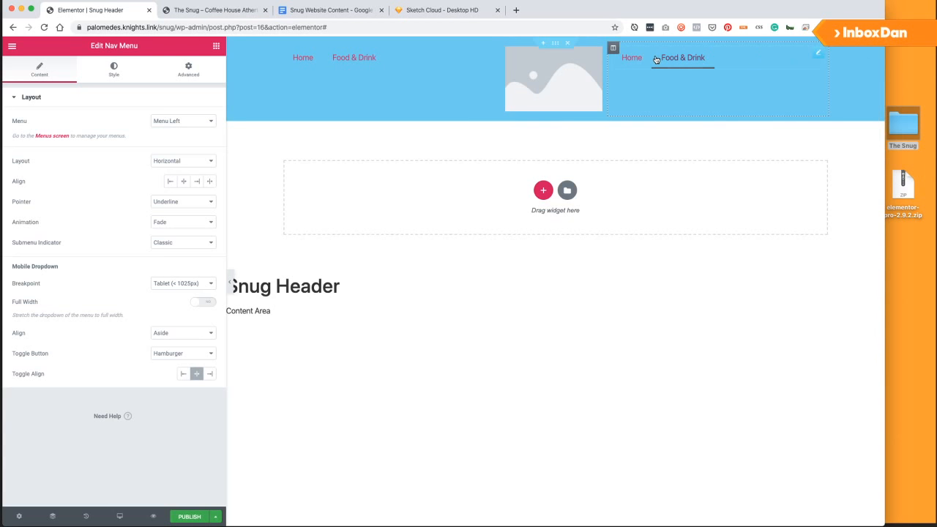
pyautogui.click(172, 121)
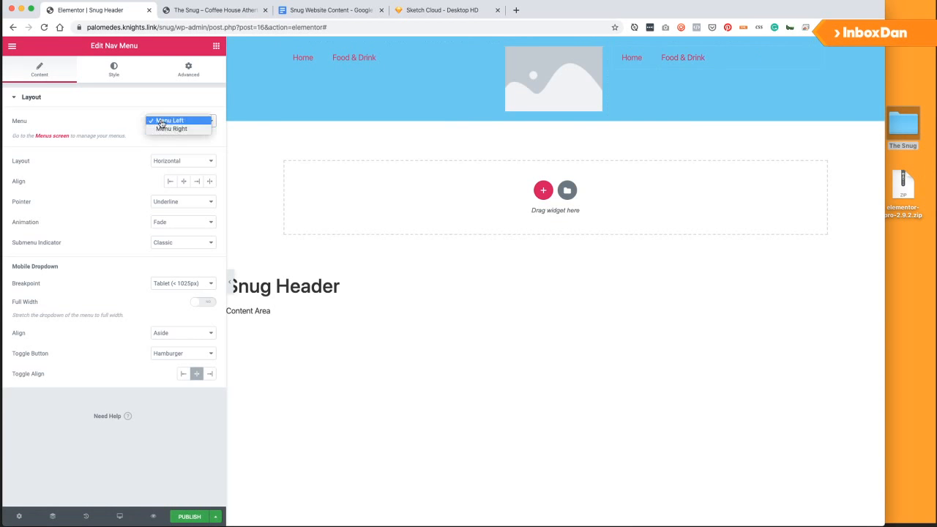
pyautogui.click(170, 129)
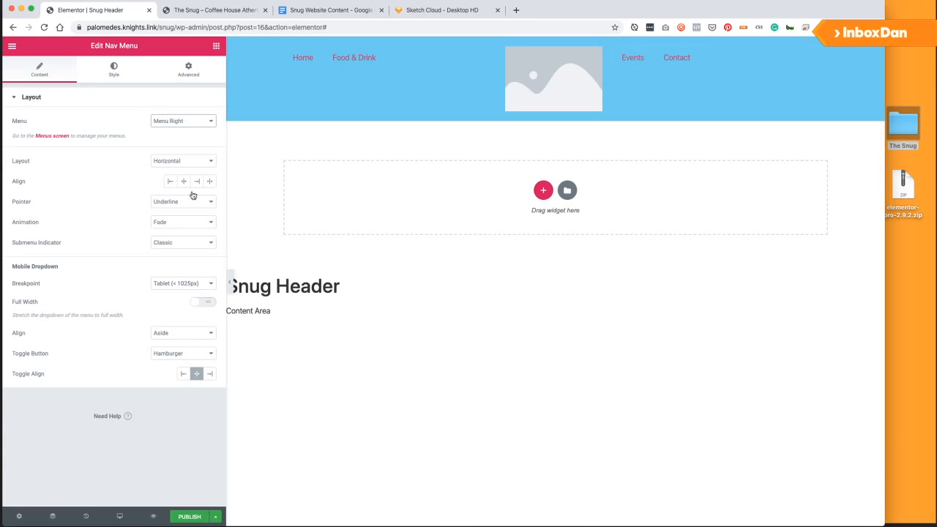
pyautogui.click(196, 180)
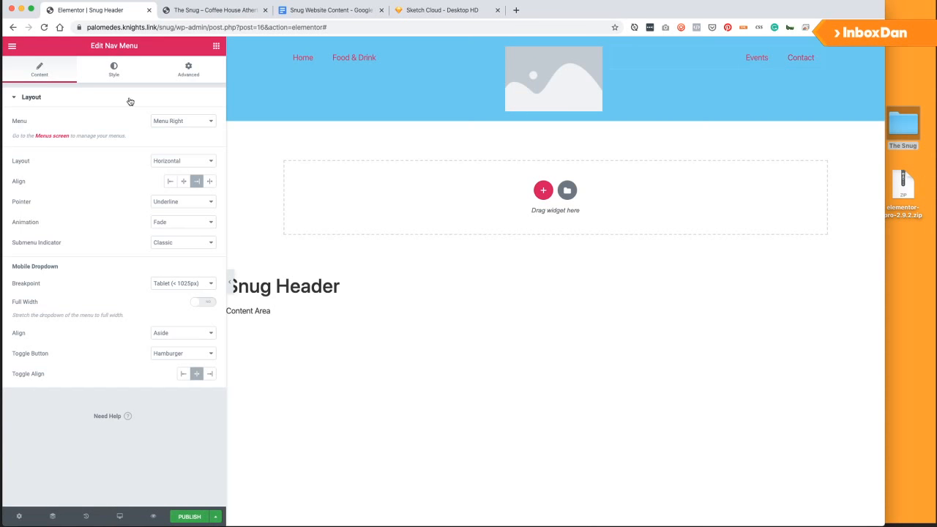
# Delete the right-column nav menu again.
pyautogui.click(115, 72)
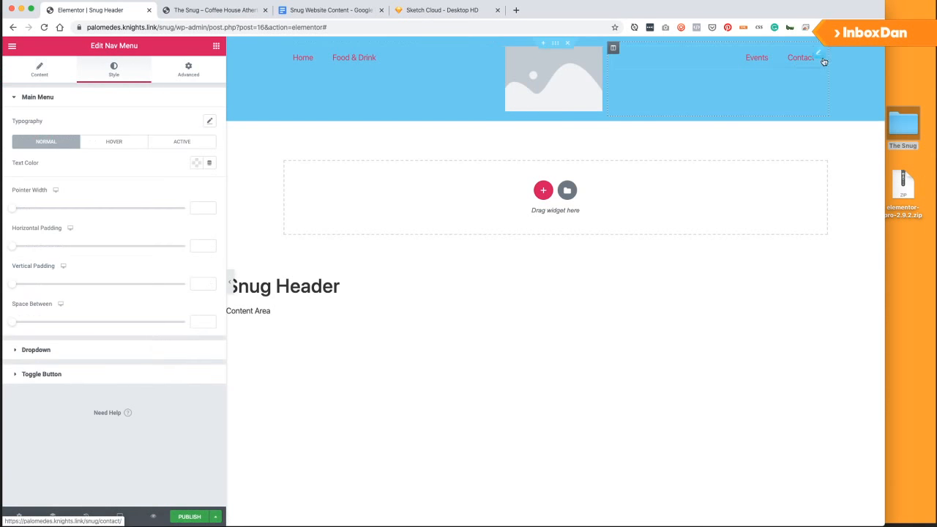
pyautogui.rightClick(821, 55)
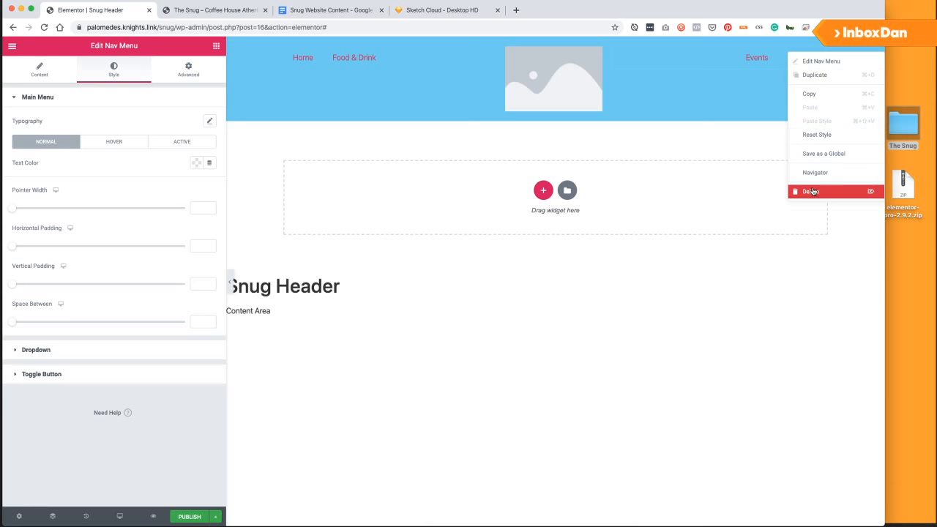
pyautogui.click(812, 191)
# Set the left nav menu's Main Menu normal text colour to the white swatch.
pyautogui.click(488, 55)
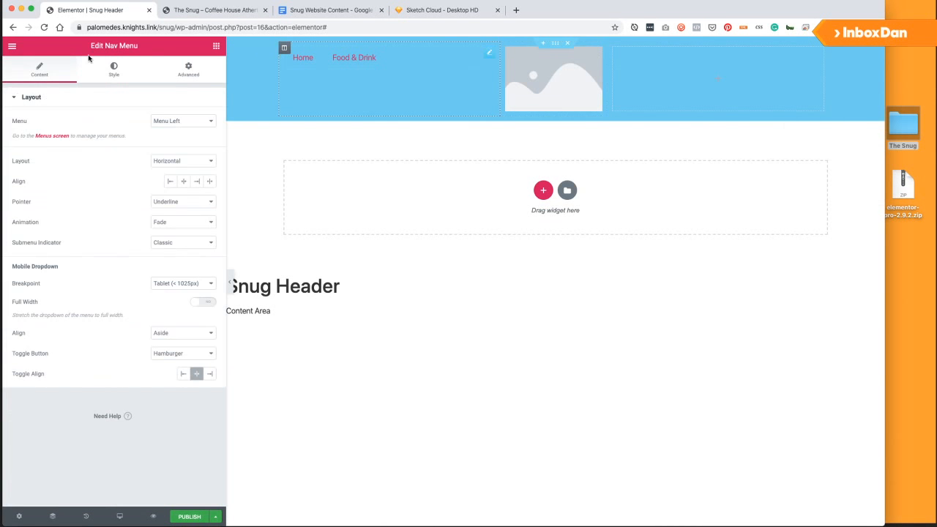
pyautogui.click(114, 71)
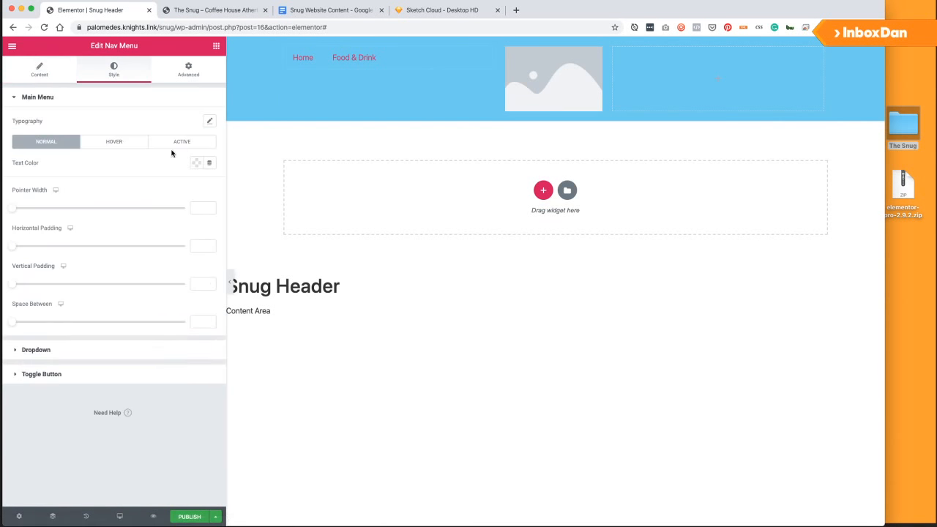
pyautogui.click(195, 163)
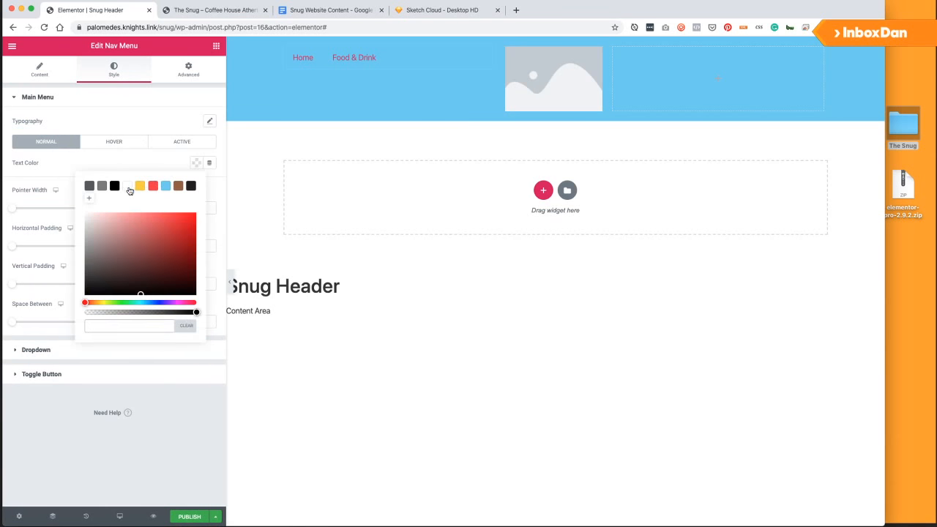
pyautogui.click(127, 186)
pyautogui.click(126, 103)
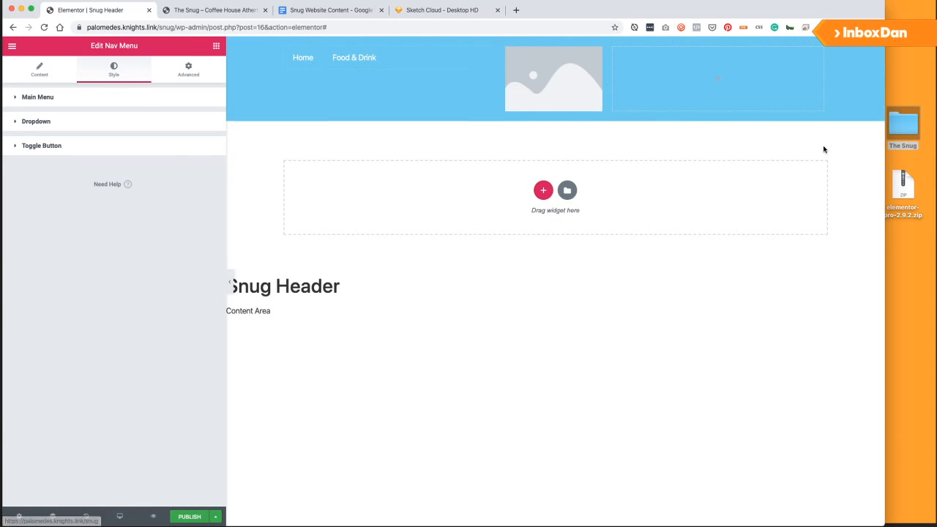
pyautogui.doubleClick(918, 127)
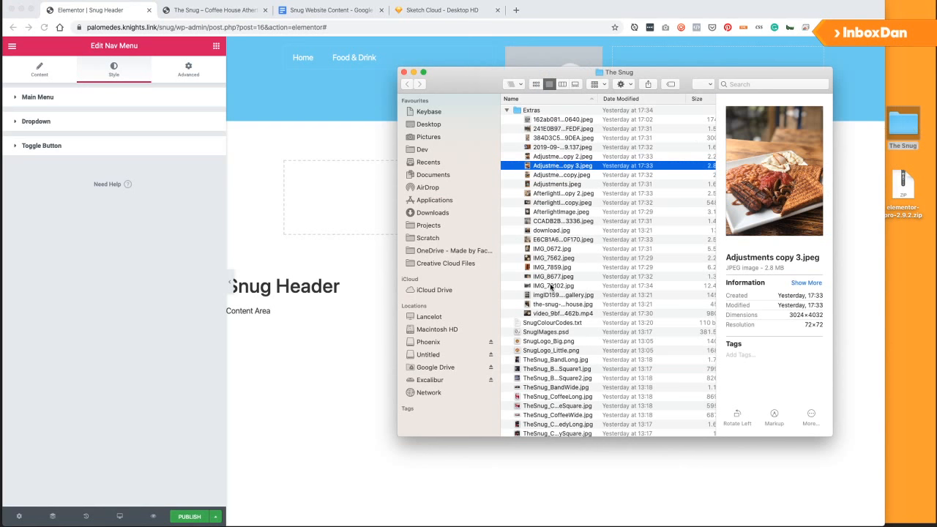
pyautogui.click(545, 352)
pyautogui.press('space')
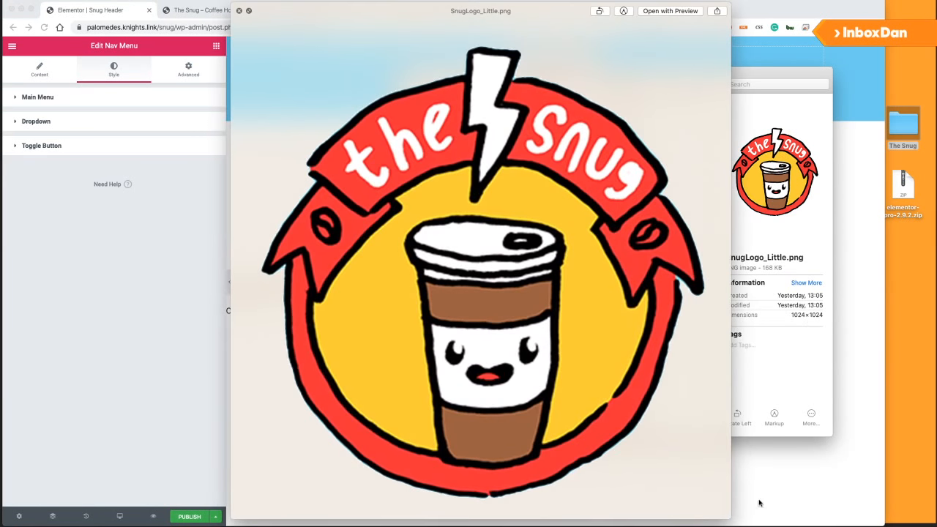
pyautogui.moveTo(726, 516); pyautogui.dragTo(372, 213)
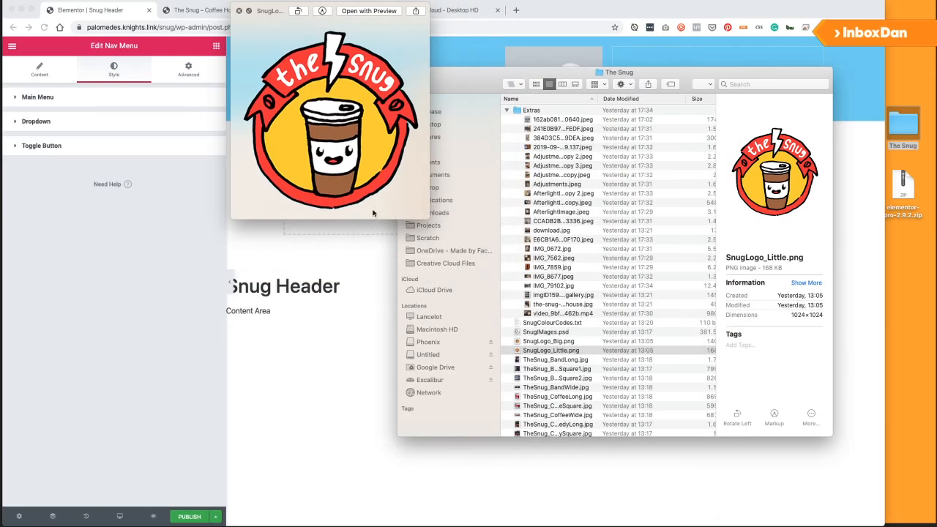
pyautogui.moveTo(275, 9); pyautogui.dragTo(116, 161)
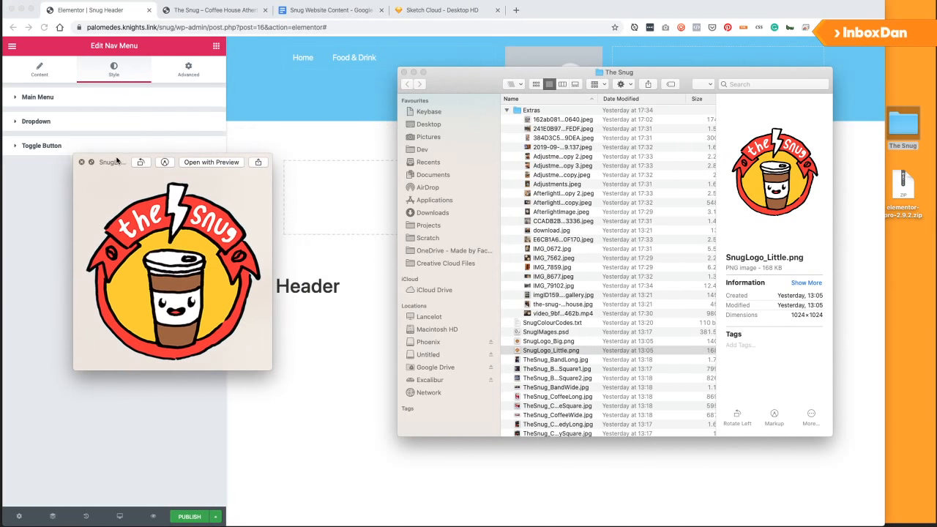
pyautogui.click(553, 342)
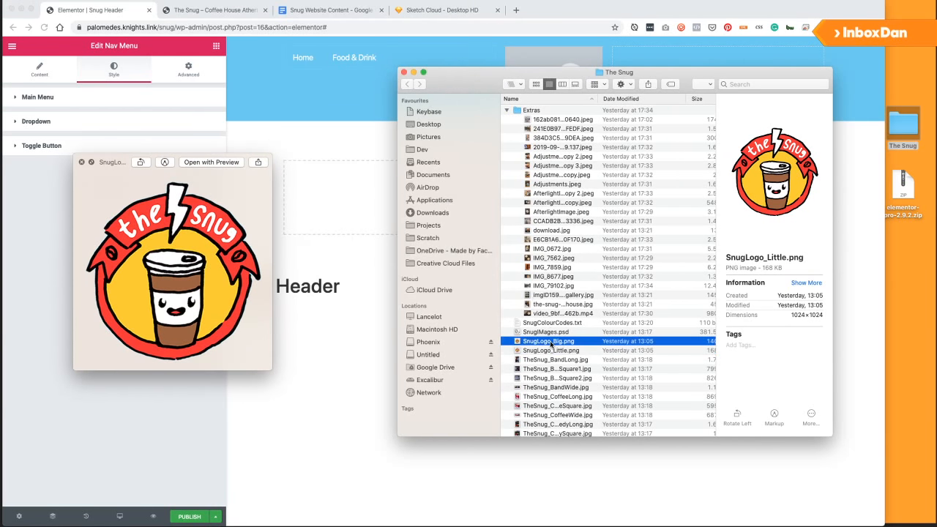
pyautogui.press('space')
pyautogui.click(307, 52)
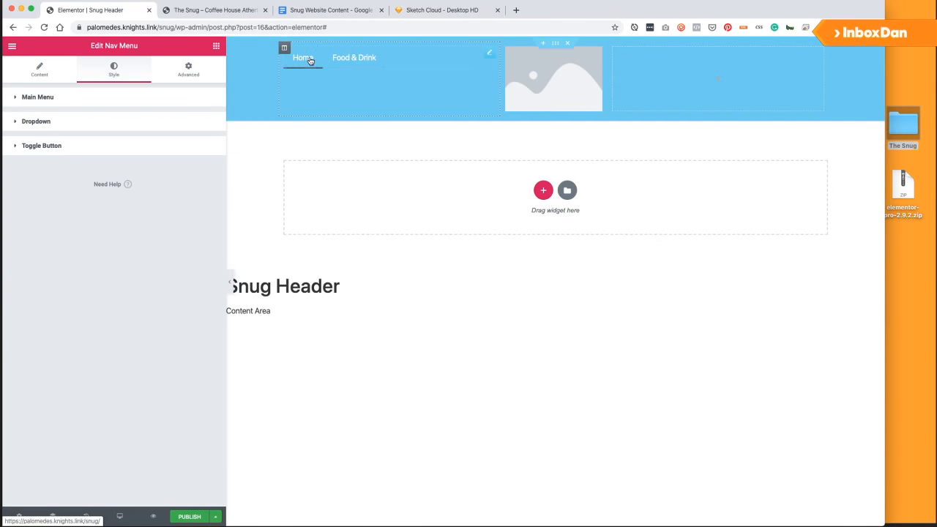
# Give the left nav menu a red #EE3844 hover pointer with pointer width 5.
pyautogui.click(216, 47)
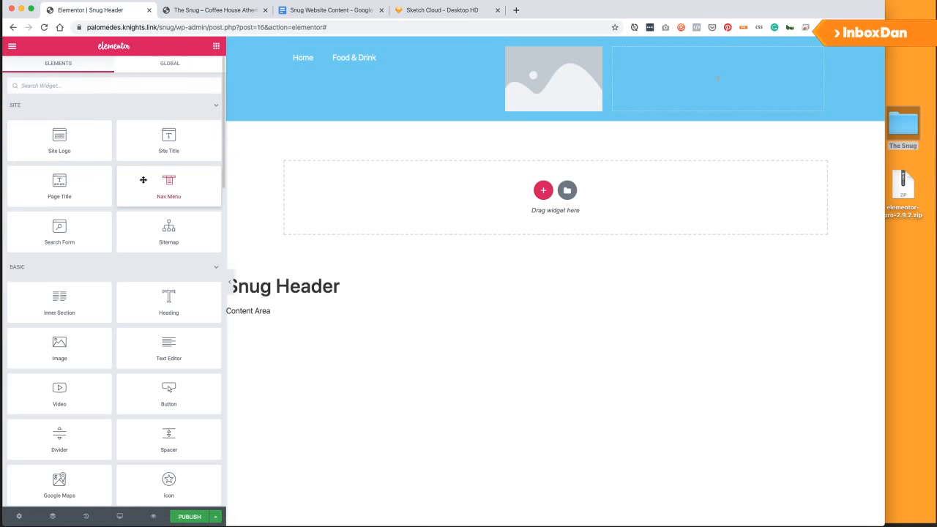
pyautogui.click(325, 63)
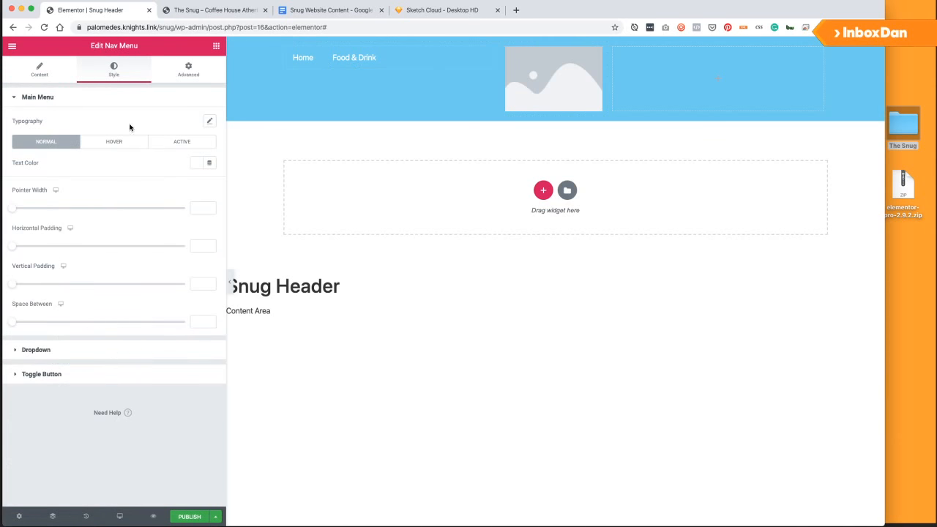
pyautogui.click(111, 147)
pyautogui.click(197, 183)
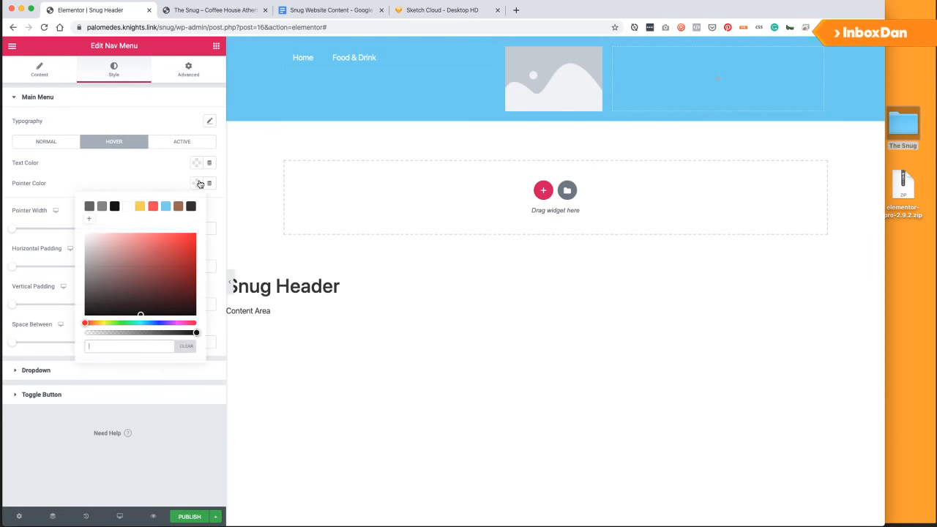
pyautogui.click(139, 206)
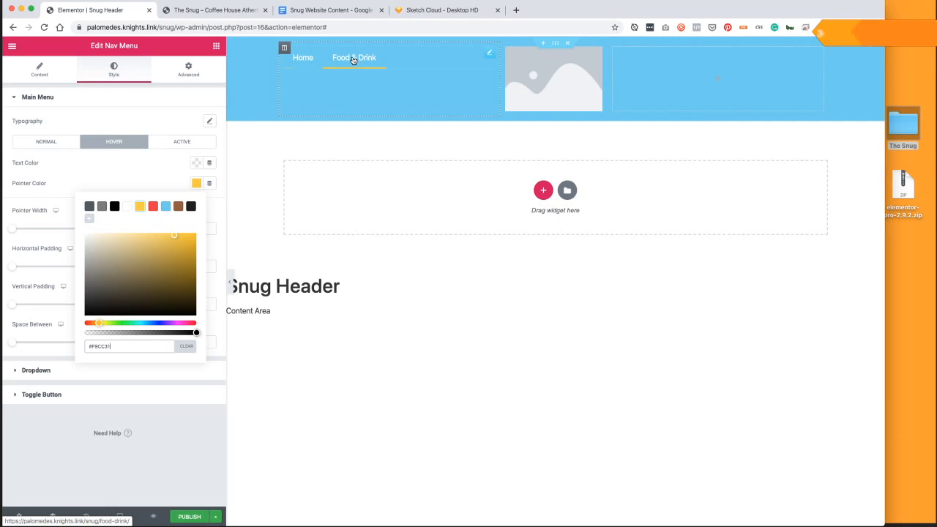
pyautogui.click(152, 205)
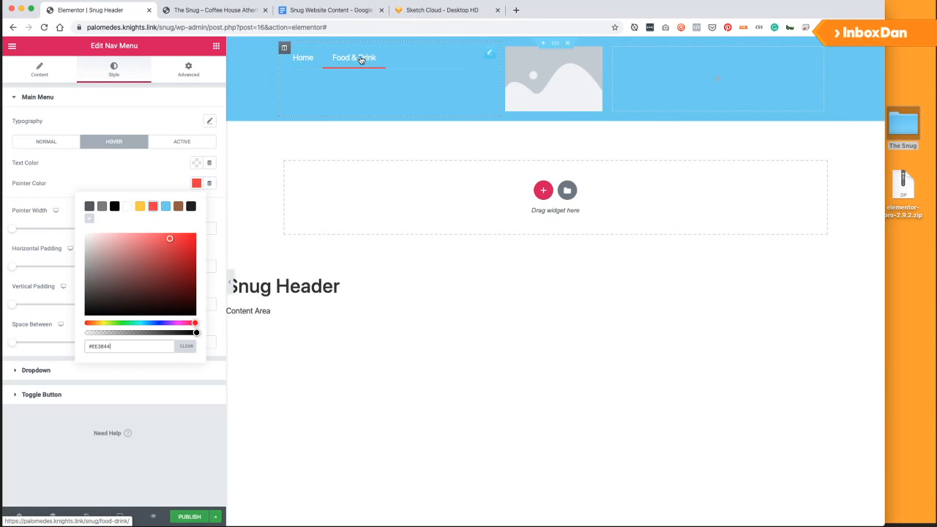
pyautogui.click(97, 174)
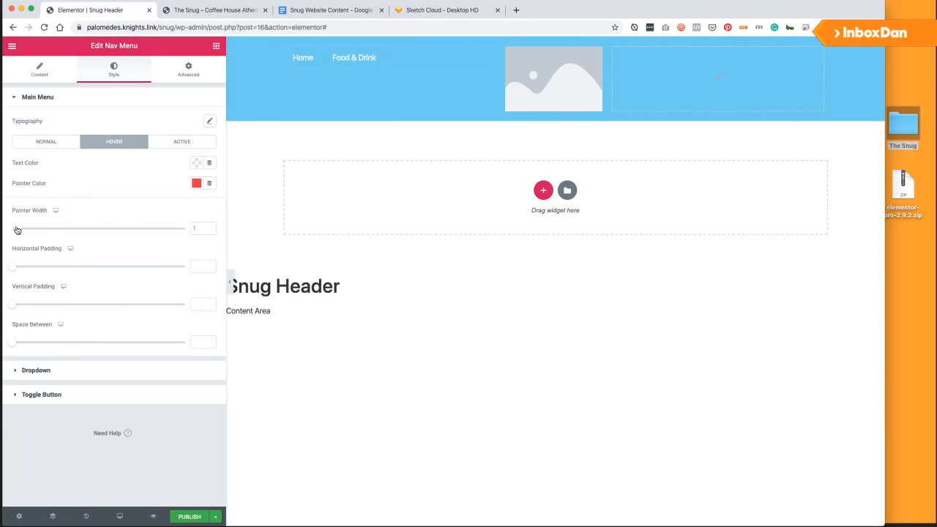
pyautogui.moveTo(53, 232); pyautogui.dragTo(69, 233)
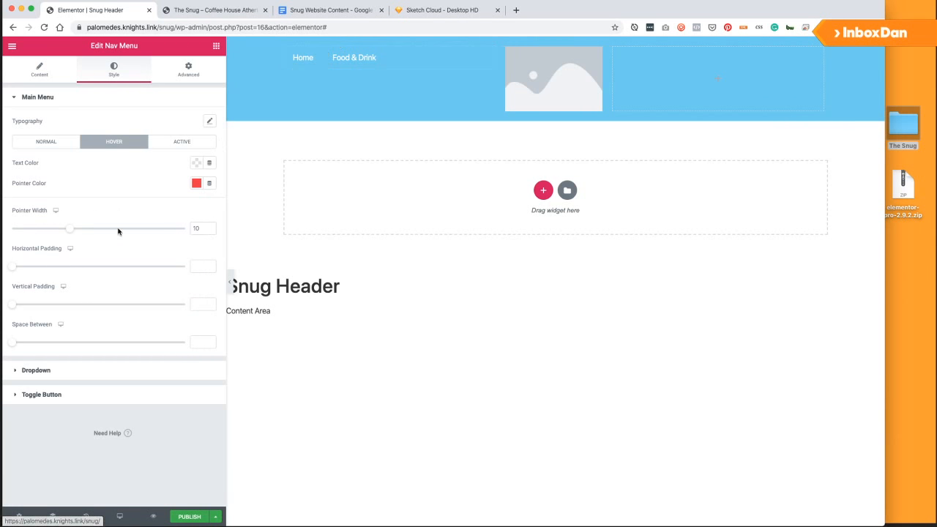
pyautogui.write('5')
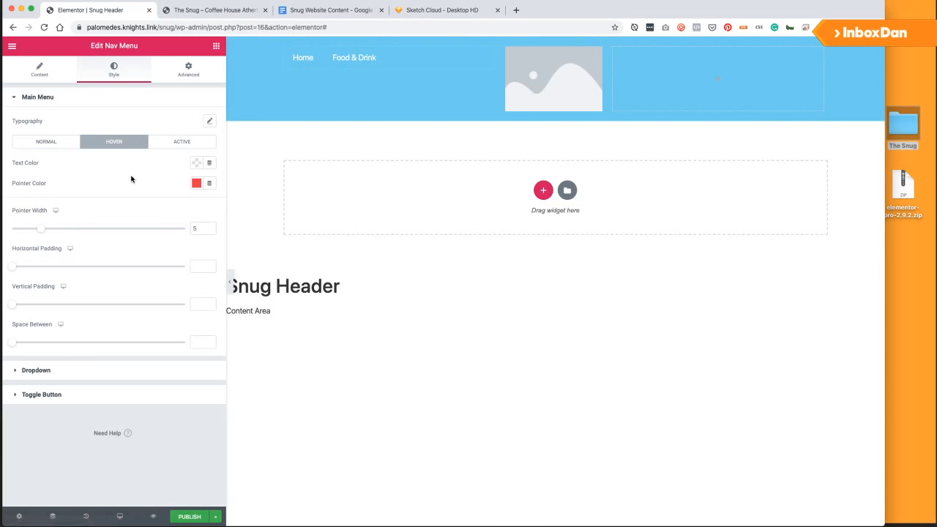
# Publish the Snug Header with an Include / Entire Site display condition.
pyautogui.click(178, 518)
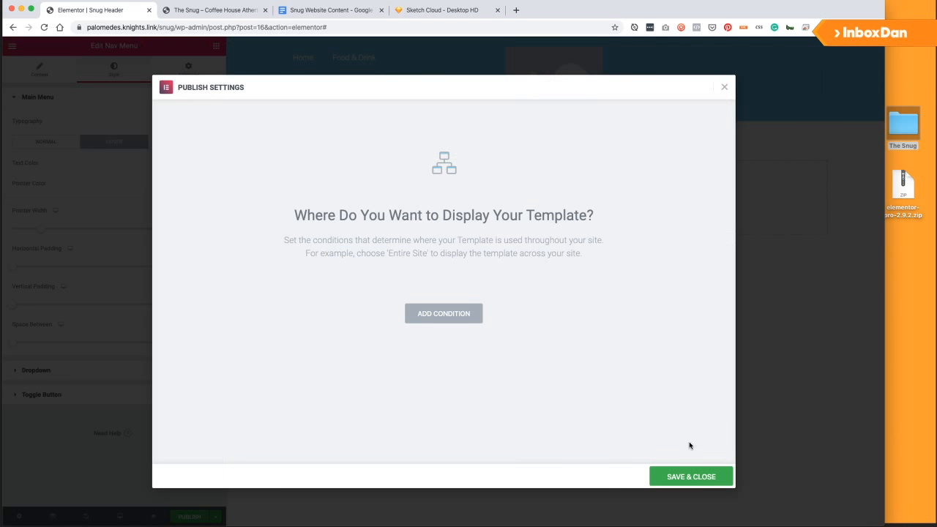
pyautogui.click(451, 319)
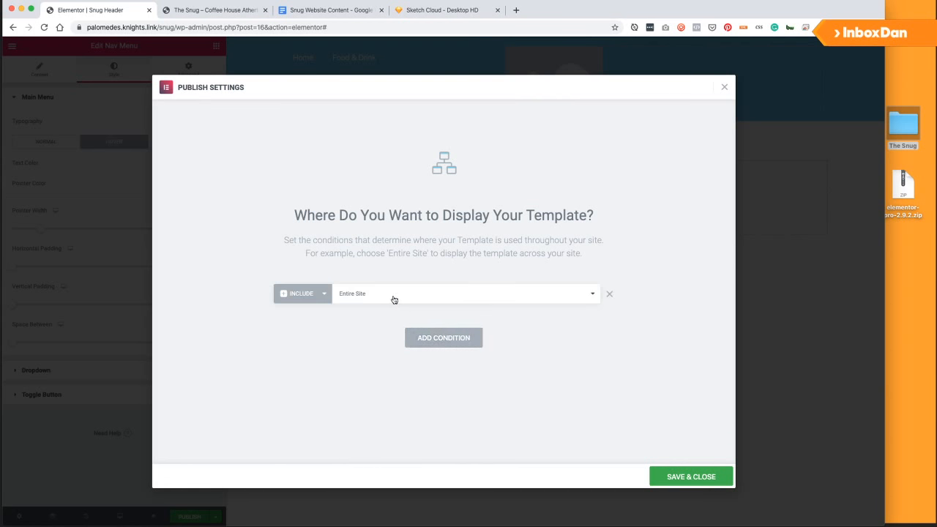
pyautogui.click(681, 478)
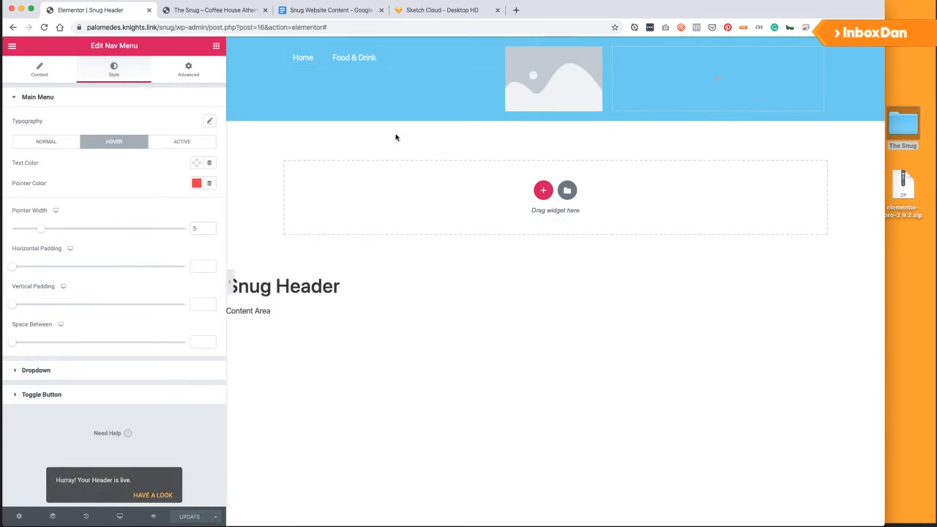
# Duplicate the nav menu into the right column as right-aligned Menu Right, then update.
pyautogui.rightClick(487, 56)
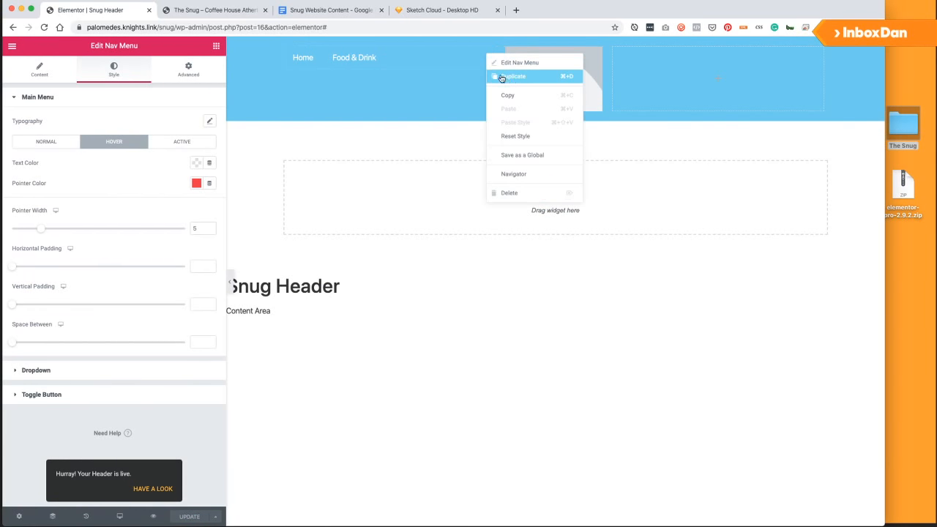
pyautogui.click(504, 75)
pyautogui.moveTo(483, 85); pyautogui.dragTo(767, 65)
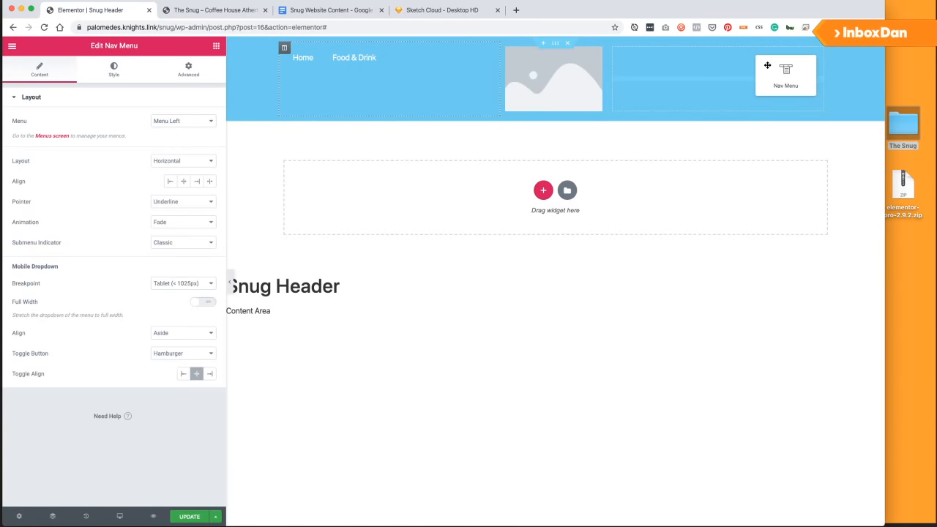
pyautogui.click(180, 123)
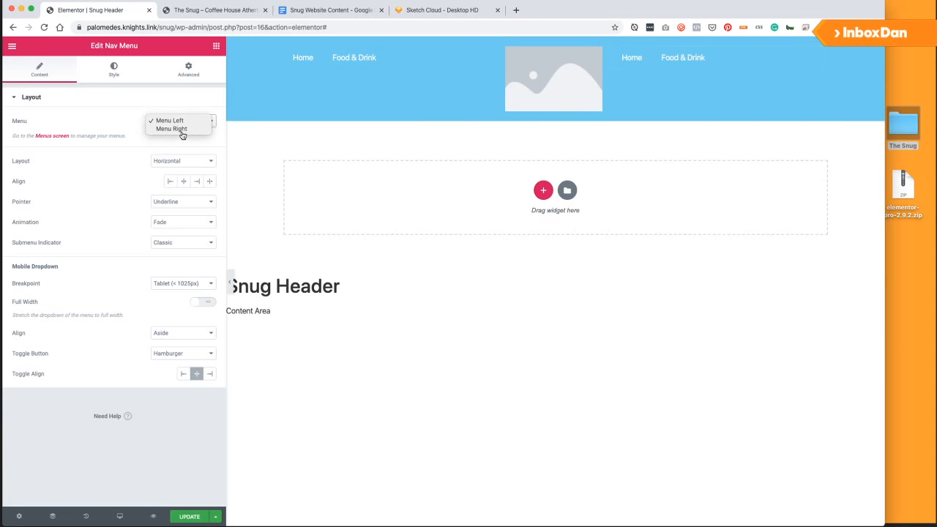
pyautogui.click(180, 131)
pyautogui.click(196, 181)
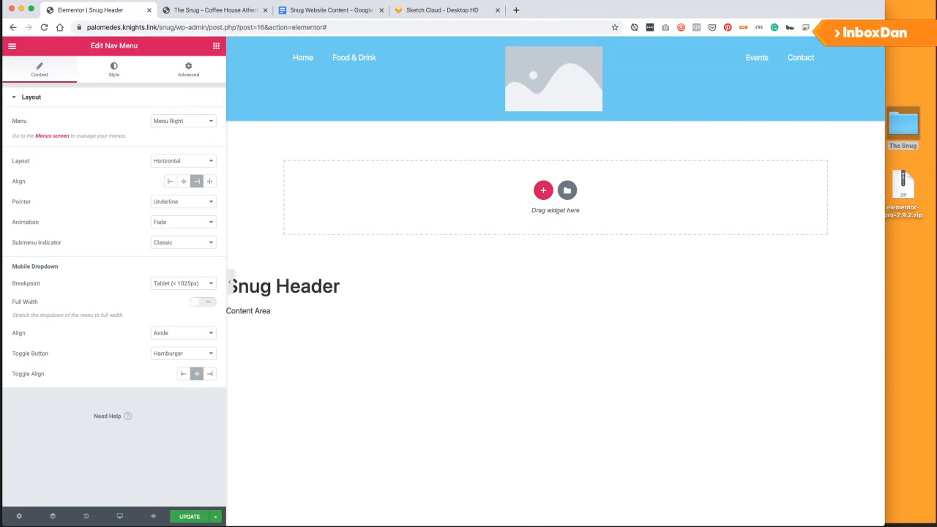
pyautogui.click(189, 517)
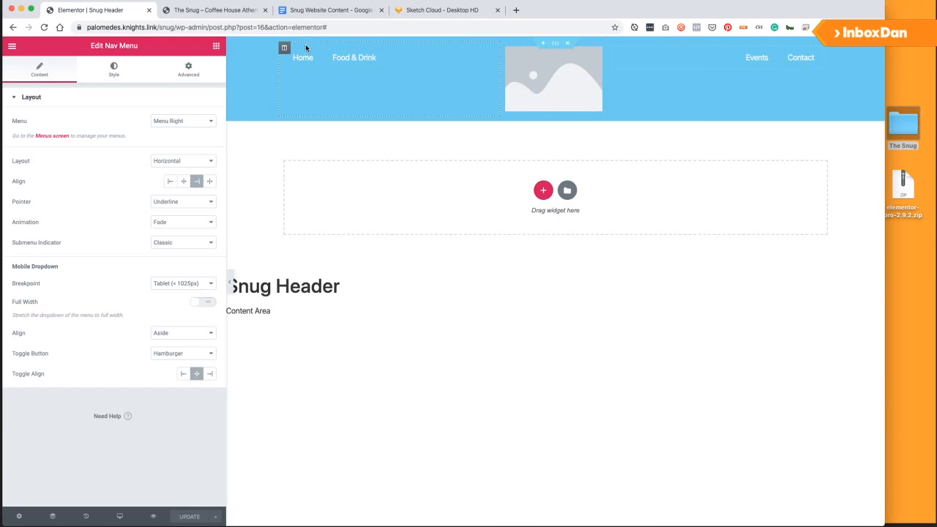
# Review the Sketch Cloud Desktop HD wireframes up to artboard 4/4, then return to Elementor.
pyautogui.click(461, 11)
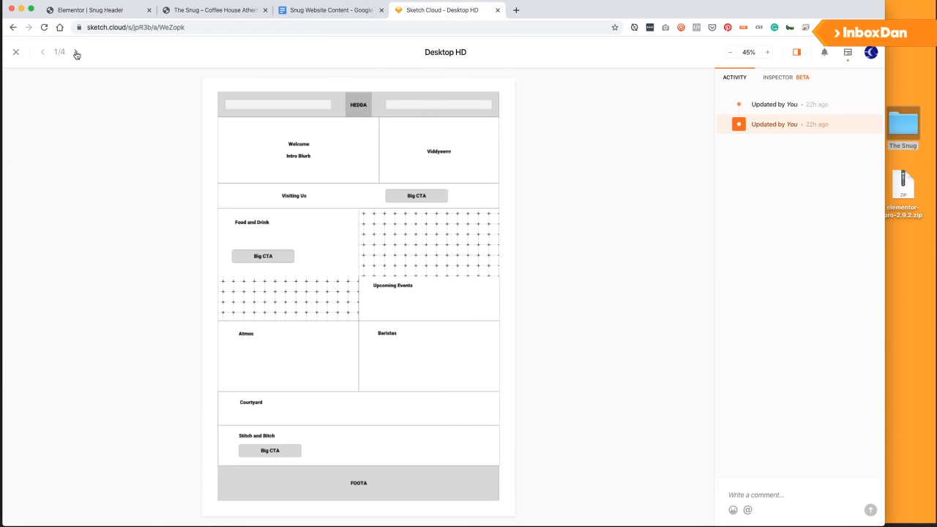
pyautogui.click(43, 53)
pyautogui.click(75, 53)
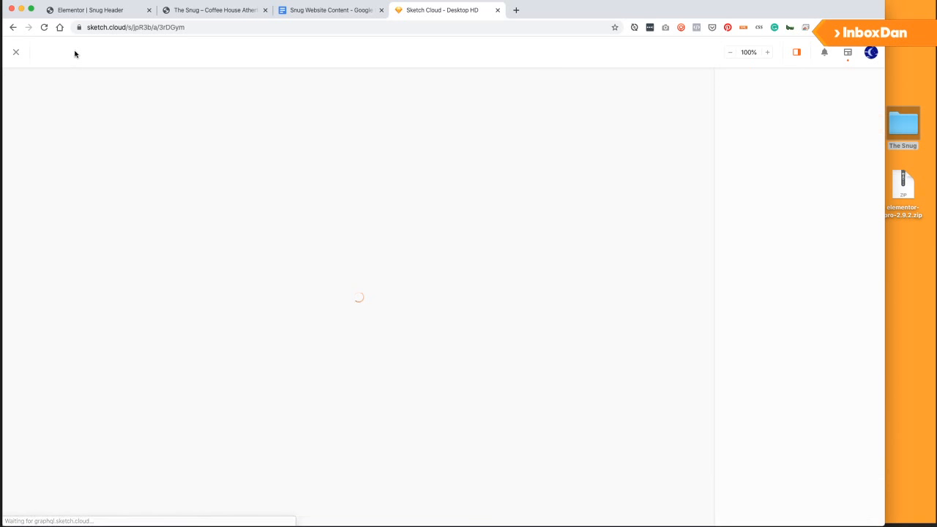
pyautogui.click(76, 54)
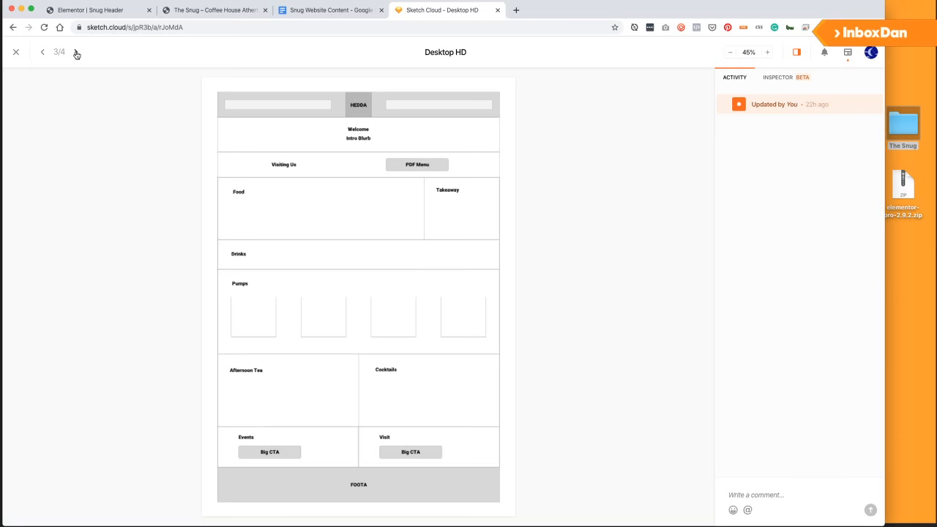
pyautogui.click(76, 54)
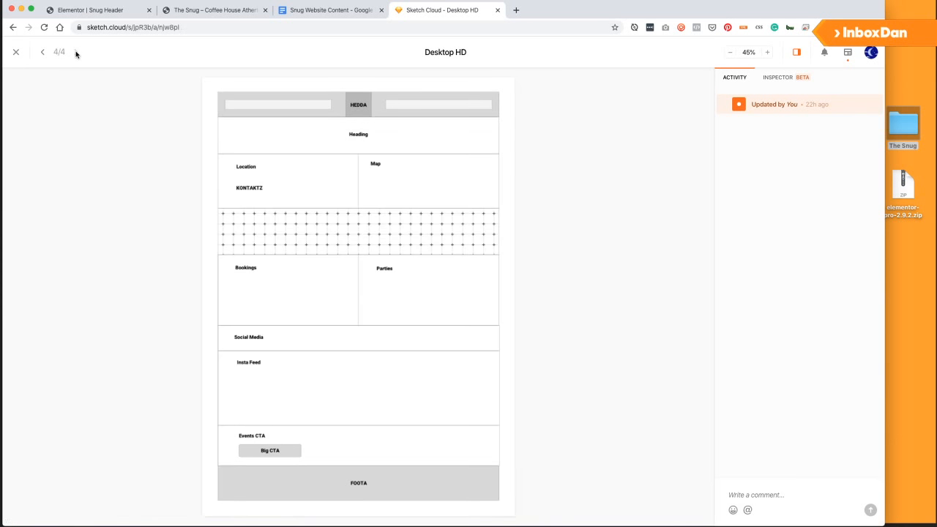
pyautogui.click(87, 9)
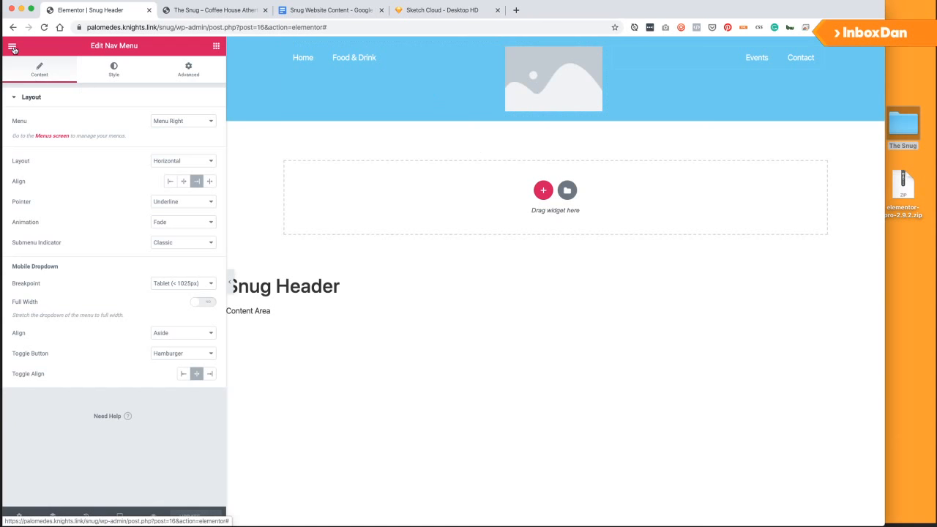
# Exit Elementor to the dashboard and open the Customizer from Appearance > Themes.
pyautogui.click(12, 48)
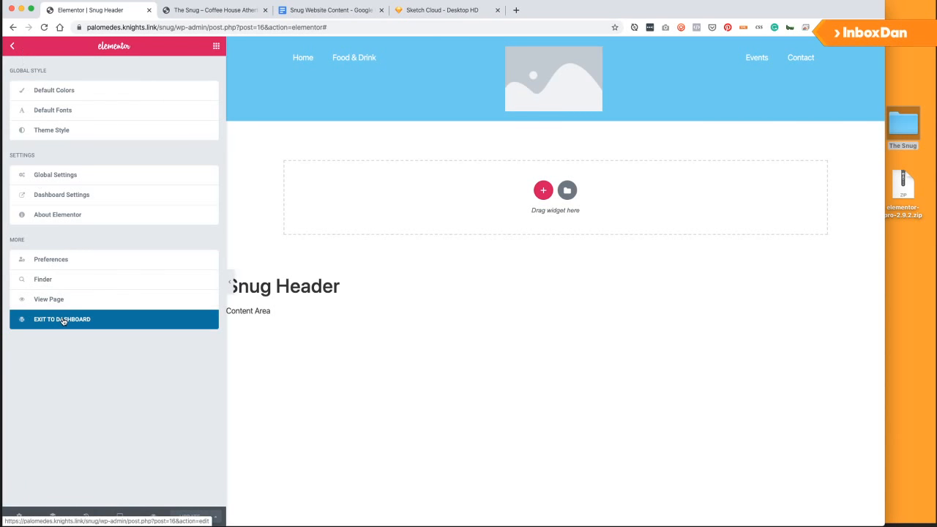
pyautogui.click(63, 320)
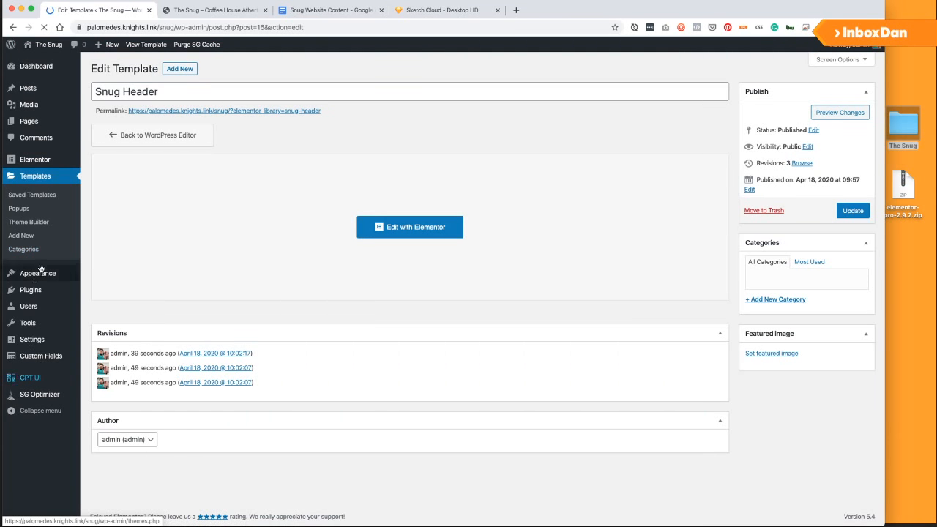
pyautogui.click(38, 273)
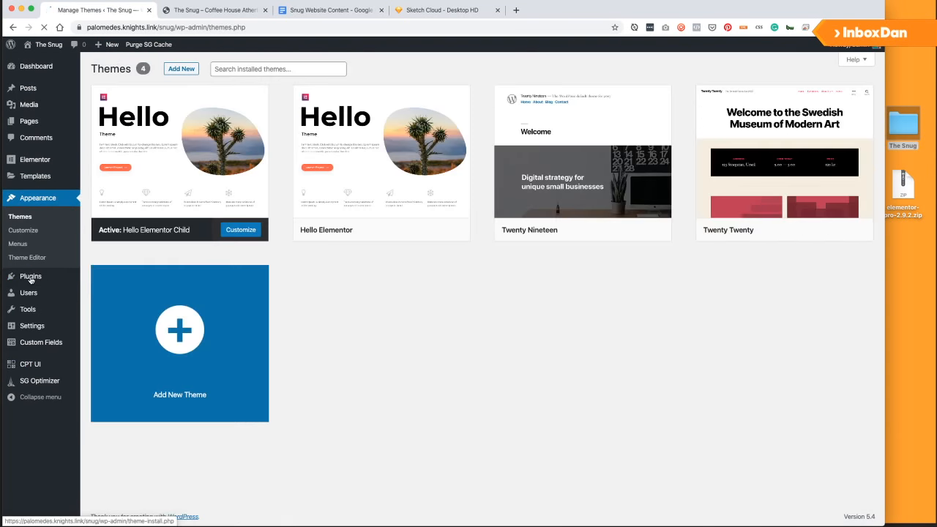
pyautogui.moveTo(31, 279)
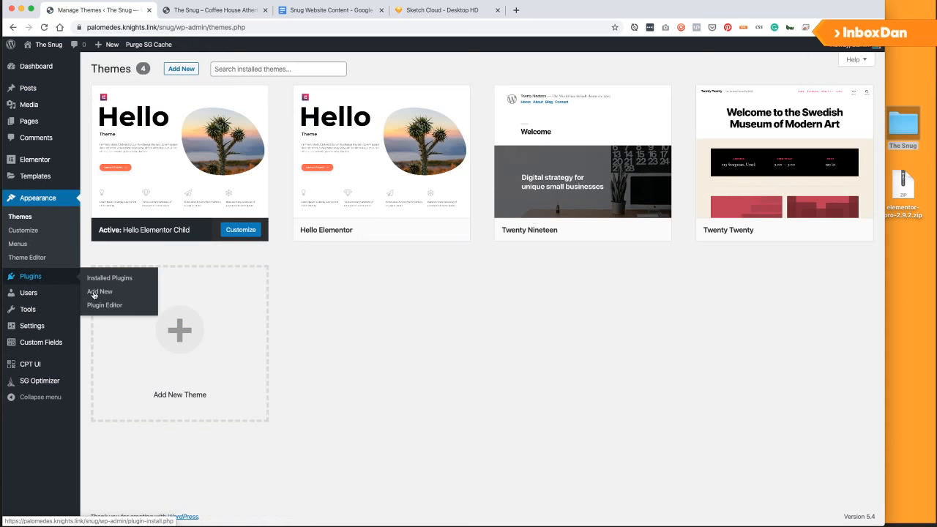
pyautogui.click(22, 231)
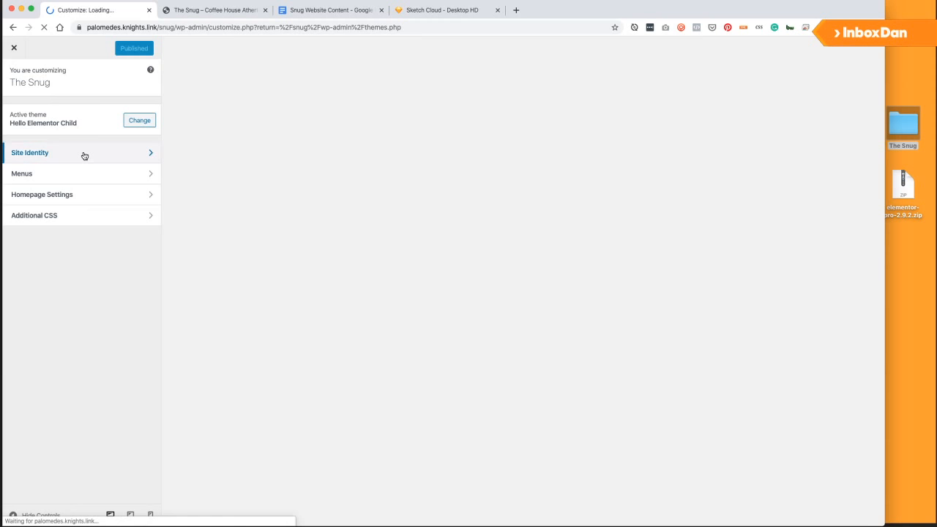
# In Site Identity, upload SnugLogo_Big.png and SnugLogo_Little.png and set the little logo uncropped.
pyautogui.click(82, 154)
pyautogui.click(90, 126)
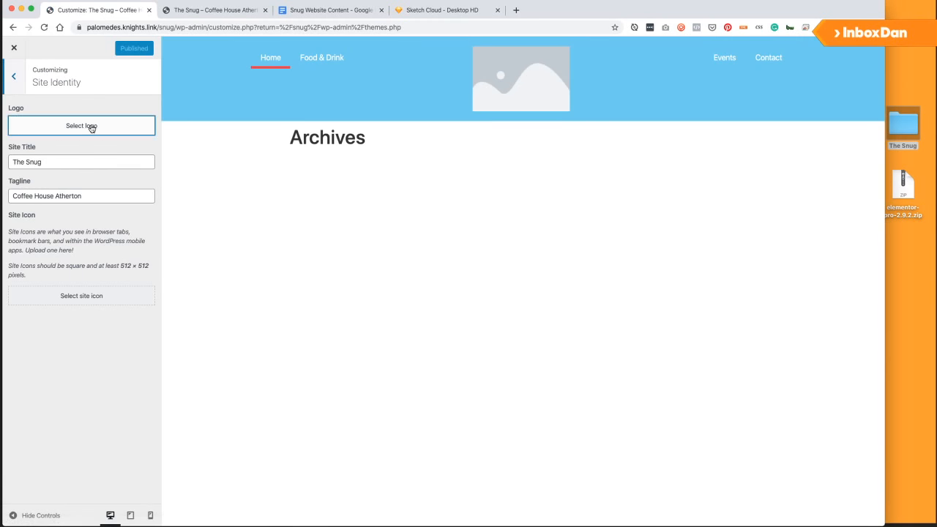
pyautogui.doubleClick(913, 124)
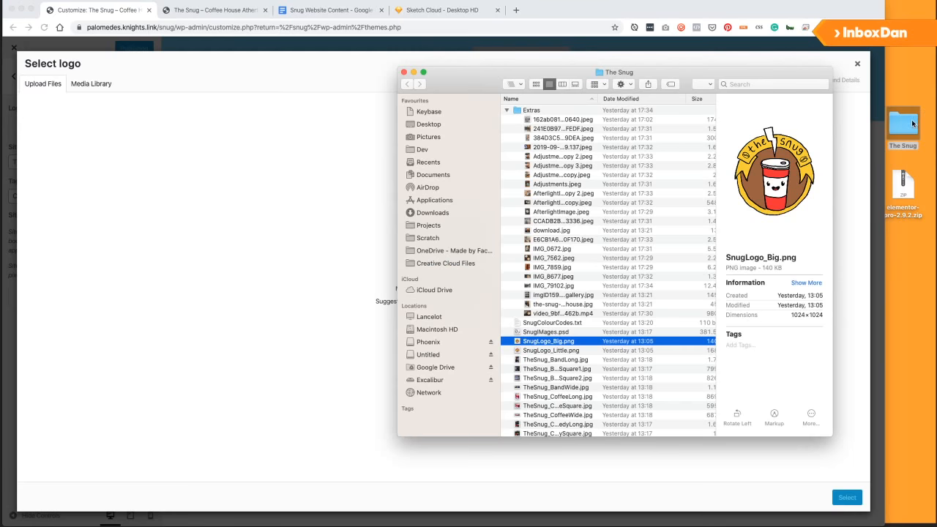
pyautogui.click(549, 351)
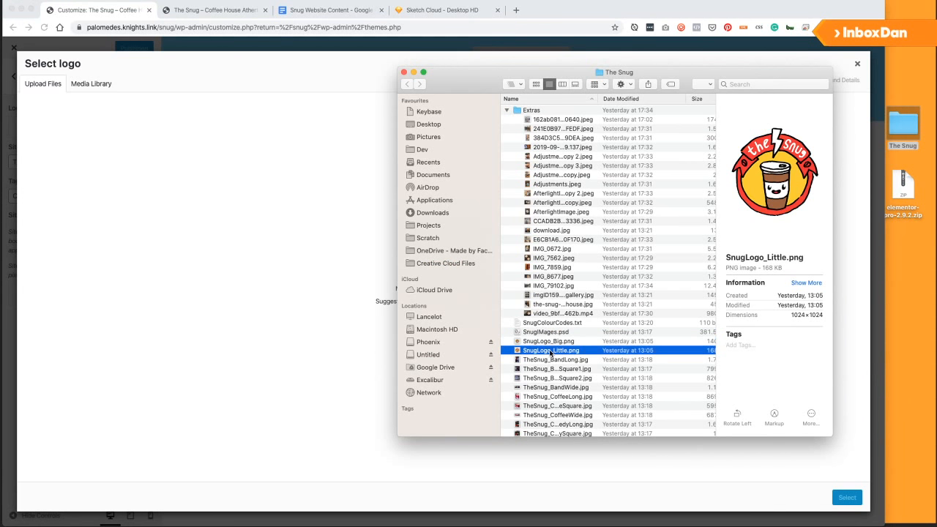
pyautogui.click(551, 342)
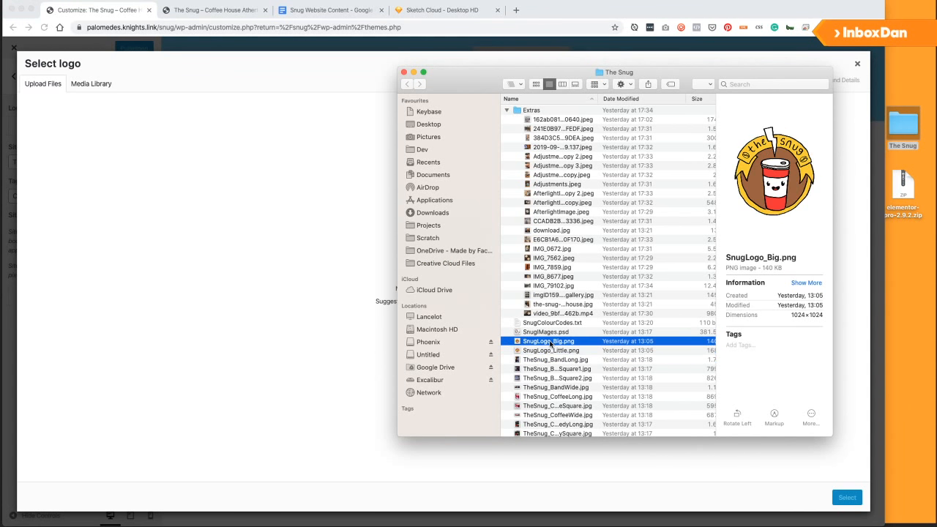
pyautogui.moveTo(550, 345); pyautogui.dragTo(289, 192)
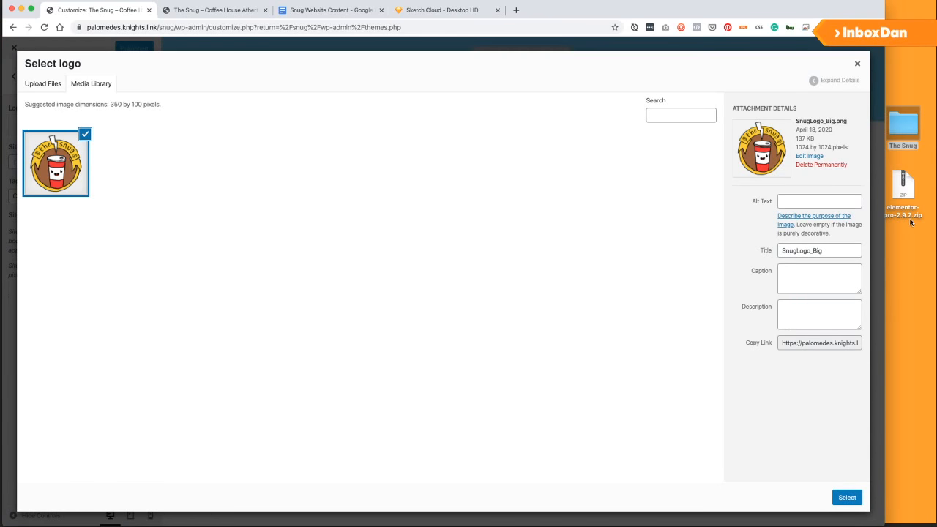
pyautogui.doubleClick(902, 120)
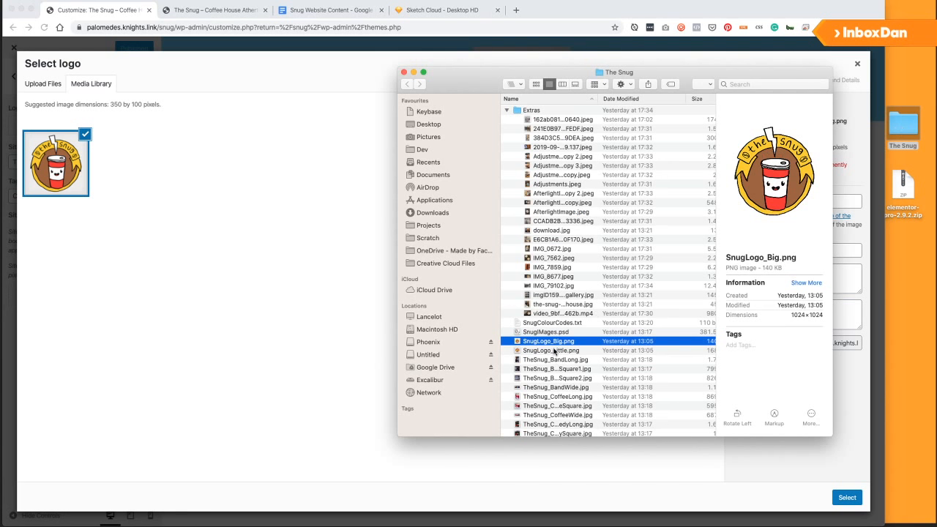
pyautogui.moveTo(555, 353); pyautogui.dragTo(276, 210)
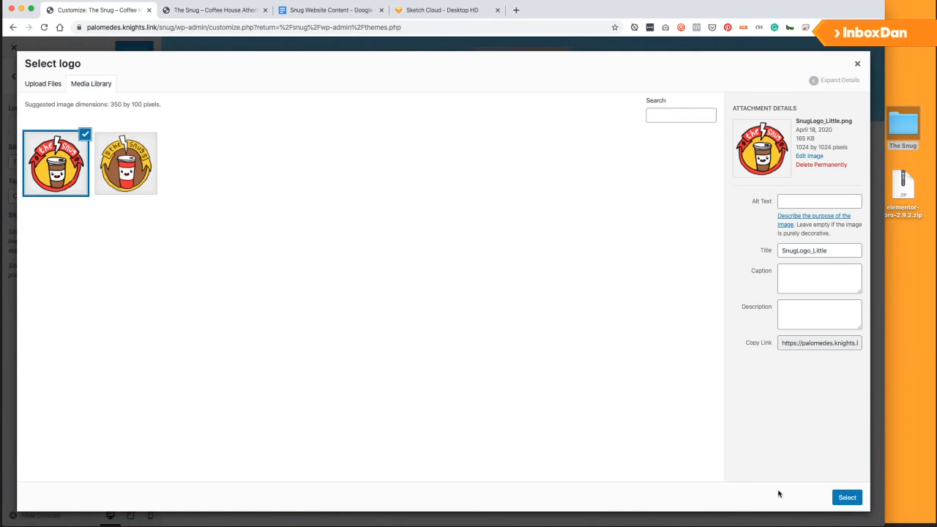
pyautogui.click(846, 498)
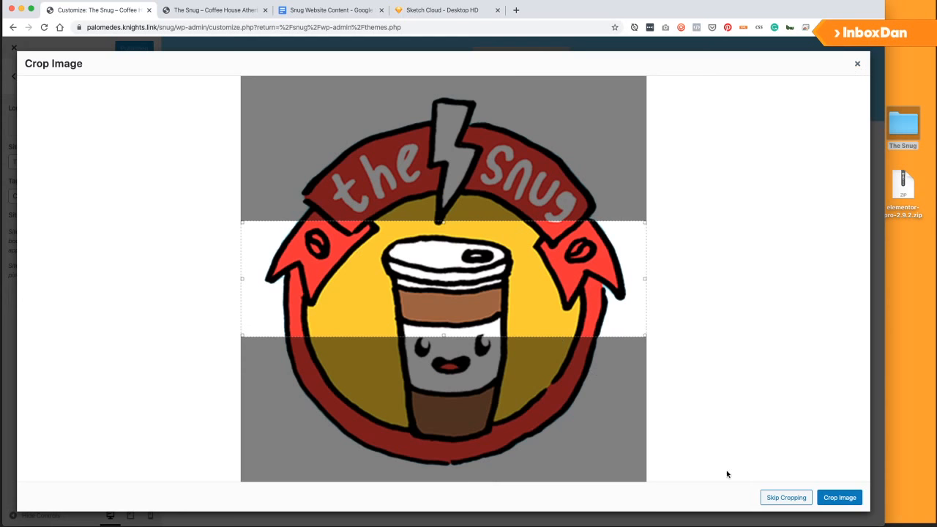
pyautogui.click(782, 501)
# Replace the logo with the brown-and-yellow Snug badge, cropped closely around the badge.
pyautogui.click(136, 178)
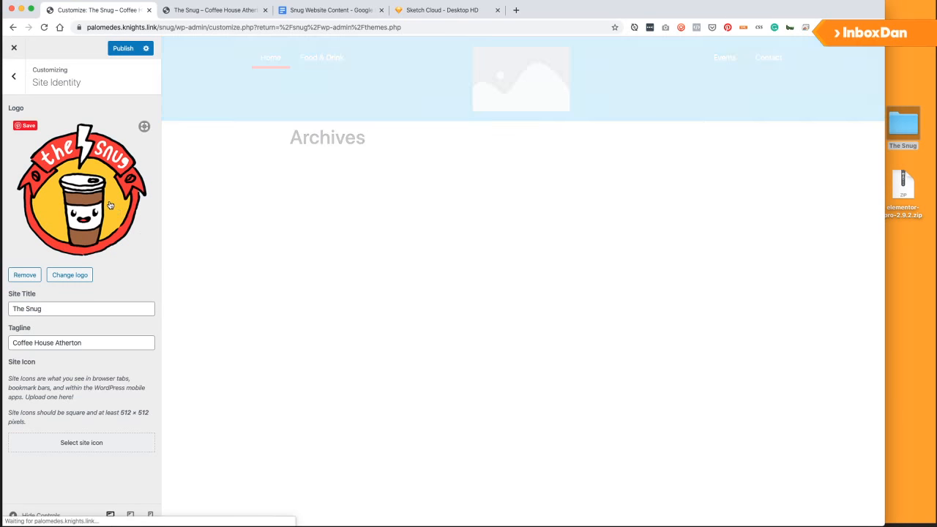
pyautogui.click(846, 498)
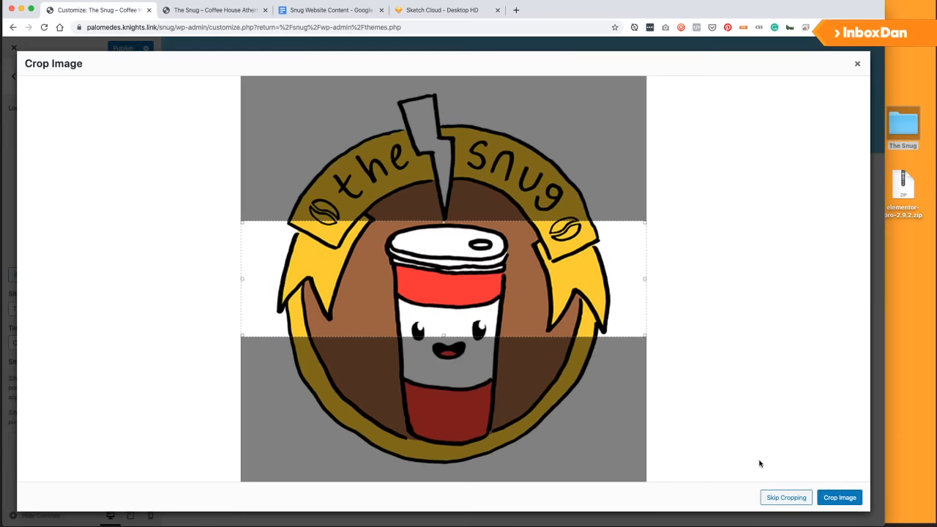
pyautogui.moveTo(443, 221); pyautogui.dragTo(441, 87)
pyautogui.moveTo(444, 337); pyautogui.dragTo(448, 474)
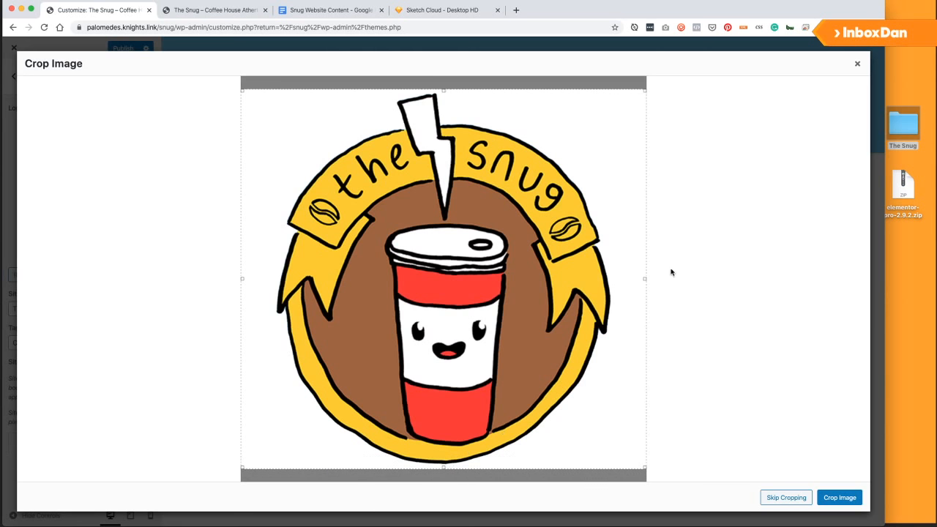
pyautogui.moveTo(645, 279); pyautogui.dragTo(617, 279)
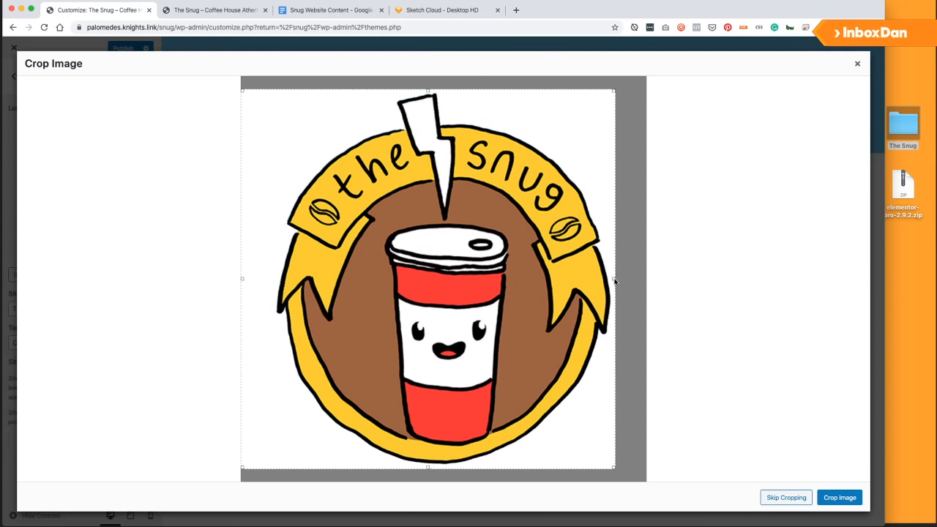
pyautogui.moveTo(240, 282); pyautogui.dragTo(271, 283)
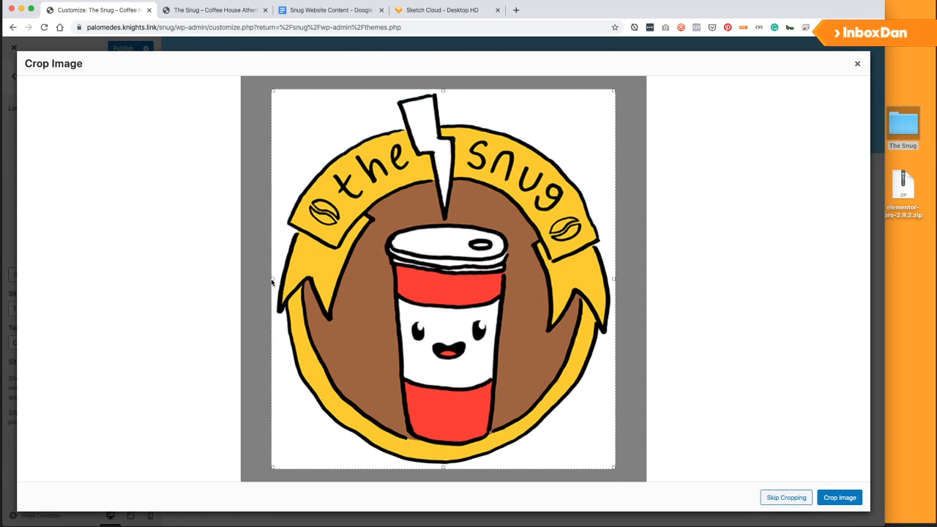
pyautogui.click(840, 497)
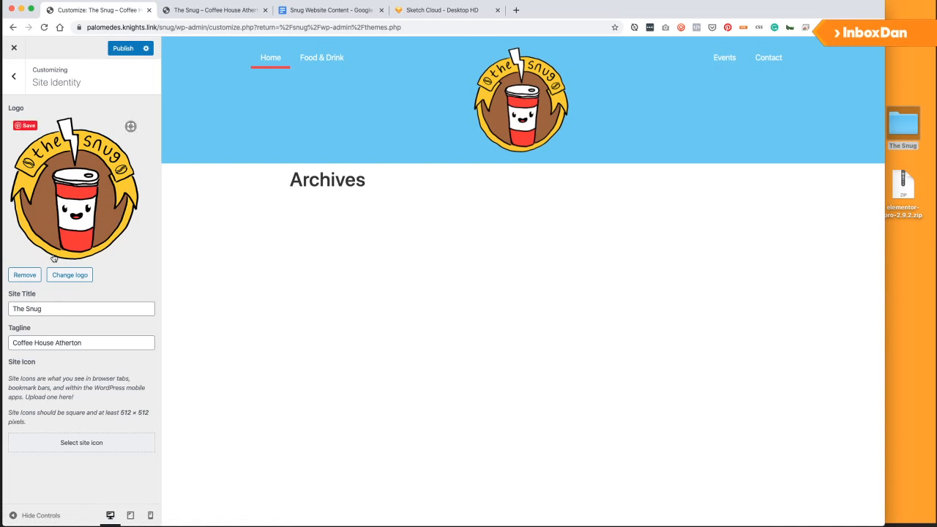
# Choose the red-and-yellow Snug logo as the site icon image.
pyautogui.click(87, 443)
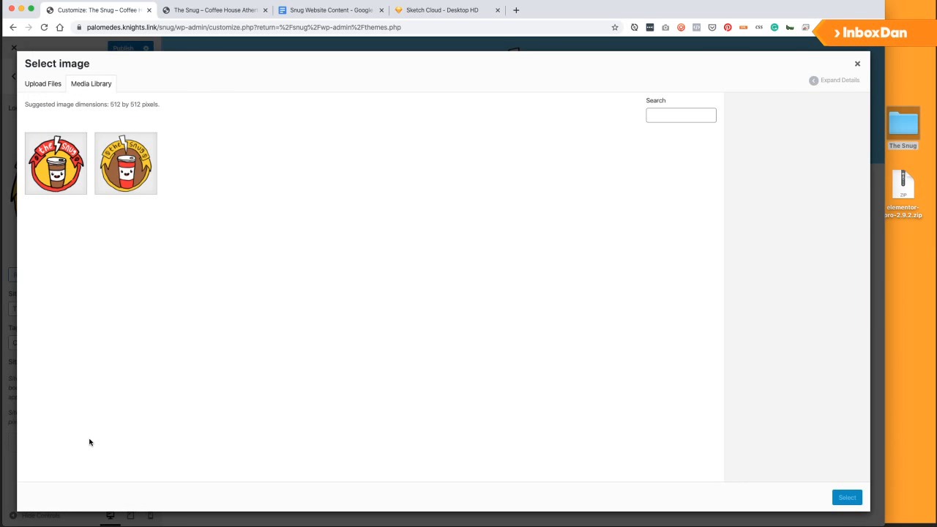
pyautogui.click(60, 176)
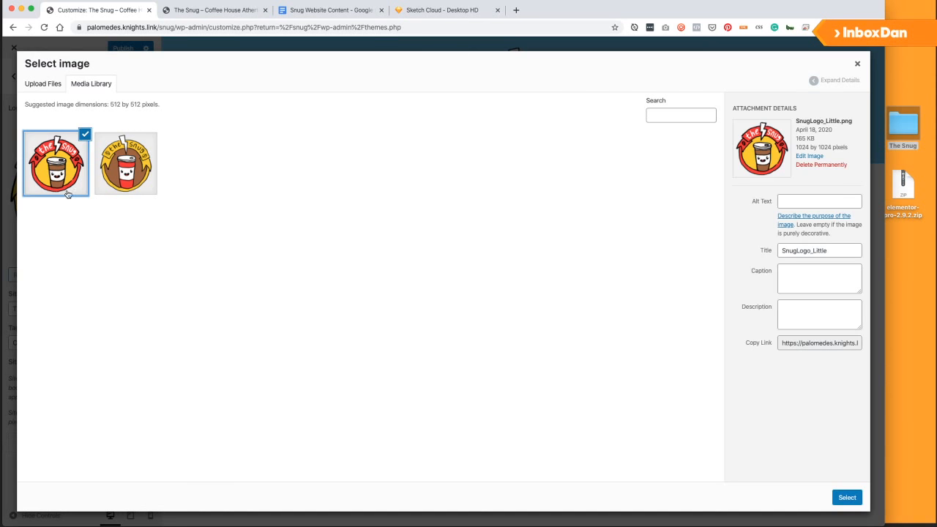
pyautogui.click(846, 498)
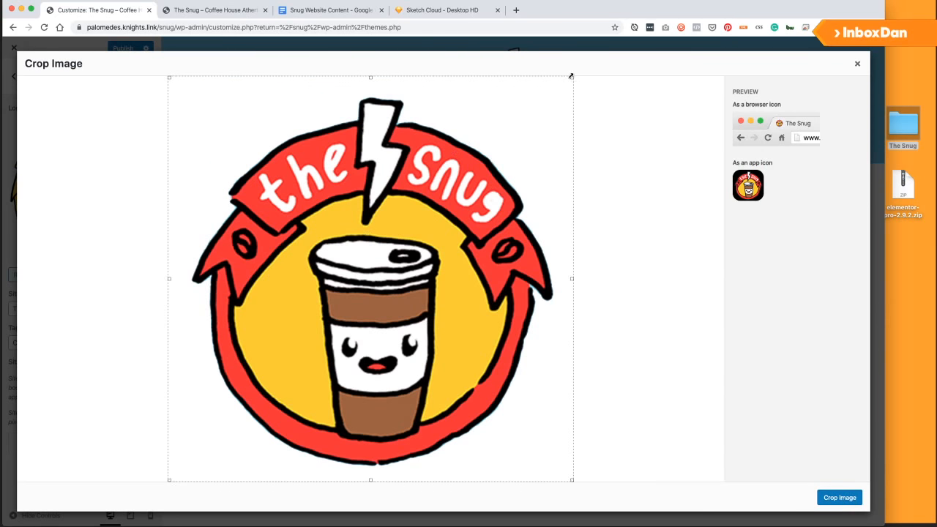
# Crop the logo to a tight square centred on the badge and apply it.
pyautogui.moveTo(571, 75); pyautogui.dragTo(556, 99)
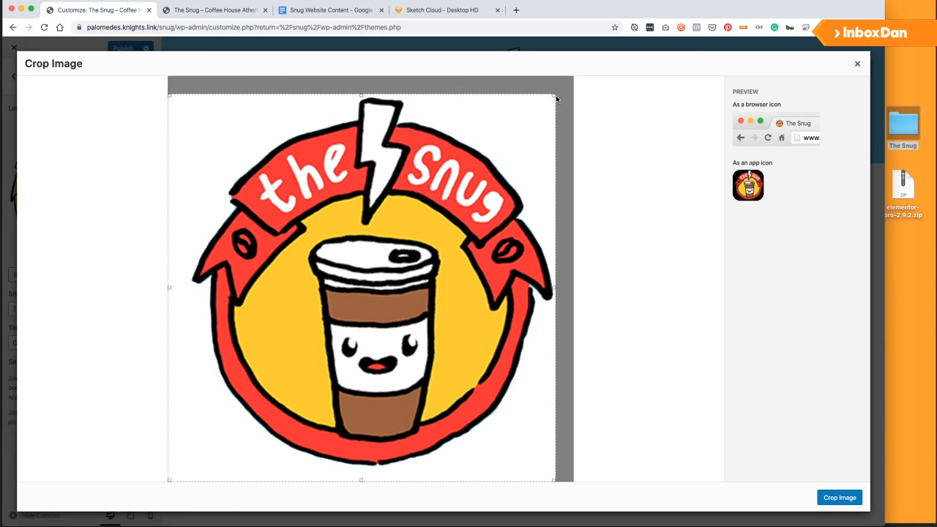
pyautogui.moveTo(167, 480); pyautogui.dragTo(190, 464)
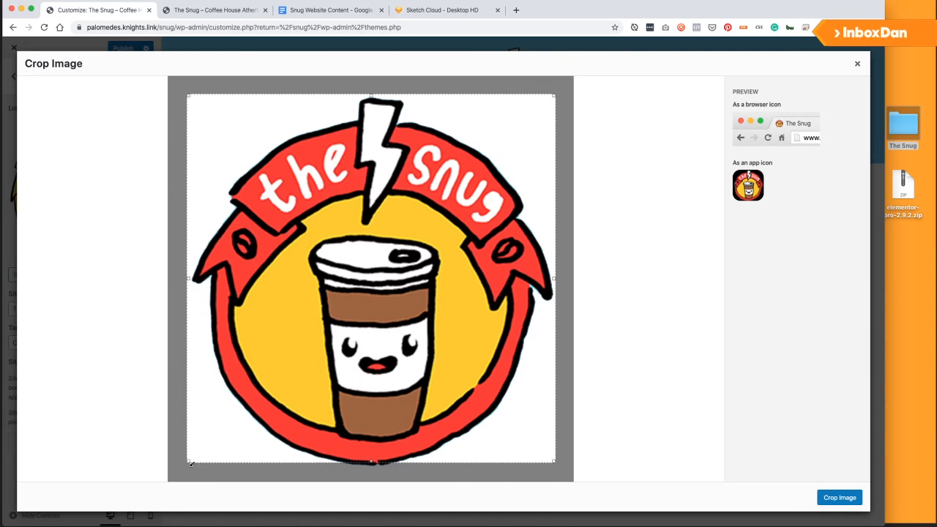
pyautogui.moveTo(372, 463); pyautogui.dragTo(373, 467)
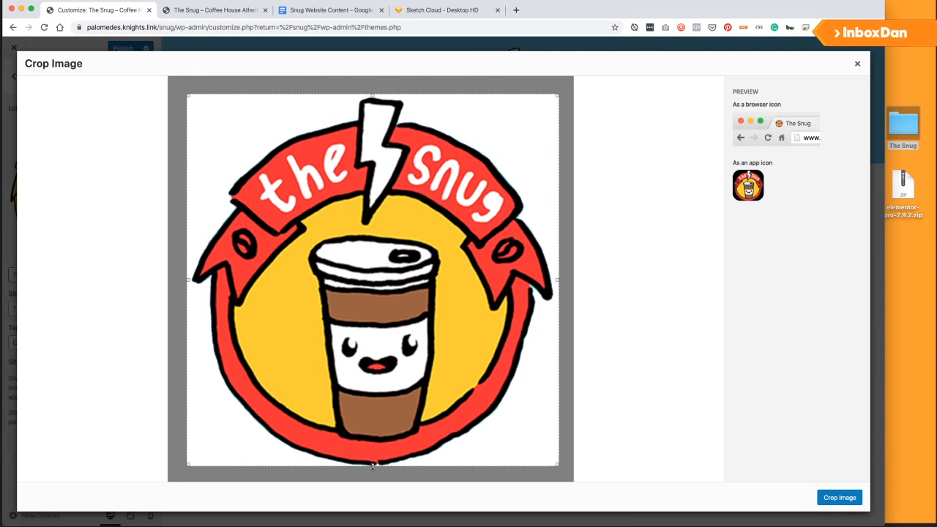
pyautogui.moveTo(378, 400); pyautogui.dragTo(379, 401)
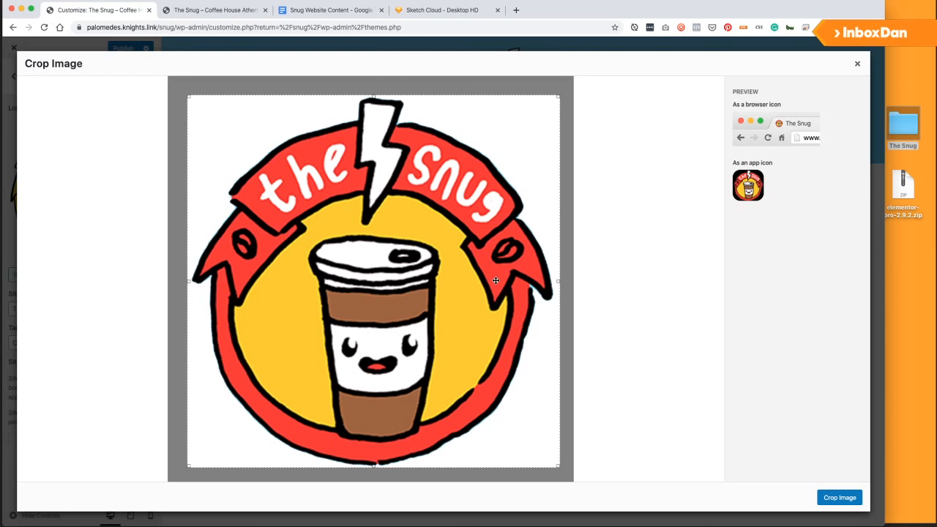
pyautogui.click(840, 498)
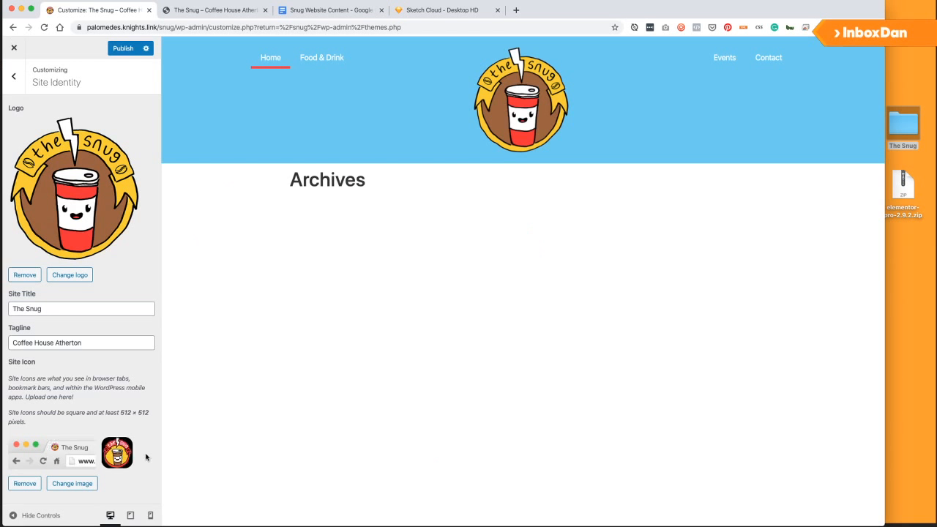
# Publish the site identity changes and close the Customizer.
pyautogui.click(124, 48)
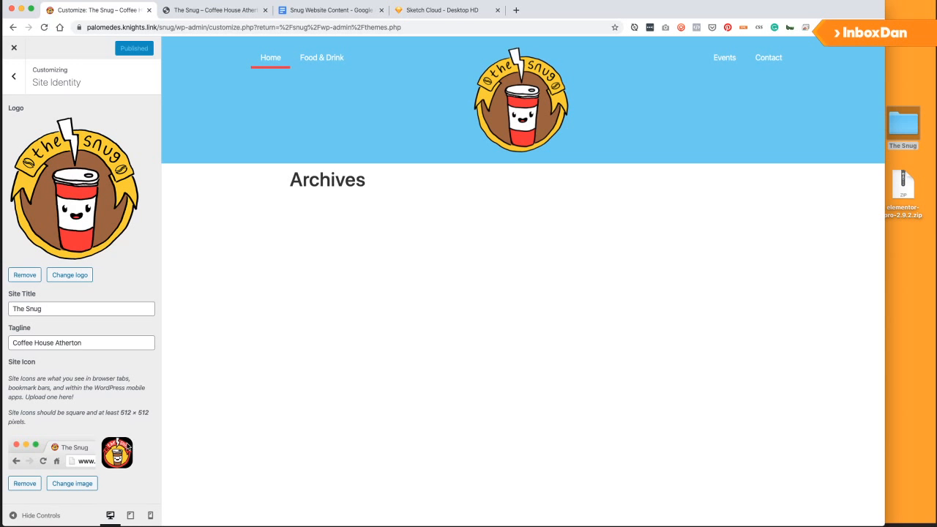
pyautogui.click(14, 77)
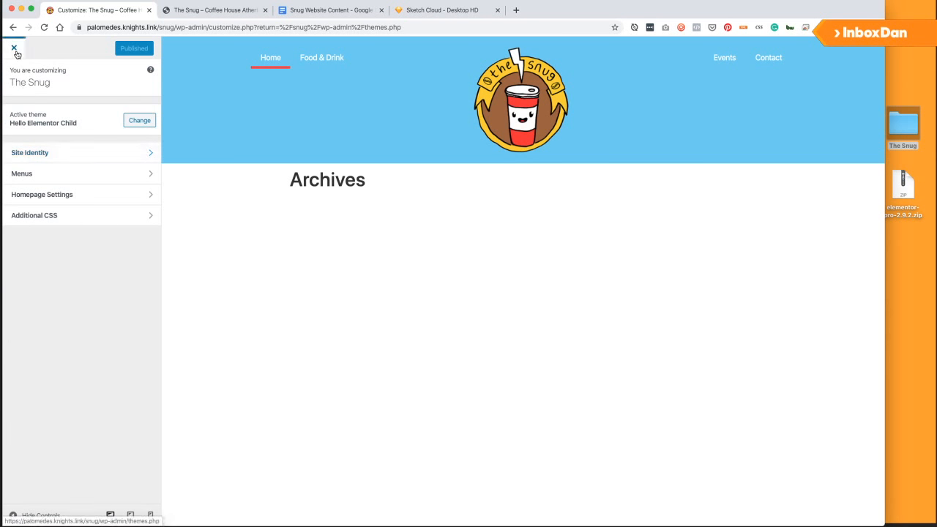
pyautogui.click(14, 47)
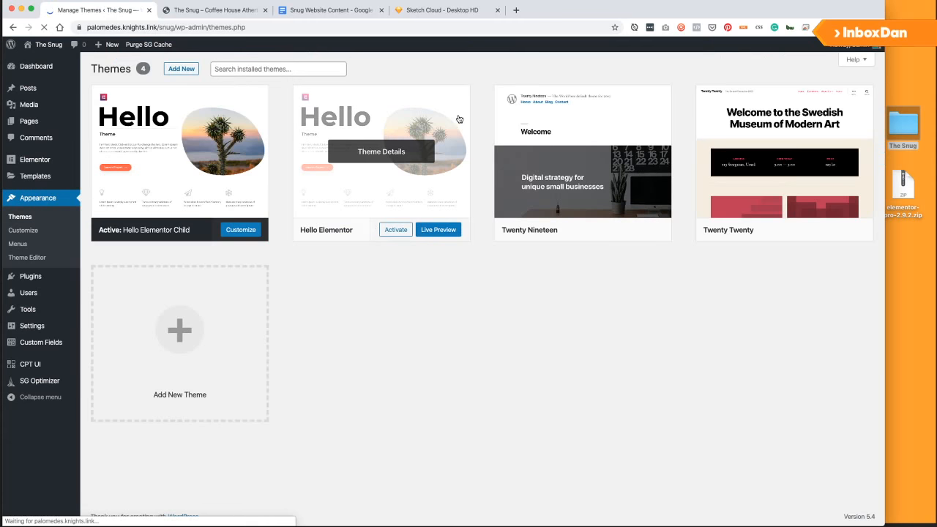
# Open the Snug Header template from Saved Templates in Elementor.
pyautogui.click(45, 179)
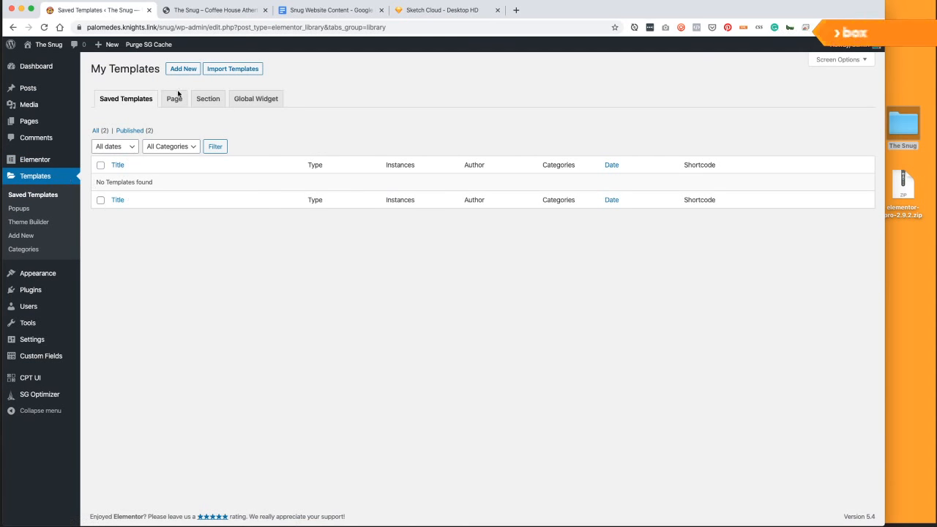
pyautogui.click(100, 131)
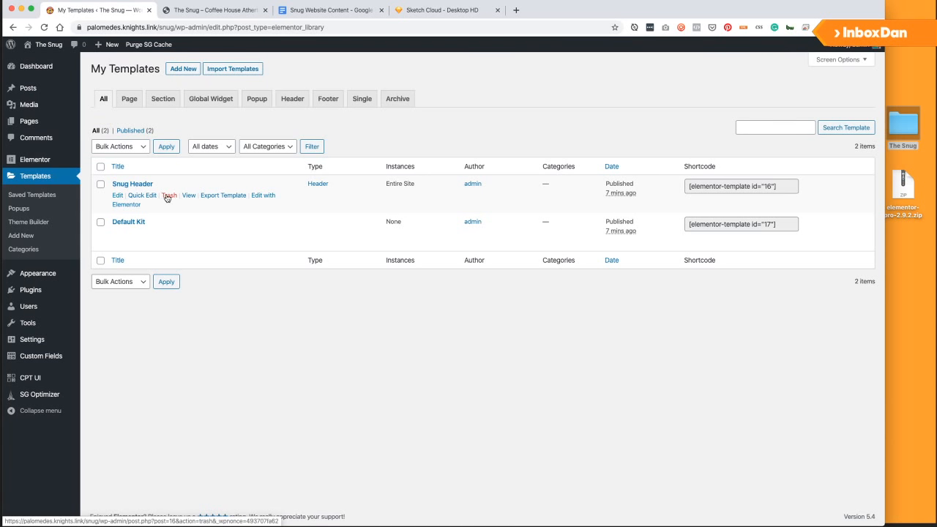
pyautogui.click(270, 196)
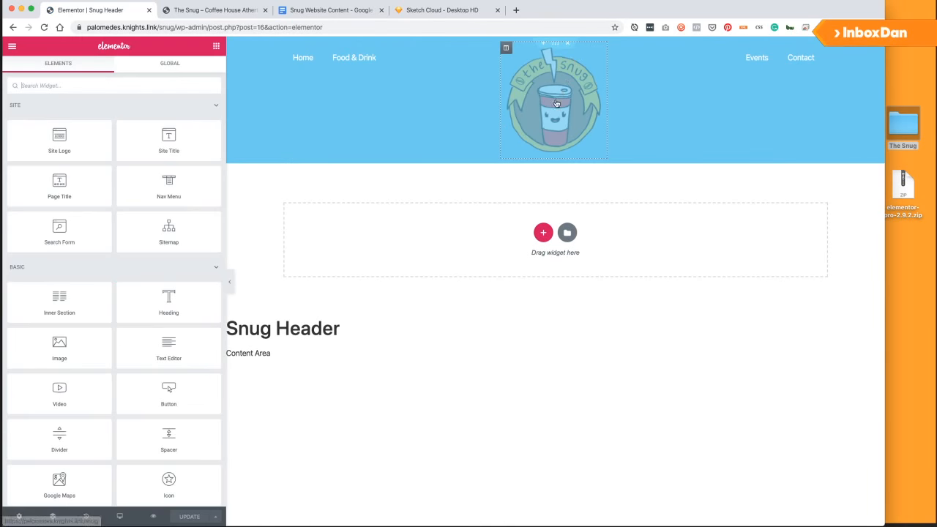
# Set the header's Site Logo widget width to 52% in its Style settings.
pyautogui.click(595, 55)
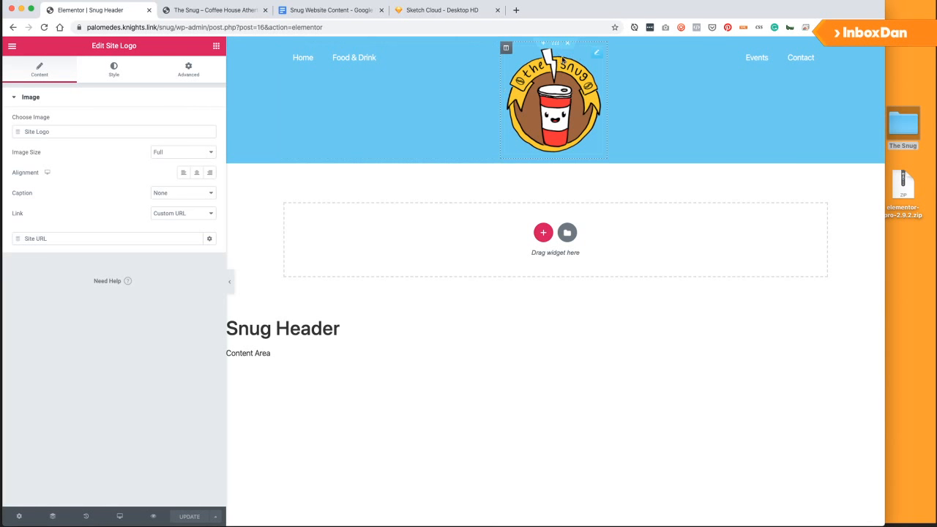
pyautogui.click(114, 71)
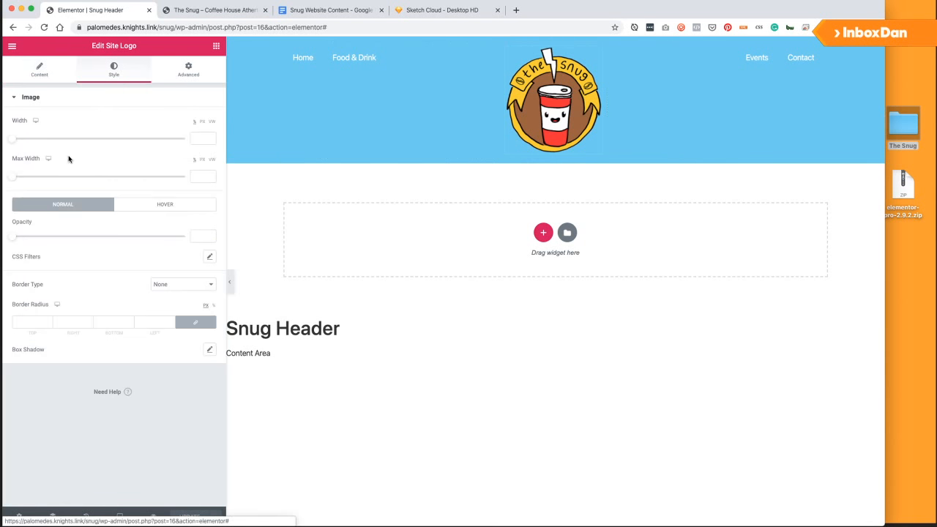
pyautogui.moveTo(13, 138); pyautogui.dragTo(99, 147)
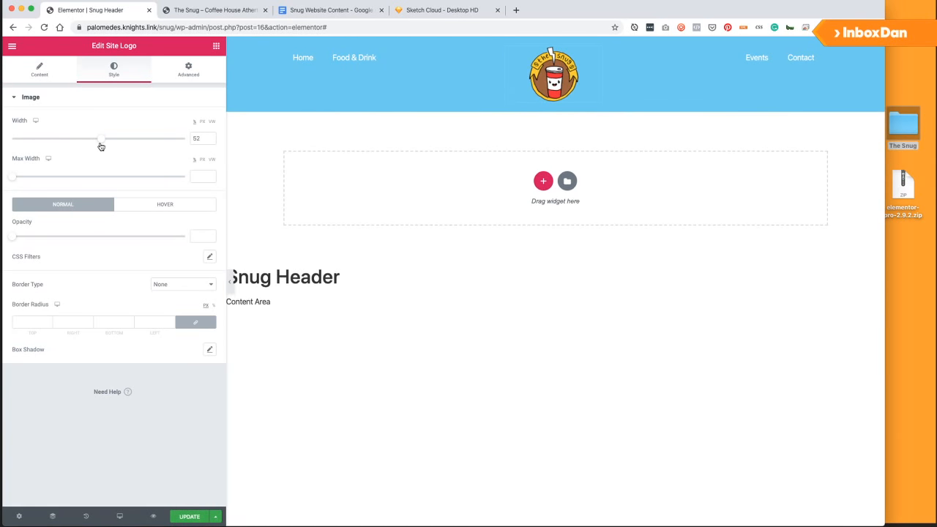
pyautogui.click(188, 68)
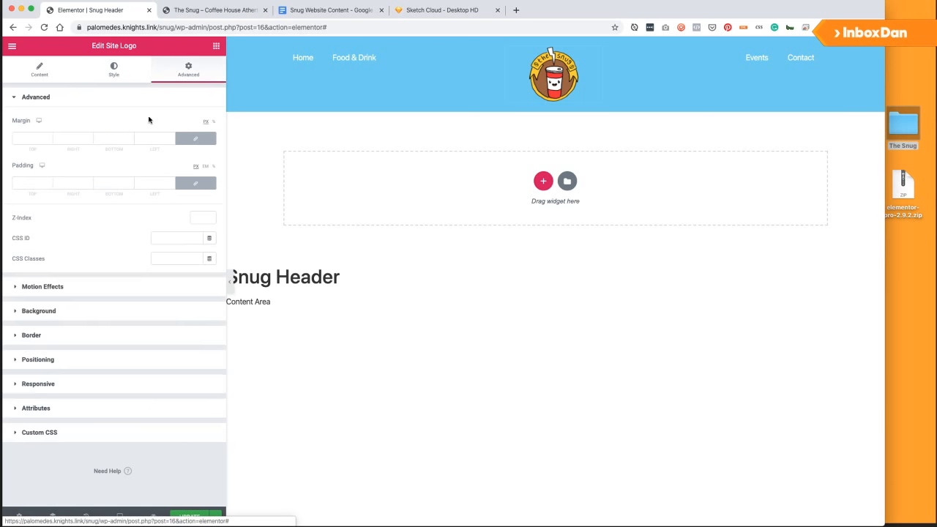
# Unlink the logo's margins, setting bottom to -20 and left back to 0.
pyautogui.click(196, 138)
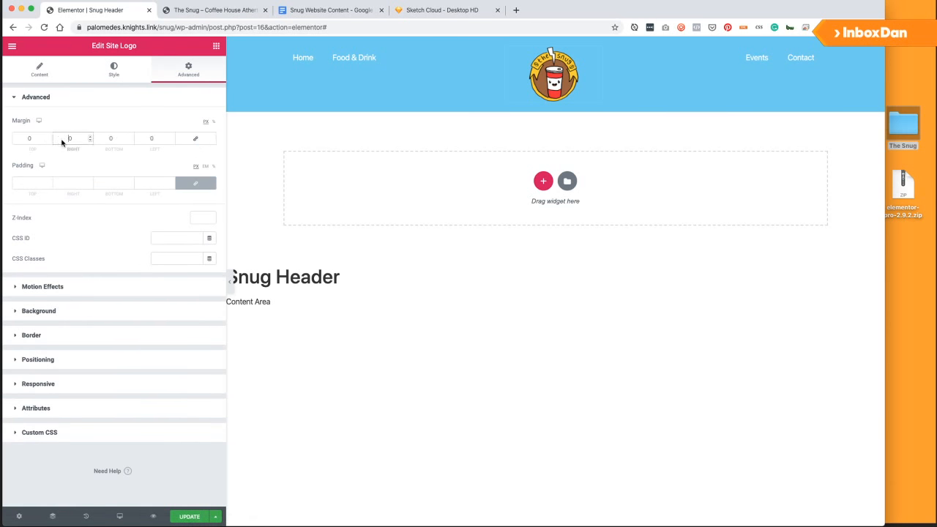
pyautogui.write('-500')
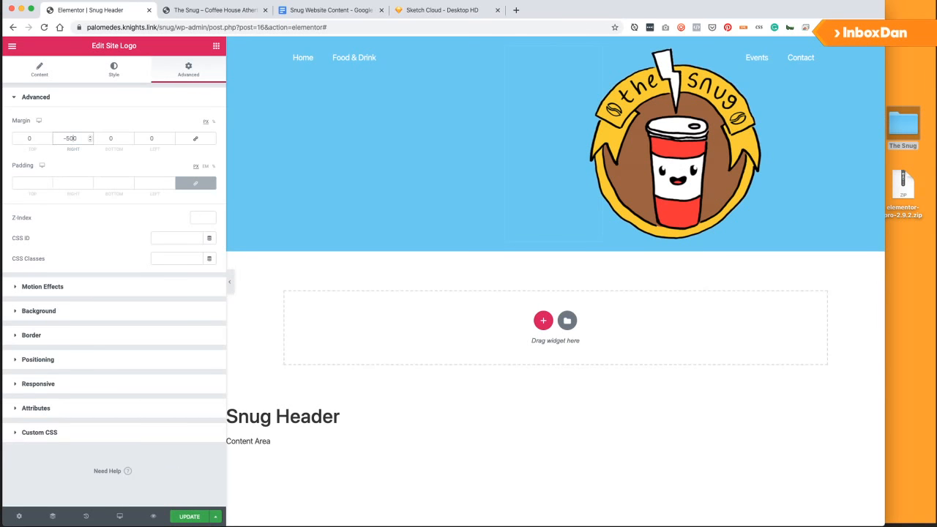
pyautogui.press('BackSpace')
pyautogui.press('BackSpace')
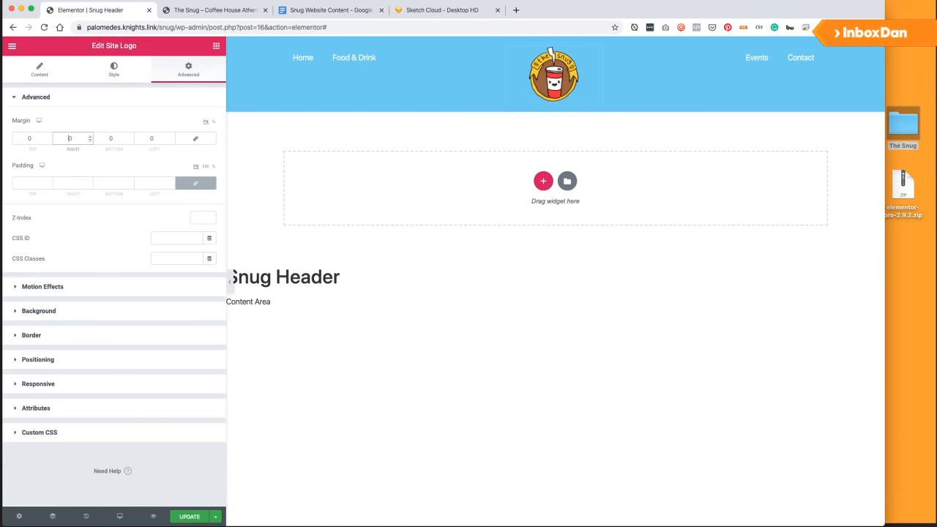
pyautogui.click(106, 139)
pyautogui.write('-5')
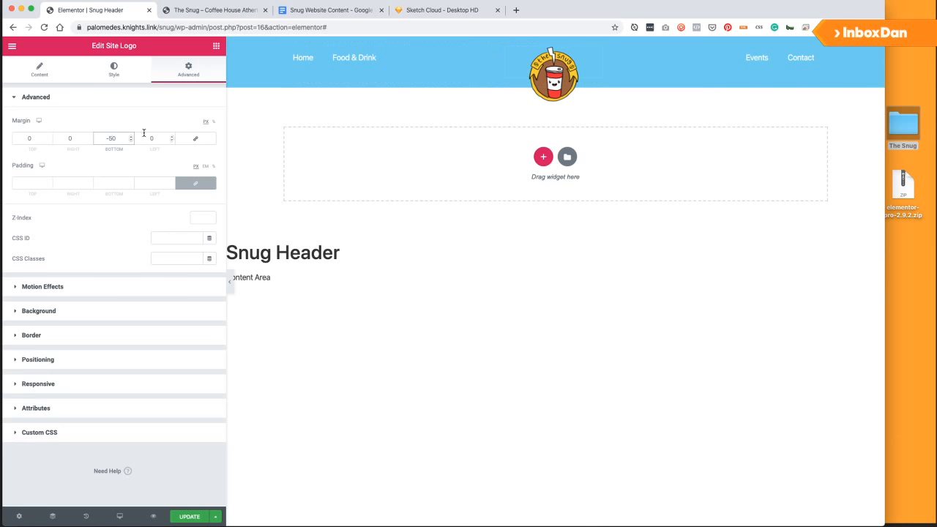
pyautogui.press('BackSpace')
pyautogui.write('3')
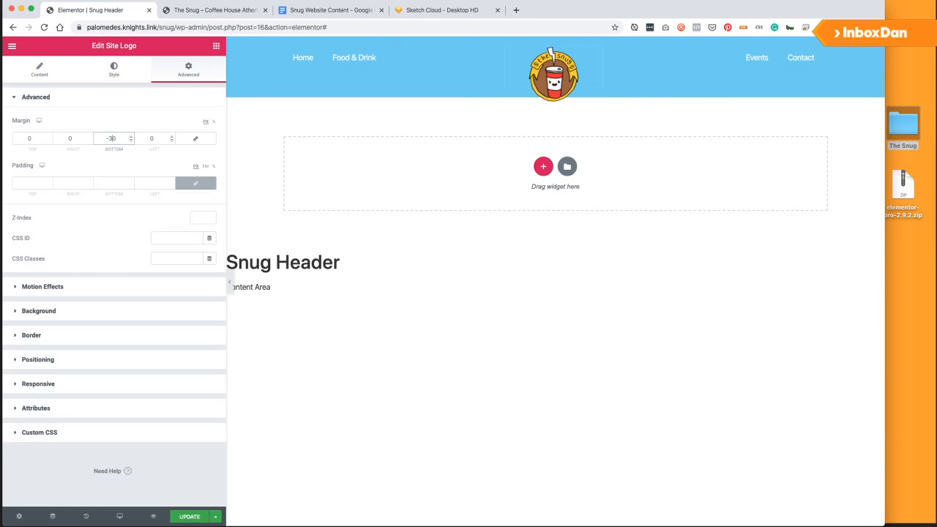
pyautogui.press('BackSpace')
pyautogui.write('2')
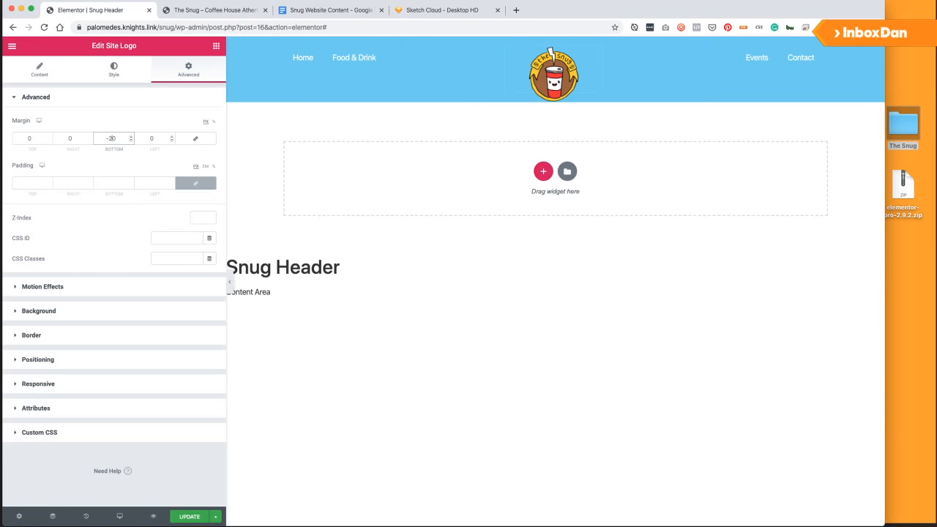
pyautogui.click(147, 139)
pyautogui.write('-1')
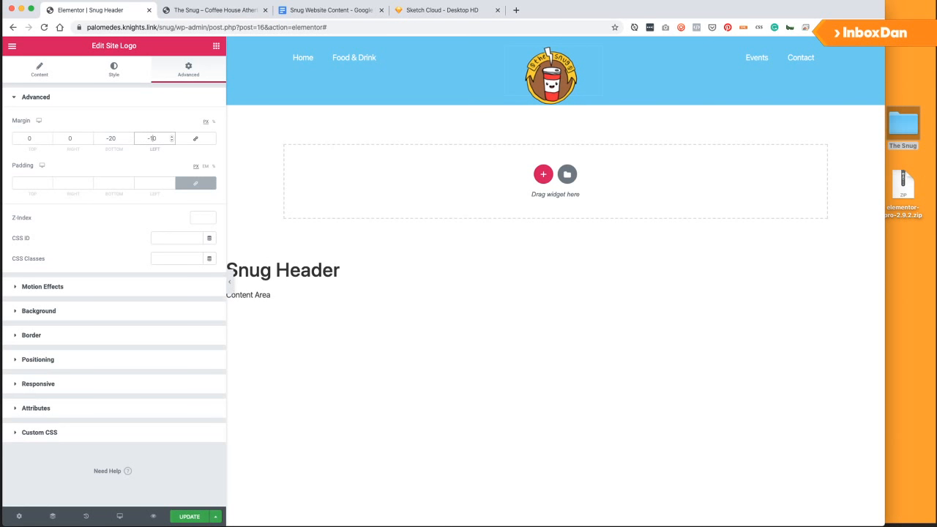
pyautogui.press('BackSpace')
pyautogui.press('BackSpace')
pyautogui.press('BackSpace')
pyautogui.write('0')
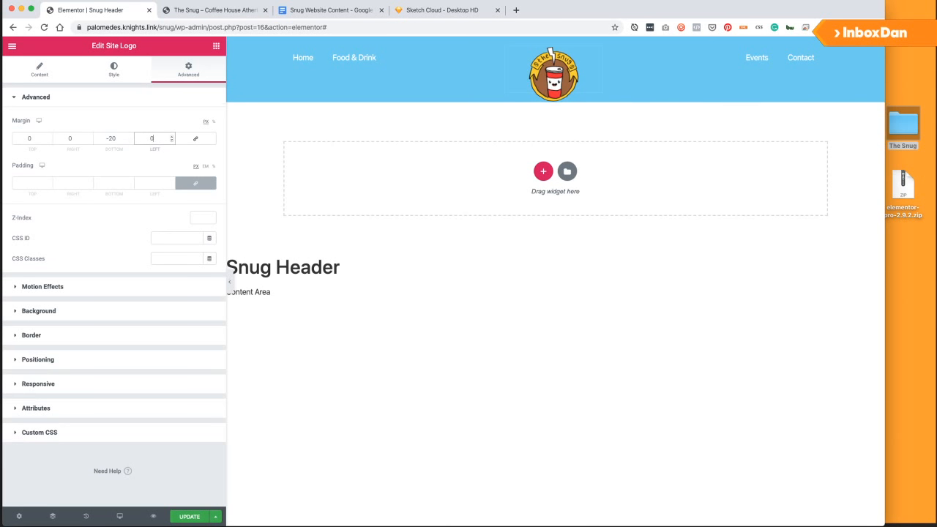
# Set the logo's top margin to -15 and deepen the bottom margin to -40.
pyautogui.click(21, 138)
pyautogui.write('-2')
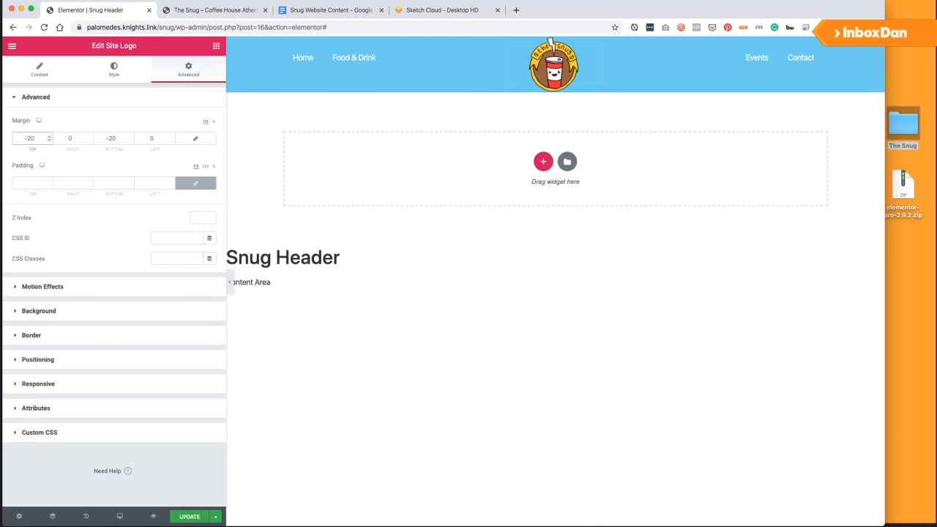
pyautogui.press('BackSpace')
pyautogui.write('1')
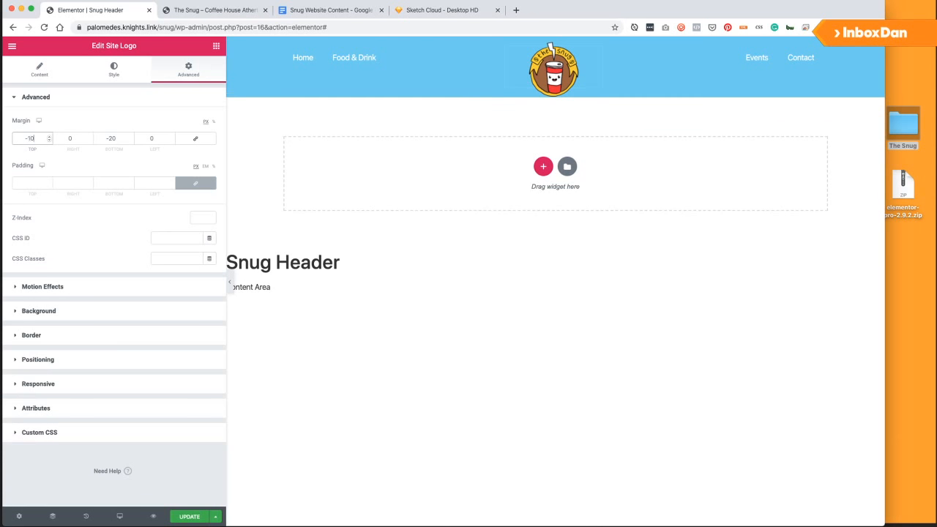
pyautogui.press('BackSpace')
pyautogui.write('5')
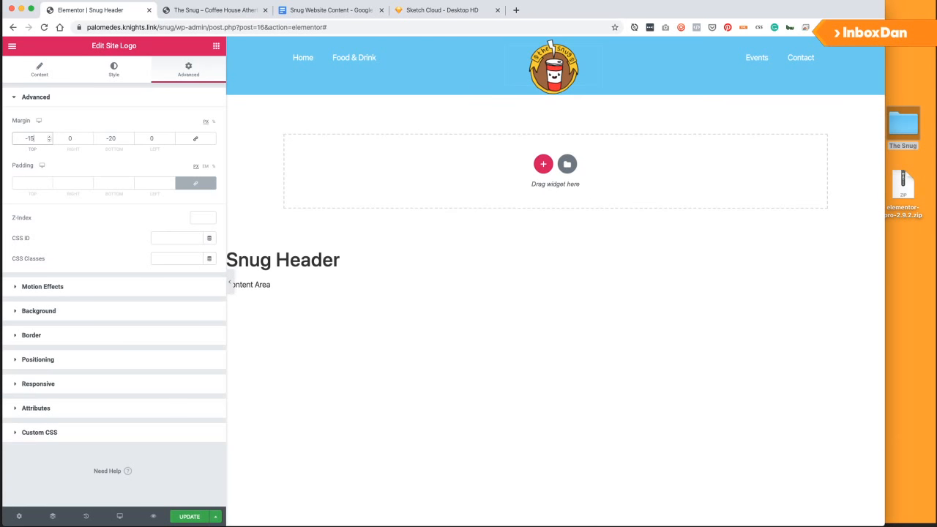
pyautogui.click(111, 139)
pyautogui.press('BackSpace')
pyautogui.write('3')
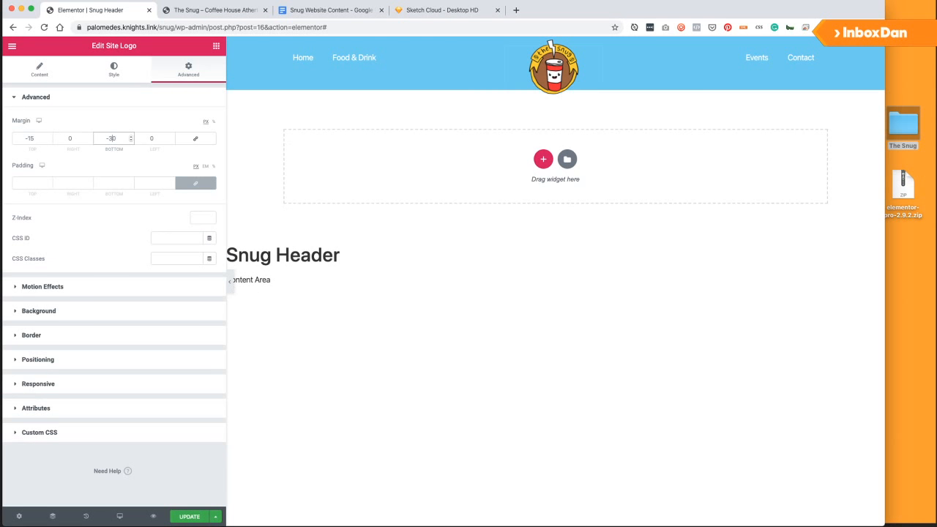
pyautogui.press('BackSpace')
pyautogui.write('4')
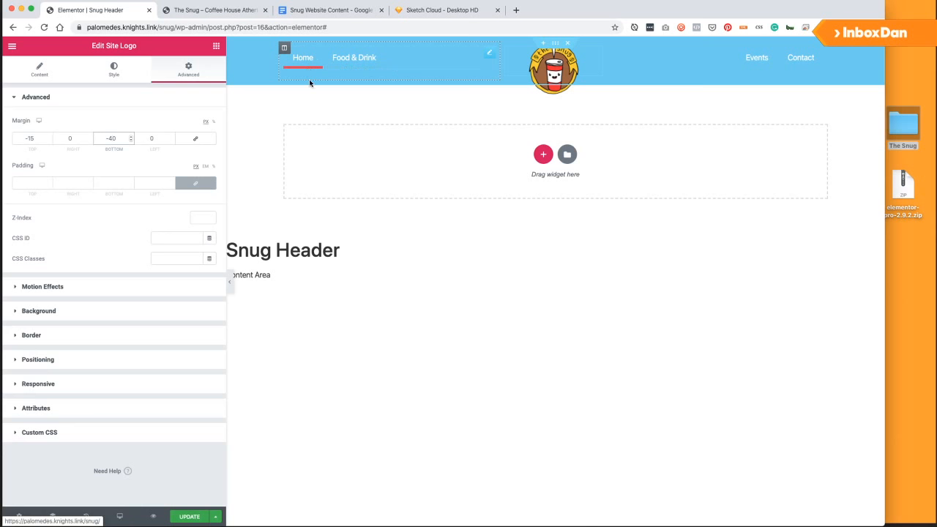
# Set the header section's bottom padding to 0.
pyautogui.click(488, 53)
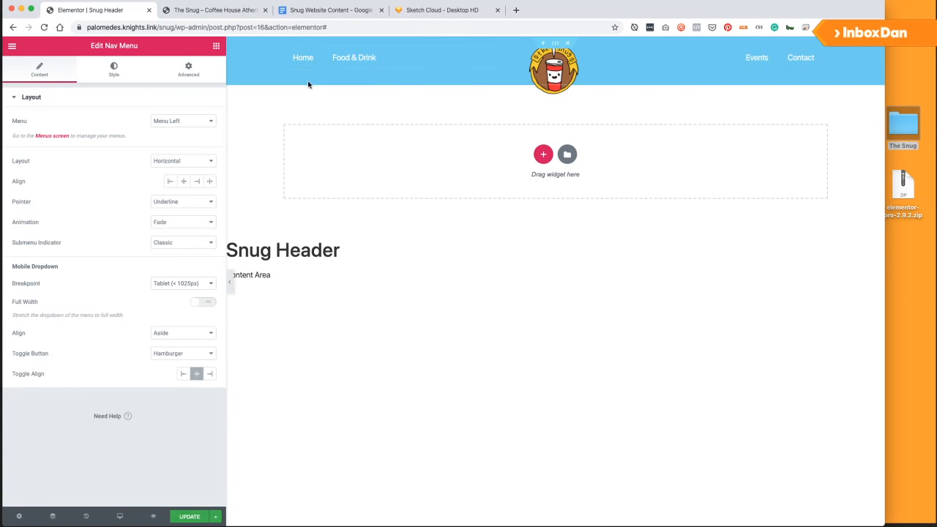
pyautogui.click(190, 71)
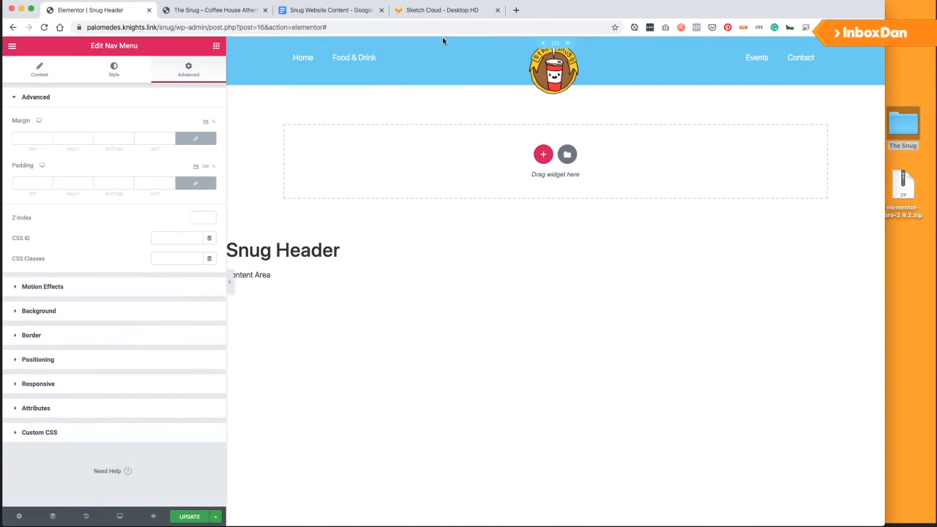
pyautogui.click(554, 45)
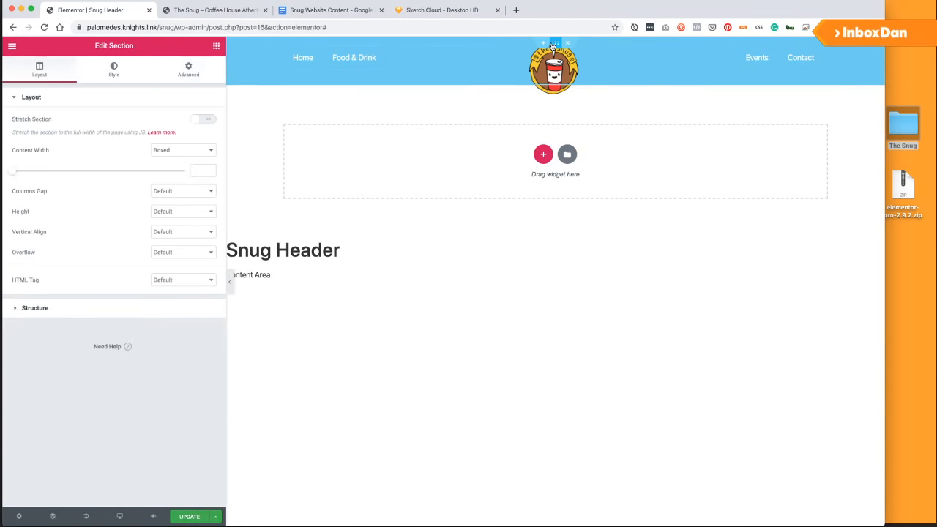
pyautogui.click(199, 75)
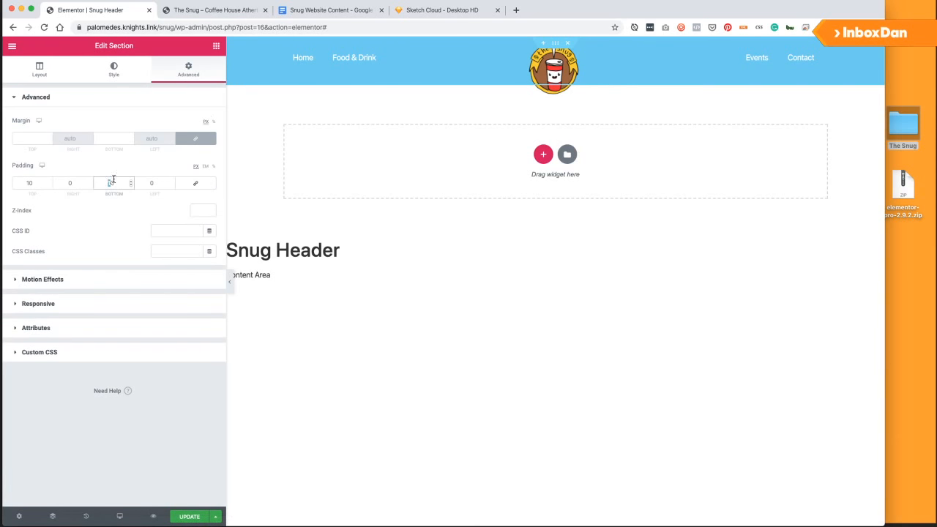
pyautogui.write('0')
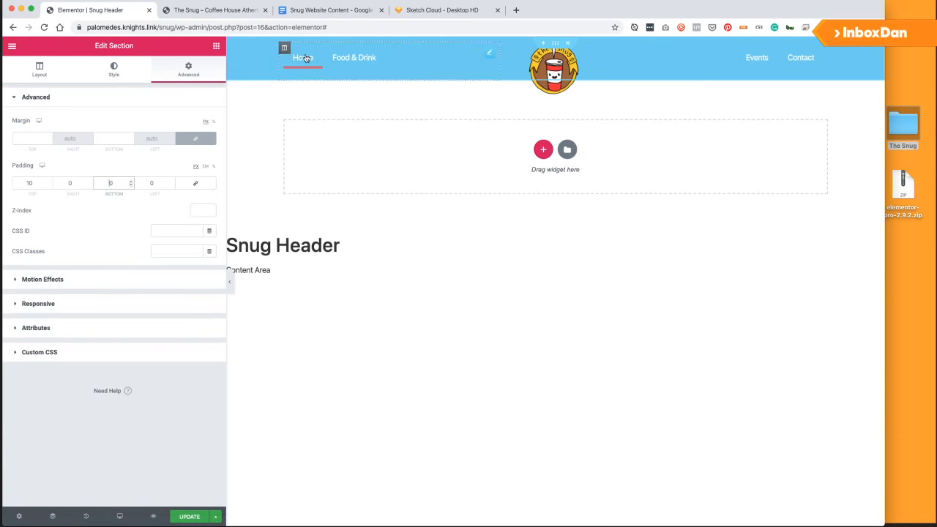
# Set the Events and Contact column's vertical alignment to Bottom.
pyautogui.click(285, 48)
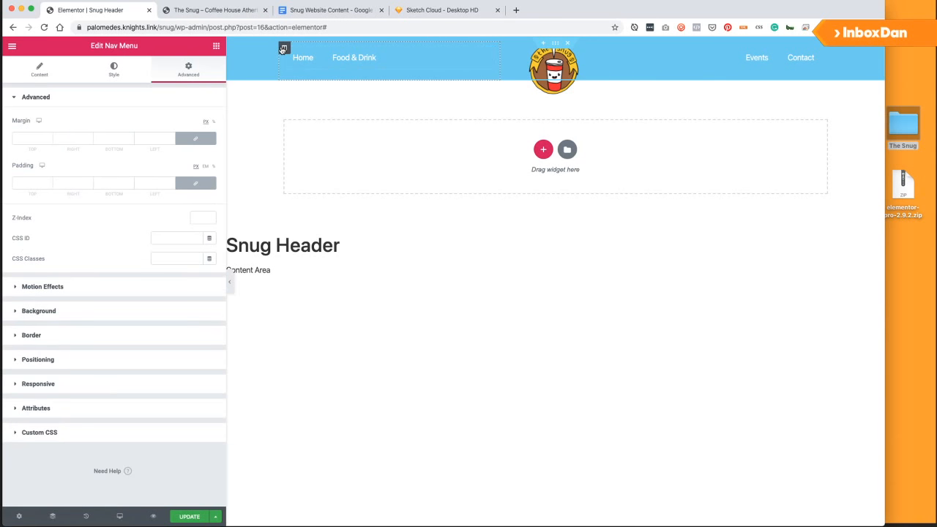
pyautogui.click(282, 49)
pyautogui.click(184, 142)
pyautogui.click(165, 165)
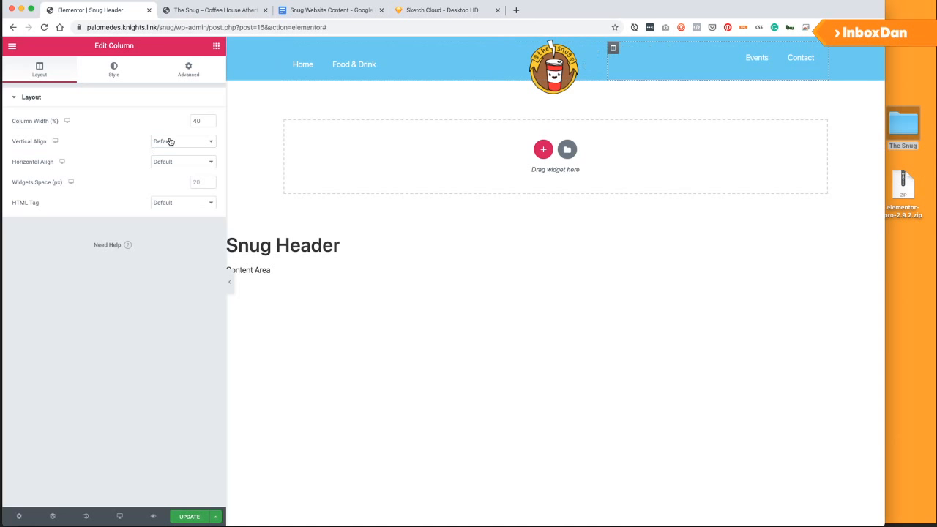
pyautogui.click(170, 141)
pyautogui.click(176, 166)
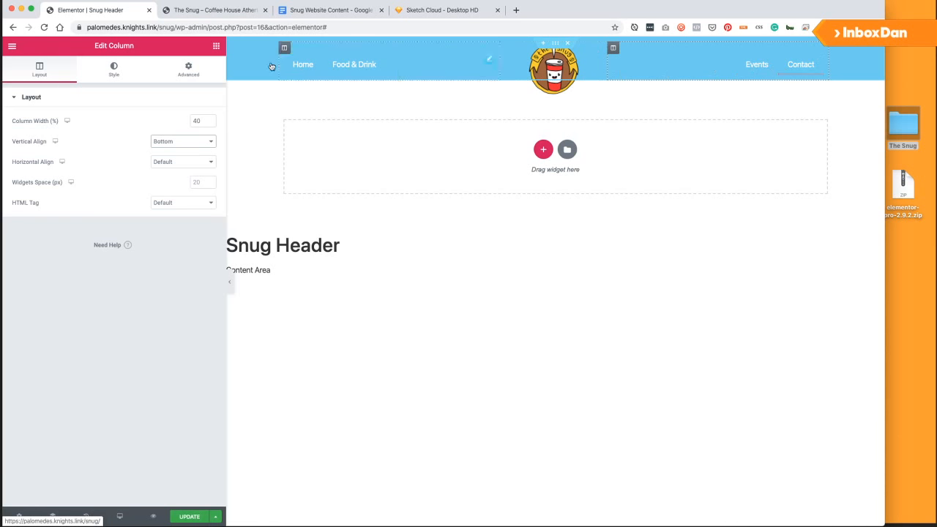
pyautogui.click(489, 60)
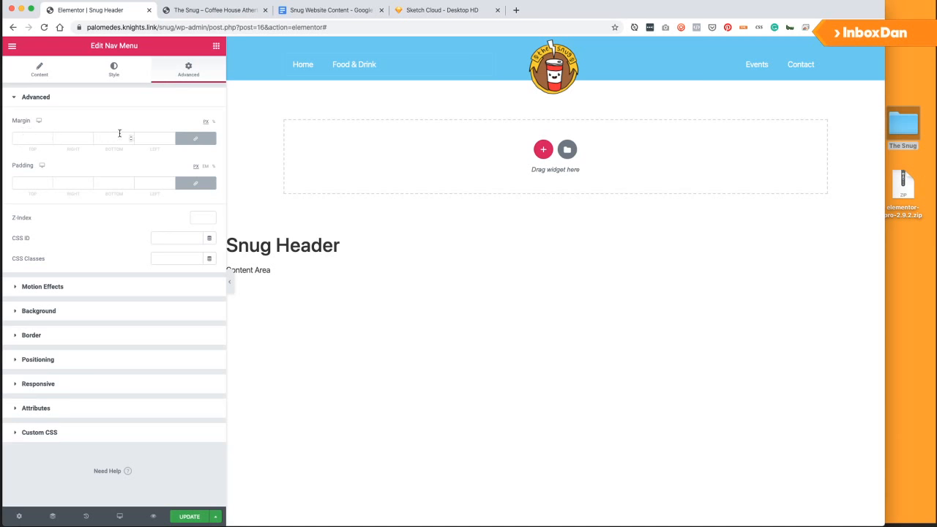
# Try 20 px top and bottom padding on the left nav menu, then reset it to 0.
pyautogui.click(195, 183)
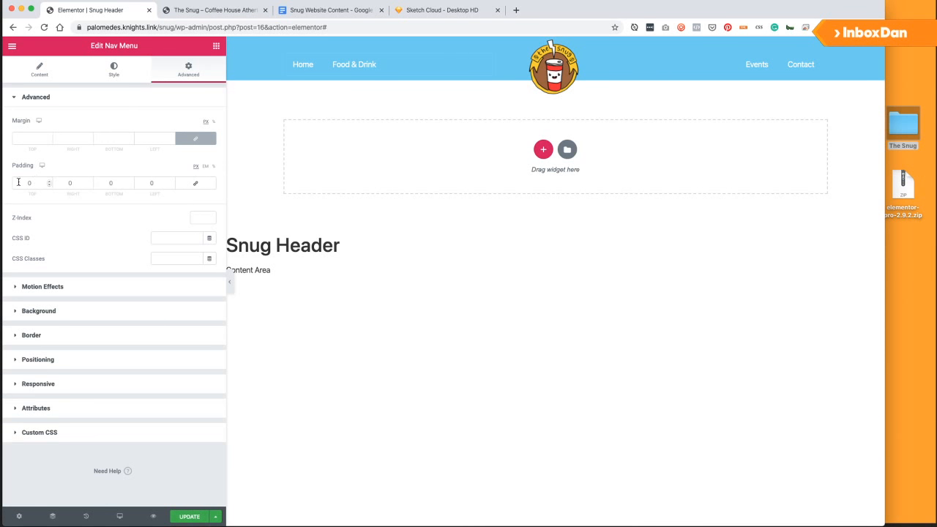
pyautogui.click(18, 182)
pyautogui.write('20')
pyautogui.click(100, 184)
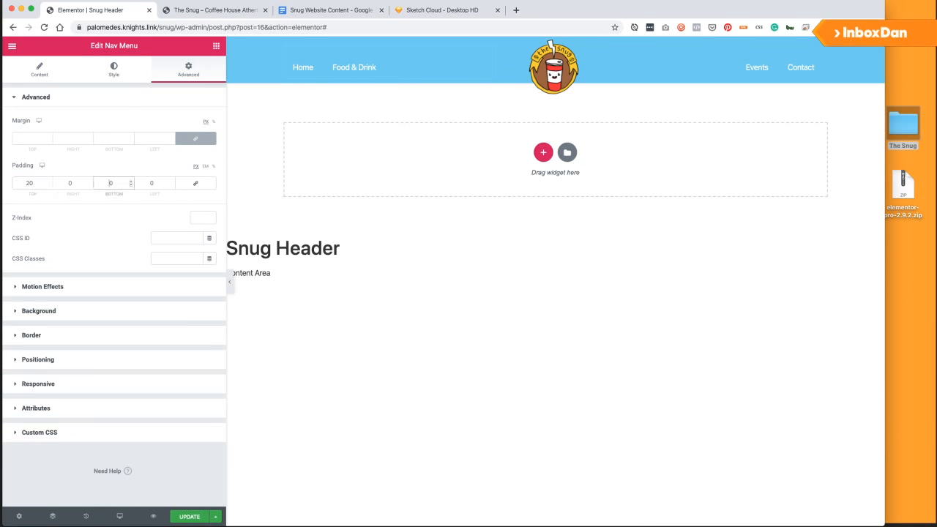
pyautogui.write('20')
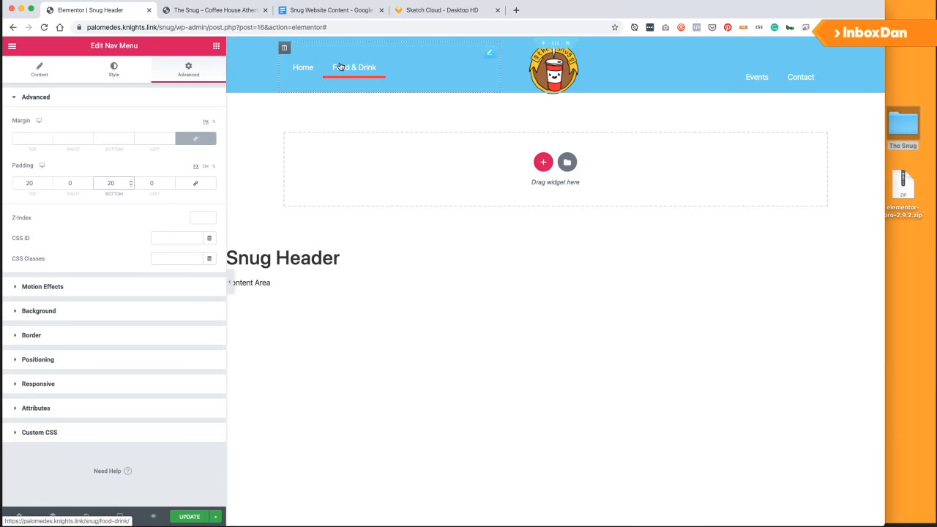
pyautogui.write('0')
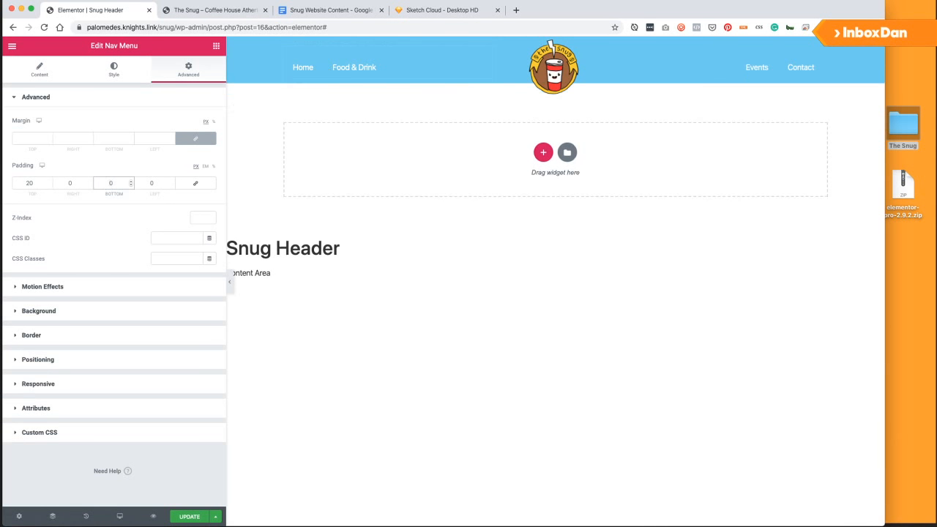
pyautogui.doubleClick(25, 183)
pyautogui.write('0')
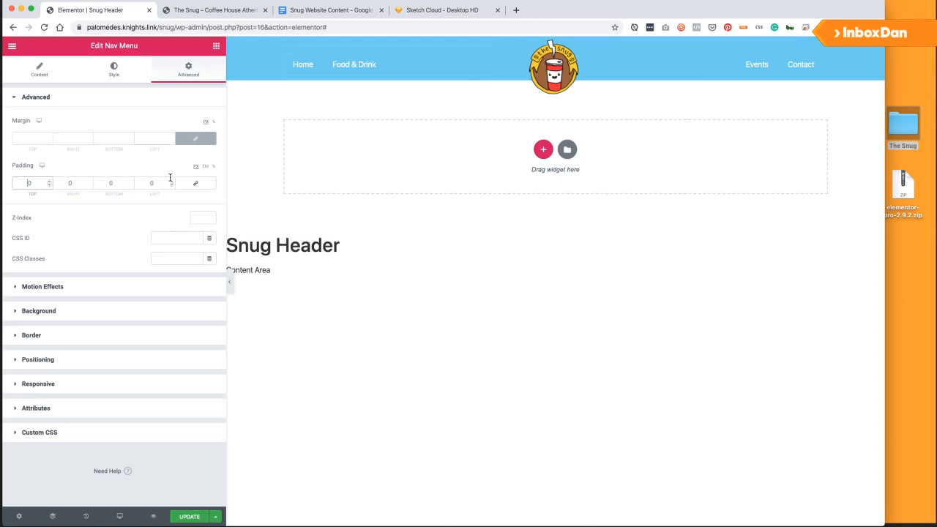
pyautogui.click(196, 183)
# Adjust the nav menu items' horizontal and vertical padding in the Style settings.
pyautogui.click(107, 73)
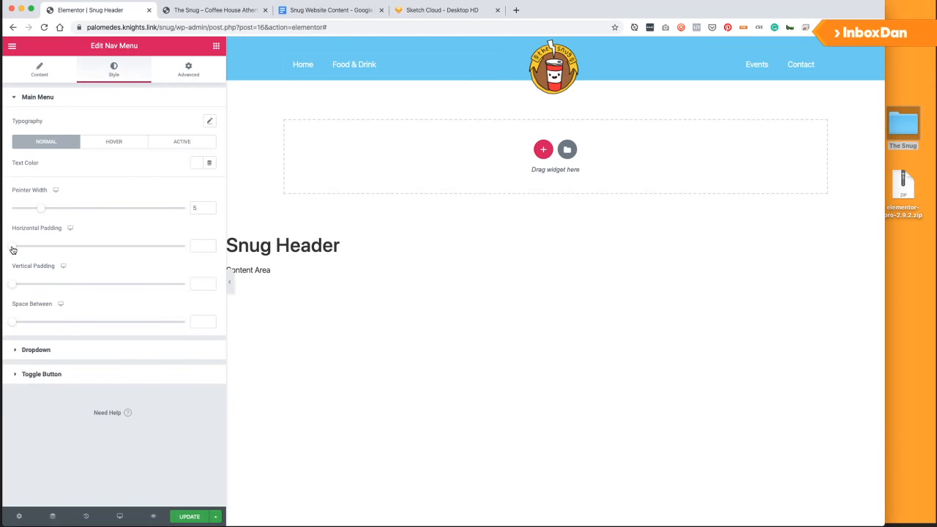
pyautogui.moveTo(13, 249); pyautogui.dragTo(33, 250)
pyautogui.moveTo(12, 284); pyautogui.dragTo(74, 284)
# Unlink the nav menu's margins and start entering a negative bottom margin.
pyautogui.click(187, 69)
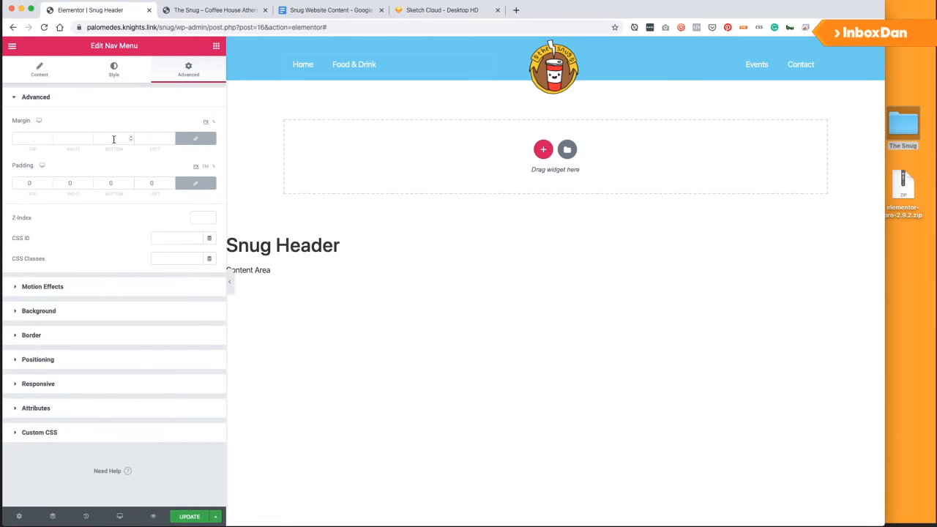
pyautogui.click(195, 139)
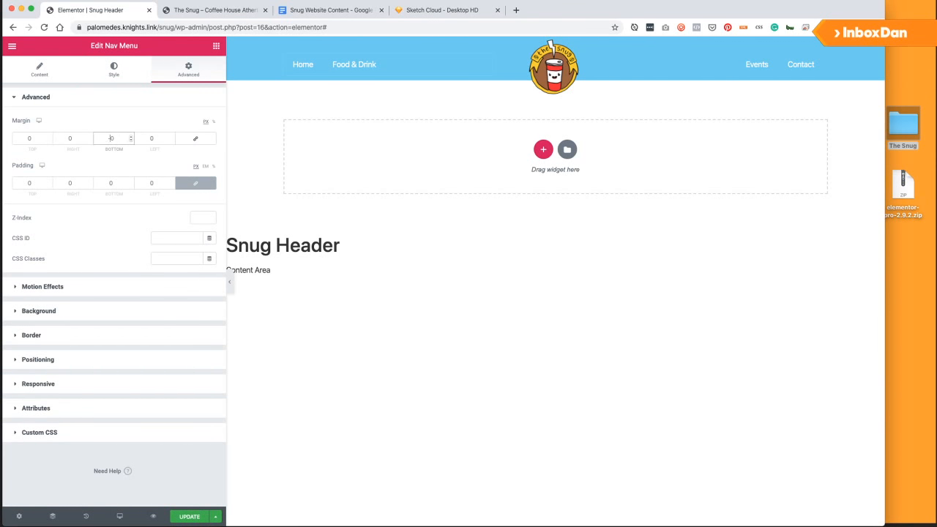
pyautogui.write('1')
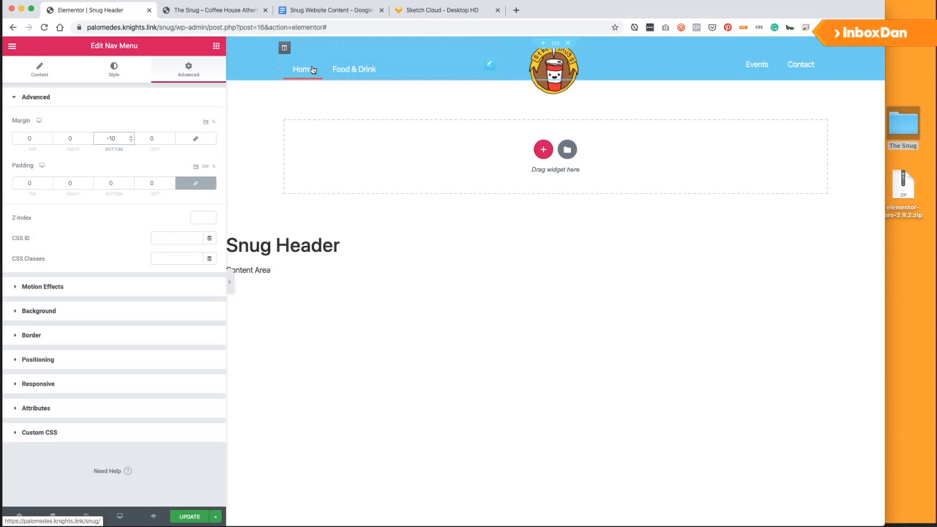
pyautogui.press('BackSpace')
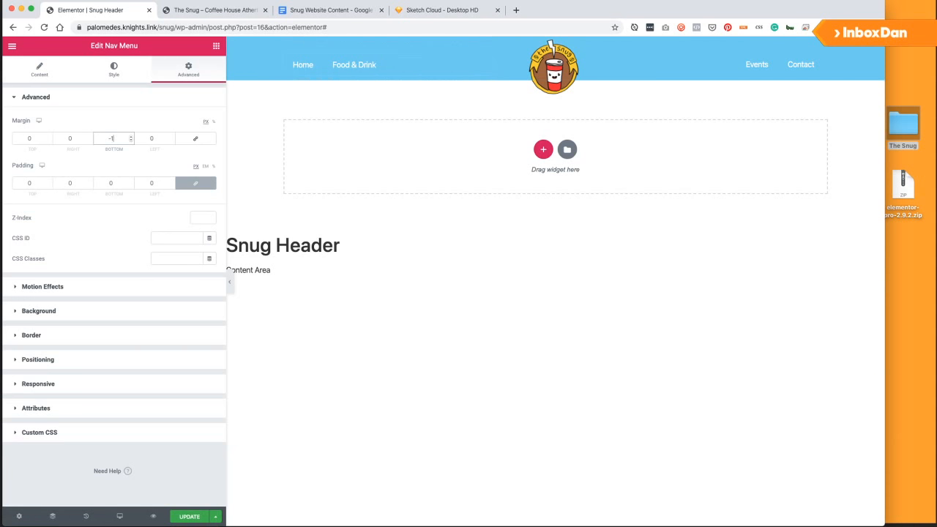
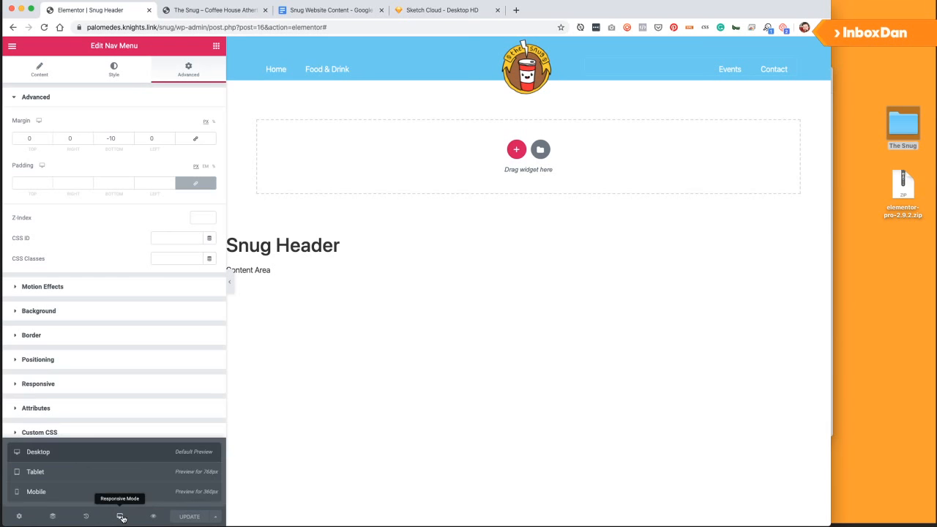
# Preview the header at tablet and mobile widths, then return to desktop width.
pyautogui.click(101, 477)
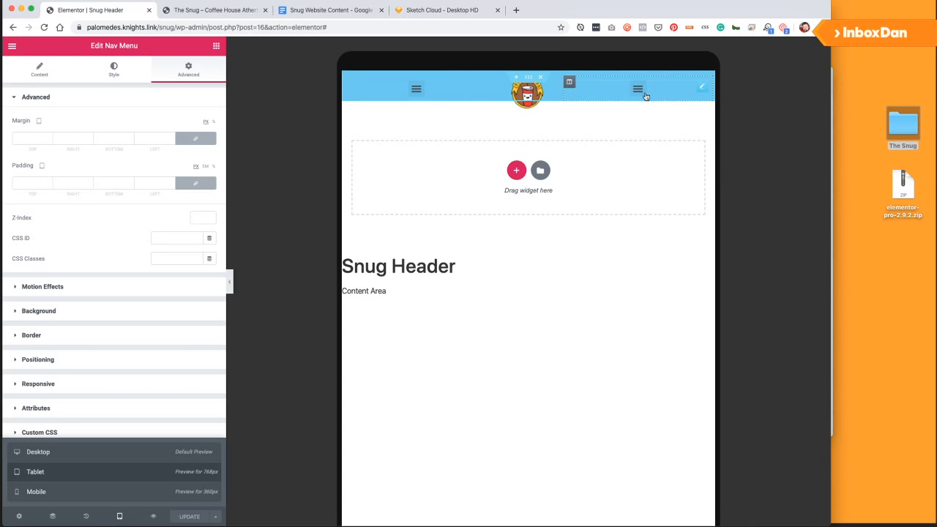
pyautogui.click(60, 492)
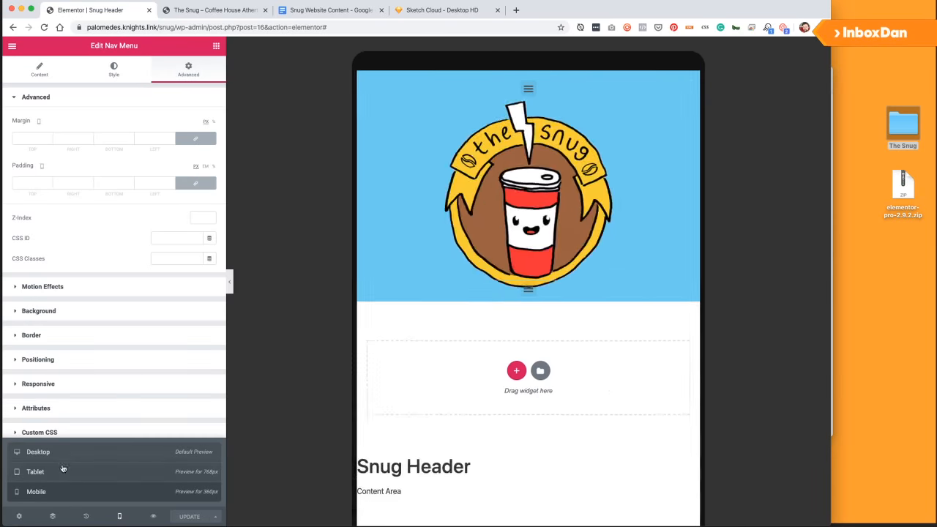
pyautogui.click(66, 453)
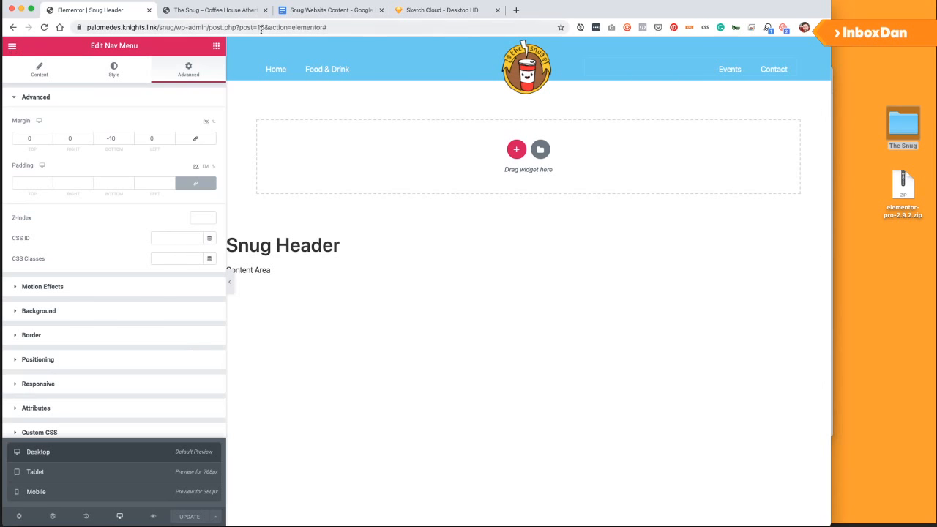
# In a new browser tab, search Google for 'google fonts'.
pyautogui.click(517, 11)
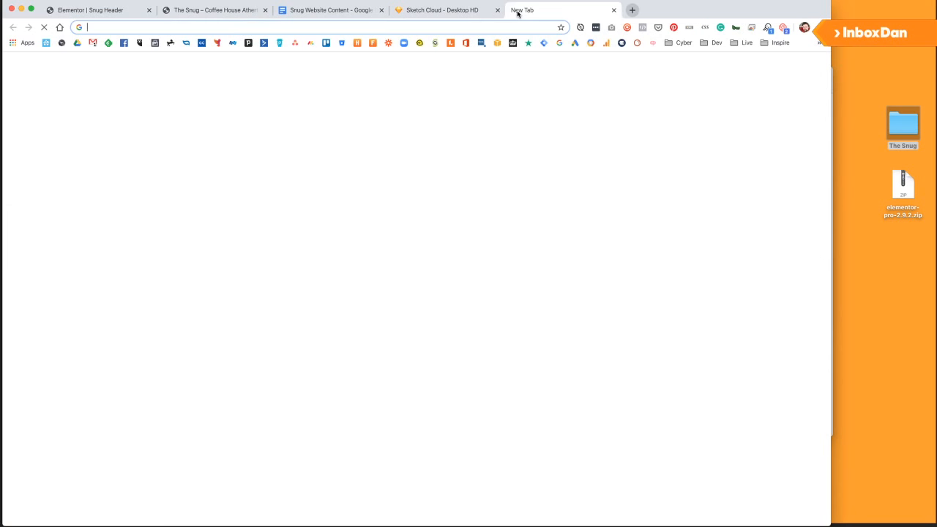
pyautogui.write('google fonts')
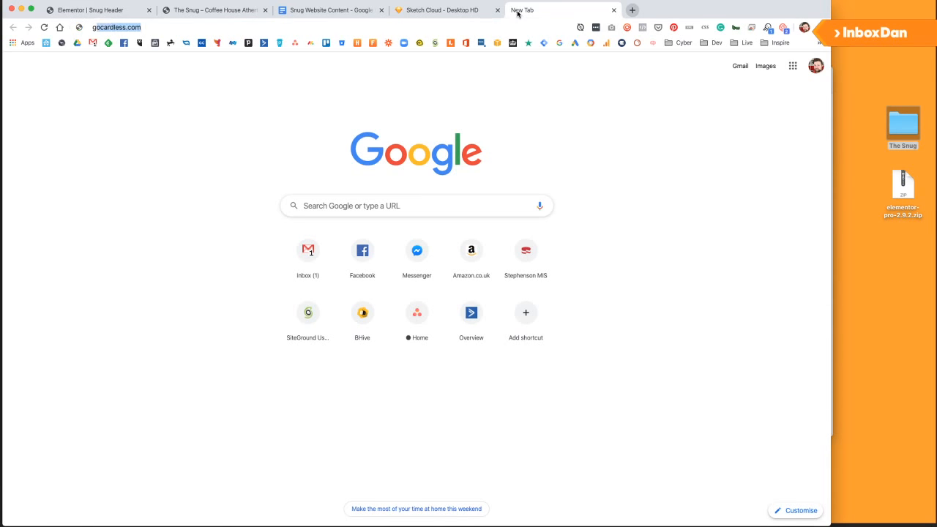
pyautogui.press('Return')
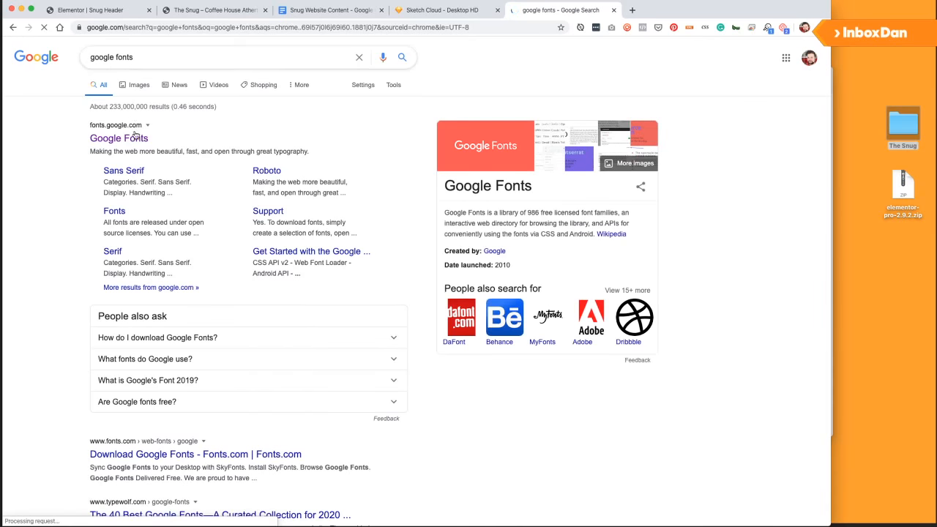
# Refine the search to 'google font pairings' and scroll down to the FontPair result.
pyautogui.press('BackSpace')
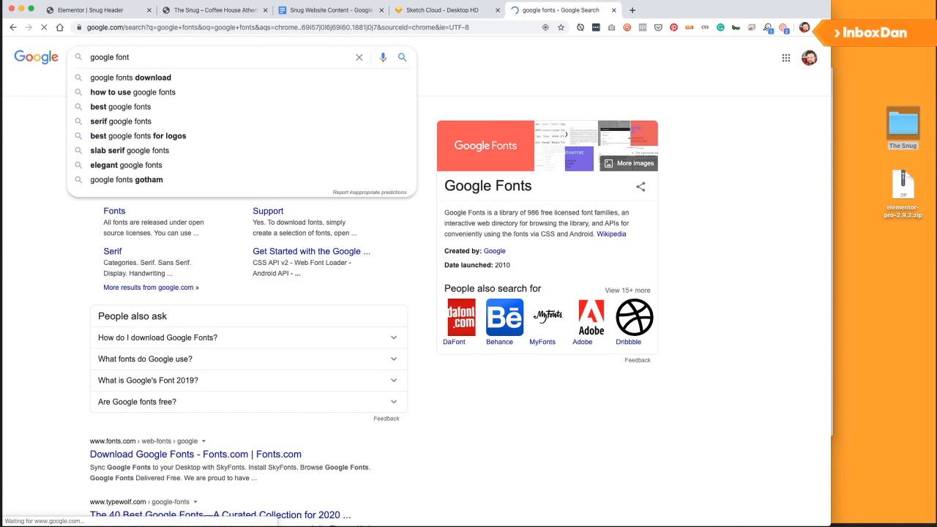
pyautogui.write('pain')
pyautogui.press('Down')
pyautogui.press('Down')
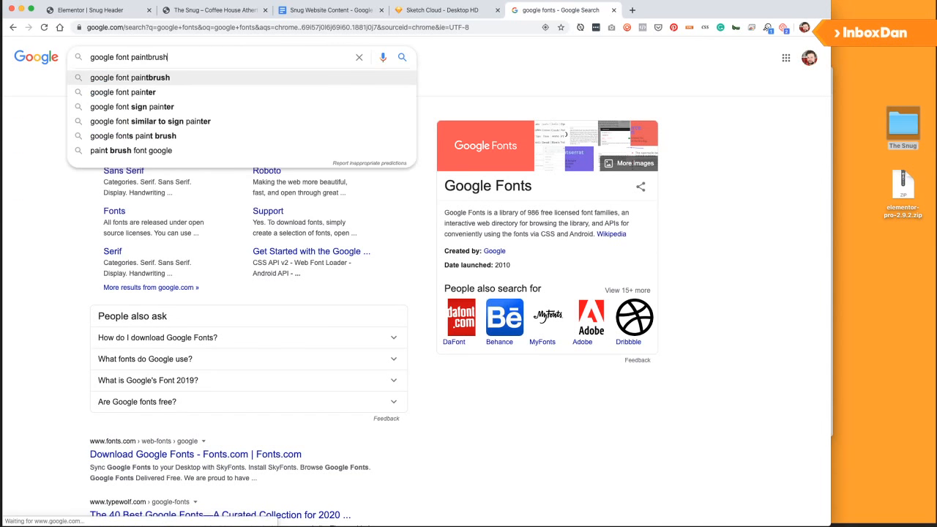
pyautogui.press('BackSpace')
pyautogui.press('BackSpace')
pyautogui.press('BackSpace')
pyautogui.press('BackSpace')
pyautogui.write('rings')
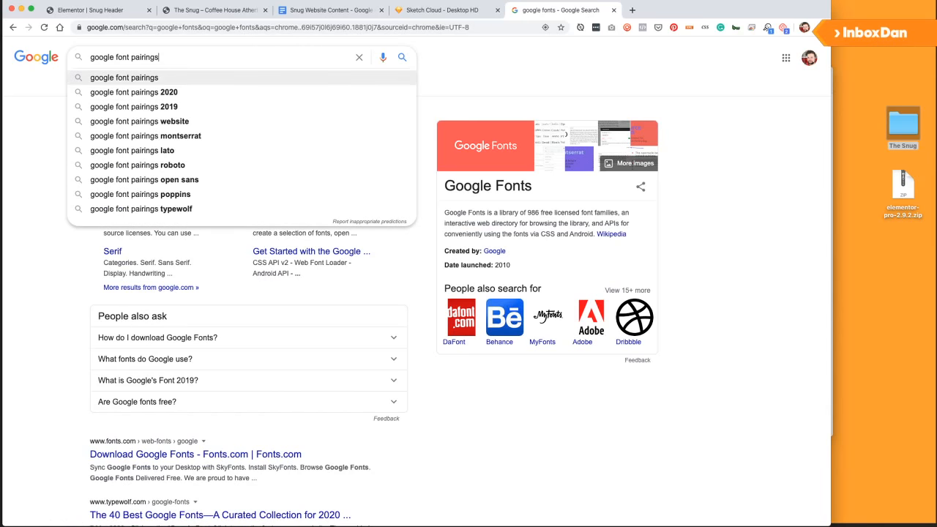
pyautogui.press('Return')
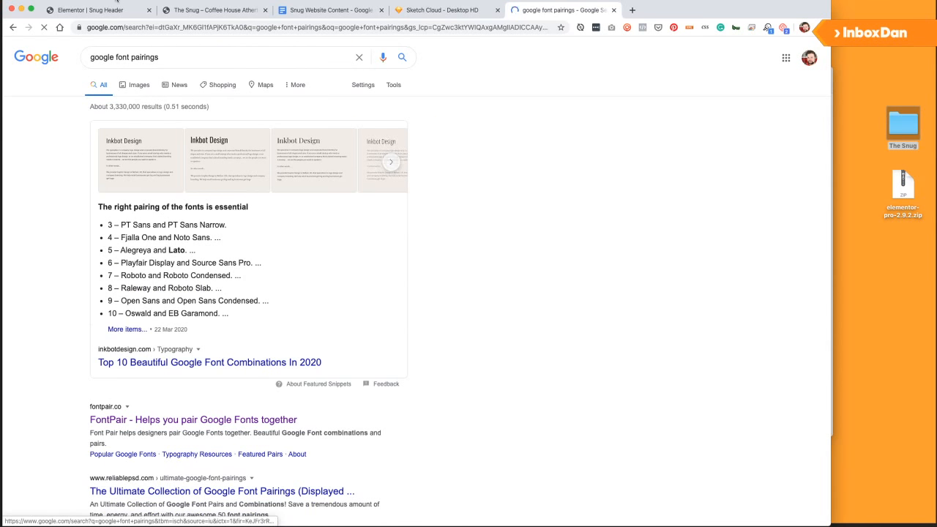
pyautogui.click(137, 12)
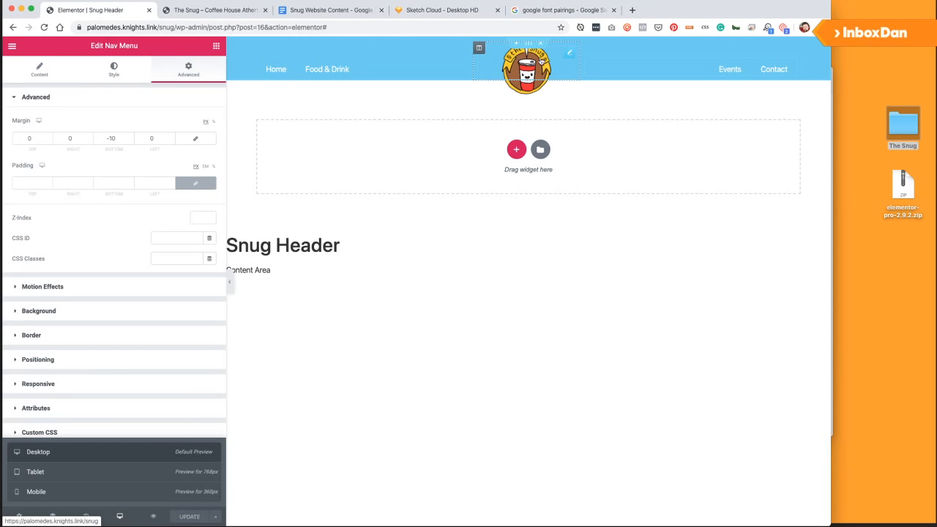
pyautogui.click(551, 12)
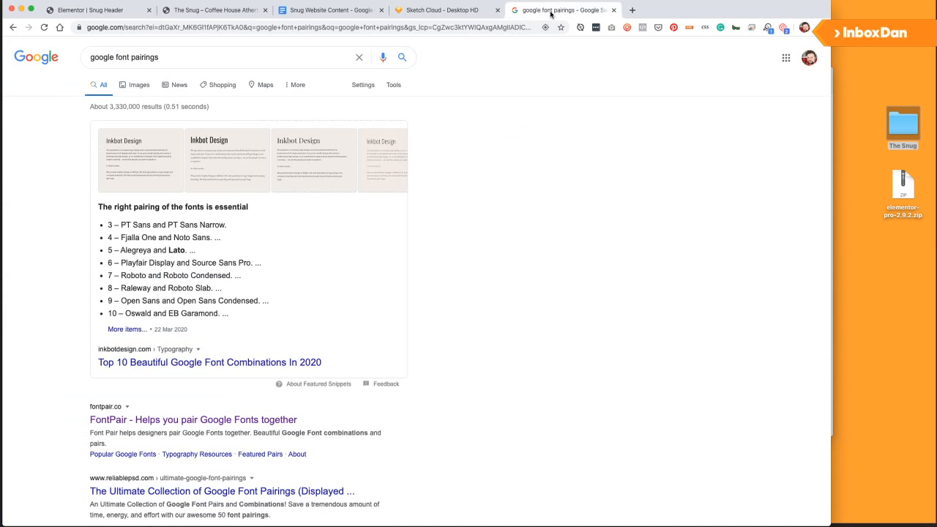
pyautogui.scroll(-2, 225, 236)
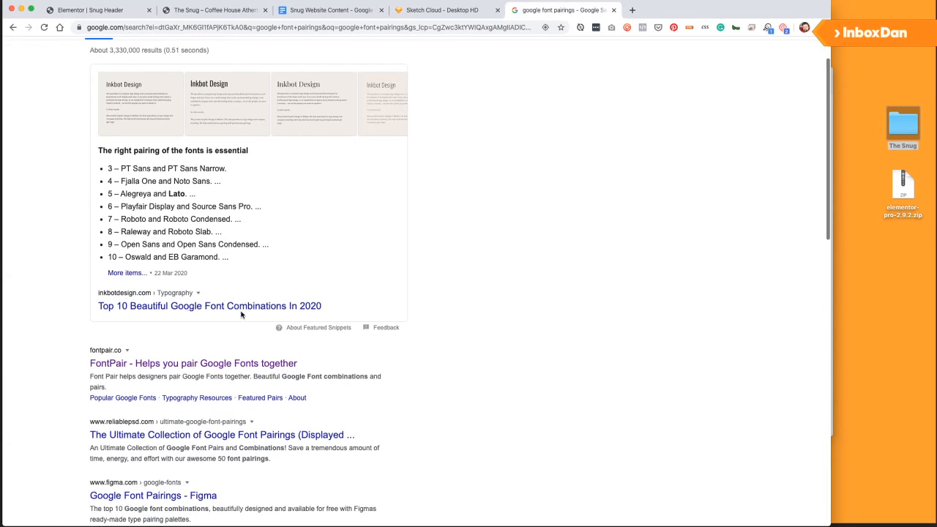
# Open FontPair and jump to the Display/Sans-Serif pairings, browsing past Amatic SC & Andika.
pyautogui.click(238, 364)
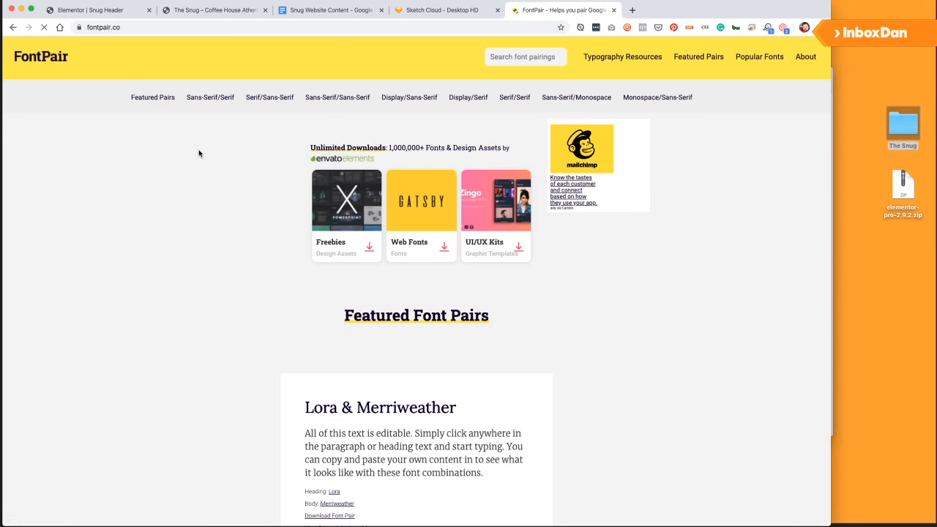
pyautogui.click(419, 100)
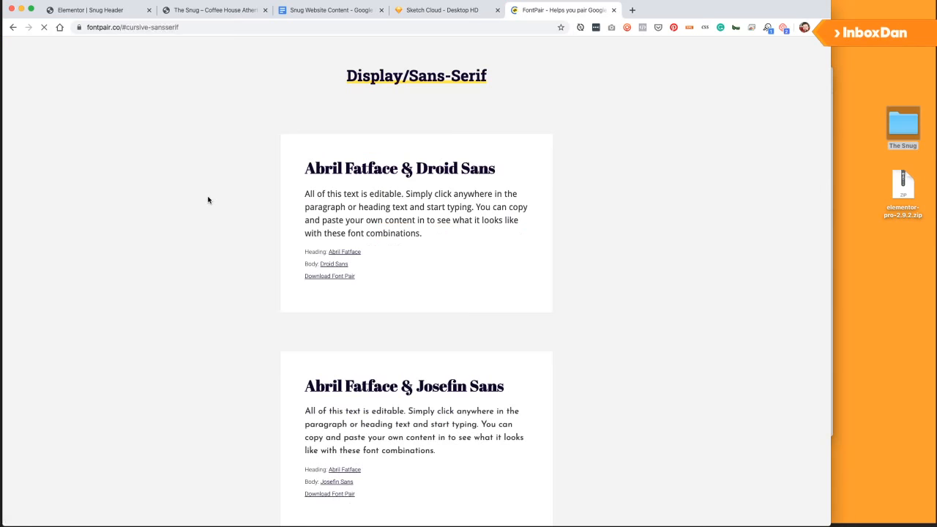
pyautogui.scroll(-9, 208, 199)
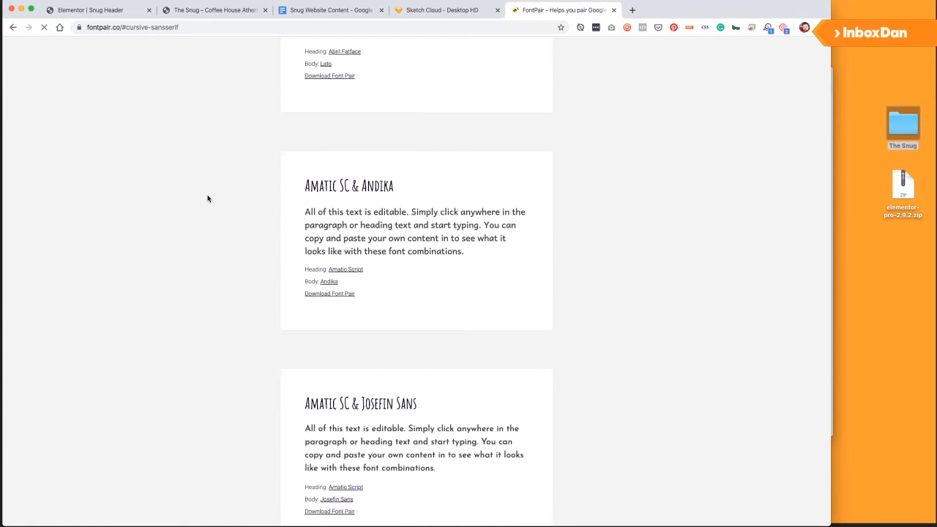
pyautogui.scroll(-1, 208, 198)
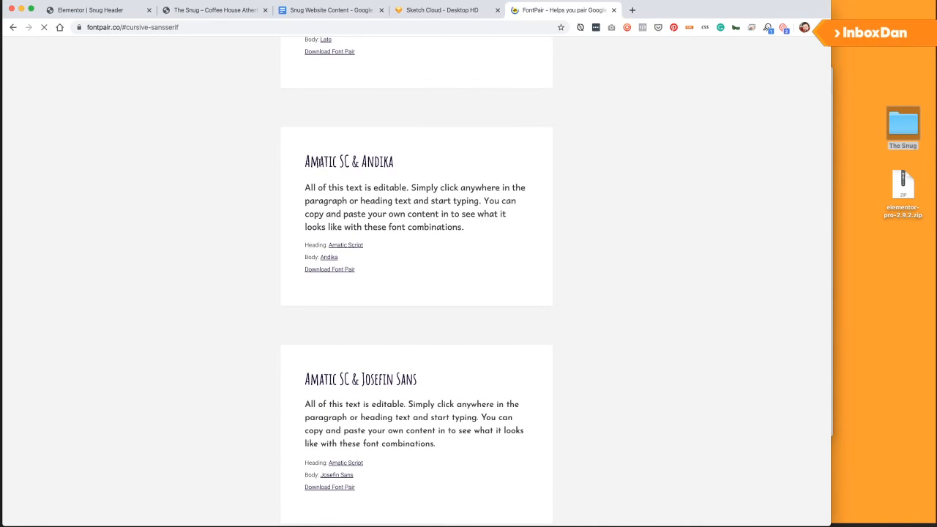
pyautogui.moveTo(306, 161)
pyautogui.mouseDown()
pyautogui.moveTo(395, 162)
pyautogui.moveTo(306, 161)
pyautogui.mouseUp()
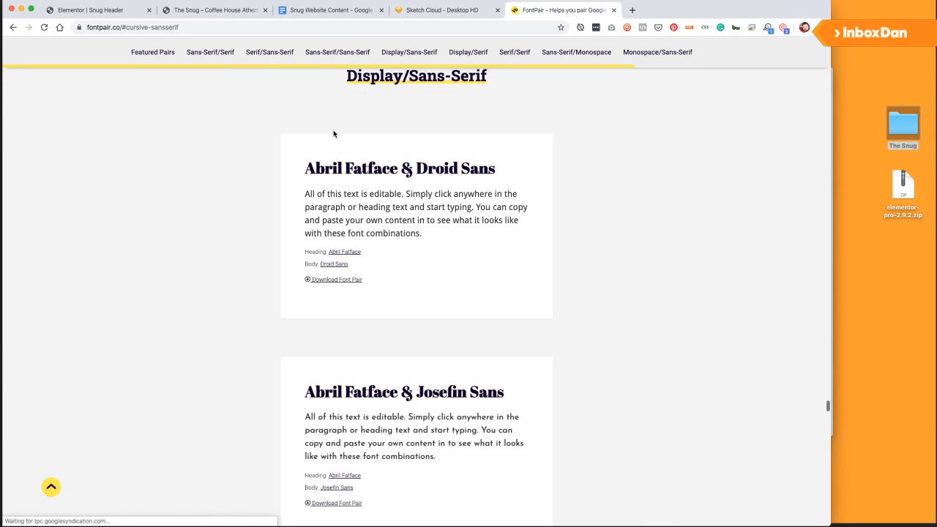
# Scroll through more pairings, noting the Pacifico pairing.
pyautogui.scroll(-5, 336, 242)
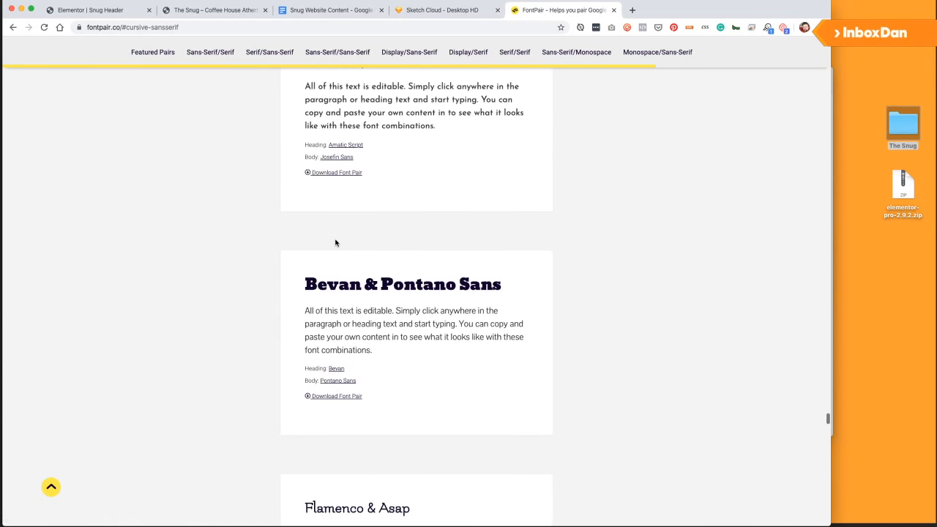
pyautogui.scroll(-10, 336, 242)
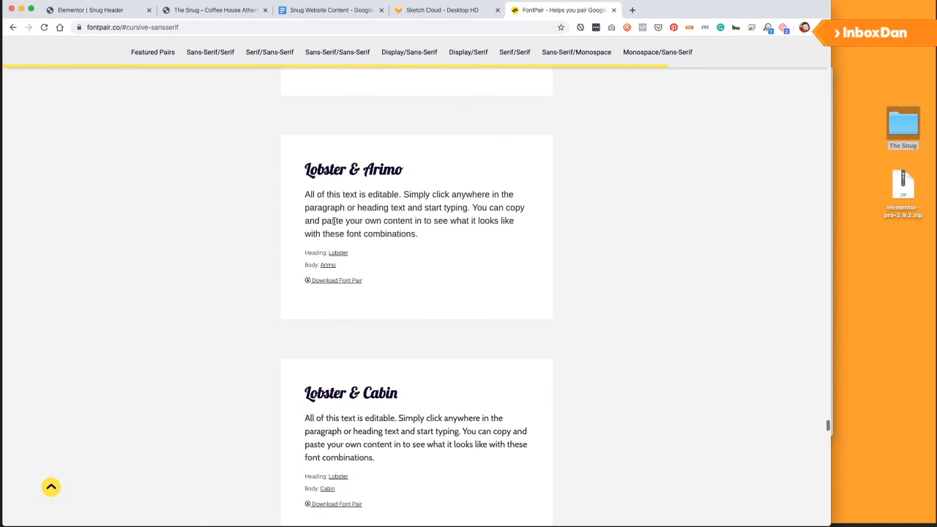
pyautogui.scroll(-6, 322, 184)
pyautogui.scroll(-4, 344, 268)
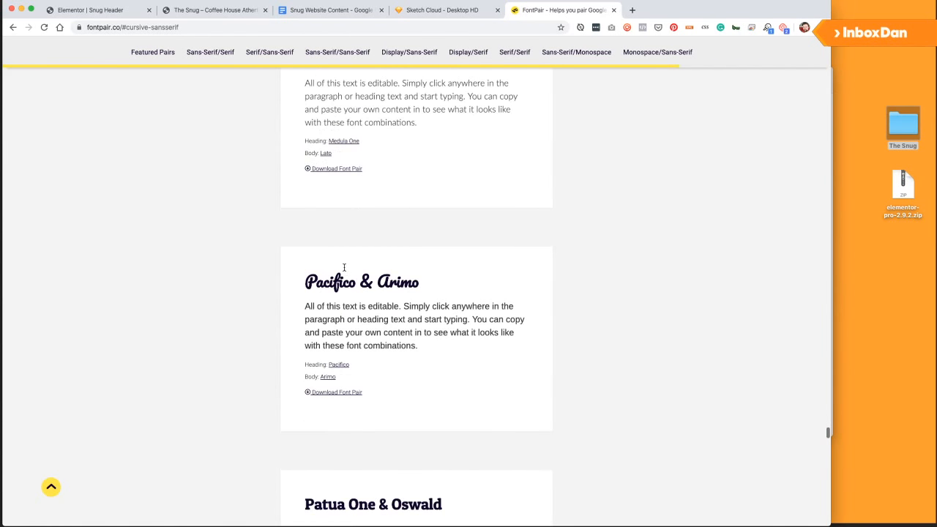
pyautogui.scroll(-2, 311, 277)
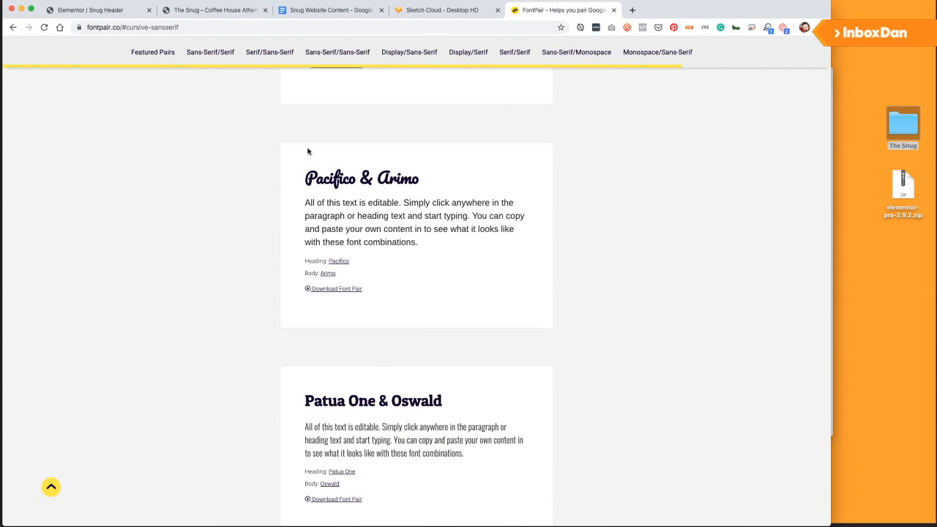
pyautogui.doubleClick(320, 179)
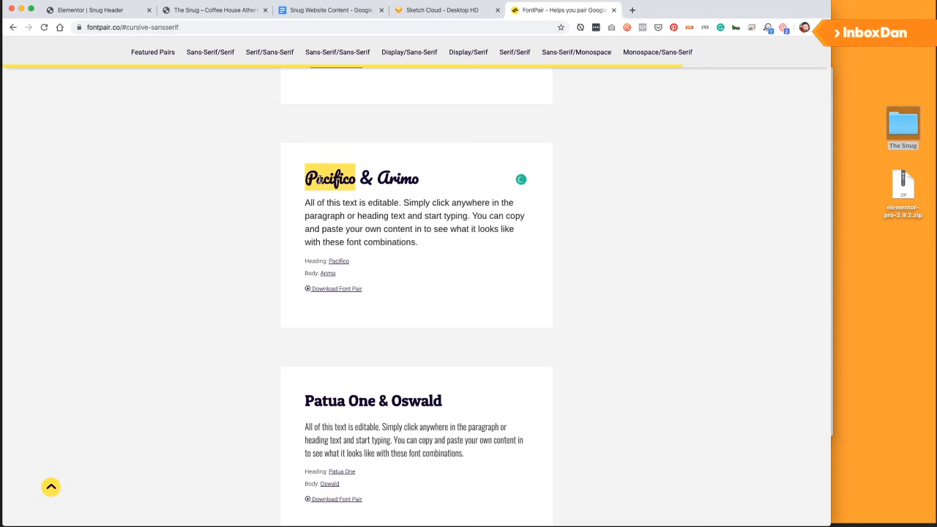
pyautogui.scroll(-5, 327, 215)
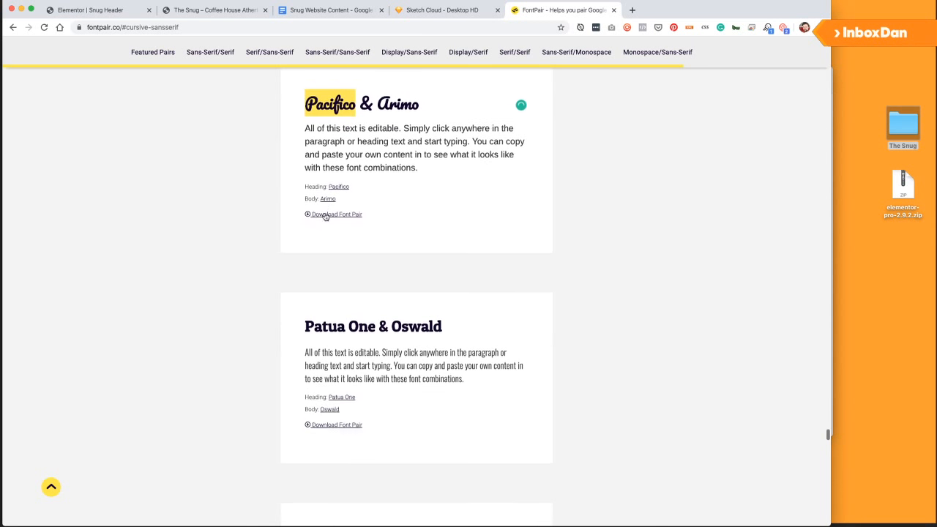
pyautogui.scroll(-2, 322, 205)
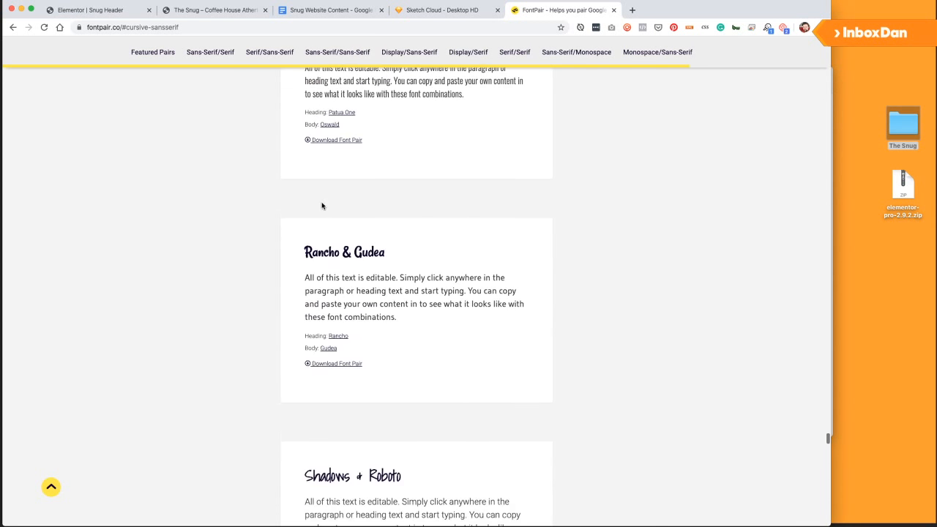
pyautogui.scroll(-1, 311, 238)
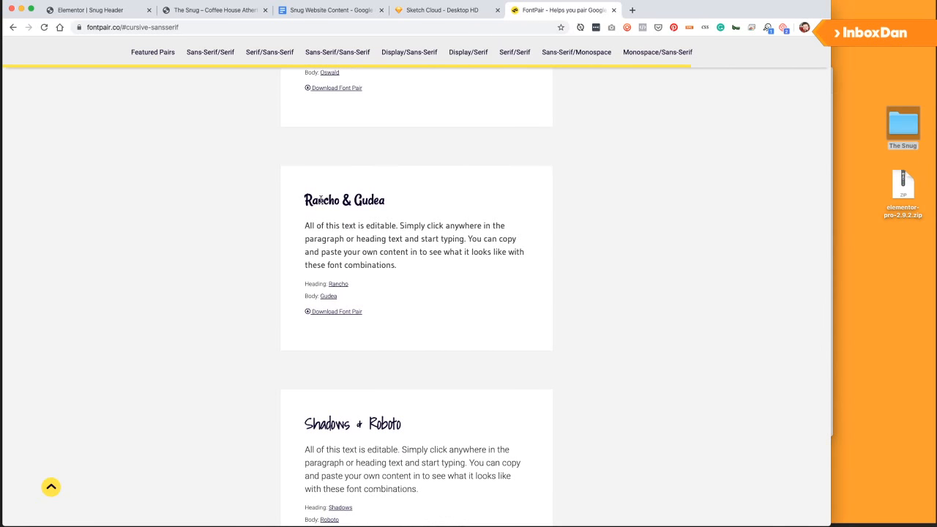
# Select the Rancho and Gudea names, then scroll back to the Rancho & Gudea card.
pyautogui.doubleClick(321, 201)
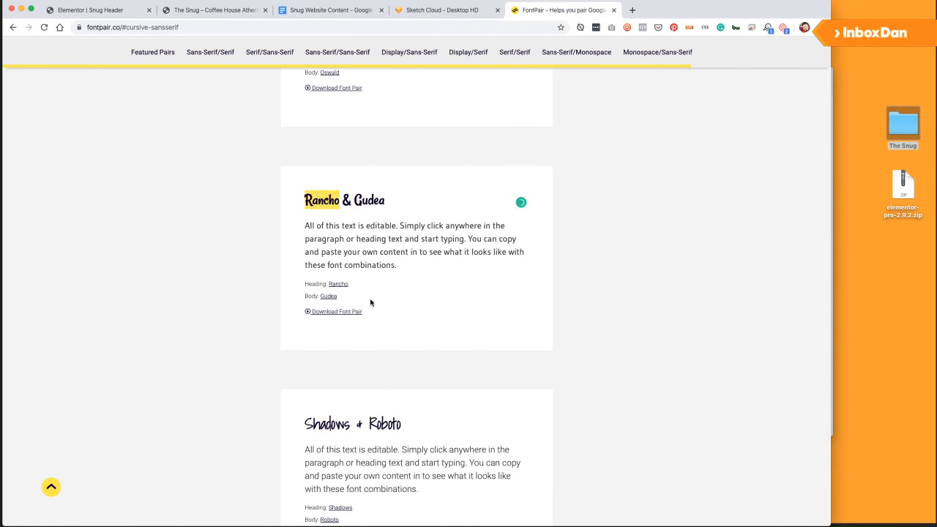
pyautogui.scroll(-3, 370, 303)
pyautogui.scroll(2, 373, 299)
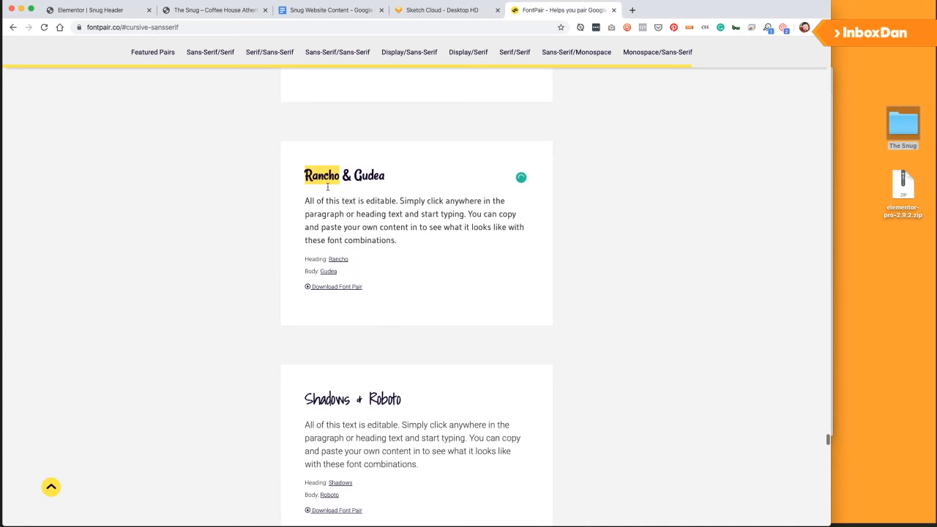
pyautogui.doubleClick(365, 178)
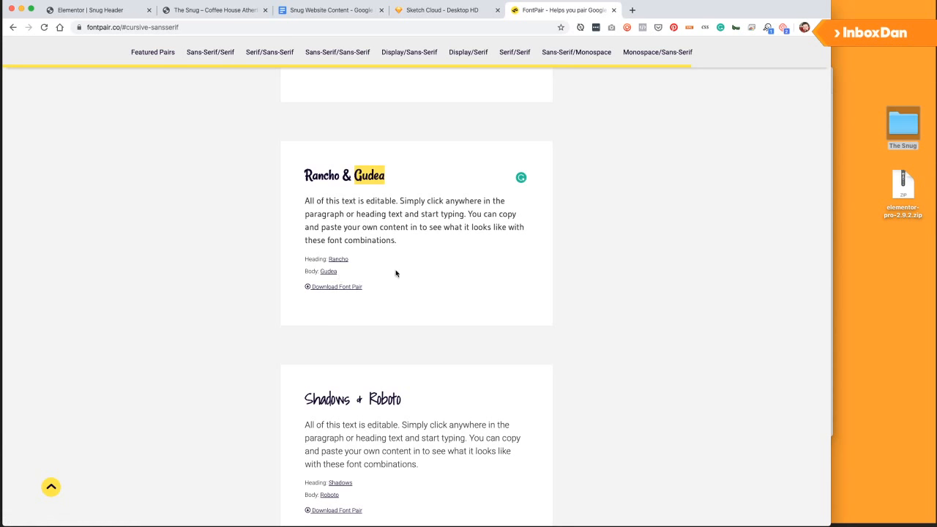
pyautogui.scroll(-2, 395, 274)
pyautogui.scroll(-15, 392, 260)
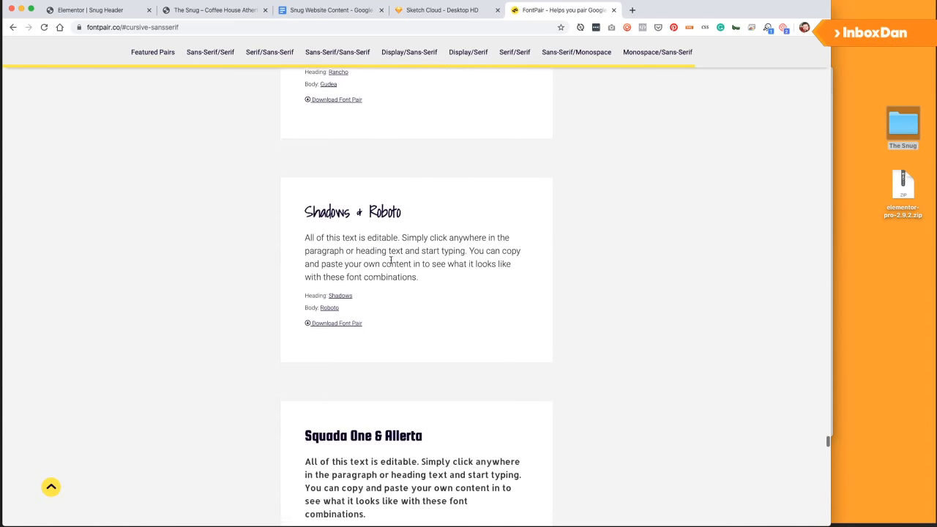
pyautogui.scroll(-9, 394, 255)
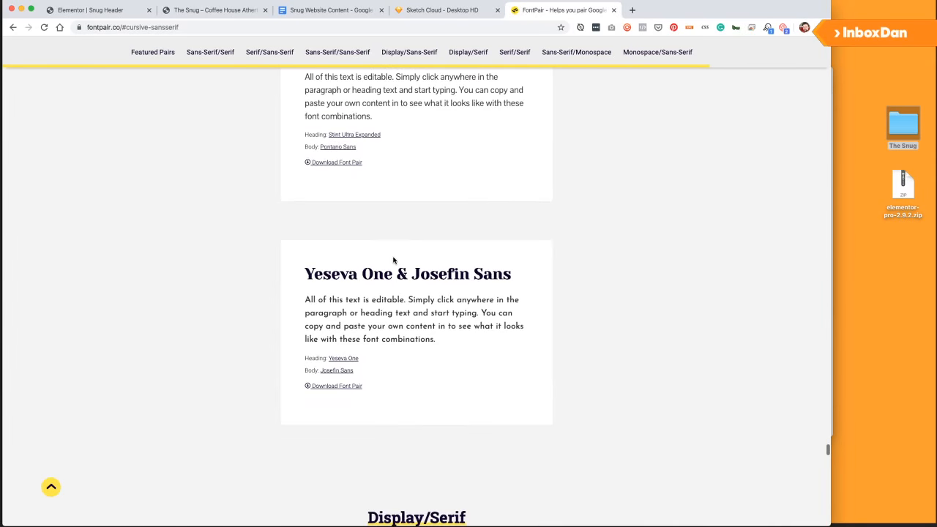
pyautogui.scroll(20, 392, 255)
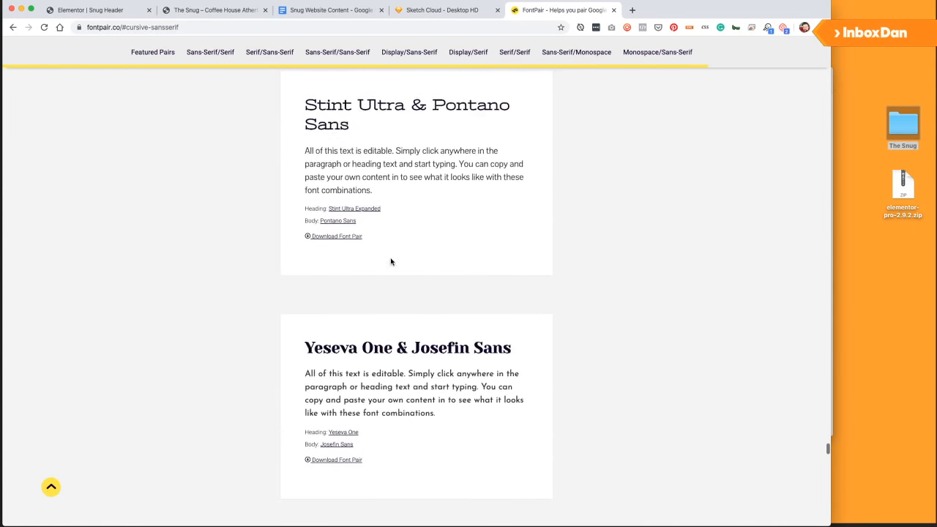
pyautogui.scroll(4, 389, 260)
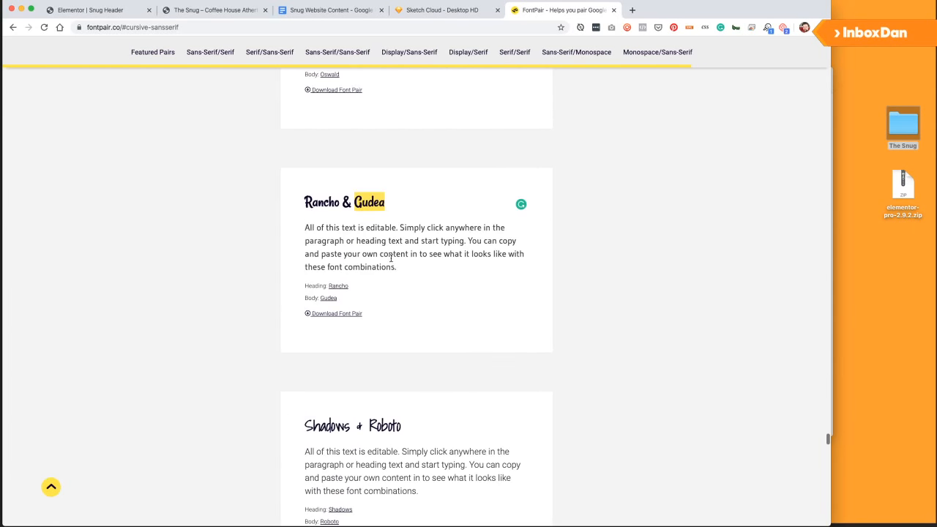
# Go back to the Snug Header editor and show the widget list.
pyautogui.click(105, 11)
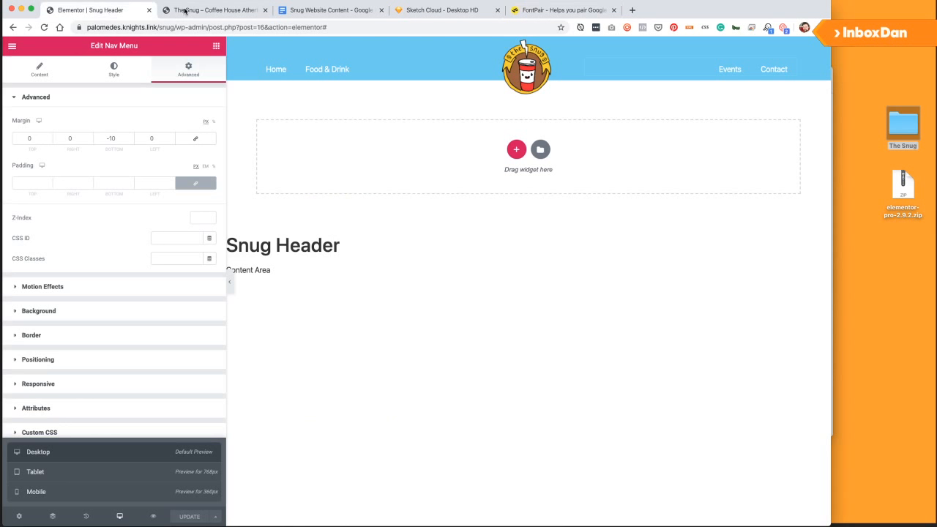
pyautogui.click(218, 45)
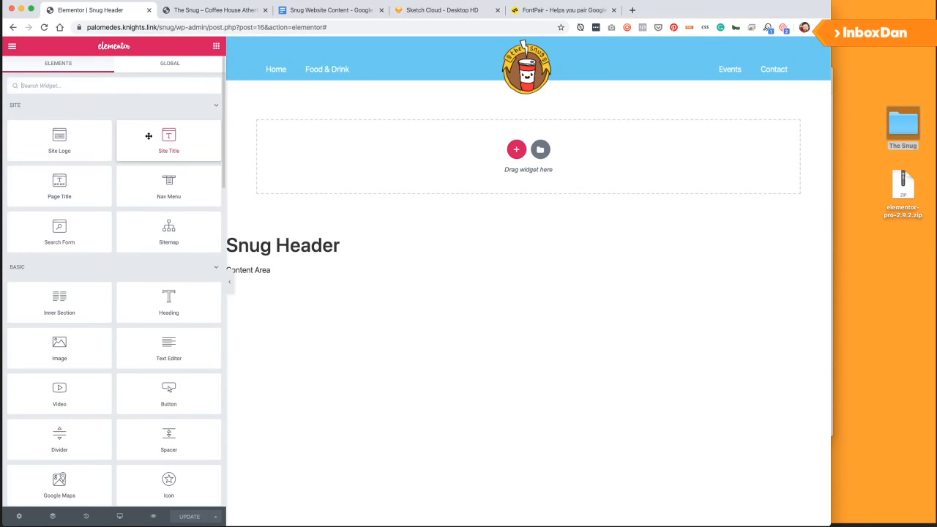
pyautogui.click(1, 47)
pyautogui.click(13, 47)
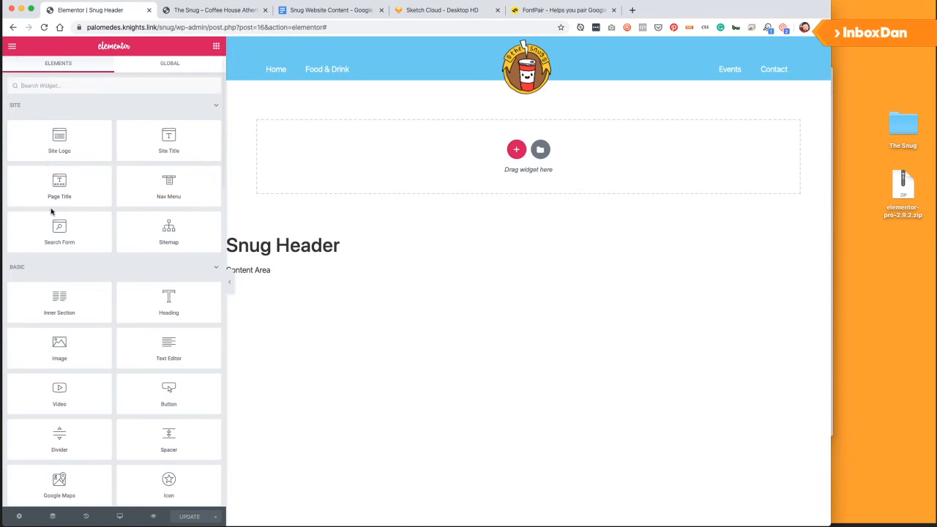
# From Default Fonts, open Elementor settings, uncheck Disable Default Colors and Fonts, and save.
pyautogui.click(10, 45)
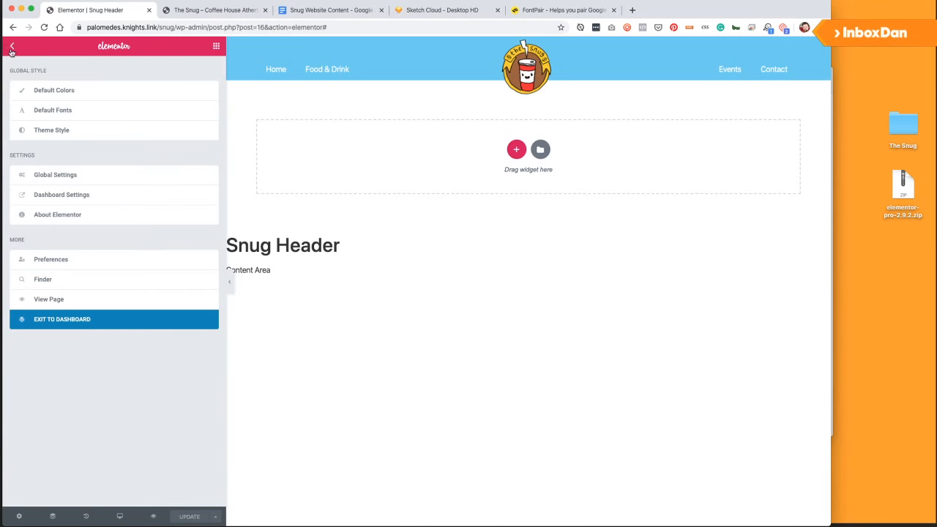
pyautogui.click(73, 111)
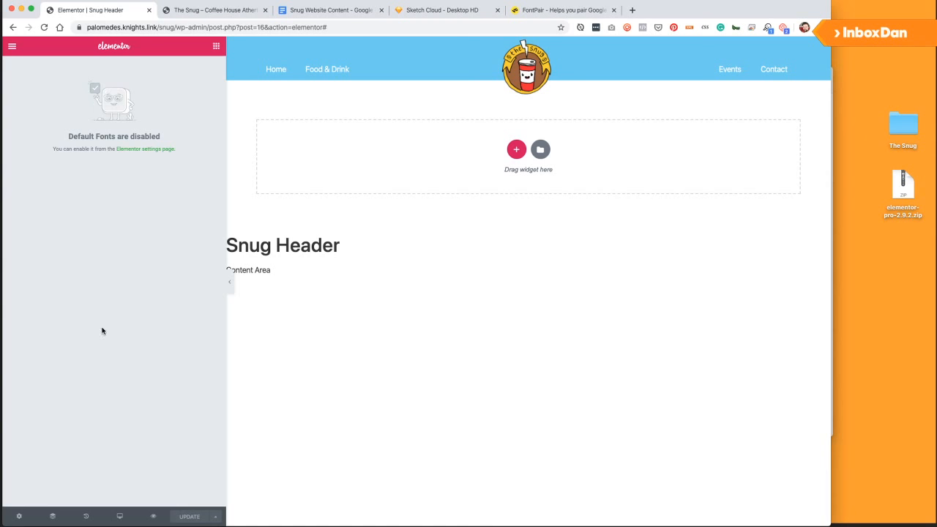
pyautogui.click(140, 148)
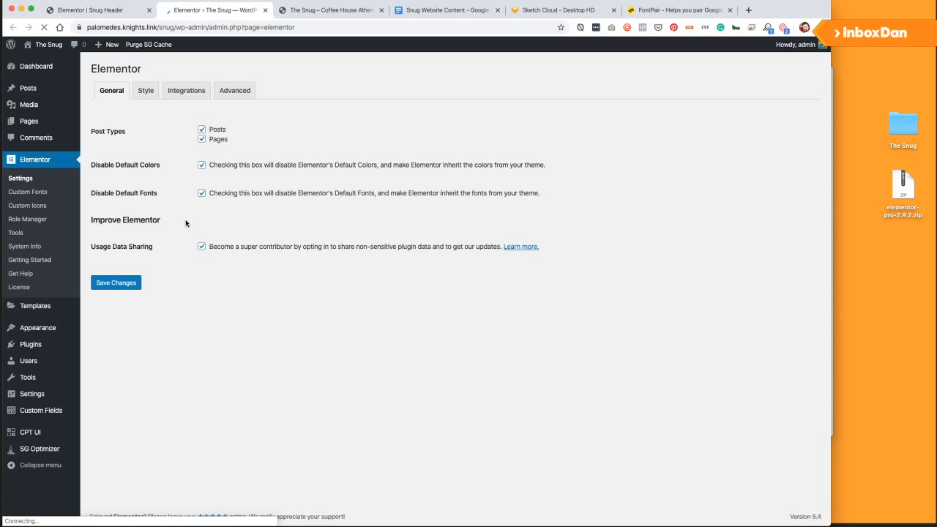
pyautogui.click(201, 165)
pyautogui.click(202, 194)
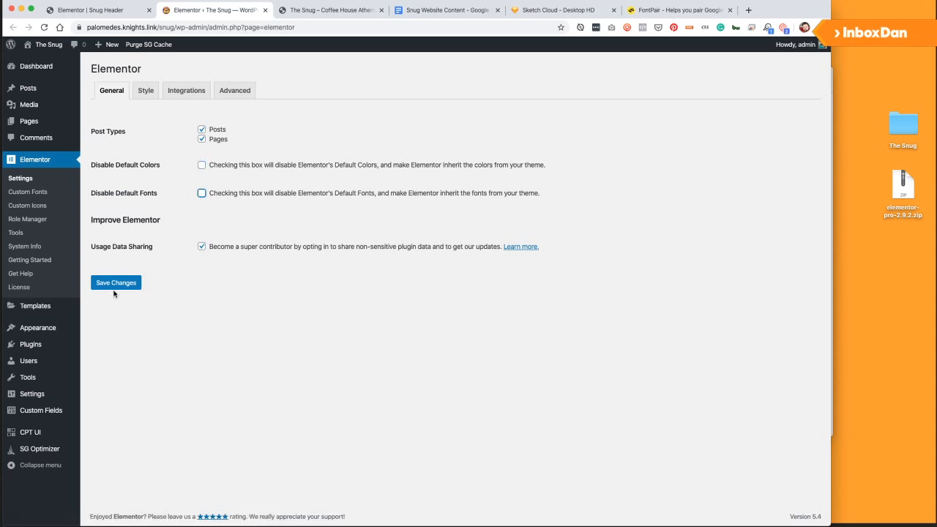
pyautogui.click(119, 284)
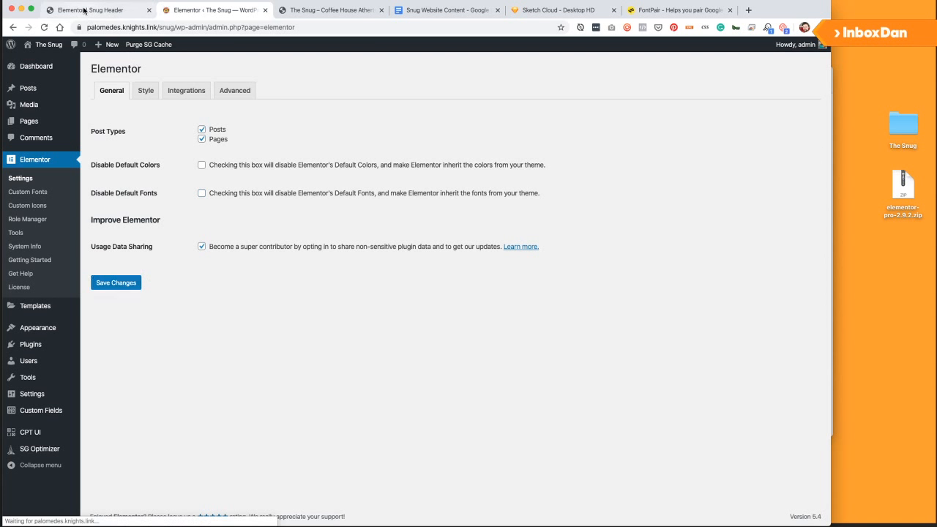
# Save the Elementor settings once more and reload the Snug Header editor.
pyautogui.click(84, 11)
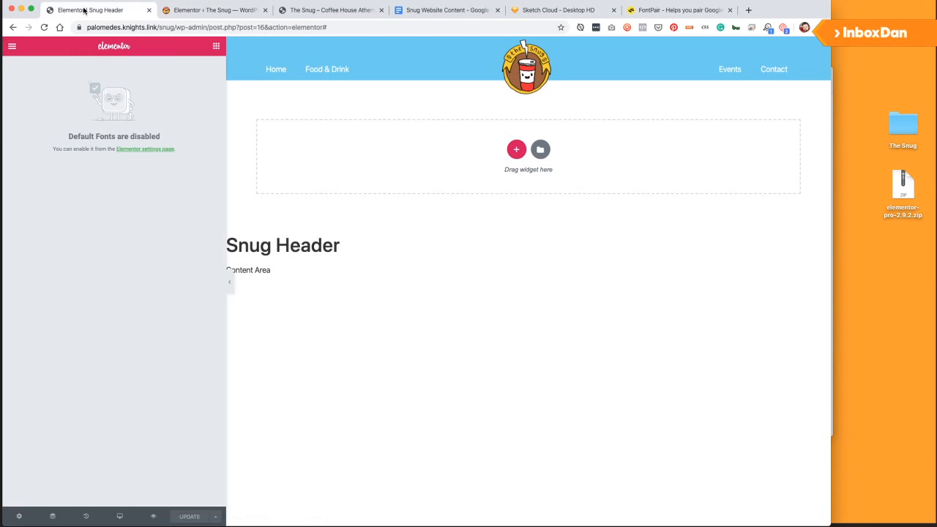
pyautogui.click(205, 9)
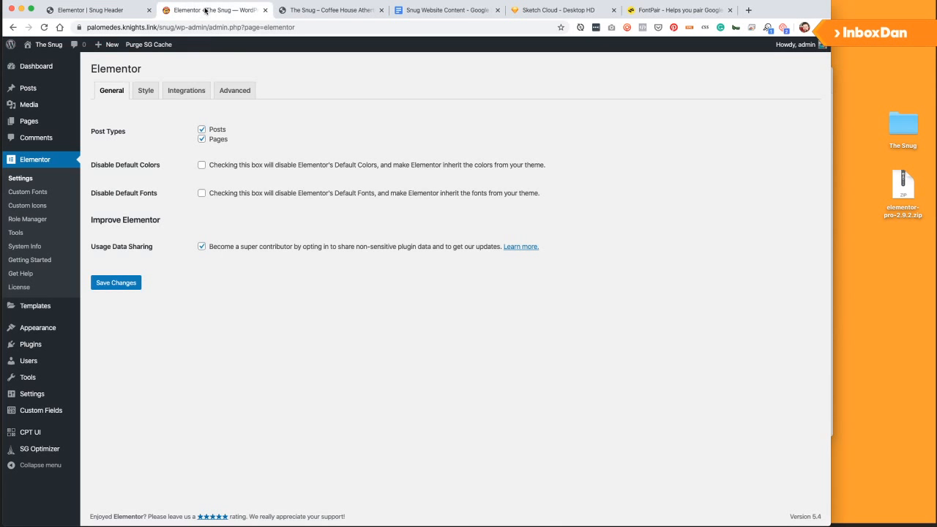
pyautogui.click(123, 282)
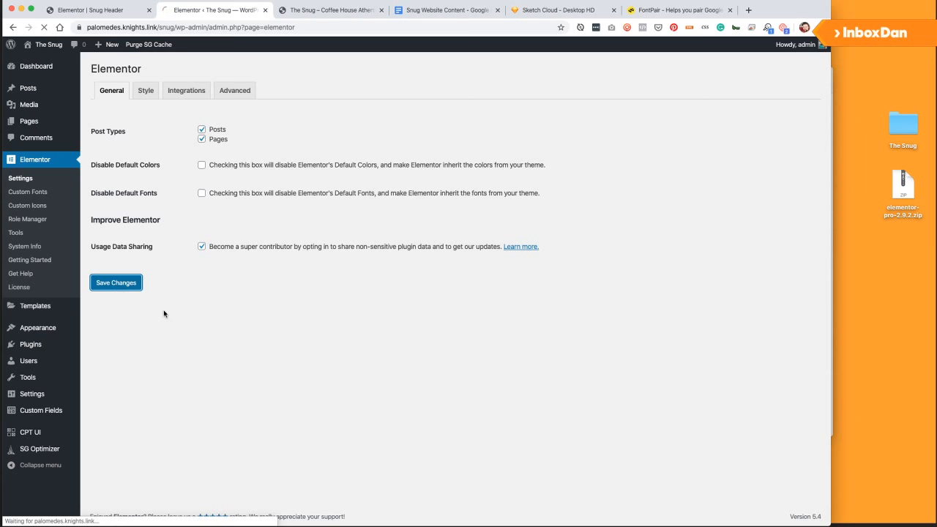
pyautogui.click(109, 10)
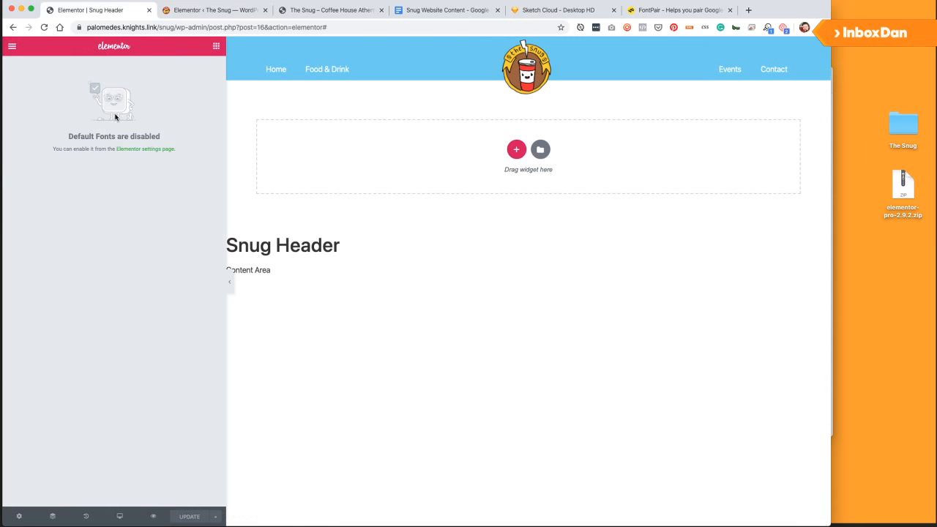
pyautogui.press('super+r')
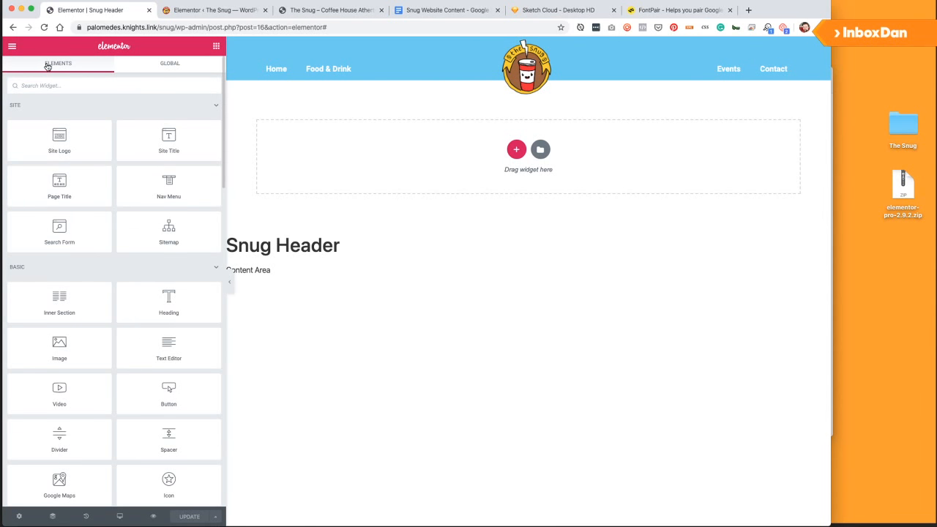
# Set Rancho as the Primary Headline font (weight 600) and Secondary Headline font.
pyautogui.click(12, 46)
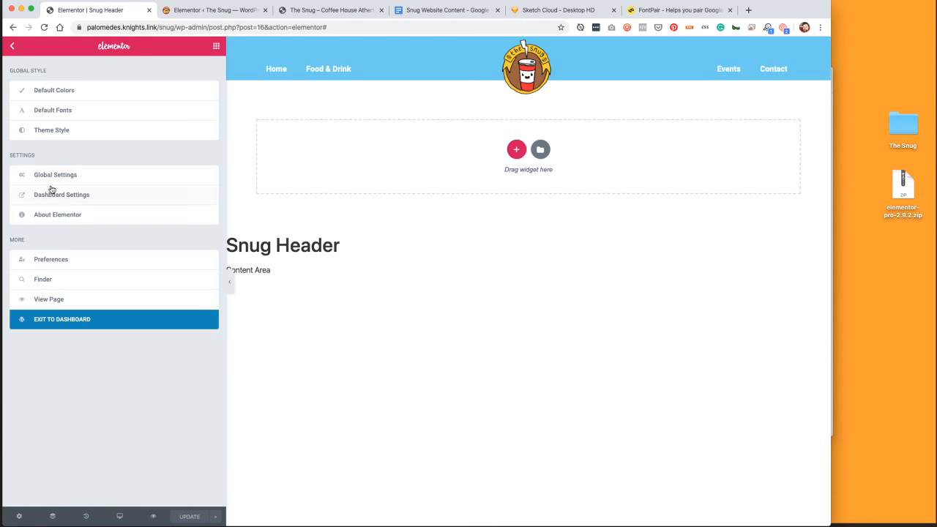
pyautogui.click(73, 111)
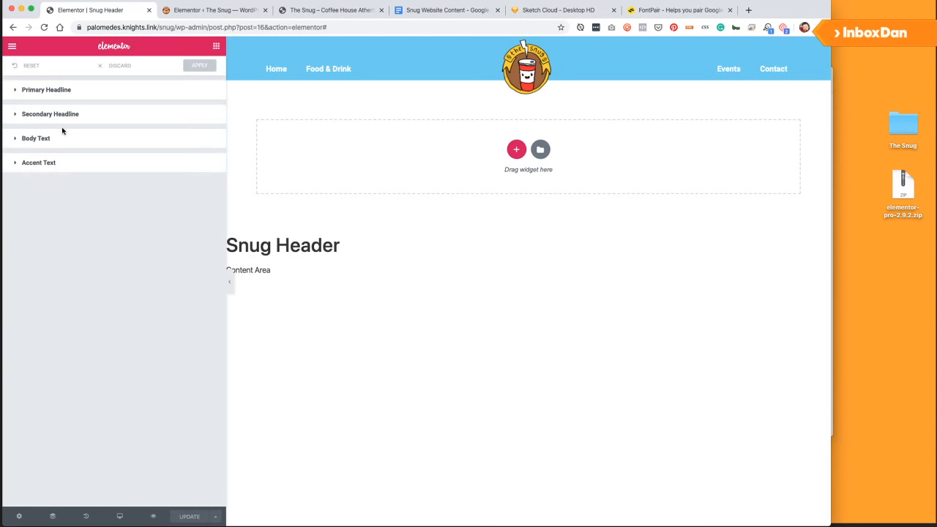
pyautogui.click(65, 91)
pyautogui.click(133, 118)
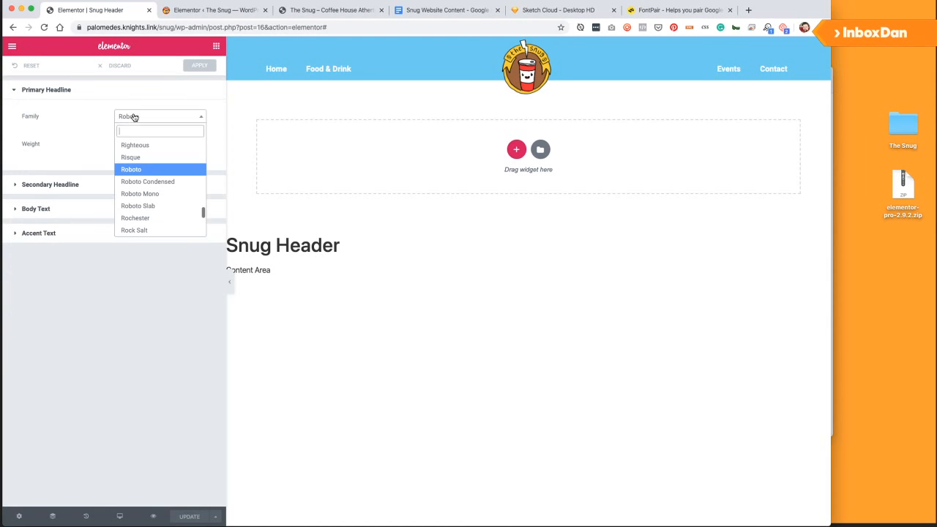
pyautogui.write('rancho')
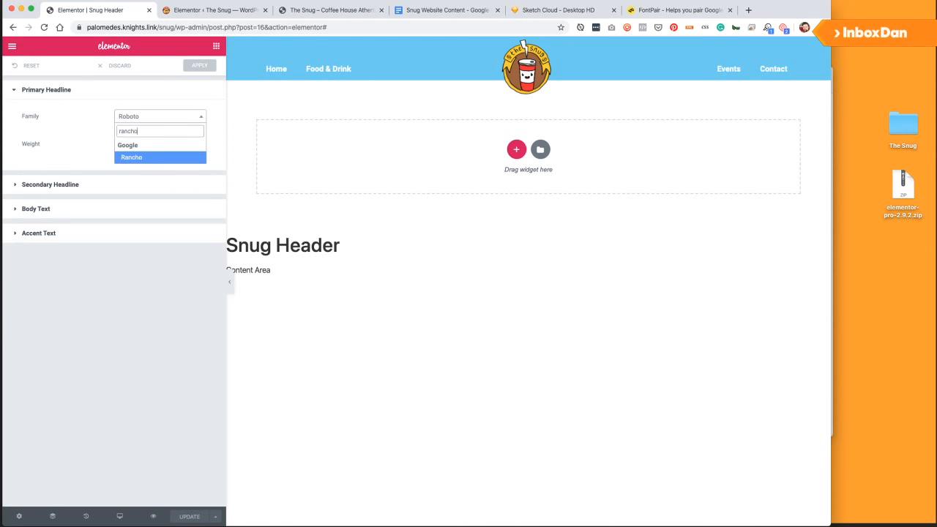
pyautogui.click(143, 159)
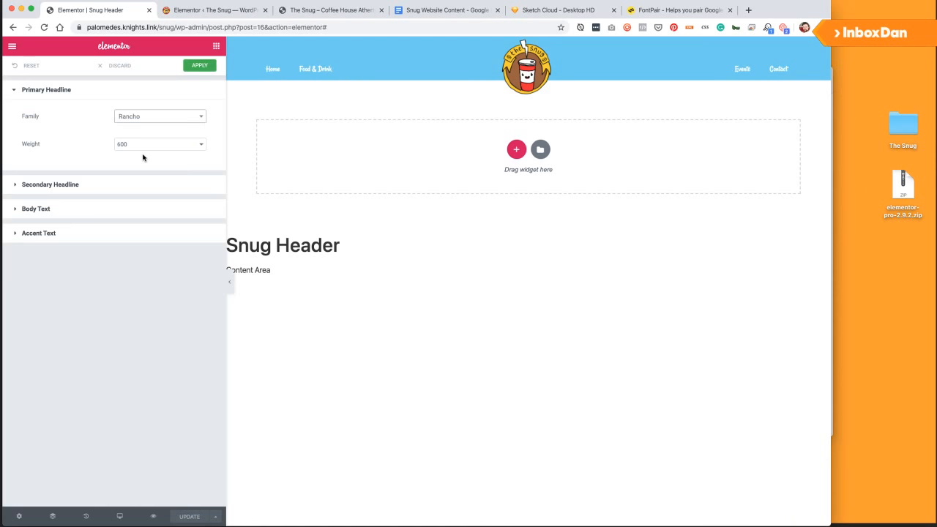
pyautogui.click(146, 146)
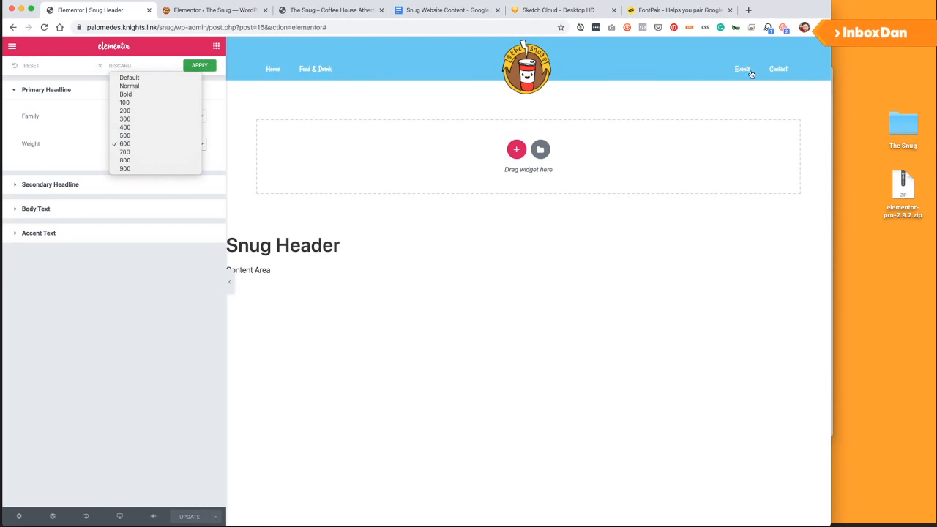
pyautogui.click(50, 119)
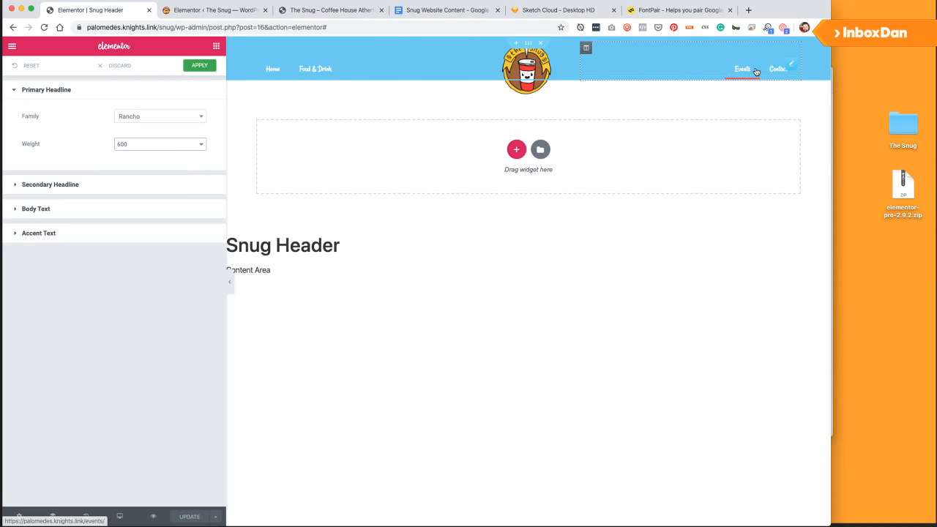
pyautogui.click(63, 187)
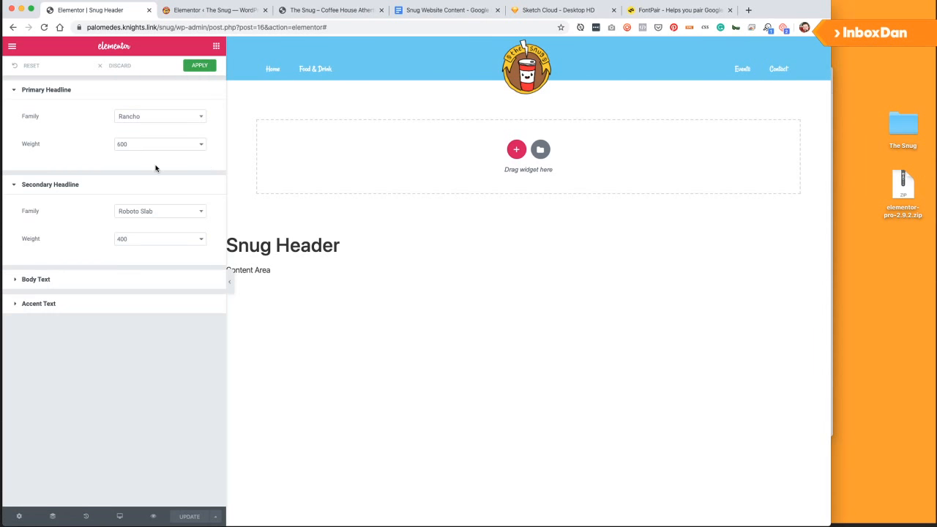
pyautogui.click(153, 213)
pyautogui.write('ranch')
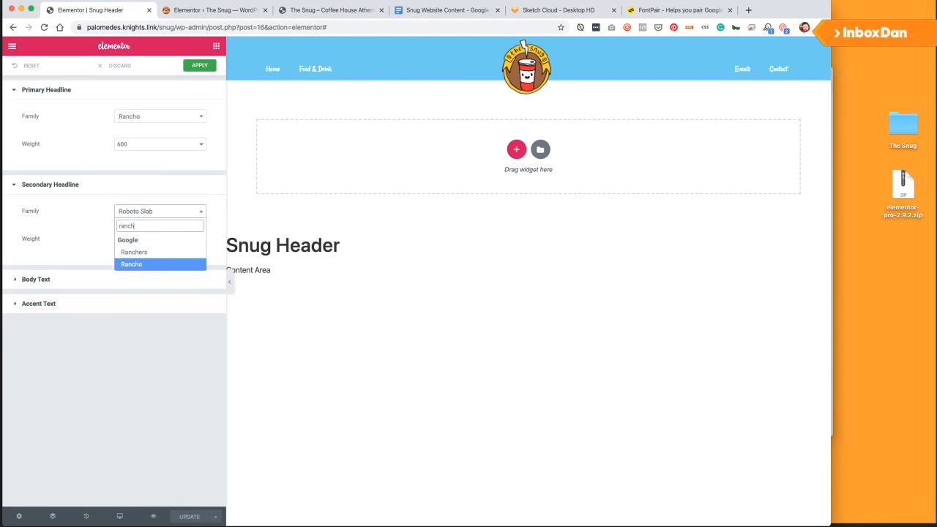
pyautogui.click(121, 262)
# Set Gudea for Body Text and Accent Text, then apply the default fonts.
pyautogui.click(114, 278)
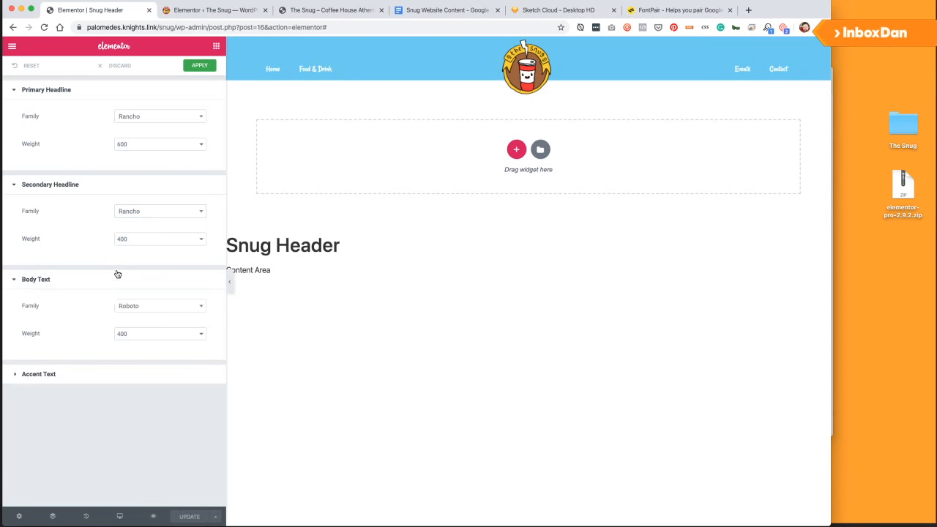
pyautogui.click(151, 306)
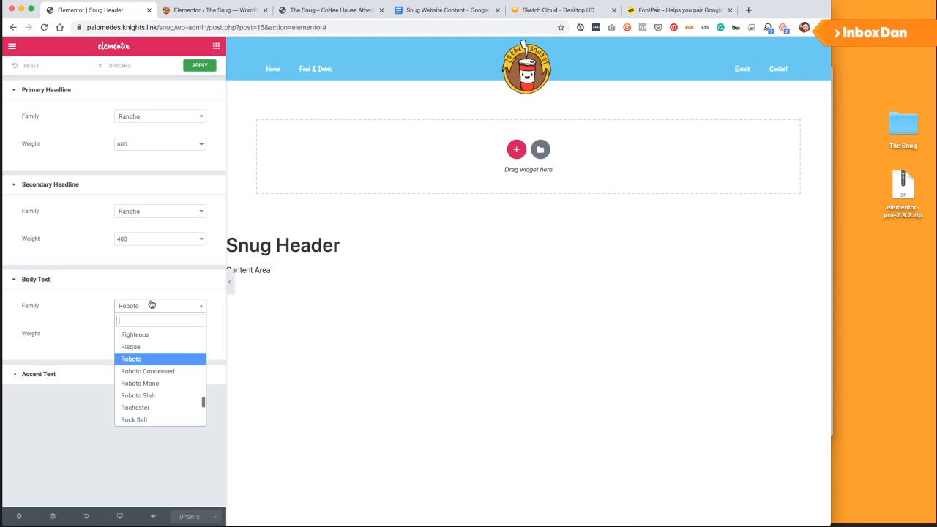
pyautogui.click(648, 10)
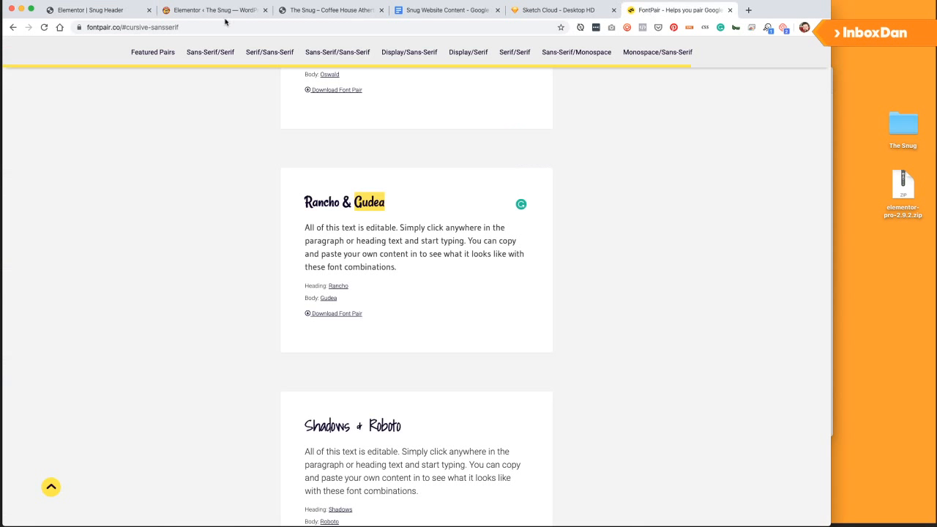
pyautogui.click(67, 10)
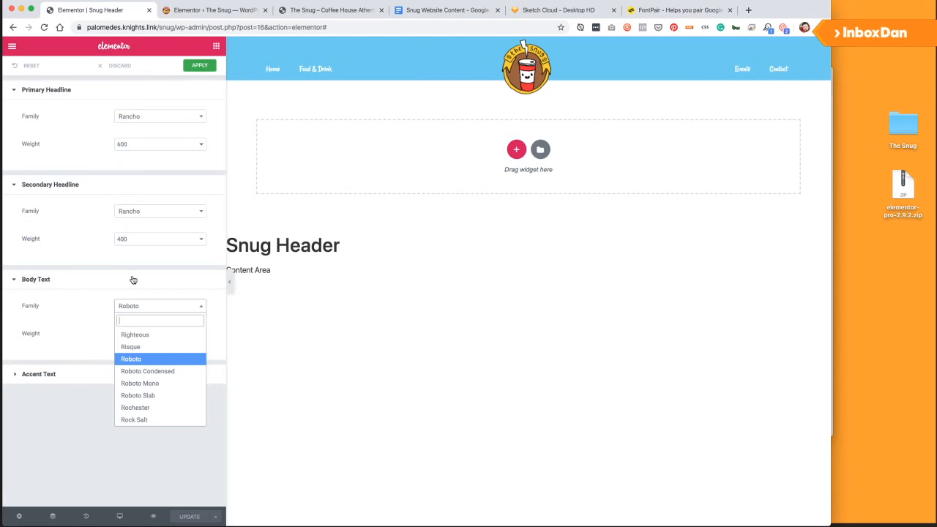
pyautogui.write('gudea')
pyautogui.press('Return')
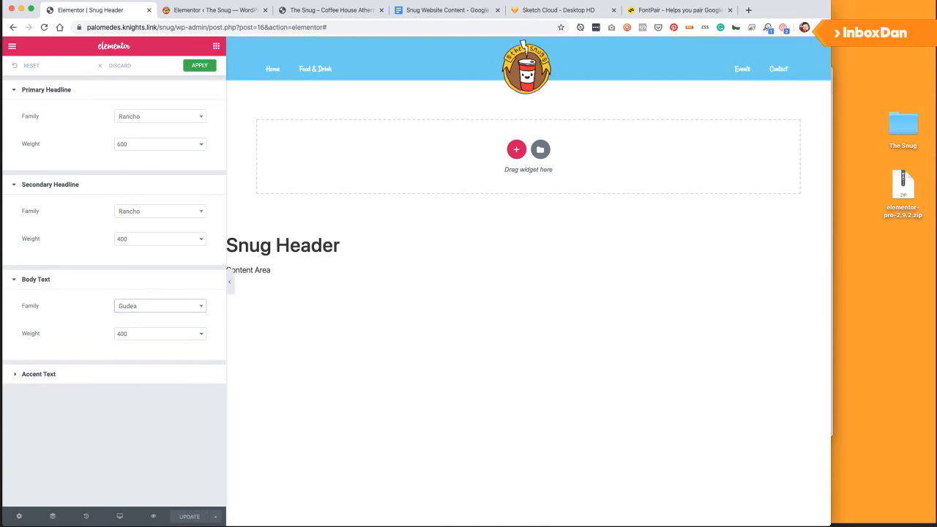
pyautogui.click(94, 378)
pyautogui.click(150, 404)
pyautogui.write('gude')
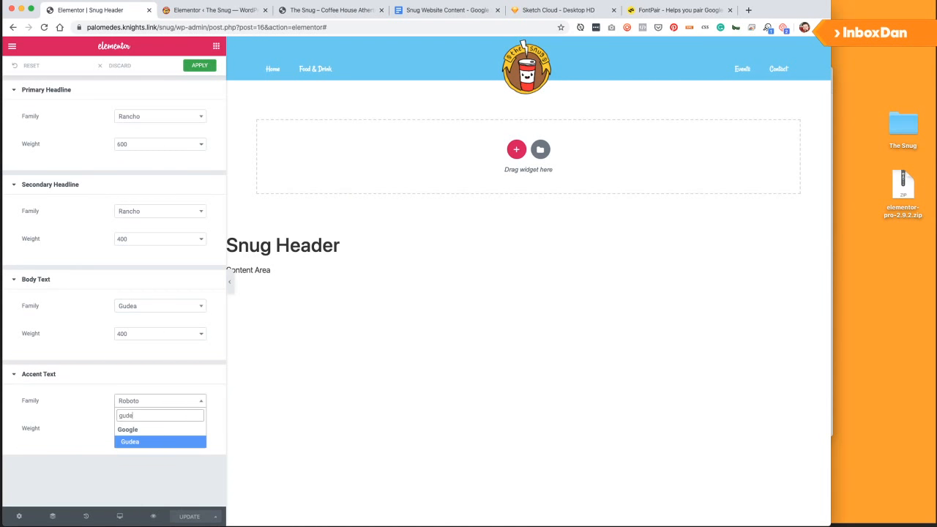
pyautogui.press('Return')
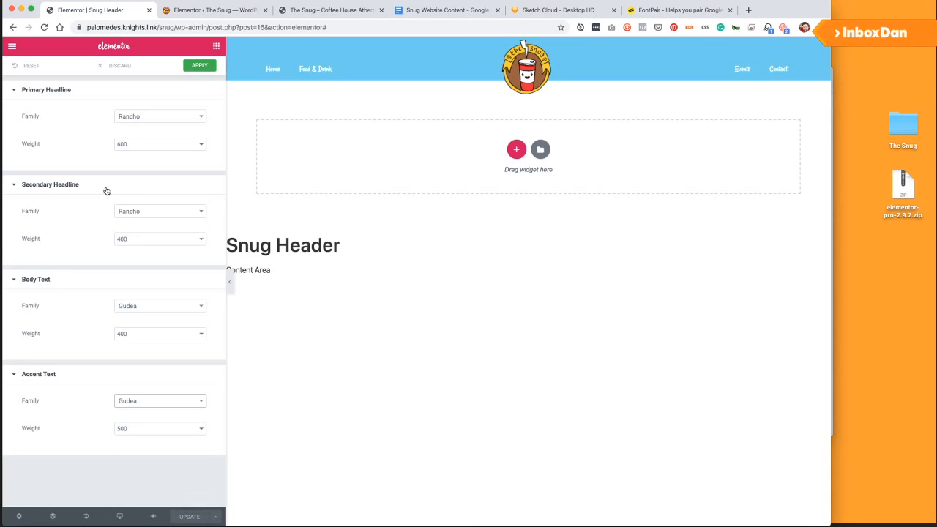
pyautogui.click(199, 66)
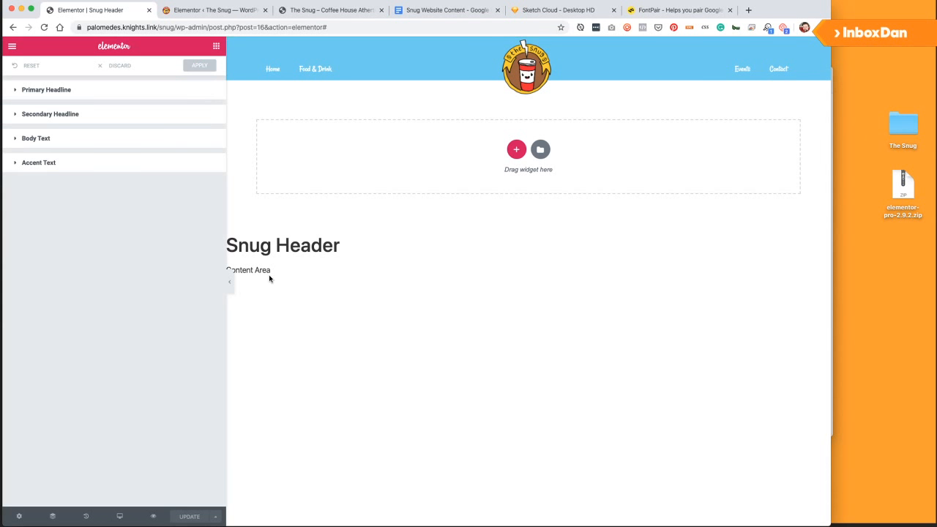
# Set the left nav menu's typography size to 22 px.
pyautogui.click(11, 47)
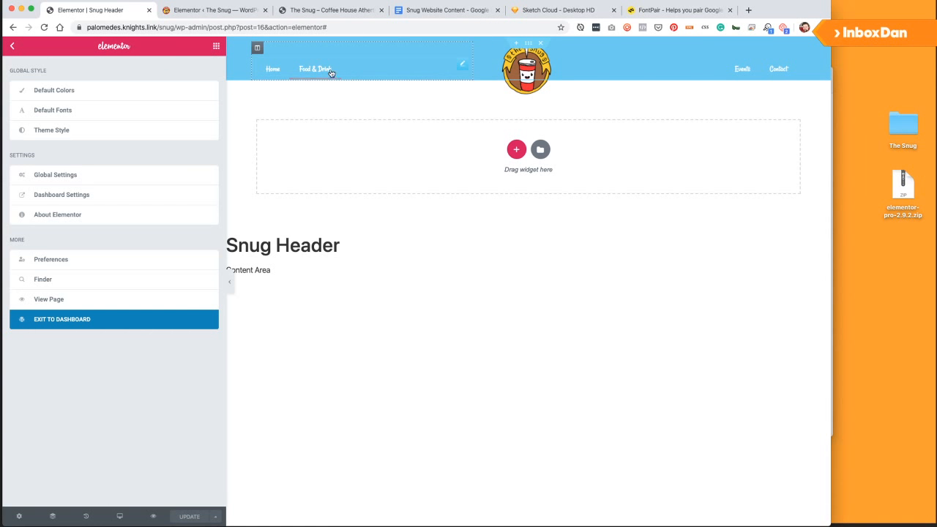
pyautogui.click(459, 67)
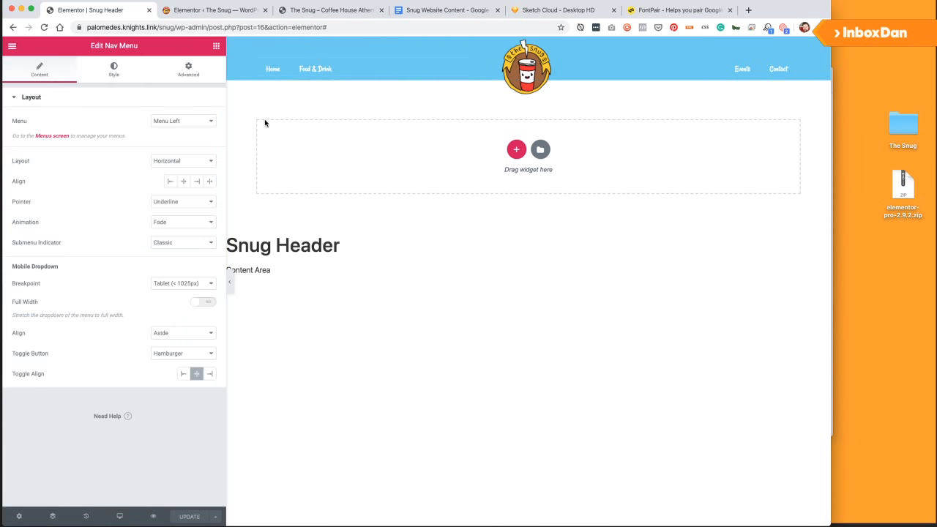
pyautogui.click(114, 71)
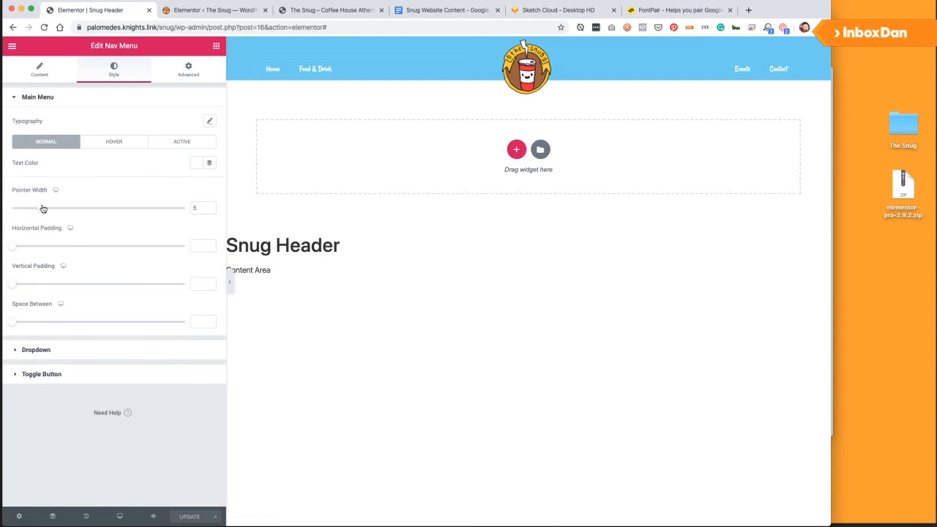
pyautogui.click(41, 72)
pyautogui.click(207, 122)
pyautogui.moveTo(24, 189); pyautogui.dragTo(40, 189)
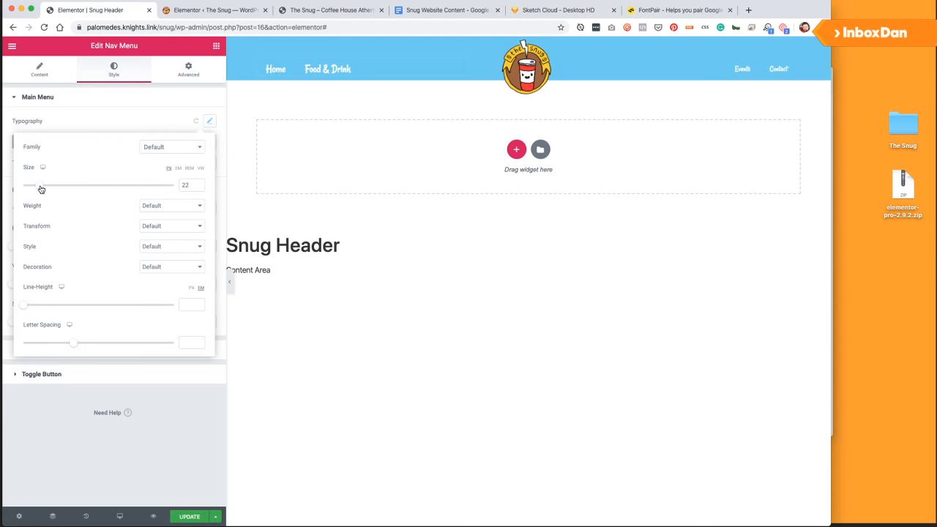
pyautogui.moveTo(41, 189); pyautogui.dragTo(36, 184)
pyautogui.doubleClick(187, 185)
# Set the right nav menu's font size to 20 px and update the header.
pyautogui.click(774, 69)
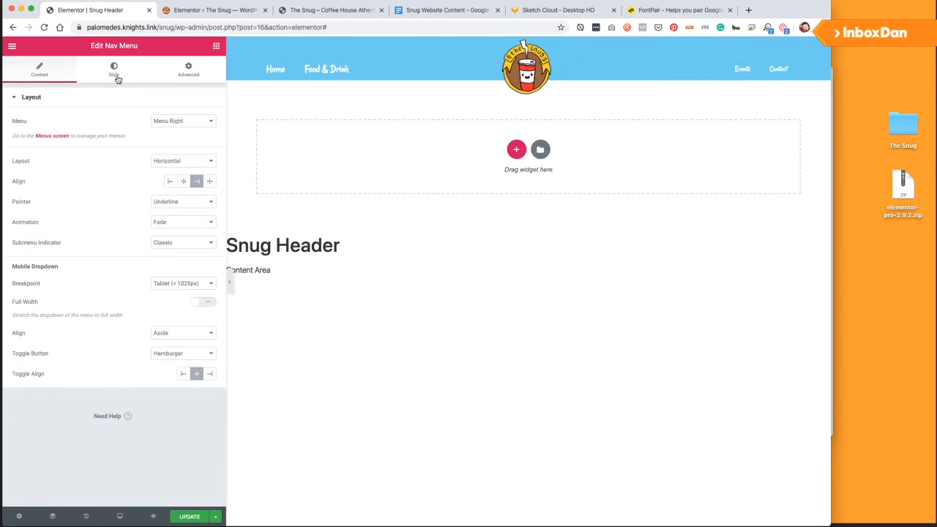
pyautogui.click(115, 77)
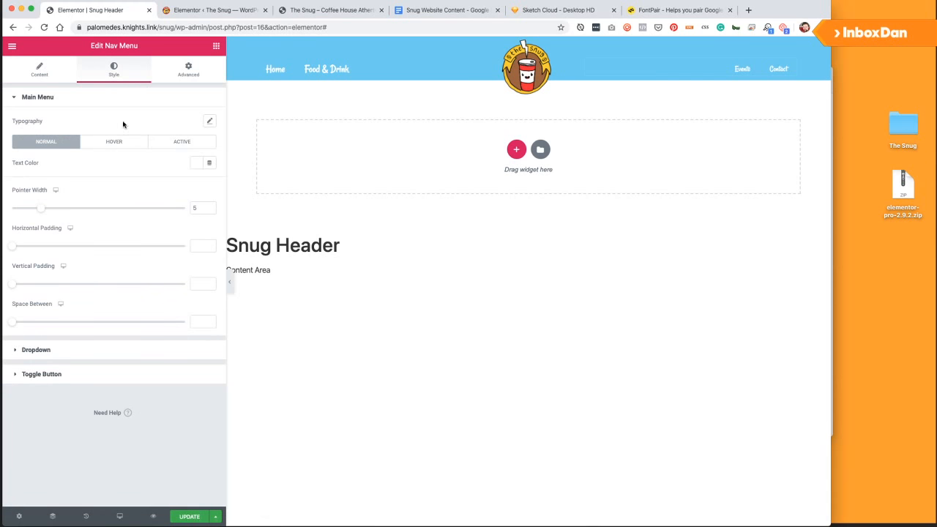
pyautogui.click(210, 121)
pyautogui.click(183, 185)
pyautogui.write('20')
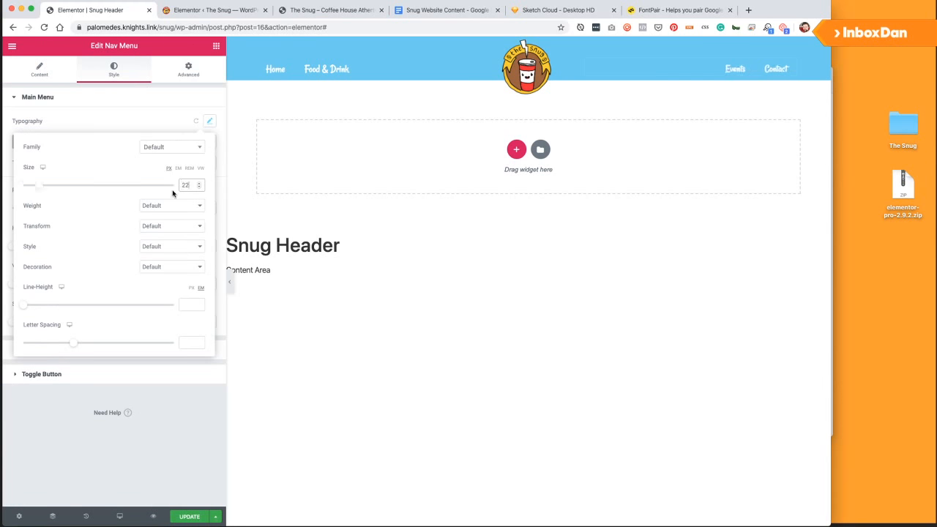
pyautogui.click(166, 457)
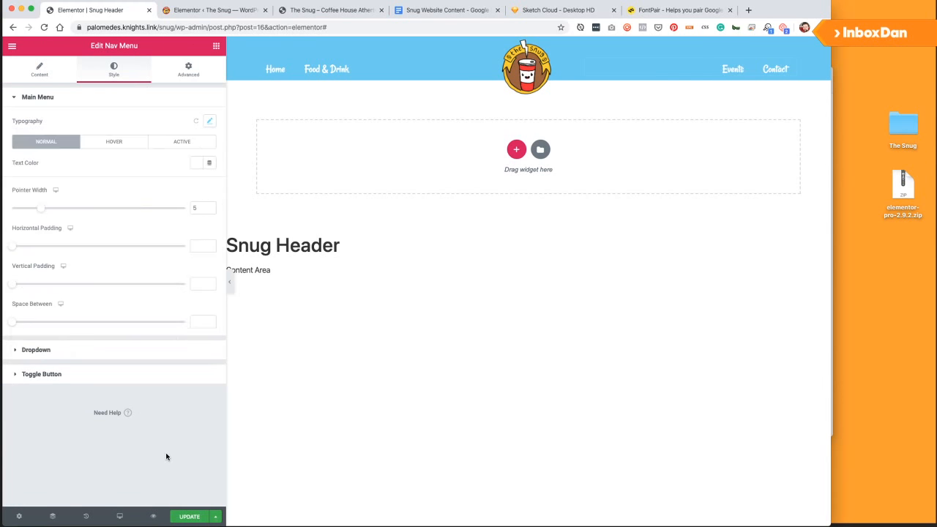
pyautogui.click(190, 517)
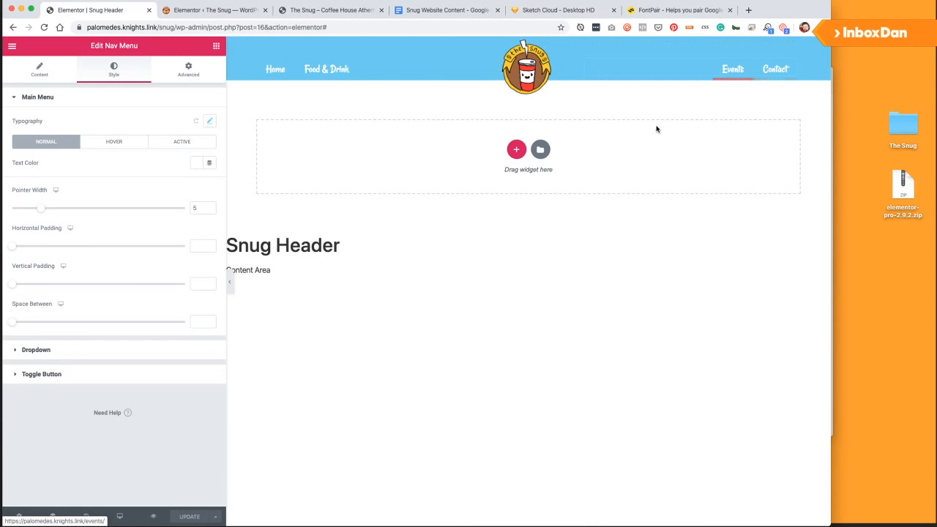
# Preview the Snug Header at tablet and phone widths, then switch back to desktop.
pyautogui.click(12, 46)
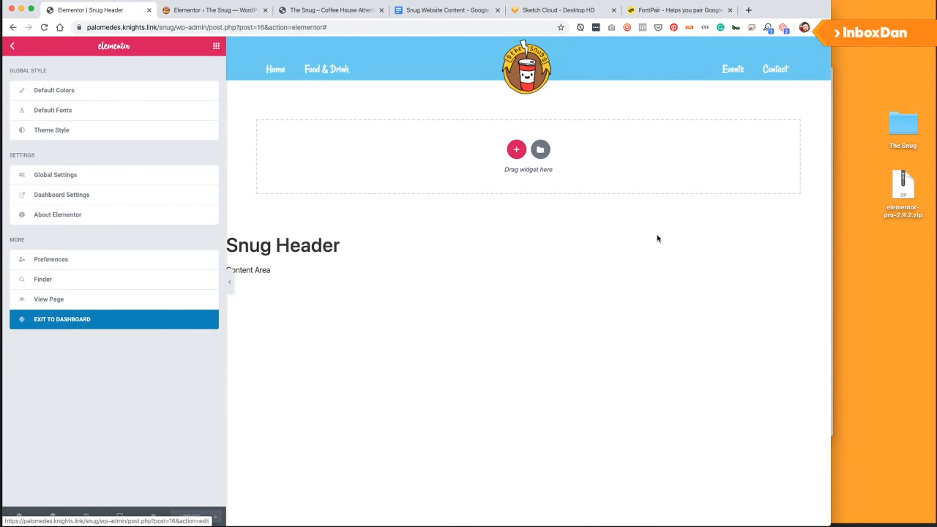
pyautogui.click(674, 267)
pyautogui.click(121, 517)
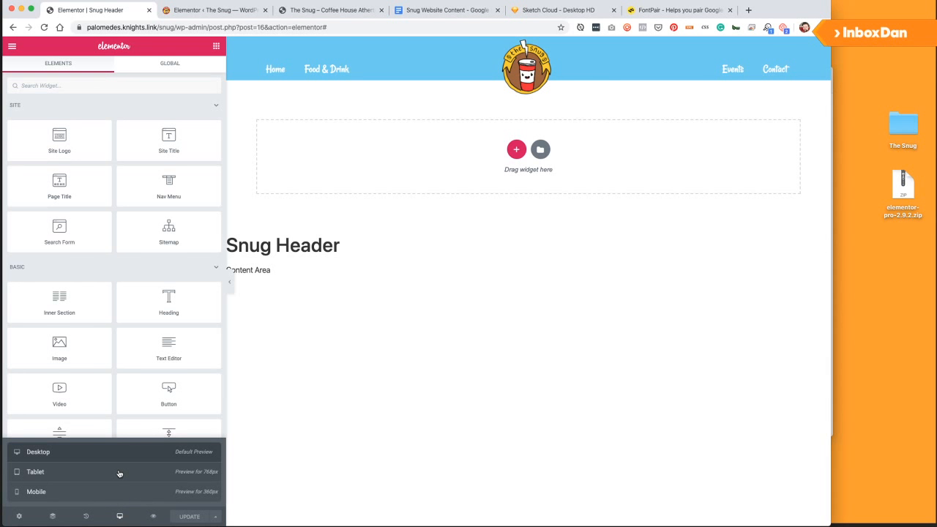
pyautogui.click(119, 472)
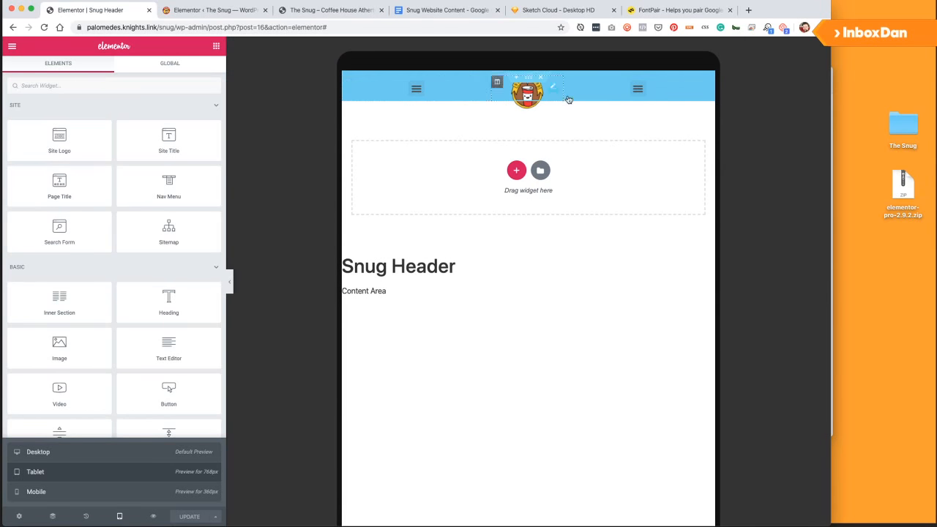
pyautogui.click(81, 495)
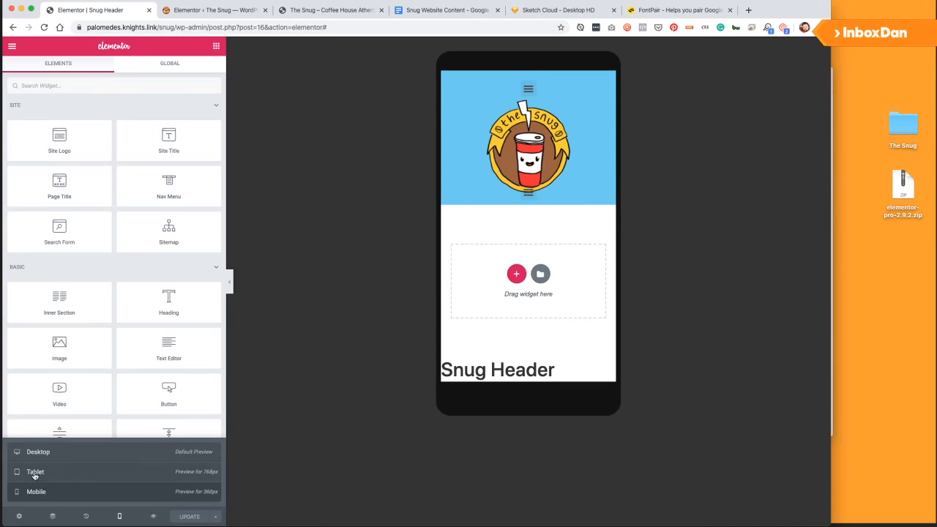
pyautogui.click(57, 453)
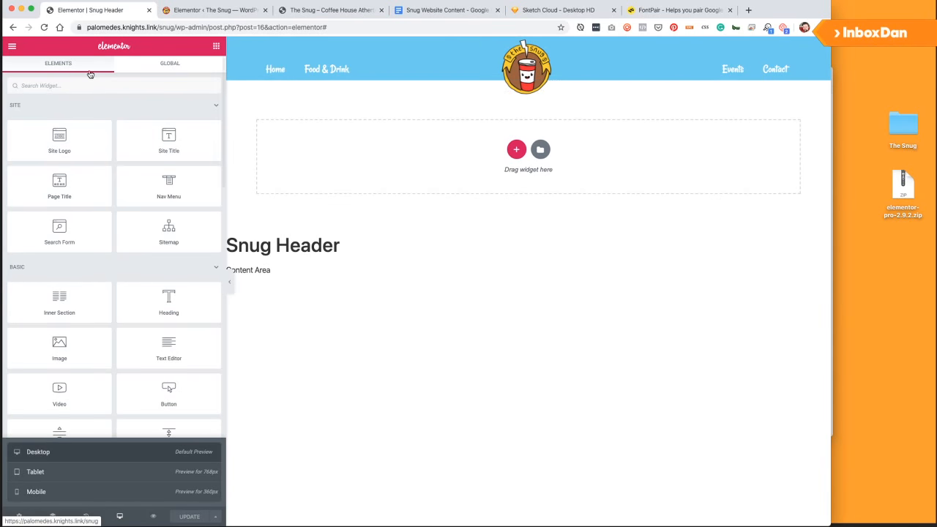
pyautogui.click(12, 46)
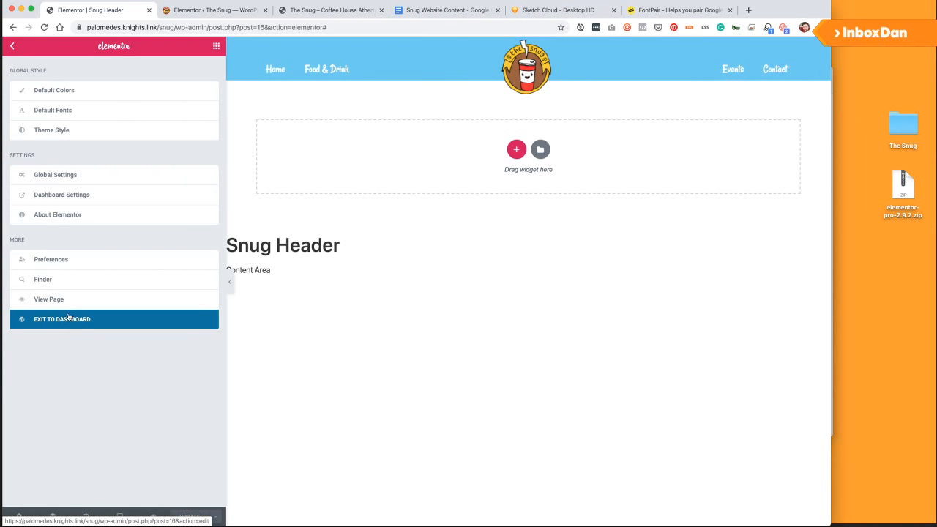
# Go to Appearance > Menus and create a new menu named Mobile Menu.
pyautogui.click(68, 319)
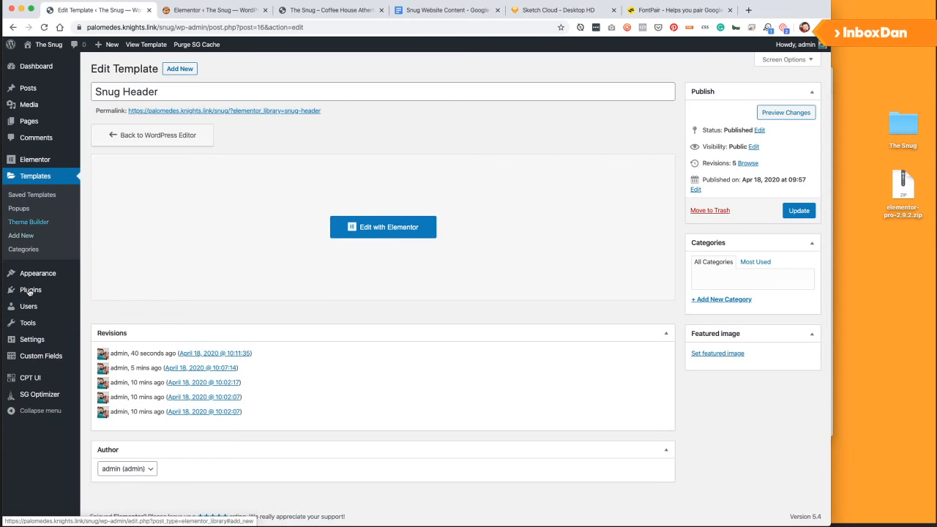
pyautogui.moveTo(36, 273)
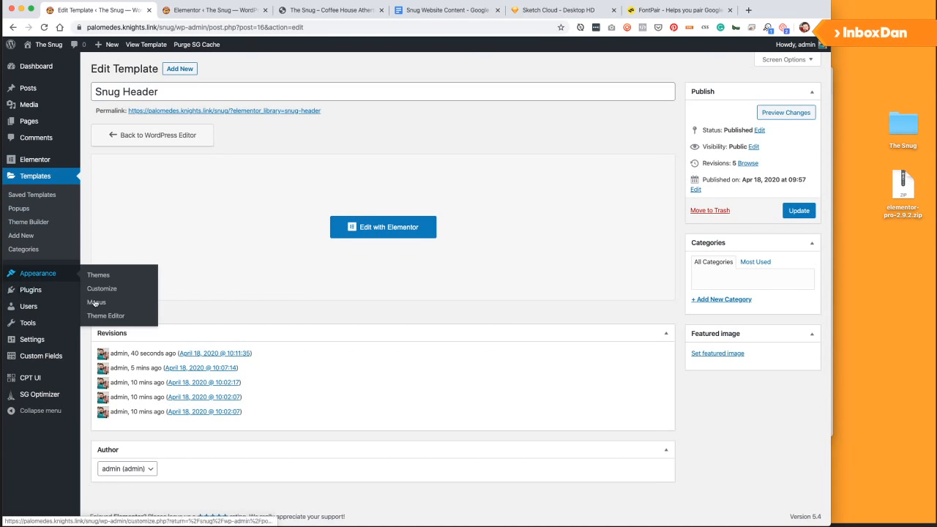
pyautogui.click(94, 302)
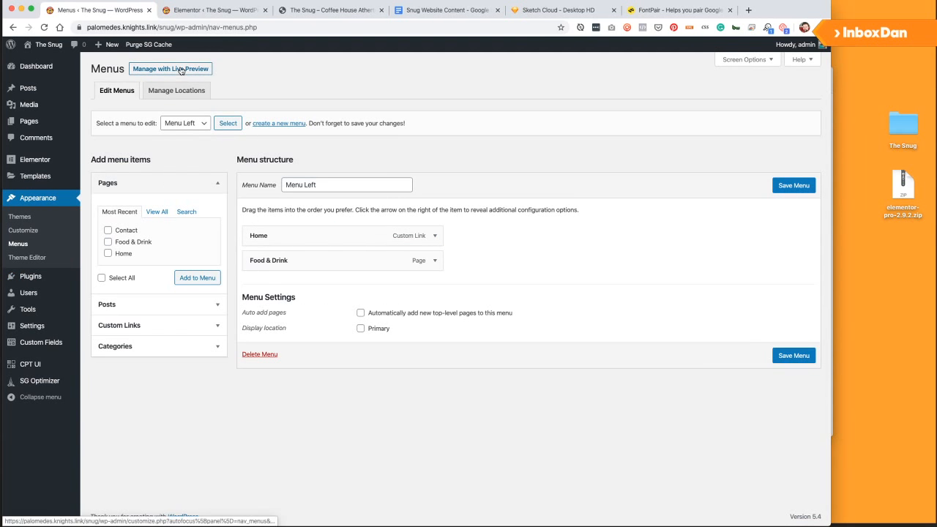
pyautogui.click(284, 123)
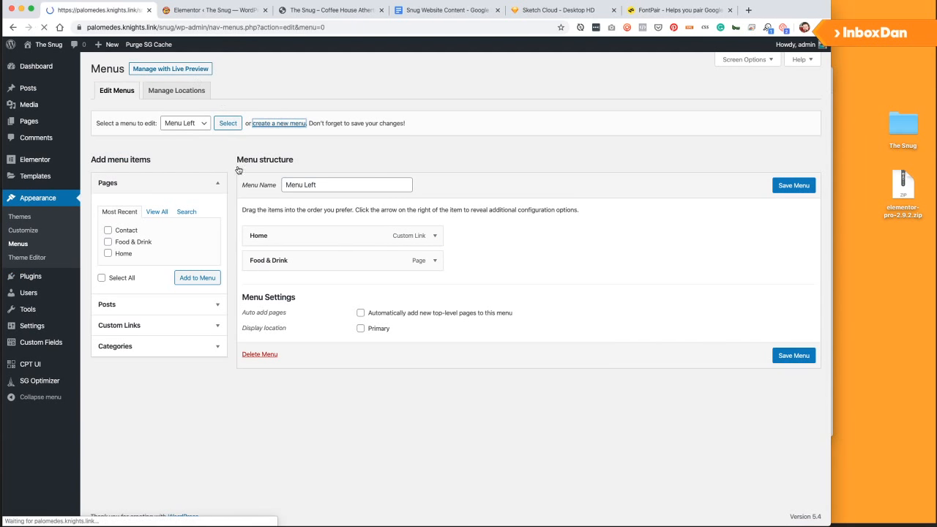
pyautogui.click(319, 183)
pyautogui.write('Mobile Menu')
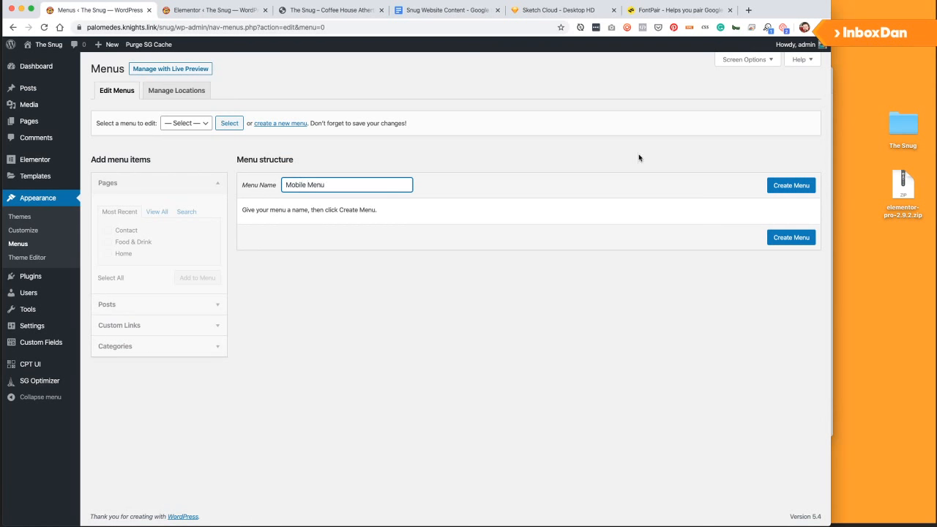
pyautogui.click(793, 186)
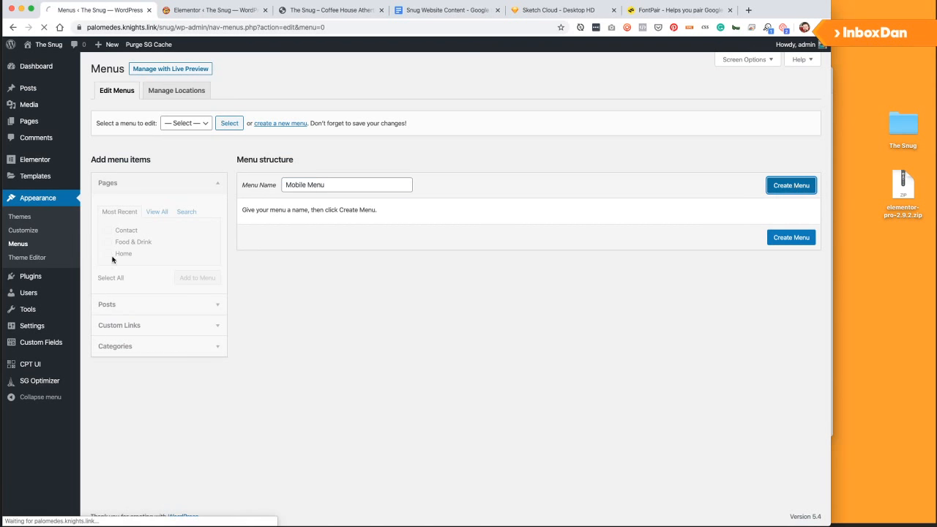
# Add the Home, Food & Drink and Contact pages, with Home moved to the top.
pyautogui.click(107, 253)
pyautogui.click(108, 242)
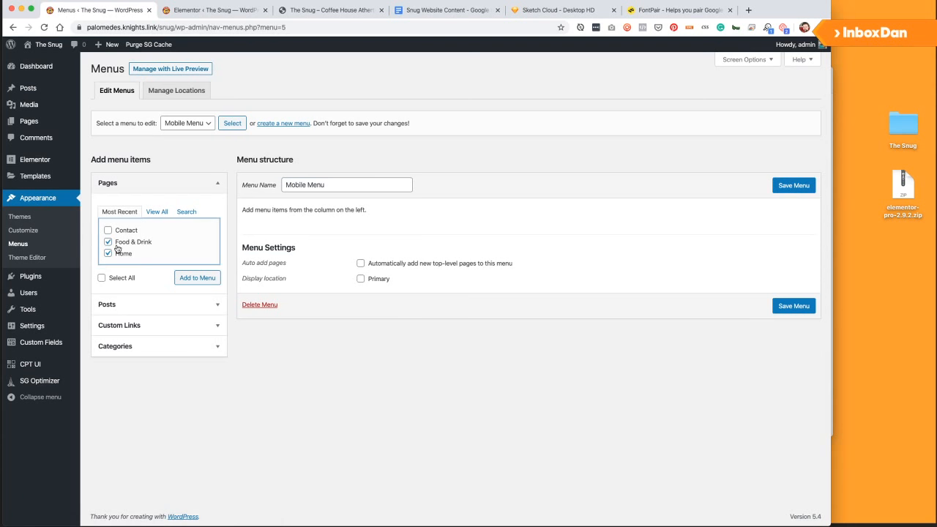
pyautogui.click(108, 230)
pyautogui.click(197, 277)
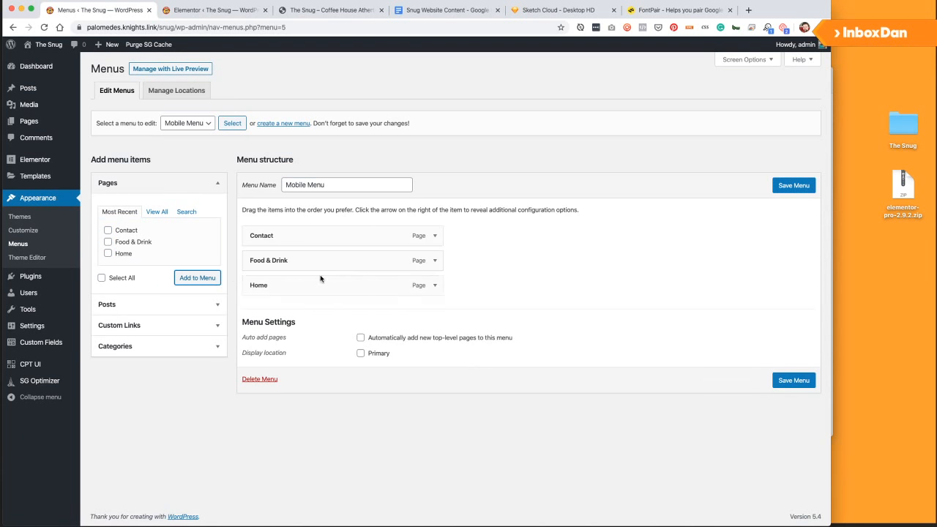
pyautogui.moveTo(303, 284)
pyautogui.mouseDown()
pyautogui.moveTo(306, 230)
pyautogui.moveTo(299, 284)
pyautogui.moveTo(311, 289)
pyautogui.mouseUp()
# Add a custom Events link pointing to the site's /events/ address.
pyautogui.click(143, 347)
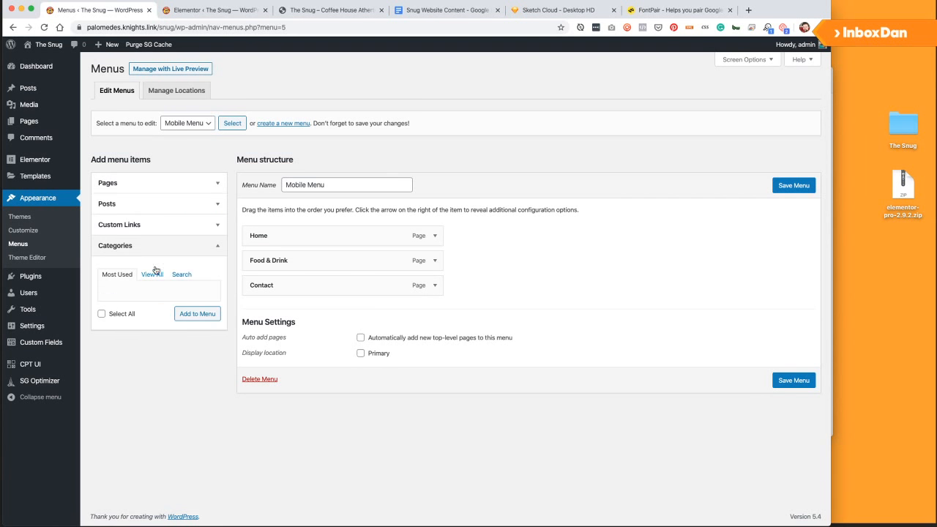
pyautogui.click(135, 225)
pyautogui.click(180, 260)
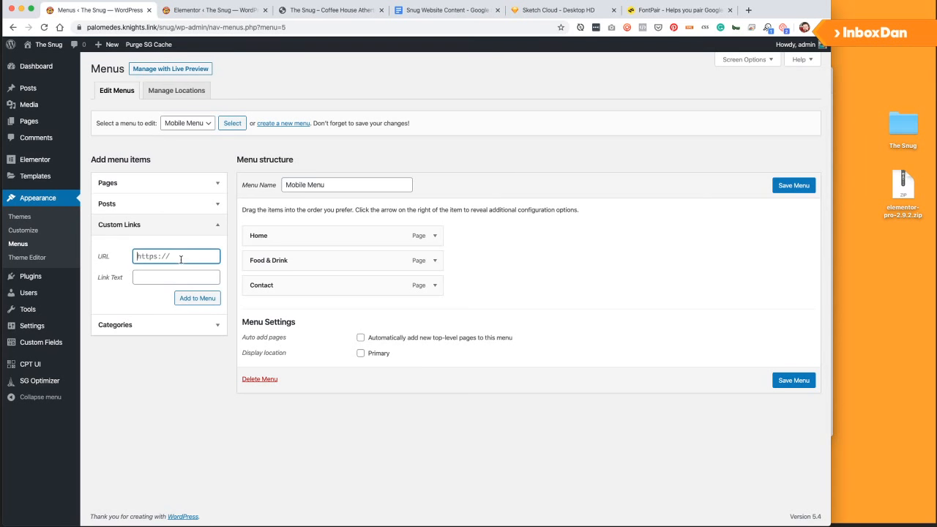
pyautogui.write('https')
pyautogui.click(180, 200)
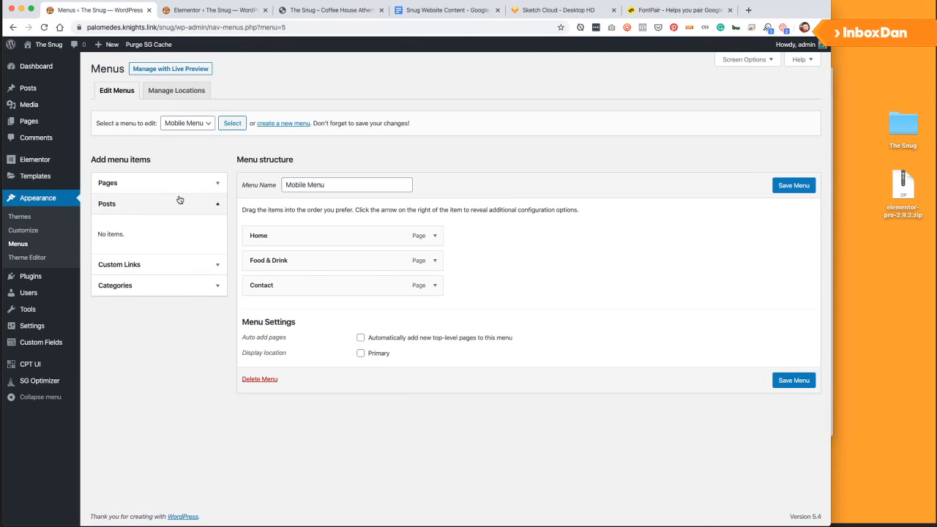
pyautogui.click(172, 265)
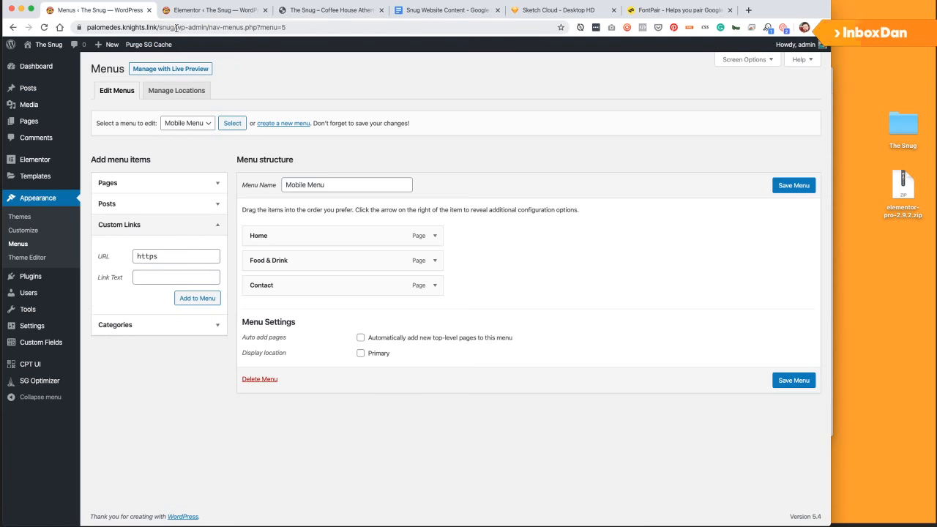
pyautogui.moveTo(175, 28); pyautogui.dragTo(78, 39)
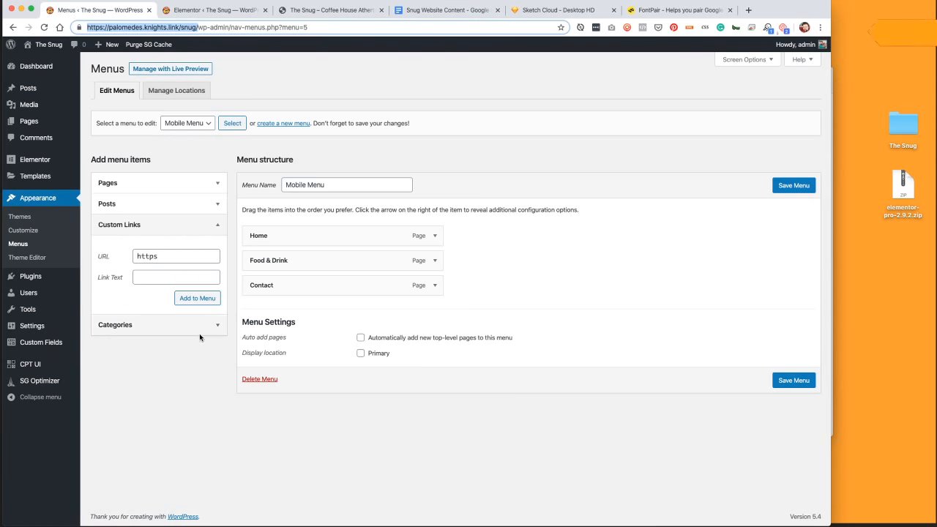
pyautogui.click(179, 256)
pyautogui.hotkey('ctrl', 'v')
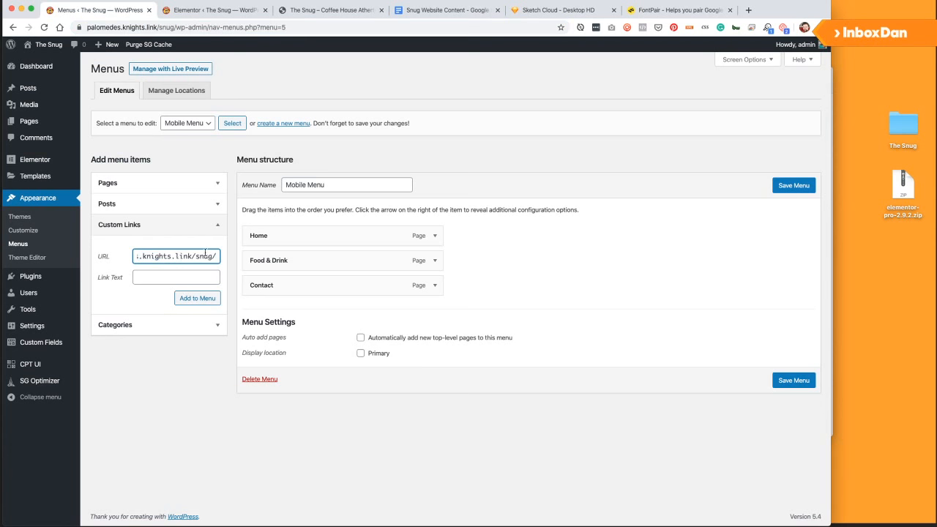
pyautogui.write('events/')
pyautogui.click(188, 276)
pyautogui.write('E')
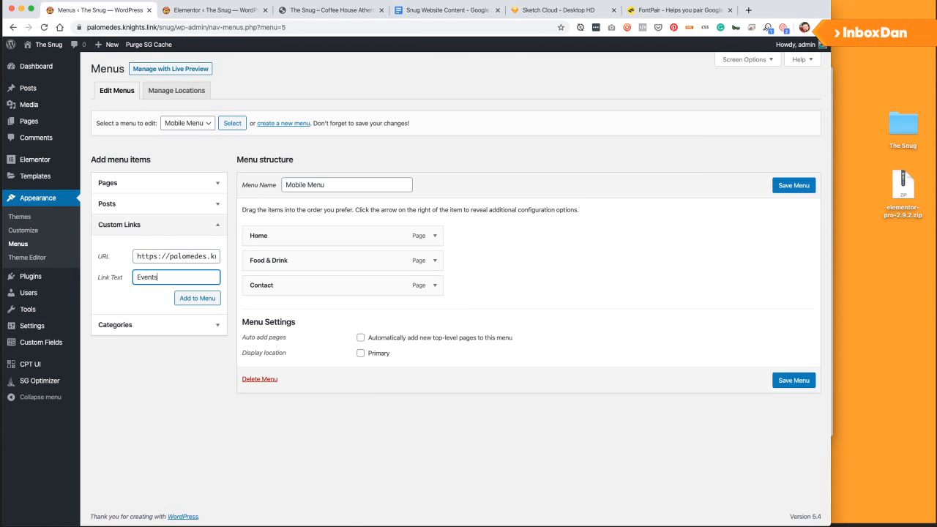
pyautogui.click(203, 297)
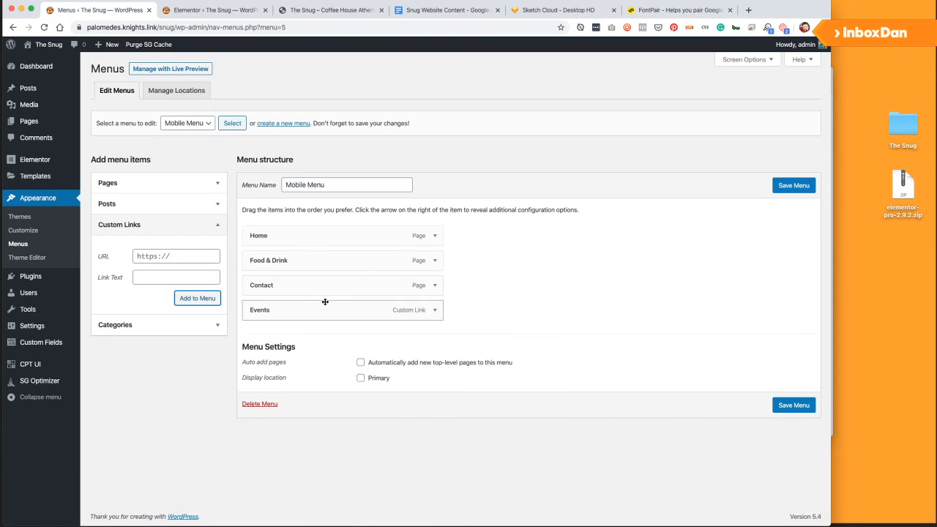
# Move Events up the menu order and save the Mobile Menu.
pyautogui.moveTo(324, 303); pyautogui.dragTo(314, 284)
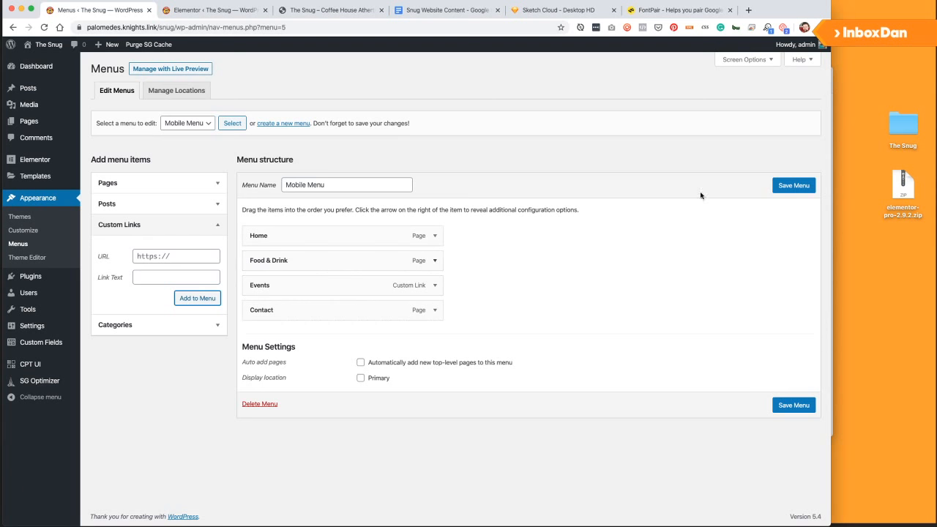
pyautogui.click(782, 186)
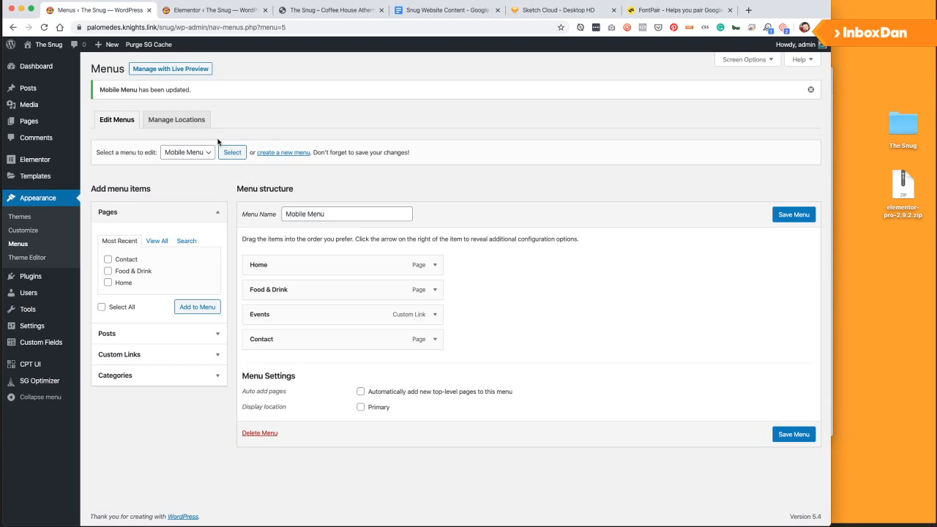
pyautogui.moveTo(46, 46)
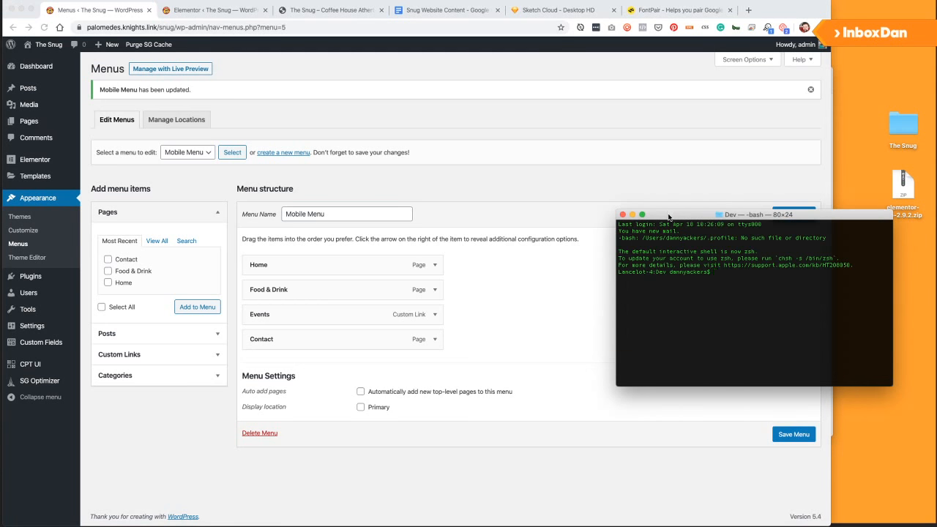
# Enlarge the terminal and load gogale.com in the w3m text browser with bigger text.
pyautogui.moveTo(668, 217); pyautogui.dragTo(398, 114)
pyautogui.moveTo(622, 283); pyautogui.dragTo(770, 380)
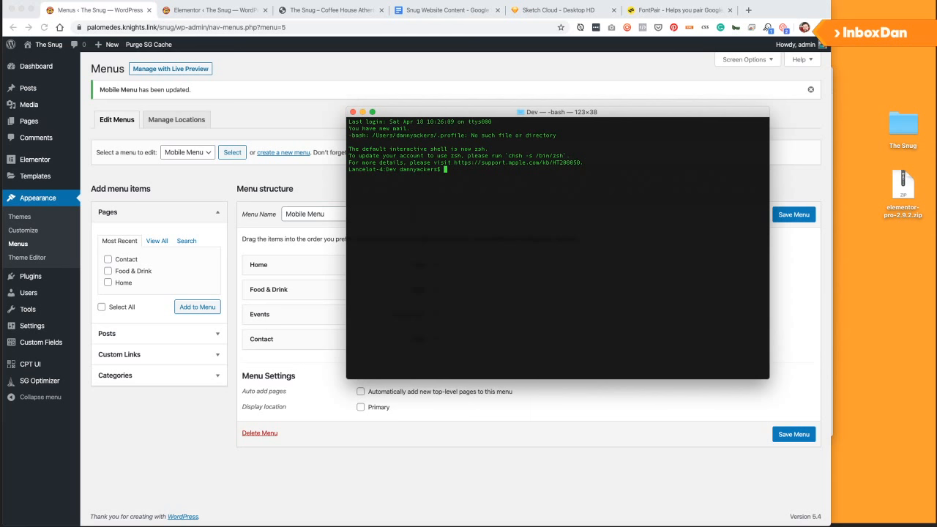
pyautogui.write('w3m https://goga')
pyautogui.write('le.com/')
pyautogui.press('Return')
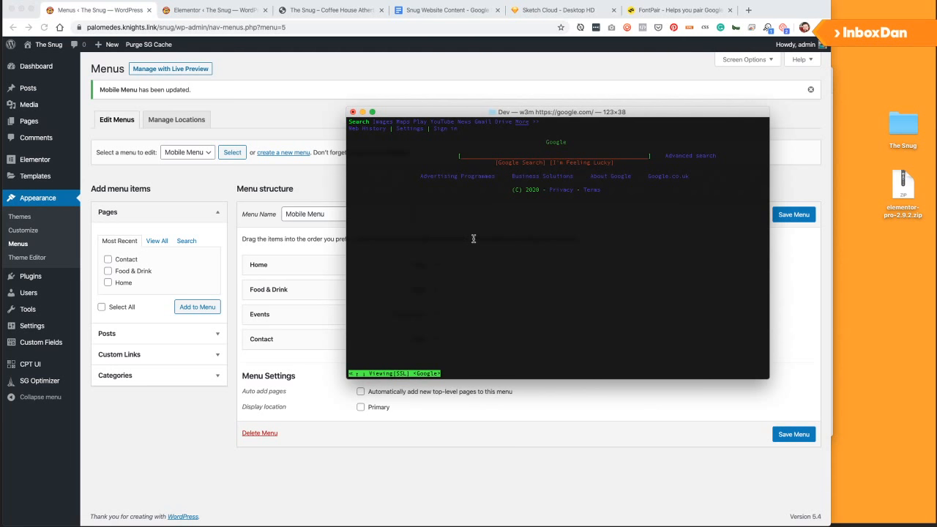
pyautogui.press('super+plus')
pyautogui.press('super+plus')
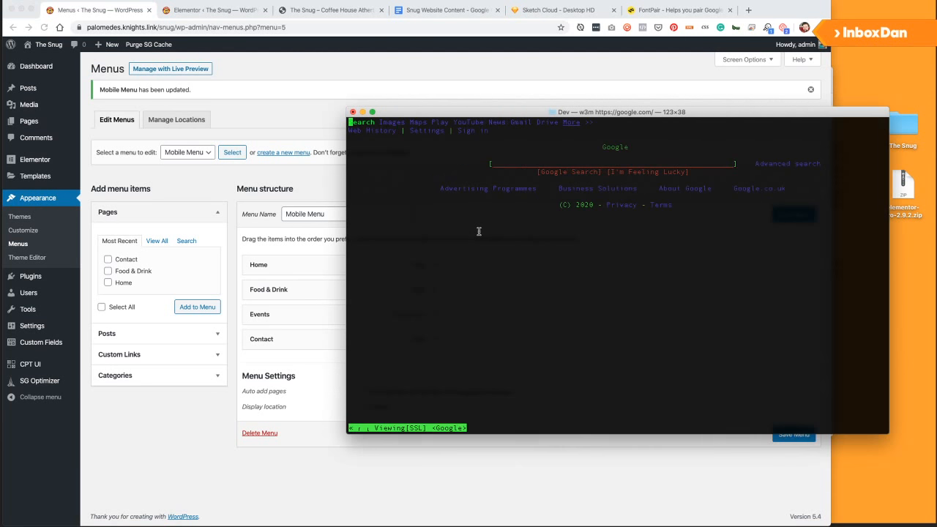
pyautogui.moveTo(450, 108); pyautogui.dragTo(268, 88)
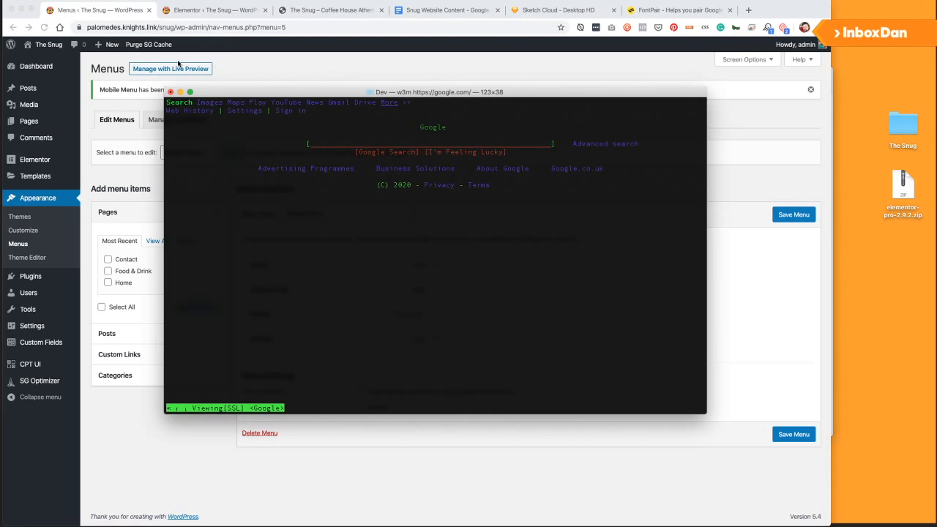
pyautogui.moveTo(177, 28); pyautogui.dragTo(92, 27)
pyautogui.press('super+c')
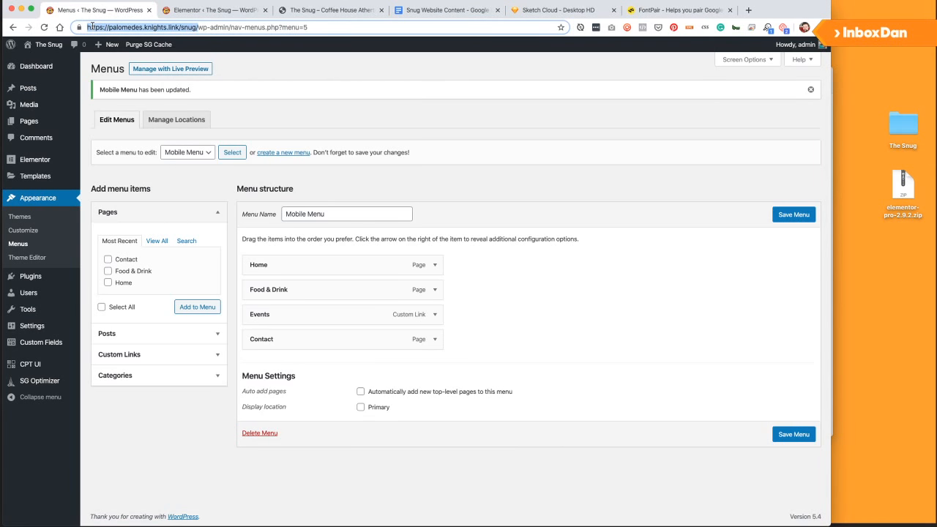
pyautogui.press('super+Tab')
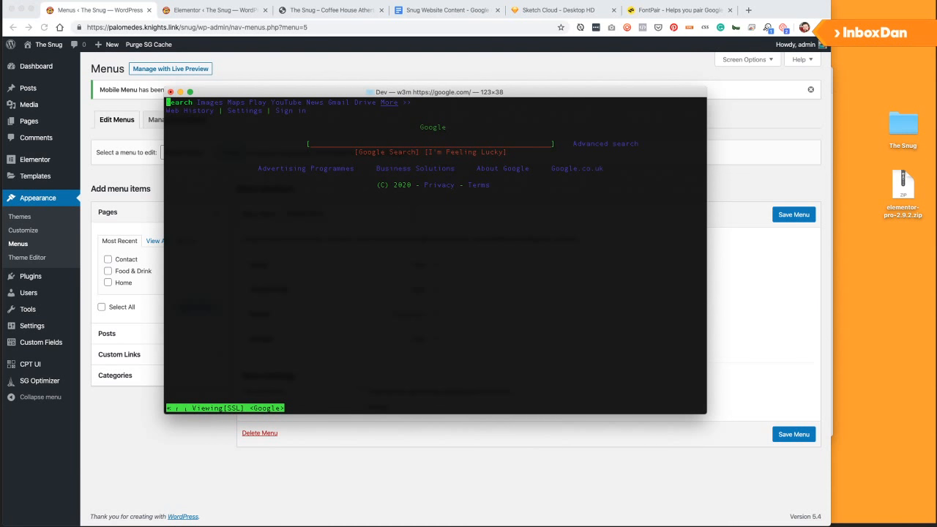
pyautogui.press('q')
pyautogui.press('y')
pyautogui.press('Return')
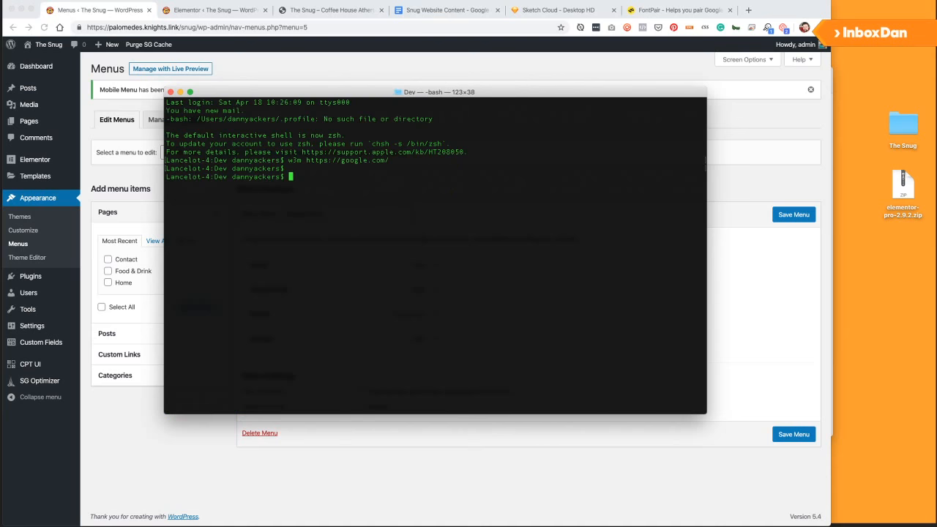
pyautogui.write('w3m')
pyautogui.press('super+v')
pyautogui.press('Return')
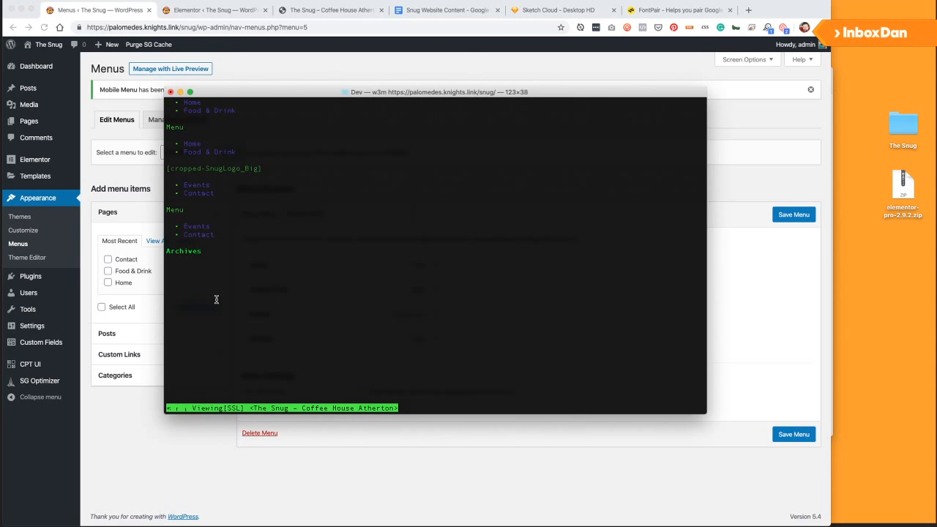
pyautogui.click(171, 92)
pyautogui.click(506, 149)
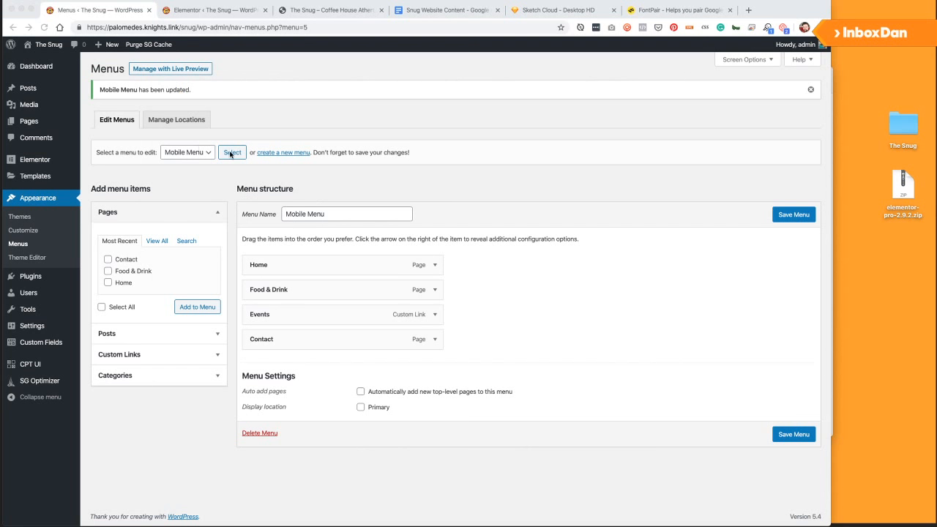
# Save the Mobile Menu, then open Snug Header via Edit with Elementor on the front page.
pyautogui.click(794, 214)
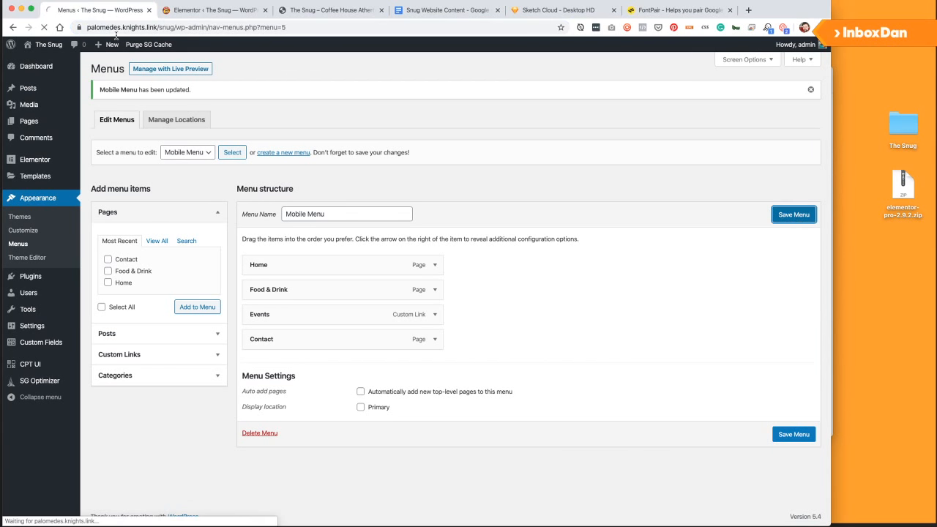
pyautogui.click(54, 47)
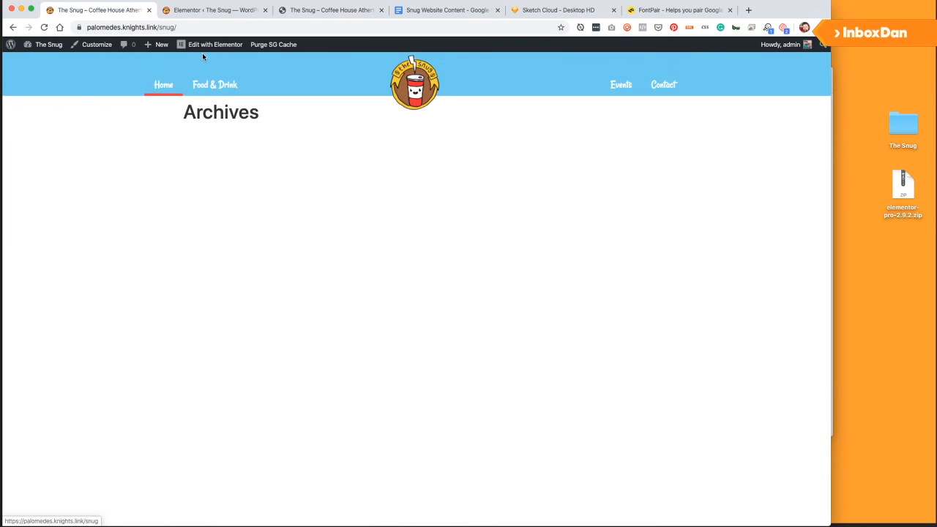
pyautogui.moveTo(209, 48)
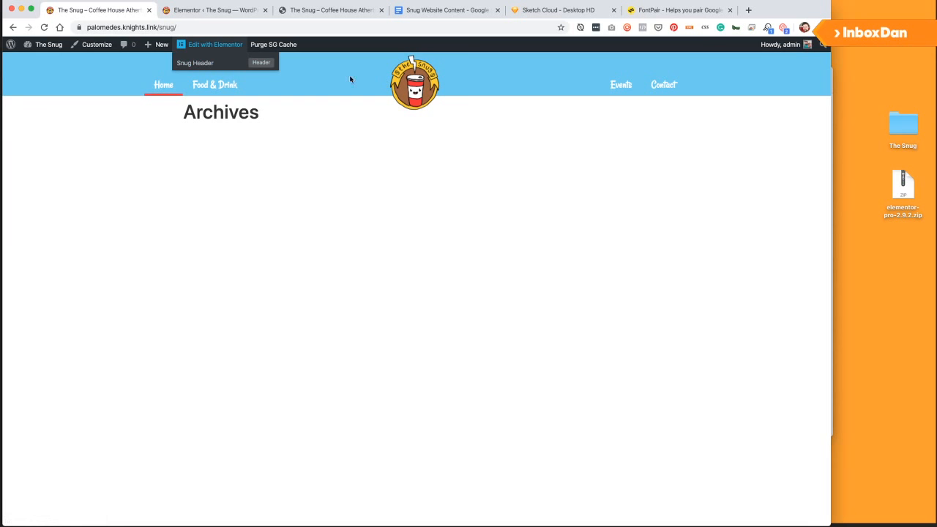
pyautogui.click(205, 64)
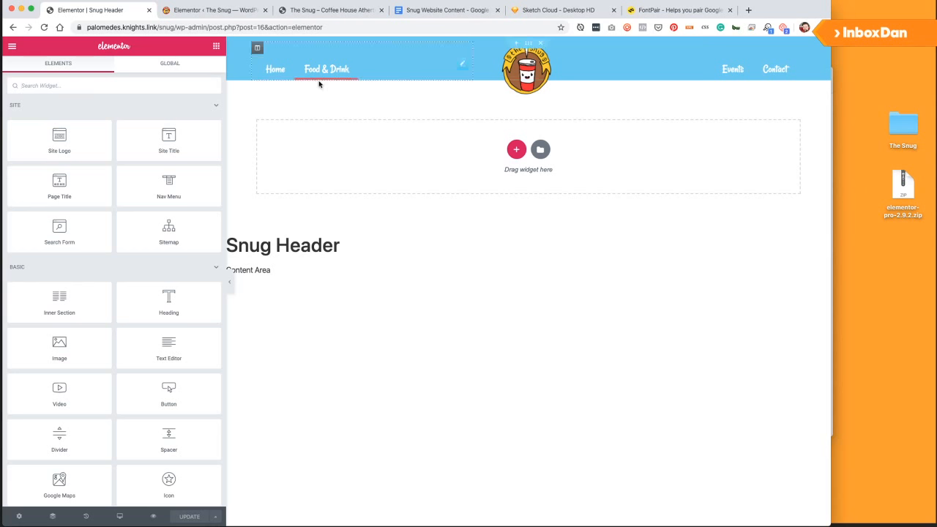
# Set Mobile Dropdown Breakpoint to None on the left and right nav menus and update.
pyautogui.click(464, 65)
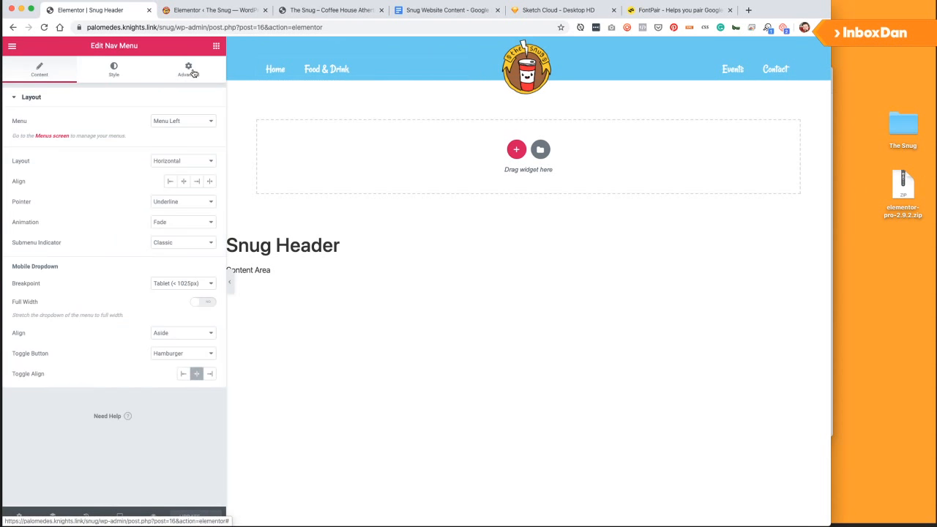
pyautogui.click(177, 286)
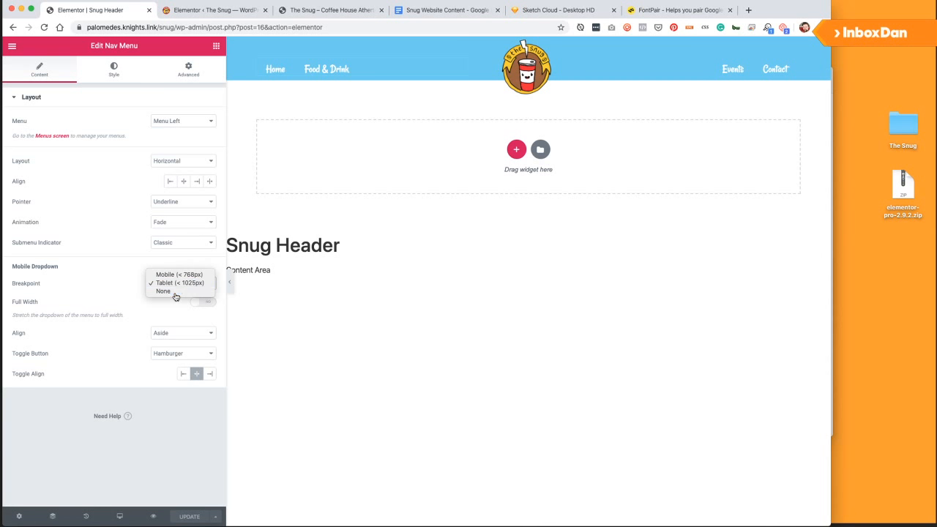
pyautogui.click(175, 292)
pyautogui.click(793, 64)
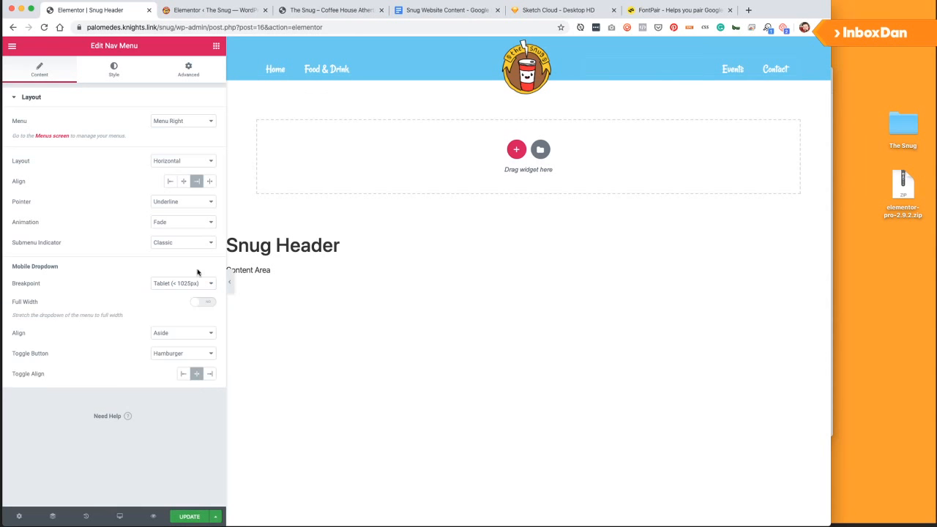
pyautogui.click(187, 283)
pyautogui.click(178, 295)
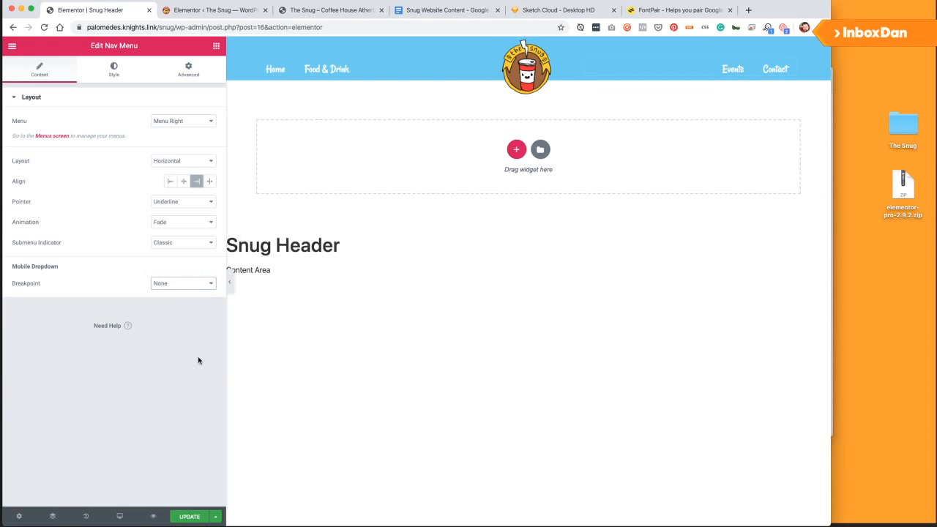
pyautogui.click(188, 516)
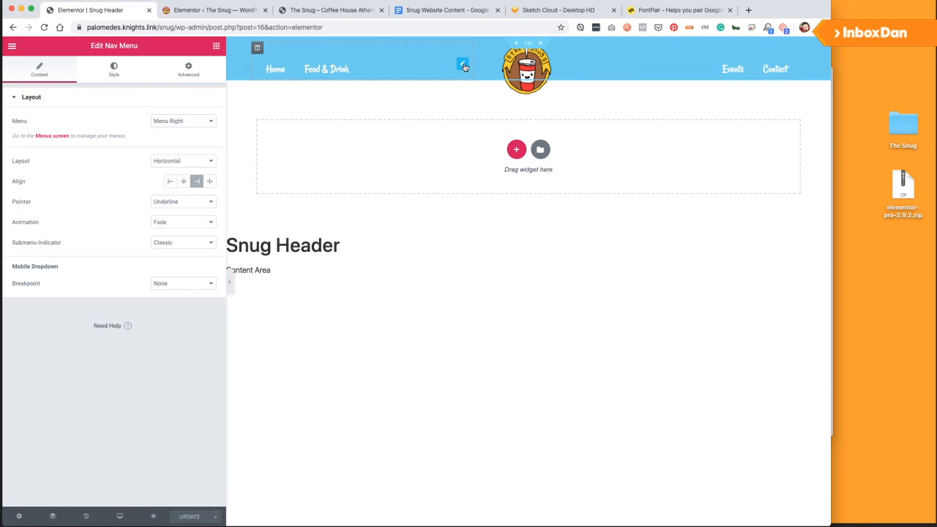
pyautogui.click(463, 66)
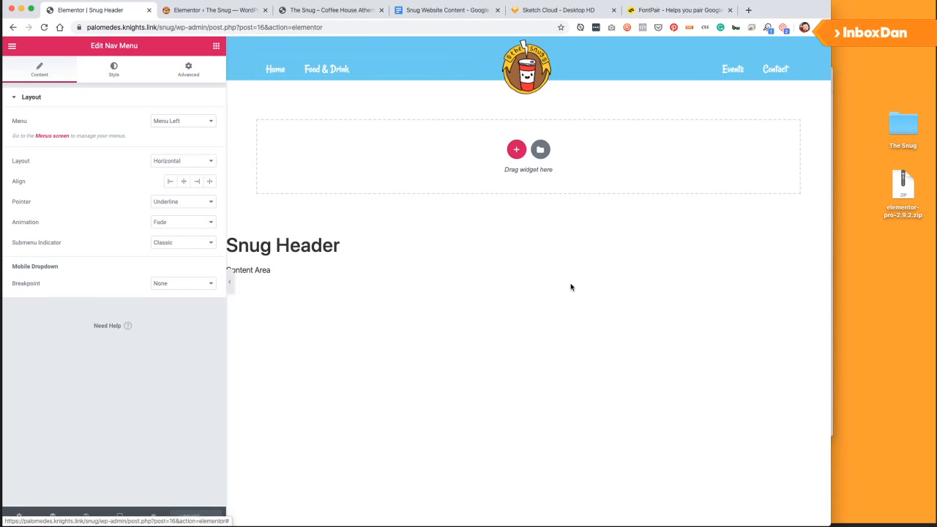
pyautogui.click(126, 520)
# Switch to Mobile preview, enable Hide On Mobile for both nav menus, and update.
pyautogui.click(110, 472)
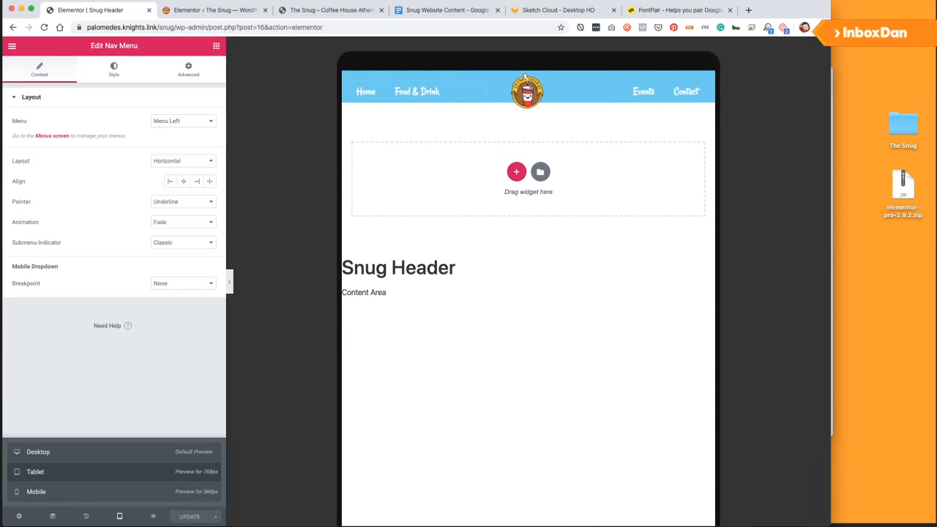
pyautogui.click(96, 492)
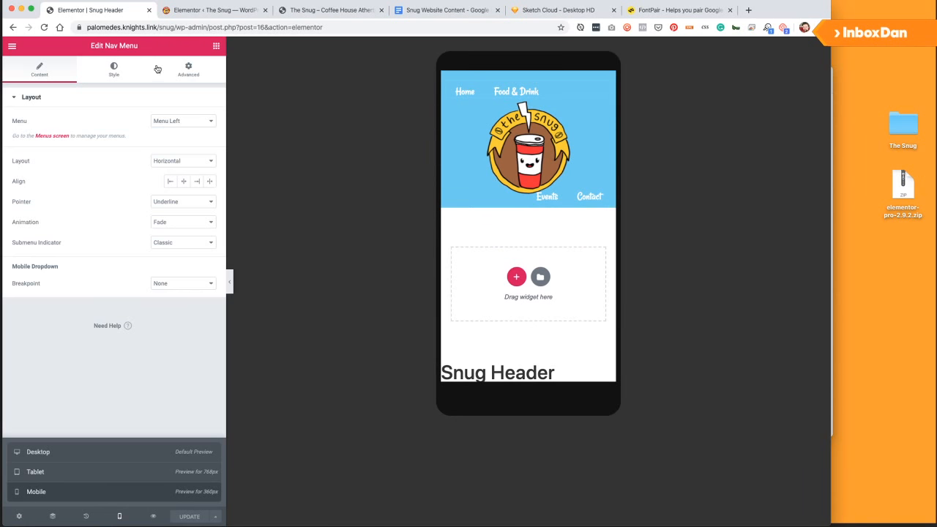
pyautogui.click(121, 71)
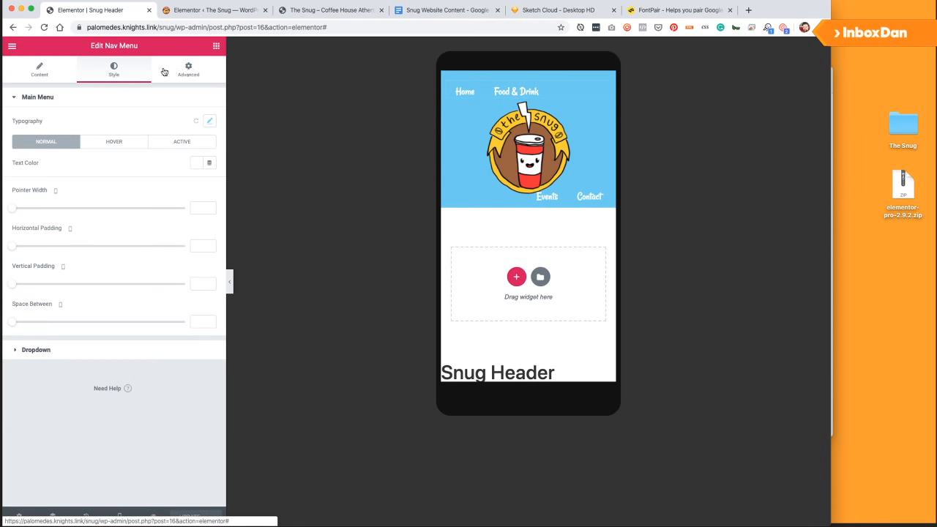
pyautogui.click(200, 73)
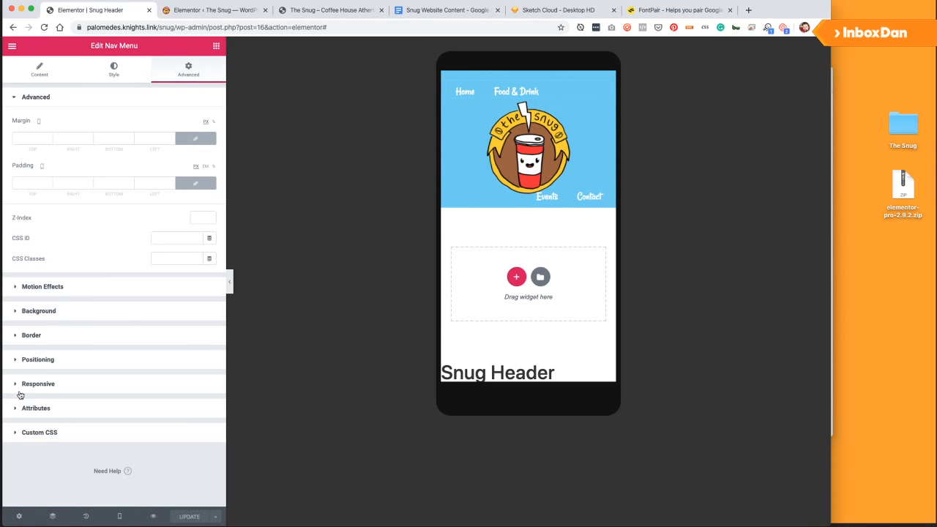
pyautogui.click(46, 385)
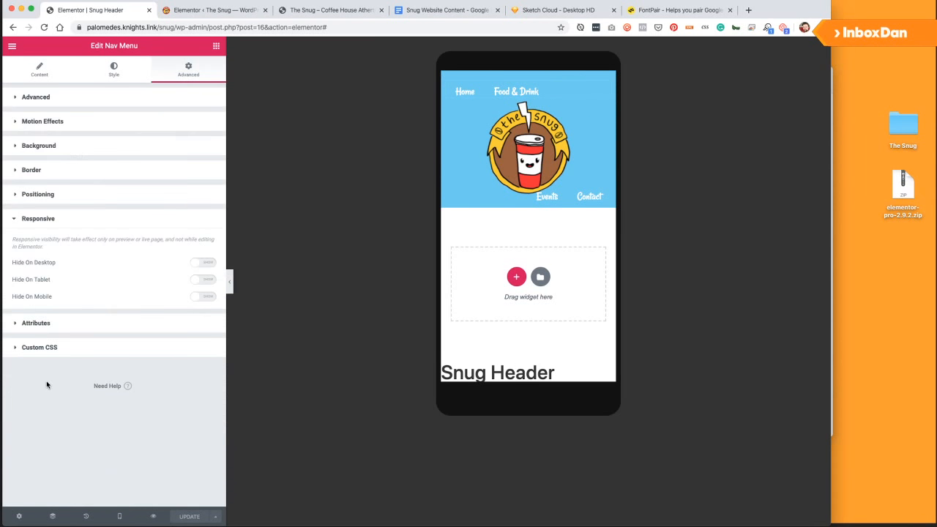
pyautogui.click(205, 296)
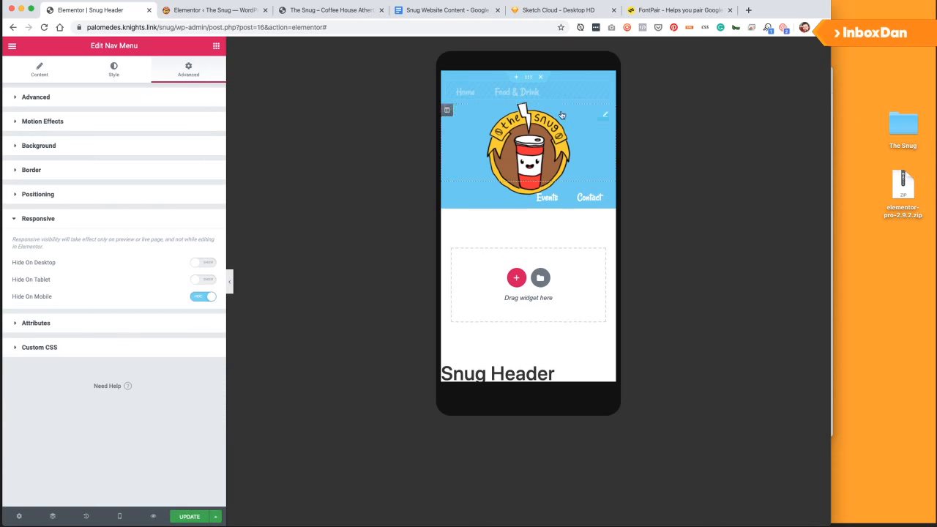
pyautogui.click(606, 195)
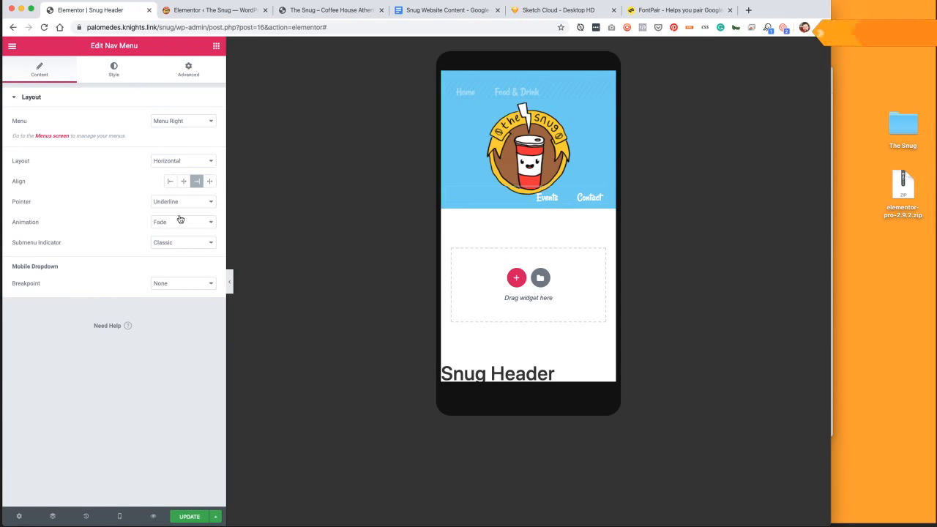
pyautogui.click(187, 70)
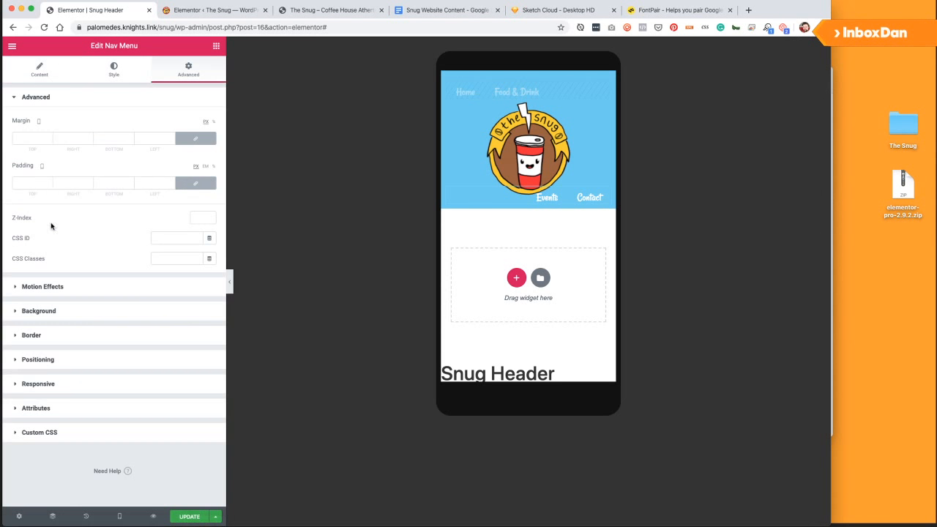
pyautogui.click(38, 384)
pyautogui.click(211, 298)
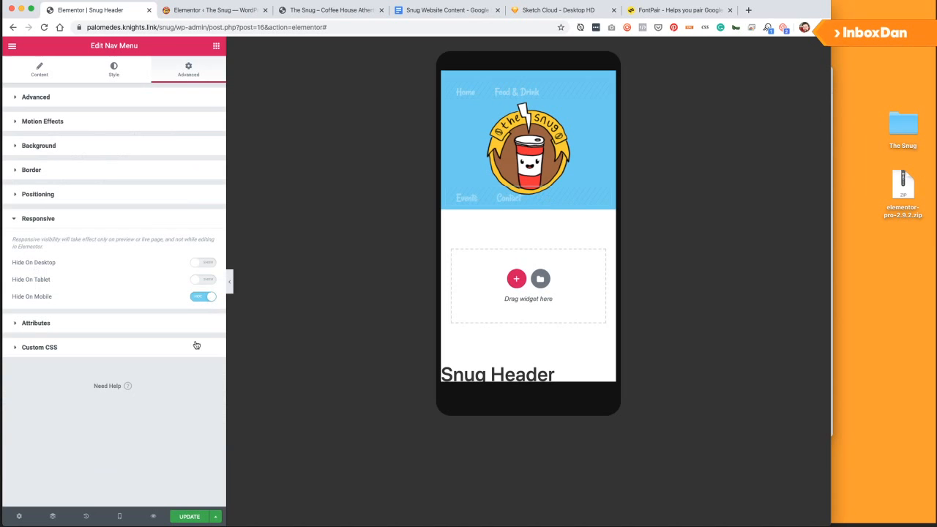
pyautogui.click(190, 517)
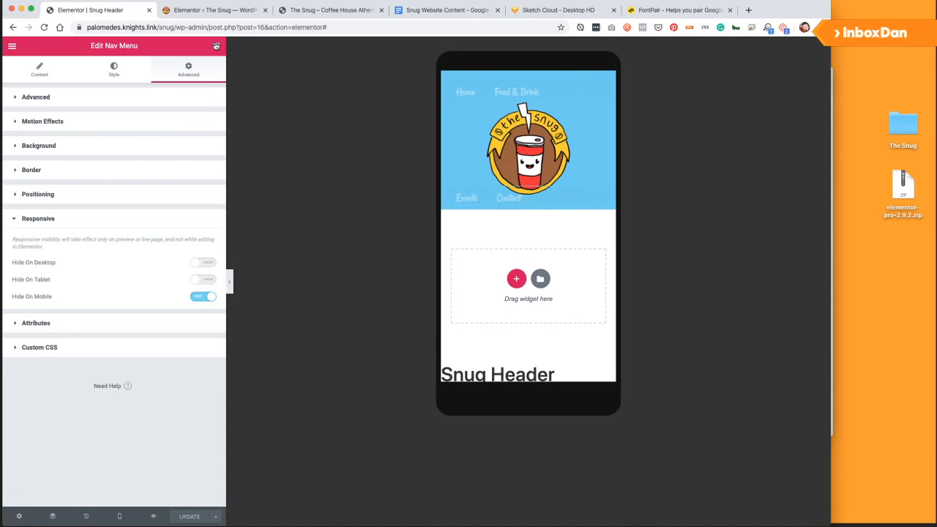
# Set the logo column's Column Width to 40%.
pyautogui.click(447, 110)
pyautogui.click(211, 120)
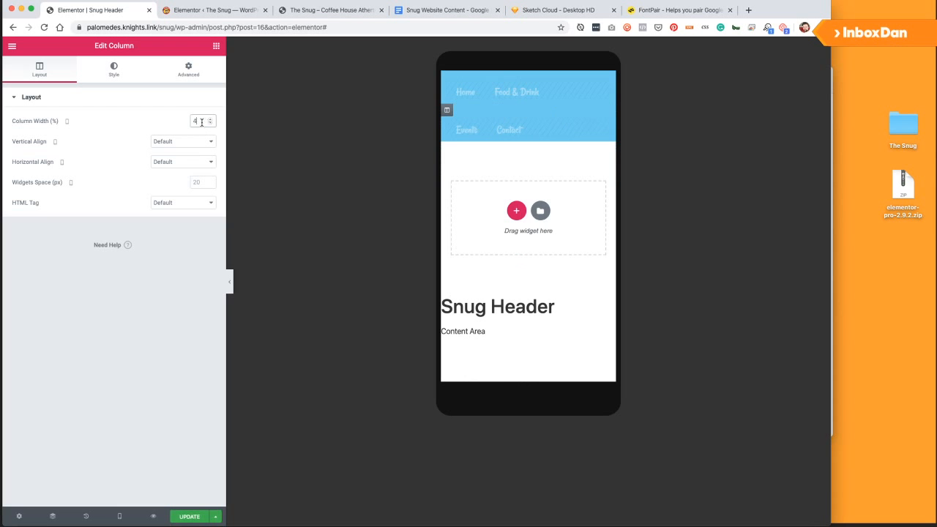
pyautogui.moveTo(202, 122); pyautogui.dragTo(176, 124)
pyautogui.write('10')
pyautogui.moveTo(196, 123); pyautogui.dragTo(187, 125)
pyautogui.write('30')
pyautogui.press('BackSpace')
pyautogui.press('BackSpace')
pyautogui.write('40')
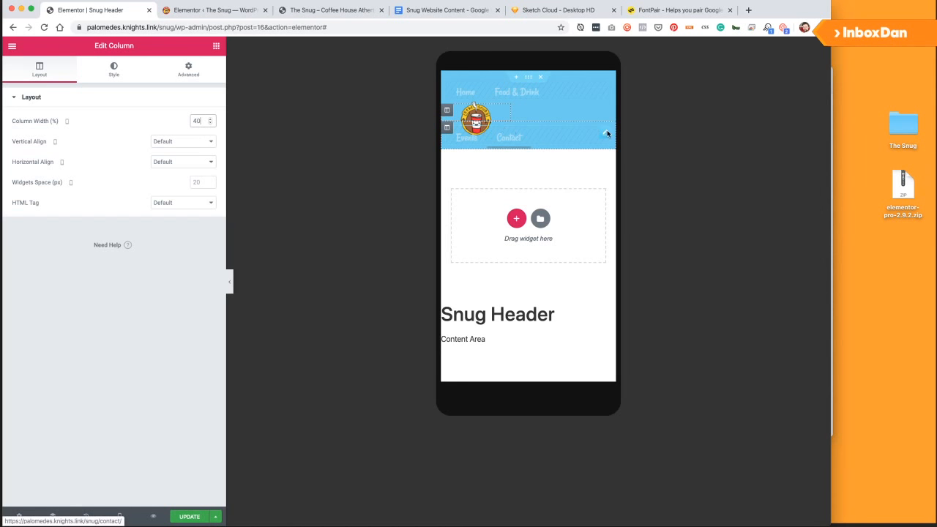
# Set the other header column's Column Width to 60%.
pyautogui.click(447, 127)
pyautogui.click(199, 125)
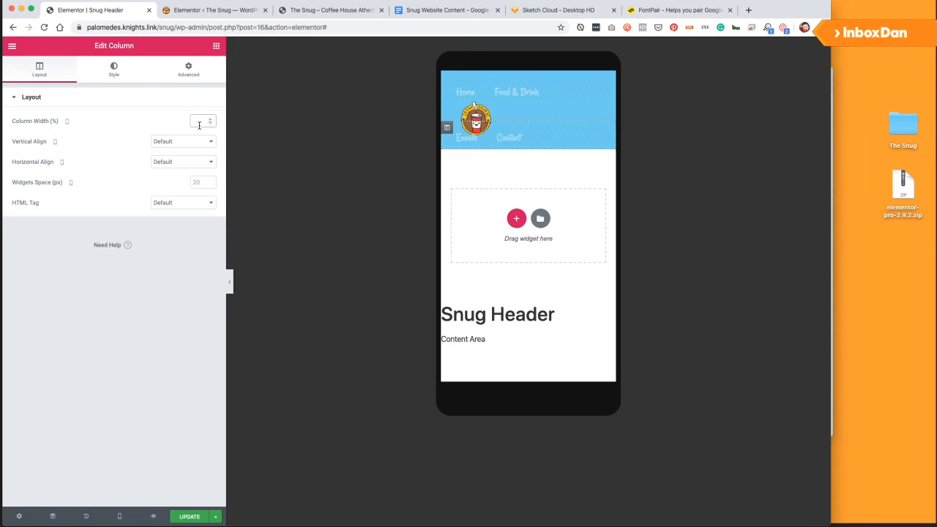
pyautogui.write('60')
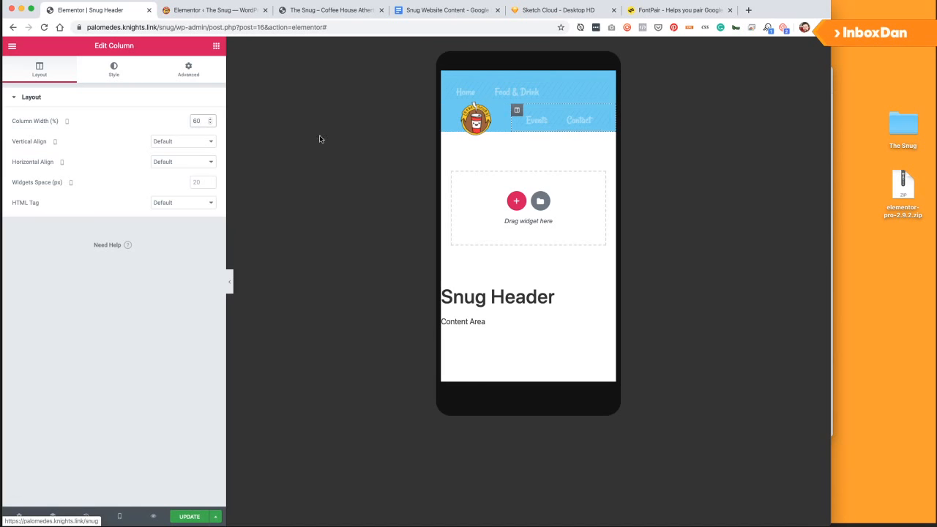
pyautogui.click(217, 45)
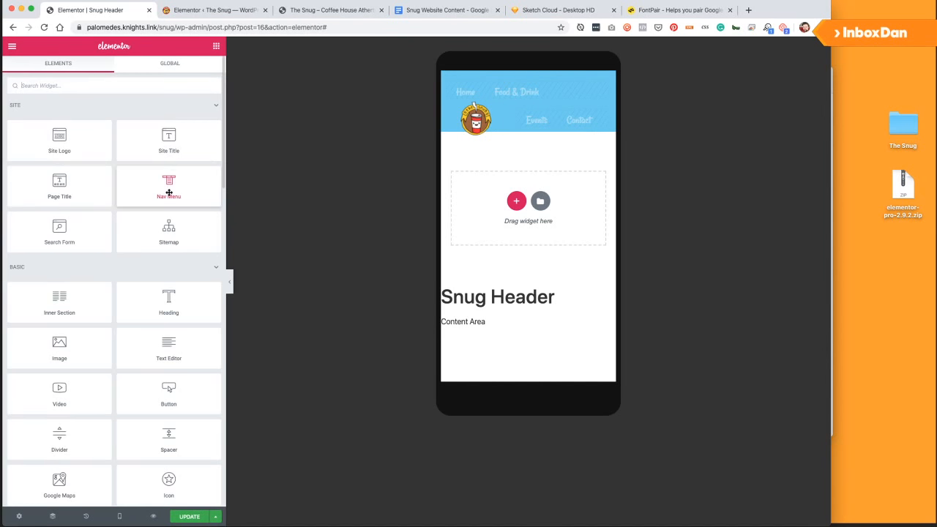
# Add a Nav Menu widget showing Mobile Menu, with Hide On Desktop and Hide On Tablet enabled.
pyautogui.moveTo(169, 189); pyautogui.dragTo(562, 144)
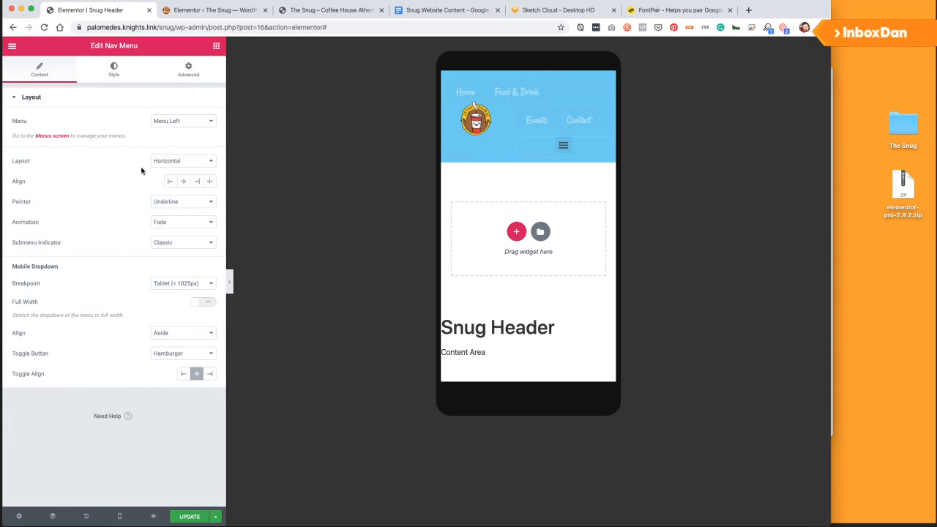
pyautogui.click(188, 123)
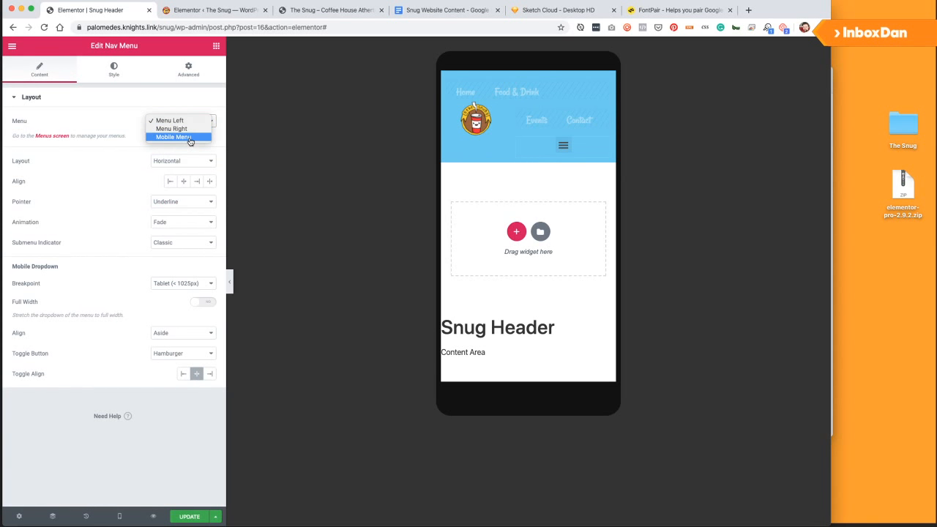
pyautogui.click(190, 138)
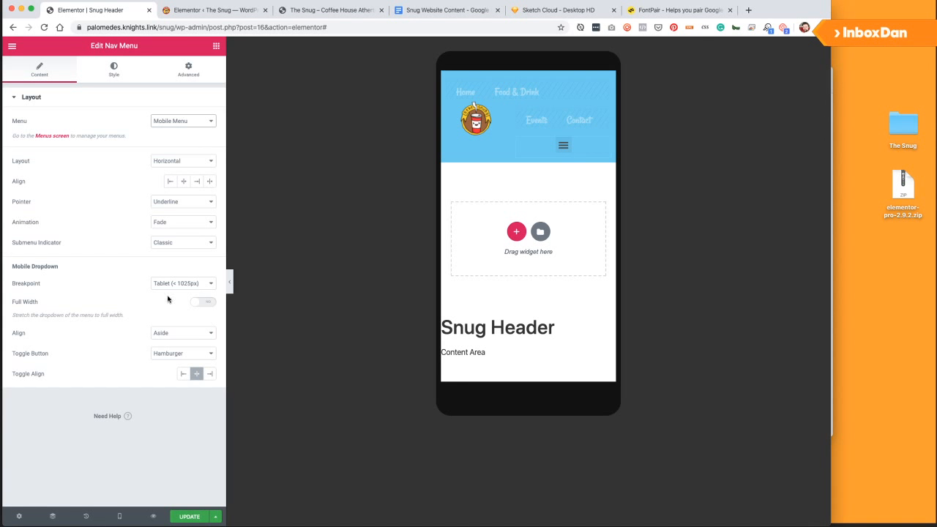
pyautogui.click(202, 74)
pyautogui.click(52, 366)
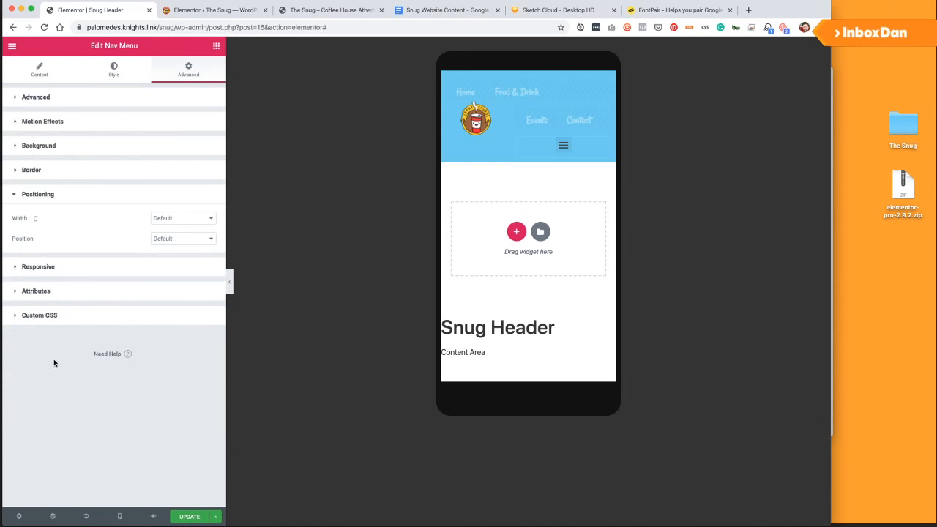
pyautogui.click(48, 268)
pyautogui.click(204, 264)
pyautogui.click(205, 279)
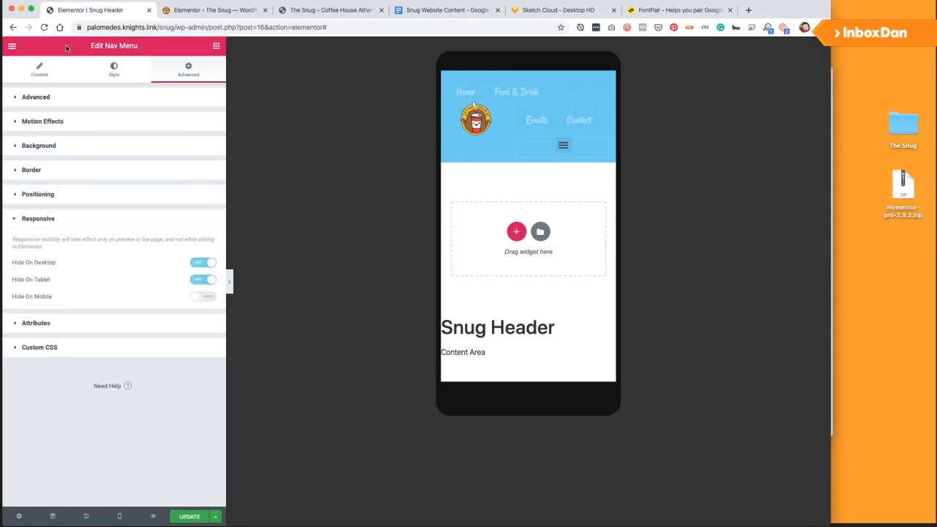
pyautogui.click(121, 79)
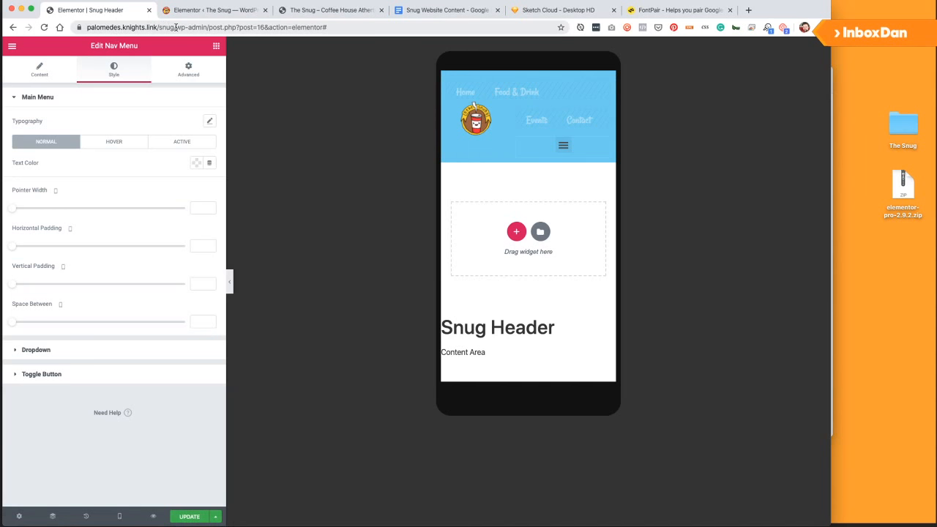
# Open the live Snug site's address in a new Chrome tab beside the editor.
pyautogui.moveTo(176, 28); pyautogui.dragTo(46, 31)
pyautogui.hotkey('ctrl', 'c')
pyautogui.hotkey('ctrl', 't')
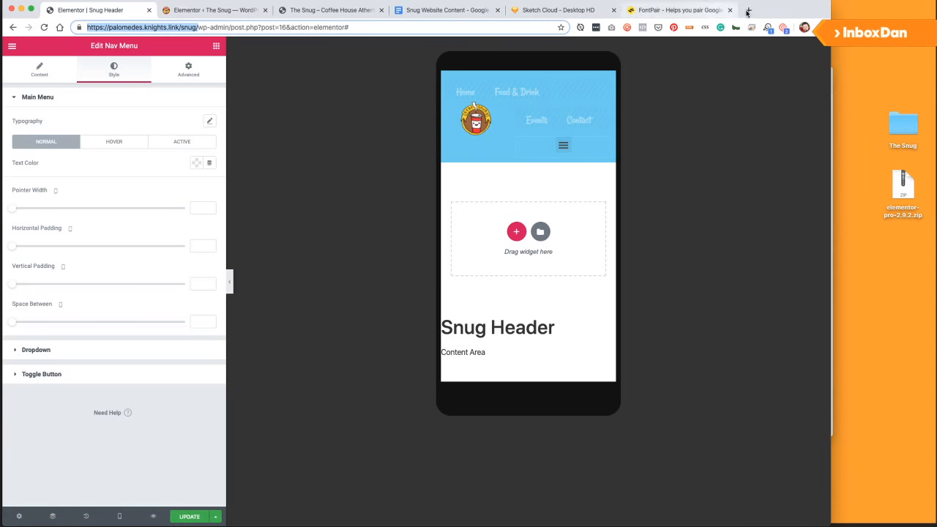
pyautogui.hotkey('ctrl', 'v')
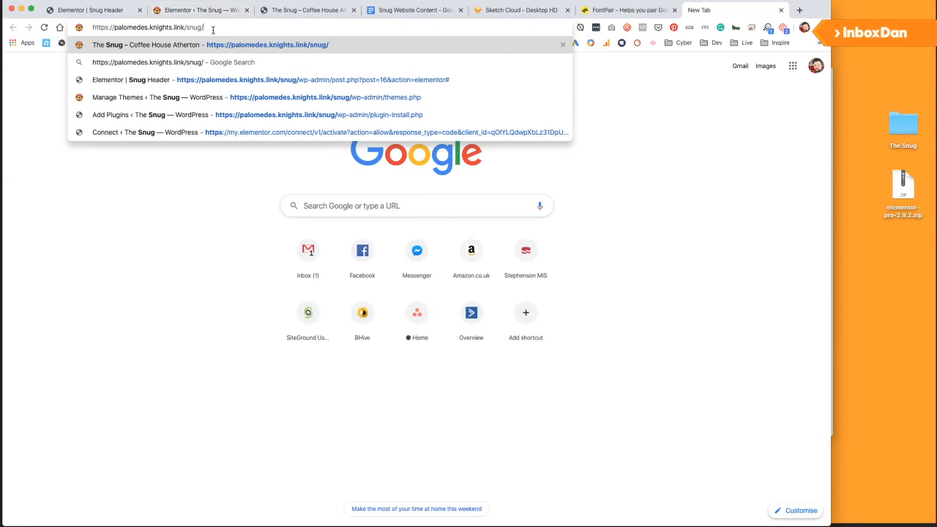
pyautogui.press('Return')
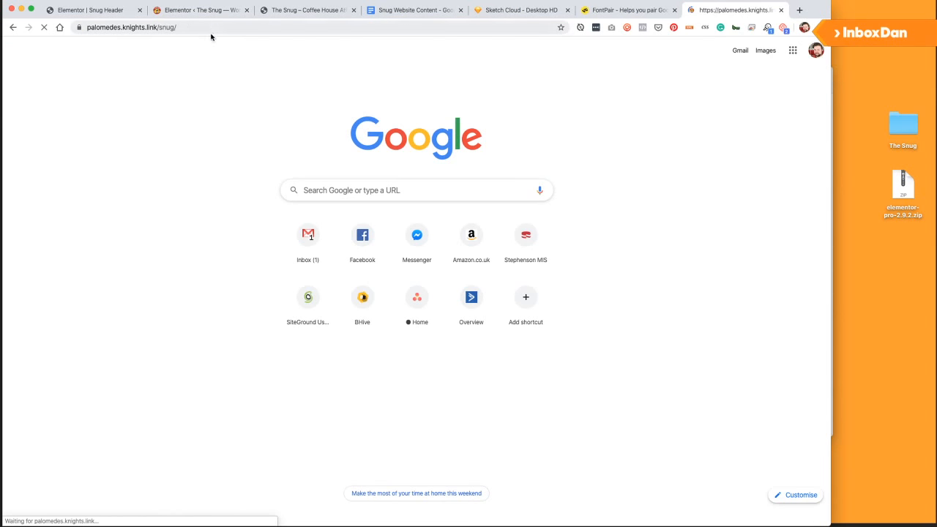
pyautogui.moveTo(703, 9); pyautogui.dragTo(188, 13)
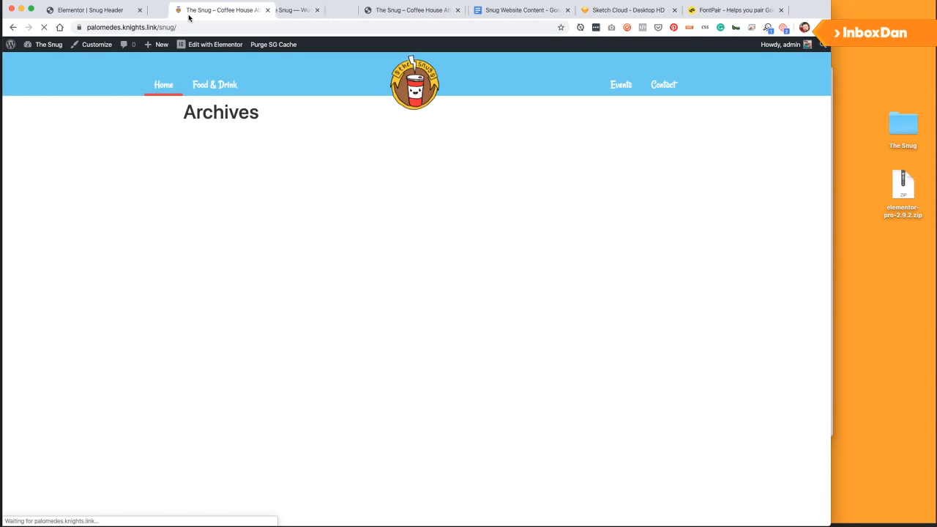
pyautogui.rightClick(720, 210)
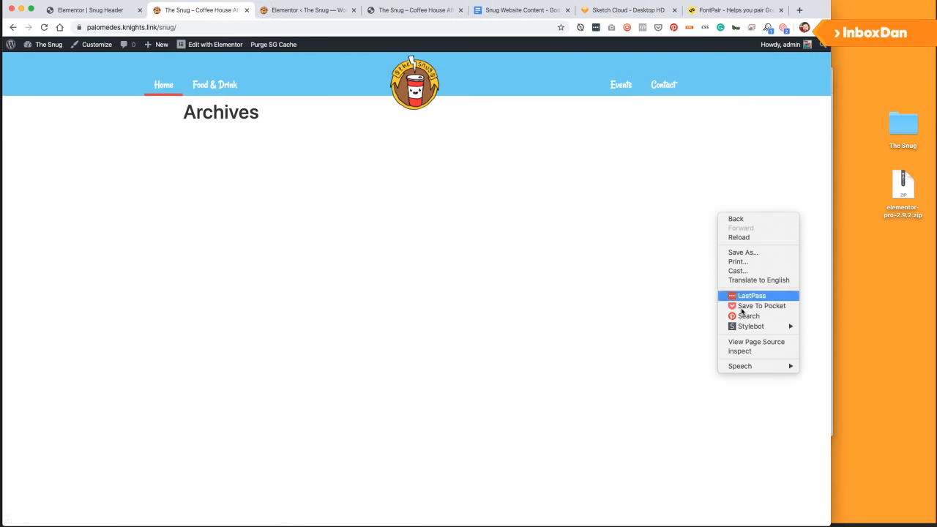
pyautogui.click(741, 352)
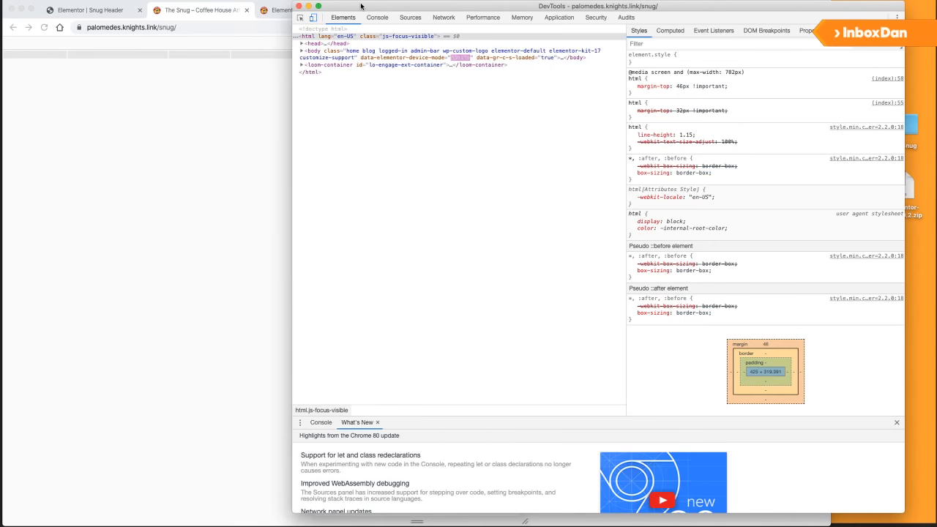
pyautogui.click(317, 20)
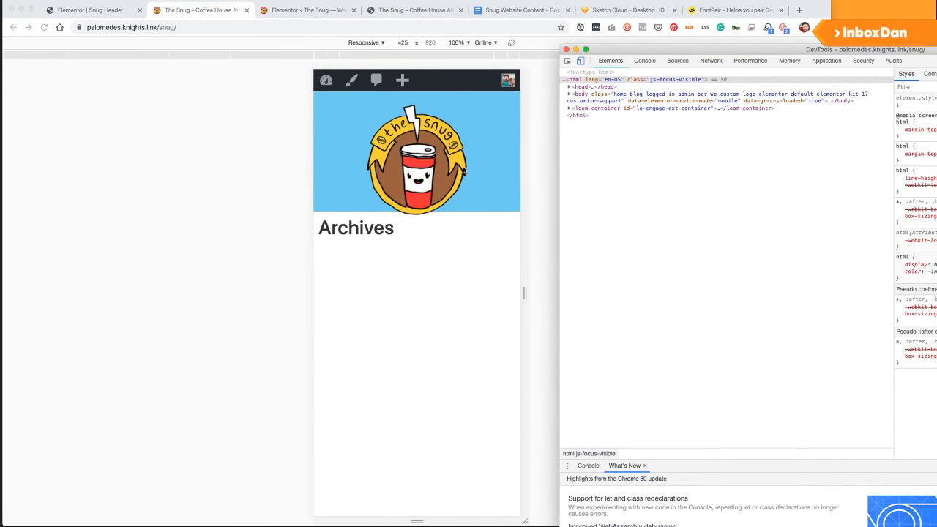
pyautogui.click(103, 10)
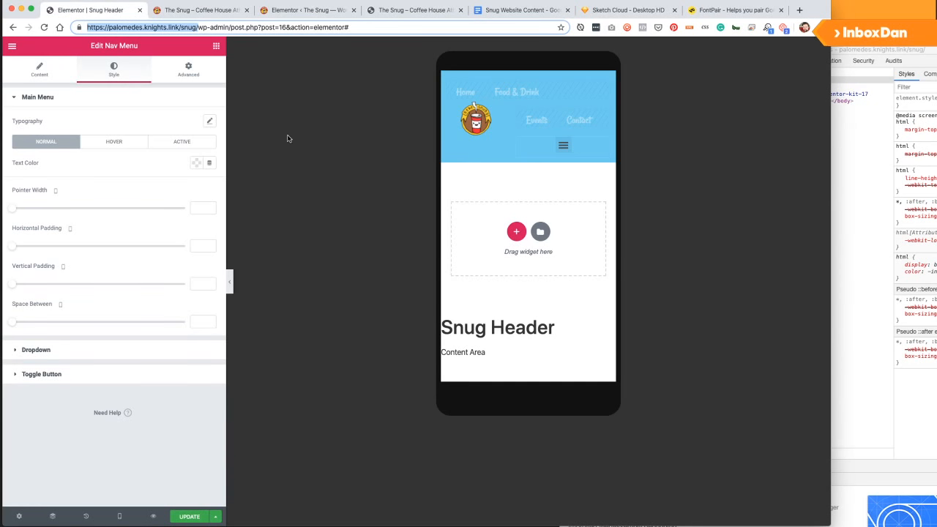
# Select the header section and look through its Advanced and Layout settings.
pyautogui.click(606, 146)
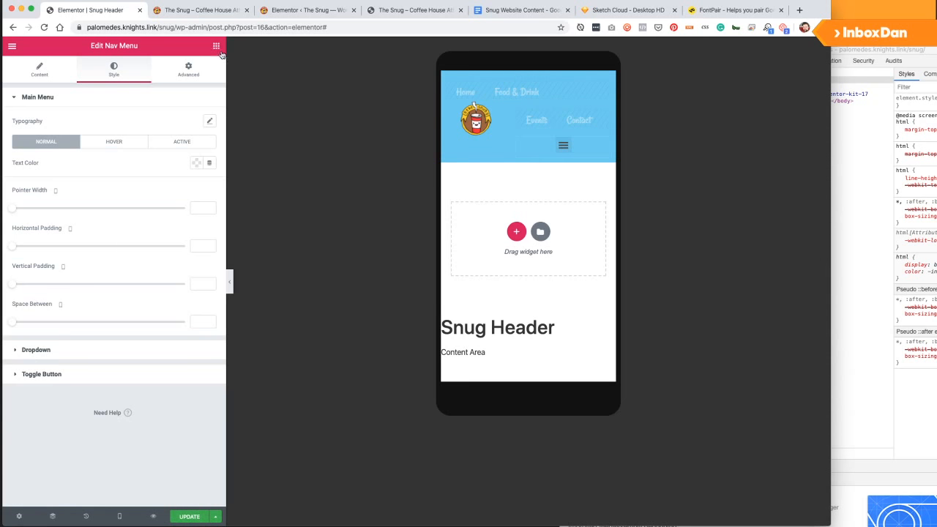
pyautogui.click(527, 78)
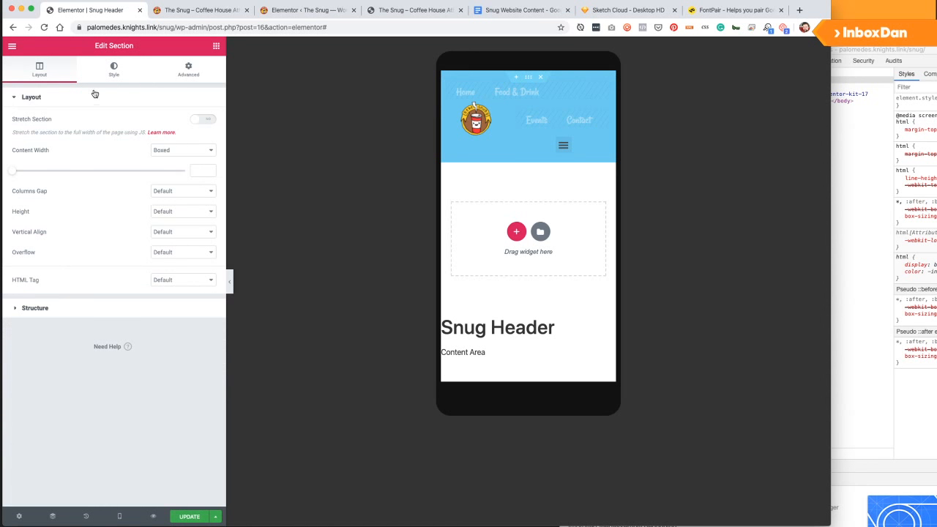
pyautogui.click(117, 72)
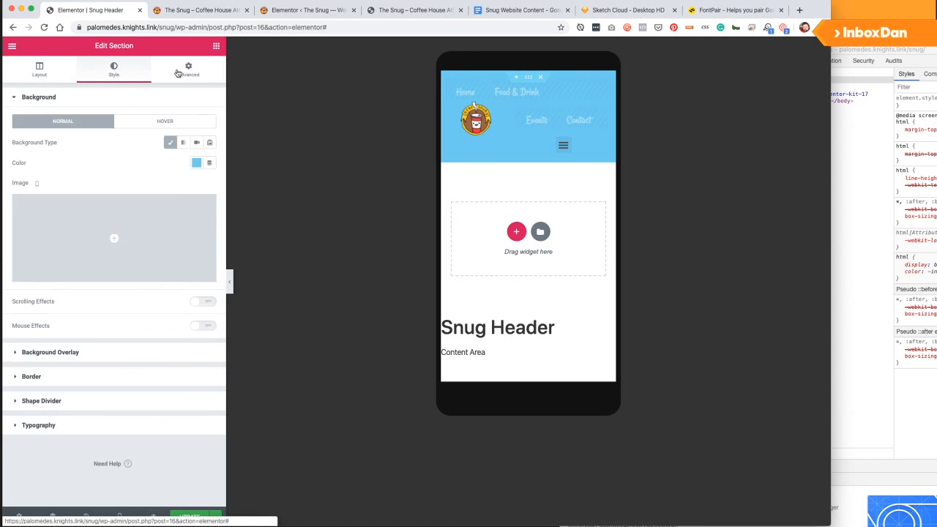
pyautogui.click(183, 70)
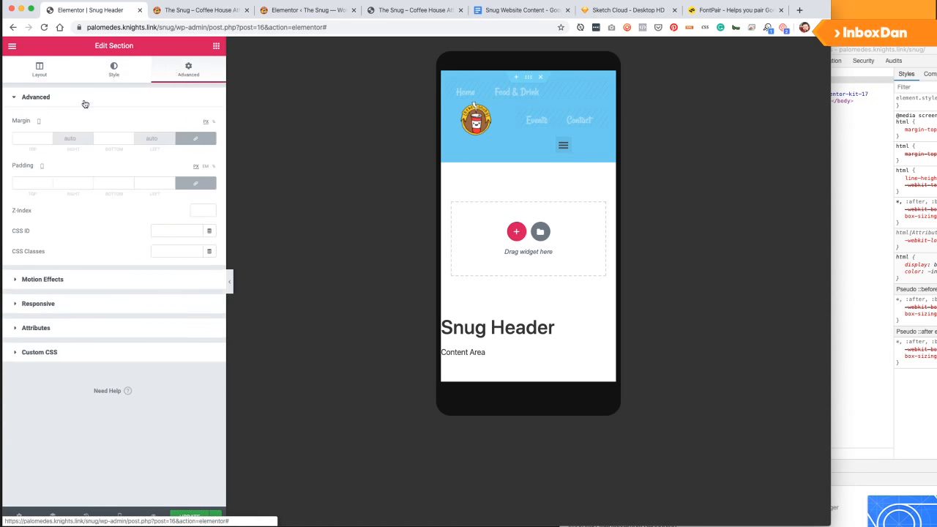
pyautogui.click(48, 333)
pyautogui.click(44, 145)
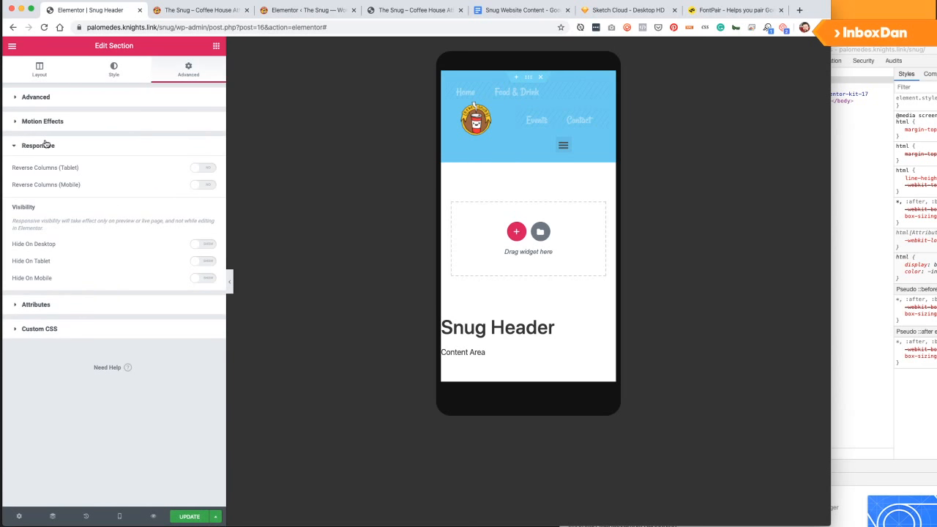
pyautogui.click(46, 150)
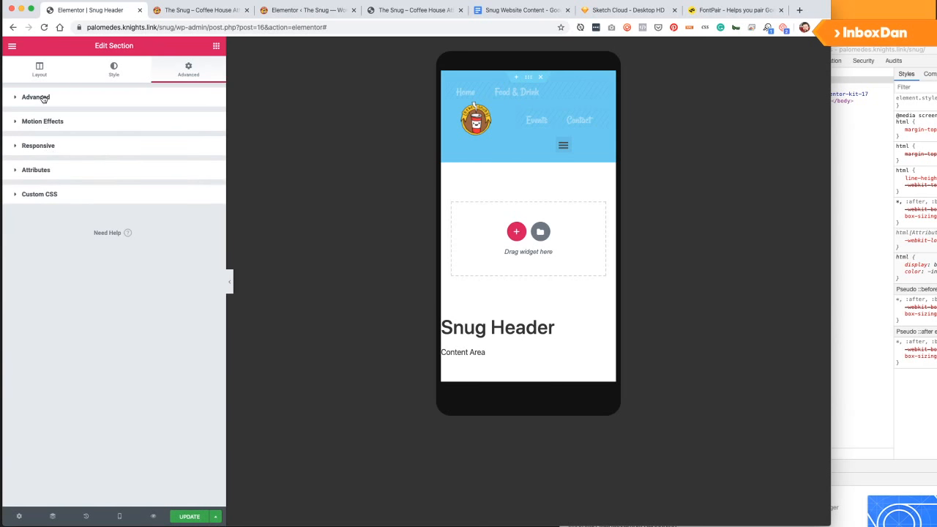
pyautogui.click(43, 98)
pyautogui.click(43, 98)
pyautogui.click(43, 77)
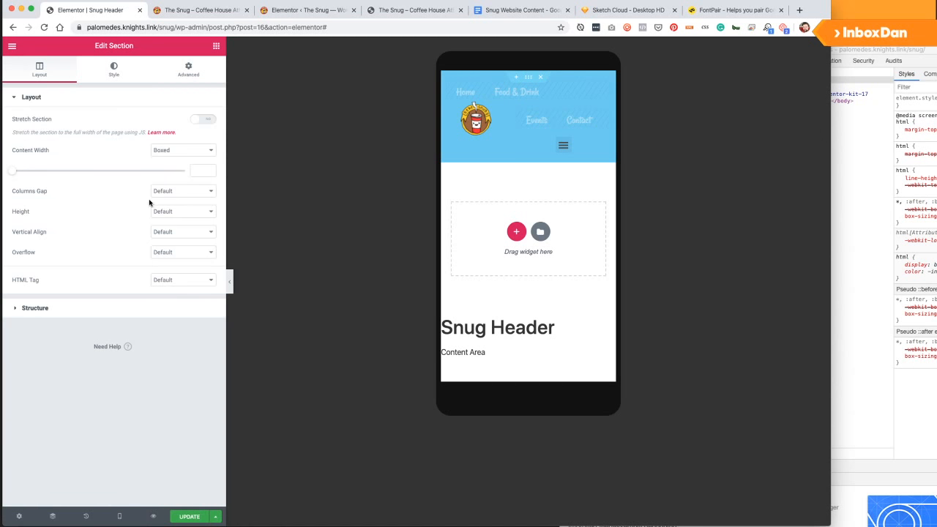
pyautogui.click(92, 302)
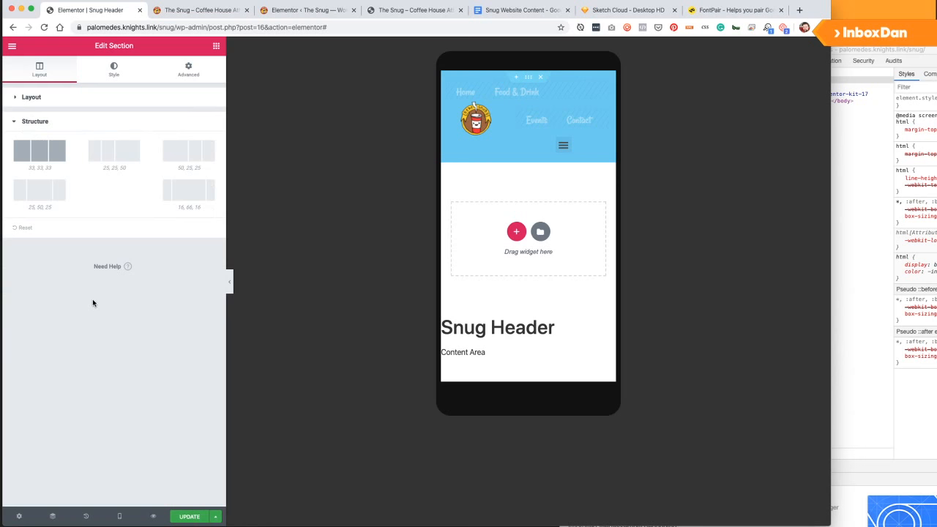
pyautogui.click(193, 68)
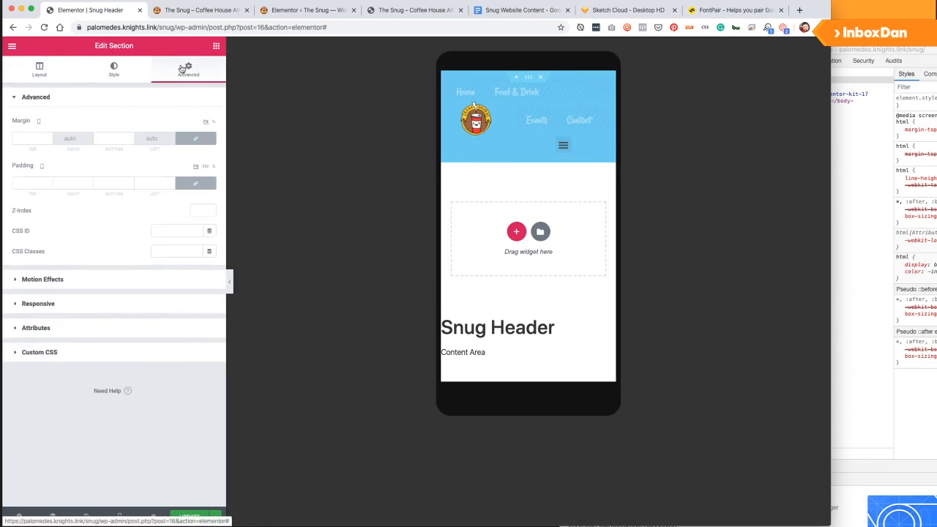
# Set the header section's Motion Effects Sticky to Top and update the page.
pyautogui.click(81, 277)
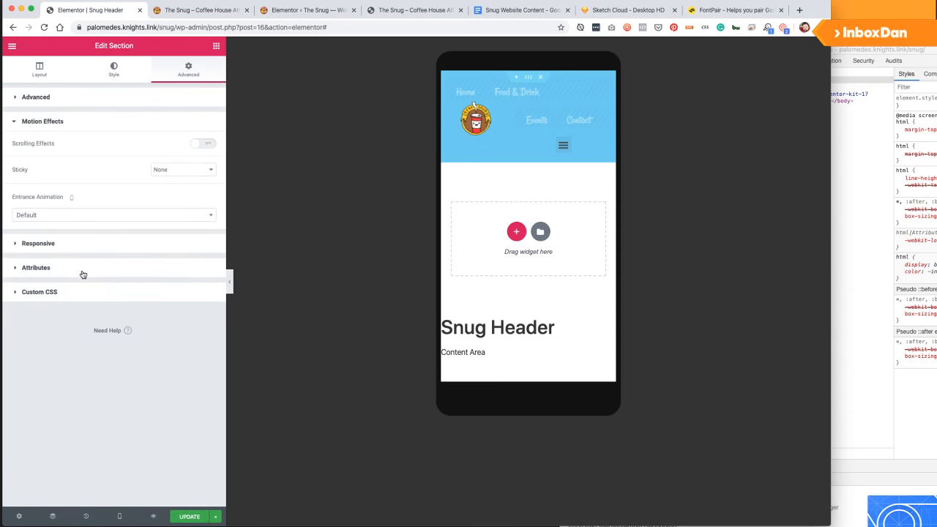
pyautogui.click(164, 173)
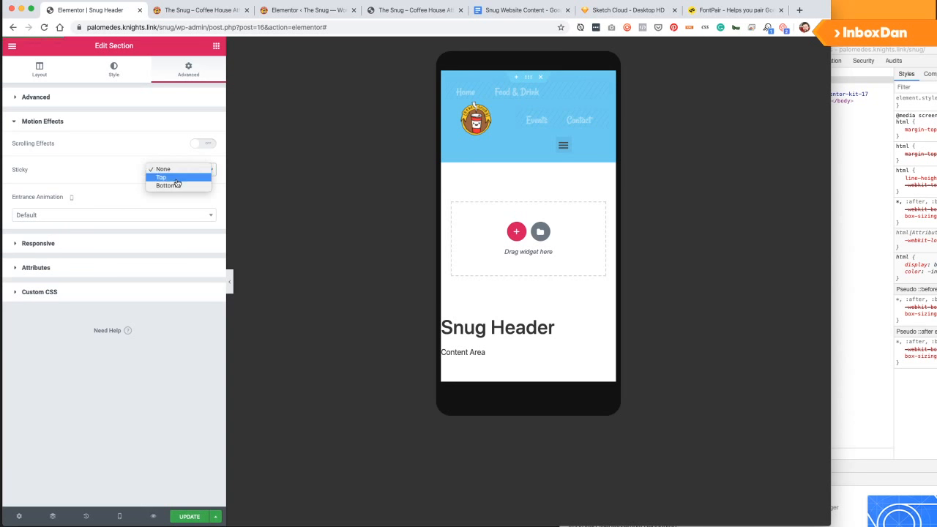
pyautogui.click(177, 180)
pyautogui.click(178, 518)
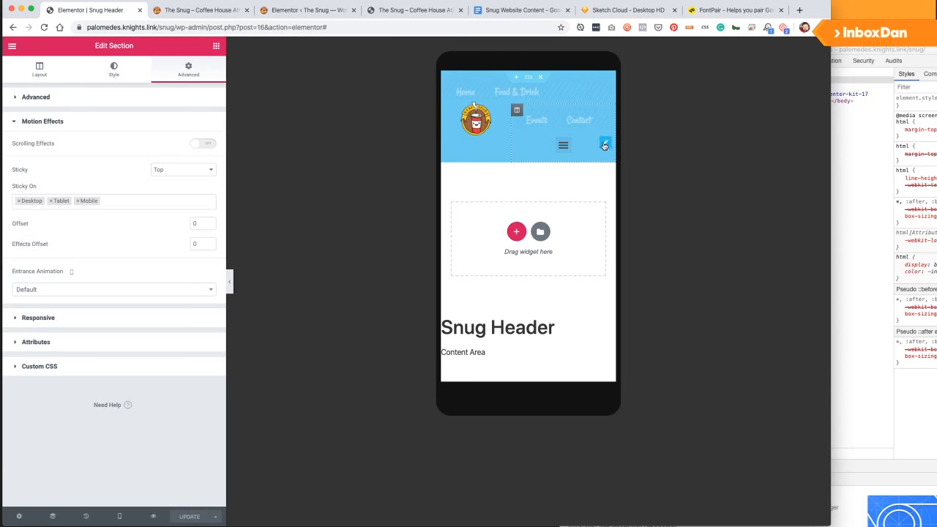
pyautogui.click(565, 149)
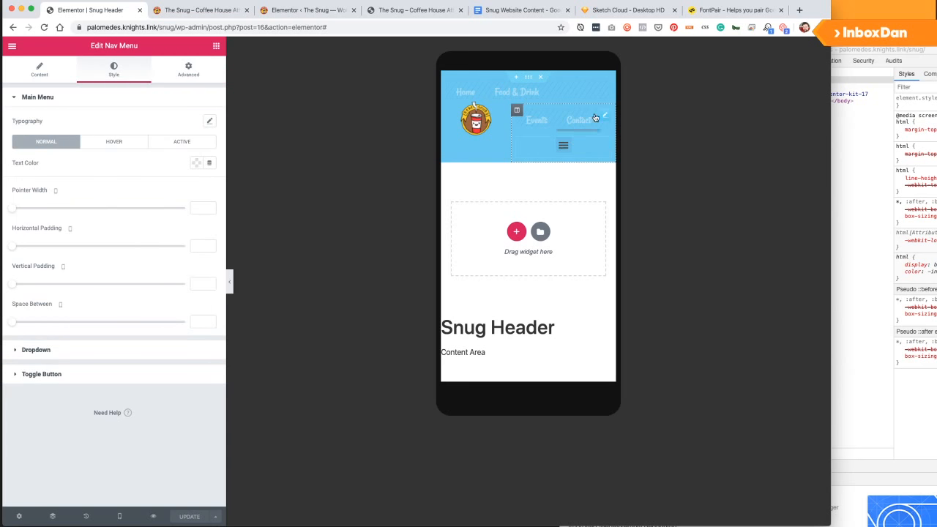
# Set the nav menu's Position to Fixed, anchored right with no horizontal offset.
pyautogui.click(196, 76)
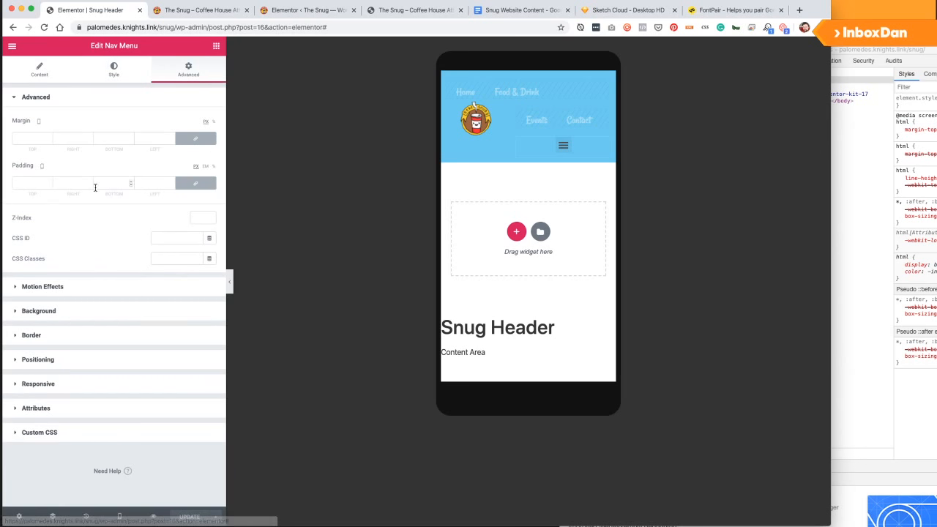
pyautogui.click(38, 360)
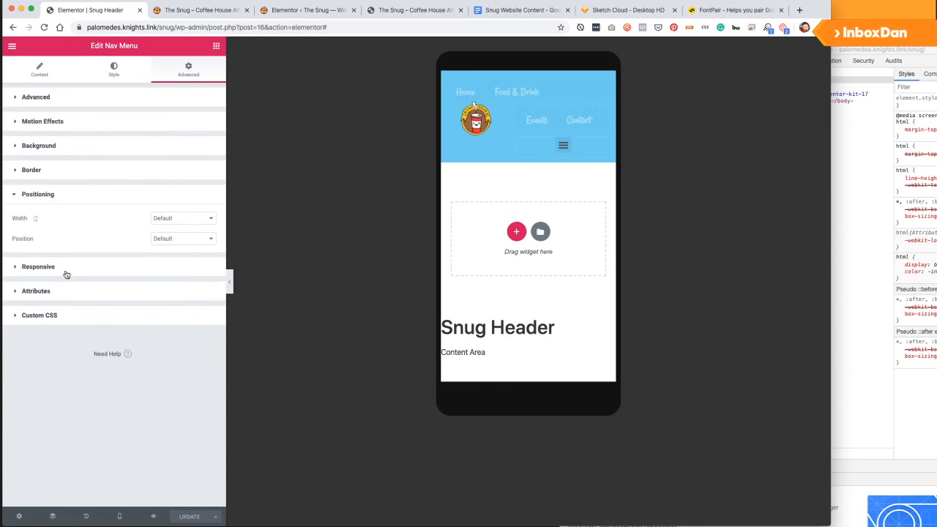
pyautogui.click(167, 218)
pyautogui.click(91, 222)
pyautogui.click(170, 241)
pyautogui.click(176, 254)
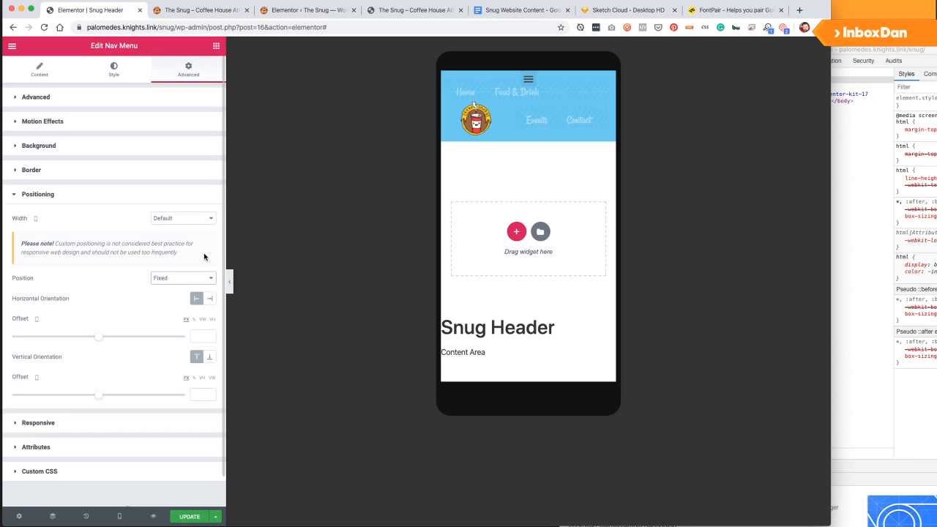
pyautogui.click(210, 297)
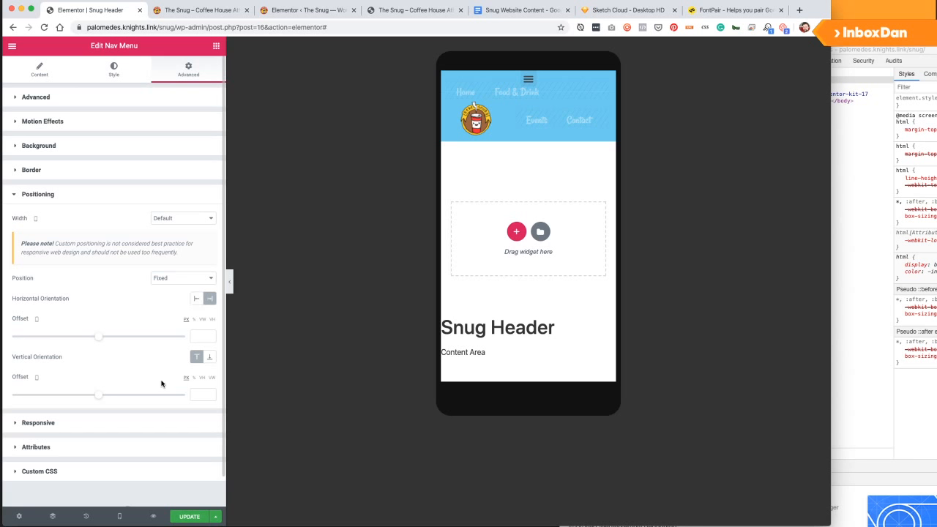
pyautogui.moveTo(101, 338); pyautogui.dragTo(87, 337)
pyautogui.doubleClick(201, 335)
pyautogui.press('BackSpace')
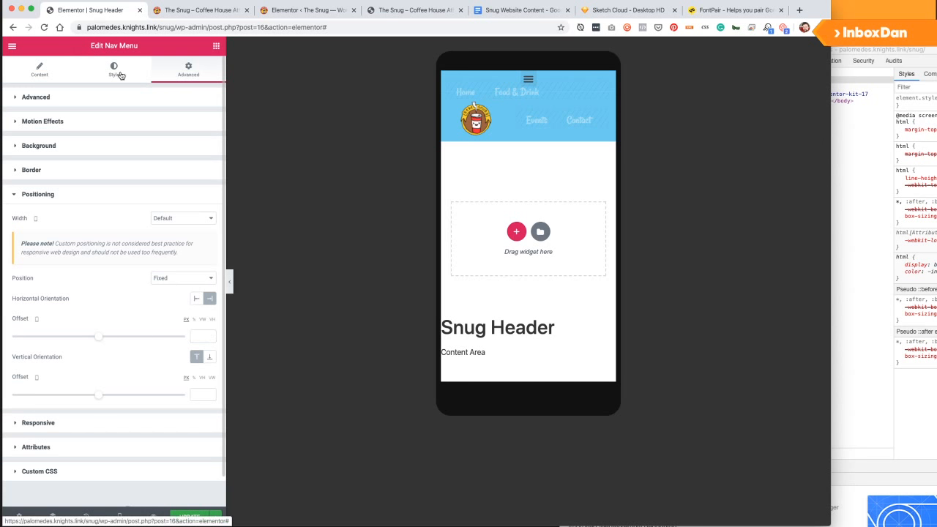
# Set the menu's Align to Right and Toggle Align to right.
pyautogui.click(114, 72)
pyautogui.click(55, 69)
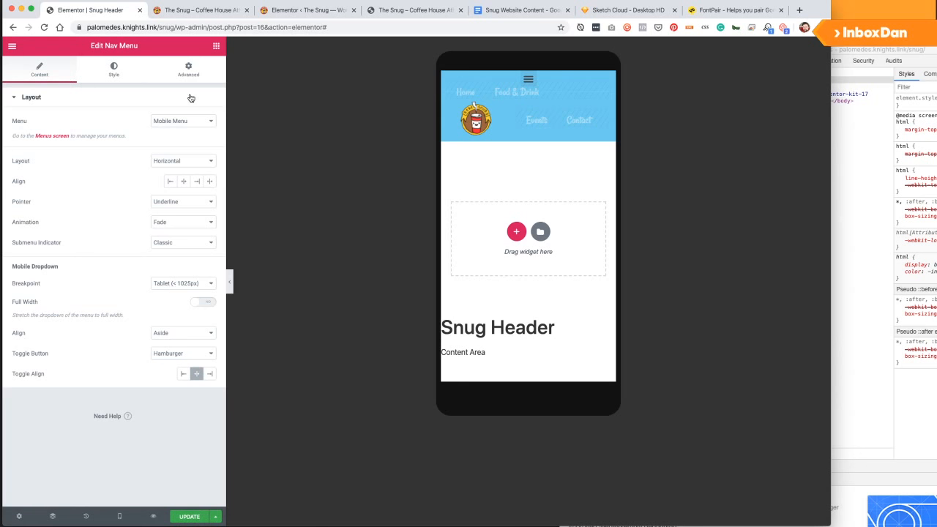
pyautogui.click(189, 71)
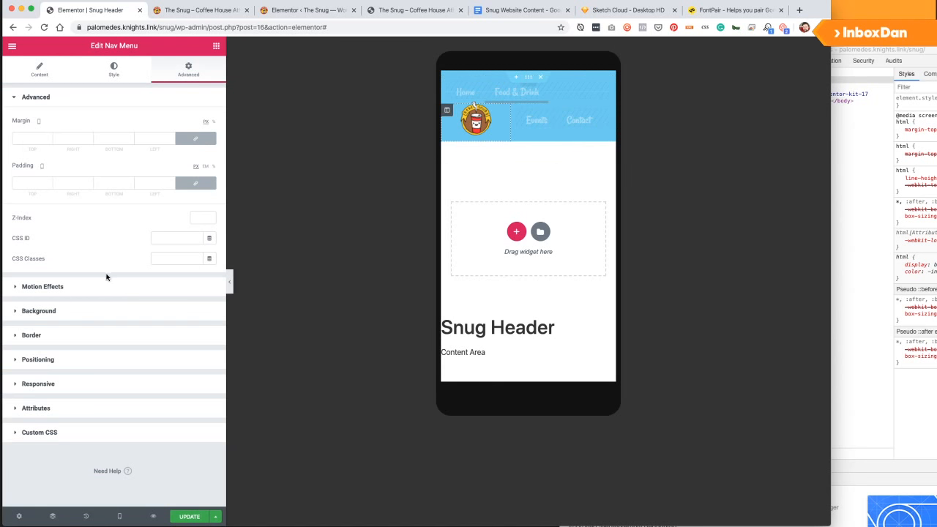
pyautogui.click(35, 73)
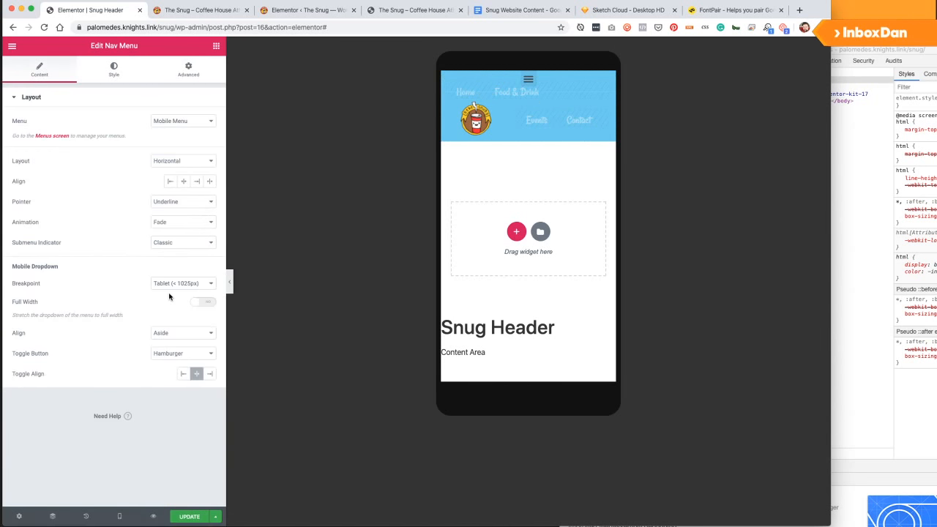
pyautogui.click(195, 183)
pyautogui.click(209, 374)
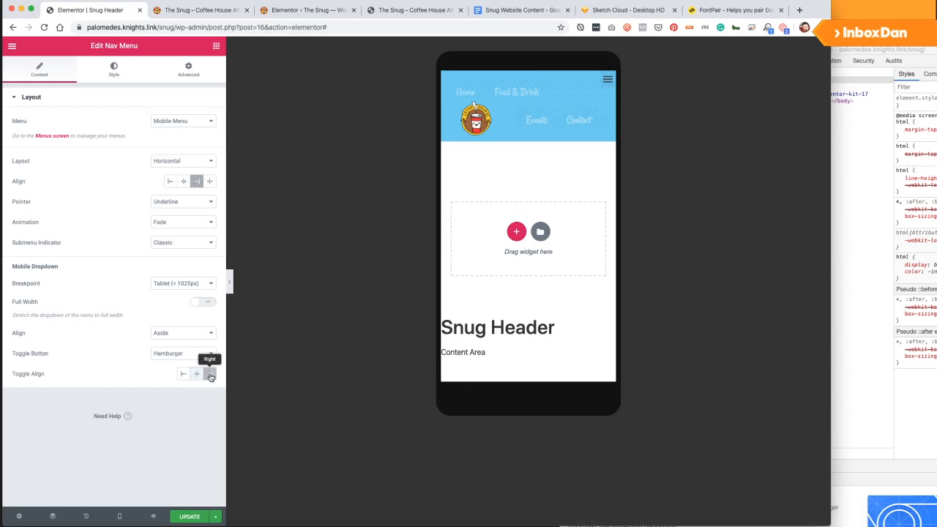
# Make the toggle button's hamburger icon colour white.
pyautogui.click(114, 71)
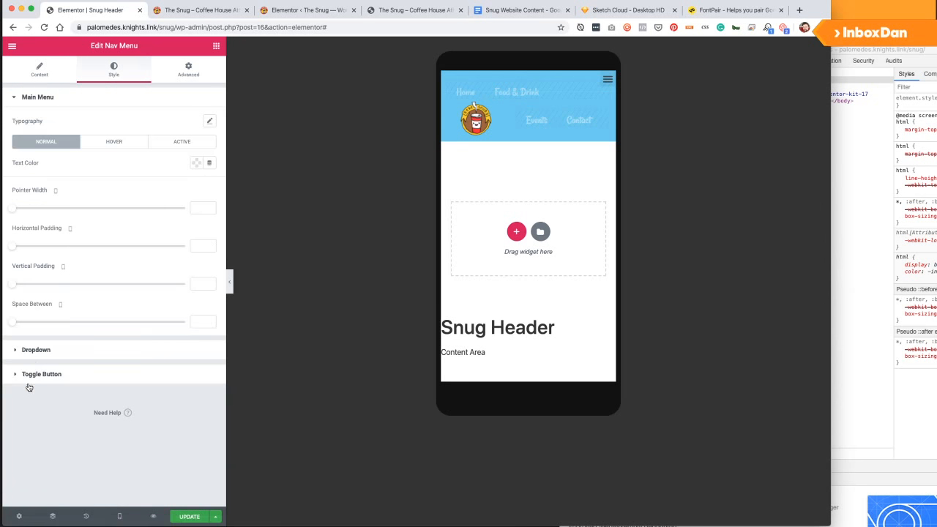
pyautogui.click(34, 375)
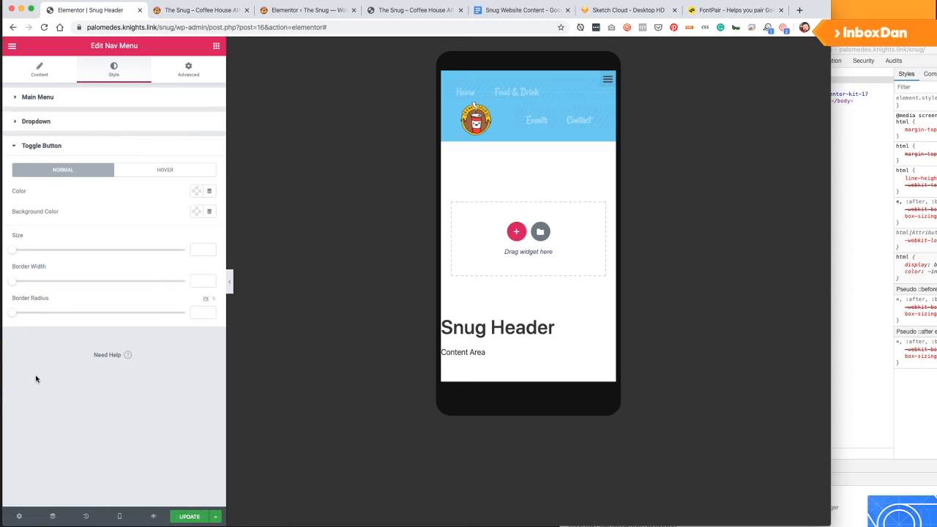
pyautogui.click(194, 195)
pyautogui.click(127, 213)
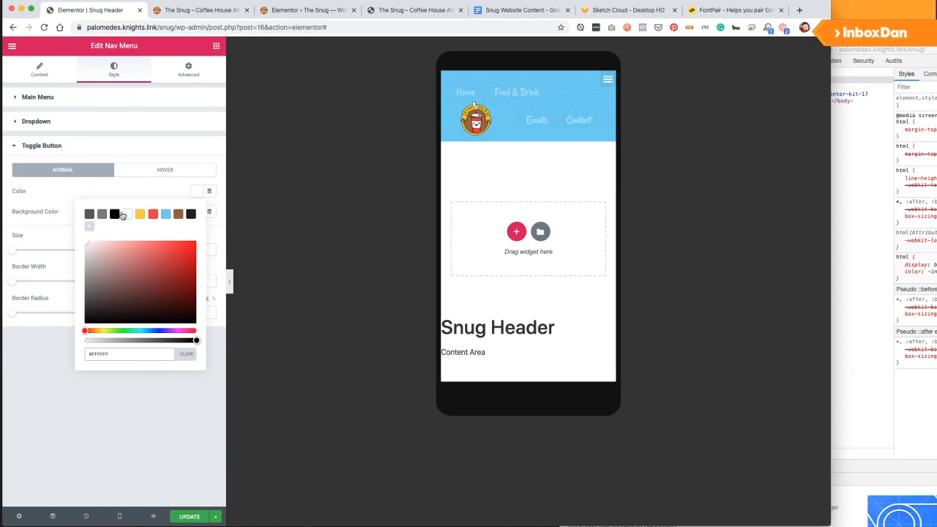
# Give the toggle a red #EE3844 background and enlarge its size to about 25.
pyautogui.click(196, 211)
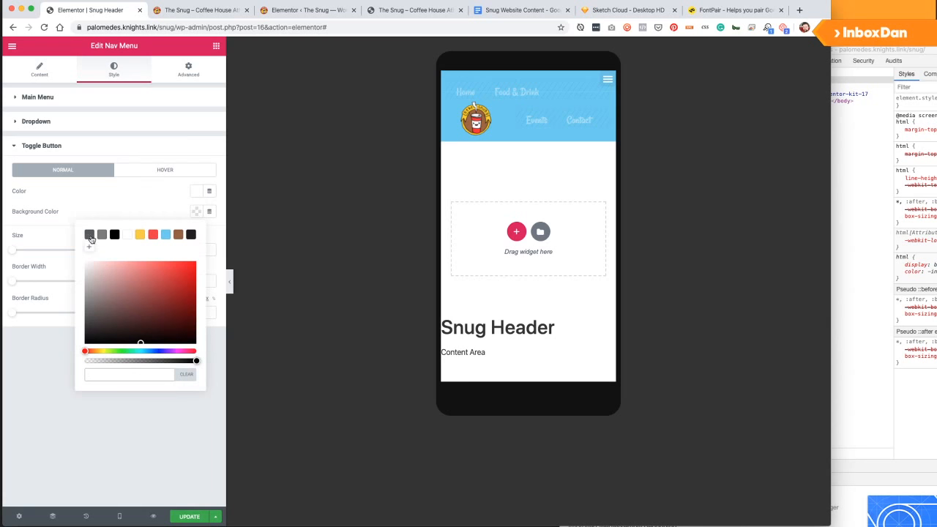
pyautogui.click(103, 208)
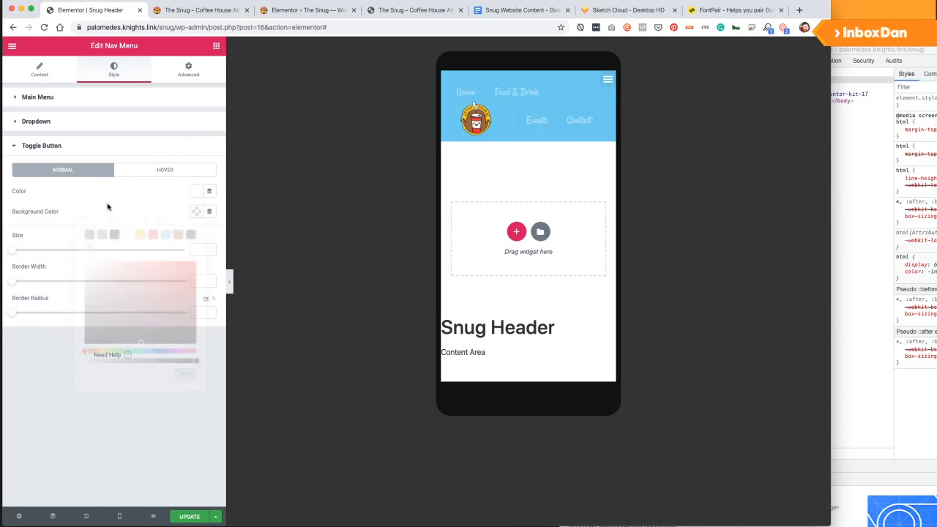
pyautogui.click(197, 212)
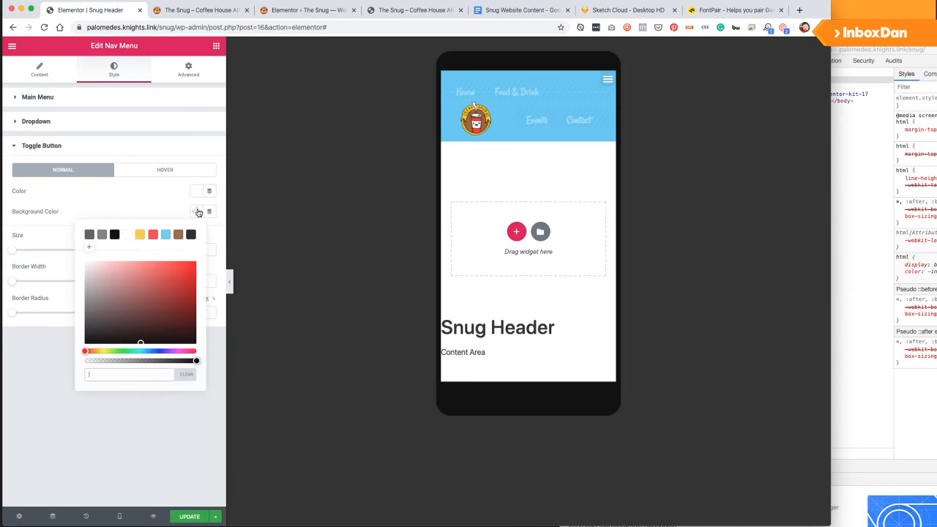
pyautogui.click(128, 235)
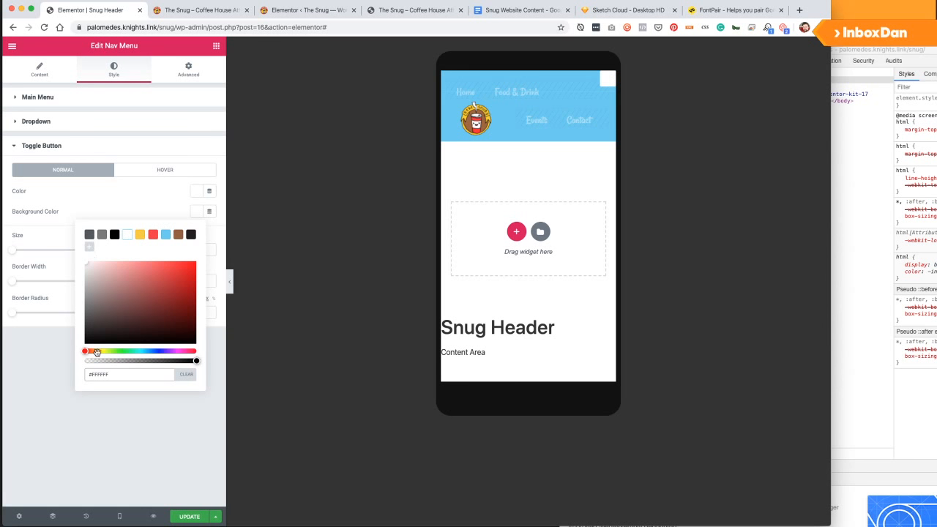
pyautogui.moveTo(97, 374); pyautogui.dragTo(74, 379)
pyautogui.press('BackSpace')
pyautogui.click(187, 374)
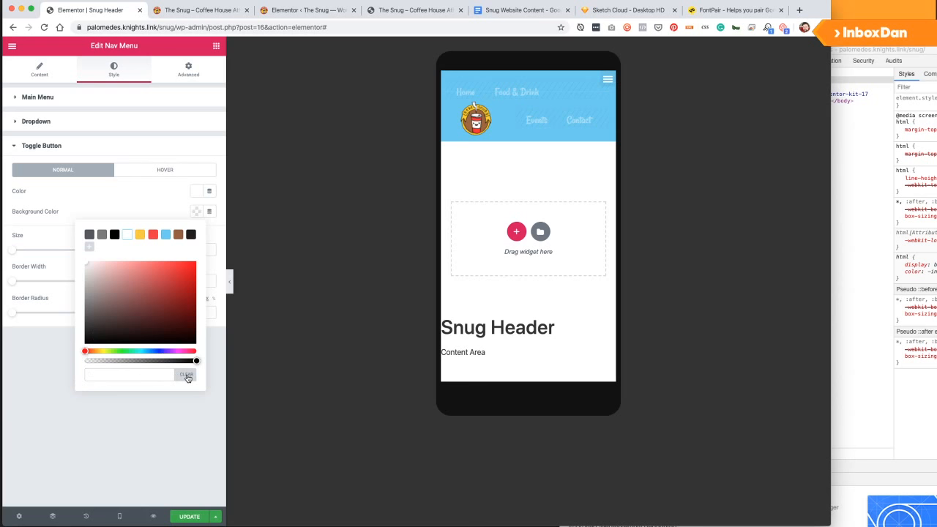
pyautogui.click(88, 361)
pyautogui.moveTo(86, 361); pyautogui.dragTo(63, 363)
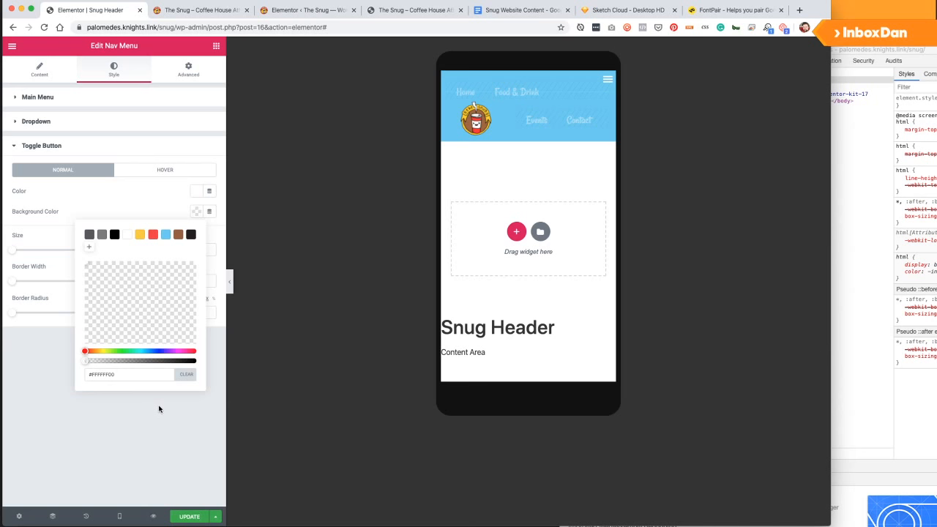
pyautogui.click(140, 235)
pyautogui.click(153, 235)
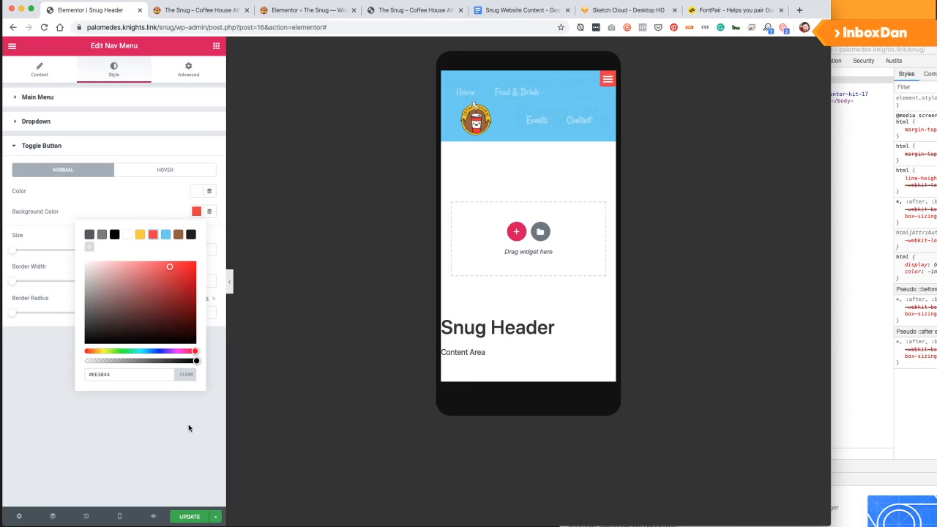
pyautogui.click(193, 469)
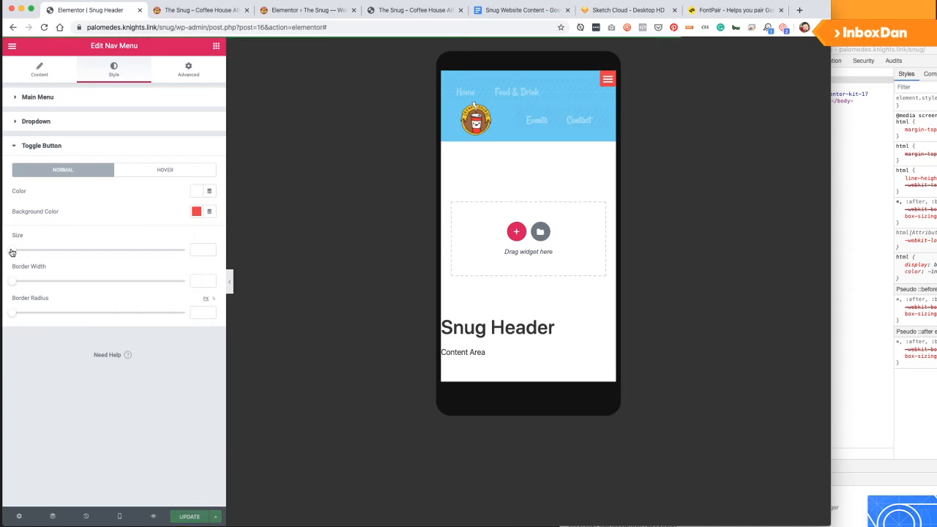
pyautogui.moveTo(16, 253); pyautogui.dragTo(32, 253)
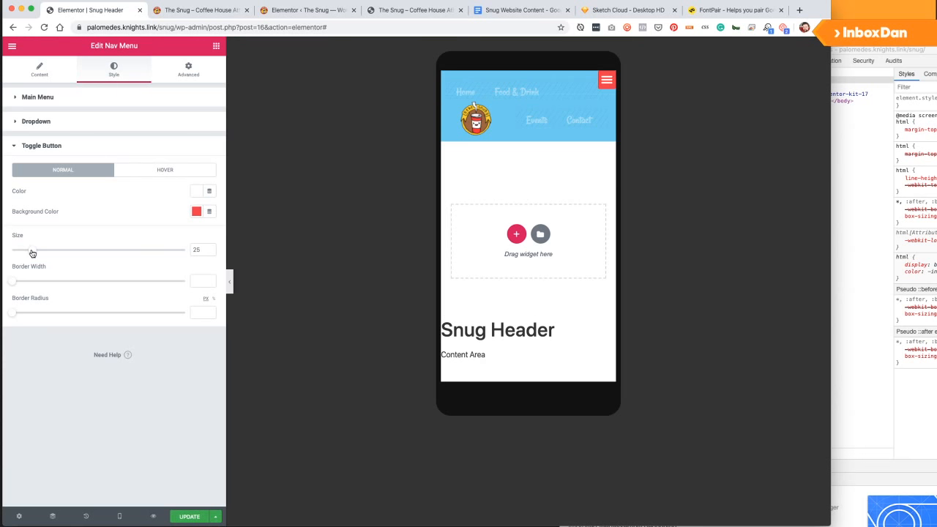
# Unlink the nav menu's padding, set Top and Right to 15 px, and update the header.
pyautogui.click(196, 69)
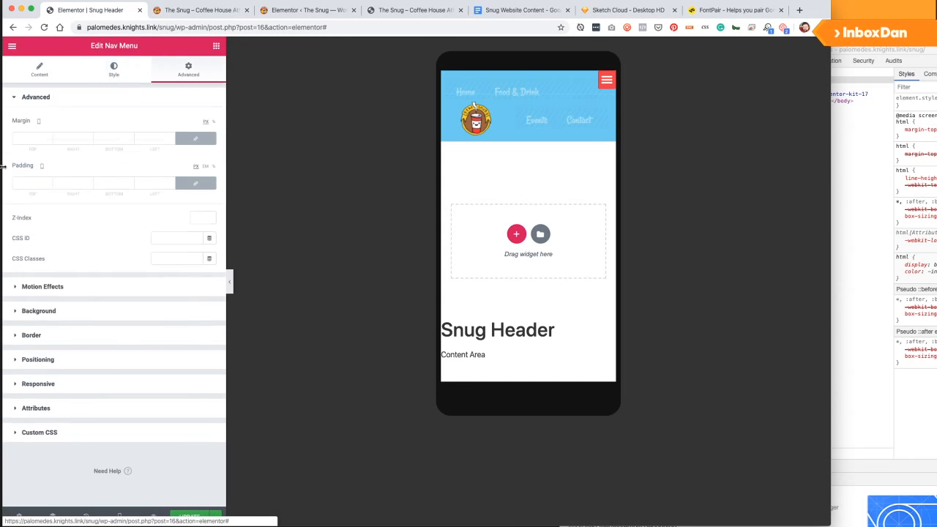
pyautogui.click(181, 183)
pyautogui.click(30, 183)
pyautogui.write('10')
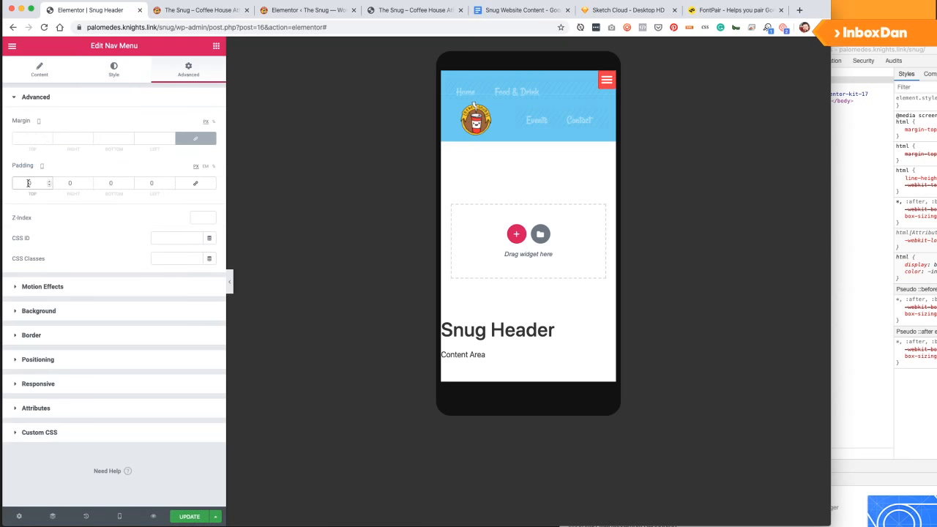
pyautogui.click(63, 184)
pyautogui.write('1')
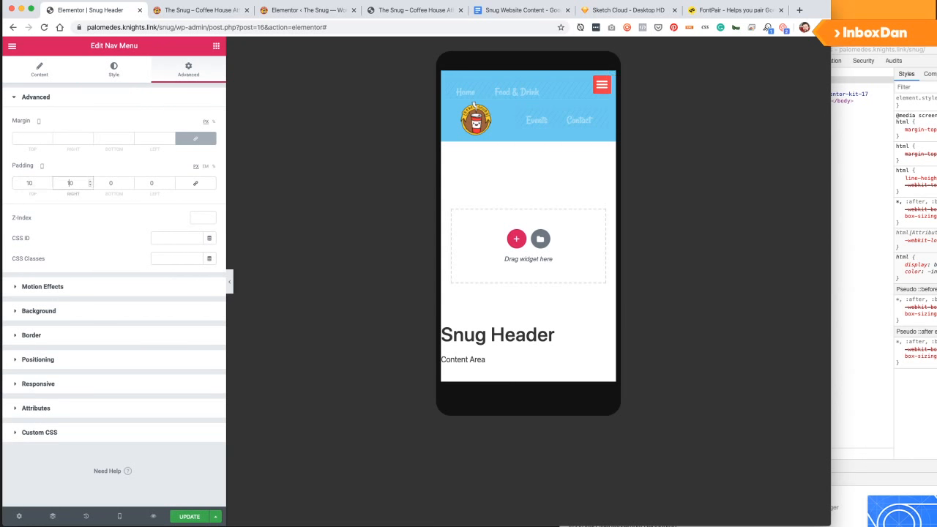
pyautogui.click(32, 184)
pyautogui.press('BackSpace')
pyautogui.write('5')
pyautogui.click(71, 184)
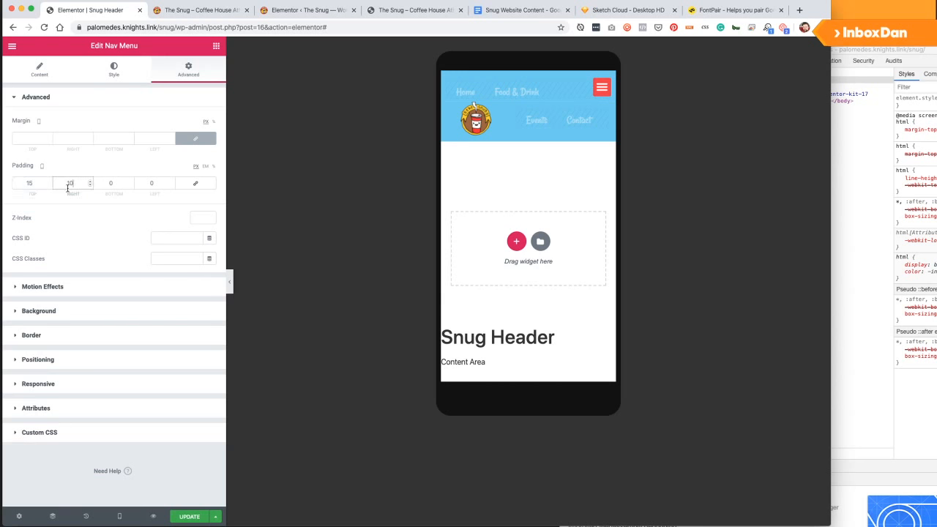
pyautogui.press('BackSpace')
pyautogui.write('5')
pyautogui.click(189, 517)
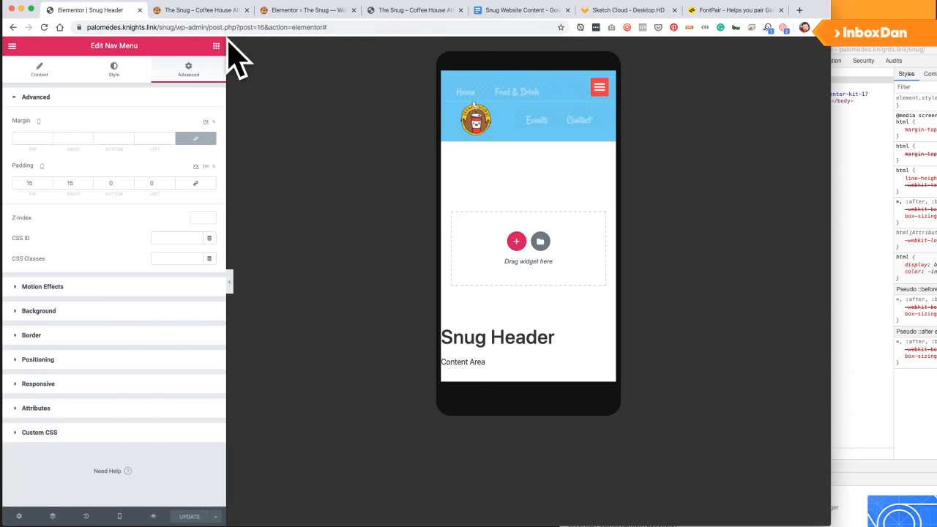
# Load the live Snug site's address in a new private window.
pyautogui.click(196, 10)
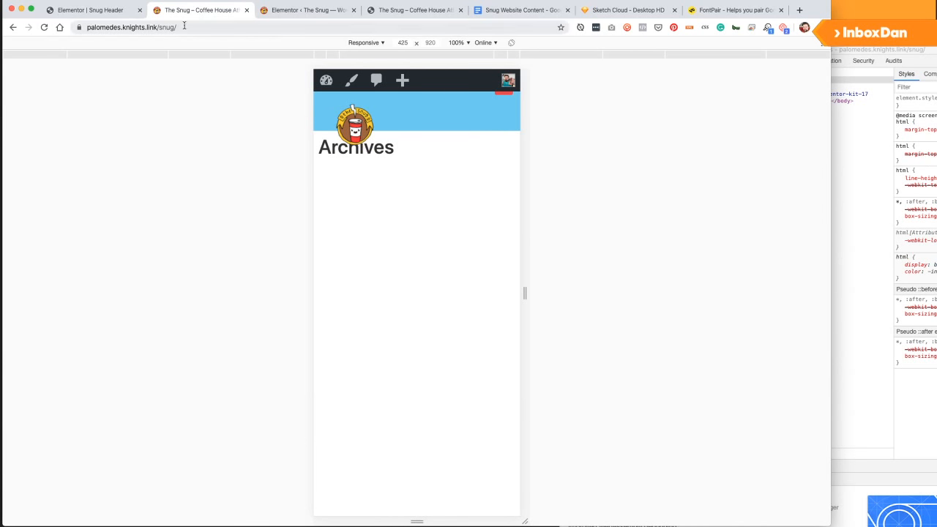
pyautogui.click(184, 26)
pyautogui.press('super+c')
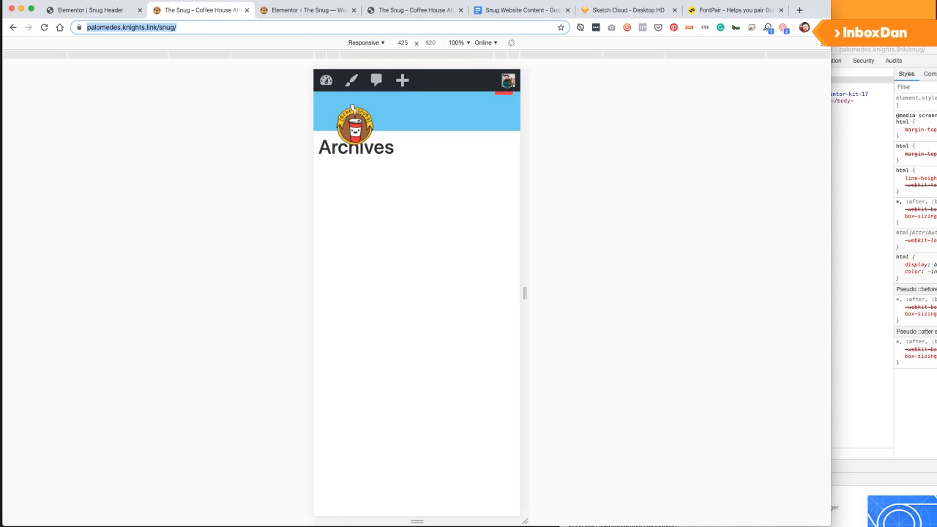
pyautogui.press('super+shift+n')
pyautogui.press('super+v')
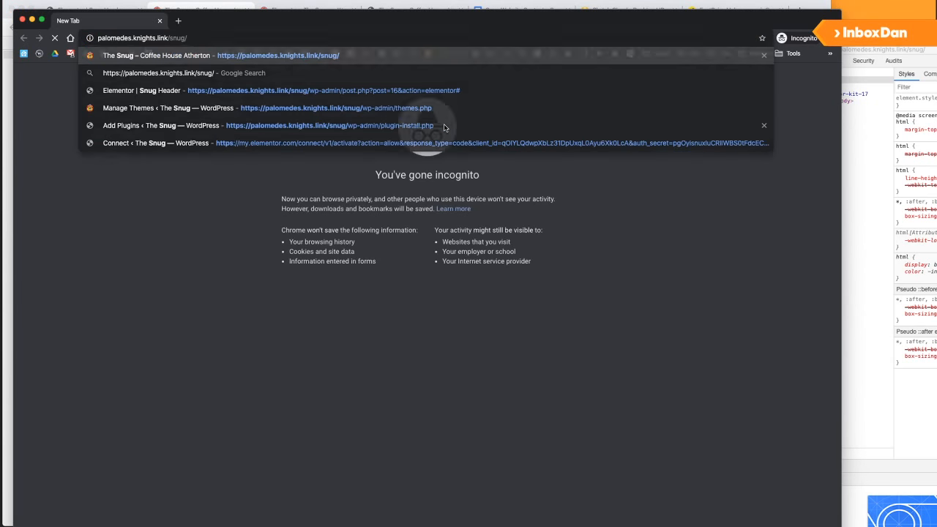
pyautogui.press('Return')
# Preview the live page at 425 × 920 in developer tools, then go back to the Snug Header editor.
pyautogui.rightClick(680, 161)
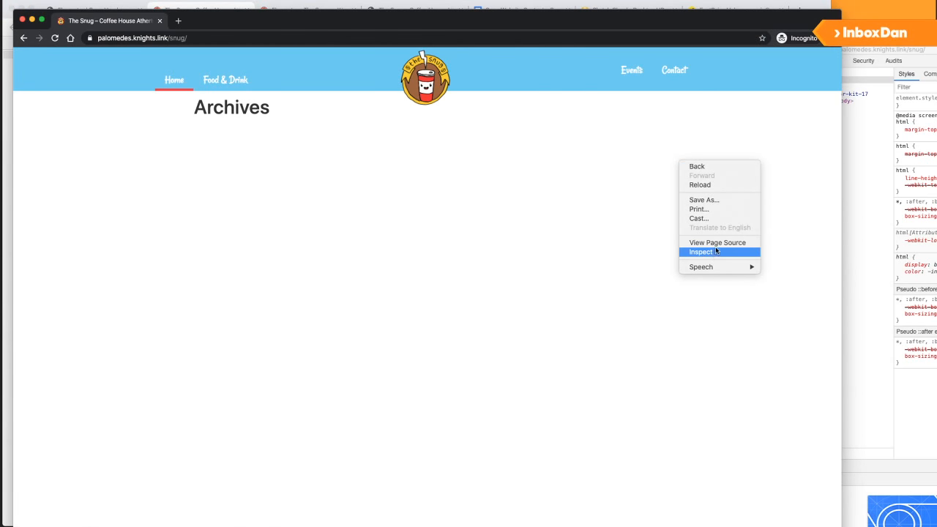
pyautogui.click(714, 252)
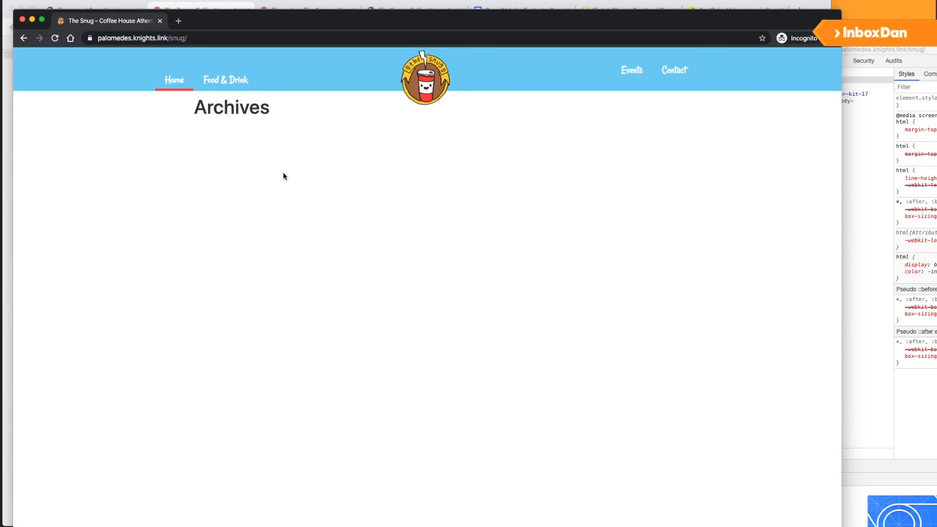
pyautogui.click(580, 61)
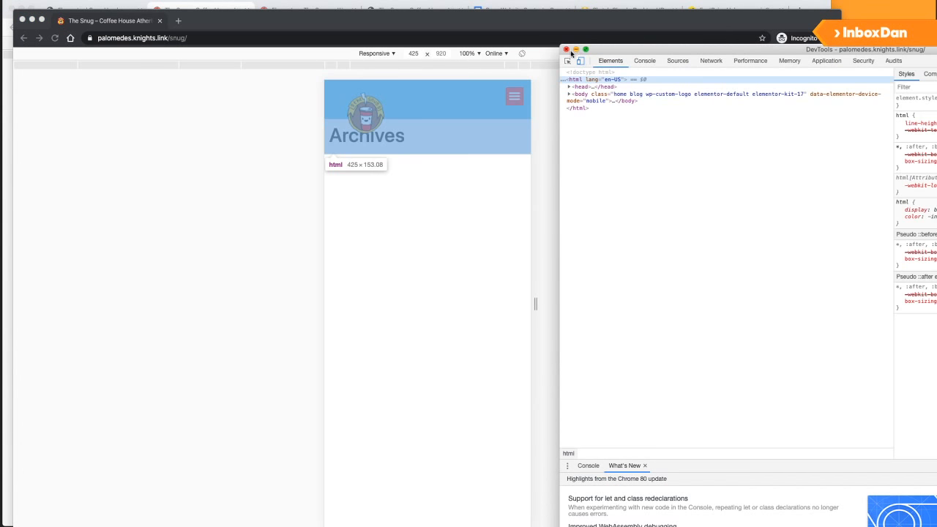
pyautogui.click(566, 49)
pyautogui.click(877, 134)
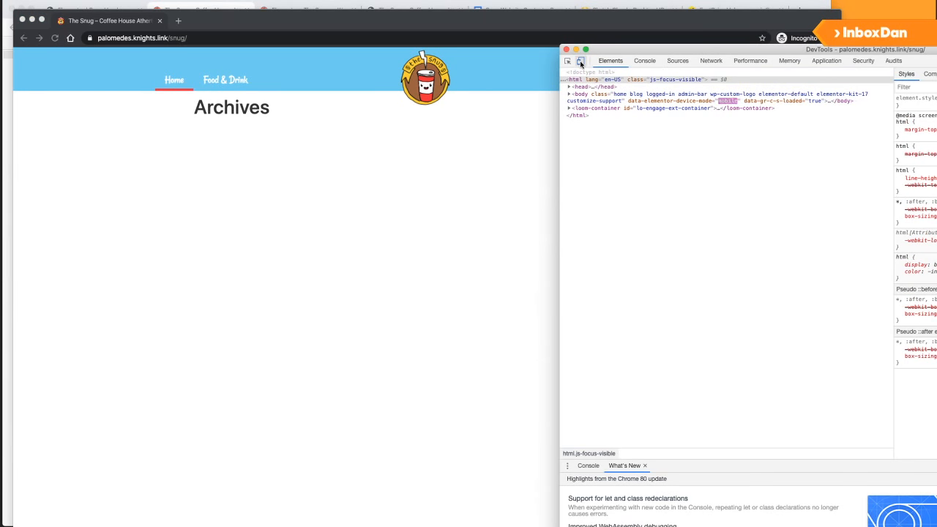
pyautogui.click(449, 139)
pyautogui.rightClick(552, 139)
pyautogui.click(584, 230)
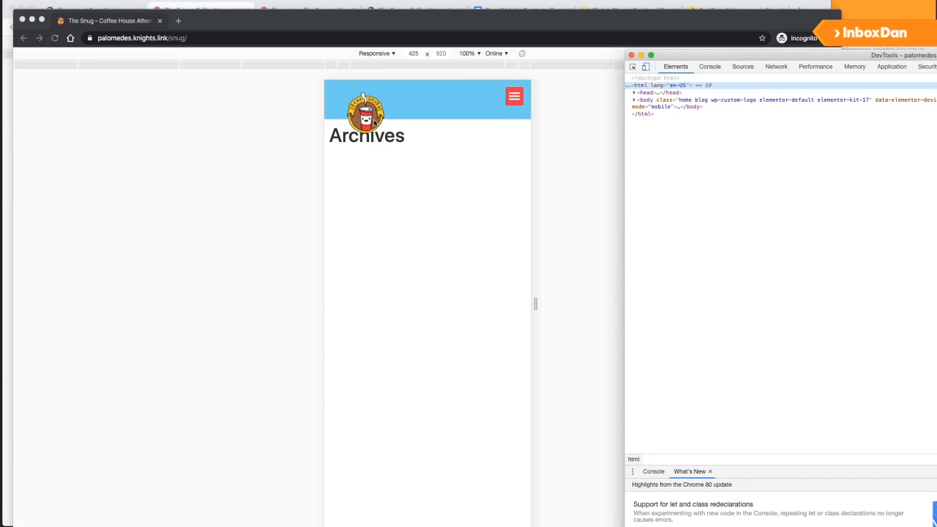
pyautogui.click(114, 6)
pyautogui.click(101, 10)
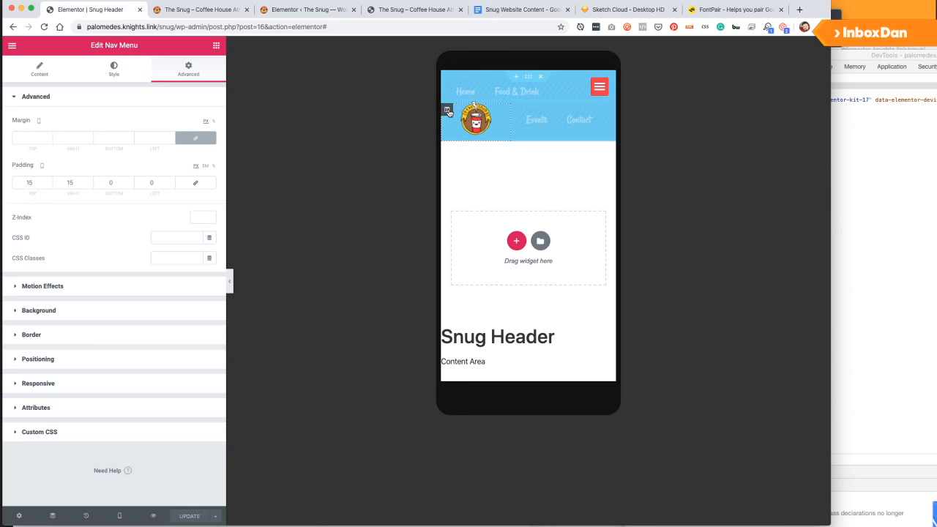
# Open the Site Logo's Advanced settings with the editor preview in mobile mode.
pyautogui.click(447, 110)
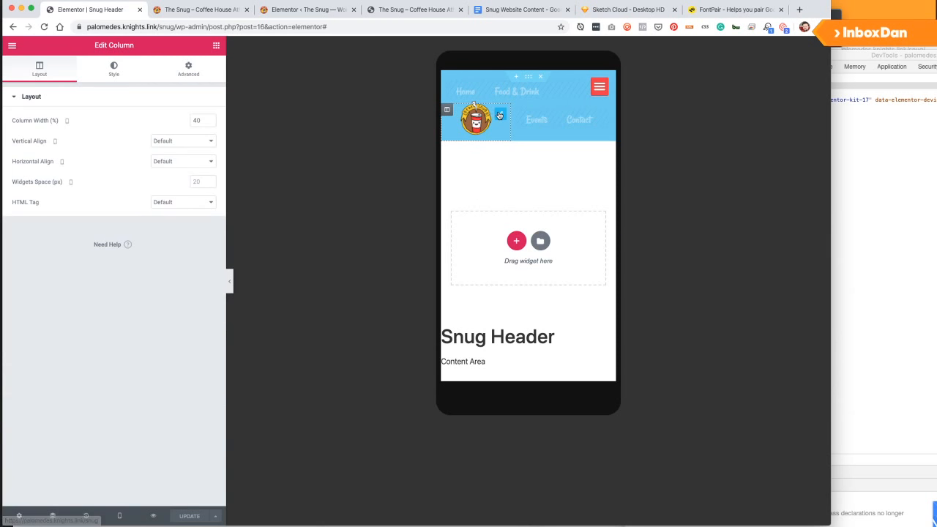
pyautogui.click(500, 115)
pyautogui.click(190, 71)
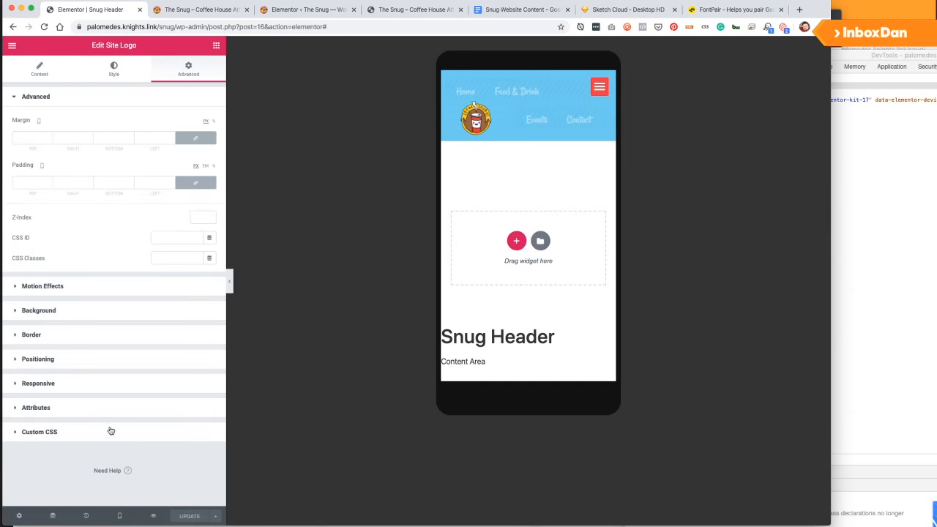
pyautogui.click(119, 515)
pyautogui.click(105, 451)
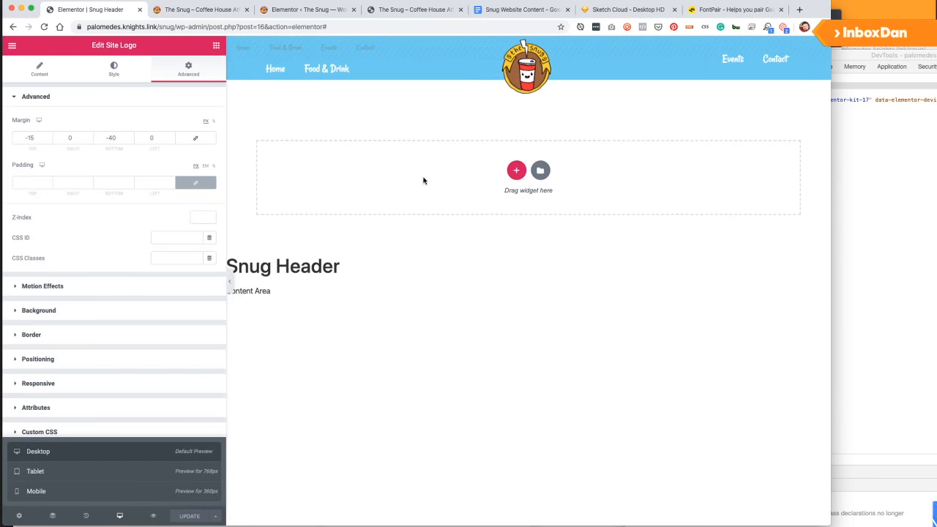
pyautogui.click(568, 66)
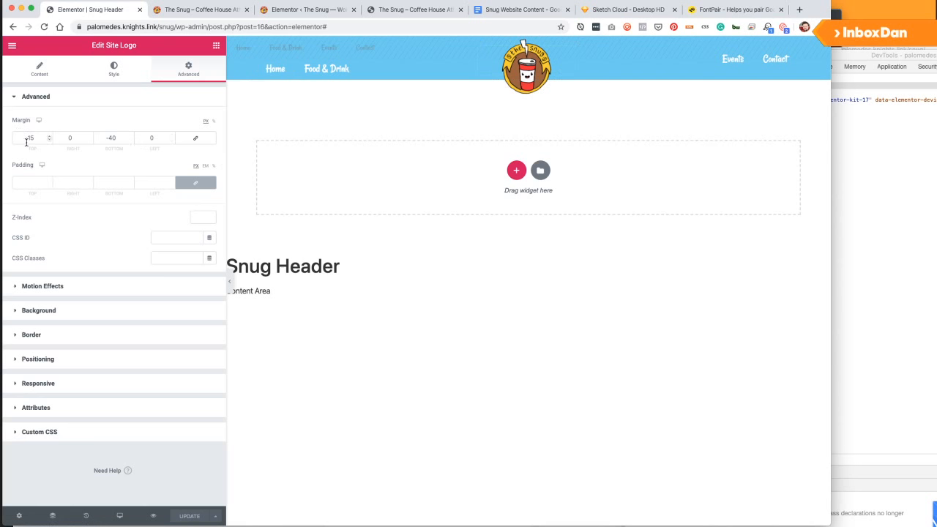
pyautogui.click(120, 516)
pyautogui.click(93, 497)
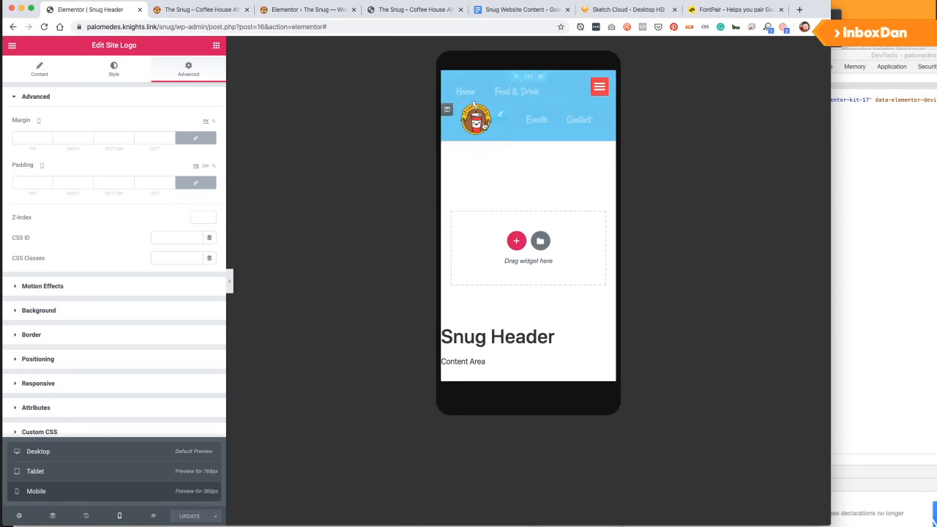
# Unlink the logo's mobile margins, enter -20 bottom and a negative top margin, and update.
pyautogui.click(104, 138)
pyautogui.write('2')
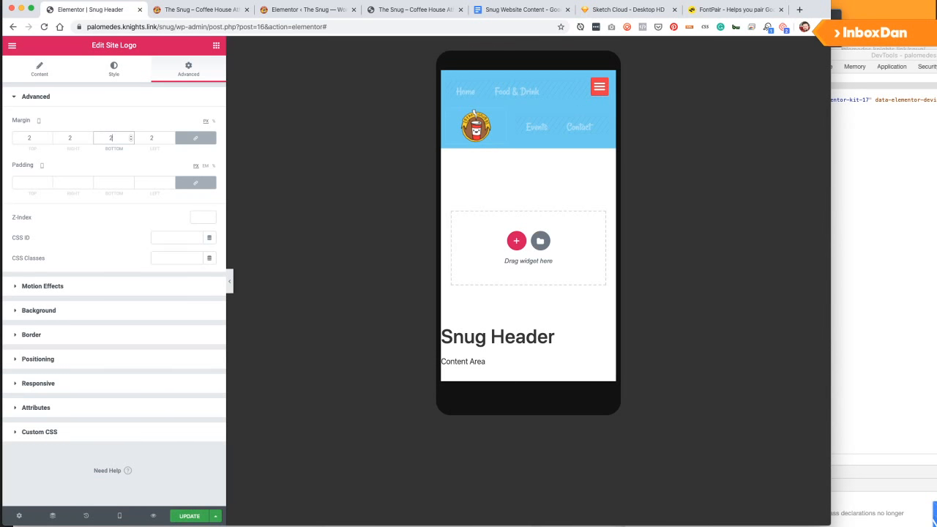
pyautogui.press('BackSpace')
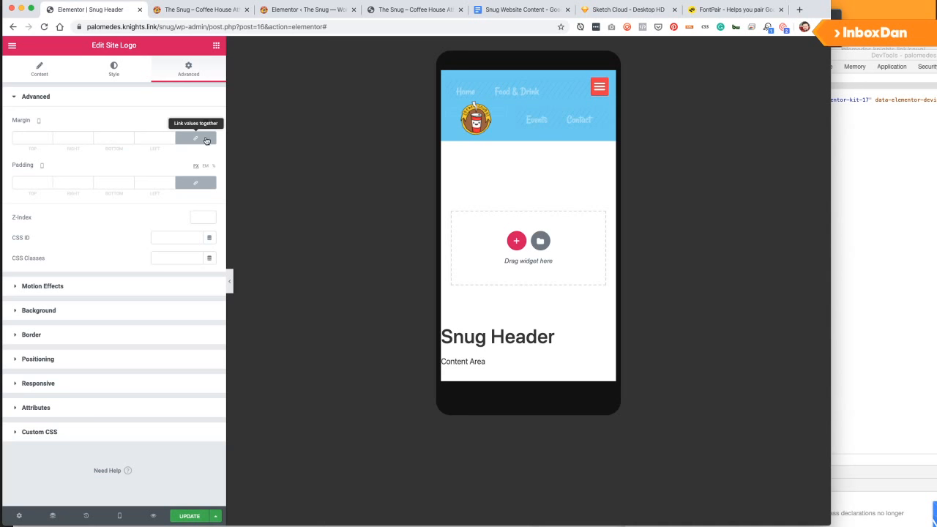
pyautogui.click(196, 138)
pyautogui.click(110, 138)
pyautogui.write('-20')
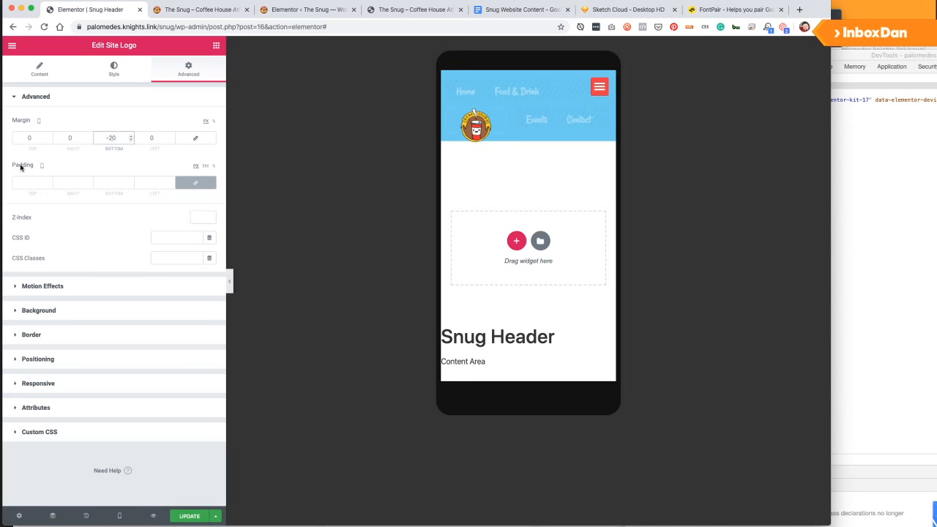
pyautogui.click(22, 135)
pyautogui.write('10')
pyautogui.press('BackSpace')
pyautogui.press('BackSpace')
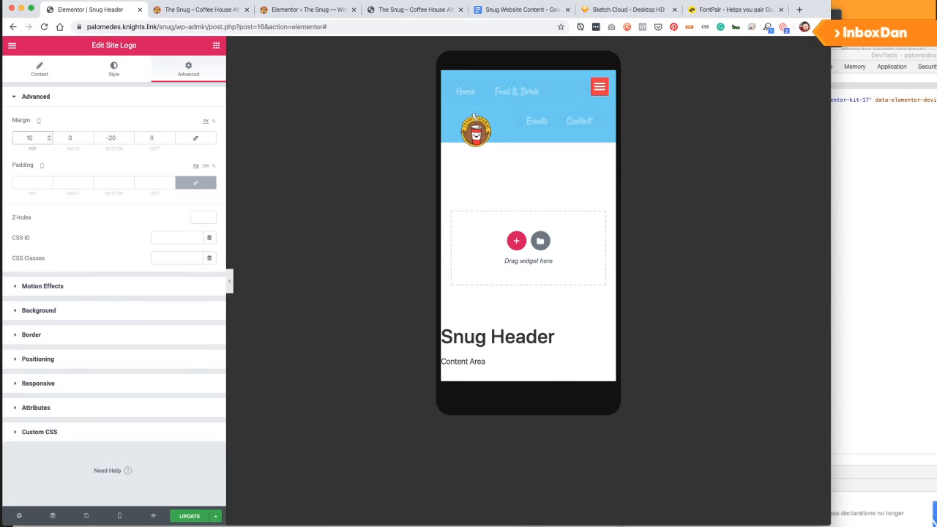
pyautogui.write('10')
pyautogui.press('BackSpace')
pyautogui.press('BackSpace')
pyautogui.write('-1')
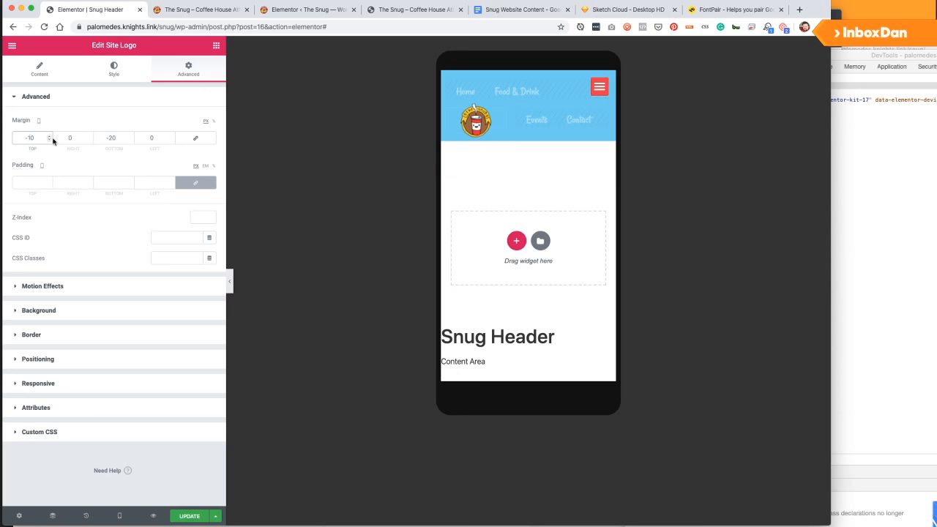
pyautogui.click(203, 516)
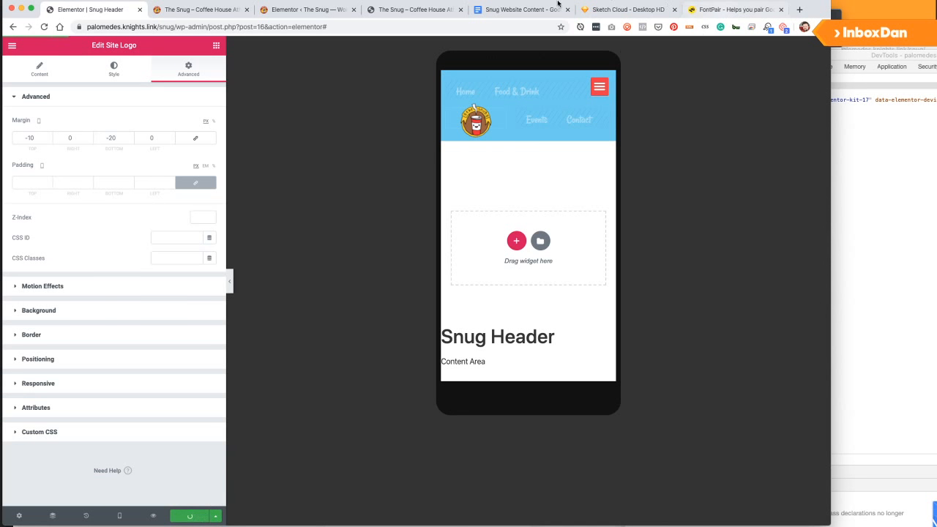
# Check the live page, correct the logo's top margin to -20, save, and reload.
pyautogui.press('super+grave')
pyautogui.press('super+r')
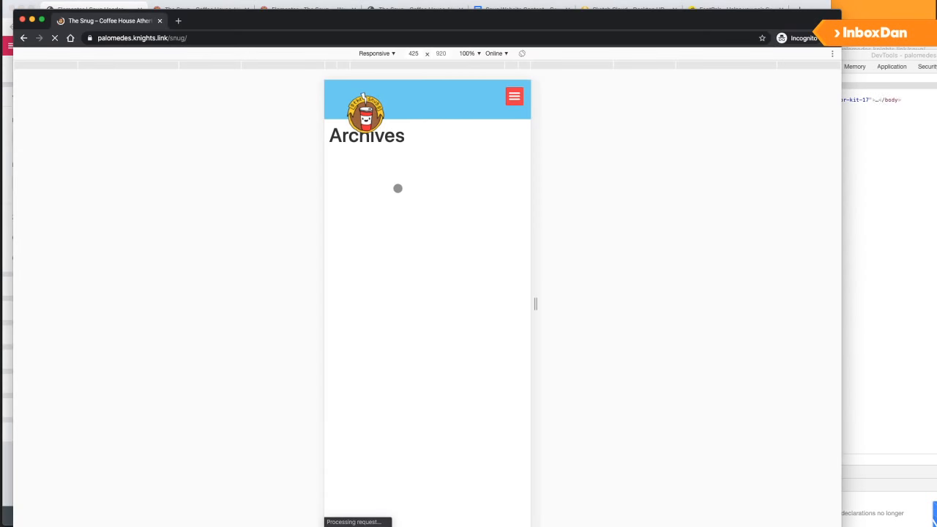
pyautogui.click(89, 3)
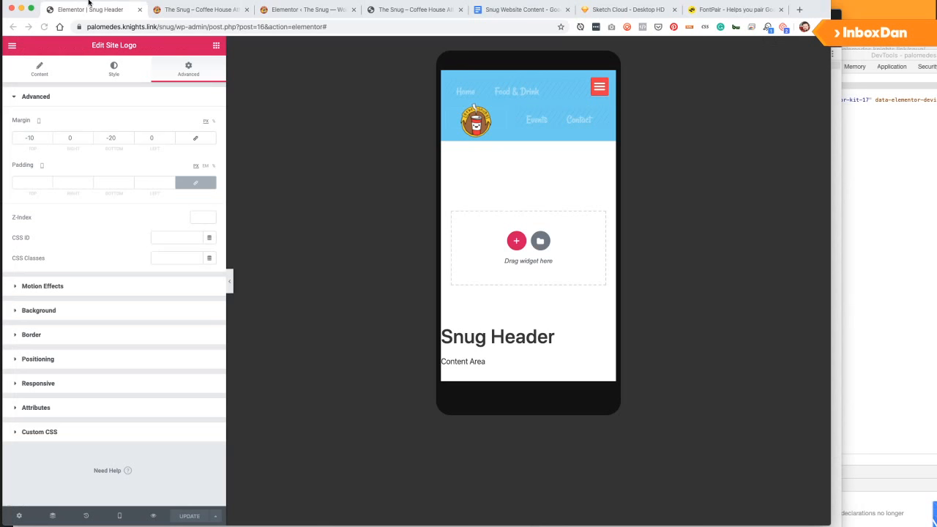
pyautogui.click(29, 138)
pyautogui.write('2')
pyautogui.click(187, 514)
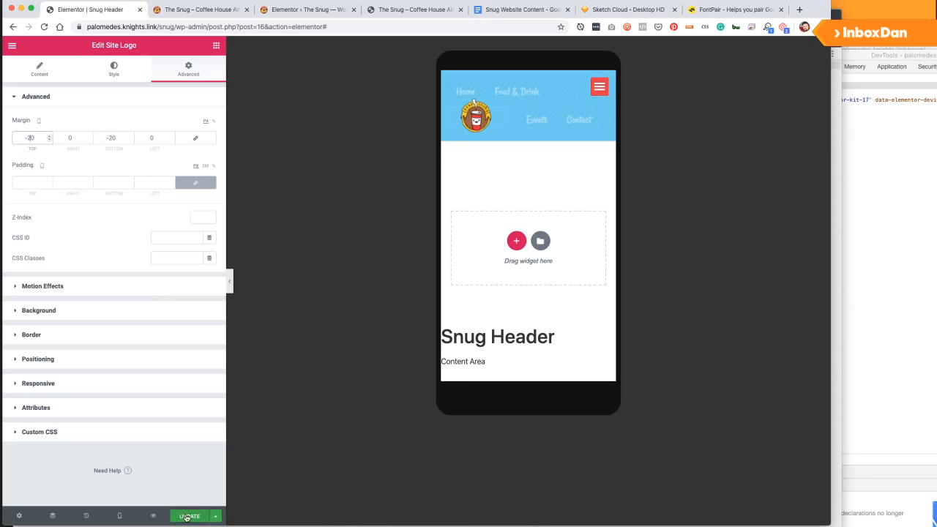
pyautogui.press('super+grave')
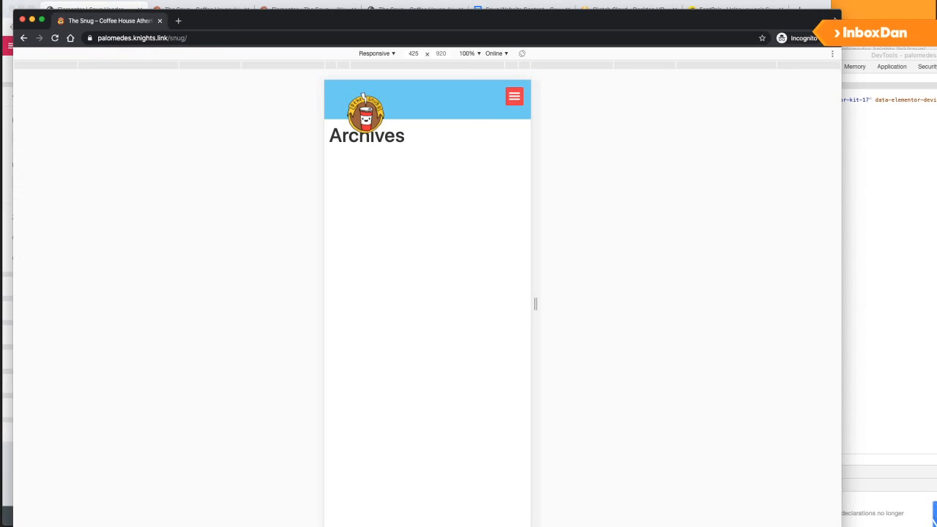
pyautogui.press('super+r')
# Set the header section's mobile padding to 0 on all sides and update.
pyautogui.press('super+r')
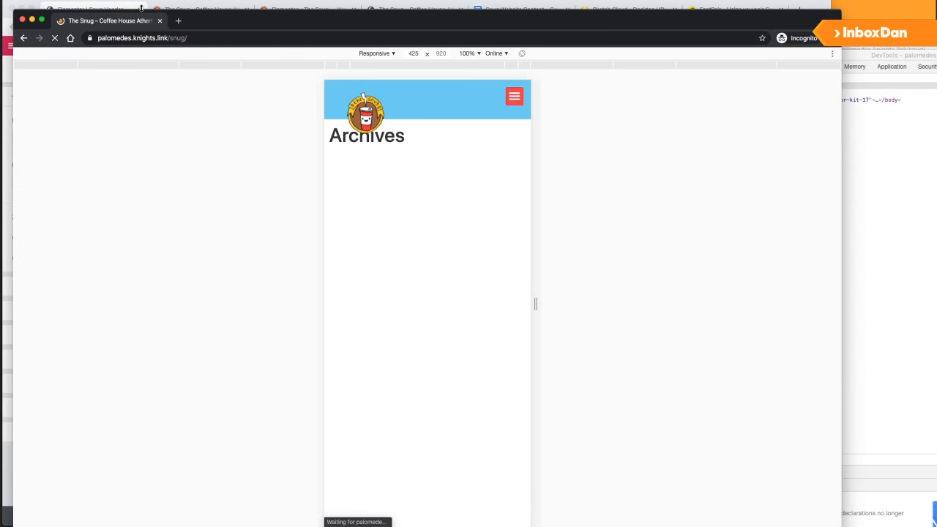
pyautogui.press('super+r')
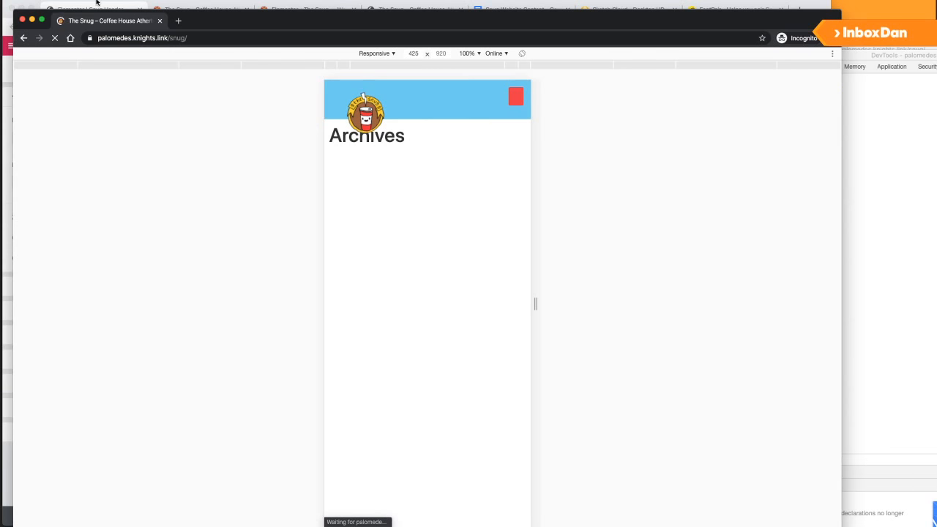
pyautogui.click(111, 3)
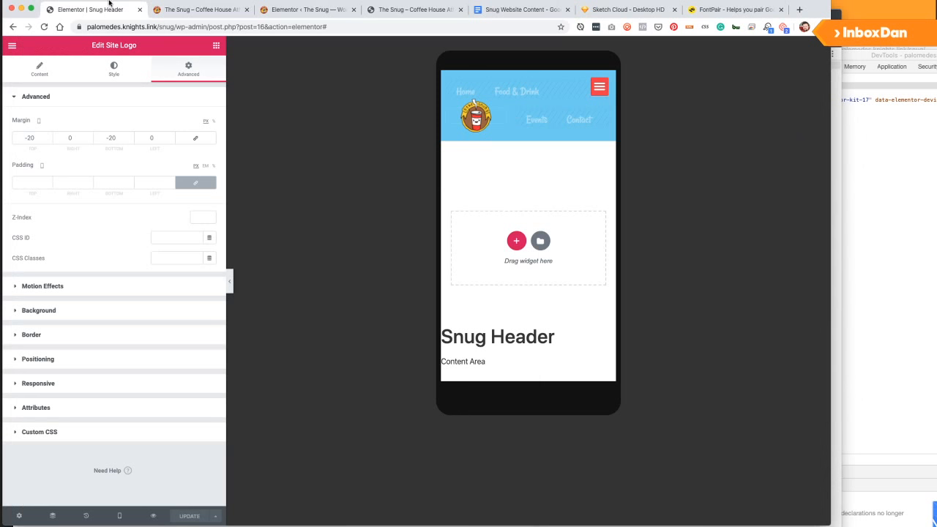
pyautogui.click(527, 76)
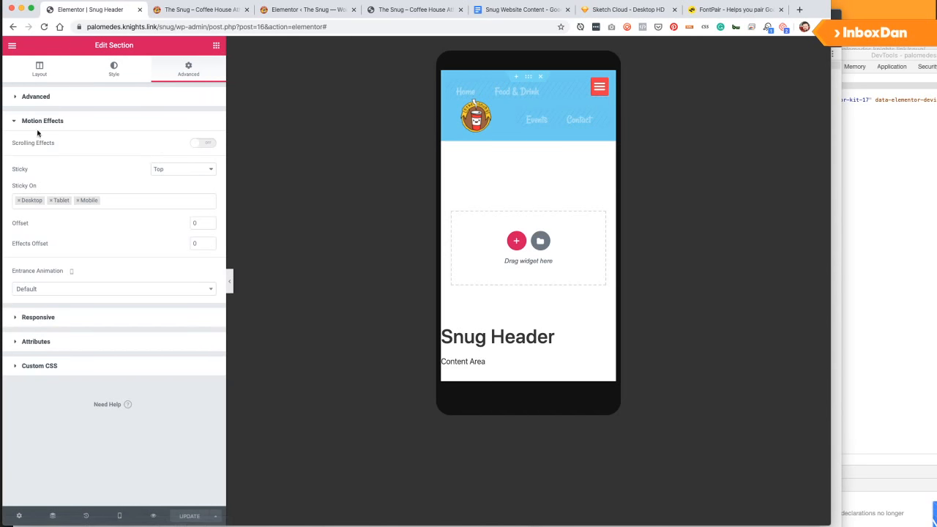
pyautogui.click(39, 97)
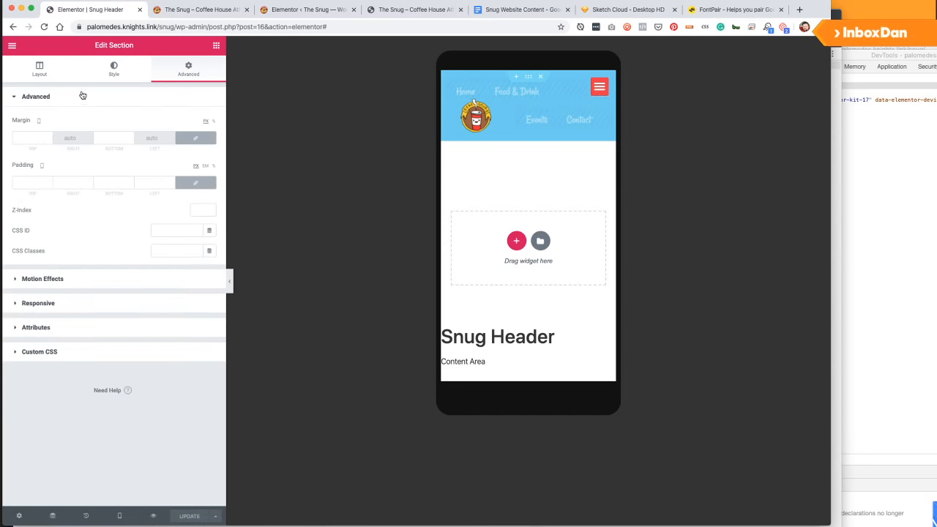
pyautogui.click(18, 184)
pyautogui.write('0')
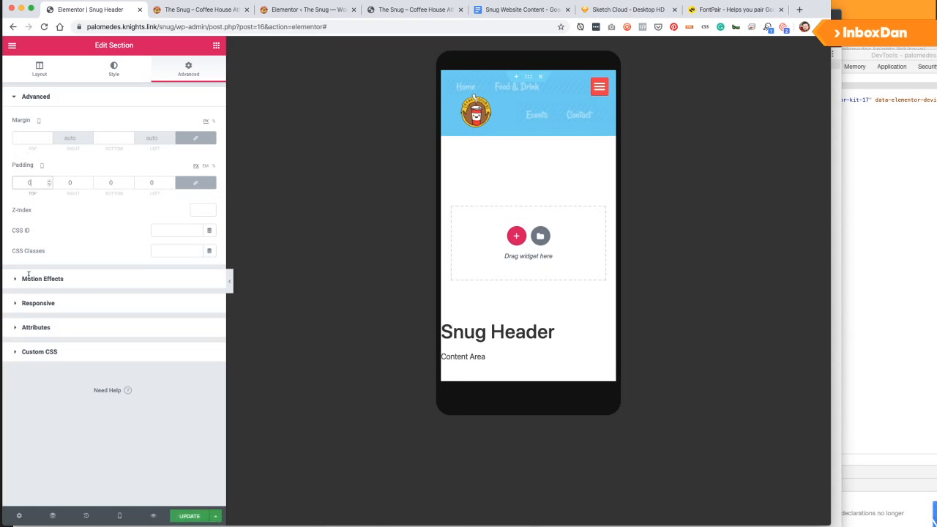
pyautogui.click(188, 516)
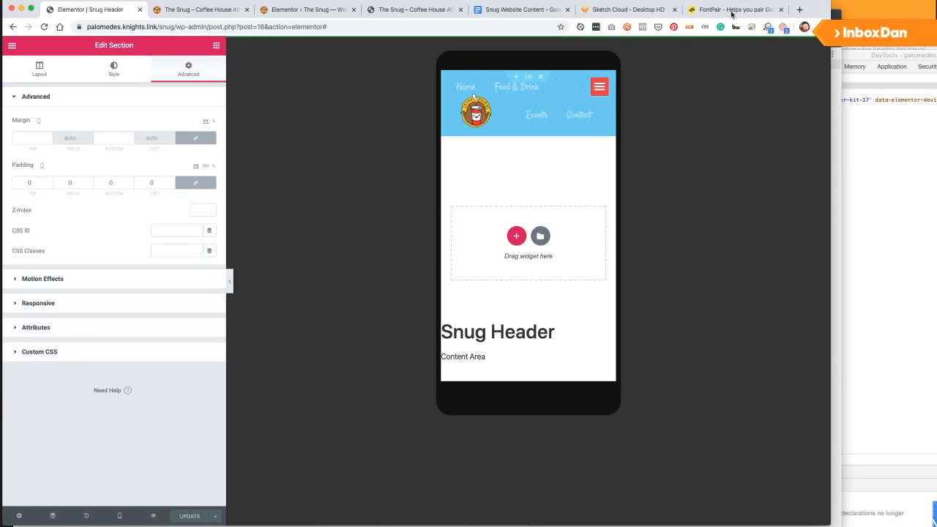
# Reload the live page to confirm the shorter mobile header bar.
pyautogui.click(836, 14)
pyautogui.press('super+r')
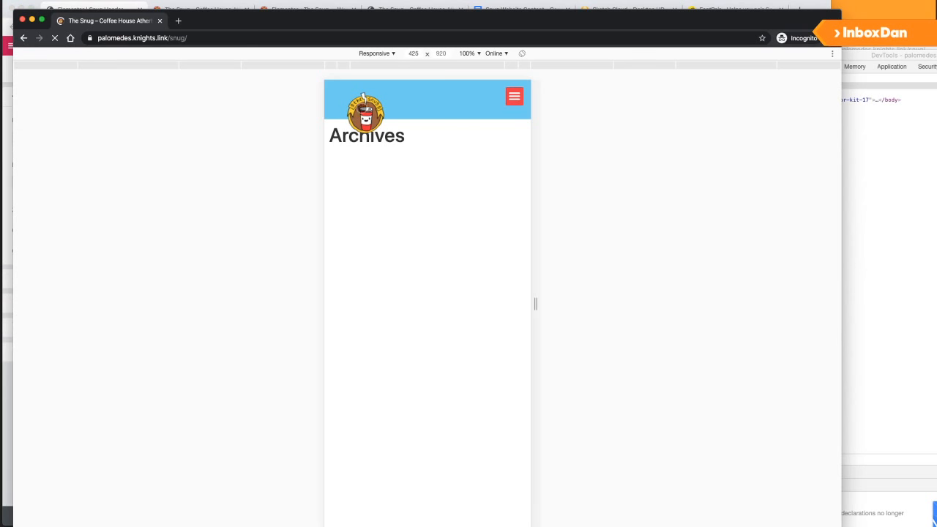
pyautogui.press('super+r')
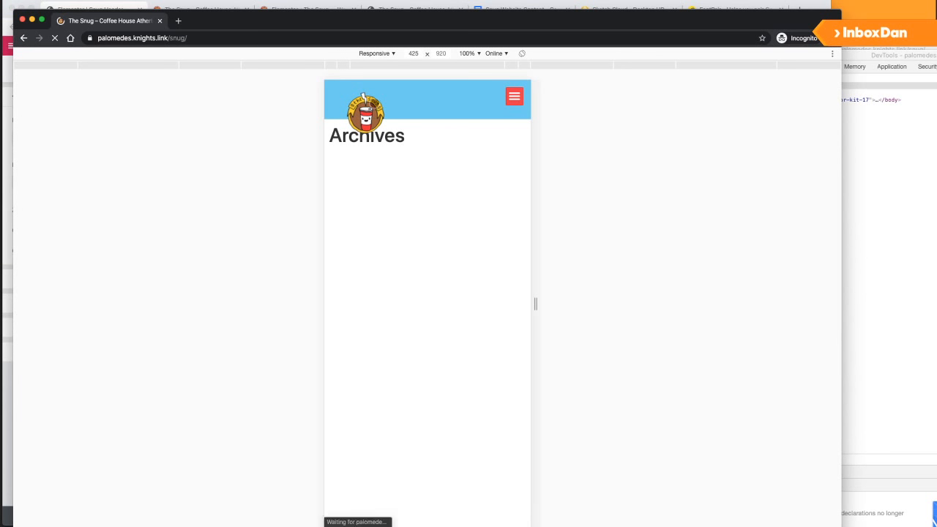
pyautogui.click(224, 2)
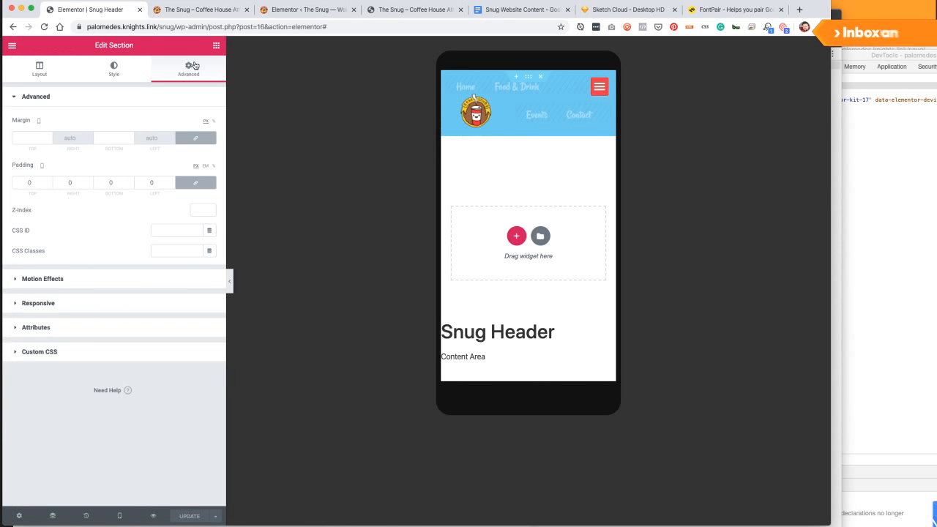
pyautogui.click(215, 45)
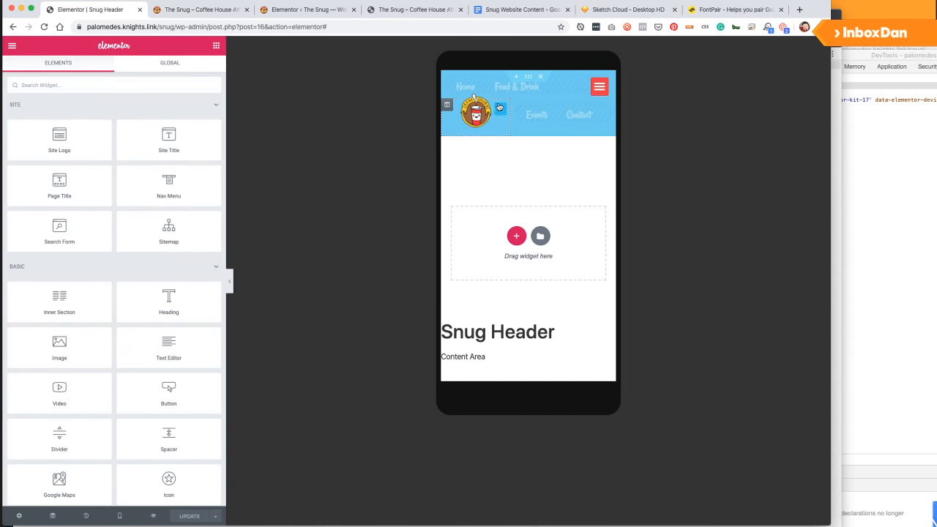
# Raise the logo with a -30 px top margin, save, and reload the live page.
pyautogui.click(498, 110)
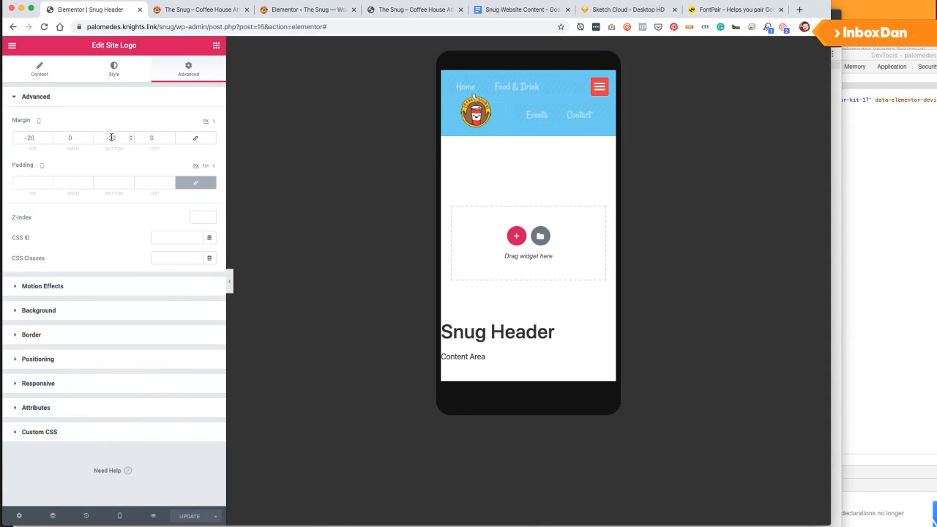
pyautogui.moveTo(31, 138); pyautogui.dragTo(28, 137)
pyautogui.write('3')
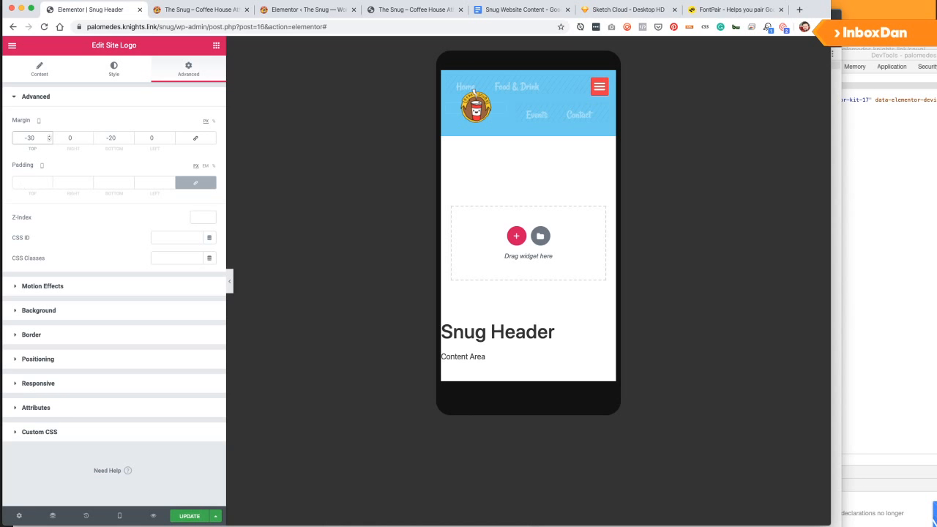
pyautogui.click(187, 516)
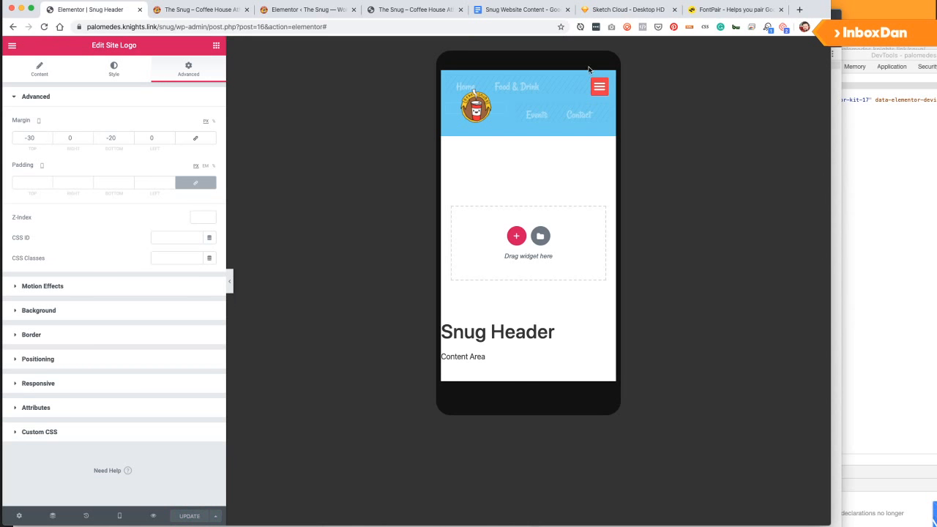
pyautogui.click(835, 16)
pyautogui.press('super+r')
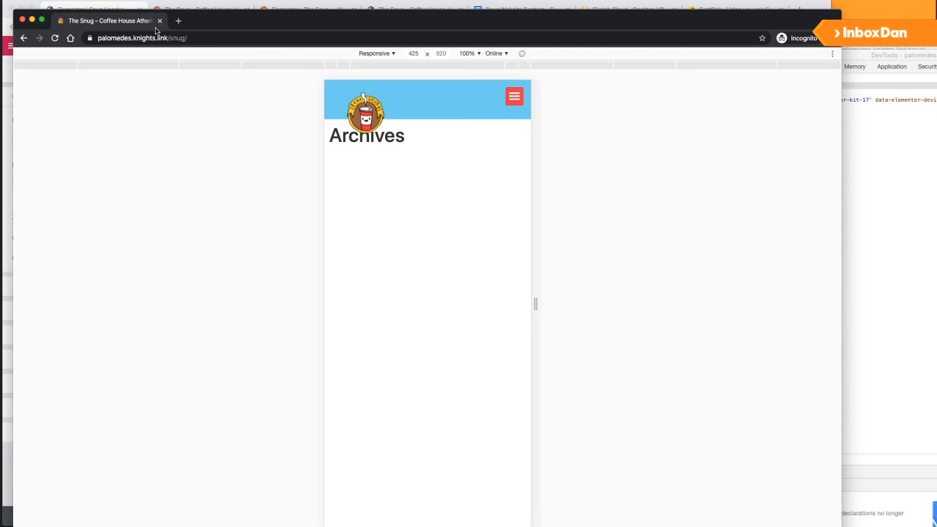
pyautogui.click(102, 7)
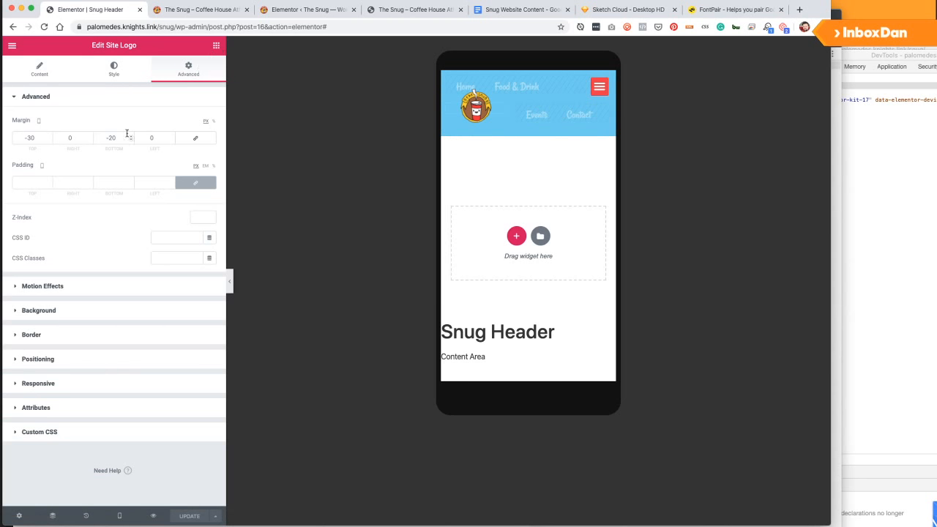
# Set the logo's bottom margin to 0, save, and check it on the live site.
pyautogui.moveTo(116, 138); pyautogui.dragTo(78, 135)
pyautogui.write('0')
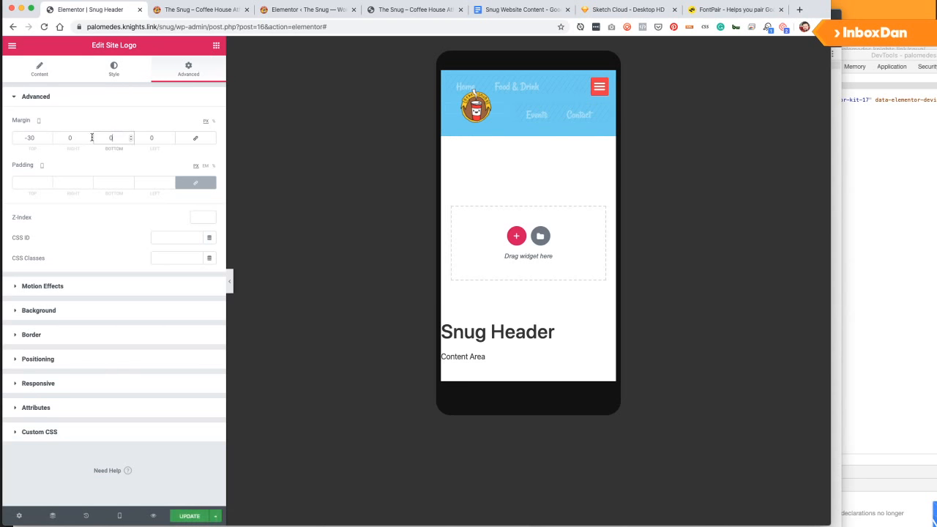
pyautogui.click(189, 516)
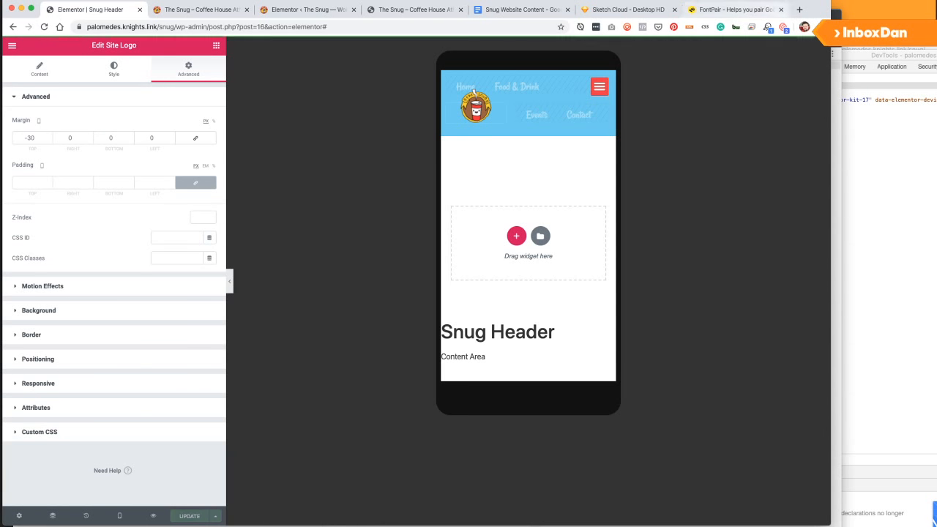
pyautogui.click(837, 17)
pyautogui.press('super+r')
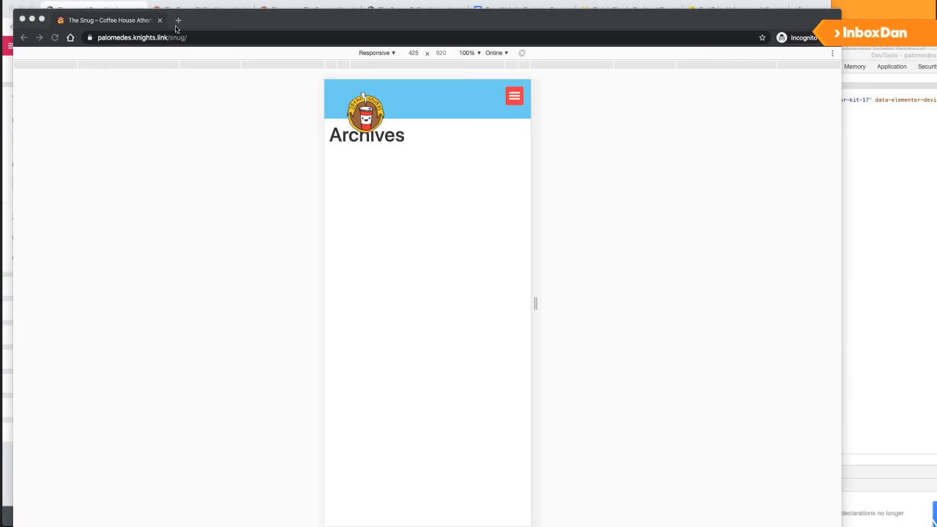
pyautogui.click(160, 4)
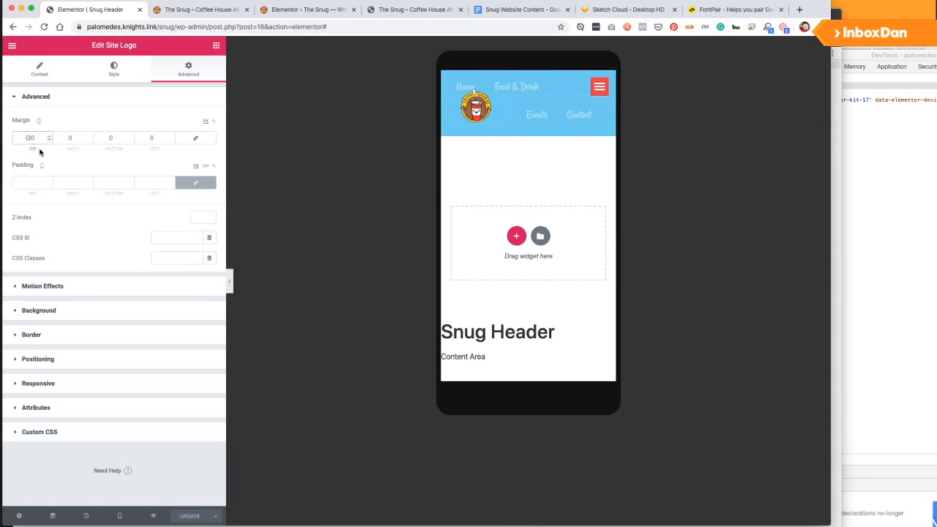
# Set the logo's top margin to -20 and left margin to -40, then save.
pyautogui.press('BackSpace')
pyautogui.write('2')
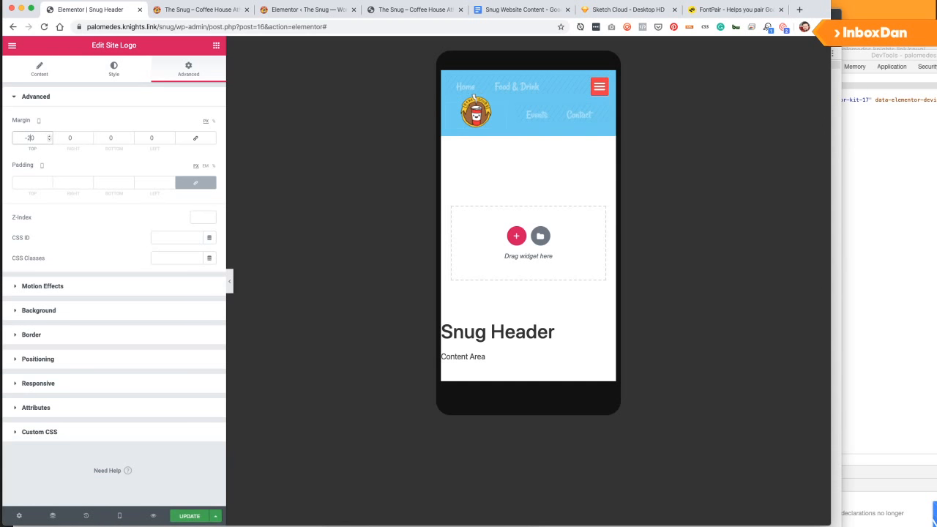
pyautogui.click(144, 138)
pyautogui.write('4')
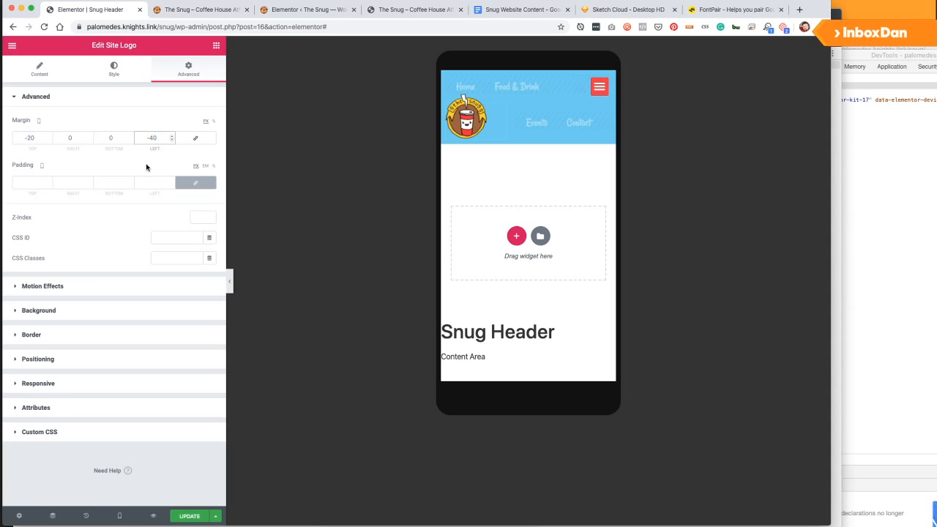
pyautogui.click(180, 517)
pyautogui.click(838, 47)
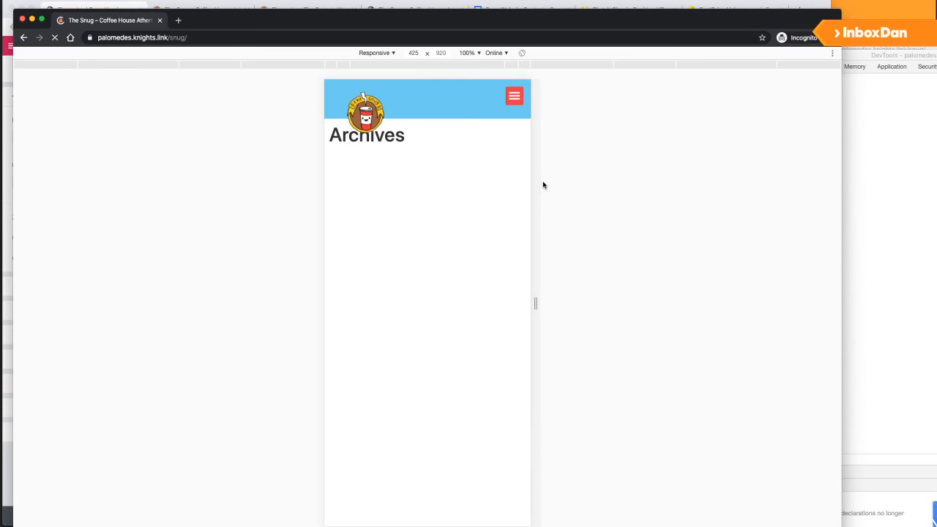
# Inspect the live logo's widget container markup, then close DevTools and the incognito window.
pyautogui.rightClick(374, 112)
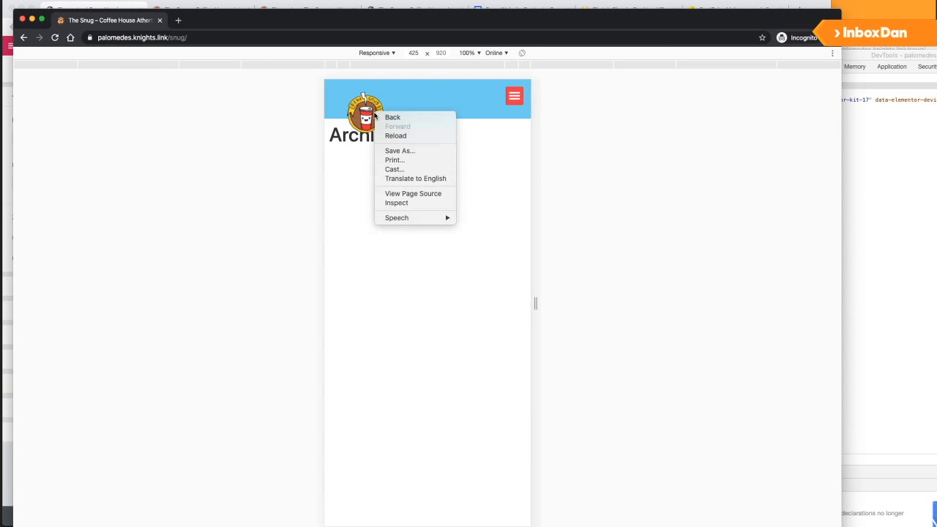
pyautogui.click(396, 205)
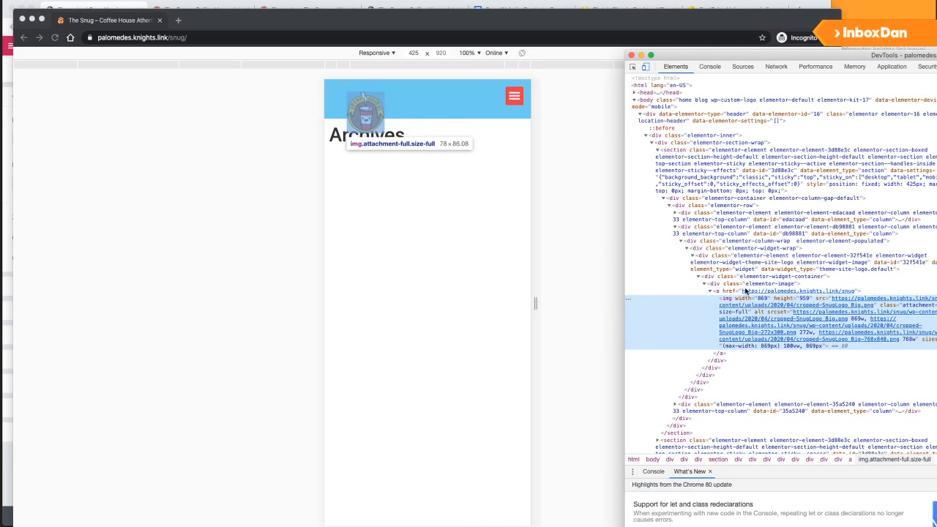
pyautogui.click(763, 278)
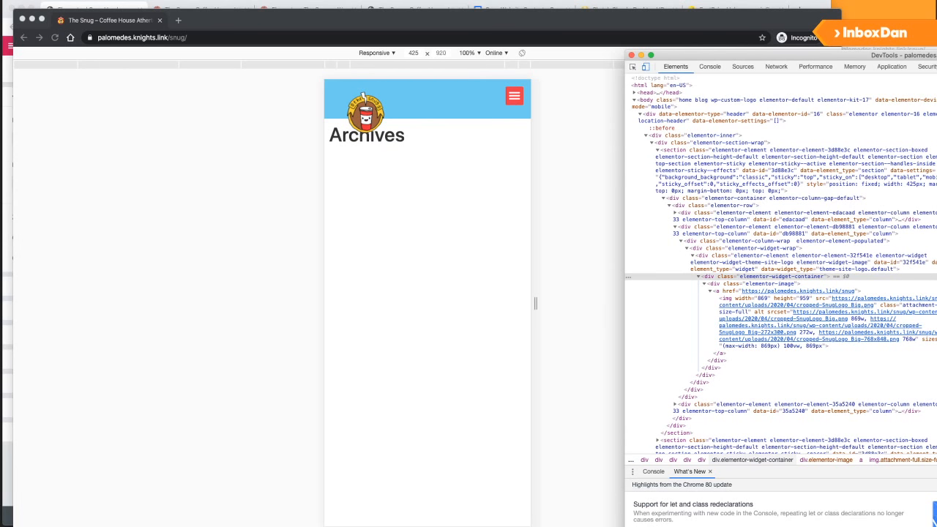
pyautogui.click(632, 56)
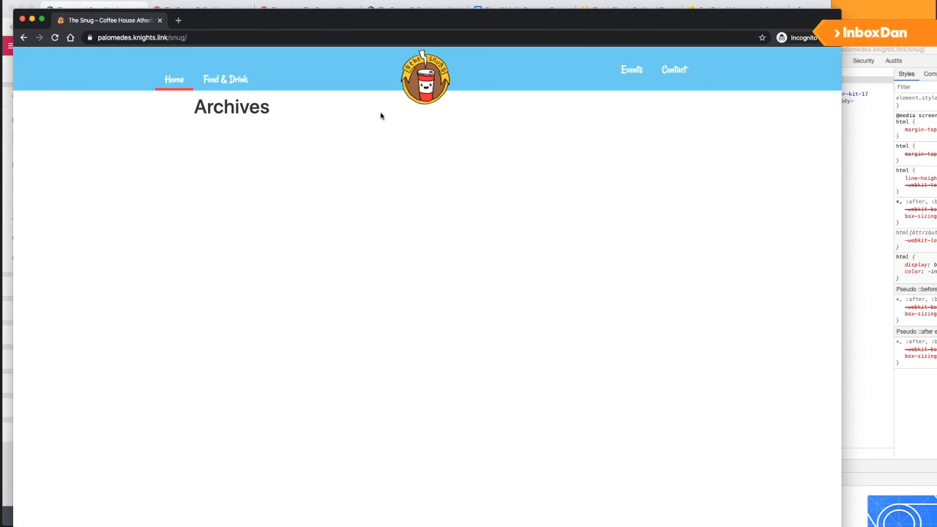
pyautogui.click(159, 20)
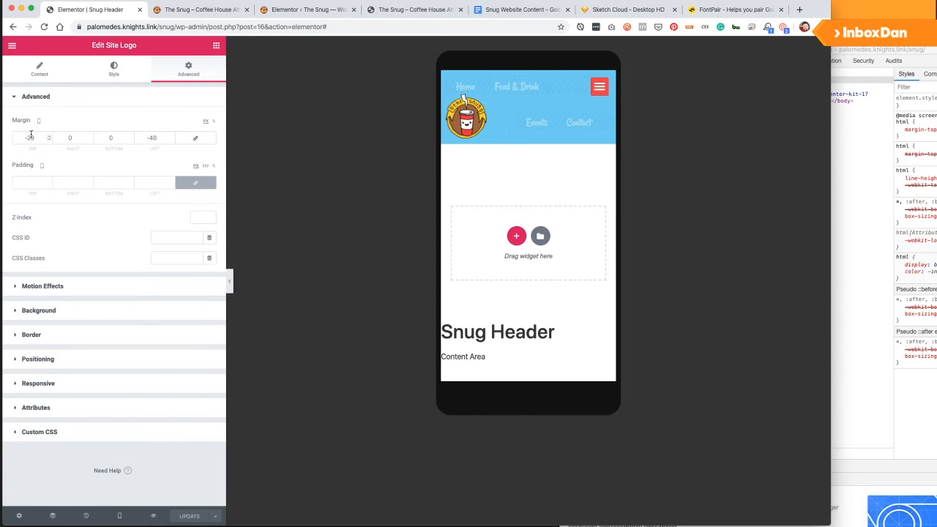
pyautogui.click(119, 516)
pyautogui.click(58, 458)
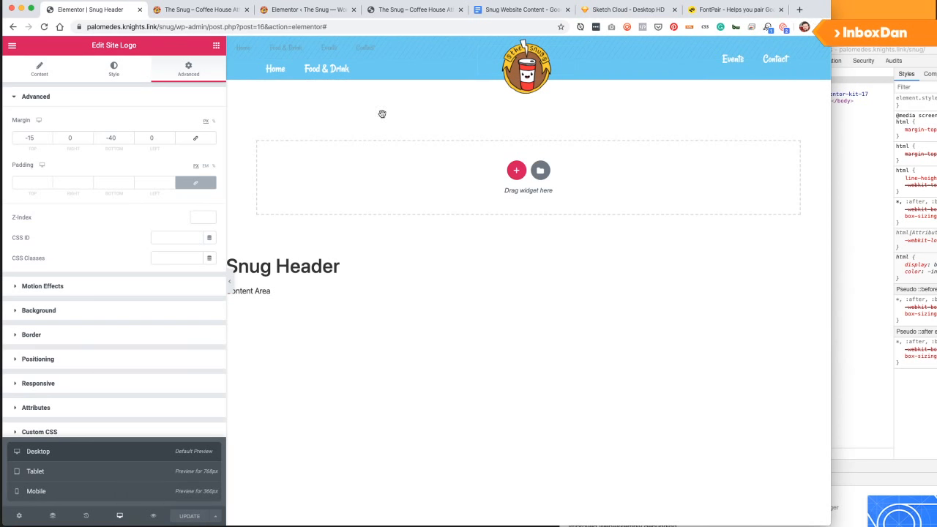
pyautogui.click(73, 474)
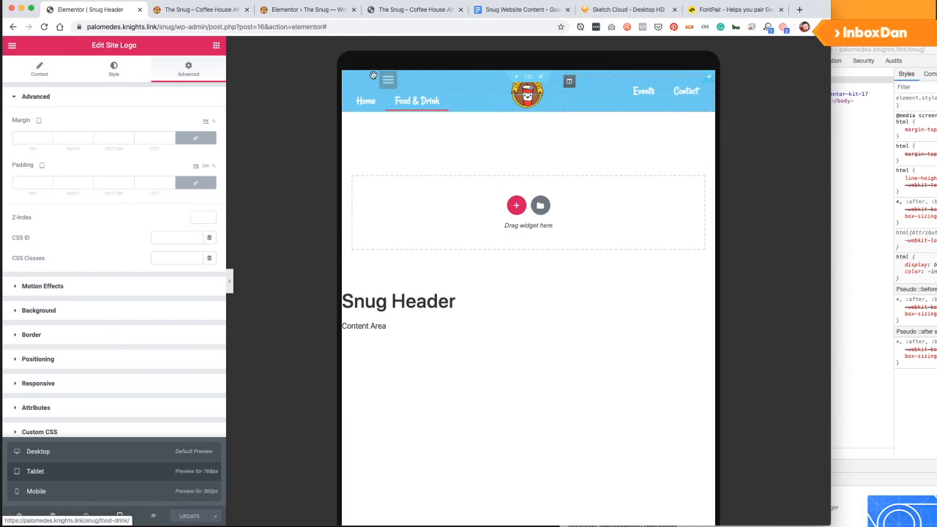
pyautogui.click(71, 490)
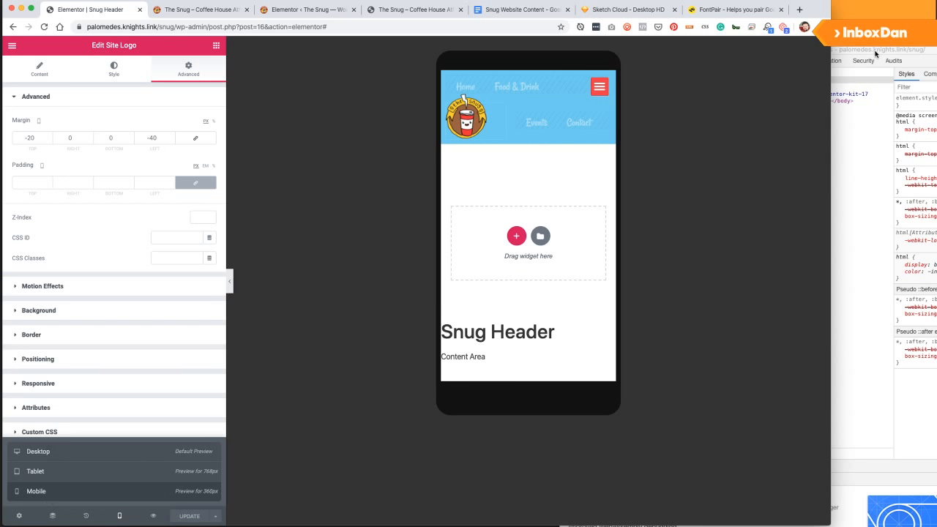
pyautogui.click(665, 162)
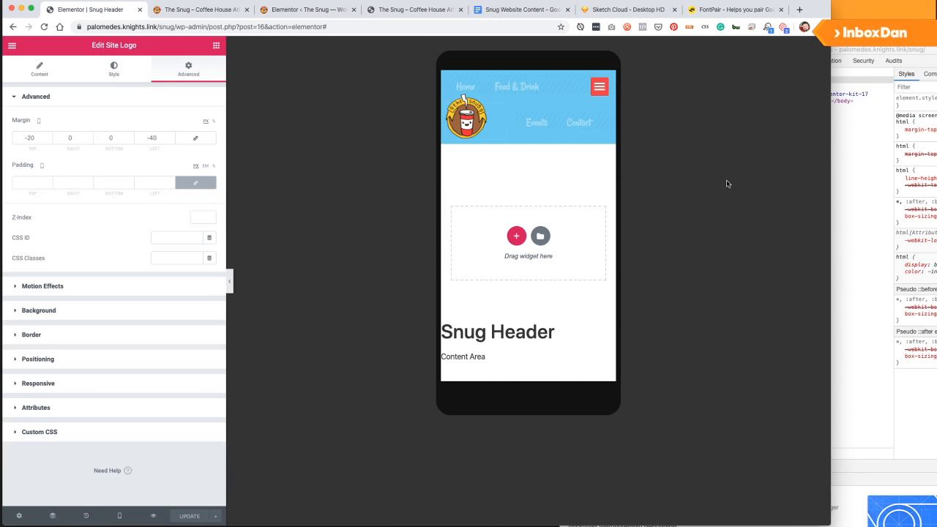
# Load the live Snug site's address in a fresh incognito window.
pyautogui.moveTo(175, 27); pyautogui.dragTo(44, 28)
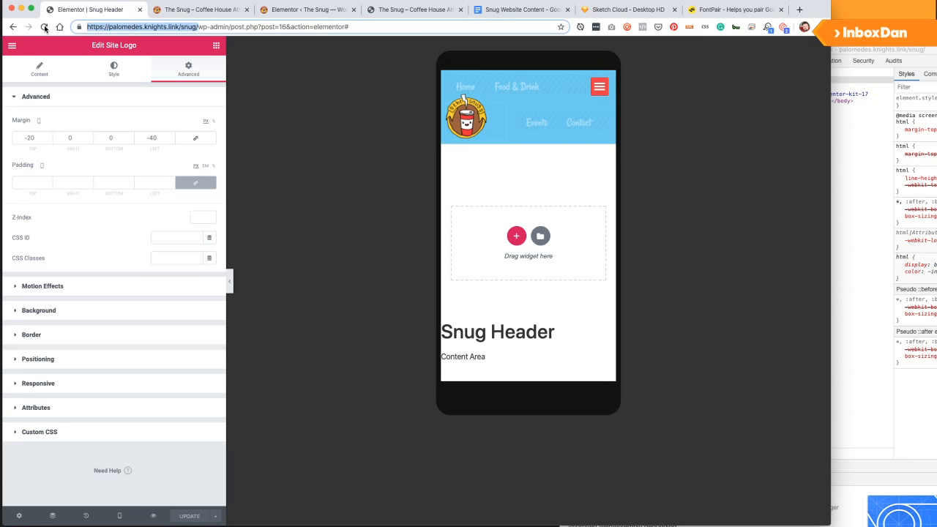
pyautogui.press('super+c')
pyautogui.press('super+shift+n')
pyautogui.press('super+v')
pyautogui.press('Return')
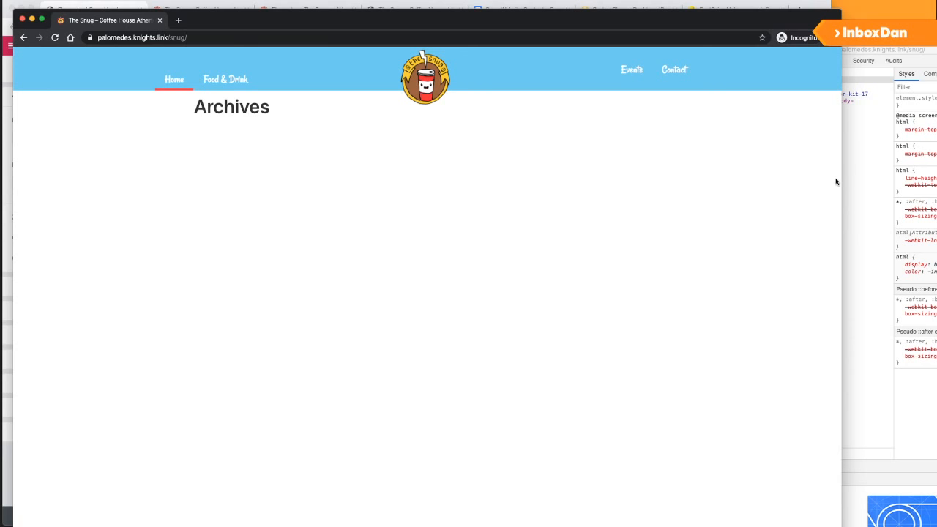
# Inspect the page and switch it to mobile device emulation.
pyautogui.click(885, 83)
pyautogui.rightClick(490, 113)
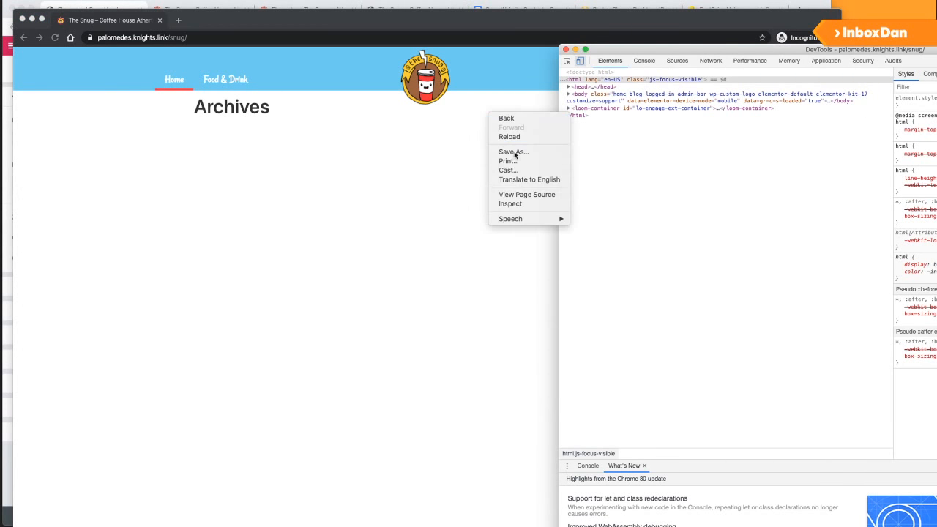
pyautogui.click(523, 203)
pyautogui.press('super+shift+m')
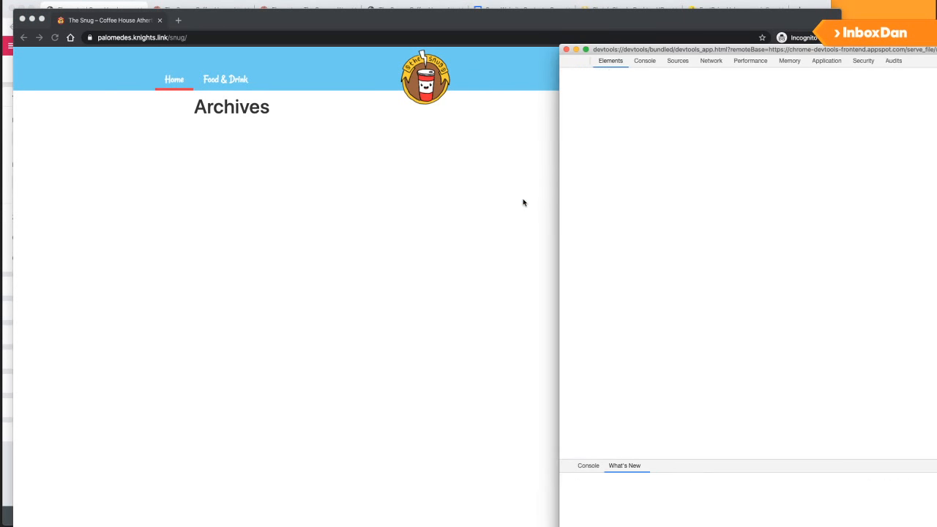
# Screenshot the red hamburger button area, then close the incognito window.
pyautogui.click(540, 109)
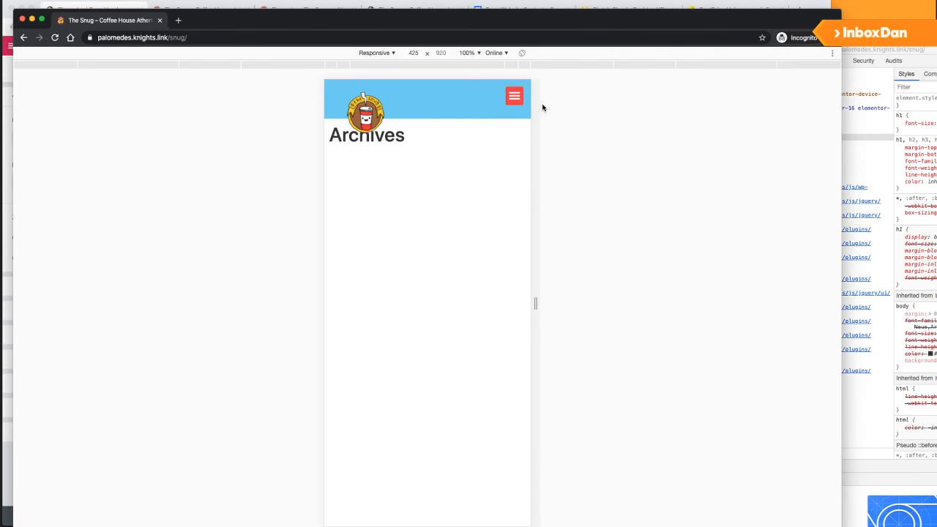
pyautogui.press('super+shift+4')
pyautogui.moveTo(533, 110); pyautogui.dragTo(490, 80)
pyautogui.press('super+shift+4')
pyautogui.moveTo(489, 80); pyautogui.dragTo(531, 111)
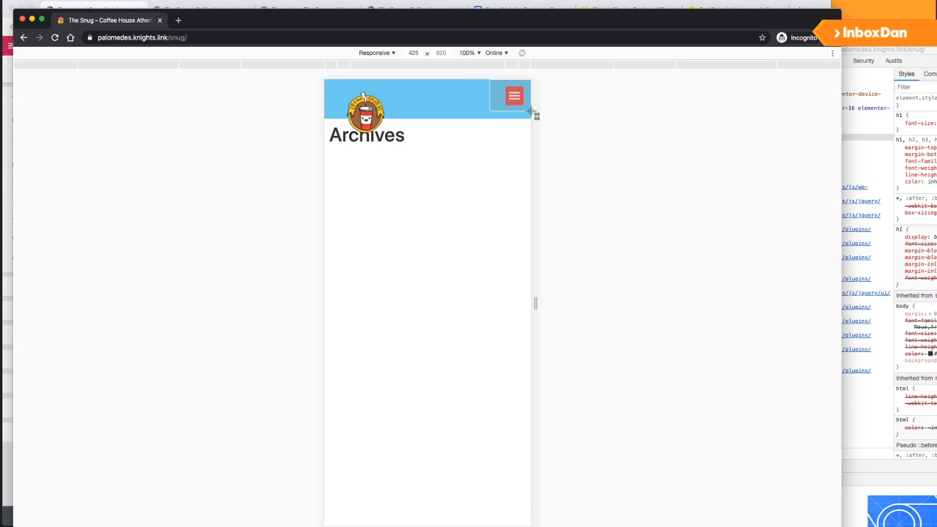
pyautogui.moveTo(531, 111); pyautogui.dragTo(531, 112)
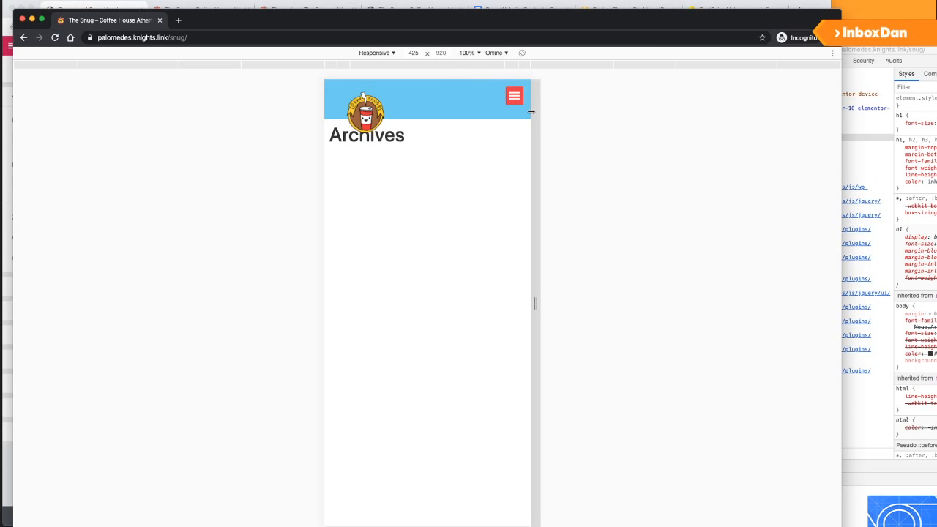
pyautogui.press('super+w')
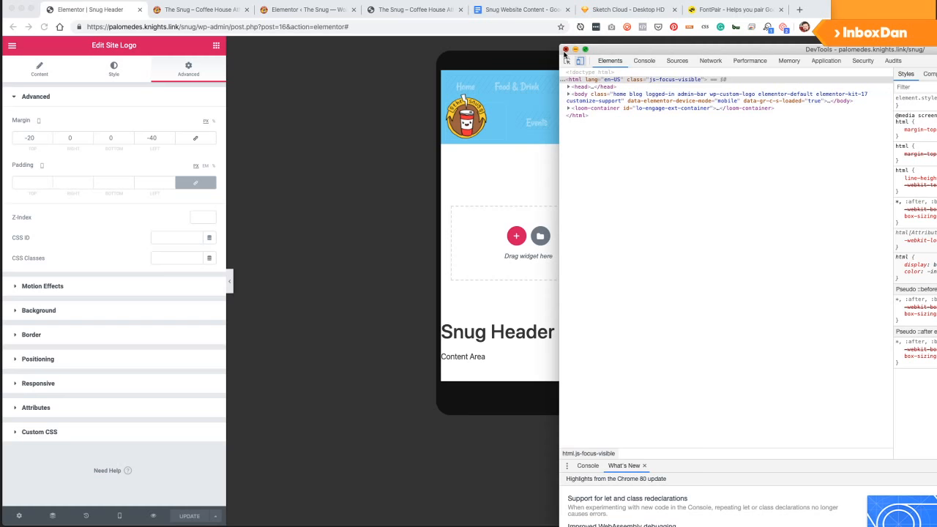
# Close the developer tools, return the Snug Header preview to Desktop, and select the site address.
pyautogui.click(565, 49)
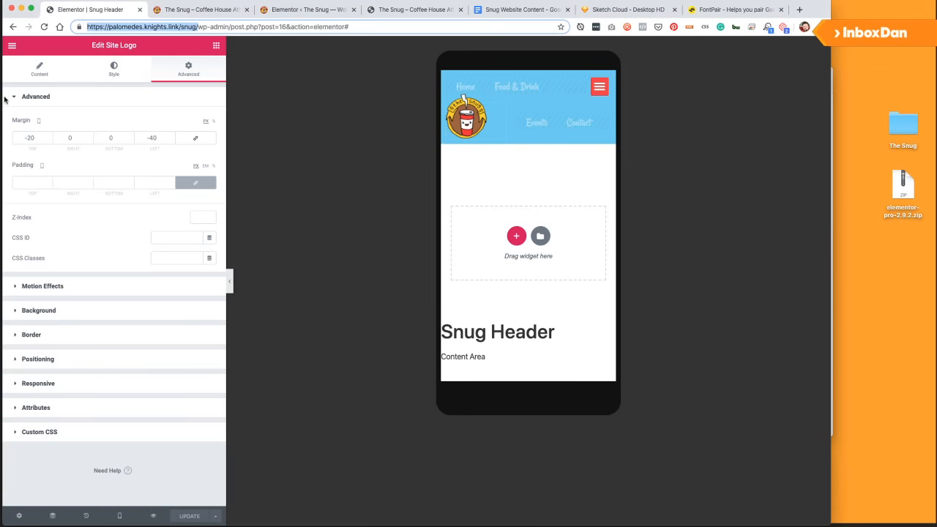
pyautogui.click(117, 514)
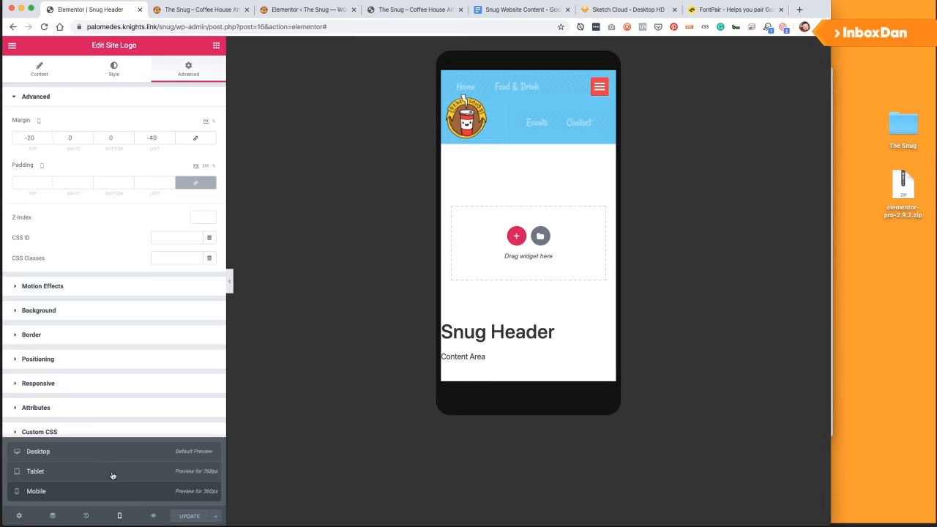
pyautogui.click(63, 451)
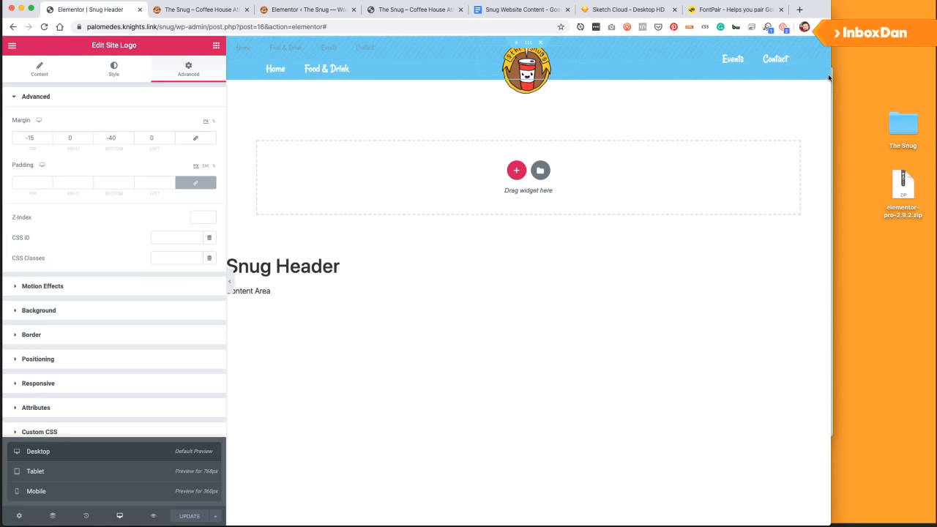
pyautogui.moveTo(185, 27); pyautogui.dragTo(44, 26)
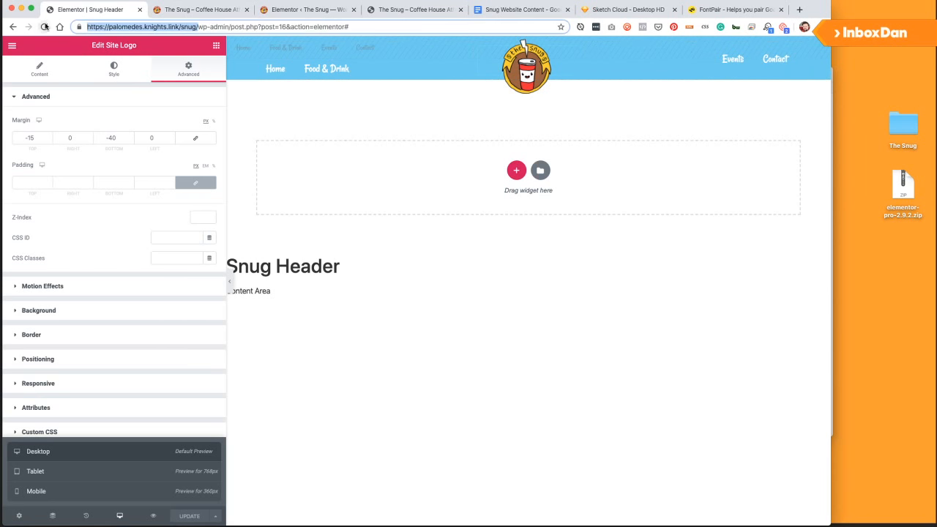
pyautogui.press('super+c')
pyautogui.press('super+shift+n')
pyautogui.press('super+v')
pyautogui.press('Return')
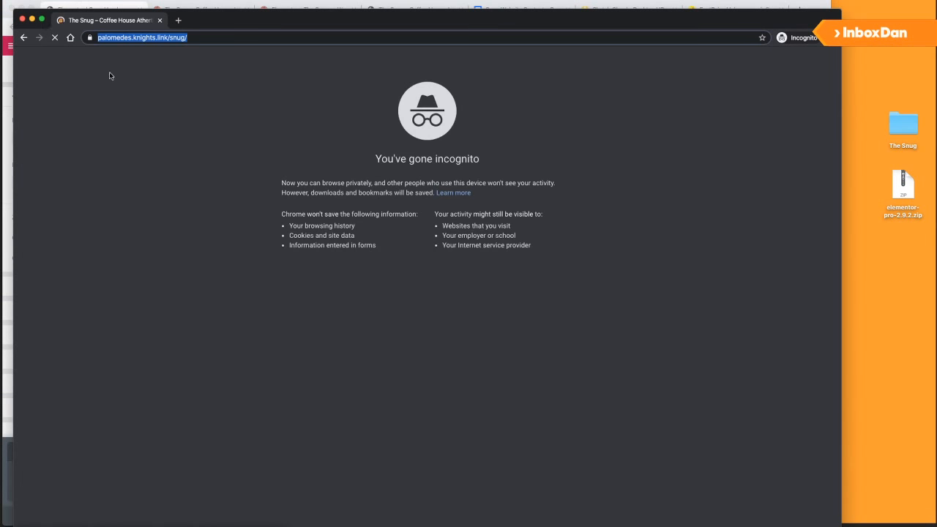
pyautogui.press('super+shift+4')
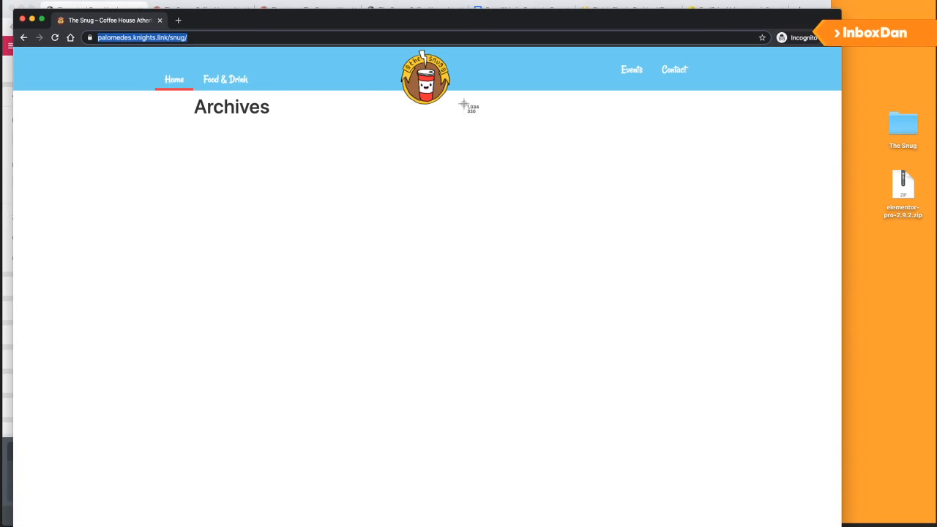
pyautogui.moveTo(466, 89); pyautogui.dragTo(495, 48)
pyautogui.press('super+shift+4')
pyautogui.moveTo(479, 47); pyautogui.dragTo(517, 90)
pyautogui.click(449, 224)
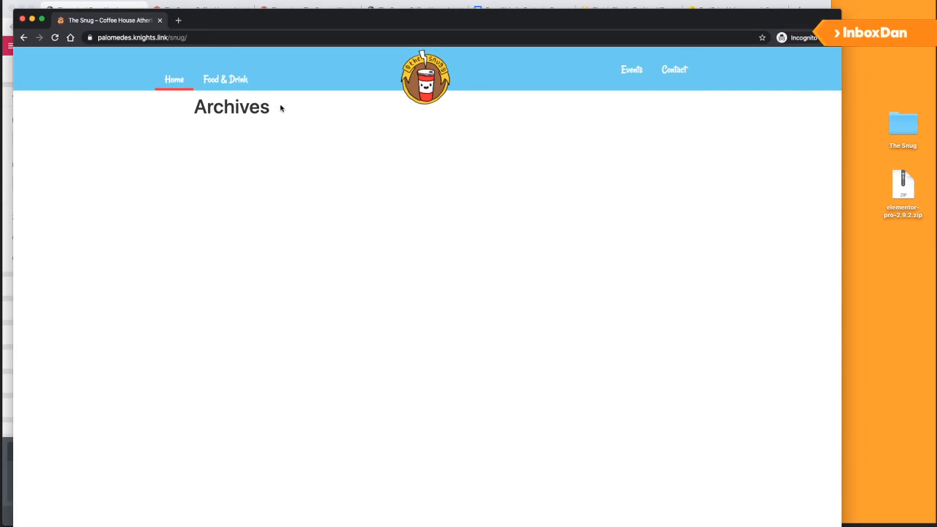
pyautogui.press('super+w')
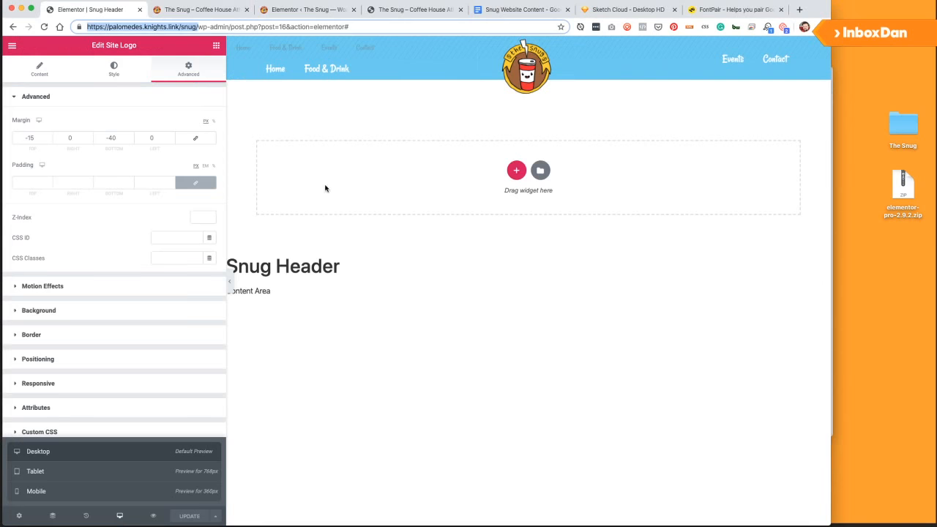
# Exit the editor to the WordPress dashboard and open Elementor's Saved Templates.
pyautogui.click(12, 46)
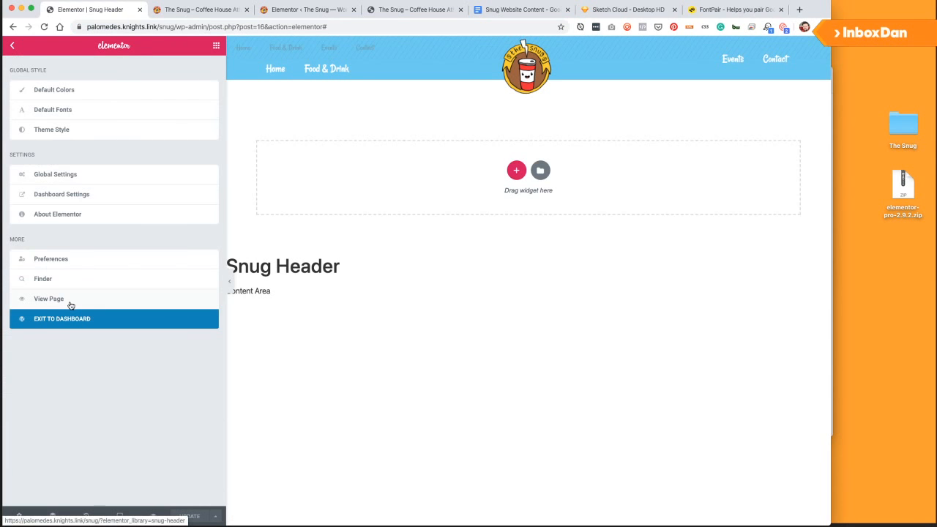
pyautogui.click(76, 324)
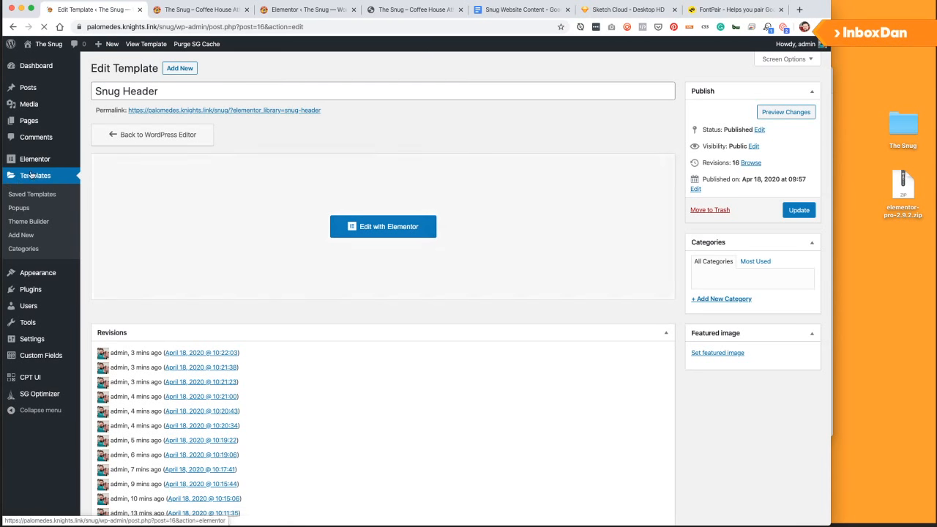
pyautogui.click(31, 161)
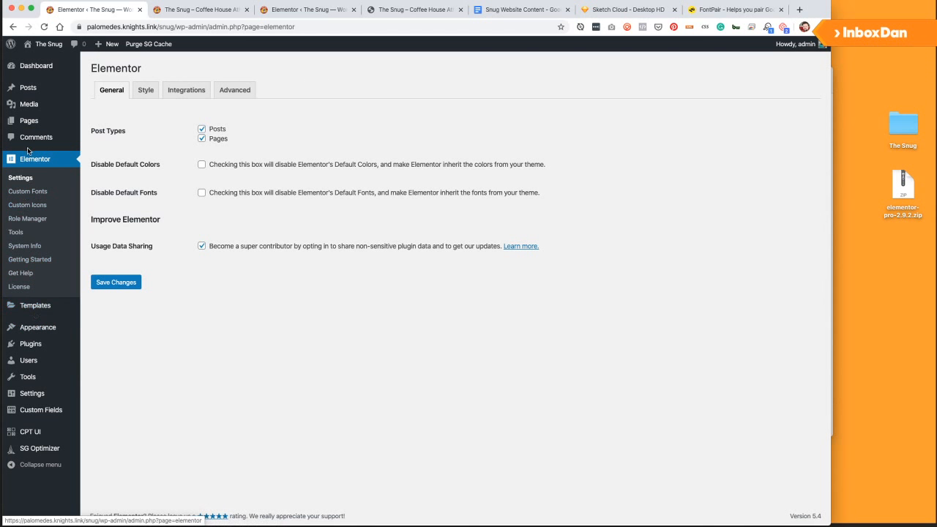
pyautogui.click(28, 306)
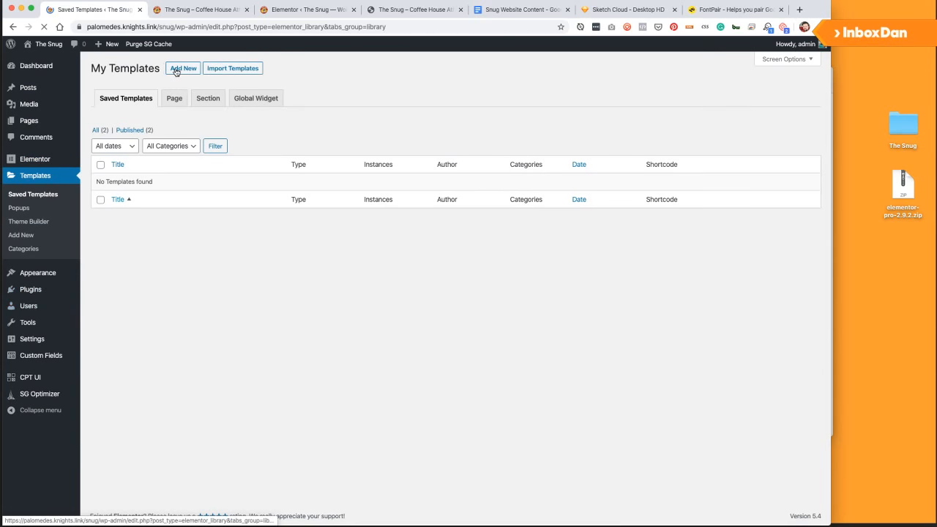
# Create a new Footer template named 'Snug Footer'.
pyautogui.click(183, 68)
pyautogui.click(455, 288)
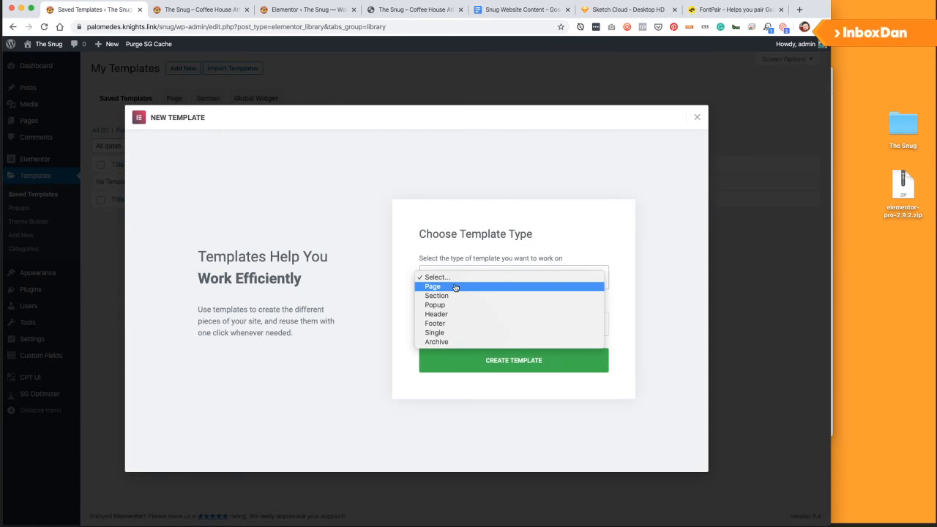
pyautogui.click(451, 325)
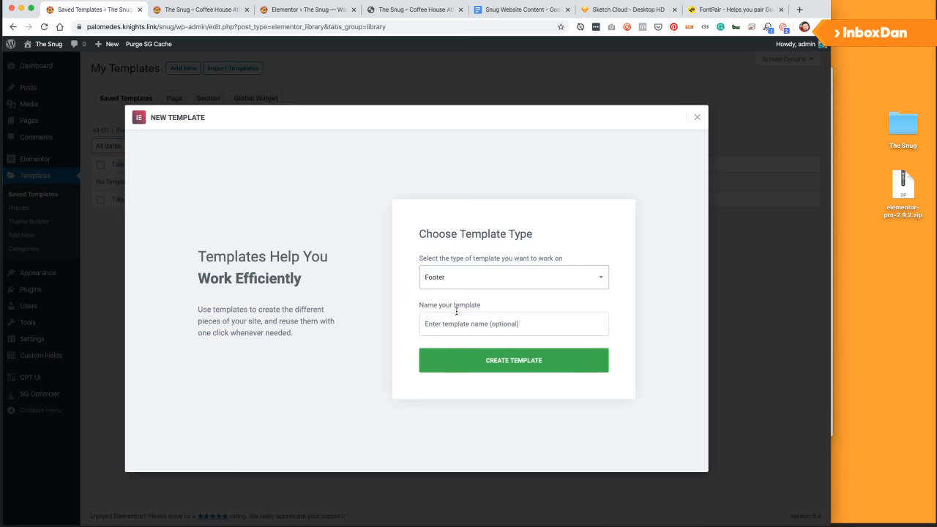
pyautogui.click(455, 326)
pyautogui.write('Snug Footer')
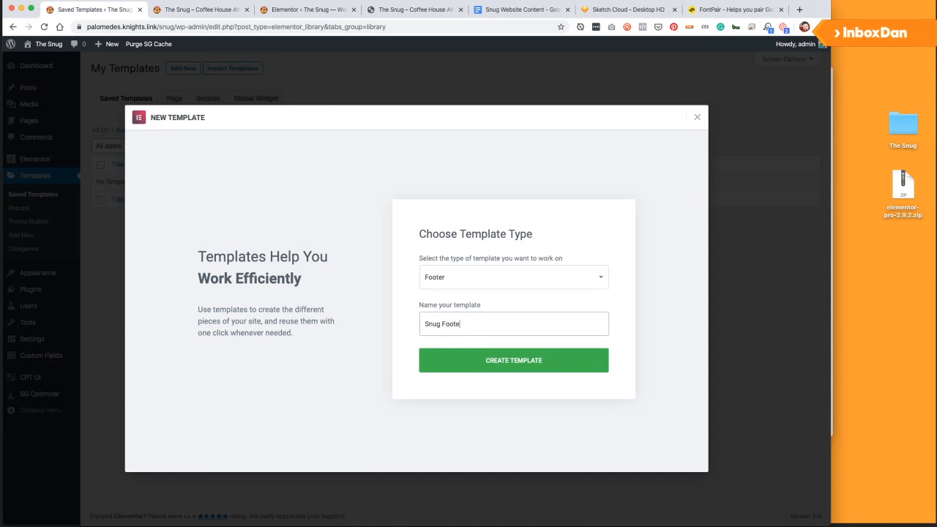
pyautogui.press('Return')
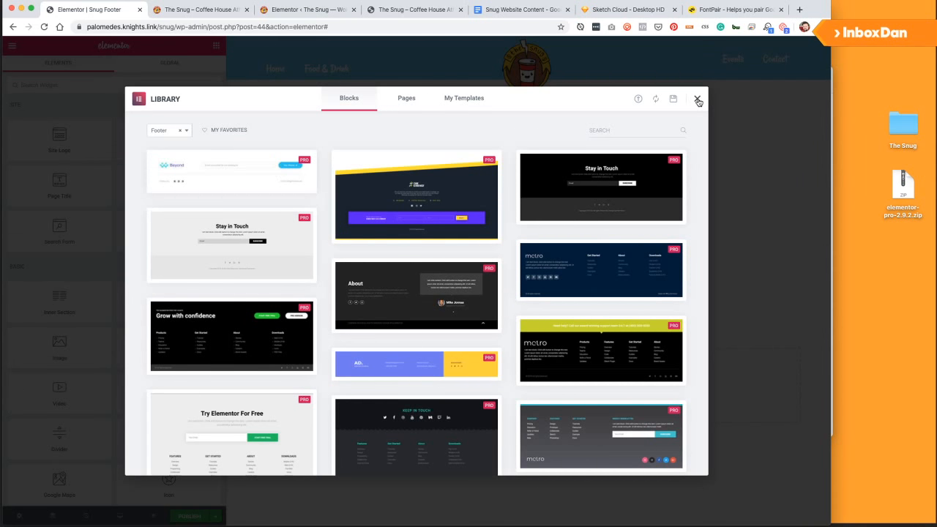
# Close the template library and add a three-column section to the footer.
pyautogui.click(698, 101)
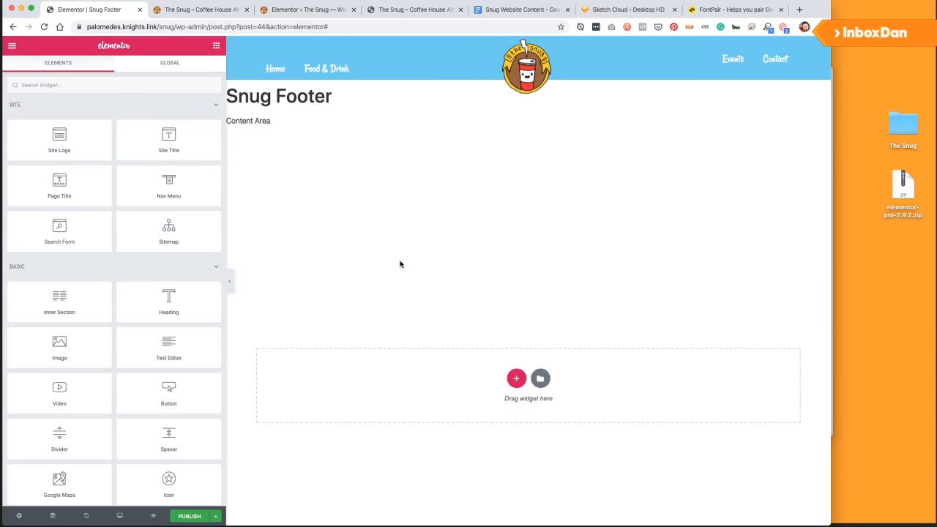
pyautogui.click(516, 379)
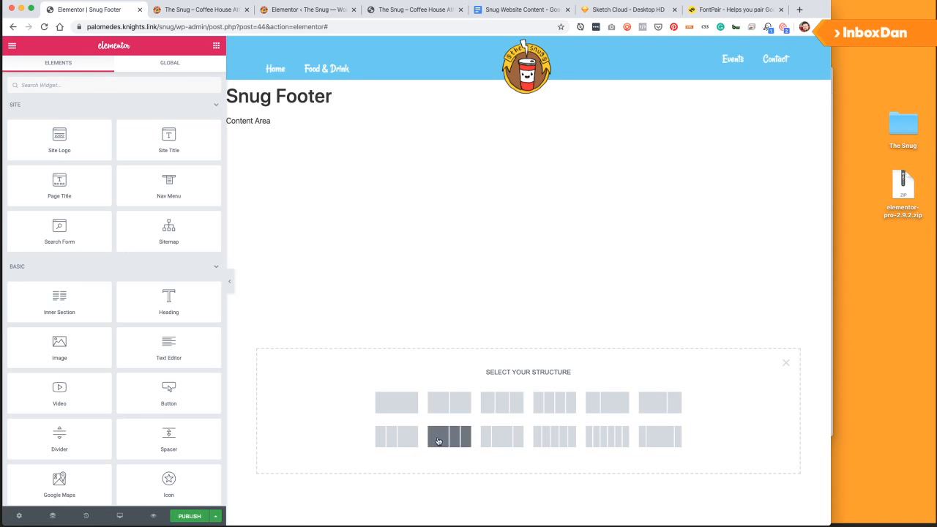
pyautogui.click(395, 438)
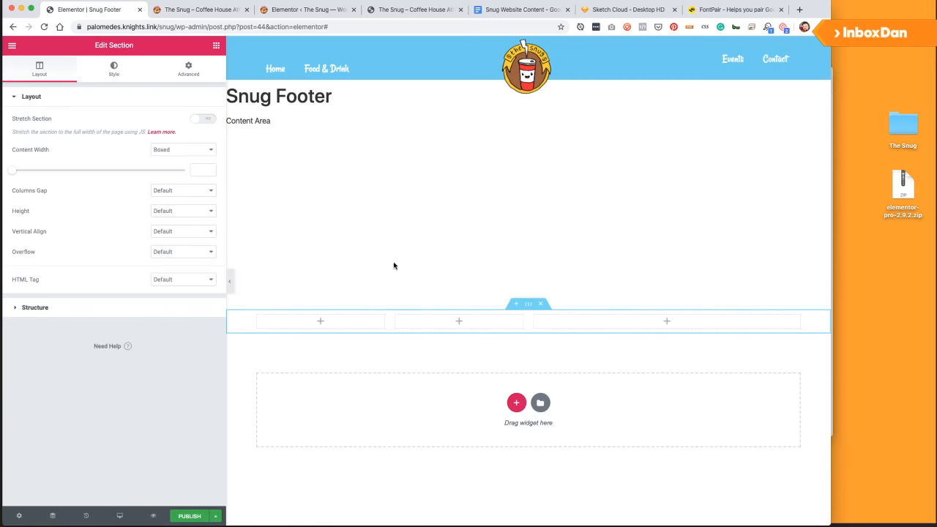
pyautogui.click(216, 46)
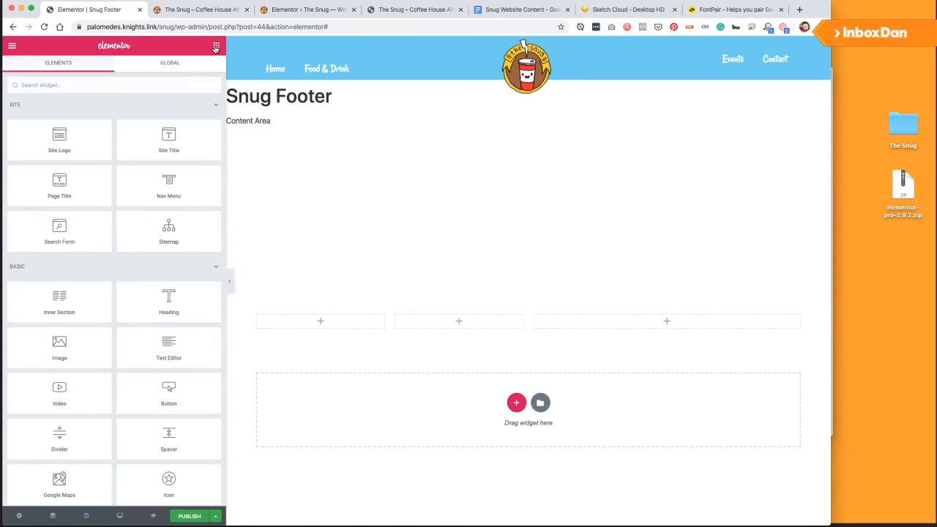
# Give the section 40px top and bottom padding.
pyautogui.click(528, 303)
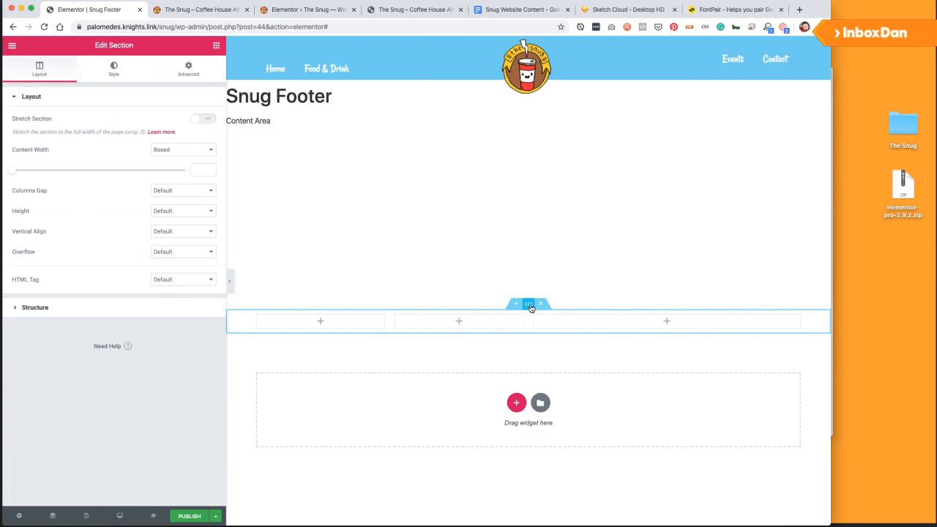
pyautogui.click(216, 46)
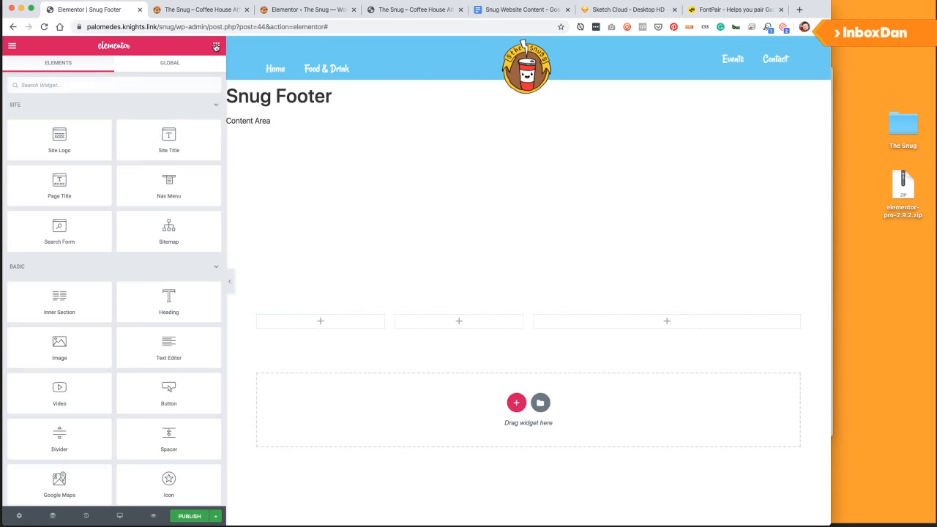
pyautogui.click(527, 303)
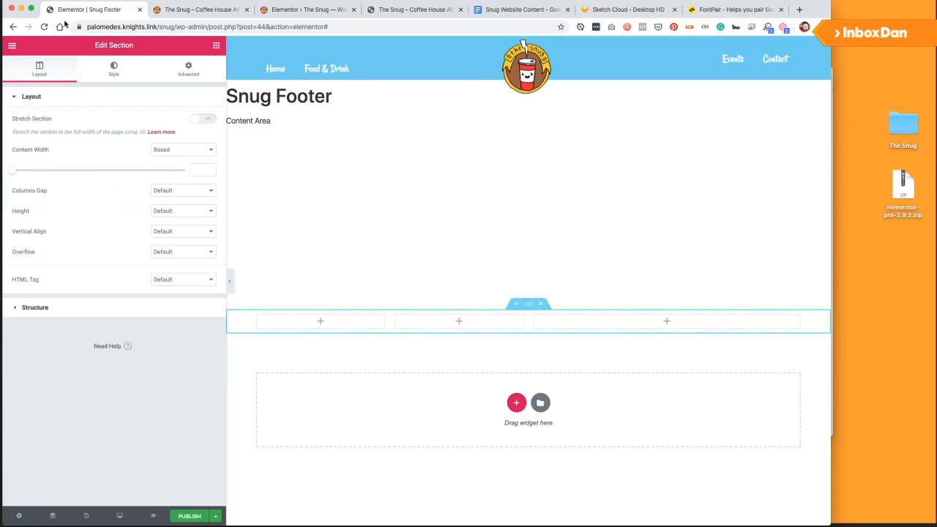
pyautogui.click(176, 69)
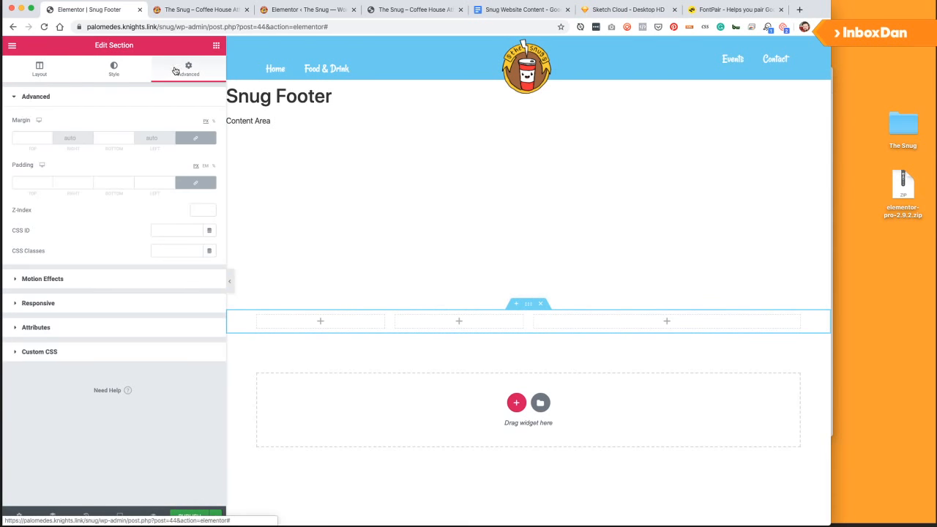
pyautogui.click(27, 185)
pyautogui.write('40')
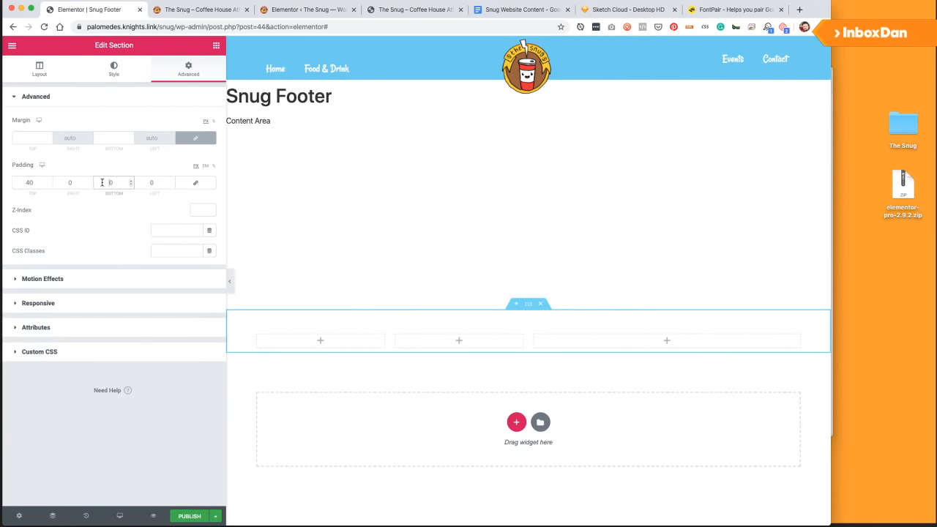
pyautogui.click(109, 182)
pyautogui.write('40')
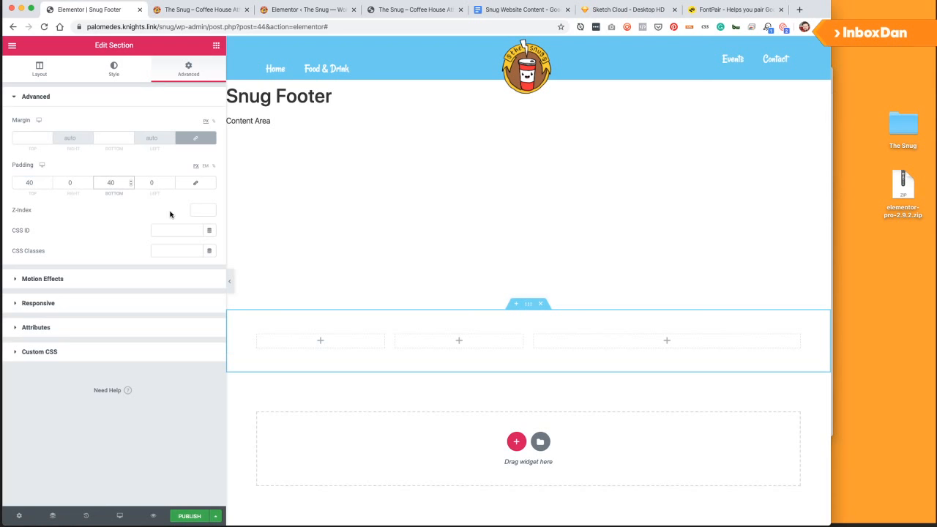
pyautogui.click(216, 47)
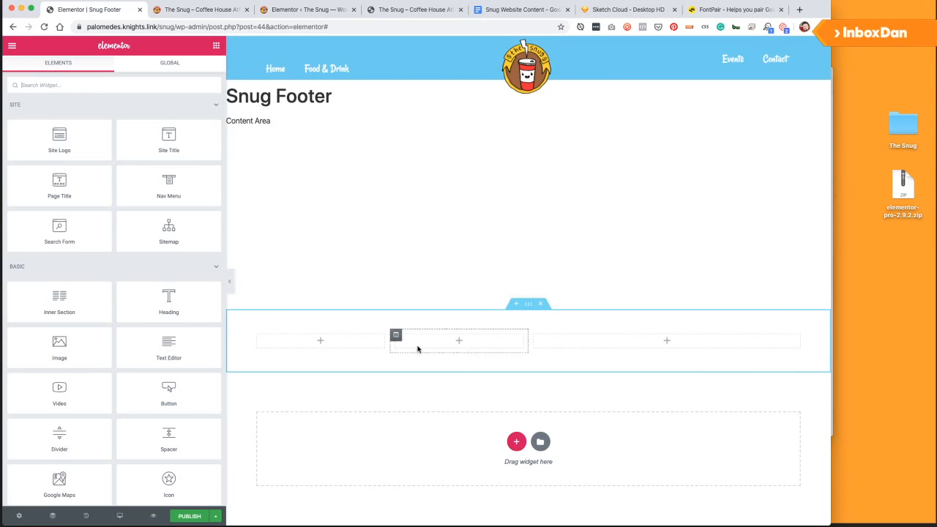
# Add a 'Sitemap' heading to the footer's first column.
pyautogui.moveTo(156, 301); pyautogui.dragTo(328, 361)
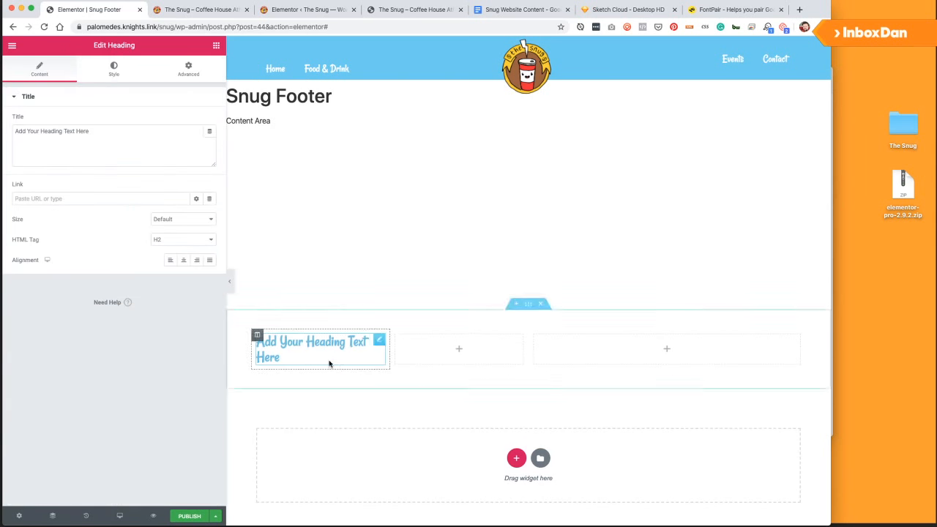
pyautogui.tripleClick(116, 136)
pyautogui.write('Footer')
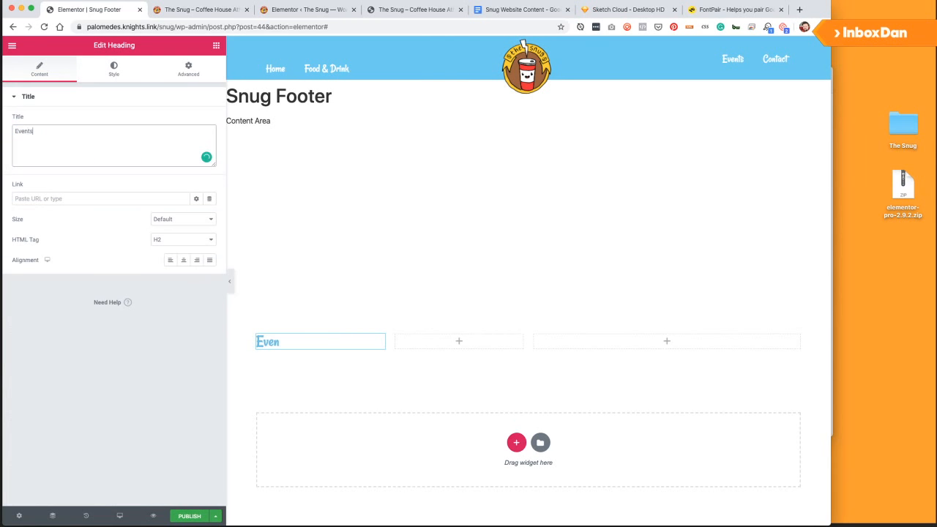
pyautogui.press('super+a')
pyautogui.write('Sitemap')
# Add 'Events' and 'Visiting' headings to the middle and right columns.
pyautogui.click(216, 47)
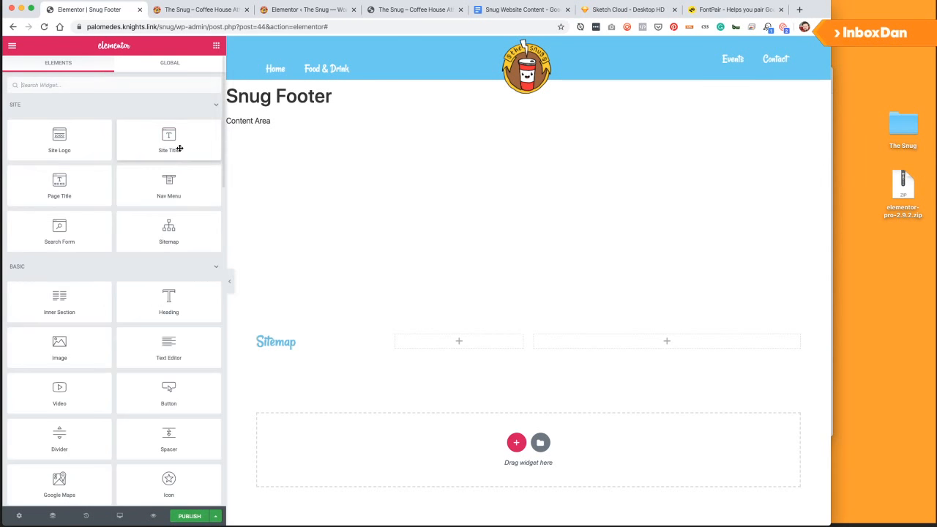
pyautogui.moveTo(192, 307); pyautogui.dragTo(483, 342)
pyautogui.tripleClick(88, 144)
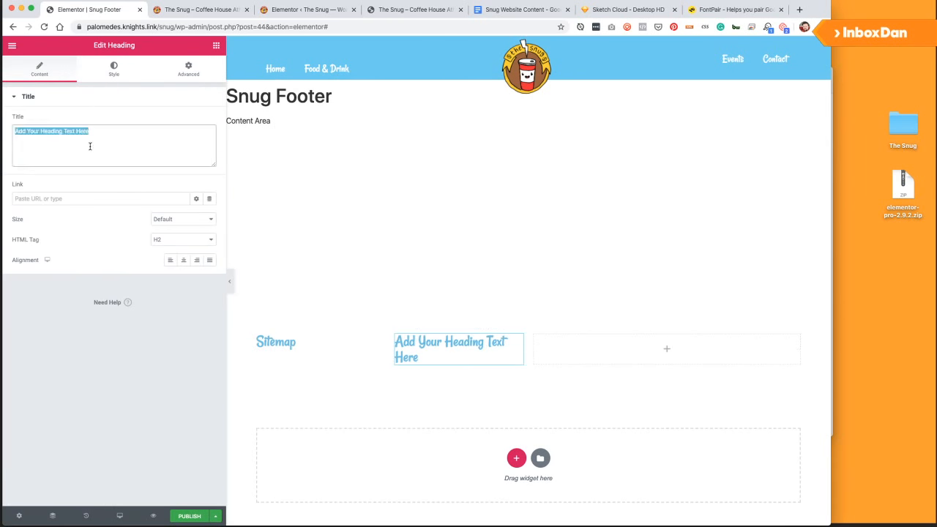
pyautogui.write('Events')
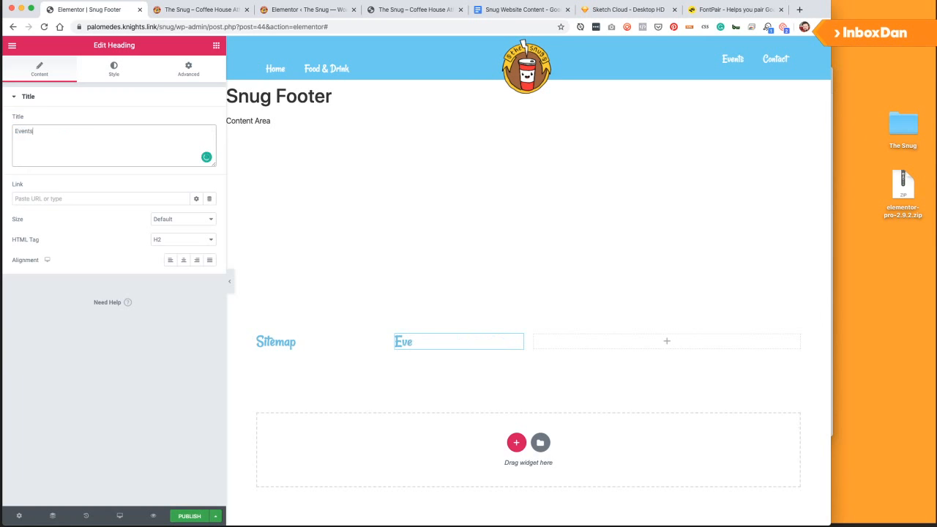
pyautogui.click(216, 45)
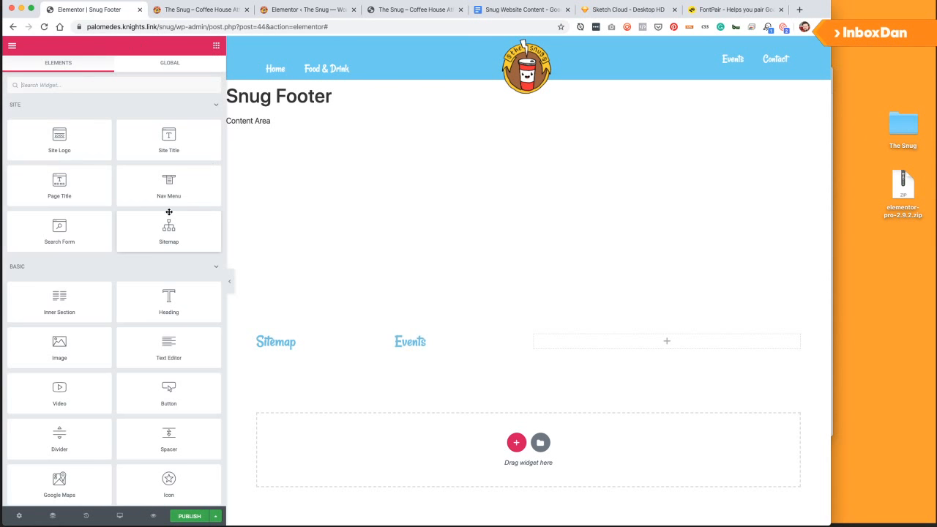
pyautogui.moveTo(169, 301); pyautogui.dragTo(609, 345)
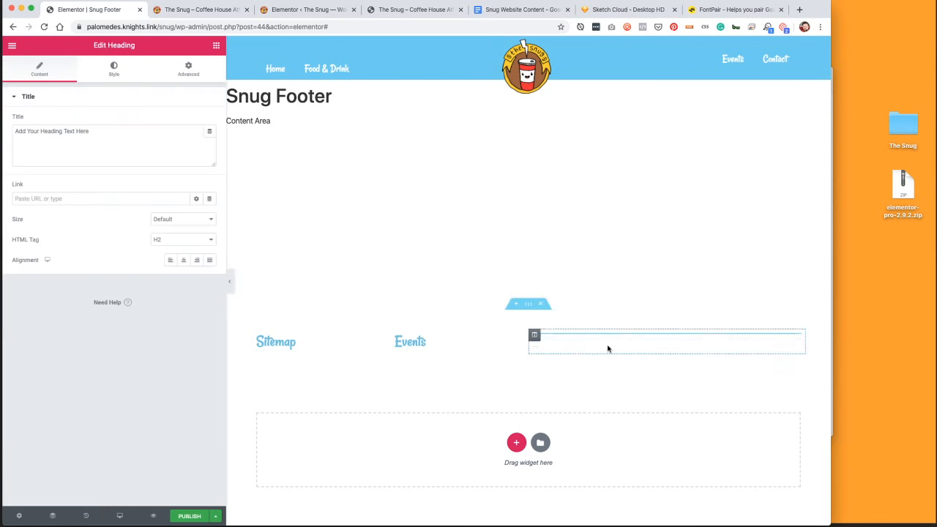
pyautogui.tripleClick(94, 149)
pyautogui.write('Visiting')
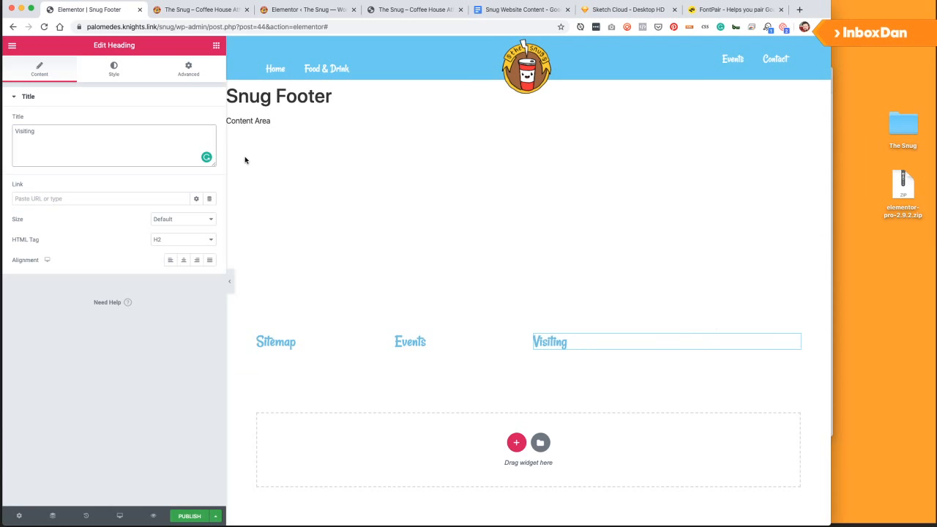
pyautogui.click(529, 304)
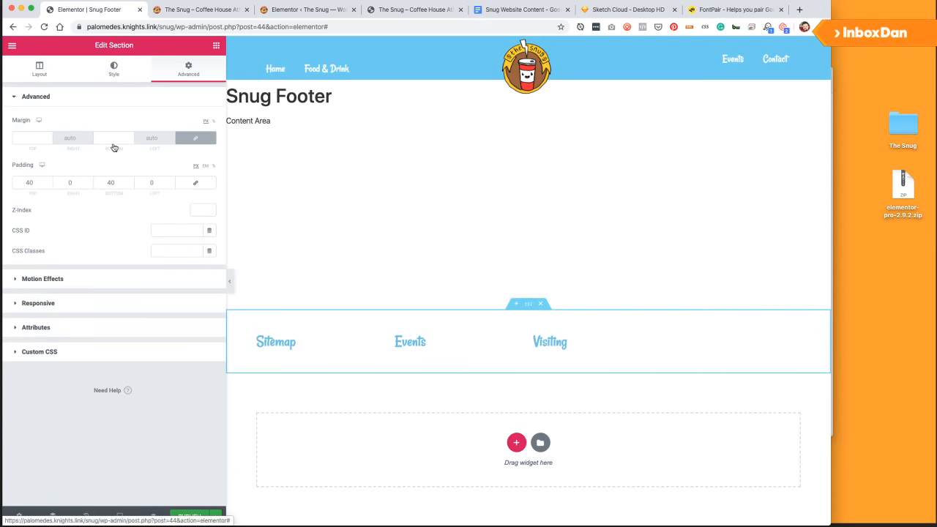
# Give the footer section a classic yellow (#F9CC31) background.
pyautogui.click(129, 72)
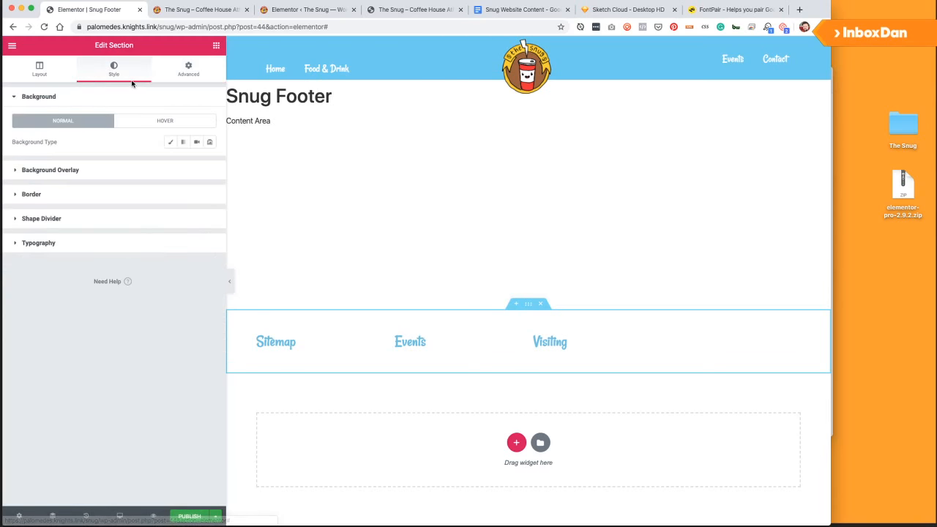
pyautogui.click(169, 141)
pyautogui.click(197, 162)
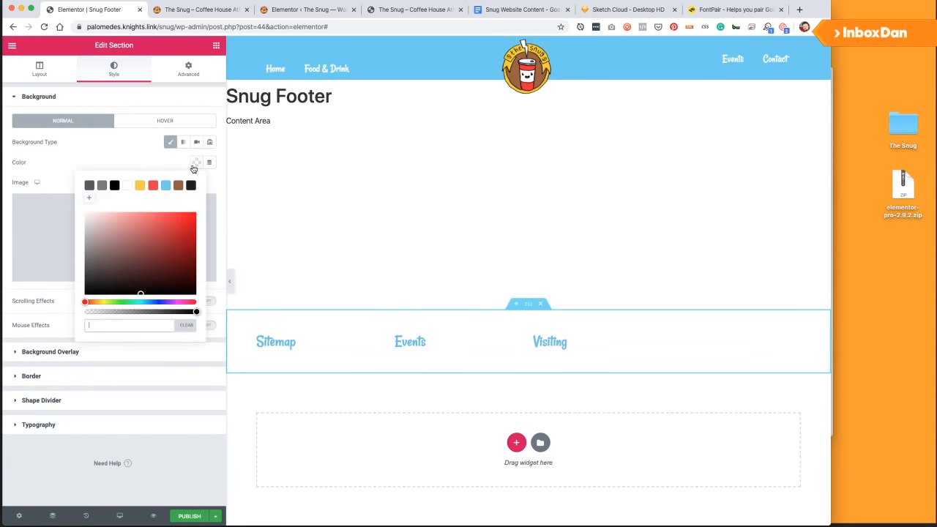
pyautogui.click(140, 186)
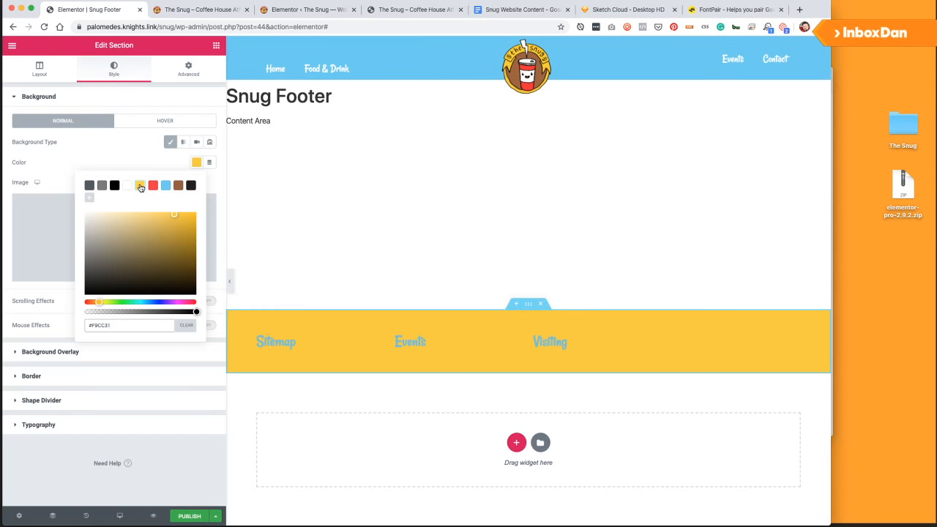
pyautogui.click(191, 186)
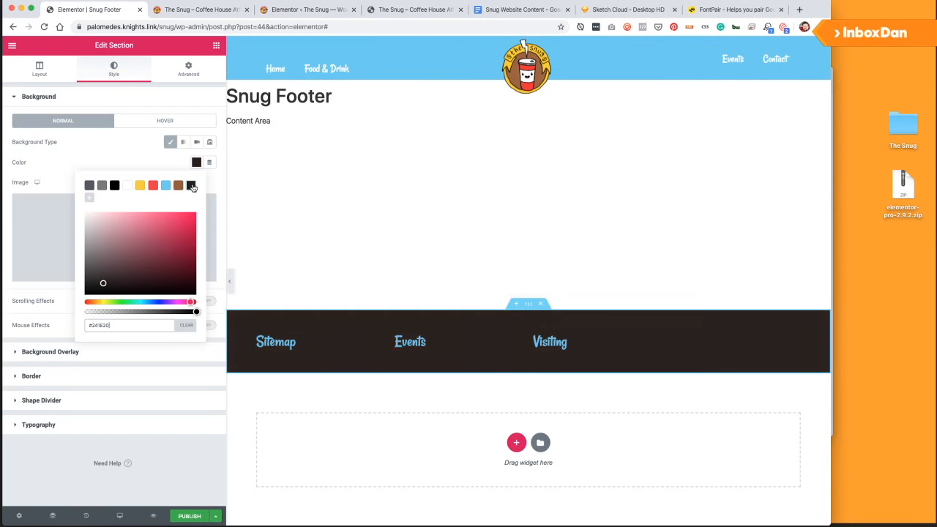
pyautogui.click(139, 187)
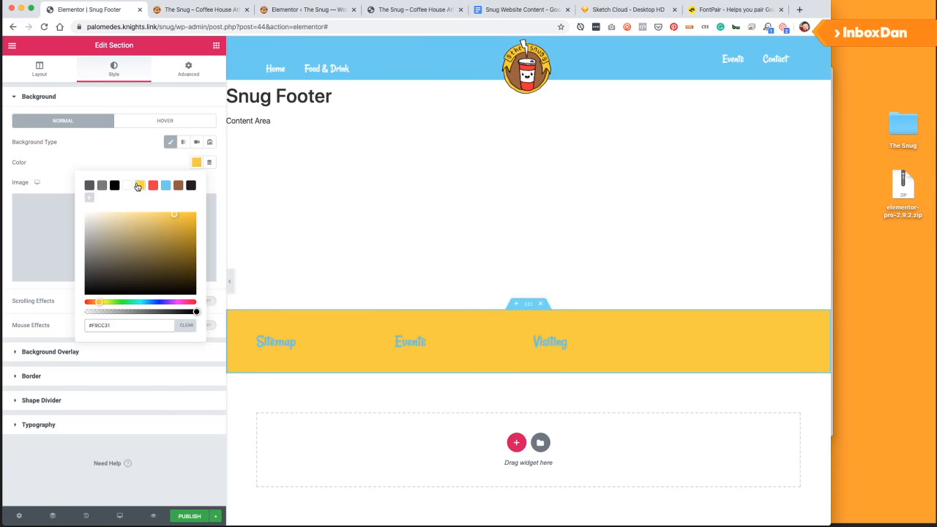
pyautogui.click(134, 167)
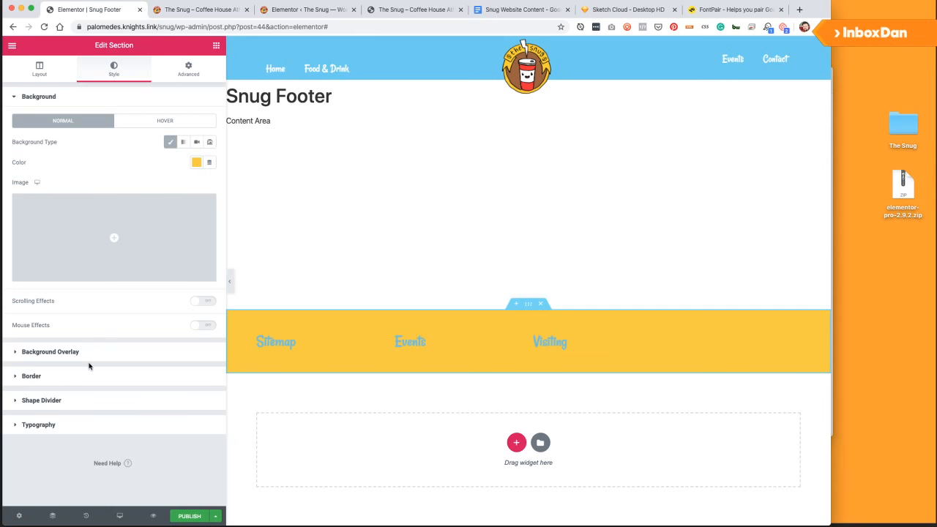
# Make heading and text colours white, then start publishing with an Entire Site condition.
pyautogui.click(93, 420)
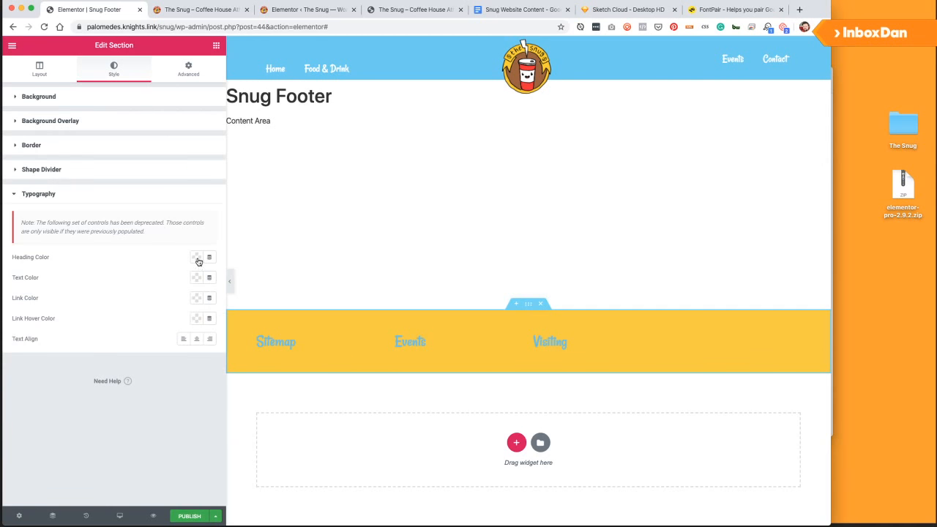
pyautogui.click(198, 258)
pyautogui.click(129, 281)
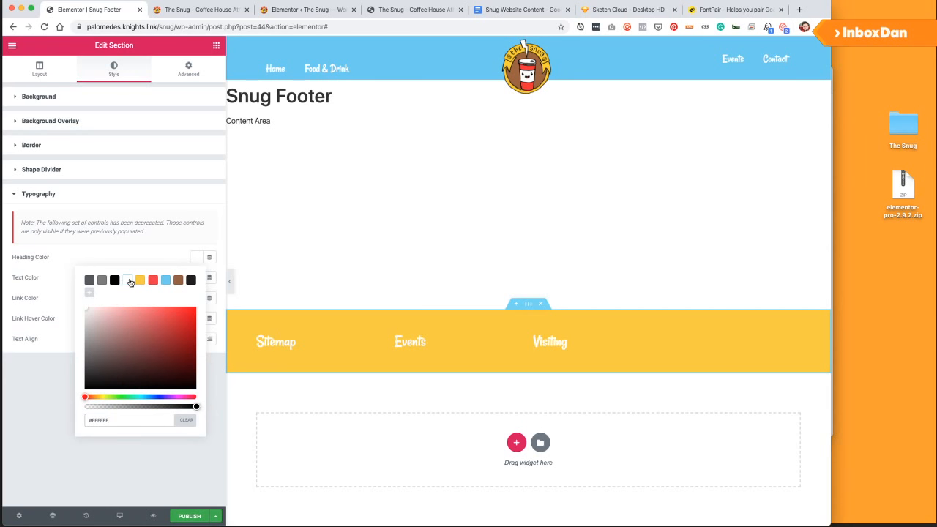
pyautogui.click(27, 262)
pyautogui.click(196, 278)
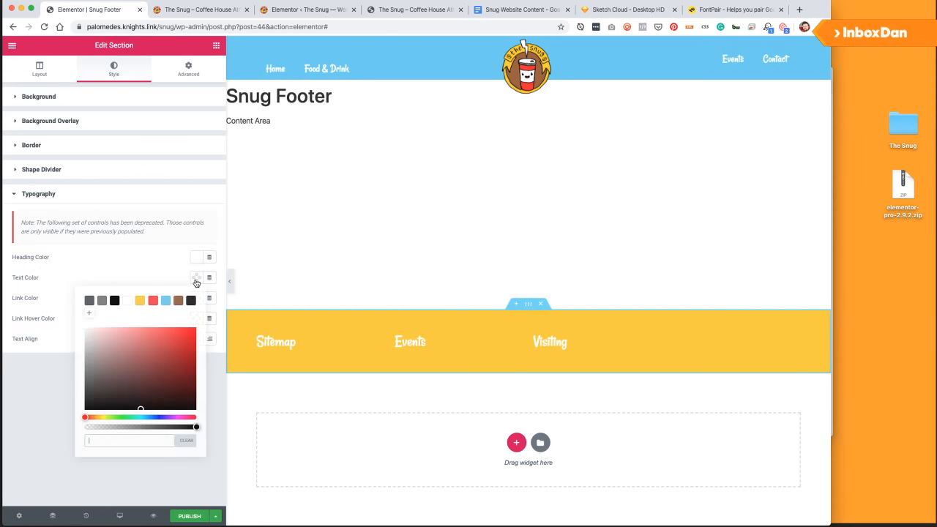
pyautogui.click(125, 301)
pyautogui.click(131, 256)
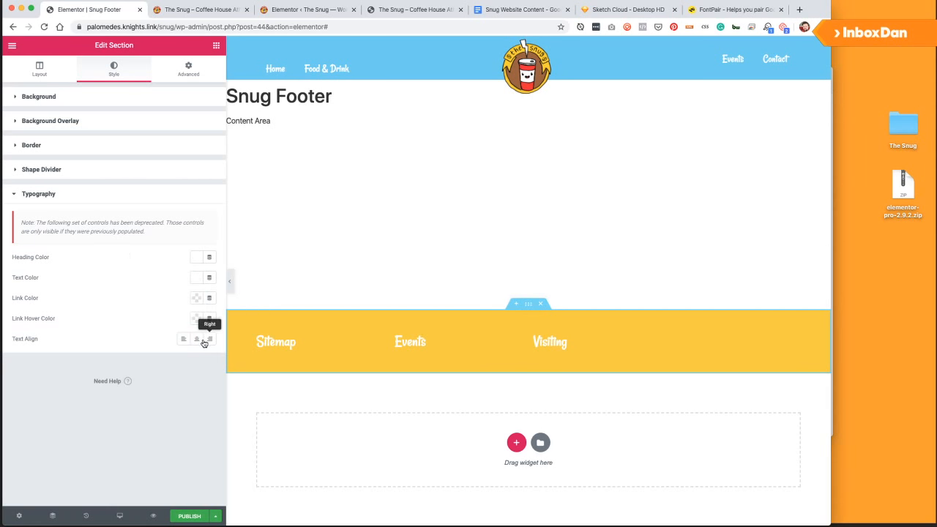
pyautogui.click(190, 517)
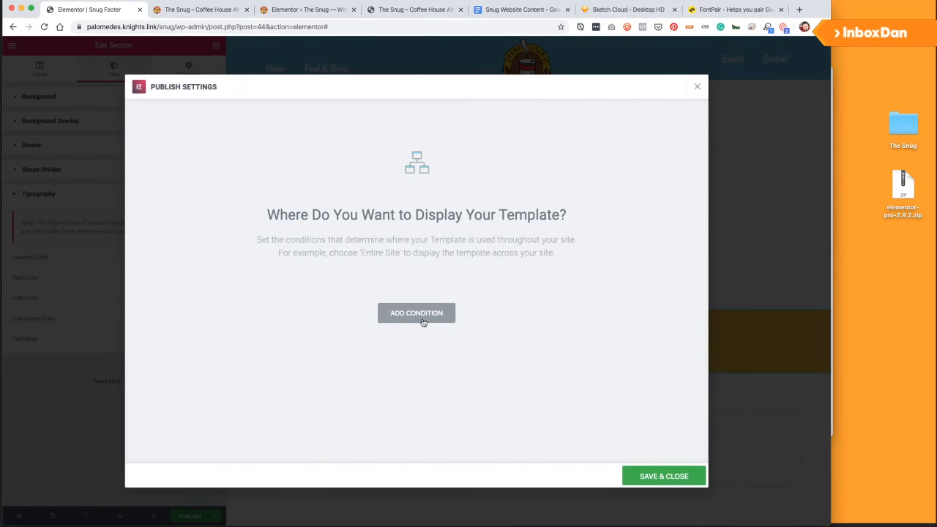
pyautogui.click(416, 319)
# Publish the footer and add a new two-column section below the yellow row.
pyautogui.click(663, 476)
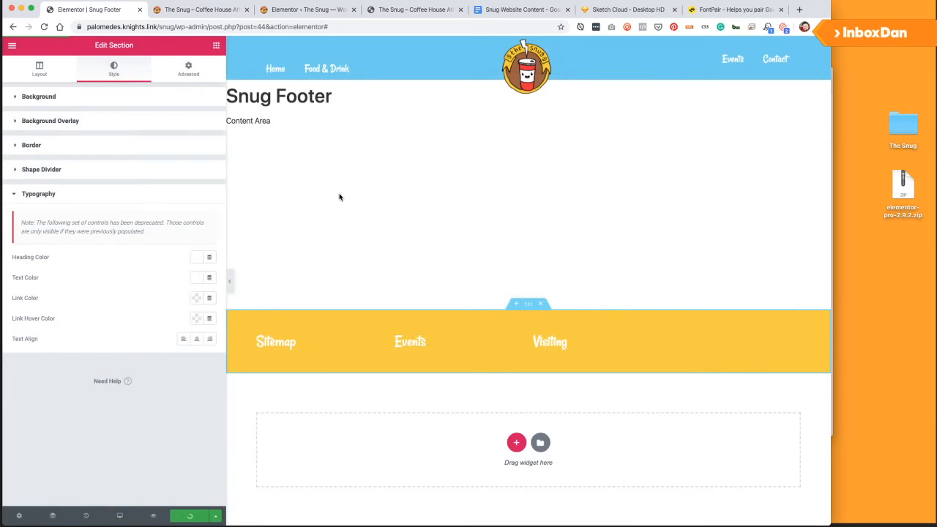
pyautogui.click(516, 442)
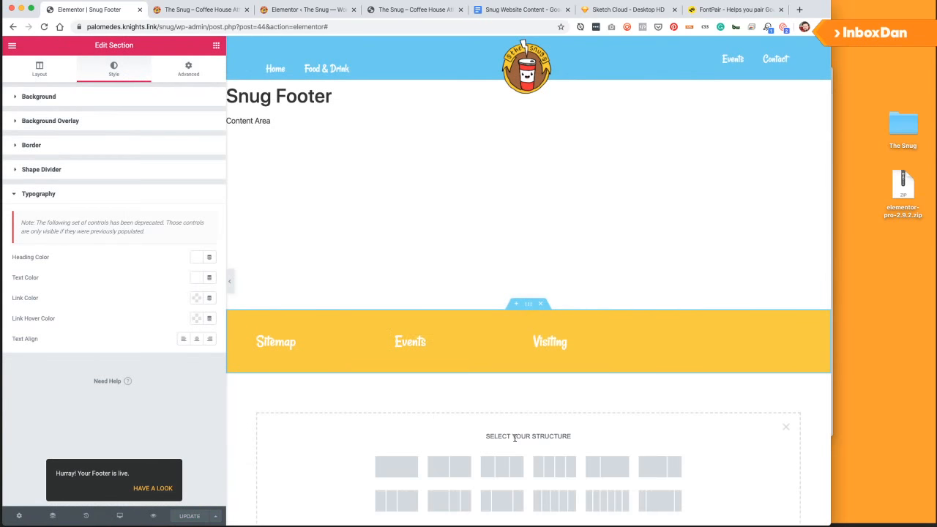
pyautogui.click(456, 470)
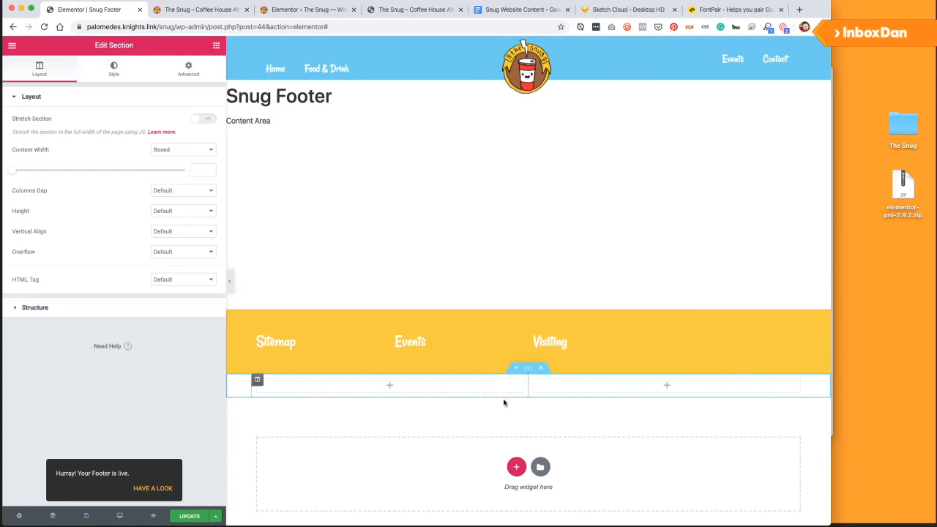
pyautogui.click(134, 66)
pyautogui.click(216, 46)
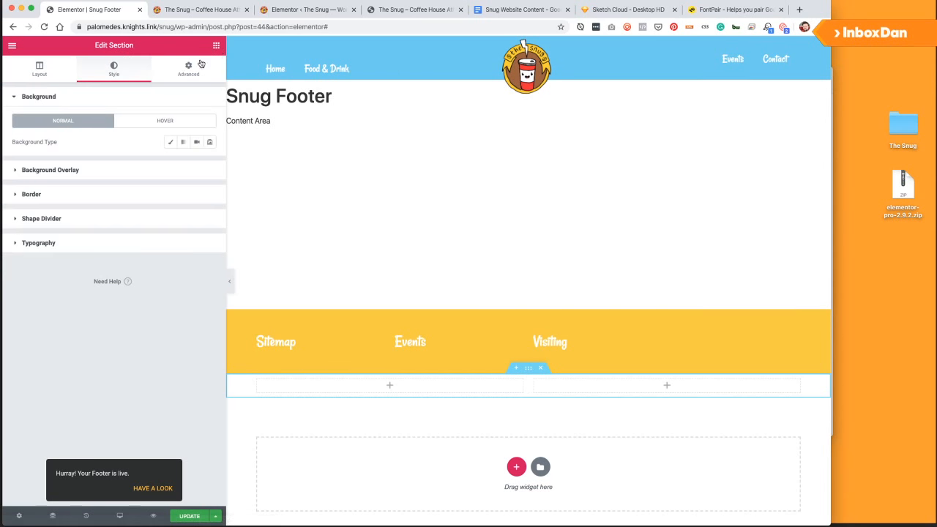
pyautogui.click(194, 67)
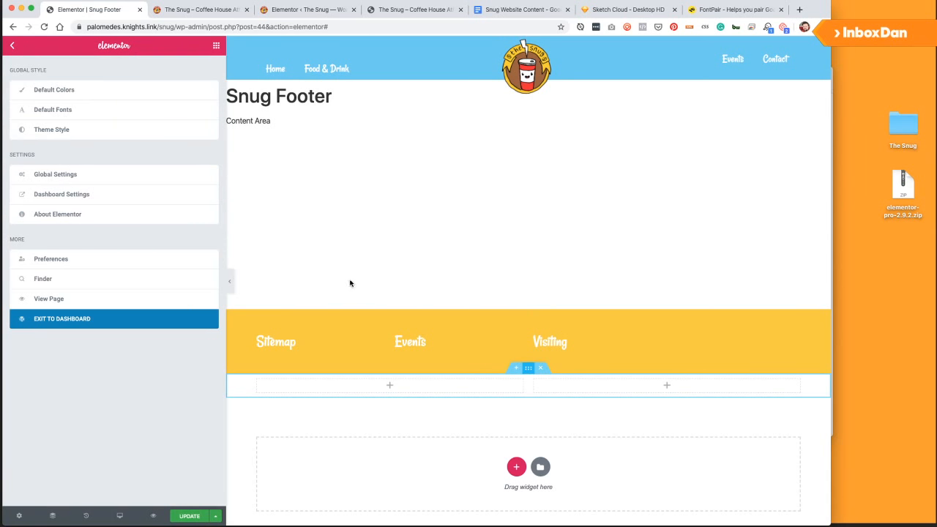
# Set the new section's top and bottom padding to 5.
pyautogui.click(12, 45)
pyautogui.click(179, 76)
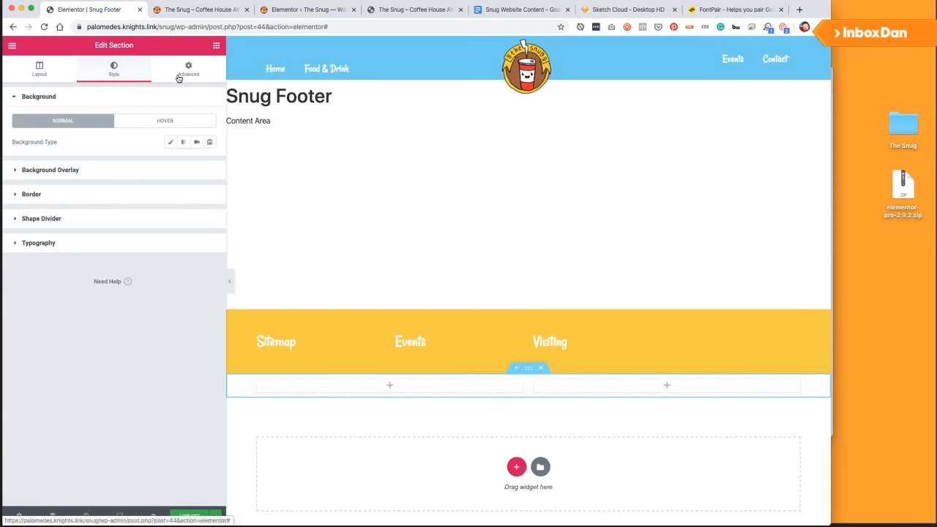
pyautogui.click(196, 183)
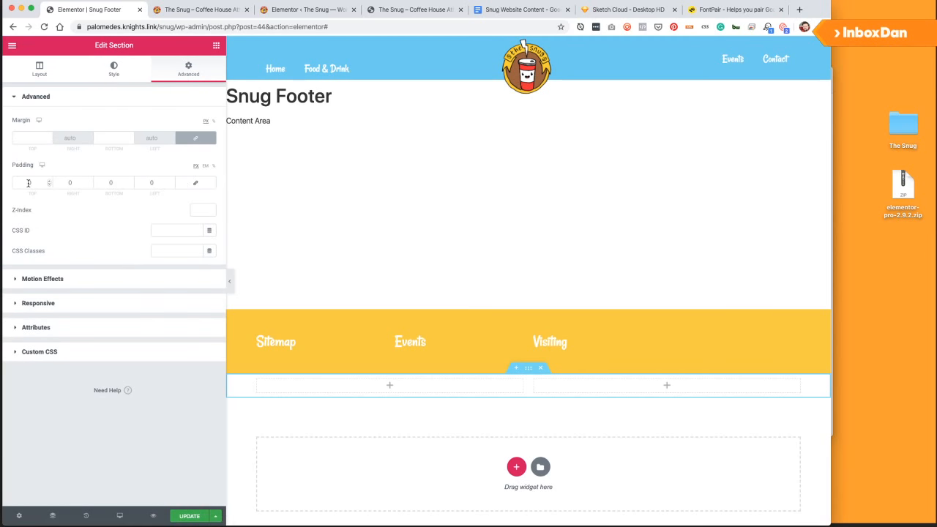
pyautogui.click(31, 183)
pyautogui.write('5')
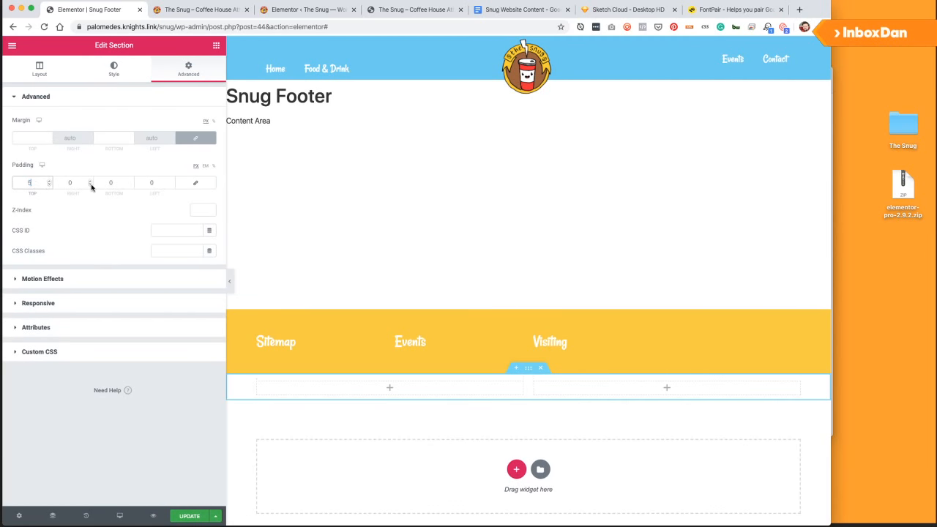
pyautogui.click(111, 183)
pyautogui.write('5')
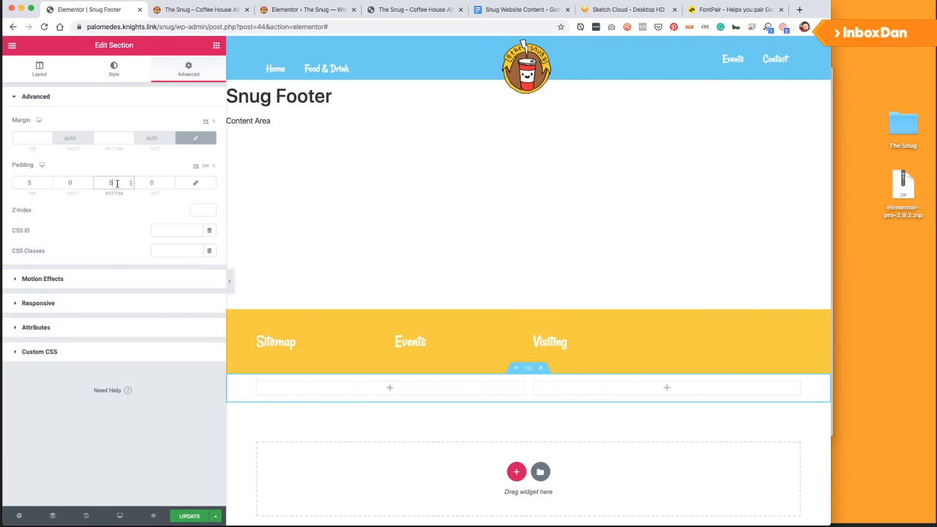
# Give the bottom row an orange (#EDA622) background and update the template.
pyautogui.click(114, 70)
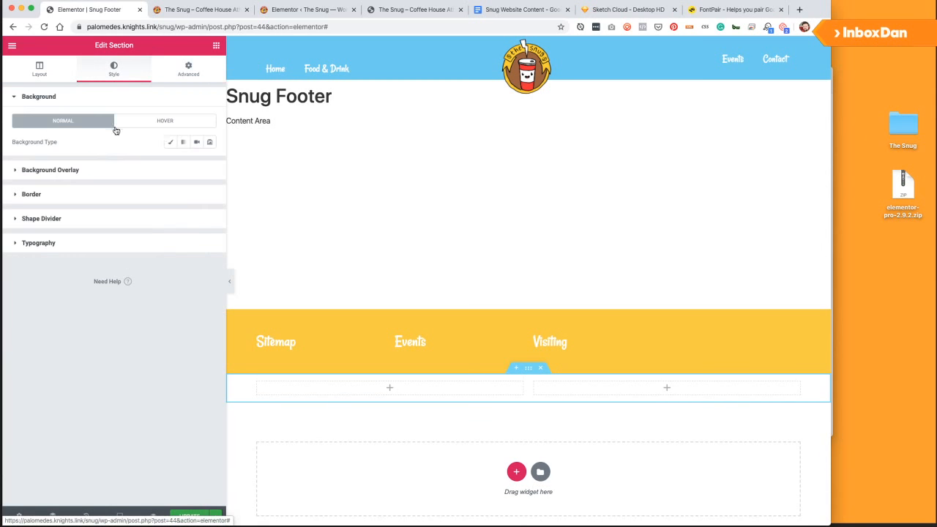
pyautogui.click(169, 143)
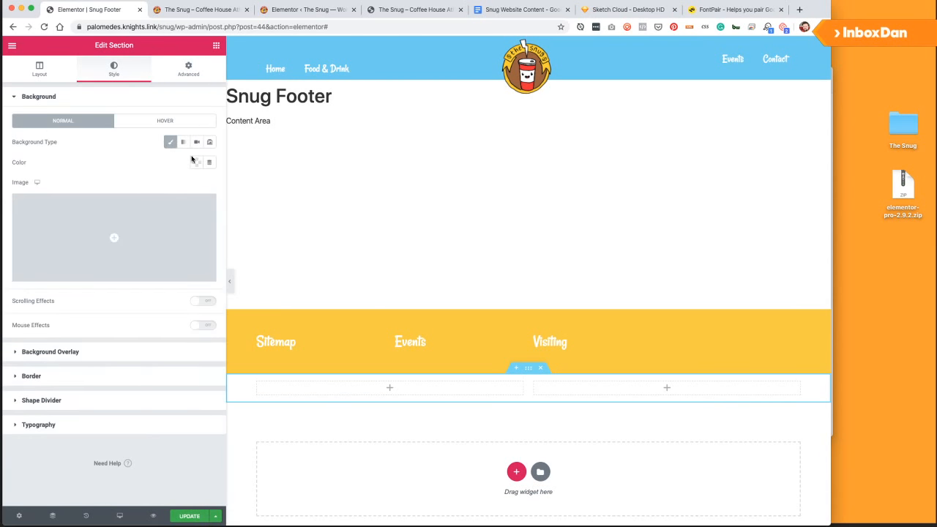
pyautogui.click(196, 163)
pyautogui.click(140, 186)
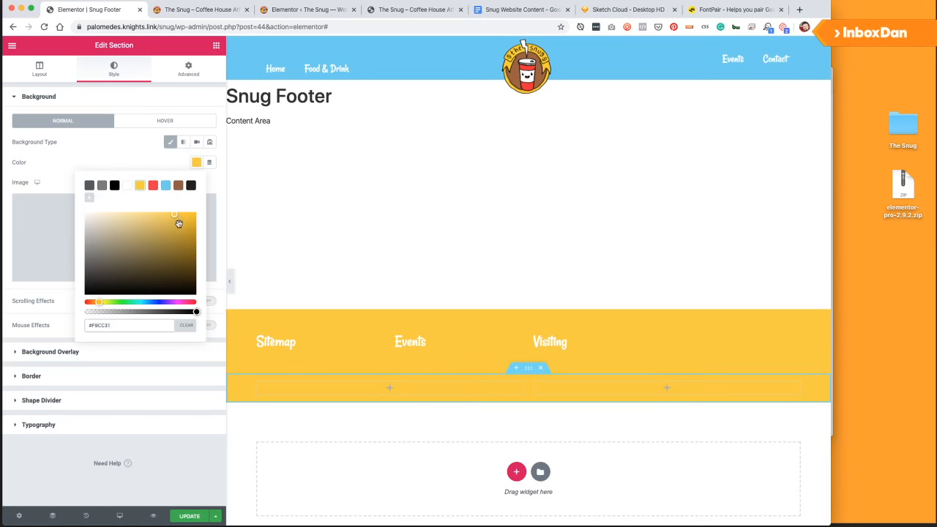
pyautogui.click(176, 220)
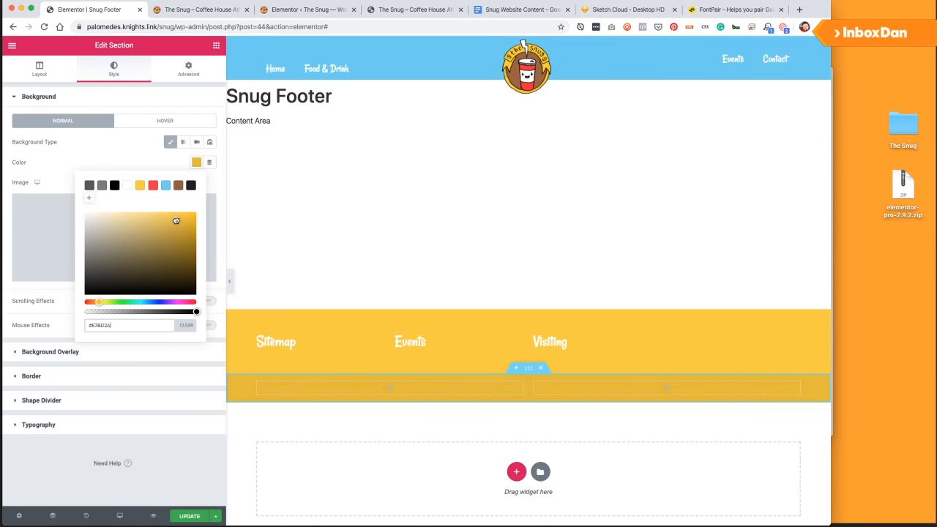
pyautogui.moveTo(178, 220); pyautogui.dragTo(178, 219)
pyautogui.moveTo(98, 303); pyautogui.dragTo(98, 304)
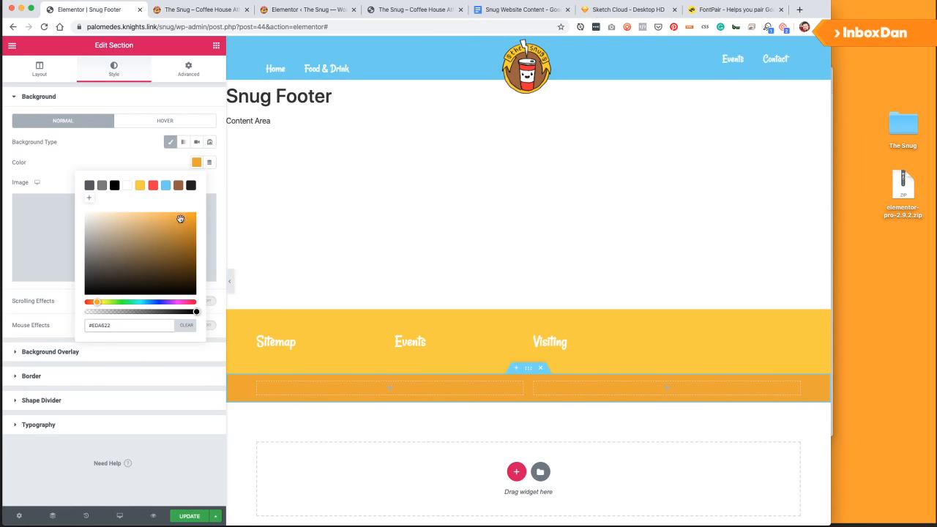
pyautogui.click(187, 517)
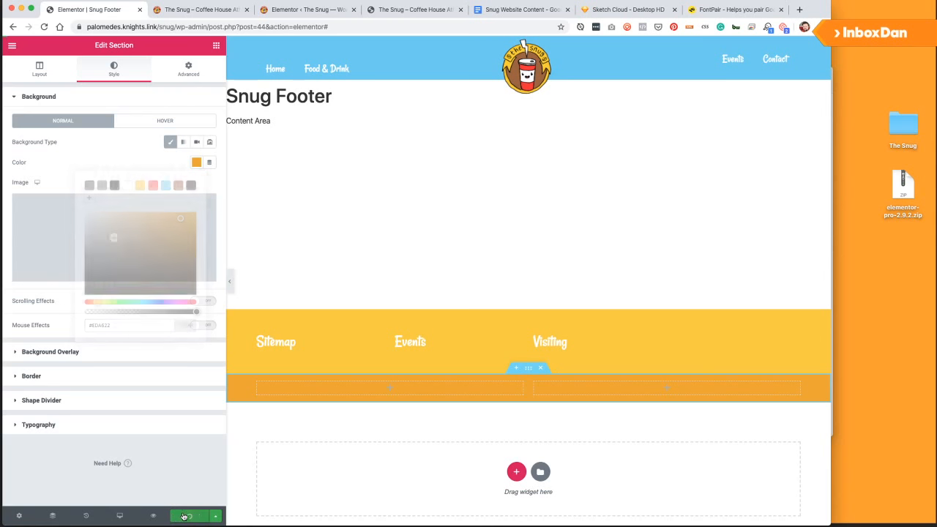
pyautogui.click(215, 48)
# Place a Text Editor widget in the first column and clear its placeholder text.
pyautogui.moveTo(167, 348); pyautogui.dragTo(312, 387)
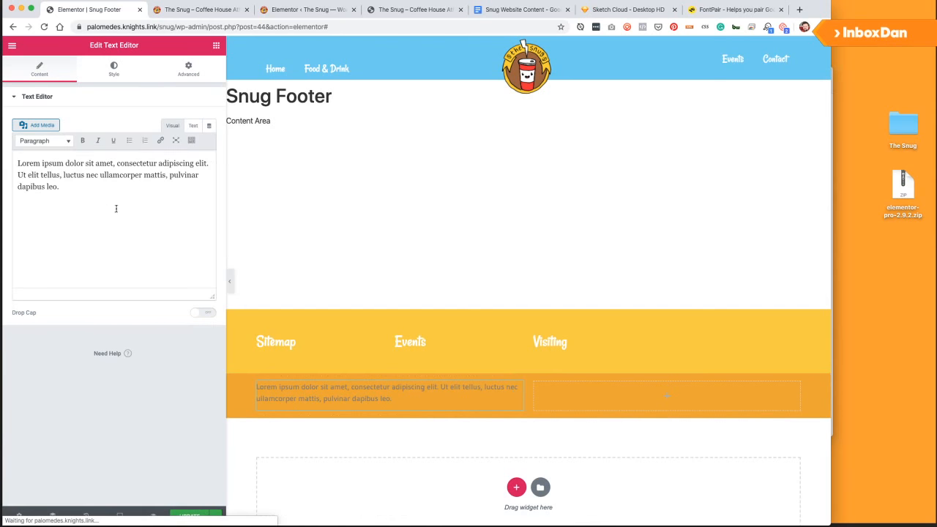
pyautogui.press('super+a')
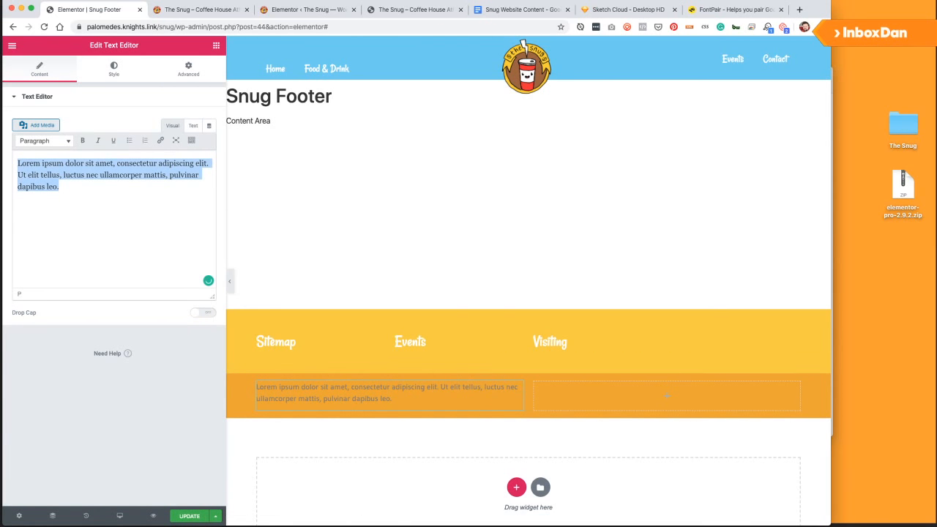
pyautogui.write('Copyright')
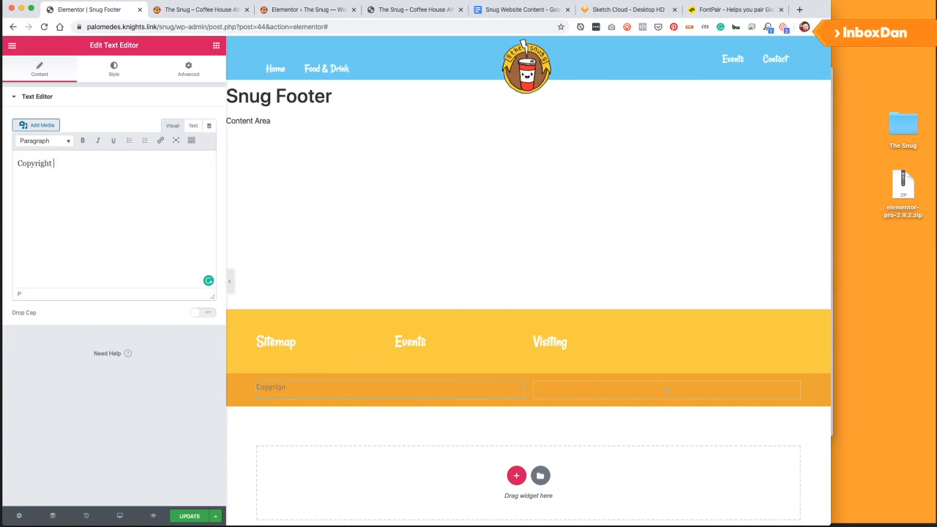
pyautogui.press('super+a')
pyautogui.press('BackSpace')
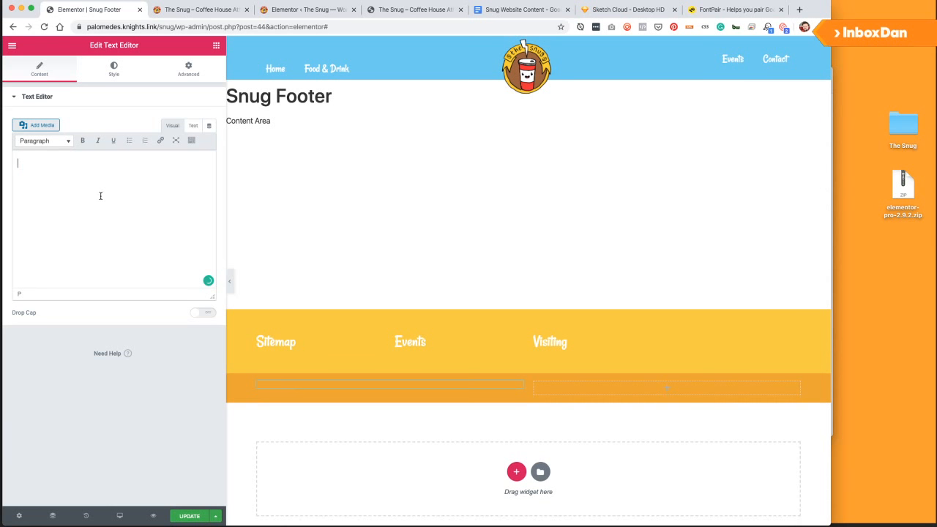
# Insert a Current Date Time dynamic tag with Custom format 'Y'.
pyautogui.click(211, 126)
pyautogui.scroll(-5, 135, 223)
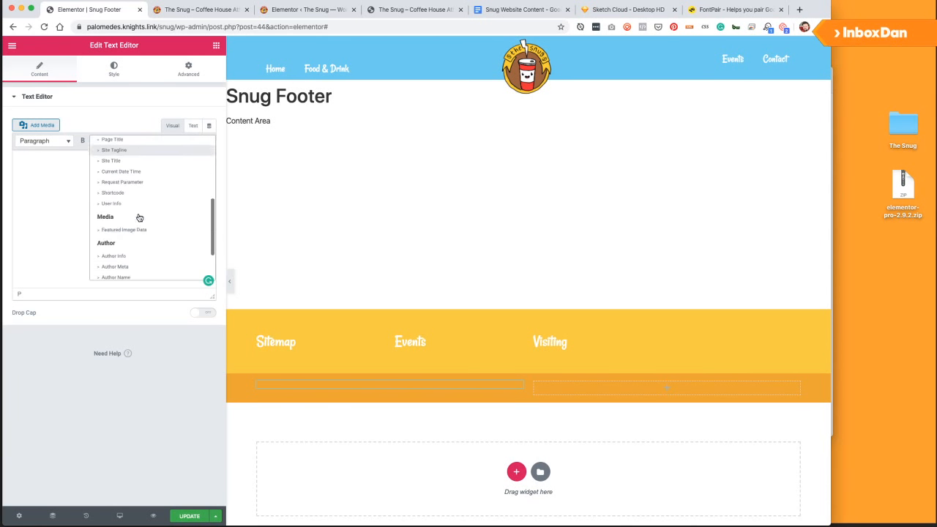
pyautogui.scroll(-2, 134, 218)
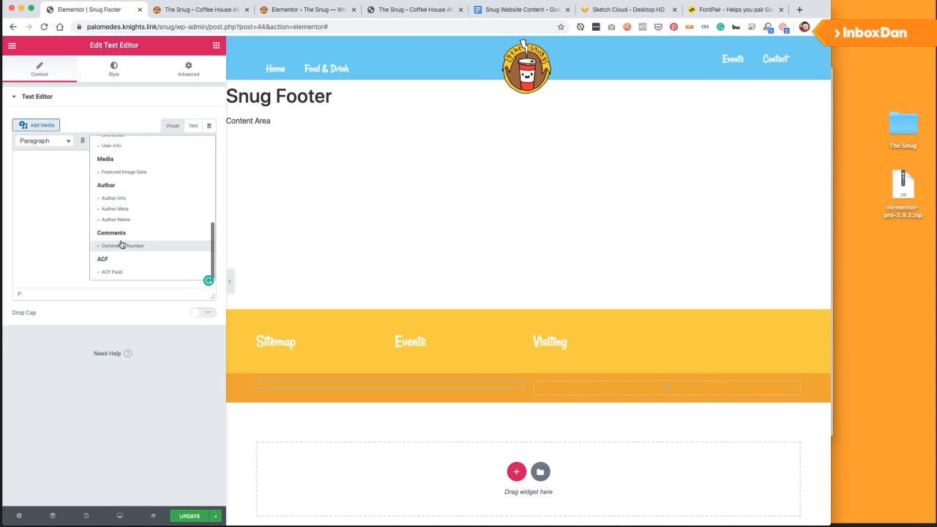
pyautogui.scroll(5, 128, 229)
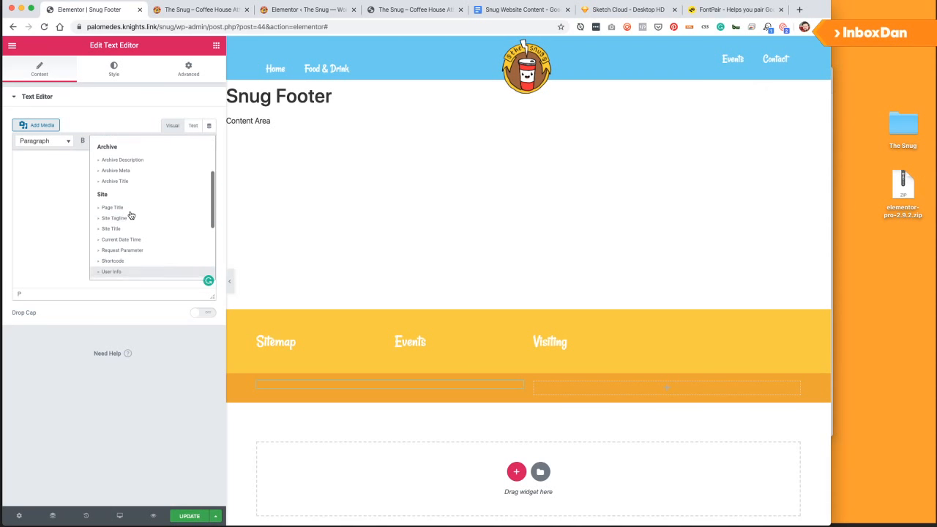
pyautogui.click(126, 238)
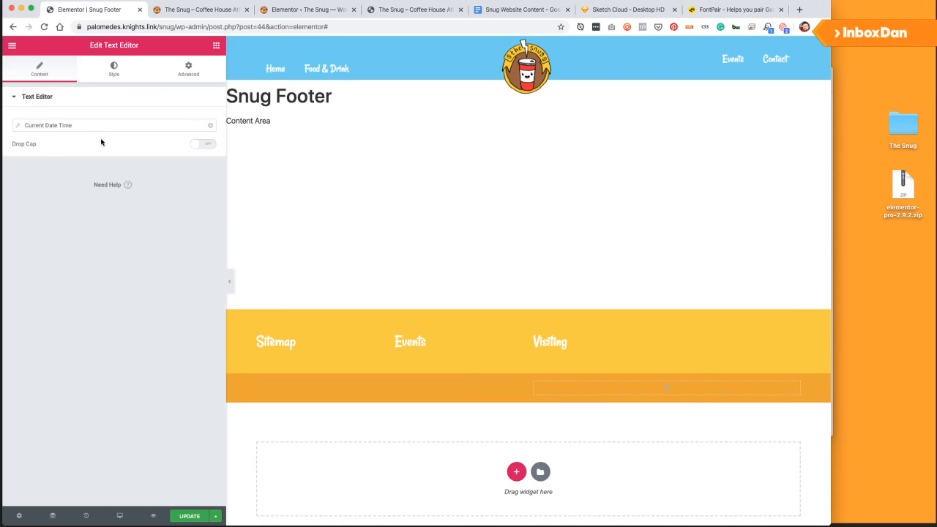
pyautogui.click(157, 127)
pyautogui.click(91, 169)
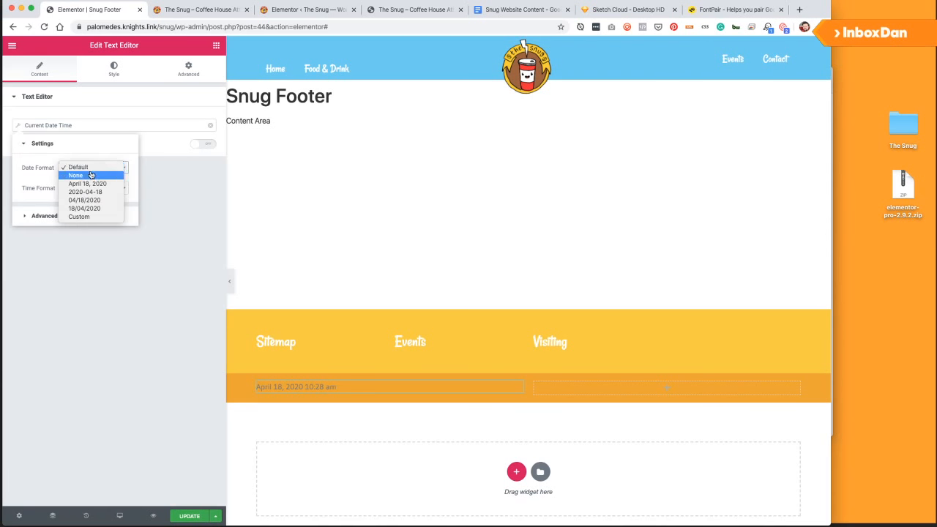
pyautogui.click(82, 216)
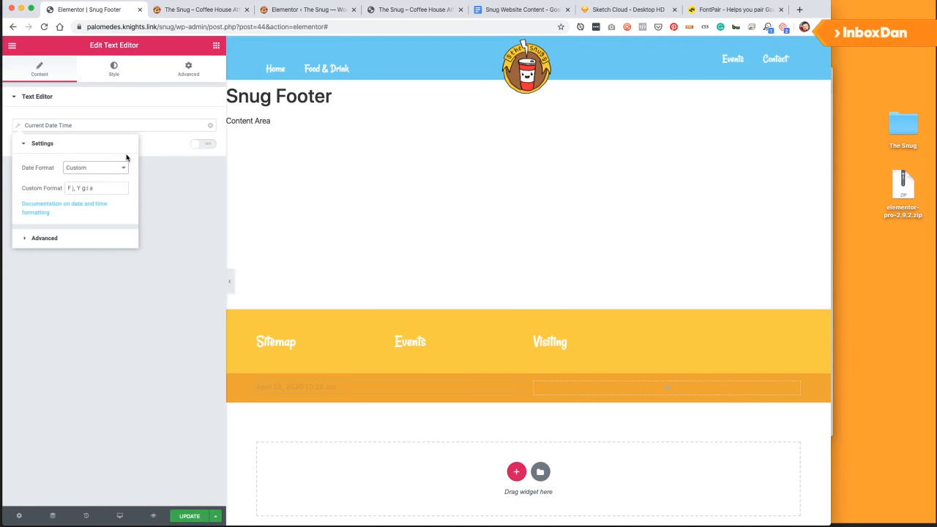
pyautogui.click(84, 188)
pyautogui.tripleClick(84, 188)
pyautogui.write('Y')
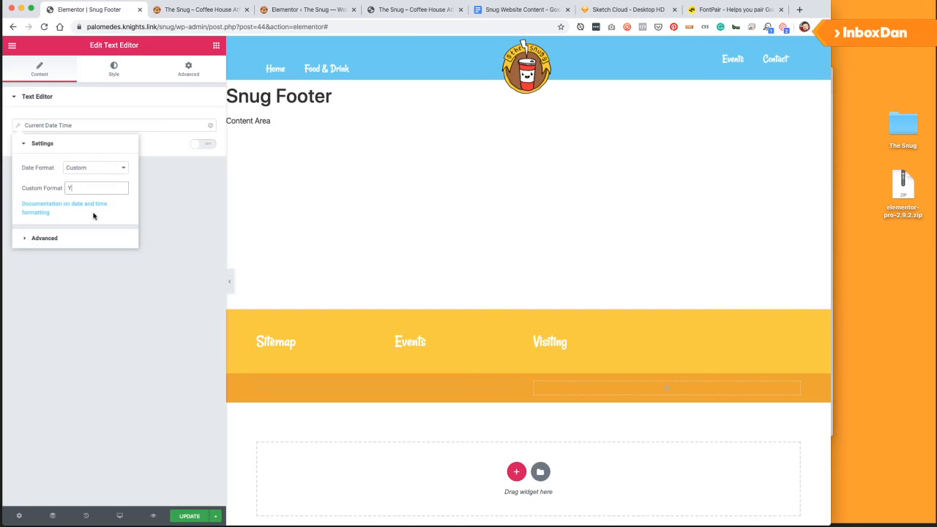
# Set the date tag's Before text to 'Copyright' and After text to 'The Snug'.
pyautogui.click(50, 237)
pyautogui.click(80, 192)
pyautogui.write('Copyright')
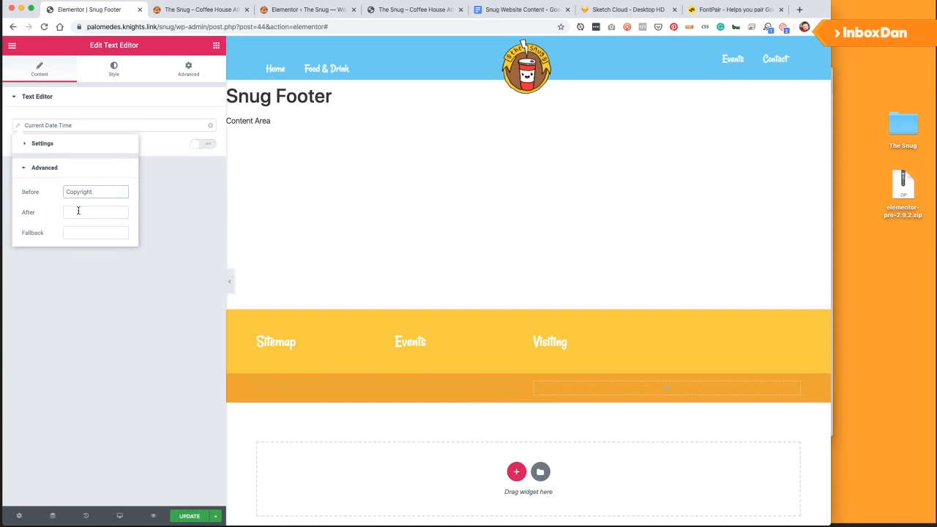
pyautogui.click(78, 211)
pyautogui.write('The Snug')
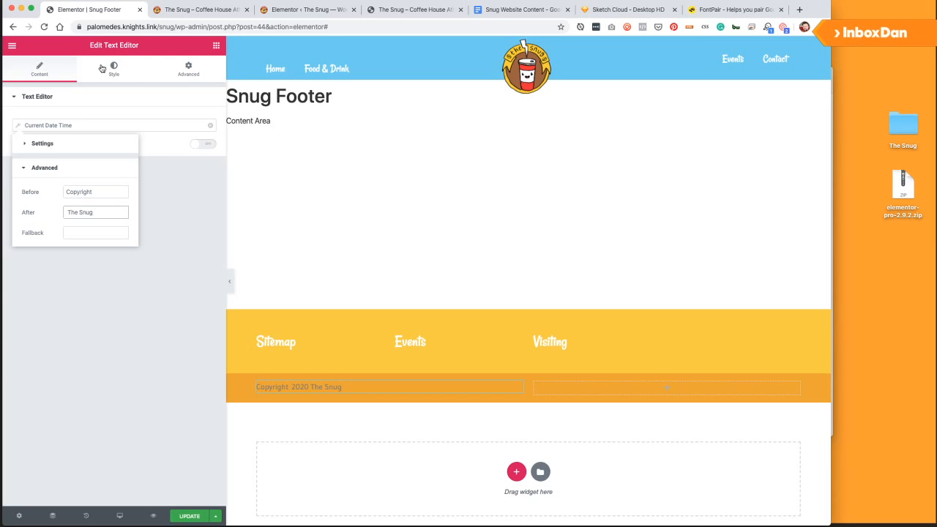
pyautogui.click(100, 190)
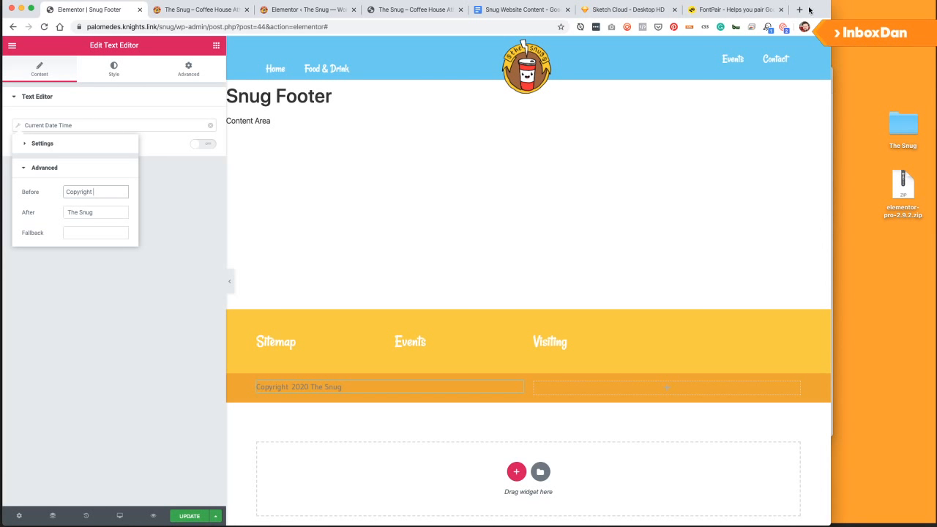
# Load applecastfarm.com in a new Chrome tab, then return to the Snug Footer editor.
pyautogui.click(181, 9)
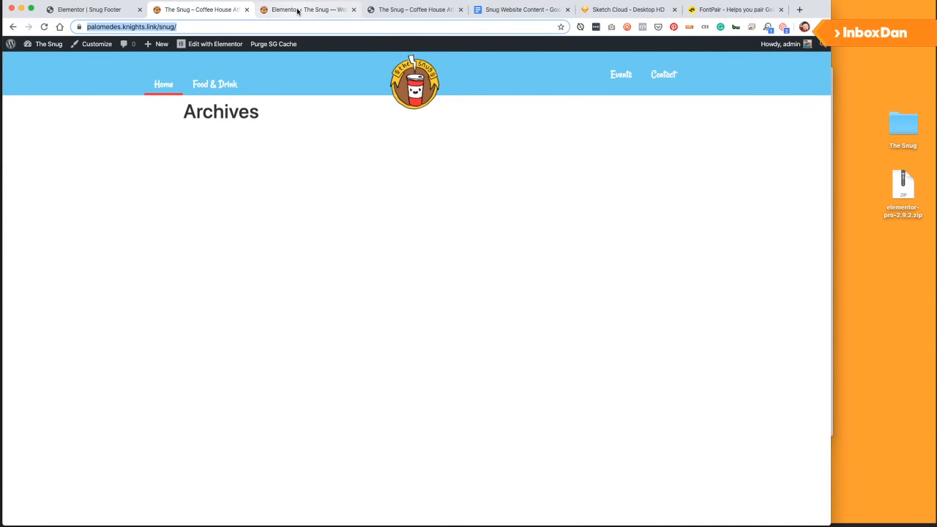
pyautogui.click(799, 9)
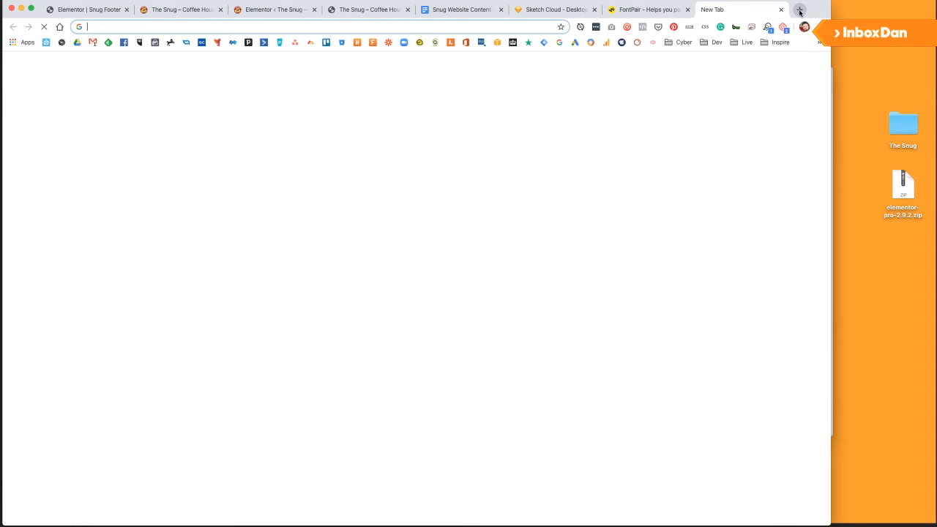
pyautogui.write('applecastfarm.com')
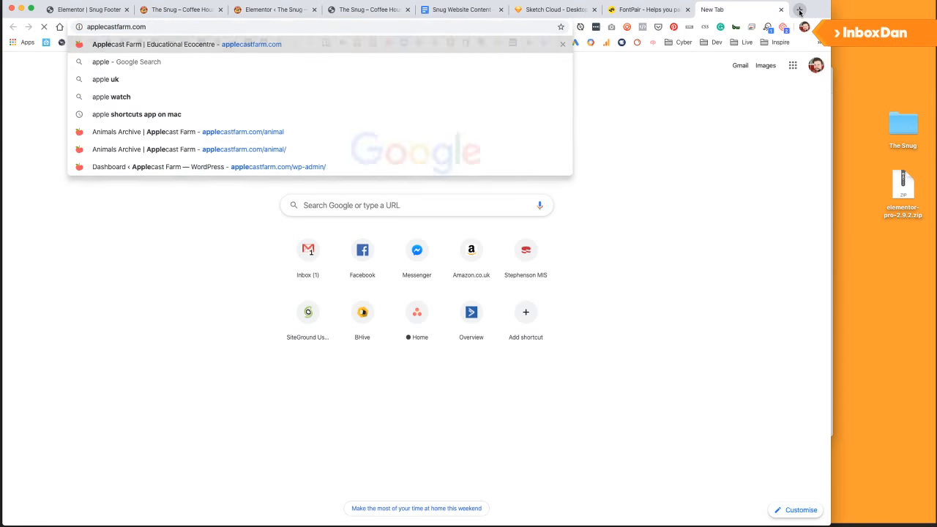
pyautogui.press('Return')
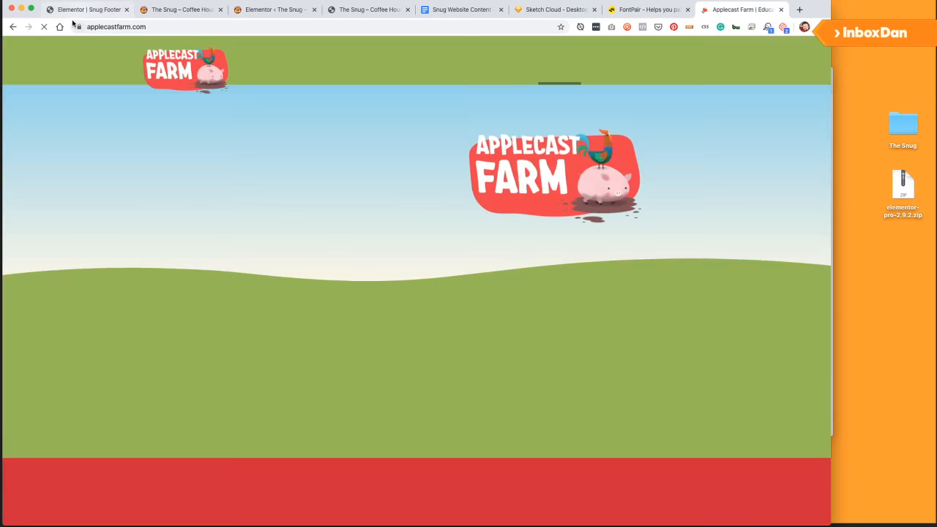
pyautogui.click(82, 10)
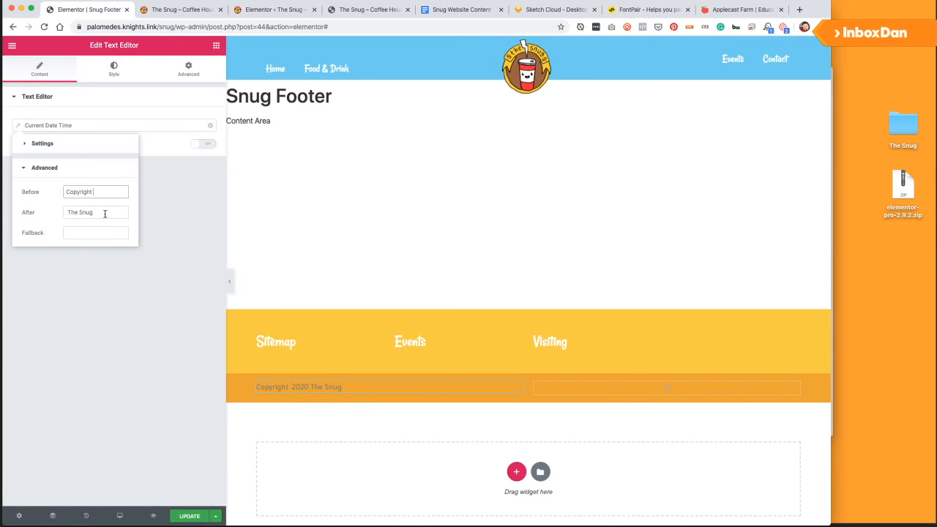
# Append '&copy;' to the 'Copyright' prefix and update the template.
pyautogui.write('&copy;')
pyautogui.moveTo(290, 388); pyautogui.dragTo(298, 388)
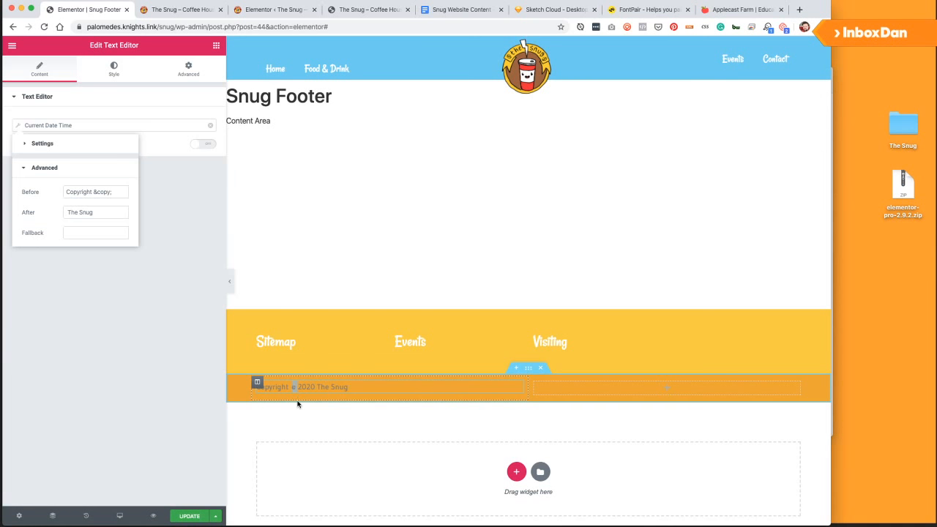
pyautogui.click(106, 232)
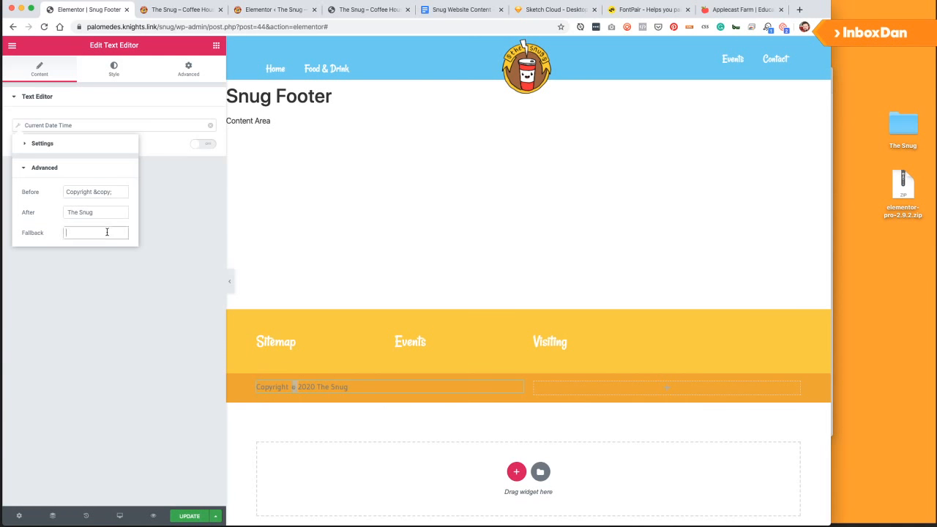
pyautogui.click(188, 517)
# Colour the copyright text pale yellow and left-align it.
pyautogui.click(115, 77)
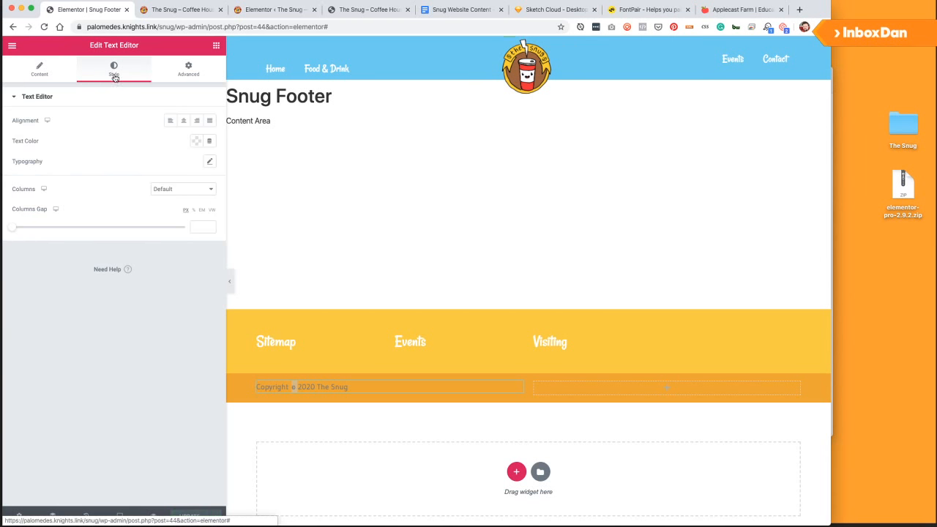
pyautogui.click(196, 141)
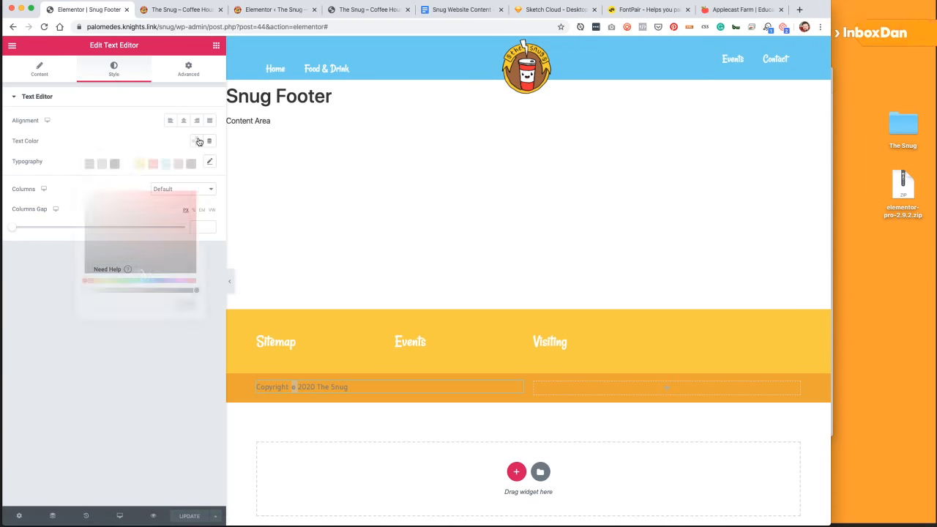
pyautogui.click(139, 164)
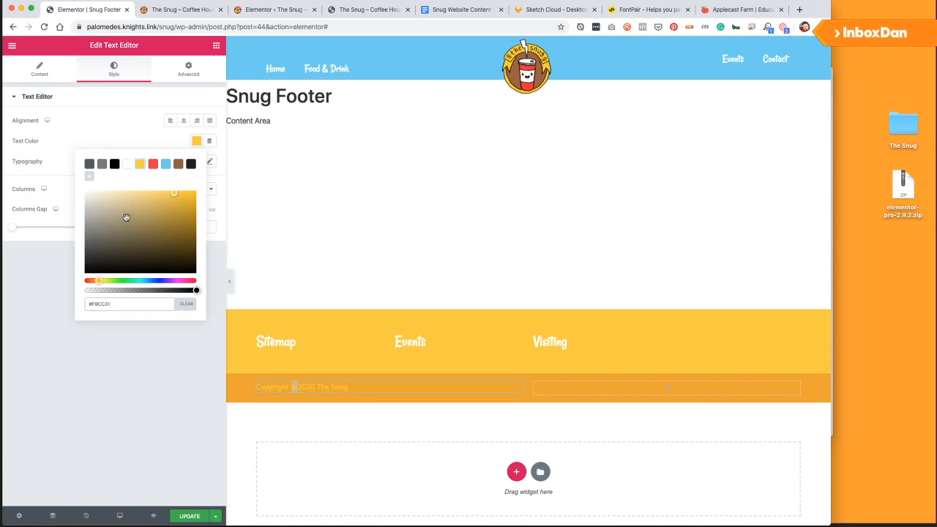
pyautogui.click(136, 192)
pyautogui.click(39, 263)
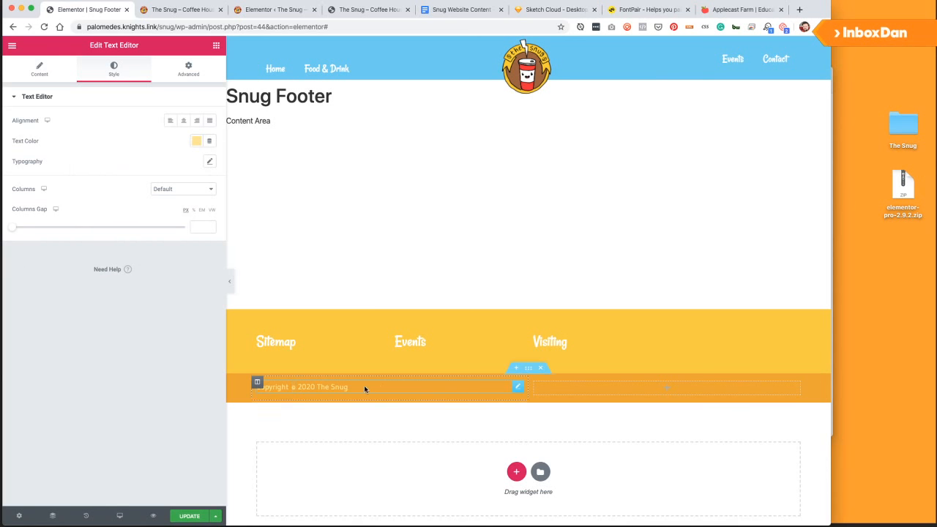
pyautogui.click(170, 121)
# Centre the copyright text on mobile after previewing tablet and mobile sizes.
pyautogui.click(119, 516)
pyautogui.click(121, 473)
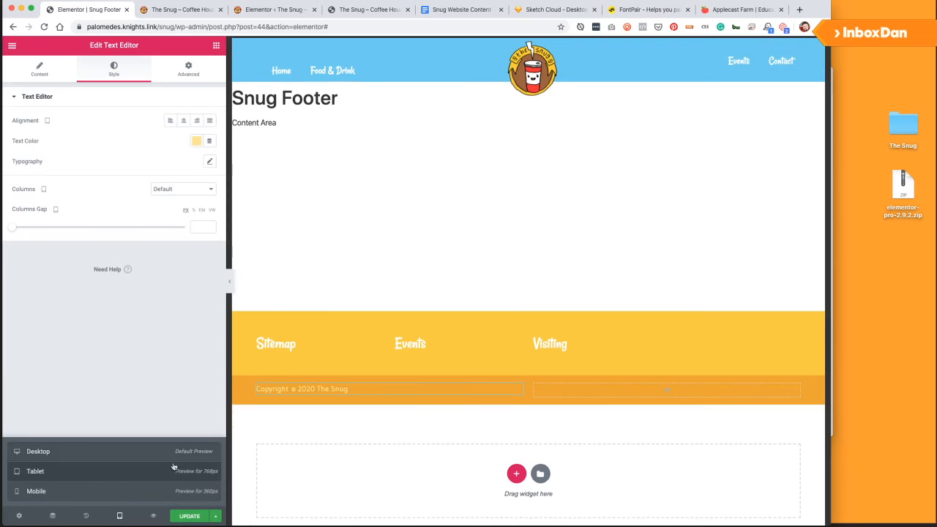
pyautogui.click(98, 492)
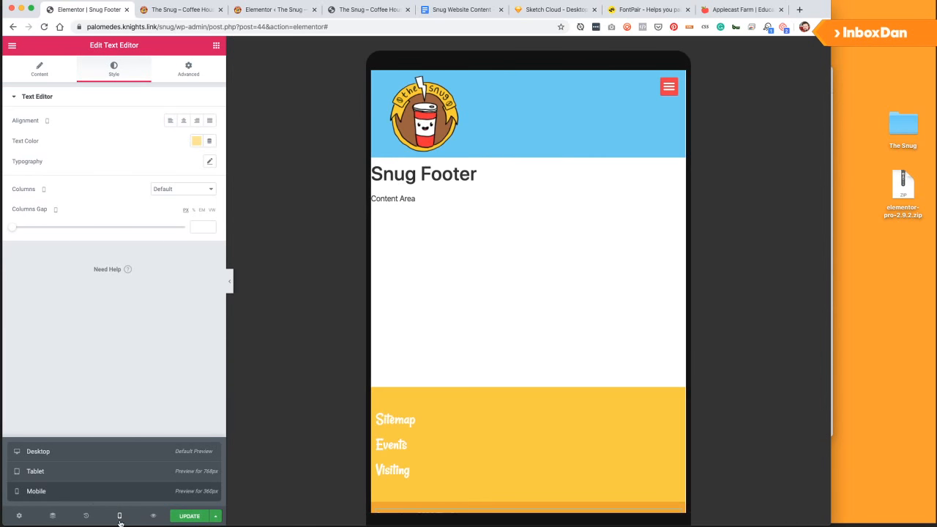
pyautogui.click(184, 120)
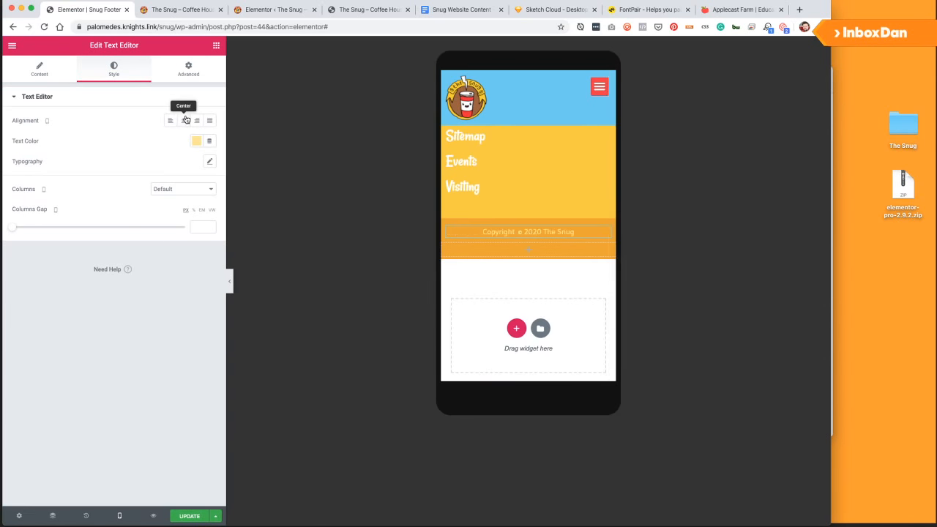
pyautogui.click(122, 516)
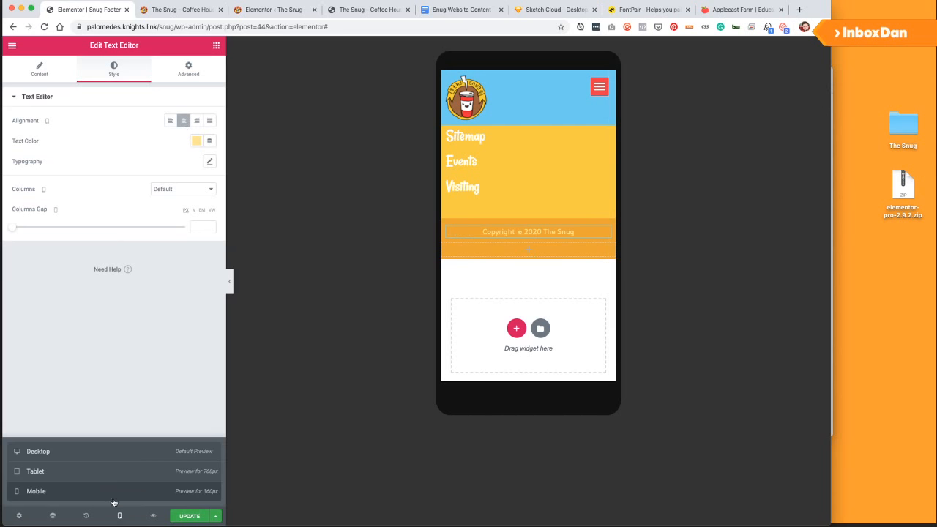
pyautogui.click(83, 453)
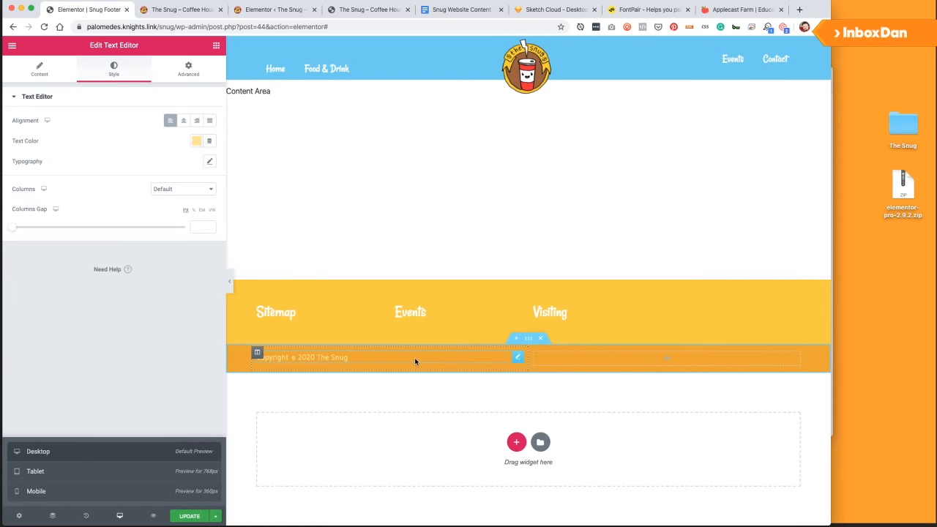
# Duplicate the copyright text into the right column and check mobile and tablet previews.
pyautogui.rightClick(516, 359)
pyautogui.click(538, 368)
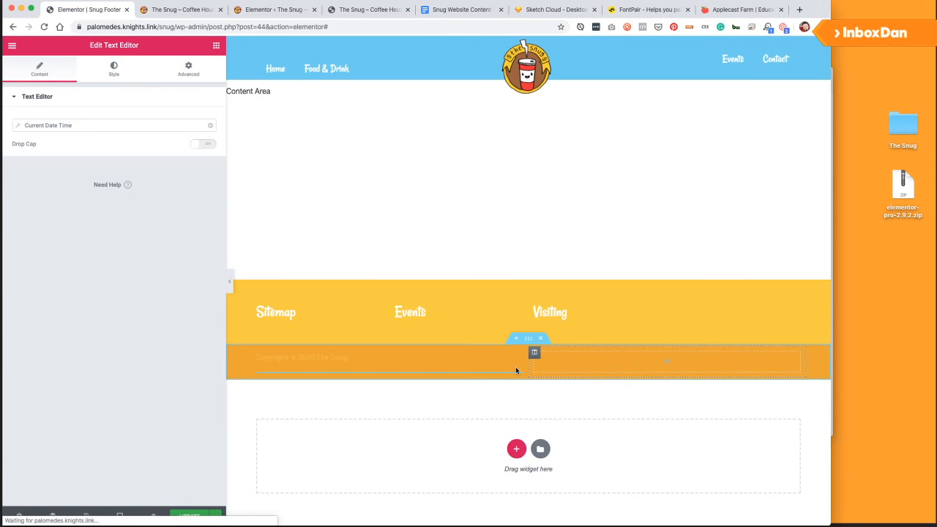
pyautogui.moveTo(516, 366); pyautogui.dragTo(675, 361)
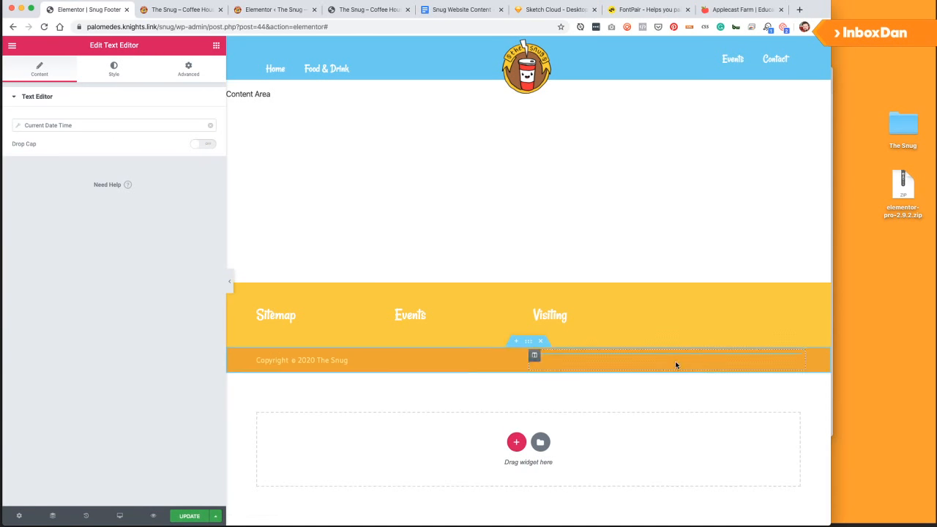
pyautogui.click(120, 516)
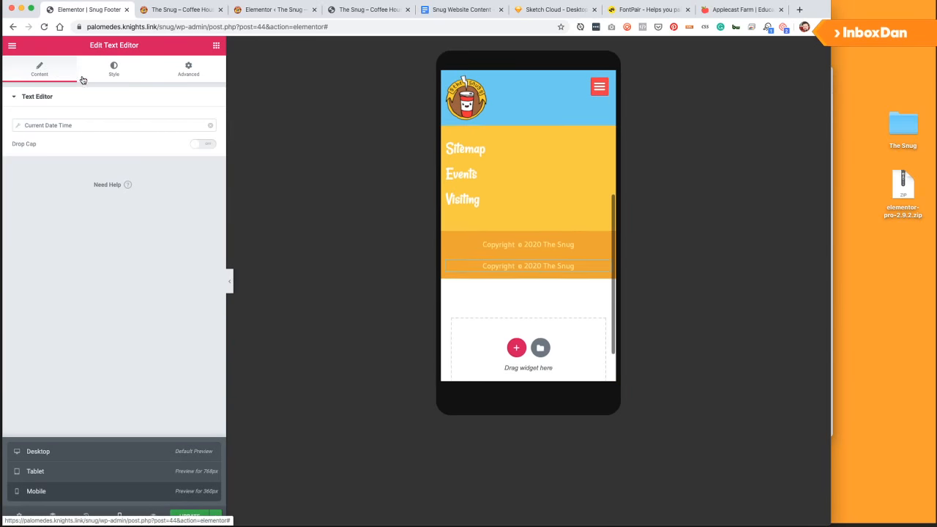
pyautogui.click(73, 473)
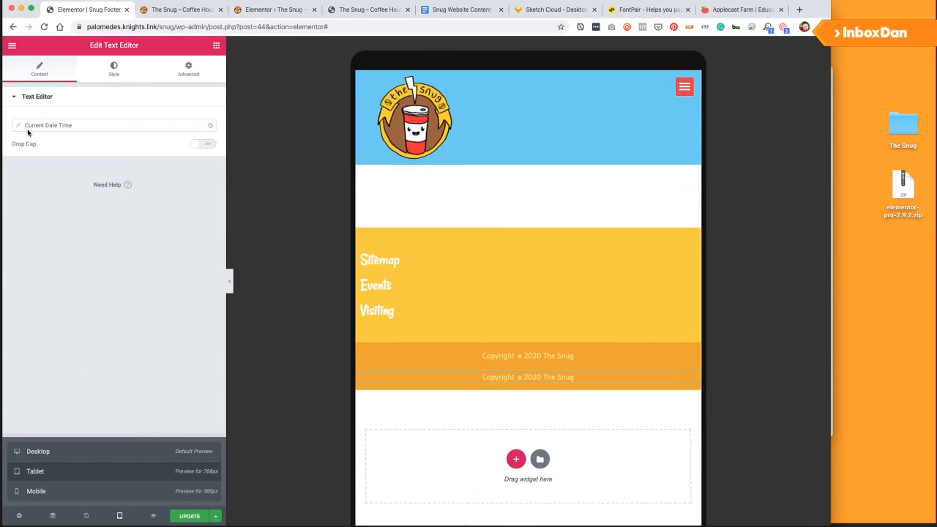
pyautogui.click(94, 458)
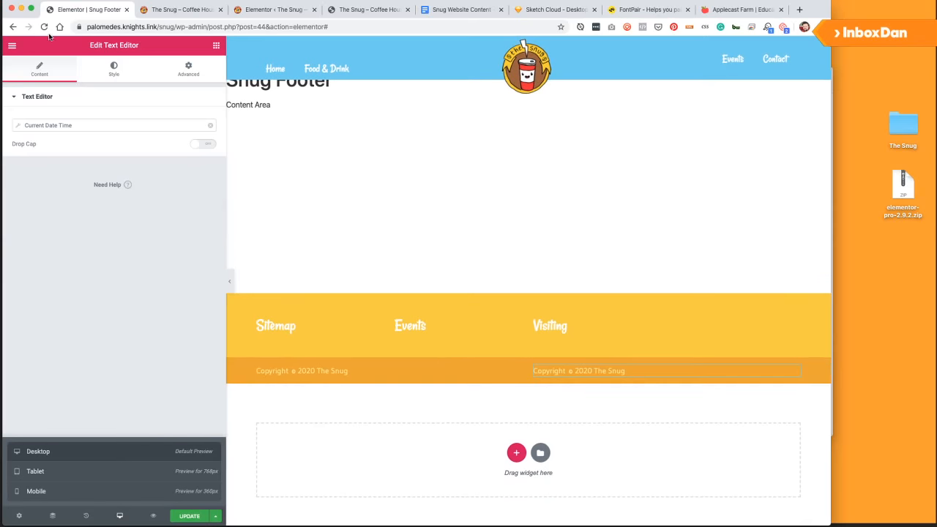
# Align the duplicated copyright text to the right.
pyautogui.click(119, 75)
pyautogui.click(196, 121)
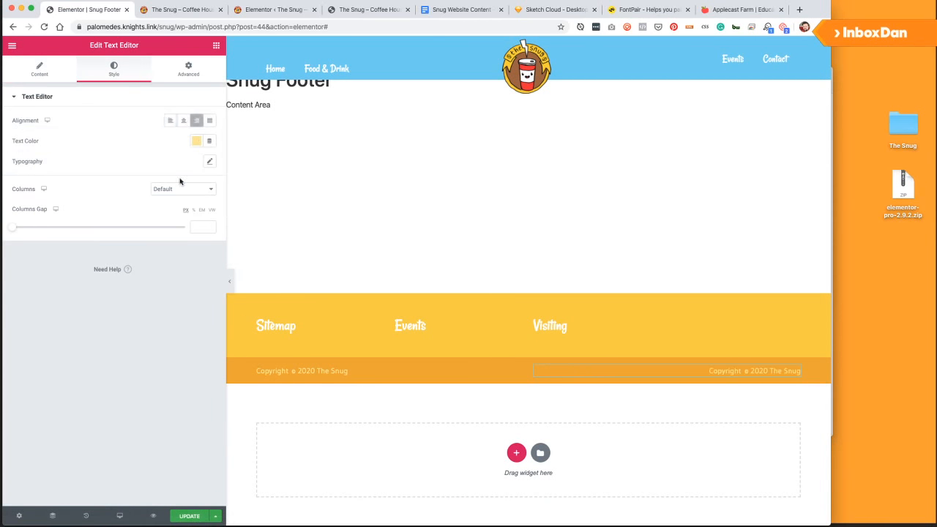
pyautogui.click(38, 69)
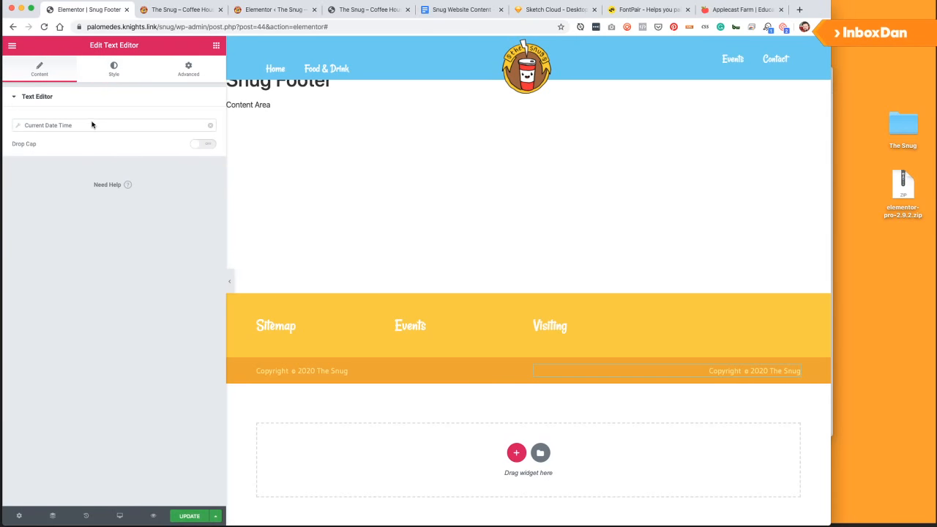
# Replace the Current Date Time tag with the text 'An InboxDan Project'.
pyautogui.click(210, 126)
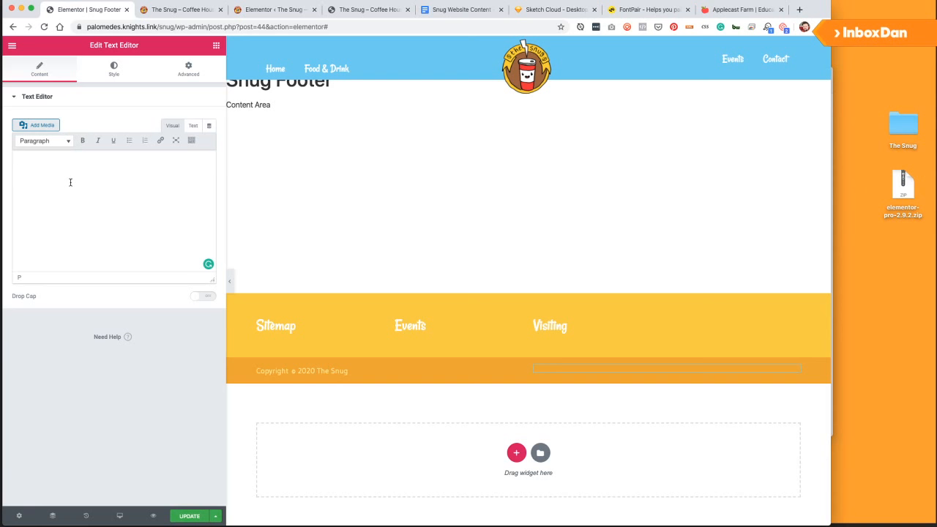
pyautogui.click(70, 182)
pyautogui.write('Built')
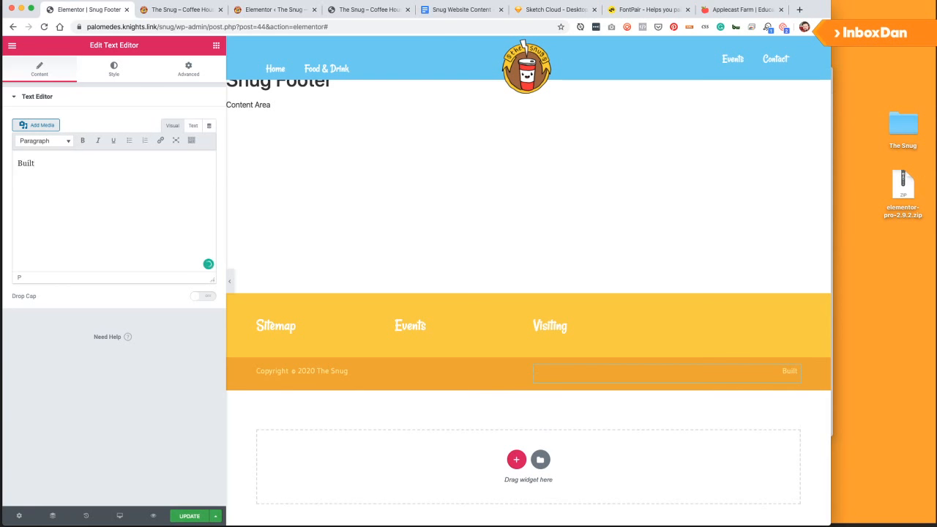
pyautogui.write(' by')
pyautogui.hotkey('ctrl', 'a')
pyautogui.write('An InboxDan Pro')
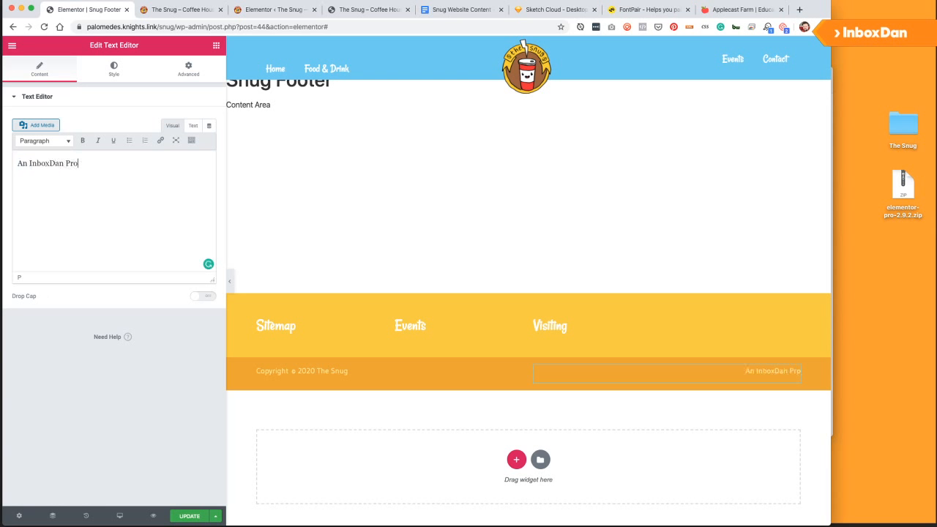
pyautogui.write('ject')
pyautogui.doubleClick(57, 164)
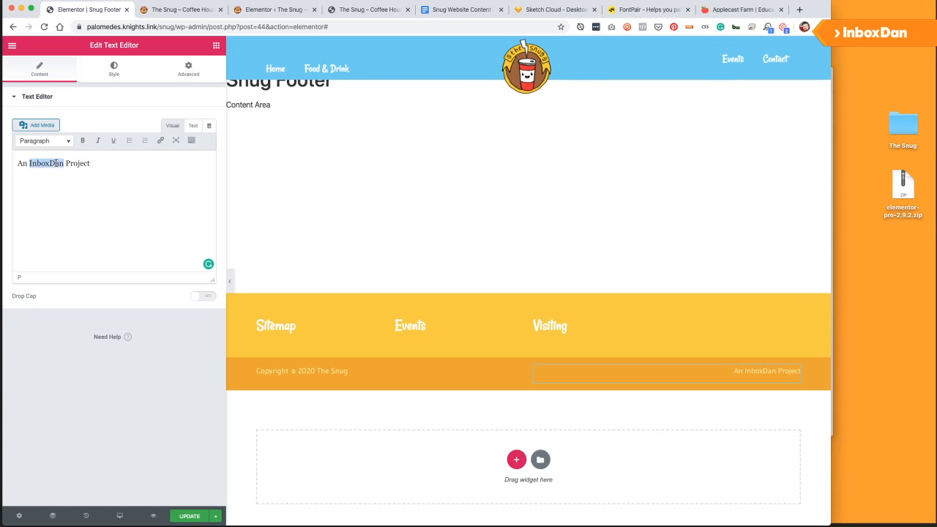
pyautogui.press('super+k')
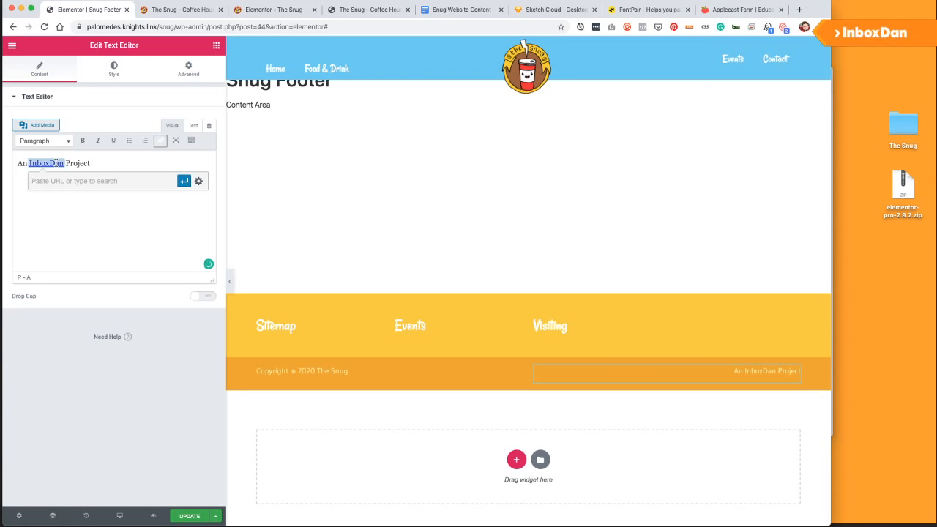
pyautogui.write('https://inboxdan.com/')
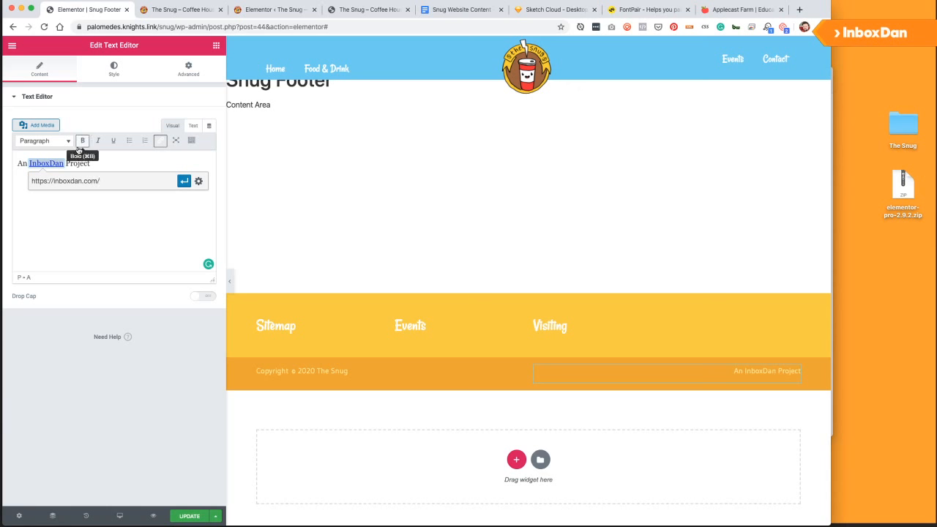
pyautogui.press('Return')
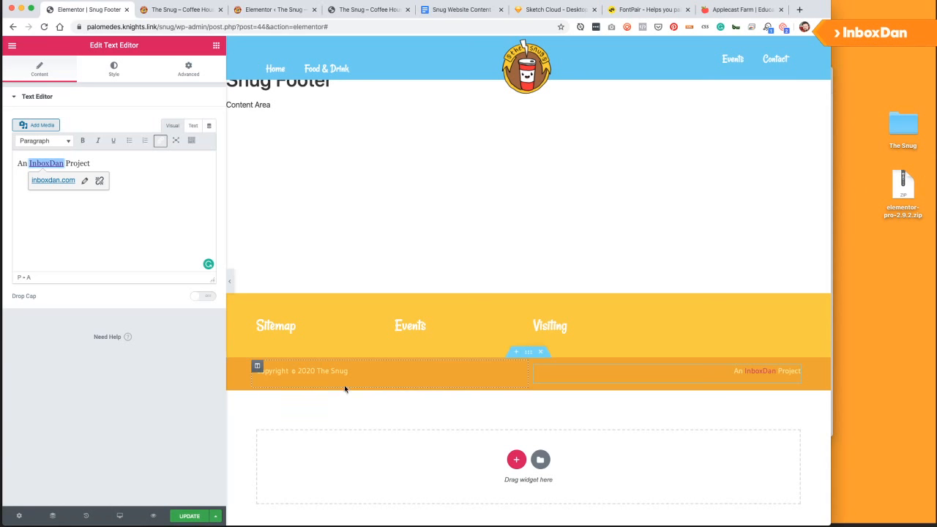
pyautogui.click(140, 204)
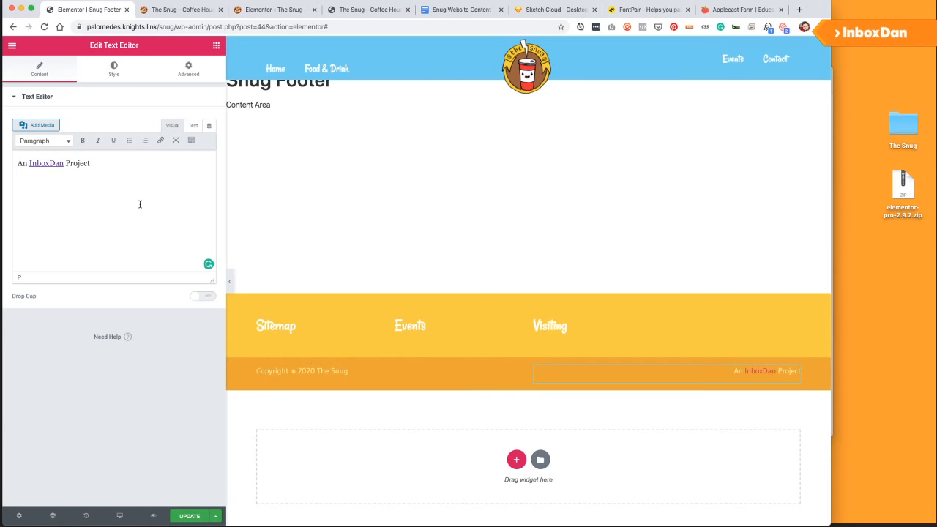
pyautogui.doubleClick(42, 164)
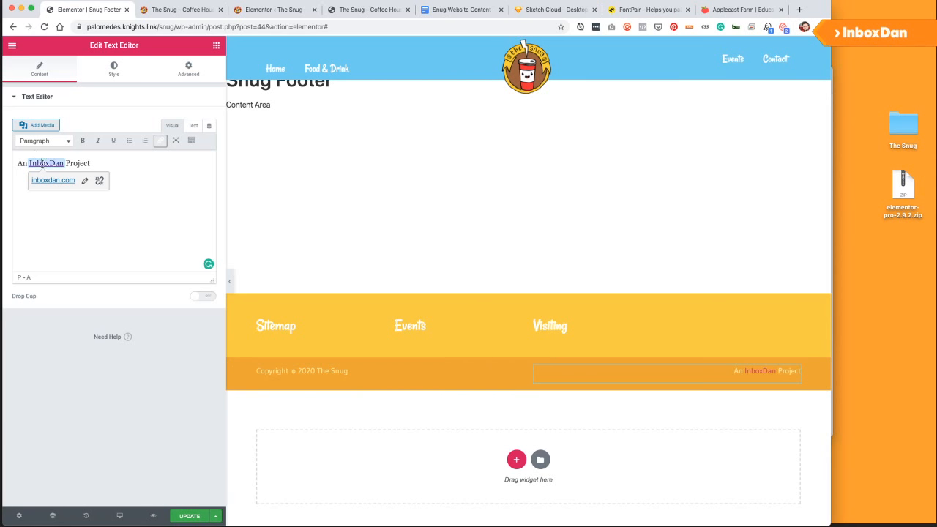
pyautogui.click(140, 170)
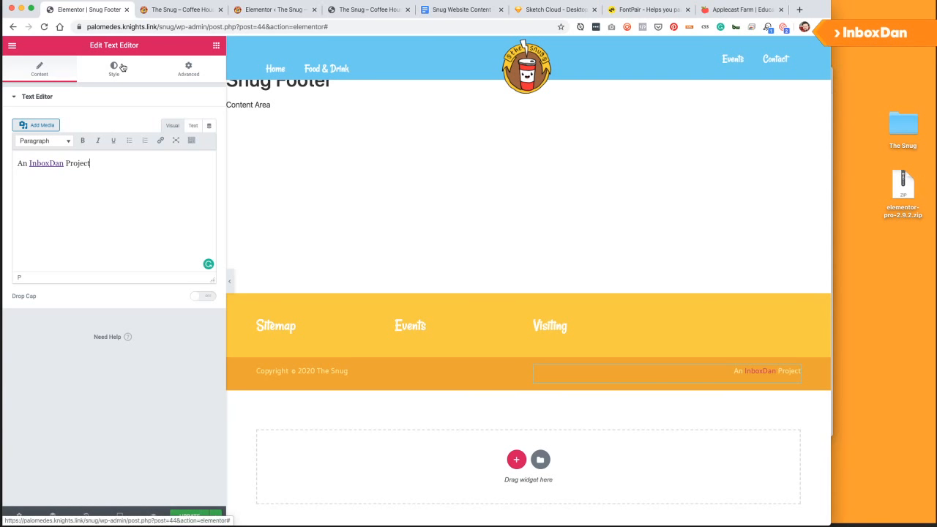
# Add widget custom CSS 'selector a:hover { color: #fff; }' so the link turns white on hover.
pyautogui.click(122, 68)
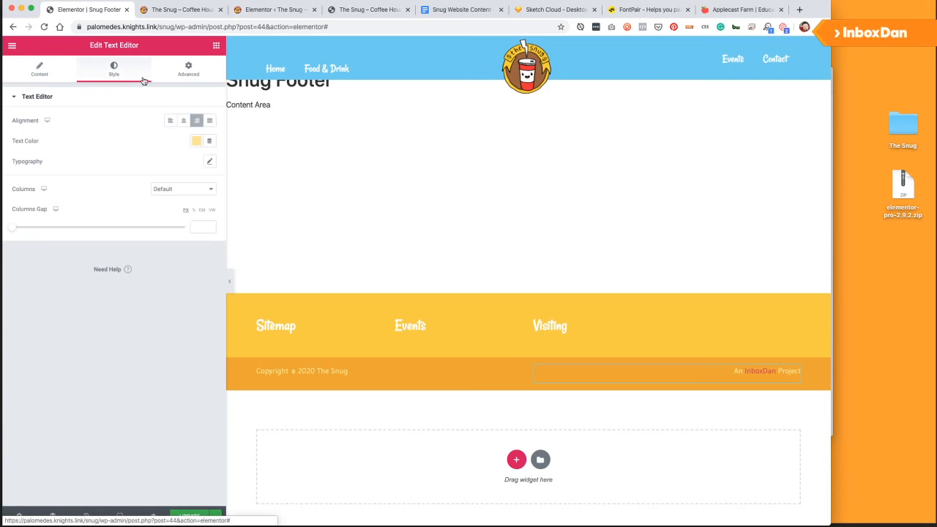
pyautogui.click(176, 76)
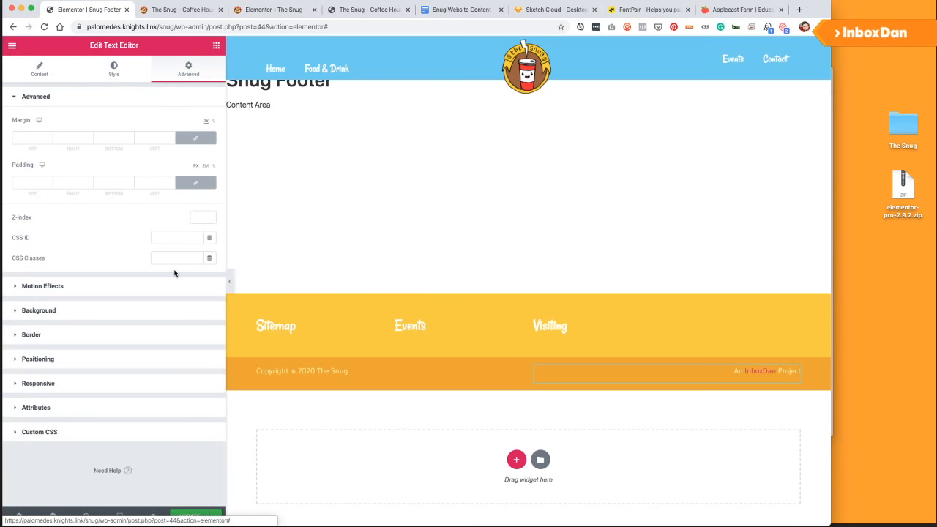
pyautogui.click(39, 434)
pyautogui.write('s')
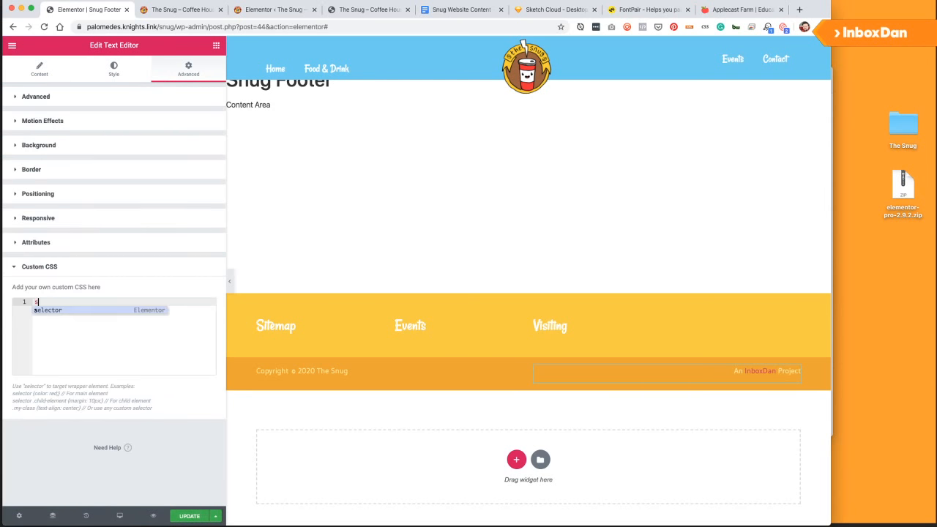
pyautogui.write('elector a{')
pyautogui.press('Return')
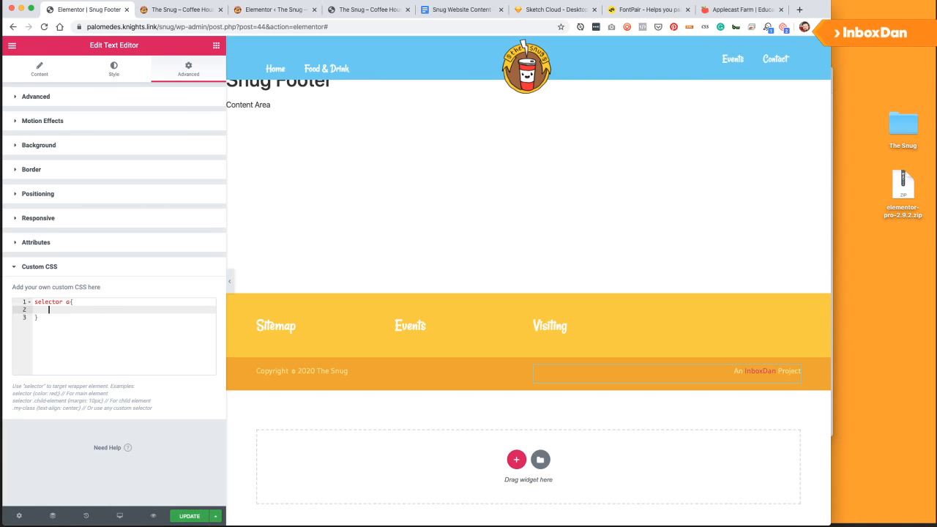
pyautogui.click(74, 301)
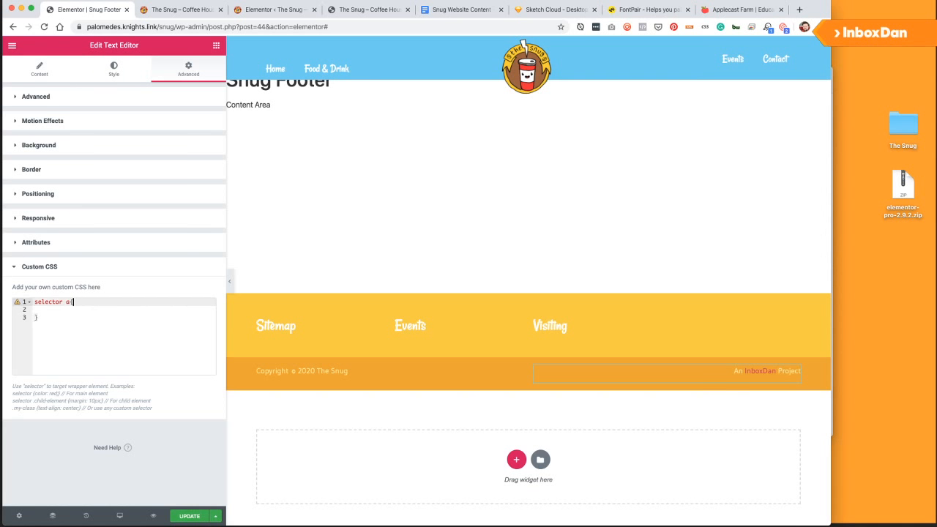
pyautogui.write('er{')
pyautogui.press('Down')
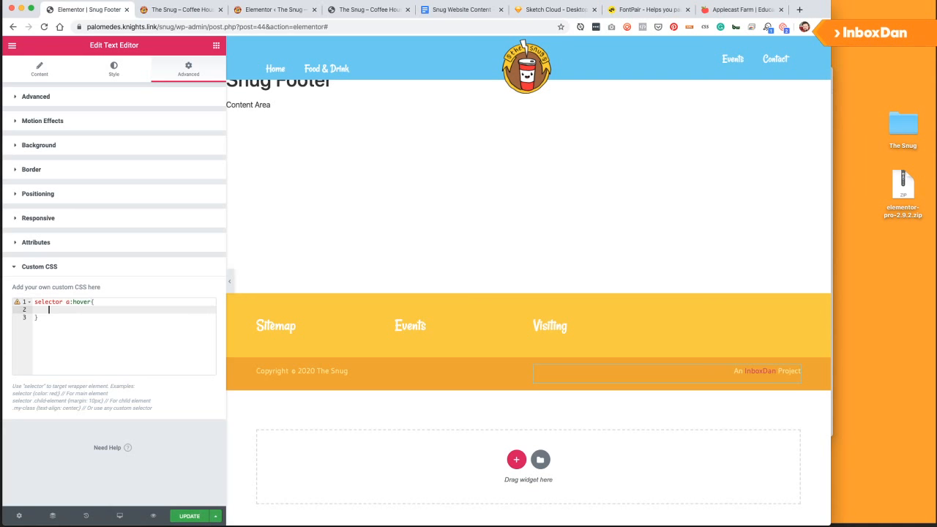
pyautogui.press('BackSpace')
pyautogui.write('colour')
pyautogui.write('r: ')
pyautogui.write('#fff')
pyautogui.write(';')
# Begin an empty 'selector a' rule below the hover rule.
pyautogui.click(138, 330)
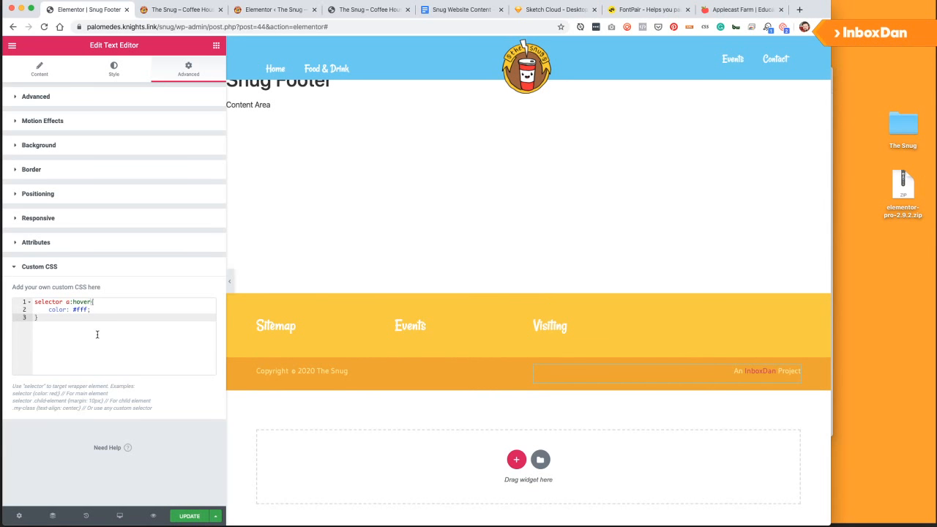
pyautogui.press('Return')
pyautogui.write('selector a{')
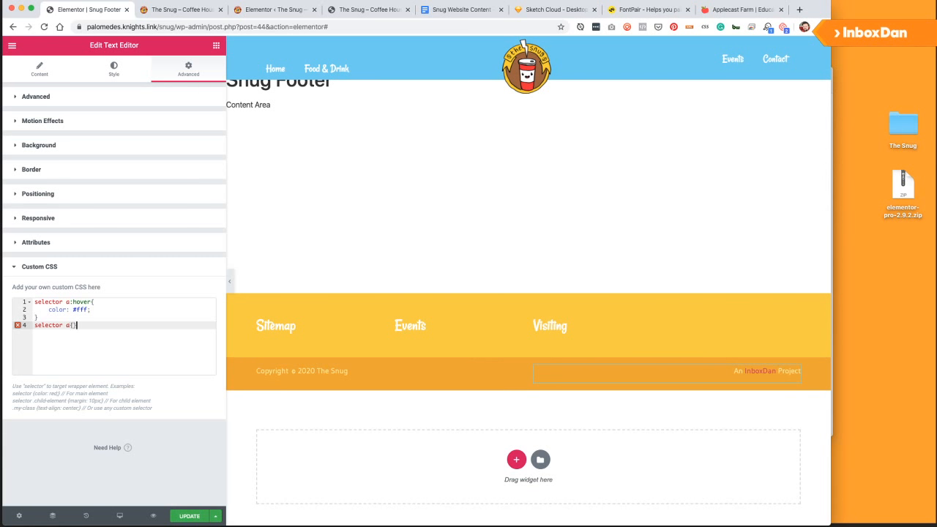
pyautogui.press('Return')
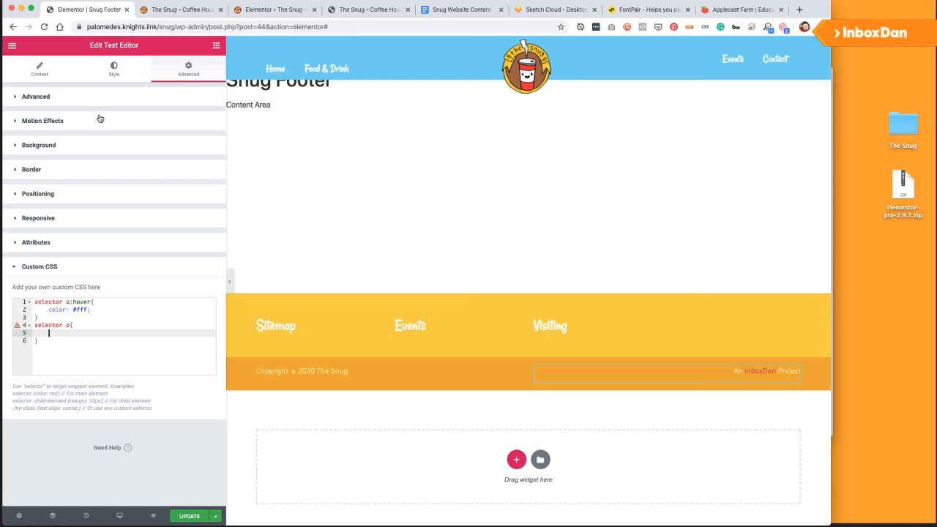
# Give the footer credit text widget a pale yellow text colour.
pyautogui.click(114, 71)
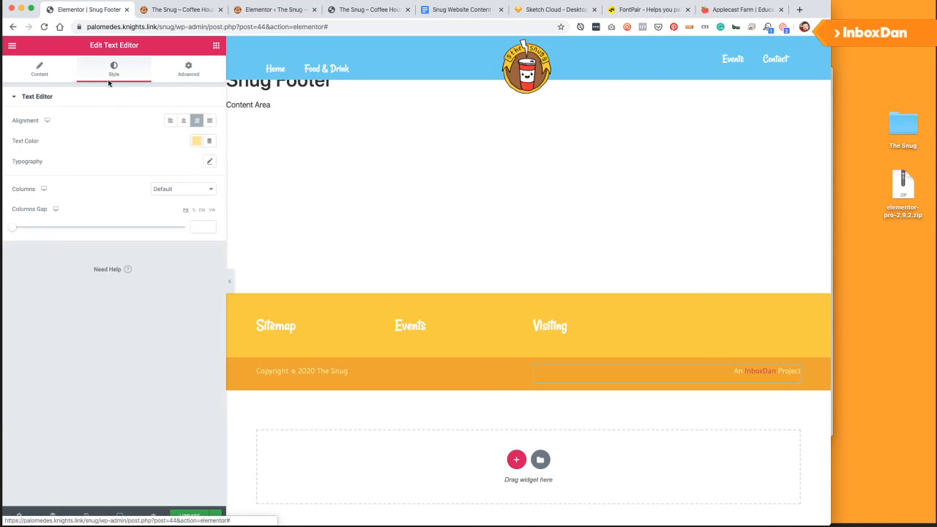
pyautogui.click(195, 141)
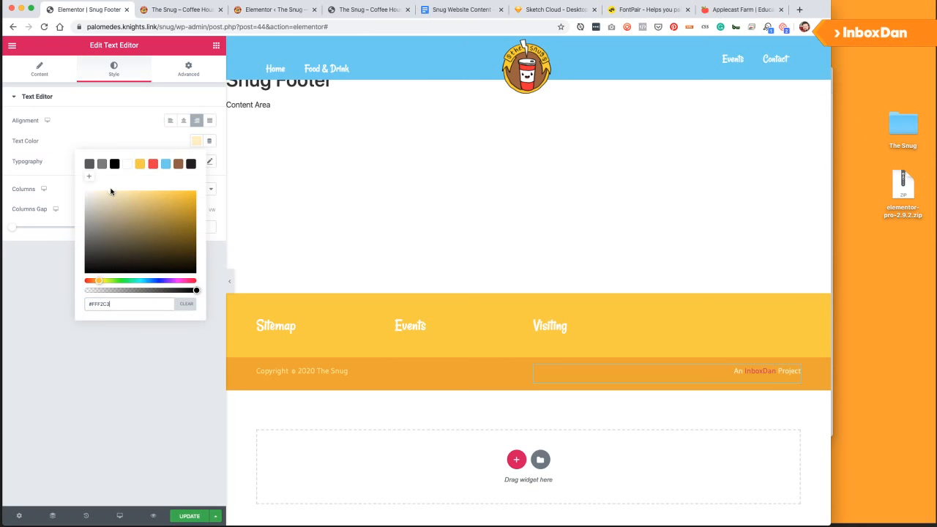
pyautogui.tripleClick(102, 307)
pyautogui.press('Escape')
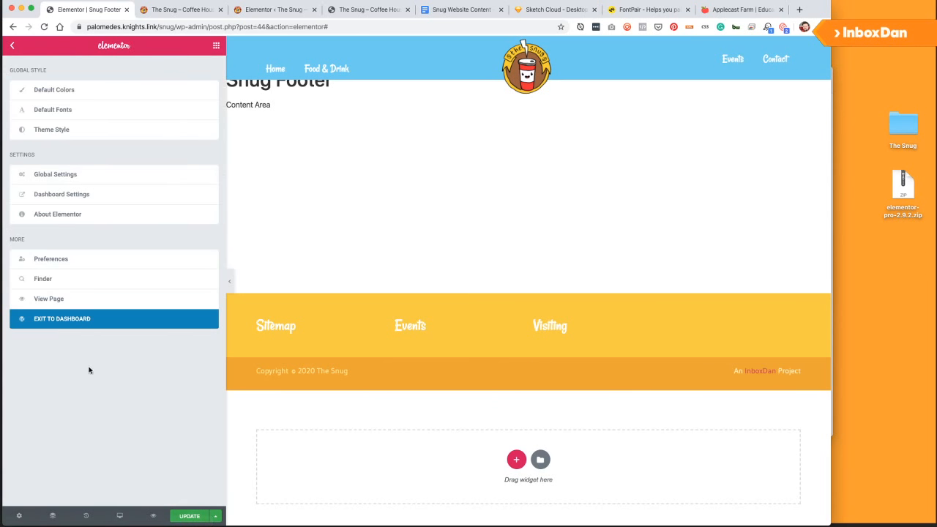
pyautogui.click(795, 370)
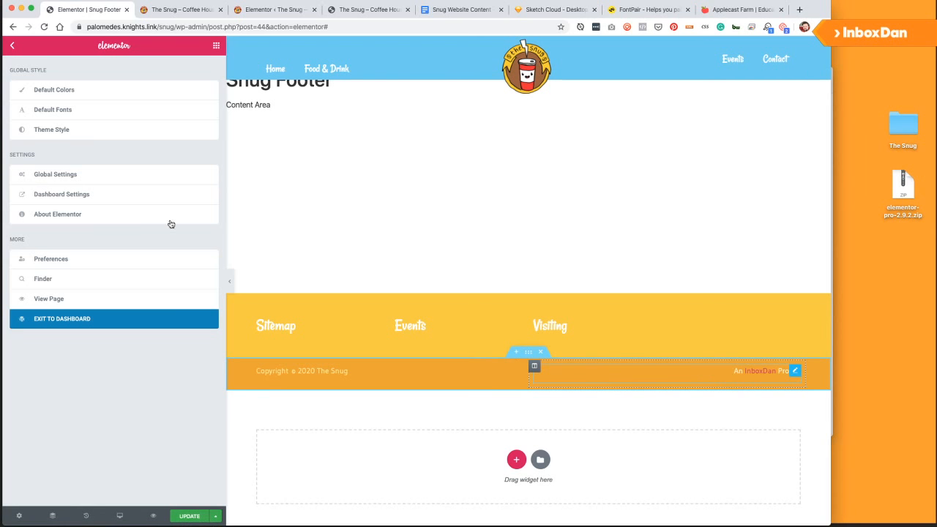
pyautogui.click(194, 141)
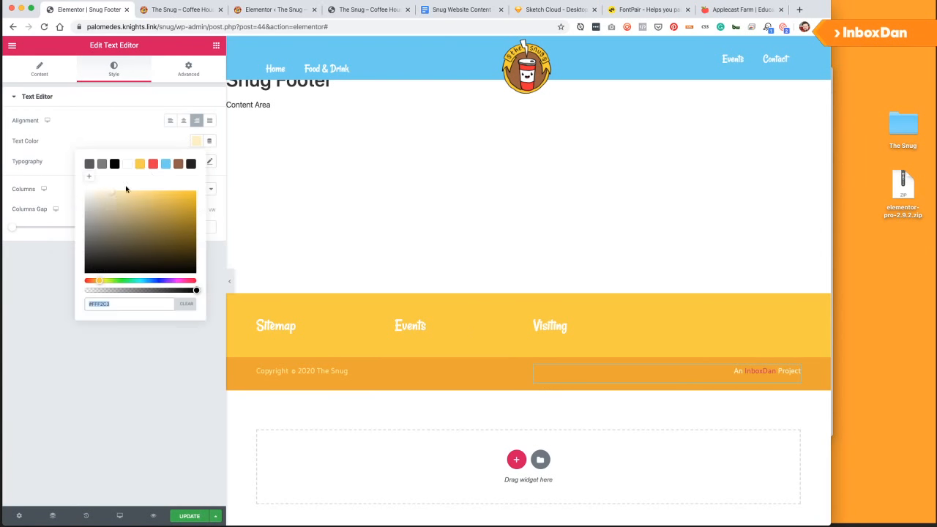
pyautogui.moveTo(107, 199); pyautogui.dragTo(128, 193)
pyautogui.click(46, 283)
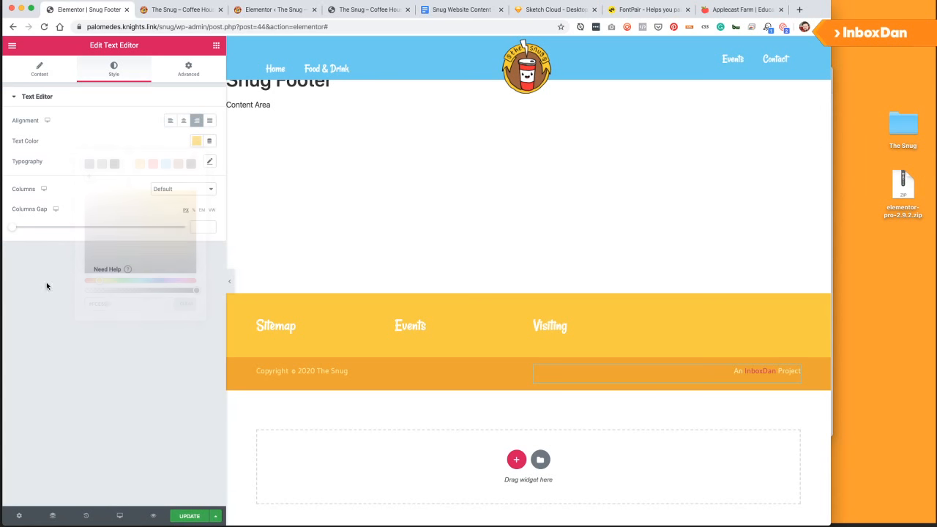
# Fill the 'selector a' rule with color: #FFF2C3 and update the template.
pyautogui.click(174, 76)
pyautogui.click(53, 432)
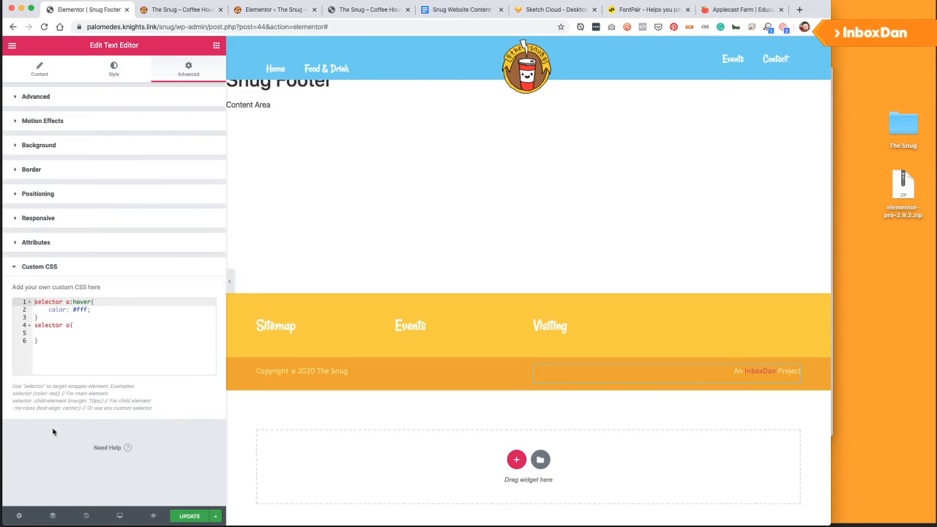
pyautogui.click(65, 342)
pyautogui.click(68, 334)
pyautogui.write('color')
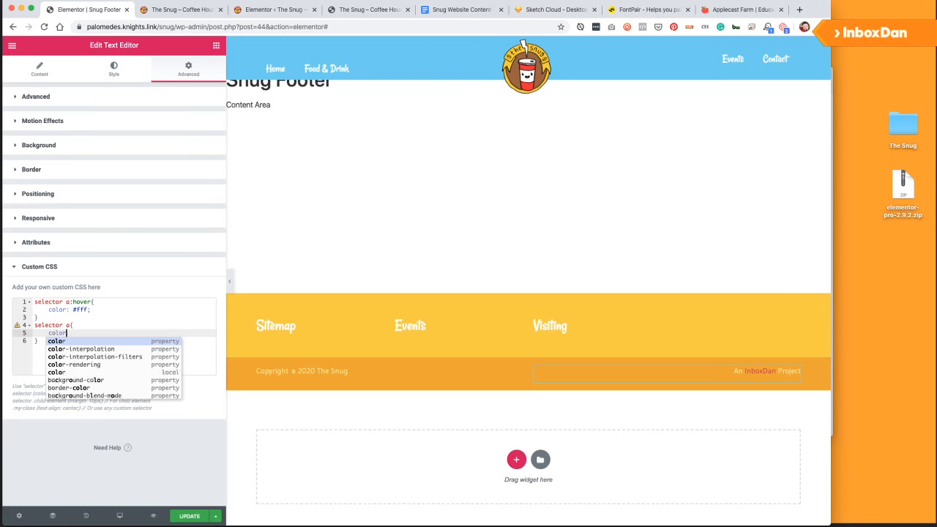
pyautogui.write(': #FFF2C3')
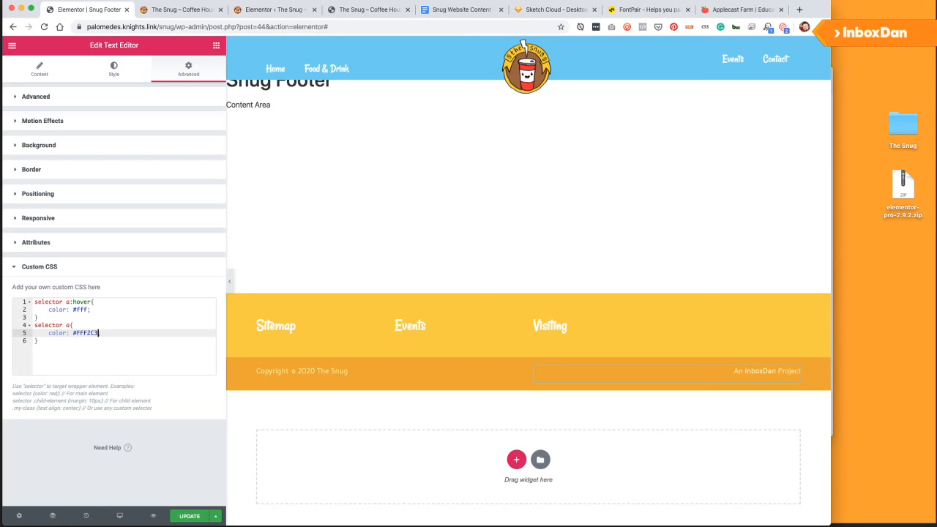
pyautogui.write(';')
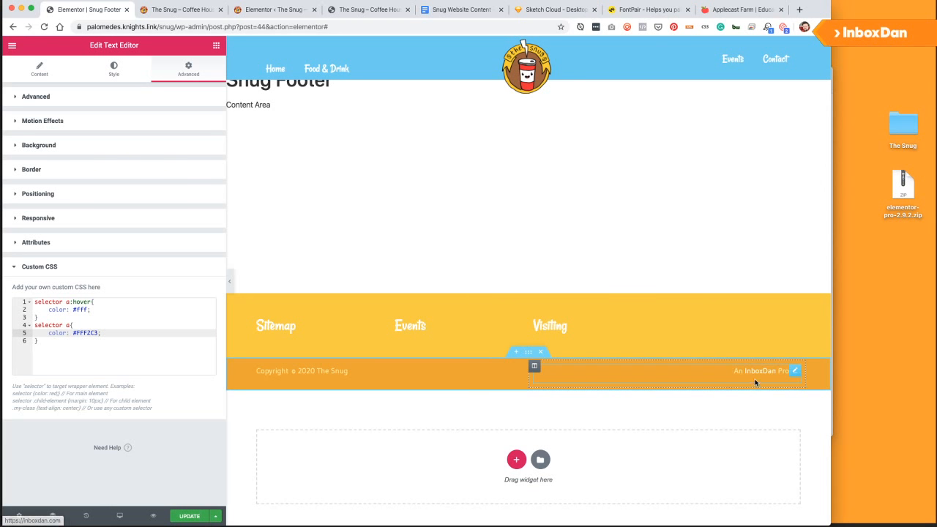
pyautogui.press('BackSpace')
pyautogui.write(';')
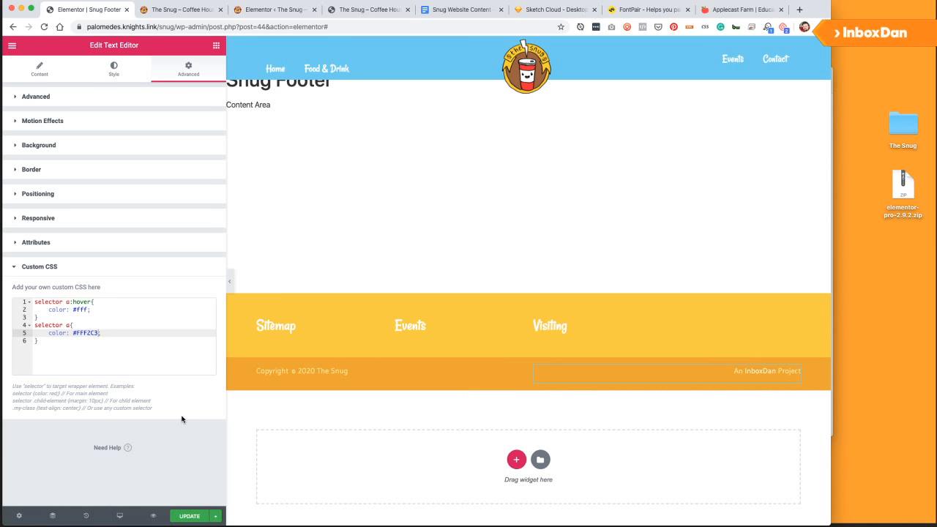
pyautogui.click(192, 517)
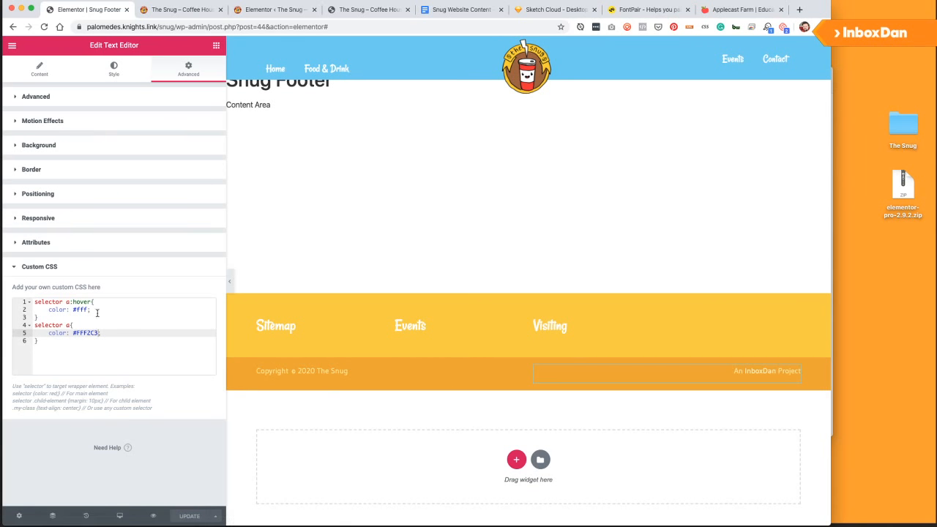
# Add a 'selector p { margin: 0; }' rule to slim the bar, then save.
pyautogui.click(70, 348)
pyautogui.press('Return')
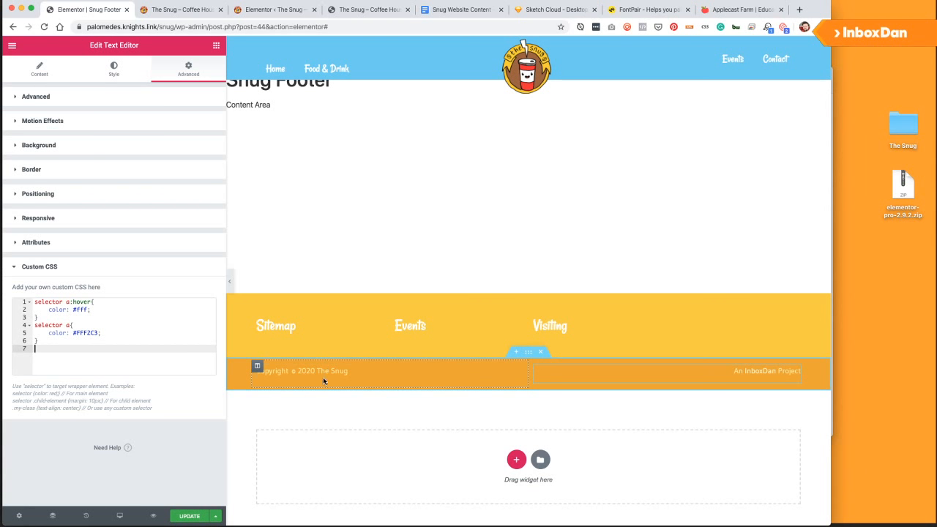
pyautogui.write('selector a')
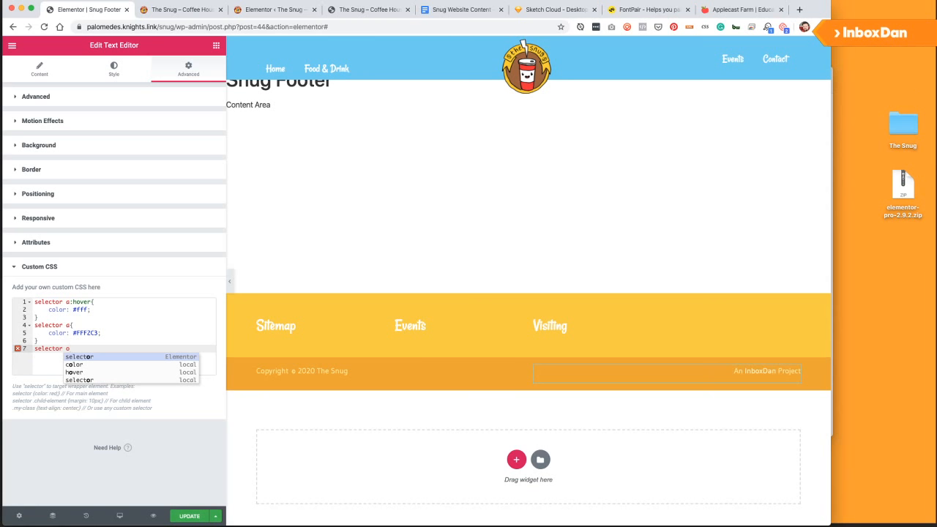
pyautogui.press('BackSpace')
pyautogui.write('p{')
pyautogui.press('Return')
pyautogui.write('maring: 0;')
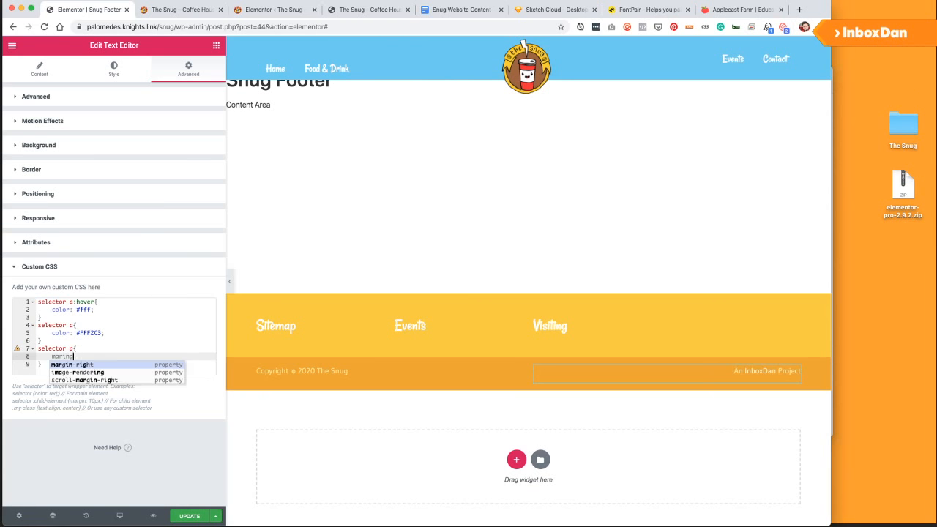
pyautogui.press('BackSpace')
pyautogui.press('BackSpace')
pyautogui.press('BackSpace')
pyautogui.press('BackSpace')
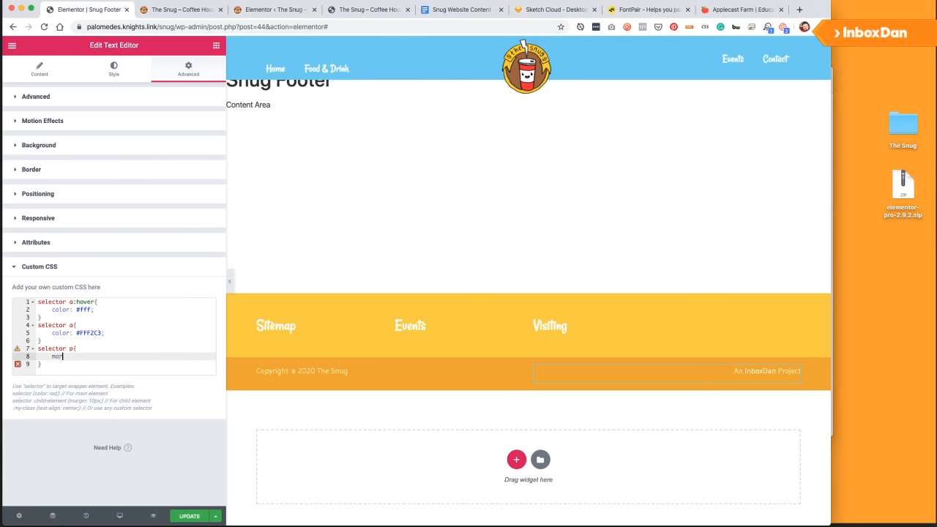
pyautogui.write('gin: 0')
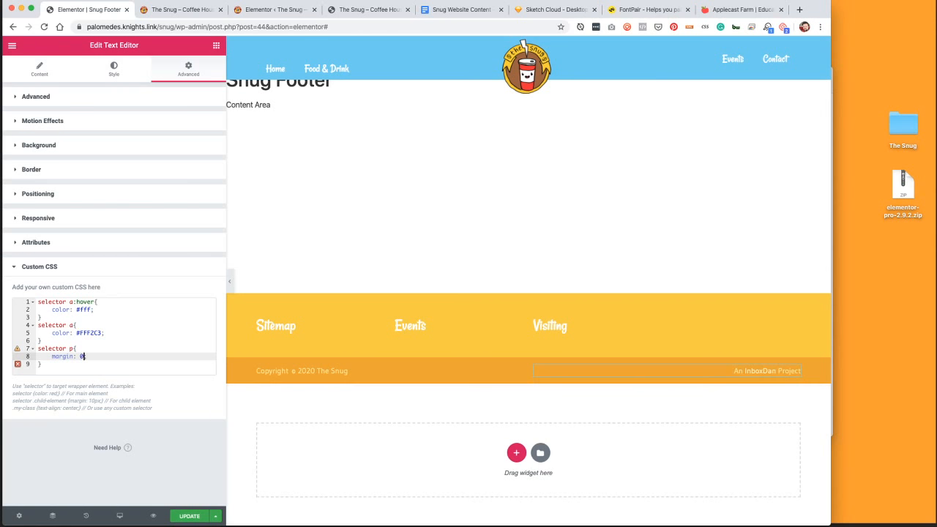
pyautogui.write(';')
pyautogui.moveTo(41, 364)
pyautogui.mouseDown()
pyautogui.moveTo(51, 356)
pyautogui.moveTo(38, 348)
pyautogui.mouseUp()
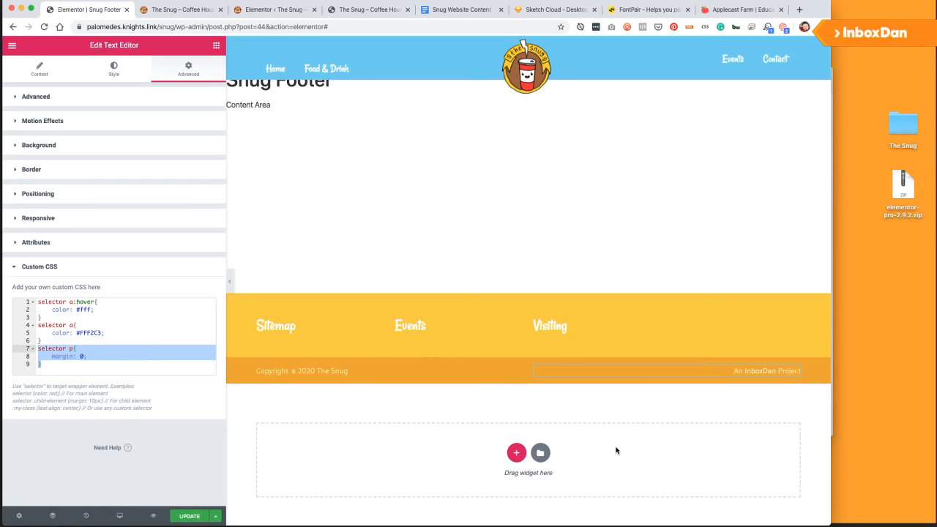
pyautogui.click(515, 371)
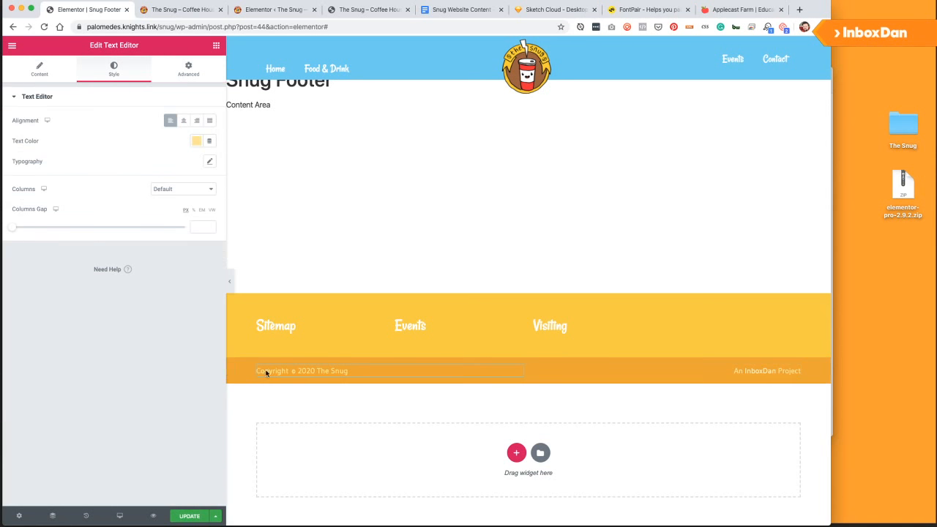
pyautogui.click(189, 516)
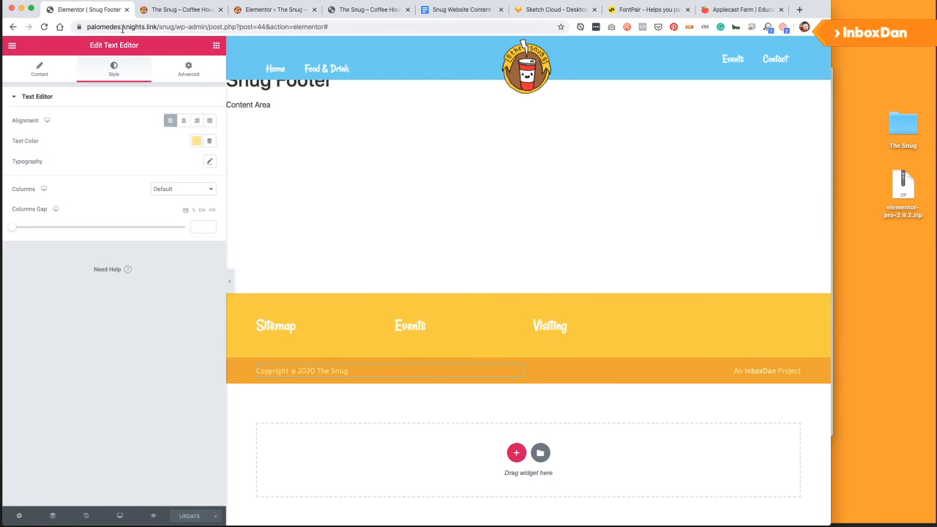
pyautogui.click(216, 46)
# Place a Nav Menu under Sitemap using Mobile Menu with a Vertical layout.
pyautogui.moveTo(167, 184); pyautogui.dragTo(273, 337)
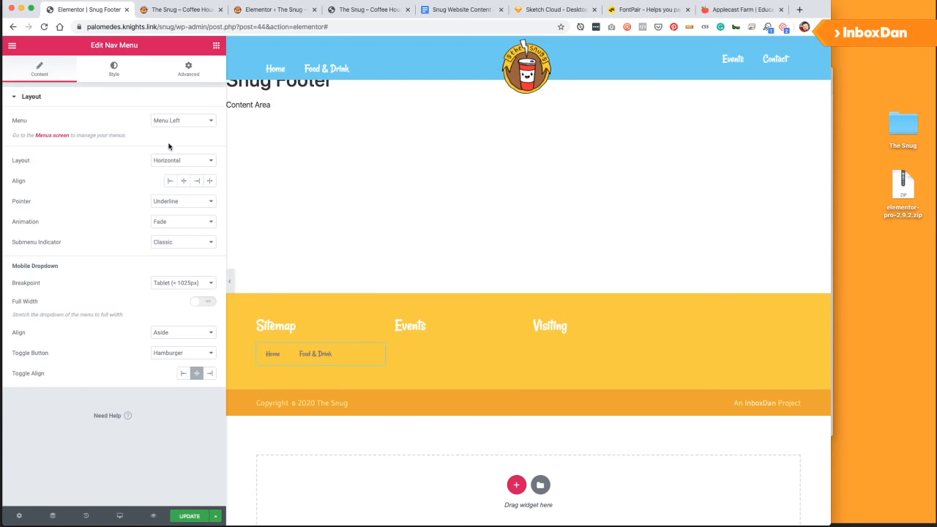
pyautogui.click(183, 120)
pyautogui.click(177, 137)
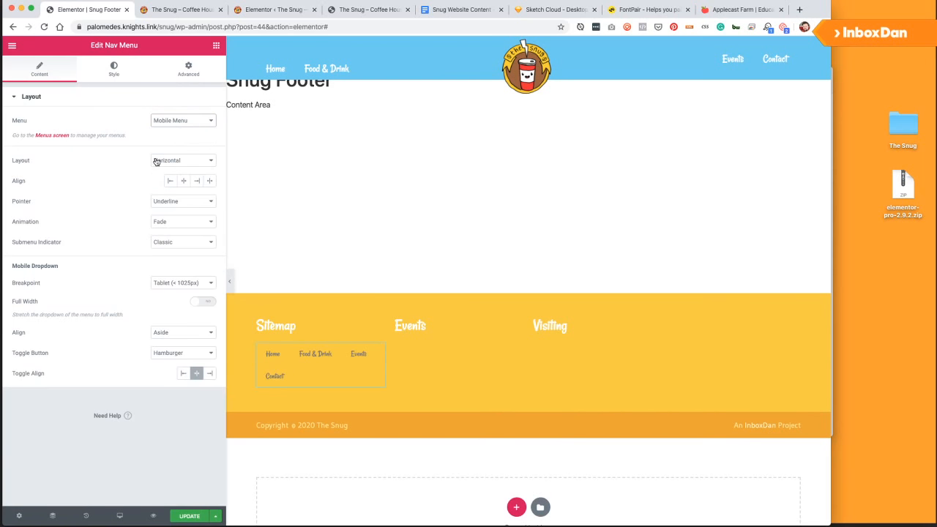
pyautogui.click(153, 160)
pyautogui.click(123, 229)
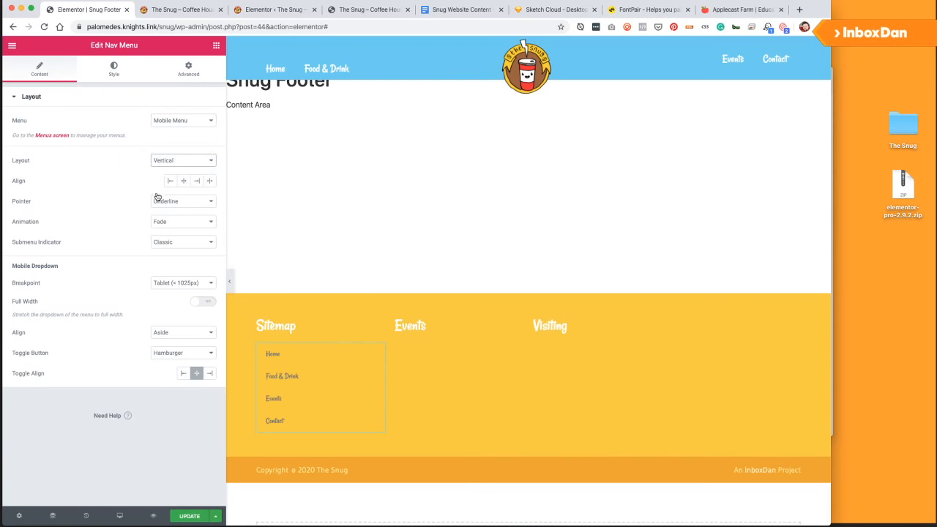
pyautogui.moveTo(105, 86); pyautogui.dragTo(107, 76)
pyautogui.click(114, 71)
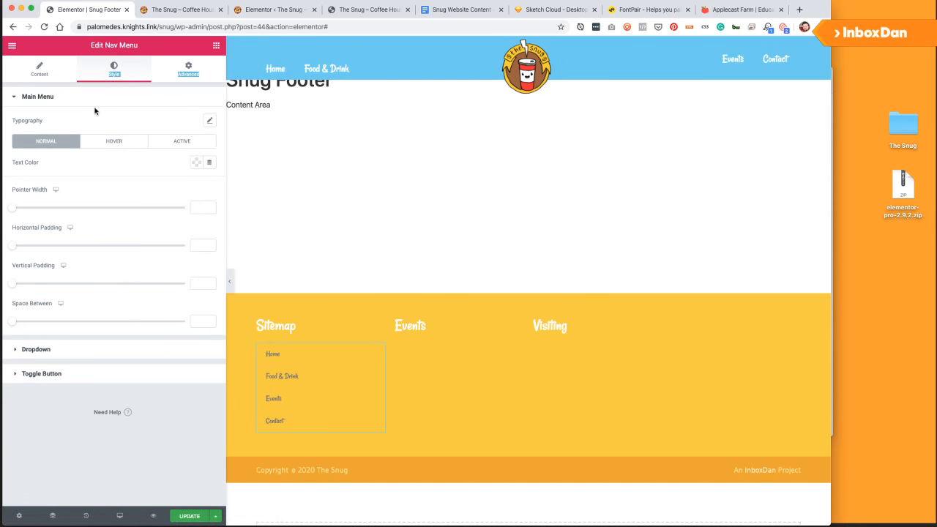
pyautogui.click(126, 97)
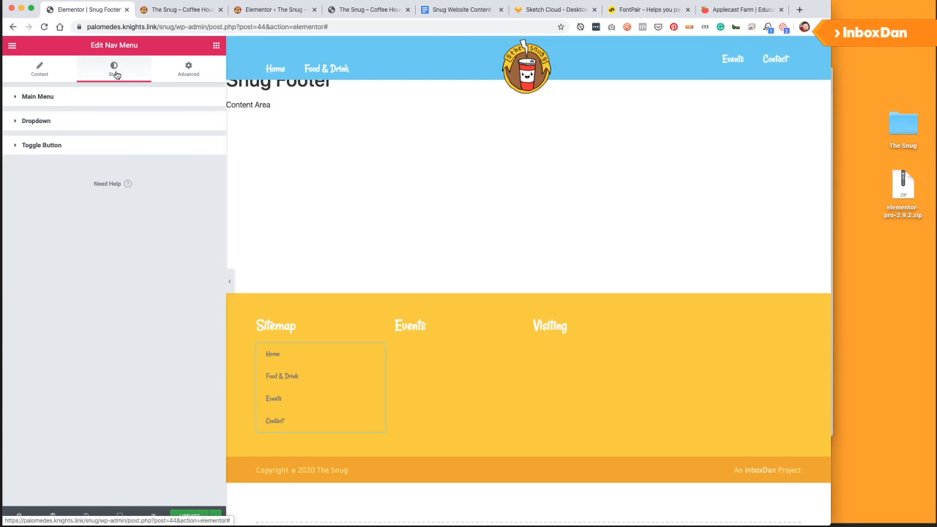
pyautogui.click(56, 122)
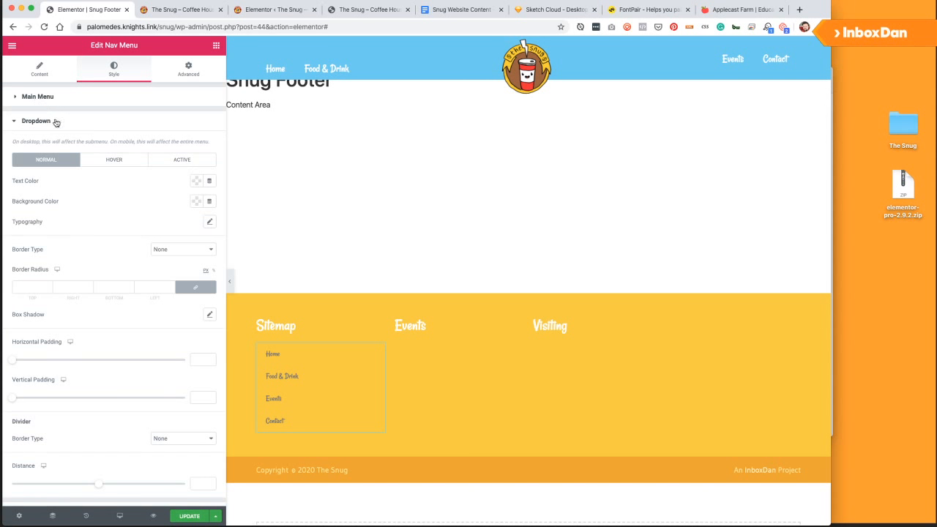
pyautogui.click(50, 98)
# Set the footer menu text colour to a pale yellow.
pyautogui.click(196, 162)
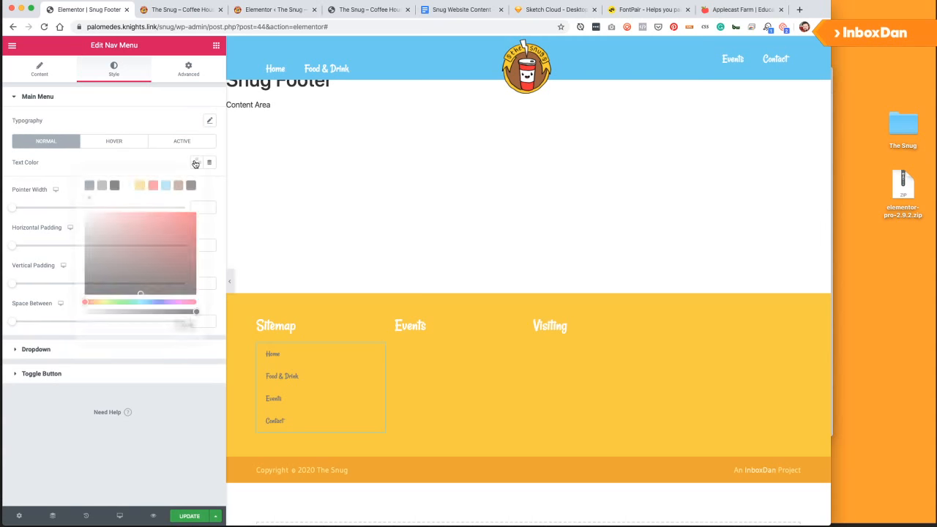
pyautogui.click(140, 185)
pyautogui.click(128, 213)
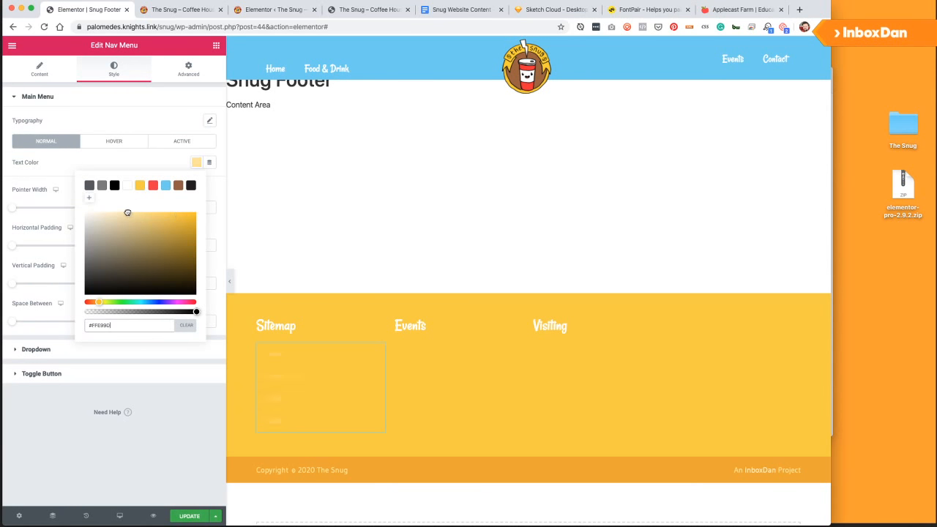
pyautogui.moveTo(124, 213); pyautogui.dragTo(101, 210)
pyautogui.click(106, 97)
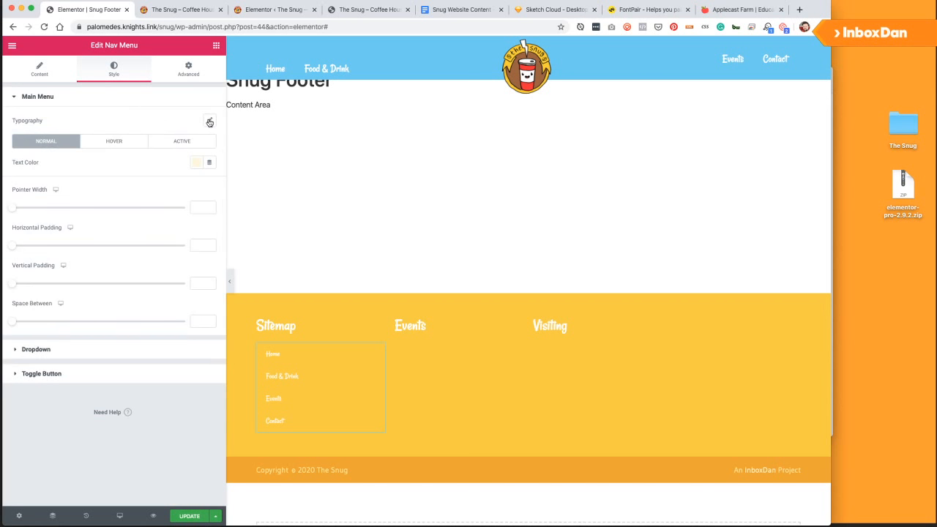
# Set the menu typography to the Gudea font family at size 20.
pyautogui.click(209, 120)
pyautogui.moveTo(26, 186); pyautogui.dragTo(43, 187)
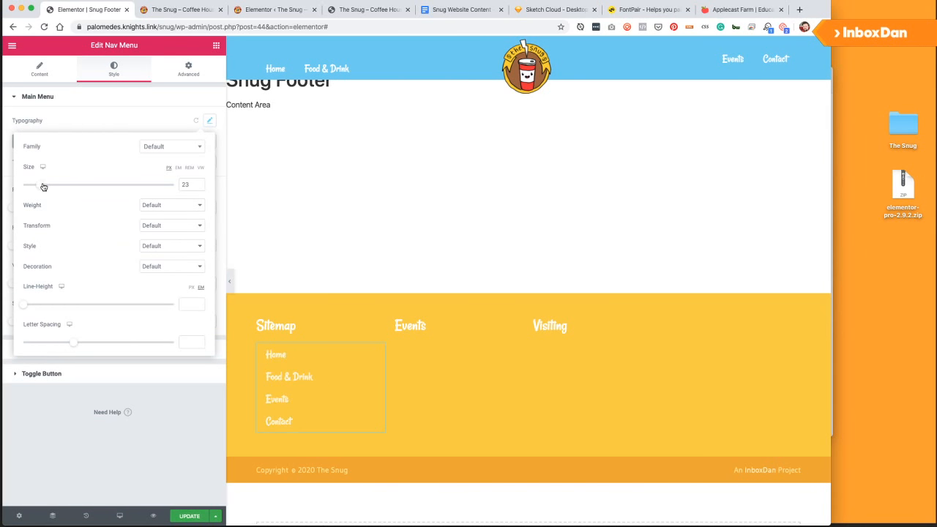
pyautogui.click(200, 149)
pyautogui.click(113, 100)
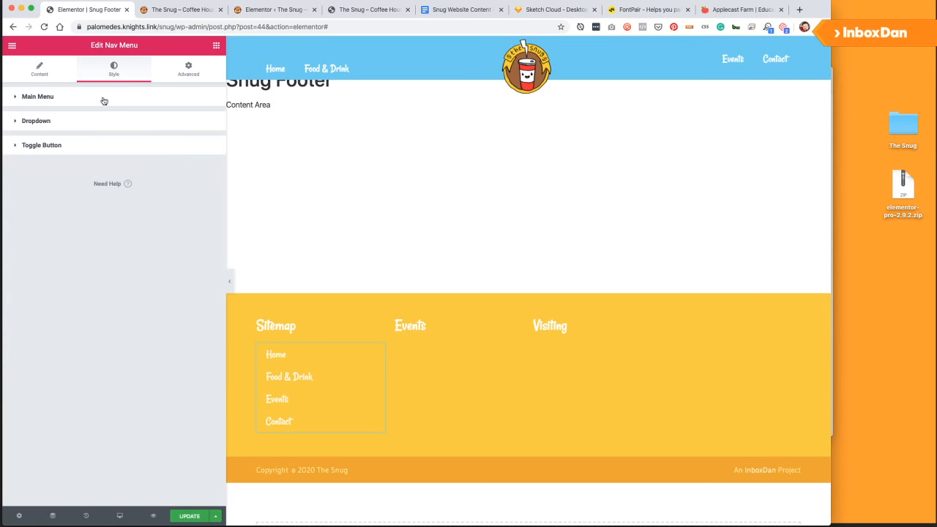
pyautogui.click(81, 99)
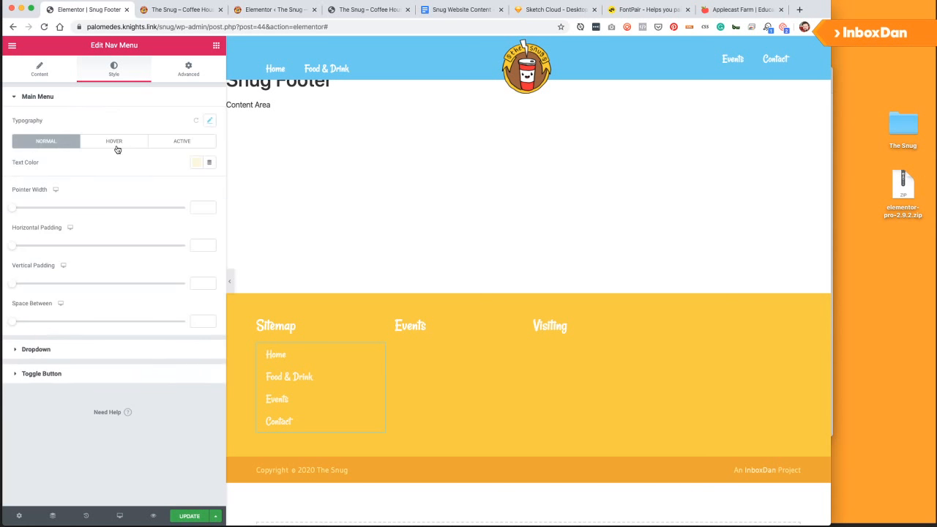
pyautogui.click(56, 99)
pyautogui.click(52, 102)
pyautogui.click(210, 123)
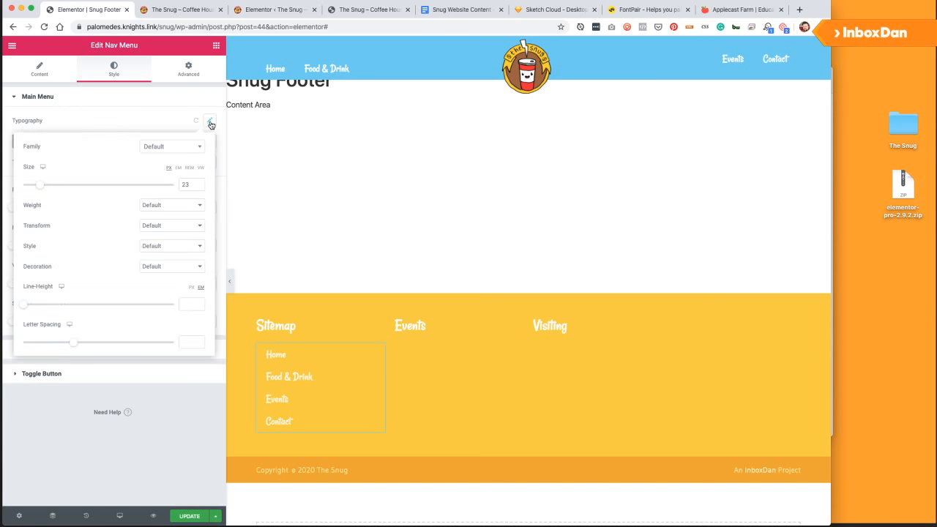
pyautogui.click(163, 148)
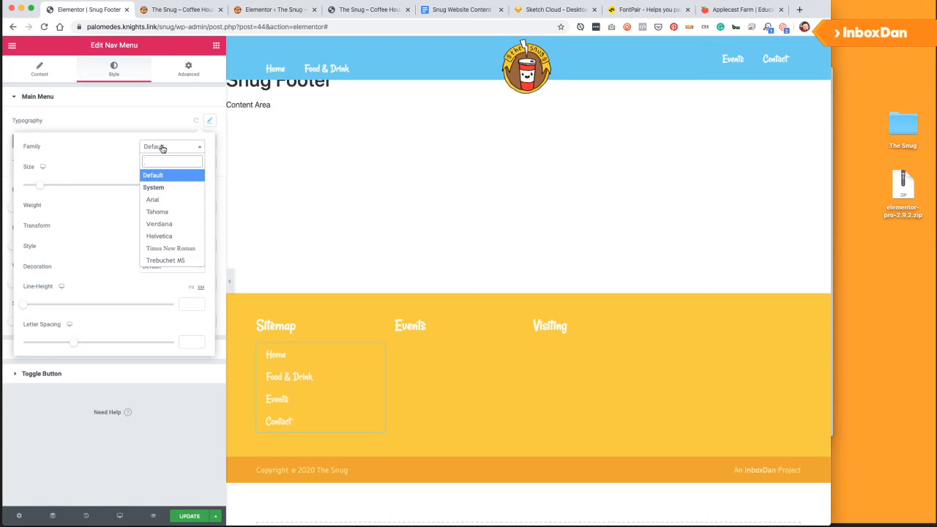
pyautogui.write('gud')
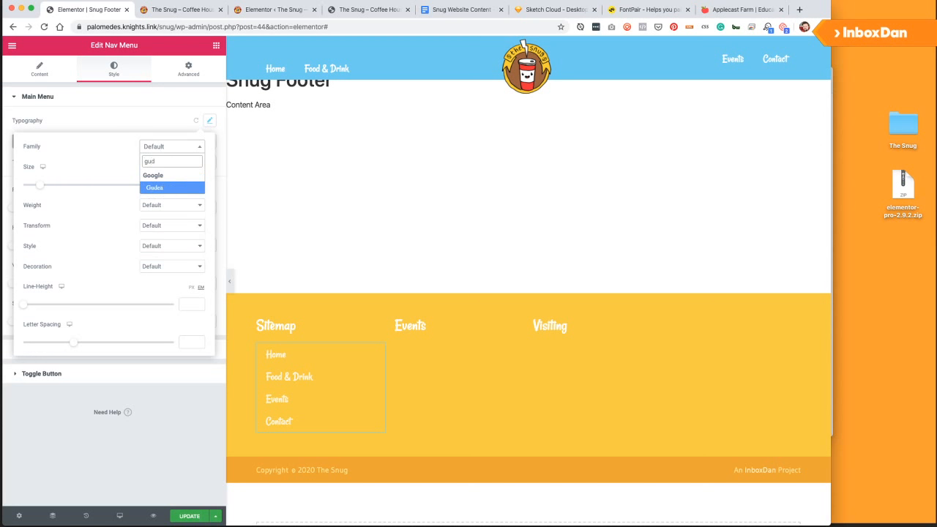
pyautogui.press('Return')
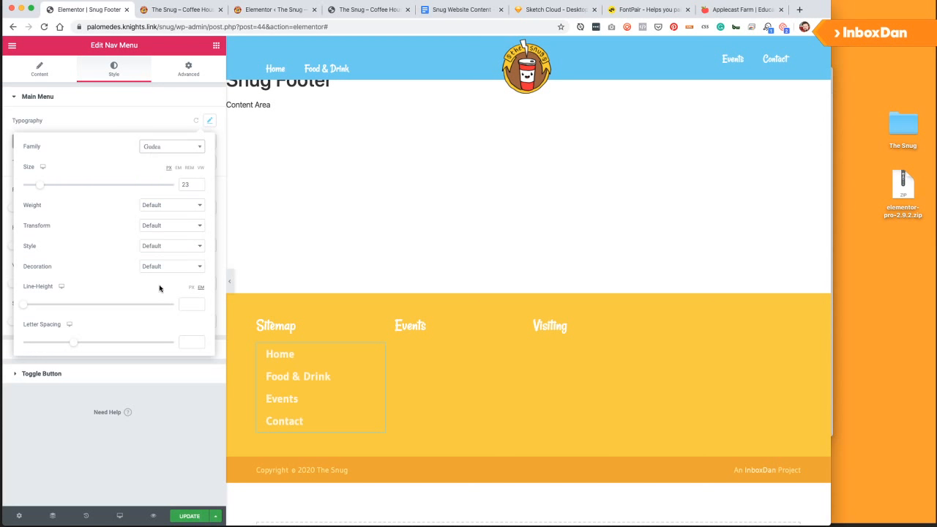
pyautogui.moveTo(39, 189); pyautogui.dragTo(36, 188)
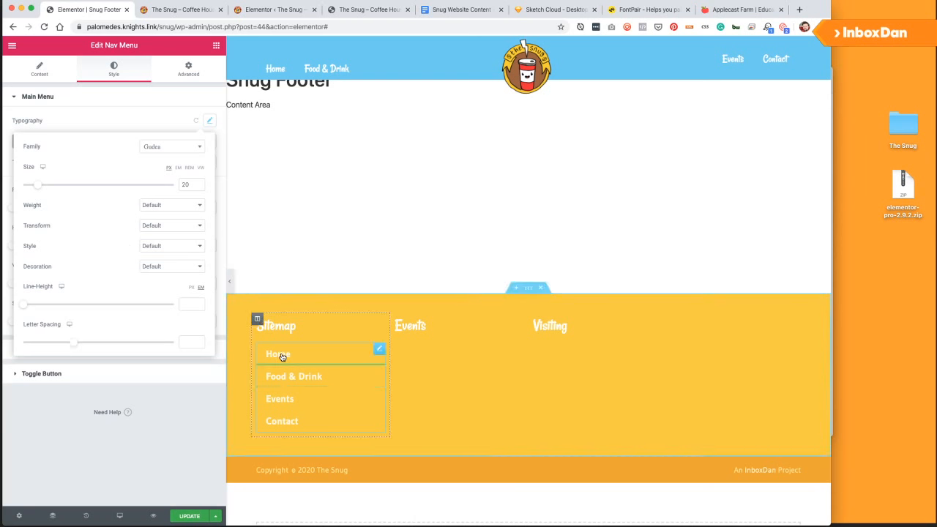
# Review the dropdown style states, then set Mobile Dropdown Breakpoint to None.
pyautogui.click(156, 101)
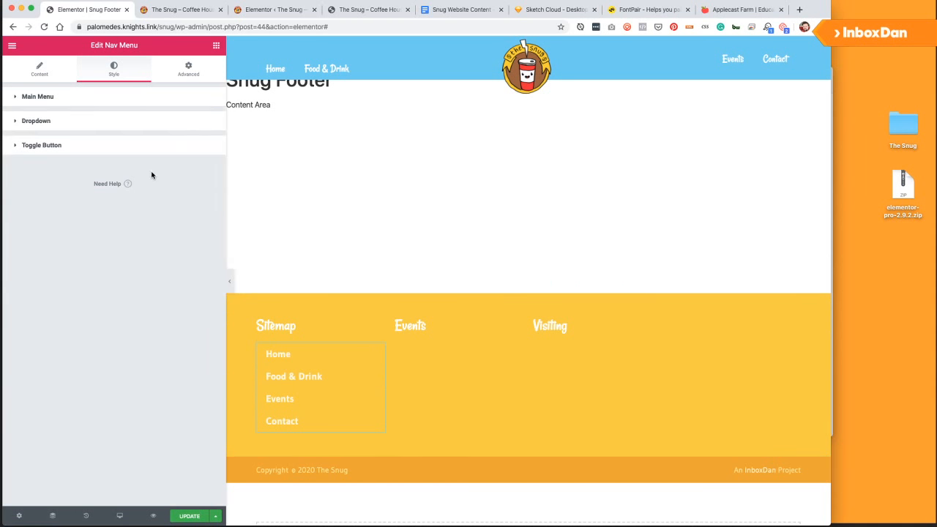
pyautogui.click(98, 126)
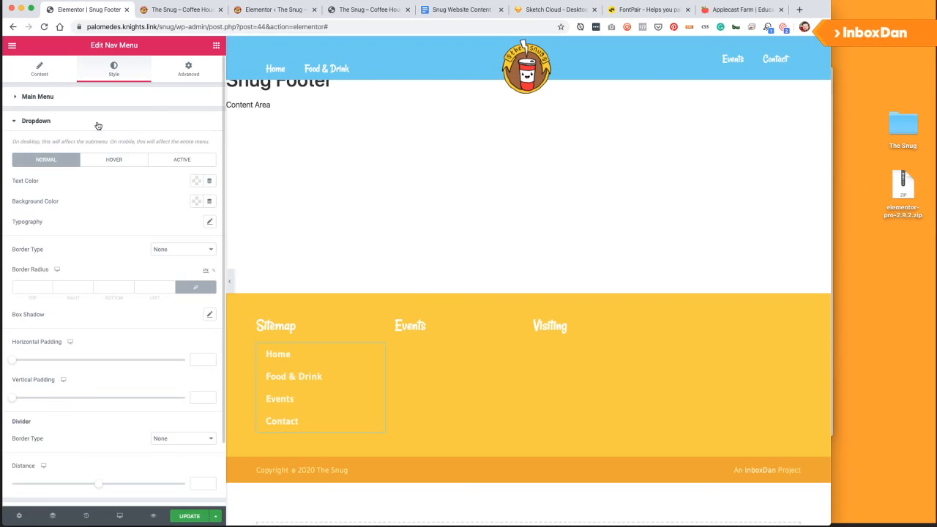
pyautogui.click(115, 160)
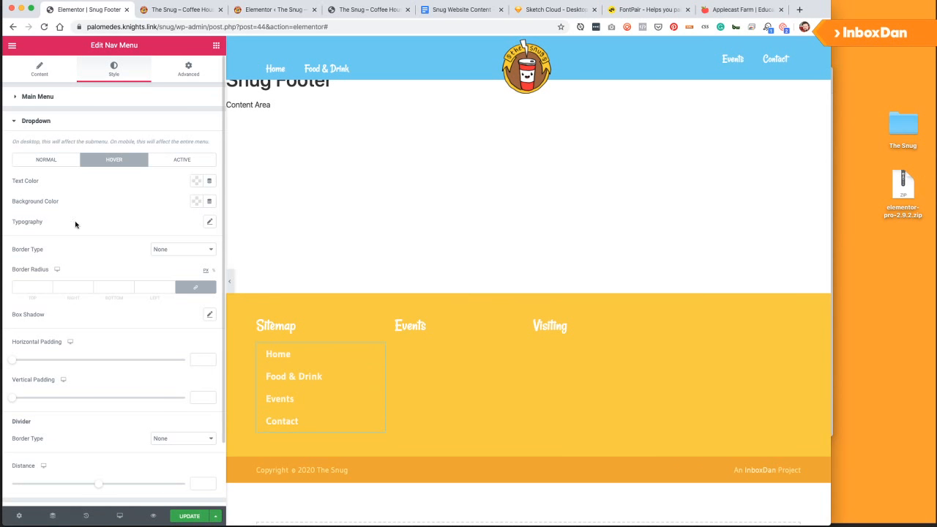
pyautogui.click(62, 162)
pyautogui.click(103, 162)
pyautogui.click(47, 160)
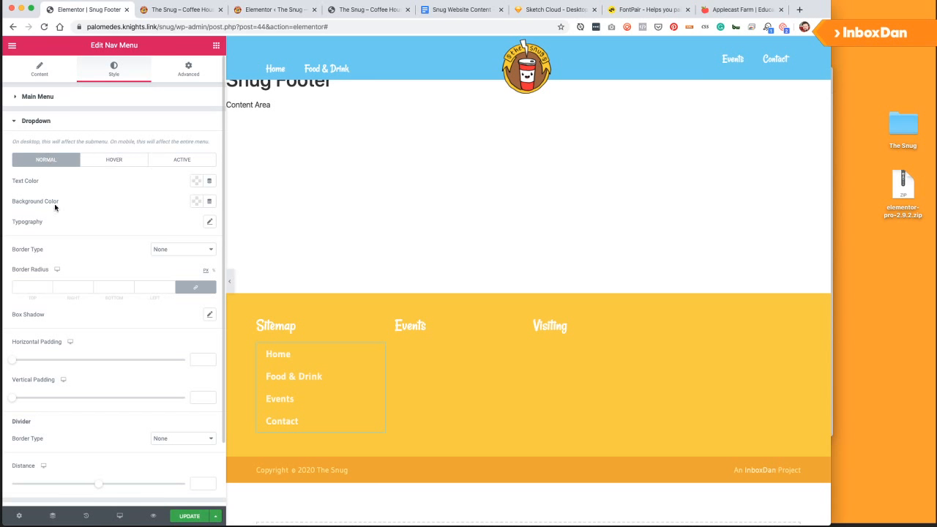
pyautogui.click(51, 96)
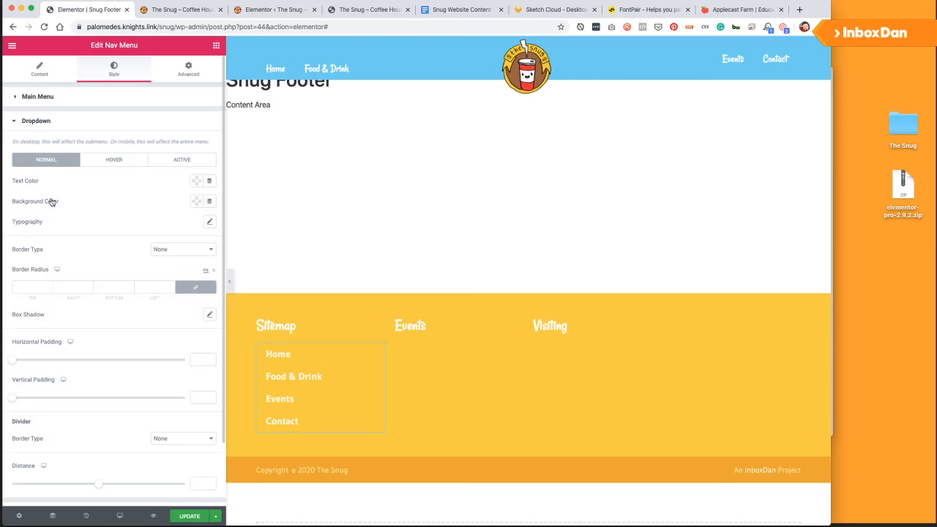
pyautogui.click(49, 68)
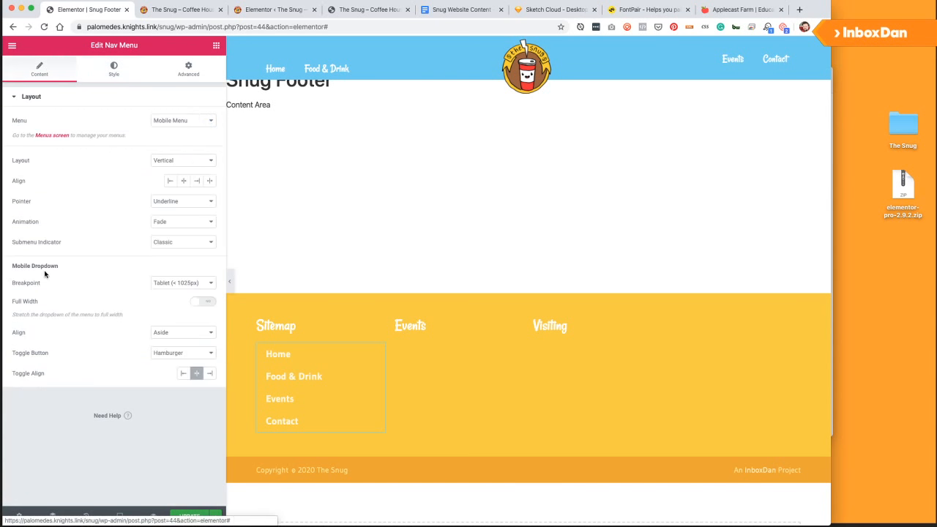
pyautogui.click(168, 283)
pyautogui.click(171, 292)
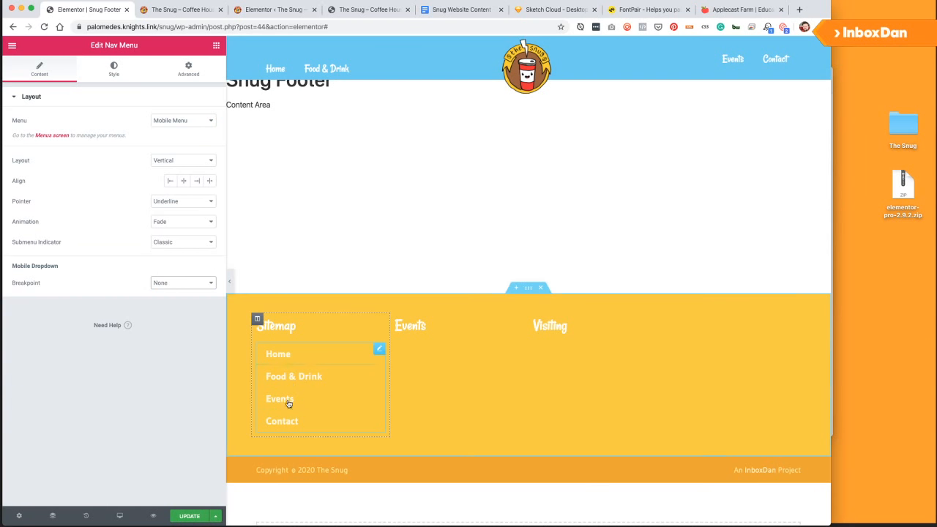
# Set the menu's normal-state text colour to pure white #FFFFFF.
pyautogui.click(110, 66)
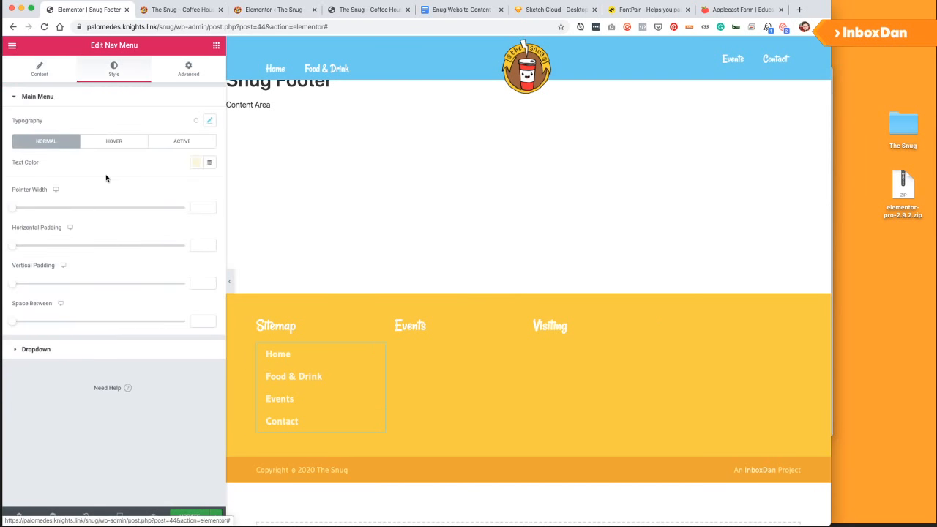
pyautogui.click(196, 163)
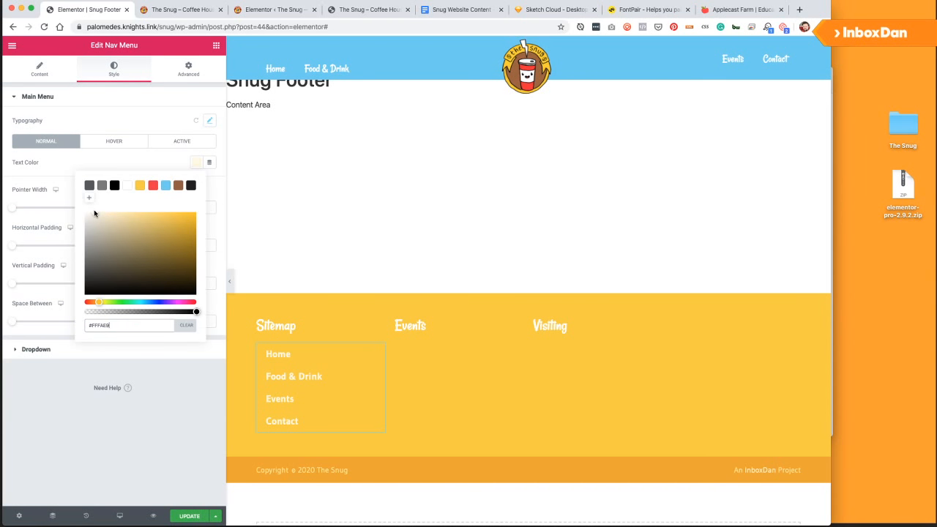
pyautogui.moveTo(90, 213); pyautogui.dragTo(58, 207)
pyautogui.click(53, 168)
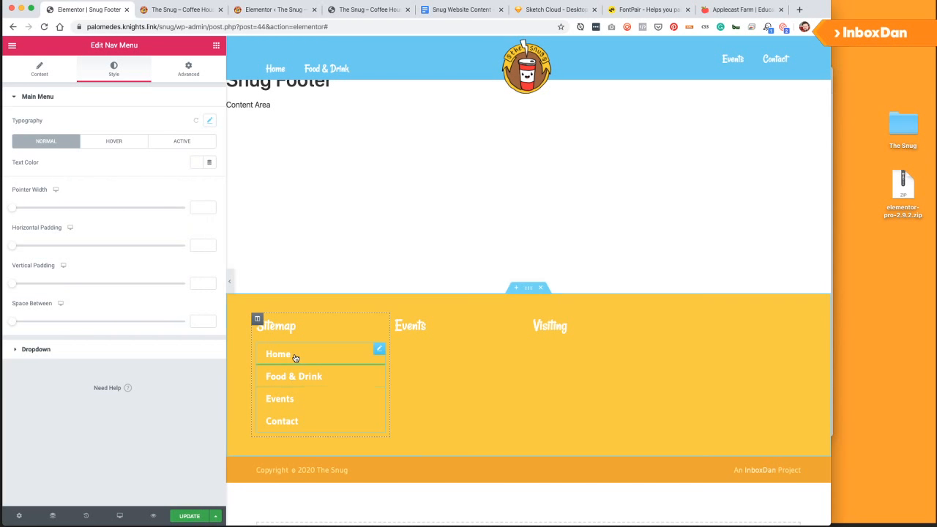
pyautogui.click(116, 142)
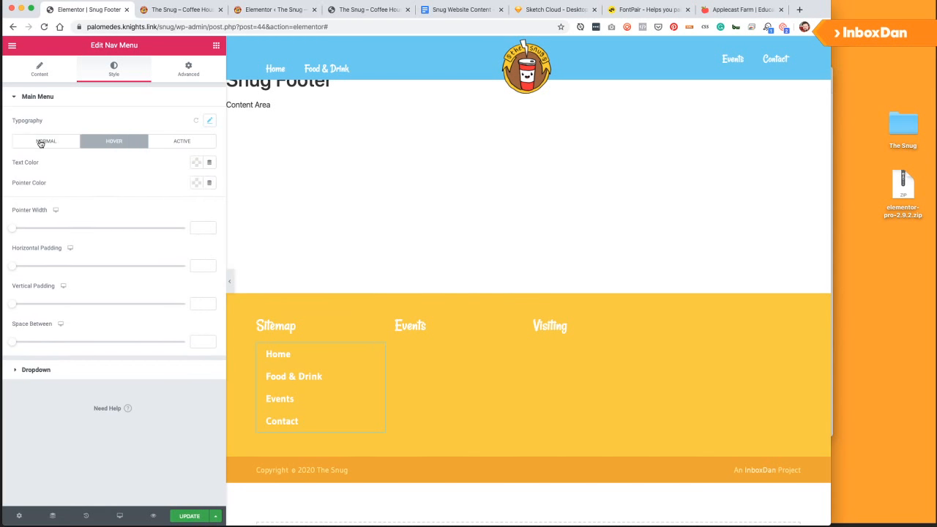
pyautogui.click(41, 143)
pyautogui.click(104, 144)
pyautogui.click(48, 143)
# Change the menu's Pointer hover effect to Background.
pyautogui.click(42, 79)
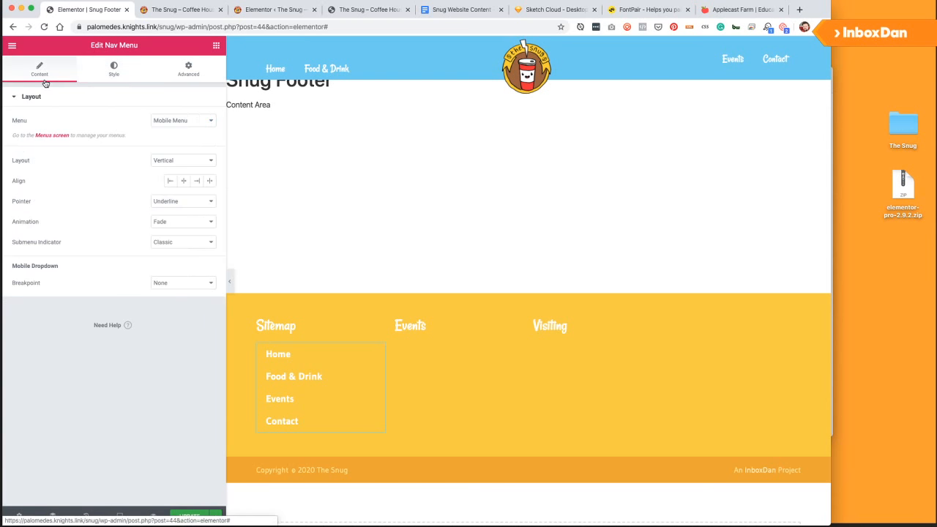
pyautogui.click(175, 209)
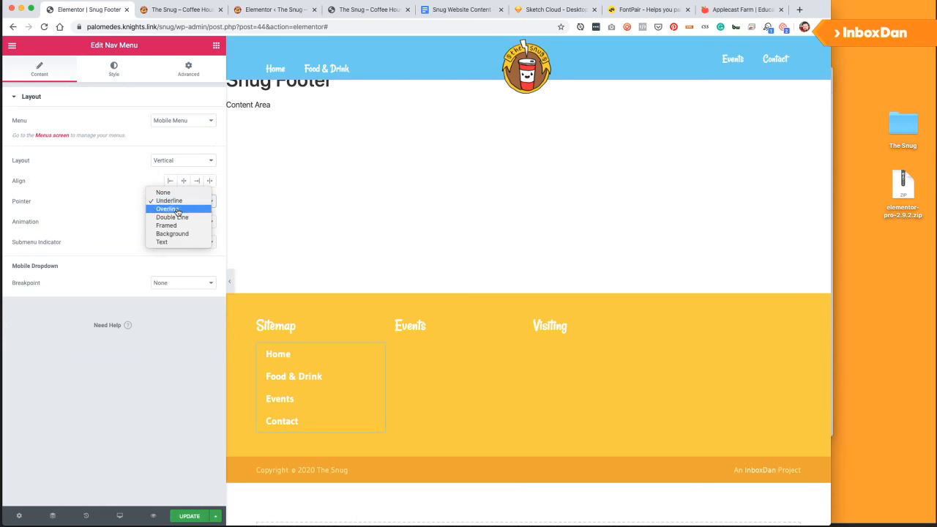
pyautogui.click(180, 235)
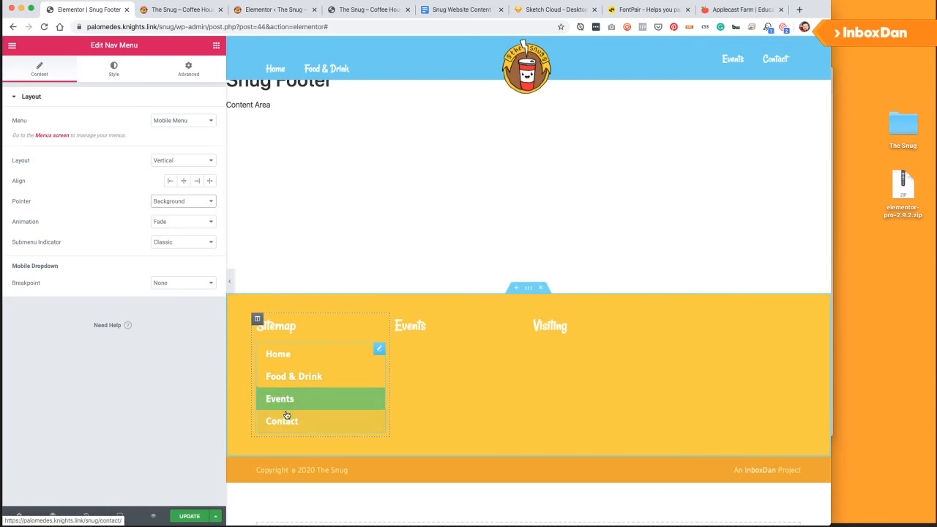
# Set the menu's Hover pointer colour to orange #F4A818 and update the template.
pyautogui.click(114, 68)
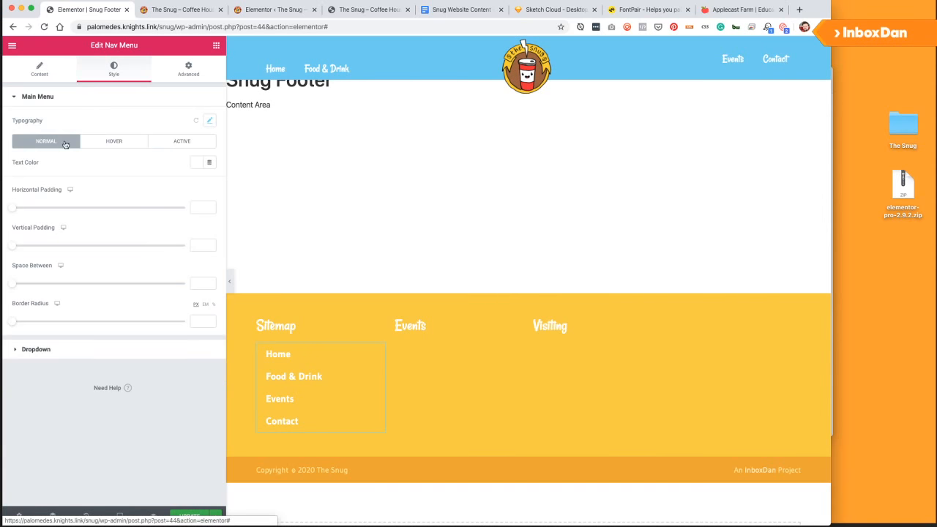
pyautogui.click(121, 144)
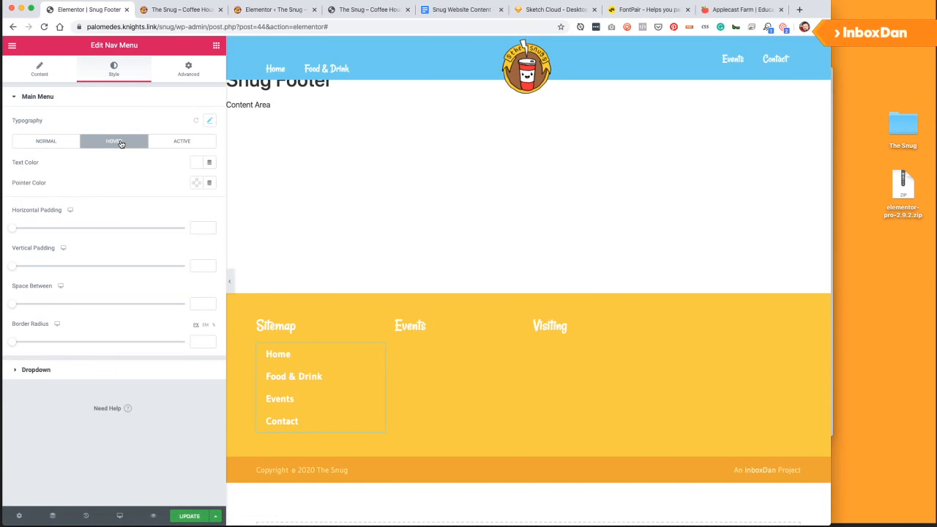
pyautogui.click(196, 183)
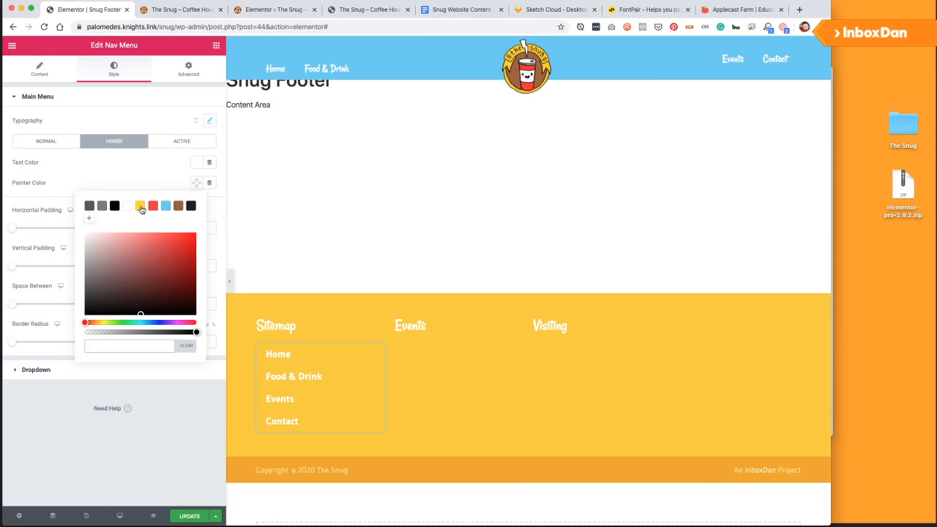
pyautogui.click(141, 207)
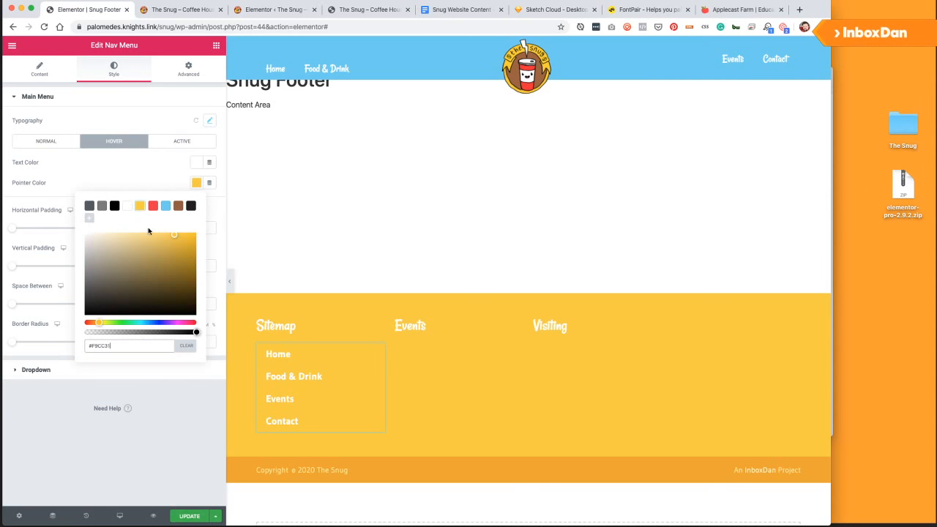
pyautogui.click(99, 324)
pyautogui.click(175, 241)
pyautogui.moveTo(175, 240); pyautogui.dragTo(177, 233)
pyautogui.click(96, 323)
pyautogui.moveTo(97, 323); pyautogui.dragTo(96, 323)
pyautogui.click(186, 237)
pyautogui.click(195, 517)
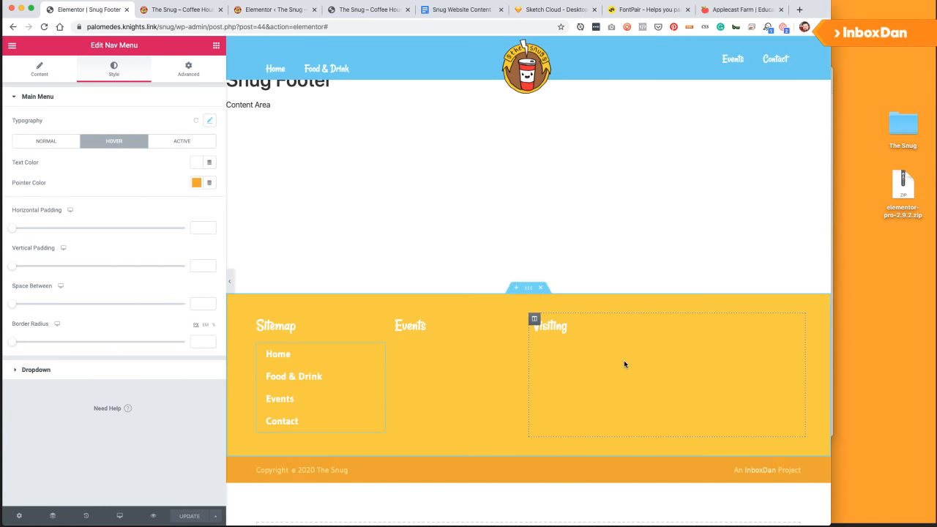
# Drop a Text Editor into the Visiting column, select its lorem text, then go to The Snug tab.
pyautogui.click(216, 46)
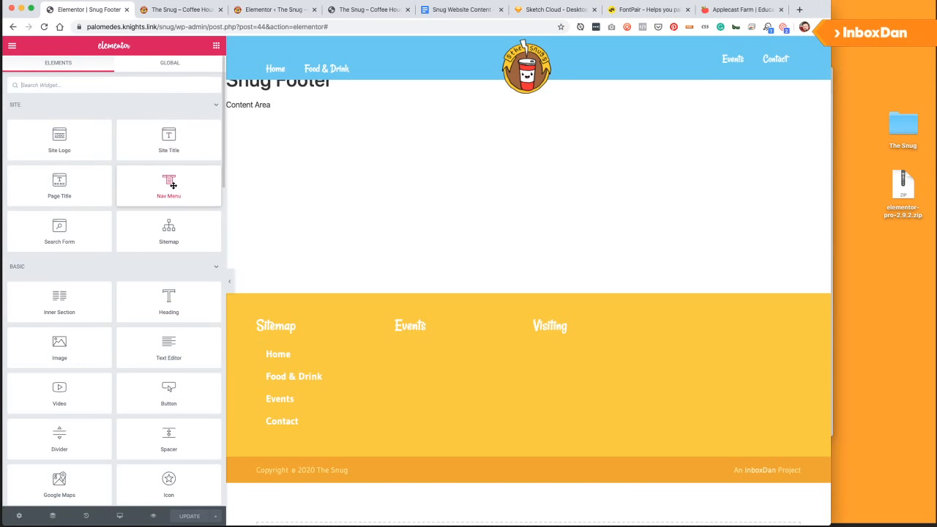
pyautogui.moveTo(171, 341); pyautogui.dragTo(578, 330)
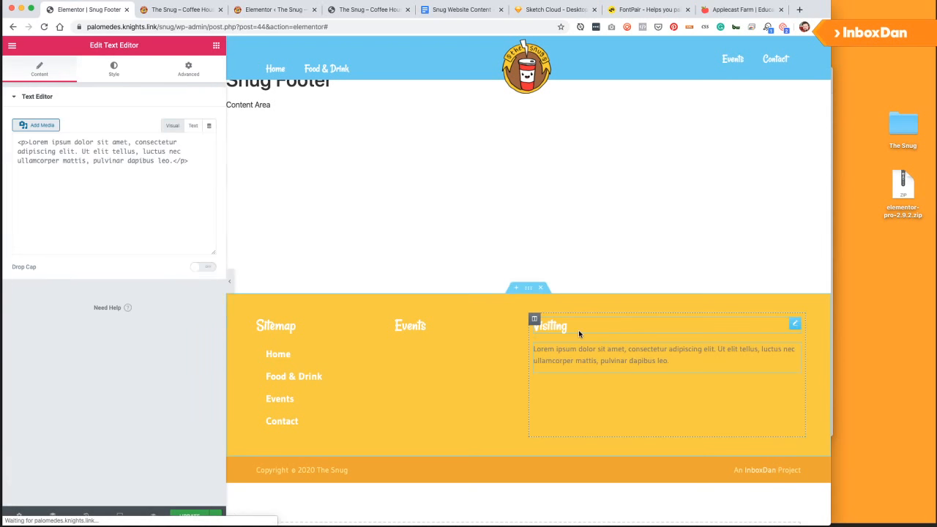
pyautogui.tripleClick(145, 195)
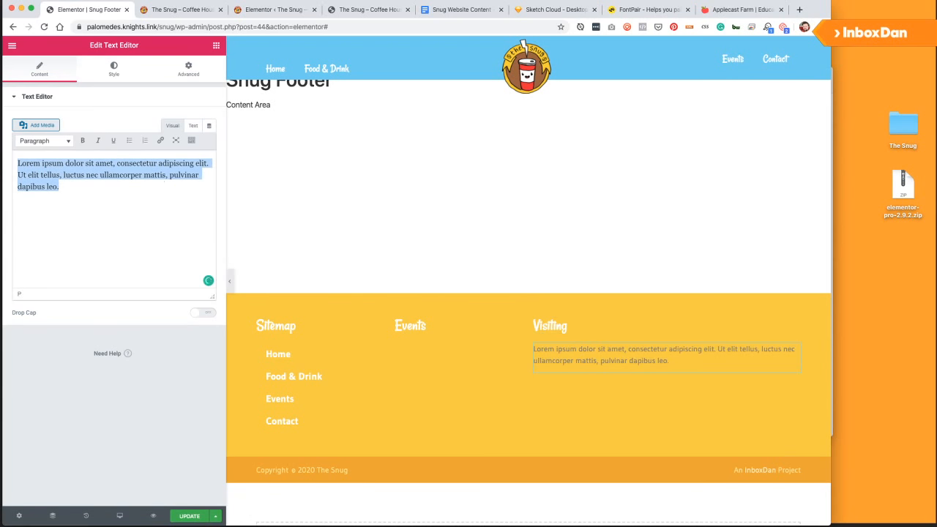
pyautogui.click(370, 10)
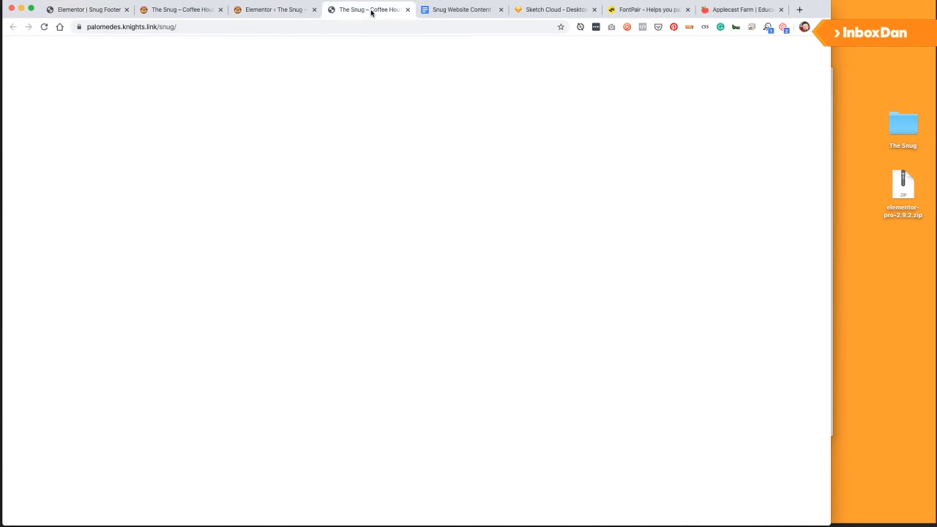
# Search Google for 'the snug atherton', select the business address, and head back to the editor.
pyautogui.click(800, 10)
pyautogui.write('the snug atherton')
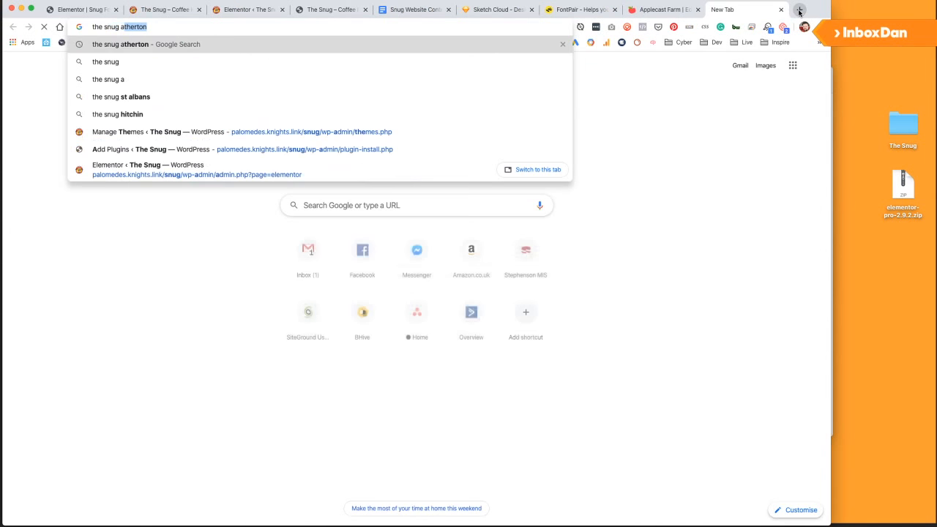
pyautogui.press('Return')
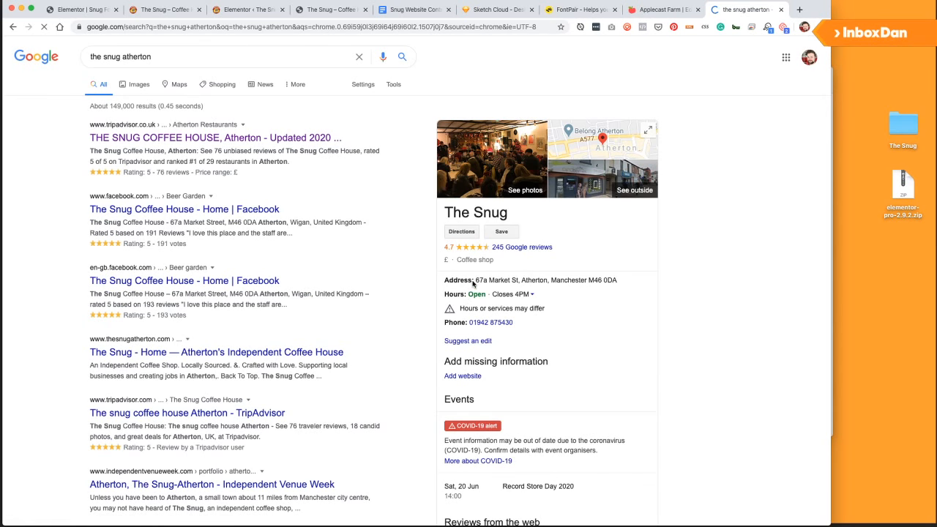
pyautogui.moveTo(476, 279); pyautogui.dragTo(621, 280)
pyautogui.hotkey('ctrl', 'c')
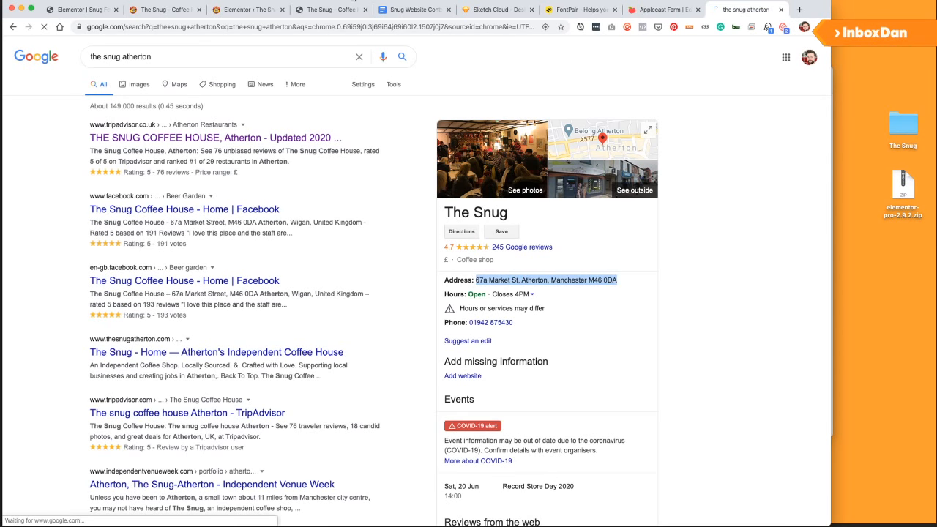
pyautogui.click(233, 10)
pyautogui.click(165, 10)
# Replace the Visiting placeholder text with 'Address' followed by the pasted street address.
pyautogui.click(69, 10)
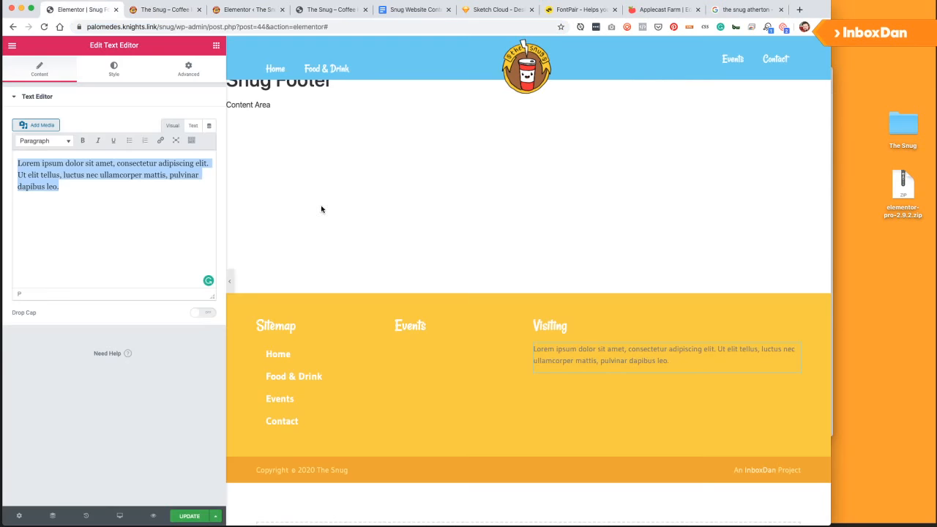
pyautogui.click(18, 258)
pyautogui.hotkey('ctrl', 'a')
pyautogui.write('A')
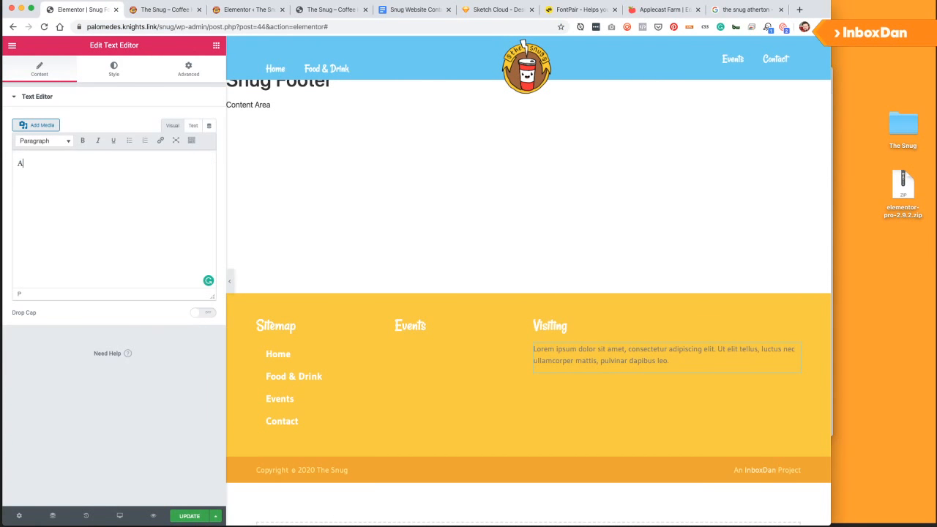
pyautogui.write('ddressL')
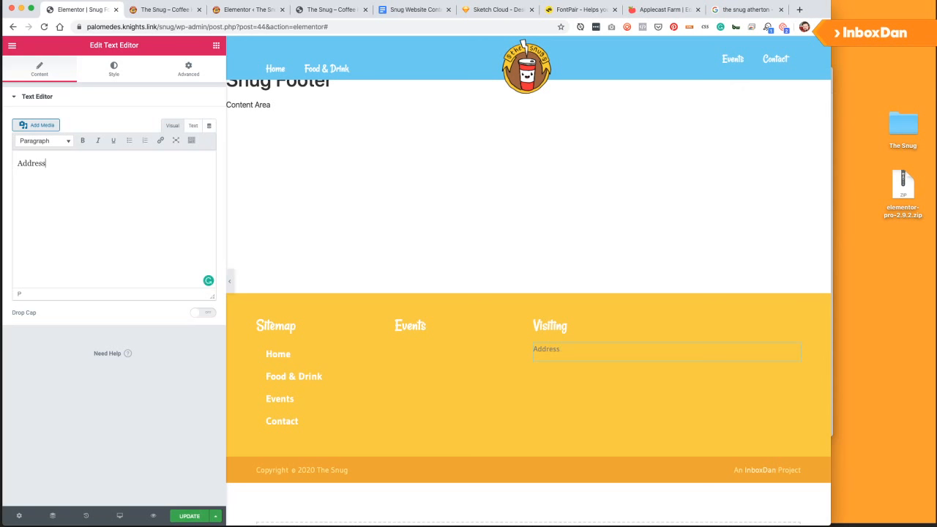
pyautogui.hotkey('ctrl', 'b')
pyautogui.write('67a Market St, Atherton, Manchester M46 0DE')
pyautogui.hotkey('ctrl', 'z')
pyautogui.hotkey('ctrl', 'shift', 'v')
# Make the Address heading bold while keeping the street address line regular.
pyautogui.press('Up')
pyautogui.hotkey('shift', 'Home')
pyautogui.hotkey('ctrl', 'b')
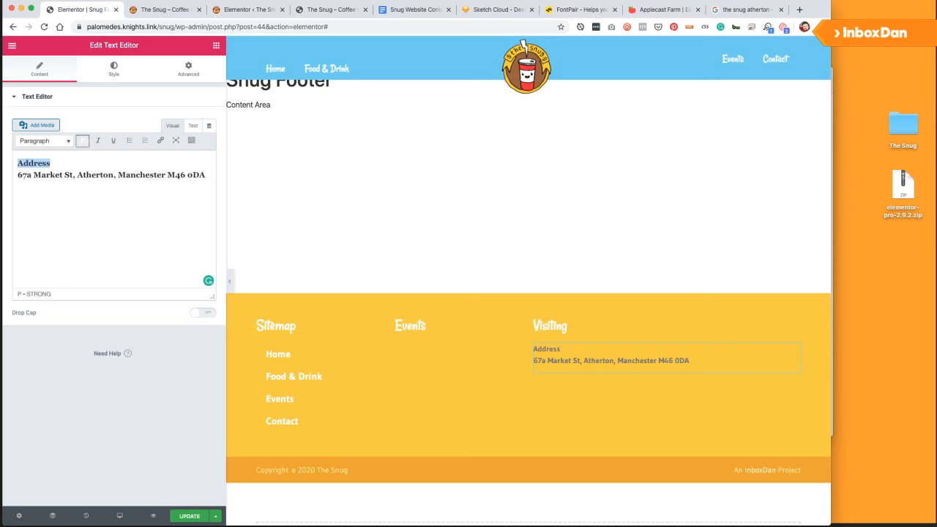
pyautogui.press('Down')
pyautogui.hotkey('shift', 'Home')
pyautogui.hotkey('ctrl', 'b')
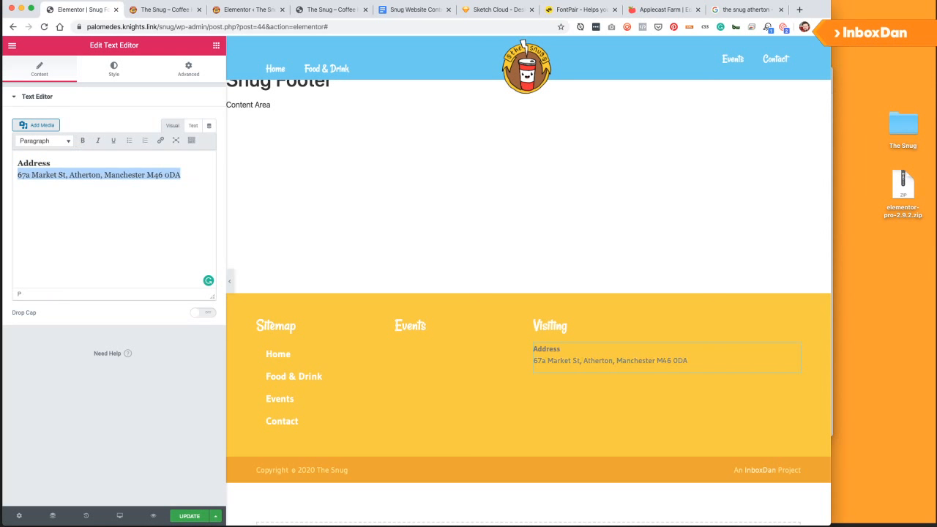
# Add a bold 'Contacting' heading after the street address line.
pyautogui.press('End')
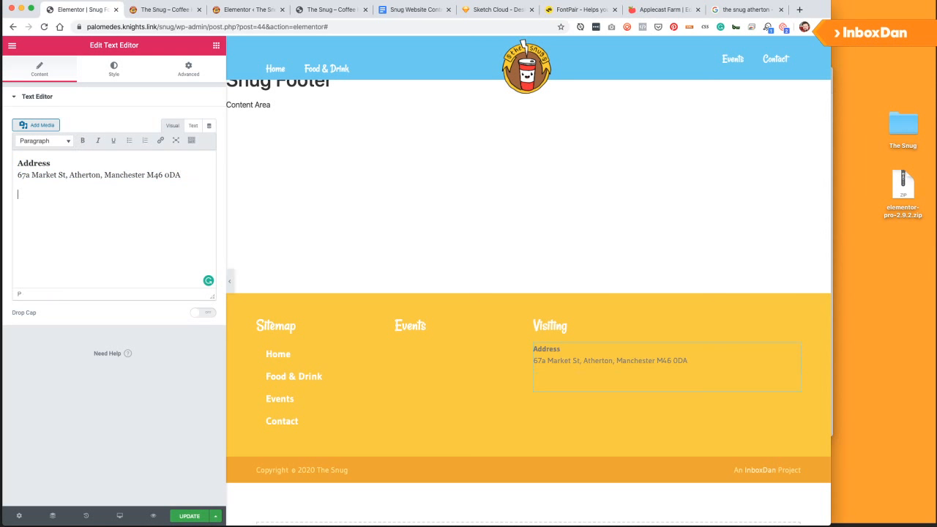
pyautogui.hotkey('ctrl', 'b')
pyautogui.write('Contact')
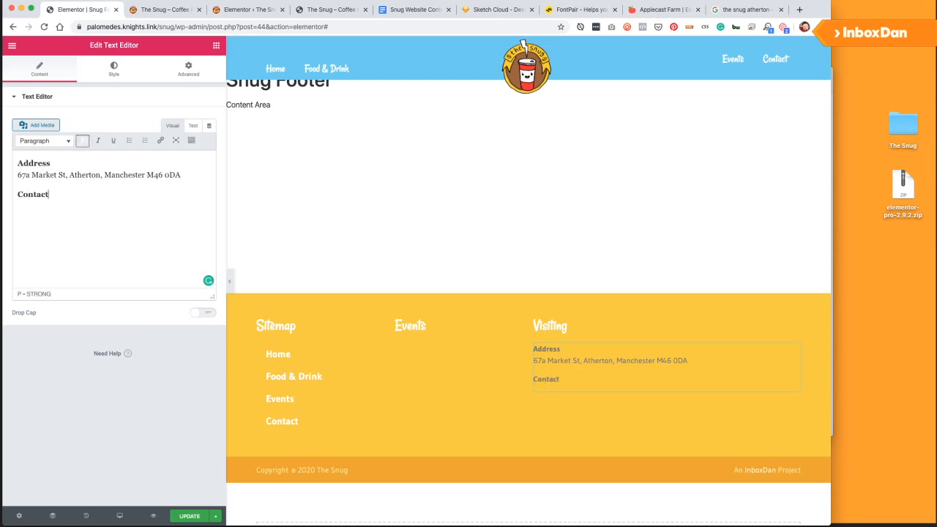
pyautogui.write('ing')
pyautogui.press('Return')
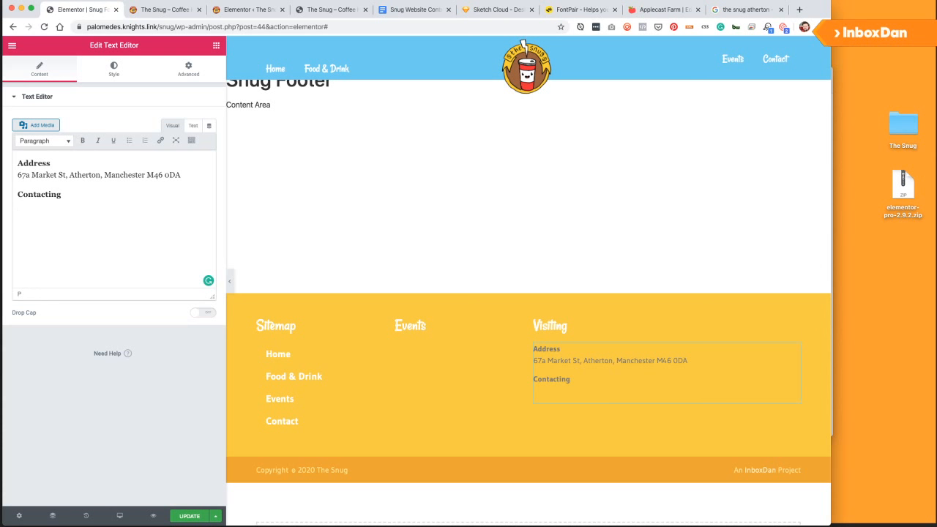
pyautogui.press('BackSpace')
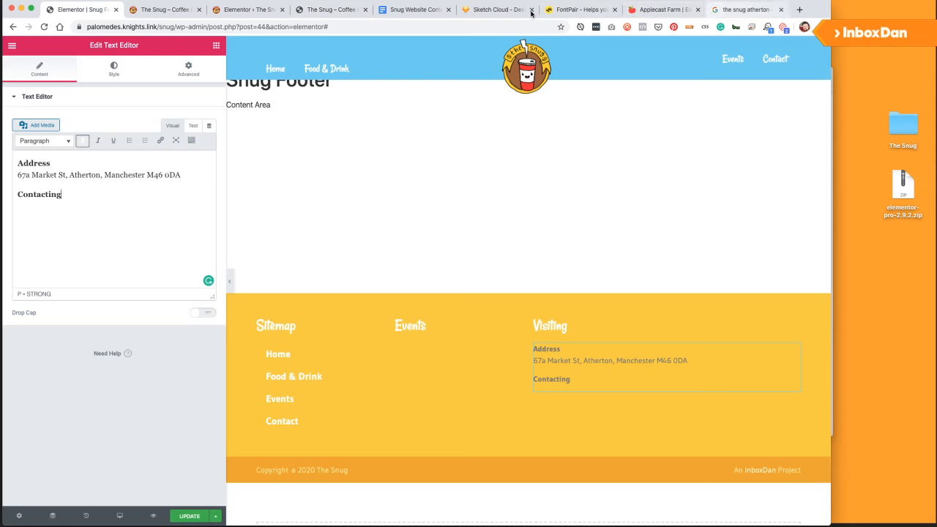
pyautogui.click(325, 10)
# Return to the 'the snug atherton' Google results, briefly peeking into The Snug desktop folder.
pyautogui.click(728, 15)
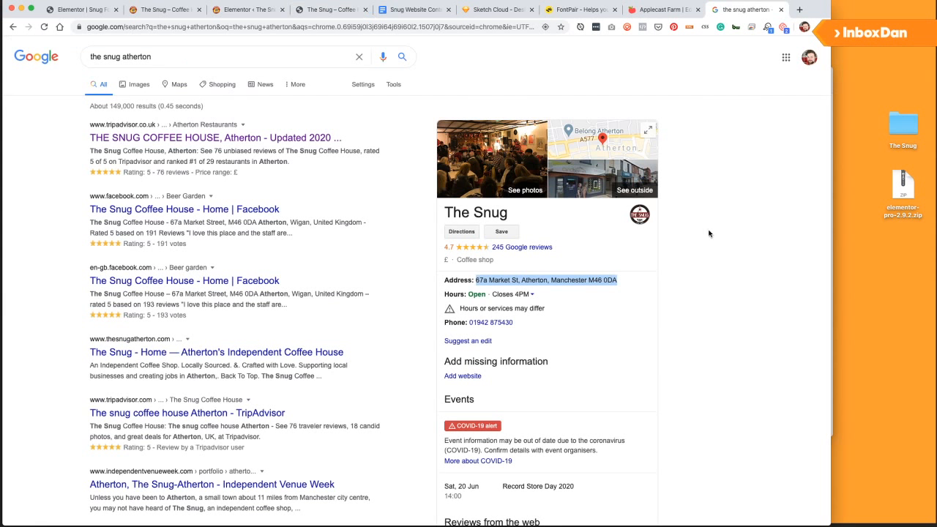
pyautogui.doubleClick(902, 127)
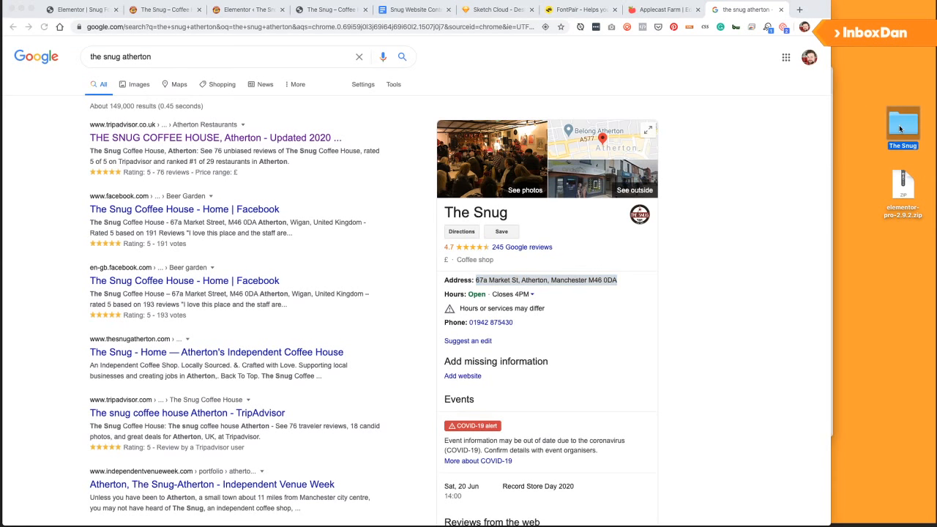
pyautogui.click(404, 73)
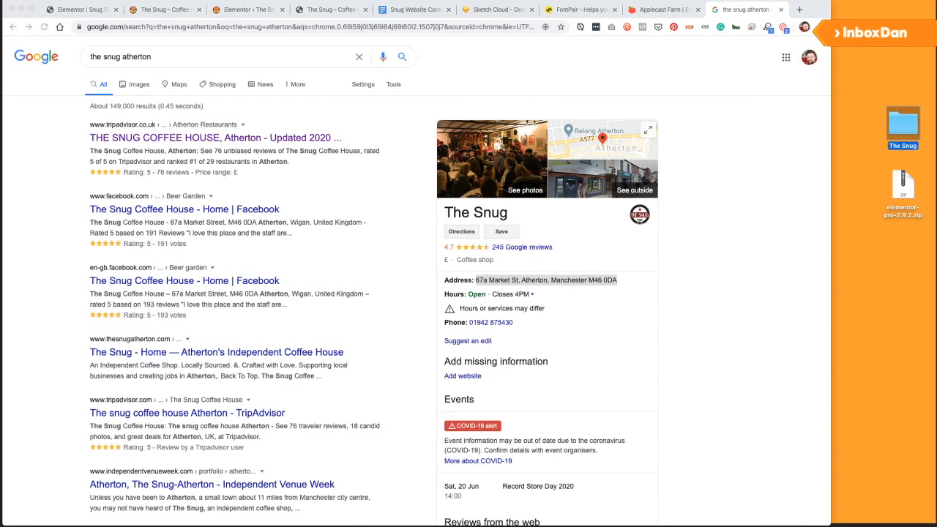
pyautogui.click(884, 307)
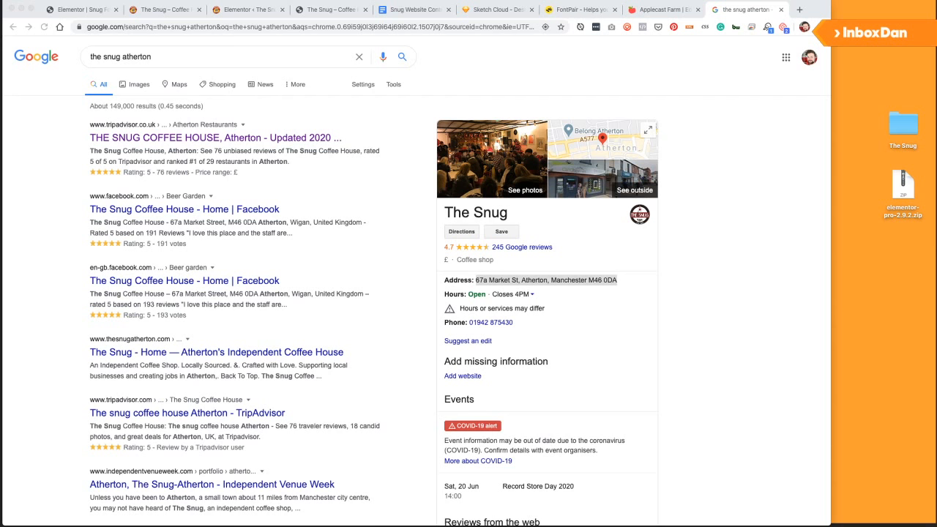
pyautogui.moveTo(936, 27); pyautogui.dragTo(226, 3)
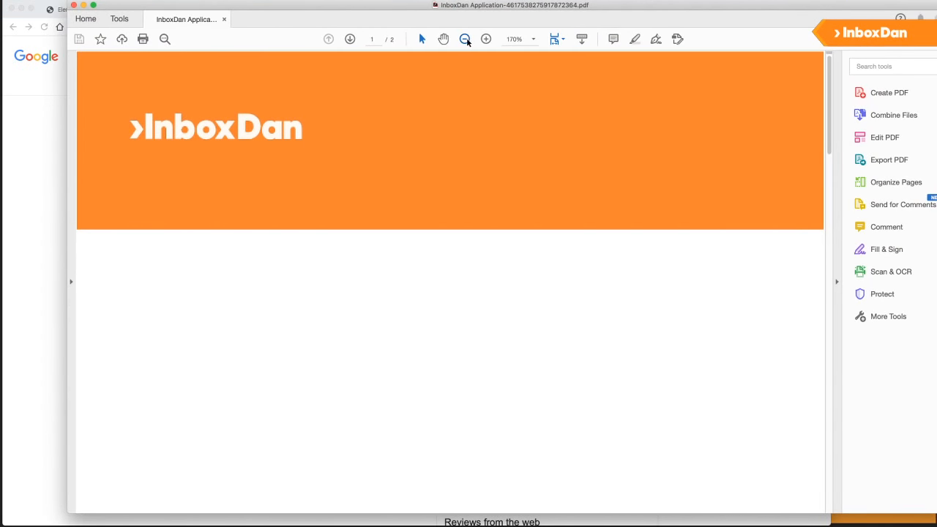
pyautogui.moveTo(423, 5); pyautogui.dragTo(581, 27)
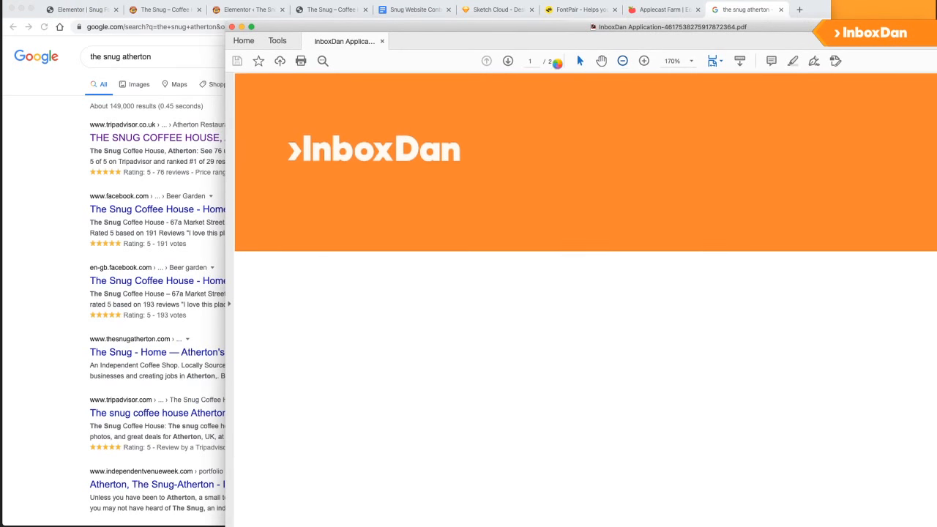
pyautogui.scroll(-4, 540, 139)
pyautogui.scroll(-6, 555, 175)
pyautogui.scroll(-2, 557, 179)
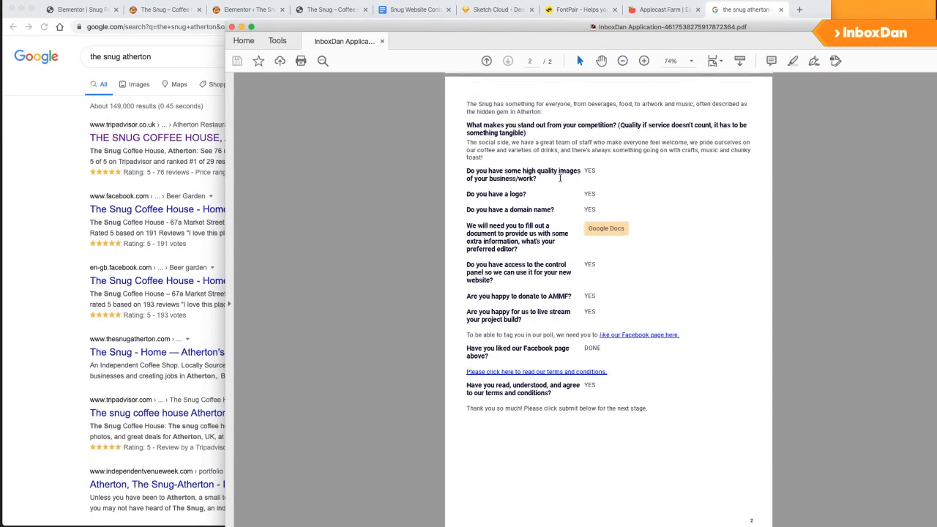
pyautogui.scroll(10, 565, 172)
pyautogui.scroll(-5, 571, 180)
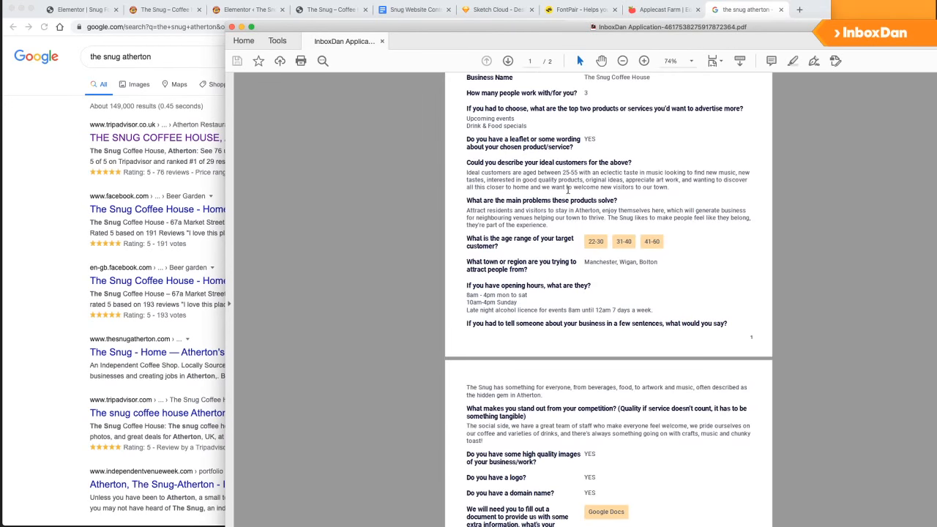
pyautogui.scroll(5, 574, 183)
pyautogui.scroll(-1, 578, 186)
pyautogui.scroll(-3, 578, 186)
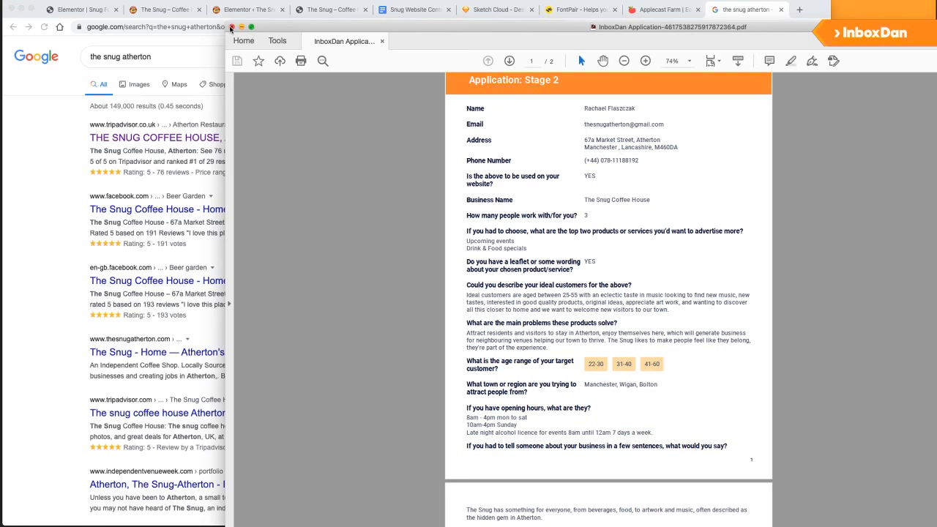
pyautogui.click(231, 27)
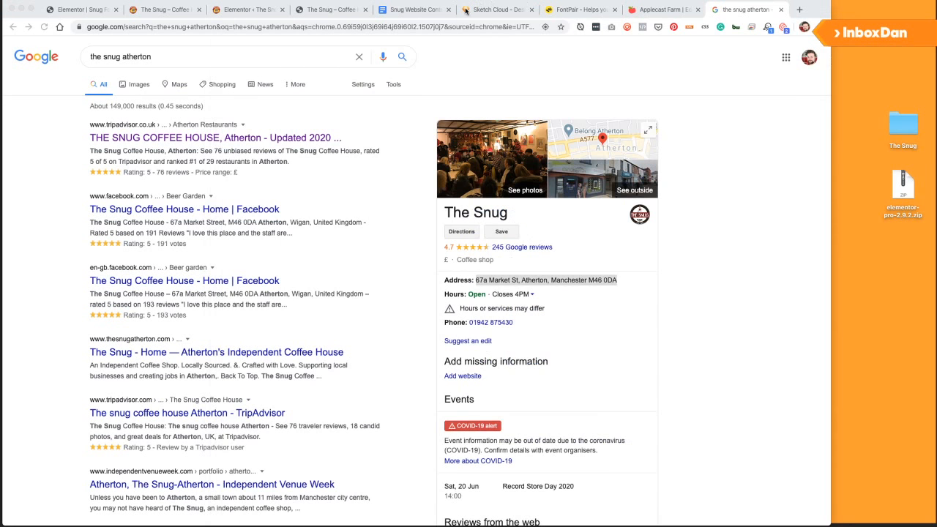
# Glance at the Snug Website Content doc and live site, then return to the Elementor footer.
pyautogui.click(415, 9)
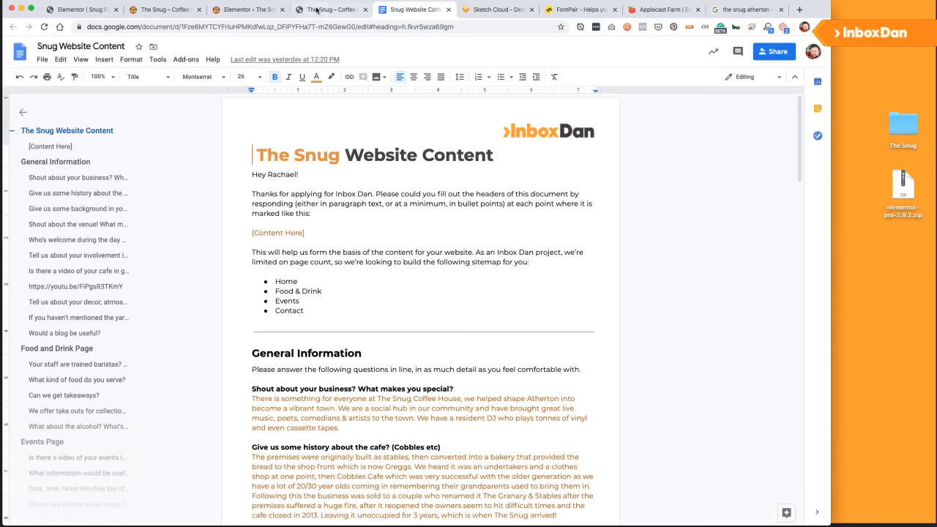
pyautogui.click(316, 9)
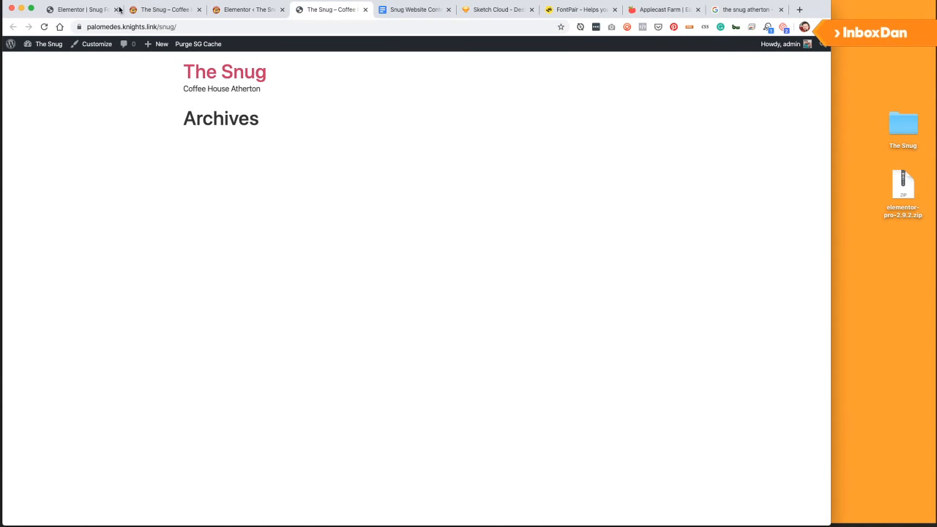
pyautogui.click(69, 10)
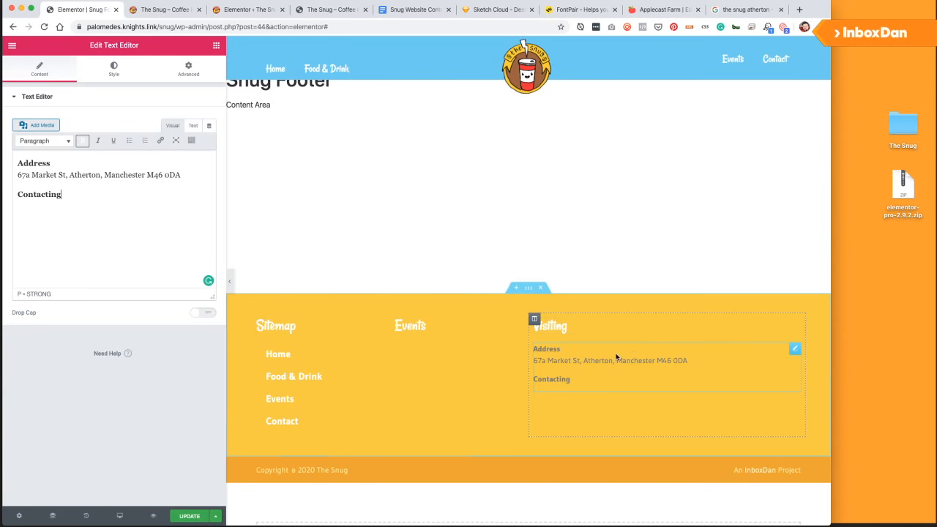
# Add an italic 'Down the cobbles, under the arch' line below the address.
pyautogui.click(190, 175)
pyautogui.hotkey('shift', 'Return')
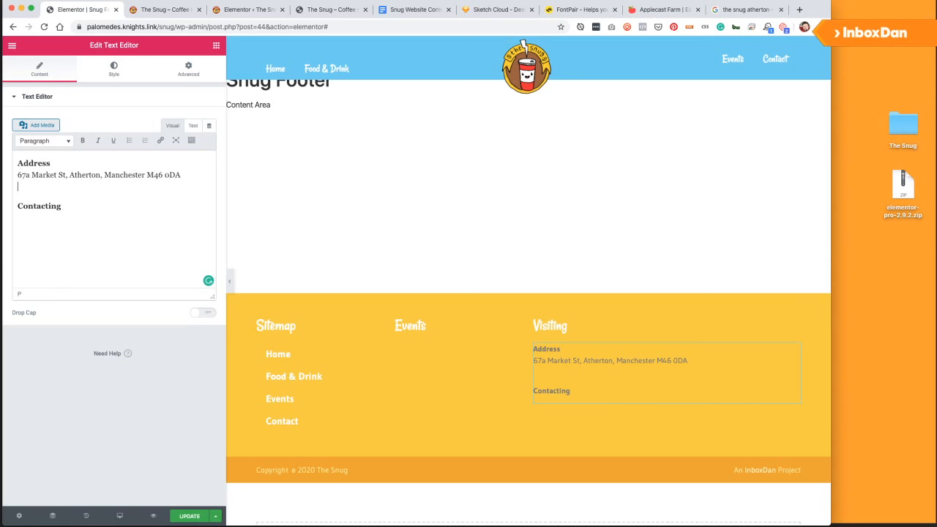
pyautogui.write('Down the cables, U')
pyautogui.press('BackSpace')
pyautogui.press('BackSpace')
pyautogui.press('BackSpace')
pyautogui.press('BackSpace')
pyautogui.press('BackSpace')
pyautogui.press('BackSpace')
pyautogui.press('BackSpace')
pyautogui.write('obbles, ')
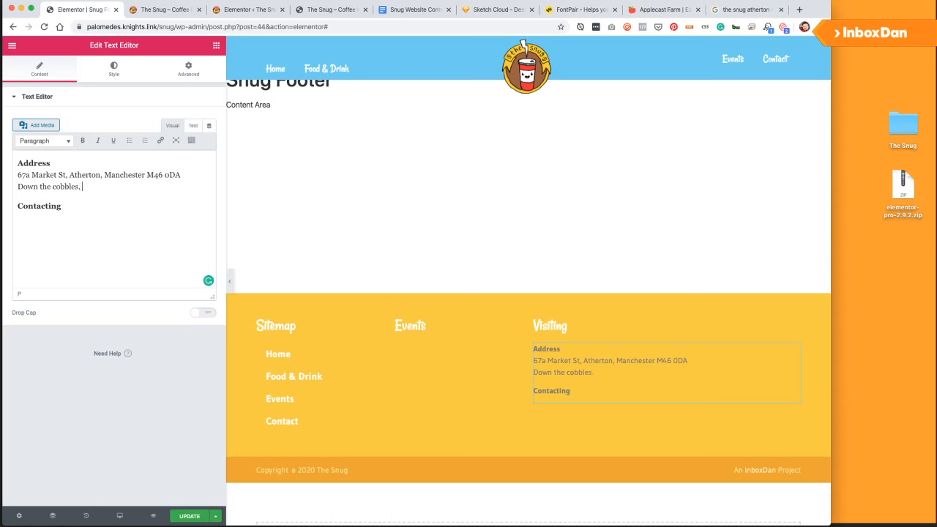
pyautogui.write('under the arch.')
pyautogui.press('super+shift+Left')
pyautogui.press('super+i')
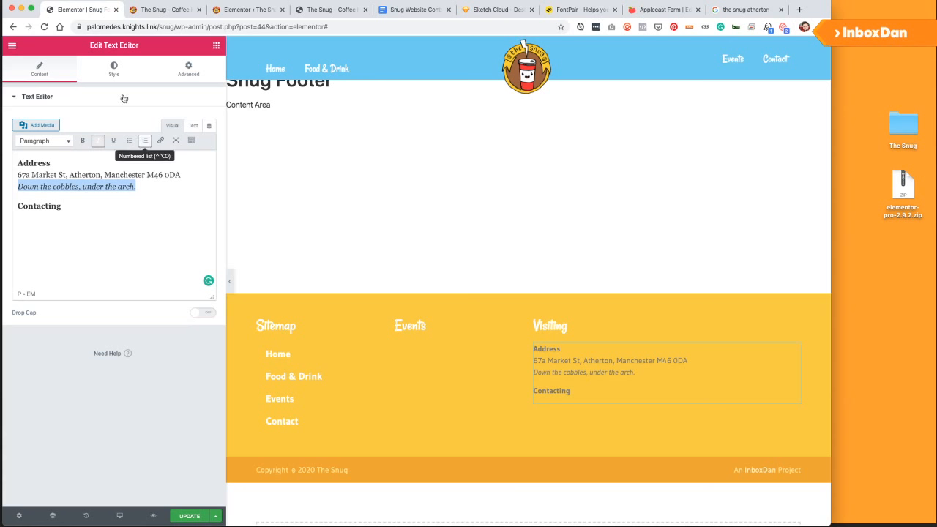
# Set the Visiting text widget's text colour to the white preset.
pyautogui.click(114, 70)
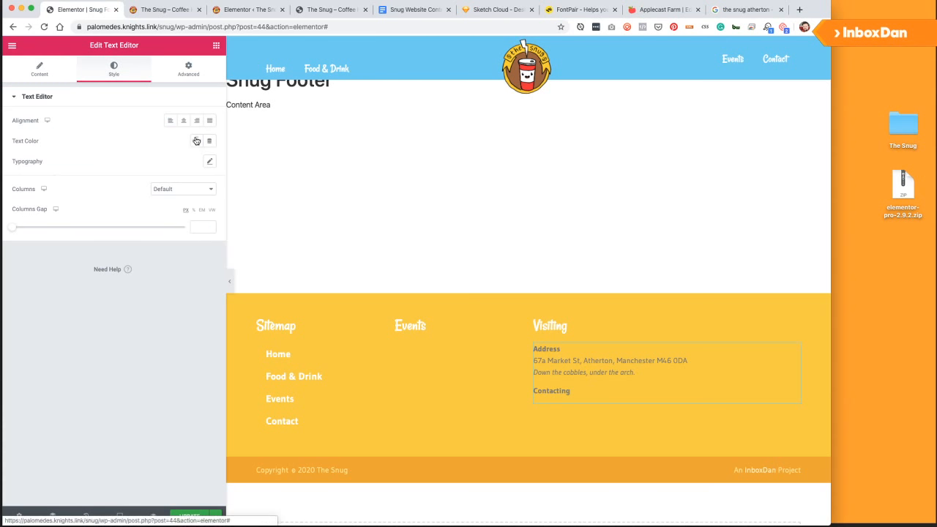
pyautogui.click(196, 141)
pyautogui.click(129, 164)
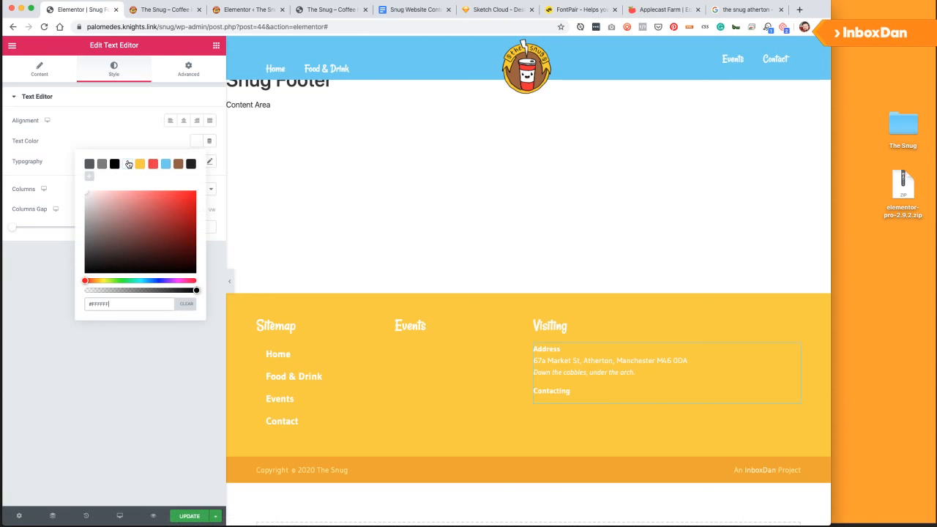
pyautogui.click(137, 398)
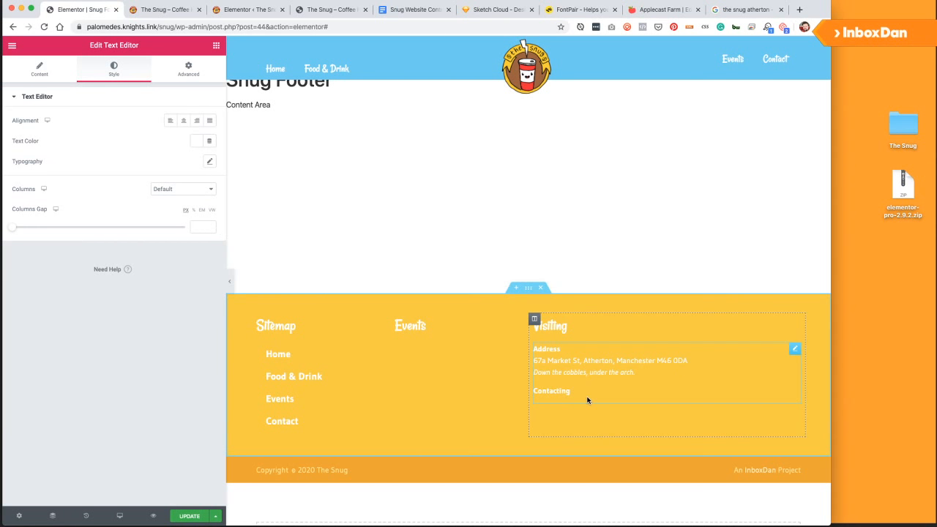
# Delete the Contacting line from the Visiting text and save the template.
pyautogui.click(40, 68)
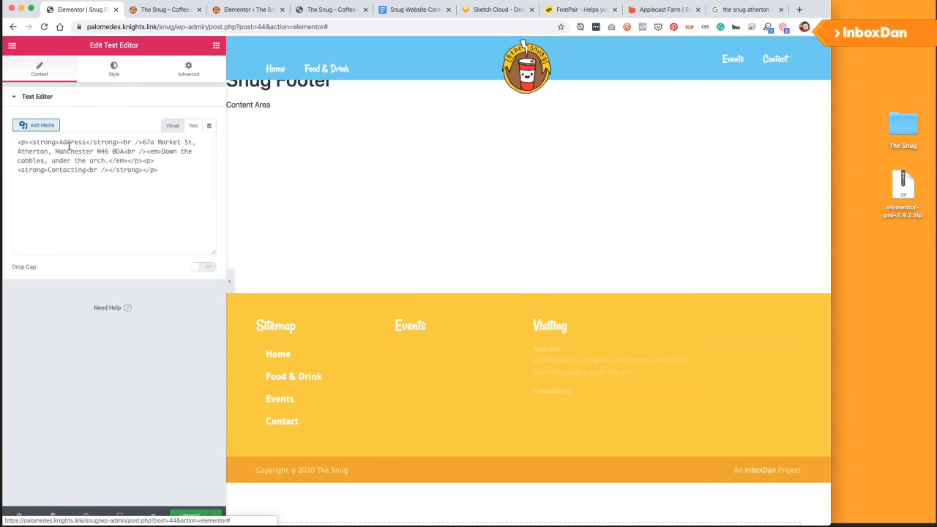
pyautogui.click(85, 211)
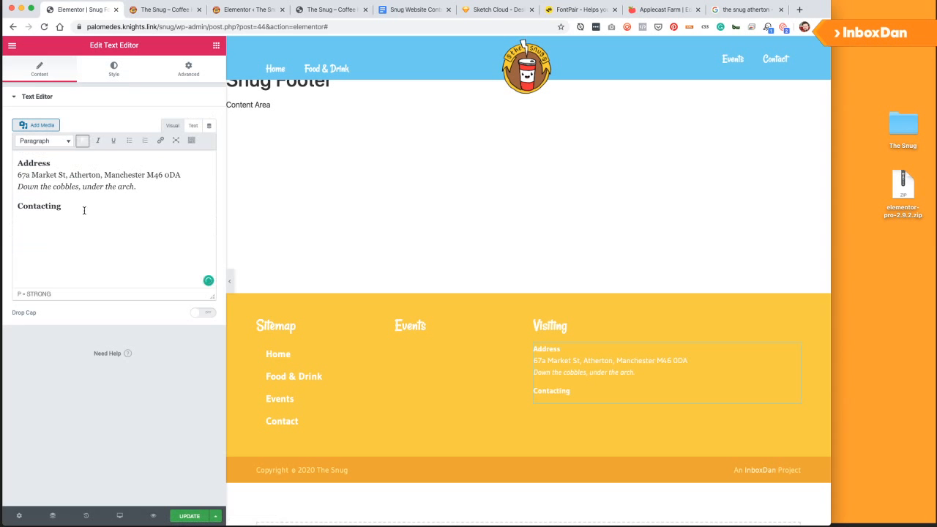
pyautogui.doubleClick(84, 210)
pyautogui.press('BackSpace')
pyautogui.press('BackSpace')
pyautogui.click(189, 516)
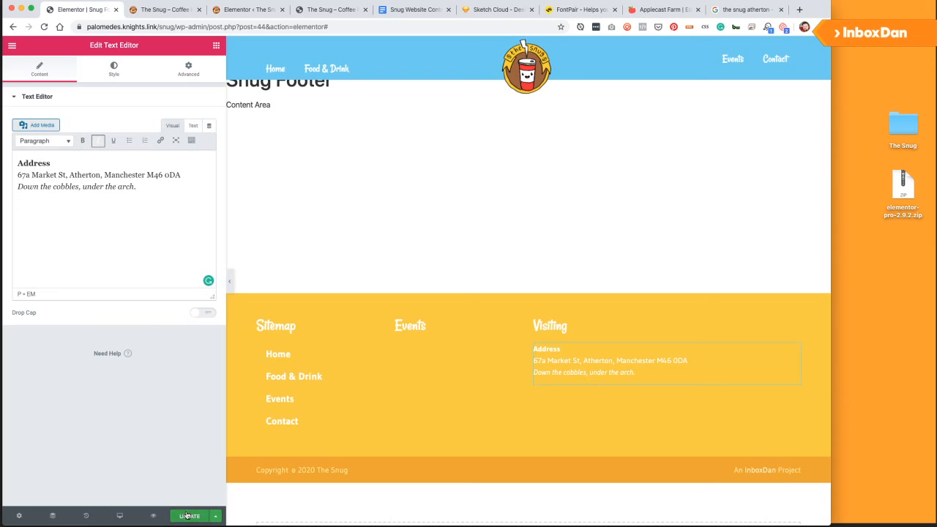
# Remove the Address label, make the street address line bold, and save.
pyautogui.click(55, 160)
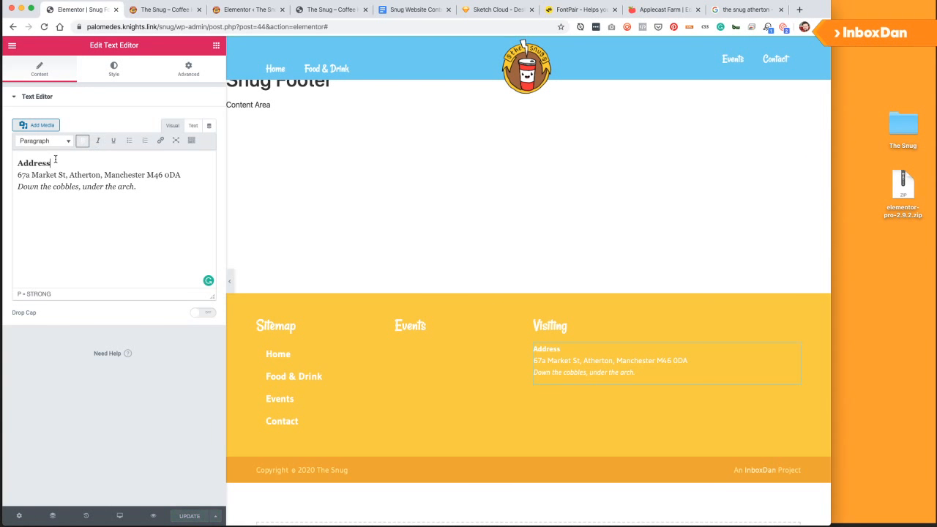
pyautogui.press('Down')
pyautogui.press('BackSpace')
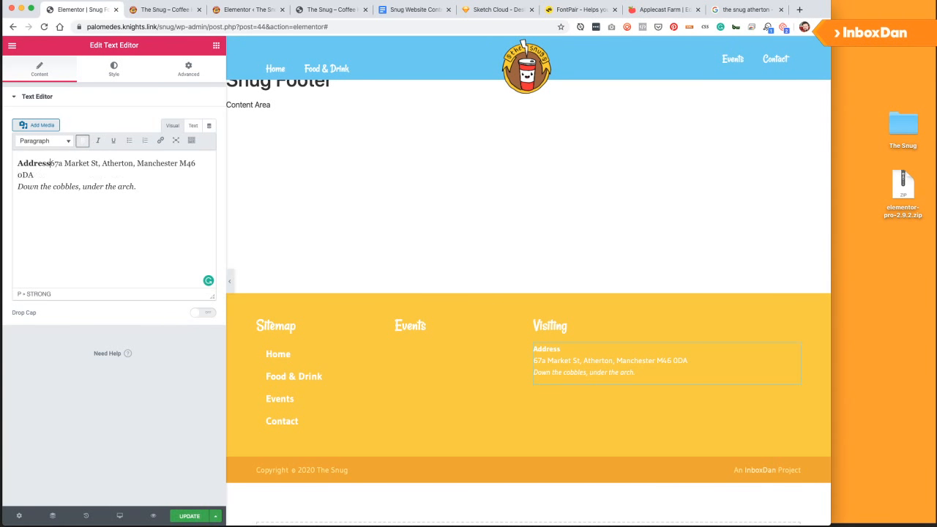
pyautogui.hotkey('shift', 'Home')
pyautogui.press('BackSpace')
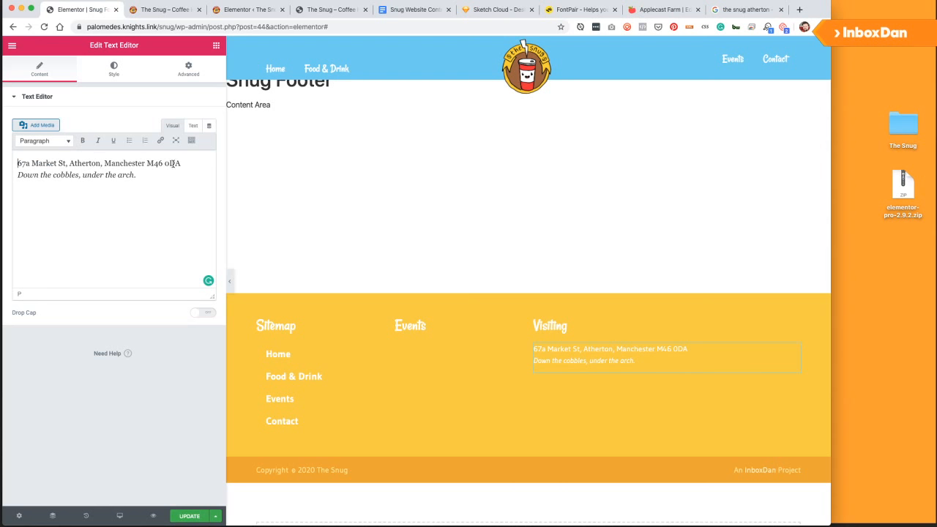
pyautogui.hotkey('shift', 'End')
pyautogui.hotkey('ctrl', 'b')
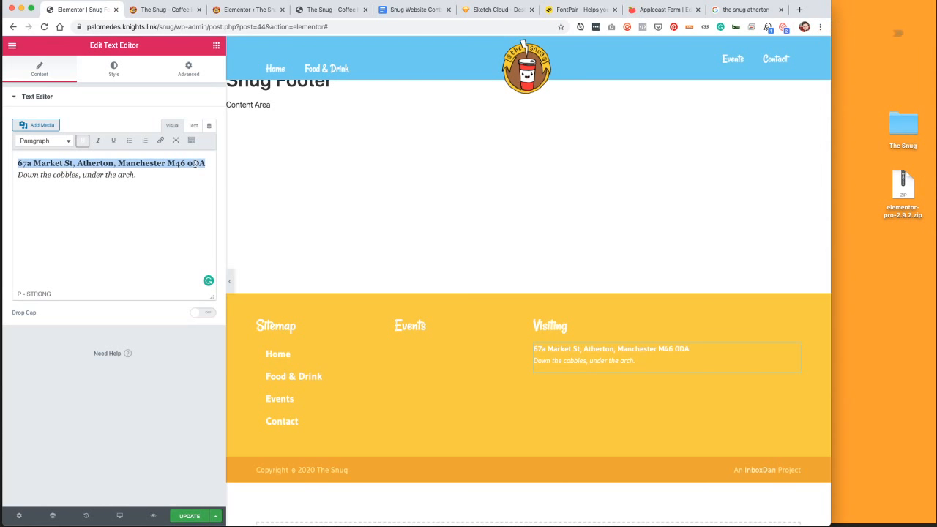
pyautogui.click(192, 520)
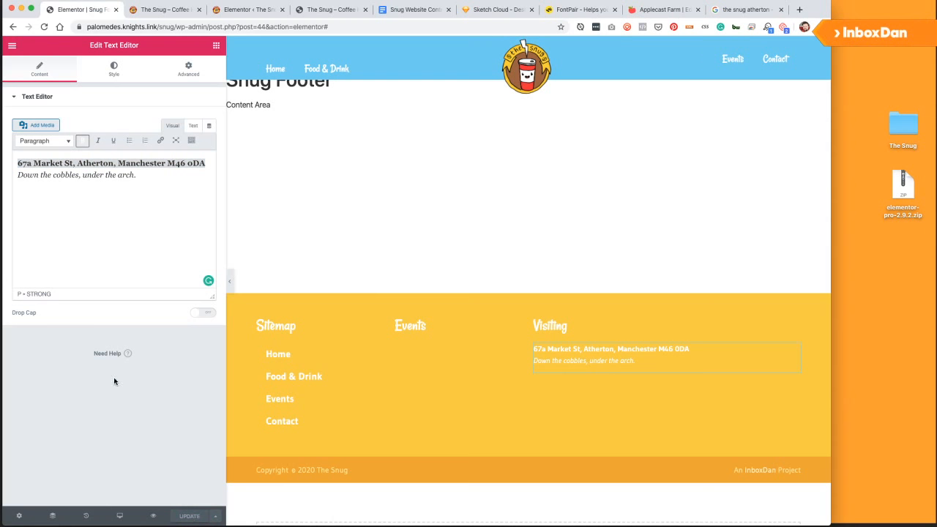
# Drag a Heading widget below the Visiting text and set its title to 'Contacting'.
pyautogui.click(216, 48)
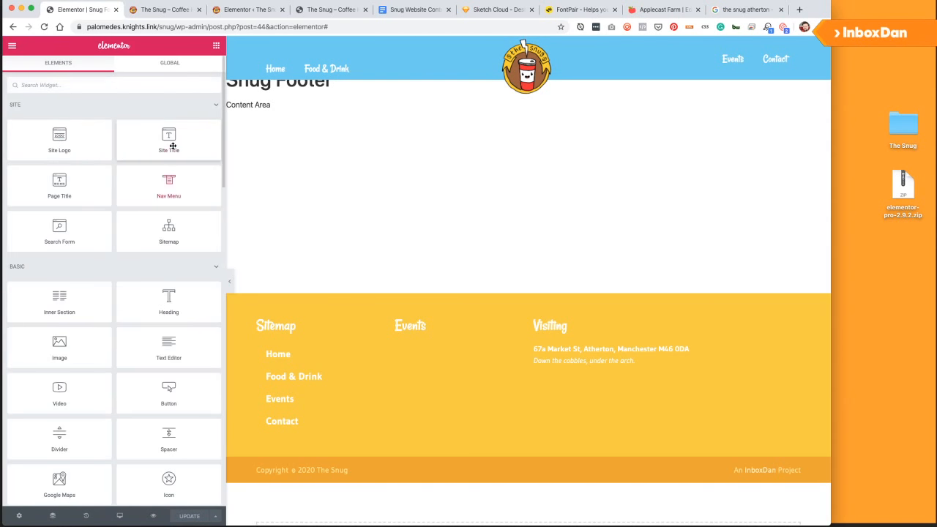
pyautogui.moveTo(511, 358)
pyautogui.mouseDown()
pyautogui.moveTo(604, 386)
pyautogui.moveTo(519, 362)
pyautogui.mouseUp()
pyautogui.moveTo(179, 310); pyautogui.dragTo(591, 367)
pyautogui.click(86, 142)
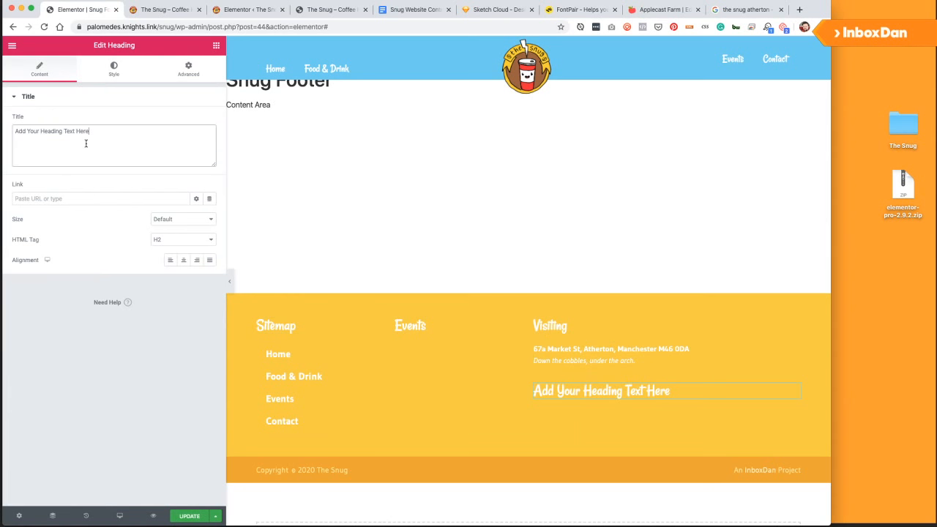
pyautogui.press('super+a')
pyautogui.write('Contactng')
pyautogui.press('BackSpace')
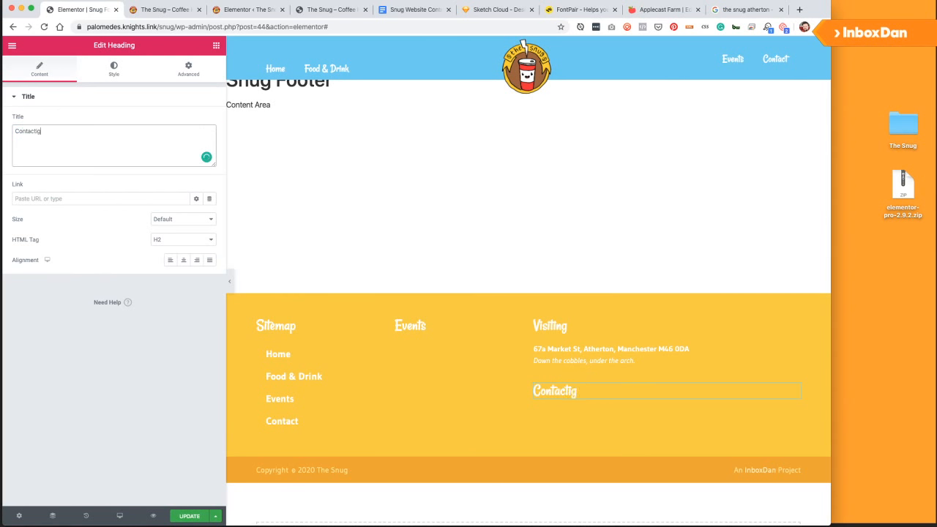
pyautogui.press('BackSpace')
pyautogui.write('ng')
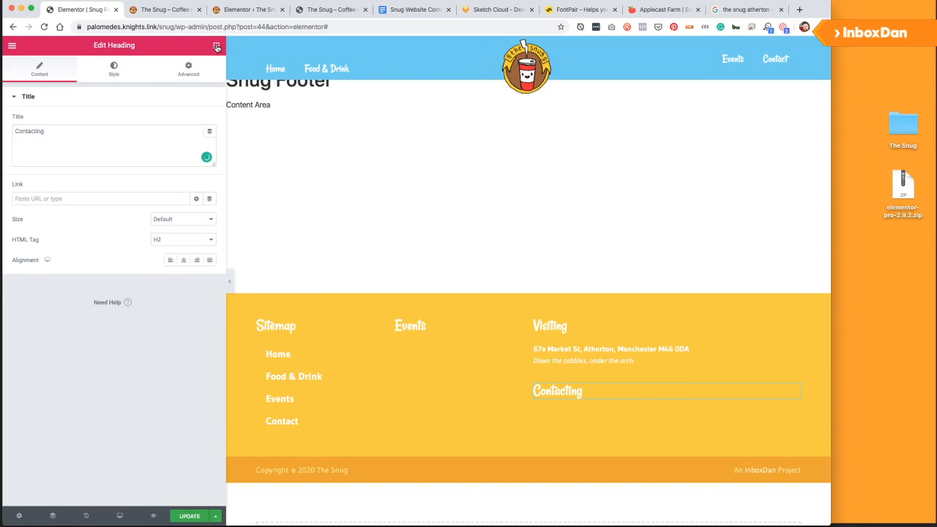
pyautogui.click(216, 46)
# Place an Icon List widget under Contacting and remove its two extra placeholder items.
pyautogui.scroll(-5, 87, 294)
pyautogui.scroll(-10, 88, 293)
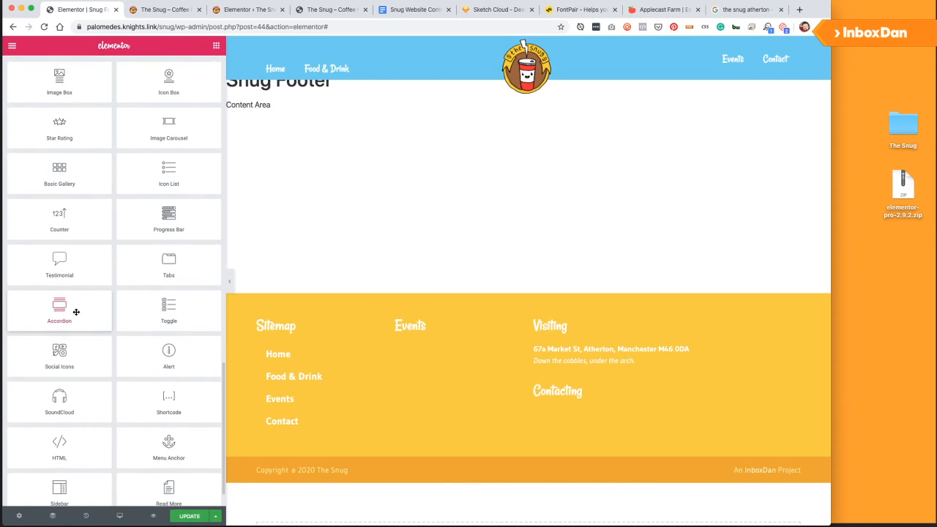
pyautogui.moveTo(146, 178); pyautogui.dragTo(525, 410)
pyautogui.moveTo(309, 305); pyautogui.dragTo(307, 301)
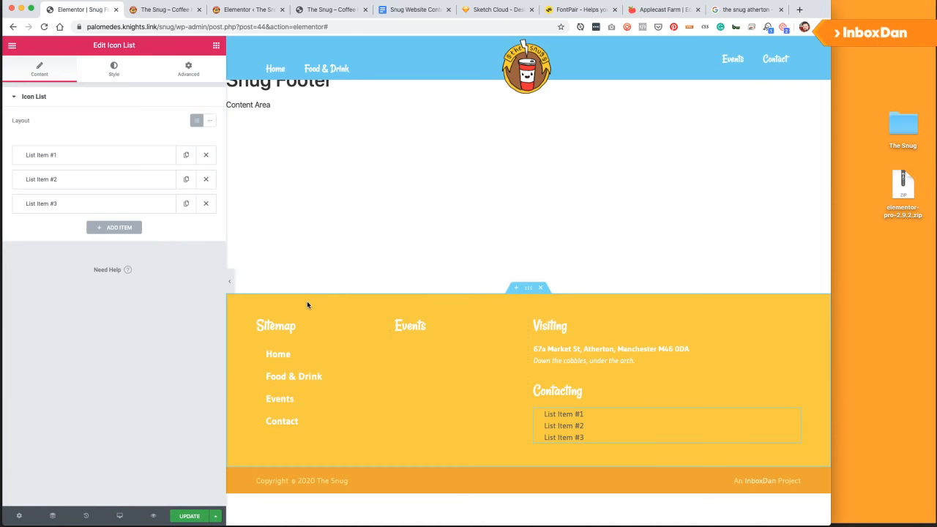
pyautogui.click(205, 178)
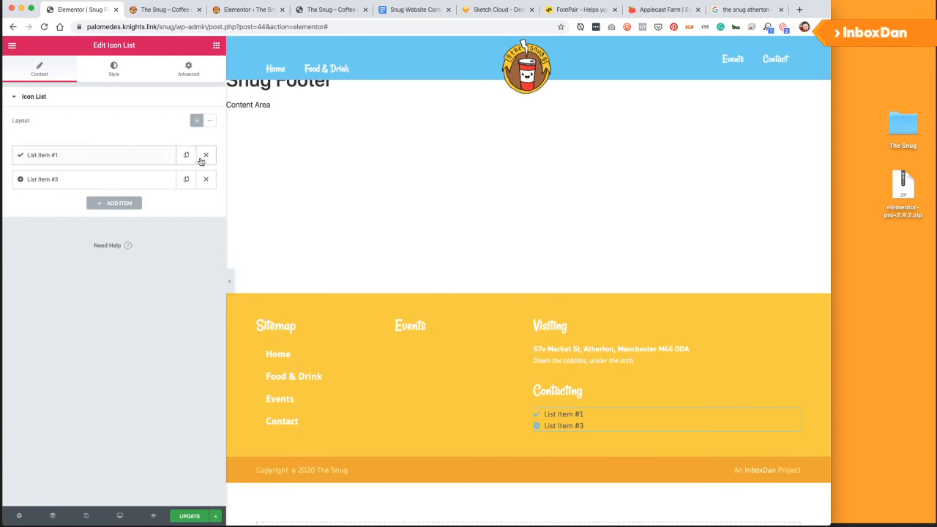
pyautogui.click(106, 157)
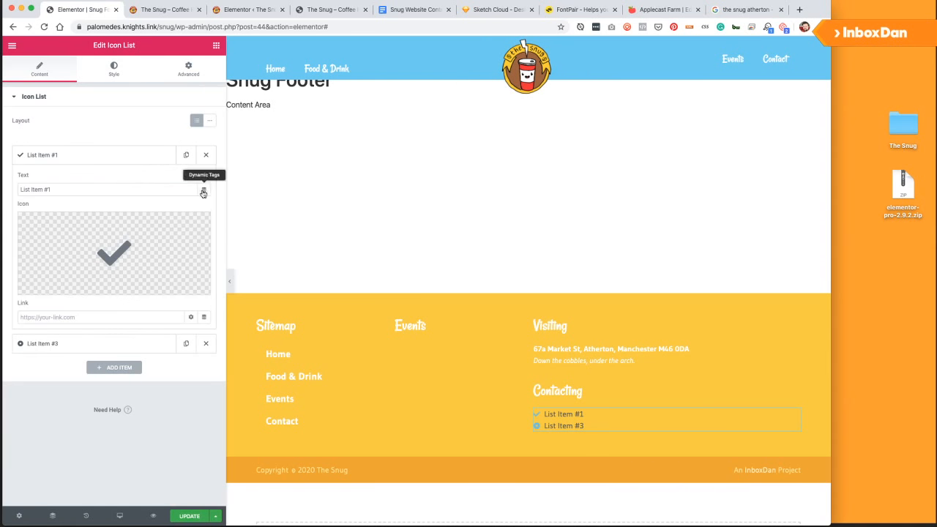
pyautogui.click(206, 344)
# Replace the first item's placeholder text with the café's phone number, spaced out.
pyautogui.moveTo(80, 189); pyautogui.dragTo(3, 187)
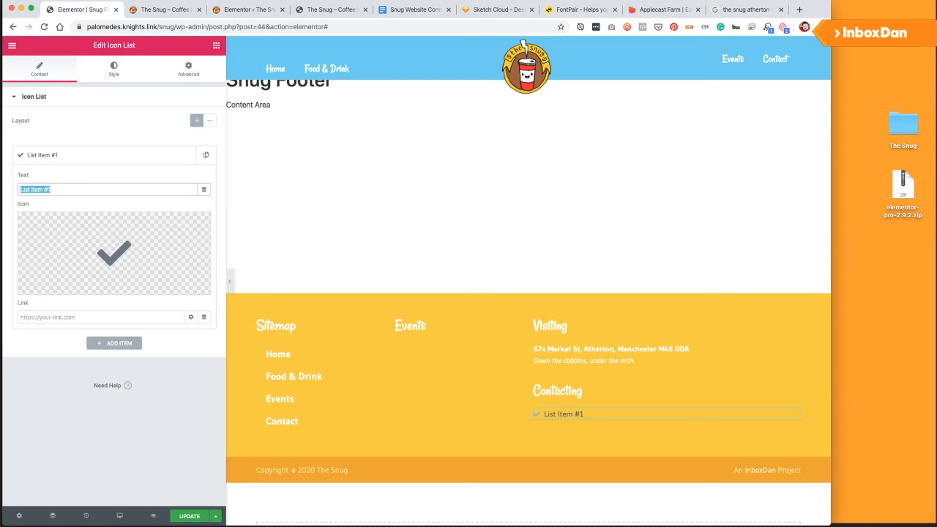
pyautogui.press('super+Tab')
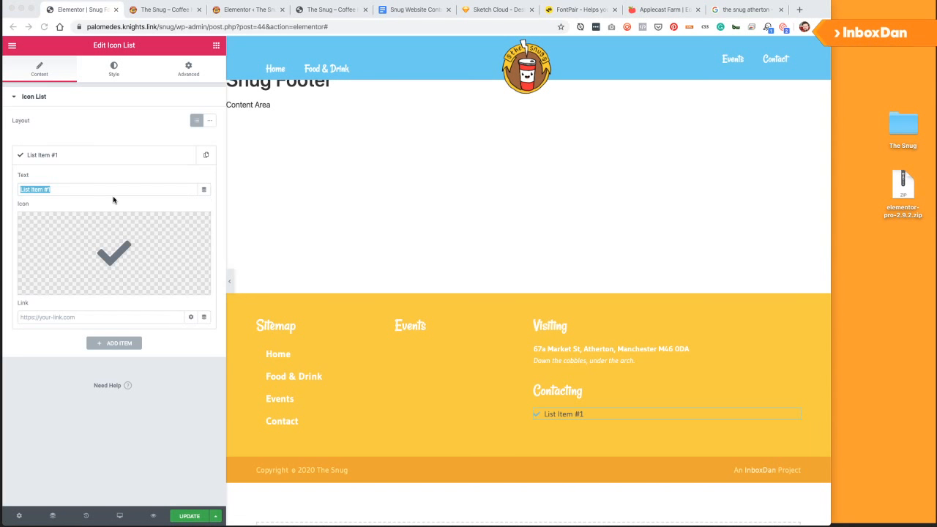
pyautogui.press('super+Tab')
pyautogui.press('super+v')
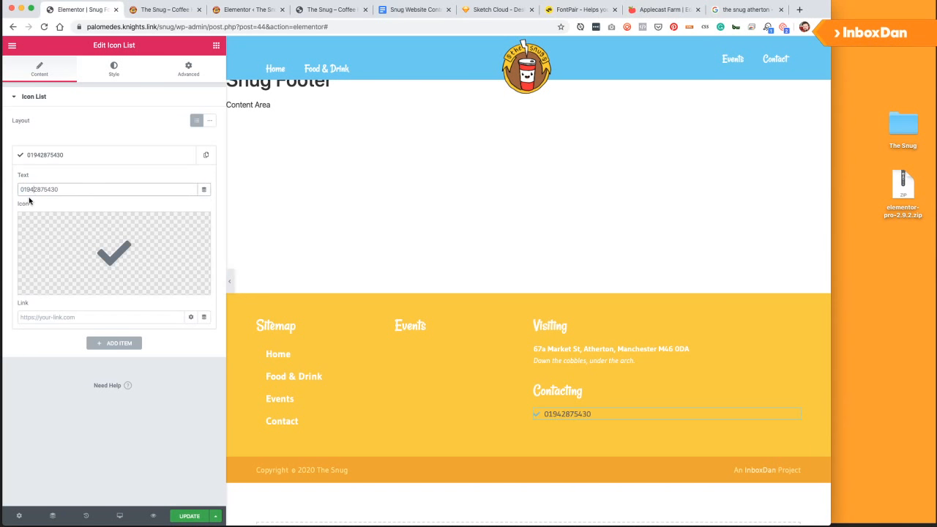
pyautogui.click(37, 190)
pyautogui.press('Right')
# Give the phone item the Phone icon from the Icon Library.
pyautogui.click(65, 288)
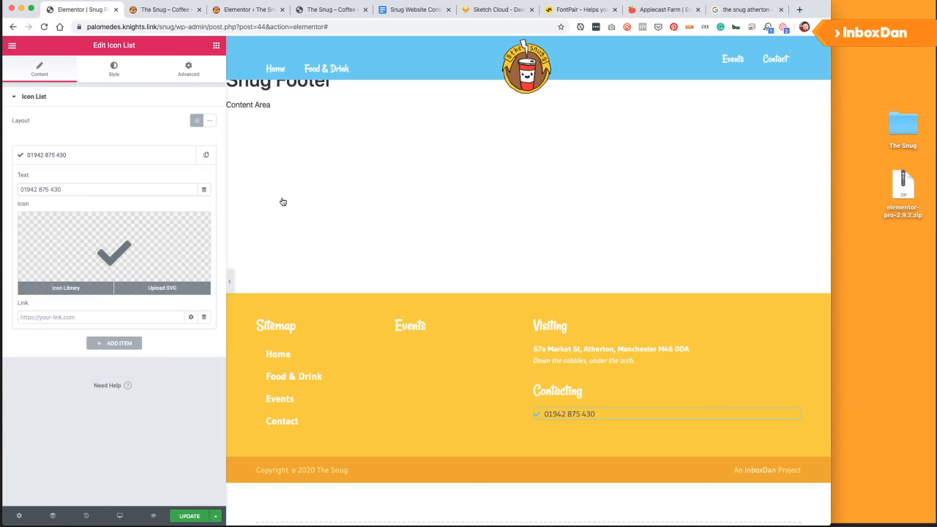
pyautogui.write('phone')
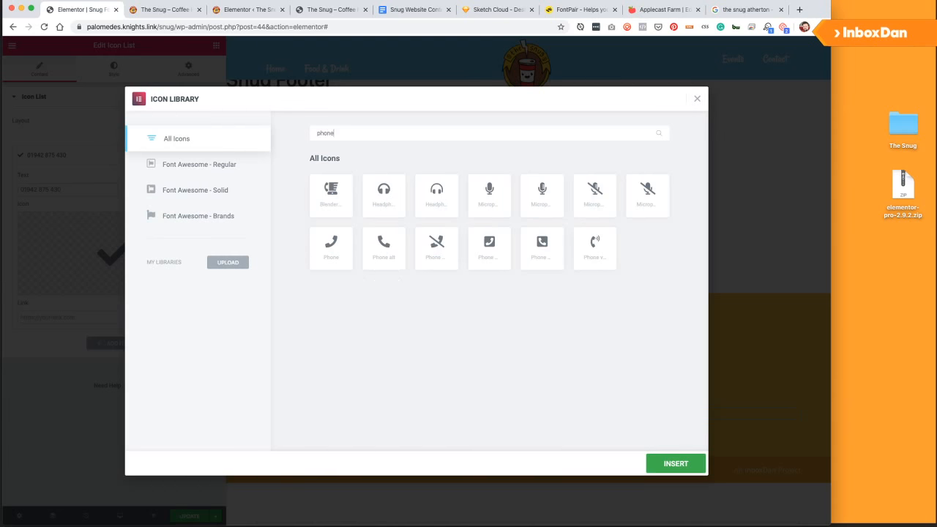
pyautogui.click(344, 247)
pyautogui.click(668, 465)
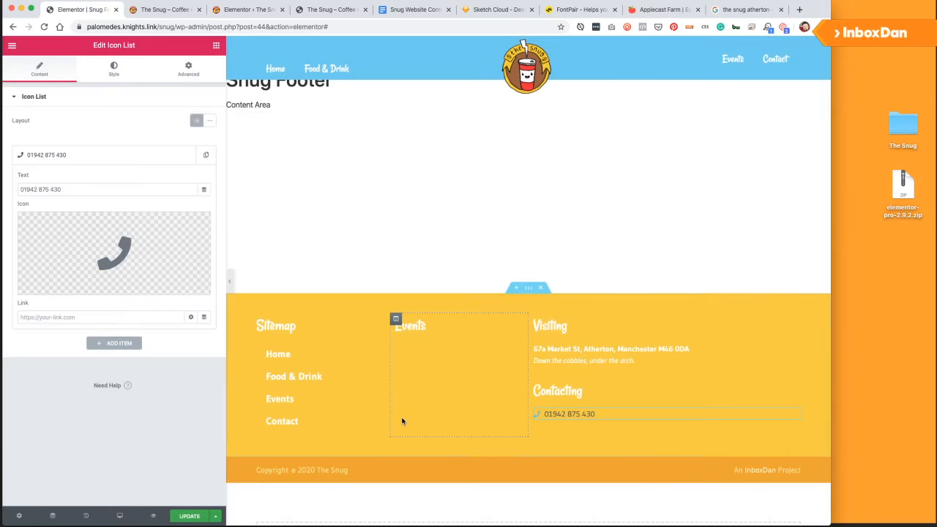
# Link the phone item to 'tel:' plus the phone number without spaces.
pyautogui.click(80, 320)
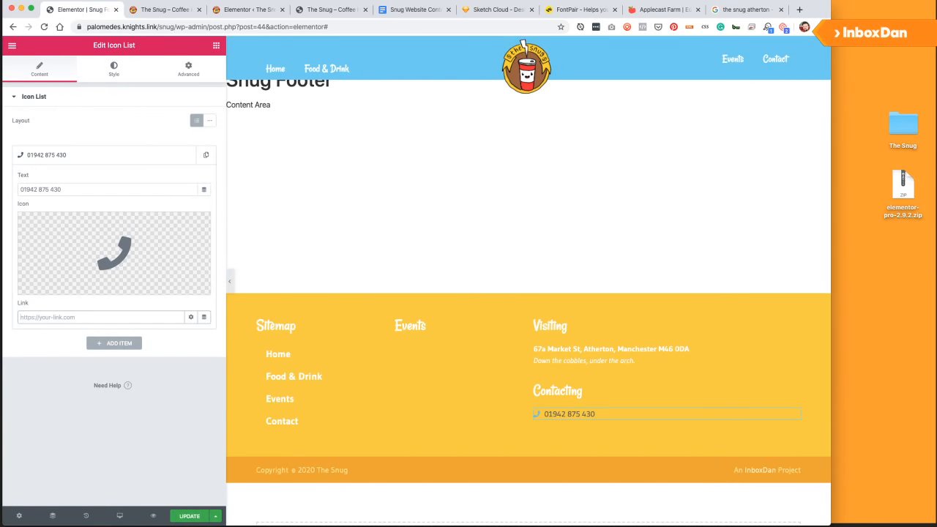
pyautogui.write('tel:')
pyautogui.tripleClick(73, 189)
pyautogui.hotkey('ctrl', 'c')
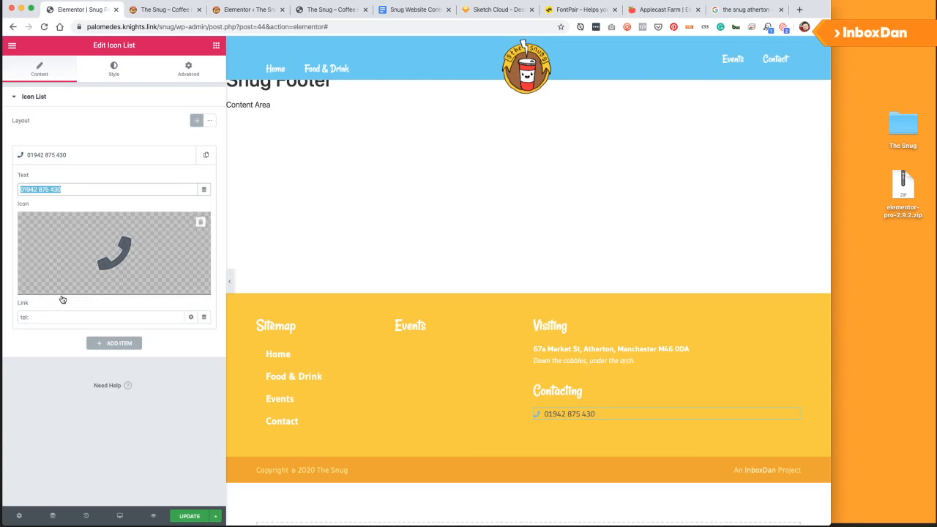
pyautogui.click(53, 317)
pyautogui.hotkey('ctrl', 'v')
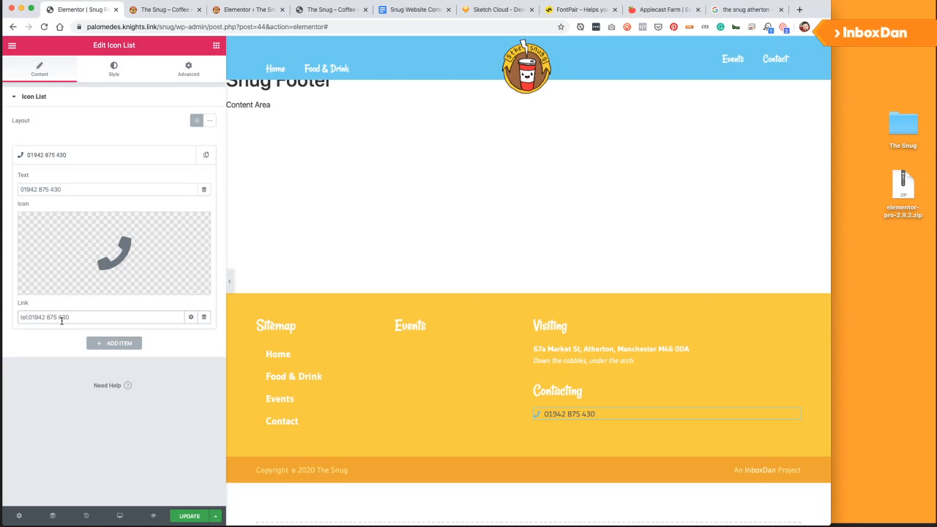
pyautogui.press('Left')
pyautogui.press('Left')
pyautogui.press('Left')
pyautogui.press('BackSpace')
# Duplicate the phone item and replace the copy's text with the café's e-mail address.
pyautogui.click(186, 155)
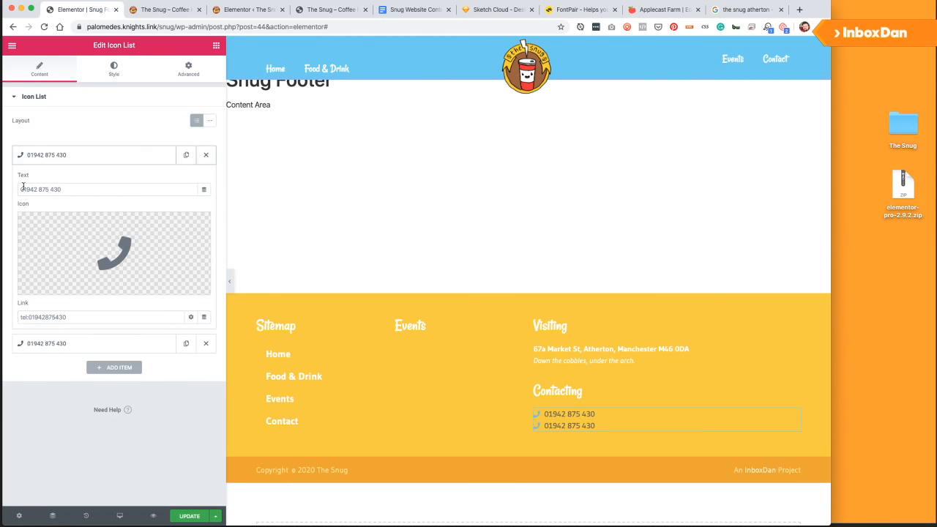
pyautogui.click(110, 343)
pyautogui.tripleClick(96, 213)
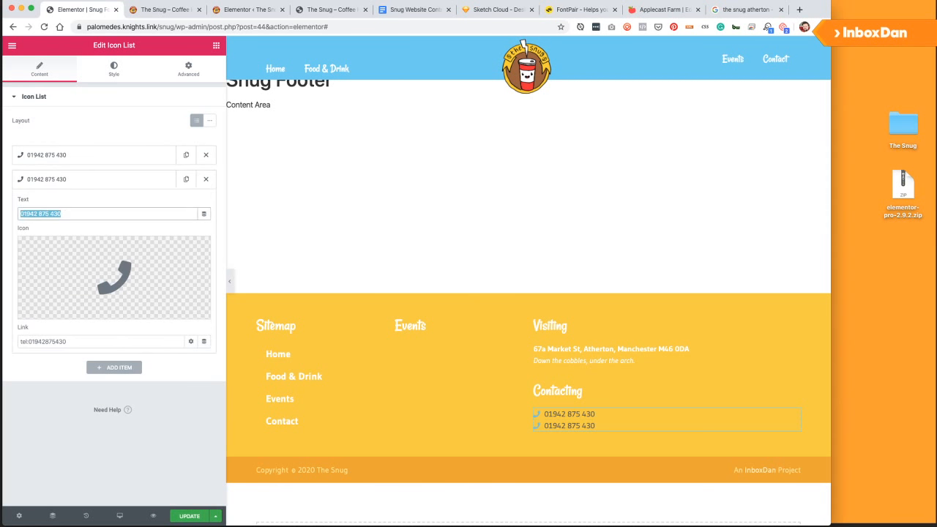
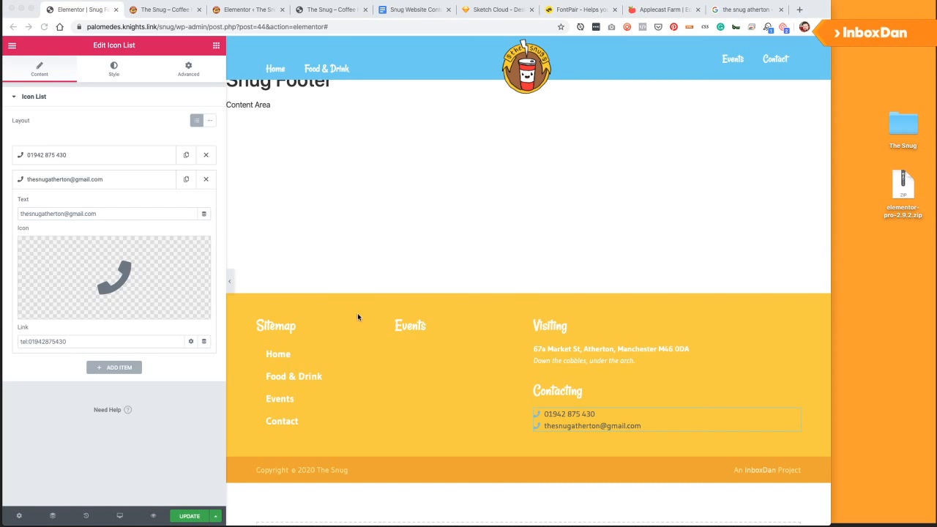
# Link the e-mail item to 'email:' followed by the copied e-mail address.
pyautogui.click(112, 213)
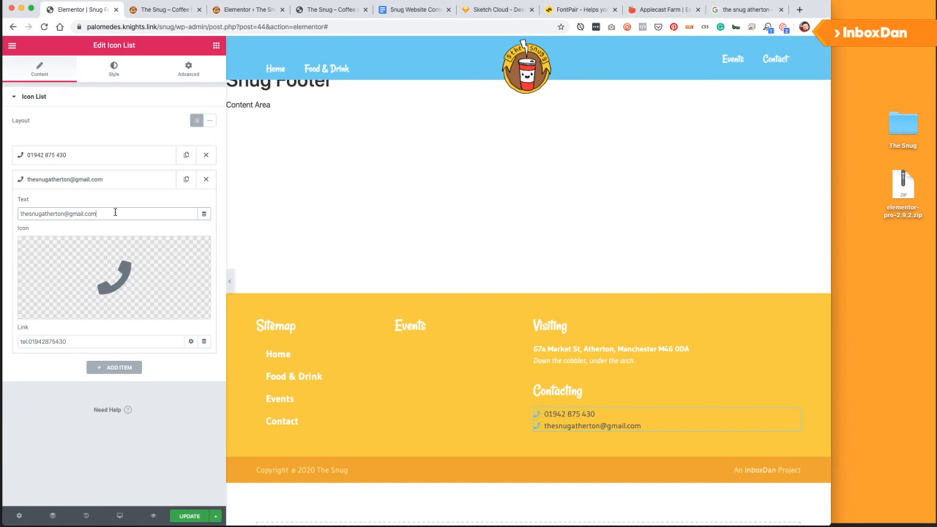
pyautogui.press('super+a')
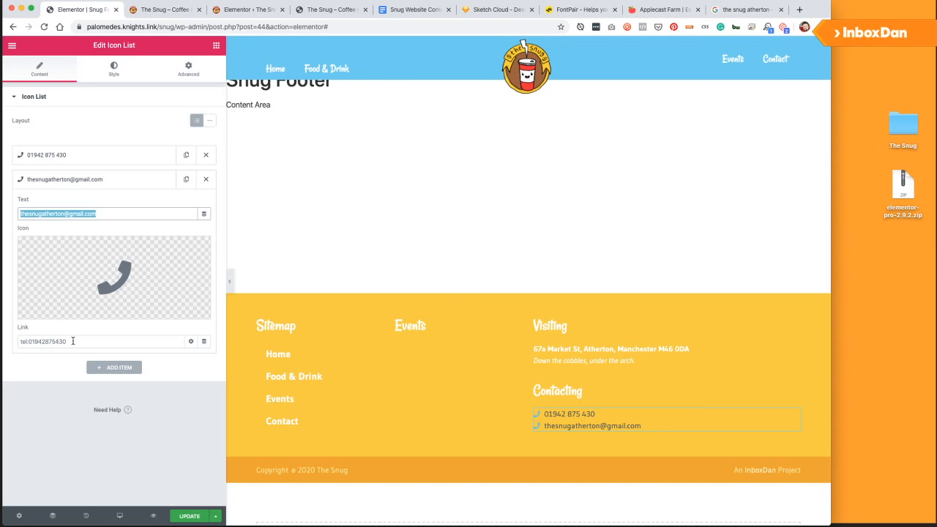
pyautogui.moveTo(70, 270)
pyautogui.click(106, 217)
pyautogui.press('super+a')
pyautogui.press('super+c')
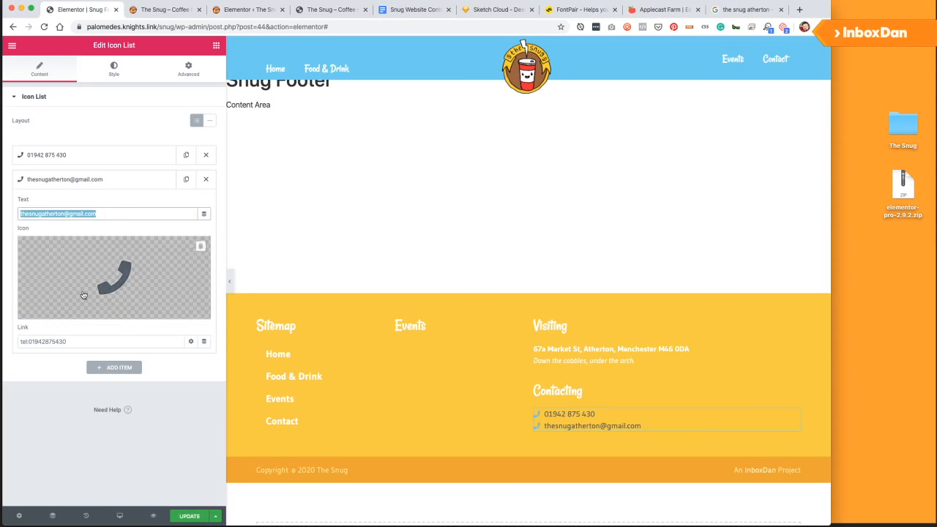
pyautogui.click(77, 338)
pyautogui.press('super+a')
pyautogui.write('emai')
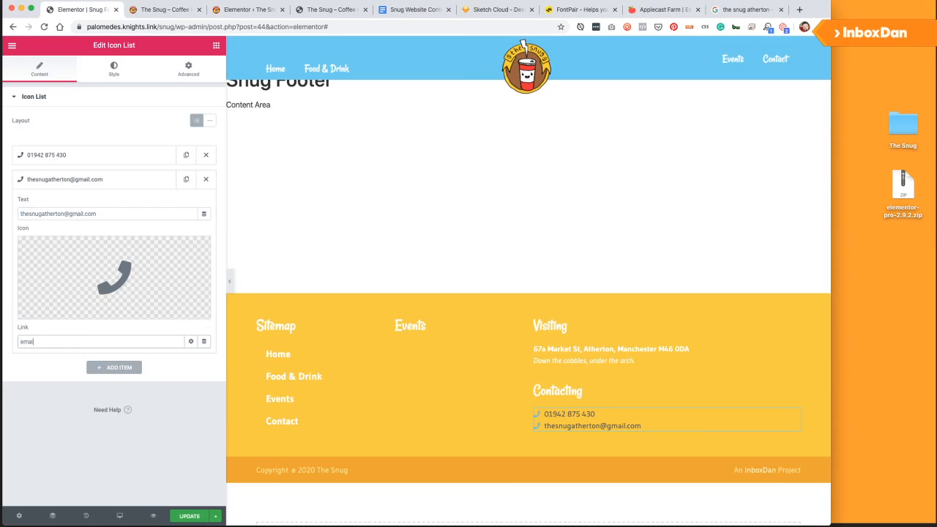
pyautogui.write('l:')
pyautogui.press('super+v')
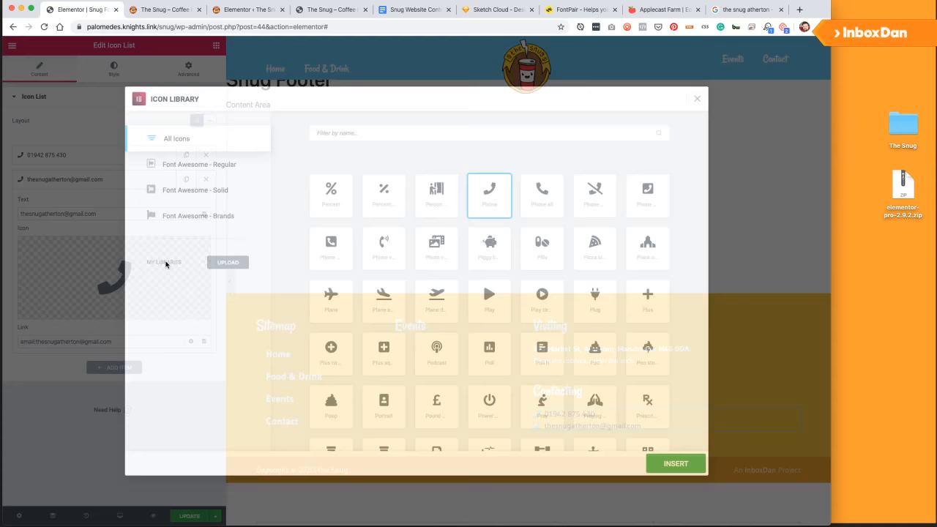
# Give the e-mail item the solid Envelope icon from the Icon Library.
pyautogui.click(113, 276)
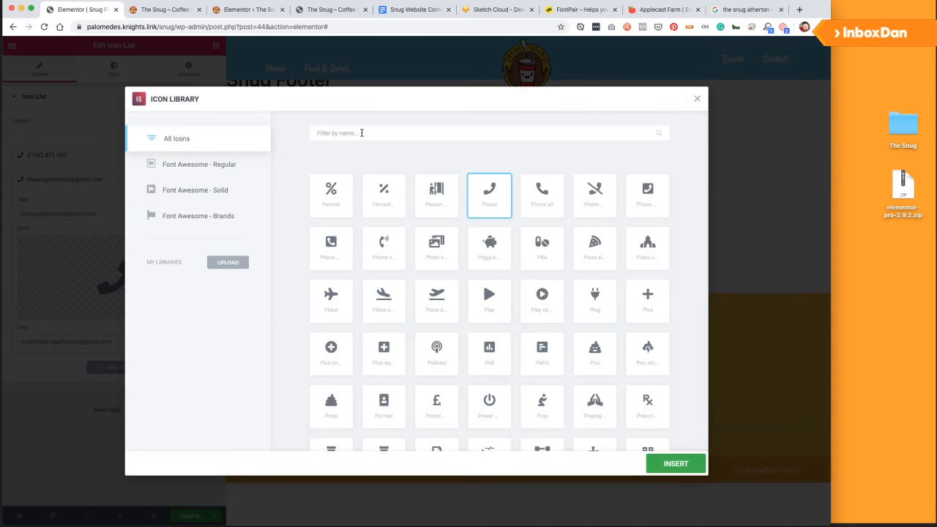
pyautogui.click(361, 132)
pyautogui.write('enve')
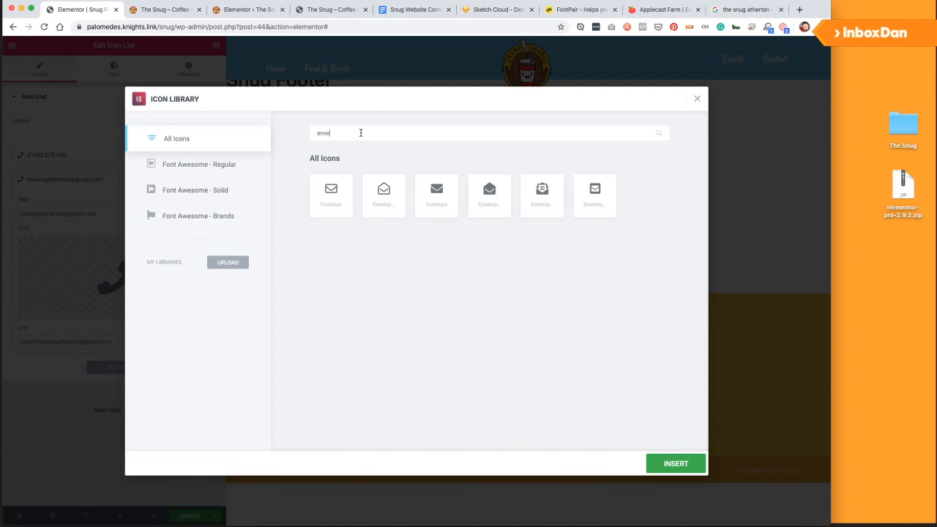
pyautogui.click(419, 183)
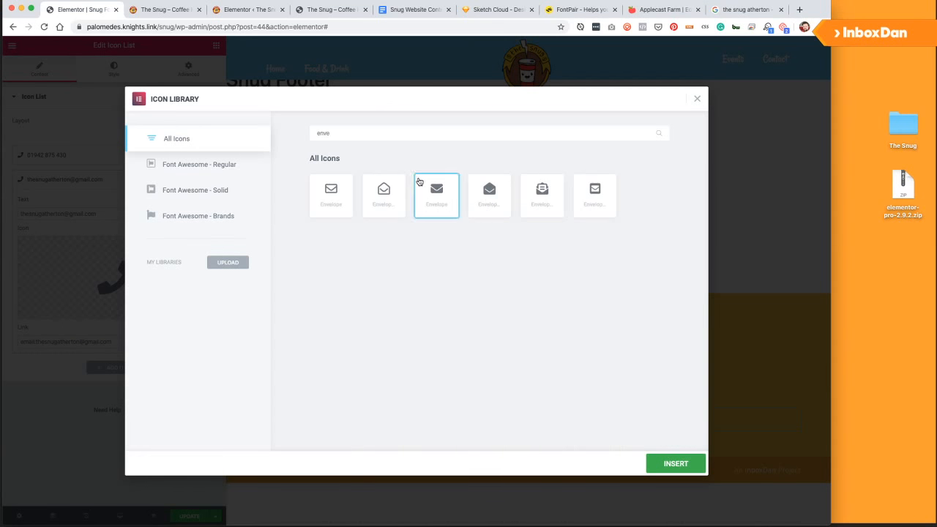
pyautogui.click(670, 464)
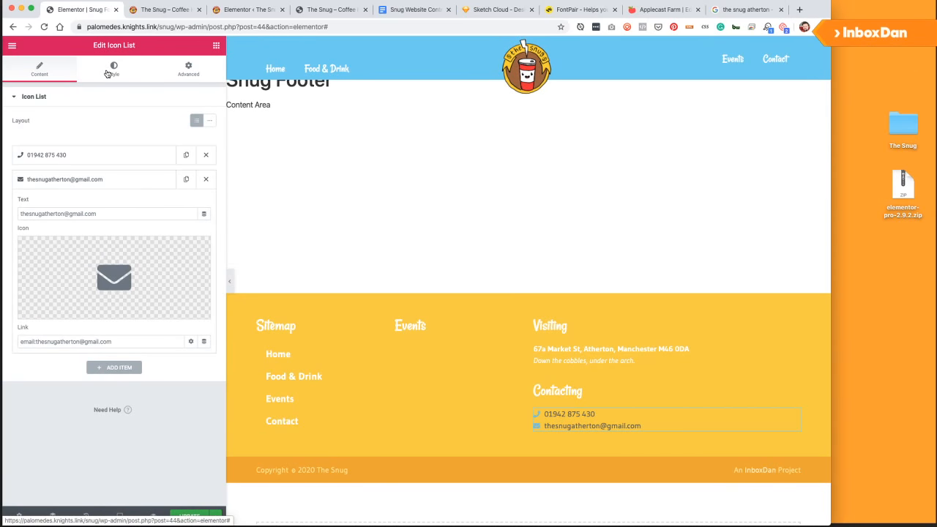
# Set the contact list's Space Between to 12 and its icon size to 23.
pyautogui.click(129, 80)
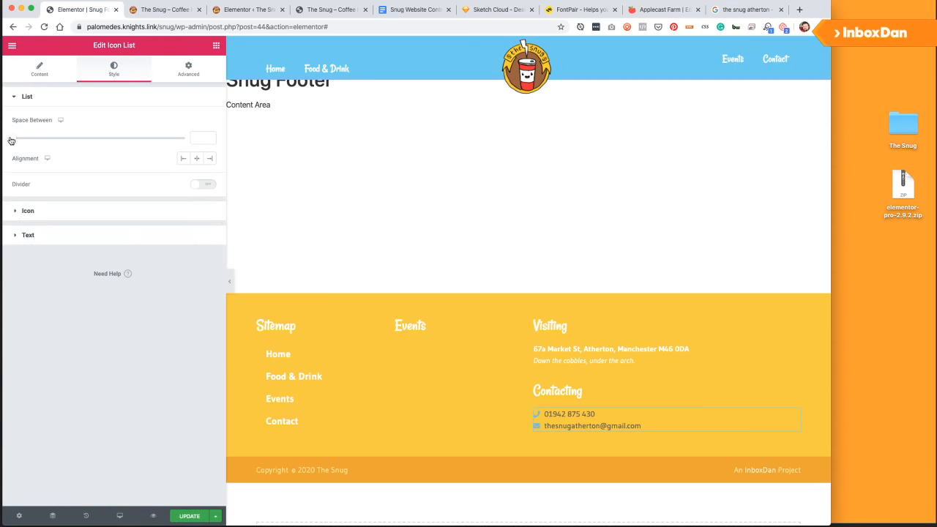
pyautogui.moveTo(11, 141); pyautogui.dragTo(30, 141)
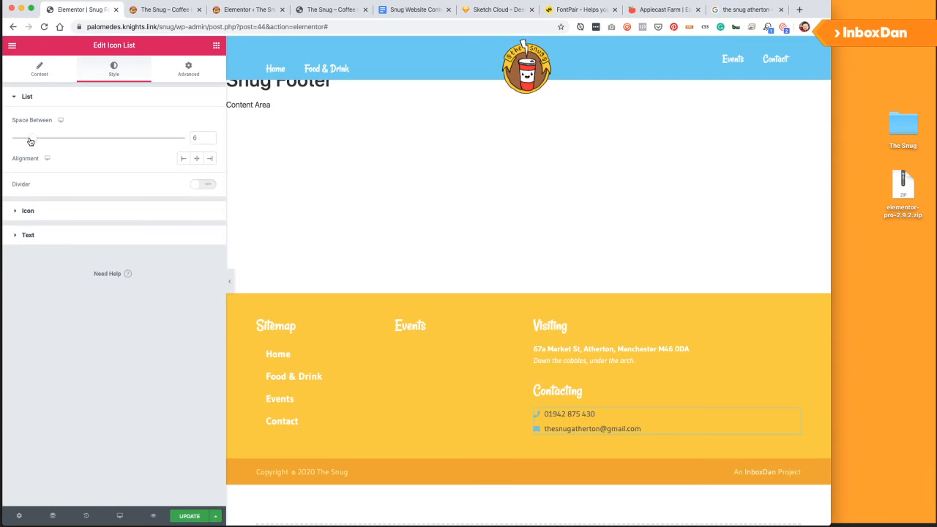
pyautogui.click(49, 212)
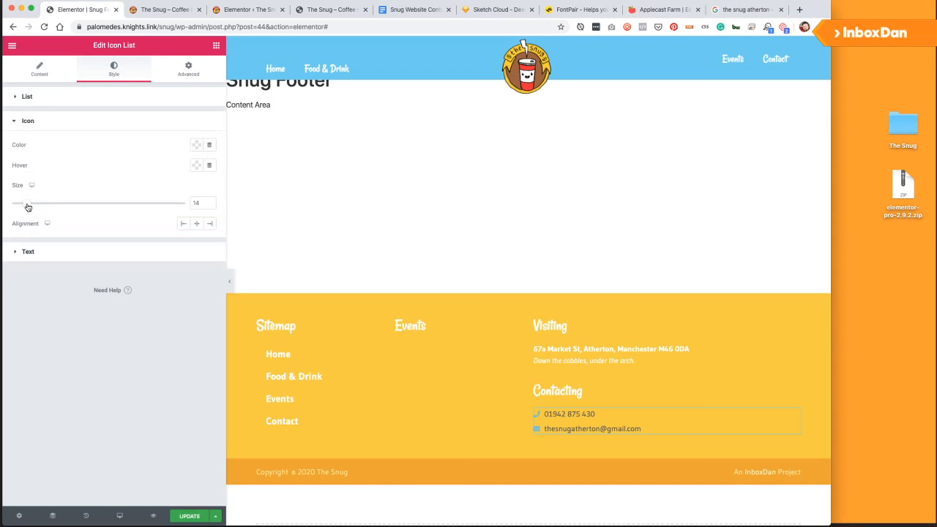
pyautogui.moveTo(27, 207); pyautogui.dragTo(45, 206)
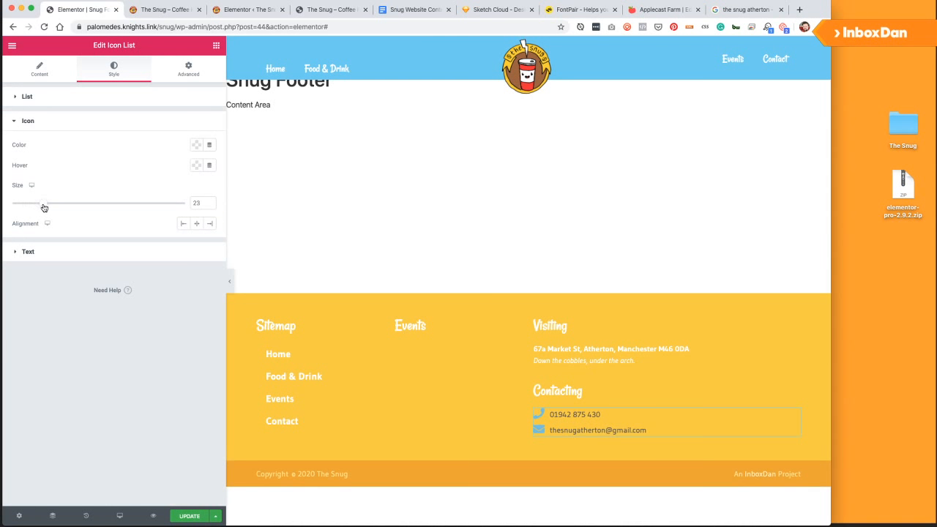
pyautogui.click(50, 76)
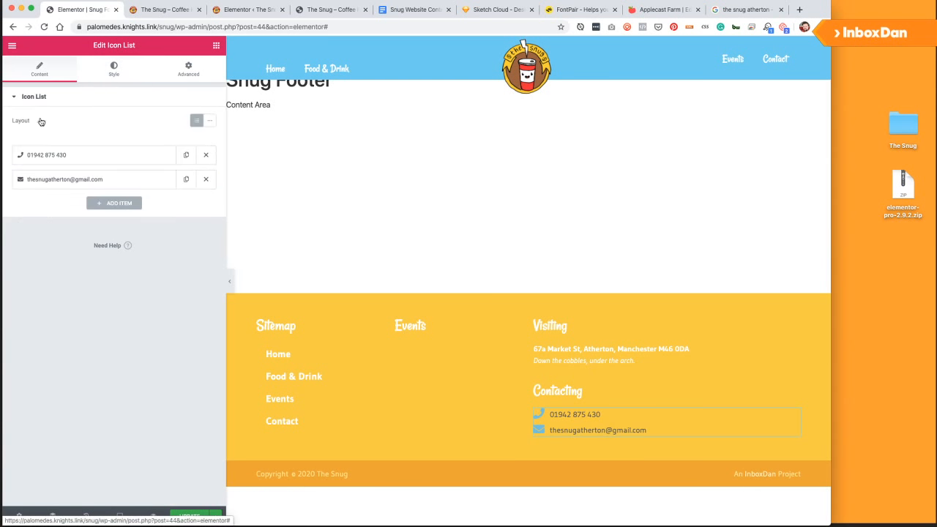
pyautogui.click(111, 70)
pyautogui.moveTo(33, 140); pyautogui.dragTo(52, 143)
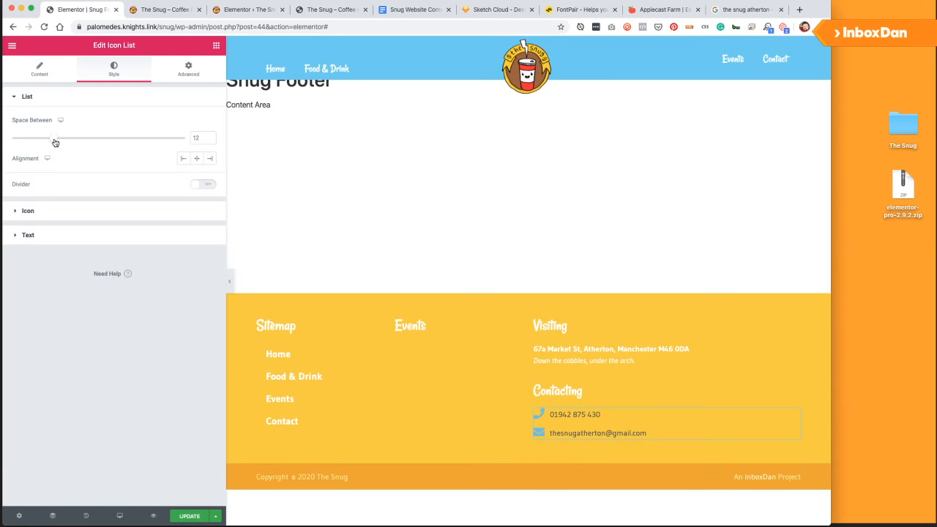
# Make the contact list's icons and text white (#FFFFFF).
pyautogui.click(42, 214)
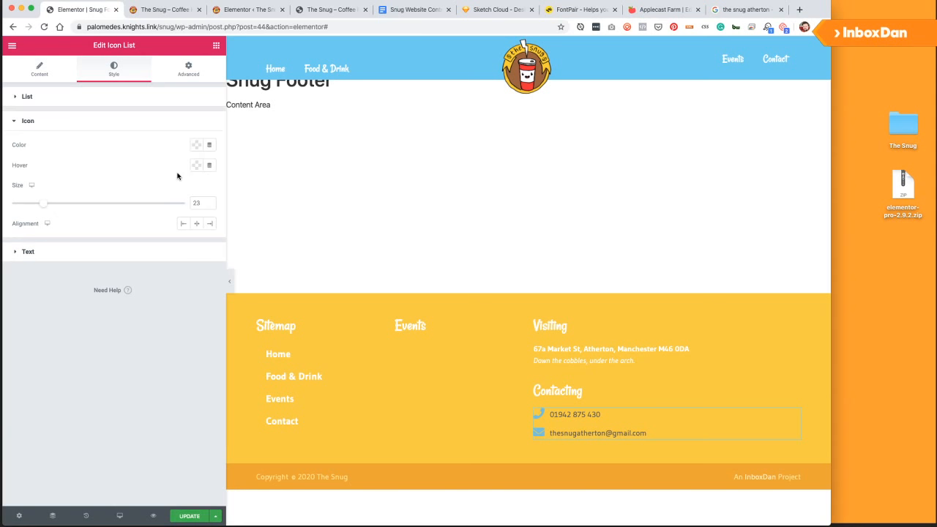
pyautogui.click(197, 146)
pyautogui.click(129, 169)
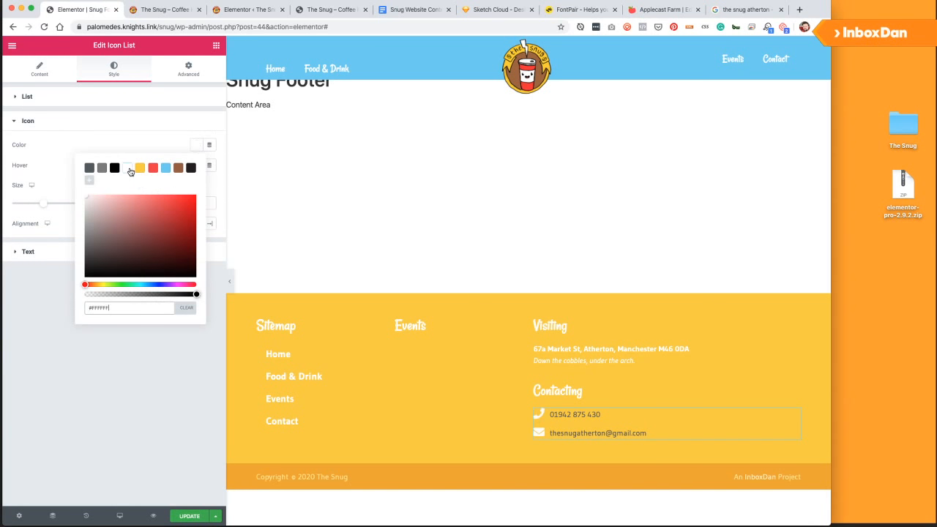
pyautogui.click(116, 102)
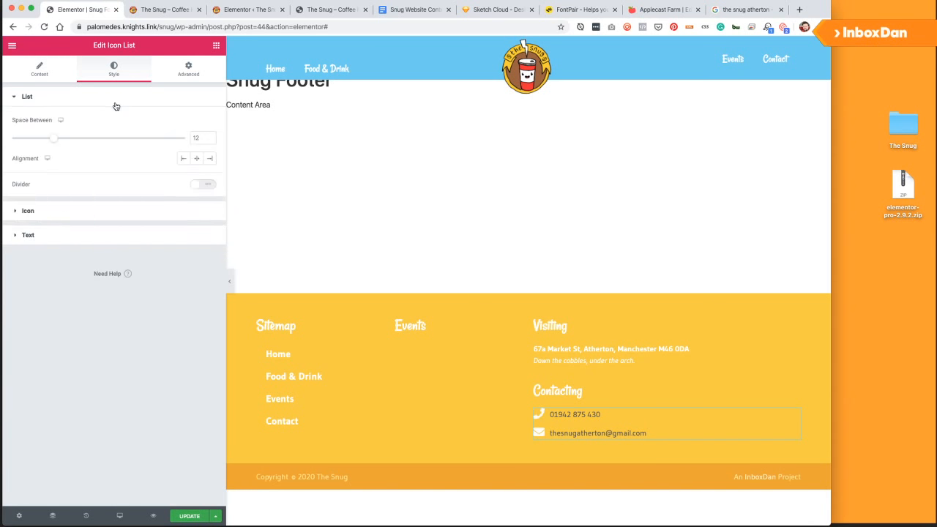
pyautogui.click(46, 235)
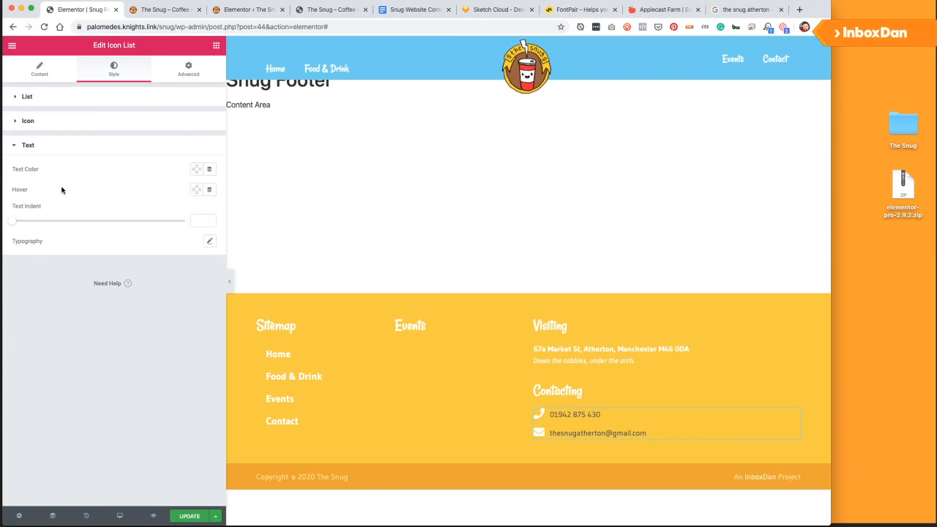
pyautogui.click(195, 174)
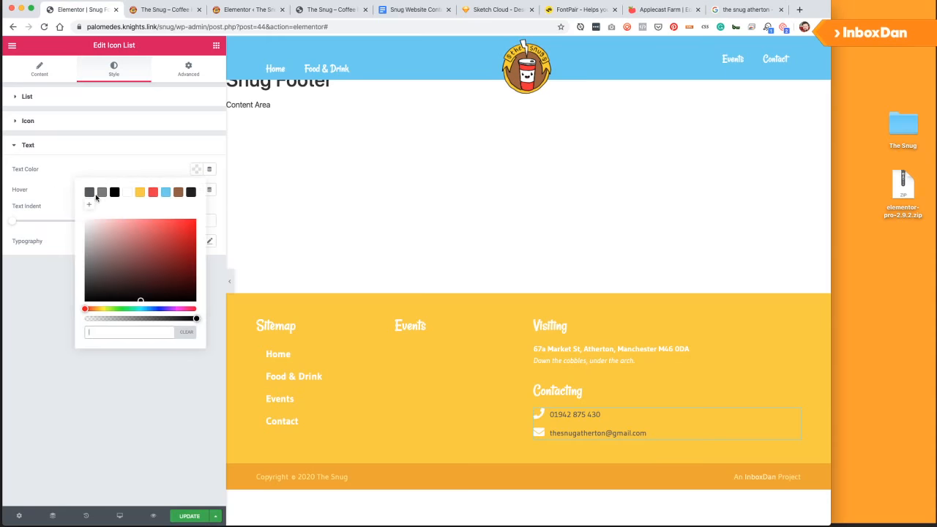
pyautogui.click(127, 193)
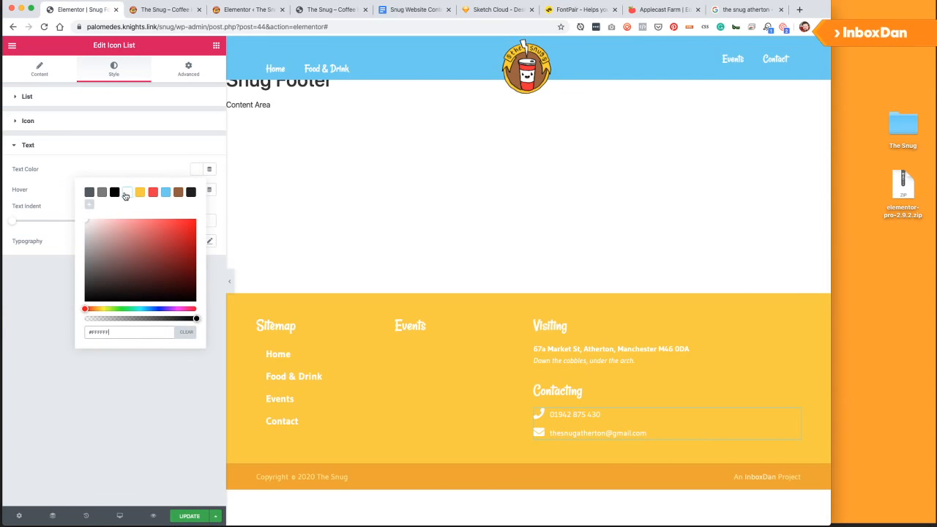
pyautogui.click(63, 289)
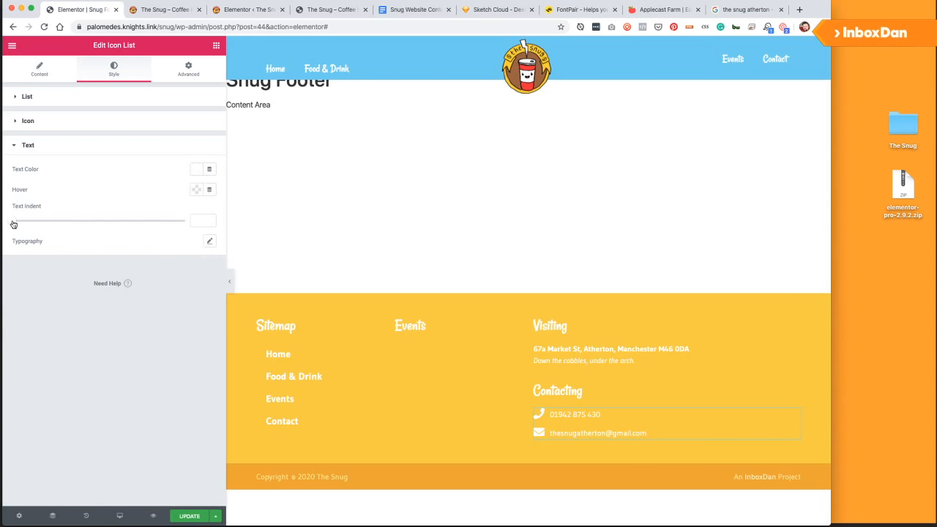
# Indent the contact text by 10 and save the footer.
pyautogui.moveTo(11, 221); pyautogui.dragTo(43, 225)
pyautogui.moveTo(45, 221); pyautogui.dragTo(49, 222)
pyautogui.click(185, 516)
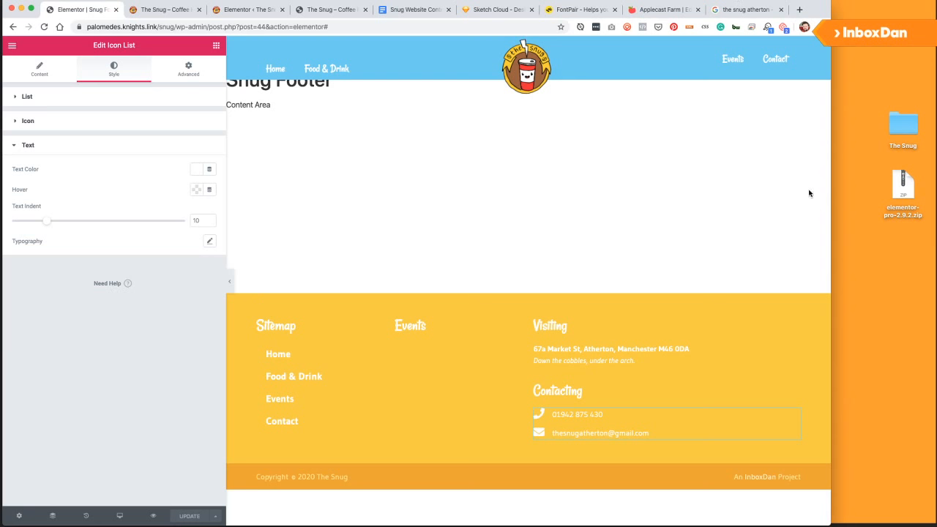
pyautogui.click(857, 235)
# Expand Theme Style Typography for body, links and headings, and close 'the snug atherton' tab.
pyautogui.click(12, 46)
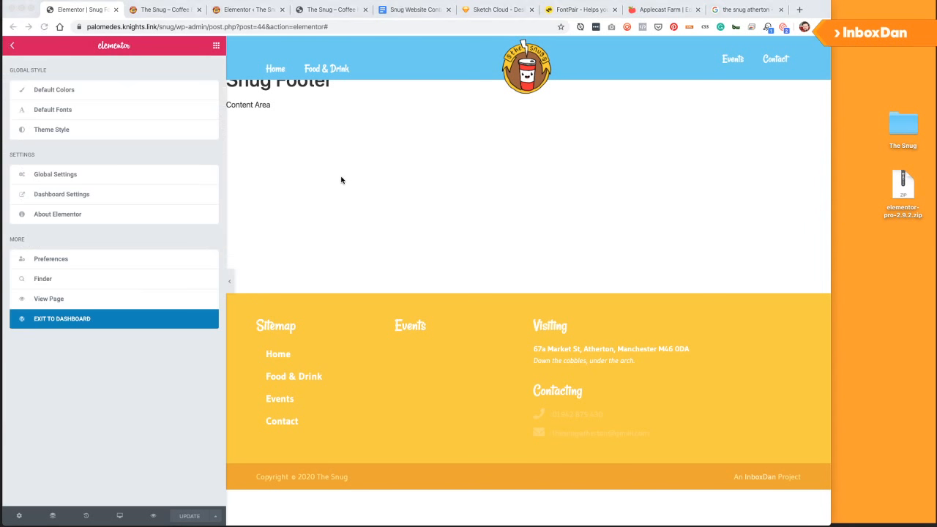
pyautogui.click(341, 180)
pyautogui.click(10, 50)
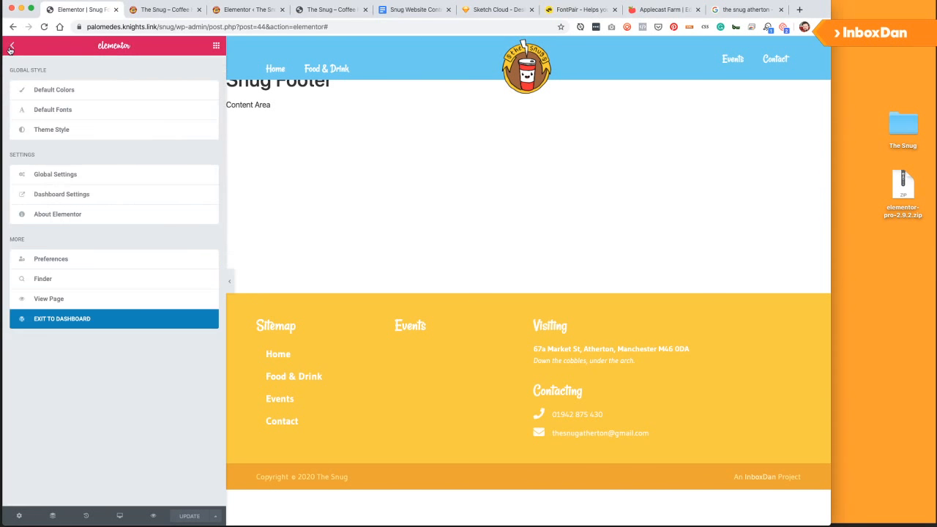
pyautogui.click(70, 131)
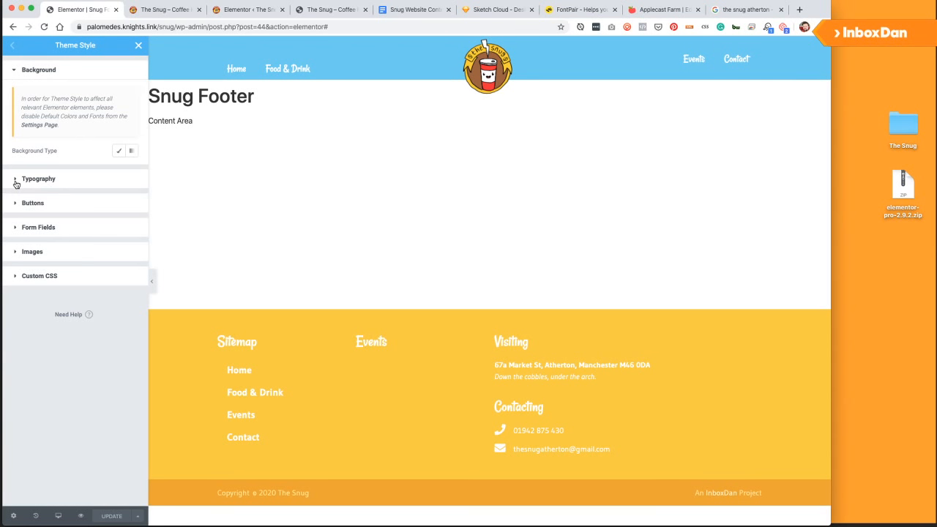
pyautogui.click(16, 182)
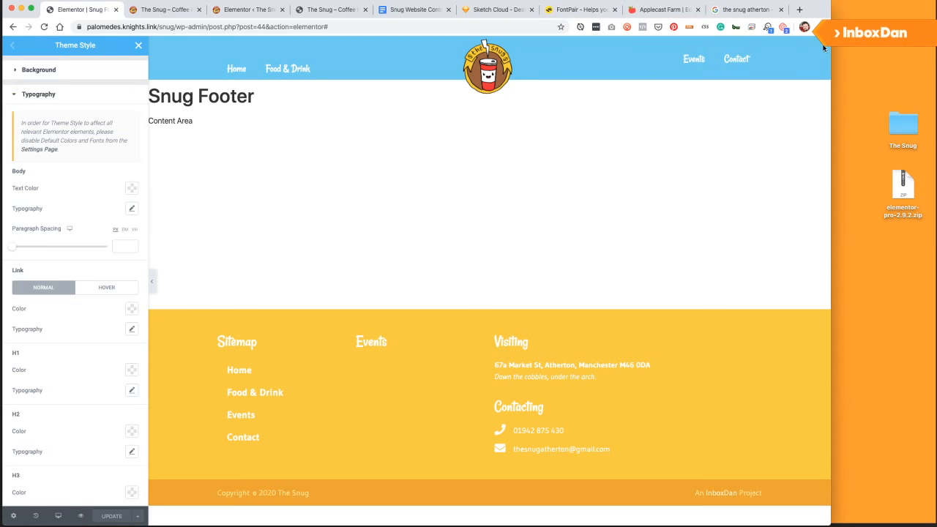
pyautogui.click(781, 10)
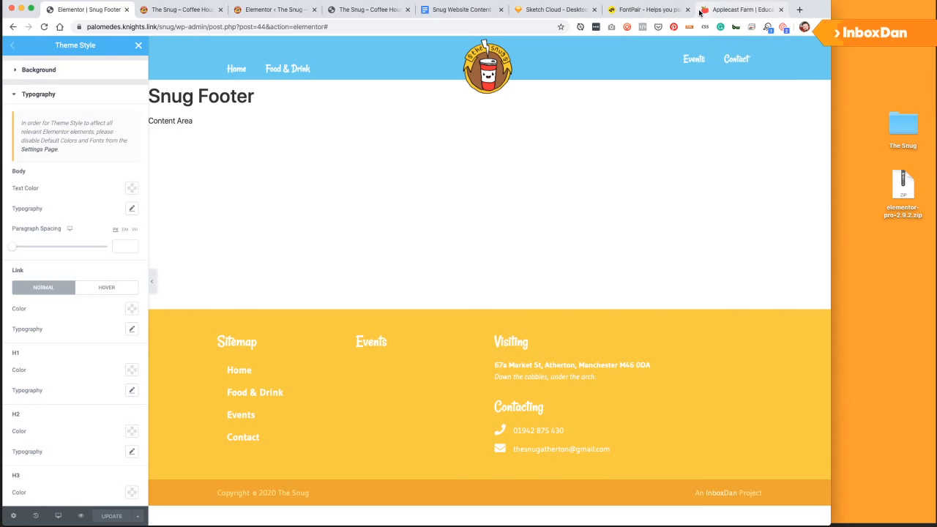
# Close the Applecast Farm, FontPair, Snug archives and Elementor settings tabs, keeping Sketch Cloud.
pyautogui.click(701, 11)
pyautogui.click(779, 10)
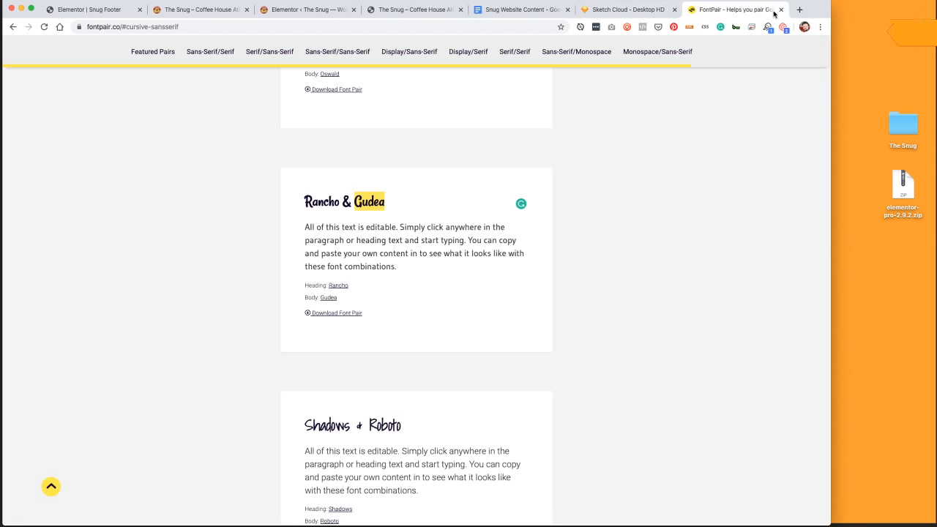
pyautogui.click(780, 9)
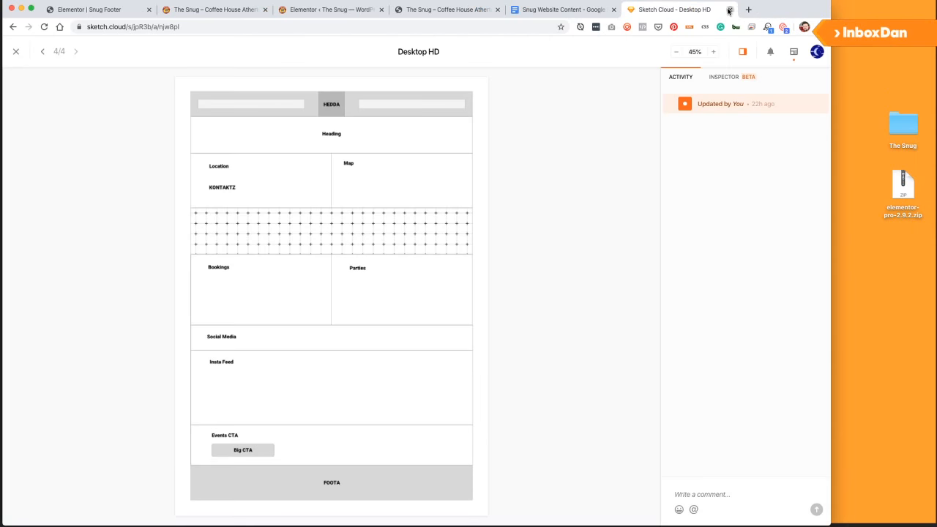
pyautogui.click(729, 10)
pyautogui.press('super+shift+t')
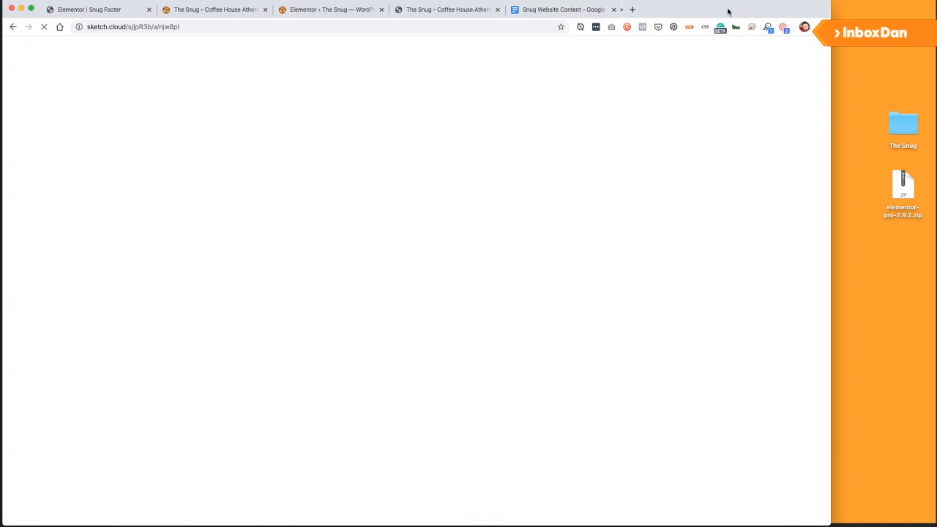
pyautogui.click(427, 10)
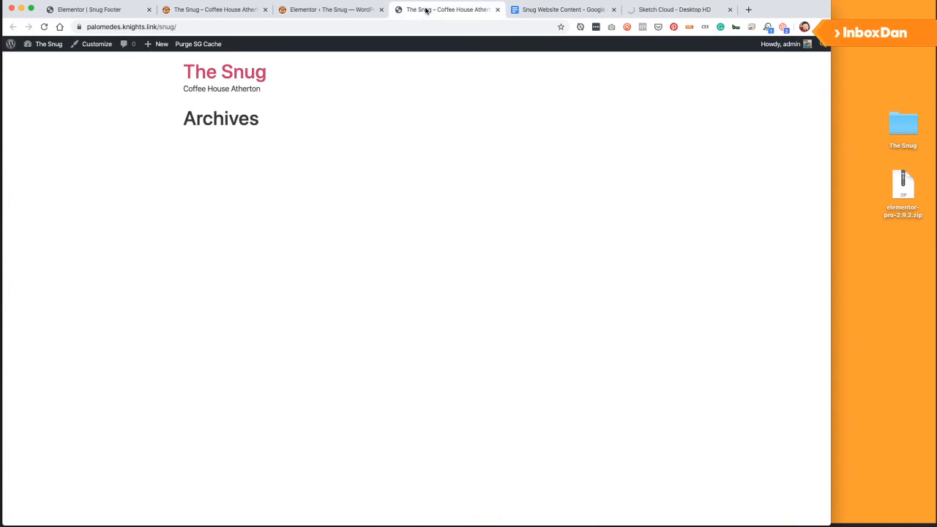
pyautogui.click(497, 10)
pyautogui.click(349, 10)
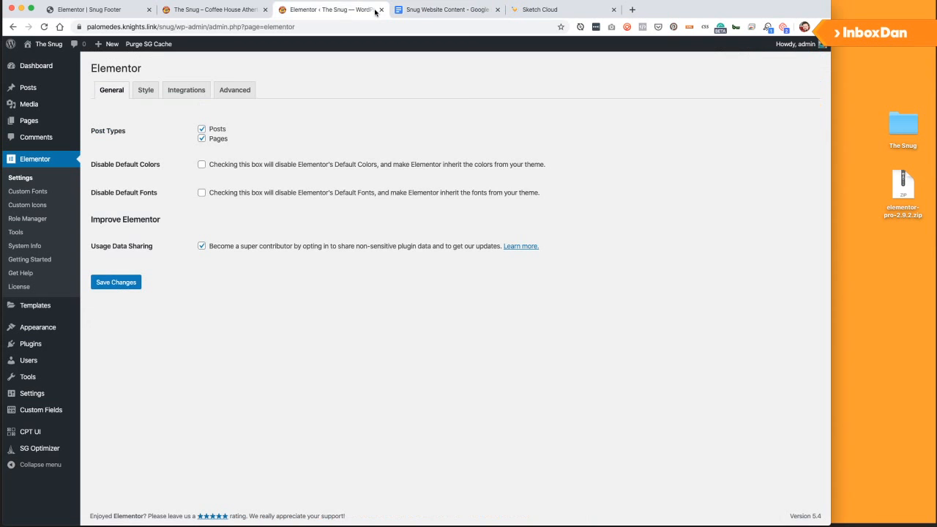
pyautogui.click(381, 10)
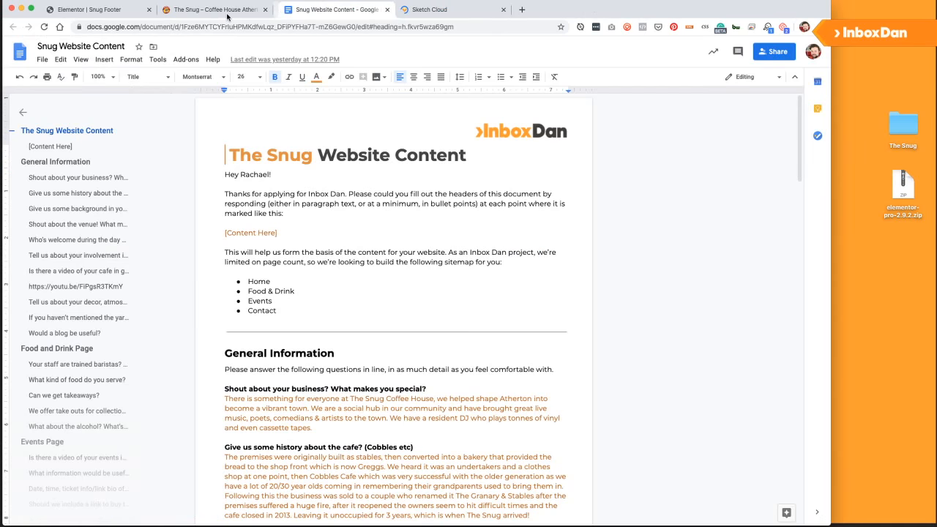
pyautogui.click(258, 11)
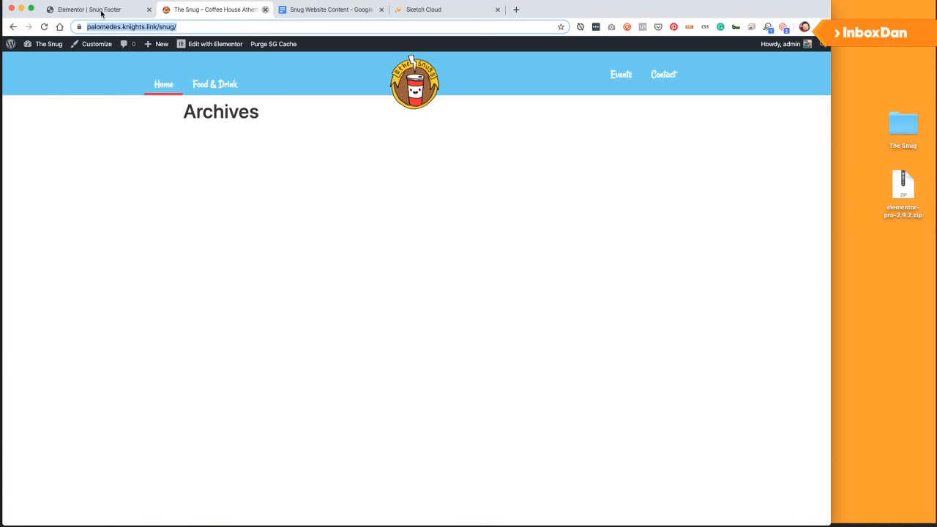
# Set the Theme Style body typography to 18 px size with a 1.8 line height.
pyautogui.click(99, 12)
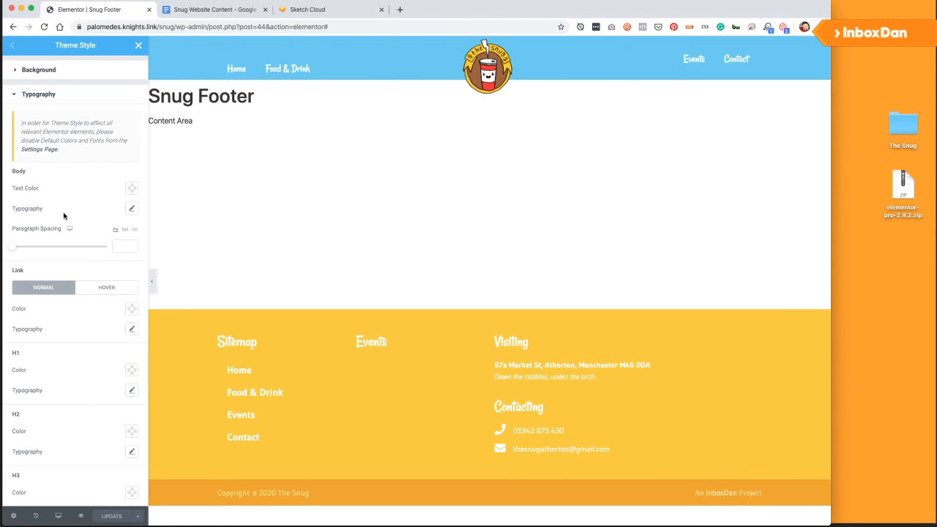
pyautogui.click(129, 210)
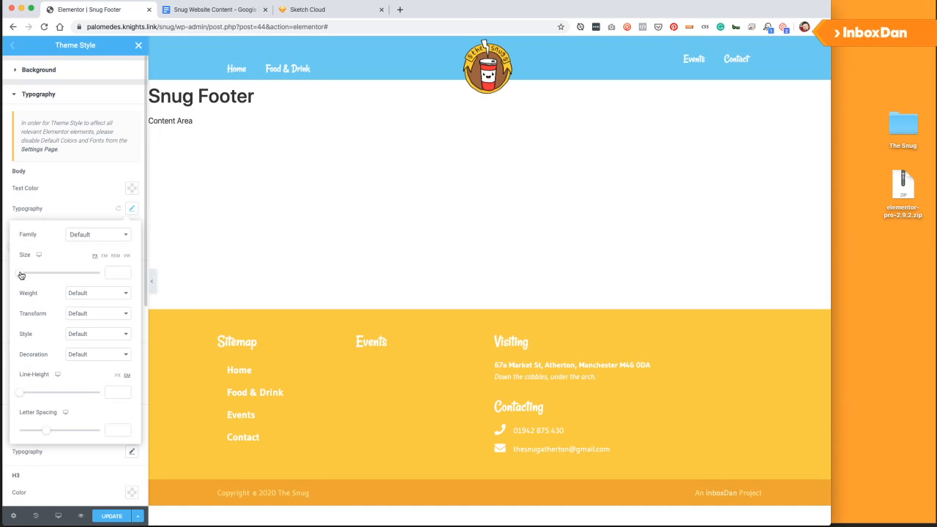
pyautogui.moveTo(21, 275); pyautogui.dragTo(36, 276)
pyautogui.moveTo(26, 277); pyautogui.dragTo(25, 276)
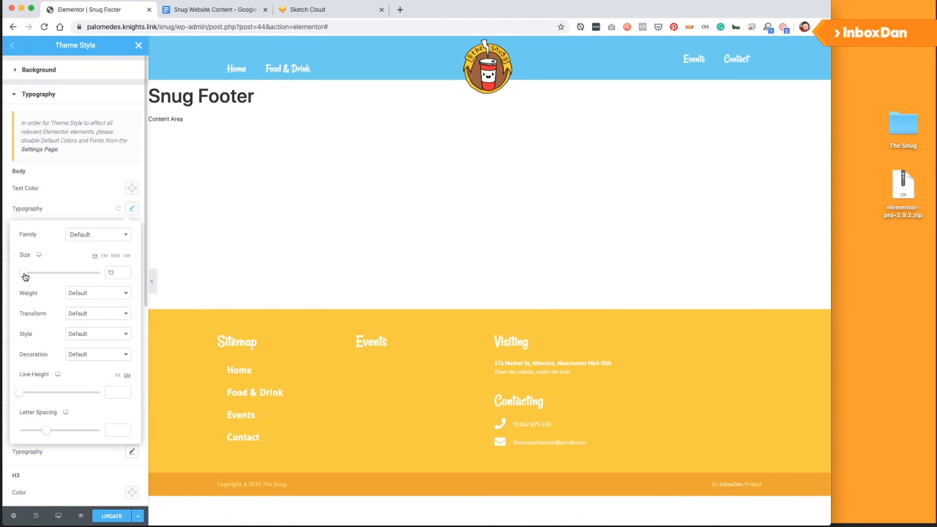
pyautogui.moveTo(25, 276); pyautogui.dragTo(26, 277)
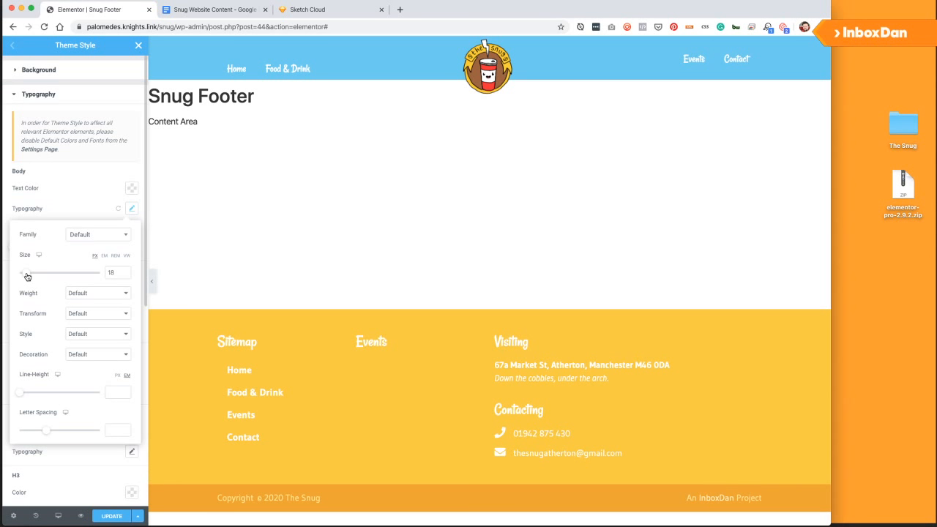
pyautogui.moveTo(26, 277); pyautogui.dragTo(26, 276)
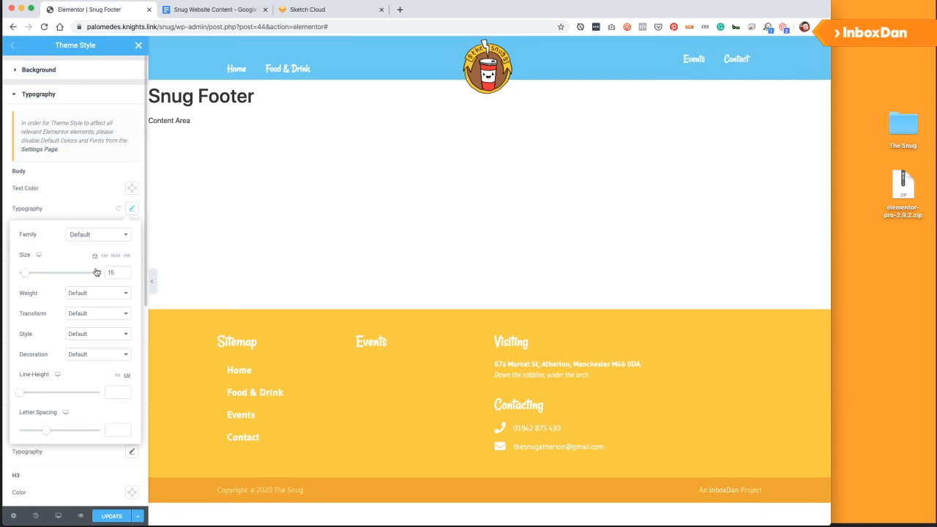
pyautogui.write('16')
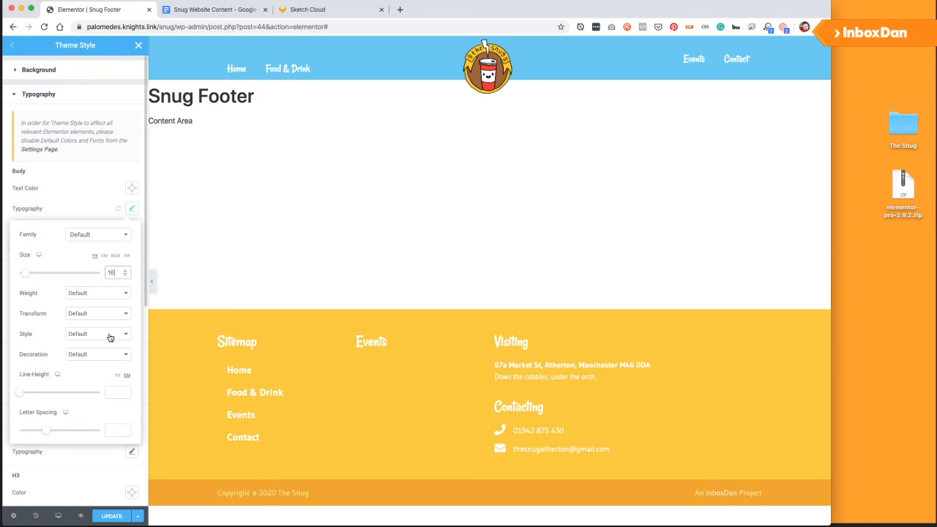
pyautogui.press('Up')
pyautogui.press('Up')
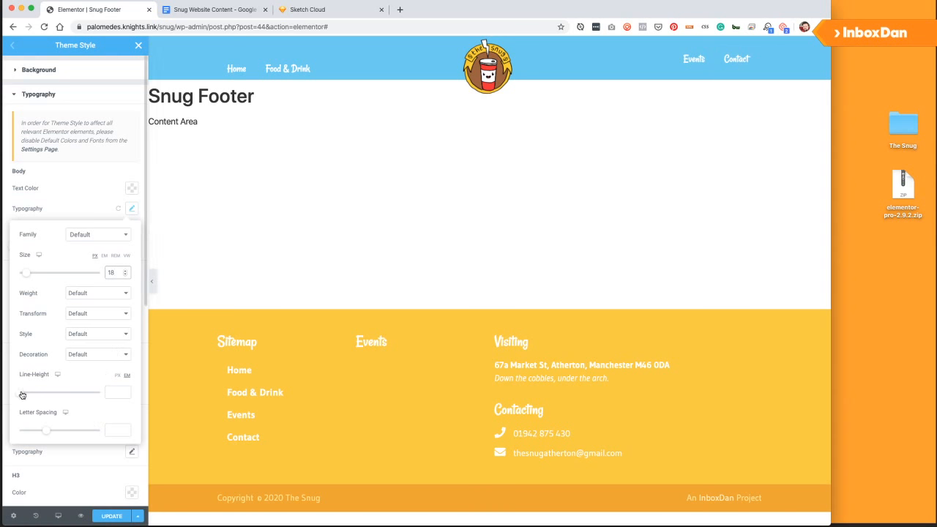
pyautogui.moveTo(21, 395); pyautogui.dragTo(35, 396)
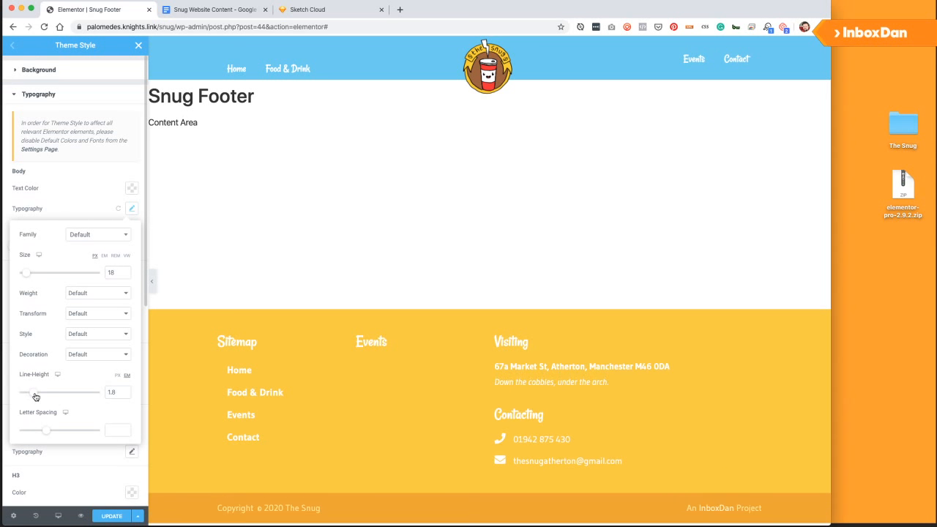
pyautogui.click(100, 466)
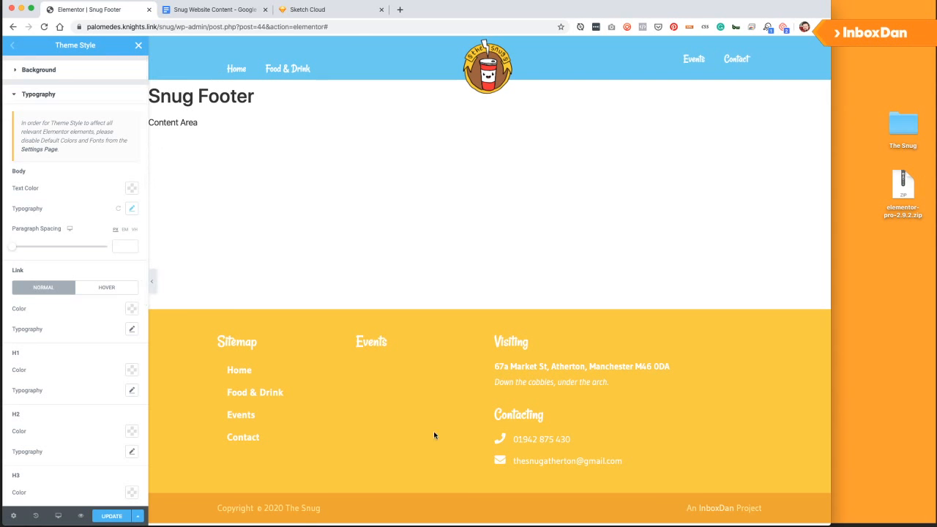
# Save the theme style, then make links red with a yellow hover colour and update.
pyautogui.click(110, 516)
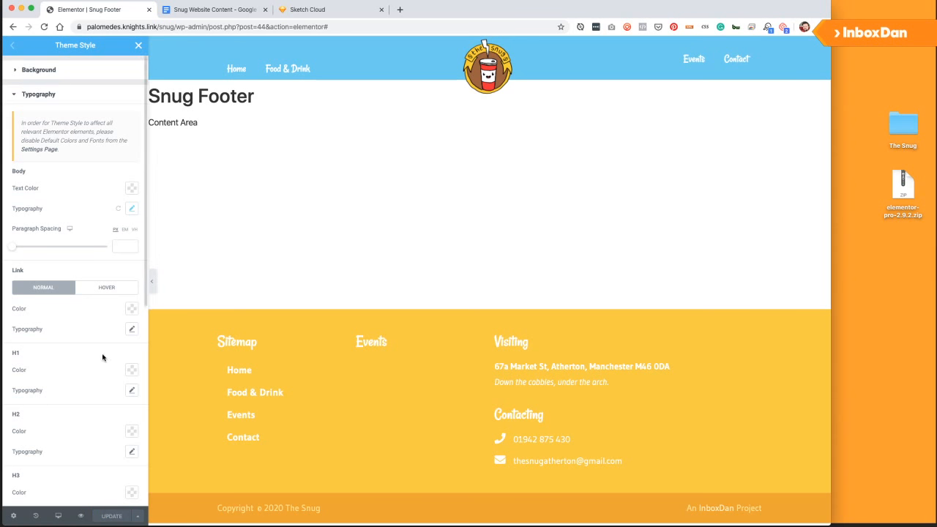
pyautogui.click(33, 95)
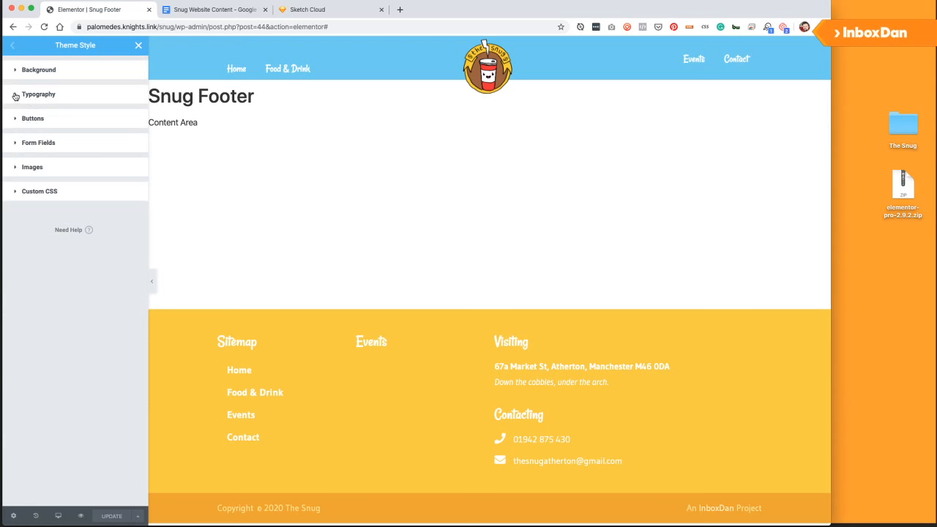
pyautogui.click(32, 96)
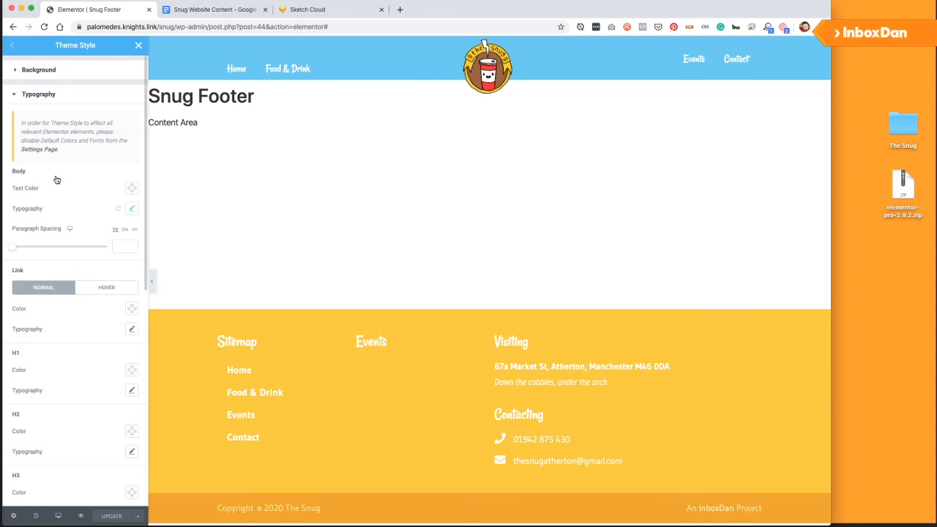
pyautogui.click(132, 311)
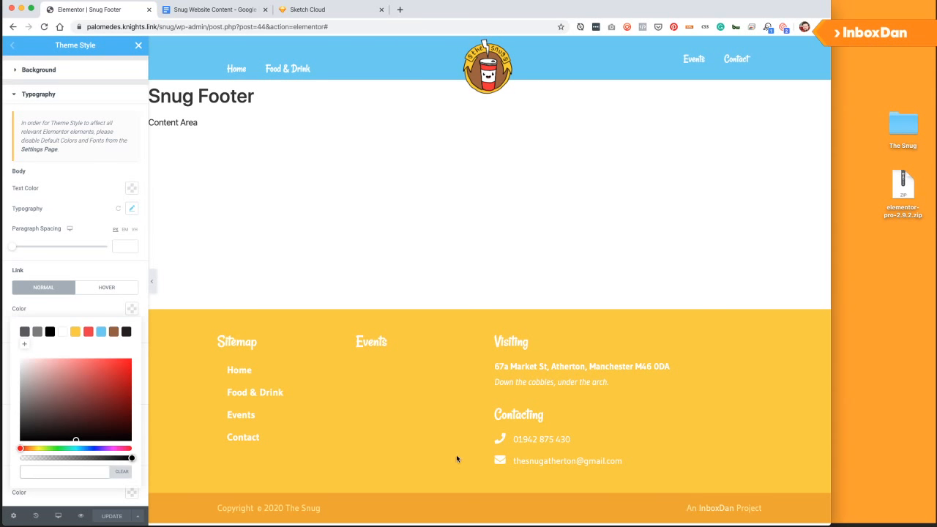
pyautogui.click(87, 331)
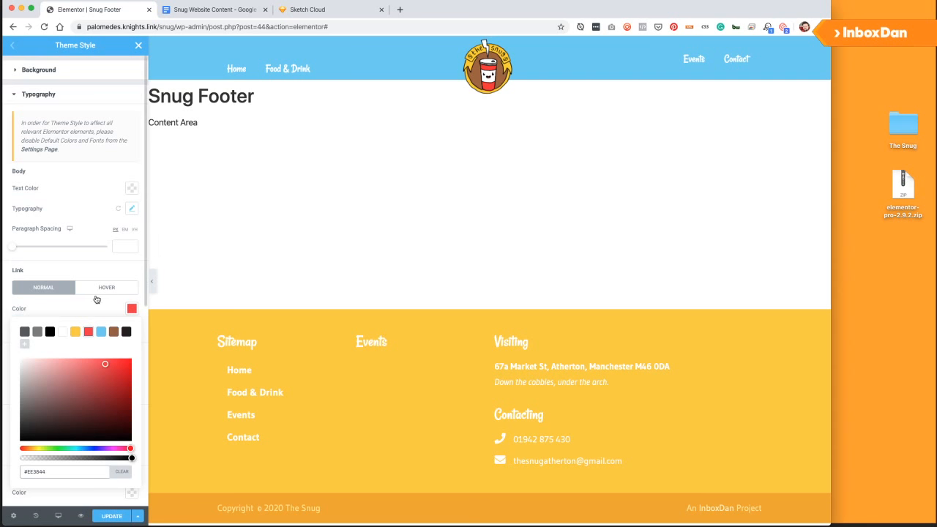
pyautogui.click(98, 288)
pyautogui.click(133, 309)
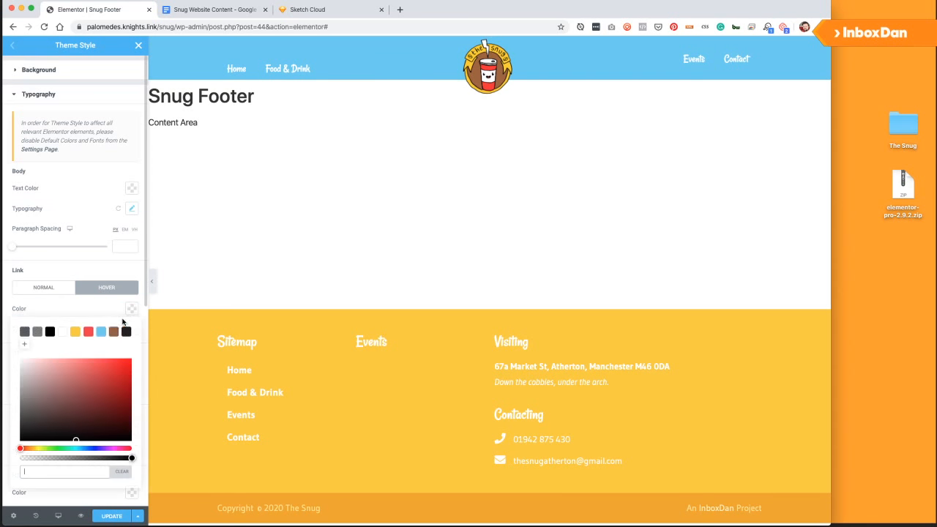
pyautogui.click(71, 333)
pyautogui.click(113, 516)
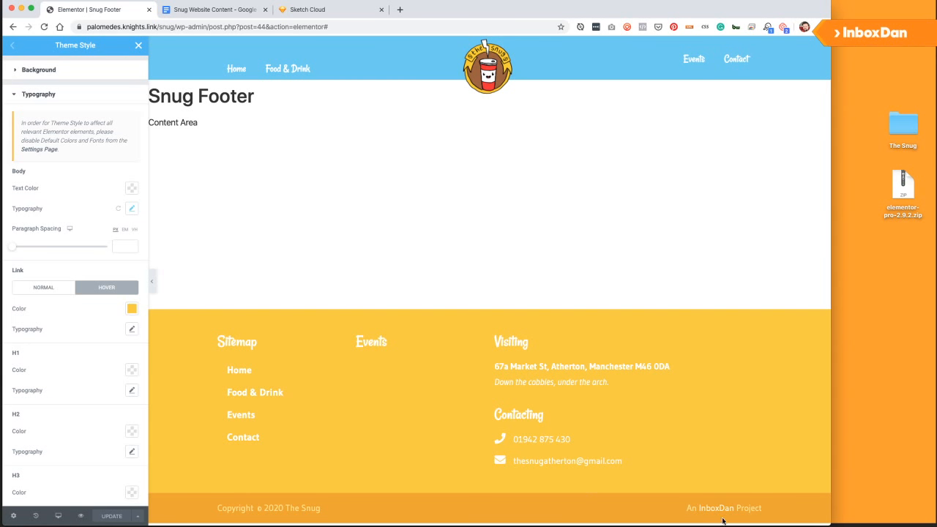
pyautogui.click(13, 88)
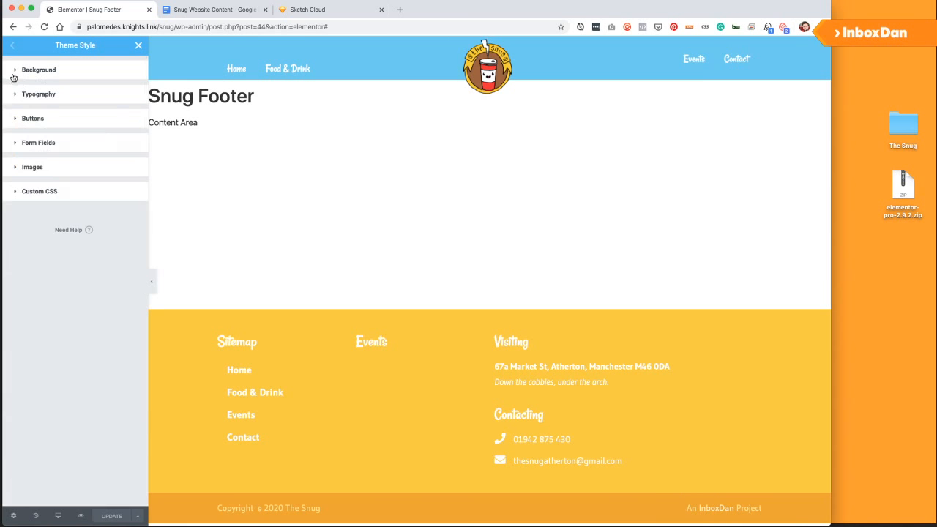
# Close Theme Style and open the Snug Footer template with View Page from the editor menu.
pyautogui.click(141, 49)
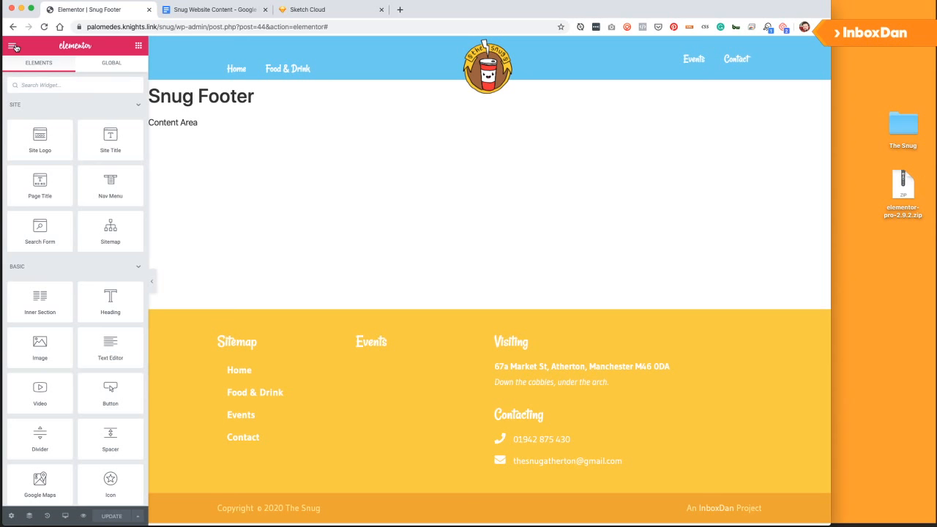
pyautogui.click(14, 46)
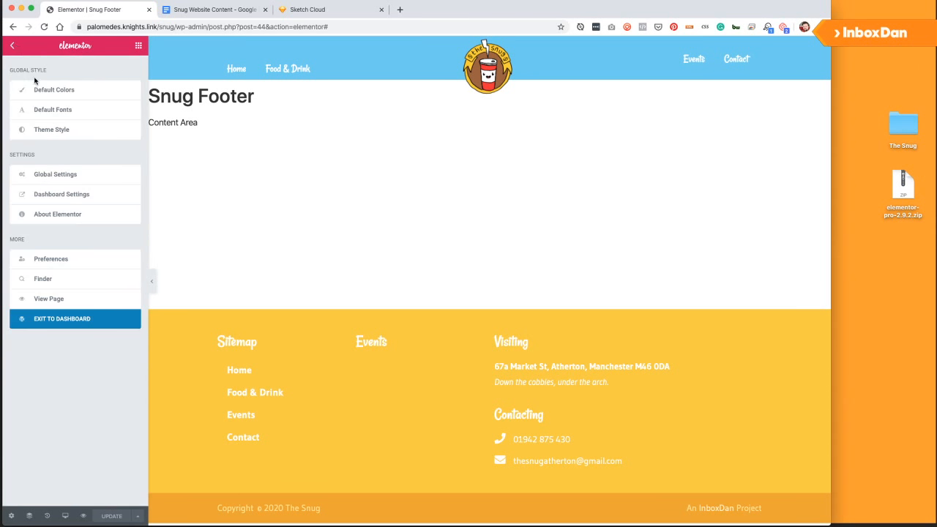
pyautogui.click(64, 300)
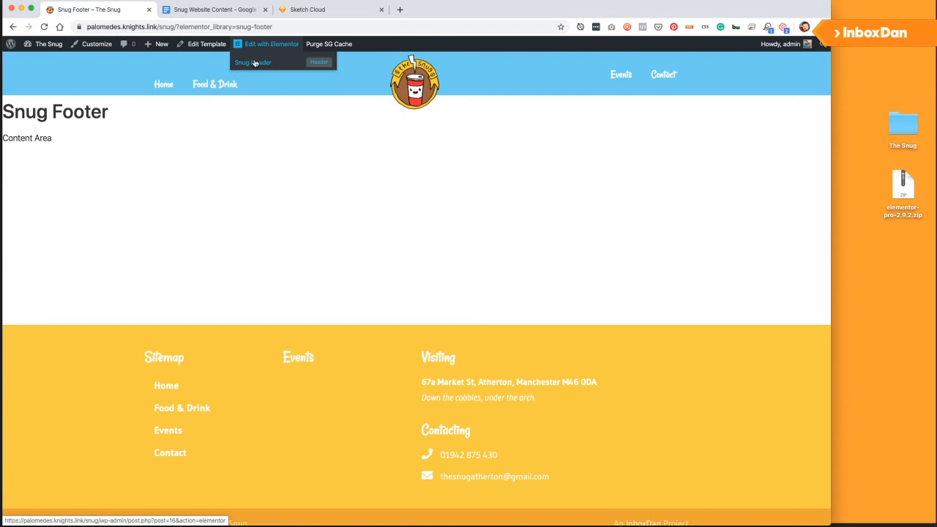
# Open the Snug Header template and inspect the left nav menu's margin and padding.
pyautogui.click(260, 60)
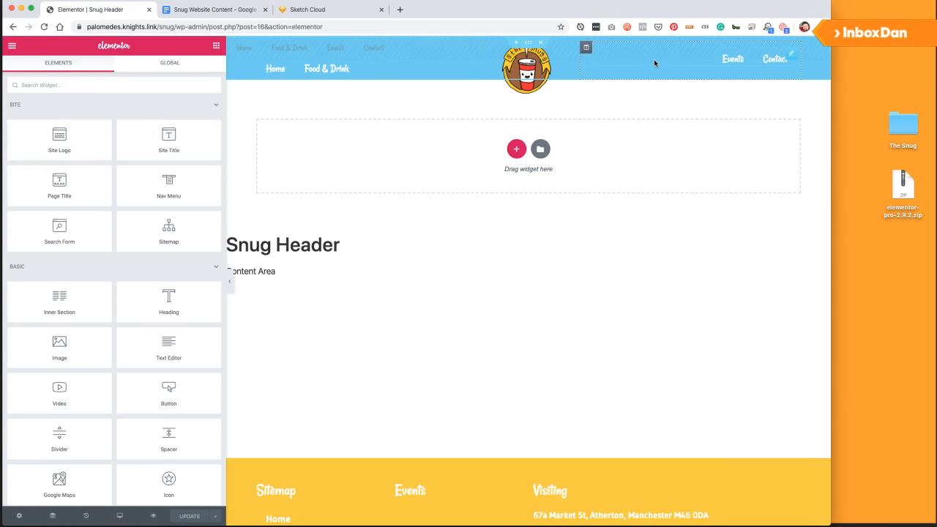
pyautogui.click(588, 51)
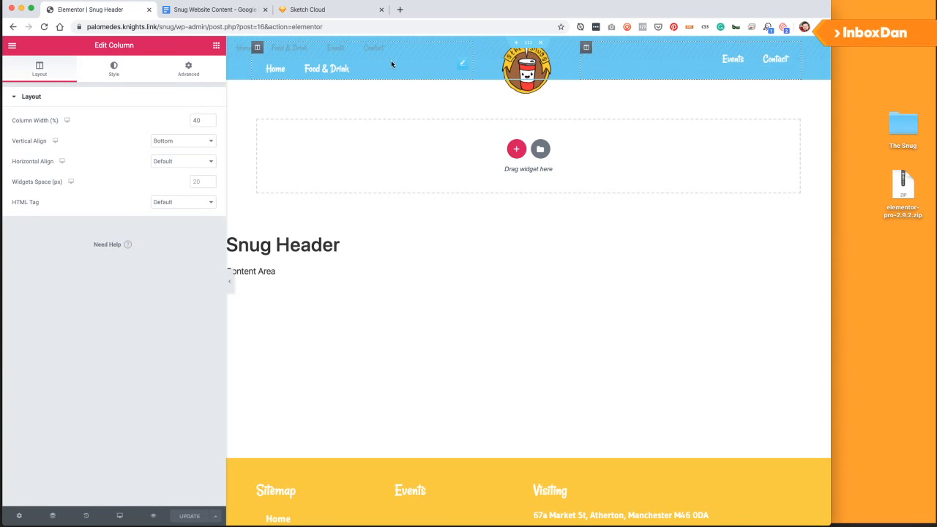
pyautogui.click(461, 65)
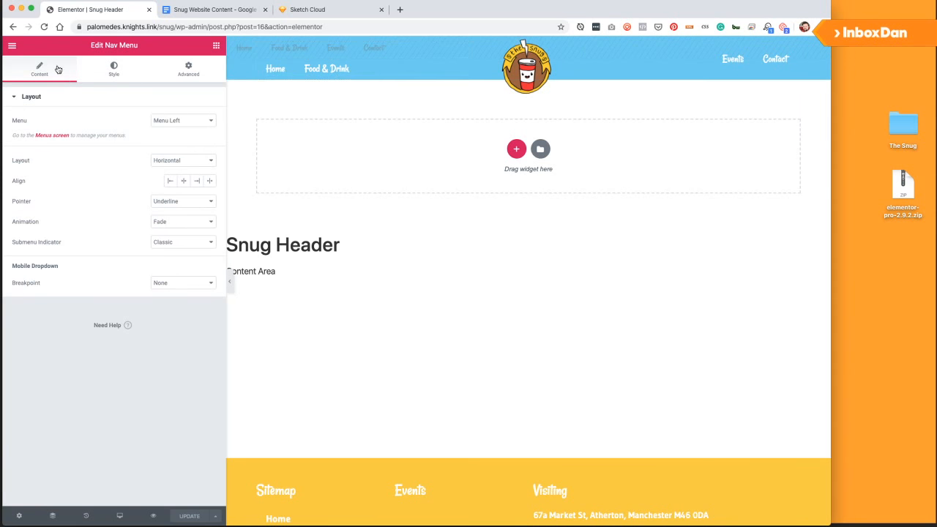
pyautogui.click(190, 78)
pyautogui.click(190, 77)
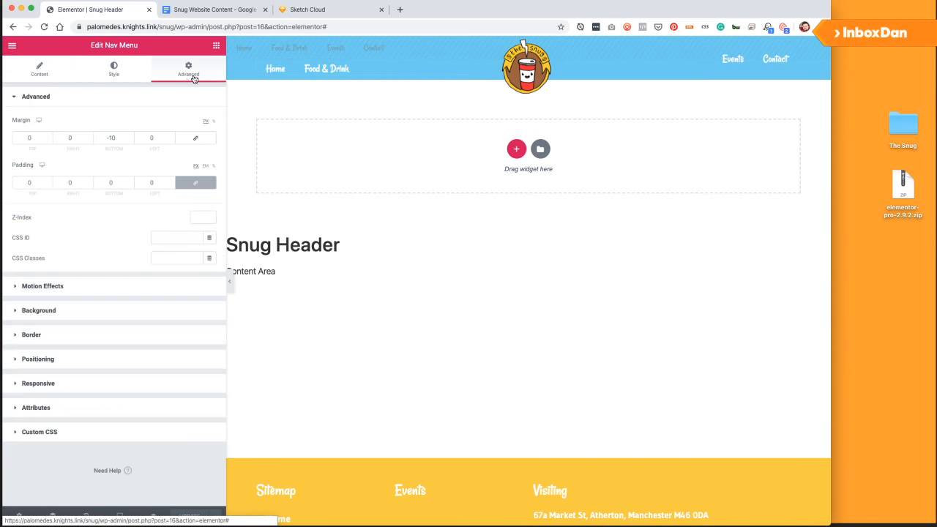
# Move the Events/Contact menu level with Home and Food & Drink and save the header.
pyautogui.click(792, 58)
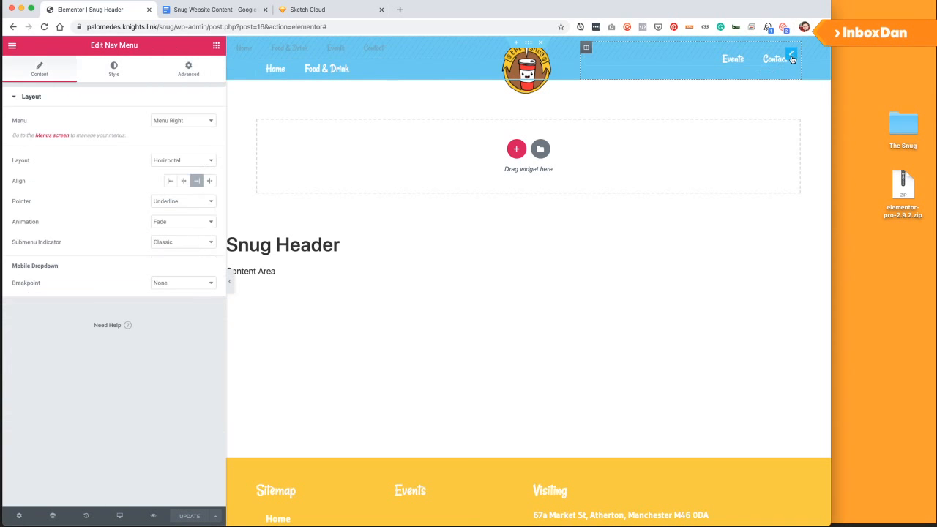
pyautogui.click(177, 70)
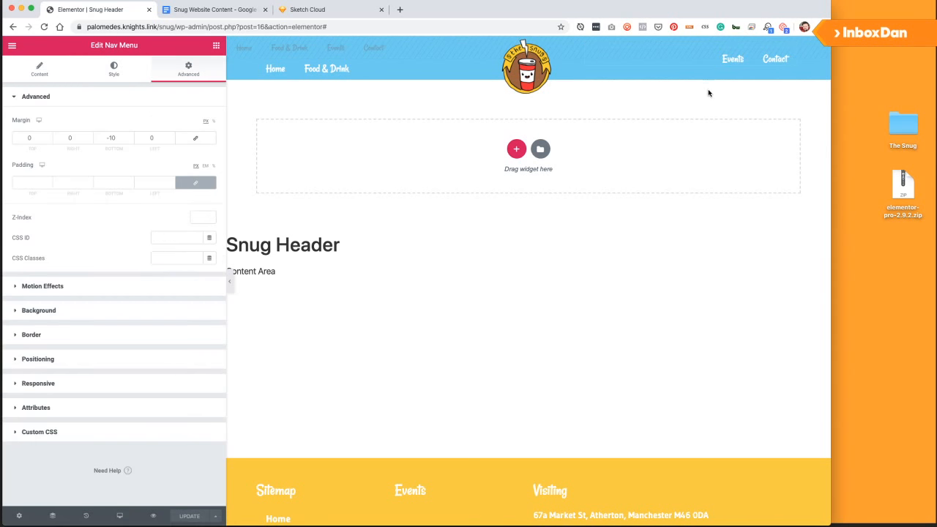
pyautogui.moveTo(788, 57); pyautogui.dragTo(789, 67)
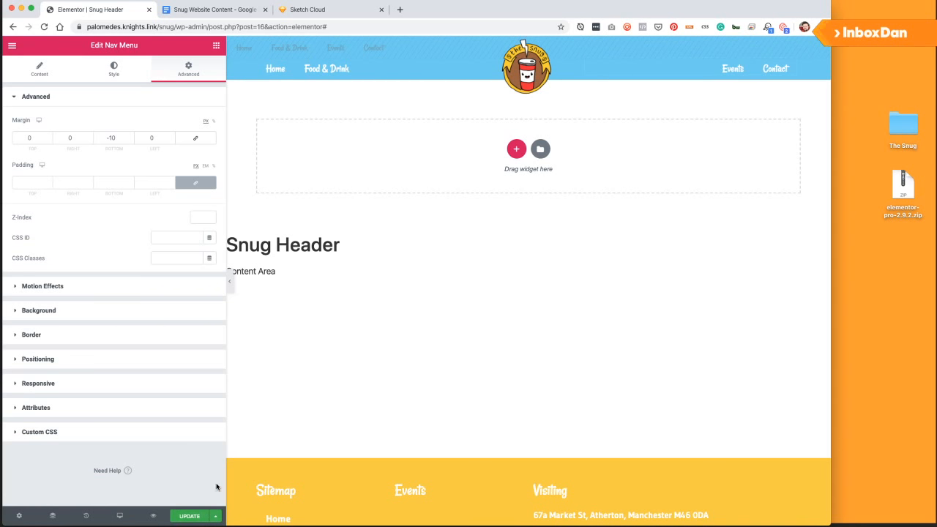
pyautogui.click(192, 516)
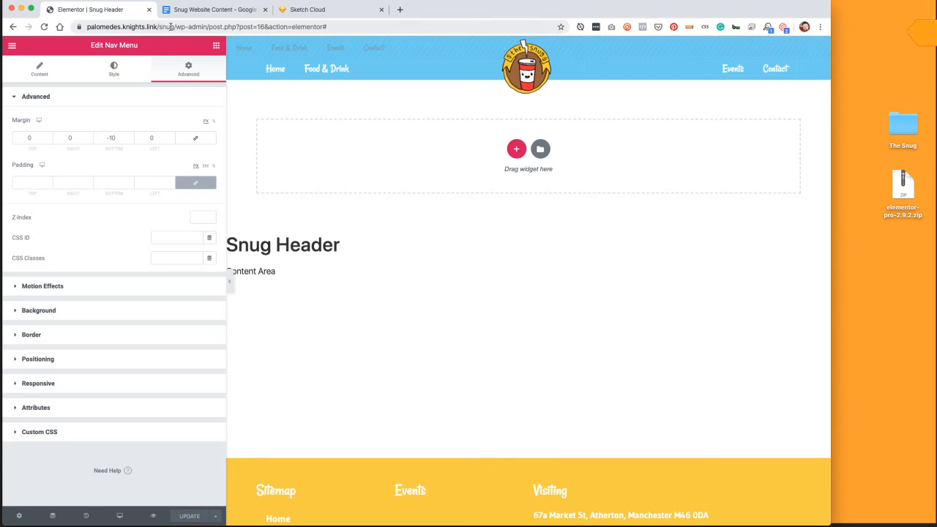
# Load the Snug site's home address in a new browser tab.
pyautogui.moveTo(171, 26); pyautogui.dragTo(131, 30)
pyautogui.hotkey('ctrl', 'c')
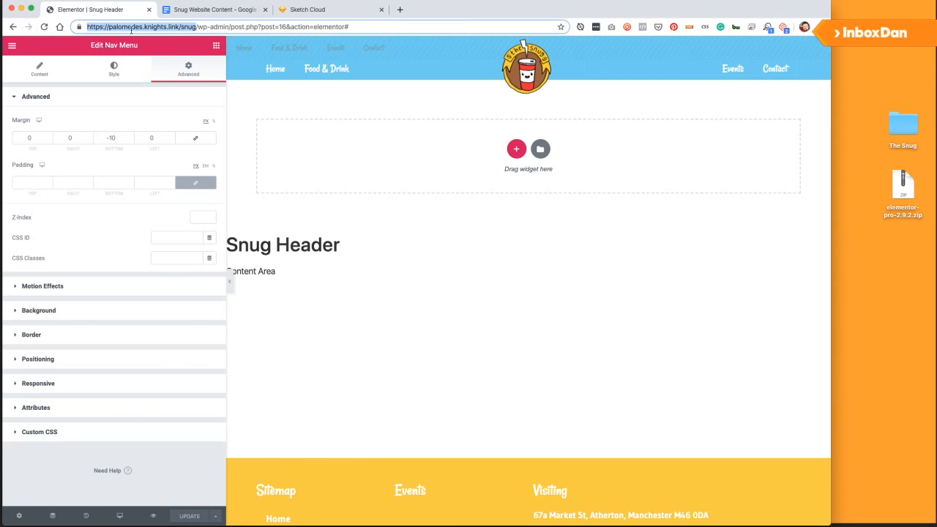
pyautogui.click(400, 10)
pyautogui.hotkey('ctrl', 'v')
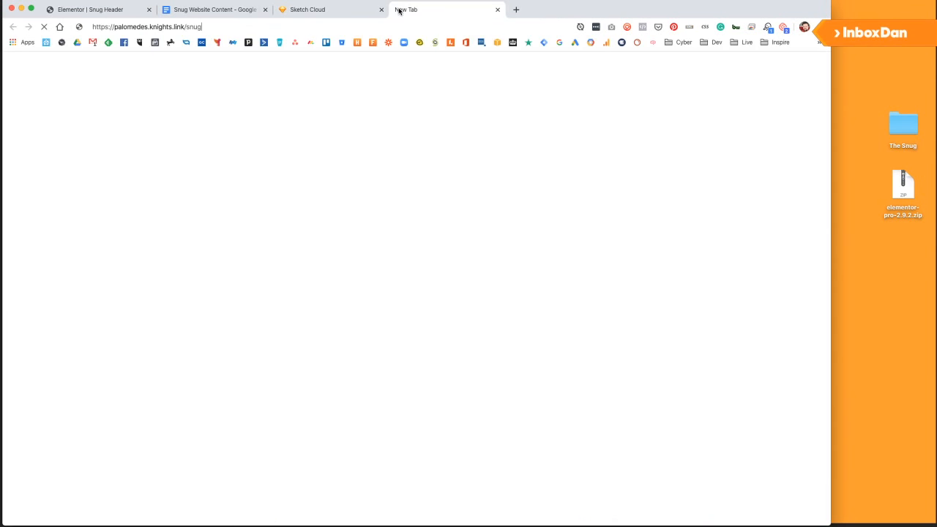
pyautogui.press('Return')
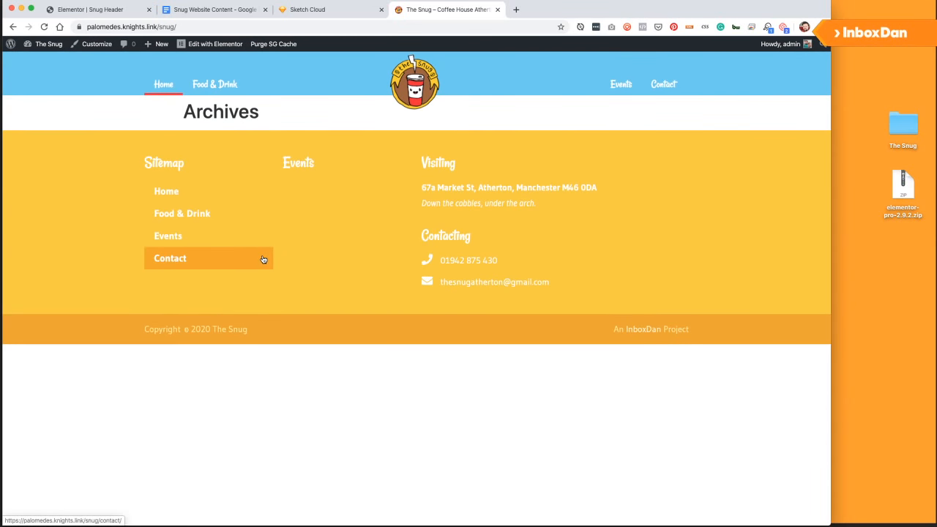
# Back in the editor, view the Snug Header template as a live page.
pyautogui.click(97, 12)
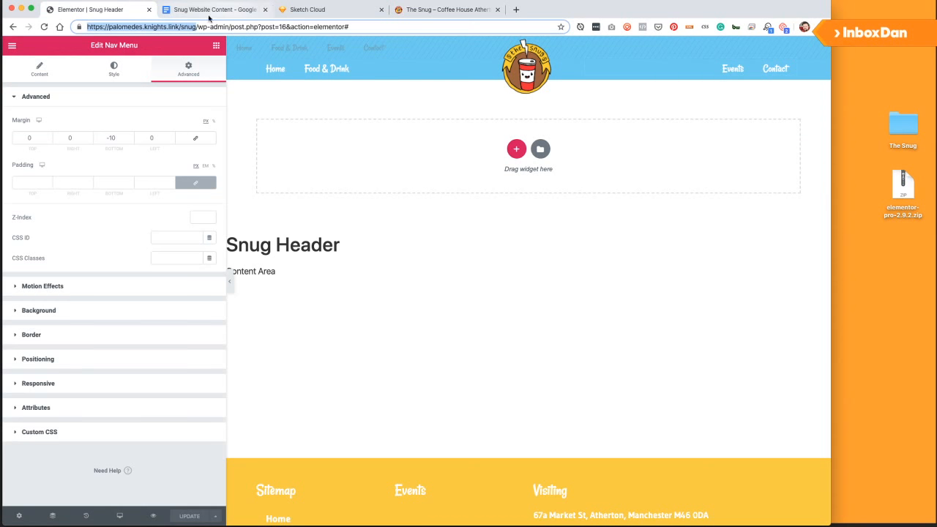
pyautogui.click(11, 47)
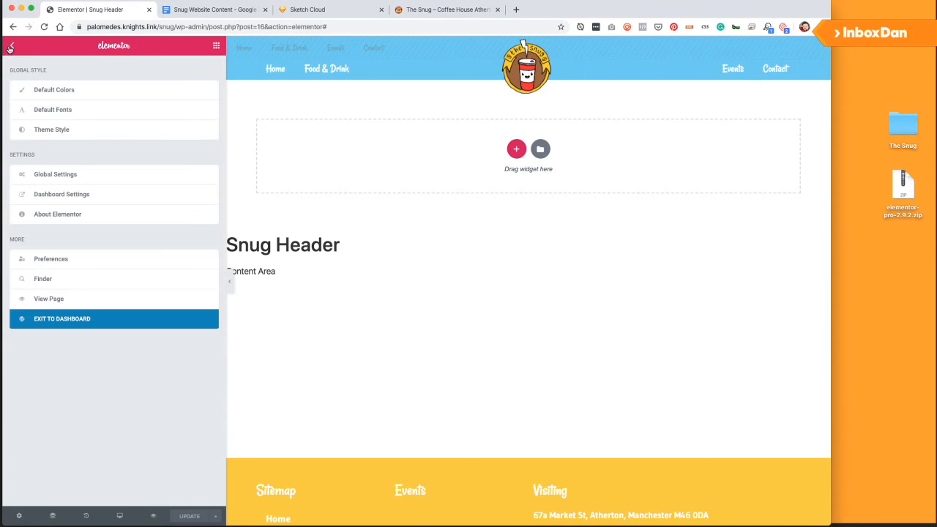
pyautogui.click(50, 299)
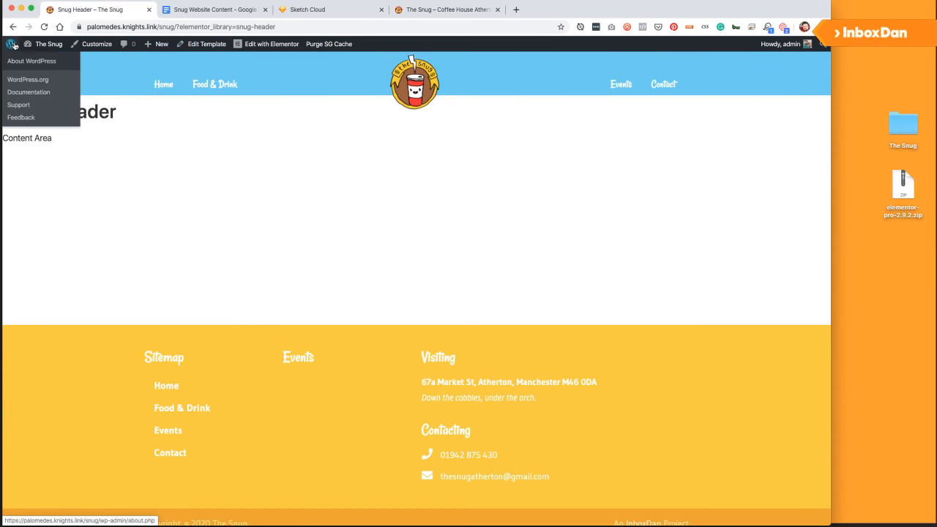
pyautogui.moveTo(38, 47)
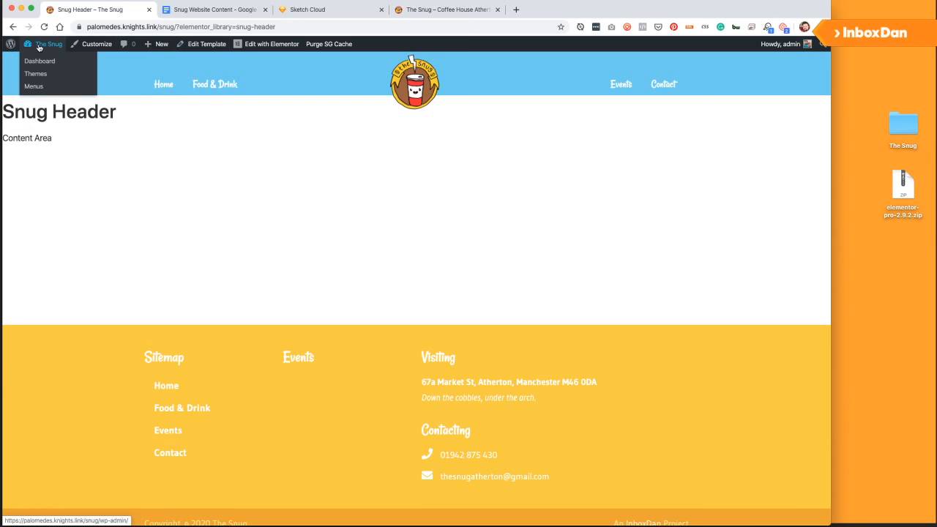
# Go to the Dashboard via The Snug, then open CPT UI's Add/Edit Post Types page.
pyautogui.click(39, 47)
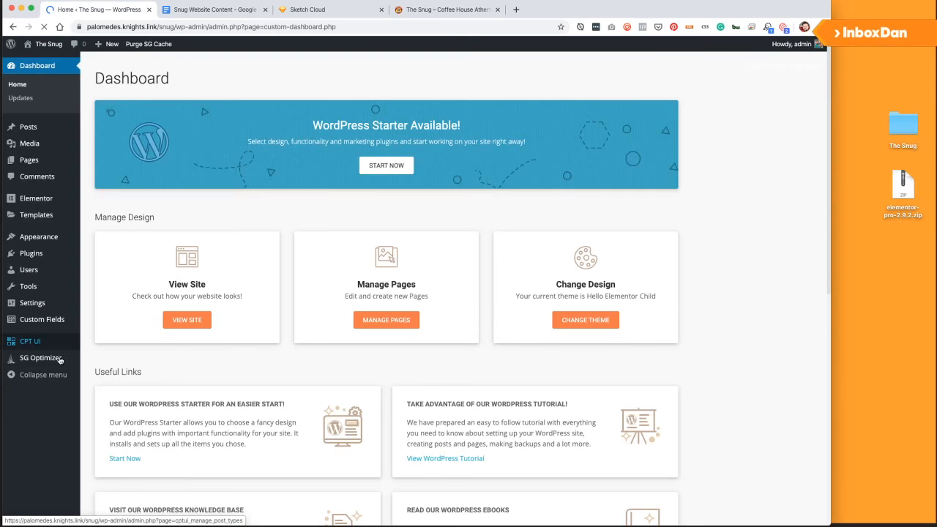
pyautogui.click(31, 343)
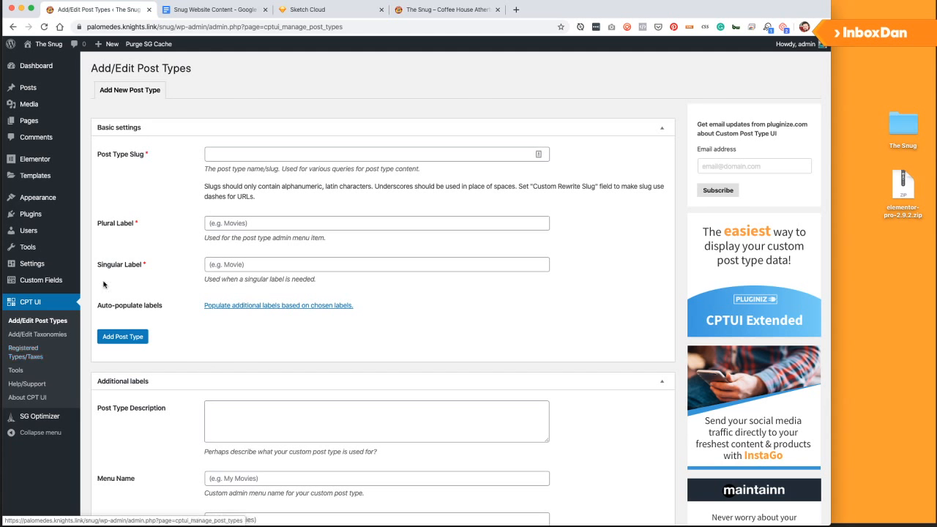
# Enter 'events' as the post type slug, with 'Events' as both plural and singular labels.
pyautogui.click(238, 150)
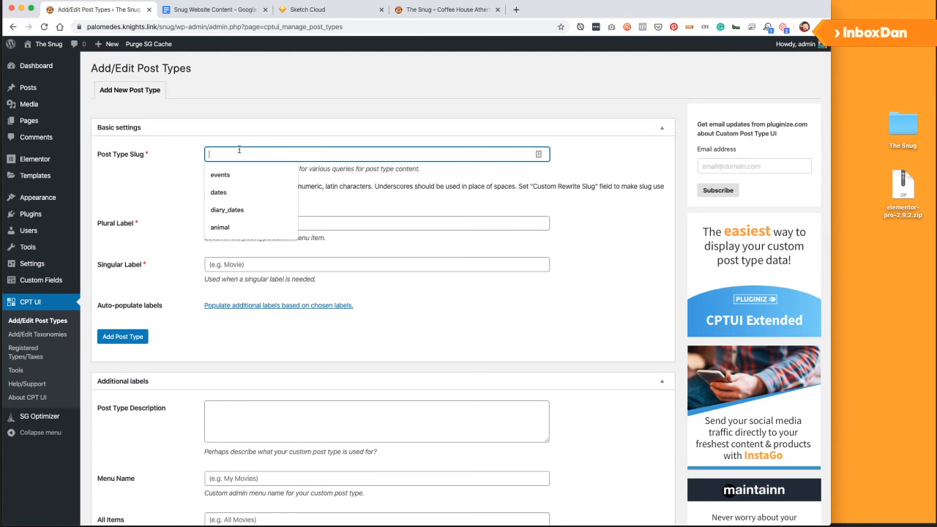
pyautogui.write('events')
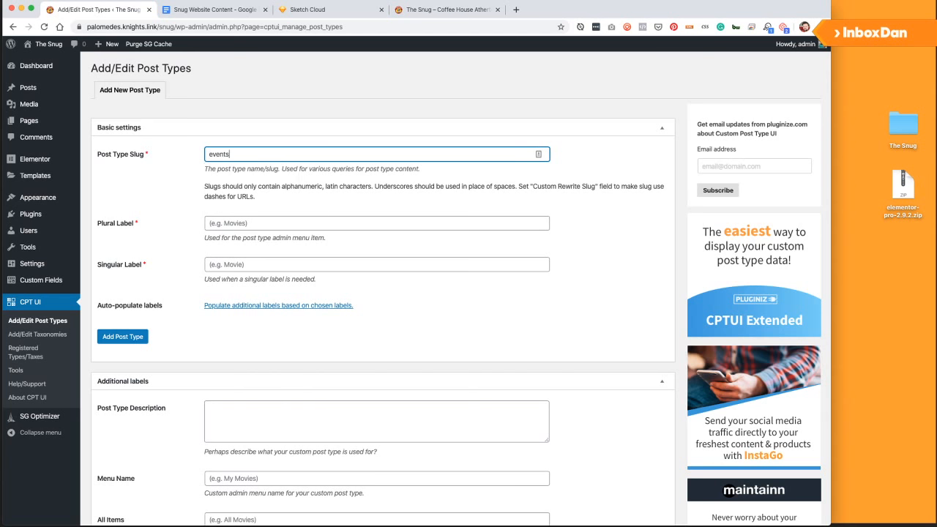
pyautogui.press('Tab')
pyautogui.write('Events')
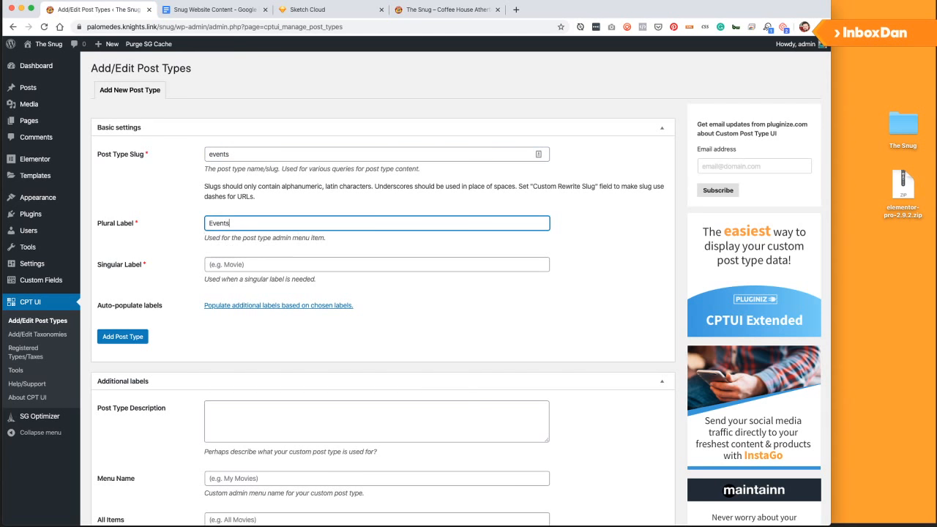
pyautogui.press('Tab')
pyautogui.write('Events')
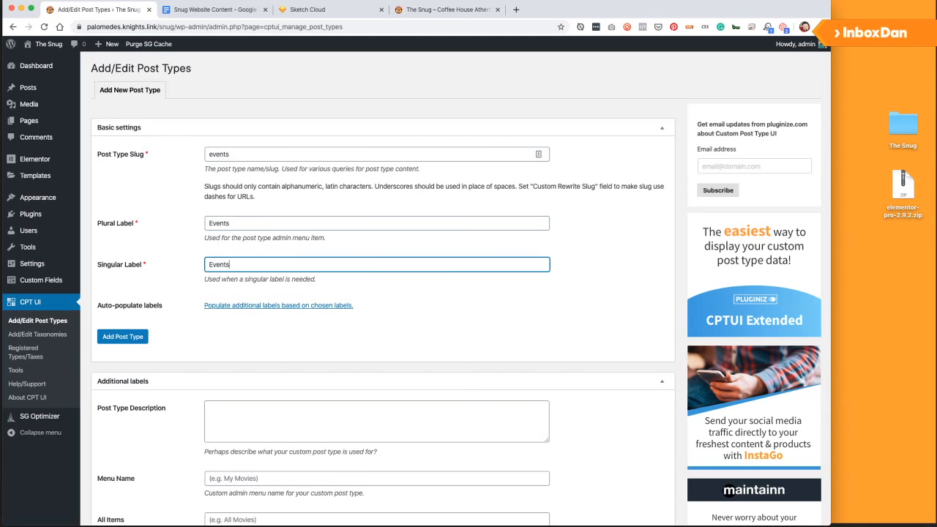
# Describe the post type as upcoming events at the Snug and auto-populate the additional labels.
pyautogui.scroll(-1, 154, 335)
pyautogui.click(328, 338)
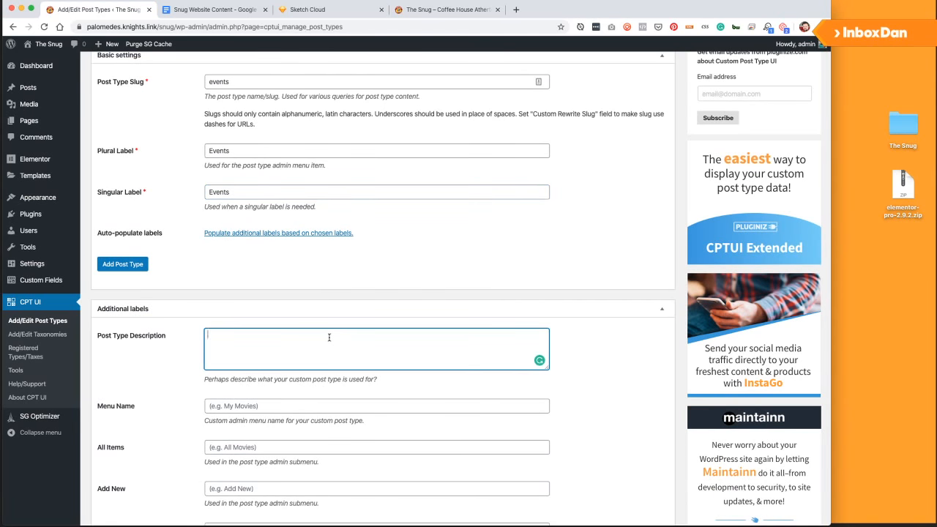
pyautogui.write('Events that are')
pyautogui.write('upcoming at the Snug.')
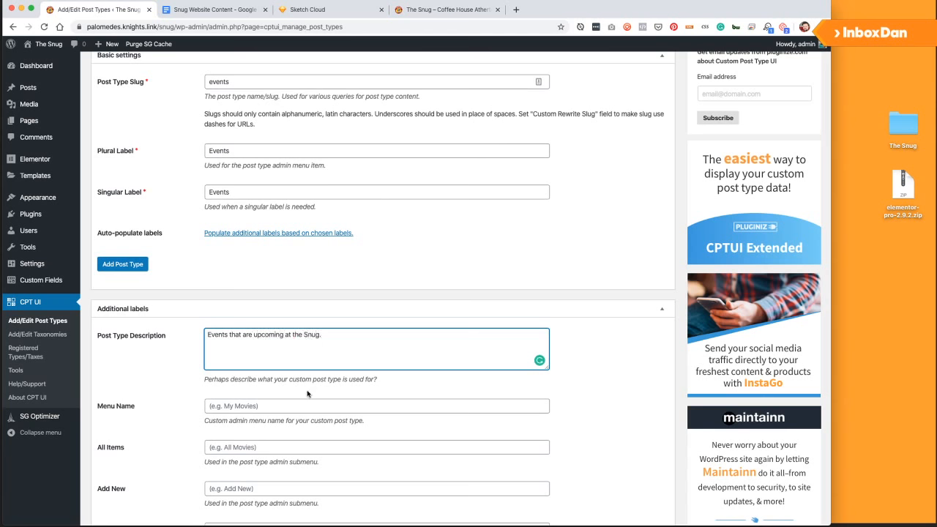
pyautogui.scroll(-5, 306, 394)
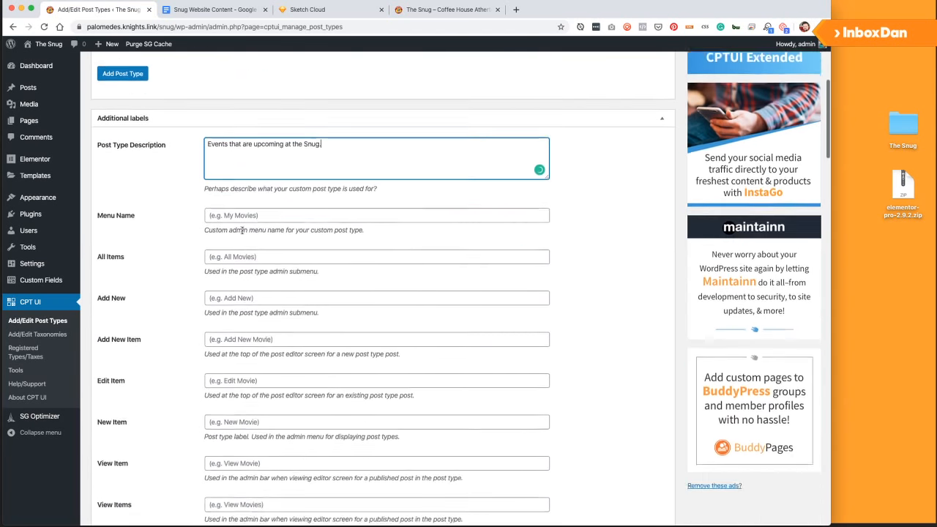
pyautogui.scroll(3, 285, 220)
pyautogui.click(278, 140)
pyautogui.scroll(-20, 278, 159)
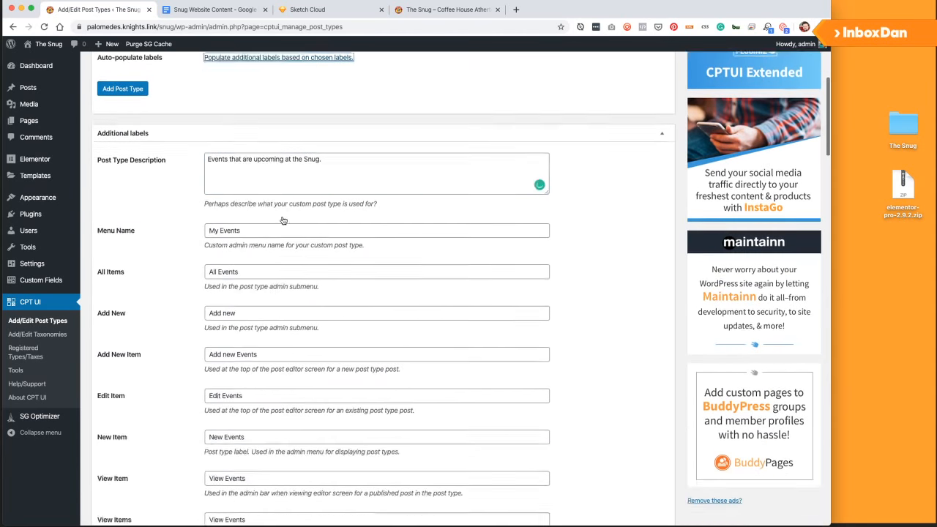
pyautogui.scroll(-10, 278, 235)
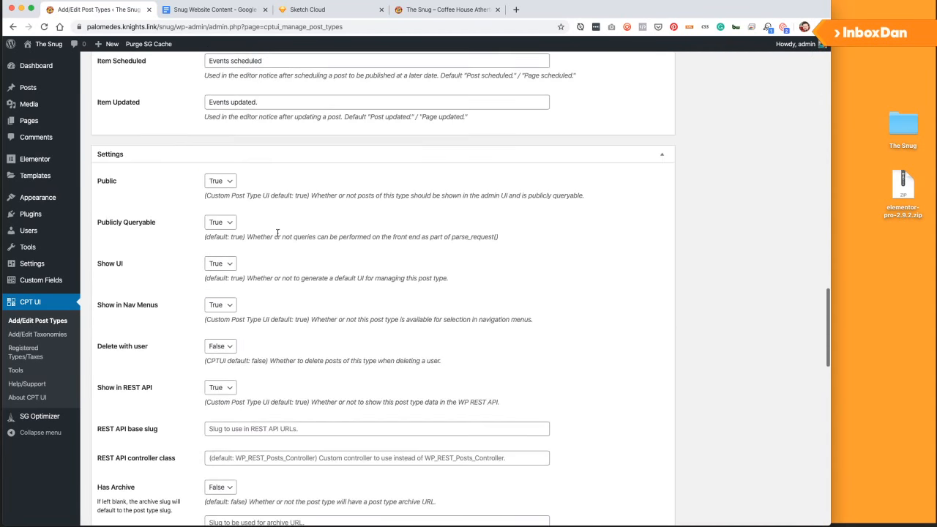
pyautogui.scroll(-8, 276, 232)
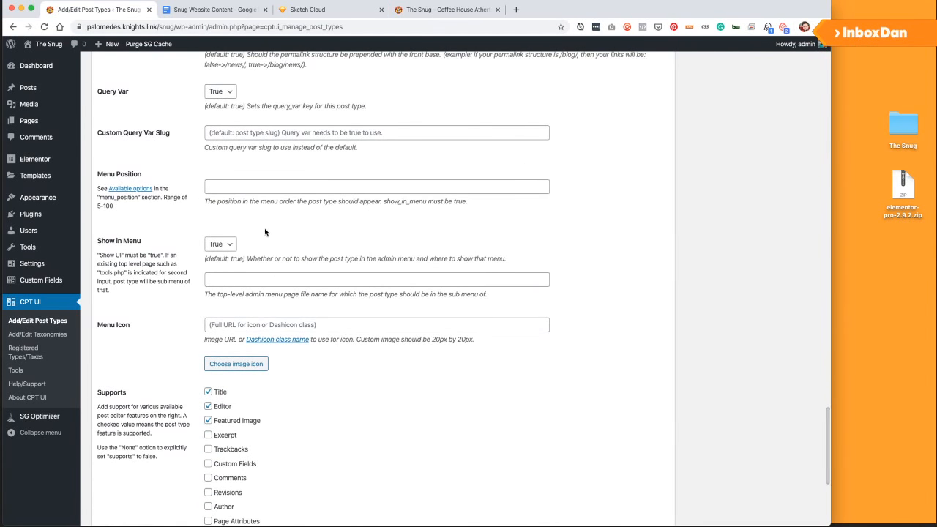
pyautogui.scroll(-3, 268, 238)
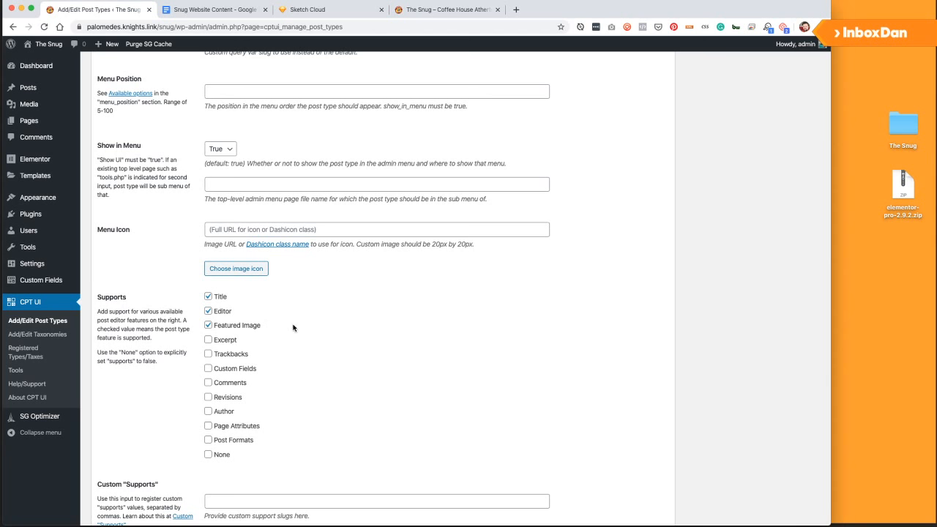
pyautogui.scroll(6, 293, 328)
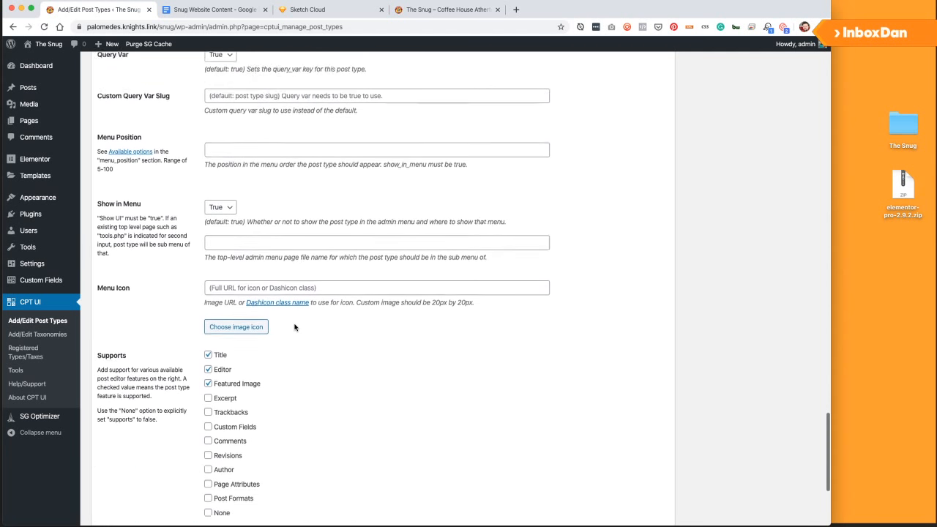
pyautogui.scroll(-10, 295, 327)
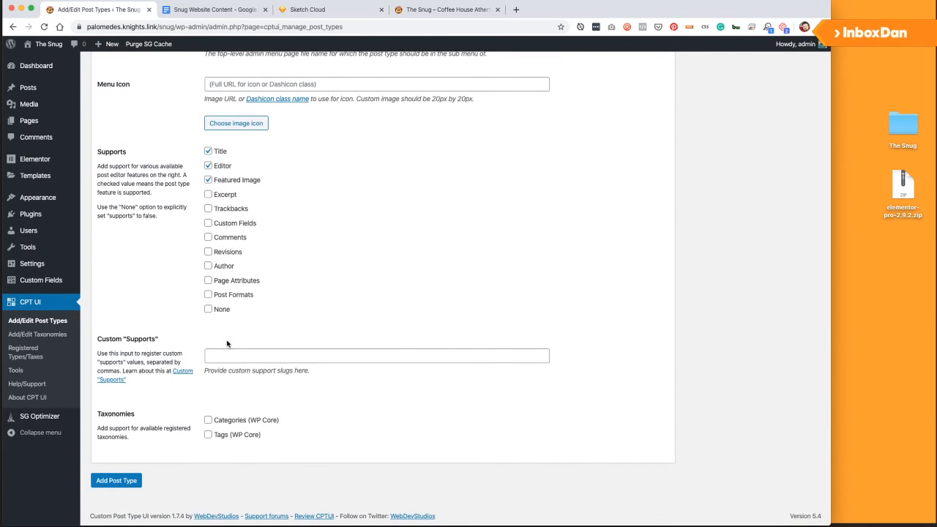
pyautogui.scroll(2, 219, 348)
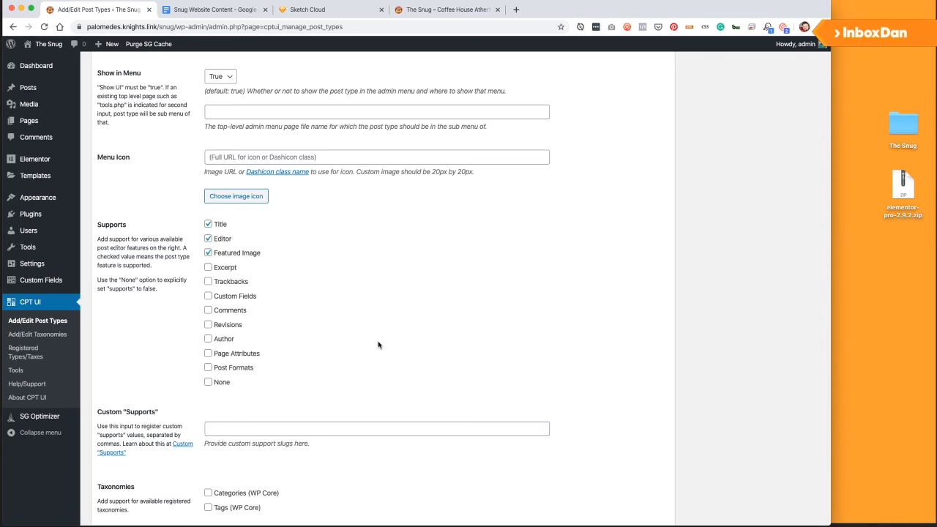
pyautogui.scroll(-1, 309, 311)
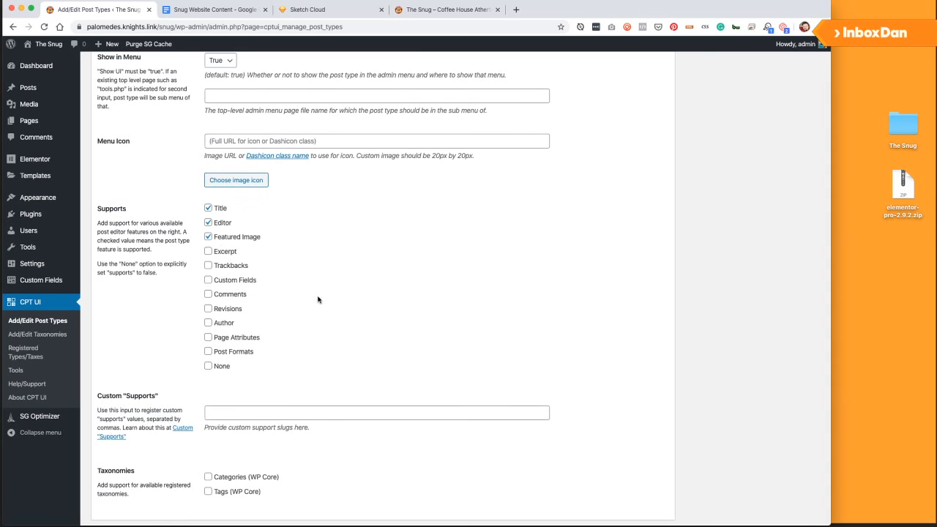
pyautogui.scroll(-3, 320, 300)
pyautogui.scroll(12, 308, 338)
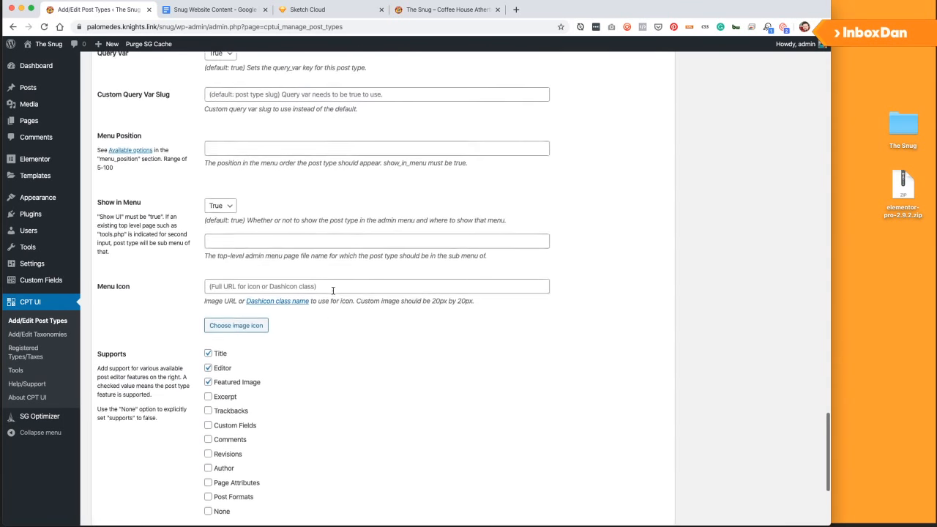
pyautogui.scroll(-3, 296, 304)
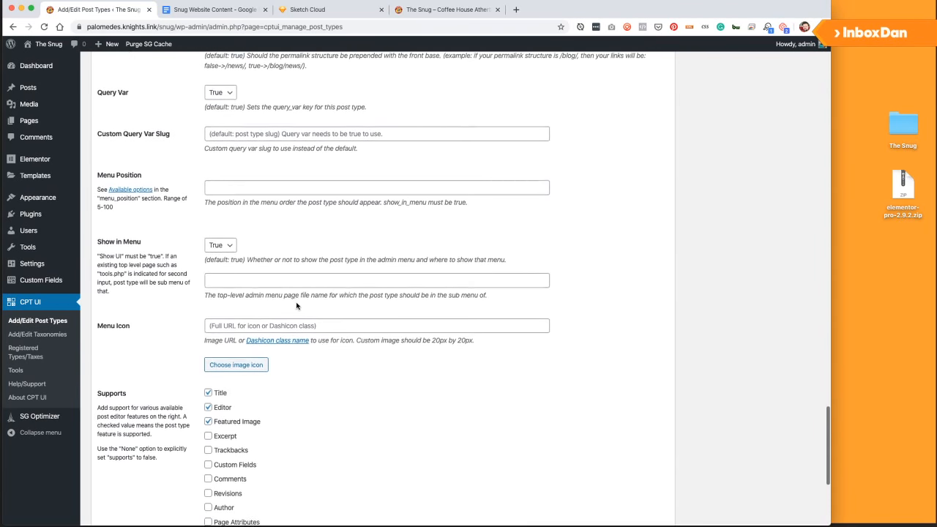
pyautogui.scroll(2, 286, 322)
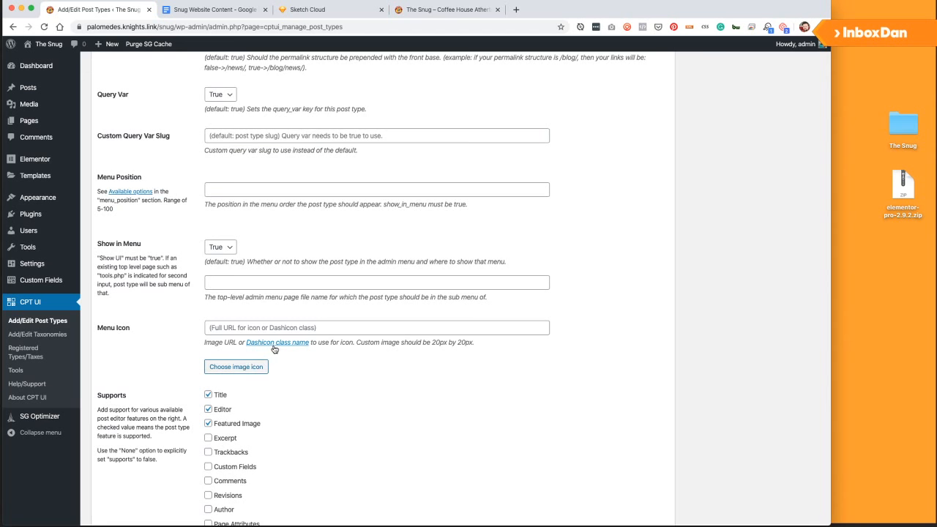
# Find the alternate calendar icon in the Dashicons reference, copy 'dashicons-calendar-alt', and return to the form.
pyautogui.click(282, 344)
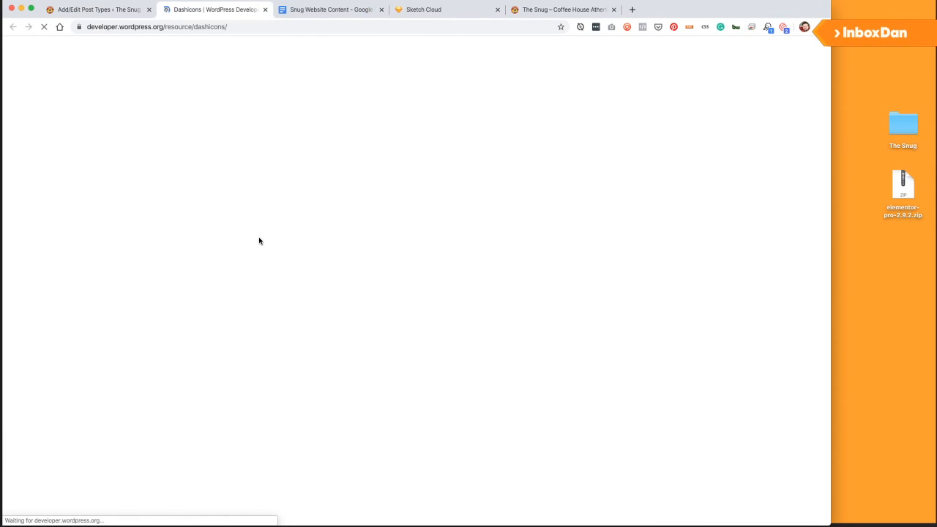
pyautogui.press('super+f')
pyautogui.write('calen')
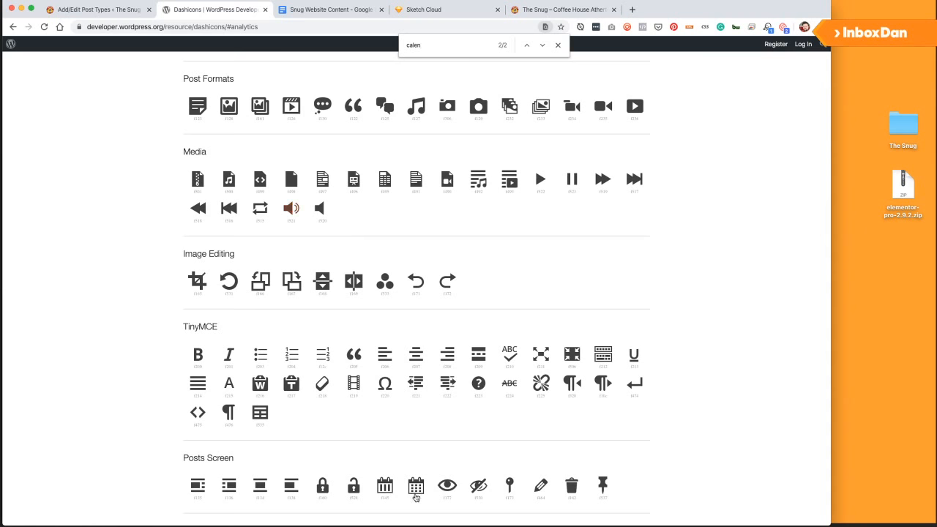
pyautogui.click(416, 491)
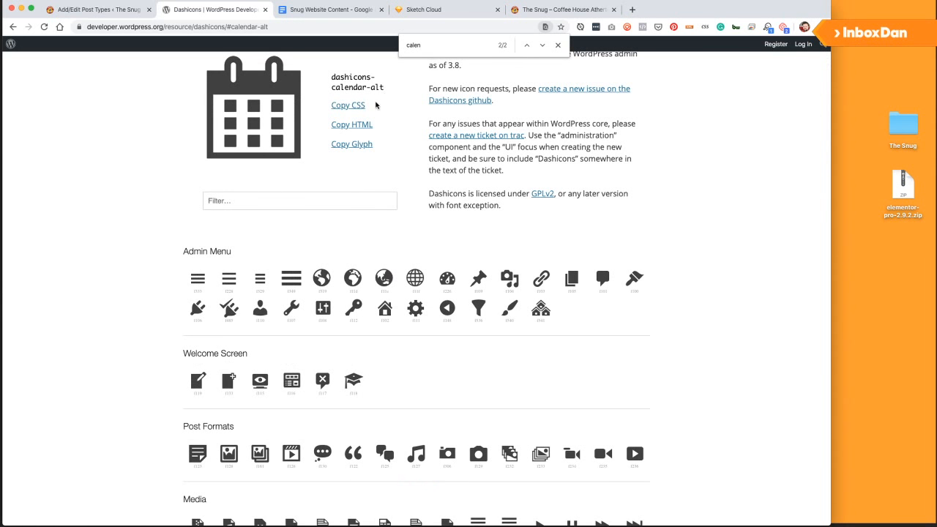
pyautogui.moveTo(332, 77); pyautogui.dragTo(393, 94)
pyautogui.hotkey('ctrl', 'c')
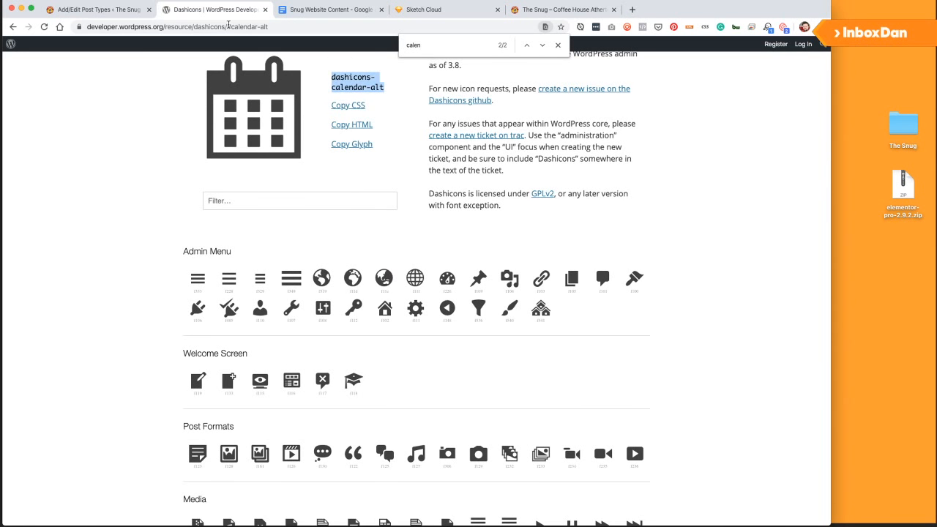
pyautogui.click(109, 11)
# Set the events Menu Icon to dashicons-calendar-alt.
pyautogui.click(230, 327)
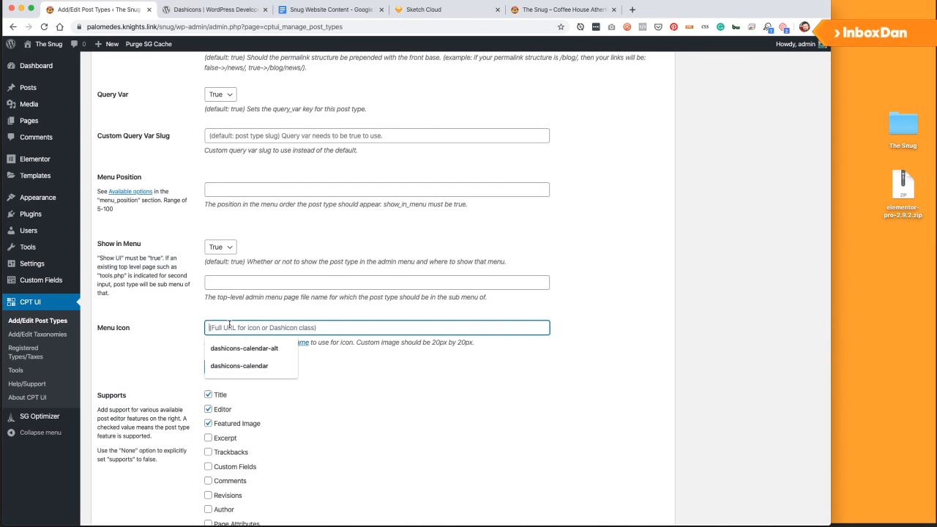
pyautogui.hotkey('ctrl', 'v')
pyautogui.click(167, 330)
# Enable Categories (WP Core) as a taxonomy and add the events post type.
pyautogui.scroll(-3, 172, 331)
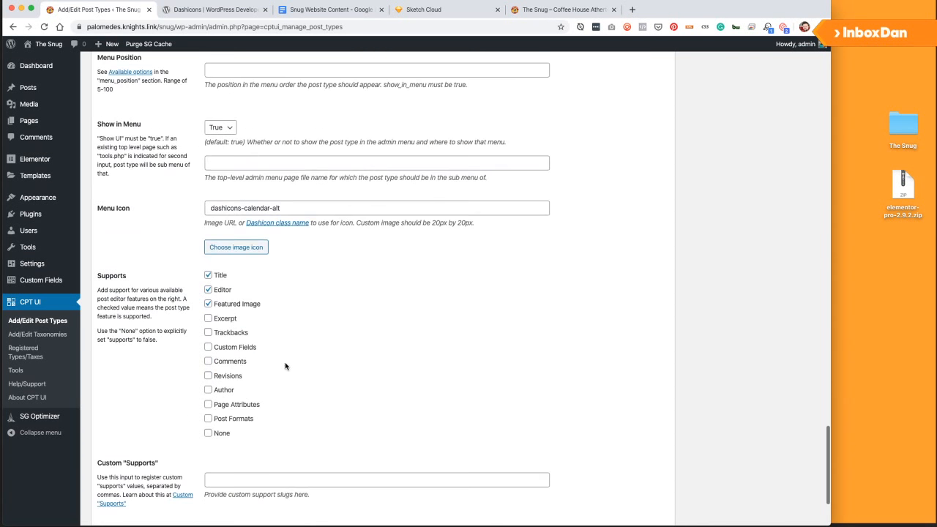
pyautogui.moveTo(11, 177)
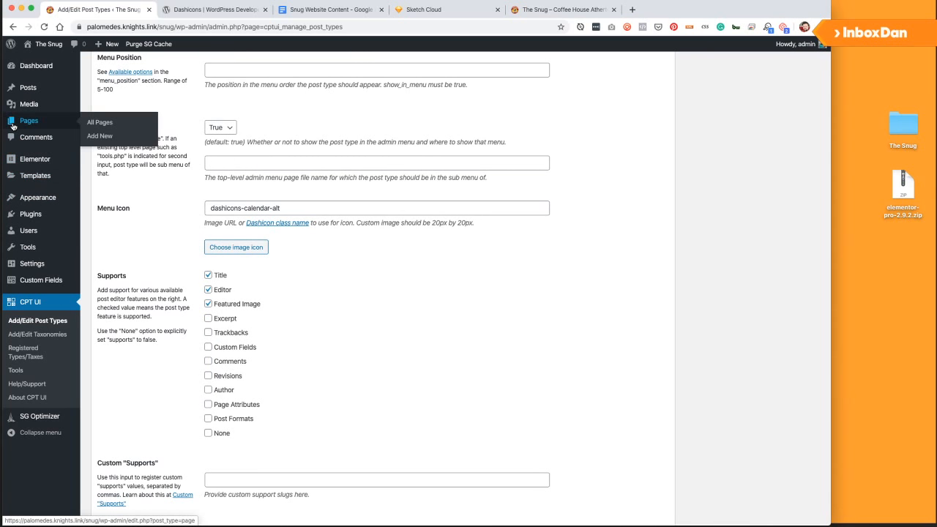
pyautogui.scroll(-1, 434, 275)
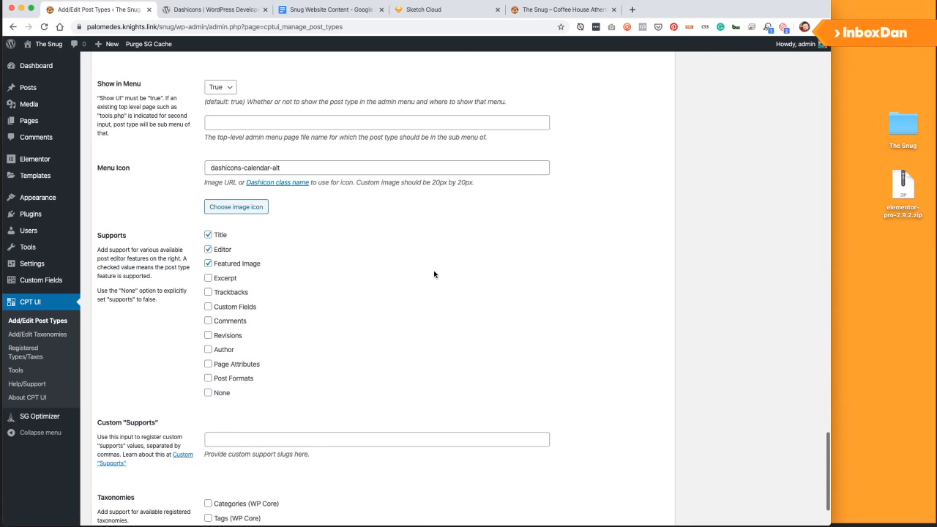
pyautogui.scroll(-2, 434, 274)
pyautogui.click(256, 424)
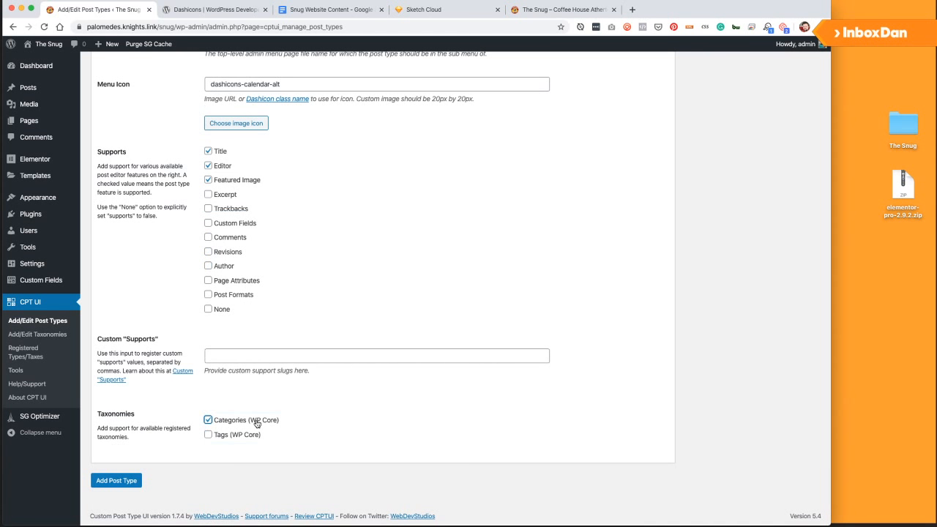
pyautogui.click(119, 481)
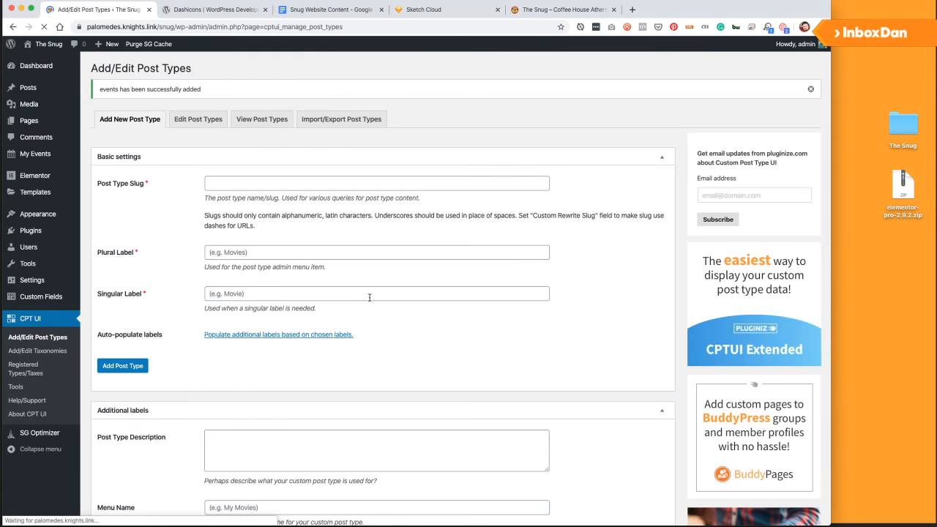
# Open the empty My Events list and begin adding a new event.
pyautogui.click(34, 156)
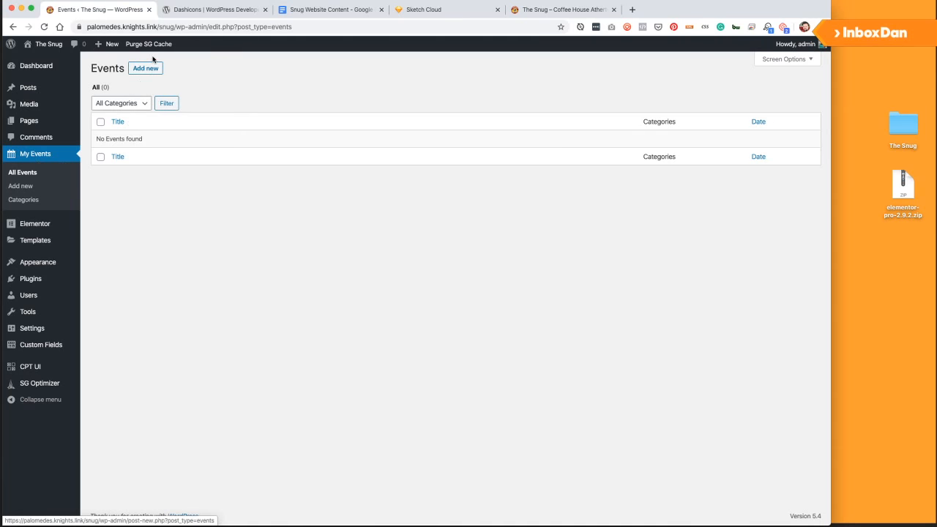
pyautogui.click(152, 70)
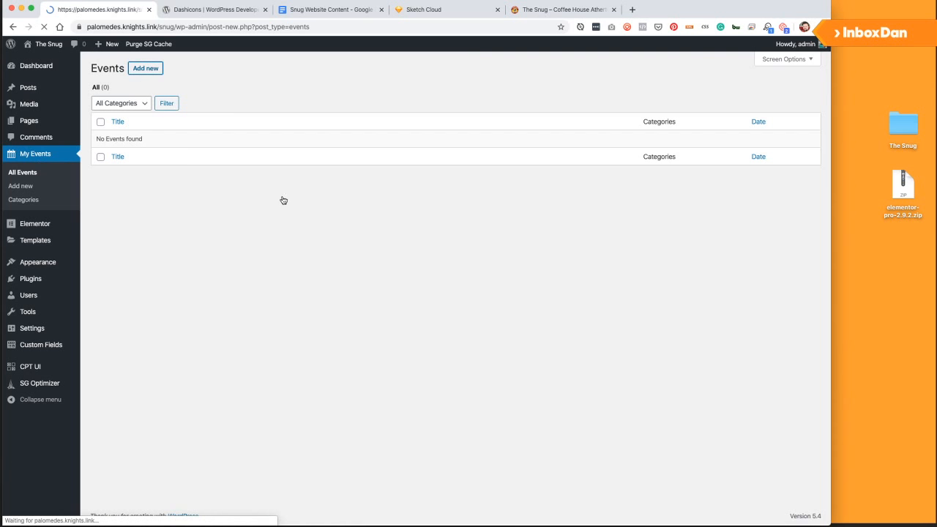
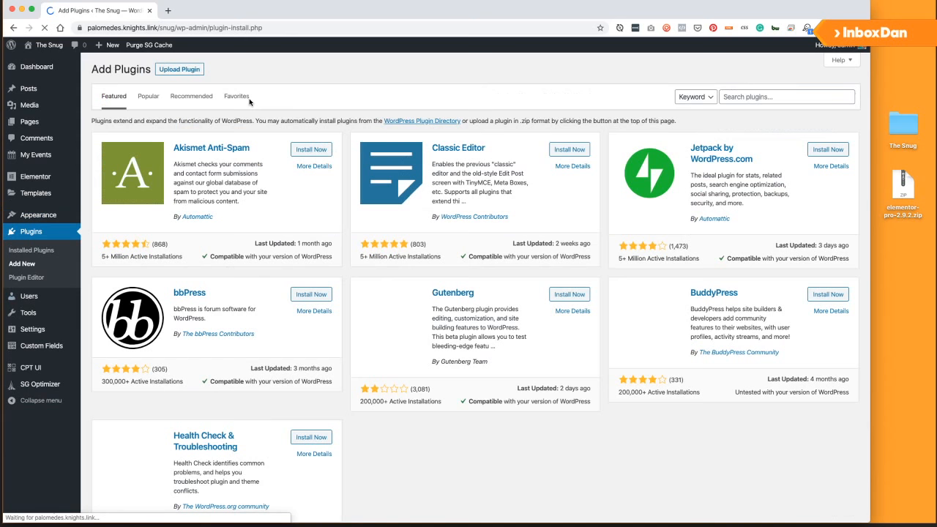
# Install and activate the Classic Editor plugin, then check the live site.
pyautogui.click(570, 151)
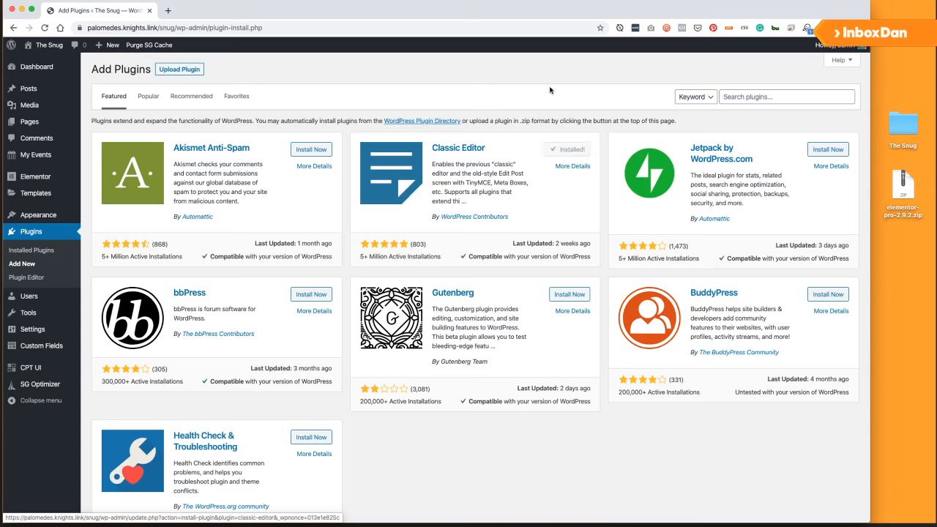
pyautogui.click(577, 151)
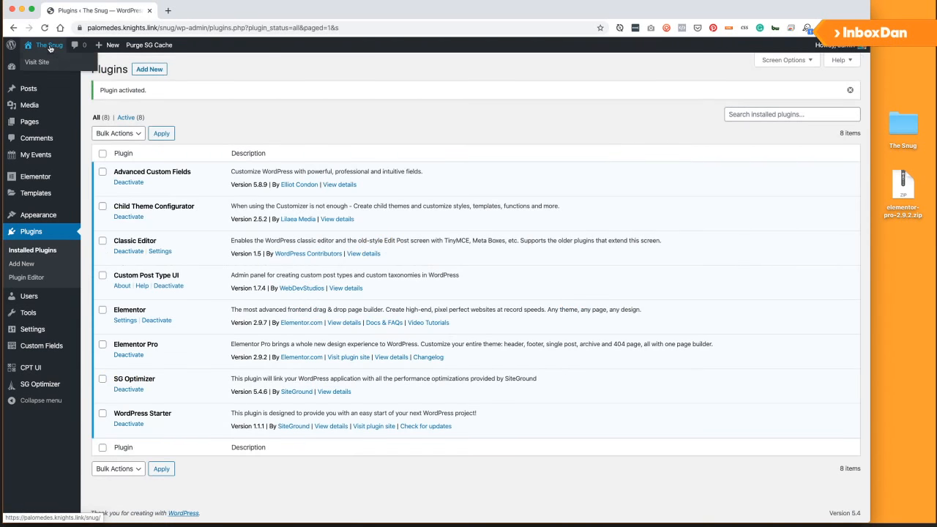
pyautogui.keyDown('super'); pyautogui.click(50, 47); pyautogui.keyUp('super')
pyautogui.click(191, 12)
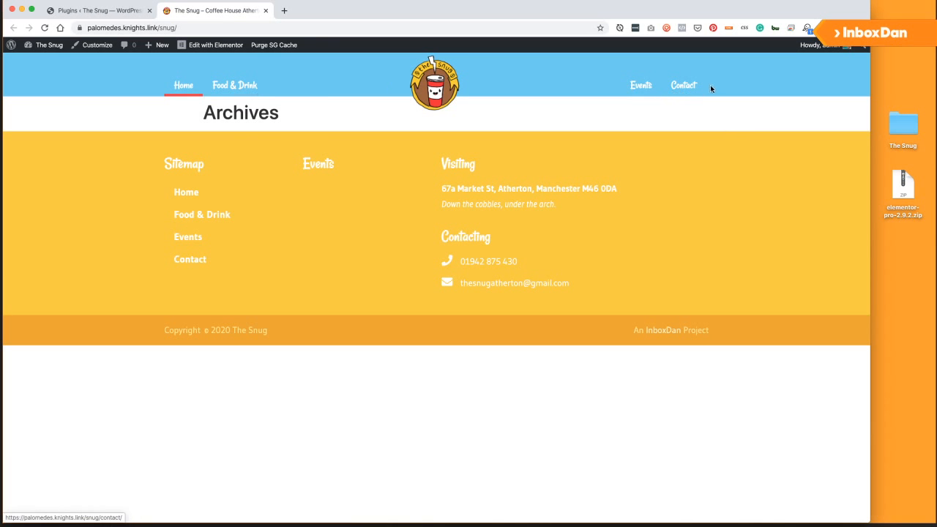
pyautogui.click(95, 10)
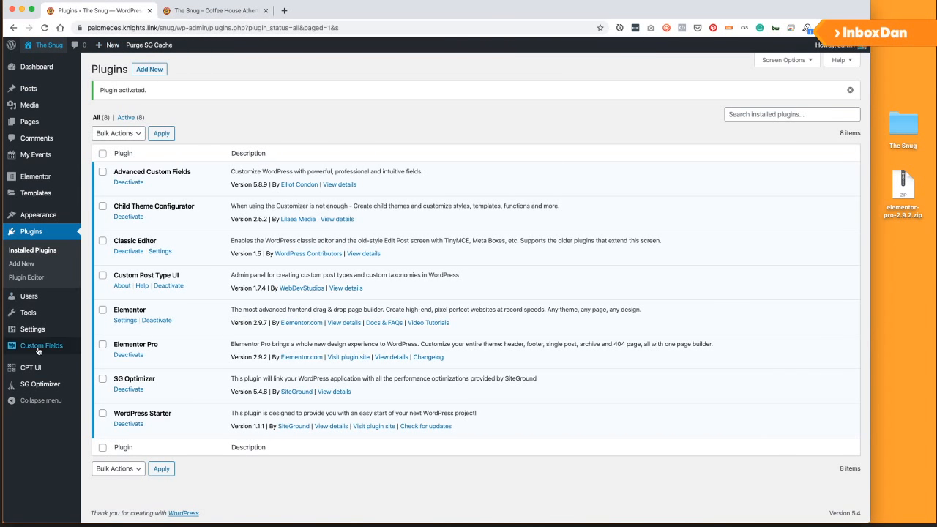
# Glance at the site's Archives page, then go to the empty Custom Fields Field Groups list.
pyautogui.moveTo(35, 327)
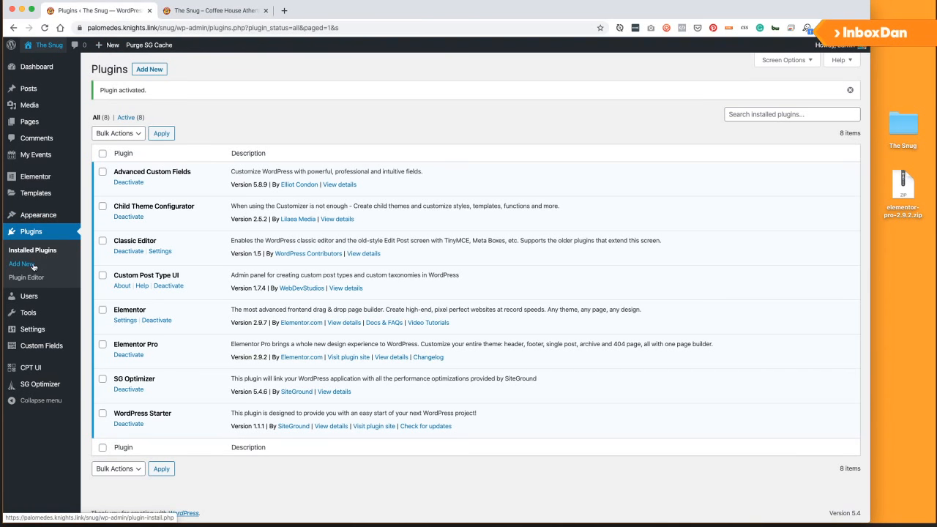
pyautogui.moveTo(30, 300)
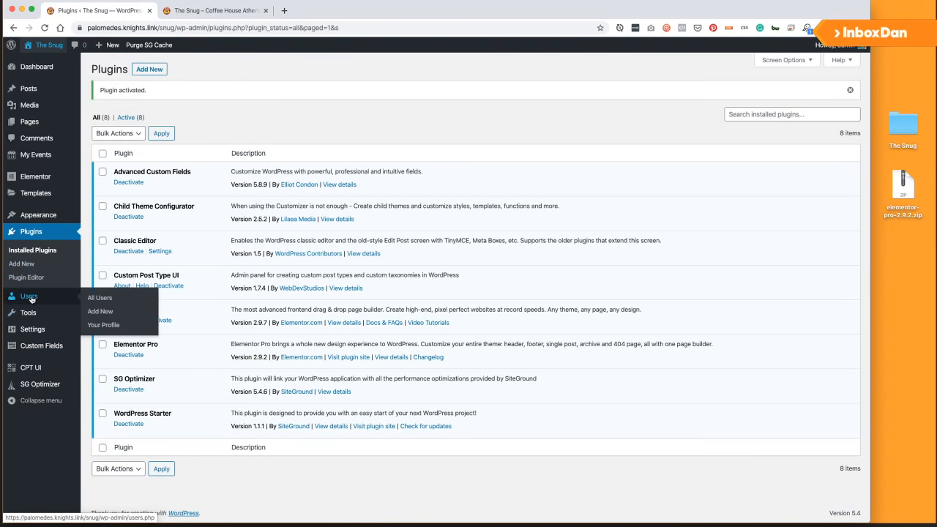
pyautogui.click(196, 11)
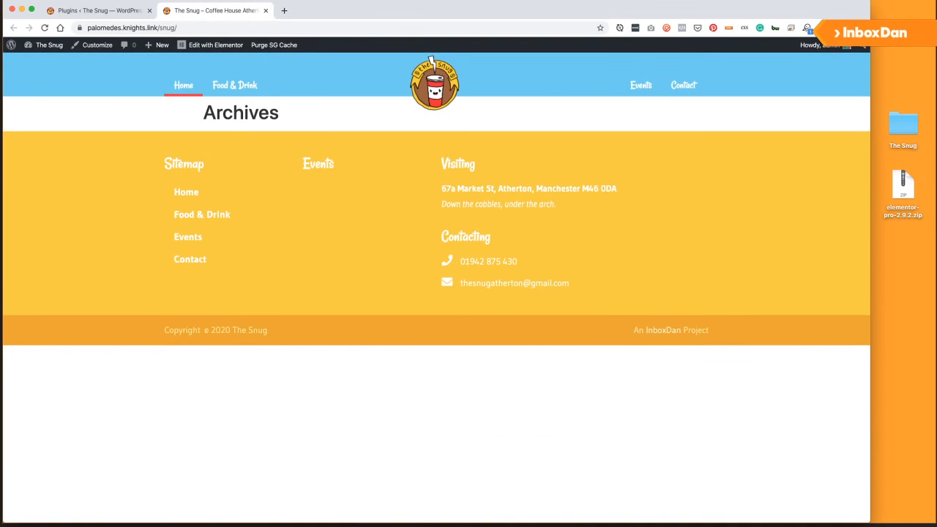
pyautogui.click(121, 13)
pyautogui.moveTo(75, 220)
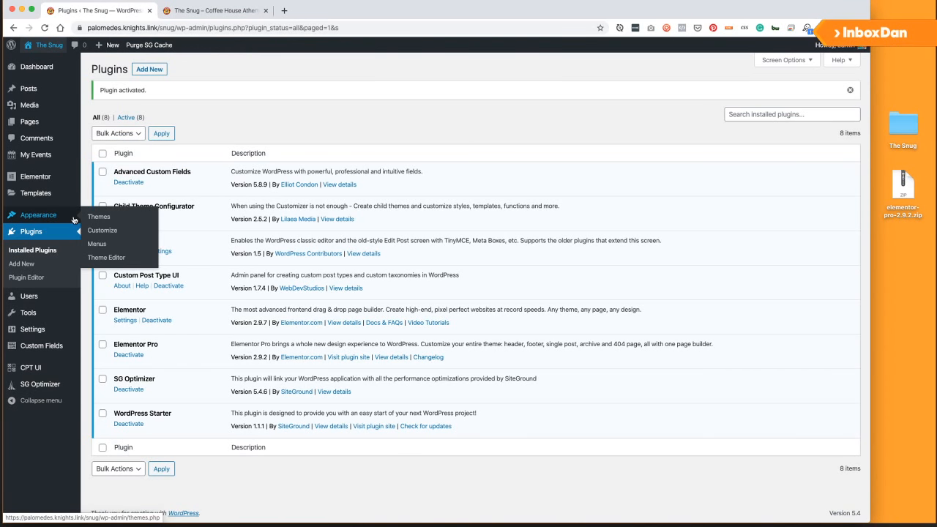
pyautogui.click(37, 348)
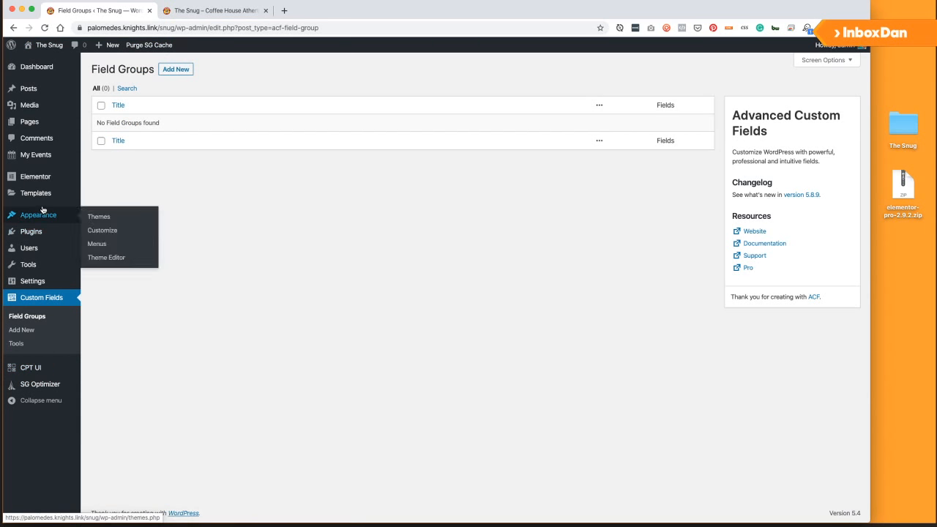
# Start a blank Events post from My Events in its own tab, plus a fresh browser tab.
pyautogui.keyDown('super'); pyautogui.click(45, 155); pyautogui.keyUp('super')
pyautogui.click(214, 10)
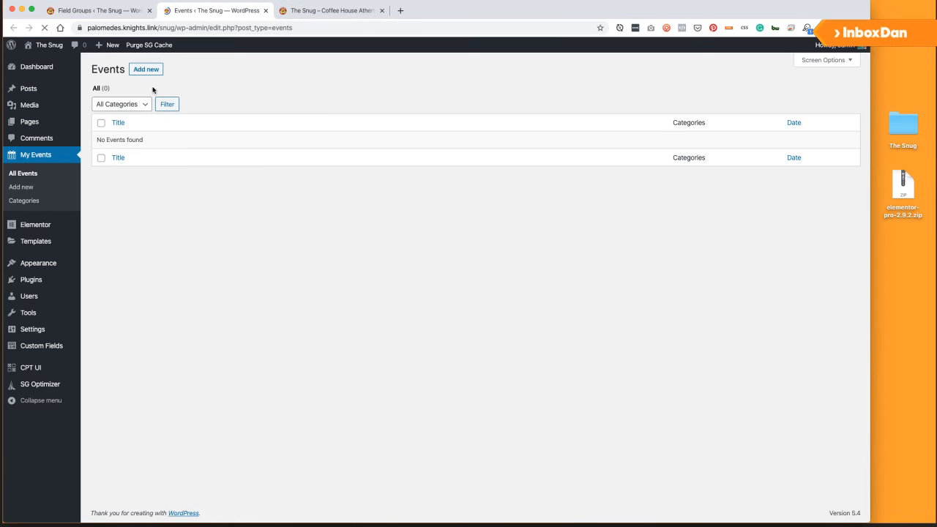
pyautogui.click(147, 70)
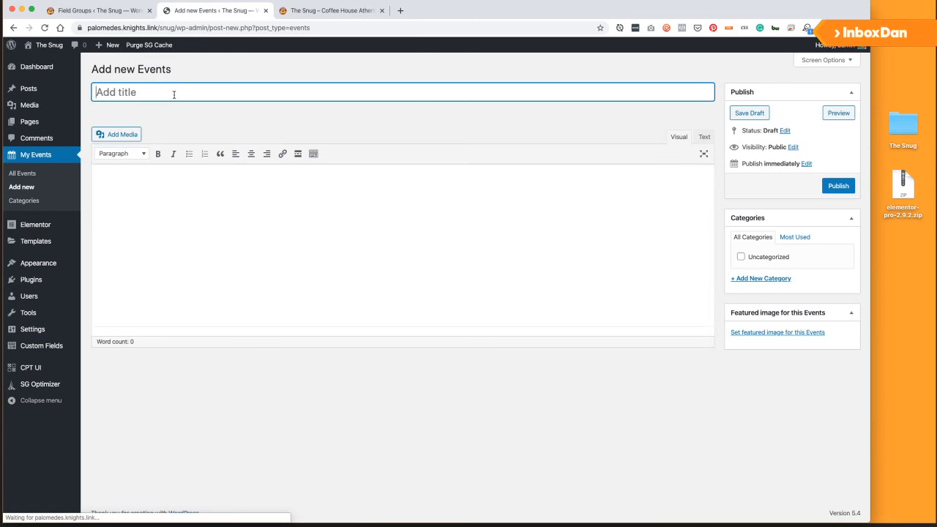
pyautogui.click(184, 255)
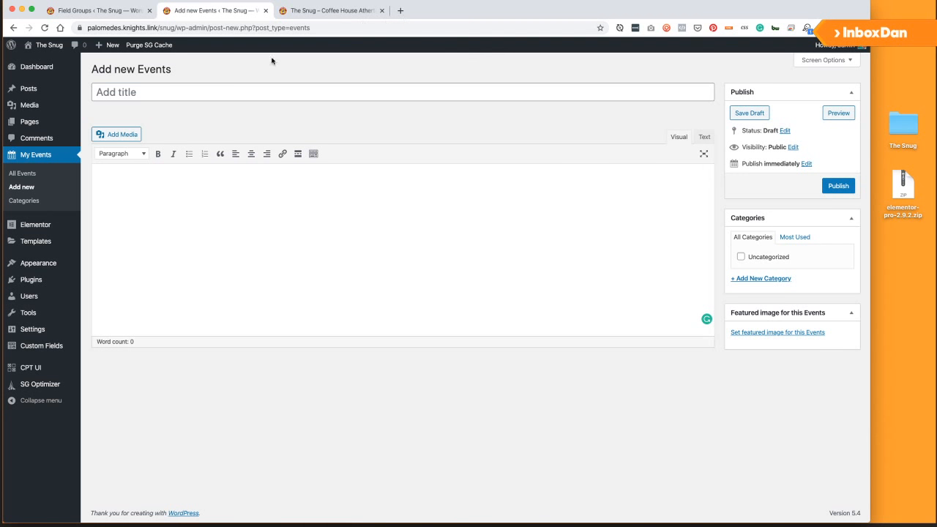
pyautogui.click(402, 11)
# Reopen the Sketch Cloud wireframes from history and step back to the event page artboard.
pyautogui.click(100, 0)
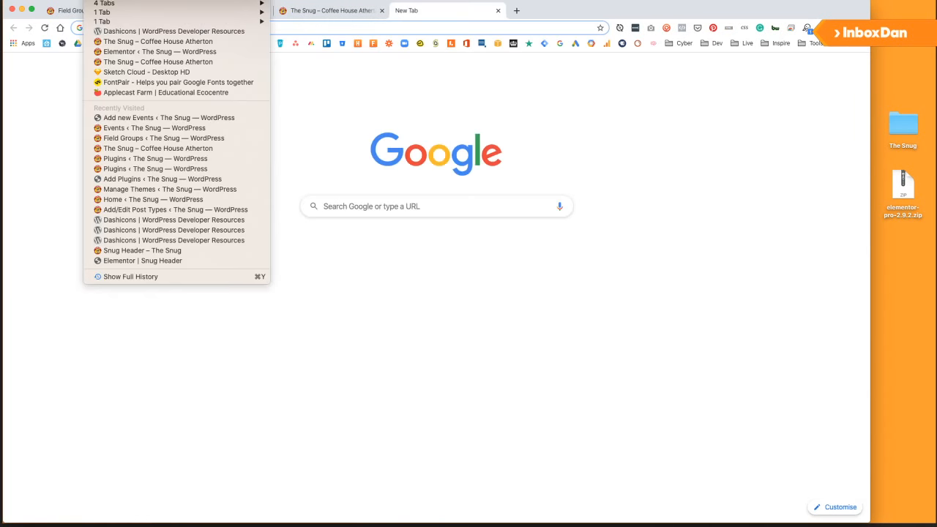
pyautogui.click(143, 72)
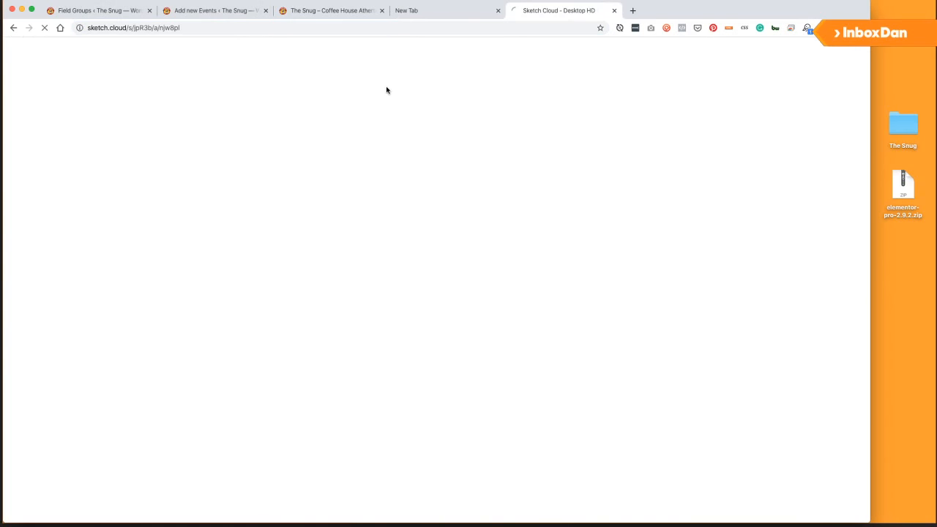
pyautogui.click(498, 11)
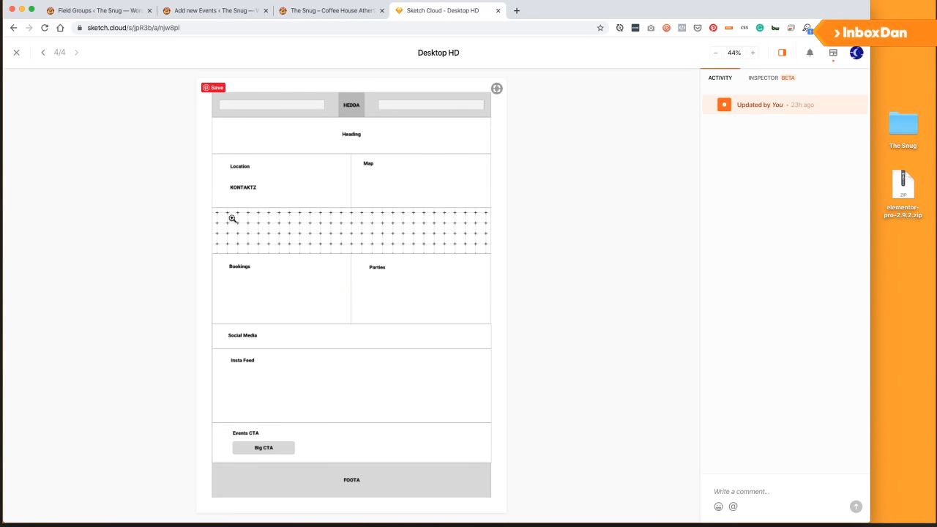
pyautogui.click(44, 53)
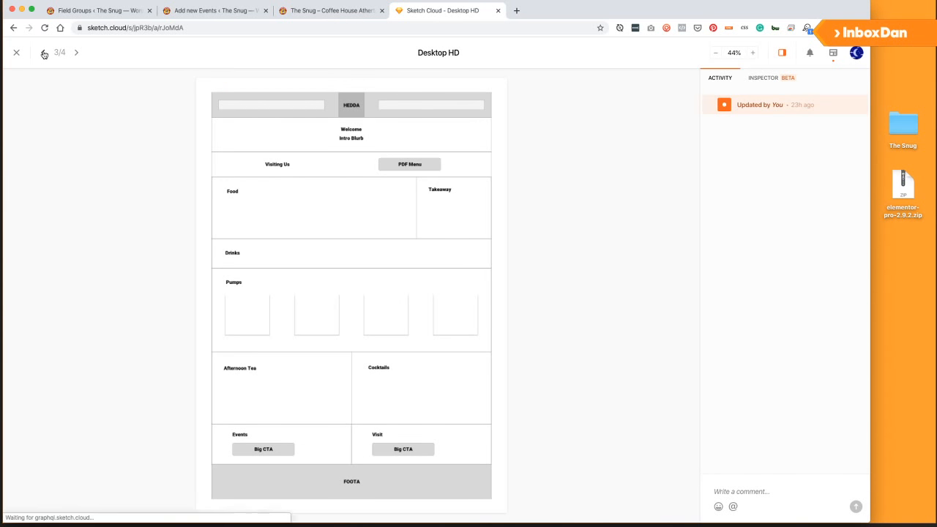
pyautogui.click(44, 54)
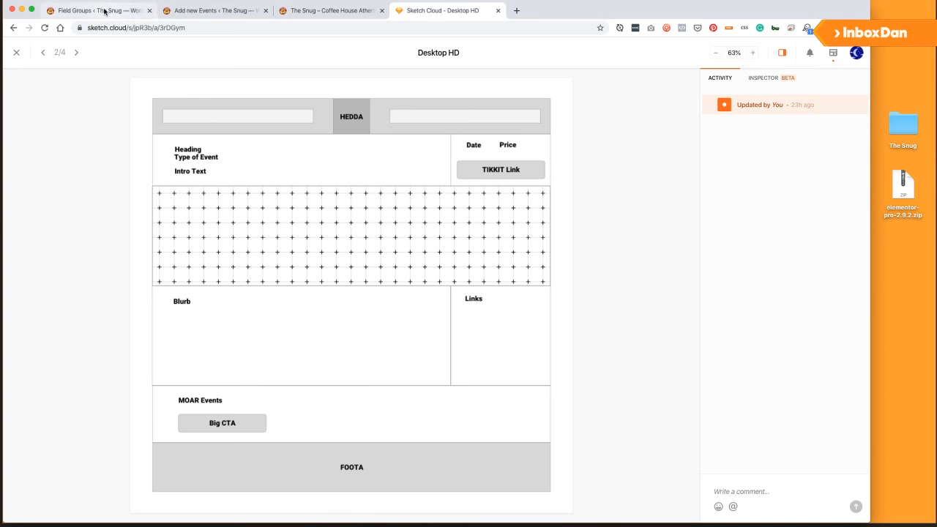
# Compare the event page wireframe against the empty Add new Events editor.
pyautogui.click(222, 11)
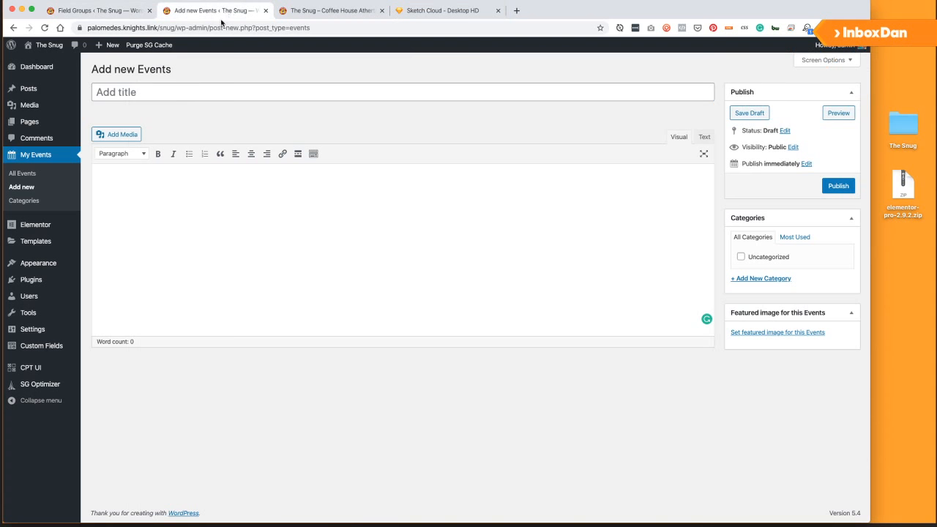
pyautogui.click(441, 10)
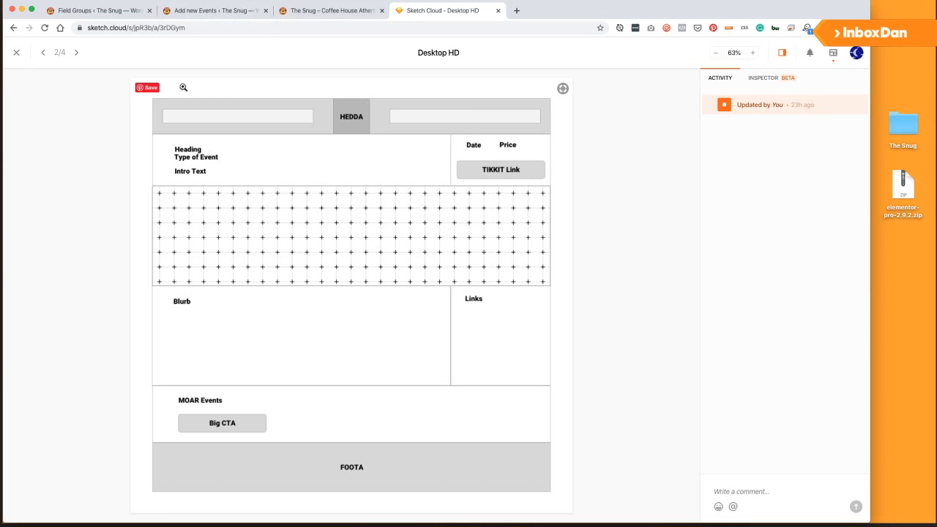
pyautogui.click(204, 13)
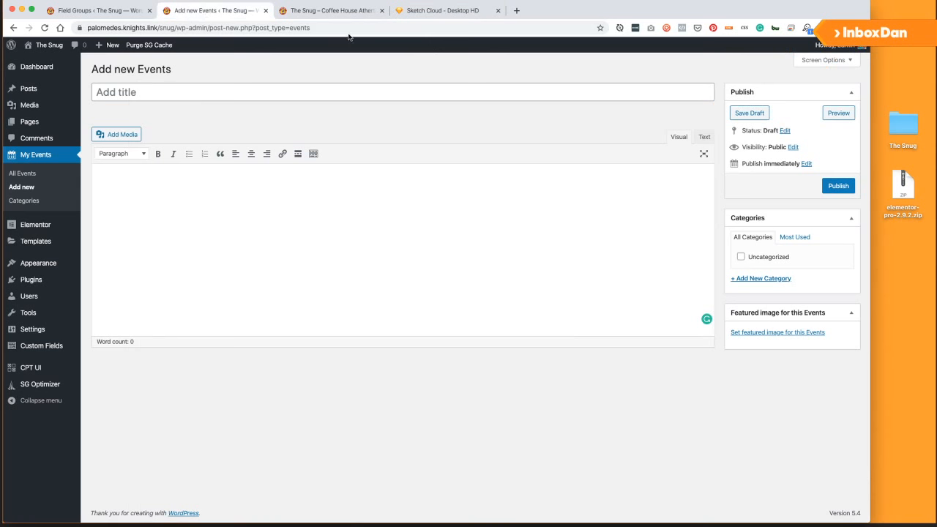
pyautogui.click(419, 10)
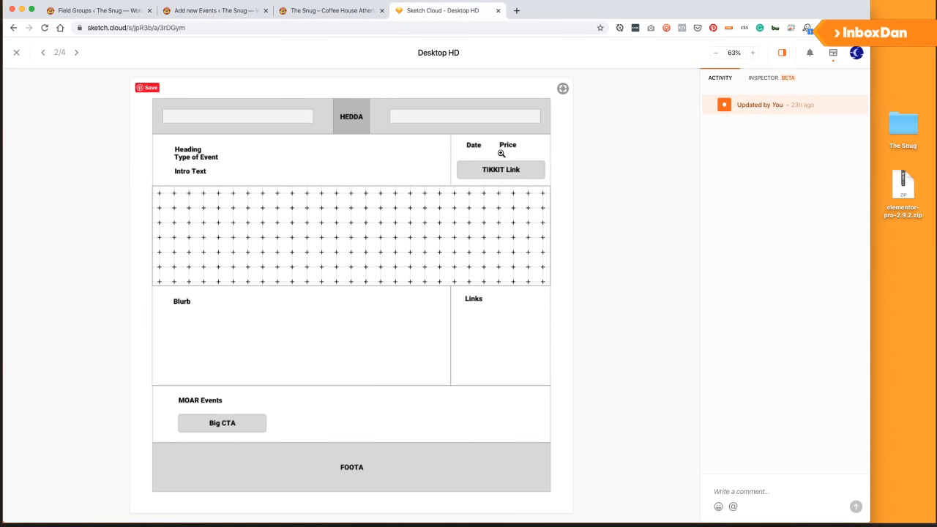
pyautogui.click(212, 10)
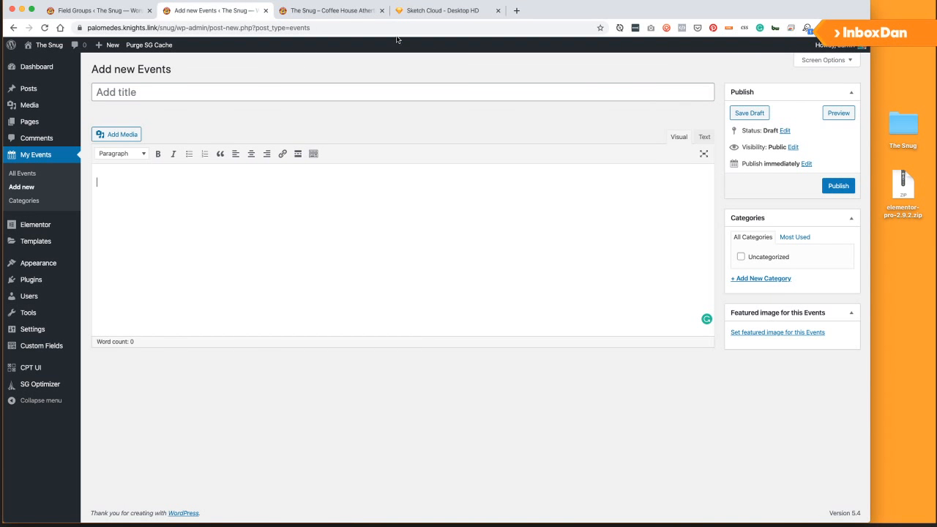
pyautogui.click(424, 10)
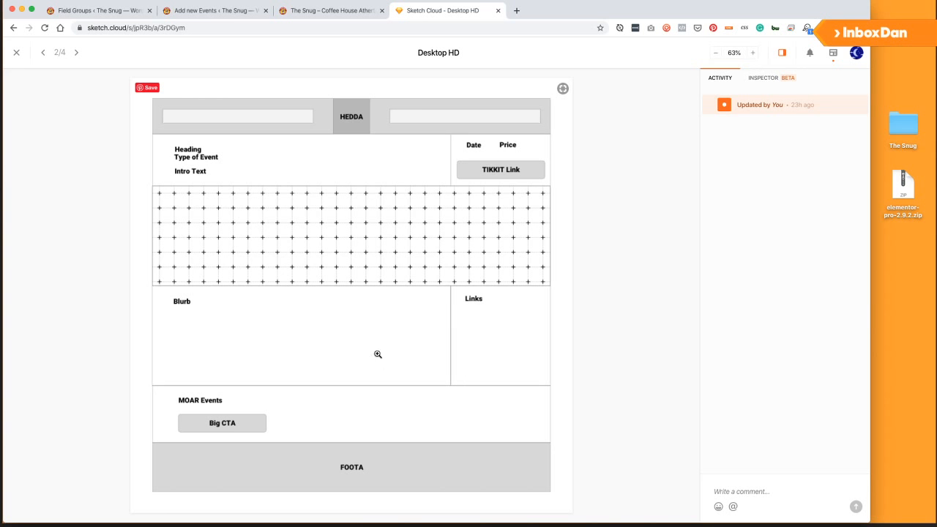
pyautogui.click(235, 11)
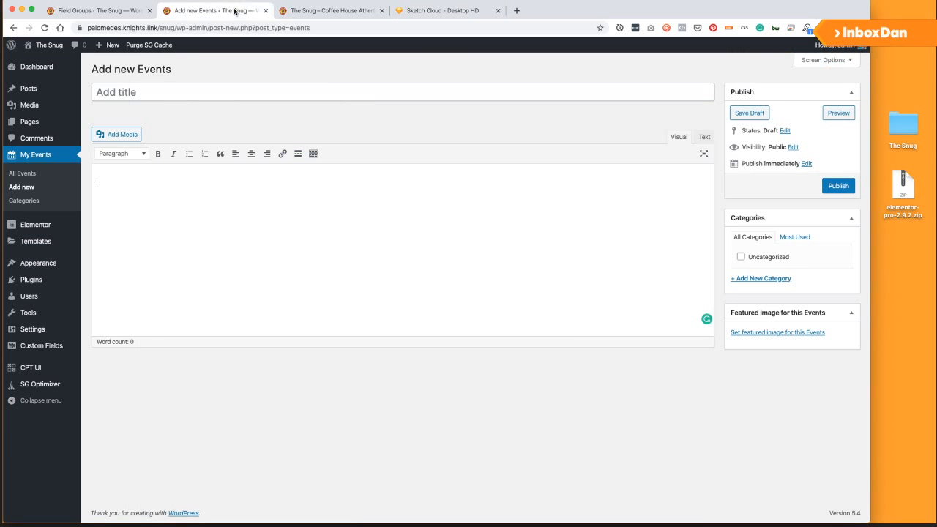
# Create a new Advanced Custom Fields field group from the Field Groups list.
pyautogui.click(22, 352)
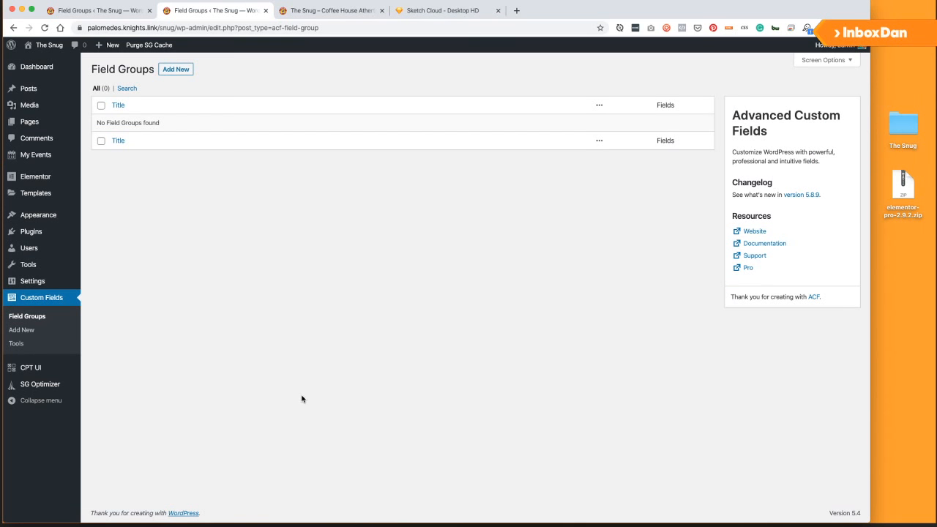
pyautogui.click(175, 70)
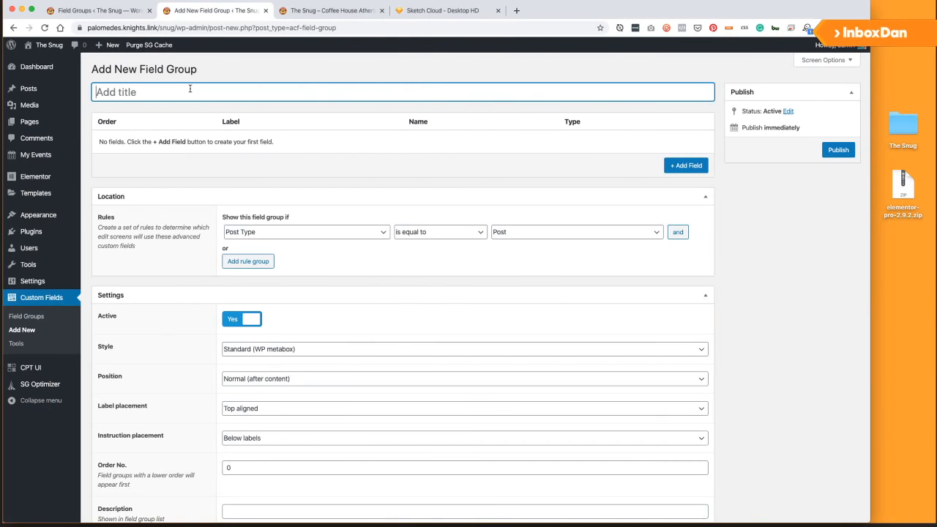
# Title the field group 'Event Fields'.
pyautogui.write('even Fl')
pyautogui.press('super+a')
pyautogui.write('Event Fields')
# Add a required Intro field of type Text Area.
pyautogui.click(686, 165)
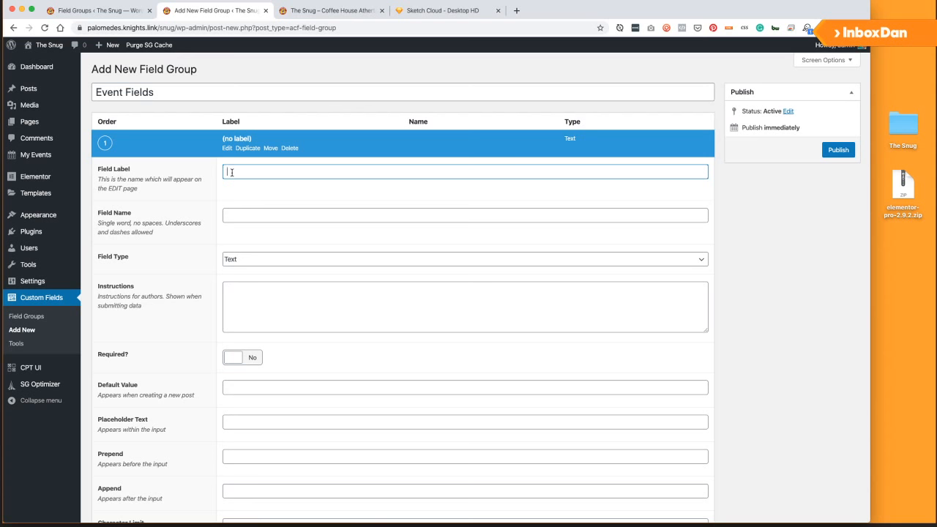
pyautogui.write('Intro')
pyautogui.press('Tab')
pyautogui.press('Tab')
pyautogui.press('space')
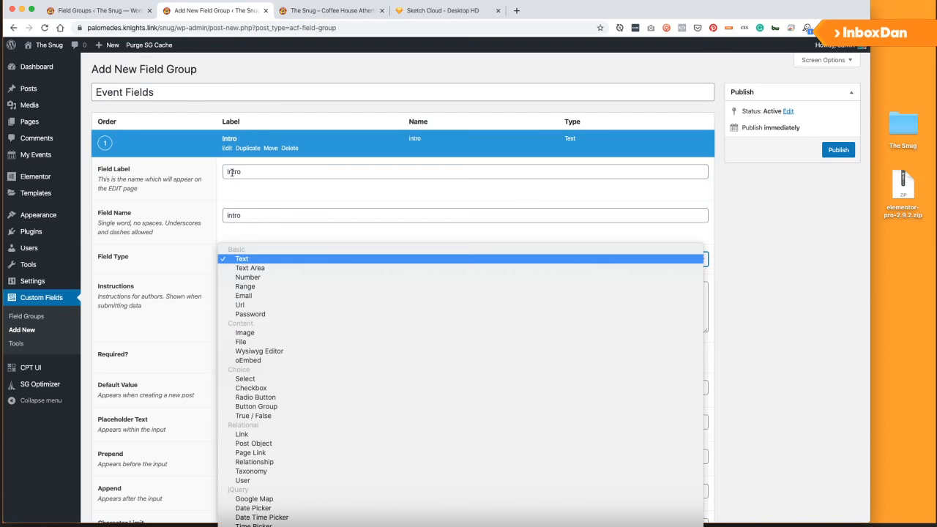
pyautogui.press('Down')
pyautogui.press('Down')
pyautogui.press('Down')
pyautogui.press('Down')
pyautogui.press('Up')
pyautogui.press('Up')
pyautogui.press('Up')
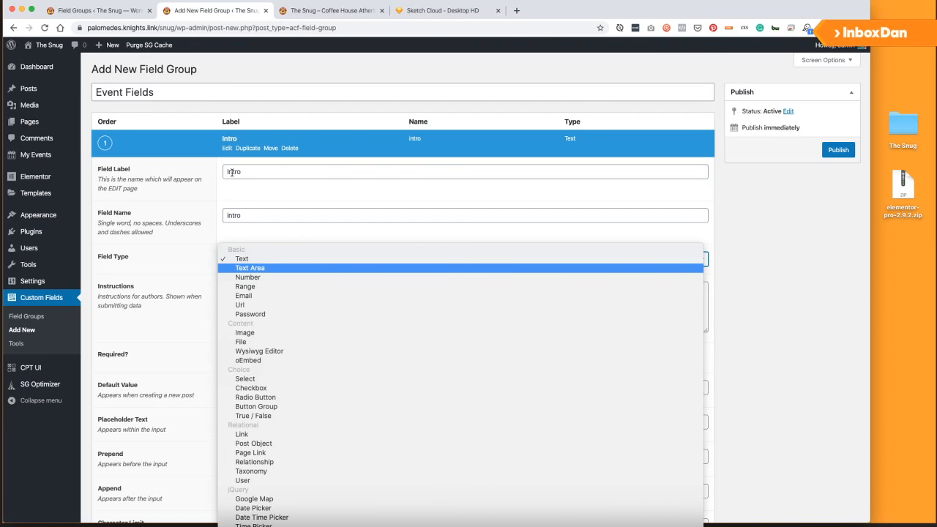
pyautogui.press('Return')
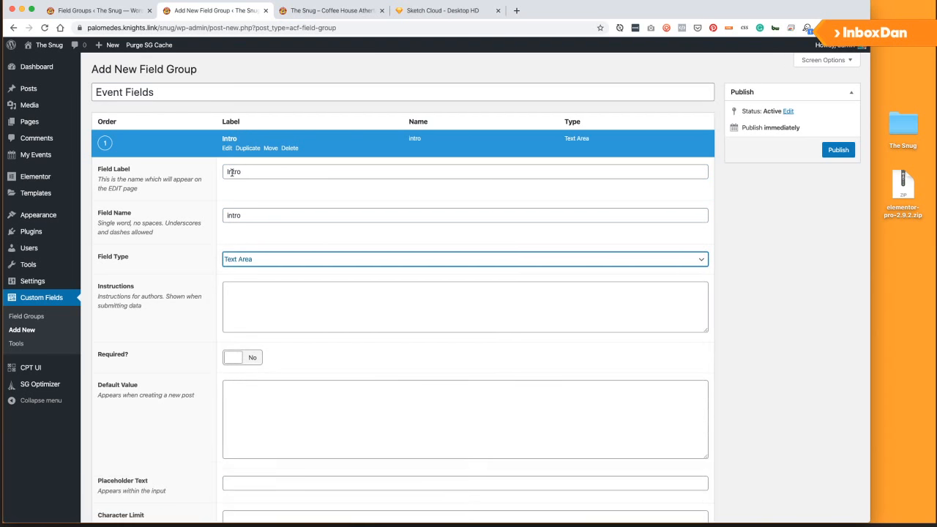
pyautogui.press('Tab')
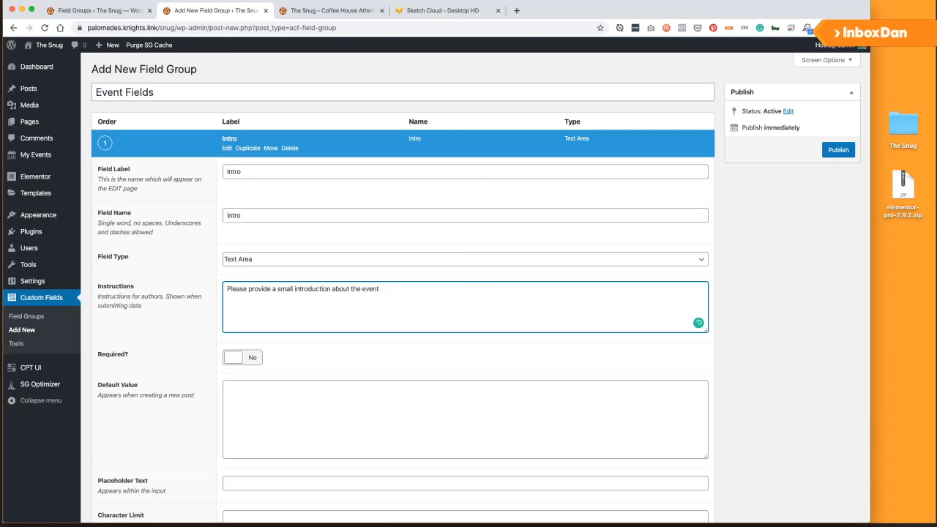
pyautogui.click(249, 359)
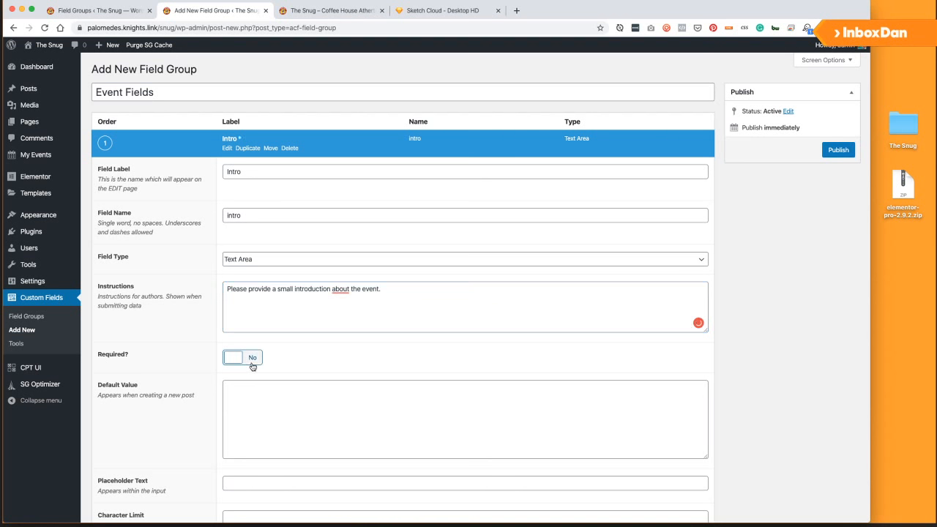
pyautogui.scroll(-3, 146, 333)
pyautogui.scroll(-5, 282, 314)
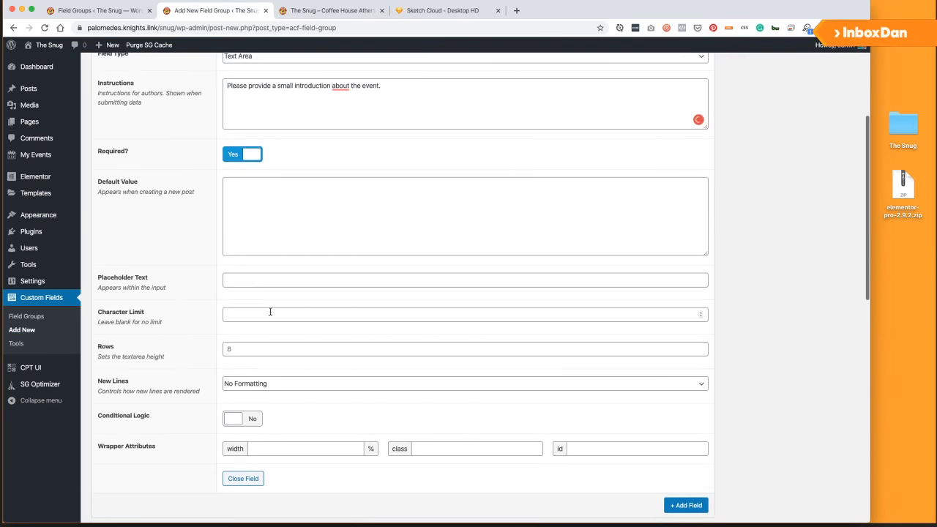
pyautogui.scroll(8, 276, 388)
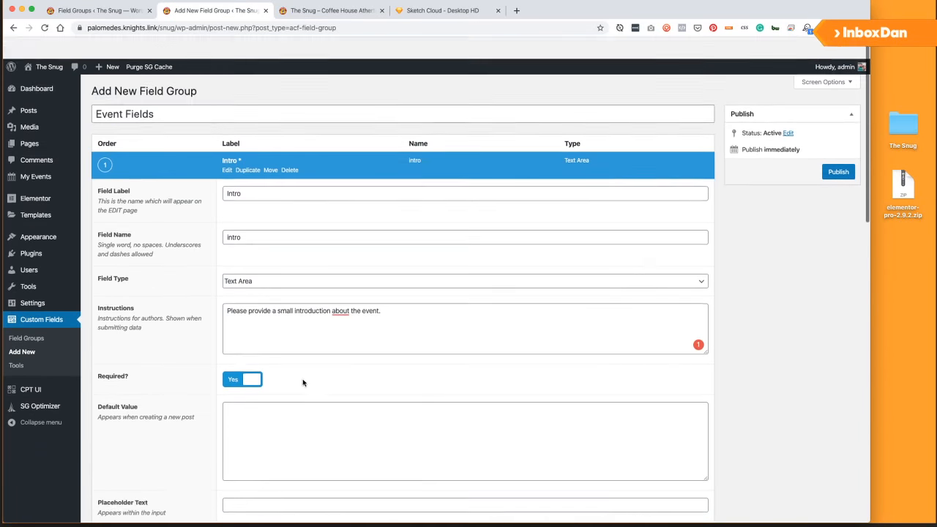
pyautogui.scroll(-1, 303, 383)
pyautogui.scroll(-5, 432, 334)
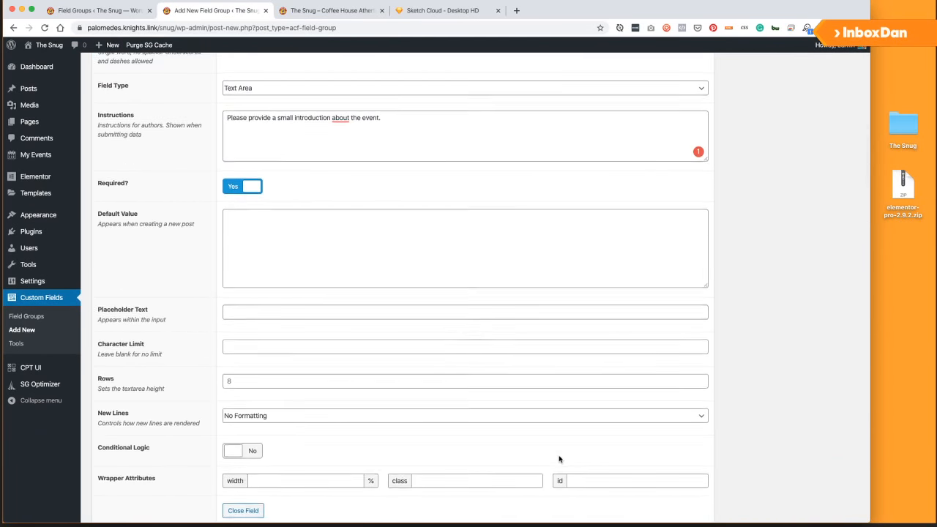
pyautogui.scroll(-4, 560, 460)
# Add a second field labelled 'Event Date' (event_date) as a Date Picker.
pyautogui.click(682, 372)
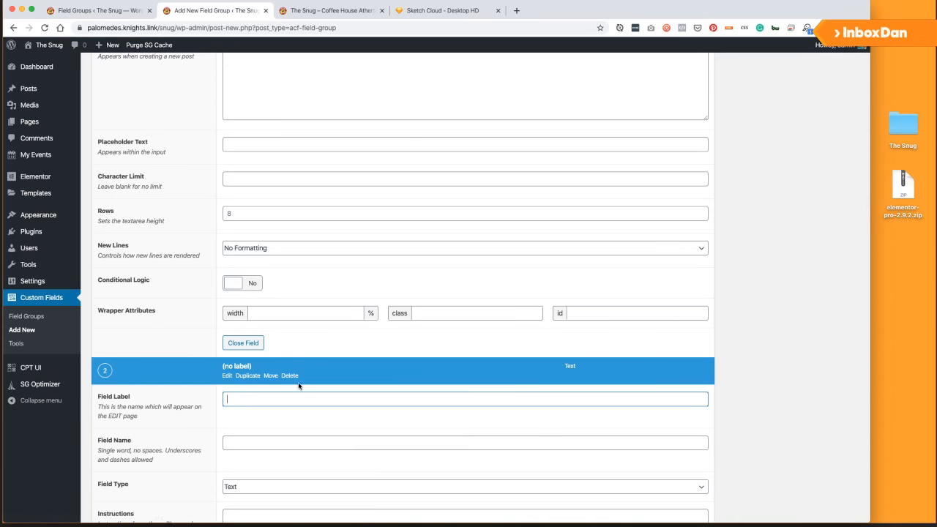
pyautogui.scroll(-3, 230, 393)
pyautogui.click(452, 14)
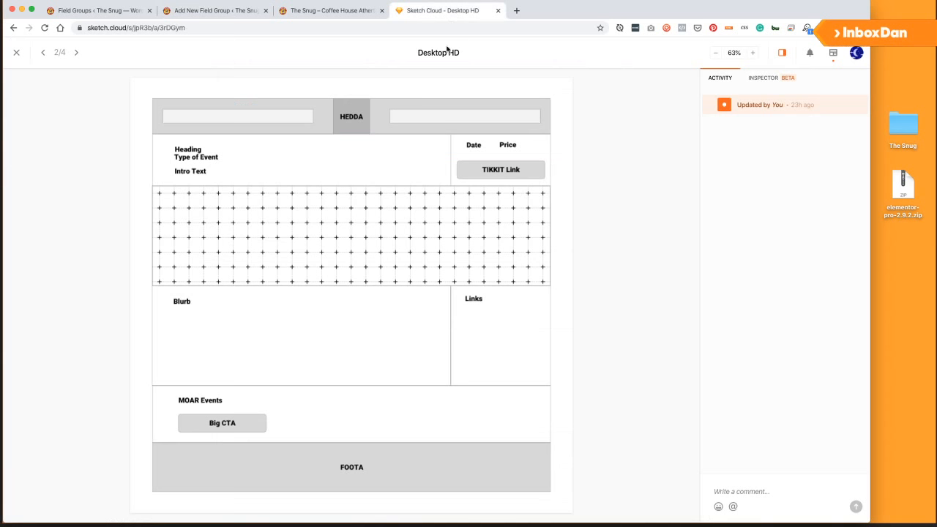
pyautogui.click(222, 11)
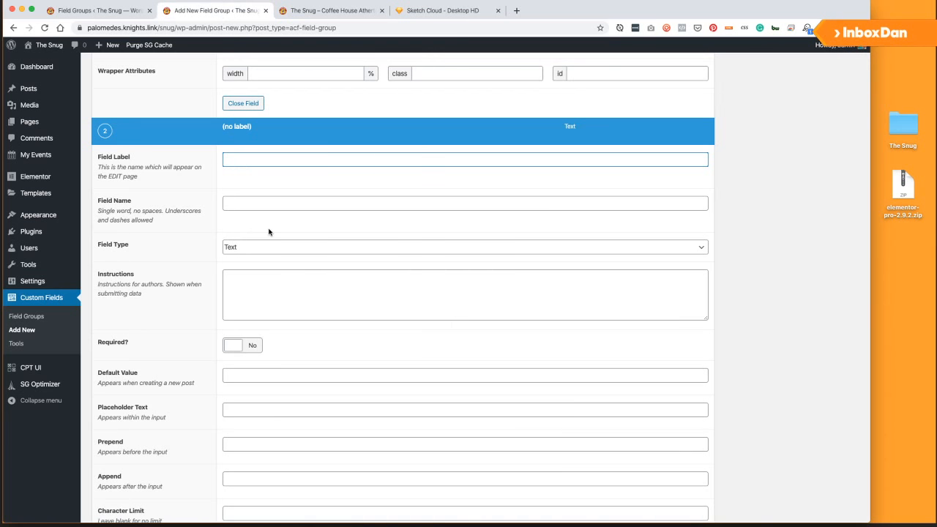
pyautogui.write('event')
pyautogui.press('super+a')
pyautogui.write('Date')
pyautogui.press('super+a')
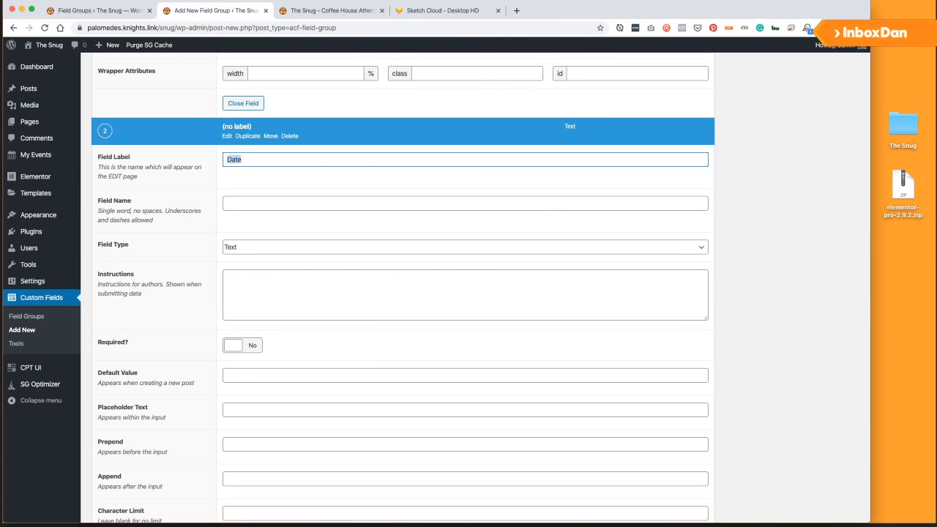
pyautogui.write('A')
pyautogui.press('Tab')
pyautogui.press('Tab')
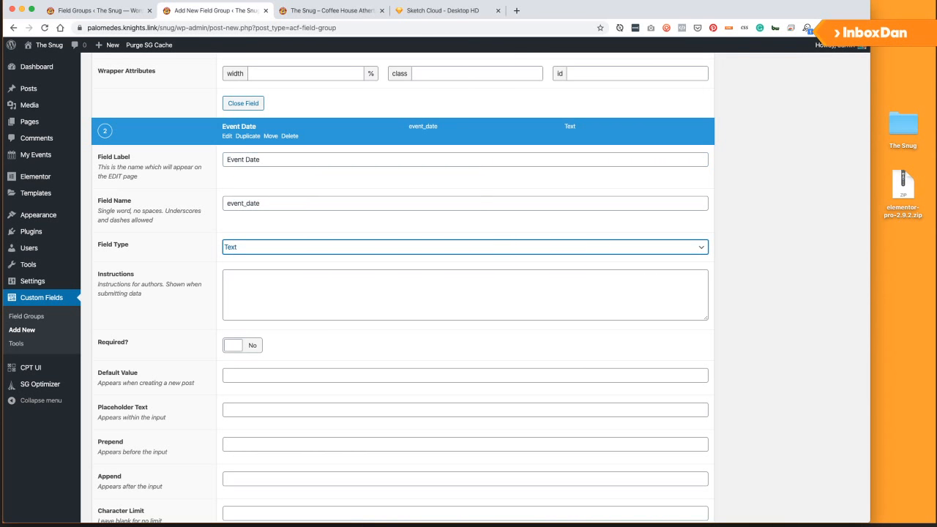
pyautogui.press('space')
pyautogui.press('Down')
pyautogui.press('Down')
pyautogui.press('Down')
pyautogui.press('Down')
pyautogui.press('Down')
pyautogui.press('Down')
pyautogui.press('Down')
pyautogui.press('Down')
pyautogui.press('Down')
pyautogui.press('Down')
pyautogui.press('Down')
pyautogui.press('Down')
pyautogui.press('Down')
pyautogui.press('Down')
pyautogui.press('Down')
pyautogui.press('Down')
pyautogui.press('Down')
pyautogui.press('Down')
pyautogui.press('Down')
pyautogui.press('Down')
pyautogui.press('Down')
pyautogui.press('Down')
pyautogui.press('Down')
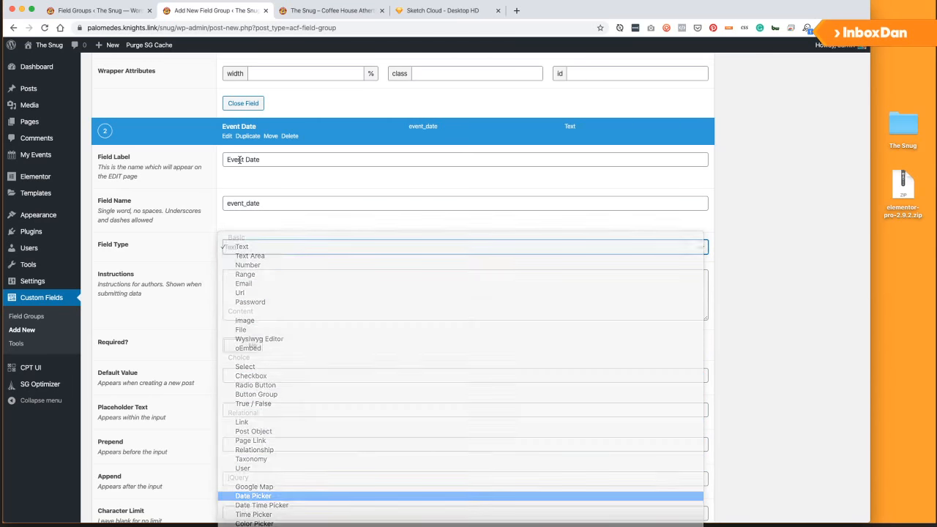
pyautogui.press('Return')
pyautogui.press('Tab')
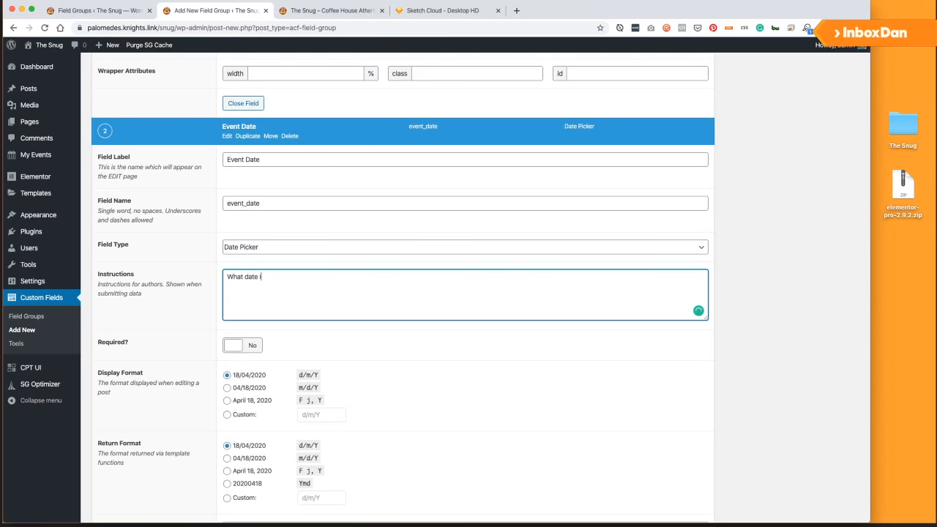
# Change Event Date to Date Time Picker with instructions asking for the event's date and time.
pyautogui.write('What date is the event')
pyautogui.click(249, 246)
pyautogui.click(258, 249)
pyautogui.click(258, 249)
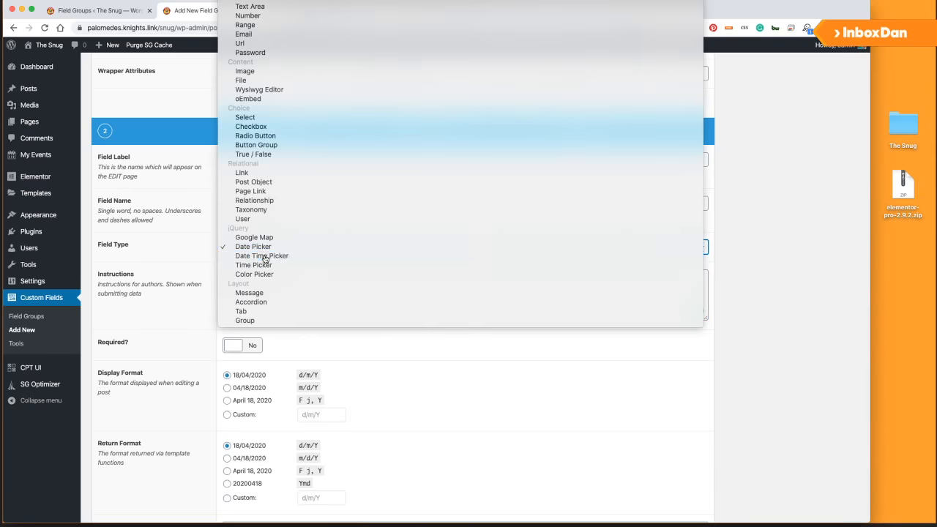
pyautogui.click(260, 257)
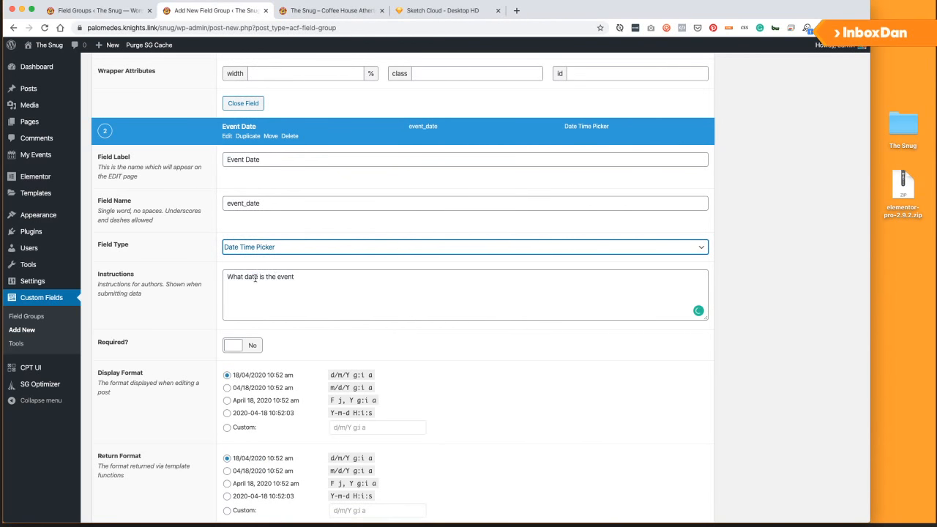
pyautogui.click(257, 279)
pyautogui.write('abd tun')
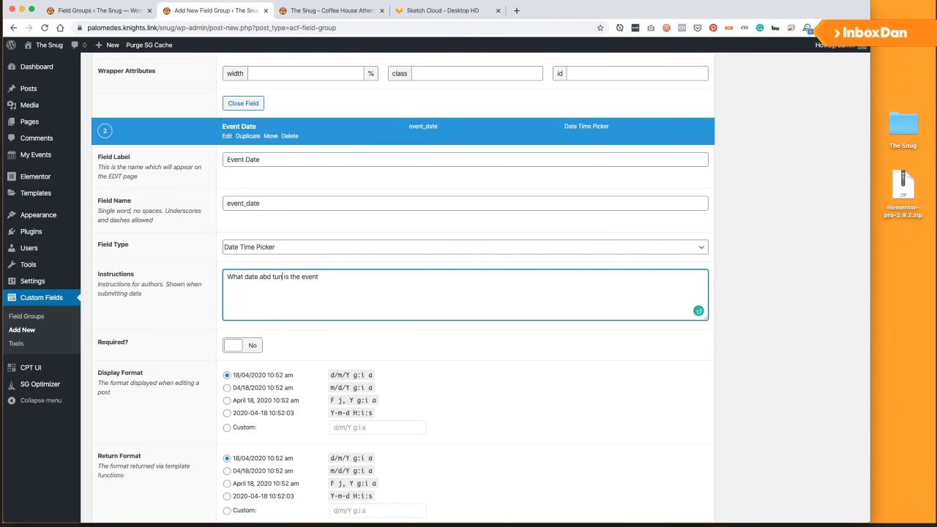
pyautogui.press('BackSpace')
pyautogui.press('BackSpace')
pyautogui.press('BackSpace')
pyautogui.write('nd time')
# Make Event Date required with display and return formats like April 18, 2020.
pyautogui.click(248, 346)
pyautogui.scroll(-4, 226, 356)
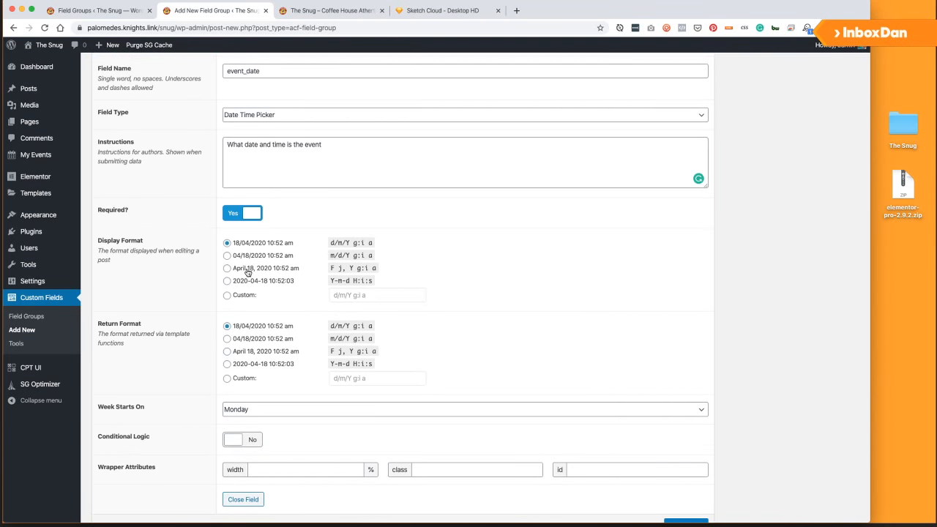
pyautogui.click(247, 271)
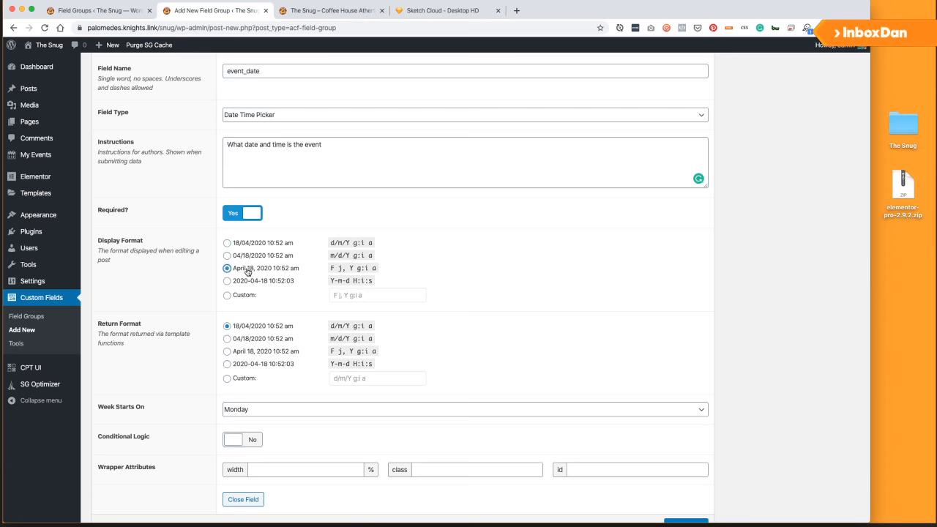
pyautogui.click(257, 354)
pyautogui.scroll(-2, 160, 328)
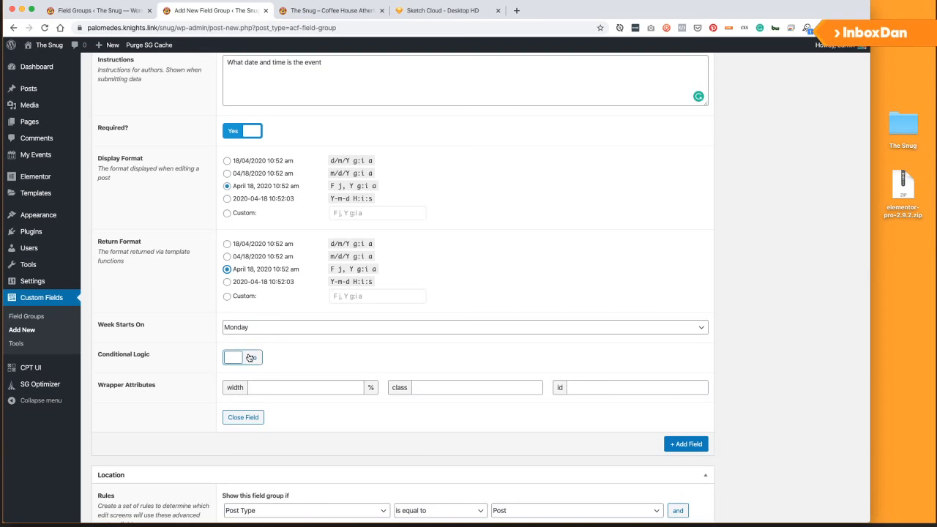
pyautogui.scroll(-1, 161, 274)
pyautogui.scroll(6, 164, 276)
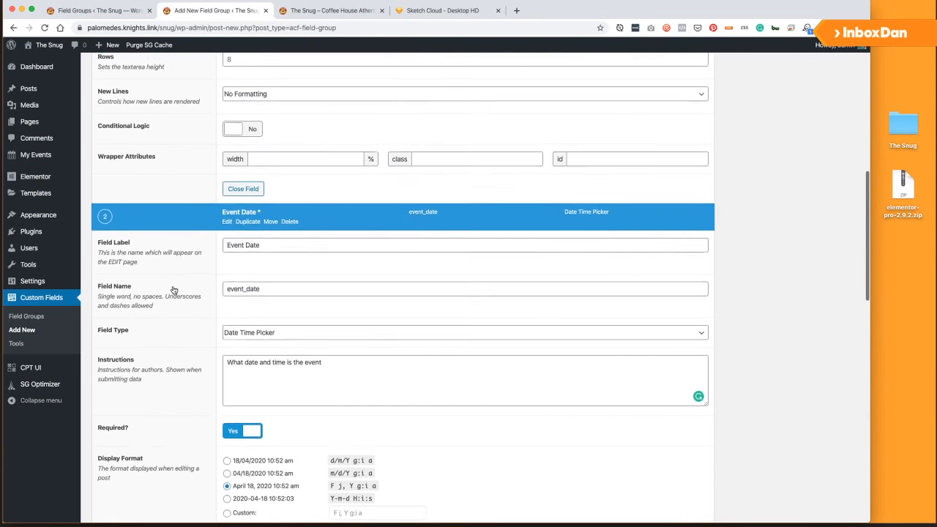
pyautogui.scroll(-7, 169, 282)
# Add a third Text field labelled 'Ticket Price' (ticket_price).
pyautogui.click(686, 379)
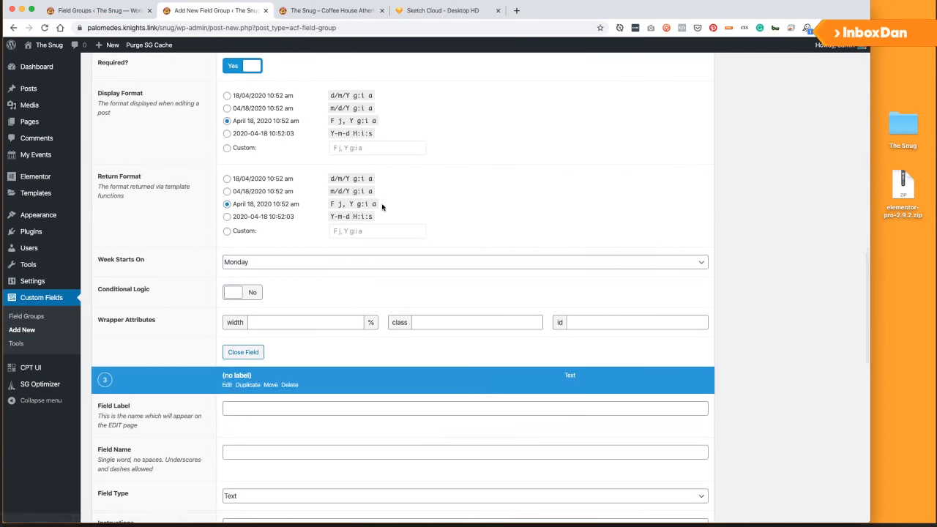
pyautogui.scroll(-5, 315, 289)
pyautogui.write('E')
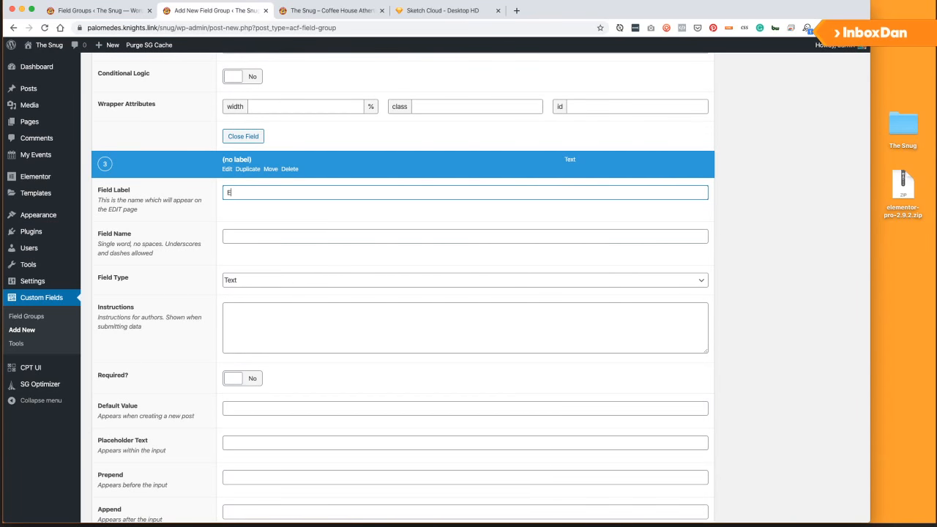
pyautogui.write('icket Price')
pyautogui.click(254, 239)
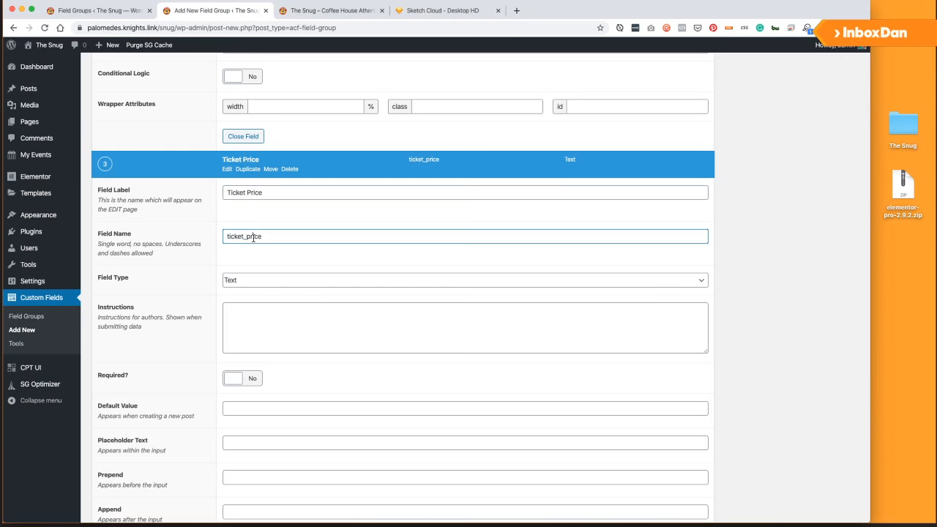
pyautogui.click(258, 287)
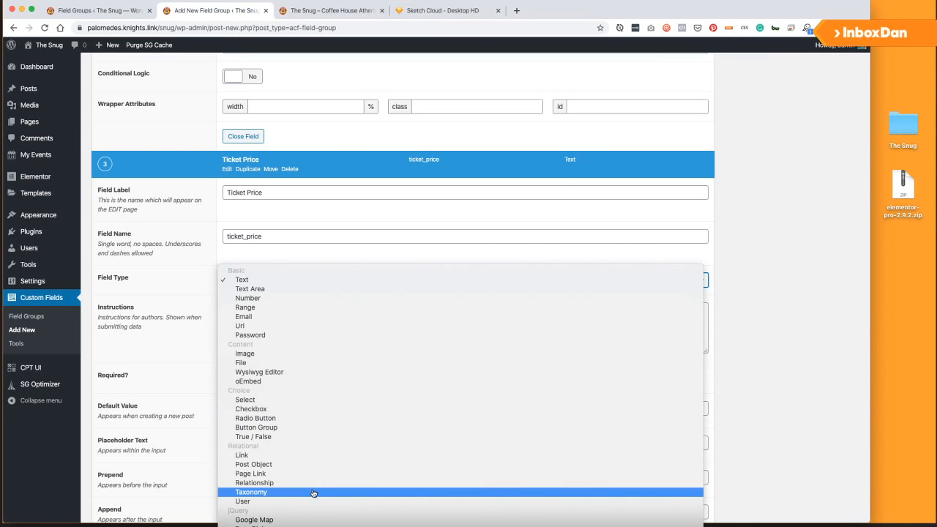
pyautogui.click(267, 280)
pyautogui.scroll(5, 270, 256)
pyautogui.scroll(10, 270, 257)
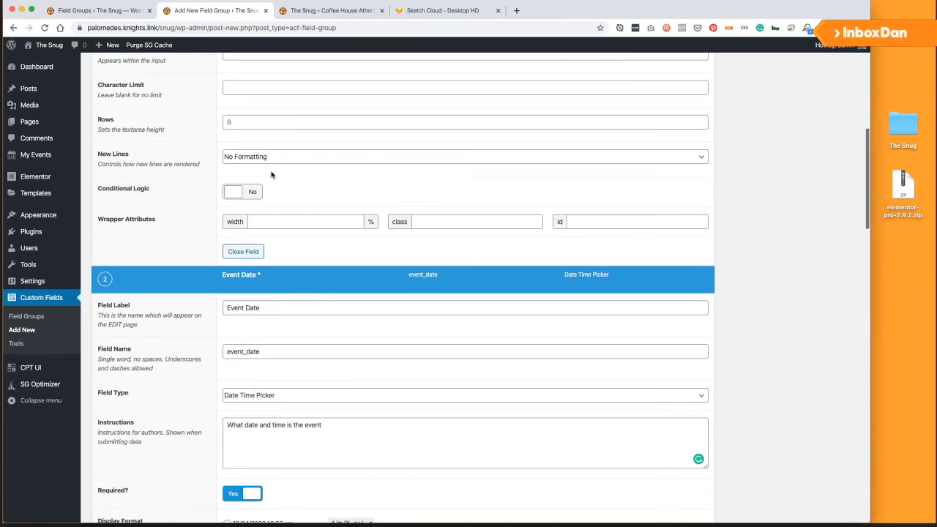
pyautogui.scroll(2, 274, 186)
pyautogui.scroll(-15, 279, 219)
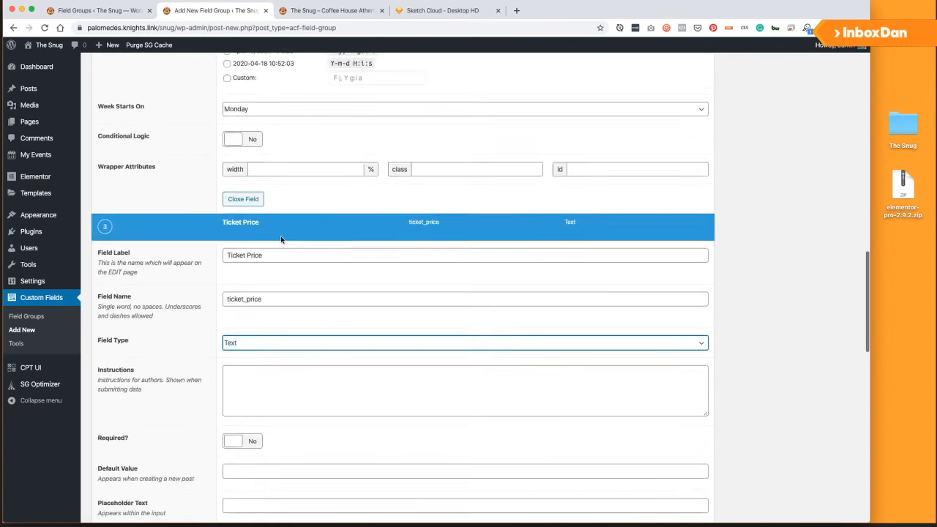
pyautogui.scroll(-1, 283, 243)
# Make Ticket Price required, default FREE, with instructions to enter the full ticket price or FREE.
pyautogui.click(266, 164)
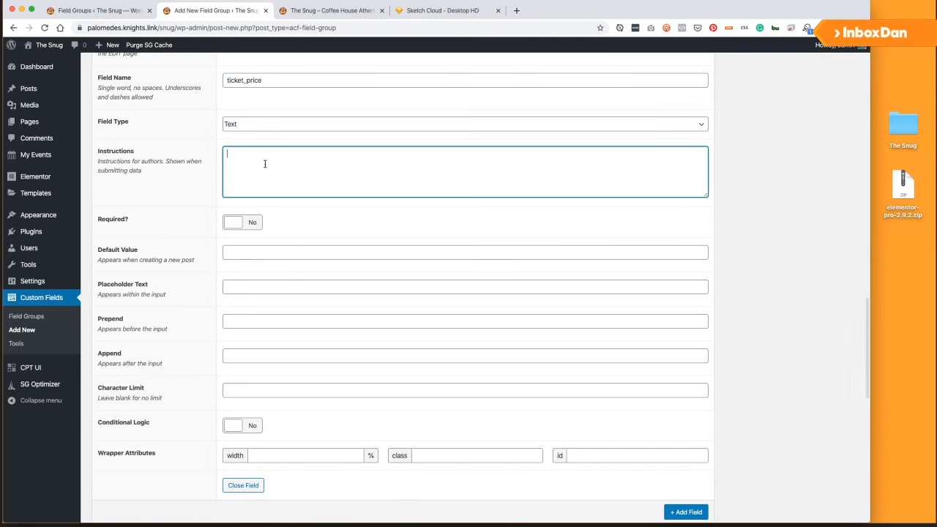
pyautogui.write('Please enter the f')
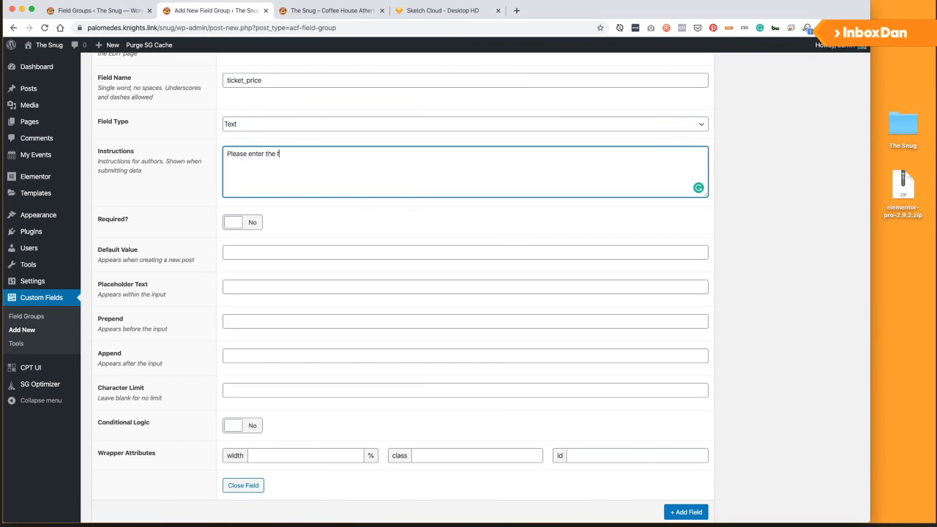
pyautogui.write('ull price of the ticket, or type FREE')
pyautogui.click(242, 222)
pyautogui.click(253, 247)
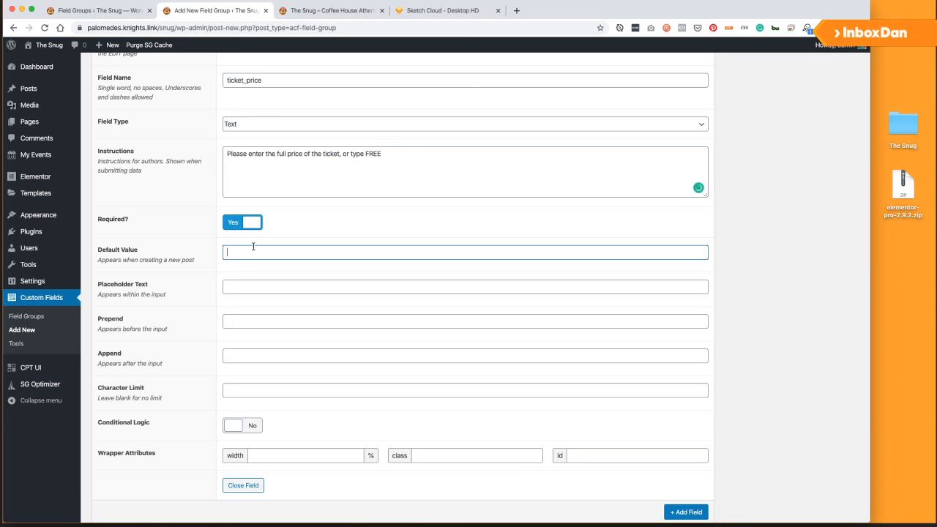
pyautogui.scroll(10, 282, 278)
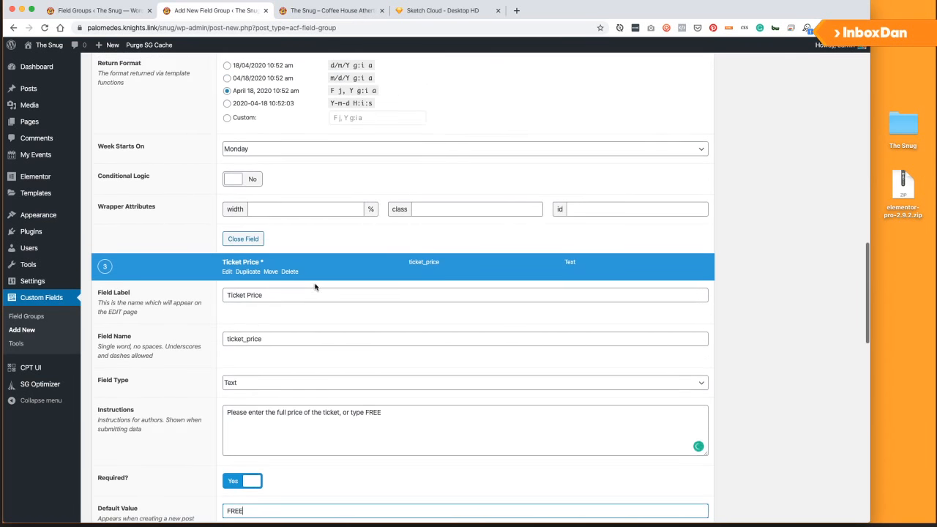
pyautogui.scroll(-10, 306, 279)
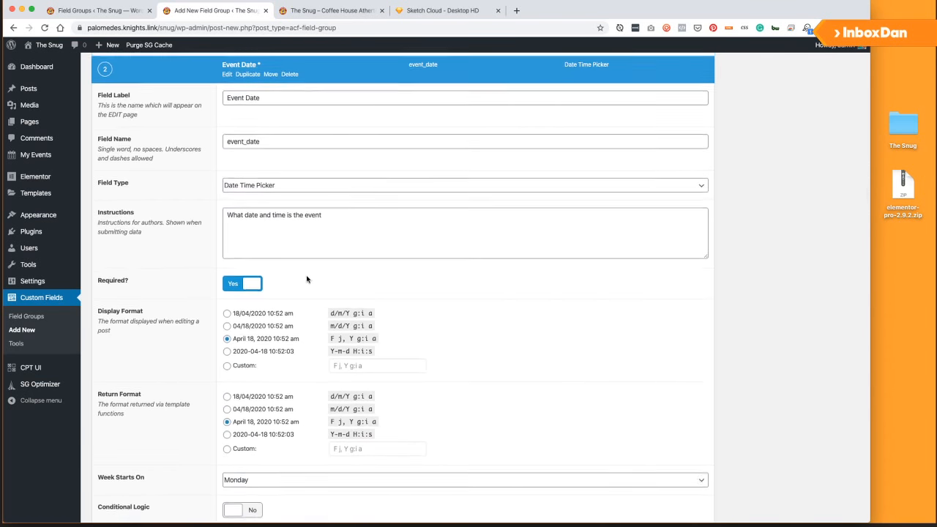
pyautogui.click(421, 227)
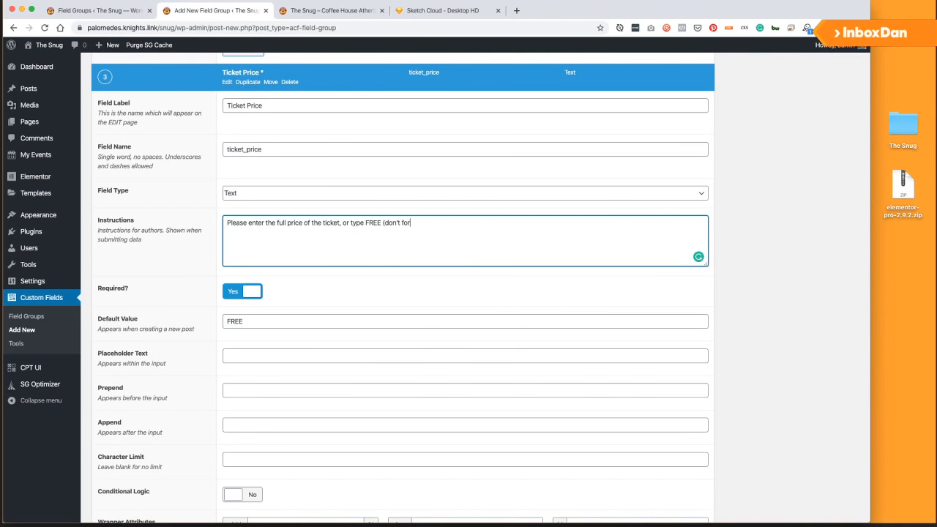
pyautogui.write('the £ sign')
# Add a blank fourth field to the group.
pyautogui.scroll(-3, 371, 304)
pyautogui.scroll(10, 323, 368)
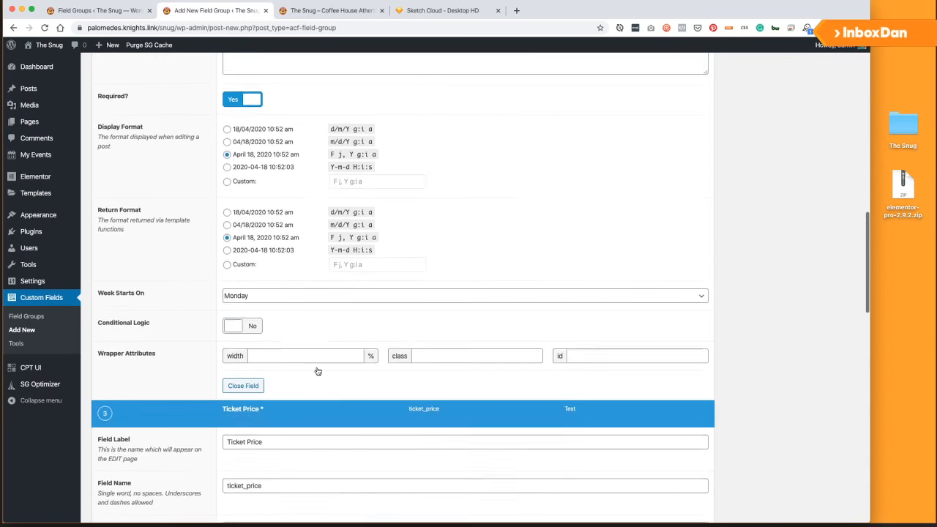
pyautogui.scroll(15, 318, 372)
pyautogui.scroll(-8, 310, 360)
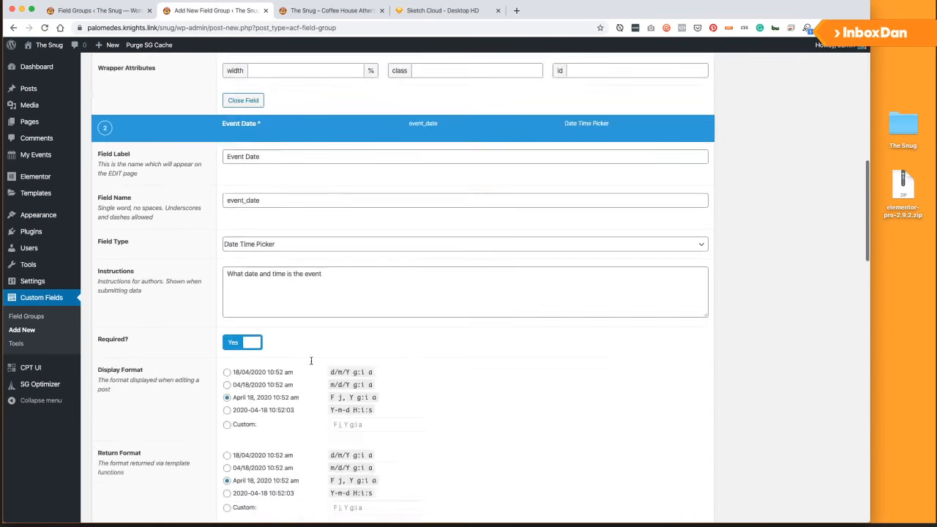
pyautogui.scroll(-10, 311, 363)
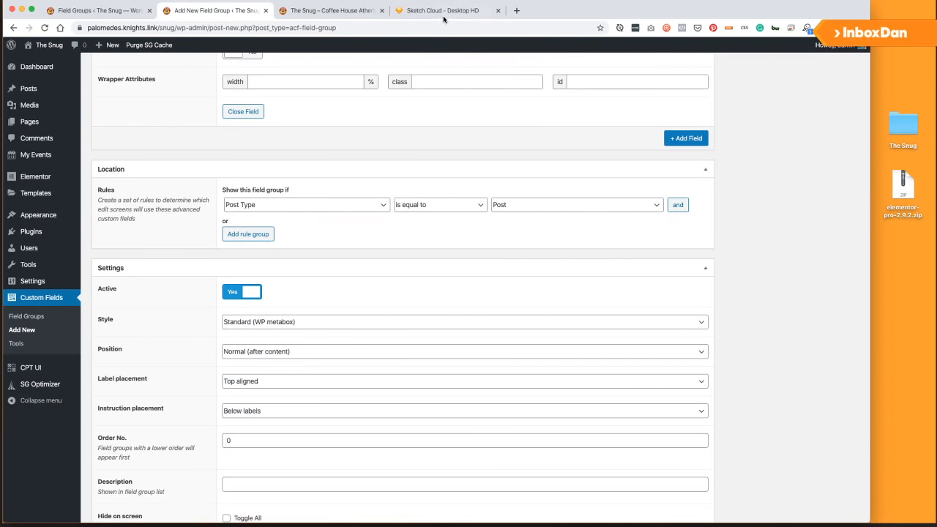
pyautogui.scroll(8, 344, 205)
pyautogui.scroll(-5, 342, 207)
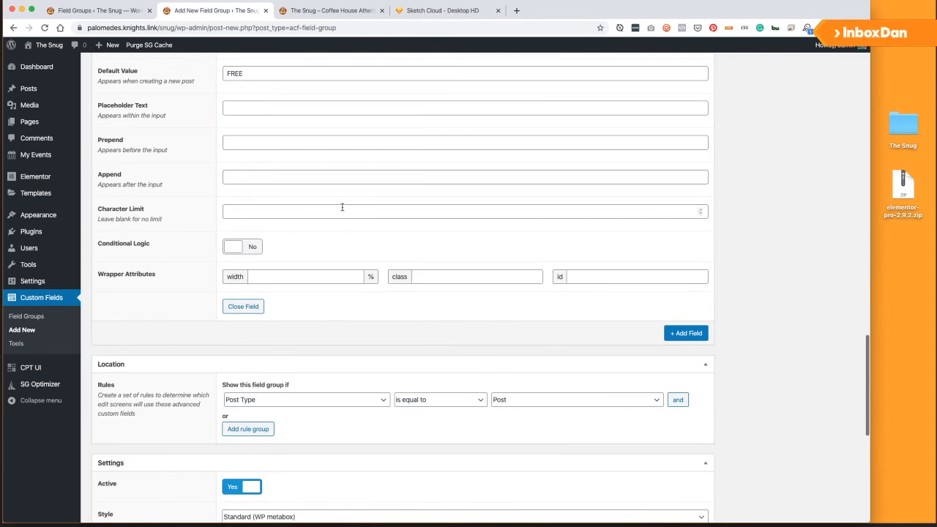
pyautogui.click(686, 333)
# Make the new field a Url field labelled 'Ticket Link'.
pyautogui.scroll(-4, 335, 356)
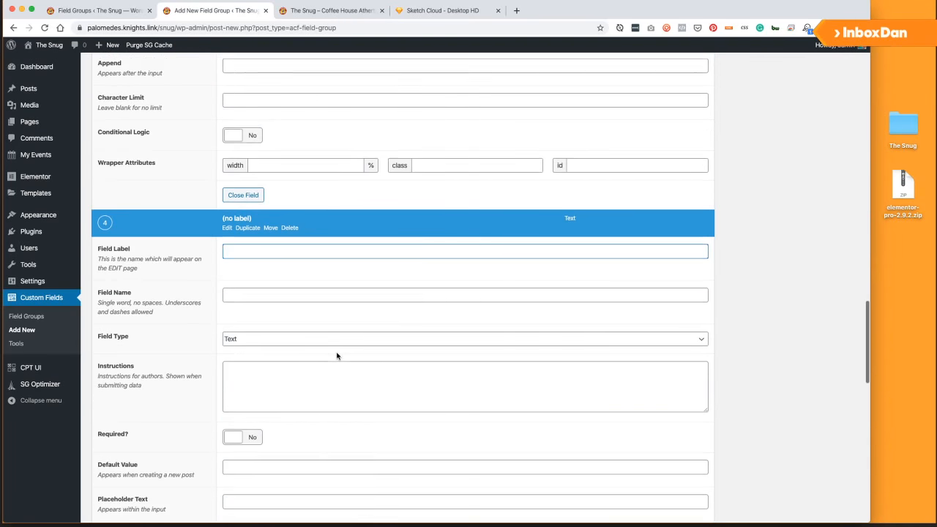
pyautogui.click(274, 331)
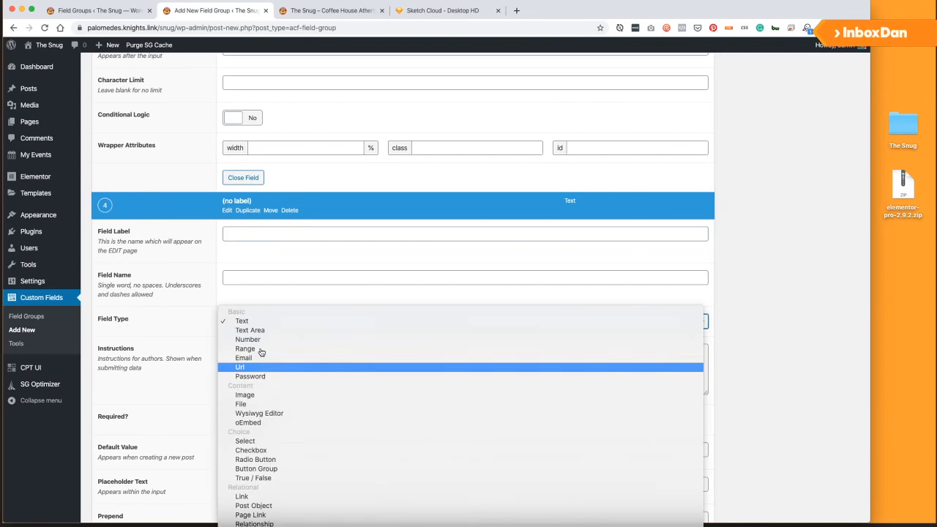
pyautogui.click(260, 355)
pyautogui.click(253, 233)
pyautogui.write('Ticket')
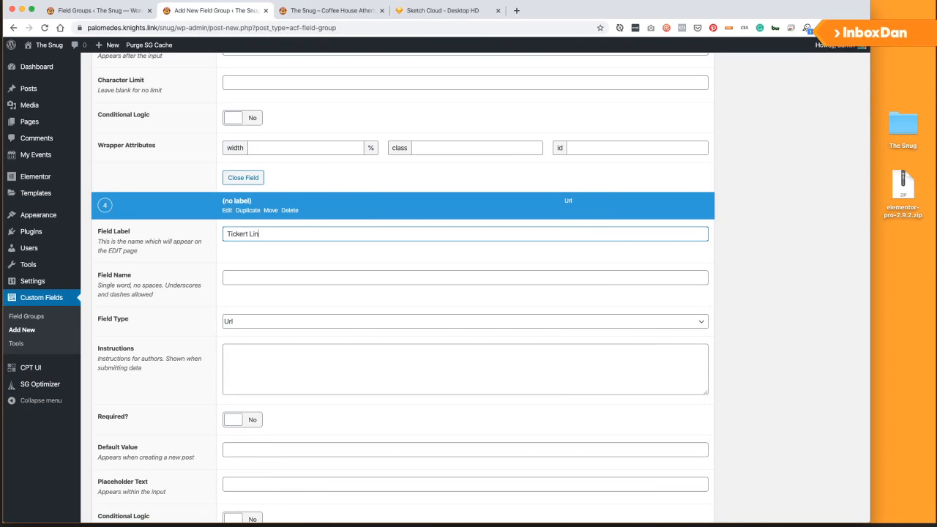
pyautogui.write(' Link')
pyautogui.press('Tab')
pyautogui.press('Tab')
pyautogui.press('Tab')
# Instruct users to paste a Dice or Eventbrite ticket URL, and make Ticket Link required.
pyautogui.write('Please')
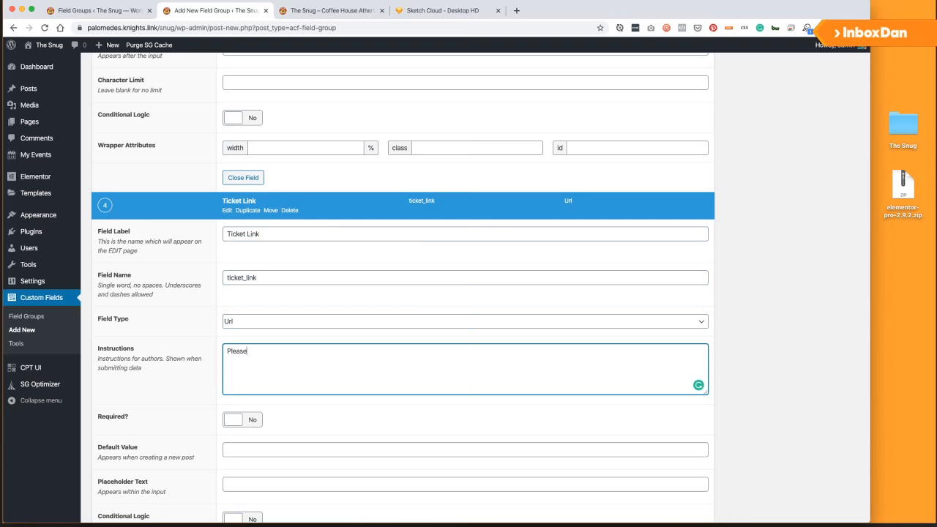
pyautogui.write(' apend t')
pyautogui.press('BackSpace')
pyautogui.press('BackSpace')
pyautogui.press('BackSpace')
pyautogui.press('BackSpace')
pyautogui.press('BackSpace')
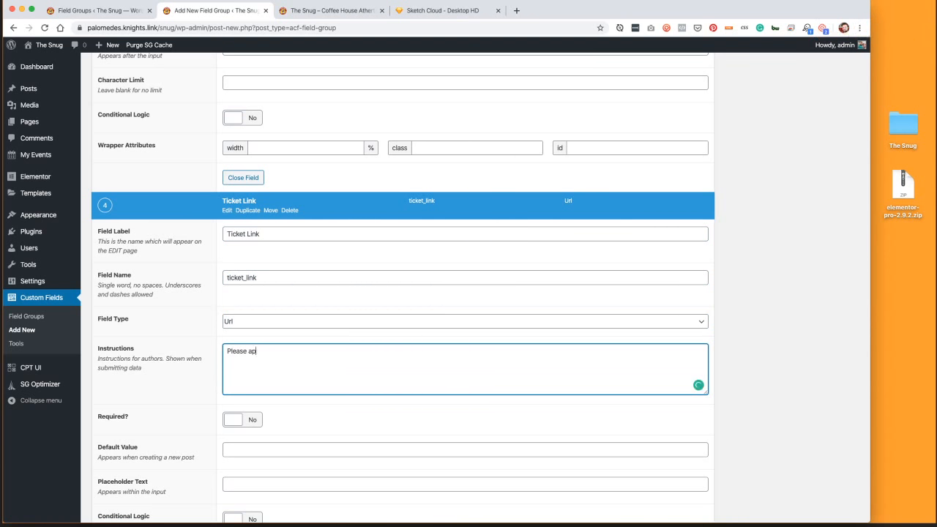
pyautogui.press('BackSpace')
pyautogui.press('BackSpace')
pyautogui.write('past in')
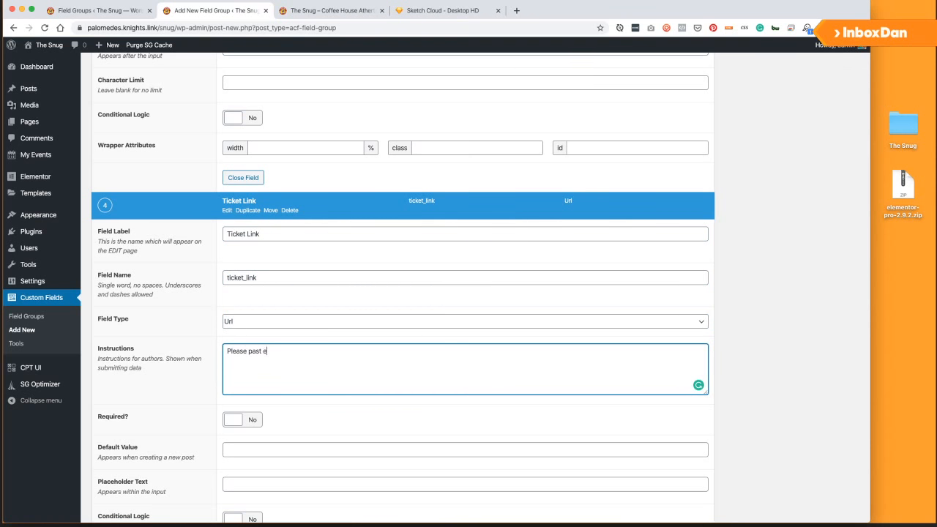
pyautogui.write(' in')
pyautogui.write(', a Dice or Event')
pyautogui.write('bright')
pyautogui.write(' link to th')
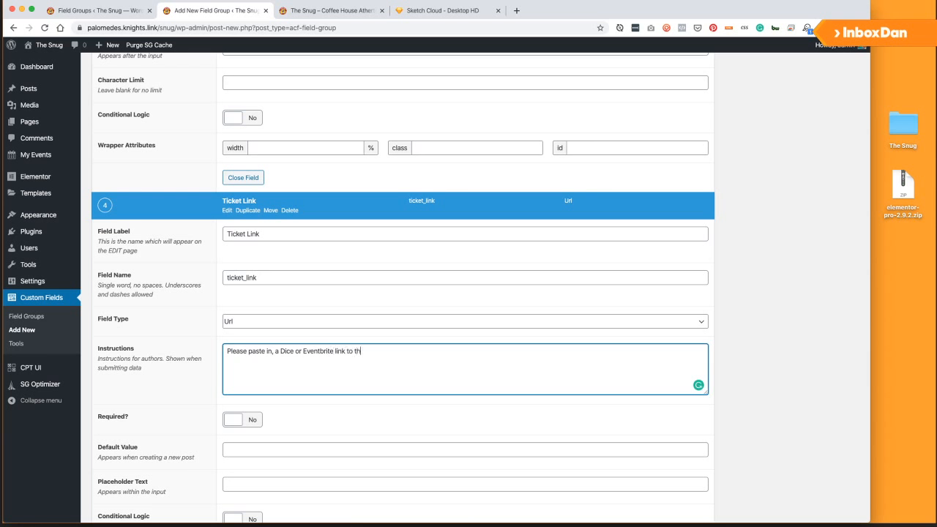
pyautogui.write('e ticket URL')
pyautogui.scroll(-3, 235, 325)
pyautogui.click(234, 334)
pyautogui.scroll(-1, 313, 336)
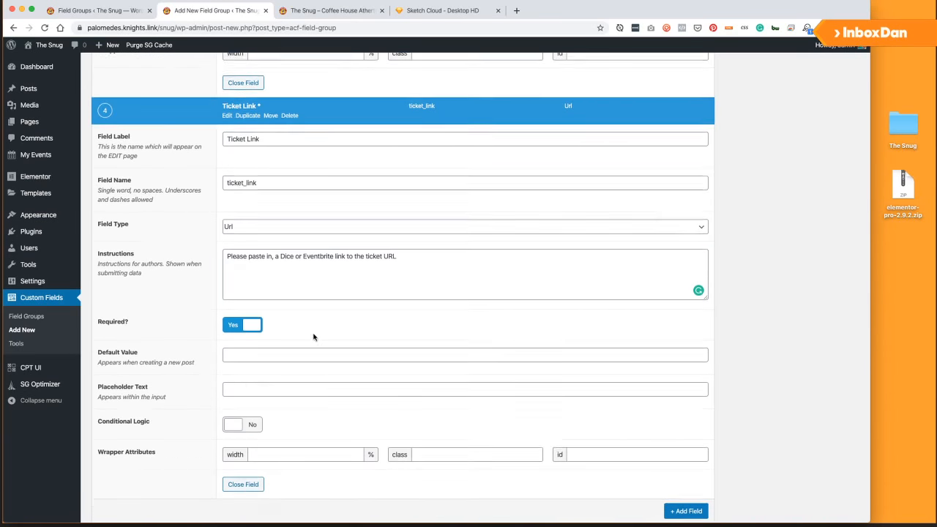
pyautogui.scroll(-3, 314, 337)
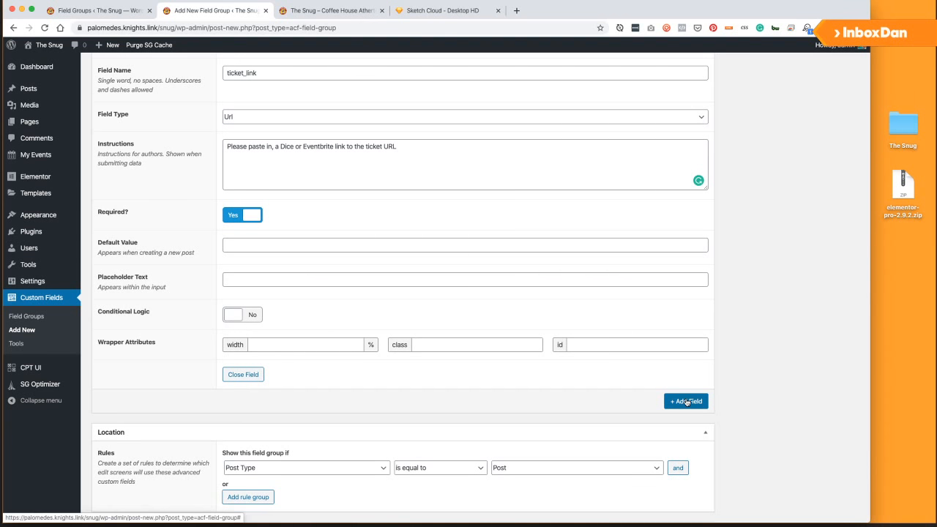
# Search Google for 'the snug atherton eventbrite' and open the Mosaic Workshop listing.
pyautogui.click(517, 11)
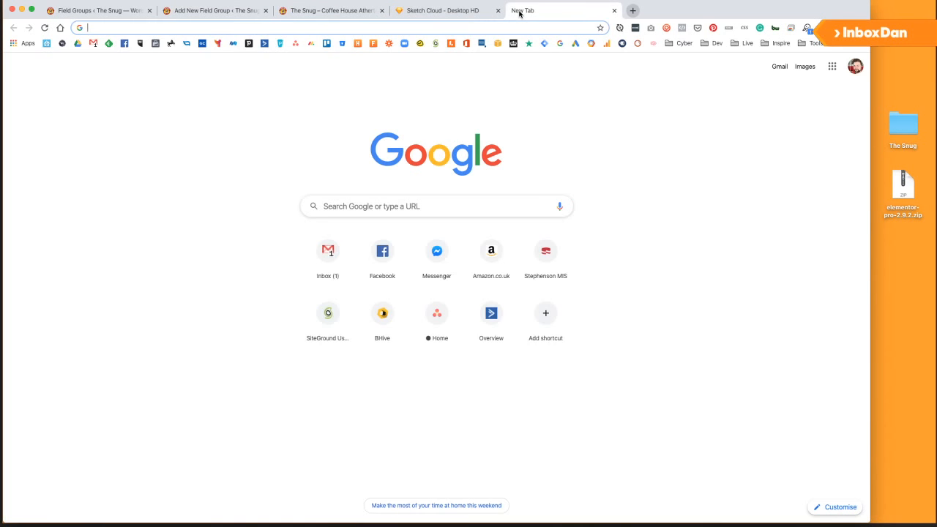
pyautogui.write('the snug etherton ev')
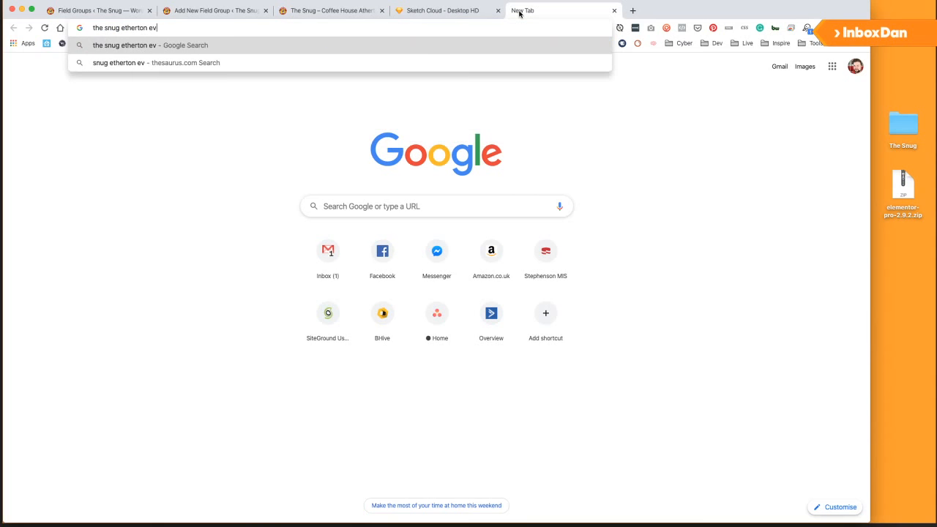
pyautogui.press('BackSpace')
pyautogui.press('BackSpace')
pyautogui.press('BackSpace')
pyautogui.press('BackSpace')
pyautogui.press('BackSpace')
pyautogui.press('BackSpace')
pyautogui.press('BackSpace')
pyautogui.press('BackSpace')
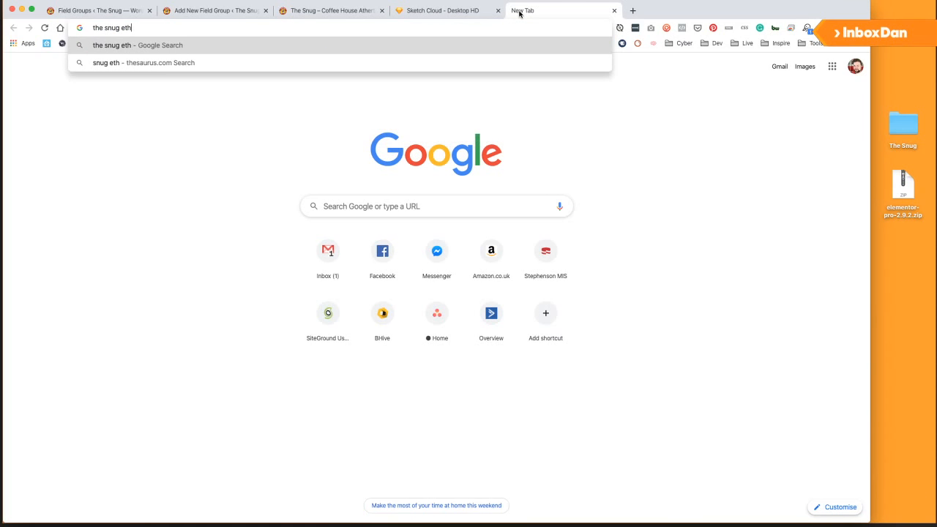
pyautogui.write('atherton eventbrite')
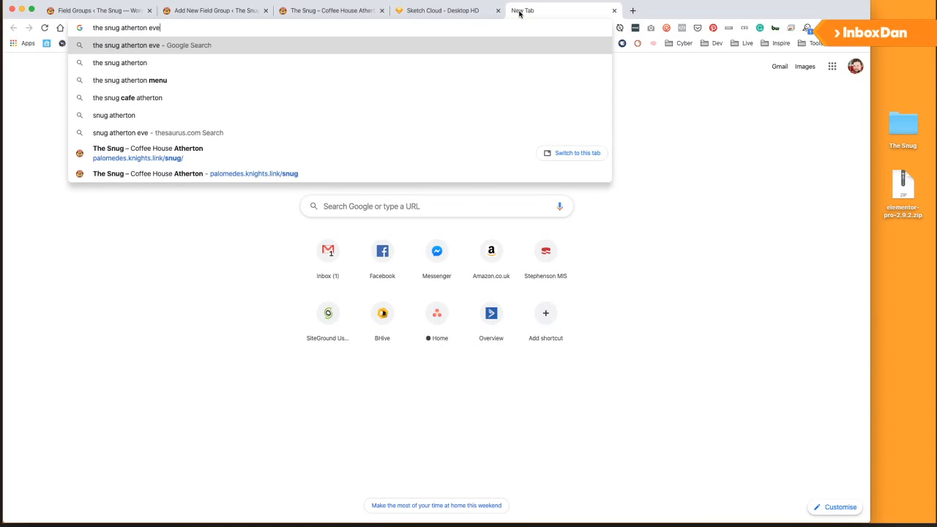
pyautogui.press('Return')
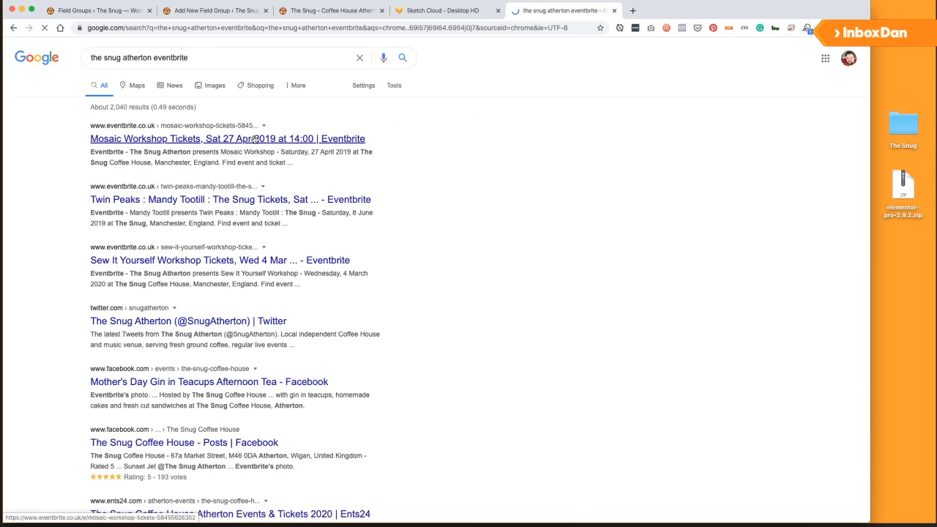
pyautogui.click(255, 140)
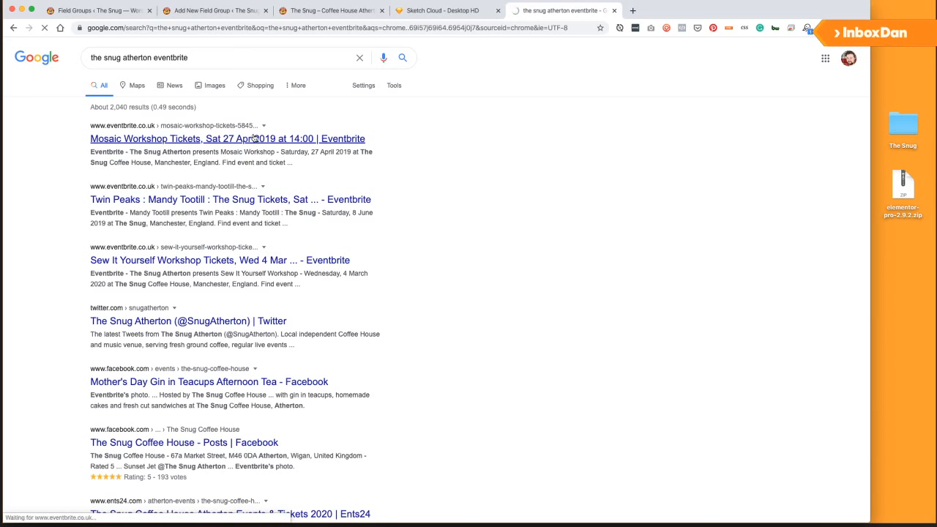
# Copy The Snug Atherton's Eventbrite organiser page address and return to the field group editor.
pyautogui.click(315, 11)
pyautogui.click(536, 11)
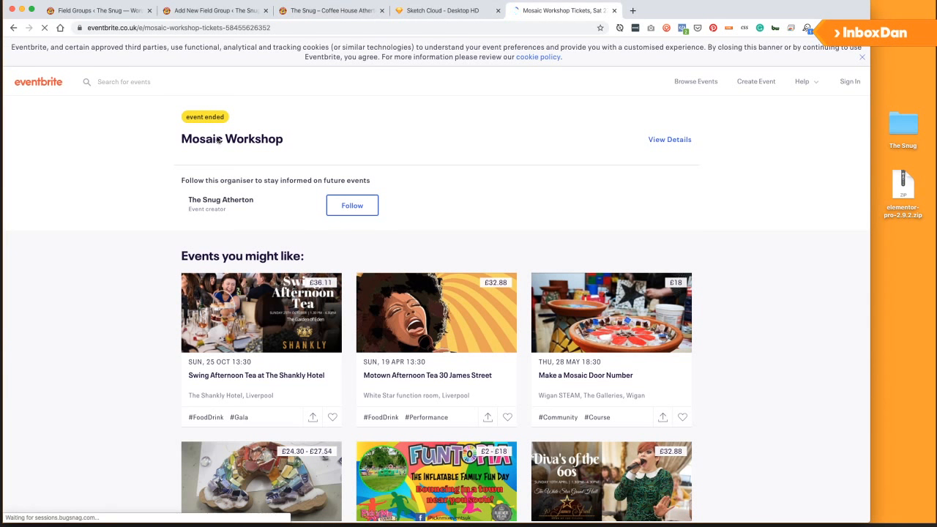
pyautogui.click(216, 205)
pyautogui.click(272, 27)
pyautogui.press('super+c')
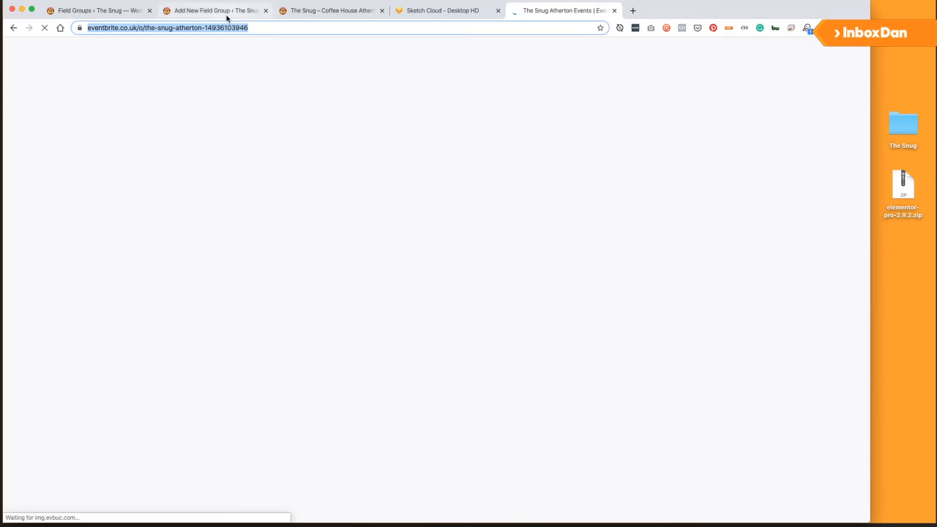
pyautogui.click(249, 11)
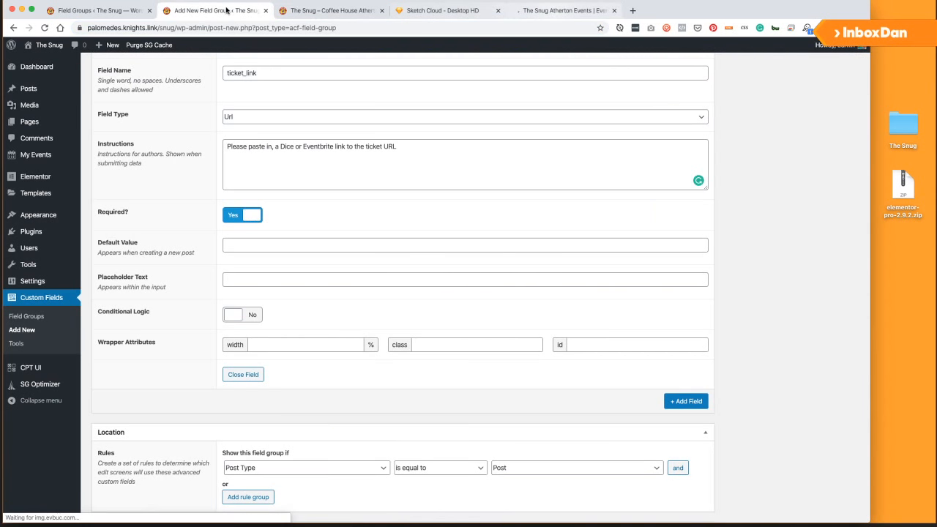
# Set the Ticket Link default value to The Snug Atherton's Eventbrite organiser URL.
pyautogui.click(564, 10)
pyautogui.click(321, 11)
pyautogui.click(460, 13)
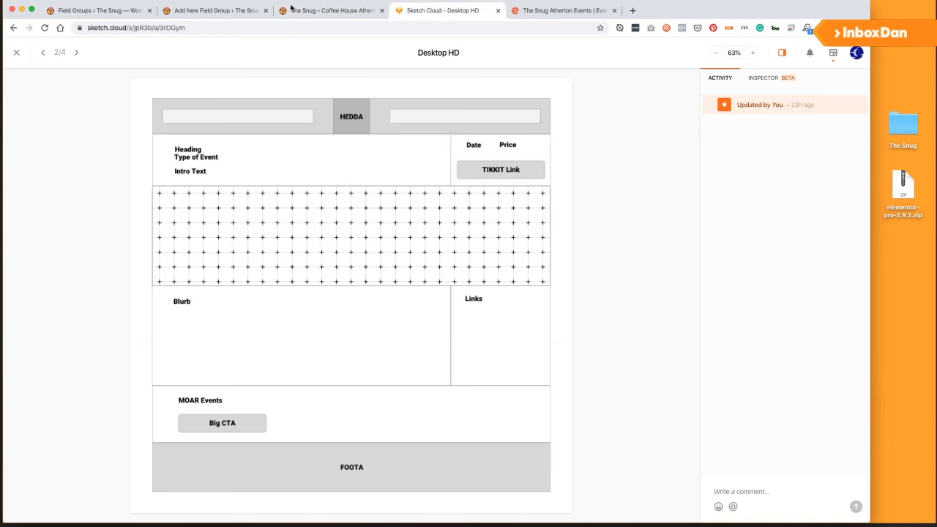
pyautogui.click(110, 12)
pyautogui.click(209, 10)
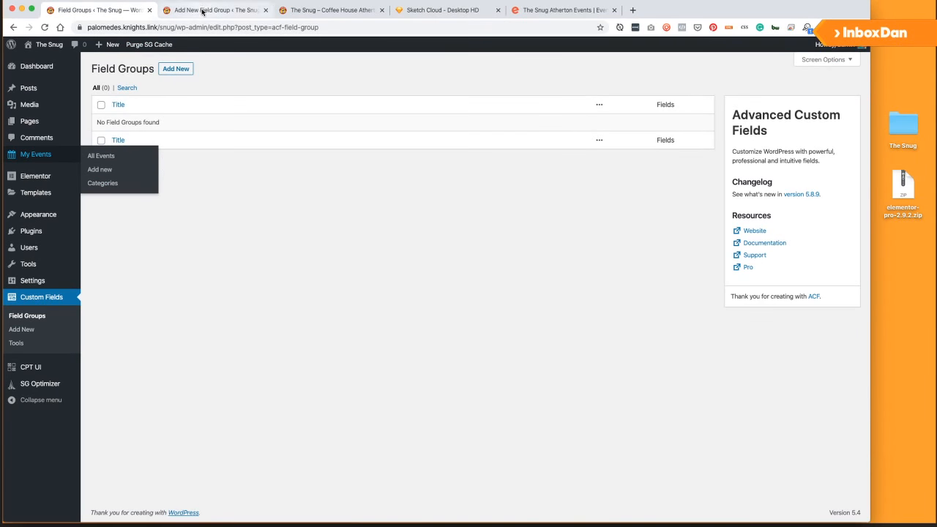
pyautogui.click(246, 244)
pyautogui.press('super+v')
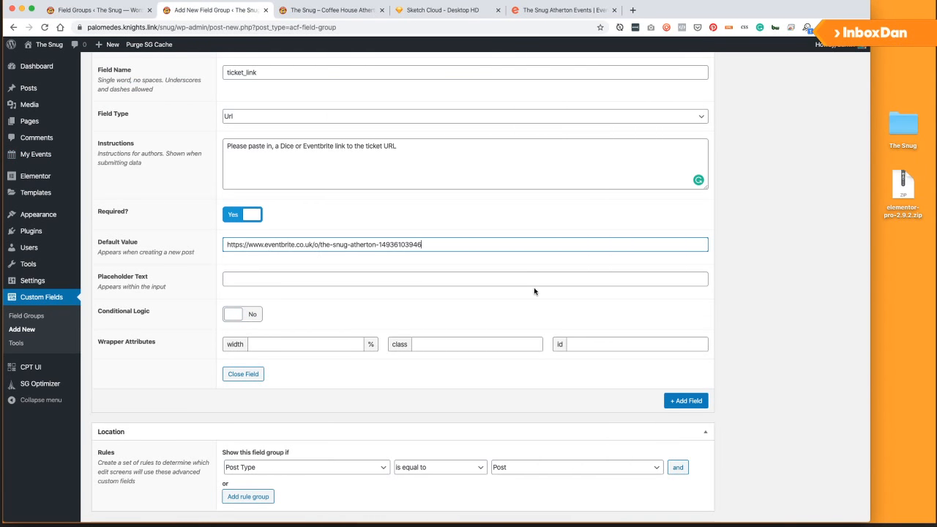
# End the Ticket Link instructions with a full stop, checking the Sketch Cloud mockup.
pyautogui.scroll(-1, 553, 308)
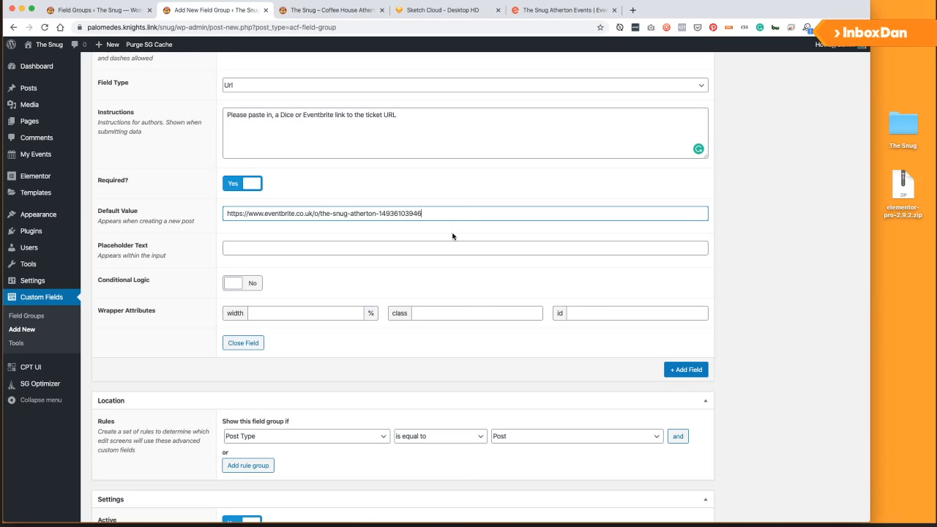
pyautogui.scroll(10, 453, 236)
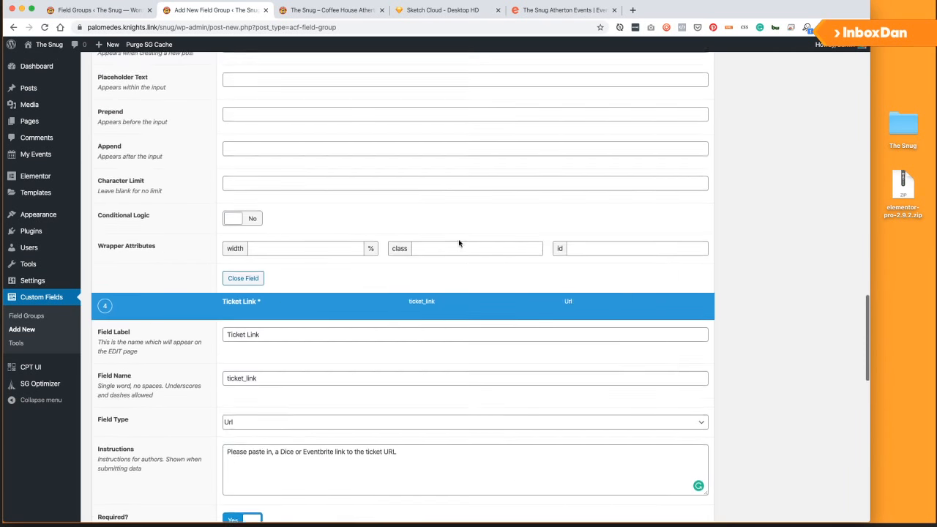
pyautogui.scroll(1, 449, 248)
pyautogui.scroll(-15, 206, 284)
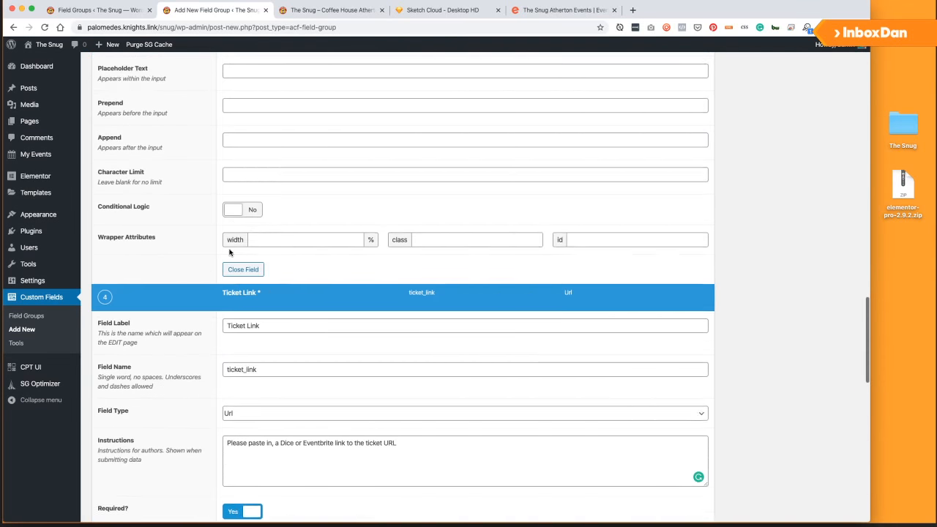
pyautogui.scroll(4, 419, 293)
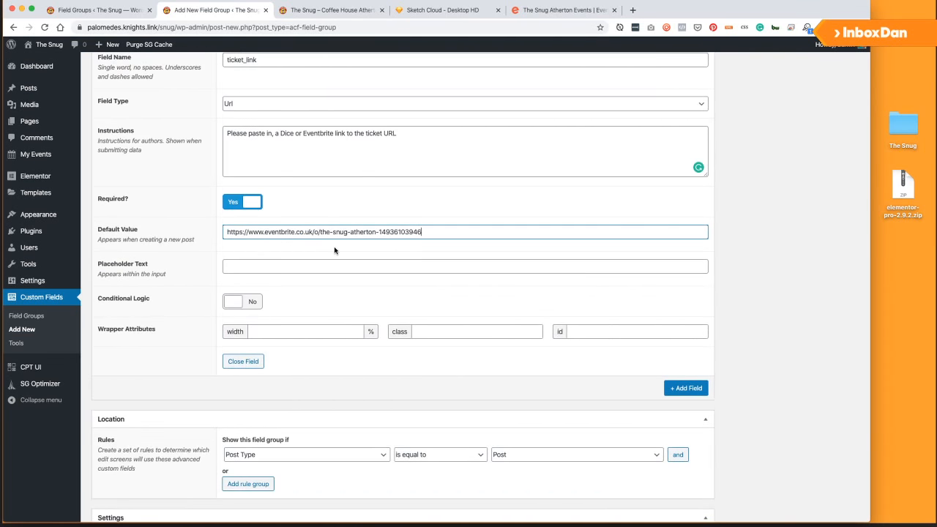
pyautogui.scroll(4, 334, 250)
pyautogui.click(426, 287)
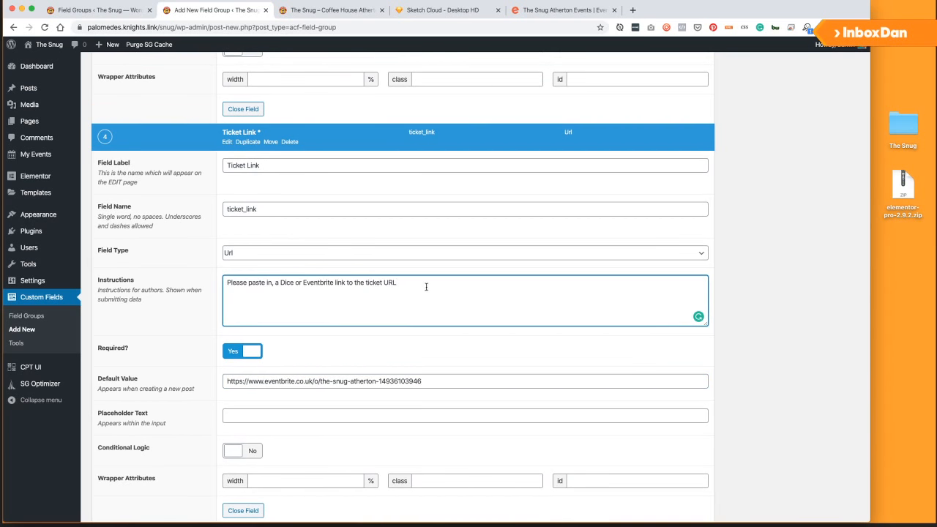
pyautogui.scroll(-12, 366, 272)
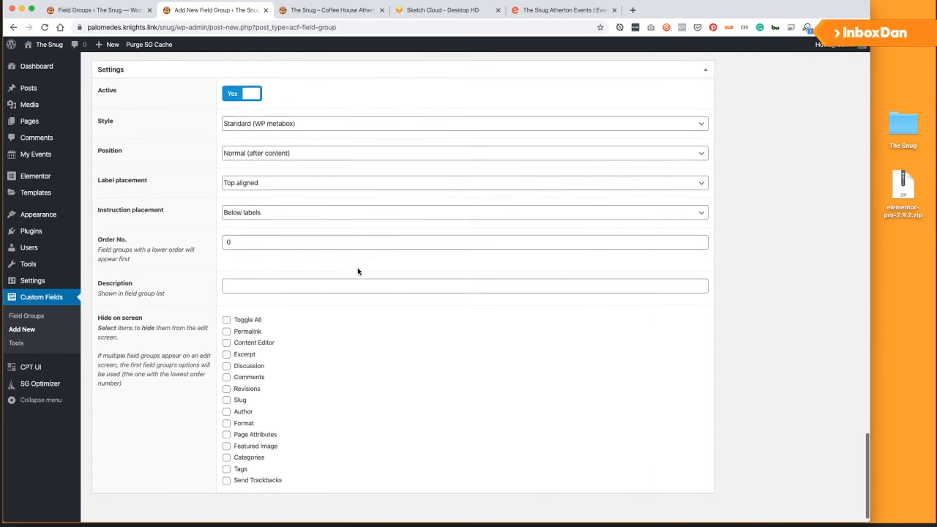
pyautogui.scroll(-1, 358, 272)
pyautogui.scroll(8, 430, 333)
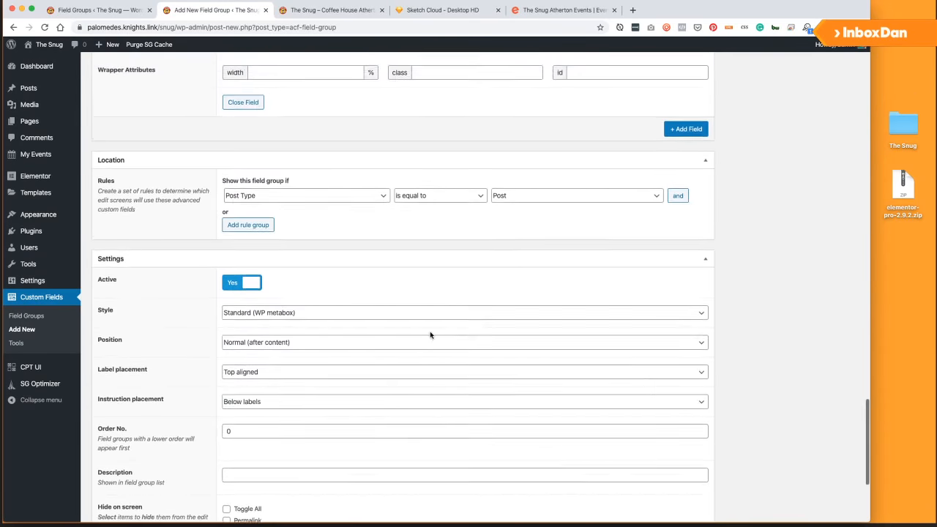
pyautogui.click(440, 9)
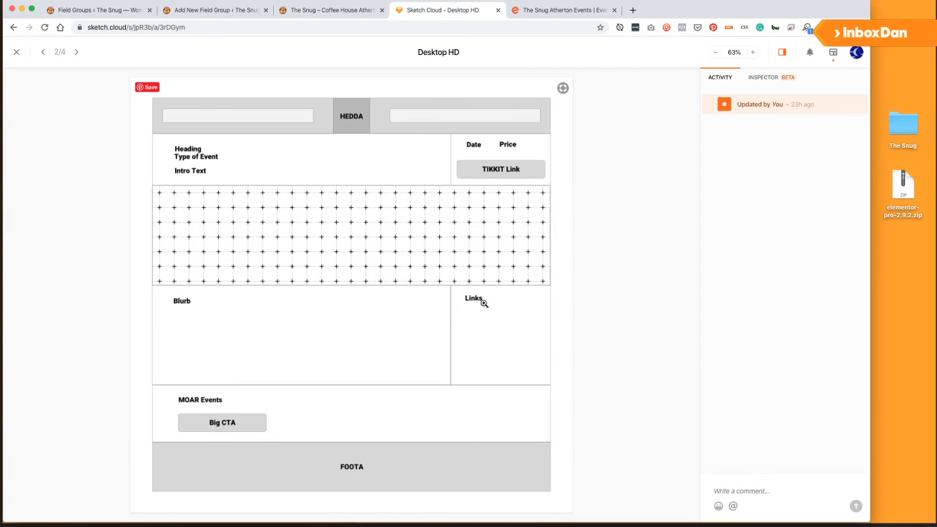
pyautogui.click(242, 9)
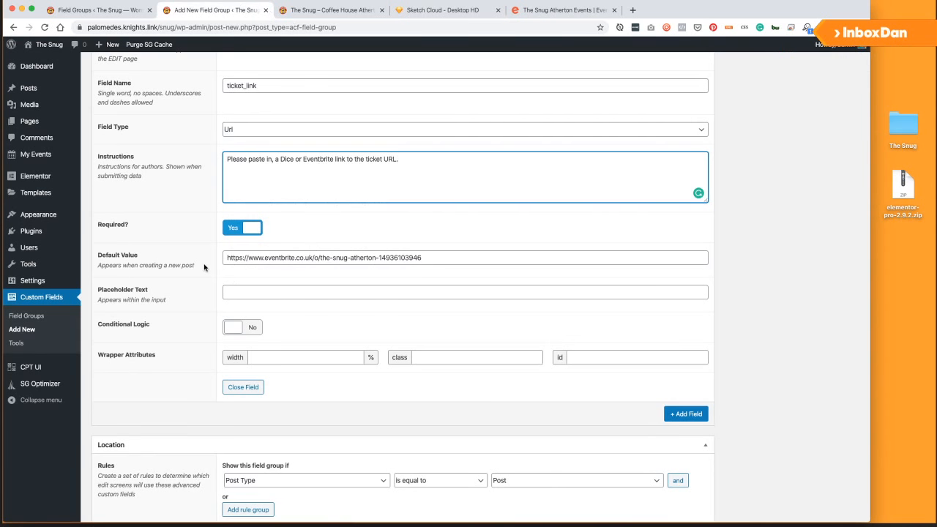
# Add a Text Area field labelled Additional Information, noting it appears right of the event description.
pyautogui.click(686, 414)
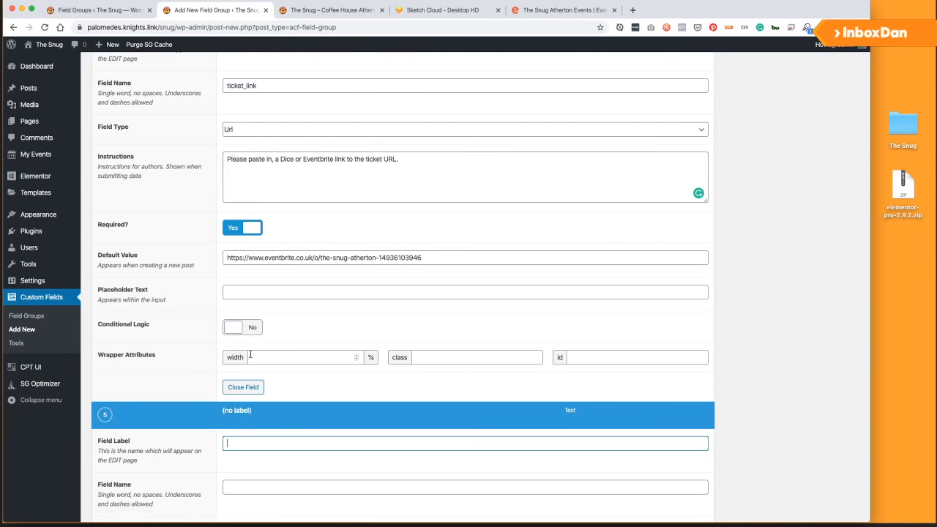
pyautogui.scroll(-5, 253, 356)
pyautogui.scroll(1, 254, 356)
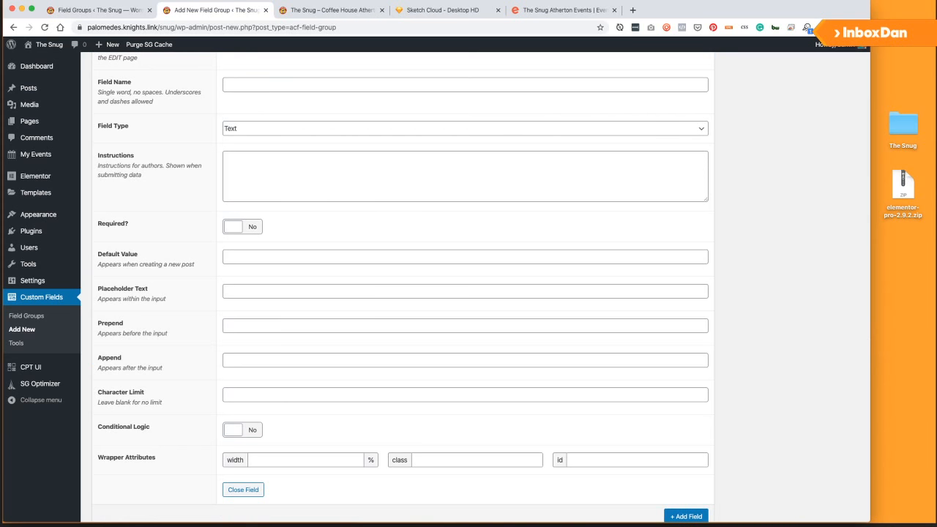
pyautogui.write('Addin')
pyautogui.scroll(1, 247, 377)
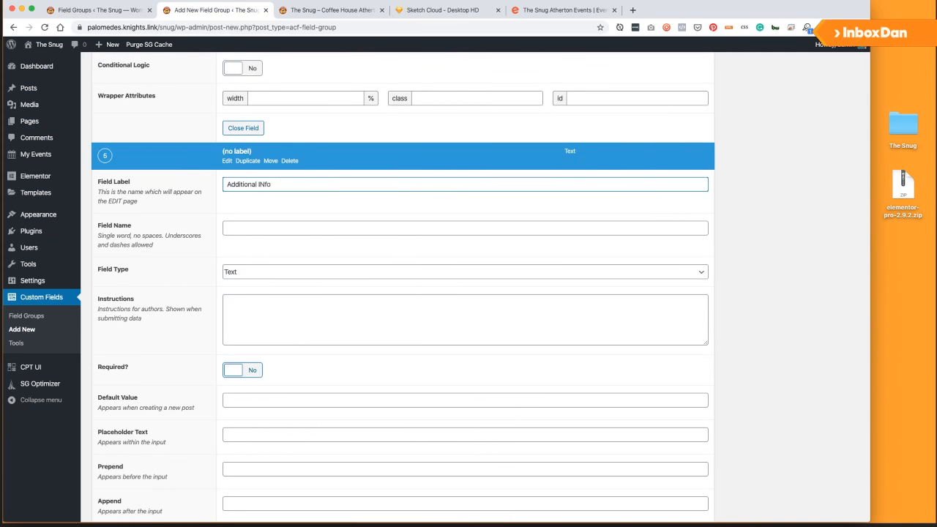
pyautogui.press('Tab')
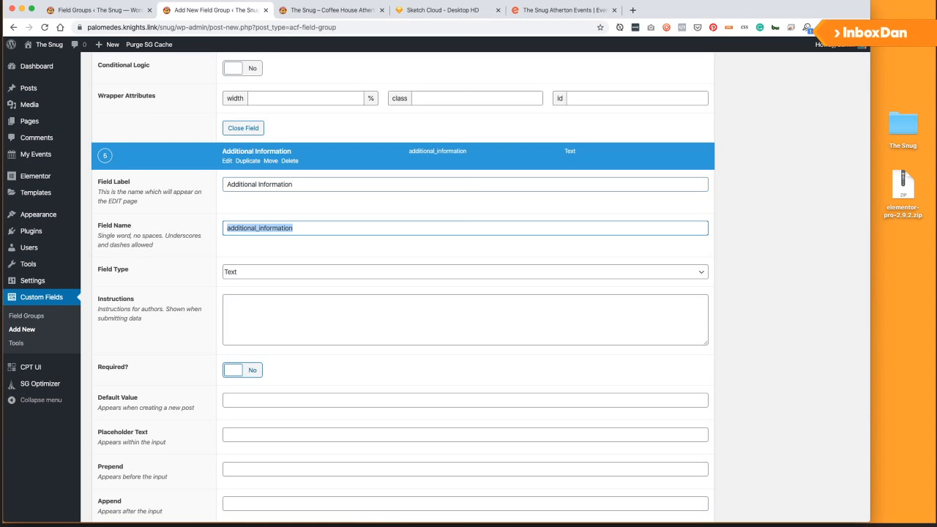
pyautogui.click(246, 273)
pyautogui.click(264, 280)
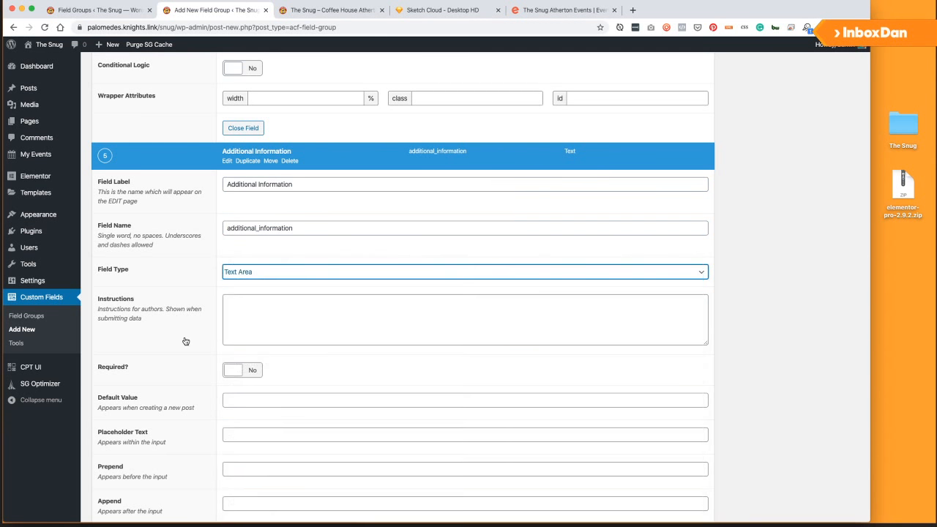
pyautogui.click(270, 315)
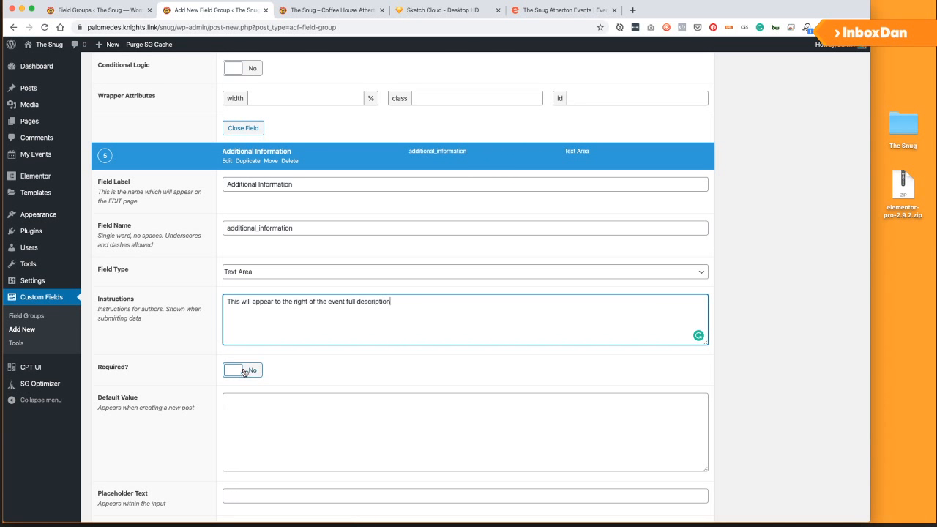
pyautogui.scroll(-10, 198, 345)
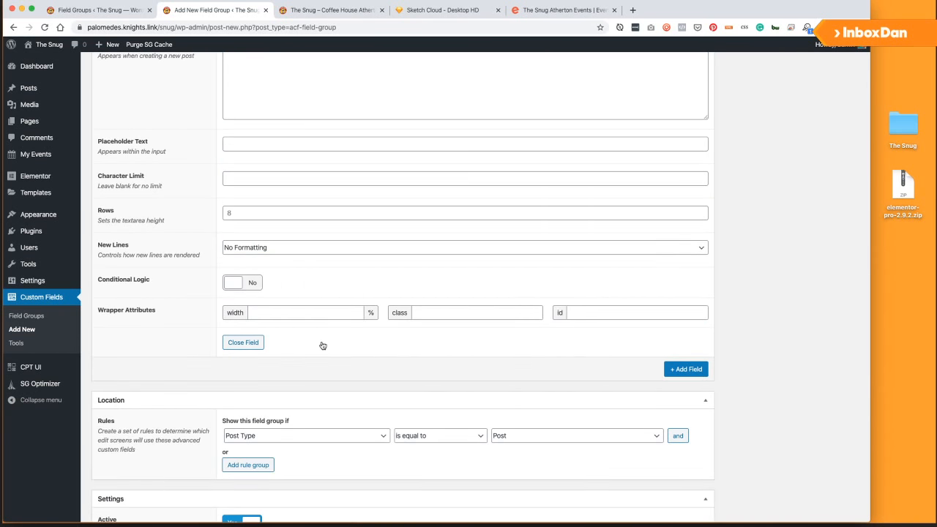
pyautogui.scroll(3, 300, 279)
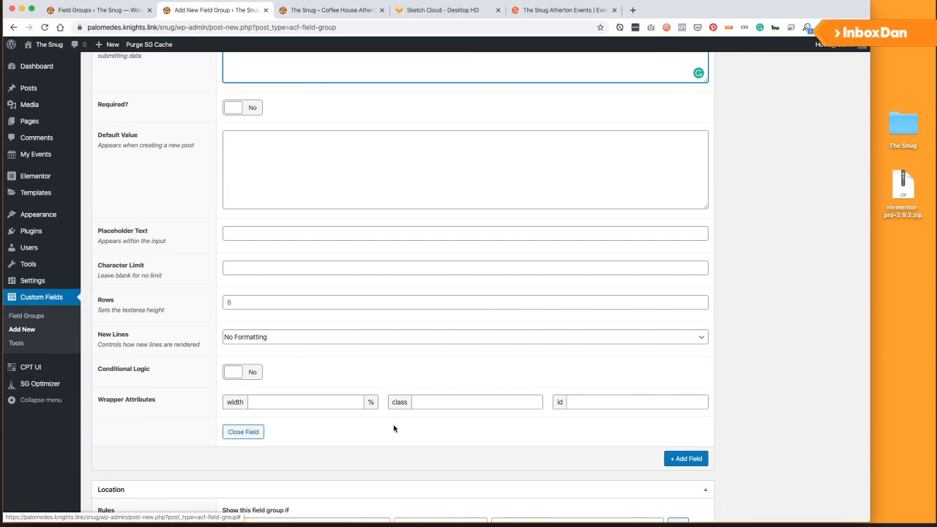
pyautogui.scroll(-5, 393, 427)
# Set the field group's location rule to Post Type is equal to Events.
pyautogui.click(311, 341)
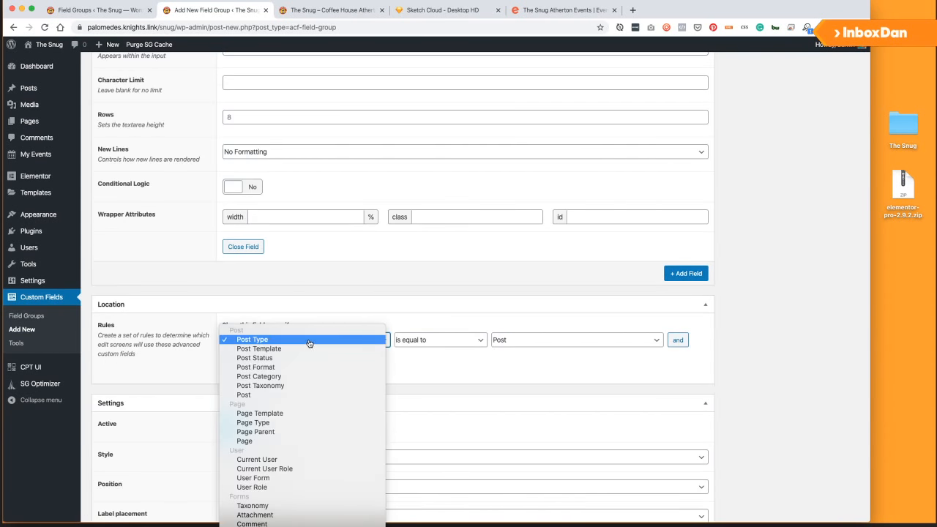
pyautogui.click(451, 345)
pyautogui.click(539, 342)
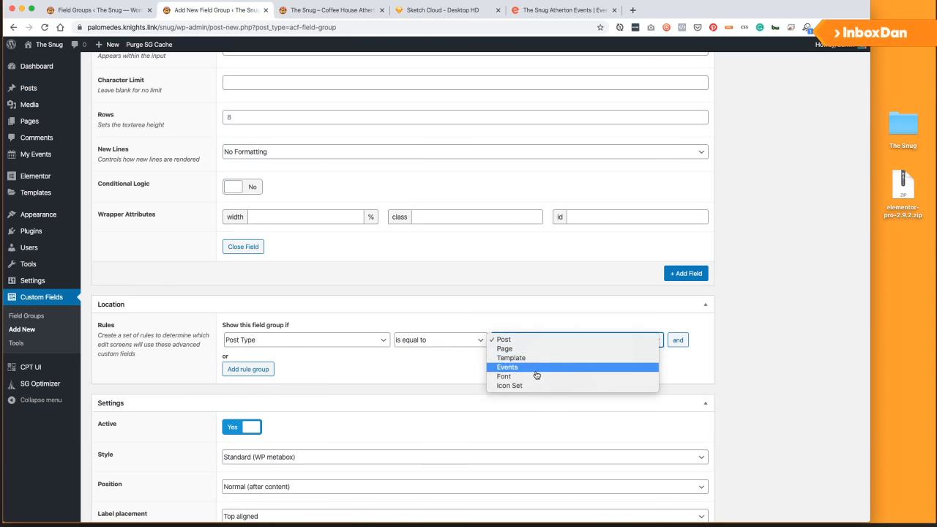
pyautogui.click(535, 368)
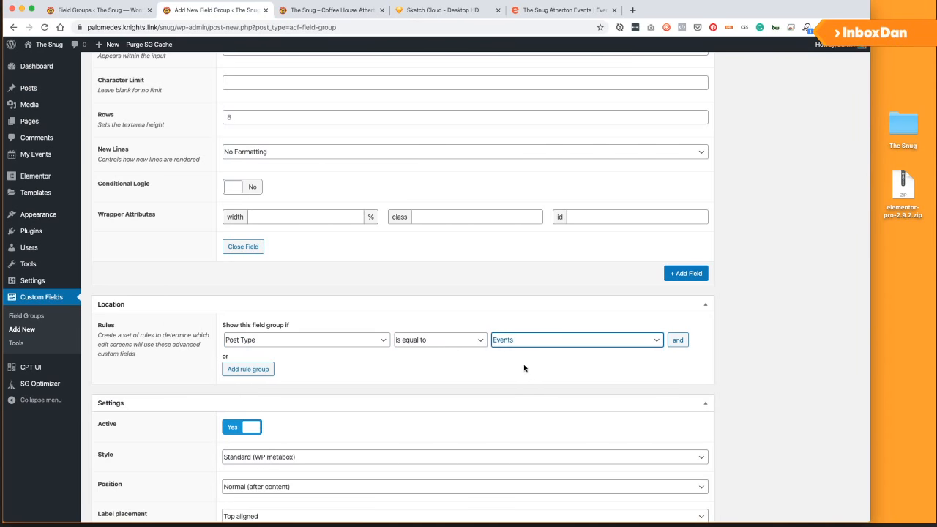
pyautogui.scroll(-2, 523, 367)
pyautogui.scroll(10, 742, 329)
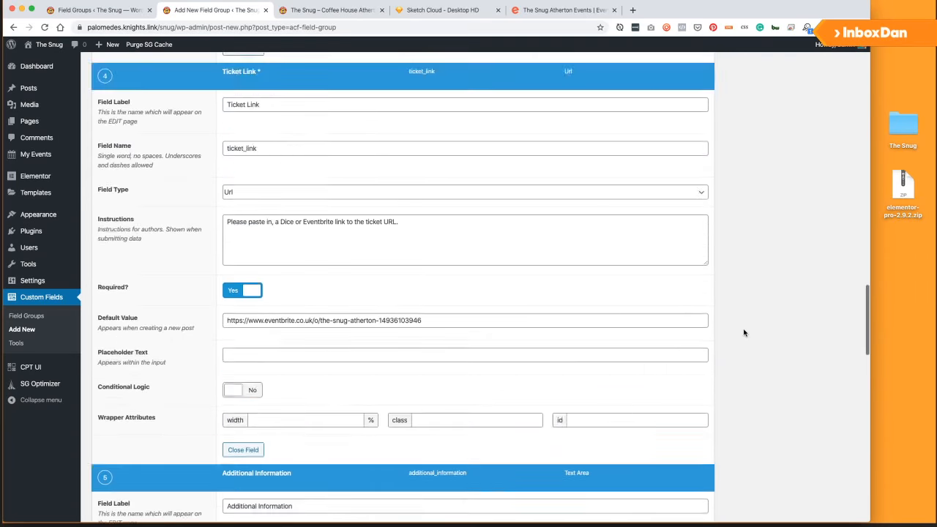
pyautogui.scroll(15, 744, 333)
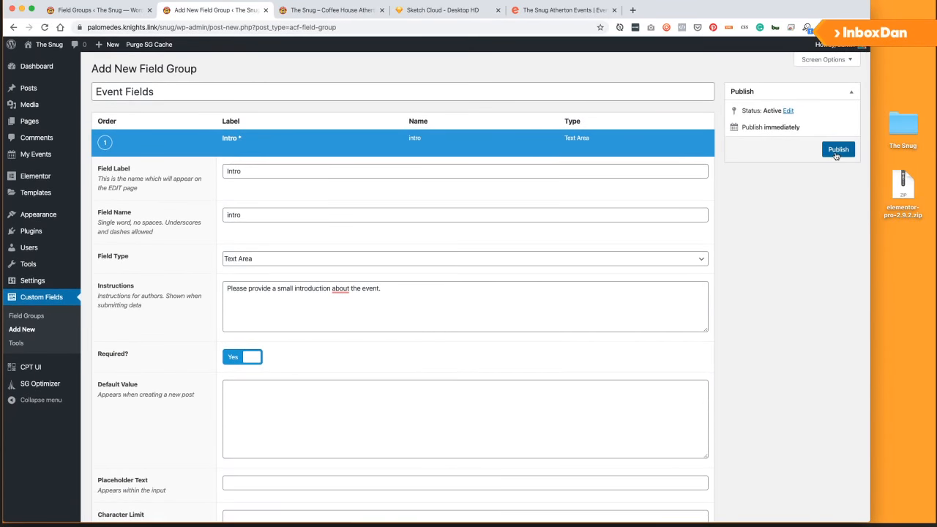
# Publish Event Fields, close the outdated Field Groups tab, and start a new Event.
pyautogui.click(837, 151)
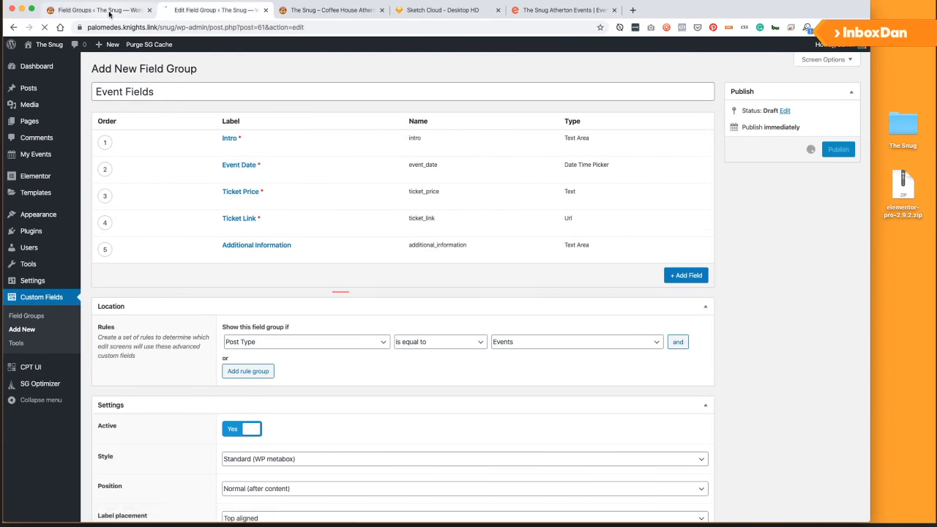
pyautogui.click(110, 12)
pyautogui.click(203, 10)
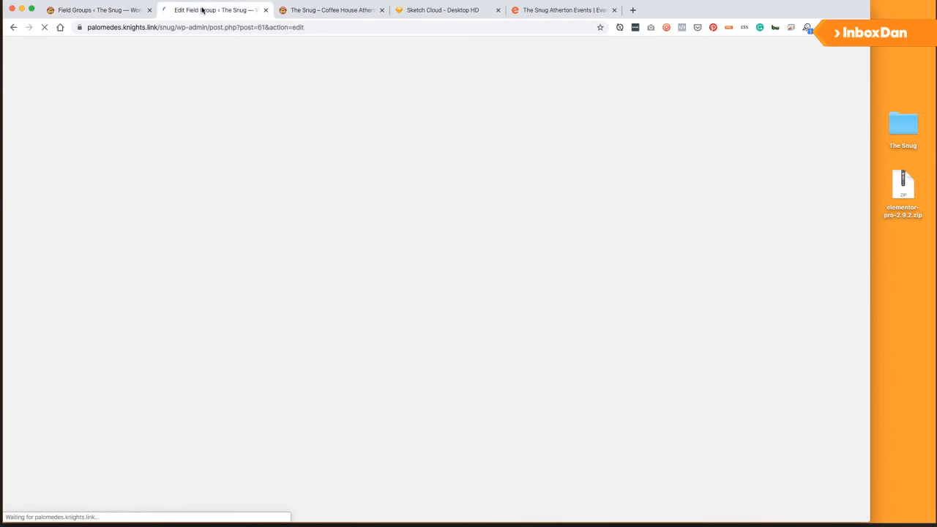
pyautogui.click(76, 9)
pyautogui.moveTo(40, 151)
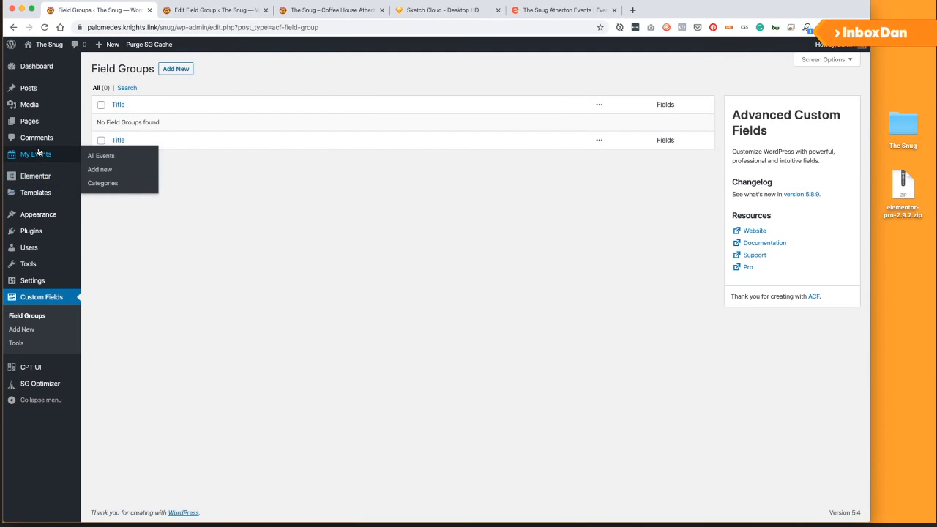
pyautogui.click(150, 10)
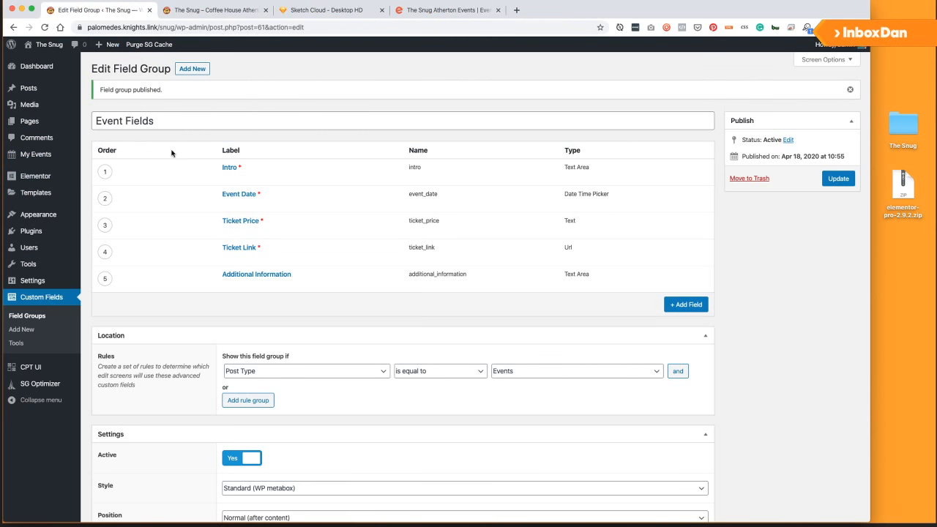
pyautogui.click(37, 154)
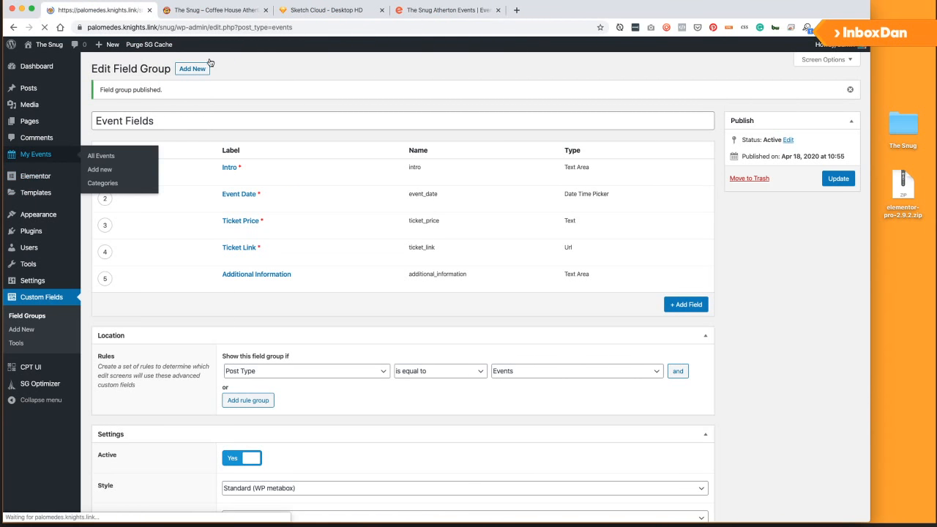
pyautogui.click(155, 74)
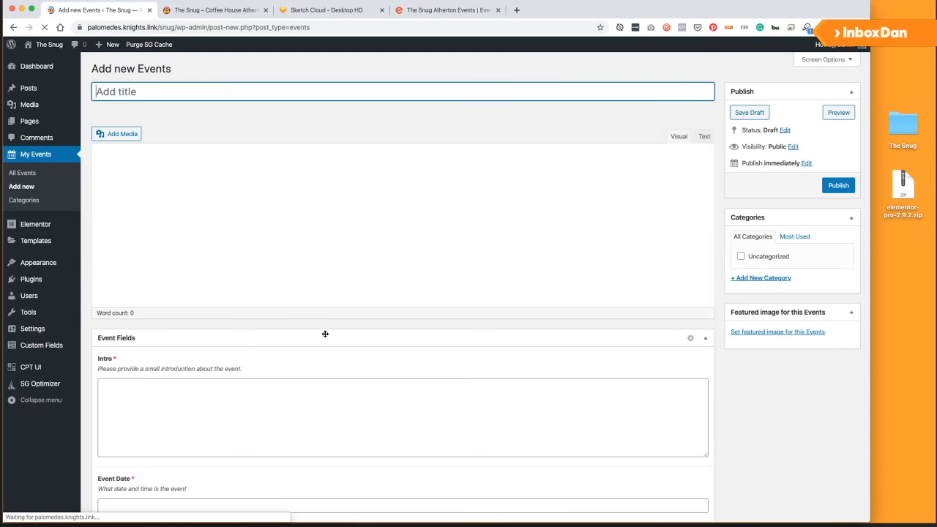
pyautogui.scroll(-3, 315, 341)
pyautogui.scroll(-5, 303, 352)
pyautogui.scroll(3, 274, 279)
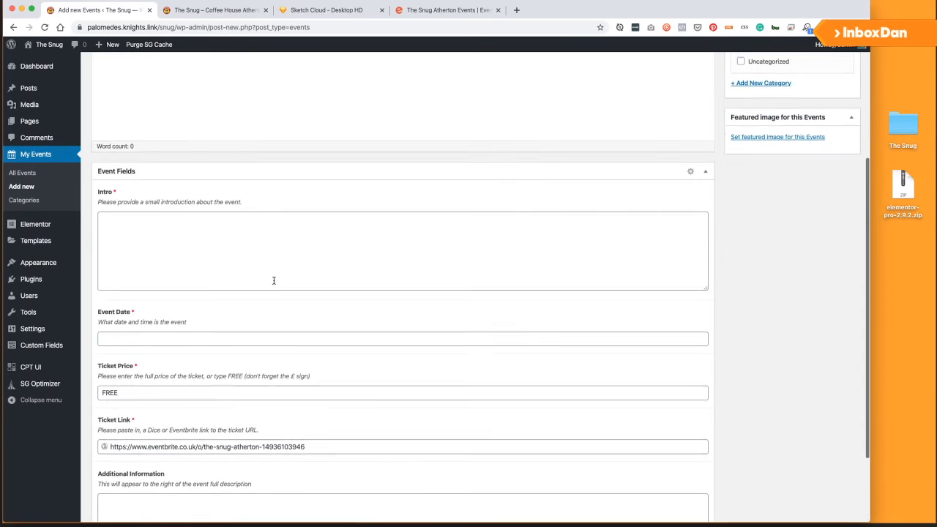
pyautogui.scroll(-3, 268, 286)
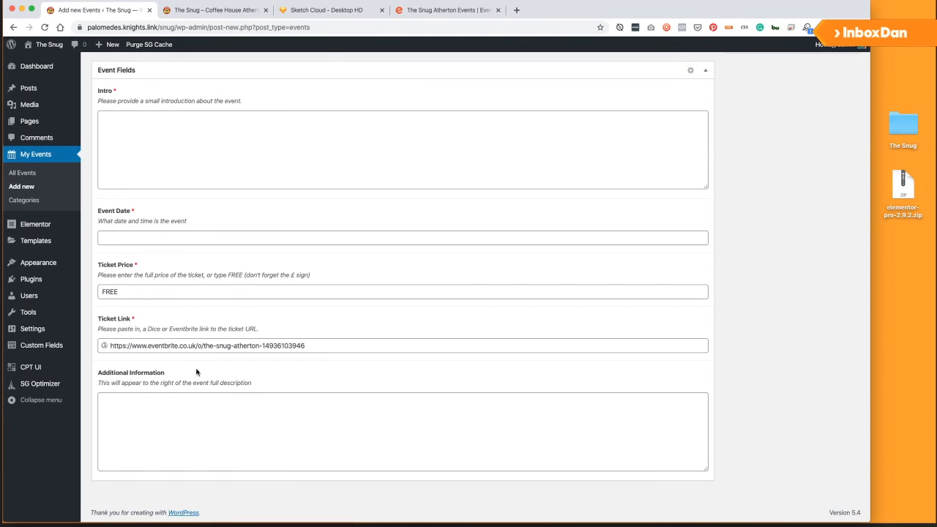
pyautogui.scroll(5, 234, 376)
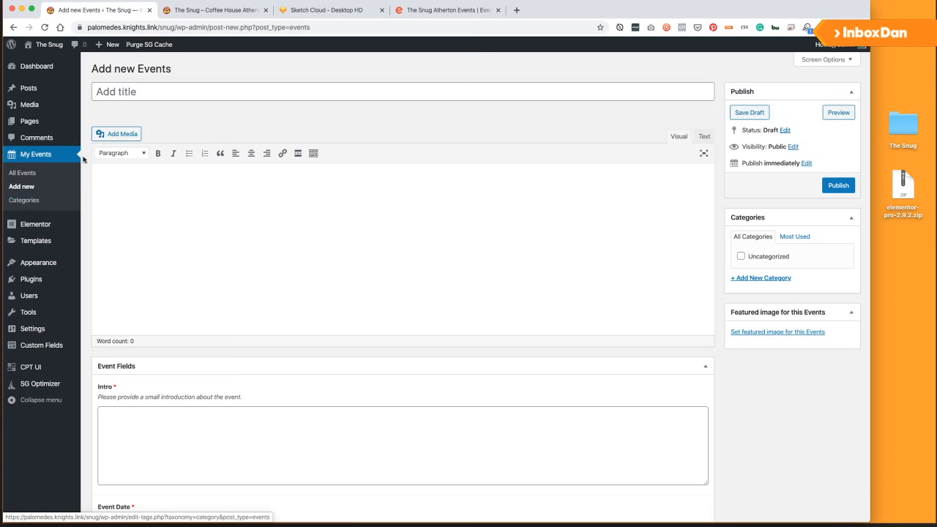
pyautogui.moveTo(31, 88)
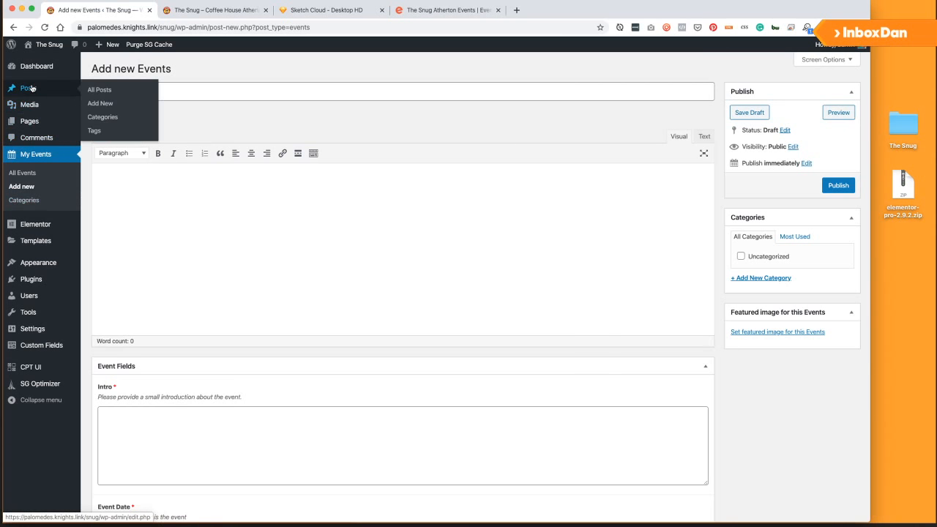
# Rename the Uncategorized category to Music with slug music, then begin a new Event.
pyautogui.click(103, 118)
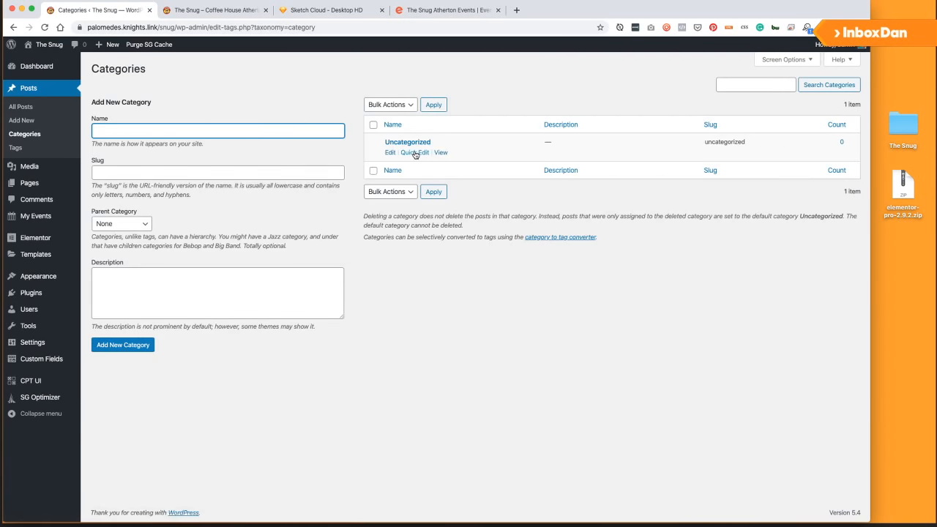
pyautogui.click(391, 152)
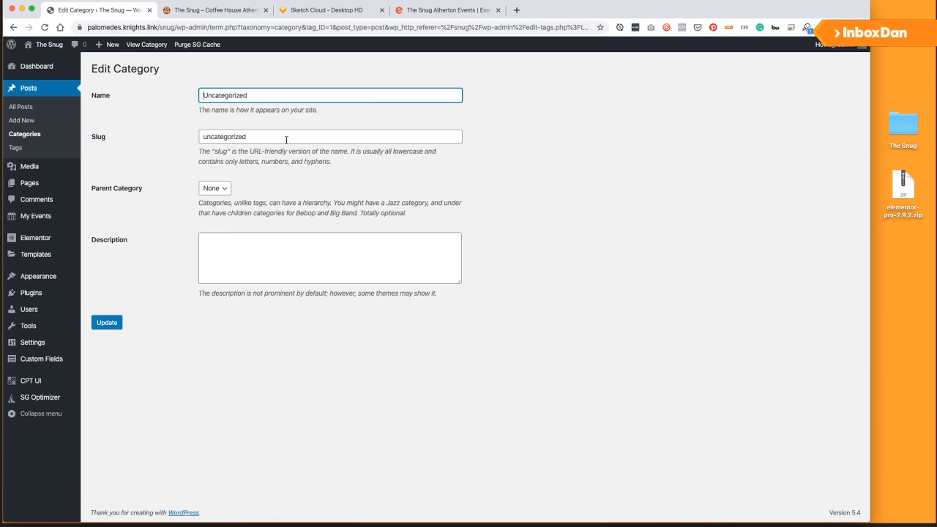
pyautogui.moveTo(273, 96); pyautogui.dragTo(132, 93)
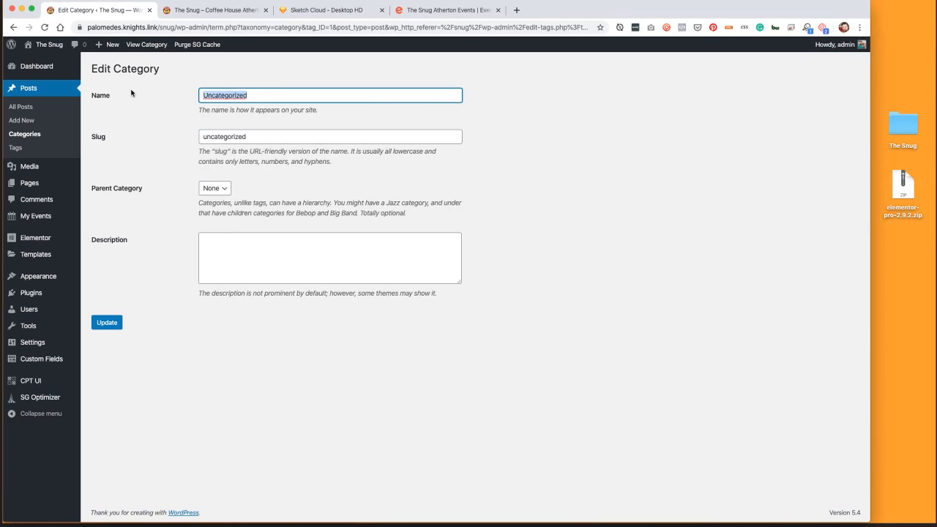
pyautogui.write('Gigs')
pyautogui.press('Tab')
pyautogui.write('gig')
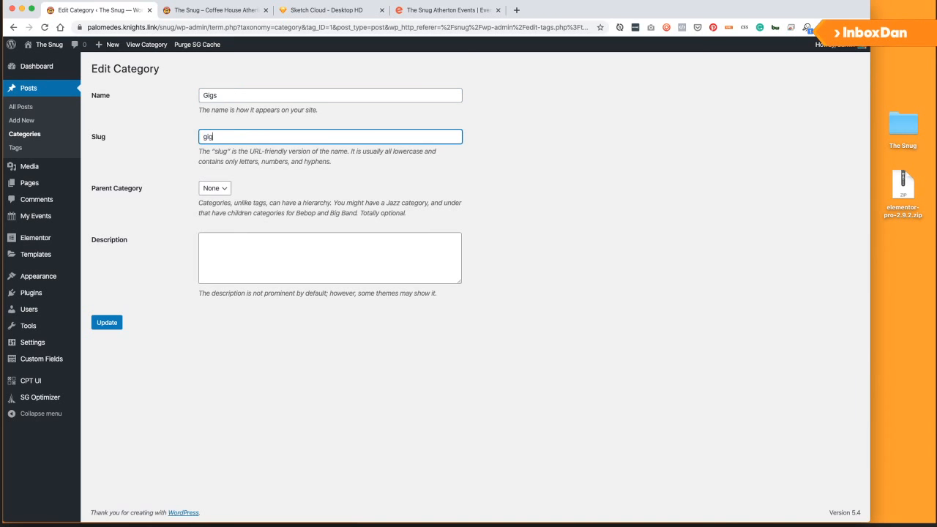
pyautogui.press('super+a')
pyautogui.write('music')
pyautogui.hotkey('shift', 'Tab')
pyautogui.write('Music')
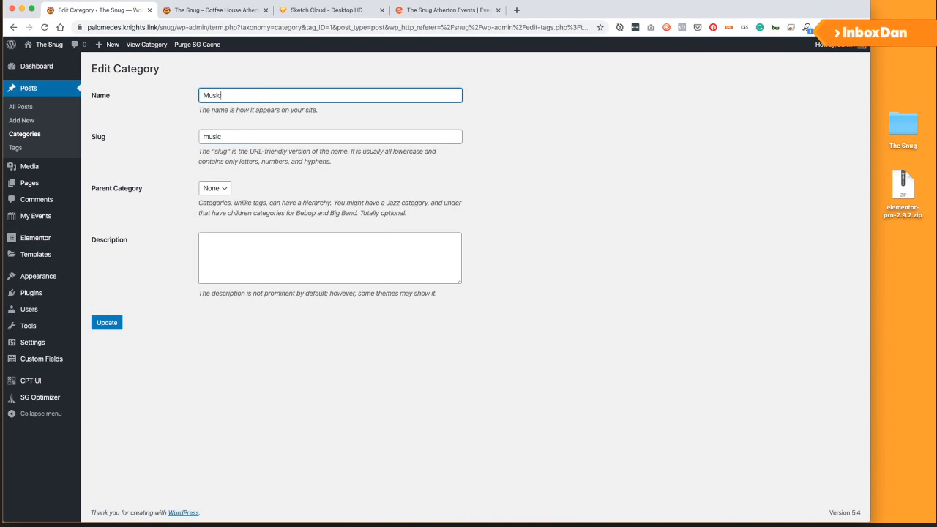
pyautogui.click(117, 322)
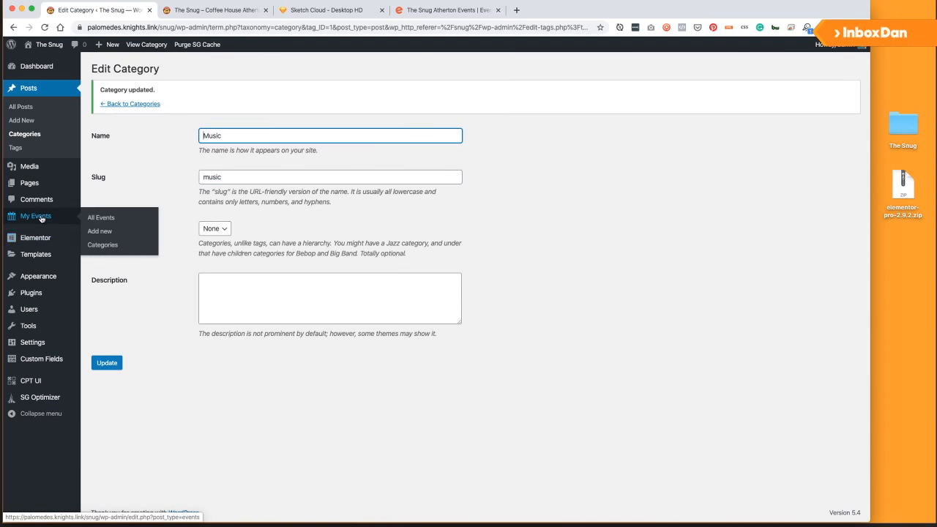
pyautogui.click(42, 217)
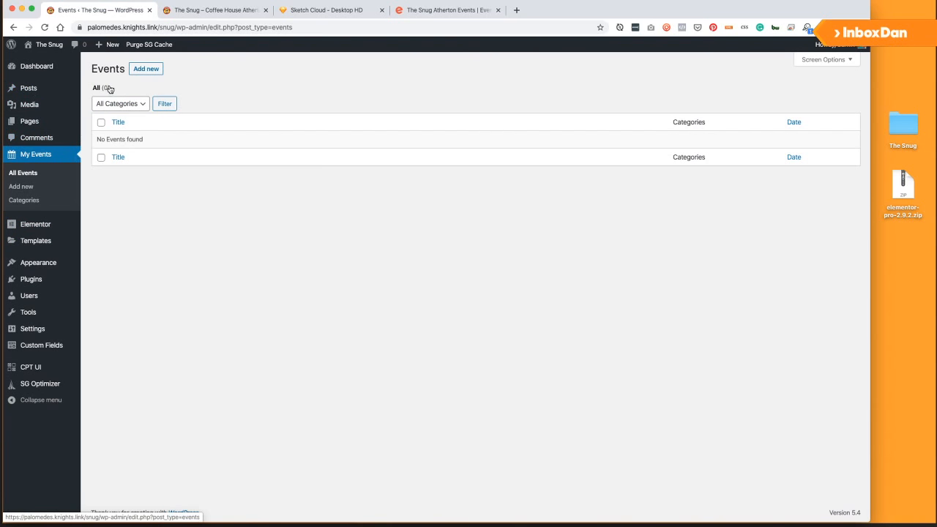
pyautogui.click(145, 69)
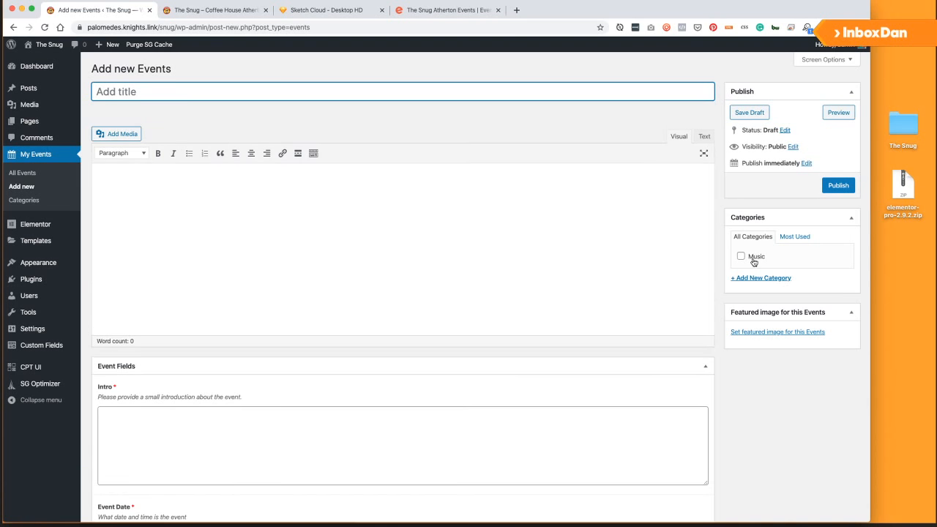
# Look over the blank new Event form's body, Intro and title fields.
pyautogui.click(213, 252)
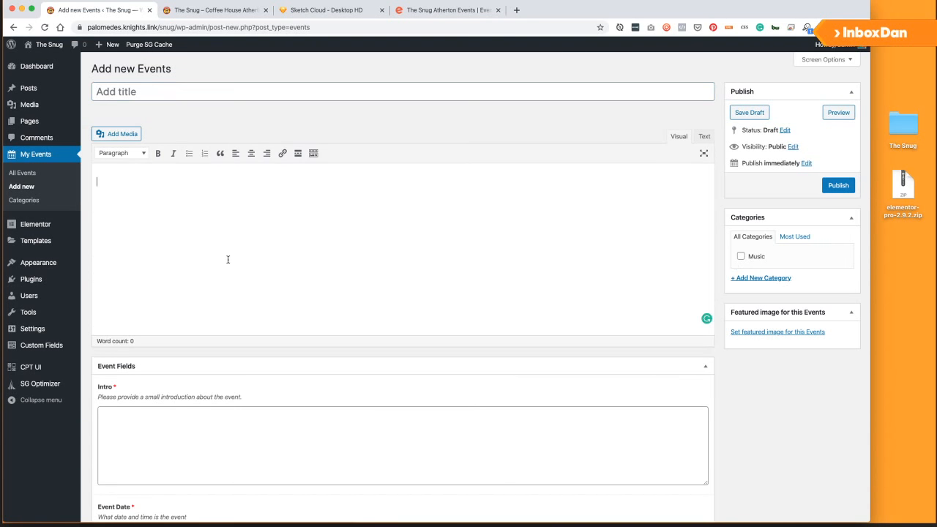
pyautogui.scroll(-3, 271, 308)
pyautogui.click(273, 312)
pyautogui.scroll(-2, 274, 315)
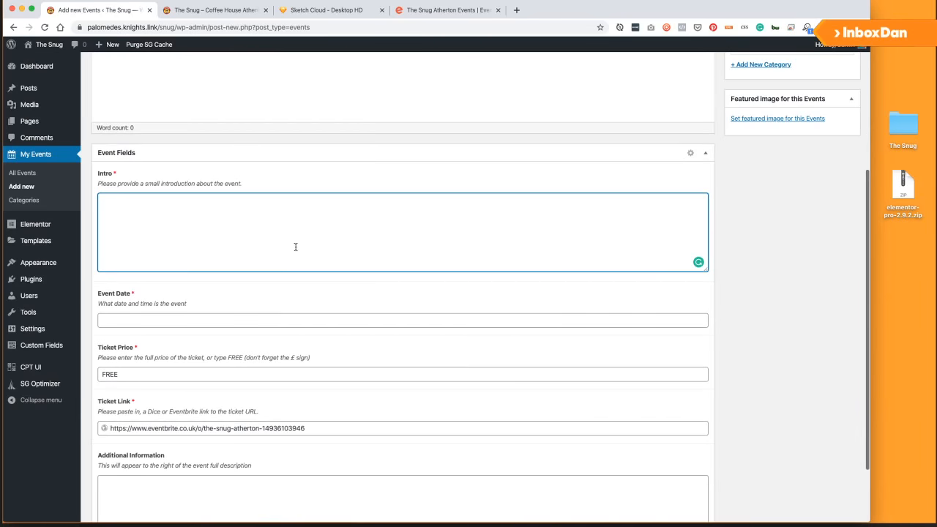
pyautogui.scroll(-2, 286, 293)
pyautogui.scroll(-1, 245, 327)
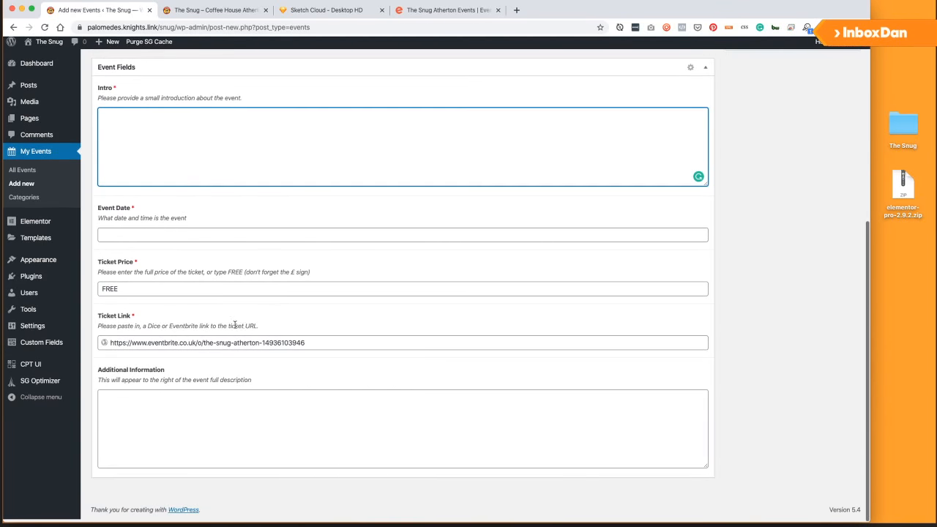
pyautogui.scroll(5, 263, 417)
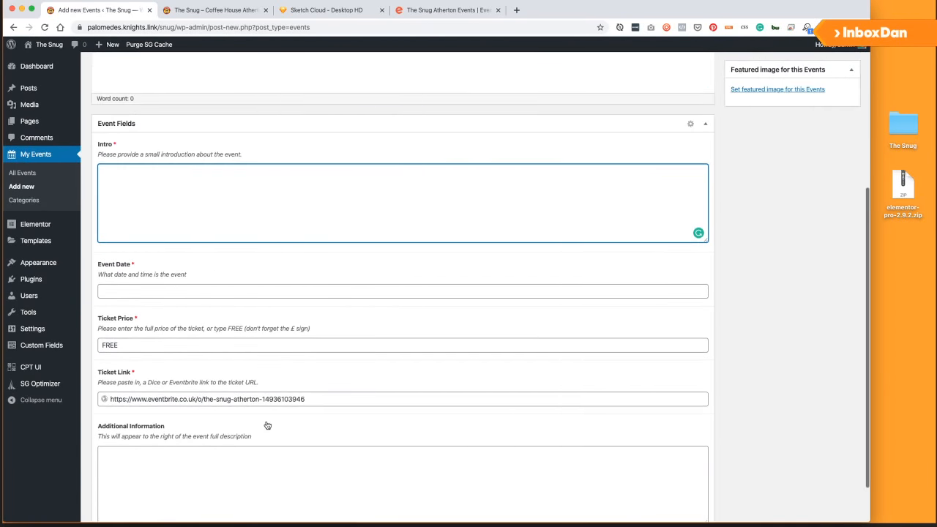
pyautogui.click(164, 85)
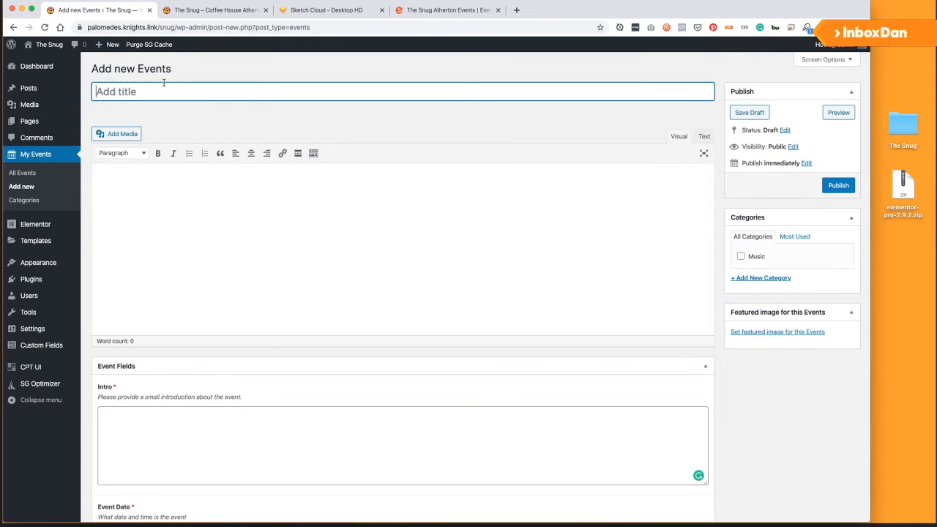
# Check the Eventbrite events page and the Snug website, then go to Custom Fields.
pyautogui.click(465, 13)
pyautogui.scroll(-5, 366, 399)
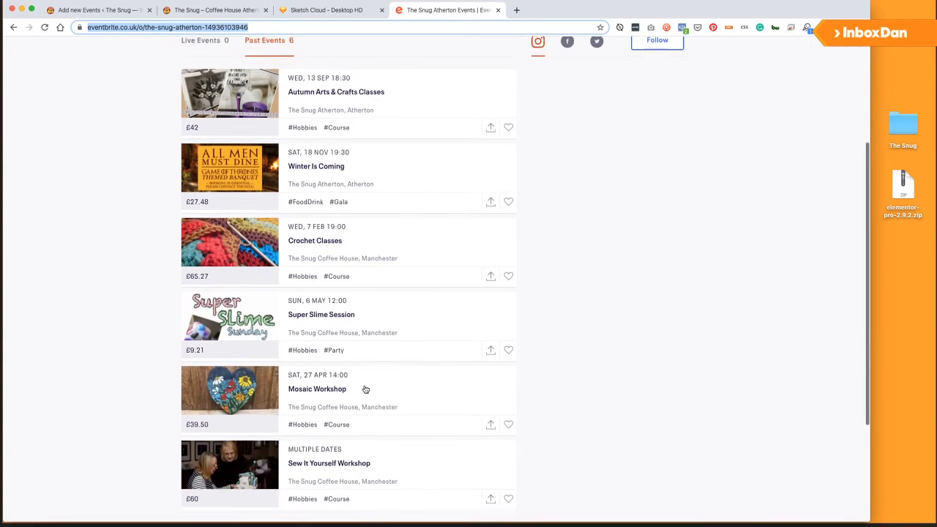
pyautogui.scroll(-2, 388, 382)
pyautogui.scroll(4, 391, 382)
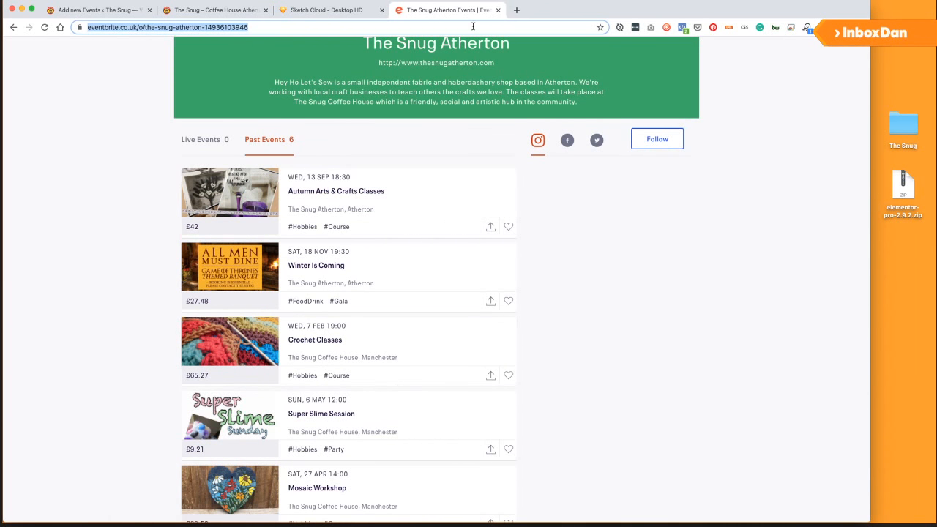
pyautogui.click(212, 9)
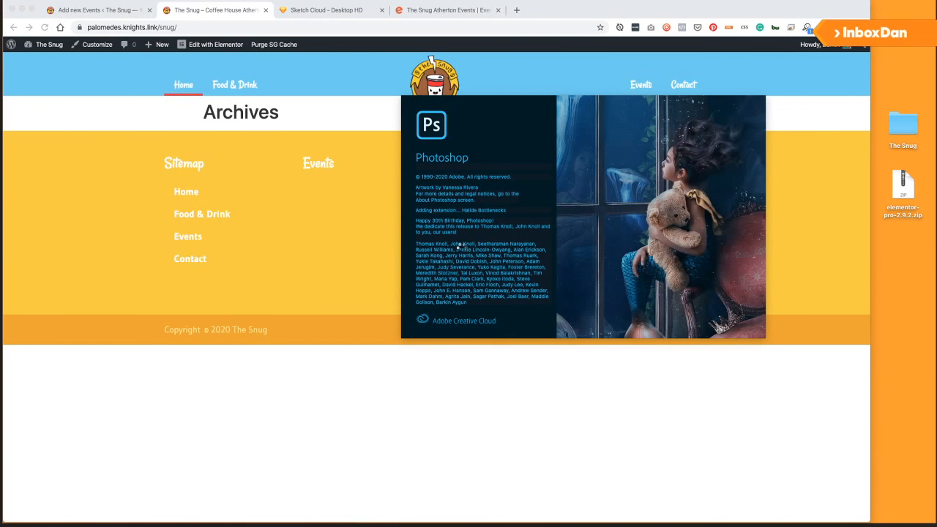
pyautogui.click(357, 242)
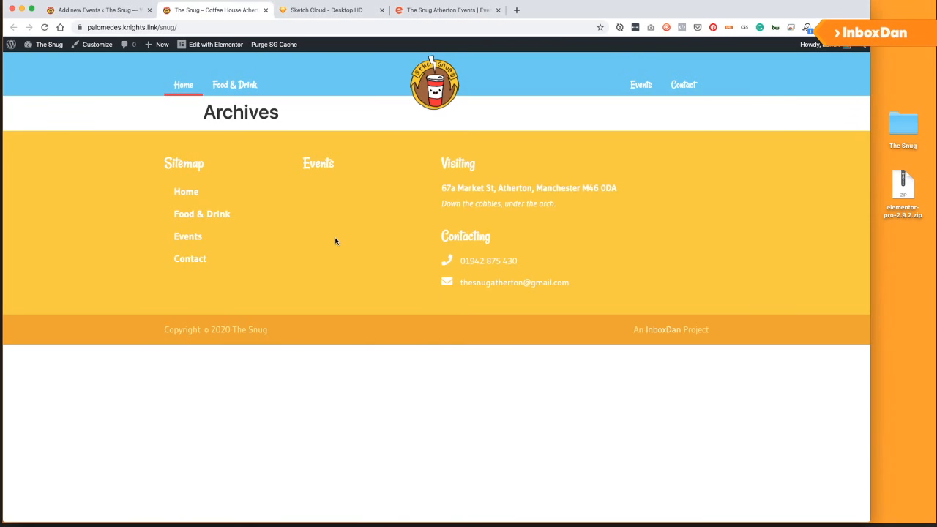
pyautogui.click(105, 13)
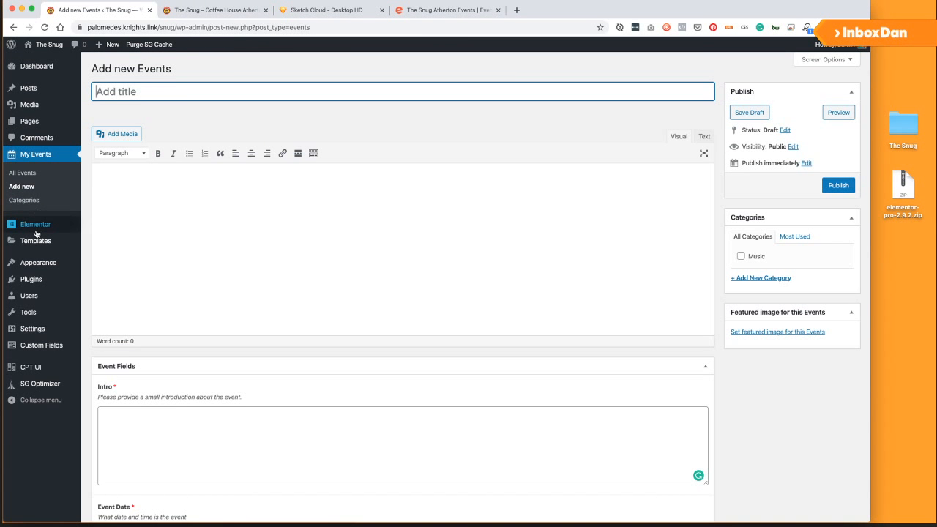
pyautogui.moveTo(38, 233)
pyautogui.click(46, 344)
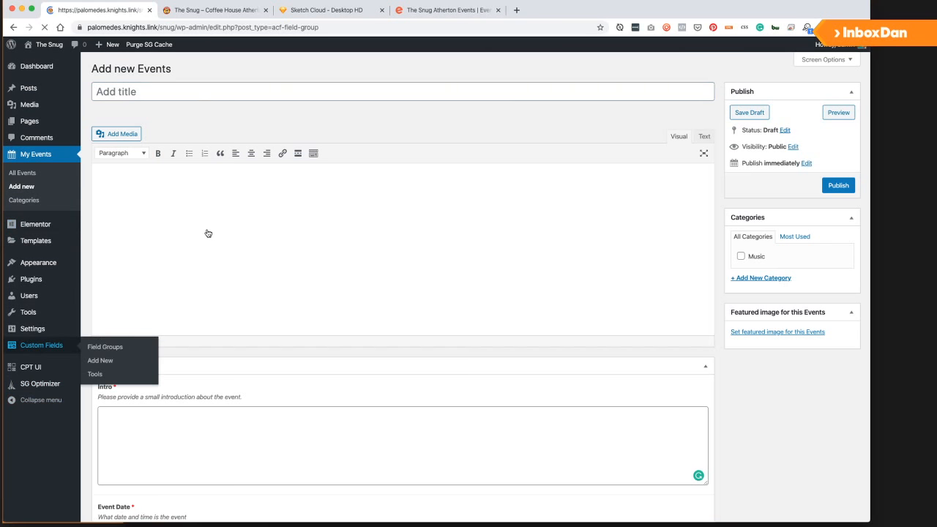
# Look at the Desktop HD event page mockup in Sketch Cloud, then return to Field Groups.
pyautogui.click(325, 11)
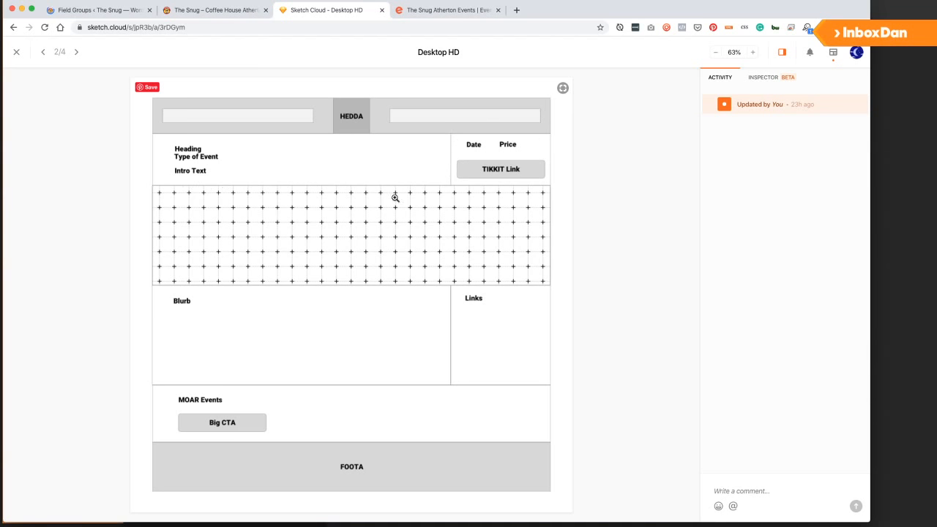
pyautogui.click(121, 9)
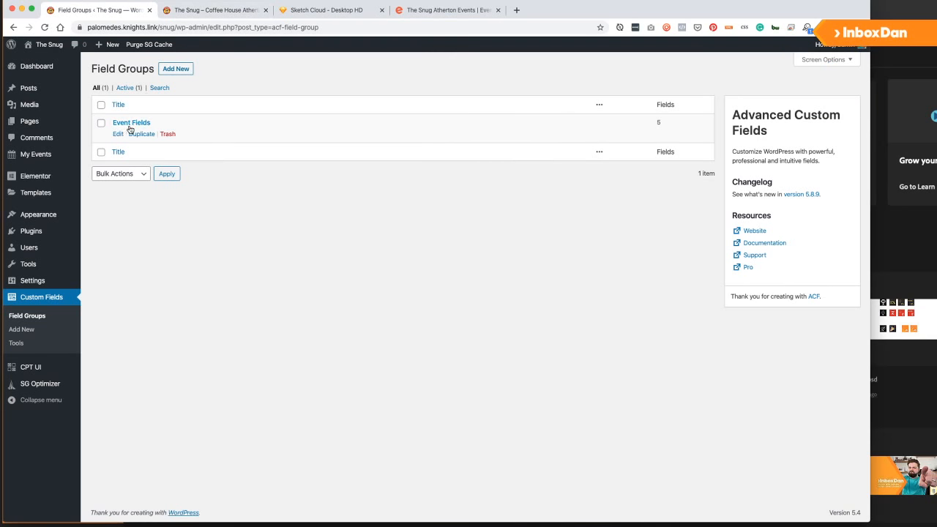
# Add a field labelled Giant Image to Event Fields and make it an Image field.
pyautogui.click(117, 134)
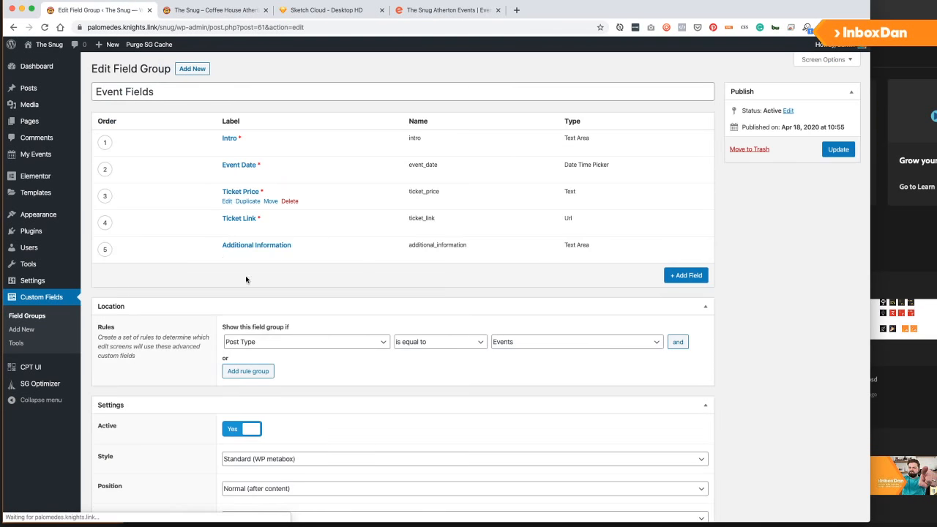
pyautogui.scroll(-2, 235, 242)
pyautogui.click(685, 227)
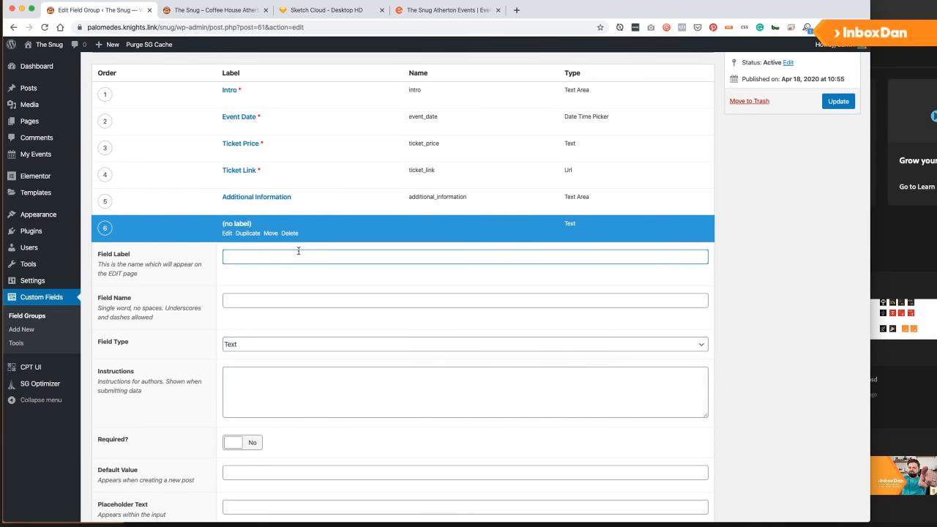
pyautogui.write('Giant Image')
pyautogui.press('Tab')
pyautogui.press('Tab')
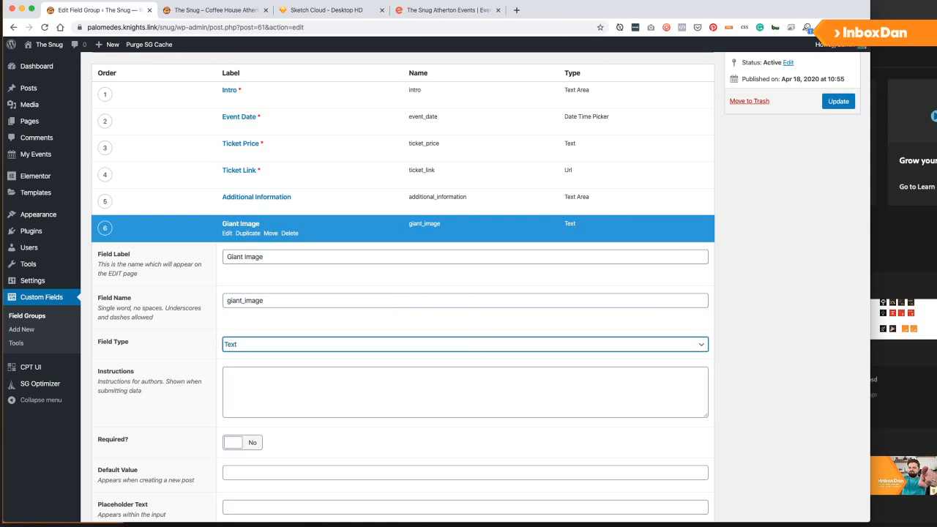
pyautogui.click(229, 350)
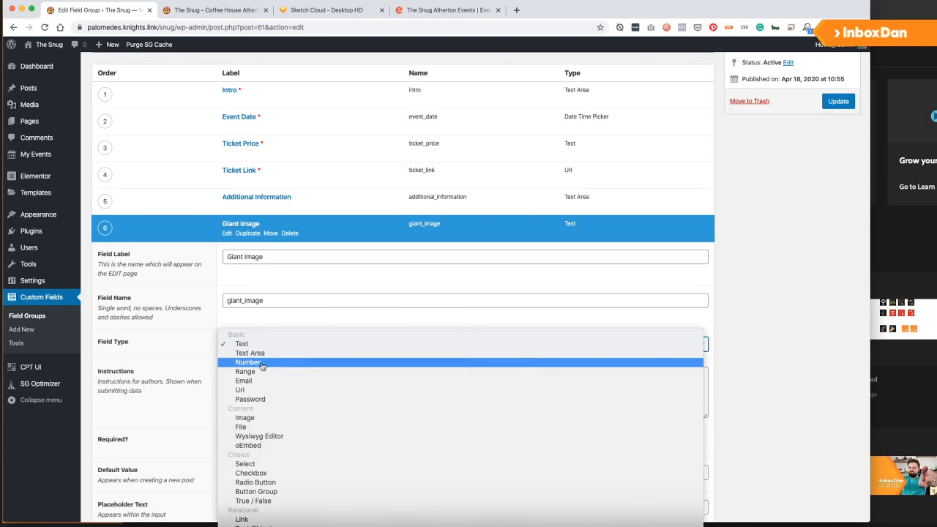
pyautogui.click(278, 418)
# Keep the Medium (300 x 300) preview size, write Giant Image's instructions, and update the group.
pyautogui.click(227, 388)
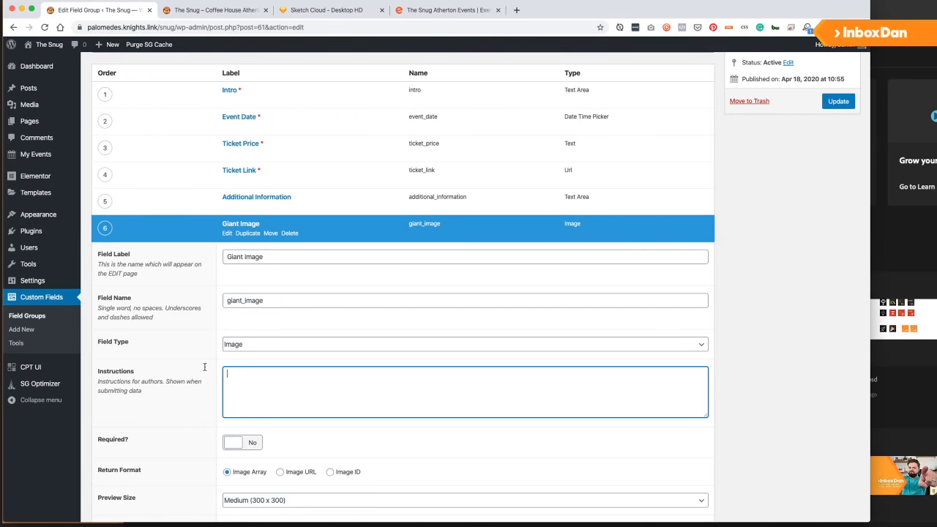
pyautogui.scroll(-3, 205, 367)
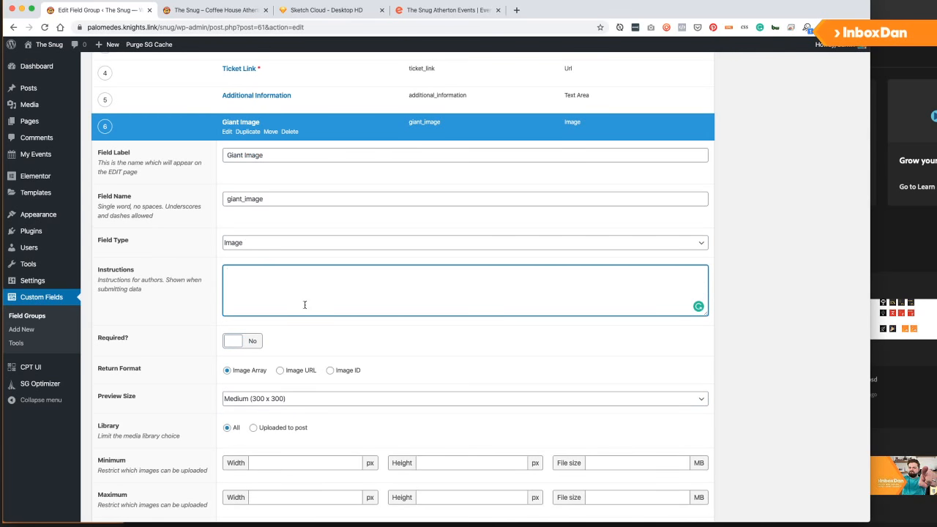
pyautogui.click(303, 405)
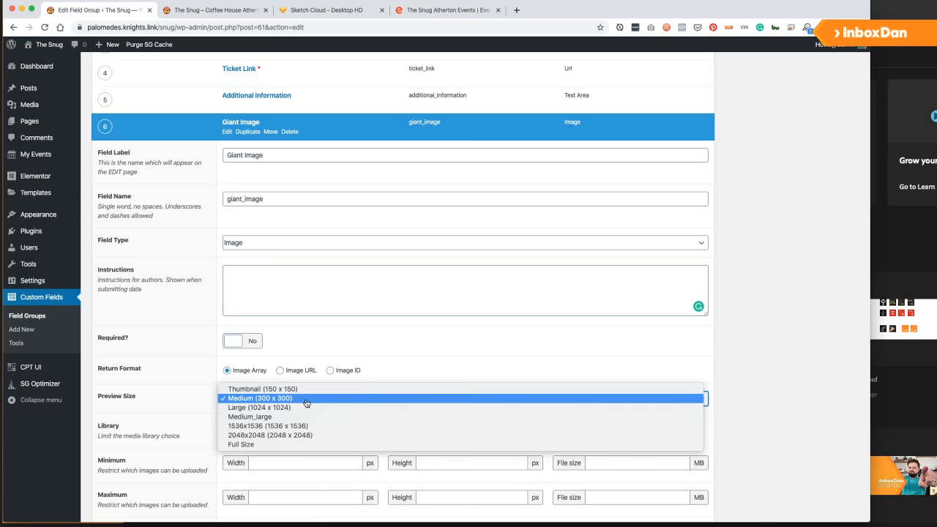
pyautogui.click(125, 392)
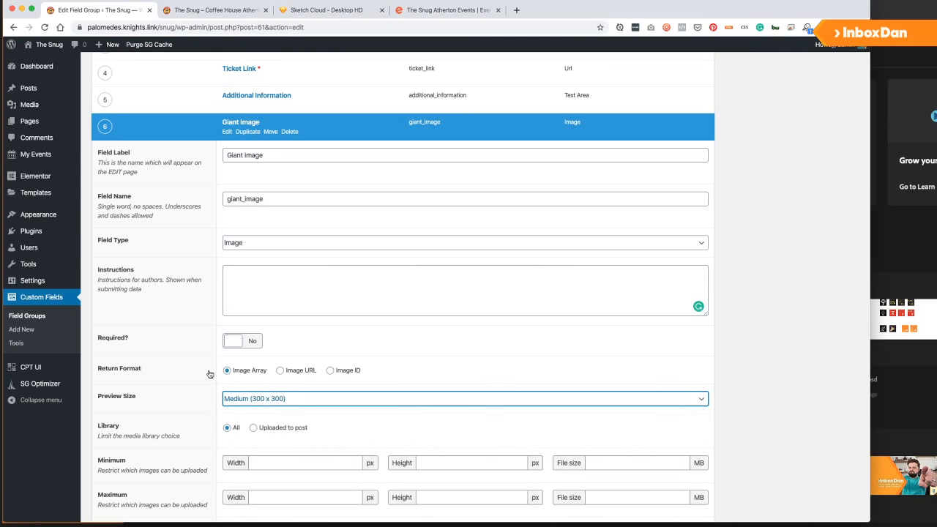
pyautogui.scroll(-3, 232, 375)
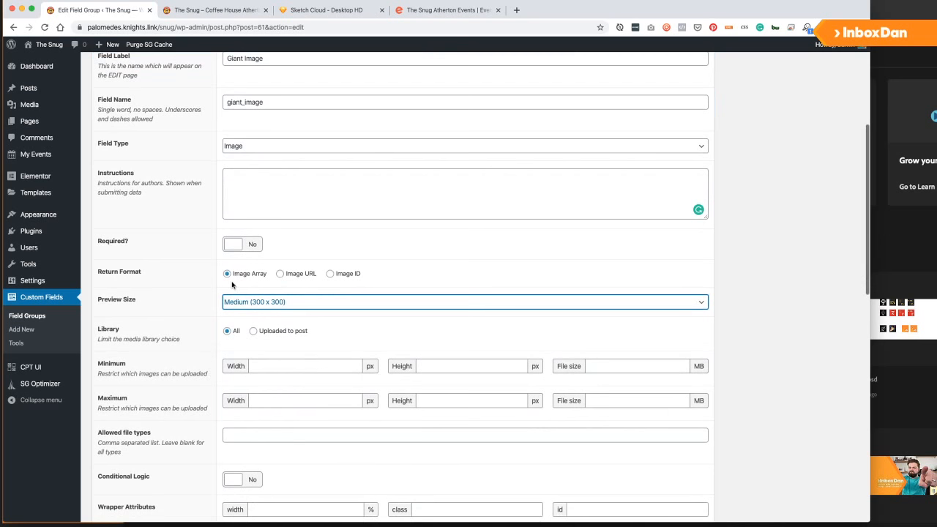
pyautogui.click(257, 190)
pyautogui.scroll(-3, 259, 192)
pyautogui.scroll(4, 262, 260)
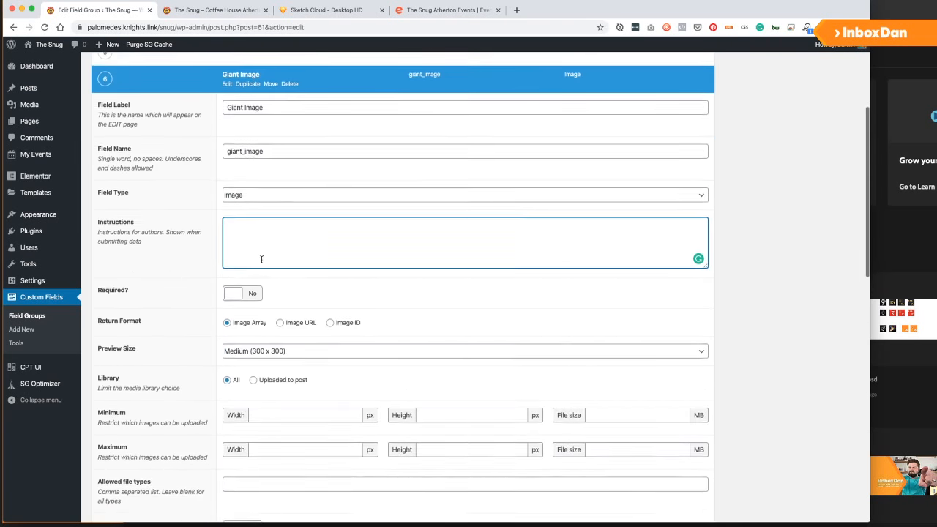
pyautogui.scroll(-1, 261, 241)
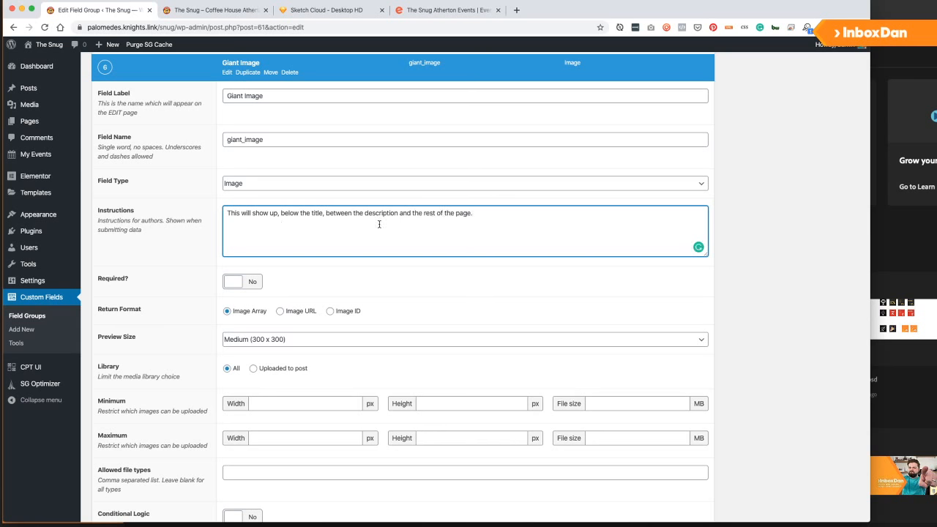
pyautogui.scroll(5, 379, 224)
pyautogui.click(845, 149)
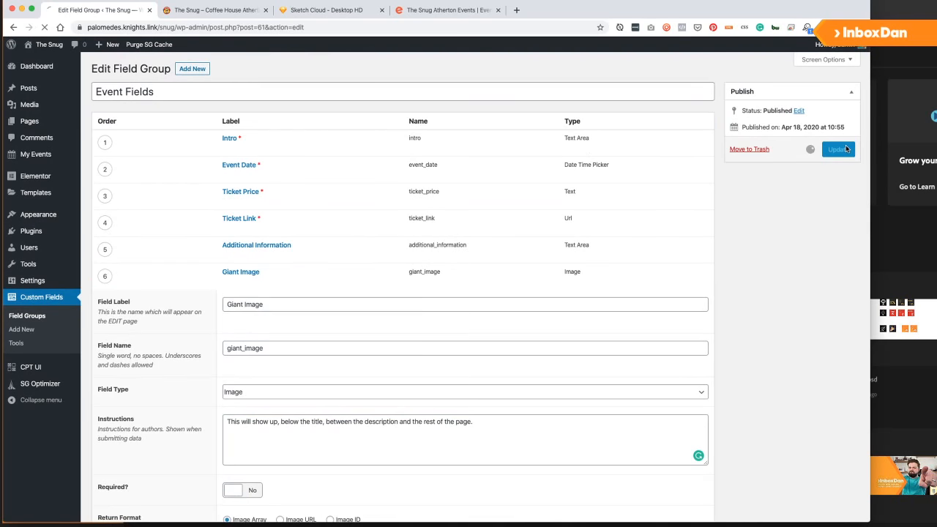
# Glance at the live site tab, then bring Photoshop to the front.
pyautogui.click(195, 10)
pyautogui.click(99, 11)
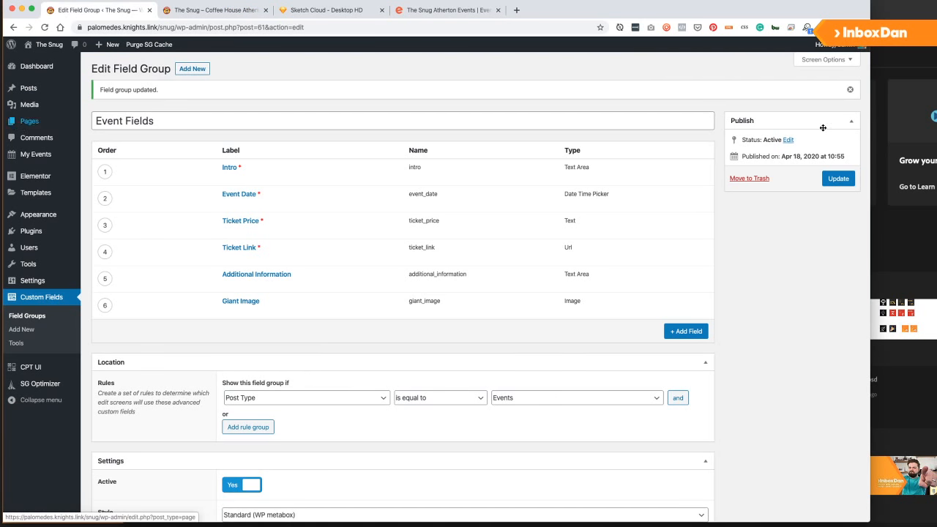
pyautogui.click(900, 57)
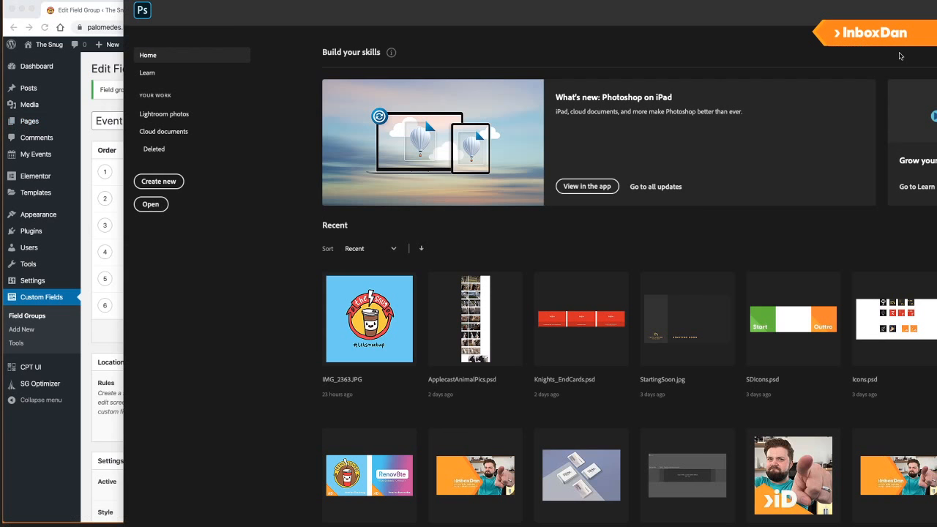
# Create a new blank Photoshop canvas with the width set to 1920.
pyautogui.click(157, 181)
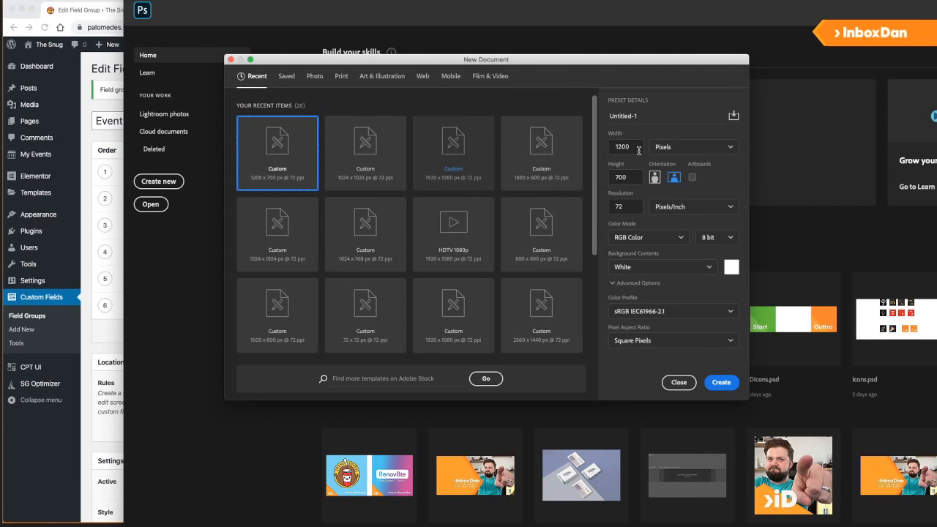
pyautogui.doubleClick(628, 146)
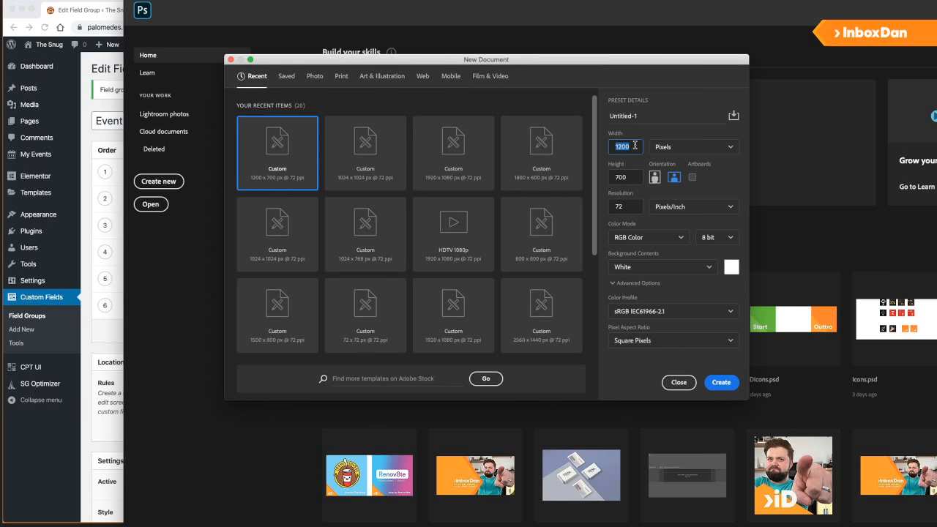
pyautogui.write('1920')
pyautogui.press('Return')
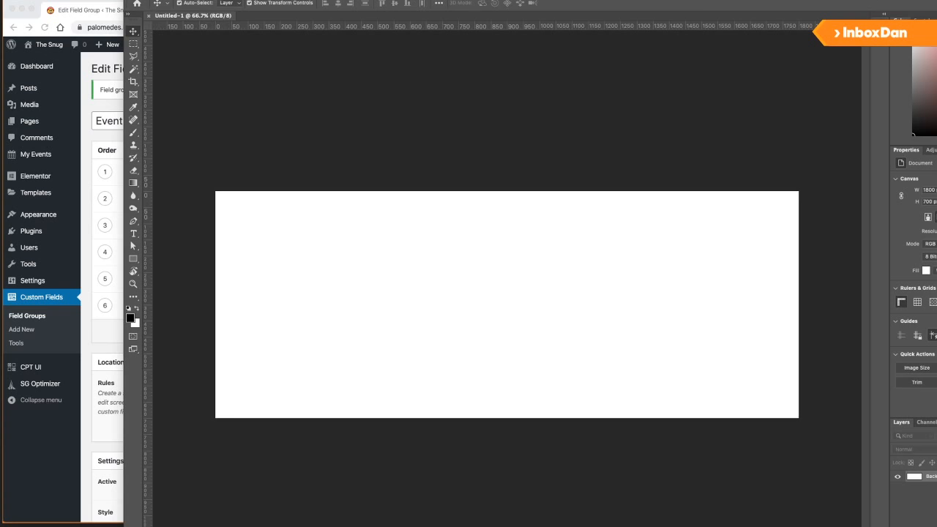
# Pick TheSnug_BandWide.jpg to place, then cancel the placement and close the trial document.
pyautogui.press('super+o')
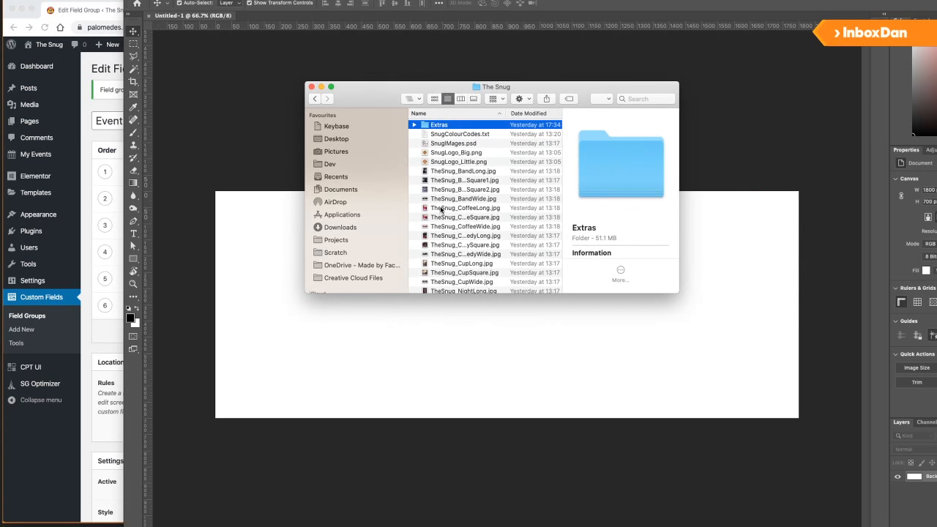
pyautogui.scroll(-3, 438, 228)
pyautogui.click(457, 180)
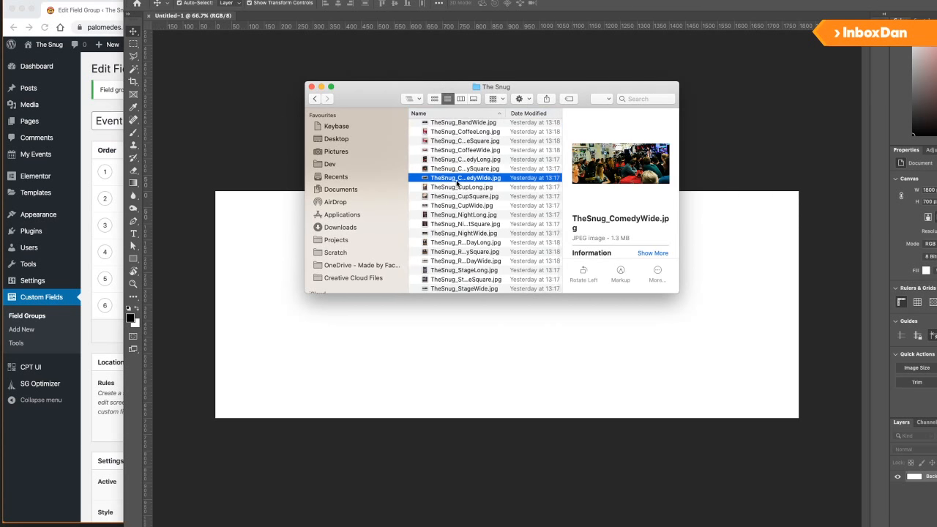
pyautogui.click(463, 150)
pyautogui.scroll(2, 463, 156)
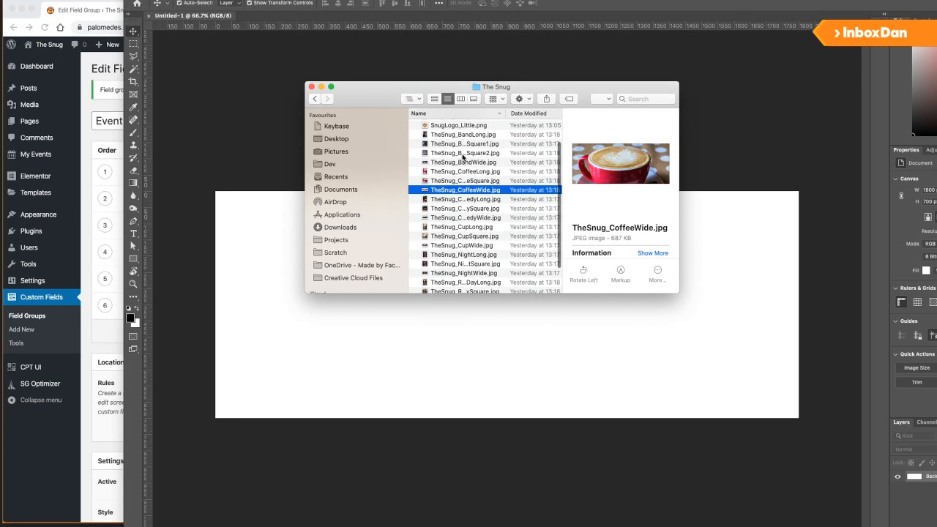
pyautogui.click(464, 153)
pyautogui.click(466, 162)
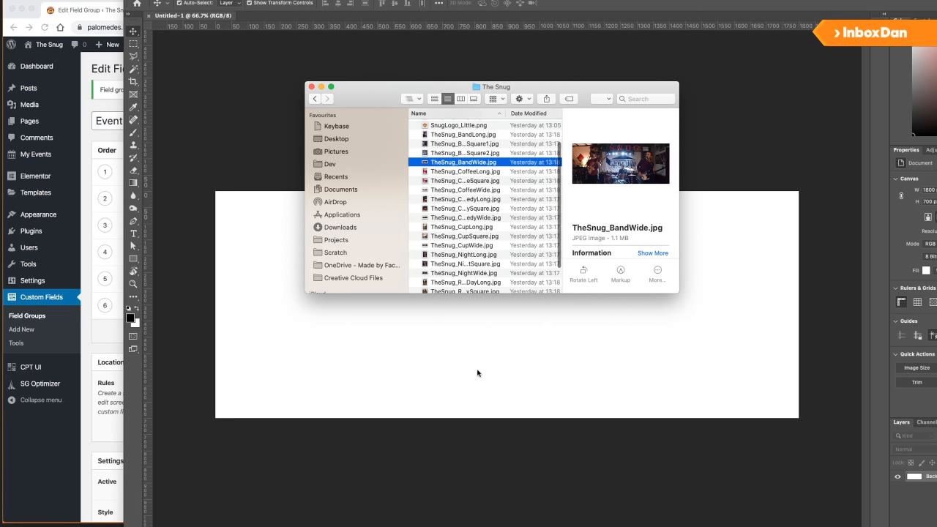
pyautogui.press('Escape')
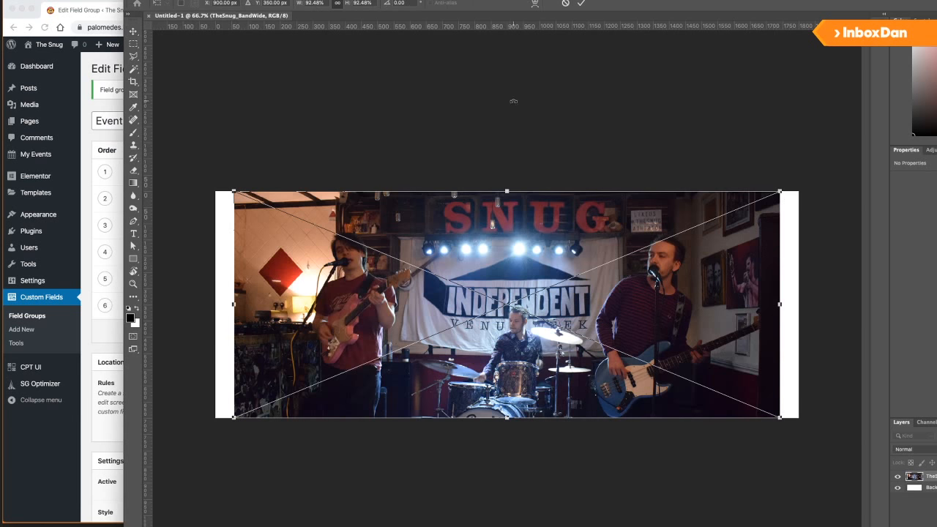
pyautogui.press('Escape')
pyautogui.hotkey('ctrl', 'w')
# Create a new 800 × 350 px Photoshop document.
pyautogui.hotkey('ctrl', 'n')
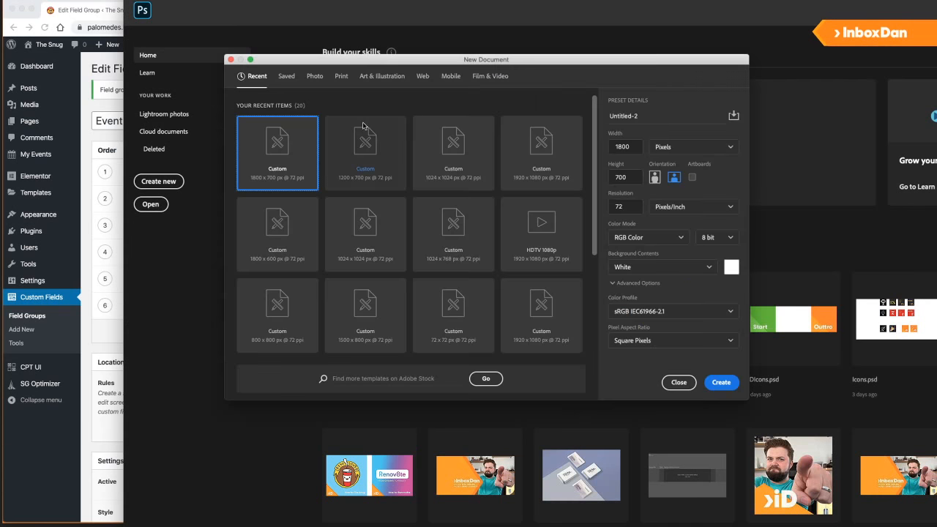
pyautogui.doubleClick(634, 146)
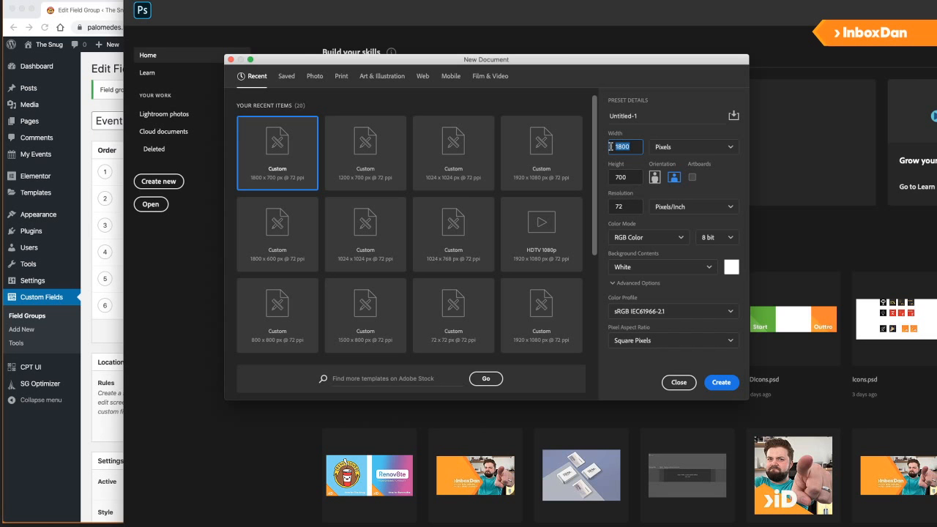
pyautogui.write('800')
pyautogui.press('Tab')
pyautogui.press('Tab')
pyautogui.write('4')
pyautogui.press('BackSpace')
pyautogui.write('350')
pyautogui.press('Return')
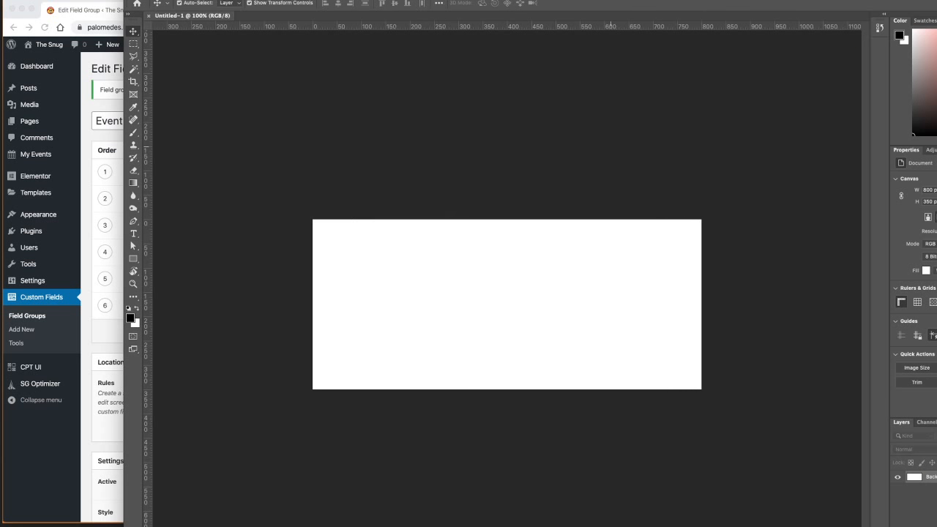
# Crop-extend the canvas upward to about 400 px tall.
pyautogui.press('c')
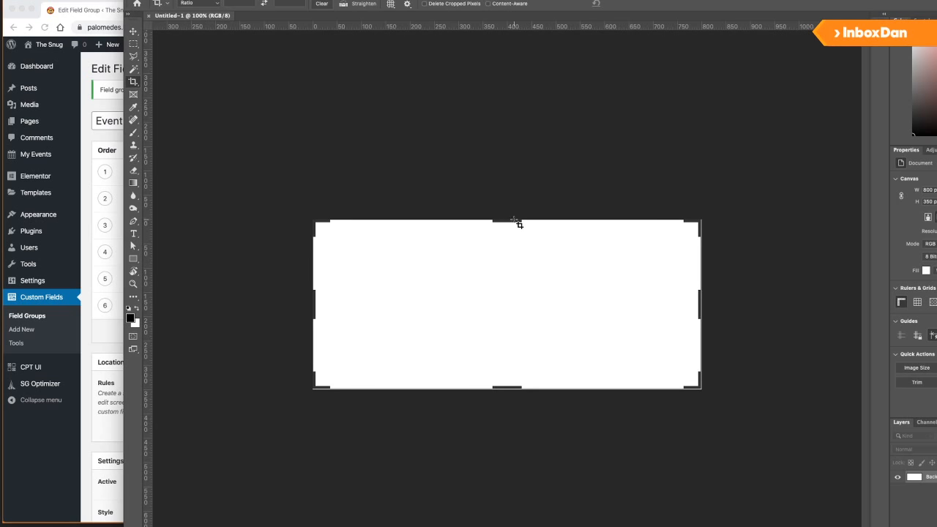
pyautogui.moveTo(516, 222); pyautogui.dragTo(513, 206)
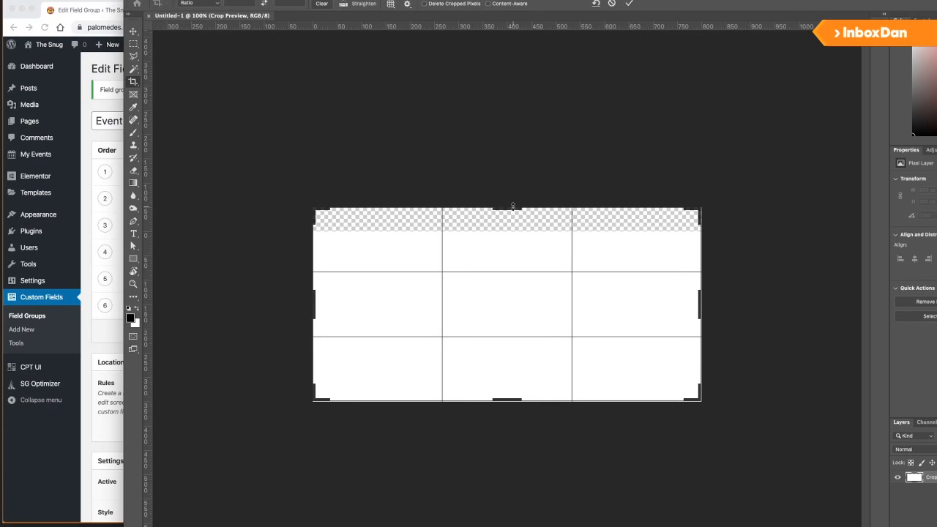
pyautogui.press('Return')
# Place the wide band photo on the canvas, enlarged to fill it.
pyautogui.press('super+Tab')
pyautogui.moveTo(458, 164); pyautogui.dragTo(484, 313)
pyautogui.moveTo(700, 221); pyautogui.dragTo(754, 199)
pyautogui.press('Return')
# Add the caption text 'The Snugglets' on the photo.
pyautogui.press('c')
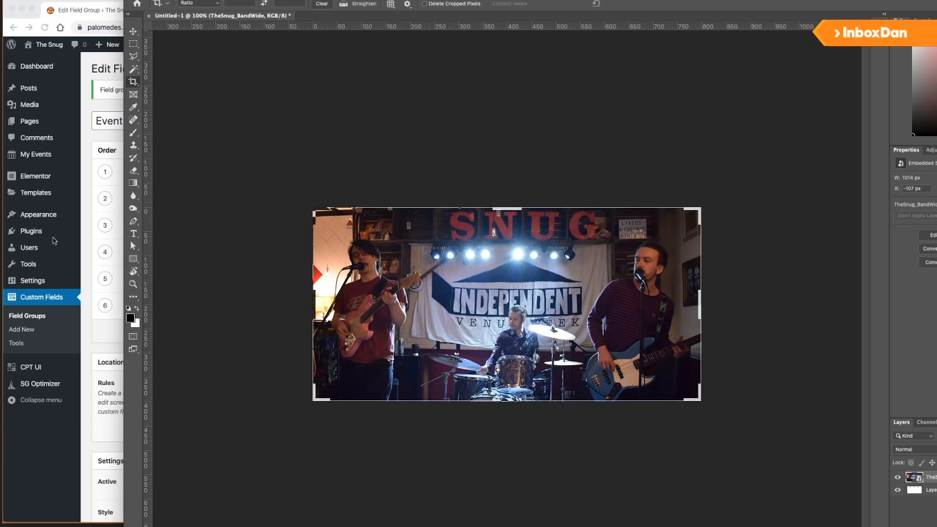
pyautogui.click(132, 234)
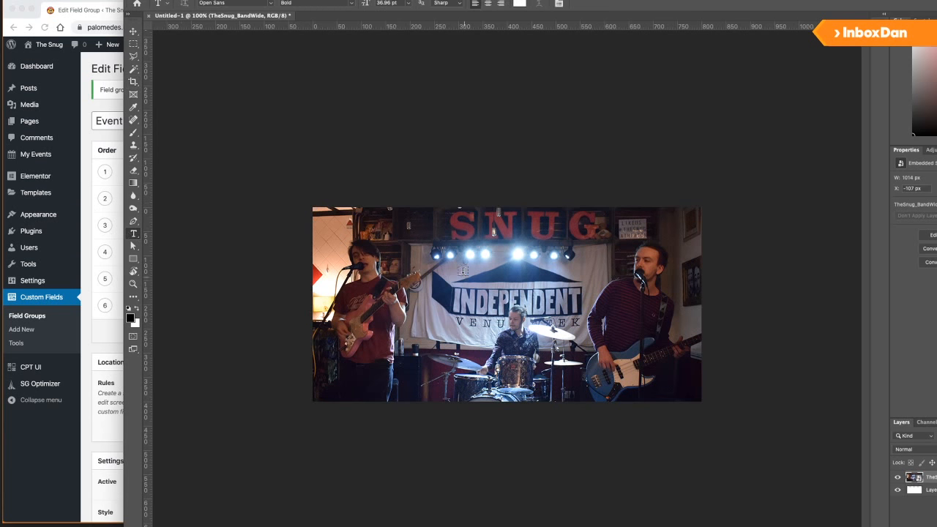
pyautogui.click(463, 271)
pyautogui.write('The Snug')
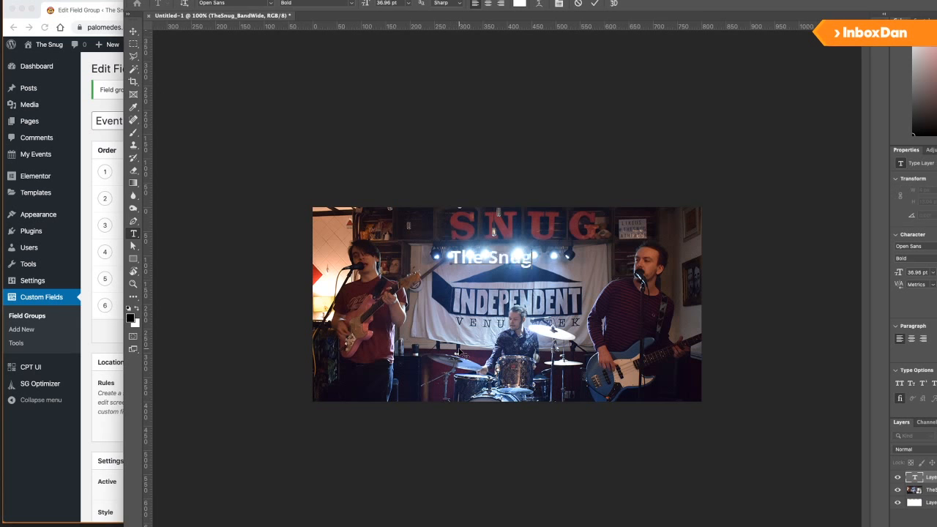
pyautogui.write('glets')
pyautogui.press('BackSpace')
pyautogui.write('ts')
pyautogui.hotkey('ctrl', 'a')
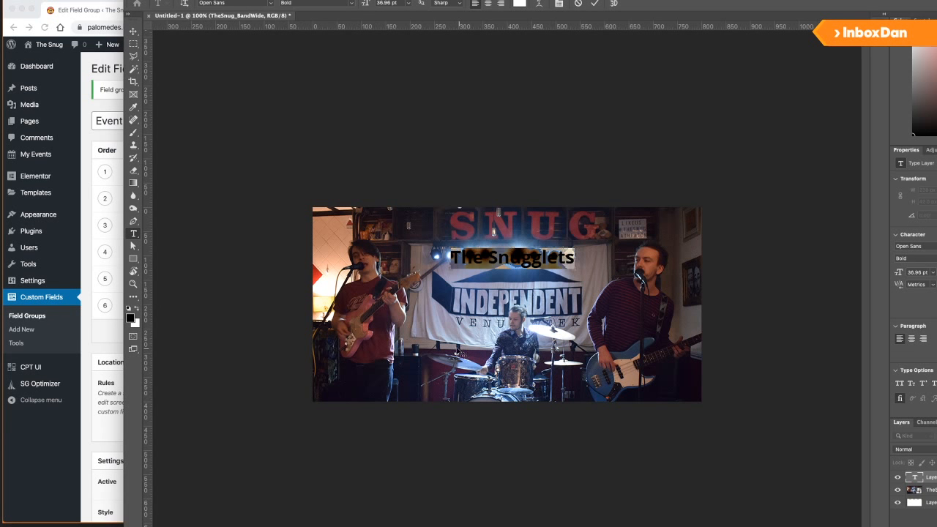
pyautogui.click(595, 4)
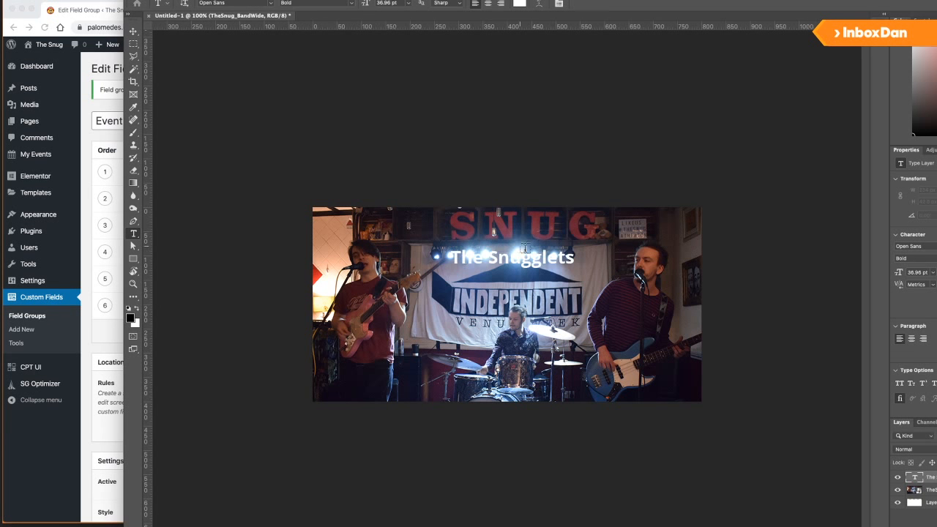
# Move the caption to the lower-left and put a black bar behind it.
pyautogui.press('v')
pyautogui.moveTo(544, 264); pyautogui.dragTo(424, 378)
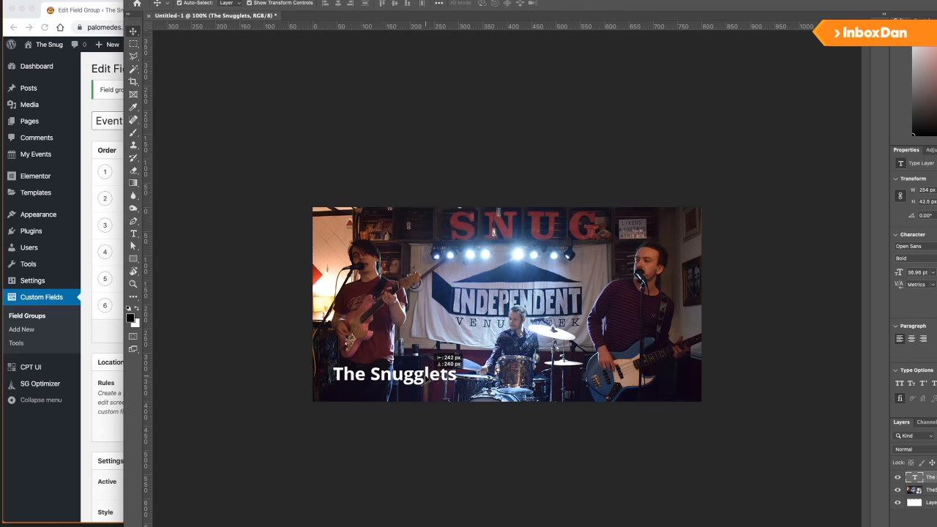
pyautogui.click(210, 339)
pyautogui.click(134, 258)
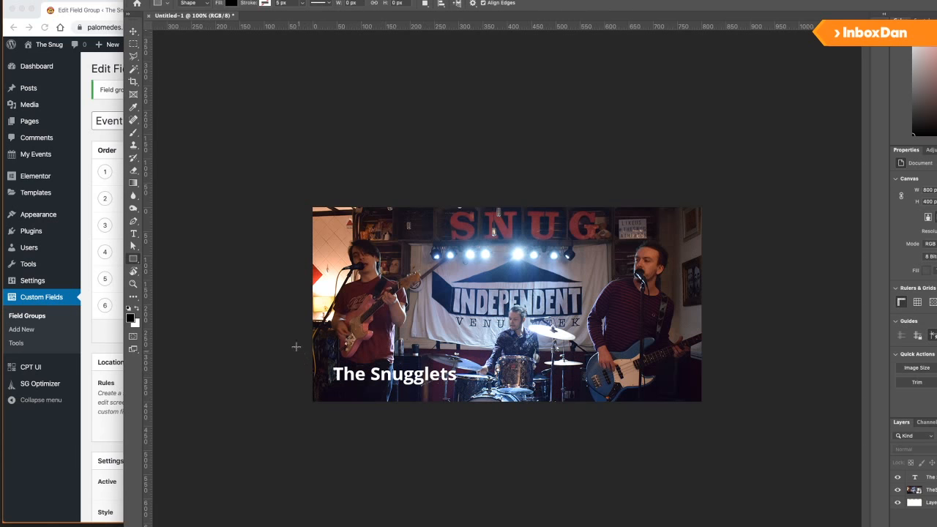
pyautogui.moveTo(296, 346); pyautogui.dragTo(519, 403)
pyautogui.moveTo(477, 381); pyautogui.dragTo(493, 383)
pyautogui.moveTo(915, 478); pyautogui.dragTo(915, 496)
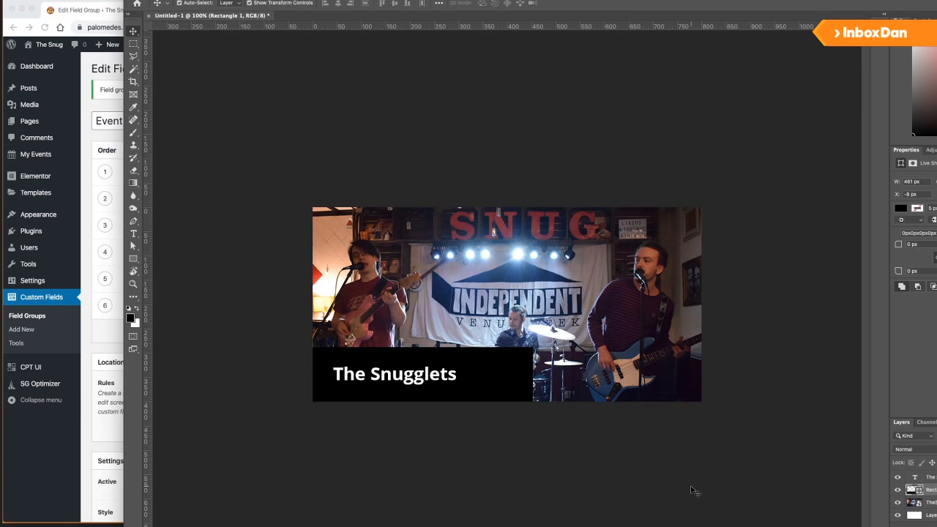
# Save the banner on this computer as a JPEG.
pyautogui.press('super+s')
pyautogui.click(642, 375)
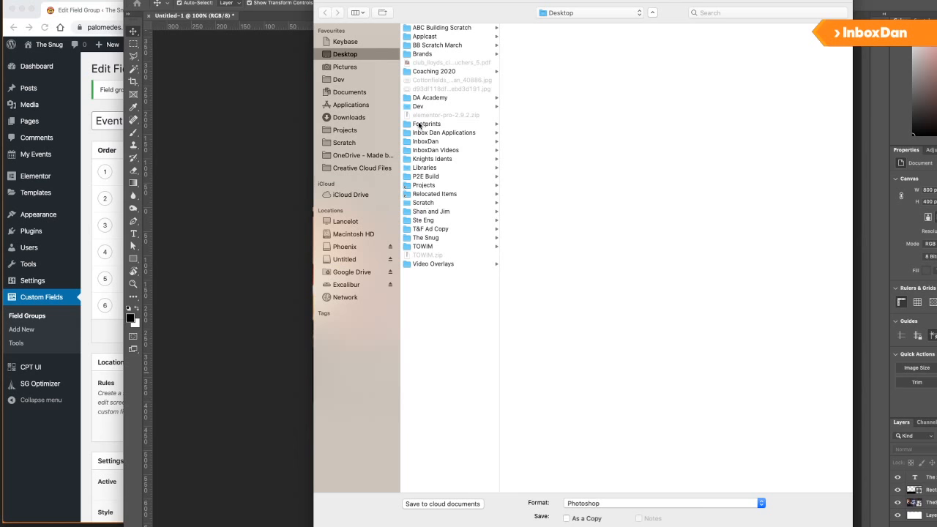
pyautogui.click(607, 503)
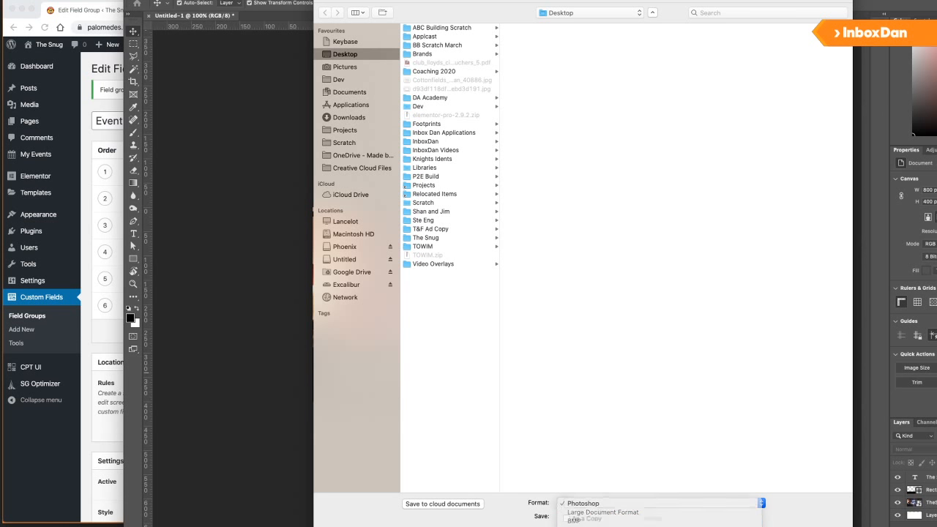
pyautogui.click(585, 521)
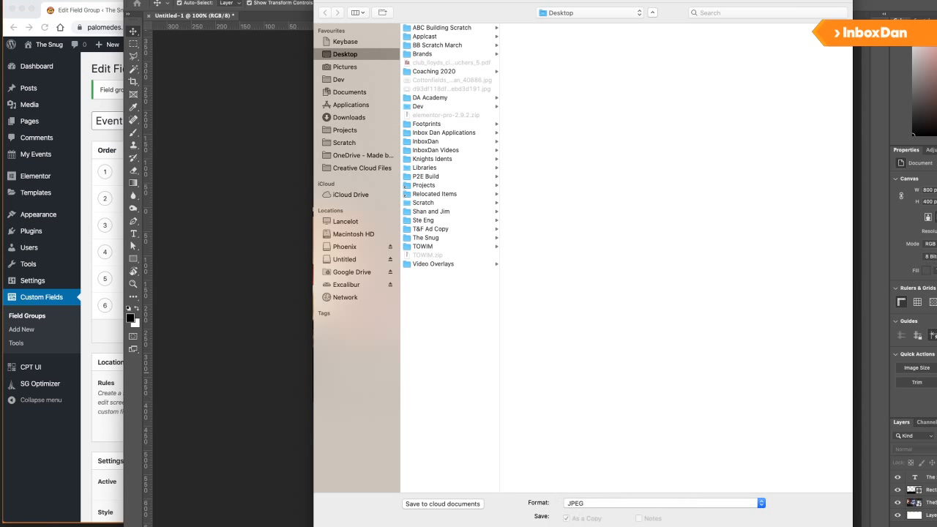
pyautogui.press('Return')
pyautogui.press('Return')
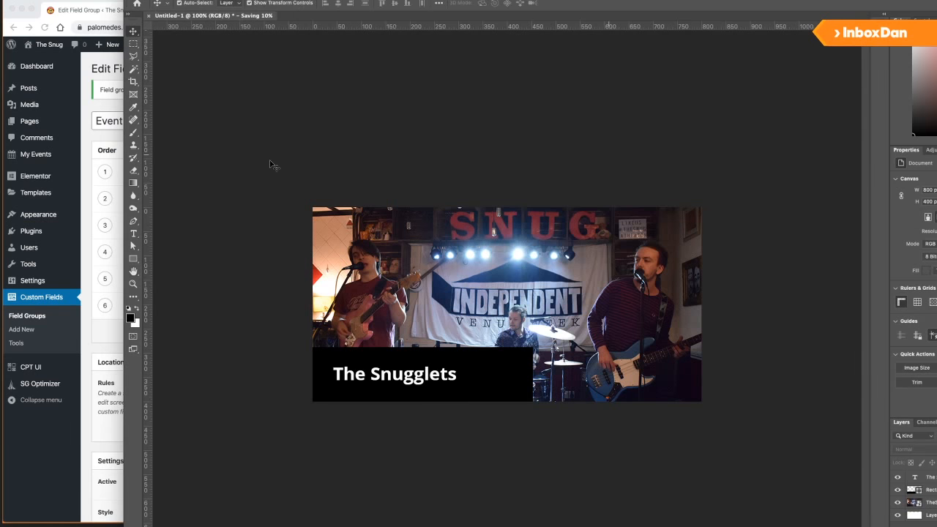
# Compare the Event Fields group against the Sketch event-page wireframe and the live archives page.
pyautogui.click(86, 440)
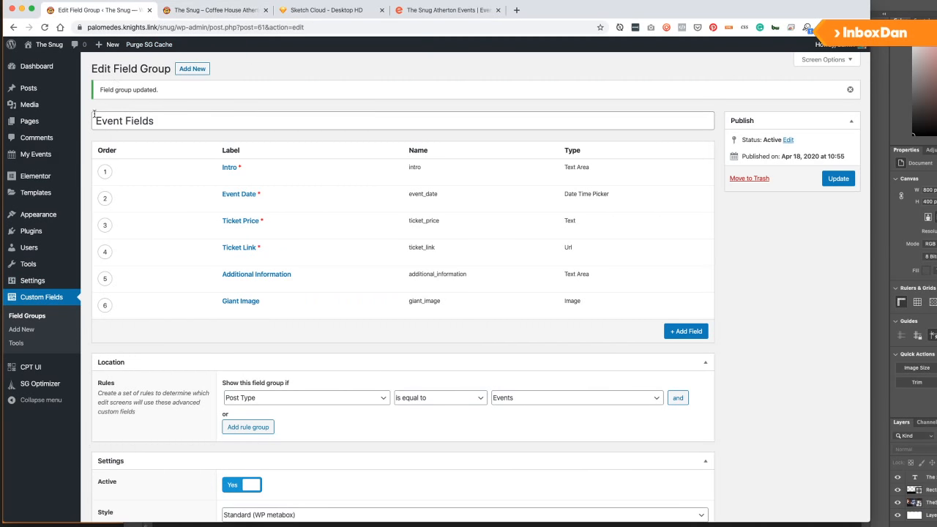
pyautogui.moveTo(32, 165)
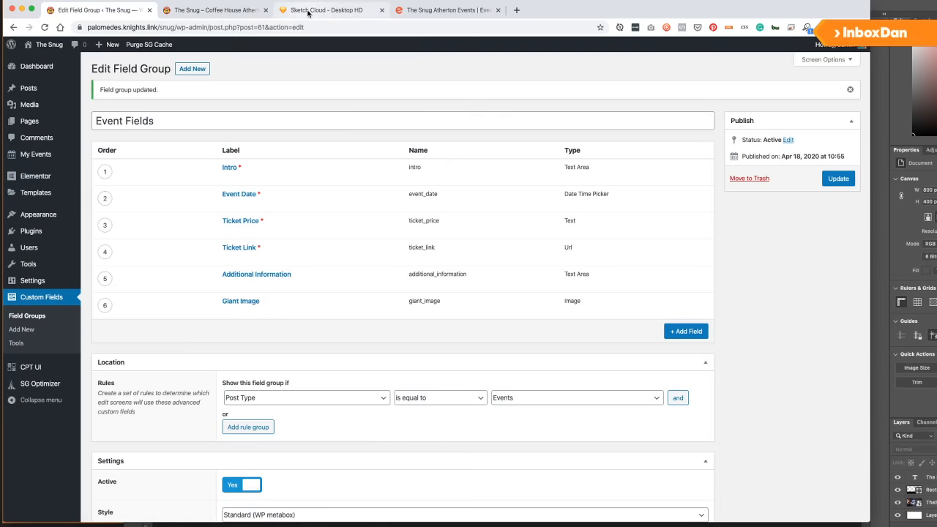
pyautogui.click(331, 10)
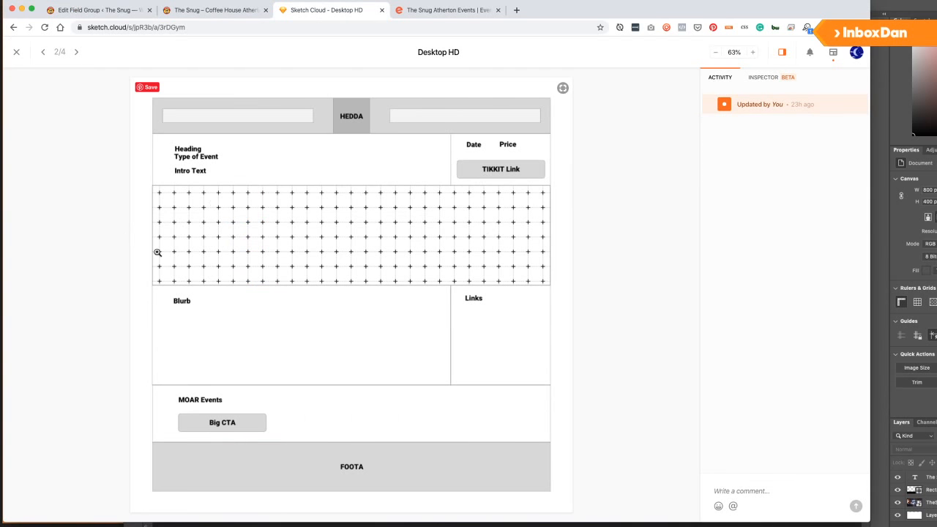
pyautogui.click(86, 11)
pyautogui.click(298, 15)
pyautogui.click(82, 11)
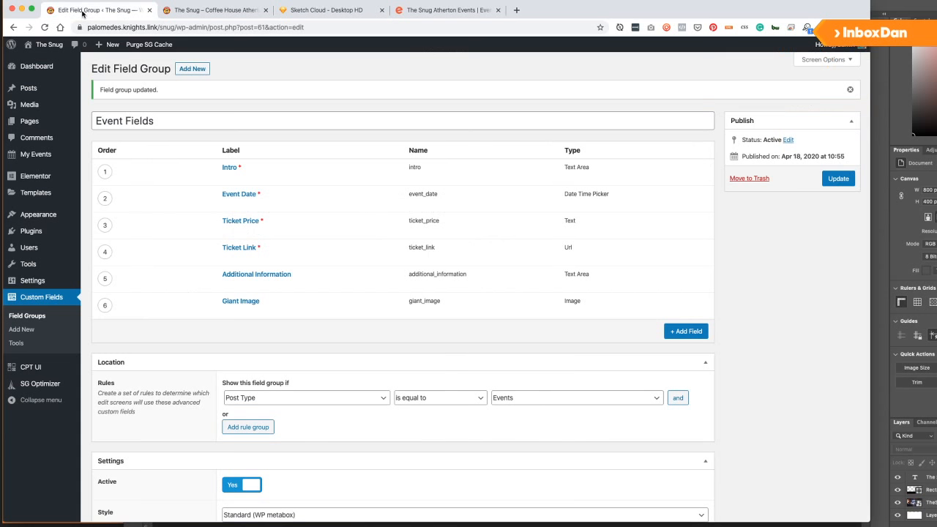
pyautogui.click(201, 10)
pyautogui.click(120, 12)
# Create a new event titled 'The Tinfoils Live' in the Music category.
pyautogui.moveTo(41, 155)
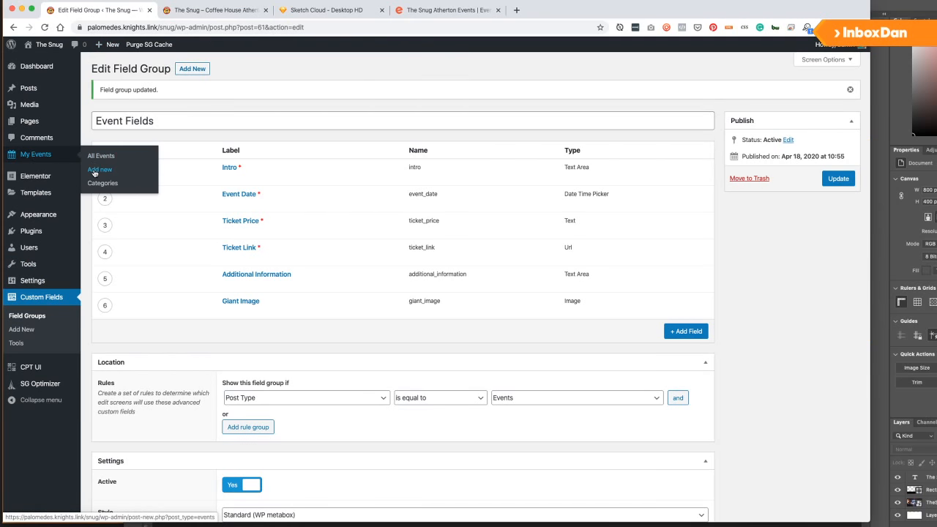
pyautogui.click(94, 172)
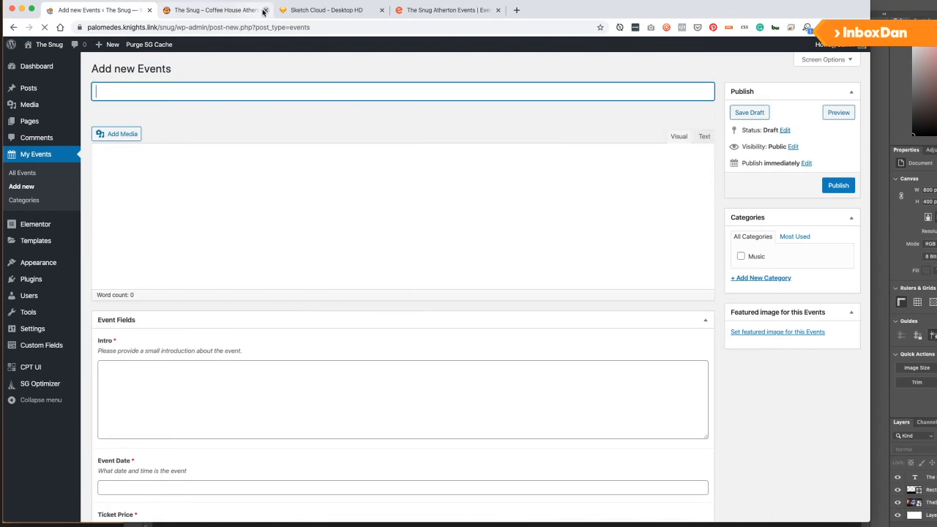
pyautogui.write('The')
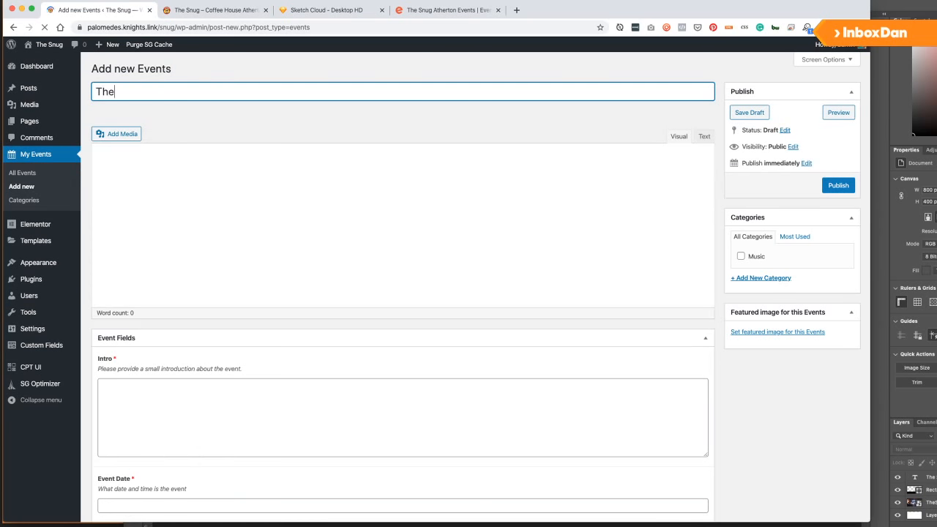
pyautogui.write(' Ton')
pyautogui.press('BackSpace')
pyautogui.press('BackSpace')
pyautogui.write('ing')
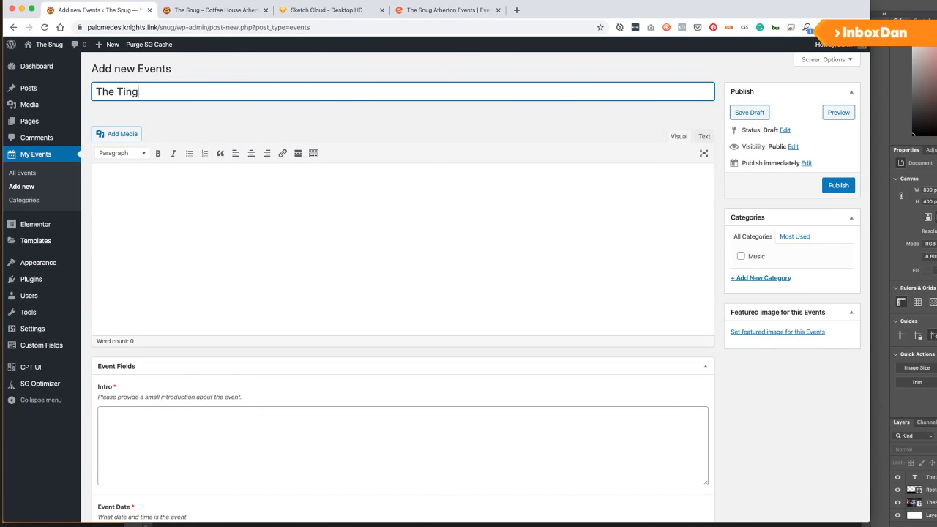
pyautogui.press('BackSpace')
pyautogui.write('foils Live')
pyautogui.click(756, 260)
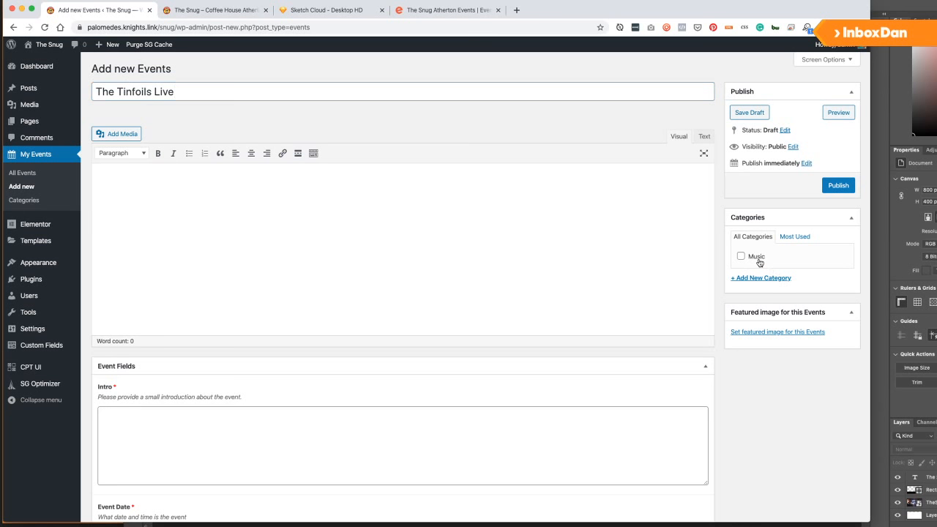
# Upload Snugglets.jpg from the Desktop and set it as the featured image.
pyautogui.click(764, 331)
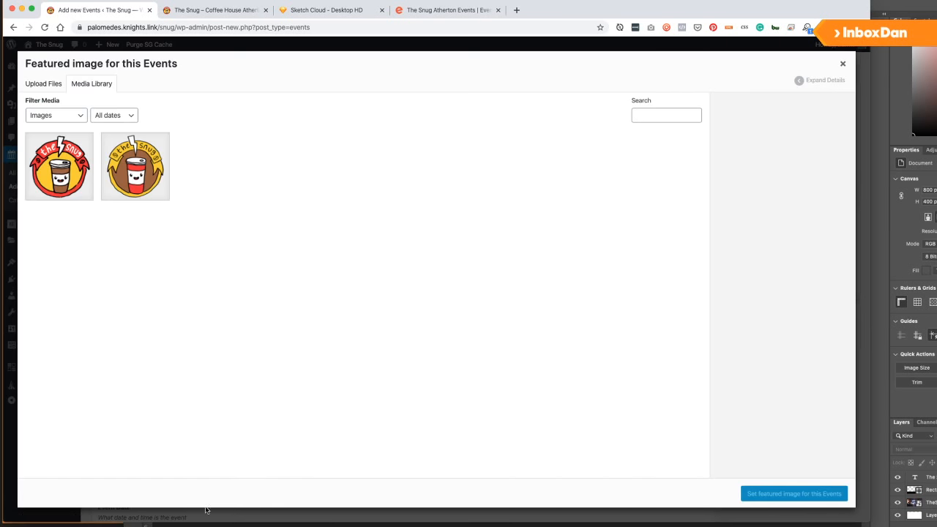
pyautogui.click(138, 525)
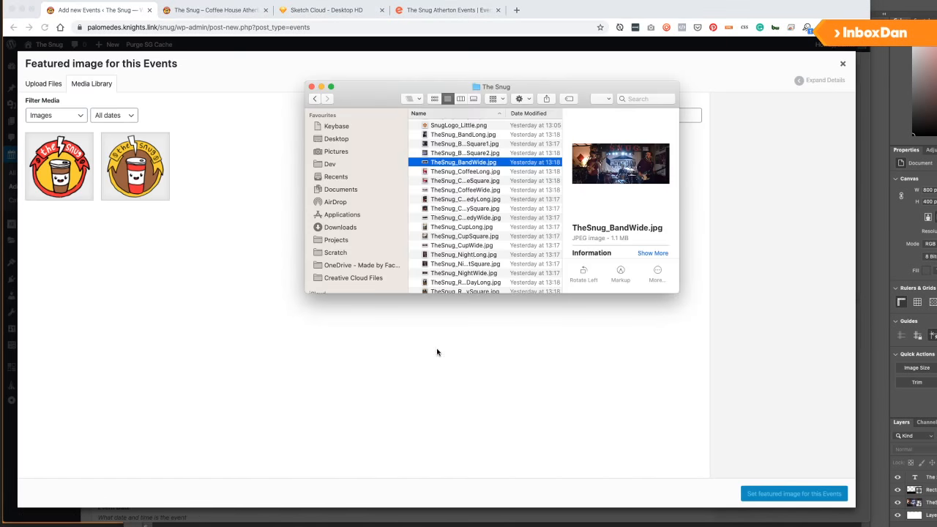
pyautogui.keyDown('super'); pyautogui.click(339, 139); pyautogui.keyUp('super')
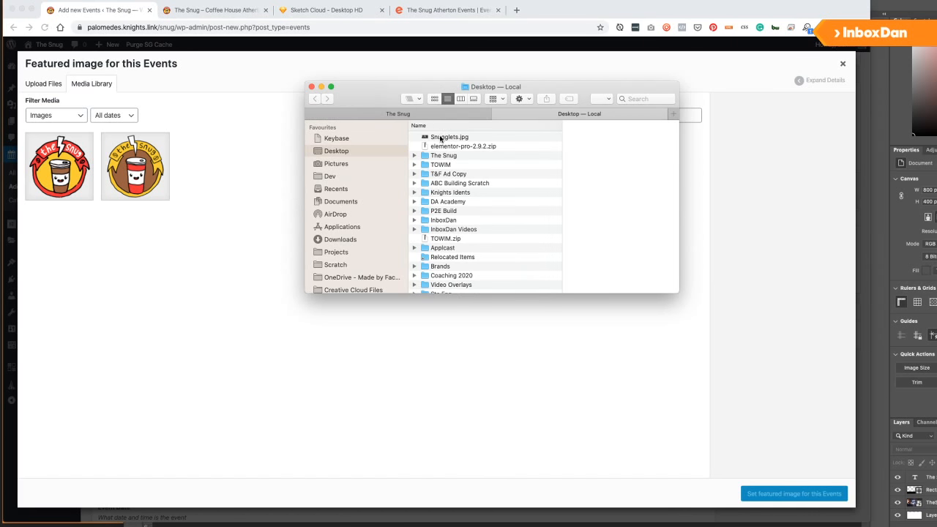
pyautogui.moveTo(440, 138); pyautogui.dragTo(247, 175)
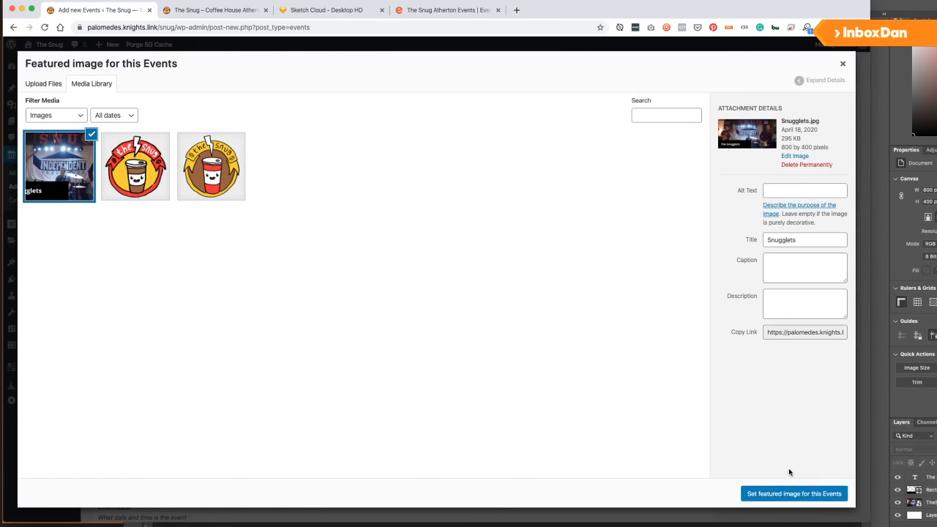
pyautogui.click(799, 493)
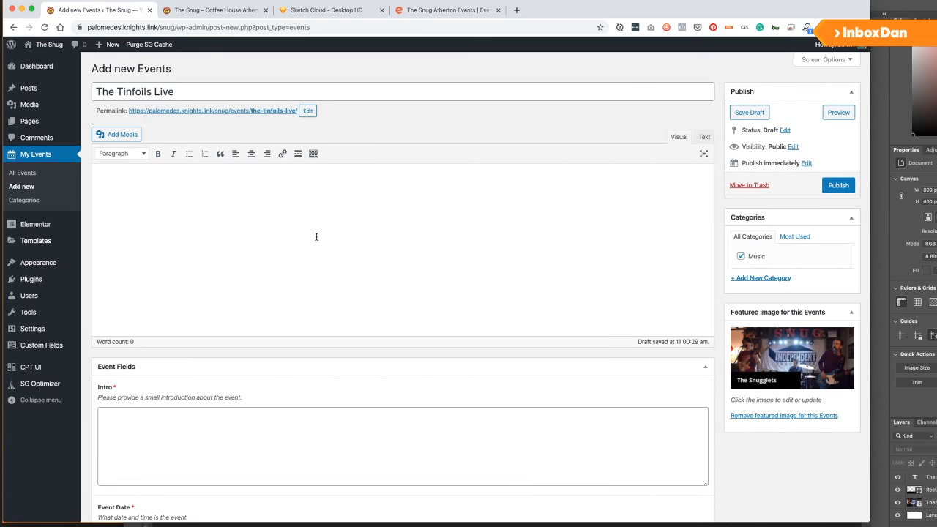
pyautogui.click(516, 9)
# Search 'music lorem ipsum' and try the Hodor Ipsum result, which has expired.
pyautogui.write('music lorem u')
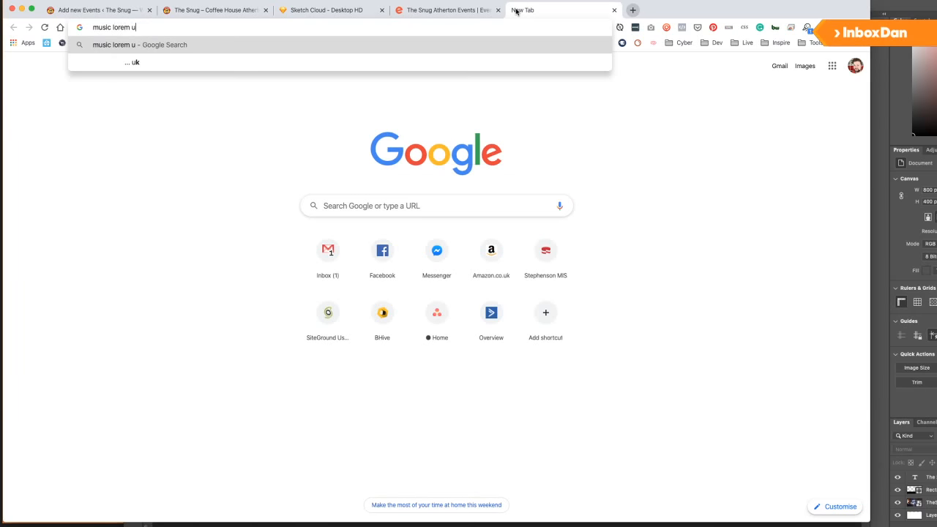
pyautogui.press('BackSpace')
pyautogui.write('ipsu')
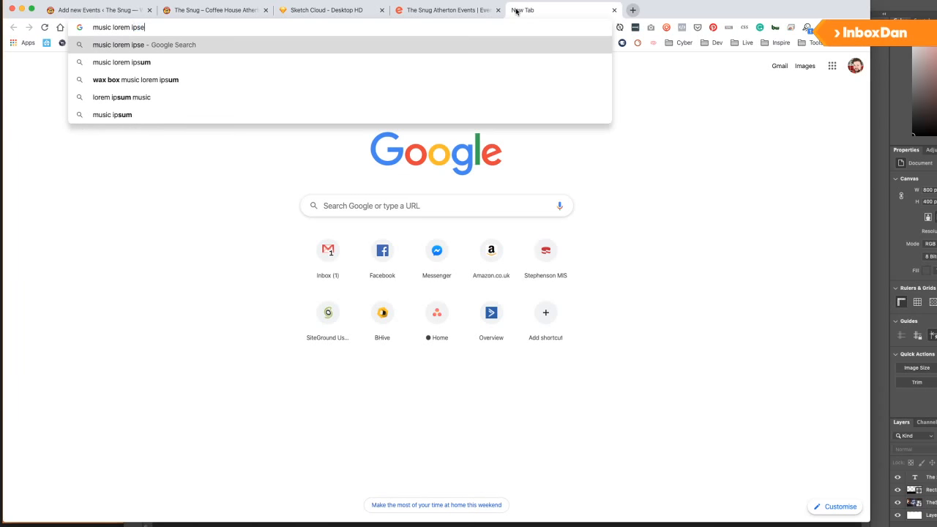
pyautogui.press('Return')
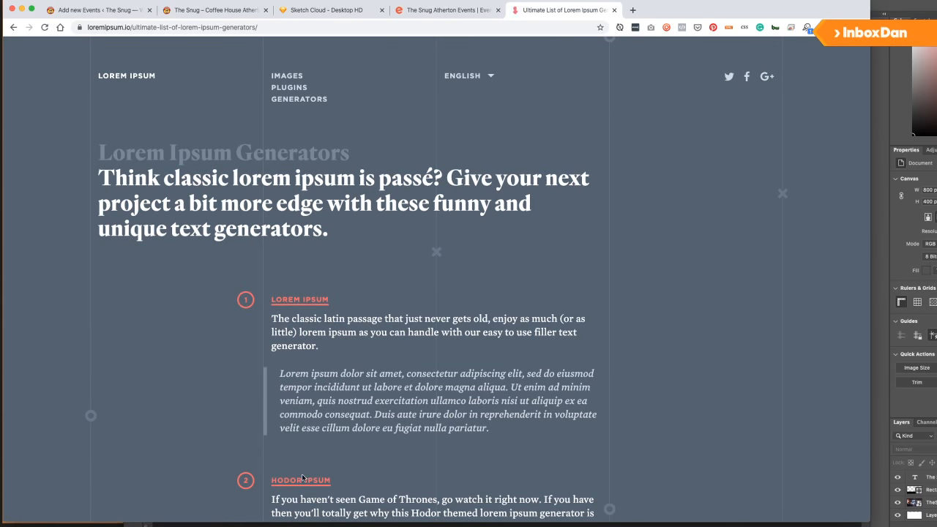
pyautogui.scroll(-3, 306, 341)
pyautogui.click(291, 256)
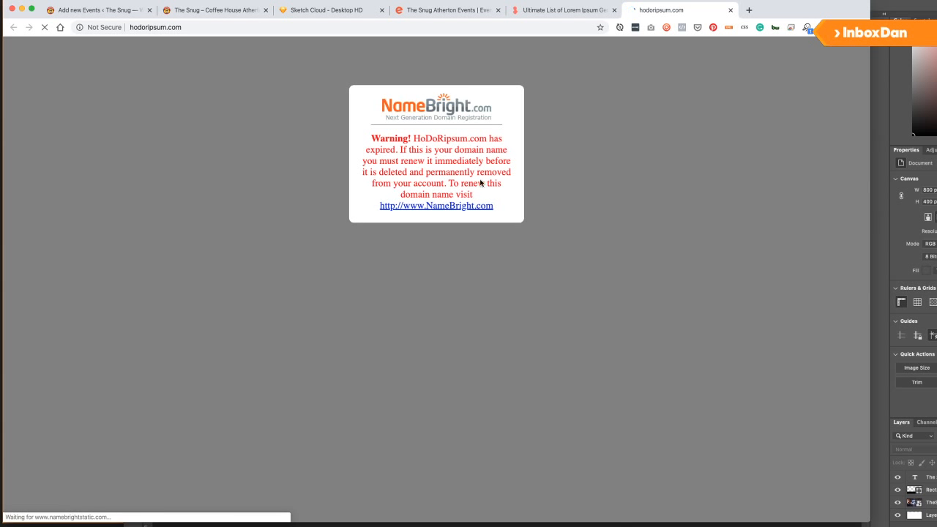
pyautogui.press('super+w')
pyautogui.press('super+l')
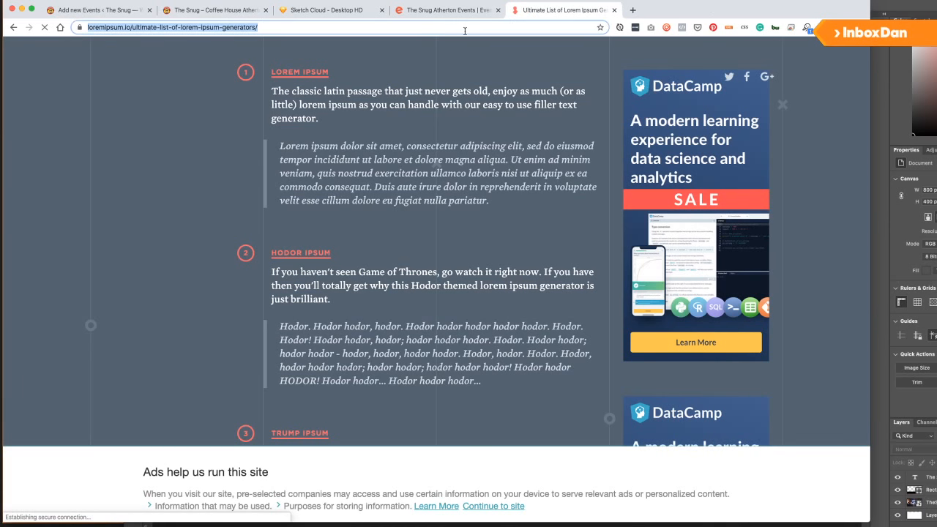
pyautogui.click(12, 29)
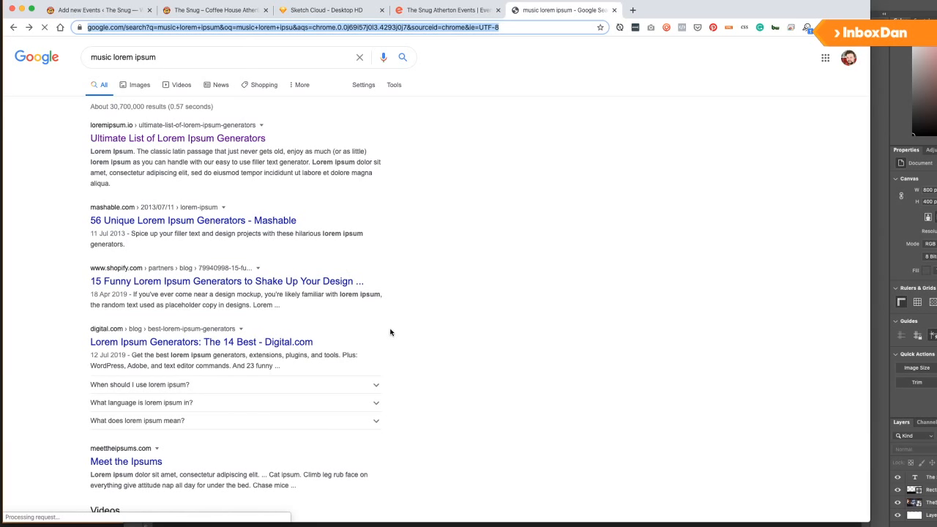
# Via Meet the Ipsums, generate three paragraphs of Godfather Ipsum.
pyautogui.scroll(-3, 395, 331)
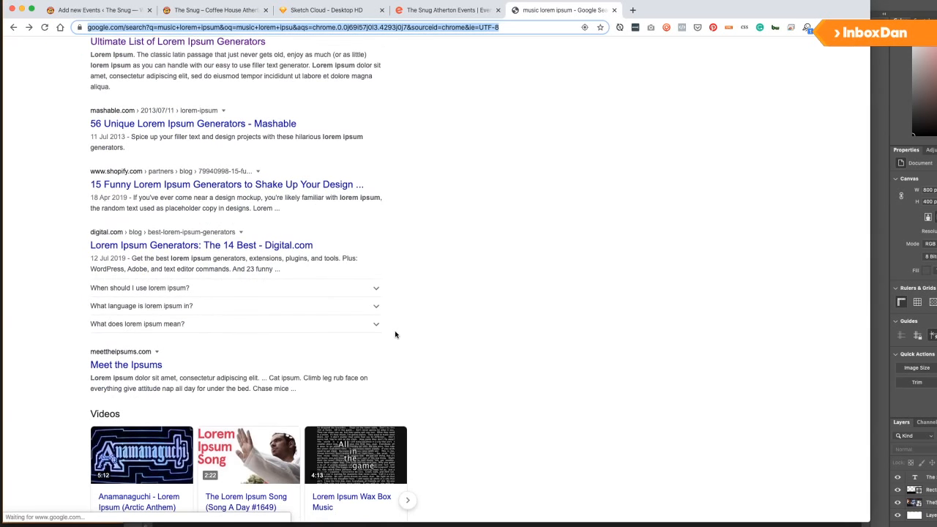
pyautogui.click(121, 367)
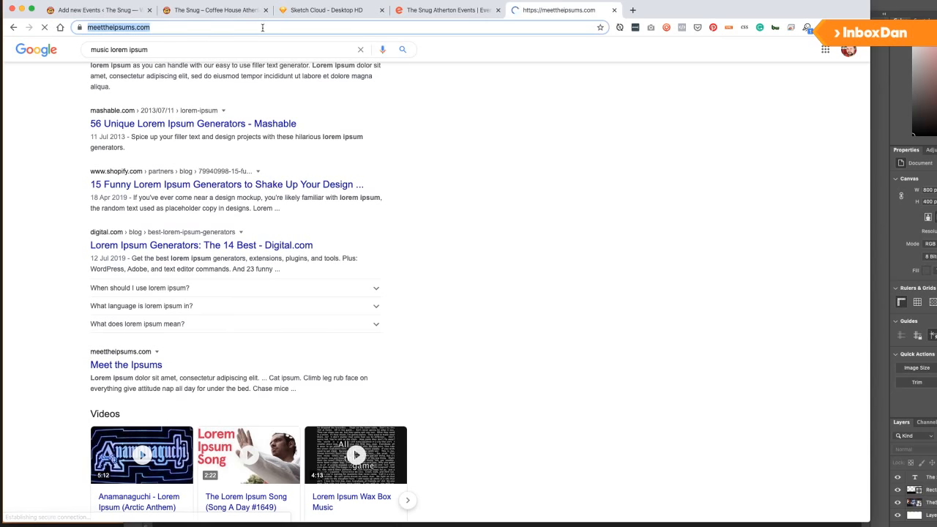
pyautogui.scroll(-2, 356, 201)
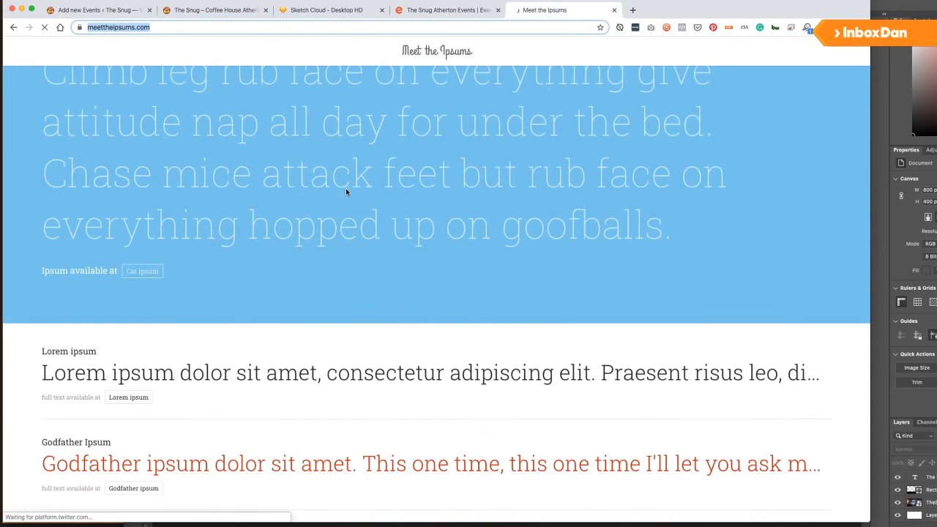
pyautogui.scroll(-2, 346, 192)
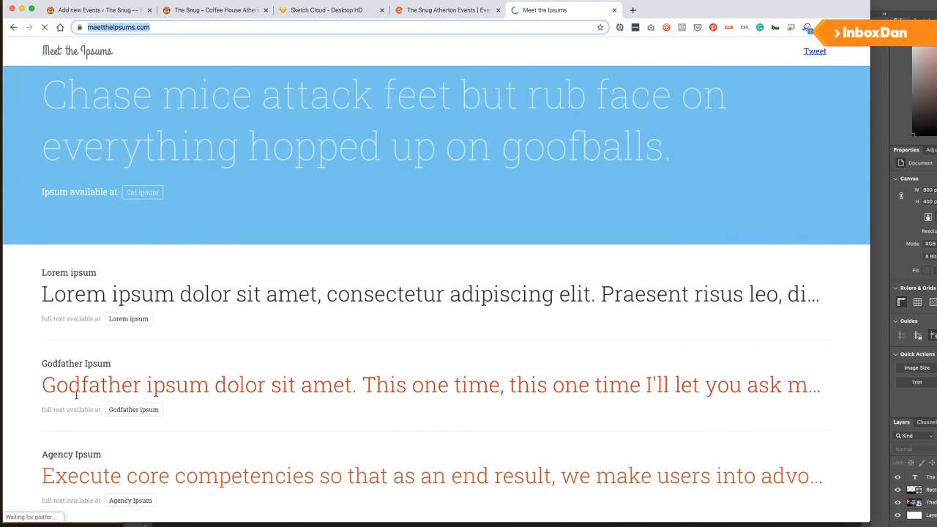
pyautogui.click(130, 412)
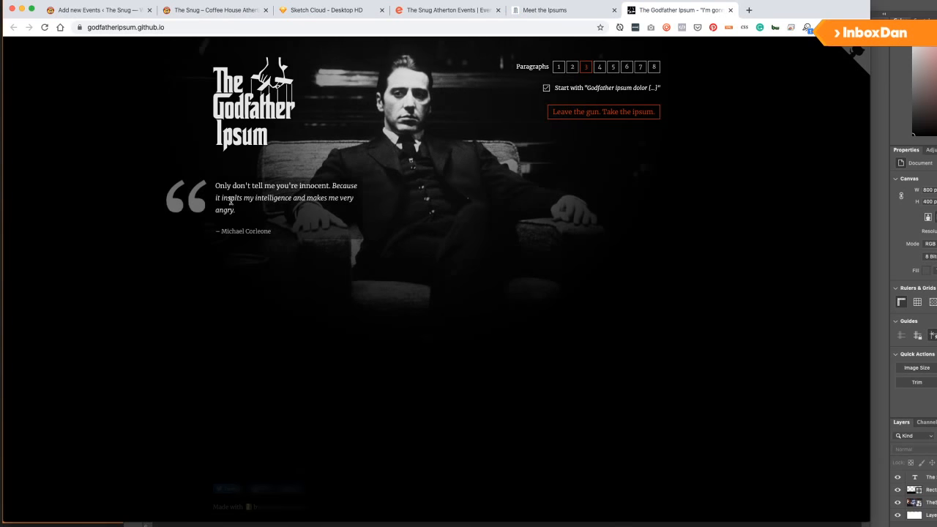
pyautogui.click(597, 111)
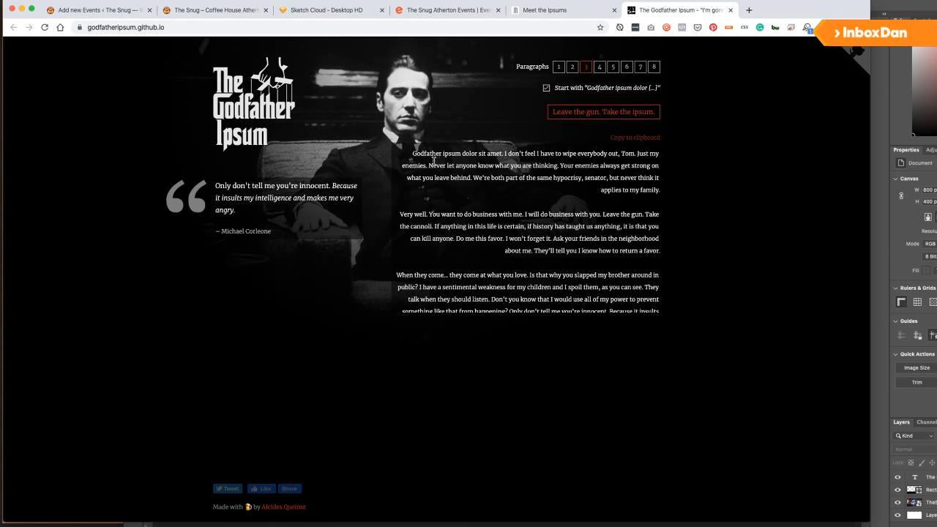
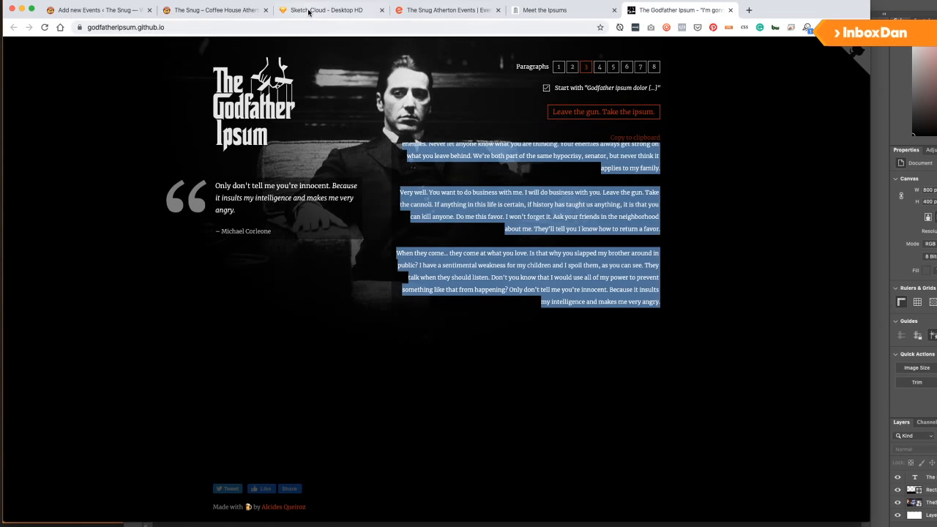
# Return from the Godfather Ipsum page to the 'Add new Events' tab for The Tinfoils Live draft.
pyautogui.click(322, 10)
pyautogui.click(220, 10)
pyautogui.click(102, 11)
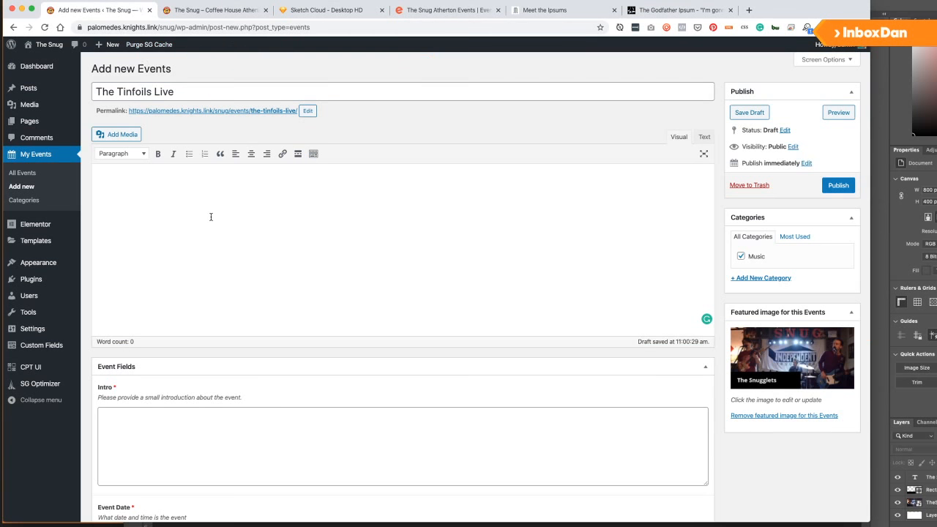
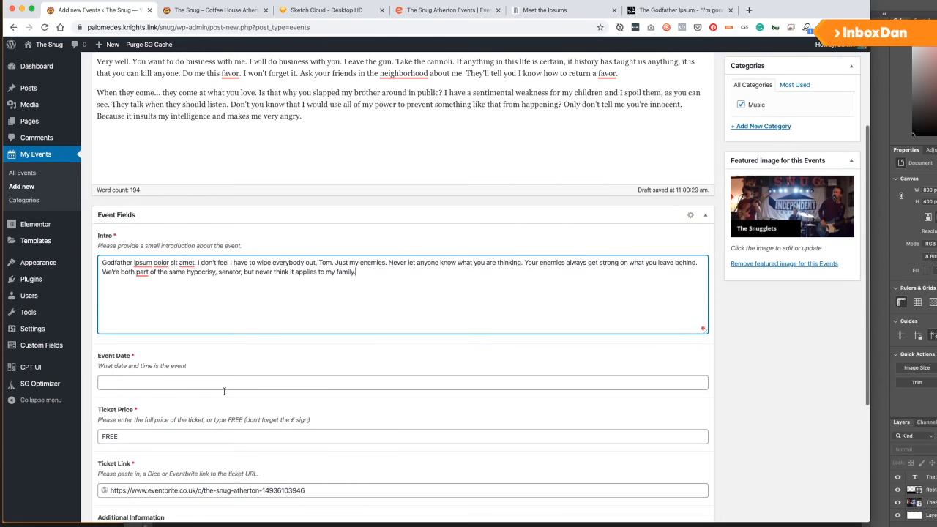
# Set the Event Date to April 25, 2020 at 7:00 pm.
pyautogui.click(209, 385)
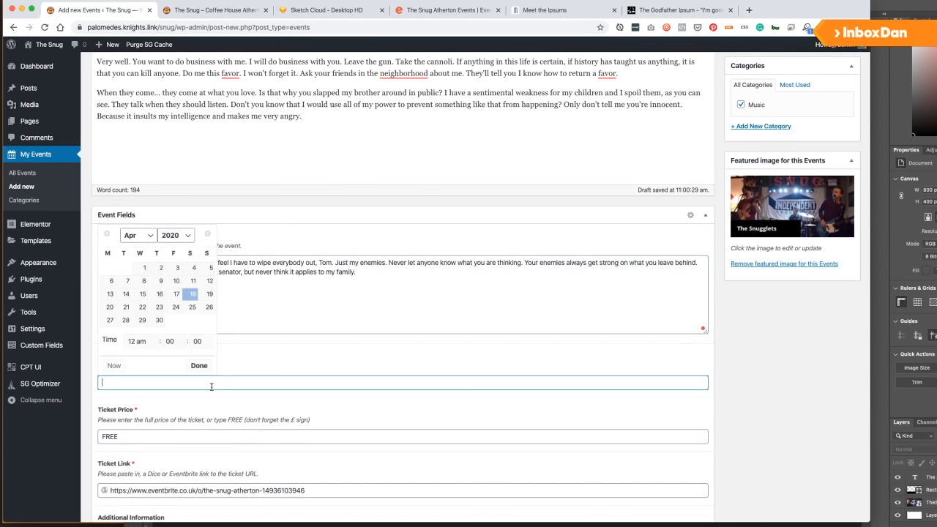
pyautogui.click(193, 310)
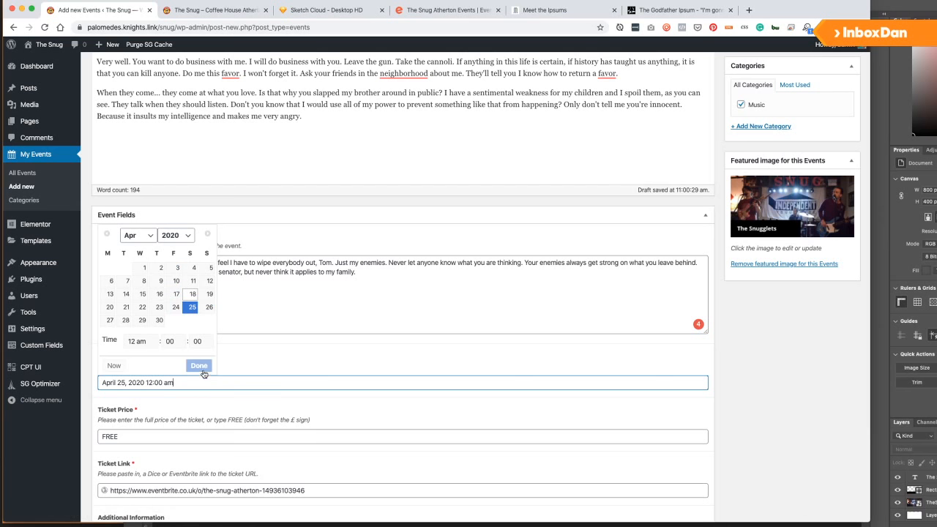
pyautogui.click(136, 343)
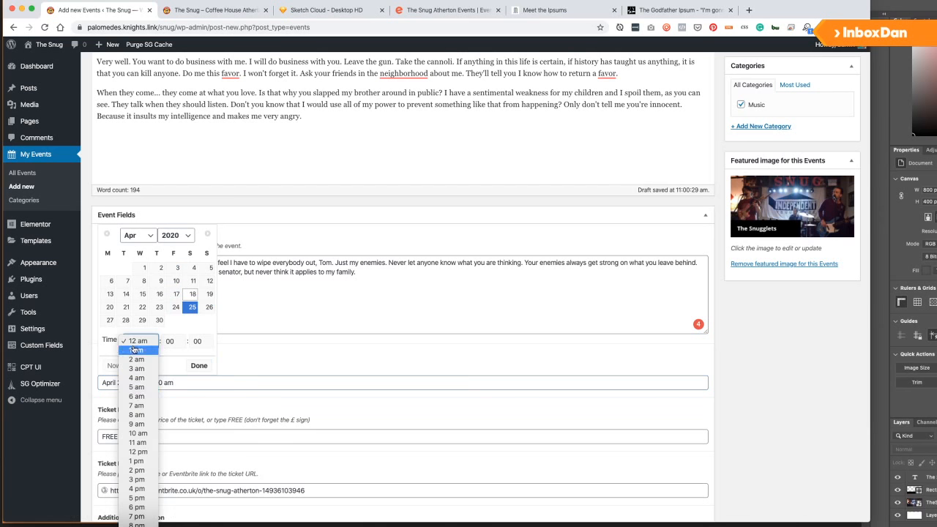
pyautogui.click(136, 514)
pyautogui.click(199, 365)
# Change the ticket price from FREE to £20.00 and begin the note 'Visit the Tinfoils website here:'.
pyautogui.scroll(-2, 210, 369)
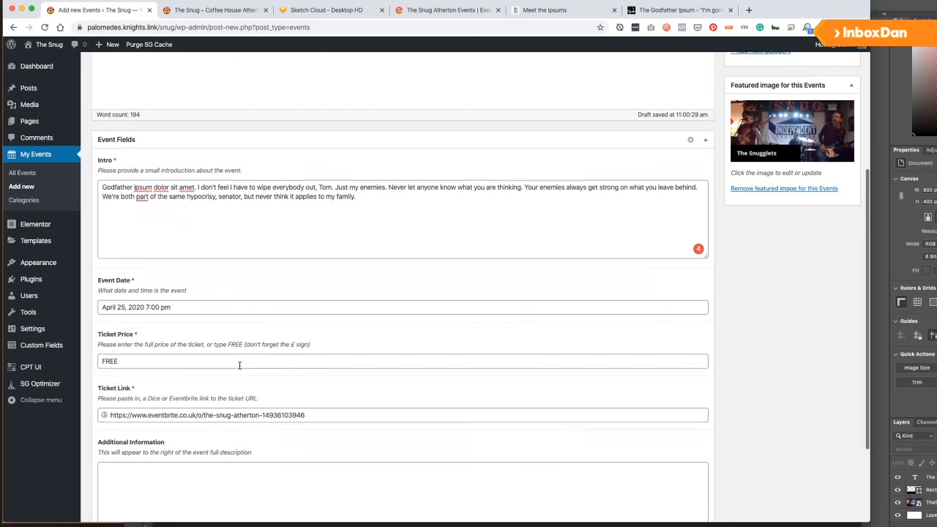
pyautogui.press('Tab')
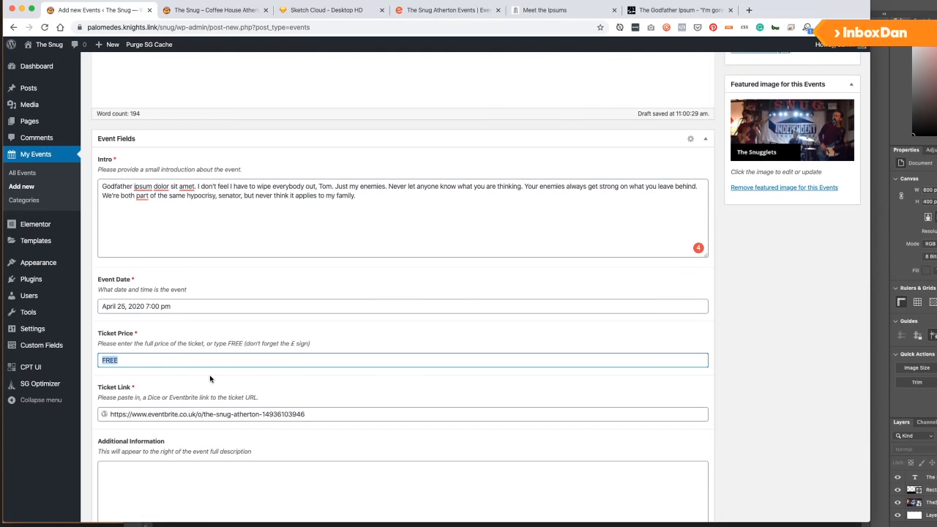
pyautogui.write('£20.00')
pyautogui.scroll(-3, 324, 418)
pyautogui.click(284, 371)
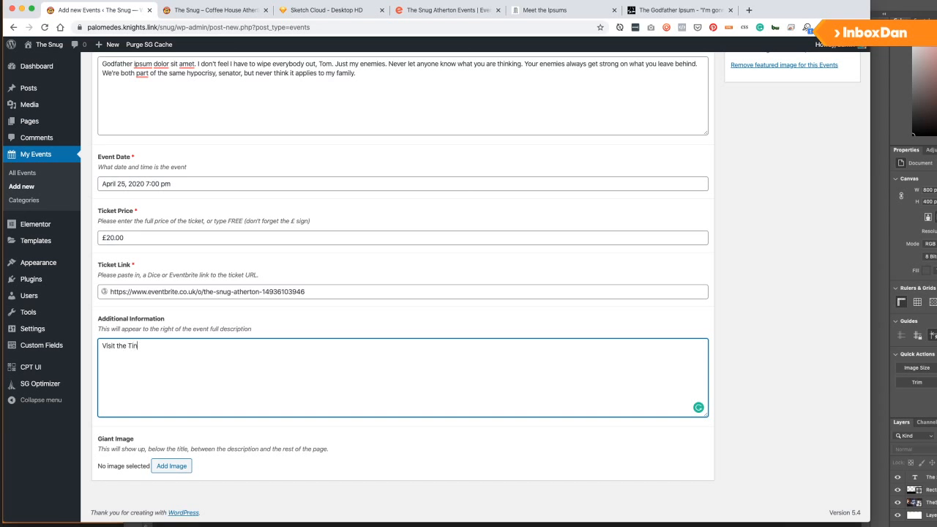
pyautogui.write('Visit the Tinfoils website here:')
# Search Google for 'the tinfoils band' and copy the URL of their Music Glue About page.
pyautogui.click(749, 10)
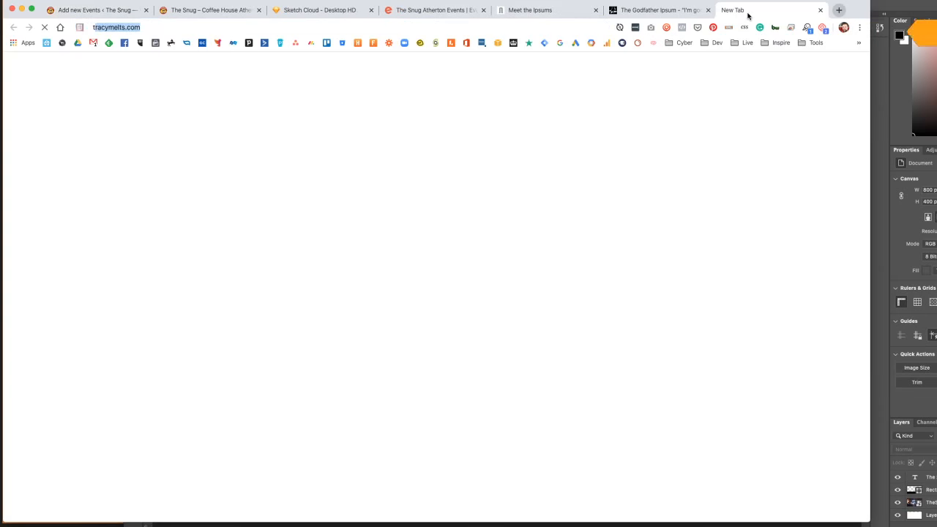
pyautogui.write('the tinfoils')
pyautogui.press('Down')
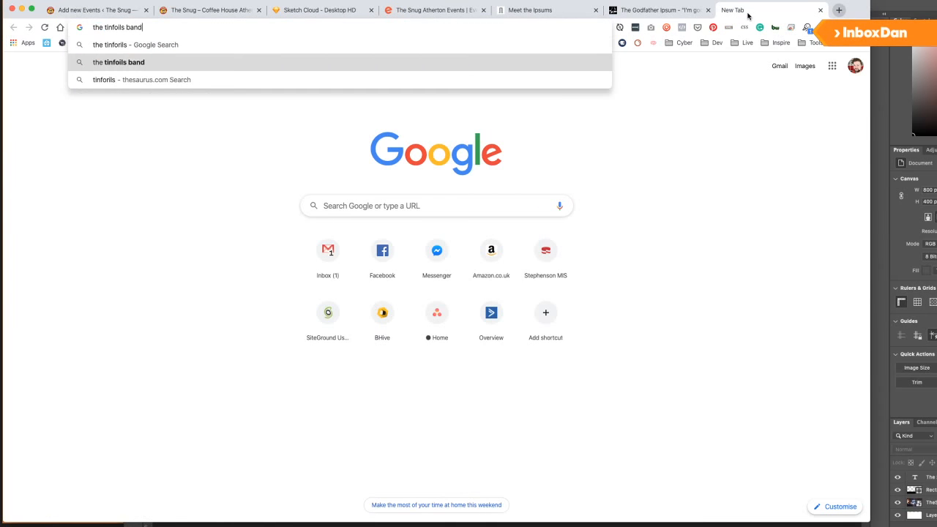
pyautogui.press('Return')
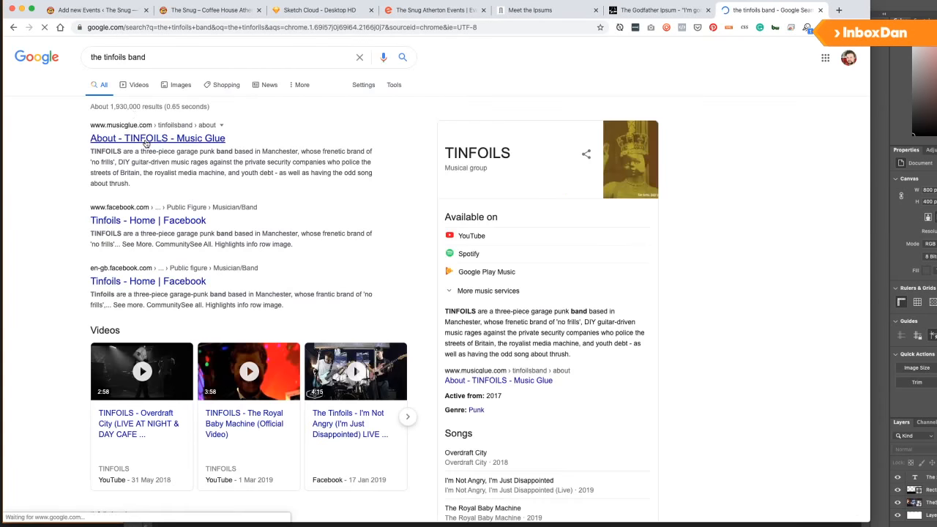
pyautogui.click(146, 144)
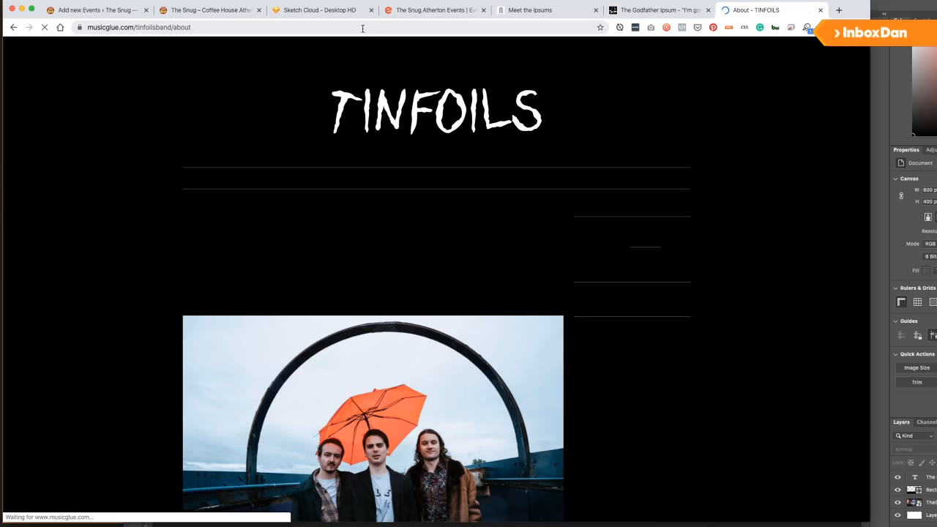
pyautogui.click(362, 27)
pyautogui.press('super+c')
pyautogui.scroll(-3, 437, 188)
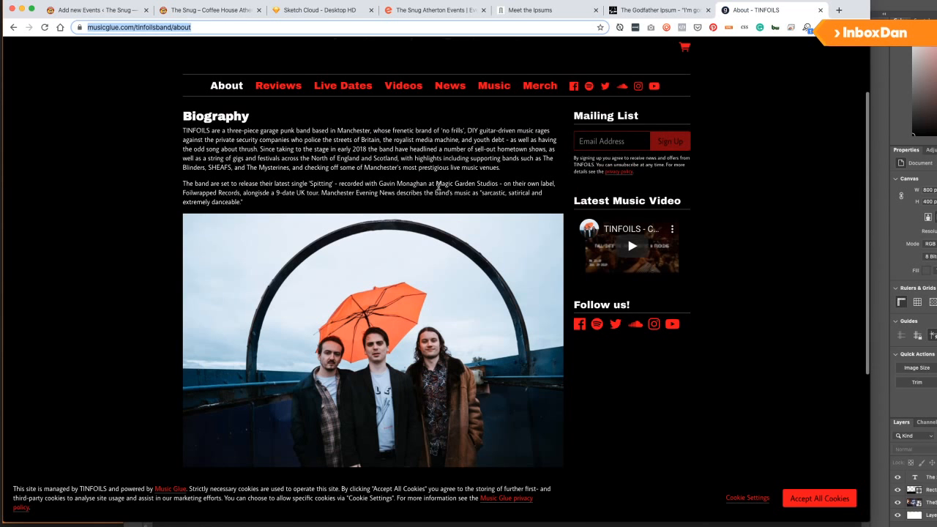
pyautogui.hotkey('ctrl', 'w')
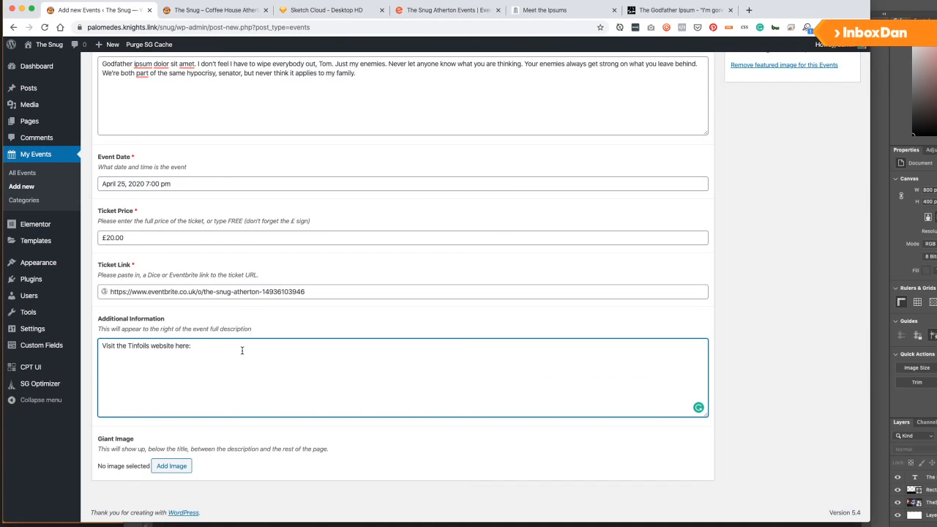
# Paste the Tinfoils website URL into the note and upload TheSnug_BandWide.jpg as the Giant Image.
pyautogui.press('super+v')
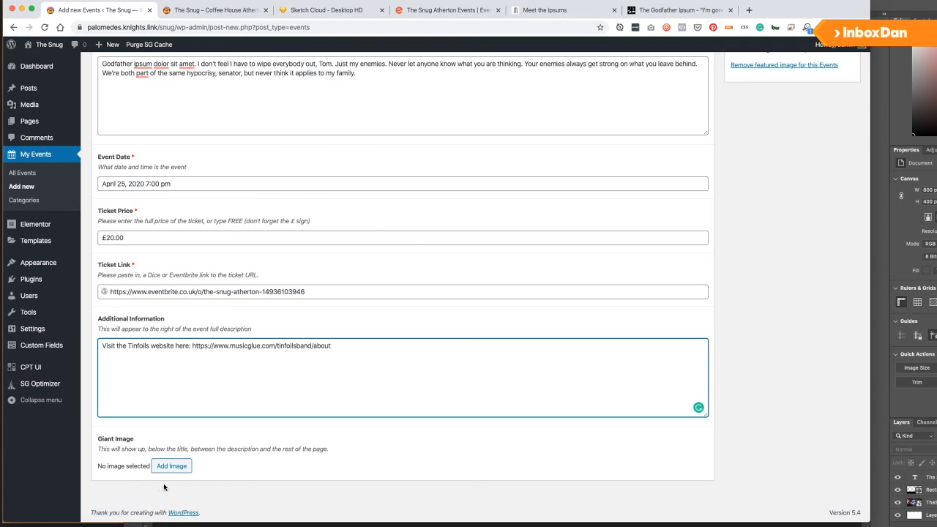
pyautogui.click(184, 467)
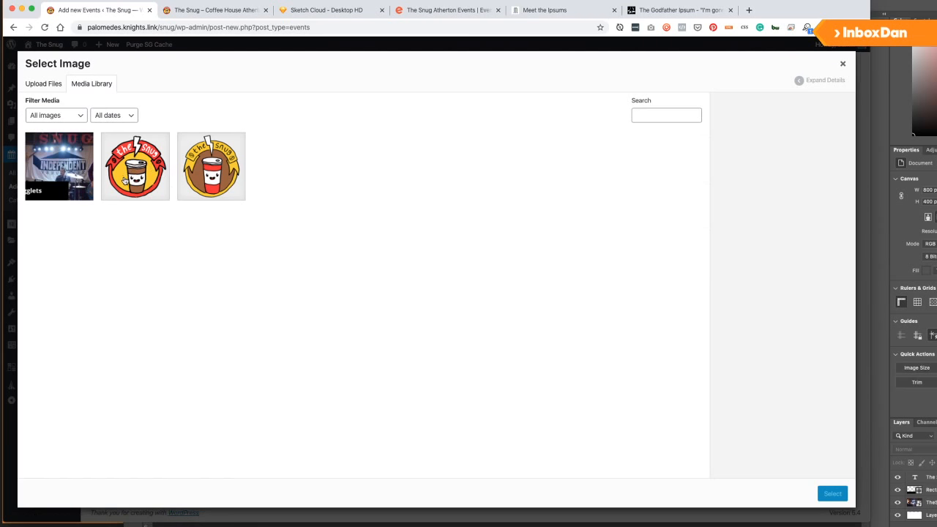
pyautogui.press('super+Tab')
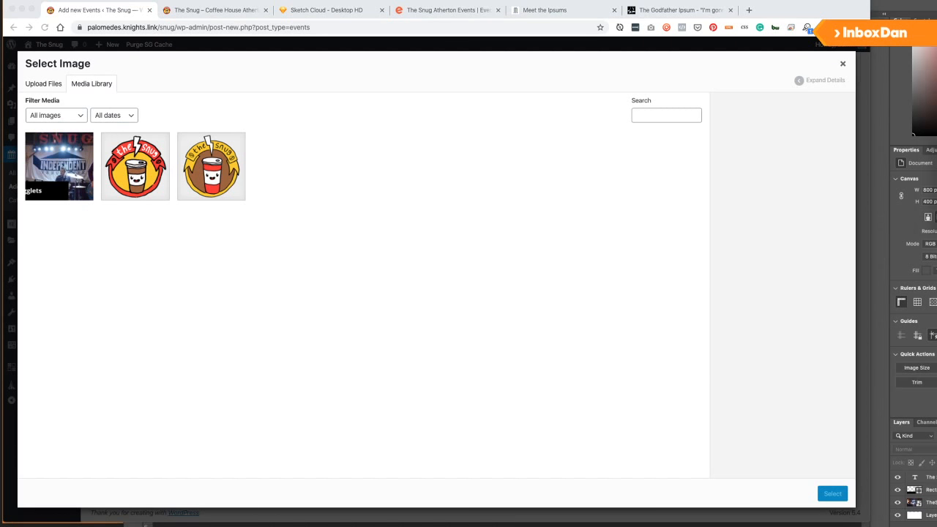
pyautogui.hotkey('ctrl', 'Up')
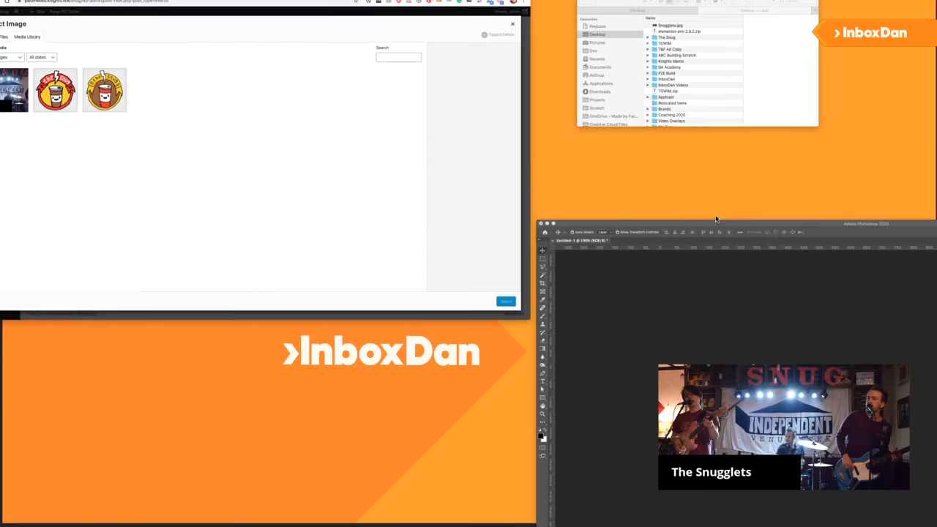
pyautogui.click(699, 98)
pyautogui.click(421, 114)
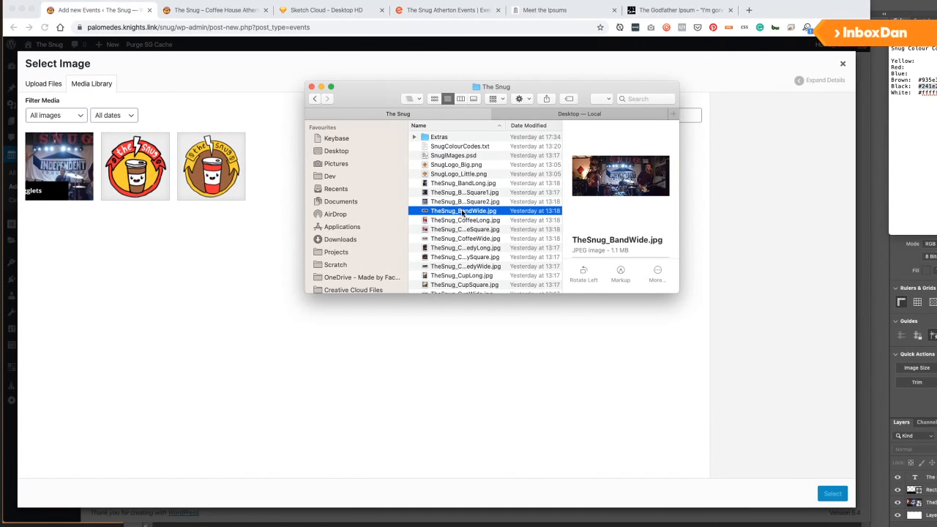
pyautogui.moveTo(463, 213); pyautogui.dragTo(109, 288)
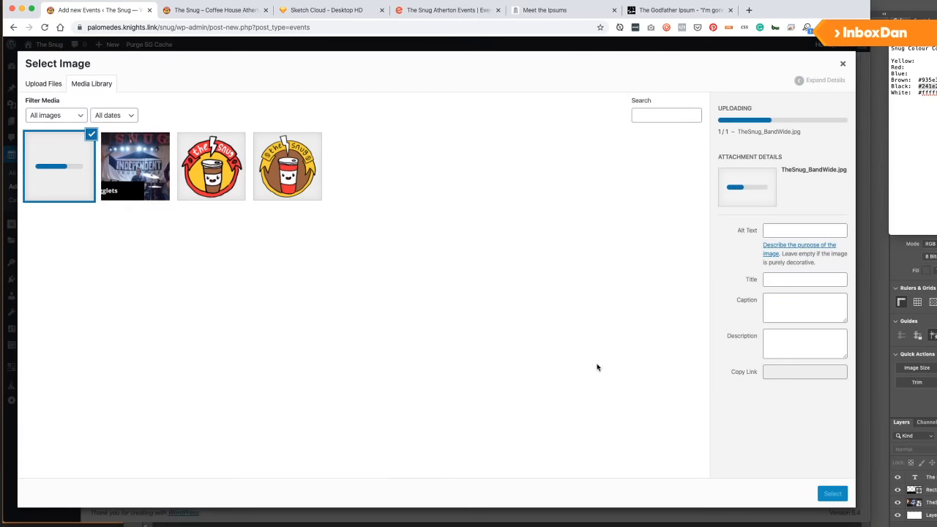
pyautogui.click(835, 495)
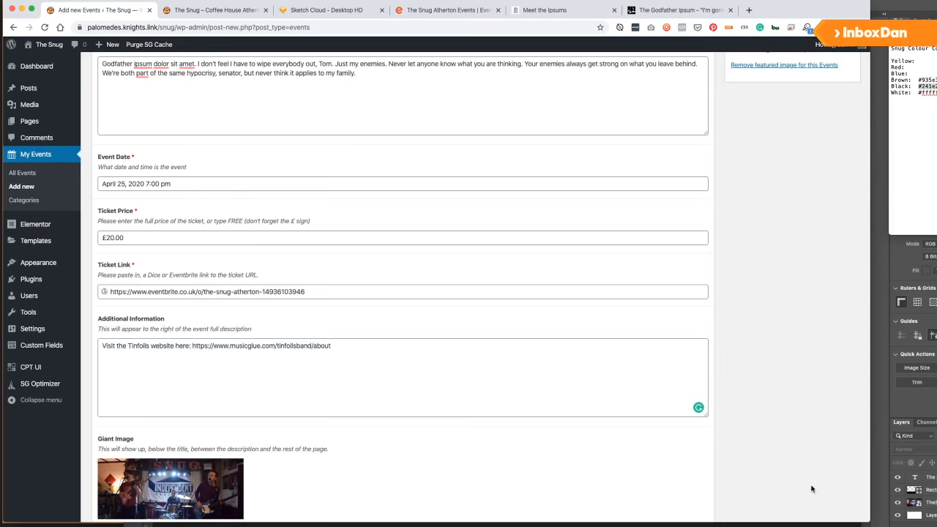
# Publish The Tinfoils Live, view the live event page, then go back to the Dashboard.
pyautogui.scroll(10, 439, 325)
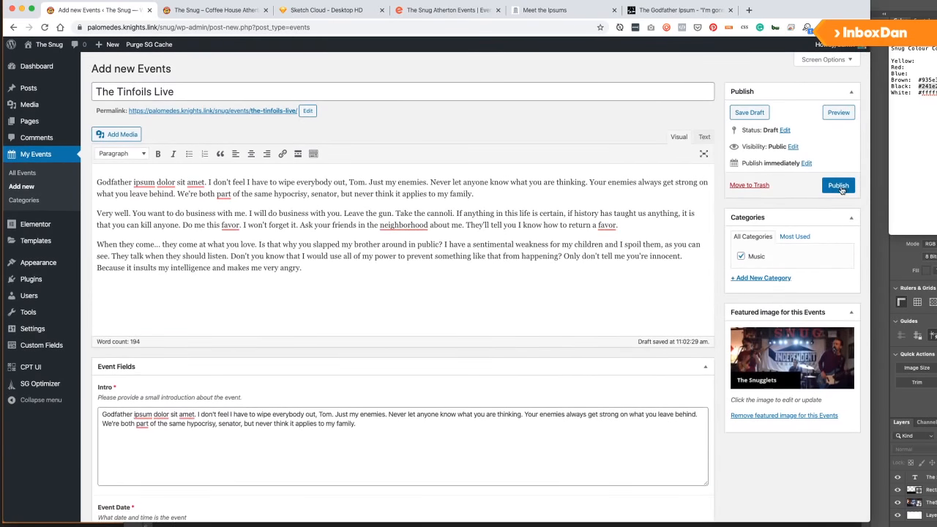
pyautogui.click(839, 186)
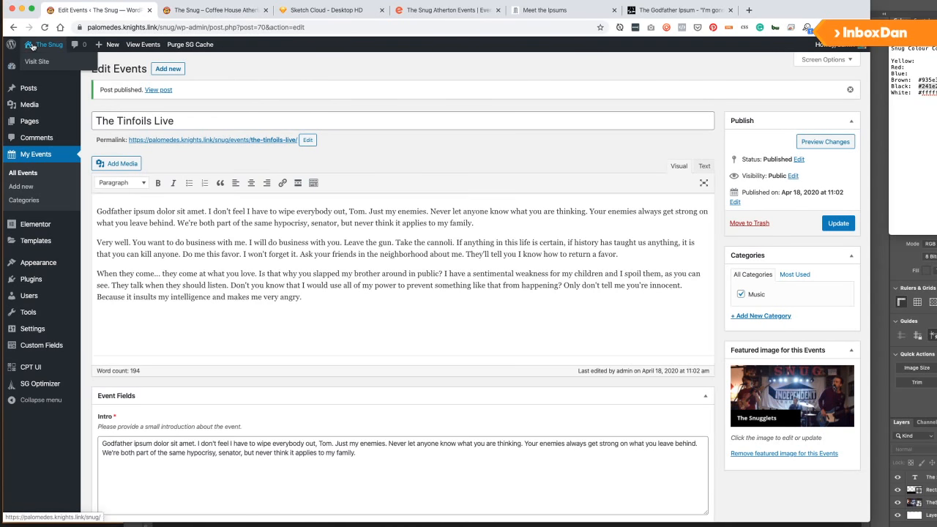
pyautogui.click(134, 46)
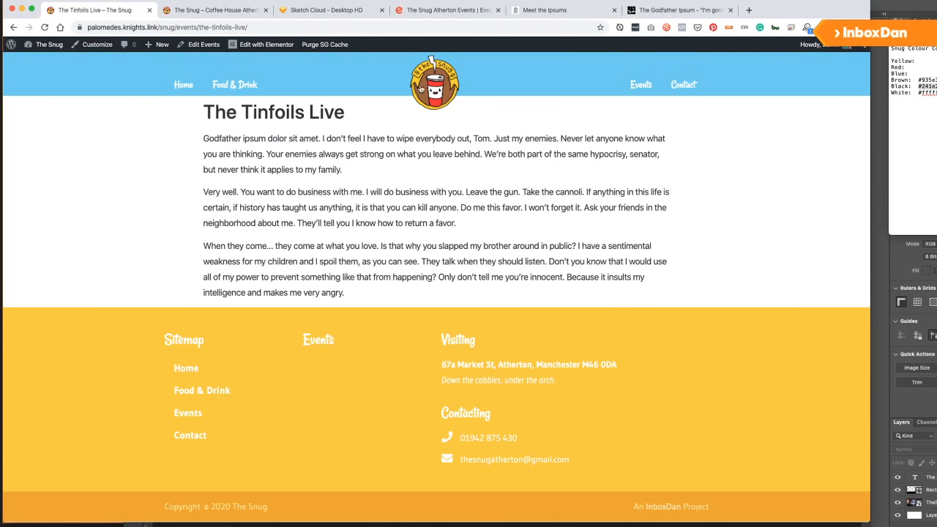
pyautogui.click(46, 44)
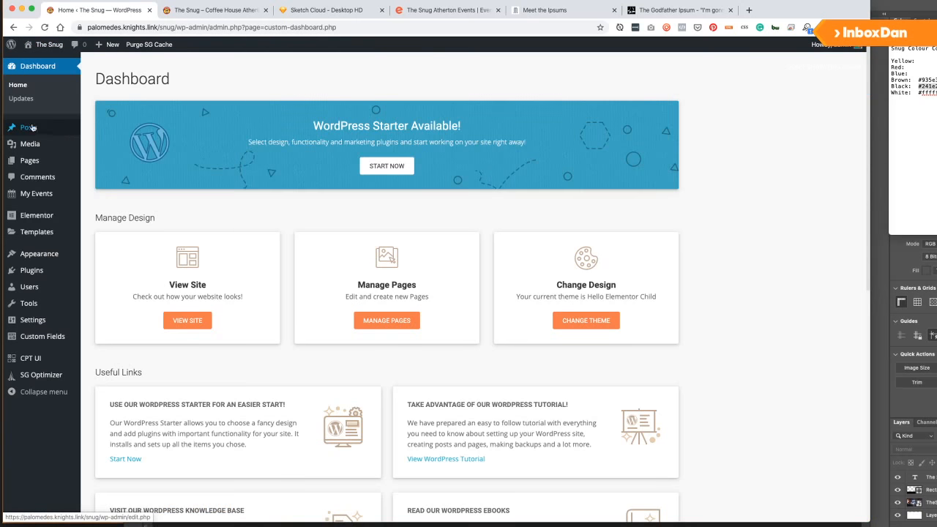
# Search plugins for 'ele', install and activate Elementor Custom Skin, then go to Saved Templates.
pyautogui.moveTo(38, 191)
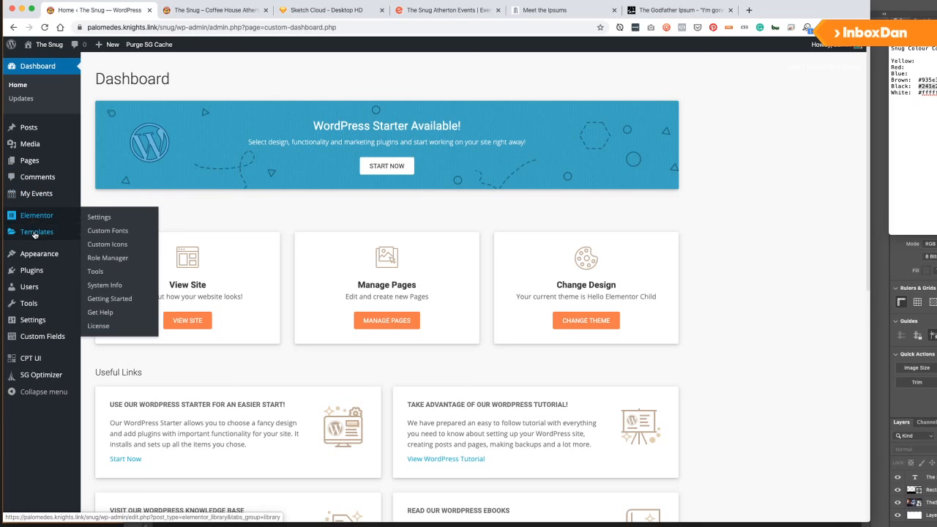
pyautogui.moveTo(35, 235)
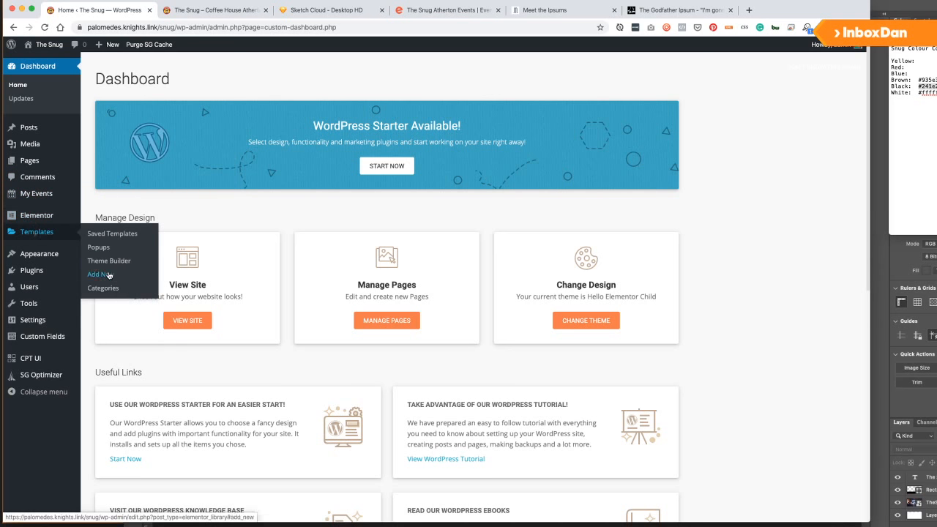
pyautogui.moveTo(33, 270)
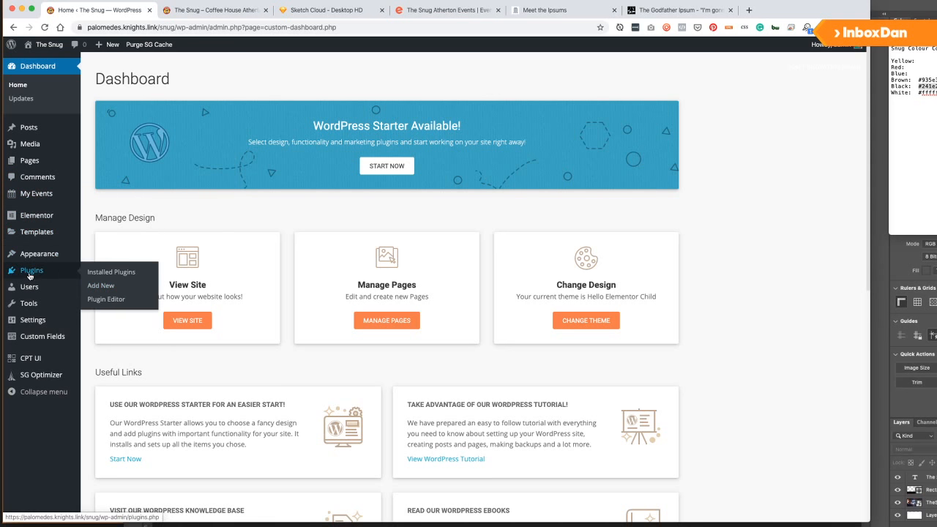
pyautogui.click(117, 290)
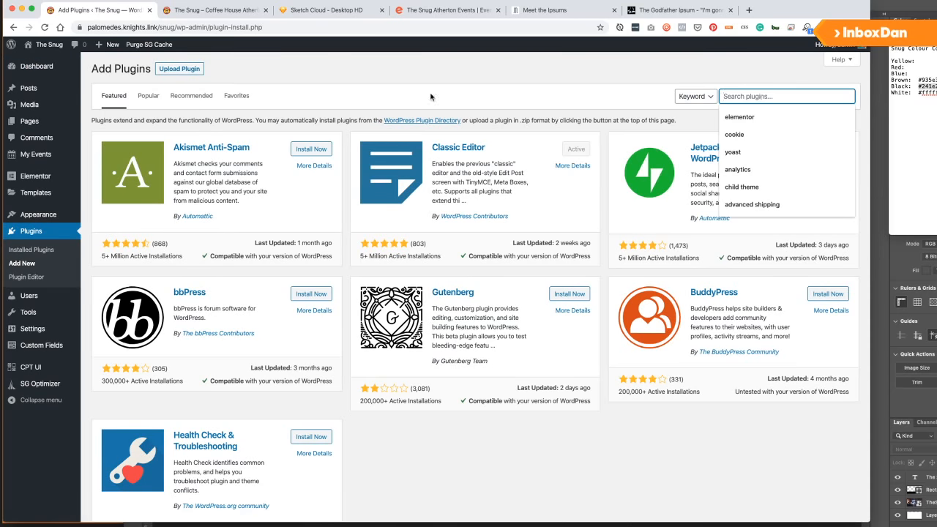
pyautogui.write('elementor')
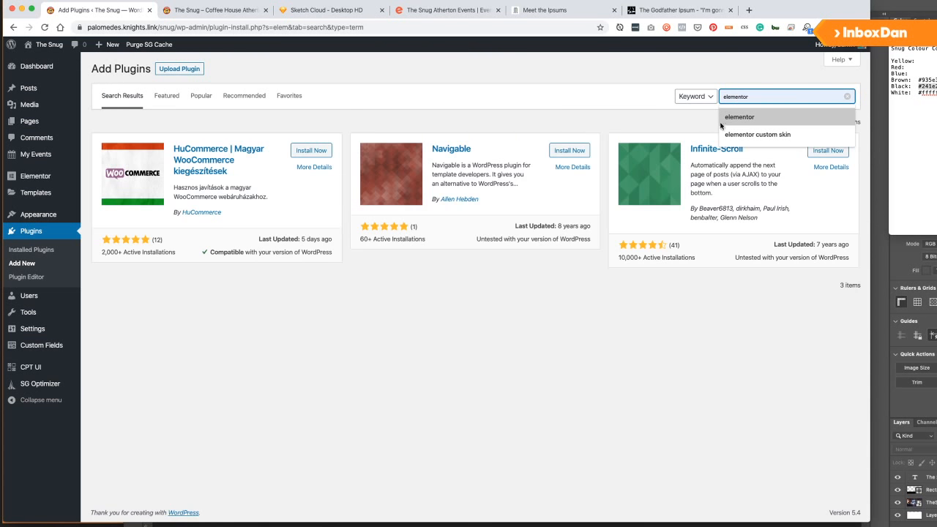
pyautogui.click(729, 135)
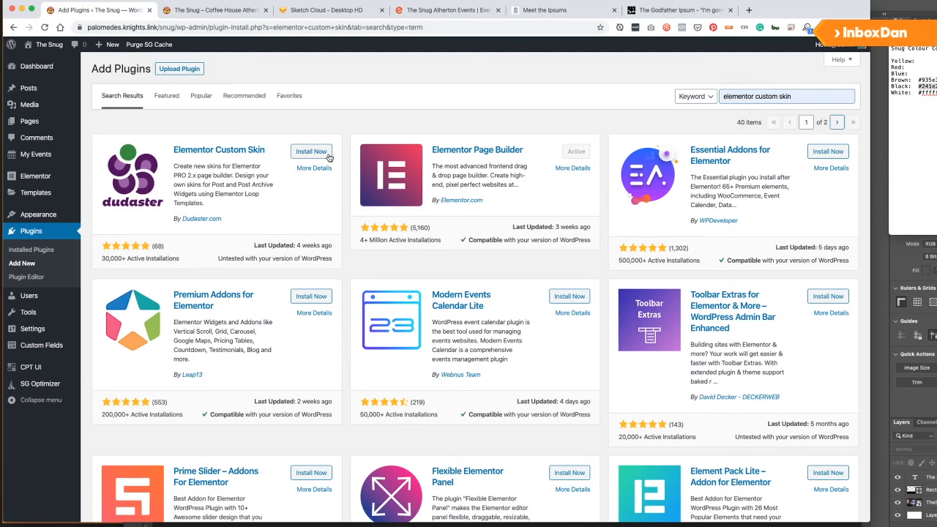
pyautogui.click(328, 154)
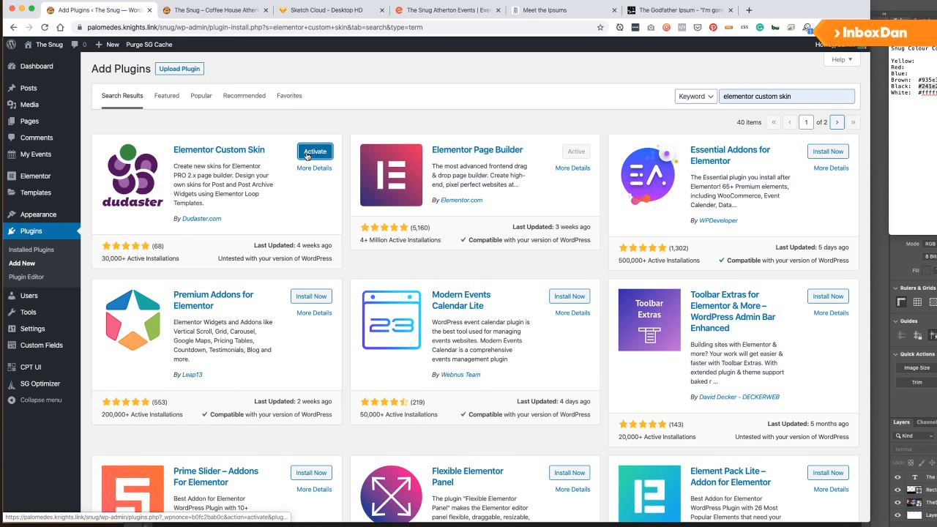
pyautogui.click(306, 155)
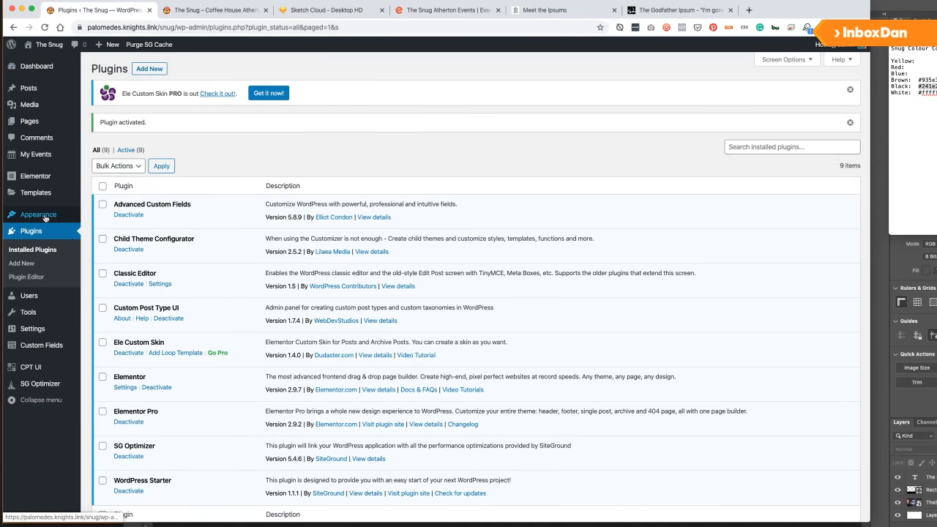
pyautogui.click(48, 195)
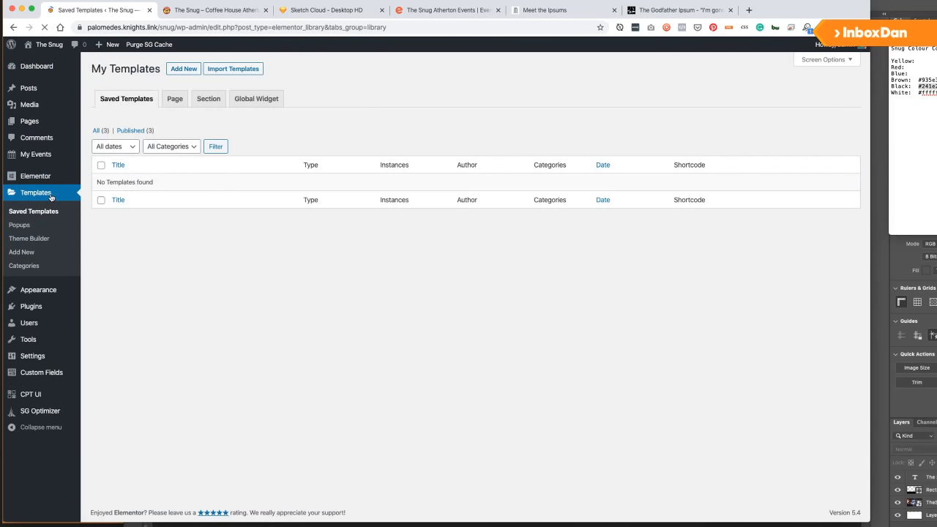
# Create a Single template for the Events post type called 'Event Single Main' and start a new section.
pyautogui.click(174, 69)
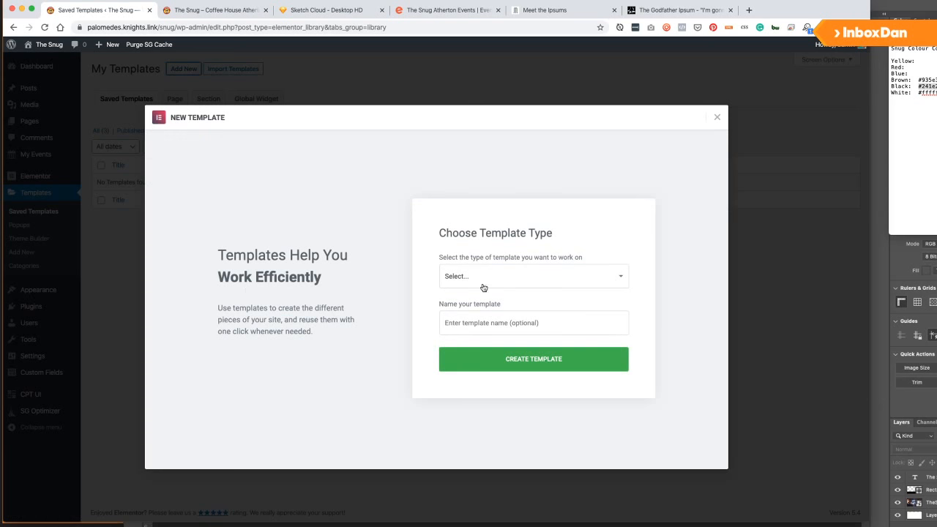
pyautogui.click(484, 284)
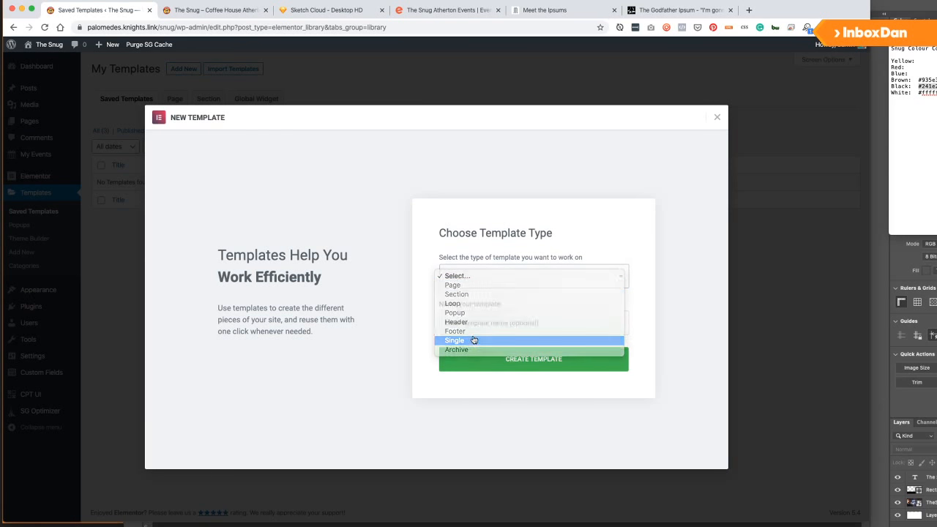
pyautogui.click(474, 341)
pyautogui.click(503, 298)
pyautogui.click(492, 328)
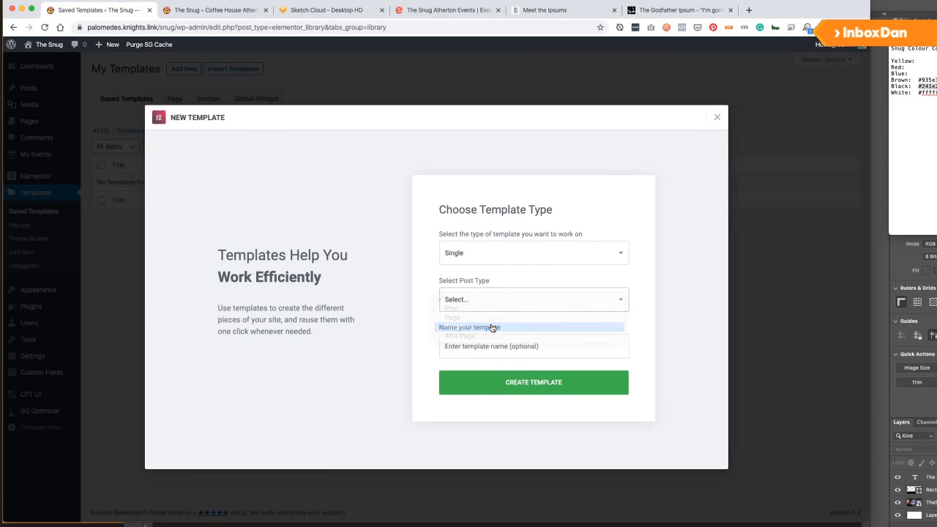
pyautogui.click(519, 340)
pyautogui.write('Evne')
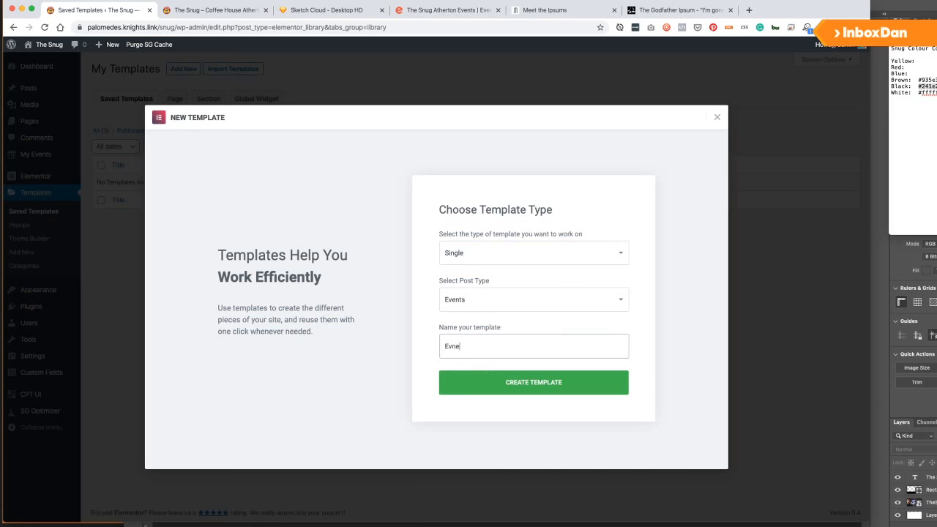
pyautogui.press('BackSpace')
pyautogui.write('ent Single Main')
pyautogui.click(505, 397)
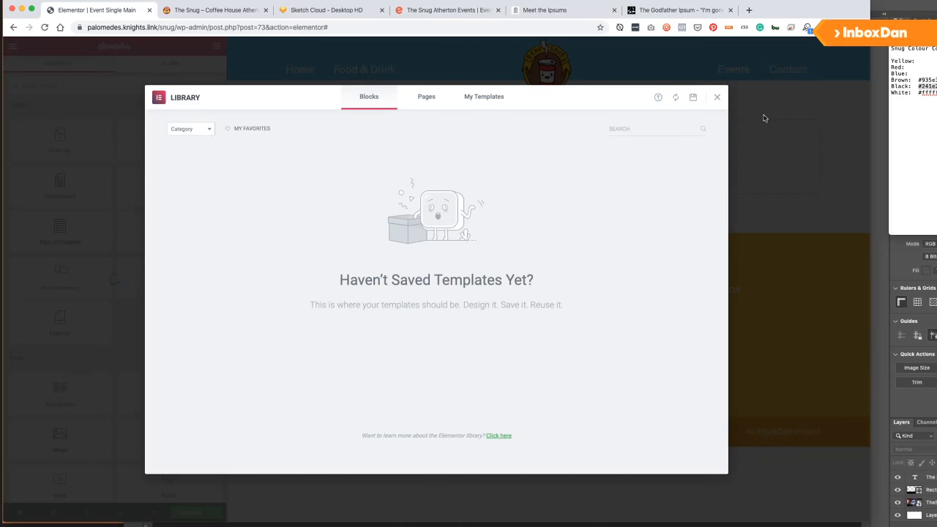
pyautogui.click(717, 99)
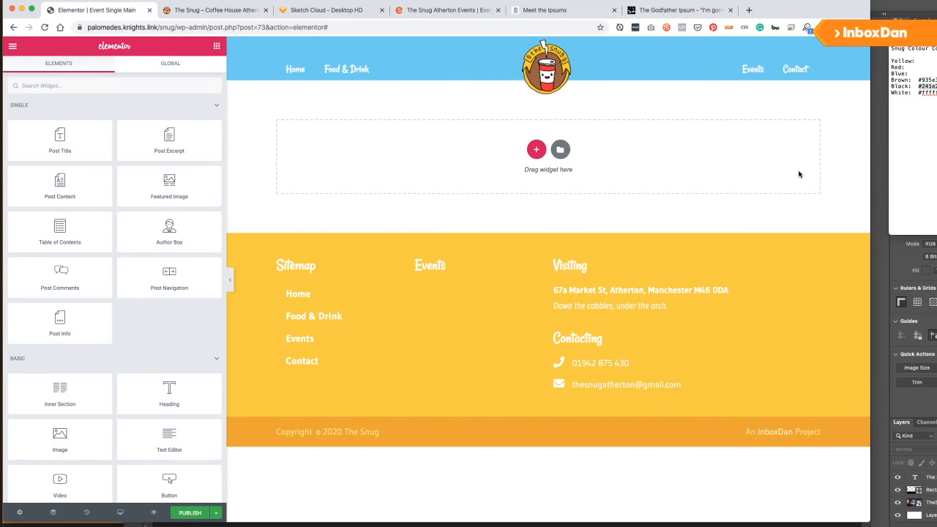
pyautogui.click(536, 149)
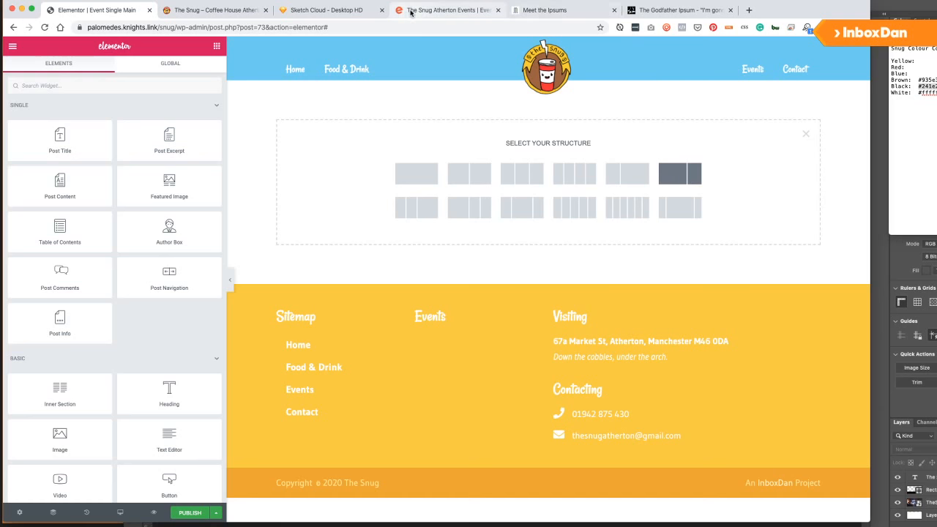
# Check the event page wireframe, then set the section's Content Width to Full Width.
pyautogui.click(331, 11)
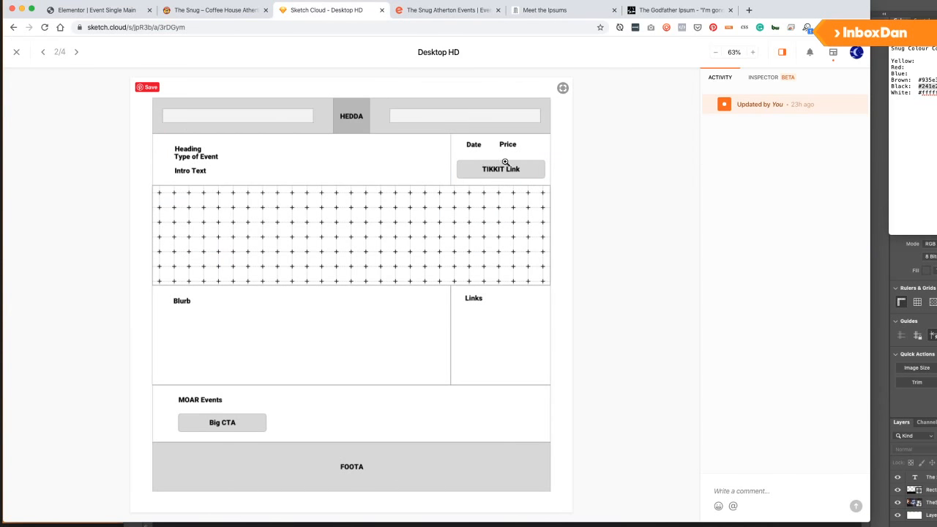
pyautogui.click(200, 9)
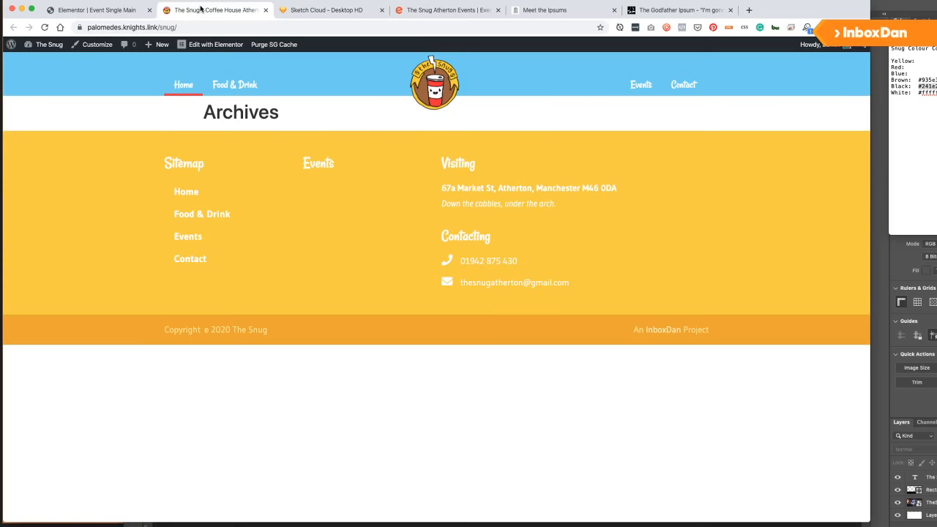
pyautogui.click(265, 9)
pyautogui.click(95, 11)
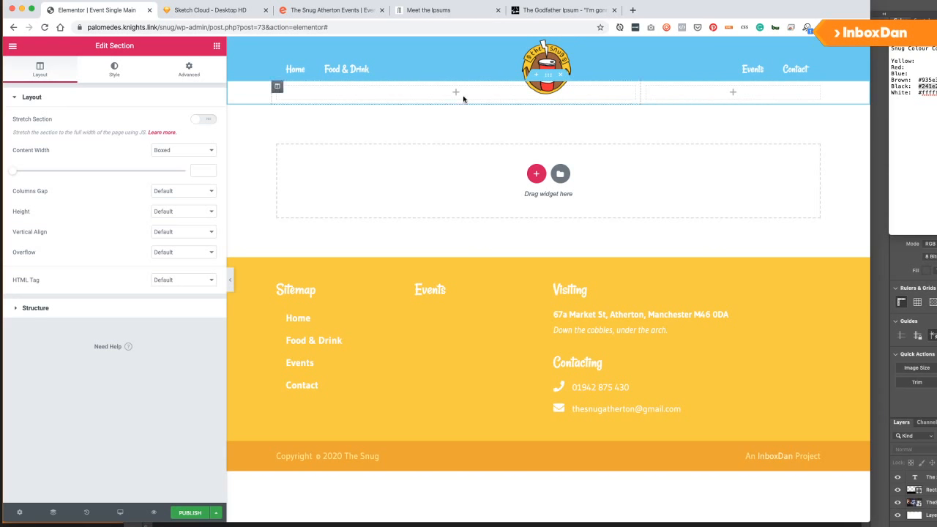
pyautogui.click(195, 121)
pyautogui.click(196, 121)
pyautogui.click(183, 150)
pyautogui.click(183, 160)
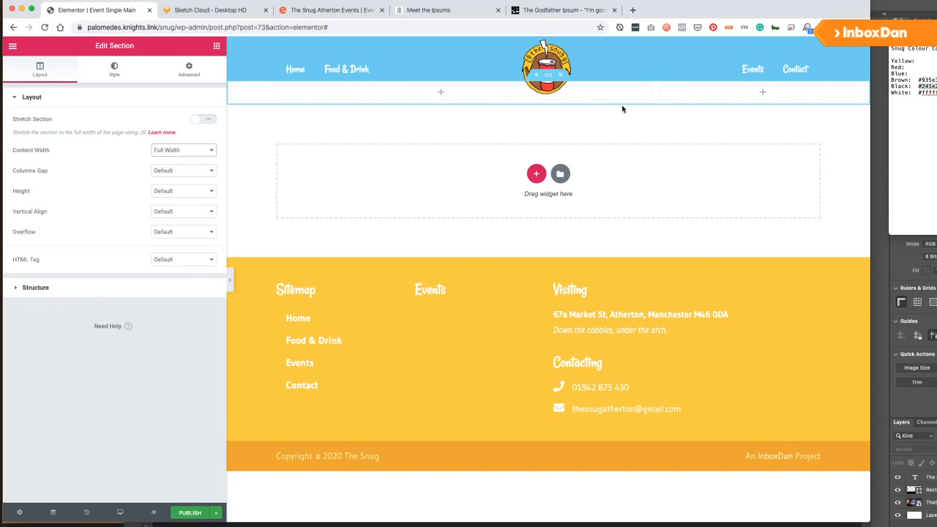
# Set the section padding to 60 top, 20 right, 40 bottom and 20 left.
pyautogui.click(180, 72)
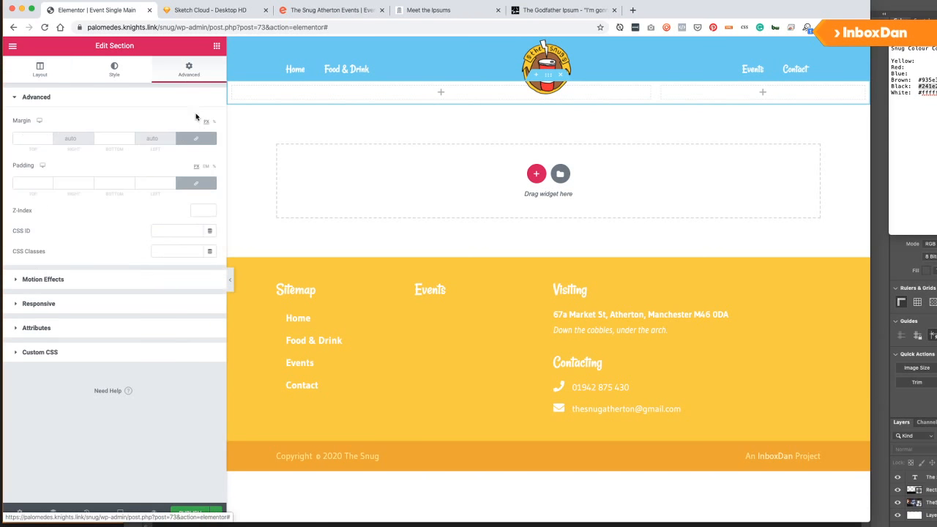
pyautogui.click(21, 185)
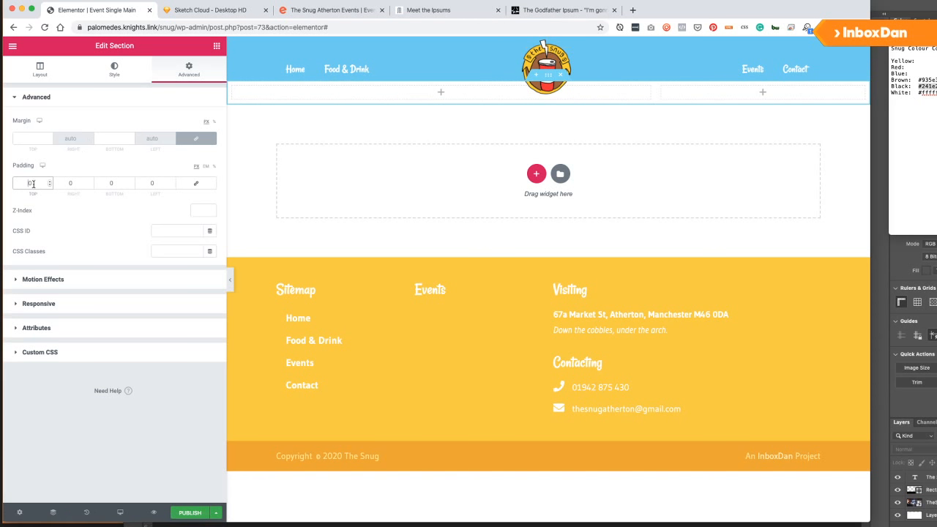
pyautogui.write('40')
pyautogui.click(102, 184)
pyautogui.write('40')
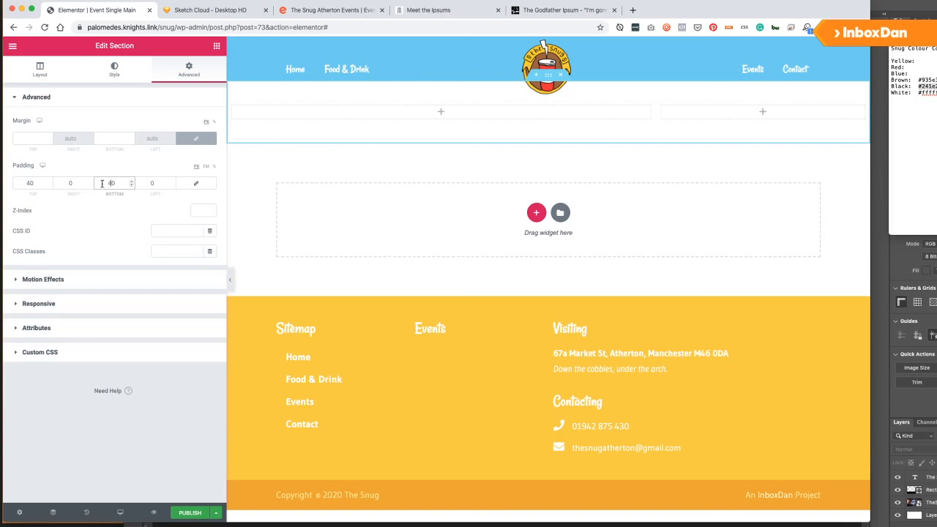
pyautogui.click(27, 184)
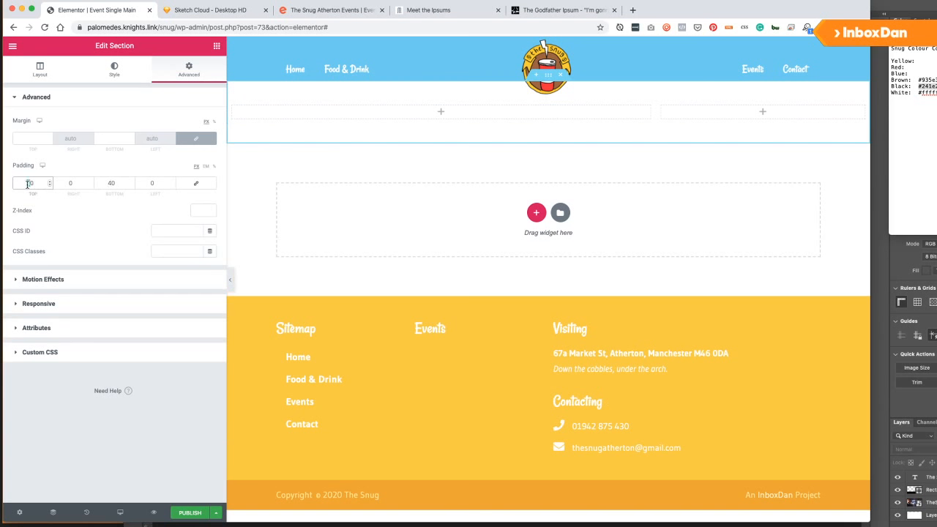
pyautogui.write('60')
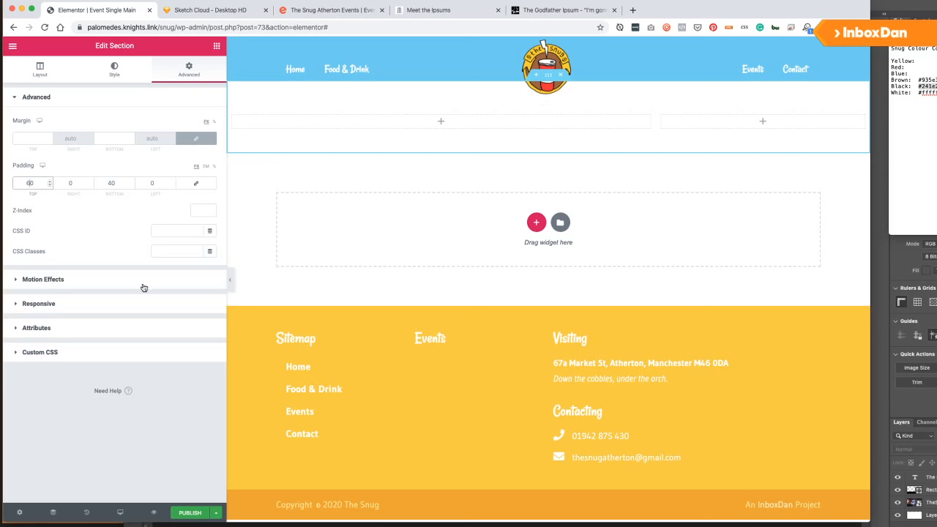
pyautogui.click(68, 183)
pyautogui.write('2')
pyautogui.click(145, 184)
pyautogui.write('2')
# Publish the template with display condition Include > Events > All and Save & Close.
pyautogui.click(187, 512)
pyautogui.click(509, 296)
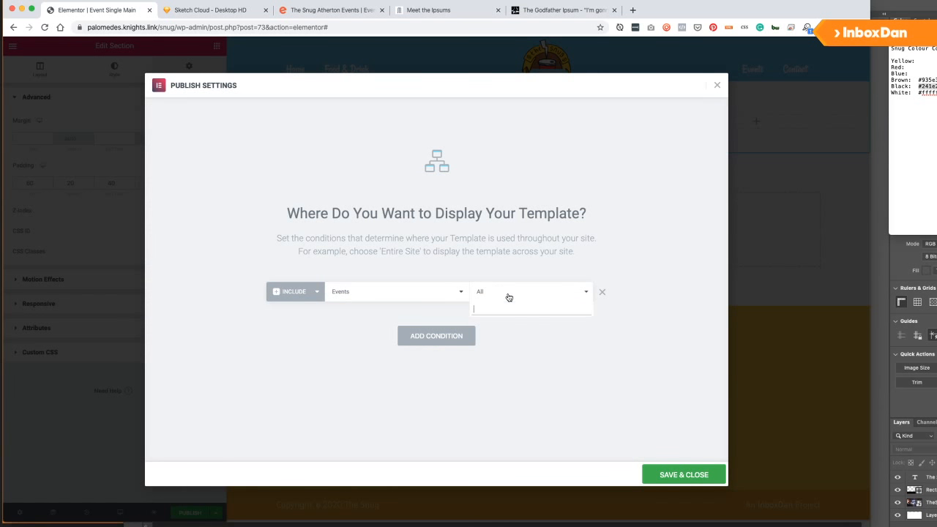
pyautogui.click(393, 293)
pyautogui.click(518, 297)
pyautogui.click(517, 298)
pyautogui.click(681, 475)
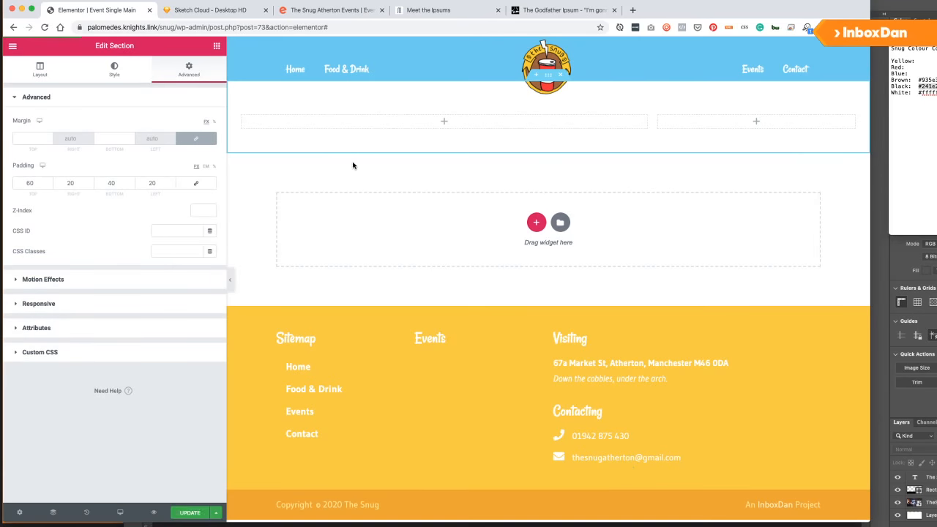
# Give the hero section a classic red background colour.
pyautogui.click(112, 70)
pyautogui.click(171, 142)
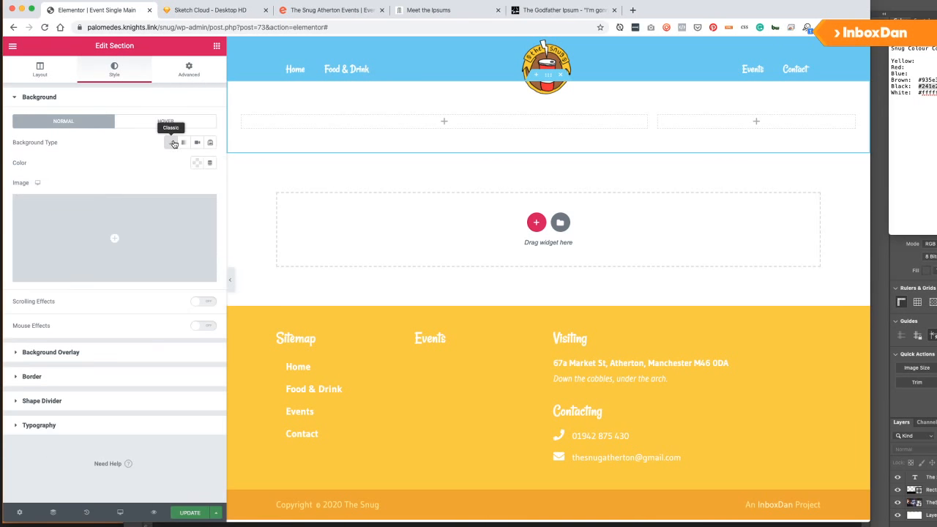
pyautogui.click(198, 162)
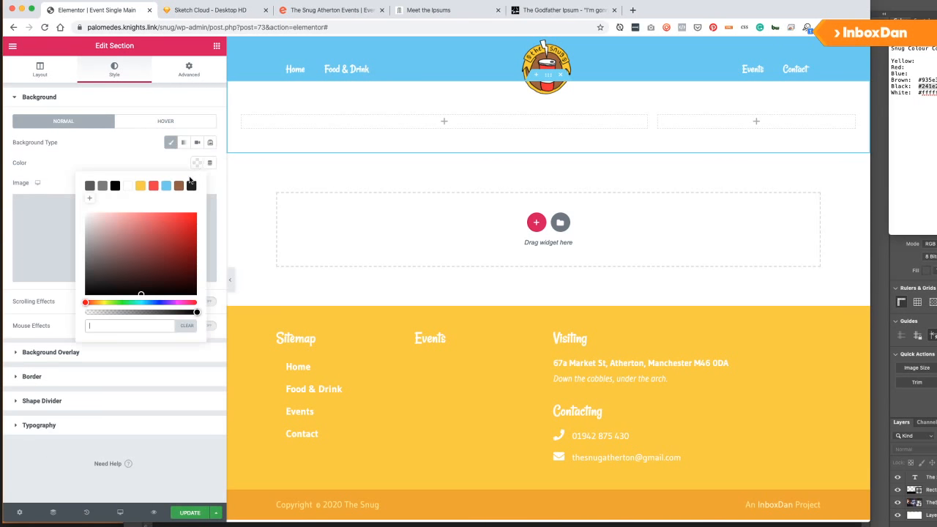
pyautogui.click(154, 186)
pyautogui.click(121, 144)
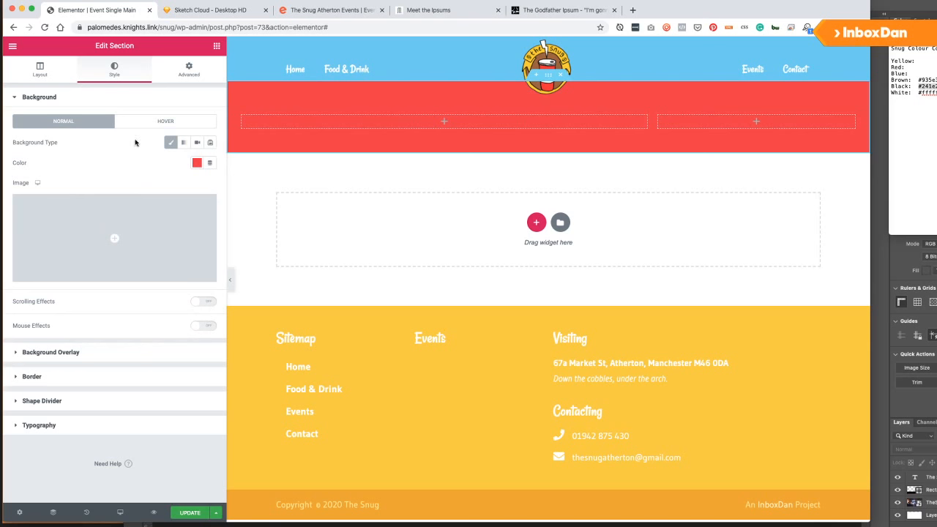
# Add a Post Title widget to the left column and preview the template with event content.
pyautogui.click(216, 47)
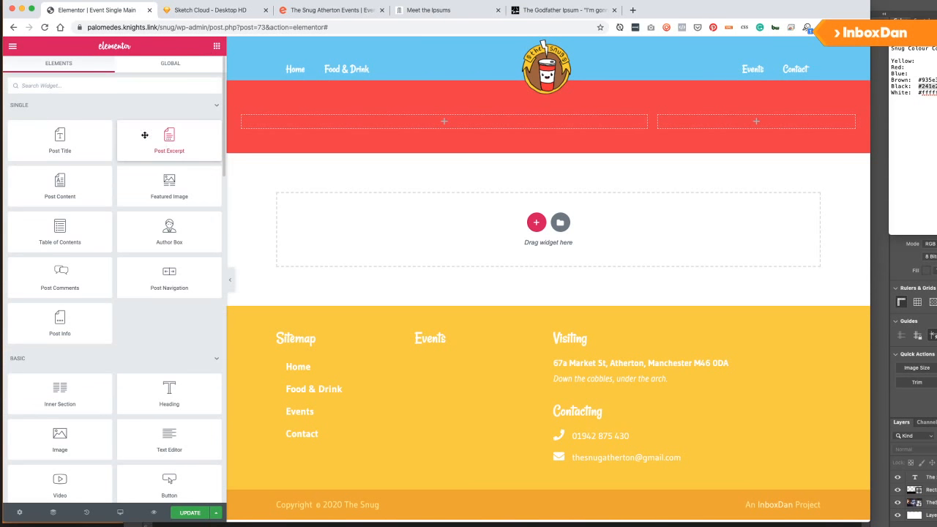
pyautogui.moveTo(60, 134); pyautogui.dragTo(349, 123)
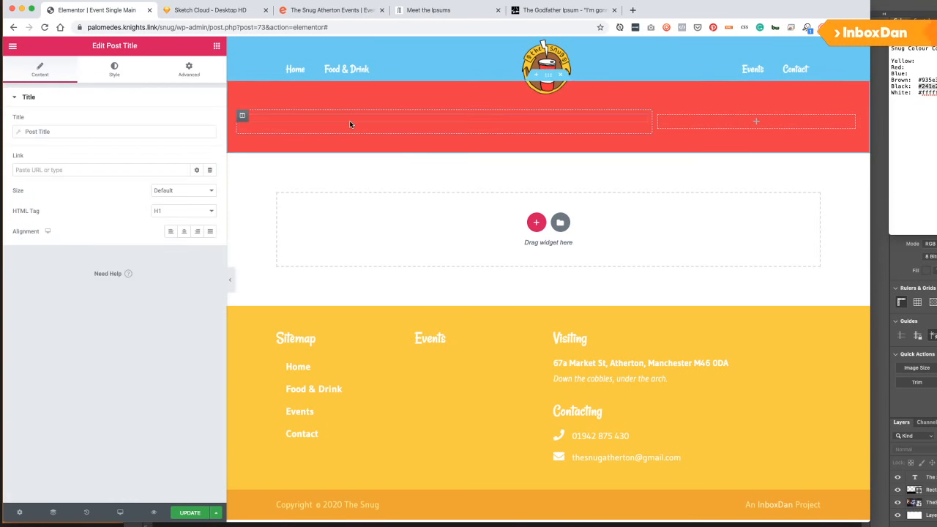
pyautogui.click(19, 513)
pyautogui.click(35, 224)
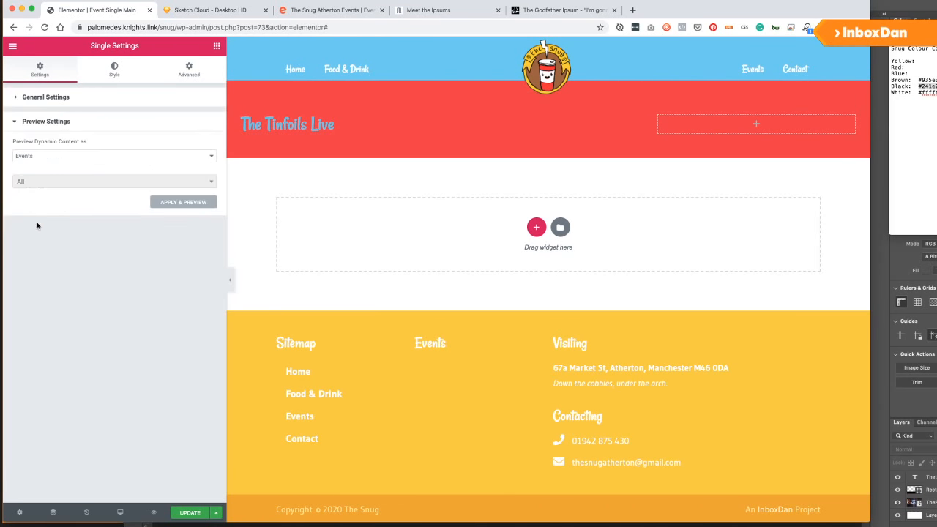
pyautogui.click(180, 203)
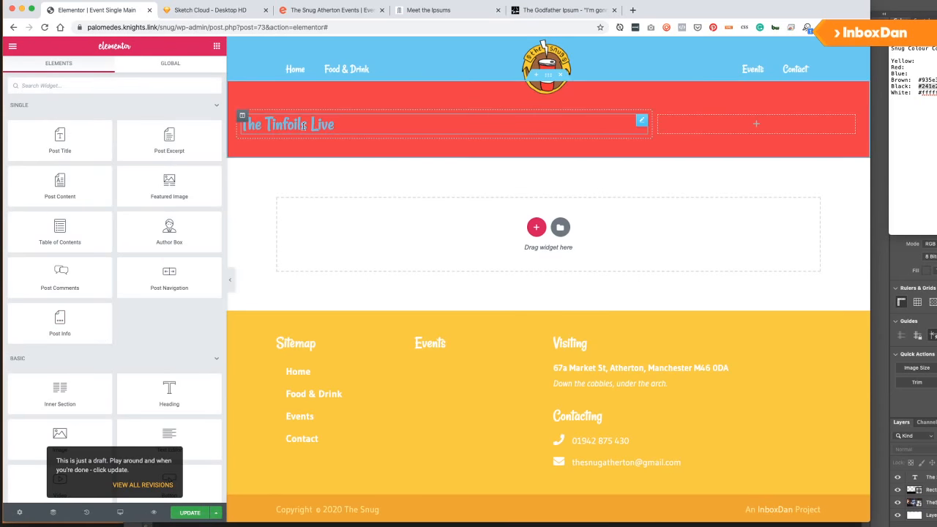
# Make The Tinfoils Live title text white.
pyautogui.click(304, 126)
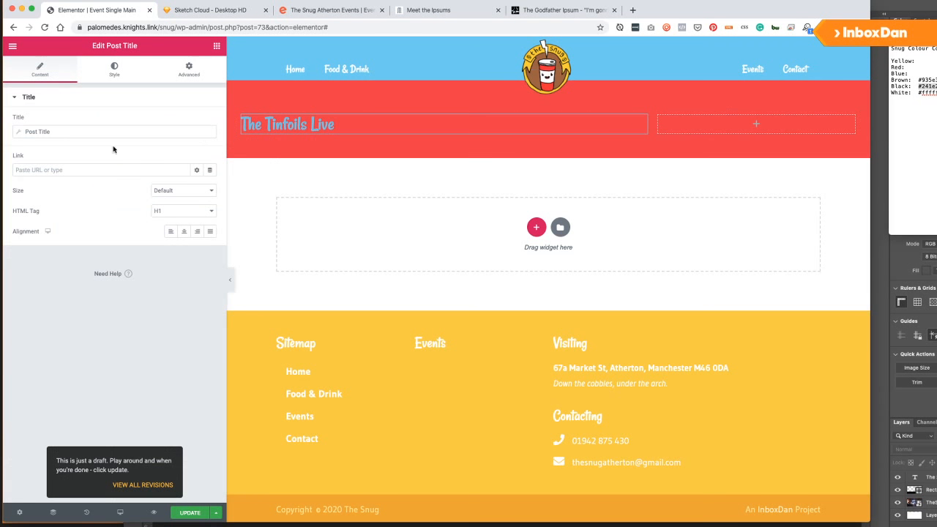
pyautogui.click(127, 70)
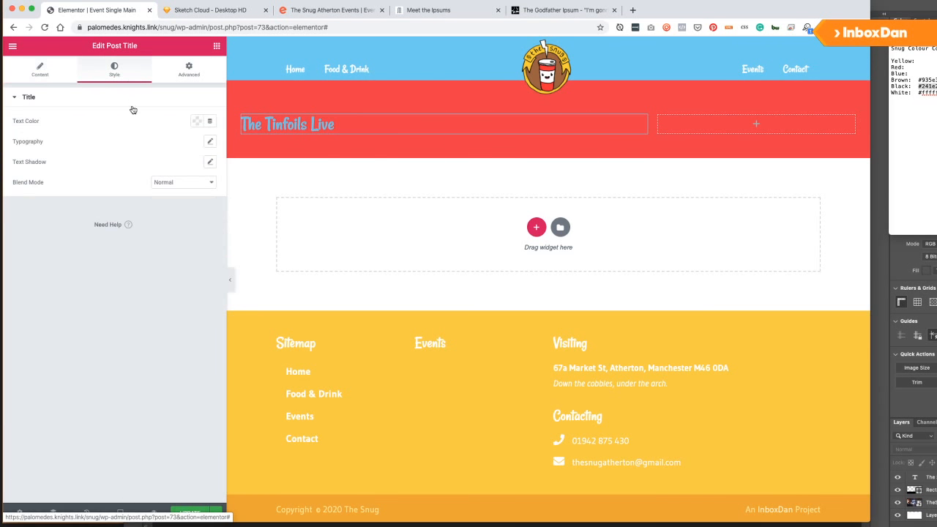
pyautogui.click(195, 122)
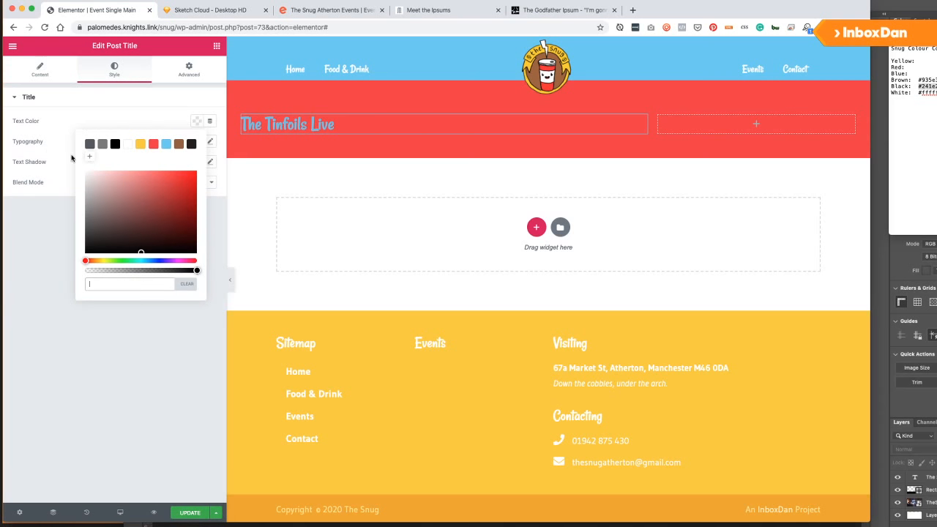
pyautogui.click(129, 145)
pyautogui.click(123, 120)
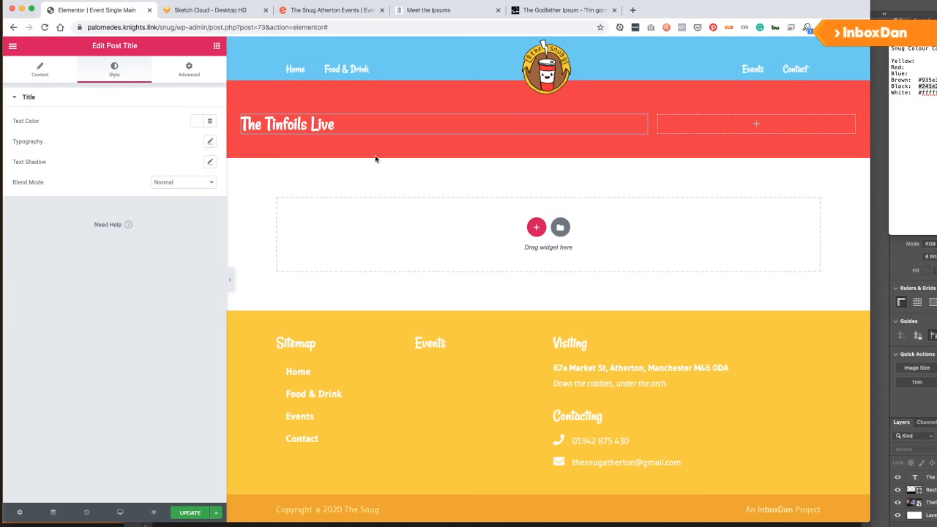
# Add a Post Info widget under the title, removing its Time, Date and Comments items.
pyautogui.click(216, 45)
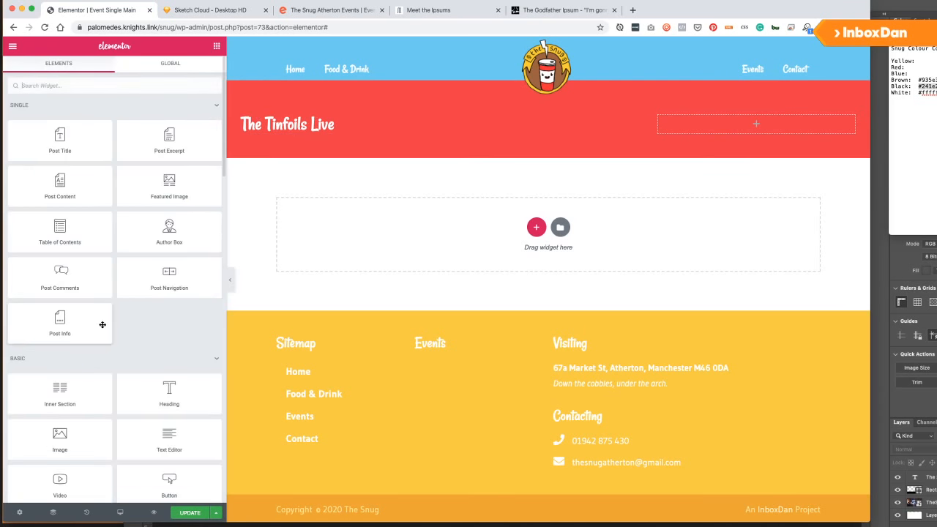
pyautogui.scroll(-5, 122, 247)
pyautogui.scroll(2, 122, 247)
pyautogui.scroll(1, 122, 247)
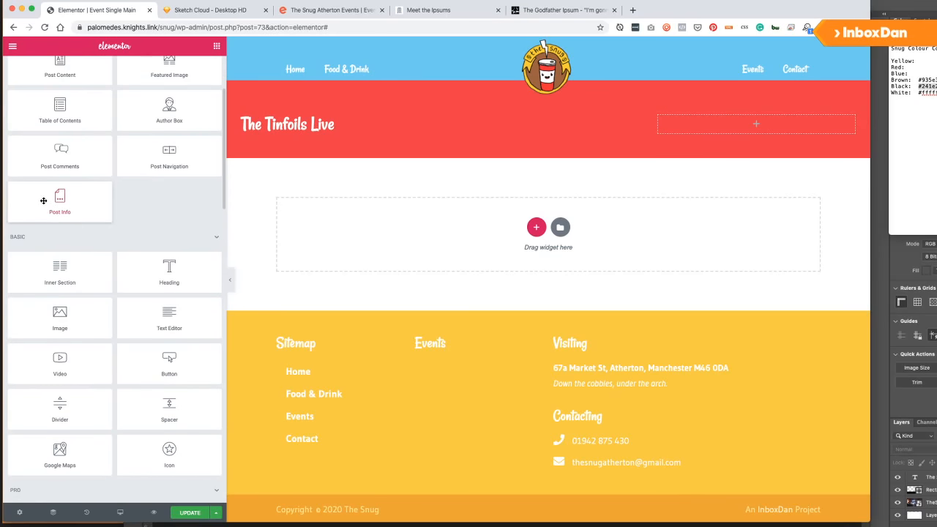
pyautogui.moveTo(60, 202); pyautogui.dragTo(291, 139)
pyautogui.click(207, 203)
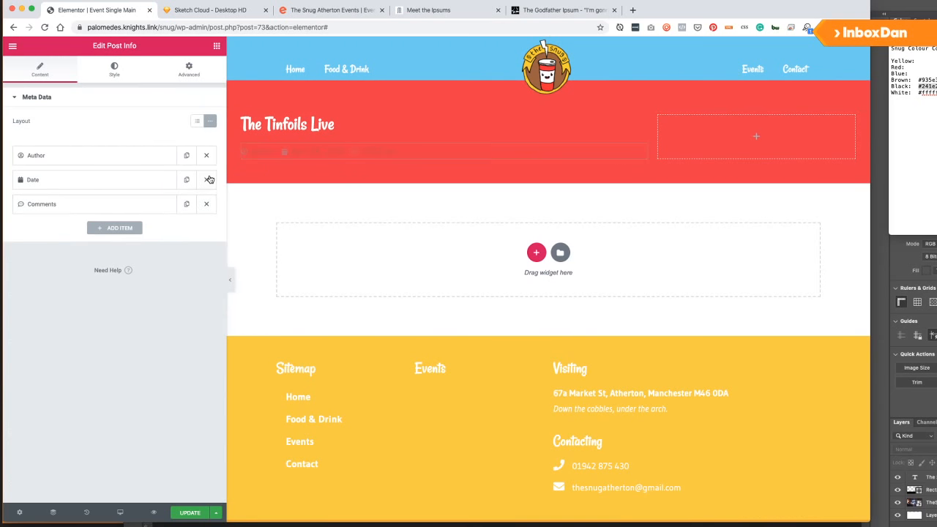
pyautogui.click(208, 180)
pyautogui.click(207, 180)
pyautogui.click(71, 155)
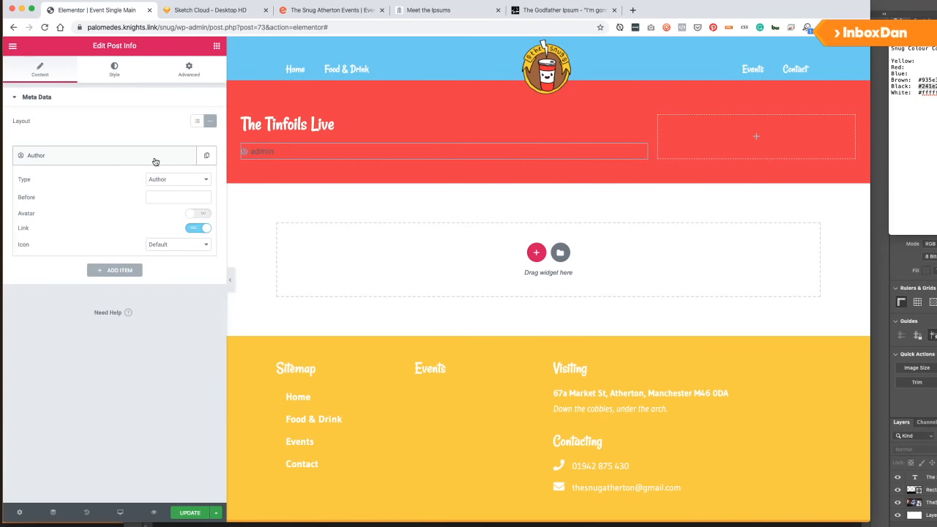
# Set the remaining item to Custom type pulling the ACF Field with key Intro.
pyautogui.click(164, 179)
pyautogui.click(162, 221)
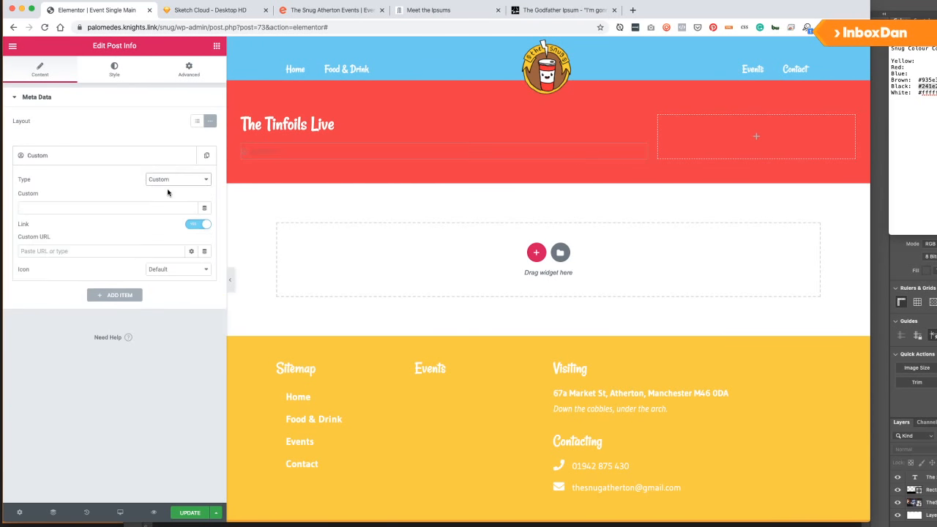
pyautogui.click(91, 210)
pyautogui.click(205, 208)
pyautogui.scroll(-5, 125, 300)
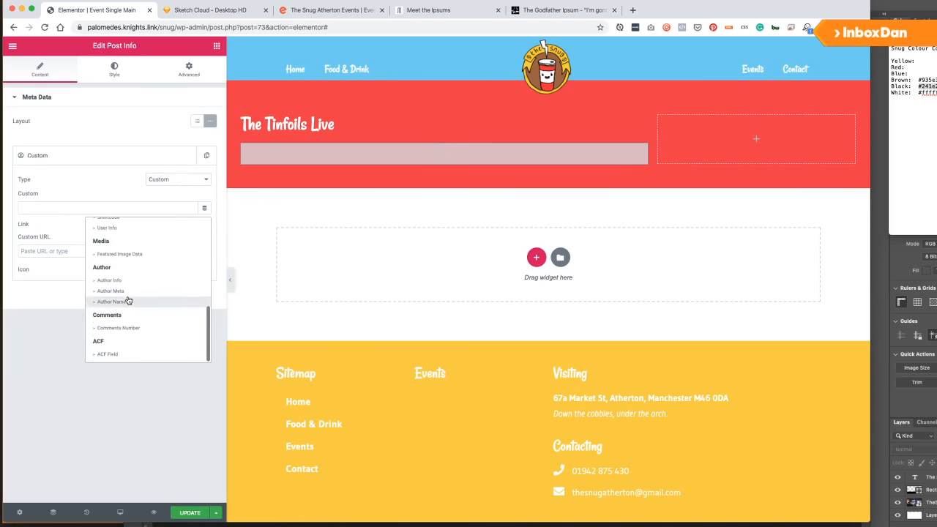
pyautogui.click(114, 353)
pyautogui.click(91, 211)
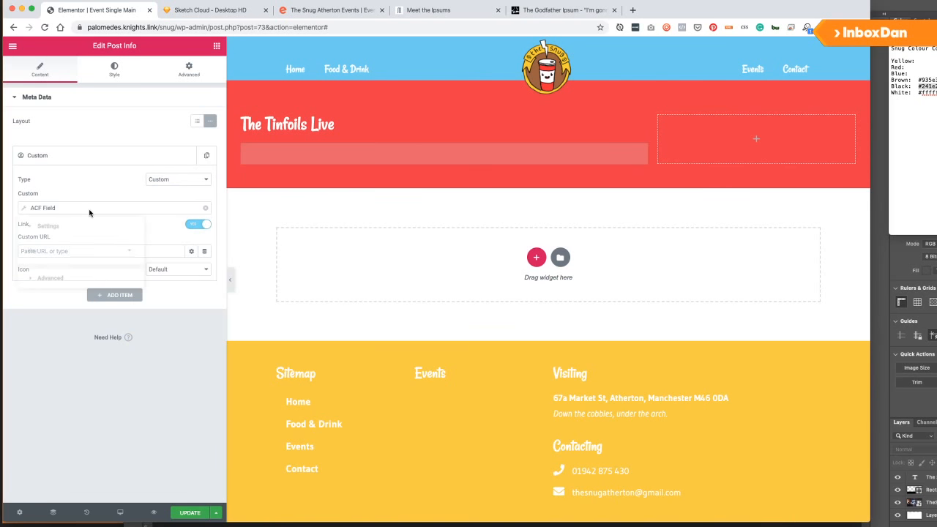
pyautogui.click(93, 251)
pyautogui.click(90, 258)
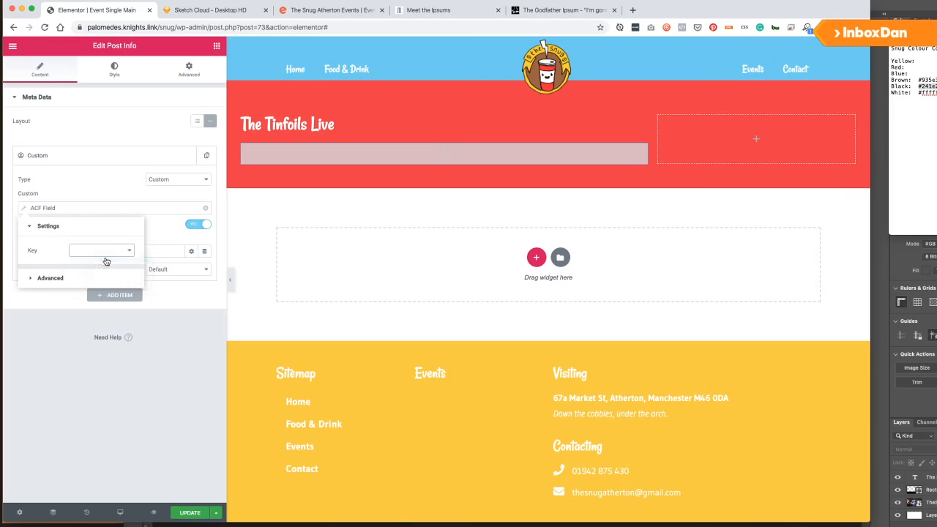
pyautogui.click(161, 236)
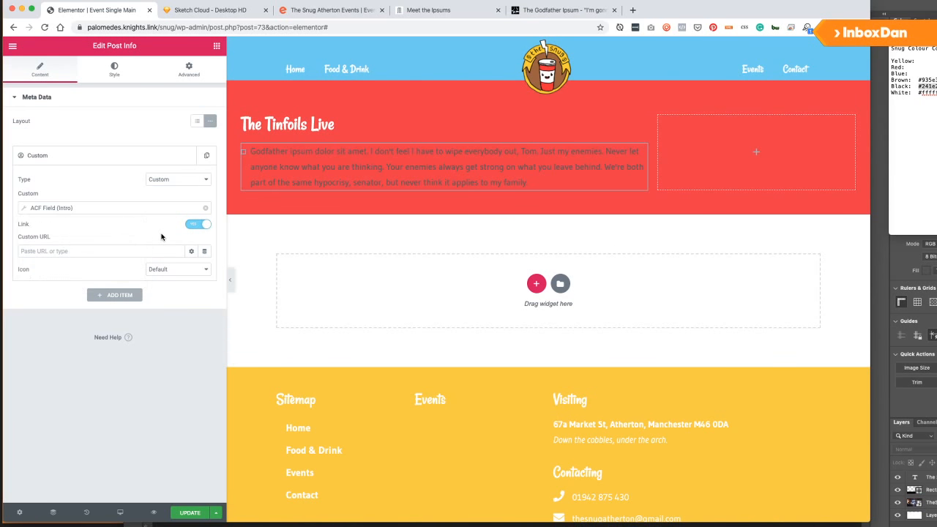
# Turn the intro's link off, set its icon to None, and colour the text white.
pyautogui.click(198, 225)
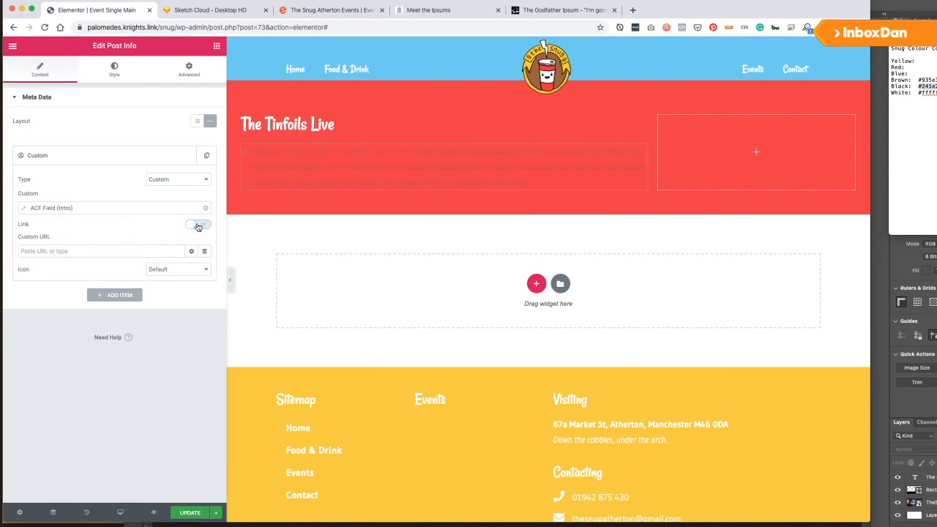
pyautogui.click(175, 269)
pyautogui.click(173, 267)
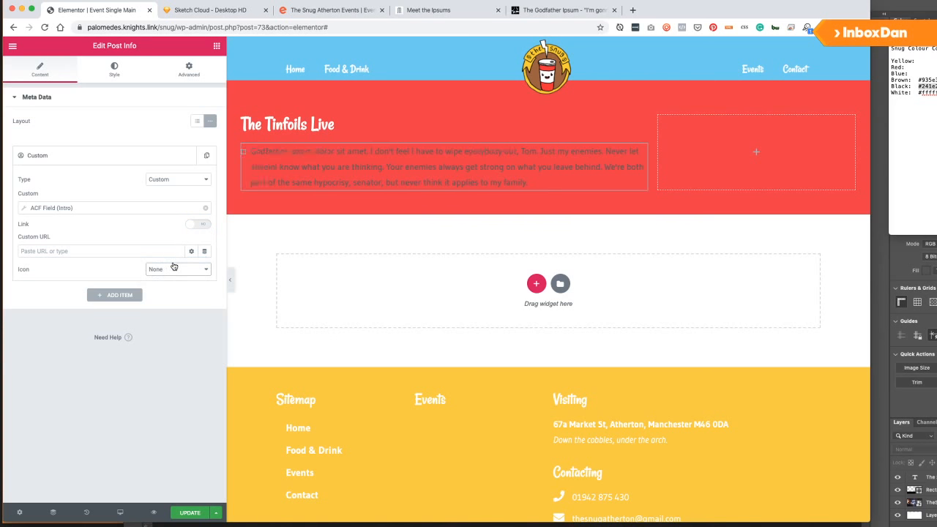
pyautogui.click(110, 70)
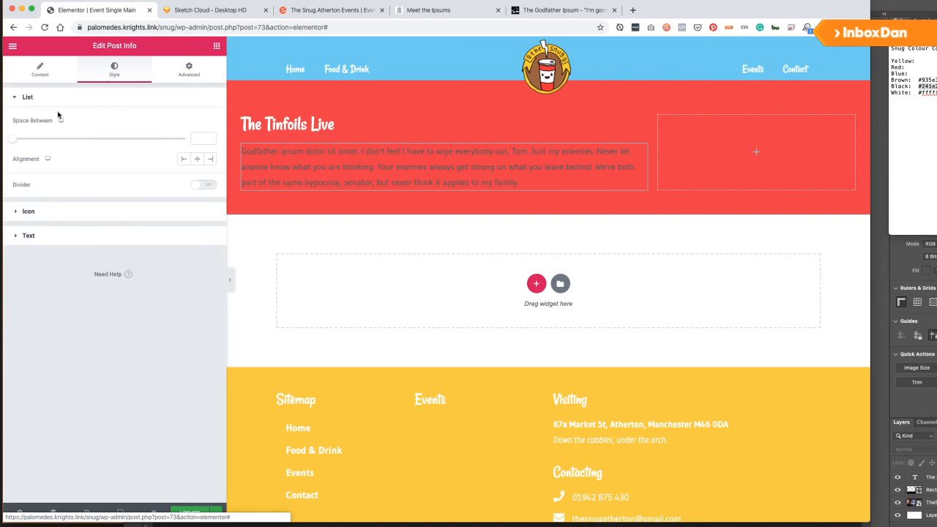
pyautogui.click(51, 237)
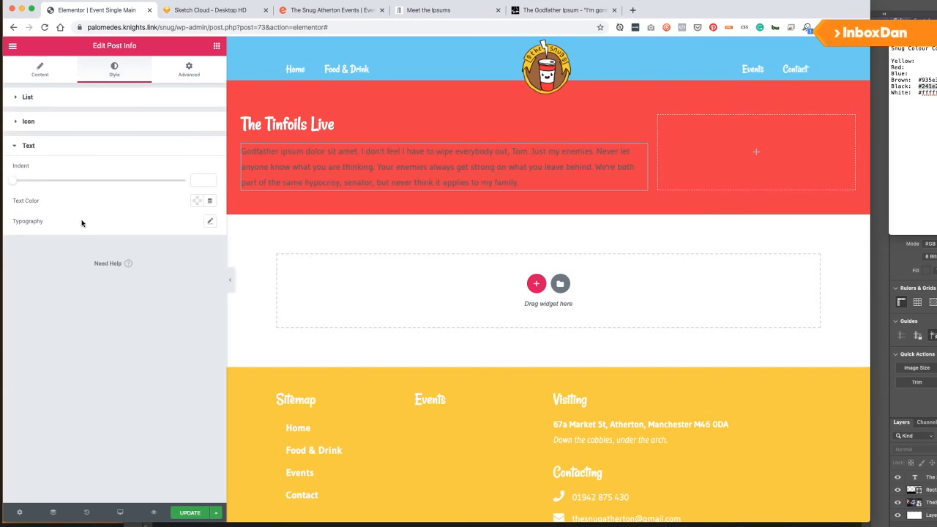
pyautogui.click(194, 201)
pyautogui.click(126, 224)
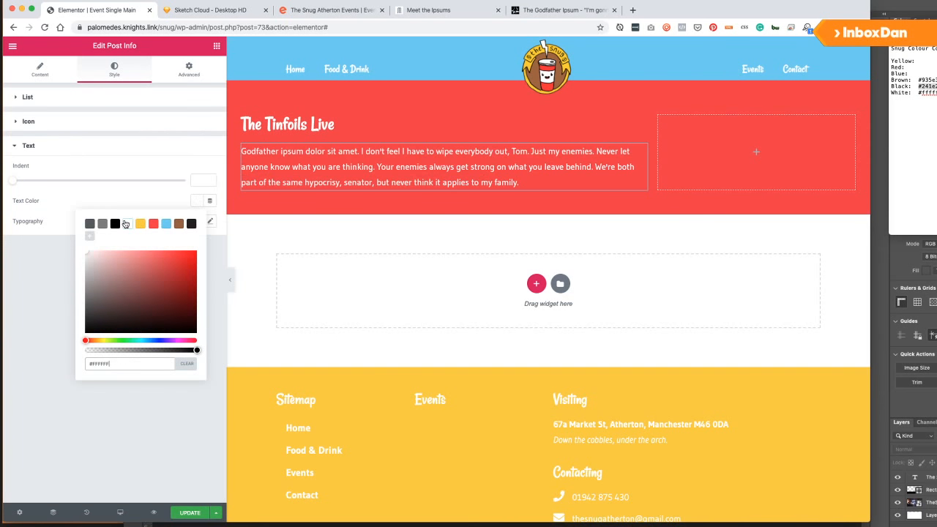
pyautogui.click(34, 275)
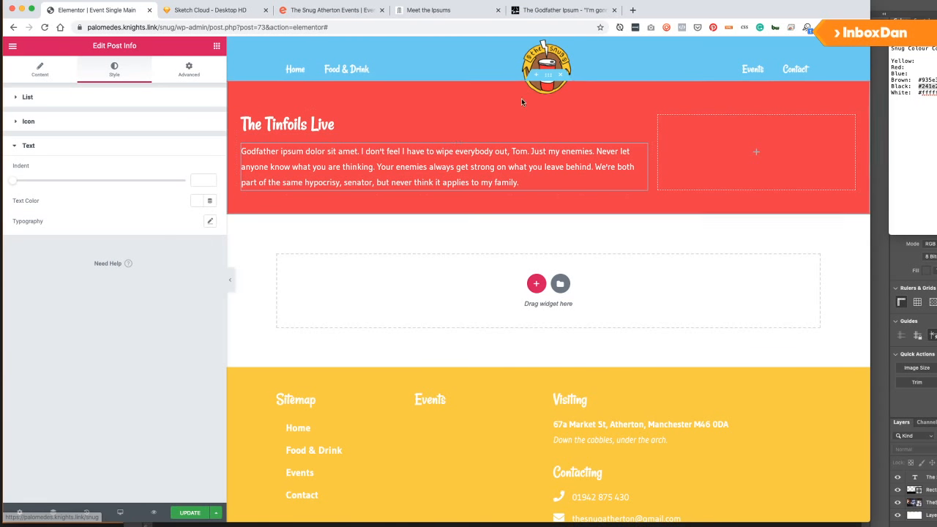
pyautogui.rightClick(460, 92)
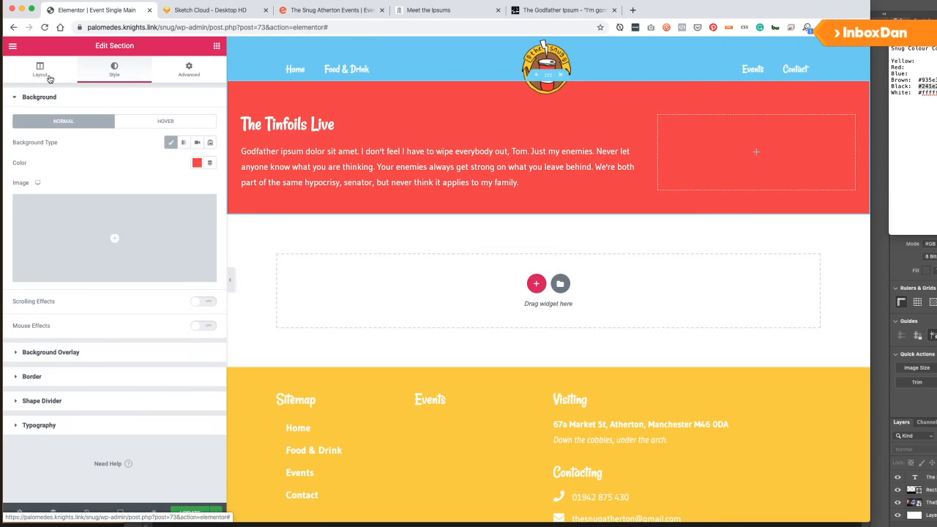
# Set the hero section's Columns Gap to Wider and save with Update.
pyautogui.click(177, 171)
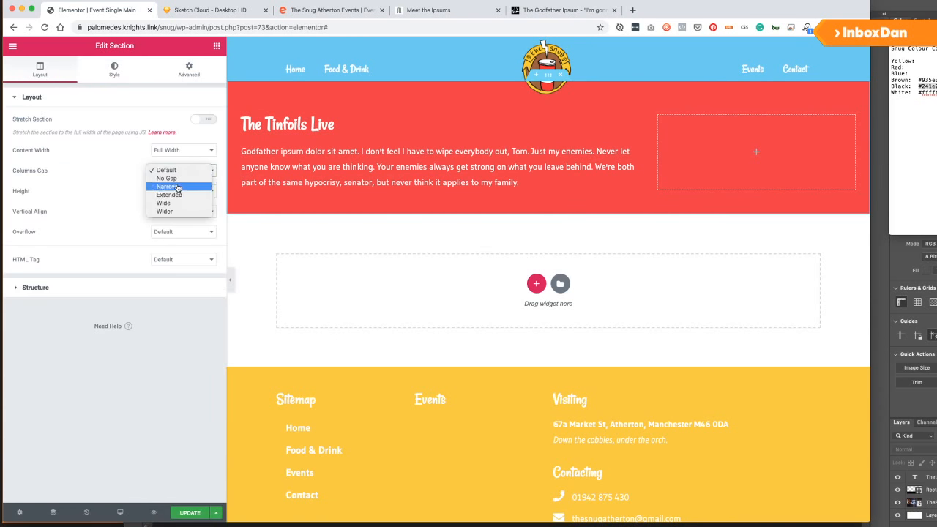
pyautogui.click(445, 190)
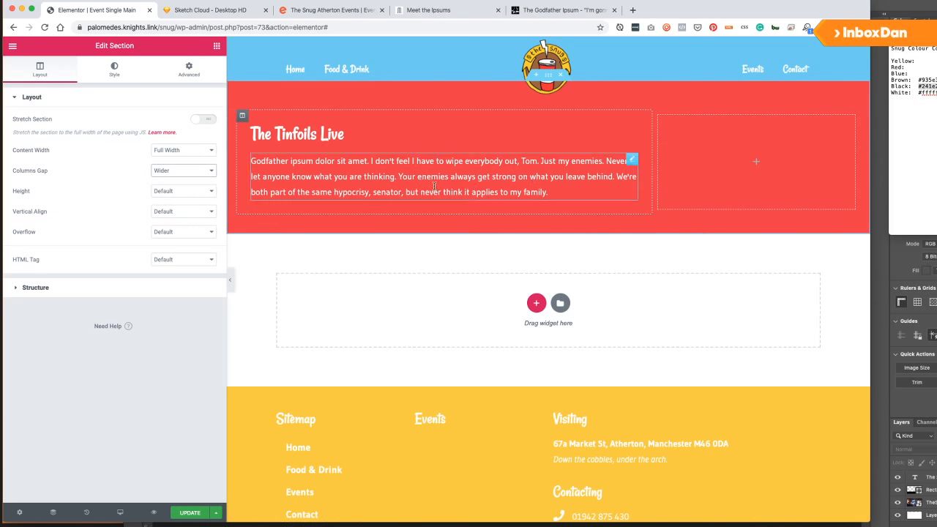
pyautogui.click(190, 513)
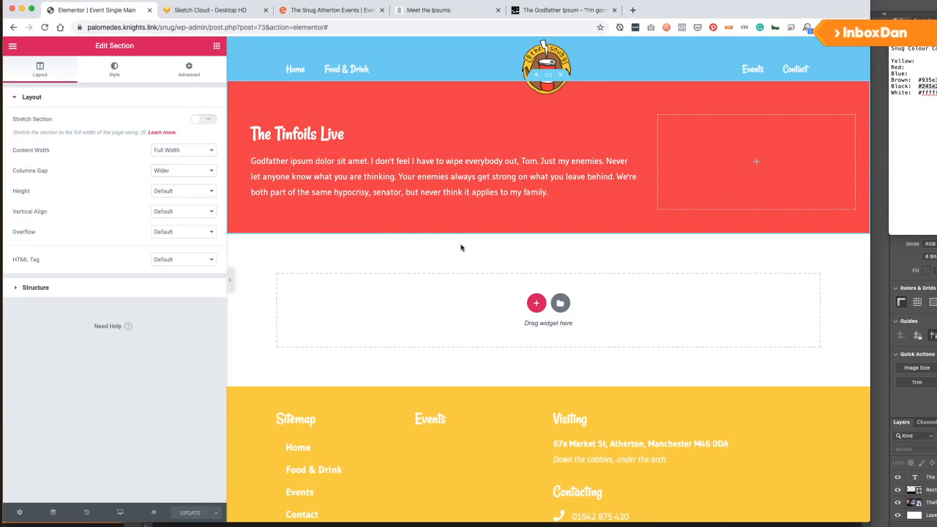
# Place a Featured Image widget in the hero's empty right column.
pyautogui.click(217, 46)
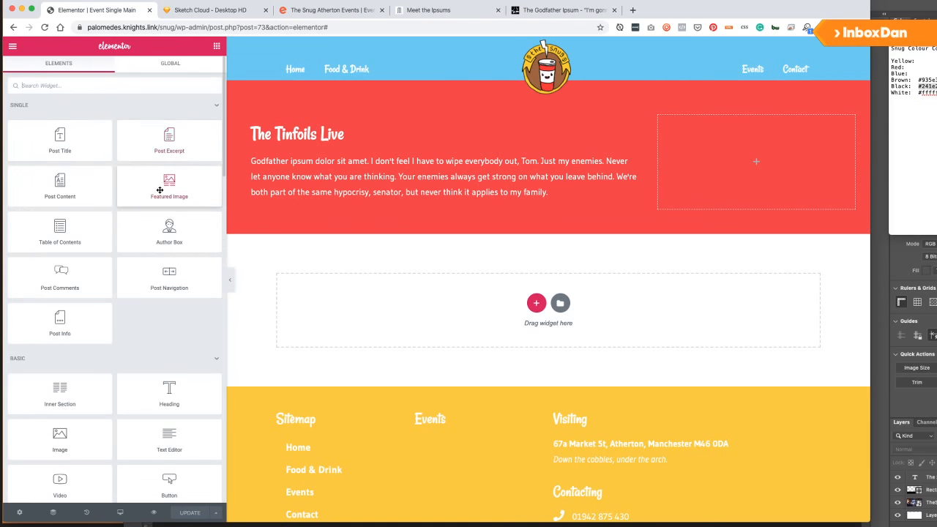
pyautogui.moveTo(169, 183); pyautogui.dragTo(743, 149)
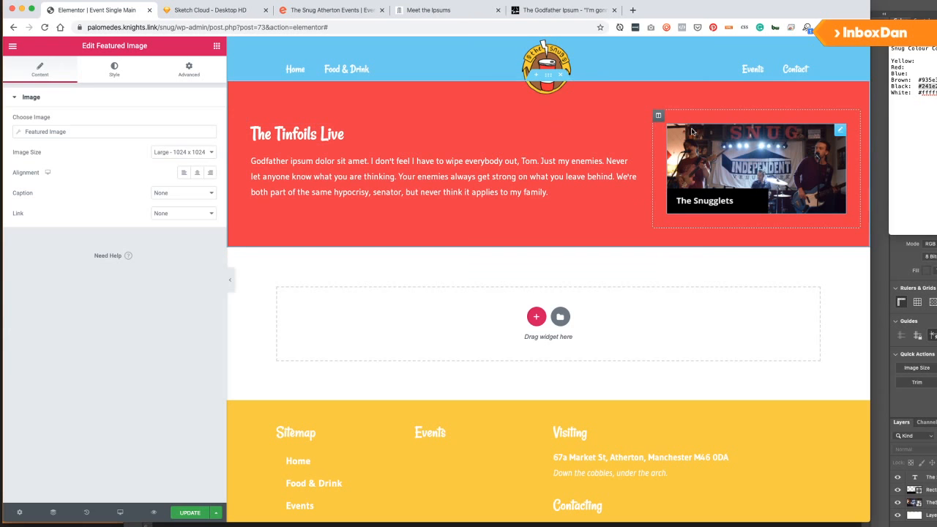
pyautogui.click(216, 45)
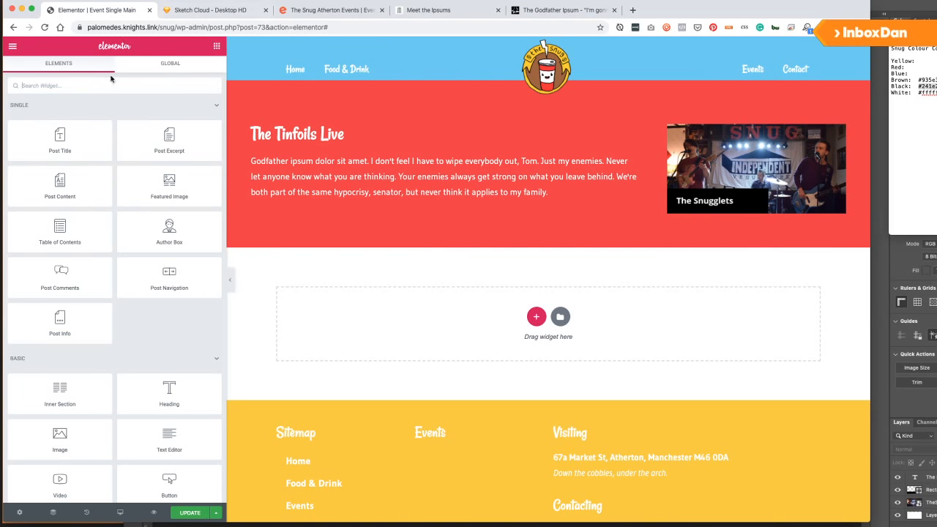
# Add a Post Info widget below the featured image, drop Comments and Time, and show the ACF Event Date field.
pyautogui.moveTo(71, 322); pyautogui.dragTo(727, 217)
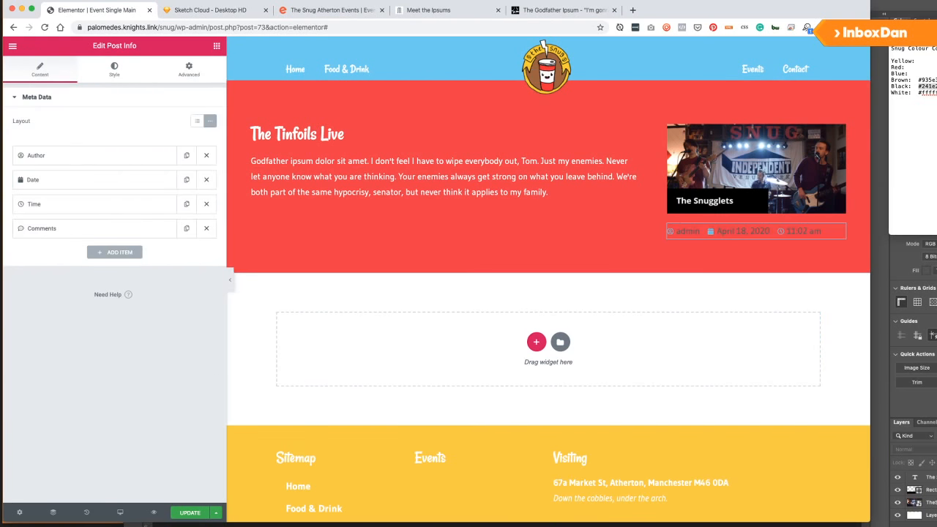
pyautogui.click(205, 228)
pyautogui.click(206, 204)
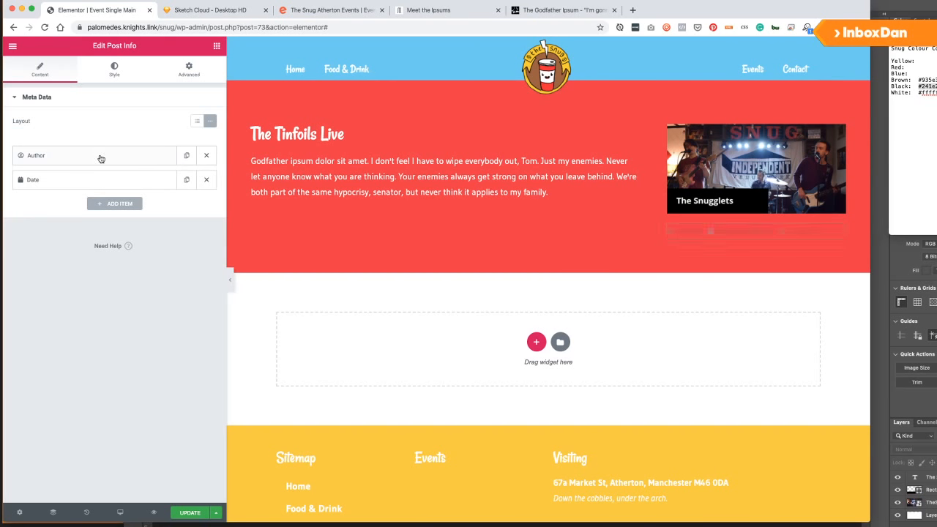
pyautogui.click(102, 156)
pyautogui.click(178, 179)
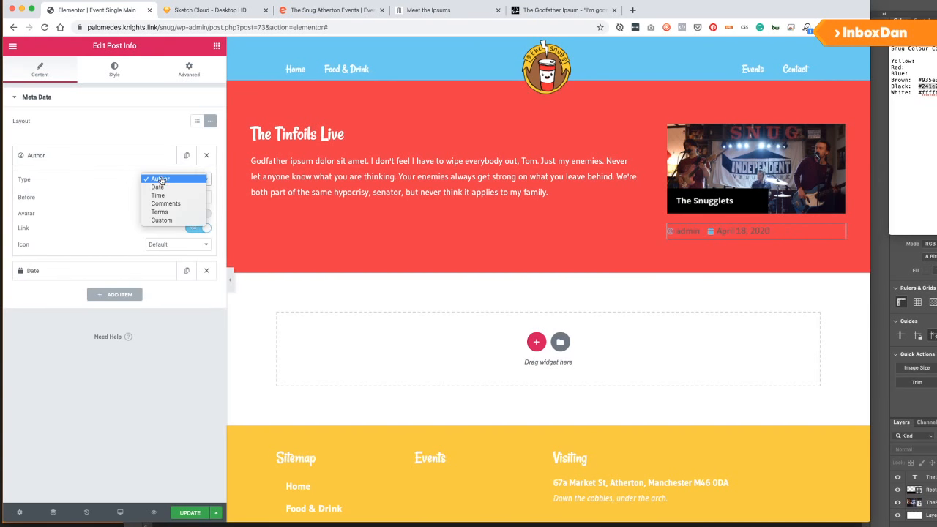
pyautogui.click(162, 220)
pyautogui.click(203, 210)
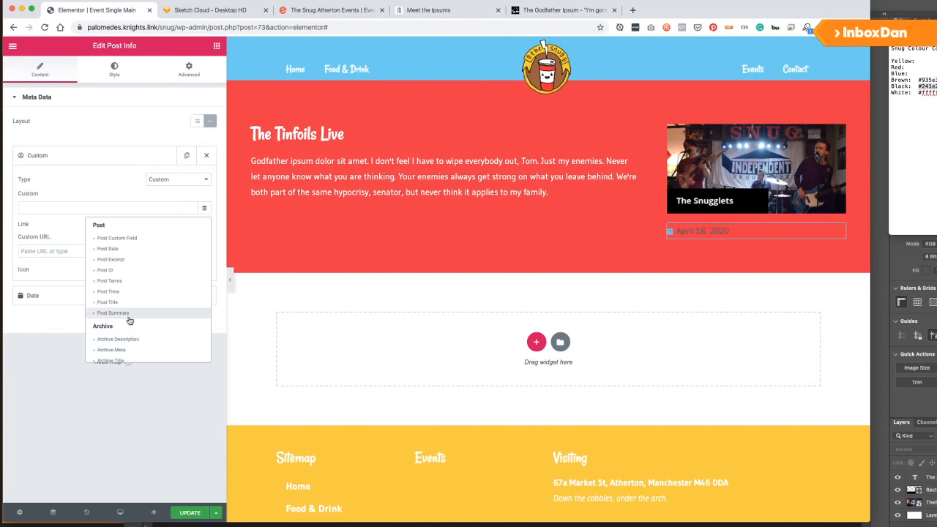
pyautogui.scroll(-5, 125, 315)
pyautogui.click(117, 357)
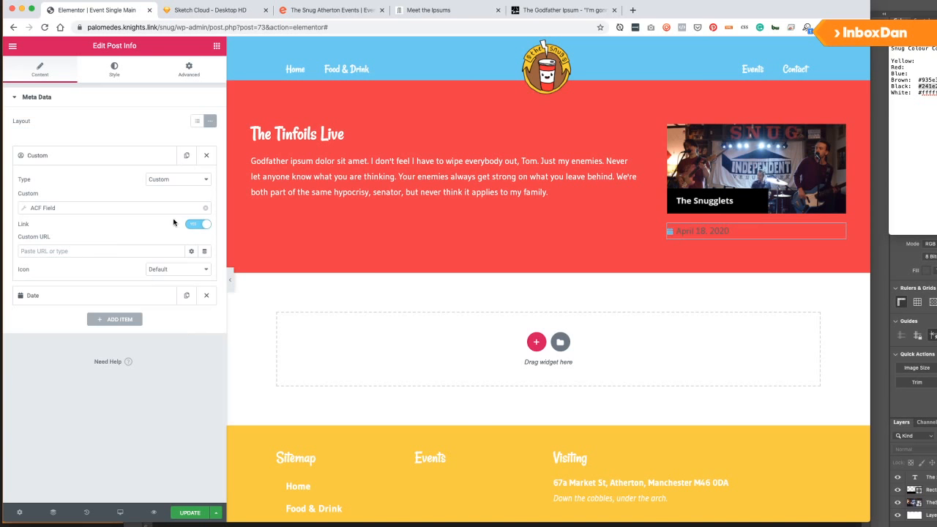
pyautogui.click(122, 208)
pyautogui.click(100, 250)
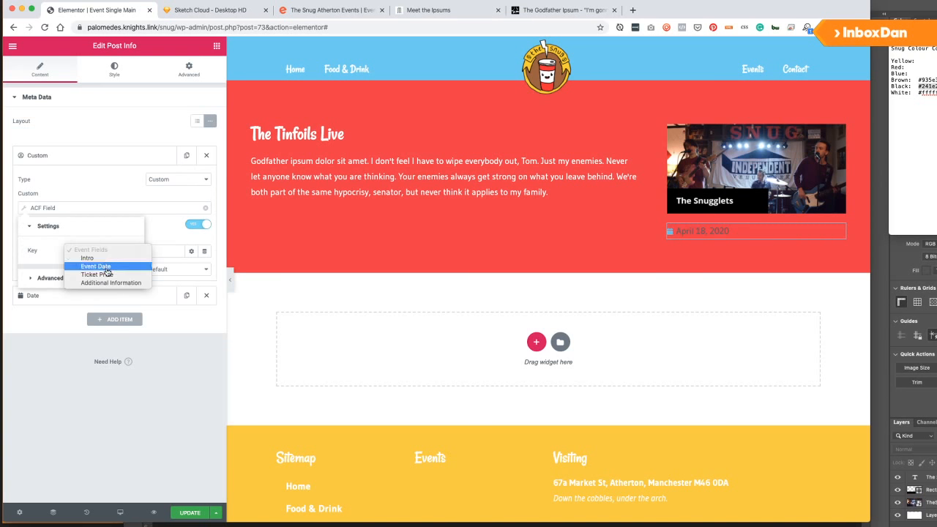
pyautogui.click(107, 269)
# Turn off linking for the Event Date item and give it a custom calendar icon.
pyautogui.click(162, 231)
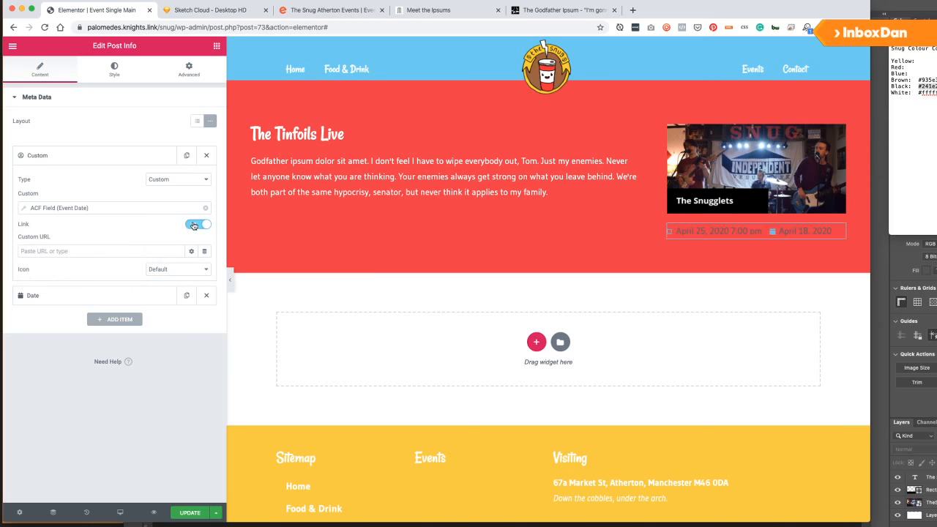
pyautogui.click(162, 270)
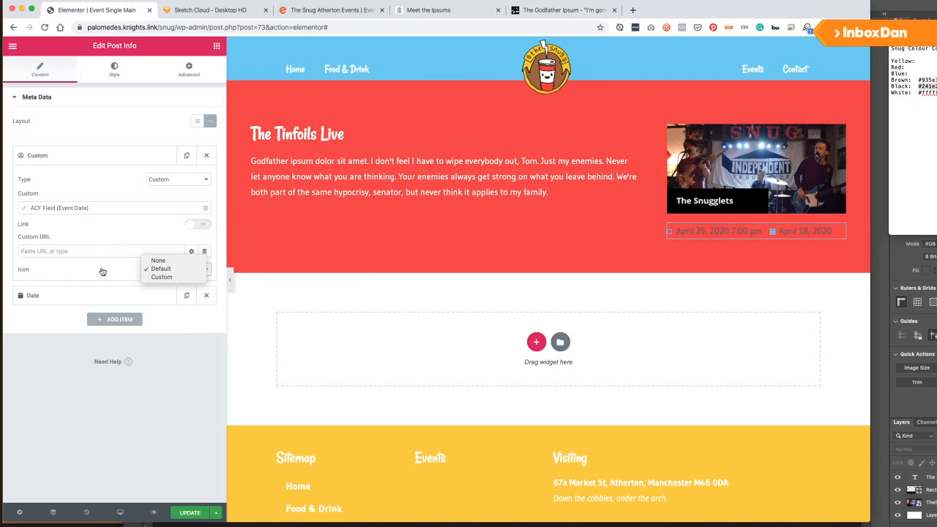
pyautogui.click(161, 271)
pyautogui.click(164, 270)
pyautogui.click(163, 279)
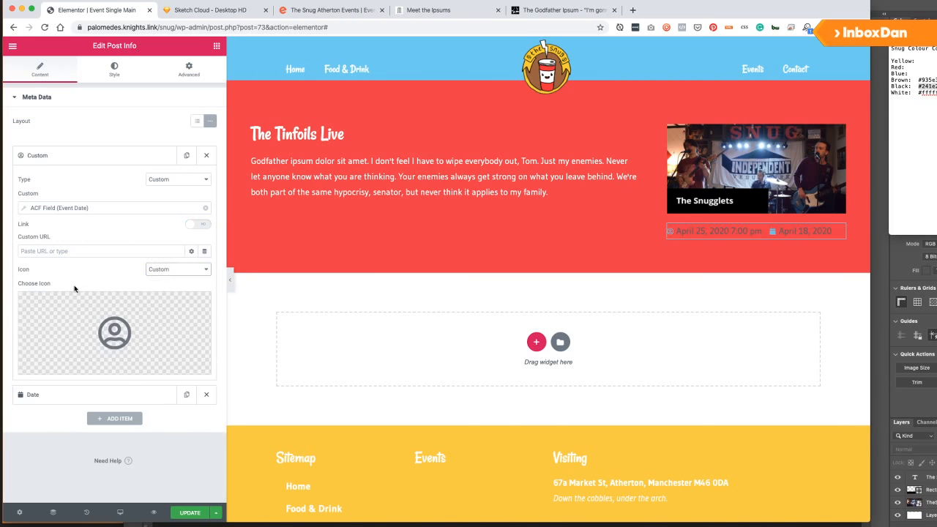
pyautogui.click(86, 325)
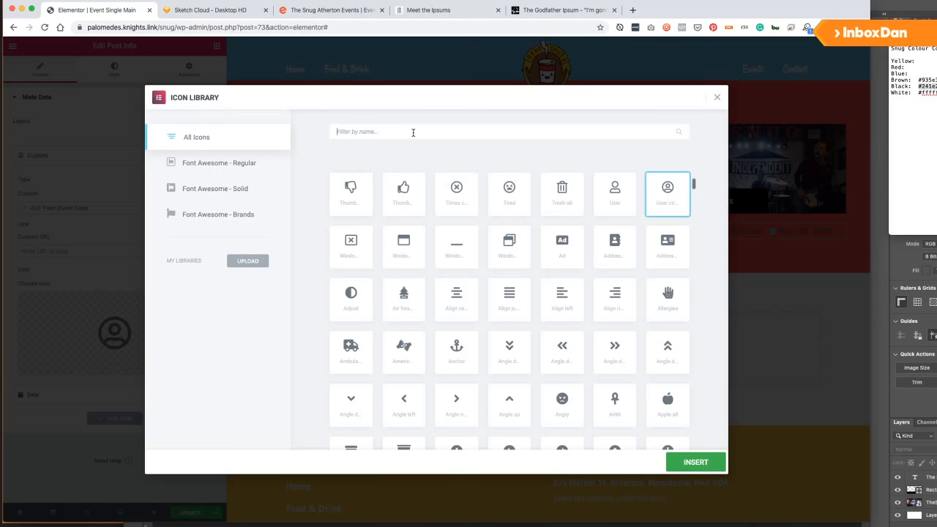
pyautogui.write('caenda')
pyautogui.press('super+a')
pyautogui.write('ca')
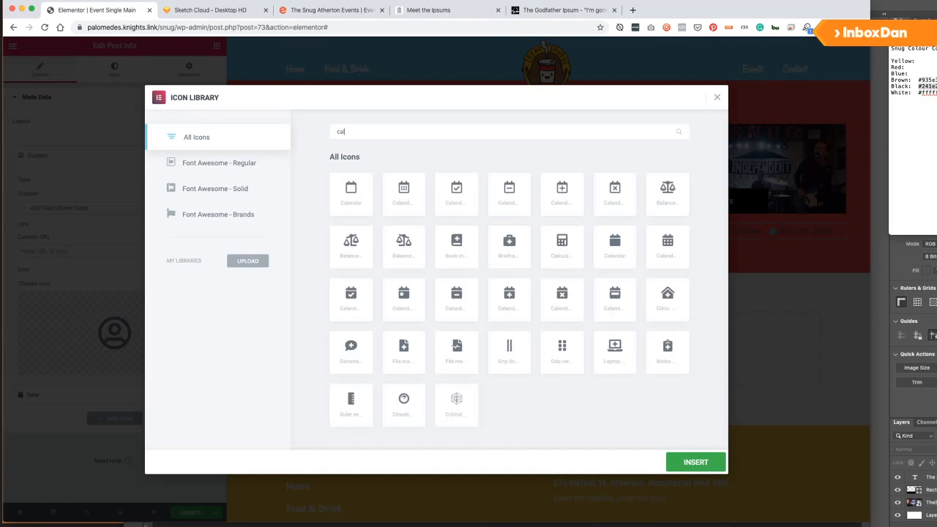
pyautogui.write('l')
pyautogui.click(350, 202)
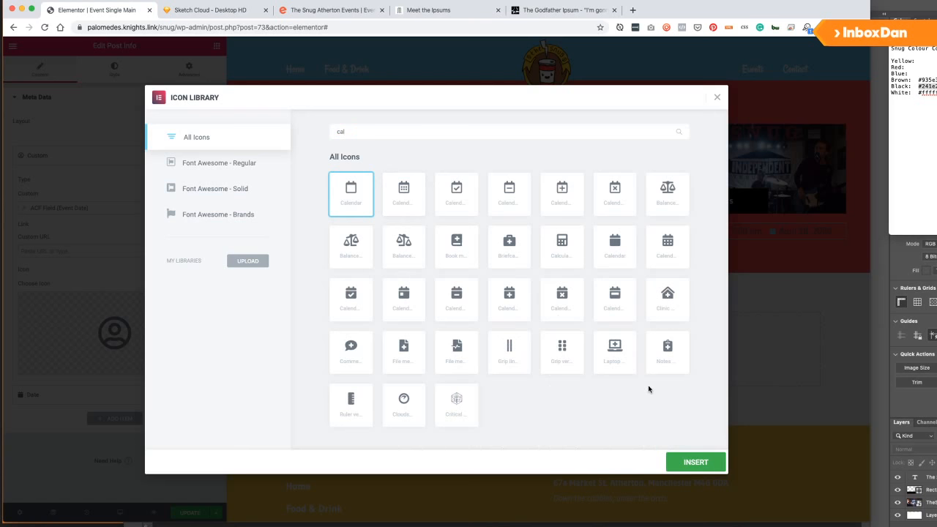
pyautogui.click(692, 462)
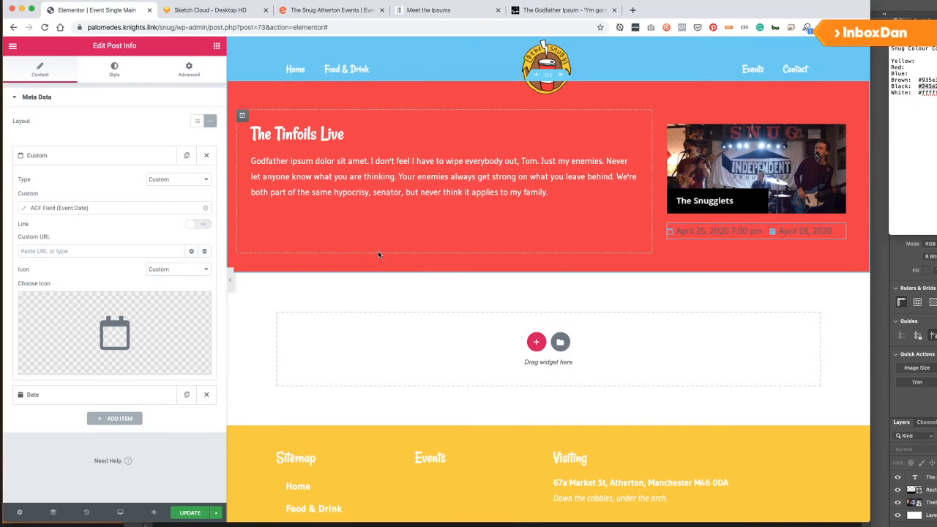
# Replace the date item's icon with the solid calendar icon.
pyautogui.click(114, 333)
pyautogui.write('calendar')
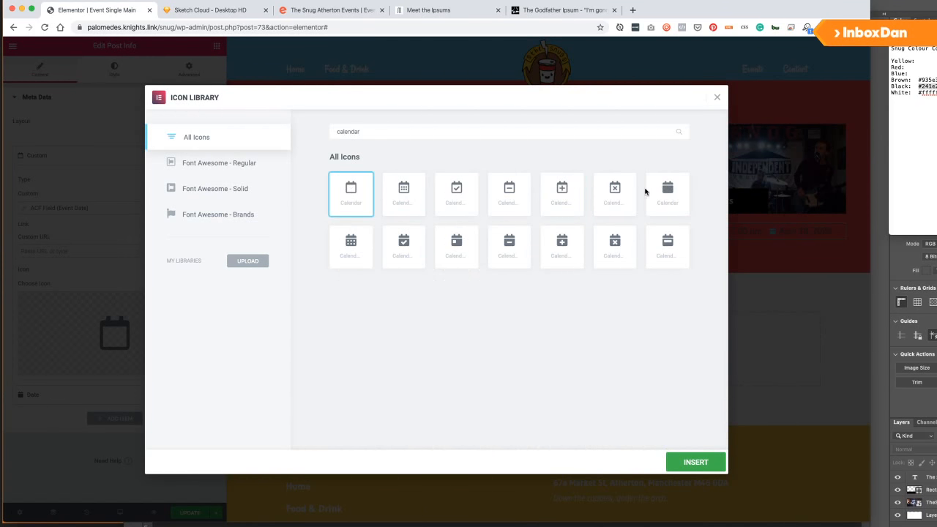
pyautogui.click(648, 192)
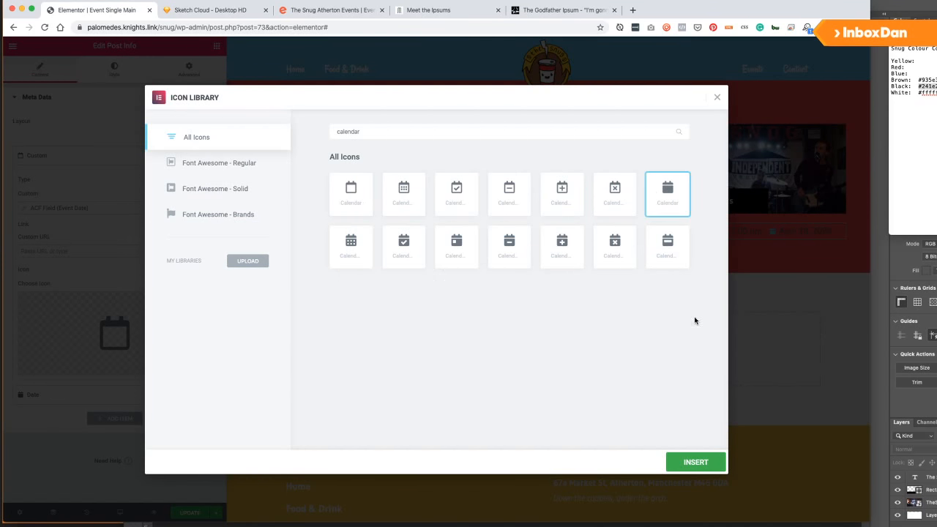
pyautogui.click(694, 456)
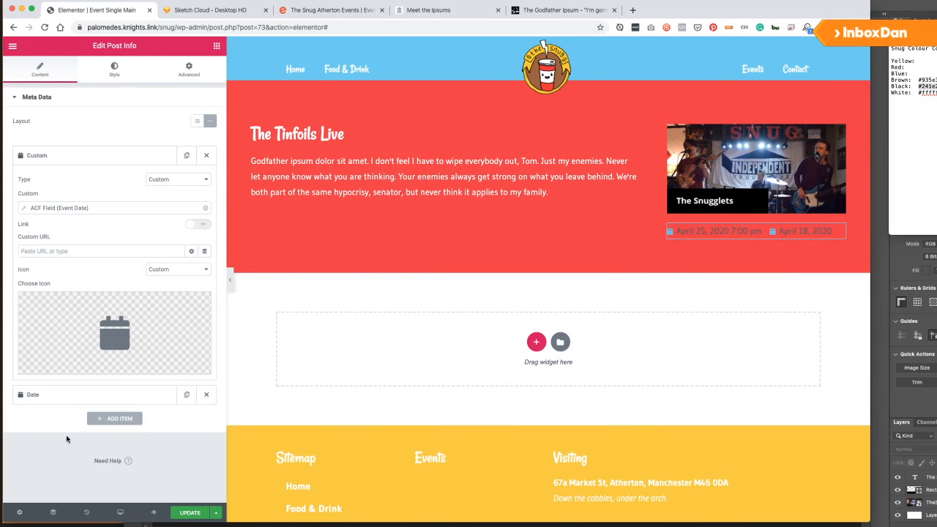
# Change the Date item to a custom, unlinked ACF Field showing Ticket Price.
pyautogui.click(54, 396)
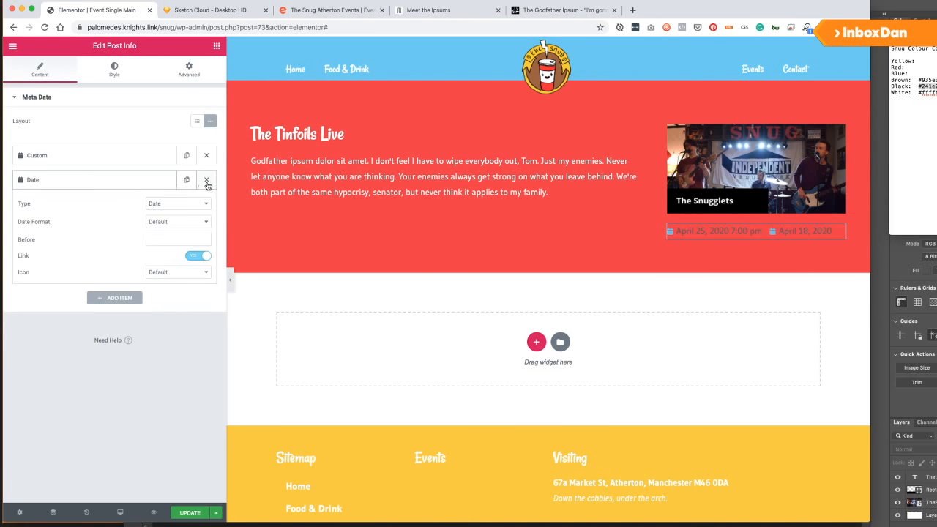
pyautogui.click(172, 205)
pyautogui.click(163, 236)
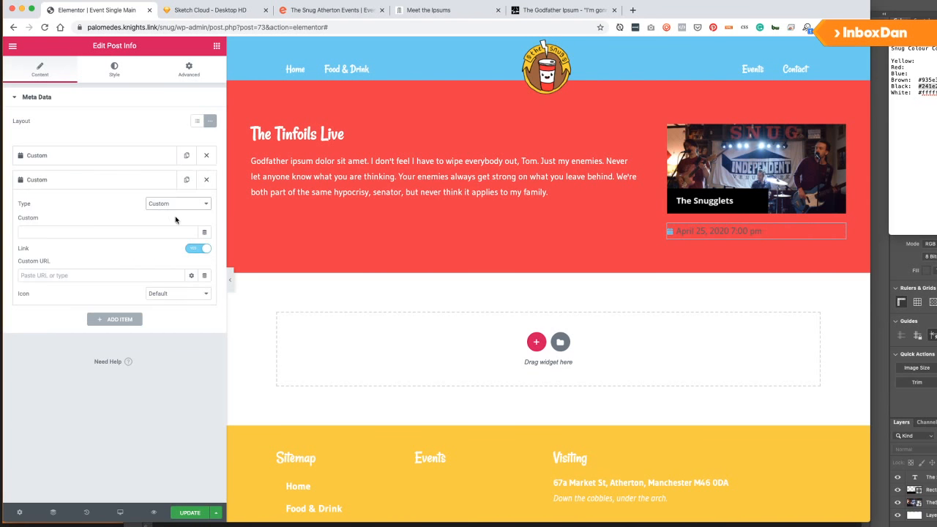
pyautogui.click(205, 232)
pyautogui.scroll(-5, 118, 337)
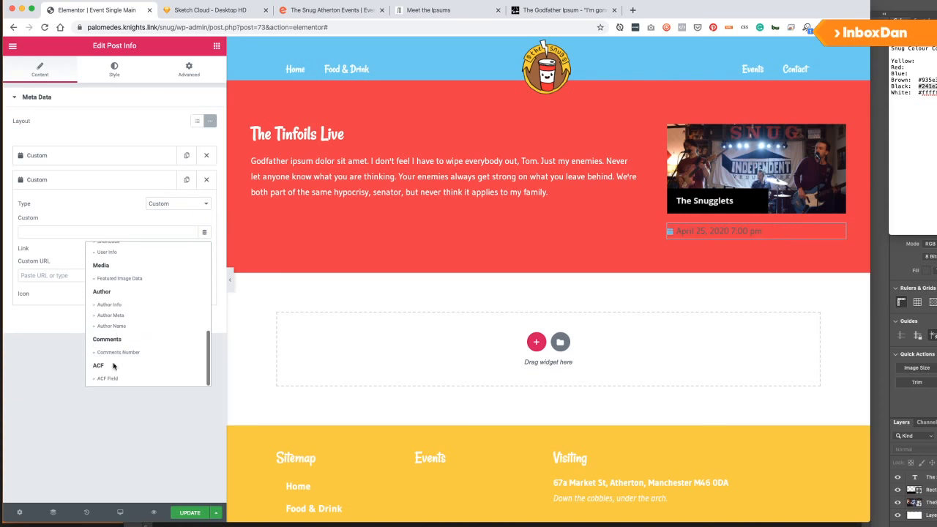
pyautogui.click(116, 372)
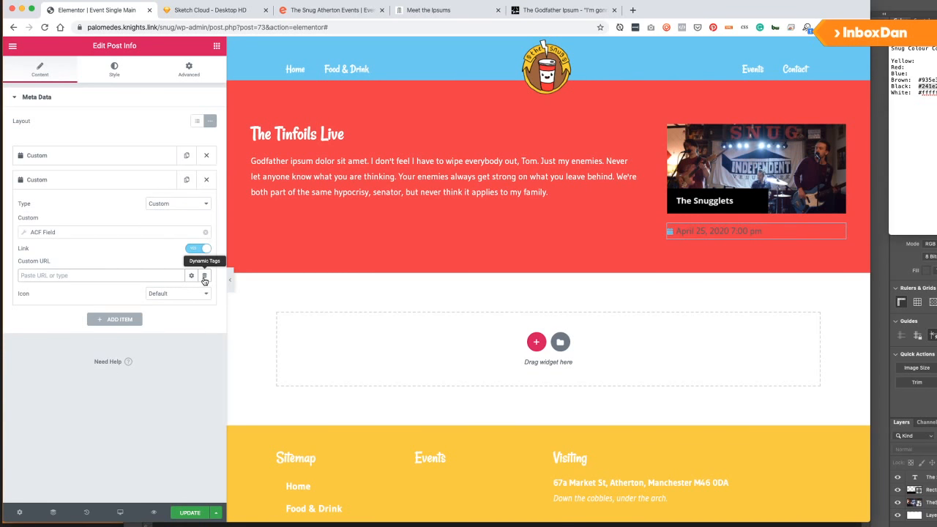
pyautogui.click(198, 248)
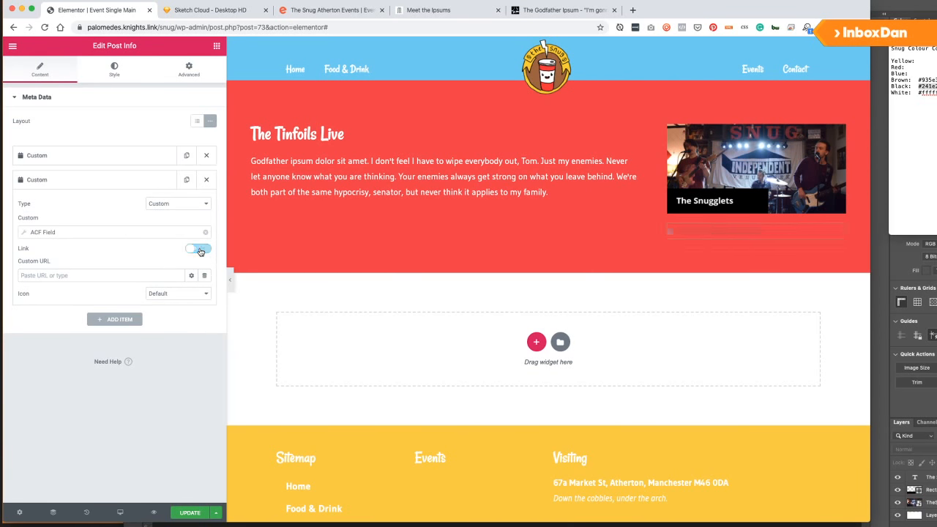
pyautogui.click(177, 233)
pyautogui.click(89, 274)
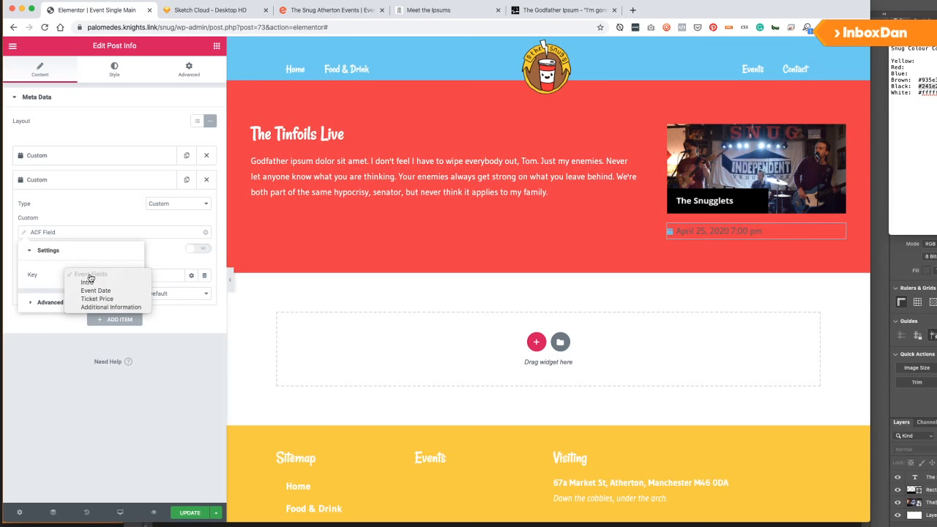
pyautogui.click(102, 299)
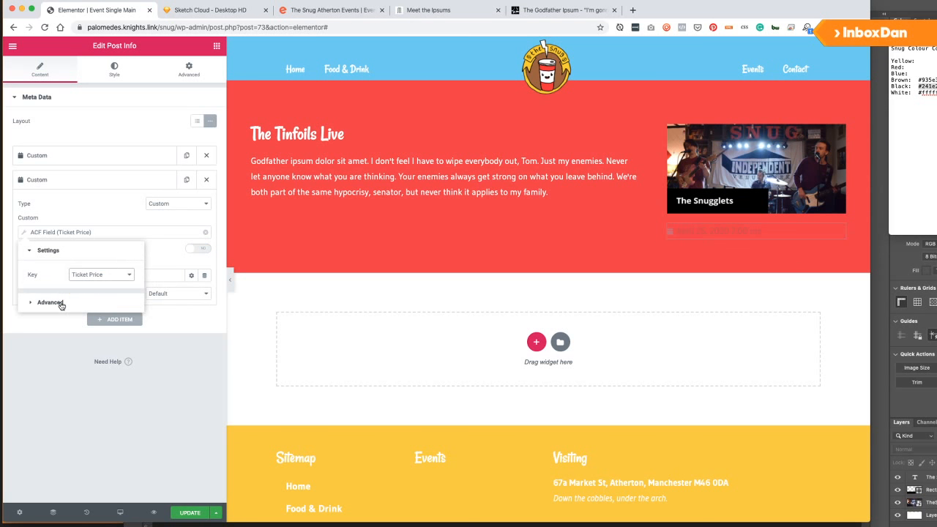
pyautogui.click(62, 307)
pyautogui.click(50, 275)
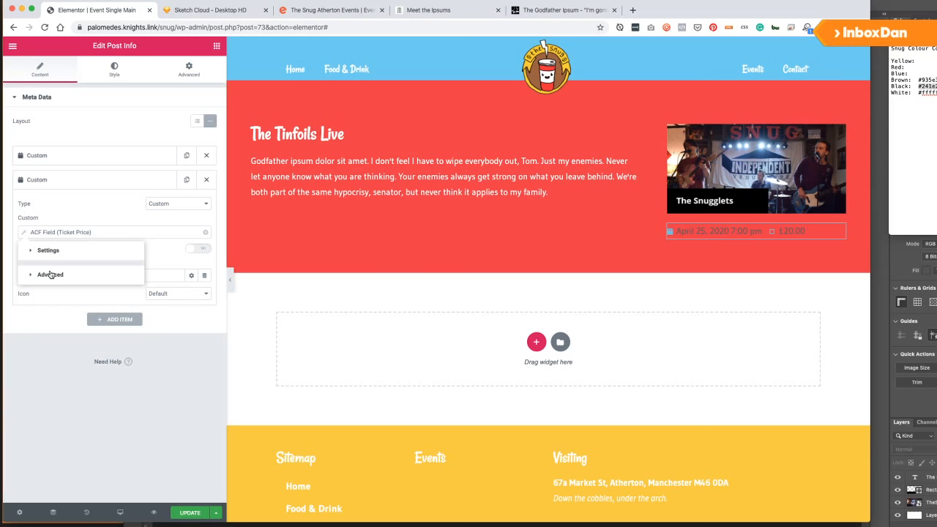
# Give the price item a custom Pound icon and switch the layout to stacked.
pyautogui.click(159, 293)
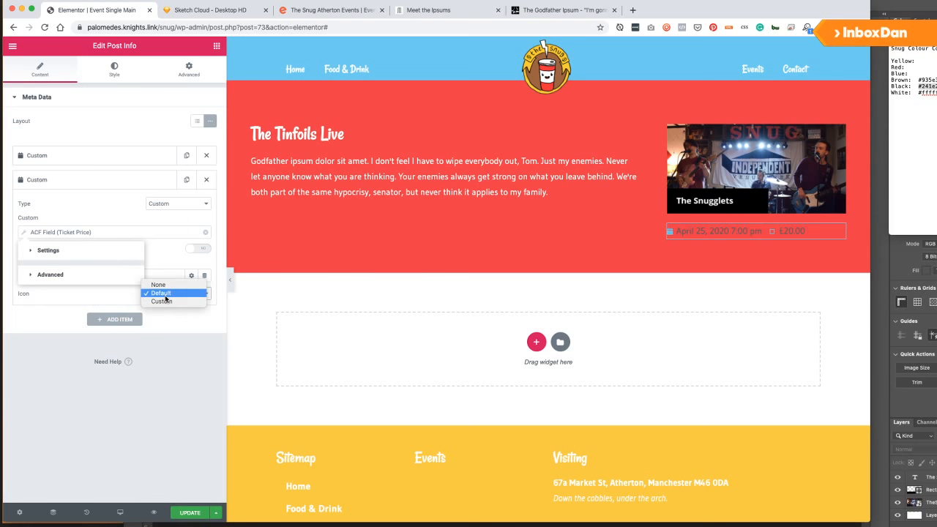
pyautogui.click(162, 304)
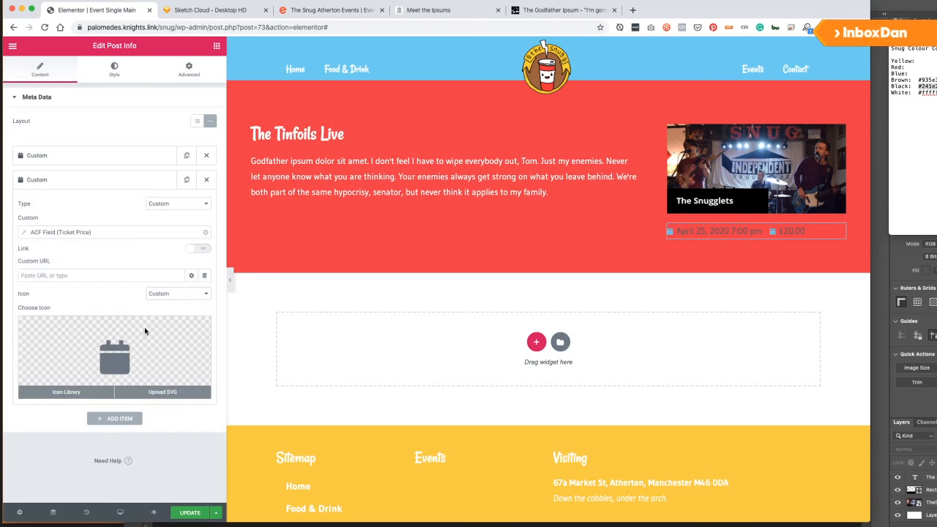
pyautogui.click(122, 335)
pyautogui.click(403, 134)
pyautogui.write('poun')
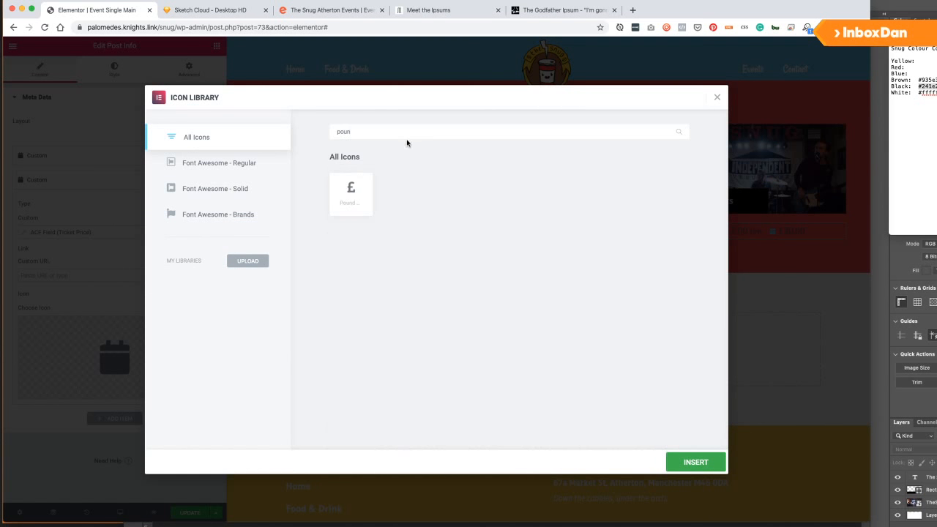
pyautogui.click(345, 201)
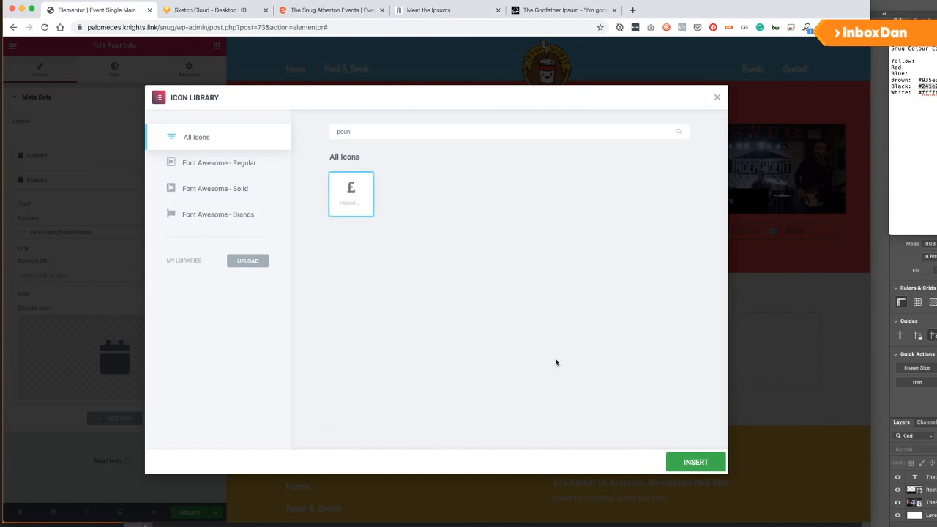
pyautogui.click(695, 462)
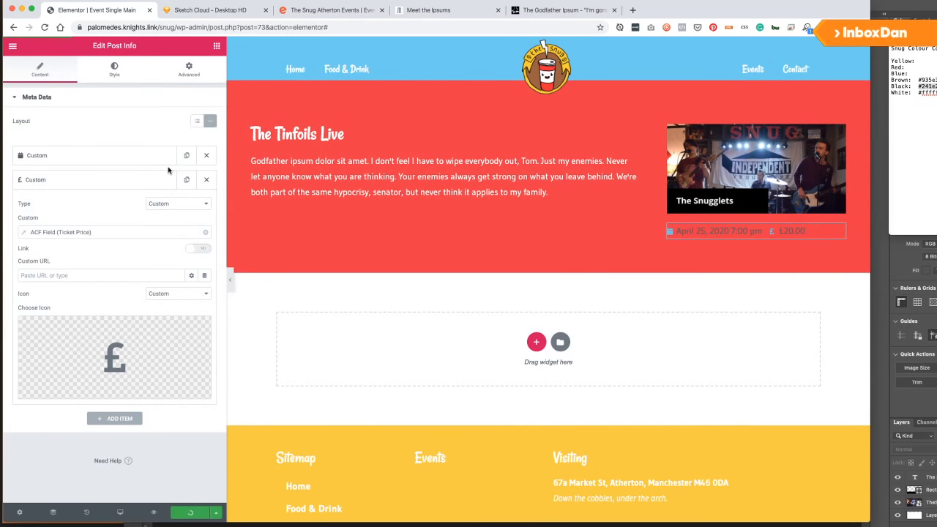
pyautogui.click(197, 122)
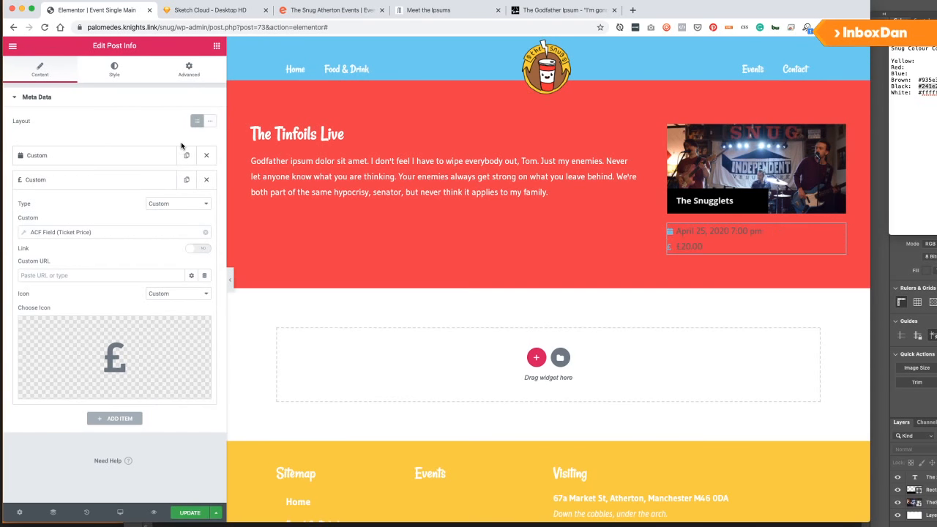
# Set the meta item spacing to 4 and make the meta icons white and larger.
pyautogui.click(114, 77)
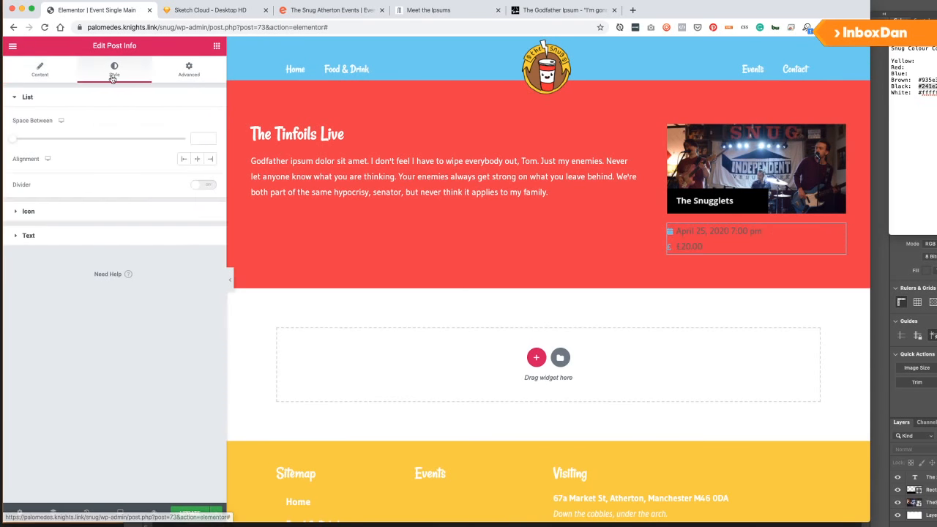
pyautogui.moveTo(12, 139); pyautogui.dragTo(27, 140)
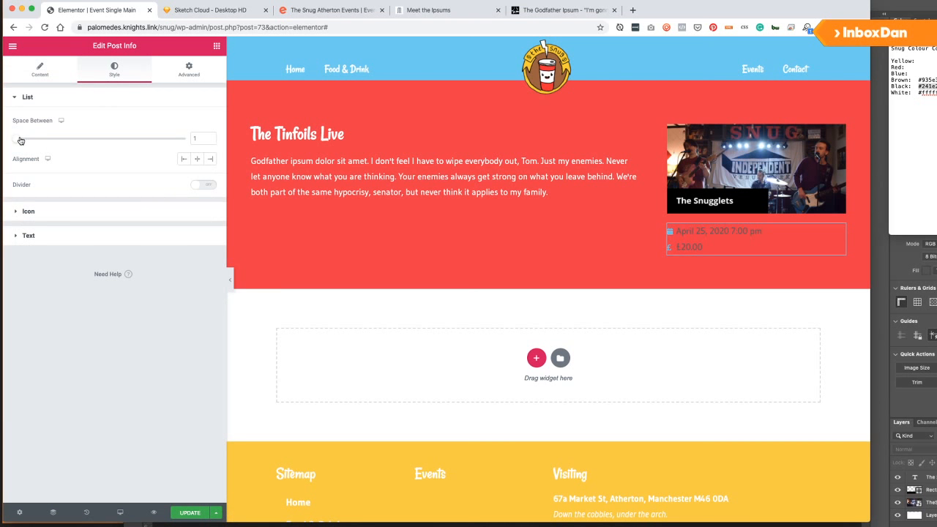
pyautogui.click(28, 211)
pyautogui.click(197, 145)
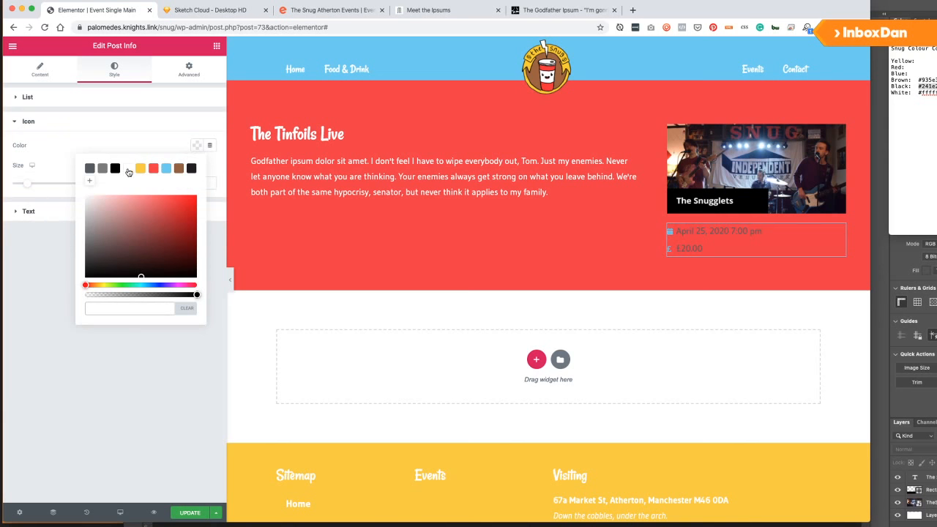
pyautogui.click(128, 168)
pyautogui.click(139, 169)
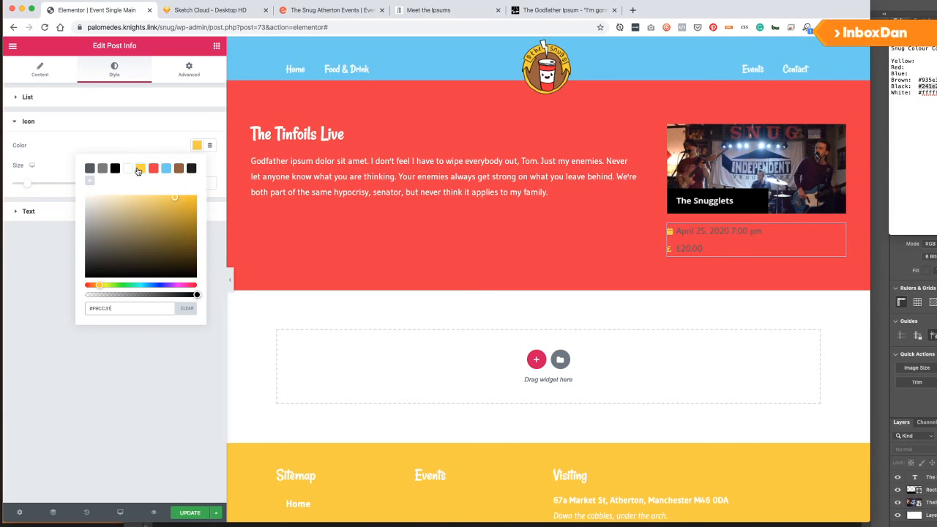
pyautogui.click(127, 169)
pyautogui.click(80, 151)
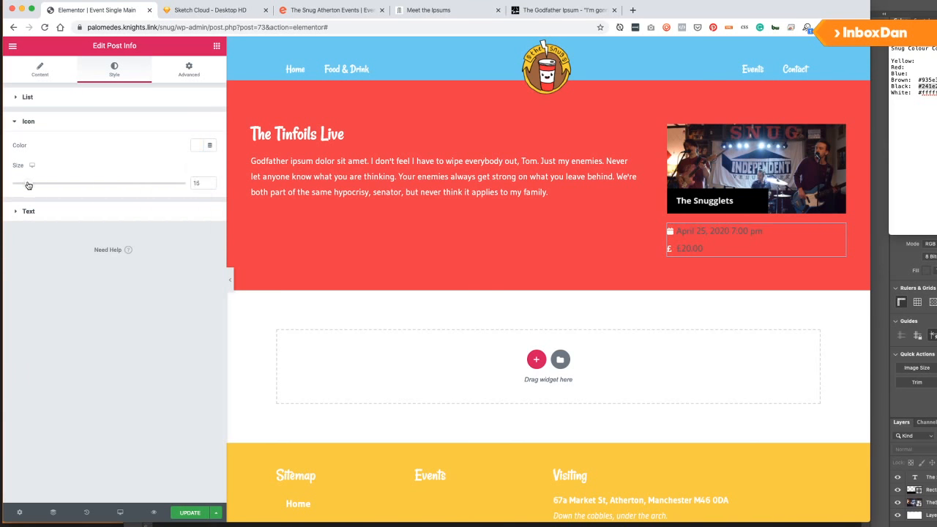
pyautogui.moveTo(28, 184); pyautogui.dragTo(39, 186)
# Make the date and price text white, indent it by 18, and save the template.
pyautogui.click(46, 211)
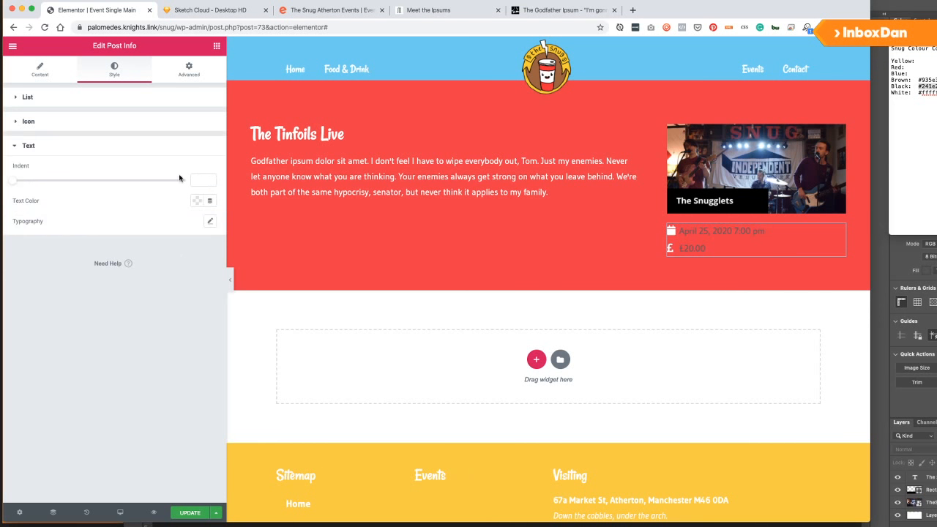
pyautogui.click(199, 206)
pyautogui.click(129, 220)
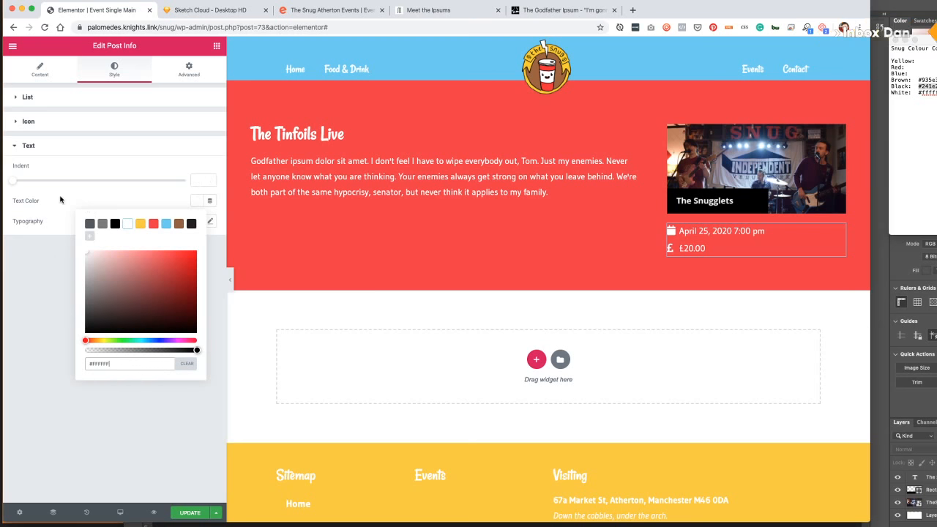
pyautogui.click(20, 182)
pyautogui.moveTo(20, 183); pyautogui.dragTo(75, 188)
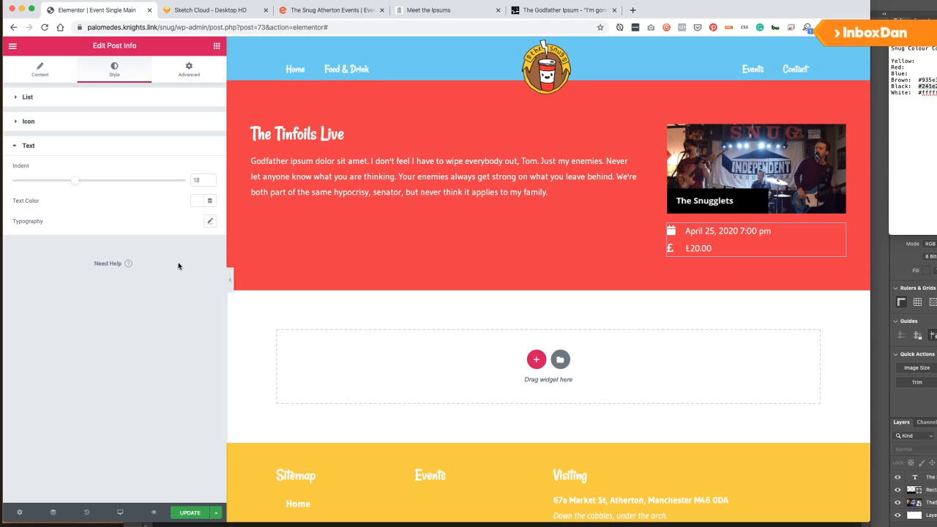
pyautogui.click(191, 513)
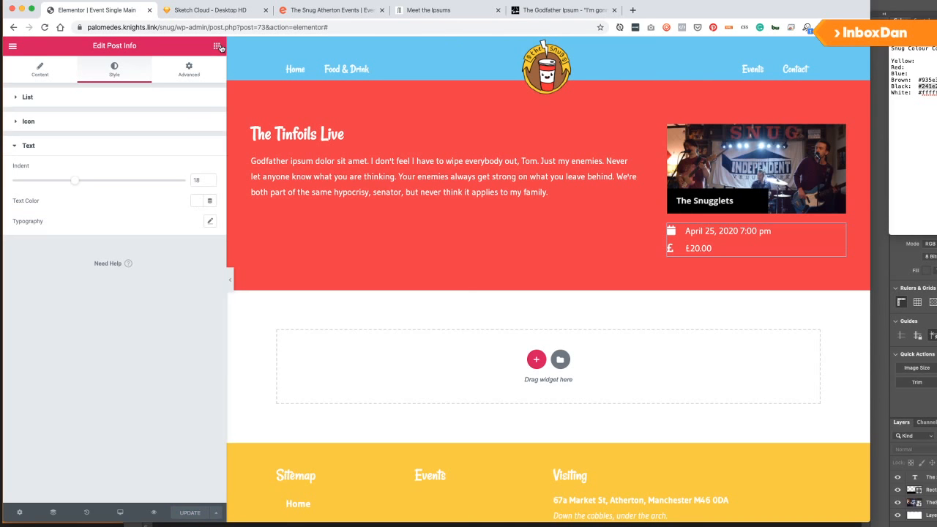
# Add a Button widget under Post Info, linked to the ACF URL Field 'Ticket Link'.
pyautogui.click(217, 46)
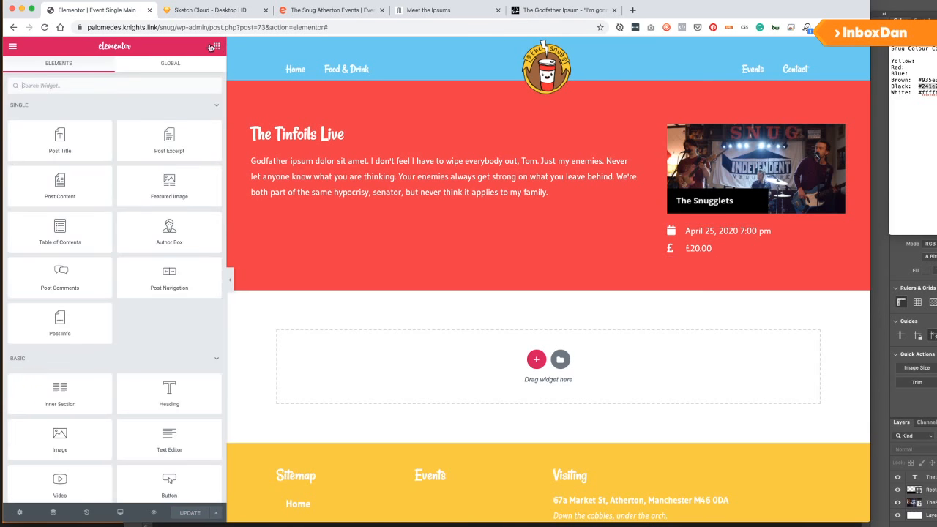
pyautogui.scroll(-2, 153, 351)
pyautogui.scroll(-1, 153, 351)
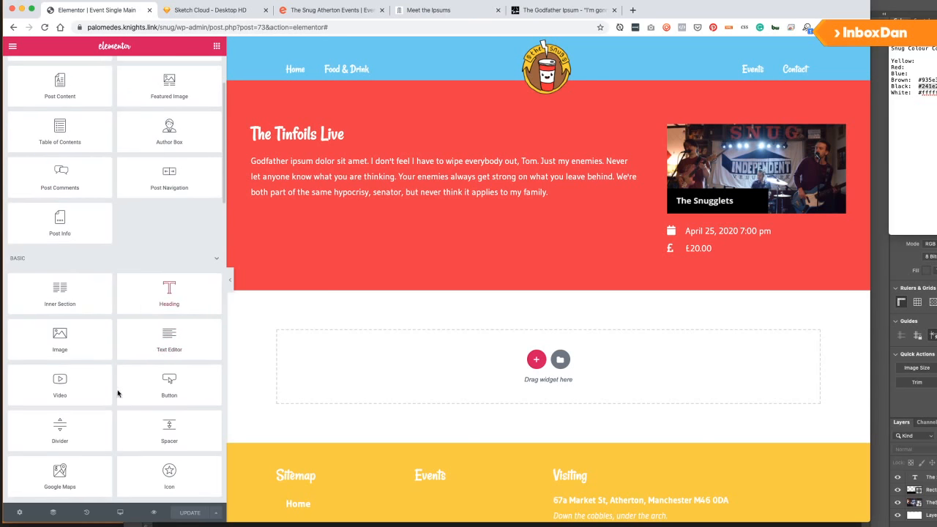
pyautogui.moveTo(163, 391); pyautogui.dragTo(733, 259)
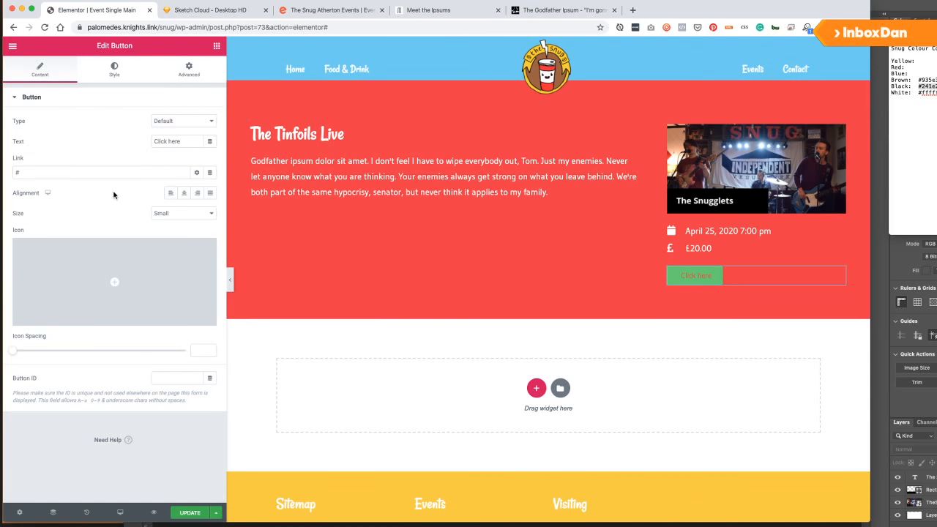
pyautogui.click(210, 170)
pyautogui.scroll(-5, 119, 293)
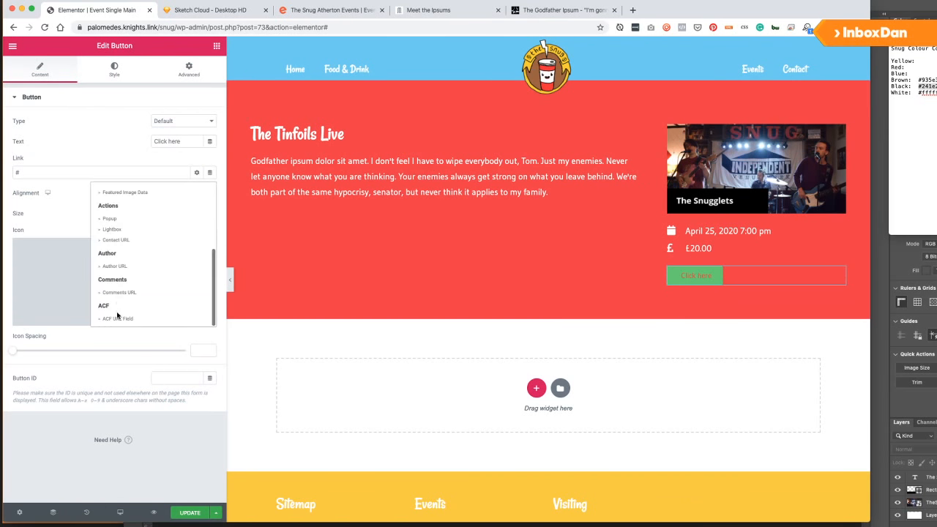
pyautogui.click(122, 316)
pyautogui.click(79, 173)
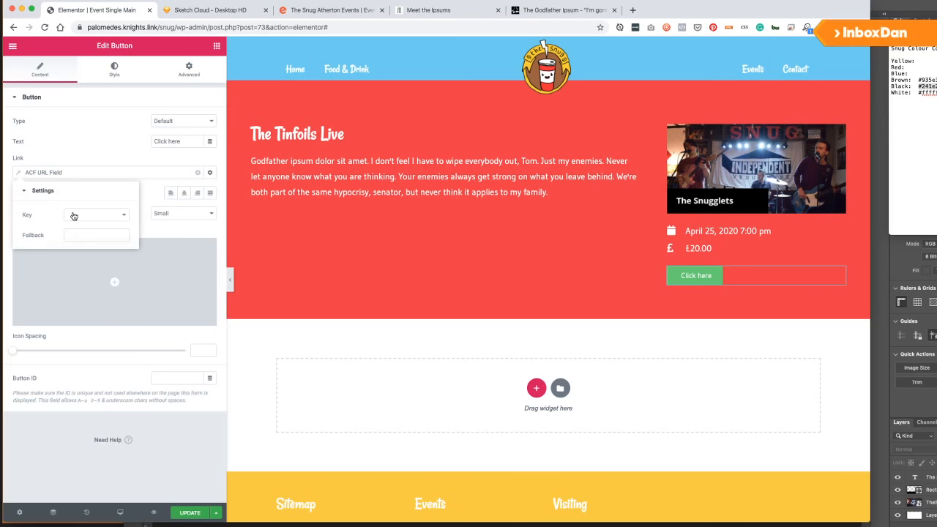
pyautogui.click(73, 215)
pyautogui.click(110, 231)
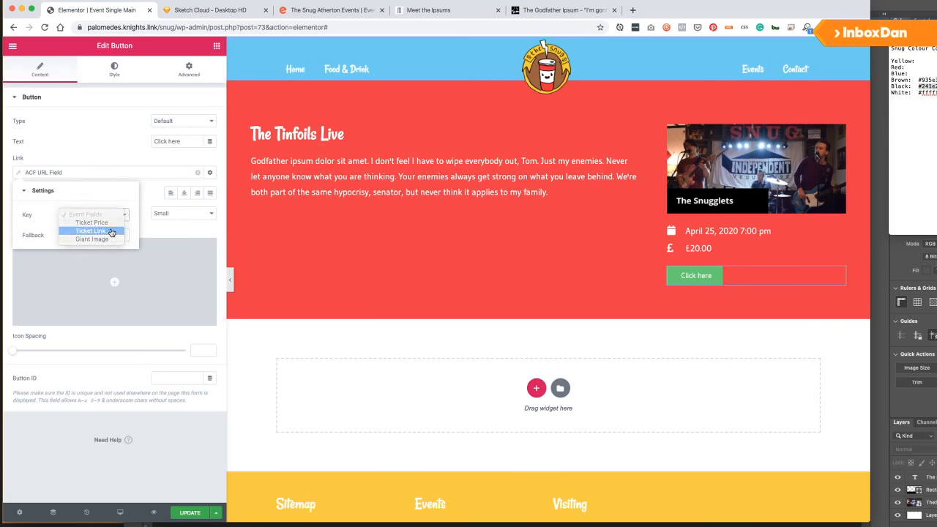
pyautogui.click(154, 197)
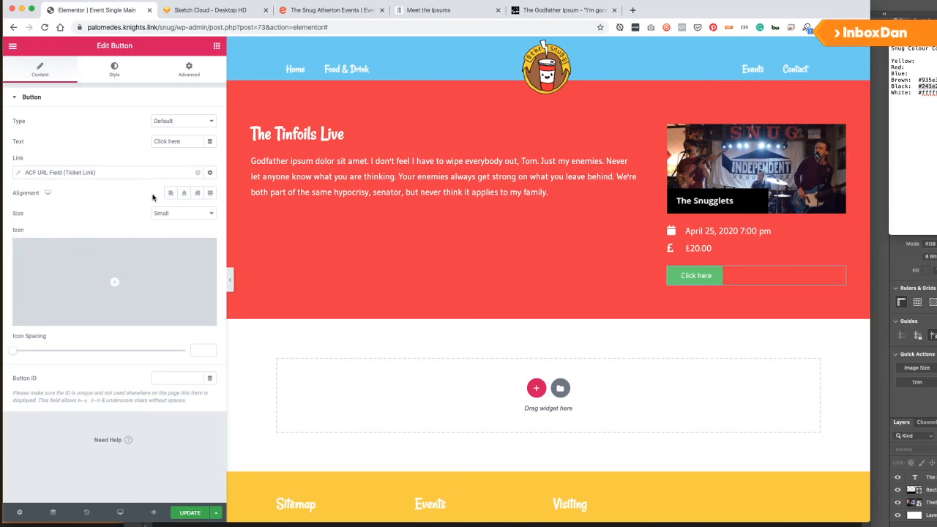
# Give the button the Ticket alt icon.
pyautogui.click(114, 281)
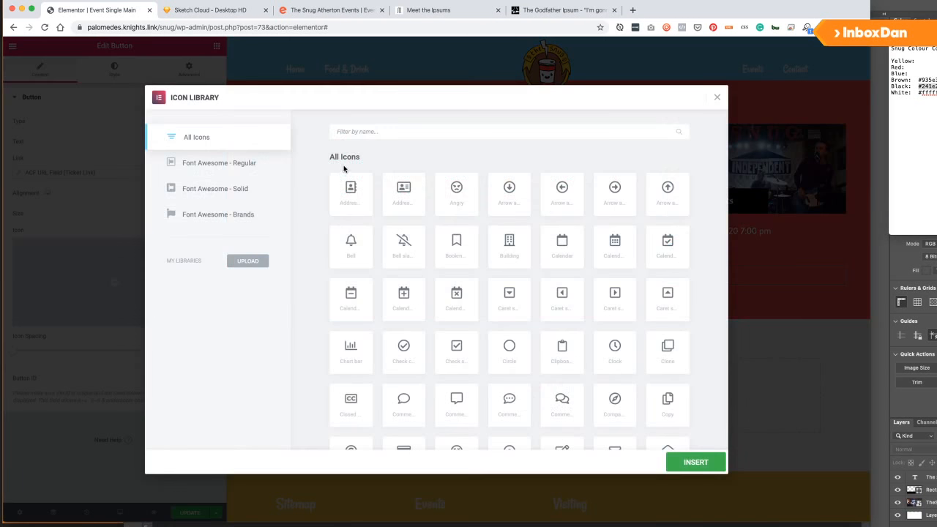
pyautogui.write('ticket')
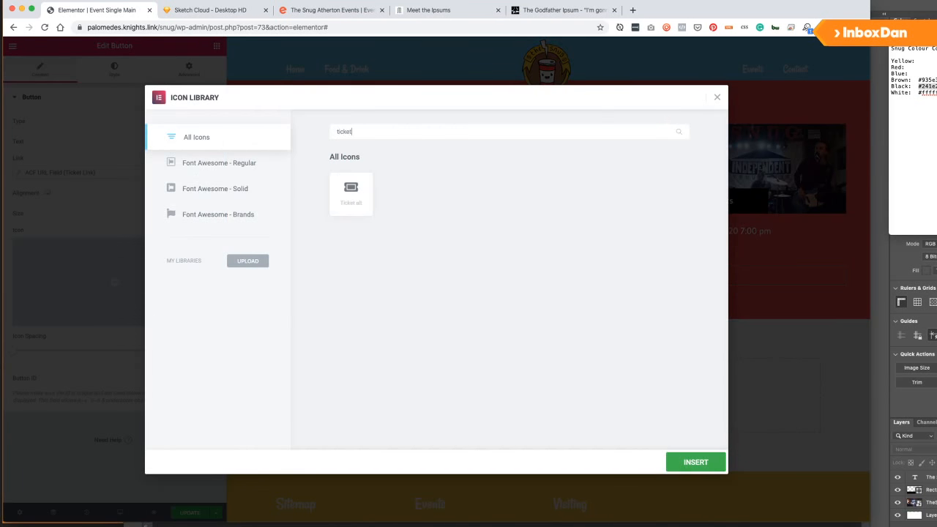
pyautogui.click(359, 194)
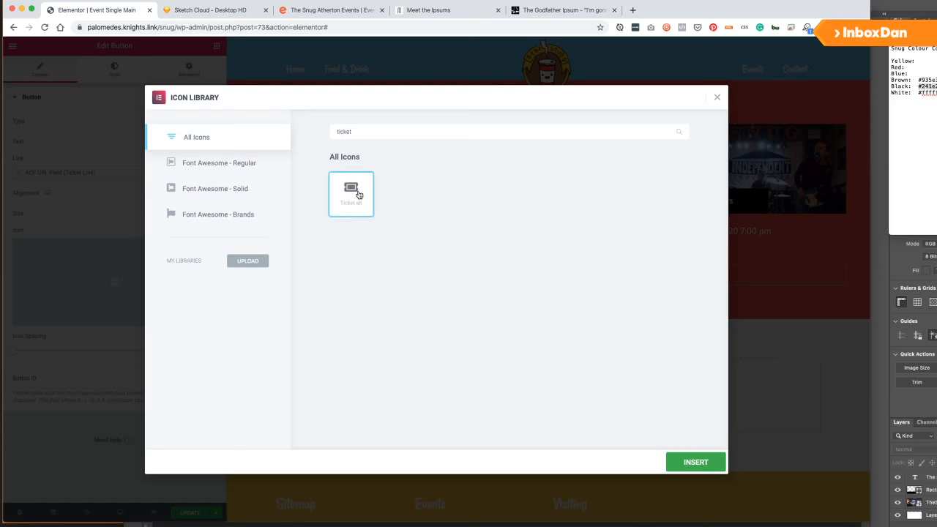
pyautogui.click(693, 461)
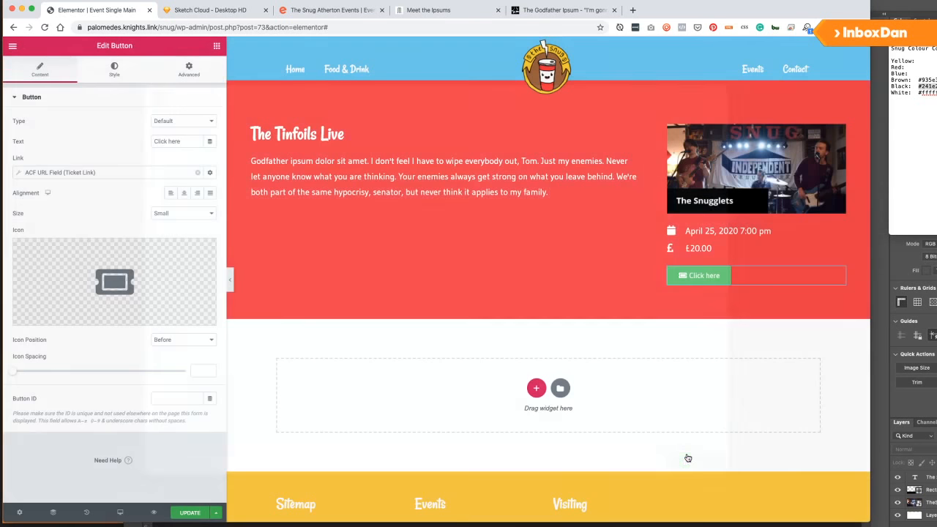
# Change the button label to 'Get Tickets' and save.
pyautogui.tripleClick(185, 142)
pyautogui.write('Get')
pyautogui.press('BackSpace')
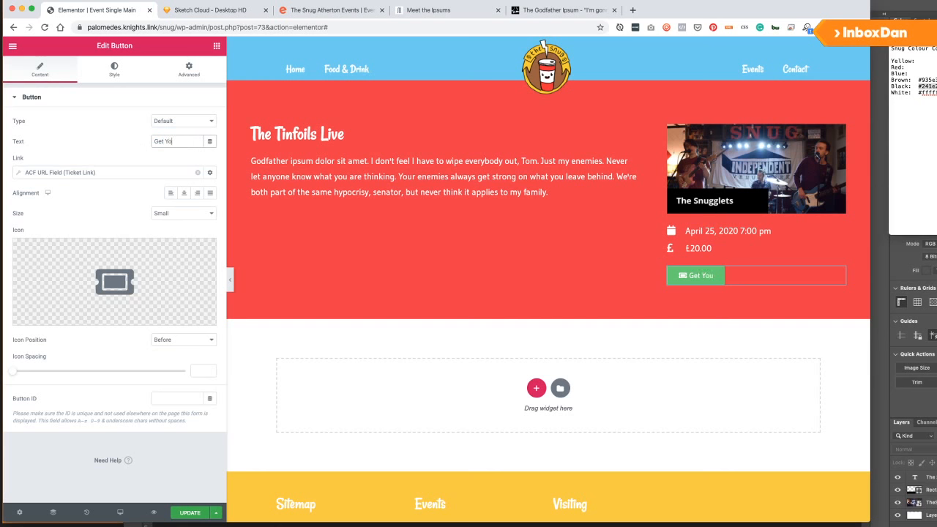
pyautogui.write('Tickets')
pyautogui.click(190, 512)
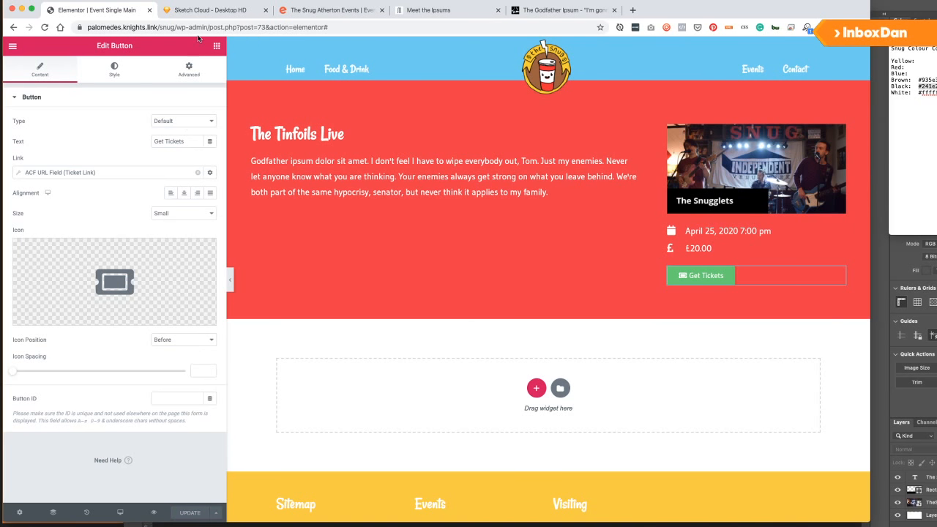
# Try a full-width button in Advanced positioning, then set the width back to default.
pyautogui.click(189, 70)
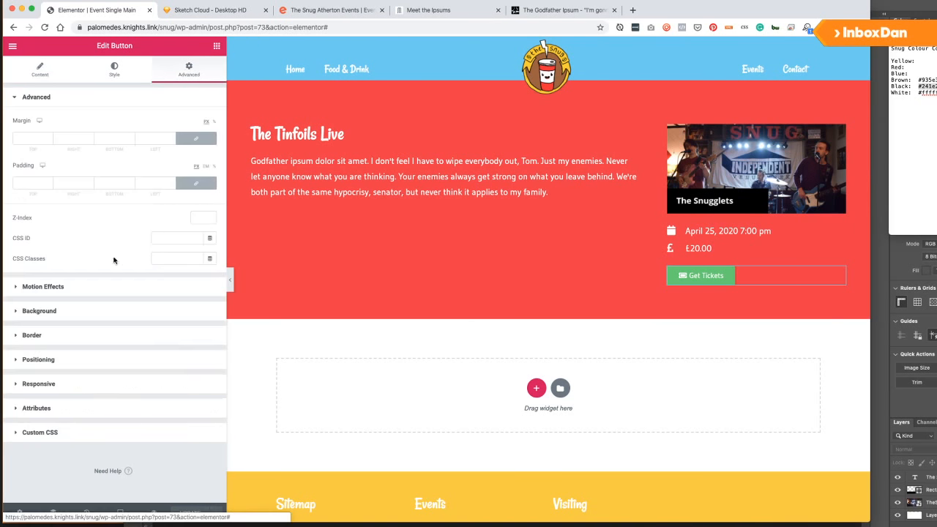
pyautogui.click(46, 358)
pyautogui.click(164, 218)
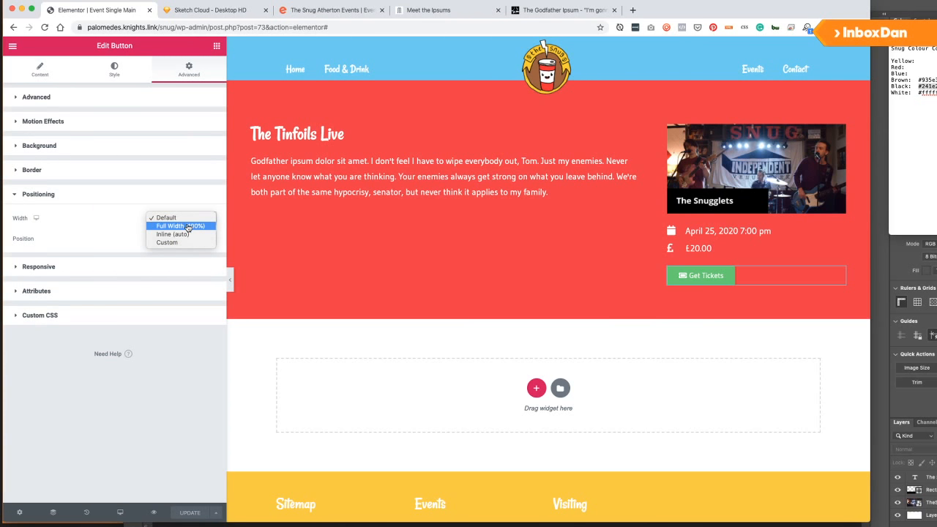
pyautogui.click(188, 226)
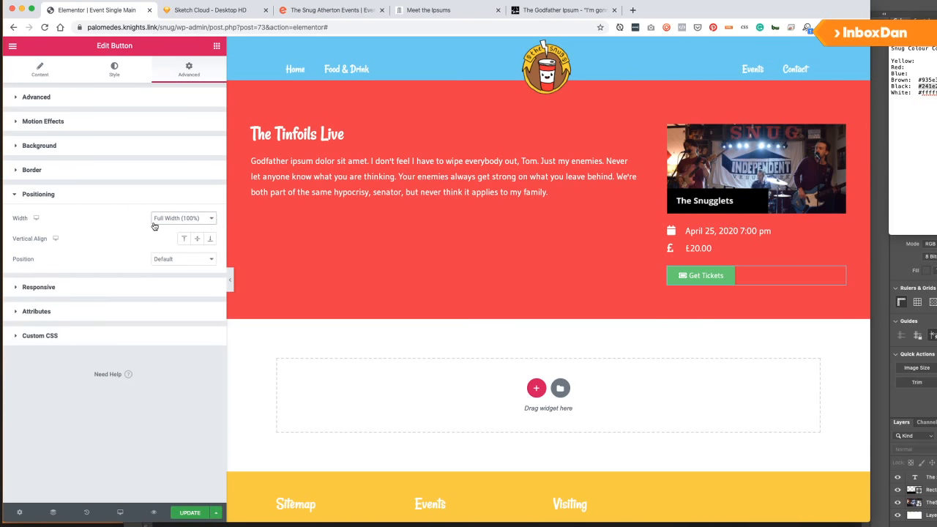
pyautogui.click(180, 217)
pyautogui.click(175, 211)
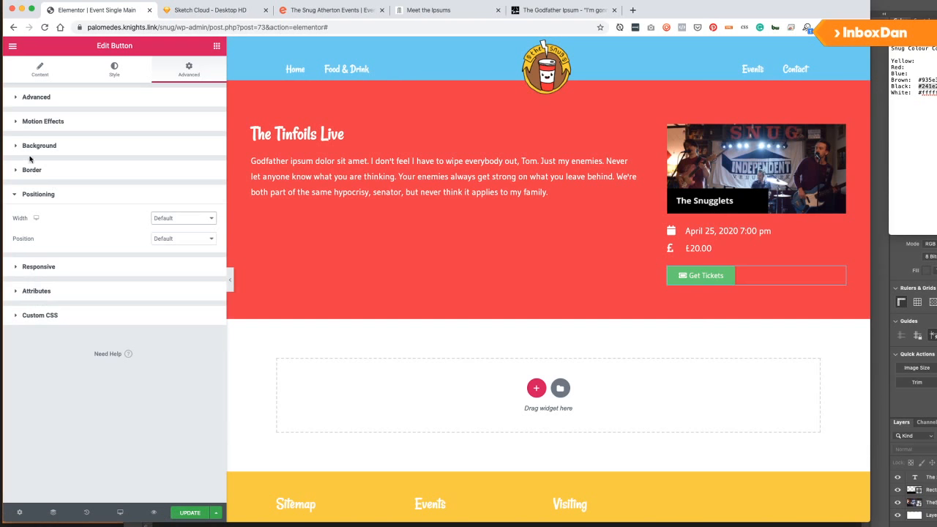
pyautogui.click(113, 71)
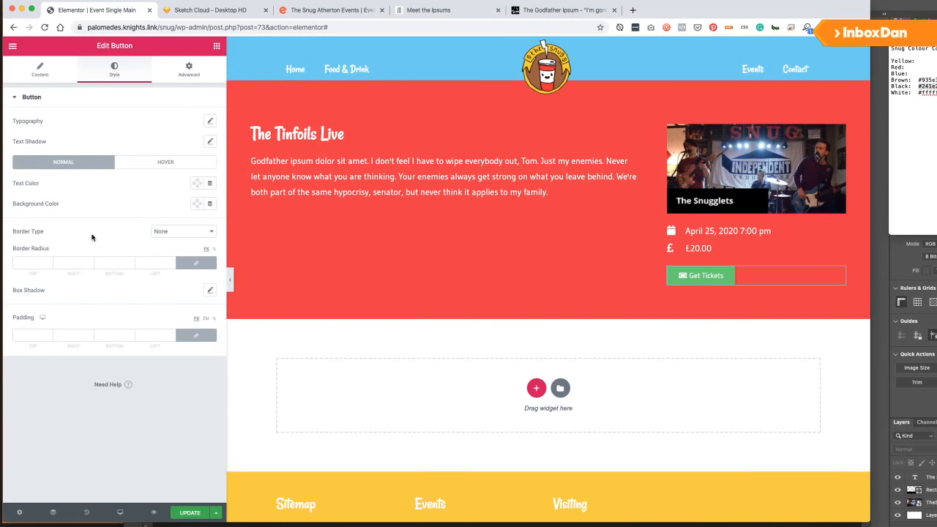
pyautogui.click(43, 68)
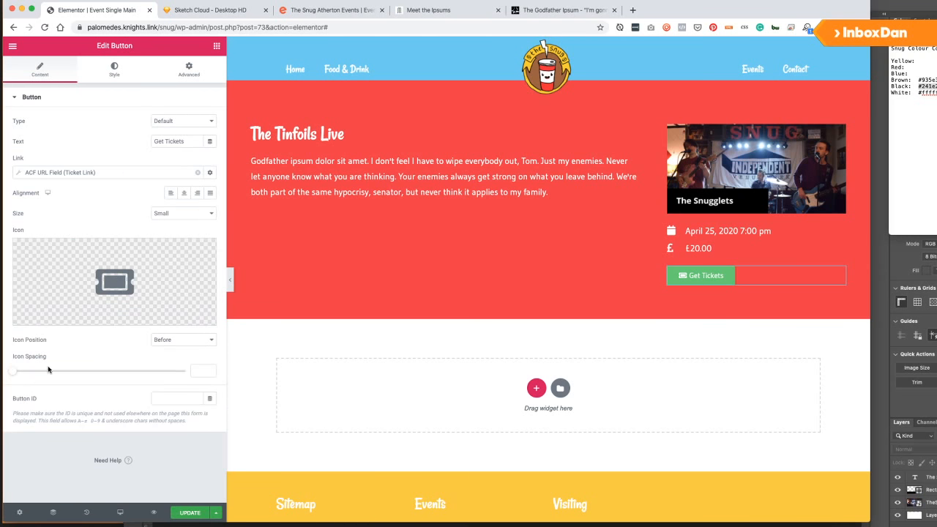
# Increase the ticket icon's spacing from the label to about 12.
pyautogui.click(20, 373)
pyautogui.moveTo(20, 372); pyautogui.dragTo(62, 374)
pyautogui.click(189, 71)
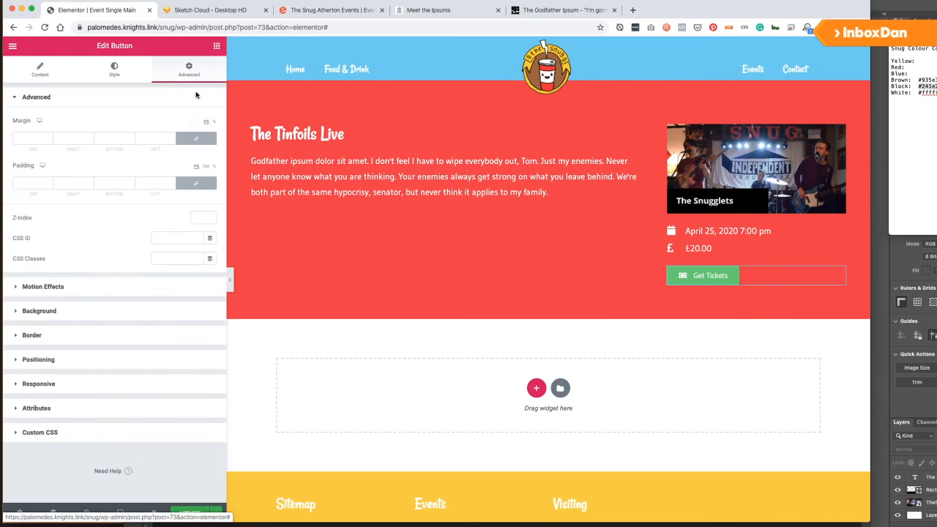
pyautogui.press('super+Tab')
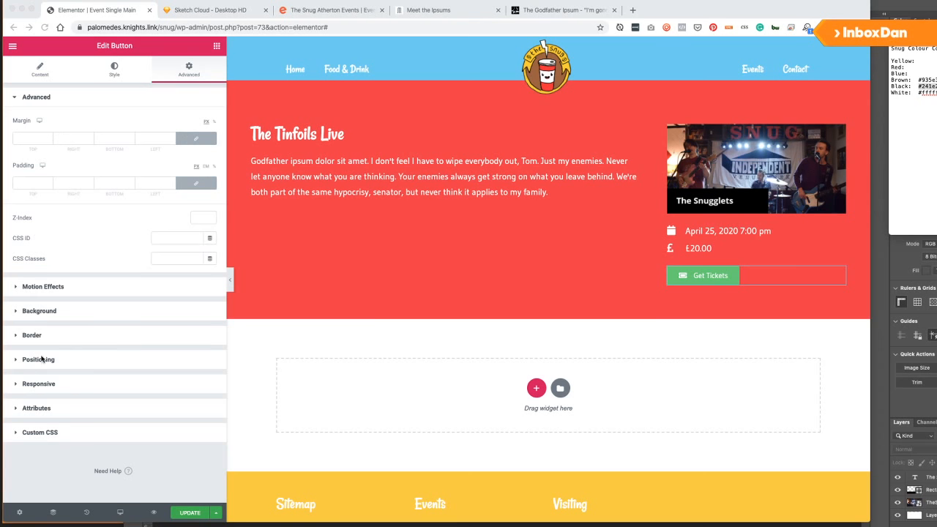
pyautogui.press('super+Tab')
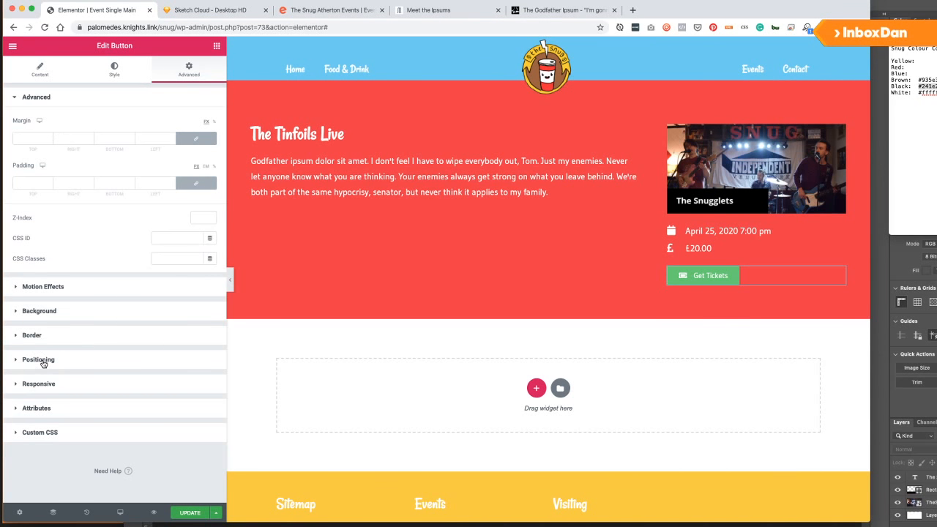
pyautogui.click(45, 435)
# Add the custom CSS 'selector .elementor-button{ width: 100%; }' and save the template.
pyautogui.click(62, 352)
pyautogui.write('s')
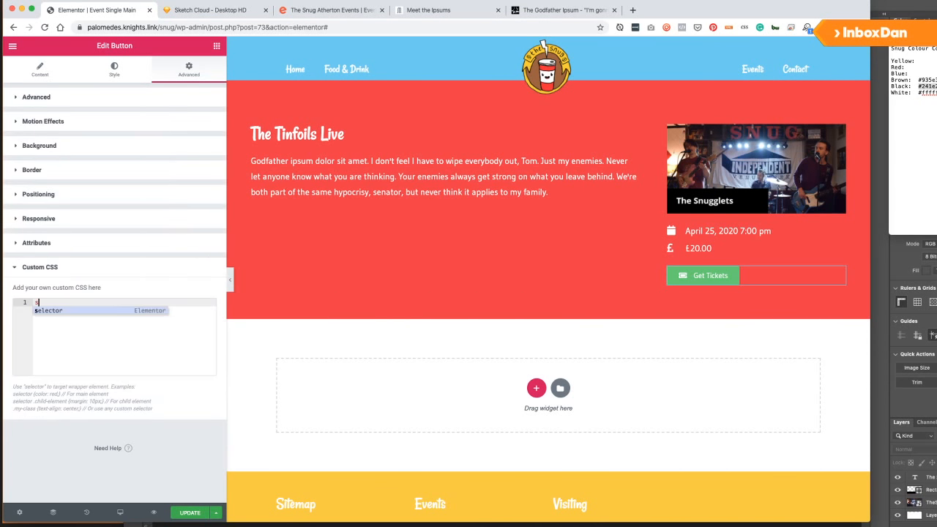
pyautogui.write('elector')
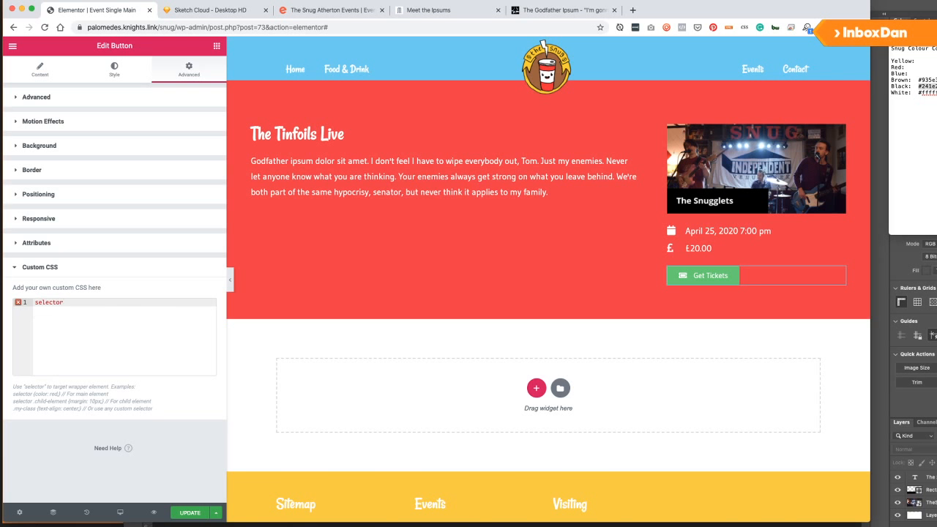
pyautogui.write(' .elementor-button{')
pyautogui.press('Return')
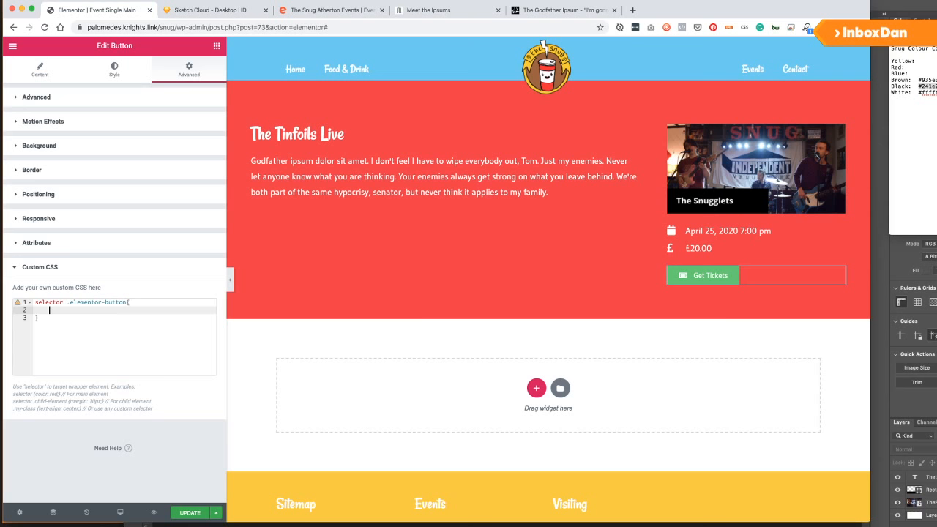
pyautogui.write('width: 100%;')
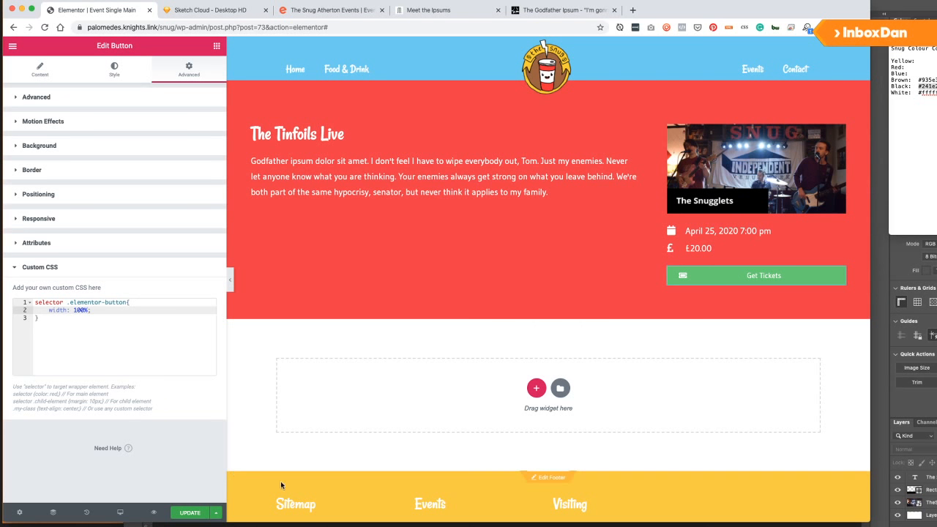
pyautogui.click(190, 512)
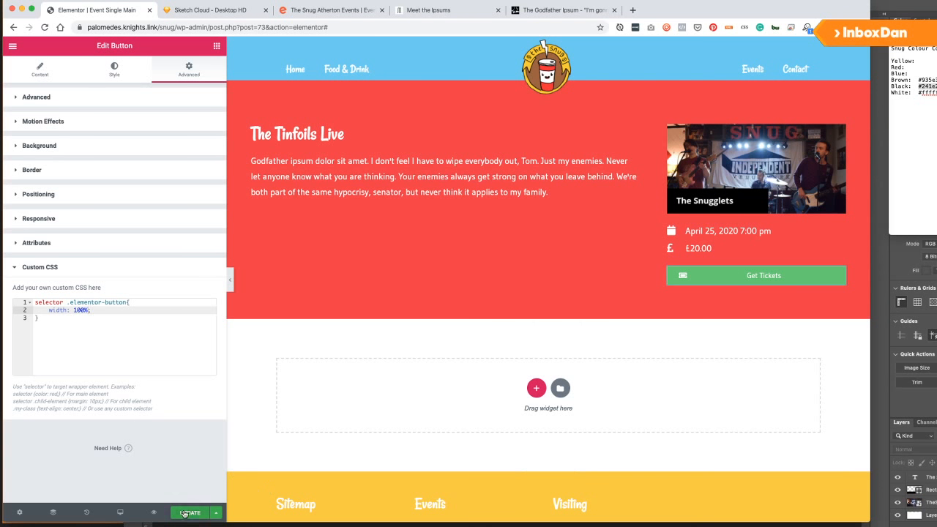
# In Theme Style Buttons, set padding to 15 on all sides and text size to 20.
pyautogui.click(12, 47)
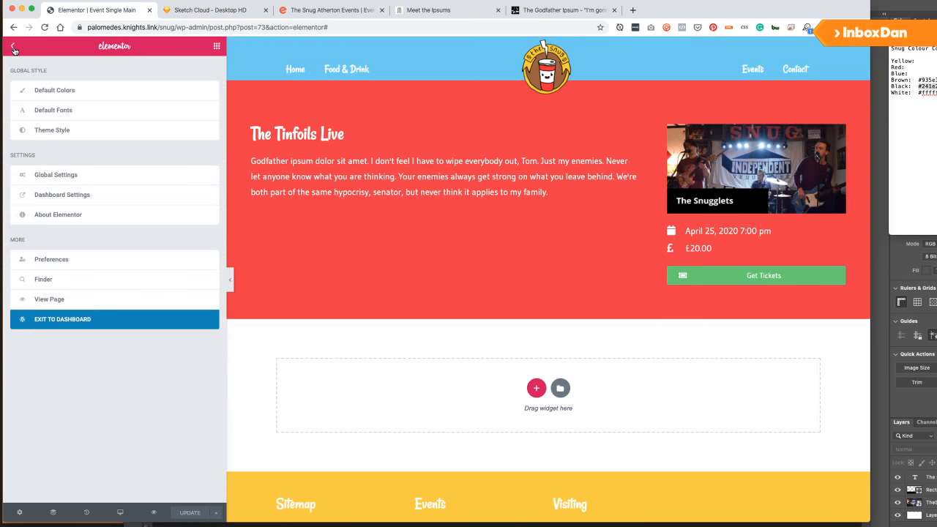
pyautogui.click(60, 131)
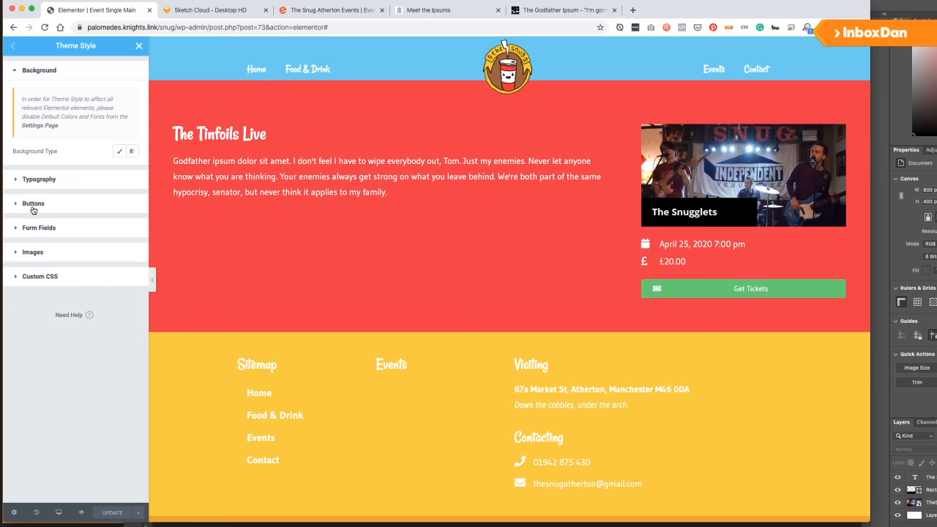
pyautogui.click(33, 205)
pyautogui.scroll(-2, 42, 270)
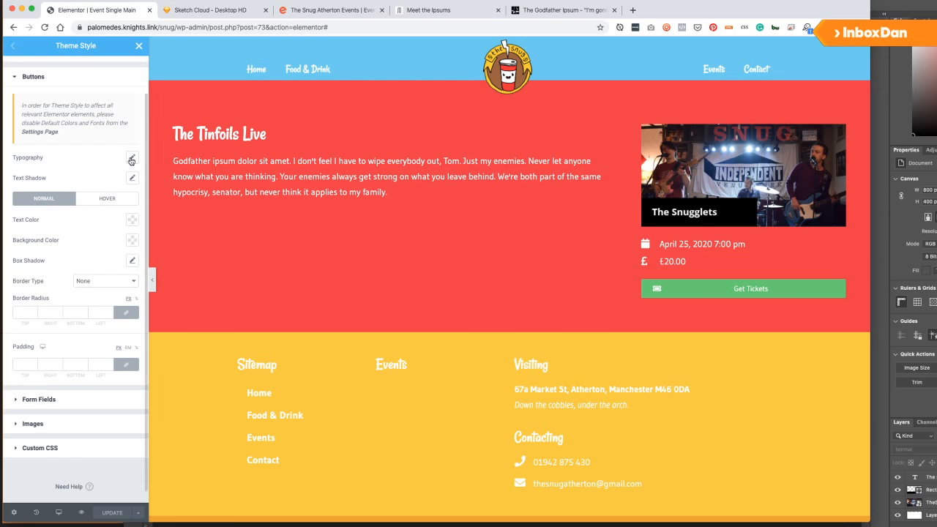
pyautogui.click(20, 366)
pyautogui.write('15')
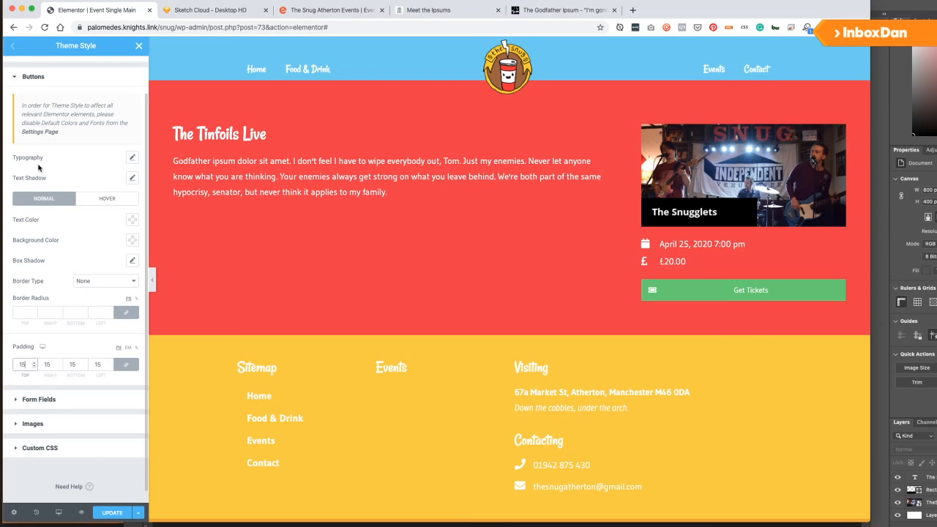
pyautogui.click(132, 157)
pyautogui.moveTo(24, 225); pyautogui.dragTo(29, 227)
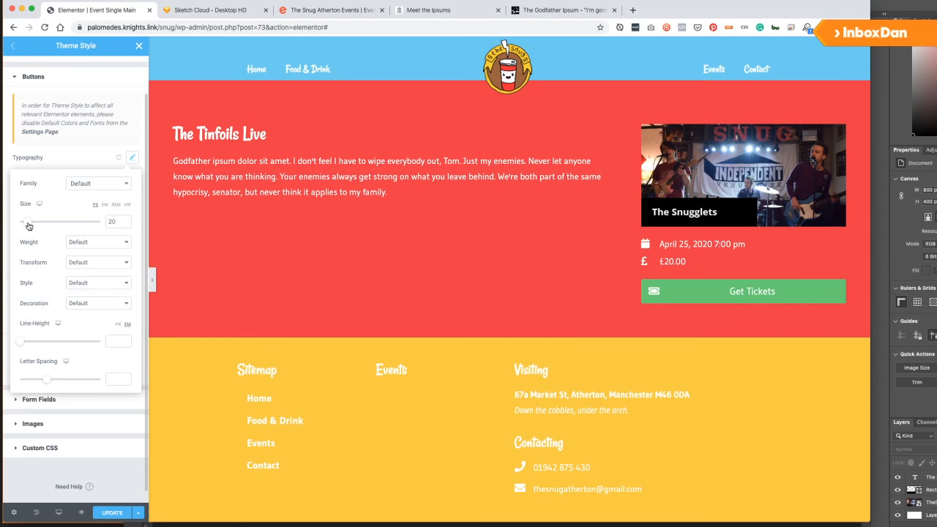
# Check the heading's font in DevTools, then set the button font family to Rancho.
pyautogui.click(96, 246)
pyautogui.click(36, 246)
pyautogui.click(126, 186)
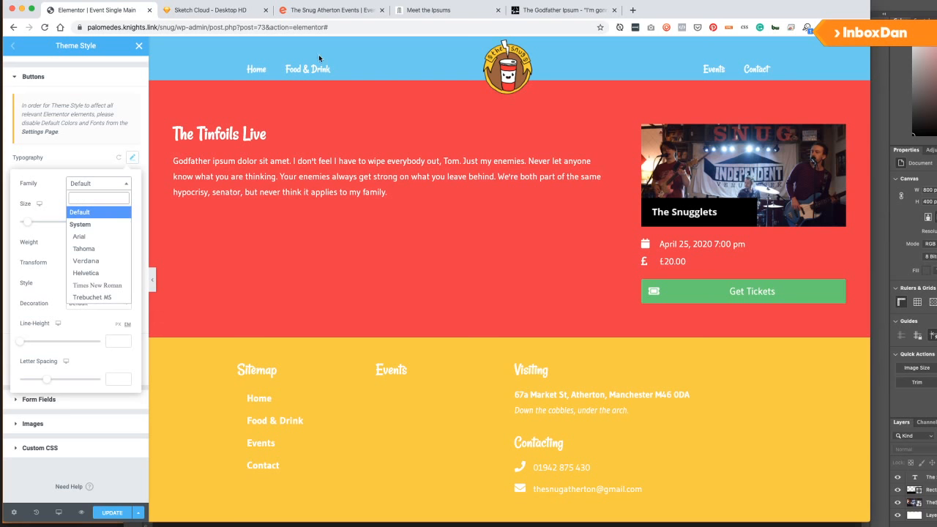
pyautogui.doubleClick(227, 135)
pyautogui.rightClick(227, 134)
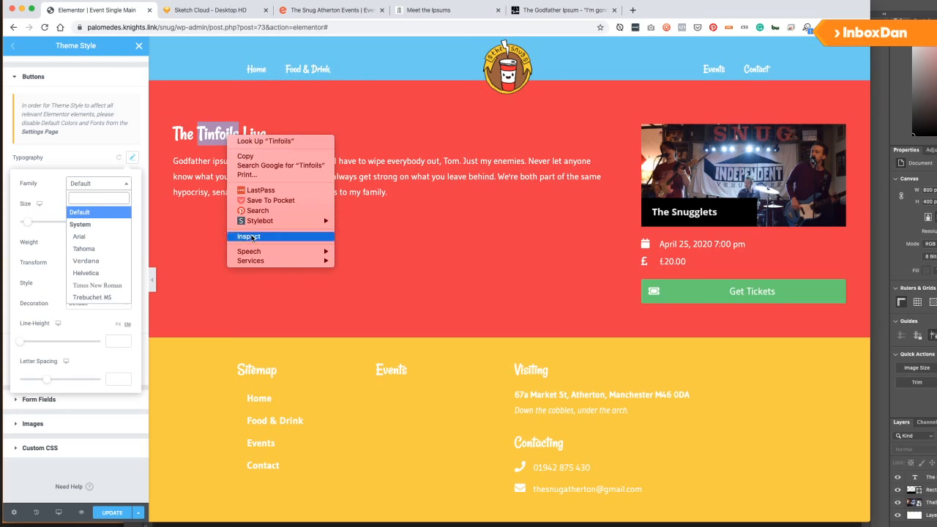
pyautogui.click(251, 237)
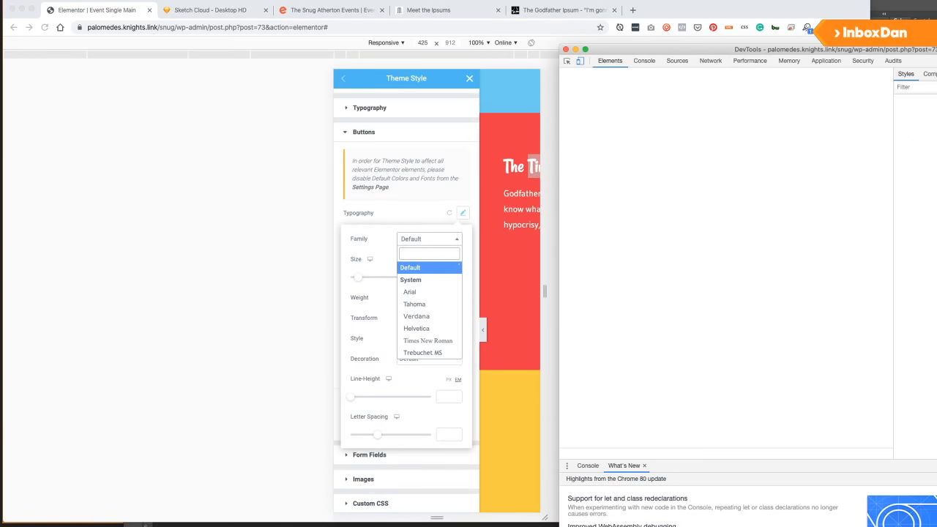
pyautogui.click(566, 50)
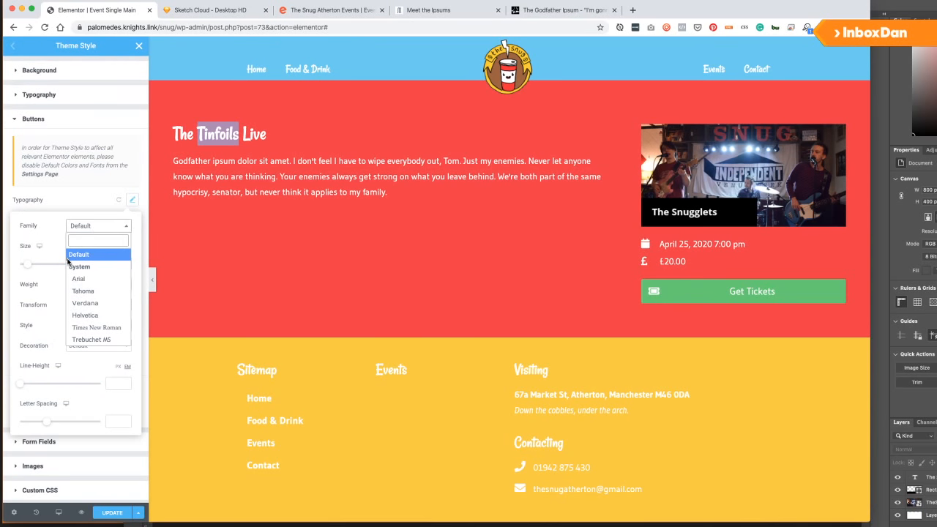
pyautogui.write('rancho')
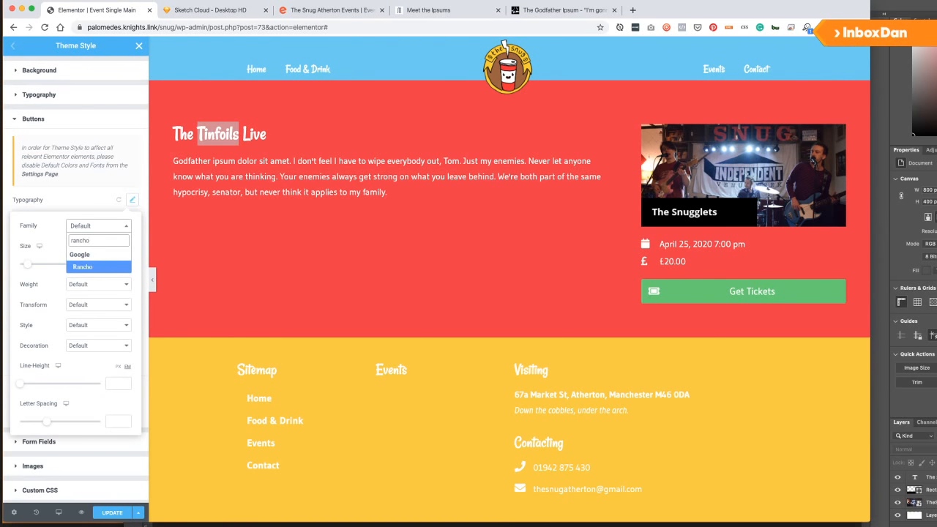
pyautogui.press('Return')
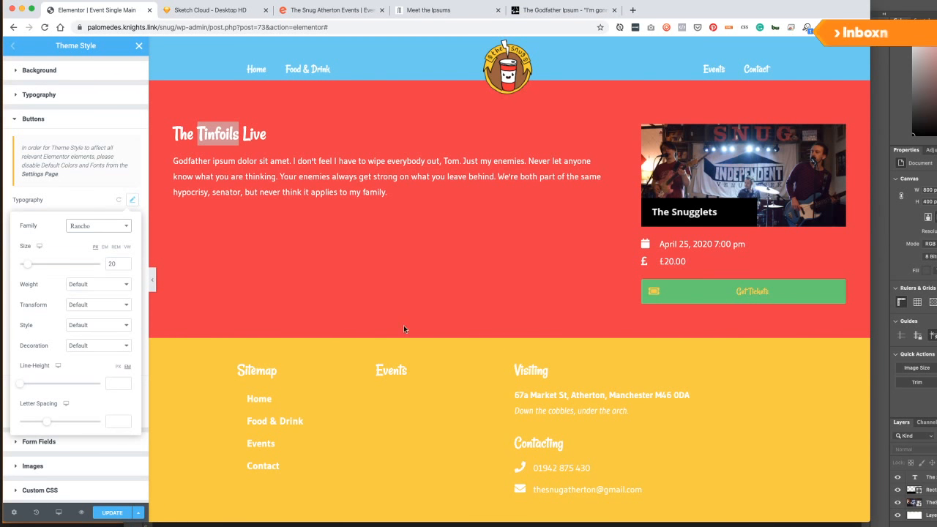
pyautogui.click(64, 198)
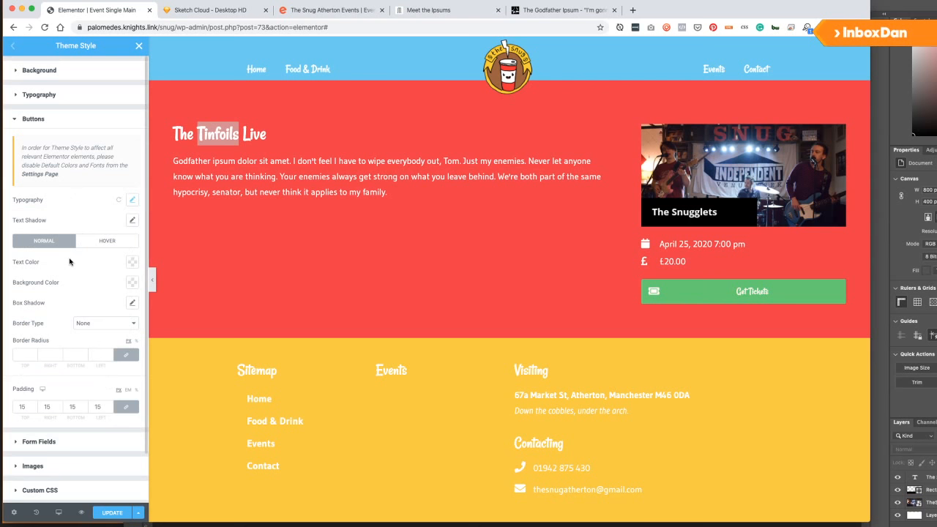
# Set the button background to teal #00C889, save it to the palette, and make button text white.
pyautogui.click(131, 282)
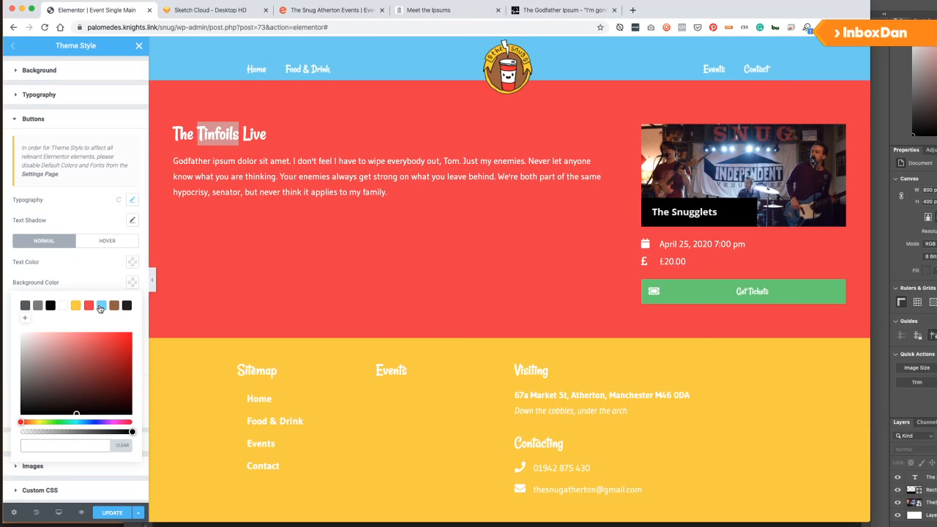
pyautogui.click(89, 305)
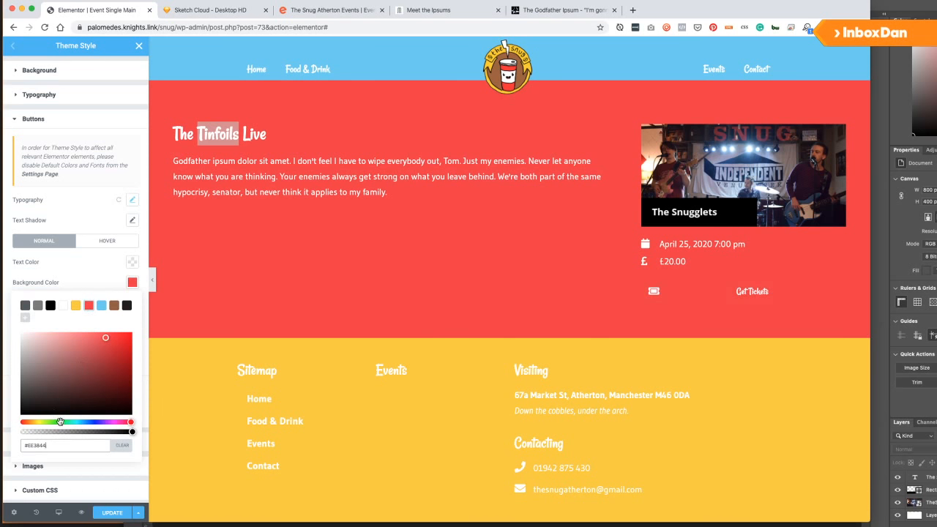
pyautogui.moveTo(60, 422); pyautogui.dragTo(48, 422)
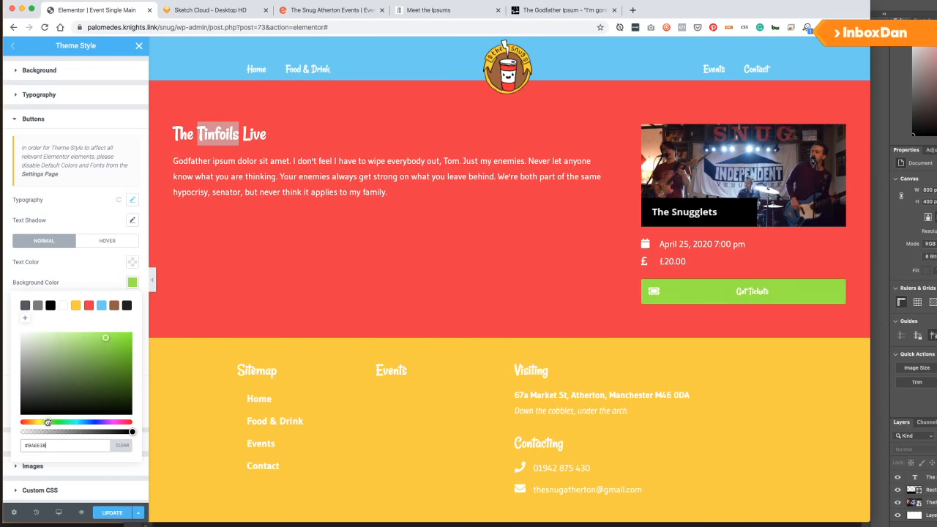
pyautogui.moveTo(105, 338); pyautogui.dragTo(122, 361)
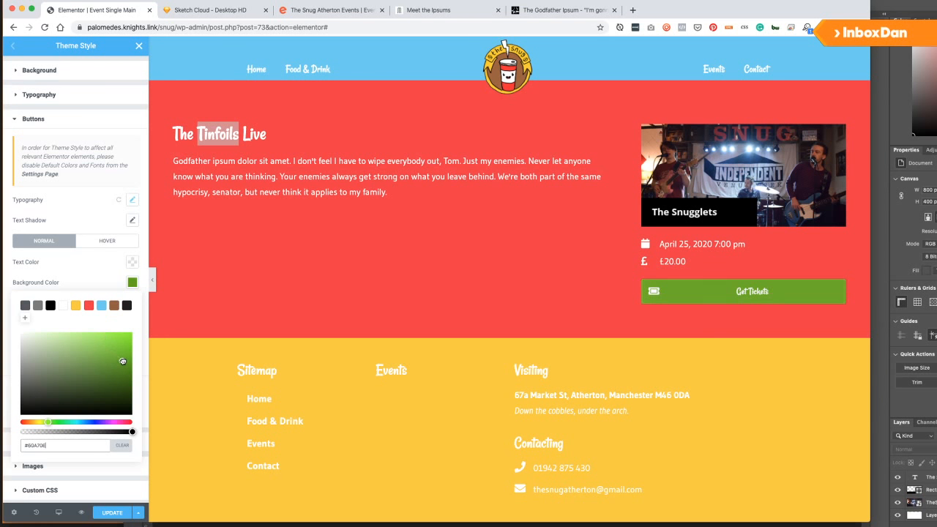
pyautogui.click(63, 423)
pyautogui.moveTo(60, 423); pyautogui.dragTo(71, 422)
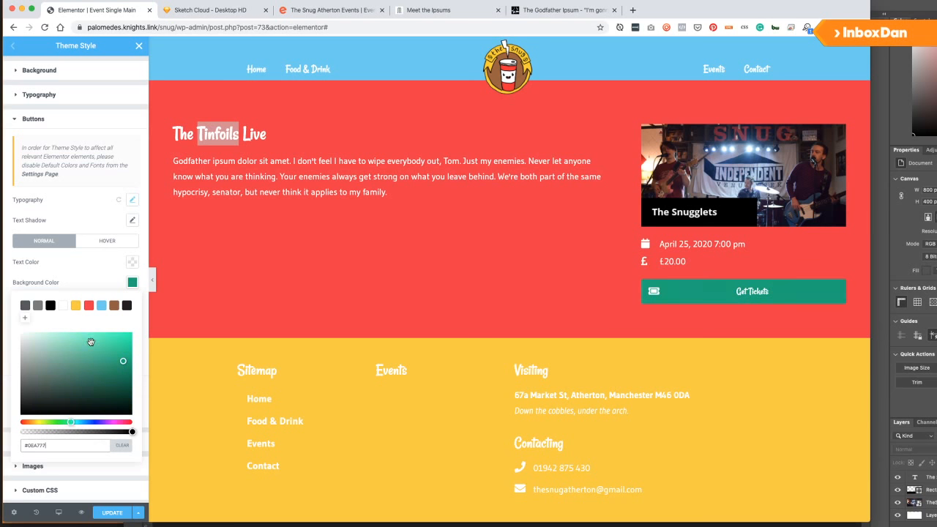
pyautogui.moveTo(114, 352)
pyautogui.mouseDown()
pyautogui.moveTo(107, 342)
pyautogui.moveTo(137, 340)
pyautogui.moveTo(136, 354)
pyautogui.moveTo(148, 352)
pyautogui.mouseUp()
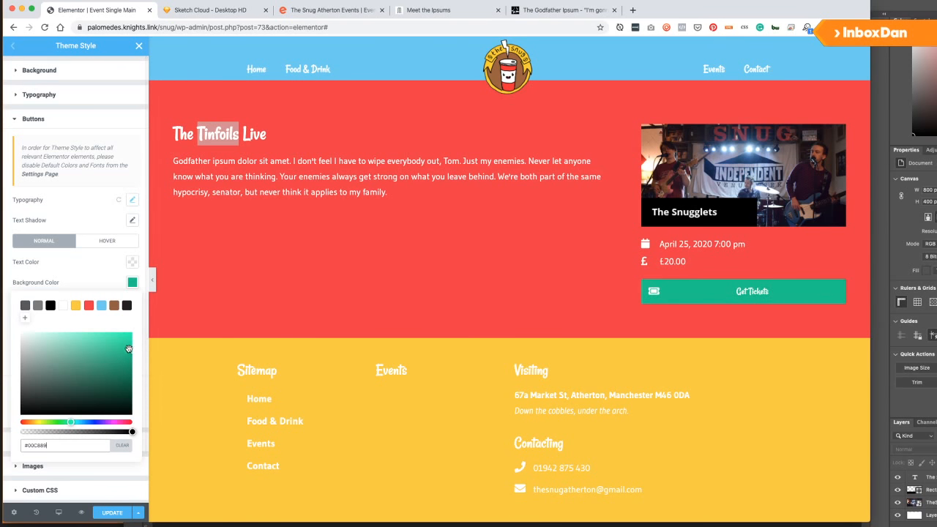
pyautogui.click(25, 318)
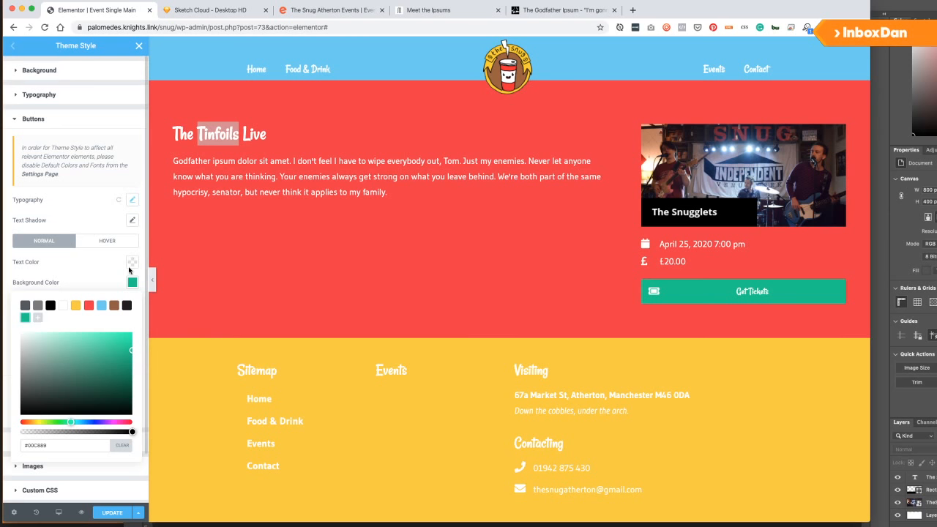
pyautogui.click(129, 283)
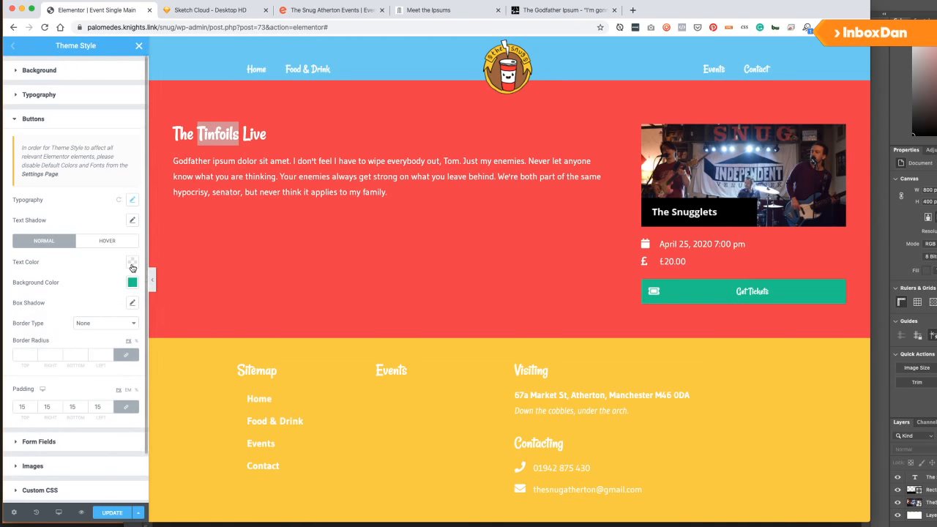
pyautogui.click(131, 266)
pyautogui.click(63, 284)
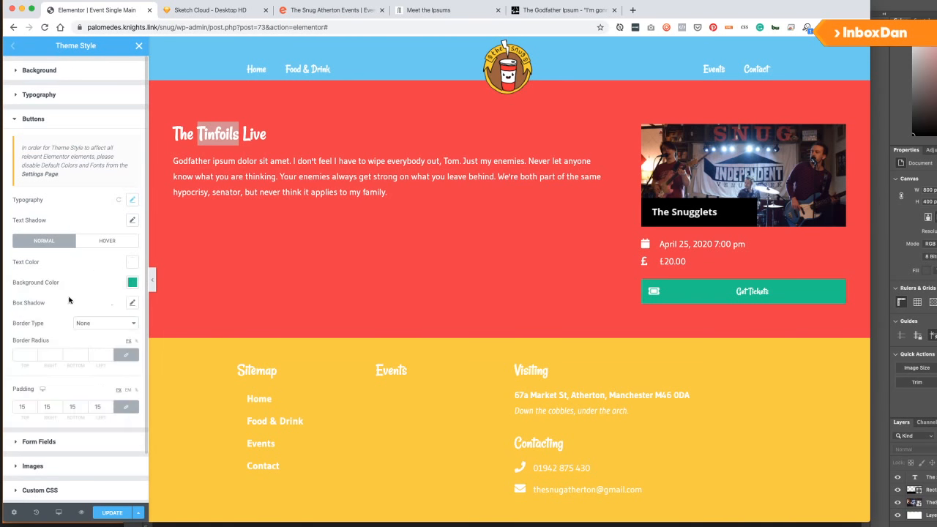
# Give the buttons a drop shadow with alpha 0.2, vertical offset 5 and blur 20, and save.
pyautogui.click(132, 302)
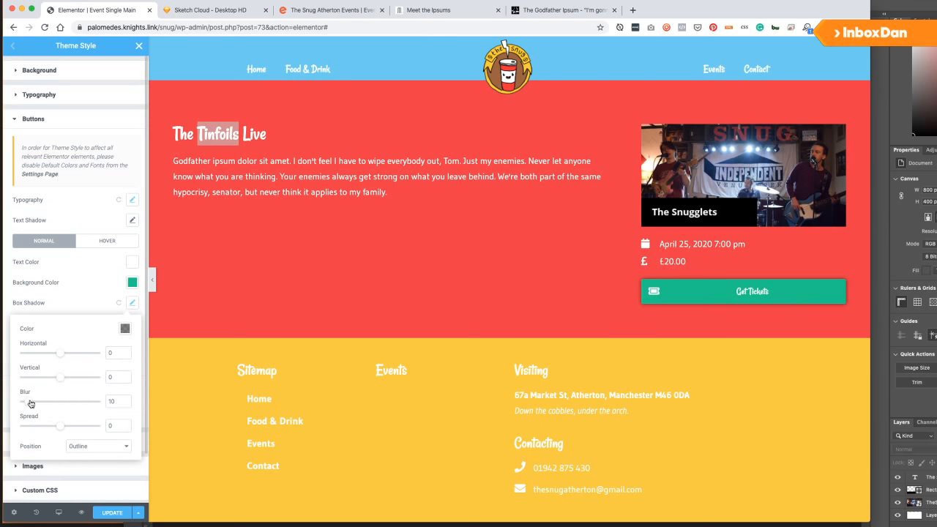
pyautogui.click(125, 329)
pyautogui.moveTo(128, 479); pyautogui.dragTo(97, 479)
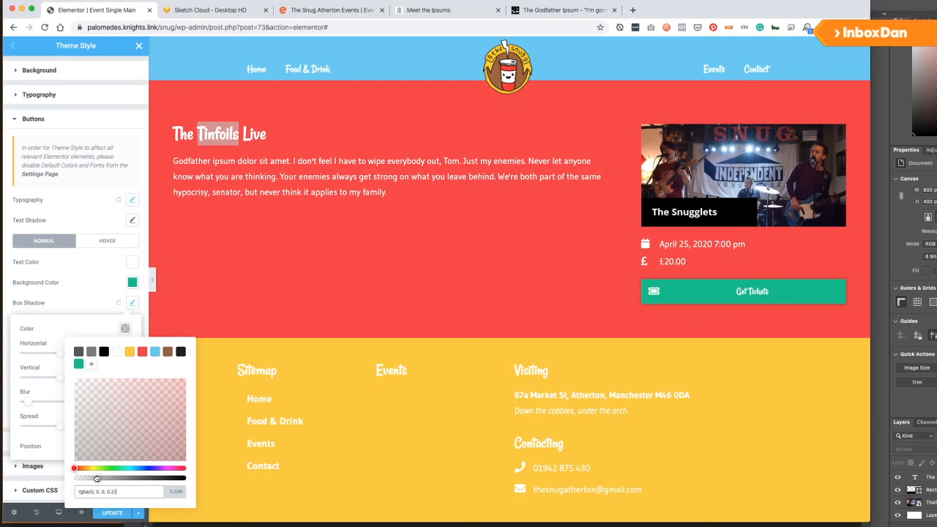
pyautogui.click(56, 350)
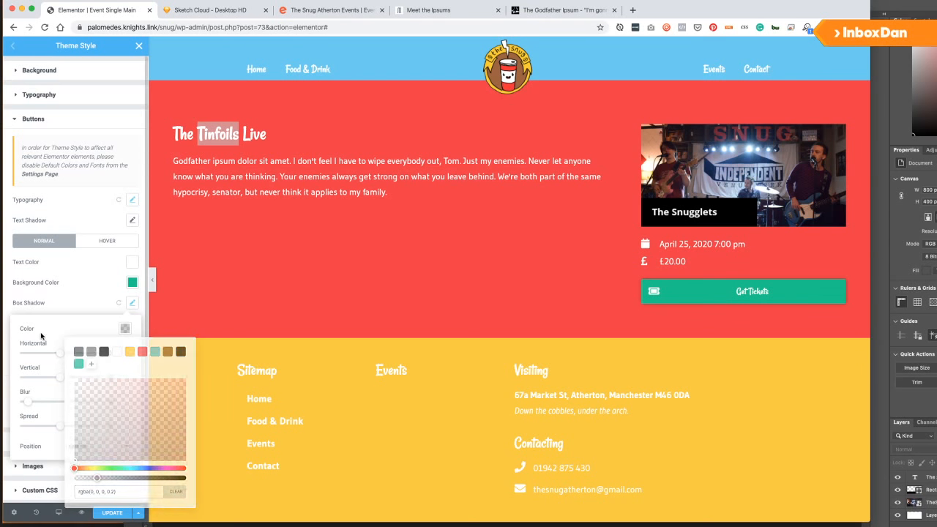
pyautogui.moveTo(62, 356); pyautogui.dragTo(65, 380)
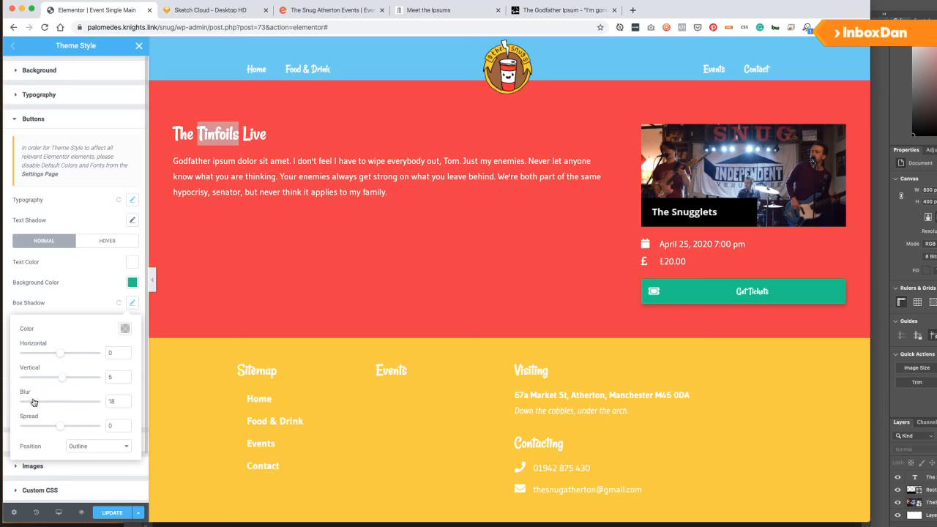
pyautogui.click(113, 515)
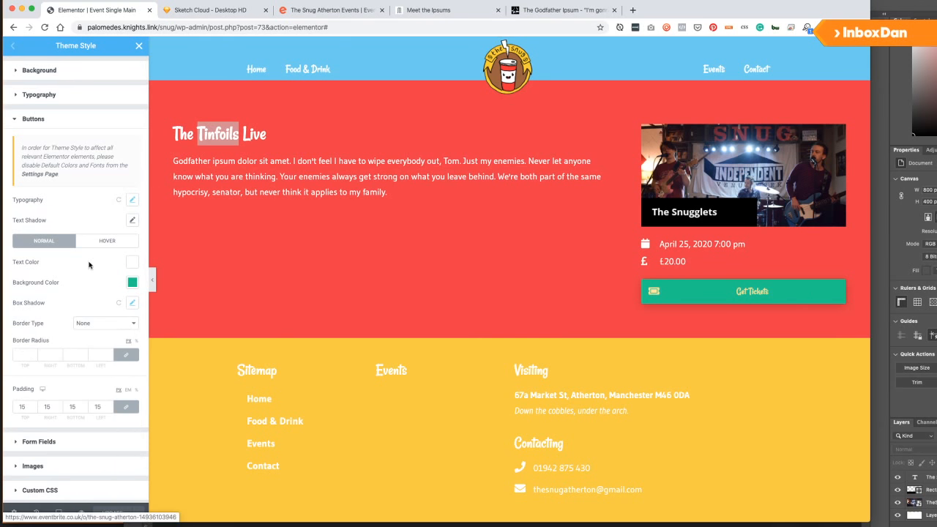
# Make the button hover state white text on a brighter teal (#0FE19F) background.
pyautogui.click(93, 241)
pyautogui.click(132, 262)
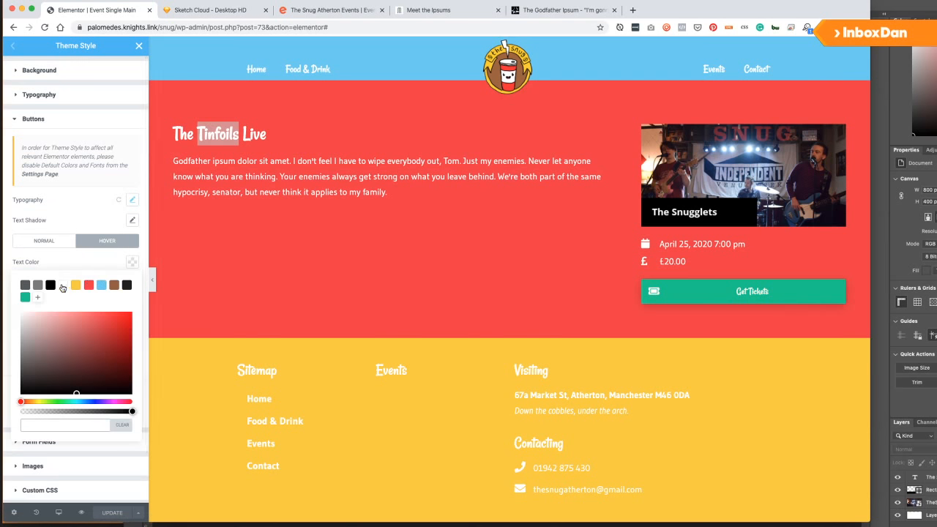
pyautogui.click(61, 286)
pyautogui.click(91, 257)
pyautogui.click(132, 283)
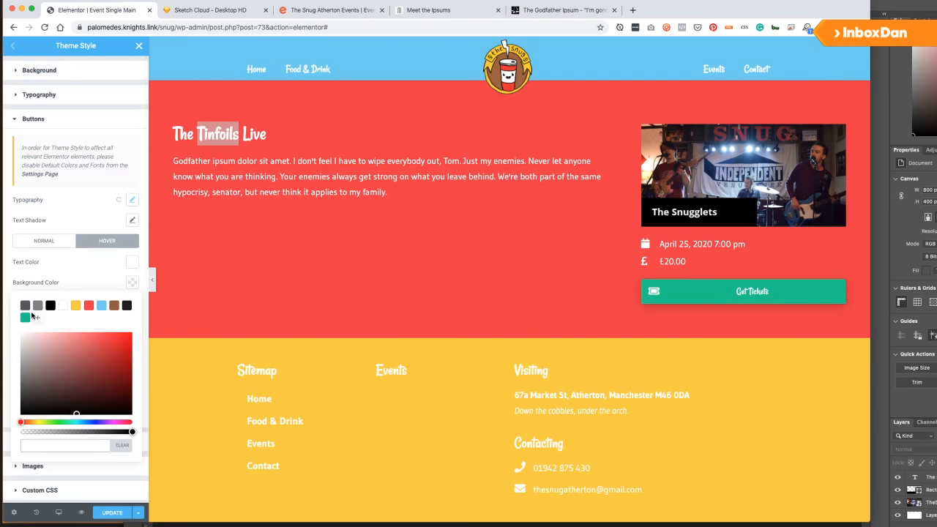
pyautogui.click(31, 316)
pyautogui.click(92, 277)
pyautogui.click(132, 283)
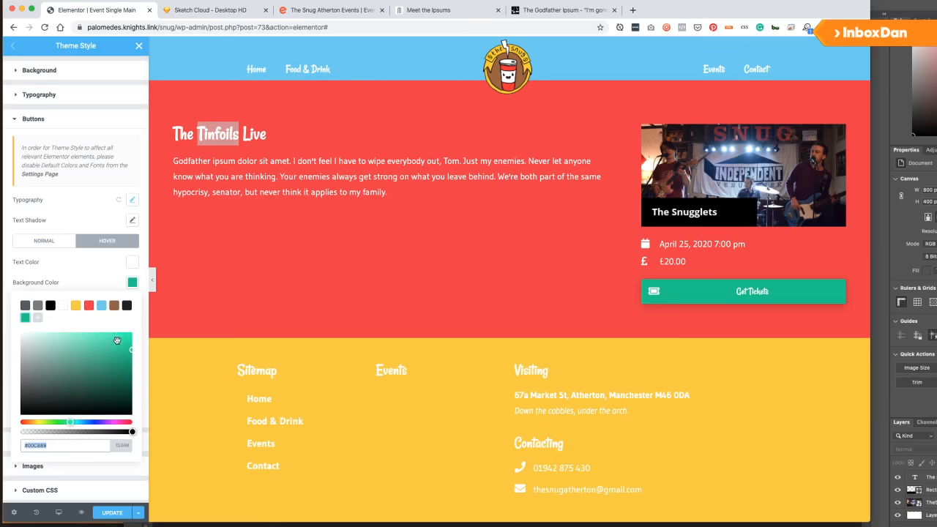
pyautogui.click(124, 343)
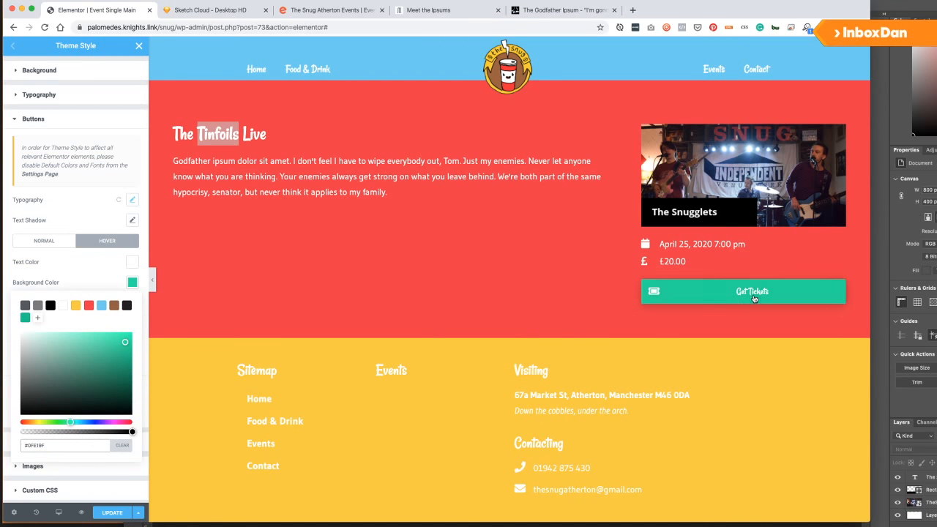
pyautogui.click(100, 273)
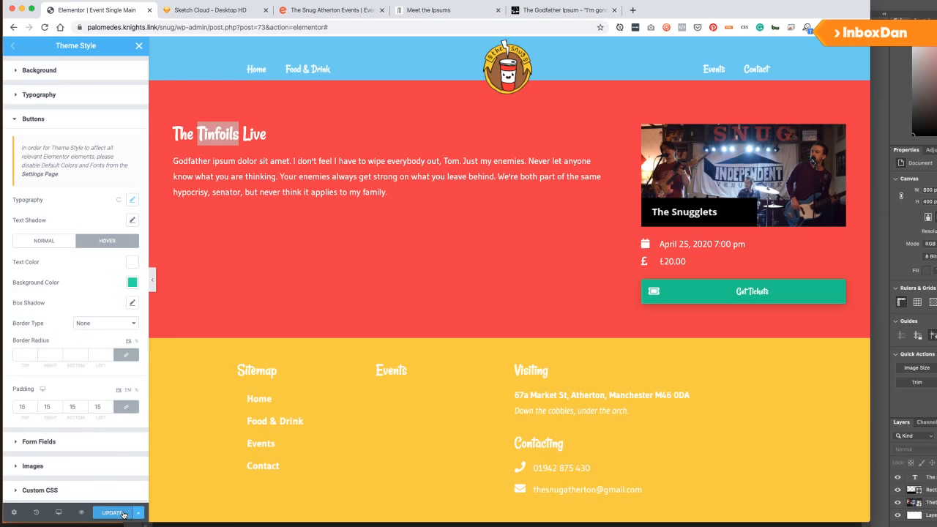
# Set the theme buttons' border radius to 20 in the normal state.
pyautogui.click(46, 242)
pyautogui.click(21, 353)
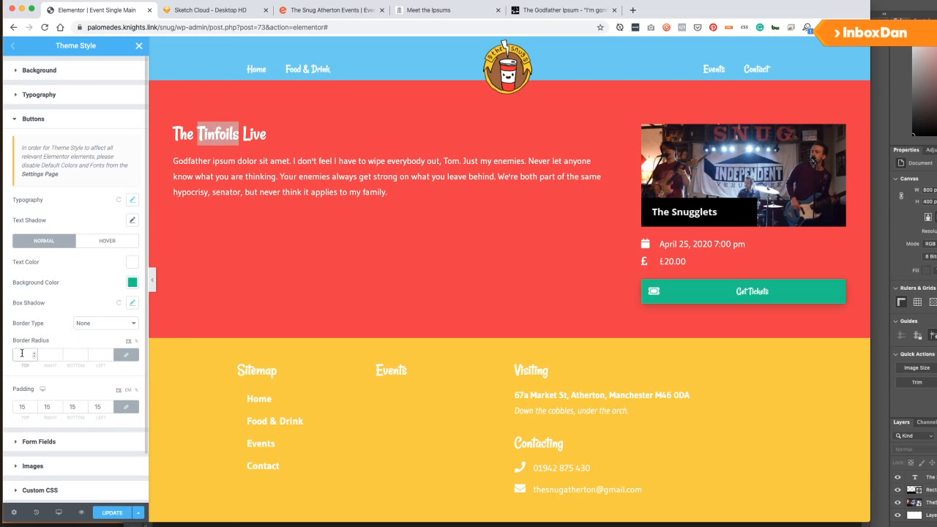
pyautogui.write('10')
pyautogui.press('BackSpace')
pyautogui.write('5')
pyautogui.write('20')
pyautogui.press('BackSpace')
pyautogui.press('BackSpace')
pyautogui.write('200')
pyautogui.press('BackSpace')
pyautogui.write('20')
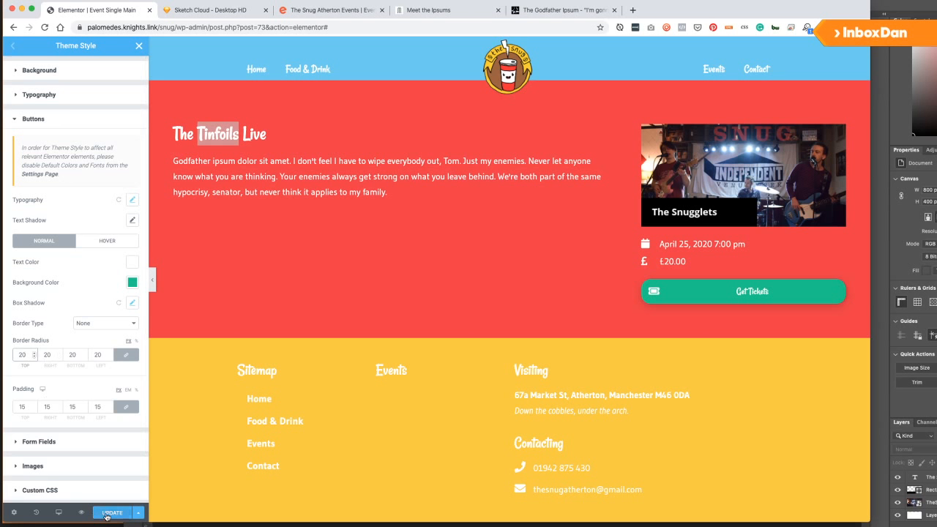
# Unlink button padding, set right and left padding to 20, save, and close Theme Style.
pyautogui.click(125, 407)
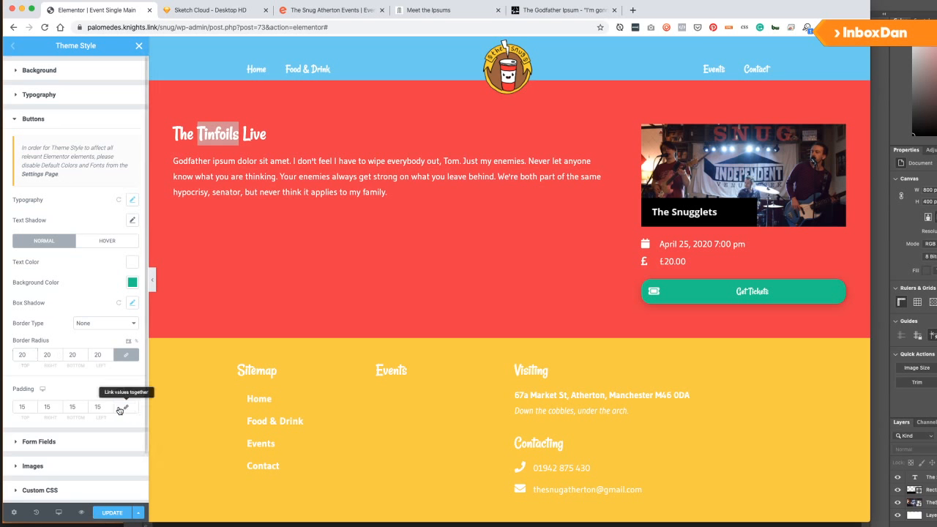
pyautogui.doubleClick(47, 407)
pyautogui.write('20')
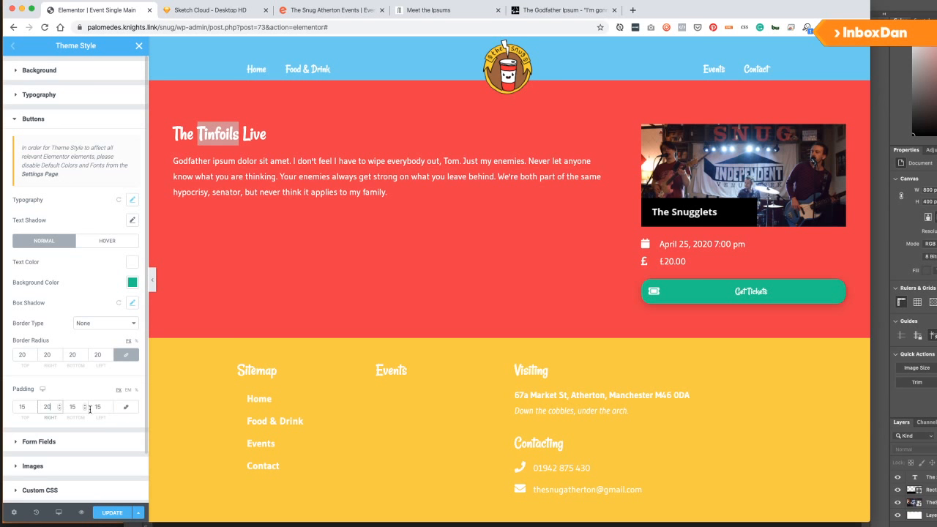
pyautogui.doubleClick(97, 407)
pyautogui.write('20')
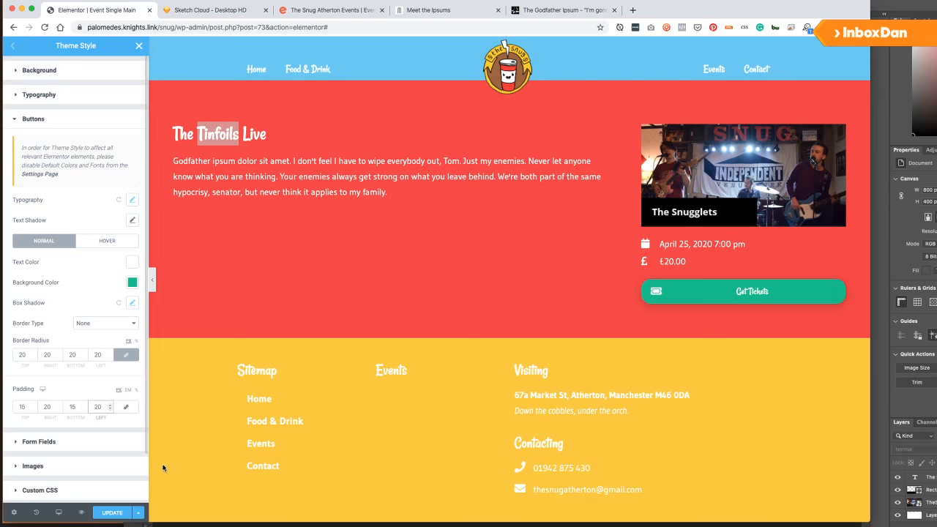
pyautogui.click(107, 513)
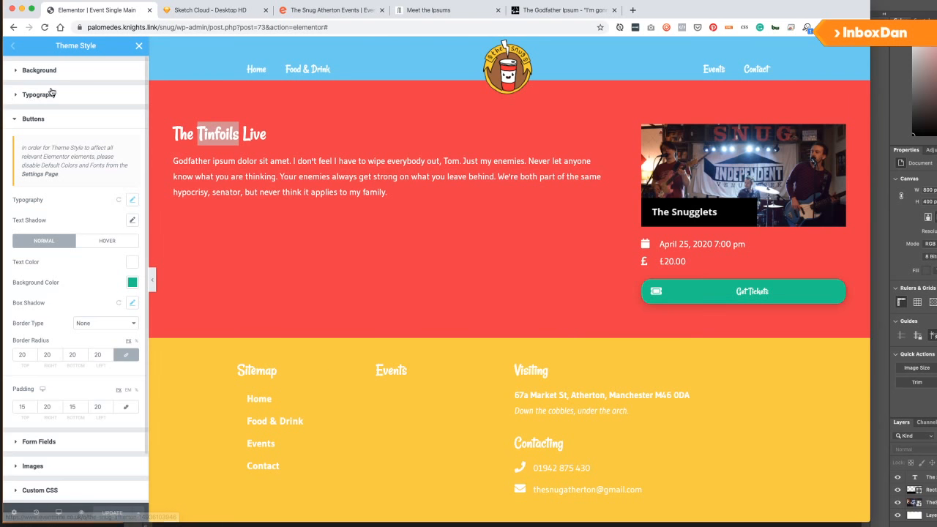
pyautogui.click(140, 46)
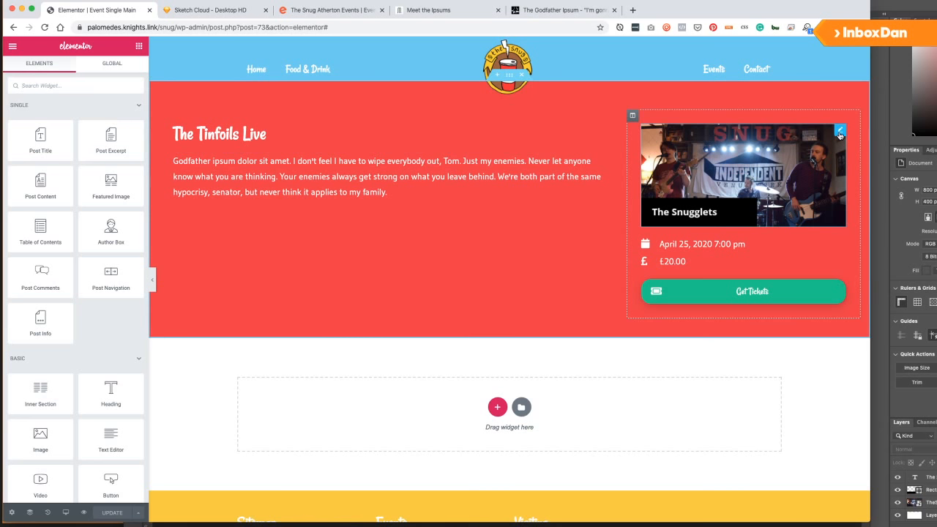
# Give the featured event image a 20px border radius and save.
pyautogui.click(840, 131)
pyautogui.click(75, 71)
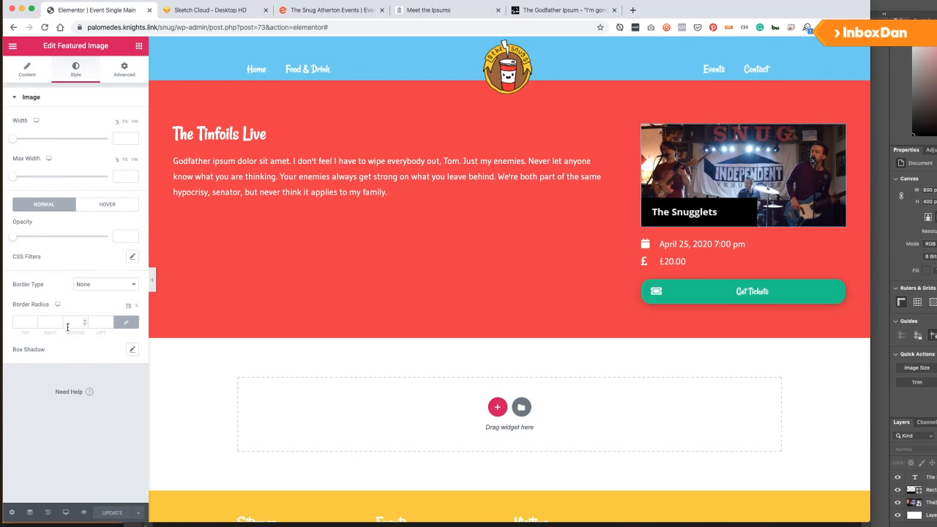
pyautogui.click(26, 325)
pyautogui.write('15')
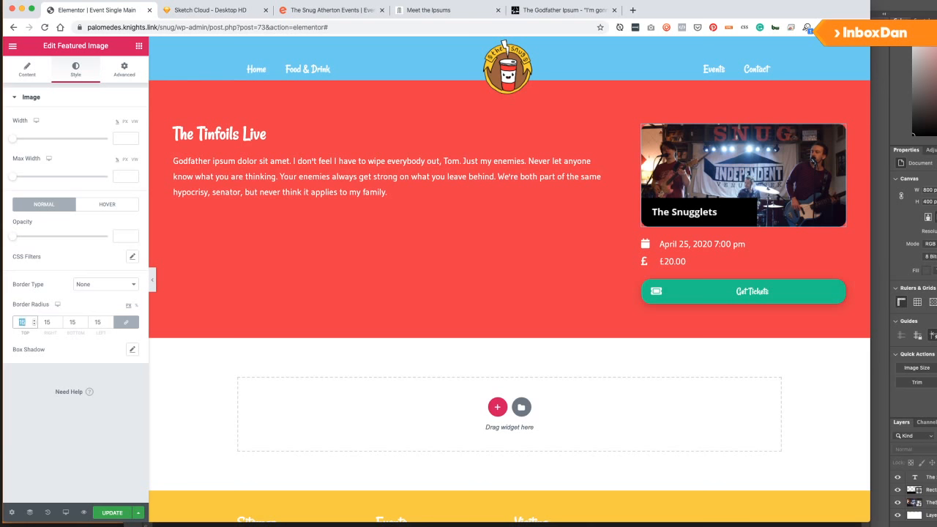
pyautogui.write('20')
pyautogui.click(49, 441)
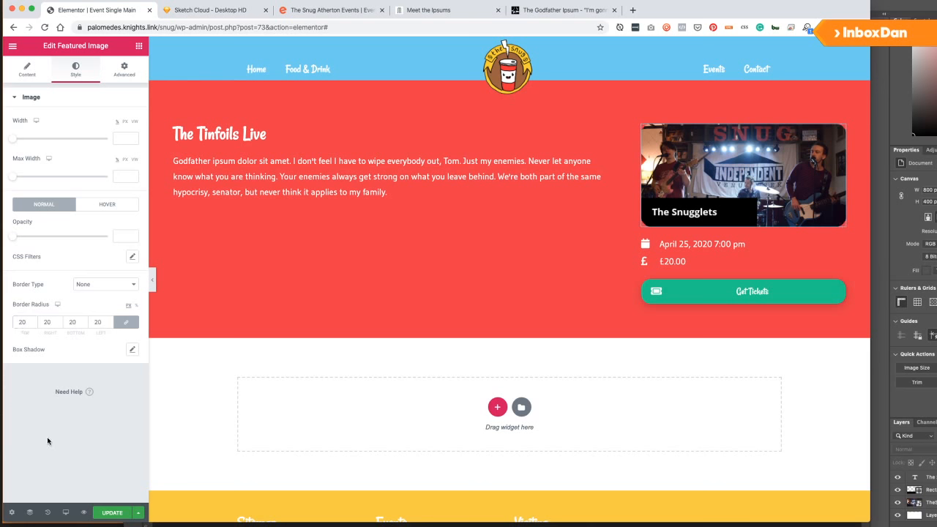
pyautogui.click(110, 512)
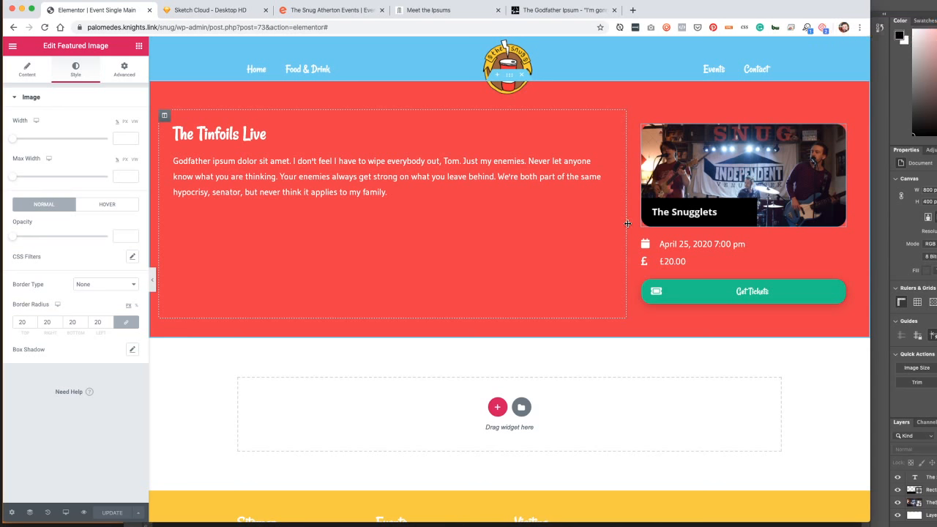
# Drag the column divider right so the text column widens and the image column narrows to about 30%.
pyautogui.moveTo(625, 222); pyautogui.dragTo(642, 223)
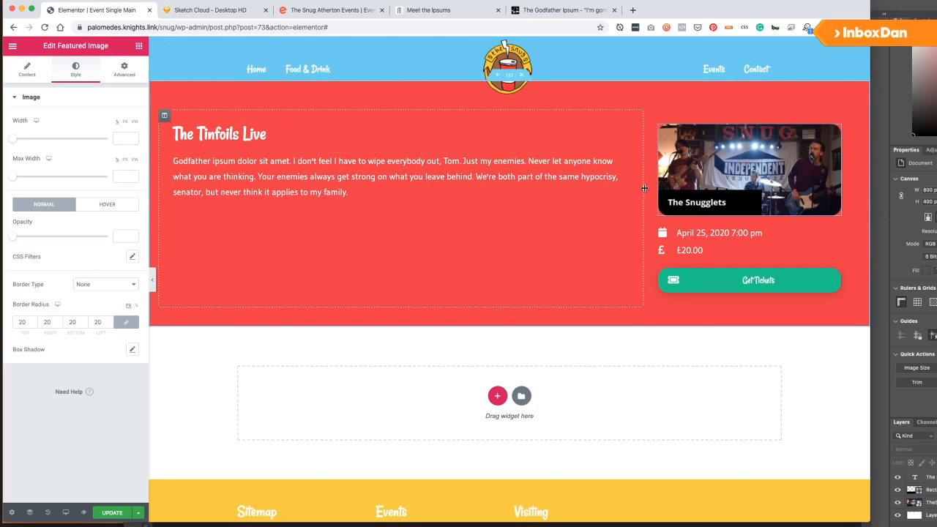
pyautogui.moveTo(639, 188)
pyautogui.mouseDown()
pyautogui.moveTo(551, 189)
pyautogui.moveTo(642, 188)
pyautogui.mouseUp()
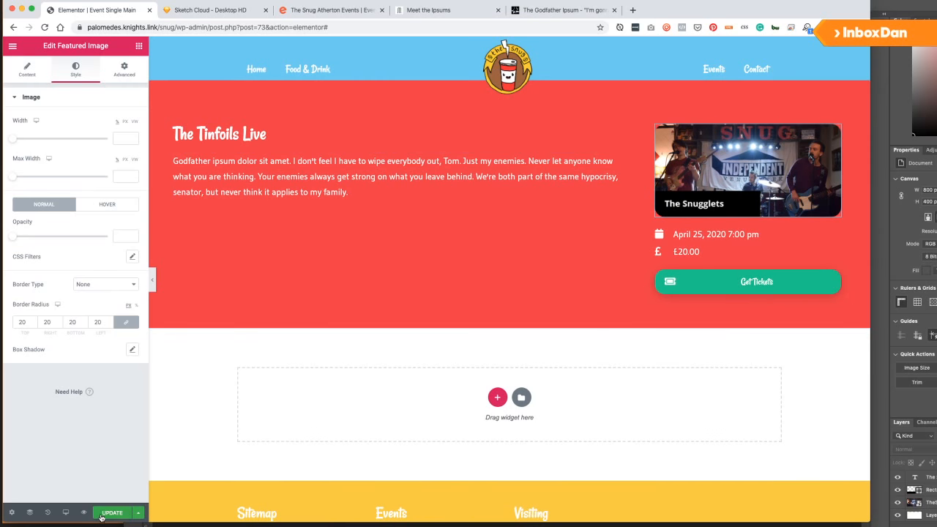
pyautogui.click(65, 513)
# At tablet width, set the image column to 40% and the text column to 60%, and save.
pyautogui.click(44, 468)
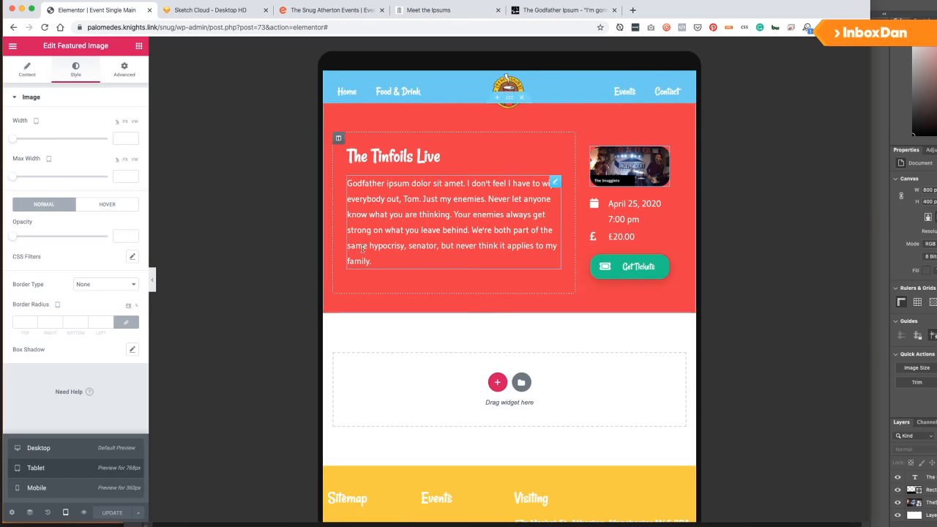
pyautogui.click(576, 211)
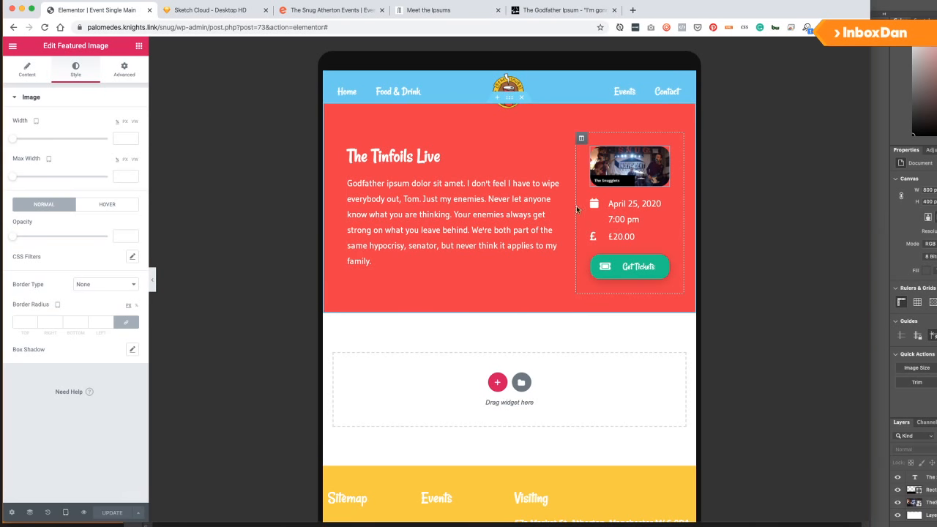
pyautogui.click(581, 137)
pyautogui.click(120, 121)
pyautogui.write('40')
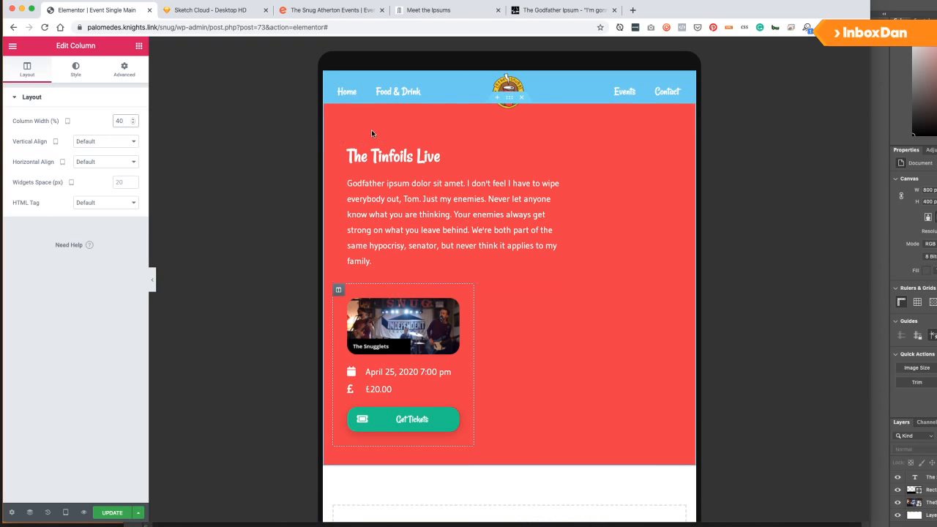
pyautogui.click(341, 139)
pyautogui.click(126, 122)
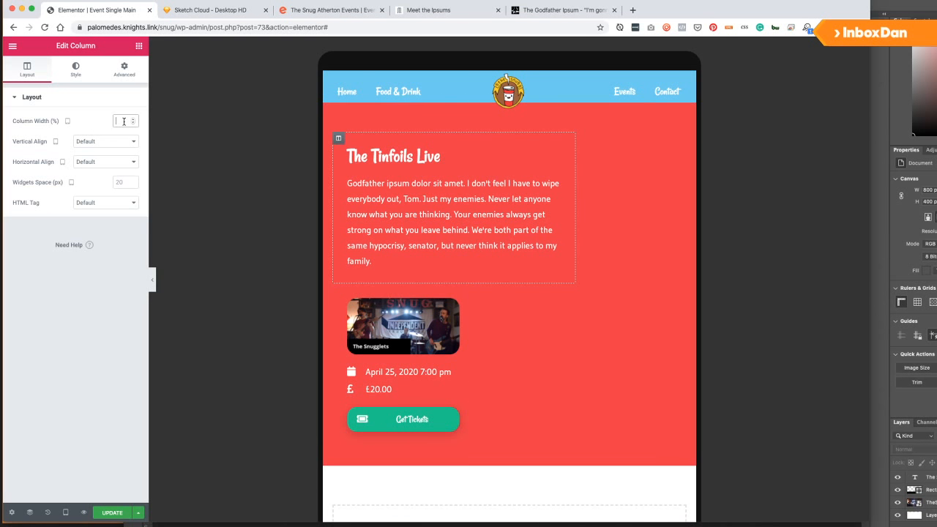
pyautogui.write('60')
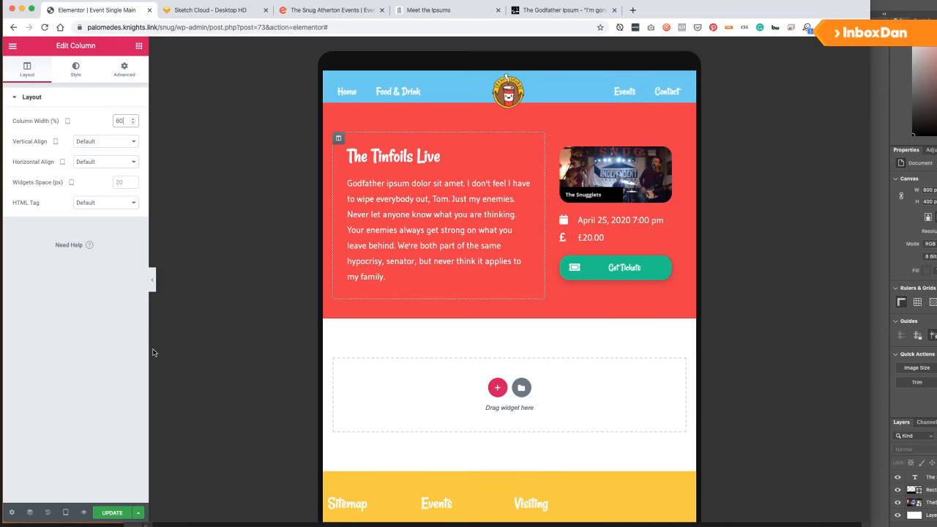
pyautogui.click(112, 513)
# Preview at mobile width and drag the image and tickets column above the text.
pyautogui.click(67, 511)
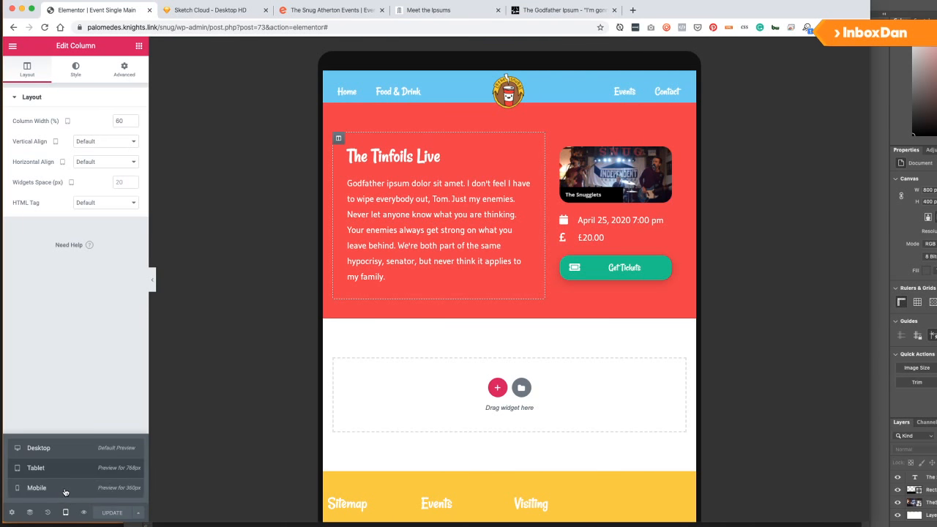
pyautogui.click(65, 489)
pyautogui.scroll(-2, 467, 225)
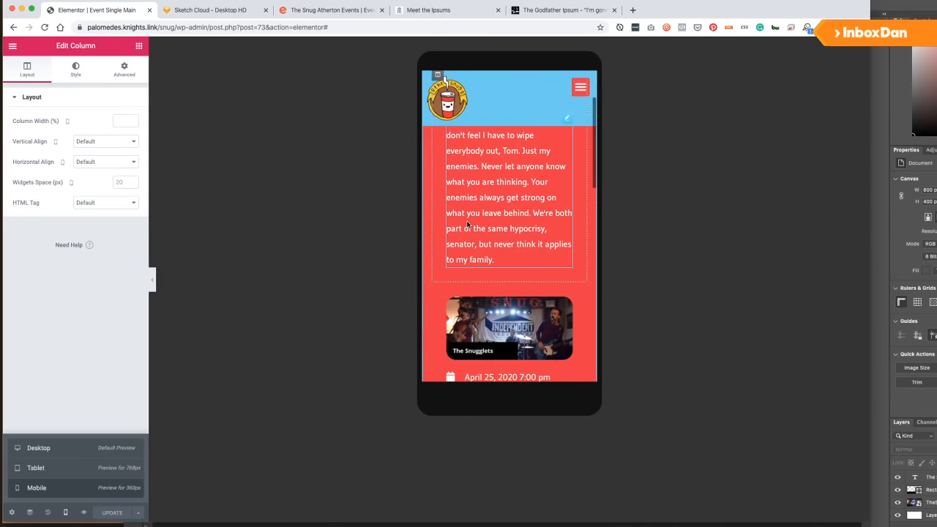
pyautogui.scroll(-5, 468, 225)
pyautogui.scroll(6, 466, 229)
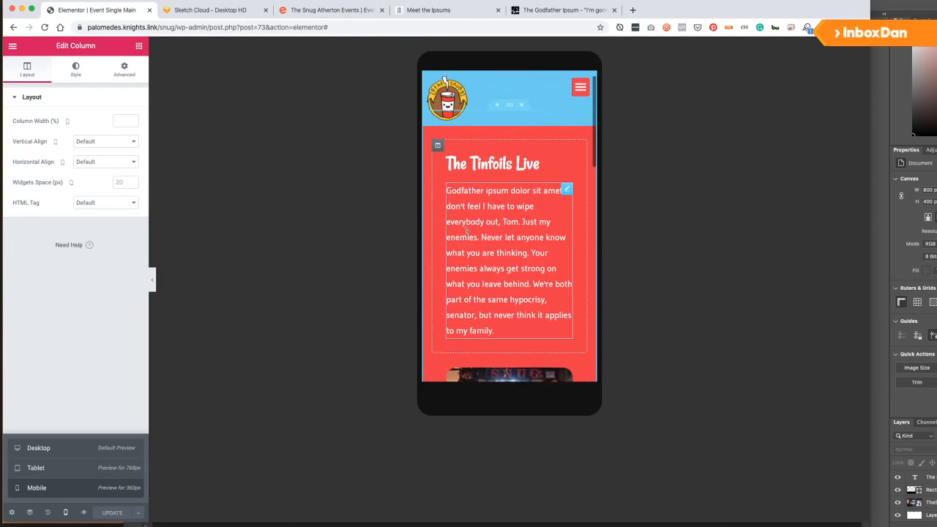
pyautogui.scroll(-5, 467, 231)
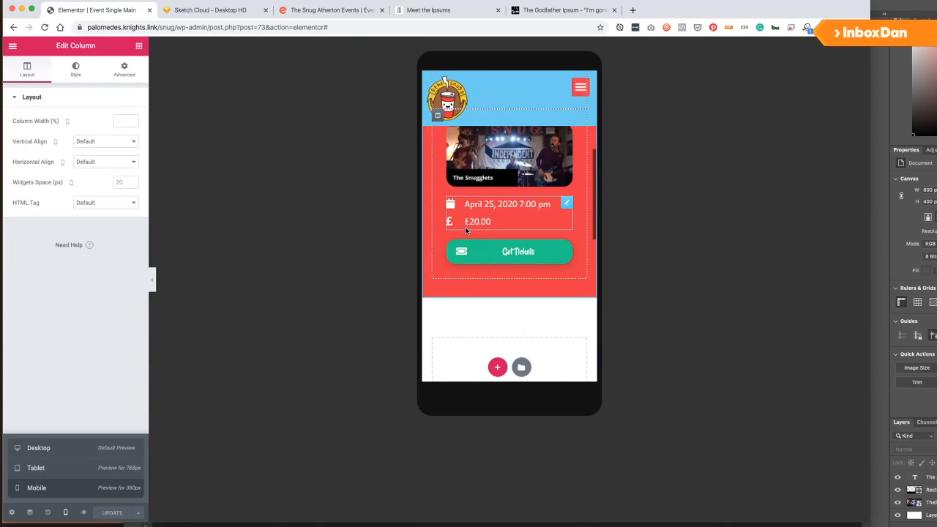
pyautogui.scroll(5, 466, 231)
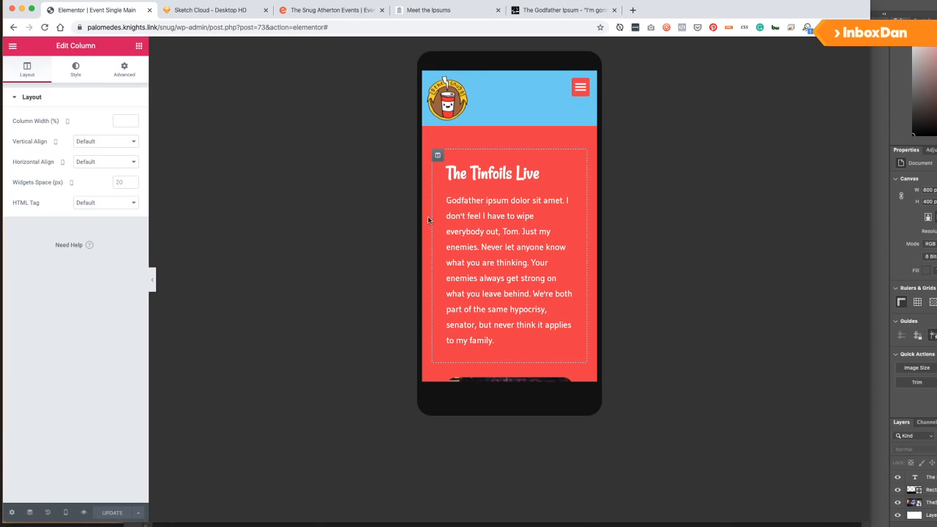
pyautogui.moveTo(437, 155); pyautogui.dragTo(463, 186)
pyautogui.scroll(-3, 464, 185)
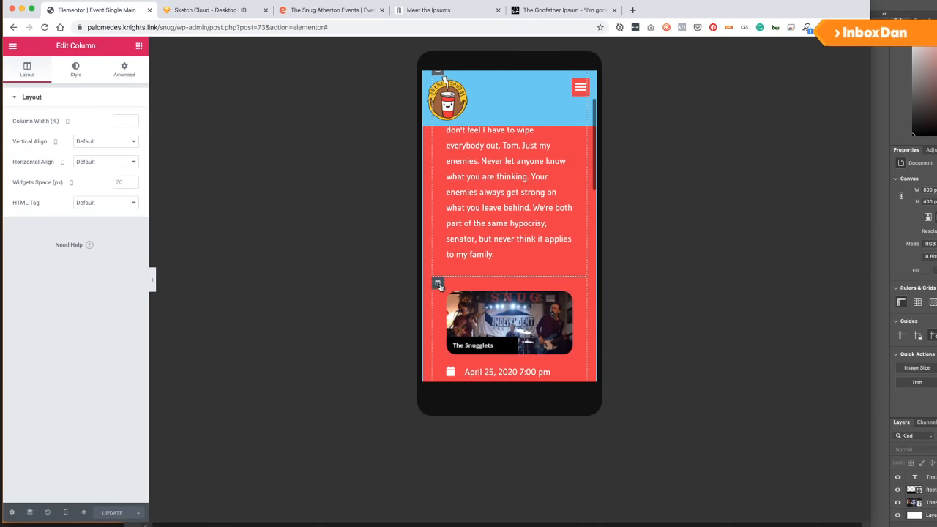
pyautogui.scroll(2, 440, 282)
pyautogui.moveTo(437, 330); pyautogui.dragTo(483, 187)
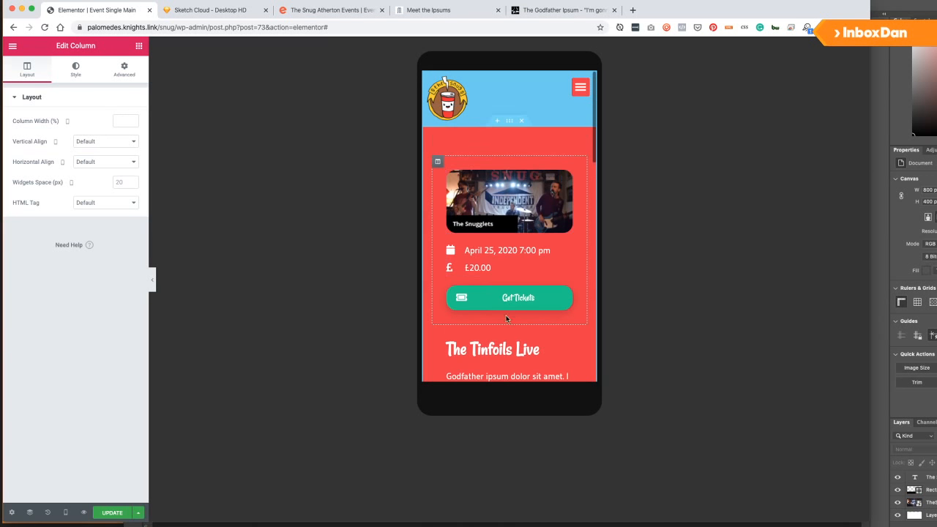
pyautogui.scroll(-2, 513, 217)
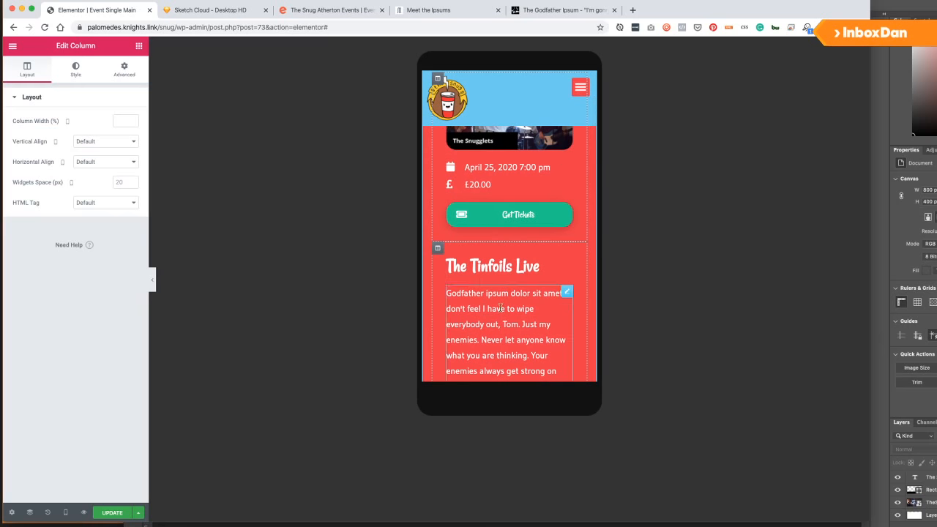
pyautogui.scroll(2, 518, 312)
pyautogui.scroll(2, 518, 313)
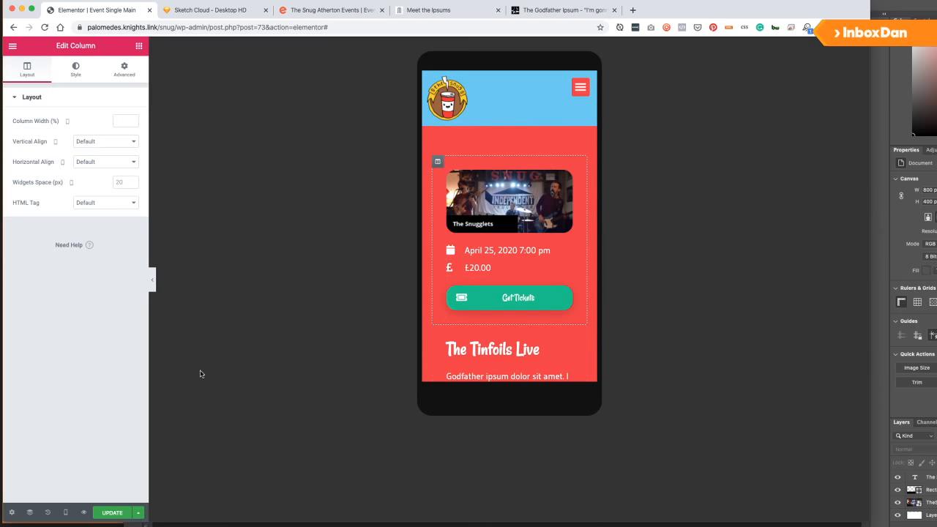
pyautogui.scroll(-4, 468, 276)
# Check tablet and desktop previews, move the image column back right of the text, then return to mobile.
pyautogui.click(65, 513)
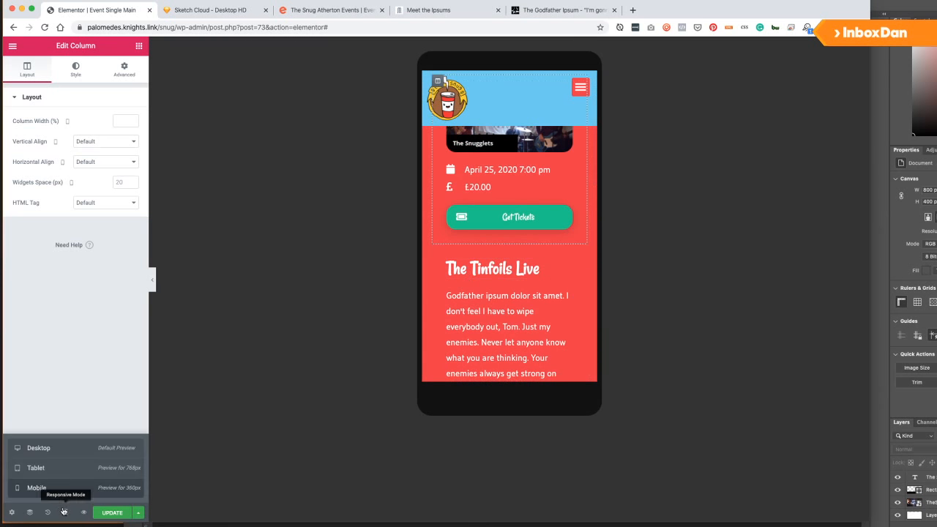
pyautogui.click(56, 469)
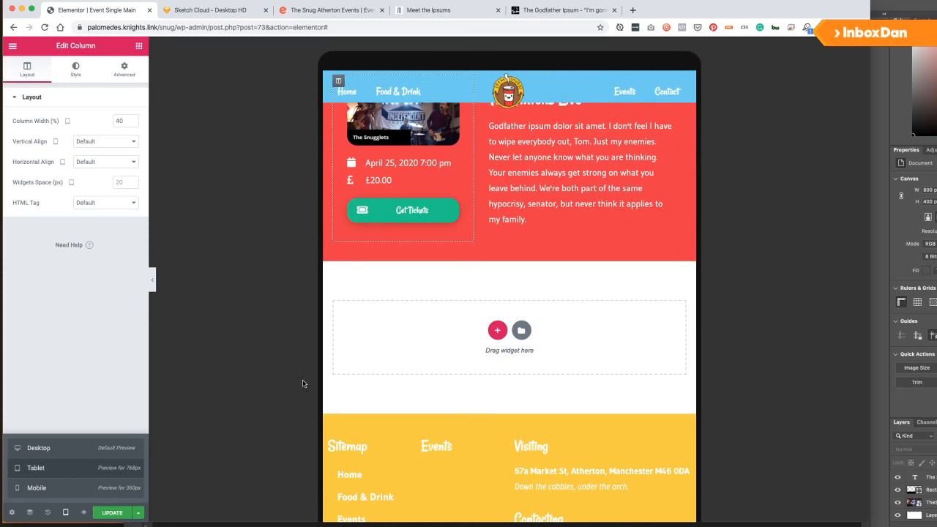
pyautogui.scroll(3, 457, 279)
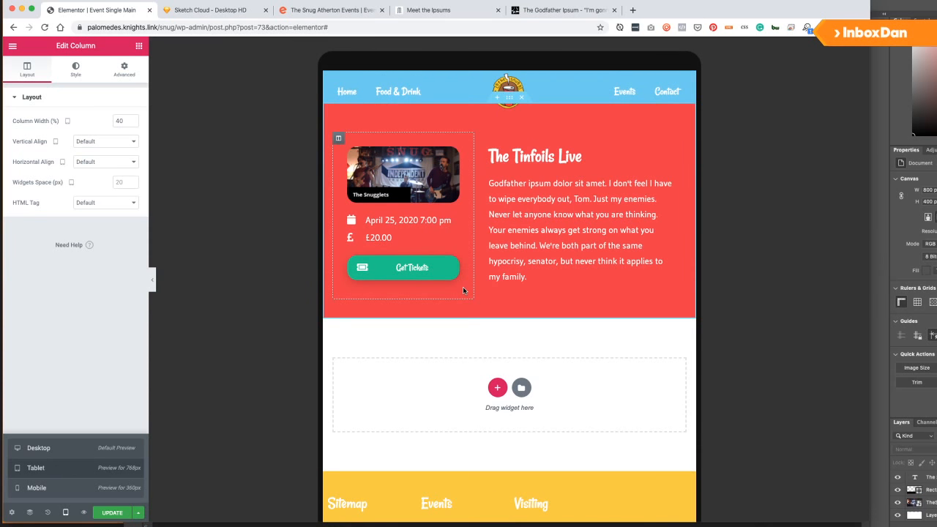
pyautogui.click(49, 450)
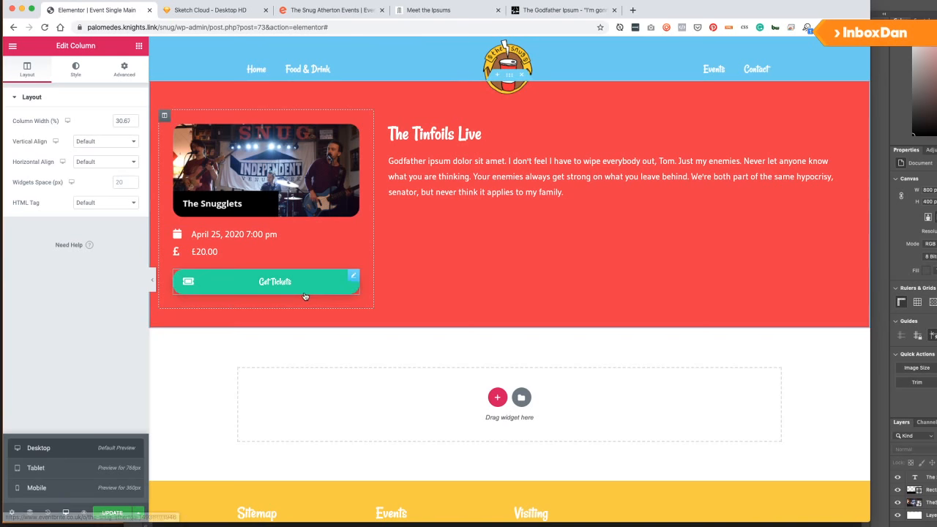
pyautogui.click(35, 469)
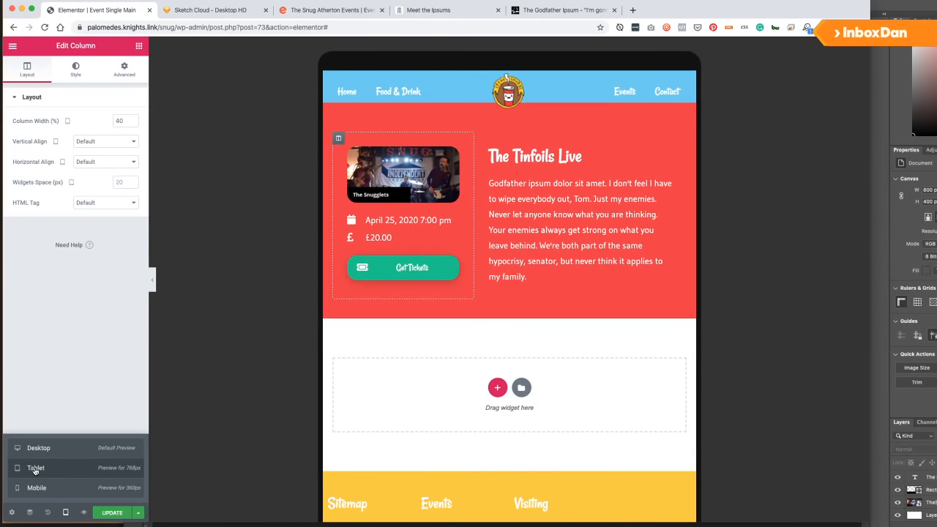
pyautogui.moveTo(337, 138); pyautogui.dragTo(597, 146)
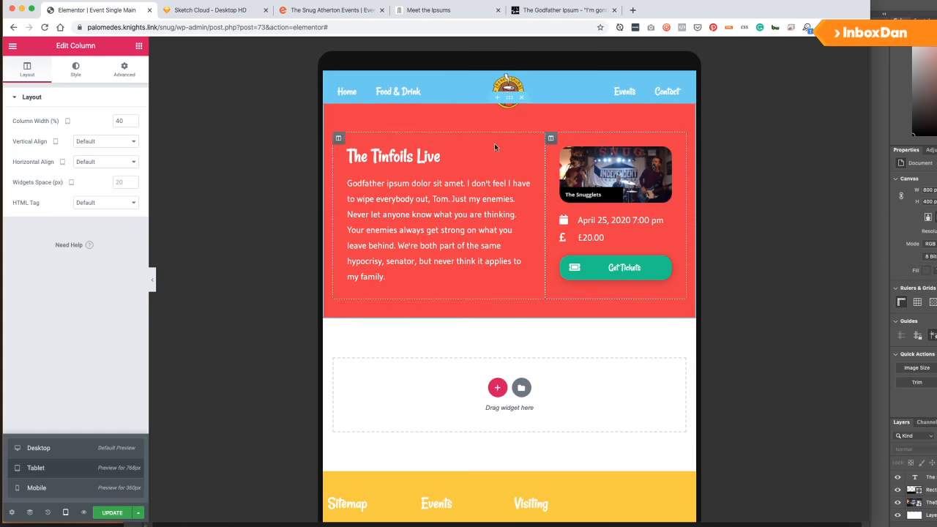
pyautogui.click(47, 489)
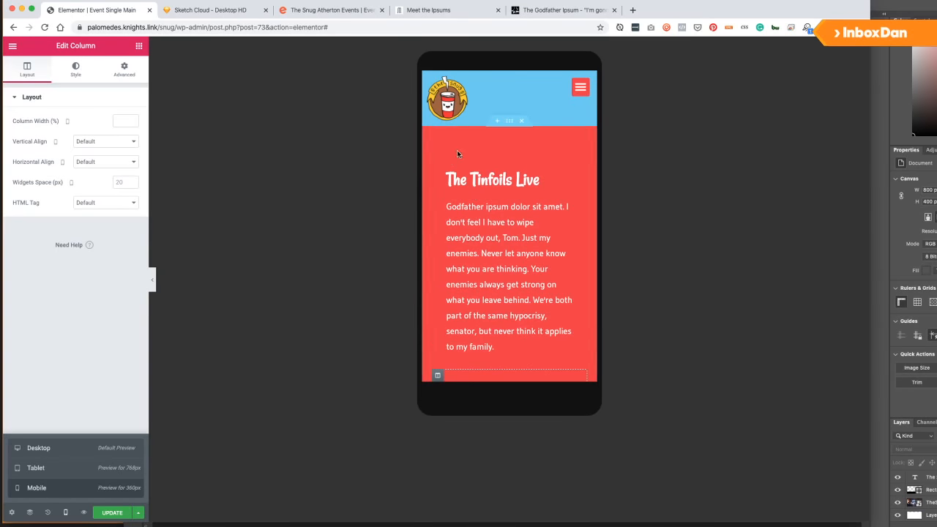
# Turn on Reverse Columns (Mobile) for the hero section, save, and return to the desktop preview.
pyautogui.click(508, 121)
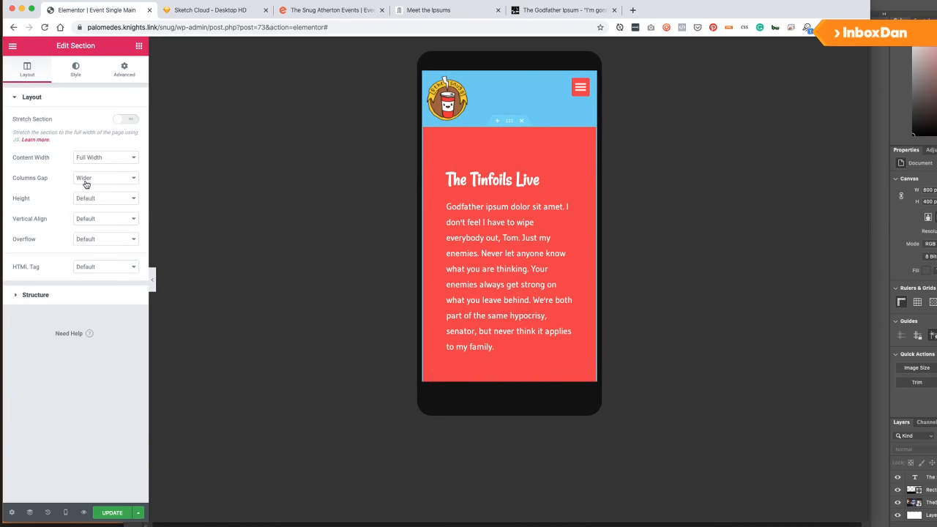
pyautogui.click(67, 295)
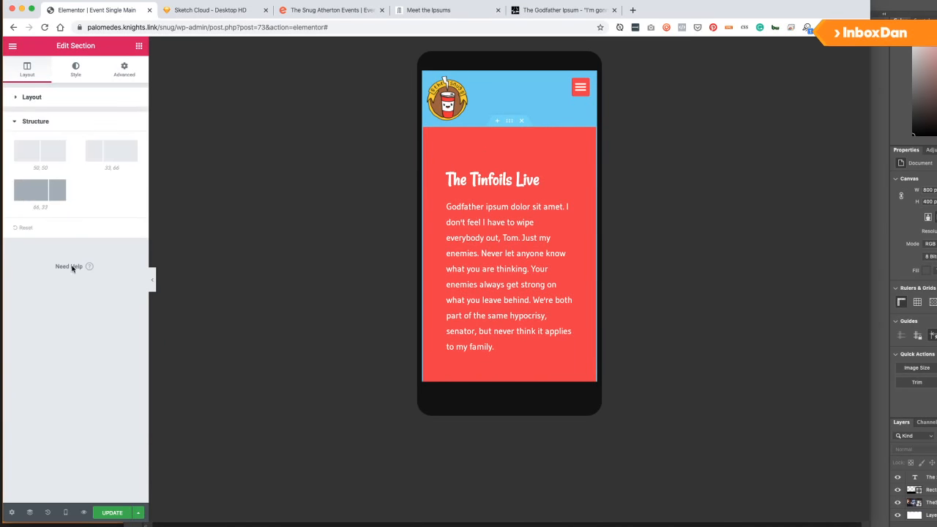
pyautogui.click(35, 101)
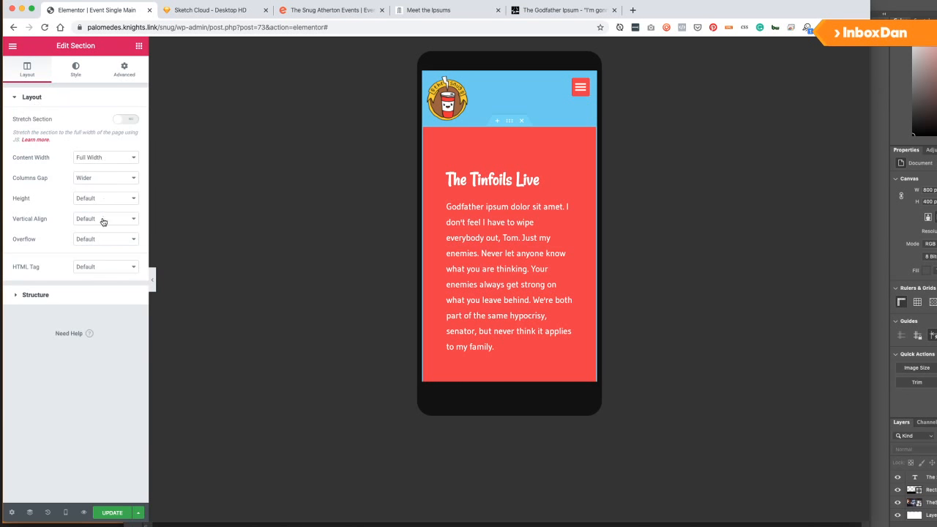
pyautogui.click(77, 74)
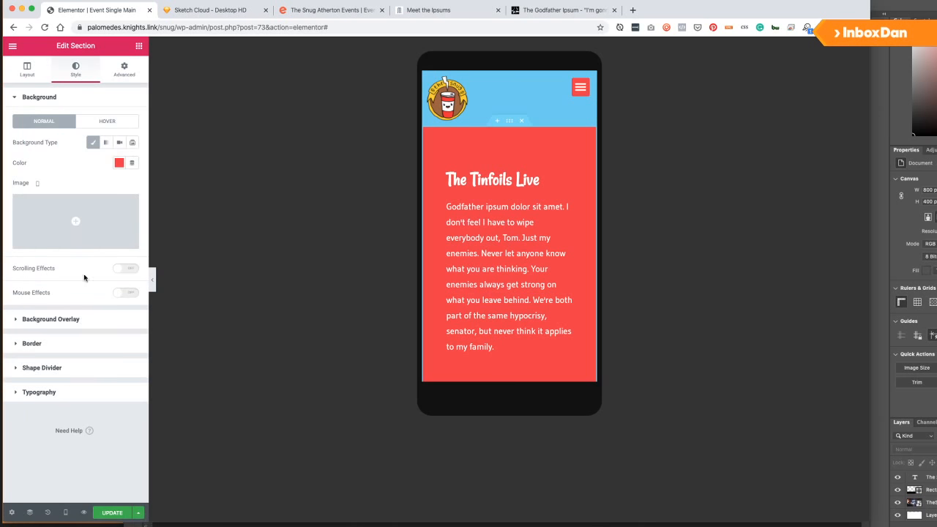
pyautogui.click(123, 71)
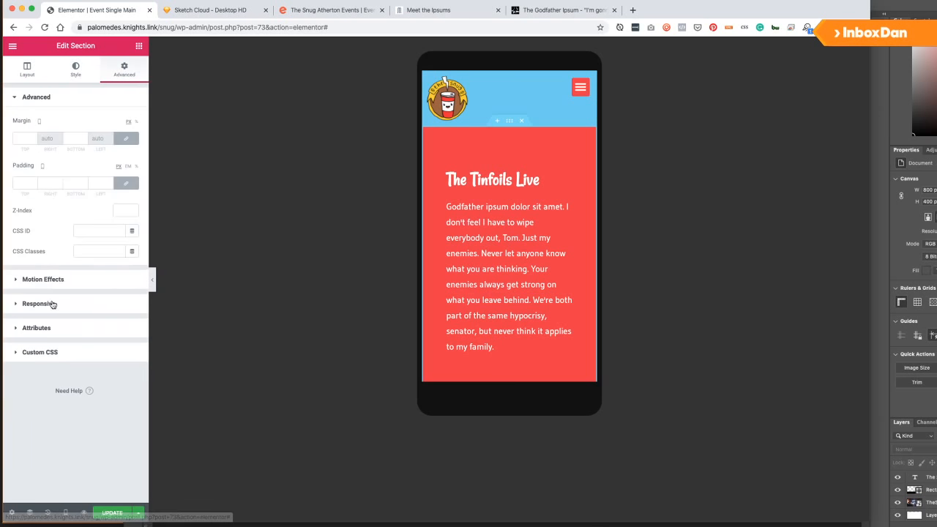
pyautogui.click(52, 304)
pyautogui.click(126, 185)
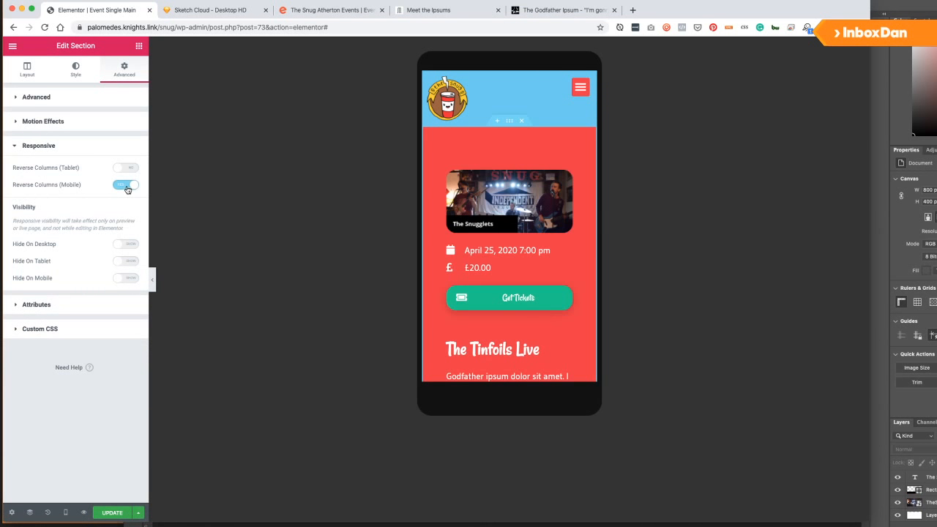
pyautogui.click(112, 512)
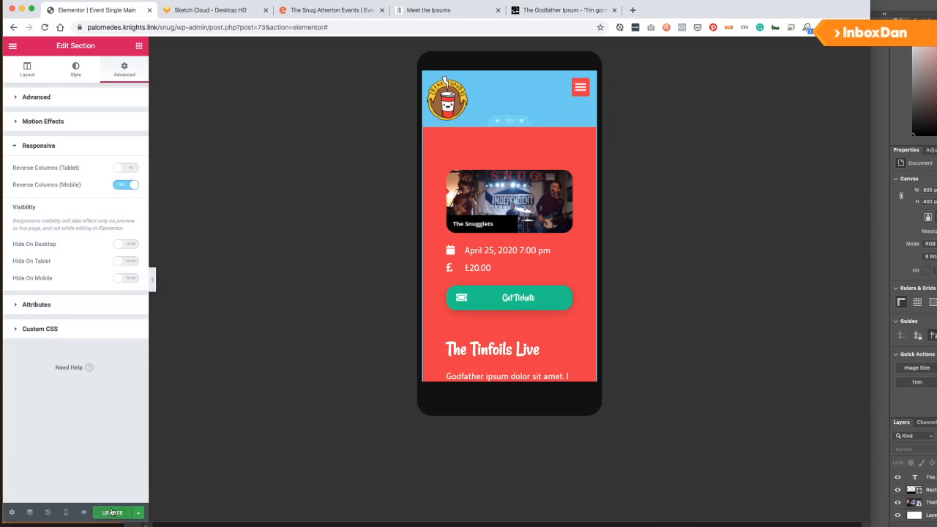
pyautogui.click(65, 512)
pyautogui.click(42, 470)
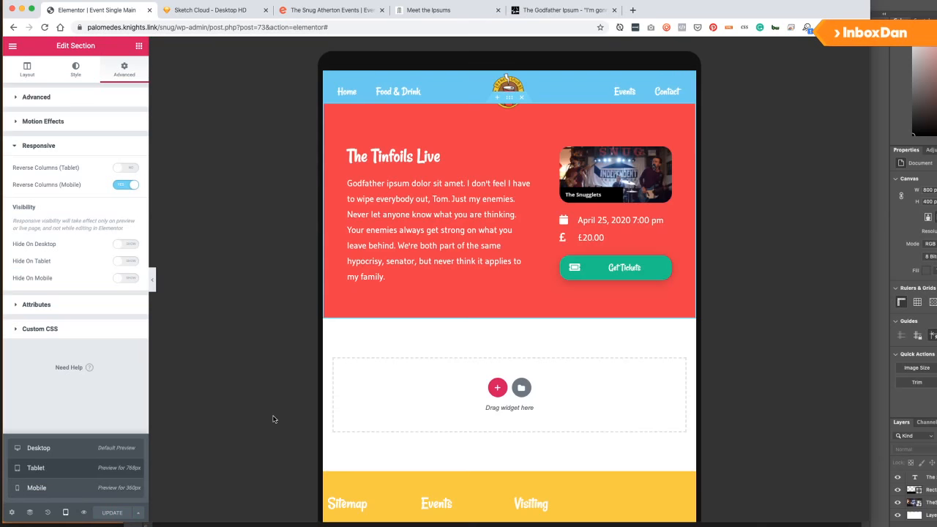
pyautogui.click(58, 449)
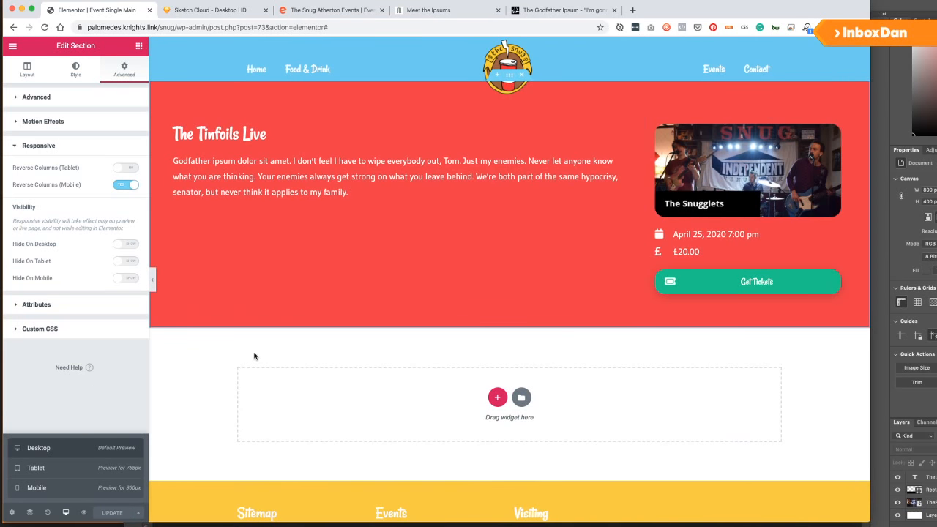
# Add a one-column section below the hero with Full Width content.
pyautogui.click(497, 398)
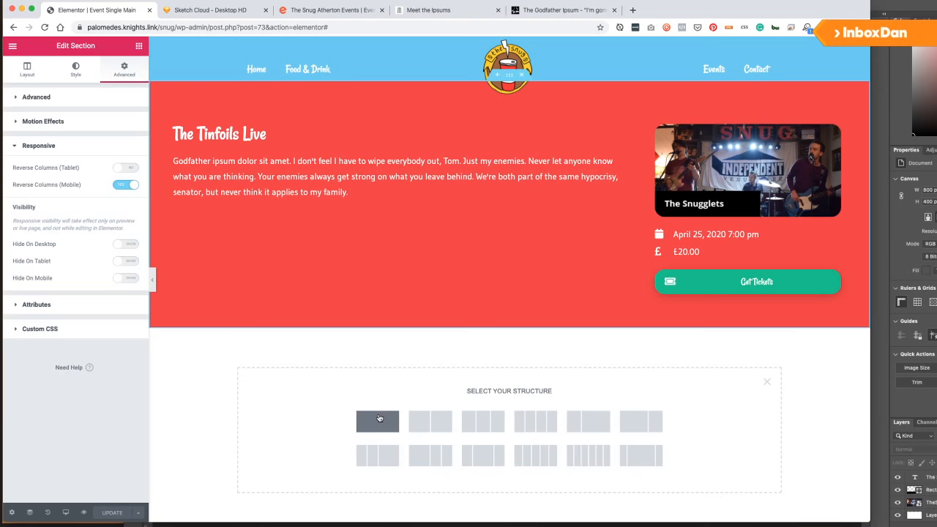
pyautogui.click(123, 121)
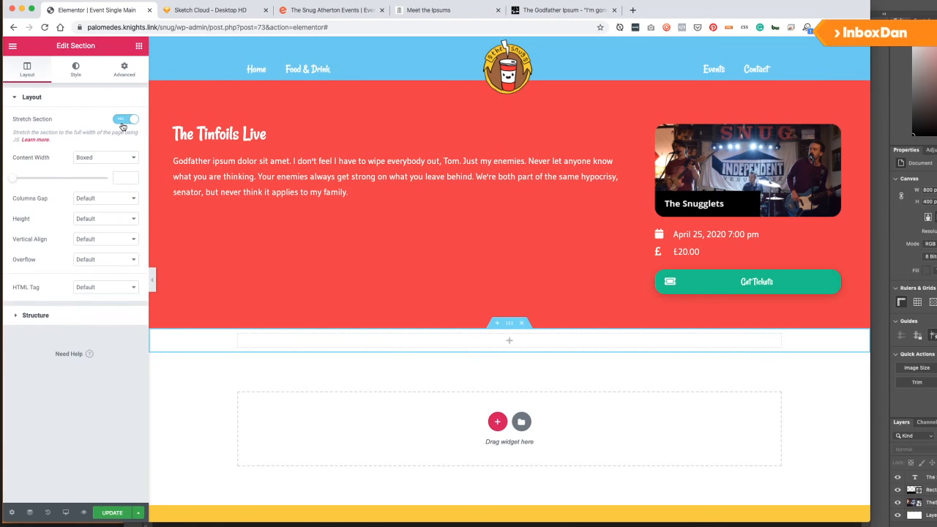
pyautogui.click(124, 121)
pyautogui.click(101, 160)
pyautogui.click(101, 165)
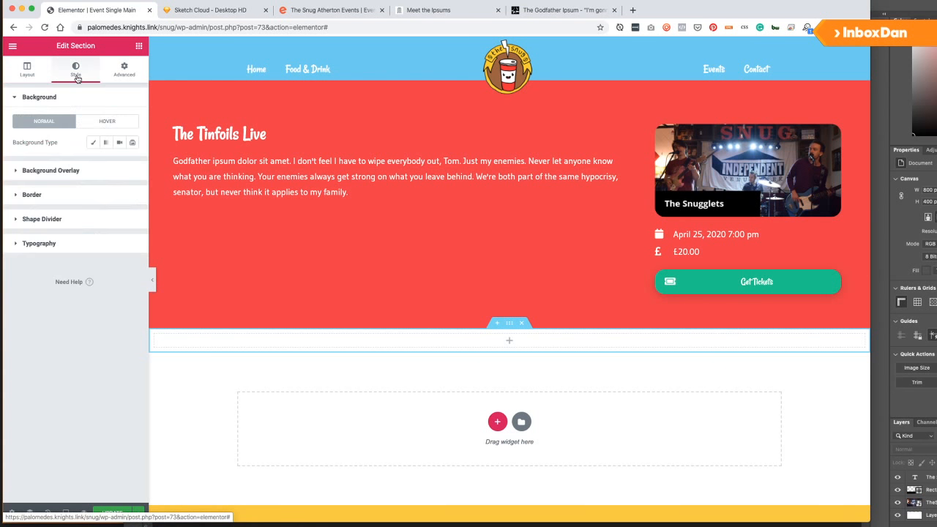
# Set the new section's background type to Classic.
pyautogui.click(91, 143)
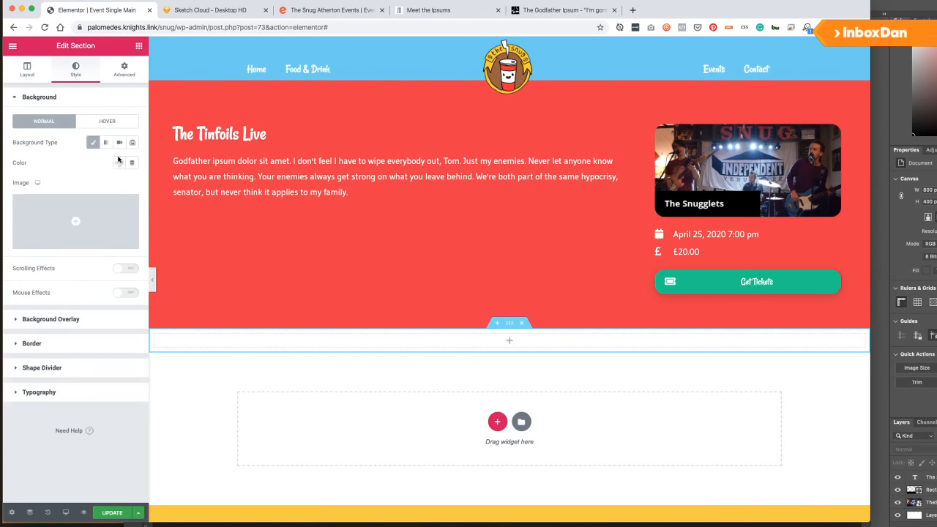
pyautogui.click(106, 143)
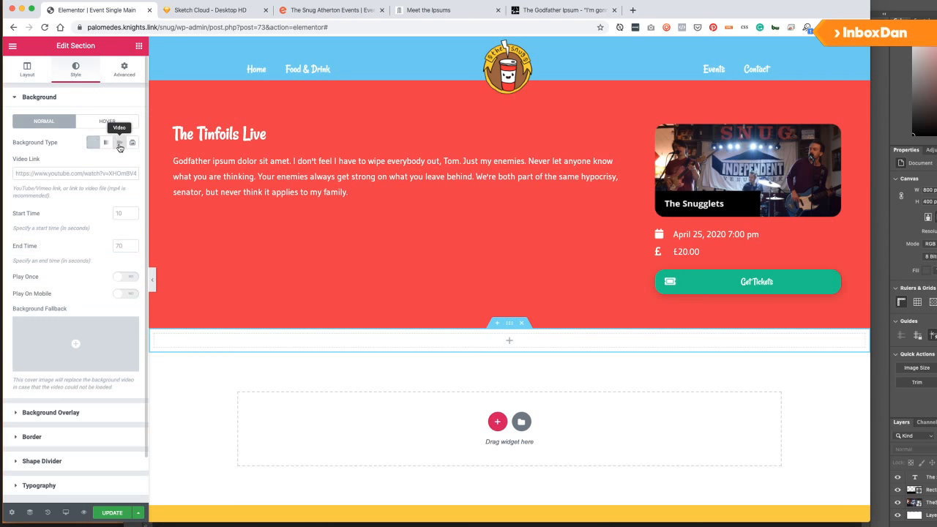
pyautogui.click(132, 142)
pyautogui.click(93, 143)
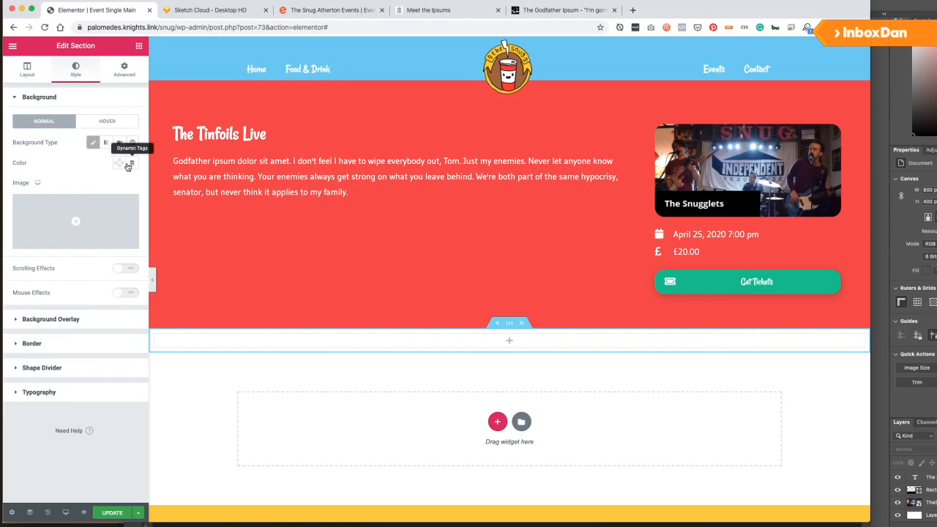
pyautogui.click(54, 213)
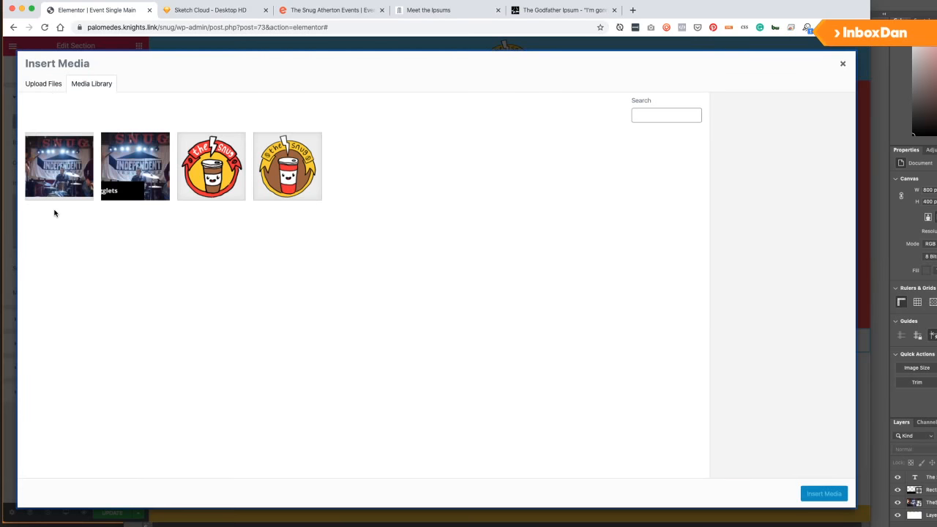
pyautogui.click(841, 65)
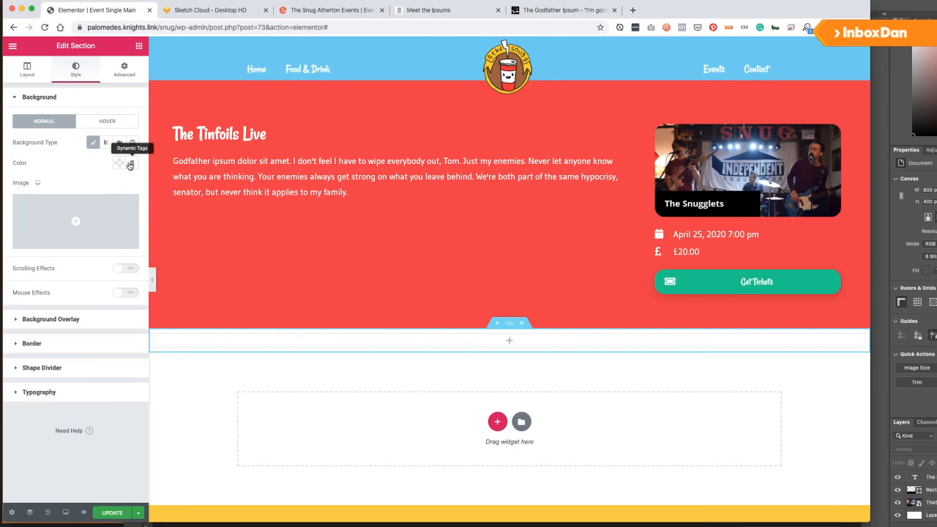
# Use the ACF Image Field 'Giant Image' as the background, positioned Center Center.
pyautogui.click(133, 246)
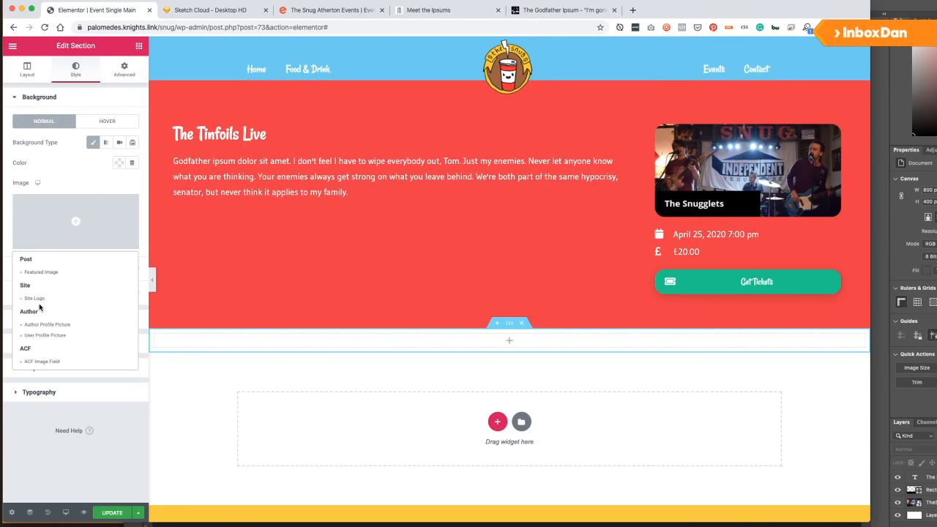
pyautogui.click(42, 360)
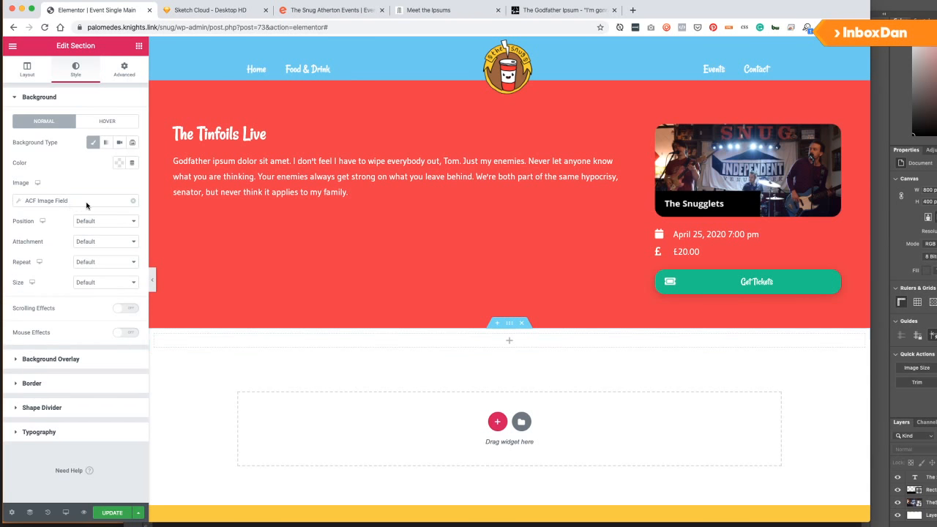
pyautogui.click(59, 201)
pyautogui.click(77, 241)
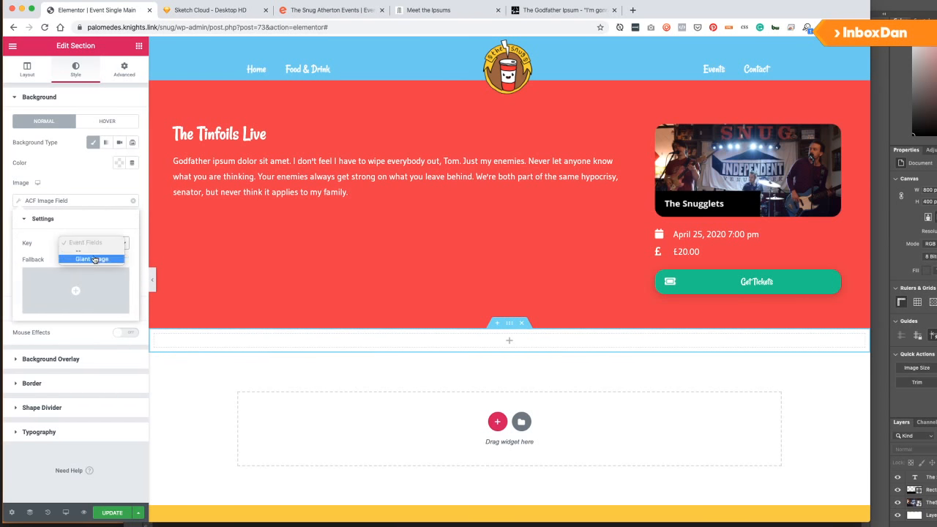
pyautogui.click(93, 257)
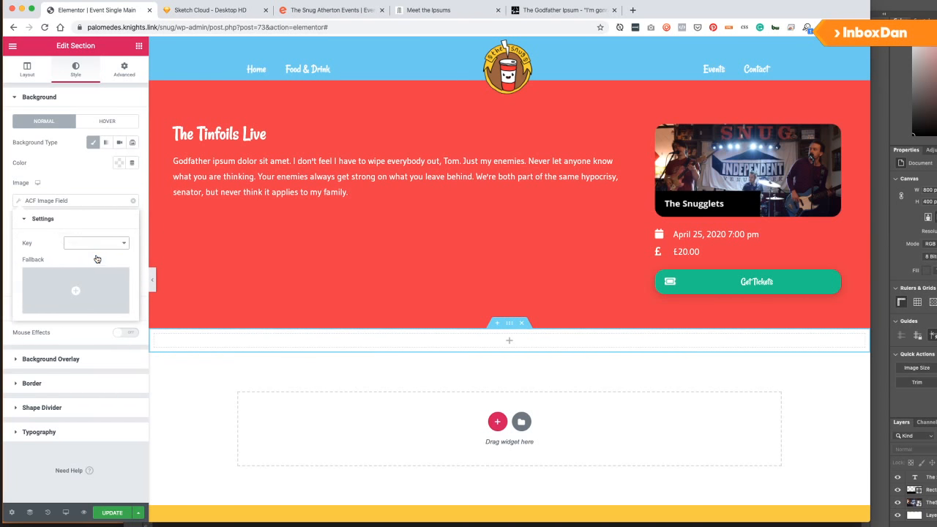
pyautogui.click(142, 291)
pyautogui.click(108, 223)
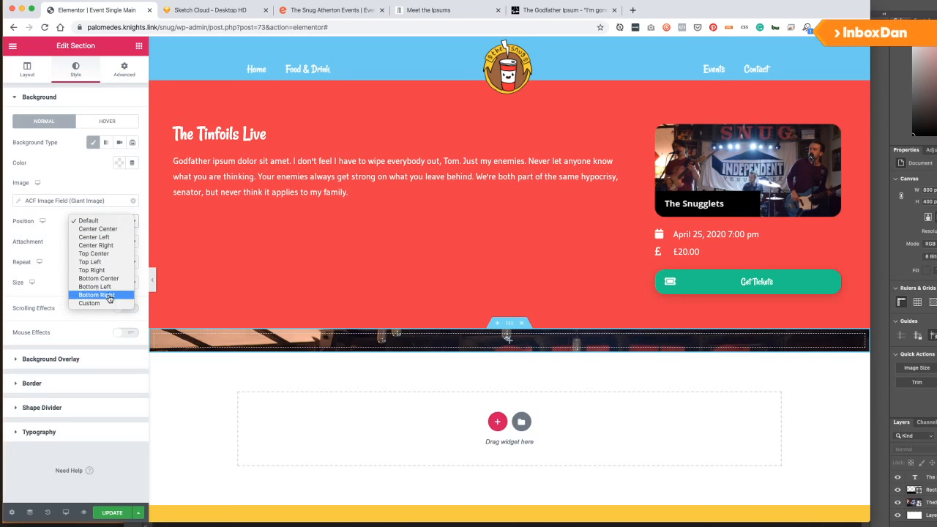
pyautogui.click(118, 230)
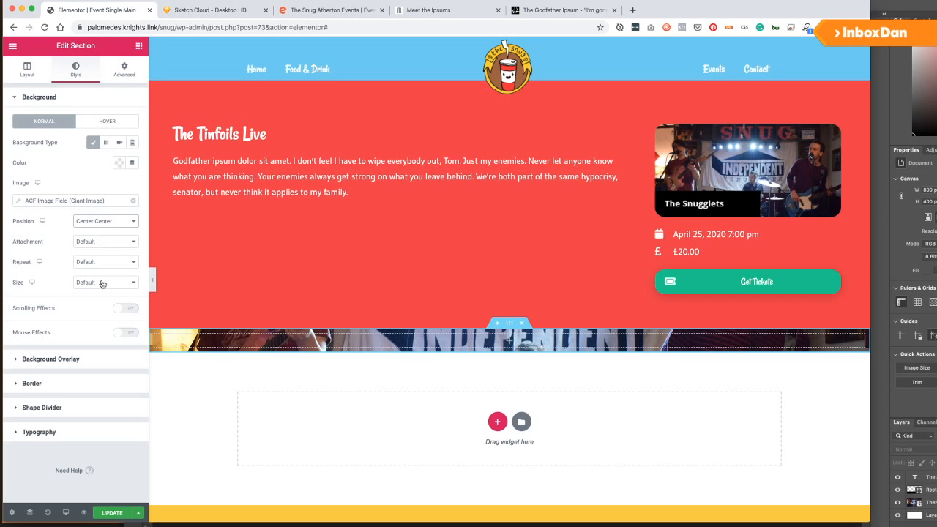
# Keep the background attachment at Default and set Repeat to No-repeat and Size to Cover.
pyautogui.click(103, 243)
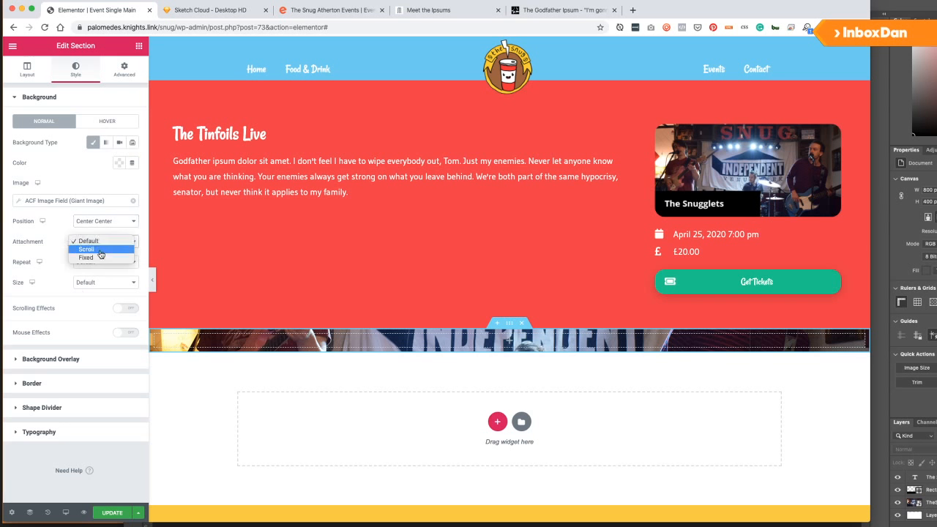
pyautogui.click(51, 249)
pyautogui.click(103, 261)
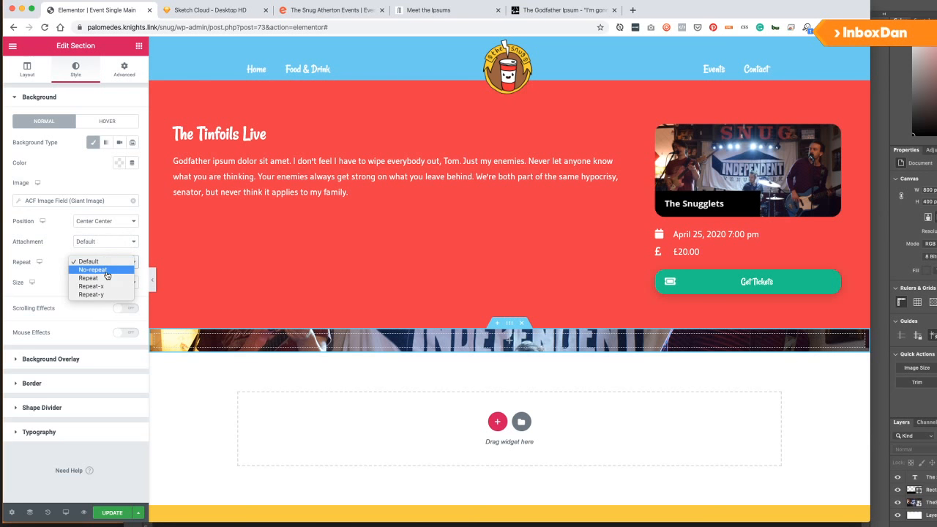
pyautogui.click(96, 270)
pyautogui.click(99, 282)
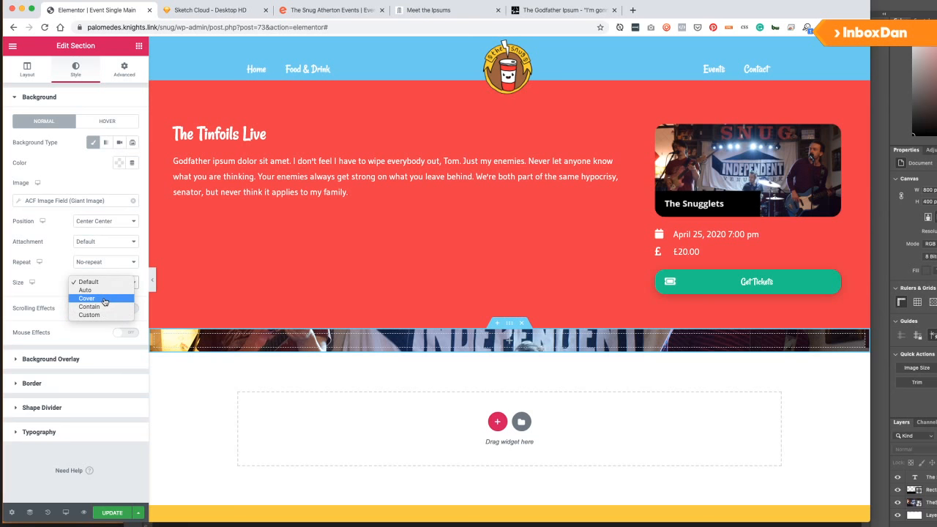
pyautogui.click(104, 299)
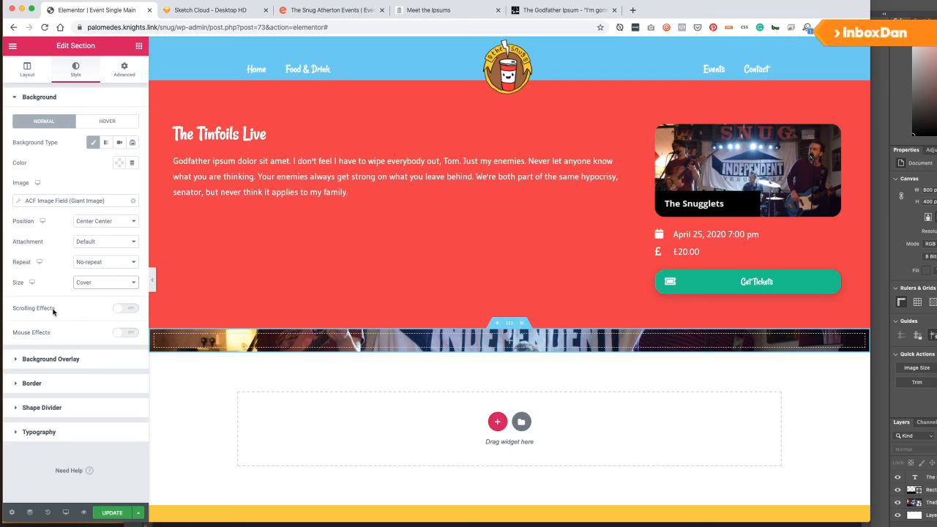
# Turn on Scrolling Effects for the section and expand its Vertical Scroll settings.
pyautogui.click(126, 334)
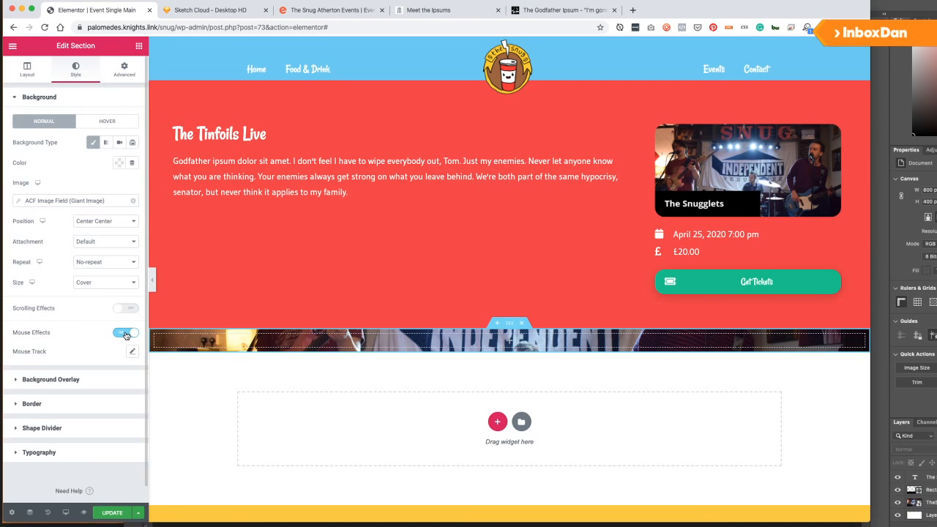
pyautogui.click(126, 334)
pyautogui.click(126, 308)
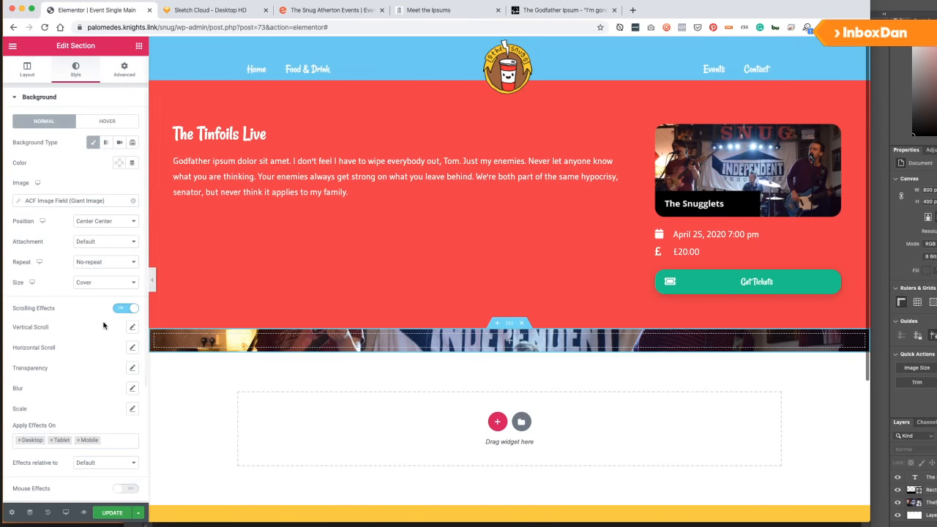
pyautogui.scroll(-1, 81, 331)
pyautogui.click(132, 283)
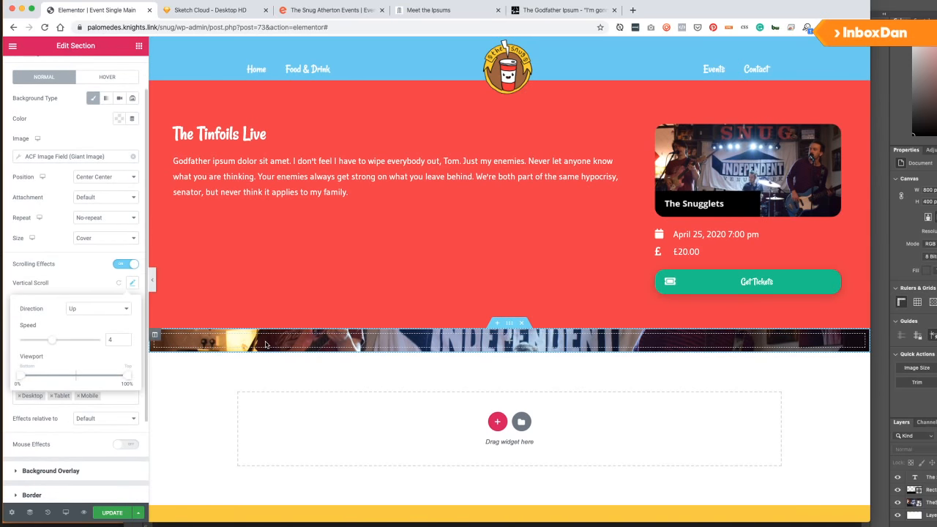
pyautogui.scroll(-1, 265, 344)
pyautogui.scroll(1, 265, 344)
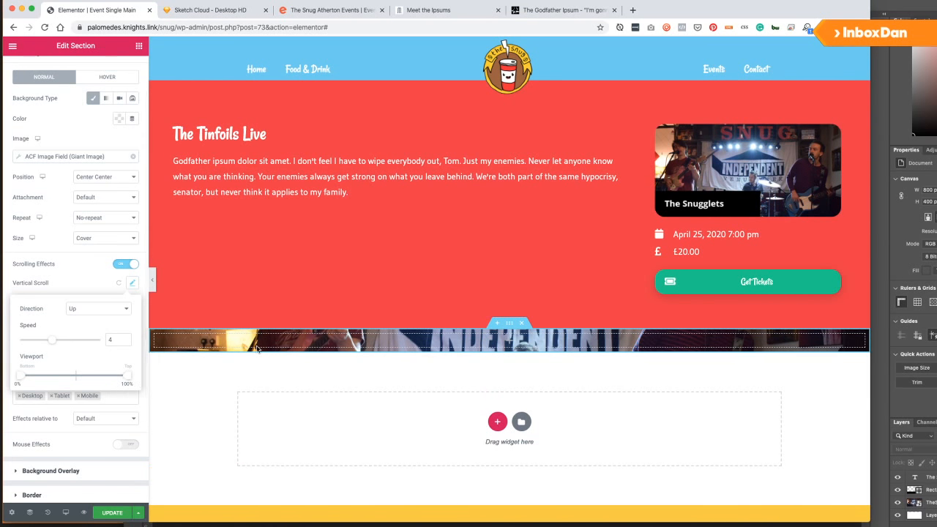
pyautogui.scroll(-5, 258, 341)
pyautogui.scroll(5, 257, 339)
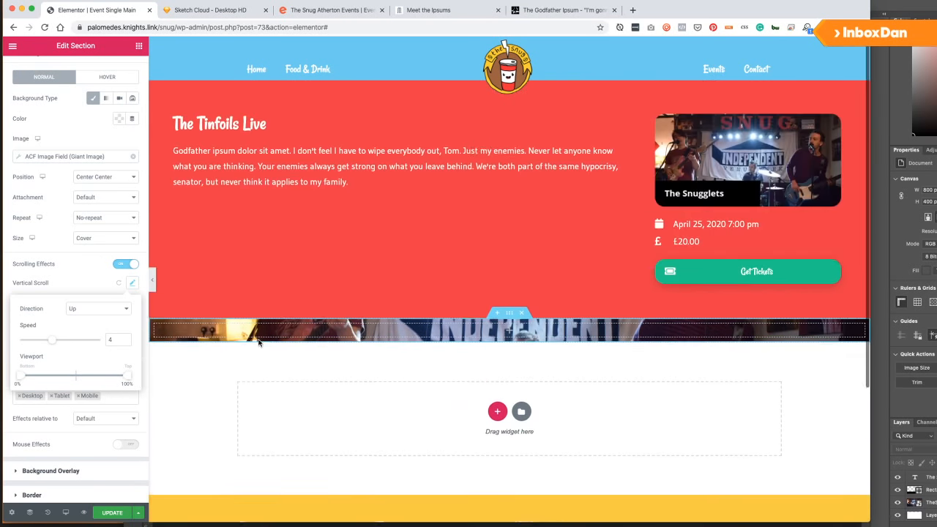
pyautogui.scroll(-5, 258, 341)
pyautogui.scroll(5, 257, 343)
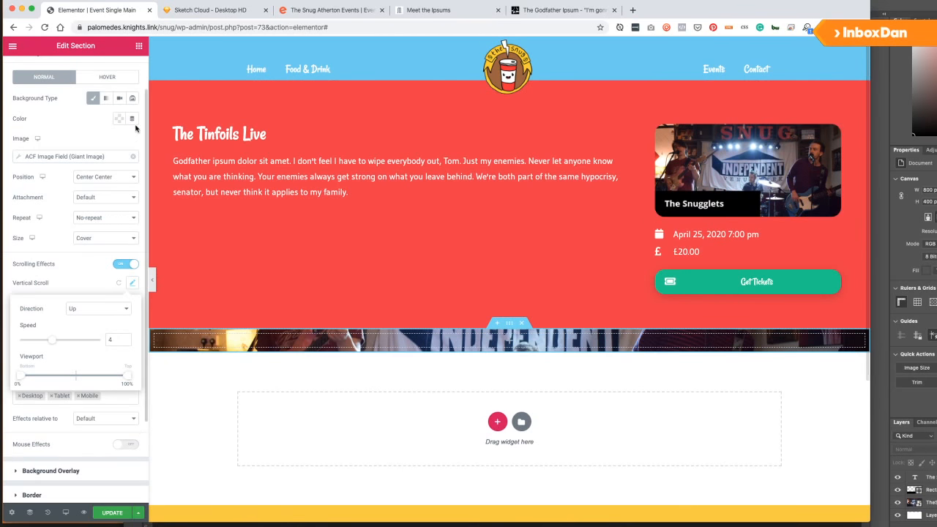
pyautogui.click(139, 46)
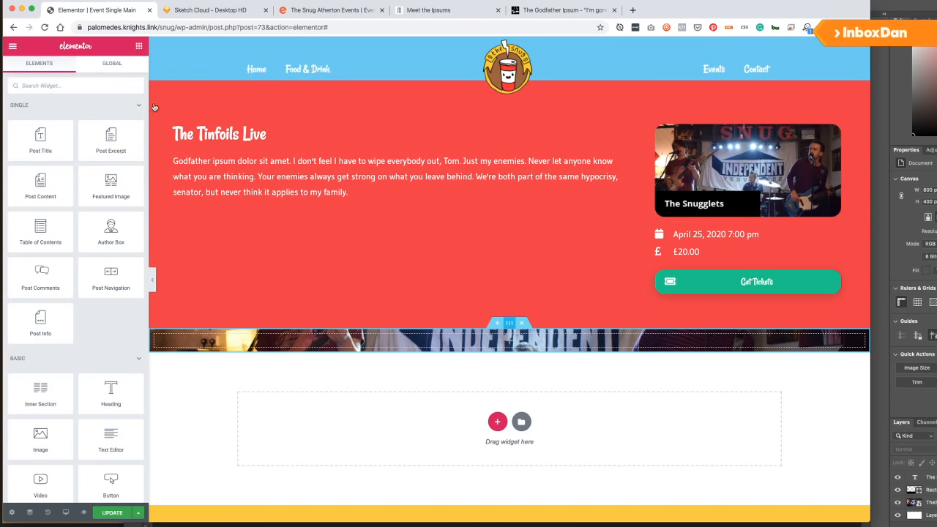
# Unlink the banner section's padding and set Top and Bottom to 200 px.
pyautogui.click(114, 69)
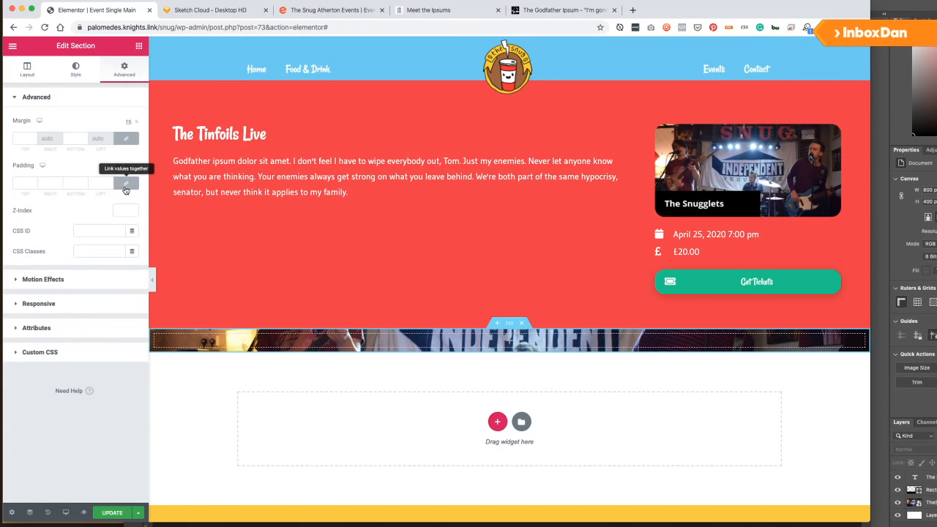
pyautogui.click(126, 188)
pyautogui.click(129, 189)
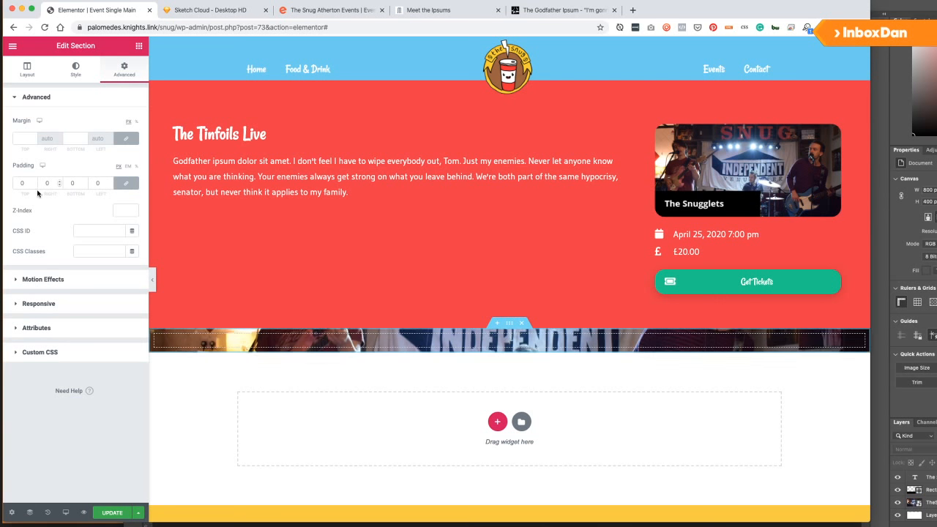
pyautogui.click(127, 184)
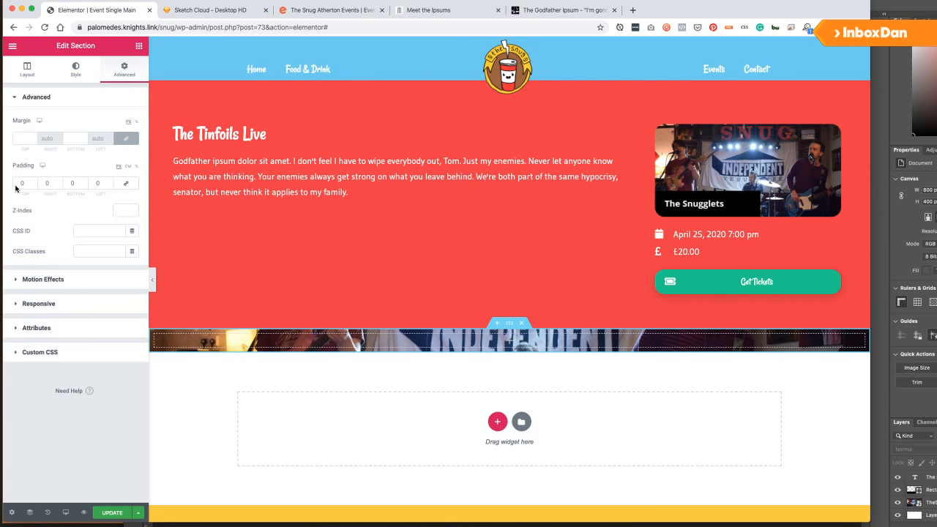
pyautogui.write('1000')
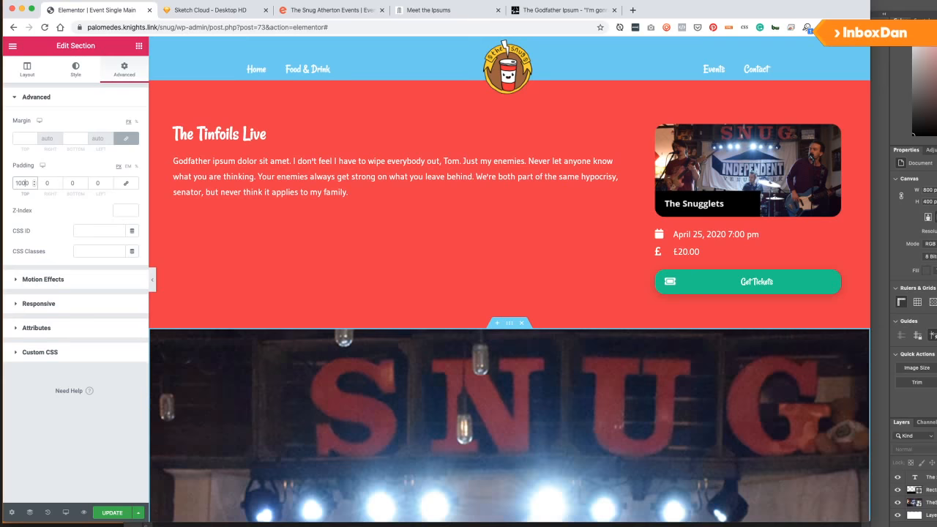
pyautogui.press('Delete')
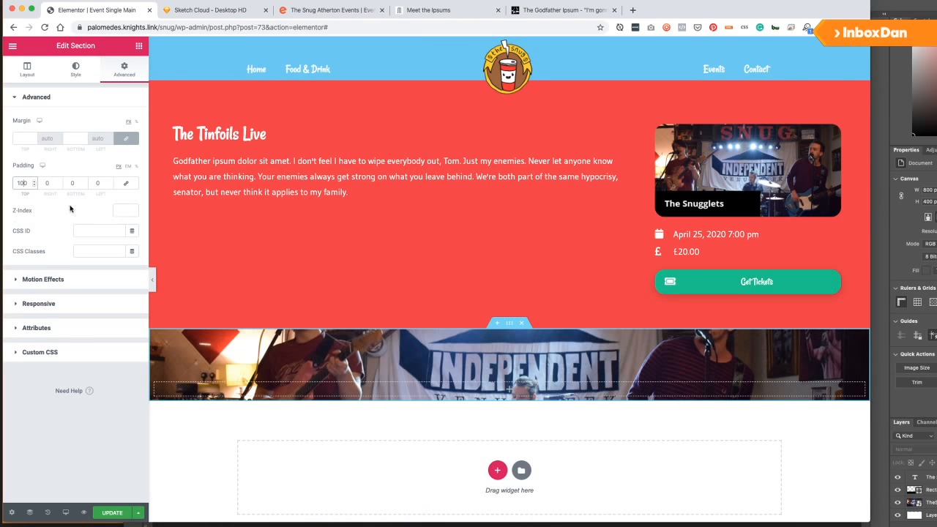
pyautogui.click(68, 183)
pyautogui.write('1000')
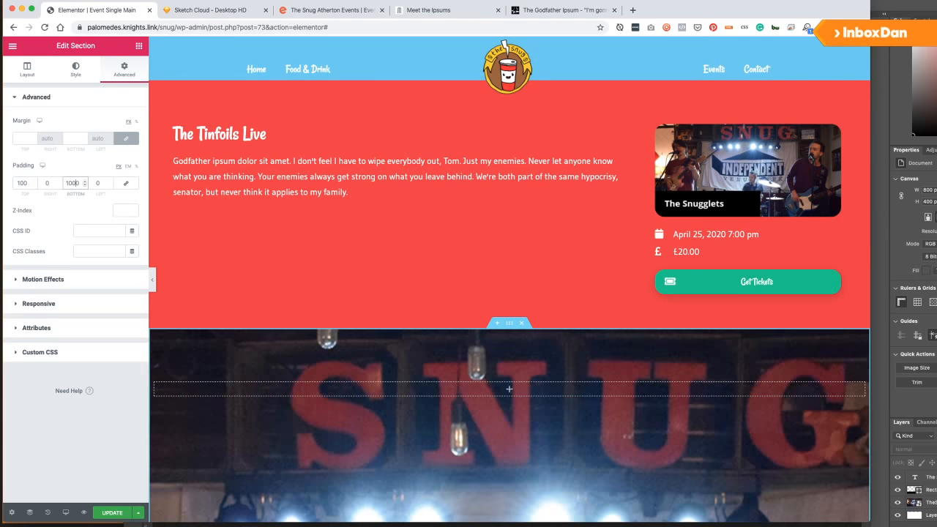
pyautogui.press('BackSpace')
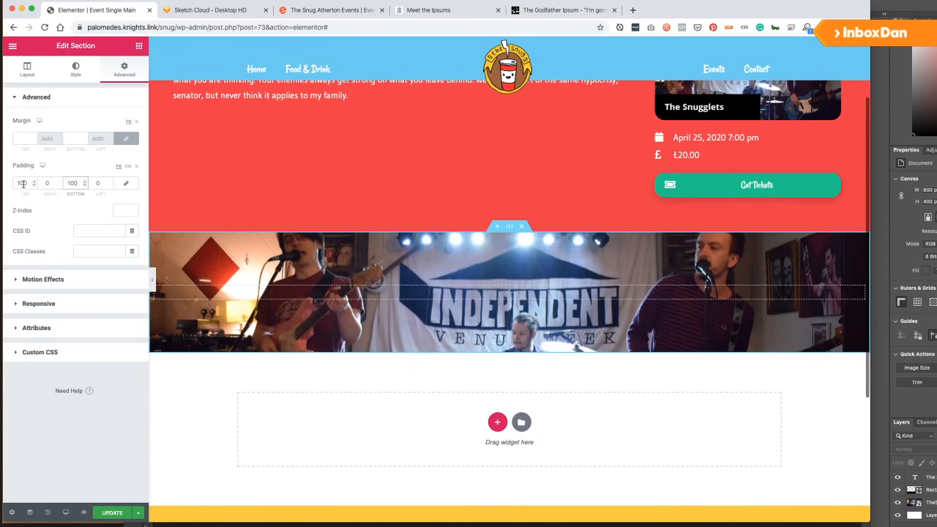
pyautogui.click(22, 184)
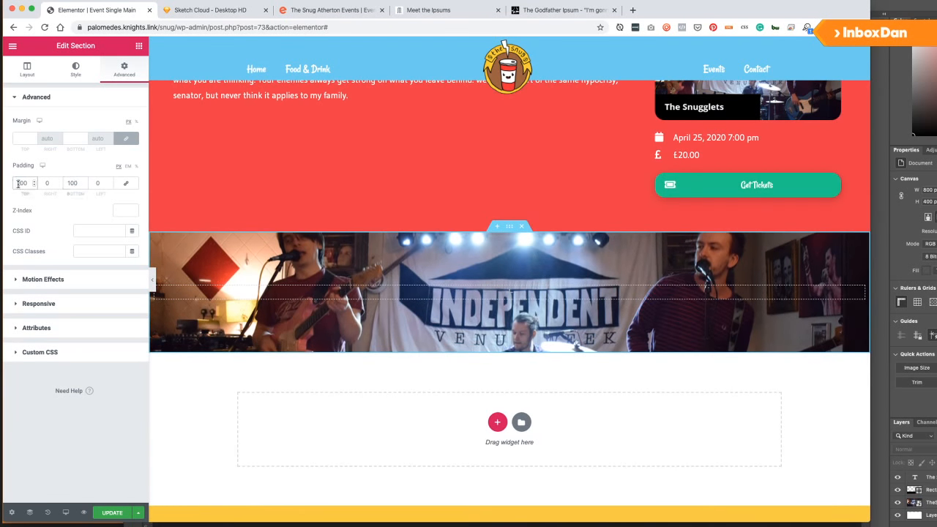
pyautogui.press('BackSpace')
pyautogui.write('2')
pyautogui.click(69, 184)
pyautogui.press('BackSpace')
pyautogui.write('2')
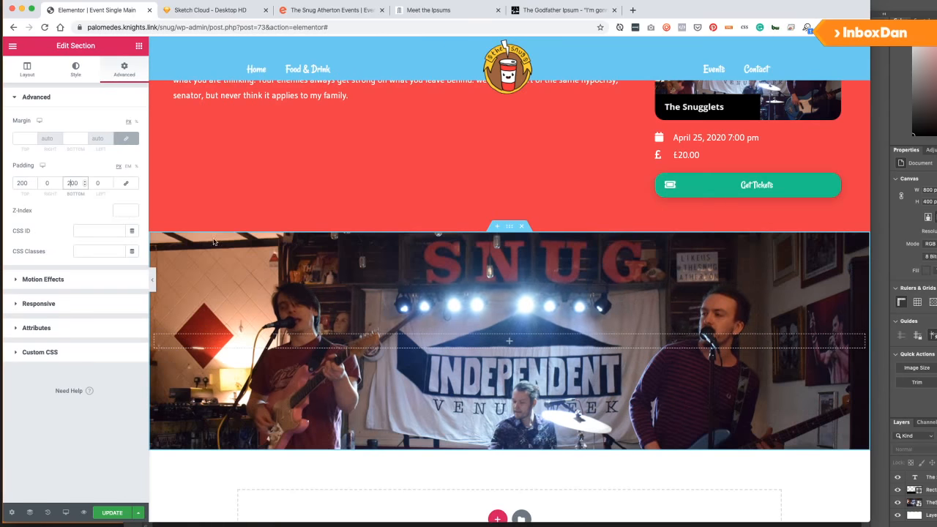
pyautogui.scroll(-5, 348, 279)
pyautogui.scroll(10, 345, 275)
pyautogui.scroll(-5, 340, 291)
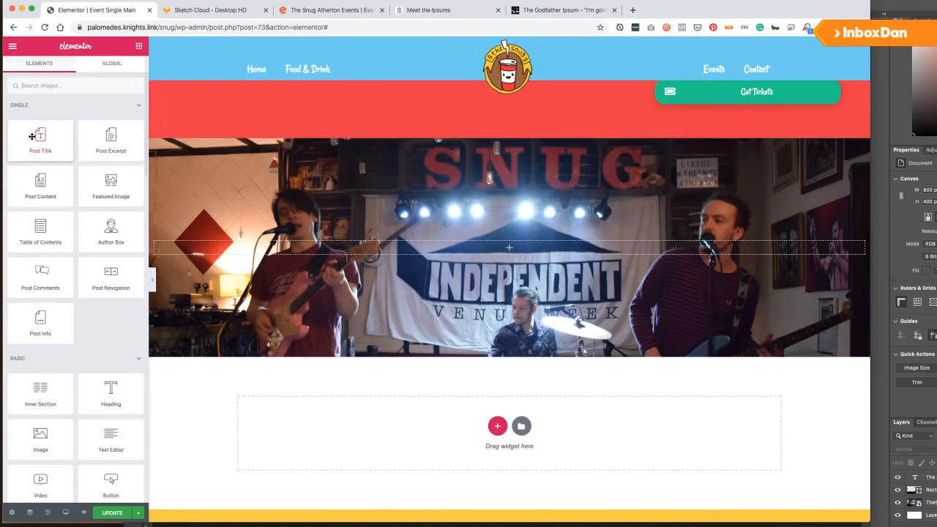
# Drop a Text Editor widget into the banner, clear its placeholder text, and save.
pyautogui.click(138, 45)
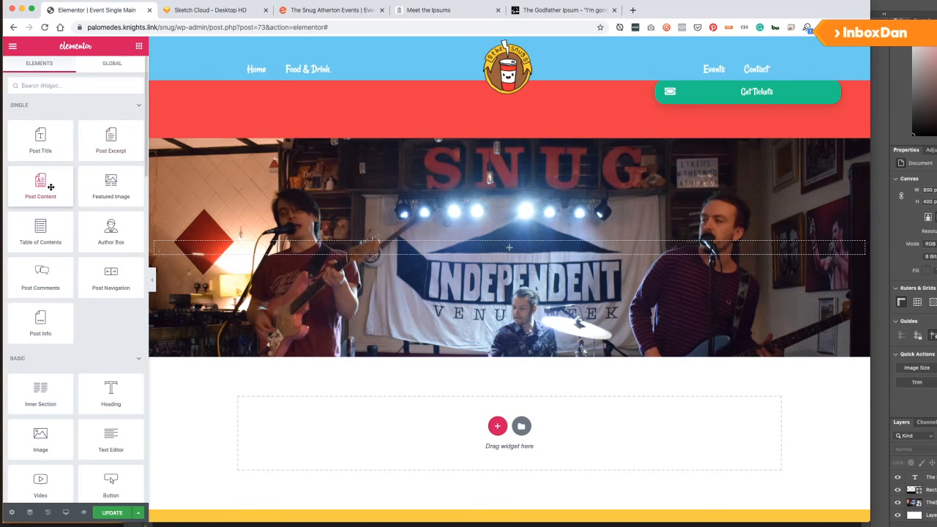
pyautogui.scroll(-2, 46, 232)
pyautogui.moveTo(110, 370); pyautogui.dragTo(308, 253)
pyautogui.moveTo(172, 384); pyautogui.dragTo(172, 392)
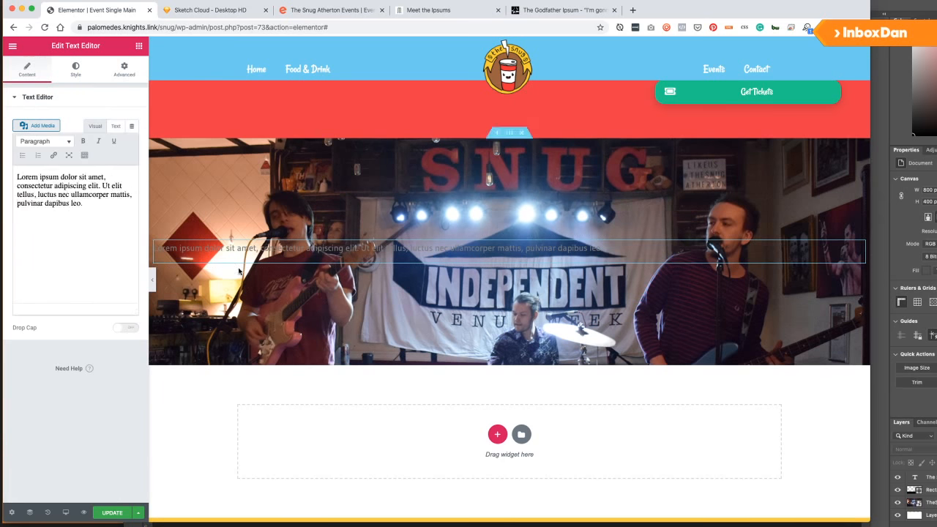
pyautogui.hotkey('ctrl', 'a')
pyautogui.press('BackSpace')
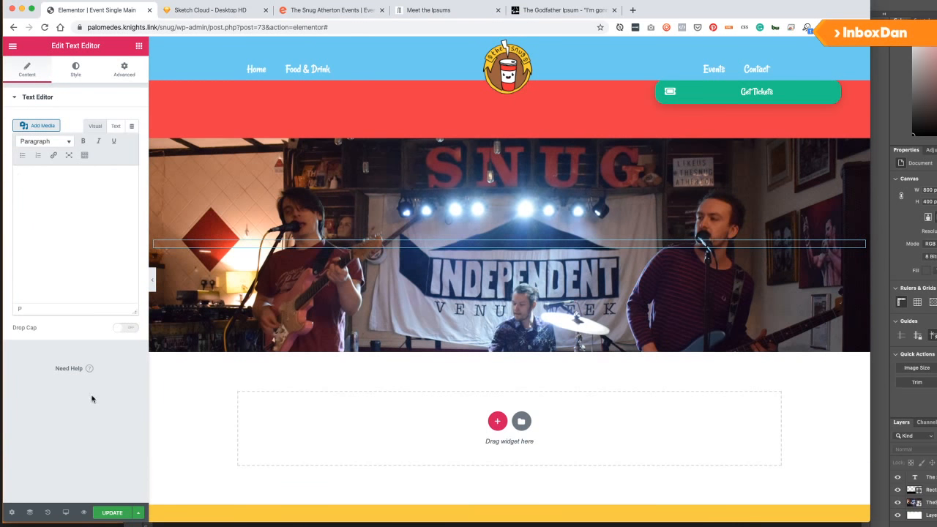
pyautogui.click(102, 511)
pyautogui.scroll(-5, 286, 318)
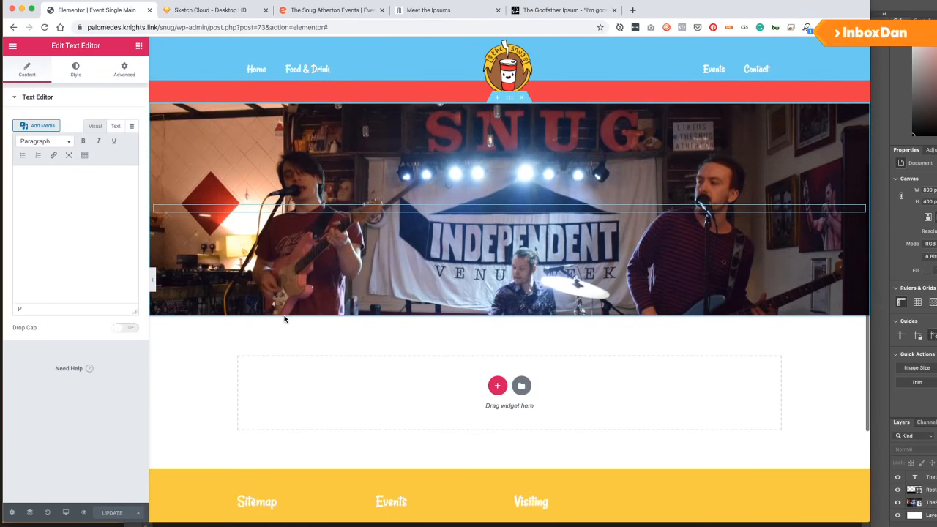
pyautogui.click(509, 98)
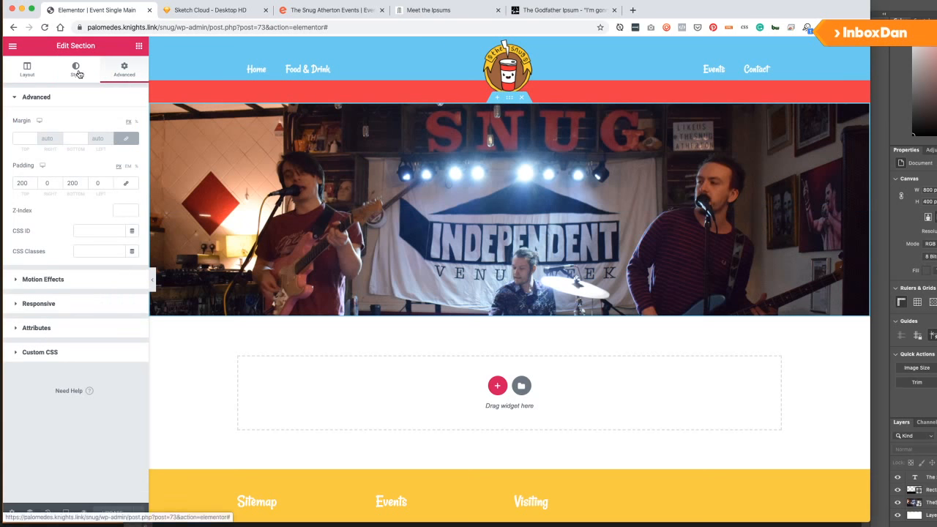
# Set the banner's Vertical Scroll speed to 6, direction Up, and save the template.
pyautogui.click(78, 73)
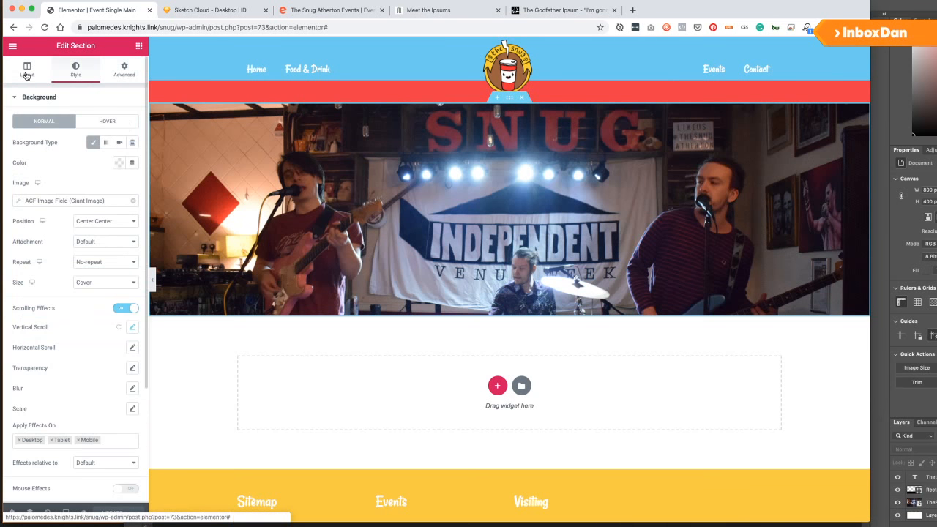
pyautogui.click(26, 71)
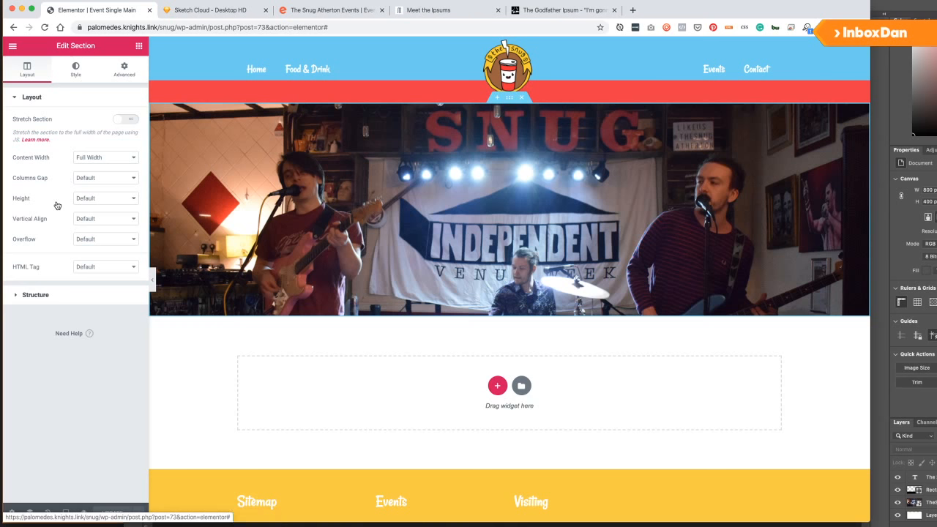
pyautogui.click(75, 70)
pyautogui.scroll(-2, 47, 369)
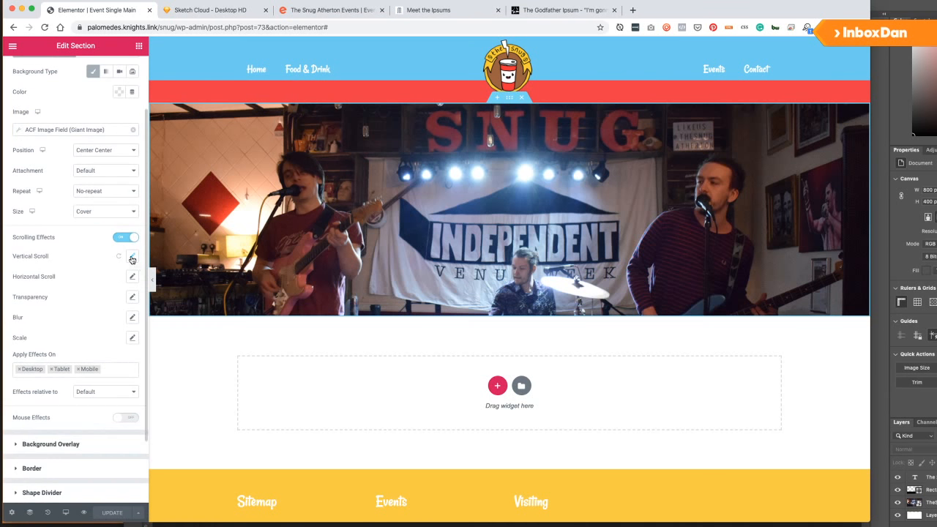
pyautogui.click(132, 257)
pyautogui.moveTo(50, 315); pyautogui.dragTo(58, 313)
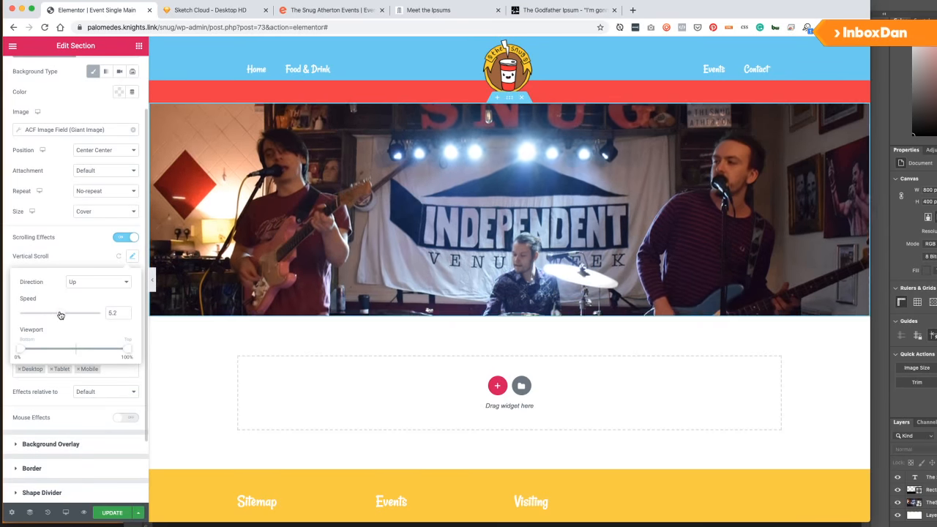
pyautogui.scroll(2, 287, 260)
pyautogui.scroll(-2, 287, 259)
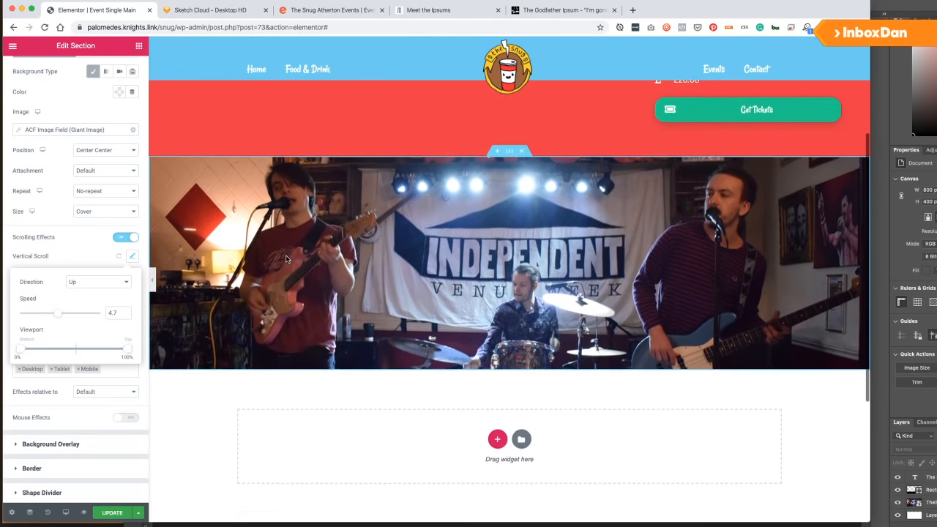
pyautogui.scroll(3, 286, 259)
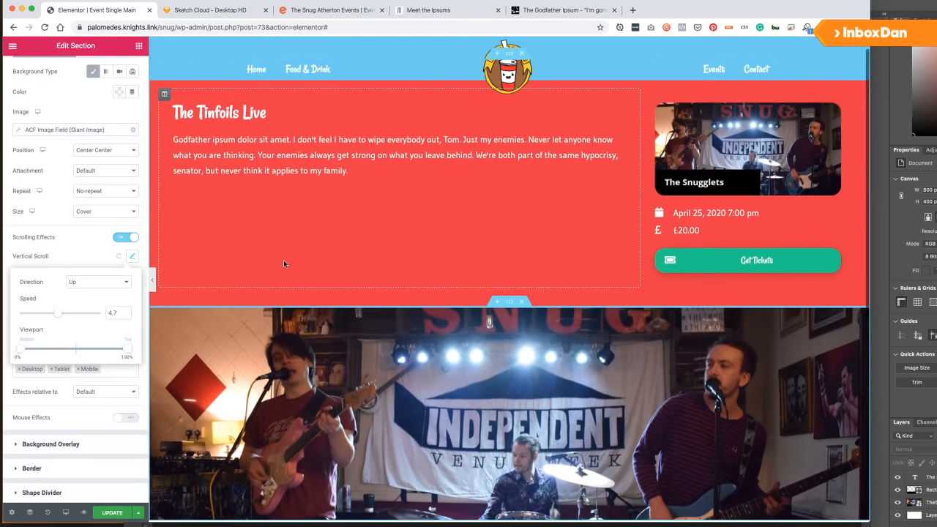
pyautogui.scroll(-3, 284, 260)
pyautogui.click(63, 315)
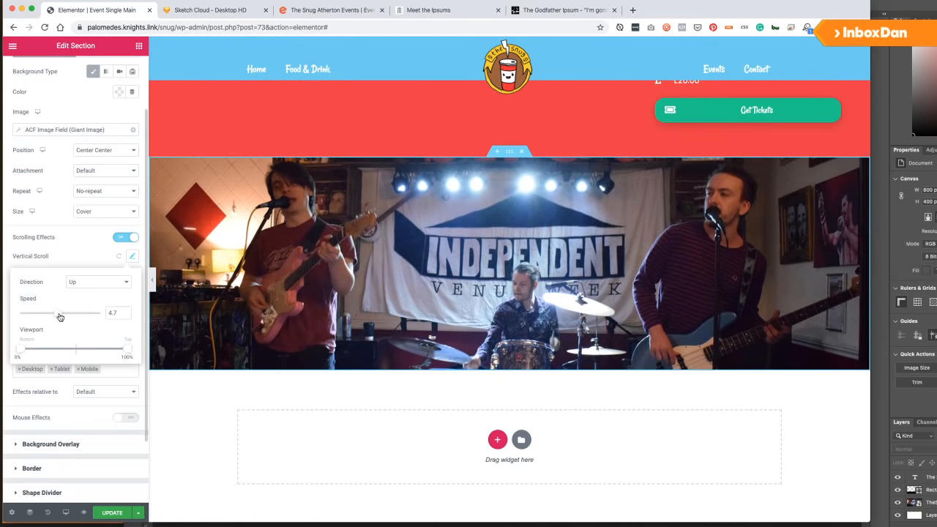
pyautogui.moveTo(63, 316); pyautogui.dragTo(61, 316)
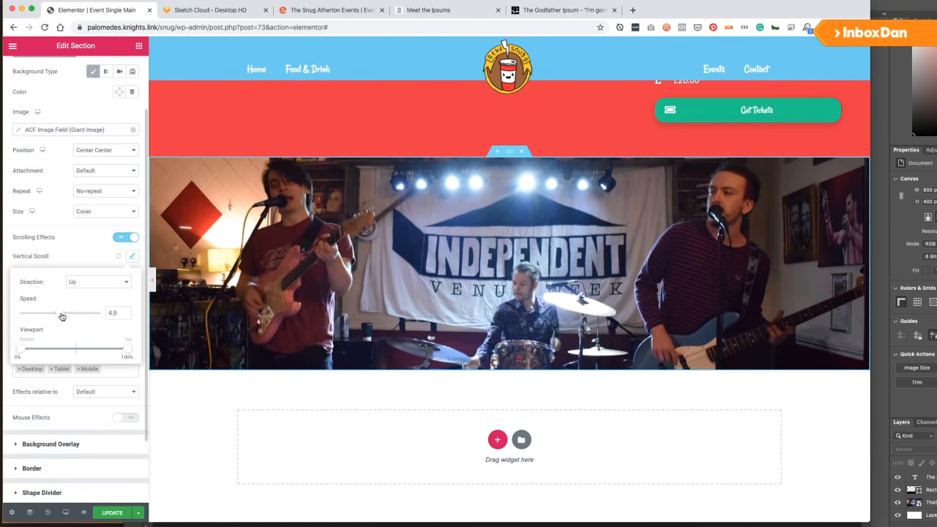
pyautogui.click(84, 284)
pyautogui.click(84, 283)
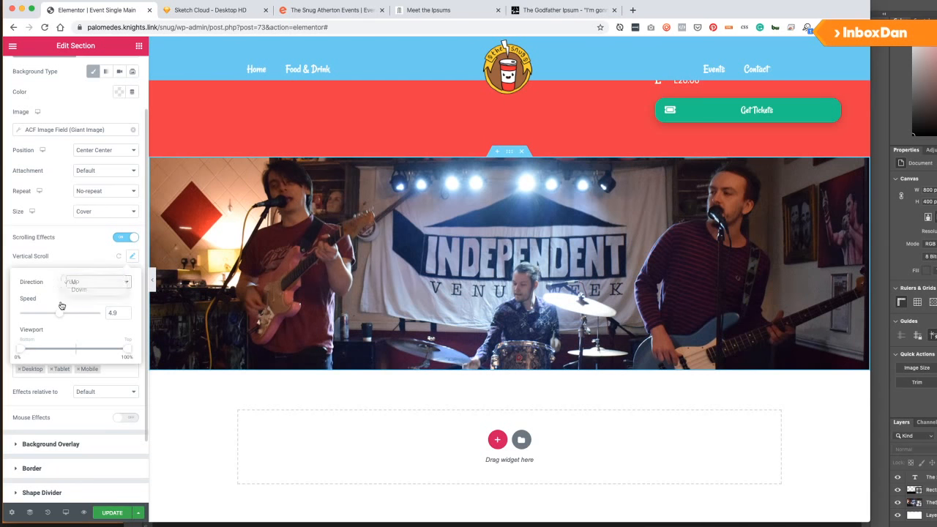
pyautogui.write('6')
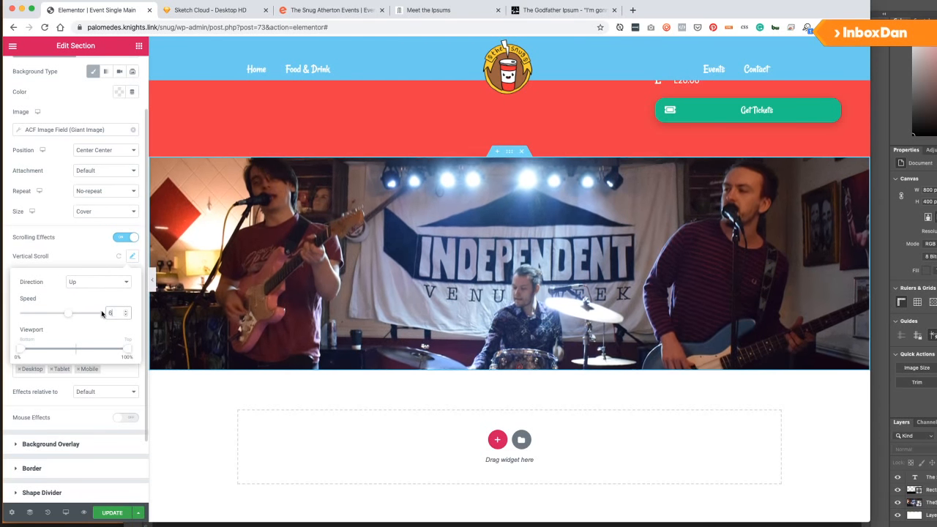
pyautogui.scroll(3, 399, 328)
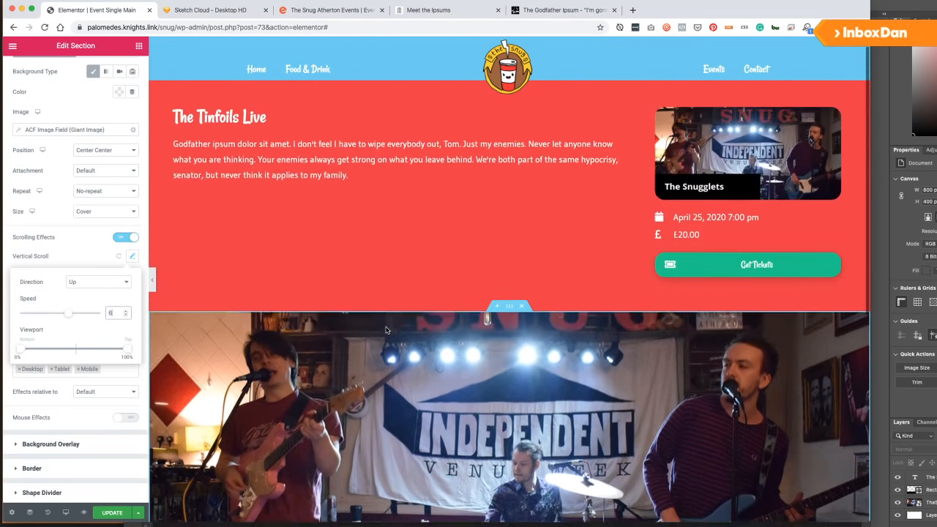
pyautogui.scroll(-3, 388, 330)
pyautogui.scroll(-3, 381, 331)
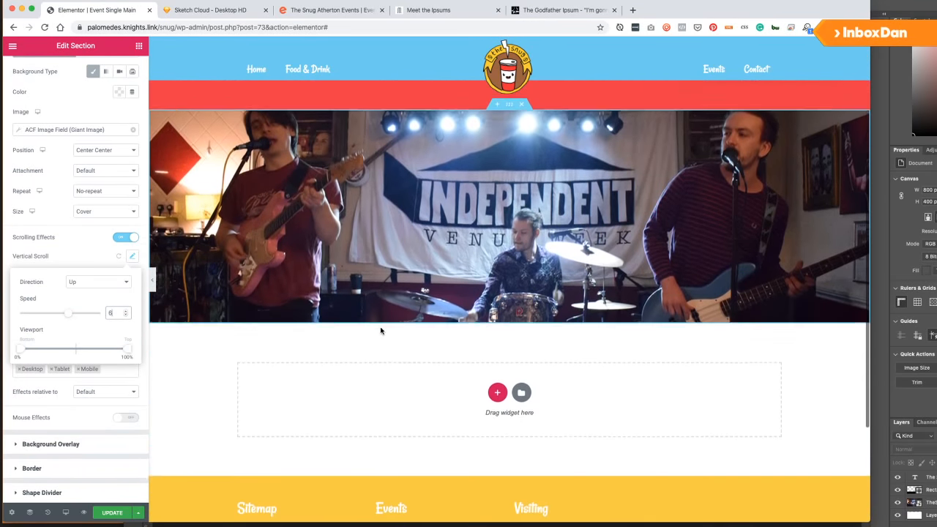
pyautogui.scroll(3, 381, 333)
pyautogui.scroll(5, 381, 334)
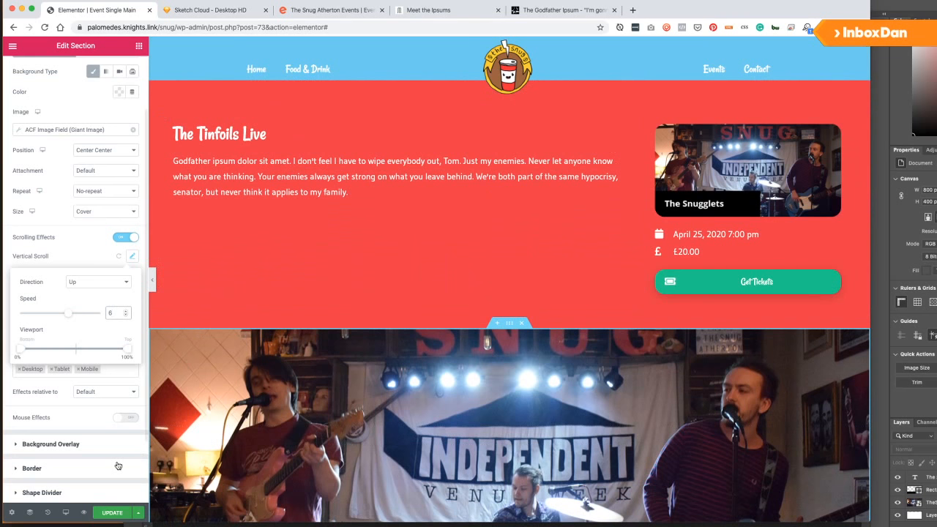
pyautogui.click(112, 514)
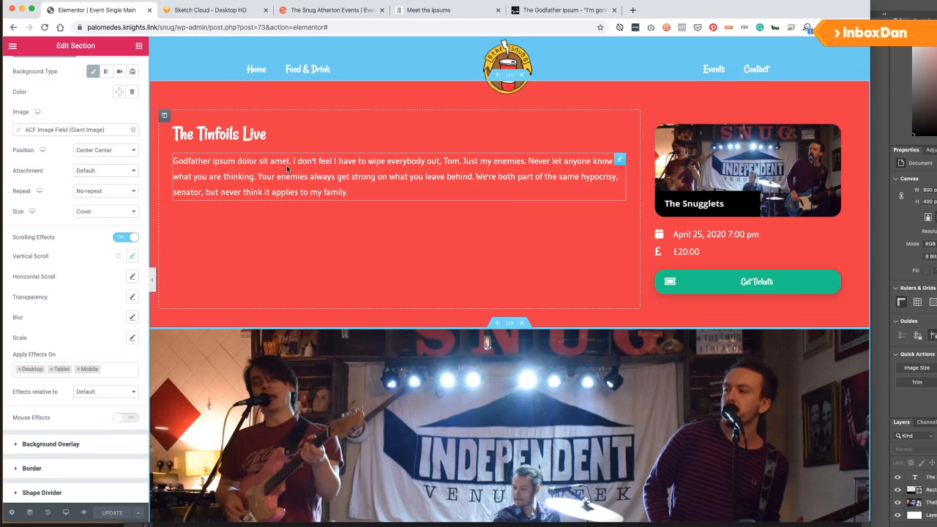
# Add a new 66/33 two-column section below the banner.
pyautogui.scroll(-5, 241, 230)
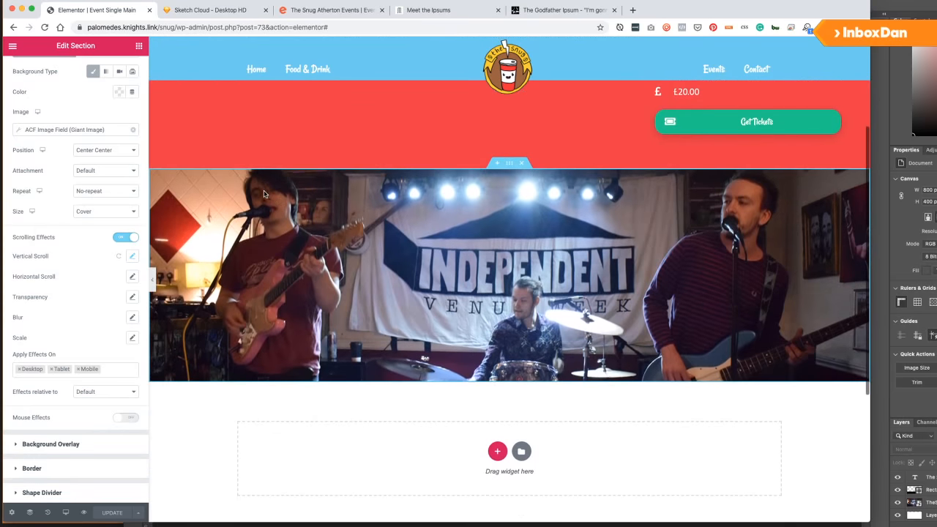
pyautogui.scroll(-2, 313, 352)
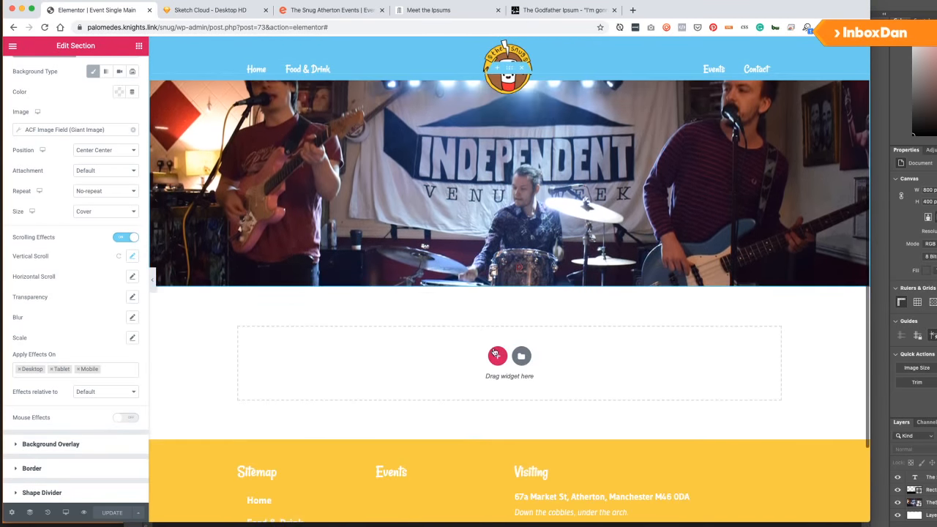
pyautogui.click(496, 342)
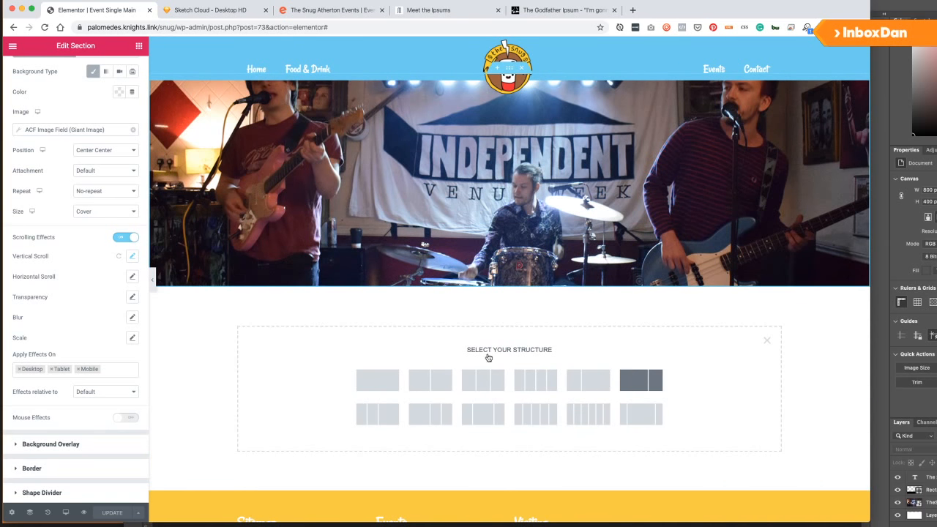
pyautogui.click(482, 380)
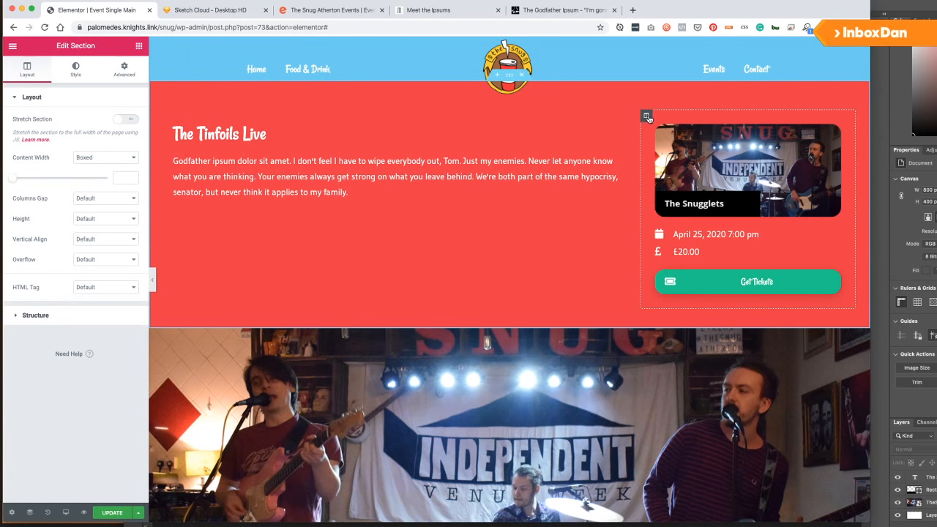
# Drag the column divider to split the section about 69/30.
pyautogui.moveTo(642, 127); pyautogui.dragTo(644, 132)
pyautogui.scroll(-8, 628, 175)
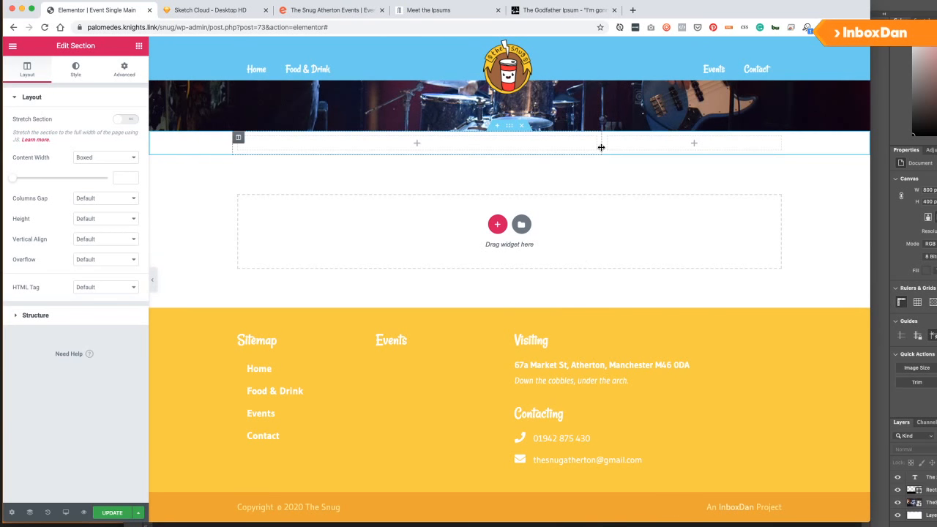
pyautogui.moveTo(610, 143); pyautogui.dragTo(617, 146)
# Give the section padding of 40 top and bottom, 0 left and right, and save.
pyautogui.click(124, 69)
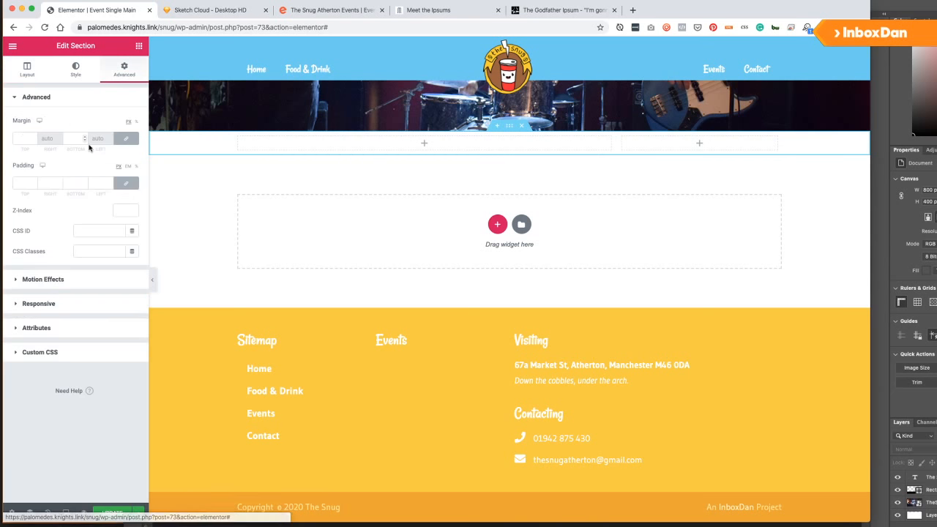
pyautogui.click(26, 185)
pyautogui.write('4')
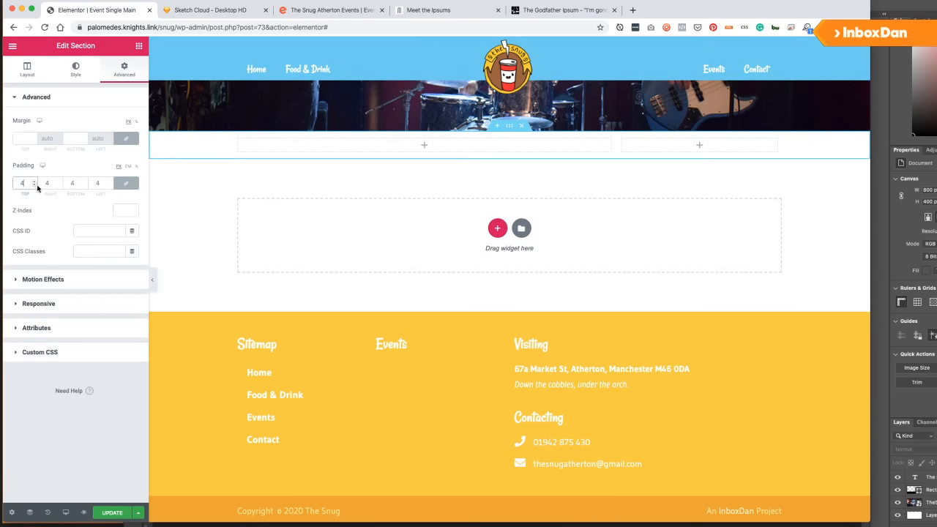
pyautogui.click(125, 183)
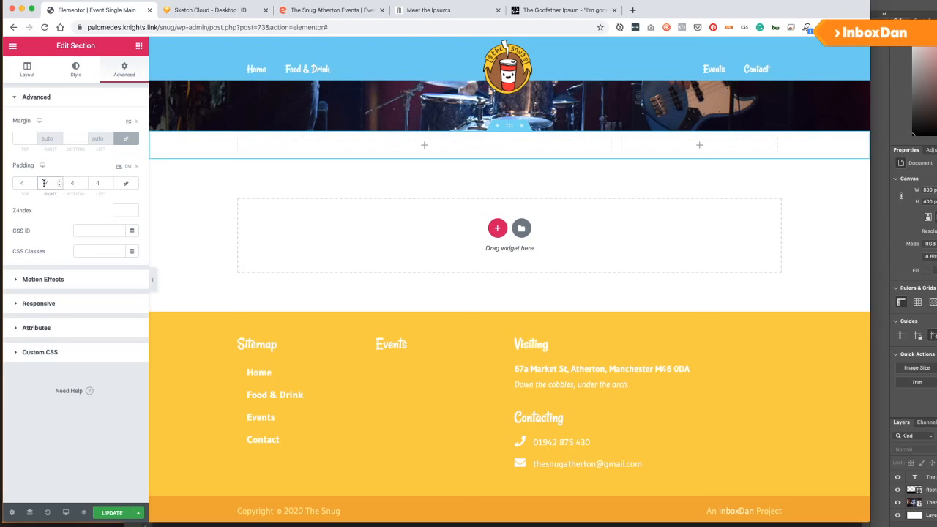
pyautogui.click(95, 183)
pyautogui.click(72, 183)
pyautogui.write('0')
pyautogui.click(28, 184)
pyautogui.write('0')
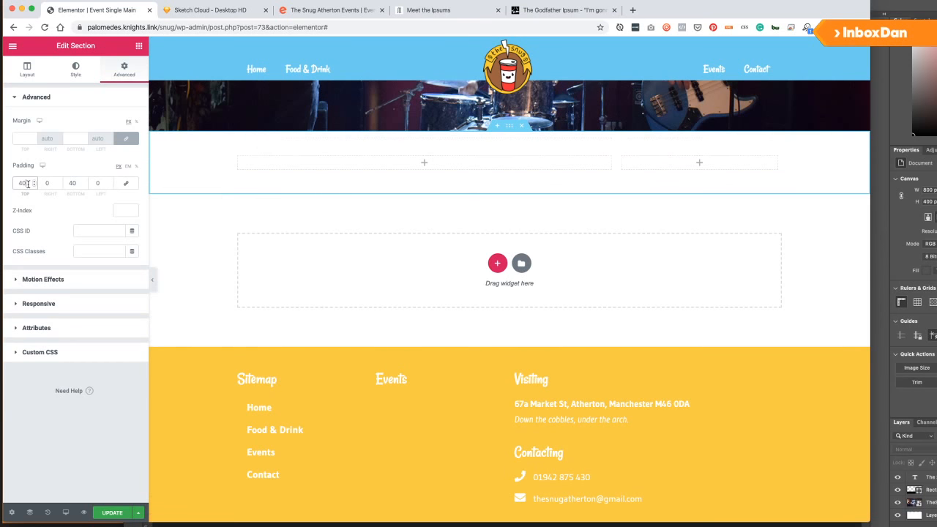
pyautogui.click(115, 512)
pyautogui.scroll(2, 198, 235)
pyautogui.scroll(3, 206, 242)
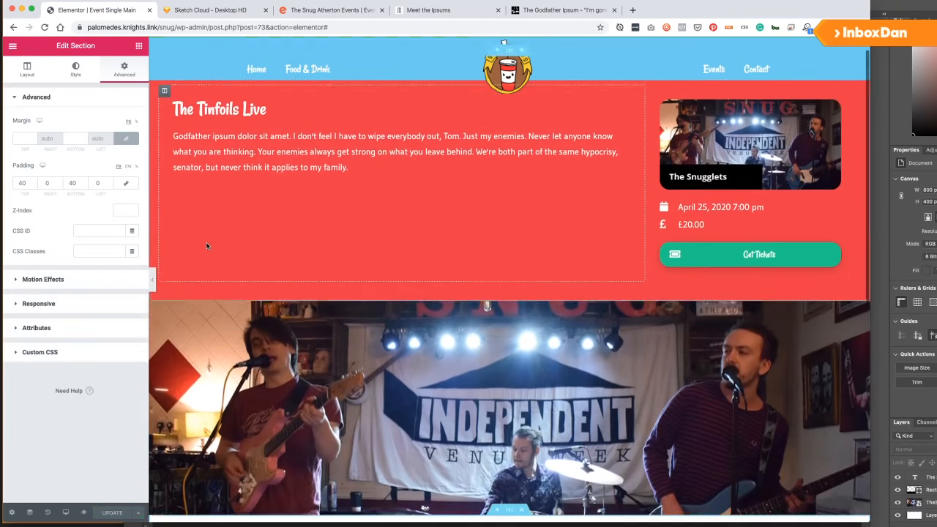
pyautogui.scroll(-5, 213, 241)
pyautogui.click(139, 46)
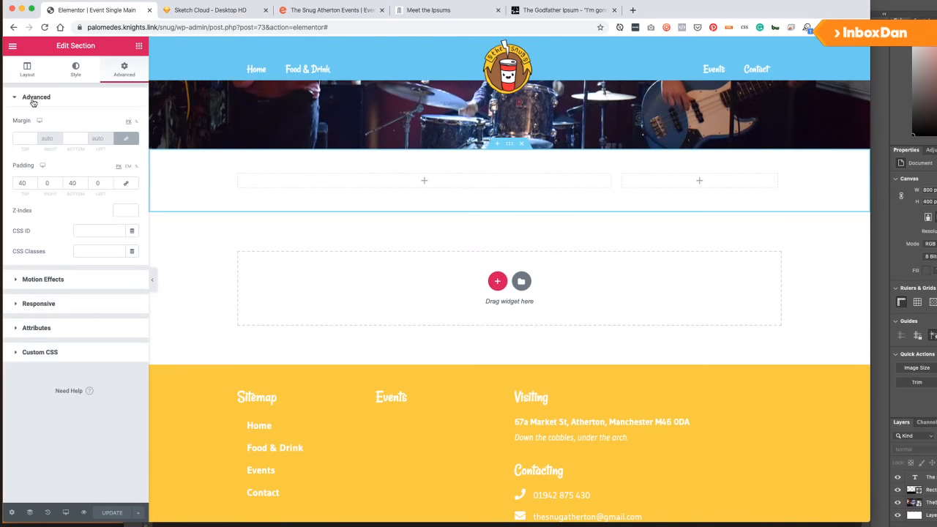
# Place a Post Content widget in the wide column with a Heading widget above it.
pyautogui.moveTo(59, 183); pyautogui.dragTo(323, 176)
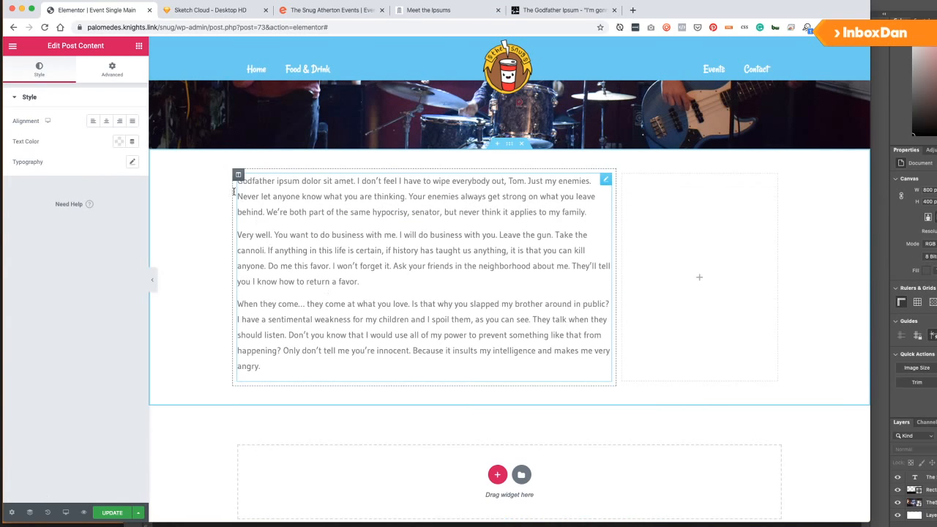
pyautogui.click(139, 45)
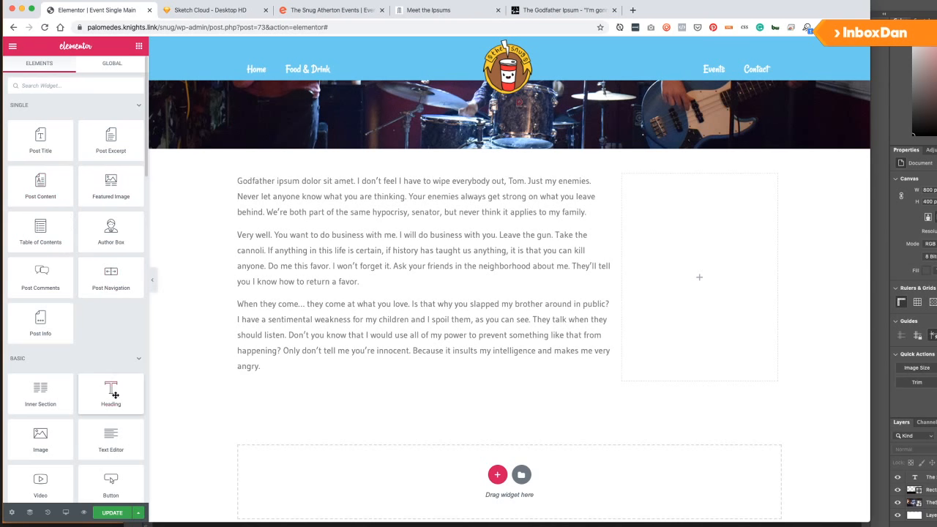
pyautogui.moveTo(111, 394); pyautogui.dragTo(273, 178)
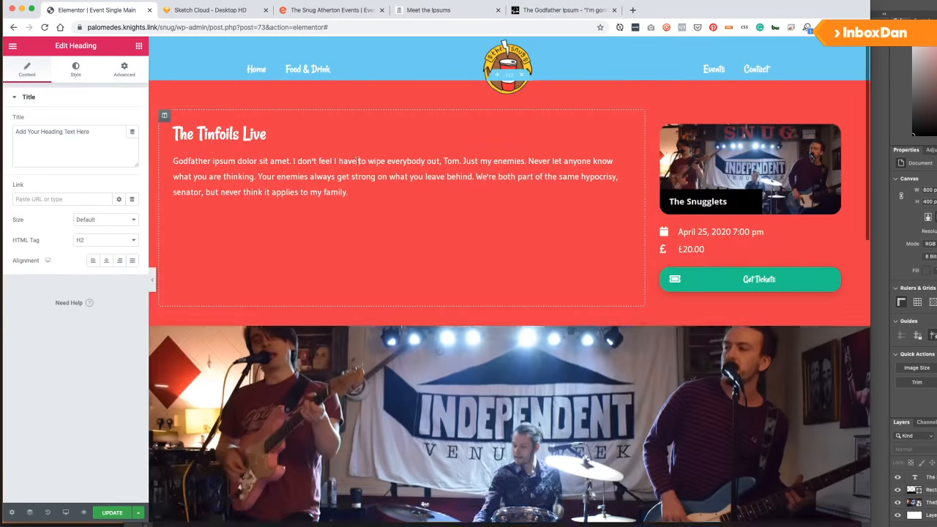
pyautogui.click(224, 132)
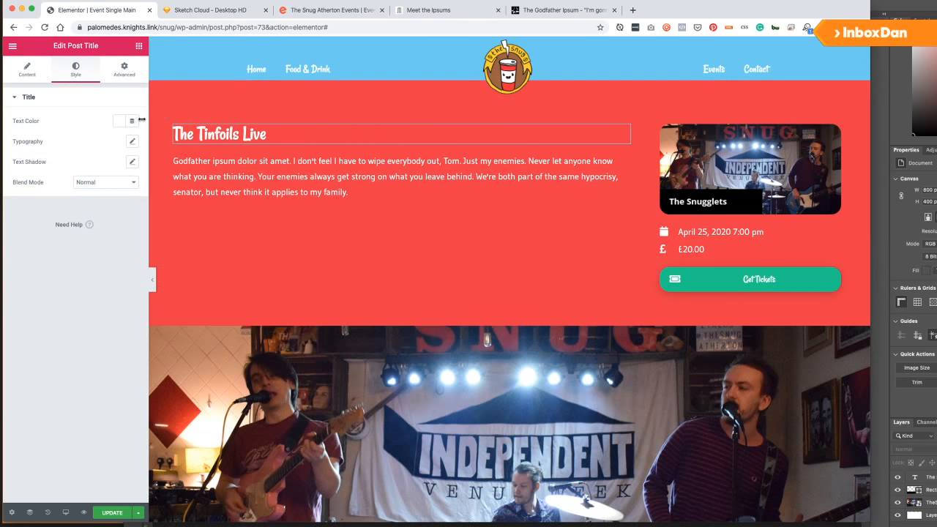
pyautogui.click(36, 76)
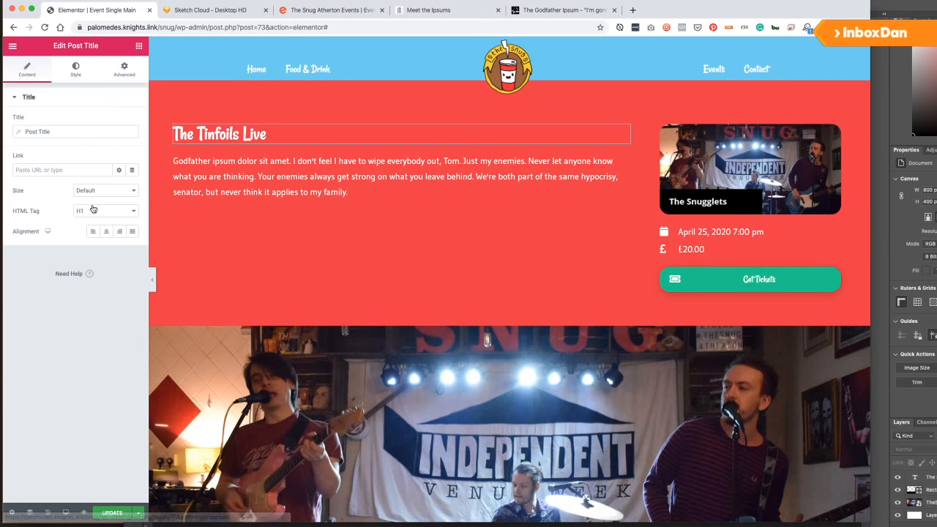
pyautogui.scroll(-10, 329, 142)
pyautogui.scroll(5, 331, 148)
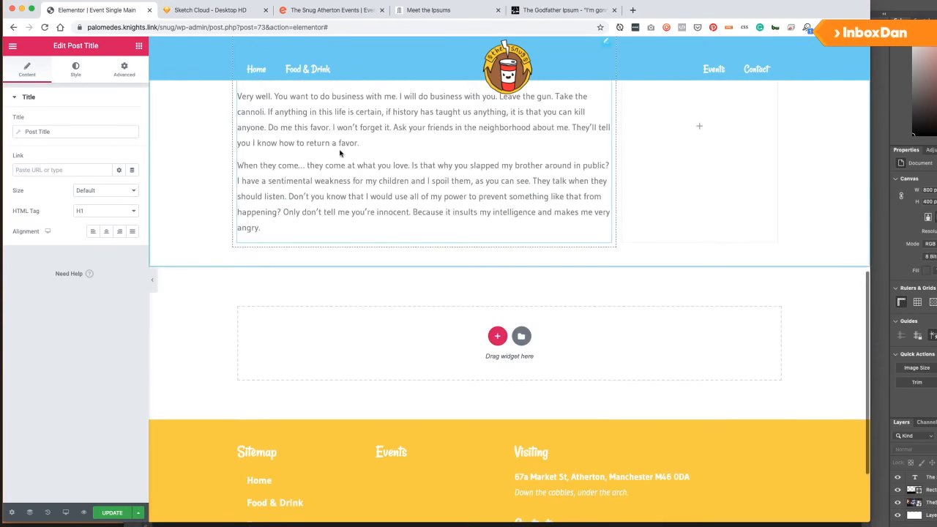
pyautogui.click(345, 184)
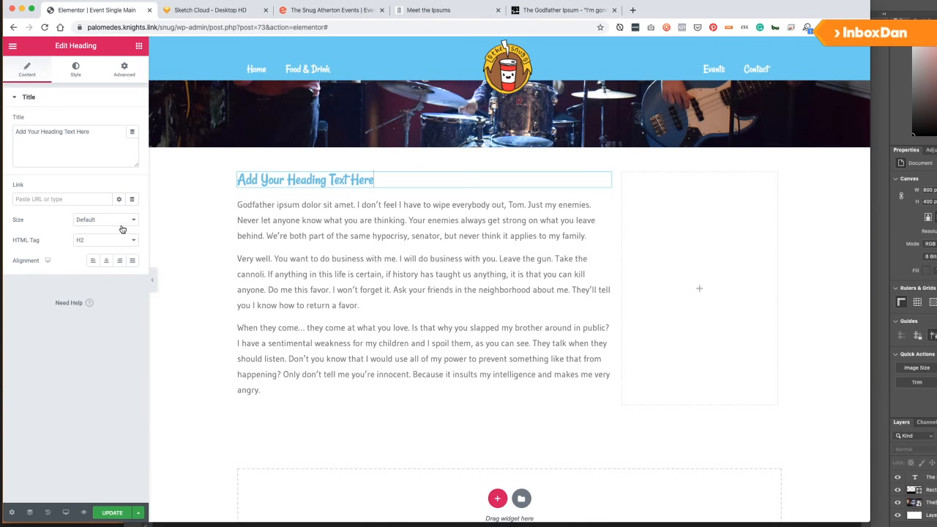
# Set the heading's title to the dynamic Post Title tag.
pyautogui.click(132, 131)
pyautogui.scroll(-5, 55, 187)
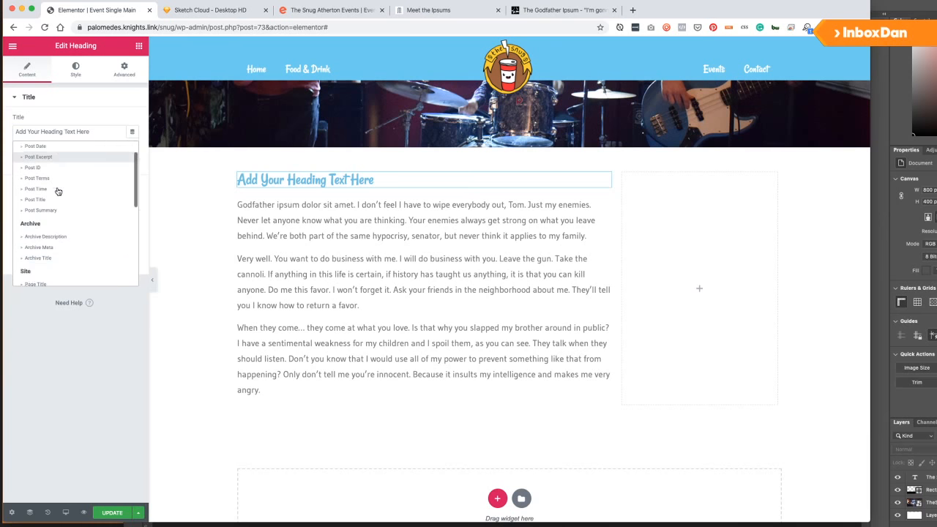
pyautogui.scroll(8, 50, 242)
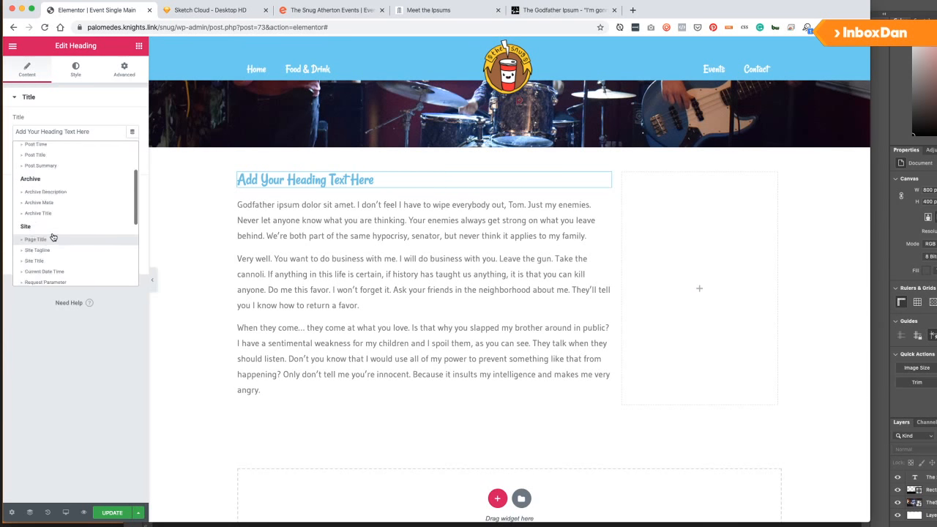
pyautogui.scroll(-2, 56, 208)
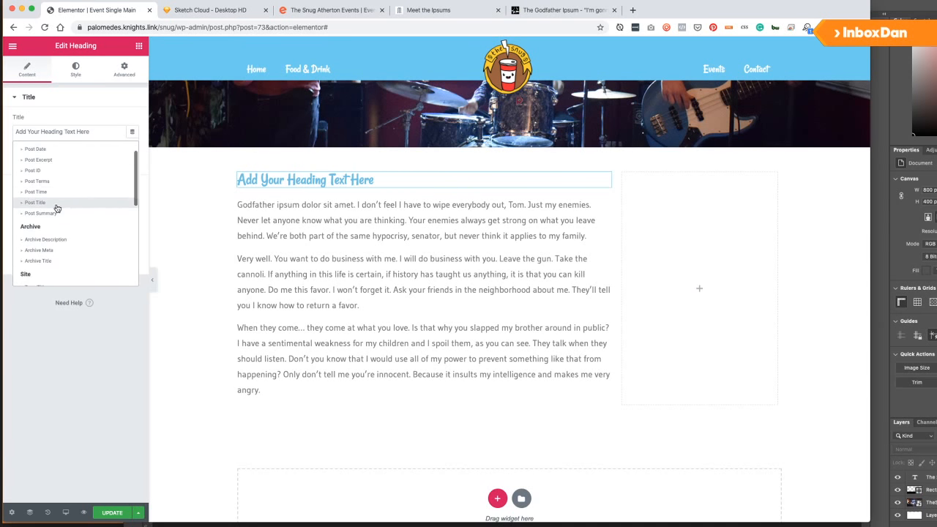
pyautogui.click(35, 202)
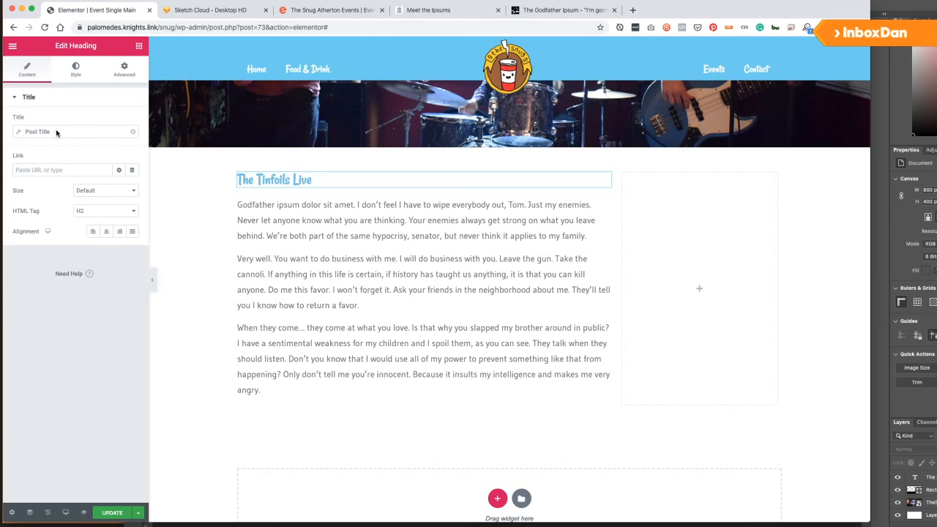
# Add 'More About' before the post title and save the template.
pyautogui.click(59, 133)
pyautogui.click(80, 177)
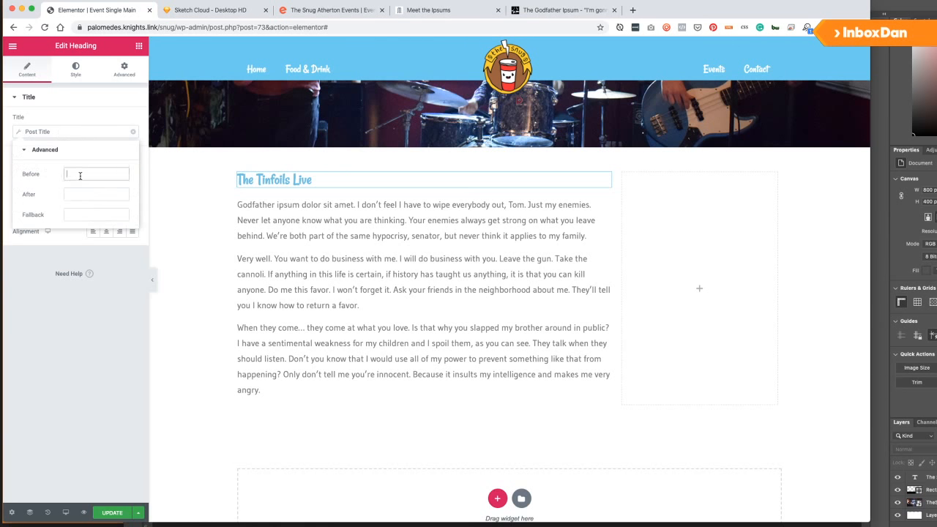
pyautogui.write('More B')
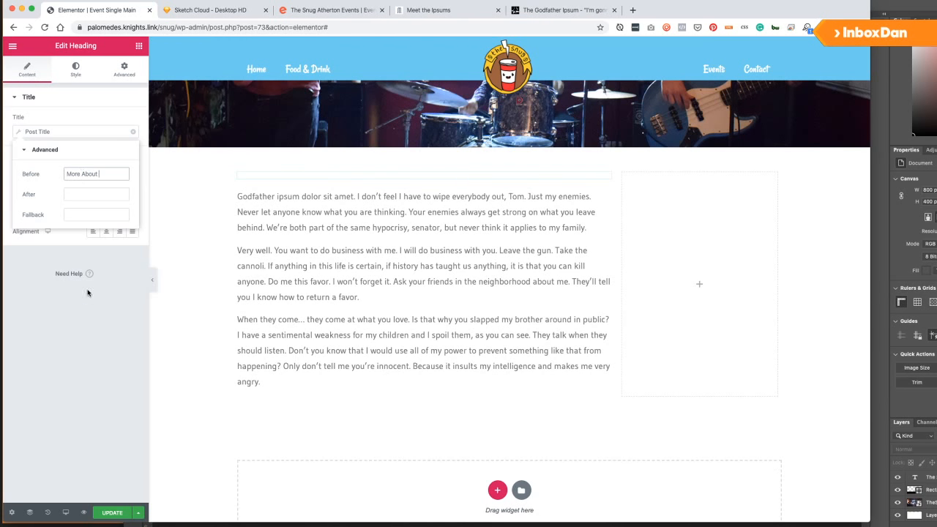
pyautogui.click(106, 518)
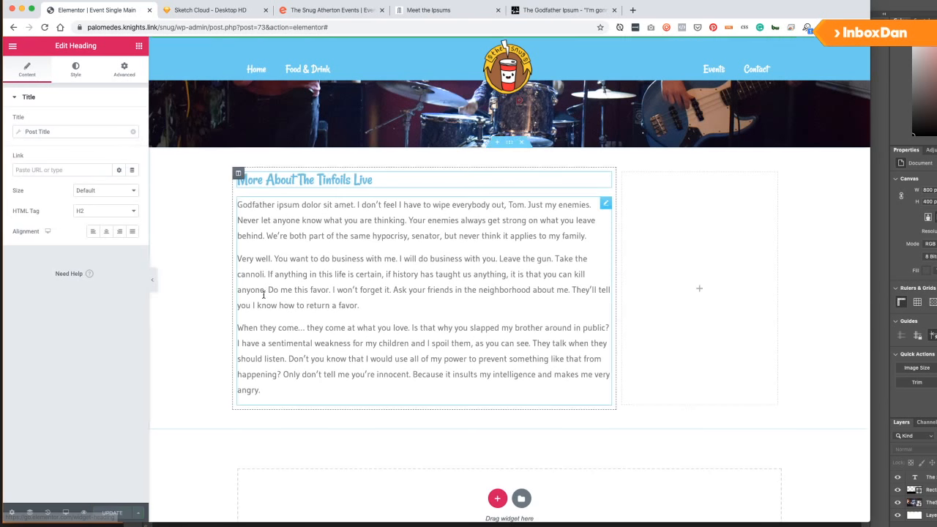
pyautogui.click(67, 132)
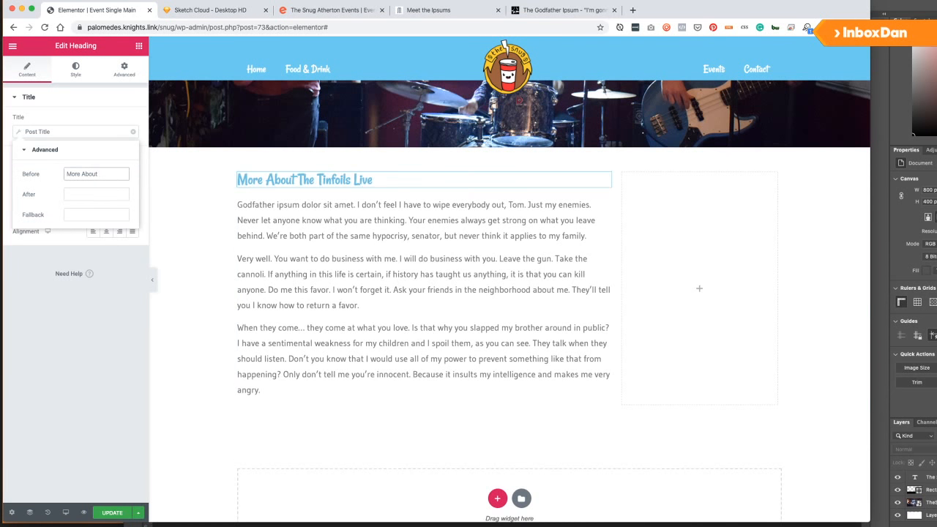
pyautogui.click(117, 511)
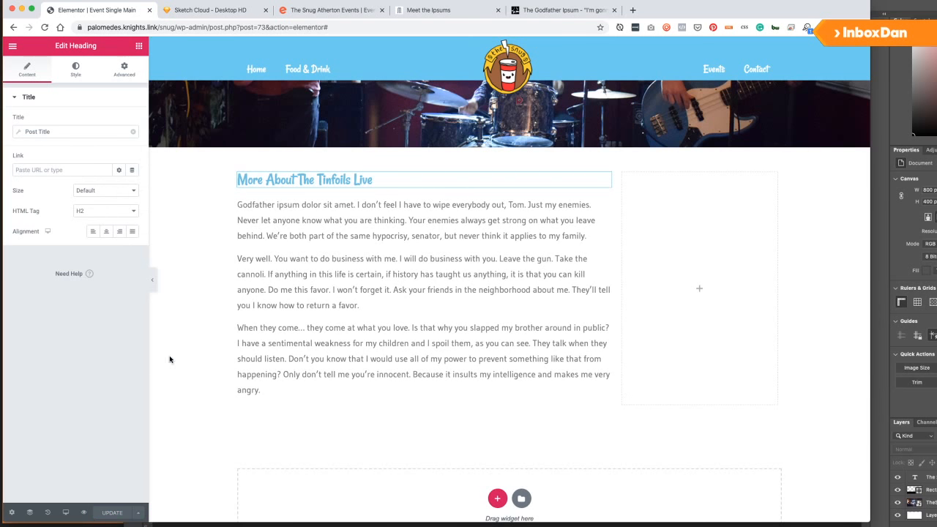
pyautogui.click(139, 46)
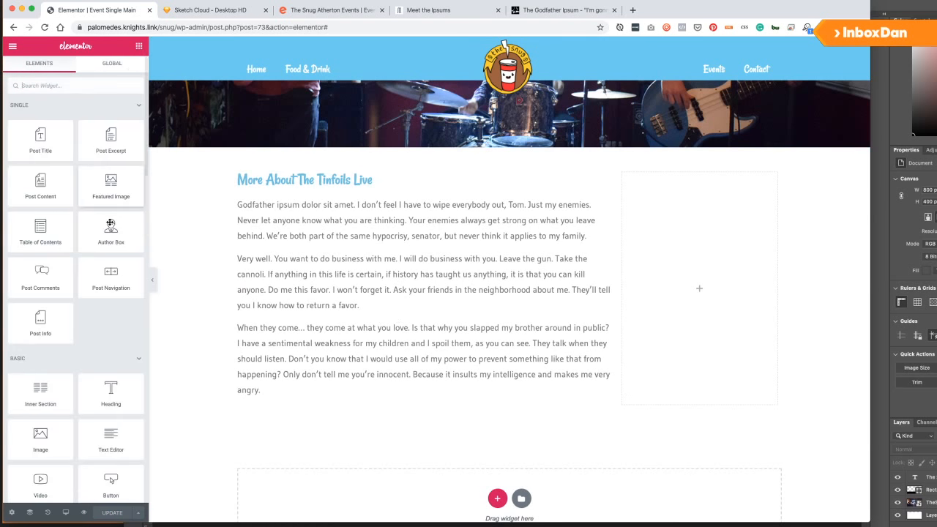
# Add a Heading to the right column reading 'Additional Info'.
pyautogui.scroll(-5, 94, 329)
pyautogui.scroll(-2, 106, 404)
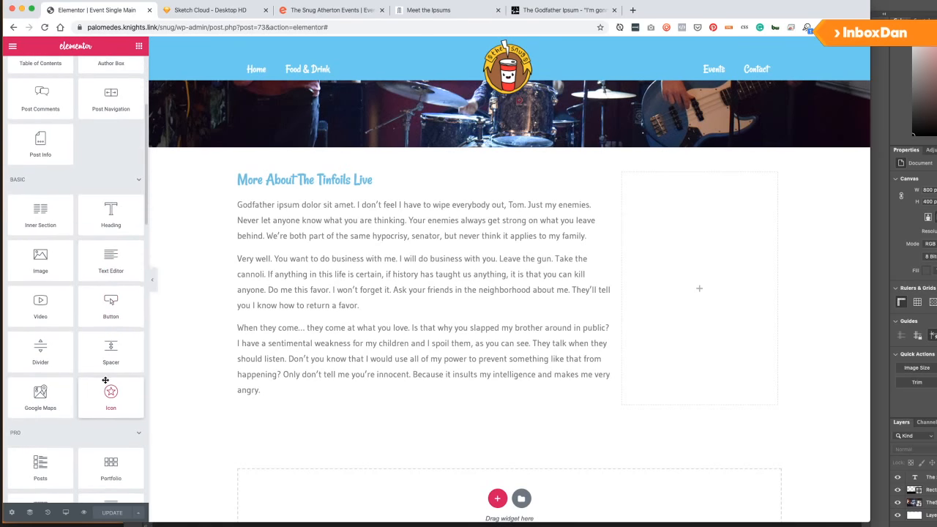
pyautogui.moveTo(112, 215); pyautogui.dragTo(727, 188)
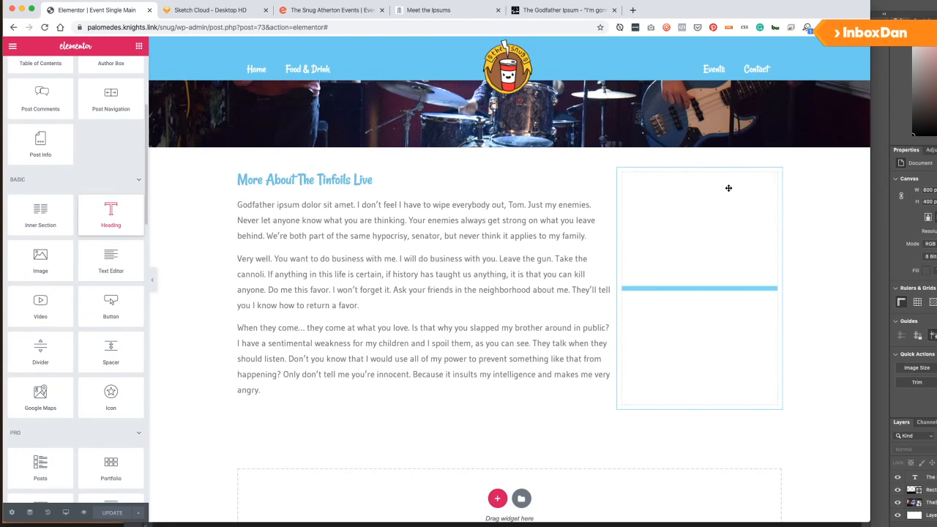
pyautogui.click(85, 146)
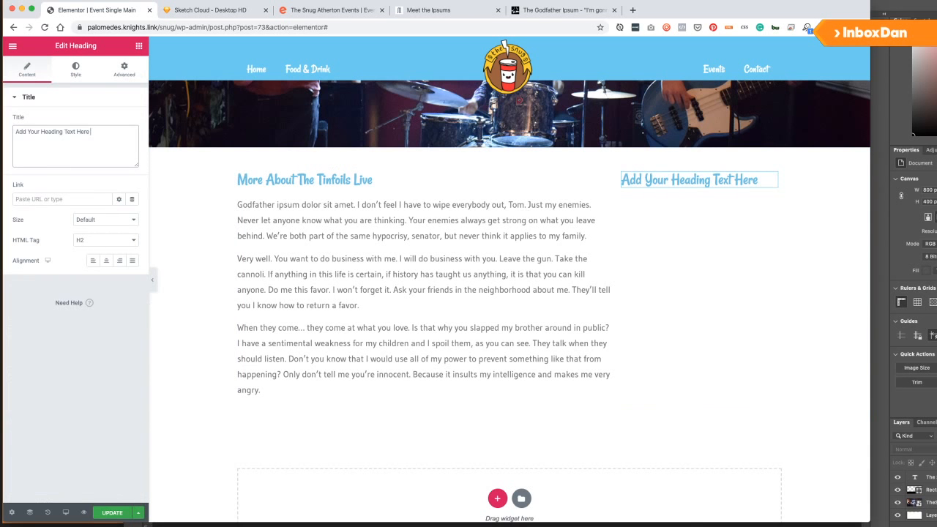
pyautogui.hotkey('ctrl', 'a')
pyautogui.write('Addut==')
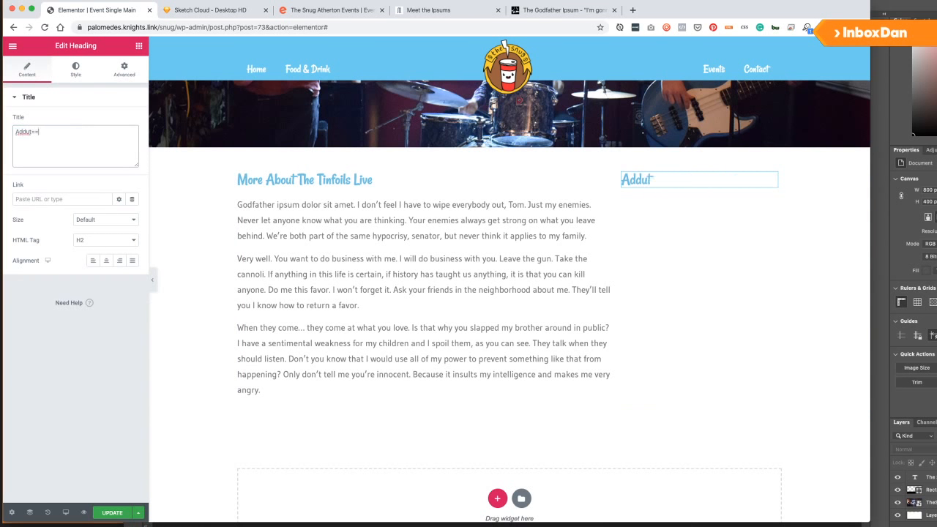
pyautogui.press('BackSpace')
pyautogui.press('BackSpace')
pyautogui.press('BackSpace')
pyautogui.write('itional Info')
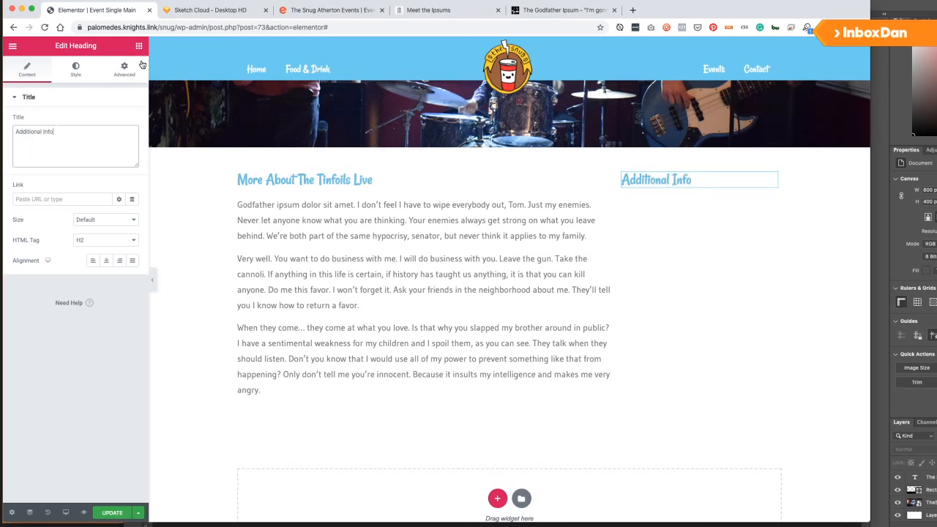
# Add a Text Editor below it showing the ACF Additional Information field.
pyautogui.click(141, 49)
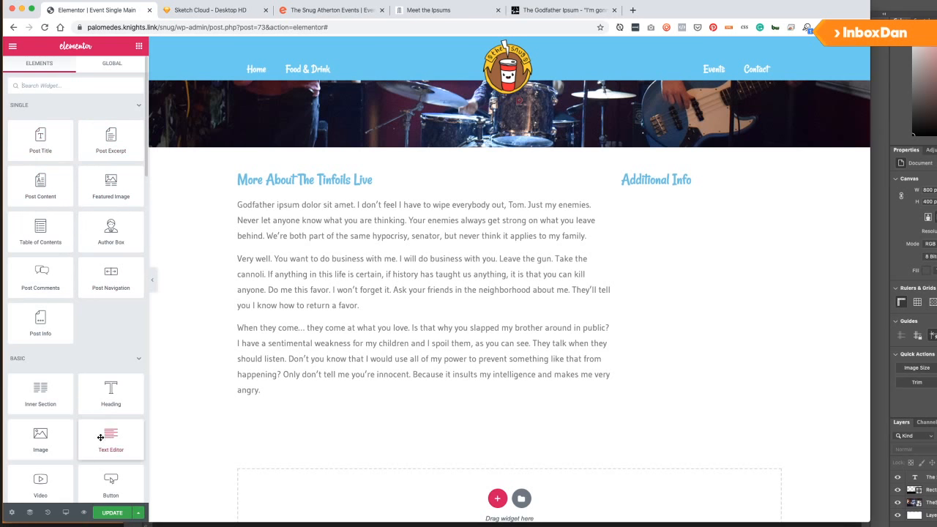
pyautogui.moveTo(100, 437); pyautogui.dragTo(631, 218)
pyautogui.click(132, 126)
pyautogui.scroll(-5, 69, 224)
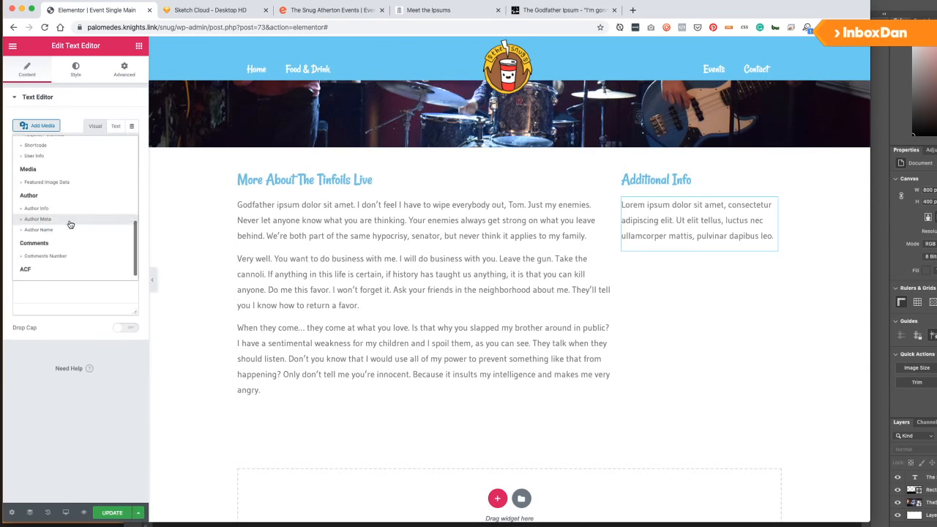
pyautogui.click(30, 276)
pyautogui.click(53, 129)
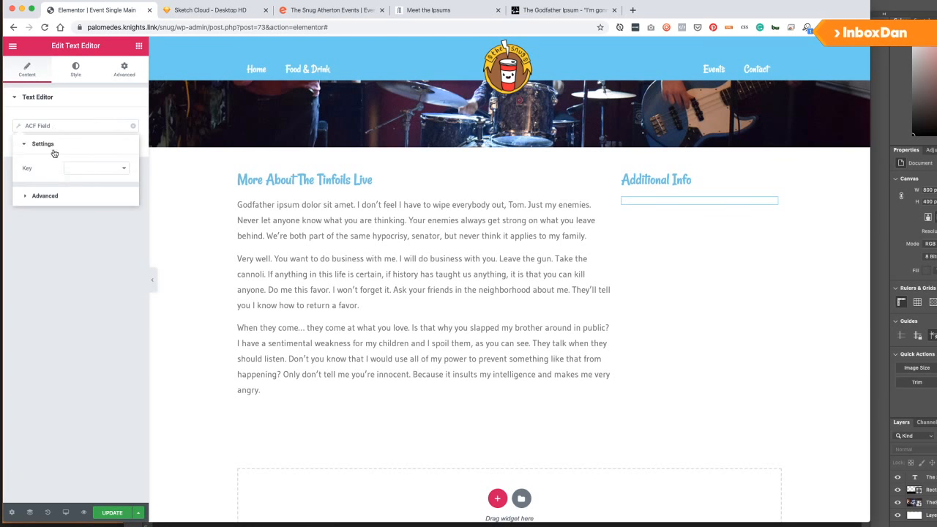
pyautogui.click(96, 168)
pyautogui.click(45, 199)
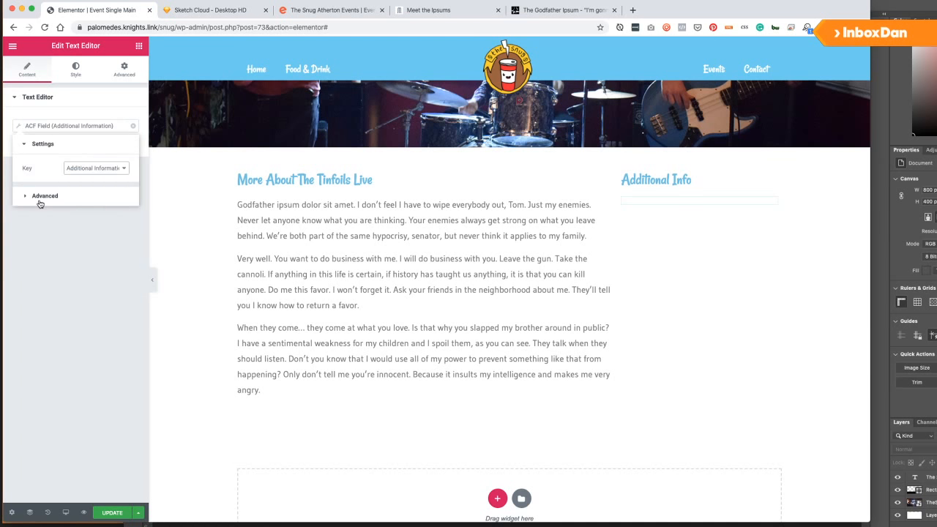
pyautogui.click(66, 256)
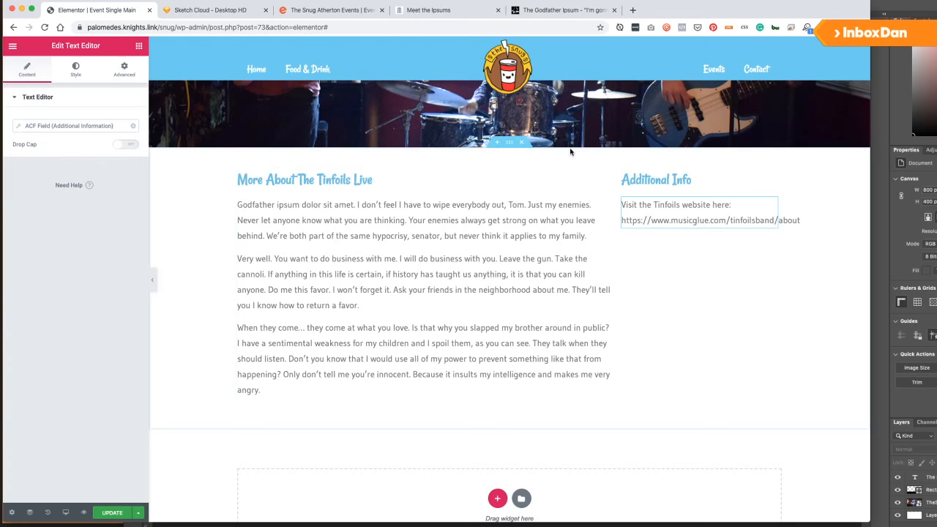
pyautogui.click(510, 144)
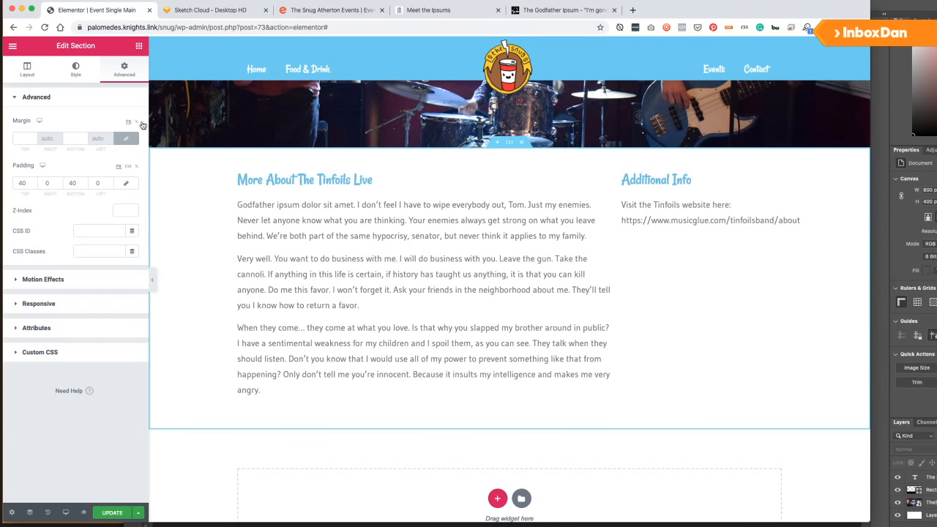
# Set the section's Columns Gap to Wider and save the template.
pyautogui.click(24, 71)
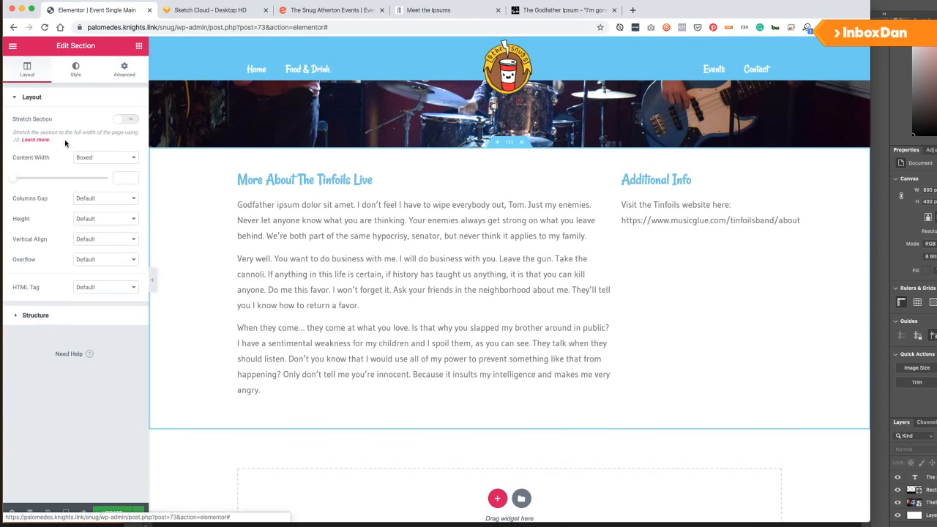
pyautogui.click(99, 220)
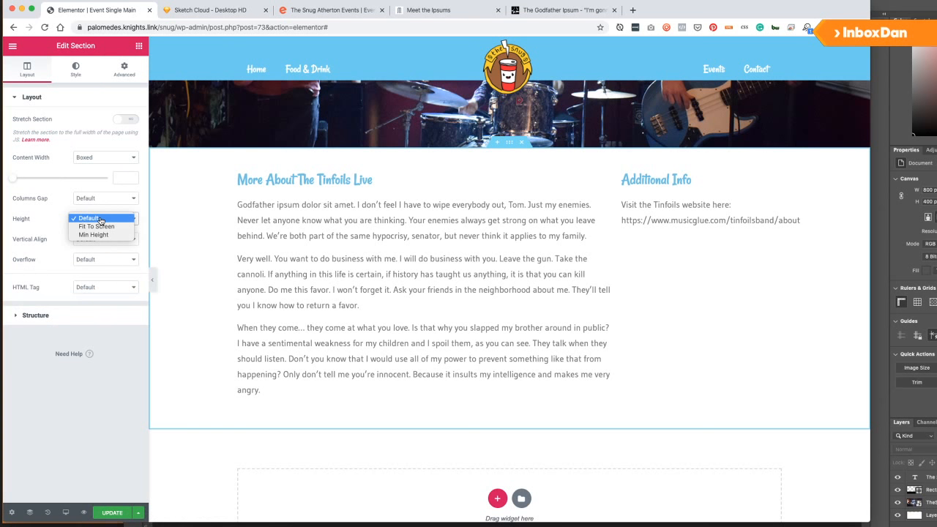
pyautogui.click(103, 203)
pyautogui.click(103, 200)
pyautogui.click(88, 239)
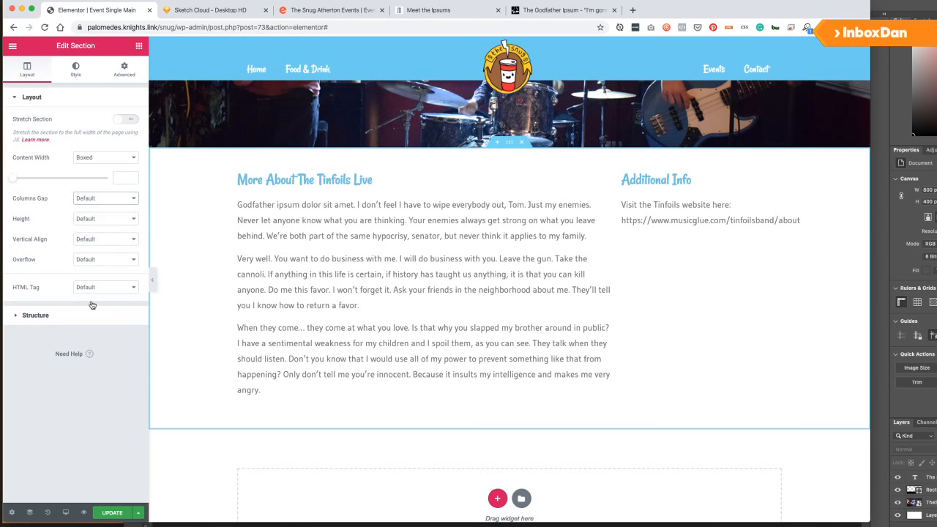
pyautogui.click(106, 512)
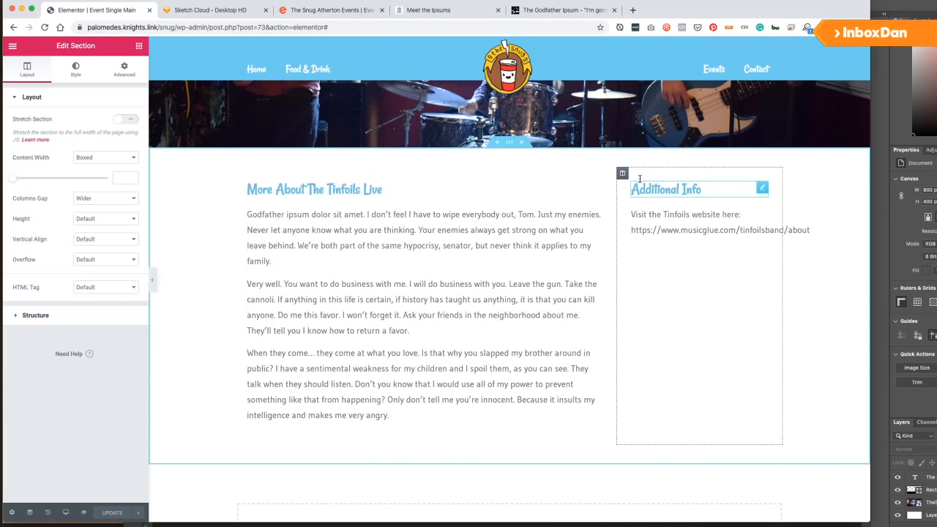
# Give the Additional Info column a Classic background in pale pinkish-white #F4F2F3.
pyautogui.click(623, 174)
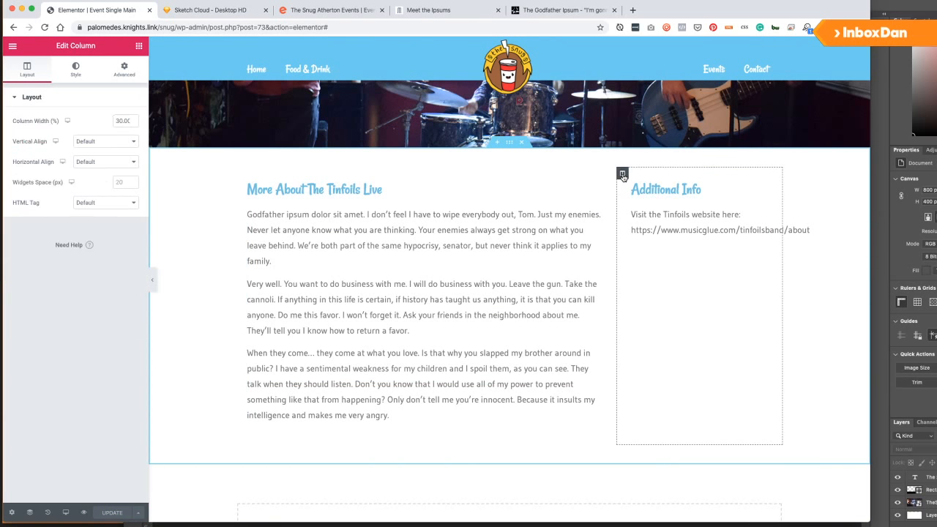
pyautogui.click(77, 72)
pyautogui.click(107, 142)
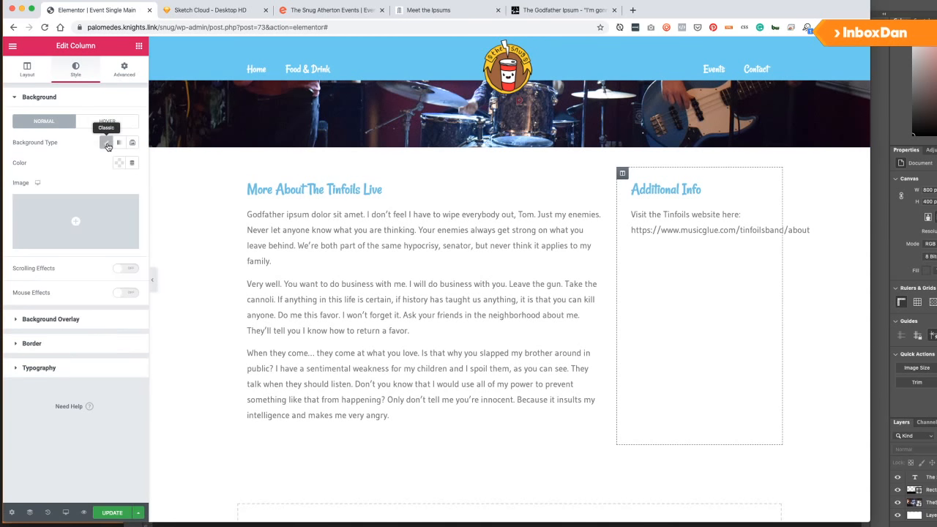
pyautogui.click(118, 162)
pyautogui.click(175, 186)
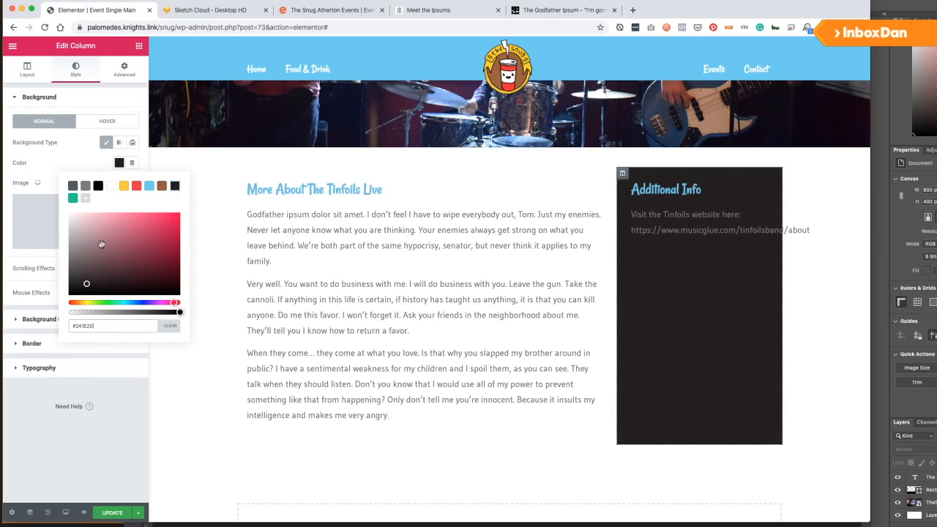
pyautogui.moveTo(75, 219); pyautogui.dragTo(69, 218)
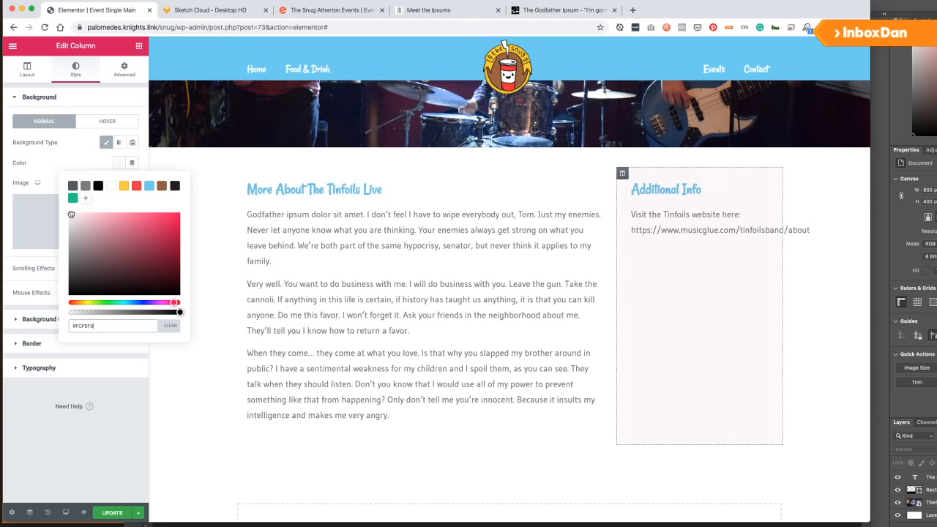
pyautogui.click(67, 150)
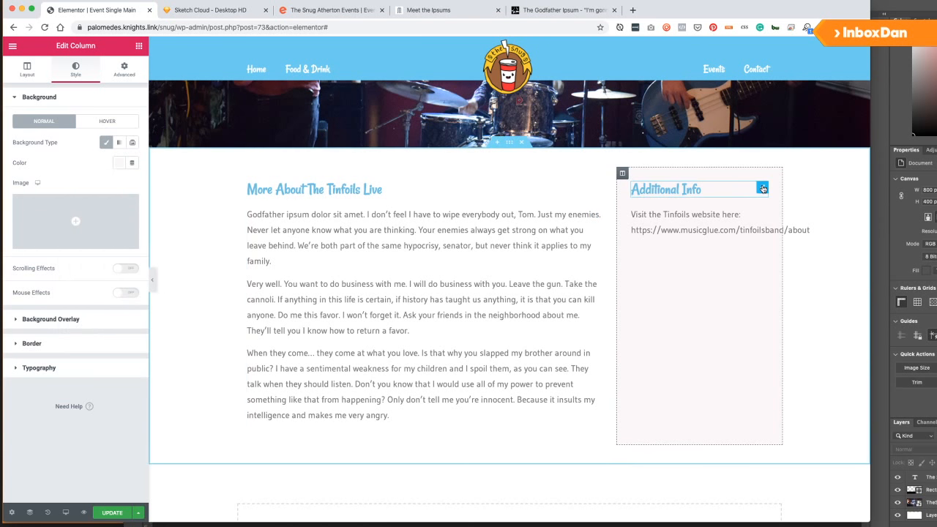
# Change the Additional Info heading's text colour to a muted greyish pink.
pyautogui.click(763, 189)
pyautogui.click(75, 71)
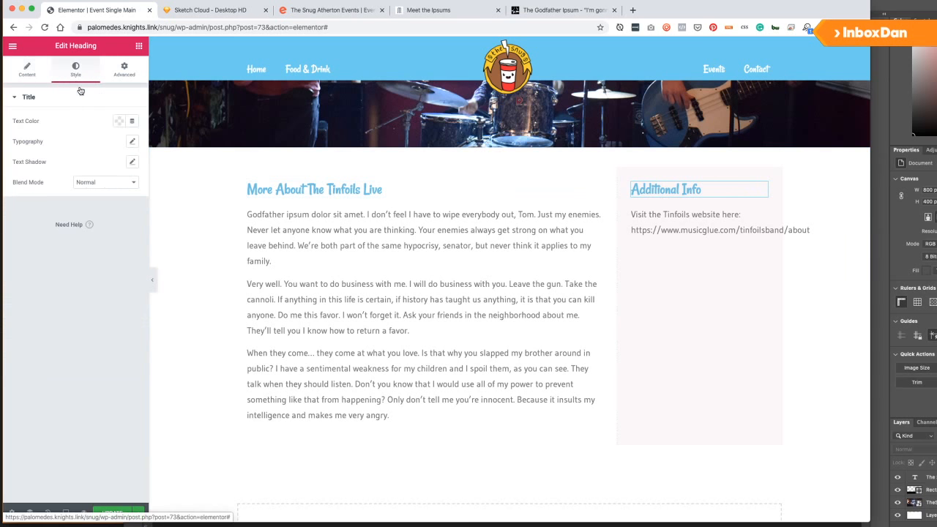
pyautogui.click(119, 121)
pyautogui.click(176, 143)
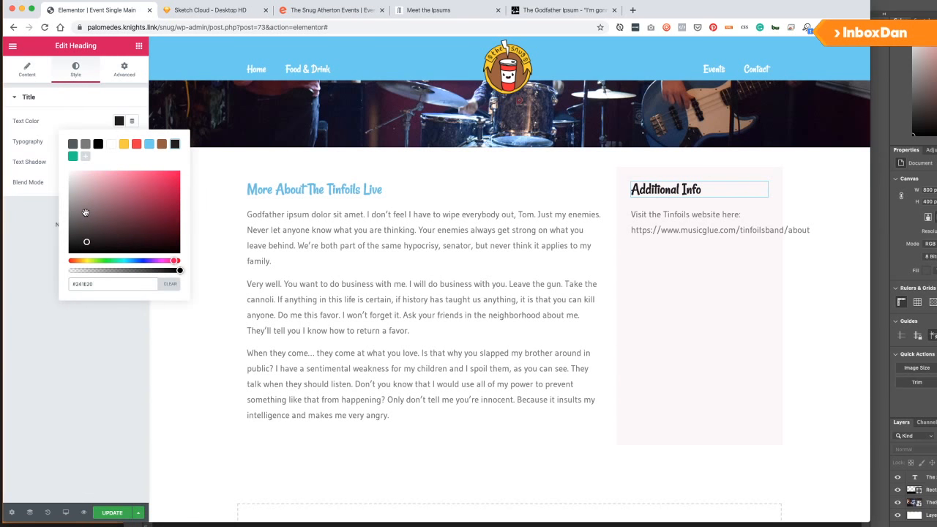
pyautogui.moveTo(83, 210); pyautogui.dragTo(96, 201)
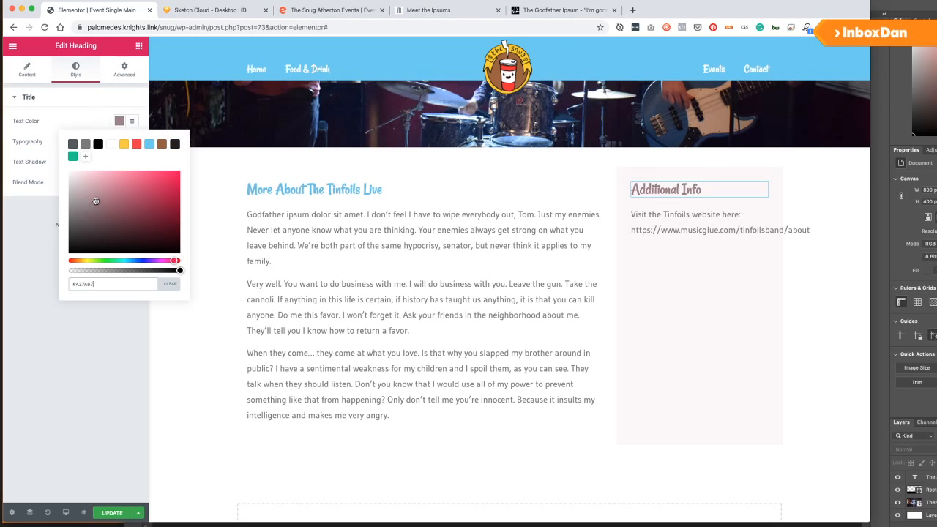
pyautogui.click(104, 339)
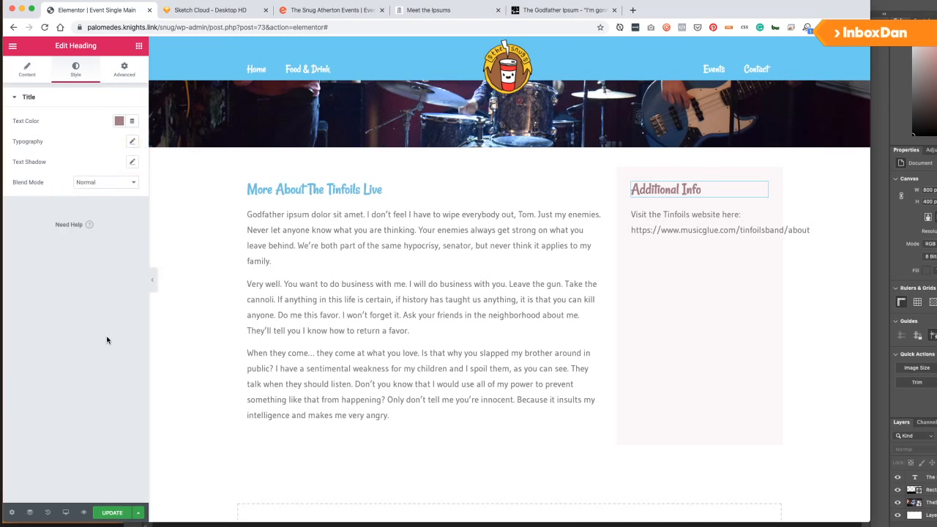
# Save the template and review the heading's Content and Style settings.
pyautogui.click(116, 518)
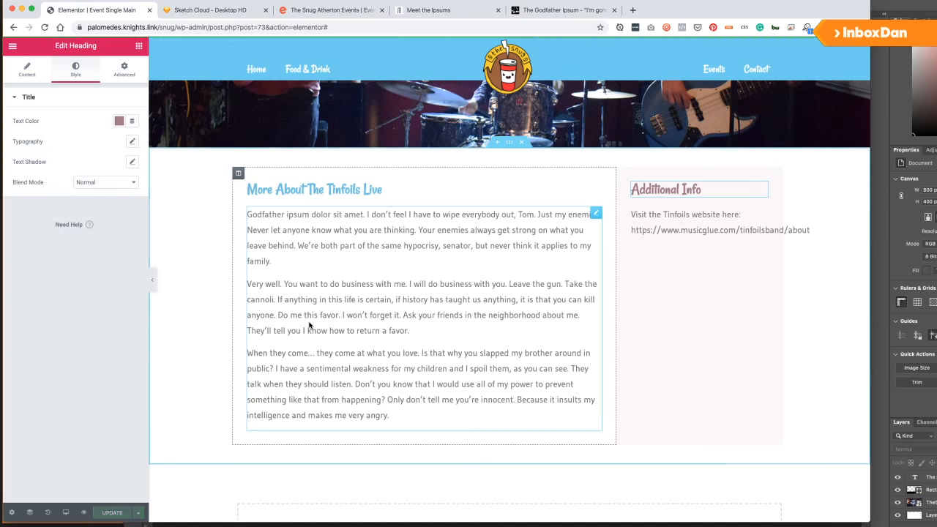
pyautogui.scroll(5, 657, 330)
pyautogui.scroll(-5, 656, 326)
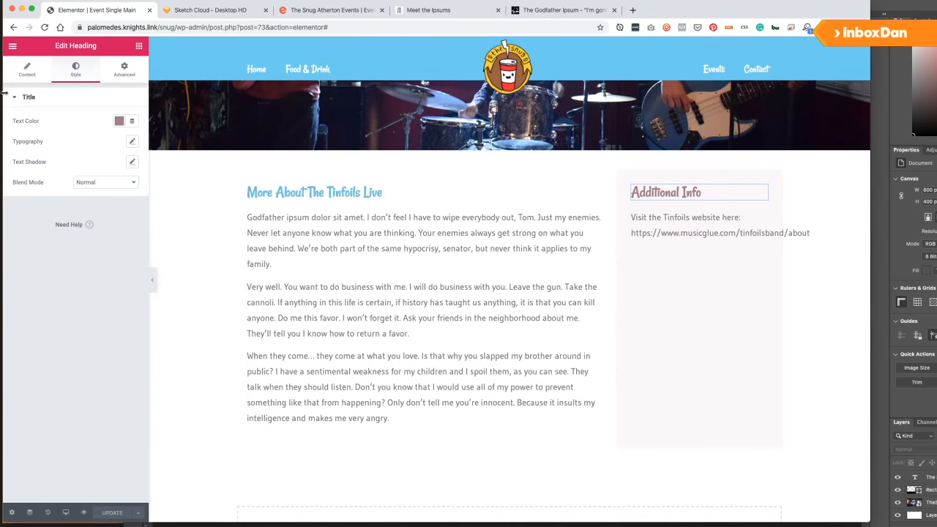
pyautogui.click(36, 71)
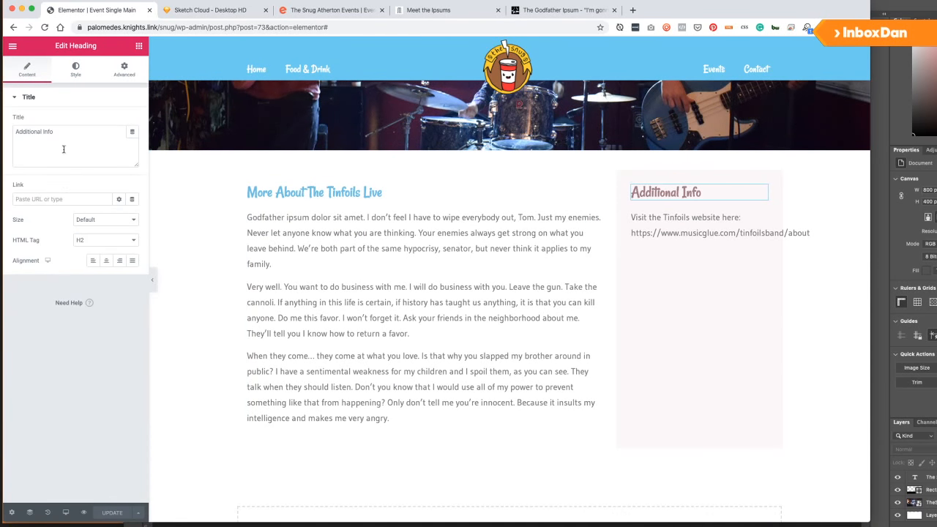
pyautogui.click(71, 69)
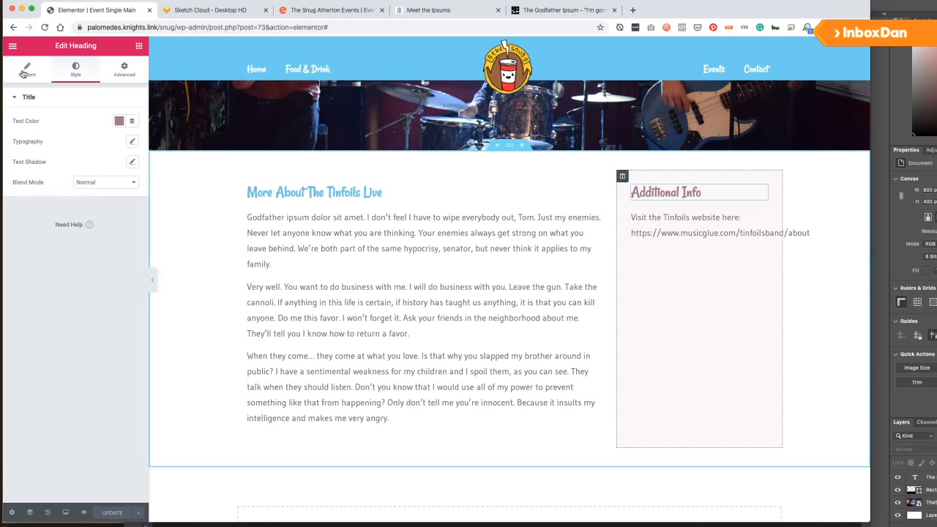
# Look through the column's motion effects, responsive, attributes and custom CSS options.
pyautogui.click(118, 70)
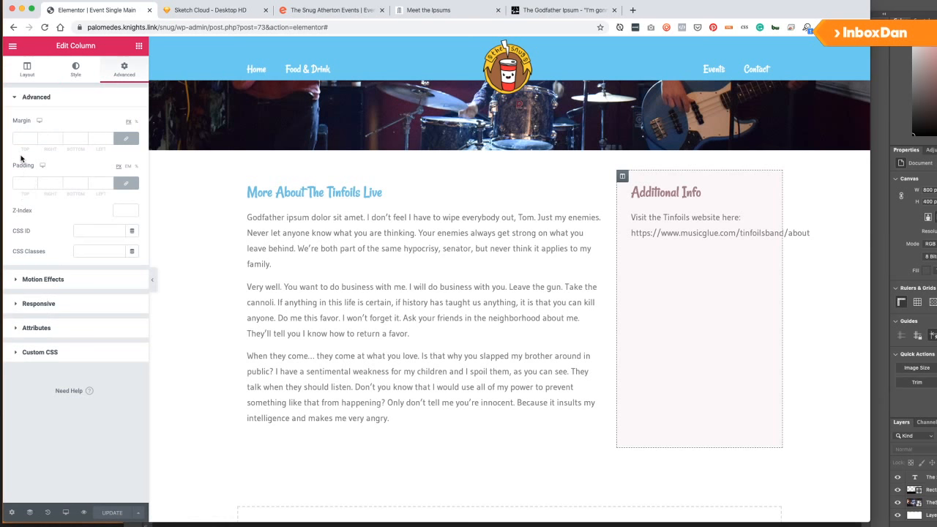
pyautogui.click(46, 280)
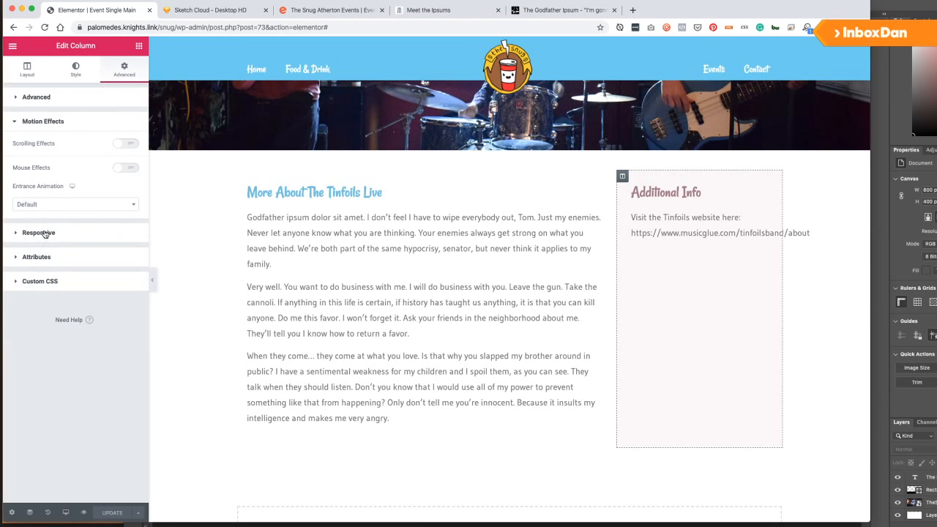
pyautogui.click(40, 232)
pyautogui.click(35, 251)
pyautogui.click(32, 293)
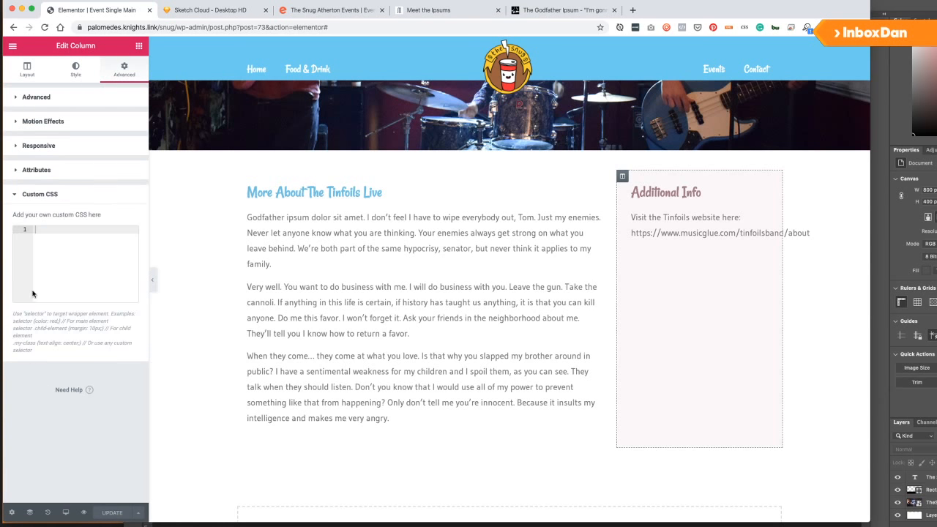
pyautogui.click(26, 71)
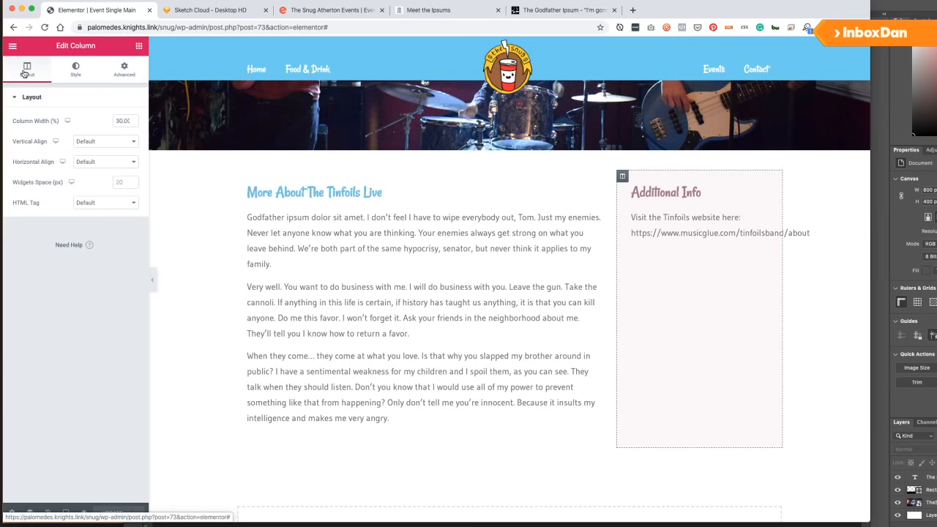
# Set the column's border radius to 20 on all sides and save the template.
pyautogui.click(77, 76)
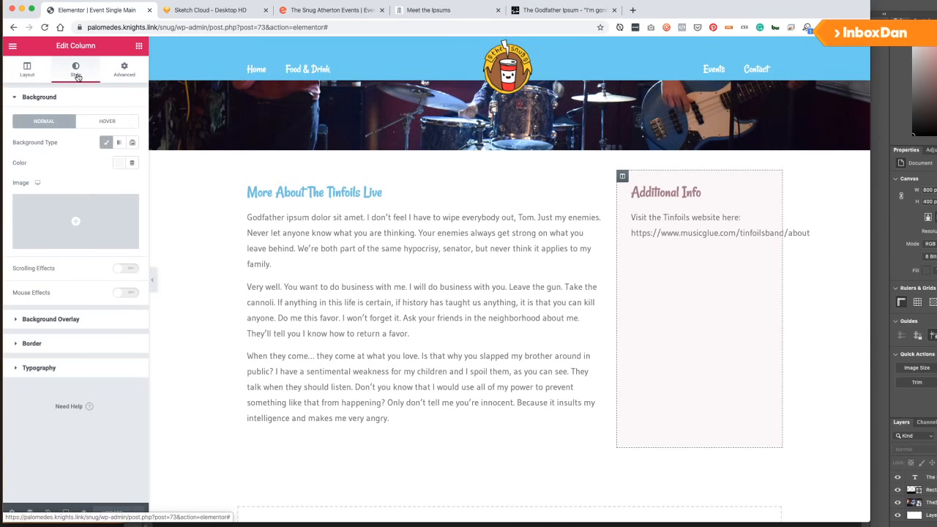
pyautogui.click(60, 344)
pyautogui.click(20, 231)
pyautogui.write('20')
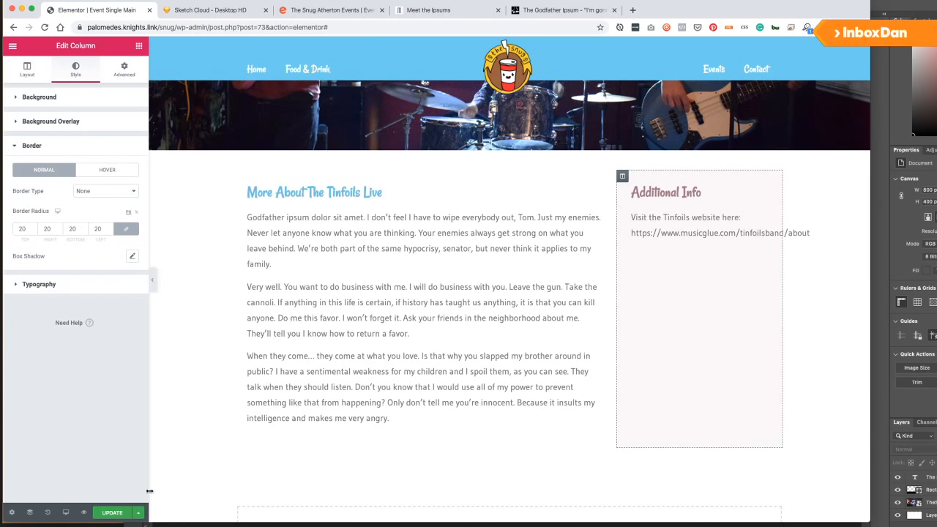
pyautogui.click(115, 514)
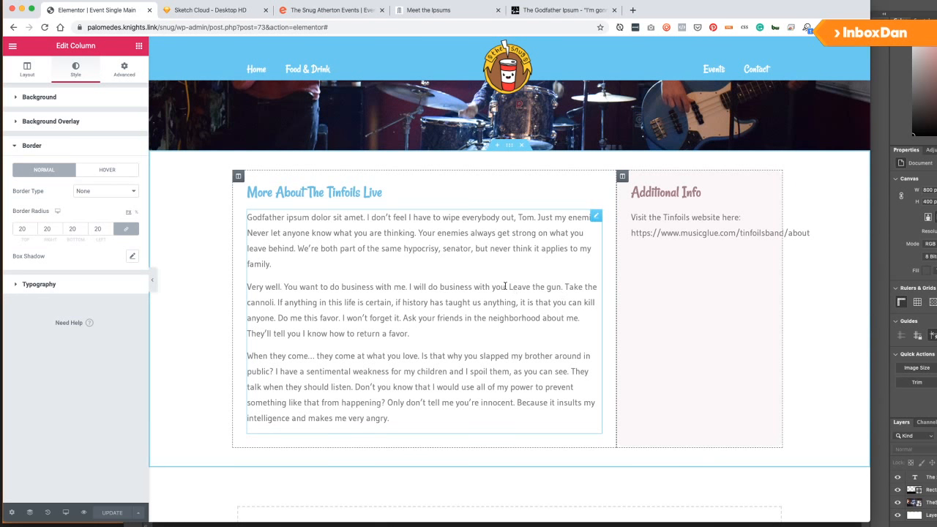
pyautogui.scroll(-4, 402, 333)
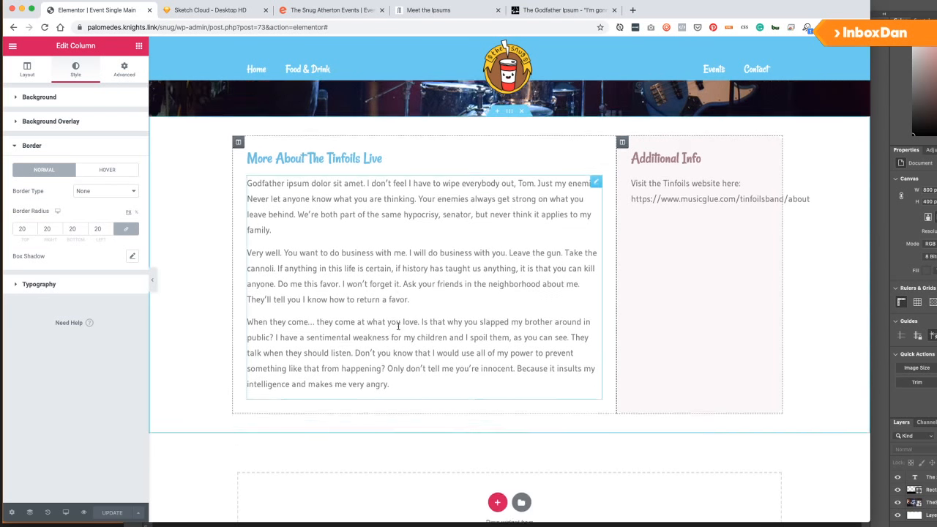
pyautogui.scroll(6, 403, 333)
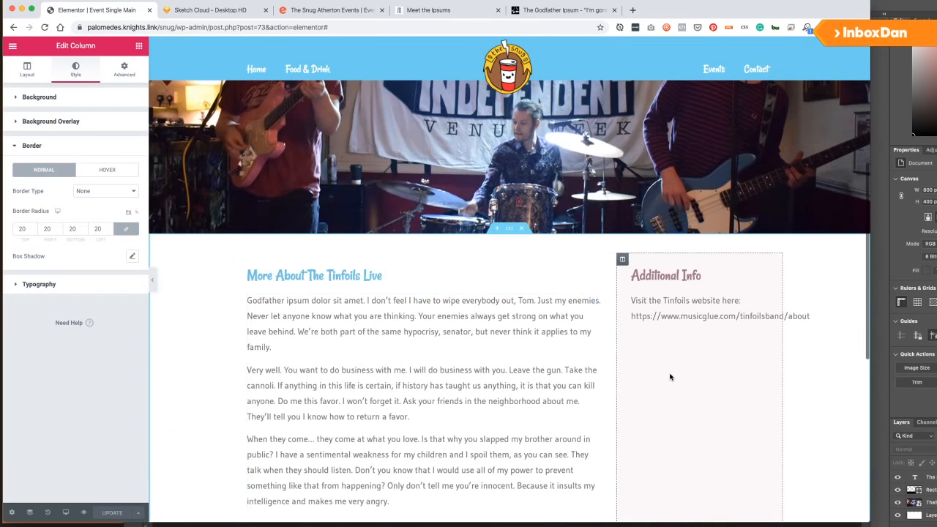
pyautogui.scroll(-3, 668, 376)
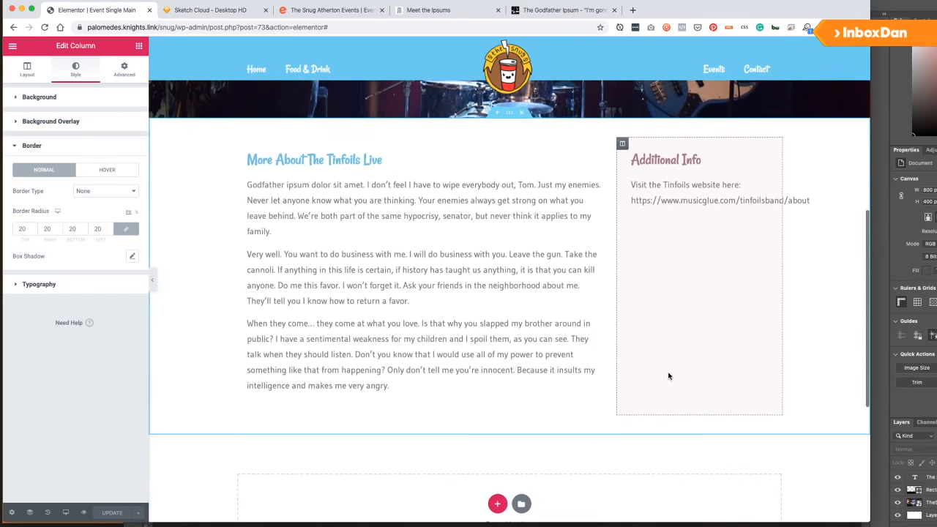
pyautogui.click(138, 46)
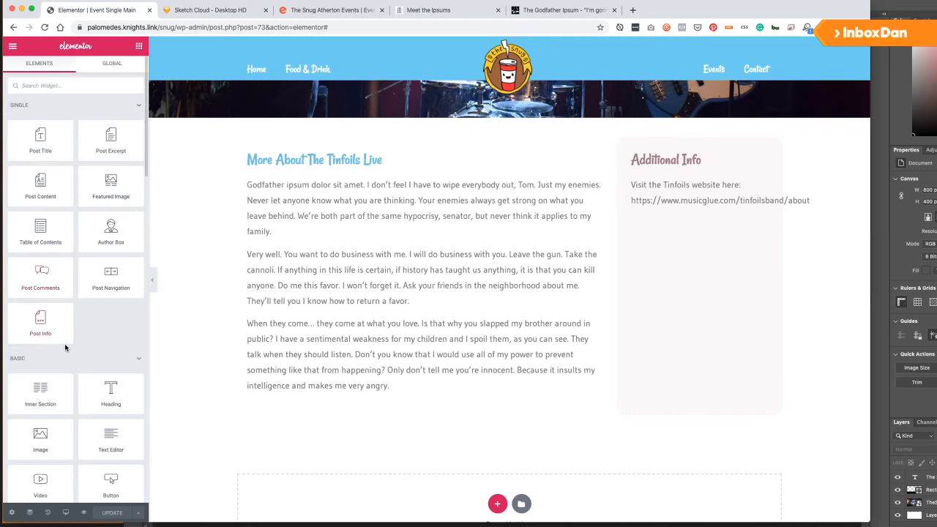
# Drag a Button widget into the Additional Info column.
pyautogui.scroll(-2, 65, 348)
pyautogui.moveTo(110, 414); pyautogui.dragTo(698, 211)
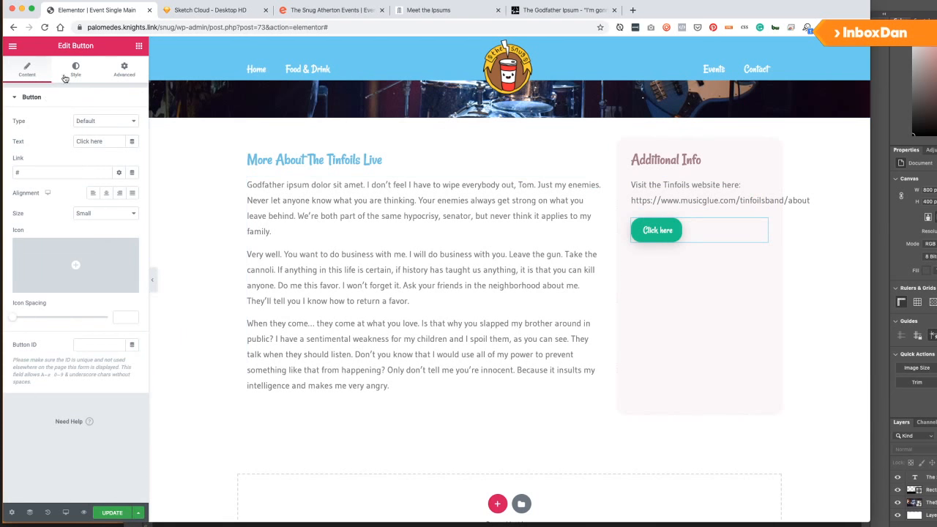
pyautogui.click(122, 70)
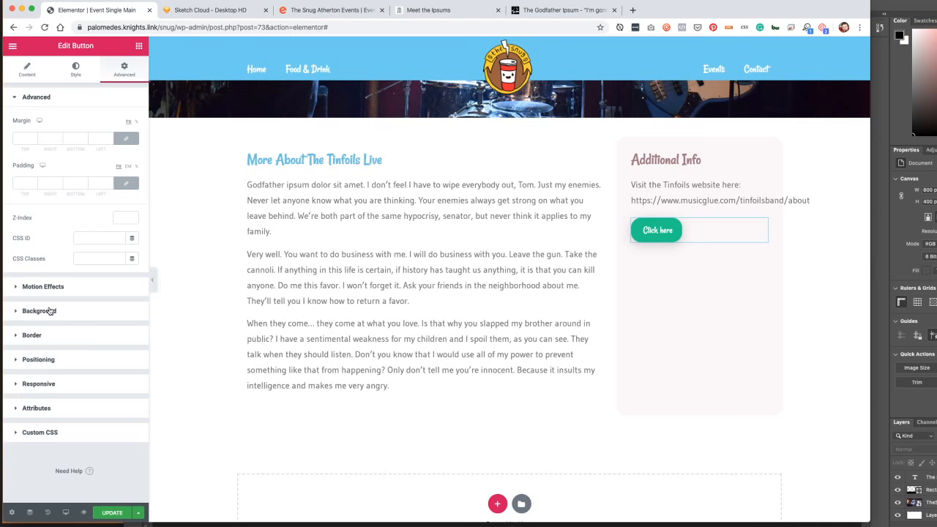
pyautogui.click(75, 69)
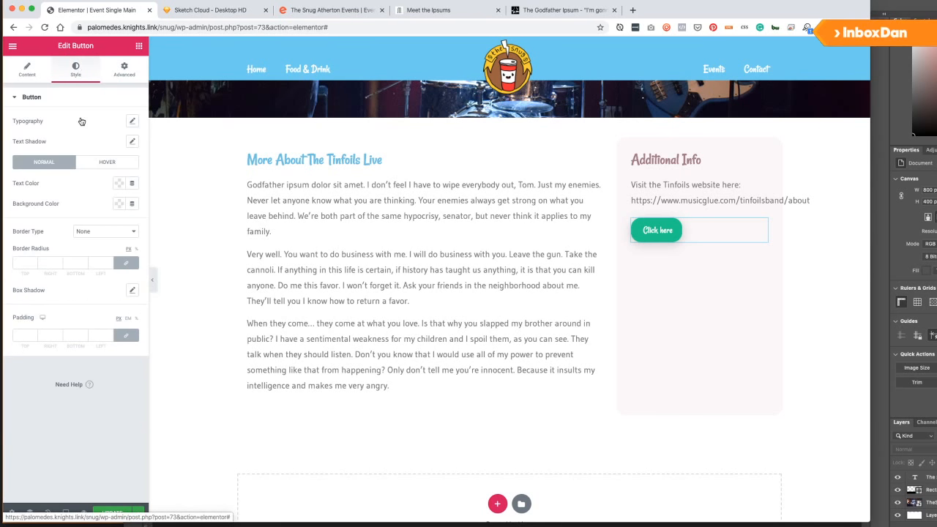
pyautogui.click(29, 67)
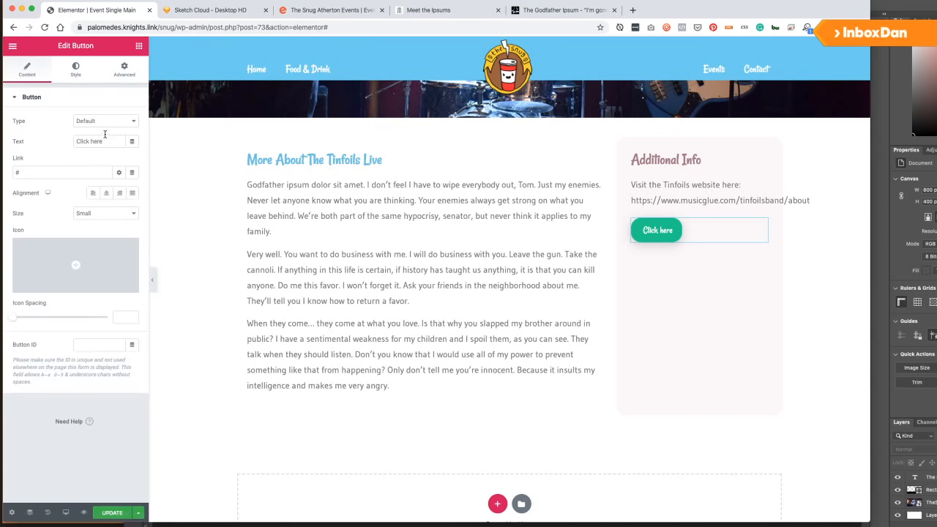
# Set the button text to 'Get Tickets'.
pyautogui.click(41, 140)
pyautogui.write('Click Here to')
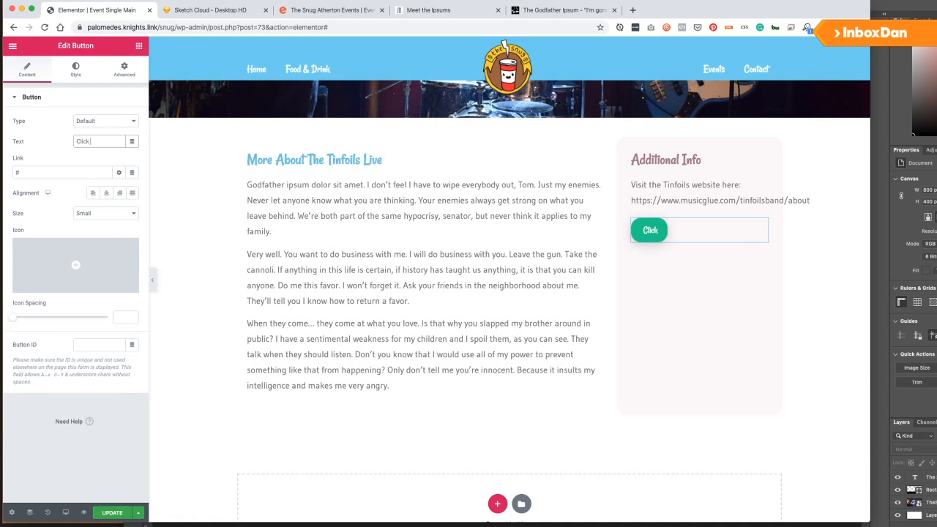
pyautogui.press('super+a')
pyautogui.write('Buy')
pyautogui.press('BackSpace')
pyautogui.press('BackSpace')
pyautogui.write('t Tickerts')
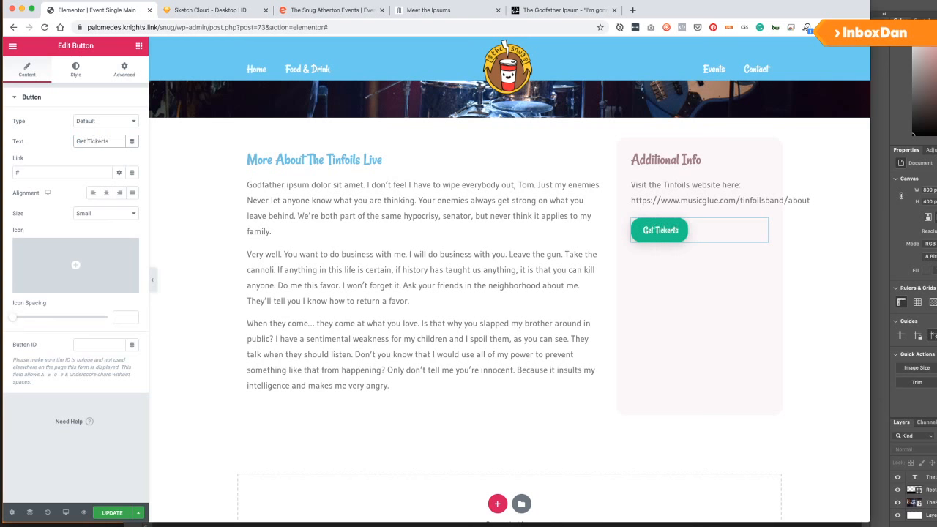
pyautogui.press('BackSpace')
pyautogui.press('BackSpace')
pyautogui.press('BackSpace')
pyautogui.write('ts')
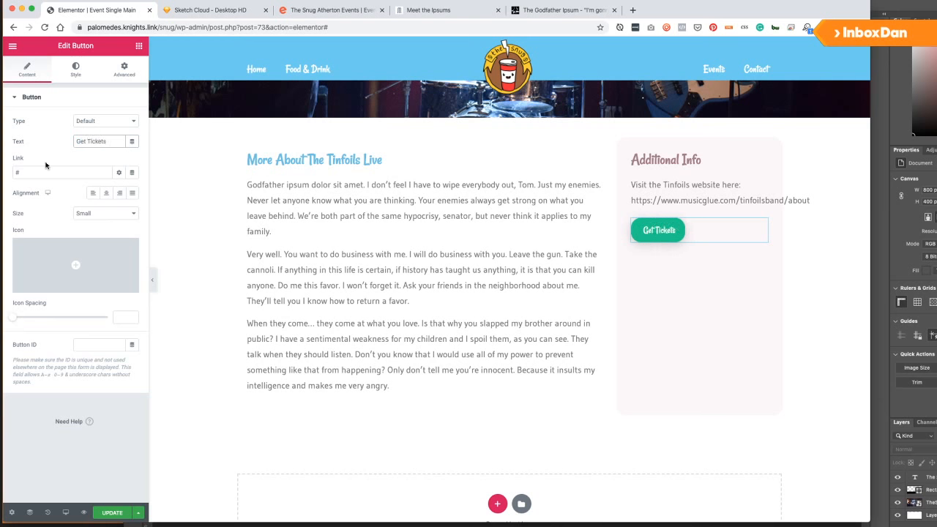
# Link the button dynamically to the ACF URL field with key Ticket Link.
pyautogui.click(132, 172)
pyautogui.scroll(-5, 50, 229)
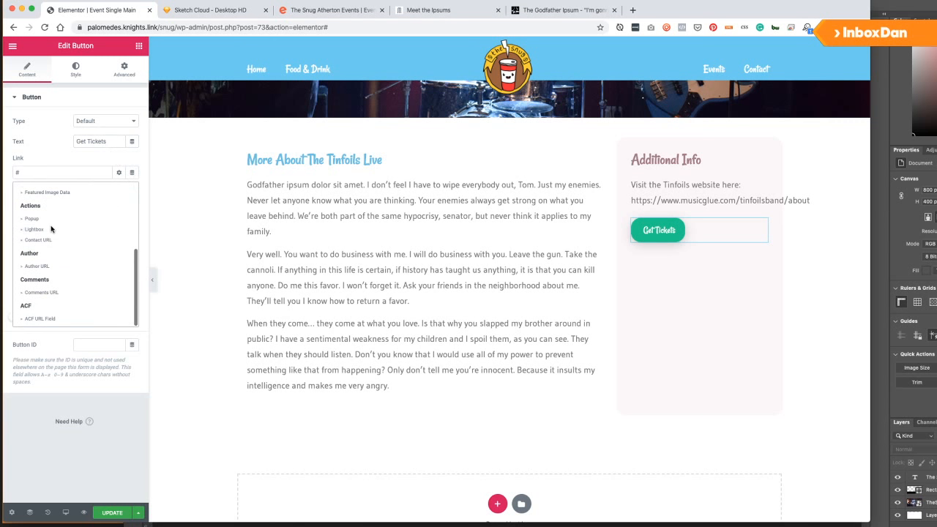
pyautogui.click(44, 319)
pyautogui.click(84, 173)
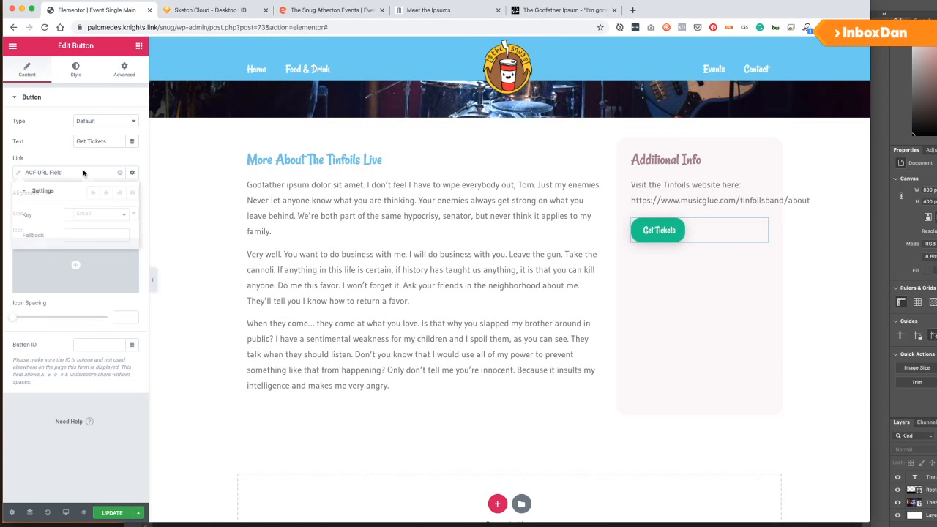
pyautogui.click(73, 215)
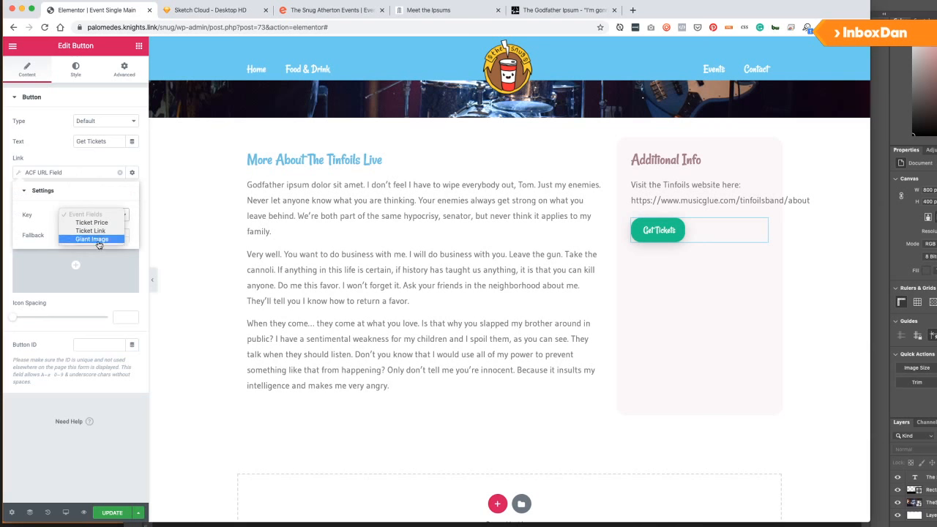
pyautogui.click(73, 231)
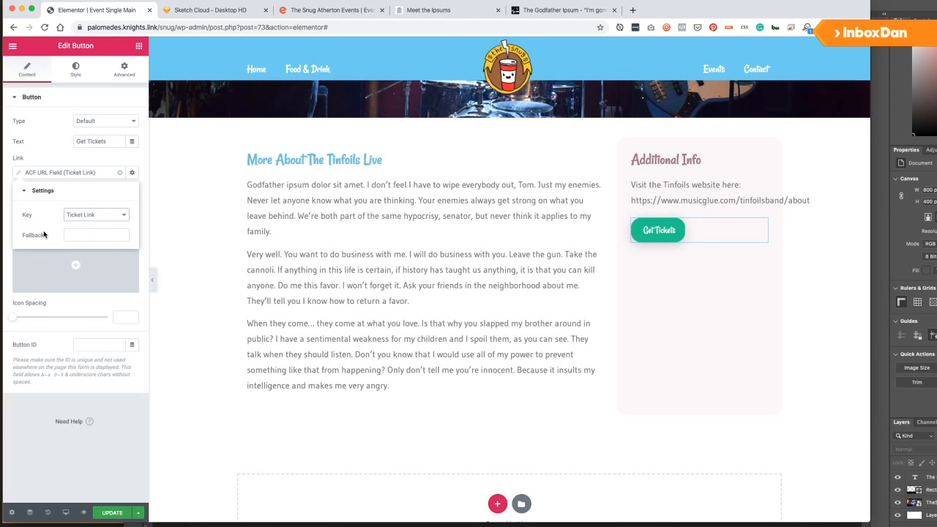
pyautogui.click(63, 158)
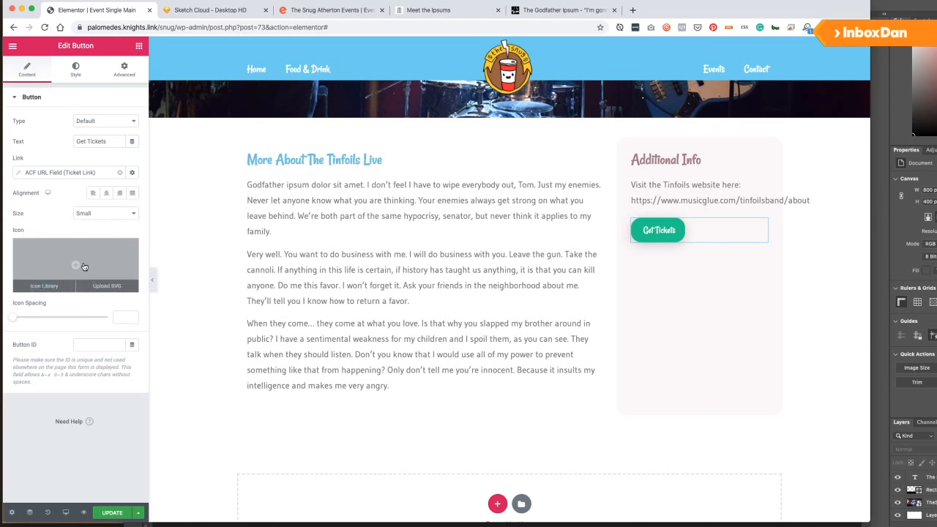
# Add the Ticket alt icon to the Get Tickets button.
pyautogui.click(84, 266)
pyautogui.write('ticket')
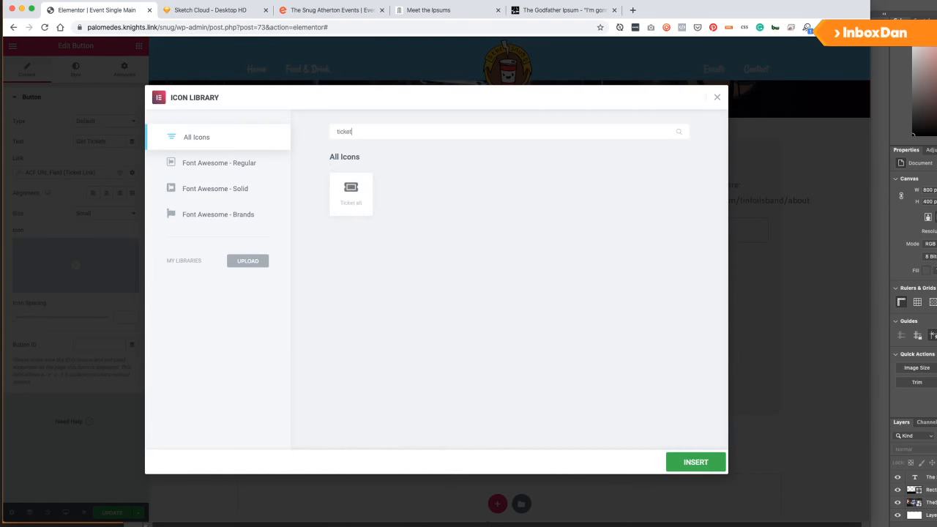
pyautogui.click(345, 211)
pyautogui.click(672, 459)
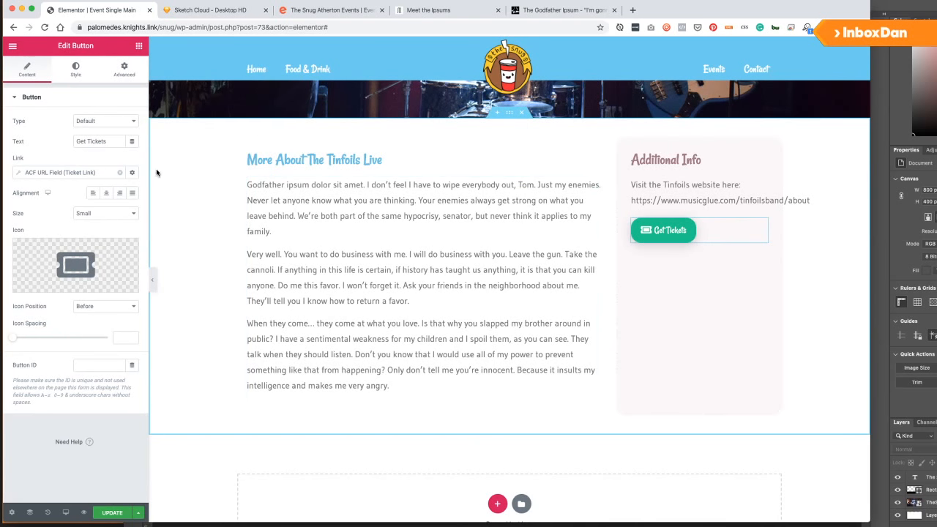
# Add custom CSS 'selector .elementor-button{ width: 100% }' to the button.
pyautogui.click(110, 71)
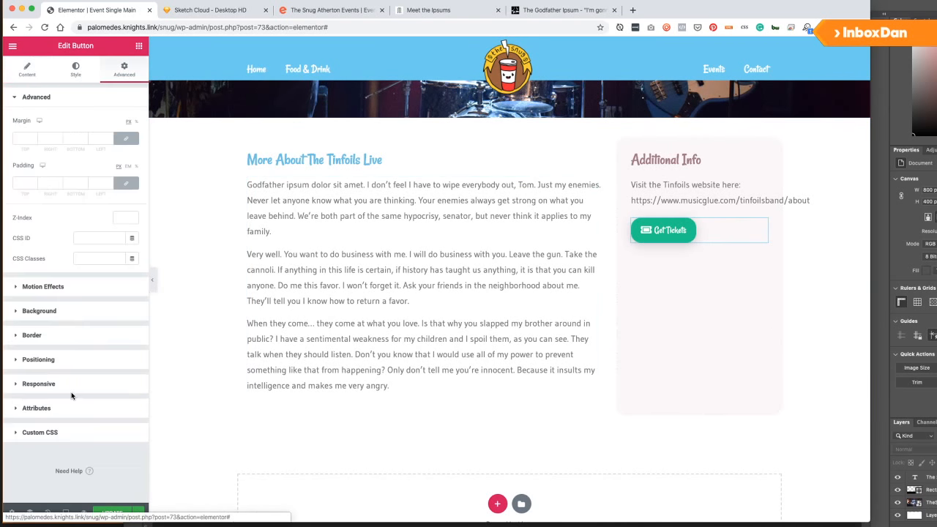
pyautogui.click(49, 429)
pyautogui.write('selector')
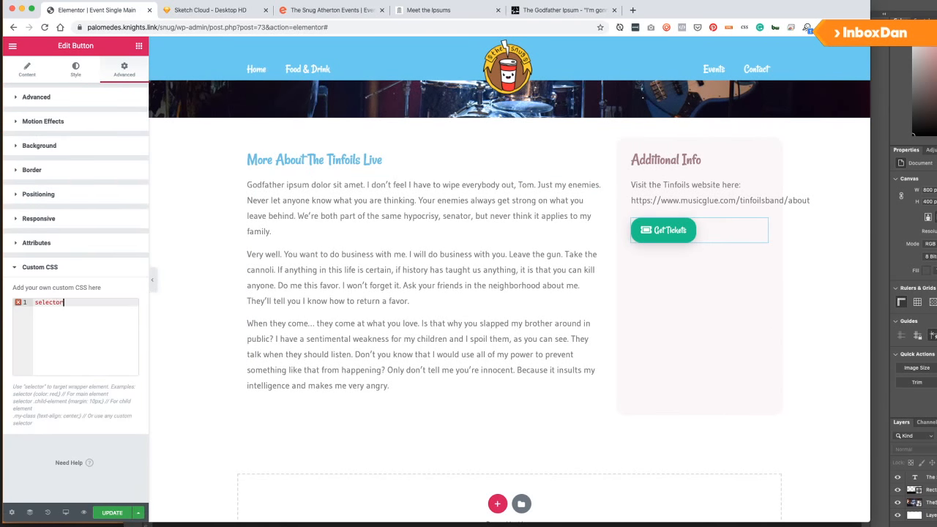
pyautogui.write(' .elementor-button{')
pyautogui.press('Return')
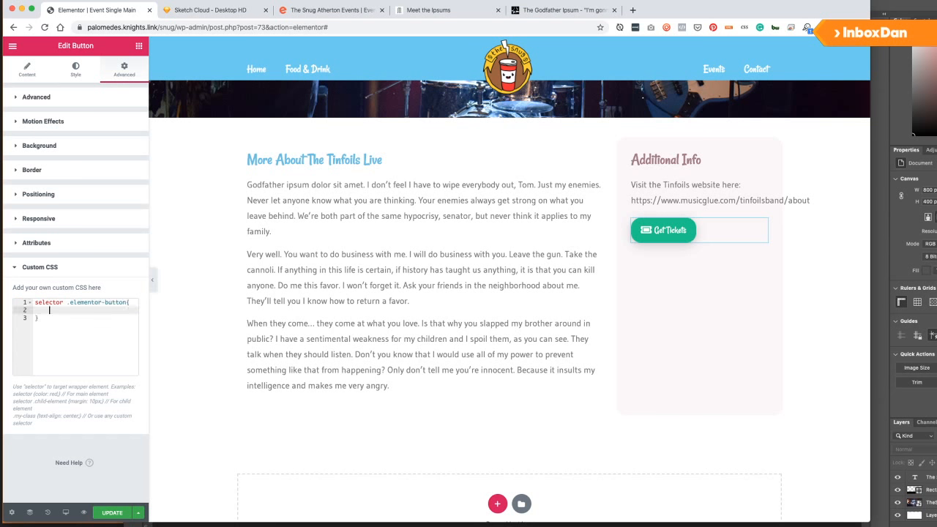
pyautogui.write('widh')
pyautogui.press('BackSpace')
pyautogui.write('th: 100%;')
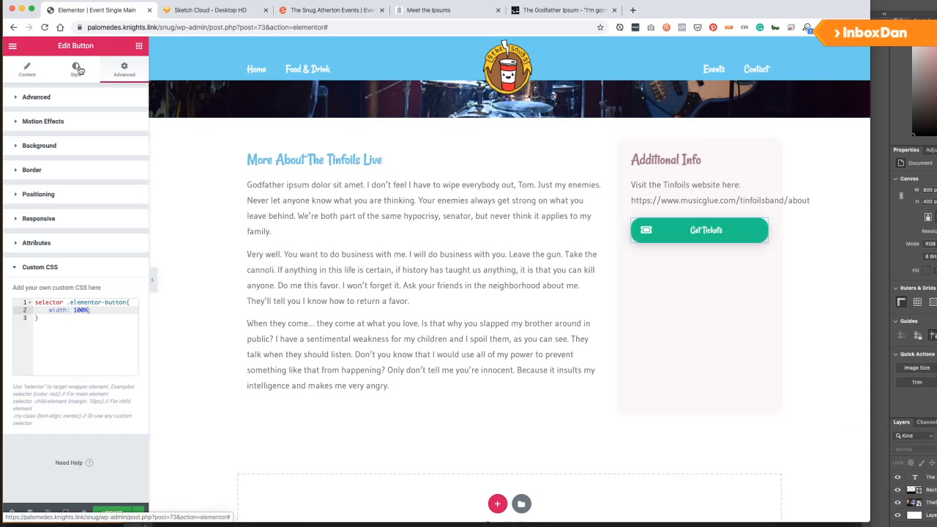
# Give the Get Tickets button a mauve background colour.
pyautogui.click(77, 69)
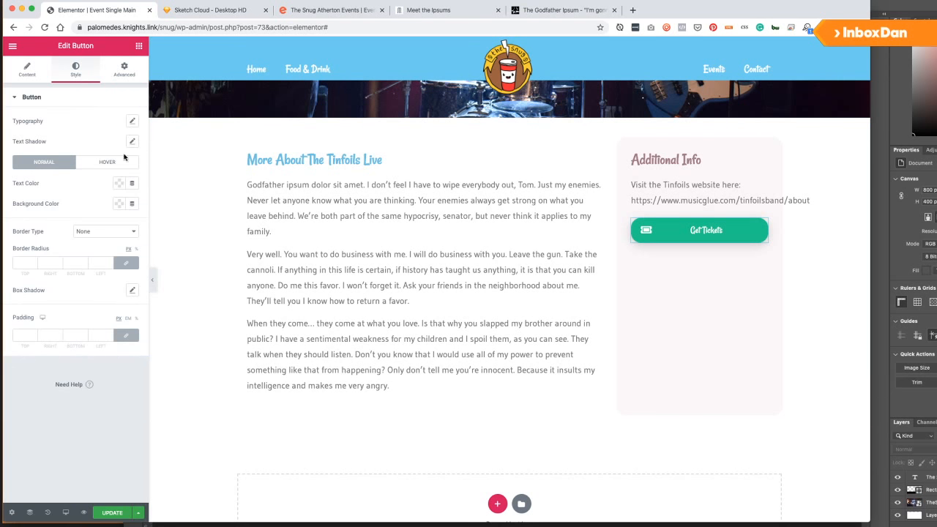
pyautogui.click(119, 204)
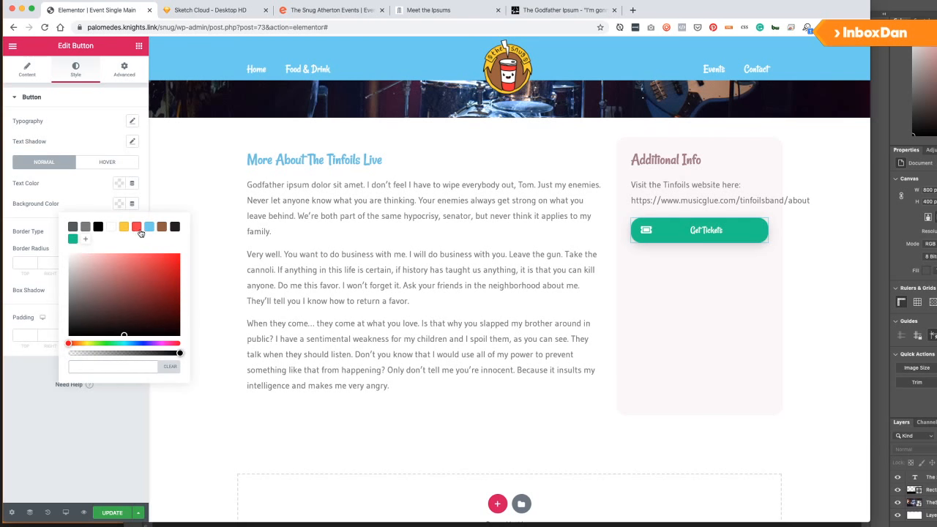
pyautogui.click(137, 228)
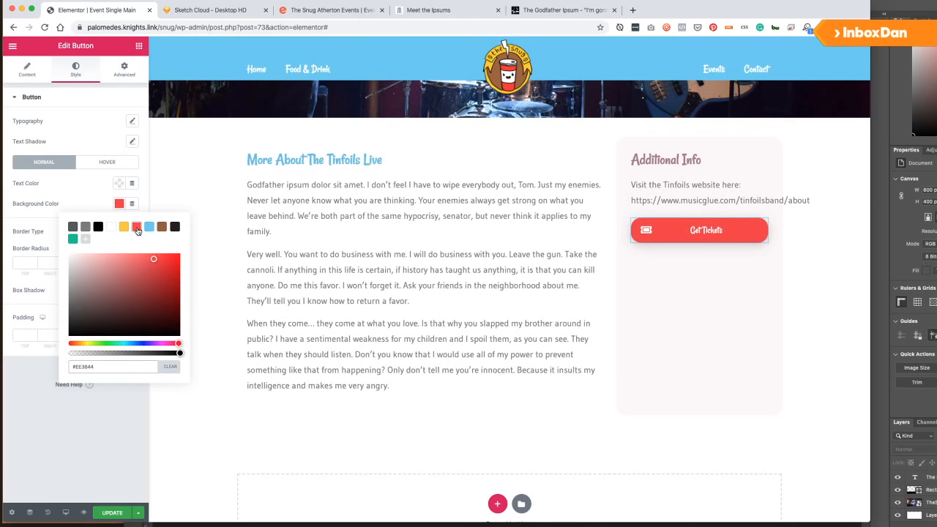
pyautogui.click(175, 228)
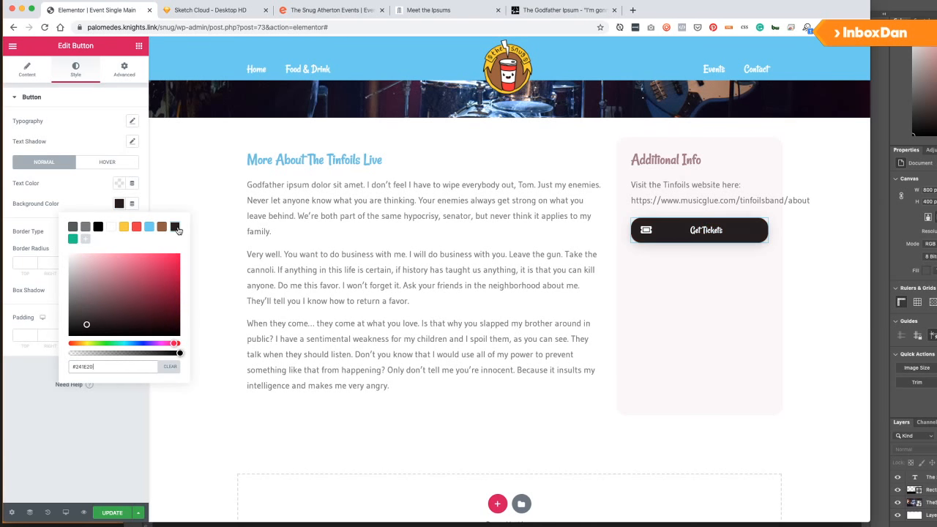
pyautogui.moveTo(103, 324)
pyautogui.mouseDown()
pyautogui.moveTo(94, 301)
pyautogui.moveTo(111, 283)
pyautogui.moveTo(101, 272)
pyautogui.moveTo(121, 269)
pyautogui.mouseUp()
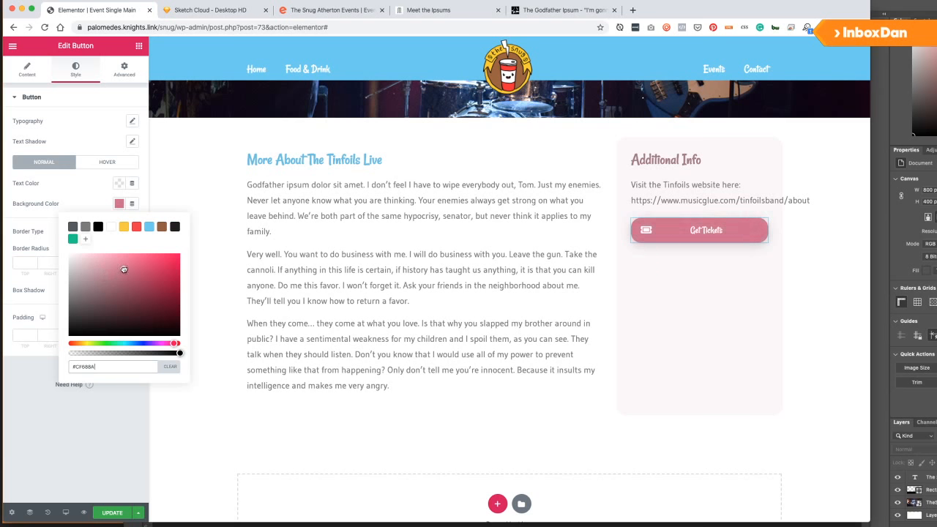
pyautogui.click(81, 200)
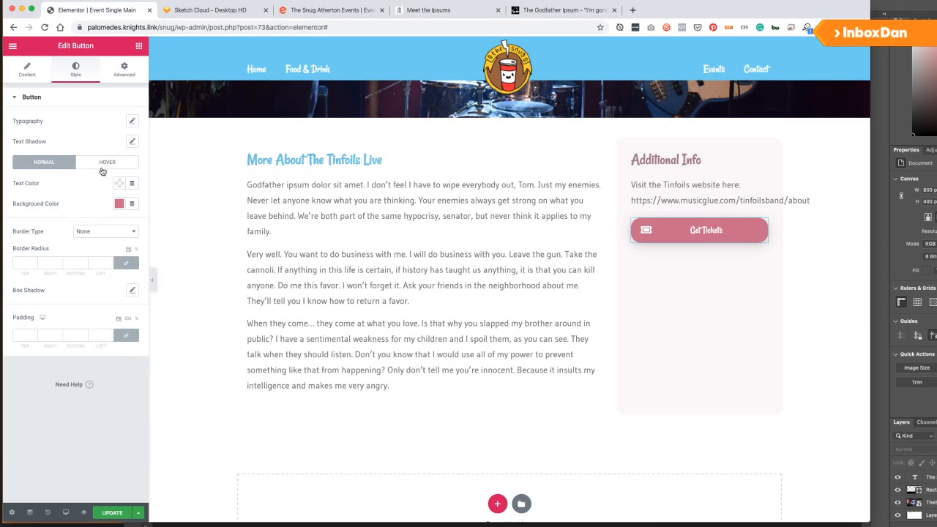
pyautogui.click(120, 205)
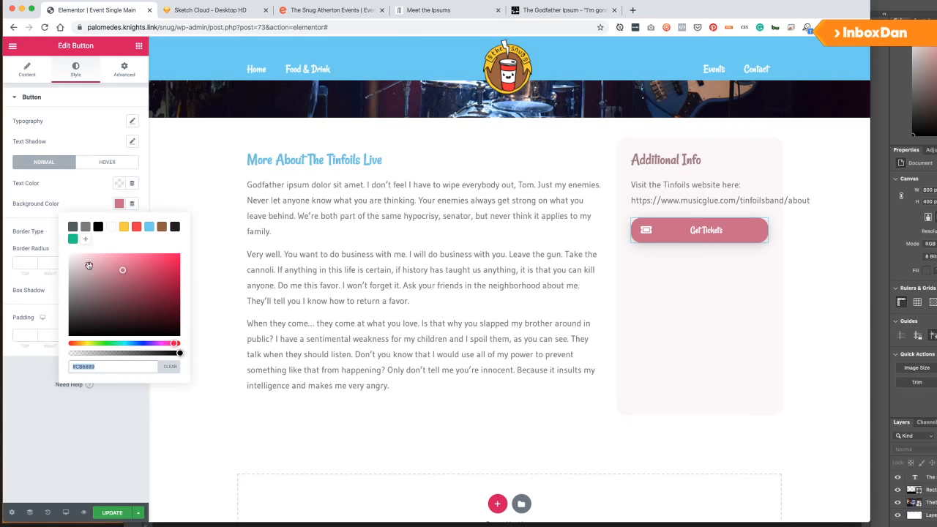
# Set the button's hover background to light pink #E99BB5 and save the template.
pyautogui.click(102, 161)
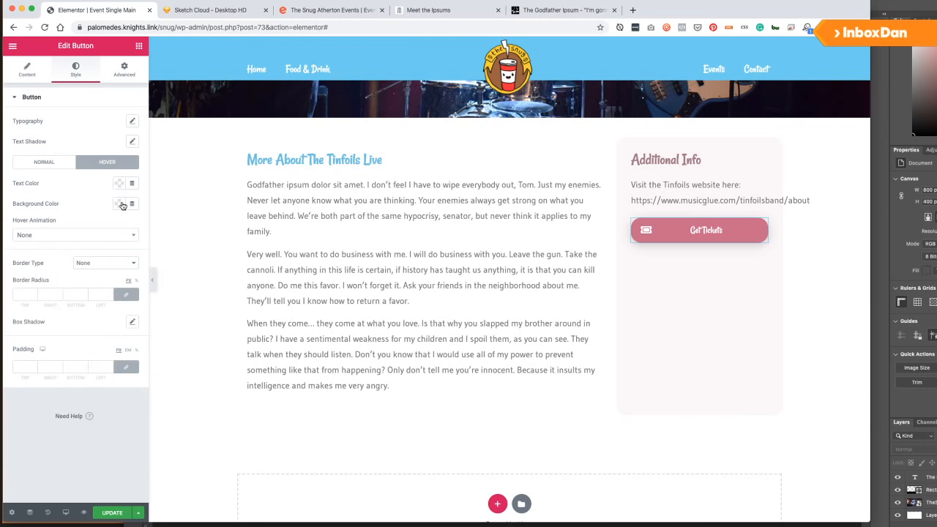
pyautogui.click(122, 205)
pyautogui.click(85, 239)
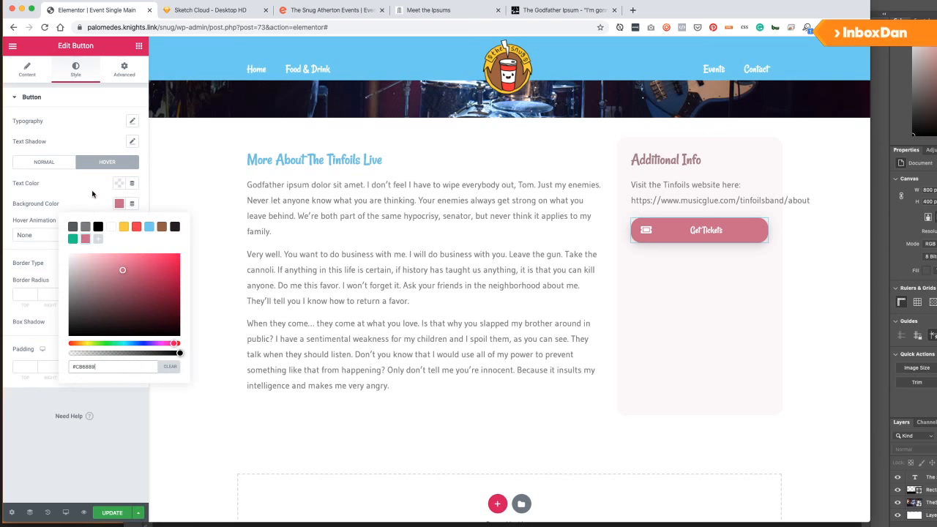
pyautogui.click(105, 261)
pyautogui.click(42, 369)
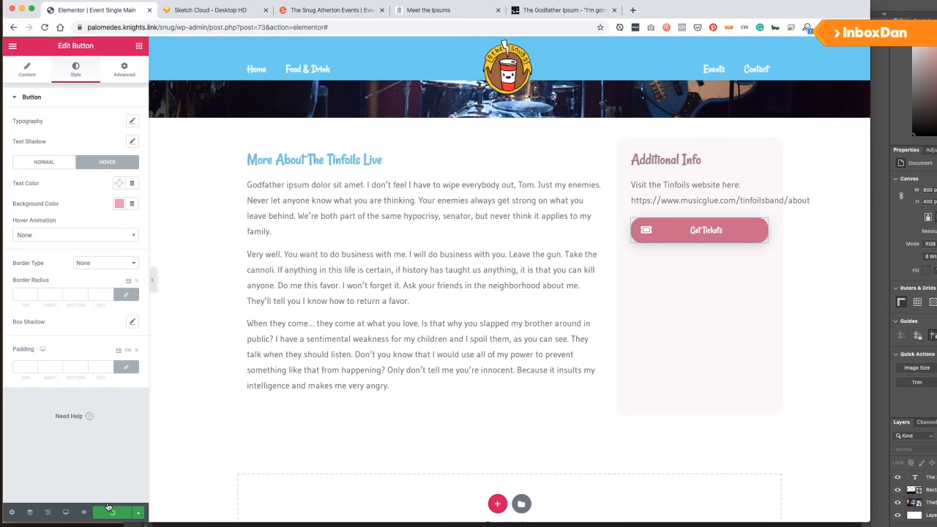
pyautogui.click(111, 507)
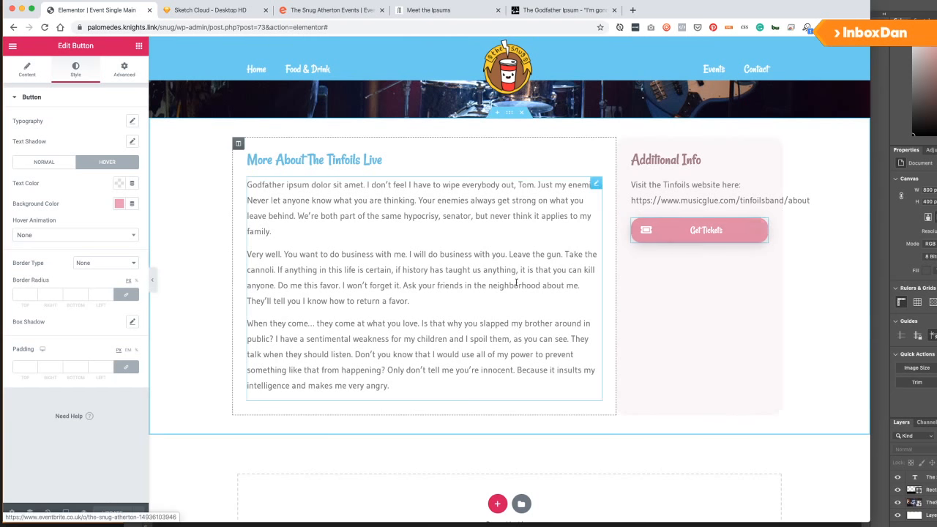
pyautogui.scroll(5, 498, 283)
pyautogui.scroll(3, 457, 285)
pyautogui.scroll(-7, 454, 285)
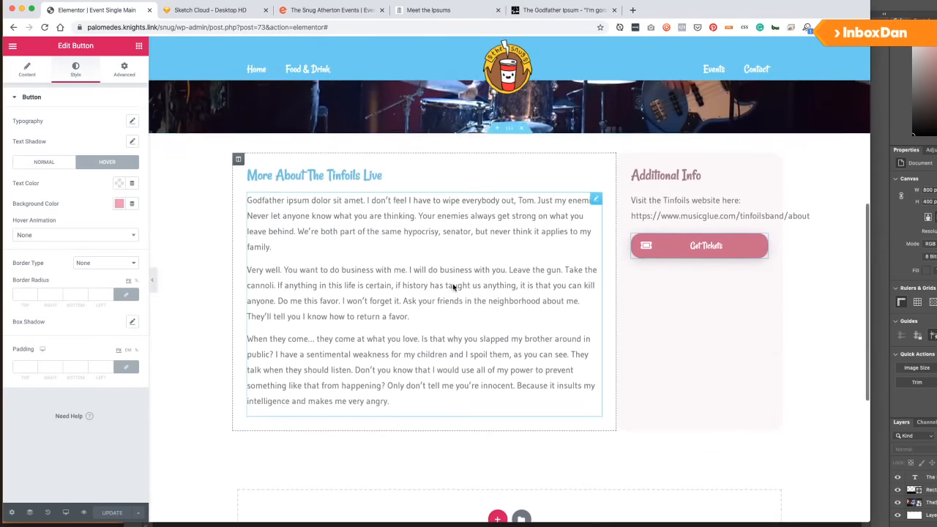
pyautogui.scroll(-5, 453, 287)
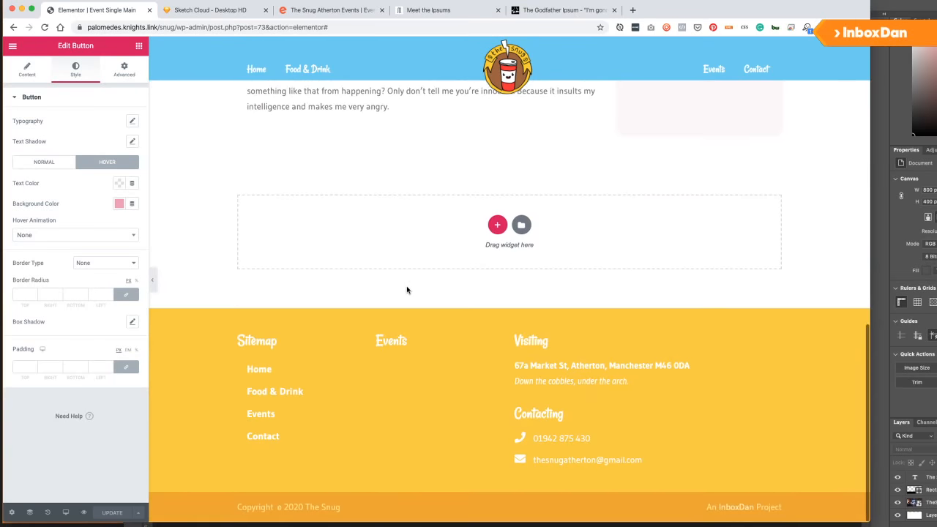
pyautogui.scroll(8, 407, 285)
pyautogui.scroll(3, 406, 289)
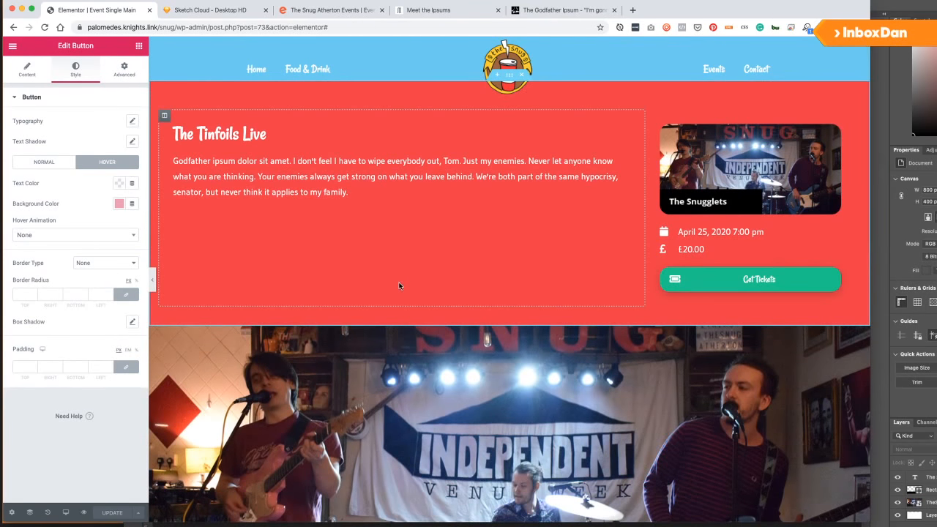
pyautogui.scroll(-10, 401, 287)
pyautogui.scroll(10, 399, 285)
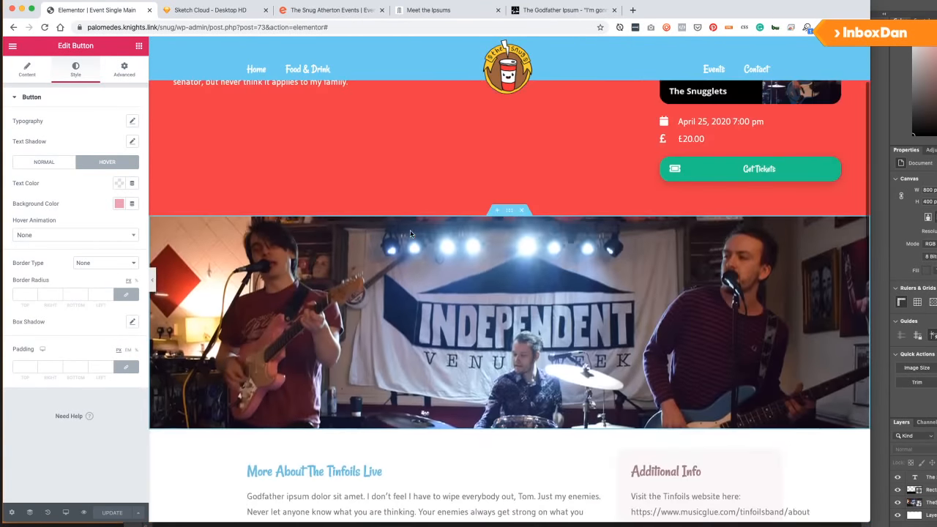
pyautogui.scroll(-10, 410, 224)
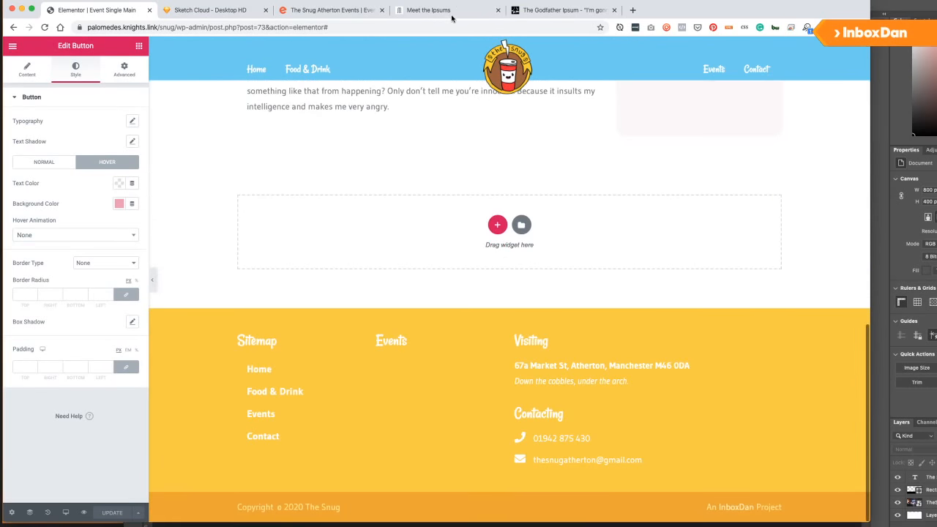
pyautogui.click(300, 10)
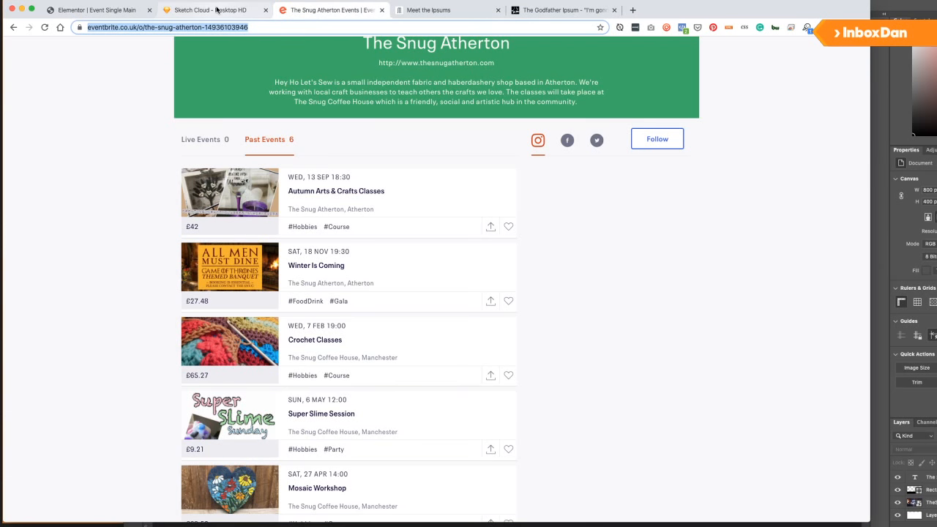
pyautogui.click(220, 11)
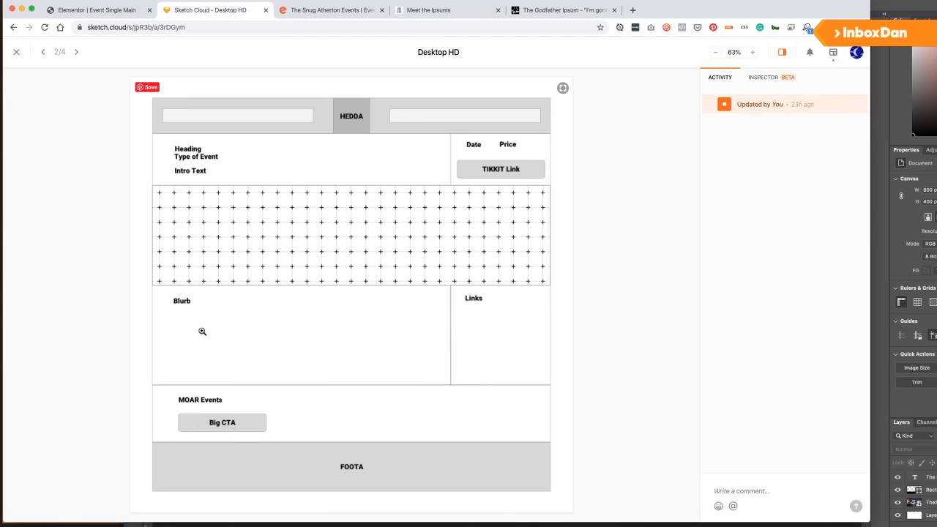
# Back in the editor, add a single-column section below the two-column content.
pyautogui.click(88, 9)
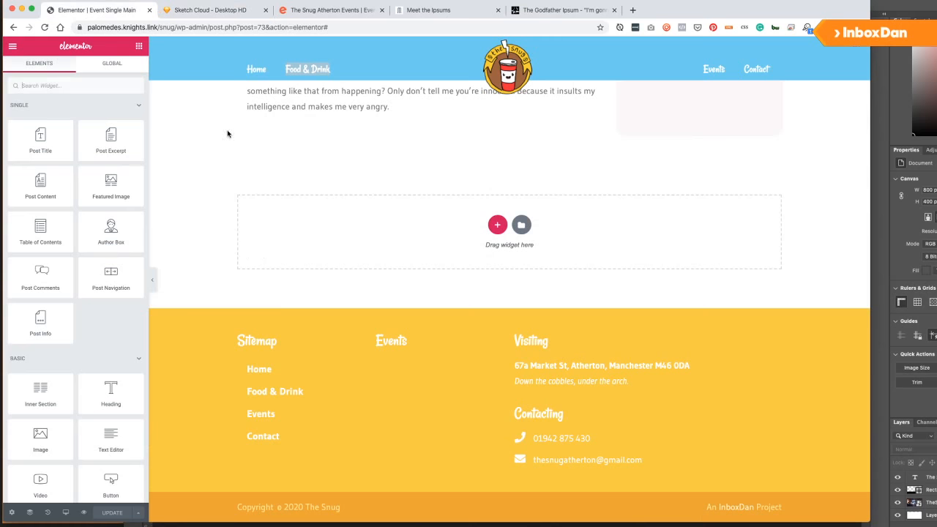
pyautogui.scroll(3, 296, 218)
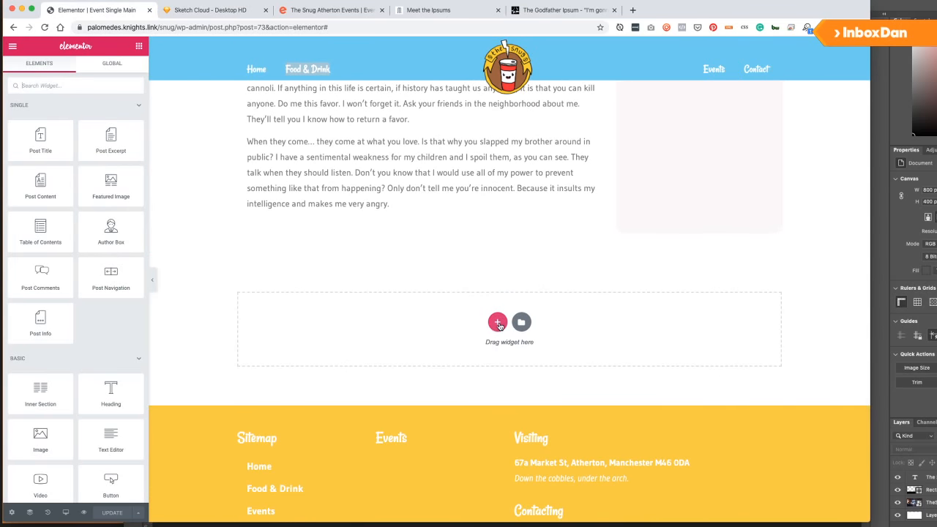
pyautogui.click(497, 322)
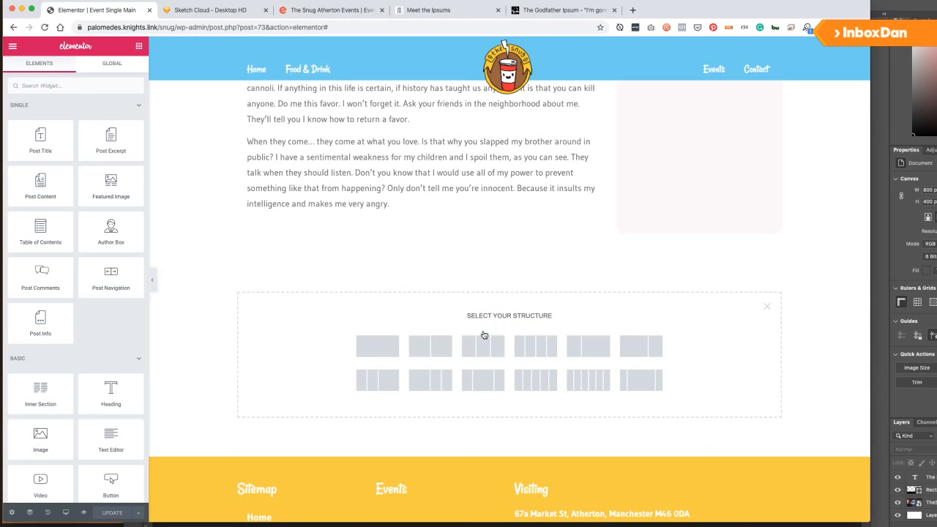
pyautogui.click(397, 348)
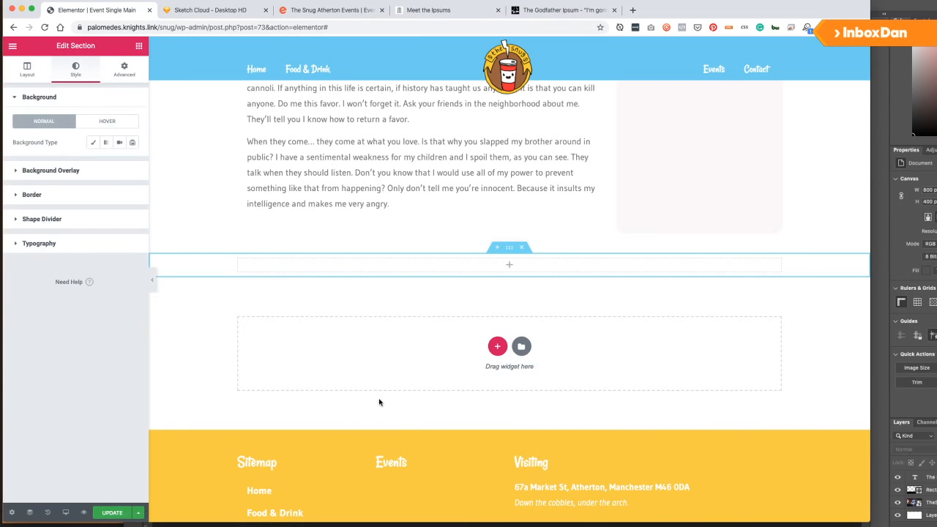
# Give the new section a classic background colour of #FFFFFF.
pyautogui.click(96, 142)
pyautogui.click(120, 162)
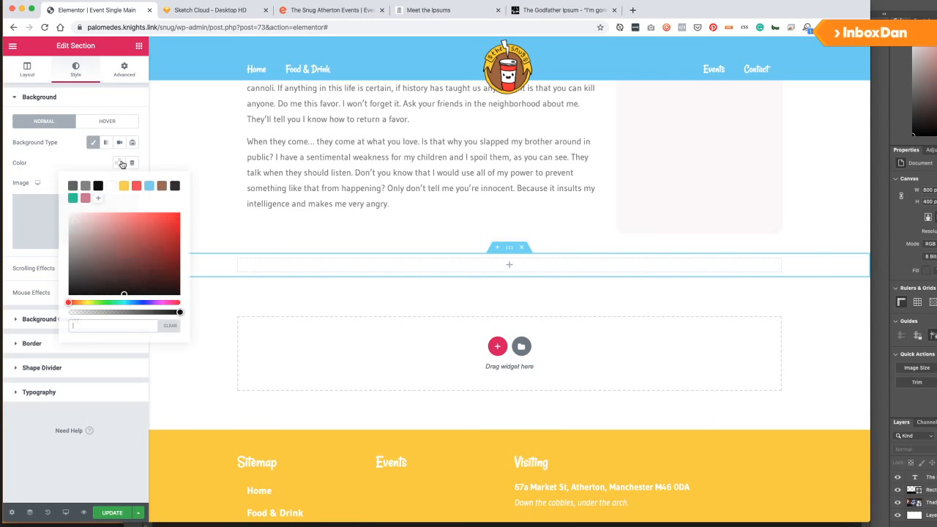
pyautogui.click(148, 187)
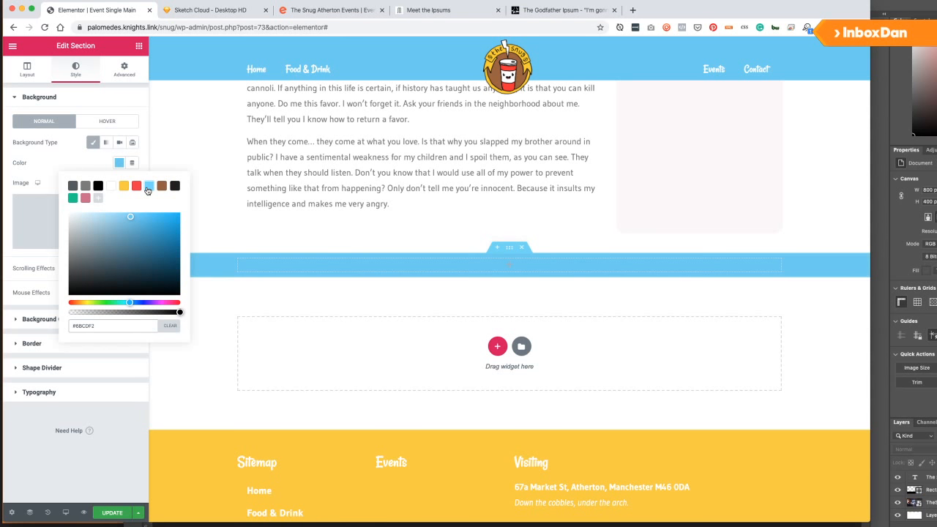
pyautogui.click(73, 199)
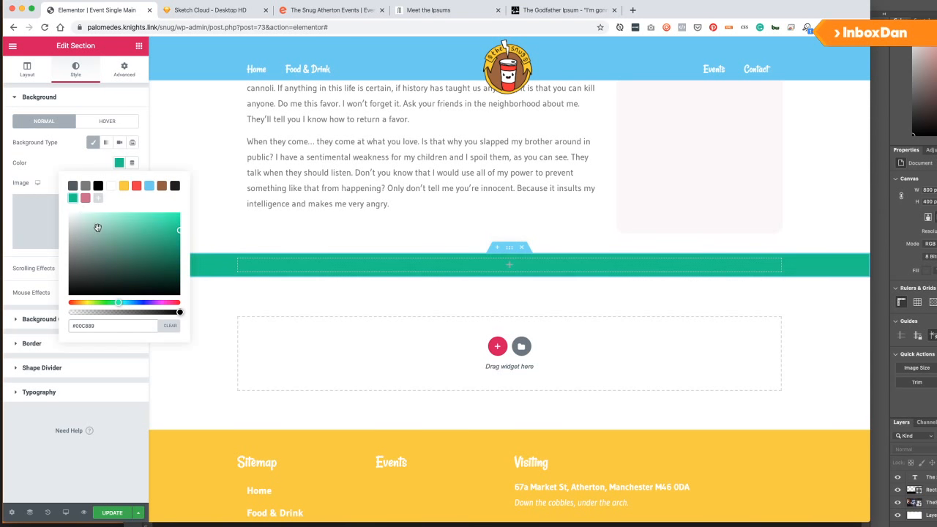
pyautogui.moveTo(98, 218); pyautogui.dragTo(81, 216)
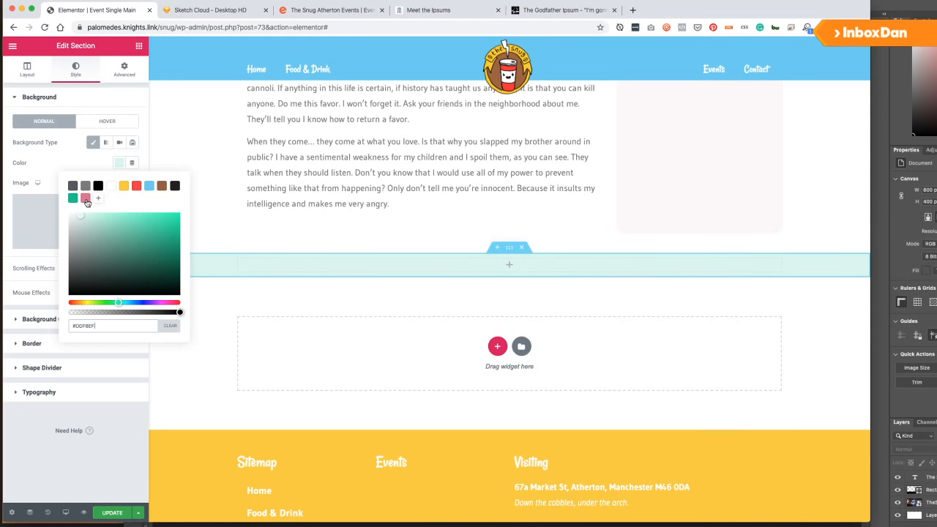
pyautogui.click(110, 186)
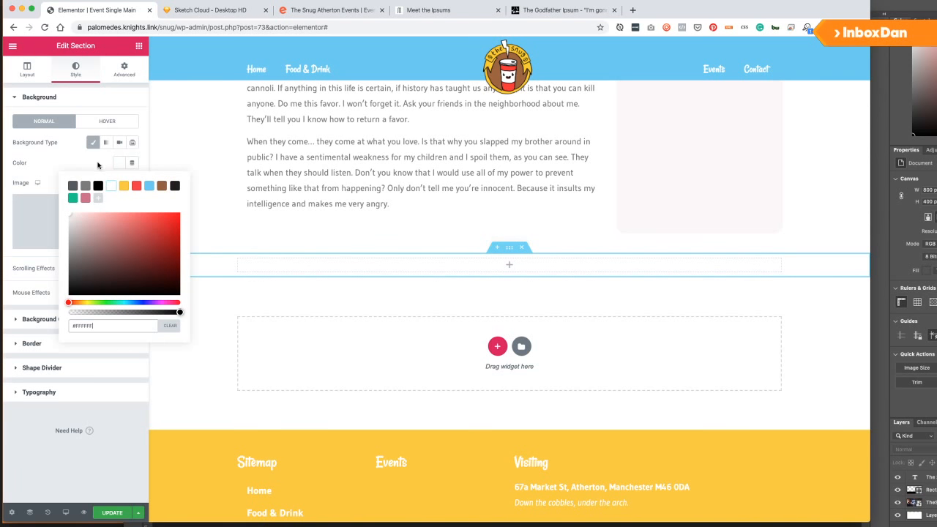
pyautogui.click(97, 165)
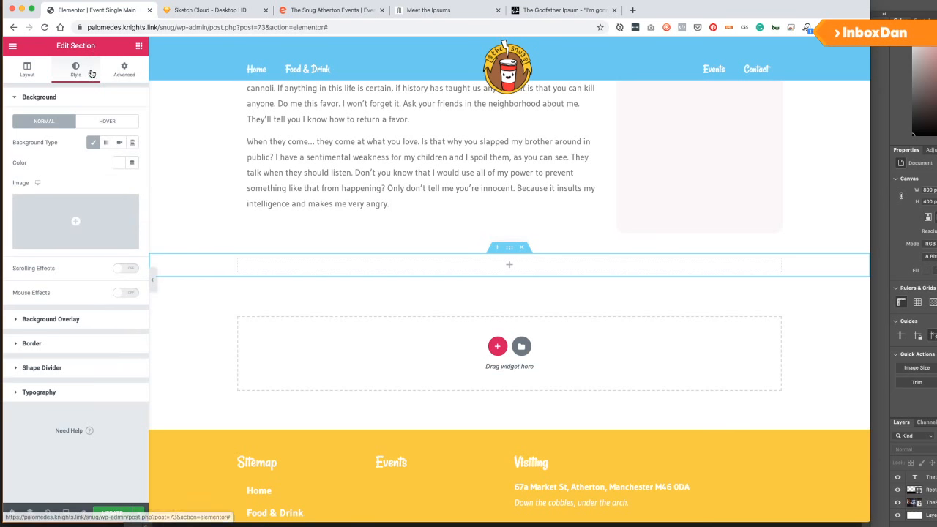
# Place a Post Navigation widget under the Get Tickets button.
pyautogui.click(137, 45)
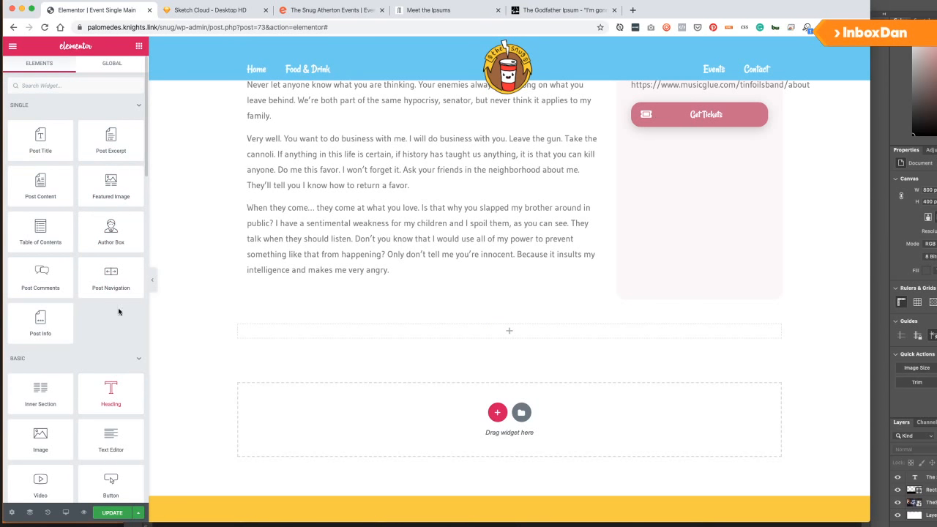
pyautogui.moveTo(115, 286); pyautogui.dragTo(682, 134)
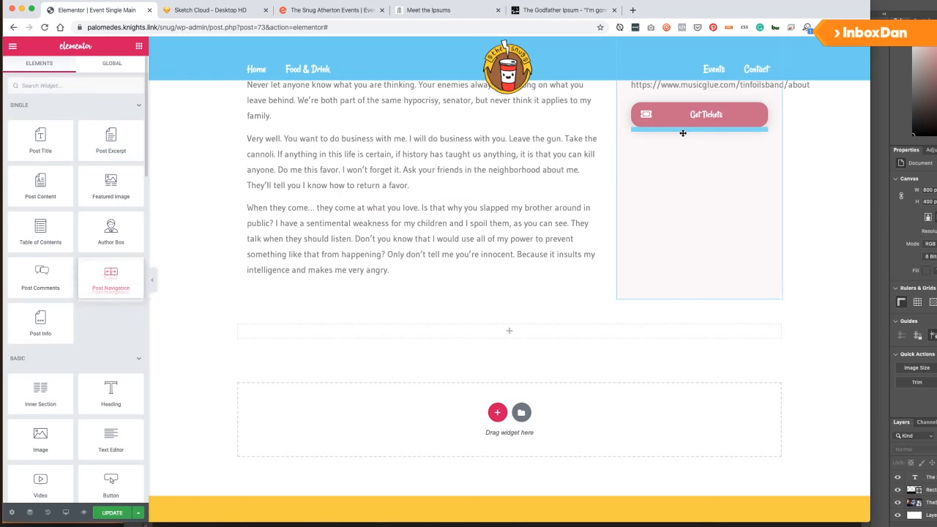
pyautogui.moveTo(115, 272); pyautogui.dragTo(707, 127)
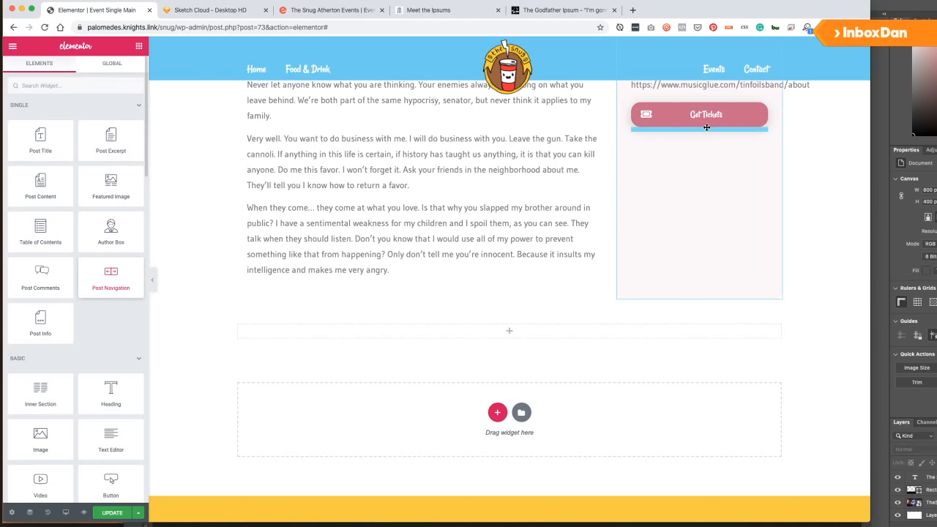
pyautogui.scroll(3, 699, 190)
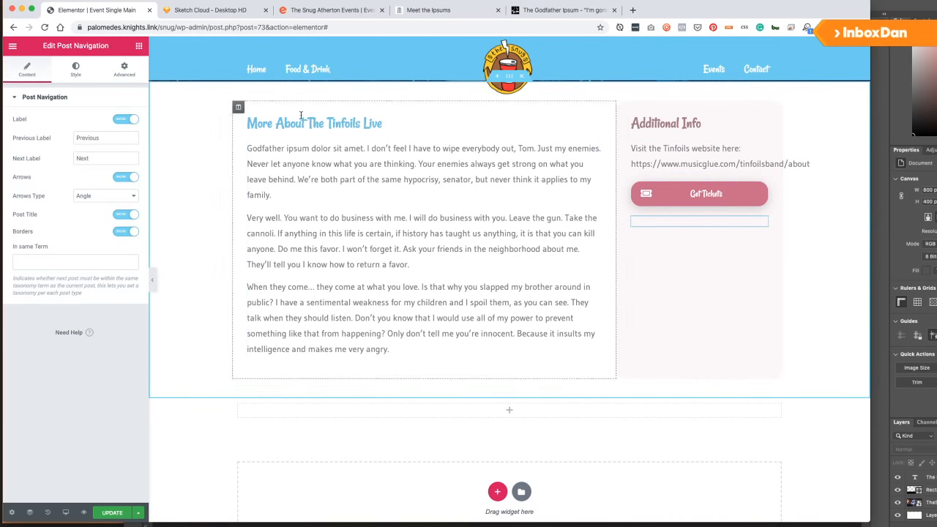
# Duplicate the Additional Info heading, move it below Get Tickets, and retitle it 'More Events'.
pyautogui.rightClick(760, 124)
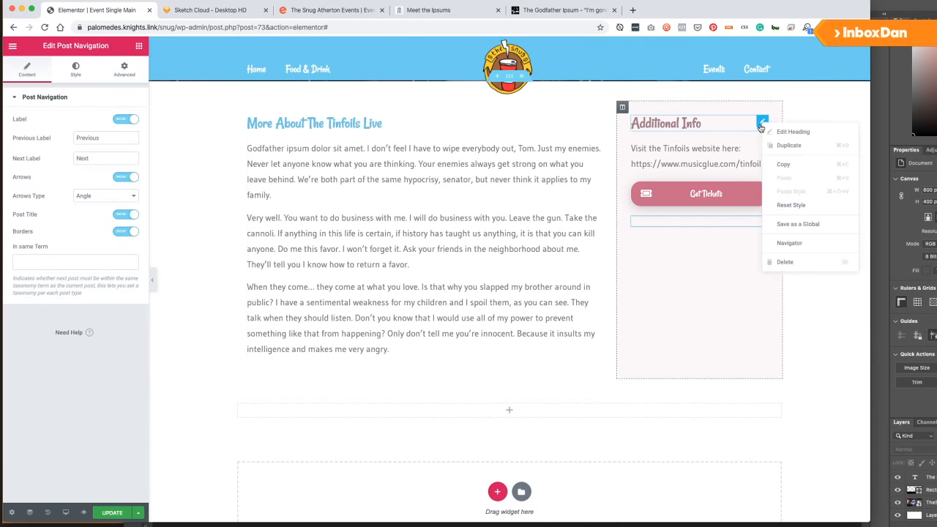
pyautogui.click(790, 149)
pyautogui.moveTo(761, 147); pyautogui.dragTo(695, 222)
pyautogui.tripleClick(84, 134)
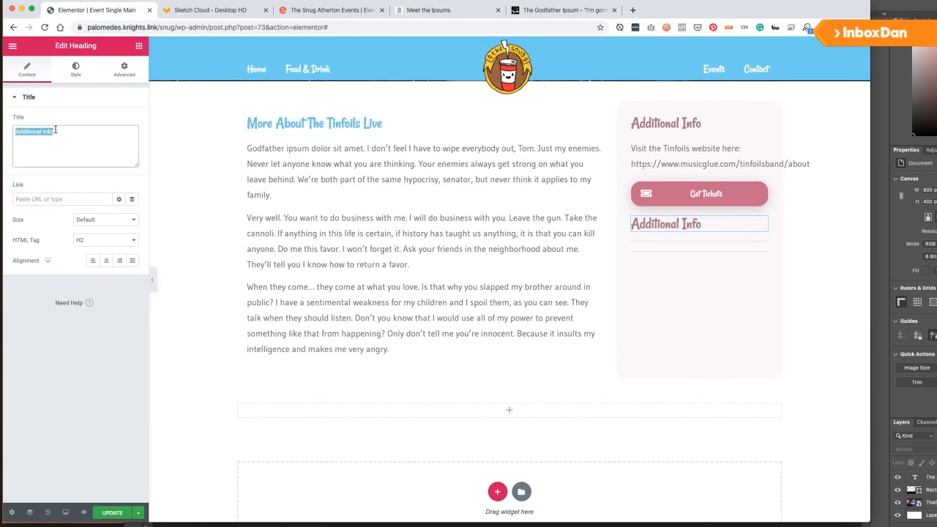
pyautogui.write('More Events')
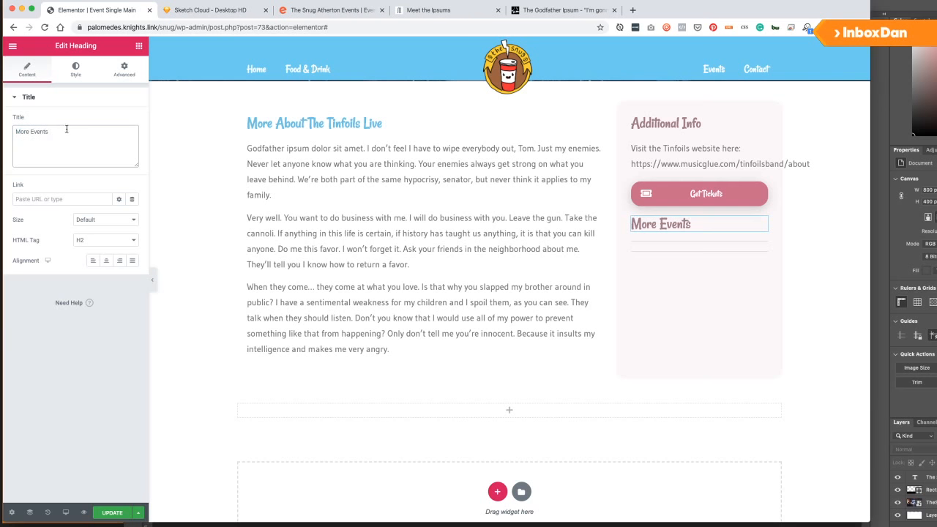
pyautogui.scroll(-2, 429, 404)
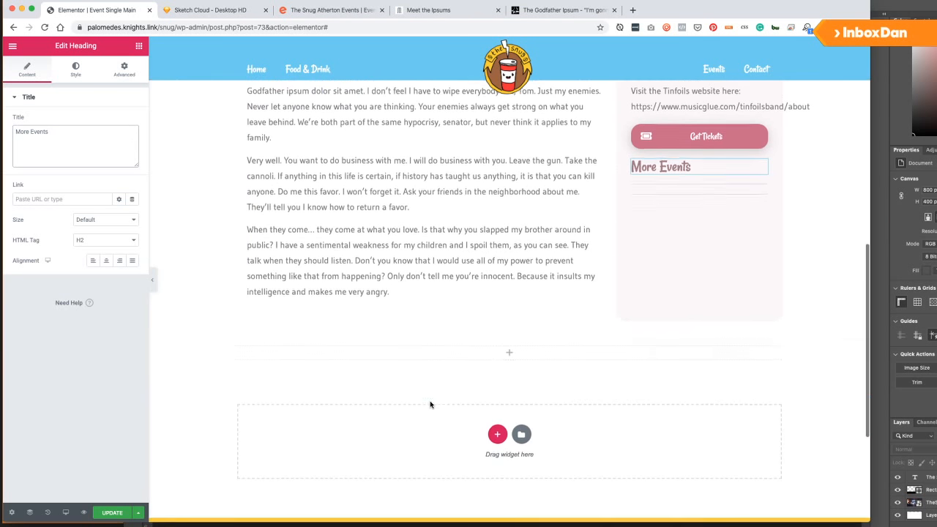
pyautogui.click(139, 48)
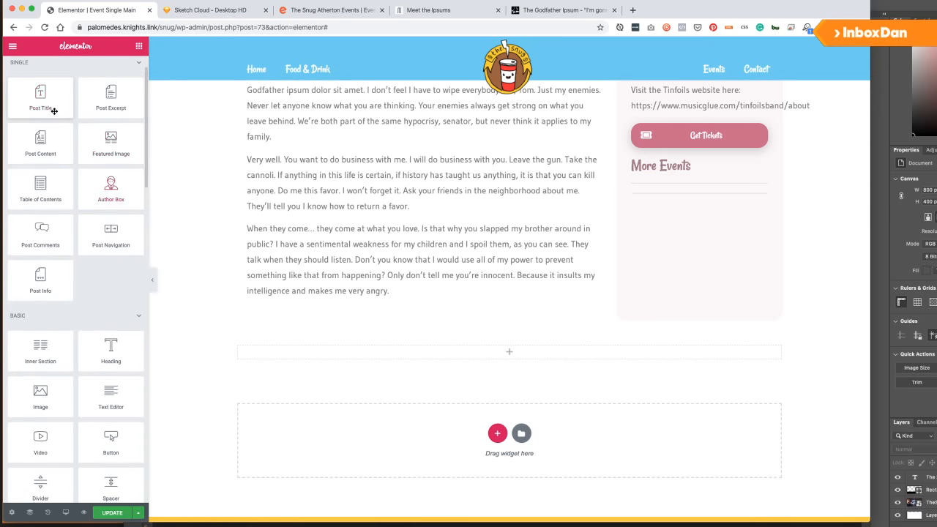
# Drop a Heading widget into the white section and title it 'Happening Soon'.
pyautogui.scroll(-3, 69, 241)
pyautogui.moveTo(111, 300); pyautogui.dragTo(314, 345)
pyautogui.click(75, 160)
pyautogui.press('super+a')
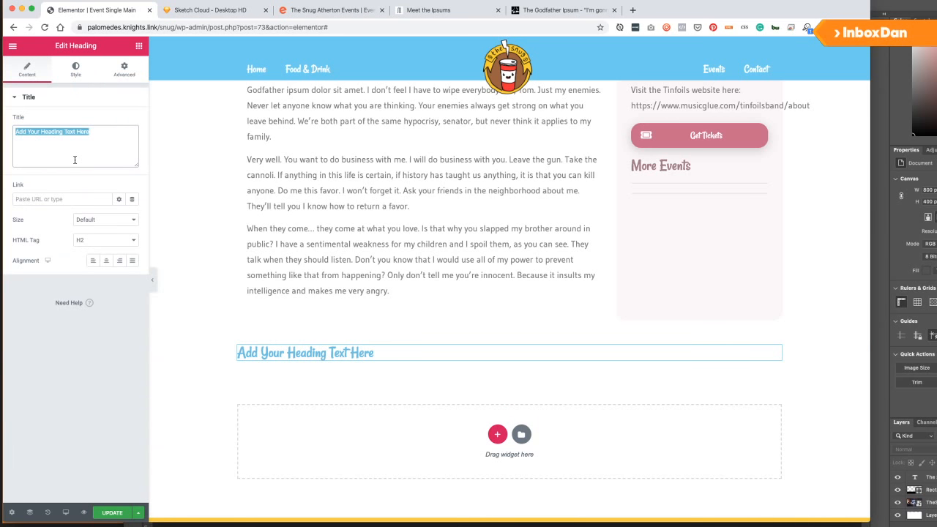
pyautogui.write('Bro')
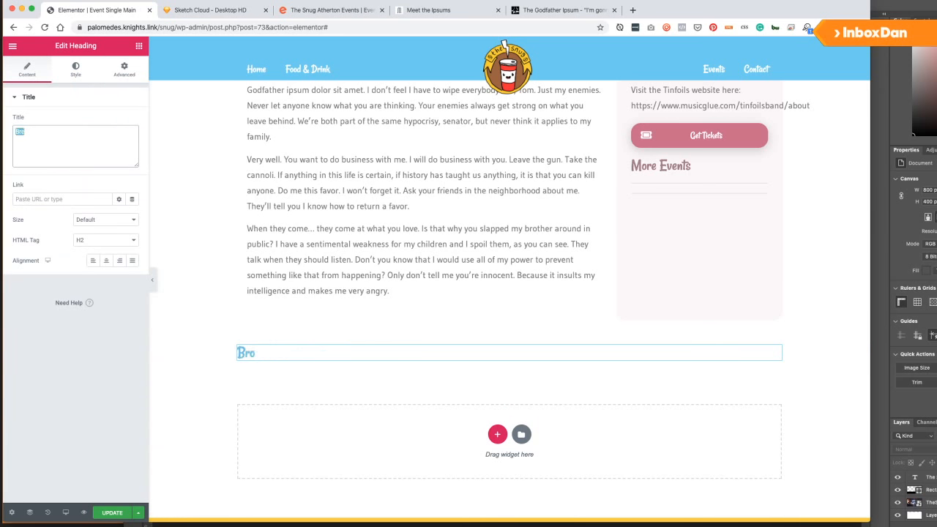
pyautogui.write('Coming')
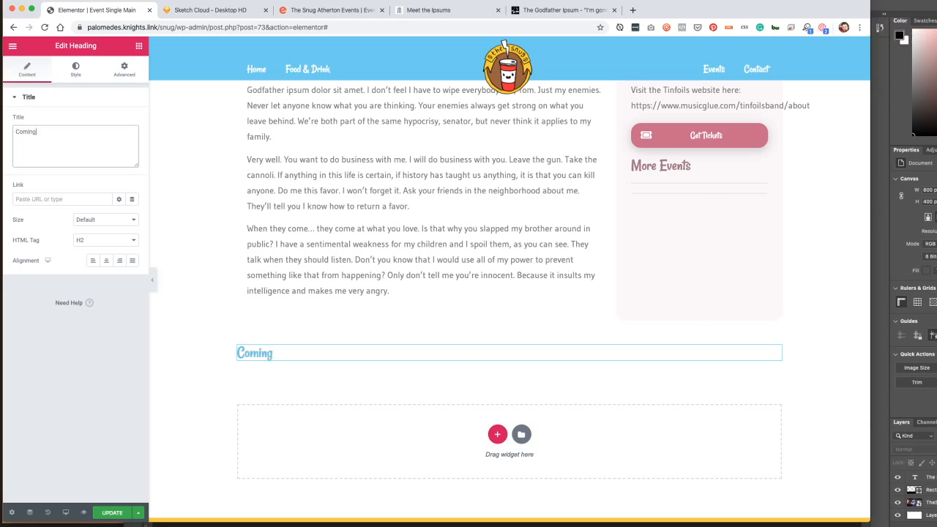
pyautogui.press('super+a')
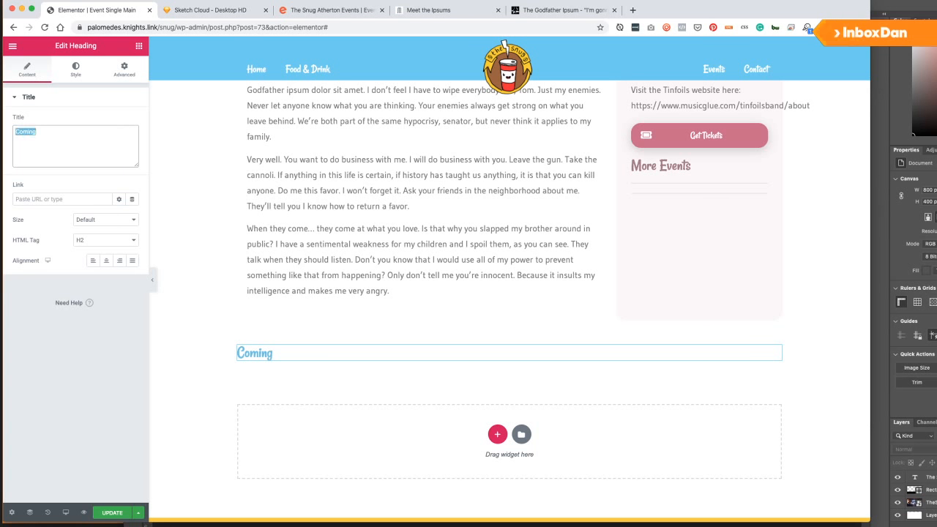
pyautogui.write('H')
pyautogui.press('BackSpace')
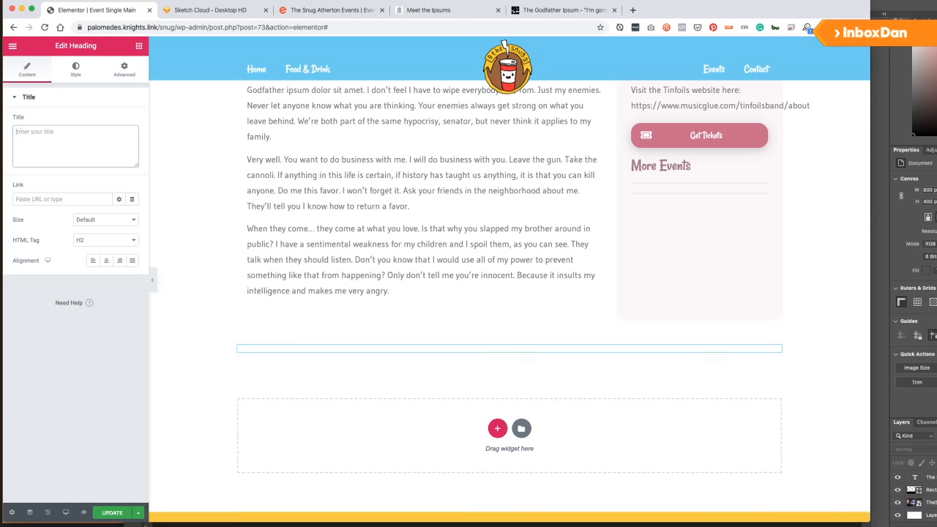
pyautogui.write('Happening Soon')
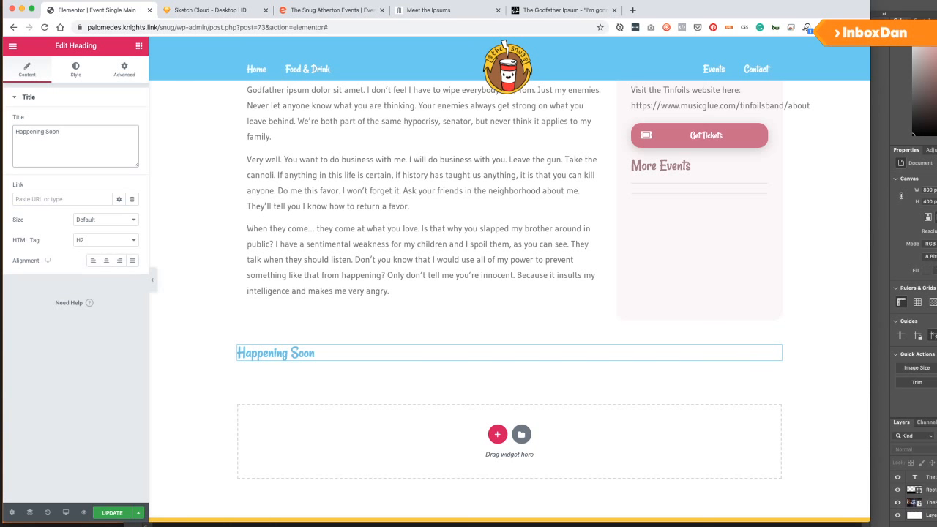
# Add a Text Editor under Happening Soon inviting readers to visit the events page.
pyautogui.click(138, 45)
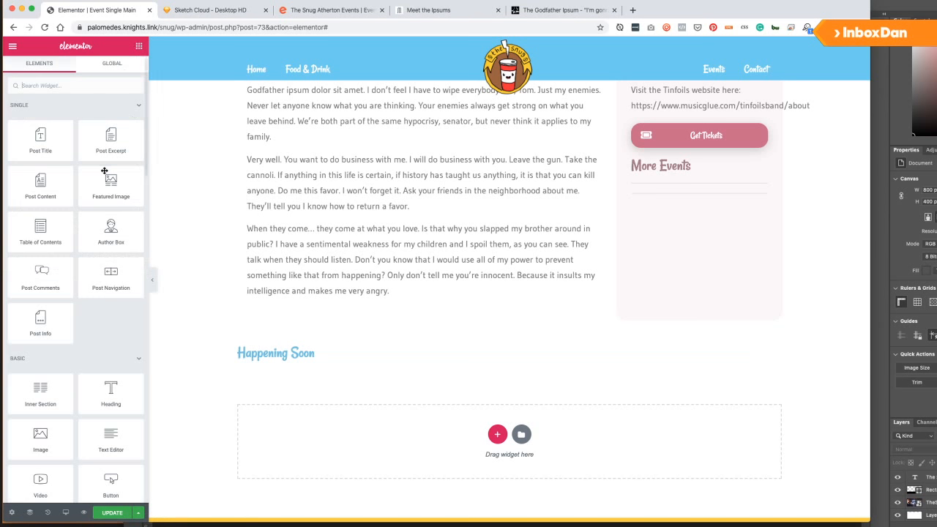
pyautogui.moveTo(107, 434); pyautogui.dragTo(293, 360)
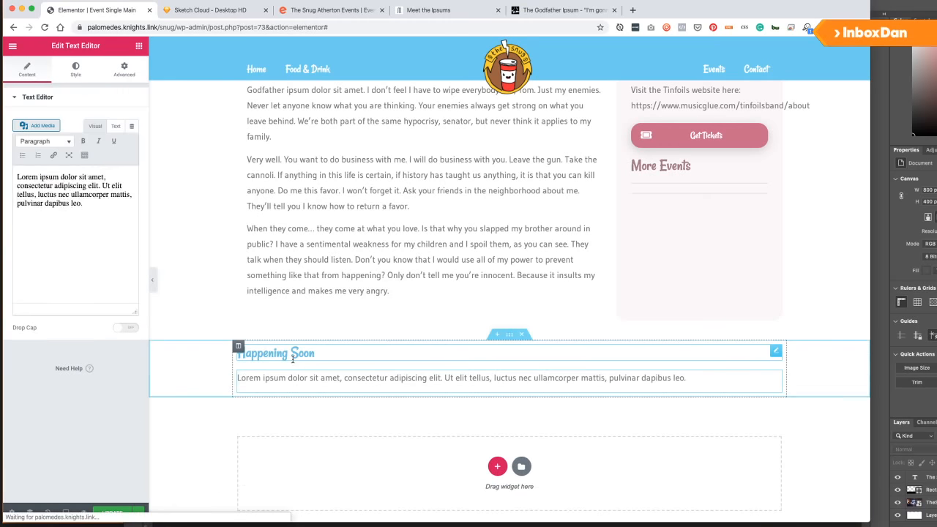
pyautogui.click(95, 266)
pyautogui.press('super+a')
pyautogui.write('To')
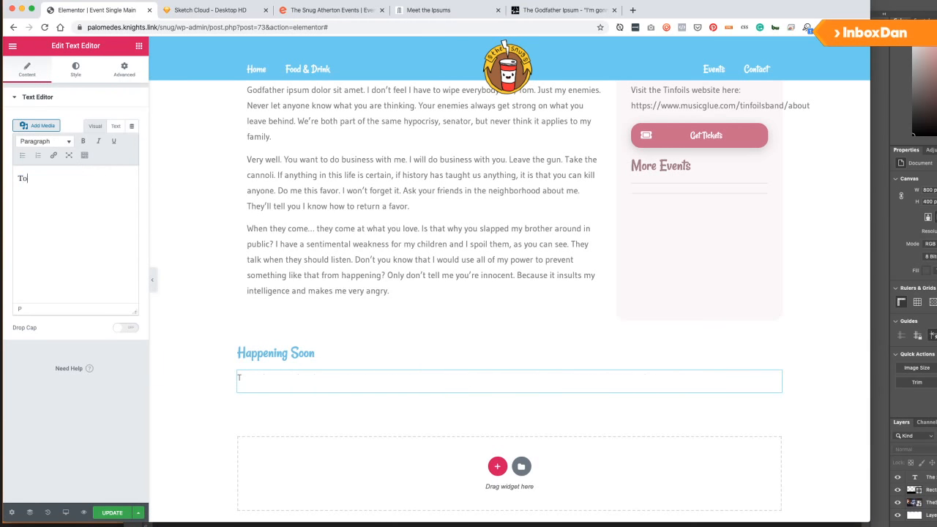
pyautogui.write(' find out other events comins')
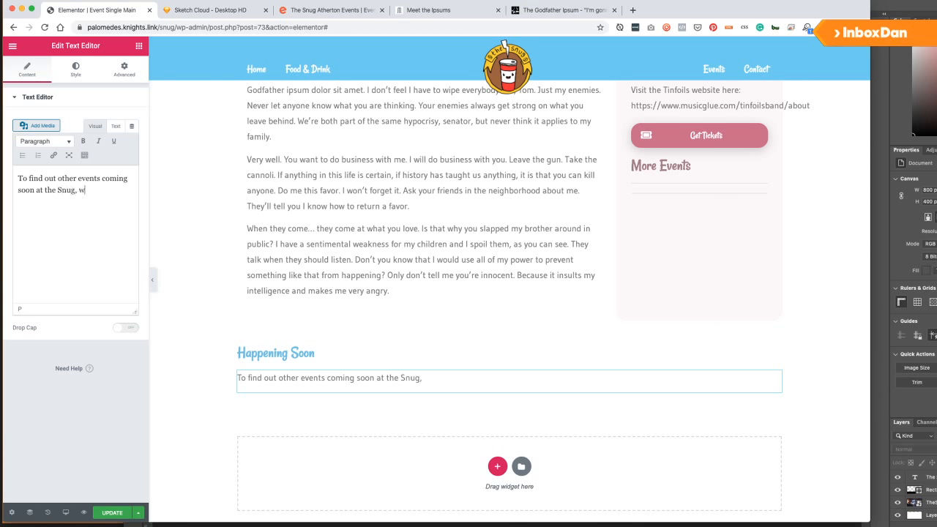
pyautogui.write('hy not visit our events page!')
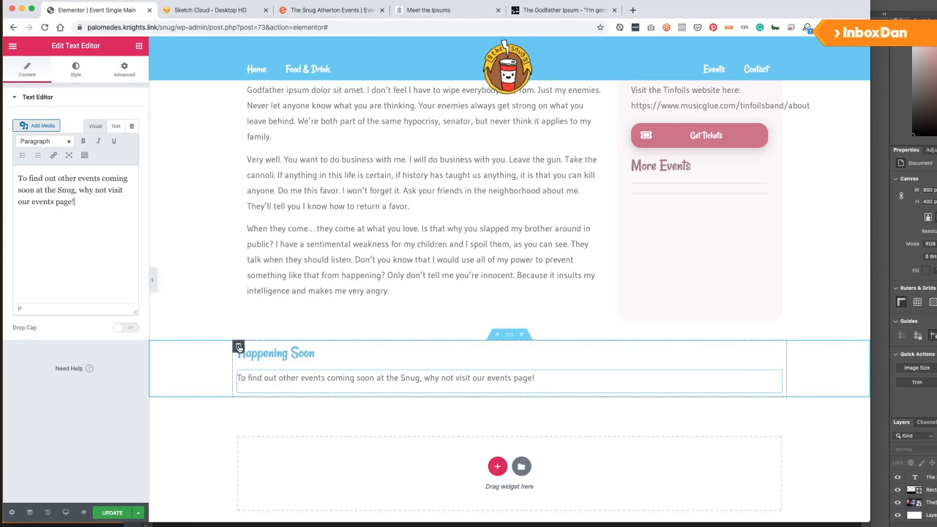
# Duplicate the Happening Soon column, retitle the copy 'Get Crafty', and clear its paragraph.
pyautogui.rightClick(238, 347)
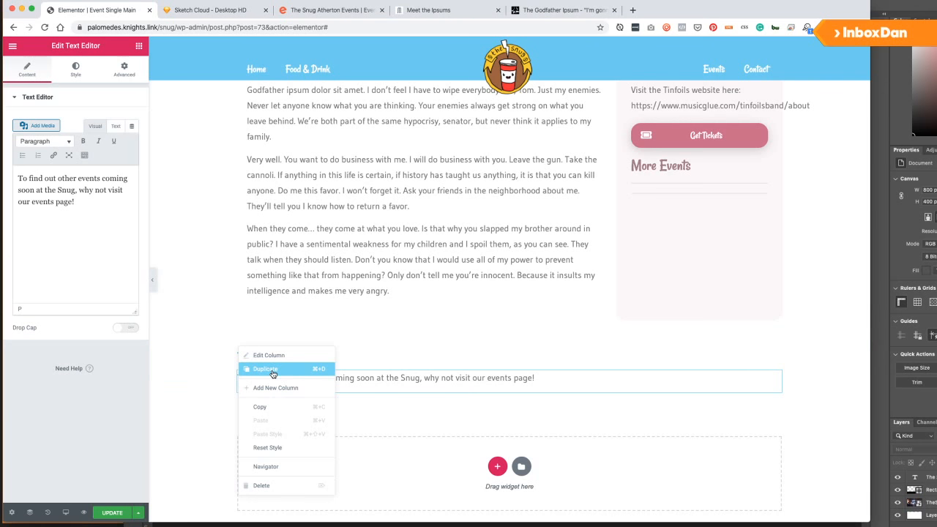
pyautogui.click(272, 374)
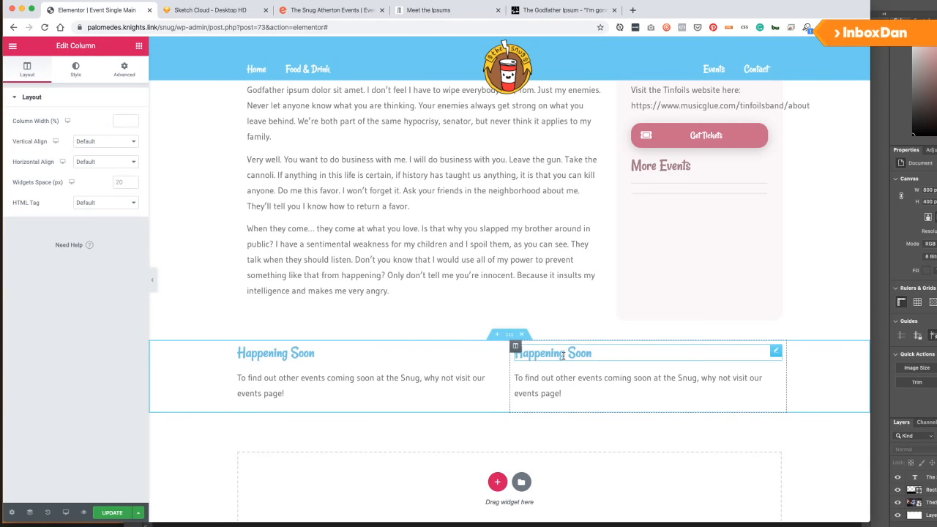
pyautogui.click(569, 355)
pyautogui.tripleClick(594, 347)
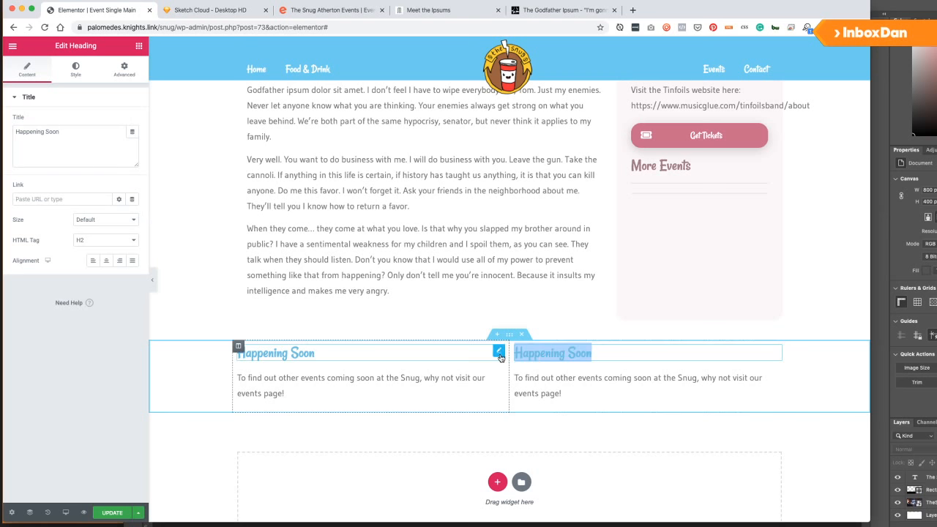
pyautogui.write('Get Crafty')
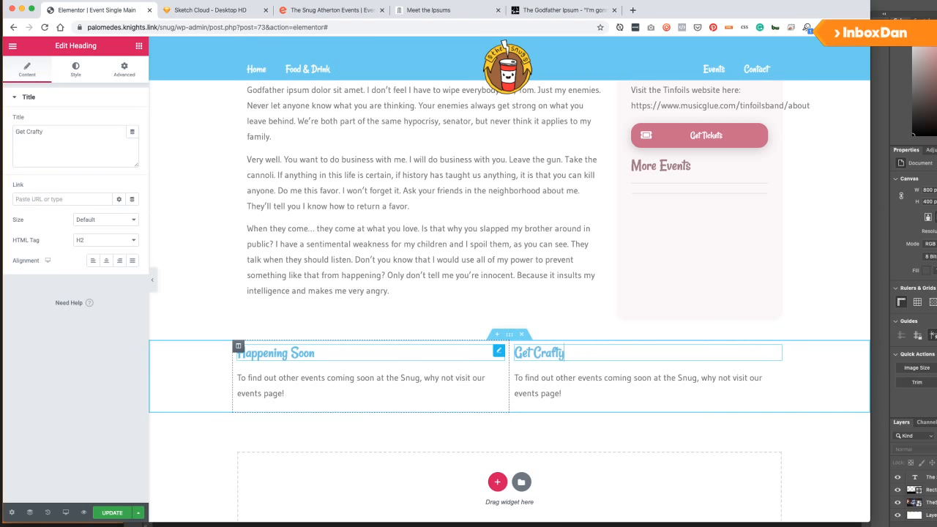
pyautogui.click(562, 398)
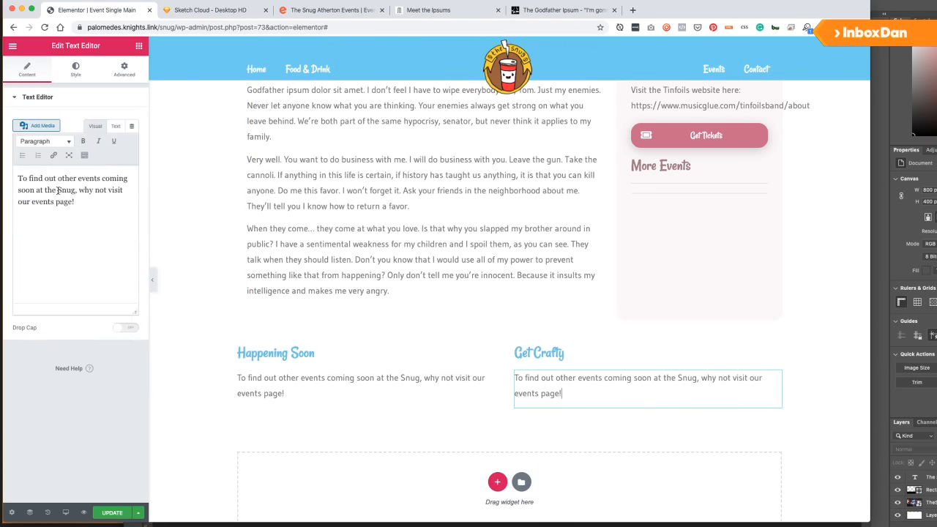
pyautogui.hotkey('ctrl', 'a')
pyautogui.write('Jo')
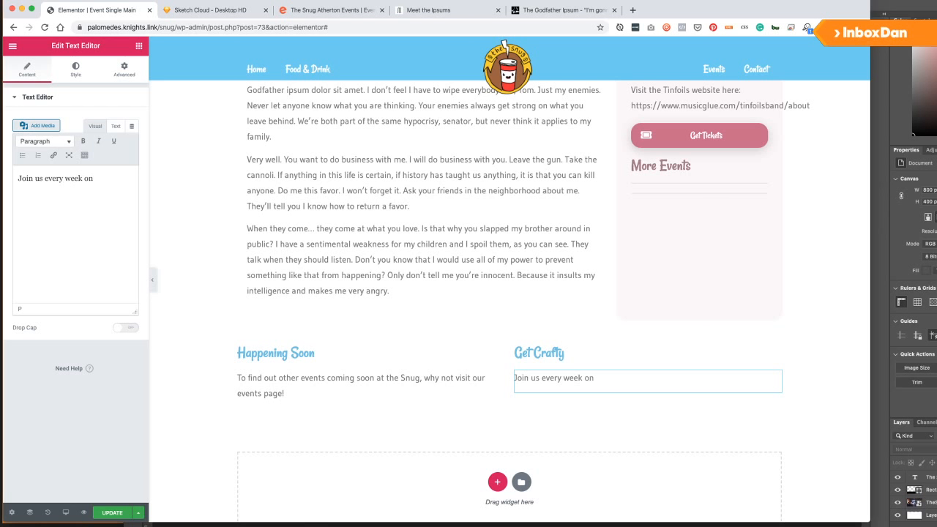
pyautogui.hotkey('ctrl', 'a')
pyautogui.press('BackSpace')
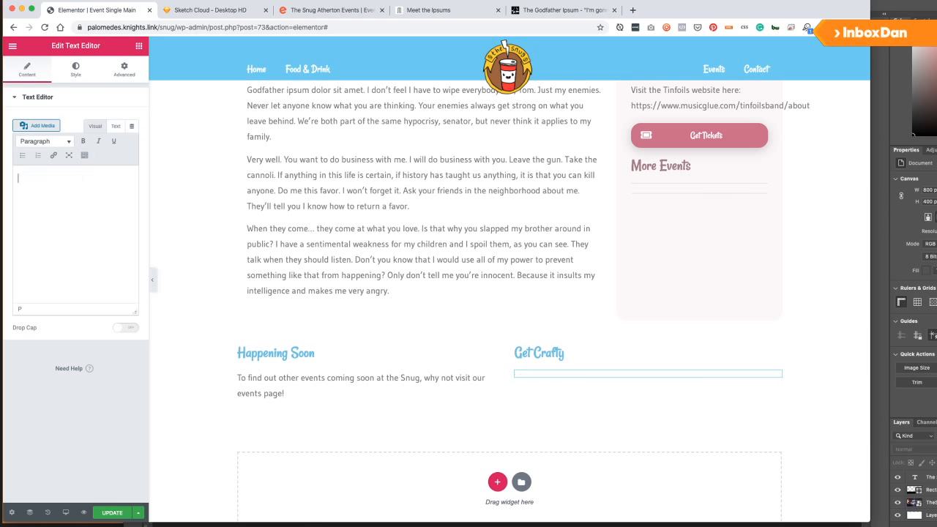
# Paste a Godfather Ipsum paragraph as plain text into Get Crafty, then delete the section.
pyautogui.click(439, 9)
pyautogui.click(560, 10)
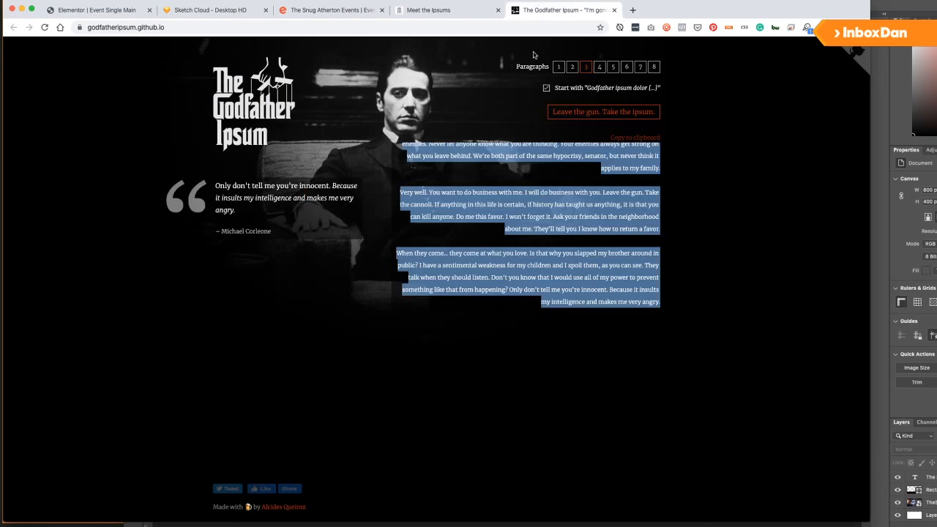
pyautogui.click(497, 153)
pyautogui.moveTo(401, 193); pyautogui.dragTo(508, 216)
pyautogui.hotkey('ctrl', 'c')
pyautogui.click(103, 9)
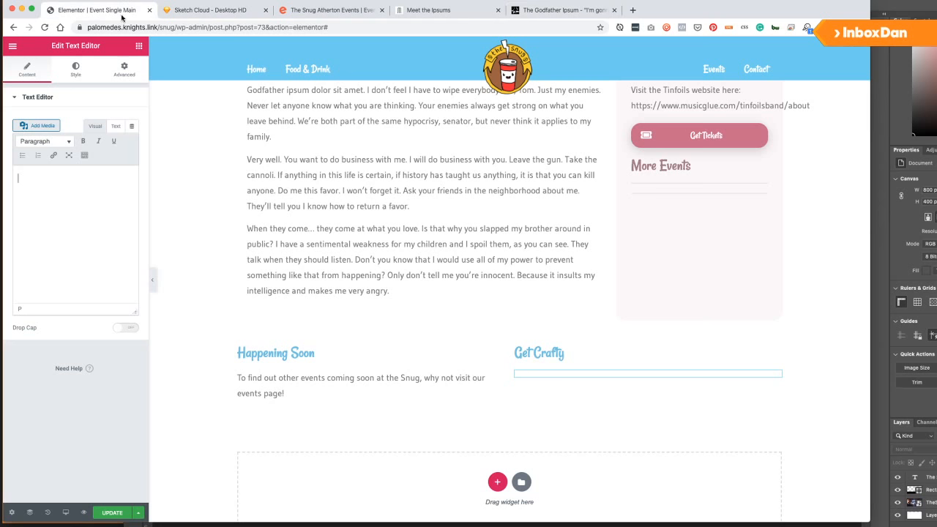
pyautogui.click(88, 212)
pyautogui.hotkey('ctrl', 'v')
pyautogui.hotkey('ctrl', 'z')
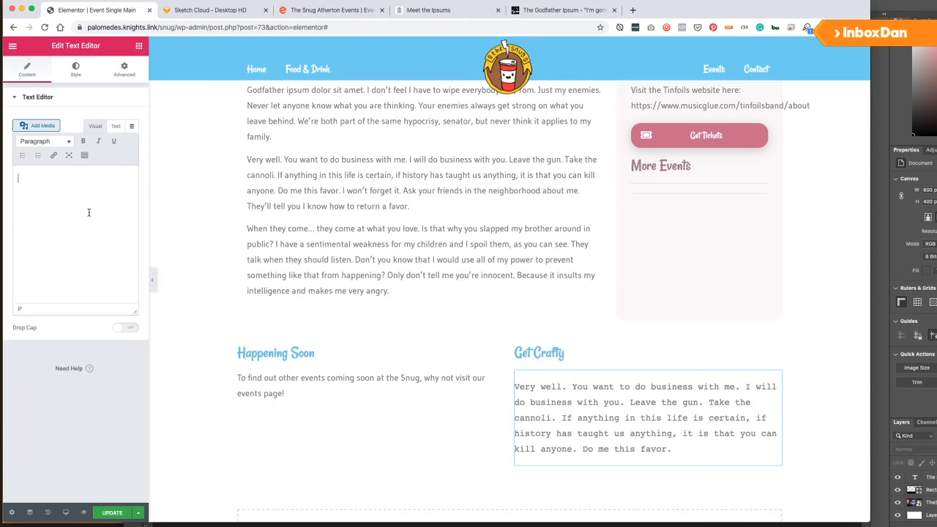
pyautogui.hotkey('ctrl', 'shift', 'v')
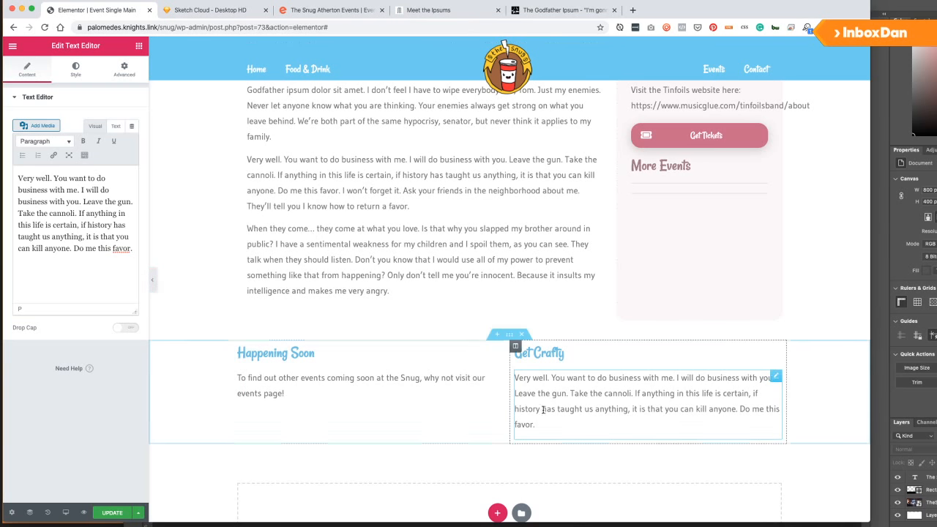
pyautogui.click(521, 334)
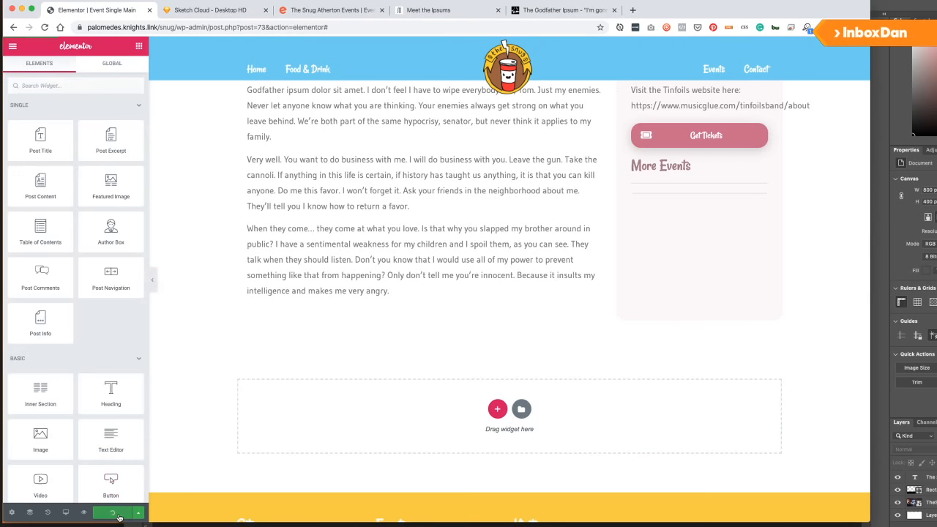
# Preview the event-single-main template as a live page using View Page.
pyautogui.scroll(-5, 366, 308)
pyautogui.scroll(10, 366, 304)
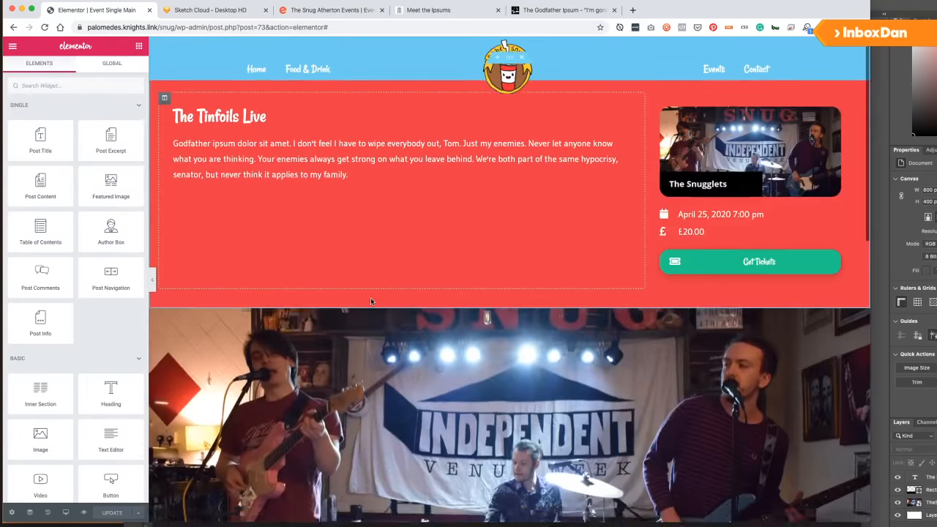
pyautogui.scroll(-10, 371, 301)
pyautogui.scroll(10, 377, 296)
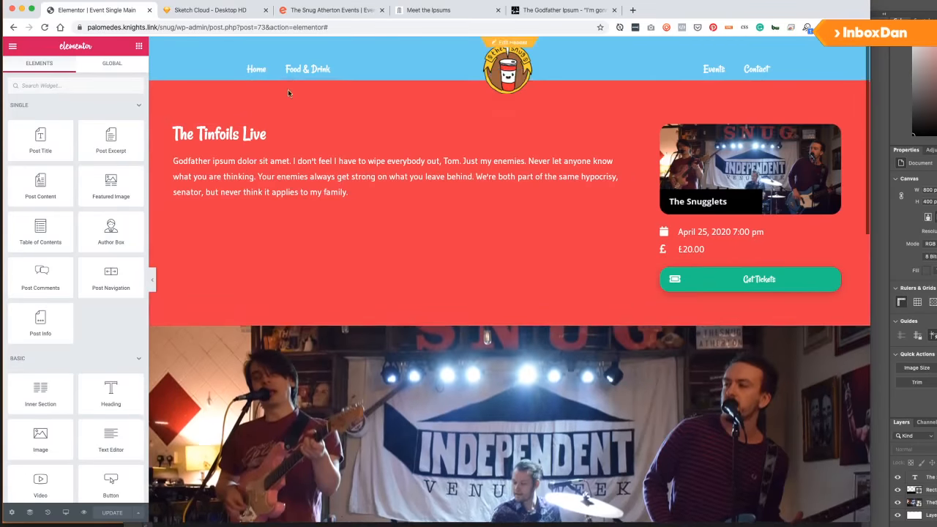
pyautogui.scroll(-10, 288, 93)
pyautogui.scroll(10, 303, 122)
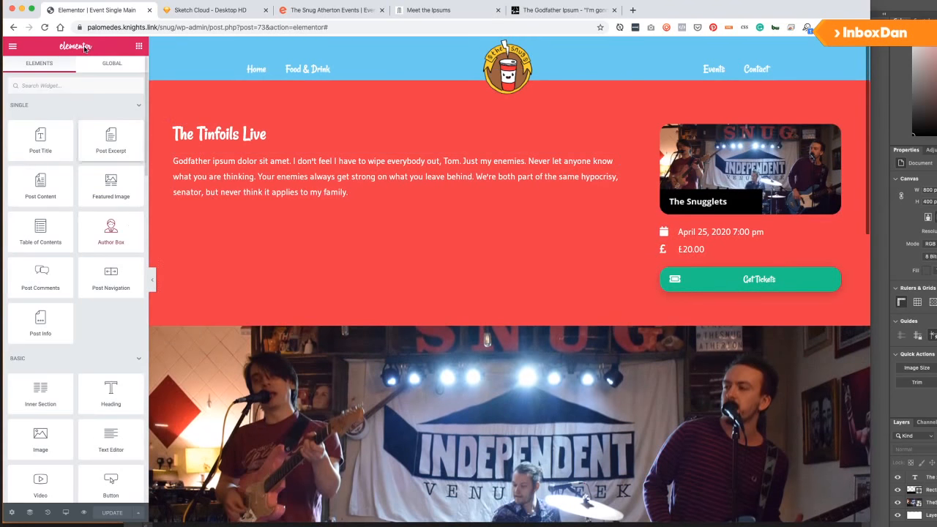
pyautogui.click(13, 47)
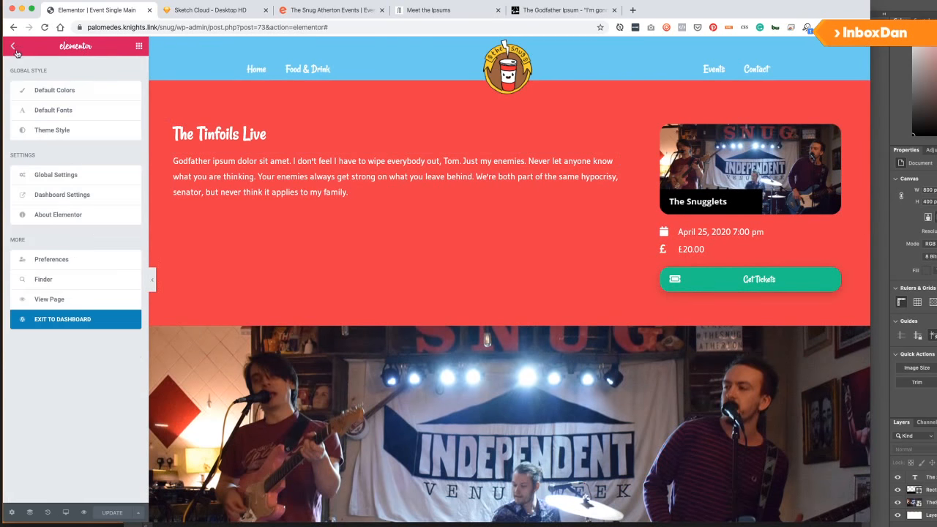
pyautogui.click(45, 301)
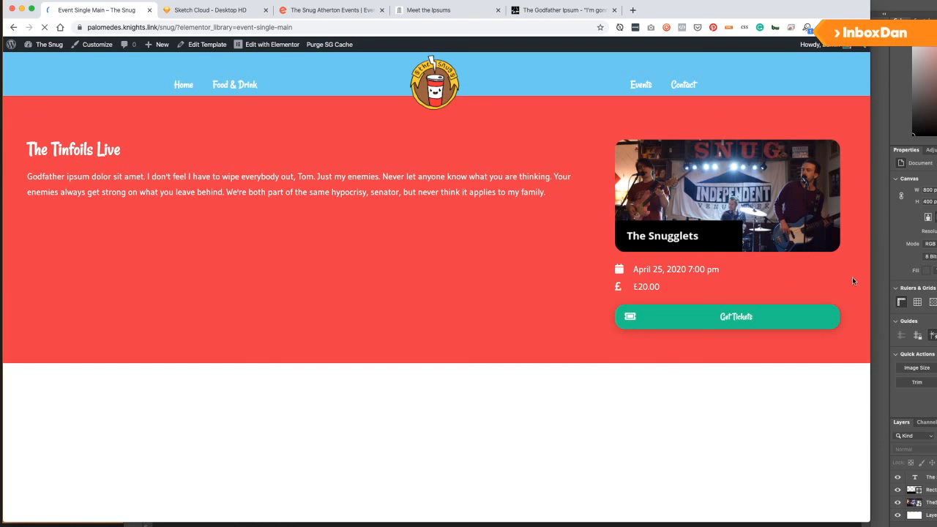
pyautogui.moveTo(844, 278); pyautogui.dragTo(551, 281)
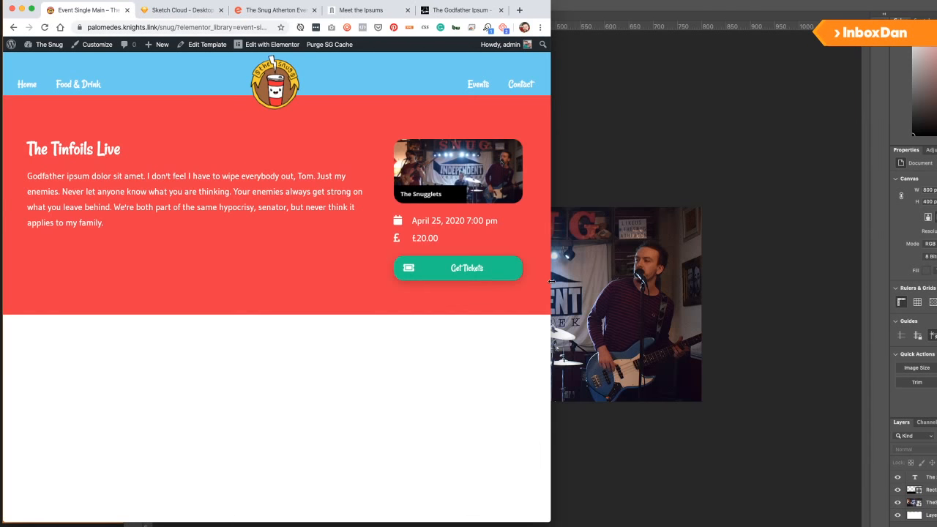
pyautogui.scroll(-10, 286, 177)
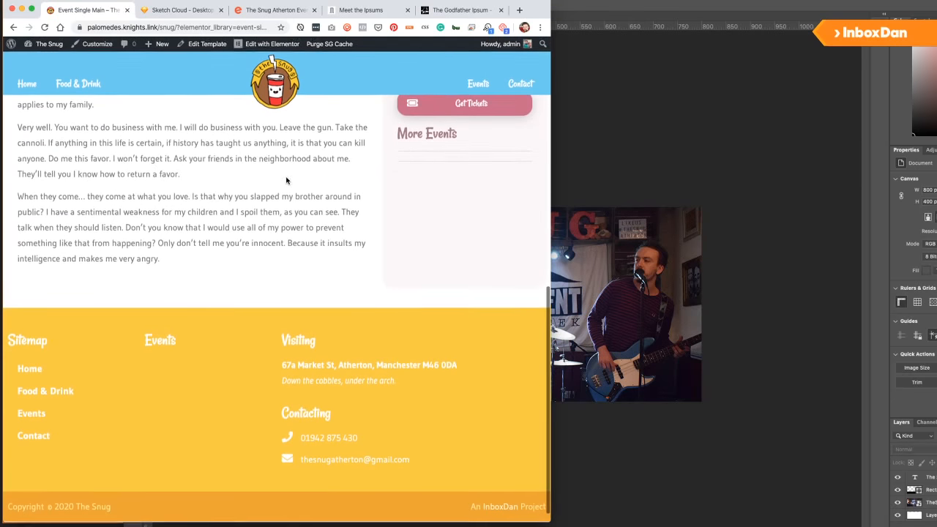
pyautogui.scroll(3, 358, 213)
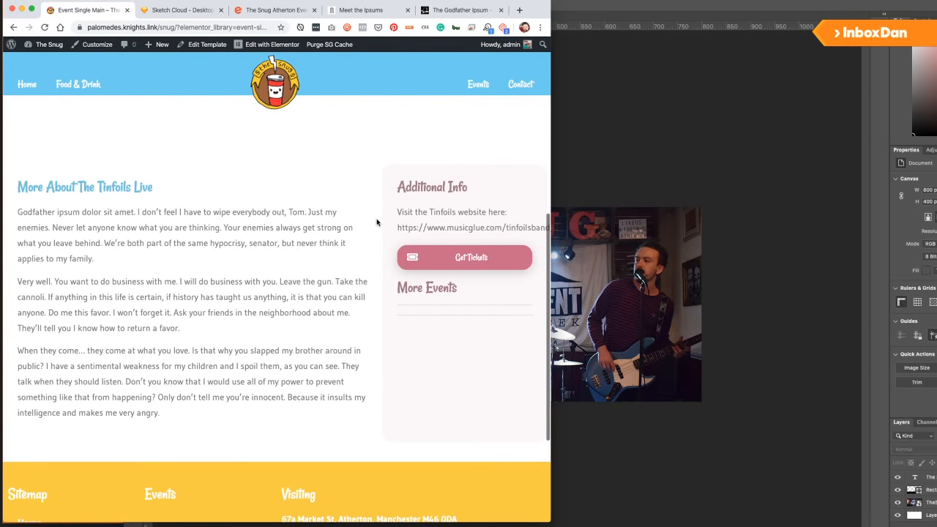
pyautogui.scroll(4, 308, 187)
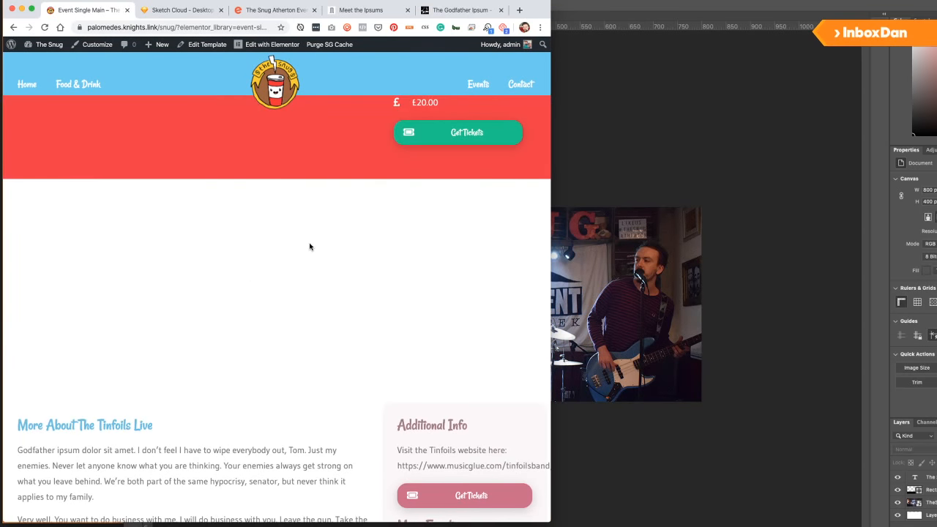
pyautogui.moveTo(551, 252); pyautogui.dragTo(922, 253)
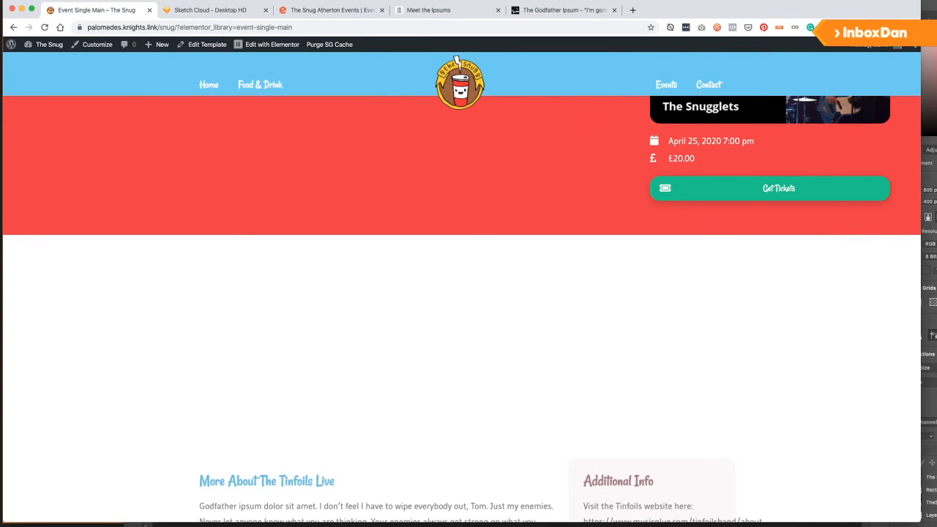
pyautogui.moveTo(171, 28); pyautogui.dragTo(77, 28)
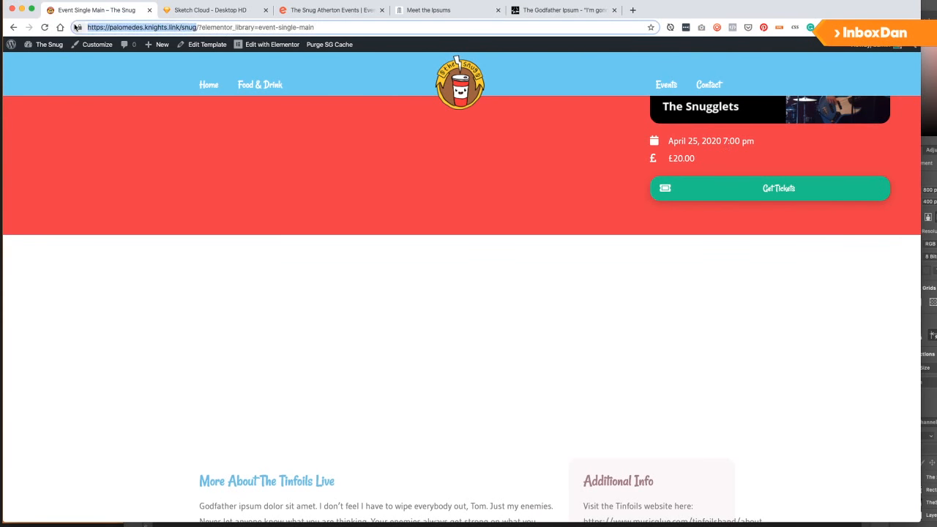
pyautogui.press('super+c')
pyautogui.press('super+shift+n')
pyautogui.press('super+v')
pyautogui.press('Return')
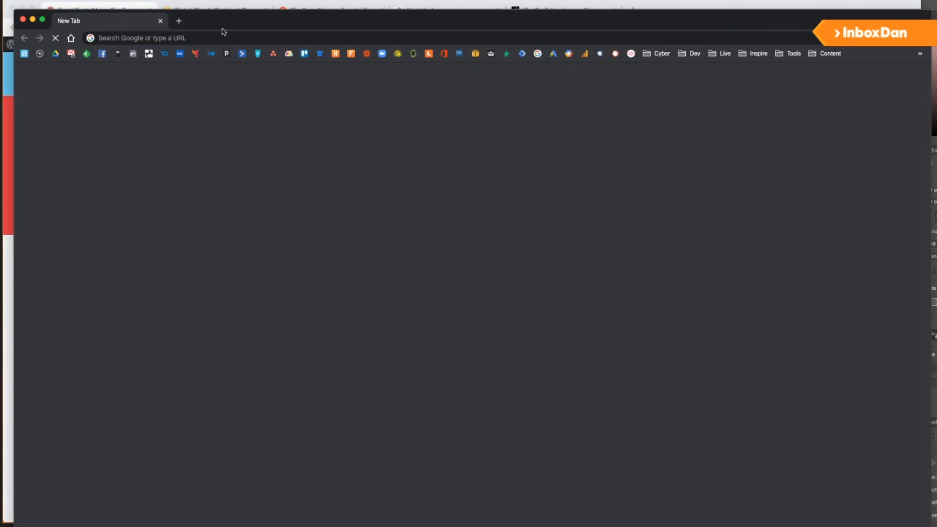
pyautogui.moveTo(224, 20); pyautogui.dragTo(226, 15)
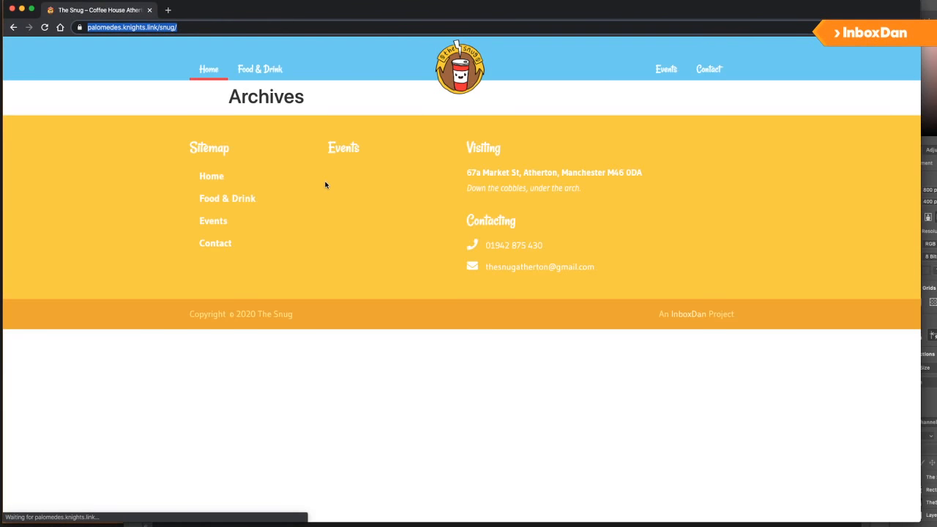
pyautogui.click(668, 72)
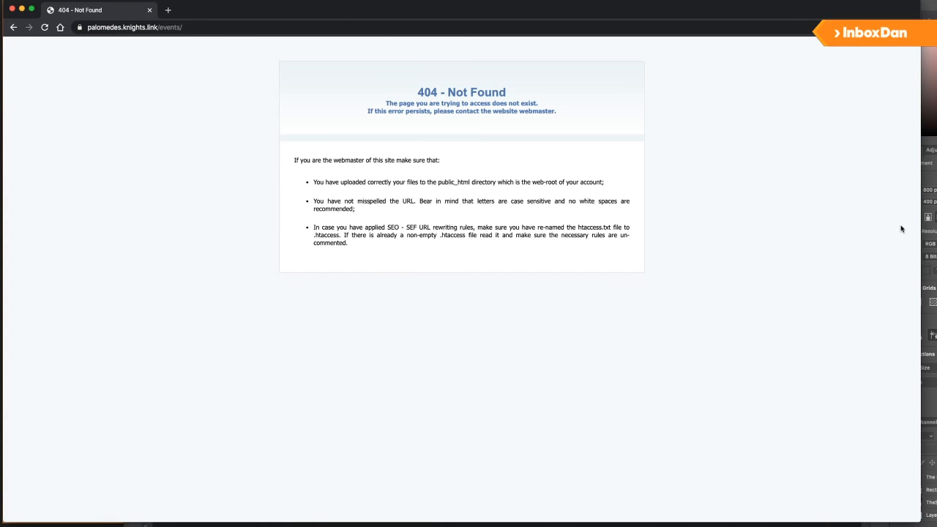
pyautogui.click(12, 28)
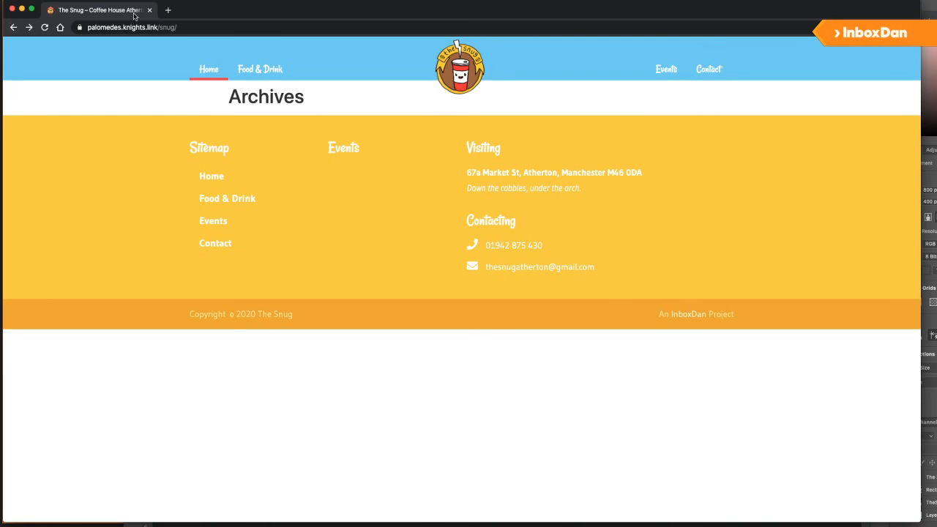
pyautogui.click(198, 27)
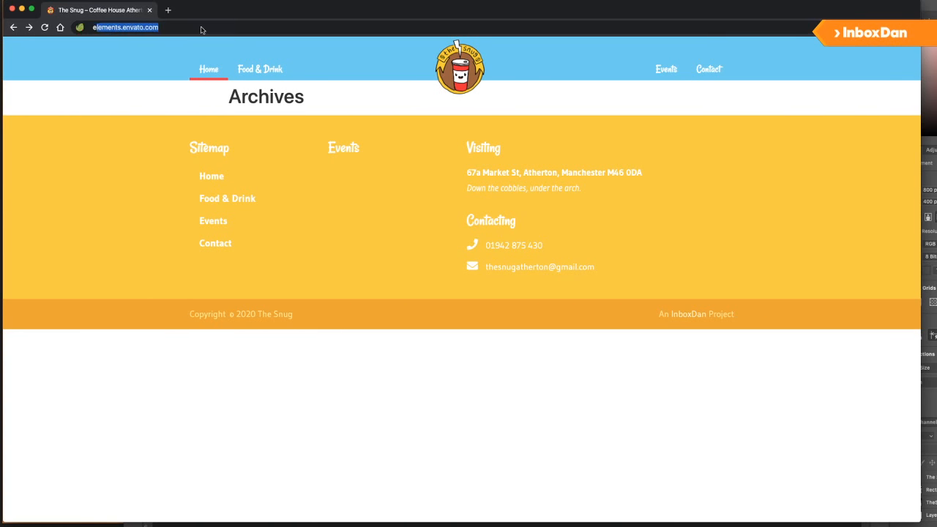
pyautogui.write('even')
pyautogui.press('Escape')
pyautogui.click(203, 30)
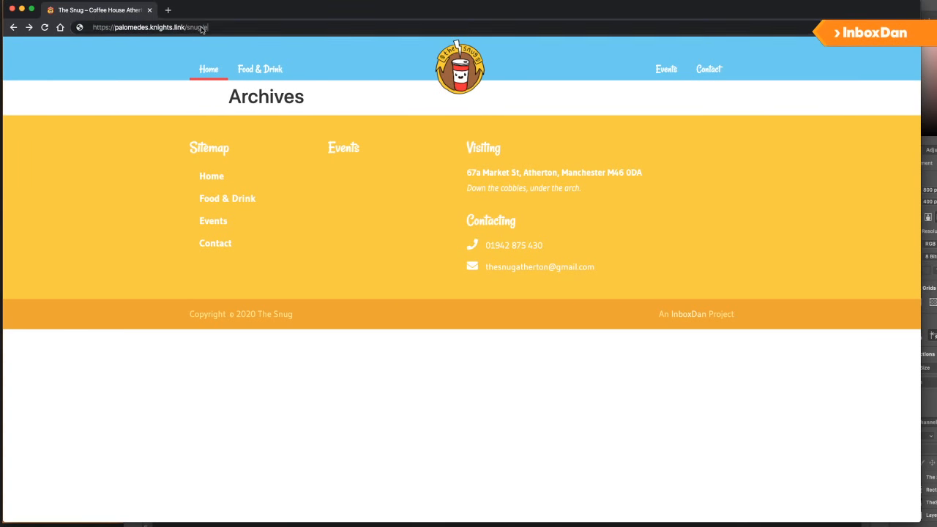
pyautogui.write('evet')
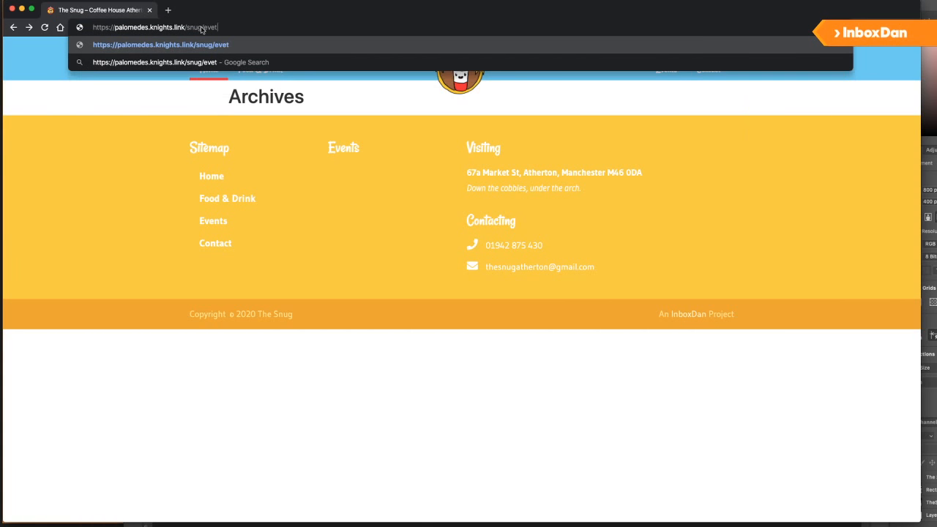
pyautogui.press('BackSpace')
pyautogui.write('nts')
pyautogui.press('Return')
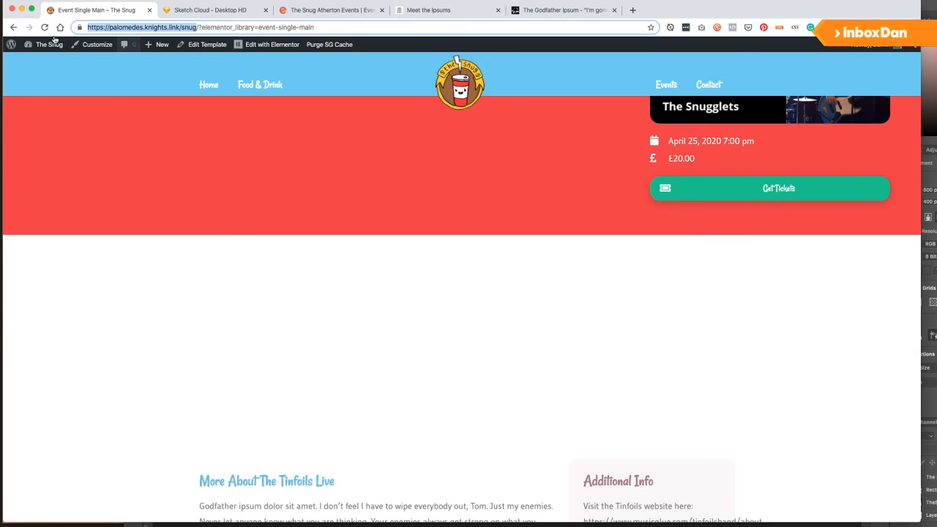
# Go from The Snug admin-bar link to the Dashboard, then to CPT UI's Add/Edit Post Types page.
pyautogui.moveTo(32, 44)
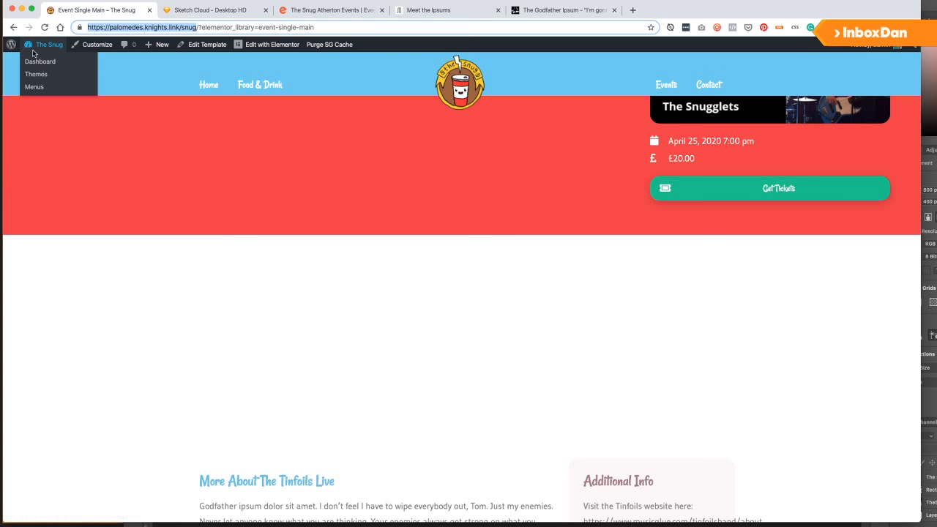
pyautogui.click(38, 45)
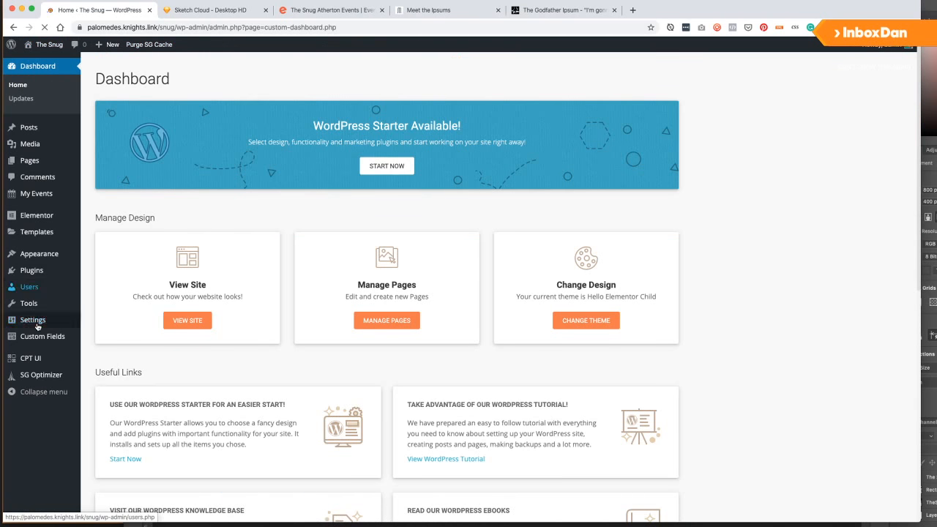
pyautogui.moveTo(37, 339)
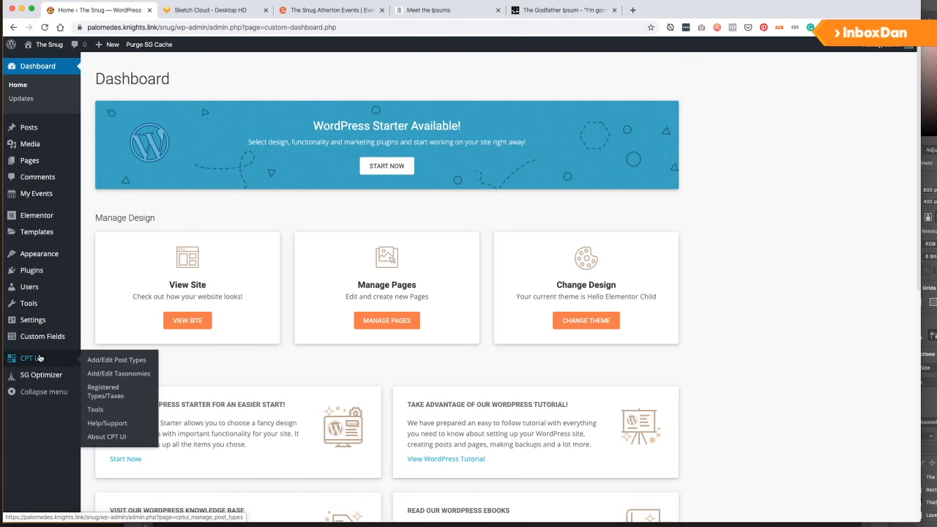
pyautogui.click(31, 358)
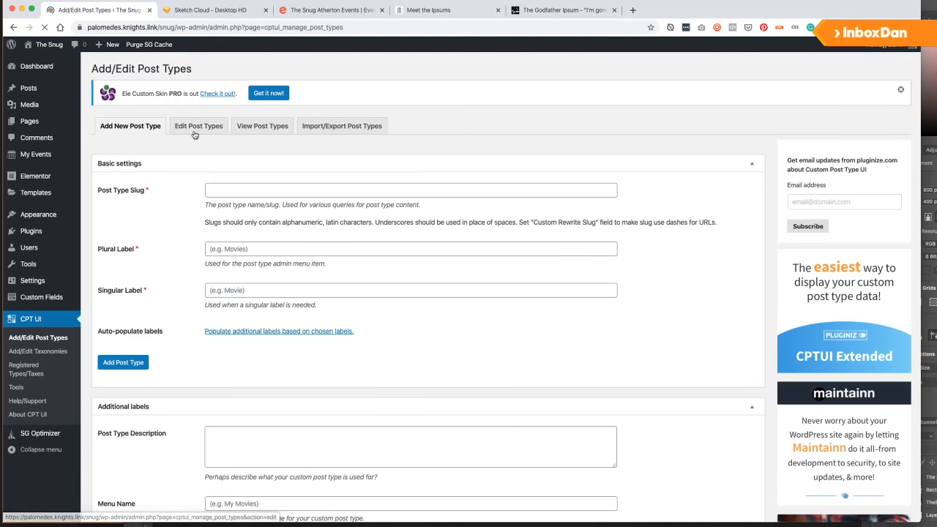
# Load the Events post type (slug 'events') for editing, enable Has Archive, and save it.
pyautogui.click(197, 128)
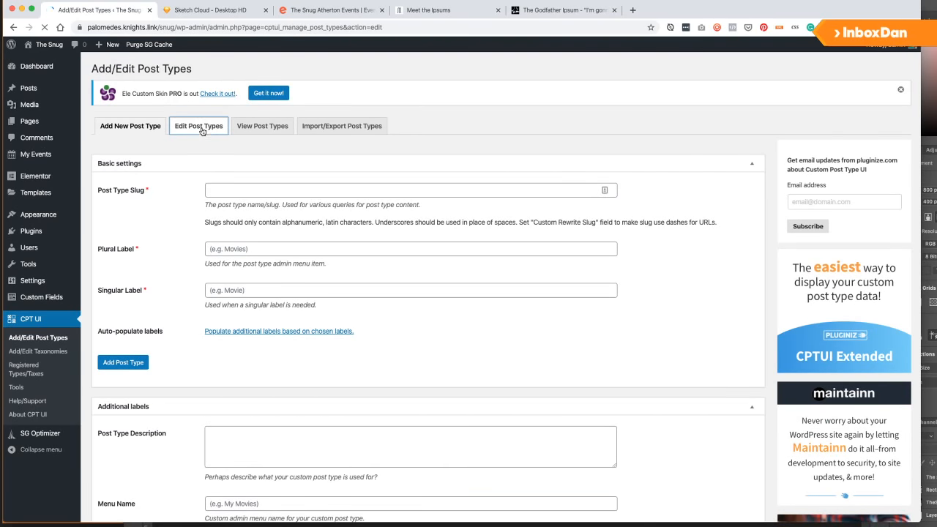
pyautogui.click(260, 212)
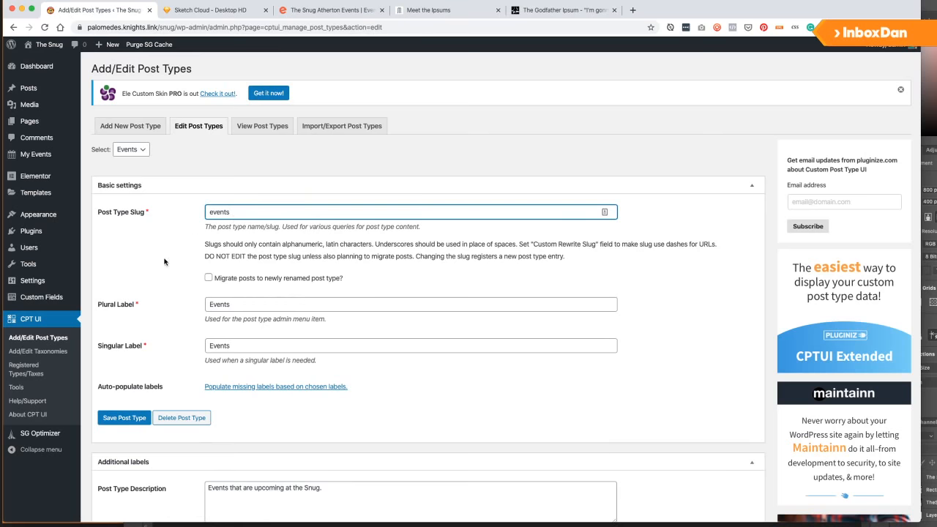
pyautogui.scroll(-15, 133, 273)
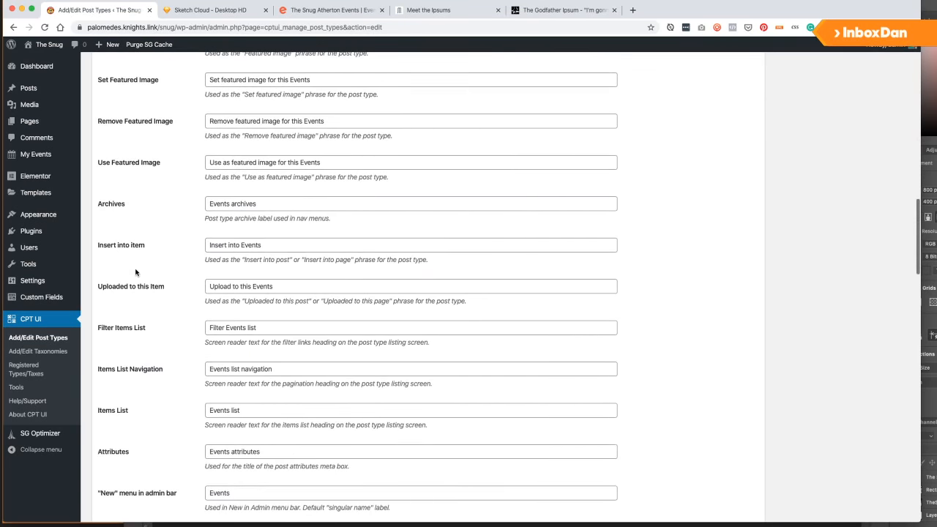
pyautogui.scroll(-10, 136, 273)
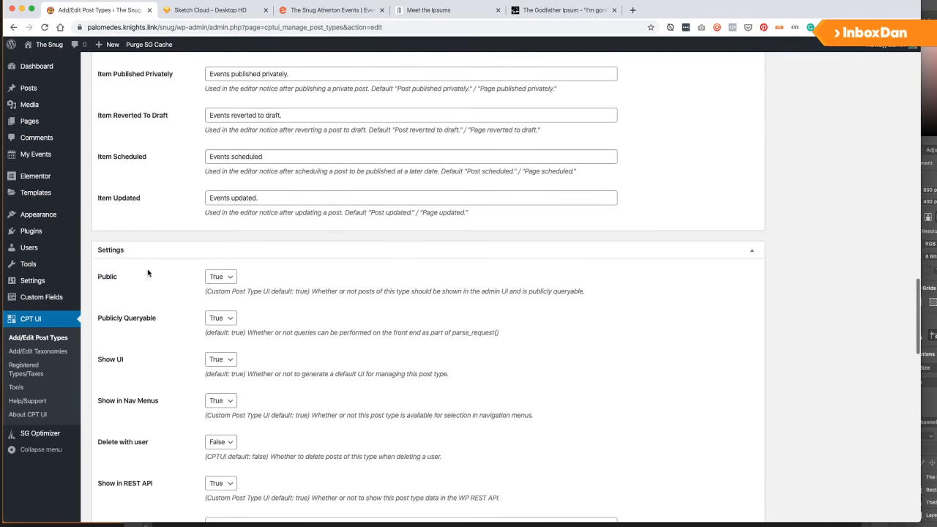
pyautogui.scroll(-6, 148, 273)
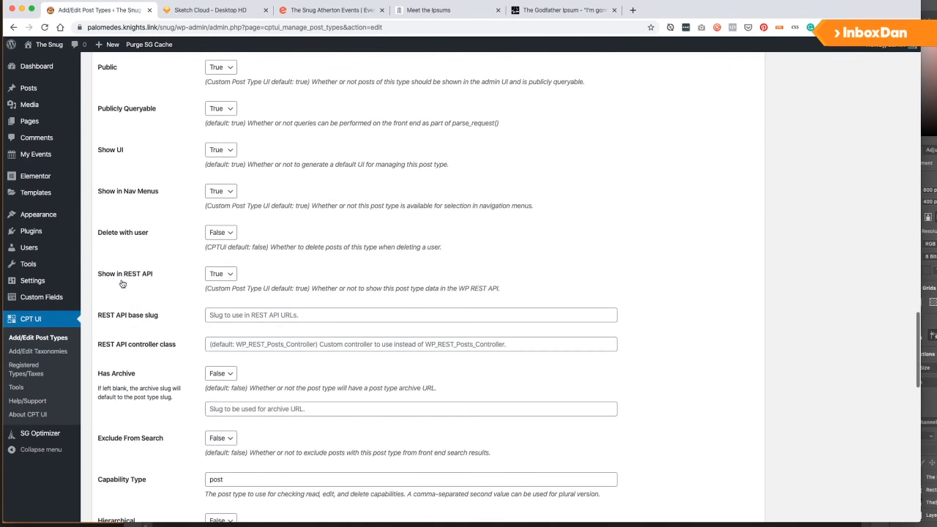
pyautogui.scroll(-3, 122, 284)
pyautogui.click(219, 287)
pyautogui.click(217, 288)
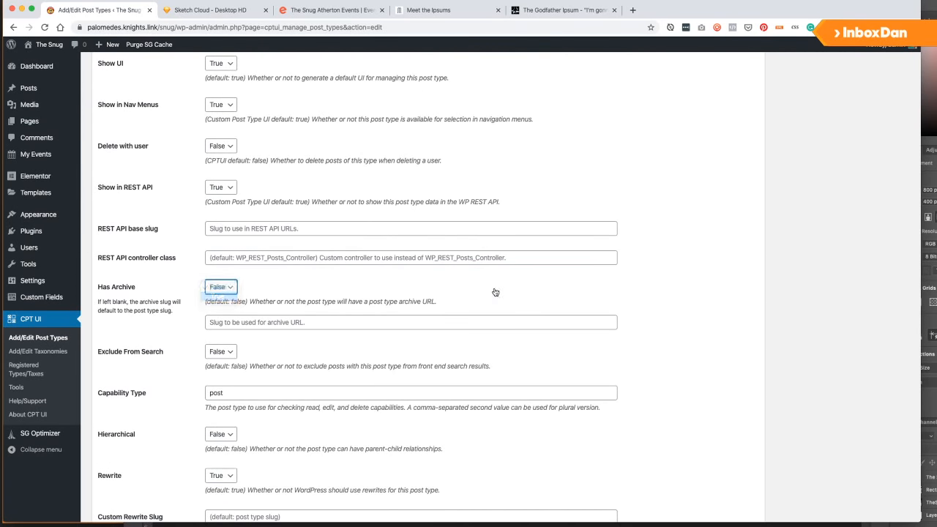
pyautogui.scroll(20, 688, 281)
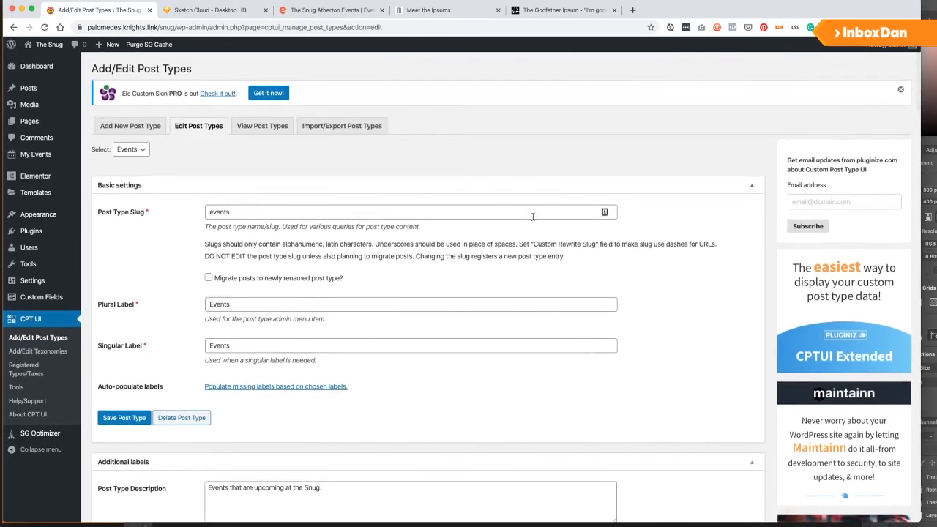
pyautogui.scroll(-10, 508, 261)
pyautogui.scroll(10, 508, 261)
pyautogui.click(114, 416)
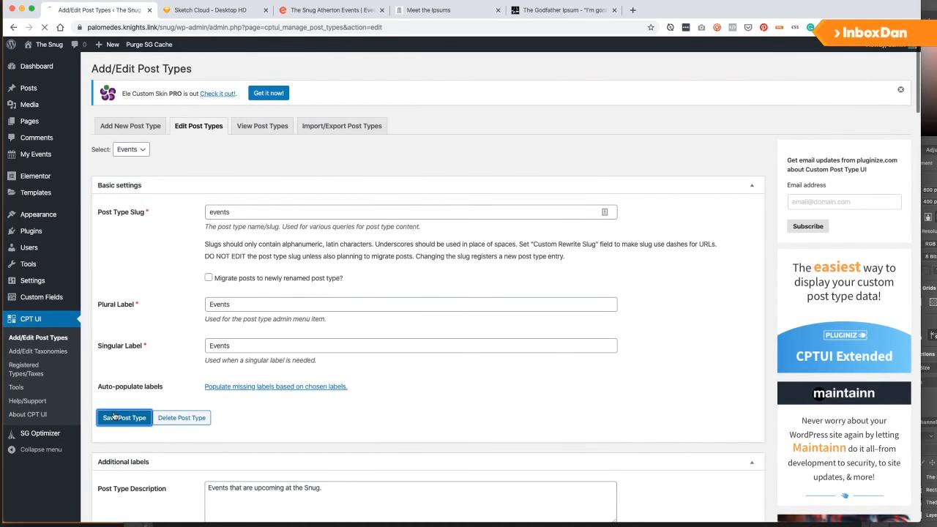
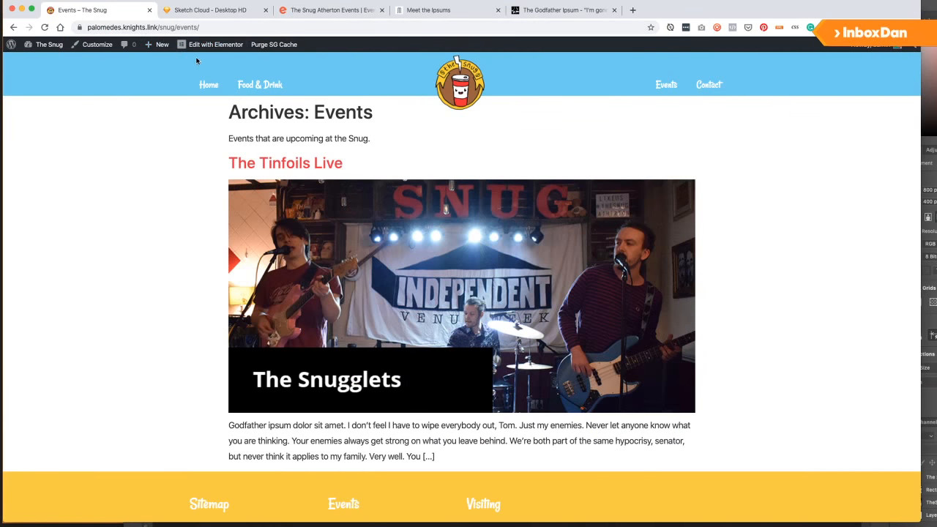
# Go from the admin bar's Themes to Elementor Templates > Add New.
pyautogui.moveTo(37, 50)
pyautogui.click(36, 74)
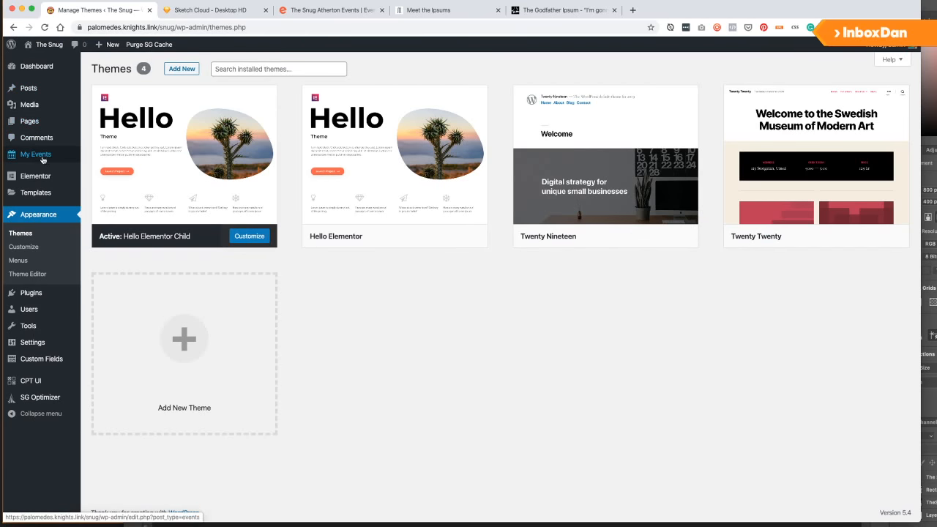
pyautogui.moveTo(42, 198)
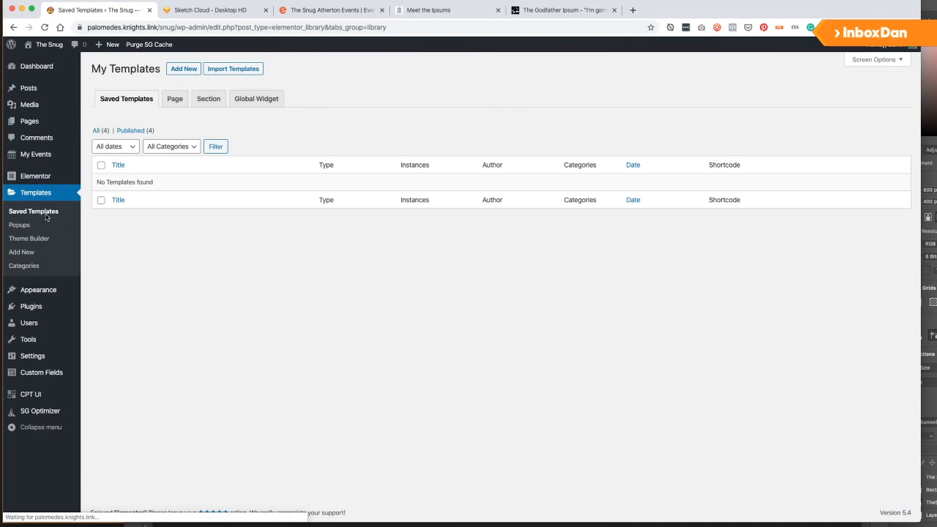
pyautogui.click(39, 256)
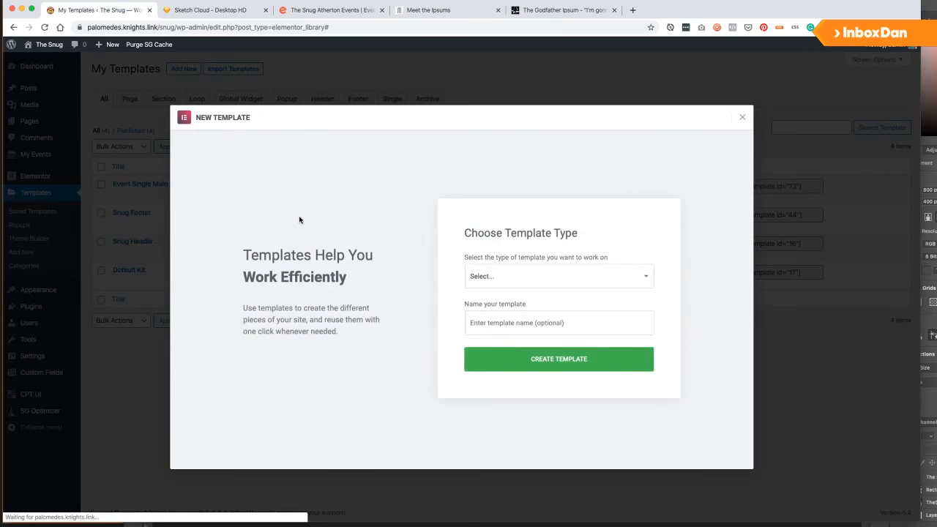
# Try Single as the template type, then settle on Loop.
pyautogui.click(557, 282)
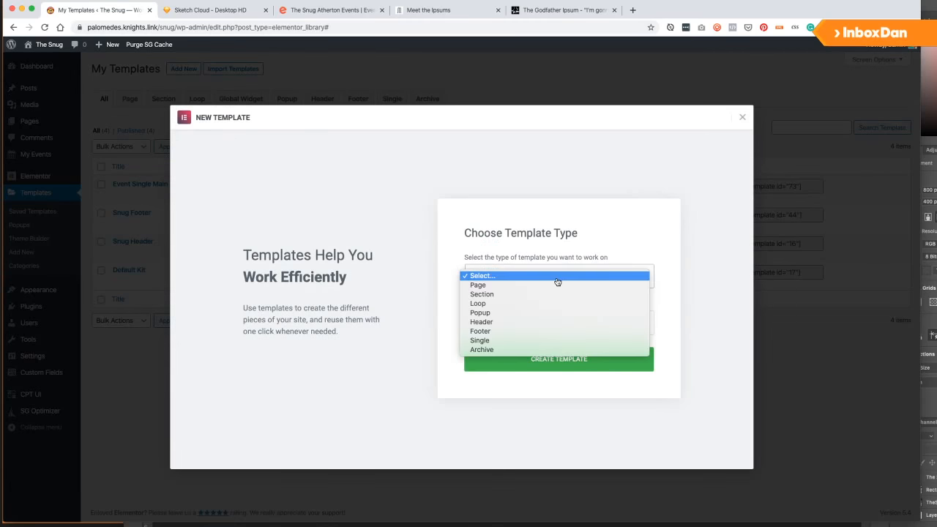
pyautogui.click(514, 304)
pyautogui.click(518, 322)
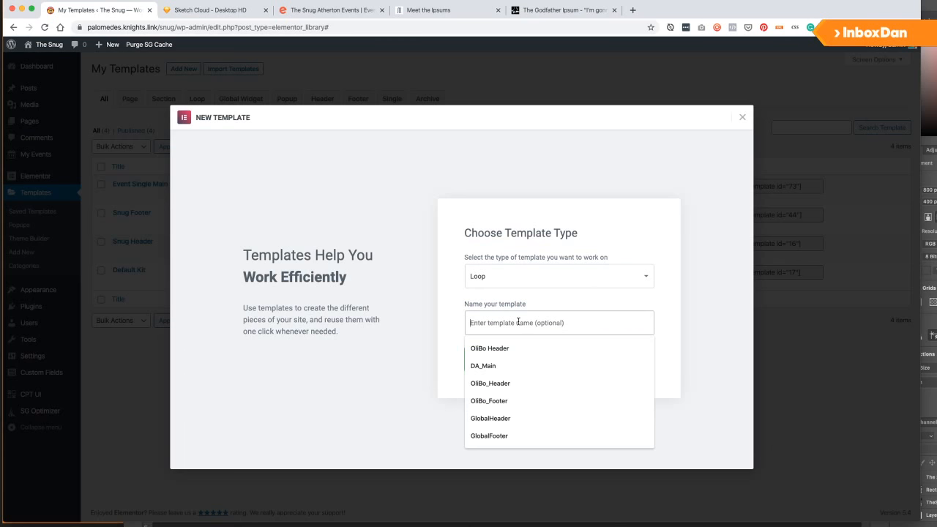
pyautogui.click(509, 285)
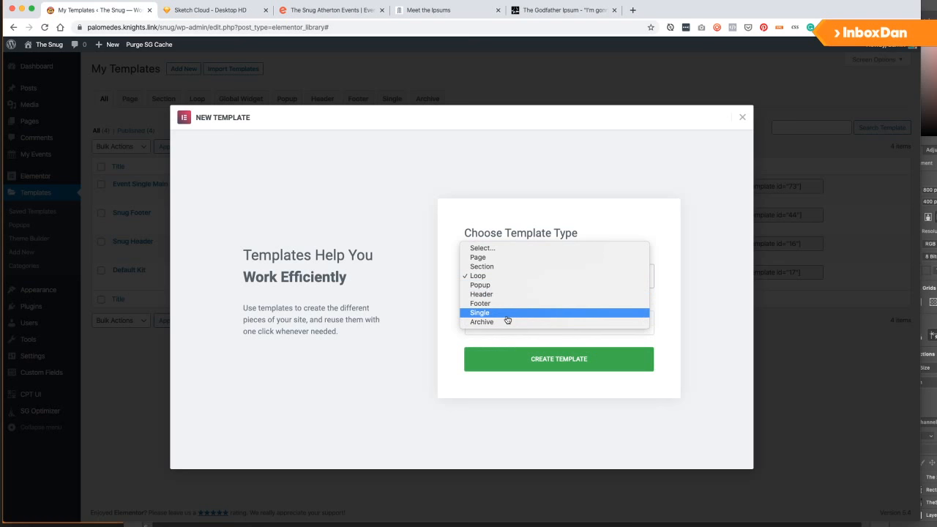
pyautogui.click(508, 313)
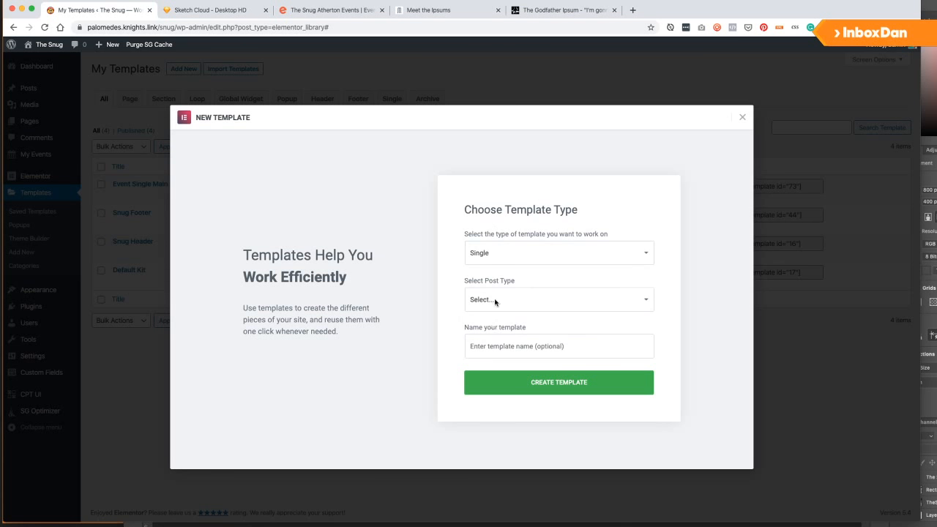
pyautogui.click(494, 302)
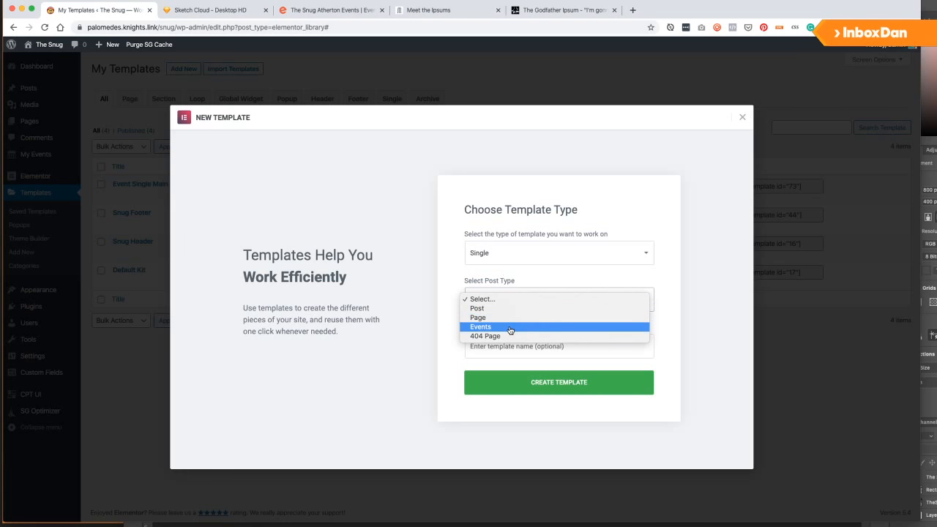
pyautogui.click(510, 259)
pyautogui.click(511, 260)
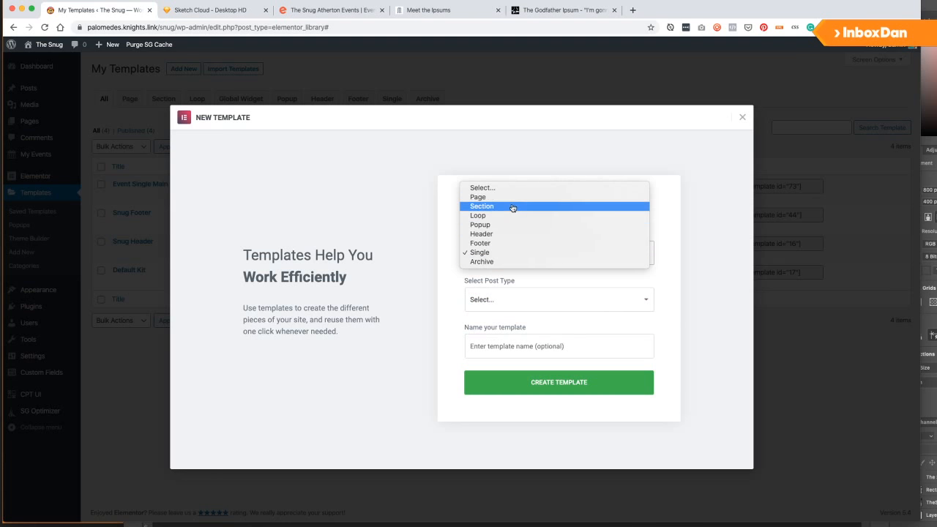
pyautogui.click(515, 252)
pyautogui.click(522, 255)
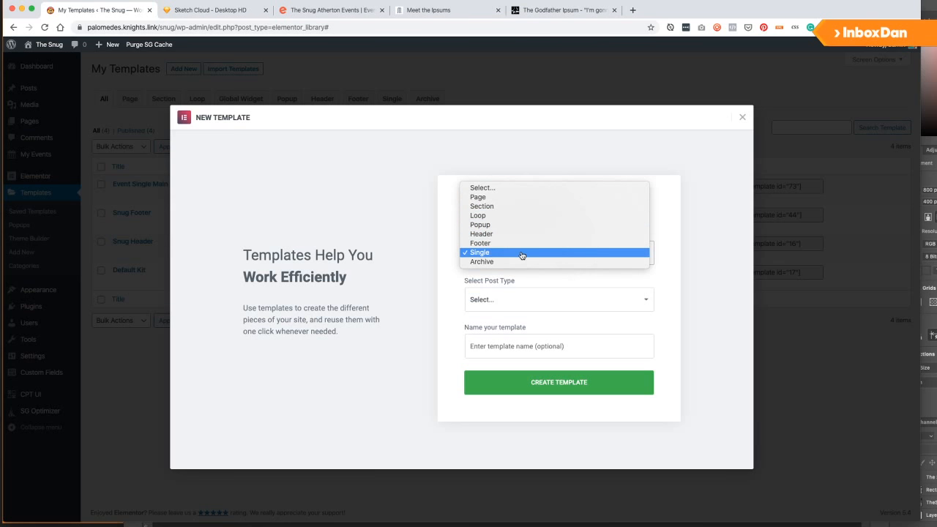
pyautogui.click(503, 216)
# Name the template 'Event Single for Loop' and create it.
pyautogui.click(515, 317)
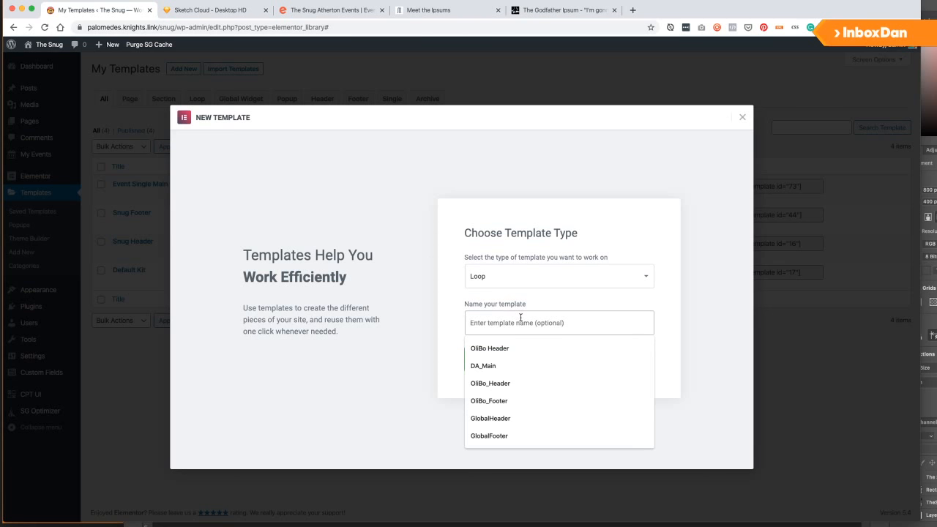
pyautogui.write('Event Sing')
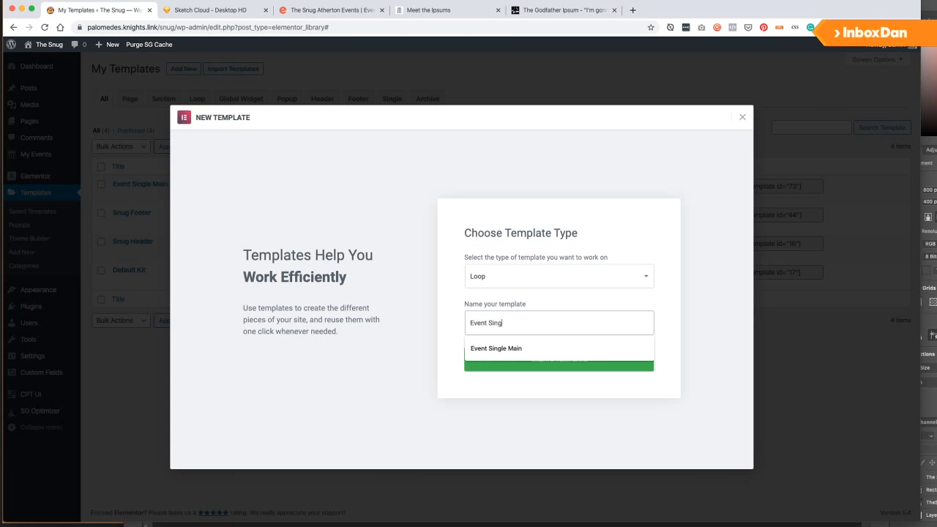
pyautogui.write('le for Loop')
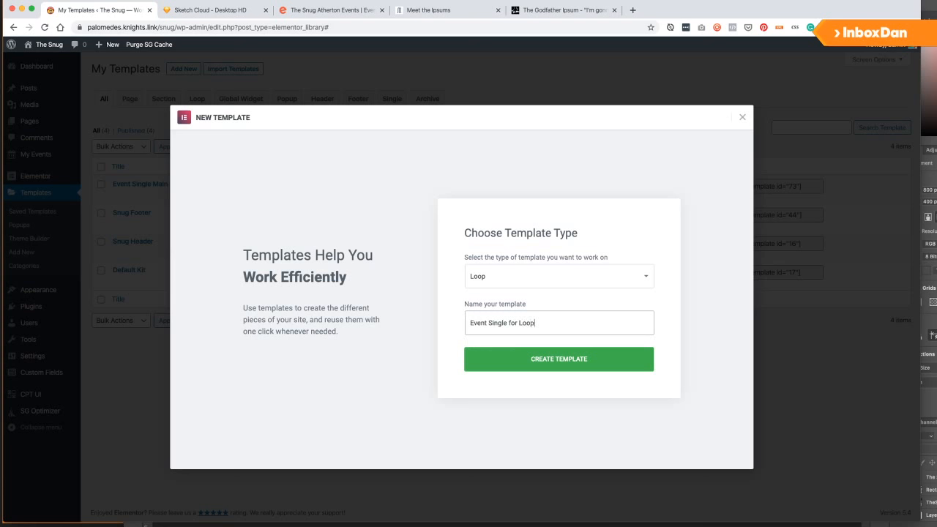
pyautogui.click(592, 360)
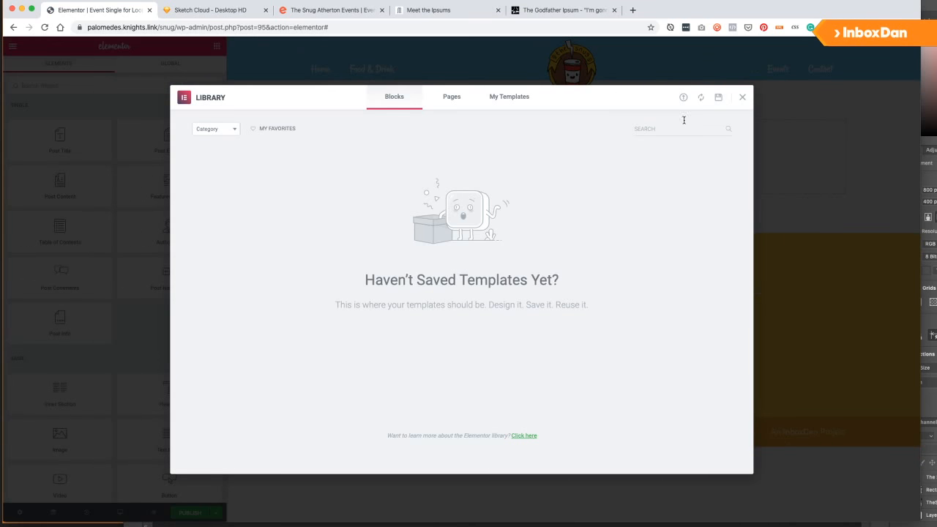
# Close the template library and add a one-column section and a two-column section.
pyautogui.click(742, 97)
pyautogui.click(560, 149)
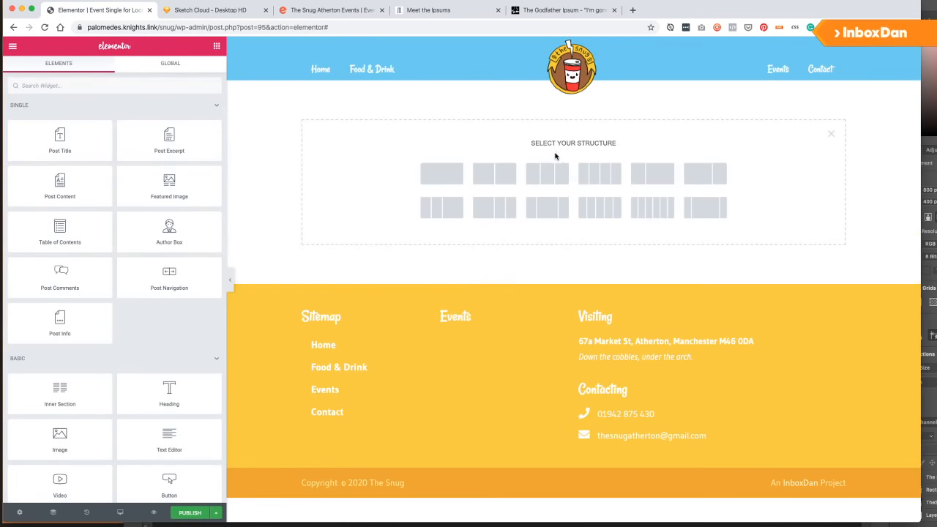
pyautogui.click(442, 173)
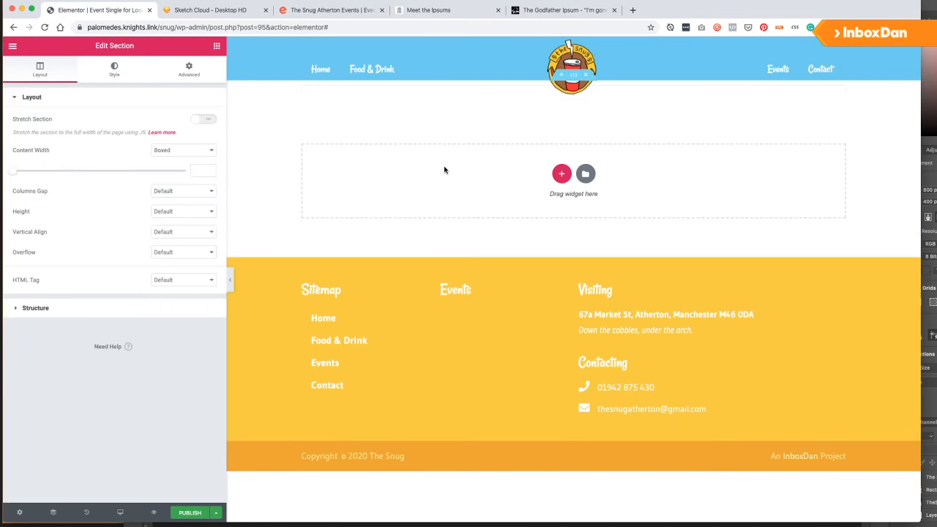
pyautogui.click(575, 174)
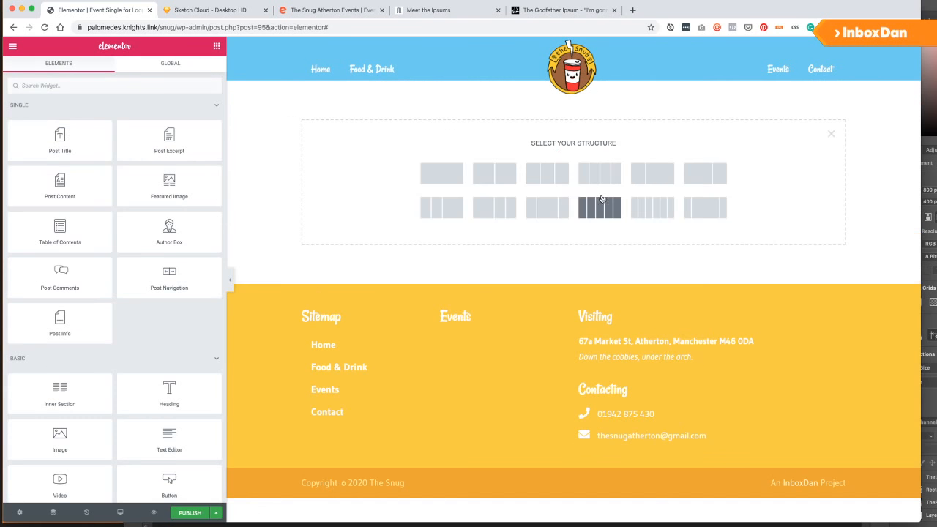
pyautogui.click(652, 179)
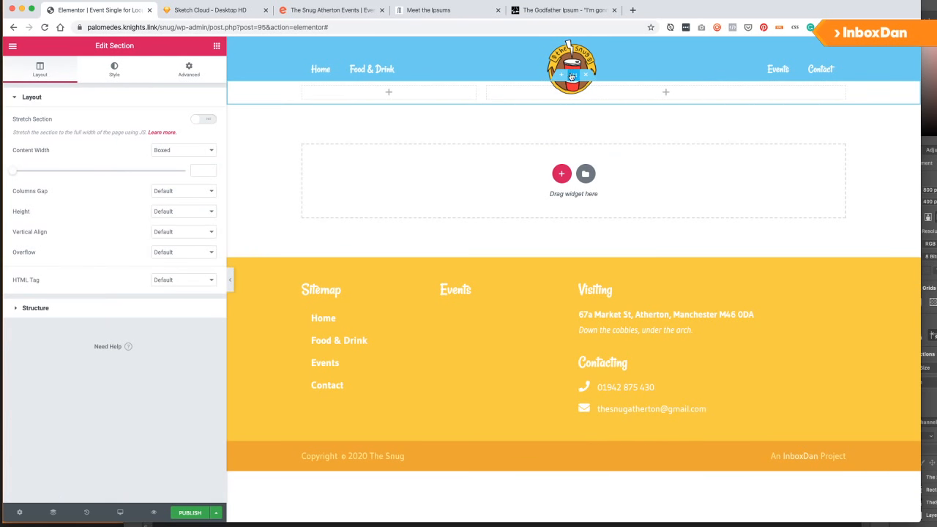
# Give the two-column section 40 top and 40 bottom padding.
pyautogui.click(210, 73)
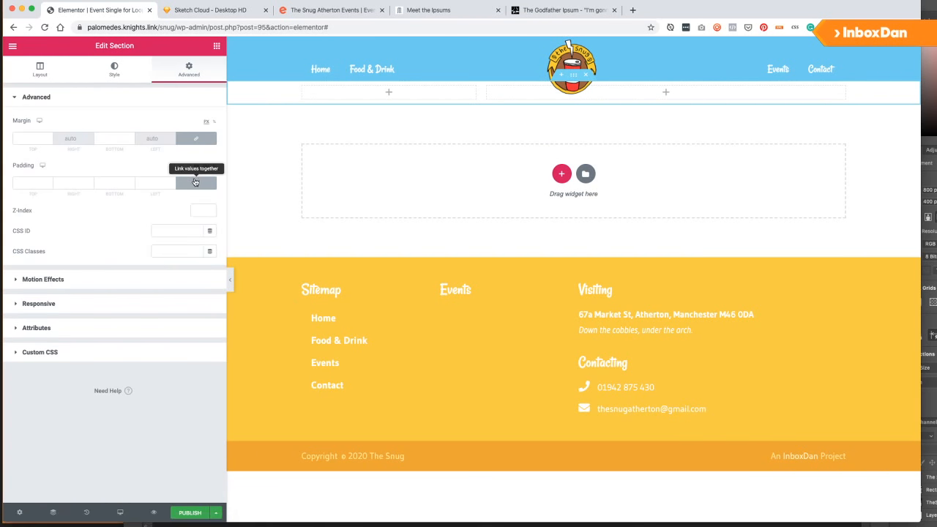
pyautogui.click(195, 183)
pyautogui.click(28, 183)
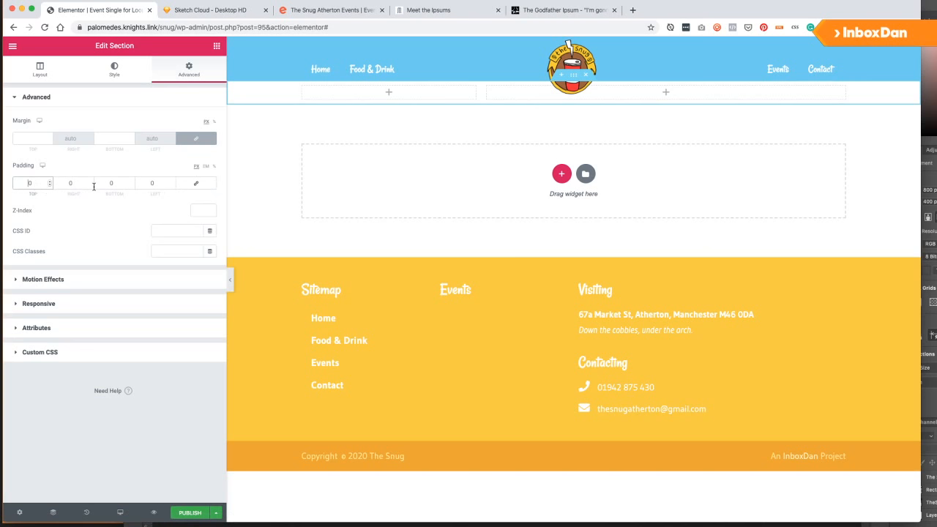
pyautogui.write('40')
pyautogui.click(110, 183)
pyautogui.write('40')
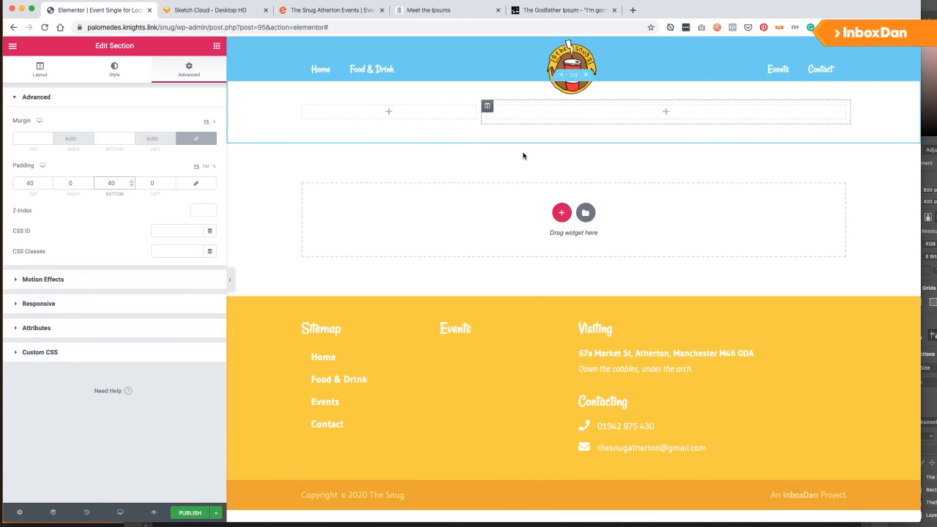
# Place Featured Image in the left column and Post Title in the right column.
pyautogui.click(217, 45)
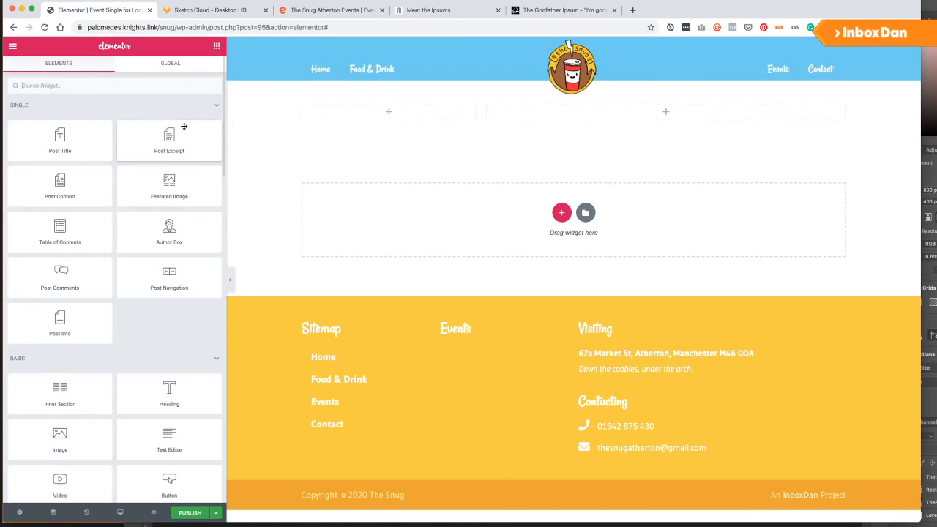
pyautogui.moveTo(175, 183); pyautogui.dragTo(371, 109)
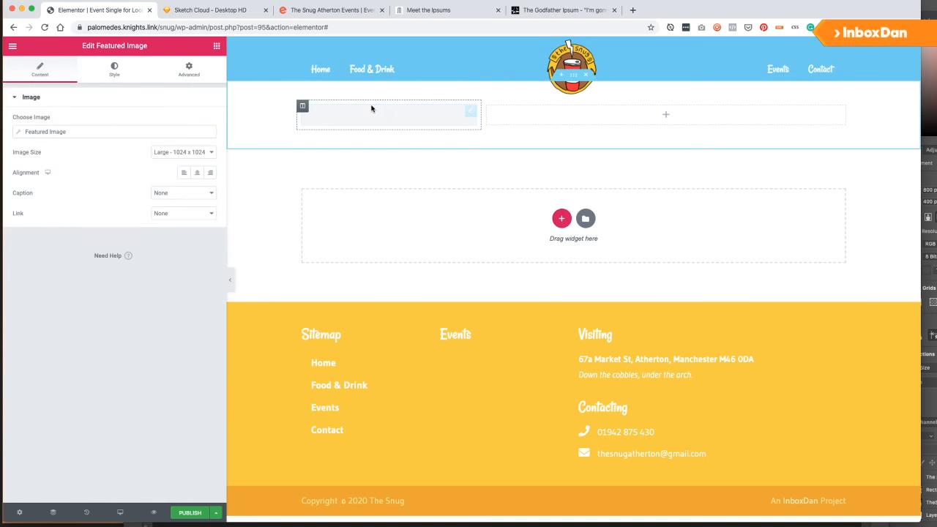
pyautogui.click(217, 46)
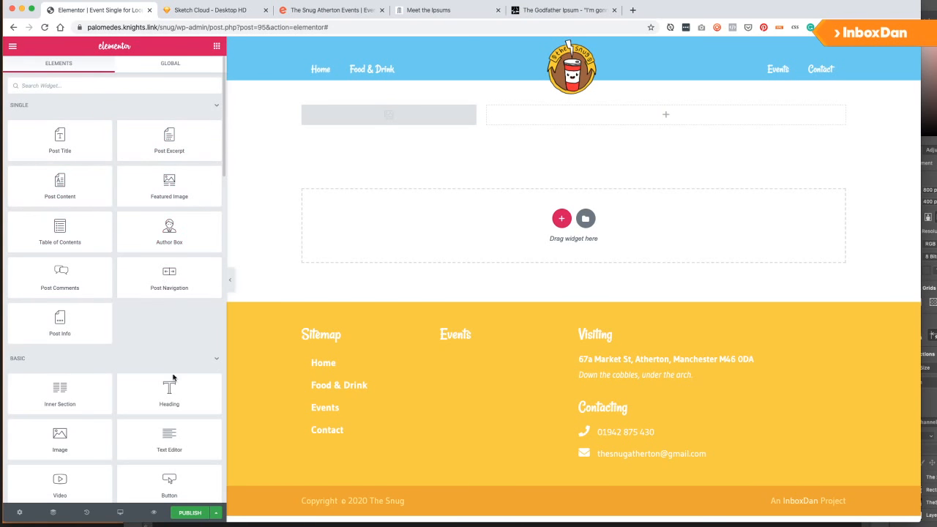
pyautogui.moveTo(65, 143); pyautogui.dragTo(578, 121)
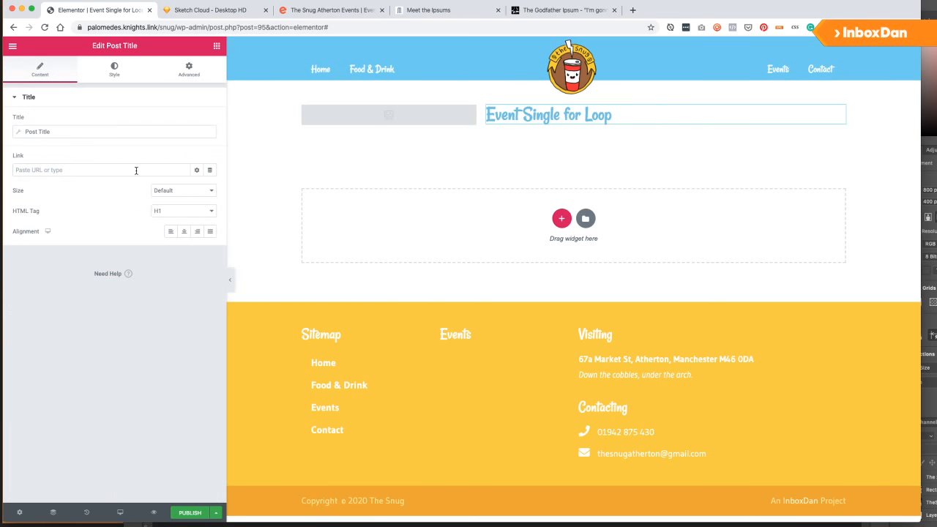
# Set the template preview to the Events post 'The Tinfoils Live'.
pyautogui.click(19, 513)
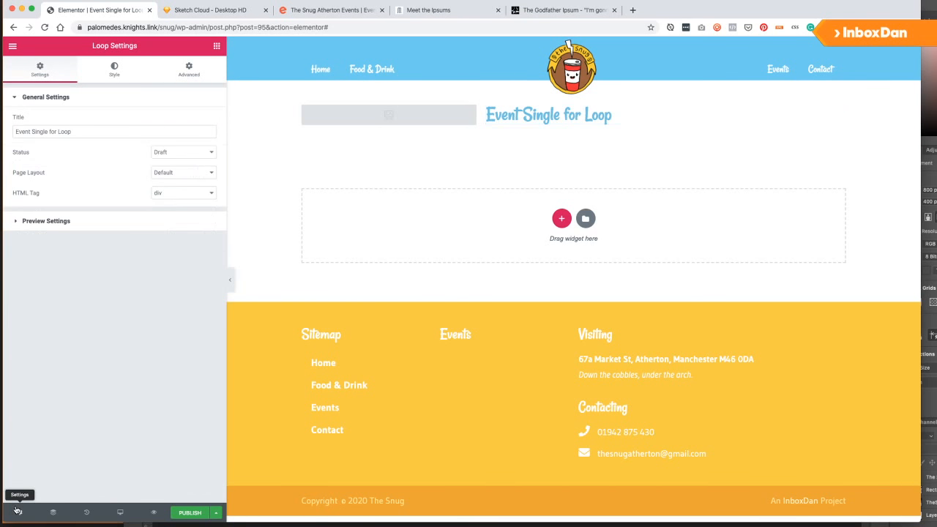
pyautogui.click(50, 221)
pyautogui.click(74, 157)
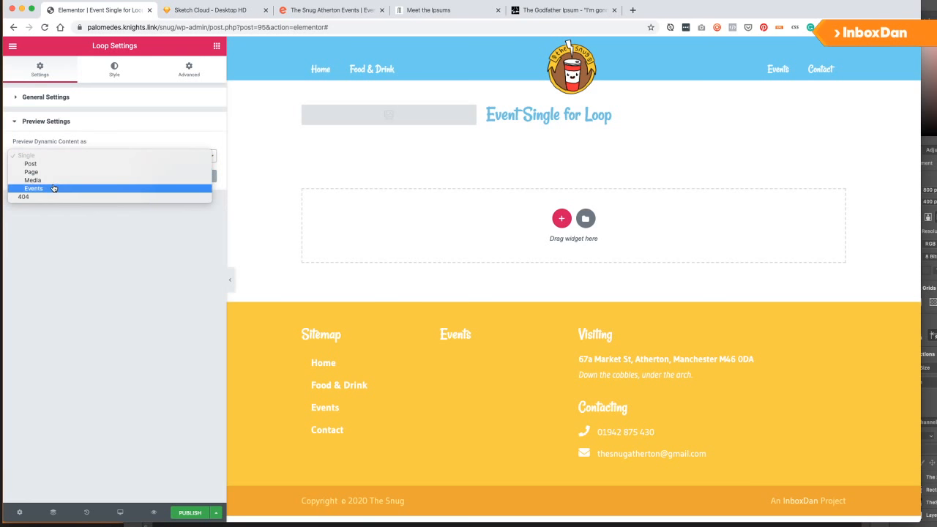
pyautogui.click(50, 188)
pyautogui.click(63, 185)
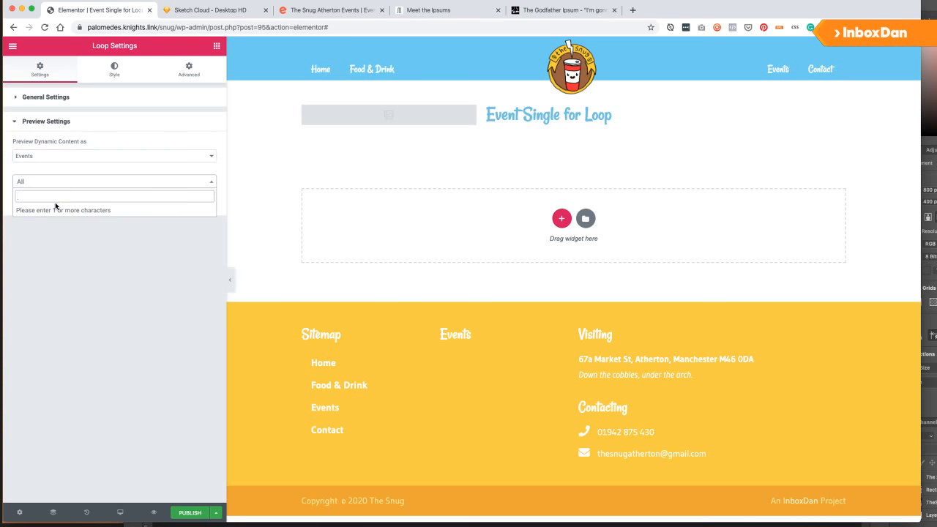
pyautogui.write('tin')
pyautogui.click(43, 210)
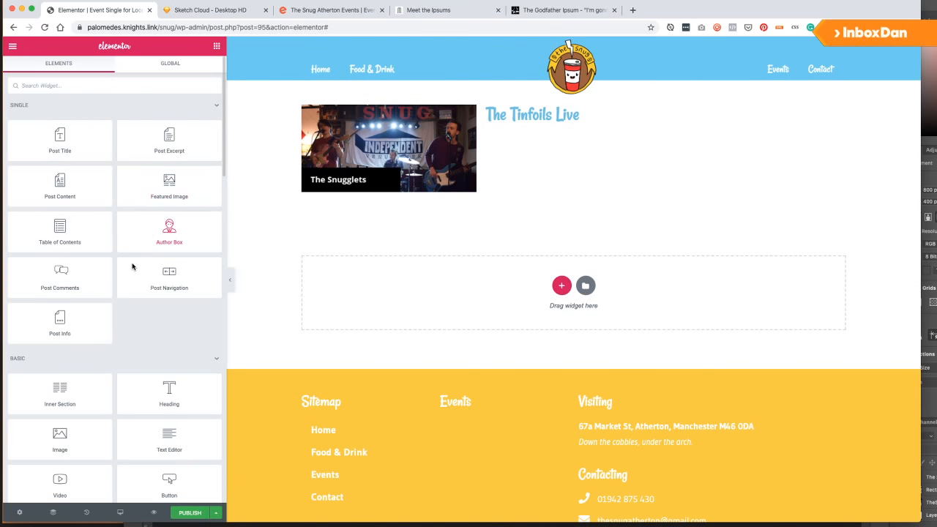
# Add a Post Info widget under the title and reduce it to a single Custom item.
pyautogui.moveTo(61, 320); pyautogui.dragTo(561, 124)
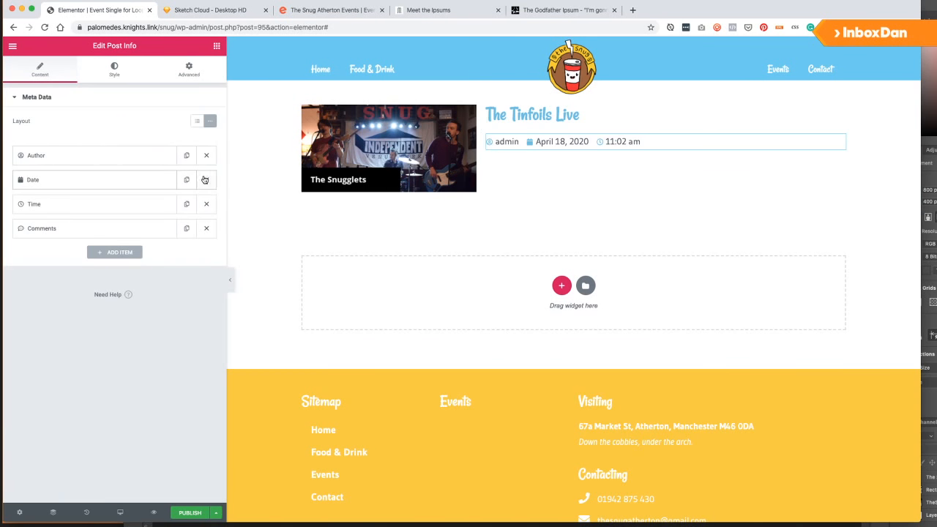
pyautogui.click(206, 204)
pyautogui.click(205, 179)
pyautogui.click(206, 179)
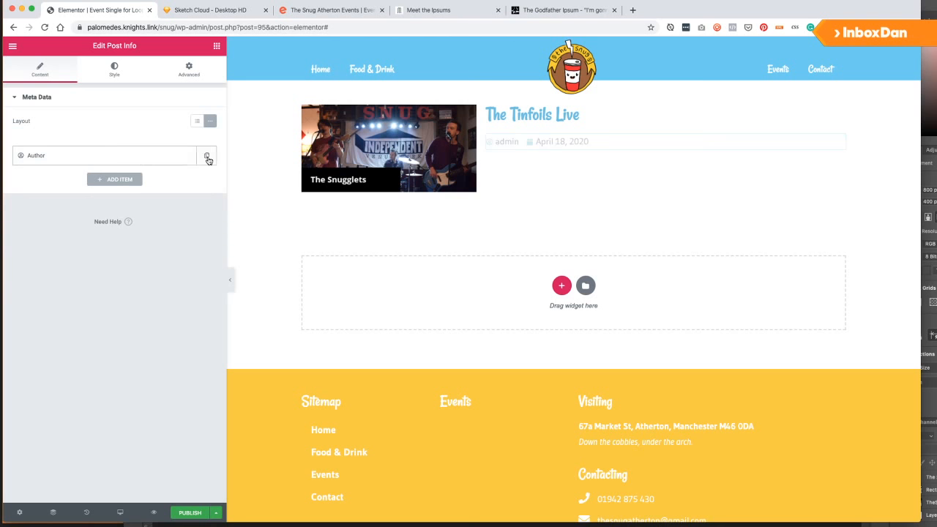
pyautogui.click(177, 158)
pyautogui.click(172, 179)
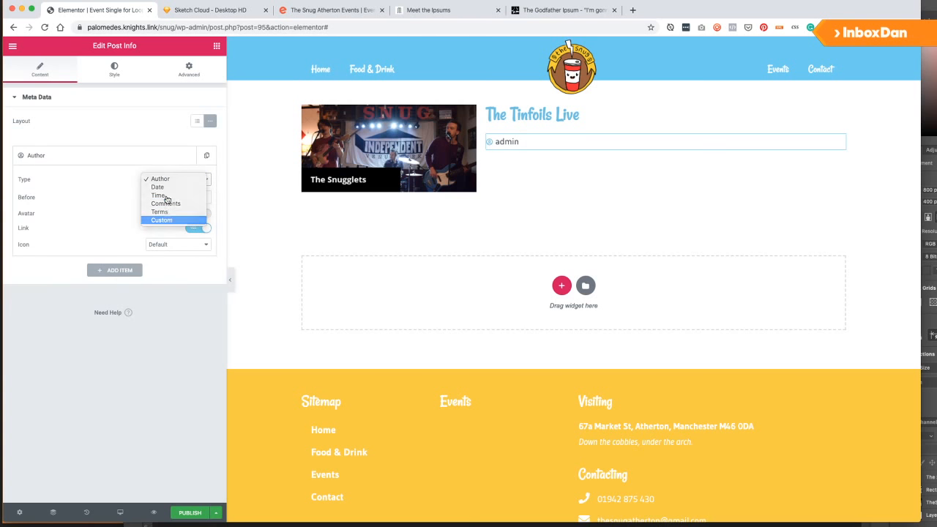
pyautogui.click(167, 222)
# Fill the custom item from the ACF Event Date field.
pyautogui.click(205, 208)
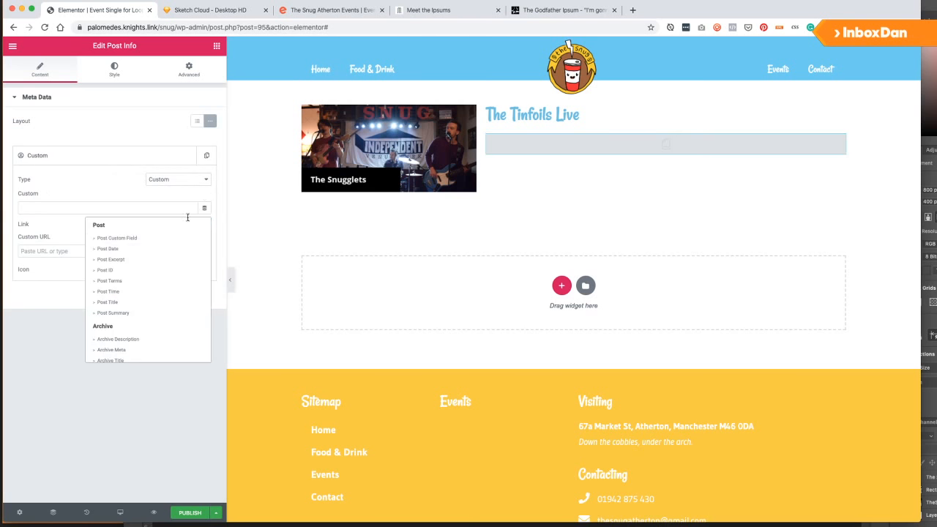
pyautogui.scroll(-5, 146, 282)
pyautogui.click(117, 354)
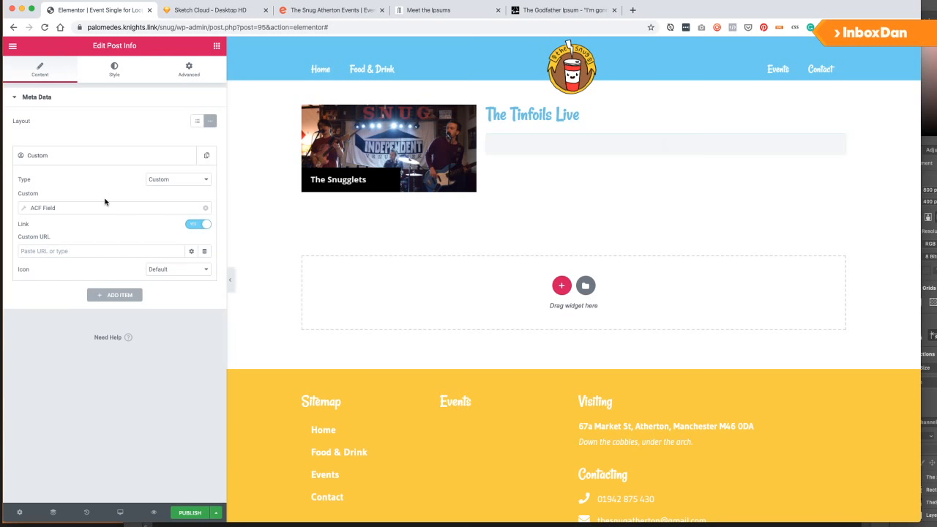
pyautogui.click(103, 209)
pyautogui.click(89, 250)
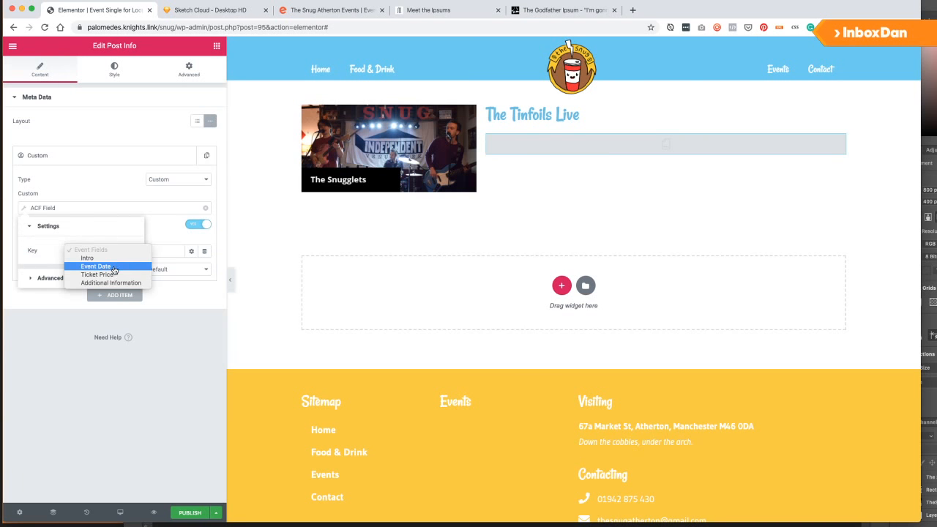
pyautogui.click(88, 267)
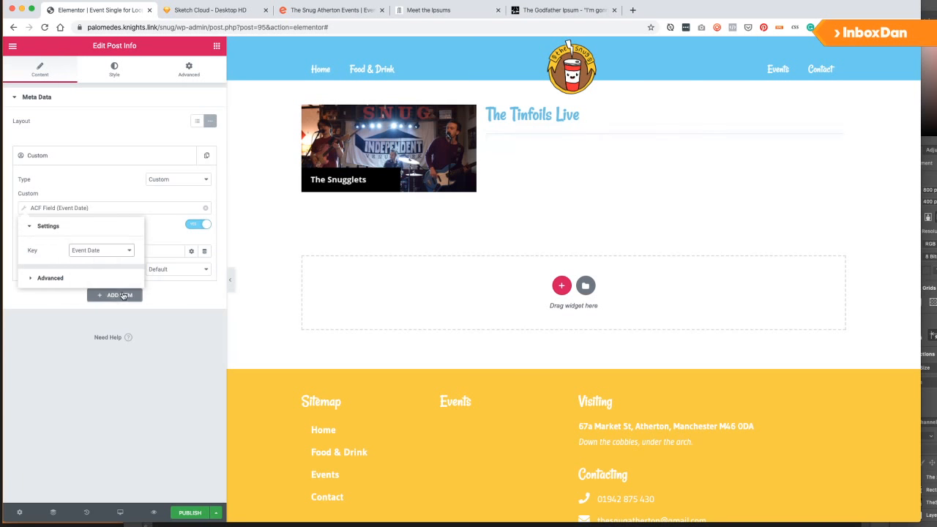
pyautogui.click(153, 235)
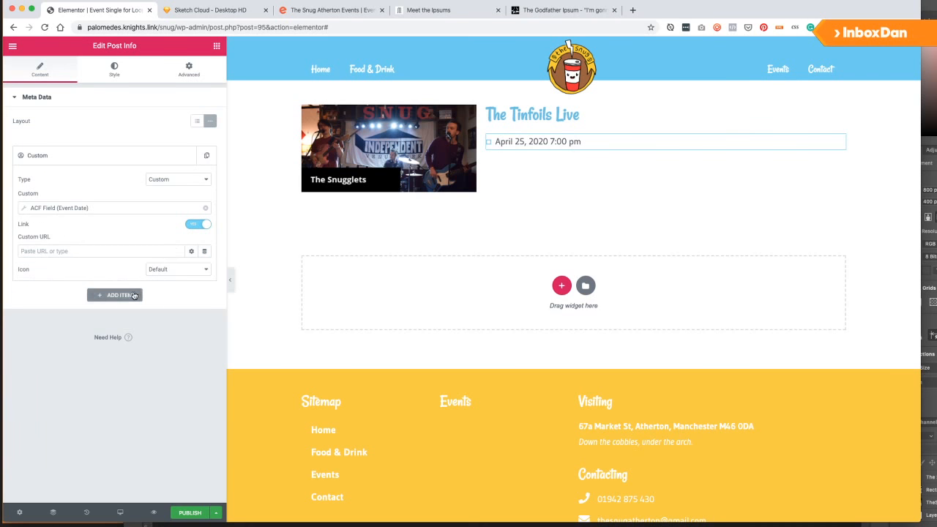
# Give the event date item a calendar icon from the icon library.
pyautogui.click(171, 269)
pyautogui.click(168, 277)
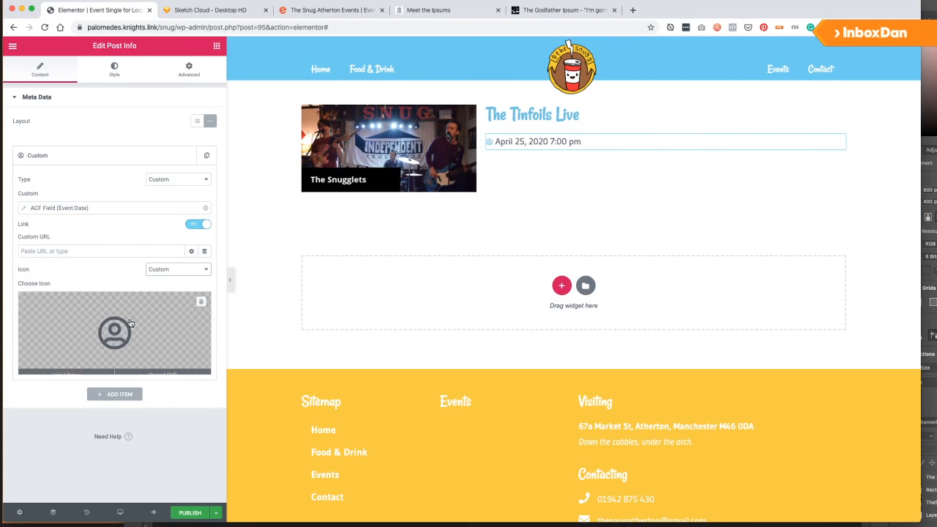
pyautogui.click(115, 344)
pyautogui.write('calen')
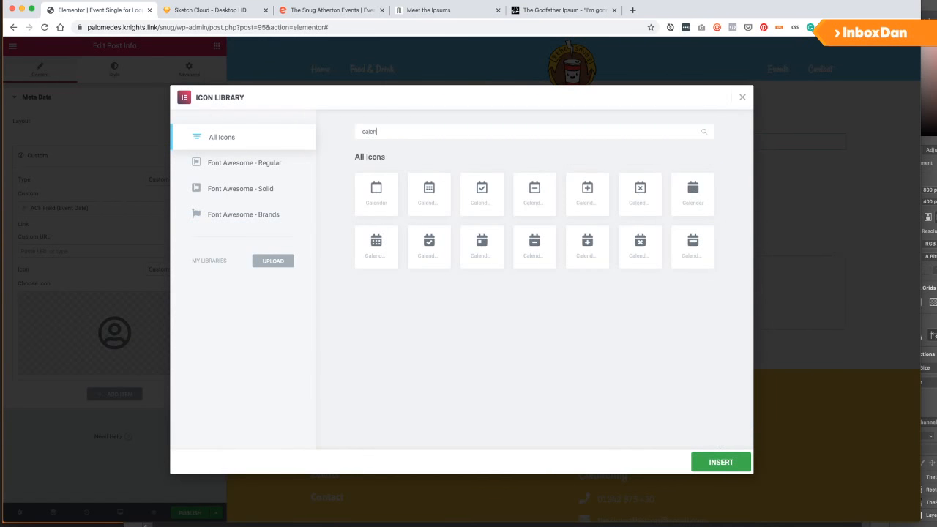
pyautogui.click(684, 191)
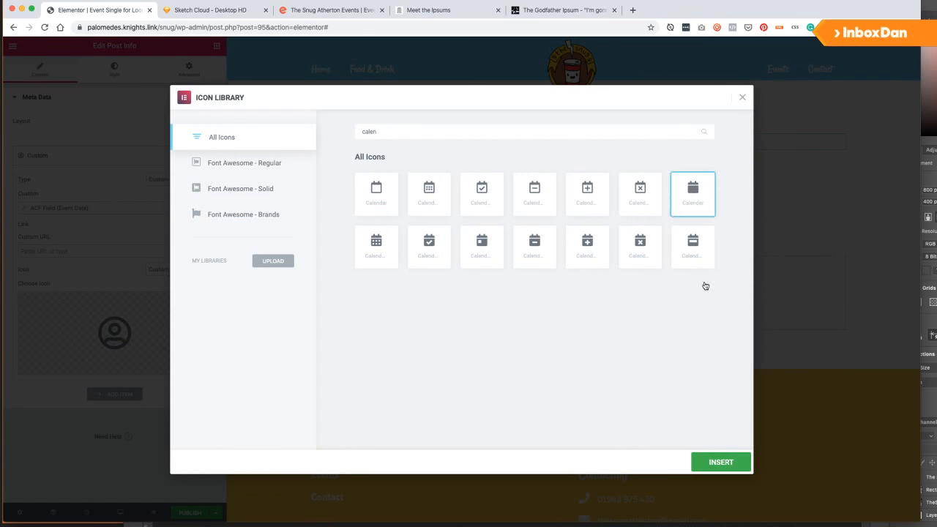
pyautogui.click(720, 462)
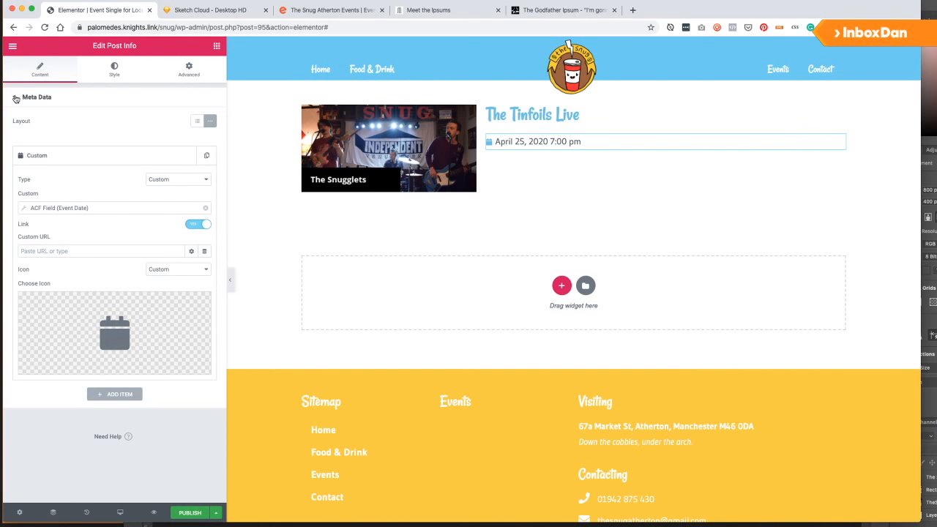
# Duplicate the event date item and inspect the copy's custom type and ACF settings.
pyautogui.click(187, 156)
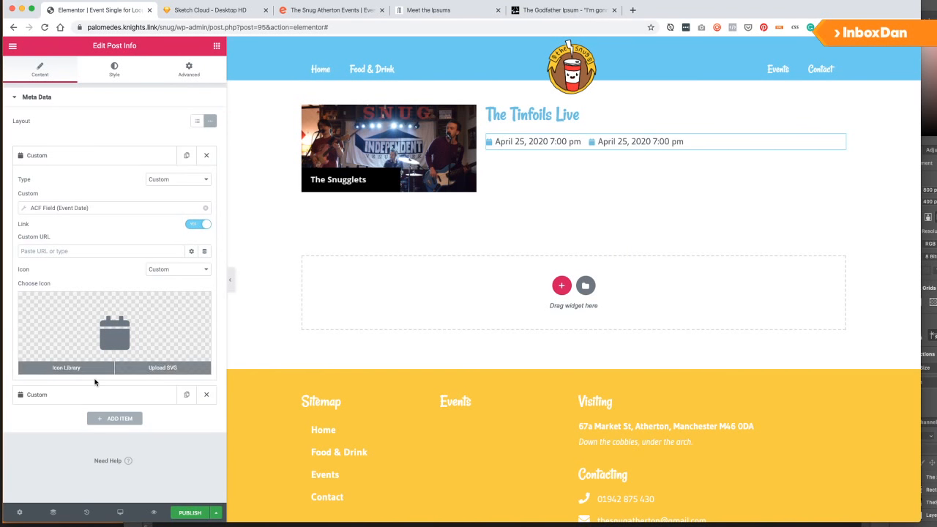
pyautogui.click(95, 394)
pyautogui.click(130, 188)
pyautogui.click(132, 186)
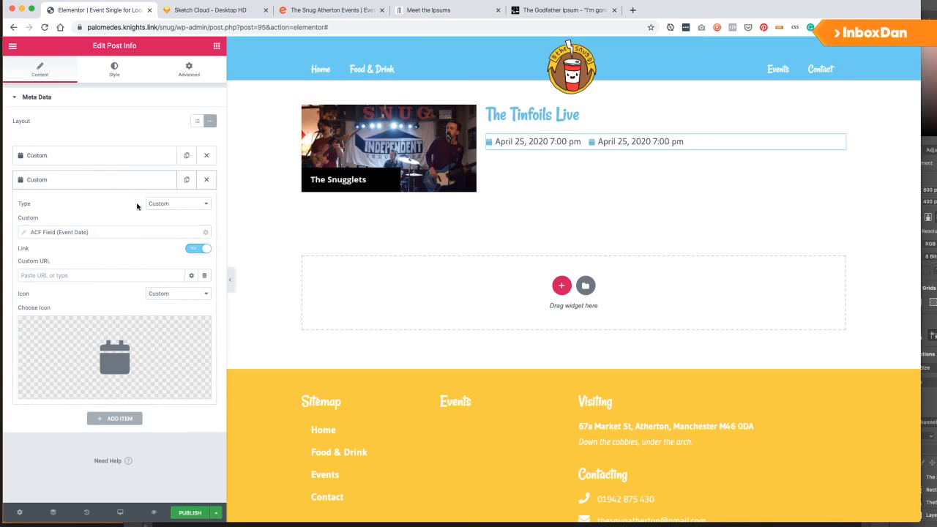
pyautogui.click(176, 205)
pyautogui.click(172, 202)
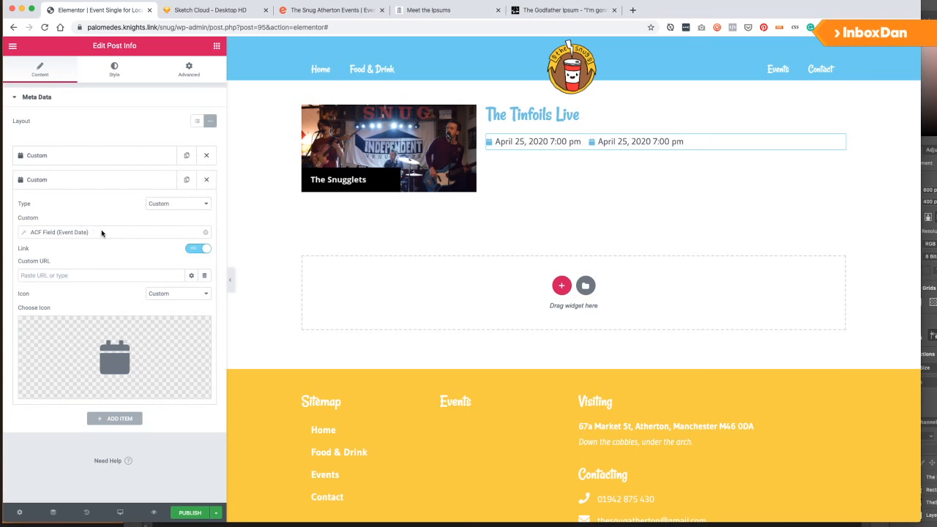
pyautogui.click(93, 232)
pyautogui.click(86, 251)
pyautogui.click(89, 273)
# Switch the duplicated item's ACF key to Ticket Price, showing £20.00.
pyautogui.click(88, 255)
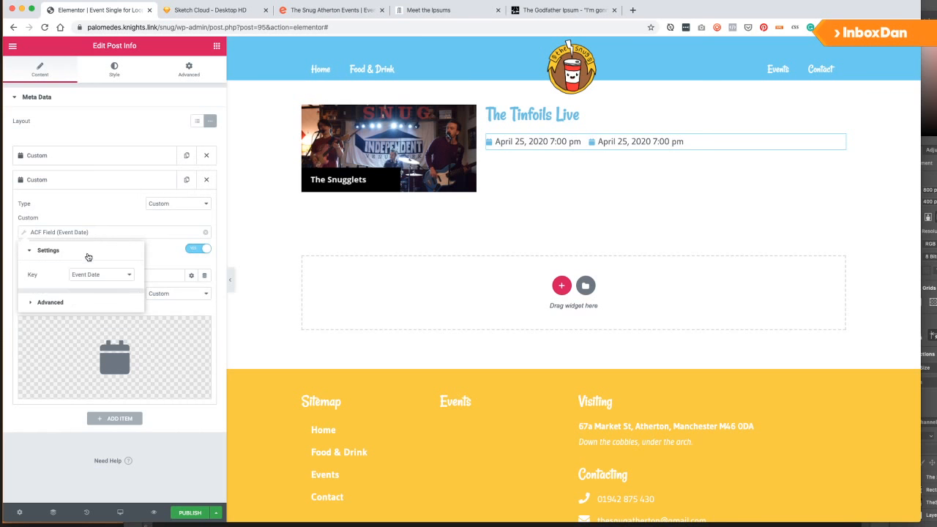
pyautogui.click(96, 275)
pyautogui.click(98, 283)
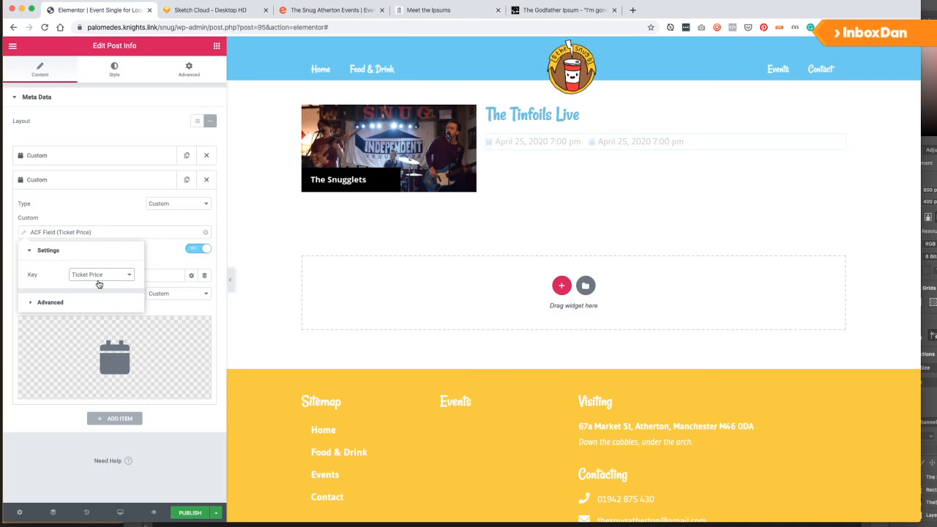
pyautogui.click(183, 263)
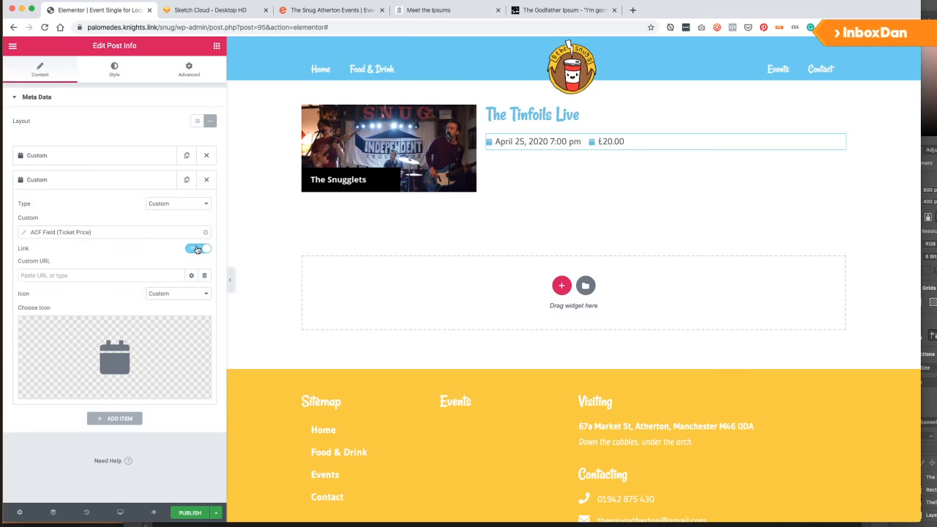
pyautogui.click(150, 155)
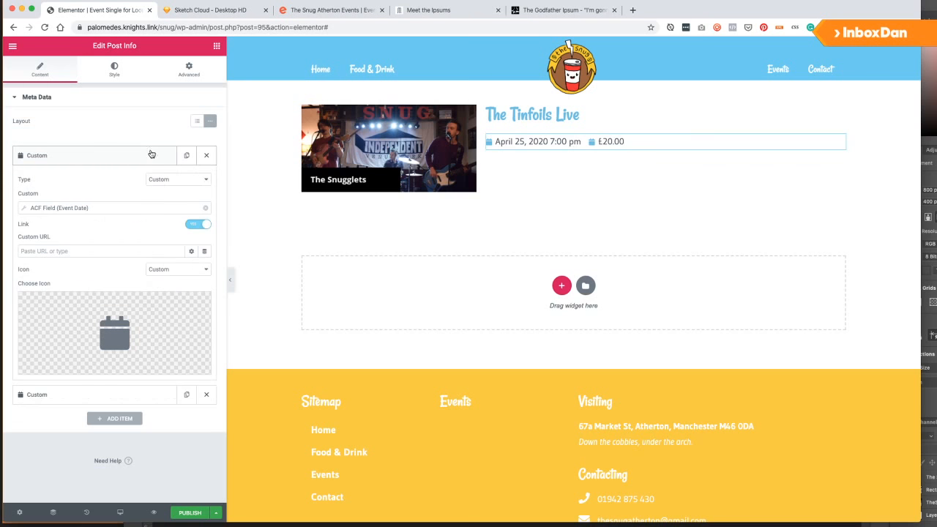
pyautogui.click(115, 161)
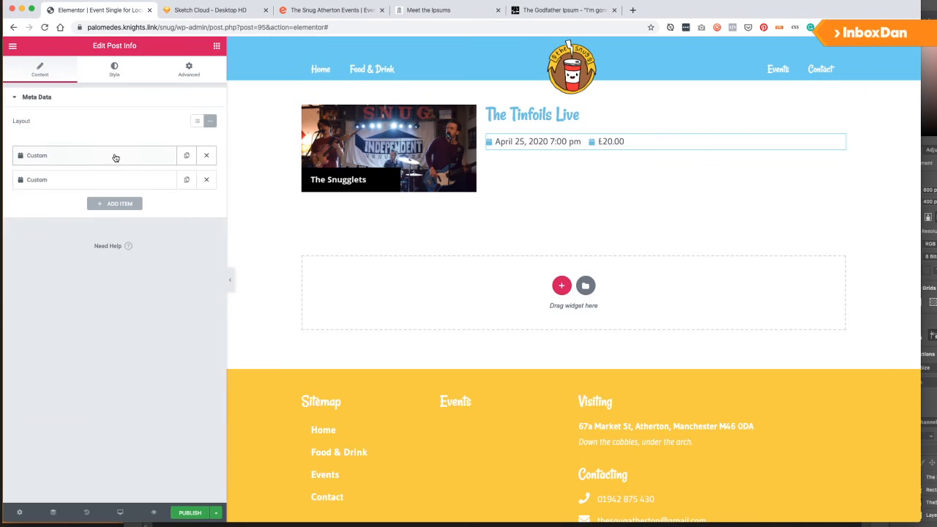
pyautogui.click(92, 180)
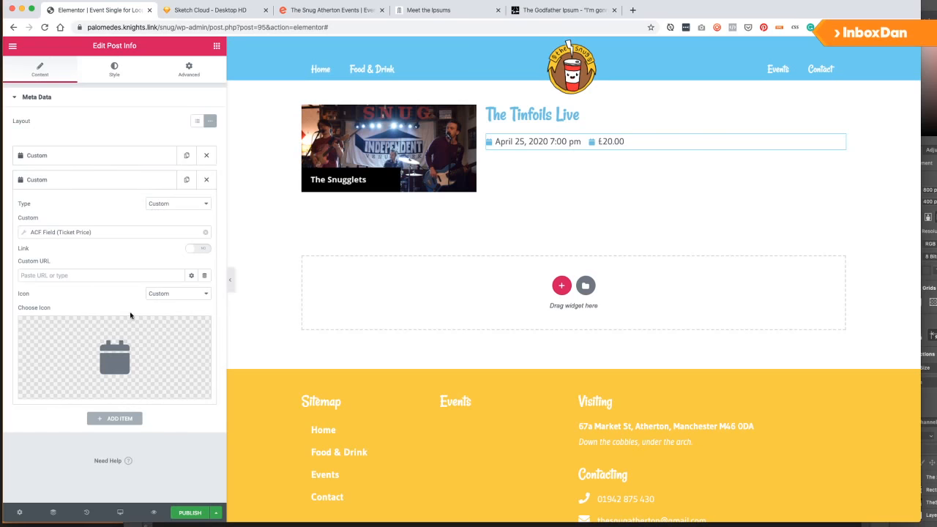
# Give the price item a pound icon and add a third meta item.
pyautogui.click(176, 340)
pyautogui.write('price')
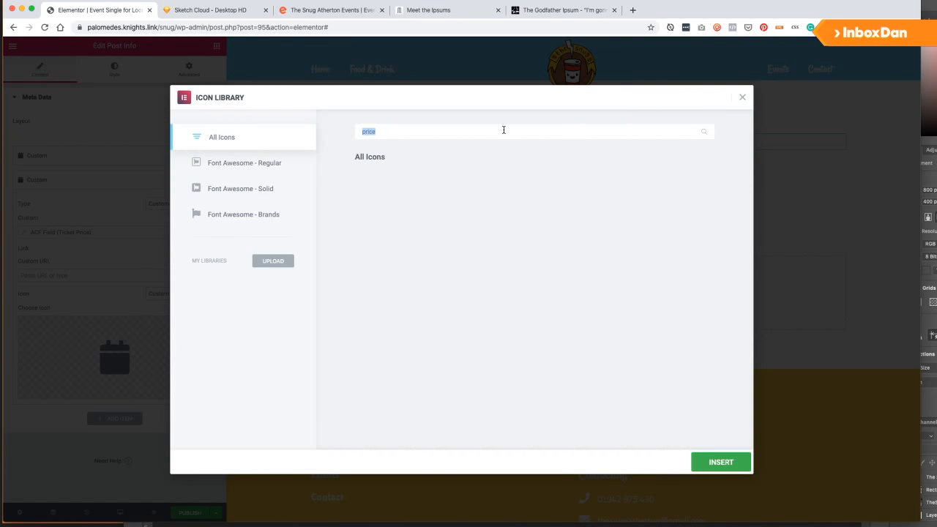
pyautogui.write('pound')
pyautogui.click(369, 196)
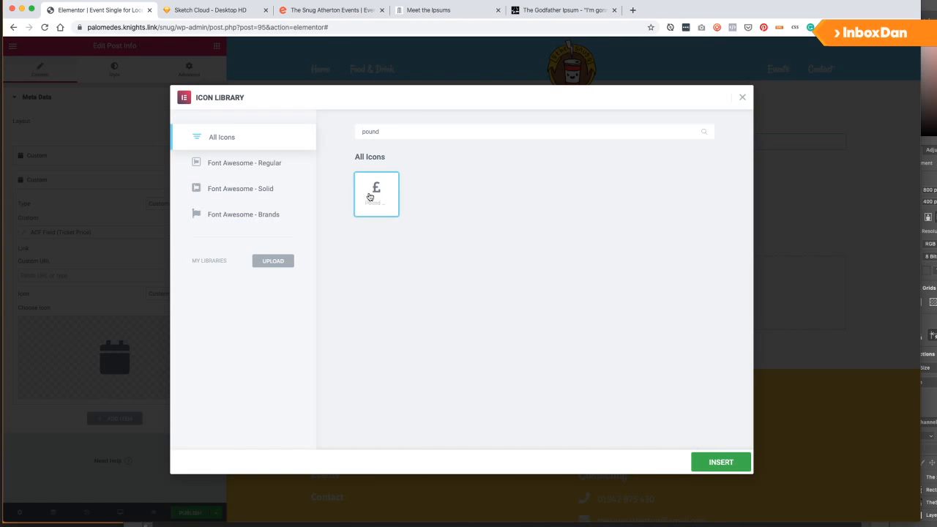
pyautogui.click(722, 462)
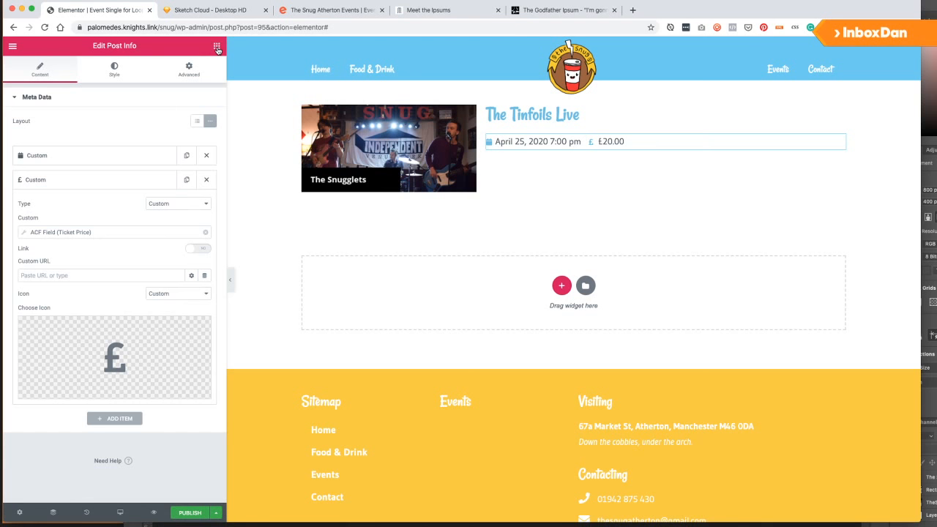
pyautogui.click(114, 419)
pyautogui.click(84, 205)
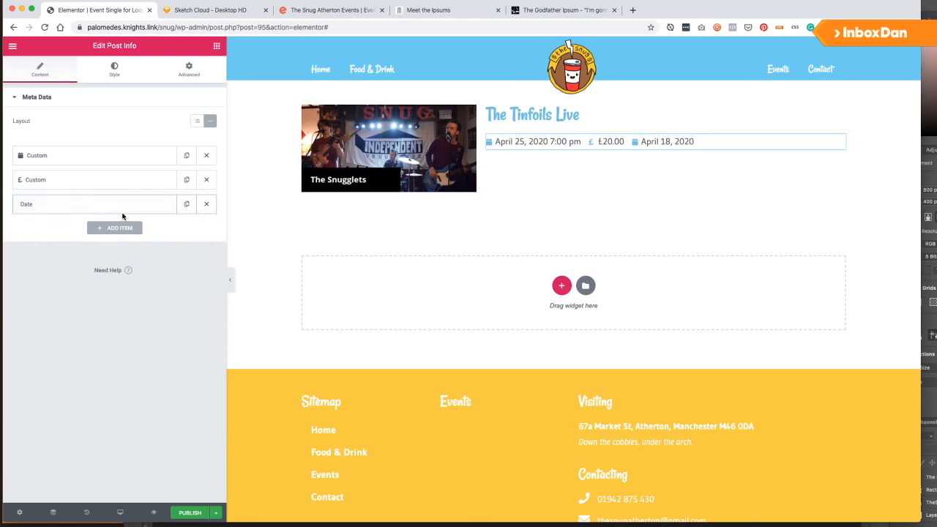
# Change the third meta item to Terms showing the event's category (Music) with the default icon.
pyautogui.click(162, 205)
pyautogui.click(184, 229)
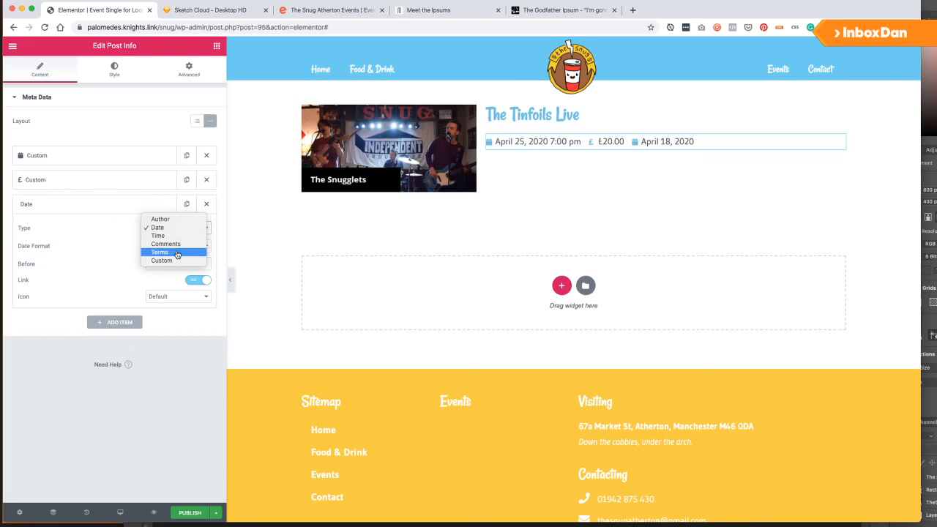
pyautogui.click(176, 252)
pyautogui.click(109, 258)
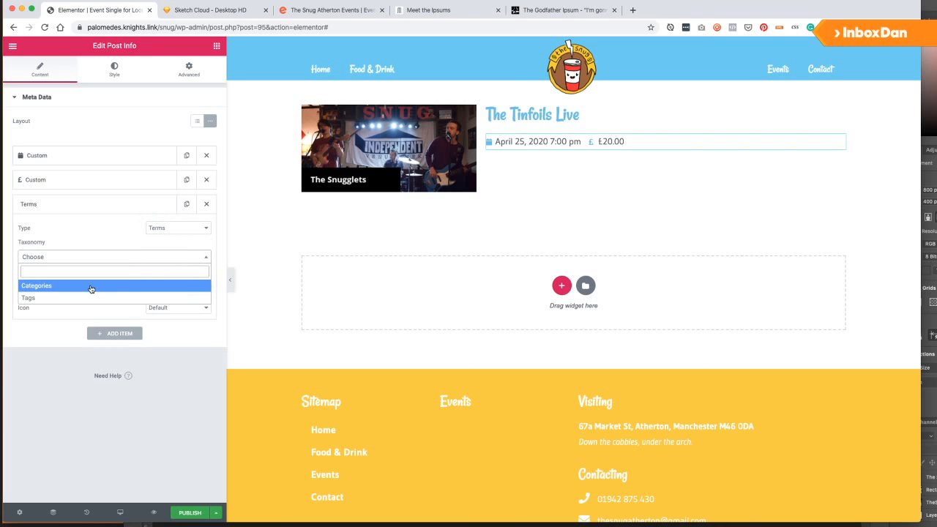
pyautogui.click(90, 287)
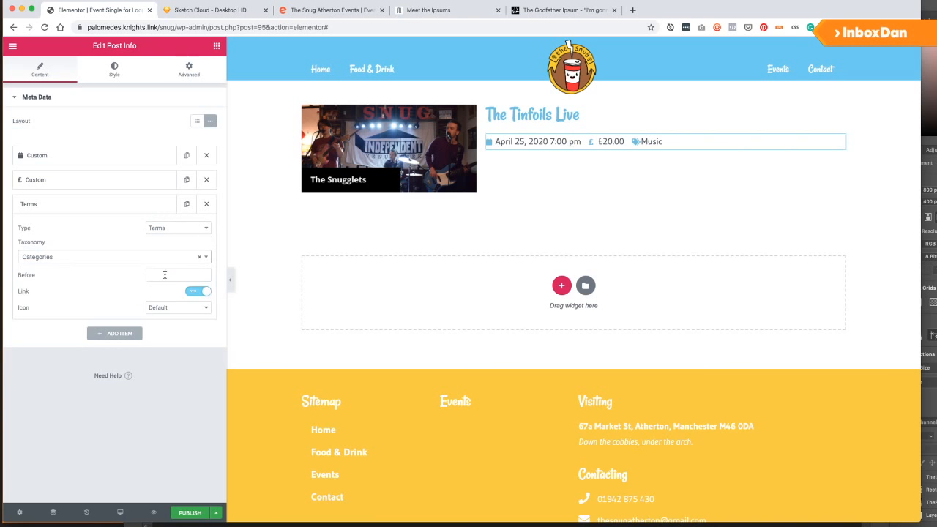
pyautogui.click(173, 308)
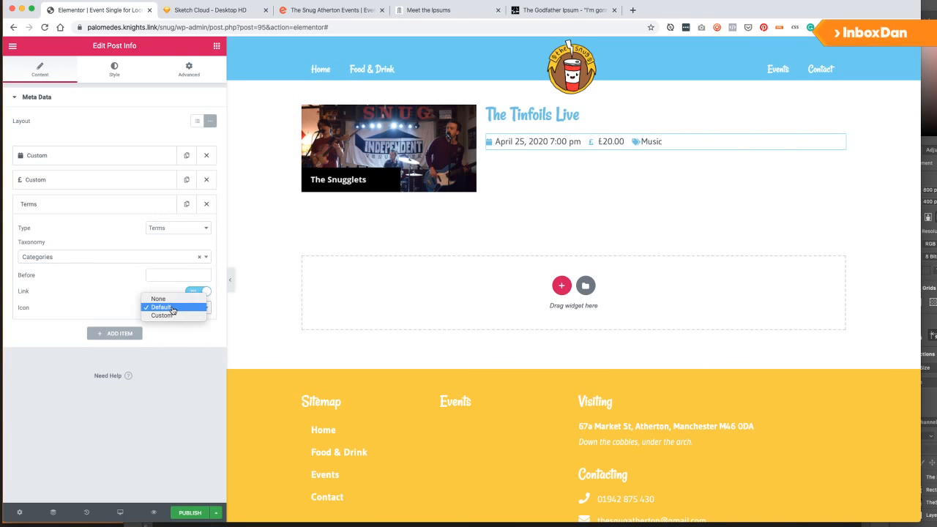
pyautogui.click(84, 305)
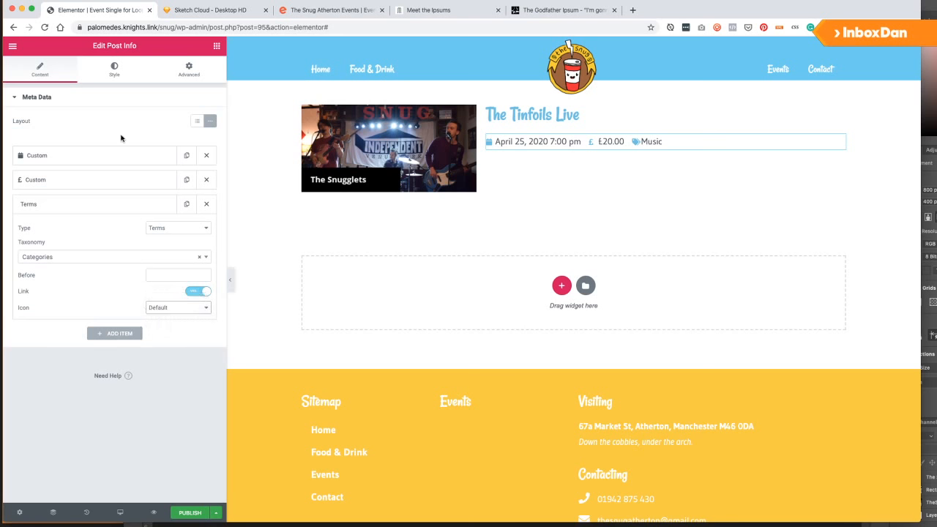
pyautogui.click(73, 208)
# Style the meta line with 20 space between items, dividers, icon size 17 and wider text indent.
pyautogui.click(114, 69)
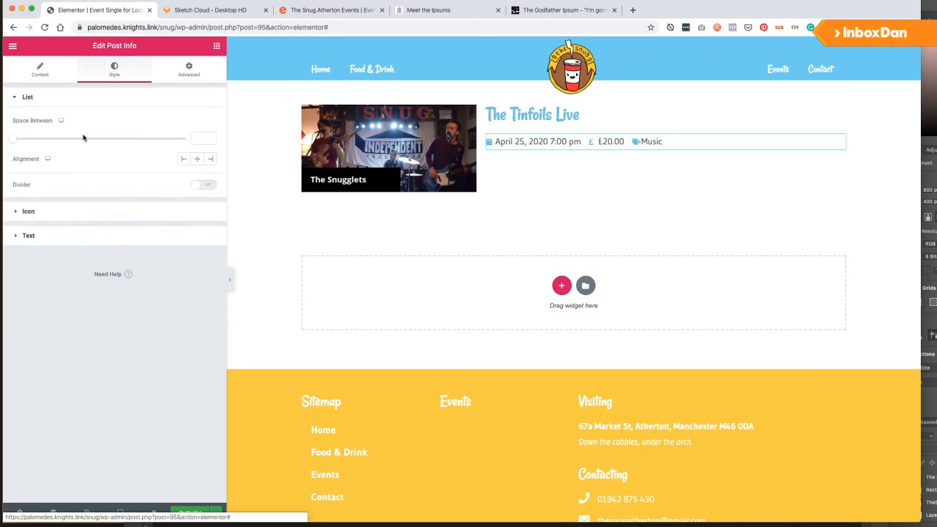
pyautogui.moveTo(17, 141); pyautogui.dragTo(83, 141)
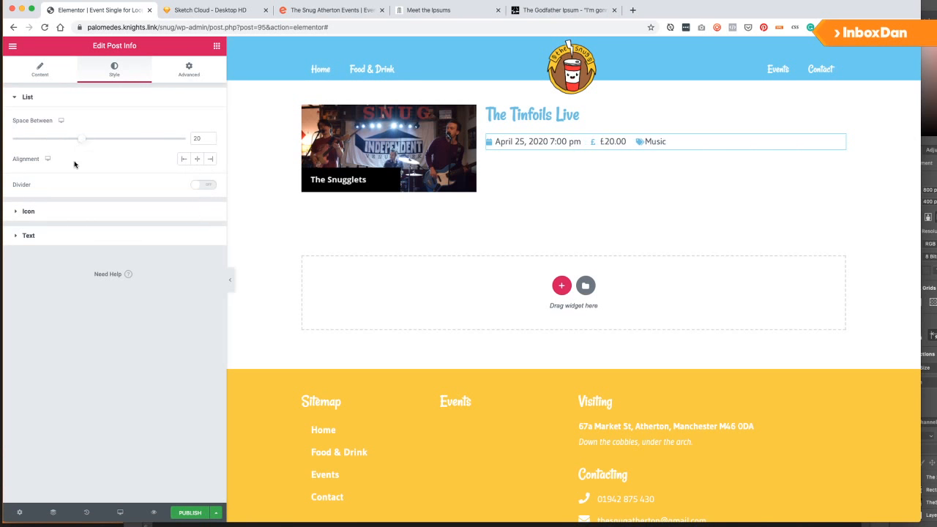
pyautogui.click(200, 187)
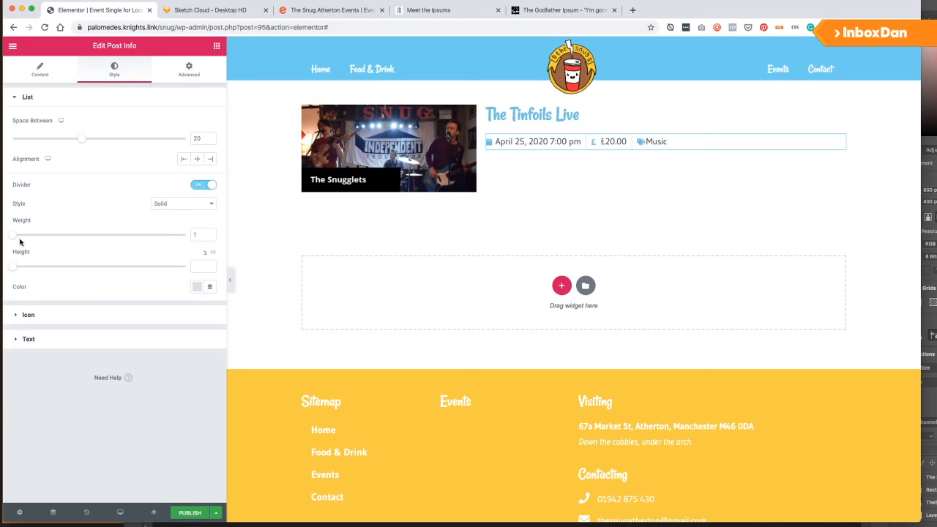
pyautogui.click(54, 317)
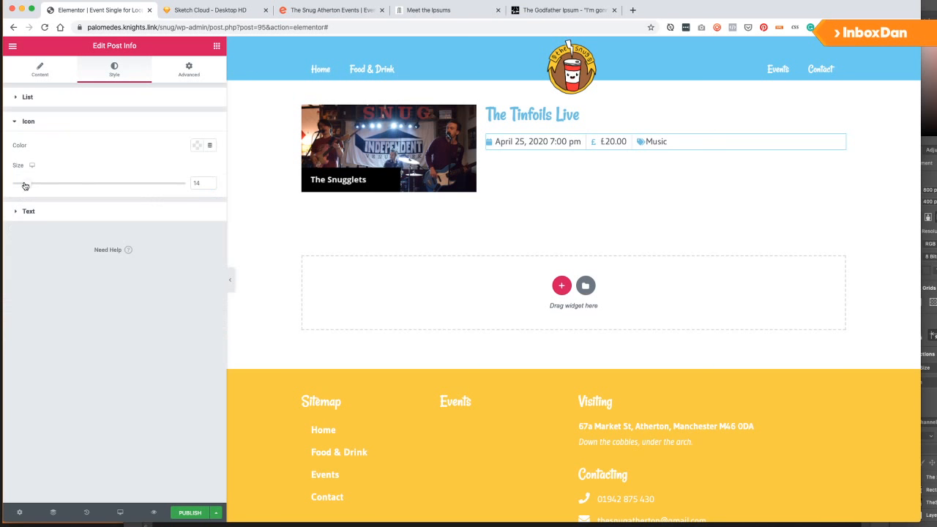
pyautogui.moveTo(25, 186); pyautogui.dragTo(31, 187)
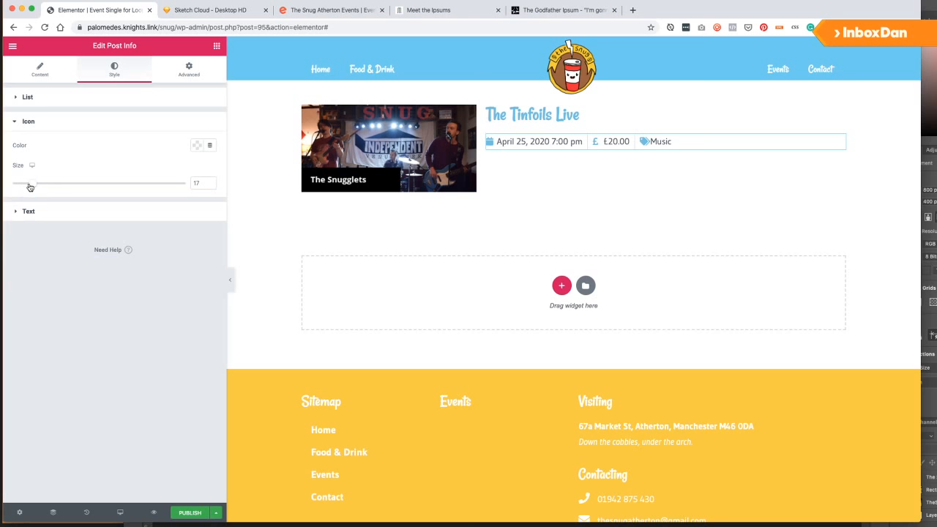
pyautogui.click(16, 210)
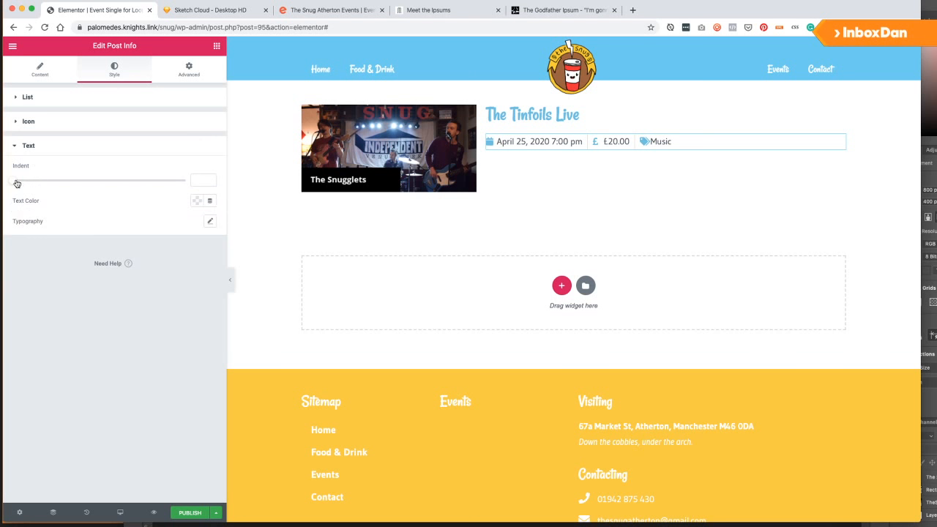
pyautogui.moveTo(16, 183); pyautogui.dragTo(66, 185)
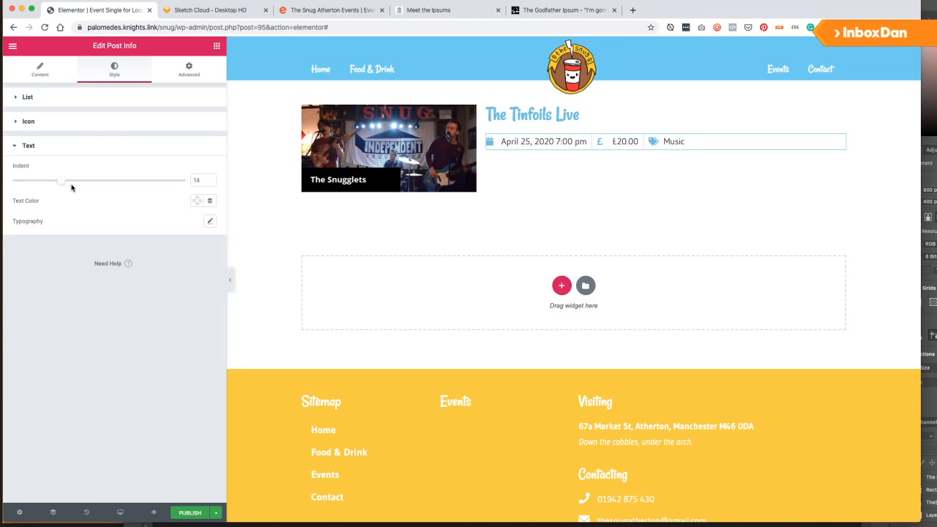
# Set the meta line's icon colour to red.
pyautogui.click(42, 71)
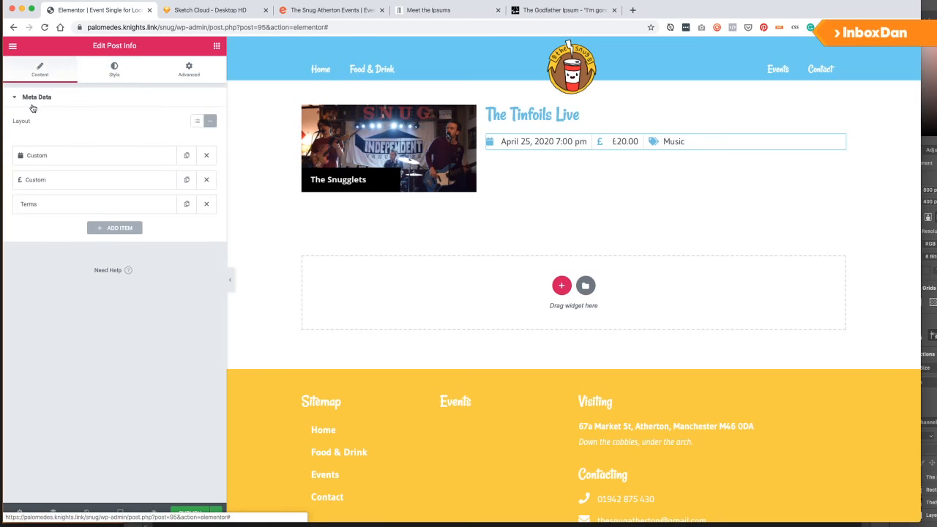
pyautogui.click(110, 70)
pyautogui.click(22, 98)
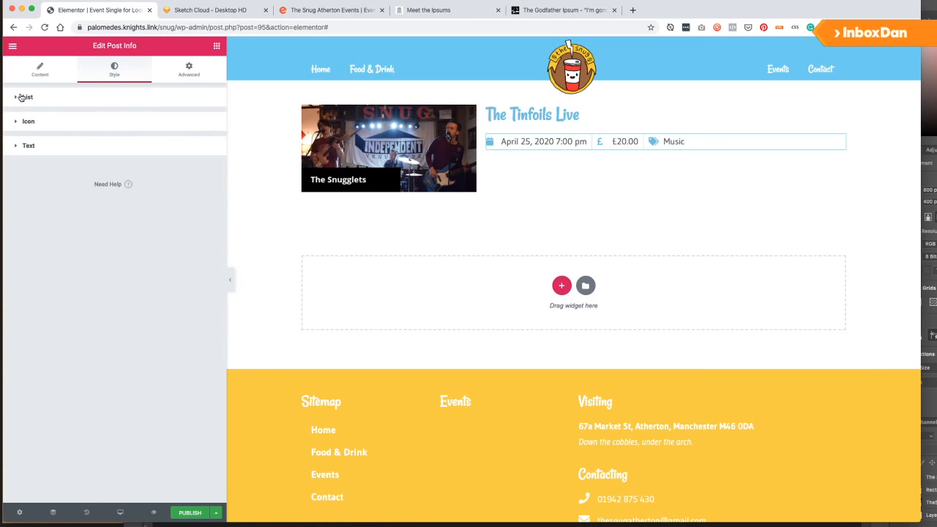
pyautogui.click(32, 124)
pyautogui.click(192, 145)
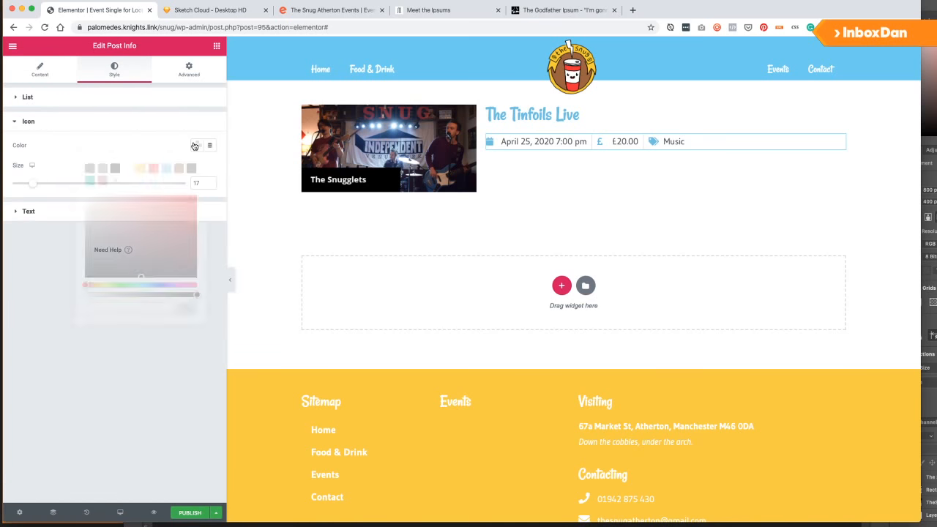
pyautogui.click(153, 169)
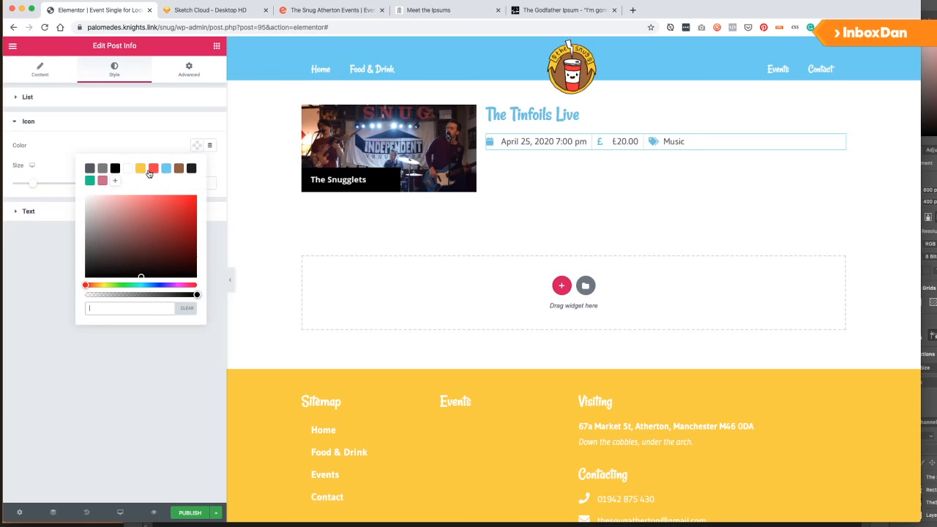
pyautogui.click(62, 146)
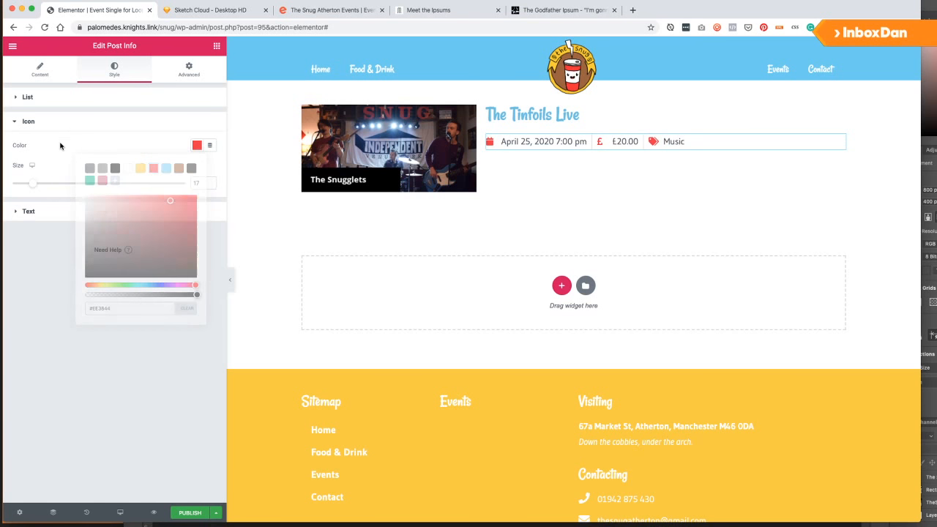
pyautogui.click(216, 47)
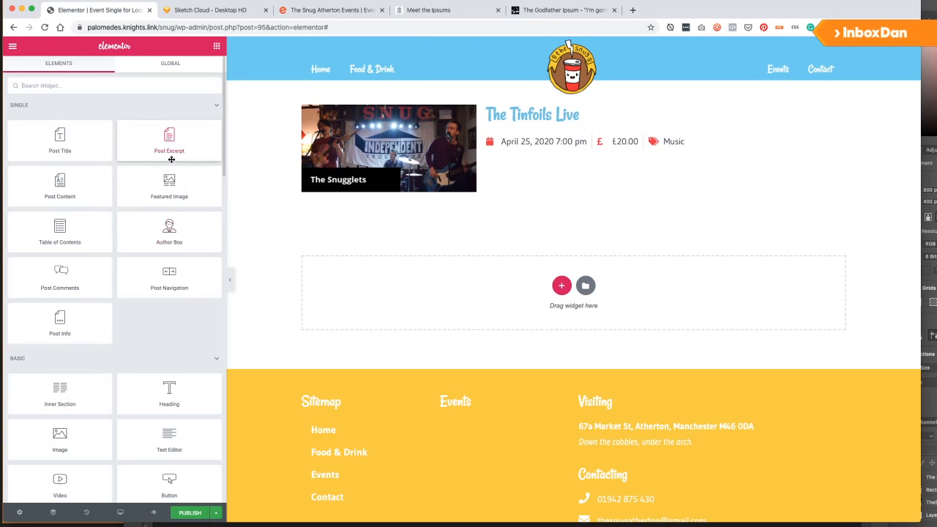
# Add a Text Editor widget below the meta line that pulls its text from the ACF Intro field.
pyautogui.scroll(-3, 115, 299)
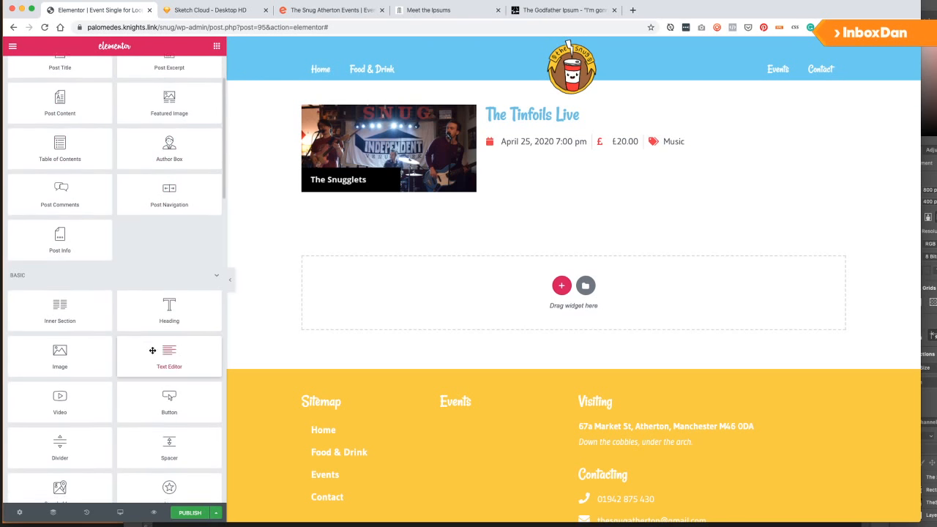
pyautogui.moveTo(165, 359); pyautogui.dragTo(508, 148)
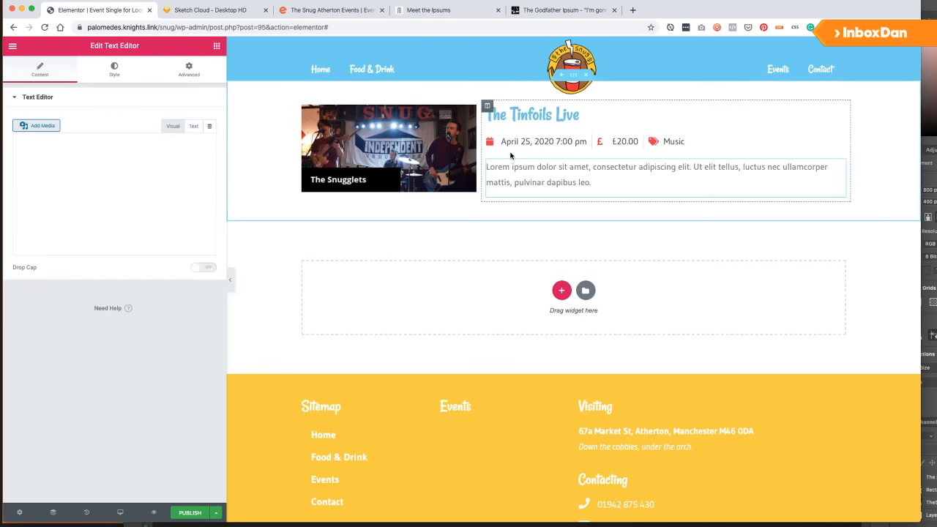
pyautogui.click(209, 126)
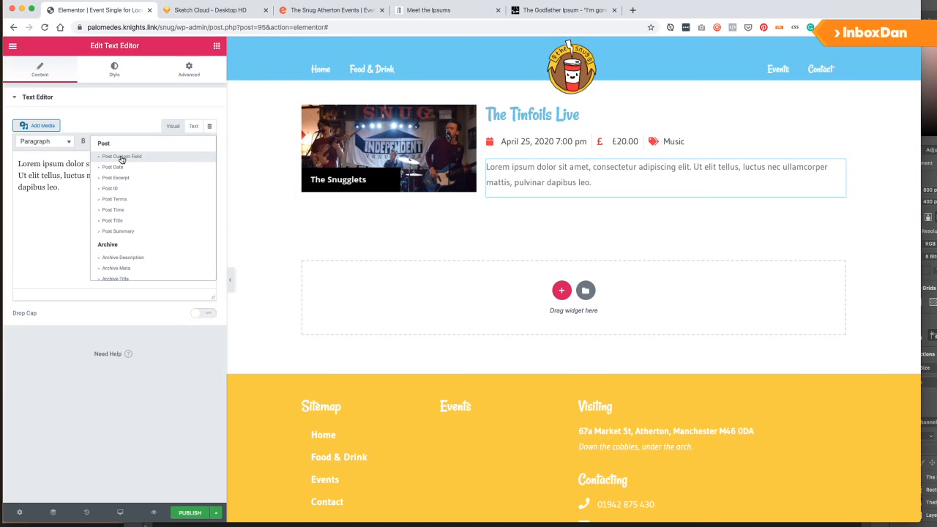
pyautogui.scroll(-4, 129, 263)
pyautogui.click(126, 273)
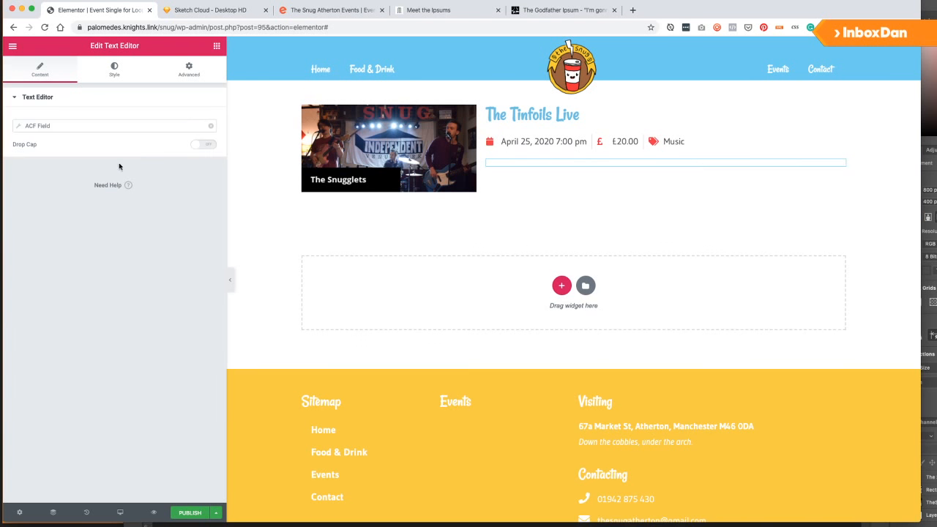
pyautogui.click(88, 167)
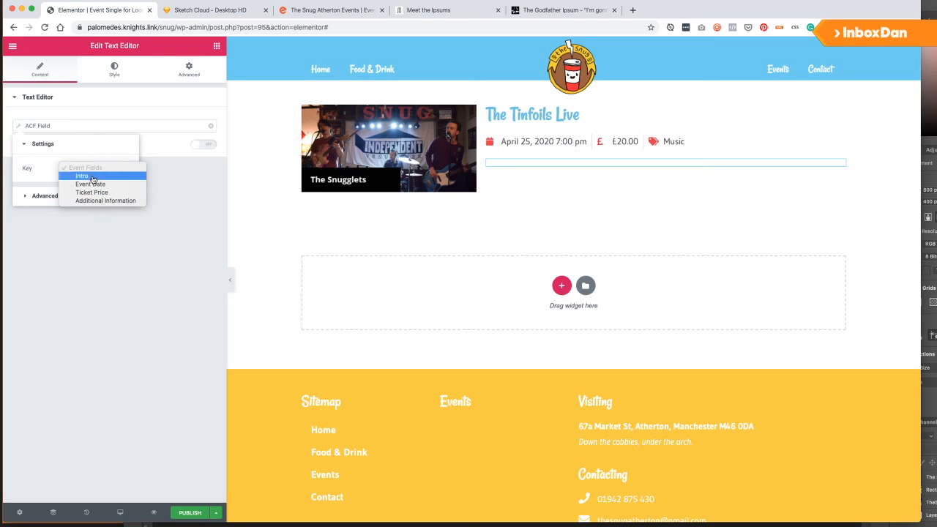
pyautogui.click(87, 176)
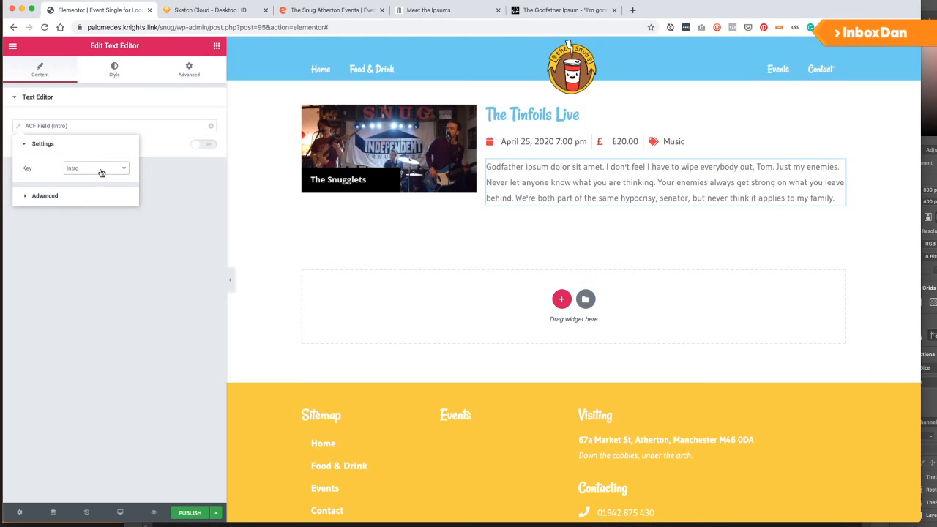
pyautogui.click(177, 185)
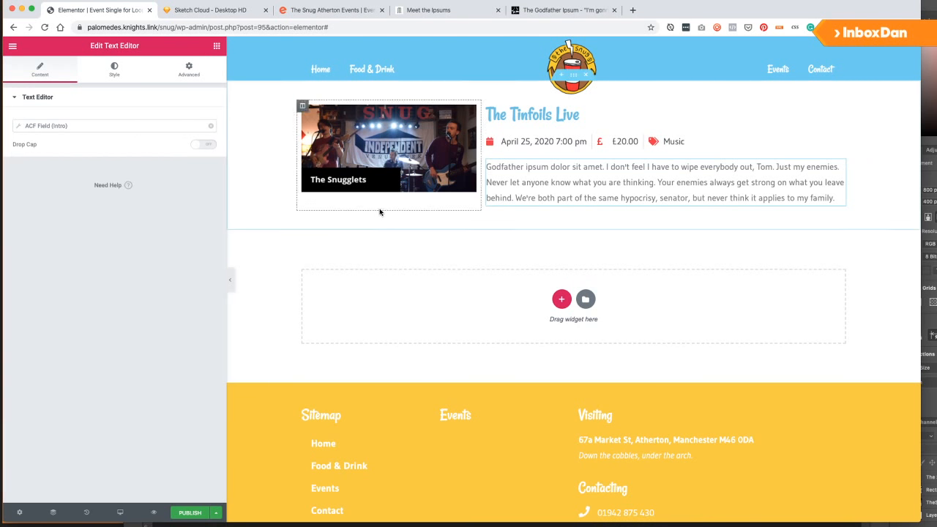
pyautogui.click(217, 46)
# Add a Small 'More Information' button below the image, linked dynamically to the event's own page.
pyautogui.scroll(-5, 168, 286)
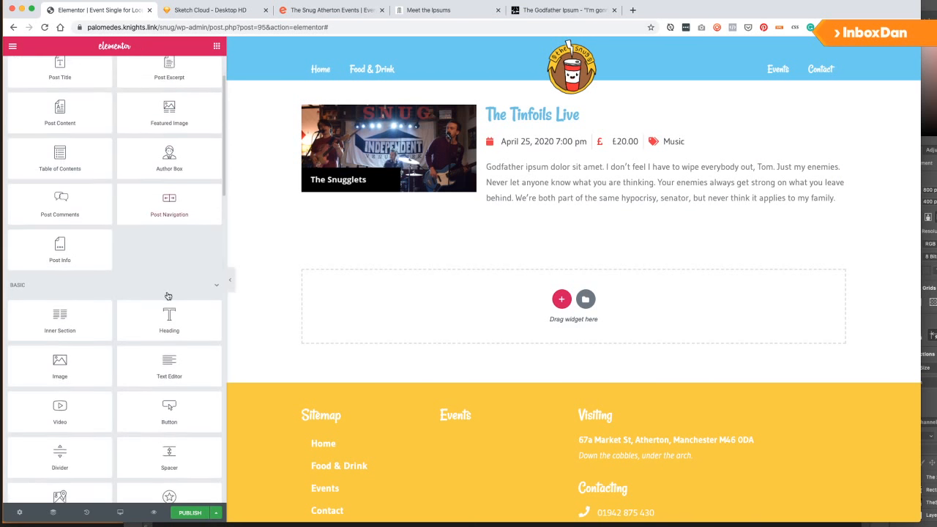
pyautogui.moveTo(165, 393); pyautogui.dragTo(364, 199)
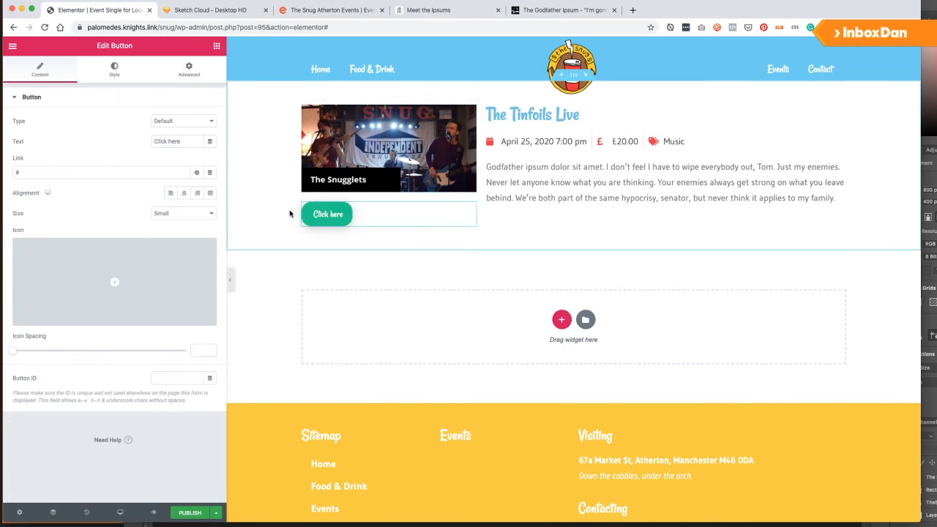
pyautogui.moveTo(79, 171); pyautogui.dragTo(21, 172)
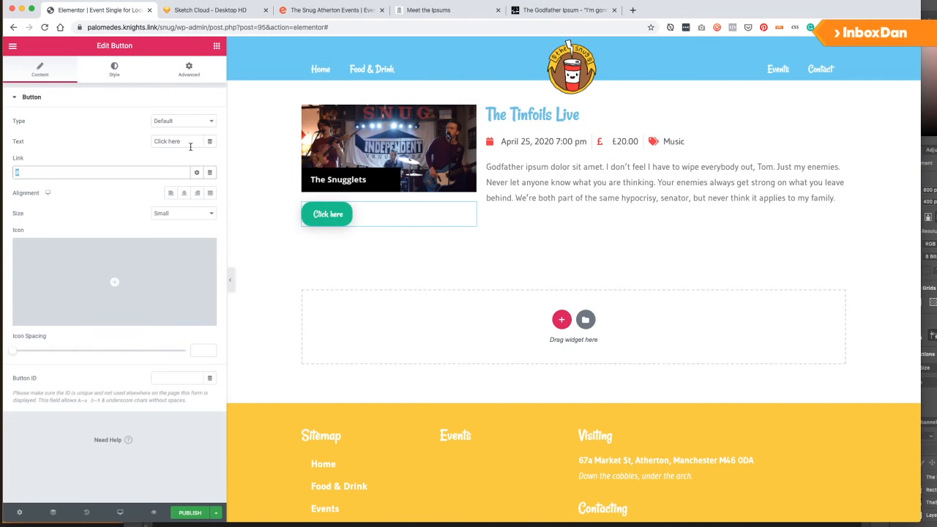
pyautogui.moveTo(190, 145); pyautogui.dragTo(104, 137)
pyautogui.write('More Info')
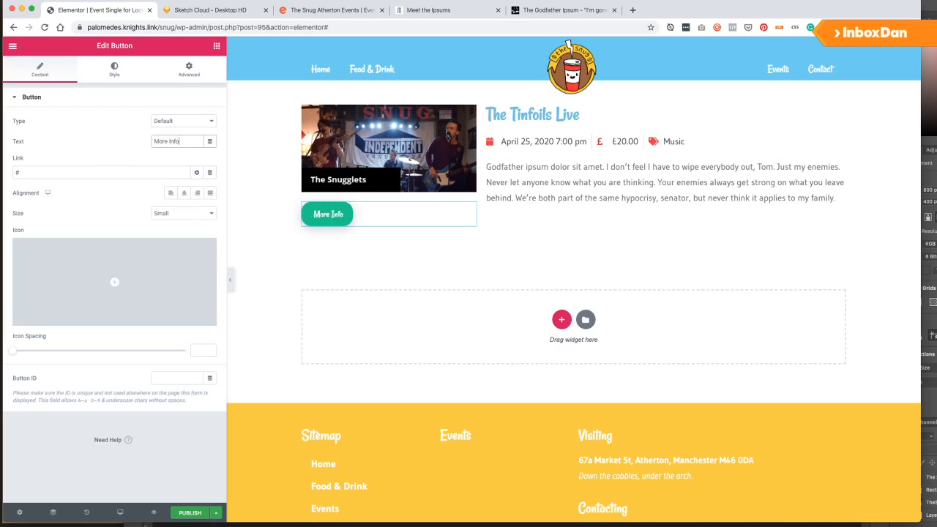
pyautogui.write('rmation')
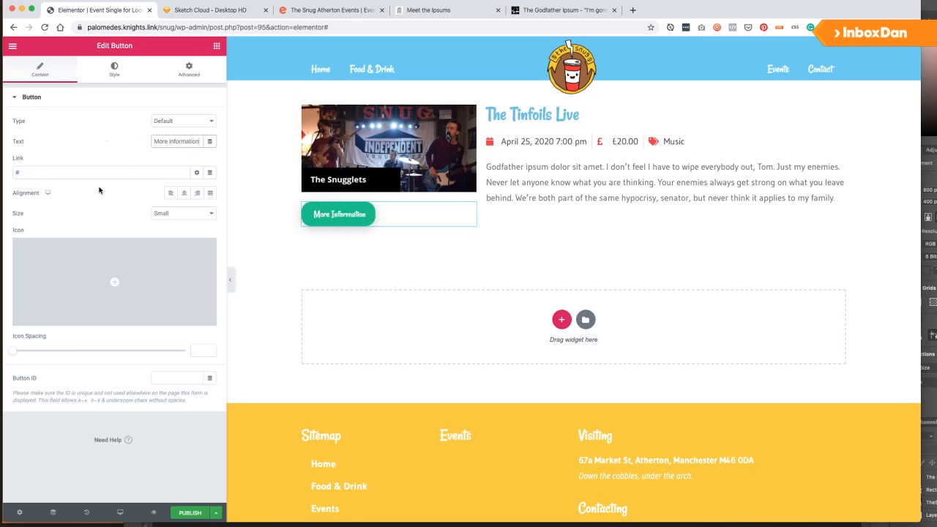
pyautogui.click(210, 173)
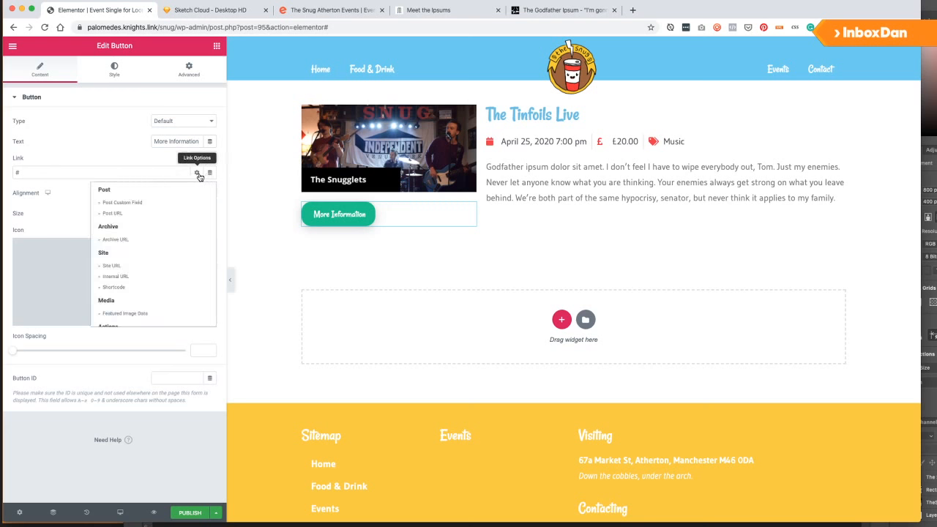
pyautogui.click(125, 213)
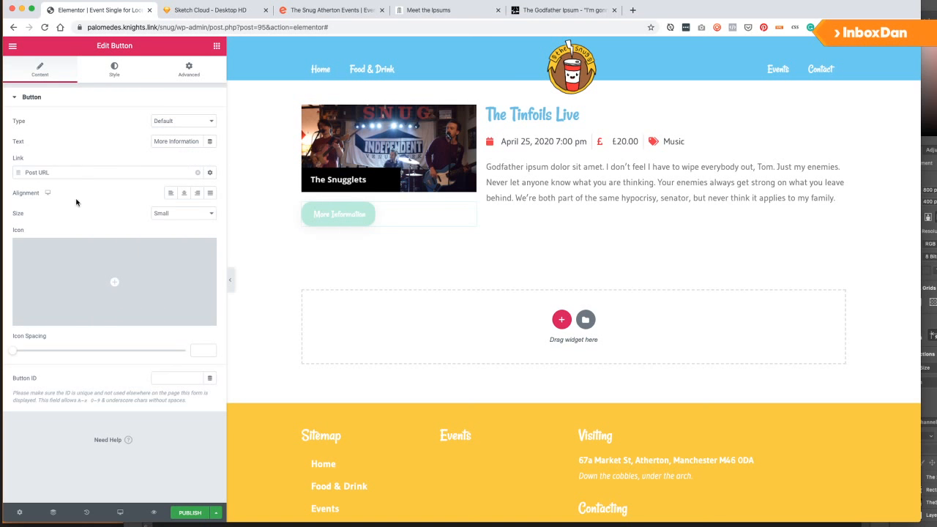
pyautogui.click(172, 213)
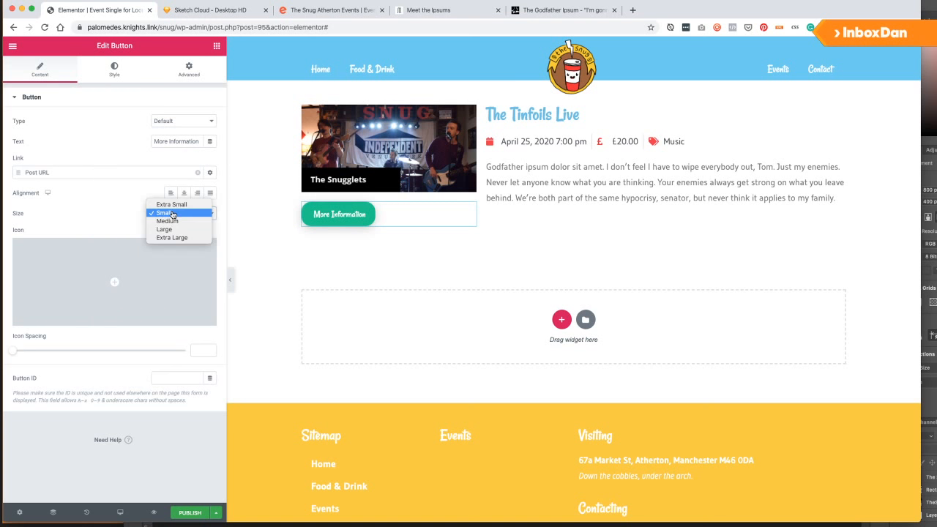
pyautogui.click(66, 207)
# Give the button the Font Awesome Solid 'Ticket alt' icon with icon spacing 12.
pyautogui.click(107, 260)
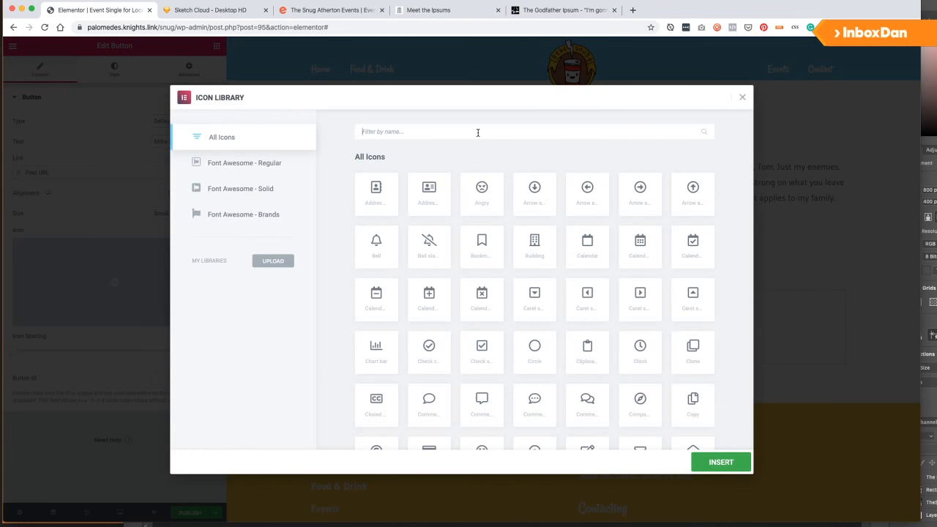
pyautogui.write('ticket')
pyautogui.click(310, 198)
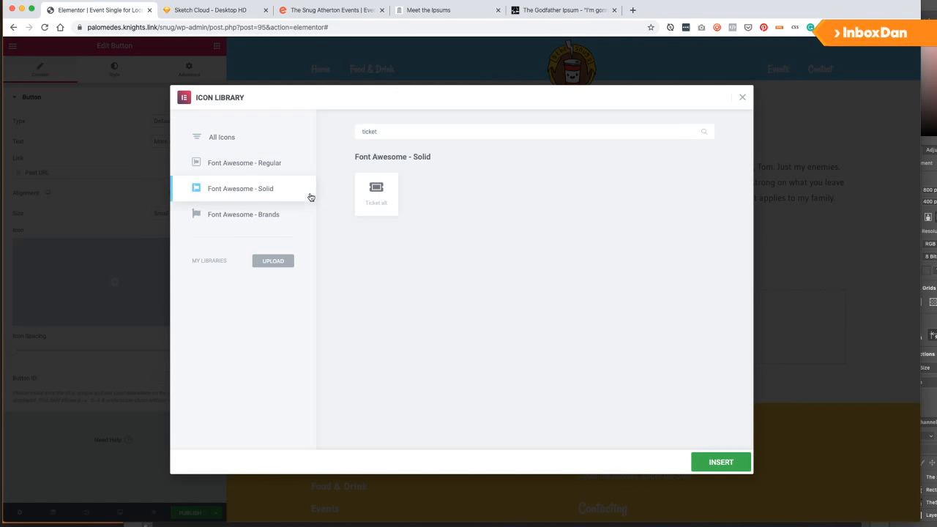
pyautogui.click(379, 189)
pyautogui.click(709, 454)
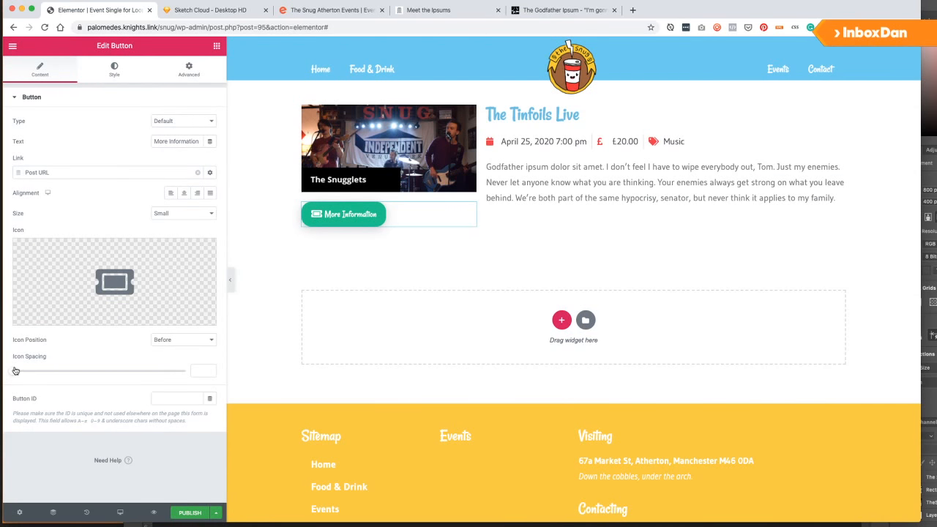
pyautogui.moveTo(16, 371); pyautogui.dragTo(54, 372)
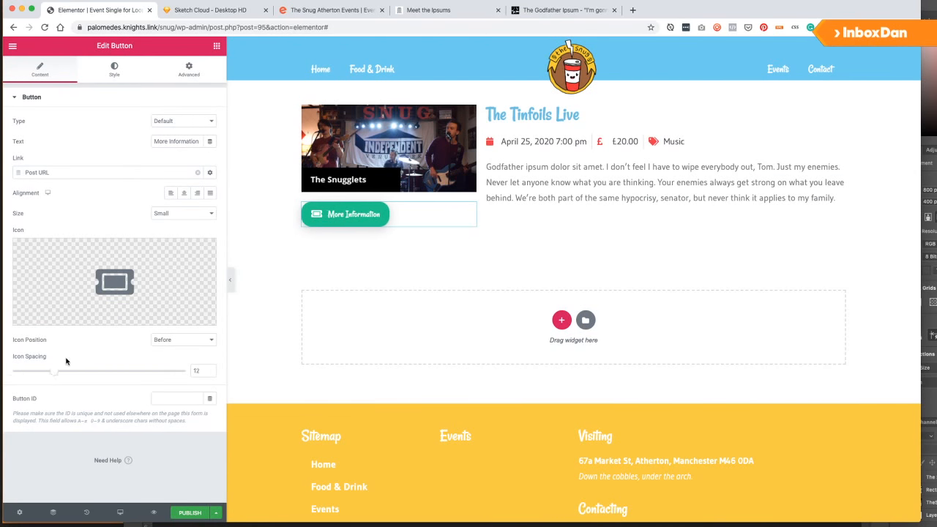
pyautogui.click(199, 75)
pyautogui.click(56, 435)
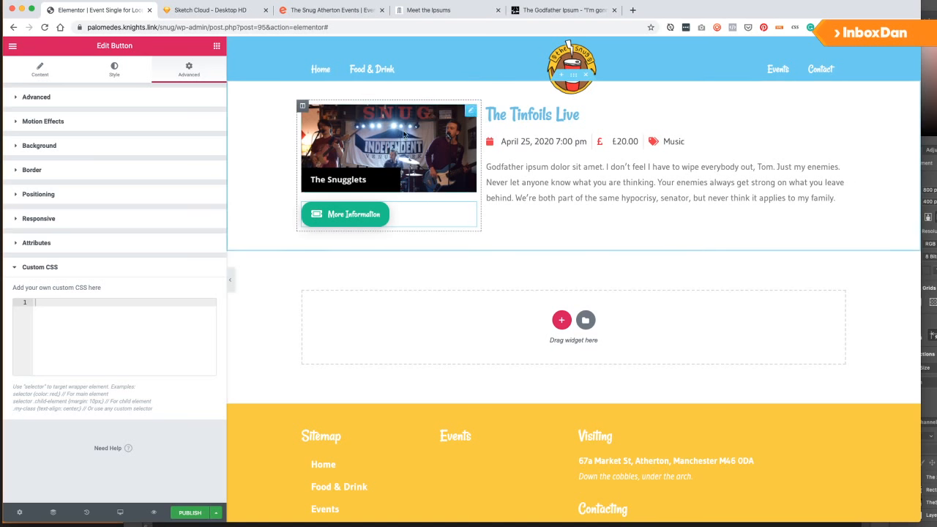
# Add custom CSS 'selector .elementor-button { width: 100%; }' to the button, then publish.
pyautogui.write('s')
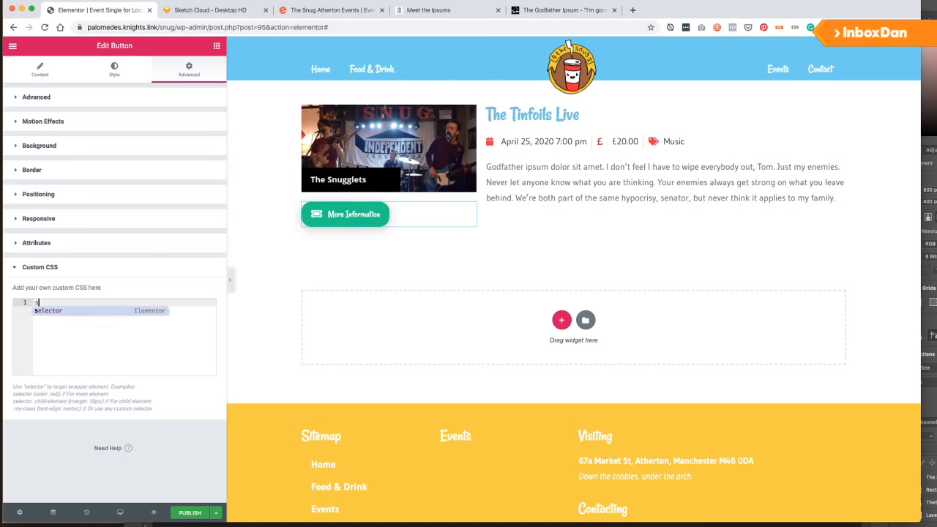
pyautogui.write('ele')
pyautogui.press('Return')
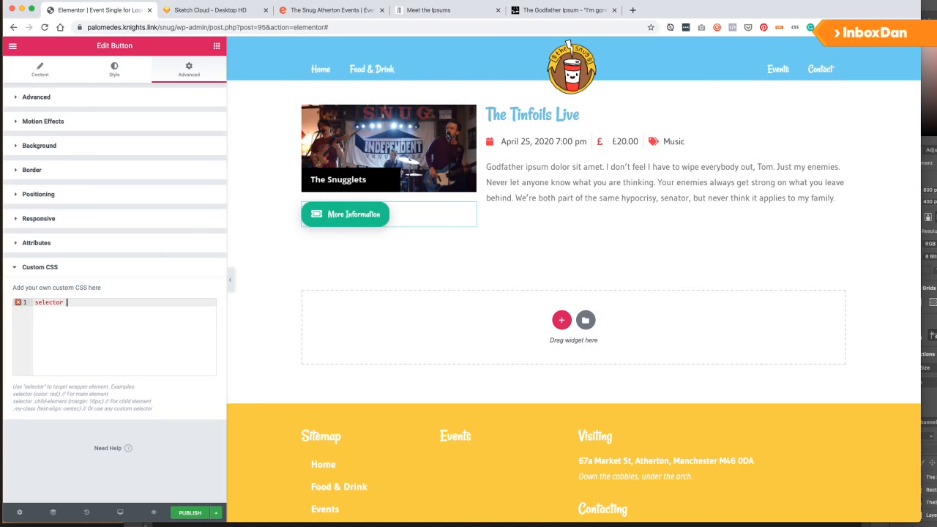
pyautogui.write('.elementor-button{')
pyautogui.press('Return')
pyautogui.write('width: 100')
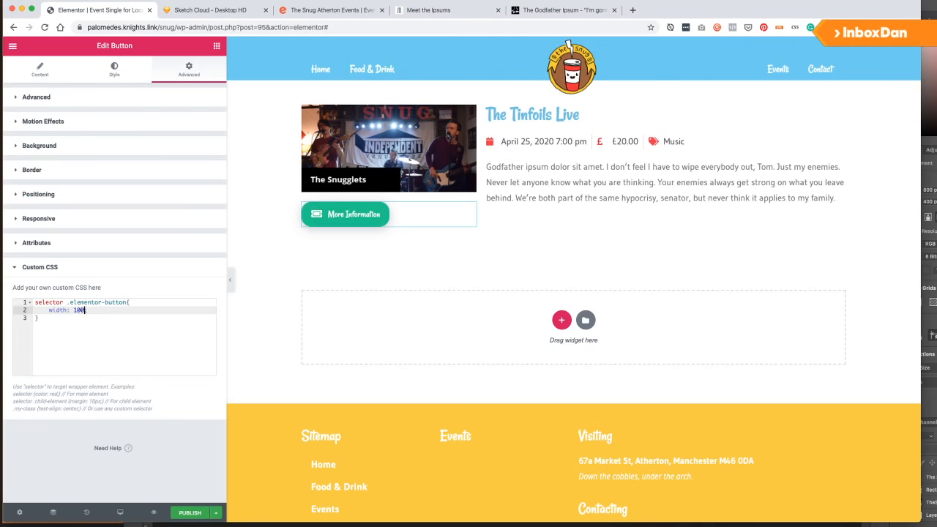
pyautogui.write('%;')
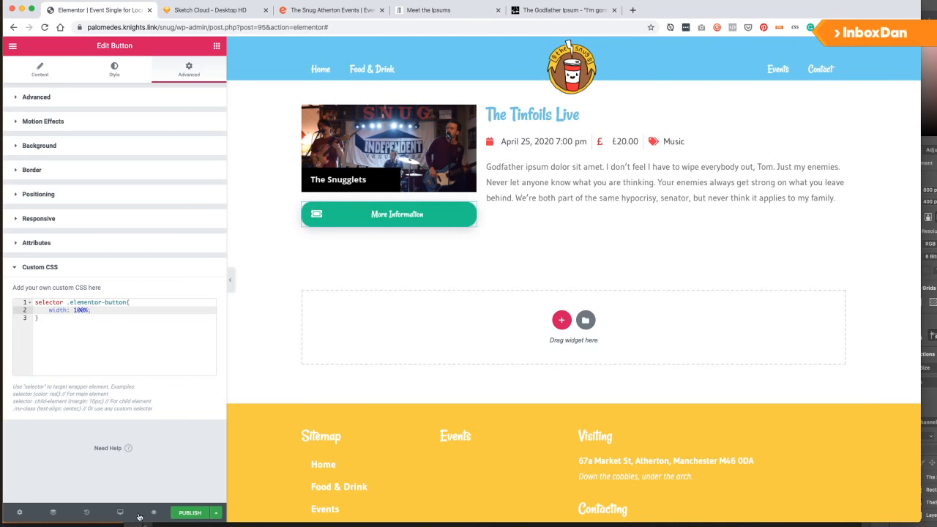
pyautogui.click(184, 512)
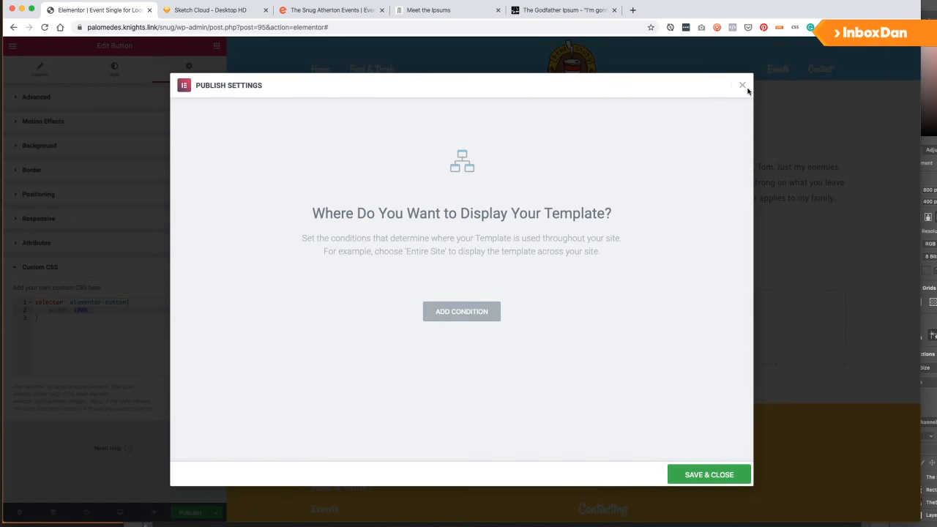
# Close the publish settings and set the event section's columns gap to Wider.
pyautogui.click(710, 475)
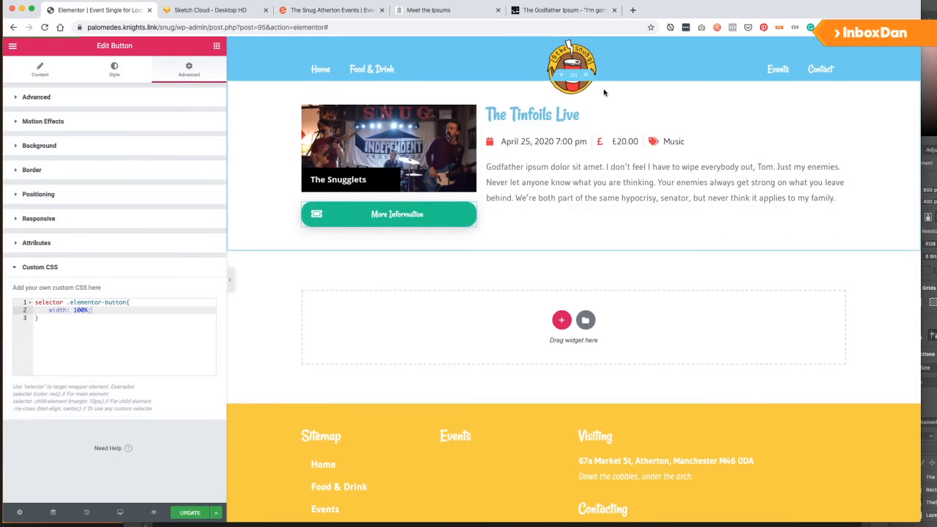
pyautogui.rightClick(514, 93)
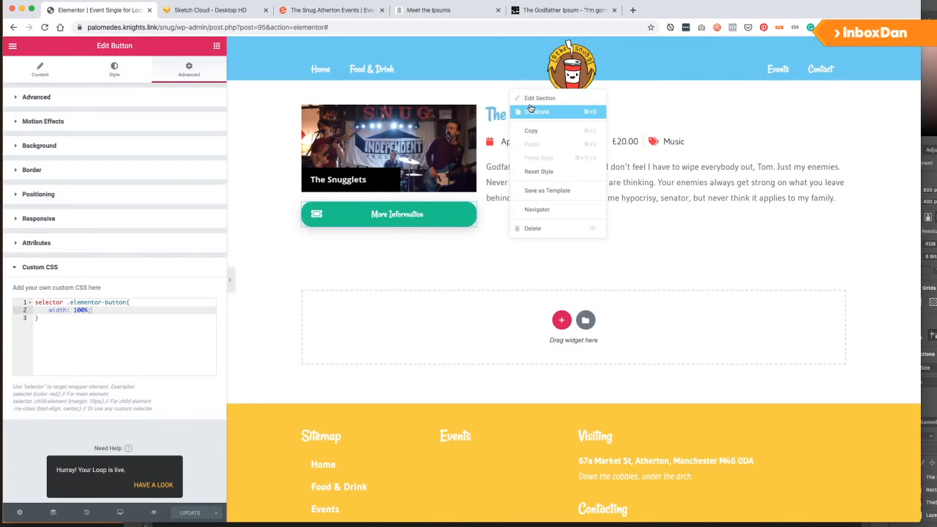
pyautogui.click(537, 98)
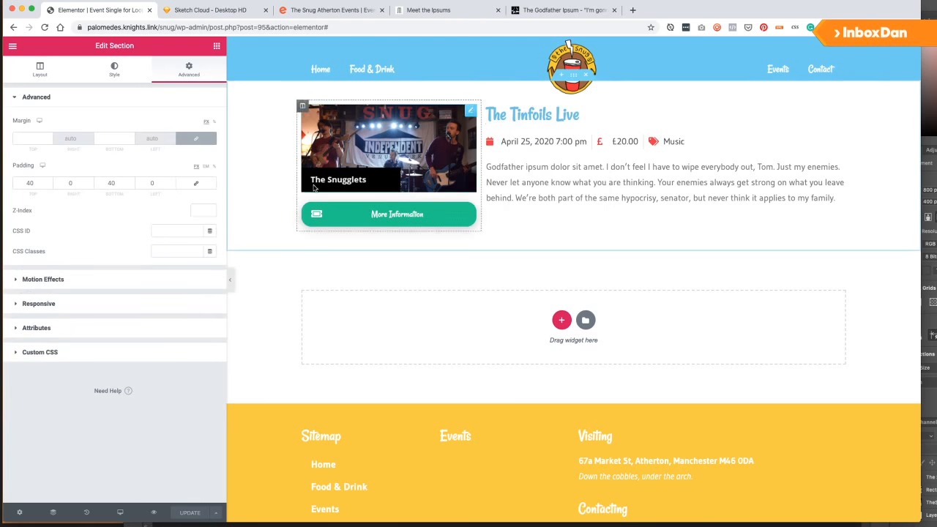
pyautogui.click(21, 75)
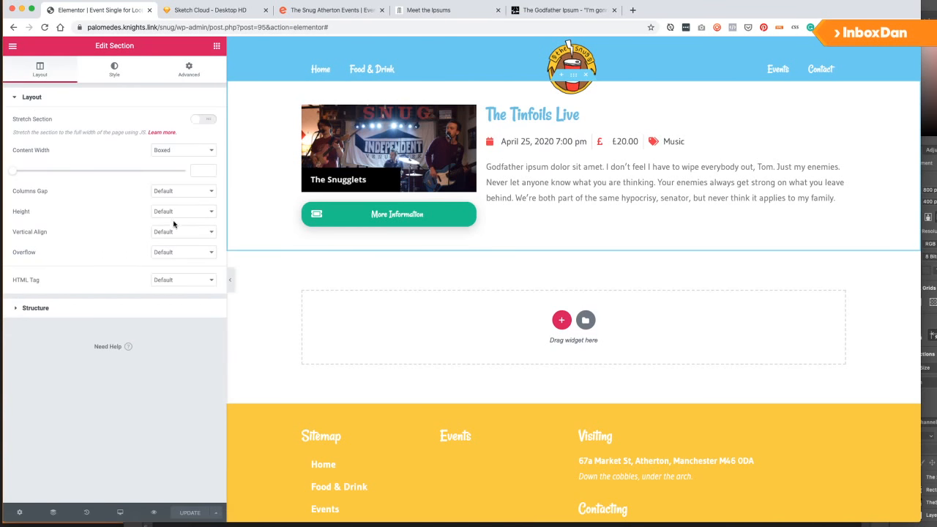
pyautogui.click(173, 213)
pyautogui.click(94, 216)
pyautogui.click(170, 231)
pyautogui.click(121, 252)
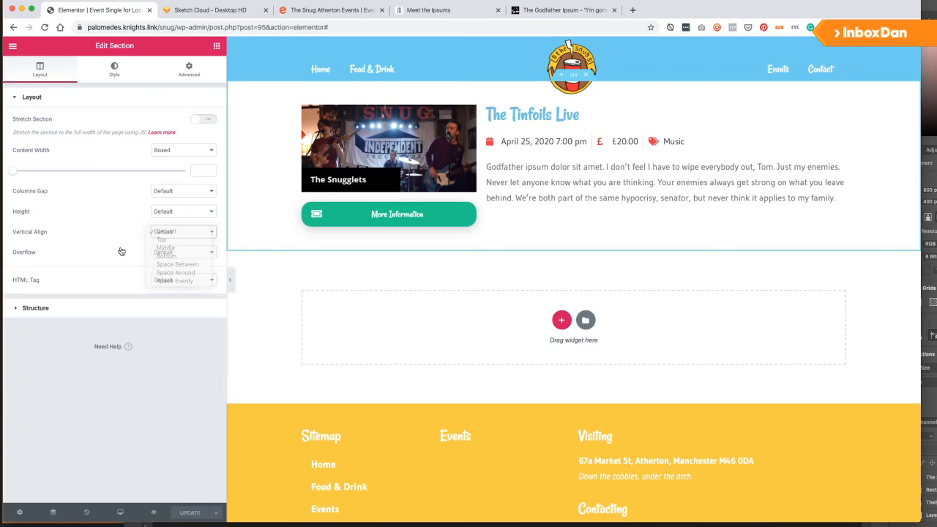
pyautogui.click(158, 188)
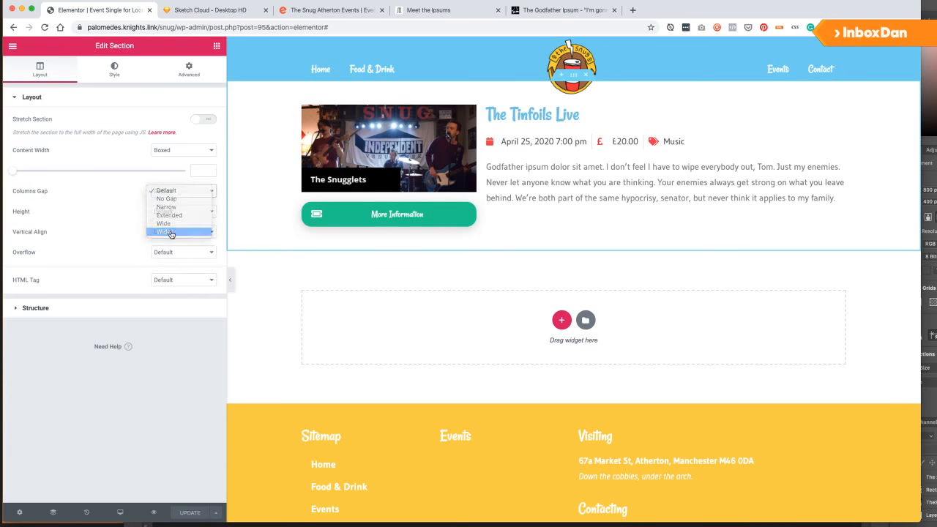
pyautogui.click(170, 233)
# Save the updated loop template and close the publish settings.
pyautogui.click(190, 513)
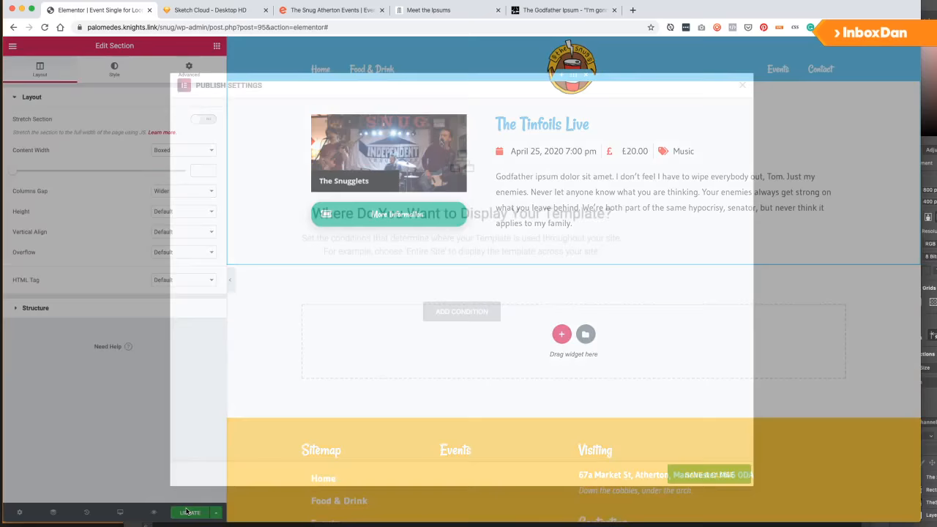
pyautogui.click(707, 474)
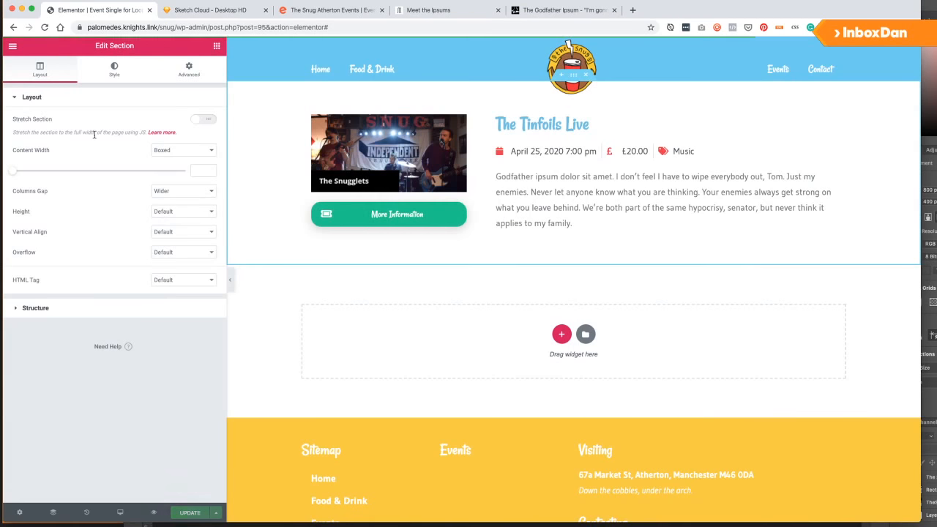
pyautogui.click(12, 47)
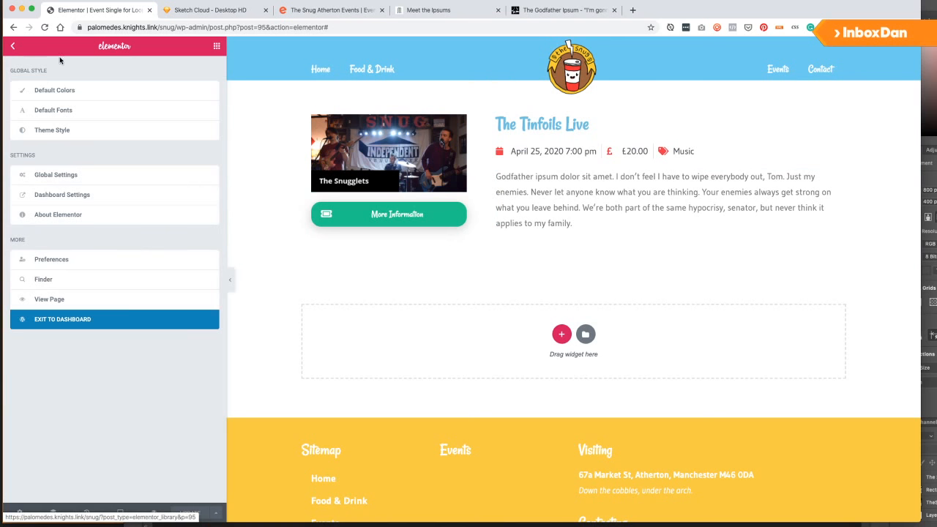
# Exit the Elementor editor to the dashboard and start adding a new template.
pyautogui.click(14, 47)
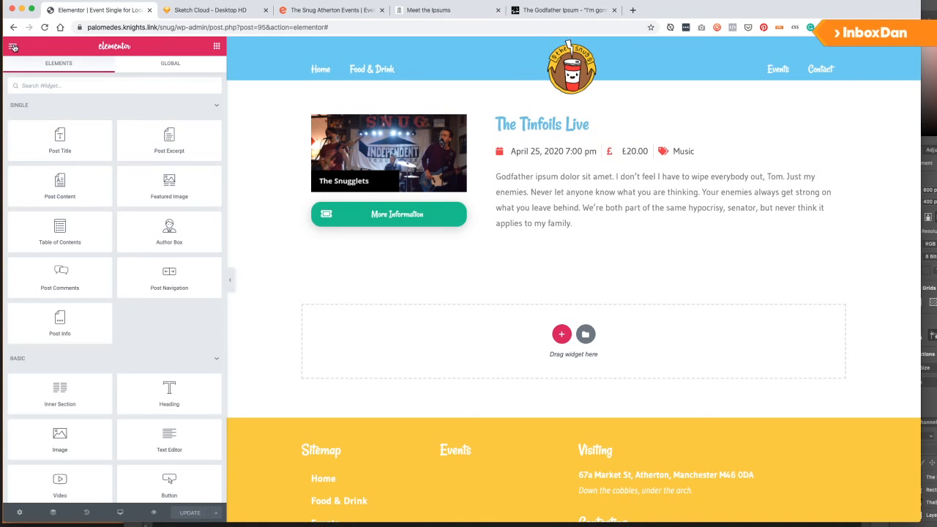
pyautogui.click(13, 47)
pyautogui.click(67, 321)
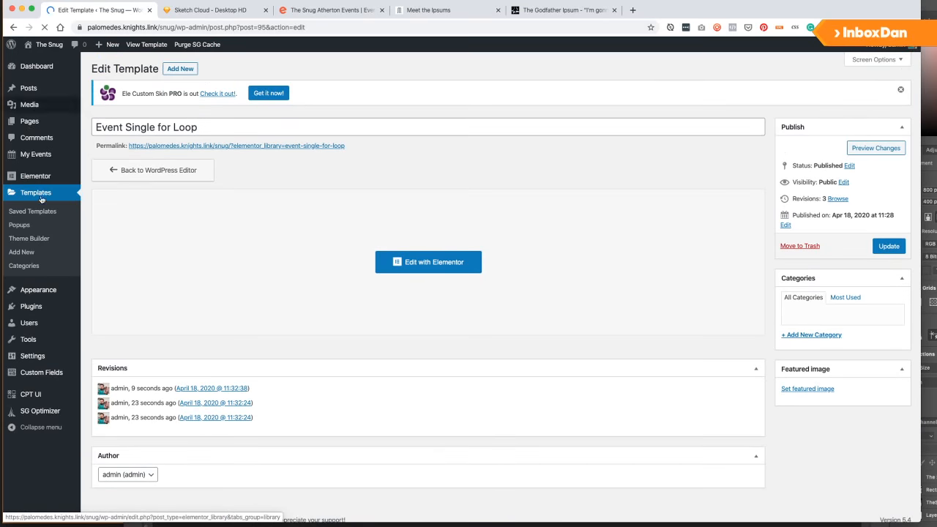
pyautogui.click(24, 252)
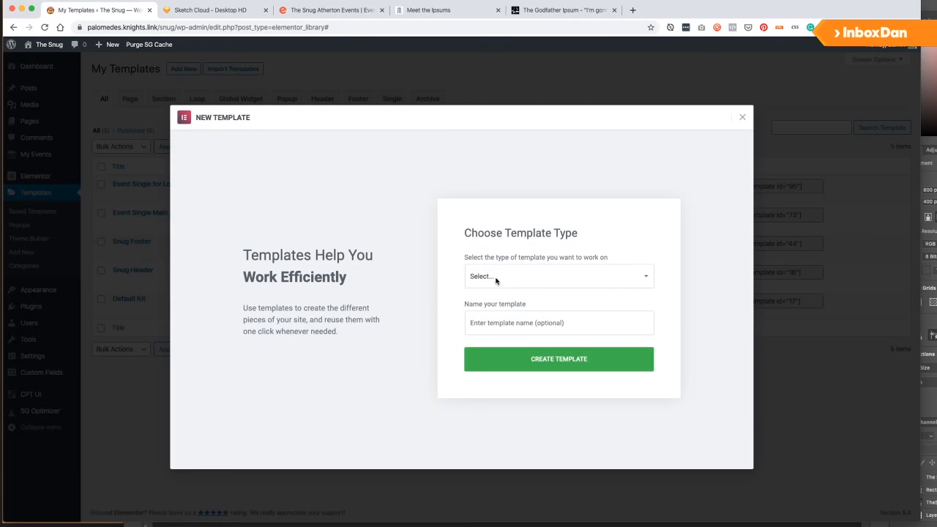
# Create an Archive-type template named 'Event Archive'.
pyautogui.click(496, 278)
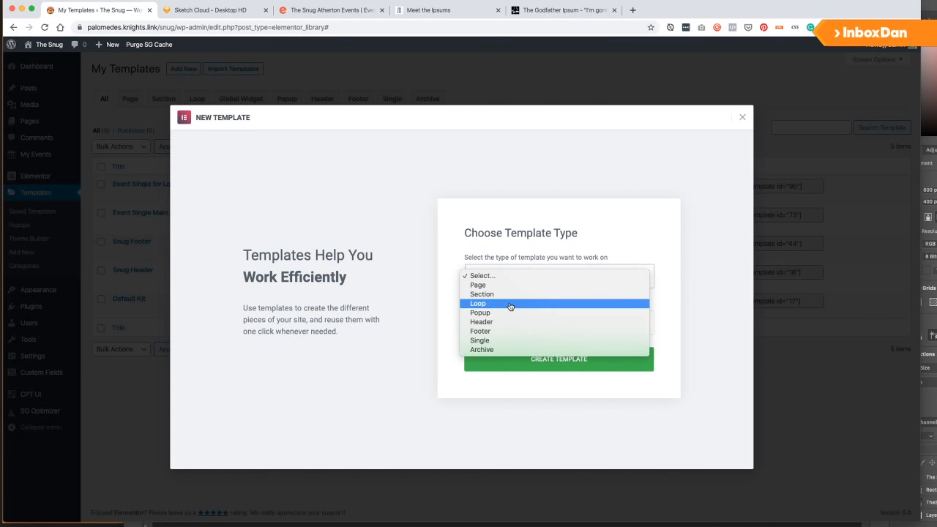
pyautogui.click(511, 303)
pyautogui.click(494, 270)
pyautogui.click(502, 320)
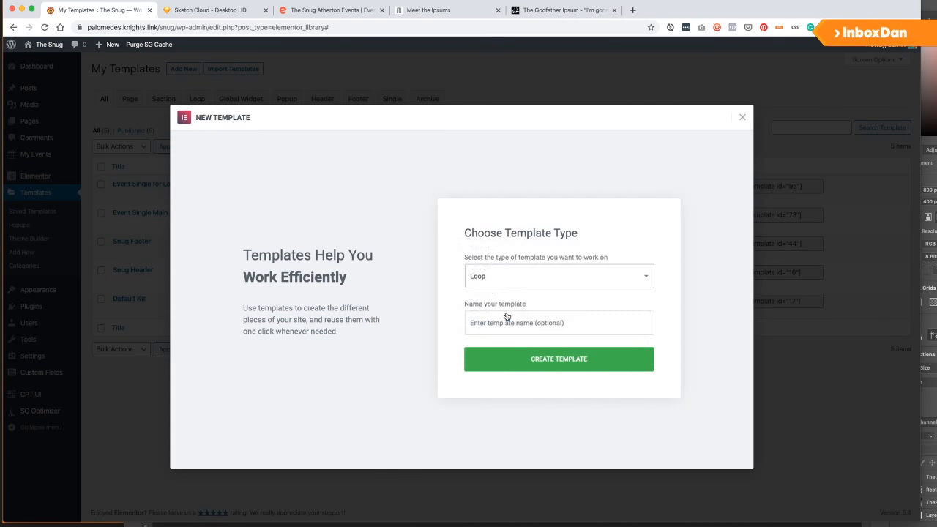
pyautogui.click(503, 324)
pyautogui.write('Event Arc')
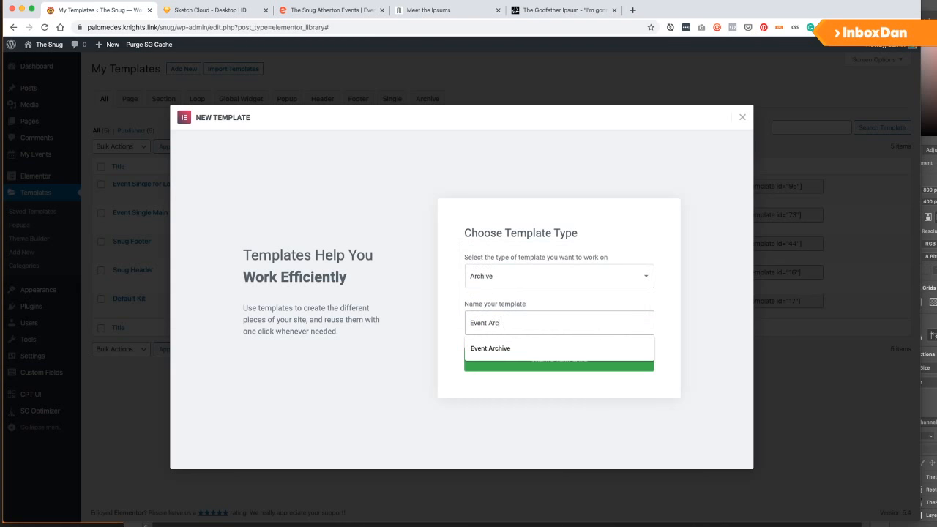
pyautogui.write('hive')
pyautogui.click(539, 366)
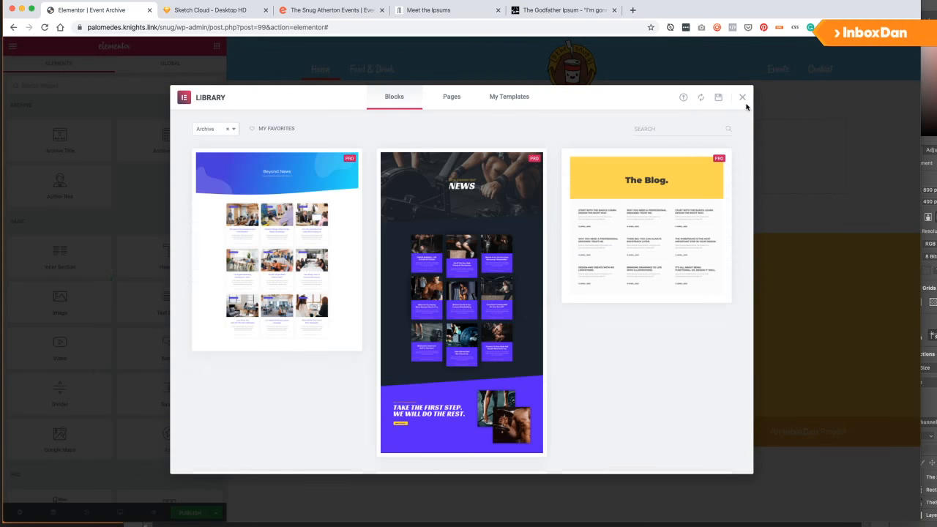
# Publish the Event Archive template with an Include condition targeting the Events Archive.
pyautogui.click(742, 98)
pyautogui.click(218, 513)
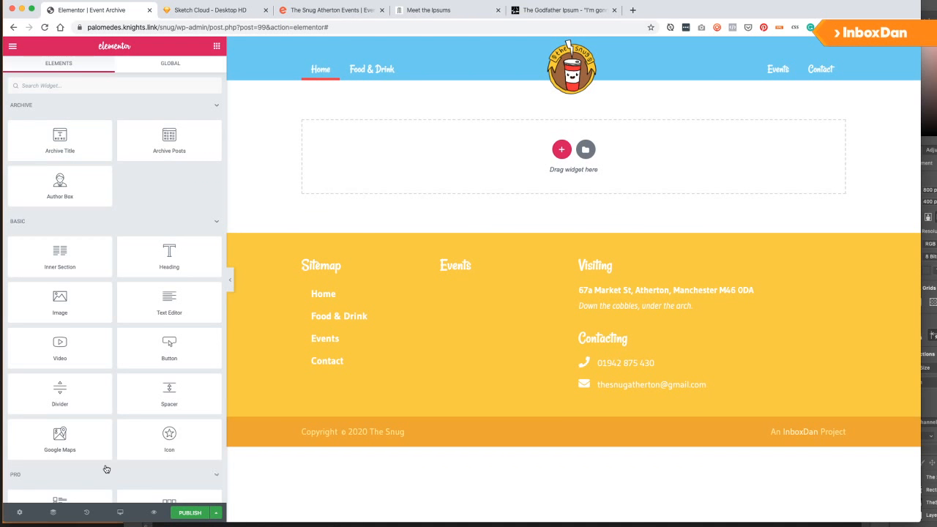
pyautogui.moveTo(210, 512)
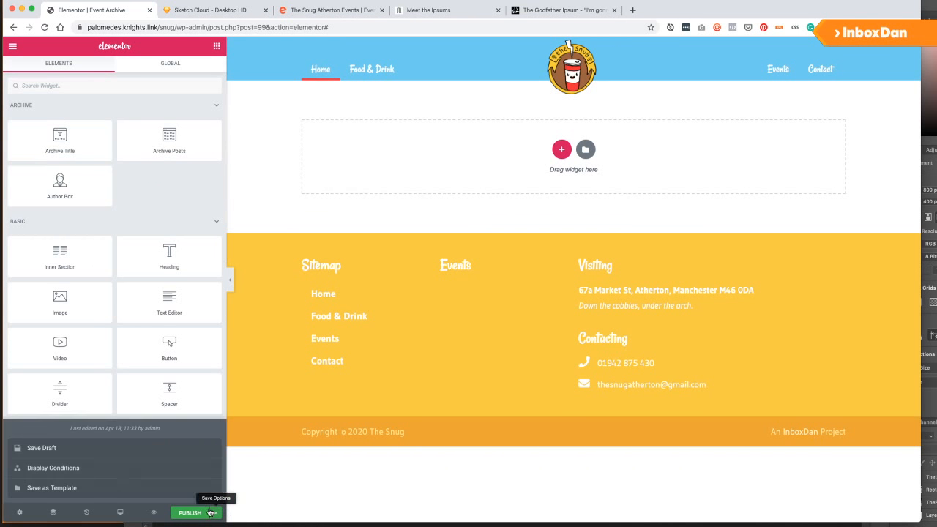
pyautogui.click(84, 471)
pyautogui.click(459, 317)
pyautogui.click(372, 293)
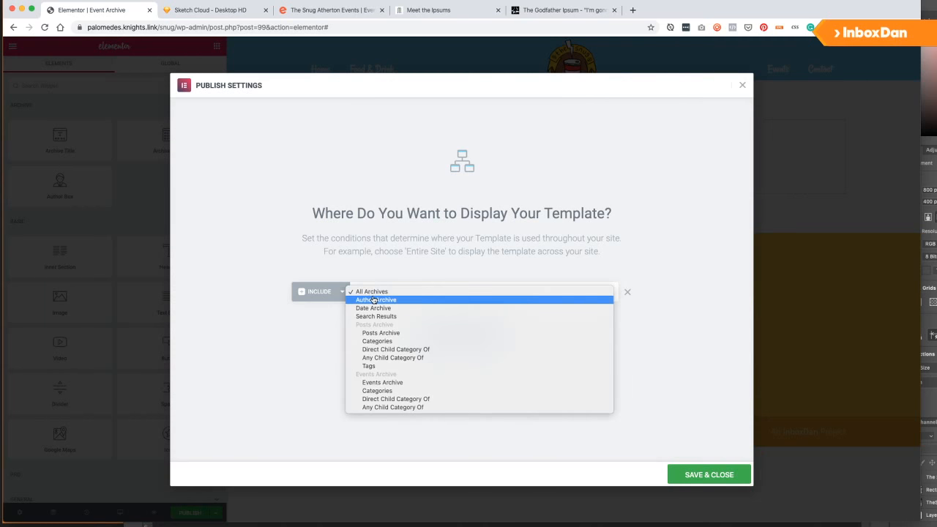
pyautogui.click(418, 382)
pyautogui.click(700, 470)
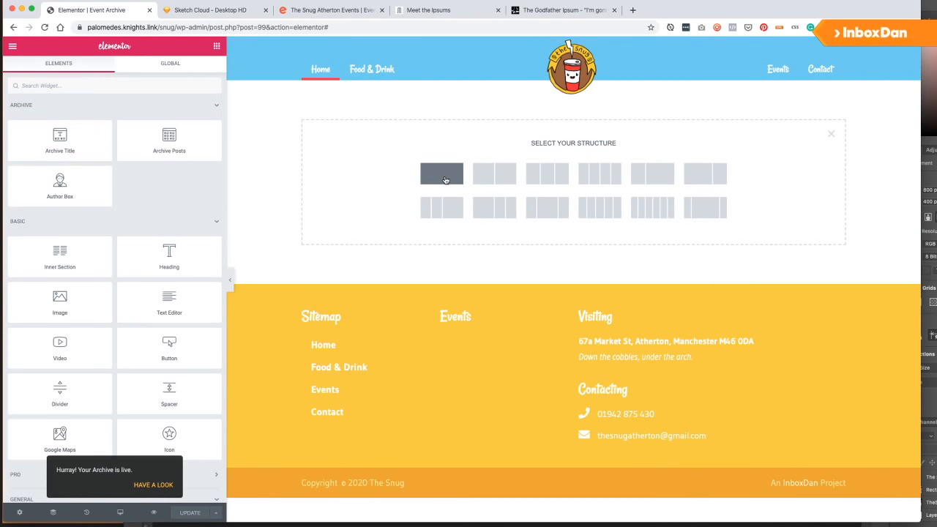
# Add a one-column section with 60 top and 40 bottom padding.
pyautogui.click(442, 174)
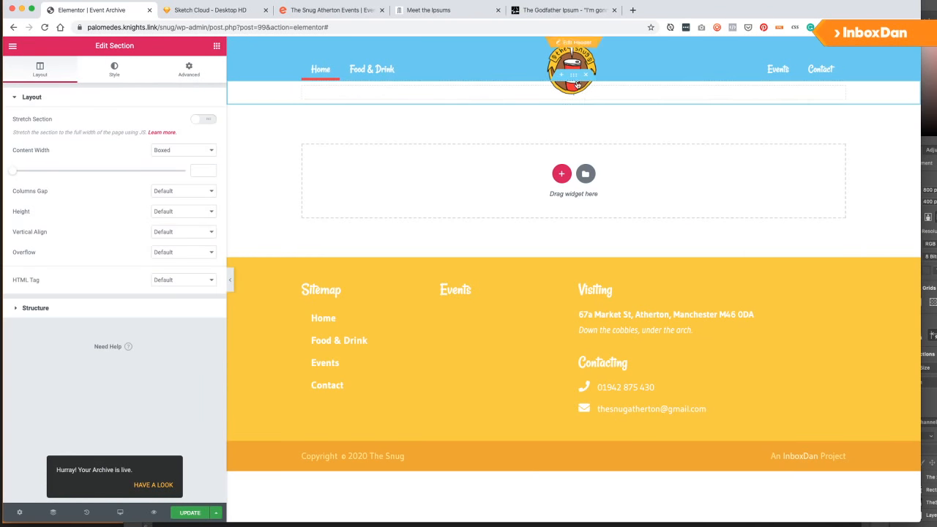
pyautogui.click(190, 70)
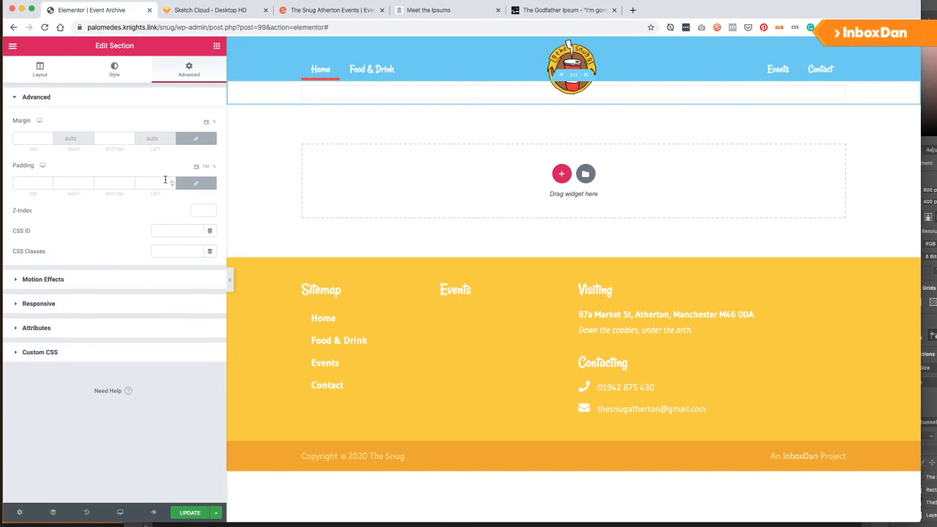
pyautogui.click(28, 183)
pyautogui.write('60')
pyautogui.click(110, 183)
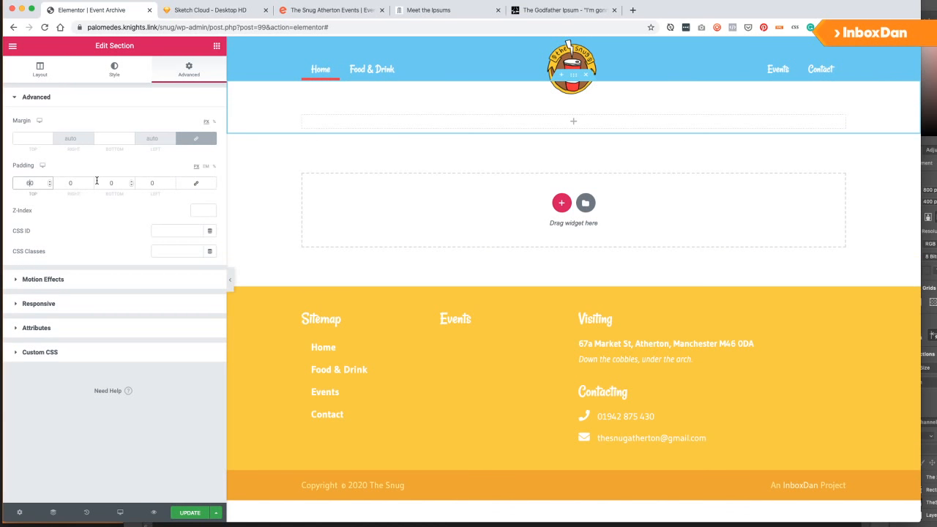
pyautogui.write('40')
# Give the section a classic red background and white heading colour, then save.
pyautogui.click(125, 74)
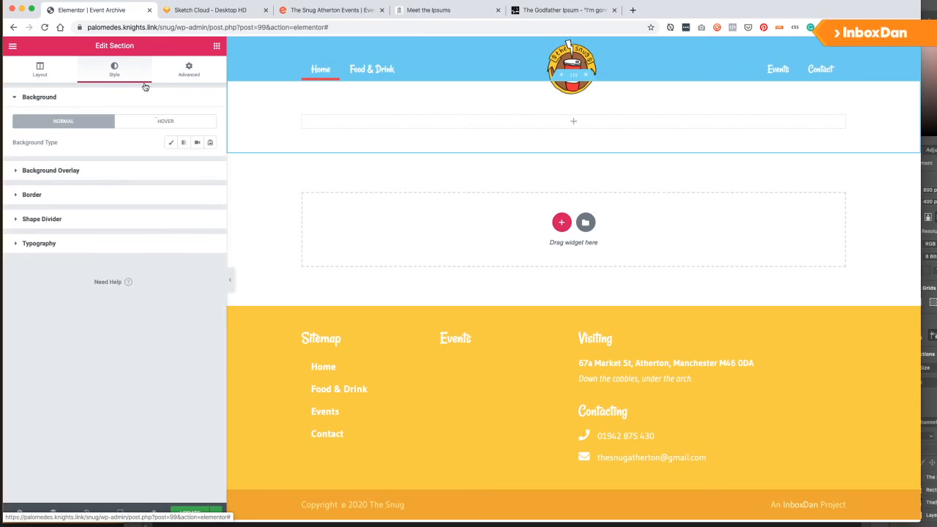
pyautogui.click(171, 142)
pyautogui.click(196, 163)
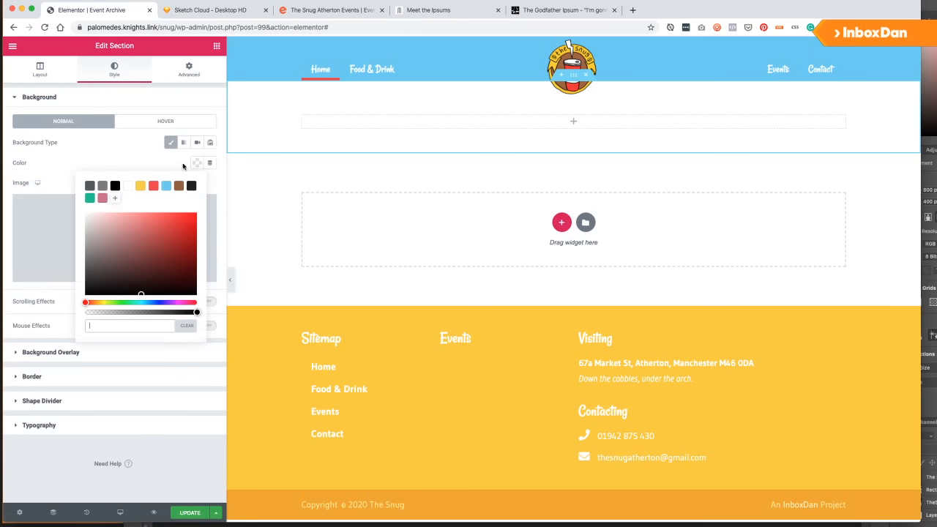
pyautogui.click(153, 188)
pyautogui.click(124, 157)
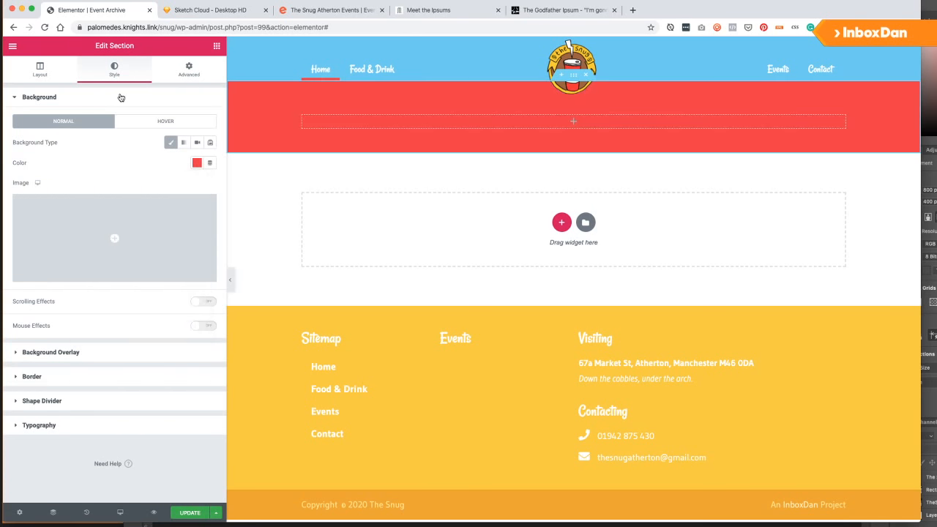
pyautogui.click(40, 425)
pyautogui.click(196, 258)
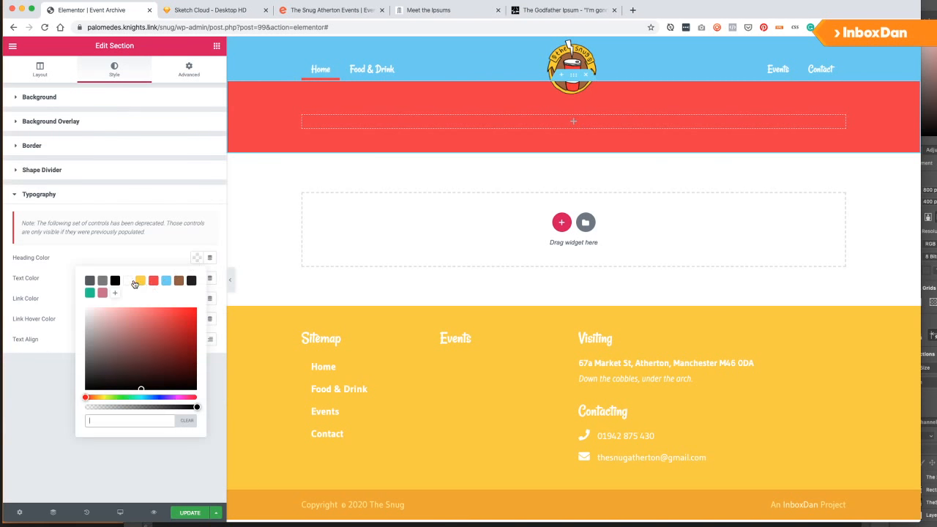
pyautogui.click(128, 280)
pyautogui.click(170, 457)
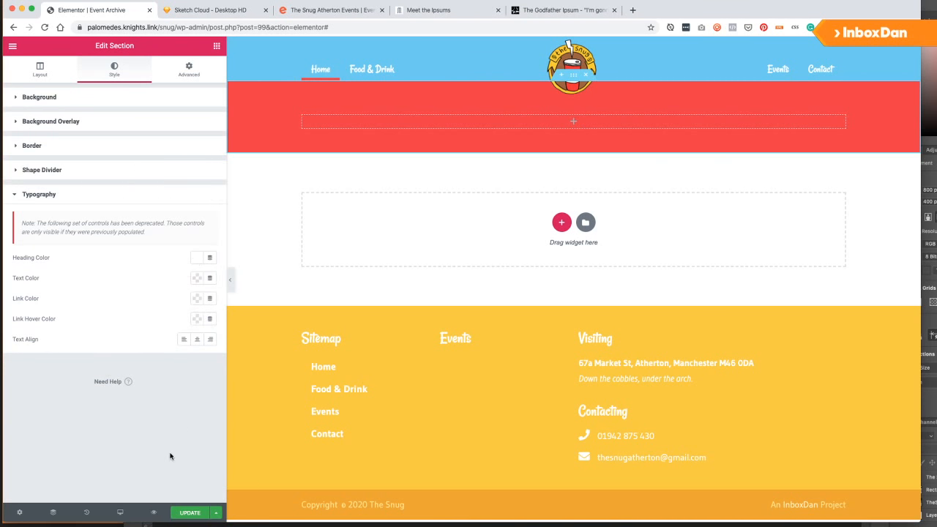
pyautogui.click(184, 512)
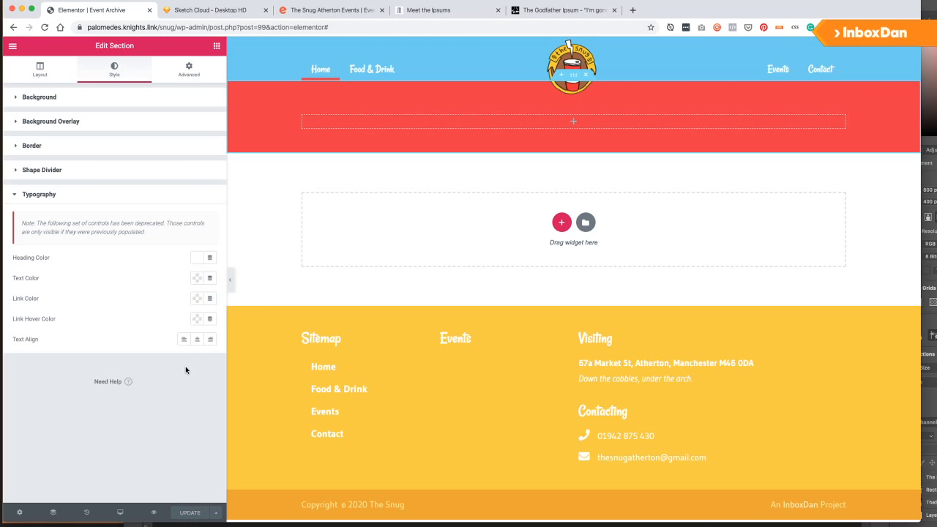
# Drop an Archive Posts widget into the empty section and give that section 20 top and bottom padding.
pyautogui.click(216, 47)
pyautogui.moveTo(169, 142); pyautogui.dragTo(554, 234)
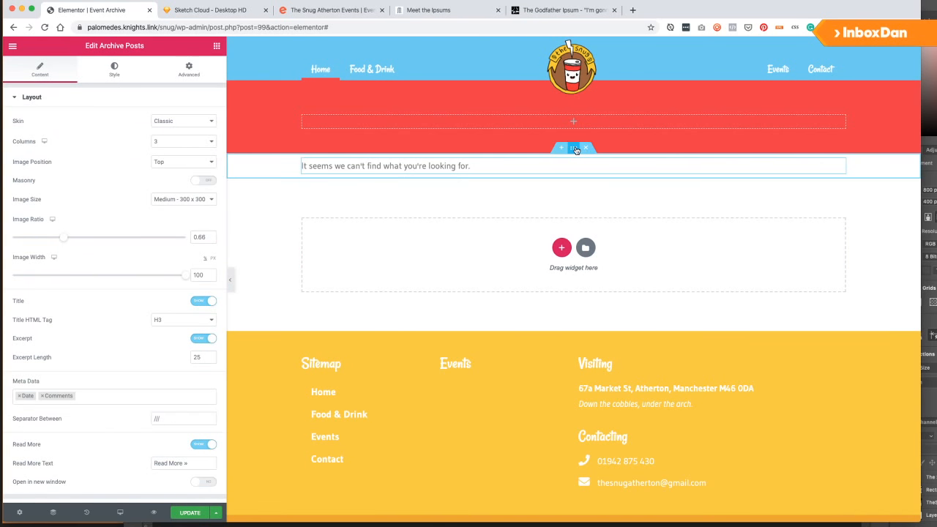
pyautogui.click(574, 148)
pyautogui.click(189, 70)
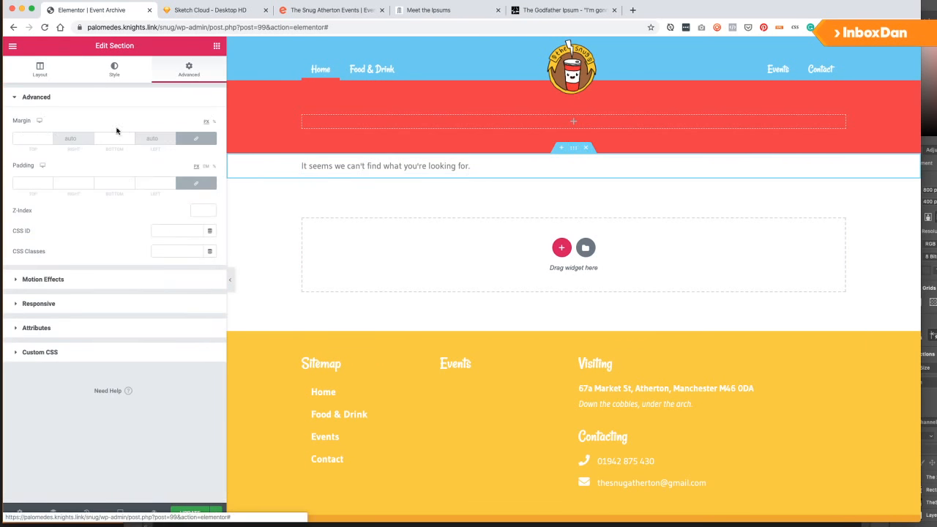
pyautogui.click(26, 181)
pyautogui.write('2')
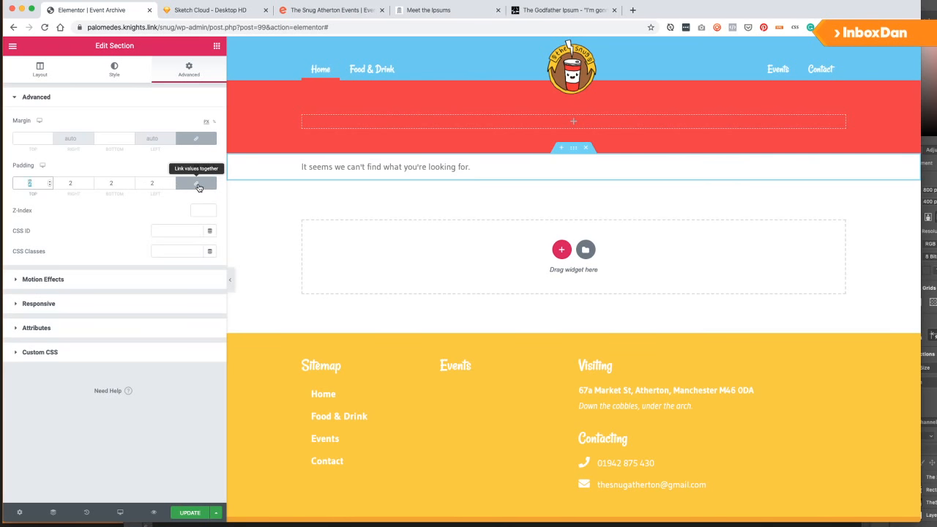
pyautogui.write('0')
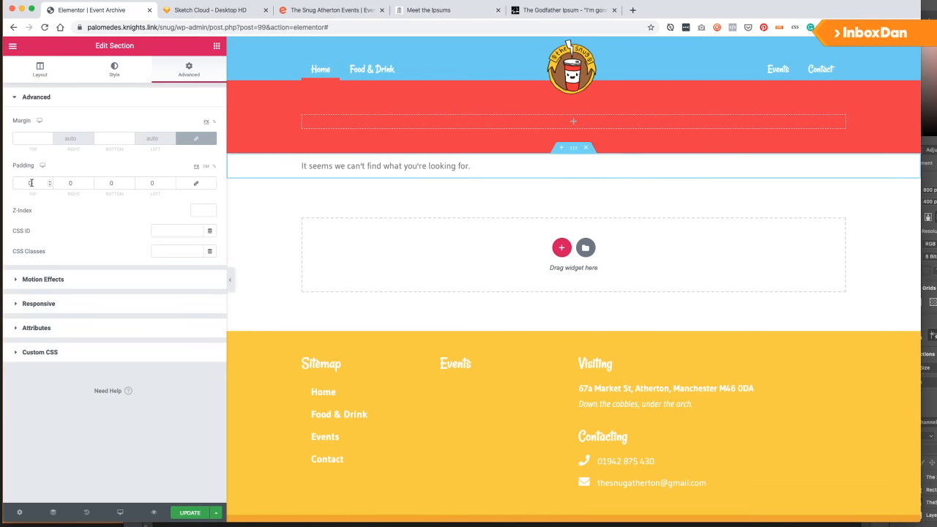
pyautogui.write('2')
pyautogui.click(111, 183)
pyautogui.write('2')
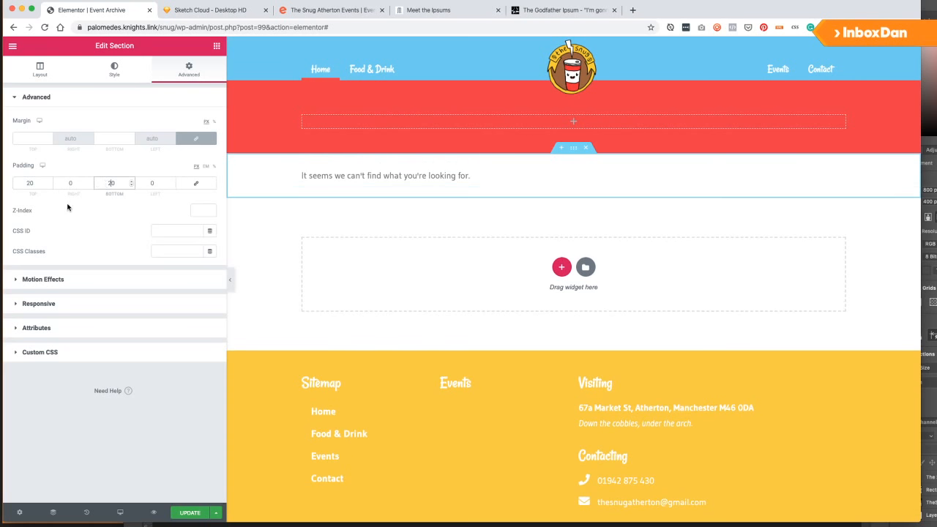
# Review the section's layout and style settings, then bring up the archive's settings.
pyautogui.click(52, 76)
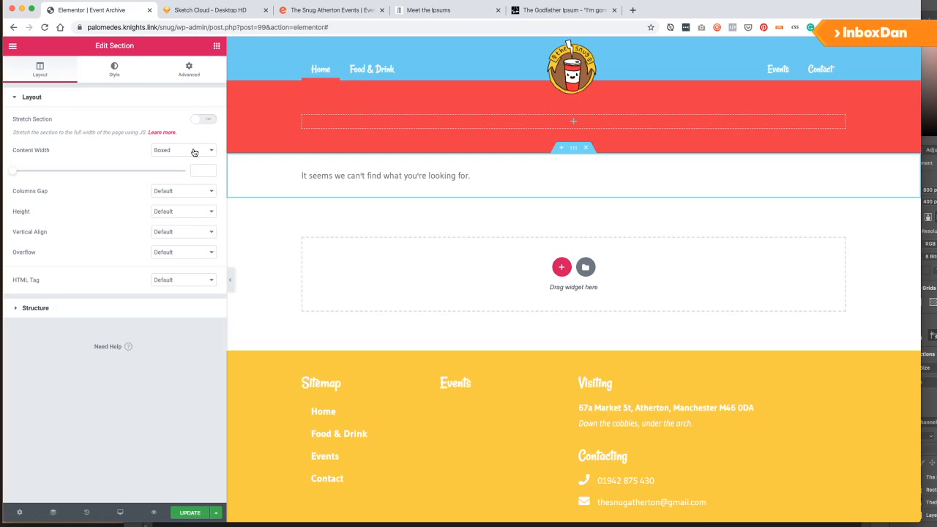
pyautogui.click(117, 72)
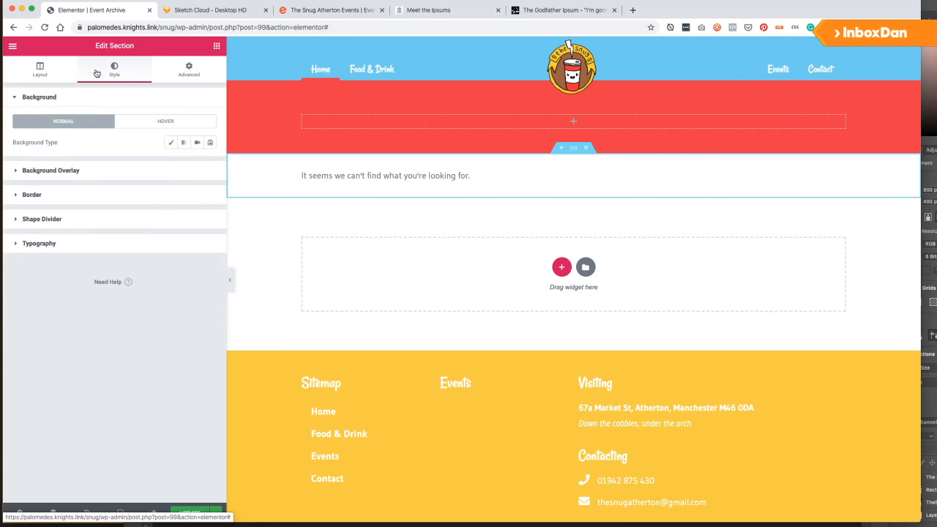
pyautogui.click(58, 71)
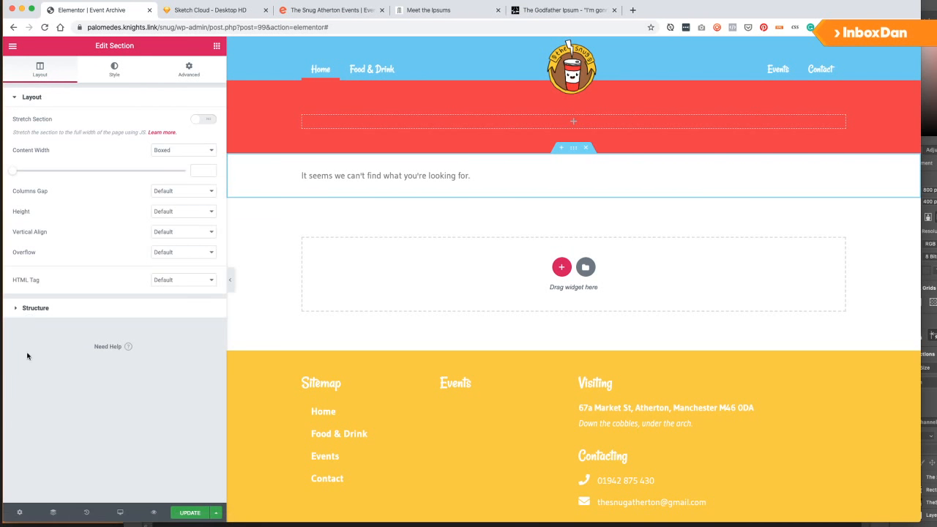
pyautogui.click(19, 513)
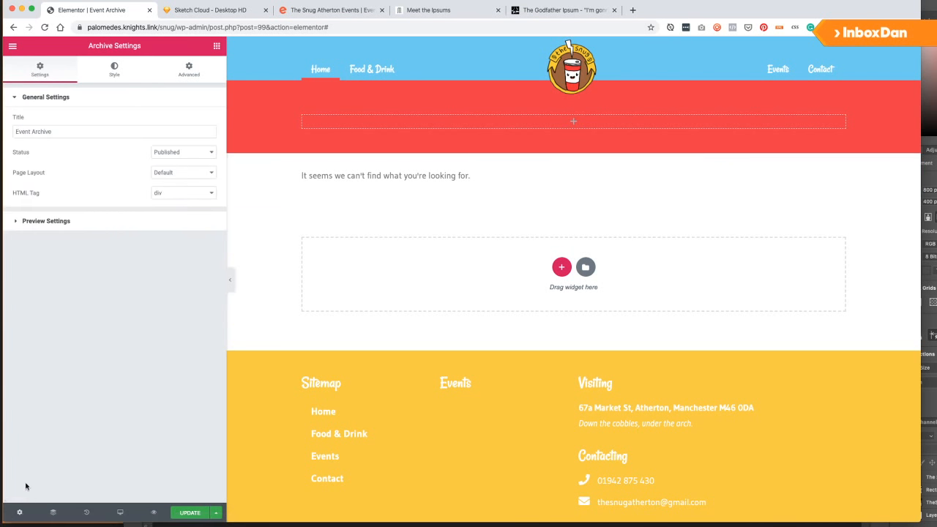
# Set the template preview to use the Events archive.
pyautogui.click(49, 221)
pyautogui.click(84, 160)
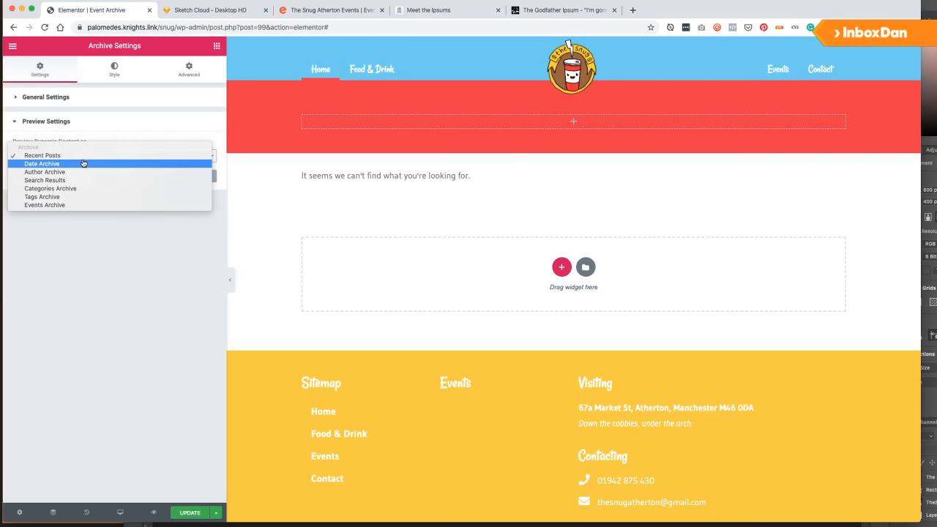
pyautogui.click(71, 204)
pyautogui.click(183, 176)
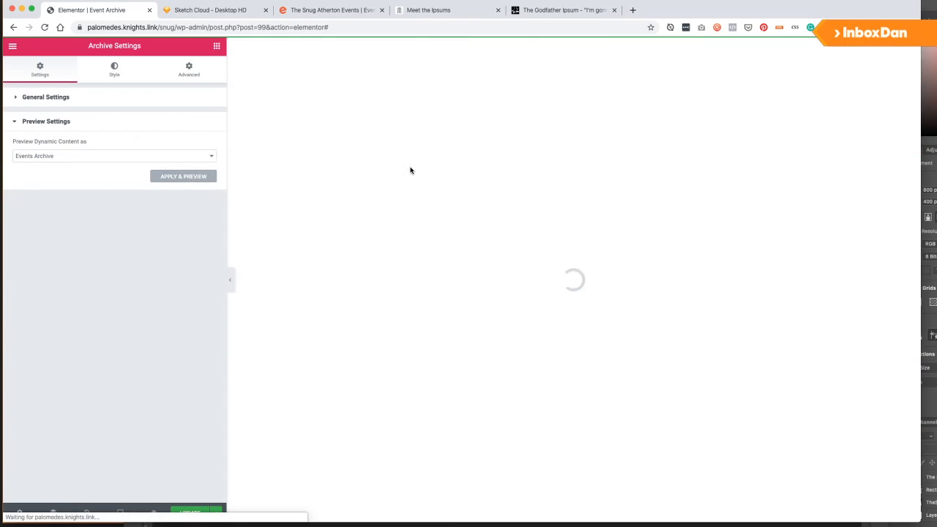
# Add an H1 heading 'Events at The Snug' to the red header and save.
pyautogui.click(217, 46)
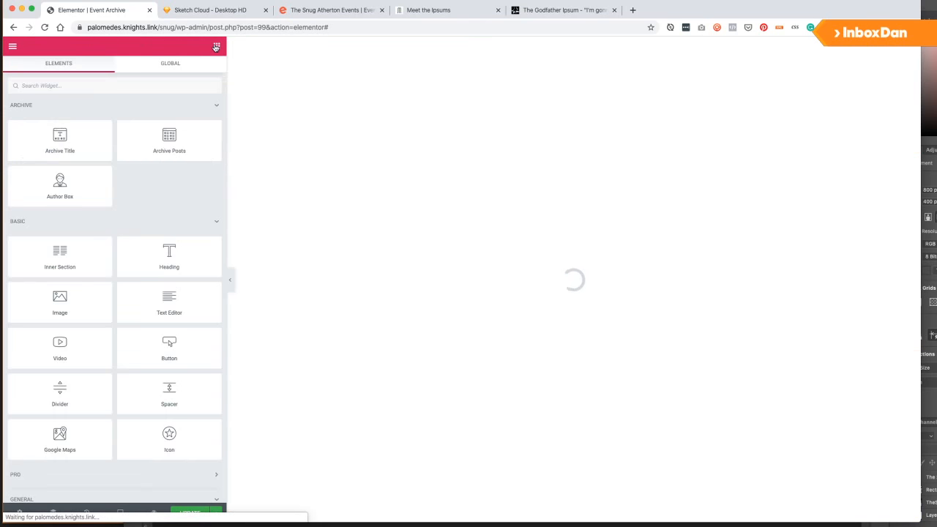
pyautogui.moveTo(168, 257); pyautogui.dragTo(284, 124)
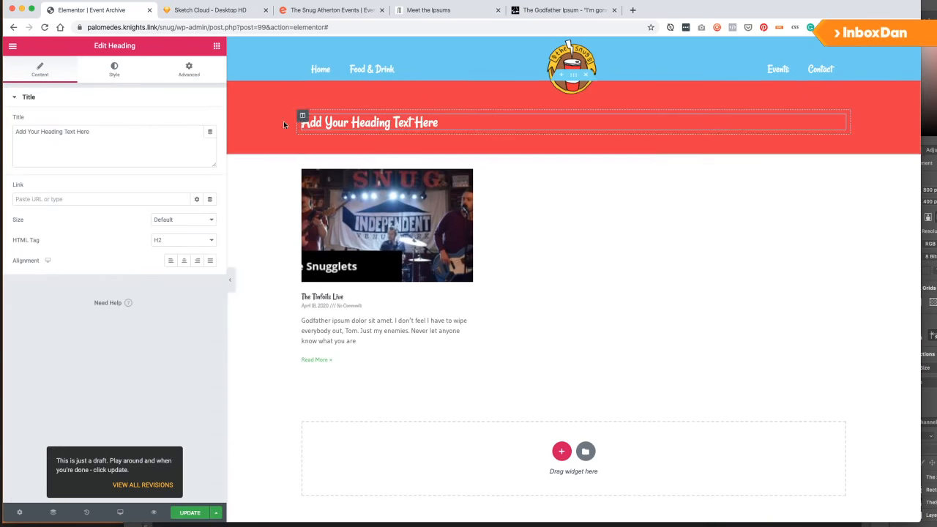
pyautogui.tripleClick(103, 142)
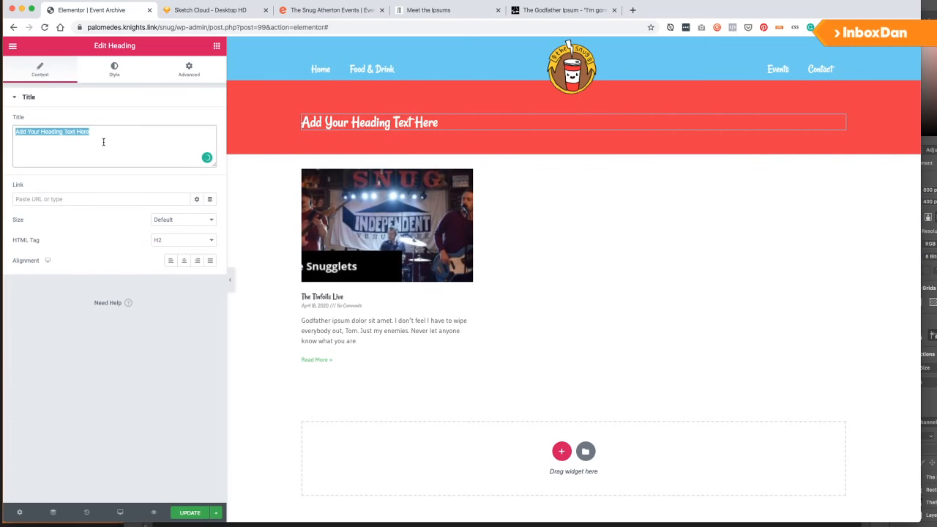
pyautogui.write('Events')
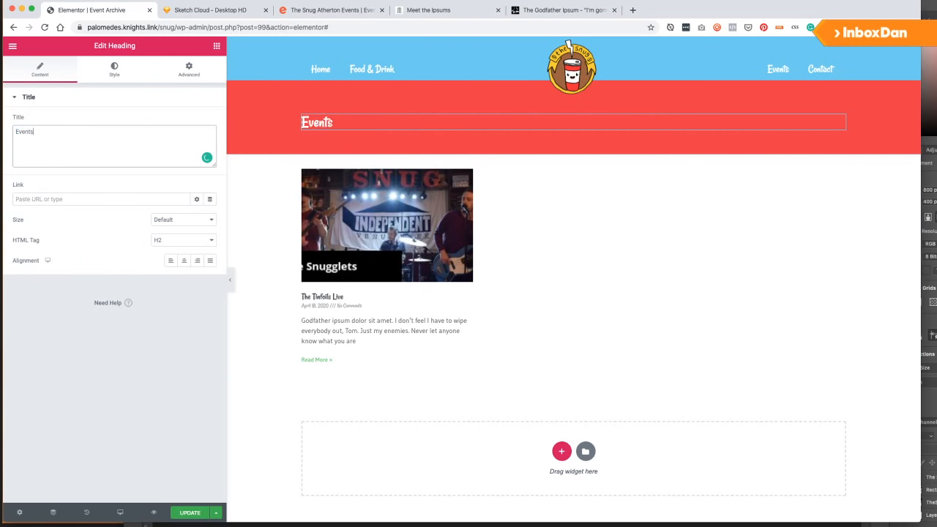
pyautogui.press('super+a')
pyautogui.press('Right')
pyautogui.write('at The Snug')
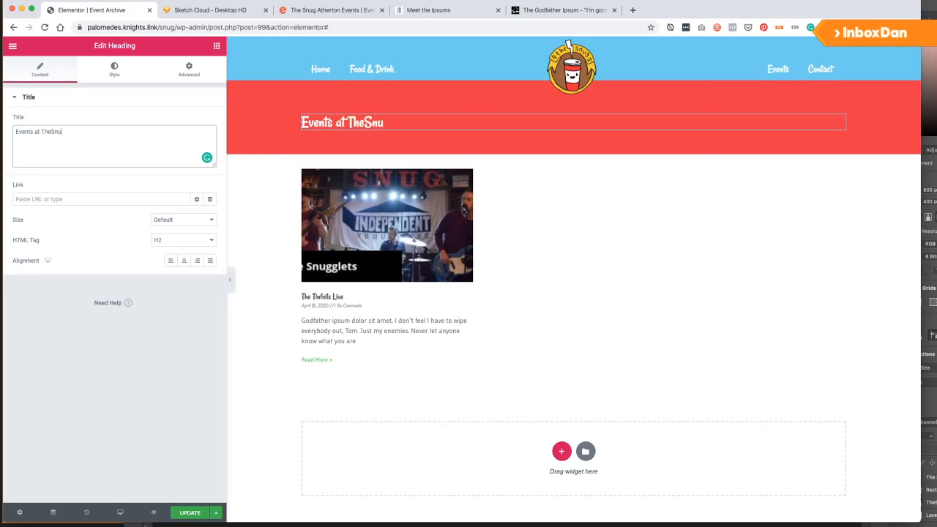
pyautogui.press('BackSpace')
pyautogui.press('BackSpace')
pyautogui.press('BackSpace')
pyautogui.press('BackSpace')
pyautogui.write('Snug')
pyautogui.click(173, 241)
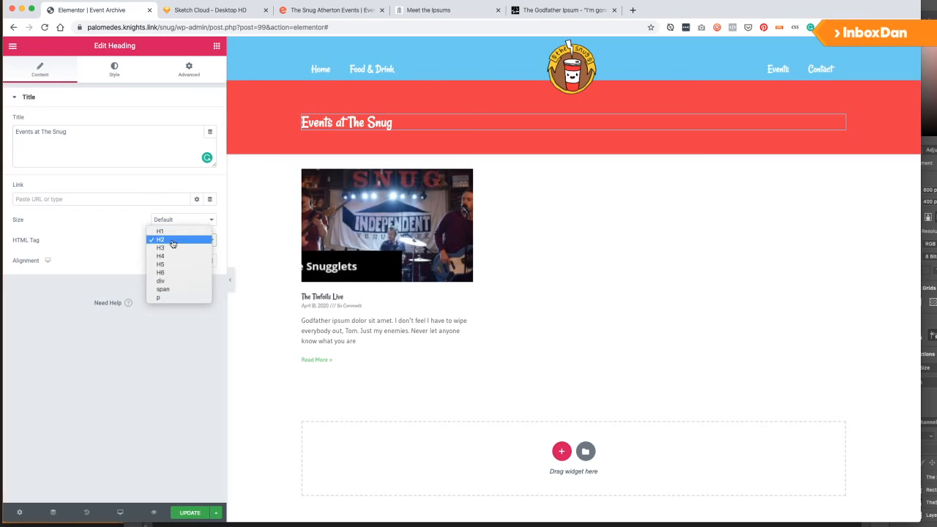
pyautogui.click(178, 234)
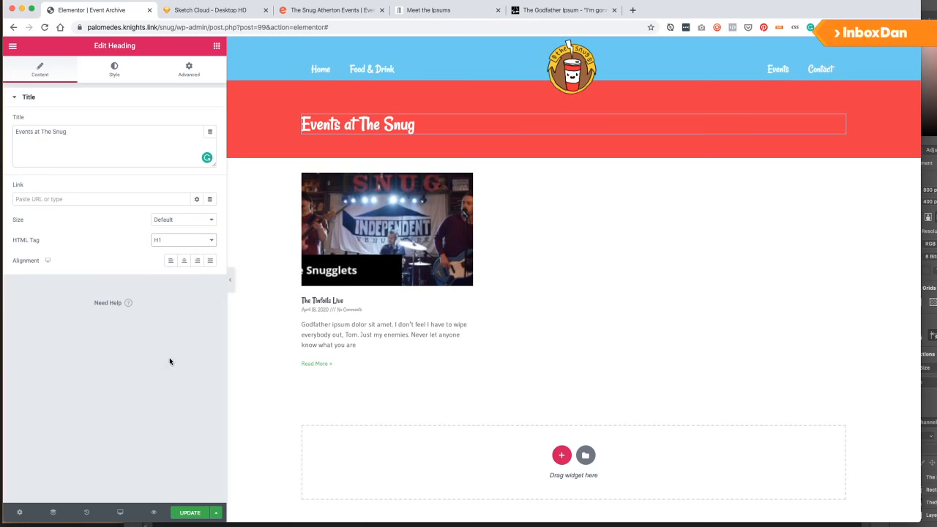
pyautogui.click(190, 513)
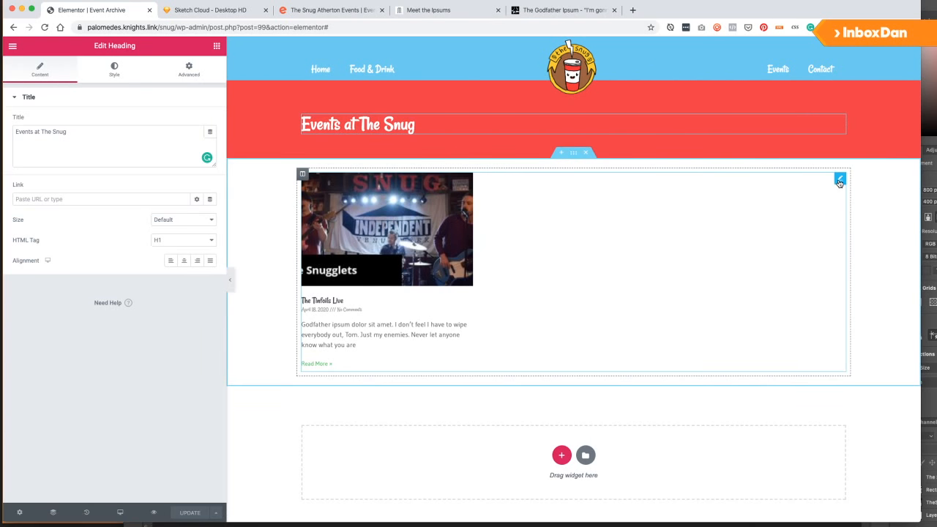
# Set the archive posts' title HTML tag to H2.
pyautogui.click(571, 215)
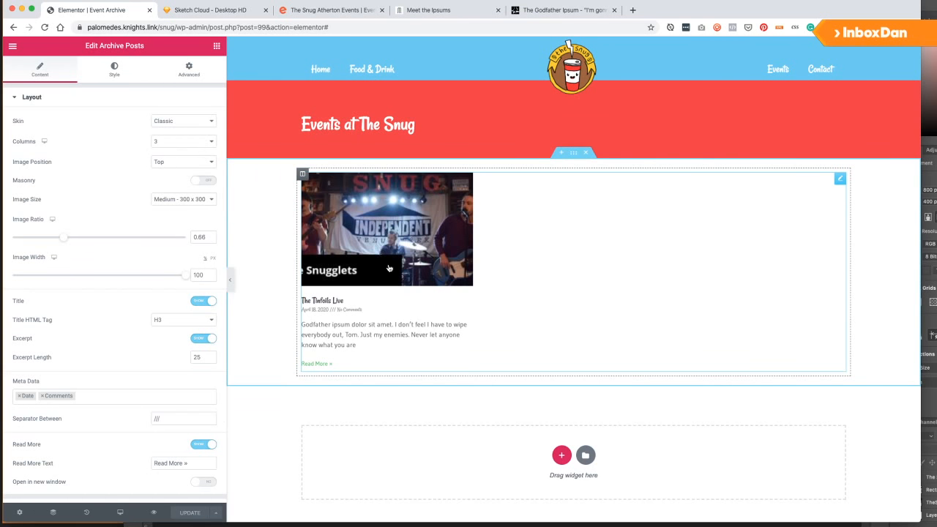
pyautogui.click(180, 320)
pyautogui.click(174, 310)
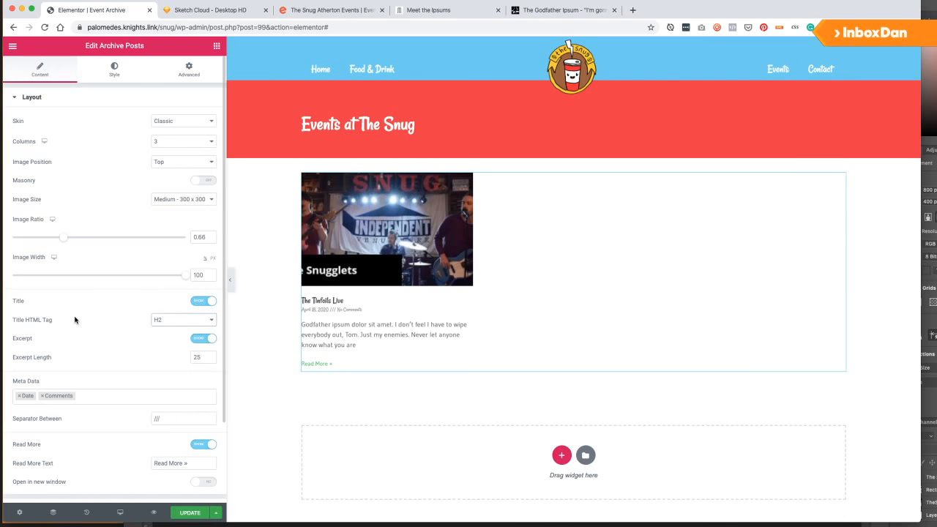
# Use the Custom skin with the Event Single for Loop template, hide Pro features, in 1 column.
pyautogui.click(170, 121)
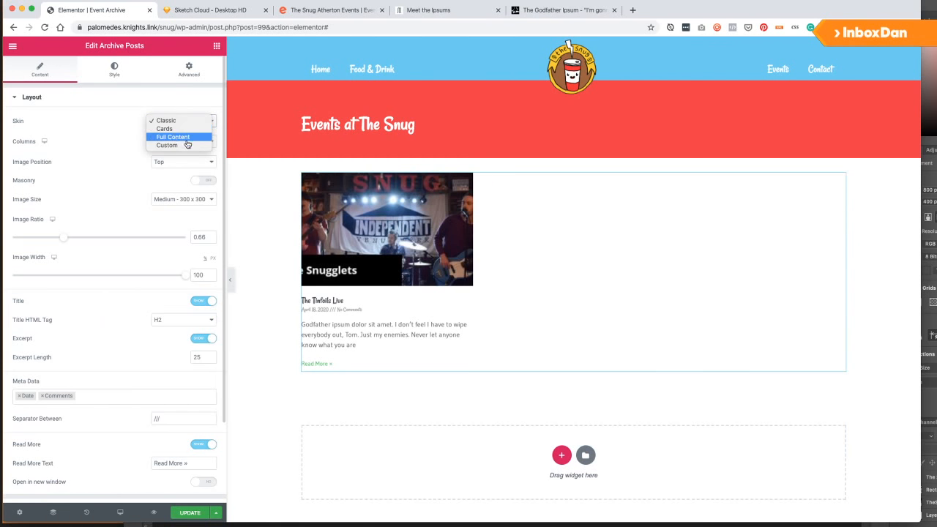
pyautogui.click(184, 140)
pyautogui.click(176, 123)
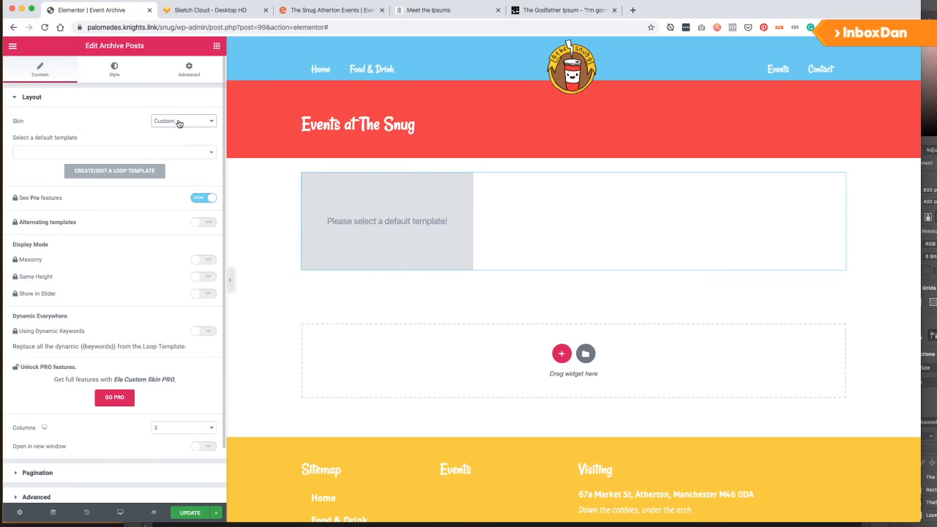
pyautogui.click(116, 153)
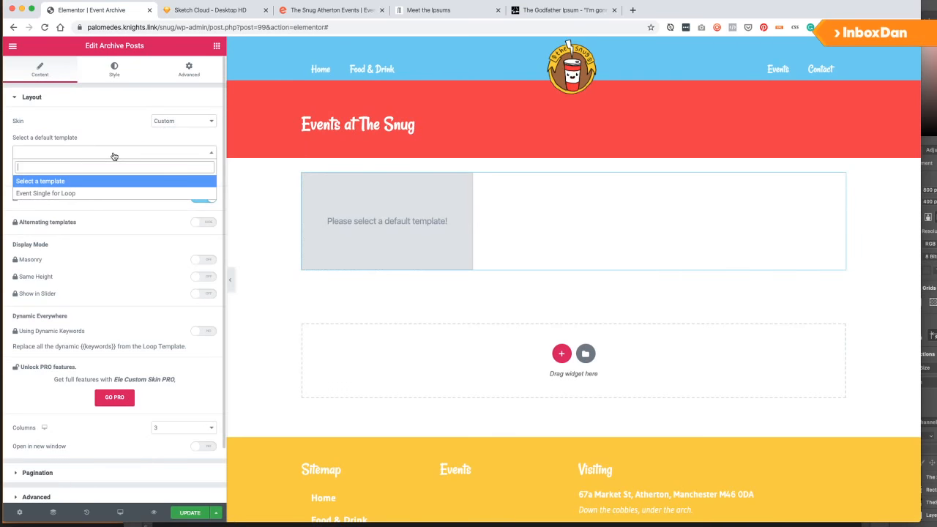
pyautogui.click(43, 194)
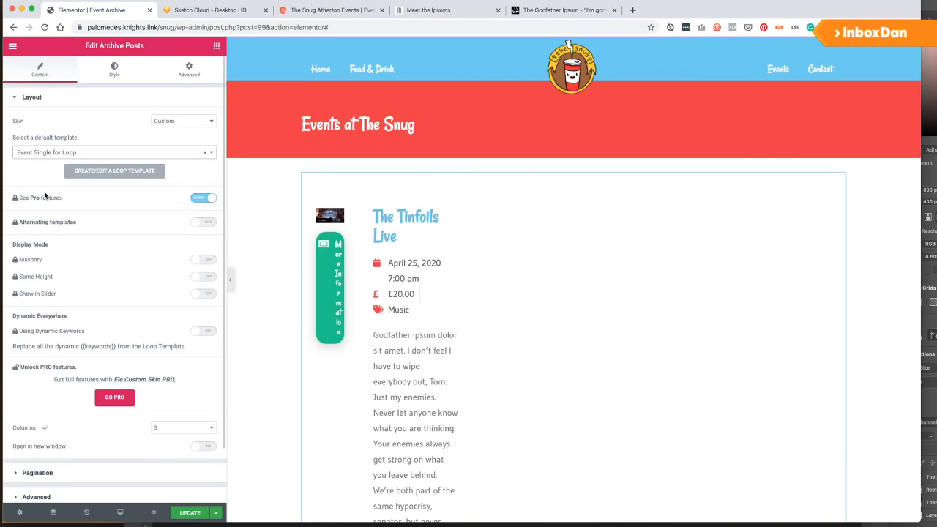
pyautogui.scroll(-2, 22, 152)
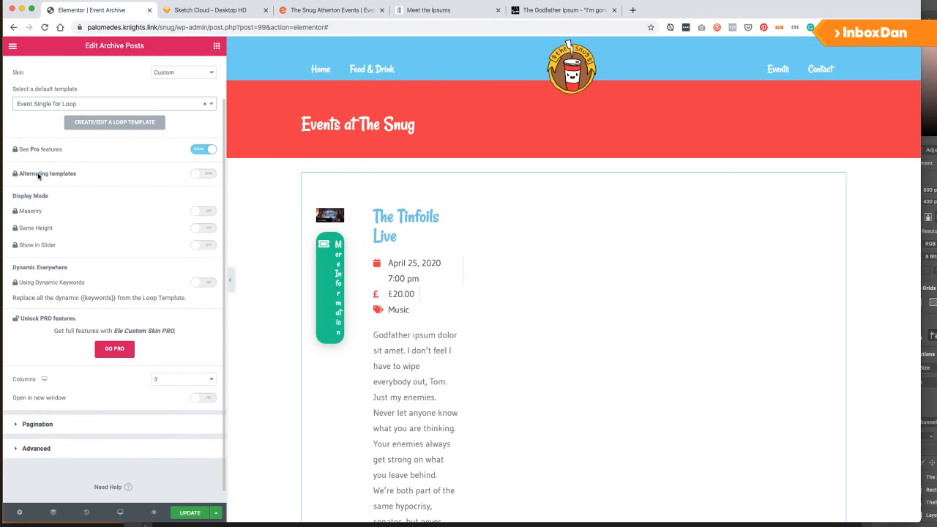
pyautogui.click(202, 150)
pyautogui.click(168, 280)
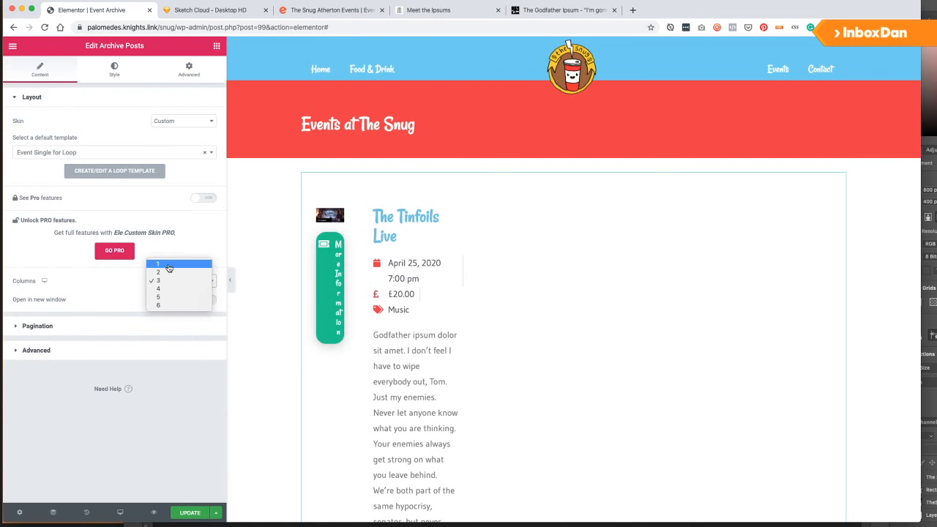
pyautogui.click(168, 262)
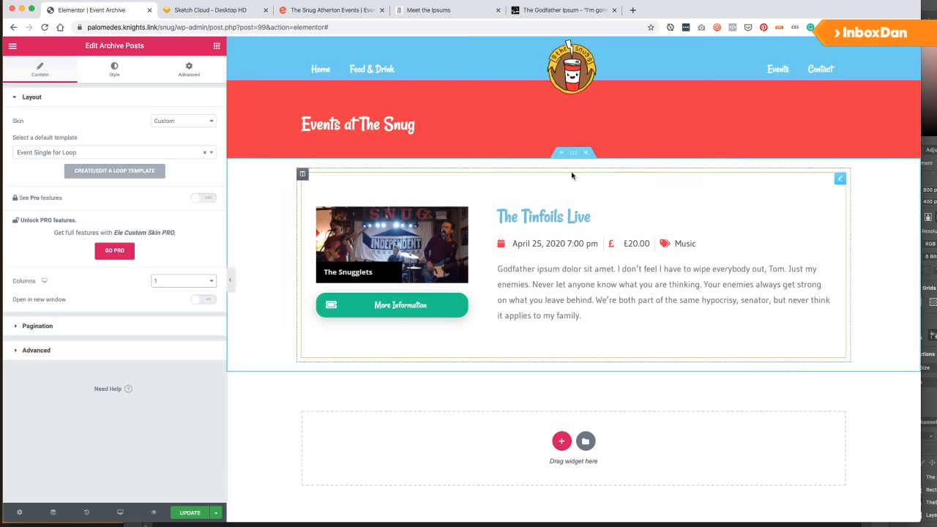
# Link the event posts section's padding values and set all four sides to 0.
pyautogui.click(574, 153)
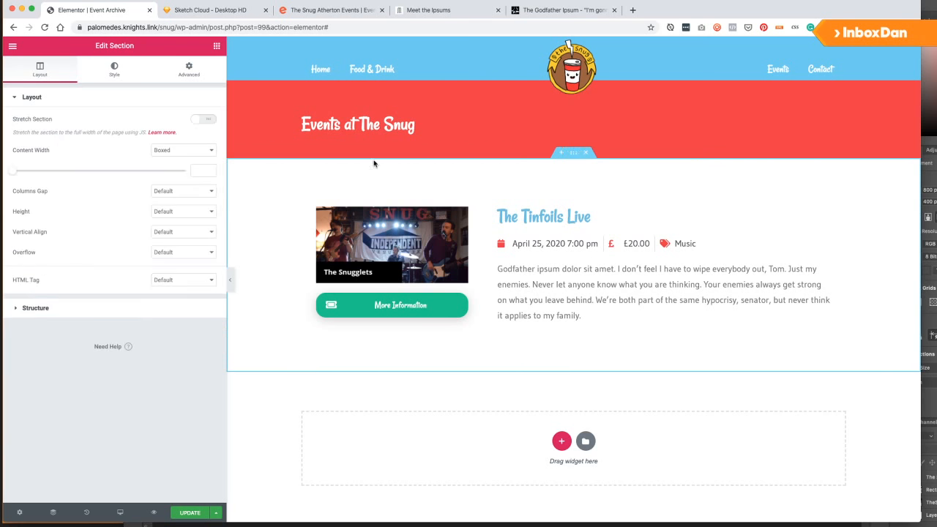
pyautogui.click(189, 70)
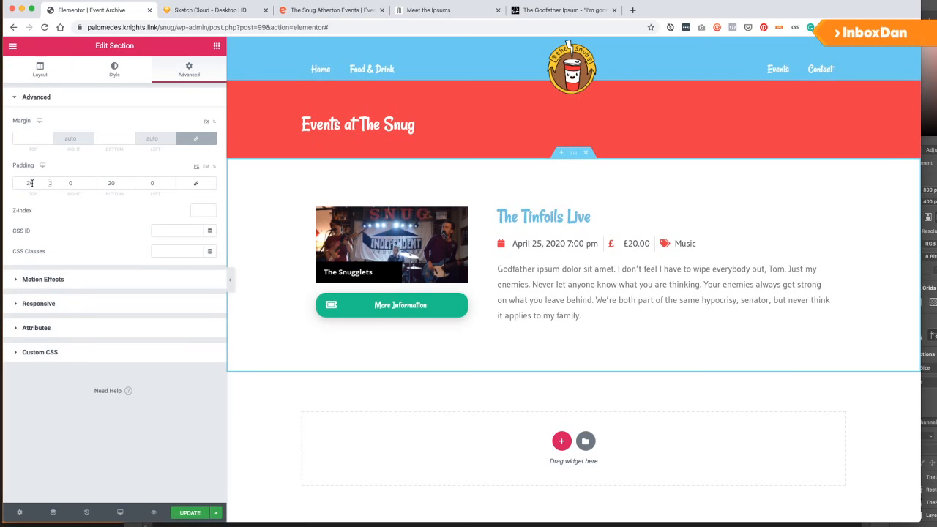
pyautogui.click(196, 183)
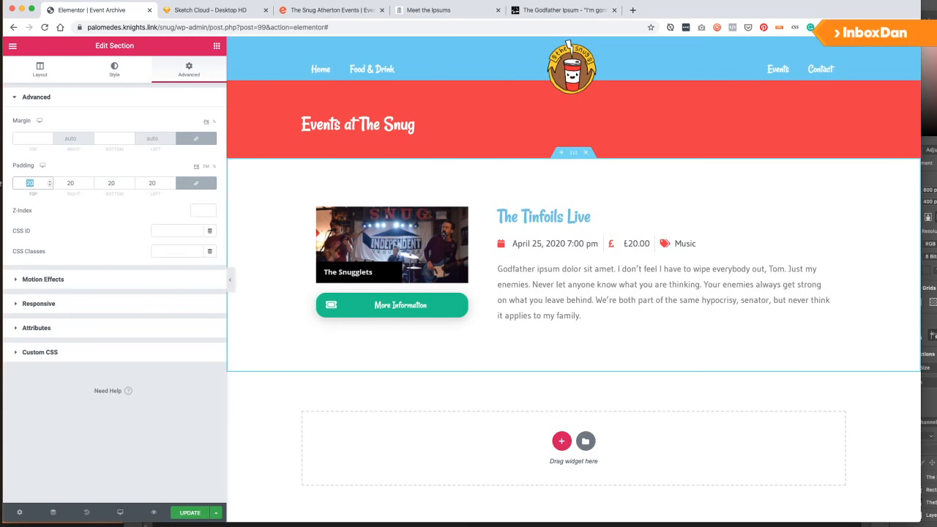
pyautogui.write('0')
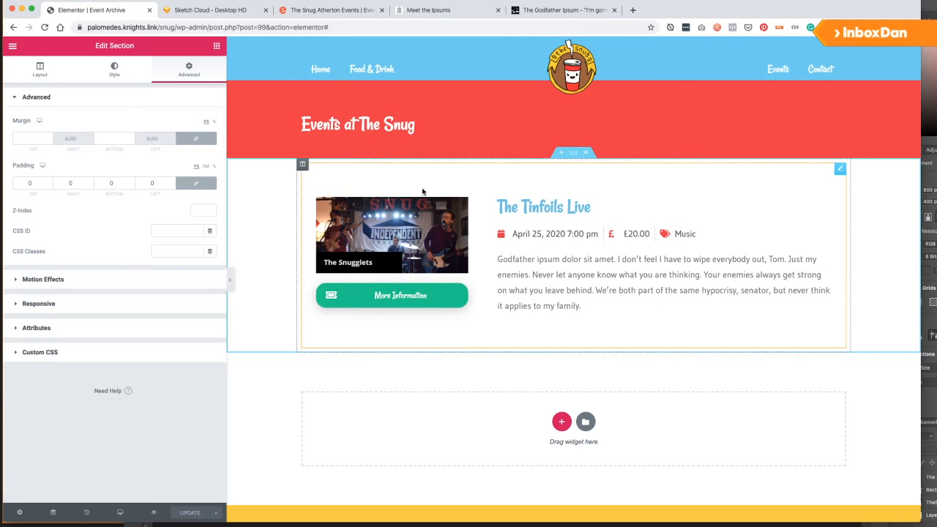
pyautogui.click(12, 47)
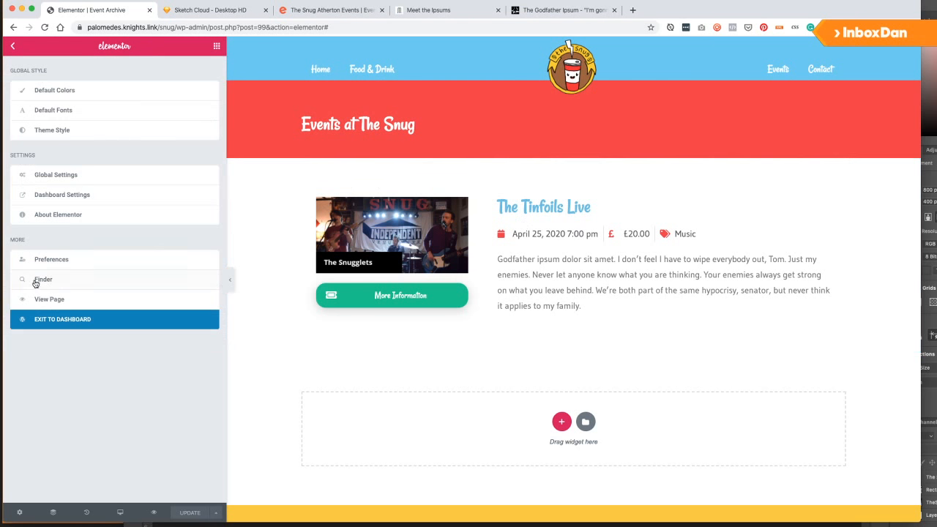
# Exit to the dashboard and edit Event Single for Loop from the All saved templates list.
pyautogui.click(51, 321)
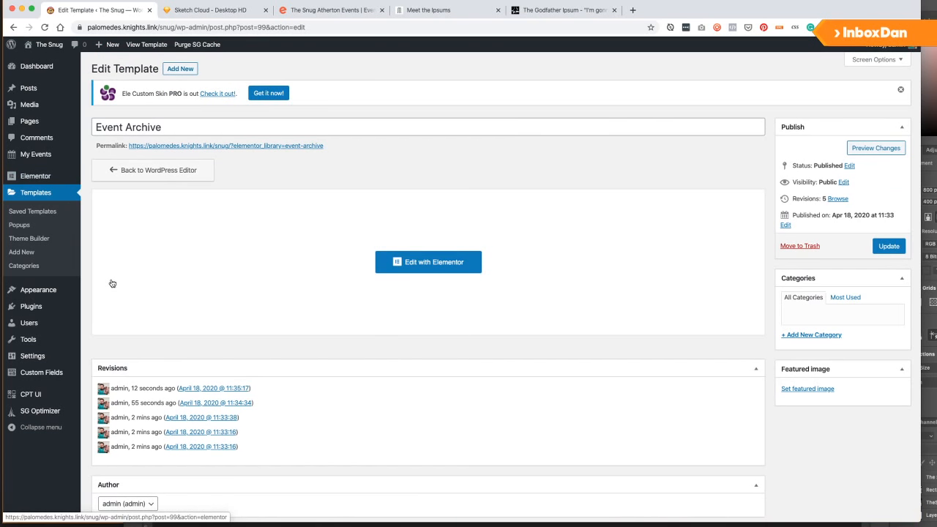
pyautogui.moveTo(31, 183)
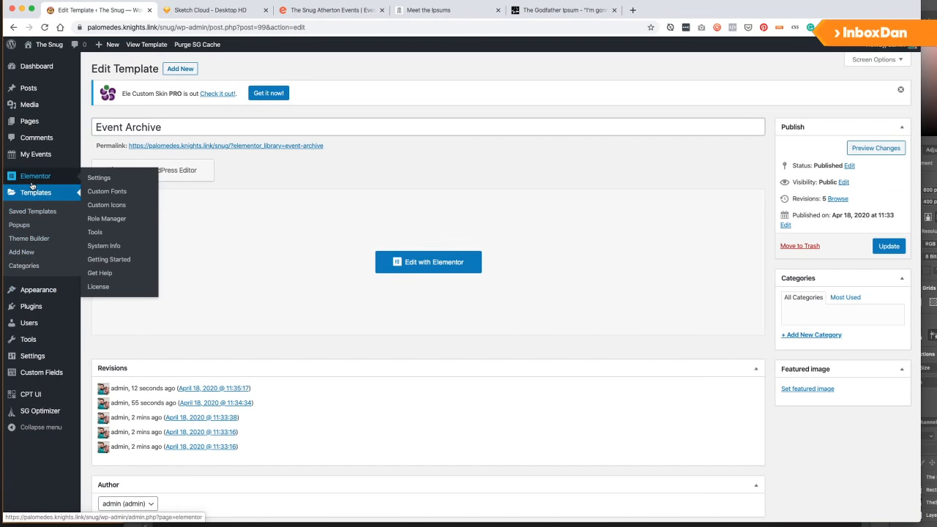
pyautogui.click(31, 180)
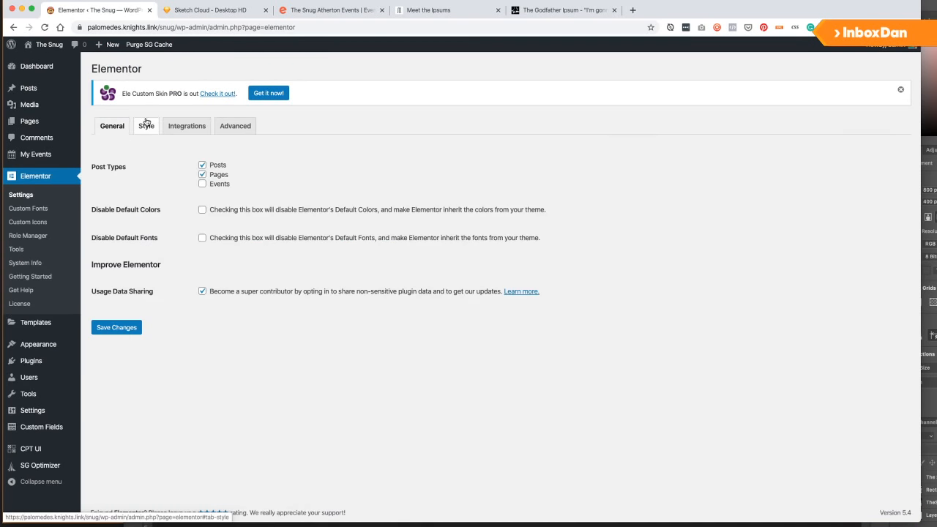
pyautogui.click(37, 323)
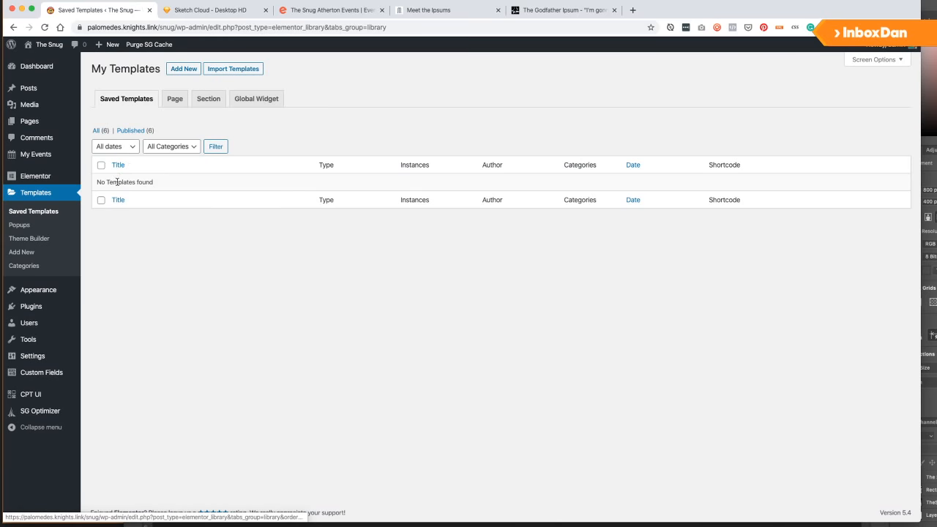
pyautogui.click(96, 130)
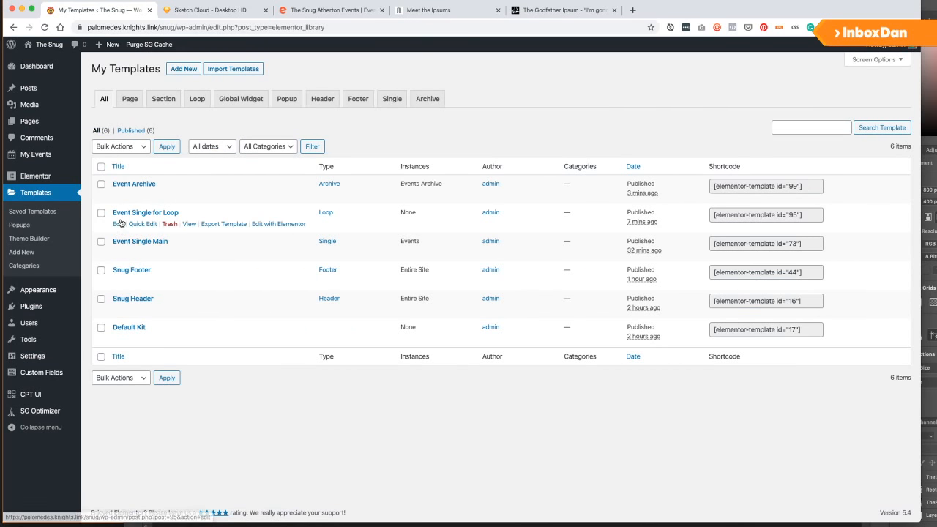
pyautogui.click(271, 225)
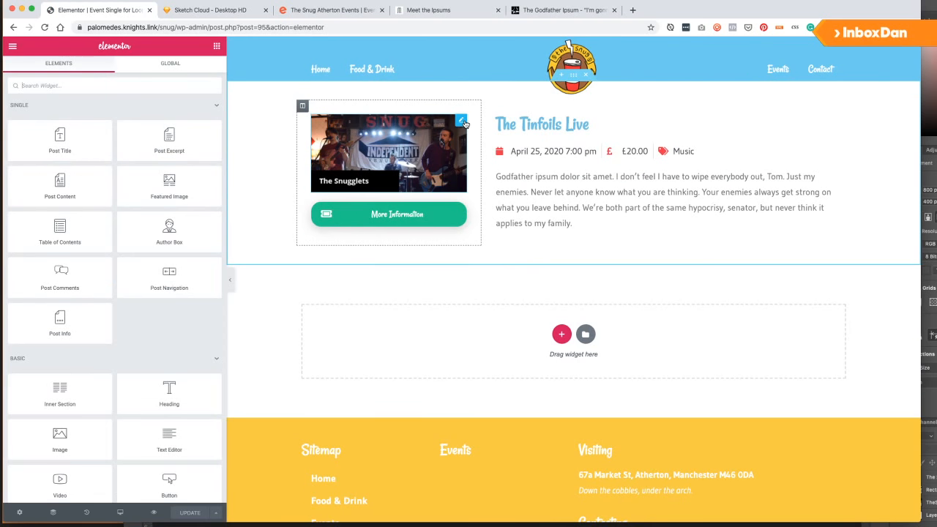
# Give the loop template's featured image a border radius of 2 and publish.
pyautogui.click(461, 121)
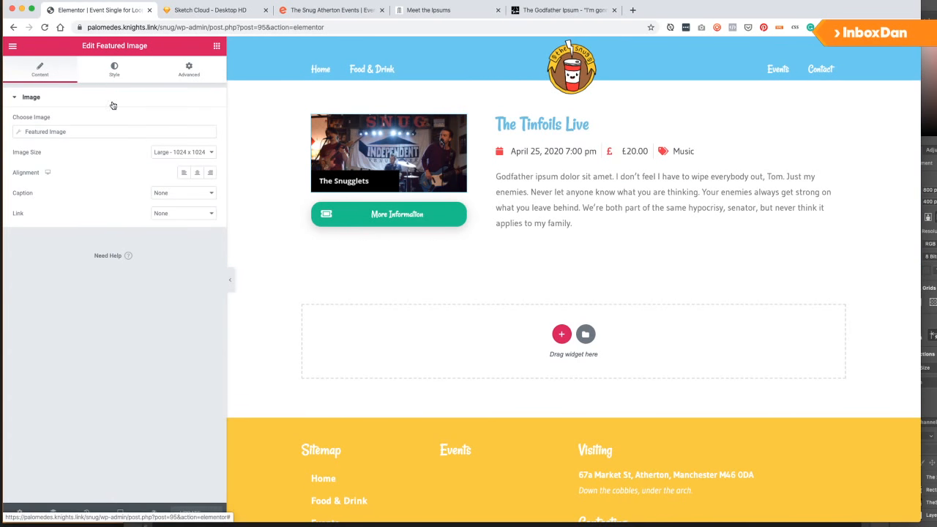
pyautogui.click(114, 69)
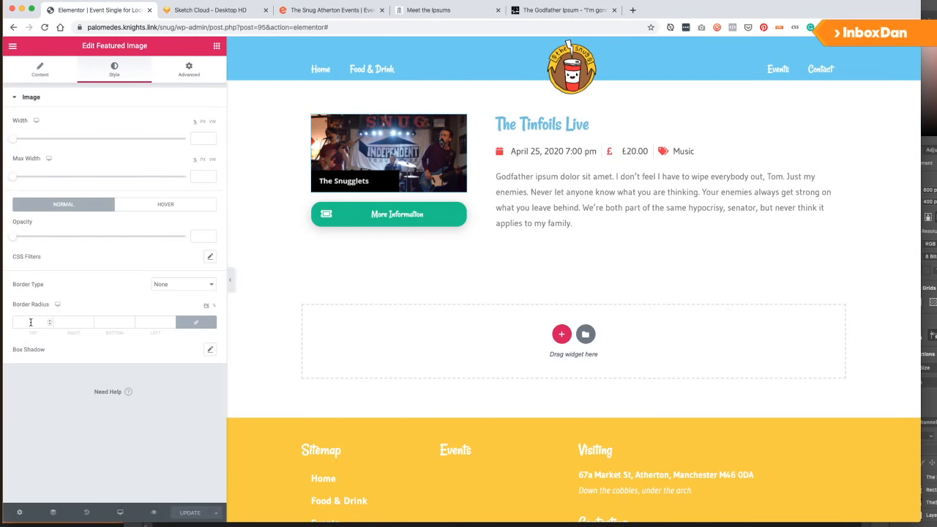
pyautogui.click(31, 321)
pyautogui.write('20')
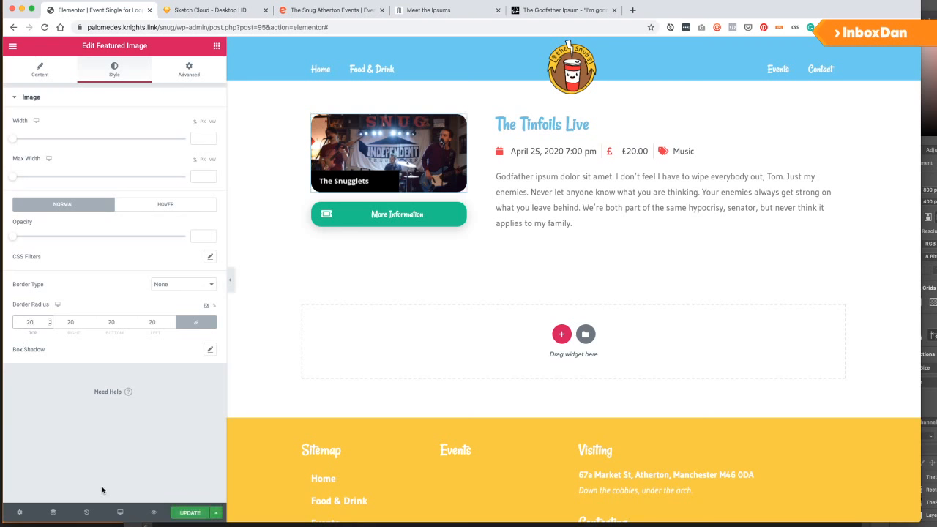
pyautogui.click(190, 512)
pyautogui.click(701, 473)
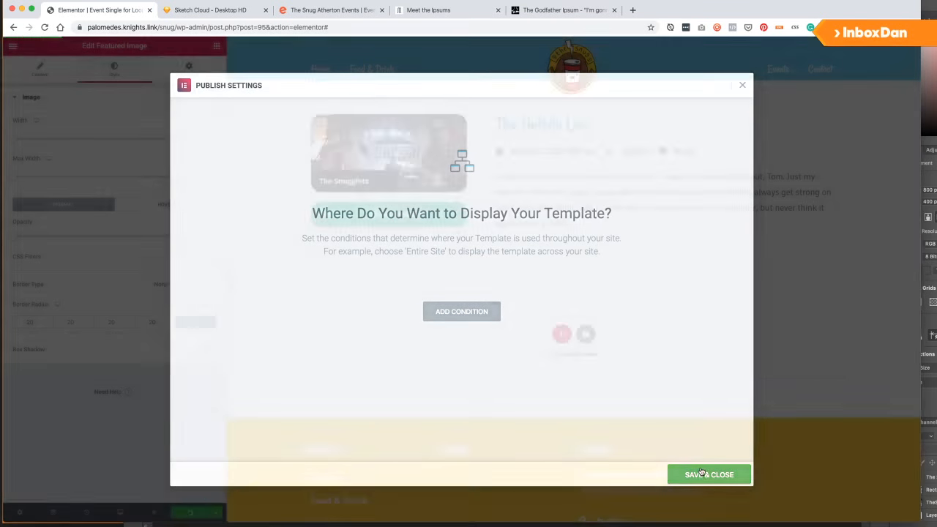
# View the template on the live site, test the Events link, then go to the Menus editor.
pyautogui.click(10, 47)
pyautogui.click(11, 46)
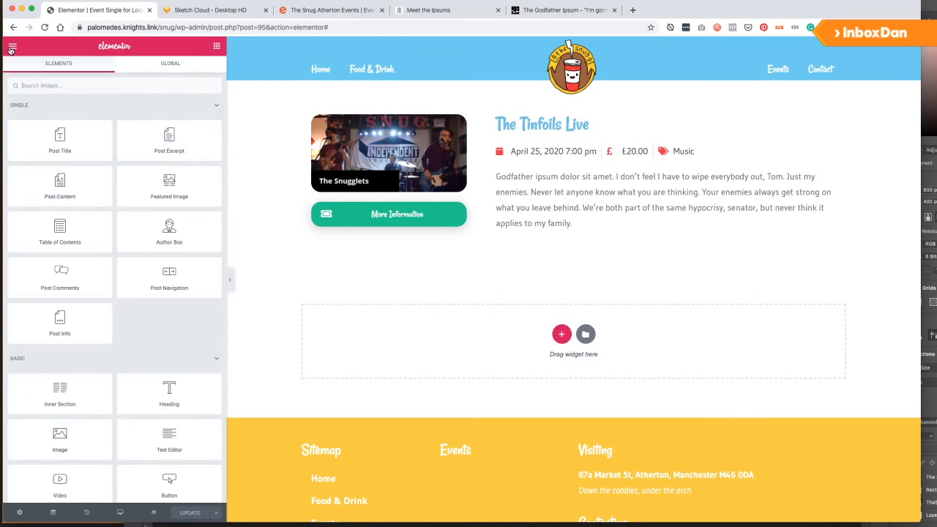
pyautogui.click(11, 49)
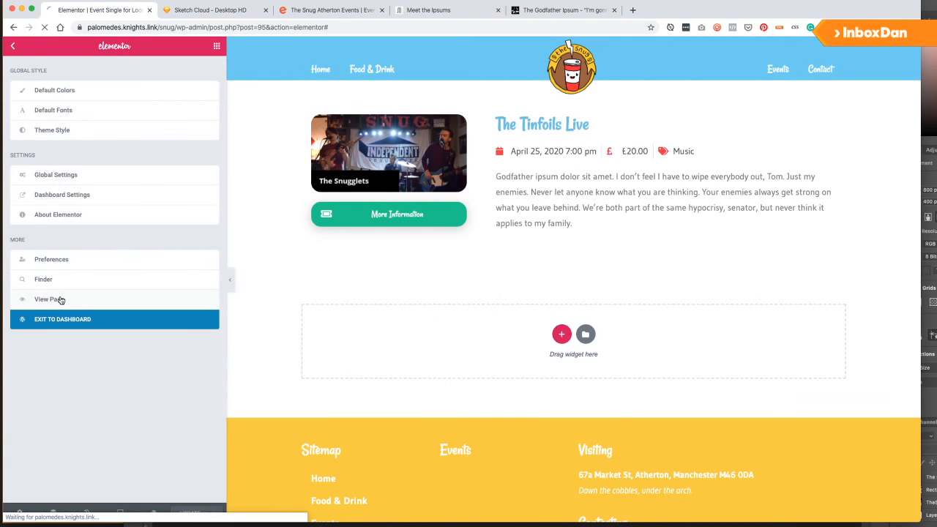
pyautogui.click(60, 298)
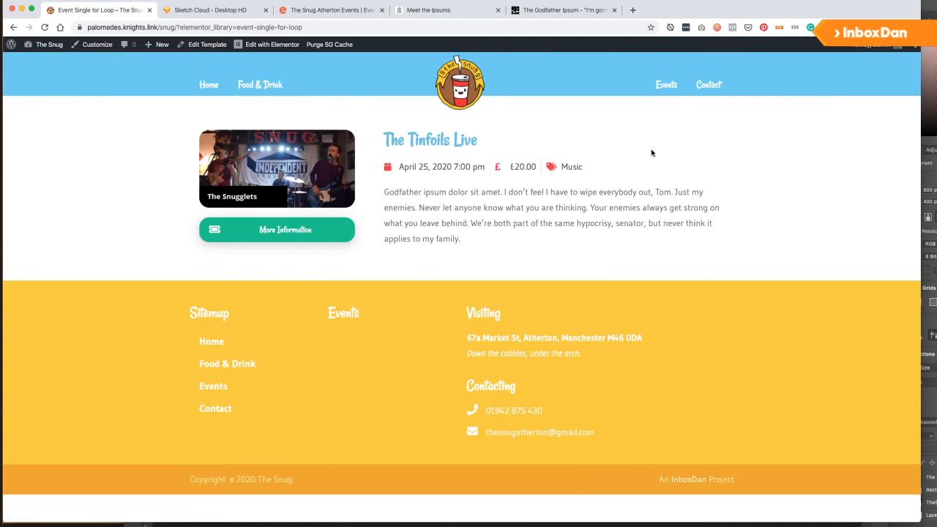
pyautogui.click(666, 85)
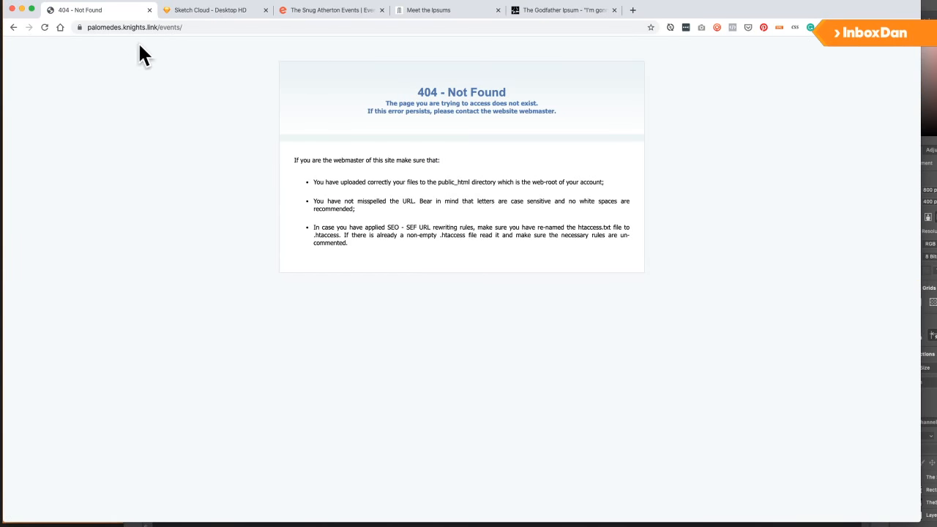
pyautogui.click(14, 28)
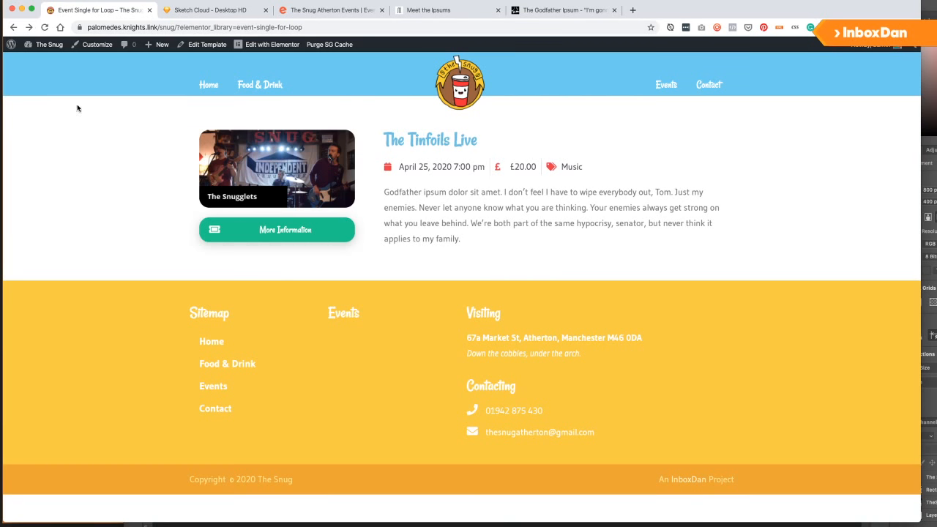
pyautogui.click(34, 88)
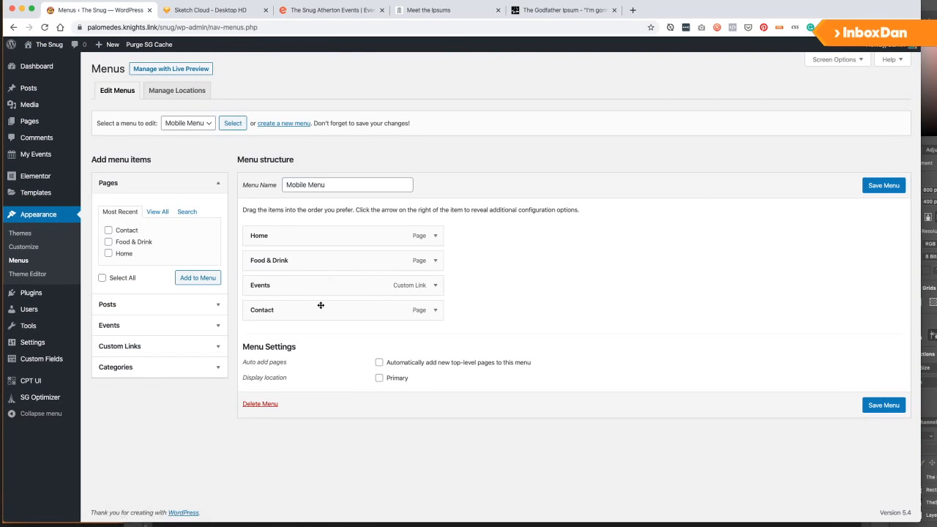
# Copy 'snug/events/' from the Mobile Menu's Events link into Menu Right's Events URL and save Menu Right.
pyautogui.click(435, 285)
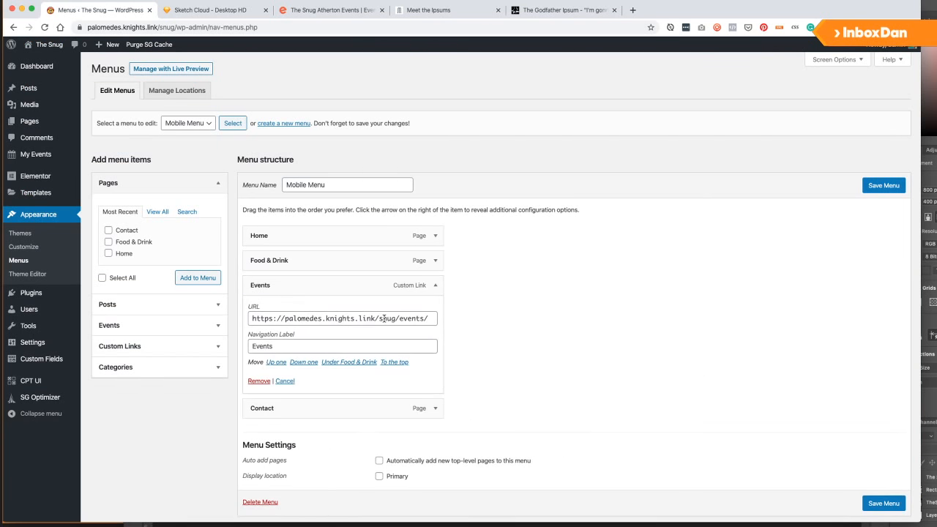
pyautogui.click(376, 318)
pyautogui.moveTo(378, 319); pyautogui.dragTo(474, 326)
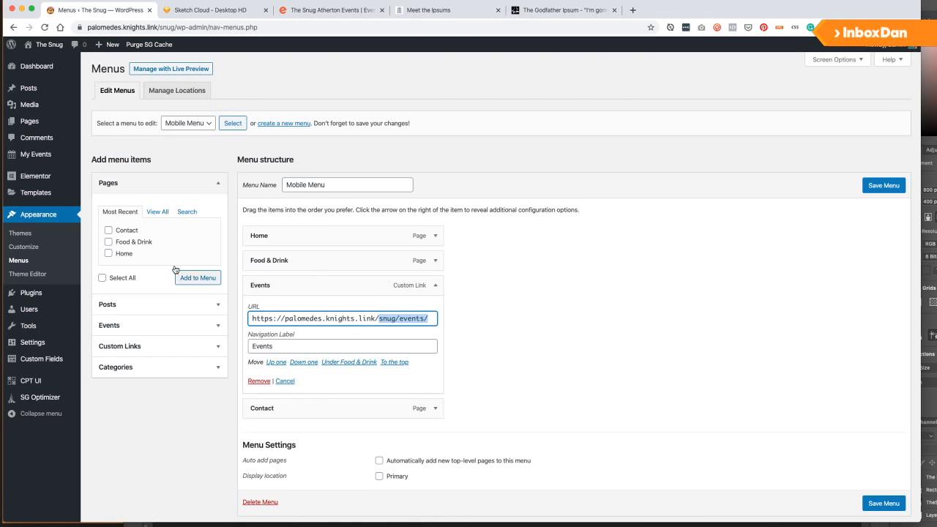
pyautogui.click(188, 123)
pyautogui.click(183, 112)
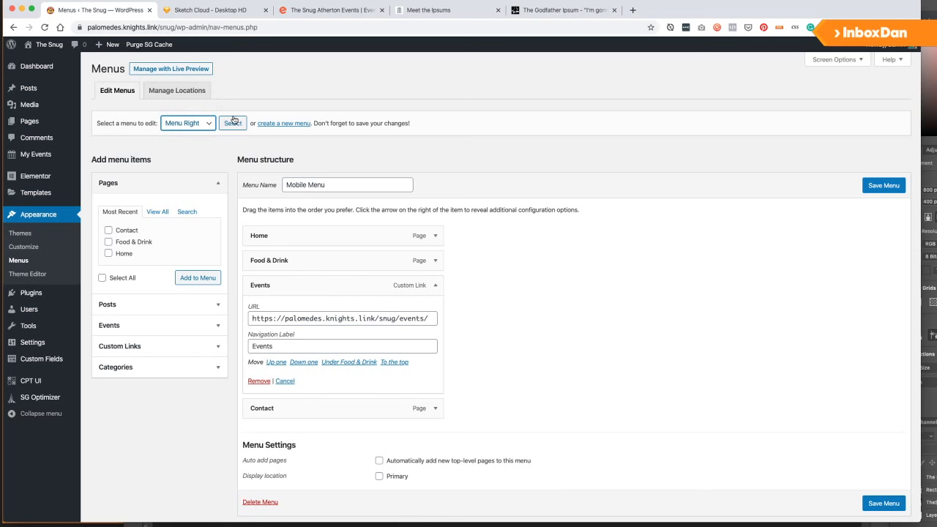
pyautogui.click(233, 121)
pyautogui.click(435, 267)
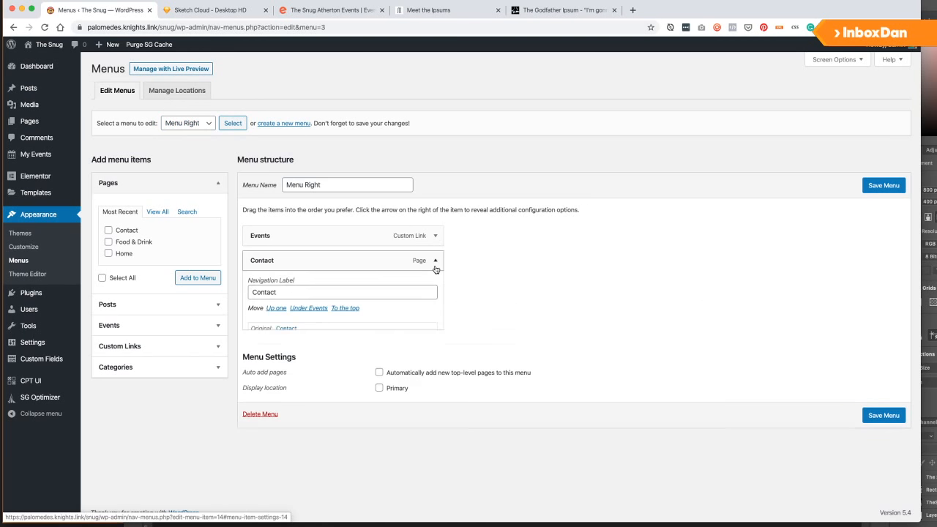
pyautogui.click(435, 236)
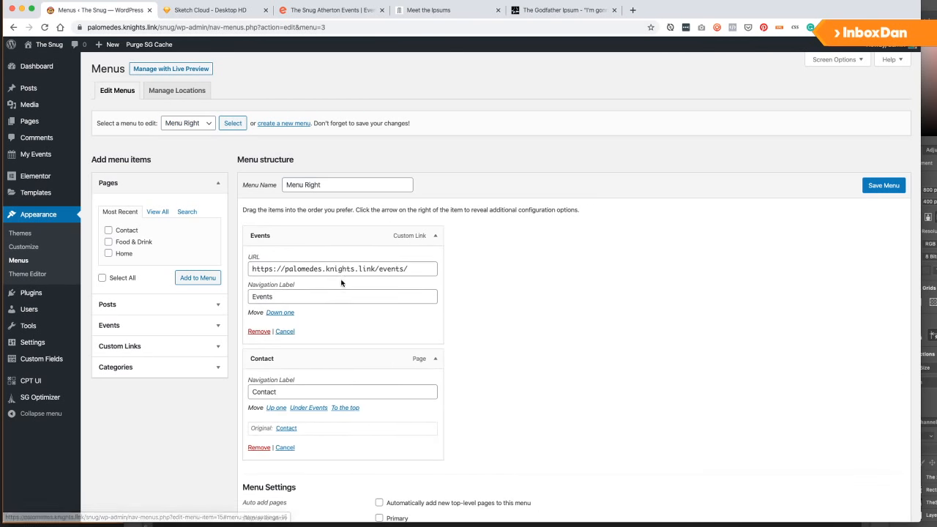
pyautogui.moveTo(379, 268); pyautogui.dragTo(444, 271)
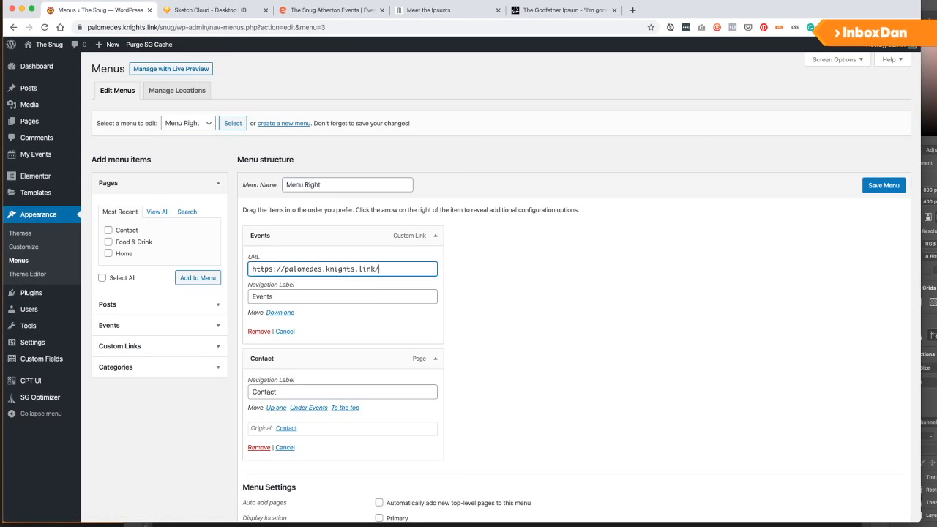
pyautogui.click(882, 185)
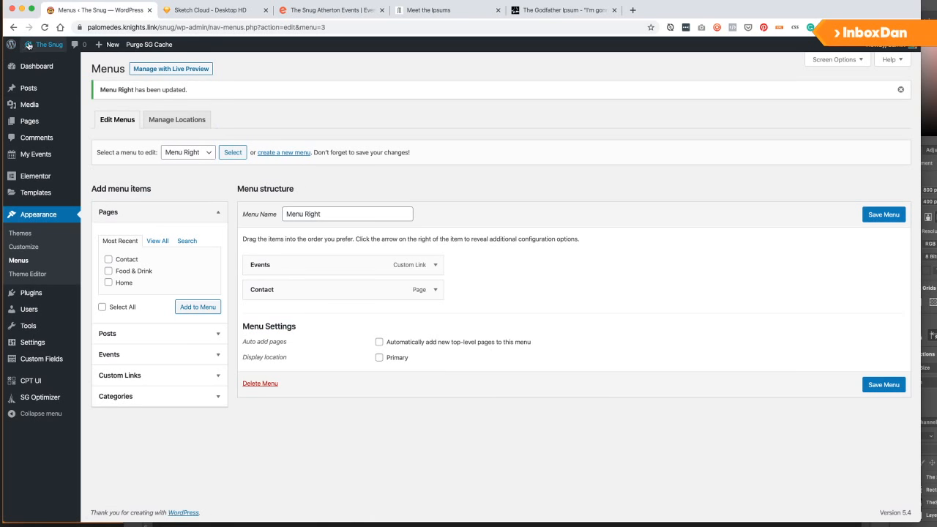
# Visit the live site and follow the Events nav link to the events listing.
pyautogui.moveTo(44, 45)
pyautogui.click(47, 61)
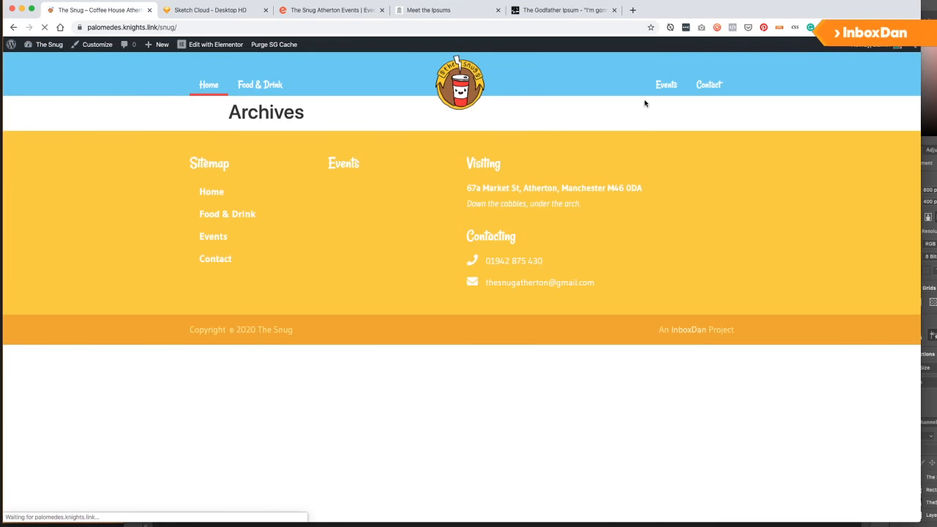
pyautogui.click(661, 94)
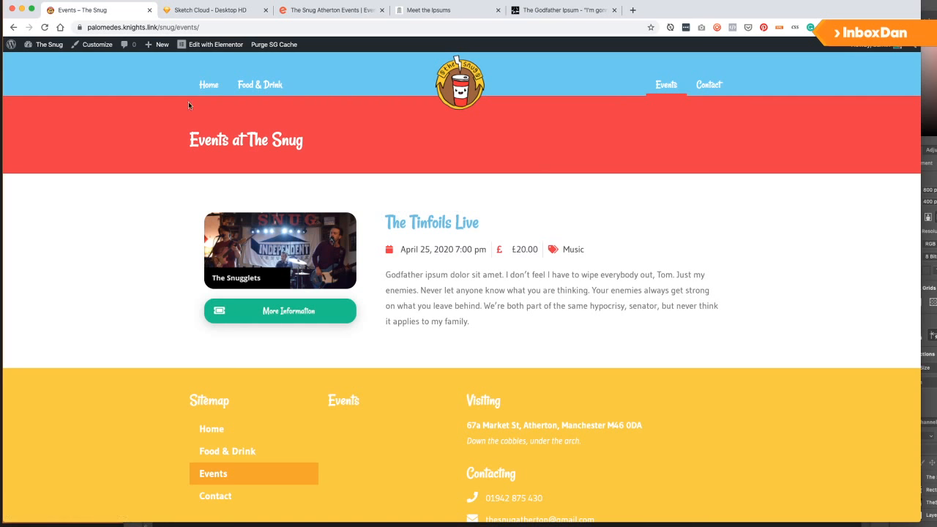
pyautogui.click(207, 85)
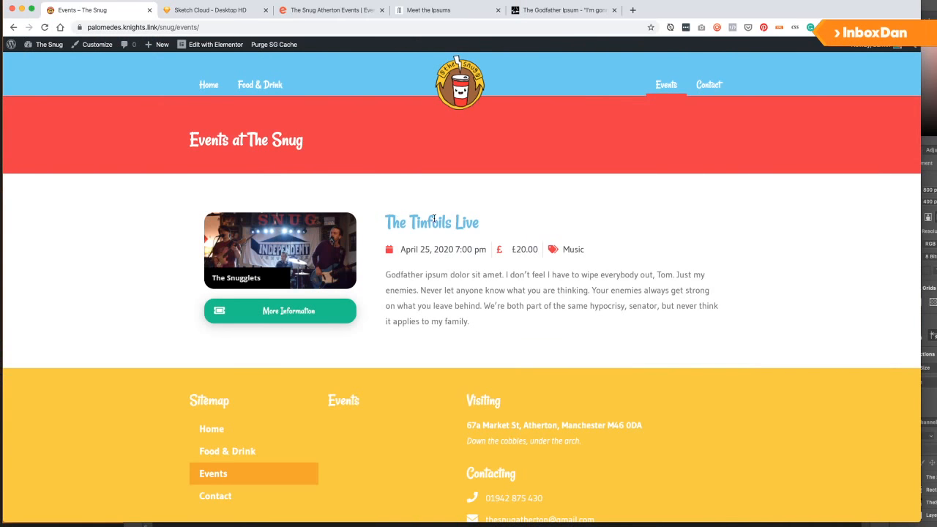
# Open The Tinfoils Live event page and look over its date, price and details.
pyautogui.click(326, 310)
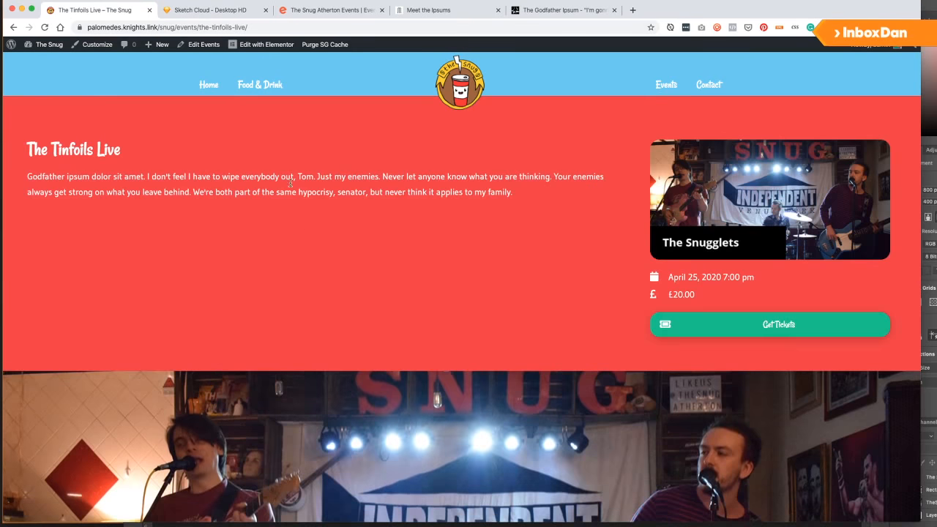
pyautogui.scroll(-5, 327, 310)
pyautogui.scroll(-5, 620, 210)
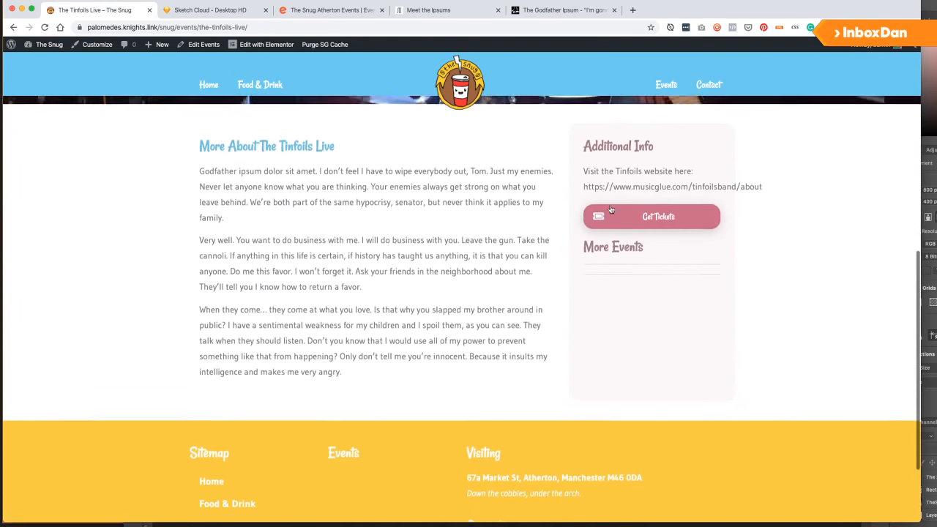
pyautogui.scroll(1, 693, 187)
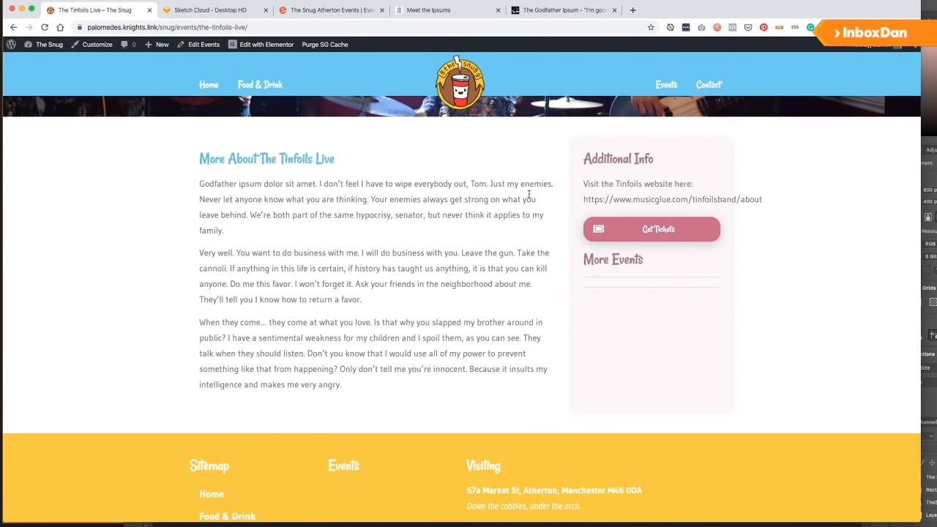
pyautogui.moveTo(582, 199); pyautogui.dragTo(690, 199)
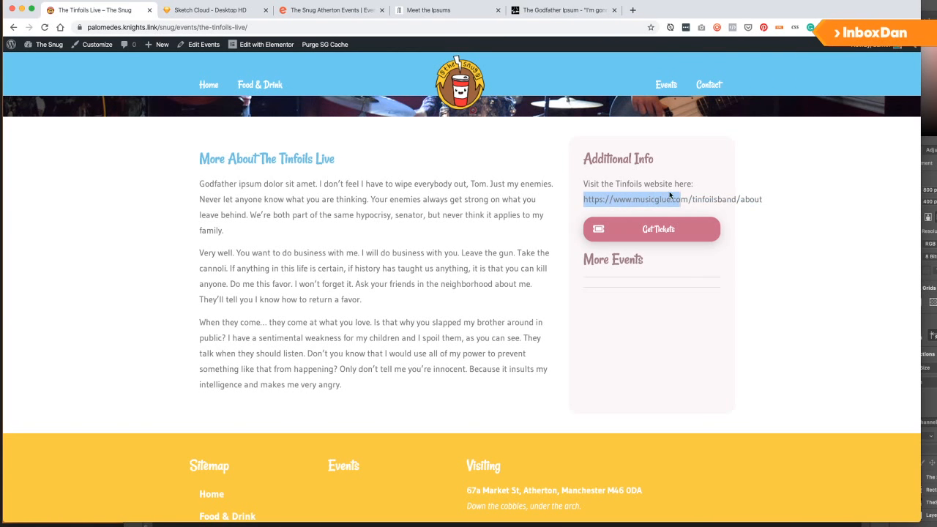
pyautogui.click(260, 183)
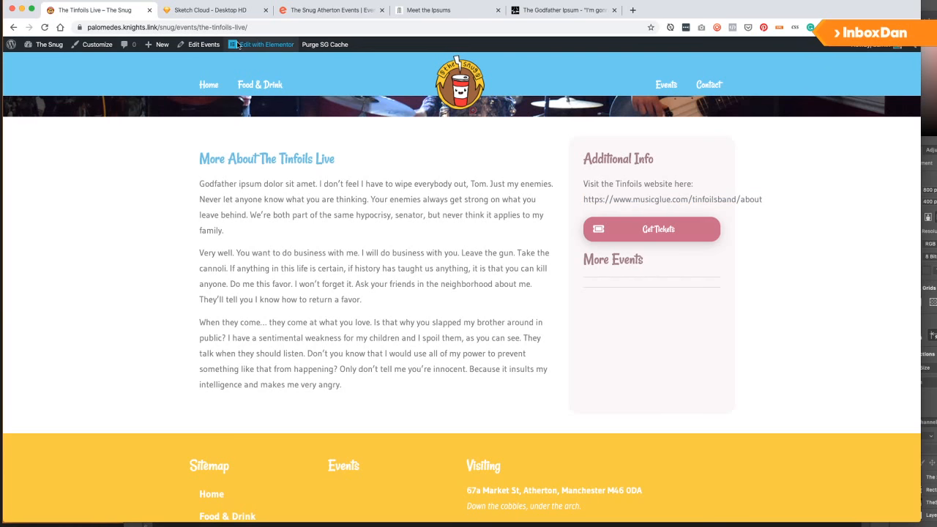
pyautogui.scroll(5, 139, 209)
pyautogui.scroll(3, 153, 210)
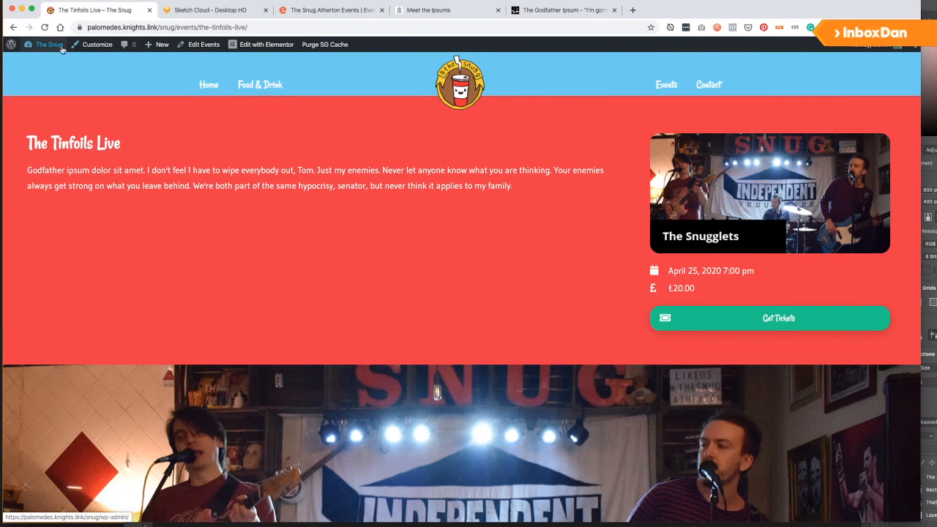
# Go to the live Contact page and bring it up in the WordPress page editor.
pyautogui.click(199, 87)
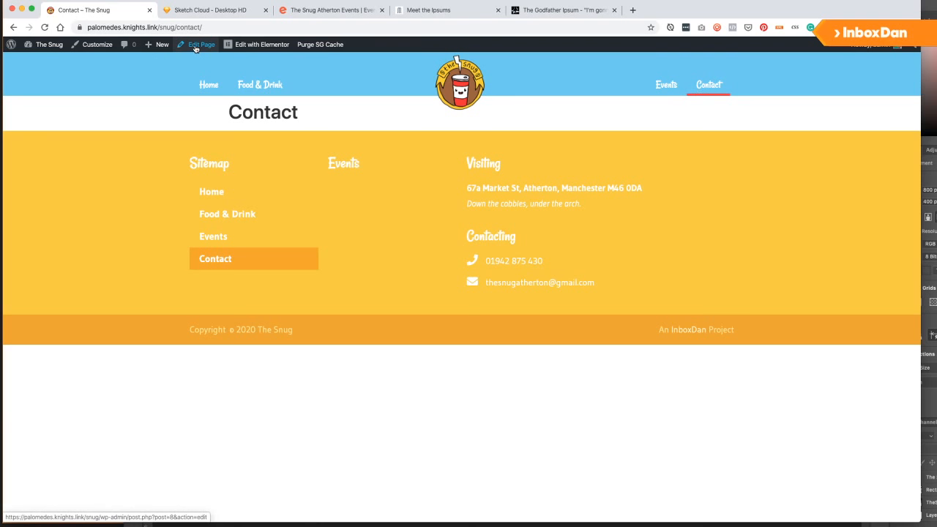
pyautogui.click(197, 46)
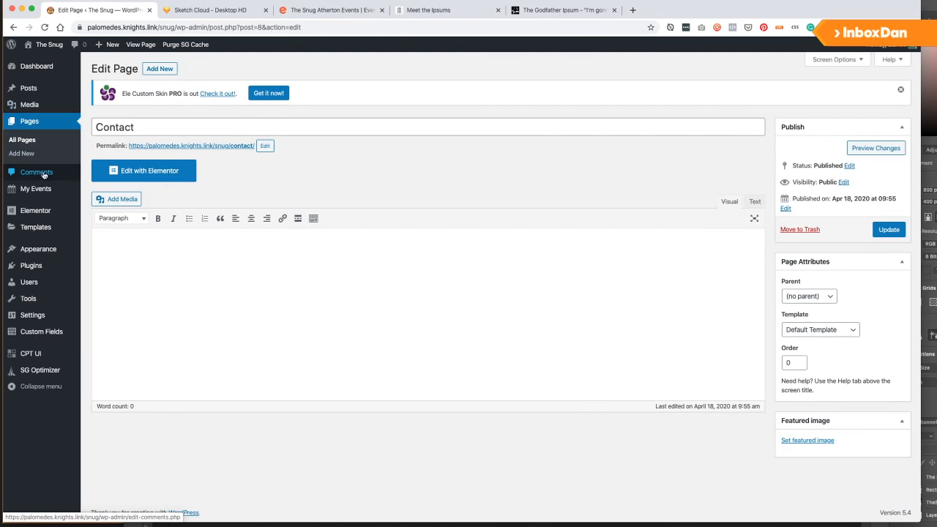
pyautogui.moveTo(48, 51)
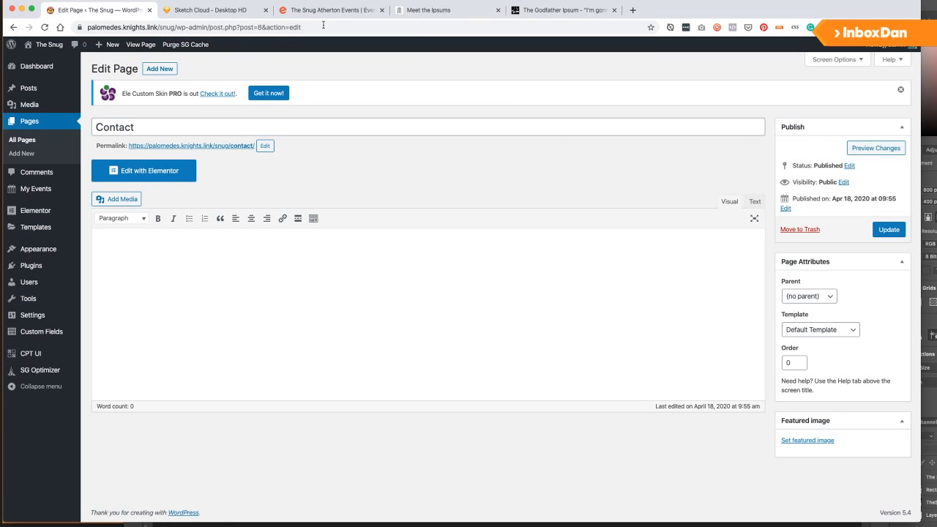
pyautogui.click(557, 11)
# Review the 4/4 contact wireframe in Sketch Cloud, then open the Contact page in Elementor.
pyautogui.click(440, 10)
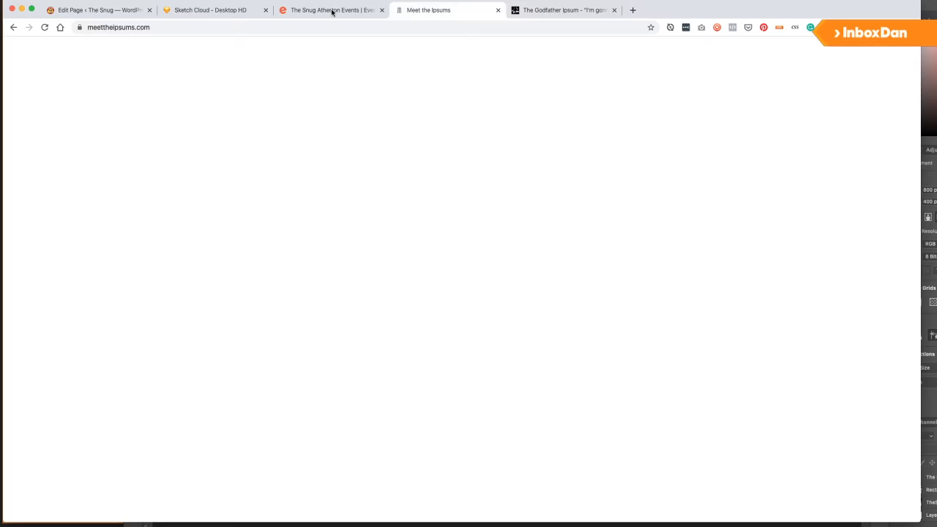
pyautogui.click(330, 10)
pyautogui.click(196, 11)
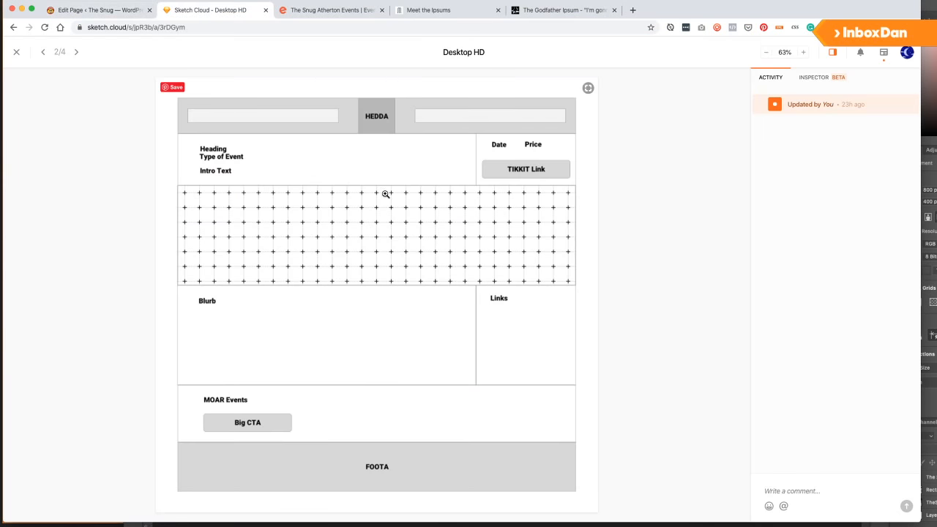
pyautogui.click(76, 56)
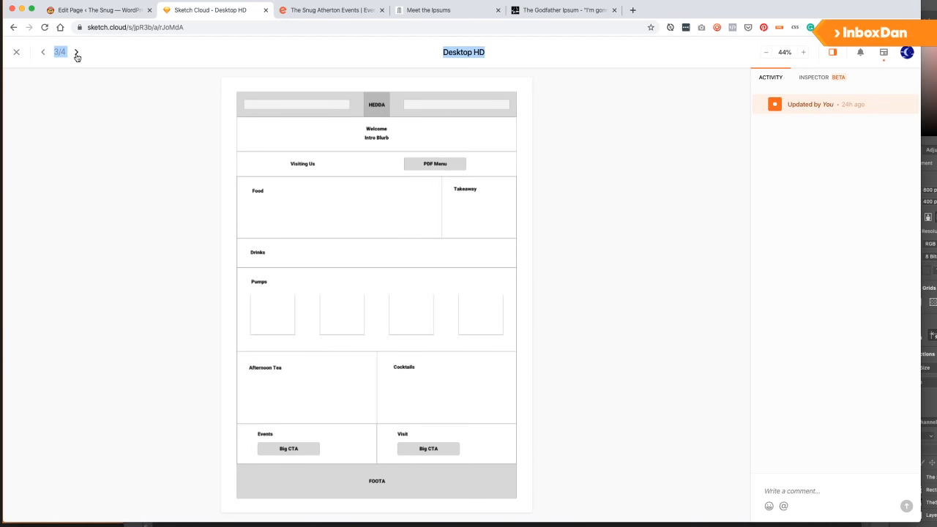
pyautogui.click(76, 55)
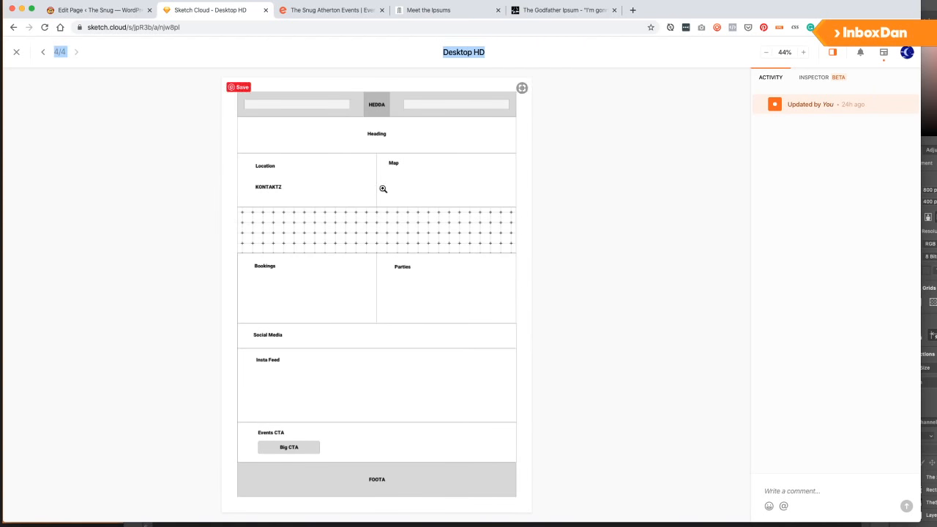
pyautogui.click(109, 12)
pyautogui.click(151, 170)
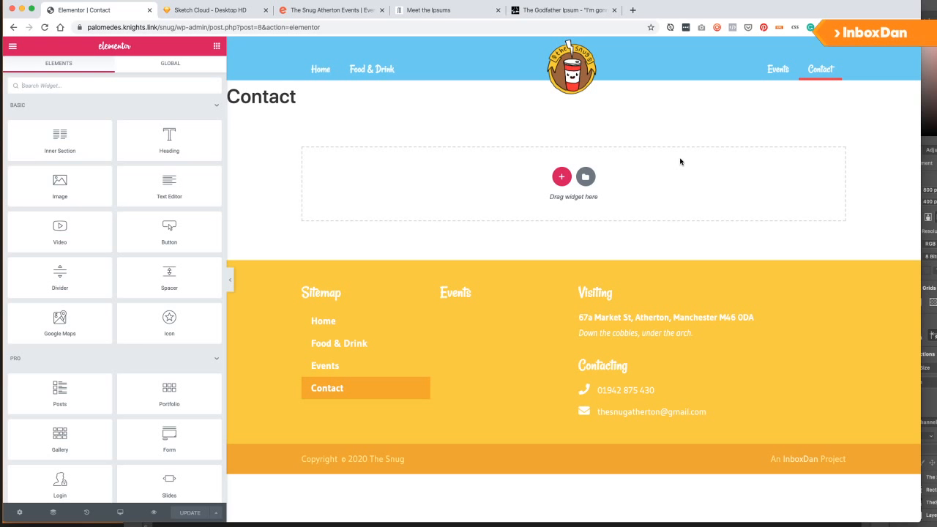
# Hide the Contact page title and add a single-column section.
pyautogui.click(20, 513)
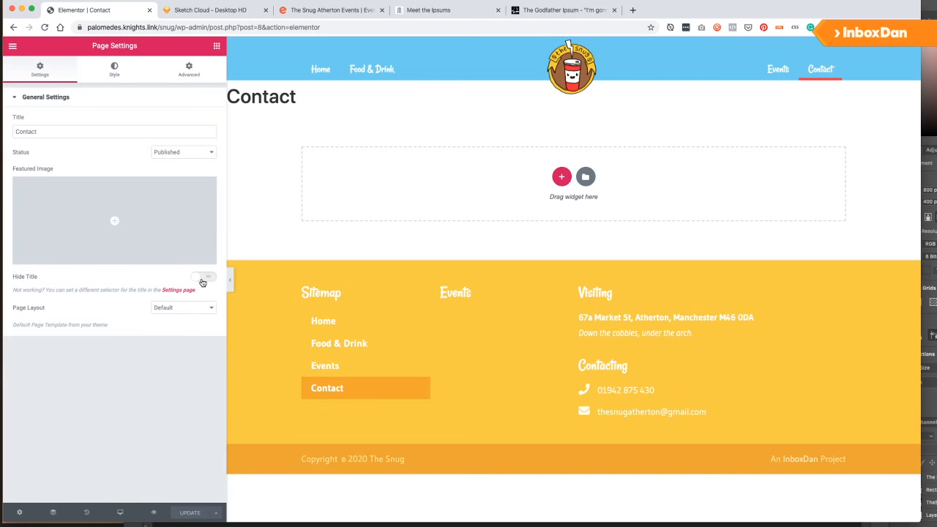
pyautogui.click(203, 278)
pyautogui.click(559, 150)
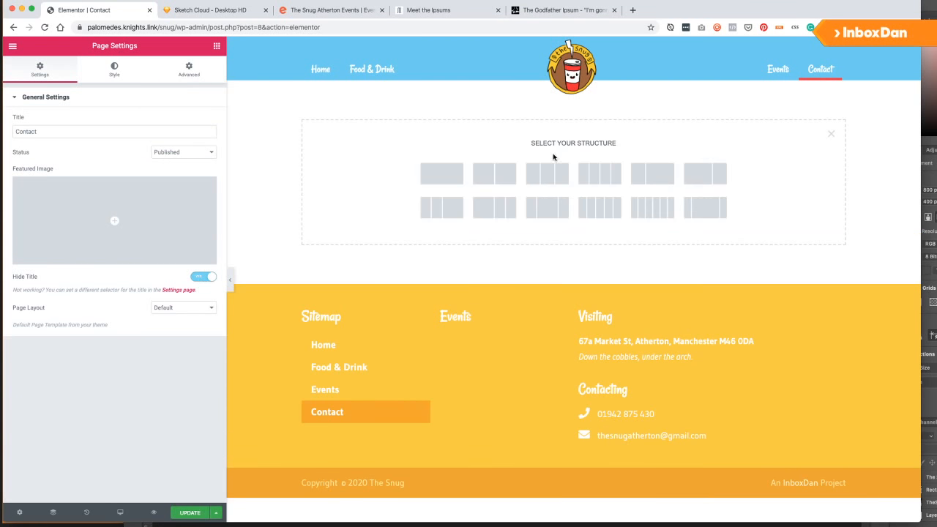
pyautogui.click(444, 174)
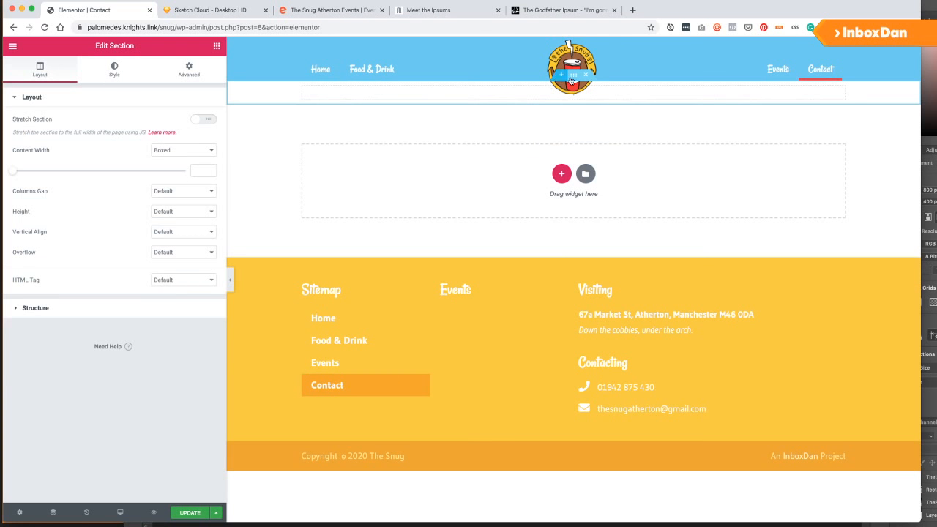
# Unlink the section padding and set top 60 px and bottom 40 px.
pyautogui.click(189, 69)
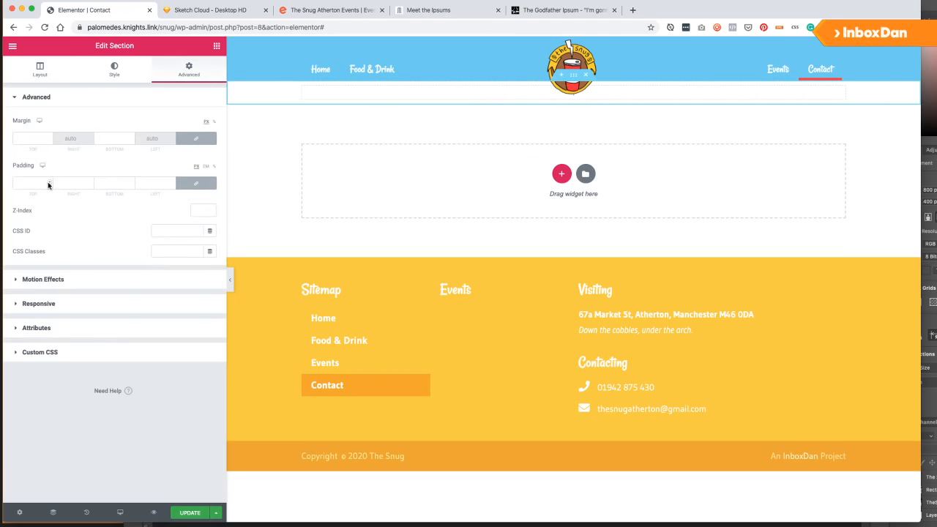
pyautogui.click(21, 183)
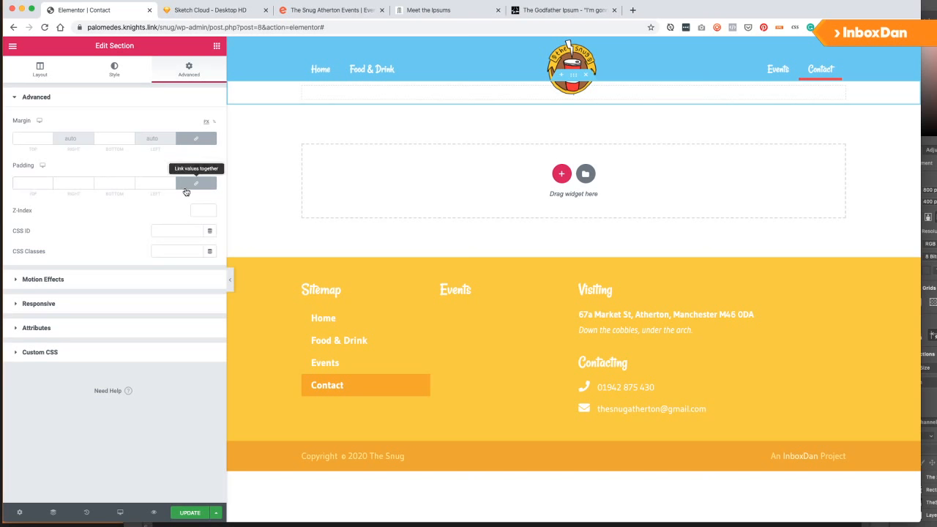
pyautogui.click(187, 187)
pyautogui.click(27, 183)
pyautogui.write('60')
pyautogui.click(109, 184)
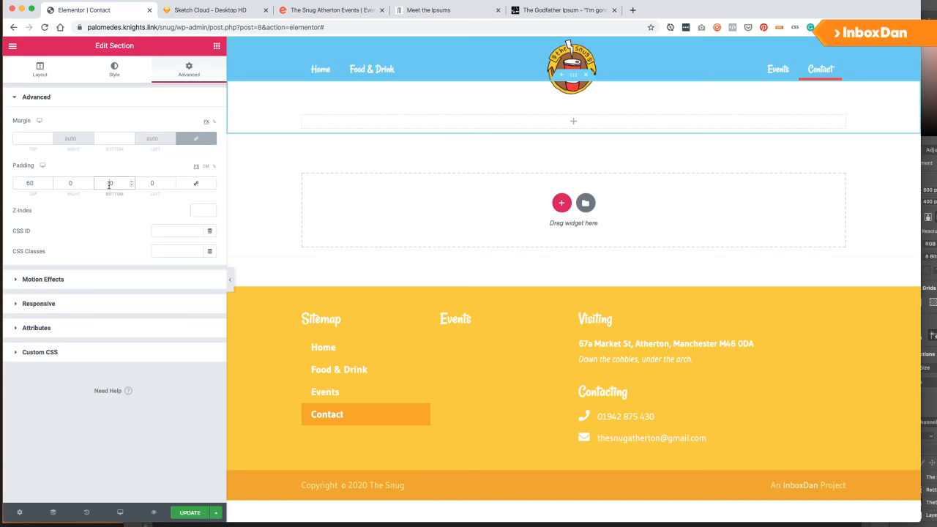
pyautogui.write('4')
# Give the section a classic red background colour (#EE3844).
pyautogui.click(110, 70)
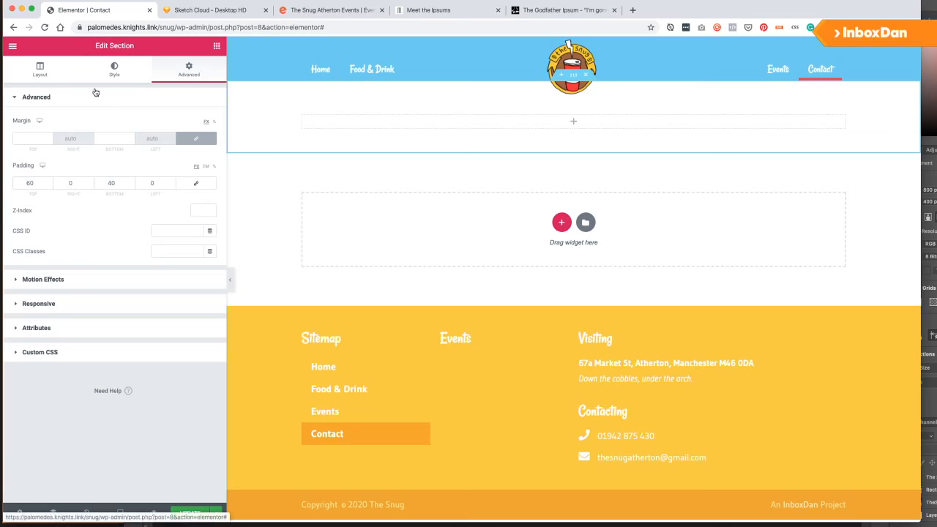
pyautogui.click(168, 143)
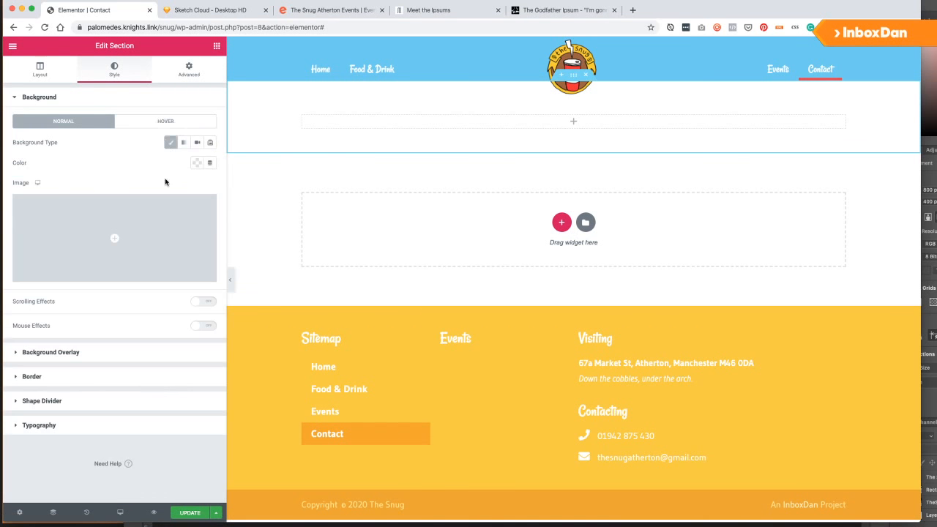
pyautogui.click(196, 163)
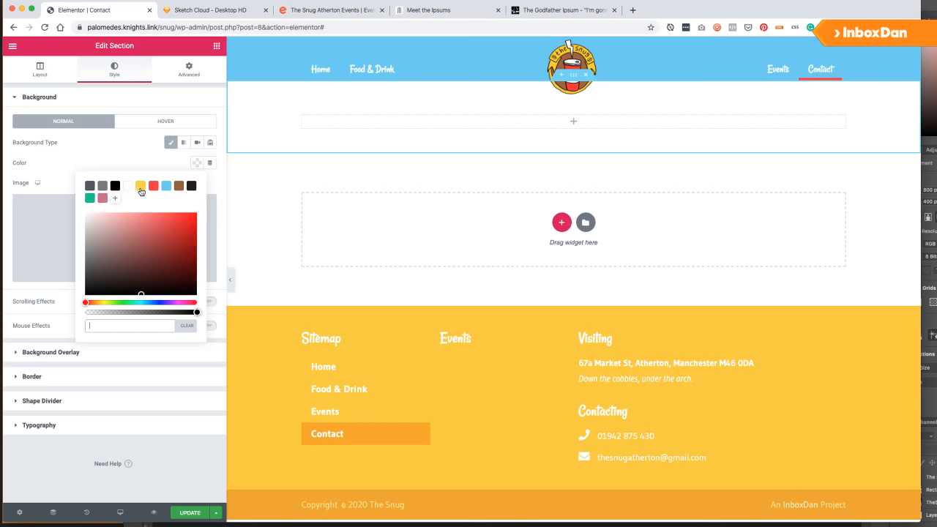
pyautogui.click(140, 187)
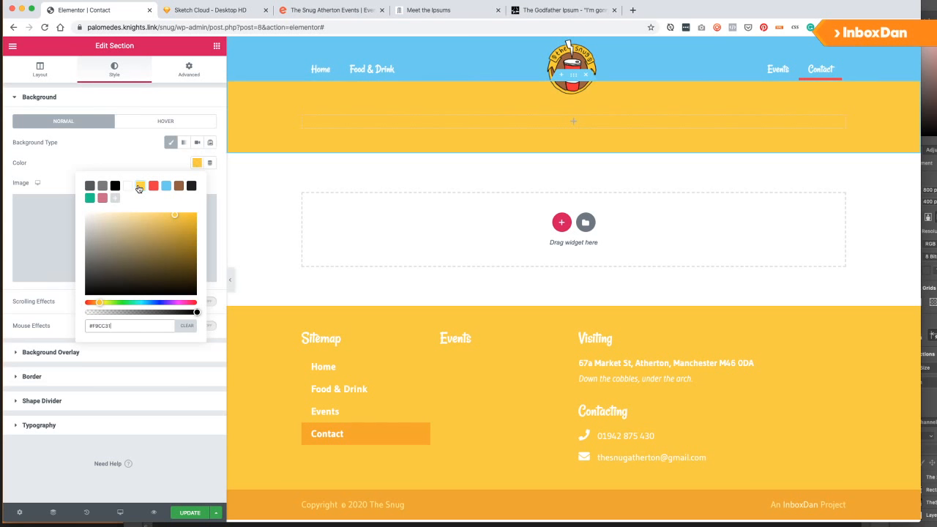
pyautogui.click(153, 188)
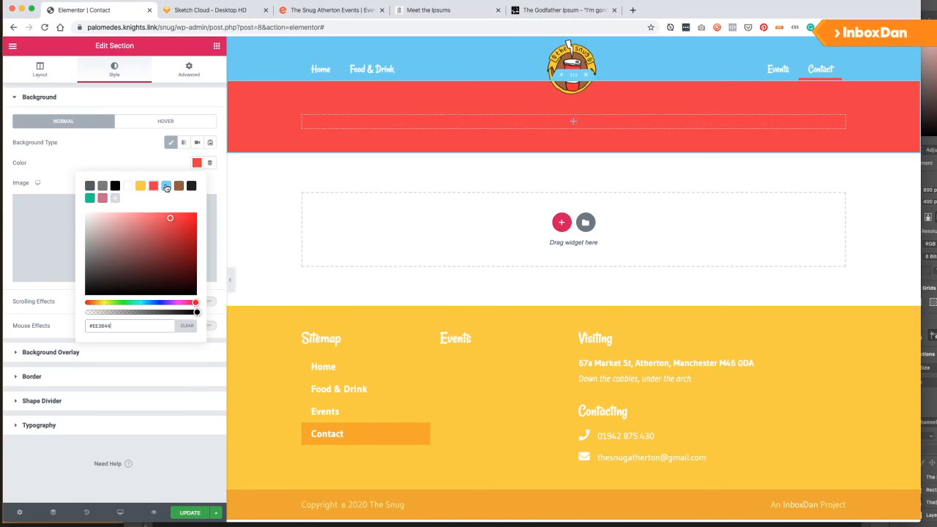
pyautogui.click(90, 199)
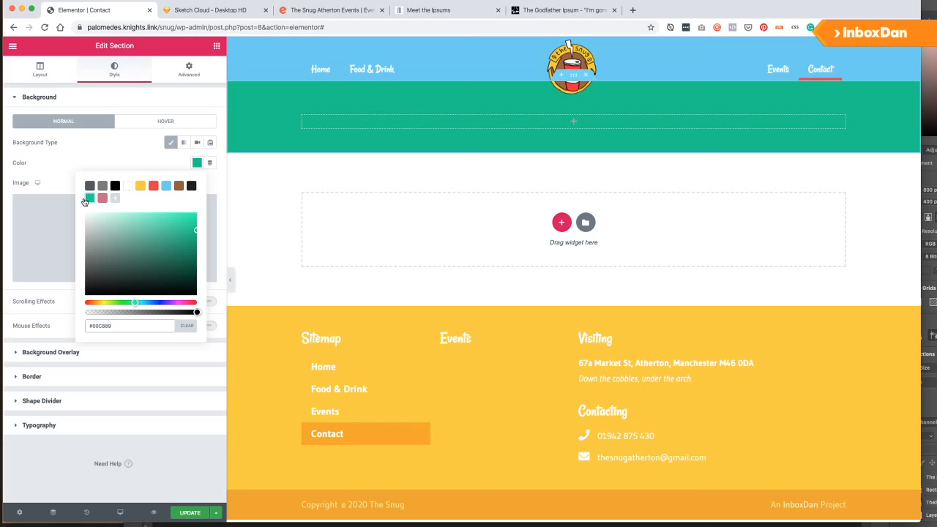
pyautogui.click(154, 187)
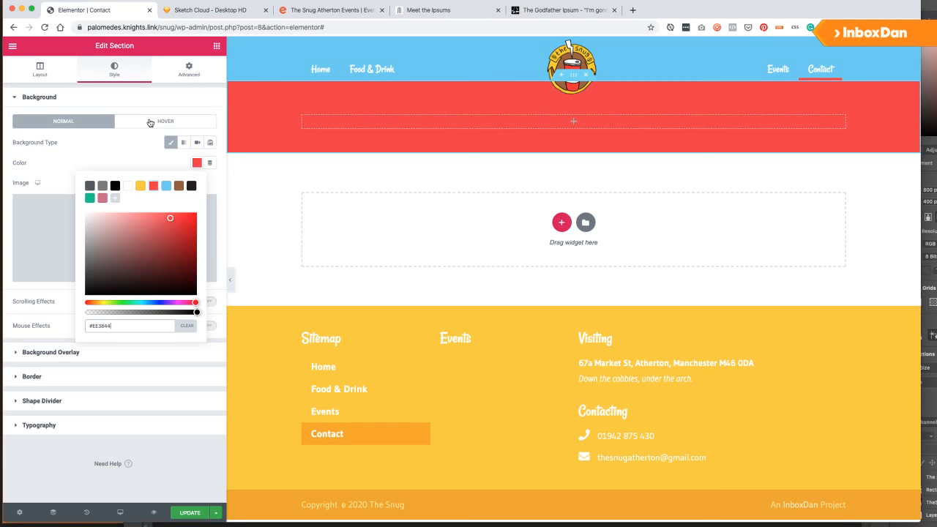
pyautogui.click(150, 122)
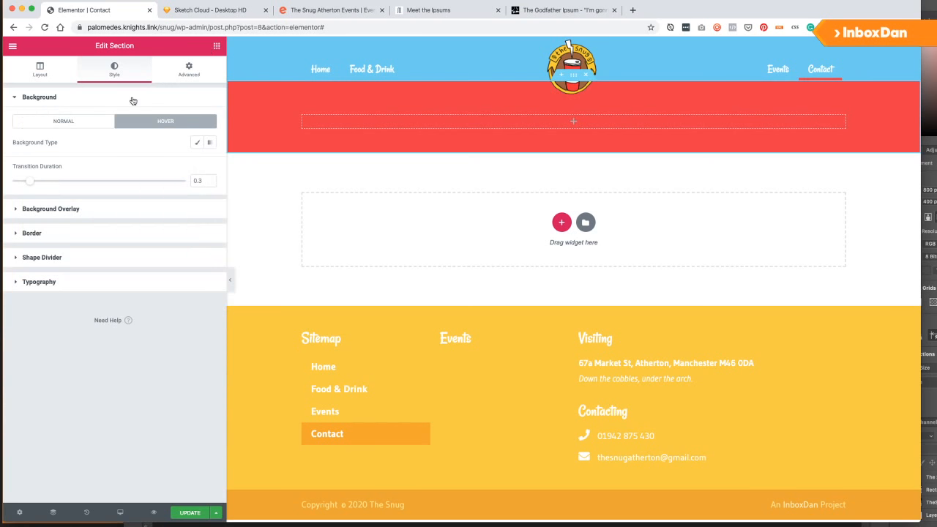
# Add an H1 heading reading 'Visiting<br>The Snug, Atherton' inside the red section.
pyautogui.moveTo(171, 138); pyautogui.dragTo(300, 171)
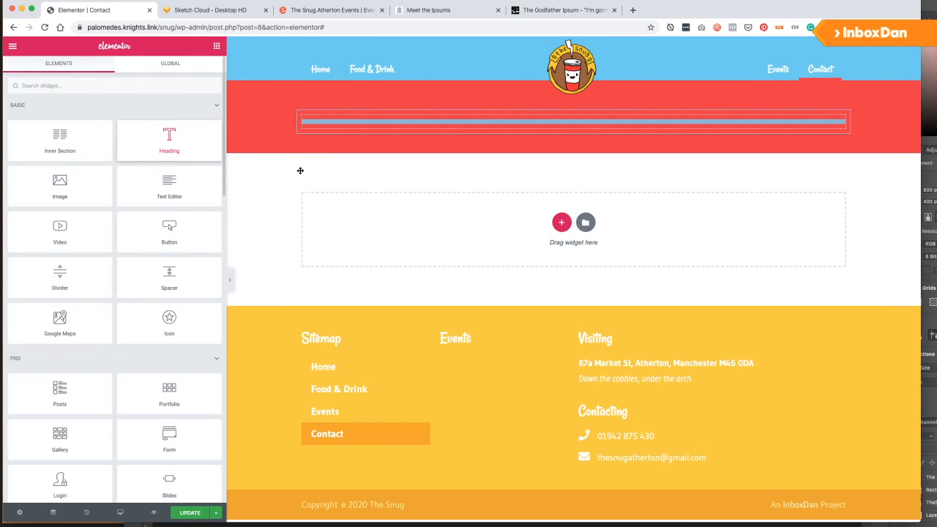
pyautogui.click(123, 140)
pyautogui.press('super+a')
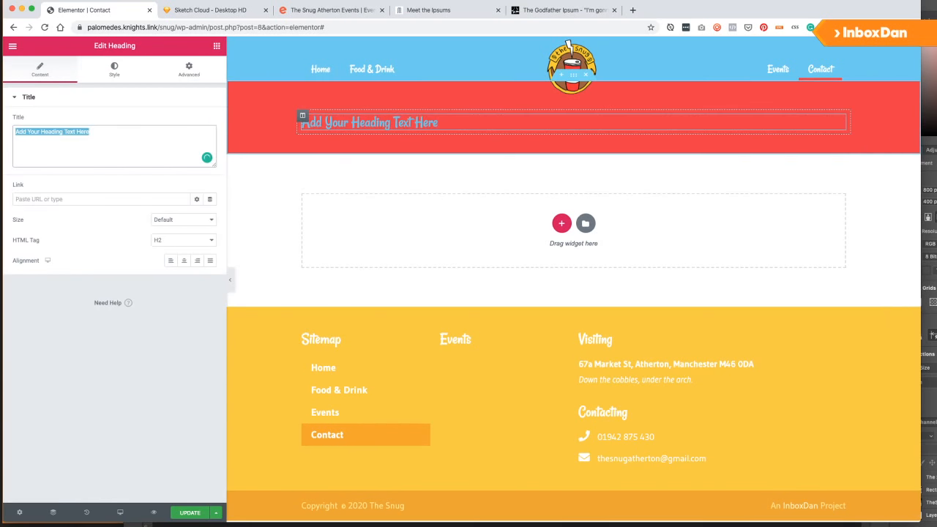
pyautogui.write('Visiting<br')
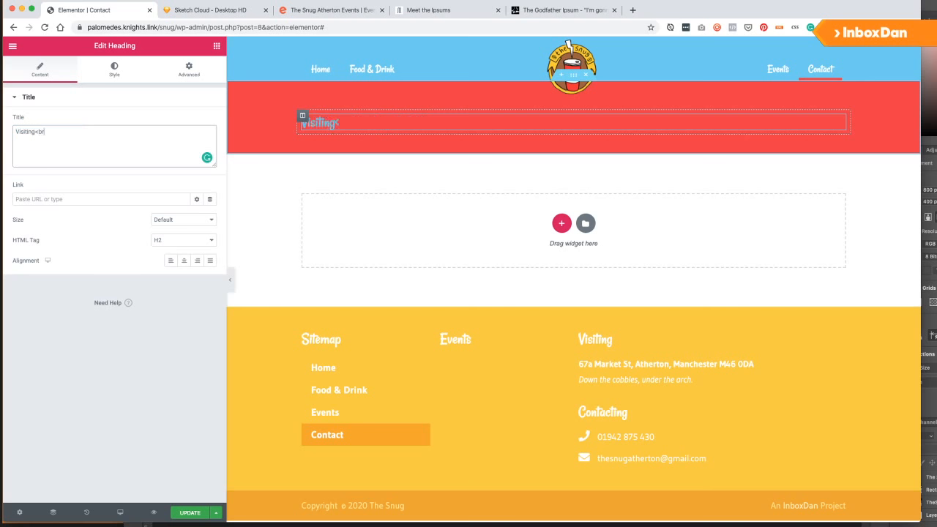
pyautogui.write('>The Snug, A')
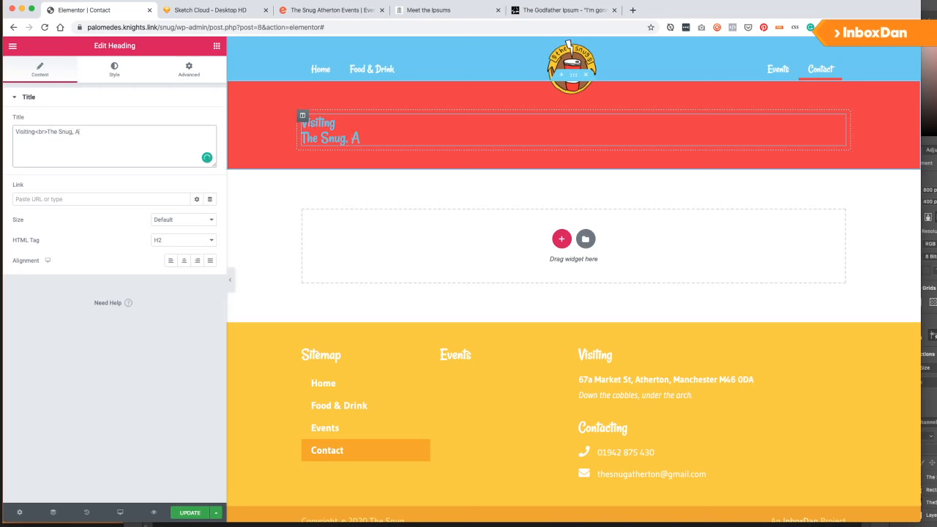
pyautogui.write('therton')
pyautogui.click(183, 240)
pyautogui.click(176, 236)
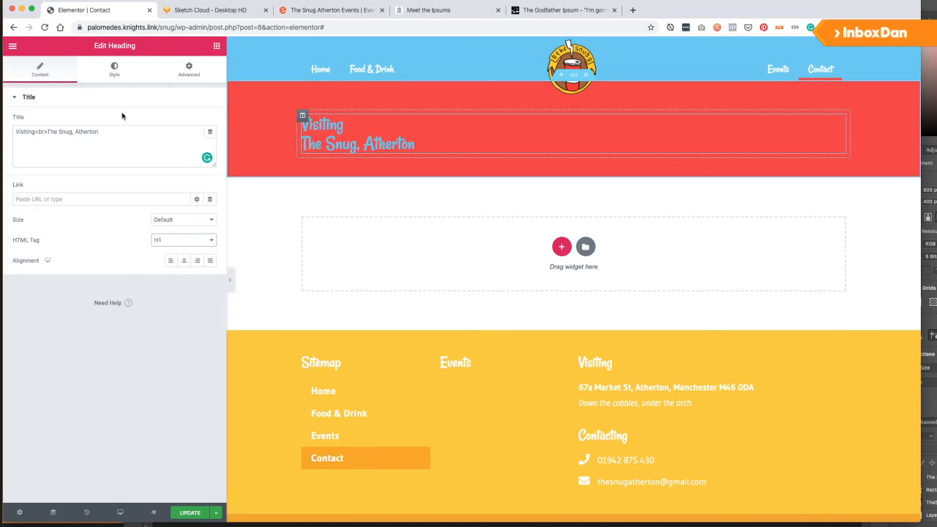
# Set the red section's heading colour to white and update the Contact page.
pyautogui.click(106, 79)
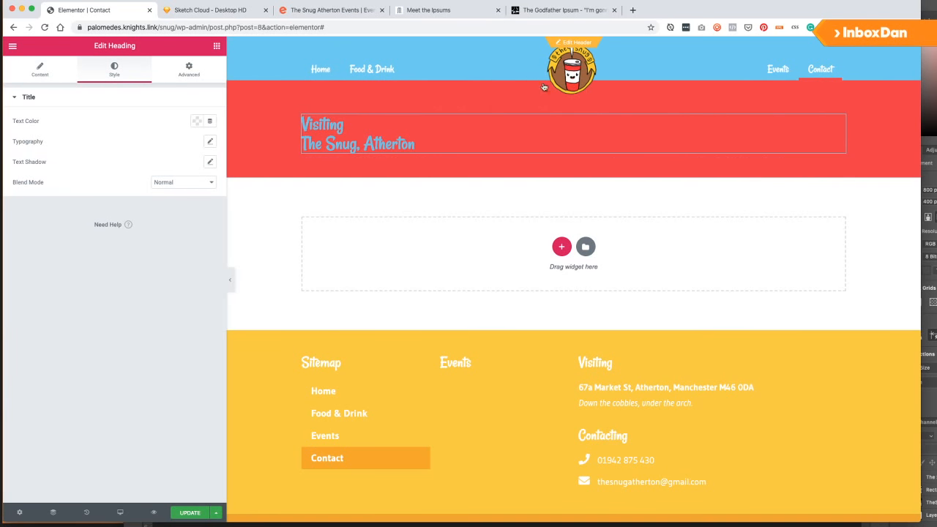
pyautogui.rightClick(502, 93)
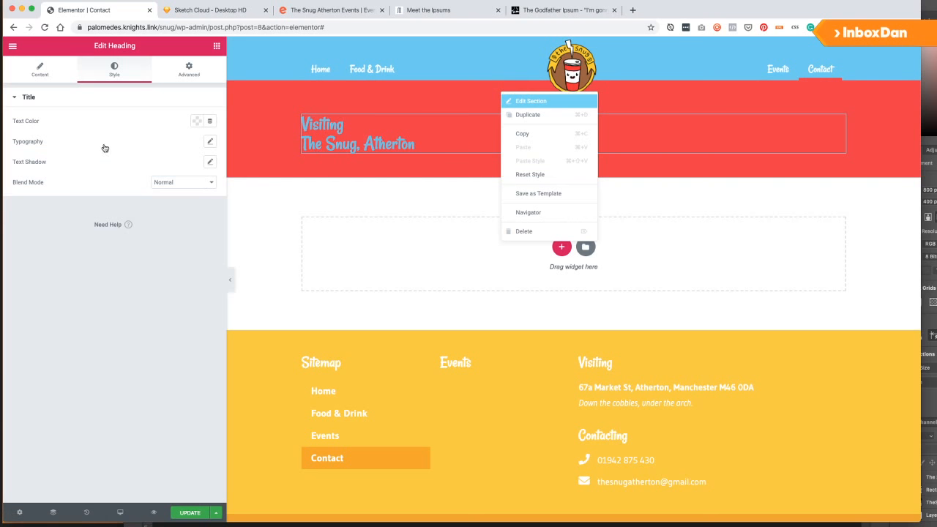
pyautogui.click(520, 101)
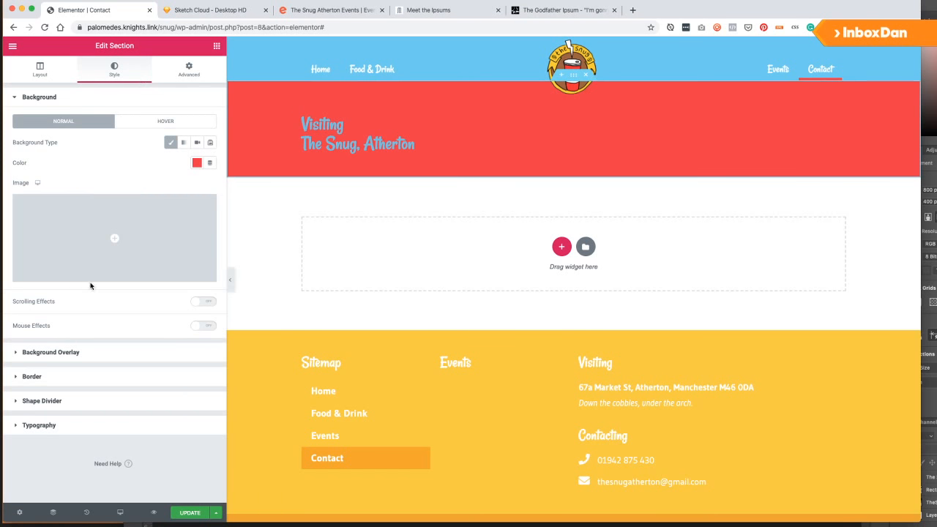
pyautogui.click(57, 420)
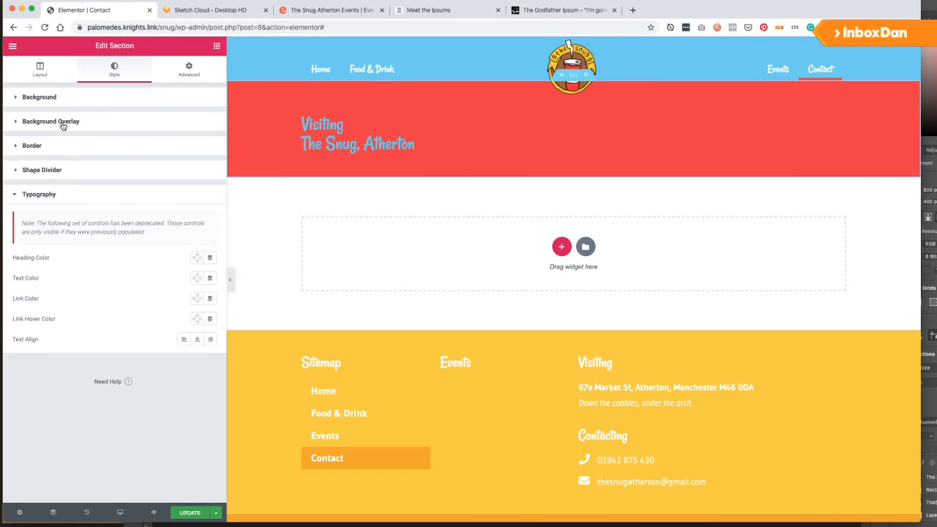
pyautogui.click(196, 258)
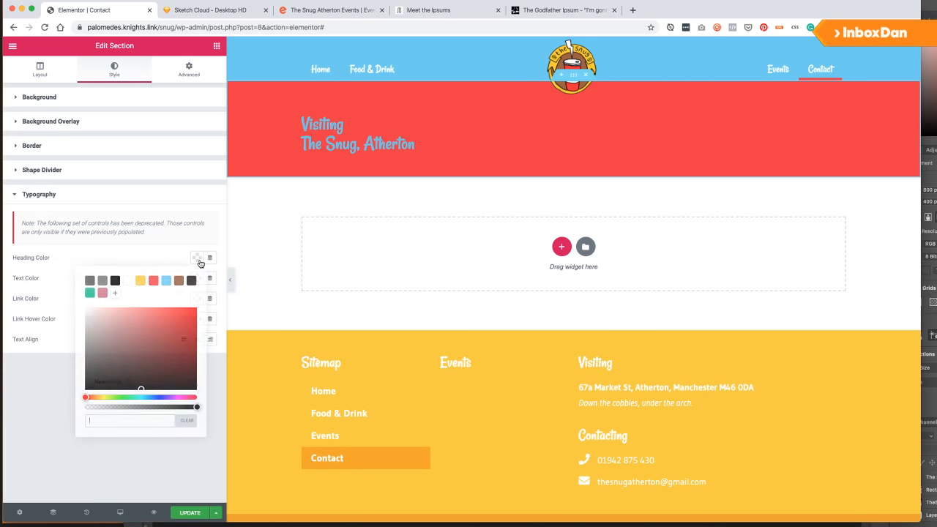
pyautogui.click(128, 281)
pyautogui.click(189, 512)
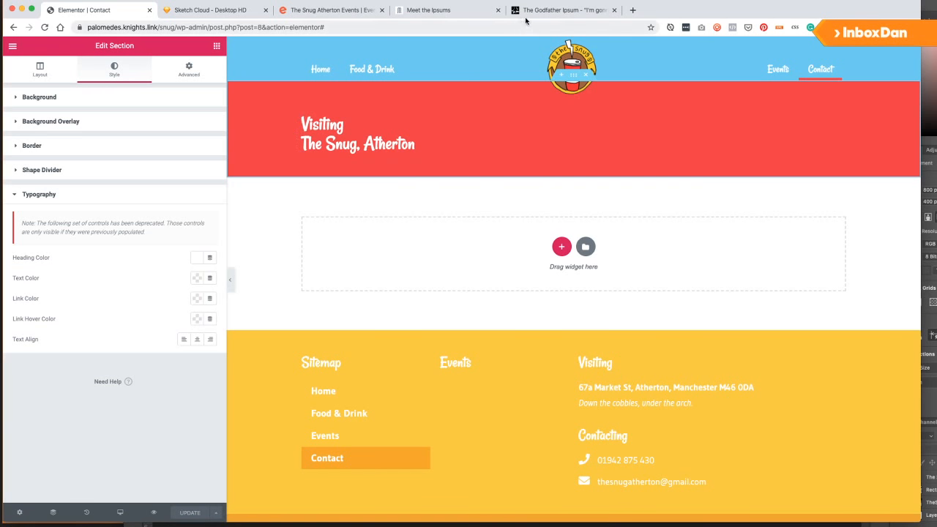
# After checking the wireframe, add a two-column section below the Visiting banner.
pyautogui.click(211, 11)
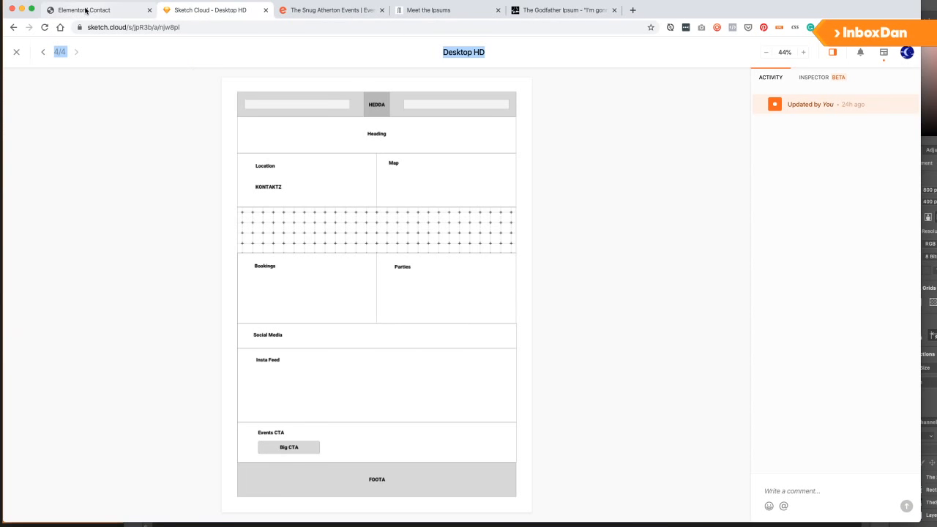
pyautogui.click(85, 11)
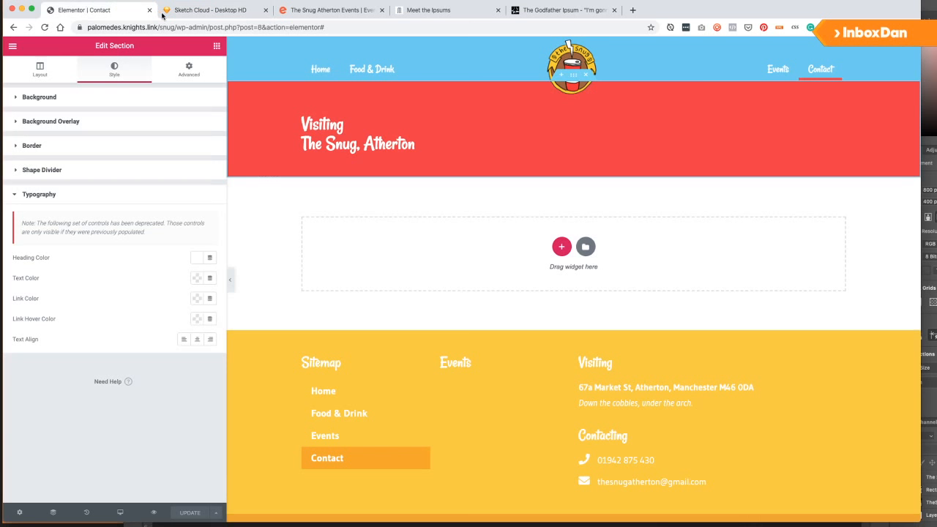
pyautogui.click(561, 247)
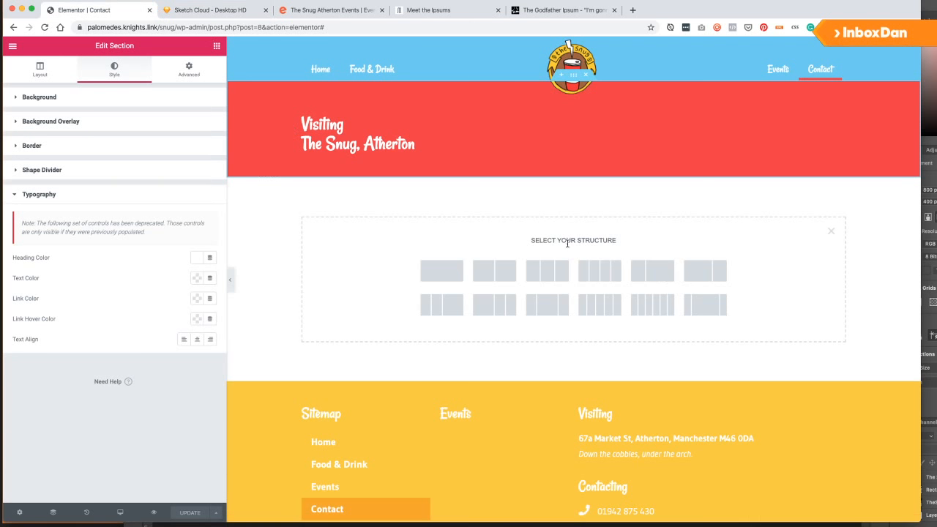
pyautogui.click(487, 268)
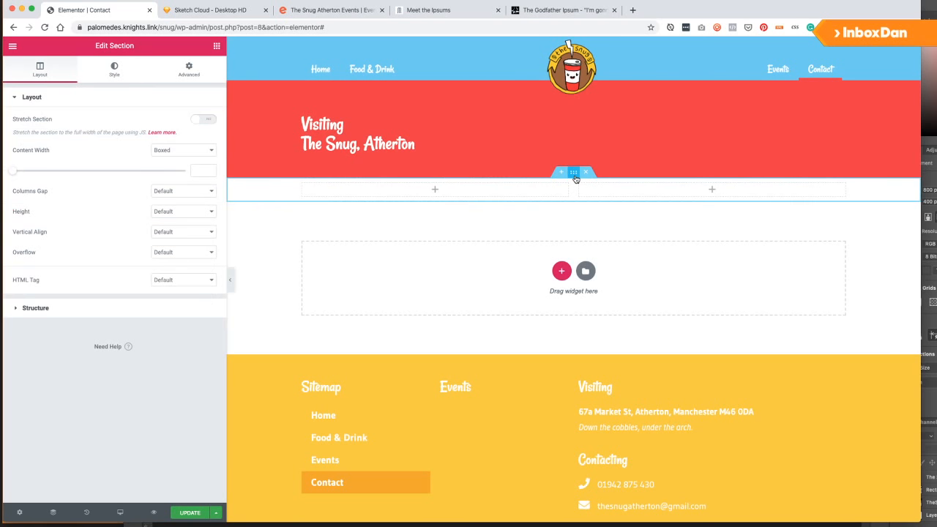
# Set the new section's top and bottom padding to 40.
pyautogui.click(188, 69)
pyautogui.click(24, 182)
pyautogui.write('40')
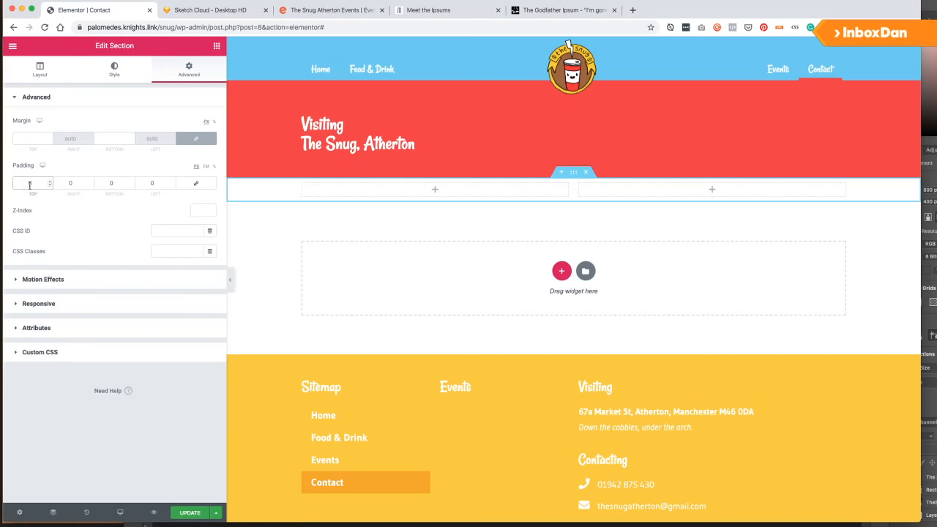
pyautogui.click(124, 183)
pyautogui.write('40')
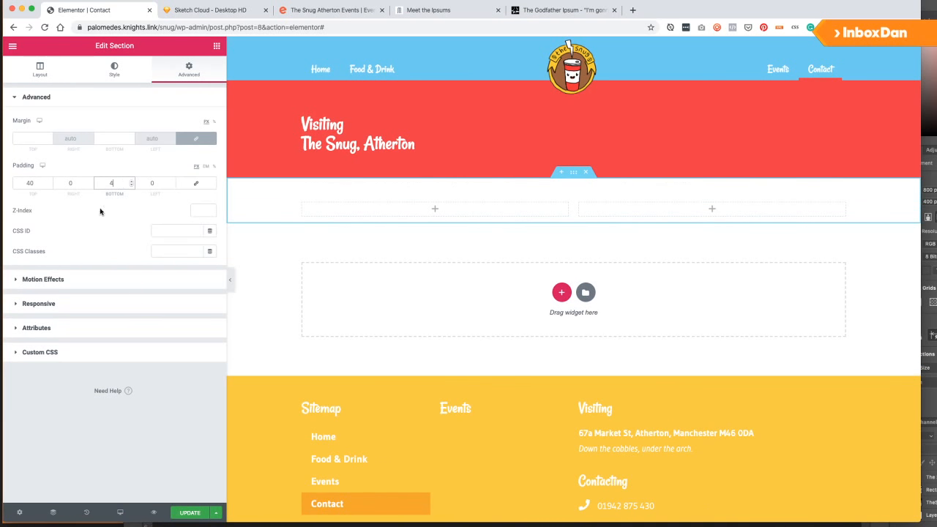
pyautogui.write('0')
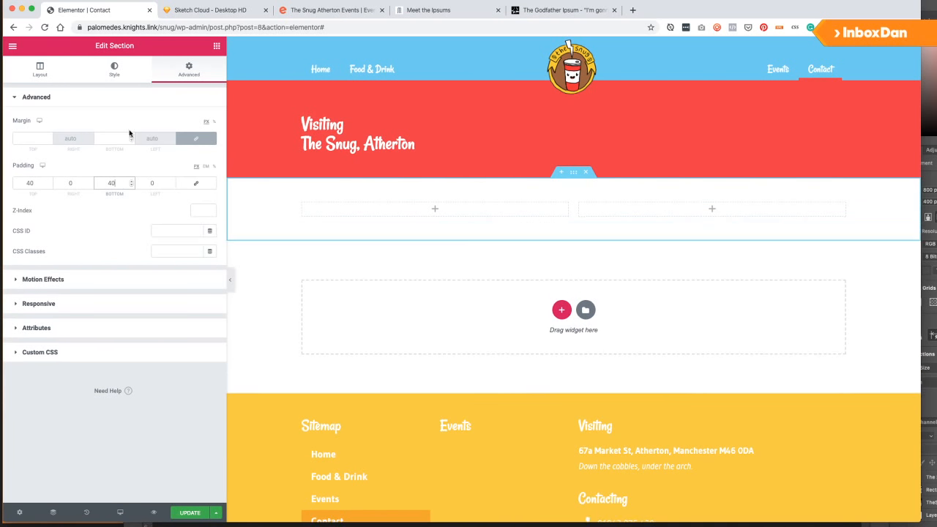
pyautogui.click(217, 45)
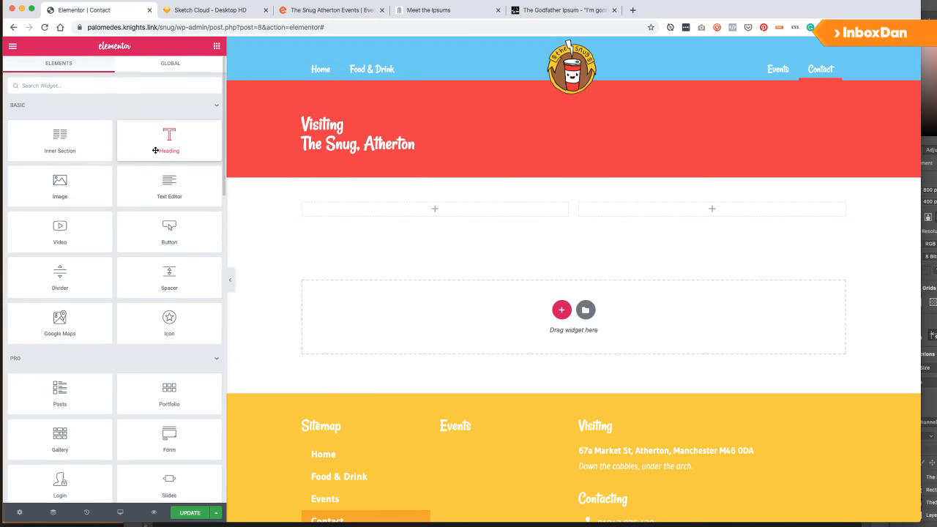
# Add a heading titled 'Visit Us' to the left column.
pyautogui.moveTo(169, 139); pyautogui.dragTo(378, 211)
pyautogui.click(76, 155)
pyautogui.hotkey('ctrl', 'a')
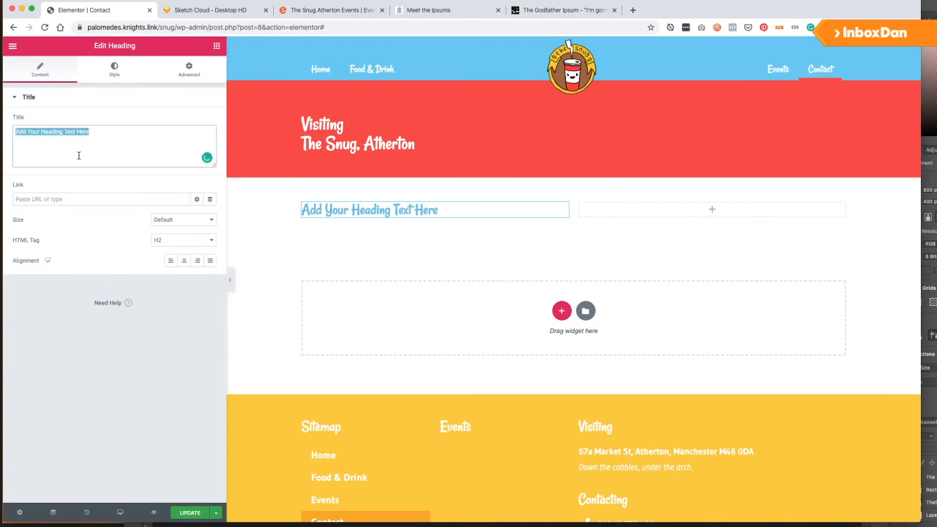
pyautogui.write('Visitn')
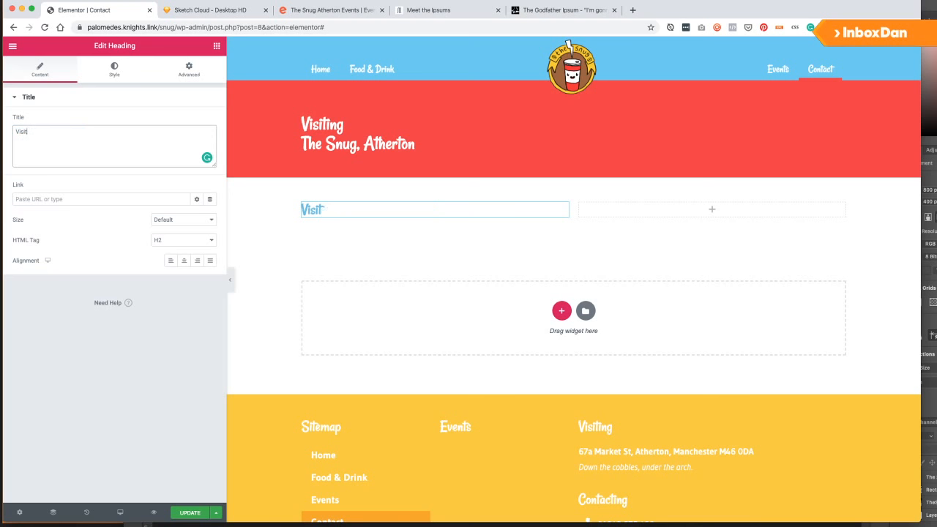
# Add a Text Editor below Visit Us and paste over its lorem placeholder text.
pyautogui.click(217, 46)
pyautogui.moveTo(169, 187); pyautogui.dragTo(350, 218)
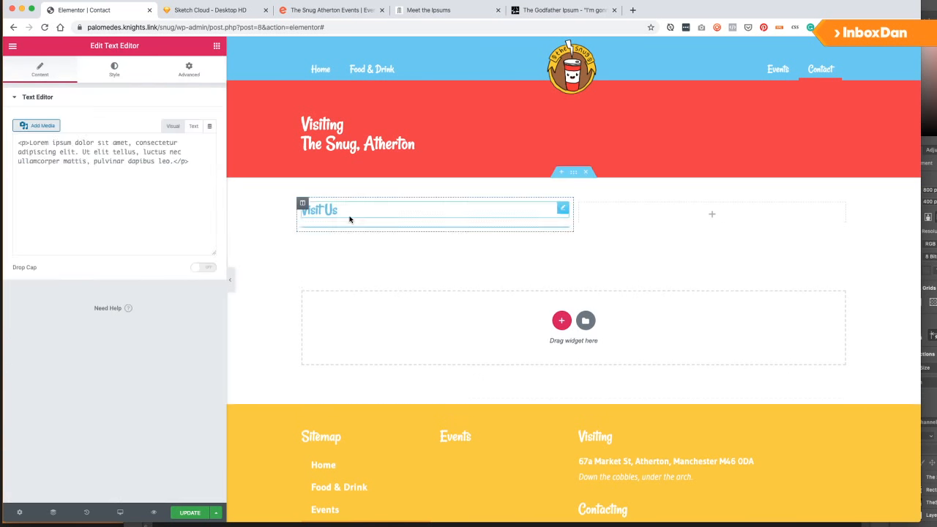
pyautogui.scroll(-2, 623, 440)
pyautogui.moveTo(645, 446); pyautogui.dragTo(700, 453)
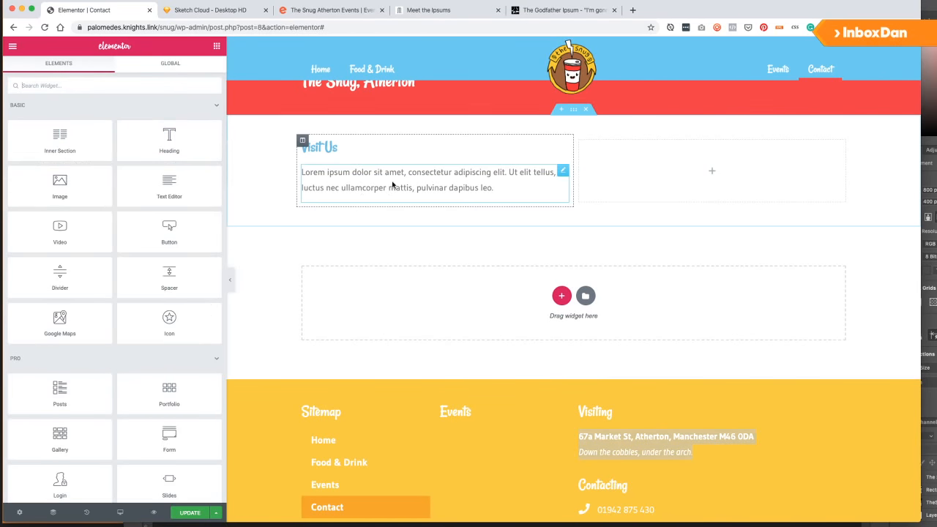
pyautogui.click(563, 170)
pyautogui.tripleClick(63, 175)
pyautogui.write('snug/events/')
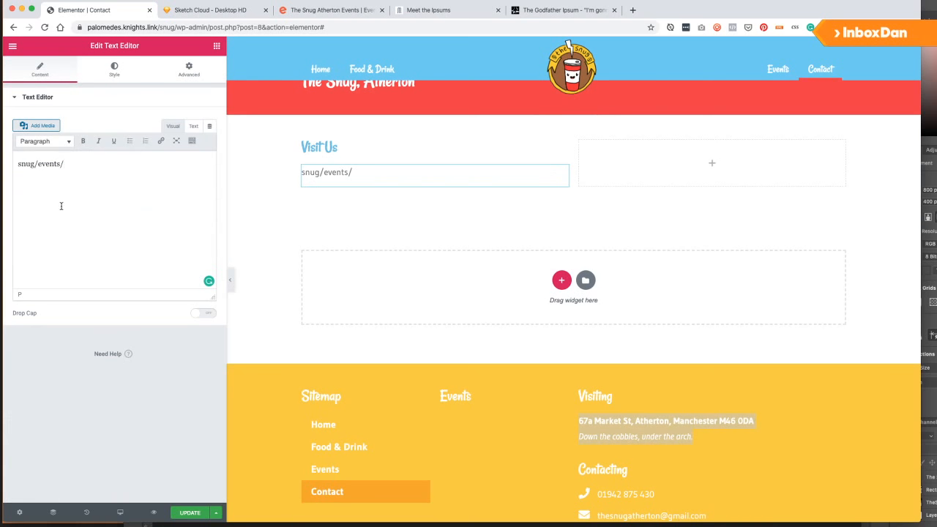
# Reselect the footer address and the snug/events/ text, then select the site's base address.
pyautogui.click(562, 416)
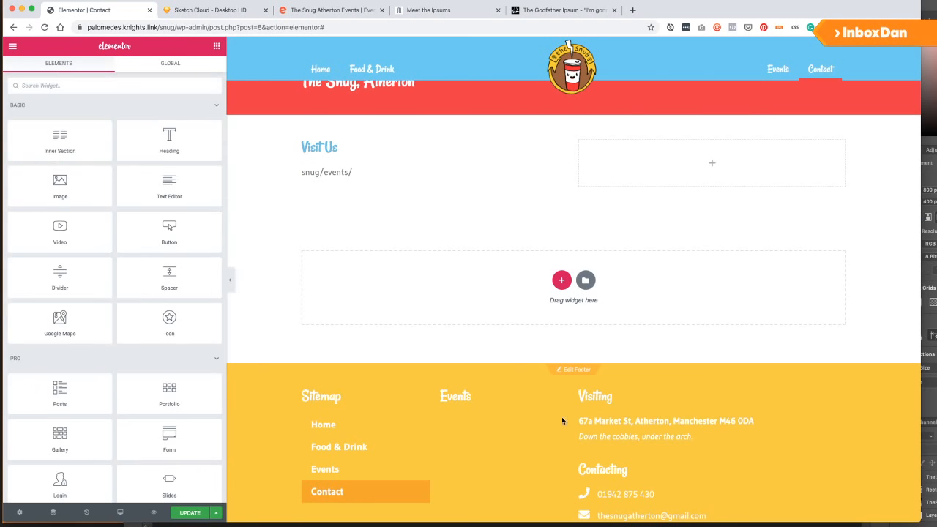
pyautogui.moveTo(576, 421); pyautogui.dragTo(694, 438)
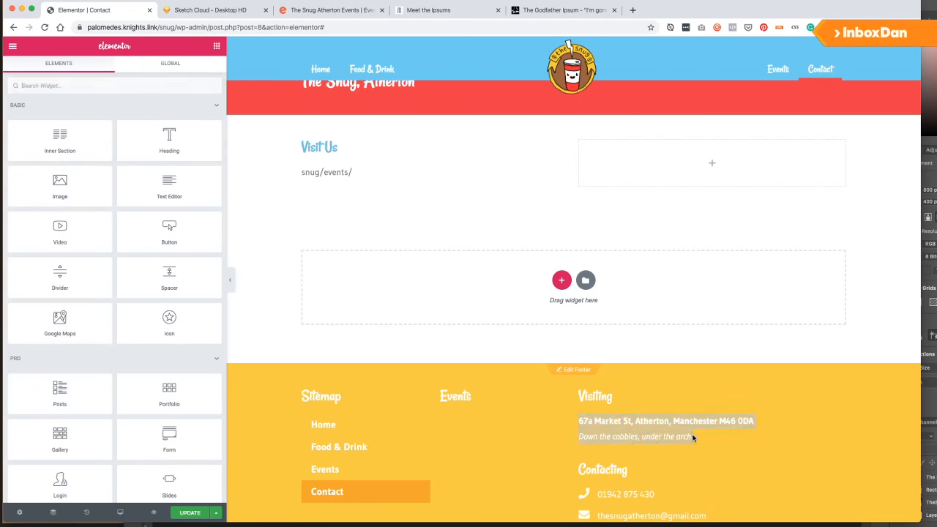
pyautogui.click(332, 183)
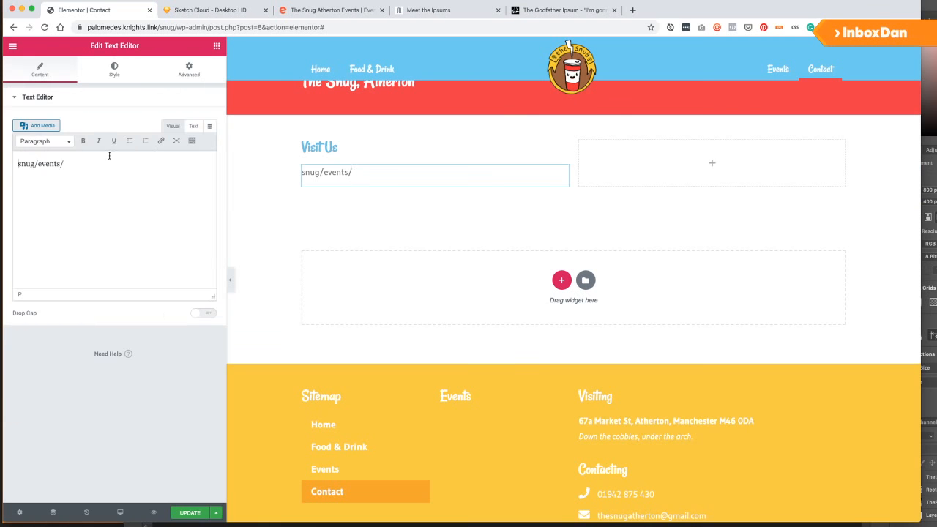
pyautogui.tripleClick(109, 155)
pyautogui.click(109, 155)
pyautogui.press('super+a')
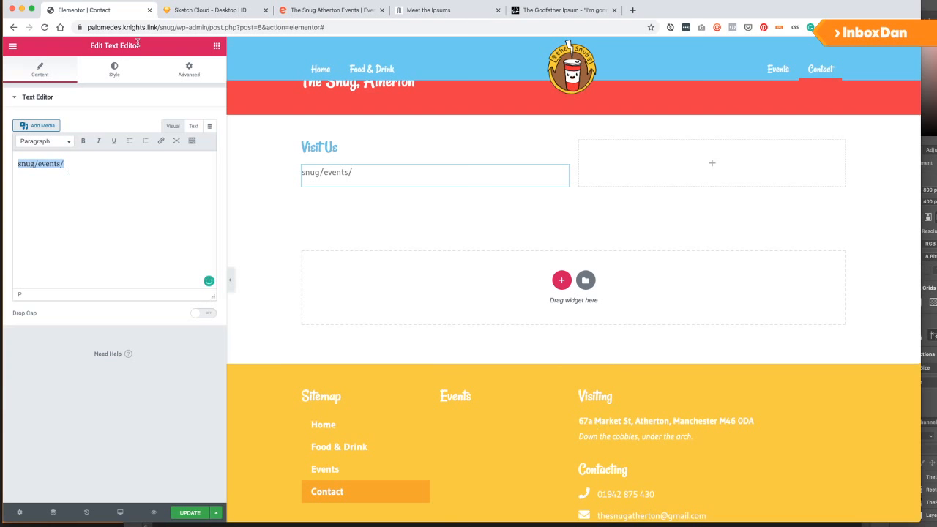
pyautogui.moveTo(183, 27); pyautogui.dragTo(97, 26)
pyautogui.hotkey('ctrl', 'c')
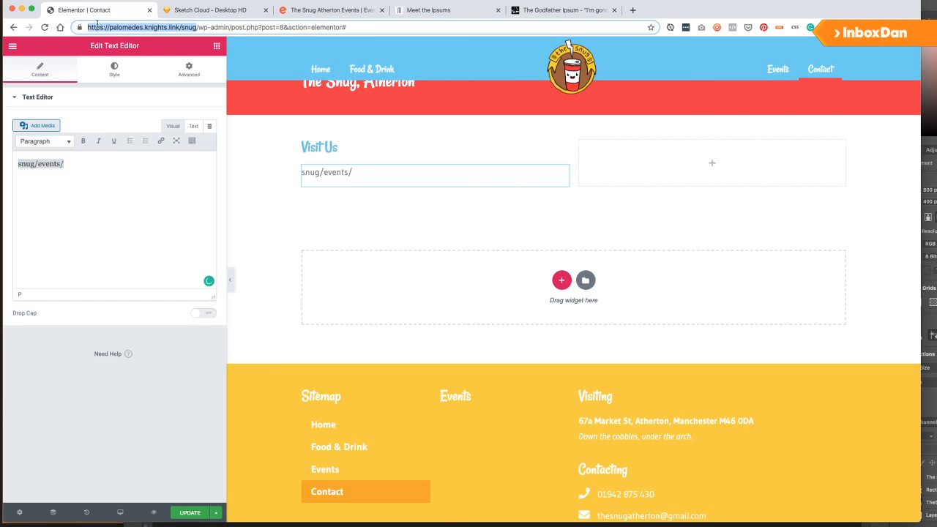
# Copy the footer's two-line address from the live site into the Visit Us text block.
pyautogui.click(634, 11)
pyautogui.hotkey('ctrl', 'v')
pyautogui.press('Return')
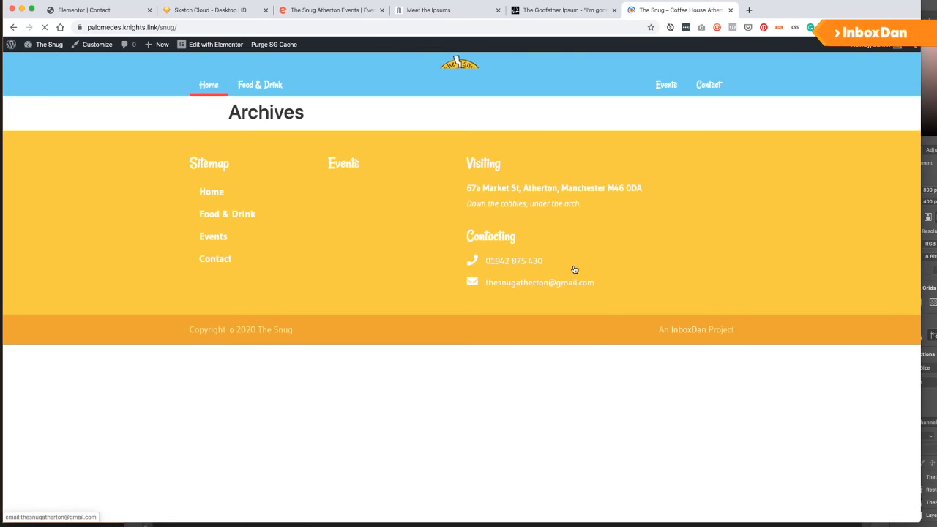
pyautogui.tripleClick(513, 195)
pyautogui.hotkey('ctrl', 'c')
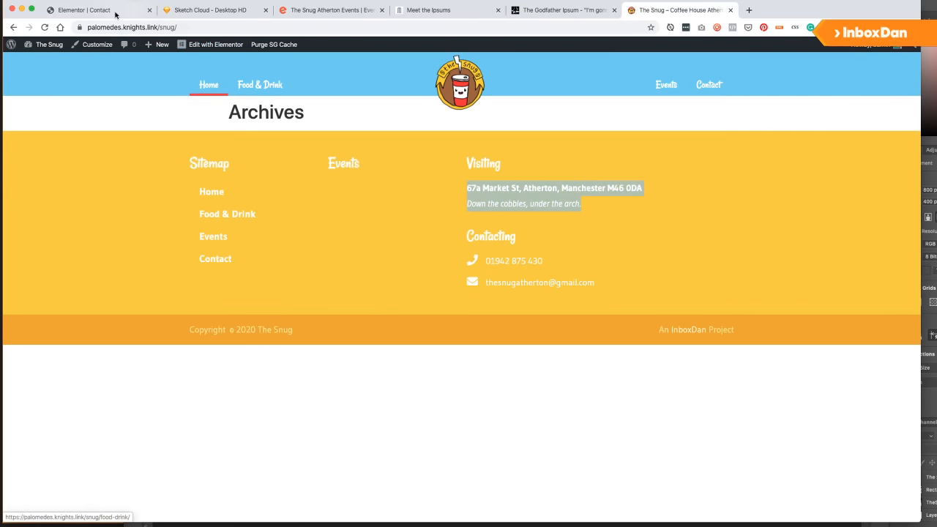
pyautogui.click(110, 10)
pyautogui.click(98, 188)
pyautogui.hotkey('ctrl', 'a')
pyautogui.hotkey('ctrl', 'v')
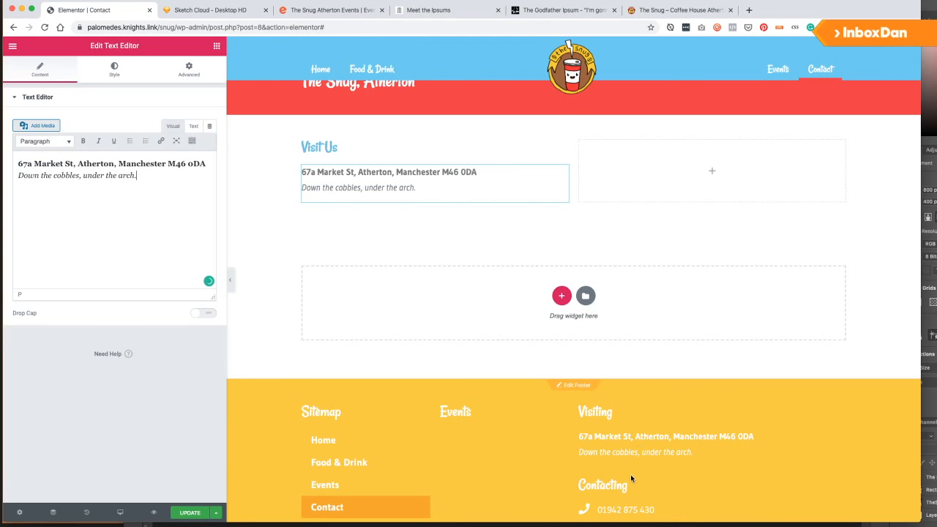
# Set the two-column section's Columns Gap to Wider.
pyautogui.click(573, 109)
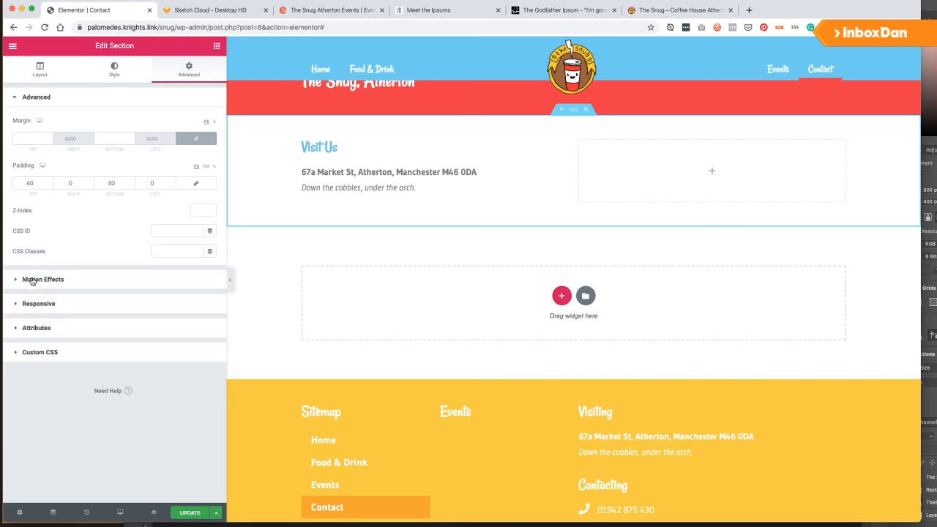
pyautogui.click(32, 281)
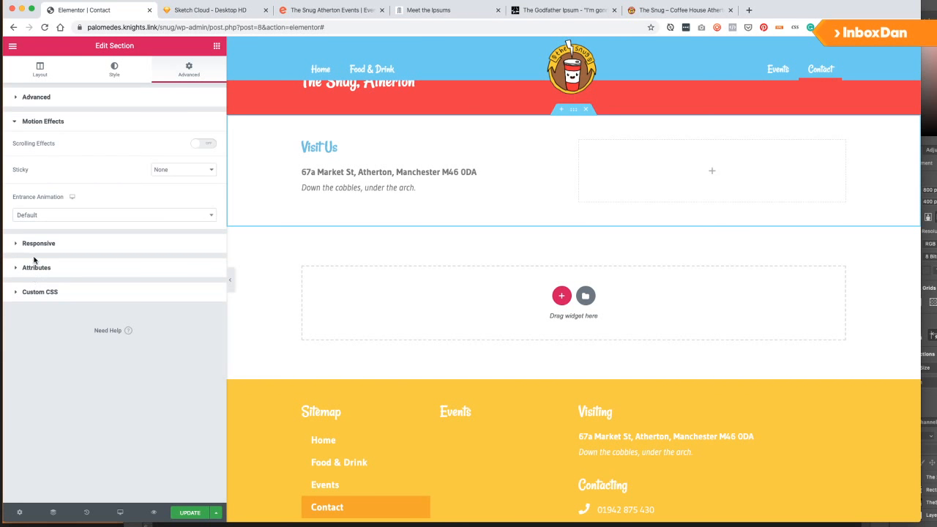
pyautogui.click(35, 73)
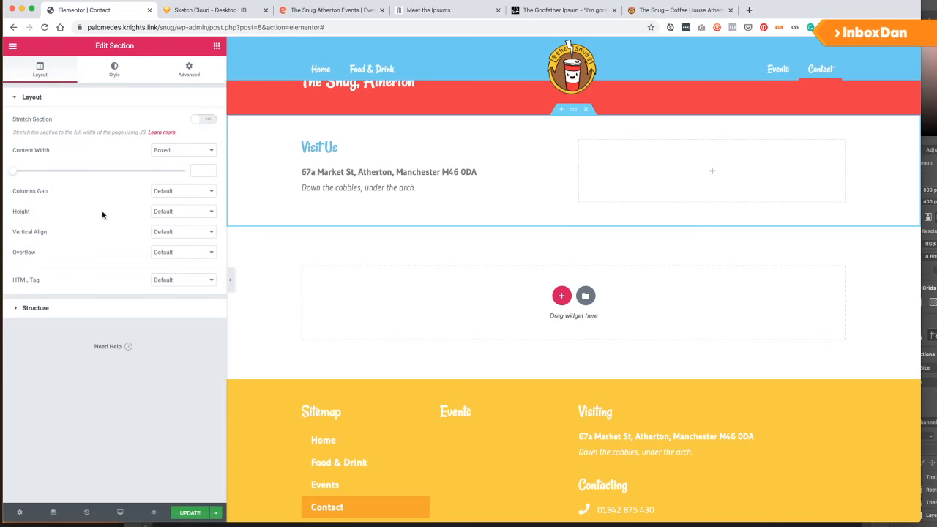
pyautogui.click(188, 192)
pyautogui.click(170, 235)
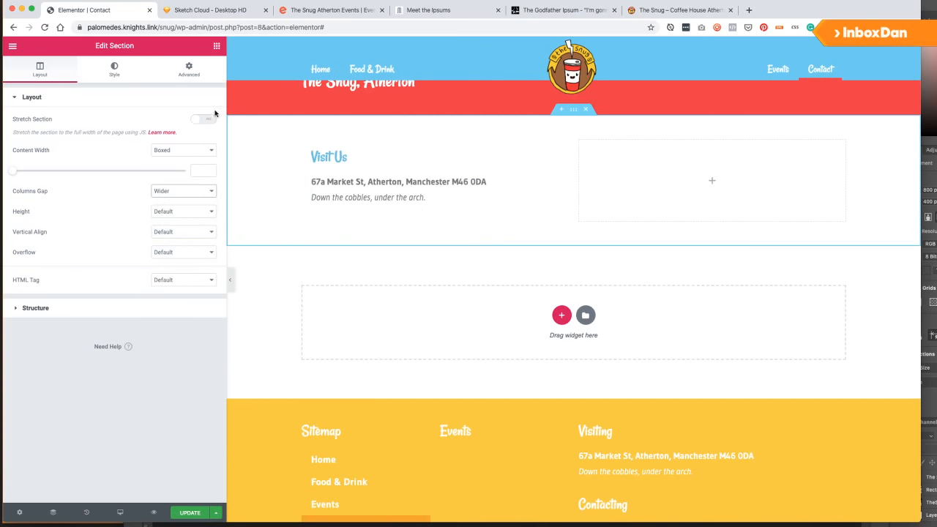
# Add a 'Contact Us' heading below the address and save the page.
pyautogui.click(215, 47)
pyautogui.moveTo(167, 141); pyautogui.dragTo(359, 216)
pyautogui.tripleClick(121, 146)
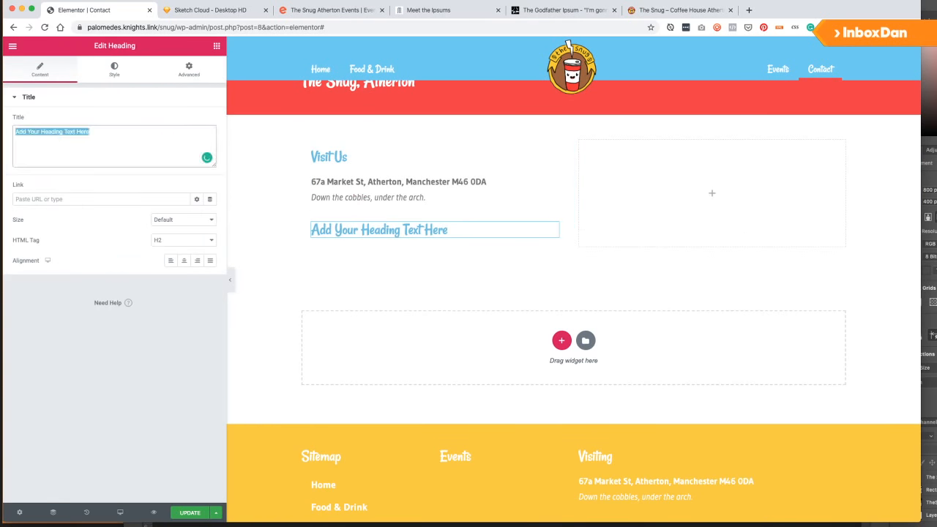
pyautogui.write('Contact Us')
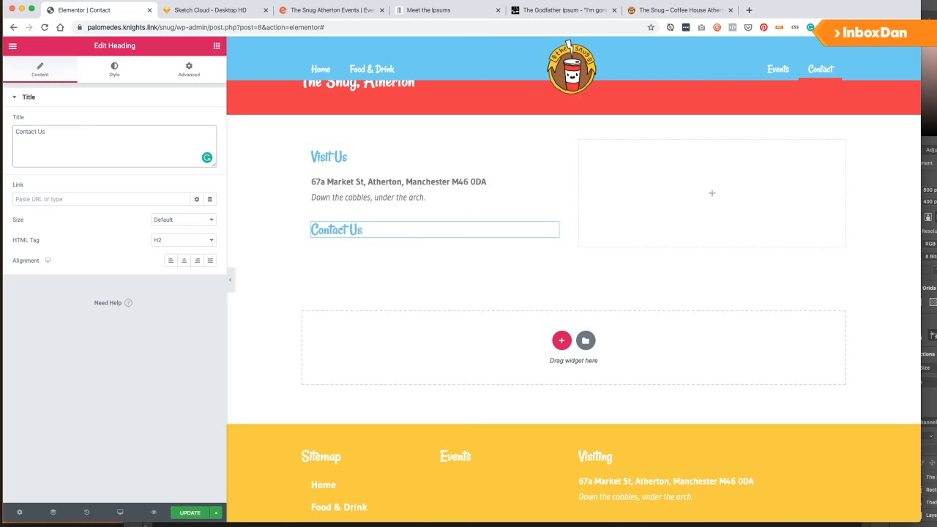
pyautogui.press('super+s')
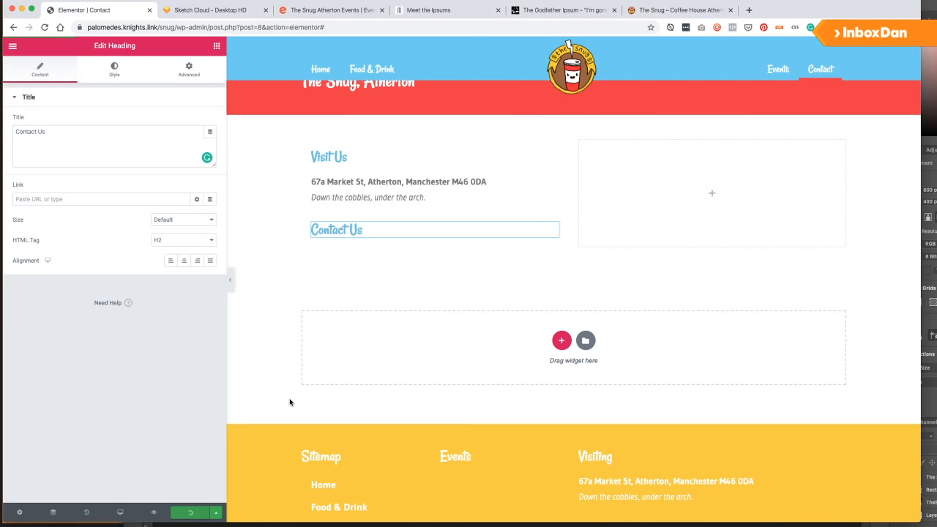
pyautogui.click(12, 45)
# Go to the saved Templates list and open Snug Footer in Elementor.
pyautogui.click(61, 305)
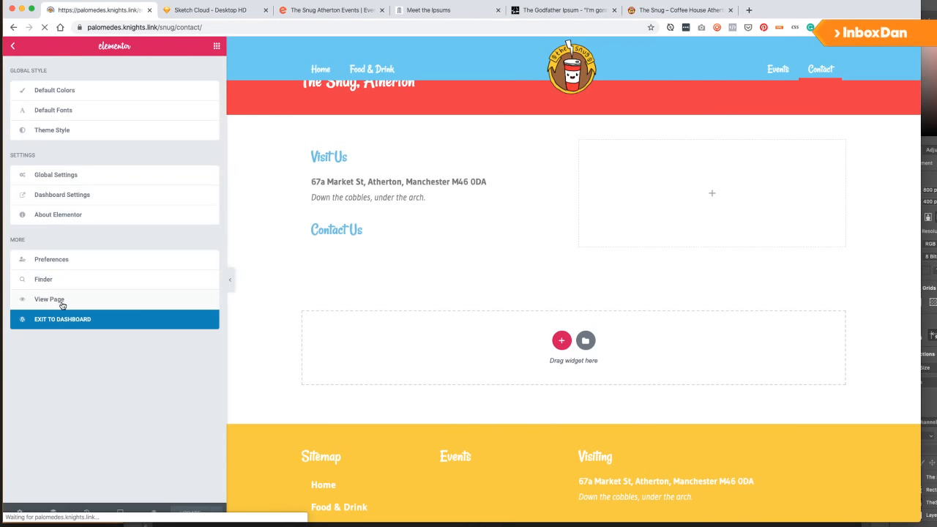
pyautogui.moveTo(16, 45)
pyautogui.click(45, 45)
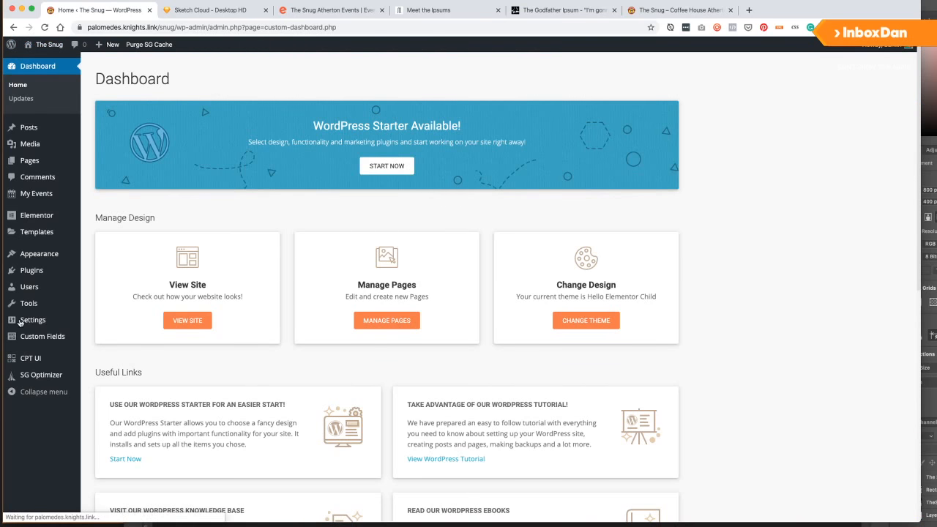
pyautogui.moveTo(45, 273)
pyautogui.scroll(-2, 47, 278)
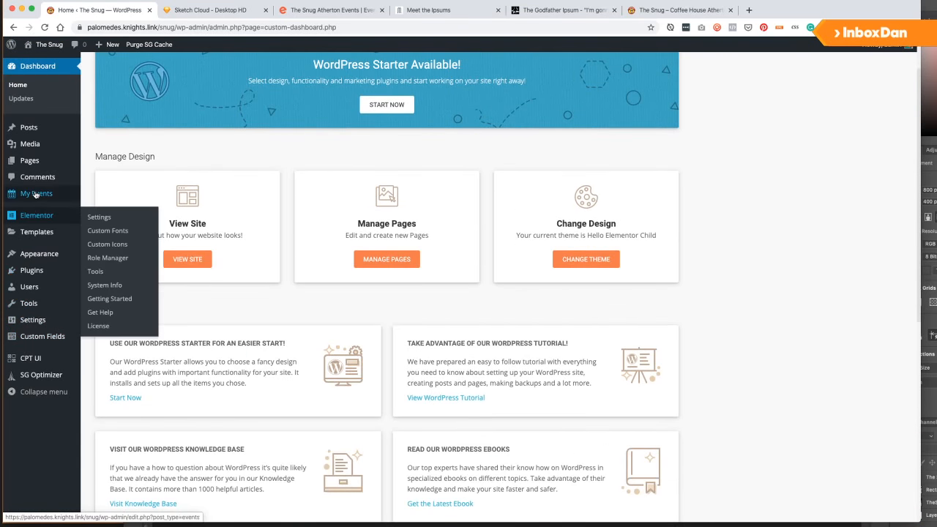
pyautogui.moveTo(28, 210)
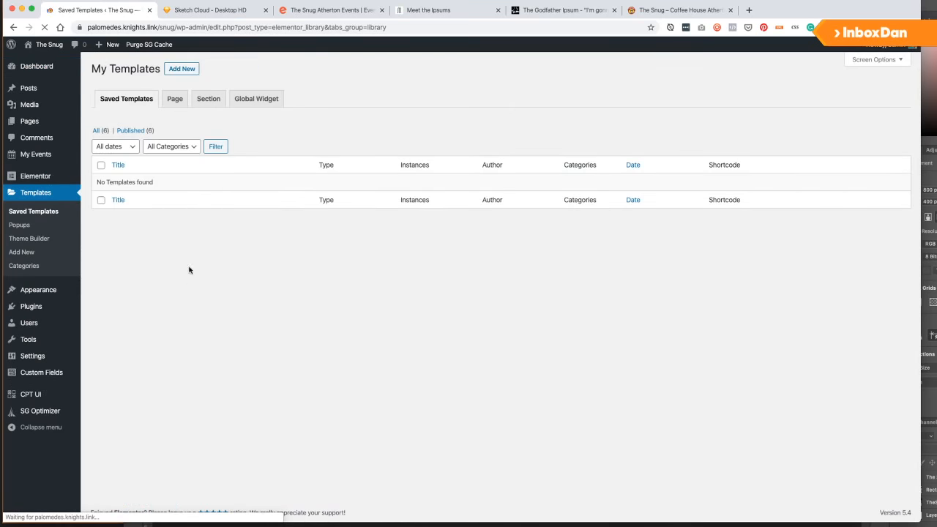
pyautogui.click(187, 102)
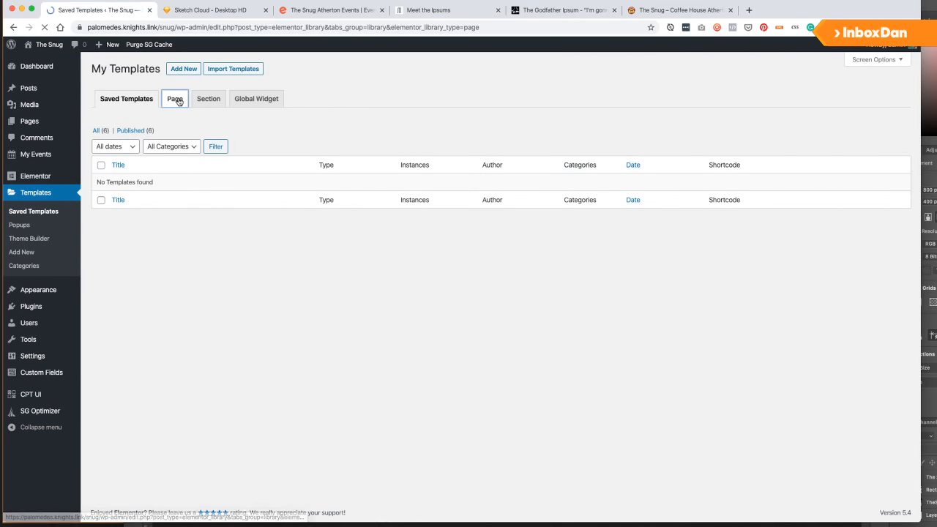
pyautogui.click(111, 99)
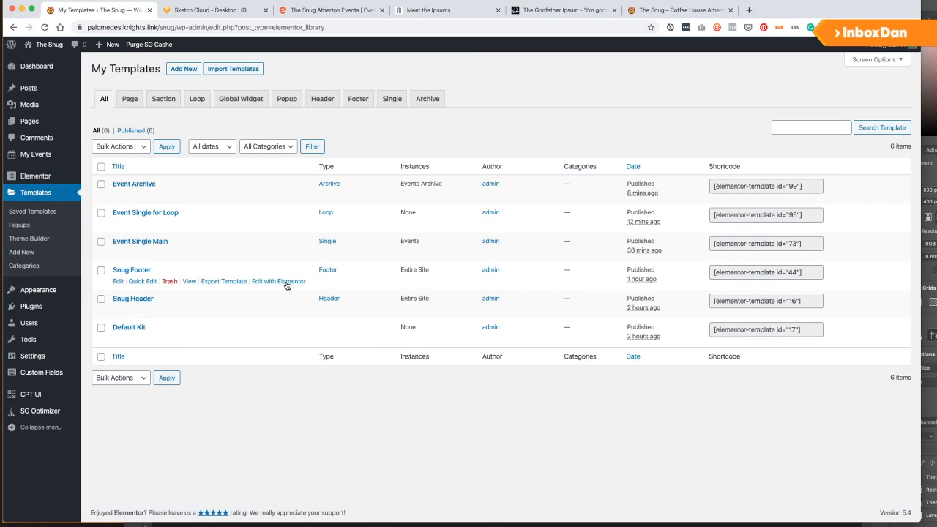
pyautogui.click(287, 284)
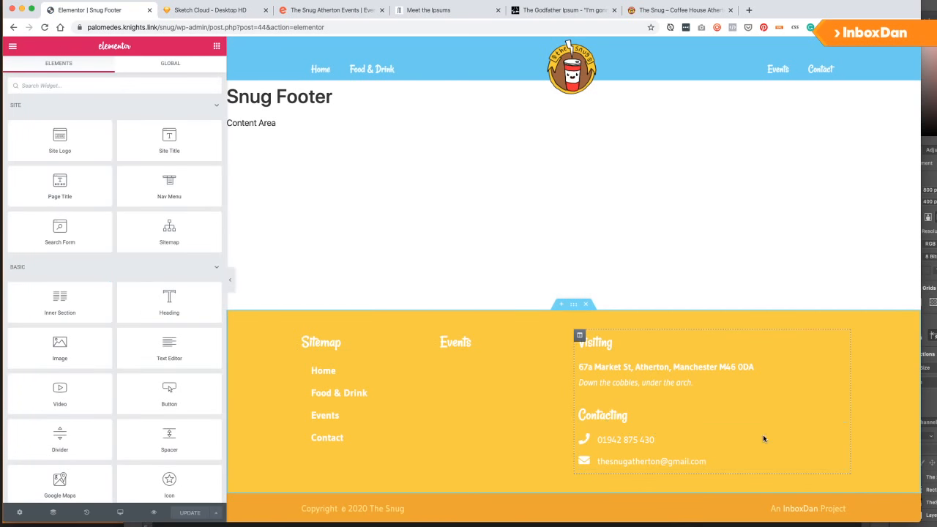
# Save the footer's phone and email icon list as a global widget named 'Contacts'.
pyautogui.rightClick(827, 443)
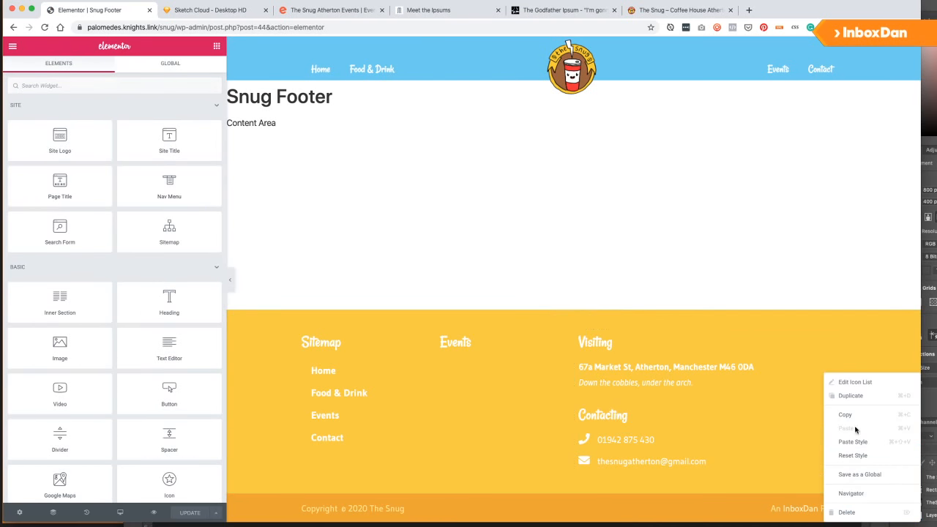
pyautogui.click(869, 475)
pyautogui.click(373, 273)
pyautogui.write('Contacts')
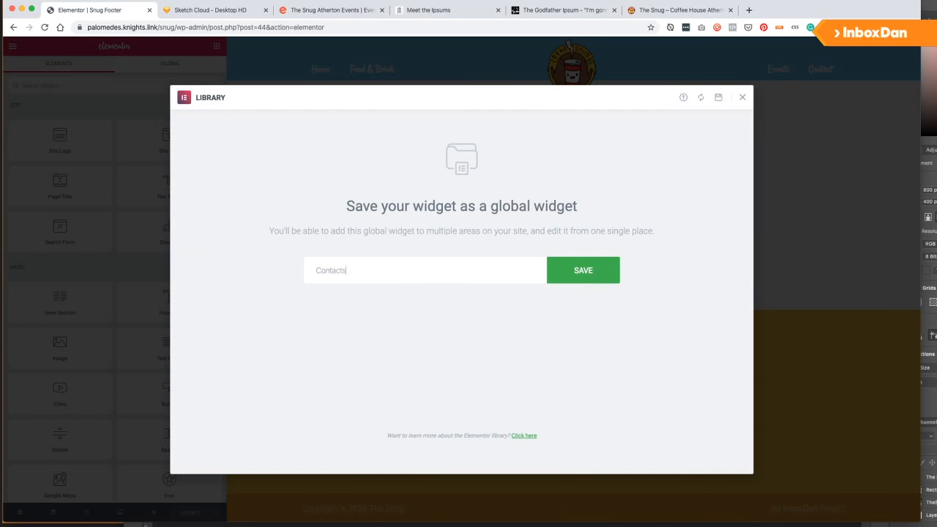
pyautogui.press('Return')
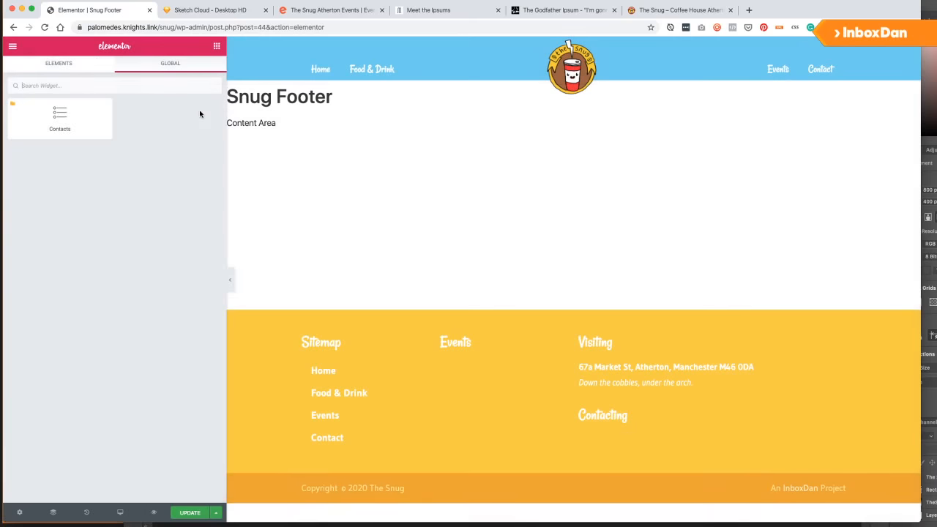
# Exit to the dashboard and reopen the Contact page with Elementor.
pyautogui.click(12, 45)
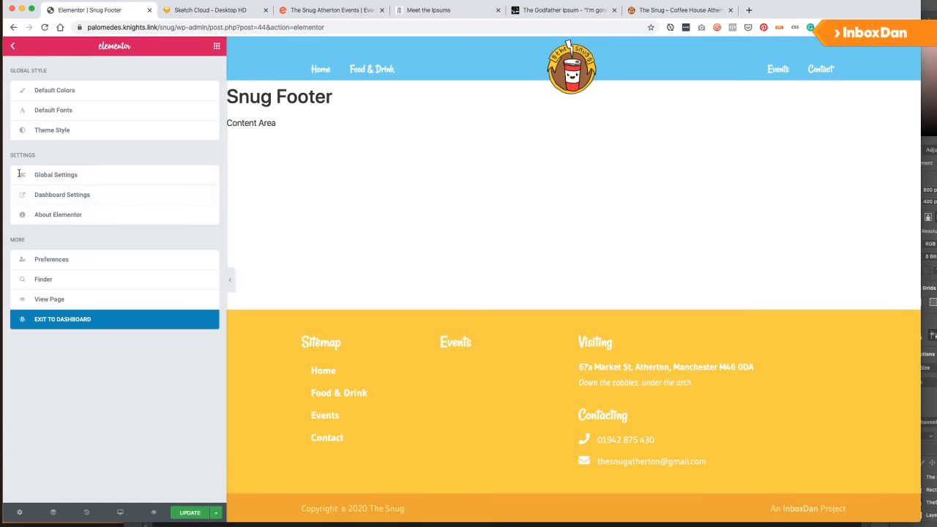
pyautogui.click(65, 322)
pyautogui.click(656, 162)
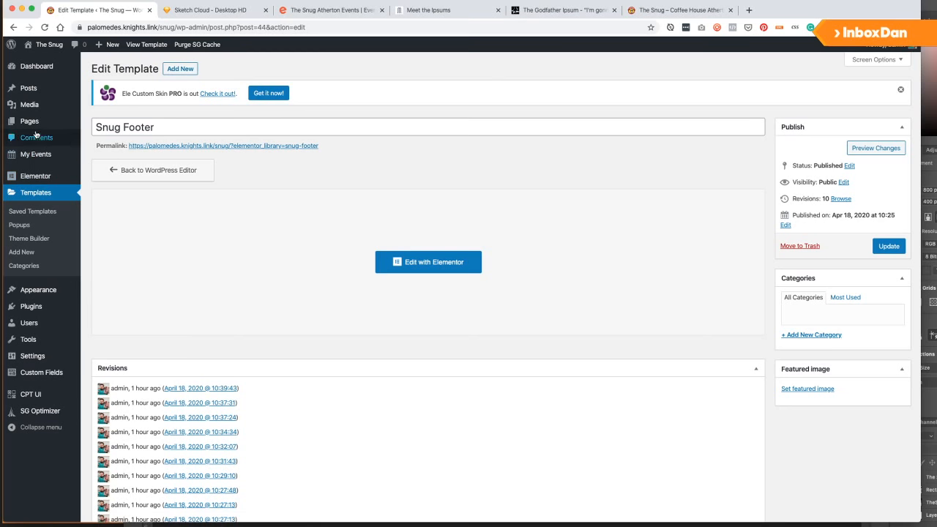
pyautogui.click(36, 121)
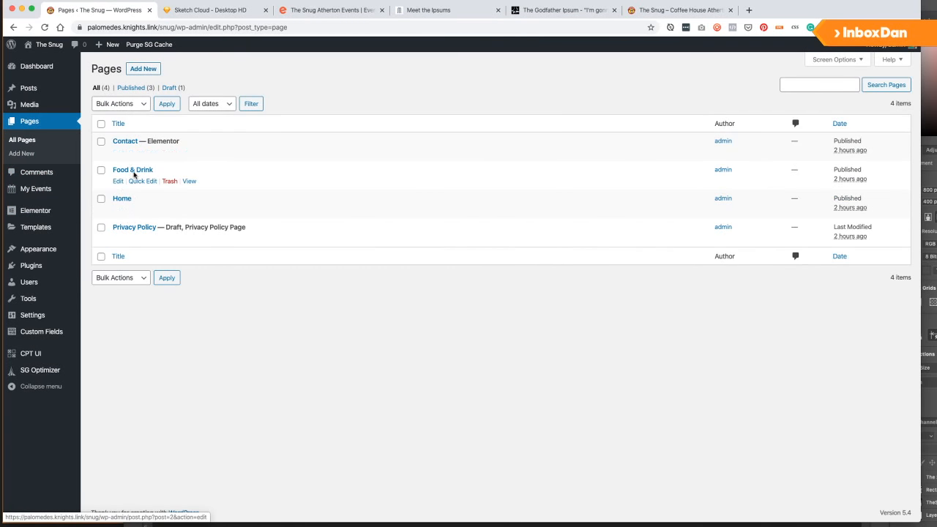
pyautogui.click(228, 153)
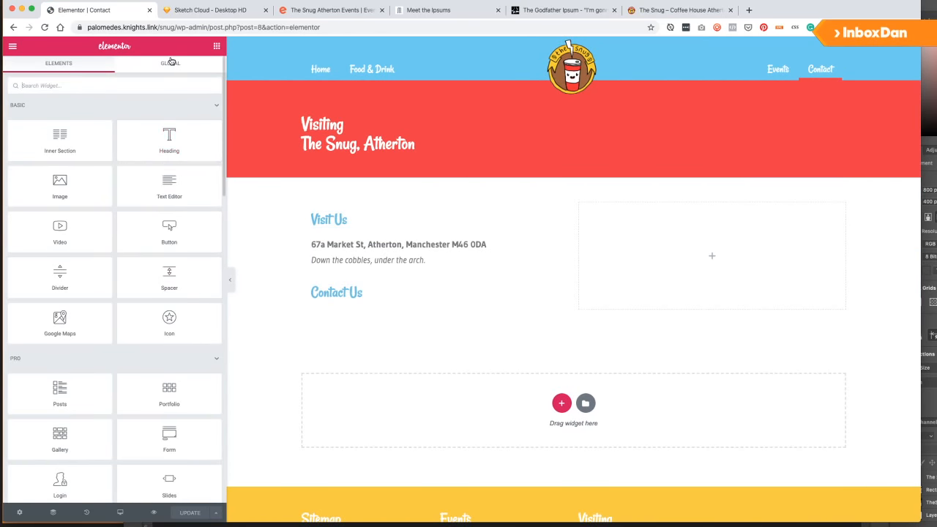
# Place the global Contacts widget under Contact Us and unlink it from the global.
pyautogui.click(173, 63)
pyautogui.moveTo(43, 119); pyautogui.dragTo(352, 303)
pyautogui.moveTo(60, 120); pyautogui.dragTo(392, 304)
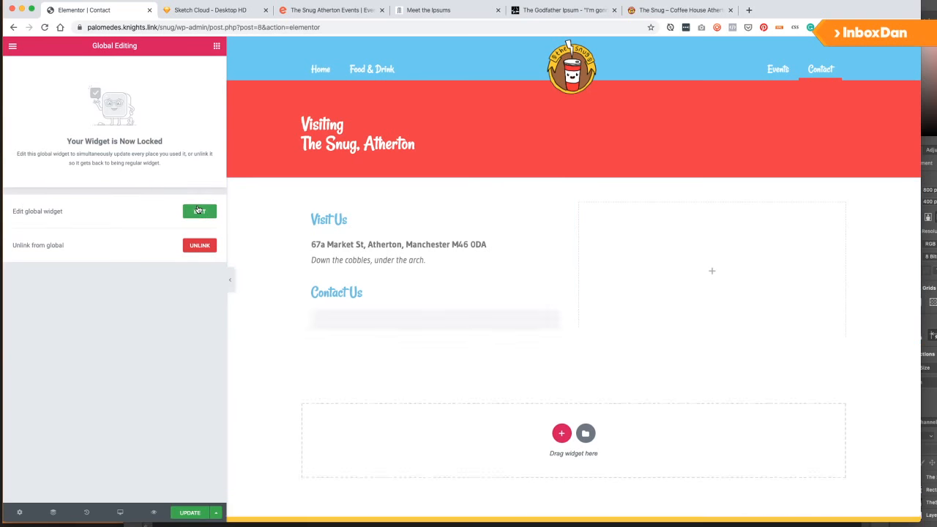
pyautogui.click(198, 246)
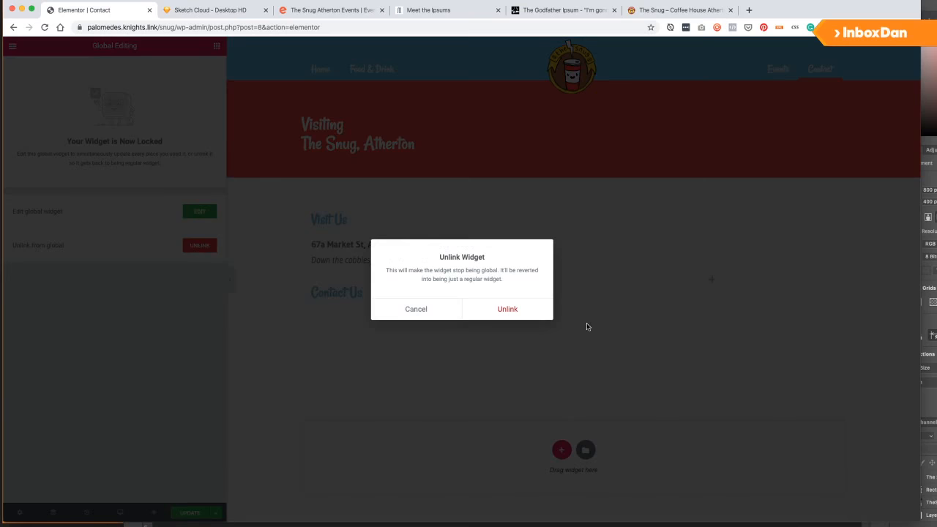
pyautogui.click(524, 309)
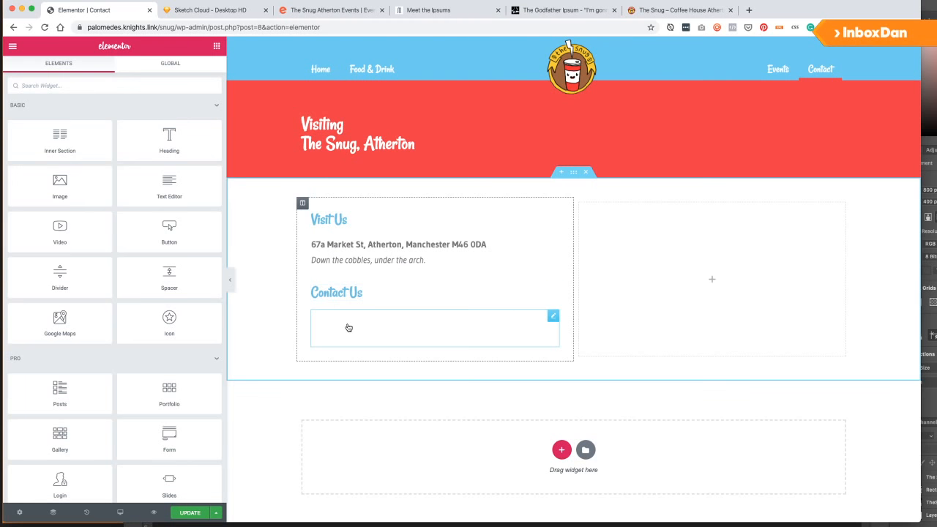
# Make the contact list icons light blue (#6BCDF2).
pyautogui.click(347, 326)
pyautogui.click(114, 69)
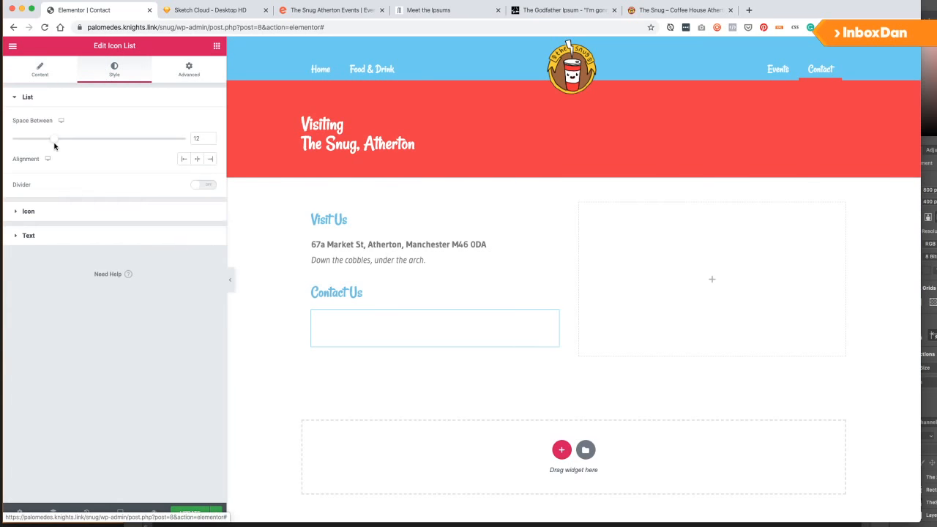
pyautogui.click(55, 212)
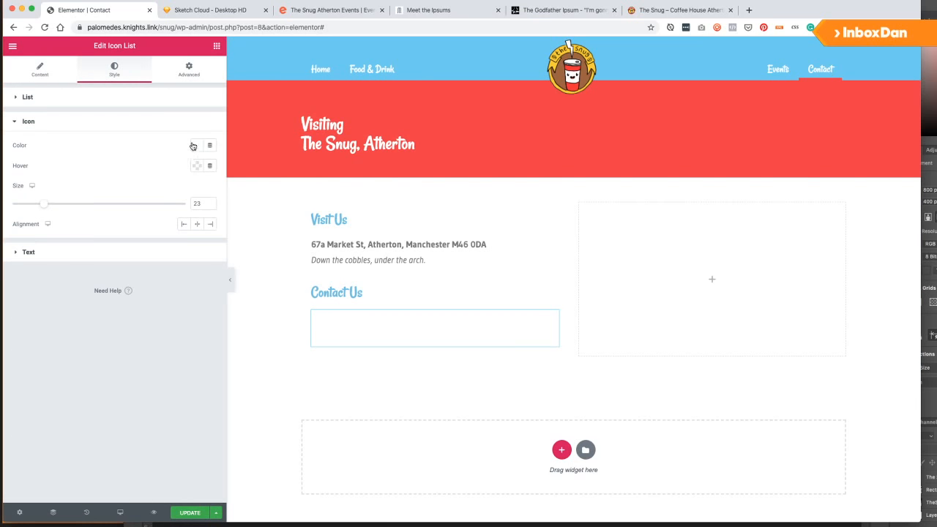
pyautogui.click(193, 146)
pyautogui.click(167, 169)
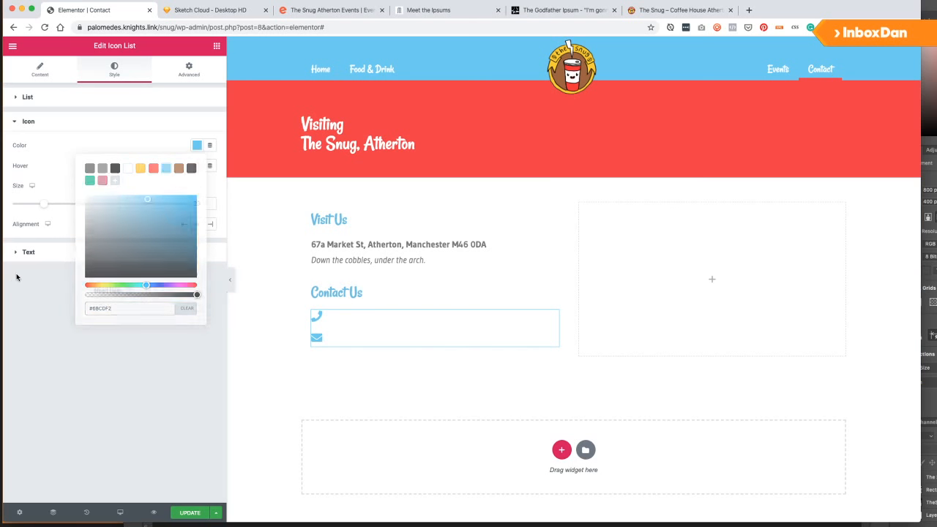
pyautogui.click(16, 277)
# Set the contact list text colour to grey #7A7A7A and update the page.
pyautogui.click(45, 252)
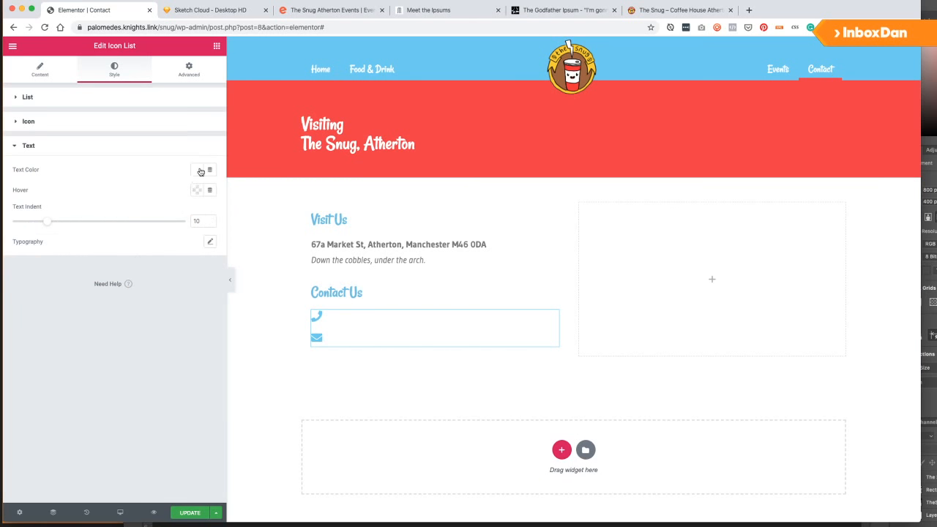
pyautogui.click(199, 170)
pyautogui.click(89, 193)
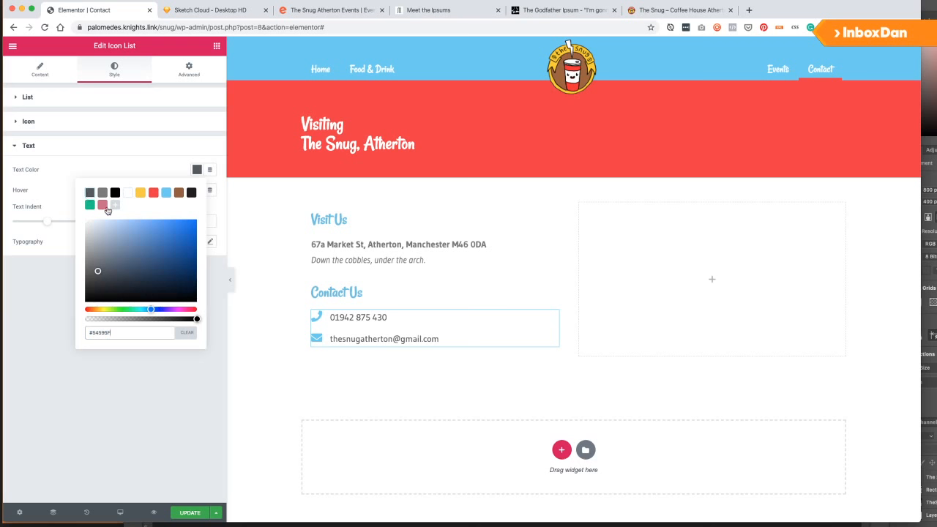
pyautogui.click(103, 192)
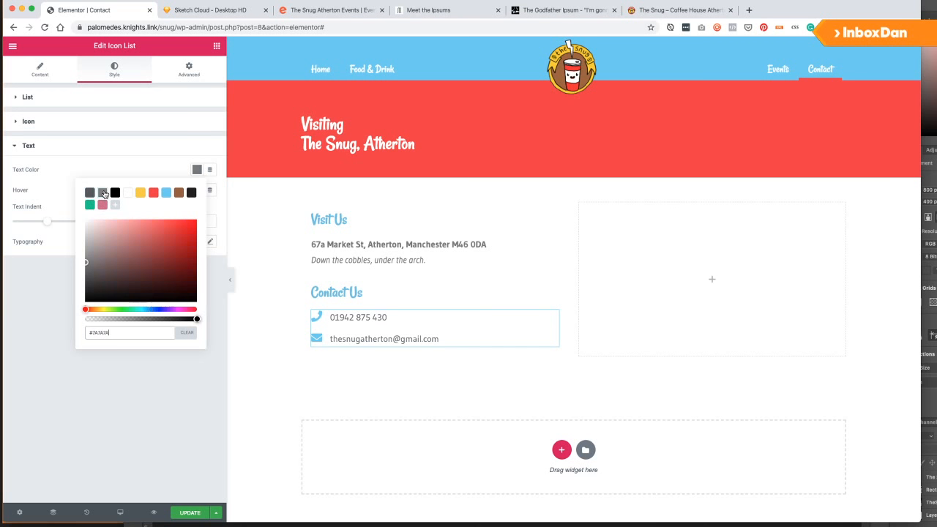
pyautogui.click(43, 327)
pyautogui.click(189, 513)
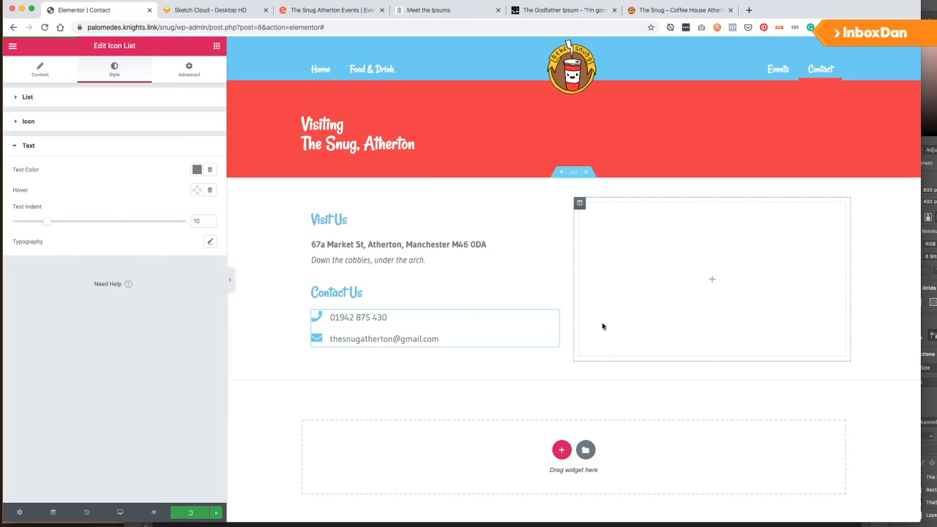
# Add a Google Maps widget, found by searching 'map', to the empty right column.
pyautogui.click(710, 282)
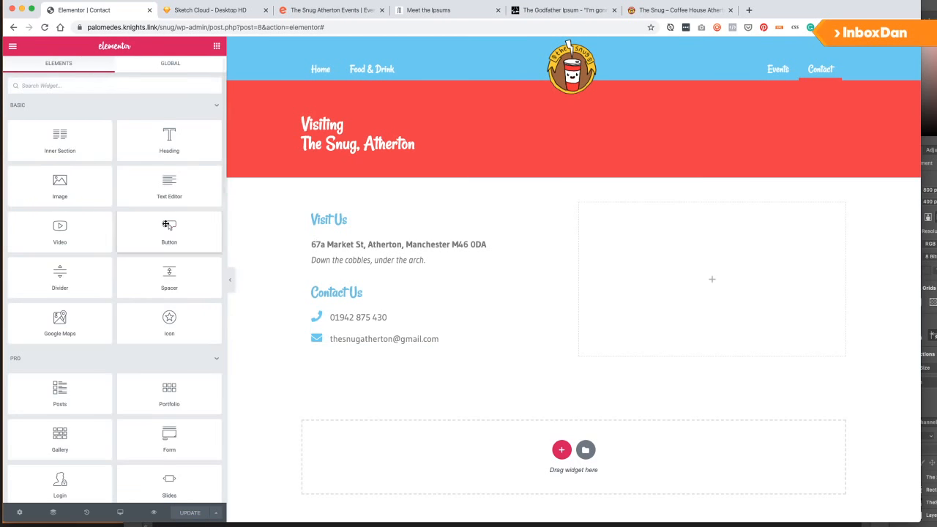
pyautogui.scroll(-3, 72, 350)
pyautogui.scroll(-7, 72, 349)
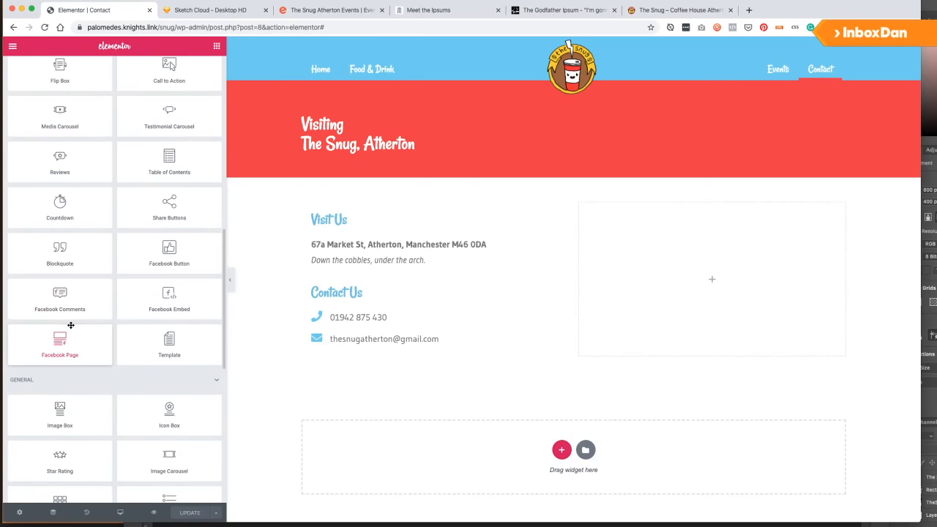
pyautogui.scroll(-5, 73, 351)
pyautogui.scroll(-2, 61, 265)
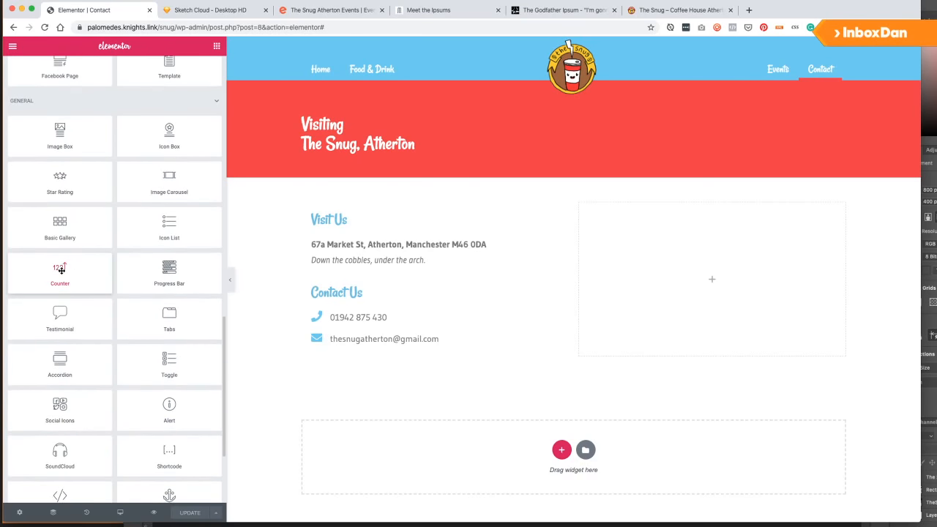
pyautogui.scroll(20, 70, 271)
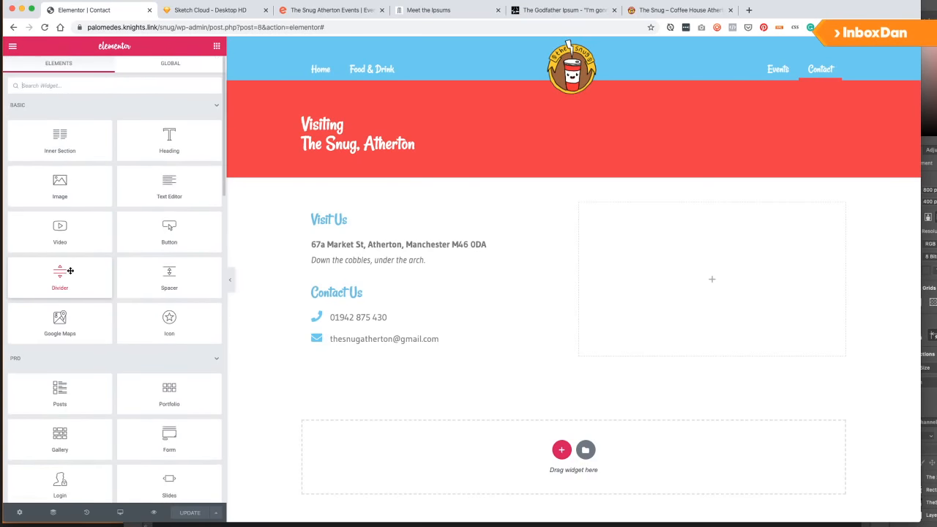
pyautogui.click(67, 87)
pyautogui.write('map')
pyautogui.moveTo(79, 117); pyautogui.dragTo(768, 248)
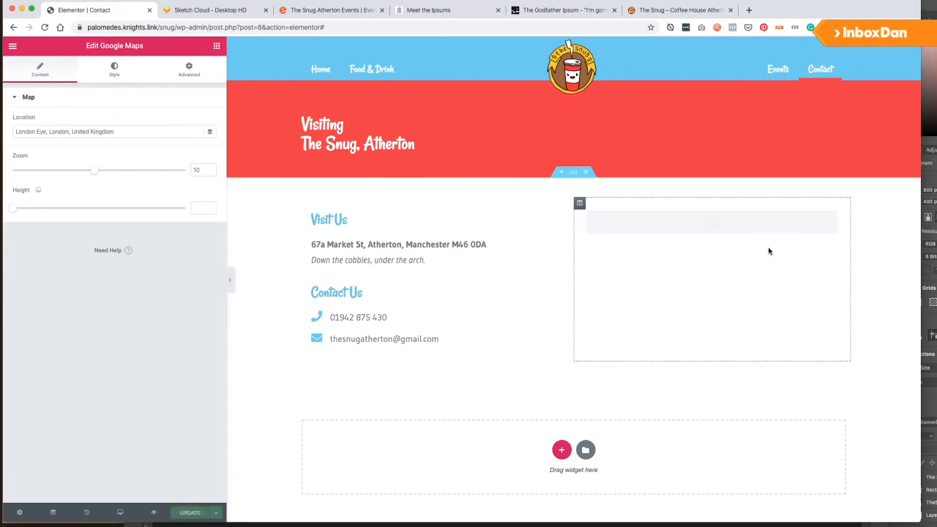
# Set the map location to The Snug, Atherton at zoom 12 and update.
pyautogui.tripleClick(116, 132)
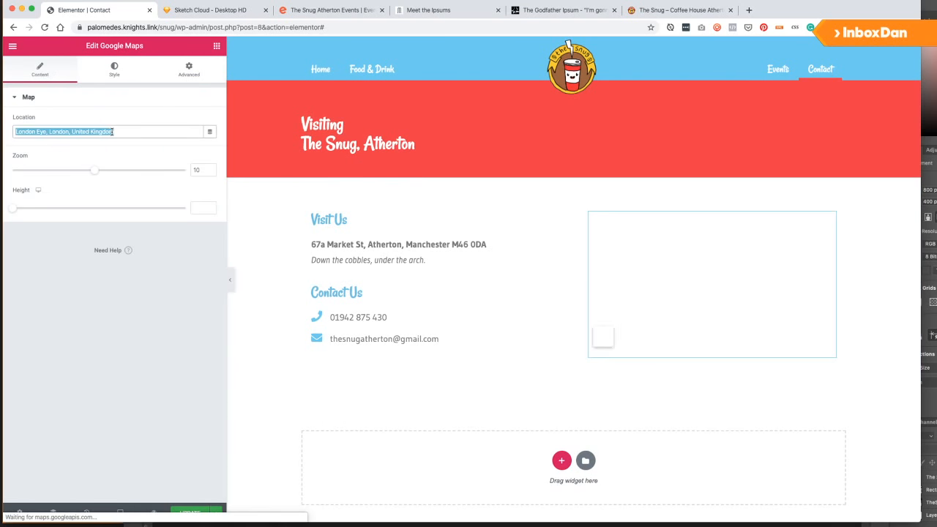
pyautogui.write('The Snug, Atherton')
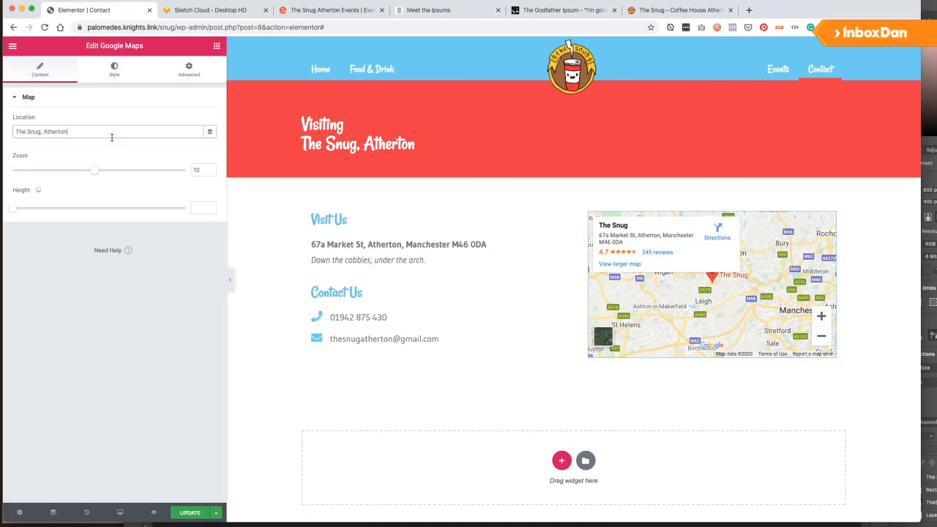
pyautogui.moveTo(94, 171); pyautogui.dragTo(114, 172)
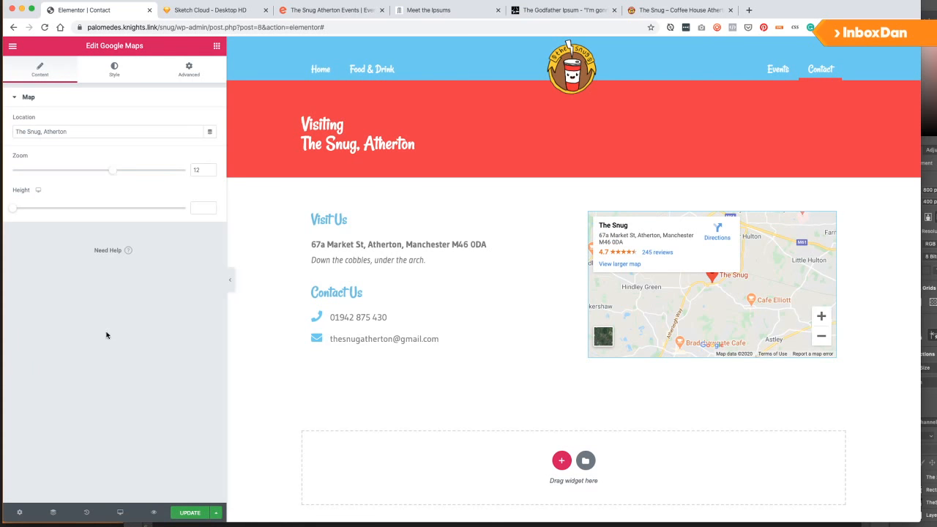
pyautogui.click(187, 513)
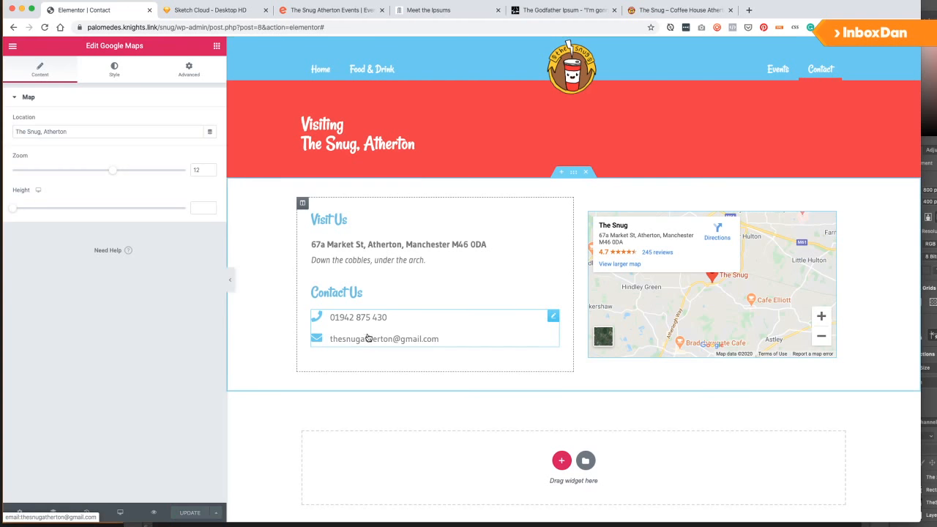
# Add a one-column section below the map with Full Width content width.
pyautogui.click(208, 11)
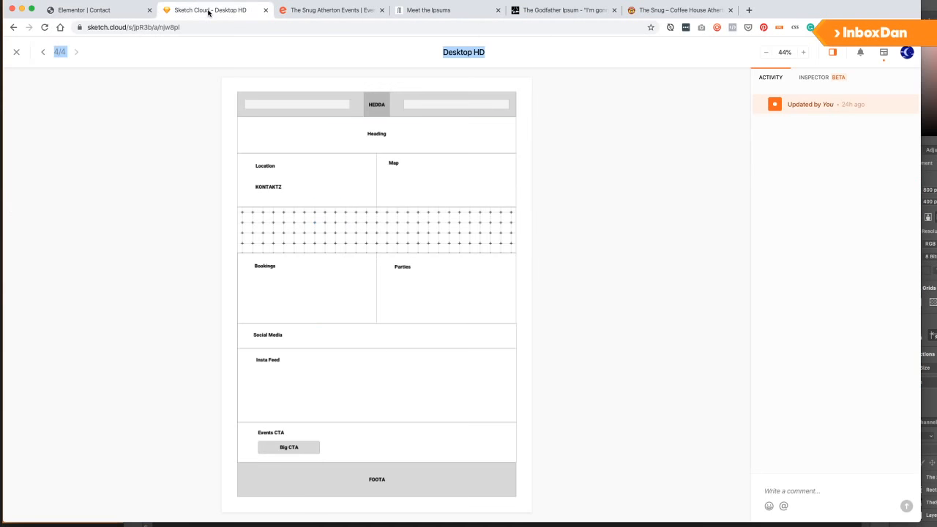
pyautogui.click(77, 11)
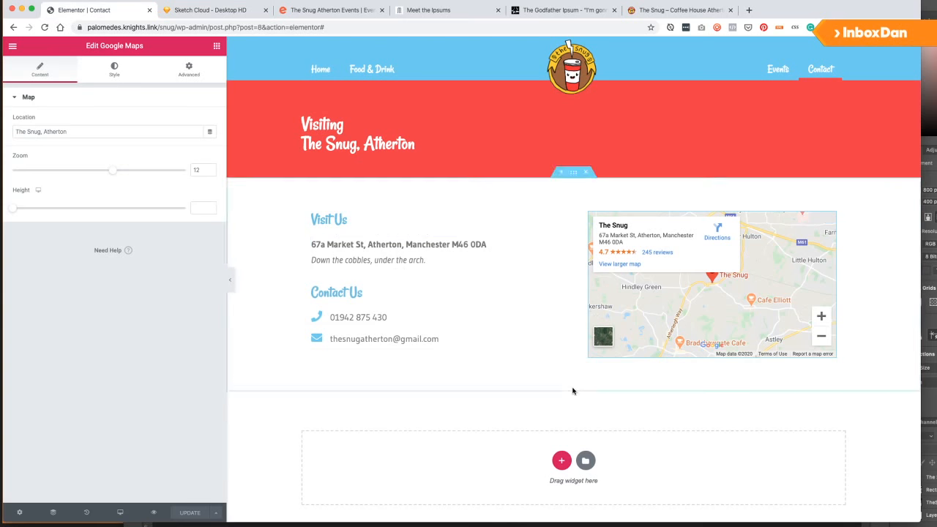
pyautogui.click(561, 458)
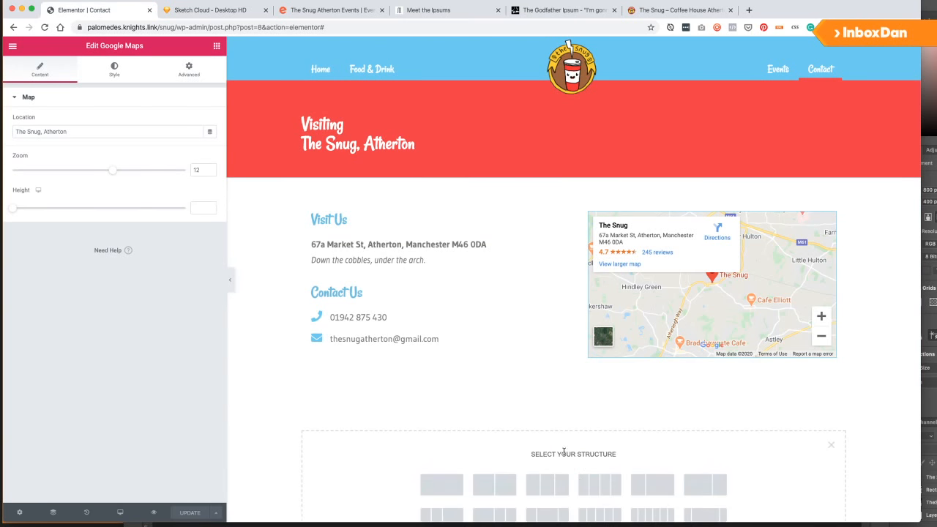
pyautogui.click(437, 487)
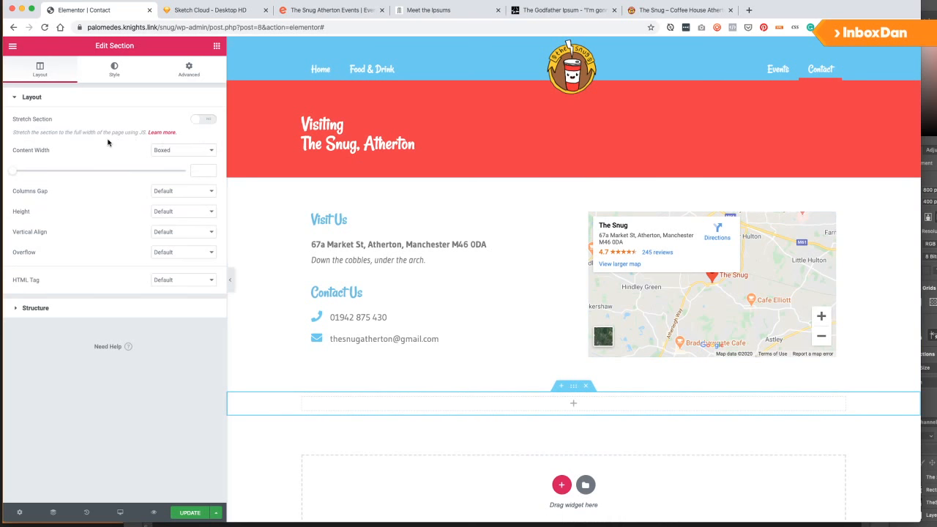
pyautogui.scroll(-2, 381, 356)
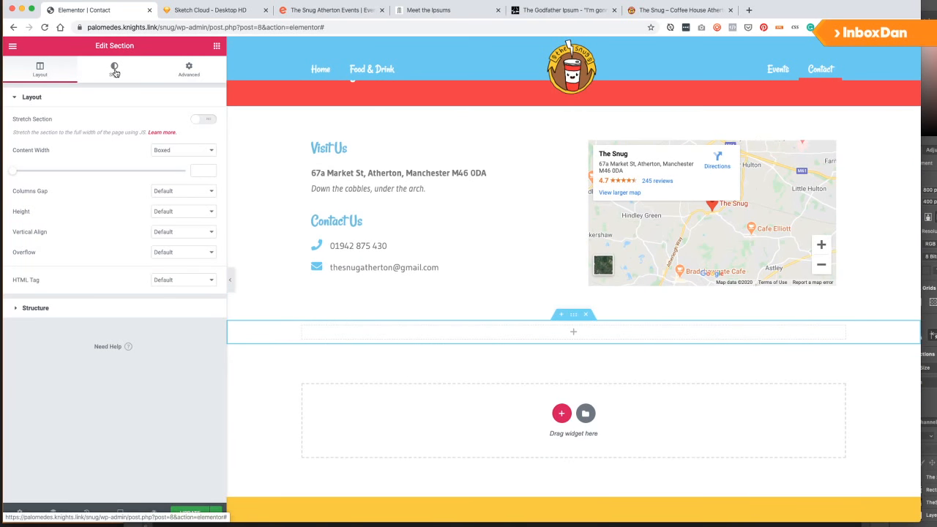
pyautogui.click(181, 149)
pyautogui.click(176, 157)
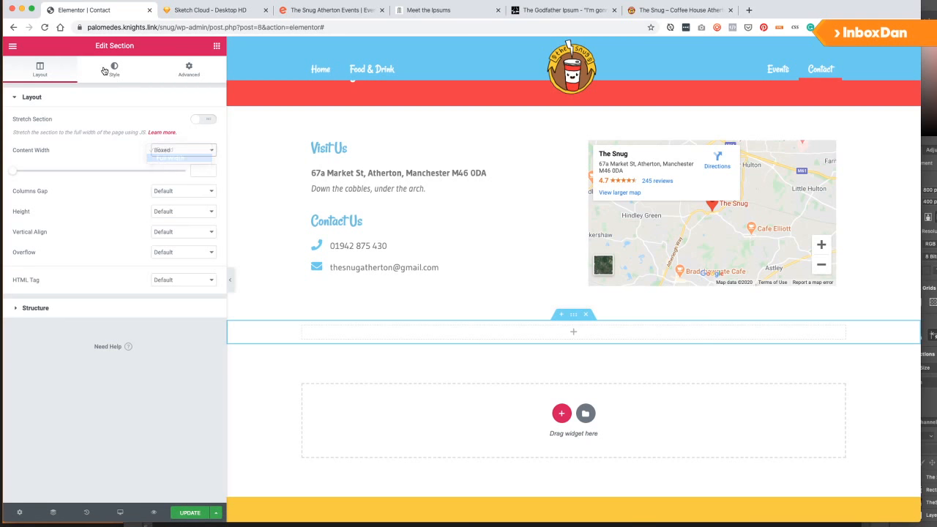
# Give the section a classic background and start choosing its image.
pyautogui.click(115, 70)
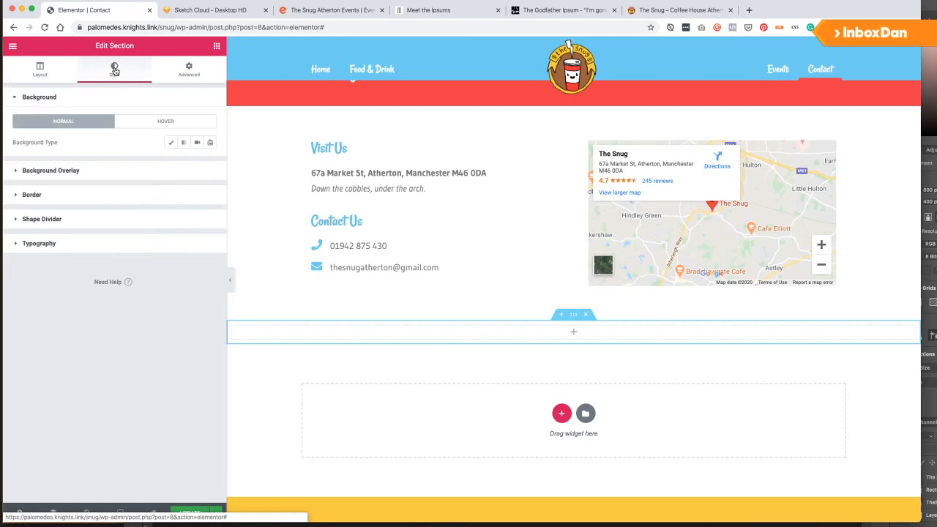
pyautogui.click(171, 144)
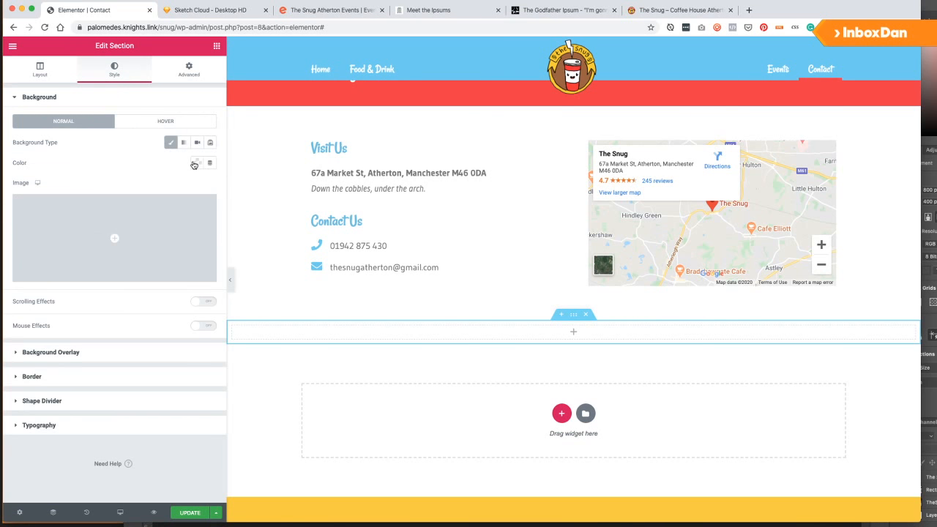
pyautogui.click(174, 216)
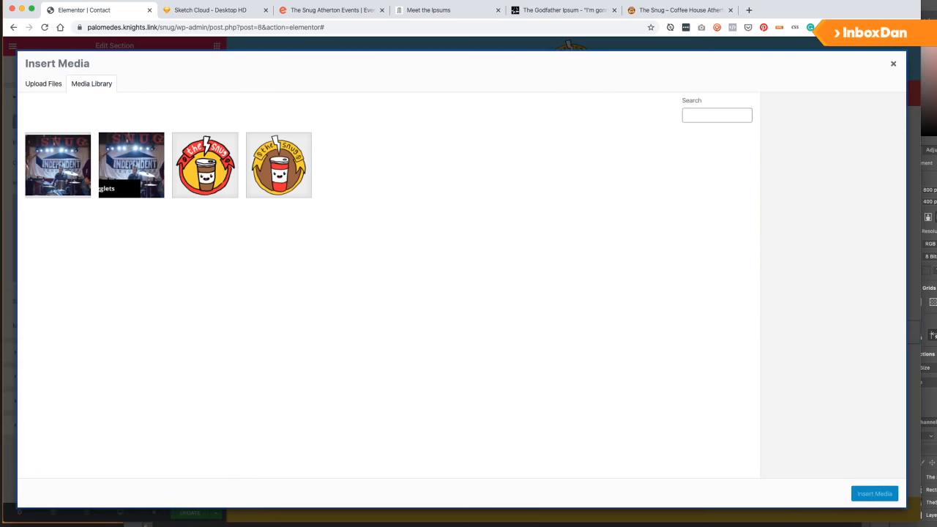
# Upload the 22 TheSnug_*.jpg photos from Finder into the media library.
pyautogui.press('super+Tab')
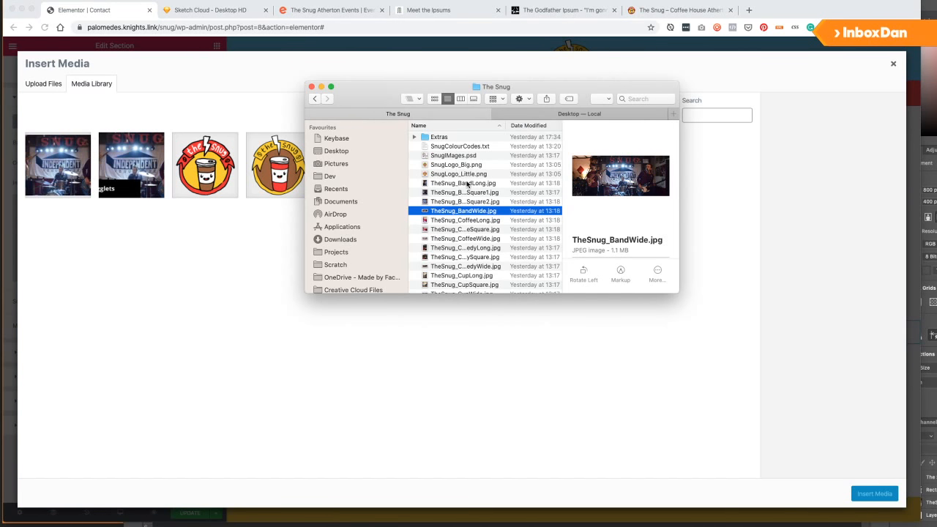
pyautogui.moveTo(675, 293); pyautogui.dragTo(823, 442)
pyautogui.moveTo(516, 126); pyautogui.dragTo(614, 126)
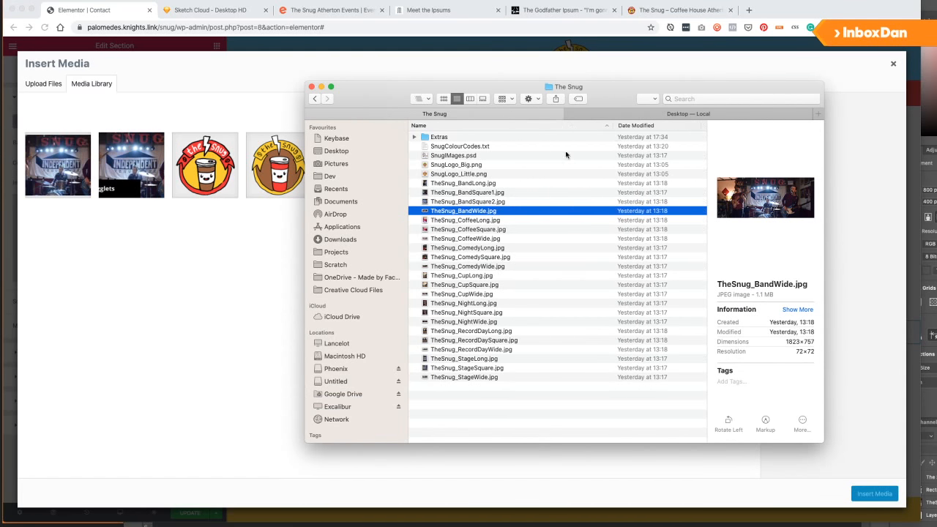
pyautogui.click(467, 185)
pyautogui.keyDown('shift'); pyautogui.click(463, 378); pyautogui.keyUp('shift')
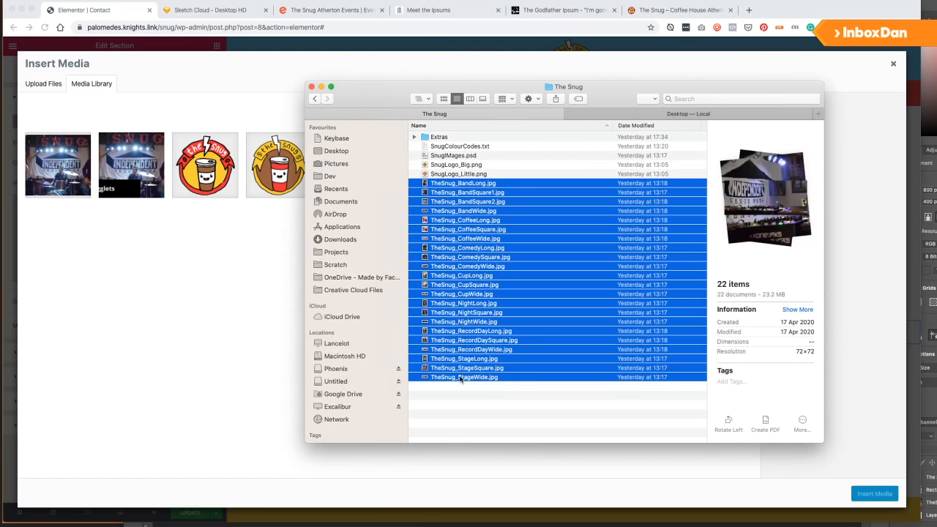
pyautogui.moveTo(207, 326); pyautogui.dragTo(205, 320)
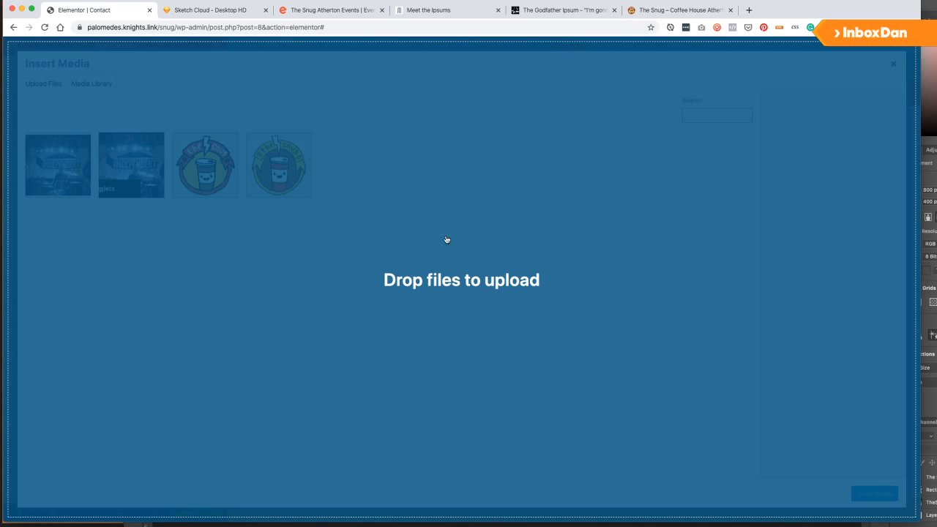
pyautogui.moveTo(510, 318); pyautogui.dragTo(498, 316)
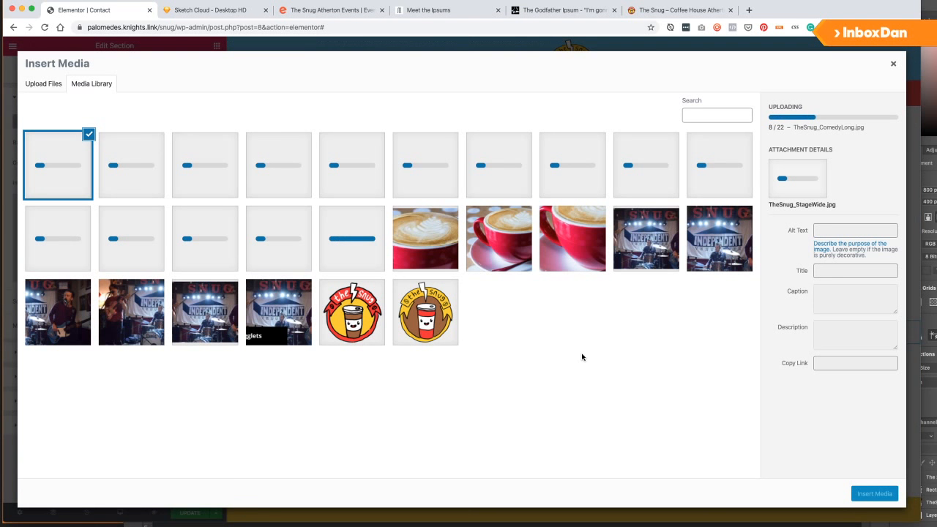
# Insert TheSnug_CupWide.jpg as the section's background image.
pyautogui.click(577, 248)
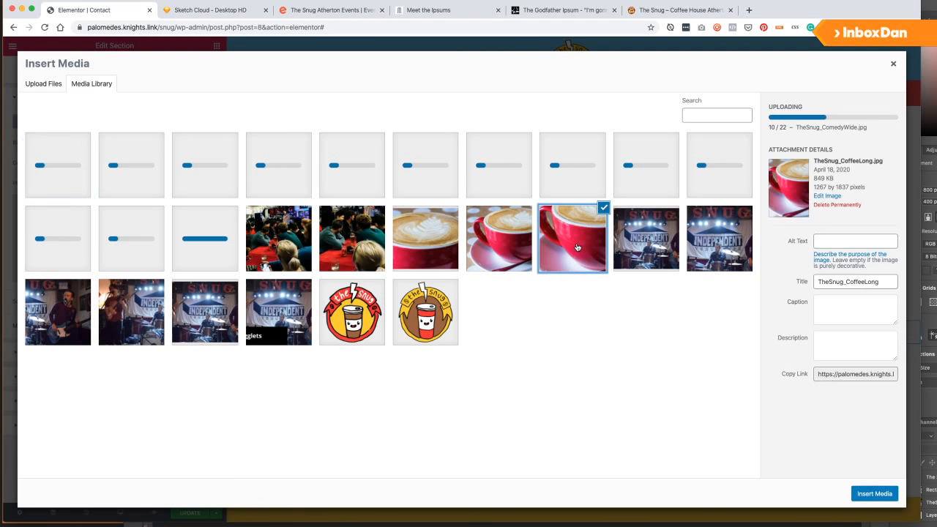
pyautogui.click(437, 243)
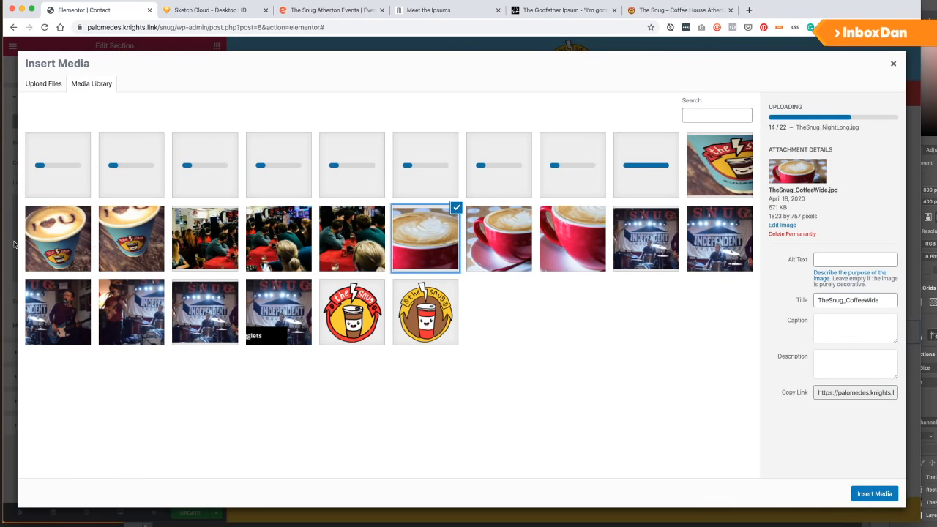
pyautogui.click(59, 242)
pyautogui.click(124, 247)
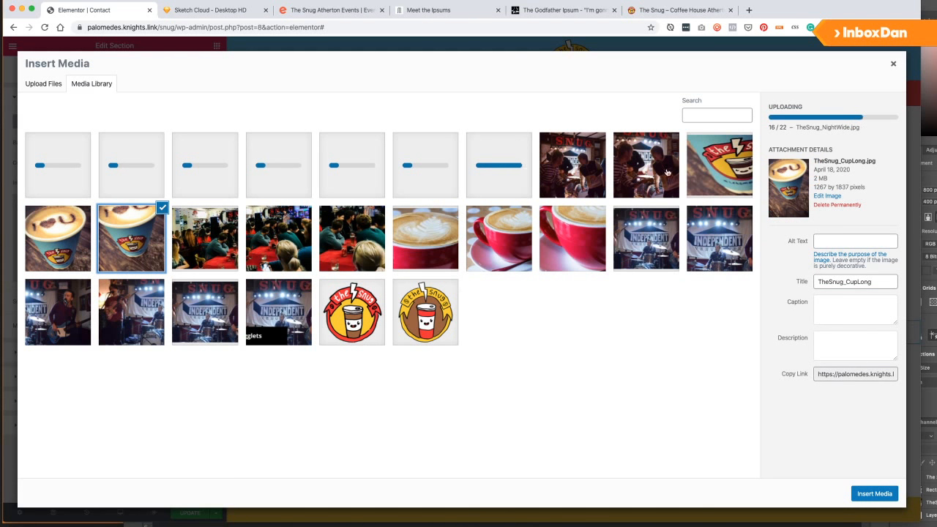
pyautogui.click(742, 170)
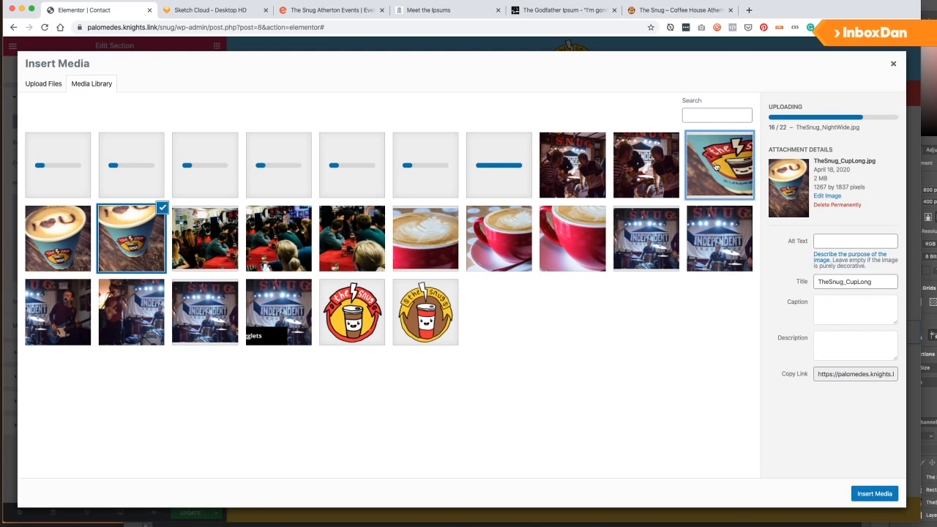
pyautogui.click(879, 493)
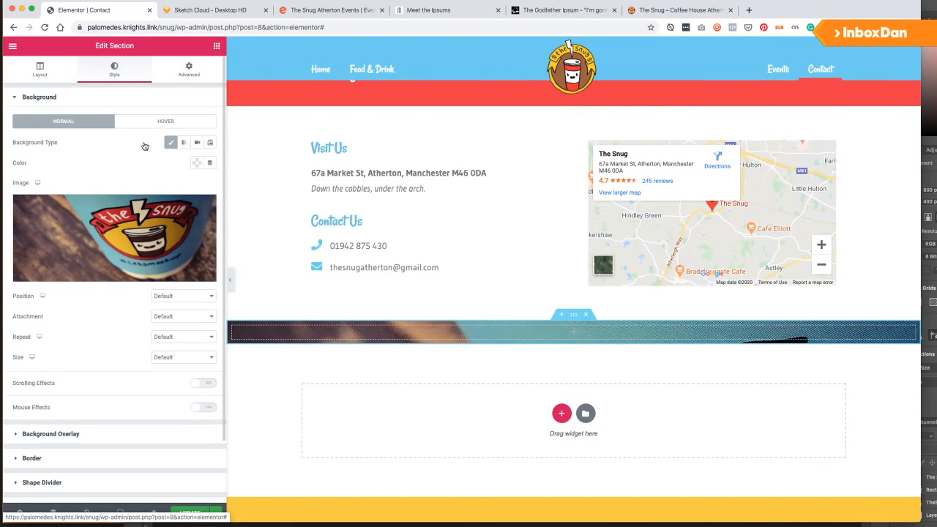
# Unlink the section's padding values and set the top padding toward 200.
pyautogui.click(185, 70)
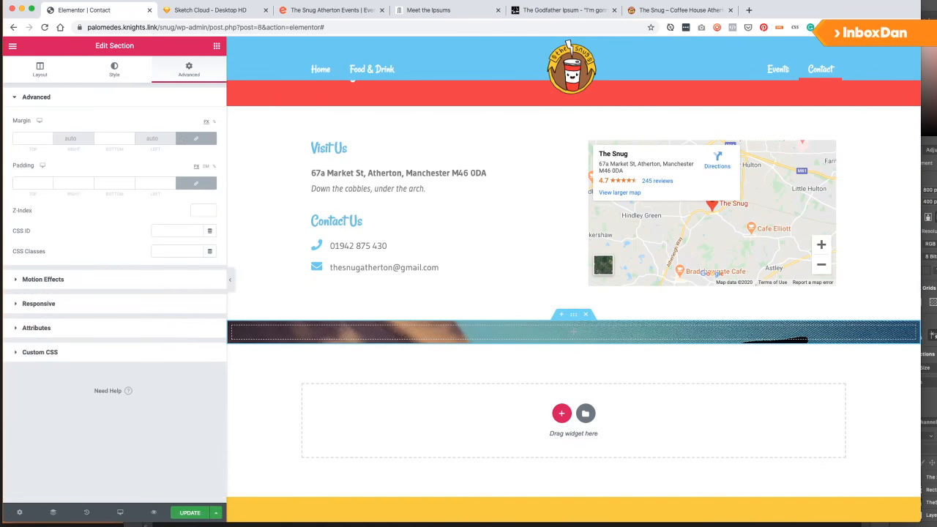
pyautogui.click(196, 184)
pyautogui.write('290')
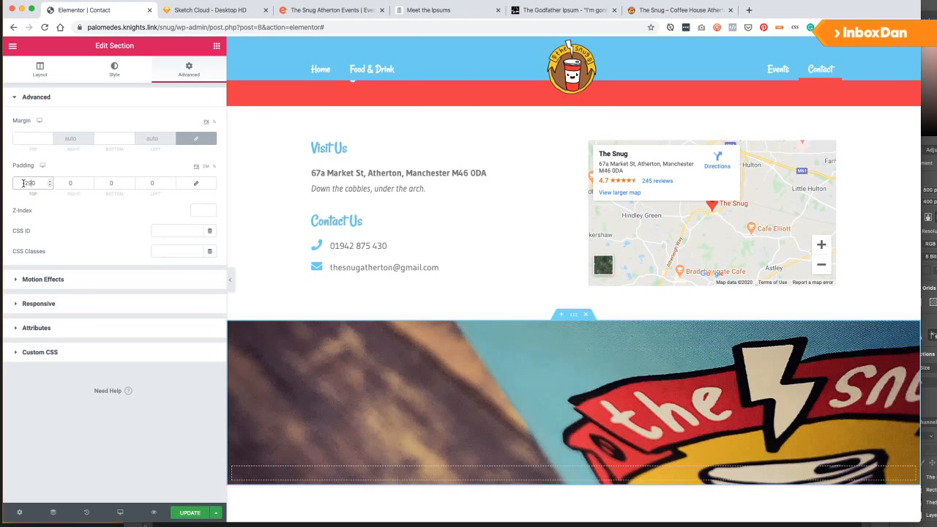
pyautogui.press('BackSpace')
pyautogui.write('0')
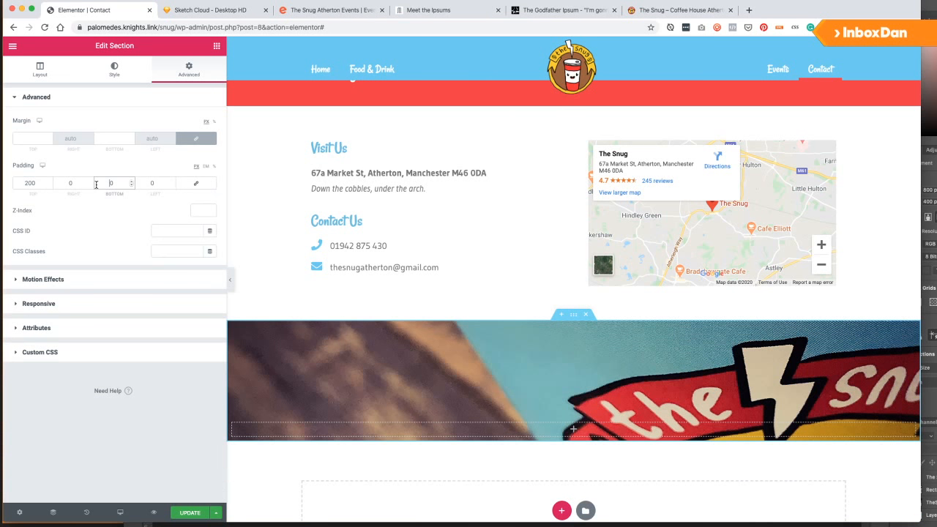
pyautogui.write('200')
pyautogui.scroll(-2, 409, 335)
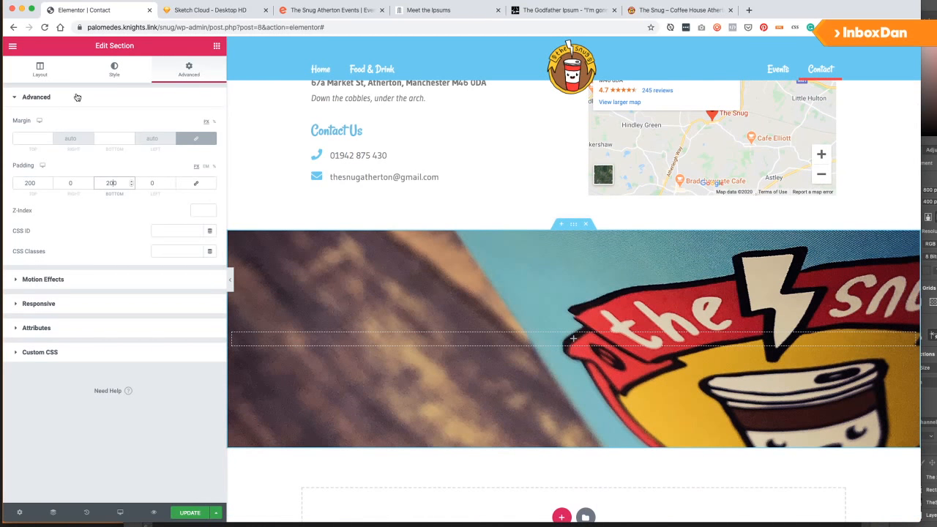
# Set the cup background to Center Center, No-repeat and Cover, leaving attachment at Default.
pyautogui.click(114, 71)
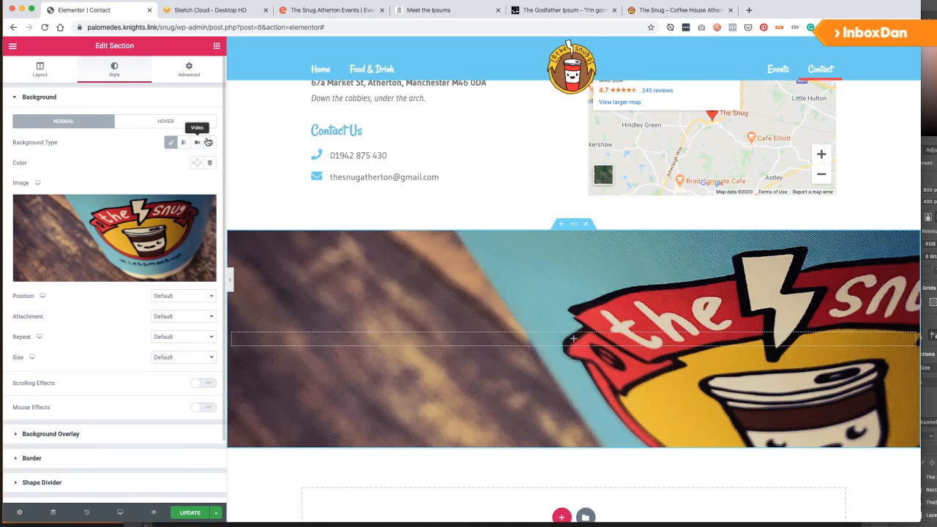
pyautogui.click(188, 298)
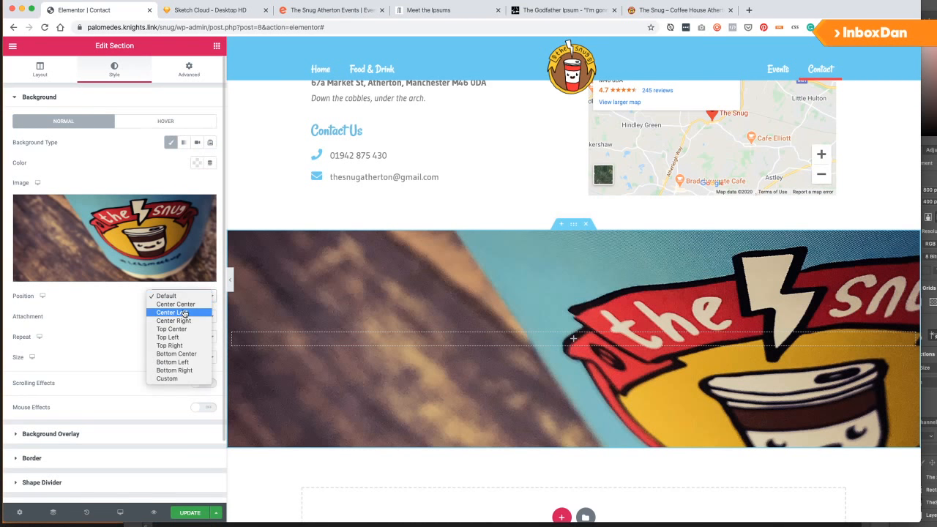
pyautogui.click(194, 305)
pyautogui.click(188, 318)
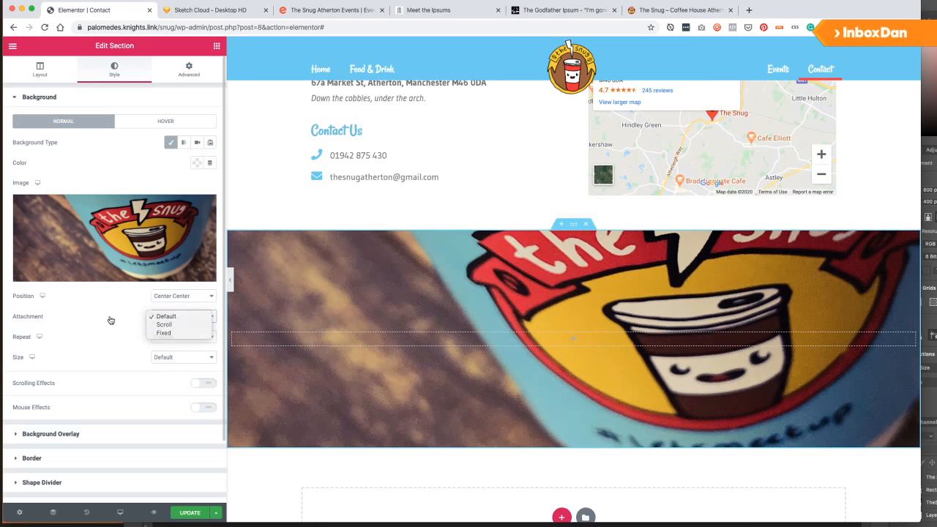
pyautogui.click(122, 326)
pyautogui.click(179, 337)
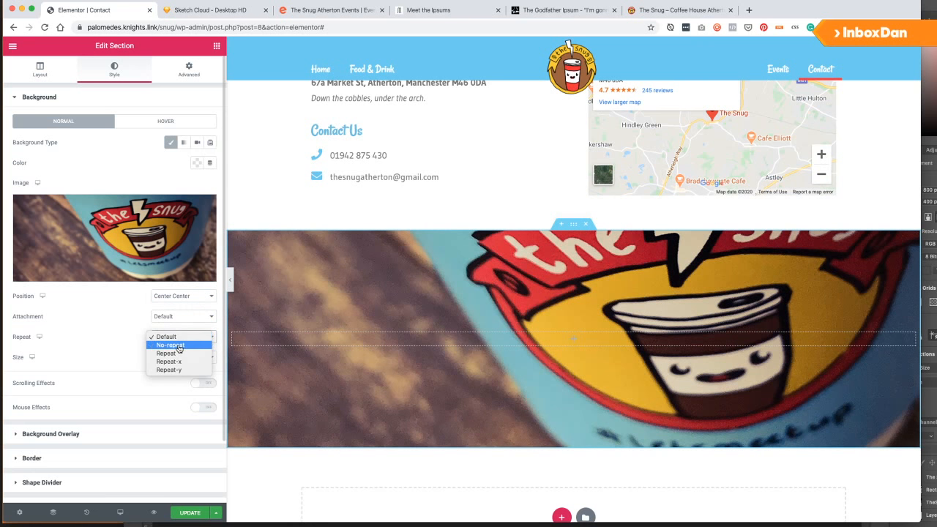
pyautogui.click(180, 347)
pyautogui.click(177, 358)
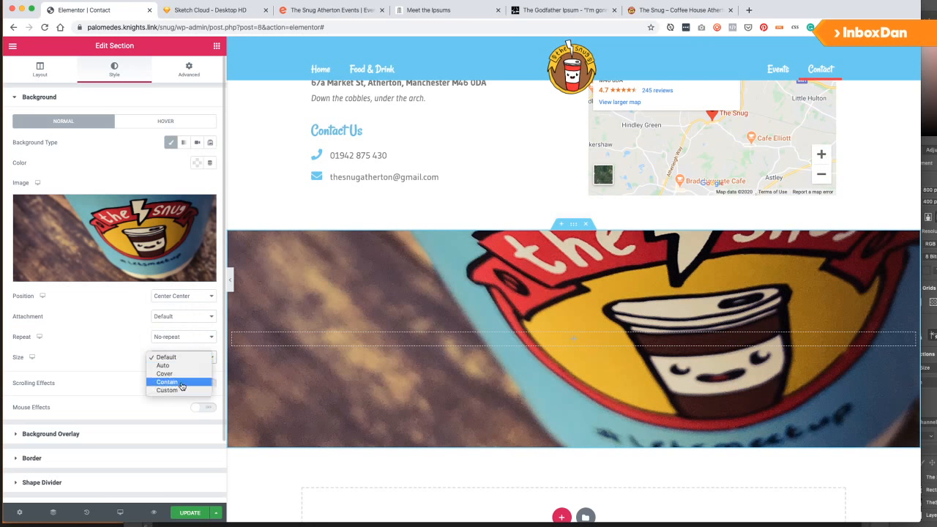
pyautogui.click(165, 374)
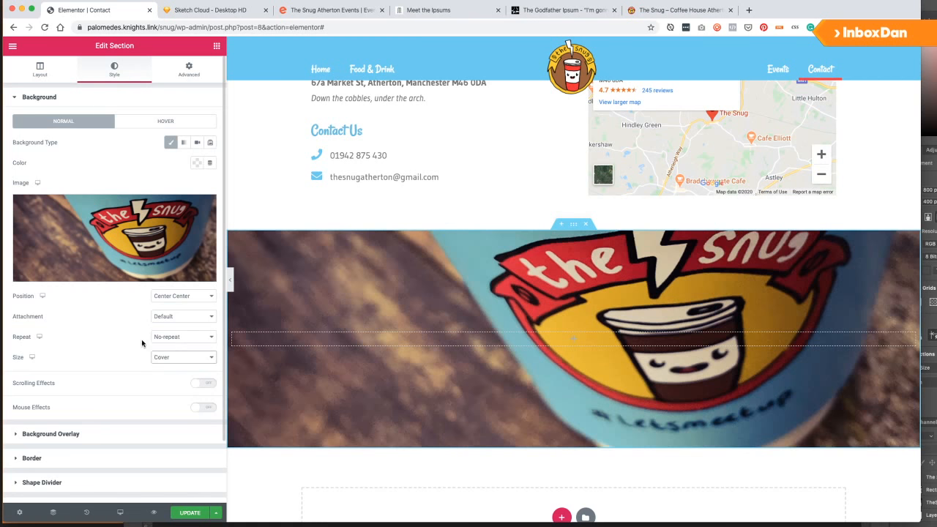
# Enable scrolling effects with a Vertical Scroll at speed about 6.
pyautogui.click(203, 383)
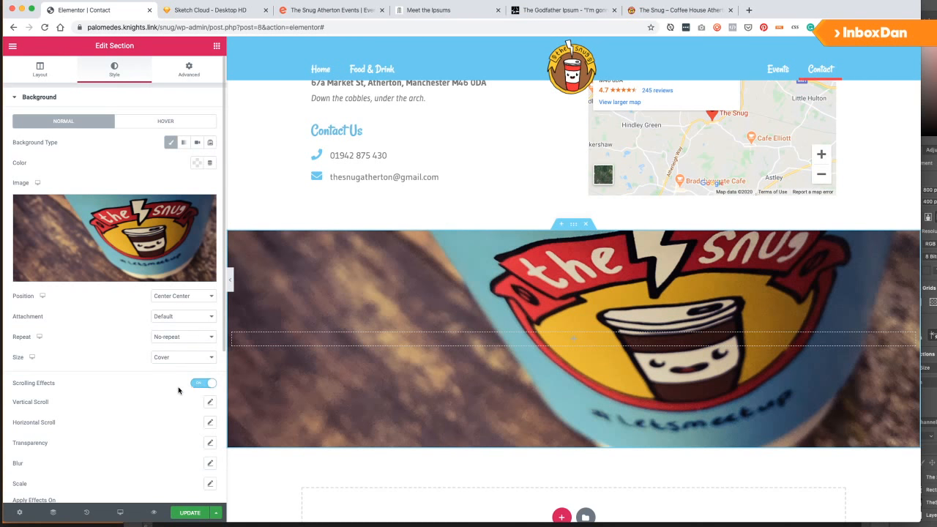
pyautogui.scroll(-2, 142, 399)
pyautogui.click(211, 311)
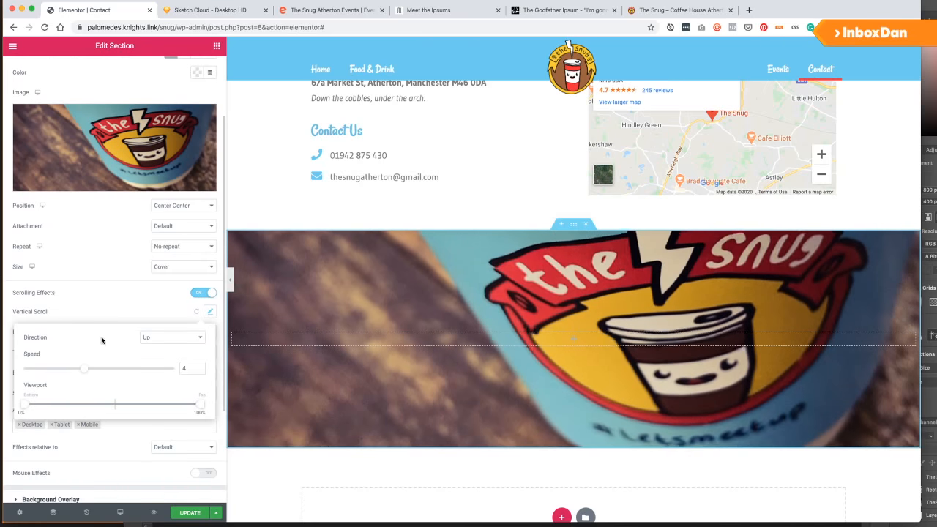
pyautogui.moveTo(88, 369); pyautogui.dragTo(119, 371)
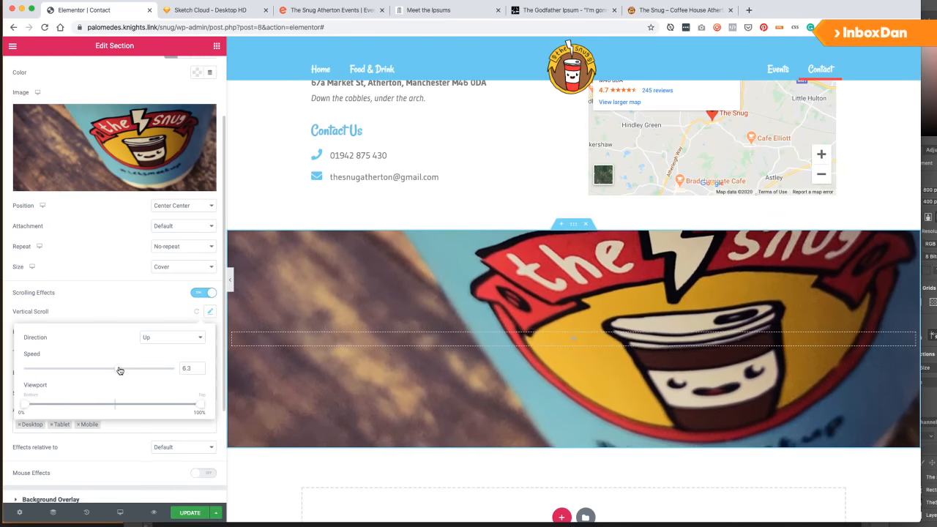
pyautogui.scroll(-4, 379, 310)
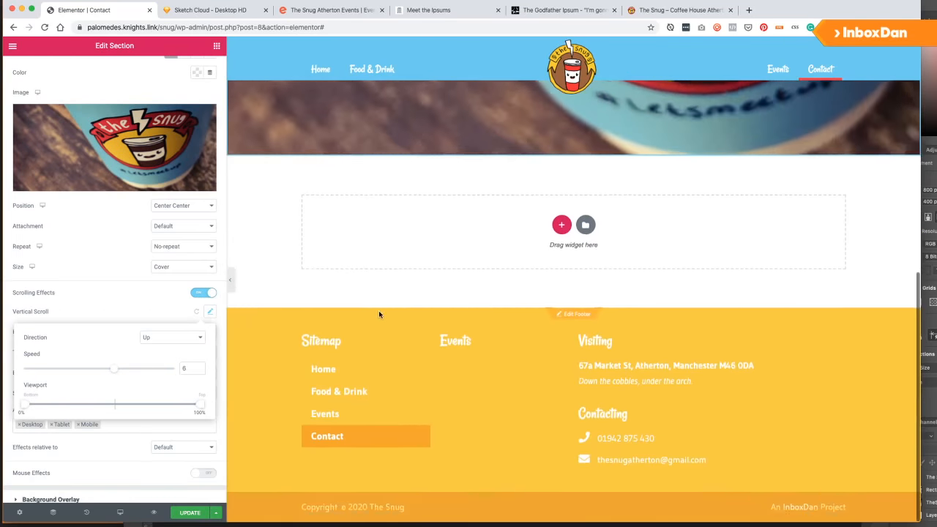
pyautogui.scroll(5, 380, 310)
pyautogui.scroll(2, 379, 311)
pyautogui.scroll(-4, 379, 311)
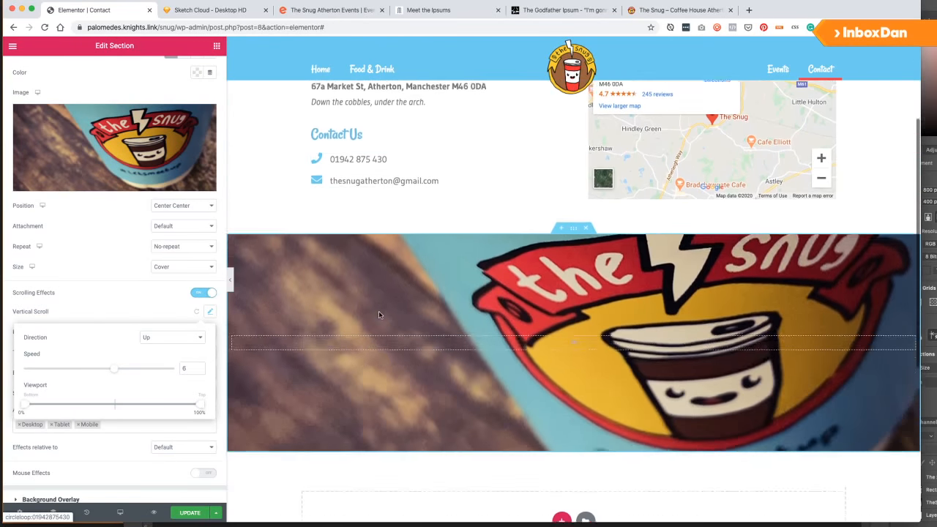
pyautogui.scroll(4, 379, 311)
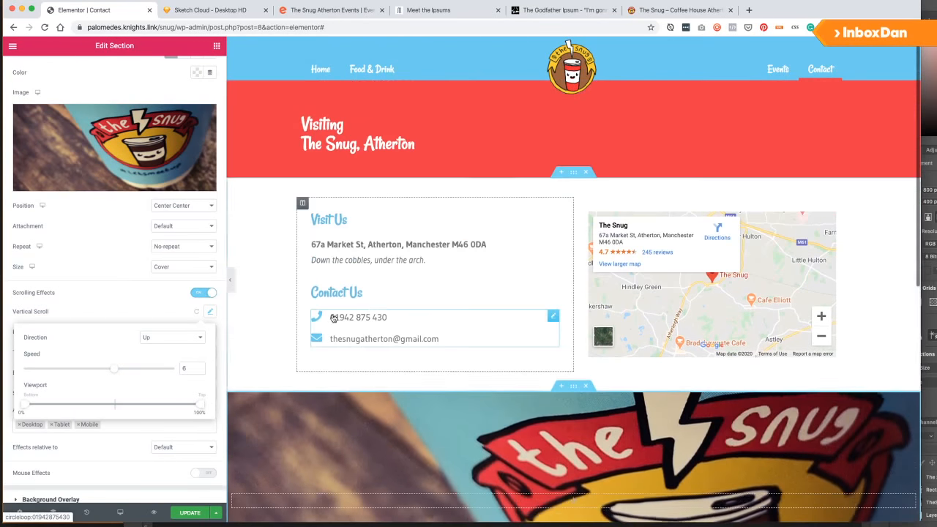
# Update the contact page to save the background and parallax changes.
pyautogui.click(191, 513)
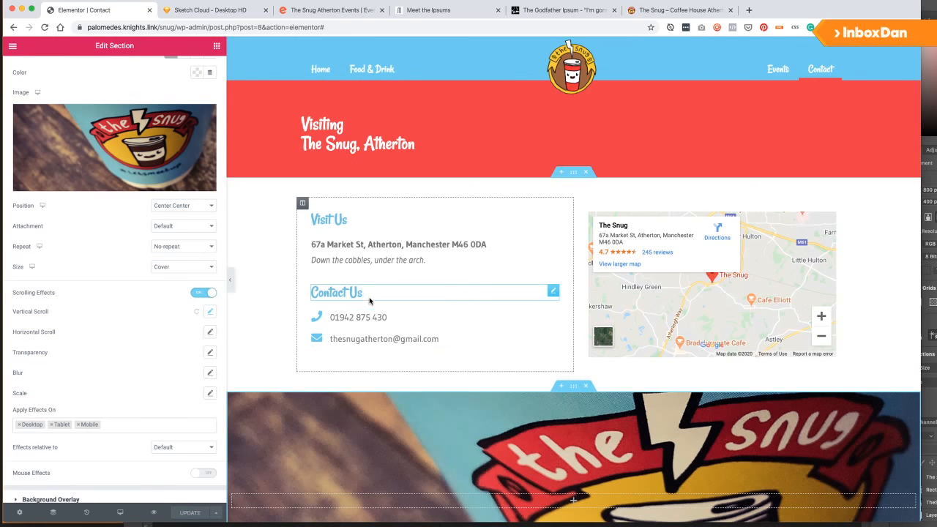
pyautogui.scroll(-3, 372, 298)
pyautogui.scroll(-4, 372, 315)
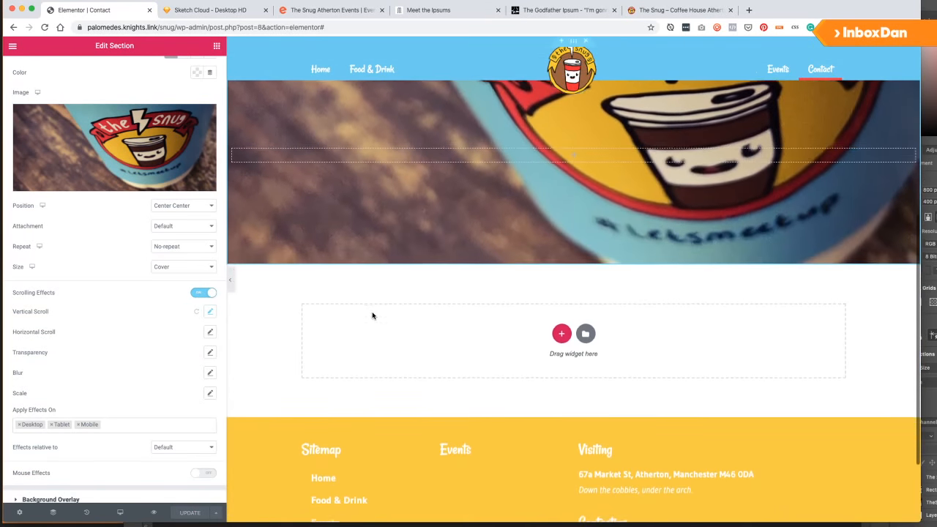
pyautogui.scroll(4, 372, 315)
pyautogui.scroll(-1, 372, 316)
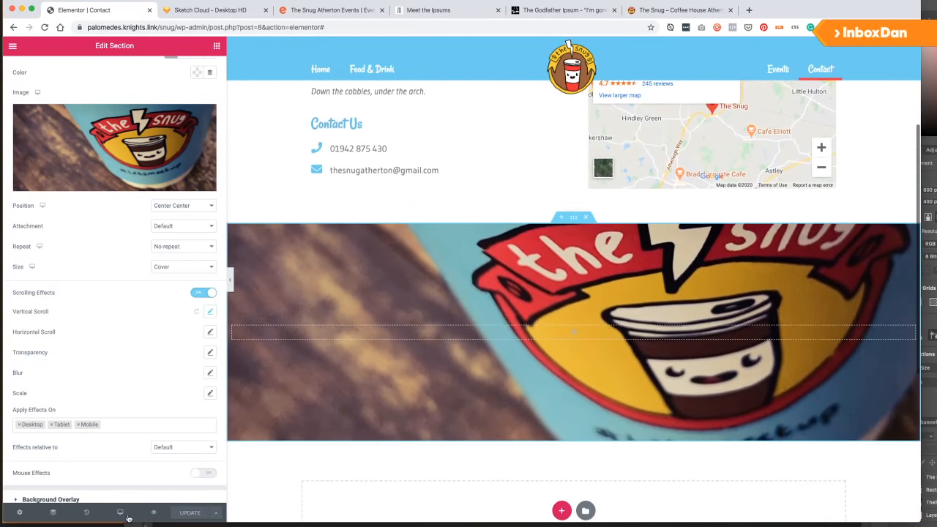
pyautogui.moveTo(120, 513)
pyautogui.click(73, 465)
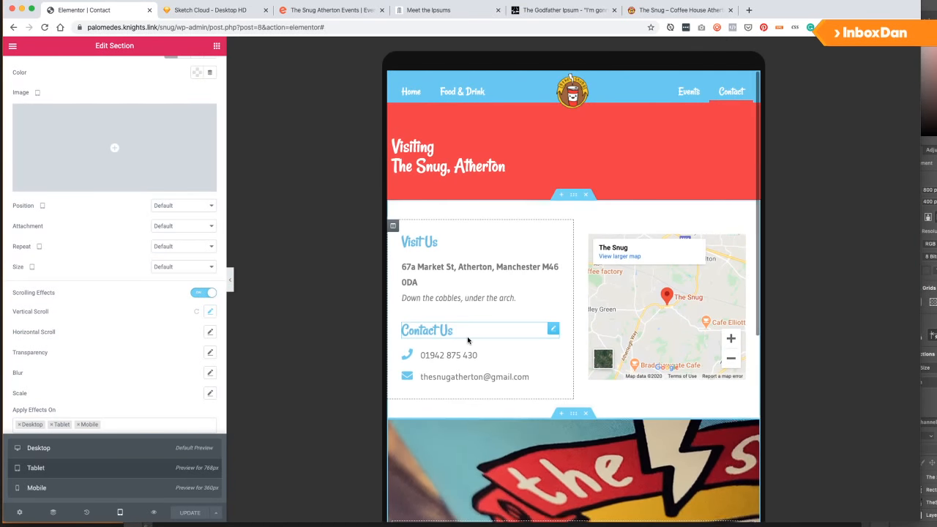
pyautogui.scroll(-6, 467, 336)
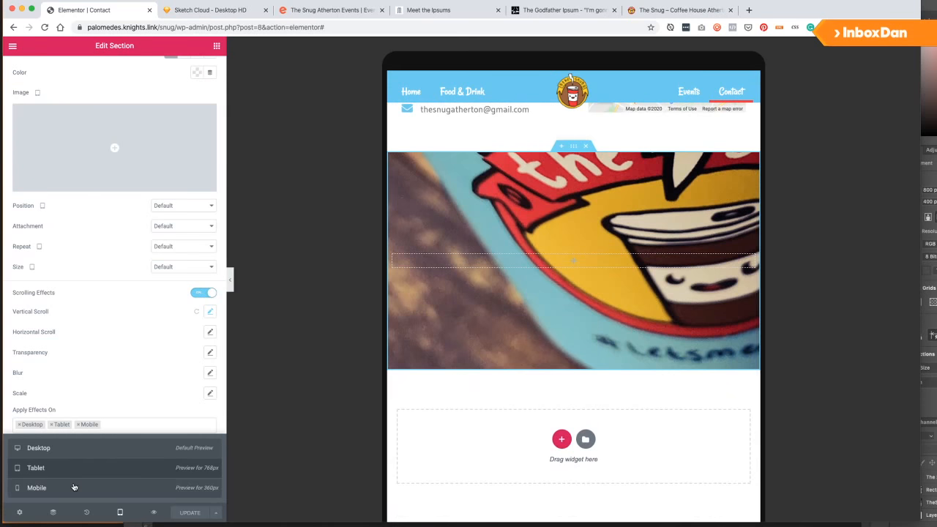
pyautogui.click(74, 487)
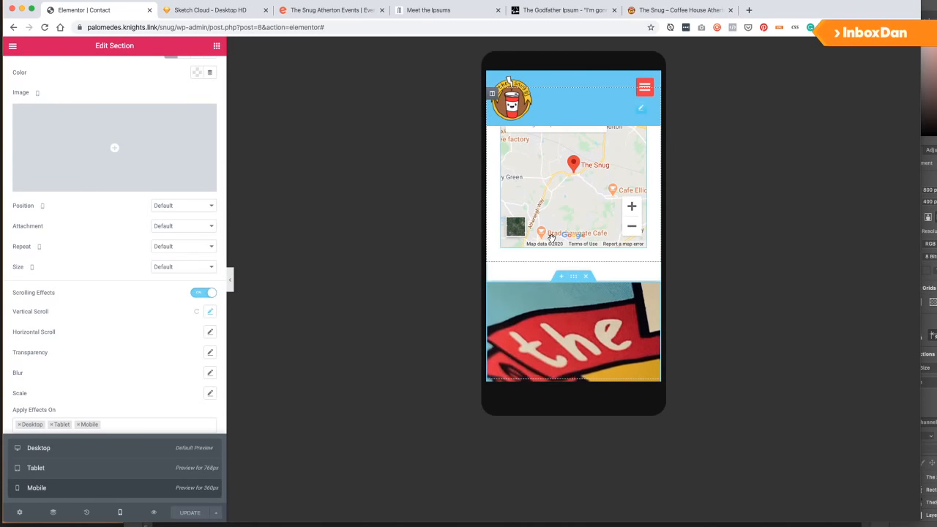
pyautogui.scroll(-3, 552, 243)
pyautogui.scroll(10, 552, 243)
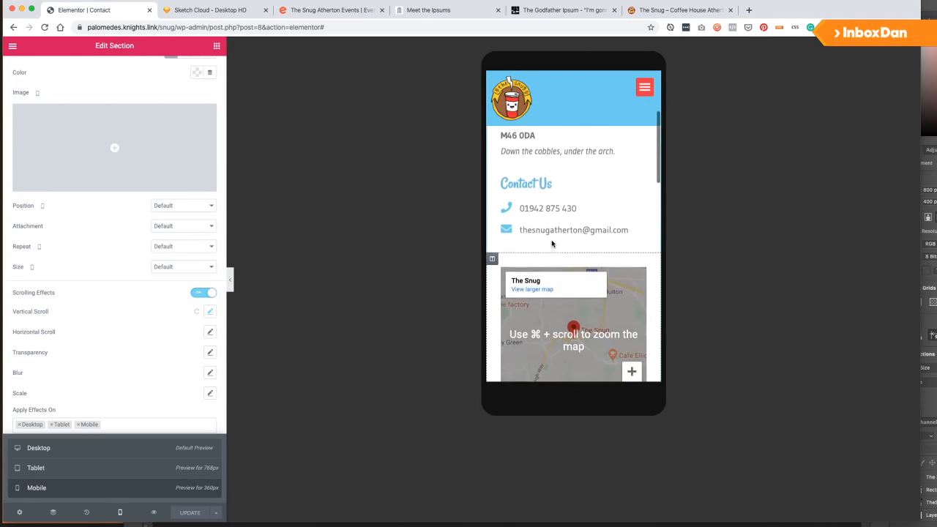
pyautogui.scroll(-10, 552, 244)
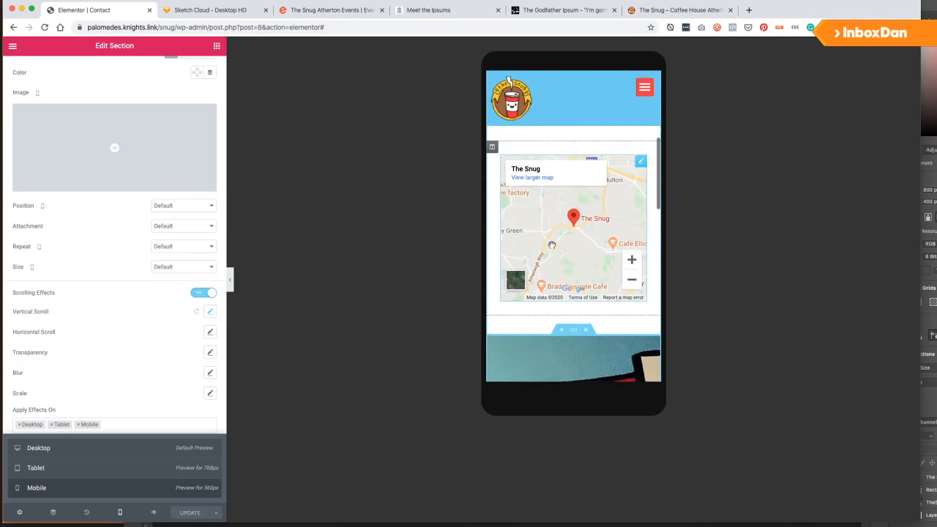
pyautogui.scroll(5, 552, 247)
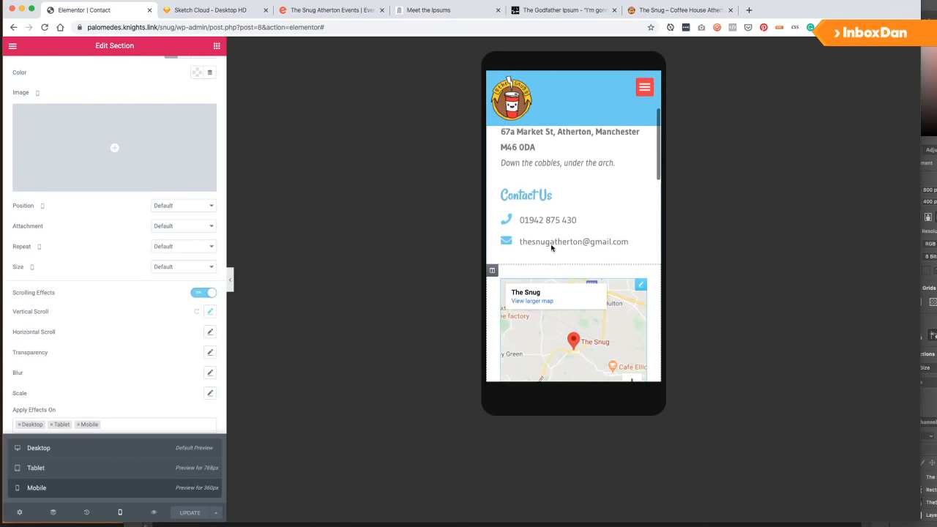
pyautogui.scroll(-6, 557, 242)
pyautogui.scroll(-1, 563, 235)
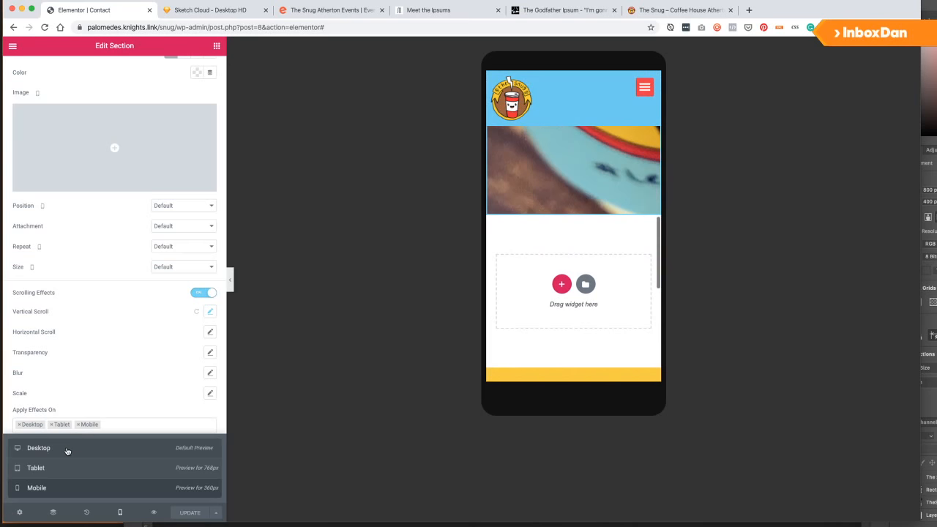
pyautogui.click(67, 451)
pyautogui.scroll(10, 473, 360)
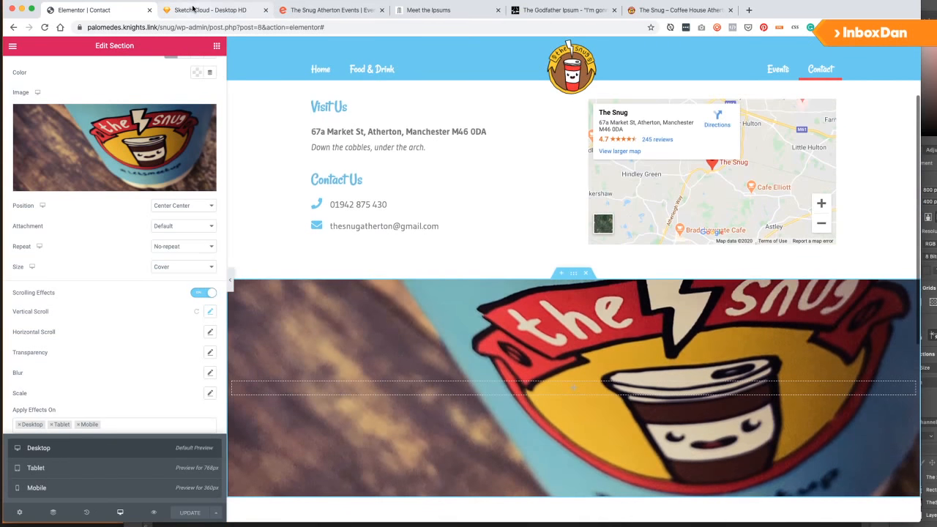
pyautogui.click(193, 9)
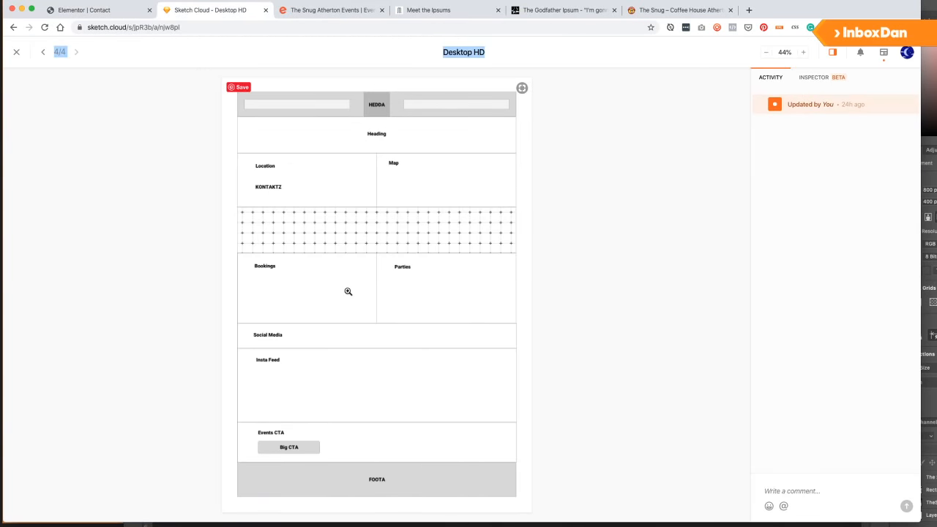
# Return to the Elementor contact page, then start a new browser tab showing the browsing history.
pyautogui.click(129, 13)
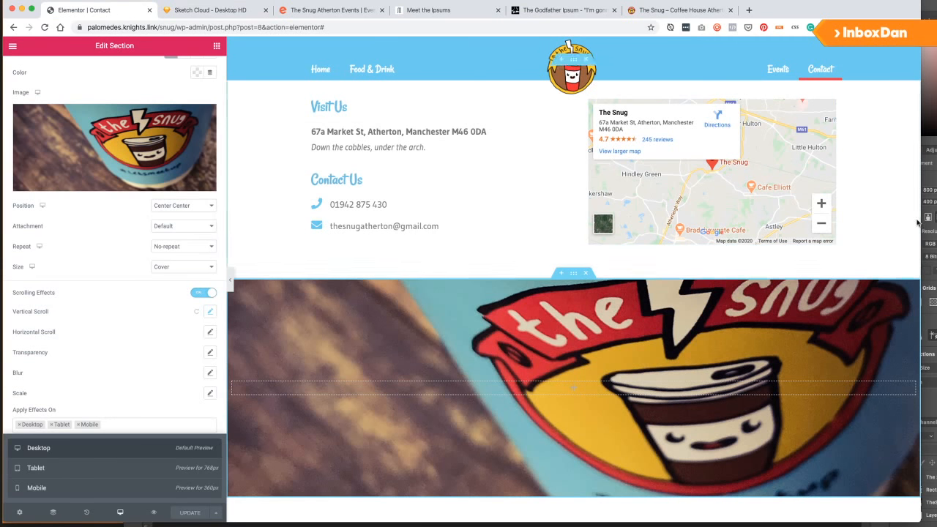
pyautogui.press('super+Tab')
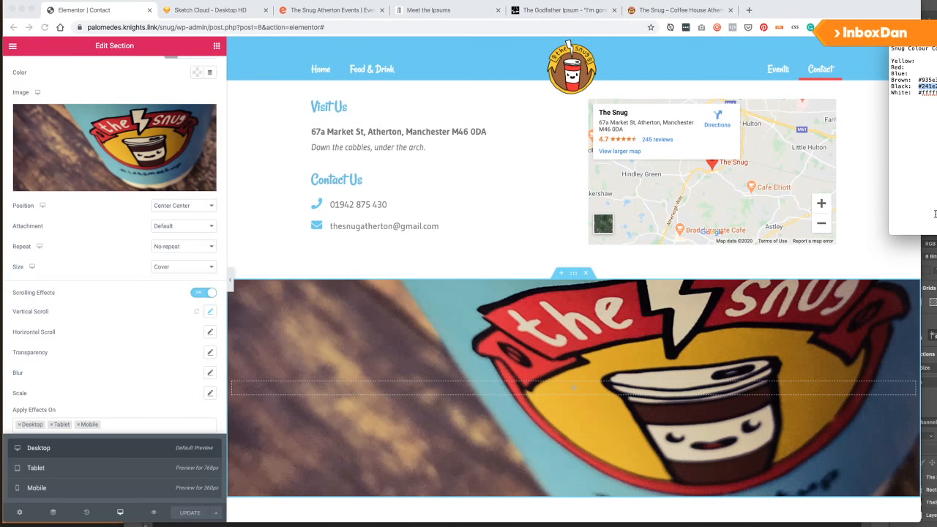
pyautogui.click(749, 9)
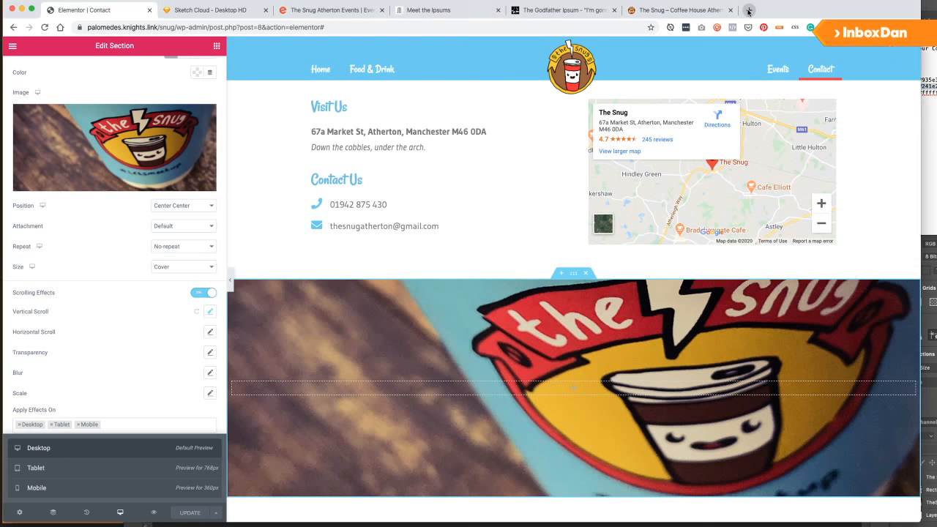
pyautogui.click(128, 2)
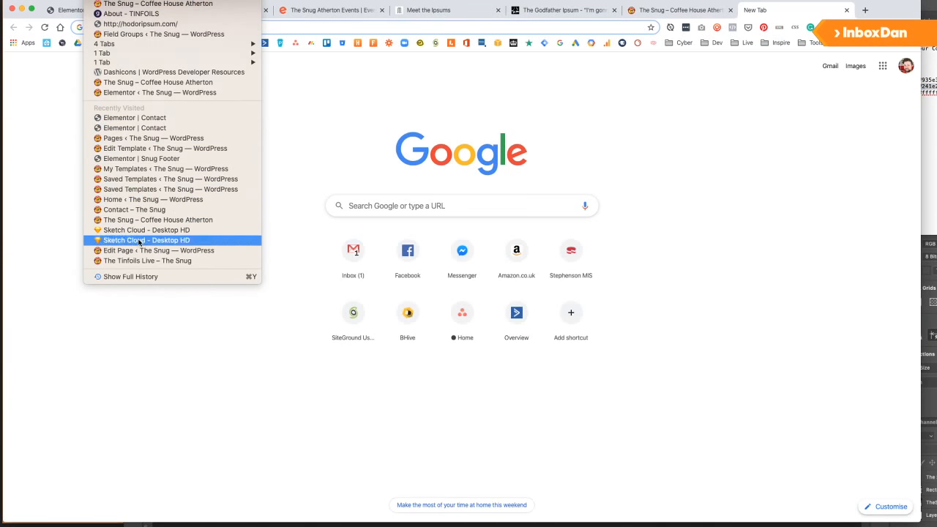
# Read the Snug Website Content doc from the Contact Page up to General Information, then return to Elementor.
pyautogui.press('Escape')
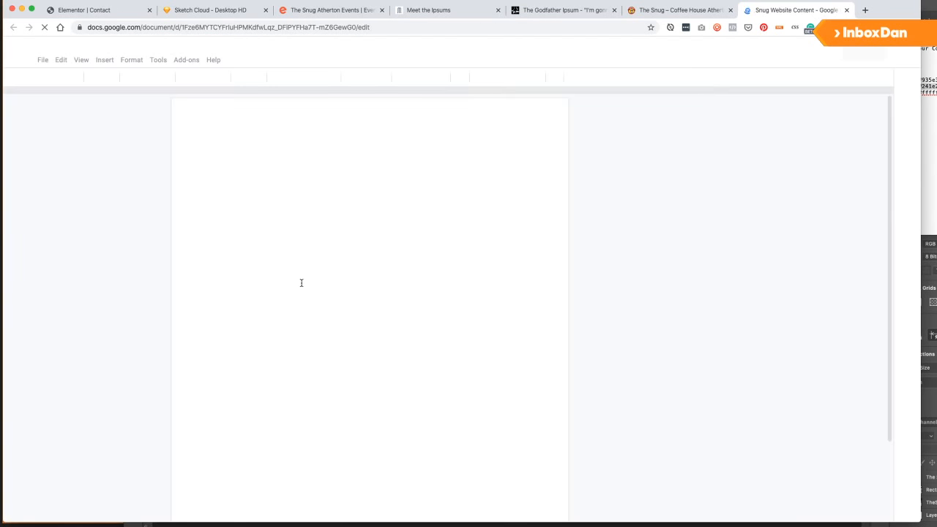
pyautogui.scroll(-6, 287, 271)
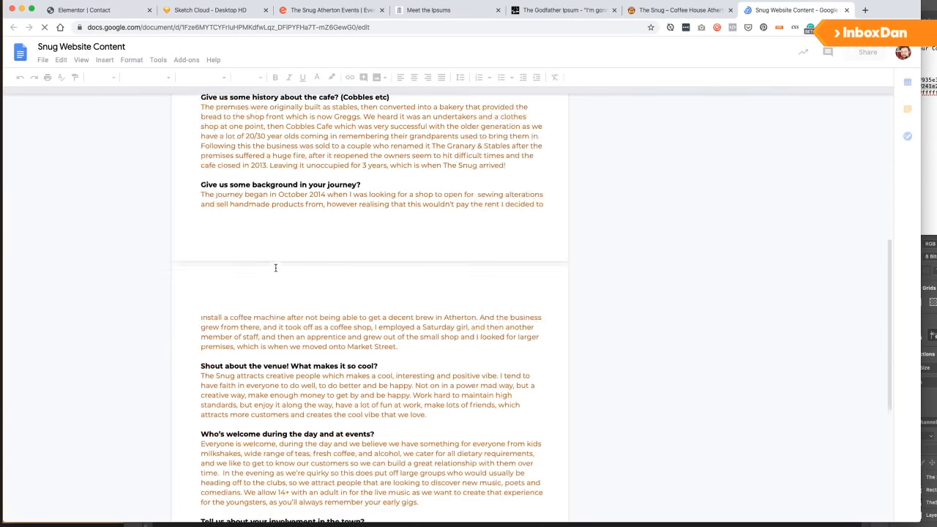
pyautogui.scroll(-4, 288, 271)
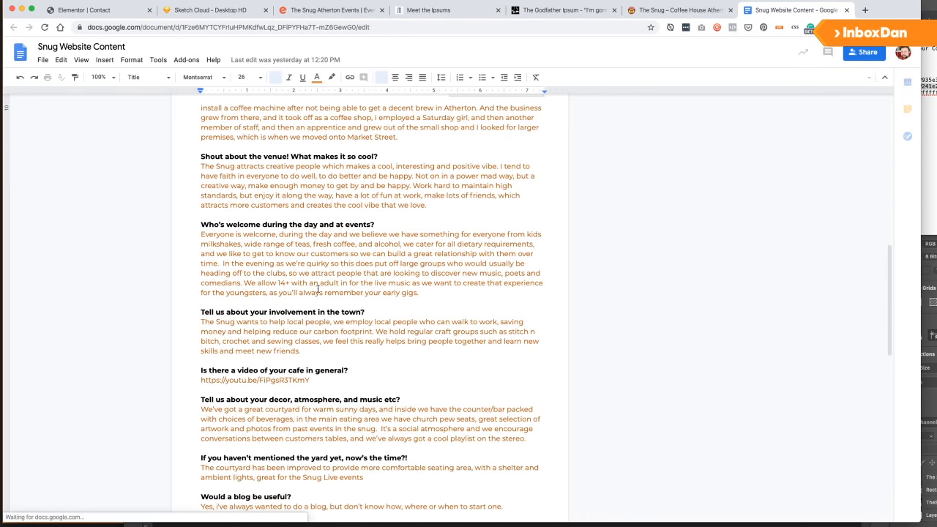
pyautogui.scroll(-14, 305, 290)
pyautogui.scroll(-3, 316, 342)
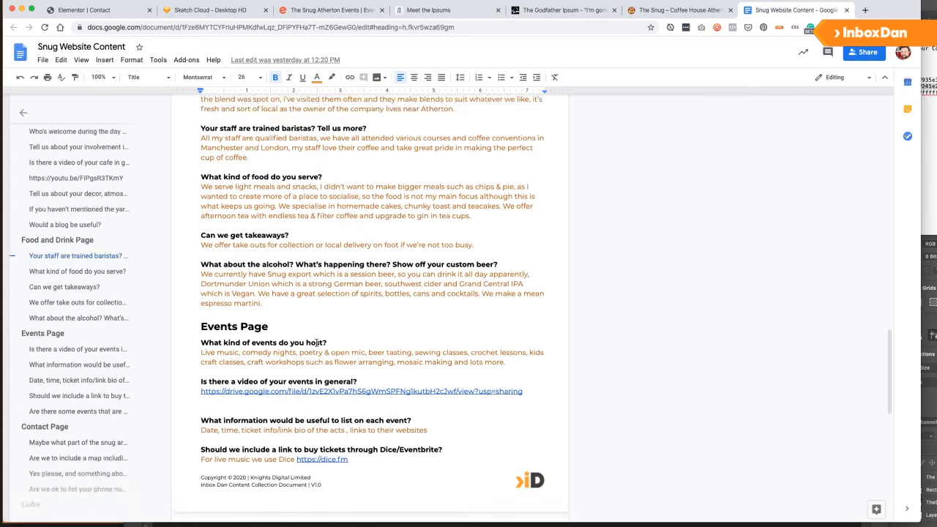
pyautogui.scroll(-10, 317, 341)
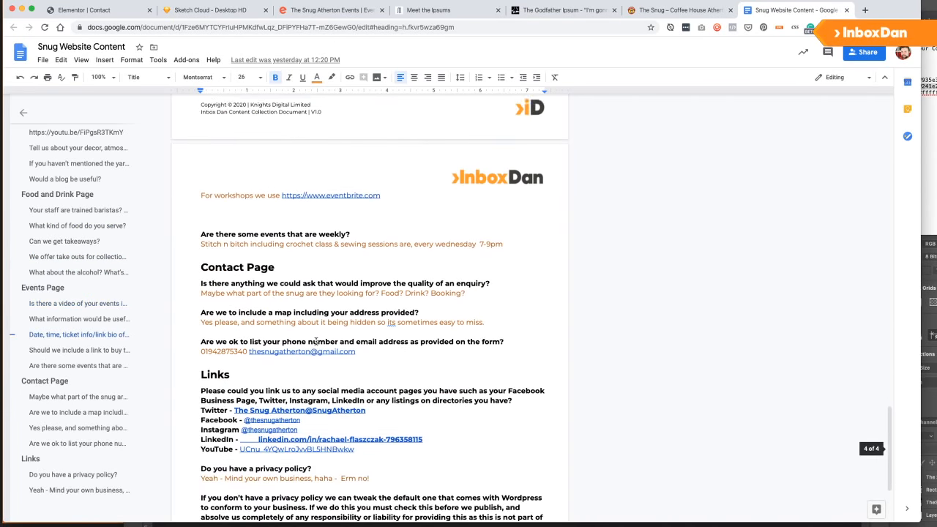
pyautogui.scroll(-1, 316, 342)
pyautogui.scroll(5, 388, 324)
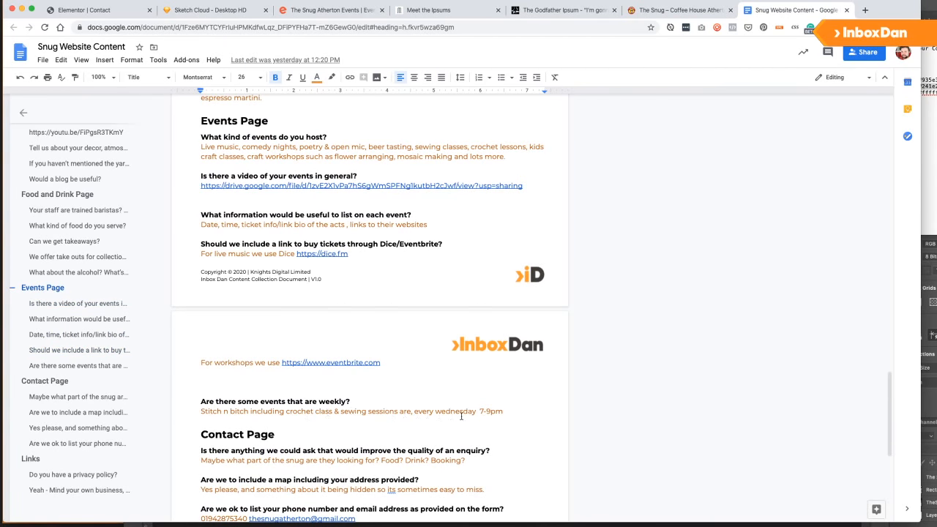
pyautogui.scroll(2, 339, 406)
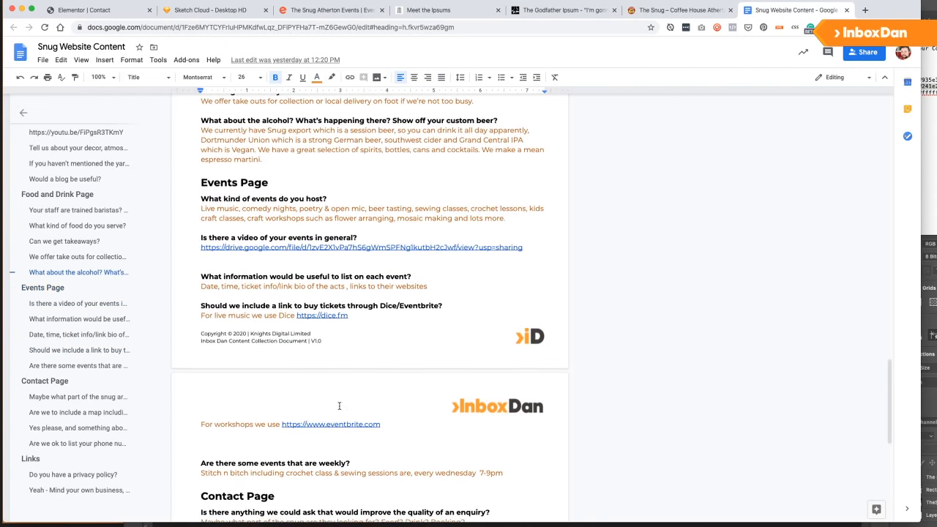
pyautogui.scroll(1, 339, 406)
pyautogui.scroll(15, 338, 401)
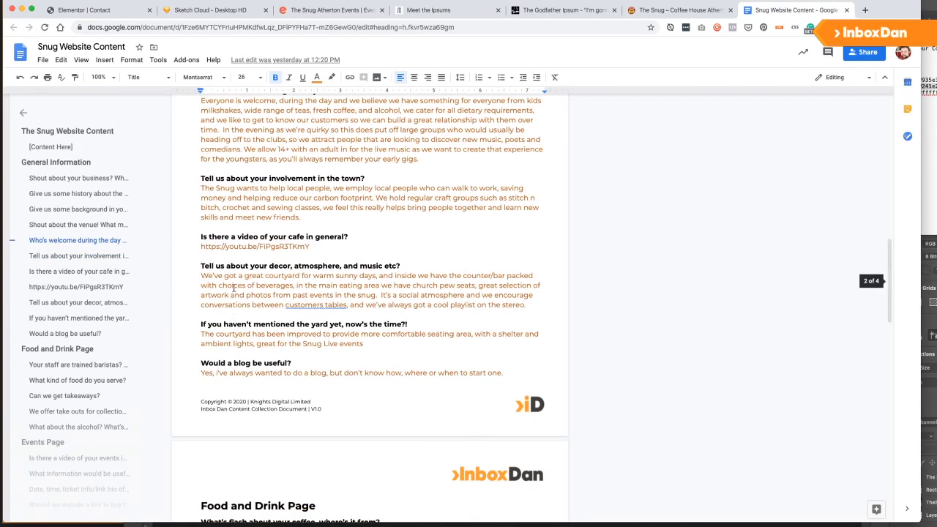
pyautogui.scroll(4, 389, 301)
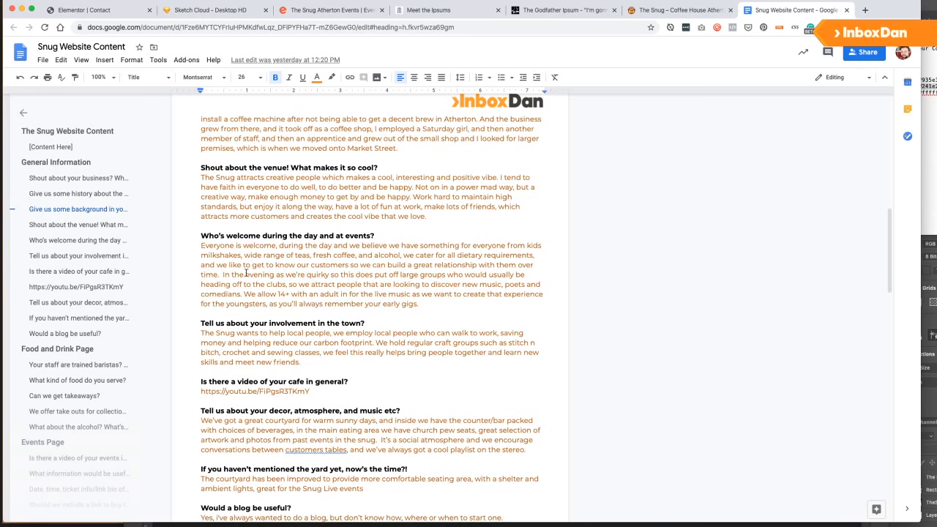
pyautogui.scroll(3, 295, 299)
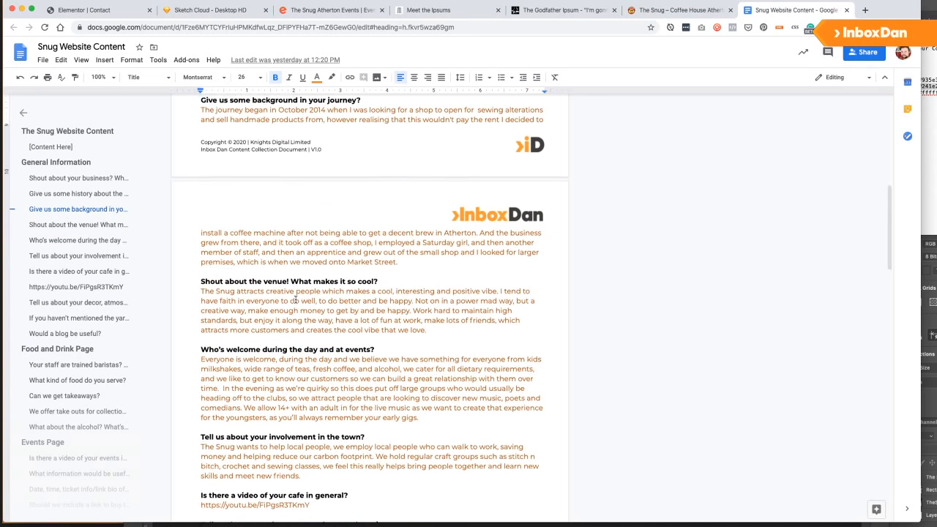
pyautogui.scroll(5, 295, 299)
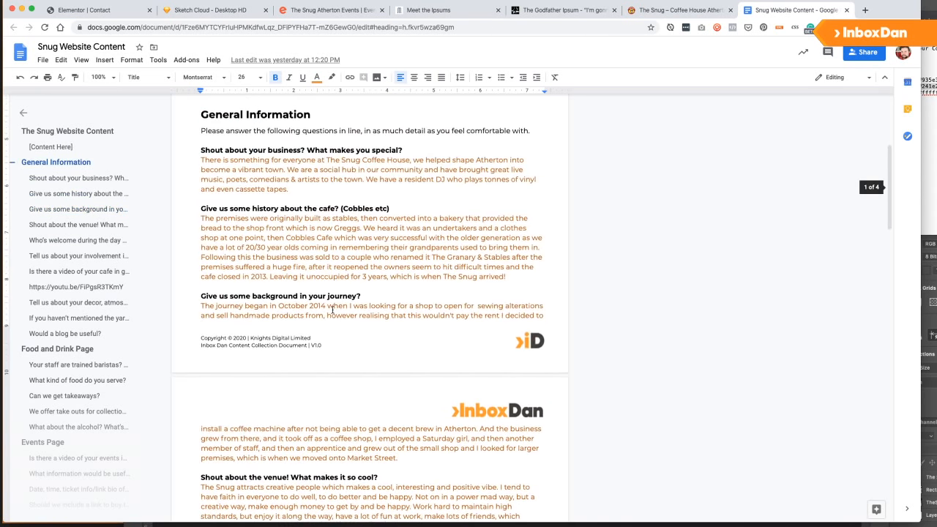
pyautogui.scroll(-1, 332, 310)
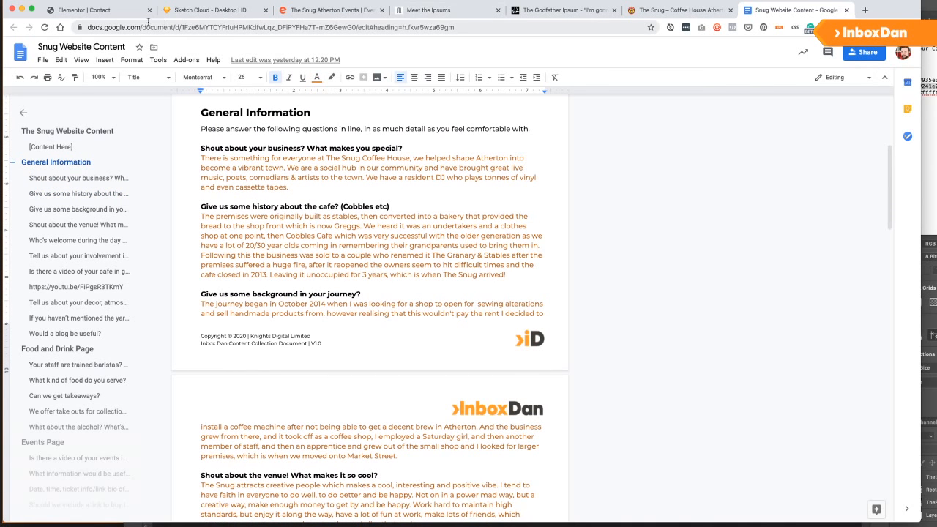
pyautogui.click(197, 10)
pyautogui.click(109, 11)
# Add a two-column section below the cup image with full-width content.
pyautogui.scroll(-8, 400, 248)
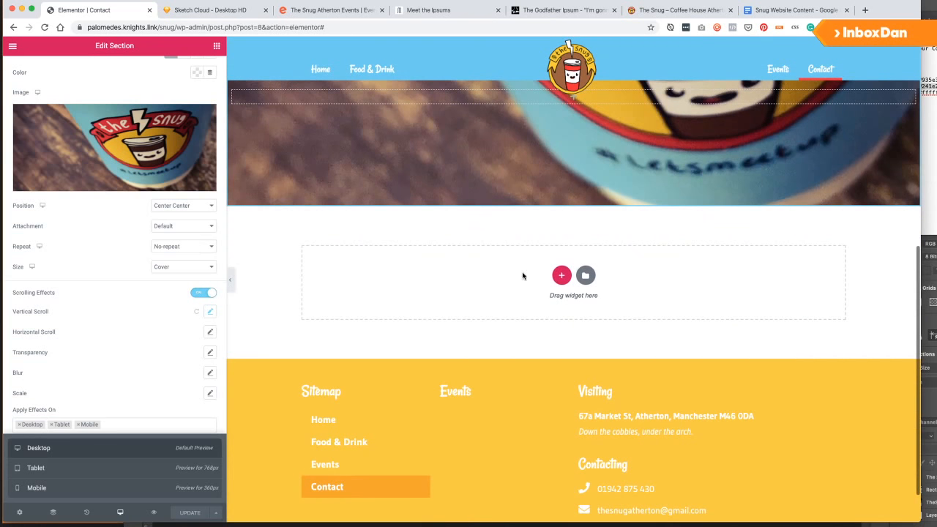
pyautogui.click(561, 275)
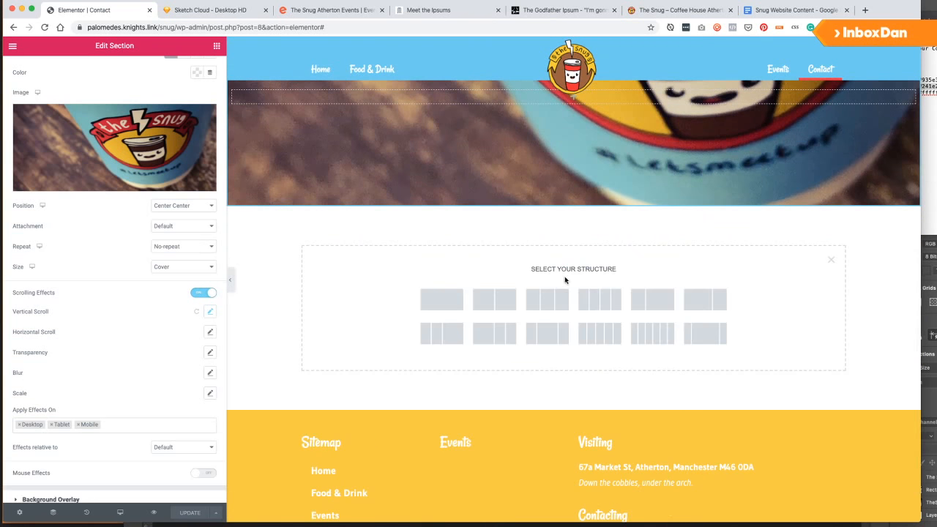
pyautogui.click(493, 301)
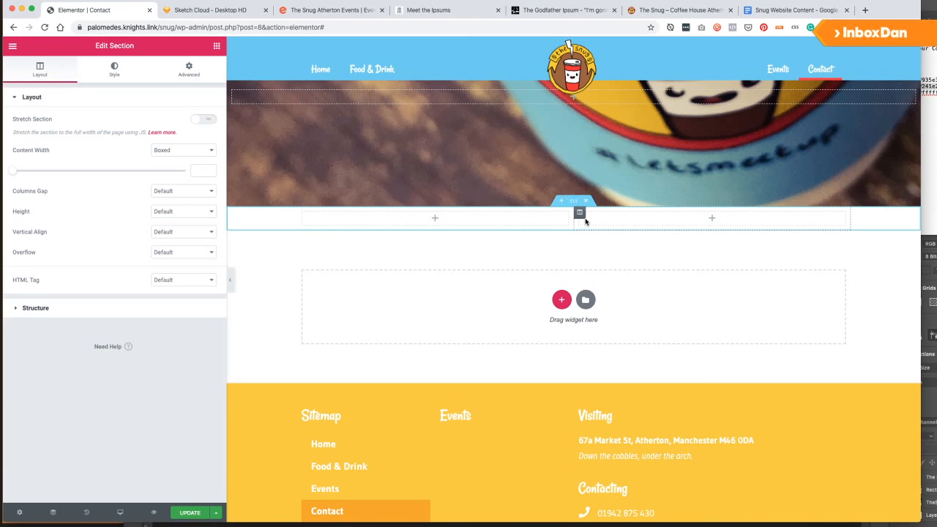
pyautogui.click(183, 150)
# Give the left column 40 padding on all sides.
pyautogui.click(172, 160)
pyautogui.click(232, 212)
pyautogui.click(189, 69)
pyautogui.click(30, 184)
pyautogui.write('40')
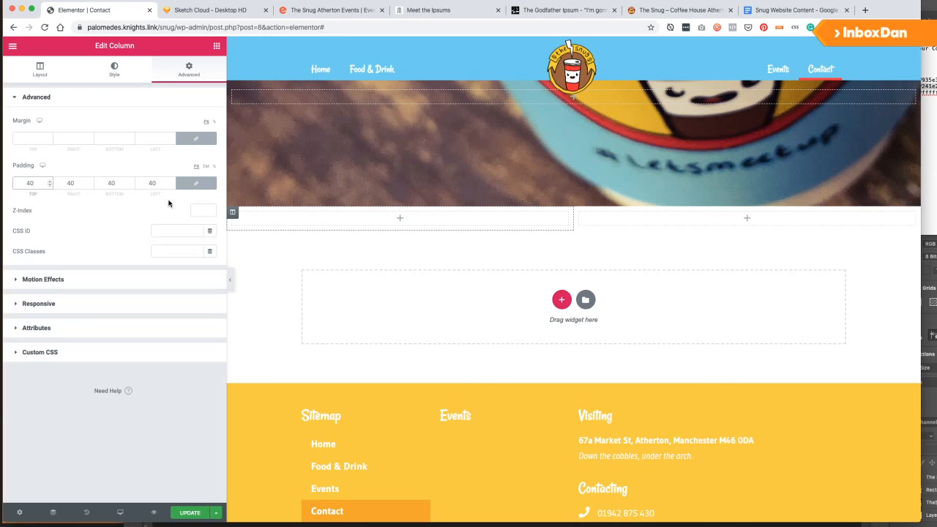
# Give the right column 40 padding and a pale pink #F8EEF1 background.
pyautogui.click(579, 213)
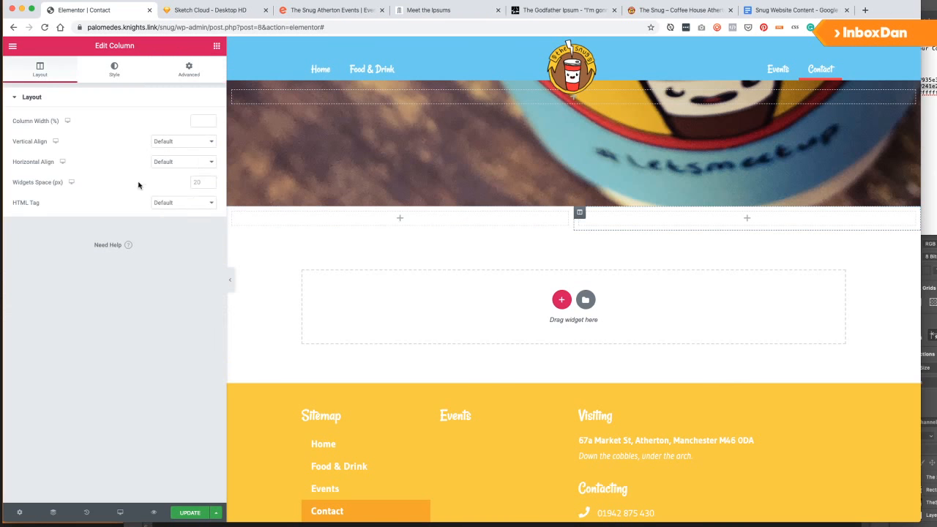
pyautogui.click(188, 69)
pyautogui.click(37, 183)
pyautogui.write('40')
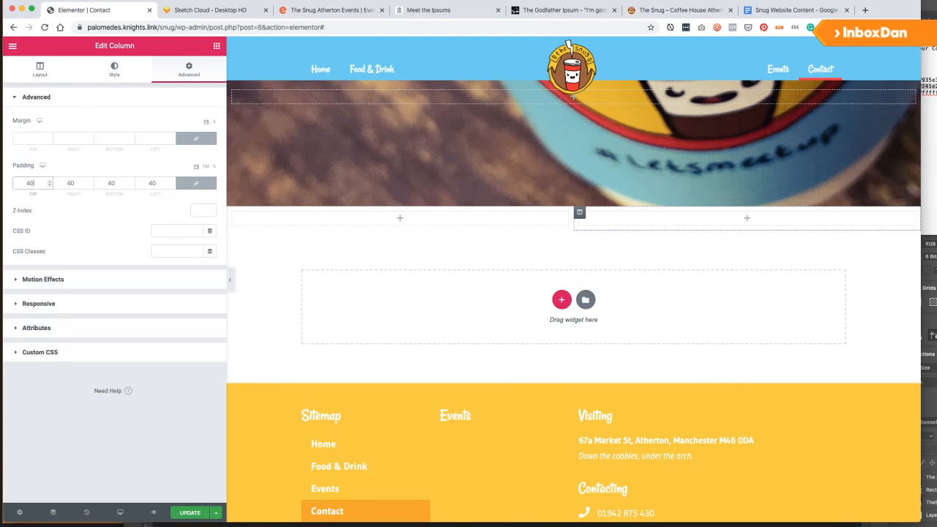
pyautogui.click(114, 69)
pyautogui.click(196, 163)
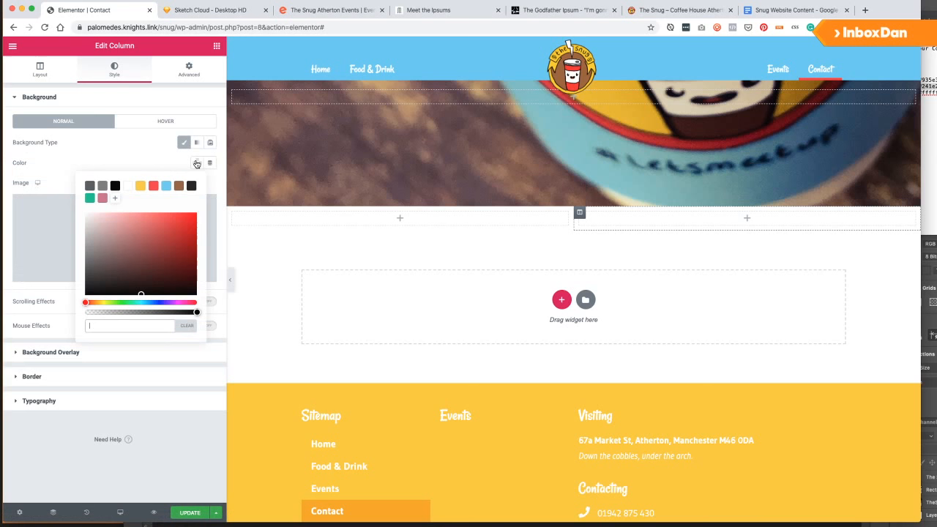
pyautogui.click(102, 197)
pyautogui.click(98, 221)
pyautogui.moveTo(98, 221); pyautogui.dragTo(88, 216)
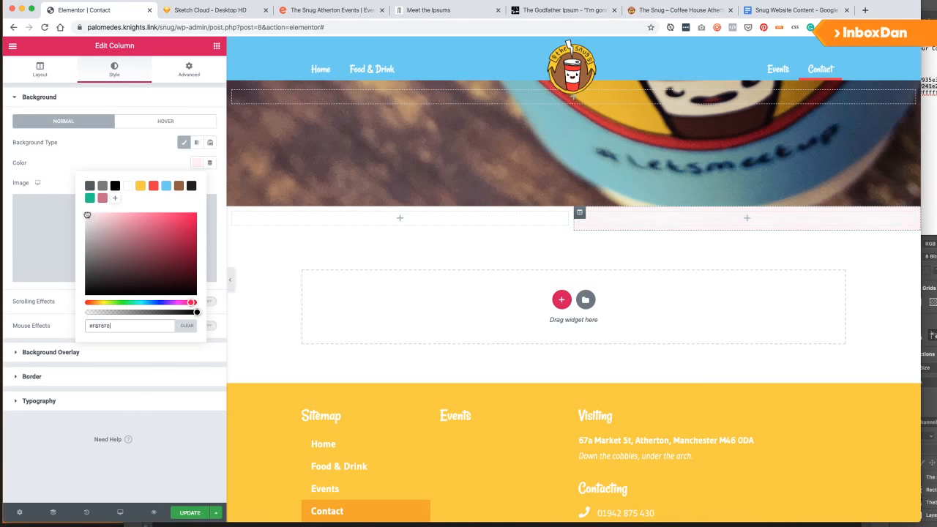
pyautogui.click(189, 69)
# Drag a Heading widget into the right column and begin editing its text.
pyautogui.click(29, 177)
pyautogui.write('40')
pyautogui.click(217, 45)
pyautogui.moveTo(168, 155); pyautogui.dragTo(546, 230)
pyautogui.click(659, 234)
# Change the right heading to 'Parties Welcome' and colour it pink.
pyautogui.tripleClick(128, 160)
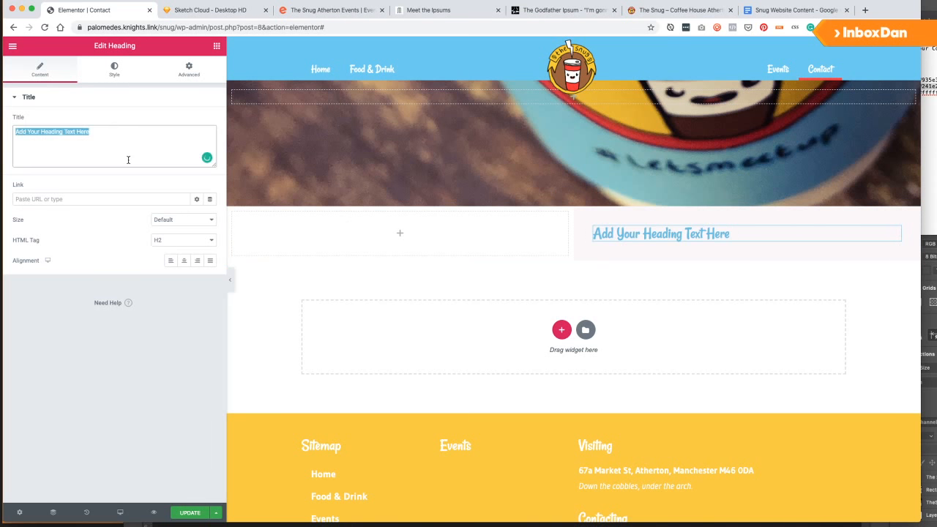
pyautogui.write('Parties Welcome')
pyautogui.rightClick(824, 230)
pyautogui.moveTo(690, 229); pyautogui.dragTo(430, 232)
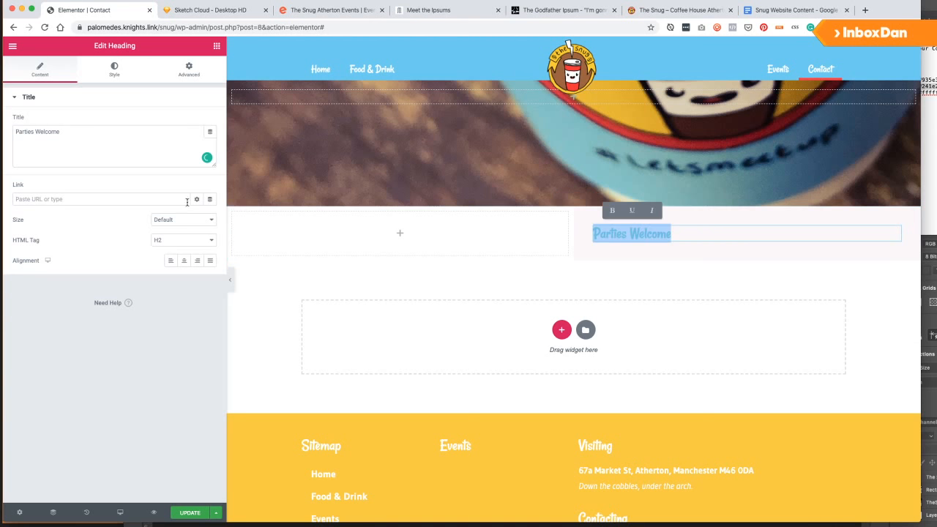
pyautogui.click(114, 70)
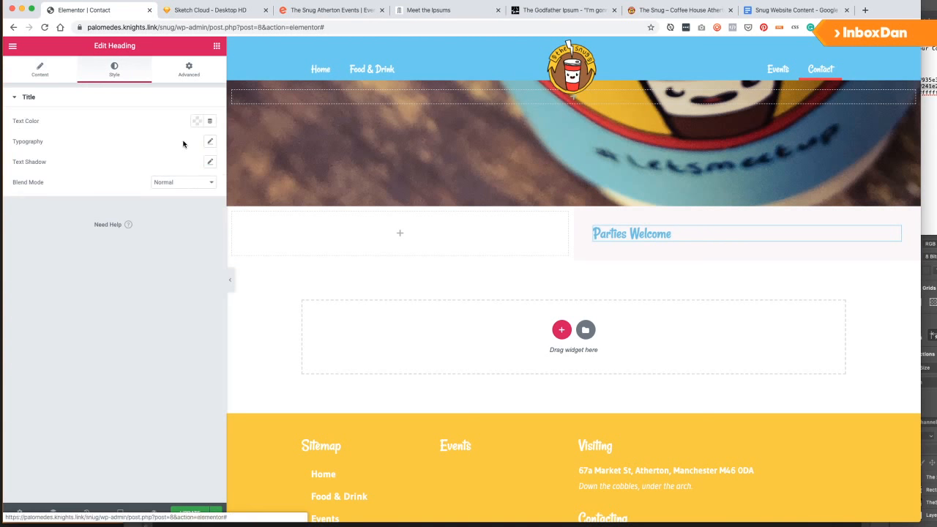
pyautogui.click(197, 120)
pyautogui.click(103, 157)
# Add a 'Bookings' heading in the empty left column.
pyautogui.click(217, 46)
pyautogui.moveTo(157, 134); pyautogui.dragTo(359, 236)
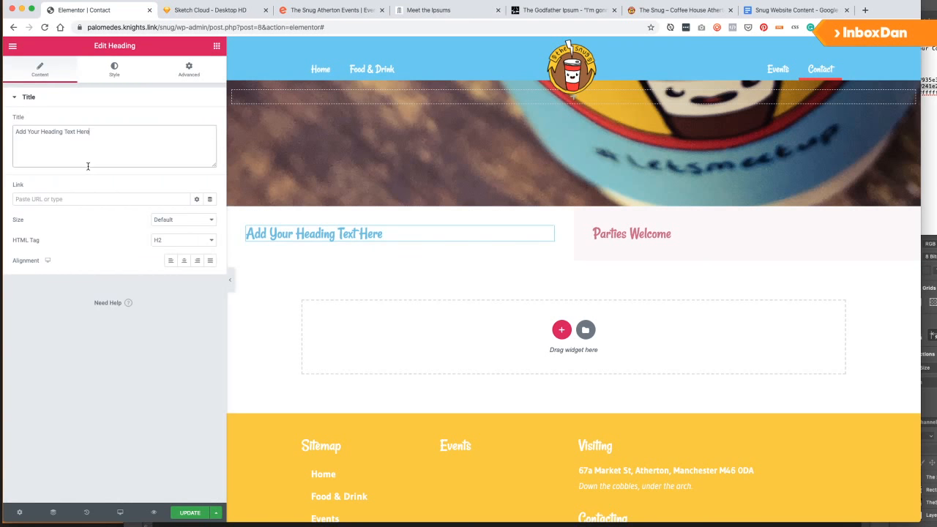
pyautogui.tripleClick(88, 166)
pyautogui.write('Bookings')
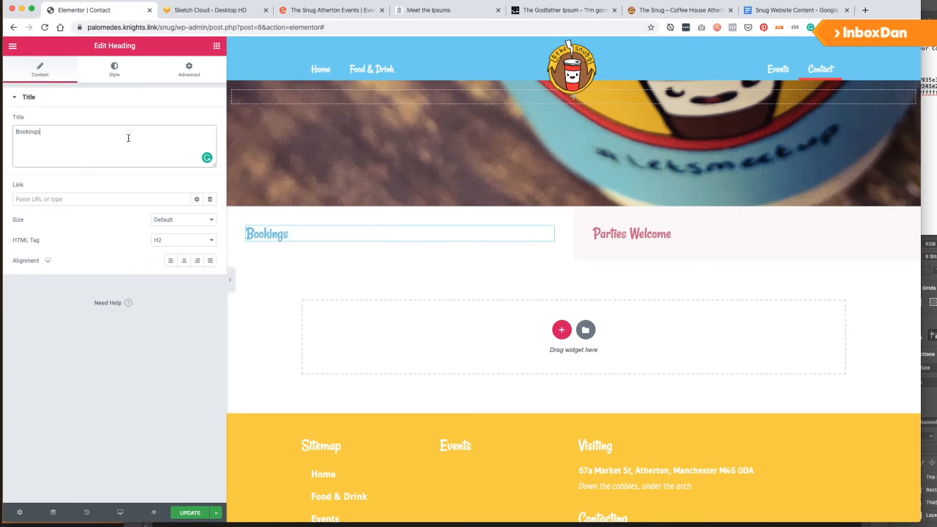
# Add placeholder text blocks under both headings and place a Button widget under Bookings.
pyautogui.click(217, 46)
pyautogui.moveTo(183, 189); pyautogui.dragTo(351, 245)
pyautogui.click(217, 45)
pyautogui.moveTo(172, 186); pyautogui.dragTo(658, 243)
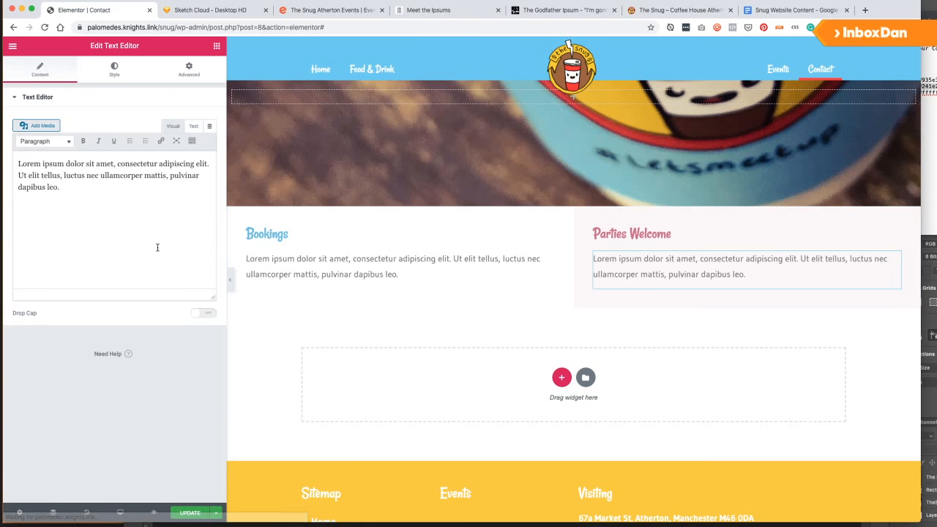
pyautogui.click(217, 46)
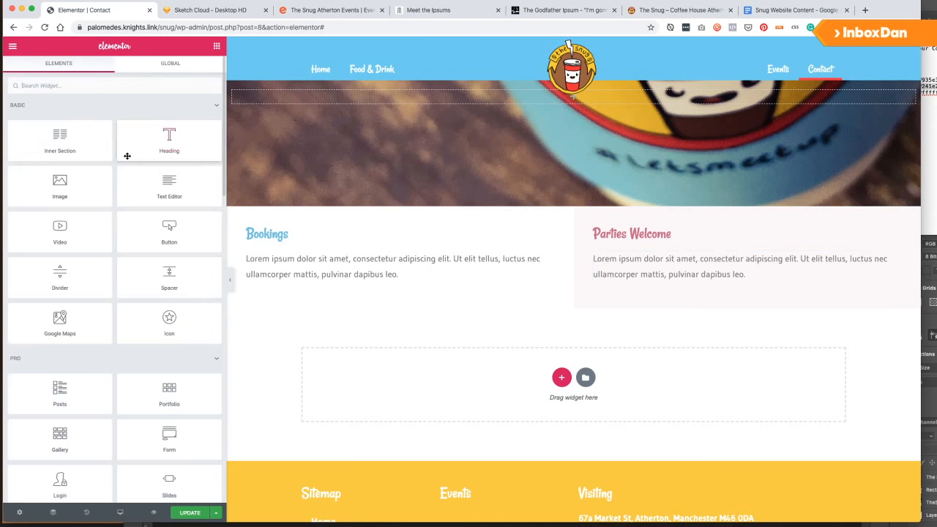
pyautogui.moveTo(156, 237); pyautogui.dragTo(324, 291)
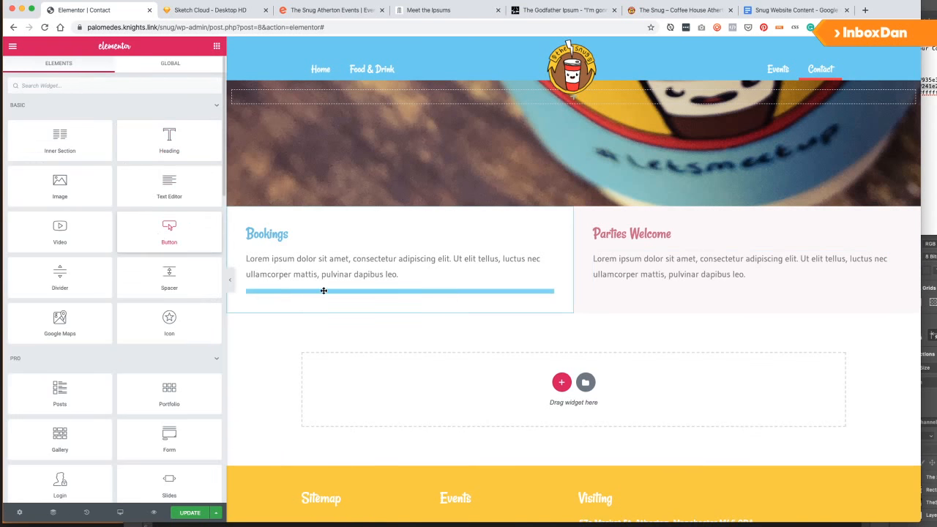
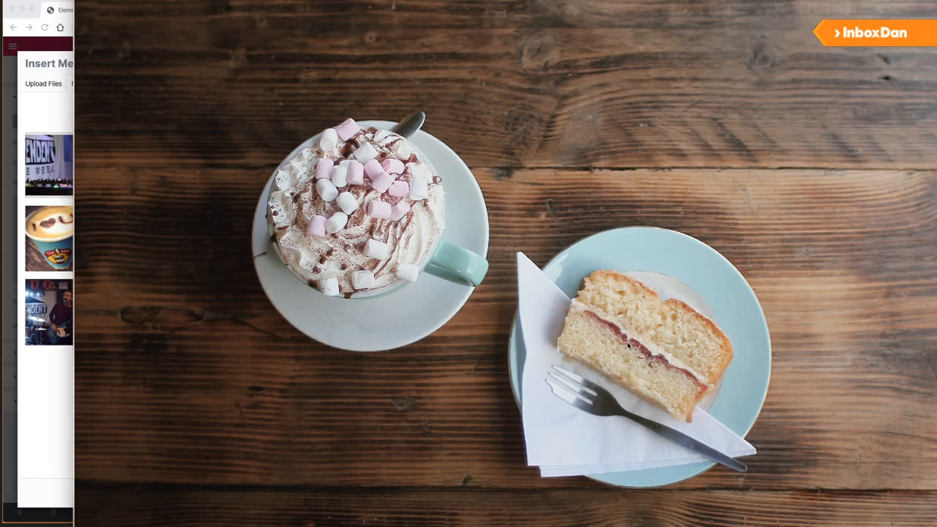
# Close the hot chocolate photo preview and start a new Photoshop document.
pyautogui.press('space')
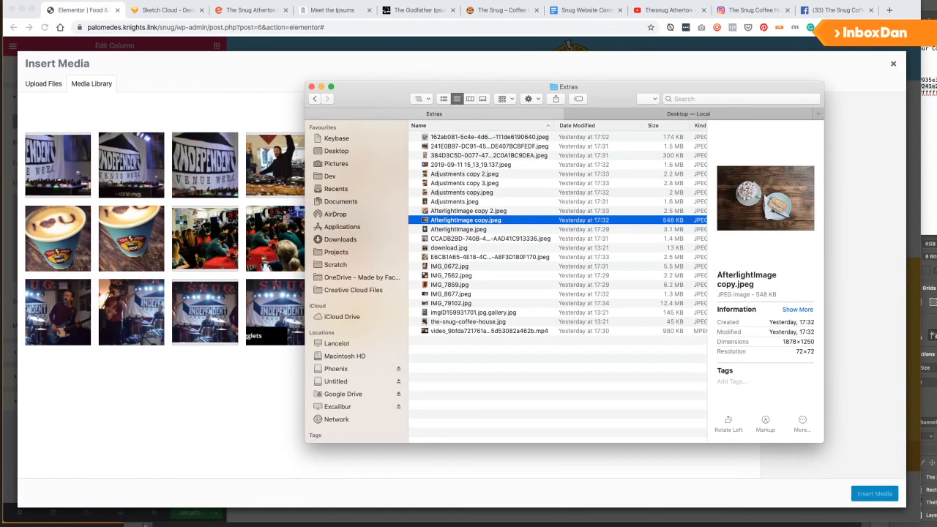
pyautogui.press('super+Tab')
pyautogui.press('super+n')
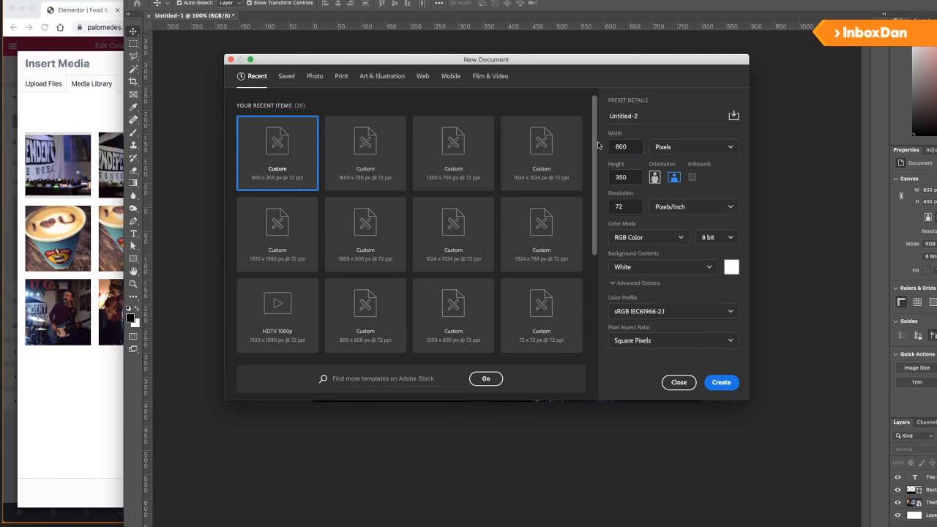
# Create an 1800 px wide document and place the food photo scaled toward the right.
pyautogui.doubleClick(618, 147)
pyautogui.write('1')
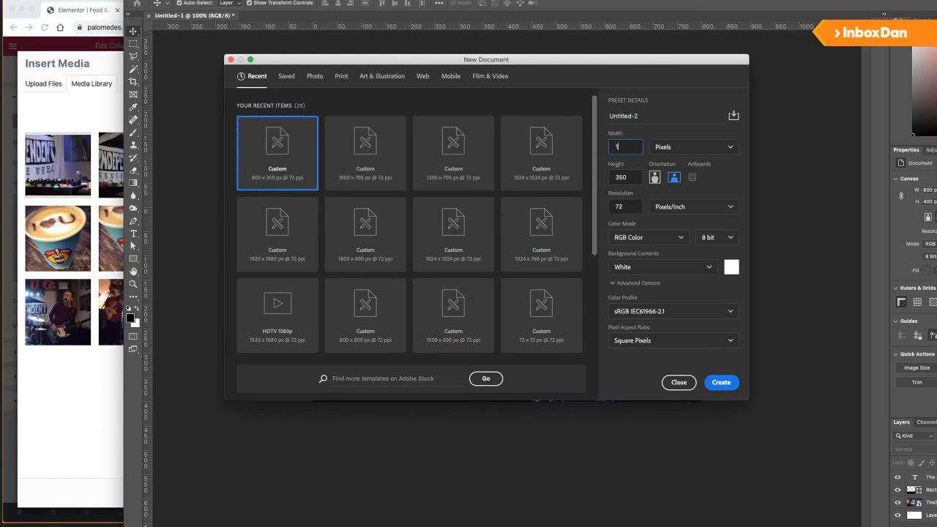
pyautogui.write('800')
pyautogui.press('Tab')
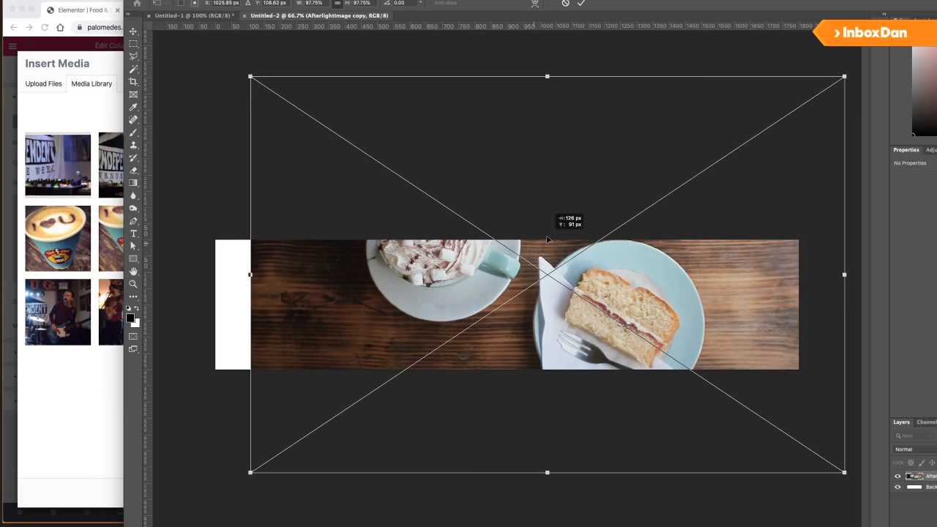
pyautogui.moveTo(543, 238); pyautogui.dragTo(597, 251)
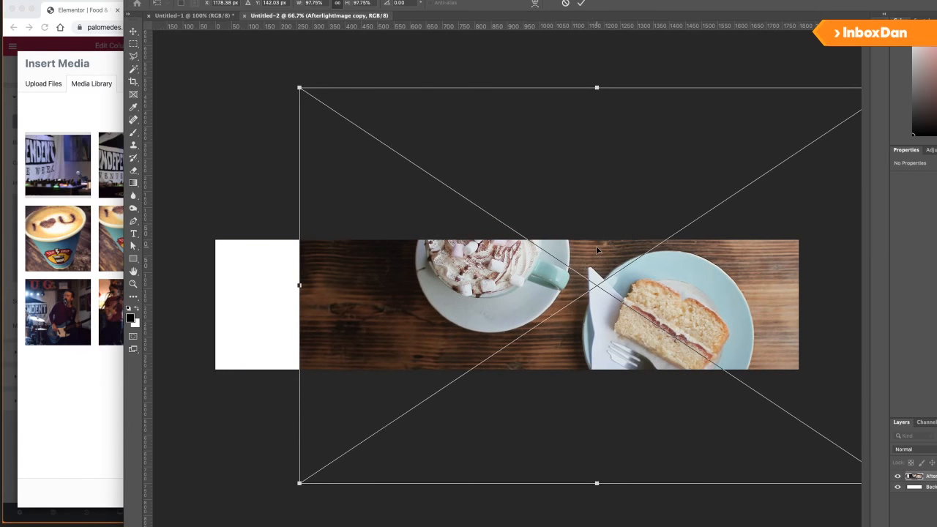
pyautogui.press('Return')
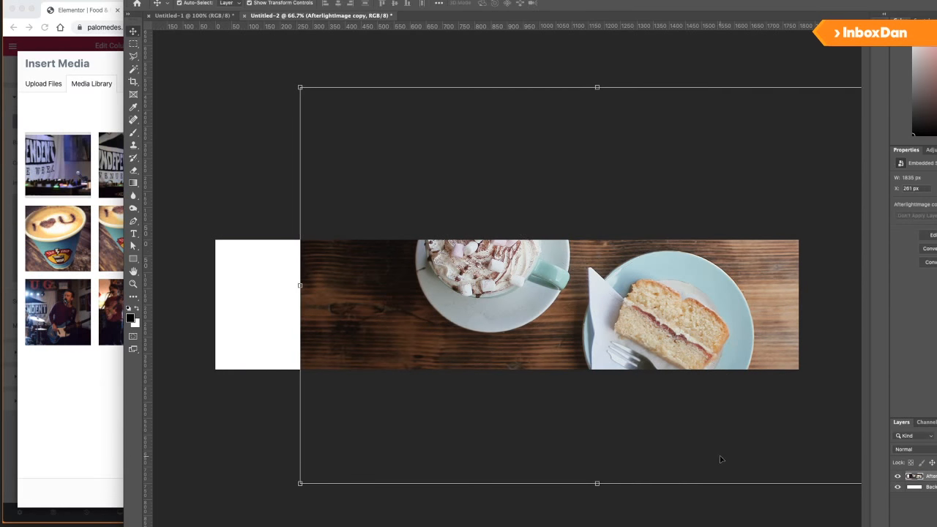
pyautogui.moveTo(300, 87); pyautogui.dragTo(416, 164)
pyautogui.moveTo(585, 307); pyautogui.dragTo(589, 287)
pyautogui.press('Return')
pyautogui.click(390, 61)
# Draw a black-to-transparent gradient so the photo's left side fades into black.
pyautogui.click(133, 183)
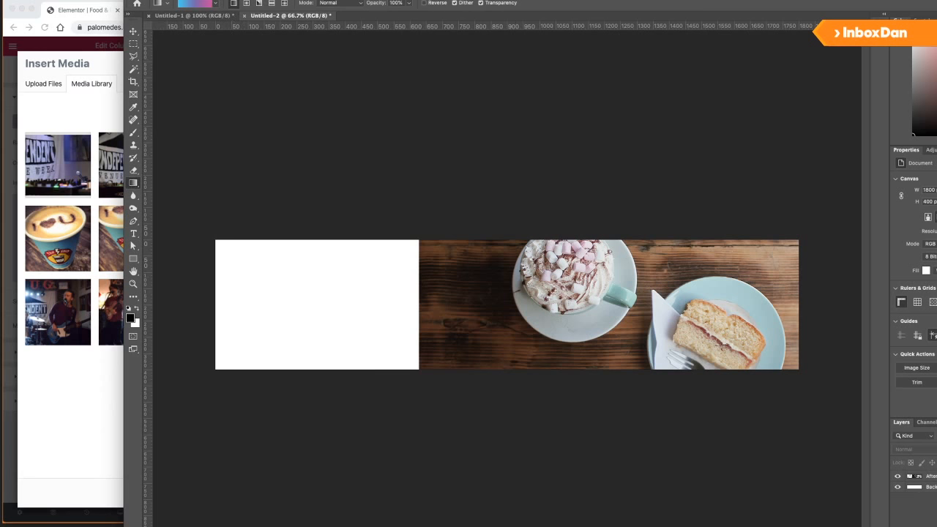
pyautogui.click(194, 4)
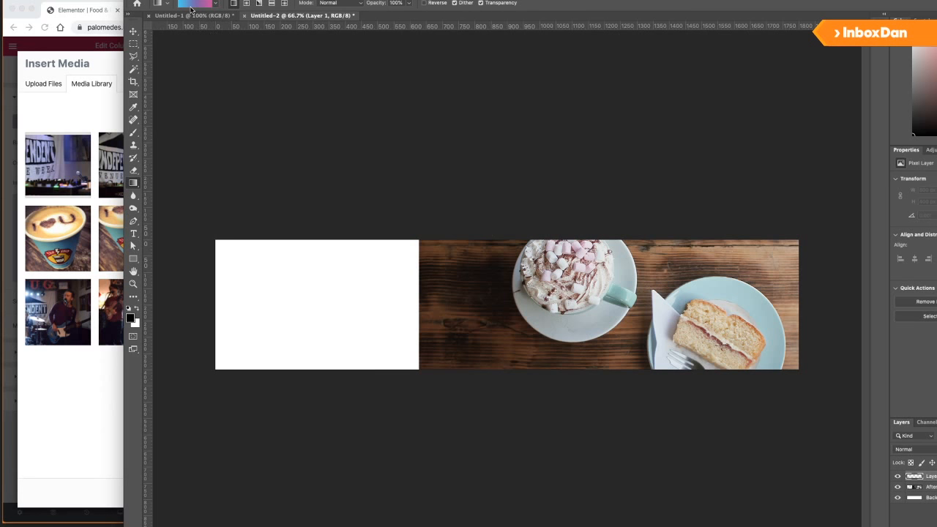
pyautogui.press('Escape')
pyautogui.click(215, 4)
pyautogui.click(146, 21)
pyautogui.click(173, 36)
pyautogui.moveTo(359, 290); pyautogui.dragTo(498, 289)
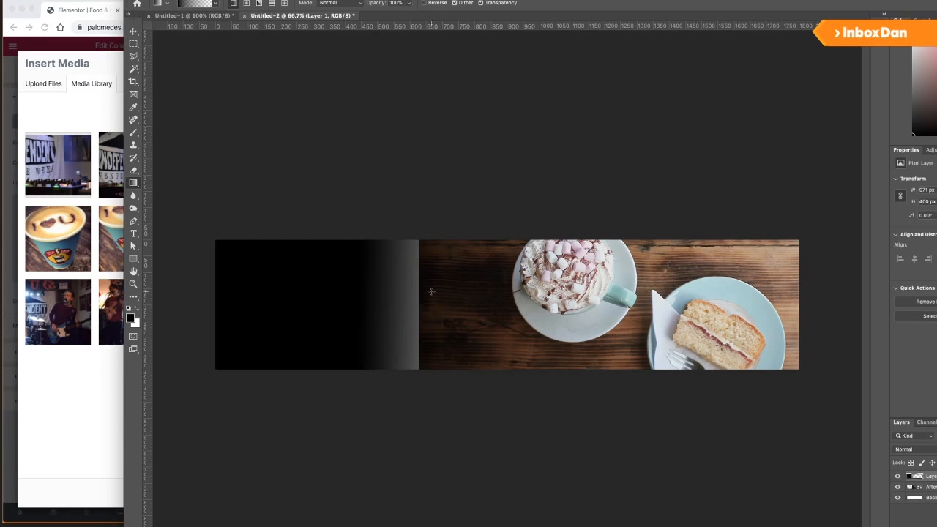
pyautogui.moveTo(402, 277); pyautogui.dragTo(516, 320)
pyautogui.moveTo(414, 326); pyautogui.dragTo(459, 319)
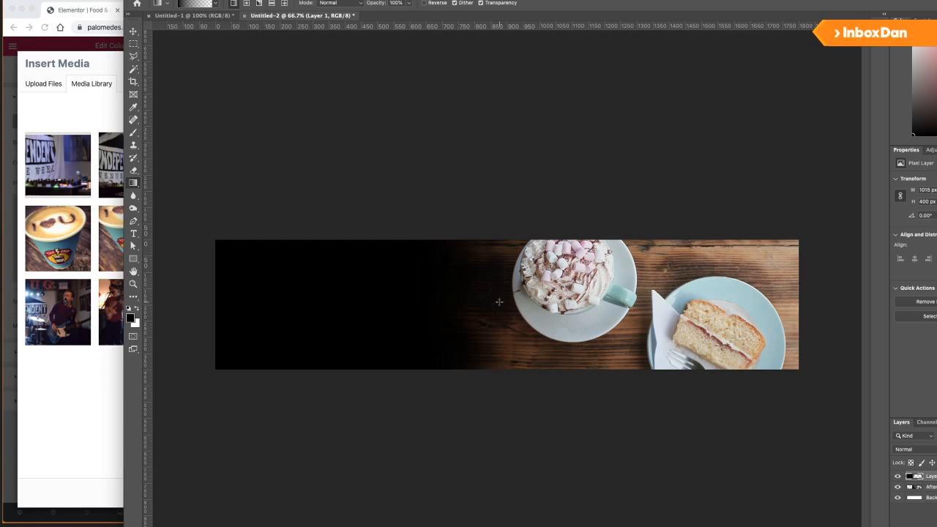
# Crop the canvas from the left to 1500 px wide.
pyautogui.press('v')
pyautogui.click(331, 202)
pyautogui.press('c')
pyautogui.moveTo(167, 303); pyautogui.dragTo(263, 303)
pyautogui.click(634, 4)
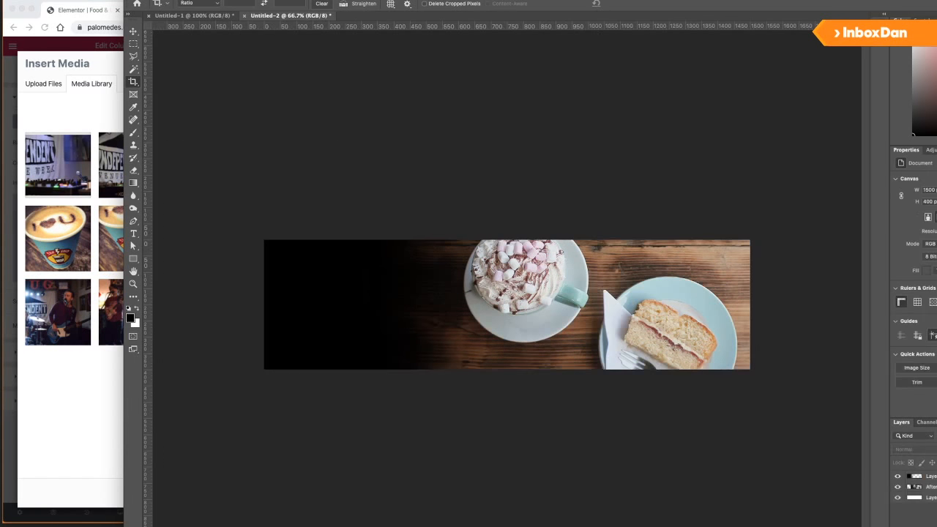
# Save the banner to the computer as a JPEG file.
pyautogui.click(36, 1)
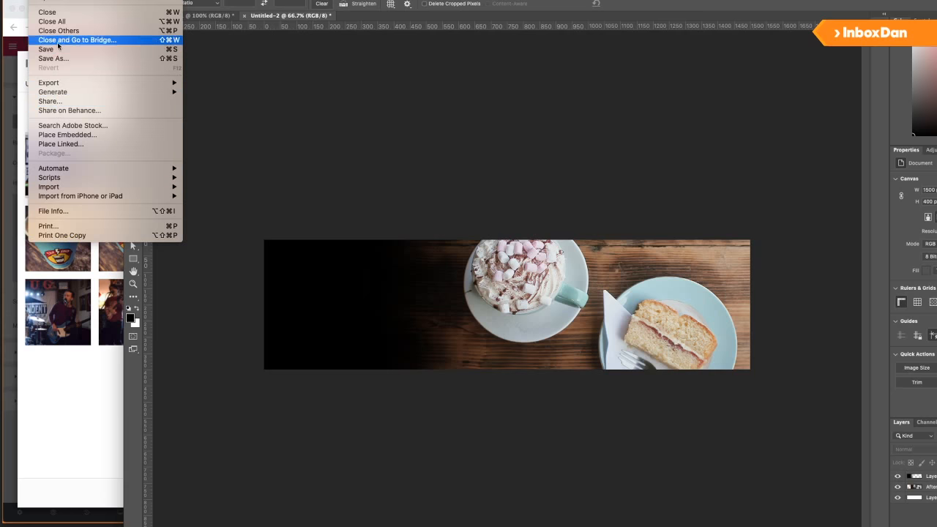
pyautogui.click(58, 59)
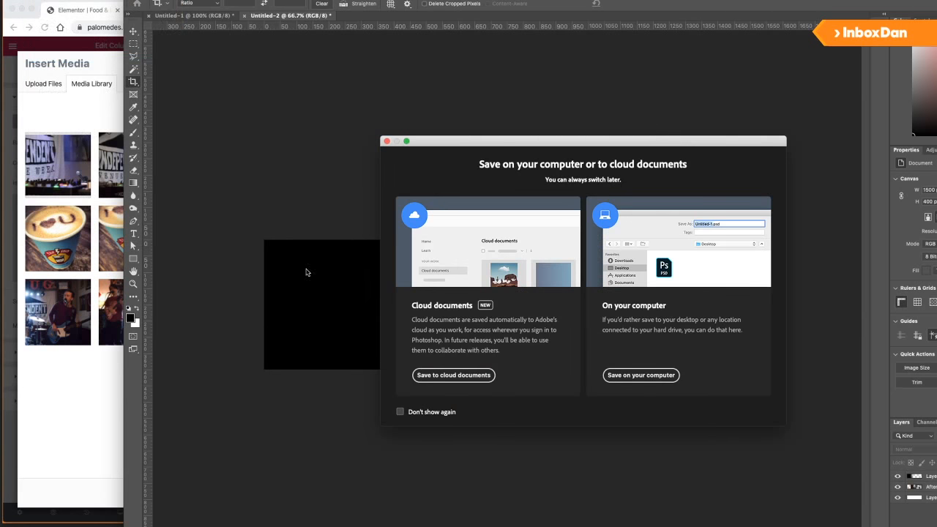
pyautogui.click(637, 376)
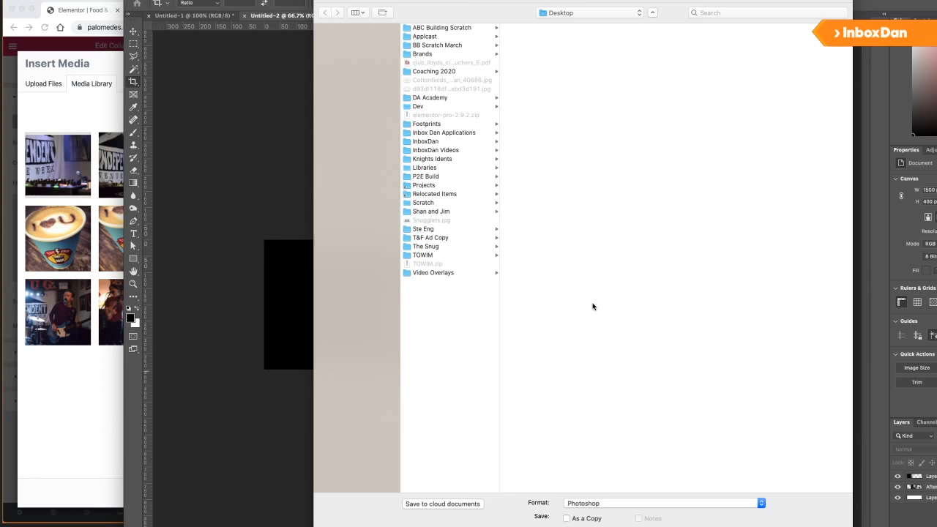
pyautogui.click(596, 502)
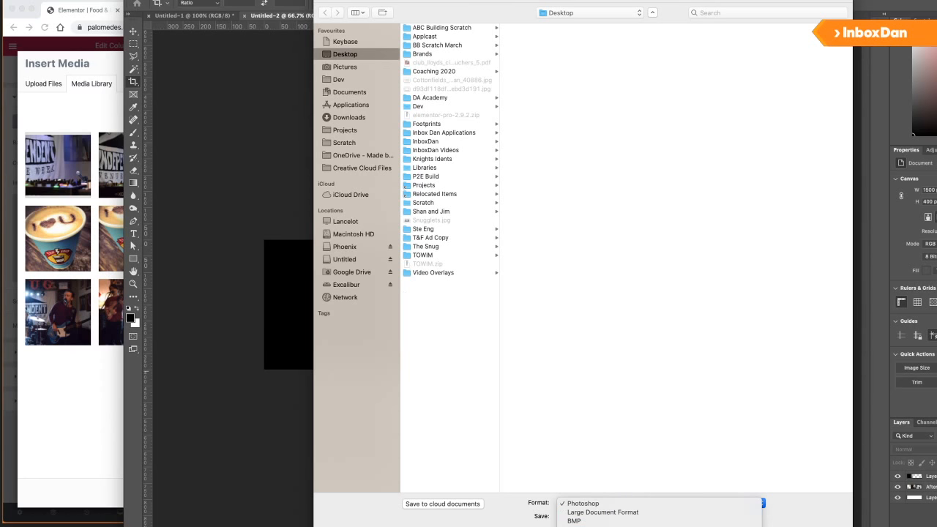
pyautogui.click(520, 349)
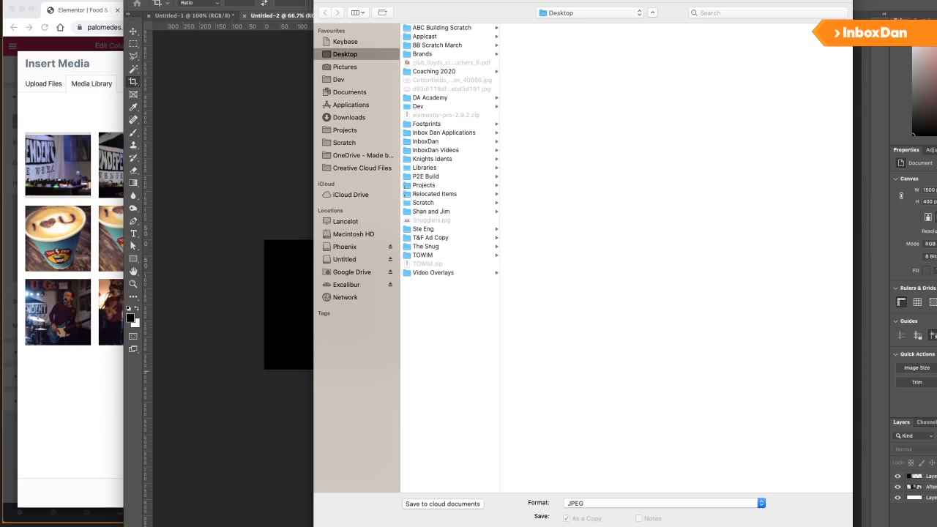
pyautogui.press('Return')
pyautogui.press('Return')
# Upload TheSnug_FoodAndDrink.jpg to the Media Library and insert it.
pyautogui.click(69, 385)
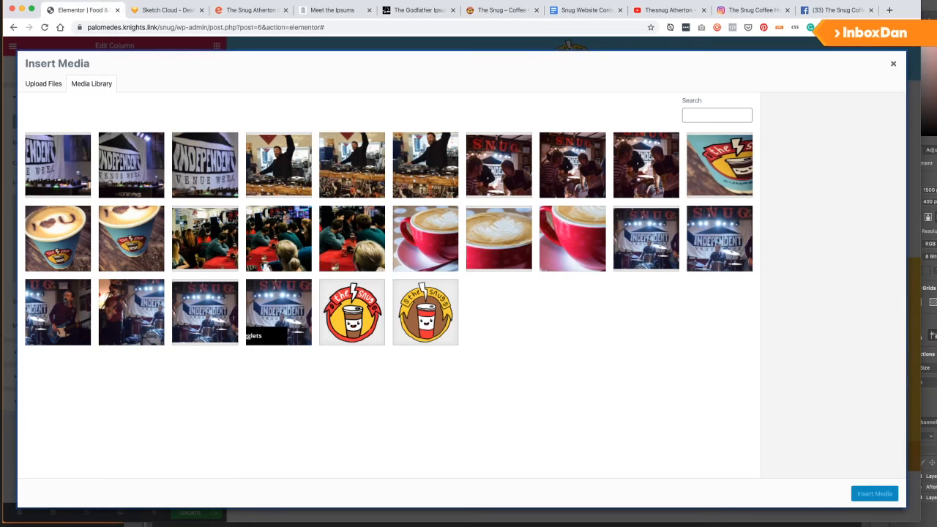
pyautogui.press('super+Tab')
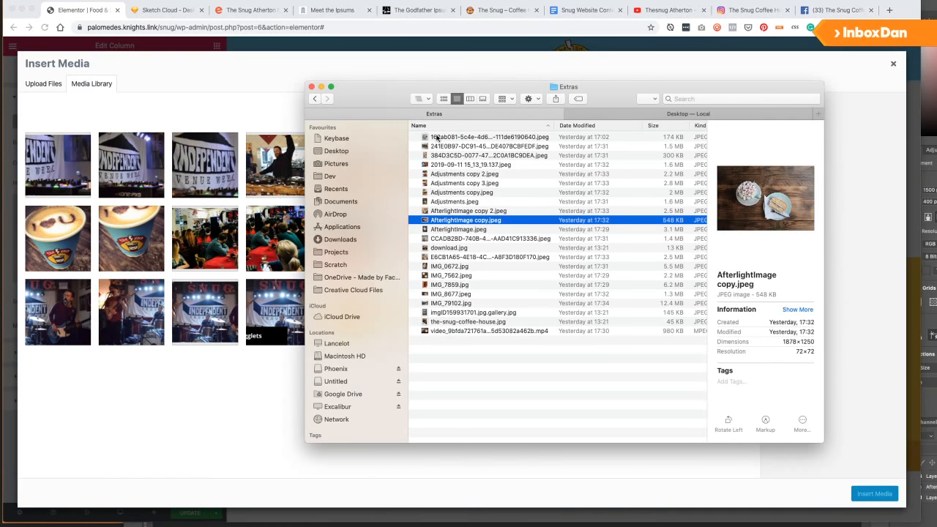
pyautogui.click(621, 114)
pyautogui.moveTo(464, 139); pyautogui.dragTo(213, 402)
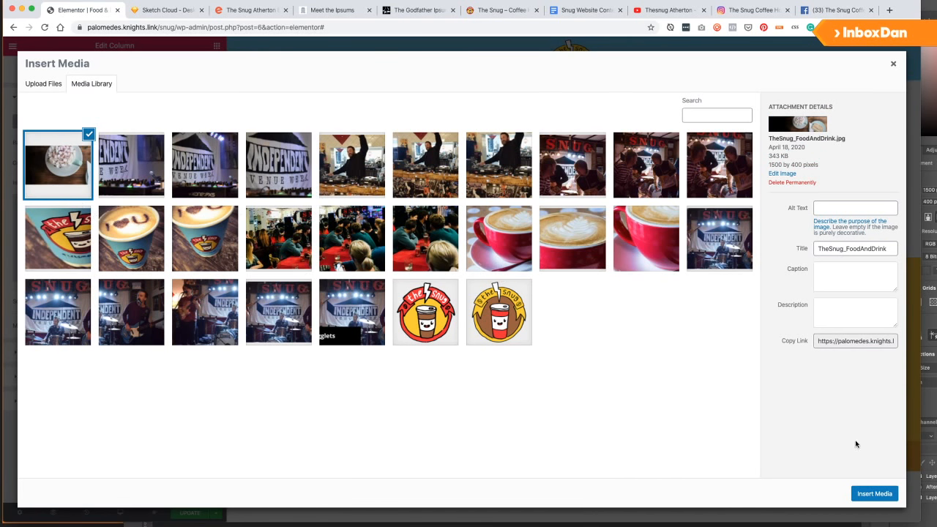
pyautogui.click(872, 492)
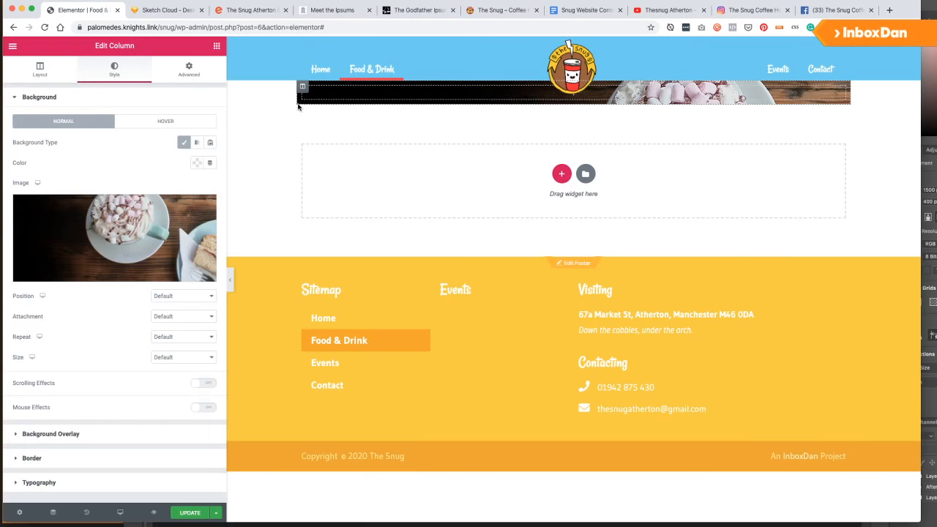
# Give the header section a classic background using the hot chocolate photo.
pyautogui.rightClick(246, 91)
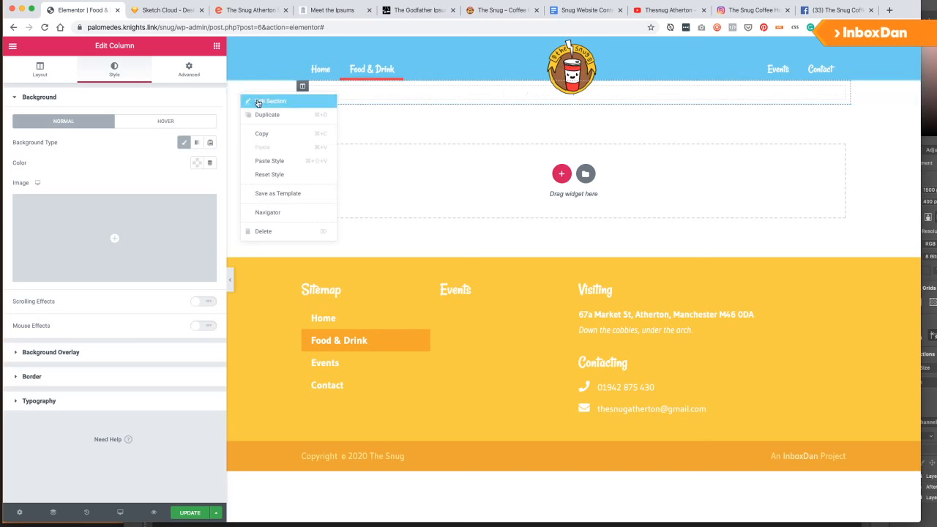
pyautogui.click(257, 101)
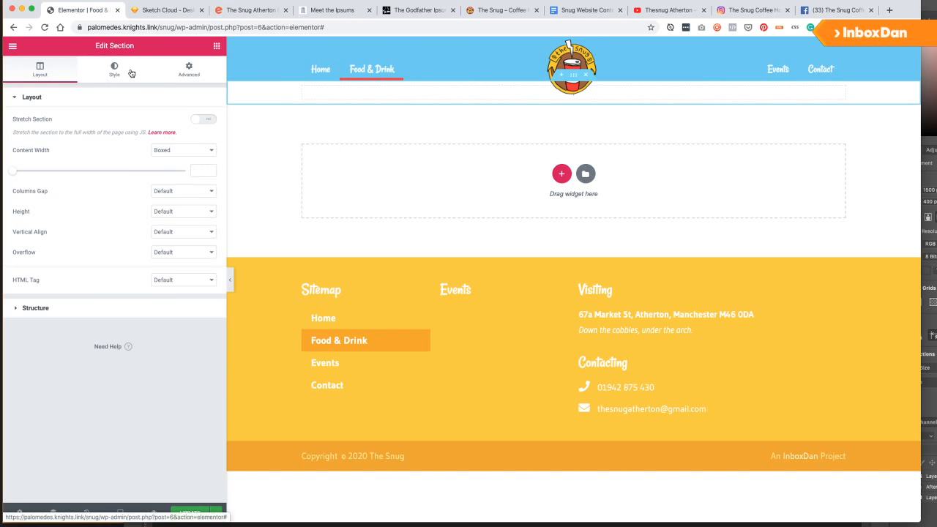
pyautogui.click(130, 74)
pyautogui.click(170, 142)
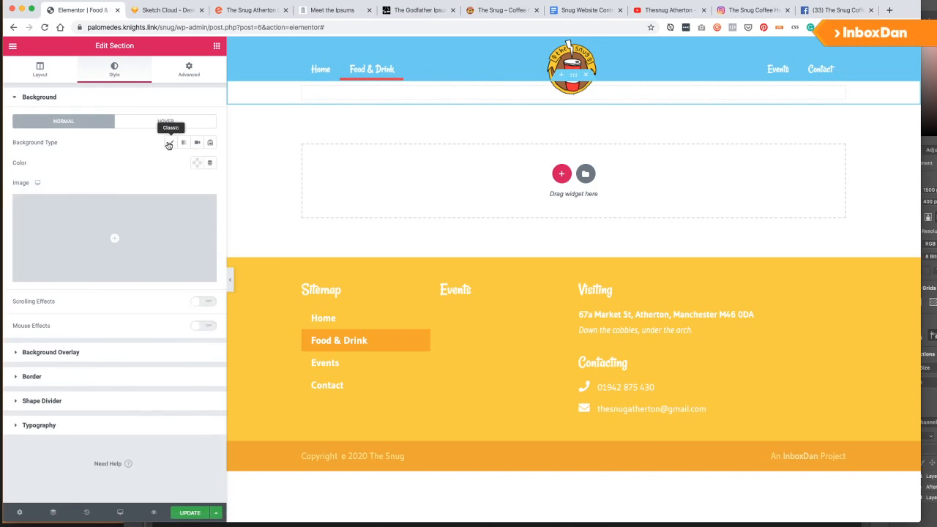
pyautogui.click(85, 234)
# Set the background to Center Center, No-repeat, size Cover.
pyautogui.click(174, 298)
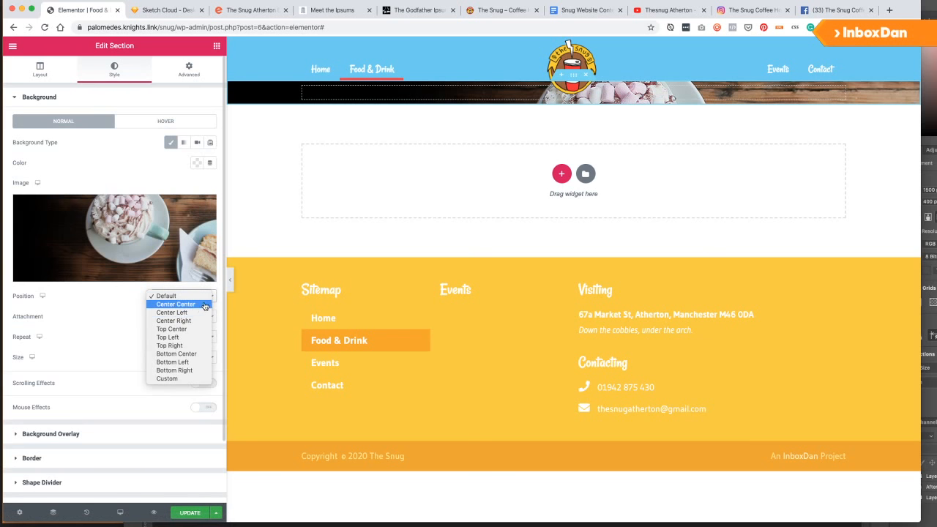
pyautogui.click(196, 304)
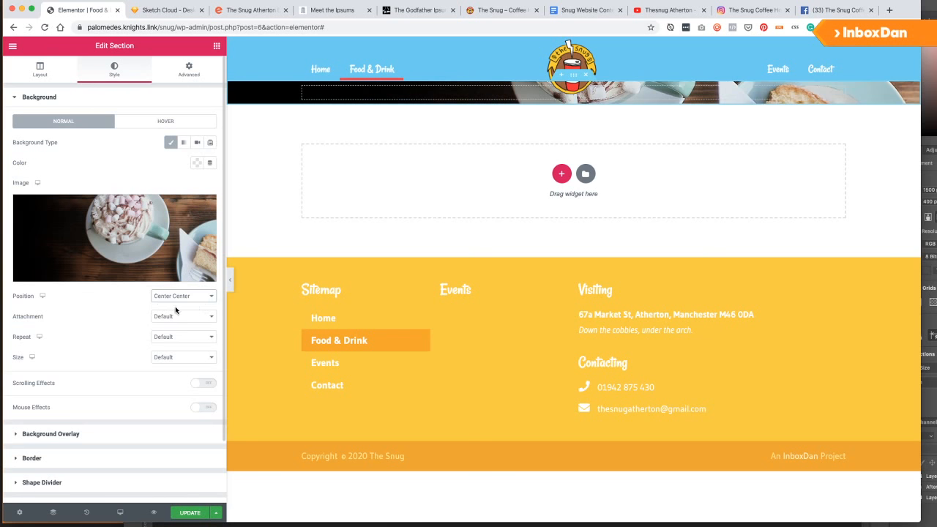
pyautogui.click(176, 316)
pyautogui.click(176, 317)
pyautogui.click(183, 336)
pyautogui.click(168, 344)
pyautogui.click(183, 357)
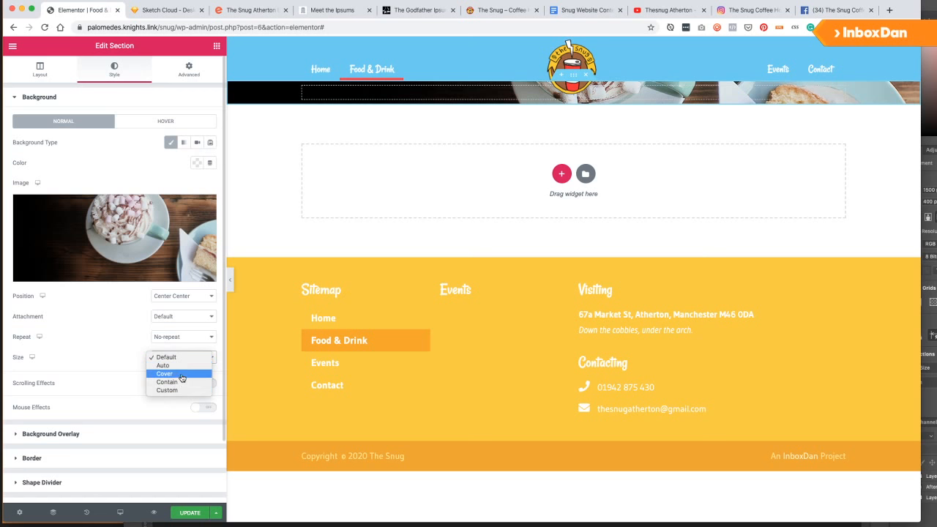
pyautogui.click(176, 374)
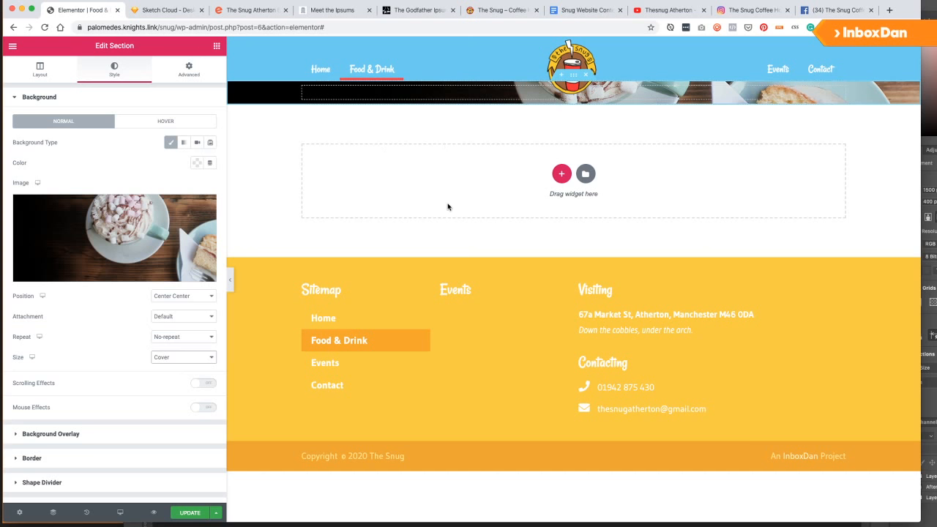
# Unlink the section padding and set left and right padding to 0.
pyautogui.click(203, 71)
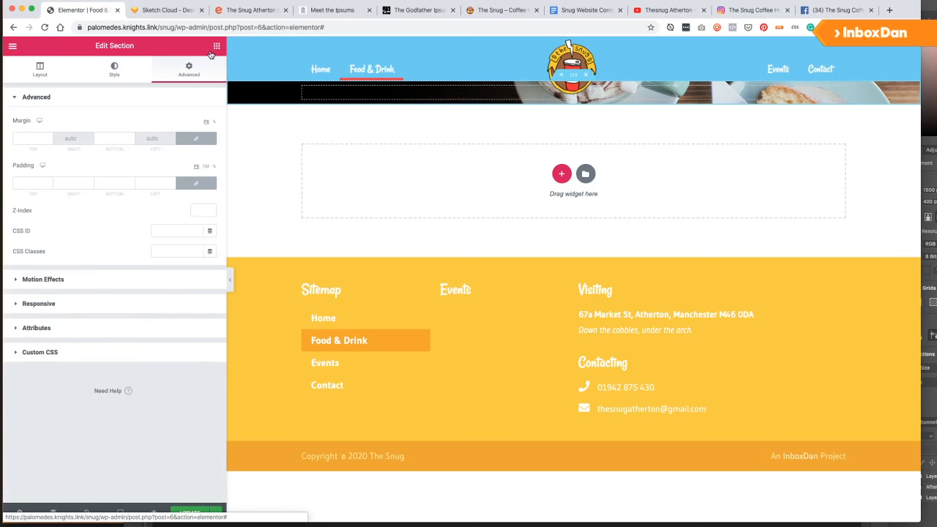
pyautogui.click(43, 183)
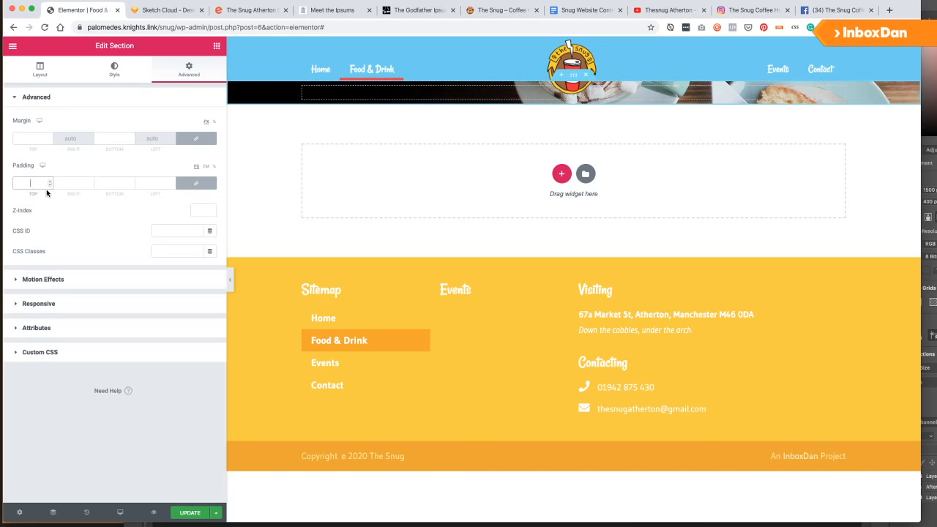
pyautogui.write('80')
pyautogui.click(193, 184)
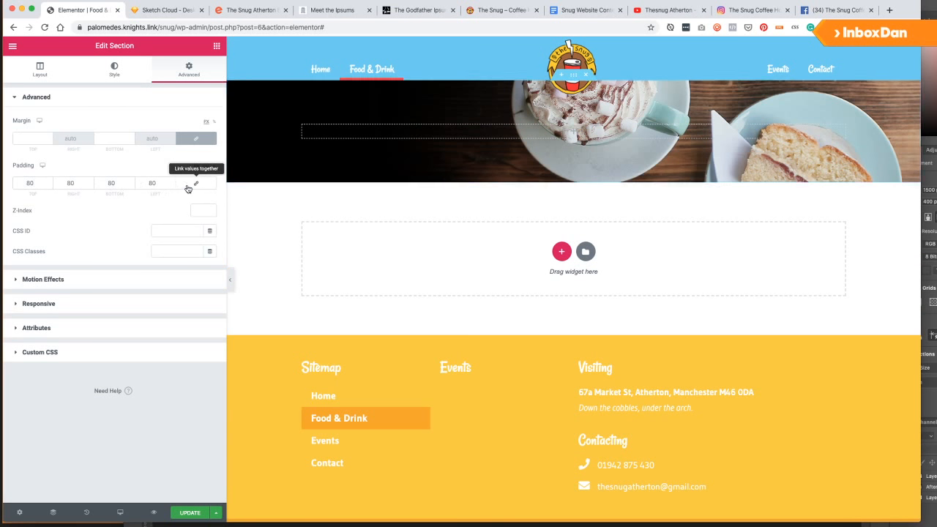
pyautogui.doubleClick(70, 183)
pyautogui.write('20')
pyautogui.press('BackSpace')
pyautogui.press('BackSpace')
pyautogui.write('0')
pyautogui.doubleClick(153, 183)
pyautogui.write('0')
pyautogui.click(157, 403)
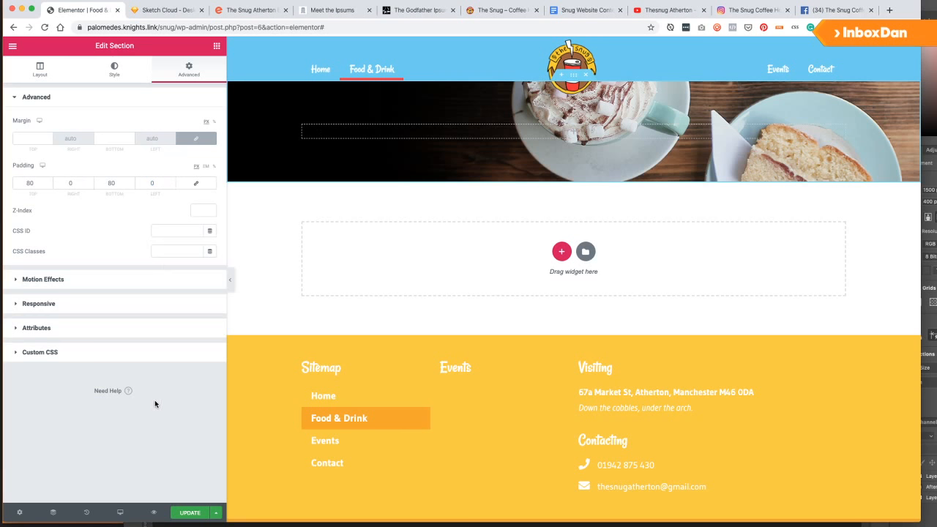
# Set the top and bottom padding to 100.
pyautogui.click(29, 183)
pyautogui.press('BackSpace')
pyautogui.press('BackSpace')
pyautogui.write('100')
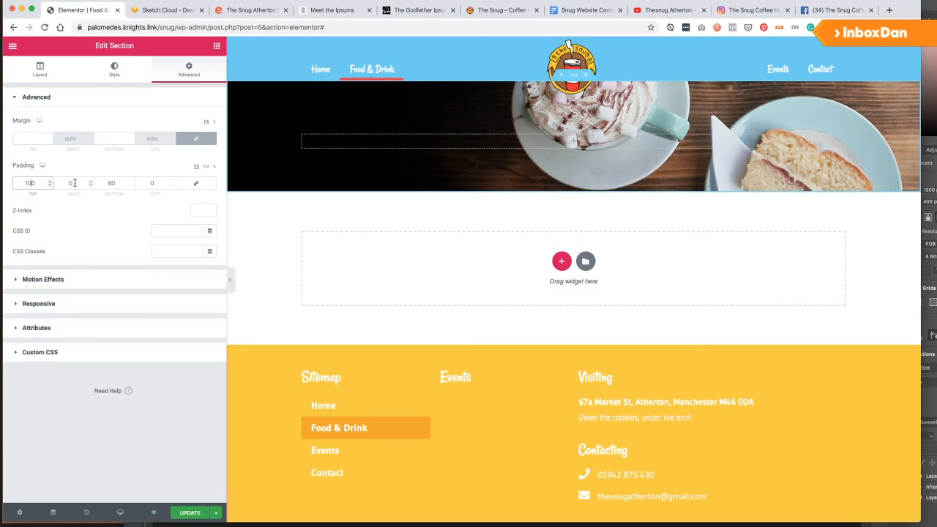
pyautogui.click(110, 183)
pyautogui.write('100')
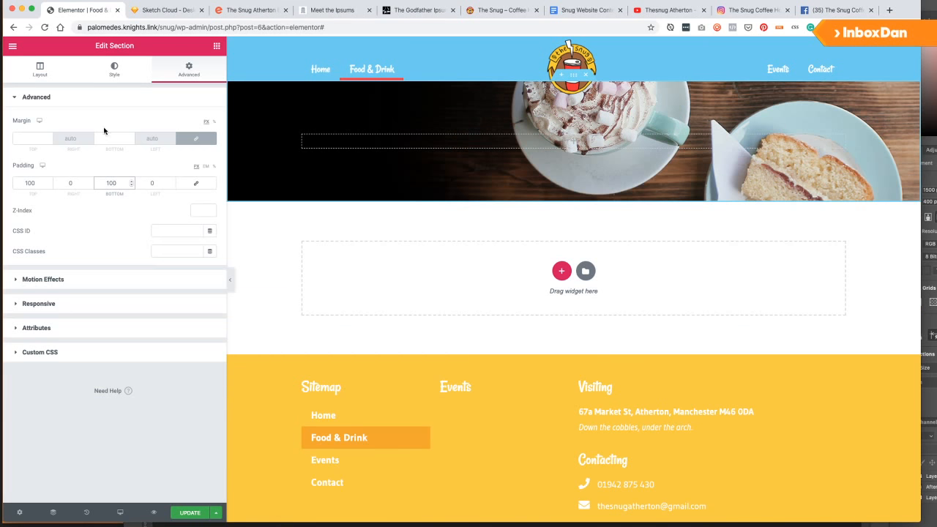
# Add a Heading widget reading 'Food & Drink' with a small 'at The Snug' line.
pyautogui.click(217, 45)
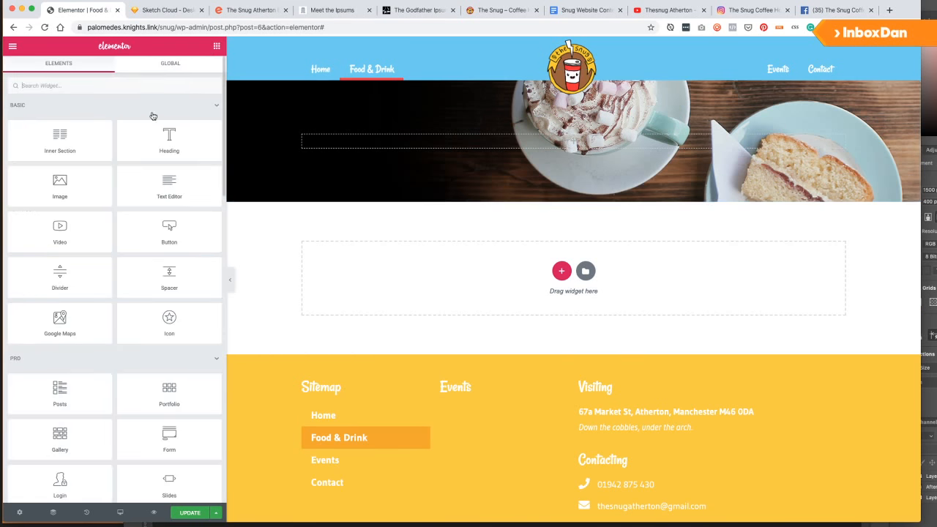
pyautogui.moveTo(174, 140); pyautogui.dragTo(381, 141)
pyautogui.tripleClick(59, 132)
pyautogui.write('Food & Drink<')
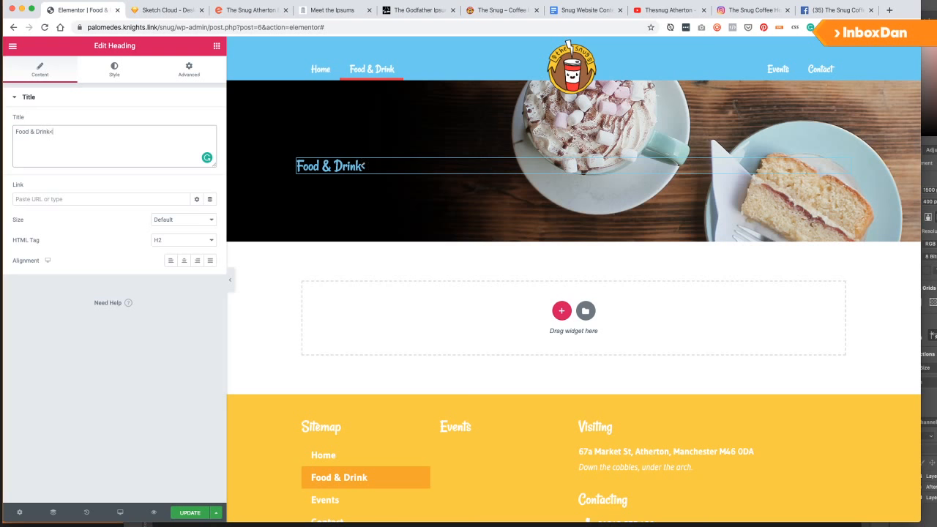
pyautogui.write('br><smal>>?')
pyautogui.press('BackSpace')
pyautogui.press('BackSpace')
pyautogui.write('</small>')
pyautogui.write('at The Snug')
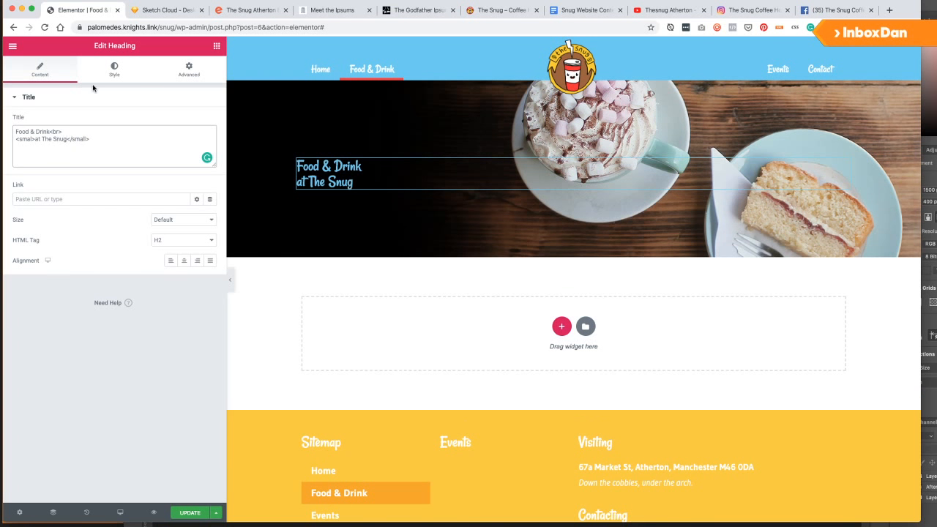
# Make the heading an H1, fix the small tag, and set column width to 100%.
pyautogui.click(113, 71)
pyautogui.click(40, 70)
pyautogui.click(183, 239)
pyautogui.click(168, 230)
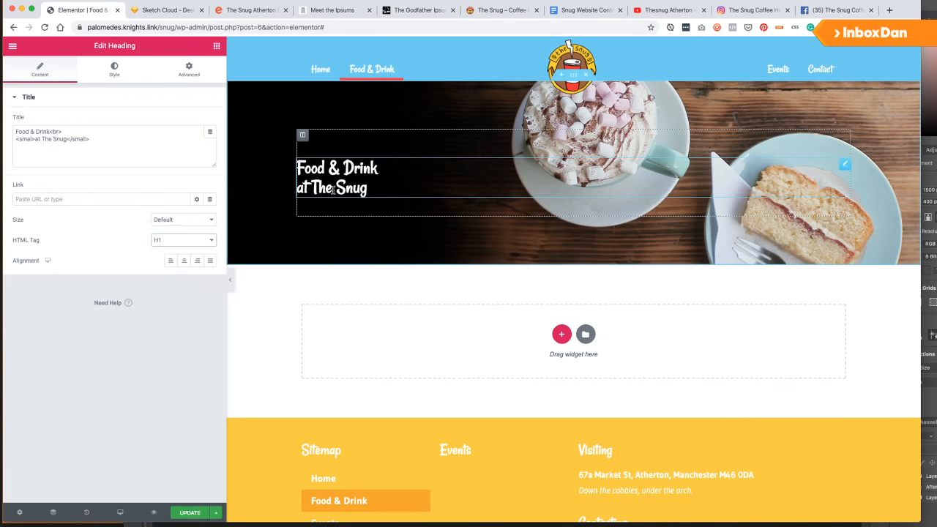
pyautogui.click(23, 137)
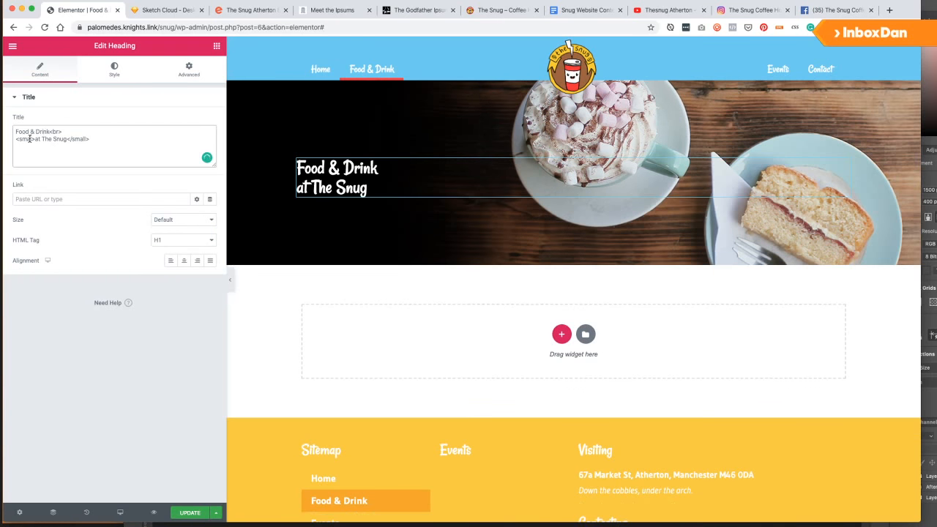
pyautogui.write('l')
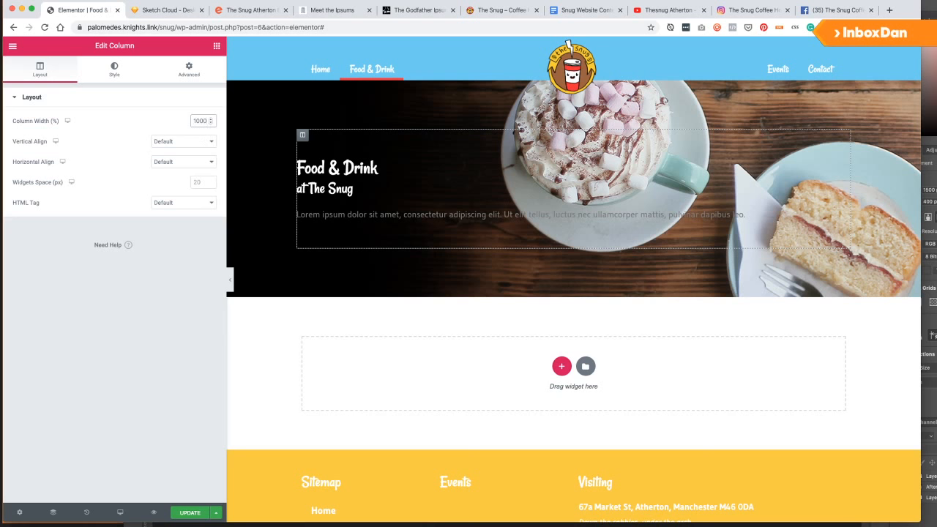
pyautogui.press('super+a')
pyautogui.press('Right')
pyautogui.press('BackSpace')
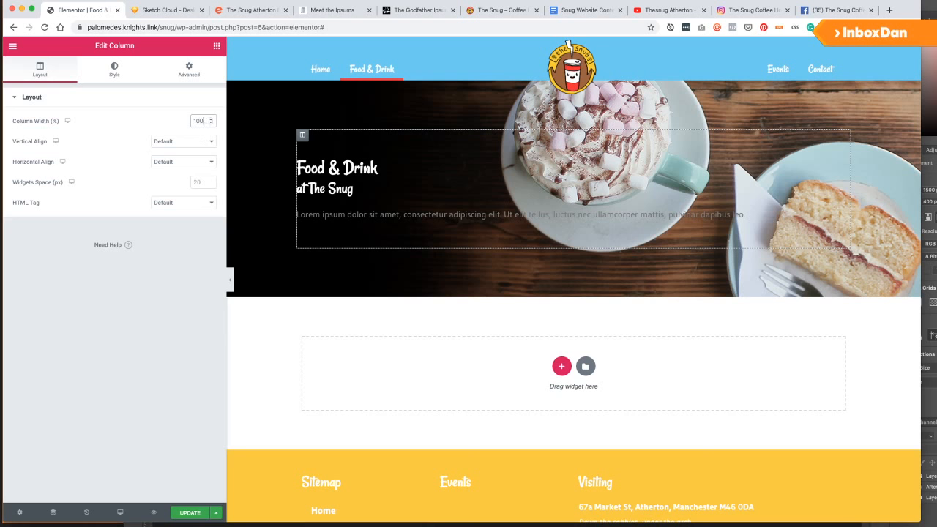
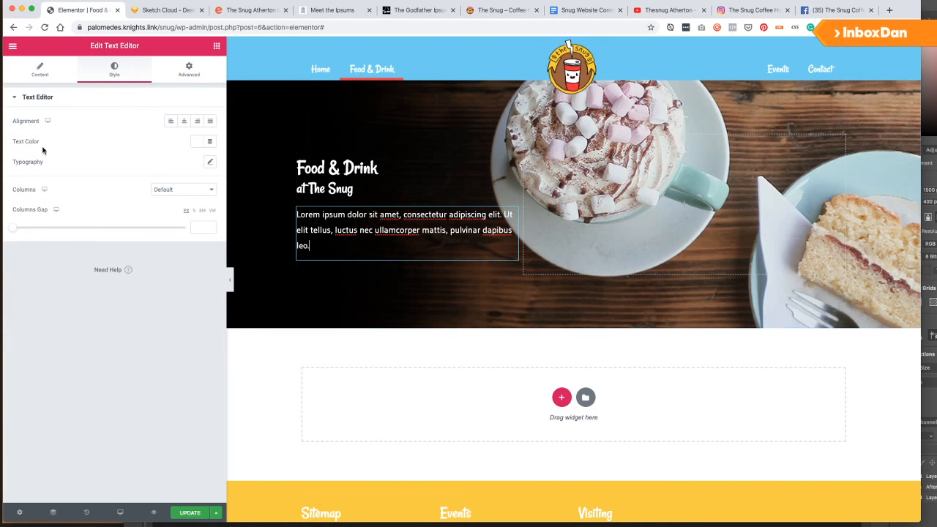
# Replace the hero's placeholder paragraph with the homemade-cakes copy and add a Button widget below it.
pyautogui.click(40, 70)
pyautogui.tripleClick(90, 177)
pyautogui.write('We specialise in homemade cakes, chunky toast and teacakes. We offer afternoon tea with endless tea & filter coffee and upgrade to gin in tea cups.')
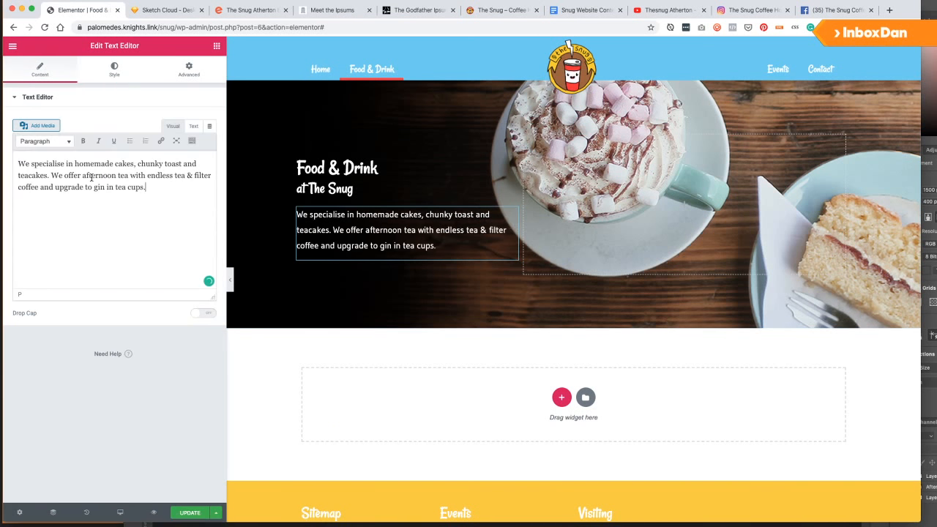
pyautogui.click(216, 46)
pyautogui.moveTo(186, 192); pyautogui.dragTo(299, 295)
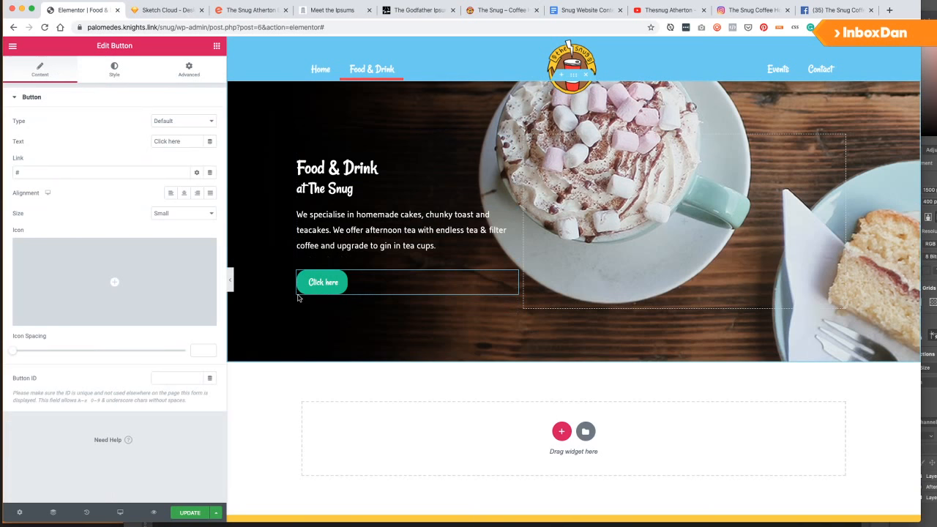
# Link the hero button to #more and label it 'About Our Food'.
pyautogui.click(74, 175)
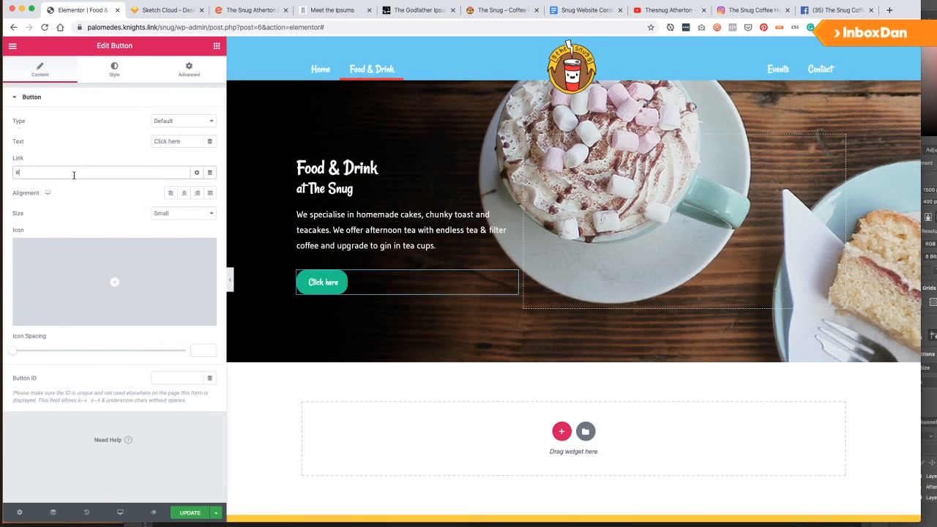
pyautogui.tripleClick(189, 143)
pyautogui.write('About')
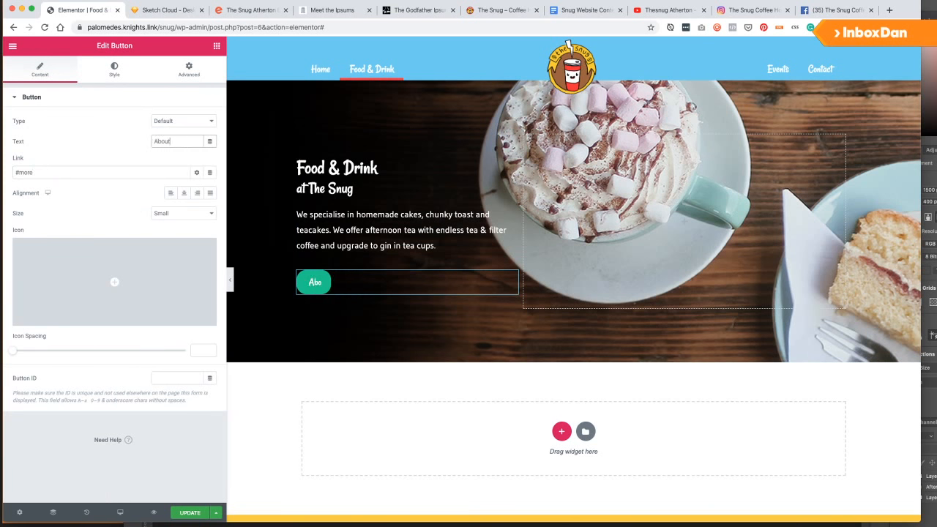
pyautogui.write(' Our Food')
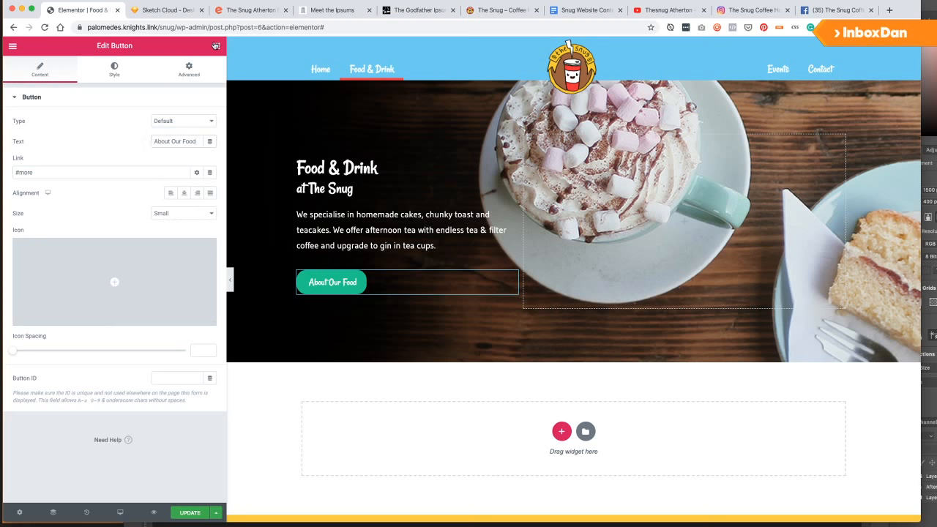
# Place a Menu Anchor widget below the hero and start a new section under it.
pyautogui.click(216, 46)
pyautogui.click(123, 91)
pyautogui.write('anch')
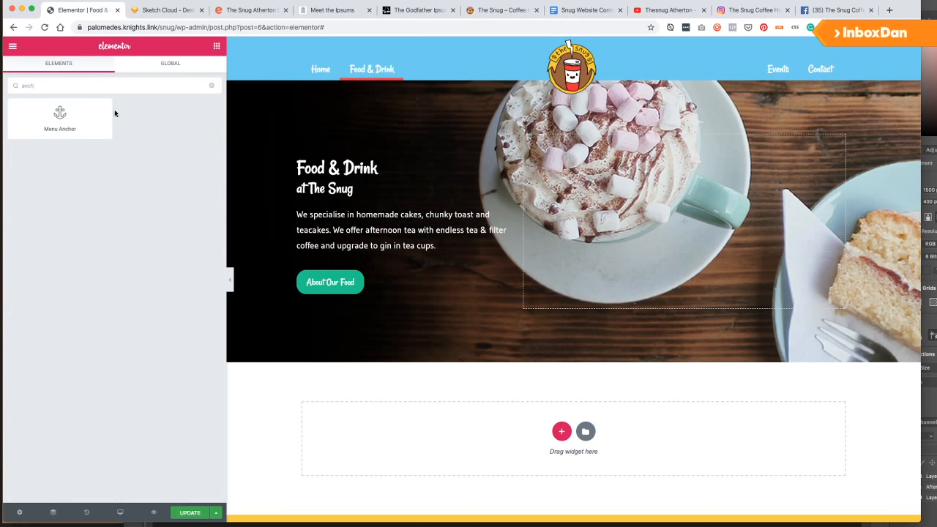
pyautogui.moveTo(77, 125); pyautogui.dragTo(511, 432)
pyautogui.click(593, 458)
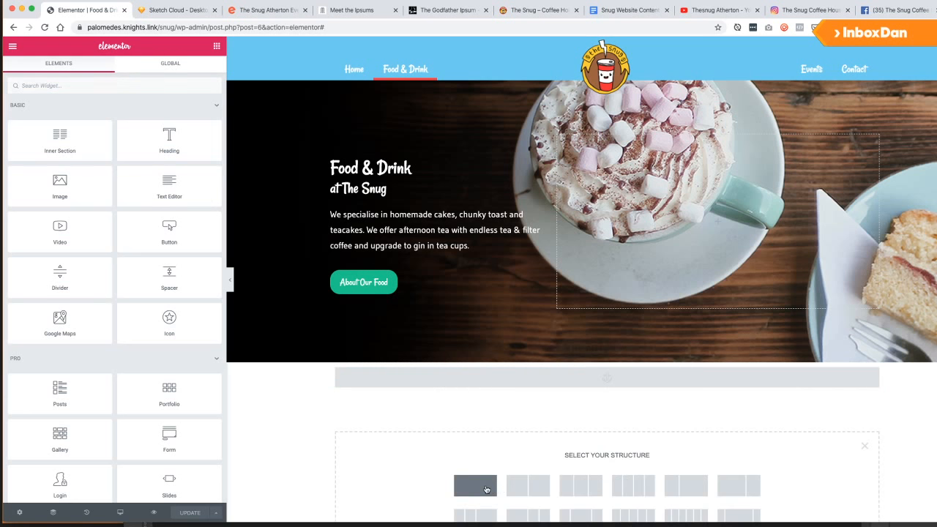
# Create a single-column section with top padding 20 and place a Heading widget in it.
pyautogui.click(486, 489)
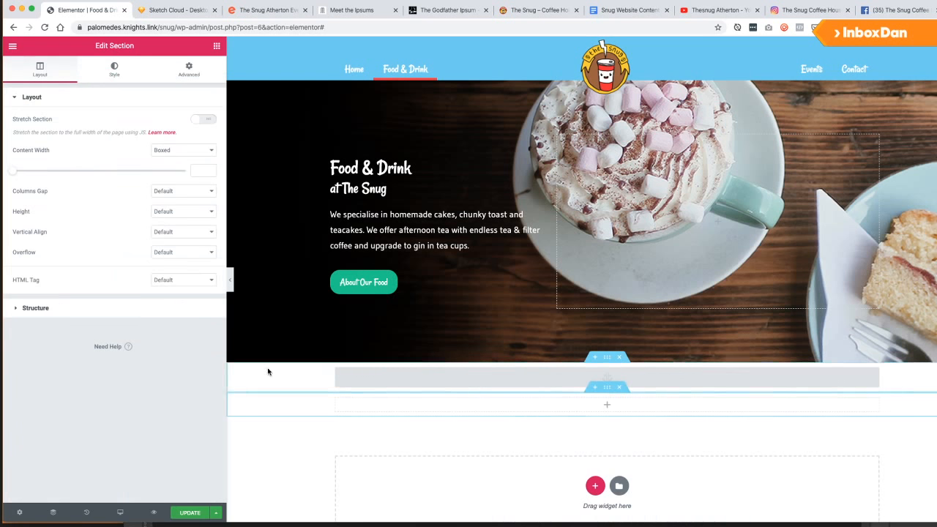
pyautogui.click(188, 70)
pyautogui.click(196, 183)
pyautogui.click(29, 183)
pyautogui.write('20')
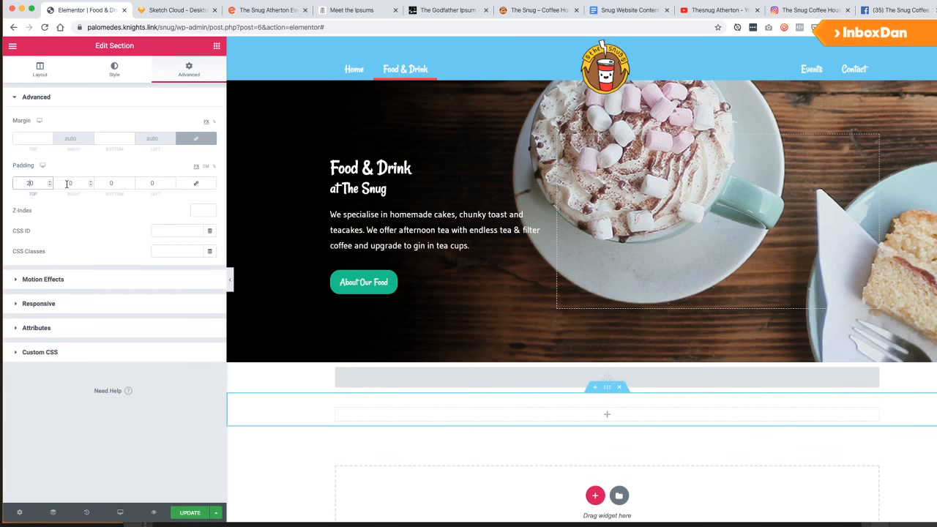
pyautogui.click(216, 45)
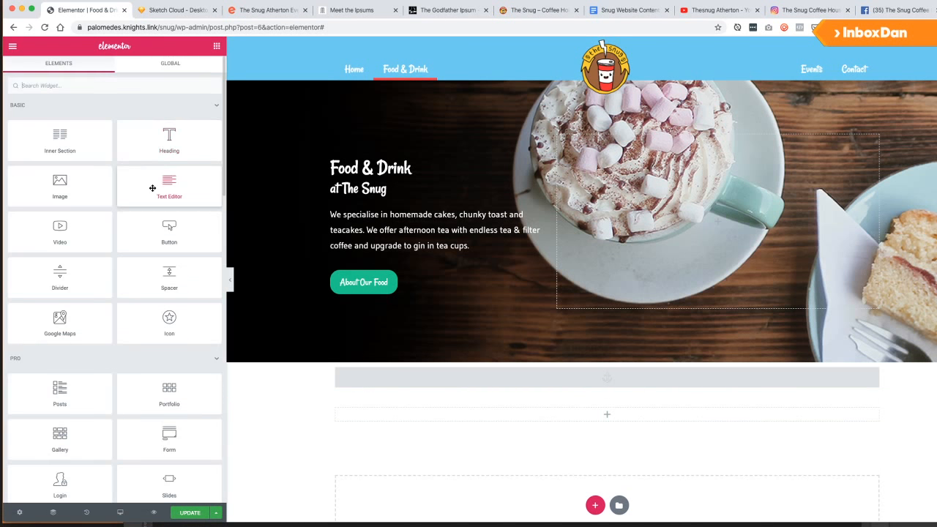
pyautogui.moveTo(169, 140); pyautogui.dragTo(378, 421)
# Give the new section a classic red background.
pyautogui.click(607, 391)
pyautogui.click(114, 69)
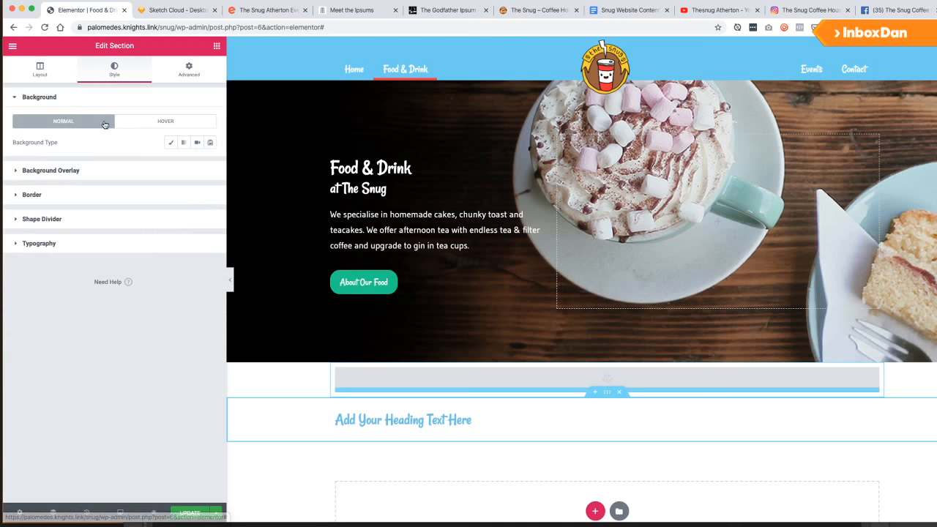
pyautogui.click(170, 142)
pyautogui.click(197, 162)
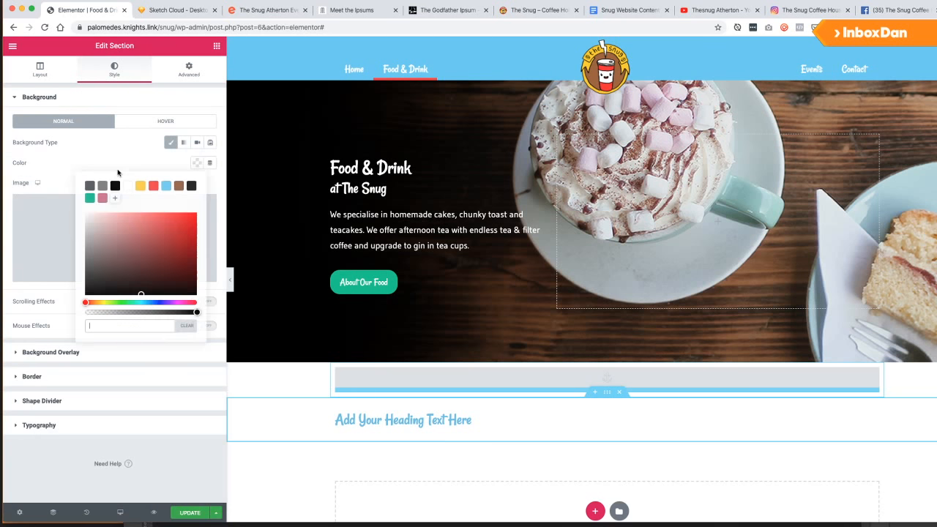
pyautogui.click(153, 185)
# Make the heading white and change its text to 'Download Our Menu'.
pyautogui.click(373, 419)
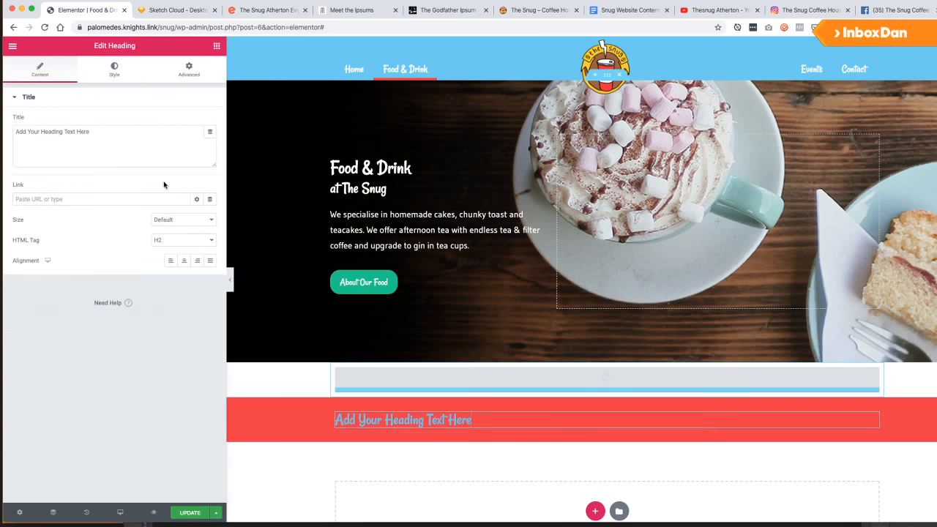
pyautogui.click(115, 69)
pyautogui.click(197, 117)
pyautogui.click(203, 140)
pyautogui.click(40, 70)
pyautogui.tripleClick(52, 132)
pyautogui.write('Dw')
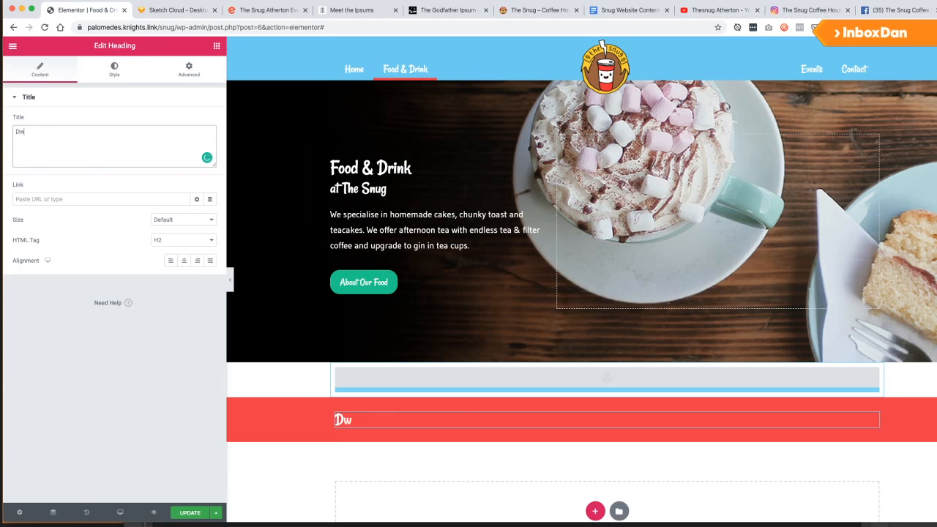
pyautogui.press('BackSpace')
pyautogui.write('ownload Our Menu')
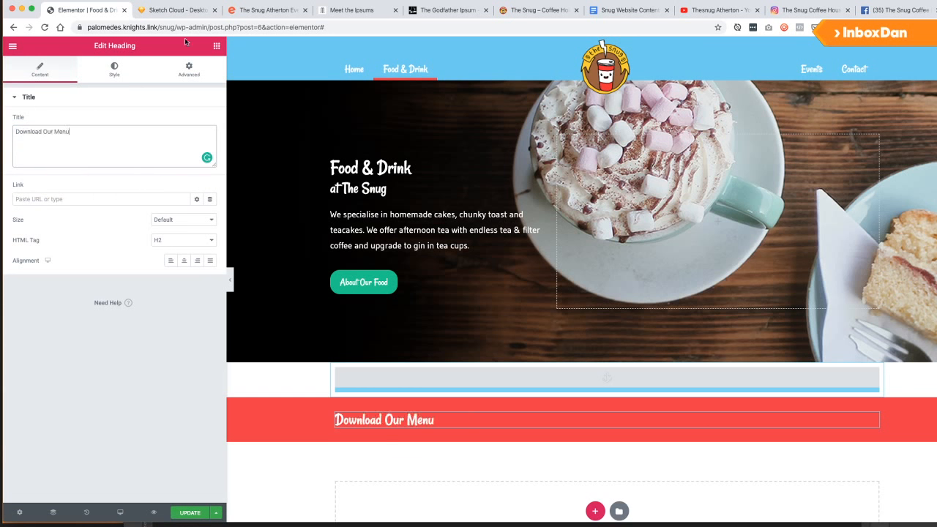
# Split the banner into two columns and put a Button in the right column.
pyautogui.click(215, 46)
pyautogui.rightClick(339, 402)
pyautogui.click(370, 483)
pyautogui.moveTo(186, 180); pyautogui.dragTo(745, 419)
pyautogui.moveTo(79, 171); pyautogui.dragTo(6, 169)
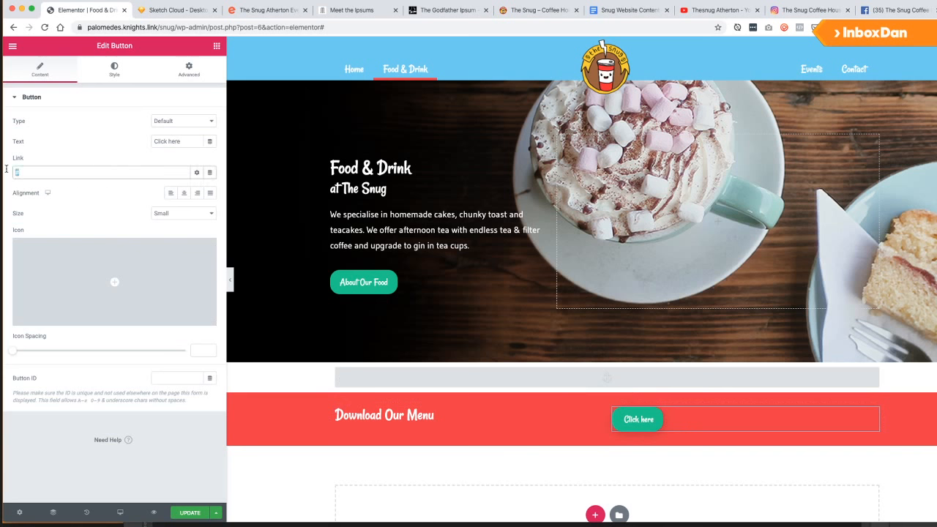
# Give the banner button a light red background colour.
pyautogui.click(115, 68)
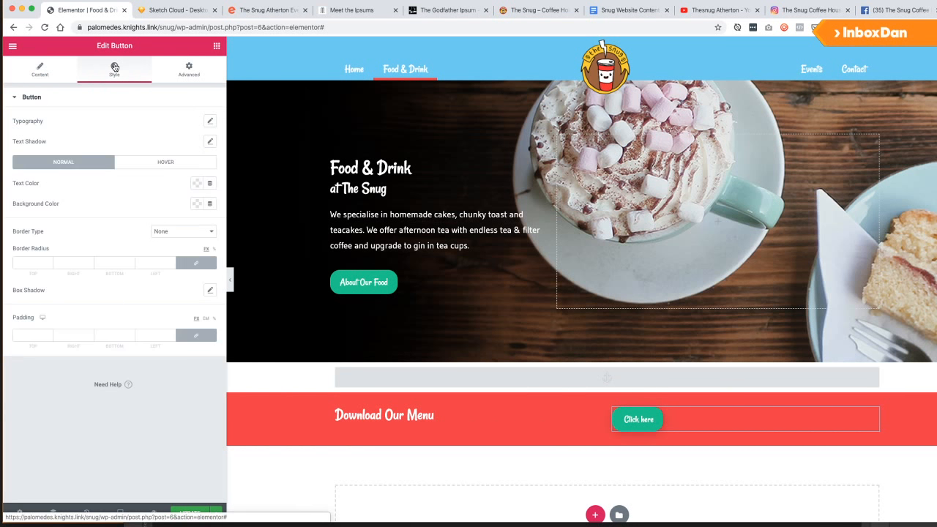
pyautogui.click(196, 184)
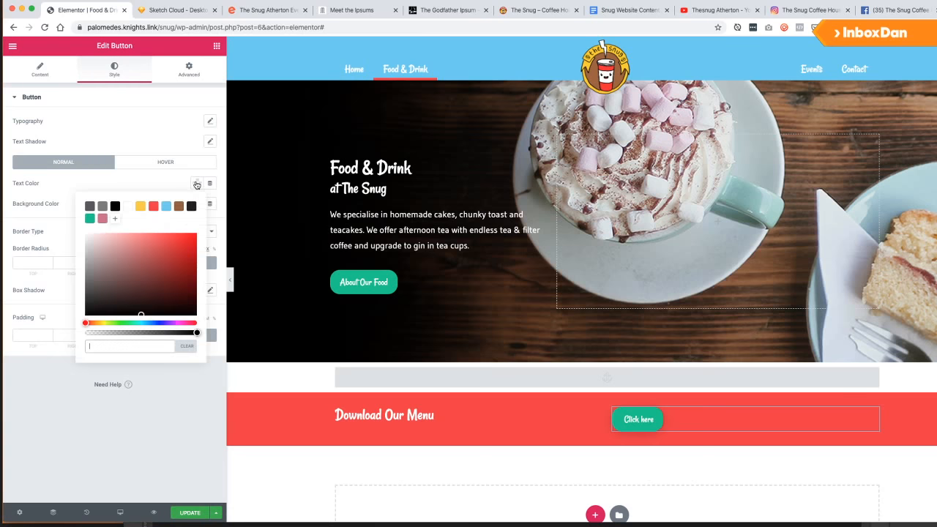
pyautogui.click(196, 184)
pyautogui.click(197, 204)
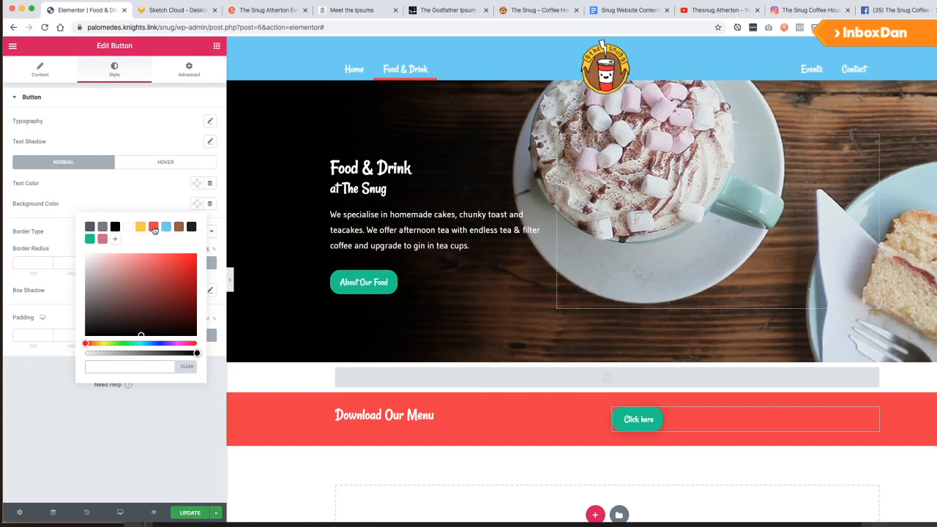
pyautogui.click(154, 228)
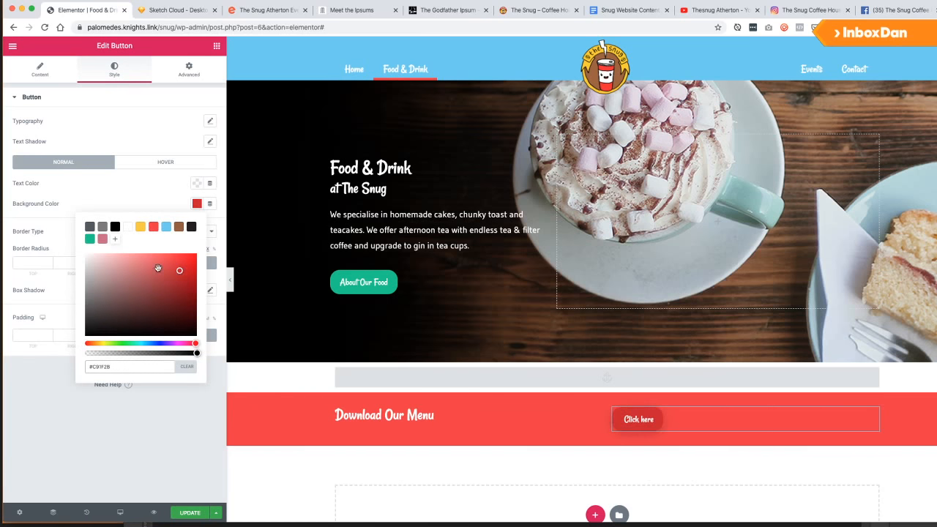
pyautogui.click(152, 265)
pyautogui.moveTo(153, 266); pyautogui.dragTo(146, 254)
pyautogui.click(113, 191)
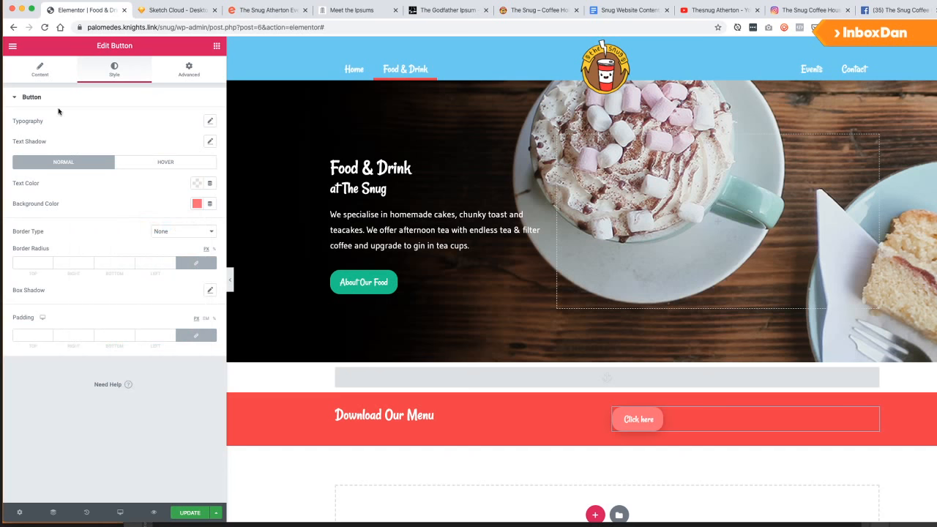
# Relabel the button 'Download Menu' and align it to the right.
pyautogui.click(63, 68)
pyautogui.moveTo(128, 172); pyautogui.dragTo(10, 170)
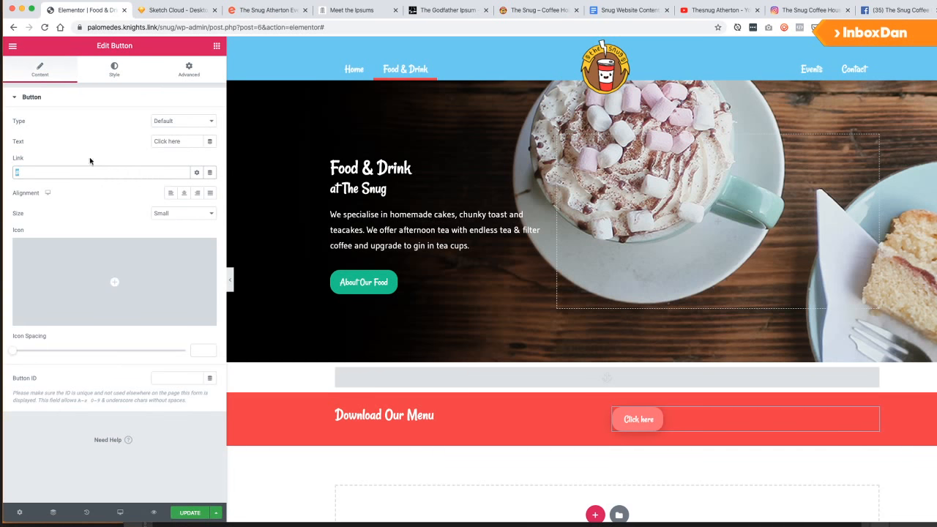
pyautogui.moveTo(184, 142); pyautogui.dragTo(105, 141)
pyautogui.write('Down')
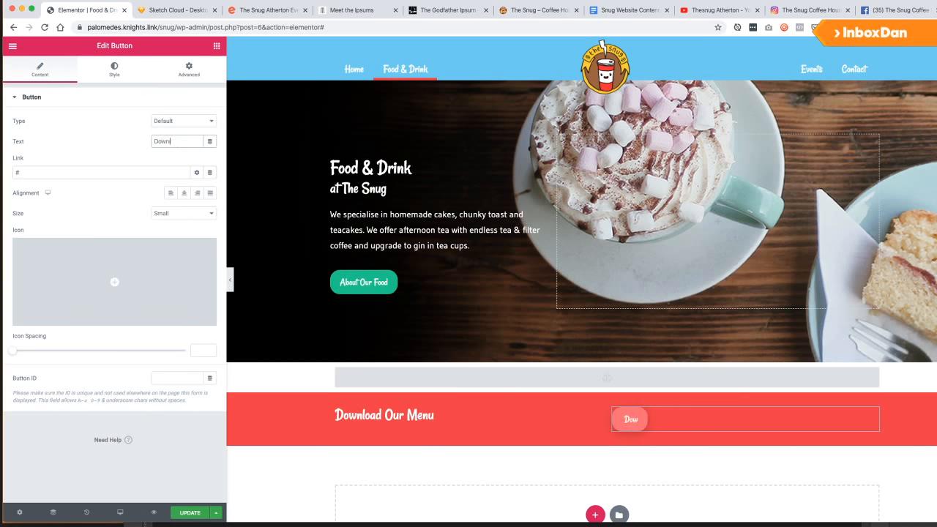
pyautogui.write('load Menu')
pyautogui.click(197, 192)
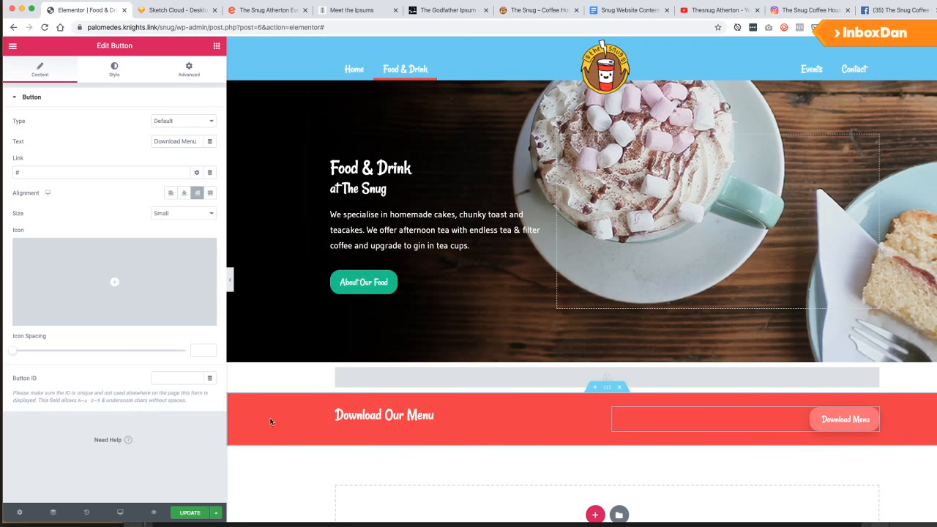
pyautogui.click(335, 412)
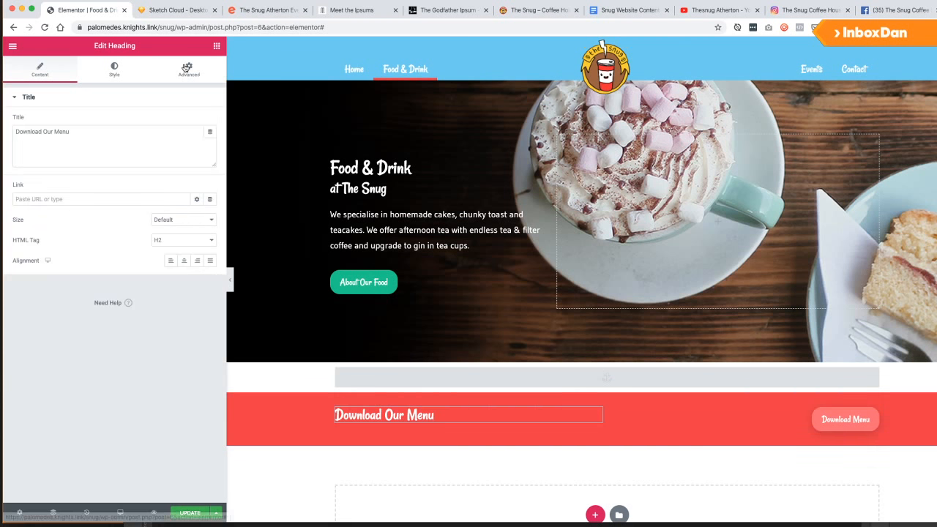
# Add custom CSS 'selector h2 { margin: 0; padding: 0; }' to the Download Our Menu heading.
pyautogui.click(189, 69)
pyautogui.click(56, 432)
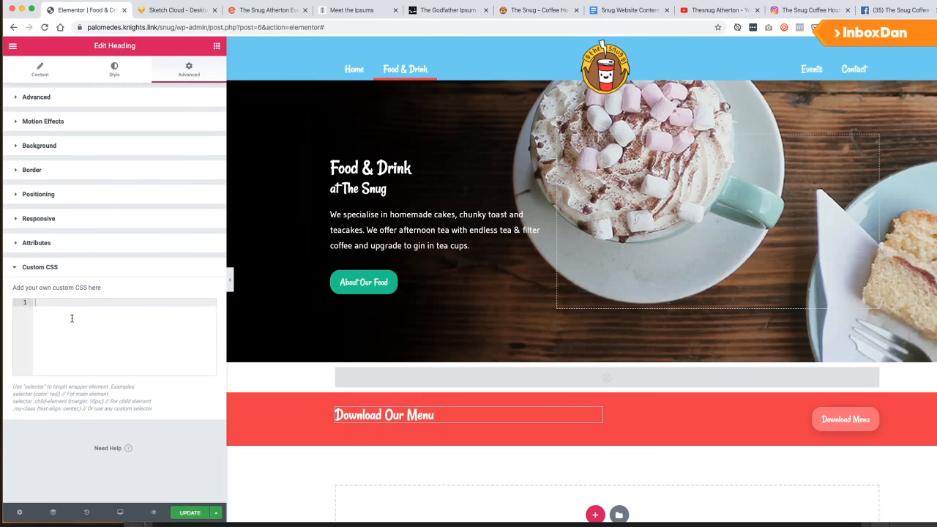
pyautogui.write('selector h2{')
pyautogui.press('Return')
pyautogui.write('ma')
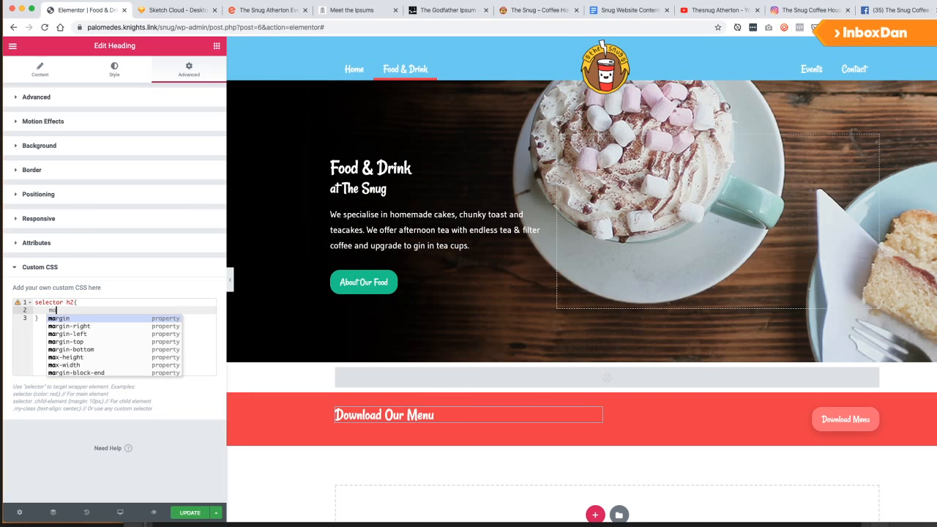
pyautogui.write('ring: 0g')
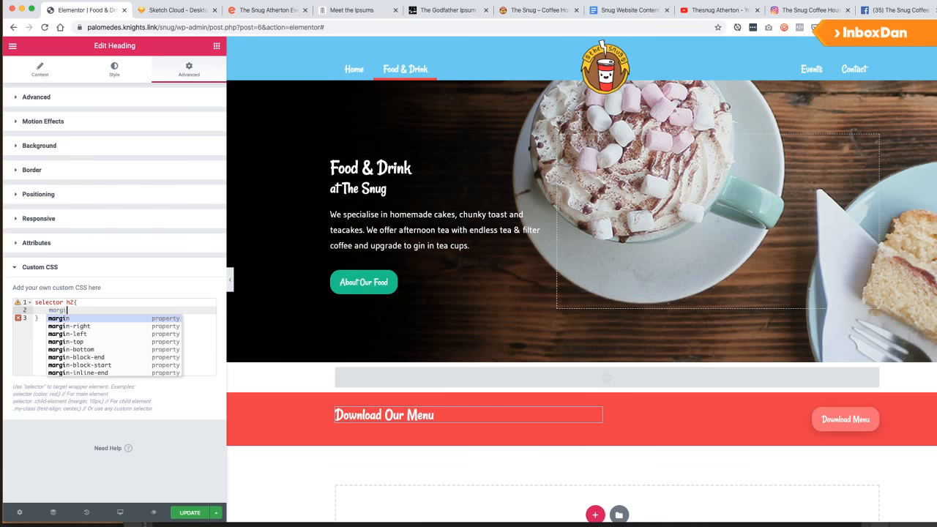
pyautogui.press('Return')
pyautogui.write('0;')
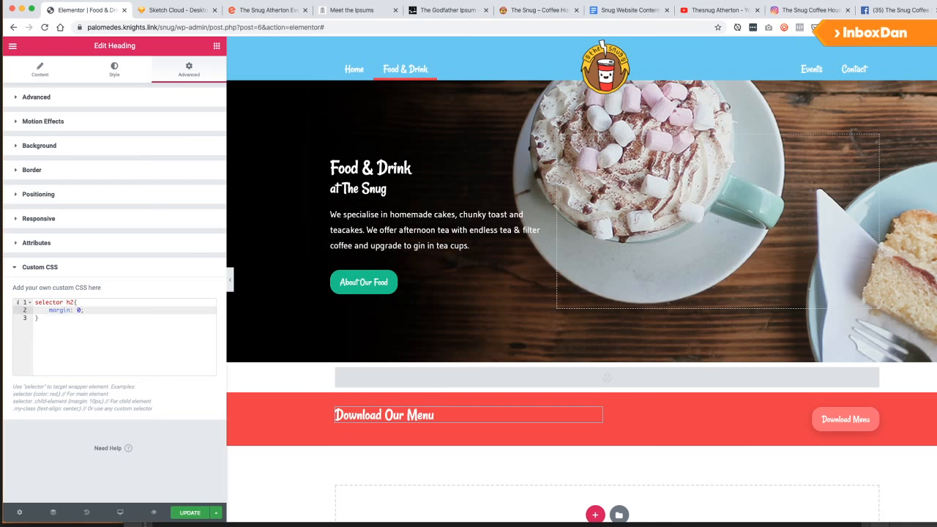
pyautogui.press('Return')
pyautogui.write('margin: 0;p')
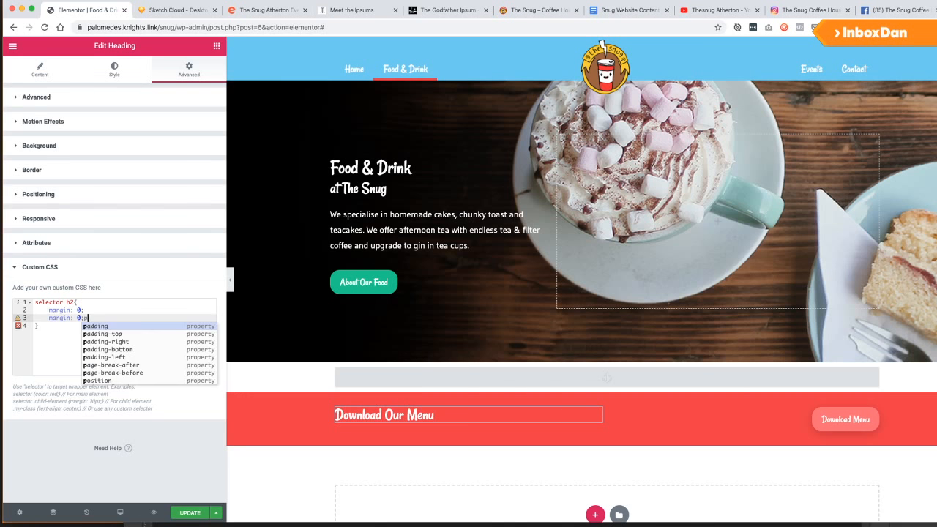
pyautogui.press('super+Left')
pyautogui.hotkey('shift', 'Right')
pyautogui.hotkey('shift', 'Right')
pyautogui.hotkey('shift', 'Right')
pyautogui.hotkey('shift', 'Right')
pyautogui.hotkey('shift', 'Right')
pyautogui.hotkey('shift', 'Right')
pyautogui.write('padd')
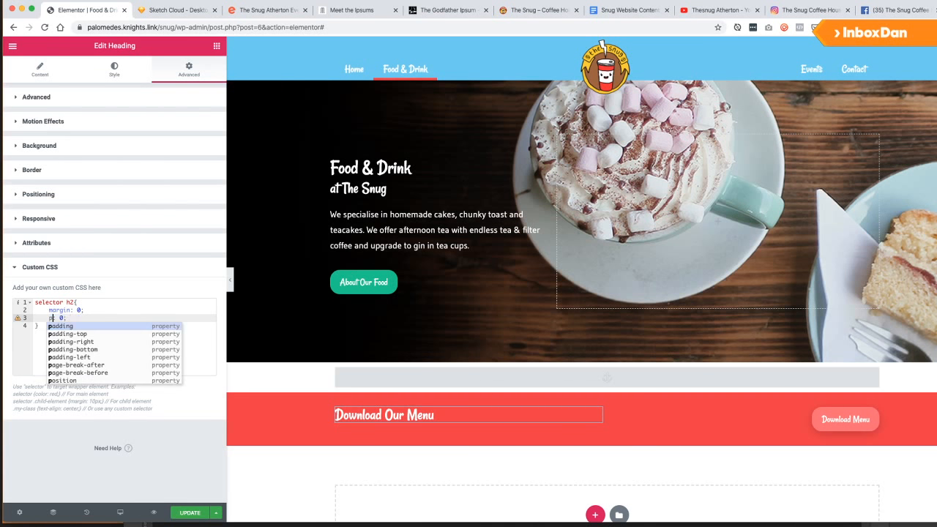
pyautogui.write('ing')
pyautogui.press('super+Right')
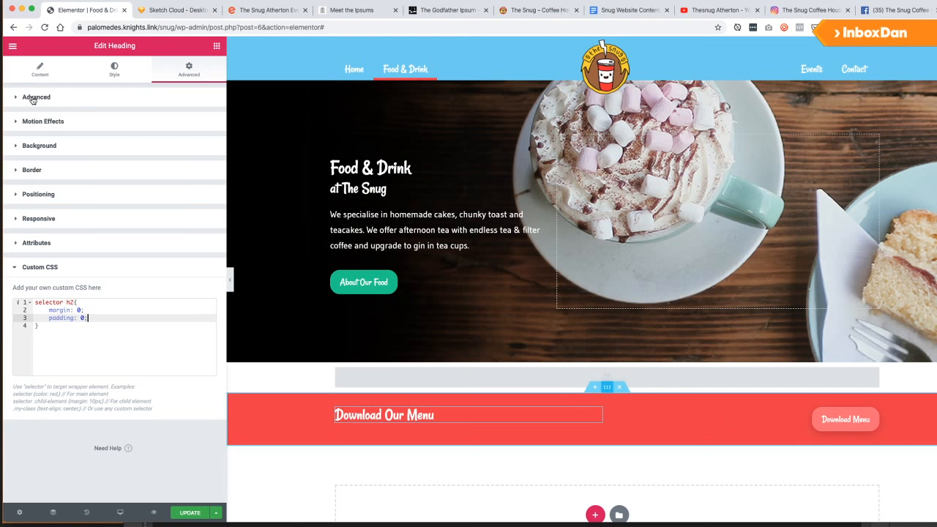
# Set the banner section's vertical alignment to Middle and preview at tablet width.
pyautogui.click(44, 76)
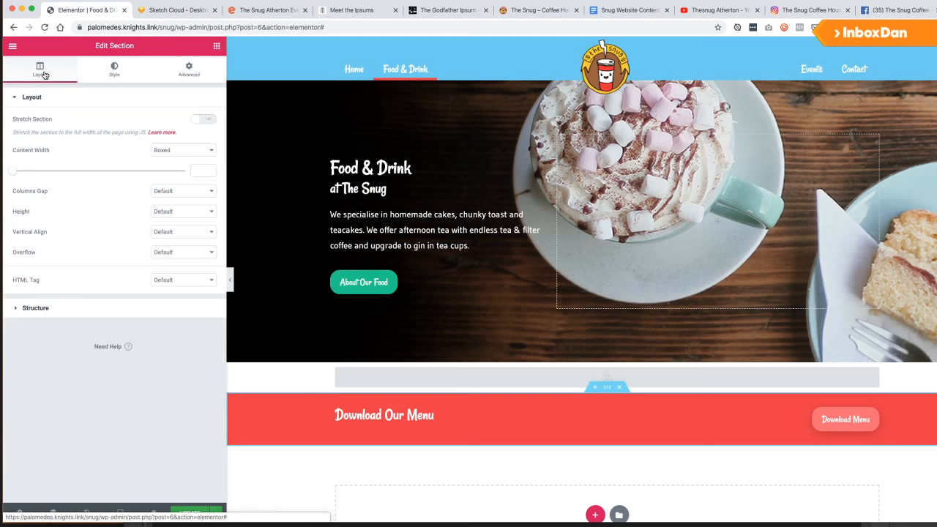
pyautogui.click(175, 236)
pyautogui.click(175, 249)
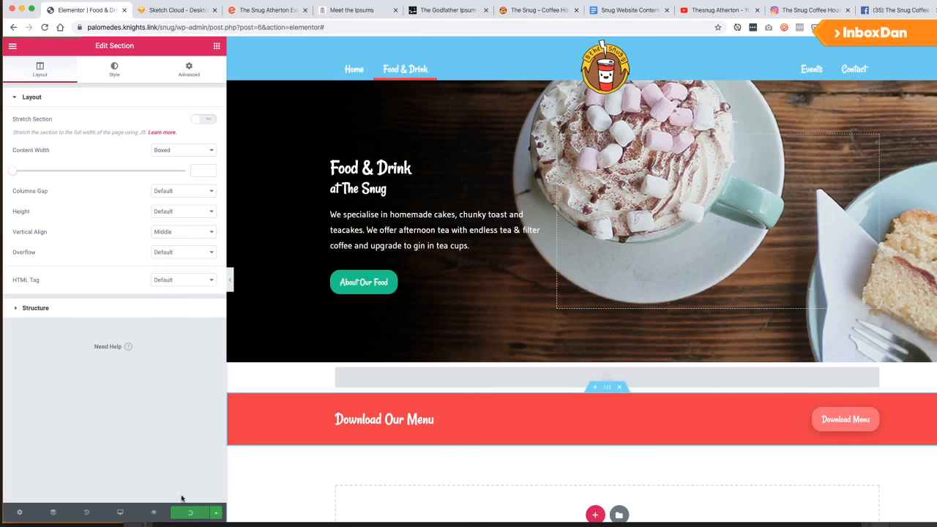
pyautogui.click(120, 513)
pyautogui.click(94, 468)
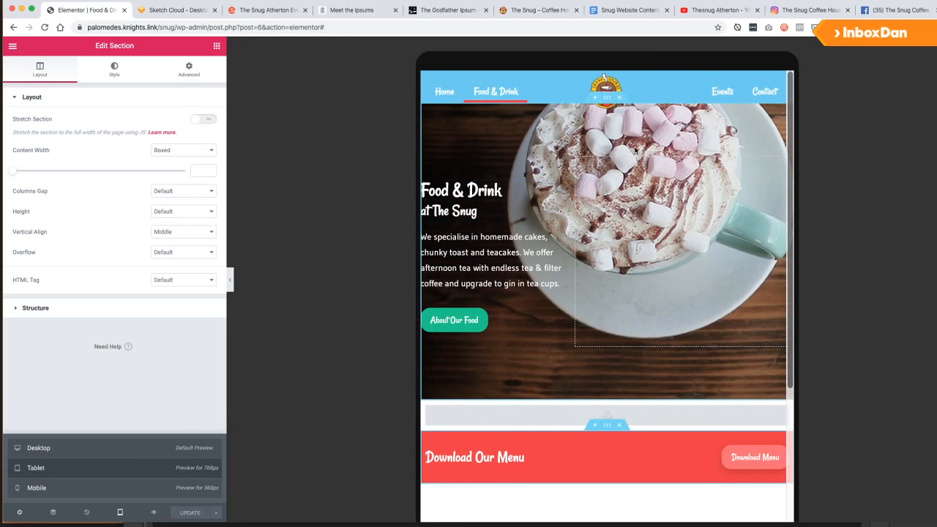
# Open the hero section's background settings and keep the desktop position at Center Center.
pyautogui.click(609, 99)
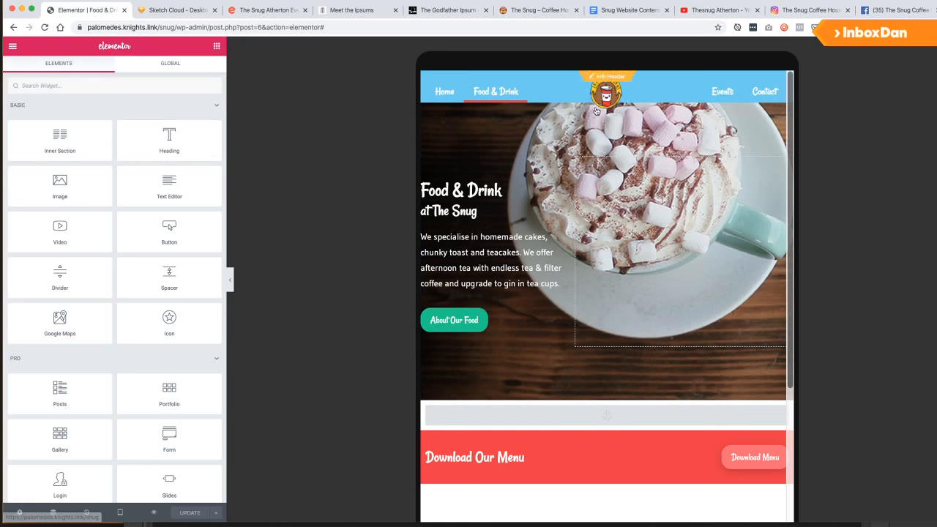
pyautogui.rightClick(526, 134)
pyautogui.click(546, 142)
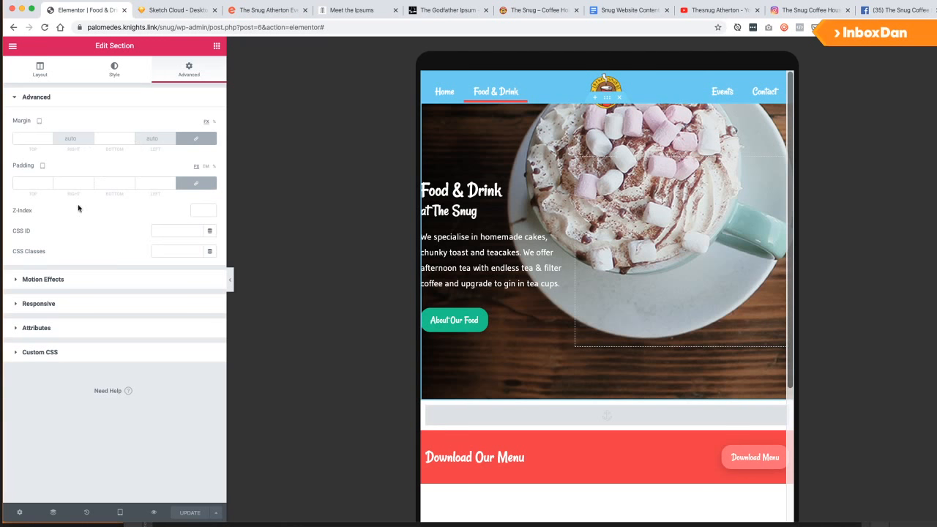
pyautogui.click(36, 70)
pyautogui.click(116, 72)
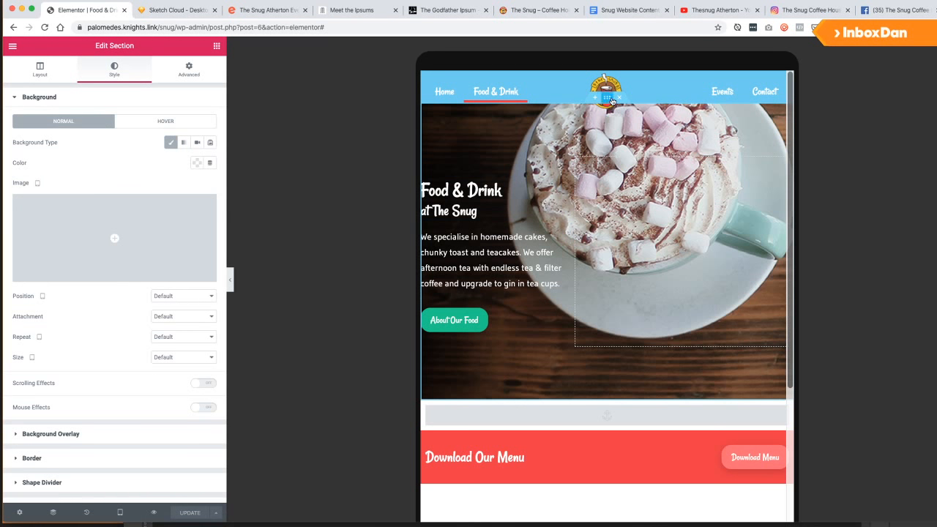
pyautogui.click(119, 512)
pyautogui.click(71, 449)
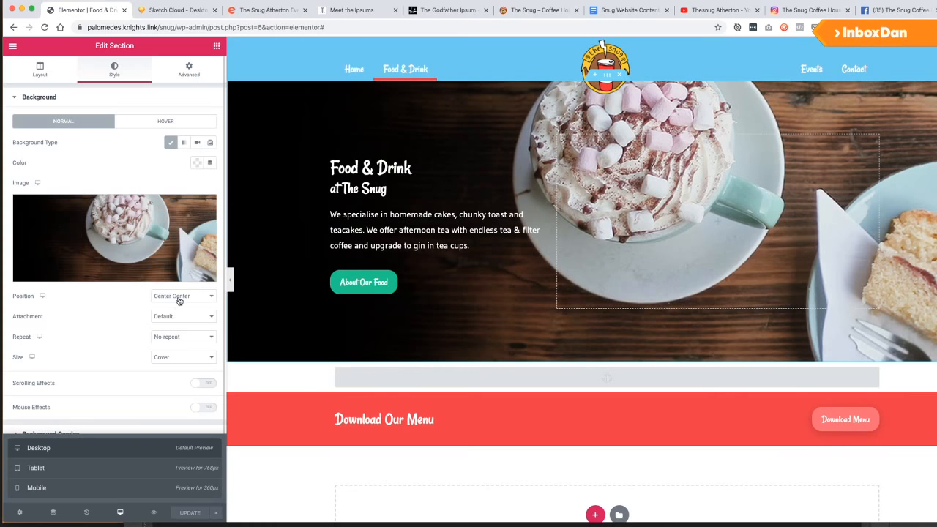
pyautogui.click(180, 297)
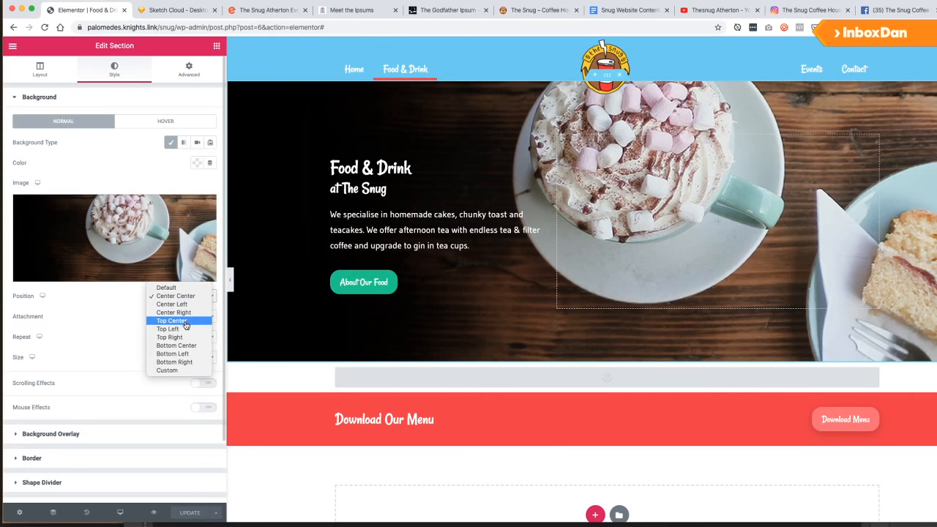
pyautogui.click(187, 306)
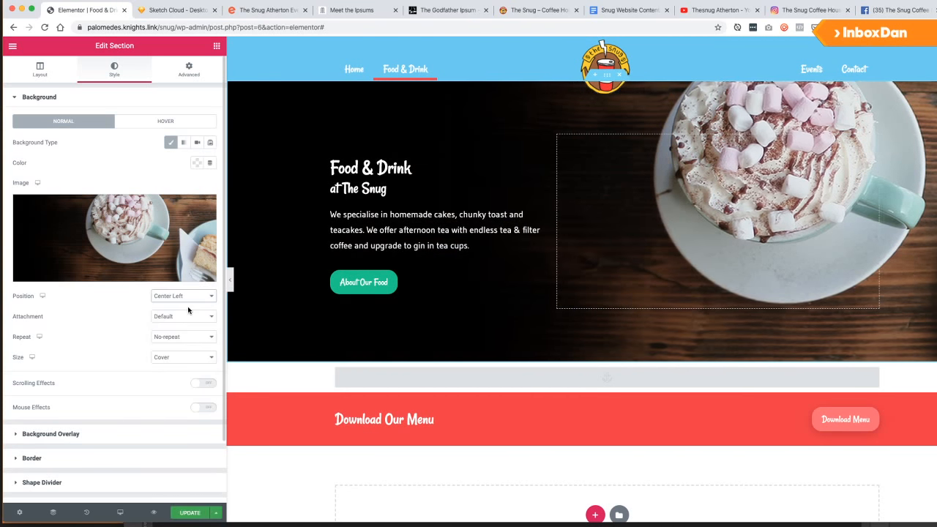
pyautogui.click(177, 298)
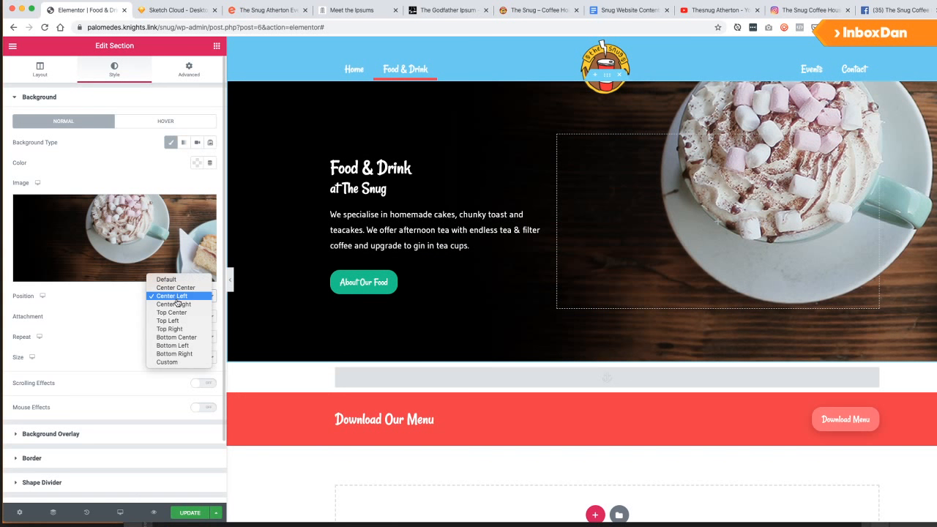
pyautogui.click(175, 288)
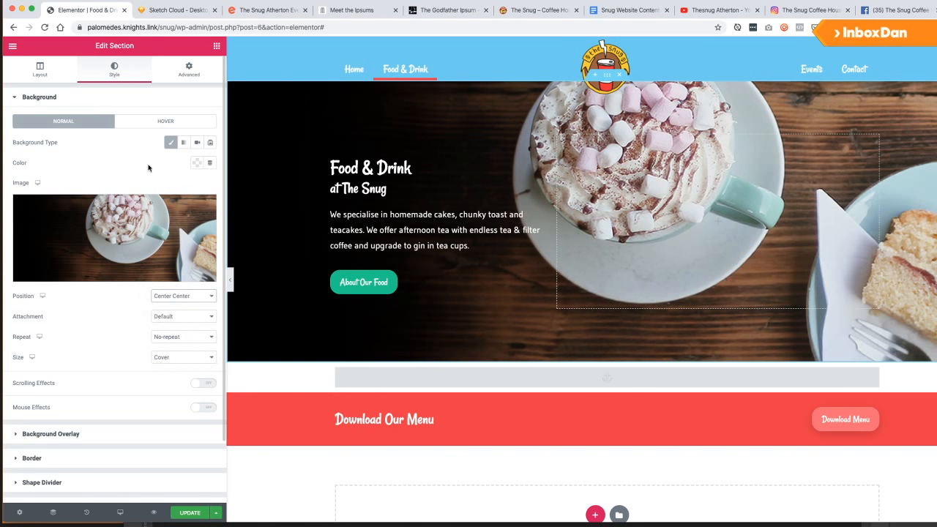
# Set the hero background position to Center Center for tablet.
pyautogui.moveTo(123, 516)
pyautogui.click(88, 468)
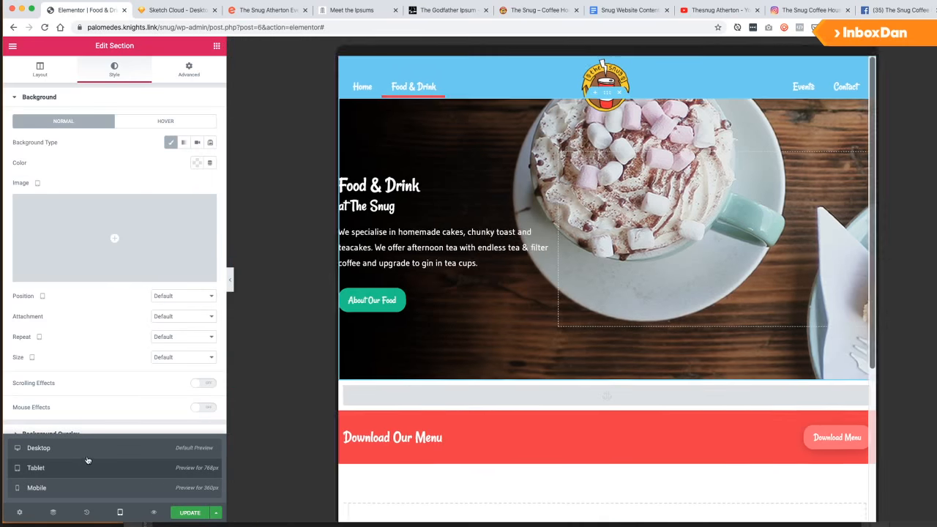
pyautogui.click(180, 298)
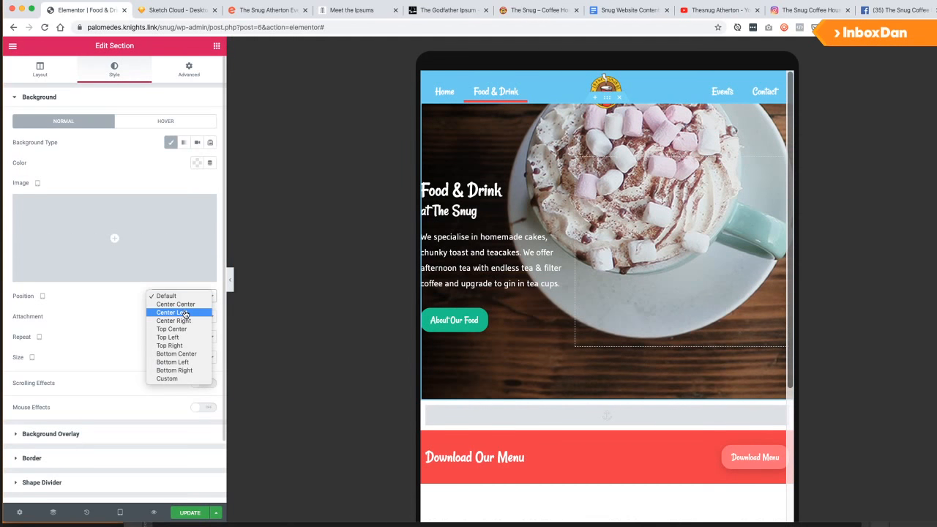
pyautogui.click(183, 311)
pyautogui.click(181, 298)
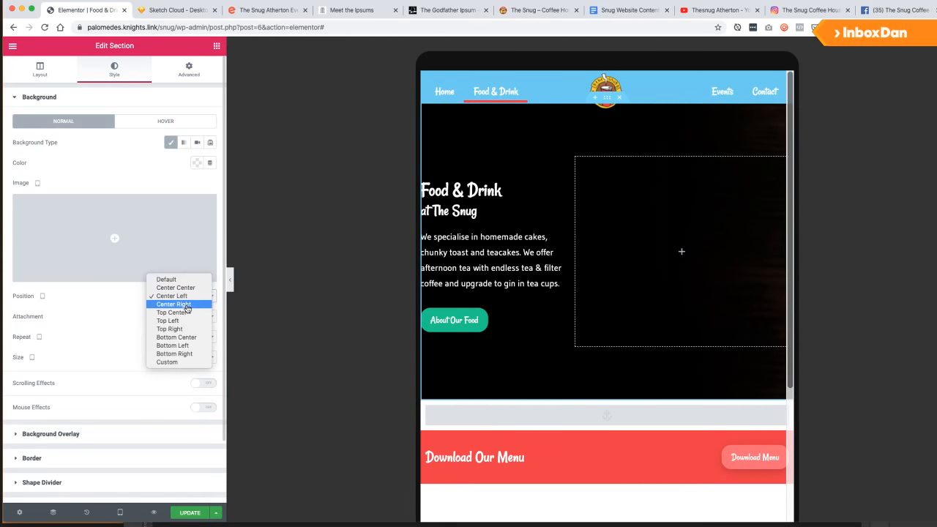
pyautogui.click(191, 287)
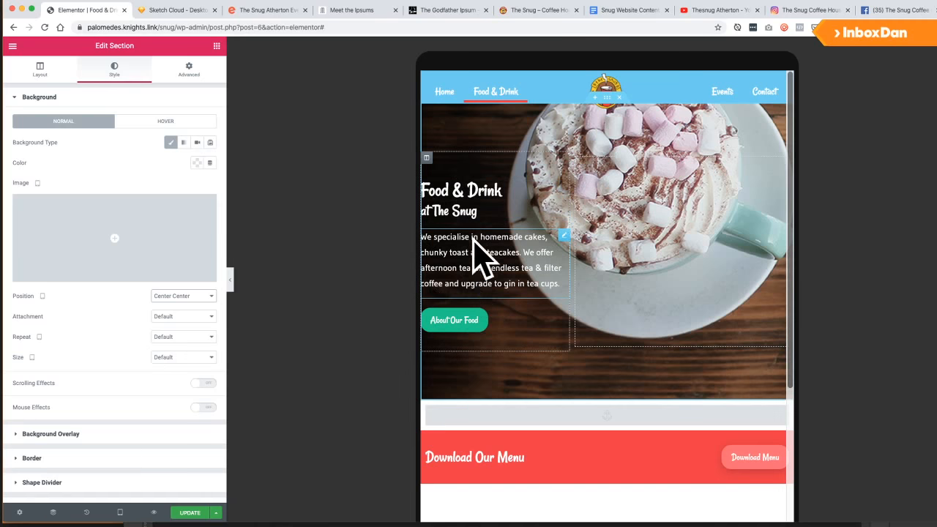
# Give the hero text column 20 px padding on tablet, then switch to mobile preview.
pyautogui.click(425, 158)
pyautogui.click(189, 70)
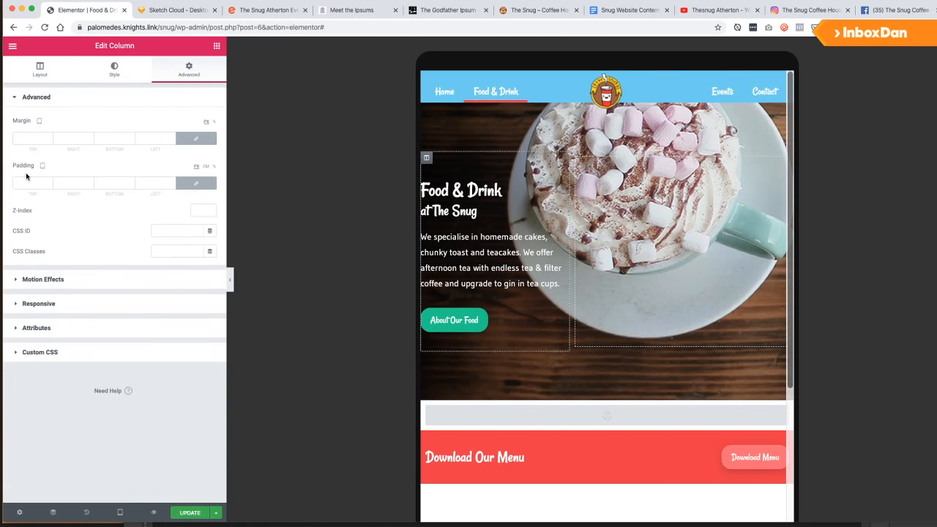
pyautogui.click(27, 181)
pyautogui.write('20')
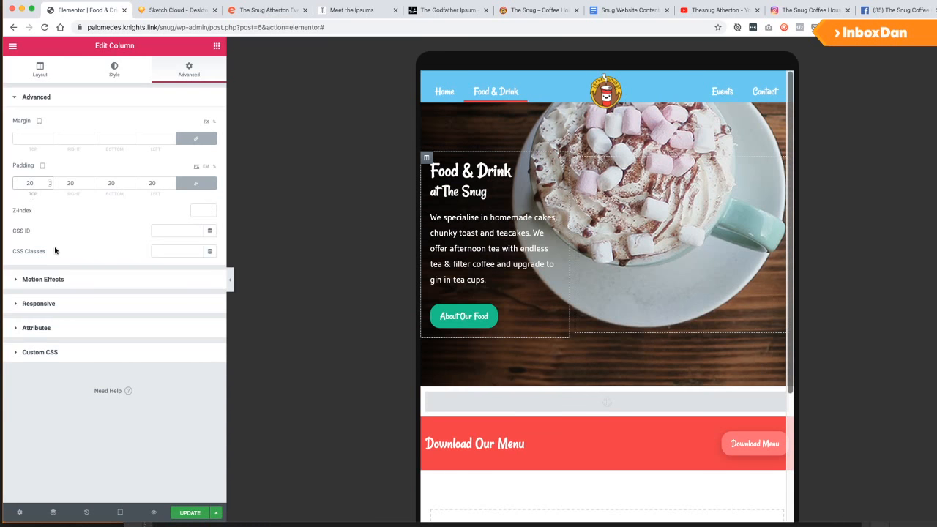
pyautogui.click(177, 422)
pyautogui.click(120, 512)
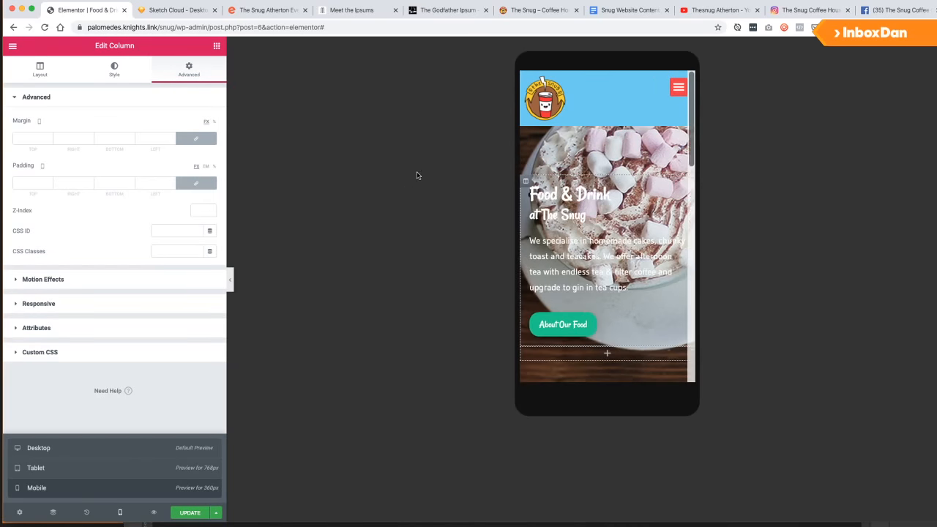
# Scroll through the hero section on the mobile preview.
pyautogui.scroll(-2, 601, 185)
pyautogui.scroll(2, 601, 185)
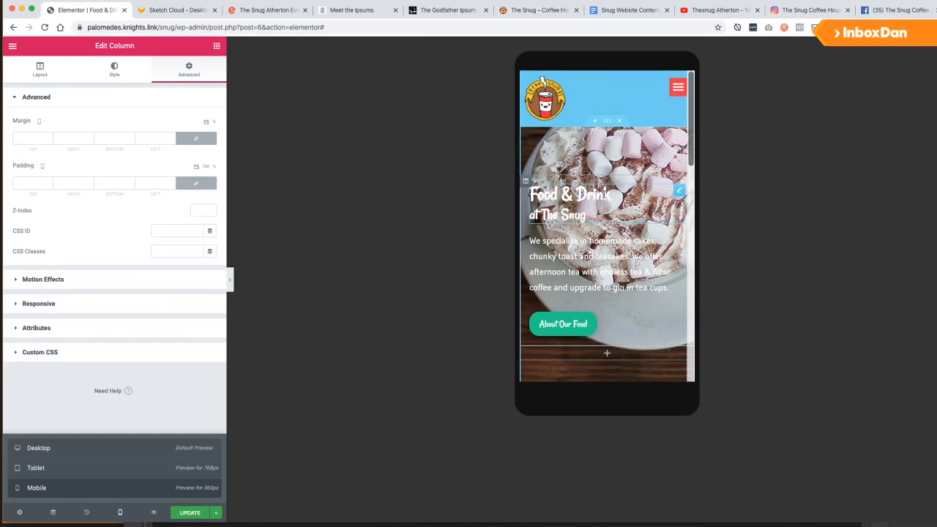
pyautogui.scroll(-2, 580, 233)
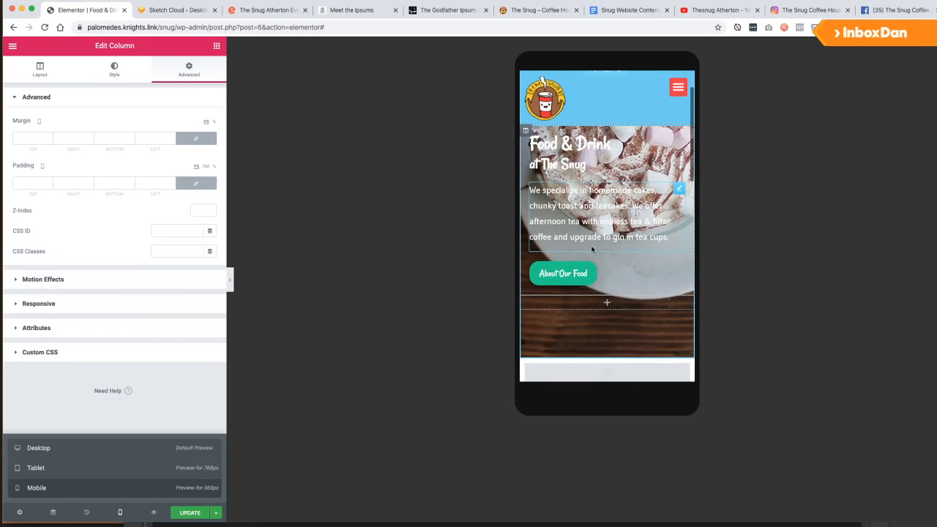
pyautogui.scroll(2, 577, 249)
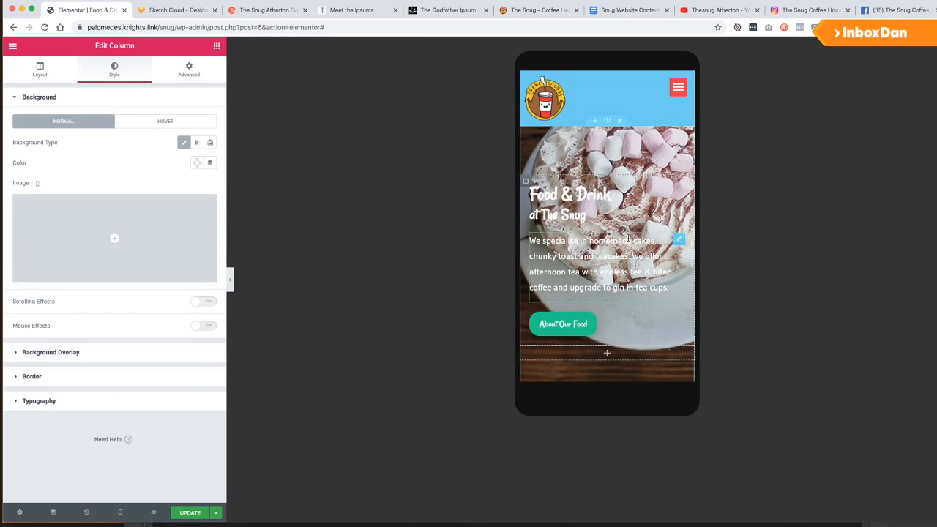
# Switch back to the desktop preview and scroll through the page.
pyautogui.click(126, 515)
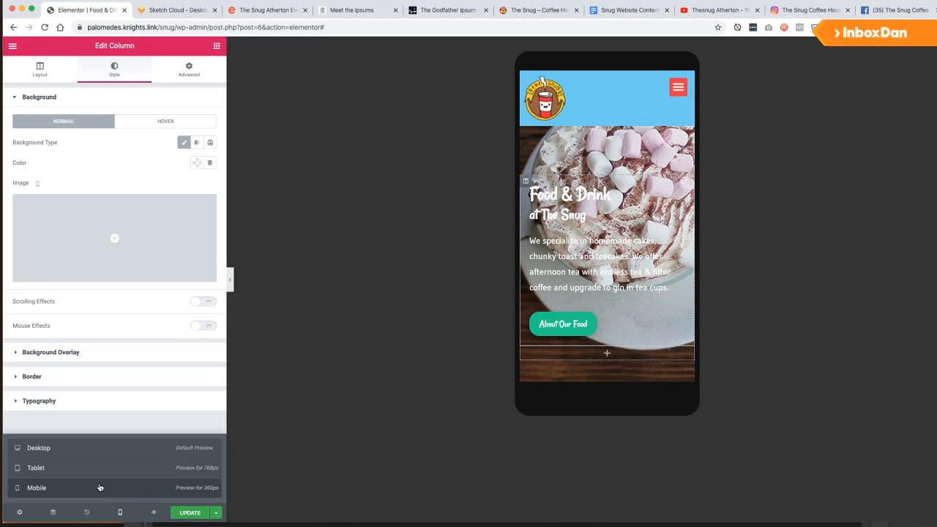
pyautogui.click(75, 454)
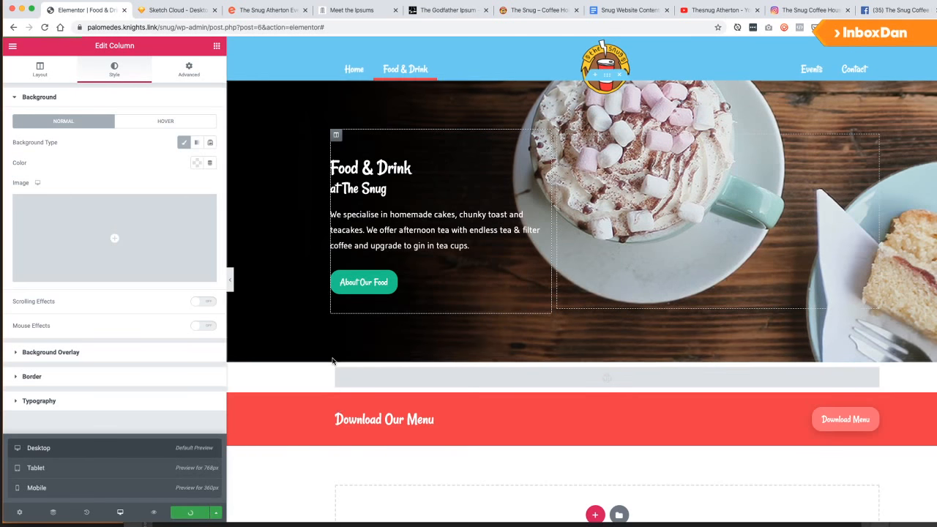
pyautogui.scroll(-5, 331, 380)
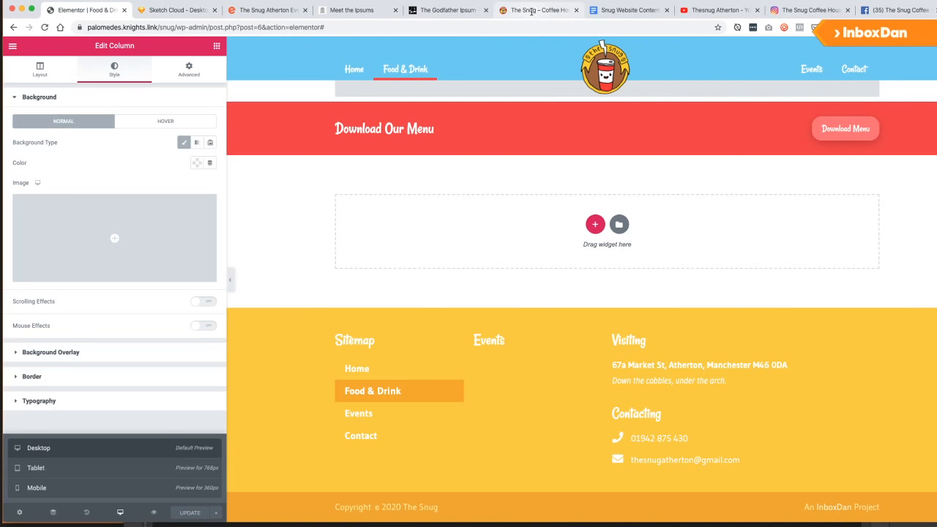
pyautogui.scroll(4, 492, 204)
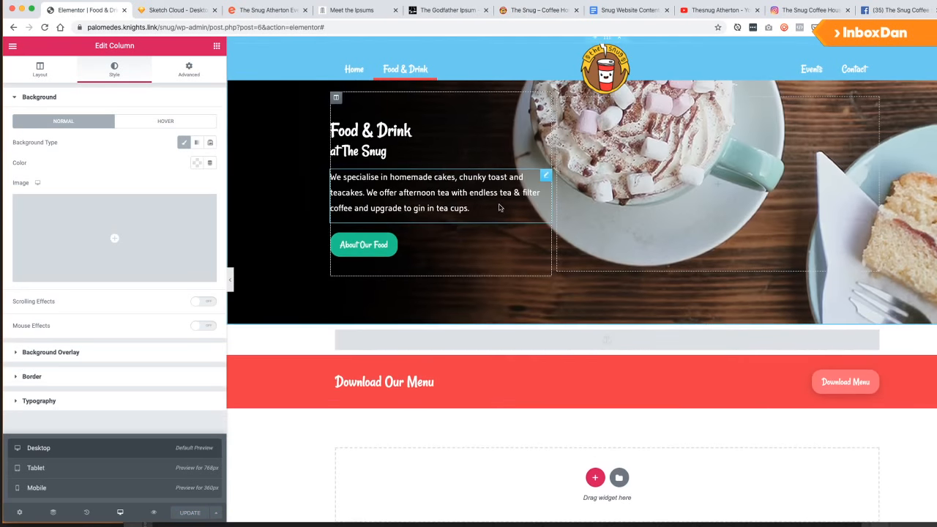
pyautogui.scroll(1, 505, 214)
pyautogui.scroll(-4, 572, 154)
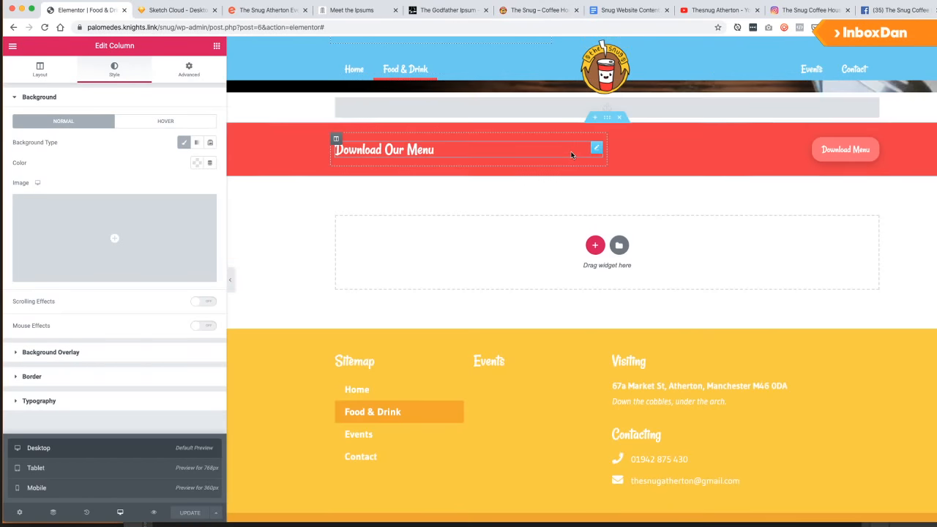
pyautogui.scroll(-1, 570, 156)
pyautogui.scroll(4, 567, 160)
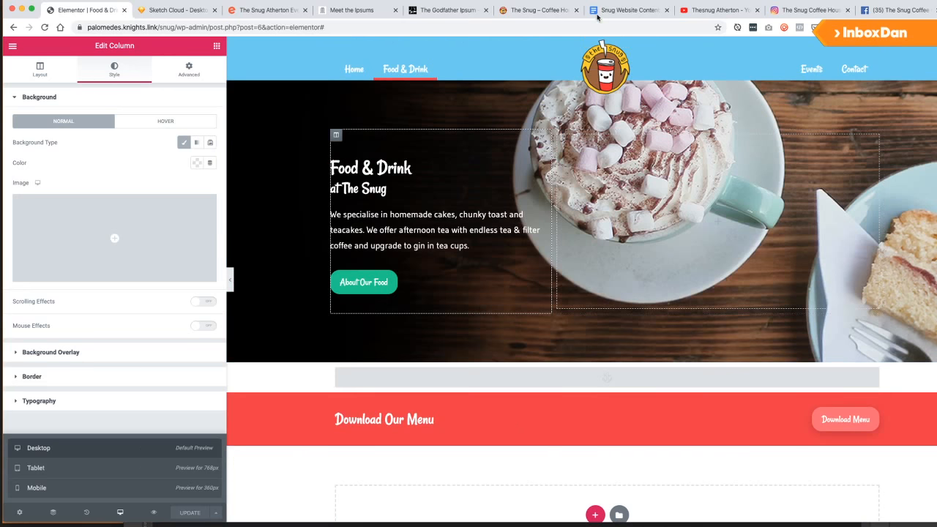
# Check the content document and wireframe for the food section's layout.
pyautogui.click(628, 10)
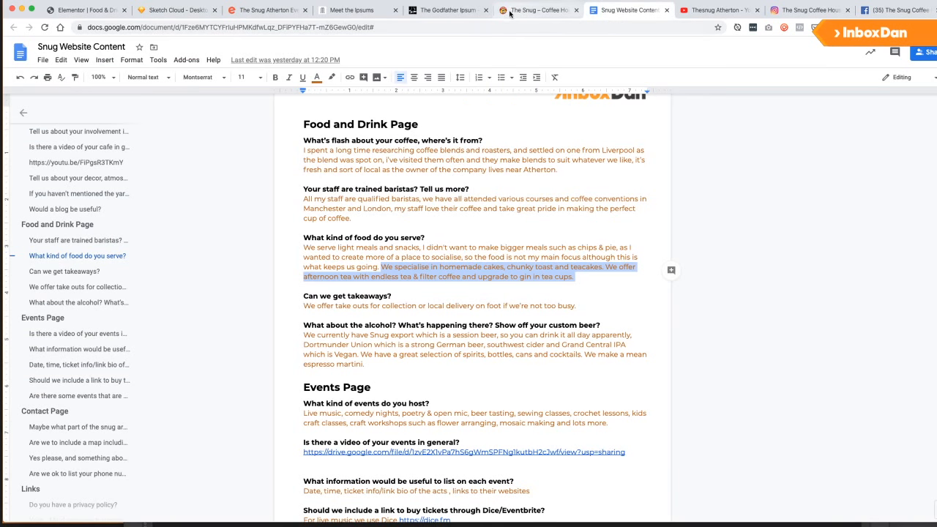
pyautogui.click(84, 10)
pyautogui.click(164, 10)
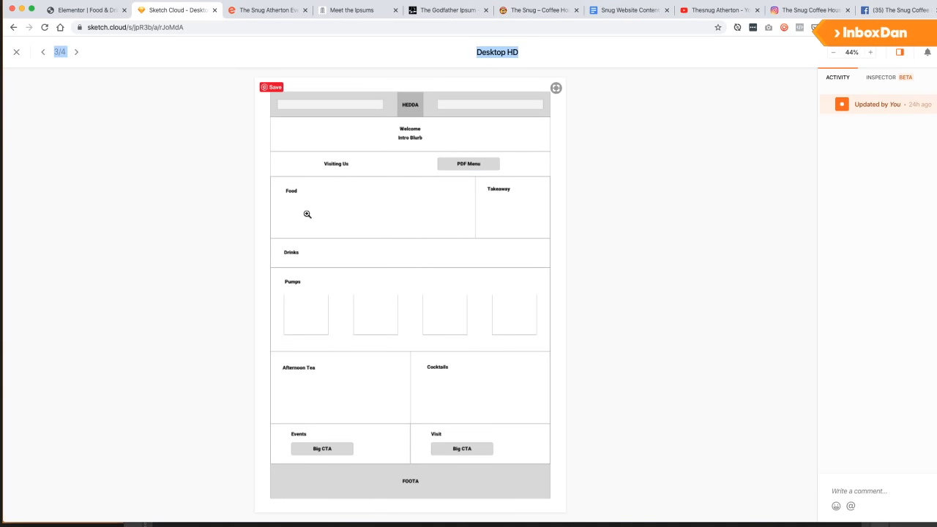
pyautogui.click(103, 11)
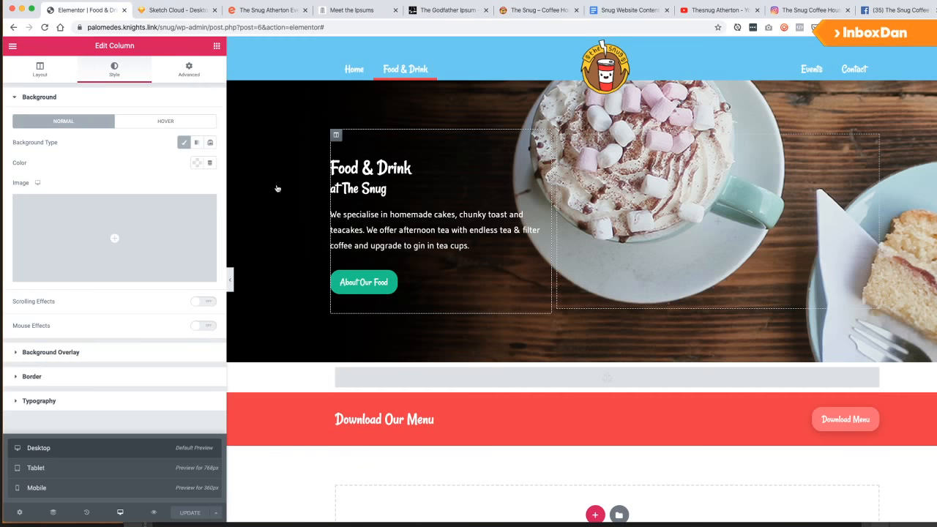
pyautogui.scroll(-5, 513, 322)
# Add a wide-and-narrow two-column section with 40 top and bottom padding below the banner.
pyautogui.click(595, 338)
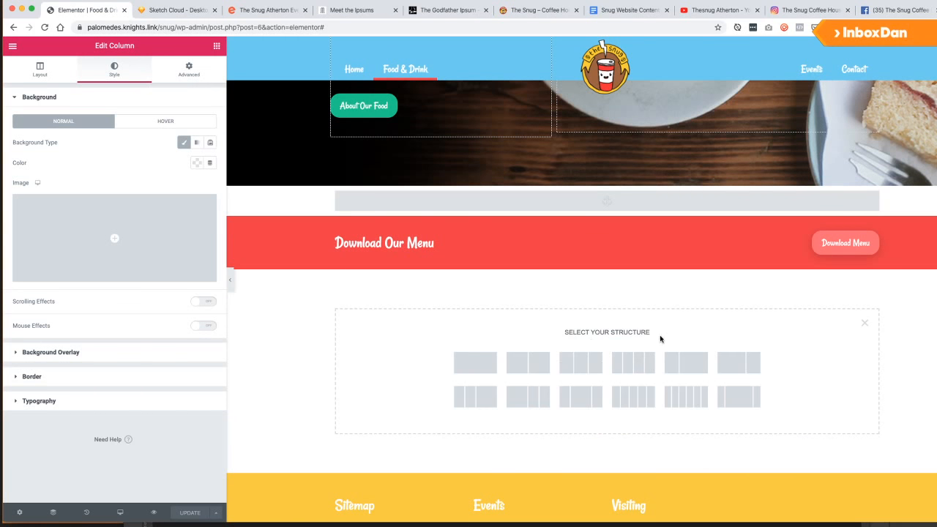
pyautogui.click(739, 363)
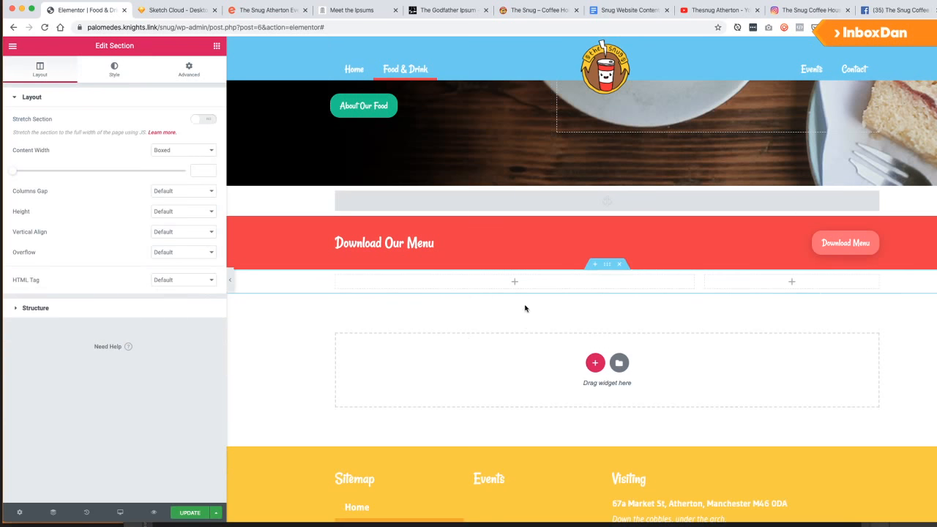
pyautogui.click(194, 71)
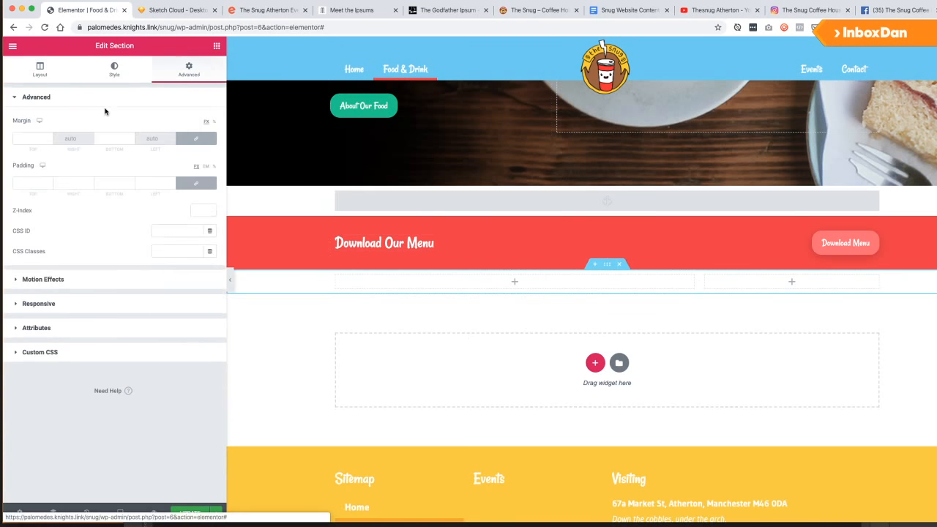
pyautogui.click(26, 181)
pyautogui.write('4')
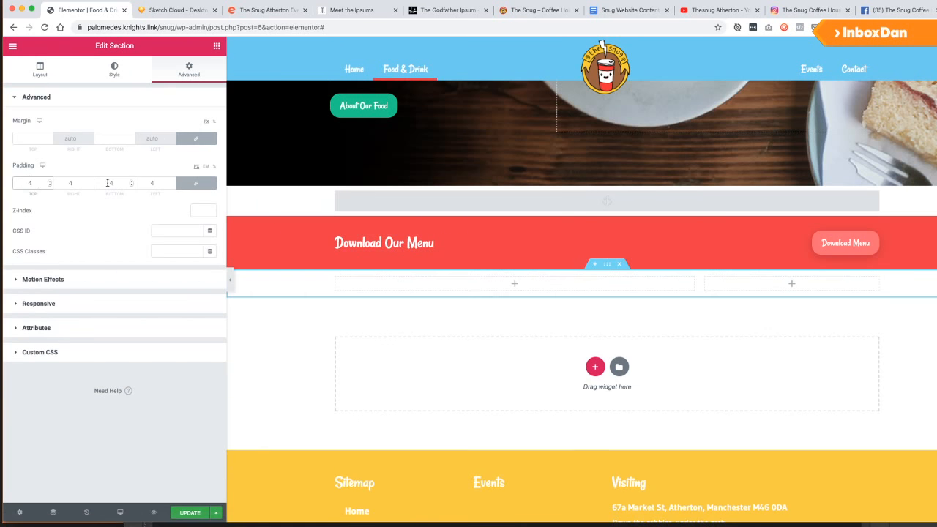
pyautogui.press('BackSpace')
pyautogui.click(191, 188)
pyautogui.click(27, 184)
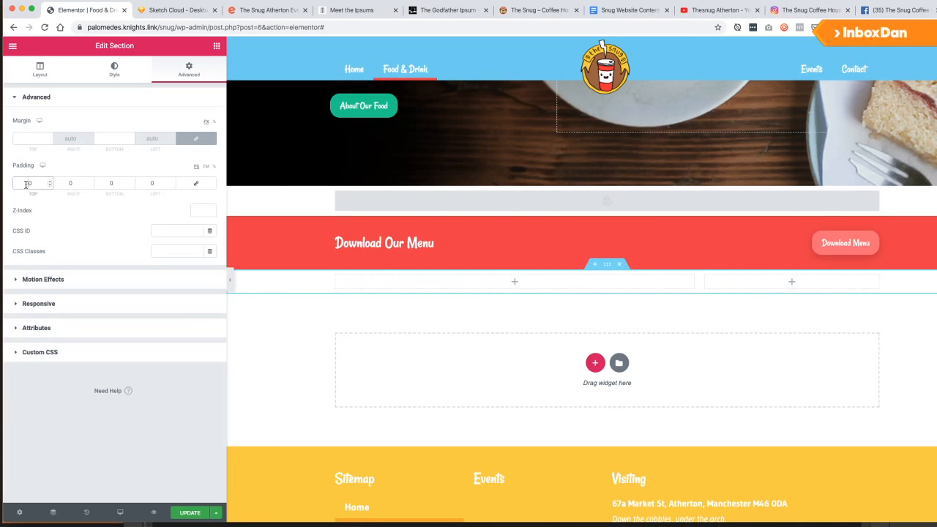
pyautogui.write('40')
pyautogui.click(111, 183)
pyautogui.write('40')
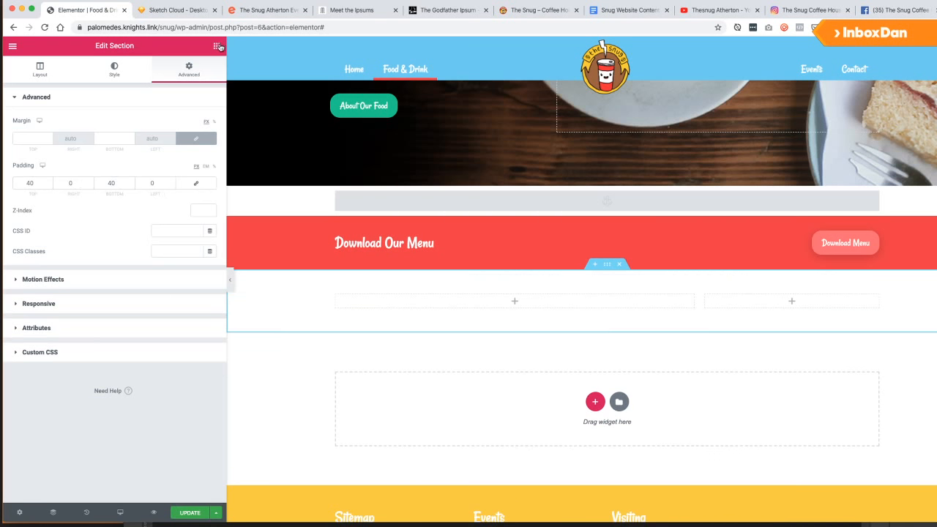
# Add headings reading 'Our Food' in the left column and 'Takeaway' in the right.
pyautogui.click(218, 46)
pyautogui.moveTo(168, 146); pyautogui.dragTo(375, 302)
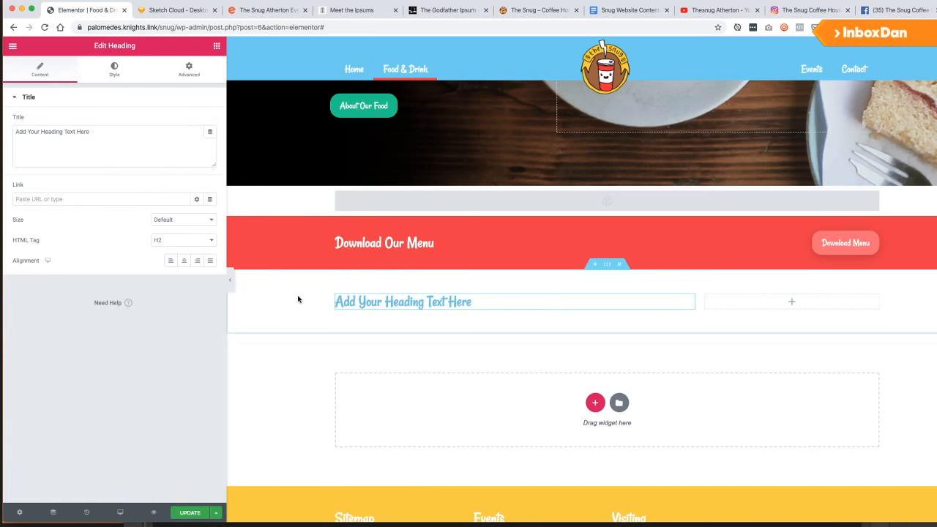
pyautogui.tripleClick(83, 130)
pyautogui.write('Our Food')
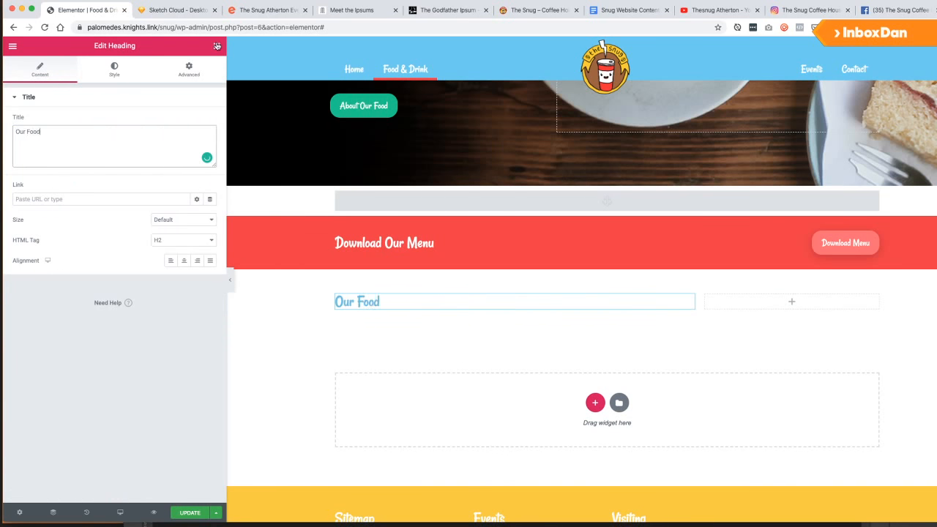
pyautogui.click(218, 46)
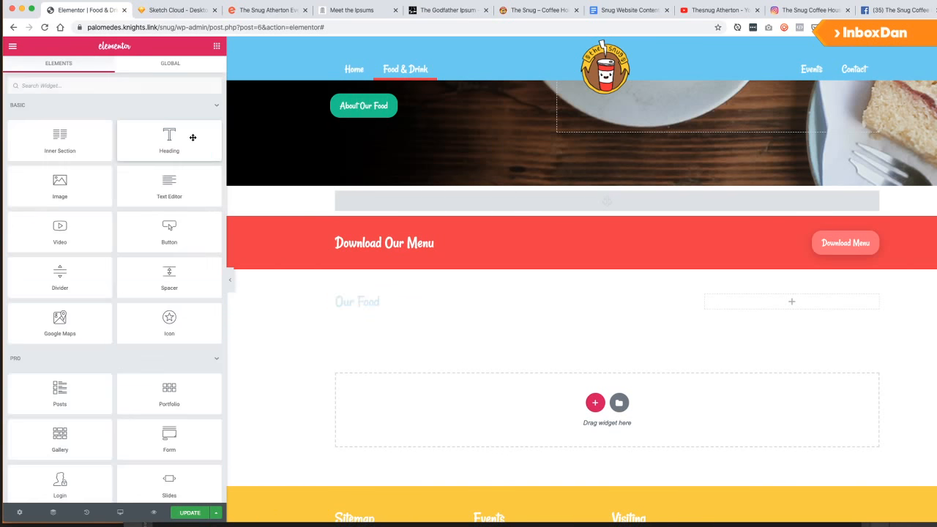
pyautogui.moveTo(168, 142); pyautogui.dragTo(761, 309)
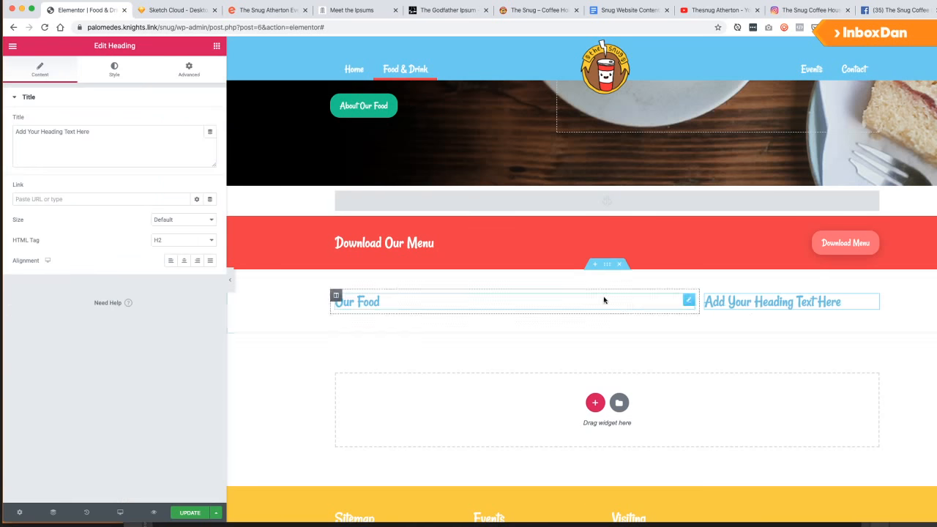
pyautogui.tripleClick(147, 151)
pyautogui.write('Takeaway')
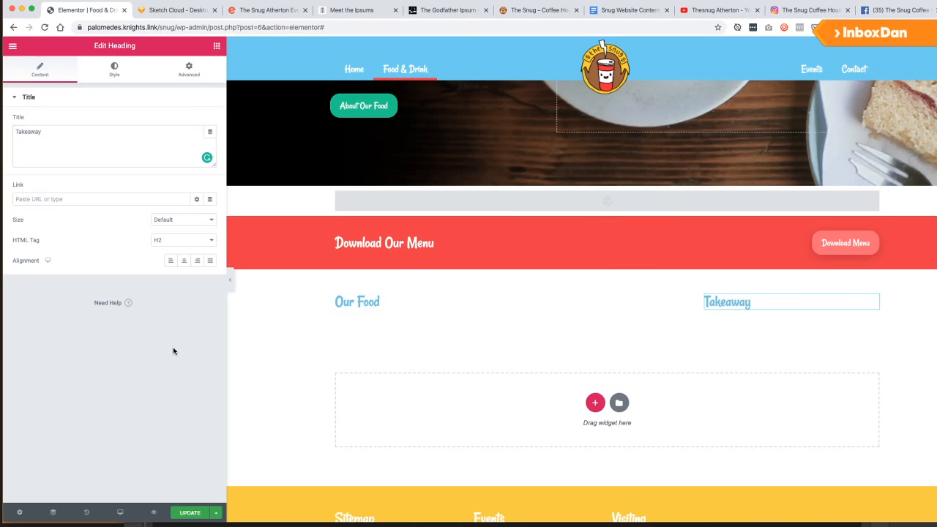
pyautogui.click(706, 295)
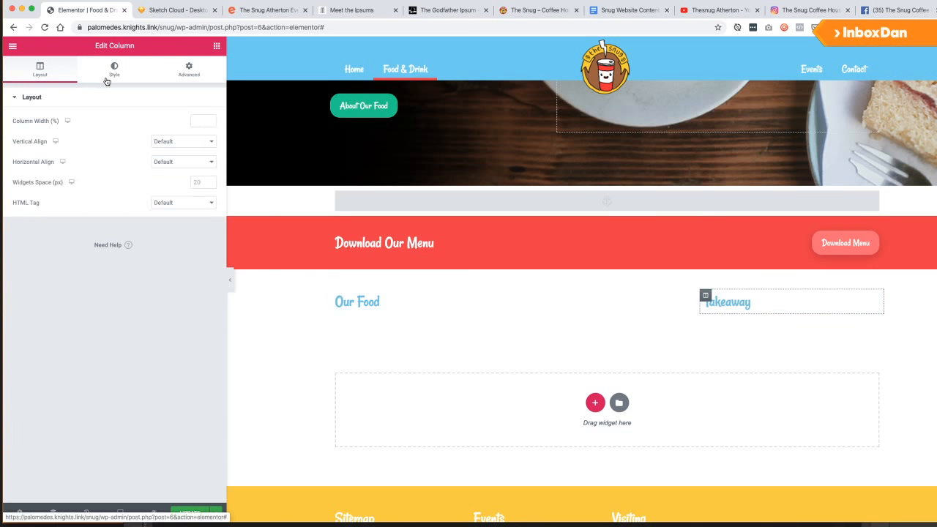
# Set the Takeaway column's linked padding to 40.
pyautogui.click(180, 69)
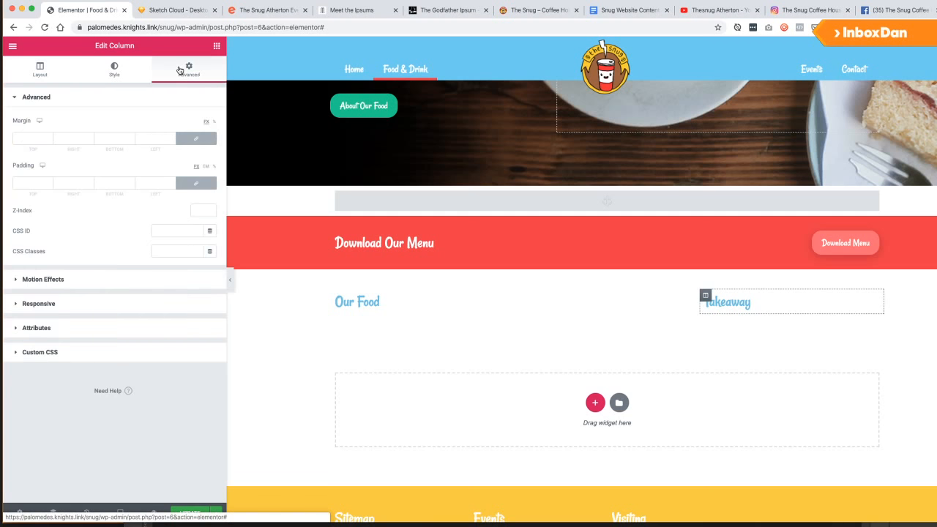
pyautogui.click(195, 182)
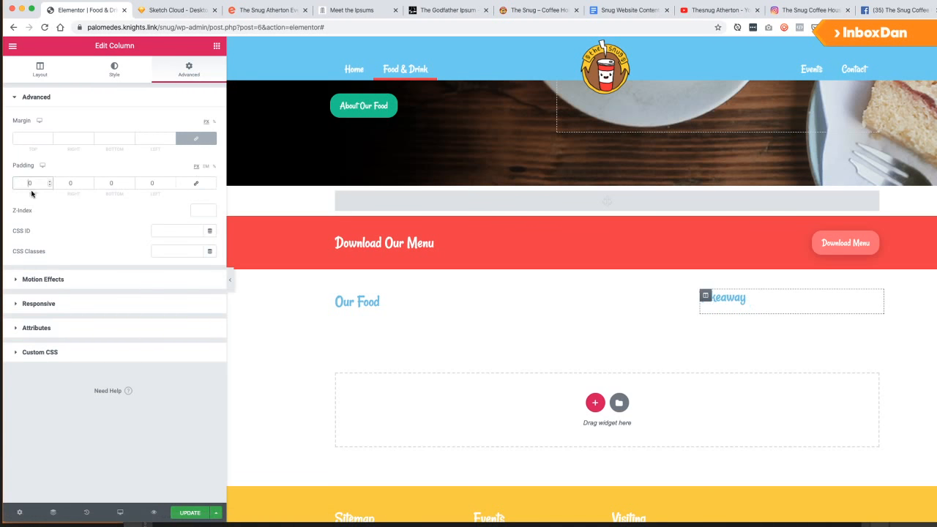
pyautogui.click(195, 183)
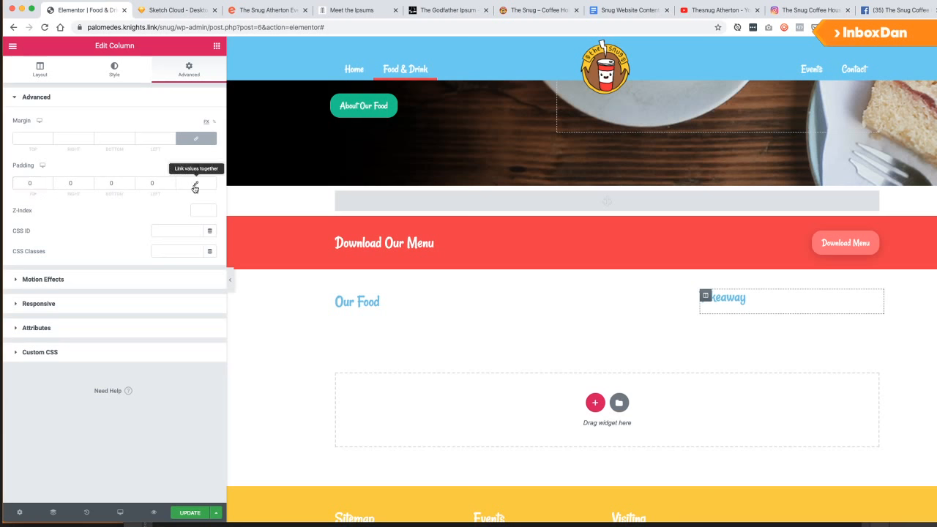
pyautogui.write('40')
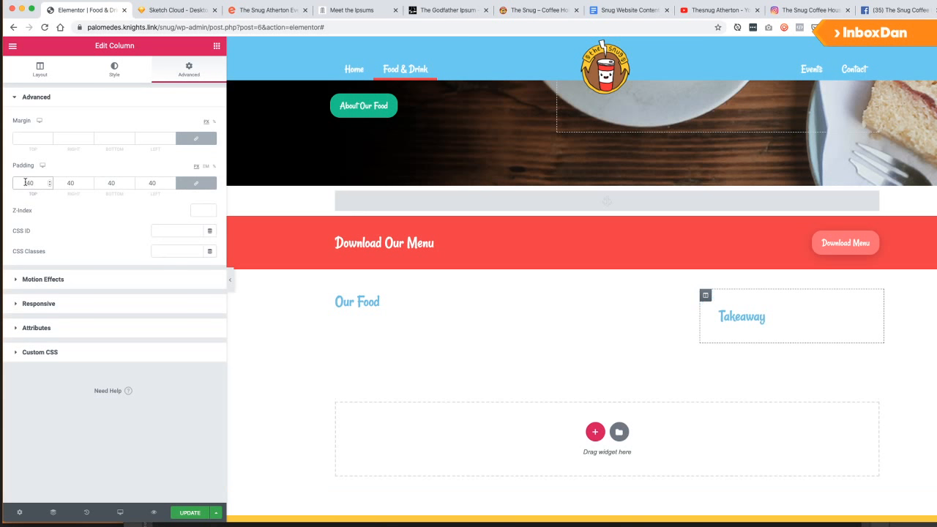
# Give the Takeaway column a pale pink classic background and adjust its corner radius.
pyautogui.click(132, 79)
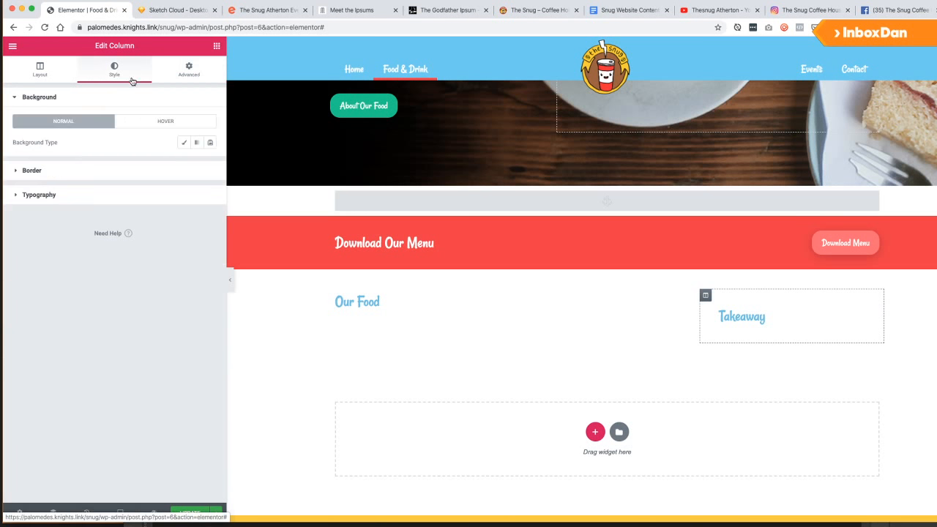
pyautogui.click(184, 144)
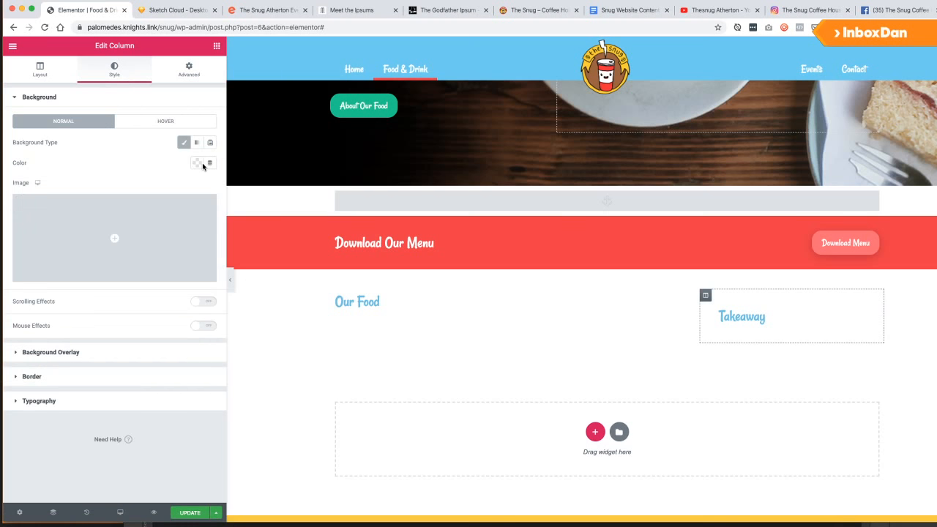
pyautogui.click(197, 163)
pyautogui.click(102, 197)
pyautogui.moveTo(96, 220); pyautogui.dragTo(95, 215)
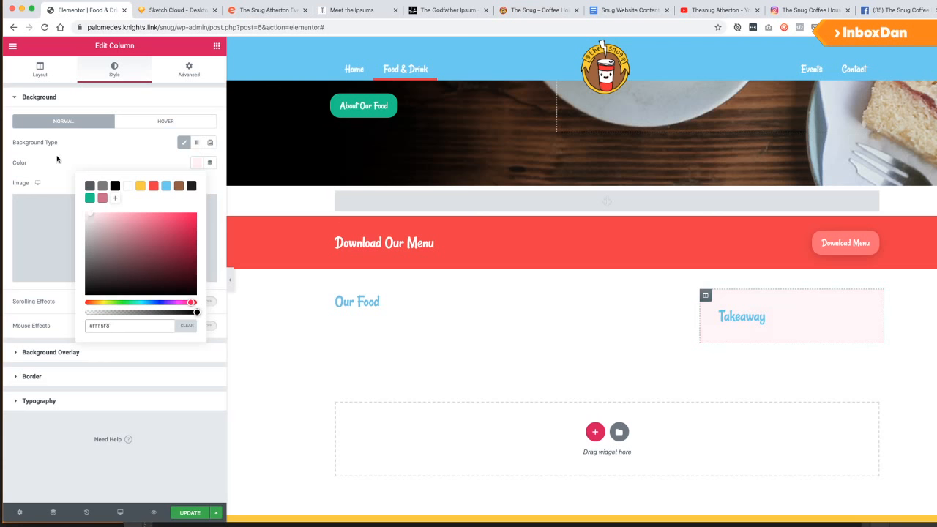
pyautogui.click(45, 377)
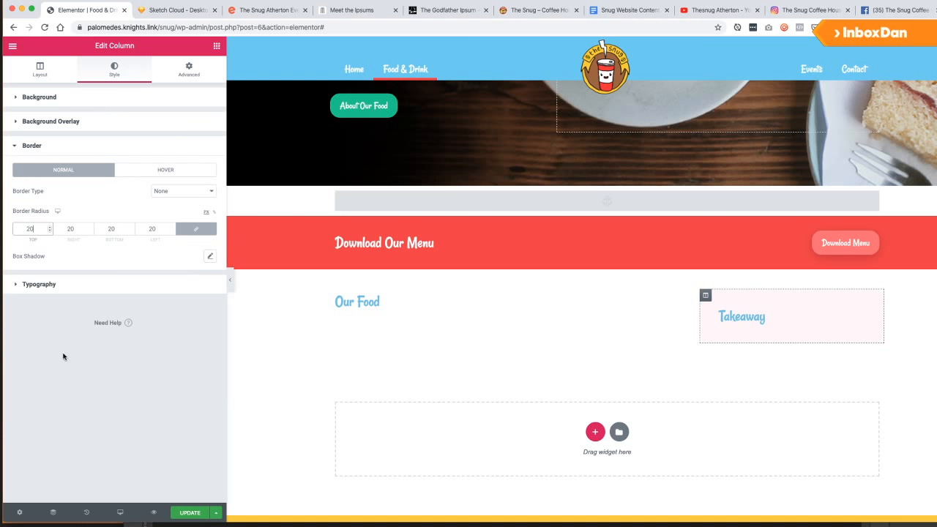
pyautogui.click(83, 386)
# Make the Takeaway heading text pink and save the page.
pyautogui.moveTo(731, 316)
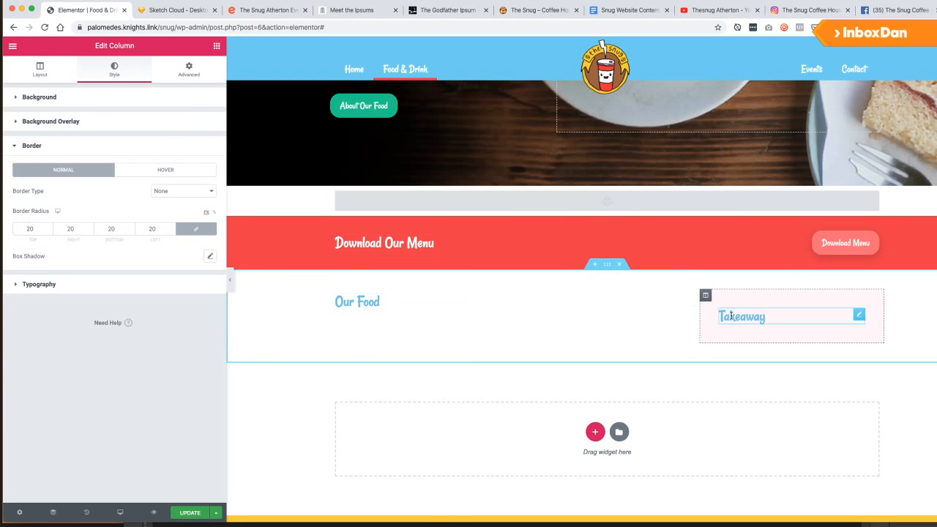
pyautogui.click(858, 316)
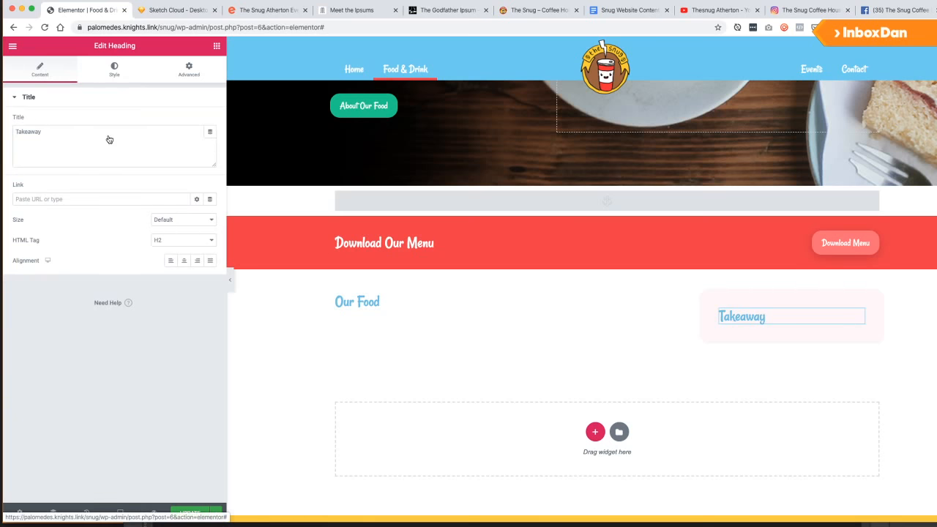
pyautogui.click(114, 70)
pyautogui.click(197, 121)
pyautogui.click(102, 157)
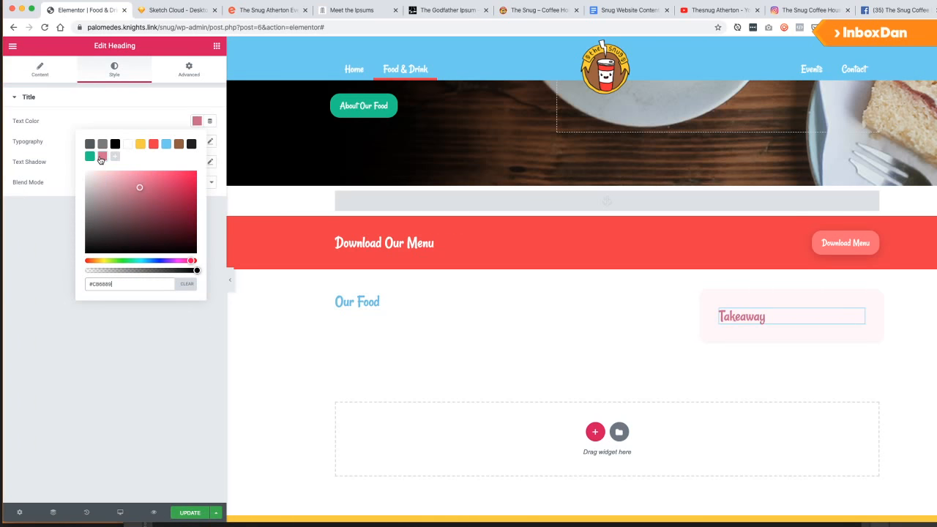
pyautogui.click(80, 379)
pyautogui.press('super+s')
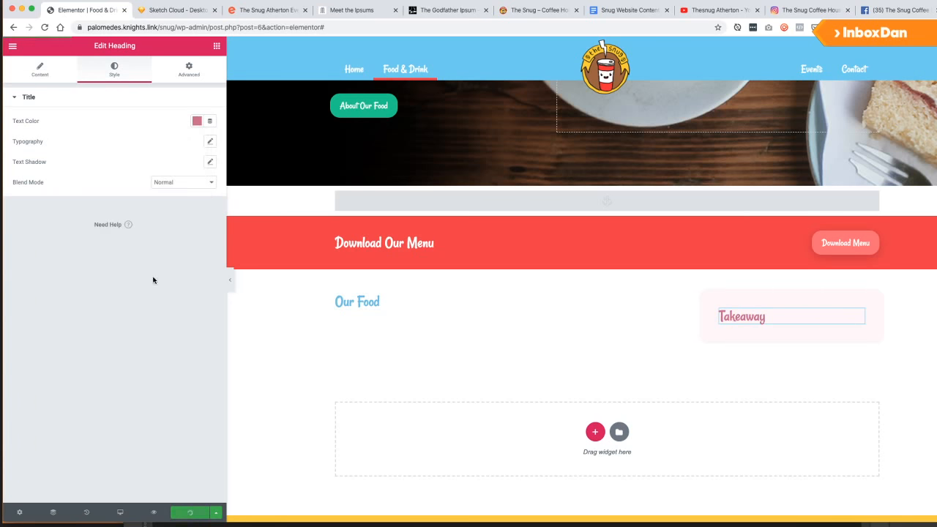
# Add Text Editor widgets under both the Takeaway and Our Food headings.
pyautogui.click(216, 45)
pyautogui.moveTo(169, 186); pyautogui.dragTo(751, 326)
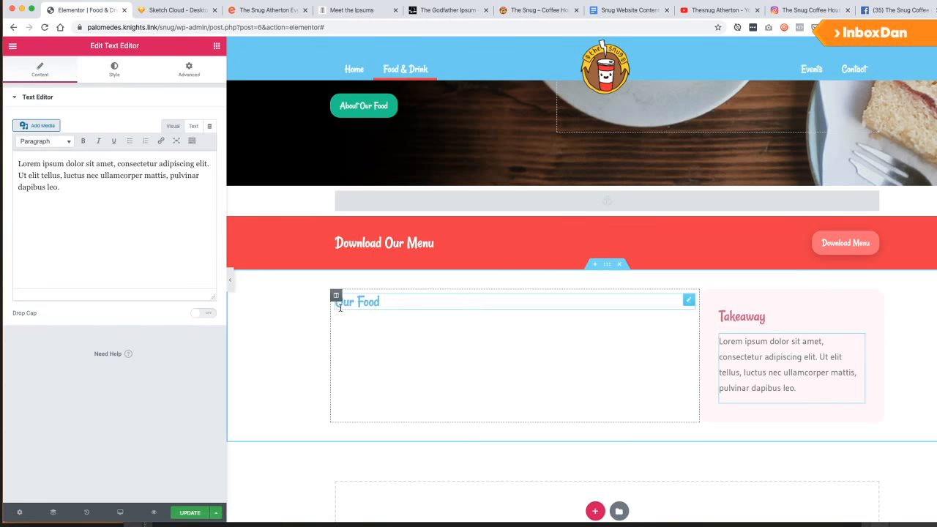
pyautogui.click(216, 46)
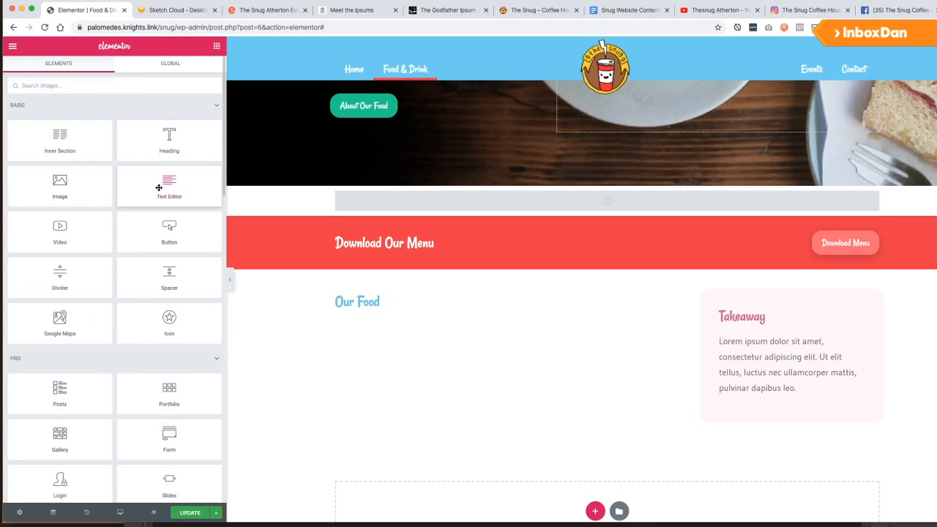
pyautogui.moveTo(169, 186); pyautogui.dragTo(359, 315)
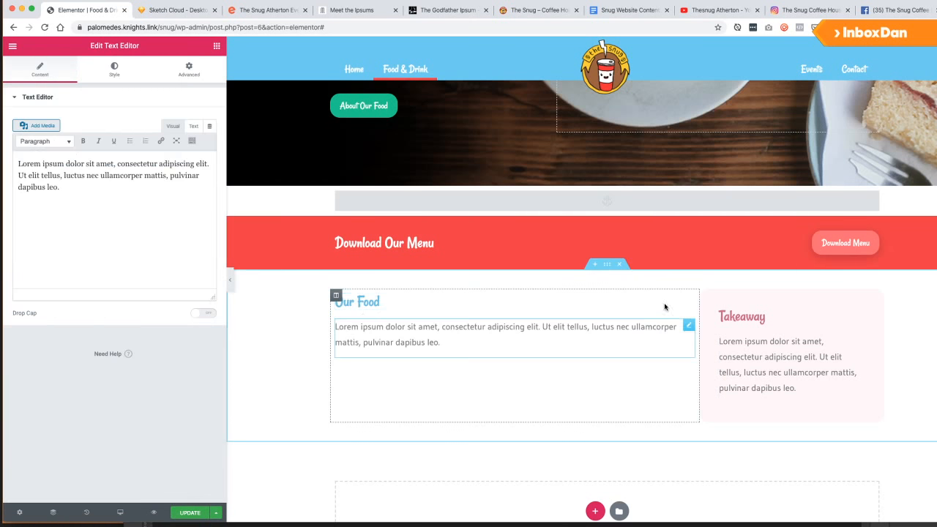
# Set the Our Food section's Columns Gap to Wider and update the page.
pyautogui.click(607, 264)
pyautogui.click(48, 70)
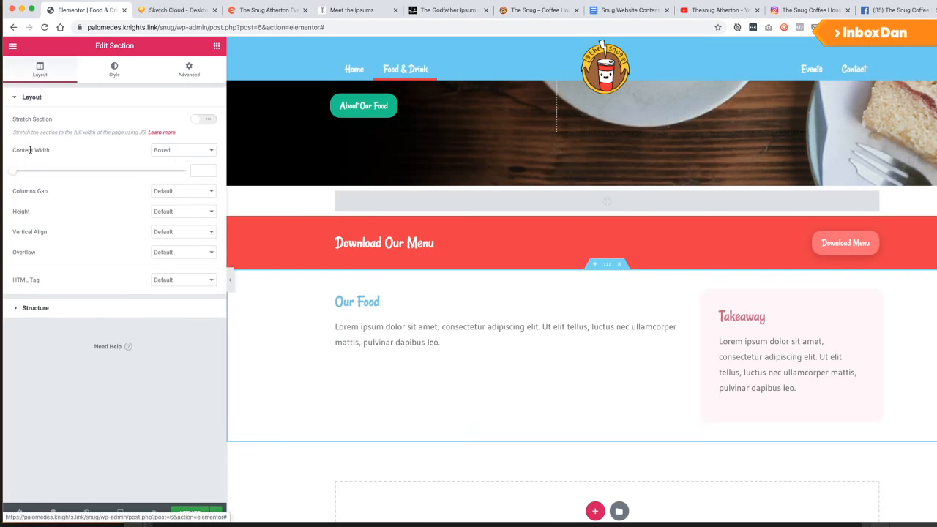
pyautogui.click(173, 236)
pyautogui.click(102, 215)
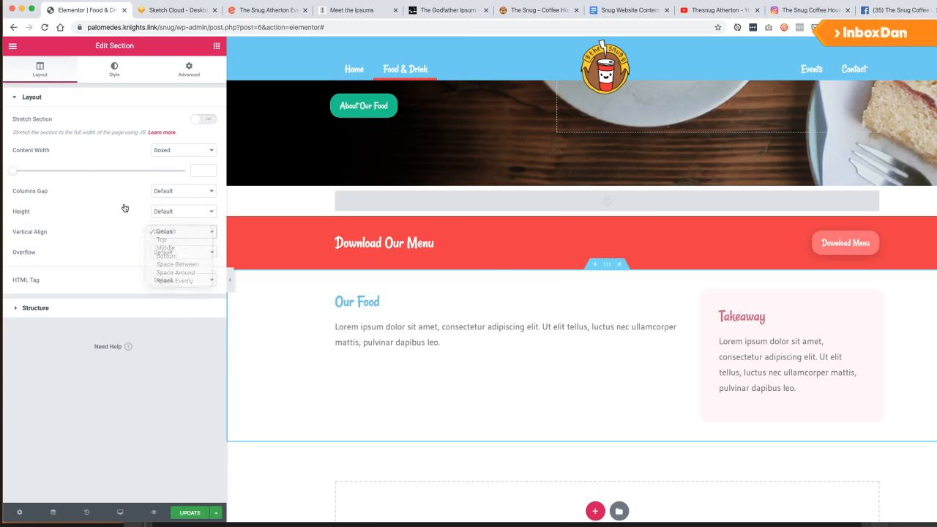
pyautogui.click(171, 192)
pyautogui.click(169, 233)
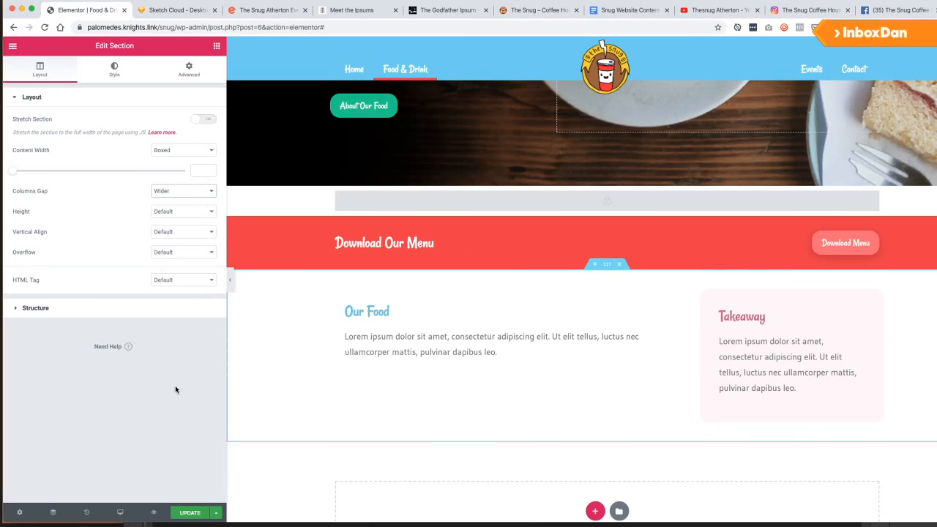
pyautogui.click(189, 513)
# Add an empty single-column section below the Our Food section.
pyautogui.scroll(-3, 410, 322)
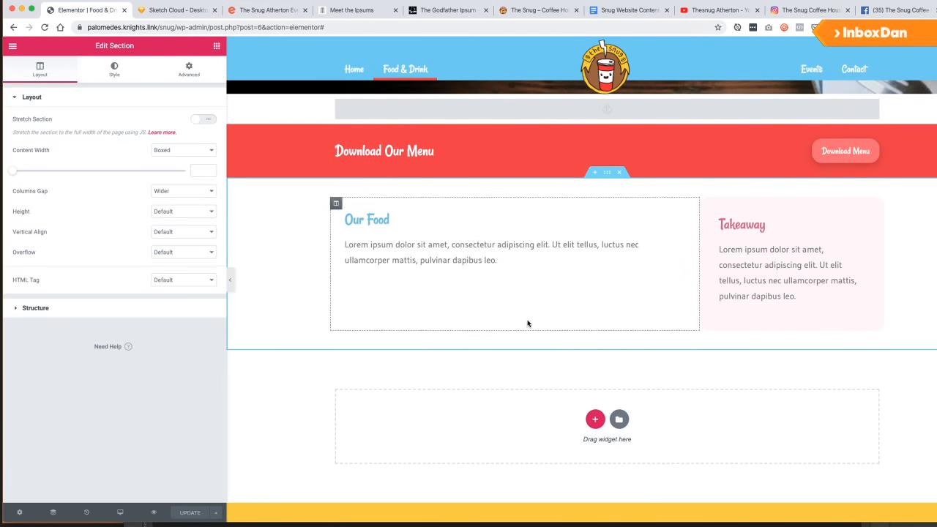
pyautogui.click(595, 419)
pyautogui.click(492, 440)
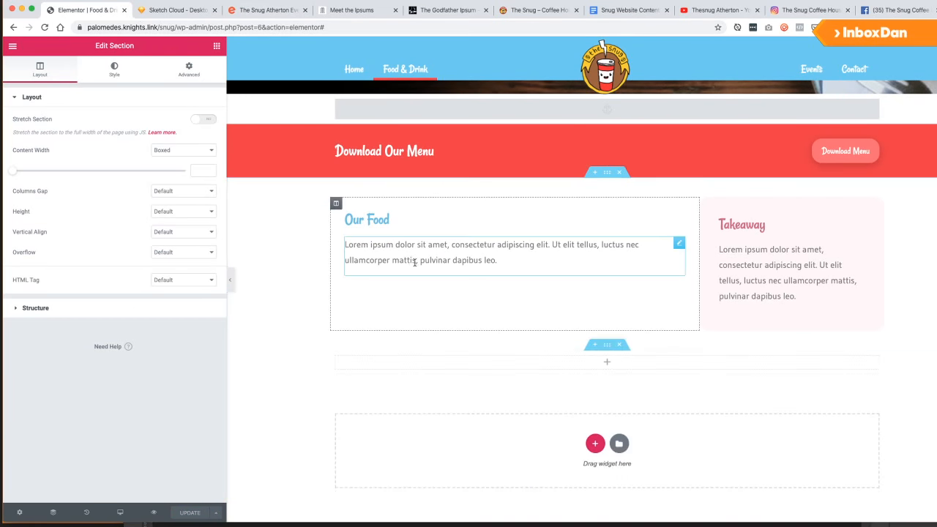
pyautogui.scroll(-3, 417, 262)
pyautogui.press('super+Tab')
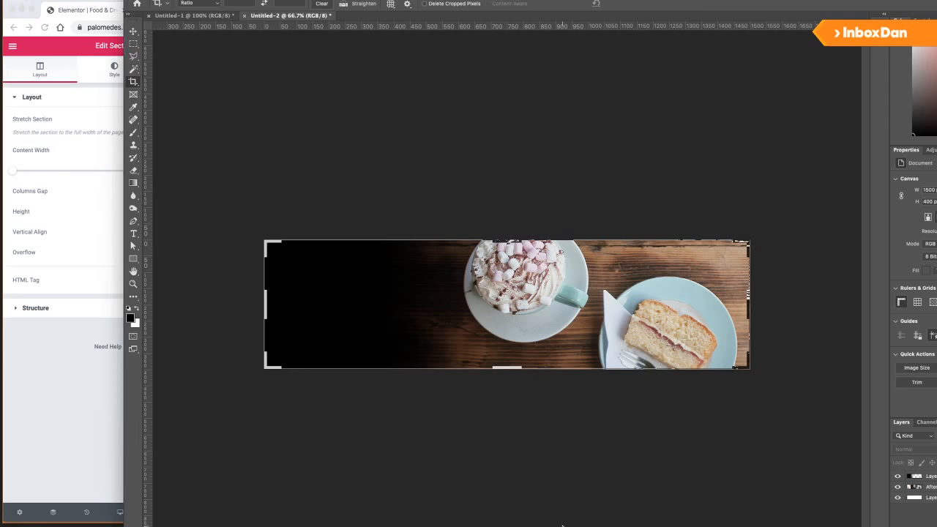
# Create a new 1500×500 Photoshop document.
pyautogui.click(212, 15)
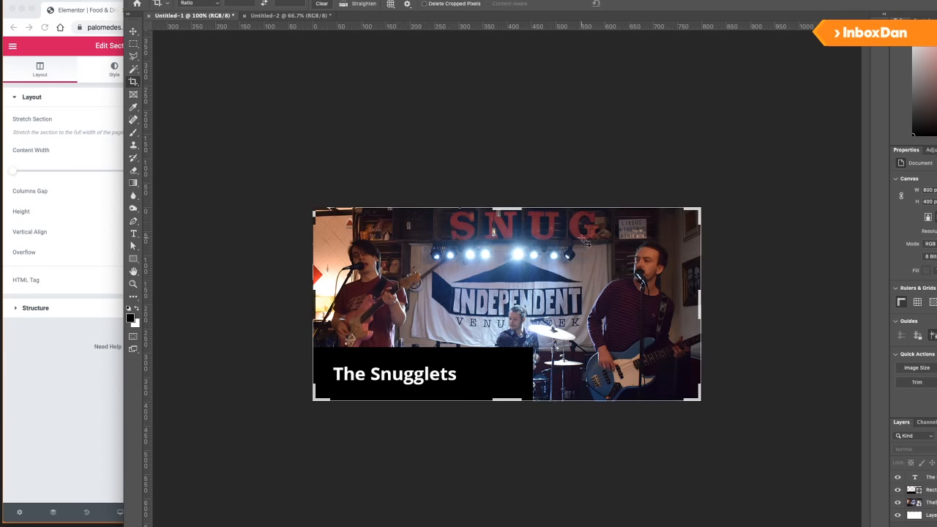
pyautogui.click(289, 15)
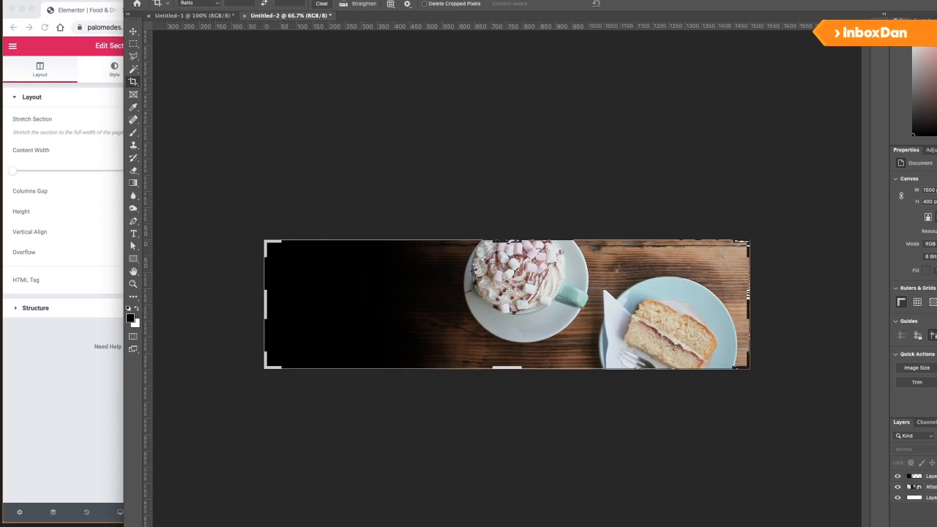
pyautogui.press('super+n')
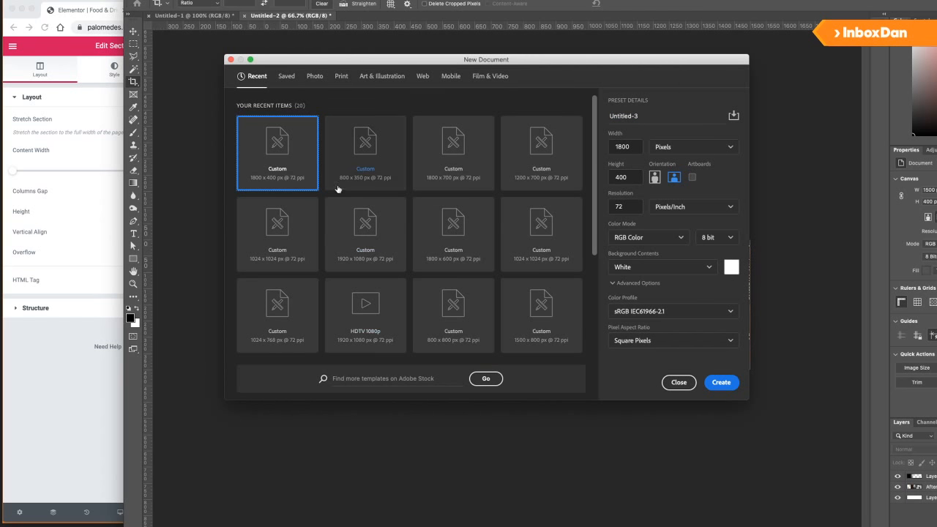
pyautogui.click(638, 177)
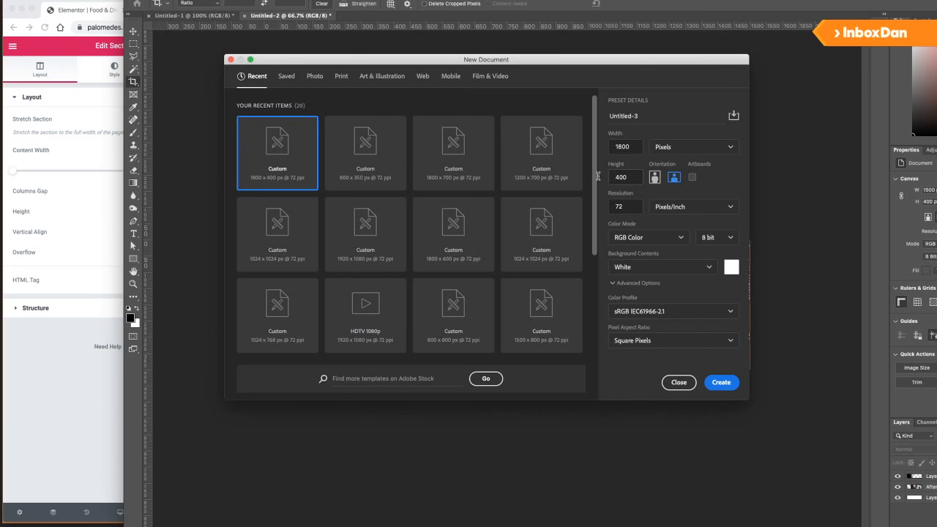
pyautogui.click(635, 147)
pyautogui.write('1500')
pyautogui.press('Tab')
pyautogui.press('Return')
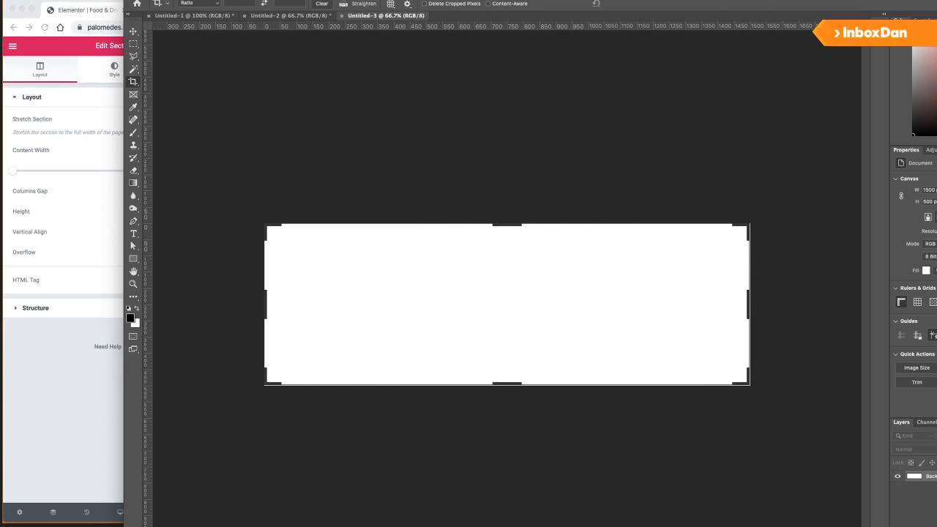
# Preview the breakfast photos in the Extras folder and choose the one with the egg.
pyautogui.press('super+Tab')
pyautogui.click(469, 114)
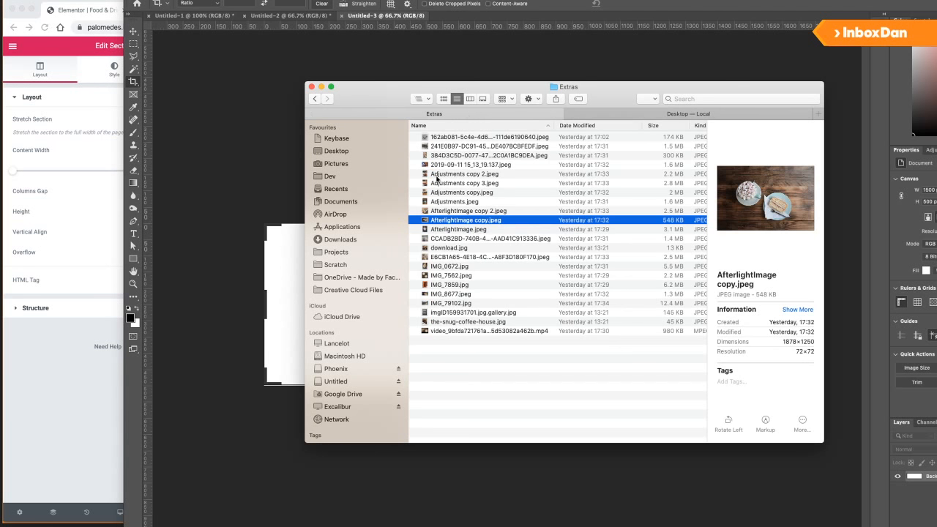
pyautogui.click(458, 181)
pyautogui.press('space')
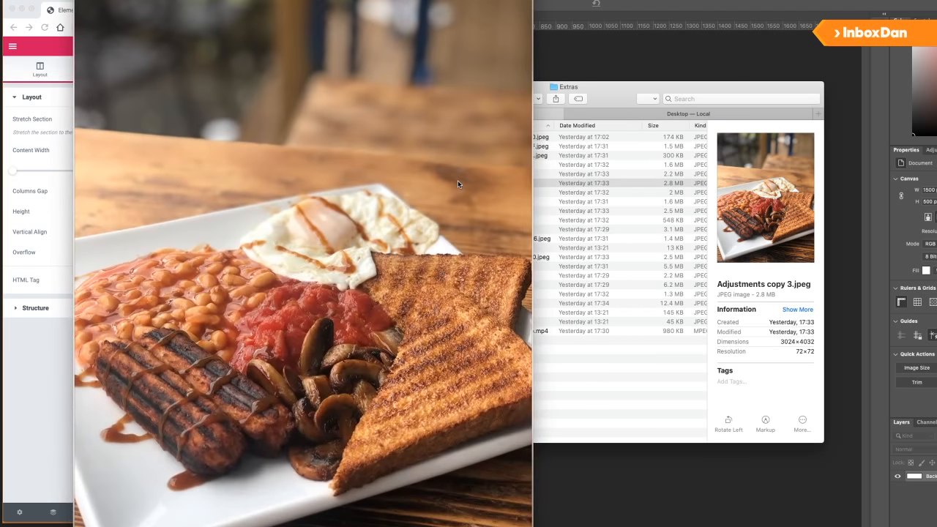
pyautogui.press('Down')
pyautogui.press('Up')
pyautogui.press('Up')
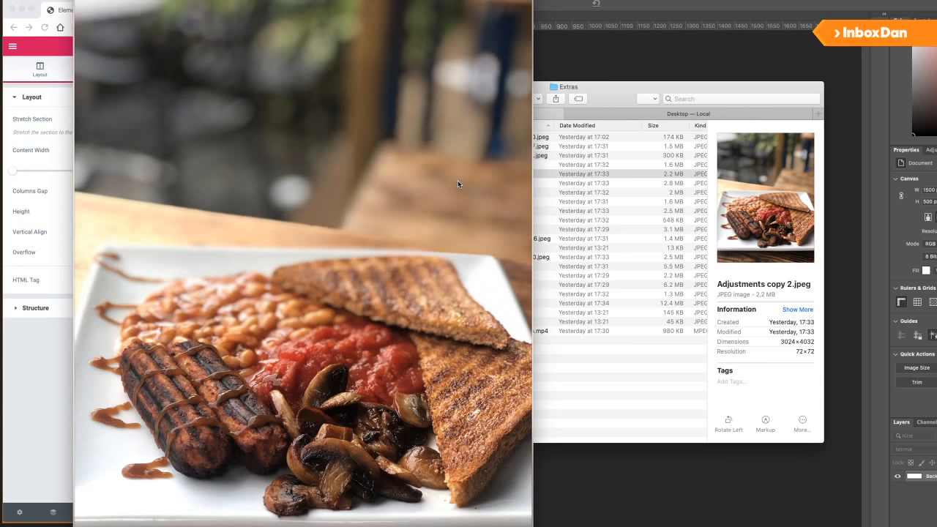
pyautogui.press('Down')
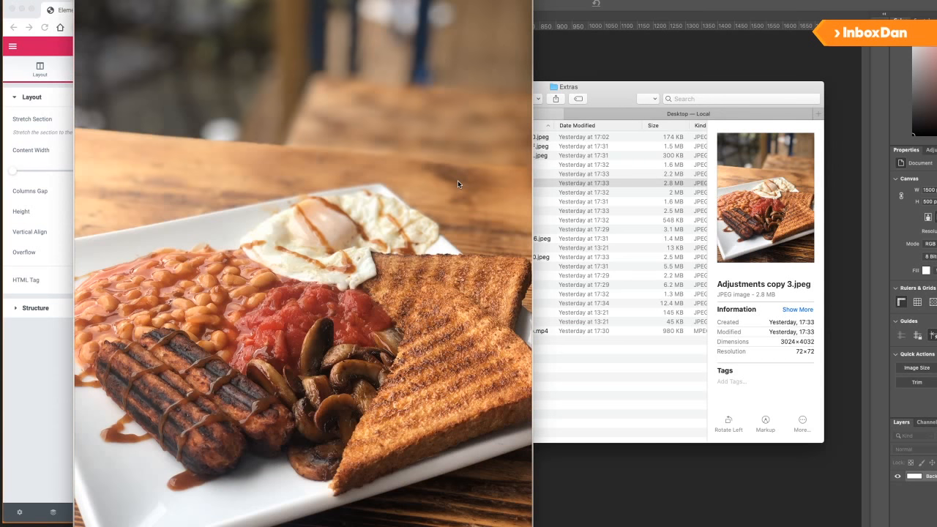
pyautogui.press('space')
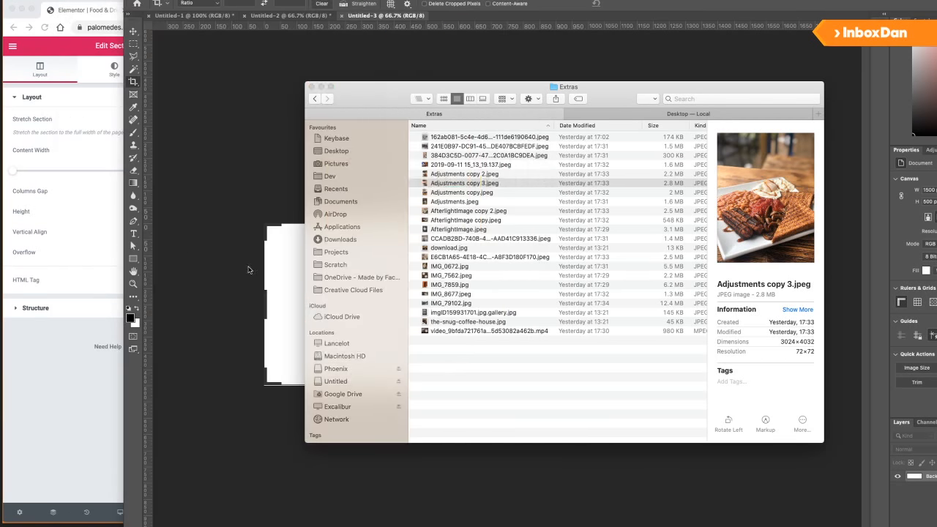
# Place the breakfast photo on the canvas, scaled to full width and aligned to the top.
pyautogui.moveTo(447, 185); pyautogui.dragTo(290, 247)
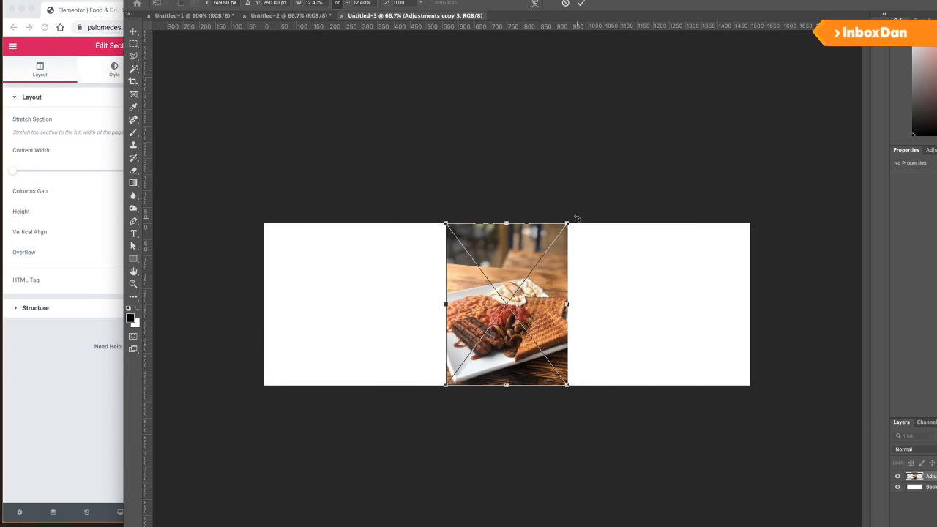
pyautogui.moveTo(568, 222); pyautogui.dragTo(872, 64)
pyautogui.moveTo(603, 350); pyautogui.dragTo(614, 270)
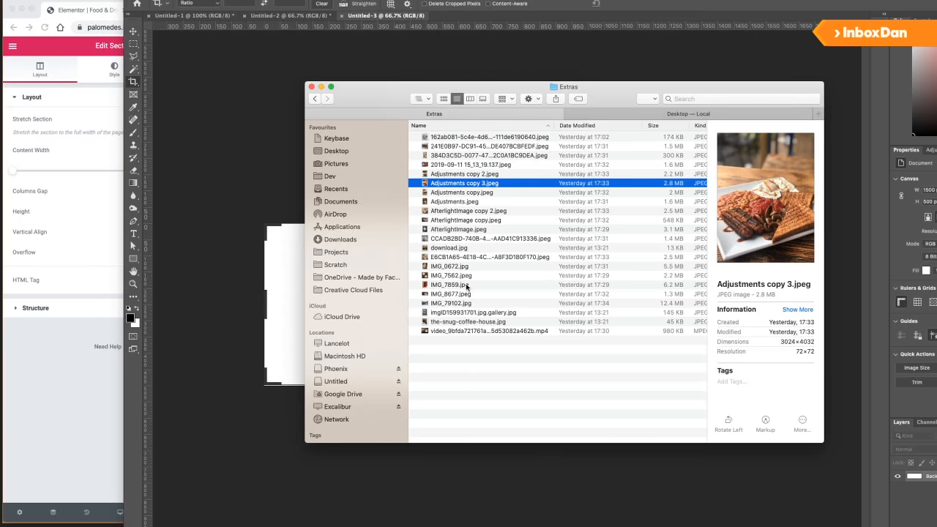
pyautogui.click(94, 375)
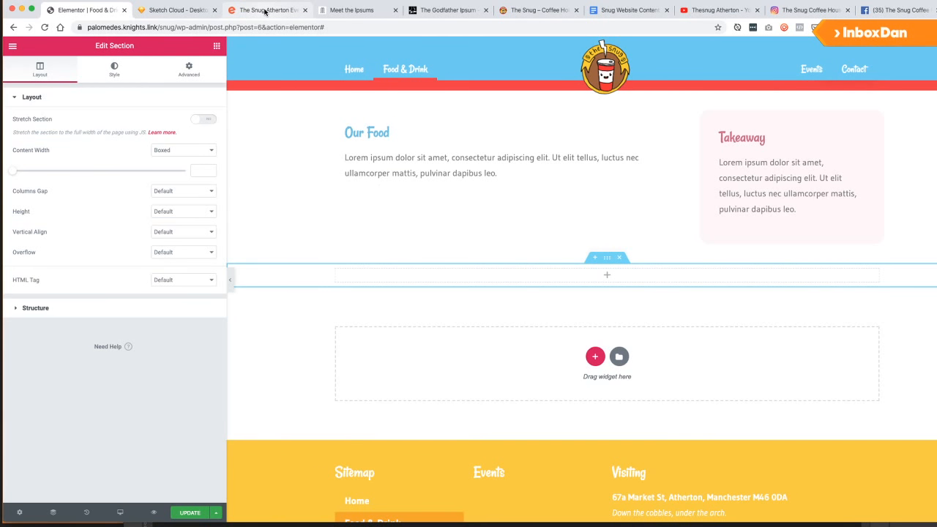
# After checking the Desktop HD wireframe, move the Takeaway heading and its text beneath Our Food.
pyautogui.scroll(2, 511, 248)
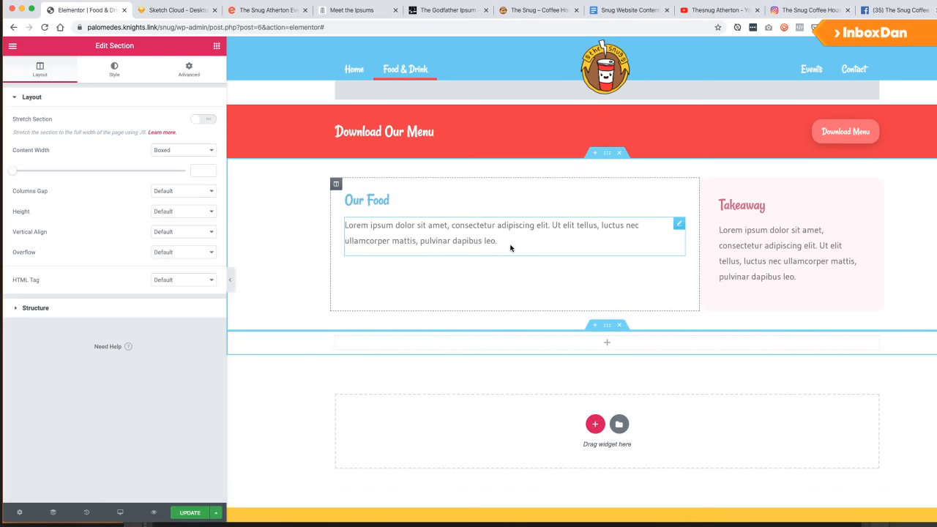
pyautogui.click(177, 9)
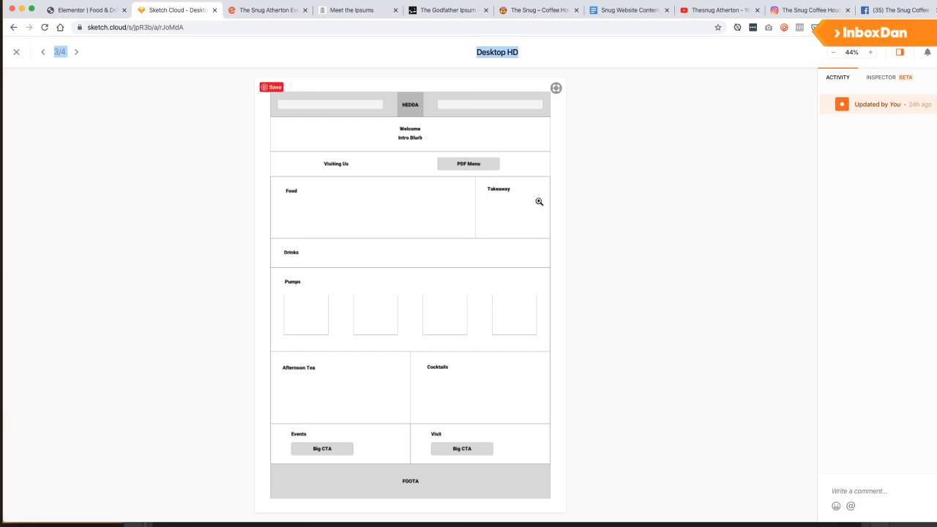
pyautogui.click(87, 9)
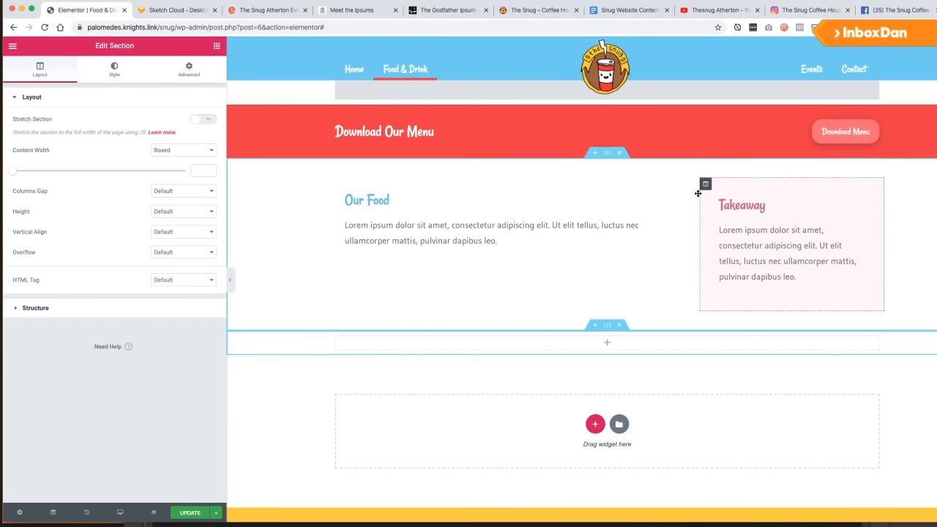
pyautogui.moveTo(699, 191); pyautogui.dragTo(758, 228)
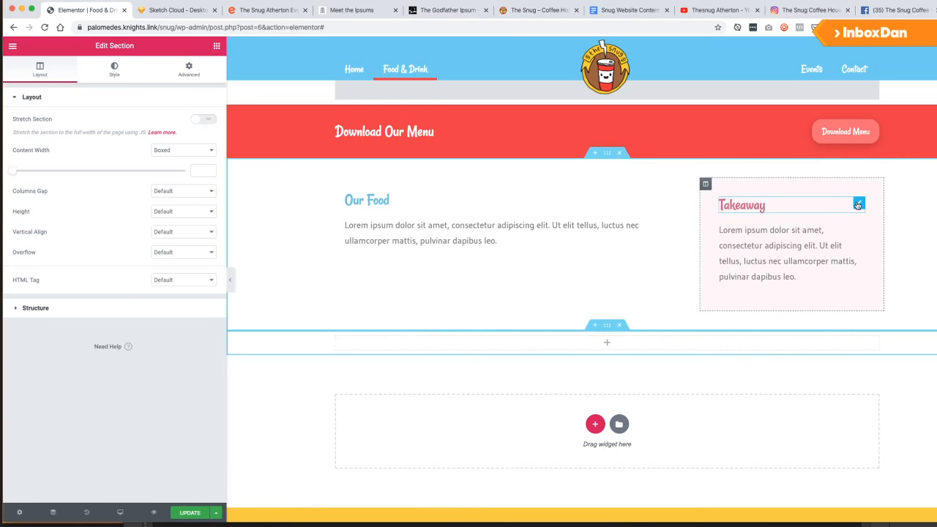
pyautogui.moveTo(858, 205); pyautogui.dragTo(437, 251)
pyautogui.moveTo(858, 205); pyautogui.dragTo(445, 286)
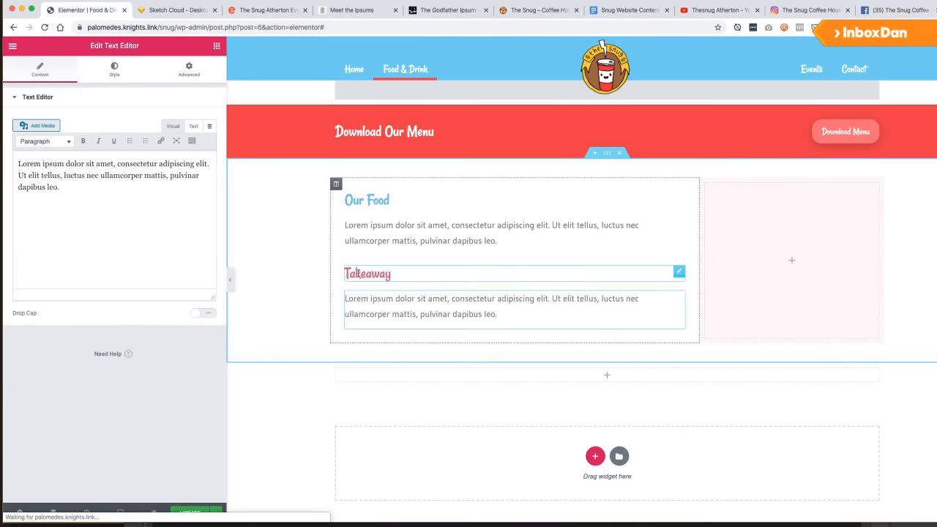
pyautogui.click(217, 48)
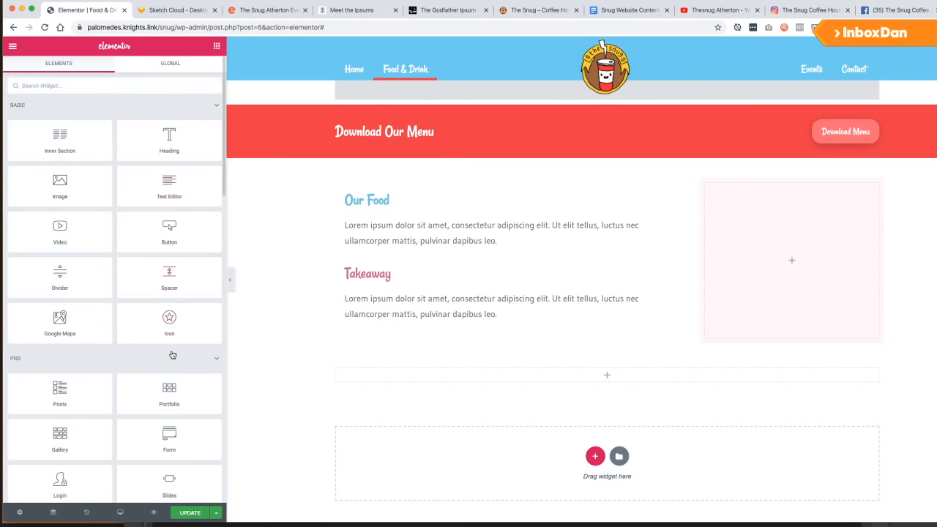
# Drop an Inner Section below the Takeaway paragraph and delete its second column.
pyautogui.scroll(-3, 173, 354)
pyautogui.scroll(-2, 174, 353)
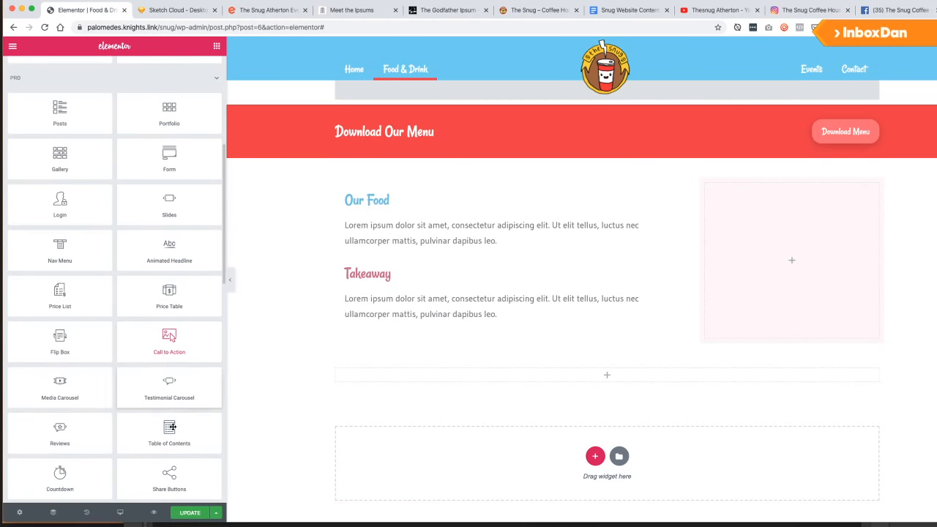
pyautogui.scroll(1, 129, 361)
pyautogui.scroll(1, 125, 314)
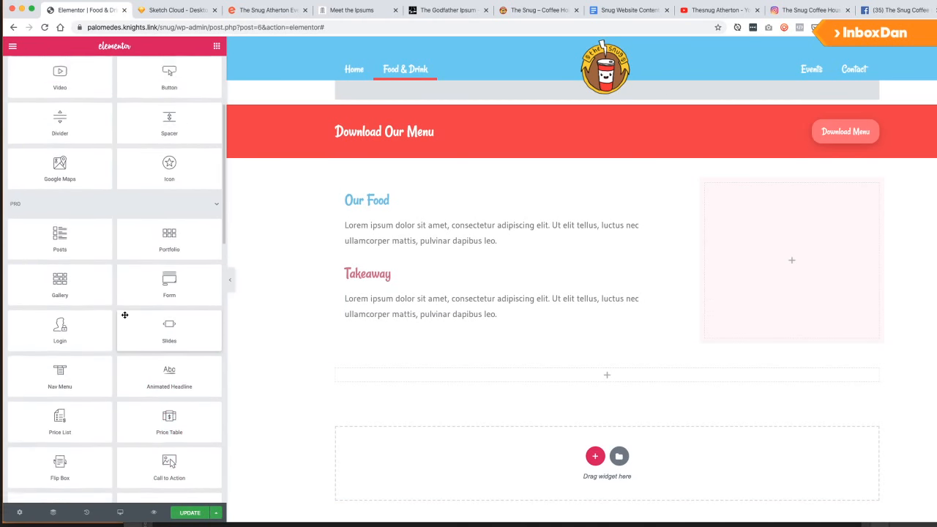
pyautogui.scroll(-6, 125, 315)
pyautogui.scroll(-3, 124, 314)
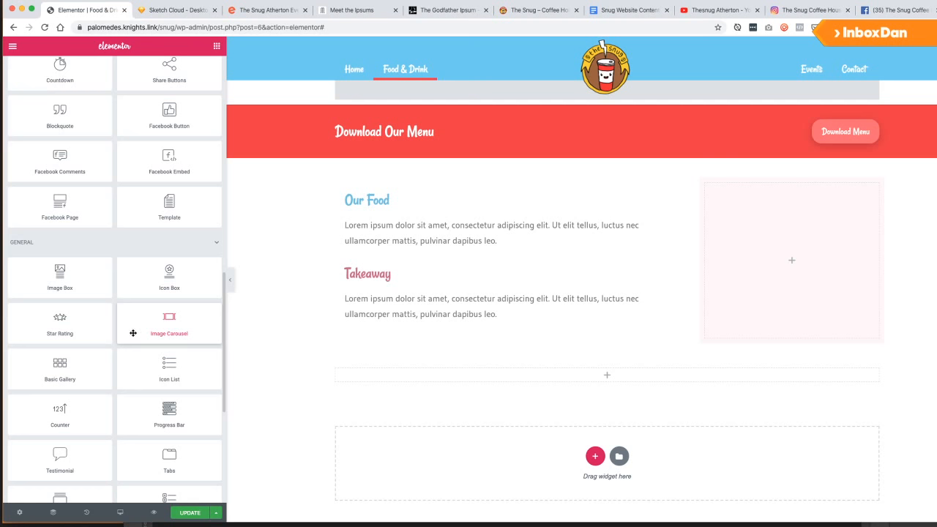
pyautogui.scroll(-2, 126, 374)
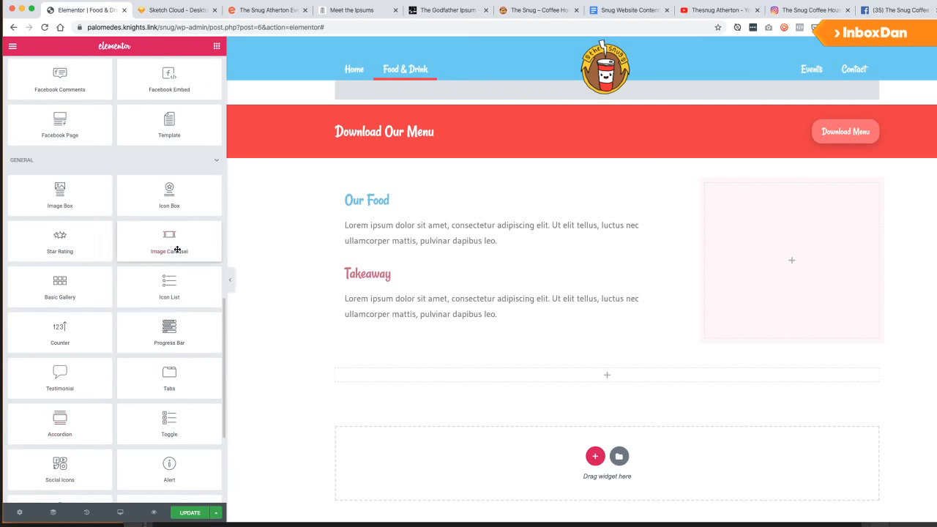
pyautogui.scroll(-3, 125, 309)
pyautogui.scroll(13, 113, 310)
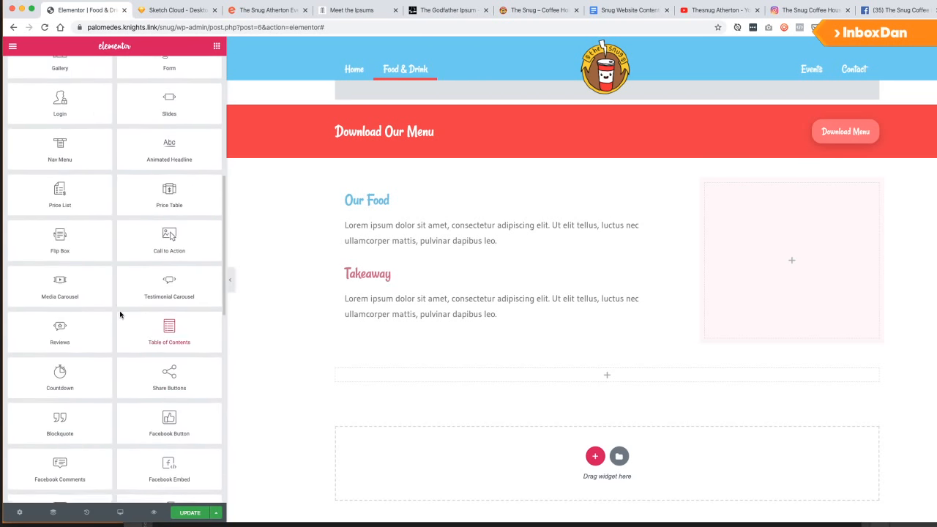
pyautogui.scroll(11, 120, 315)
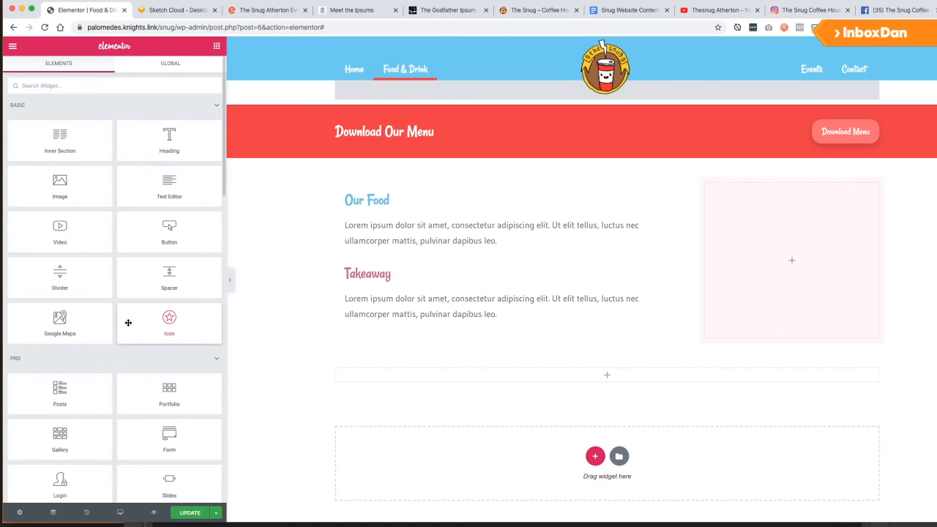
pyautogui.moveTo(54, 138); pyautogui.dragTo(425, 324)
pyautogui.moveTo(425, 336); pyautogui.dragTo(426, 337)
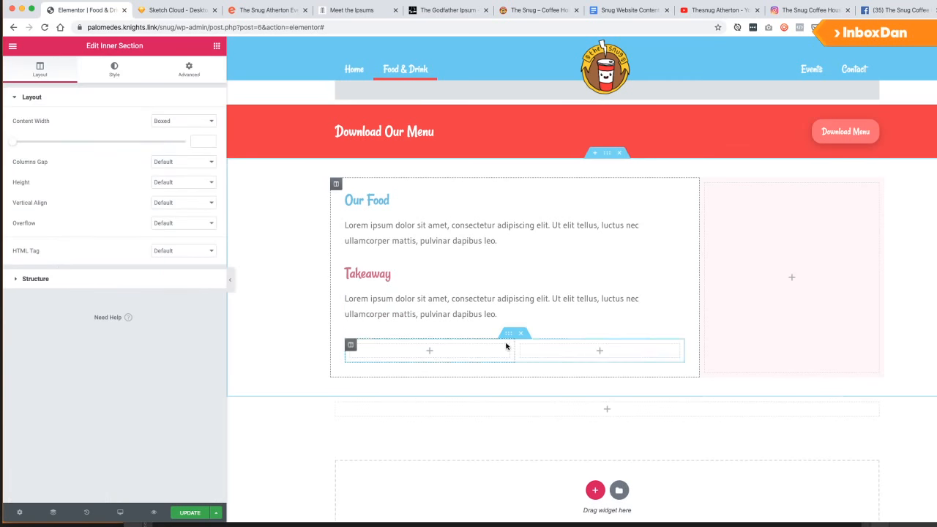
pyautogui.rightClick(520, 346)
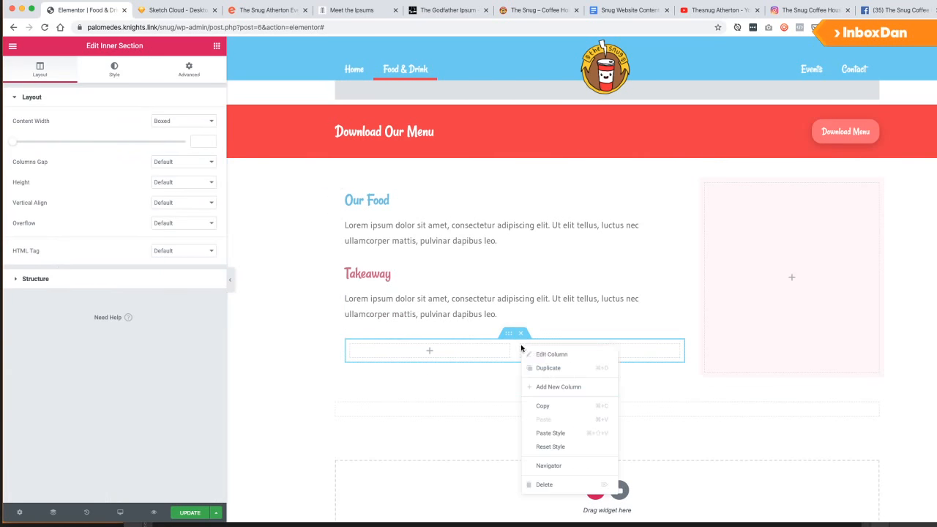
pyautogui.click(547, 484)
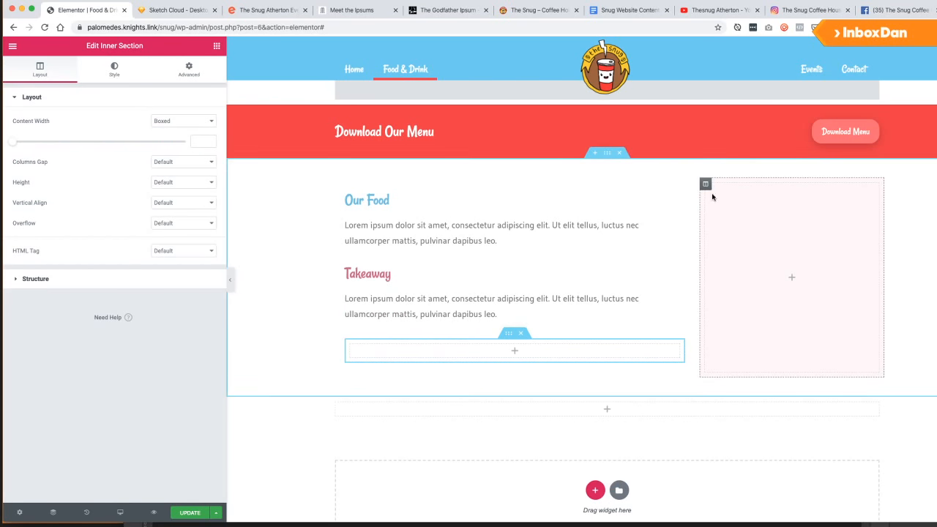
# Give the new inner column a classic #FFF6F9 pale pink background, saved as a preset.
pyautogui.click(351, 346)
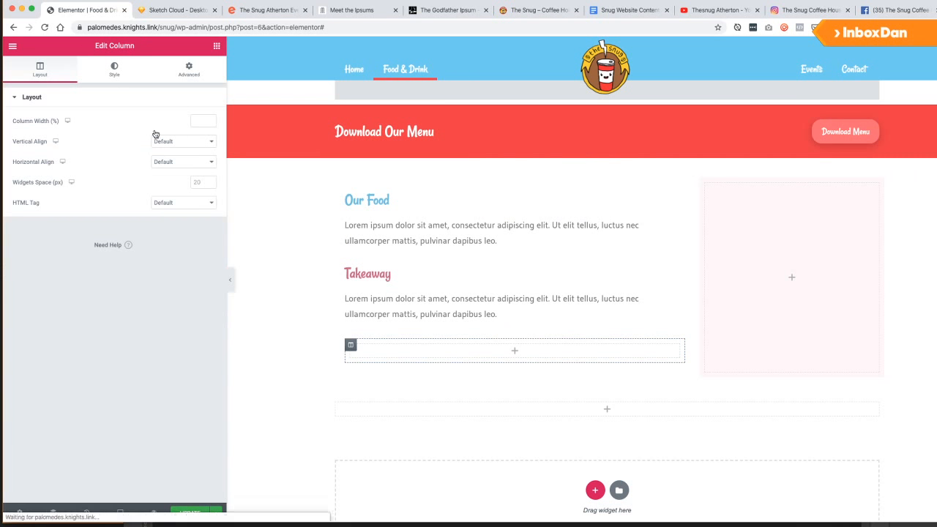
pyautogui.click(114, 70)
pyautogui.click(184, 142)
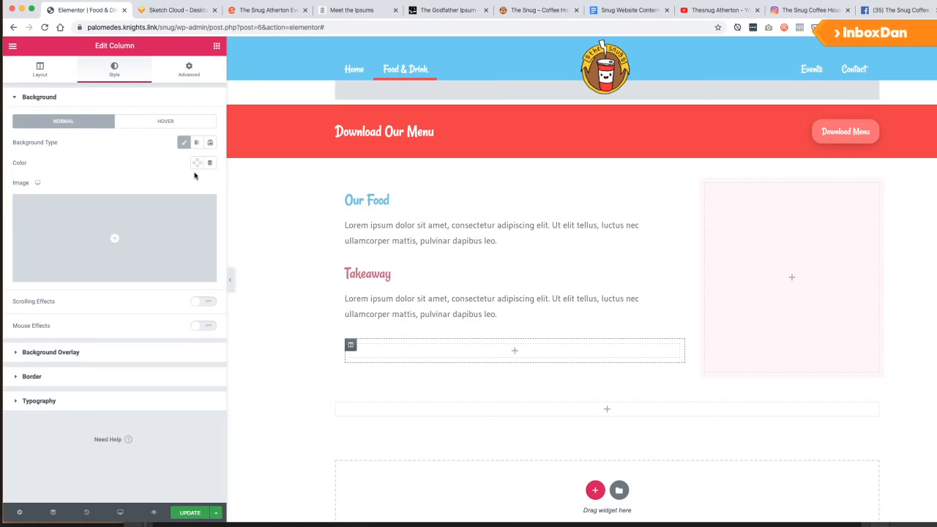
pyautogui.click(200, 164)
pyautogui.click(103, 199)
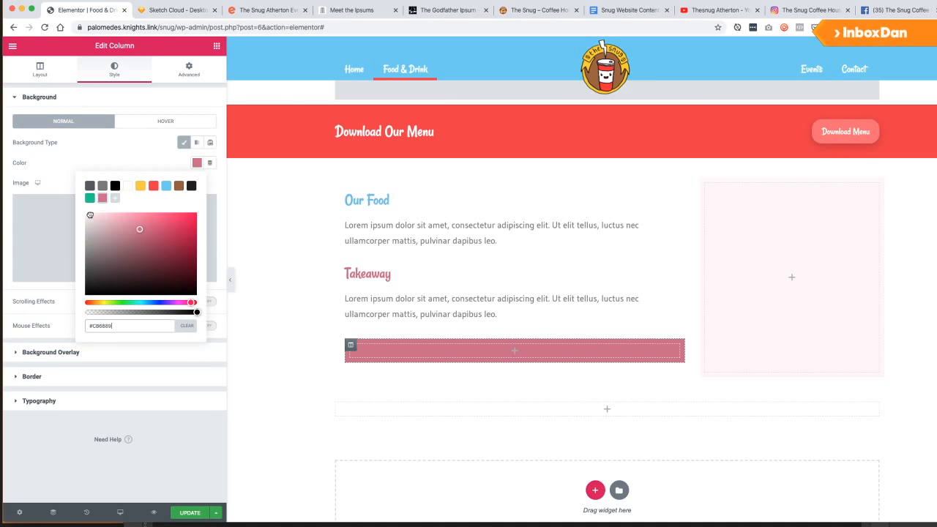
pyautogui.click(90, 213)
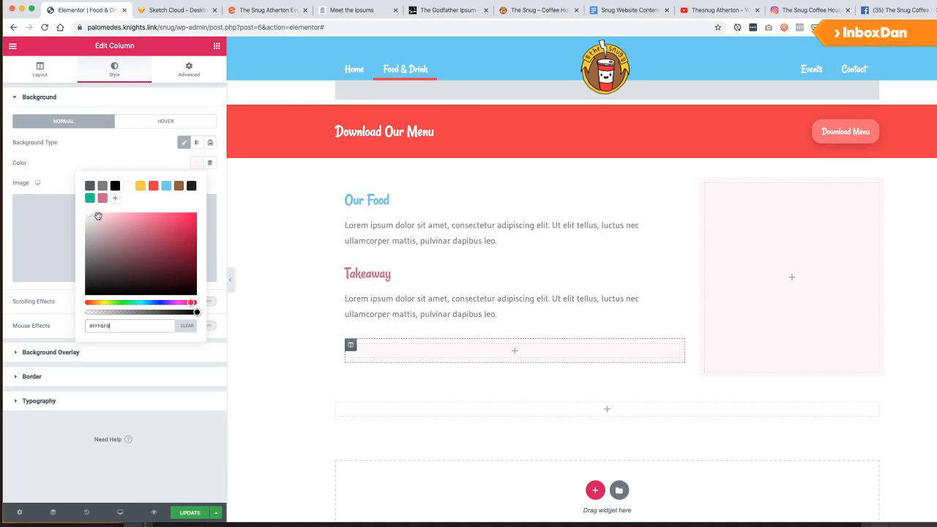
pyautogui.click(115, 199)
pyautogui.click(65, 179)
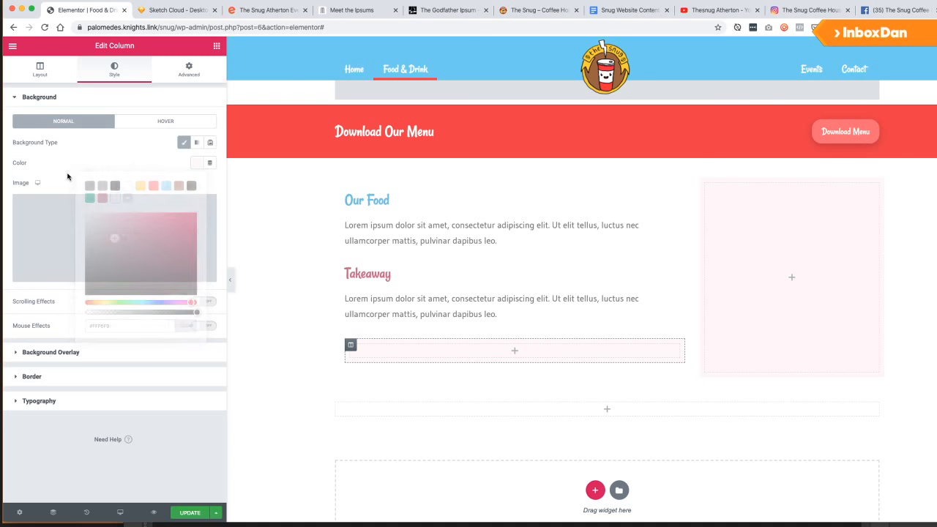
# Move the Takeaway heading and paragraph into the pale pink column.
pyautogui.moveTo(678, 272); pyautogui.dragTo(604, 323)
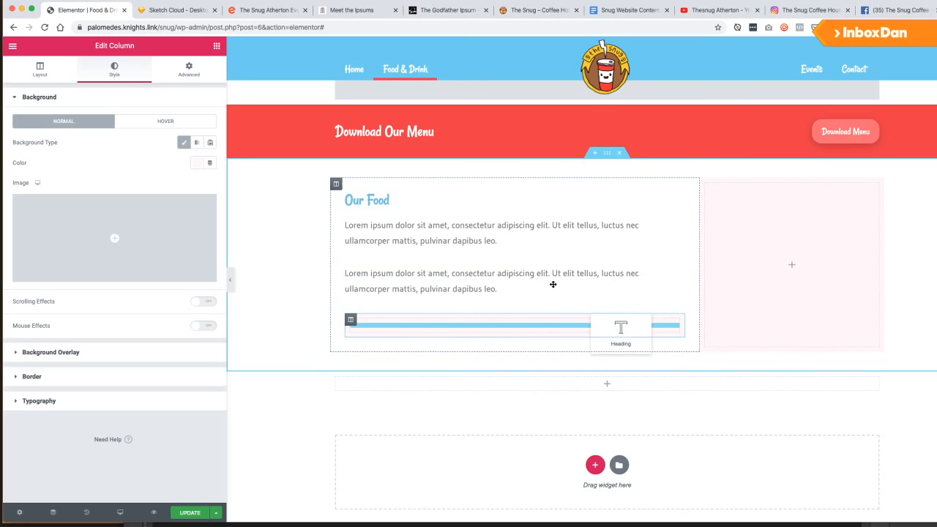
pyautogui.moveTo(492, 283); pyautogui.dragTo(490, 274)
pyautogui.click(677, 271)
pyautogui.moveTo(678, 270); pyautogui.dragTo(419, 286)
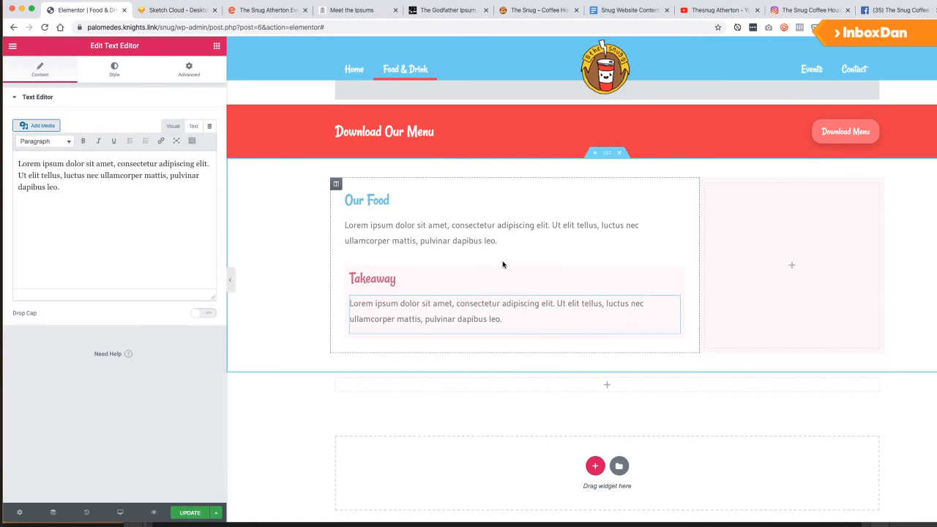
# Set 30 px padding on the pink column rather than on the inner section.
pyautogui.click(508, 262)
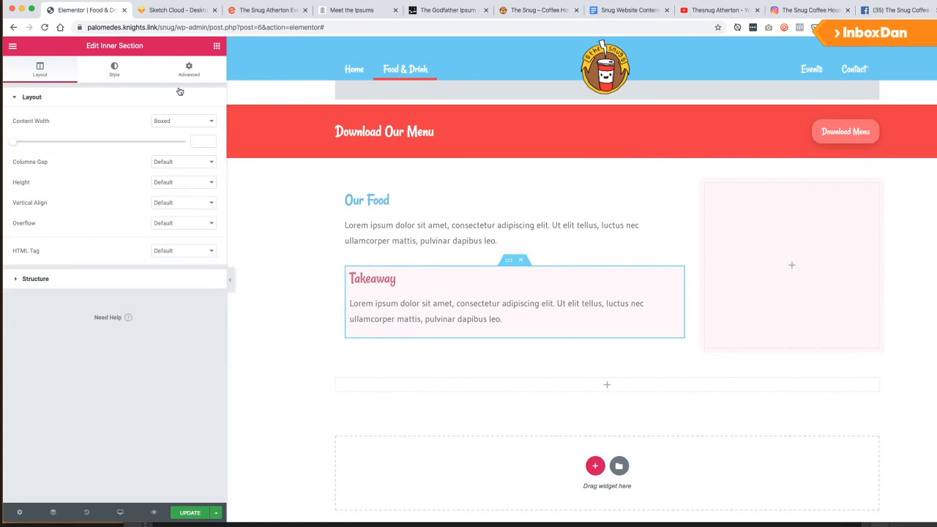
pyautogui.click(188, 69)
pyautogui.click(23, 182)
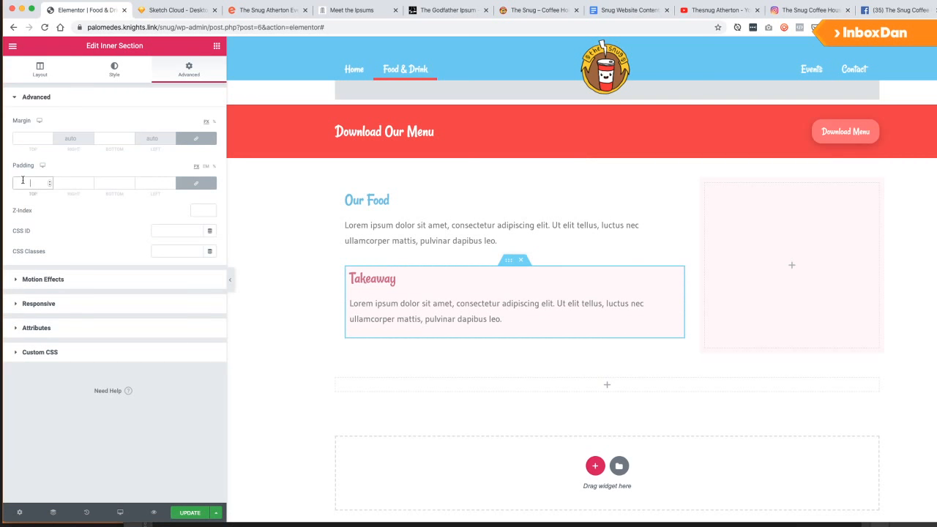
pyautogui.write('30')
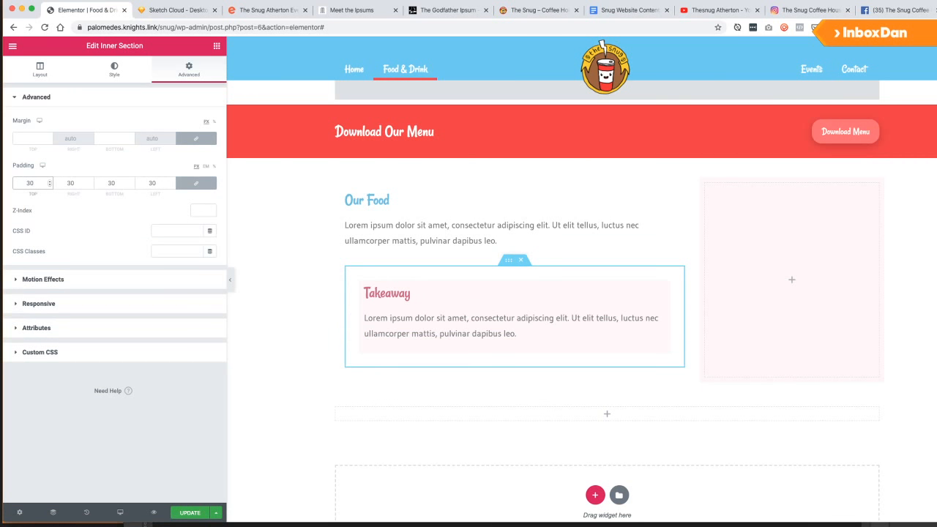
pyautogui.press('BackSpace')
pyautogui.press('BackSpace')
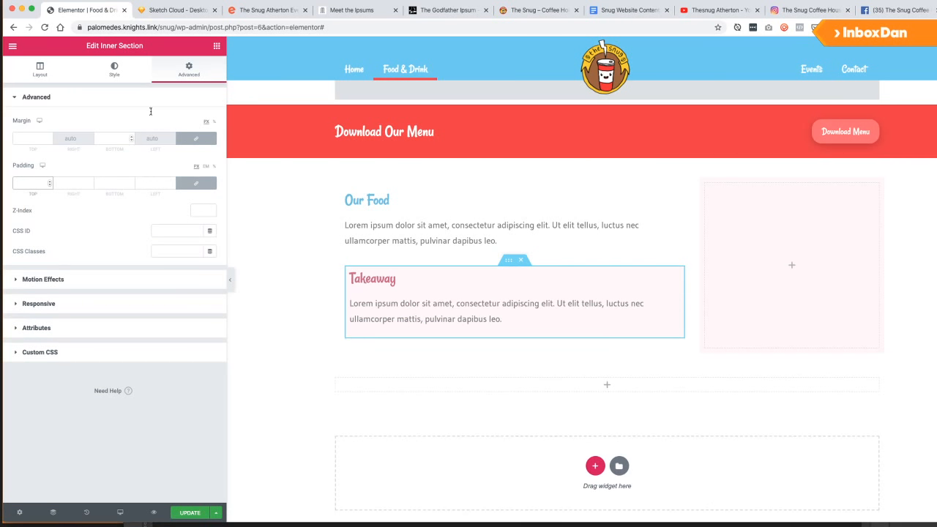
pyautogui.click(351, 274)
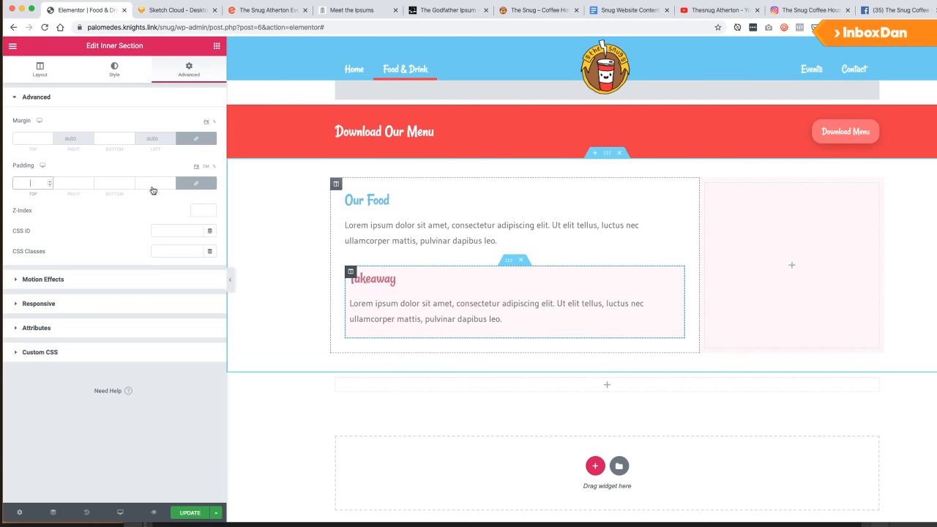
pyautogui.click(189, 69)
pyautogui.click(30, 183)
pyautogui.write('30')
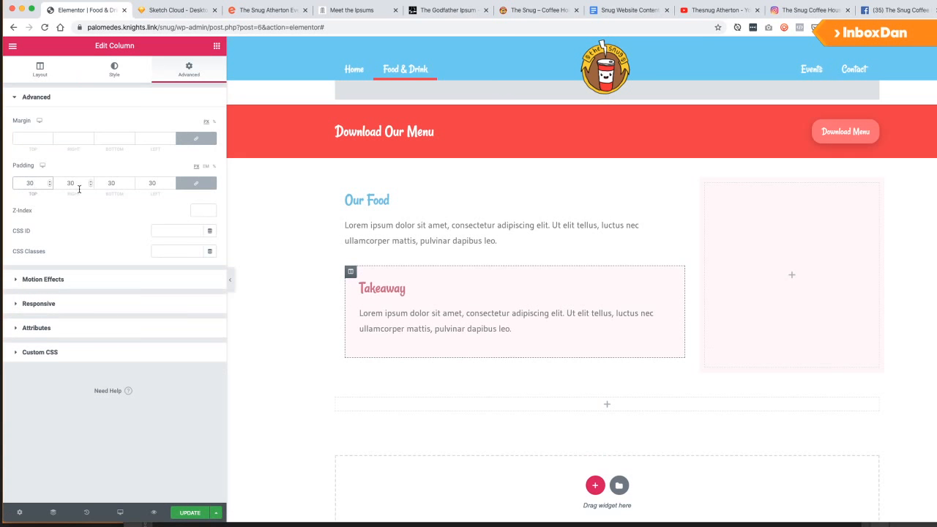
# Round the pink column's corners with a 20 px border radius and update the page.
pyautogui.click(39, 70)
pyautogui.click(128, 69)
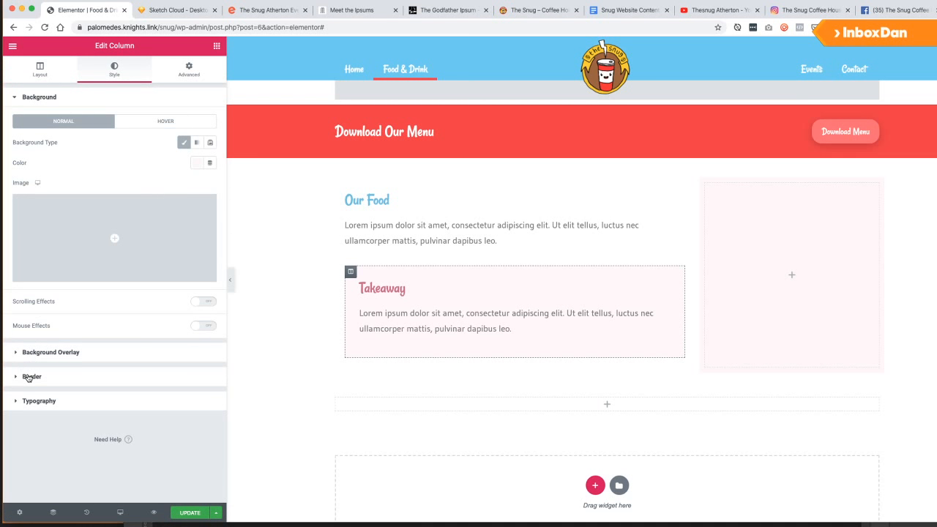
pyautogui.click(29, 377)
pyautogui.click(33, 230)
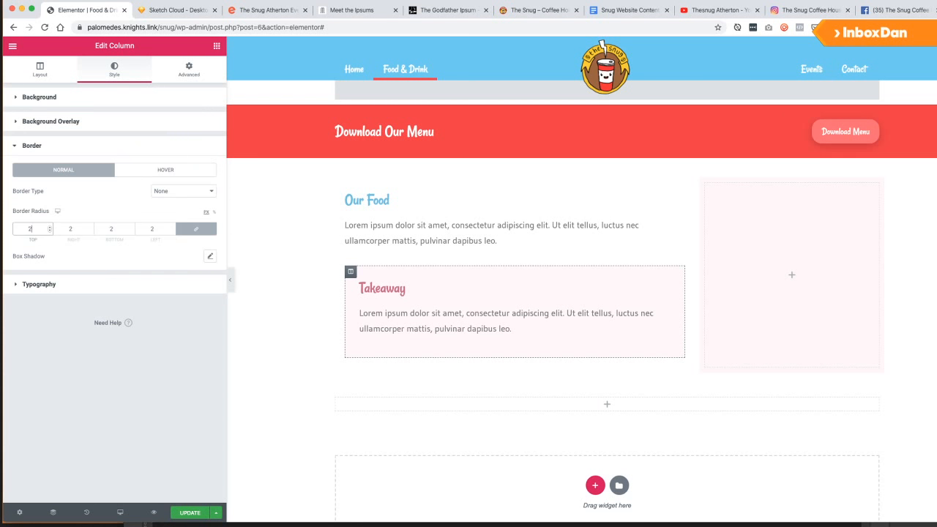
pyautogui.click(191, 513)
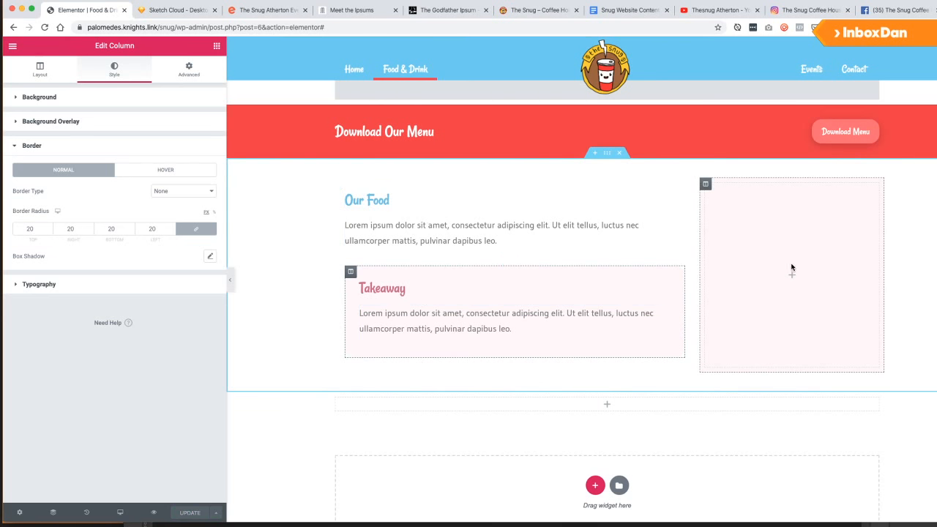
# Clear the pale pink background colour from the right-hand column.
pyautogui.click(798, 293)
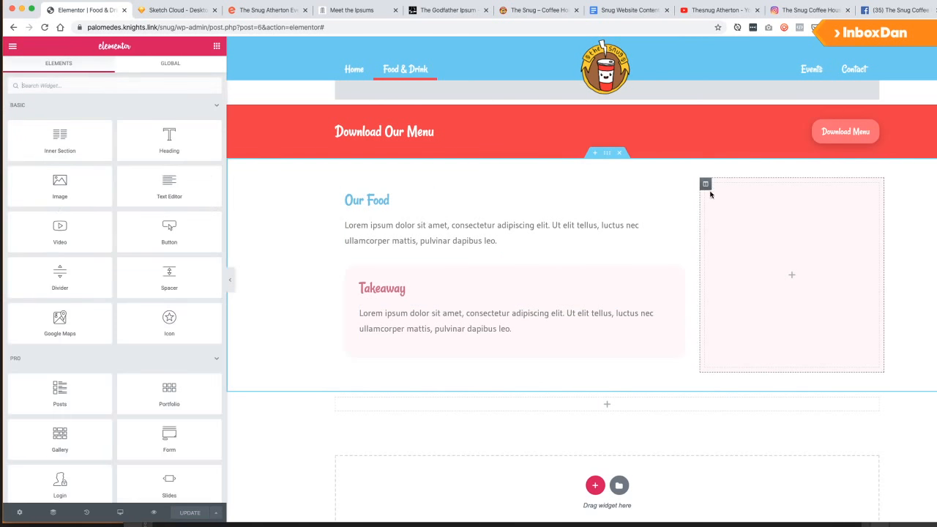
pyautogui.click(175, 70)
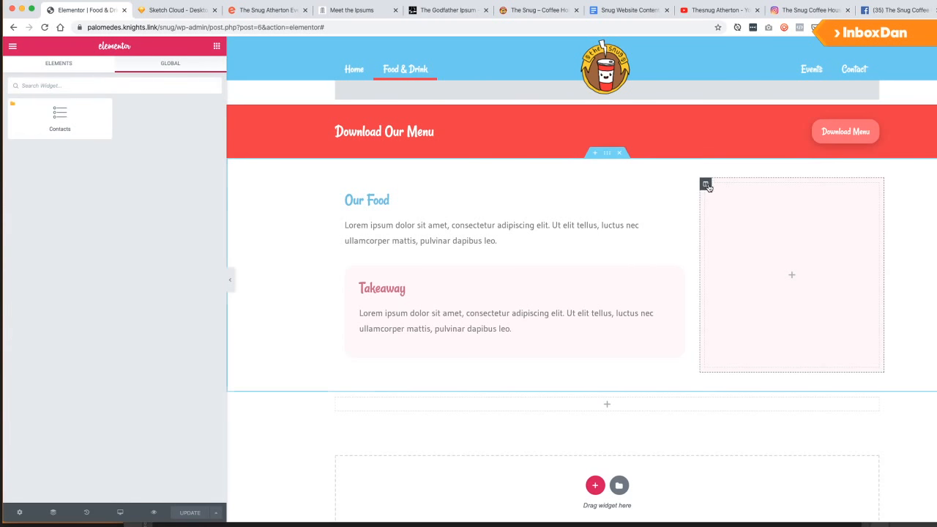
pyautogui.click(706, 184)
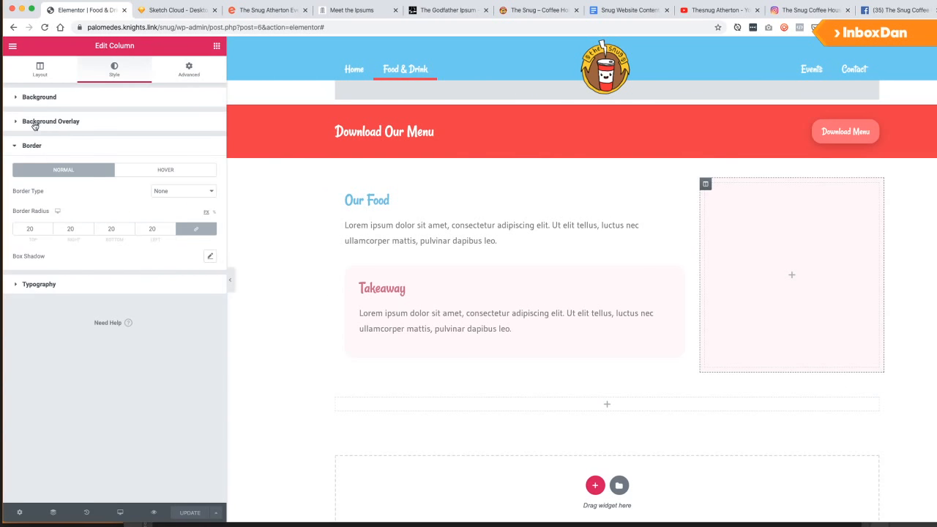
pyautogui.click(21, 151)
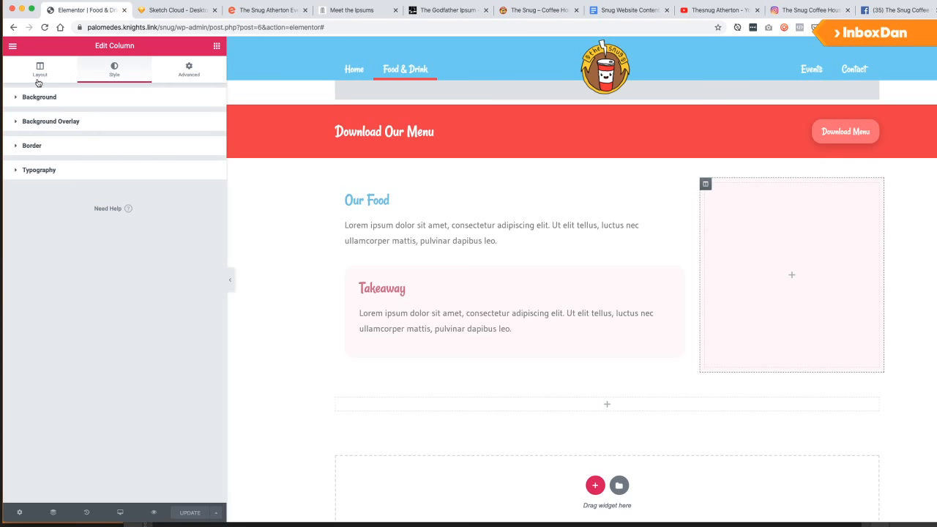
pyautogui.click(39, 70)
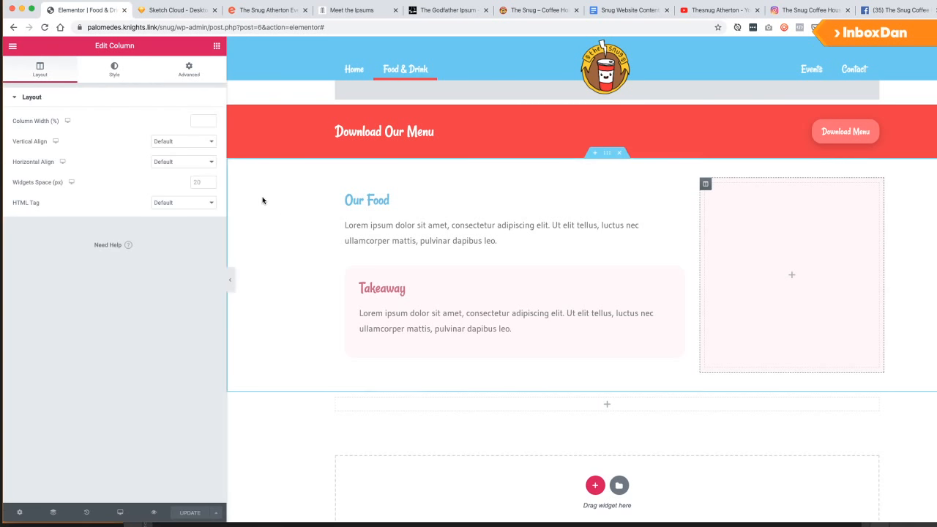
pyautogui.click(130, 72)
pyautogui.click(190, 71)
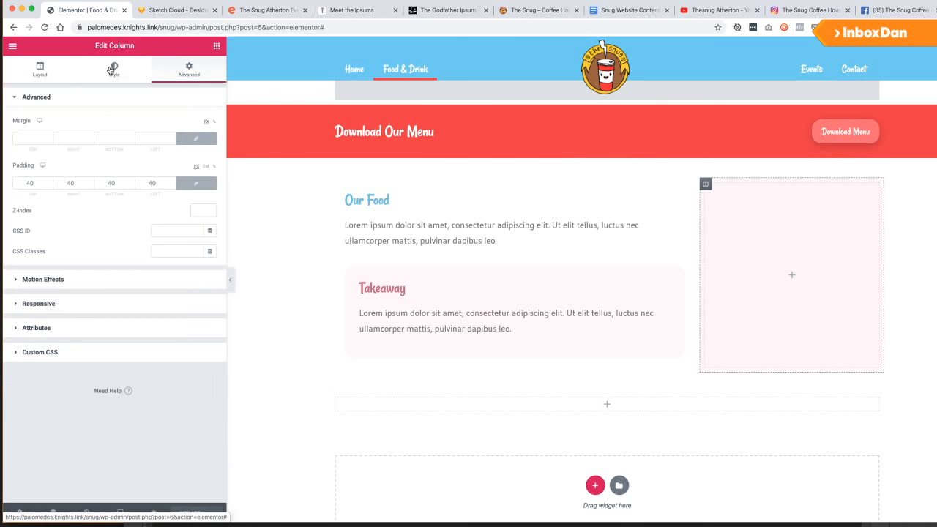
pyautogui.click(121, 75)
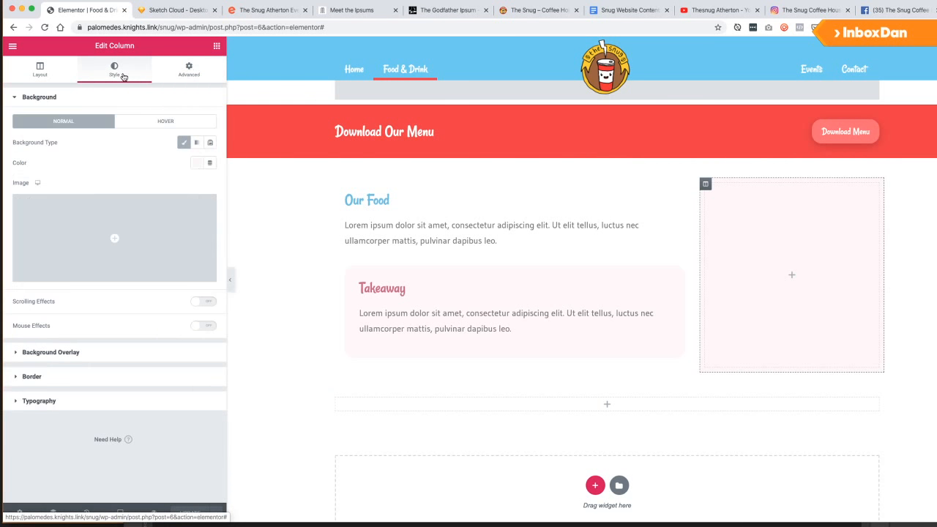
pyautogui.click(196, 165)
pyautogui.click(187, 325)
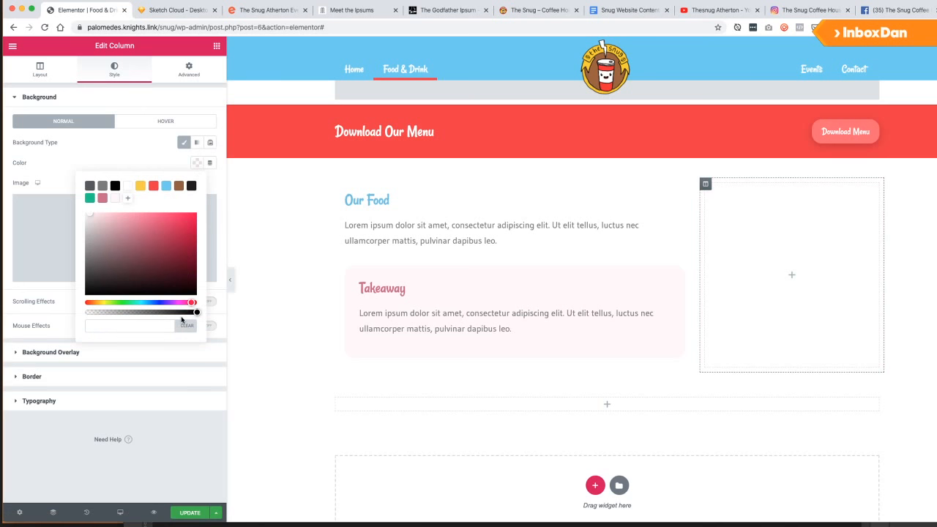
# Add an Image widget to the right column and open the media library to choose a picture.
pyautogui.click(217, 46)
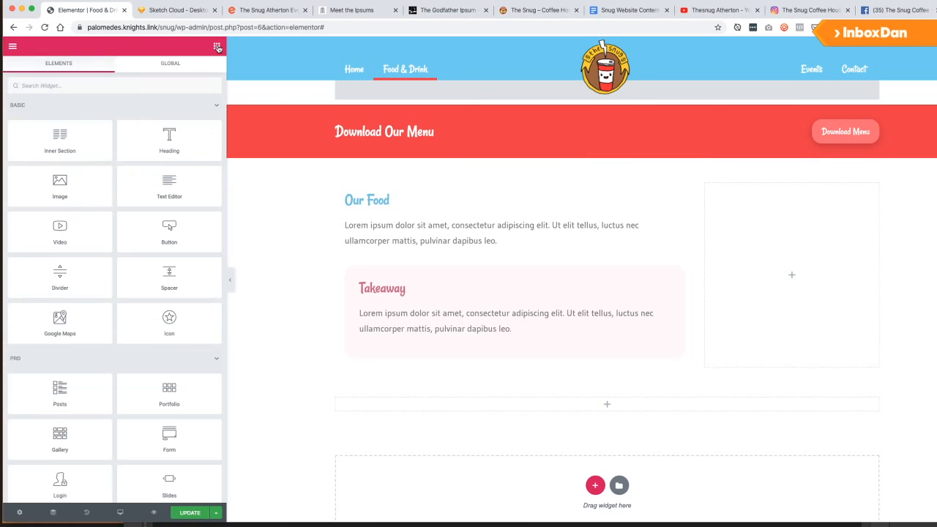
pyautogui.moveTo(60, 186); pyautogui.dragTo(776, 257)
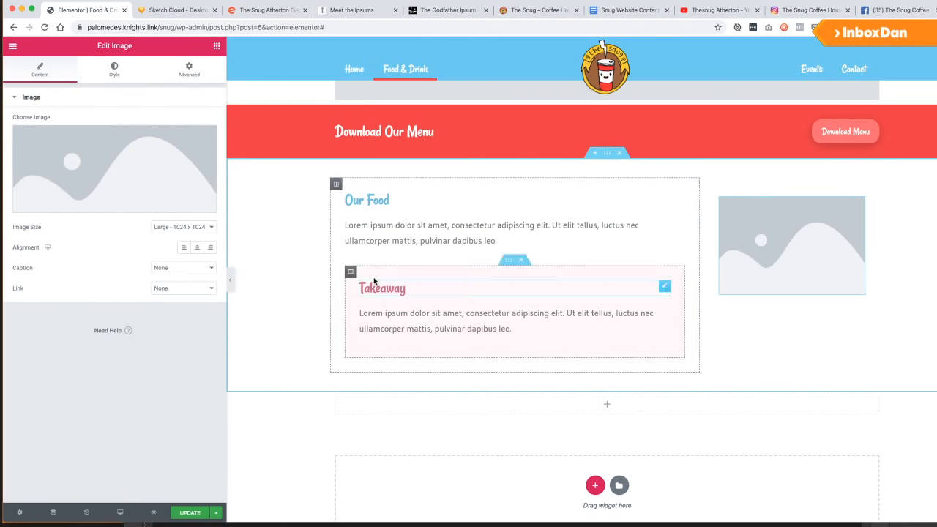
pyautogui.click(101, 179)
# Preview the breakfast photo, then create a new 500×1500 portrait canvas.
pyautogui.press('super+Tab')
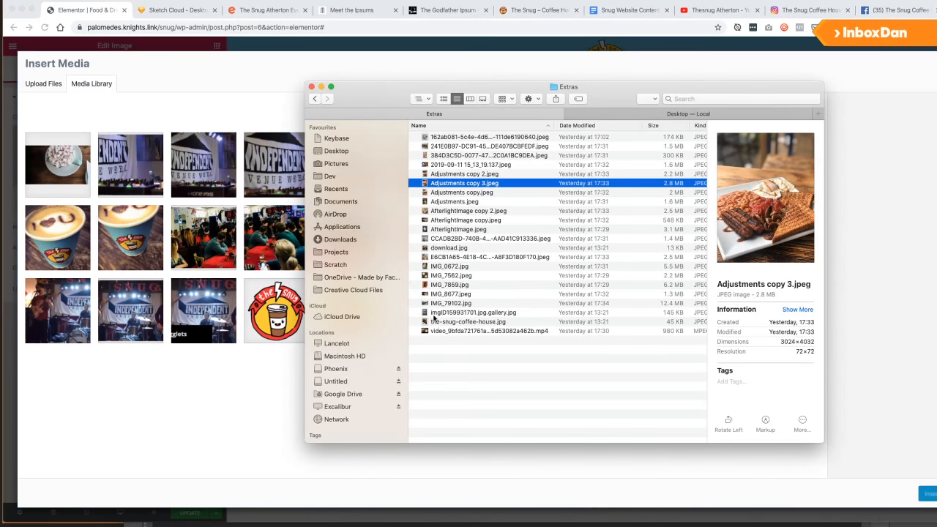
pyautogui.press('space')
pyautogui.press('space')
pyautogui.press('super+Tab')
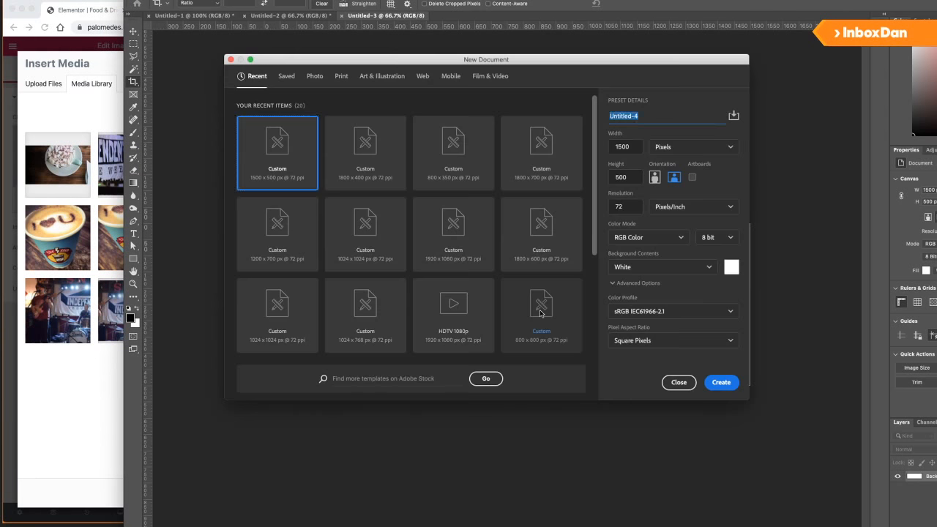
pyautogui.press('super+n')
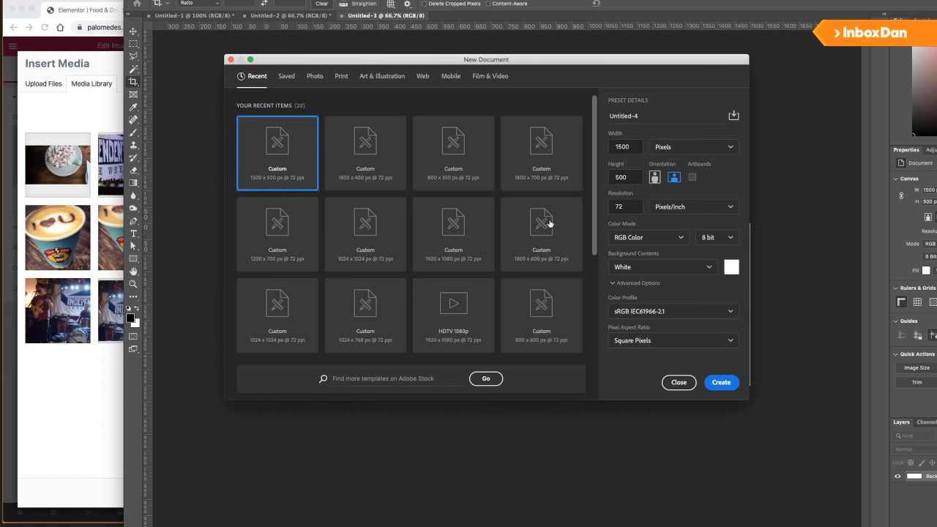
pyautogui.click(660, 178)
pyautogui.click(722, 382)
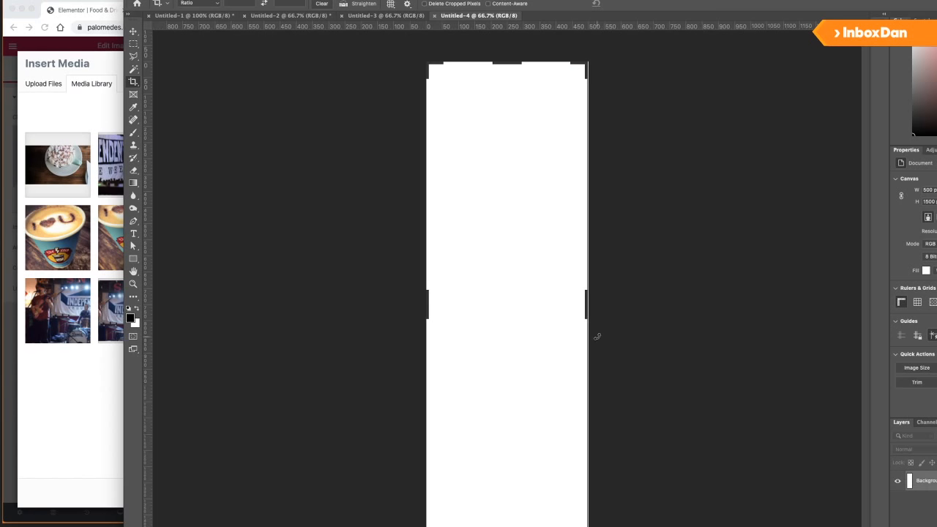
# Place the breakfast photo on the canvas, enlarge it and move it to the top.
pyautogui.moveTo(587, 526); pyautogui.dragTo(601, 460)
pyautogui.press('super+Tab')
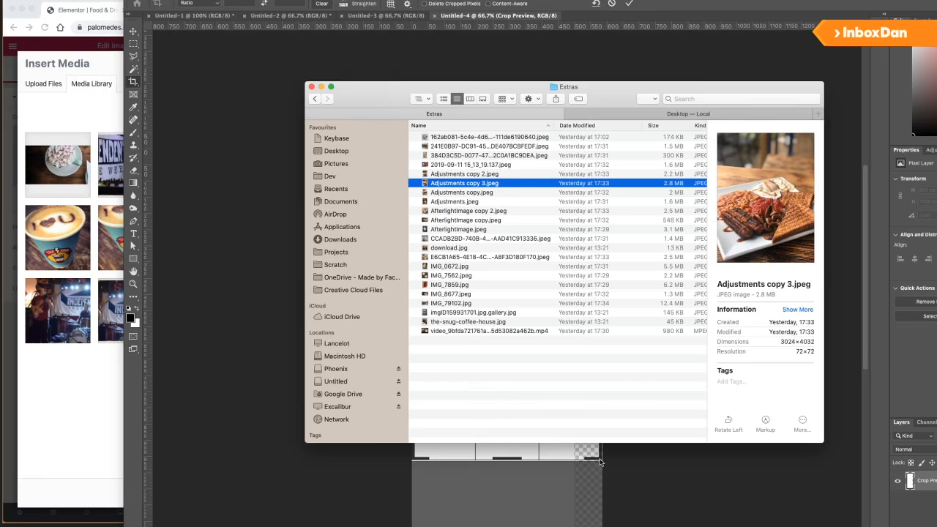
pyautogui.press('super+Tab')
pyautogui.press('Return')
pyautogui.press('super+Tab')
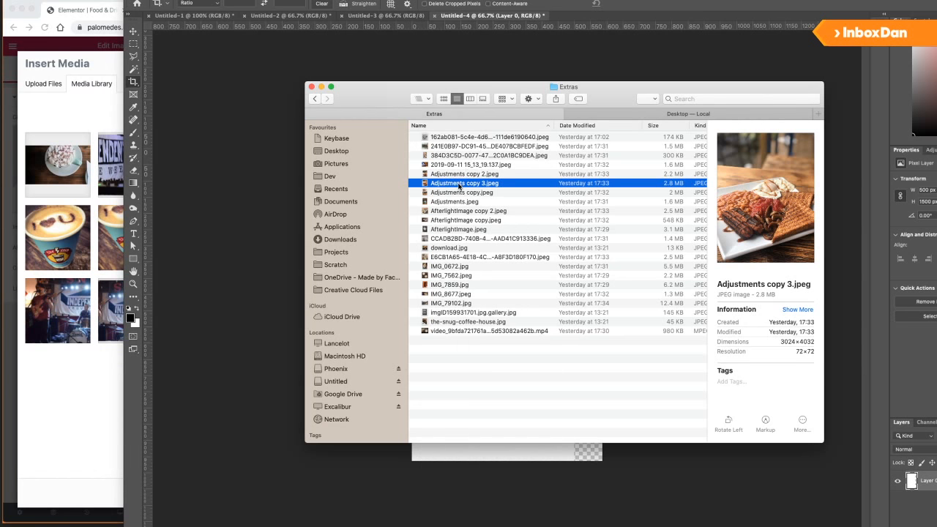
pyautogui.press('super+Tab')
pyautogui.moveTo(459, 187); pyautogui.dragTo(487, 278)
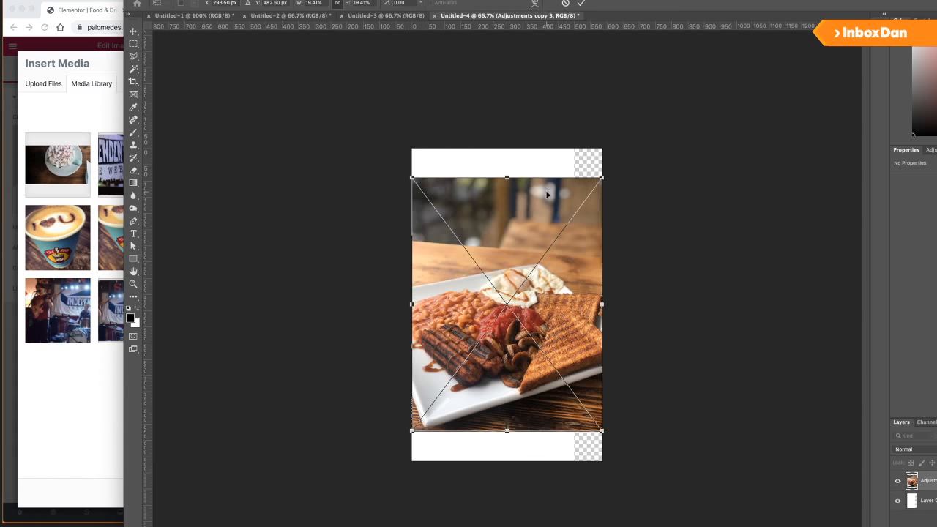
pyautogui.moveTo(602, 176); pyautogui.dragTo(607, 172)
pyautogui.moveTo(570, 284); pyautogui.dragTo(570, 253)
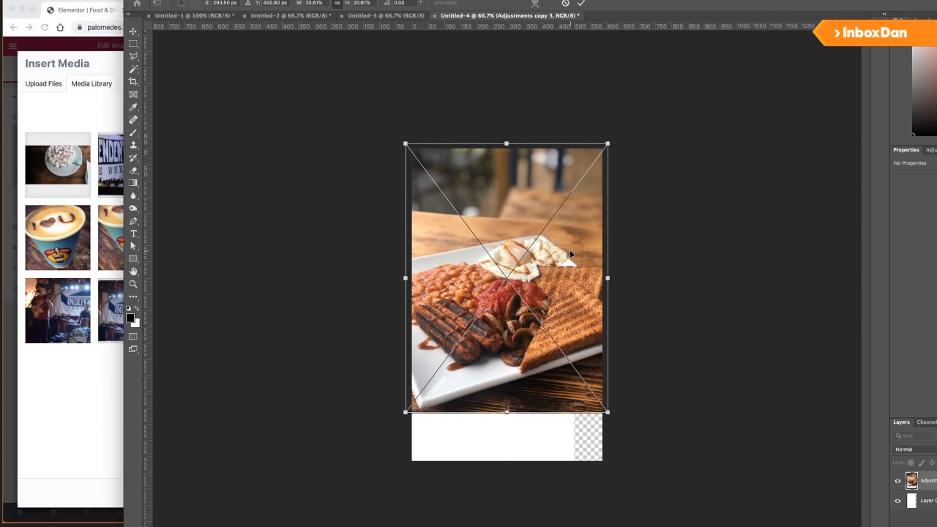
pyautogui.press('Return')
# Crop the empty strip off the bottom of the canvas.
pyautogui.press('c')
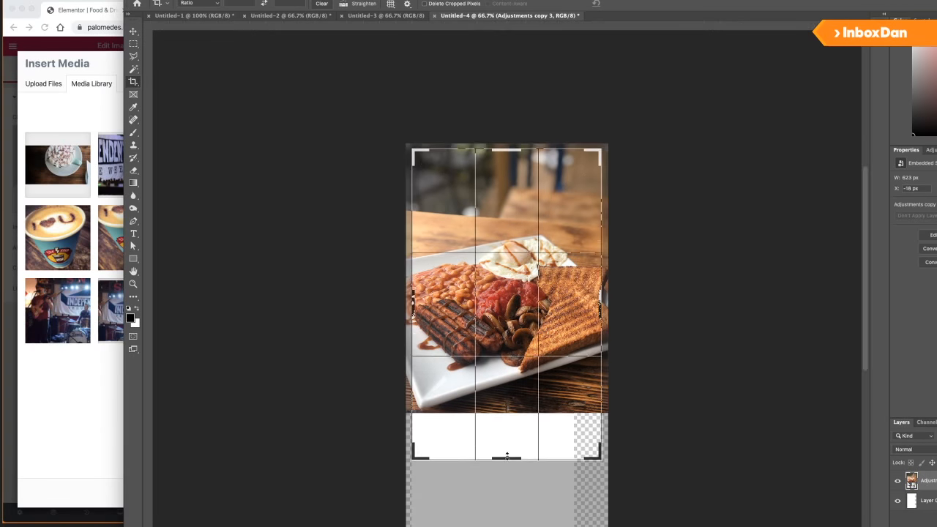
pyautogui.moveTo(507, 455); pyautogui.dragTo(507, 434)
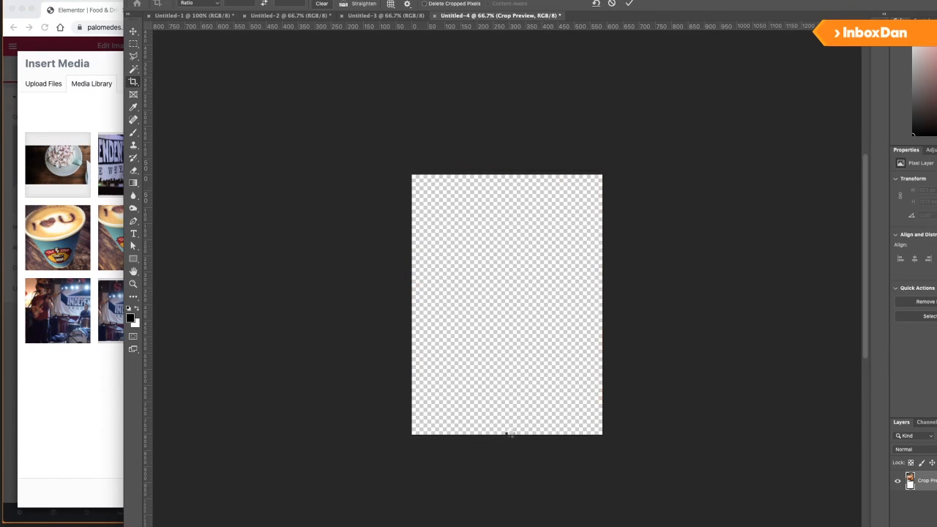
pyautogui.press('Return')
# Save the image as a JPEG and upload Snug_VeggieBreakfast.jpg to the media library.
pyautogui.press('v')
pyautogui.press('super+s')
pyautogui.click(631, 375)
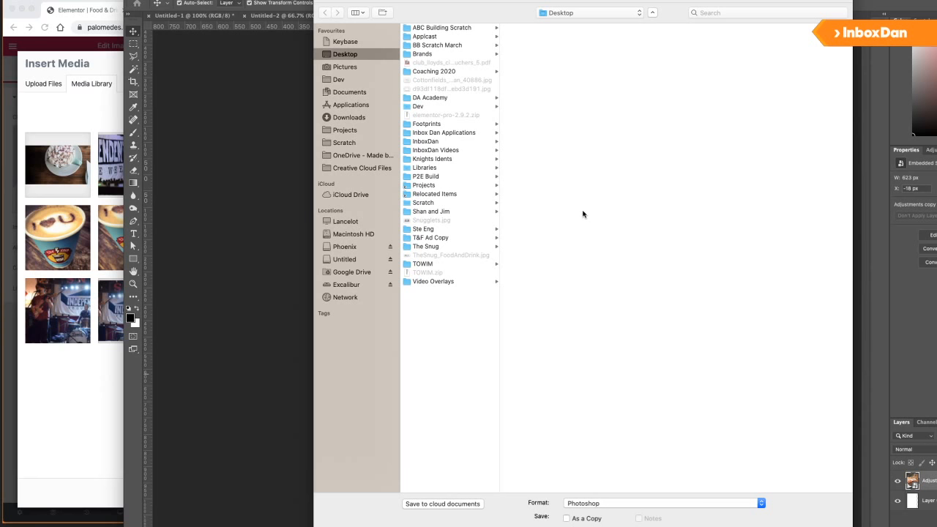
pyautogui.click(597, 503)
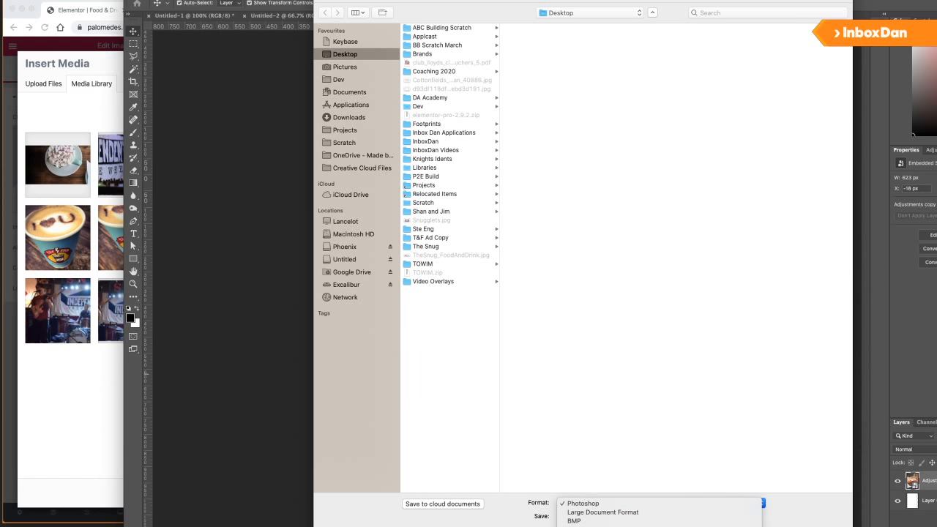
pyautogui.click(586, 526)
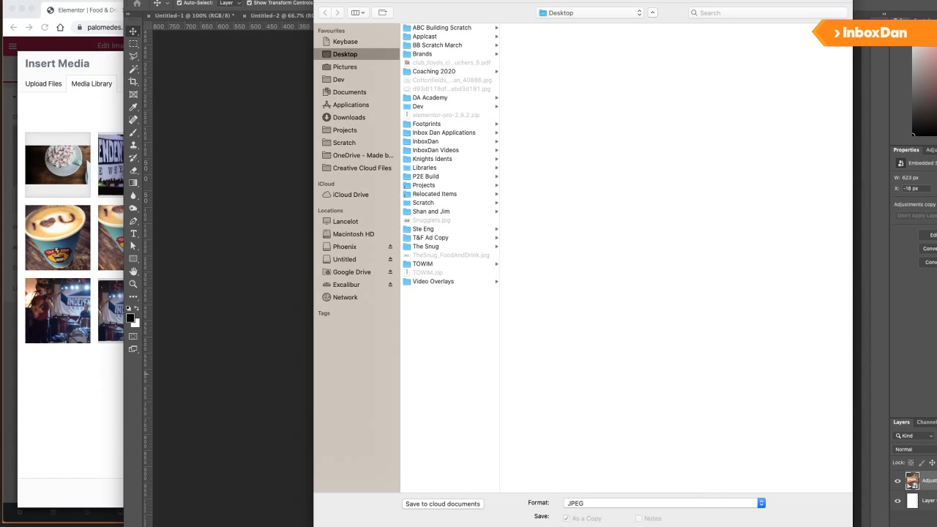
pyautogui.press('Return')
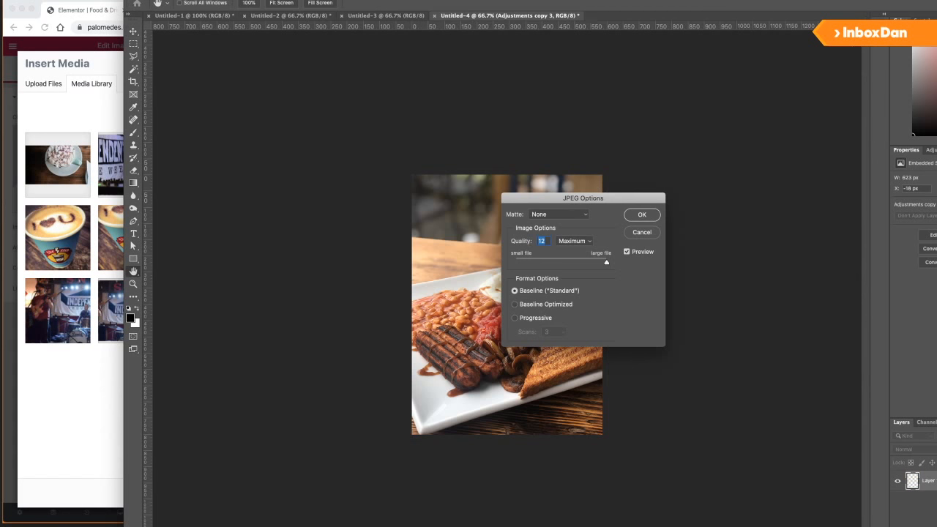
pyautogui.press('Return')
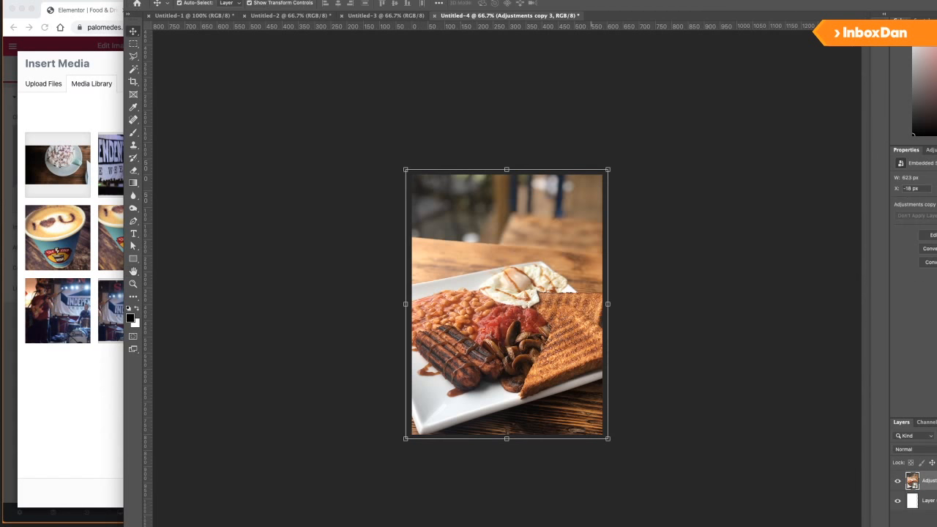
pyautogui.click(71, 381)
pyautogui.moveTo(0, 388); pyautogui.dragTo(385, 394)
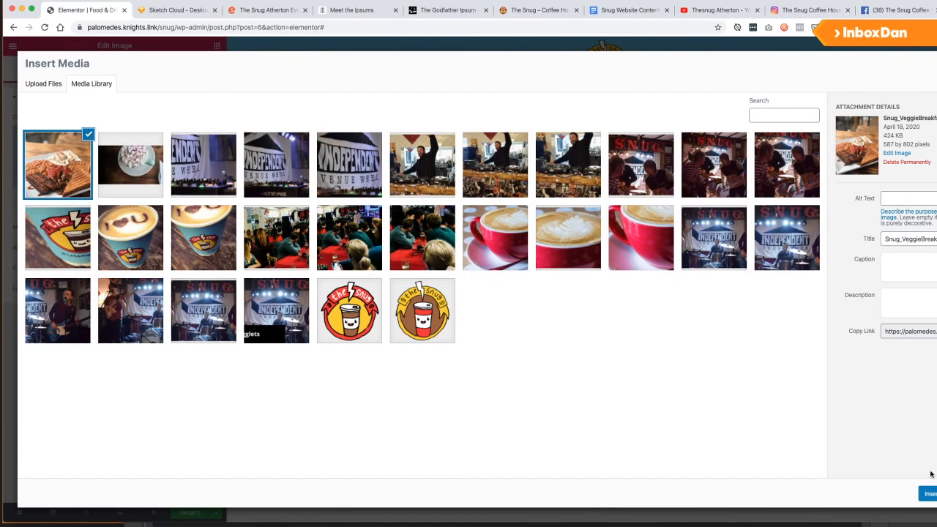
# Insert the breakfast photo into the image widget at Full image size.
pyautogui.click(928, 493)
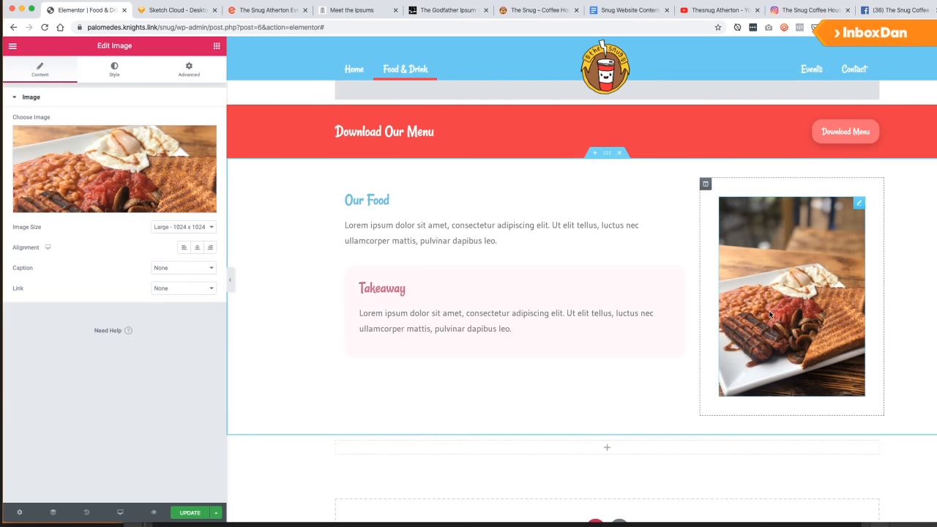
pyautogui.click(159, 227)
pyautogui.click(170, 251)
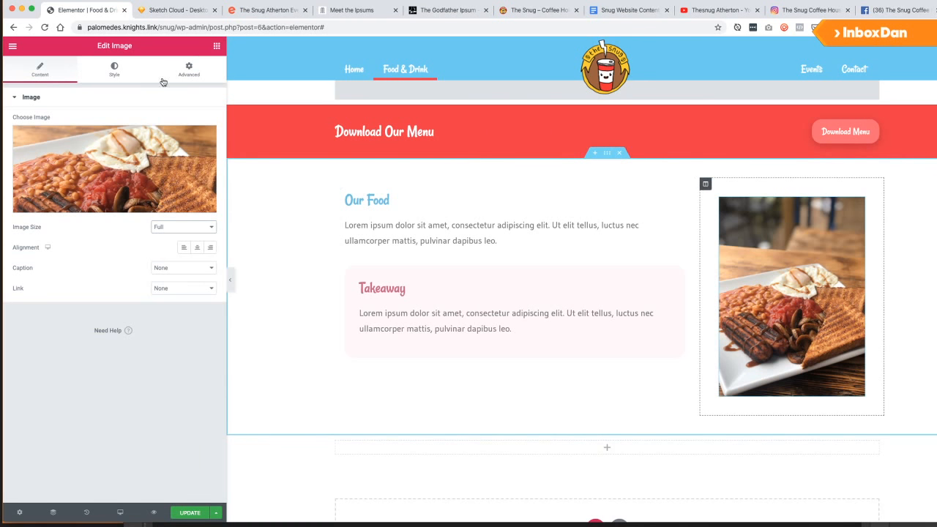
# Set the image column's padding to 0 so the photo fills the column.
pyautogui.click(184, 71)
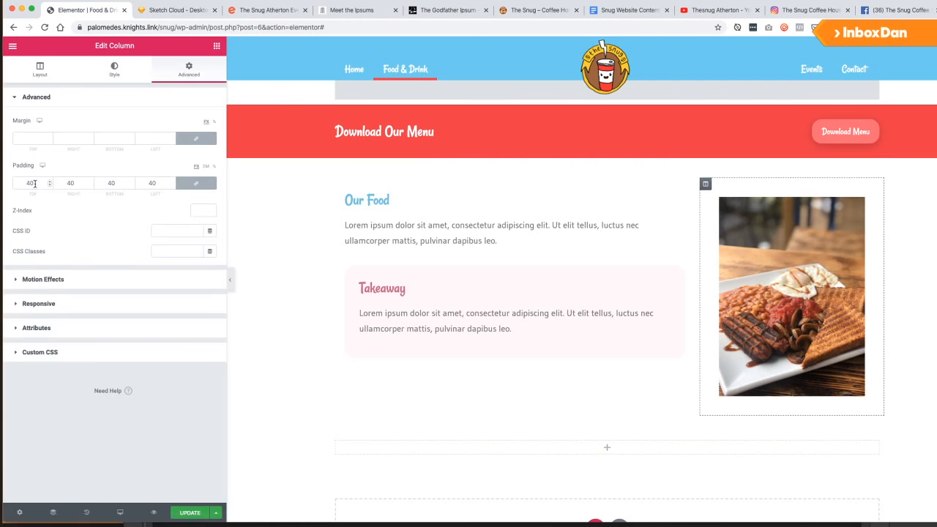
pyautogui.moveTo(35, 184); pyautogui.dragTo(15, 183)
pyautogui.write('0')
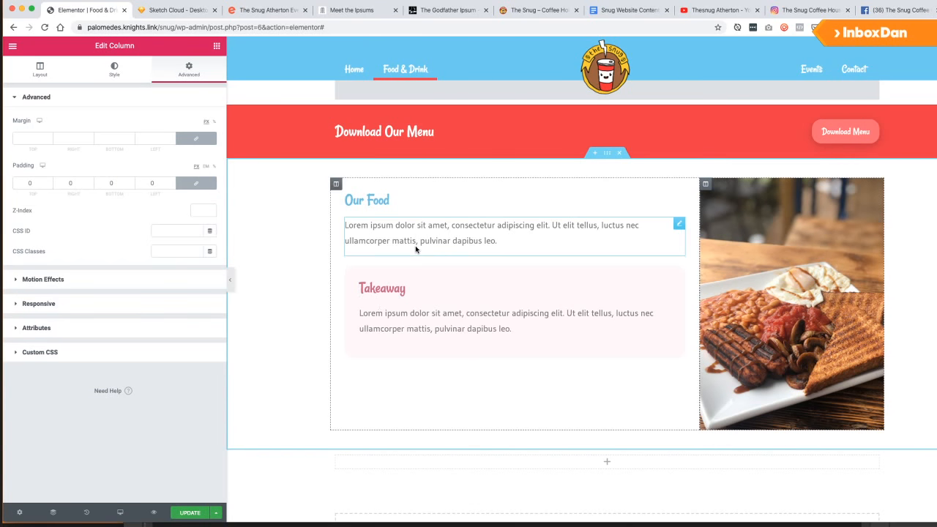
pyautogui.scroll(5, 496, 389)
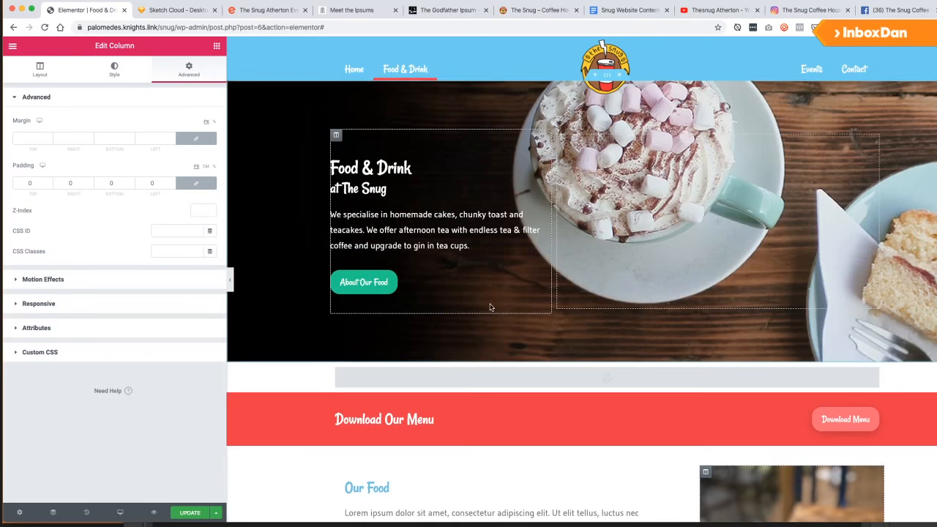
pyautogui.scroll(-5, 490, 308)
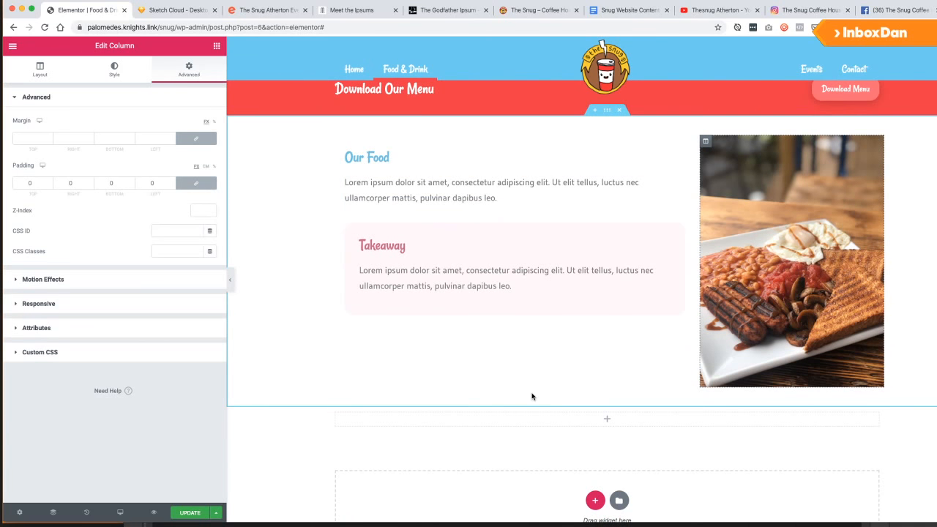
# Switch to tablet preview and review the breakfast image's style, advanced and size settings.
pyautogui.moveTo(120, 513)
pyautogui.click(66, 470)
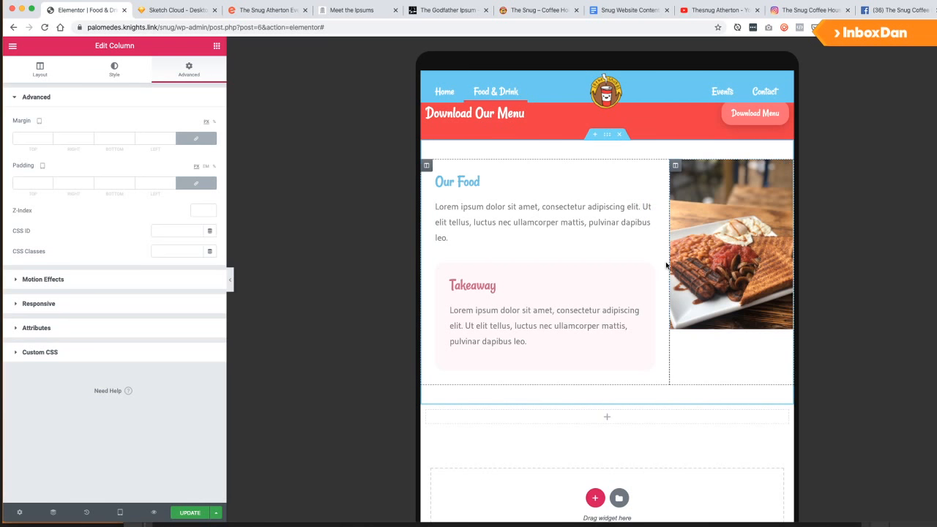
pyautogui.click(714, 211)
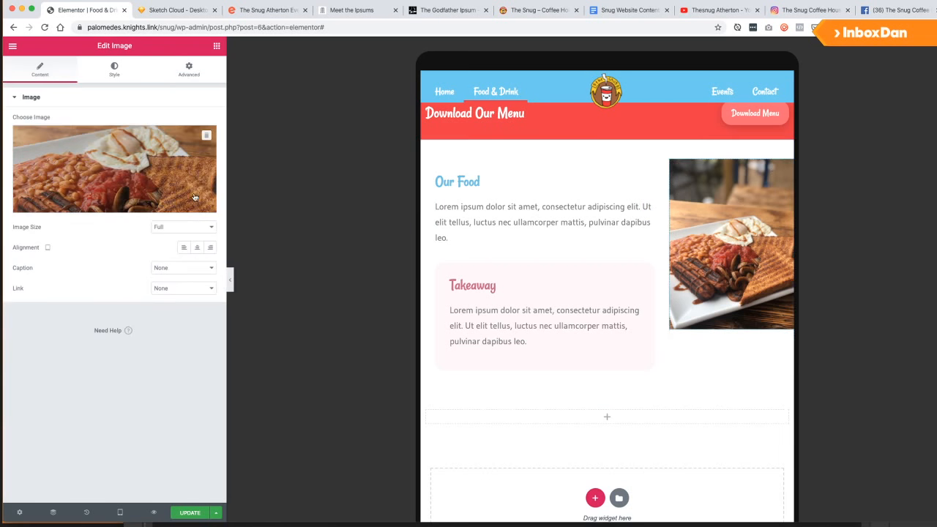
pyautogui.click(98, 72)
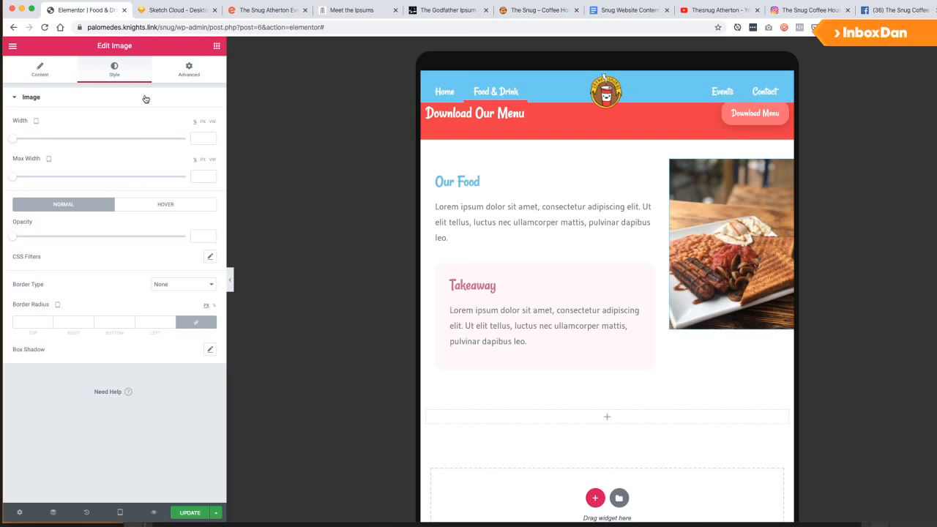
pyautogui.click(189, 77)
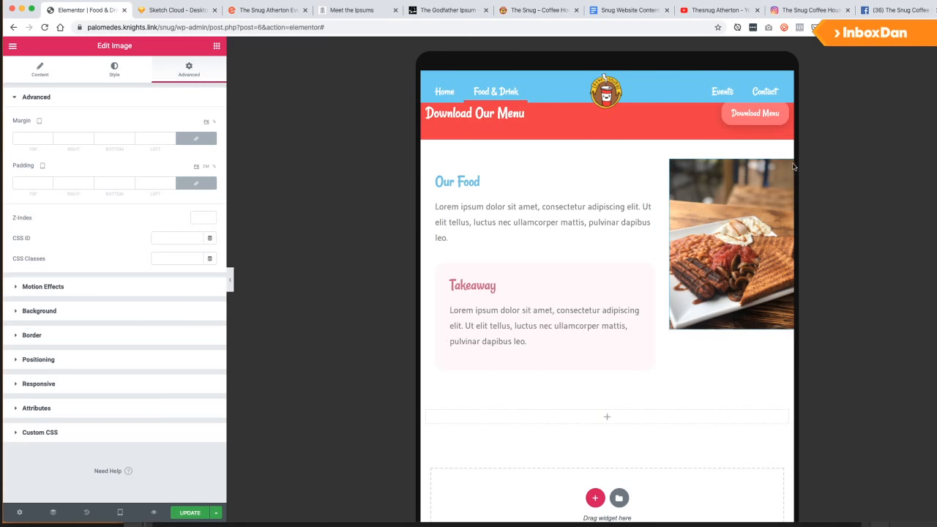
pyautogui.click(120, 73)
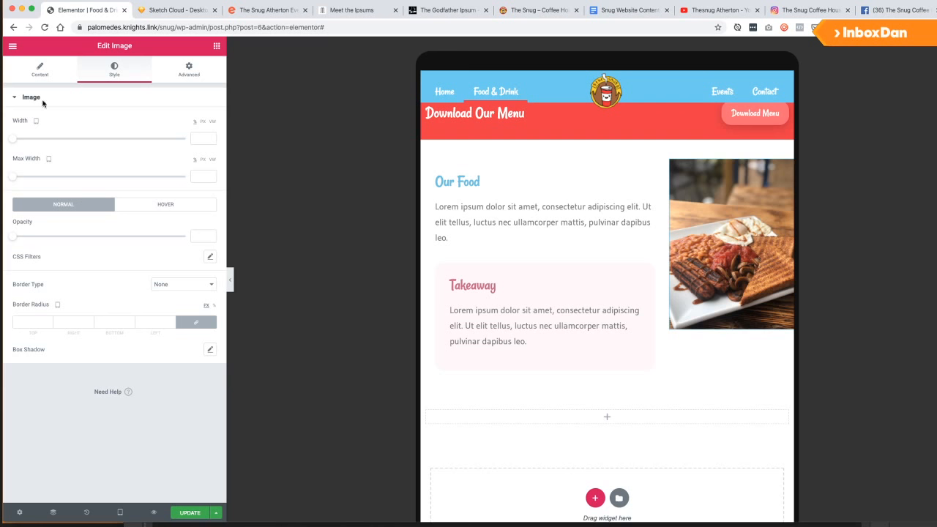
pyautogui.click(61, 73)
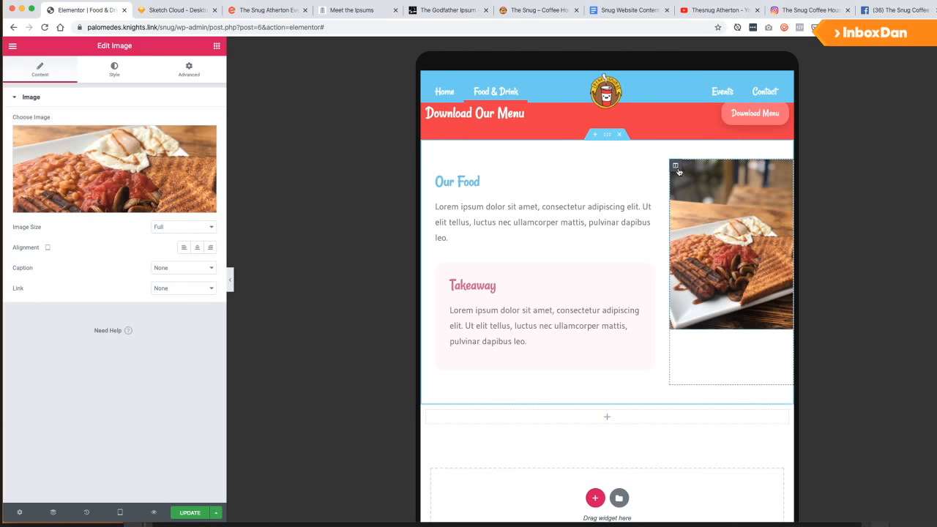
pyautogui.click(172, 233)
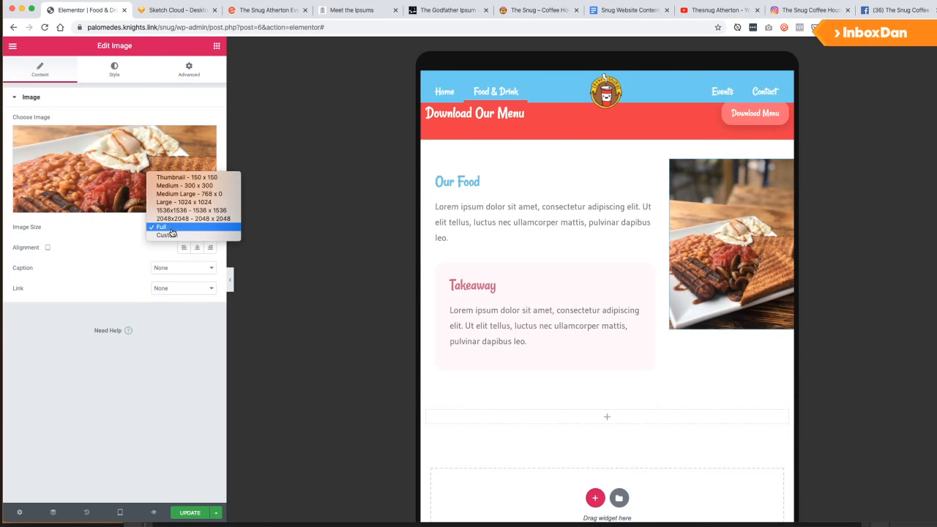
pyautogui.click(88, 230)
# Set the tablet column width to 100 for both the Our Food text and image columns.
pyautogui.click(426, 165)
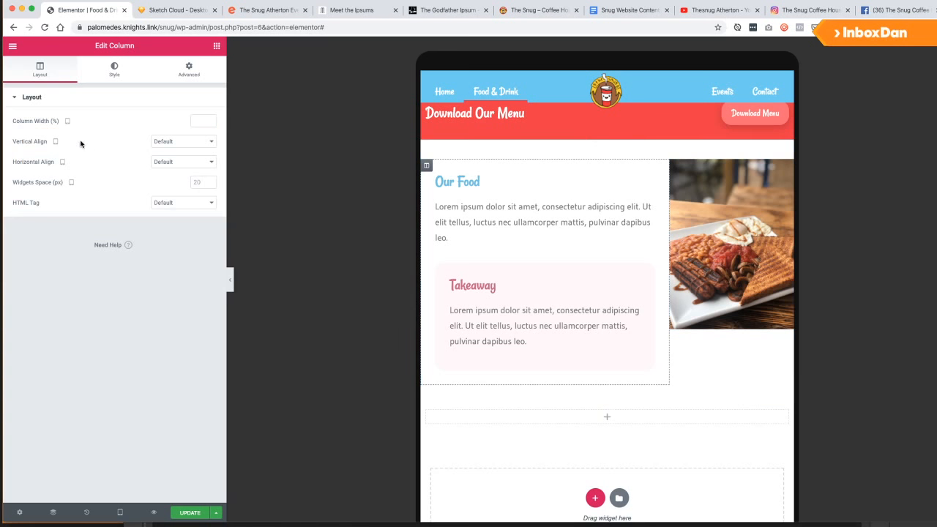
pyautogui.click(197, 119)
pyautogui.write('100')
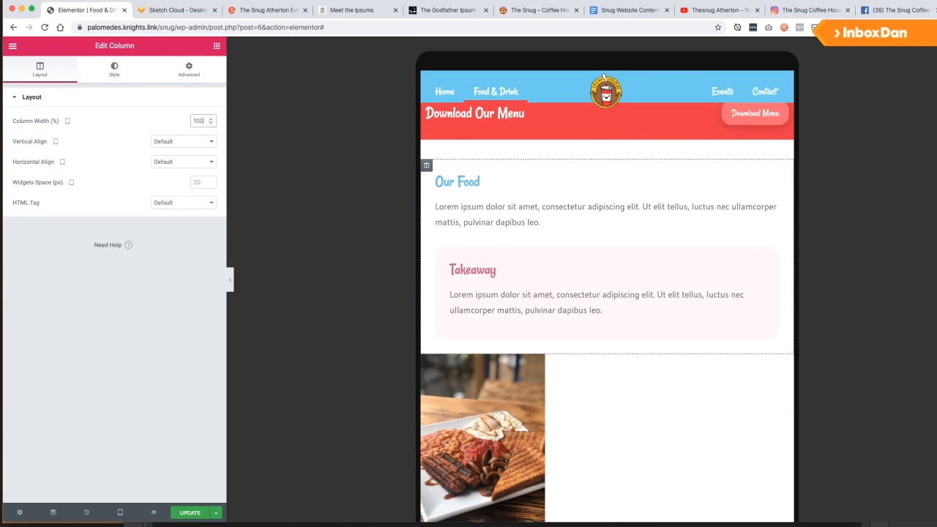
pyautogui.scroll(-3, 405, 390)
pyautogui.click(436, 265)
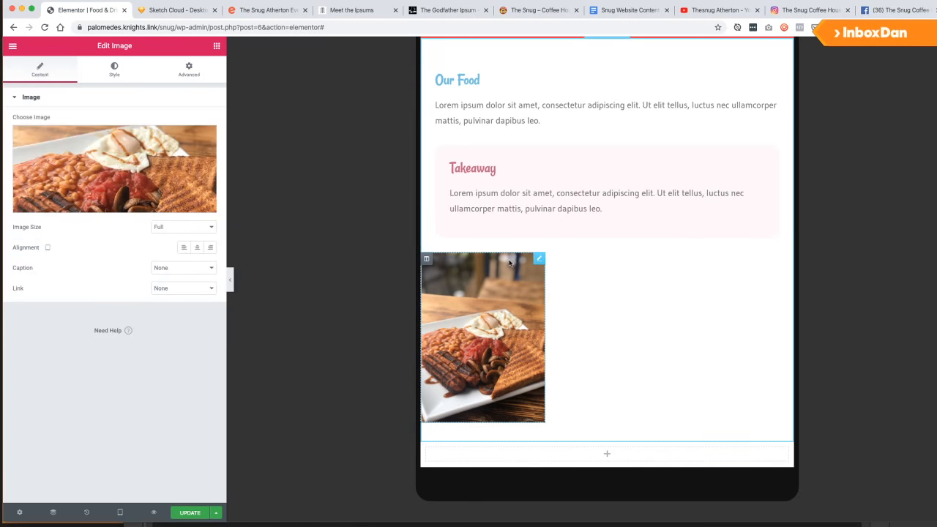
pyautogui.click(427, 260)
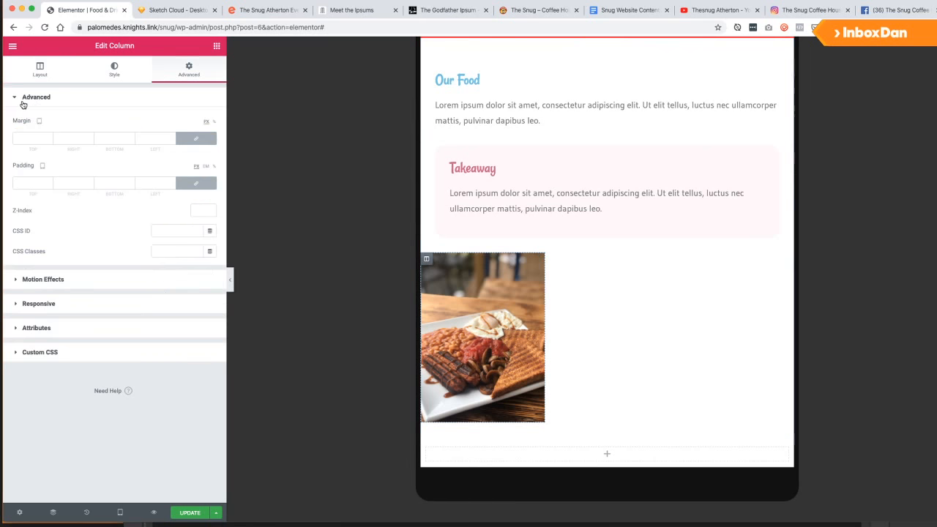
pyautogui.click(40, 71)
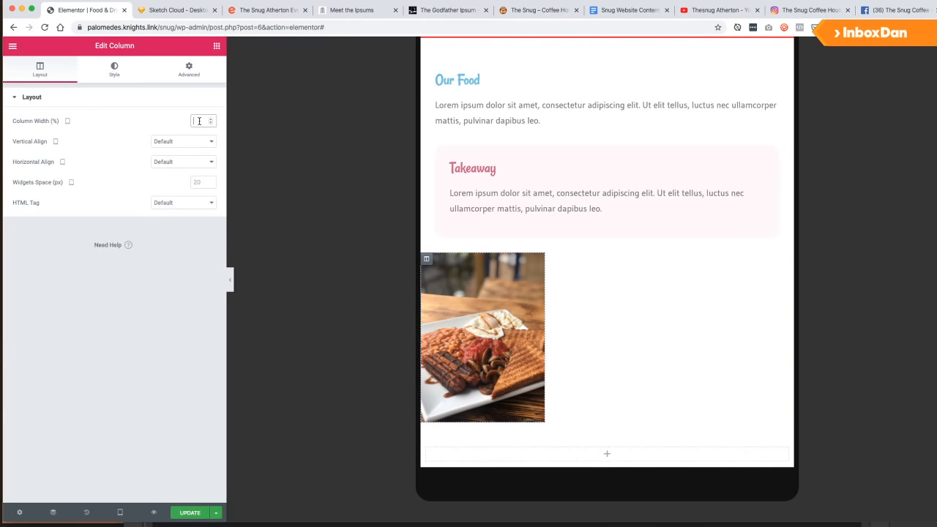
pyautogui.write('100')
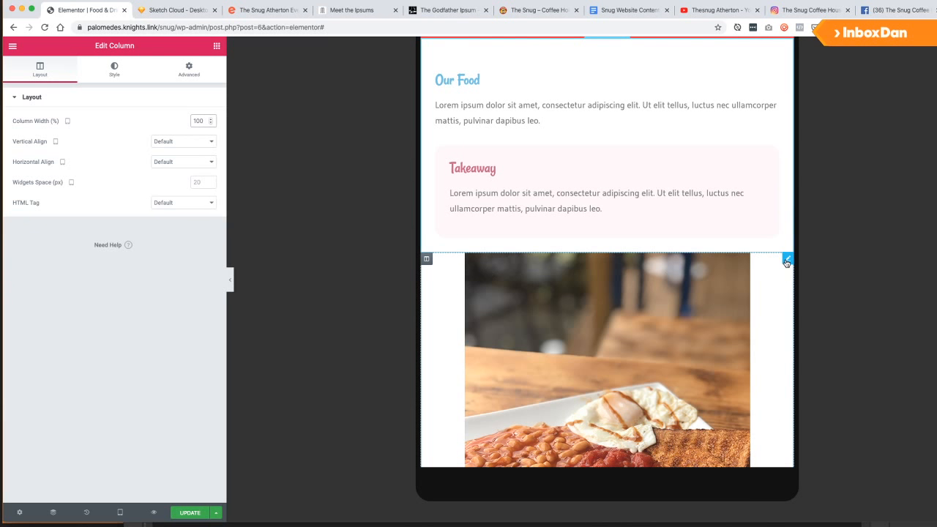
# Set the image's style width to 100, then clear it back to default.
pyautogui.click(787, 261)
pyautogui.scroll(-5, 460, 299)
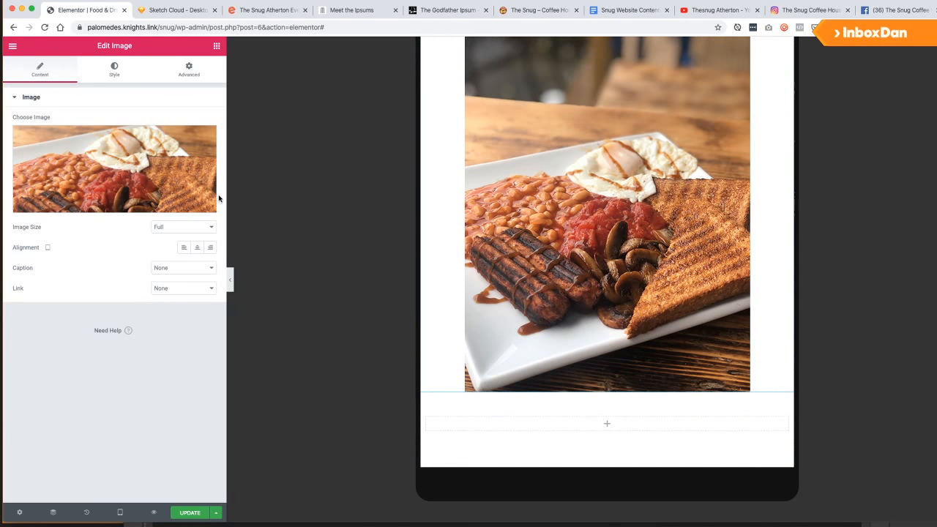
pyautogui.click(115, 70)
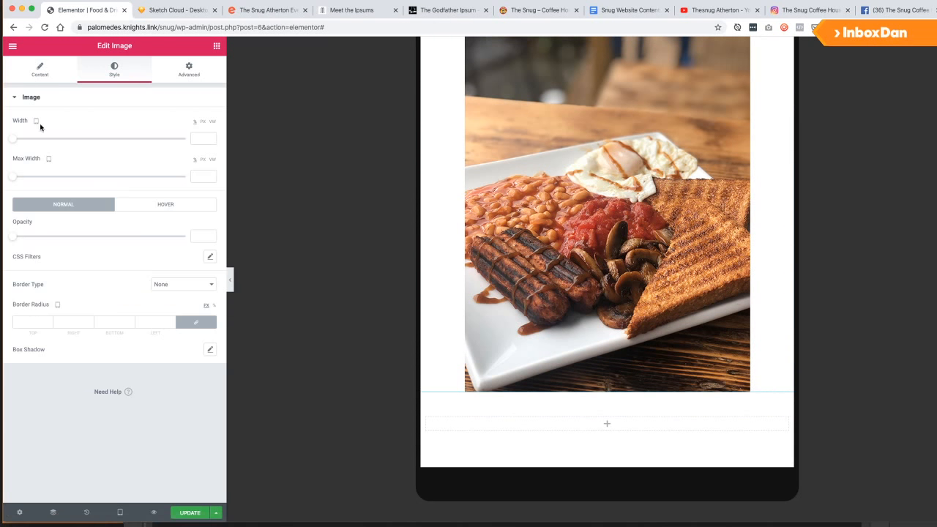
pyautogui.click(199, 139)
pyautogui.write('100')
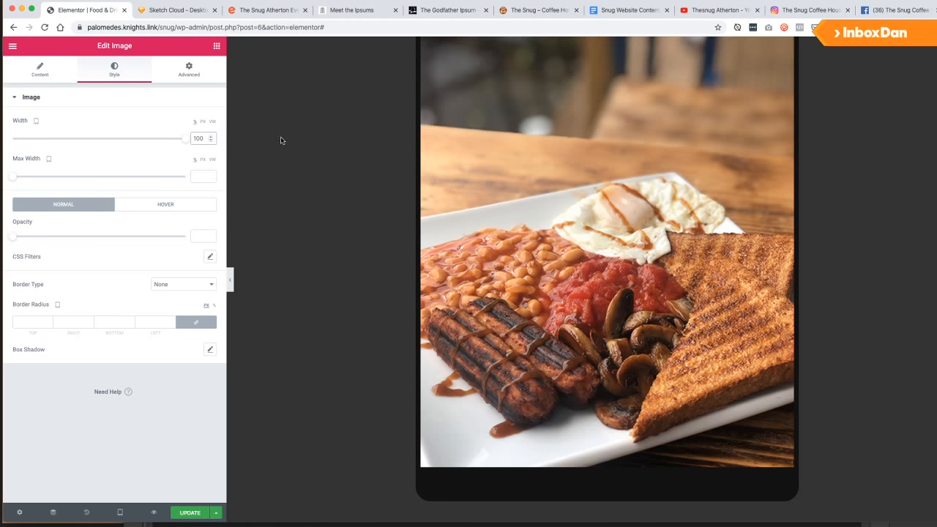
pyautogui.scroll(5, 529, 202)
pyautogui.scroll(-5, 530, 205)
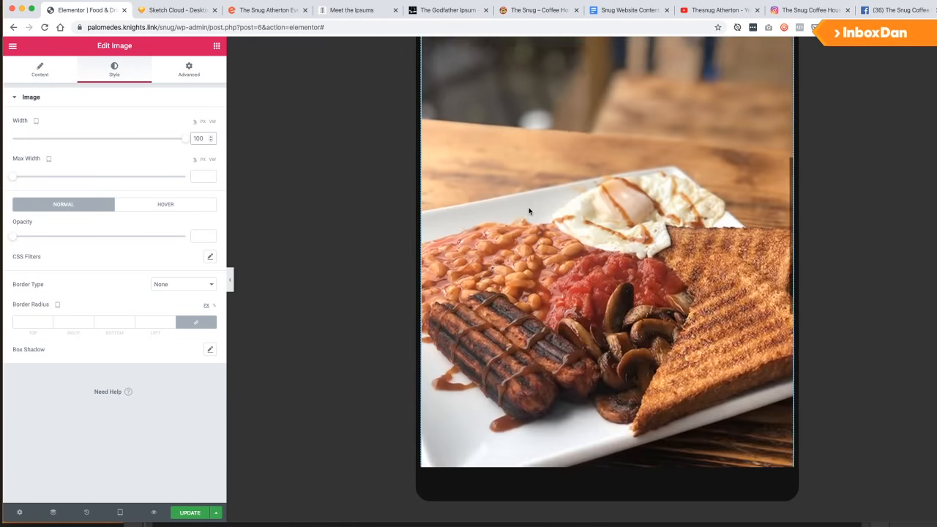
pyautogui.scroll(-2, 530, 211)
pyautogui.doubleClick(198, 139)
pyautogui.press('BackSpace')
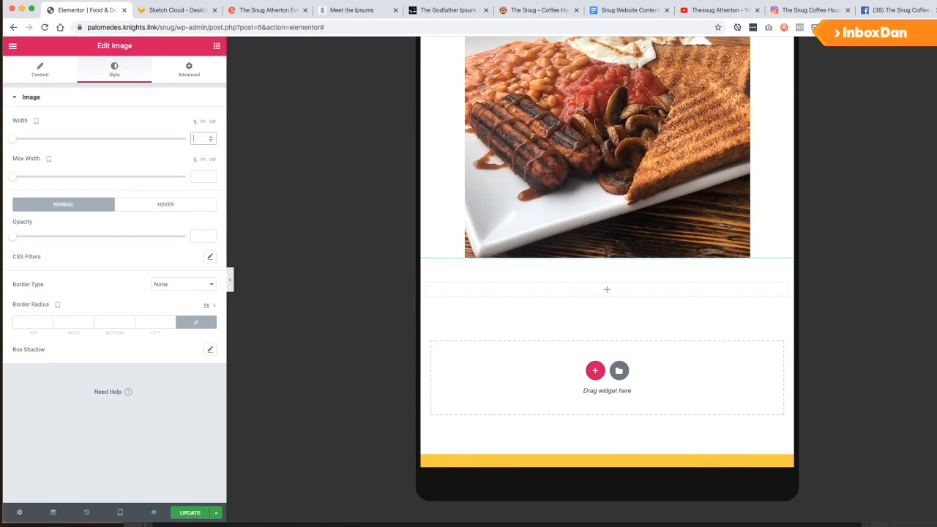
pyautogui.scroll(3, 336, 235)
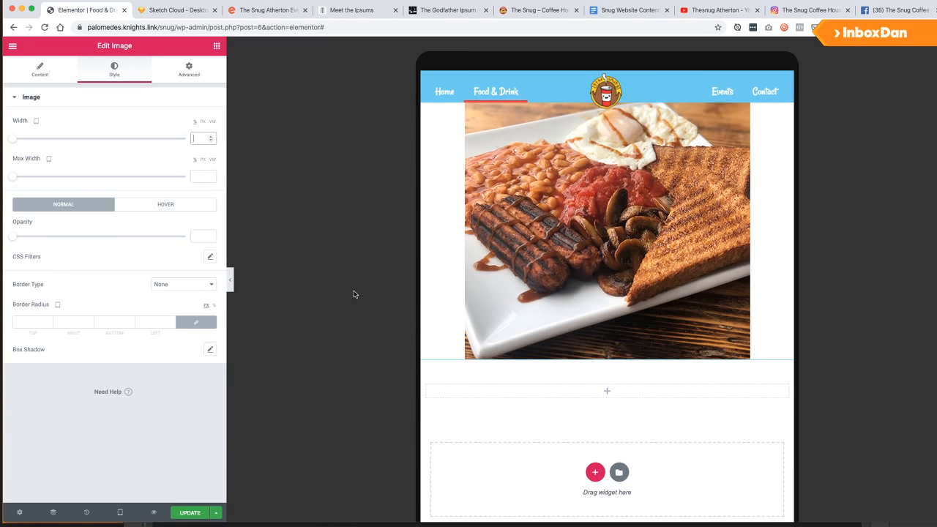
pyautogui.scroll(3, 593, 242)
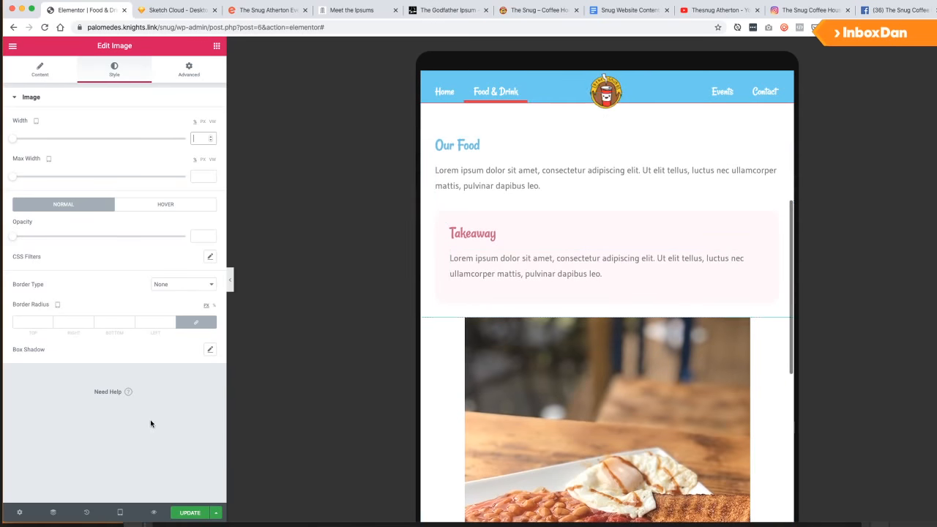
pyautogui.click(40, 70)
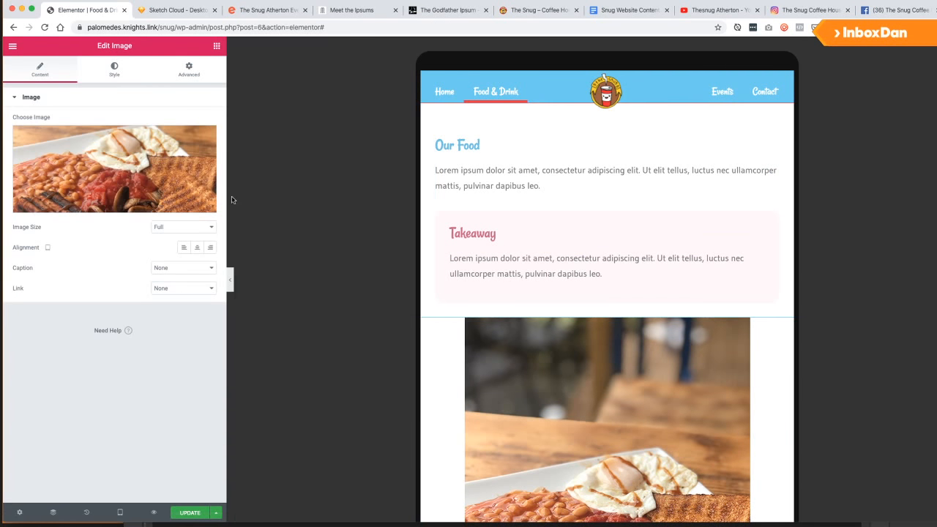
# Set the text column and image column widths to 50 each.
pyautogui.click(426, 131)
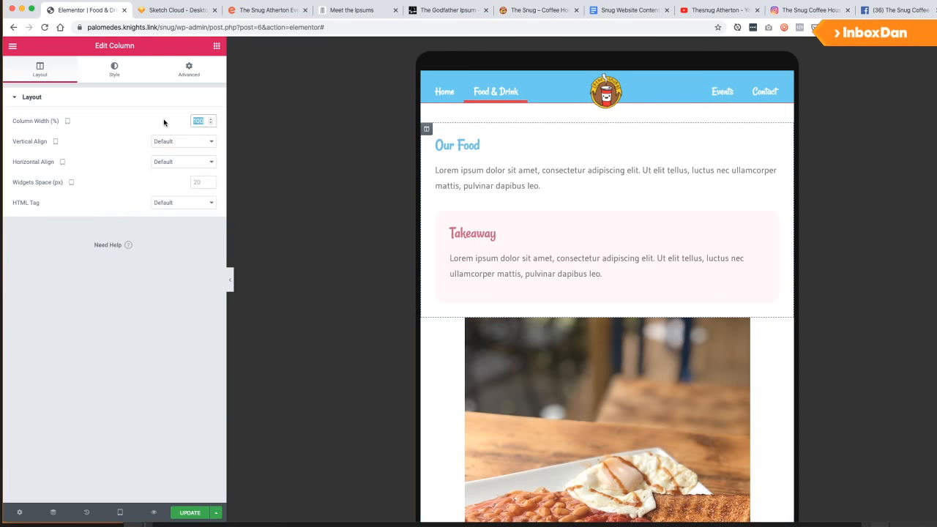
pyautogui.write('50')
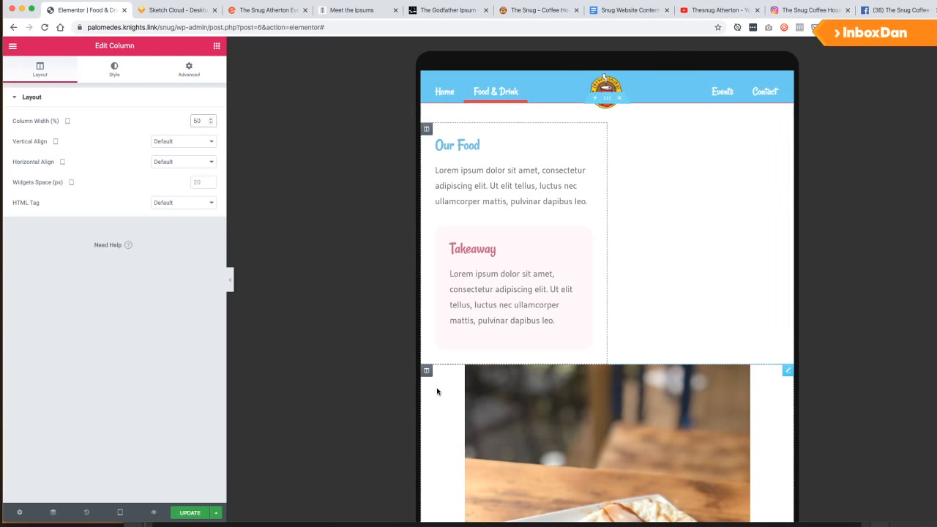
pyautogui.click(427, 372)
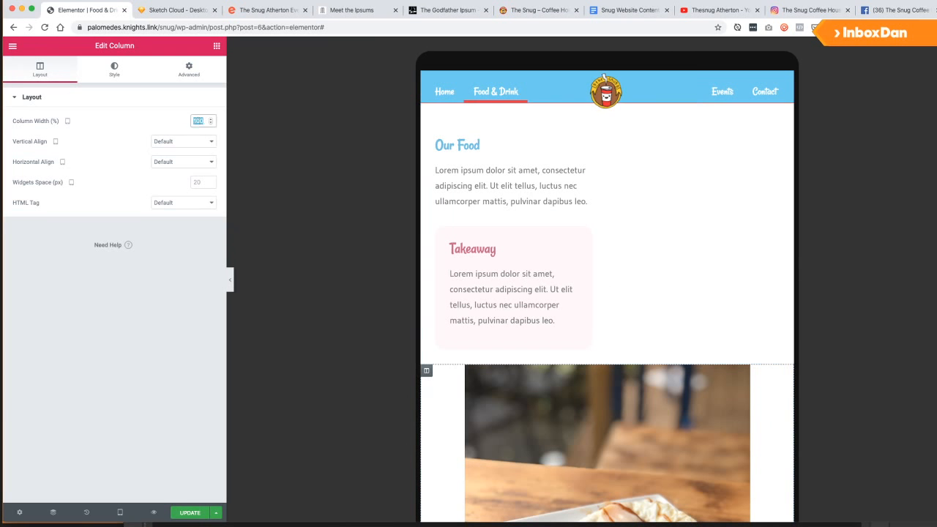
pyautogui.write('50')
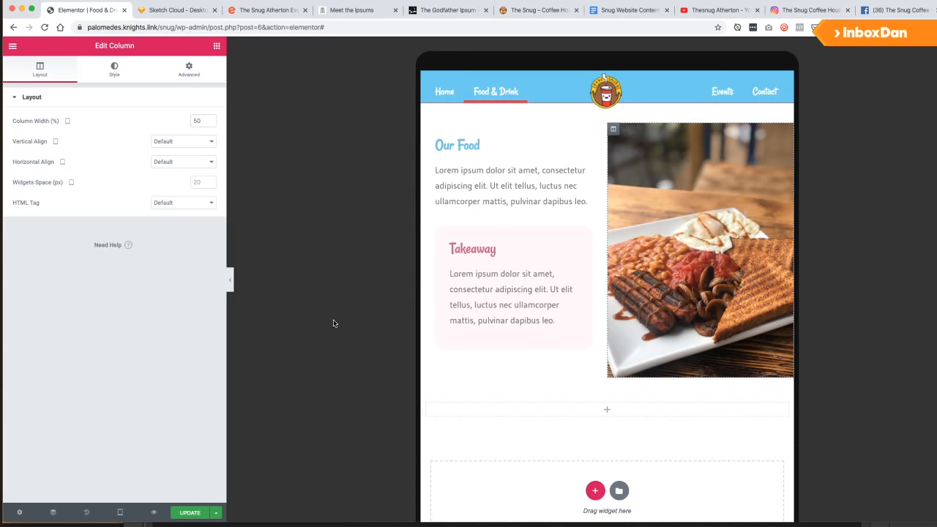
# Preview the page layout at mobile size.
pyautogui.click(120, 512)
pyautogui.click(83, 486)
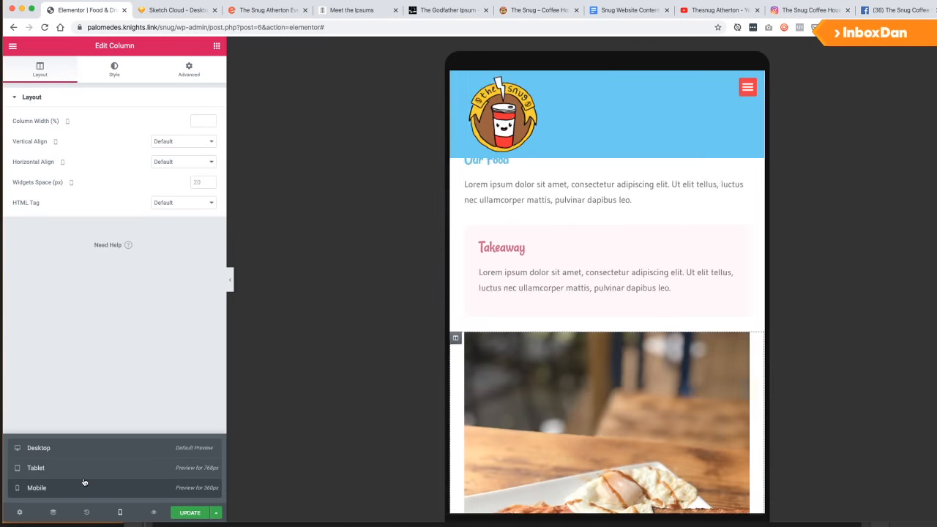
pyautogui.scroll(-5, 583, 265)
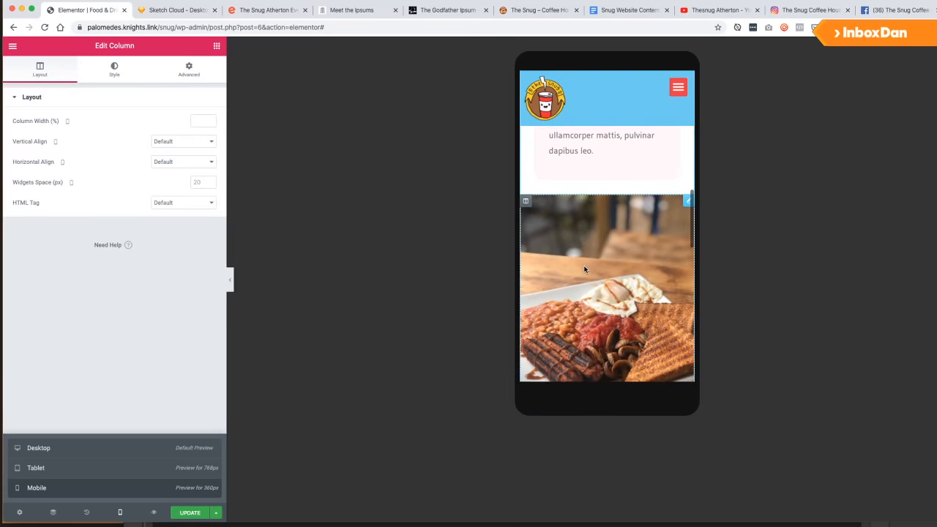
pyautogui.scroll(-2, 584, 271)
pyautogui.scroll(8, 584, 271)
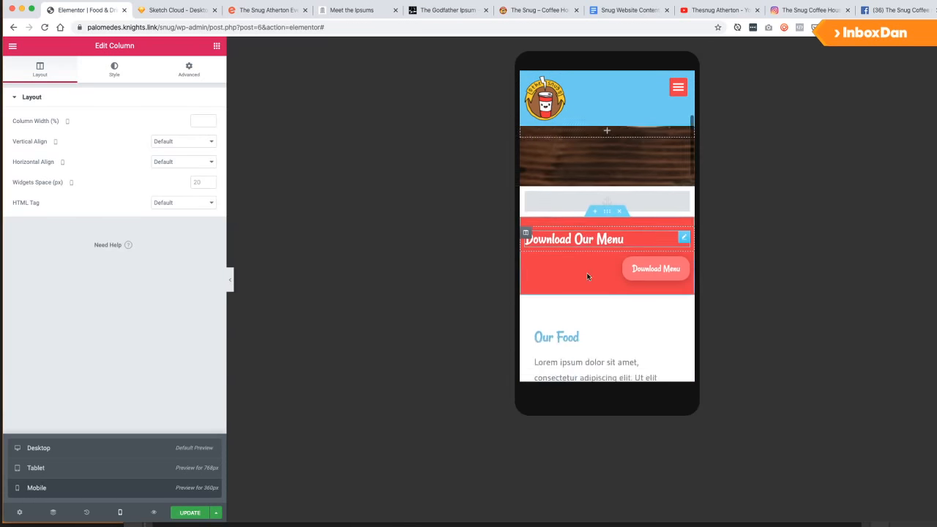
pyautogui.scroll(-2, 578, 276)
# Switch the preview back to desktop size and look over the page.
pyautogui.click(72, 455)
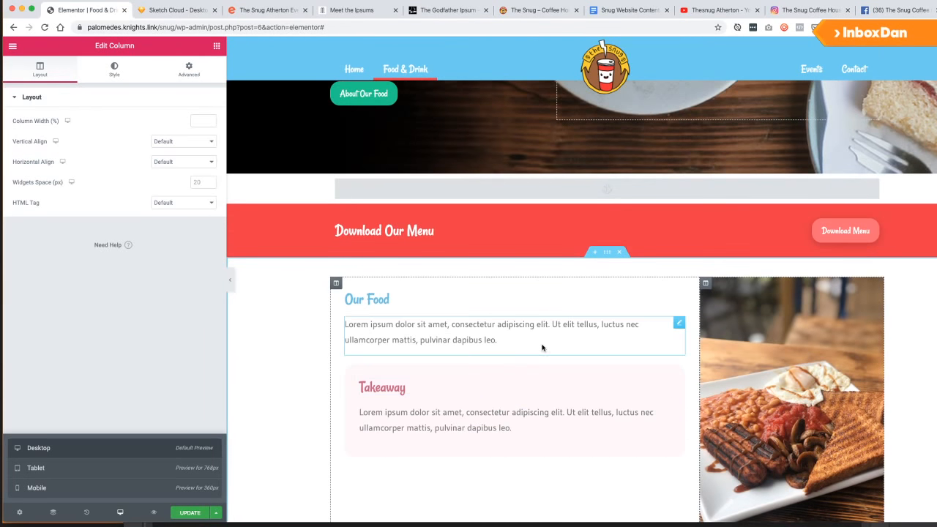
pyautogui.scroll(-3, 578, 380)
pyautogui.scroll(-3, 578, 379)
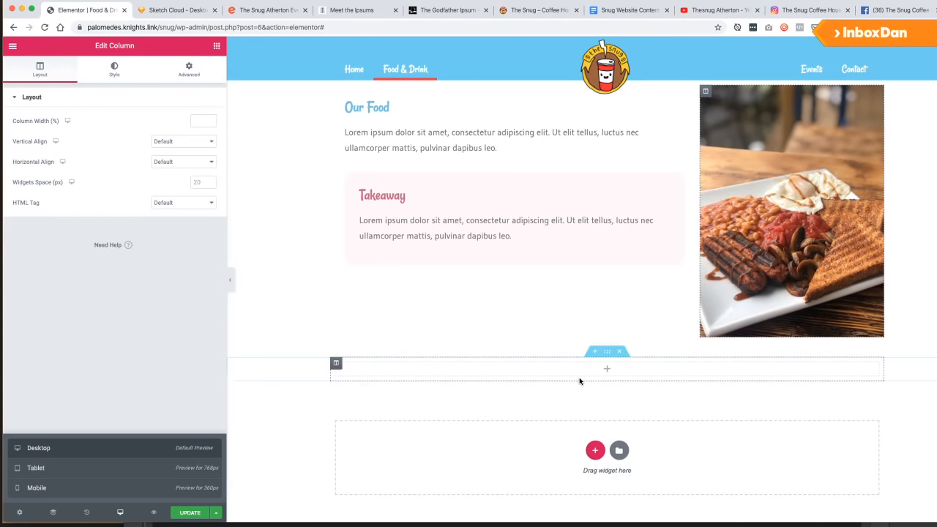
pyautogui.scroll(3, 579, 378)
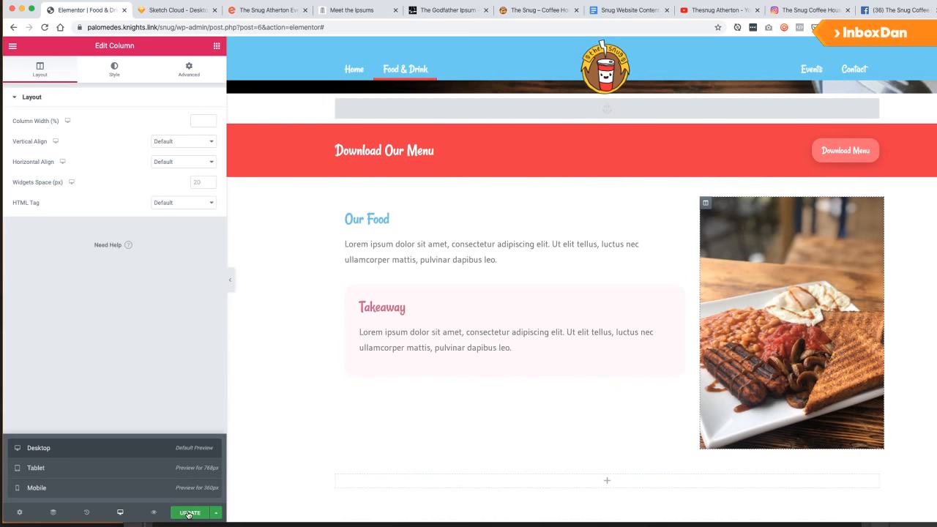
pyautogui.scroll(3, 493, 257)
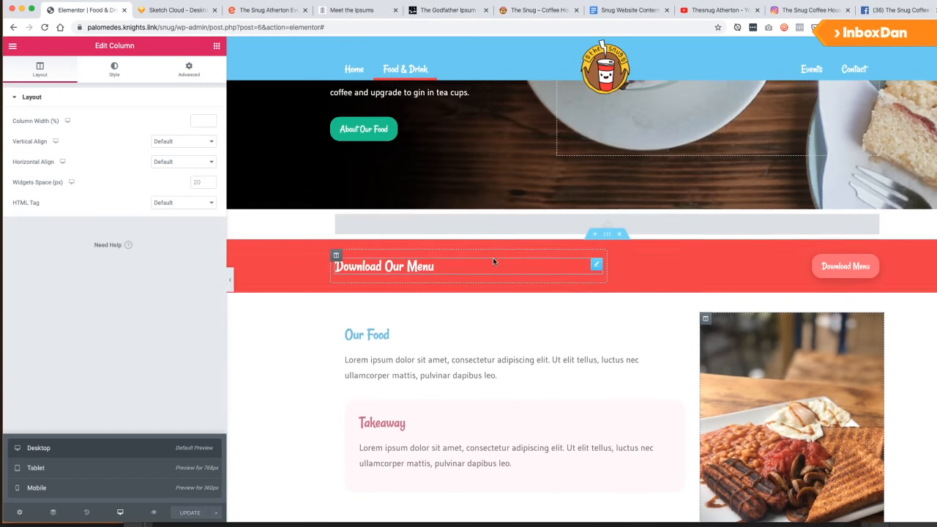
pyautogui.scroll(-6, 493, 257)
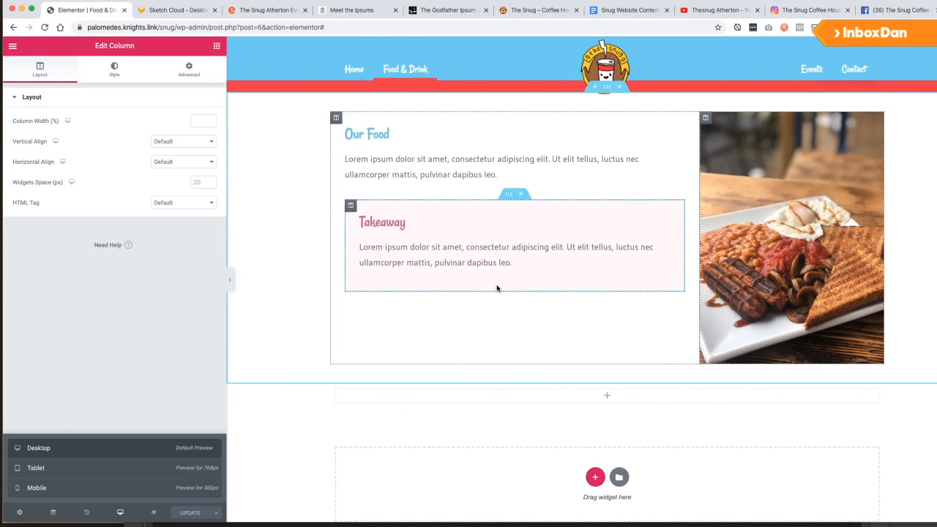
pyautogui.scroll(5, 315, 212)
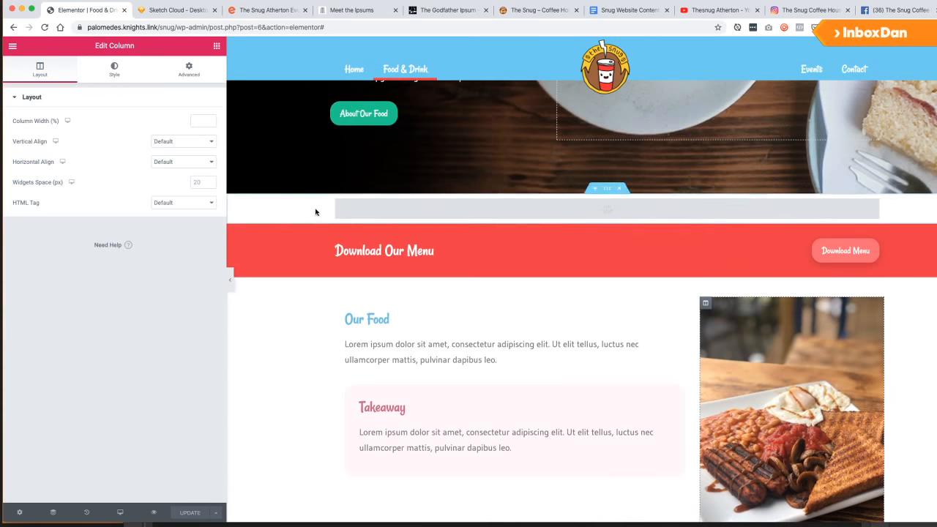
# Compare with the desktop wireframe in Sketch Cloud, then go to the empty section and Photoshop.
pyautogui.click(165, 16)
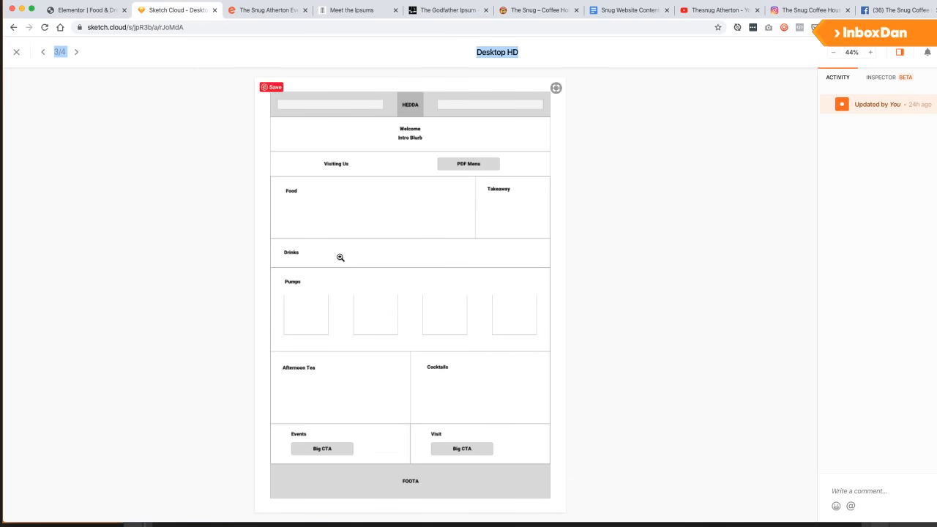
pyautogui.click(74, 10)
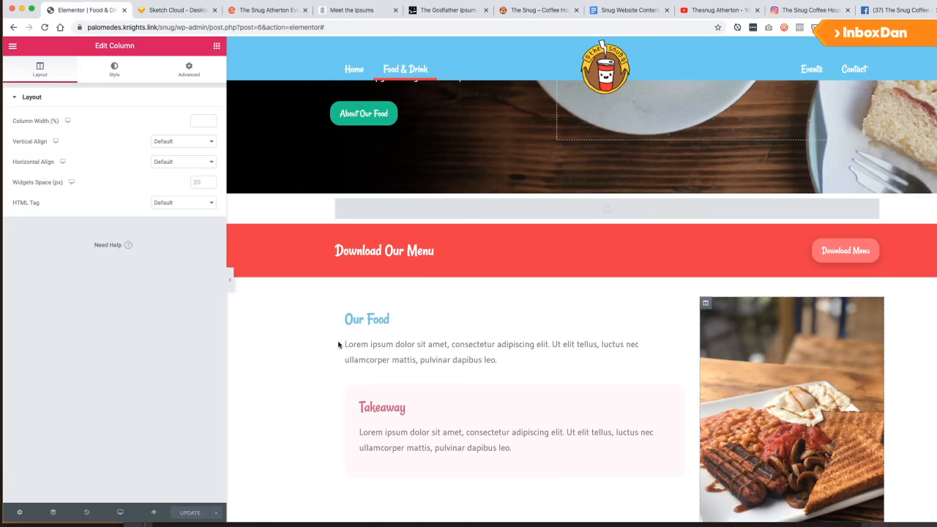
pyautogui.scroll(-2, 366, 368)
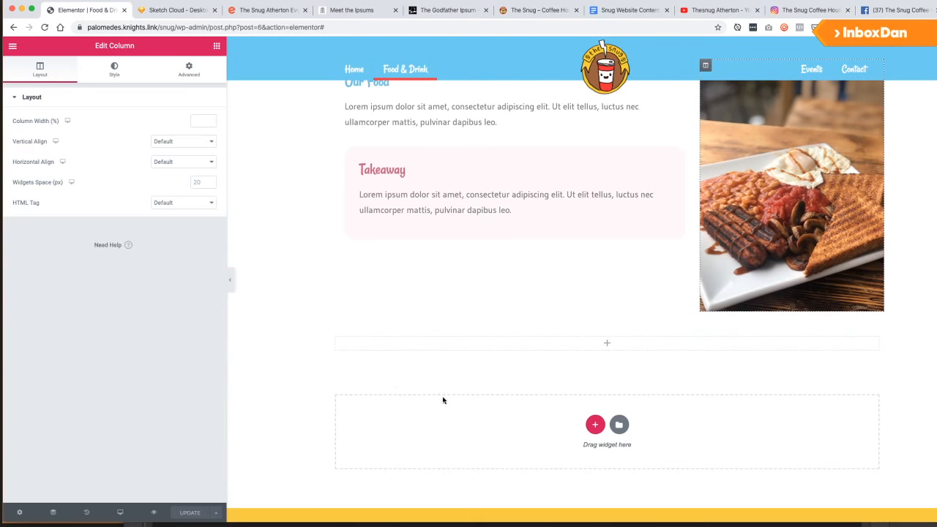
pyautogui.click(605, 345)
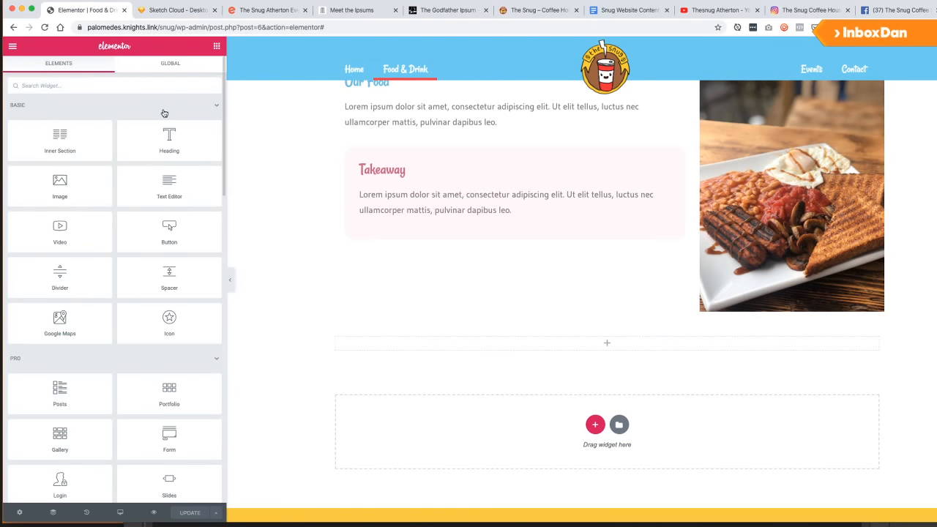
pyautogui.press('super+Tab')
pyautogui.press('super+Tab')
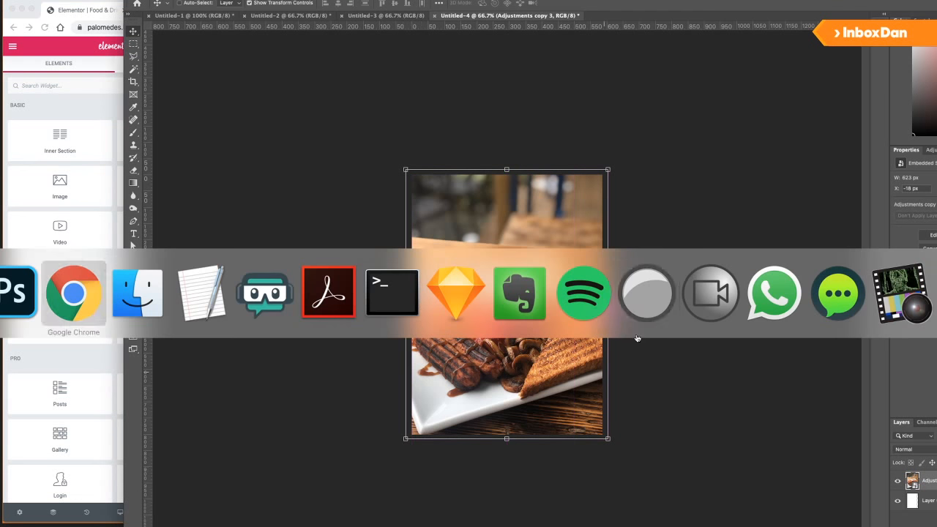
# Quick Look through the Extras photos, choosing the coffee-pouring IMG_8677.jpeg over IMG_7859.jpg.
pyautogui.click(162, 317)
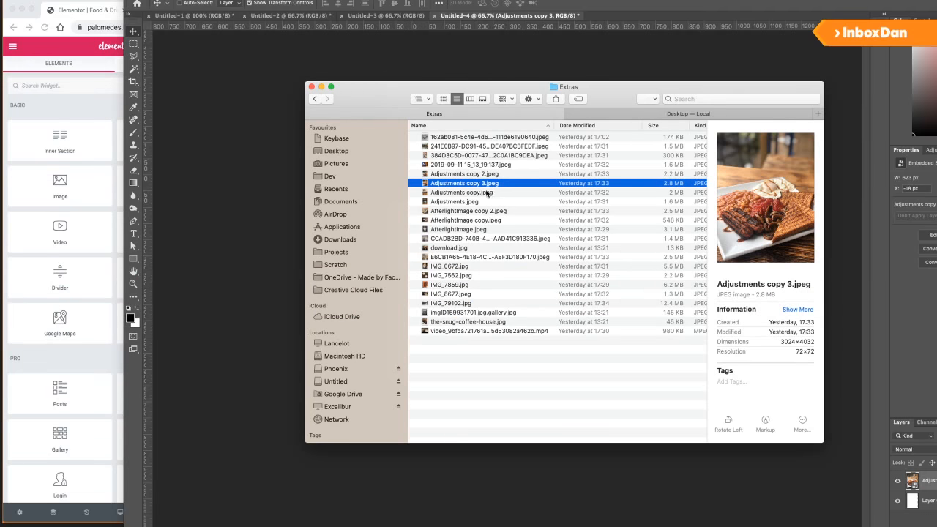
pyautogui.click(486, 192)
pyautogui.press('Down')
pyautogui.press('Down')
pyautogui.press('Down')
pyautogui.press('Down')
pyautogui.press('Down')
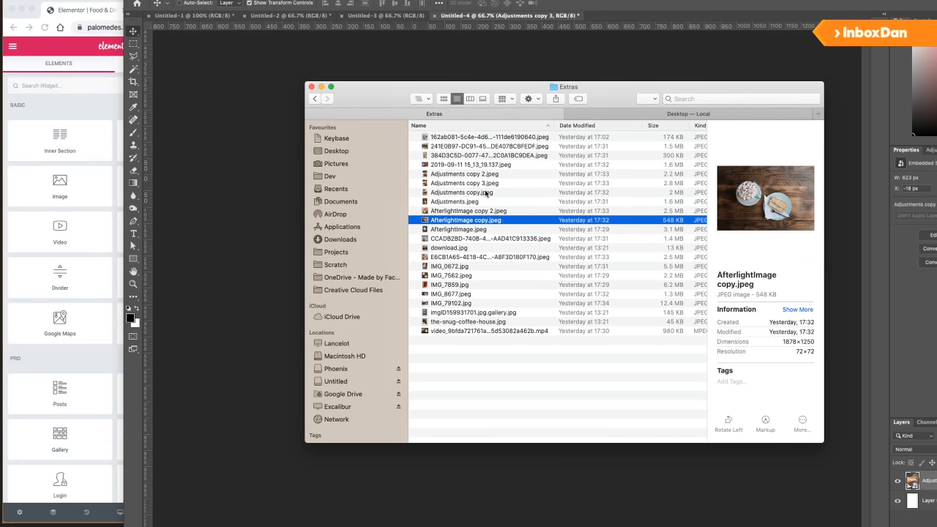
pyautogui.press('Down')
pyautogui.press('Down')
pyautogui.press('Down')
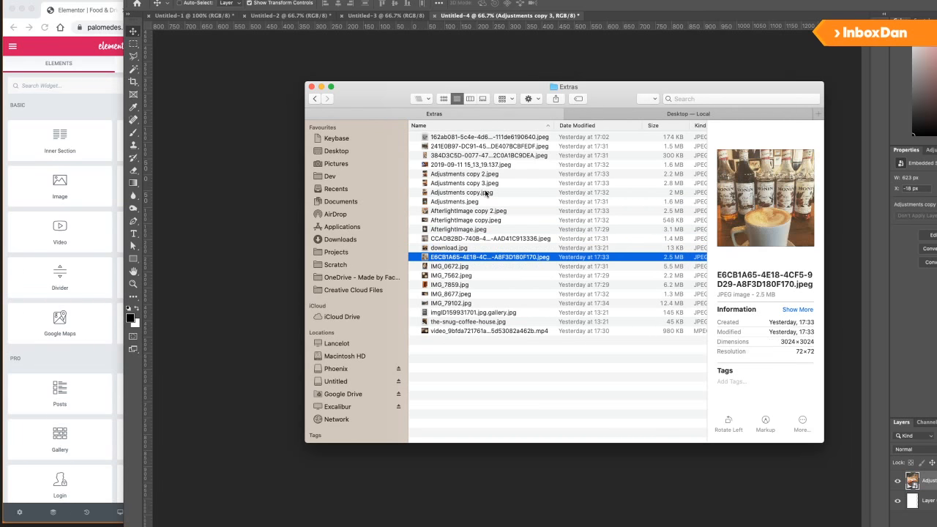
pyautogui.press('Down')
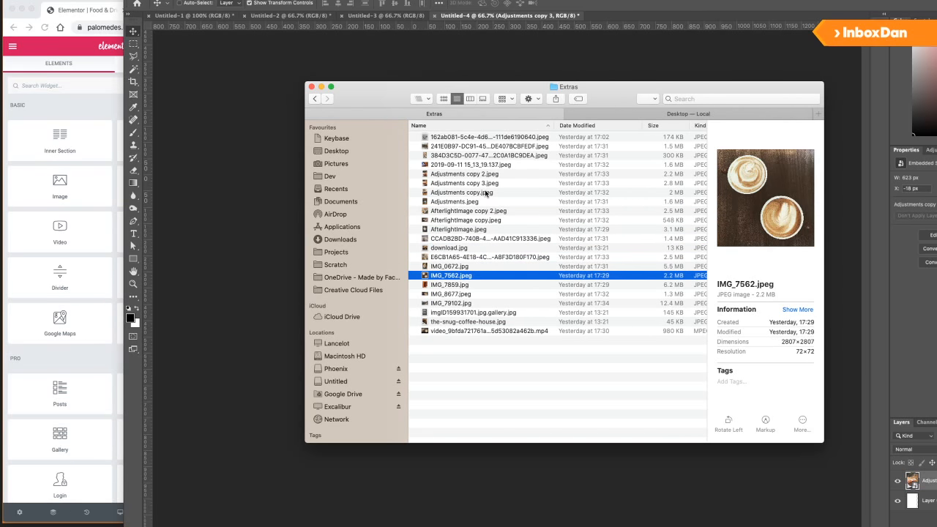
pyautogui.press('Down')
pyautogui.press('Down')
pyautogui.press('Up')
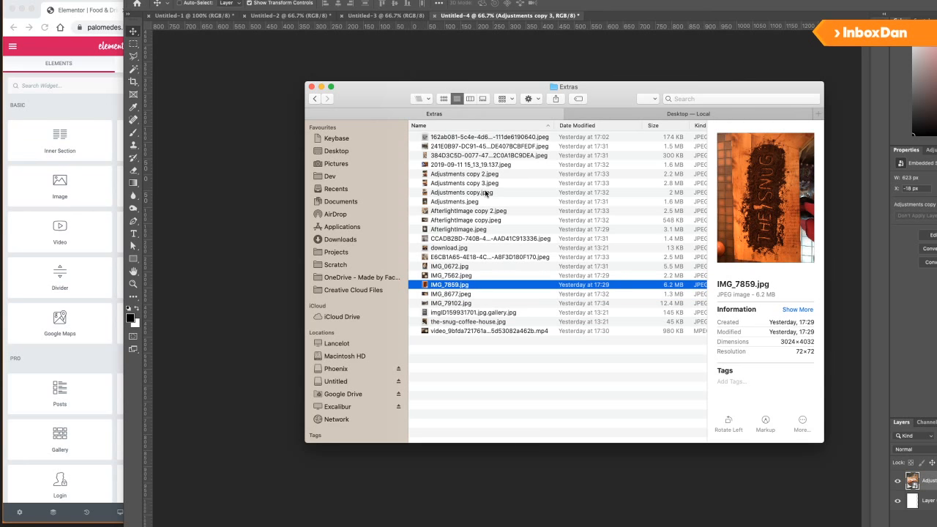
pyautogui.press('space')
pyautogui.press('space')
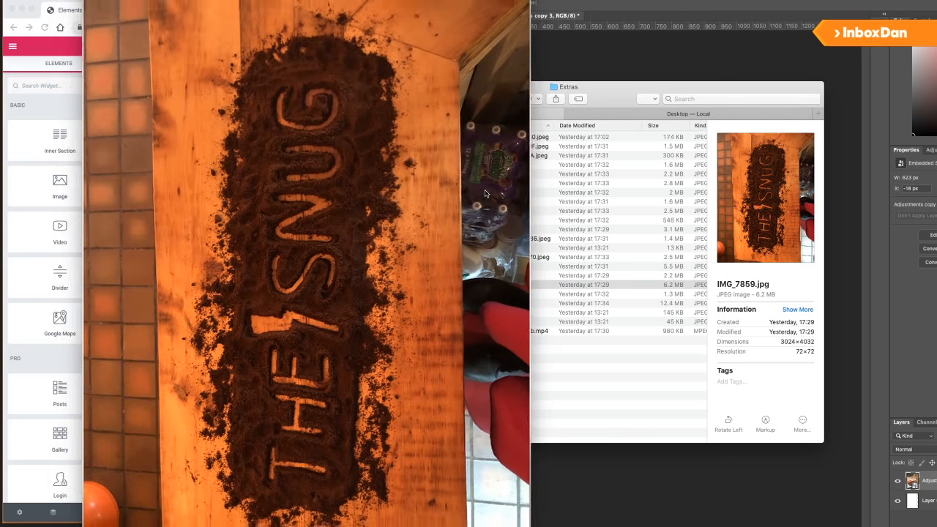
pyautogui.press('Down')
pyautogui.press('Down')
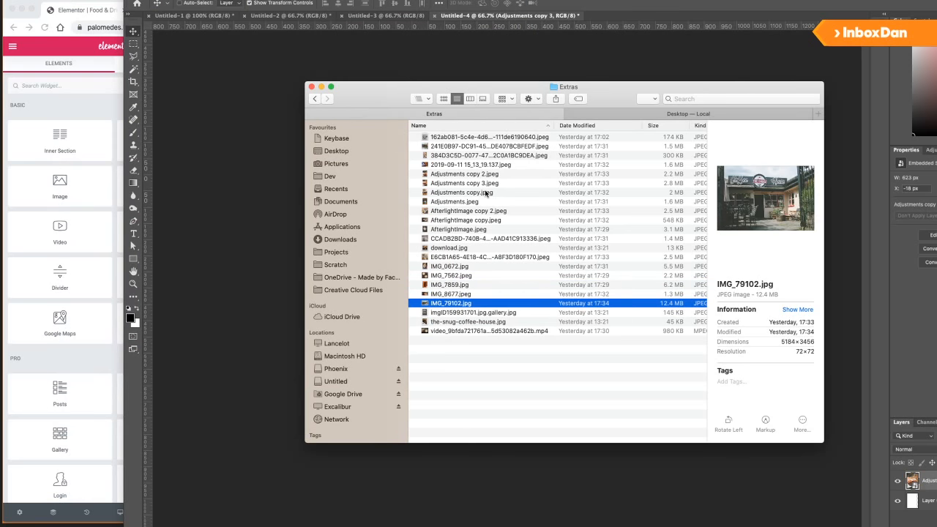
pyautogui.press('Up')
pyautogui.press('space')
pyautogui.press('space')
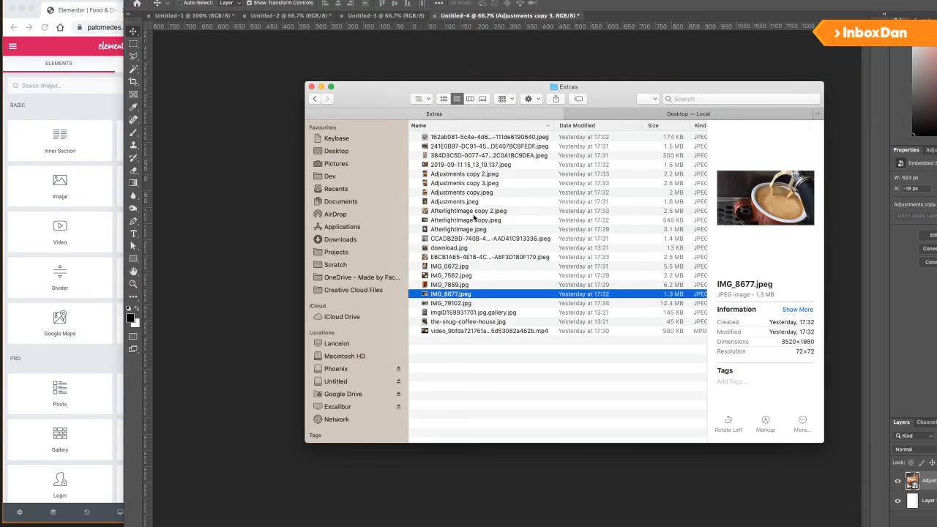
pyautogui.press('super+Tab')
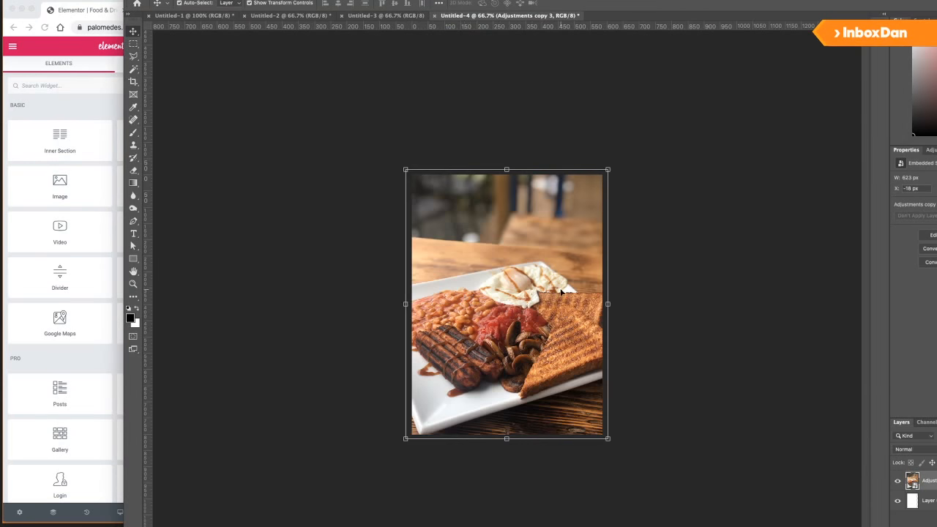
# Crop the tall canvas down to a wide banner strip.
pyautogui.press('c')
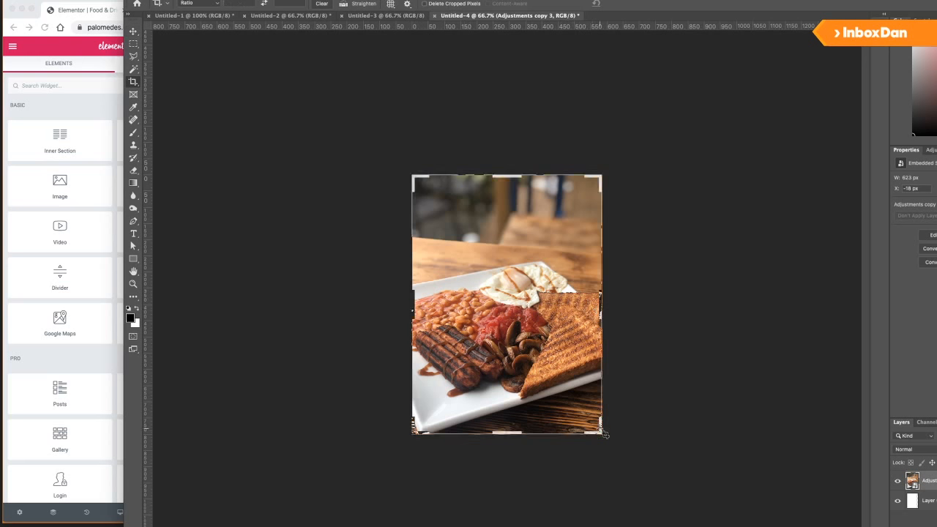
pyautogui.moveTo(605, 438); pyautogui.dragTo(695, 358)
pyautogui.press('super+z')
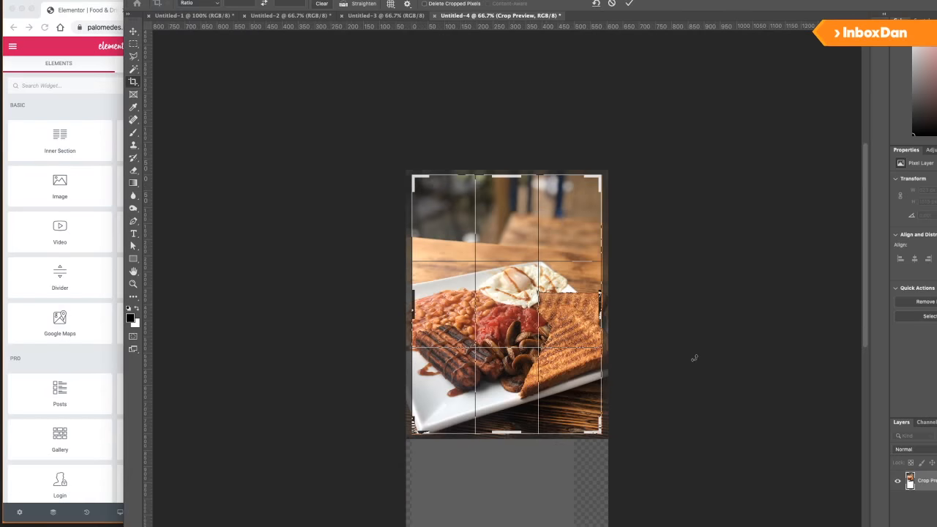
pyautogui.press('super+Tab')
pyautogui.press('super+Tab')
pyautogui.moveTo(422, 294); pyautogui.dragTo(469, 294)
pyautogui.press('Return')
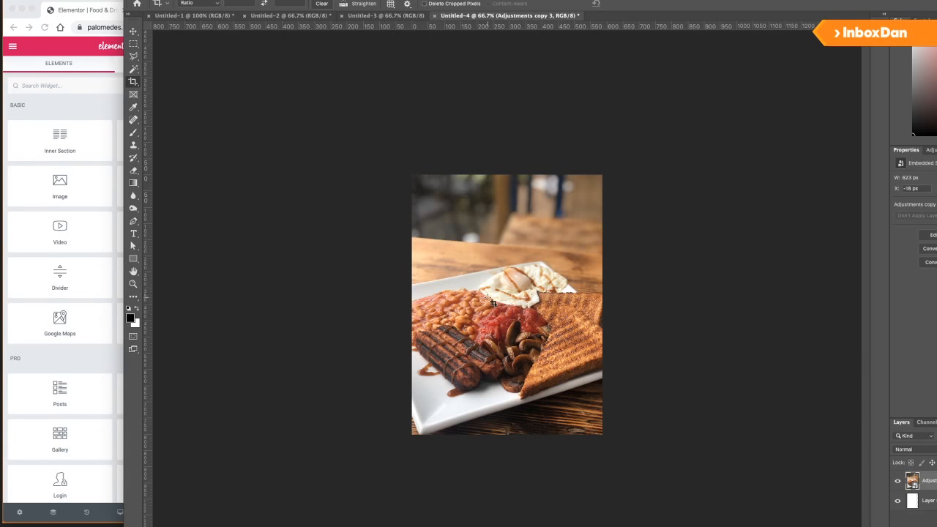
pyautogui.moveTo(602, 433); pyautogui.dragTo(691, 345)
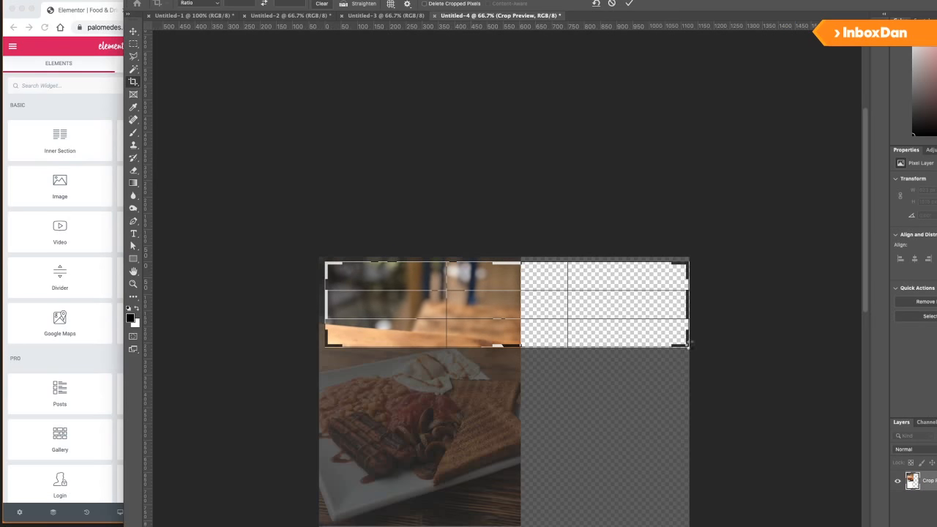
pyautogui.press('Return')
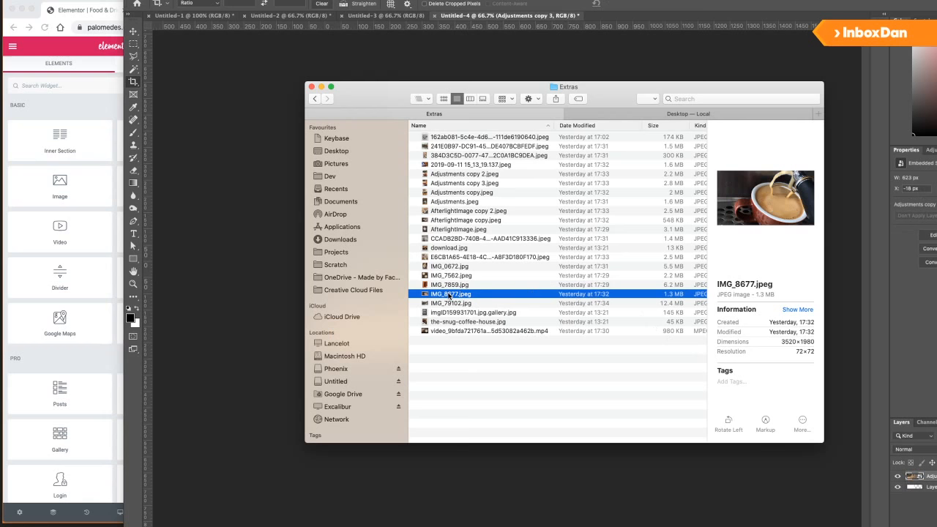
# Place the coffee photo on the banner, enlarged to fill it and shifted slightly lower.
pyautogui.moveTo(450, 294); pyautogui.dragTo(463, 291)
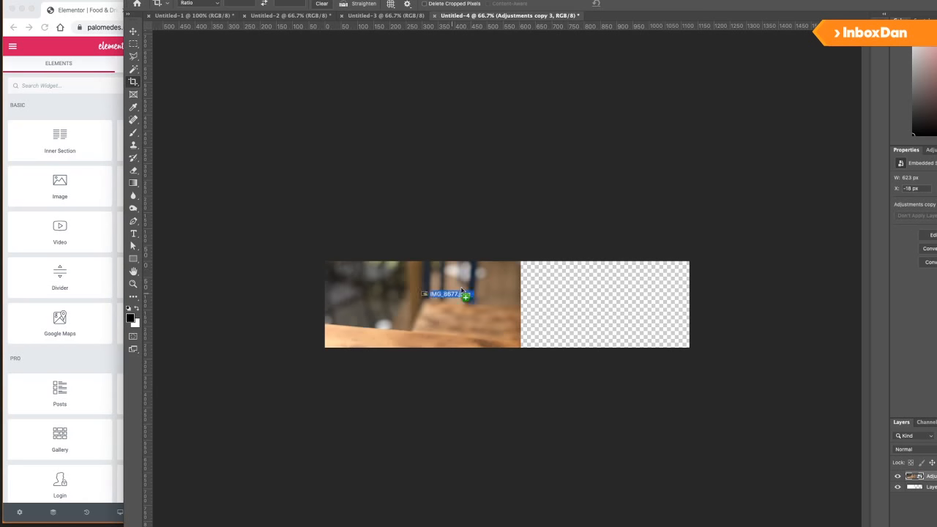
pyautogui.moveTo(582, 261); pyautogui.dragTo(694, 205)
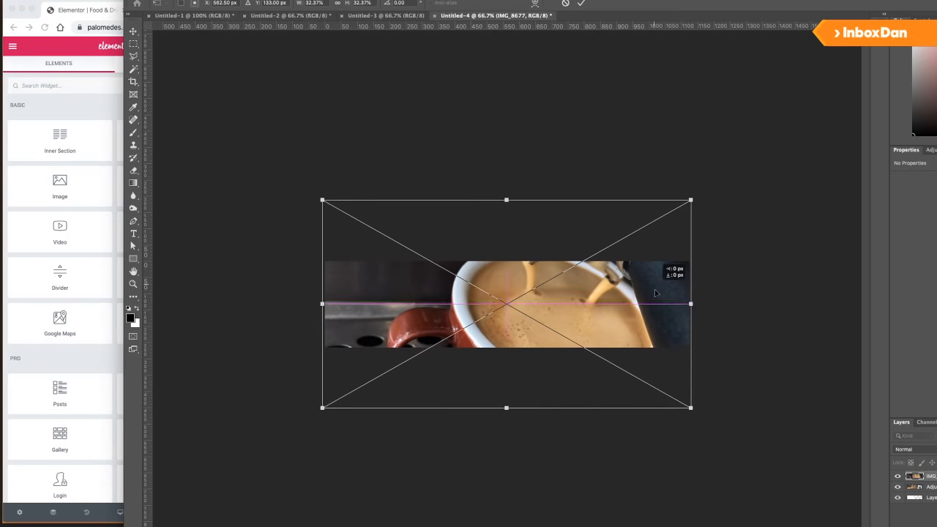
pyautogui.moveTo(655, 293); pyautogui.dragTo(657, 303)
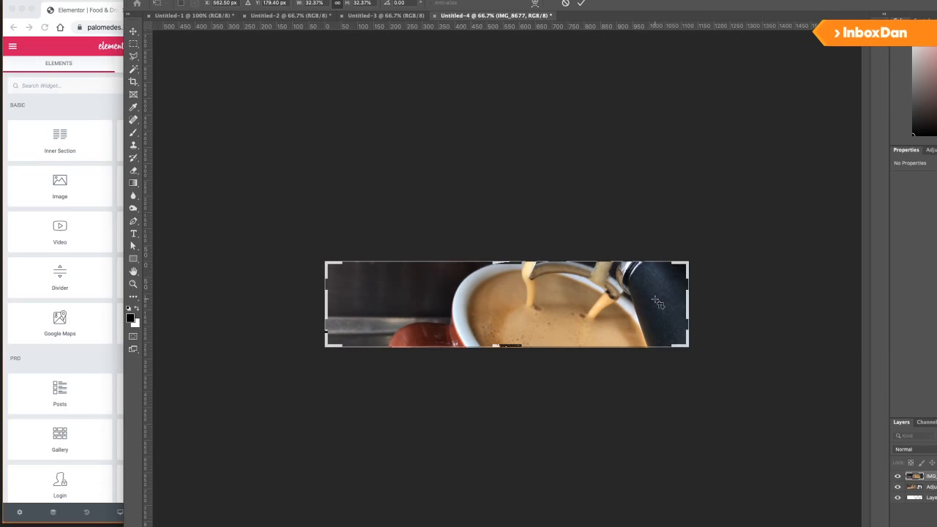
pyautogui.press('Return')
# Extend the canvas taller to 1125×397 px with Content-Aware fill, then begin saving to the computer.
pyautogui.press('c')
pyautogui.moveTo(509, 344); pyautogui.dragTo(511, 366)
pyautogui.press('Return')
pyautogui.press('v')
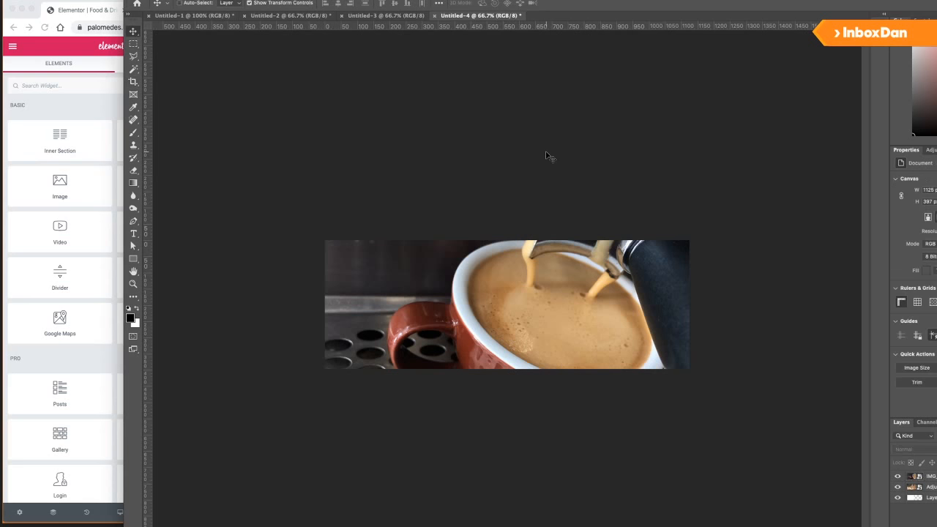
pyautogui.hotkey('ctrl', 's')
pyautogui.click(626, 375)
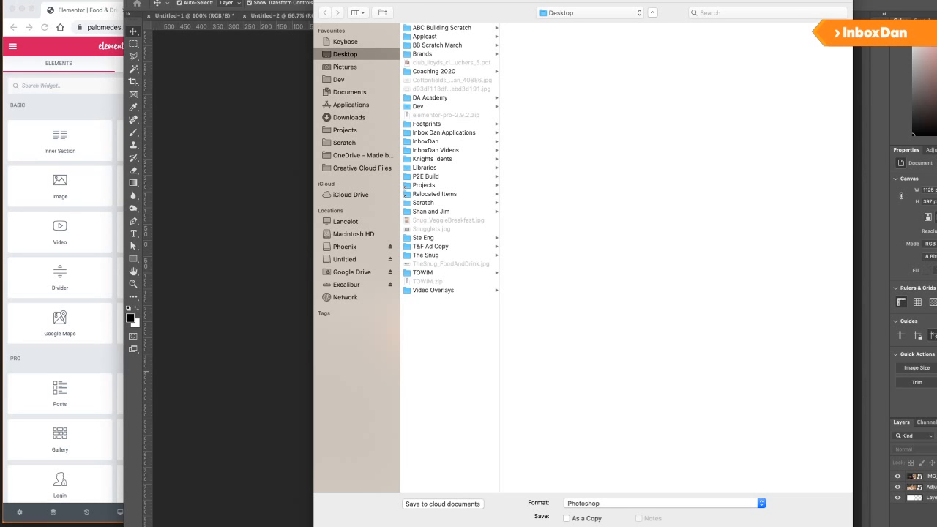
# Save the coffee banner as a JPEG at maximum quality 12, then return to Chrome.
pyautogui.click(592, 504)
pyautogui.click(592, 526)
pyautogui.press('Return')
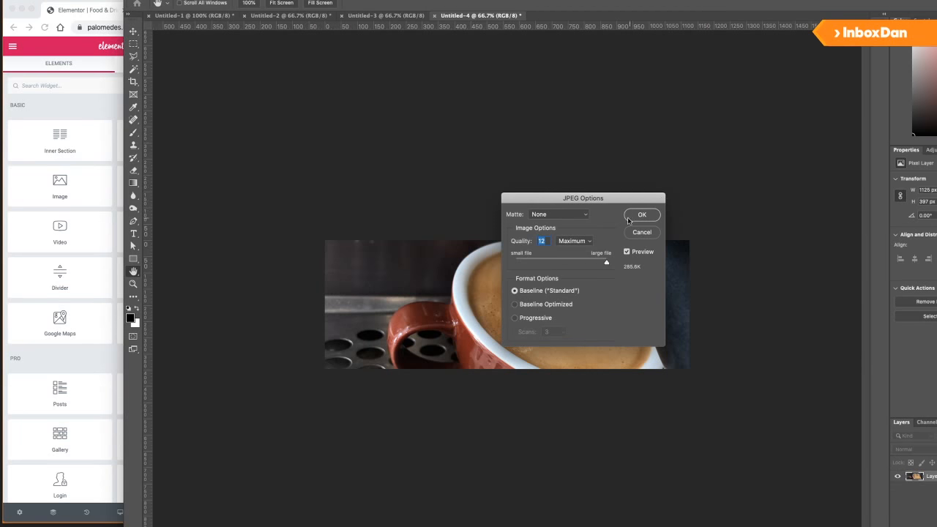
pyautogui.click(630, 217)
pyautogui.click(41, 157)
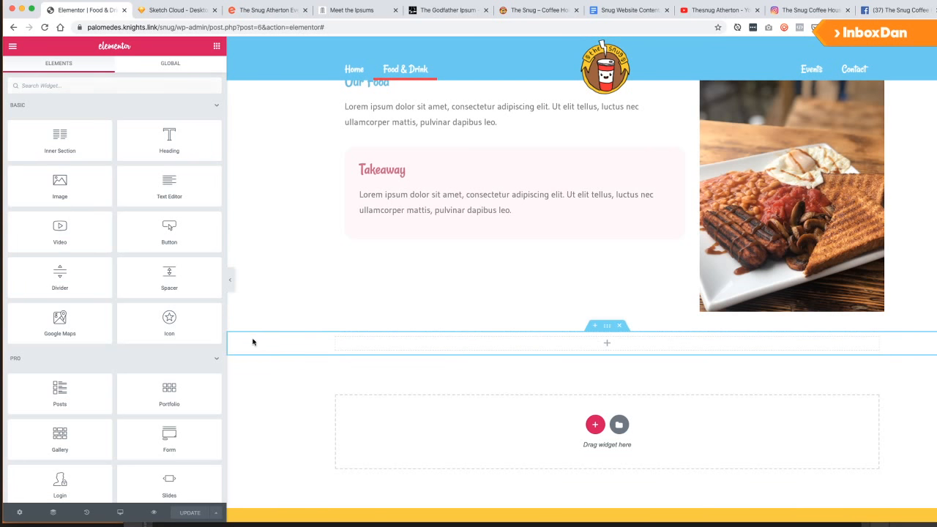
# Set the empty section's Style background type to Classic with an image.
pyautogui.click(574, 323)
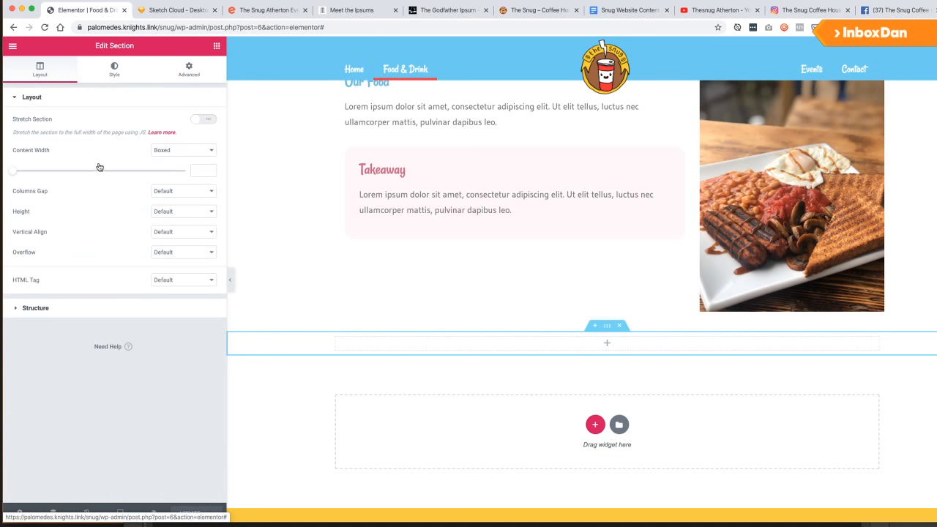
pyautogui.click(103, 66)
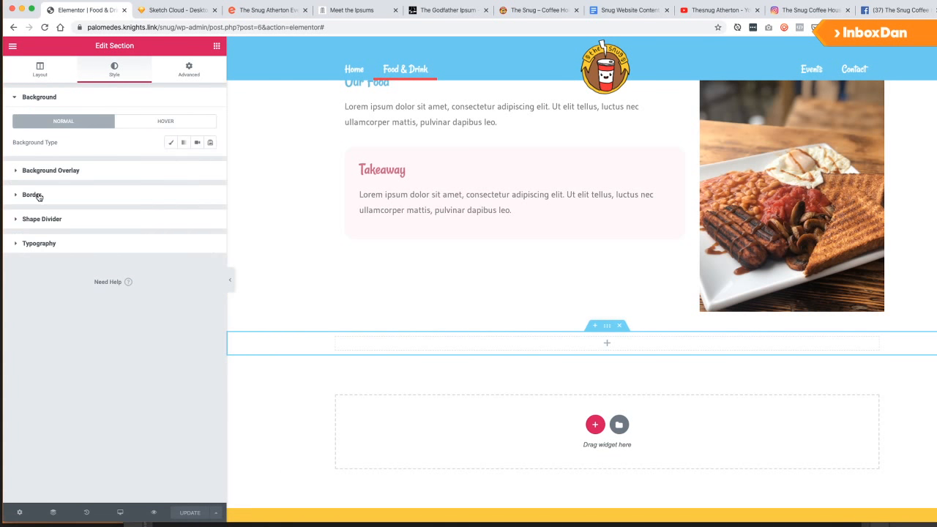
pyautogui.click(171, 143)
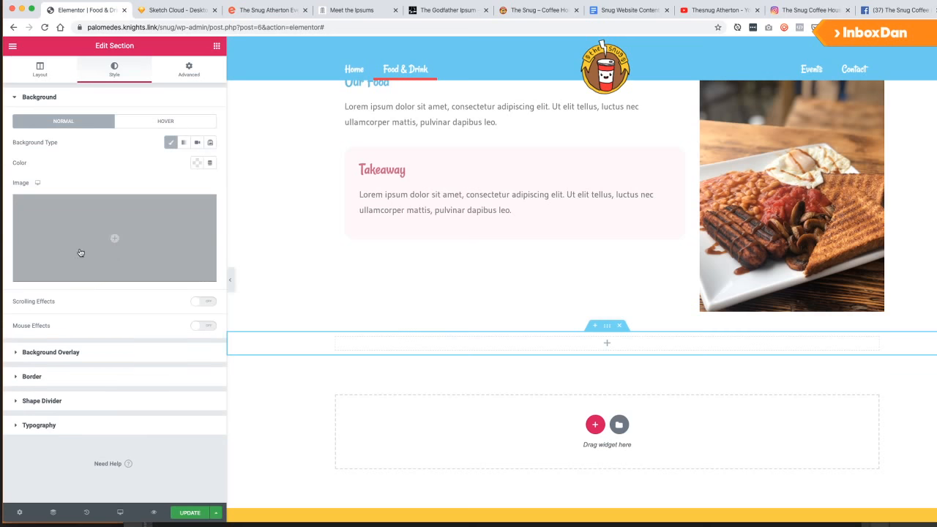
pyautogui.click(160, 209)
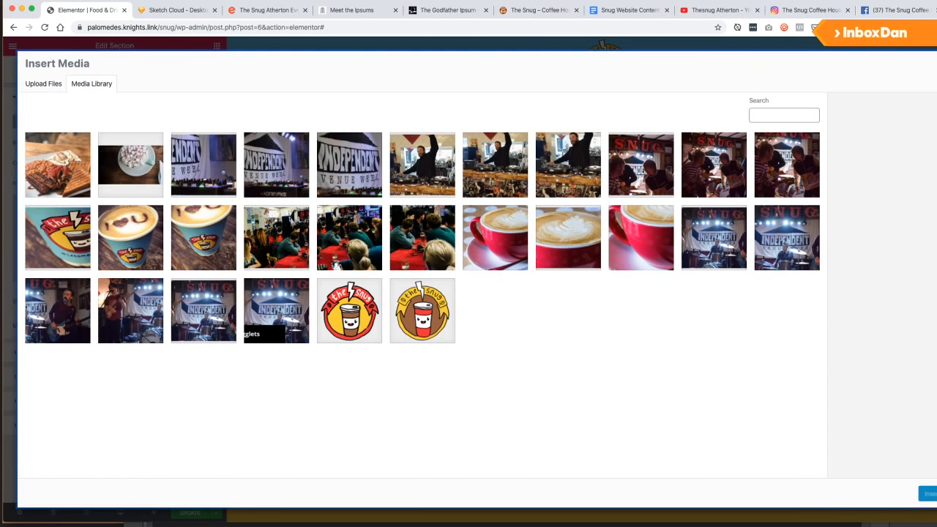
# Upload CoffeeBackground.jpg from the Desktop and insert it as the section background.
pyautogui.press('super+Tab')
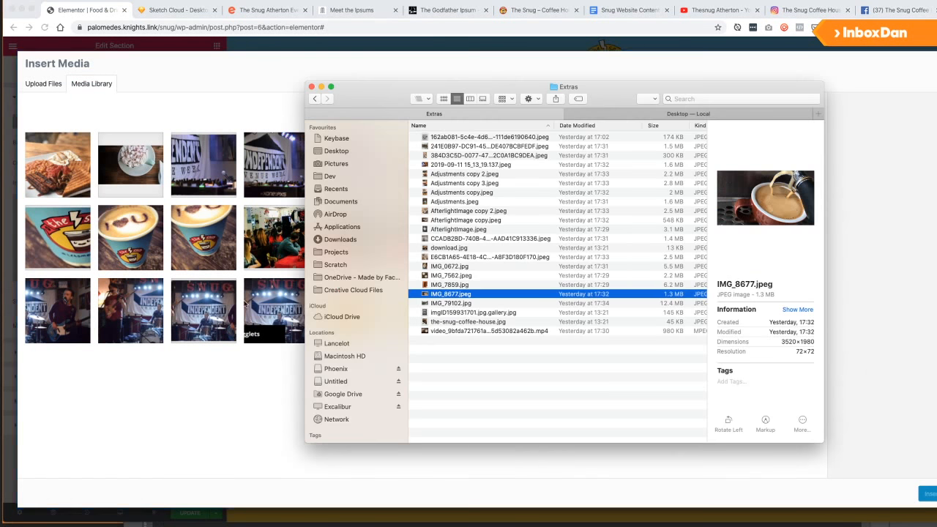
pyautogui.click(625, 115)
pyautogui.moveTo(459, 138); pyautogui.dragTo(244, 362)
pyautogui.click(465, 225)
pyautogui.click(459, 148)
pyautogui.click(468, 140)
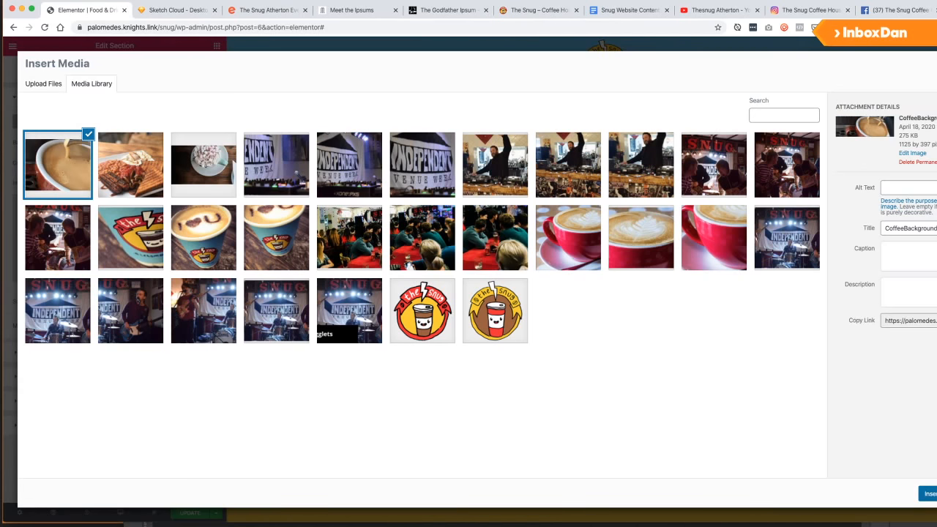
pyautogui.click(931, 494)
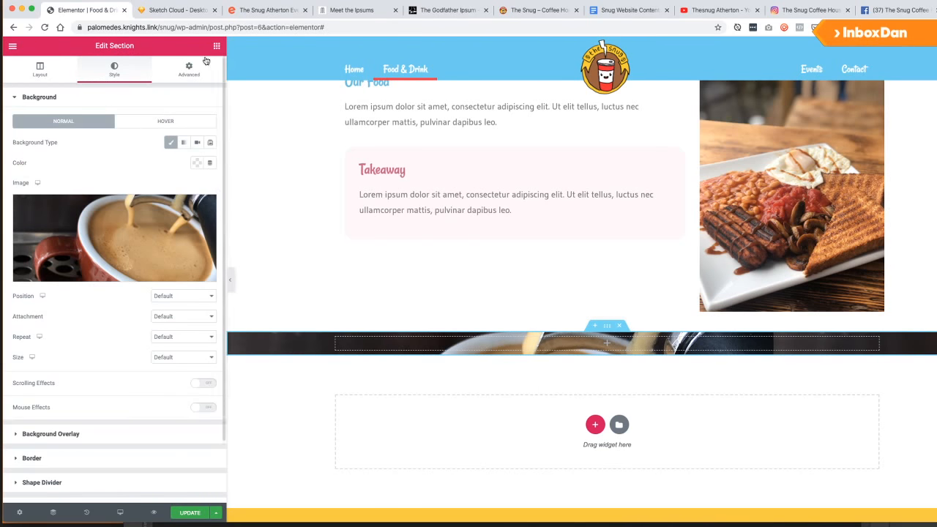
# Unlink the coffee section's padding and set top and bottom to 200.
pyautogui.click(170, 76)
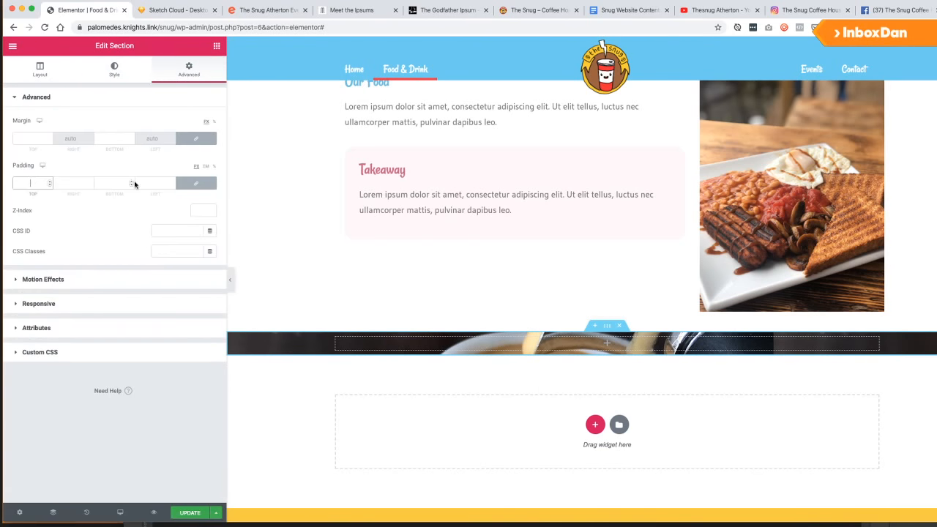
pyautogui.write('2')
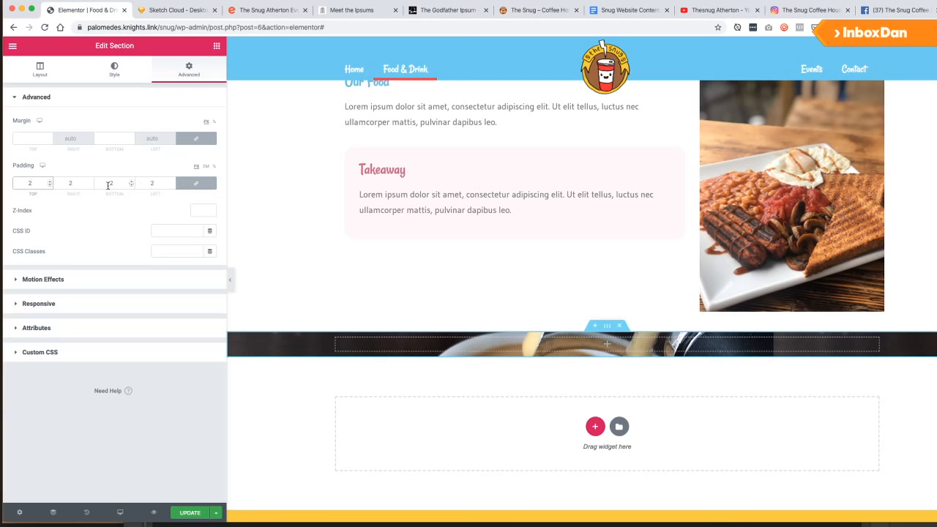
pyautogui.click(196, 183)
pyautogui.click(49, 183)
pyautogui.write('0')
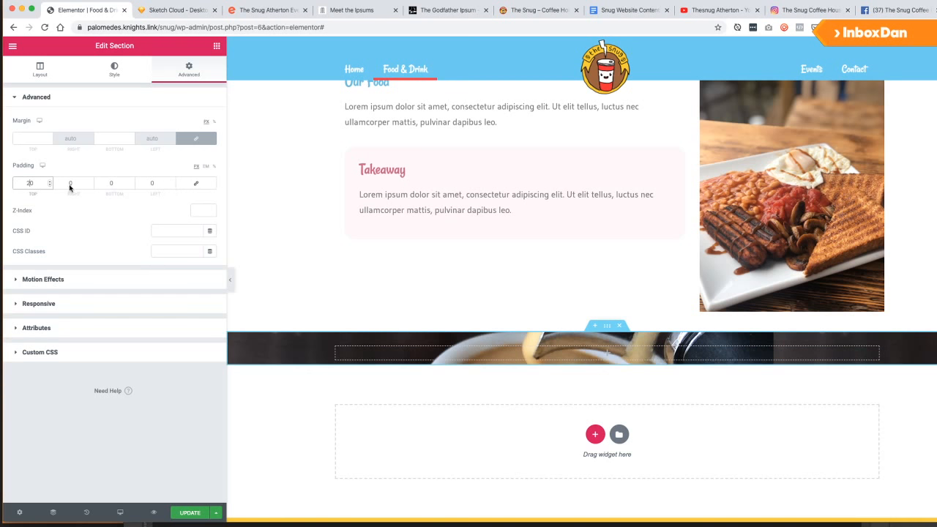
pyautogui.write('0')
pyautogui.click(109, 183)
pyautogui.write('200')
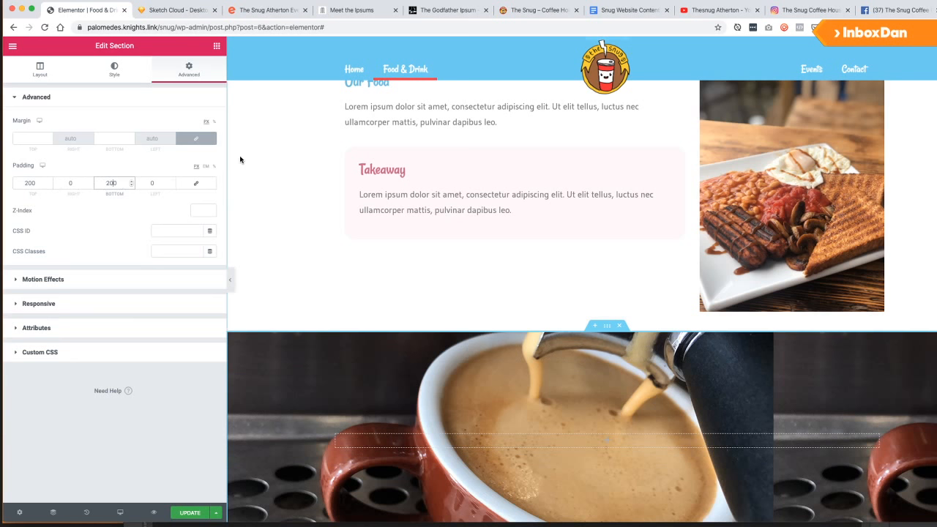
# Set the coffee photo background to Center Center, No-repeat, Cover size.
pyautogui.click(114, 70)
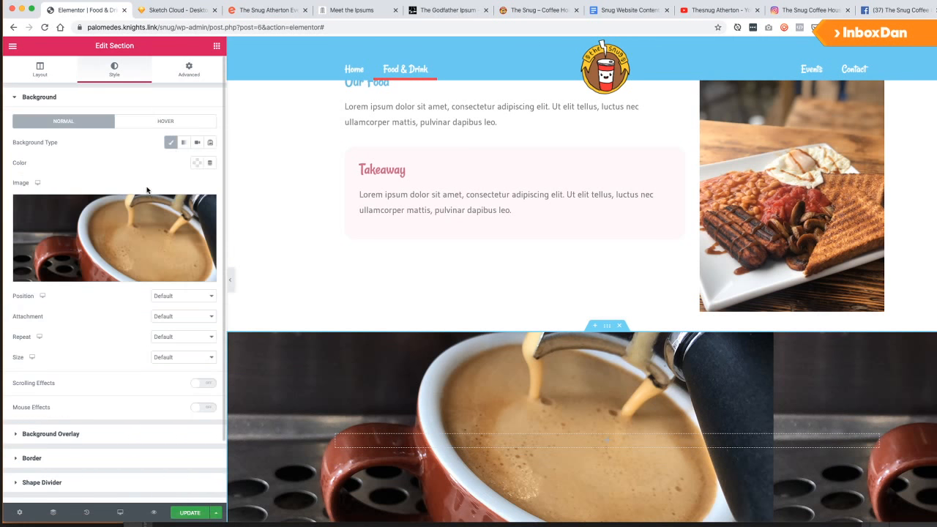
pyautogui.click(173, 297)
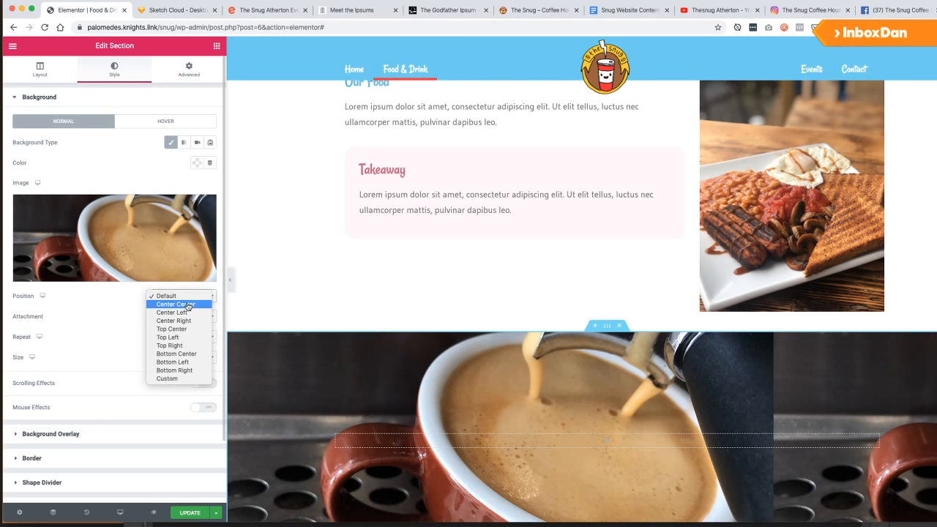
pyautogui.click(188, 305)
pyautogui.click(182, 318)
pyautogui.click(95, 326)
pyautogui.click(172, 338)
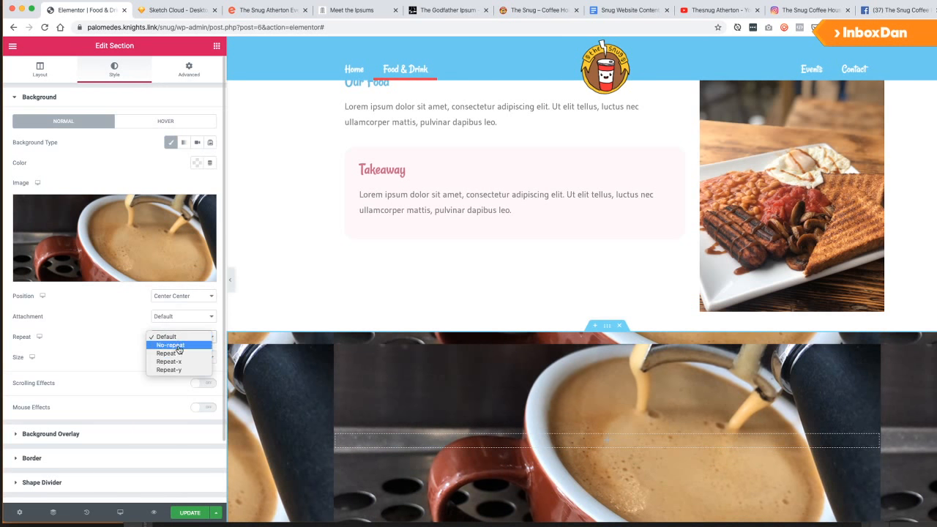
pyautogui.click(178, 346)
pyautogui.click(164, 358)
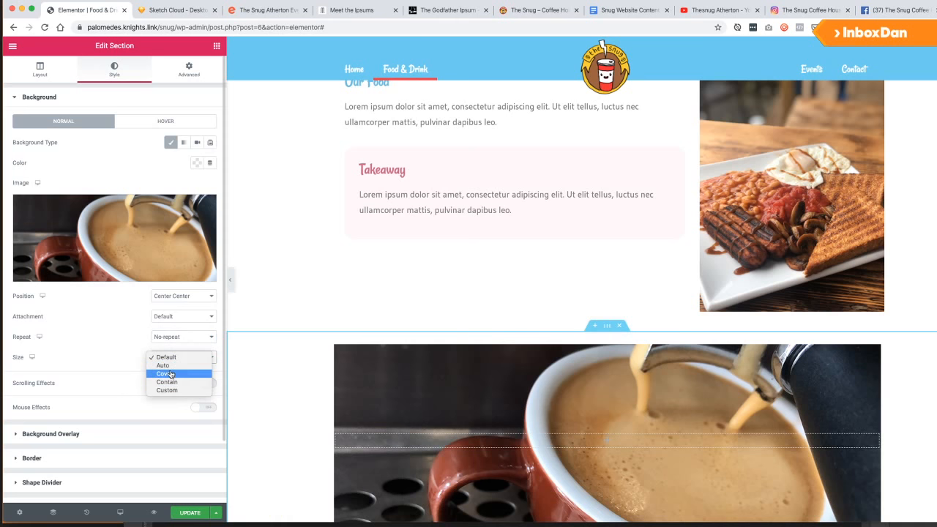
pyautogui.click(167, 374)
pyautogui.scroll(-2, 95, 338)
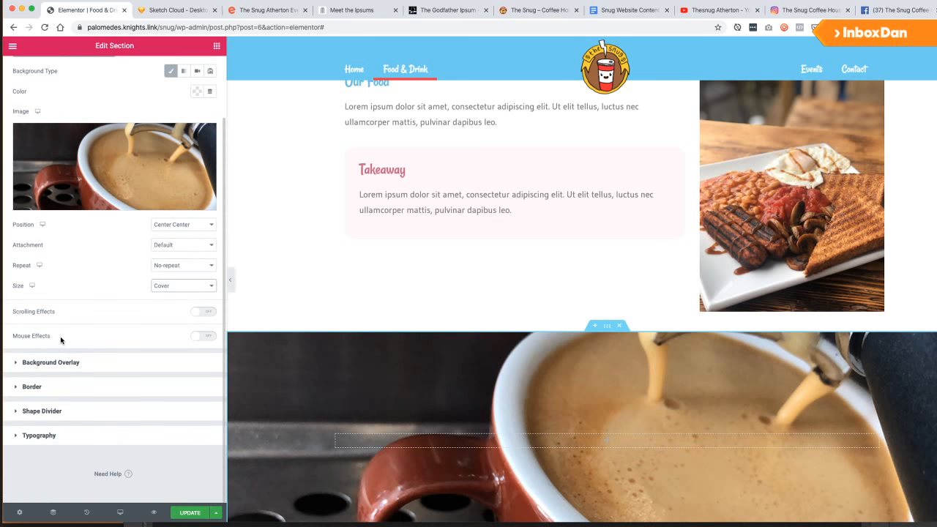
# Enable scrolling effects with a vertical parallax scroll at speed 5.
pyautogui.click(205, 313)
pyautogui.click(208, 334)
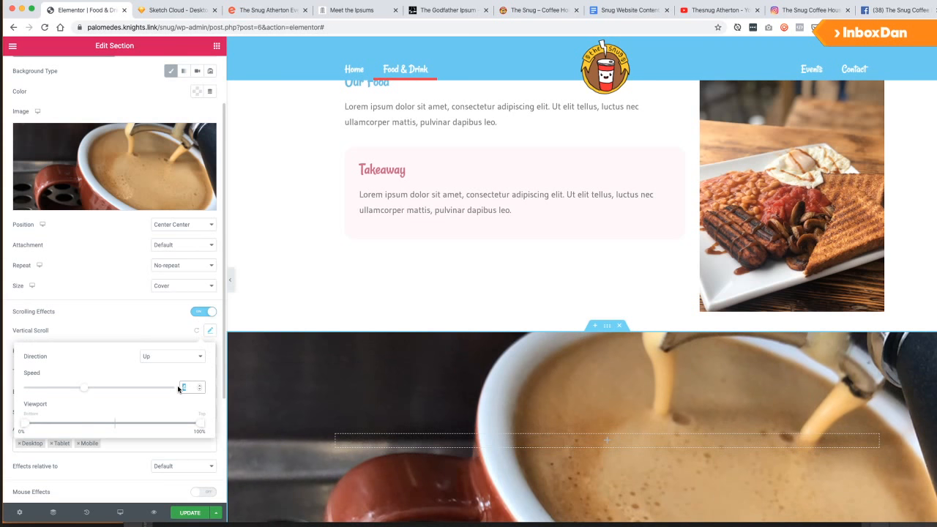
pyautogui.write('5')
pyautogui.scroll(-4, 372, 329)
pyautogui.scroll(2, 371, 325)
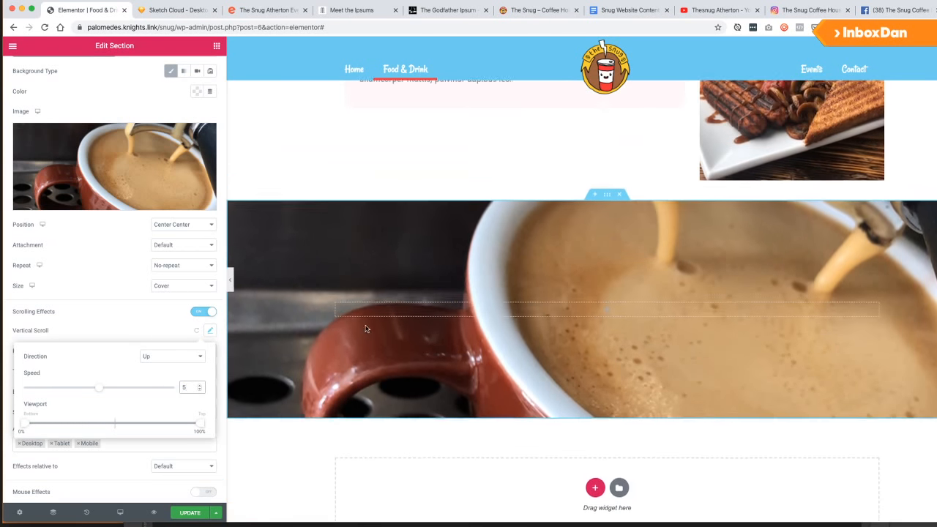
pyautogui.scroll(-3, 366, 328)
pyautogui.scroll(4, 364, 329)
pyautogui.scroll(-3, 364, 329)
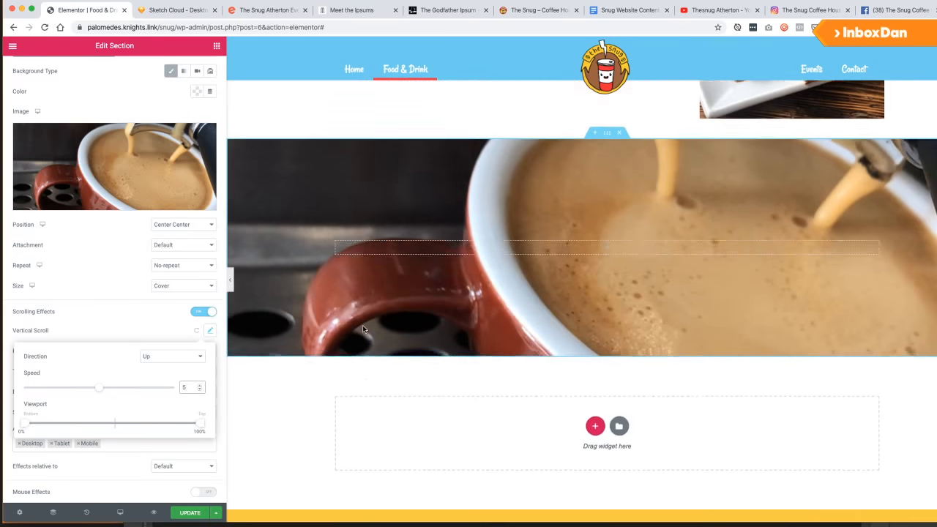
pyautogui.scroll(-3, 362, 329)
pyautogui.scroll(4, 363, 329)
pyautogui.scroll(-3, 363, 329)
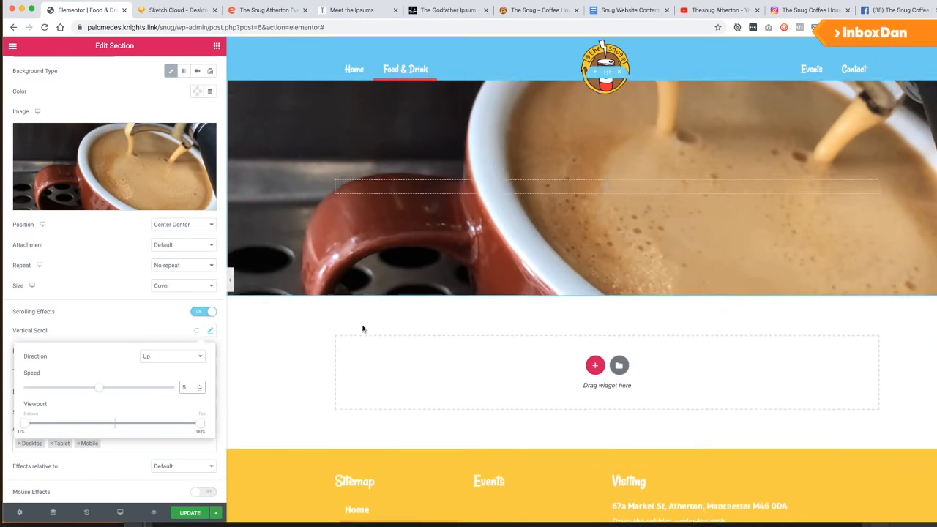
pyautogui.scroll(3, 363, 329)
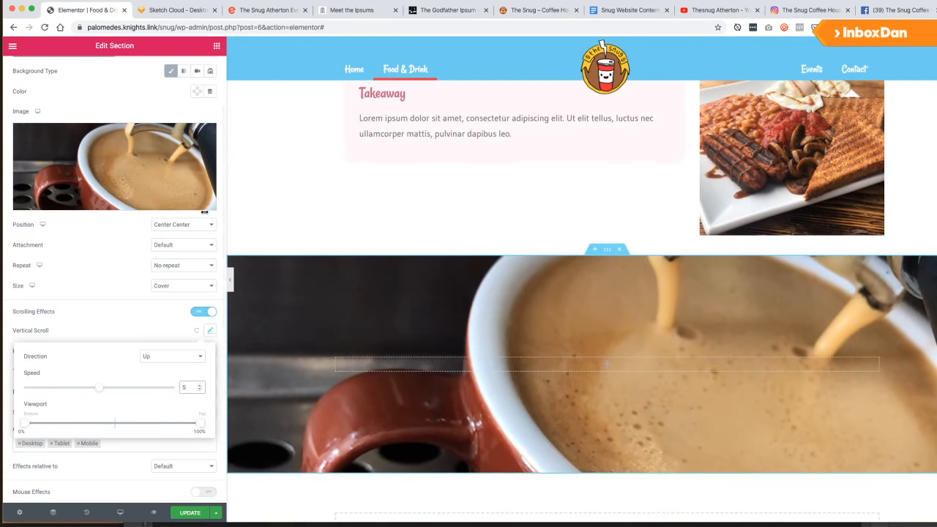
pyautogui.click(216, 46)
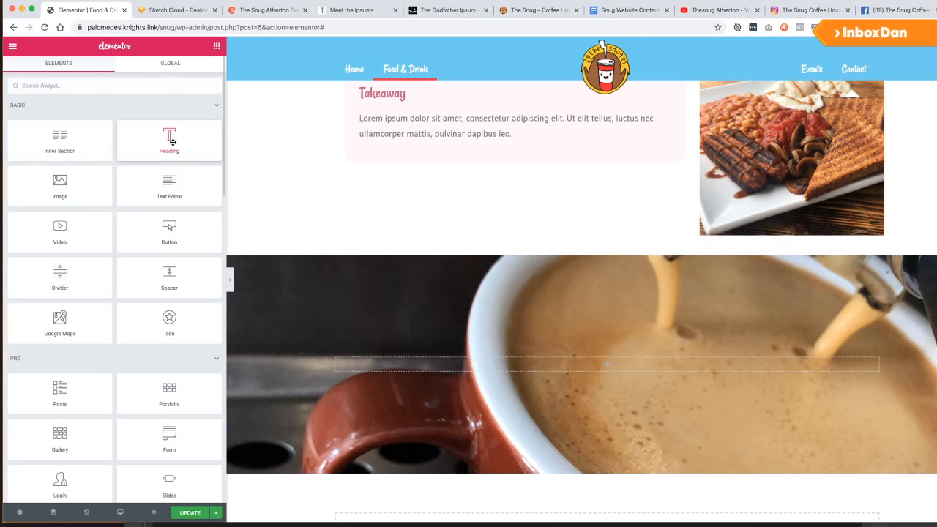
# Add a Heading widget reading 'Our Drinks' into the coffee section.
pyautogui.moveTo(172, 142); pyautogui.dragTo(388, 362)
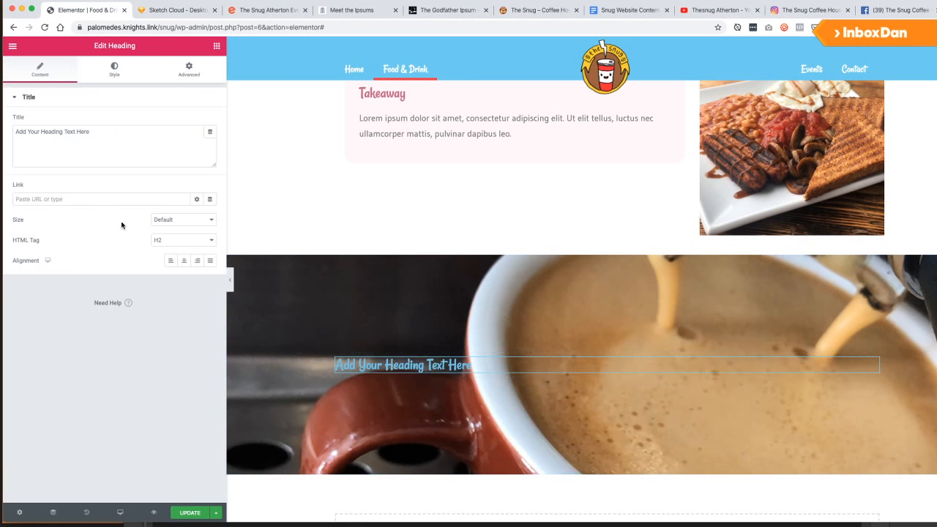
pyautogui.tripleClick(108, 147)
pyautogui.write('Drinks')
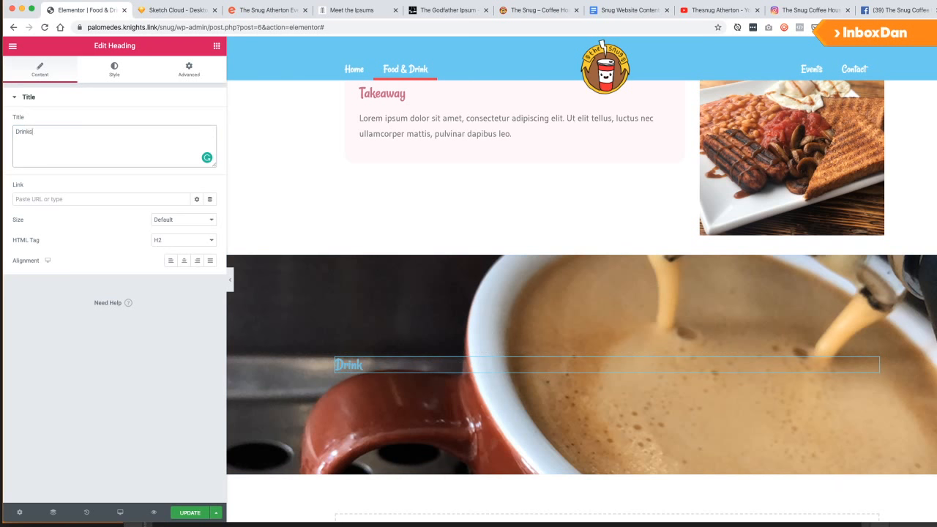
pyautogui.write('Our')
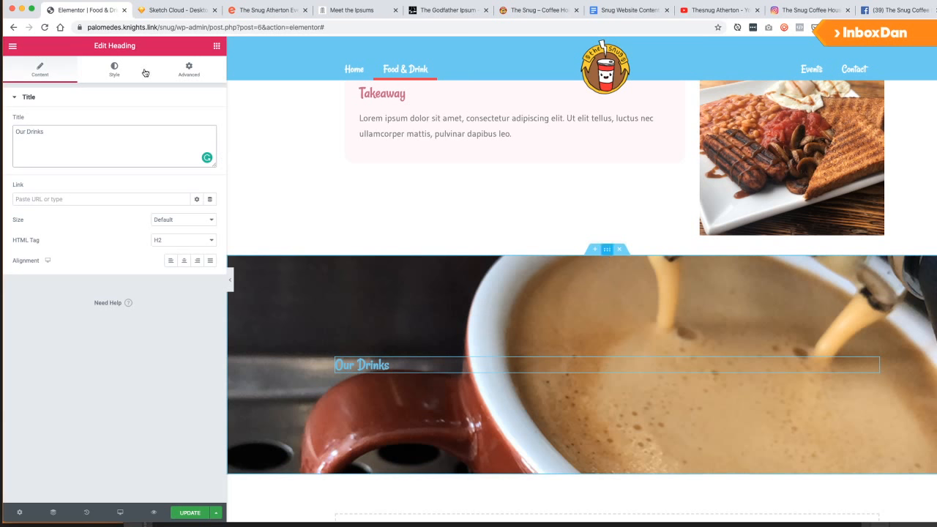
# Reduce the coffee section's top and bottom padding to 100.
pyautogui.click(189, 71)
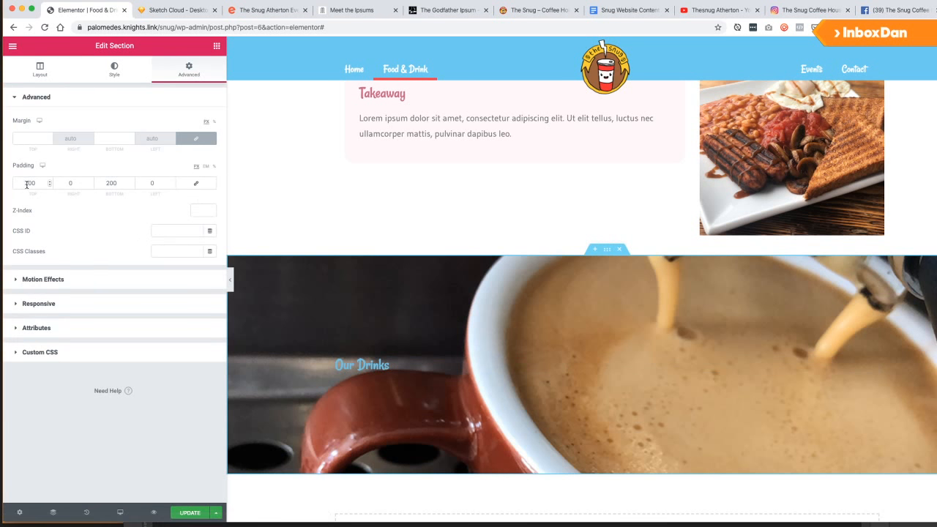
pyautogui.write('50')
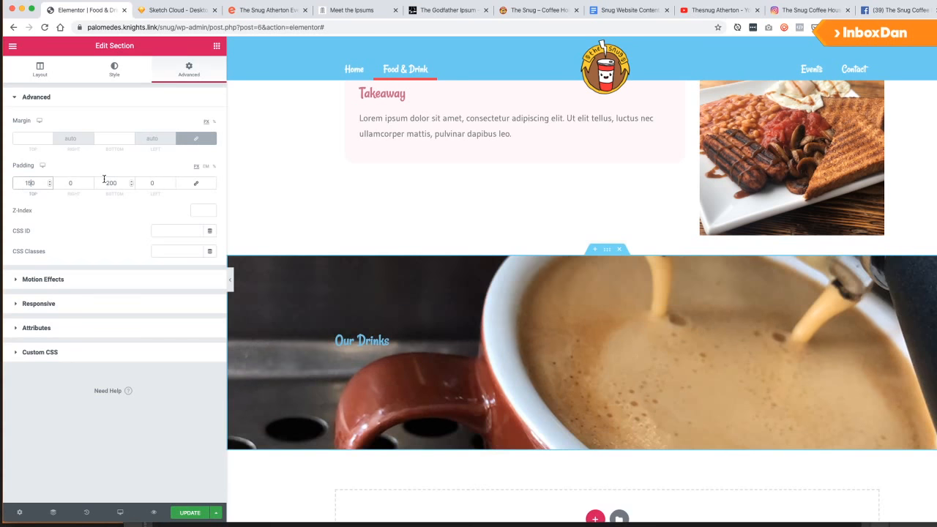
pyautogui.doubleClick(111, 183)
pyautogui.write('150')
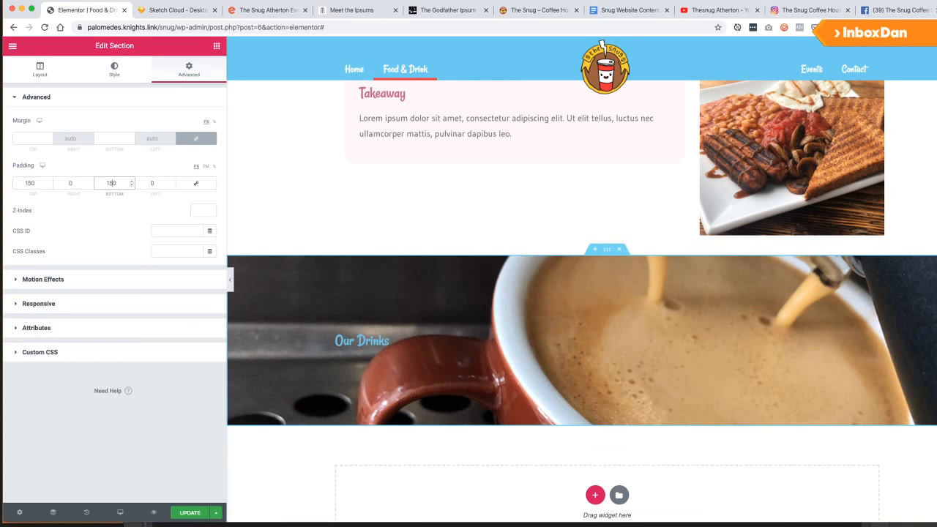
pyautogui.click(29, 183)
pyautogui.press('BackSpace')
pyautogui.write('0')
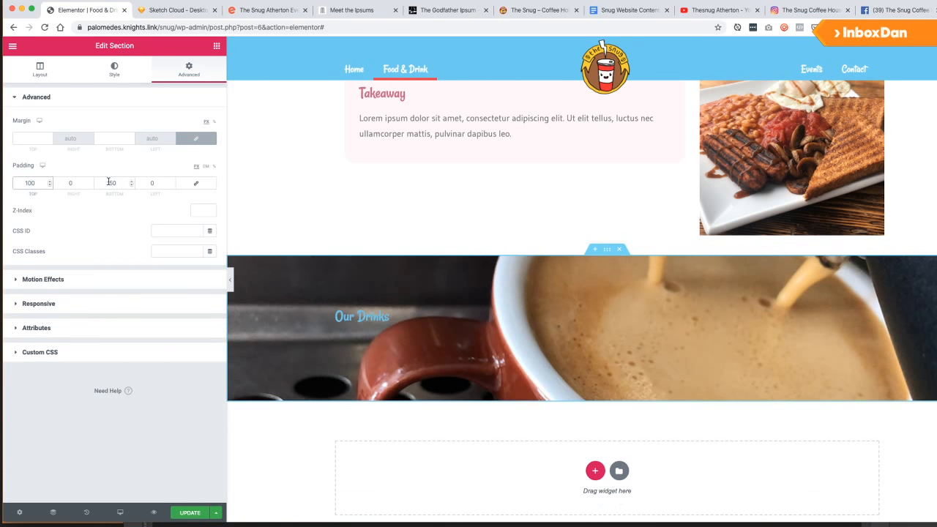
pyautogui.doubleClick(108, 182)
pyautogui.write('100')
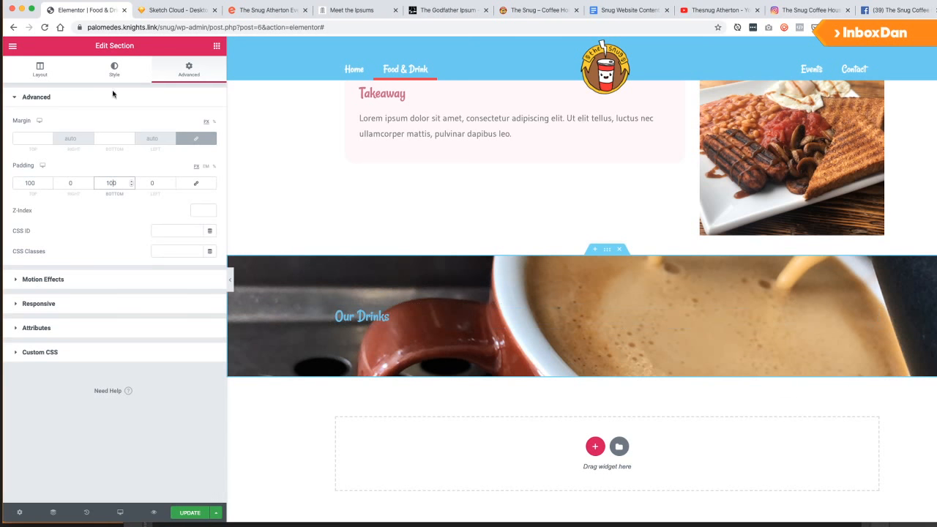
pyautogui.click(119, 79)
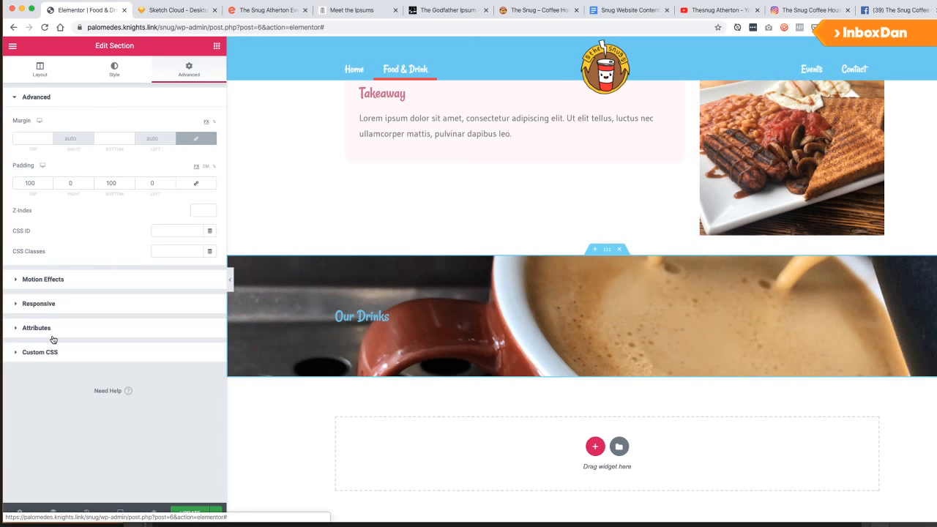
pyautogui.scroll(-5, 86, 421)
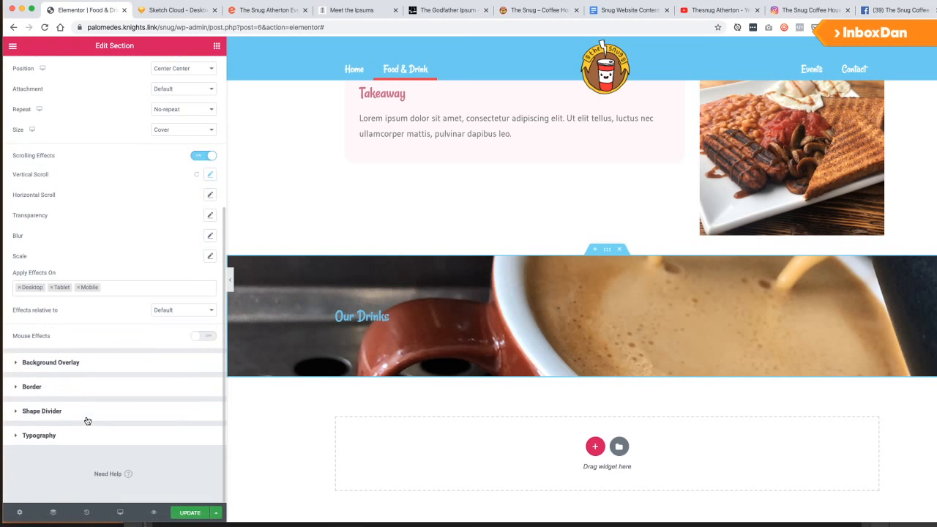
pyautogui.click(40, 436)
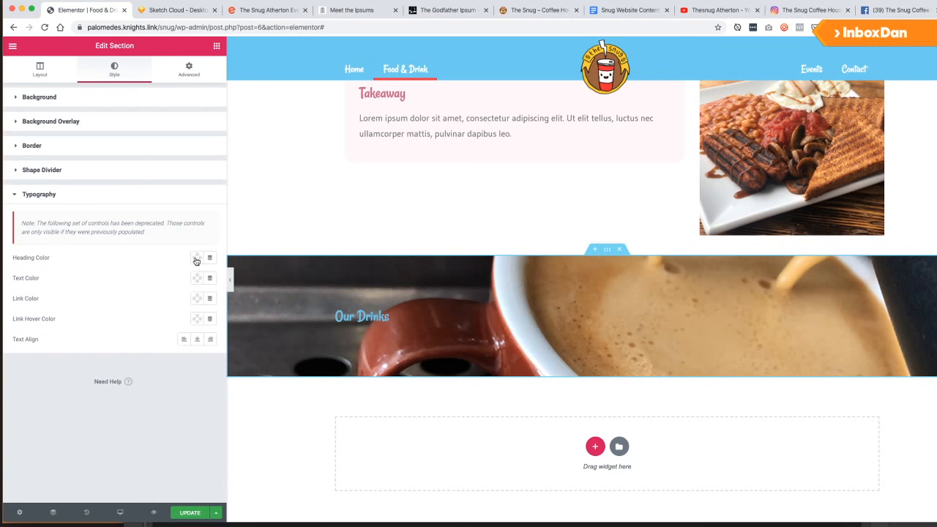
# Set the section's heading colour to white for the Our Drinks title.
pyautogui.click(196, 258)
pyautogui.click(126, 282)
pyautogui.click(128, 259)
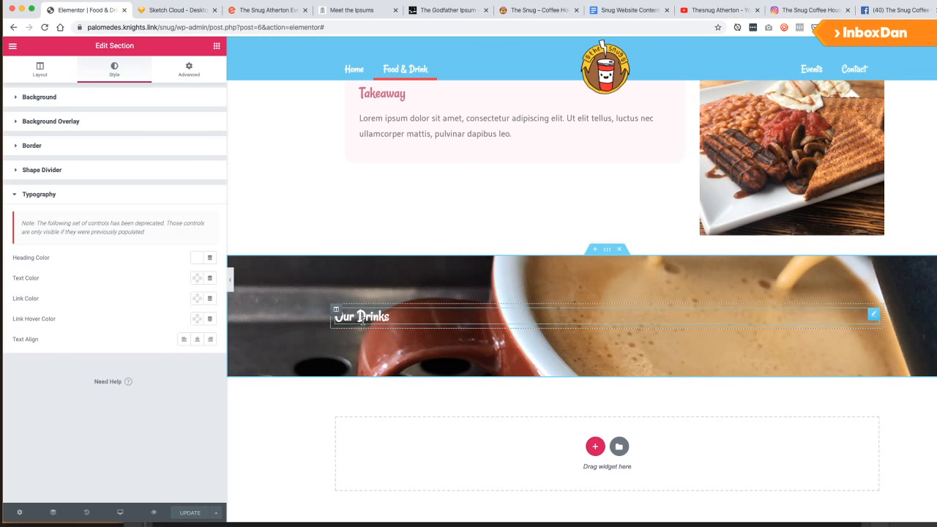
# Review the banner, then switch to the Sketch Cloud Desktop HD wireframe.
pyautogui.scroll(2, 439, 278)
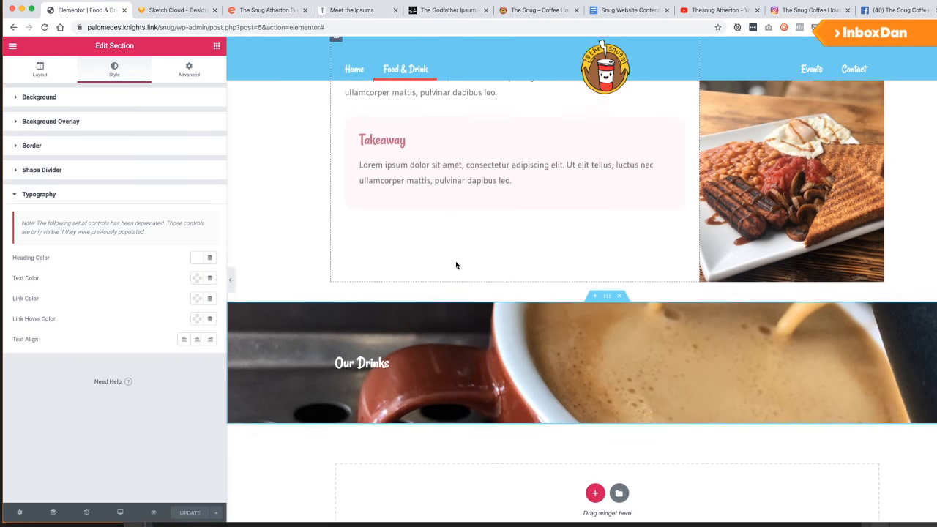
pyautogui.scroll(-2, 424, 267)
pyautogui.scroll(3, 425, 268)
pyautogui.scroll(3, 424, 265)
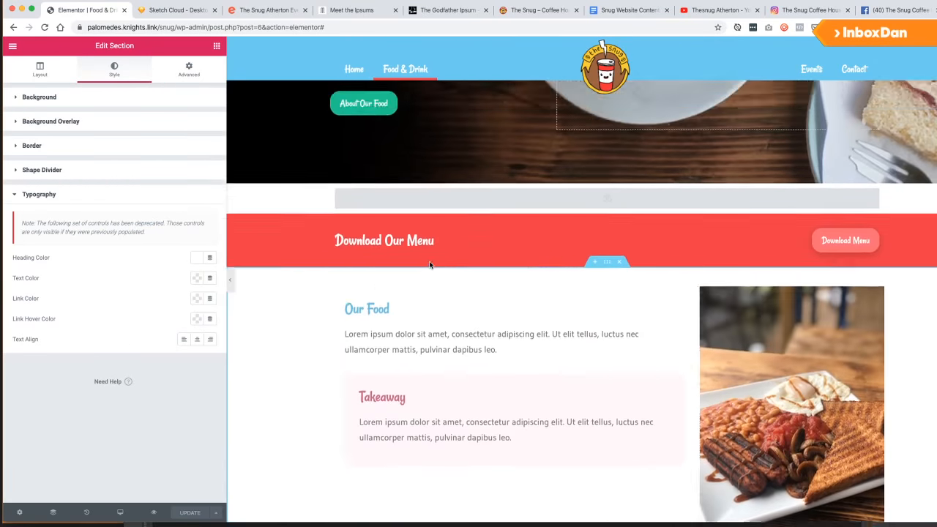
pyautogui.scroll(-6, 429, 261)
pyautogui.scroll(3, 477, 117)
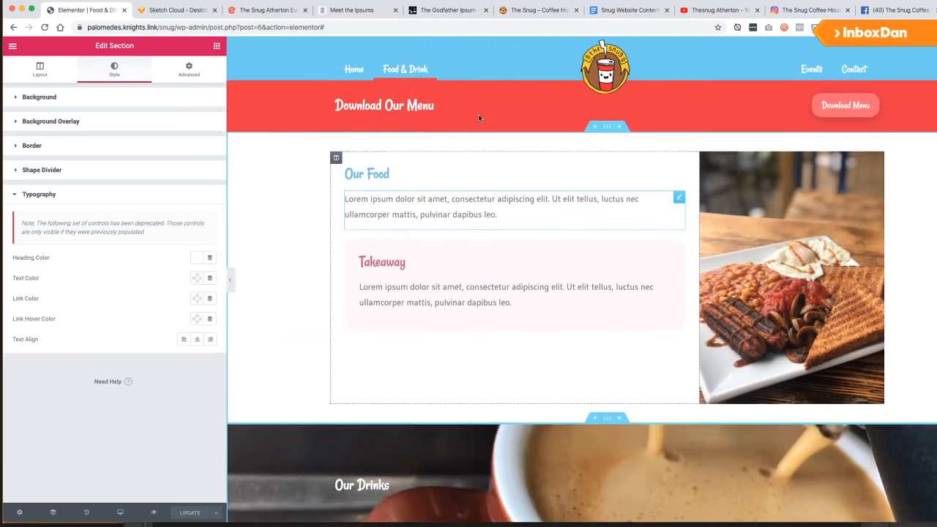
pyautogui.scroll(-5, 478, 119)
pyautogui.scroll(4, 479, 121)
pyautogui.scroll(-3, 477, 123)
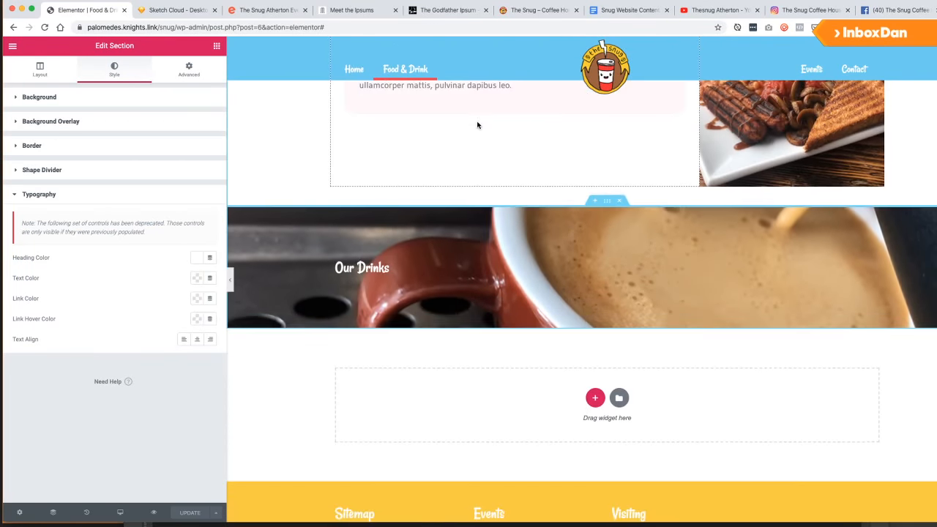
pyautogui.click(170, 10)
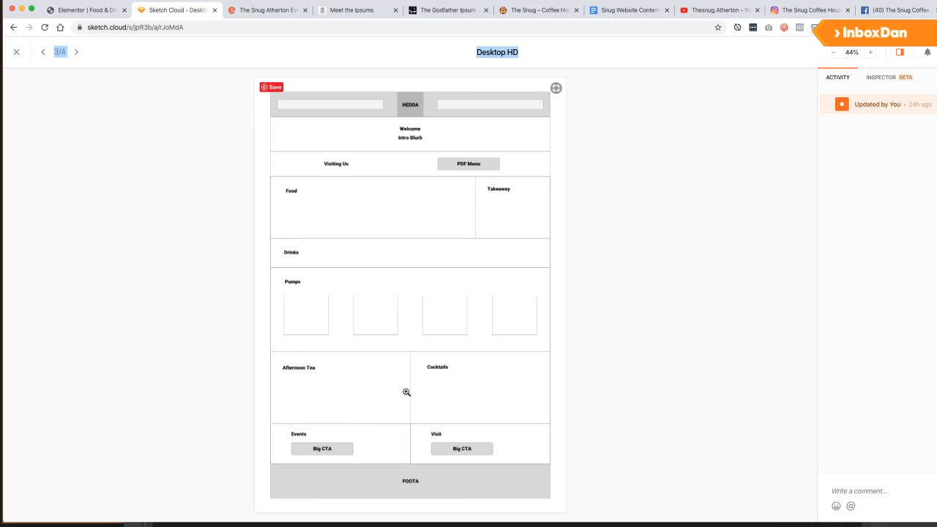
# Glance over the Elementor page and content document, then bring up Photoshop with the coffee banner.
pyautogui.click(96, 14)
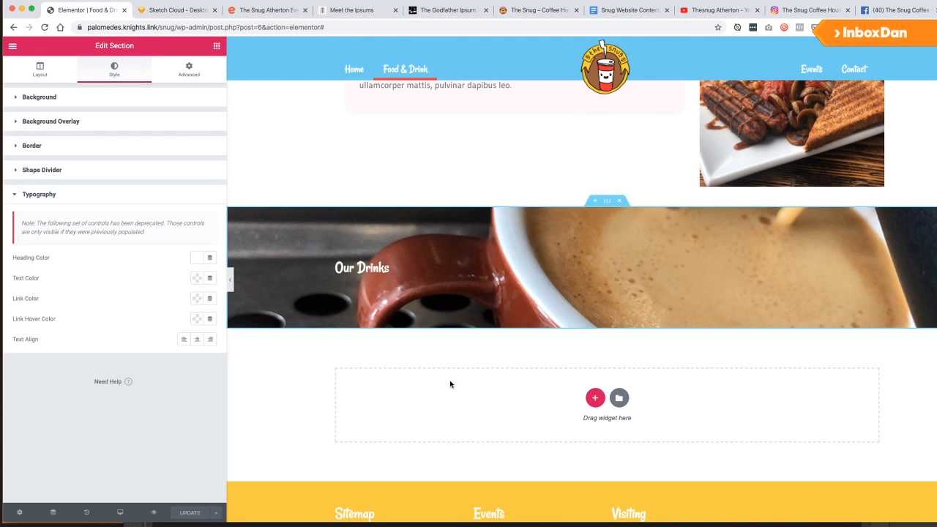
pyautogui.click(616, 12)
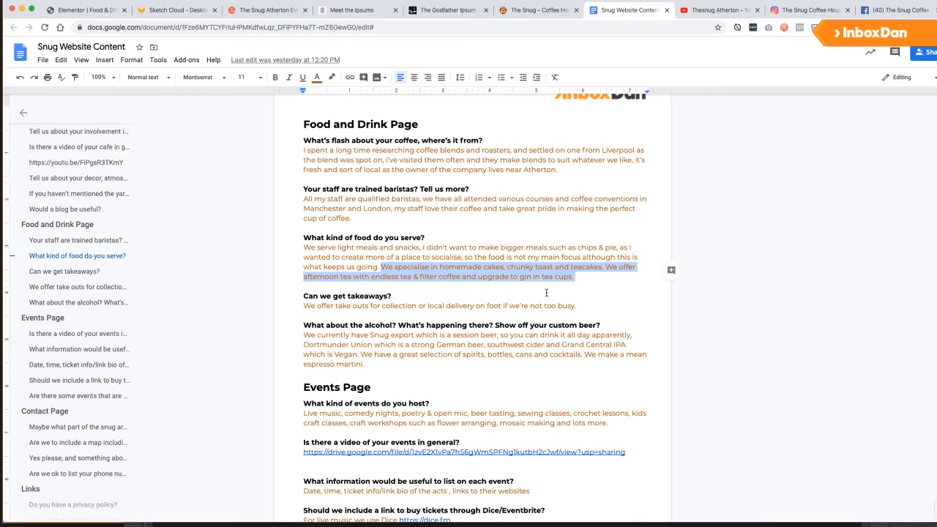
pyautogui.scroll(-3, 546, 293)
pyautogui.press('super+Tab')
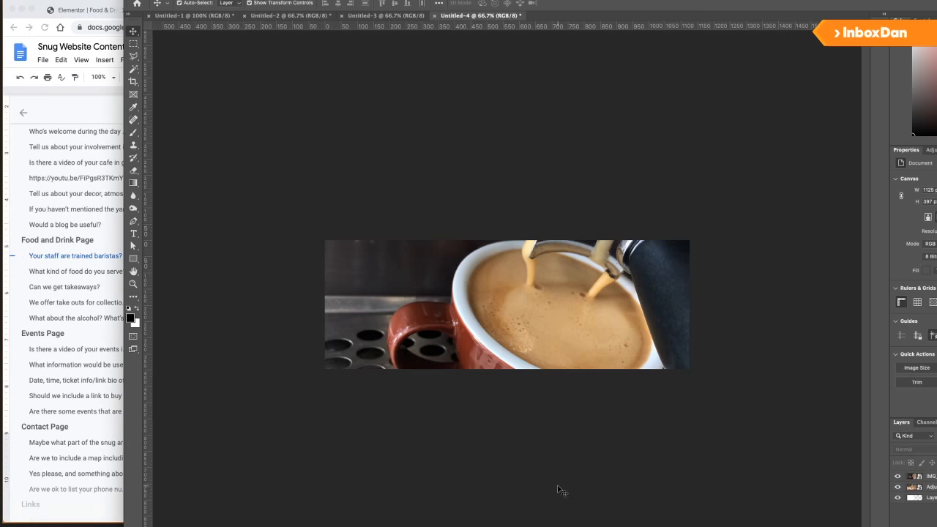
# Create a new 500 × 500 px Photoshop document.
pyautogui.press('super+n')
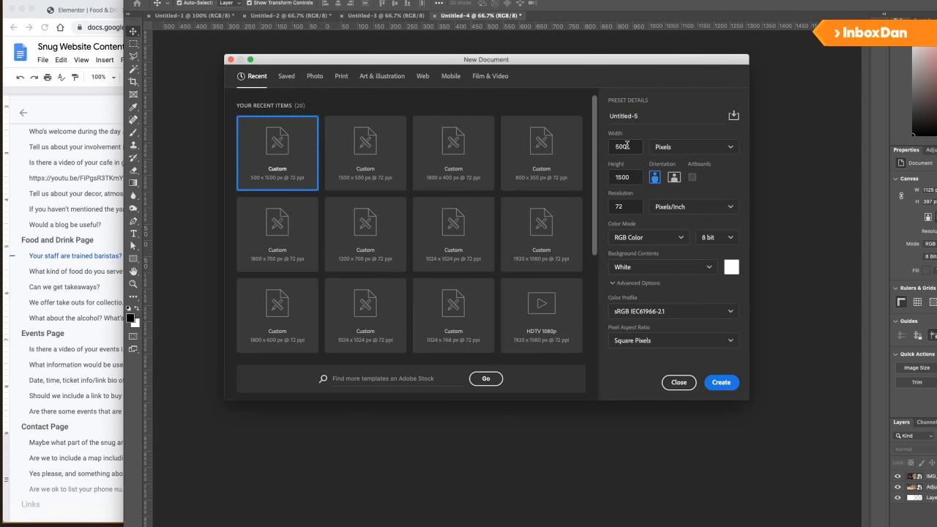
pyautogui.doubleClick(627, 145)
pyautogui.write('500')
pyautogui.press('Tab')
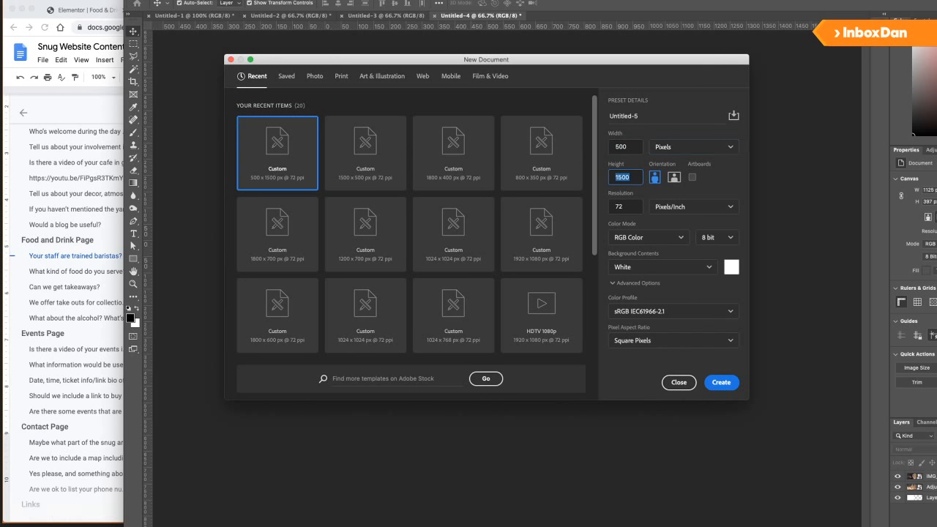
pyautogui.press('Return')
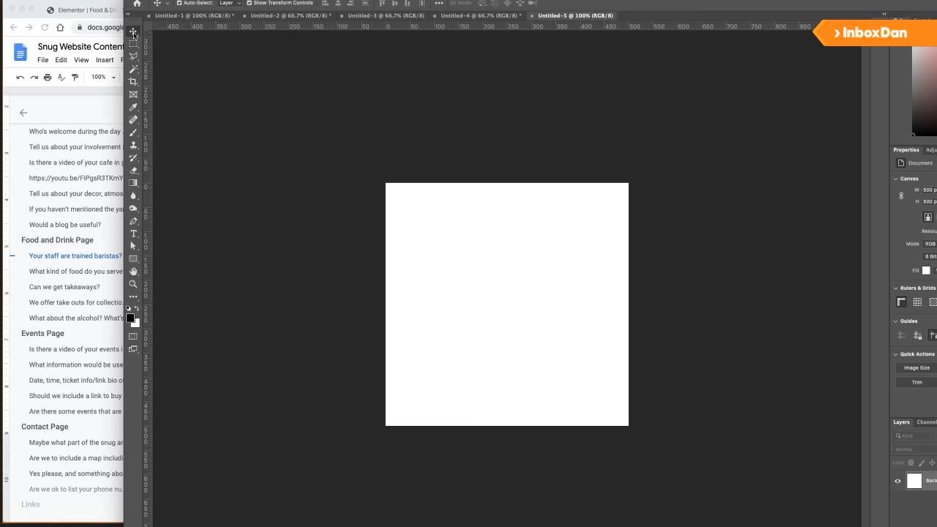
# Draw an artboard and add three copies to its right, giving four square artboards.
pyautogui.moveTo(134, 34); pyautogui.dragTo(168, 44)
pyautogui.moveTo(385, 181)
pyautogui.mouseDown()
pyautogui.moveTo(622, 356)
pyautogui.moveTo(628, 424)
pyautogui.mouseUp()
pyautogui.click(650, 306)
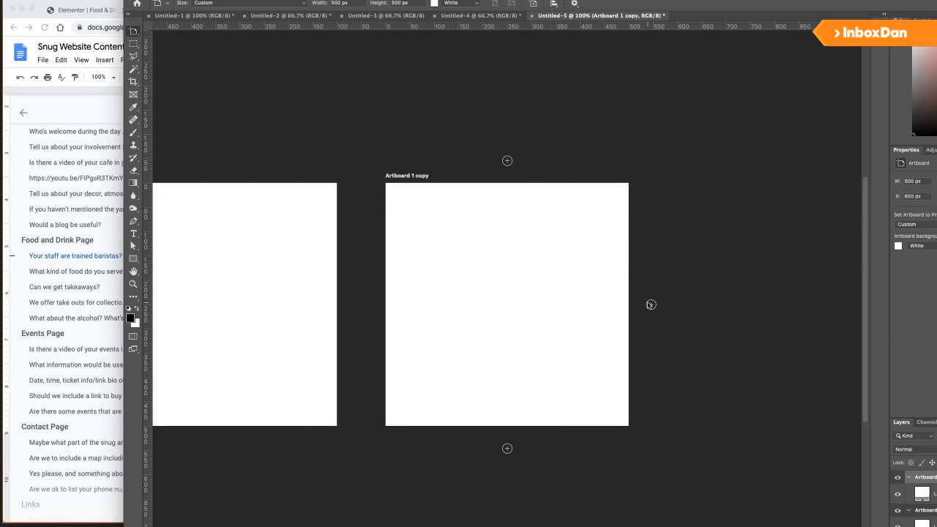
pyautogui.click(650, 306)
pyautogui.click(650, 306)
pyautogui.scroll(-5, 510, 300)
pyautogui.scroll(5, 507, 299)
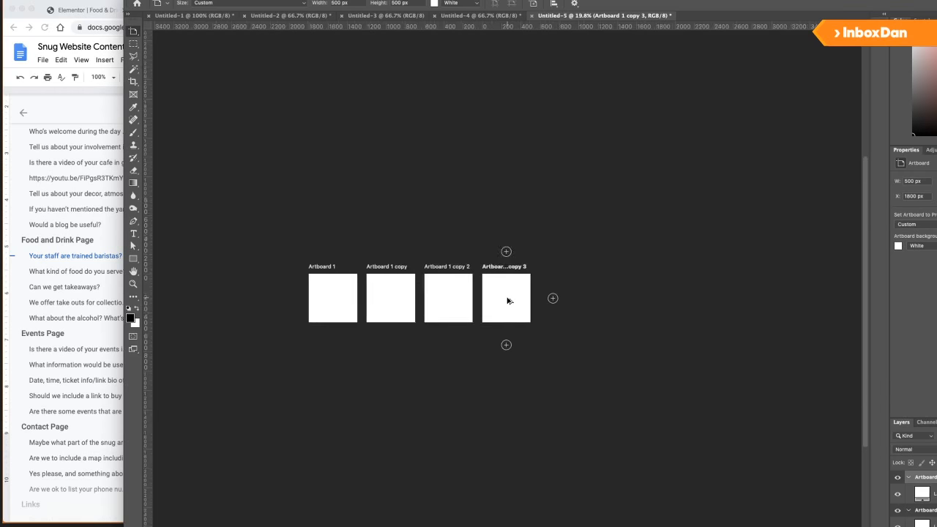
pyautogui.hscroll(-5, 476, 293)
pyautogui.hscroll(-3, 456, 288)
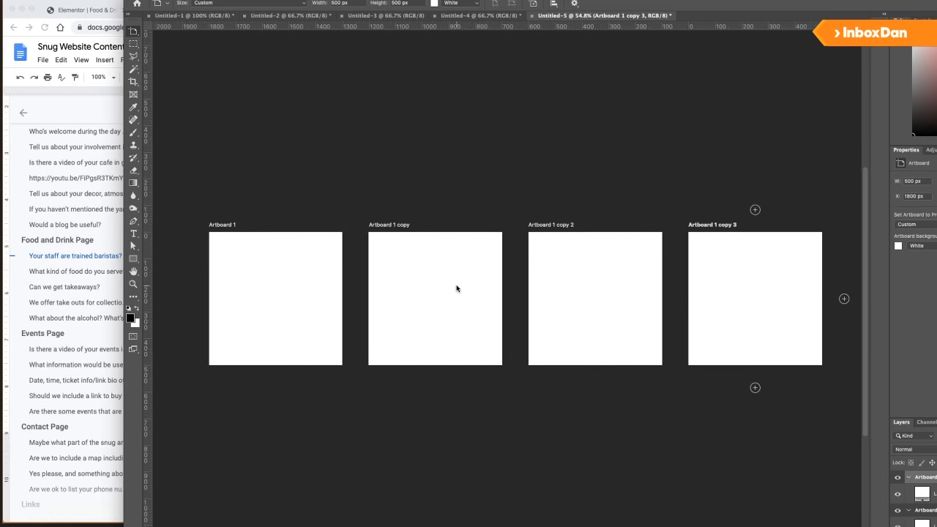
pyautogui.click(109, 203)
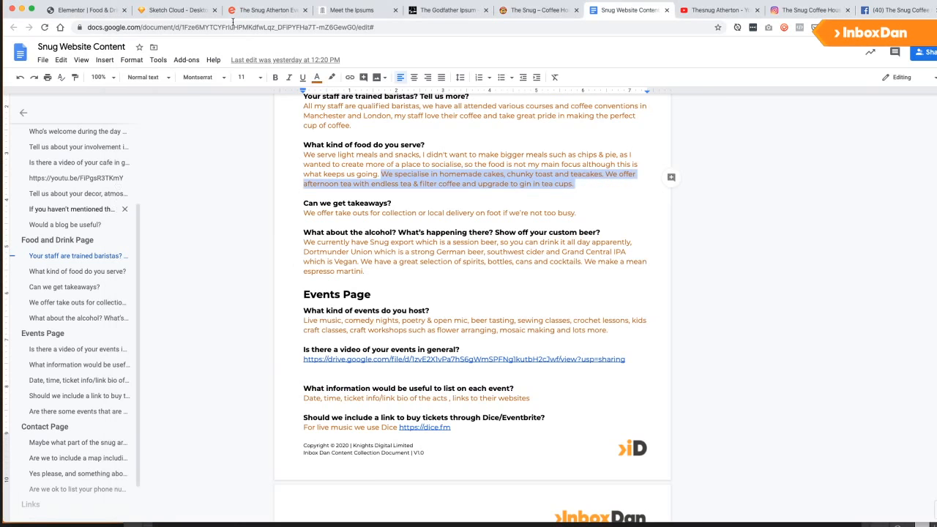
# Find the Snug 'Est. 2015' logo in the Facebook profile pictures and drag it into Photoshop.
pyautogui.click(900, 13)
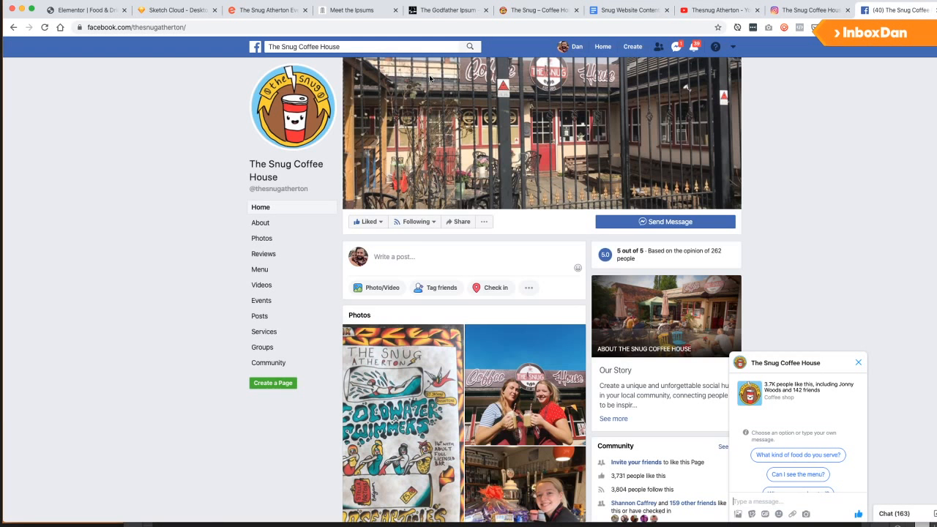
pyautogui.click(307, 103)
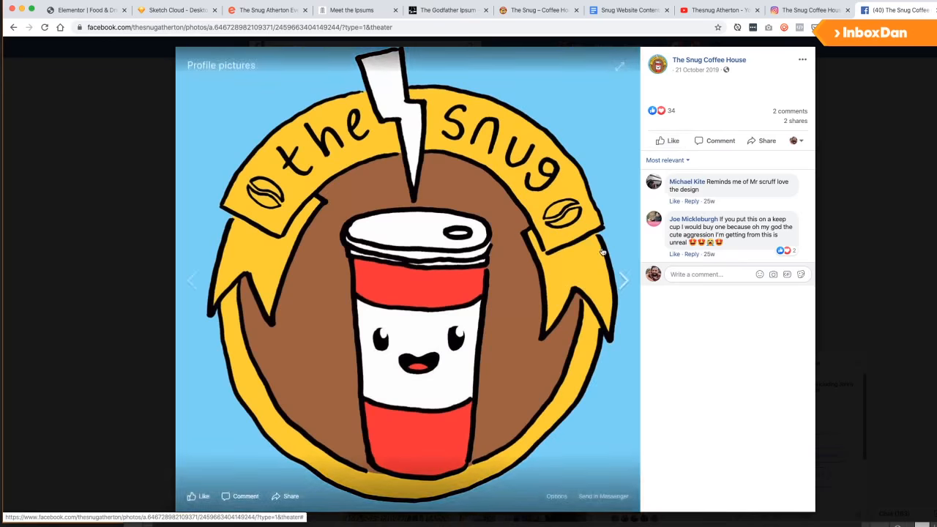
pyautogui.click(602, 253)
pyautogui.press('Right')
pyautogui.press('Right')
pyautogui.press('Right')
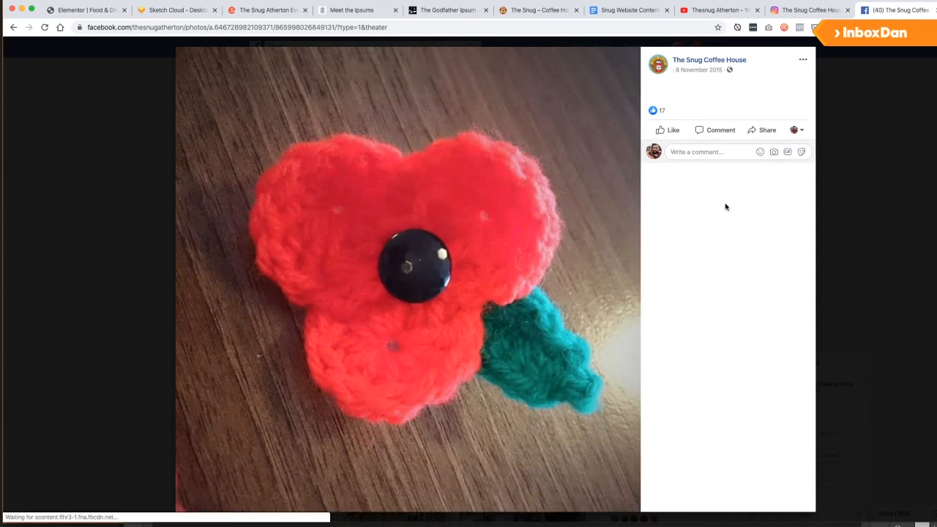
pyautogui.press('Left')
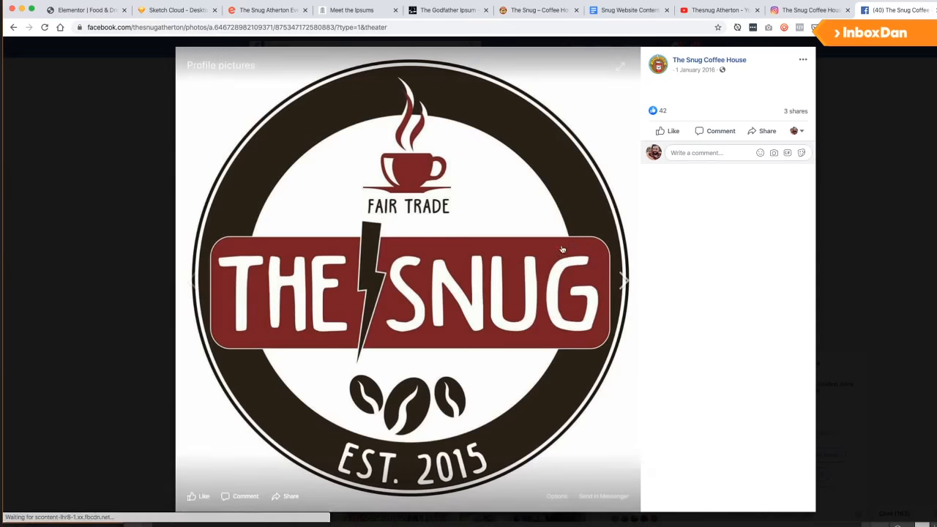
pyautogui.moveTo(513, 256); pyautogui.dragTo(295, 299)
pyautogui.press('super+Tab')
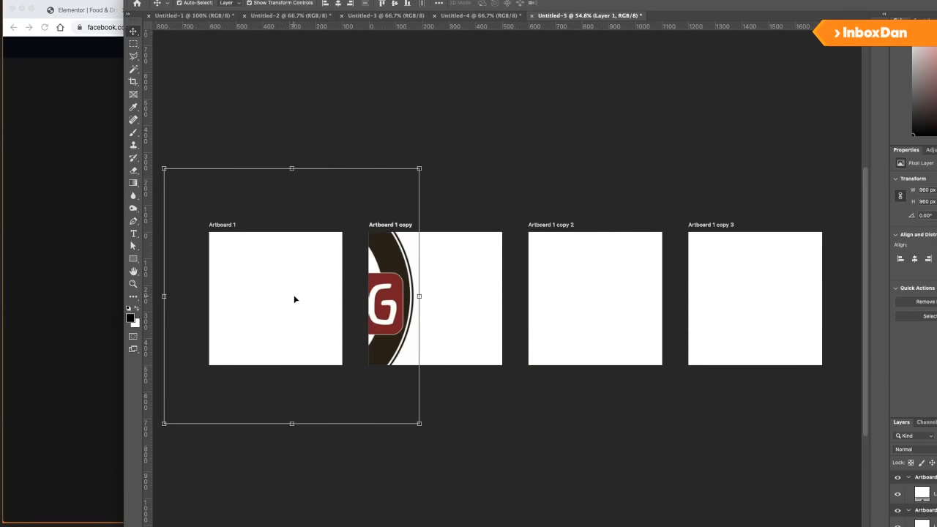
# Move the Snug logo onto Artboard 1 and scale it to about 461 px so it fits.
pyautogui.moveTo(376, 253); pyautogui.dragTo(279, 259)
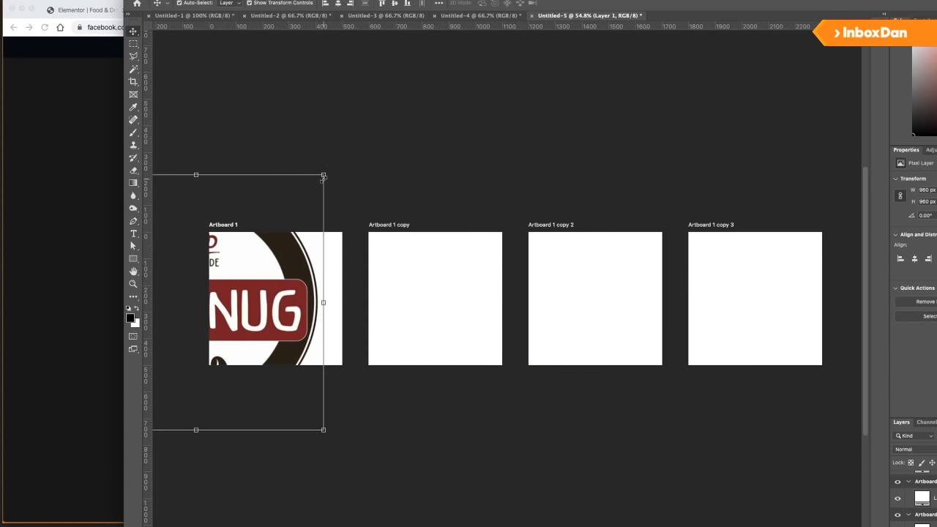
pyautogui.moveTo(324, 177); pyautogui.dragTo(275, 226)
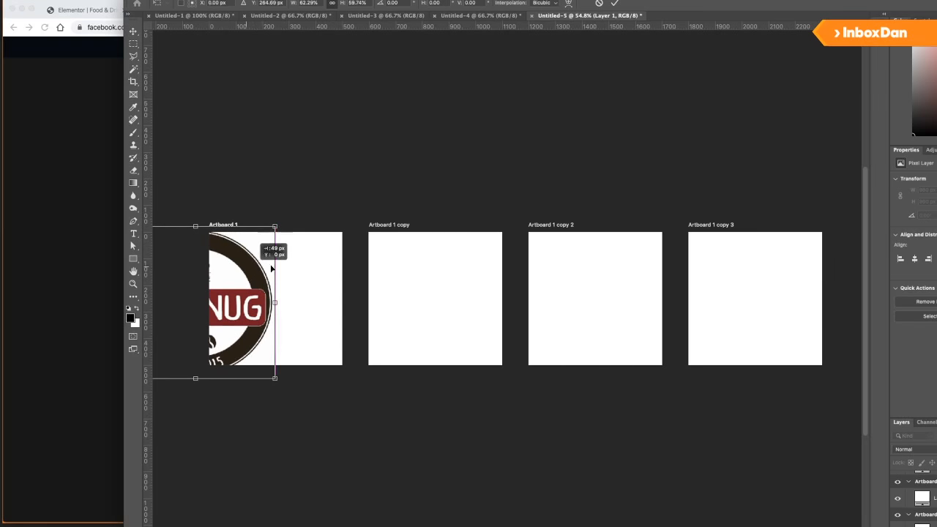
pyautogui.moveTo(272, 269); pyautogui.dragTo(348, 270)
pyautogui.press('Escape')
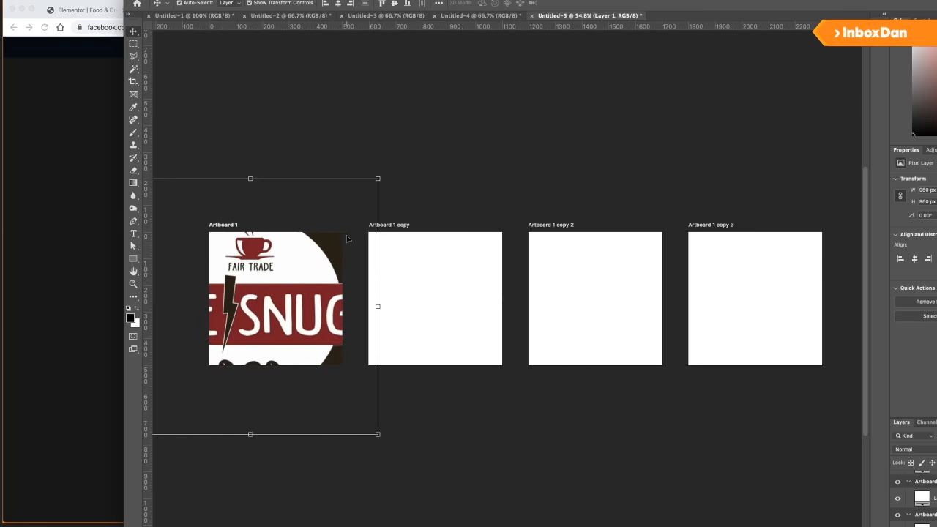
pyautogui.moveTo(378, 178); pyautogui.dragTo(318, 239)
pyautogui.moveTo(280, 281); pyautogui.dragTo(304, 273)
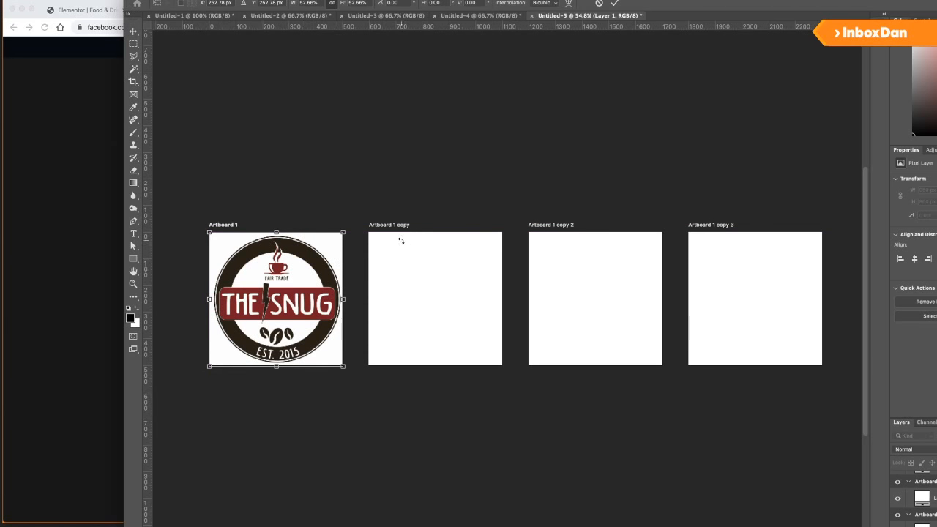
pyautogui.moveTo(346, 232); pyautogui.dragTo(336, 237)
pyautogui.press('Return')
pyautogui.press('Left')
pyautogui.press('Left')
pyautogui.press('Left')
pyautogui.press('Left')
pyautogui.press('Left')
pyautogui.press('Left')
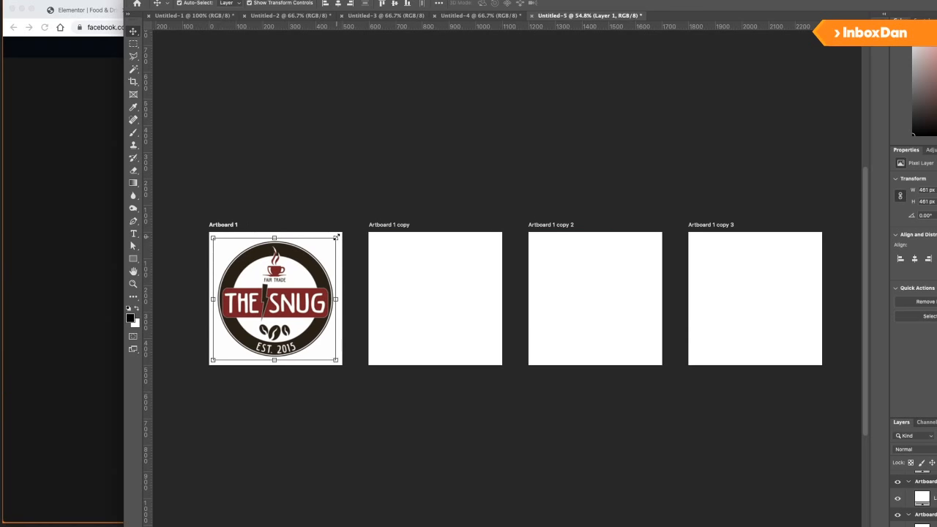
# Look over the Elementor, events and wireframe tabs, ending on the content document.
pyautogui.press('super+Tab')
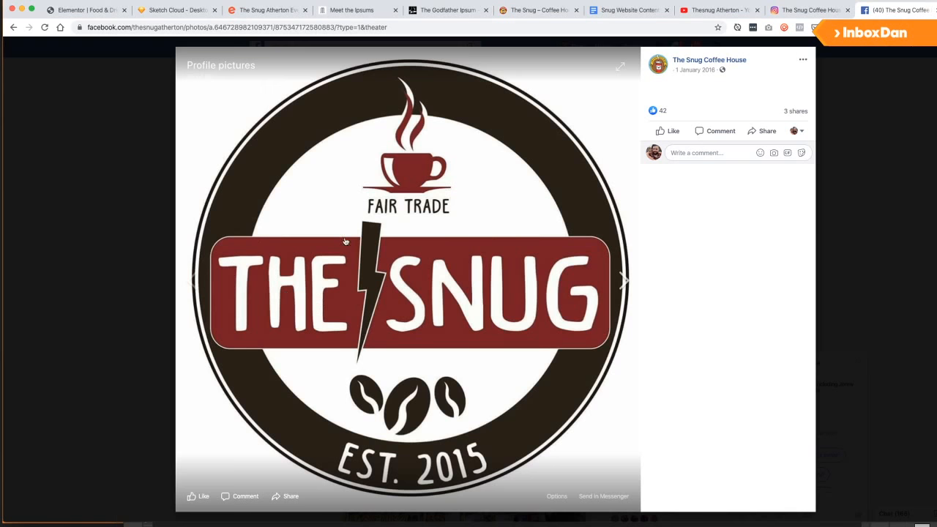
pyautogui.click(101, 13)
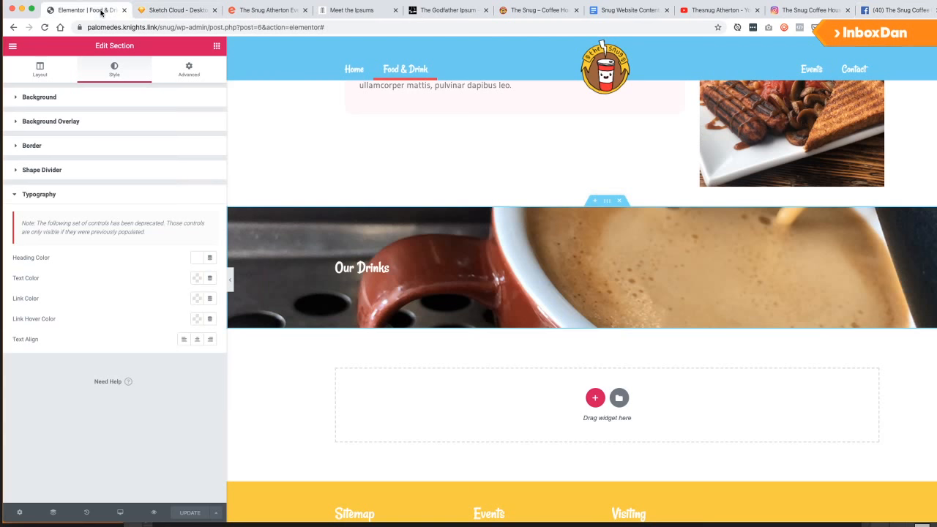
pyautogui.click(263, 12)
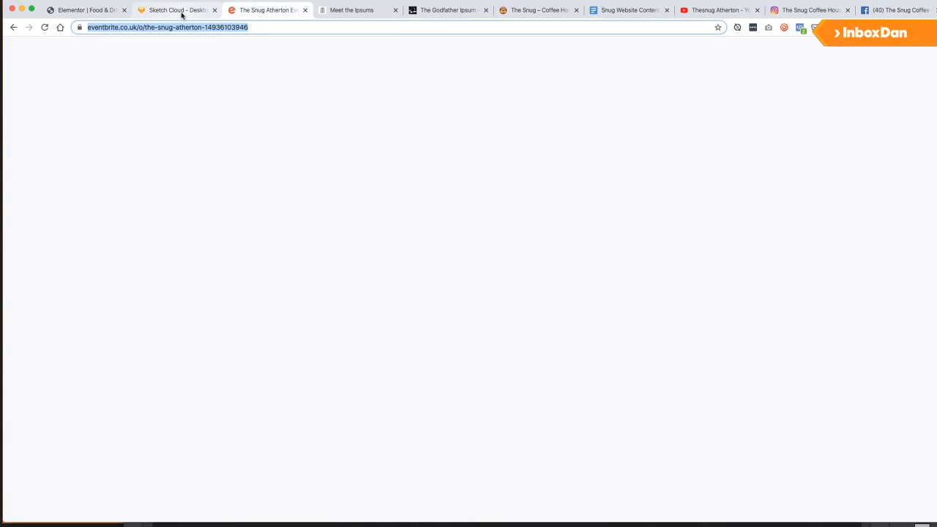
pyautogui.click(181, 13)
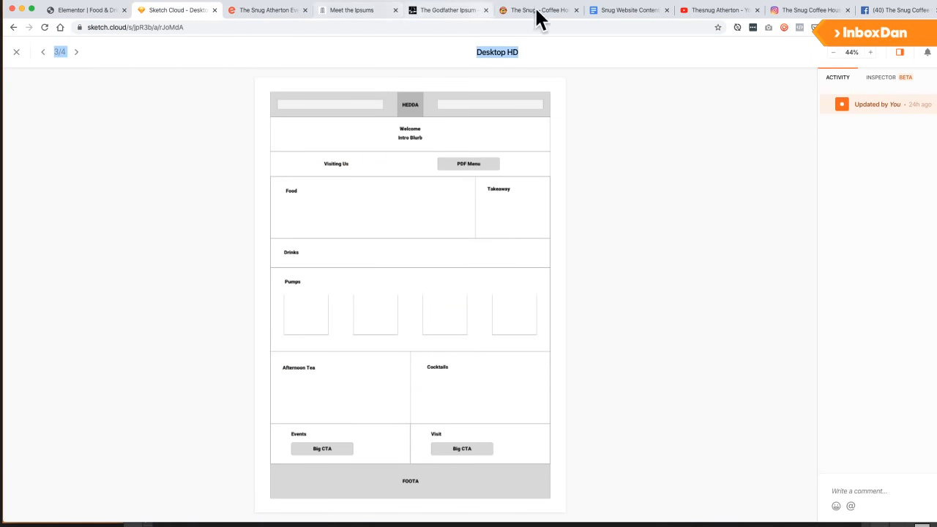
pyautogui.click(632, 12)
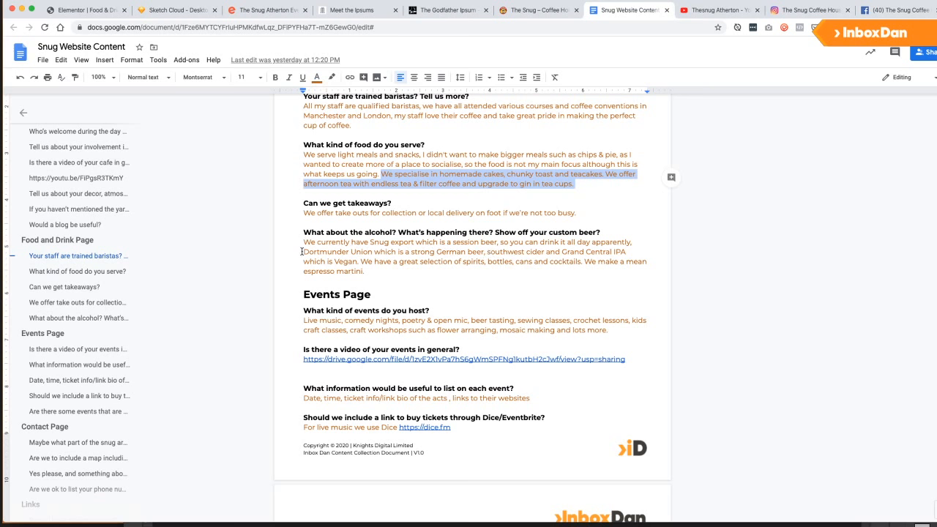
# Copy 'Dortmunder Union' from the drinks answer into a new tab's address bar.
pyautogui.moveTo(301, 251); pyautogui.dragTo(372, 251)
pyautogui.press('super+c')
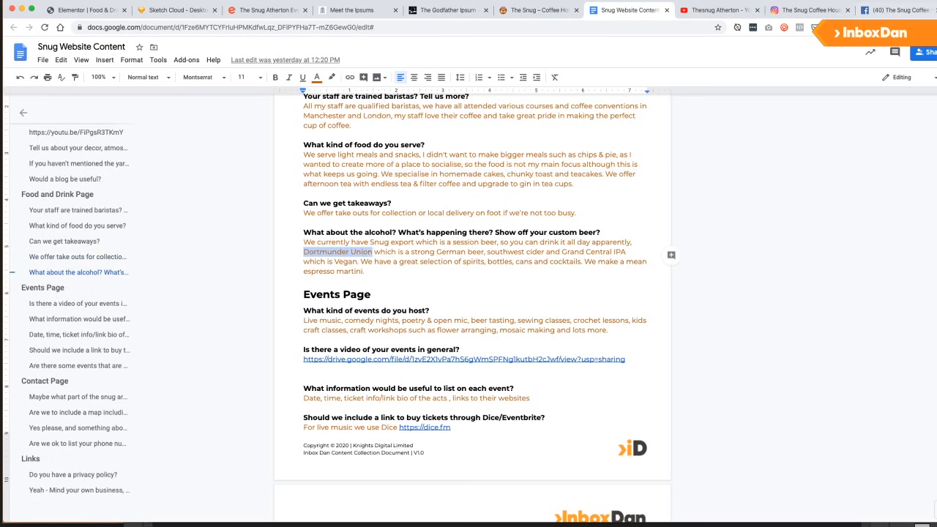
pyautogui.press('super+t')
pyautogui.press('super+v')
# Search images for 'Dortmunder Union logo' and drag the Pils logo onto the second artboard.
pyautogui.write('logo')
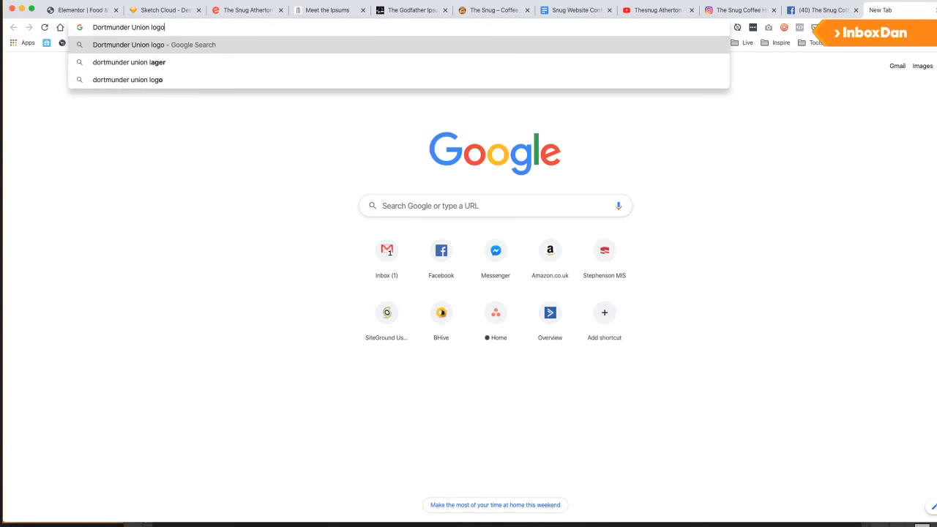
pyautogui.press('Return')
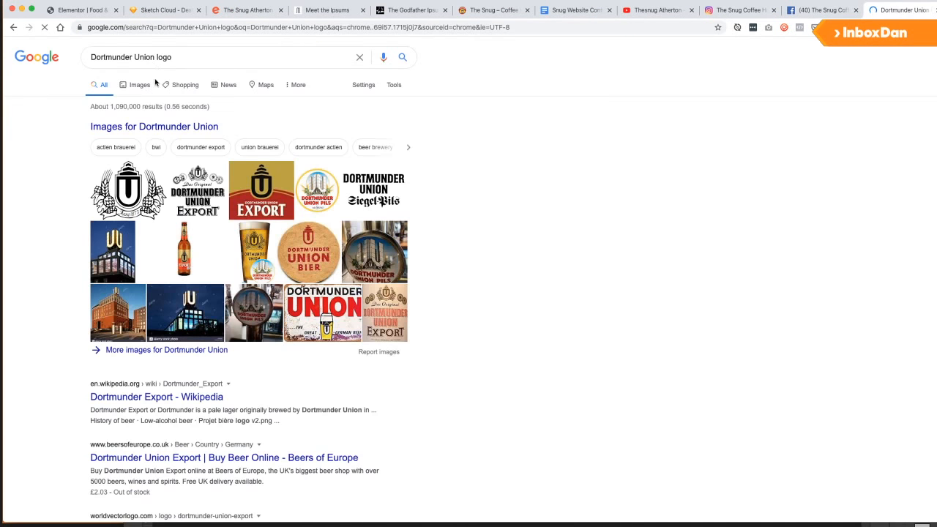
pyautogui.click(143, 88)
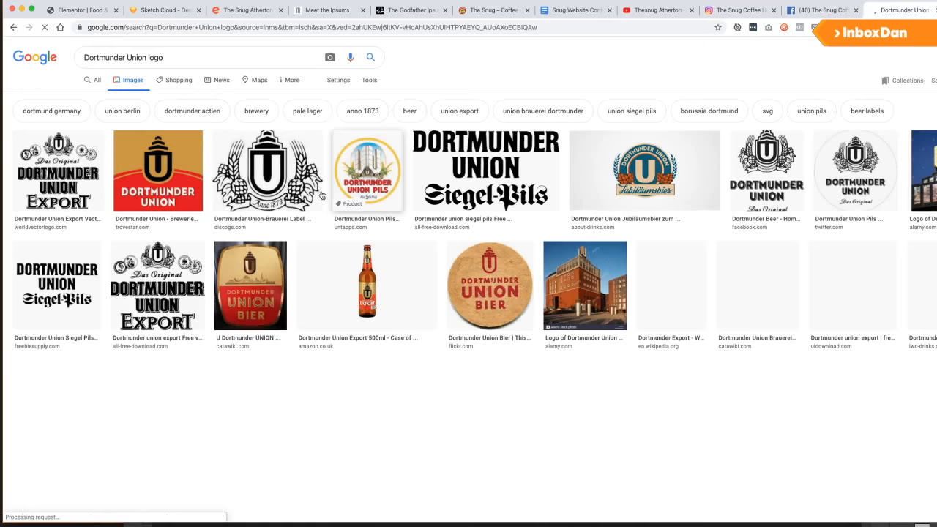
pyautogui.click(367, 186)
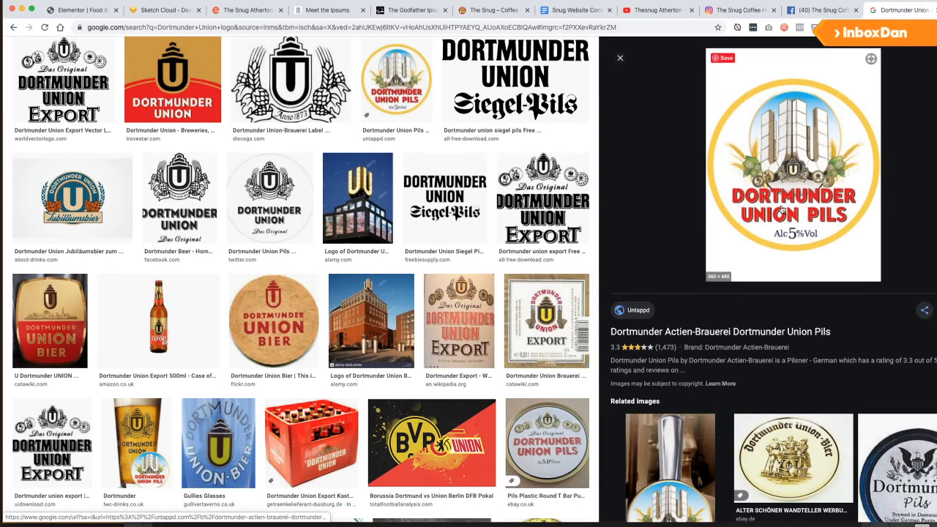
pyautogui.moveTo(793, 183); pyautogui.dragTo(455, 291)
pyautogui.press('super+Tab')
pyautogui.hotkey('ctrl', 't')
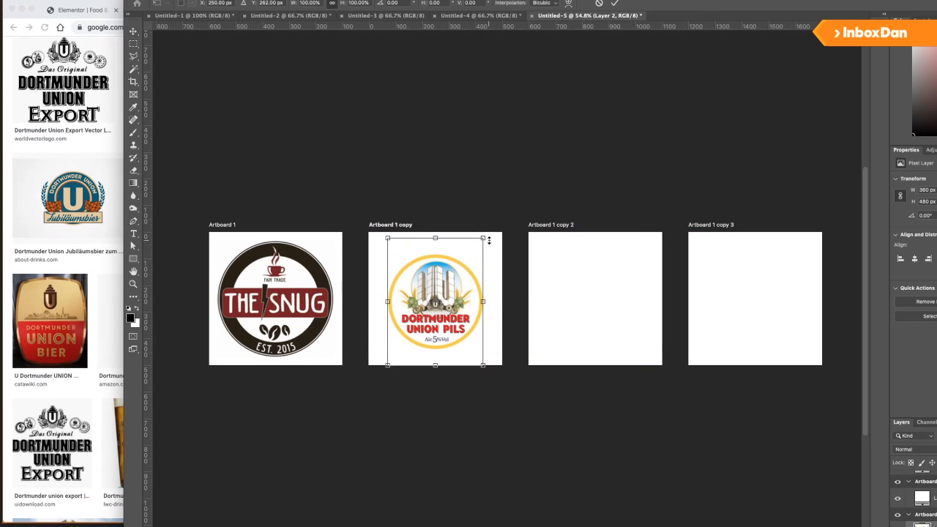
# Scale the Dortmunder Union Pils logo to fill the second artboard, then return to the results.
pyautogui.moveTo(481, 238); pyautogui.dragTo(501, 229)
pyautogui.moveTo(468, 283); pyautogui.dragTo(468, 279)
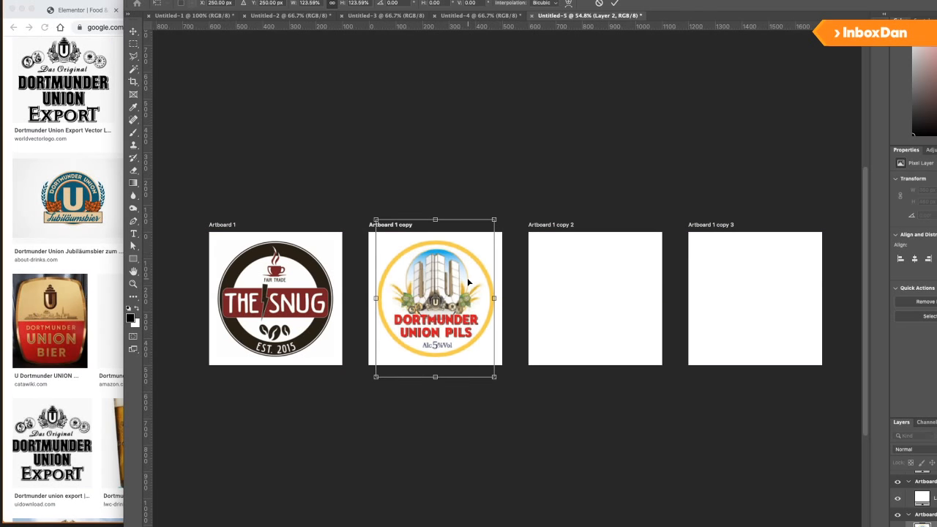
pyautogui.press('Return')
pyautogui.hotkey('ctrl', 't')
pyautogui.moveTo(494, 219); pyautogui.dragTo(495, 219)
pyautogui.press('Return')
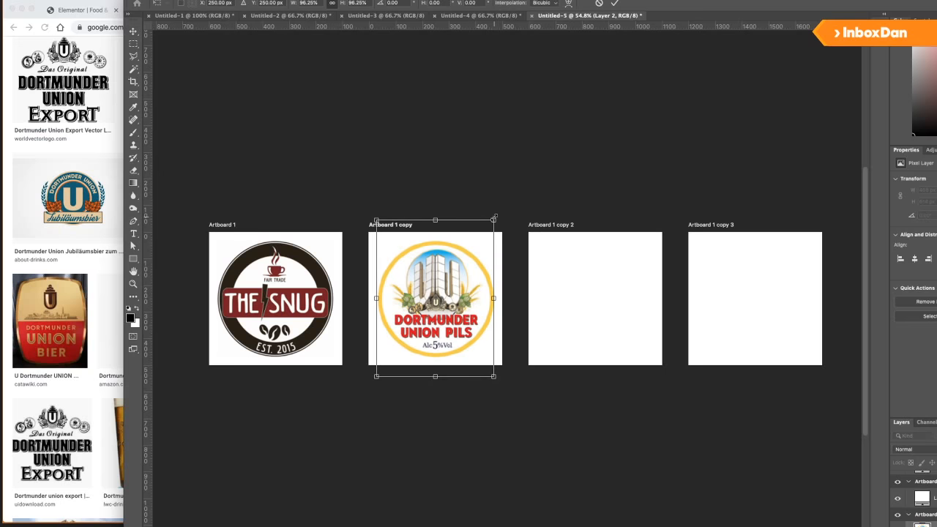
pyautogui.press('Return')
pyautogui.press('super+Tab')
pyautogui.scroll(2, 494, 221)
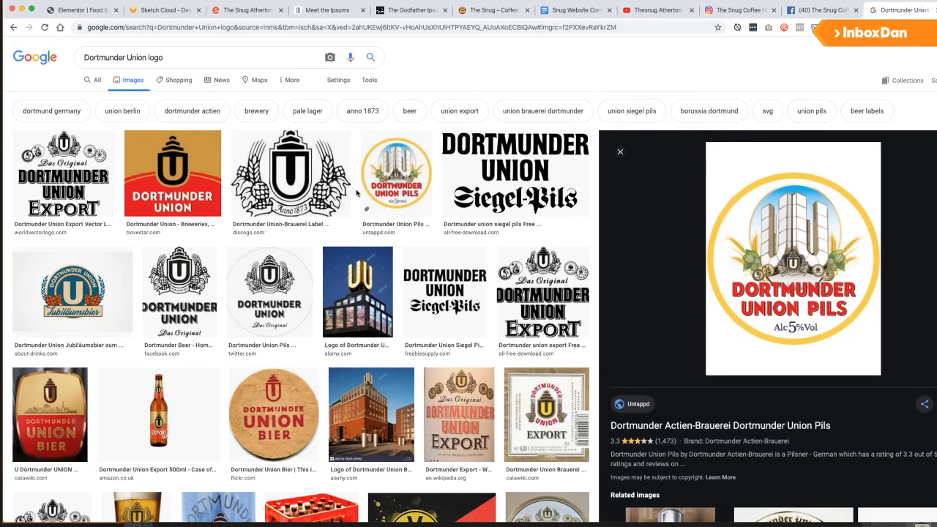
# Search Google Images for 'southwest cider logo'.
pyautogui.click(564, 12)
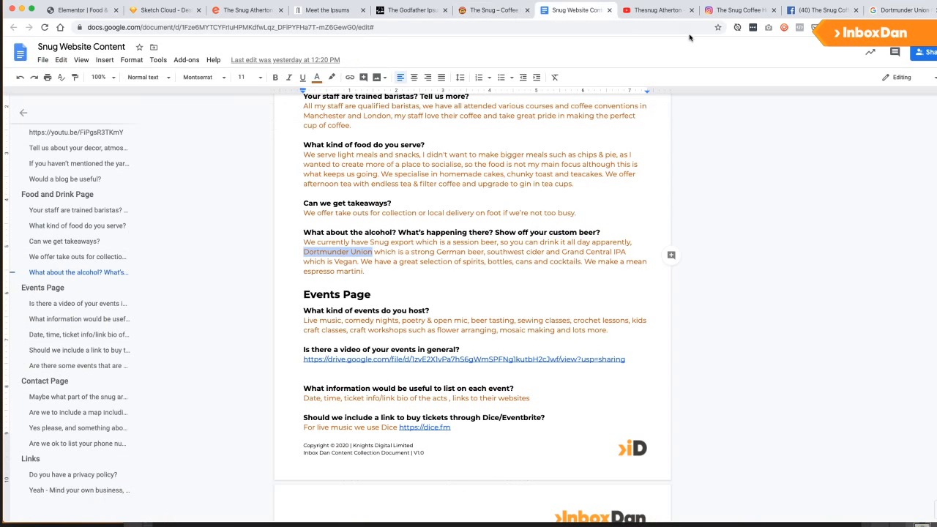
pyautogui.click(889, 11)
pyautogui.moveTo(183, 59); pyautogui.dragTo(37, 60)
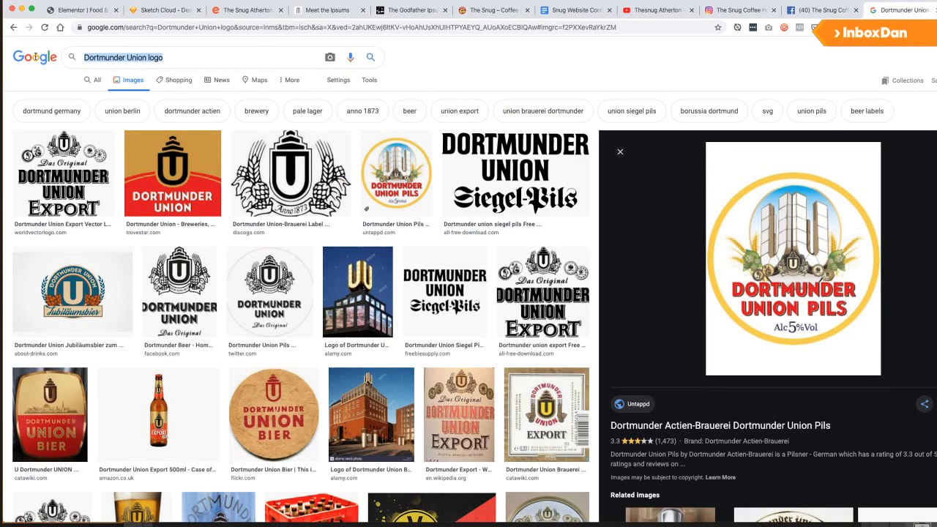
pyautogui.write('southwest cider logo')
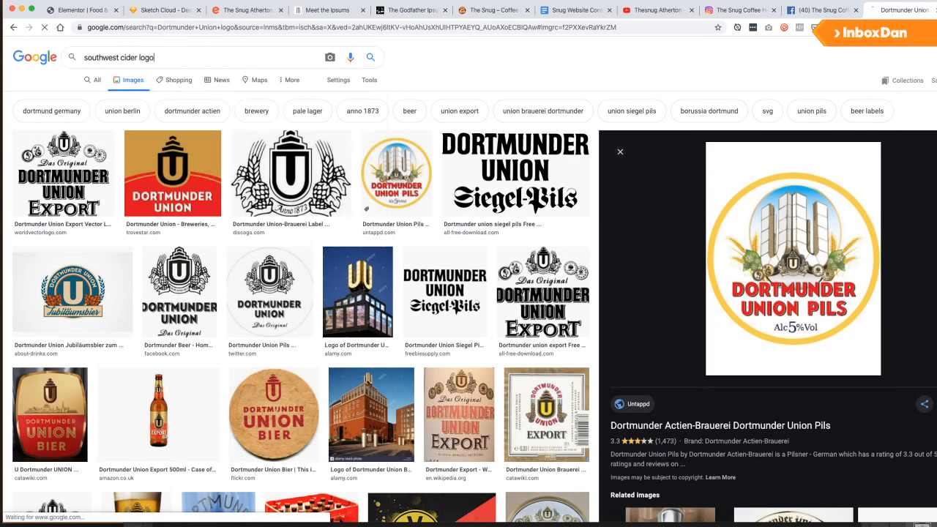
pyautogui.press('Return')
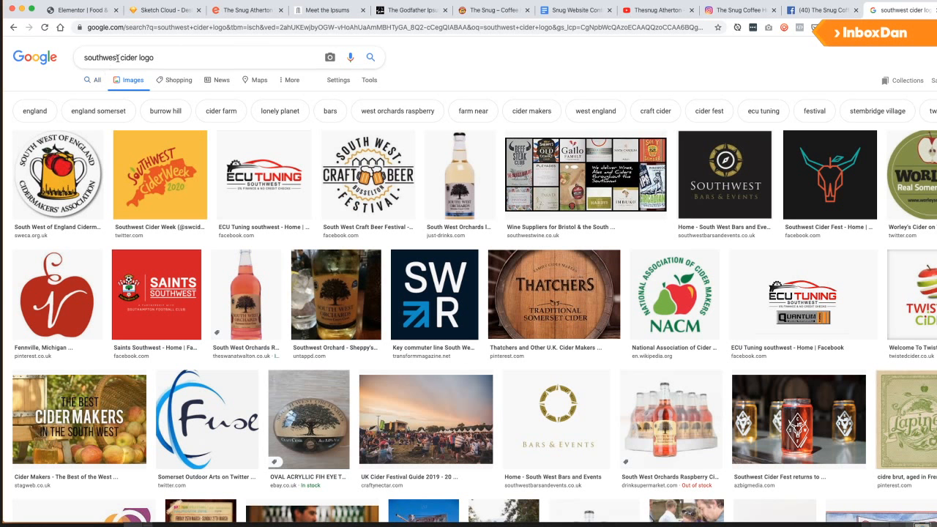
# Check the content document's drinks list, then search for 'grand central IPA logo'.
pyautogui.click(574, 10)
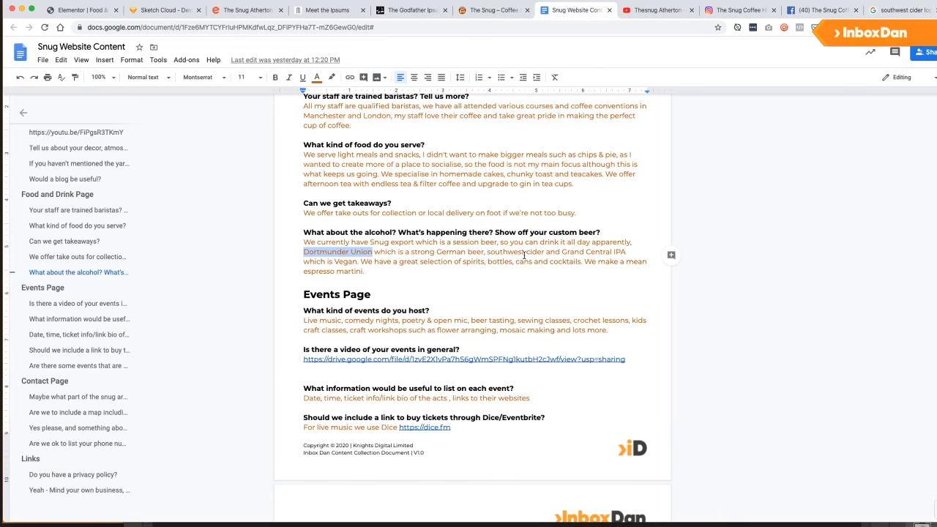
pyautogui.click(901, 9)
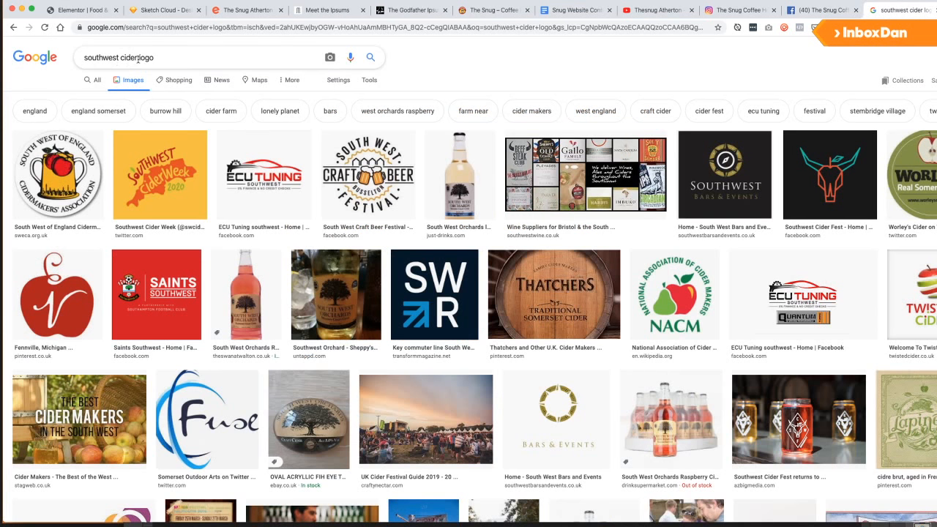
pyautogui.moveTo(138, 57); pyautogui.dragTo(78, 58)
pyautogui.write('grand cent')
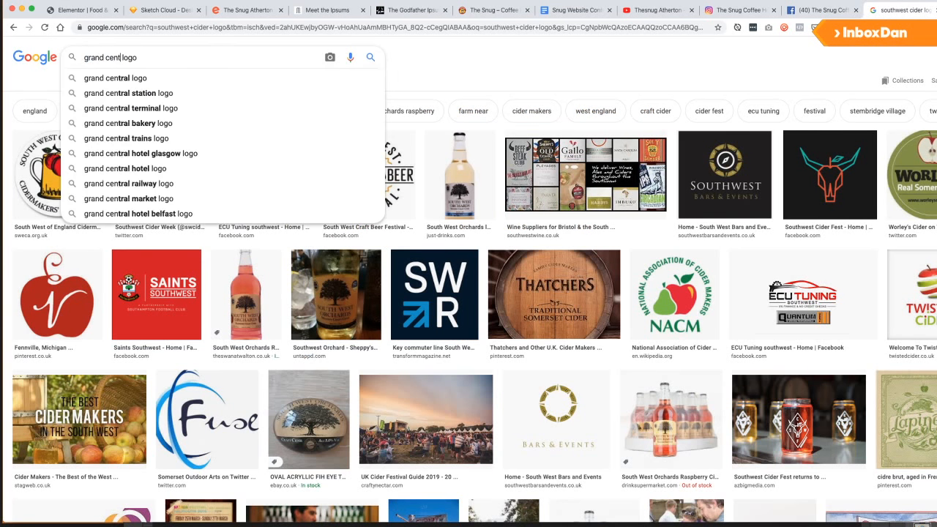
pyautogui.press('Down')
pyautogui.press('Return')
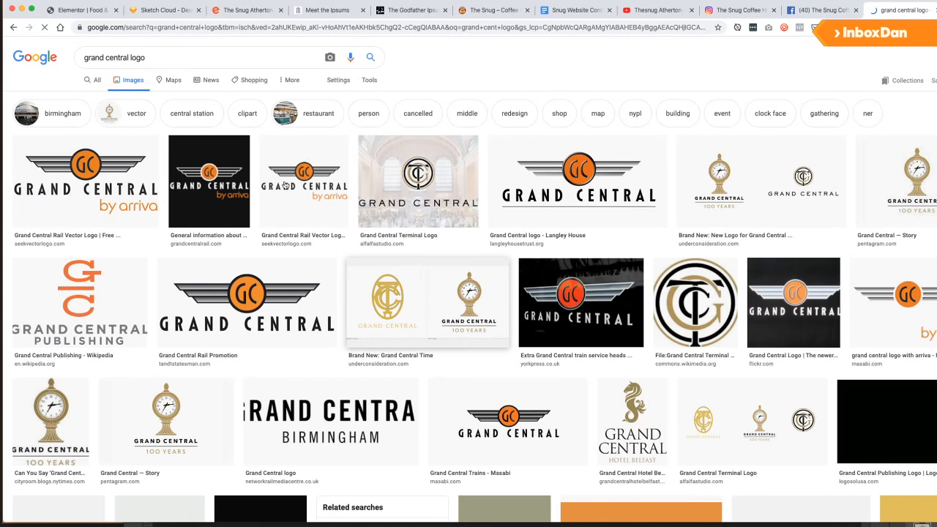
pyautogui.click(128, 58)
pyautogui.write('IPA')
pyautogui.press('Return')
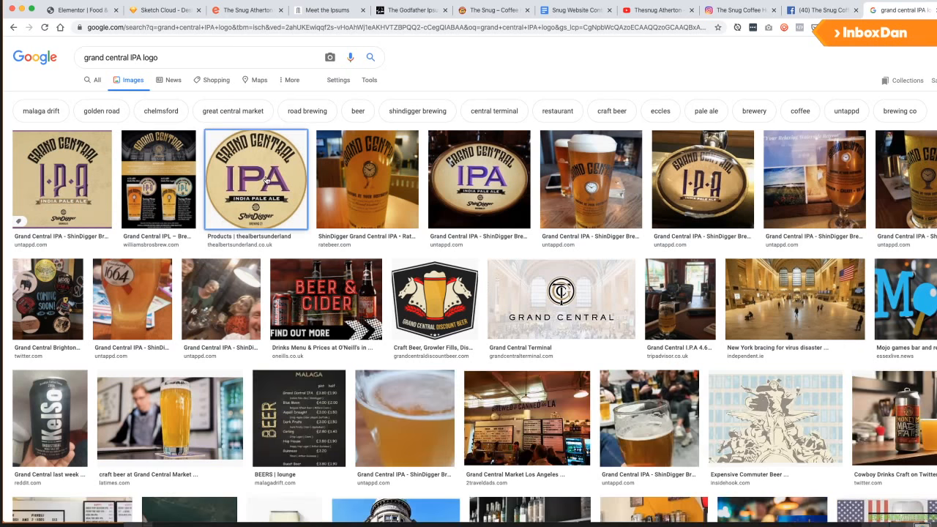
# Drag the round Grand Central IPA logo preview over to Photoshop.
pyautogui.click(262, 180)
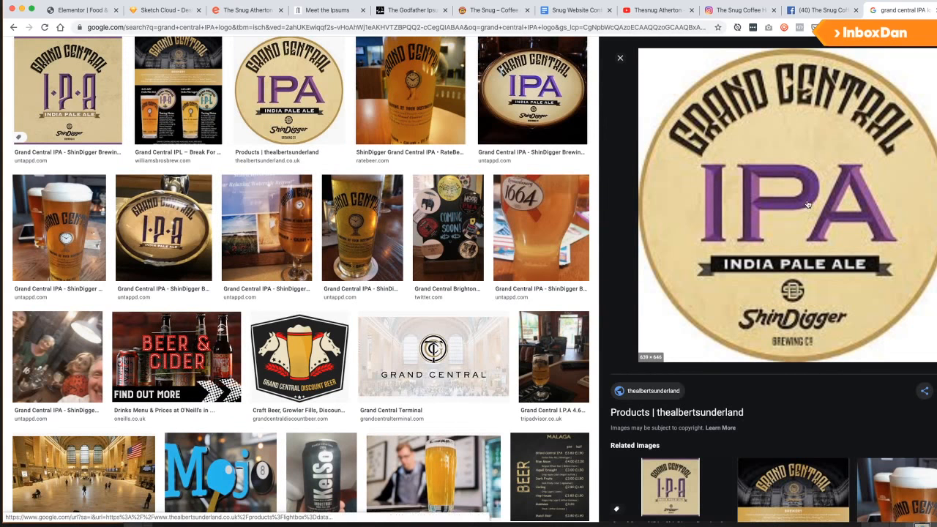
pyautogui.moveTo(814, 237); pyautogui.dragTo(611, 309)
pyautogui.press('super+Tab')
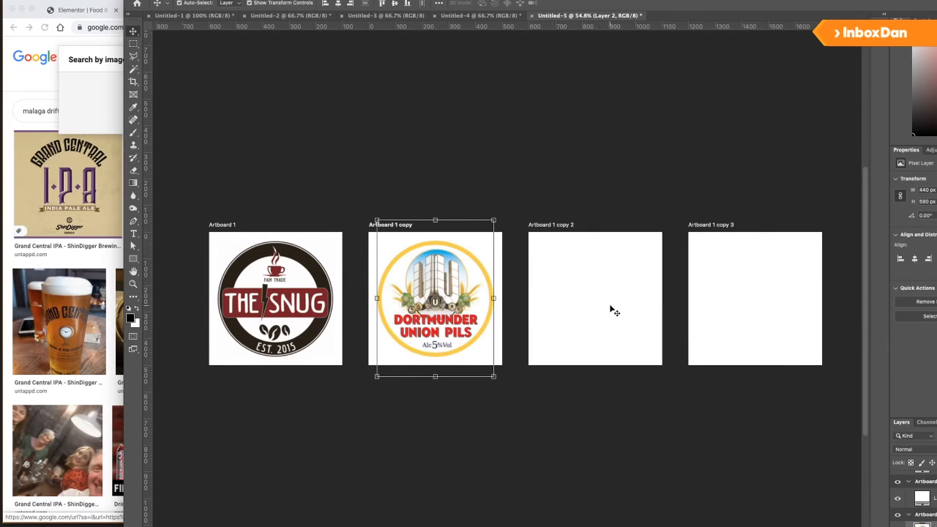
# Shrink the Grand Central IPA logo and fit it onto the third artboard.
pyautogui.moveTo(692, 215); pyautogui.dragTo(671, 239)
pyautogui.moveTo(628, 270); pyautogui.dragTo(462, 268)
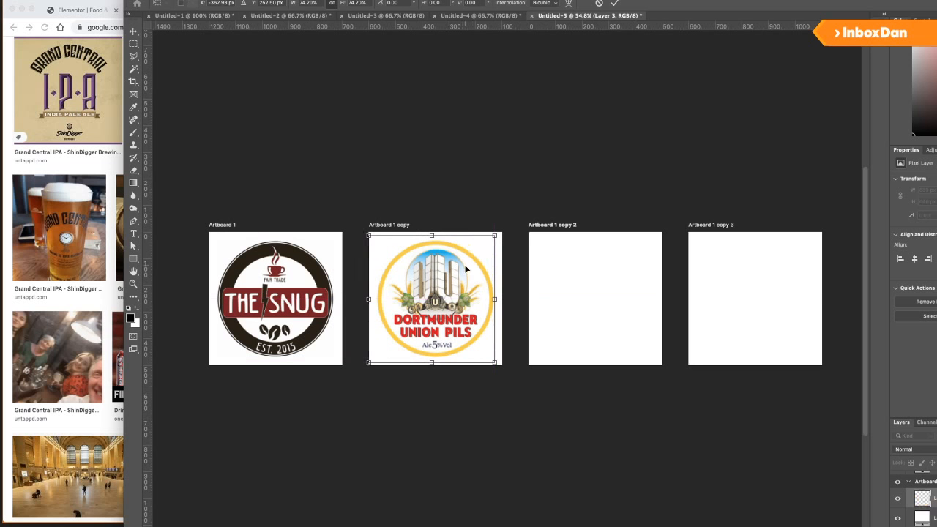
pyautogui.hotkey('shift', 'Right')
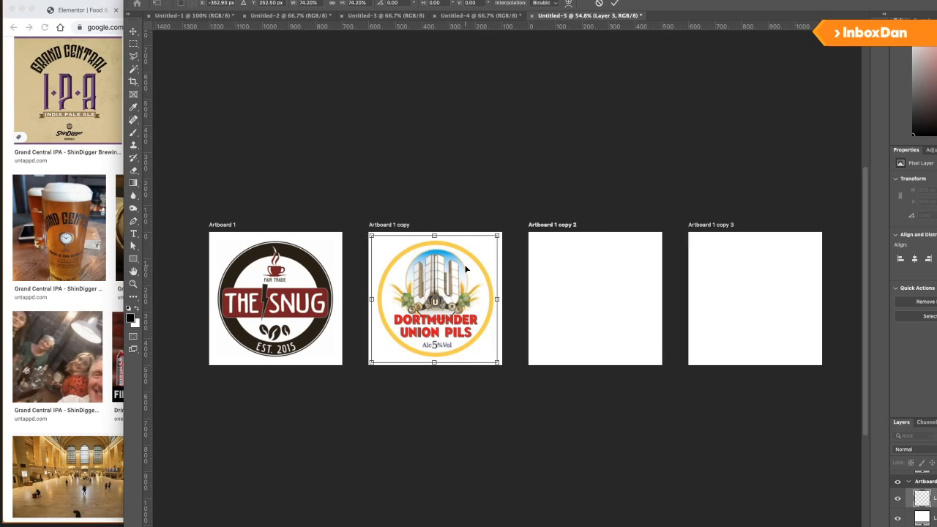
pyautogui.hotkey('shift', 'Right')
pyautogui.hotkey('shift', 'Right')
pyautogui.hotkey('shift', 'Right')
pyautogui.hotkey('shift', 'Right')
pyautogui.hotkey('shift', 'Right')
pyautogui.hotkey('shift', 'Right')
pyautogui.hotkey('shift', 'Right')
pyautogui.hotkey('shift', 'Right')
pyautogui.hotkey('shift', 'Right')
pyautogui.hotkey('shift', 'Right')
pyautogui.hotkey('shift', 'Right')
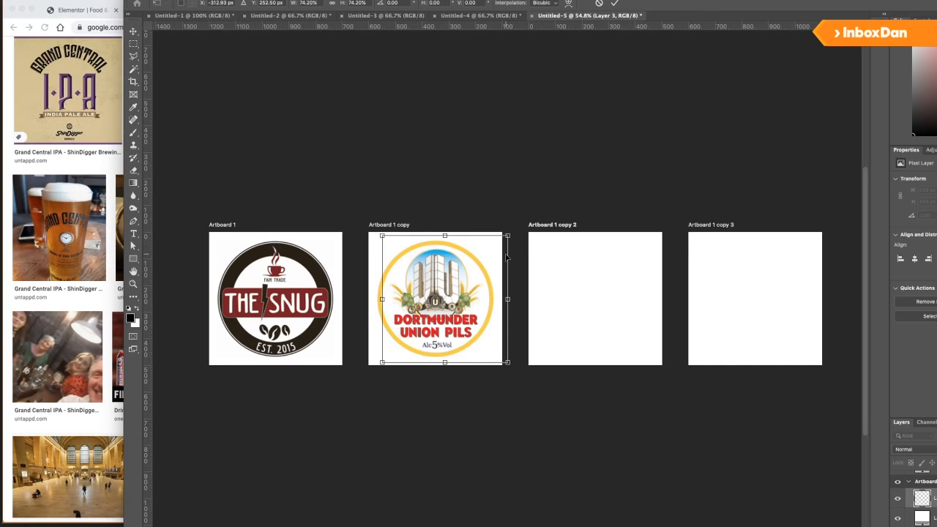
pyautogui.hotkey('shift', 'Right')
pyautogui.hotkey('shift', 'Right')
pyautogui.hotkey('shift', 'Right')
pyautogui.hotkey('shift', 'Right')
pyautogui.hotkey('shift', 'Right')
pyautogui.hotkey('shift', 'Right')
pyautogui.hotkey('shift', 'Right')
pyautogui.hotkey('shift', 'Right')
pyautogui.hotkey('shift', 'Right')
pyautogui.hotkey('shift', 'Right')
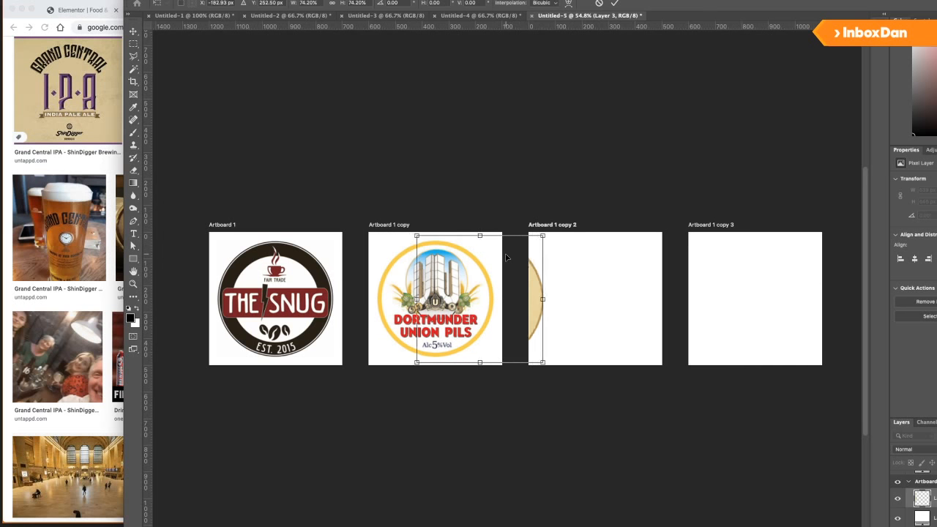
pyautogui.moveTo(559, 258); pyautogui.dragTo(643, 273)
pyautogui.moveTo(658, 235); pyautogui.dragTo(653, 239)
pyautogui.press('Return')
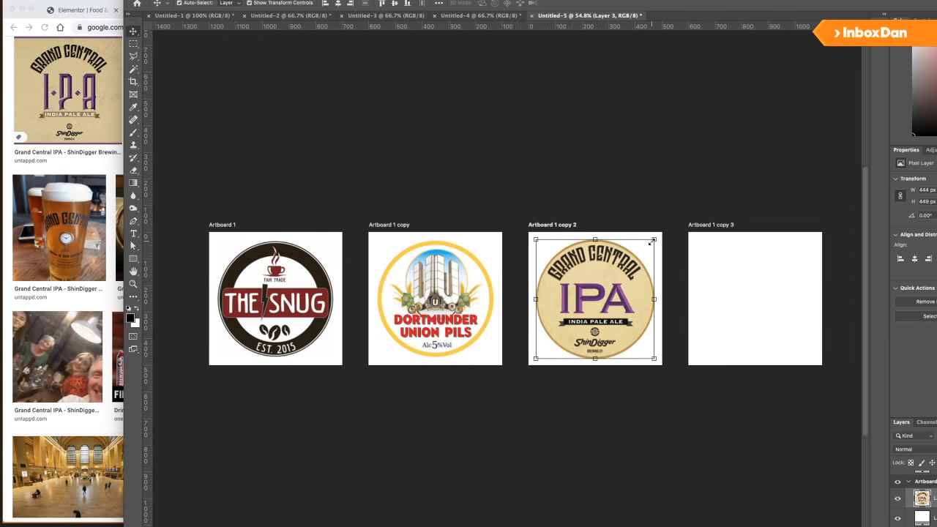
pyautogui.click(584, 400)
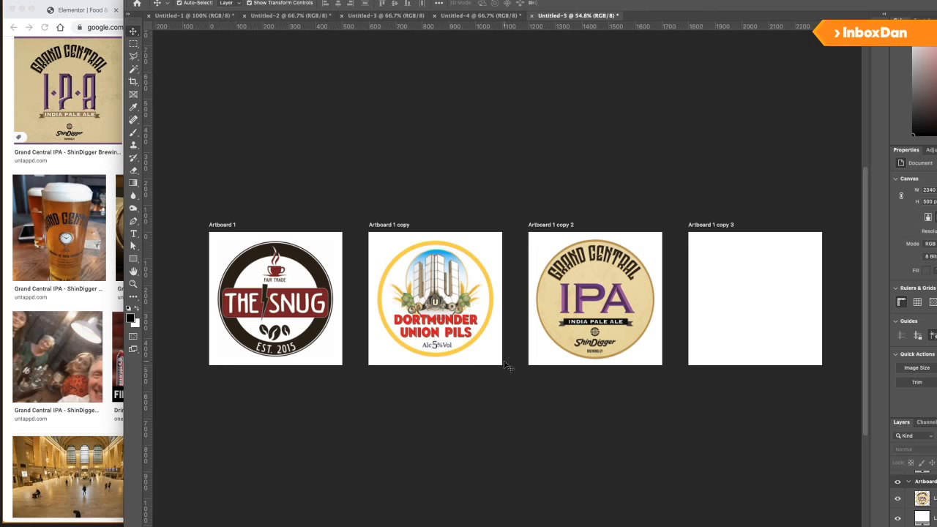
# Place a copy of The Snug logo on the fourth artboard.
pyautogui.click(312, 299)
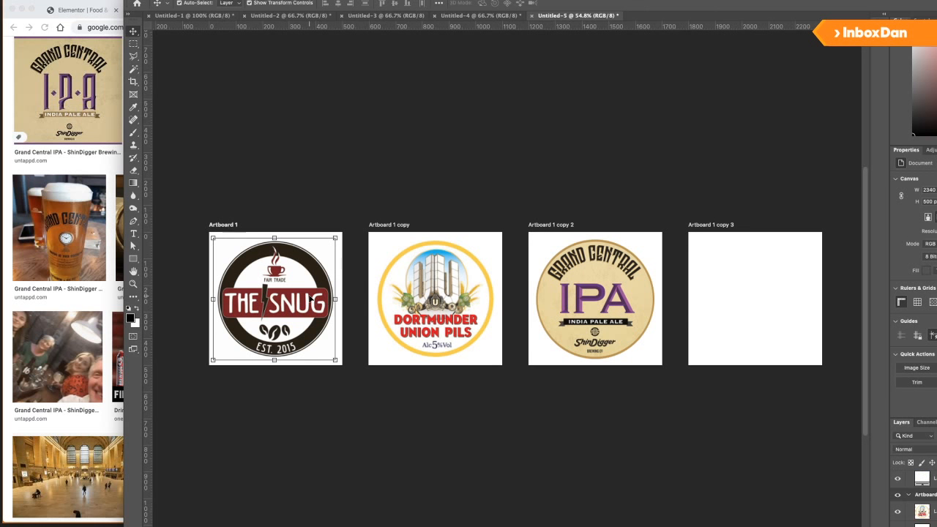
pyautogui.click(460, 326)
pyautogui.keyDown('shift'); pyautogui.click(625, 319); pyautogui.keyUp('shift')
pyautogui.click(596, 433)
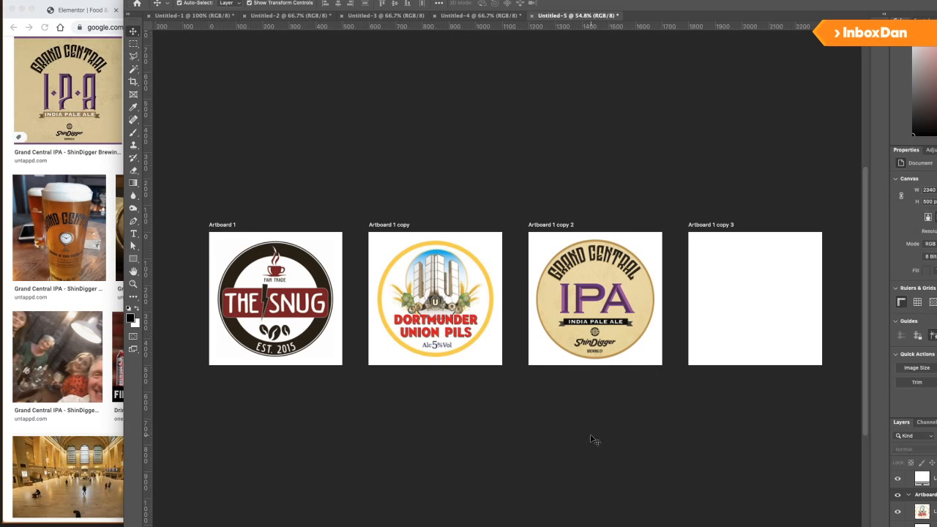
pyautogui.press('super+Tab')
pyautogui.scroll(3, 408, 313)
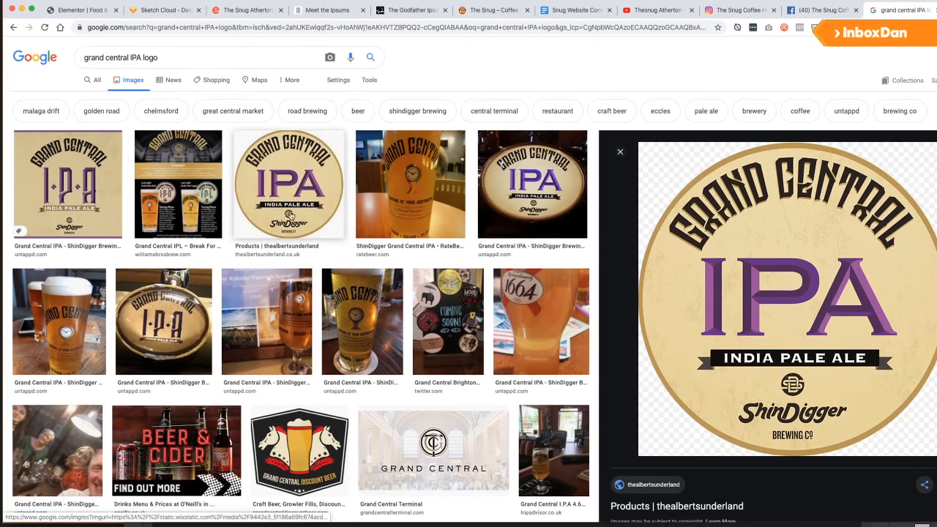
pyautogui.moveTo(189, 63); pyautogui.dragTo(59, 63)
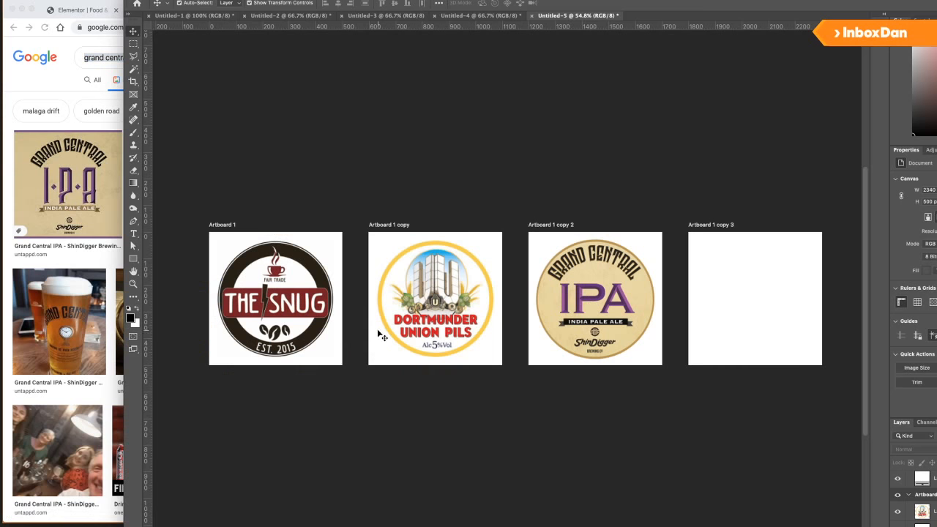
pyautogui.press('super+Tab')
pyautogui.moveTo(747, 306); pyautogui.dragTo(765, 306)
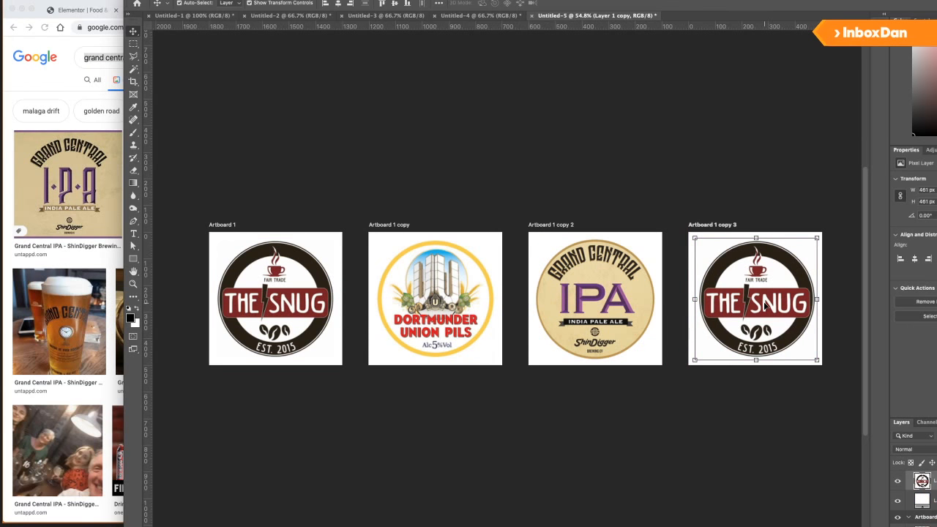
pyautogui.press('Left')
pyautogui.press('Left')
pyautogui.press('Left')
pyautogui.press('Left')
pyautogui.click(717, 425)
pyautogui.click(223, 226)
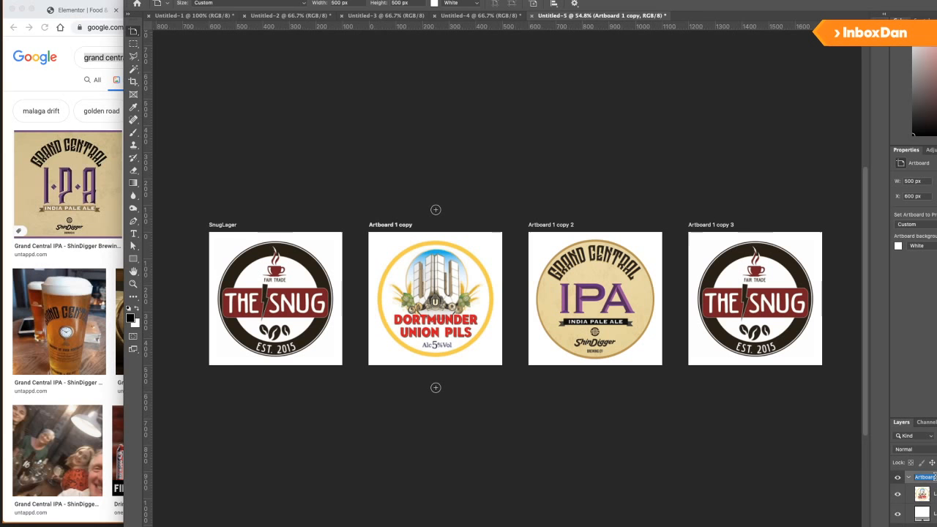
# Rename the second, third and fourth artboards Dortmunder, GrandCentral and Southwest.
pyautogui.doubleClick(924, 477)
pyautogui.write('Dortmund')
pyautogui.press('Return')
pyautogui.scroll(5, 934, 478)
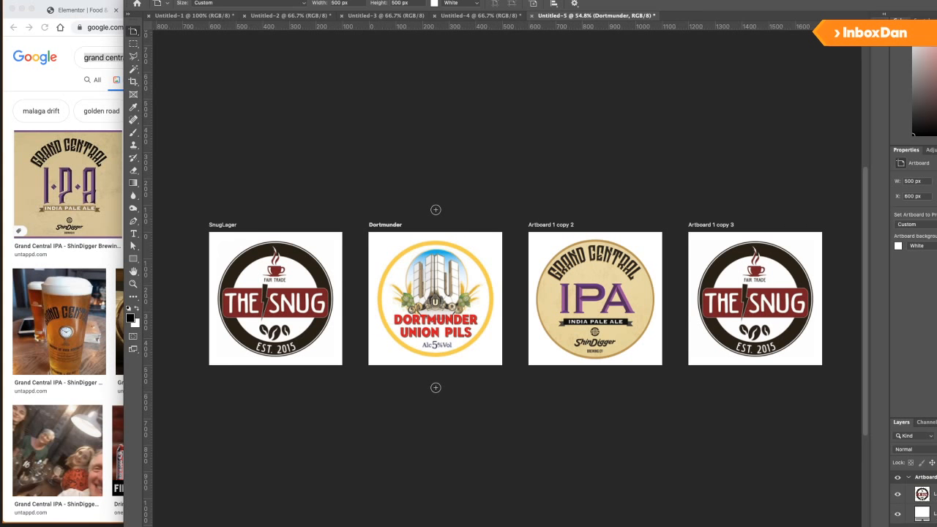
pyautogui.click(928, 525)
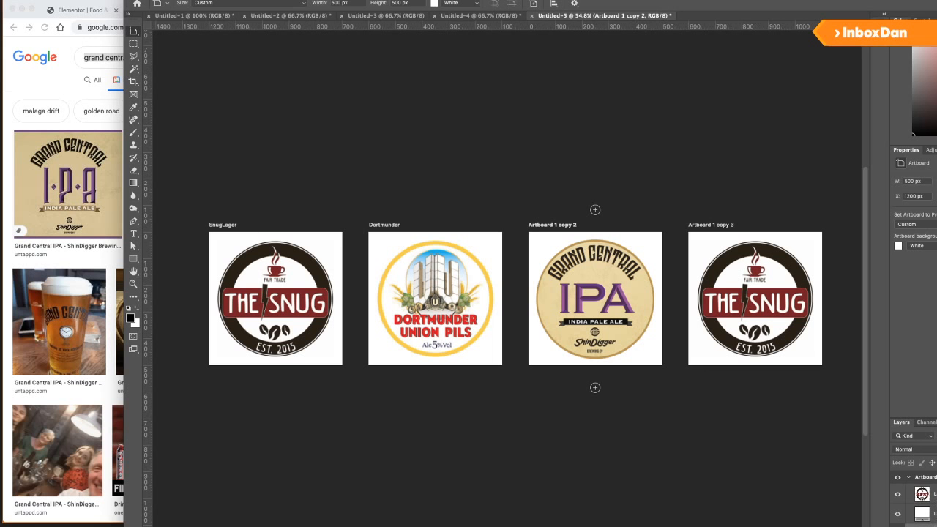
pyautogui.press('Return')
pyautogui.press('Return')
pyautogui.click(928, 477)
pyautogui.doubleClick(930, 478)
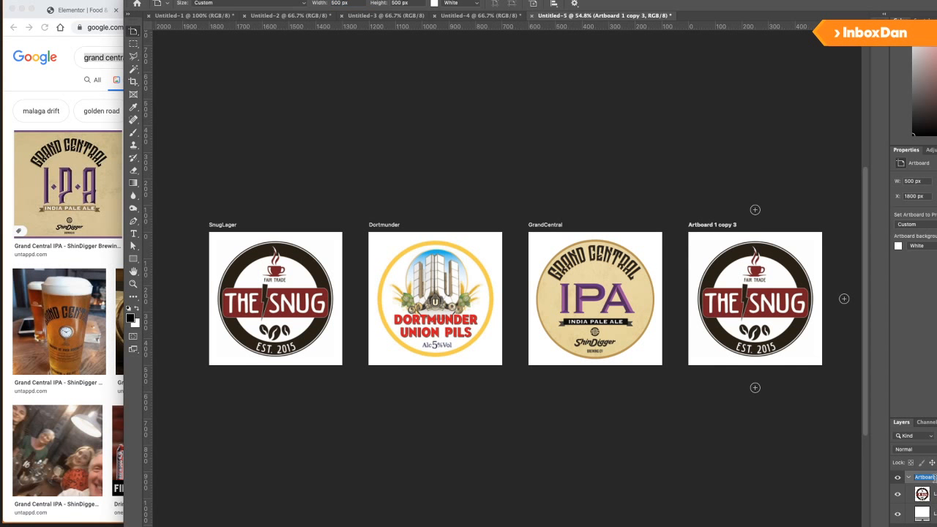
pyautogui.press('Return')
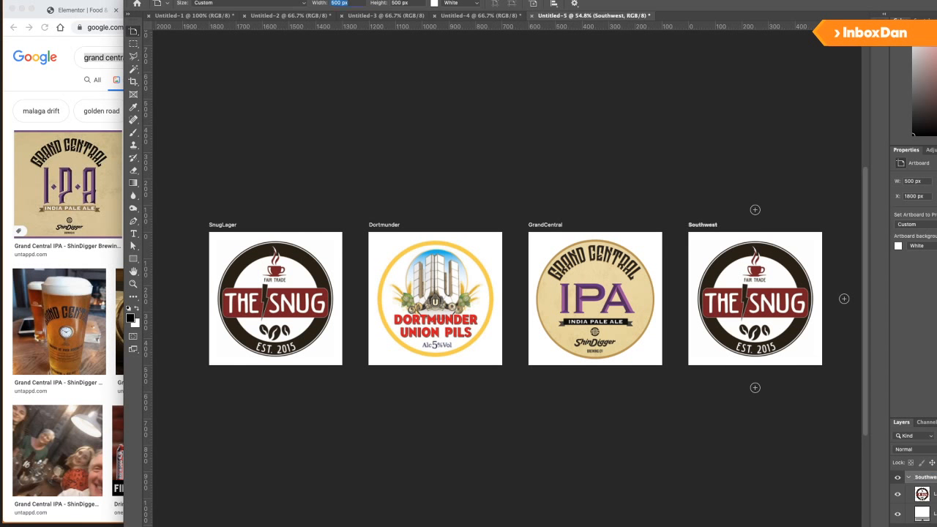
# Export all four artboards as separate JPEG files to the Desktop with the file prefix 'Snug'.
pyautogui.click(37, 0)
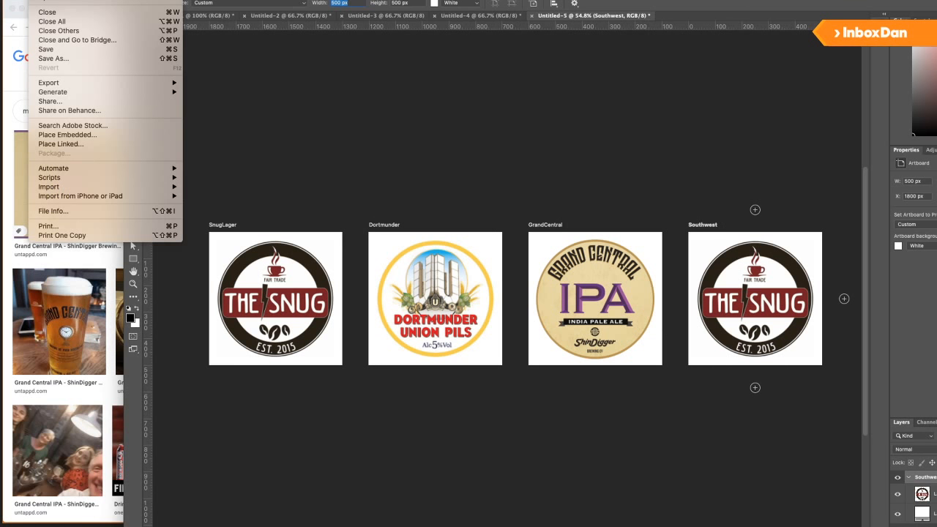
pyautogui.moveTo(82, 82)
pyautogui.click(224, 138)
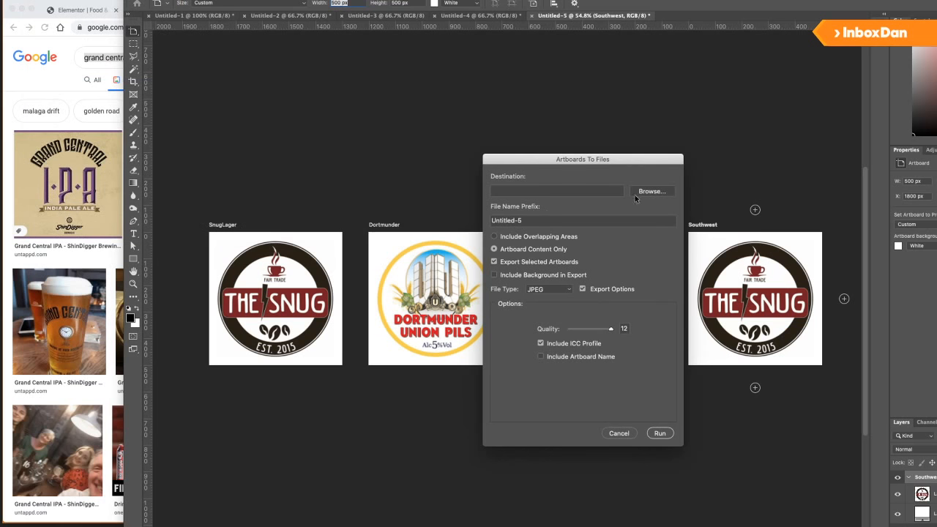
pyautogui.click(651, 191)
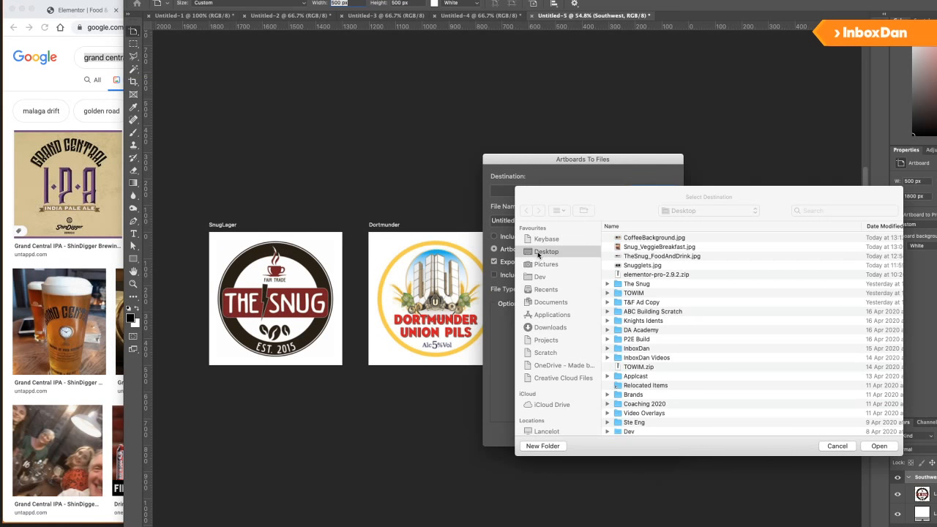
pyautogui.click(547, 252)
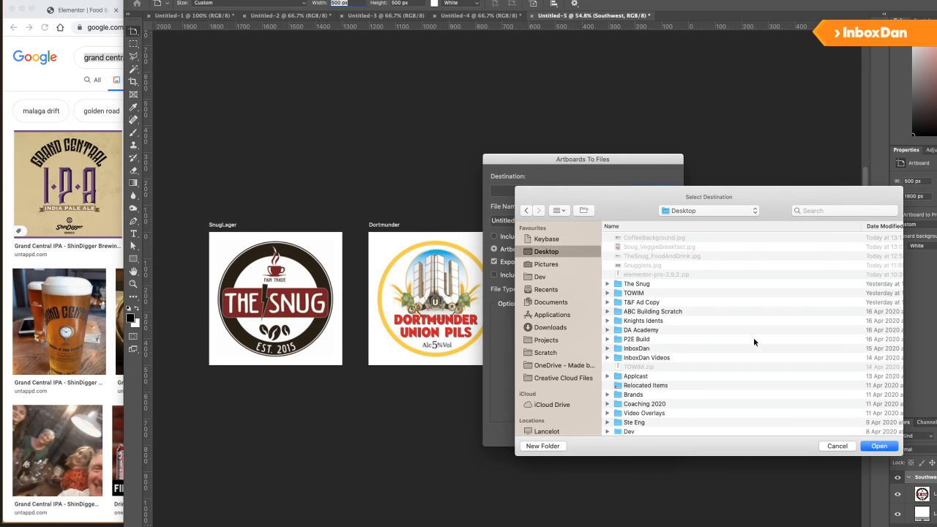
pyautogui.click(879, 445)
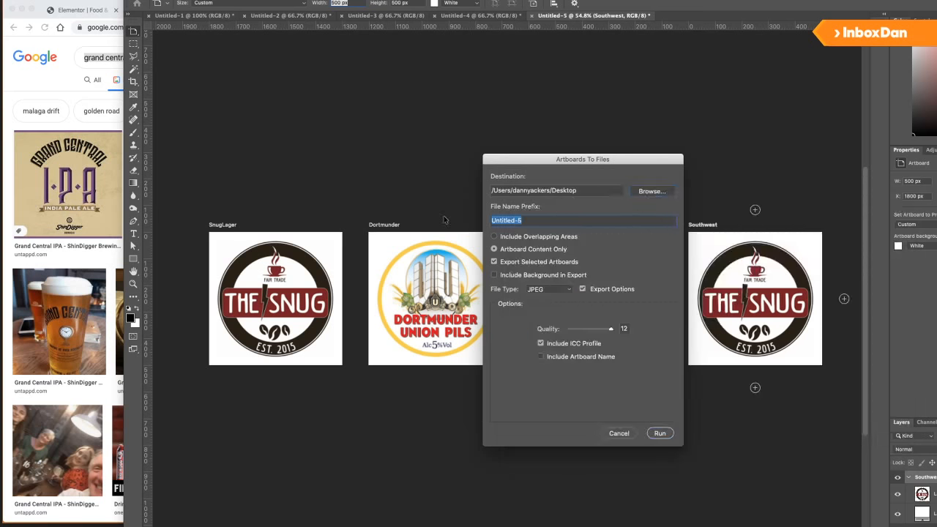
pyautogui.write('SnugBeers_')
pyautogui.click(658, 434)
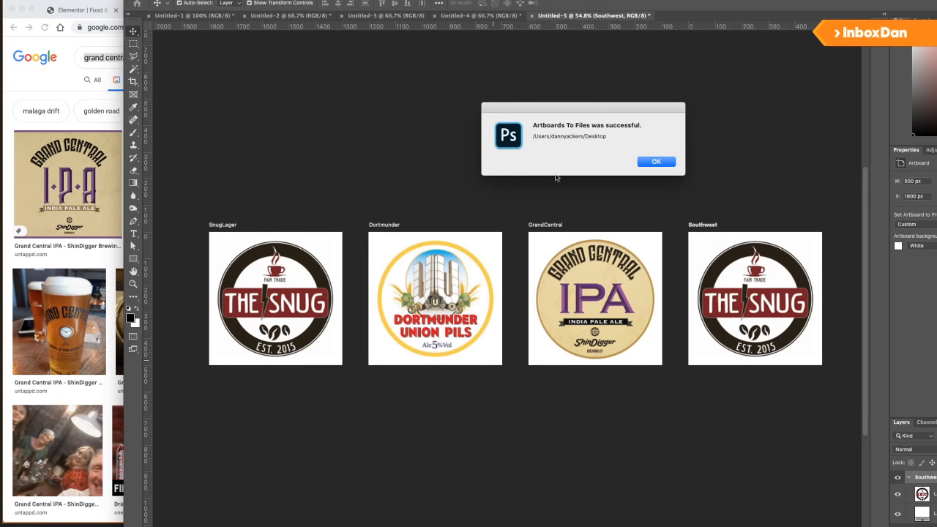
pyautogui.click(672, 167)
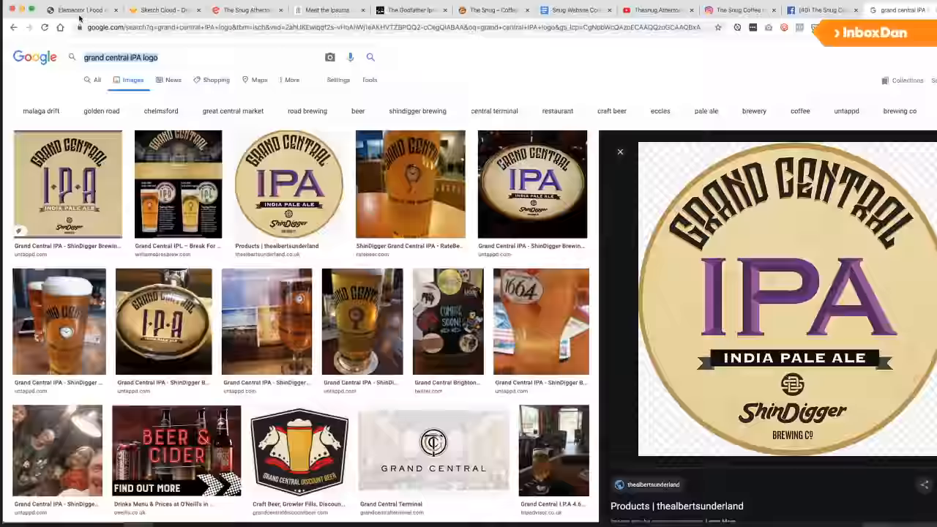
# After checking the Sketch wireframe, add a single-column section below the Our Drinks banner.
pyautogui.click(80, 10)
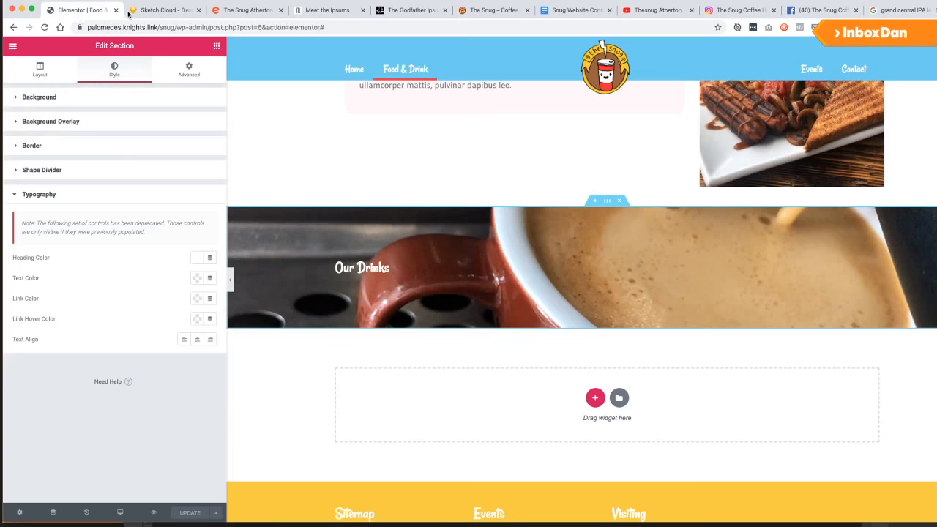
pyautogui.click(160, 11)
pyautogui.click(78, 10)
pyautogui.click(593, 397)
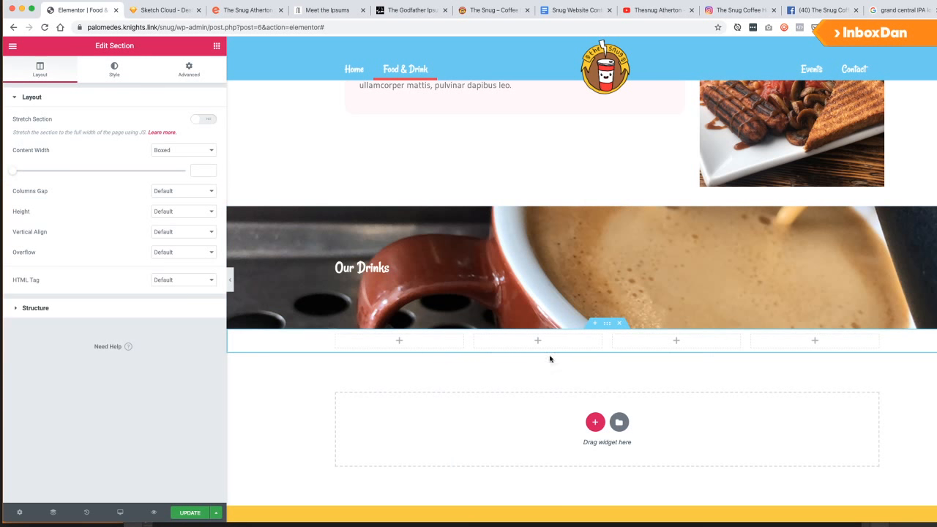
pyautogui.click(600, 421)
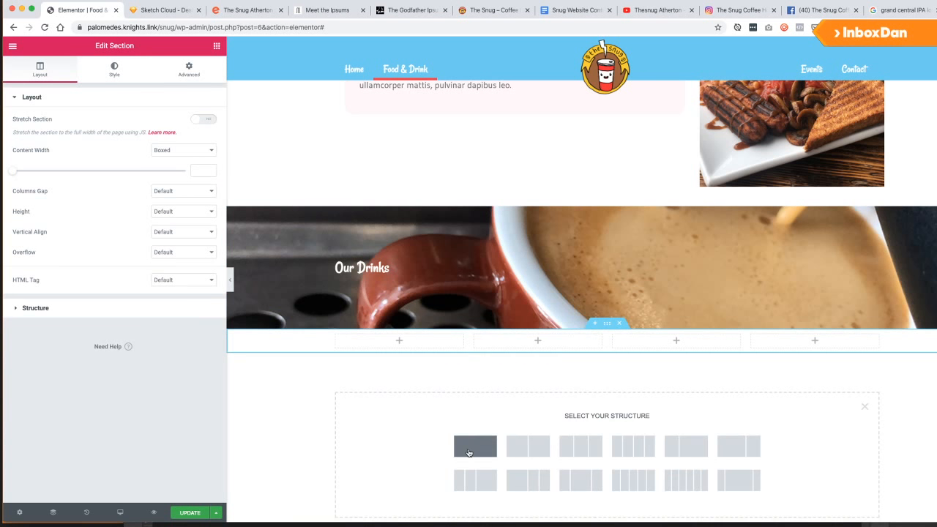
pyautogui.click(483, 453)
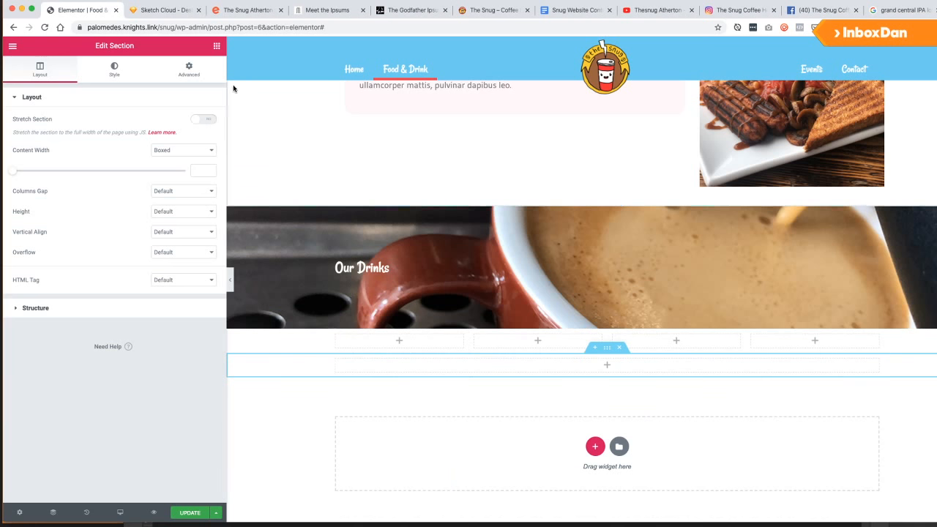
# Drop a Heading widget into the new section and title it 'Beer and Cider'.
pyautogui.click(215, 46)
pyautogui.moveTo(169, 143); pyautogui.dragTo(587, 369)
pyautogui.click(136, 157)
pyautogui.press('super+a')
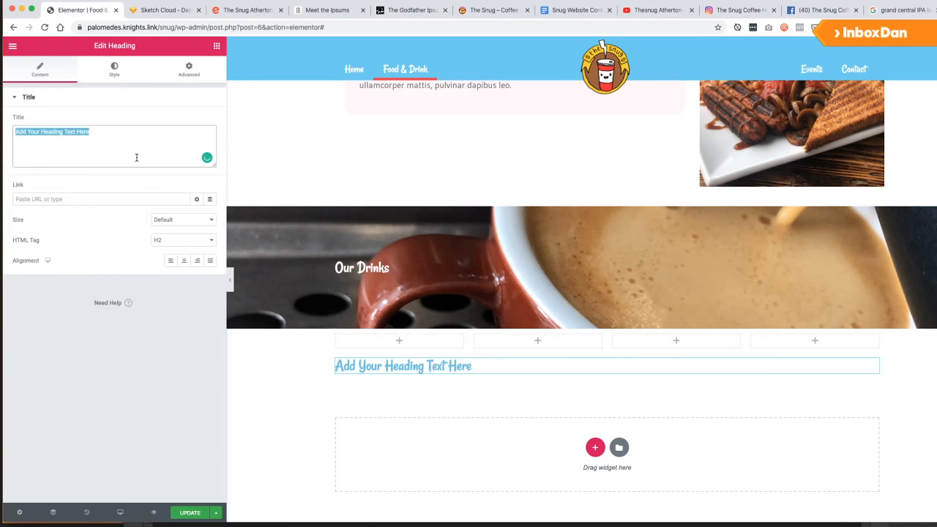
pyautogui.write('Beers a')
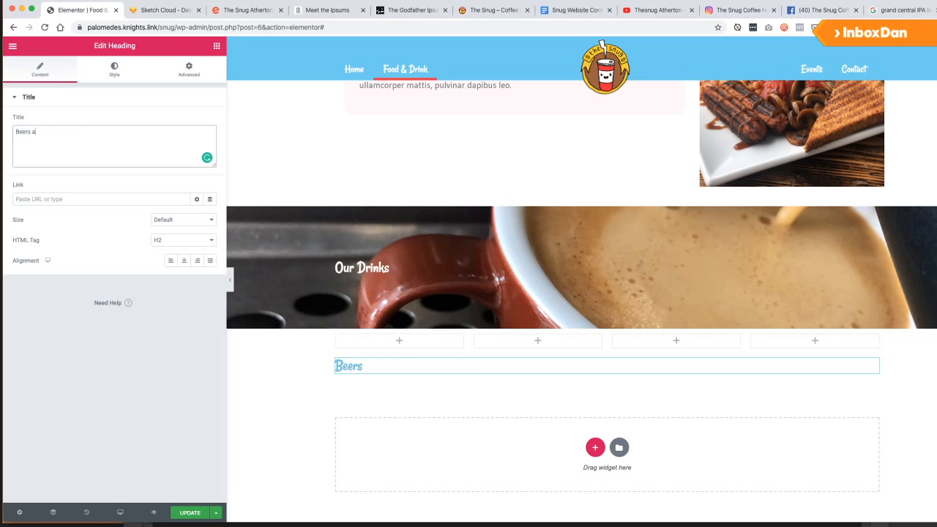
pyautogui.write('nd Ciders')
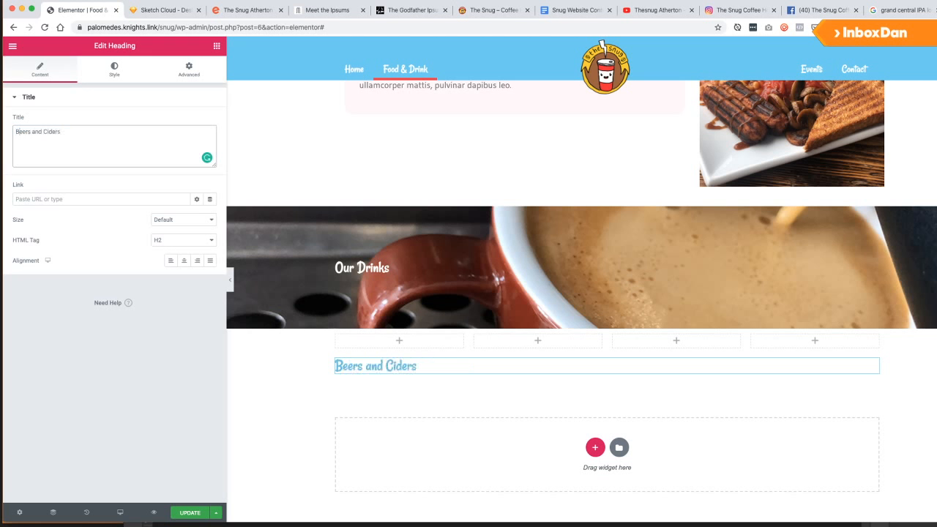
pyautogui.press('BackSpace')
pyautogui.press('super+Right')
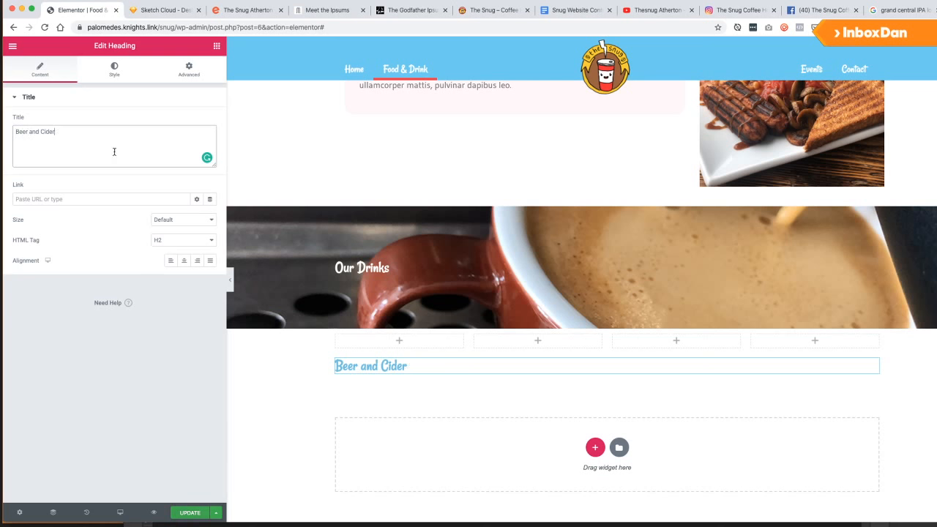
# Set the Beer and Cider heading's text colour to dark grey.
pyautogui.click(114, 70)
pyautogui.click(197, 121)
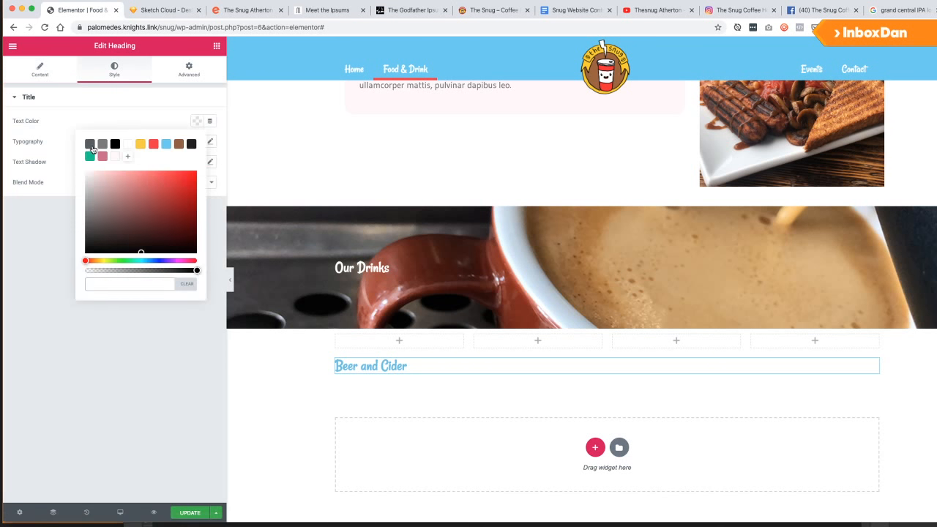
pyautogui.click(90, 144)
pyautogui.click(189, 513)
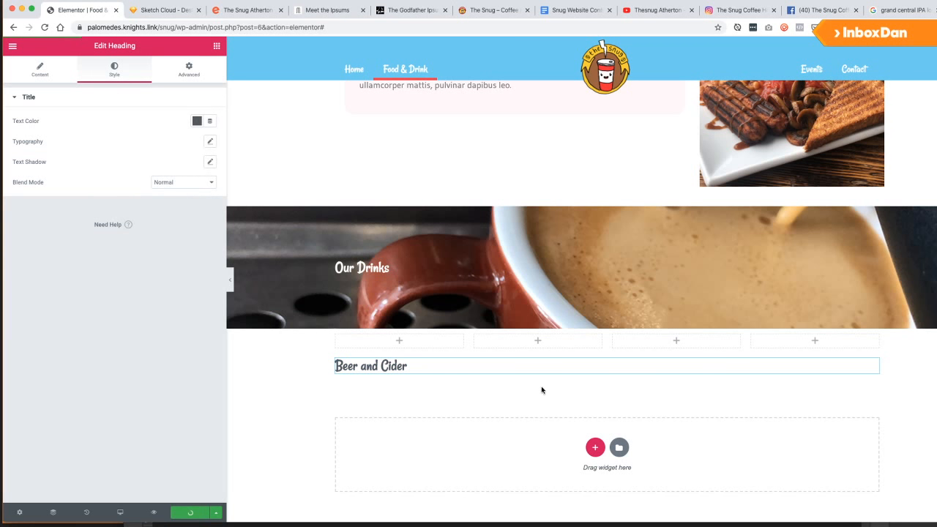
# Unlink the heading's padding and set top and bottom padding to 20 px.
pyautogui.click(183, 79)
pyautogui.click(27, 180)
pyautogui.click(196, 183)
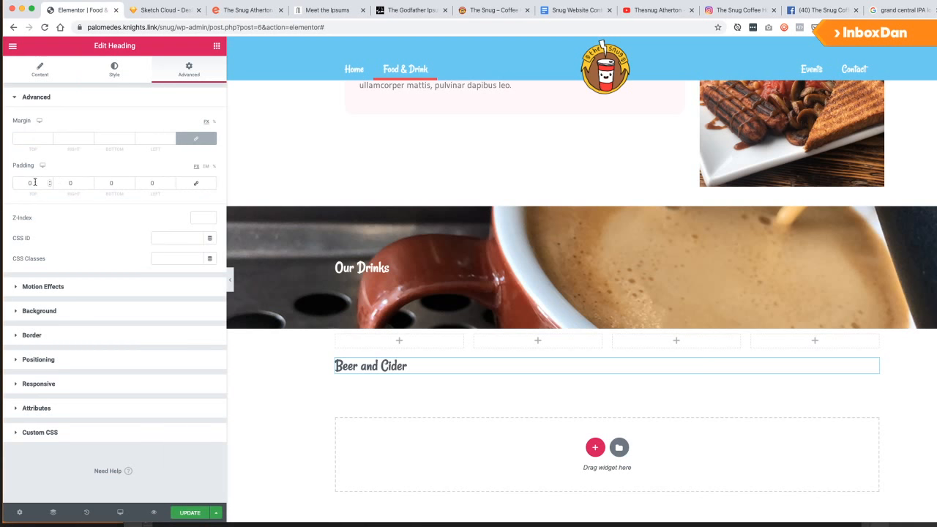
pyautogui.click(27, 182)
pyautogui.write('20')
pyautogui.click(103, 183)
pyautogui.write('20')
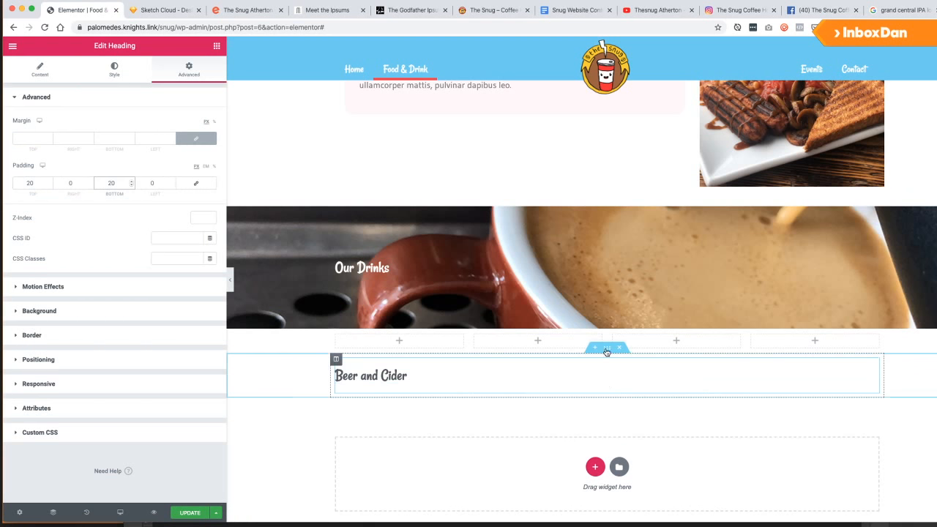
# Move the heading section directly under the Our Drinks banner, undoing an accidental deletion.
pyautogui.moveTo(607, 349); pyautogui.dragTo(606, 330)
pyautogui.moveTo(358, 378); pyautogui.dragTo(618, 354)
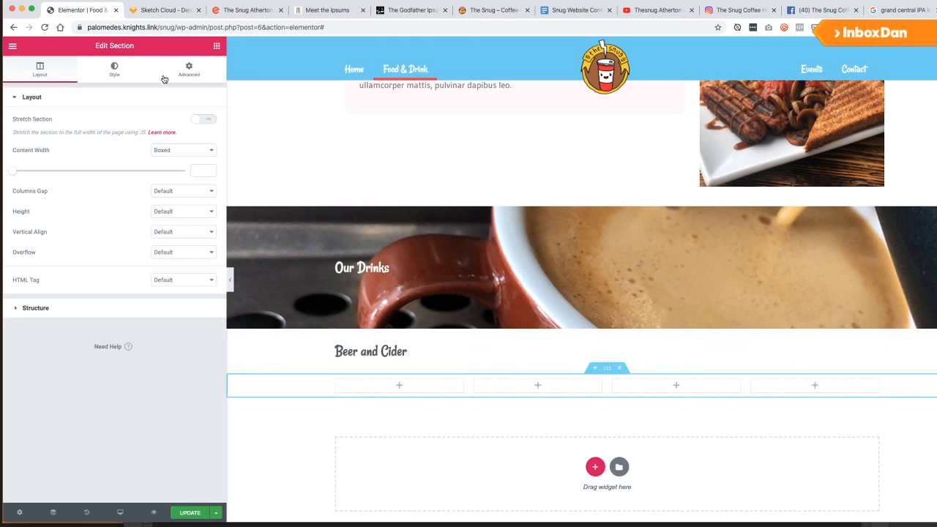
pyautogui.click(216, 47)
pyautogui.click(181, 65)
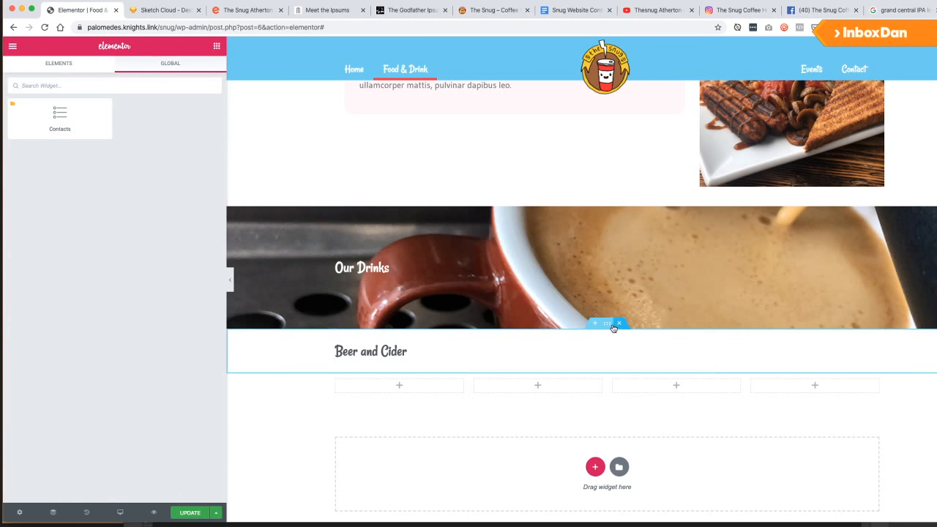
pyautogui.click(618, 324)
pyautogui.press('super+z')
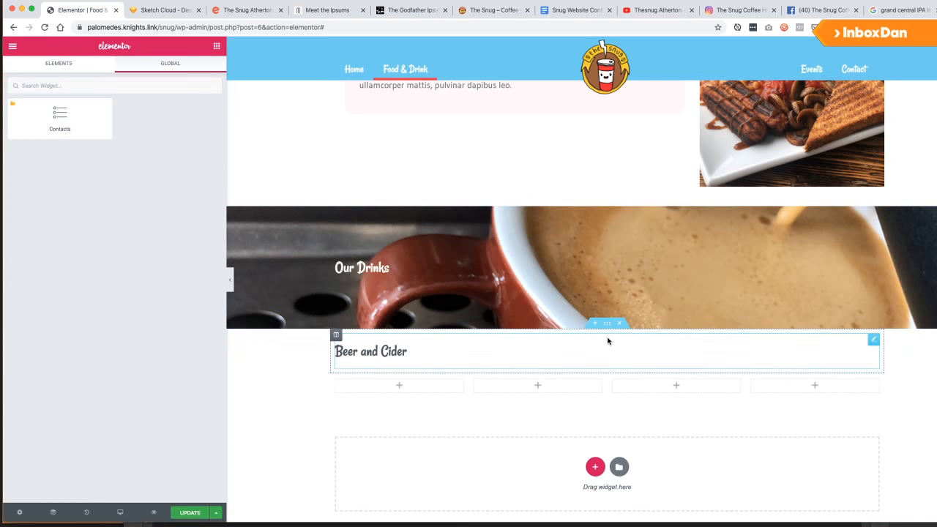
# Review the section and column spacing, then return to the heading's top padding.
pyautogui.click(607, 323)
pyautogui.click(171, 74)
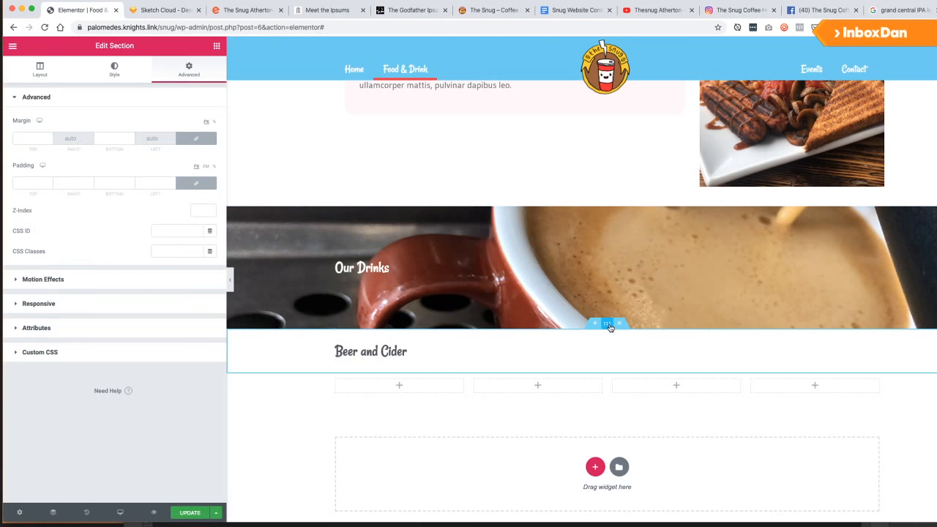
pyautogui.click(337, 334)
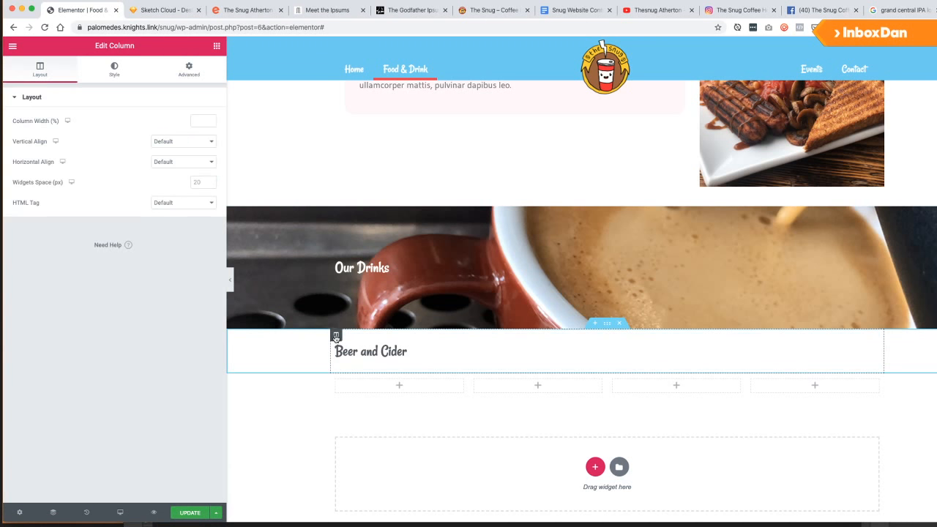
pyautogui.click(204, 68)
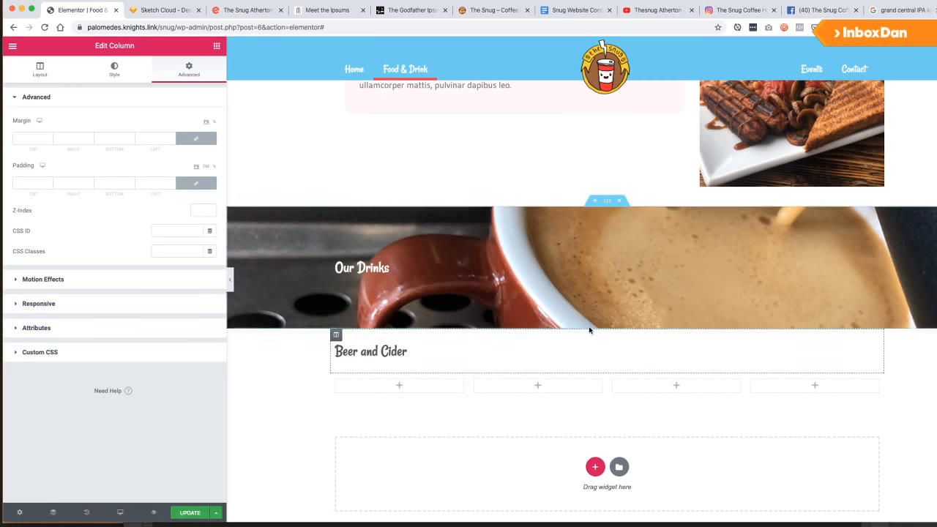
pyautogui.click(519, 355)
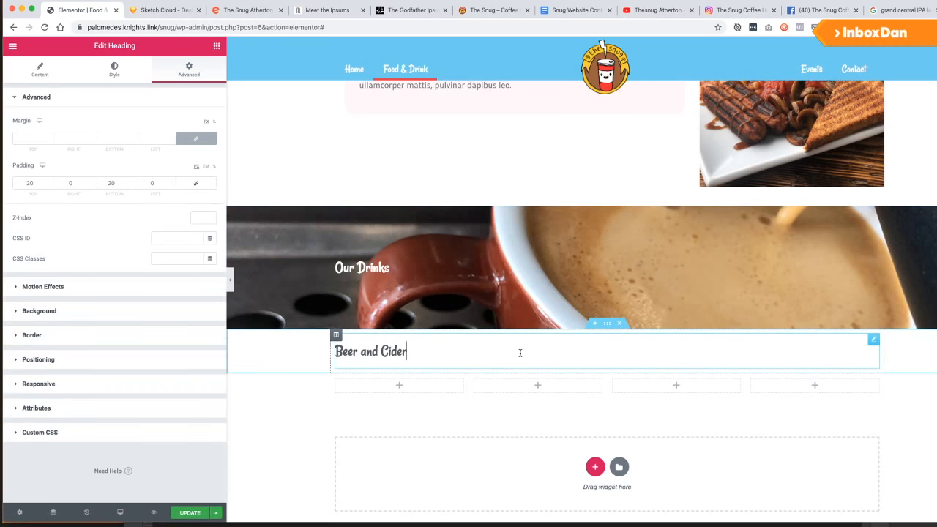
pyautogui.click(26, 182)
# Make the heading's top padding 40 px and pad the logos row 20 px top, 40 px bottom.
pyautogui.write('40')
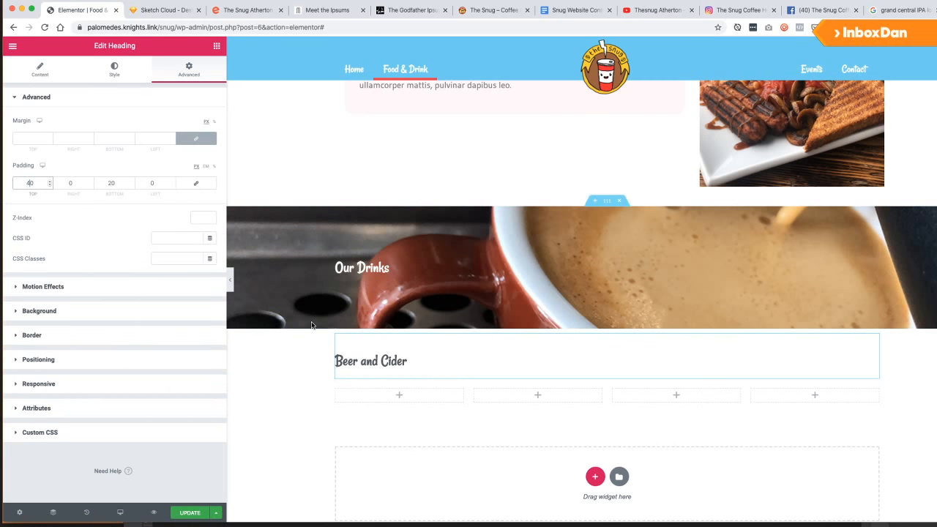
pyautogui.click(609, 380)
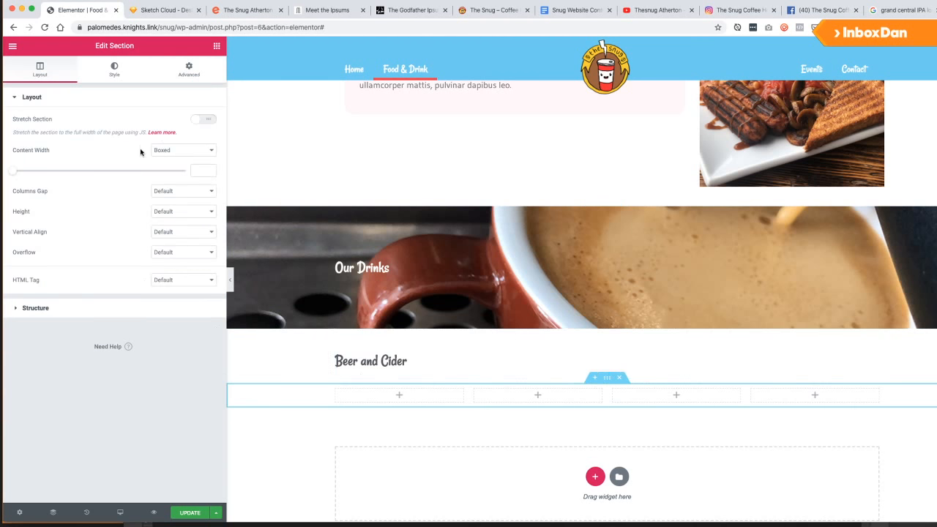
pyautogui.click(189, 70)
pyautogui.click(25, 182)
pyautogui.write('20')
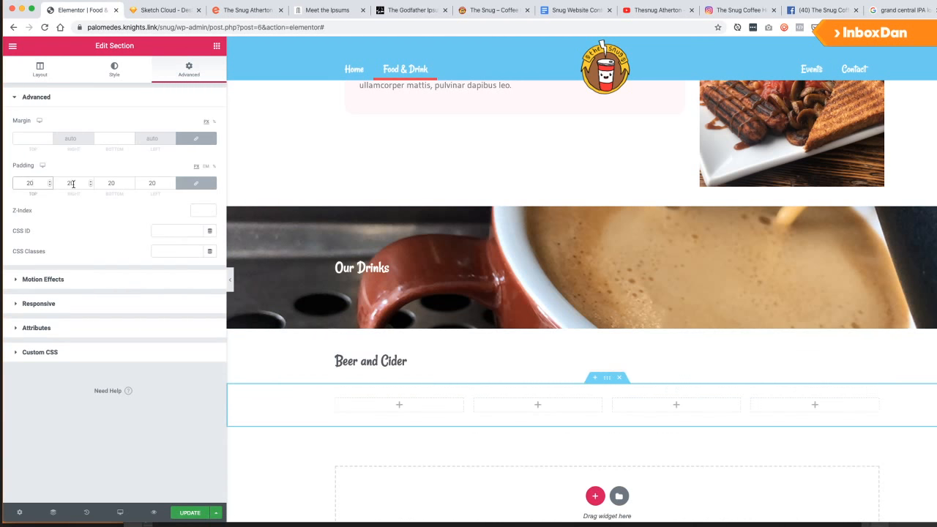
pyautogui.press('BackSpace')
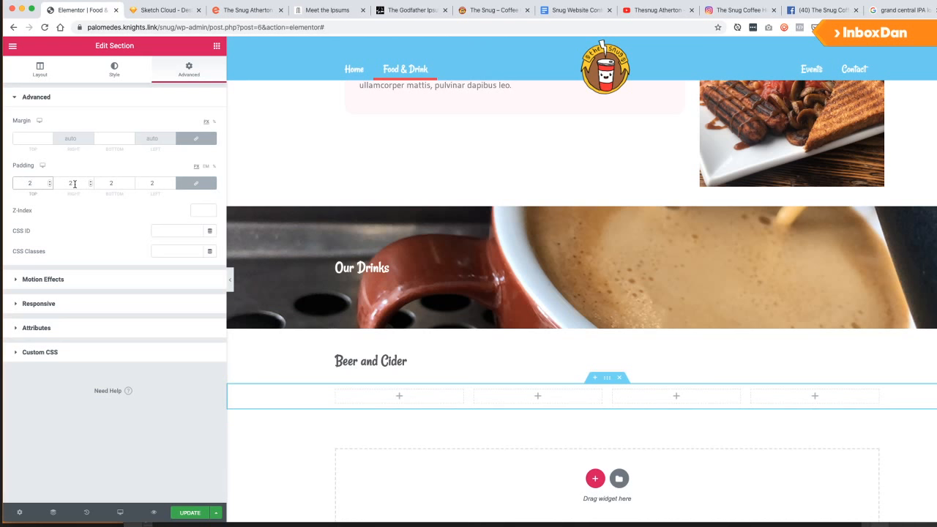
pyautogui.press('BackSpace')
pyautogui.click(179, 184)
pyautogui.click(28, 183)
pyautogui.write('2')
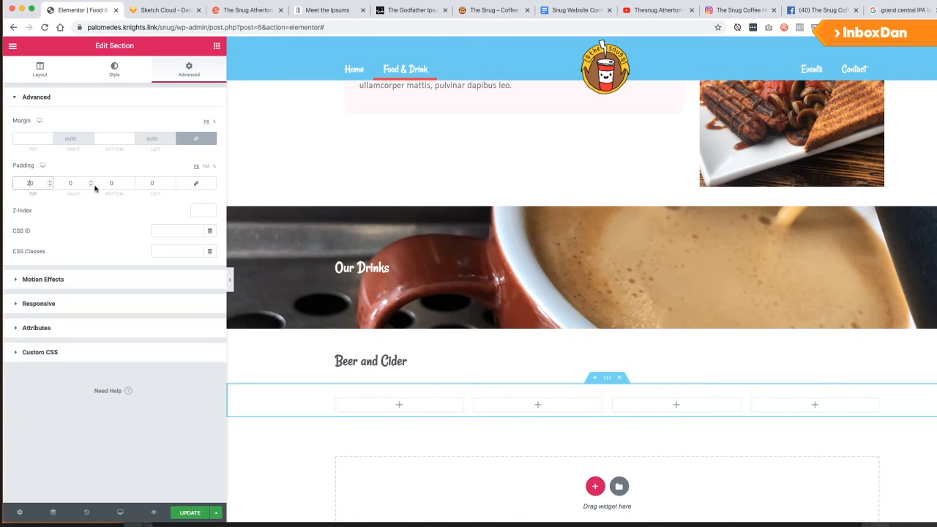
pyautogui.click(104, 184)
pyautogui.write('4')
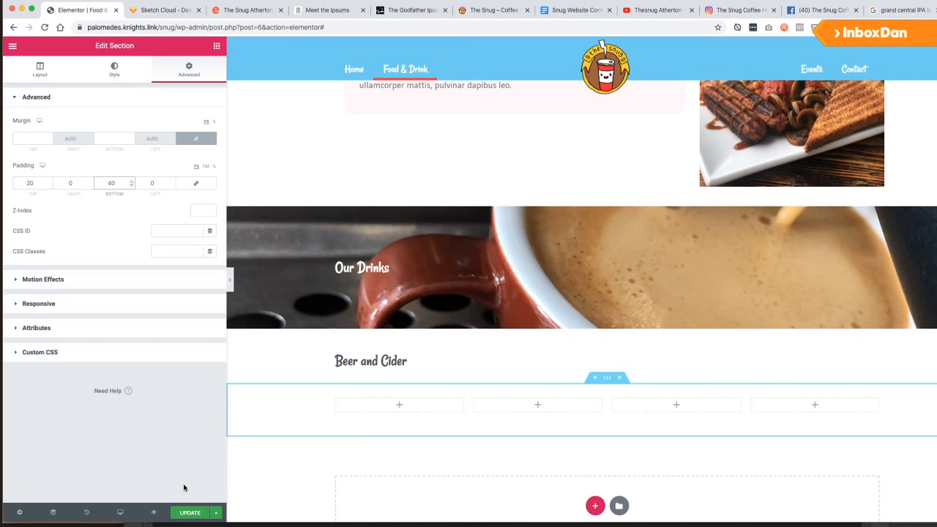
pyautogui.click(189, 512)
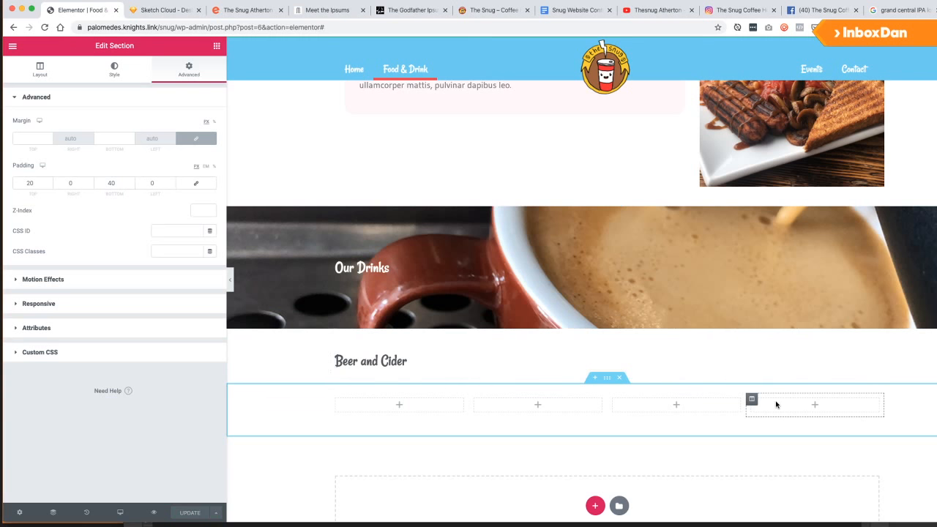
# Add a lorem ipsum Text Editor paragraph under the Beer and Cider heading.
pyautogui.click(210, 47)
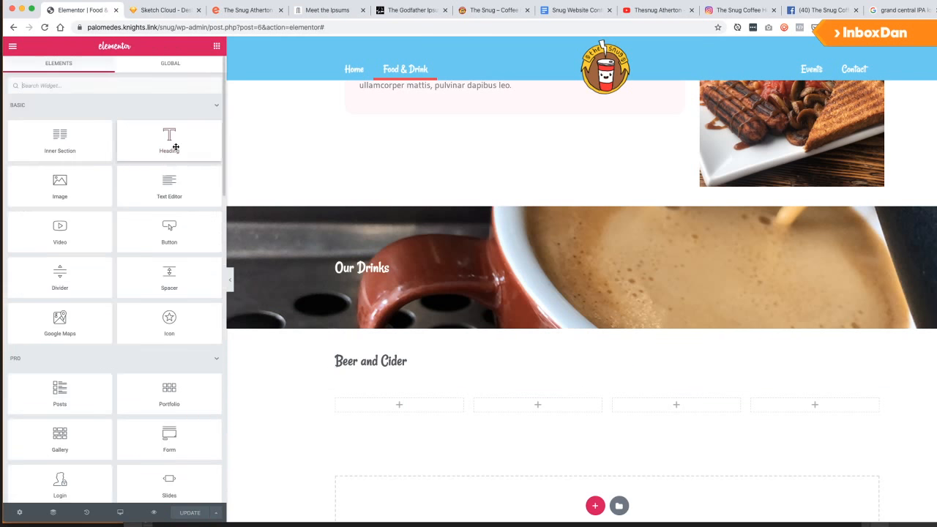
pyautogui.moveTo(169, 187); pyautogui.dragTo(375, 372)
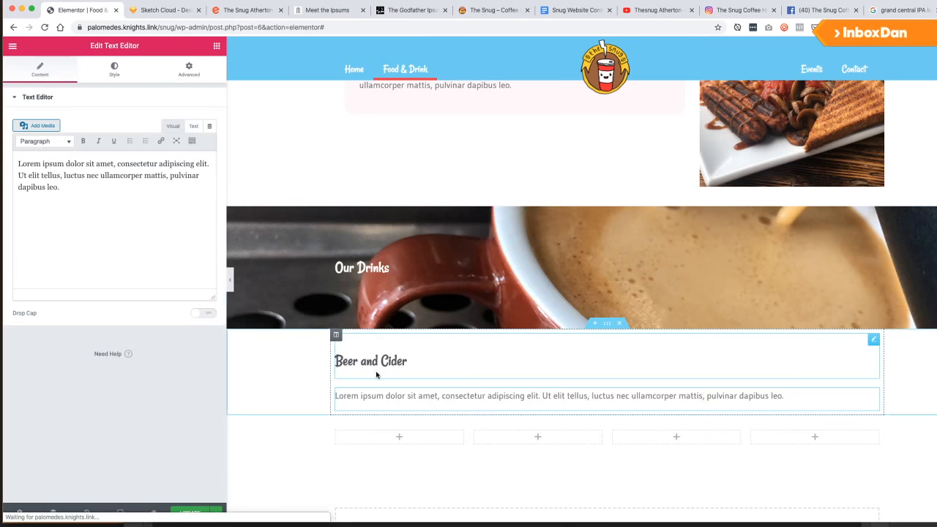
pyautogui.scroll(-2, 375, 372)
pyautogui.click(216, 46)
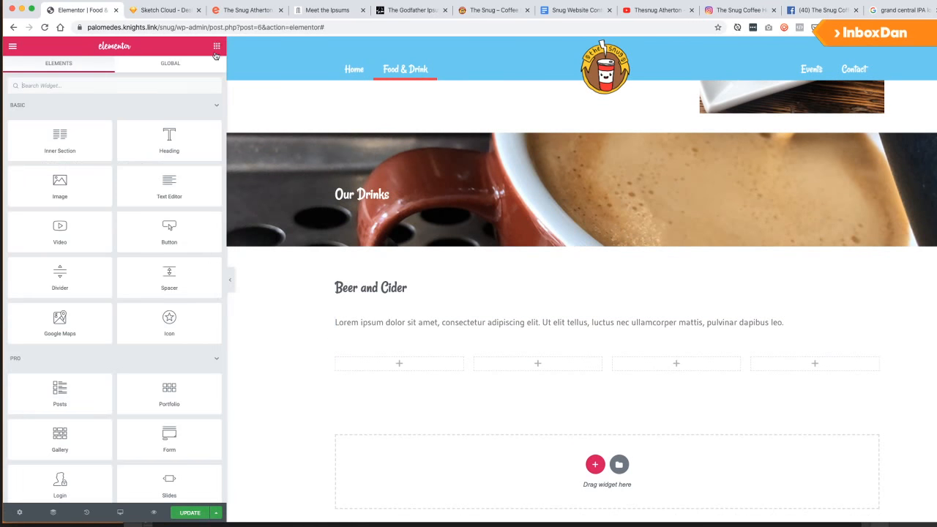
# Put an Image widget in column 1, upload the four SnugBeers JPEGs, and insert The Snug logo.
pyautogui.moveTo(63, 192); pyautogui.dragTo(396, 364)
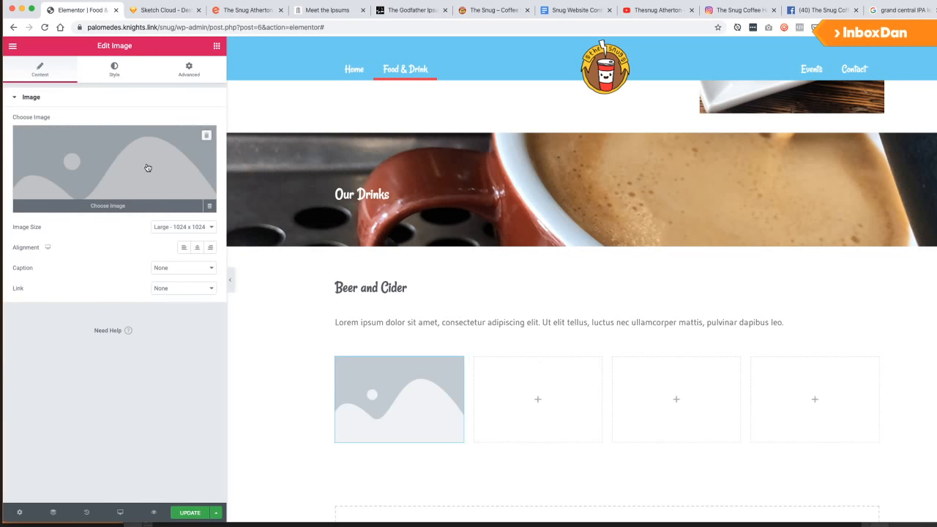
pyautogui.press('super+Tab')
pyautogui.press('super+Tab')
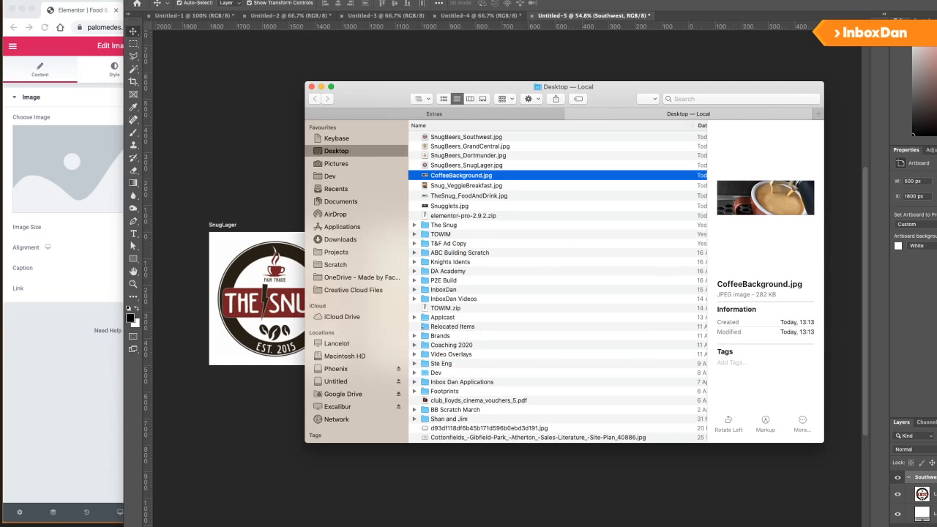
pyautogui.click(437, 136)
pyautogui.keyDown('shift'); pyautogui.click(448, 166); pyautogui.keyUp('shift')
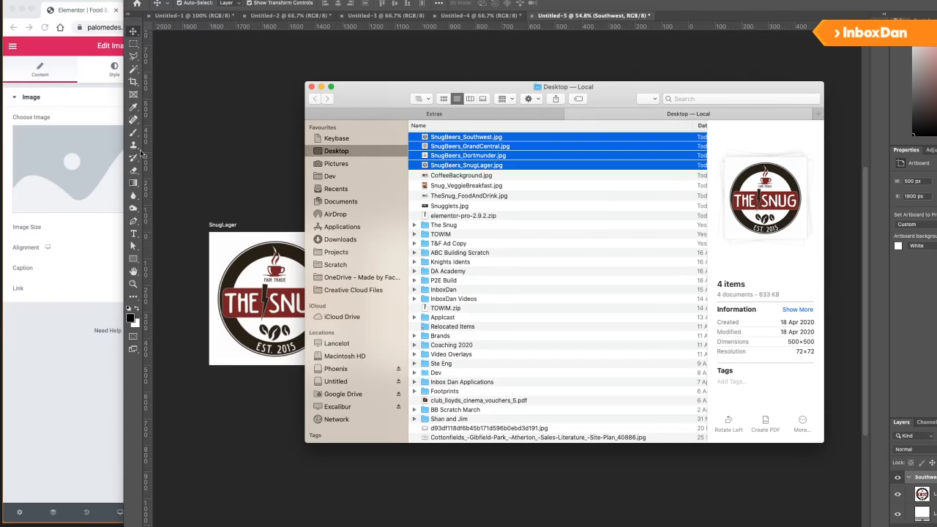
pyautogui.press('super+Tab')
pyautogui.click(118, 157)
pyautogui.press('super+Tab')
pyautogui.moveTo(448, 154); pyautogui.dragTo(139, 166)
pyautogui.press('super+Tab')
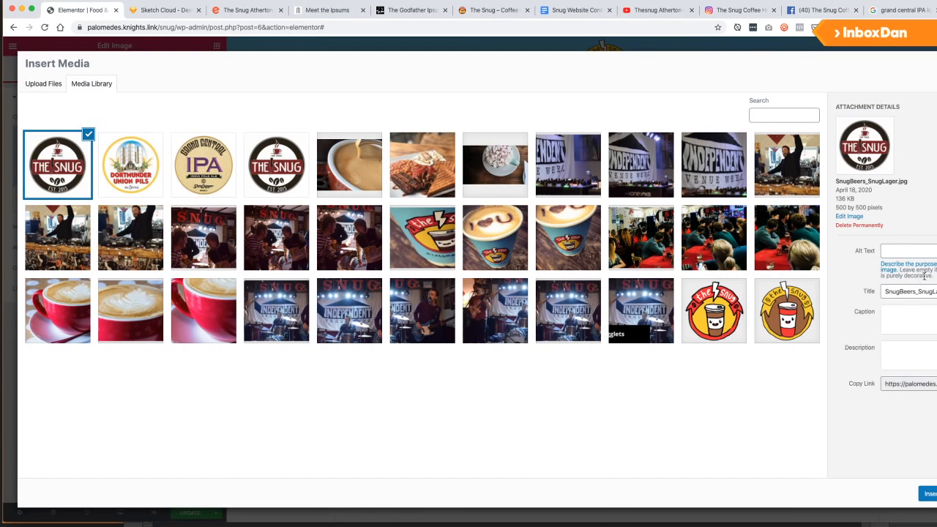
pyautogui.click(927, 494)
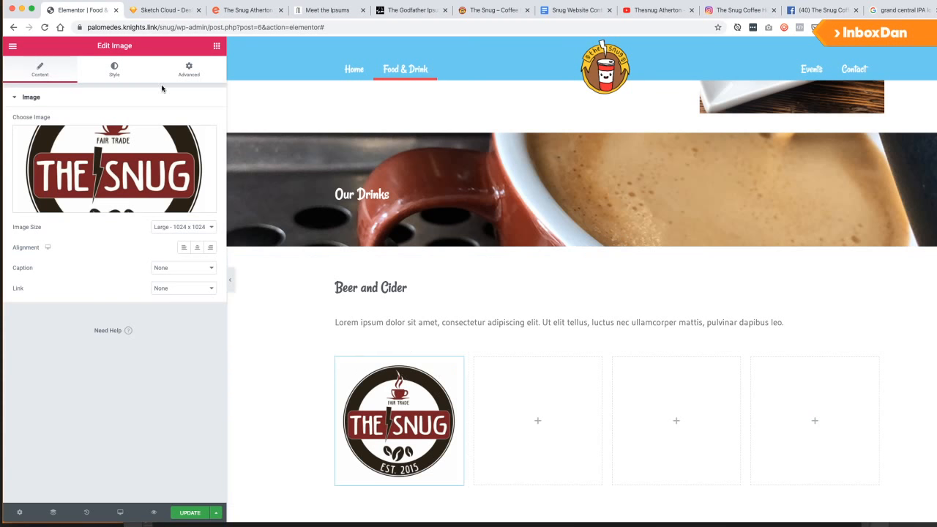
pyautogui.click(216, 46)
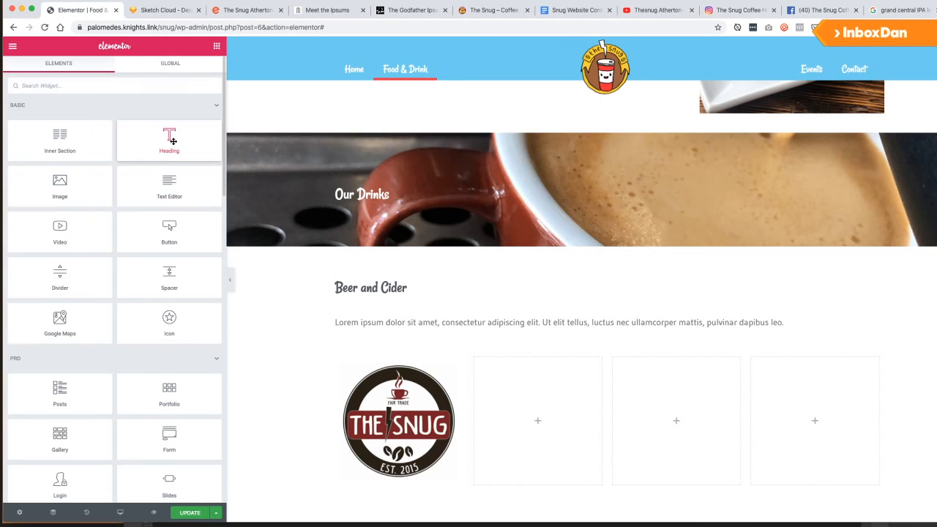
# Add a dark grey H3 heading beneath the first logo.
pyautogui.moveTo(170, 139); pyautogui.dragTo(397, 485)
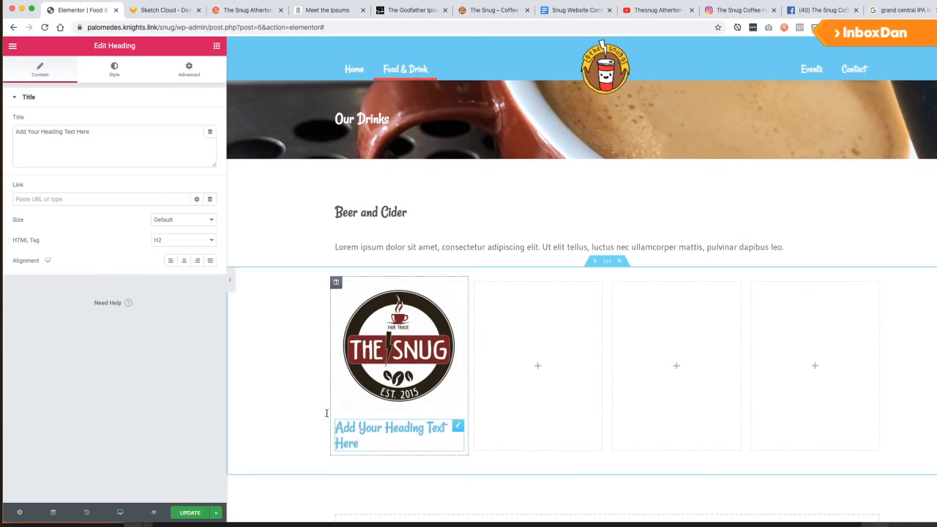
pyautogui.click(160, 239)
pyautogui.click(176, 251)
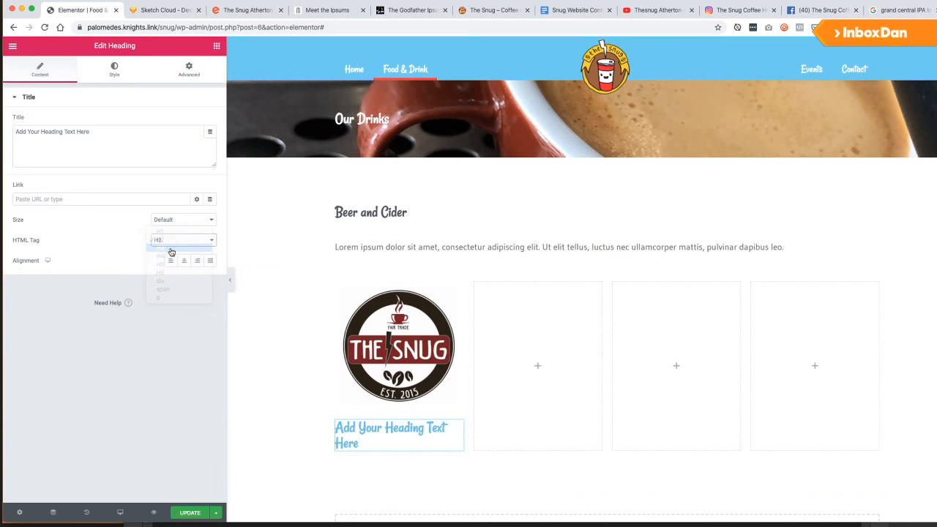
pyautogui.click(116, 73)
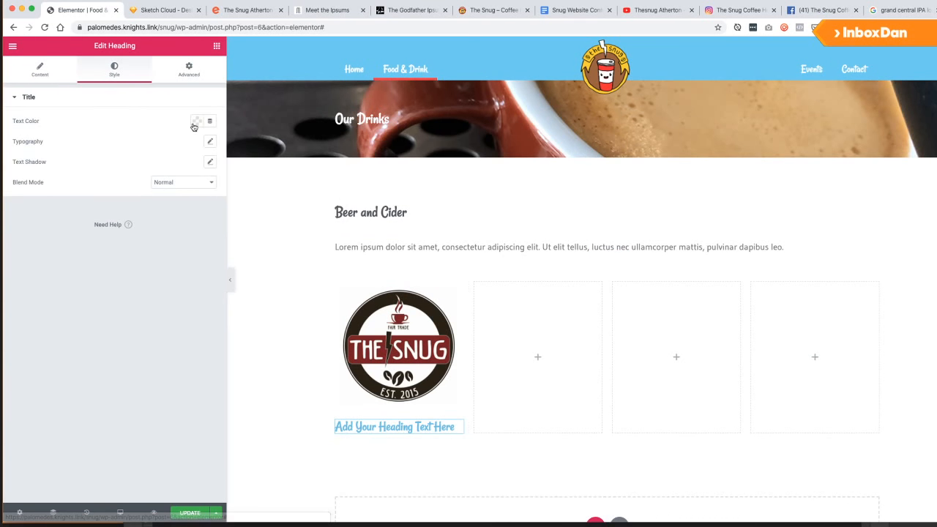
pyautogui.click(196, 121)
pyautogui.click(91, 145)
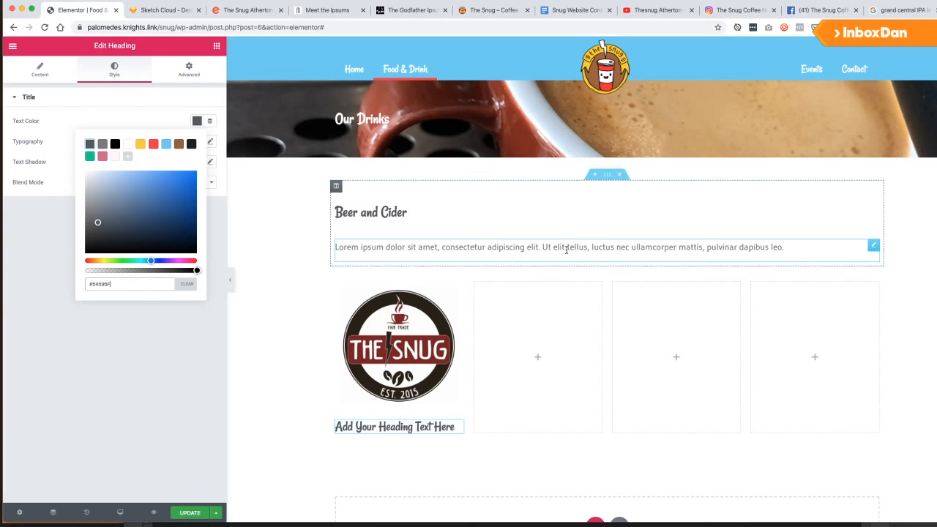
# Centre the text alignment of the whole logos row.
pyautogui.click(607, 261)
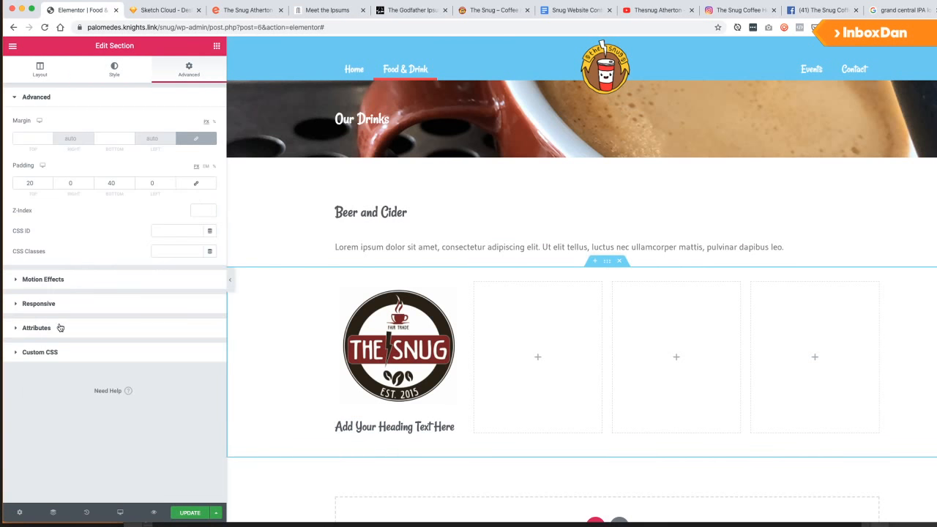
pyautogui.click(56, 79)
pyautogui.click(93, 75)
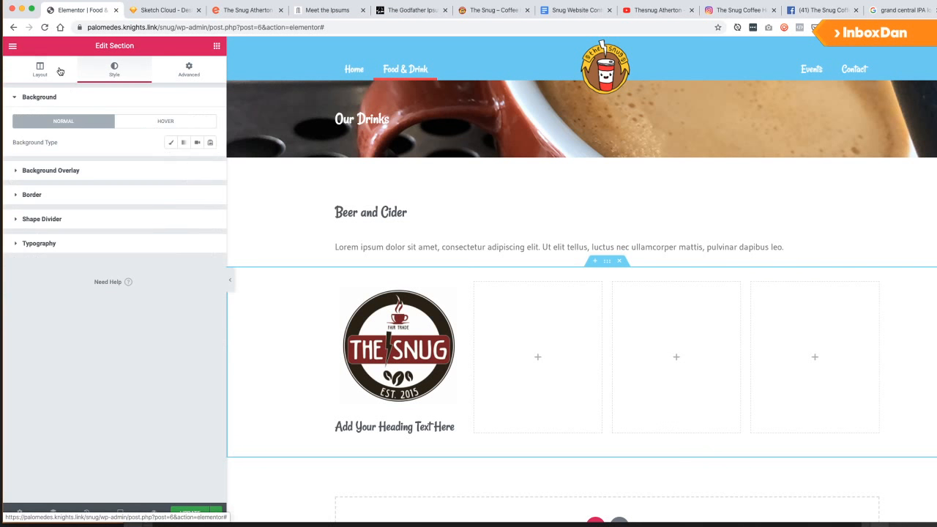
pyautogui.click(38, 244)
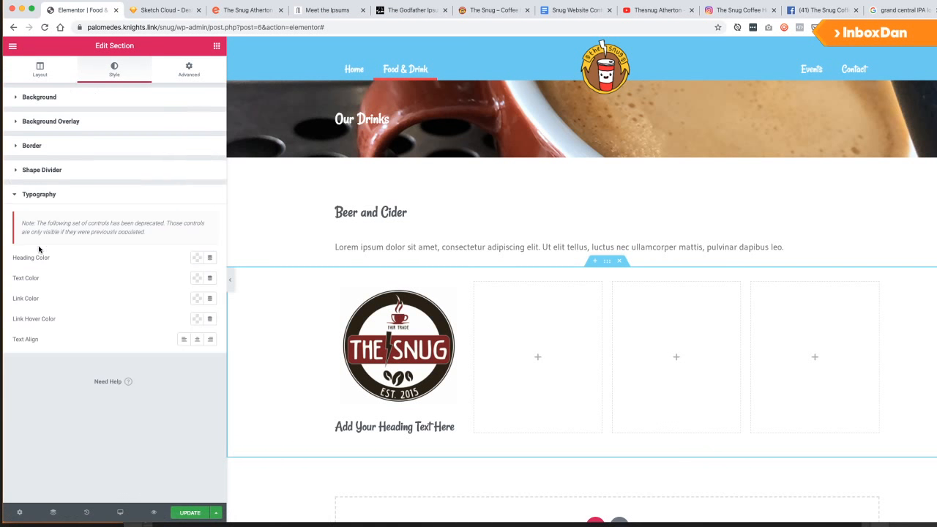
pyautogui.click(197, 341)
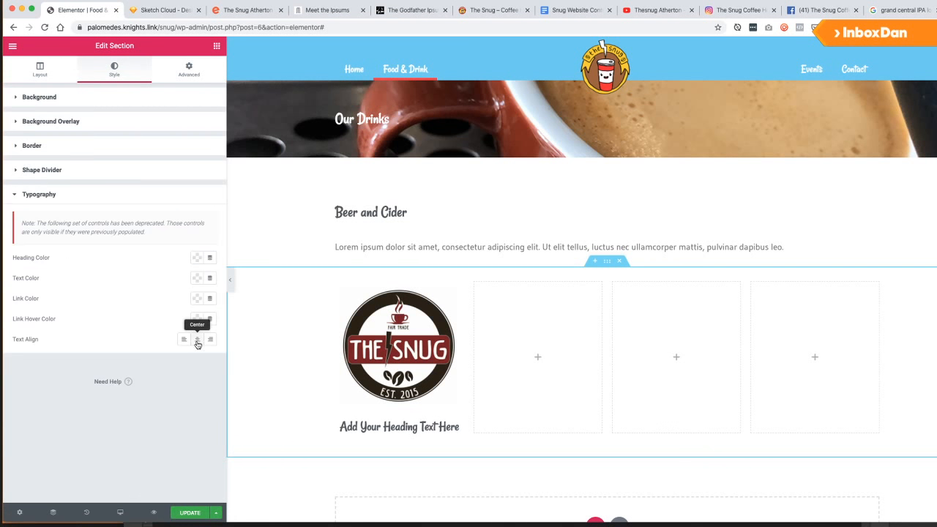
# Enter the heading text 'The Snug<br>Export' so it breaks over two lines.
pyautogui.click(378, 427)
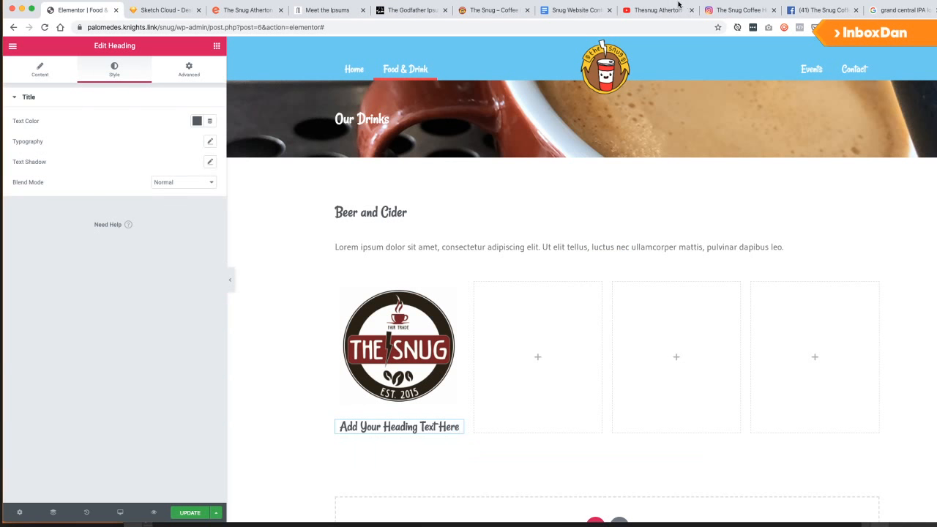
pyautogui.click(576, 9)
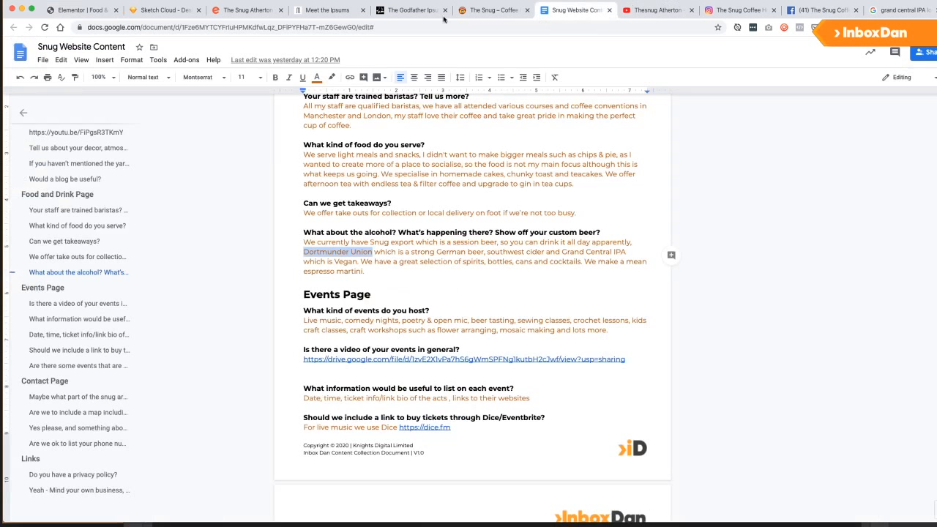
pyautogui.click(73, 11)
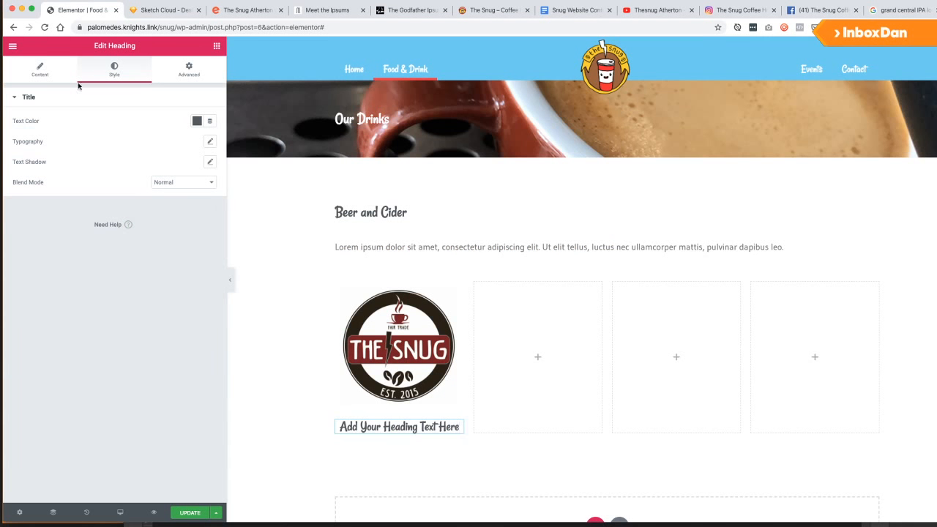
pyautogui.click(42, 71)
pyautogui.tripleClick(83, 134)
pyautogui.write('The Snug EXpr')
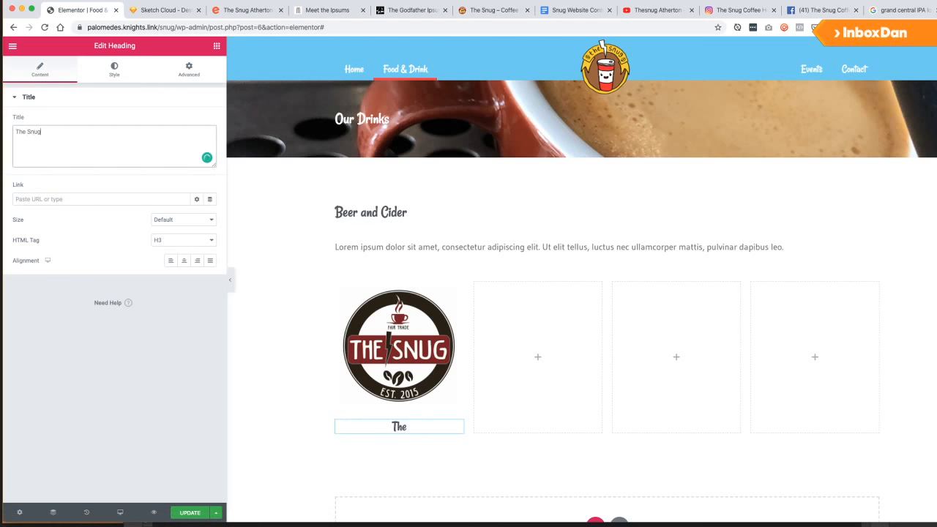
pyautogui.press('BackSpace')
pyautogui.press('BackSpace')
pyautogui.press('BackSpace')
pyautogui.press('BackSpace')
pyautogui.write('<br>')
pyautogui.press('Return')
pyautogui.write('EXport')
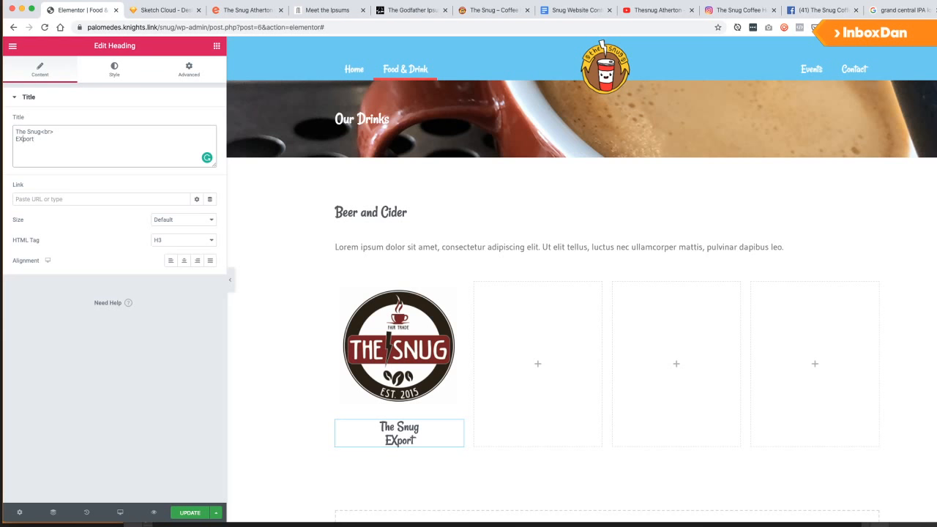
pyautogui.press('BackSpace')
# Finish the 'Export' caption text and duplicate The Snug logo into the second column.
pyautogui.write('x')
pyautogui.moveTo(456, 302)
pyautogui.rightClick(457, 288)
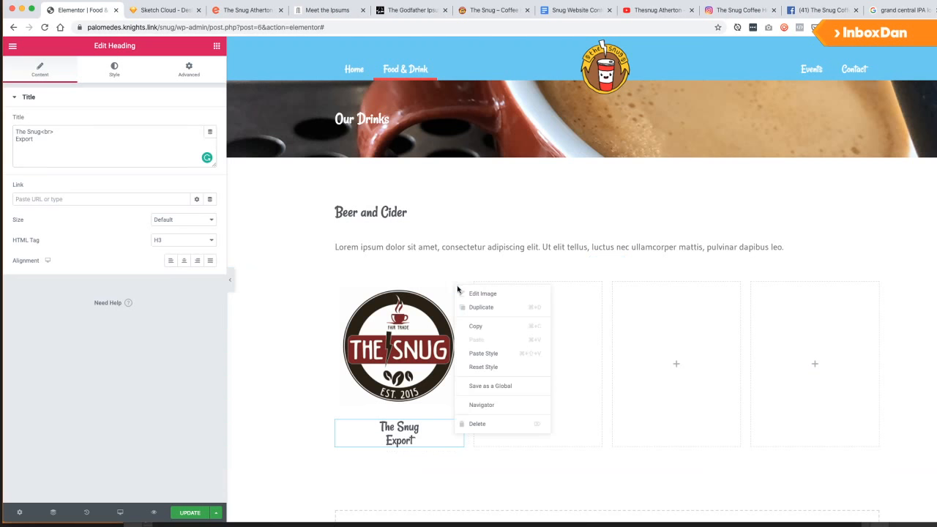
pyautogui.click(472, 306)
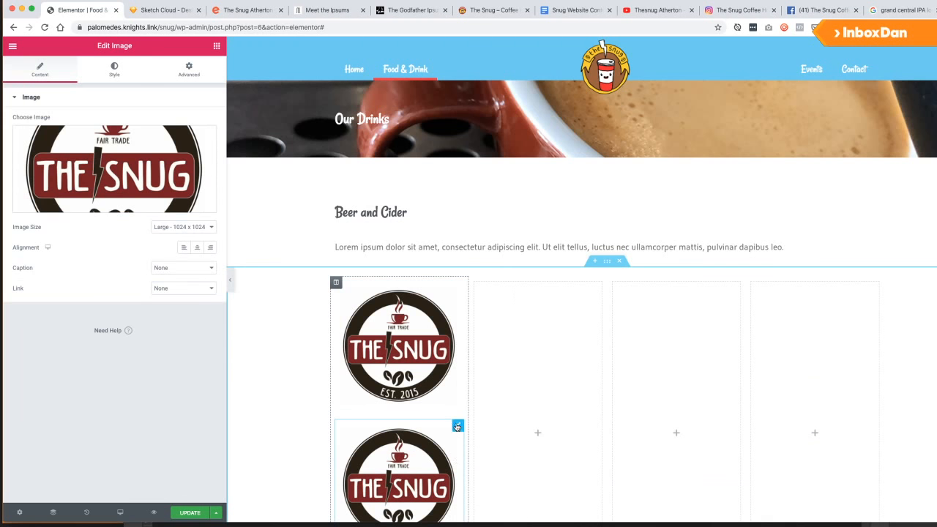
pyautogui.moveTo(458, 425); pyautogui.dragTo(571, 315)
pyautogui.moveTo(561, 352); pyautogui.dragTo(577, 370)
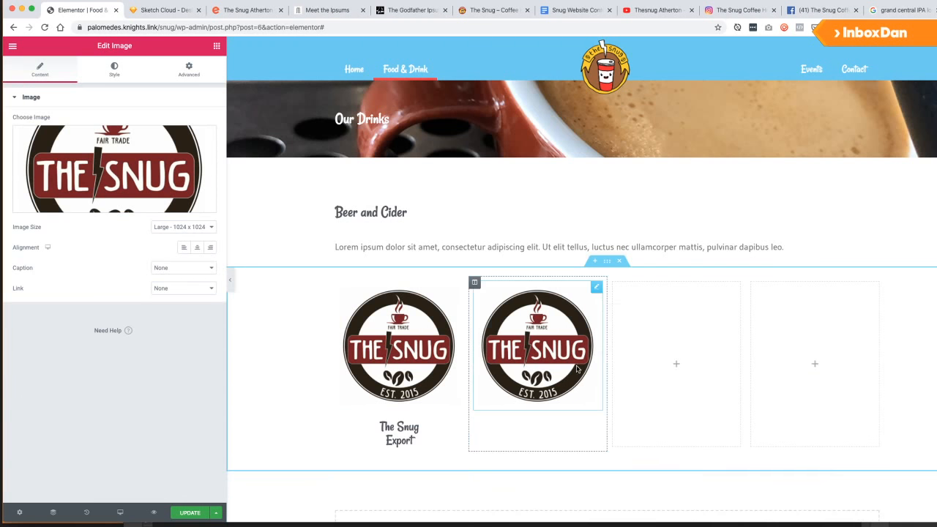
# Duplicate the logo again into the third and fourth columns.
pyautogui.rightClick(601, 290)
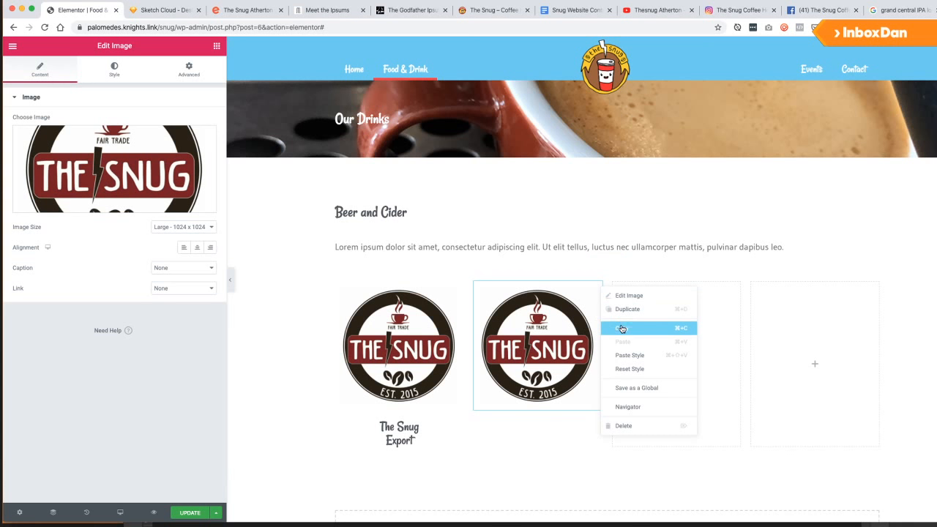
pyautogui.click(626, 309)
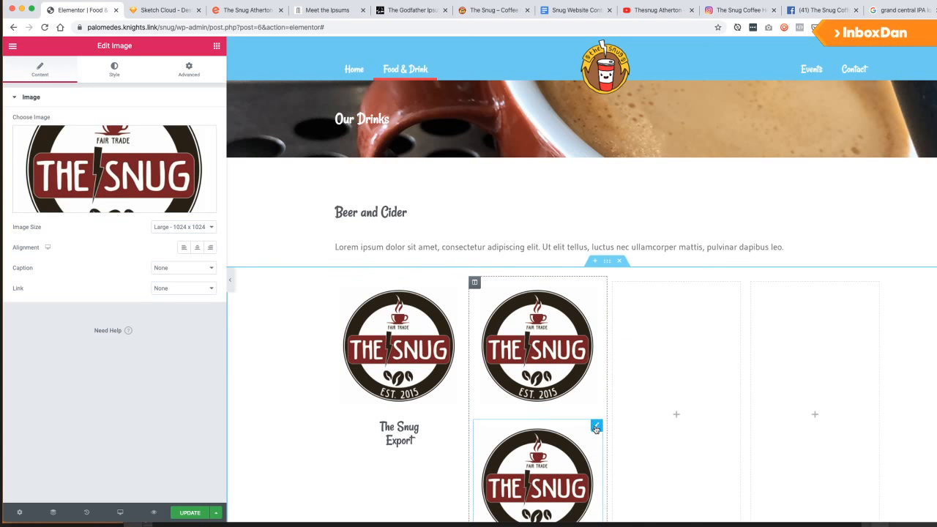
pyautogui.moveTo(596, 429); pyautogui.dragTo(690, 375)
pyautogui.rightClick(738, 287)
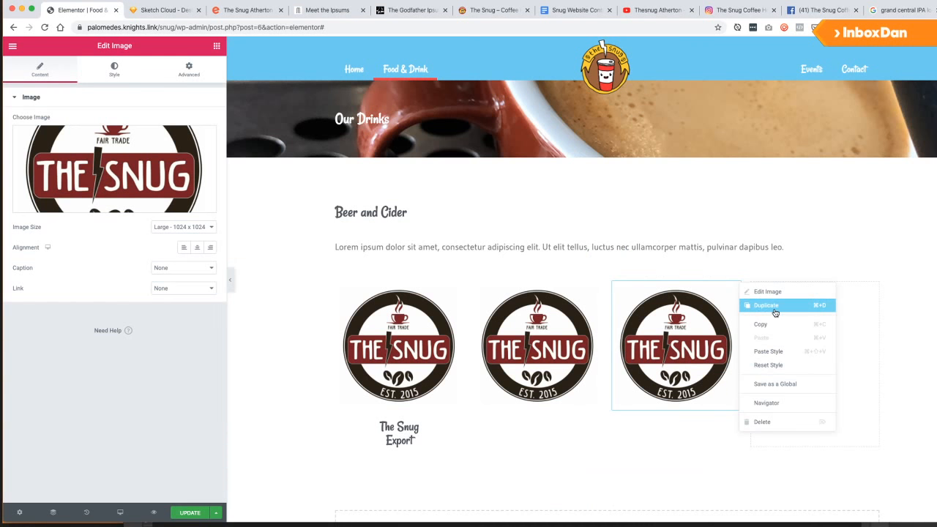
pyautogui.click(768, 306)
pyautogui.moveTo(734, 428); pyautogui.dragTo(830, 320)
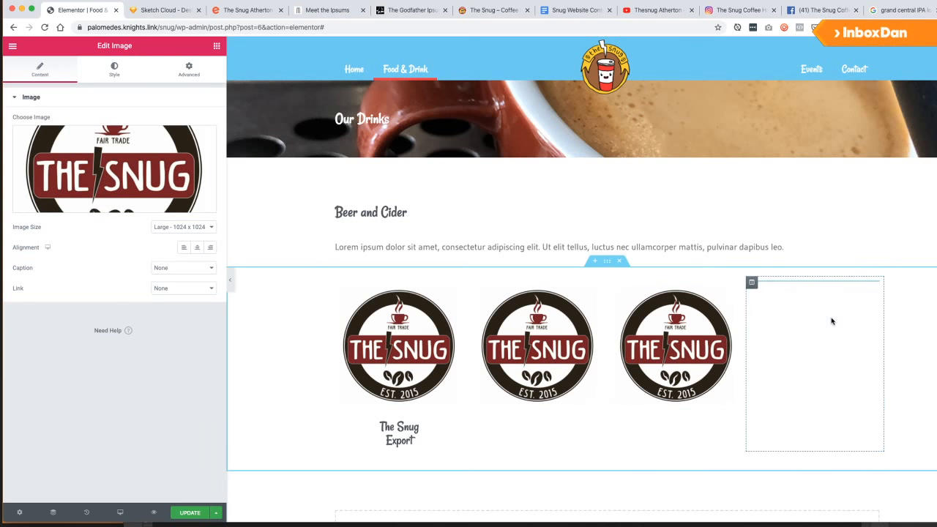
# Swap in Dortmunder Union Pils for column 2 and Grand Central IPA for column 3, keeping Snug in column 4.
pyautogui.click(126, 149)
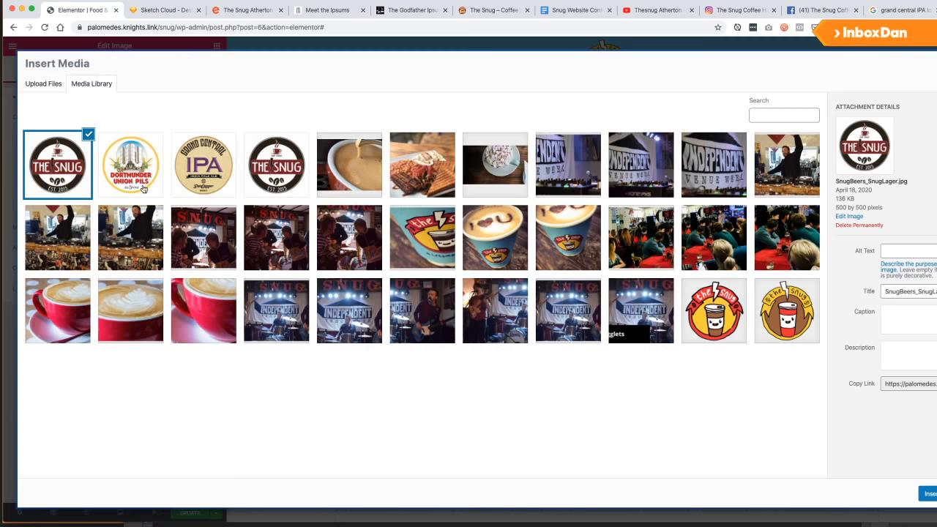
pyautogui.click(131, 165)
pyautogui.click(926, 495)
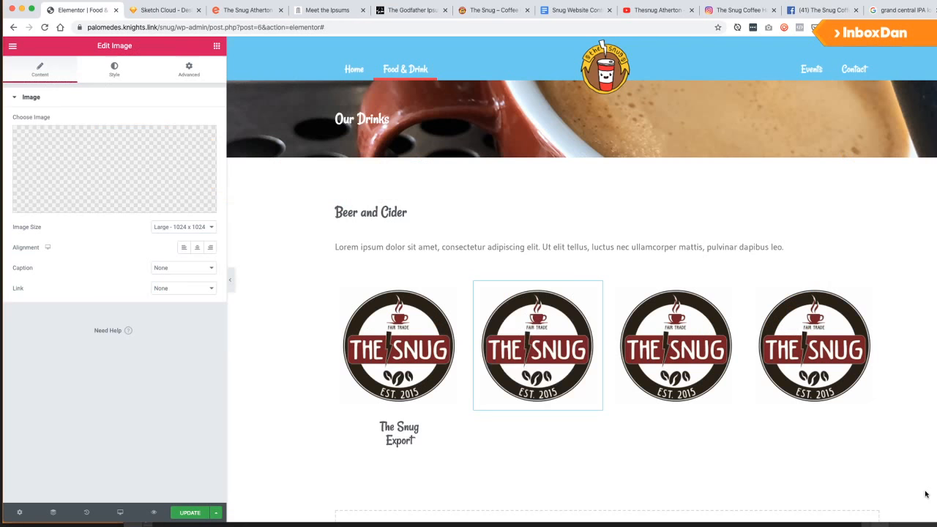
pyautogui.click(676, 344)
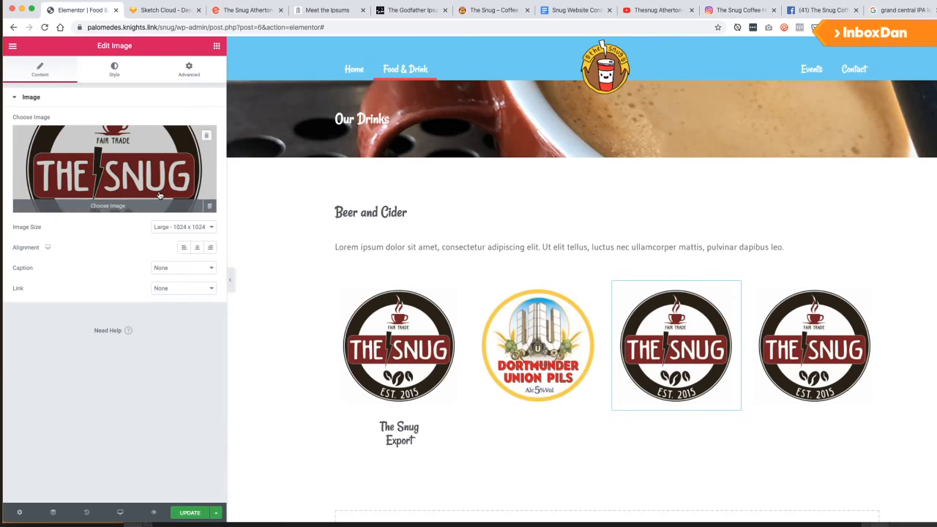
pyautogui.click(114, 169)
pyautogui.click(204, 165)
pyautogui.click(926, 495)
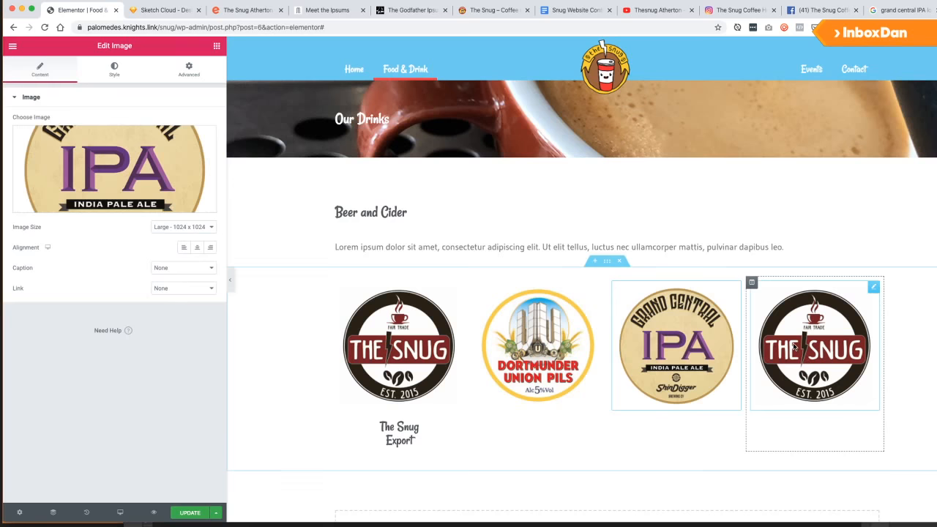
pyautogui.click(815, 344)
pyautogui.click(197, 190)
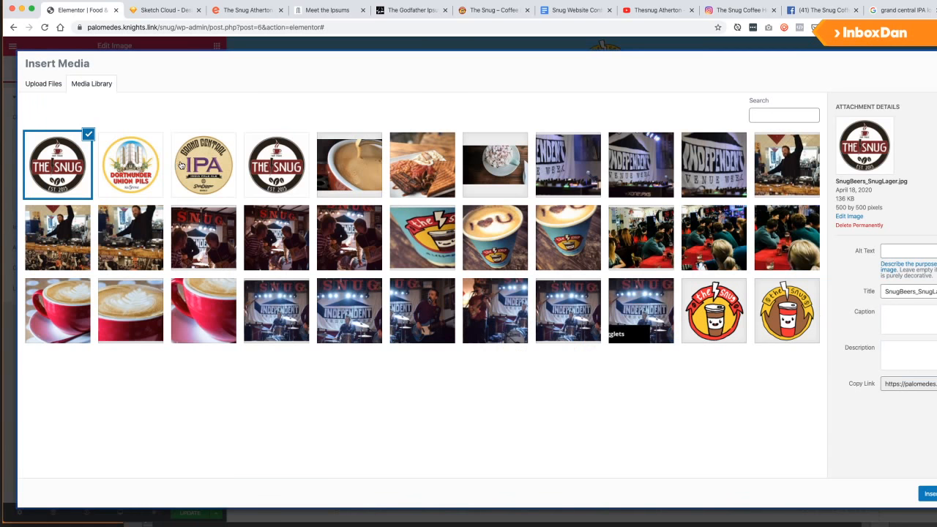
pyautogui.click(926, 495)
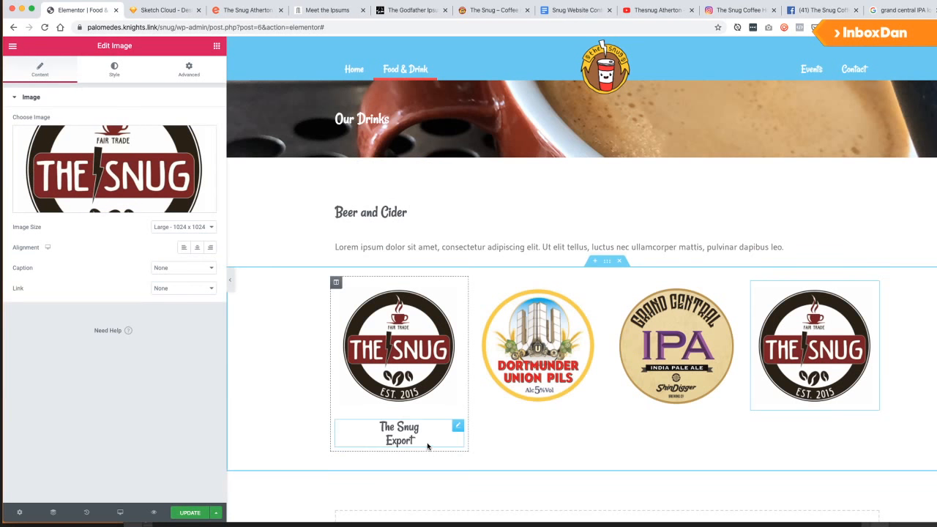
# Duplicate the caption under the second logo and change it to 'Dortmunder<br> Union'.
pyautogui.rightClick(451, 427)
pyautogui.click(486, 401)
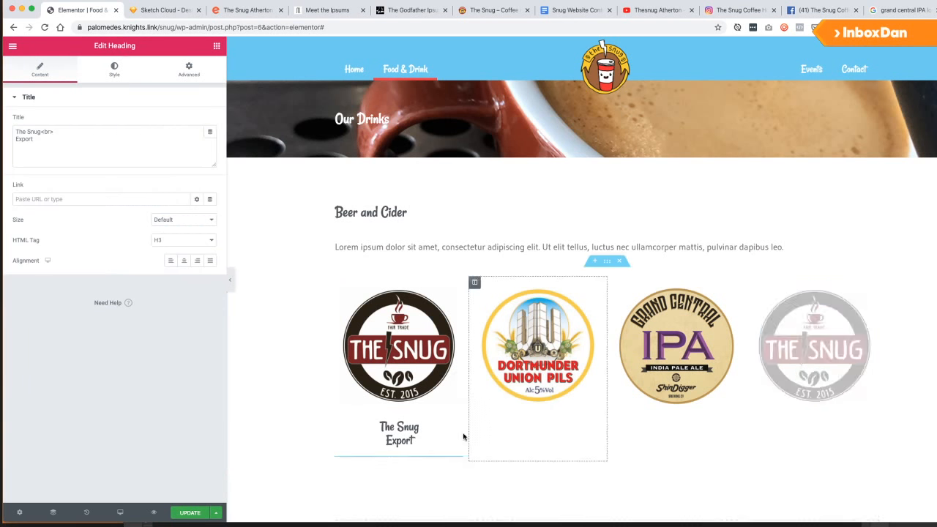
pyautogui.moveTo(457, 463); pyautogui.dragTo(524, 400)
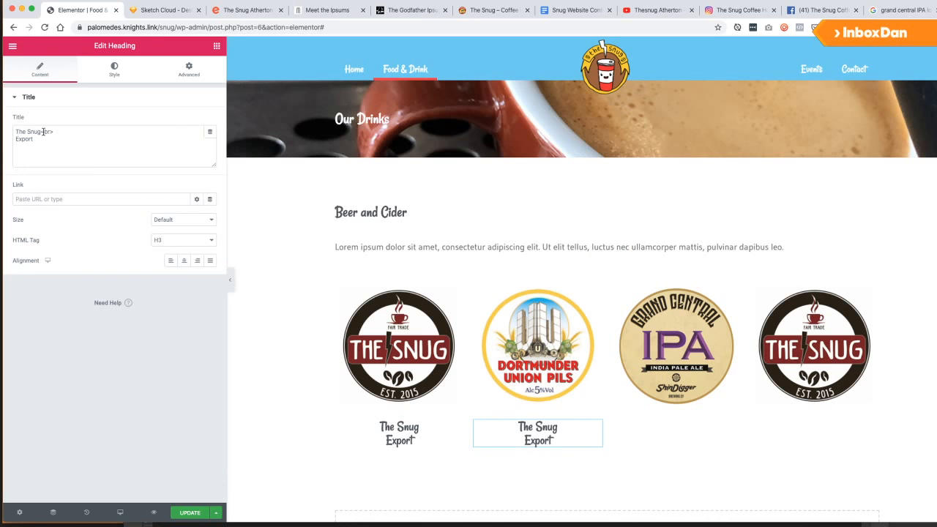
pyautogui.moveTo(40, 132); pyautogui.dragTo(15, 132)
pyautogui.write('Do')
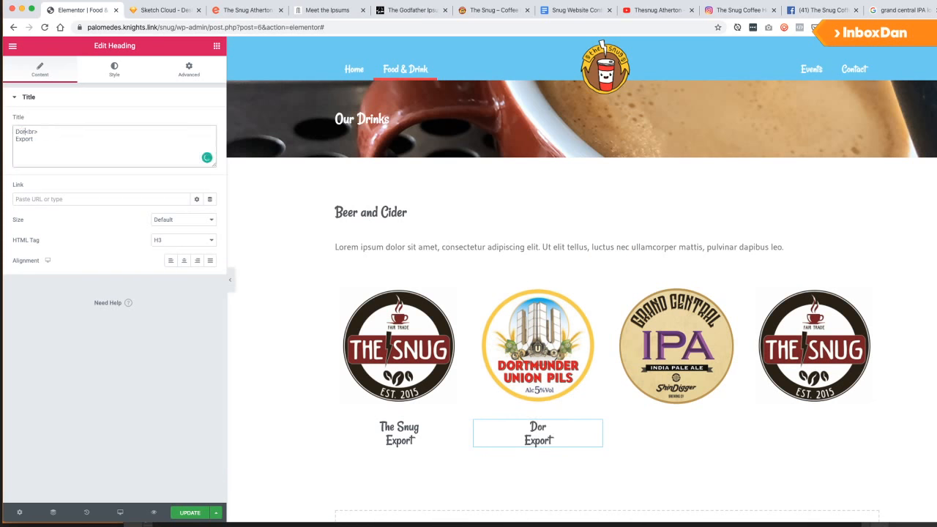
pyautogui.write('rtmunder<br> ')
pyautogui.write('Union')
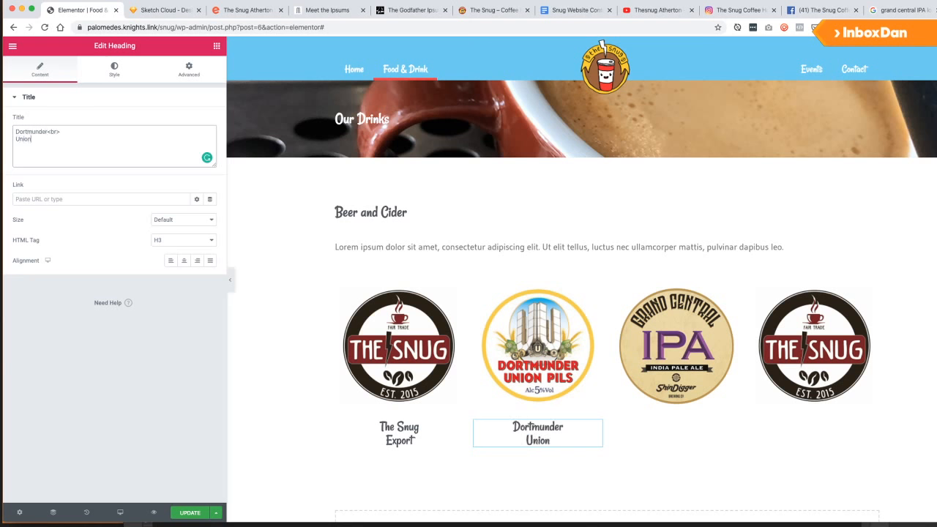
# Duplicate that caption under the third logo and change it to 'Grand Central<br> IPA'.
pyautogui.rightClick(597, 426)
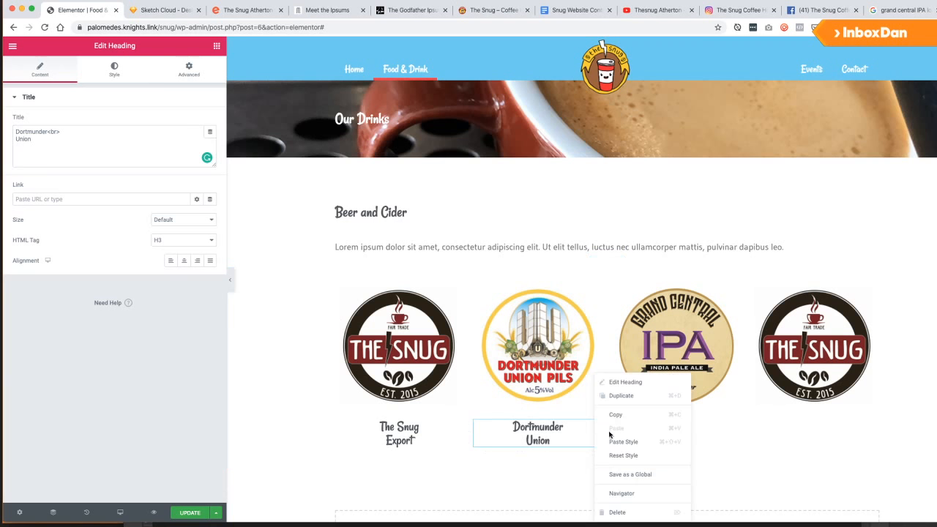
pyautogui.click(627, 396)
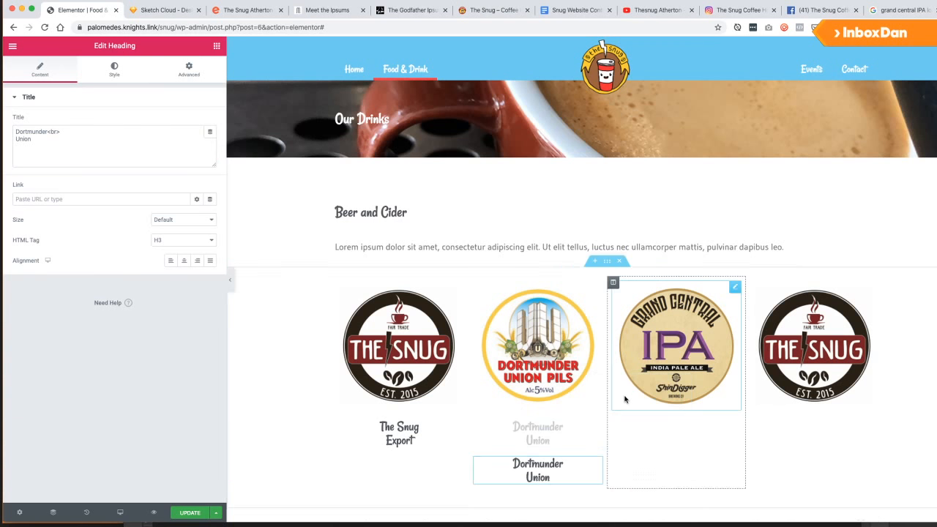
pyautogui.moveTo(592, 457); pyautogui.dragTo(669, 407)
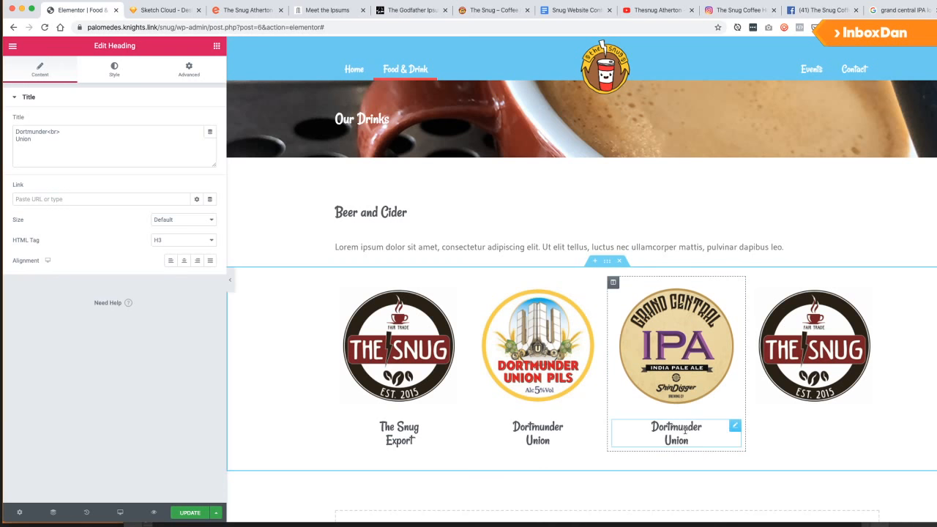
pyautogui.doubleClick(677, 427)
pyautogui.doubleClick(36, 131)
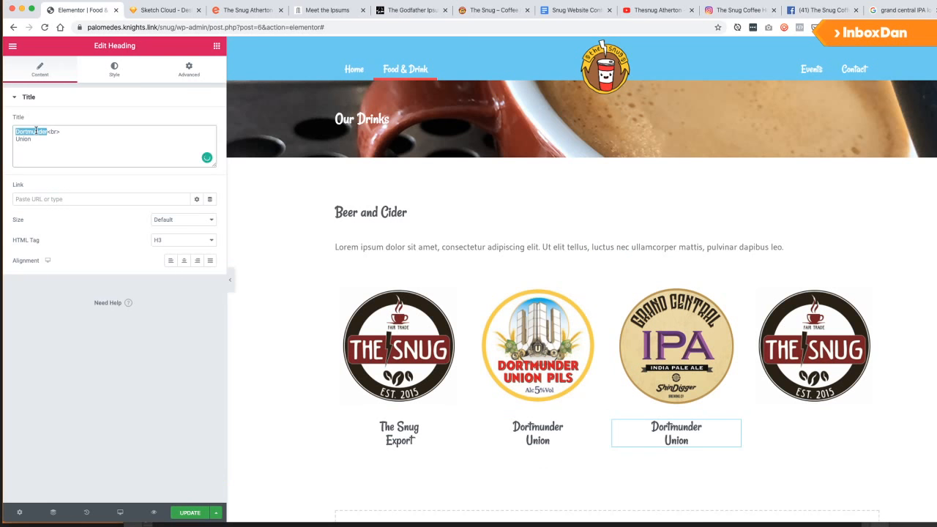
pyautogui.write('Grand Central<br> ')
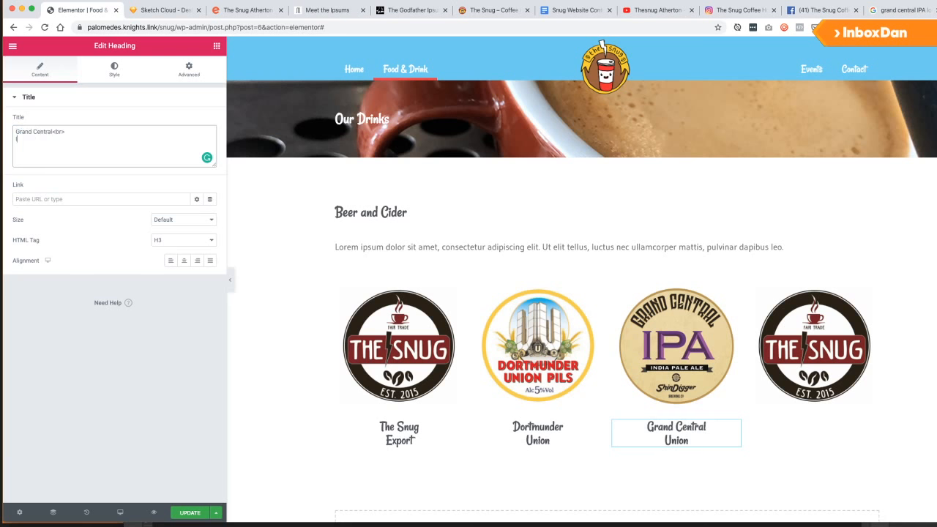
pyautogui.write('IPA')
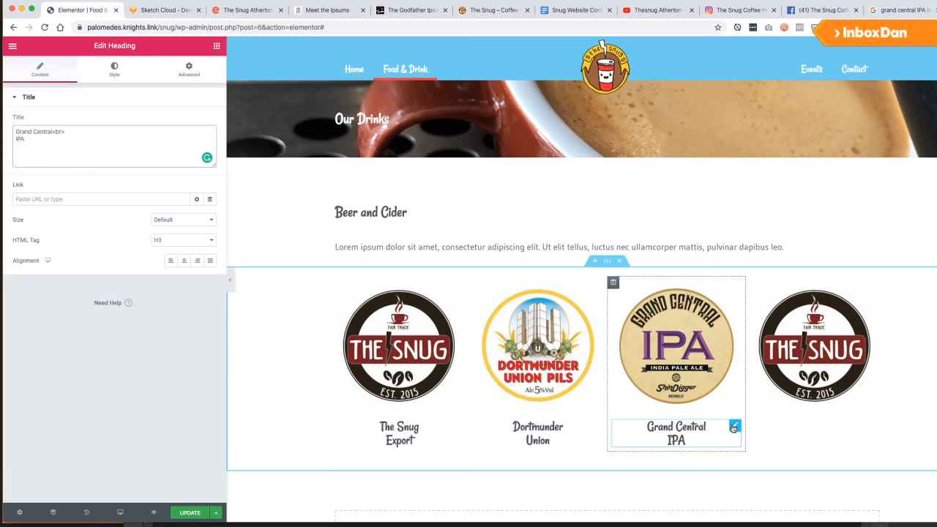
# Add a fourth caption under the last logo reading South West Cider and save the page.
pyautogui.rightClick(733, 424)
pyautogui.click(762, 401)
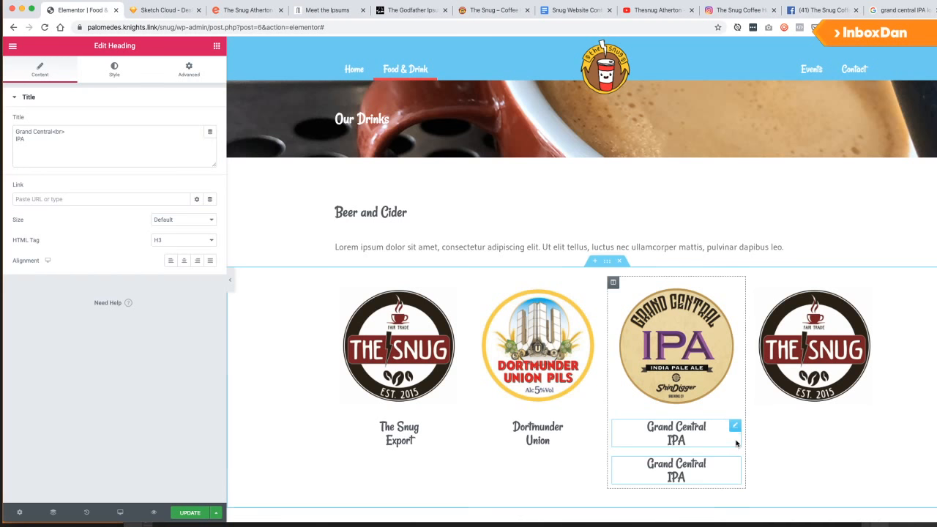
pyautogui.moveTo(732, 461); pyautogui.dragTo(812, 405)
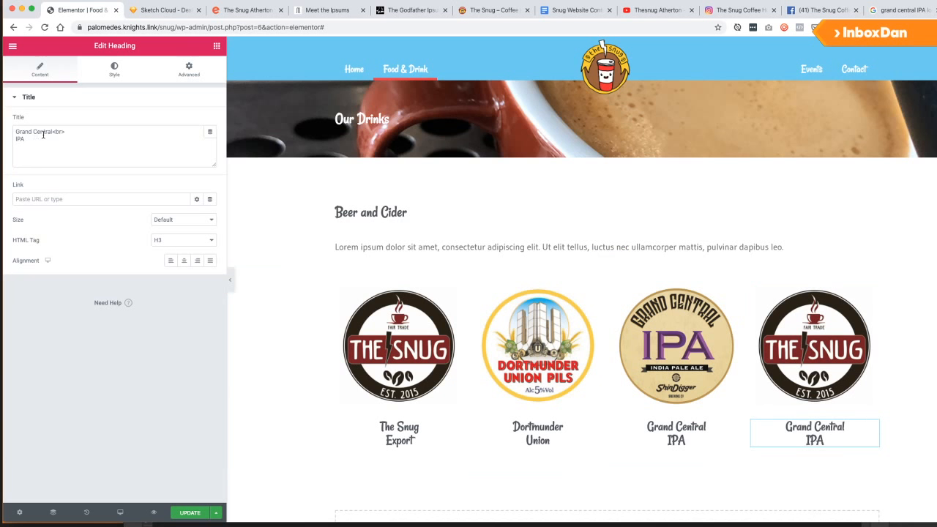
pyautogui.click(13, 131)
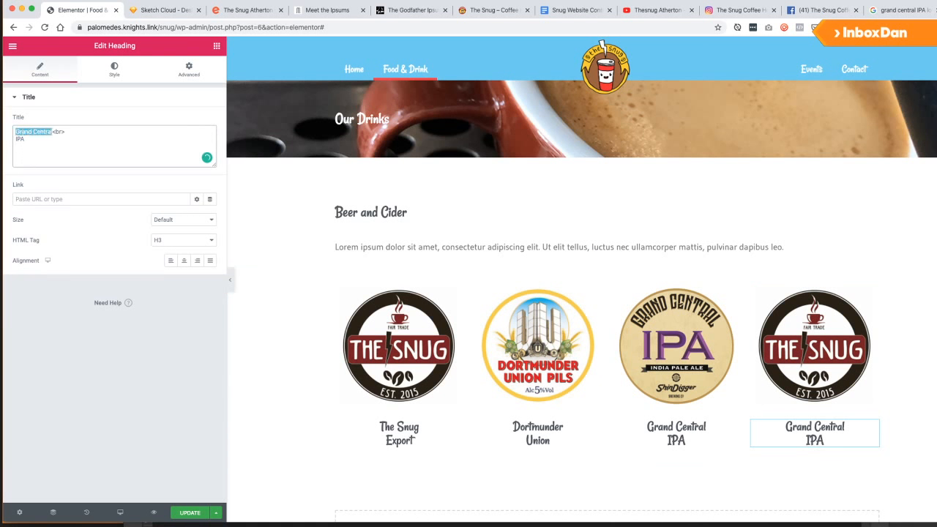
pyautogui.write('SouthWest')
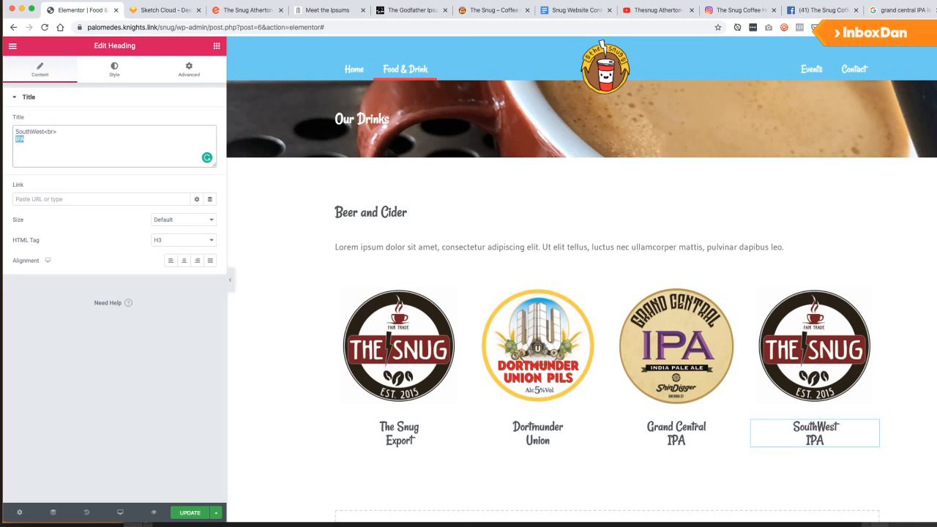
pyautogui.write('Clo')
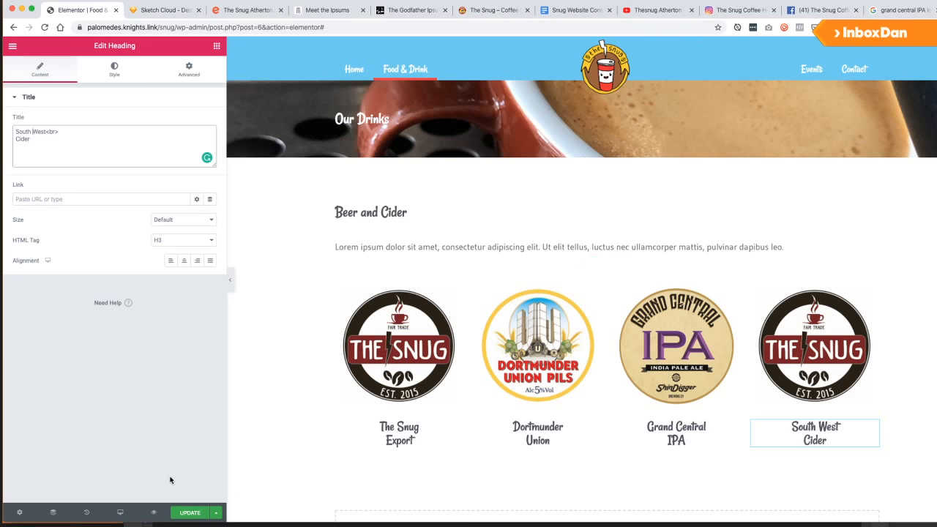
pyautogui.click(192, 515)
pyautogui.click(576, 10)
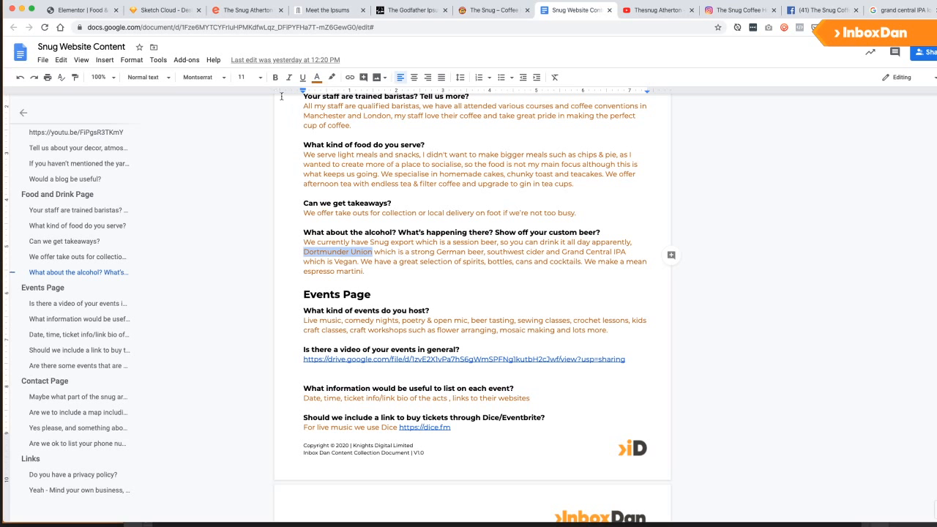
# Add a Text Editor under The Snug Export logo reading 'Session Beer.'.
pyautogui.click(96, 12)
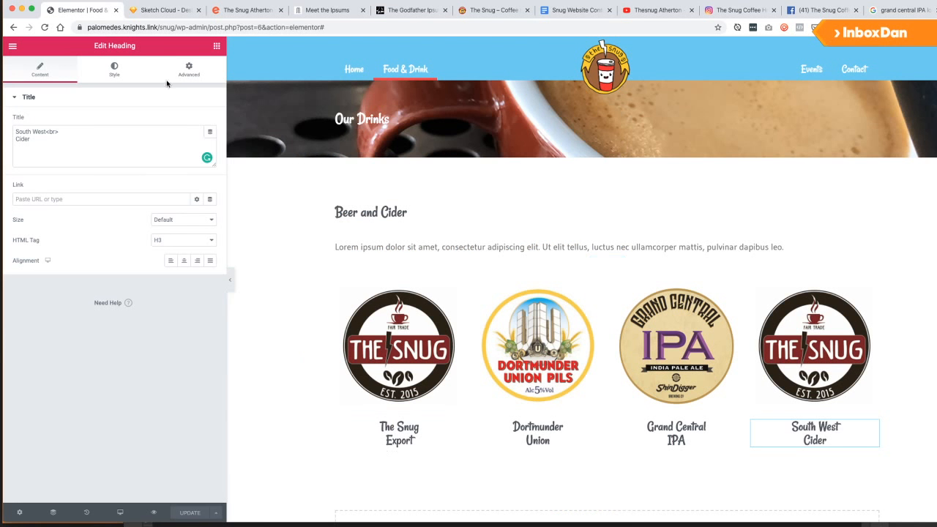
pyautogui.click(215, 46)
pyautogui.moveTo(170, 189); pyautogui.dragTo(399, 449)
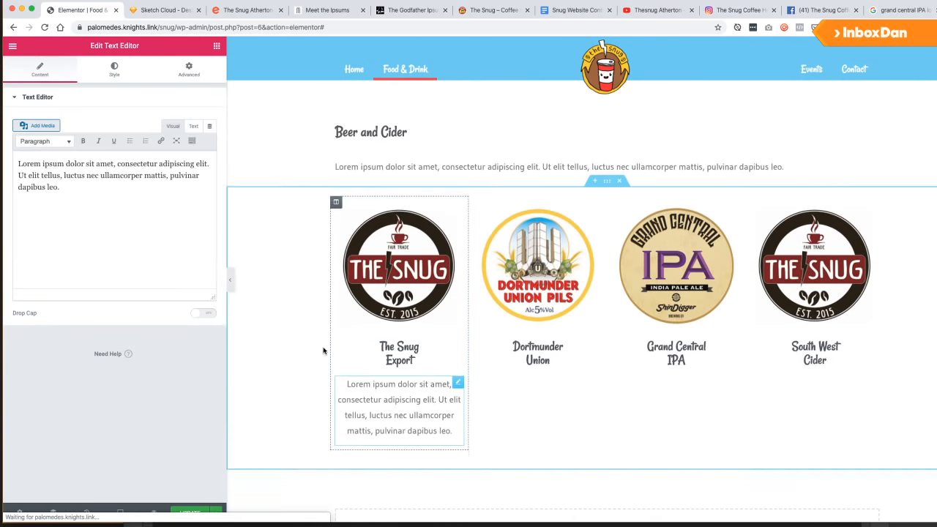
pyautogui.click(568, 11)
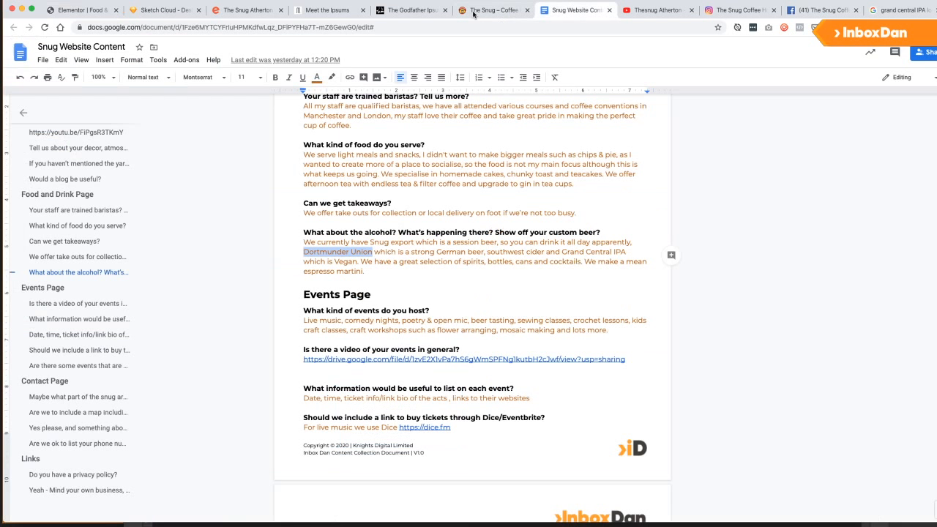
pyautogui.click(77, 11)
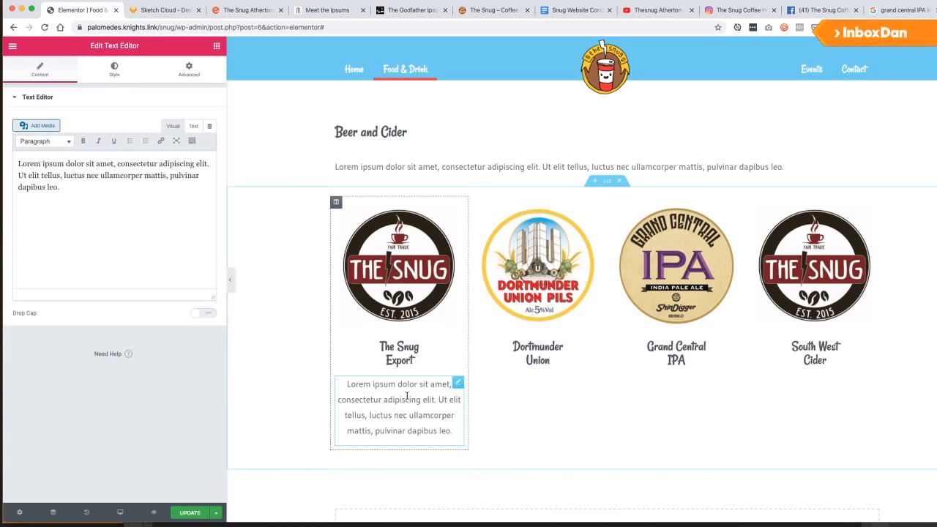
pyautogui.click(46, 237)
pyautogui.press('super+a')
pyautogui.write('Session ')
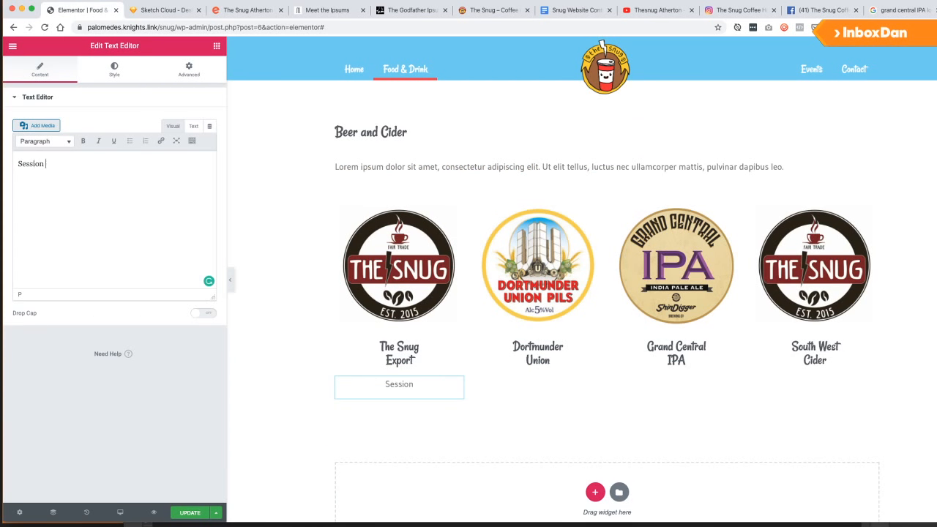
pyautogui.write('Beer.')
pyautogui.press('super+a')
pyautogui.press('super+c')
# Add a Text Editor under the Dortmunder Union logo captioned 'Strong German Beer.'.
pyautogui.click(217, 45)
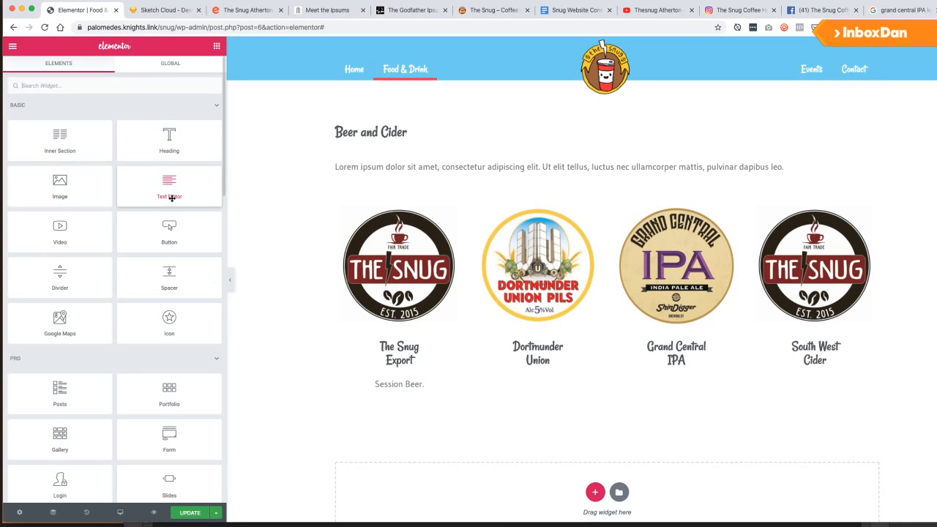
pyautogui.moveTo(174, 189); pyautogui.dragTo(536, 366)
pyautogui.press('super+a')
pyautogui.press('super+v')
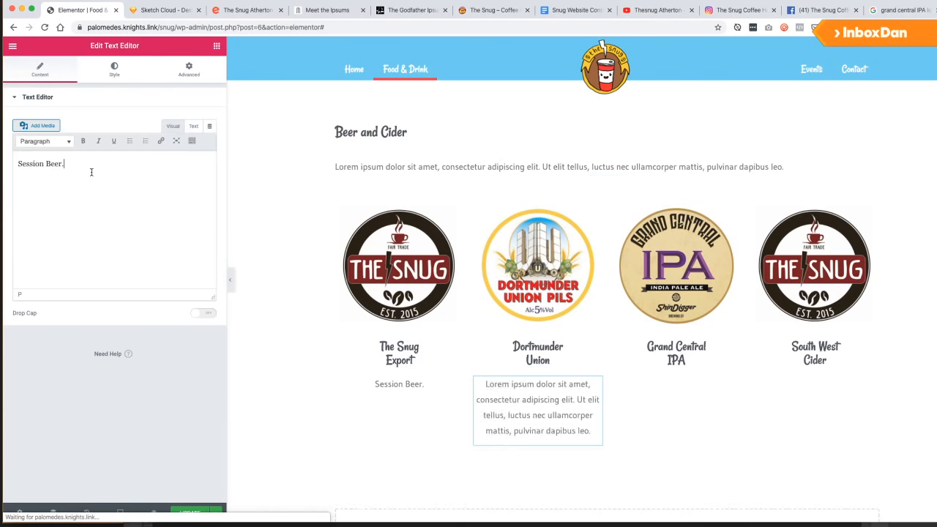
pyautogui.press('super+a')
pyautogui.write('Ge')
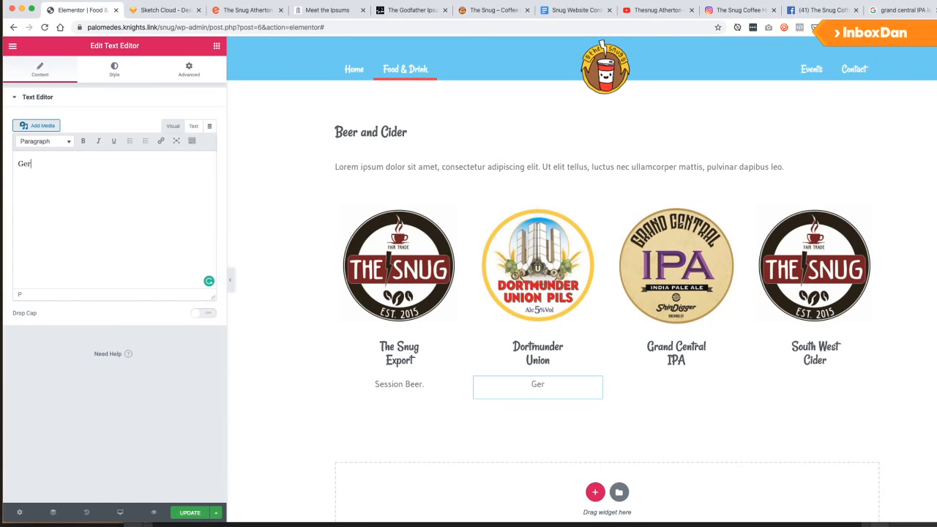
pyautogui.write('Strong germa')
pyautogui.press('BackSpace')
pyautogui.press('BackSpace')
pyautogui.press('BackSpace')
pyautogui.press('BackSpace')
pyautogui.press('BackSpace')
pyautogui.write('German Lager.')
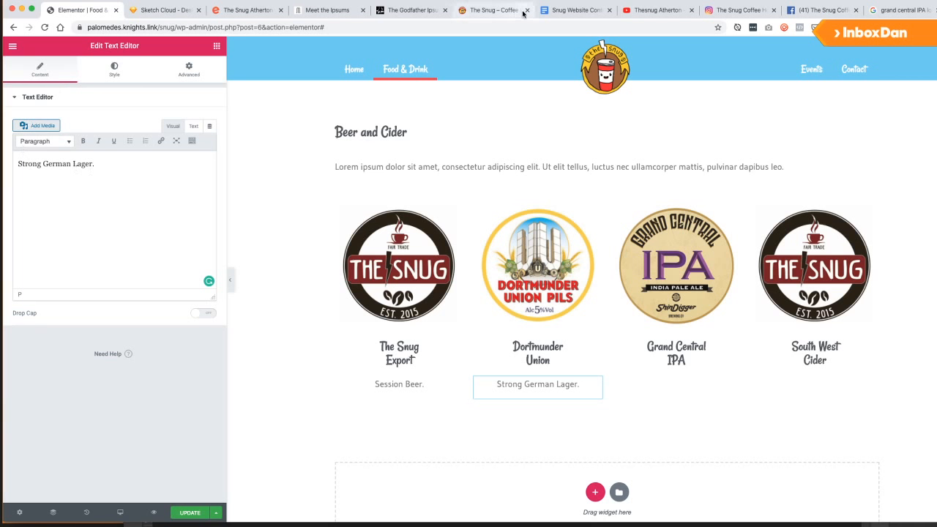
pyautogui.click(570, 10)
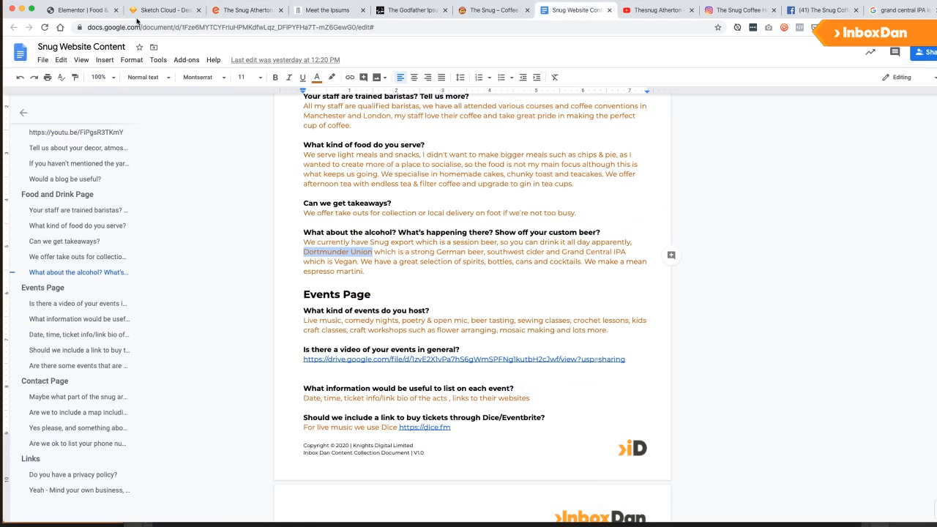
pyautogui.click(78, 10)
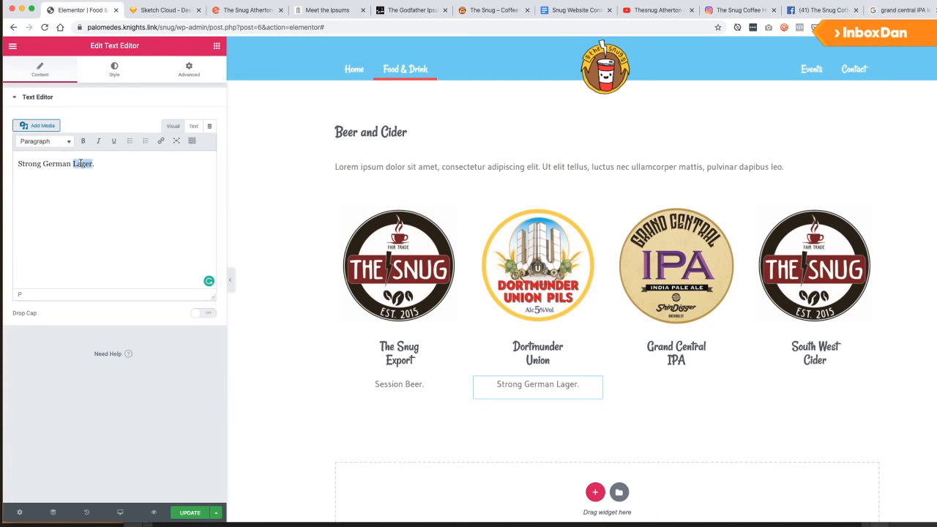
pyautogui.write('V')
pyautogui.write('Beer')
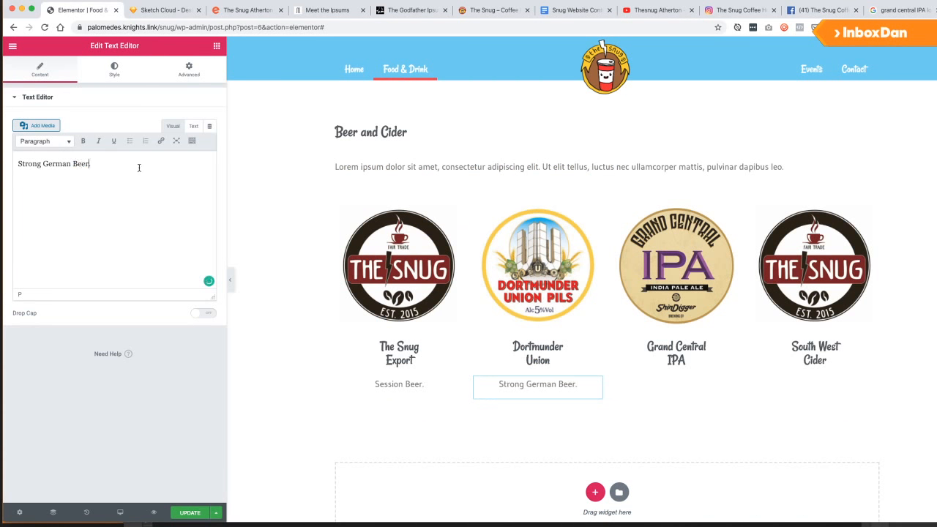
pyautogui.click(569, 10)
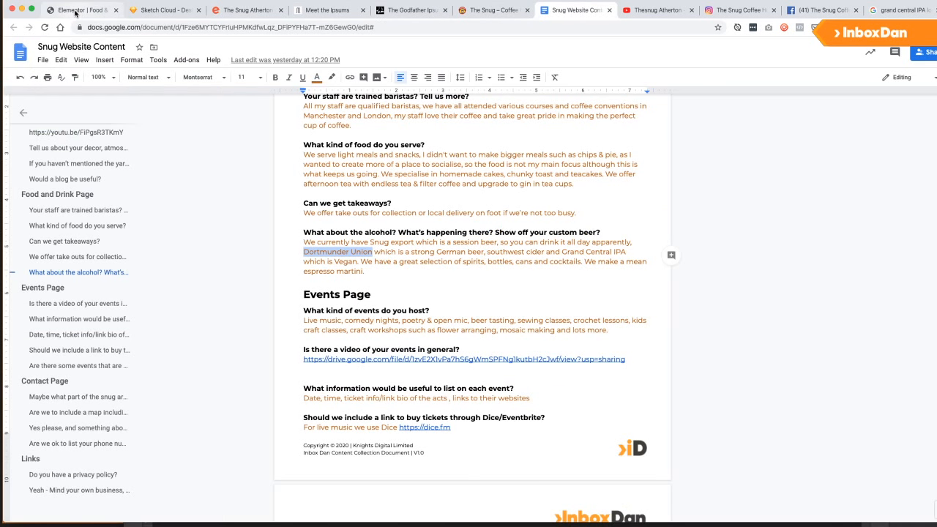
# Duplicate the Dortmunder caption under Grand Central IPA and retype it 'Vegan IPA.'.
pyautogui.click(77, 11)
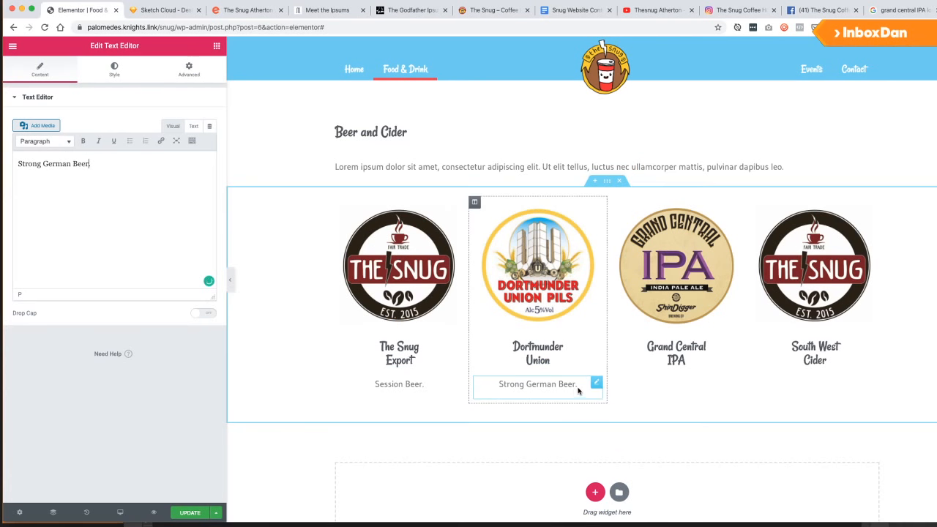
pyautogui.rightClick(603, 380)
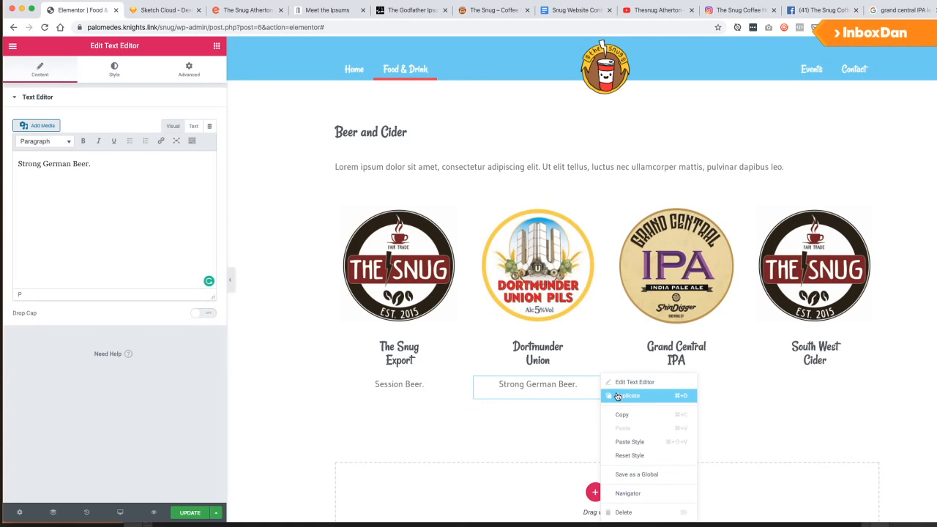
pyautogui.click(609, 394)
pyautogui.moveTo(603, 401); pyautogui.dragTo(669, 368)
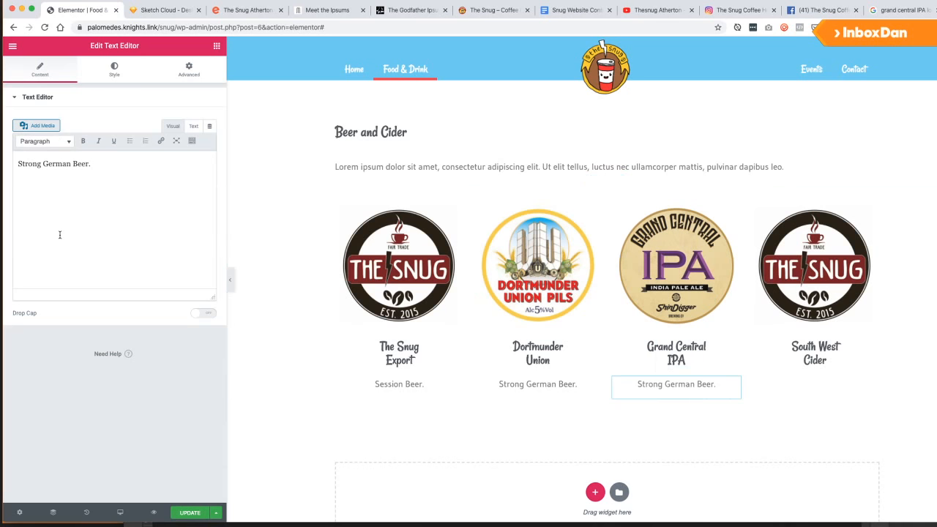
pyautogui.moveTo(94, 175); pyautogui.dragTo(3, 165)
pyautogui.write('Ve')
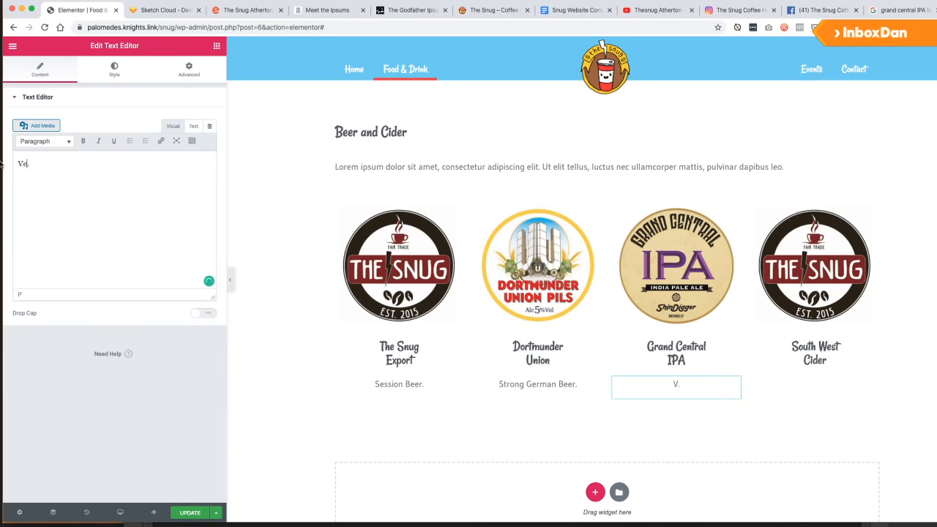
pyautogui.write('gan IPA')
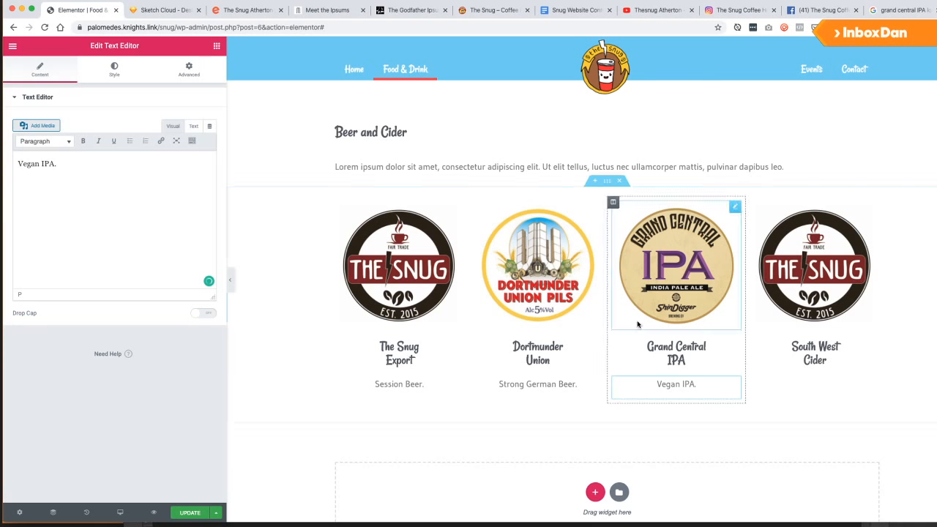
# Duplicate the Vegan IPA caption under South West Cider, reading 'A Refreshing Cider.'.
pyautogui.rightClick(736, 381)
pyautogui.click(755, 396)
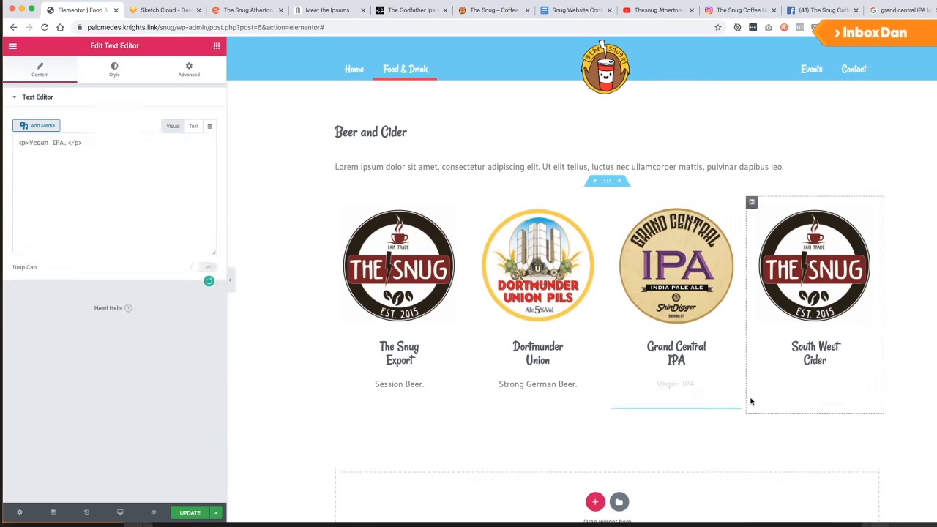
pyautogui.moveTo(730, 414); pyautogui.dragTo(813, 372)
pyautogui.tripleClick(103, 190)
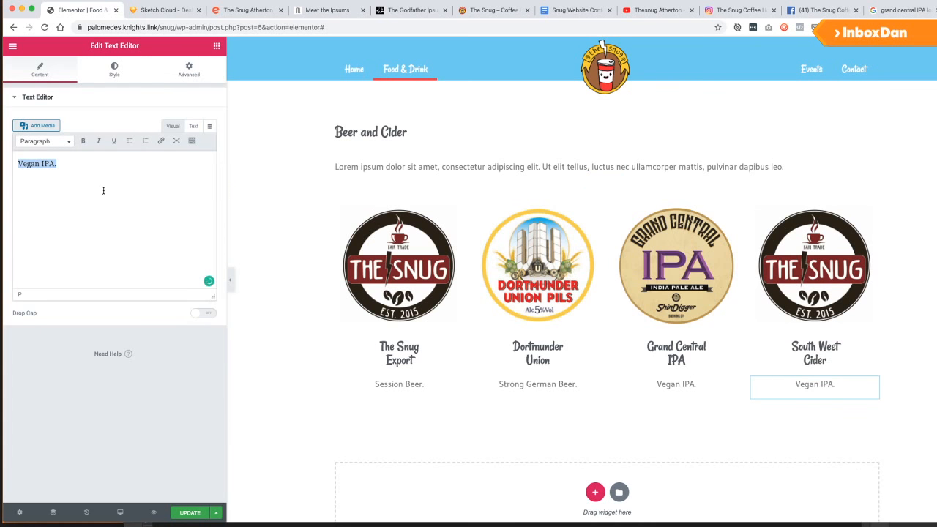
pyautogui.write('A Refre')
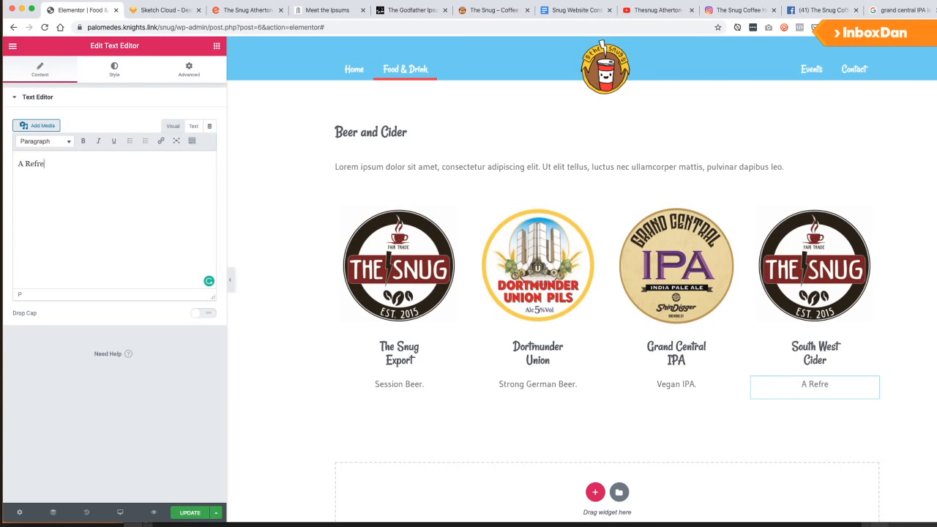
pyautogui.write('shing Cider.')
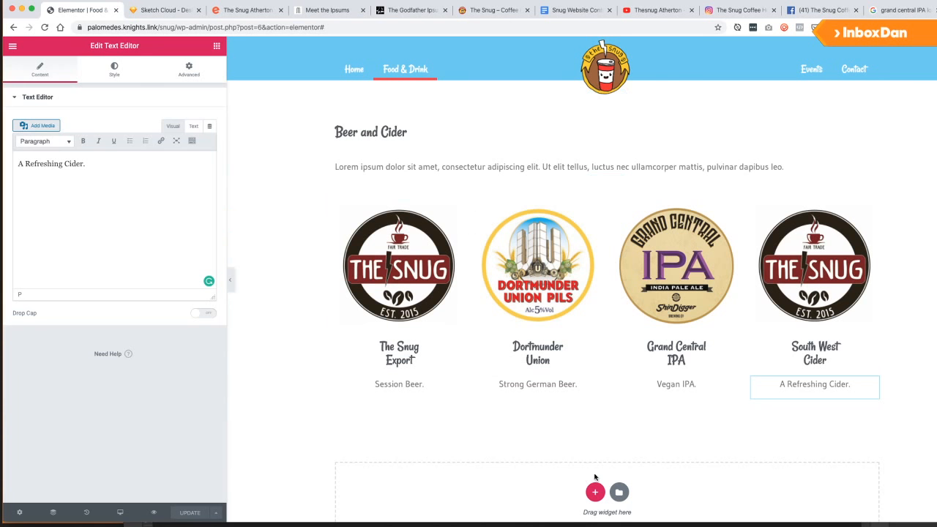
pyautogui.click(594, 492)
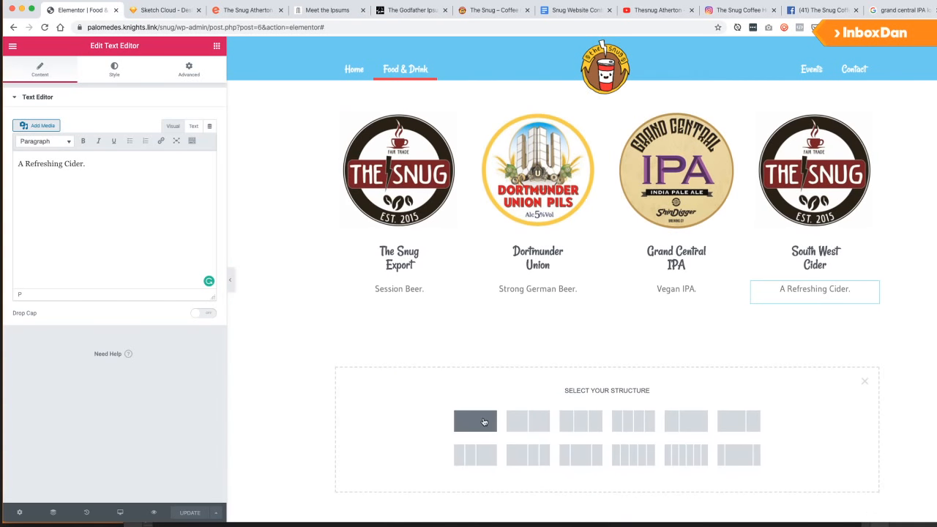
# Choose the two-column structure for a new section under the four drink logos.
pyautogui.click(153, 10)
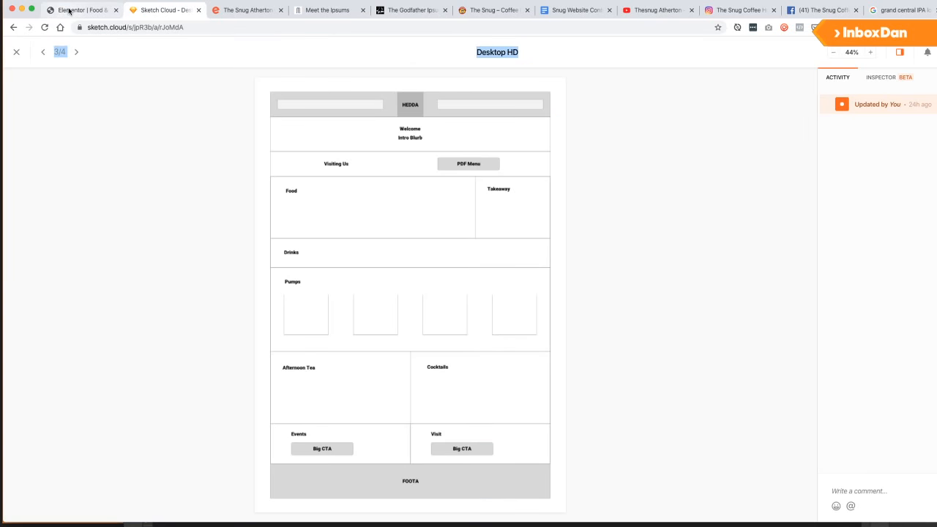
pyautogui.click(68, 10)
pyautogui.click(527, 419)
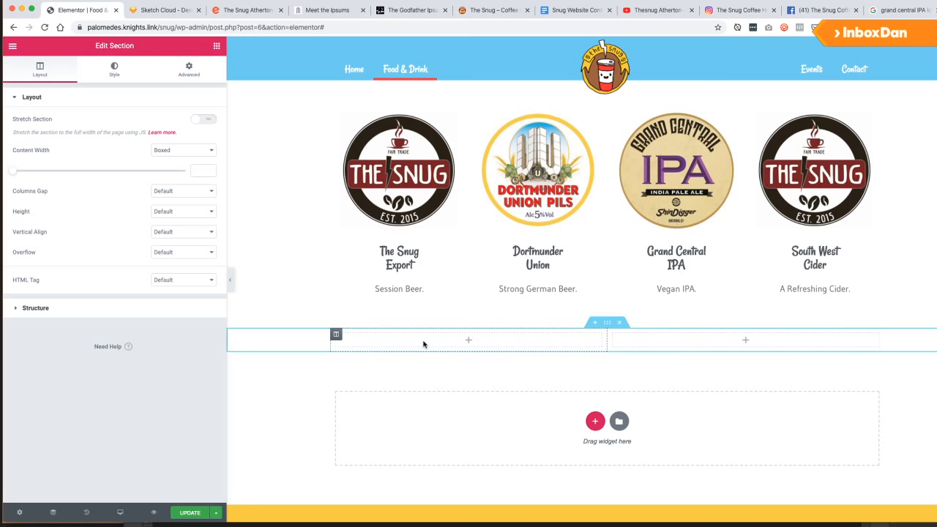
pyautogui.click(216, 46)
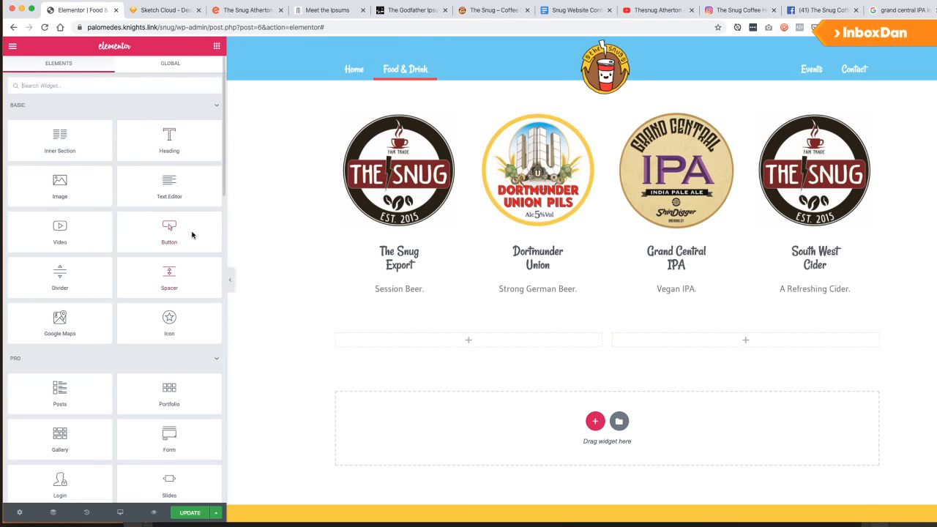
# Inspect both columns' Advanced padding, then drop a Heading into the left column.
pyautogui.click(612, 335)
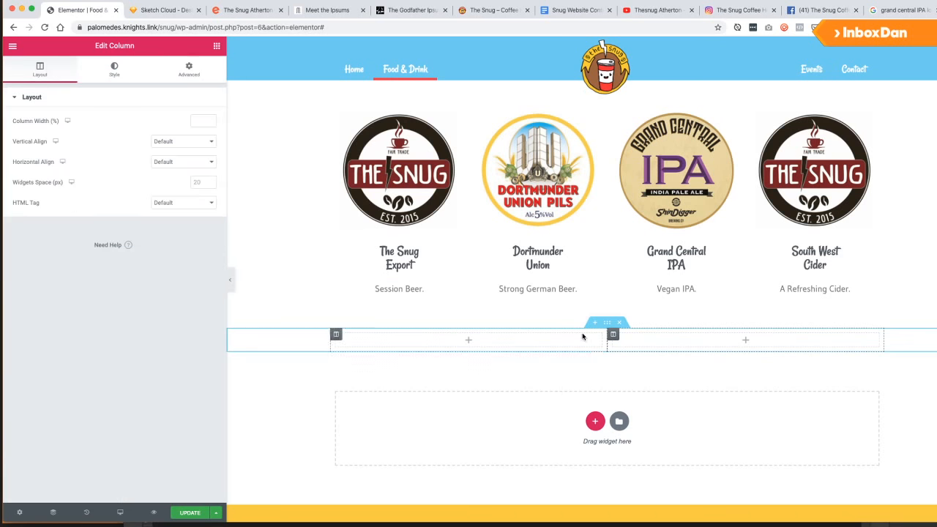
pyautogui.click(184, 71)
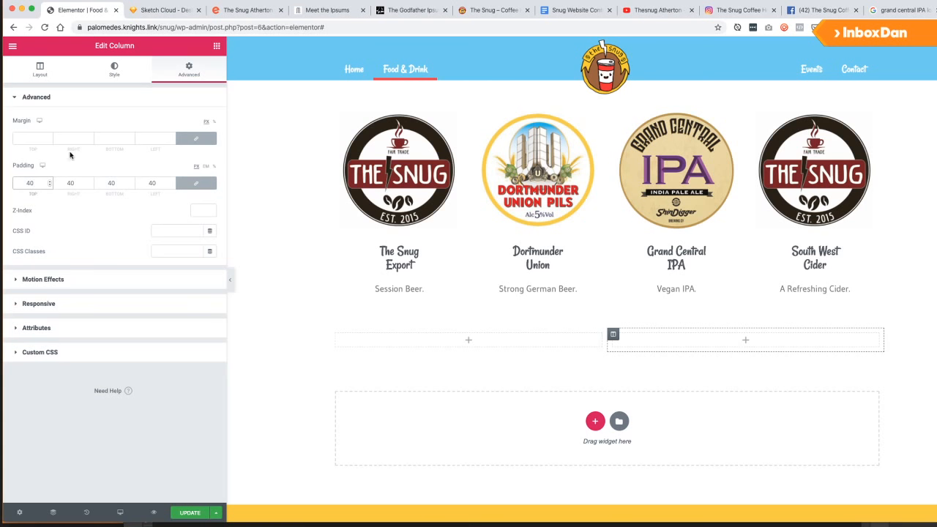
pyautogui.click(336, 334)
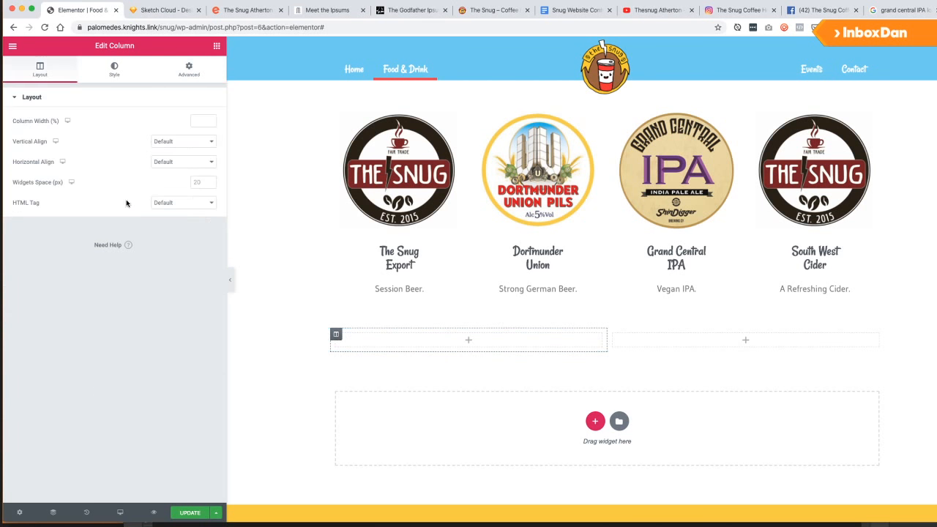
pyautogui.click(172, 70)
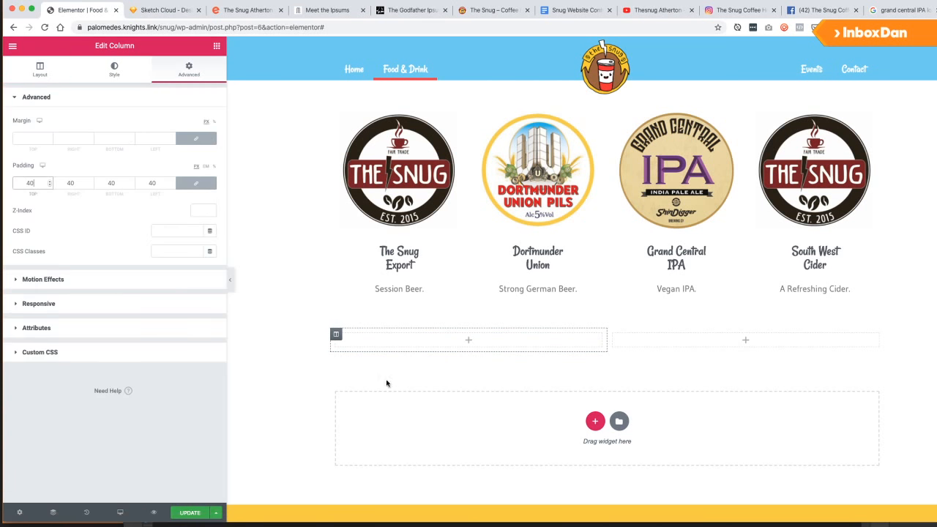
pyautogui.click(217, 45)
pyautogui.moveTo(169, 139); pyautogui.dragTo(408, 337)
# Empty the heading text, delete the right column, then delete the whole section.
pyautogui.tripleClick(105, 142)
pyautogui.write('A')
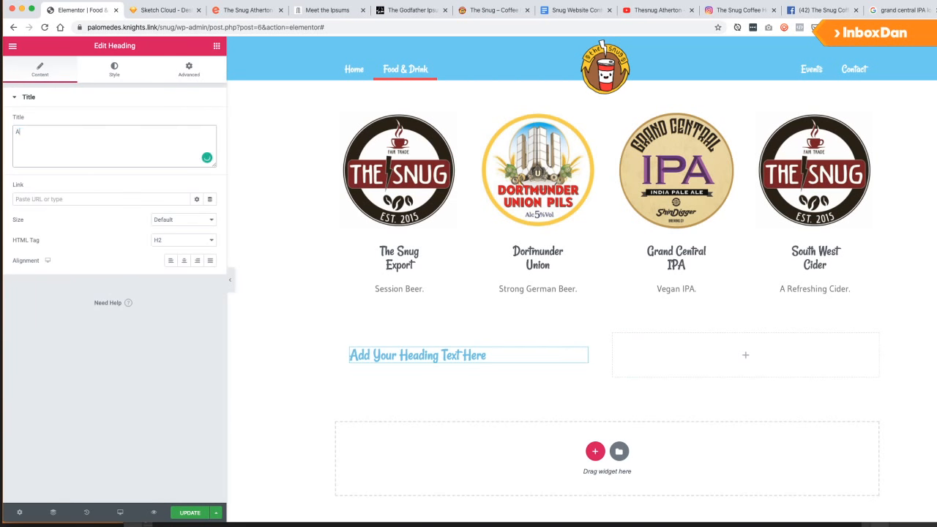
pyautogui.write('gf')
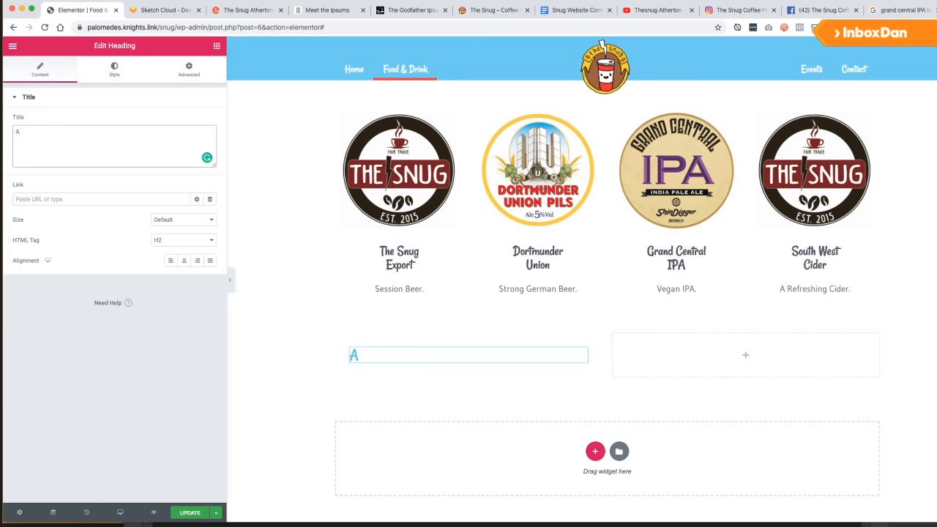
pyautogui.press('BackSpace')
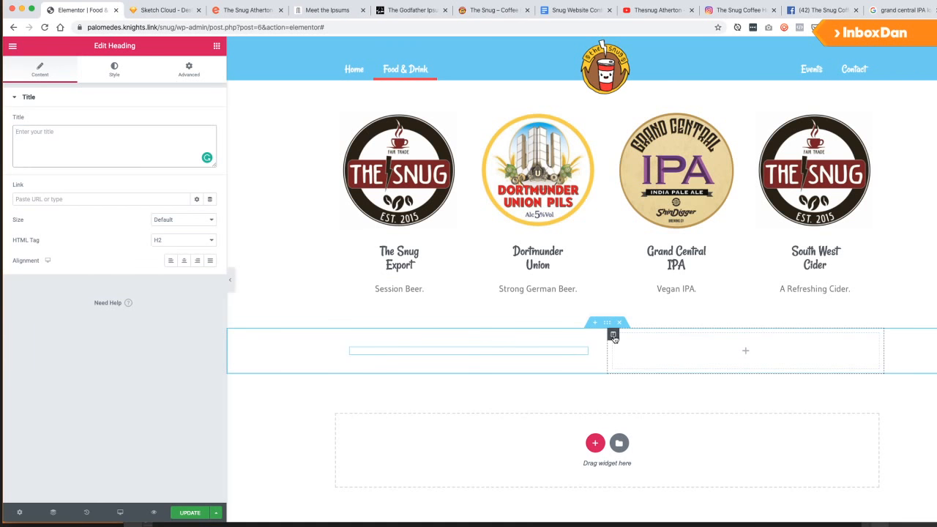
pyautogui.rightClick(617, 338)
pyautogui.click(644, 477)
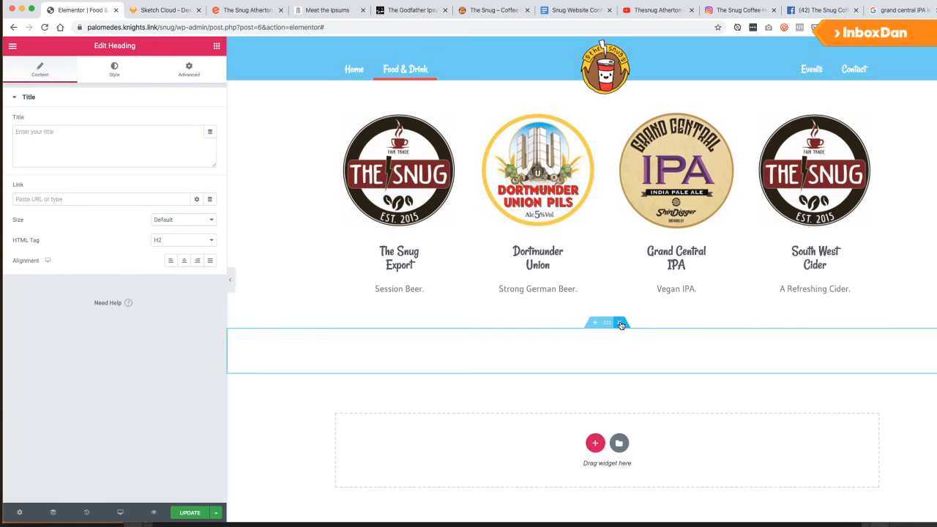
pyautogui.click(619, 322)
pyautogui.click(594, 393)
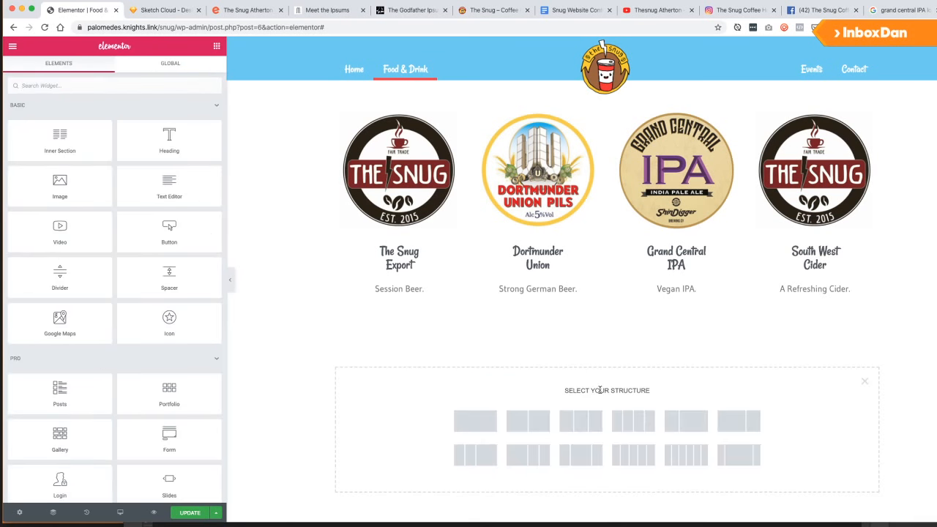
# Add a two-column section with Content Width set to Full Width.
pyautogui.click(531, 424)
pyautogui.scroll(-1, 586, 315)
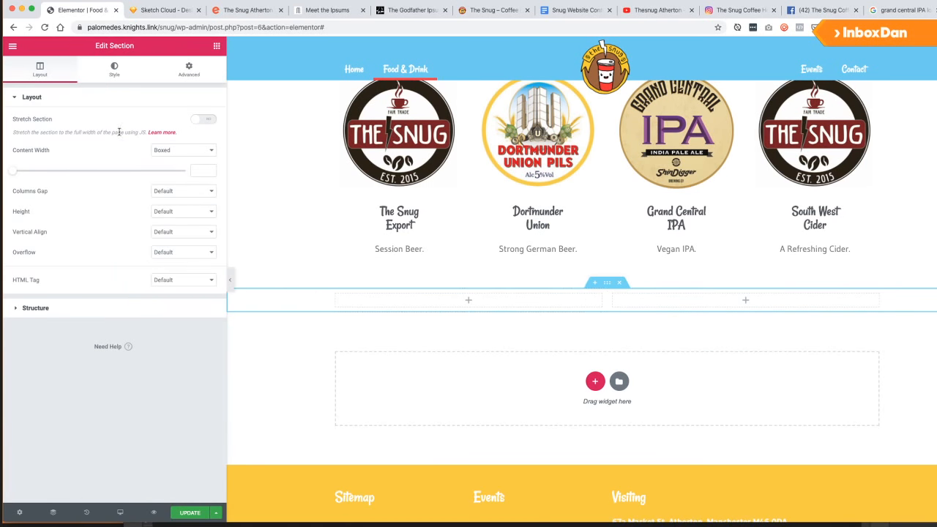
pyautogui.click(154, 150)
pyautogui.click(171, 159)
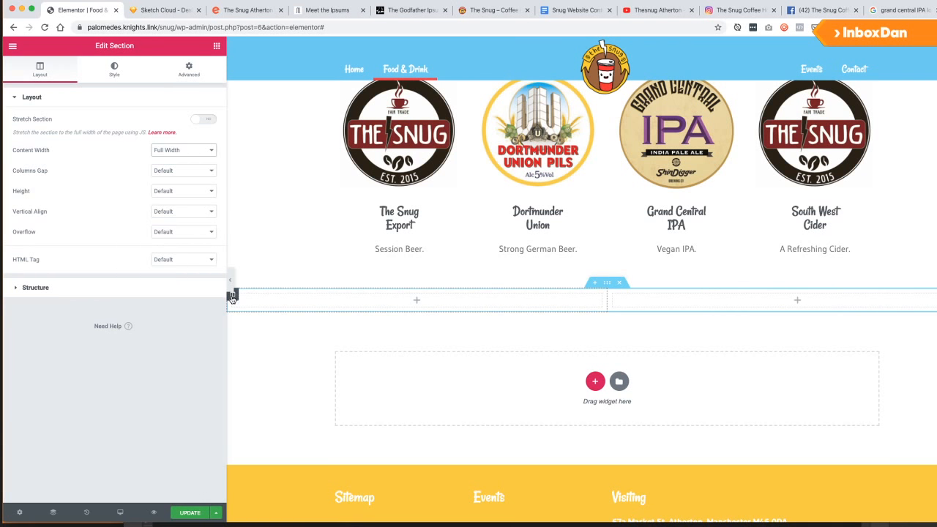
# Give the left column 40 px padding on all sides.
pyautogui.rightClick(232, 298)
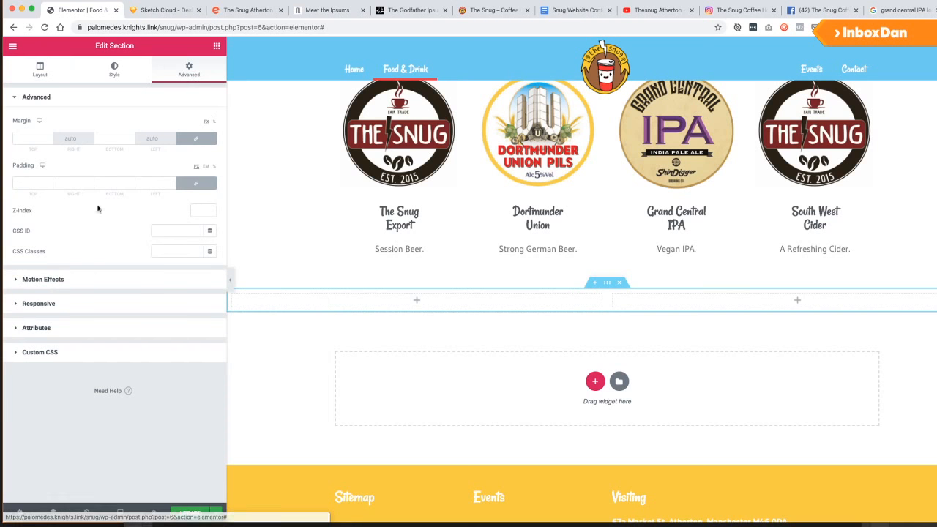
pyautogui.click(232, 295)
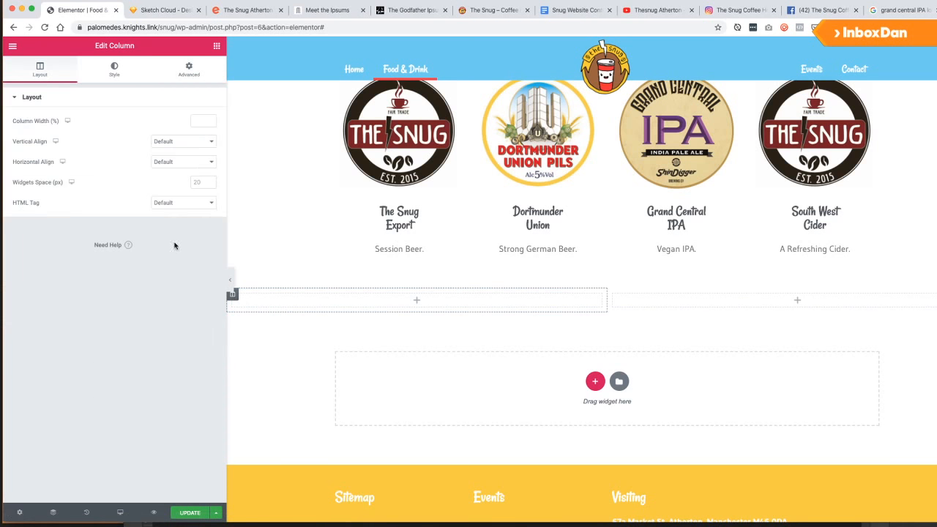
pyautogui.click(185, 81)
pyautogui.click(22, 183)
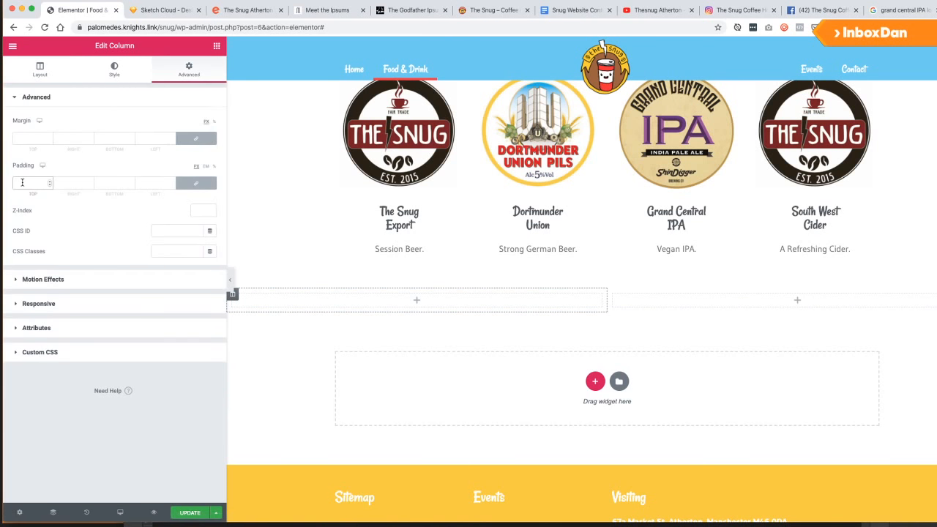
pyautogui.write('40')
pyautogui.click(217, 45)
pyautogui.moveTo(164, 142); pyautogui.dragTo(320, 297)
# Title the heading 'Afternoon Tea' and add a lorem ipsum Text Editor paragraph below it.
pyautogui.click(119, 142)
pyautogui.press('super+a')
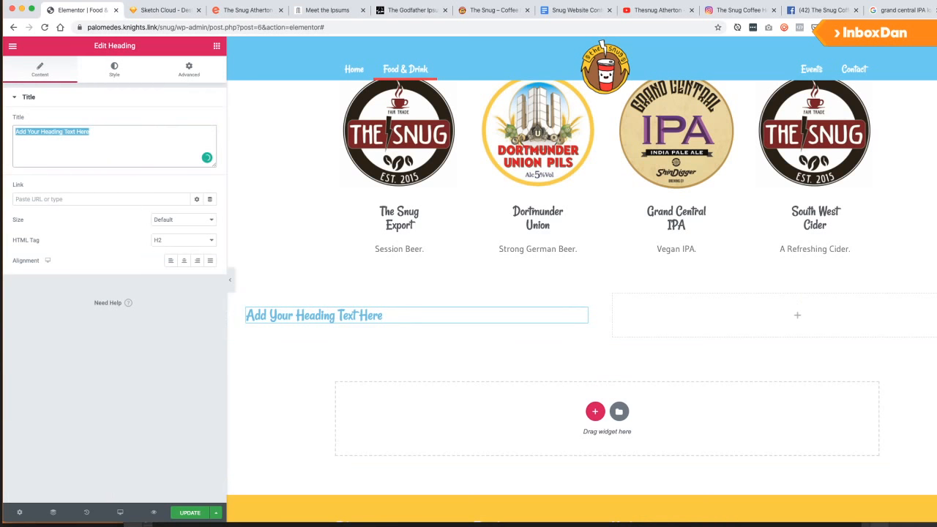
pyautogui.write('Afternoon Tea')
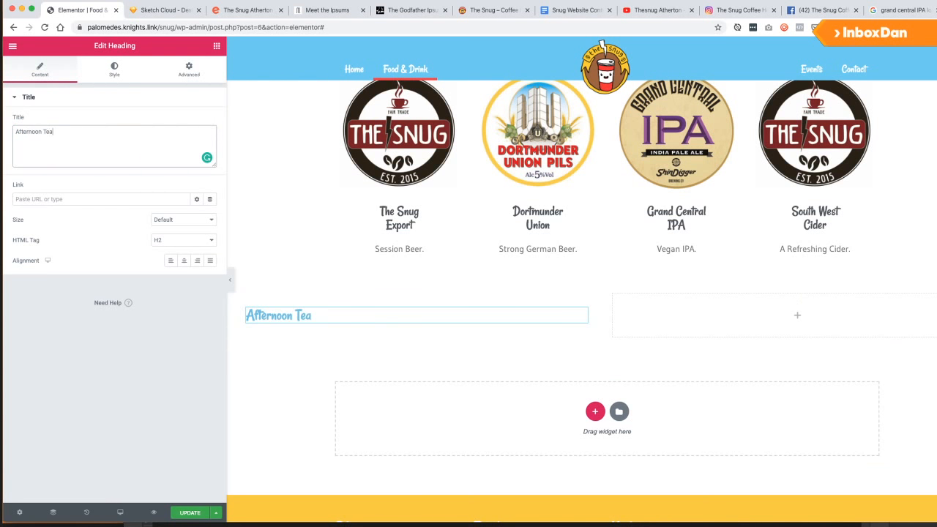
pyautogui.click(216, 46)
pyautogui.moveTo(187, 196); pyautogui.dragTo(301, 329)
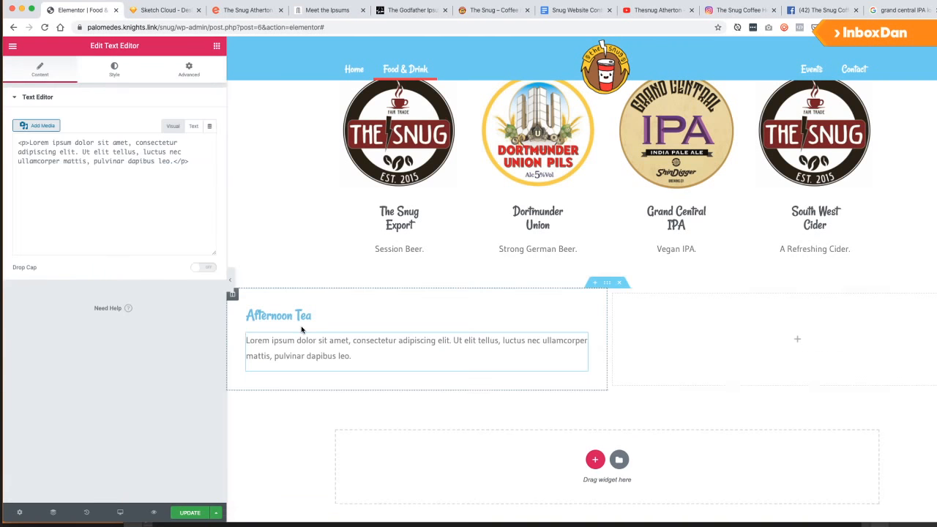
# Add a Button below the Afternoon Tea text linking to the Contact page.
pyautogui.click(216, 46)
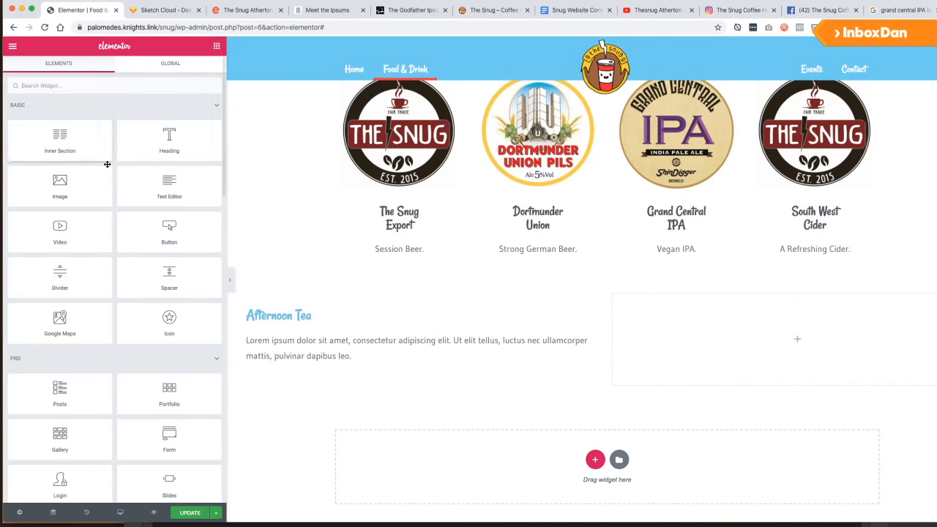
pyautogui.moveTo(171, 218); pyautogui.dragTo(285, 362)
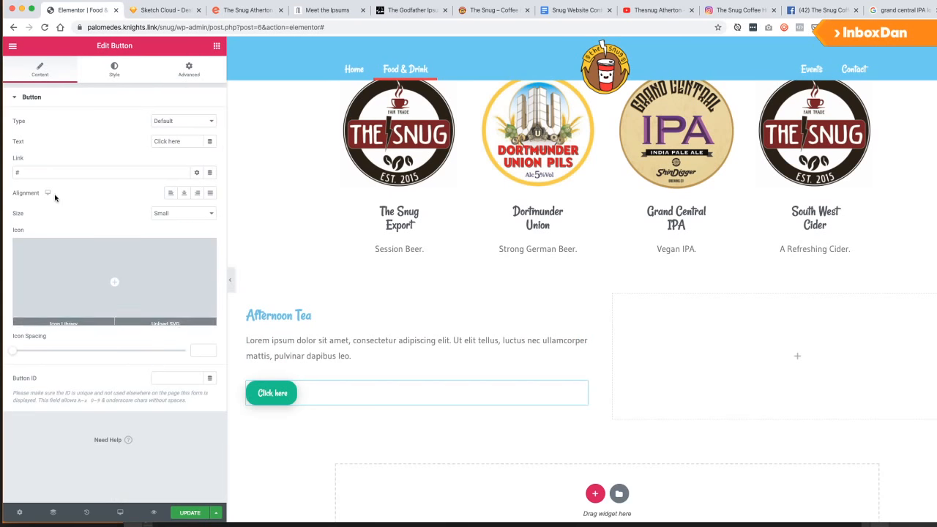
pyautogui.moveTo(33, 172); pyautogui.dragTo(6, 169)
pyautogui.write('Book Now')
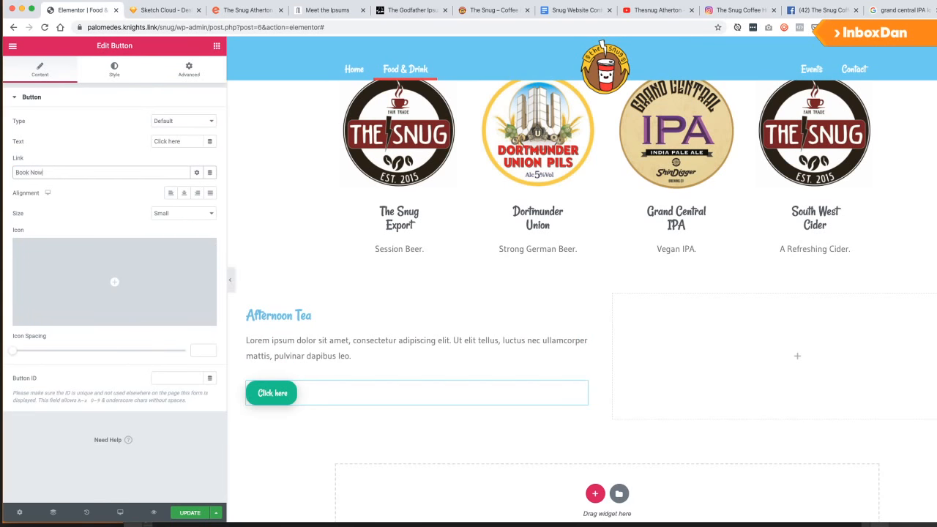
pyautogui.press('super+a')
pyautogui.write('Con')
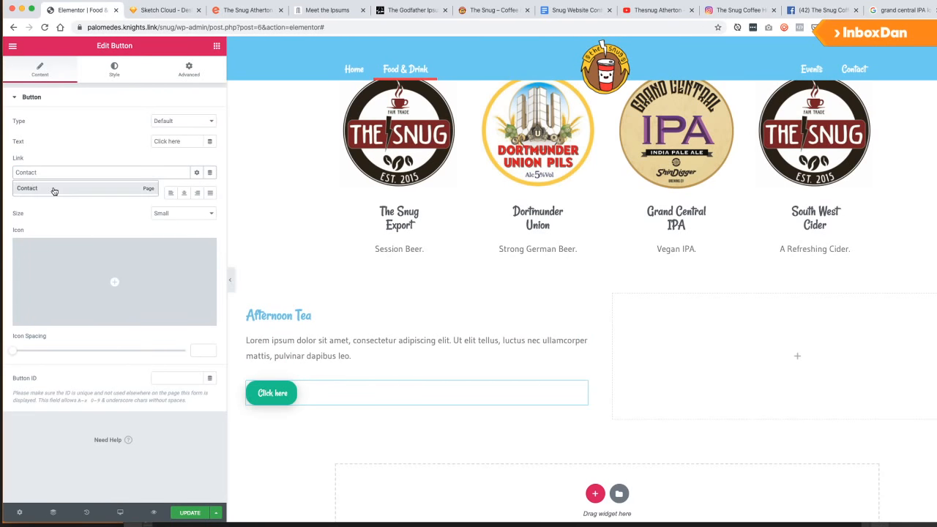
pyautogui.click(51, 191)
# Change the button label to 'Enquire Online'.
pyautogui.tripleClick(153, 140)
pyautogui.write('C')
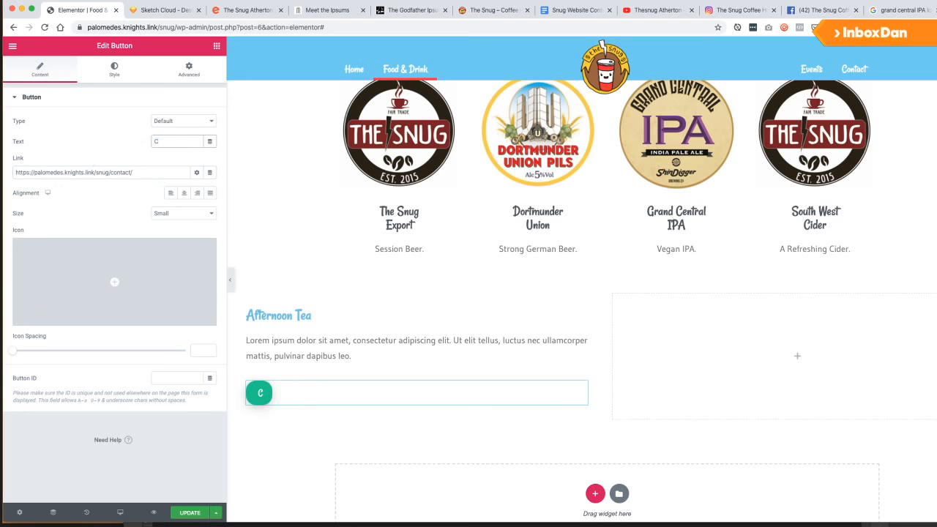
pyautogui.press('BackSpace')
pyautogui.write('Book')
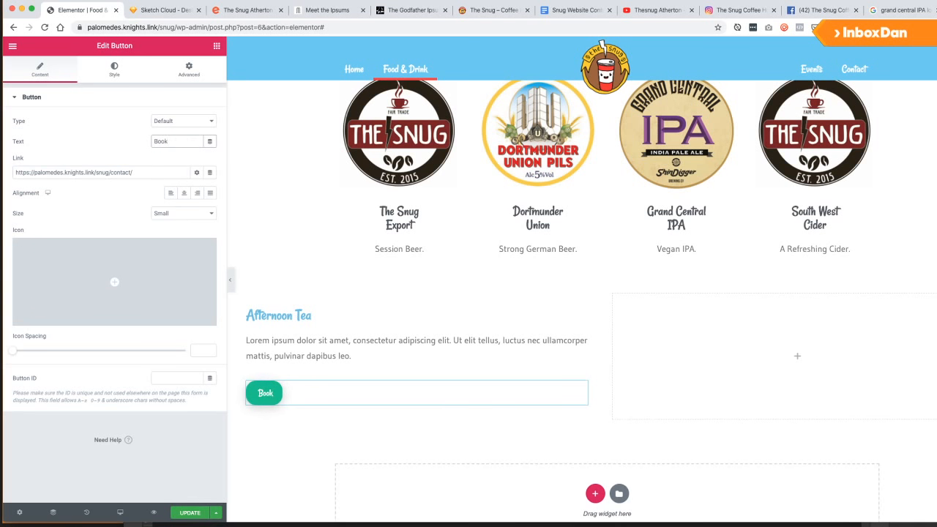
pyautogui.write(' Today')
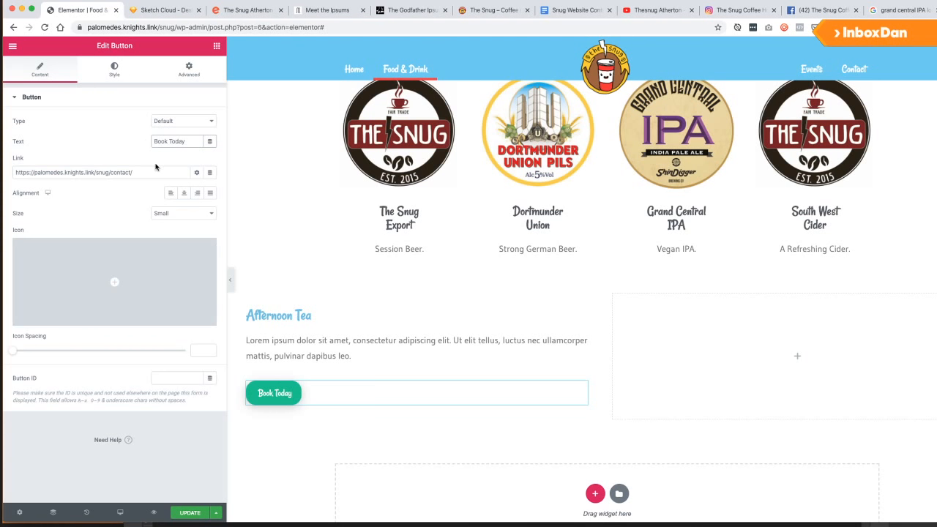
pyautogui.doubleClick(171, 141)
pyautogui.write('Onlin')
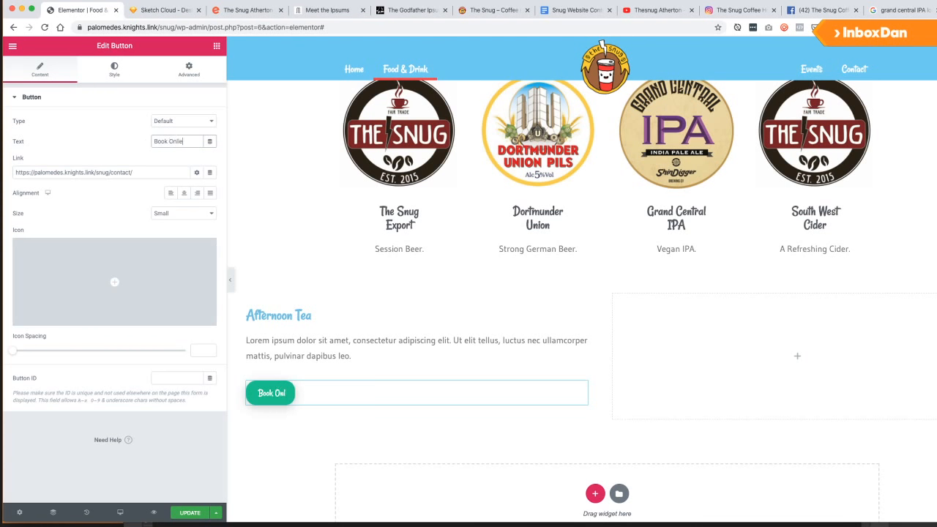
pyautogui.press('super+a')
pyautogui.write('Enquire Online')
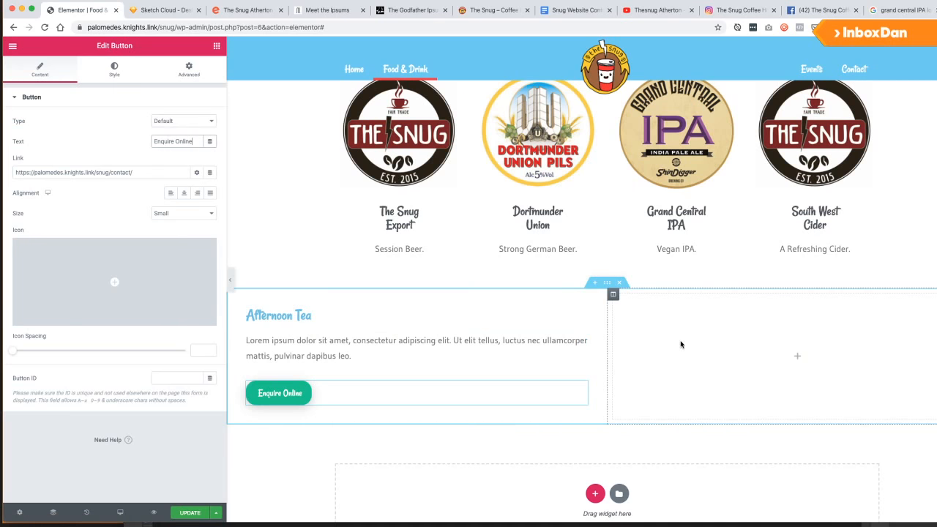
pyautogui.click(704, 383)
pyautogui.press('super+Tab')
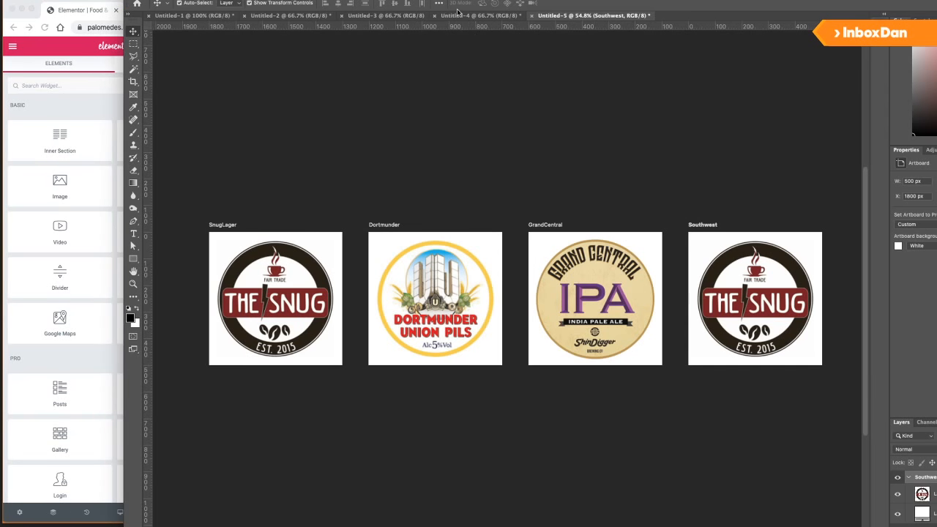
# Create a new blank white 1024 × 1024 px Photoshop document.
pyautogui.click(460, 15)
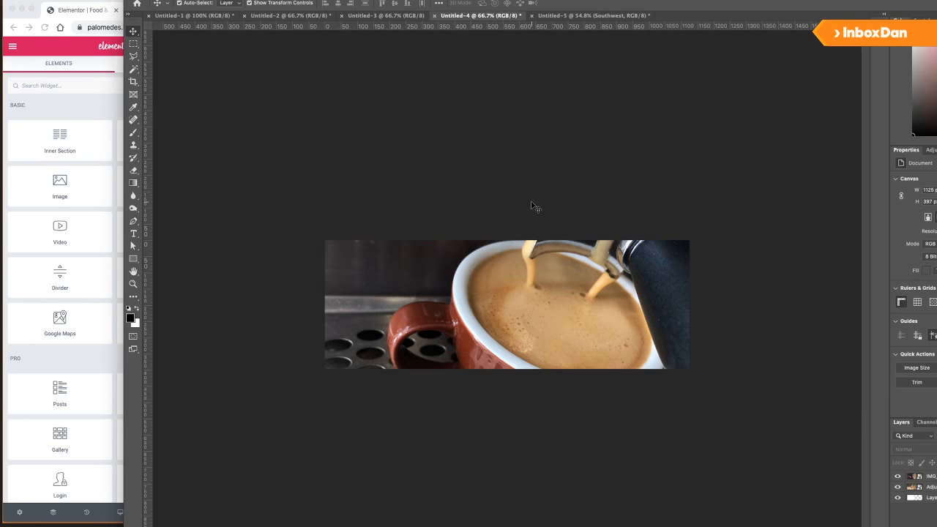
pyautogui.press('super+n')
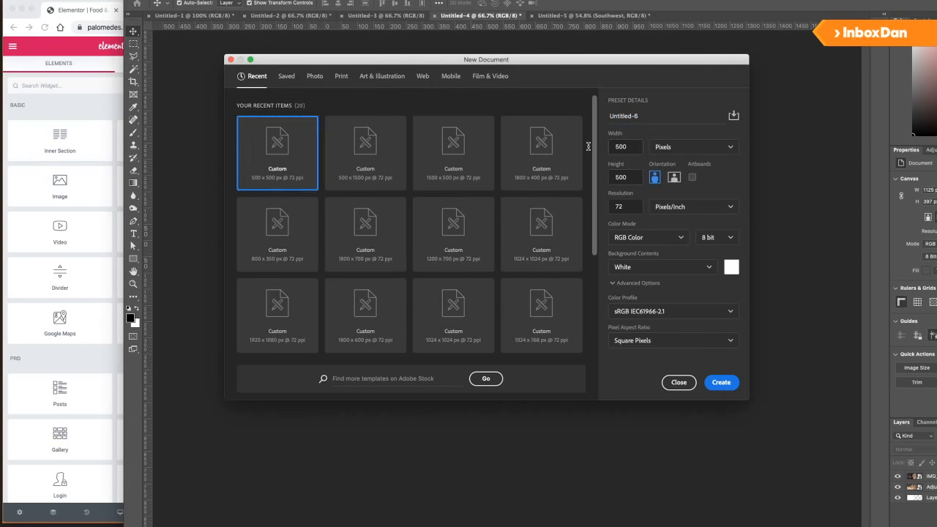
pyautogui.moveTo(634, 144); pyautogui.dragTo(603, 143)
pyautogui.write('100')
pyautogui.press('Tab')
pyautogui.write('1024')
pyautogui.press('Return')
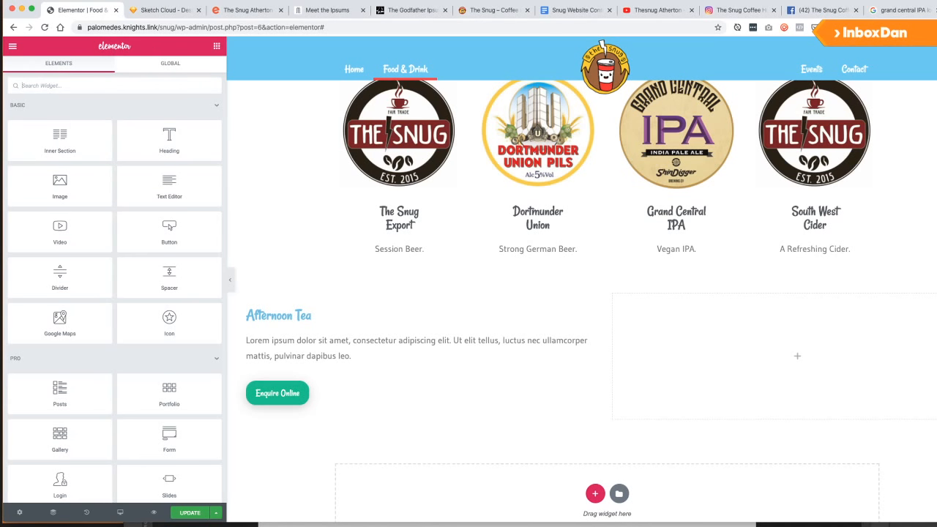
pyautogui.press('super+Tab')
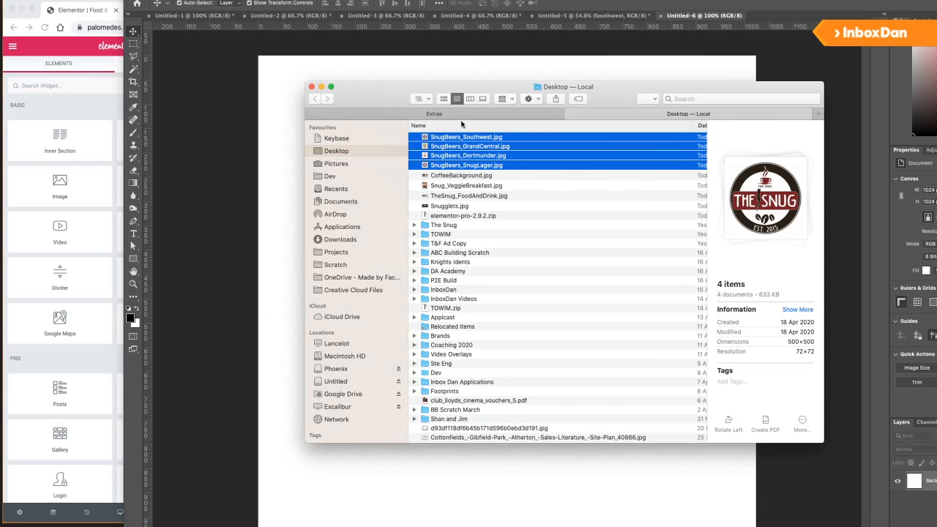
# Quick Look through the Extras folder photos and select the cake-stand afternoon tea photo.
pyautogui.click(472, 115)
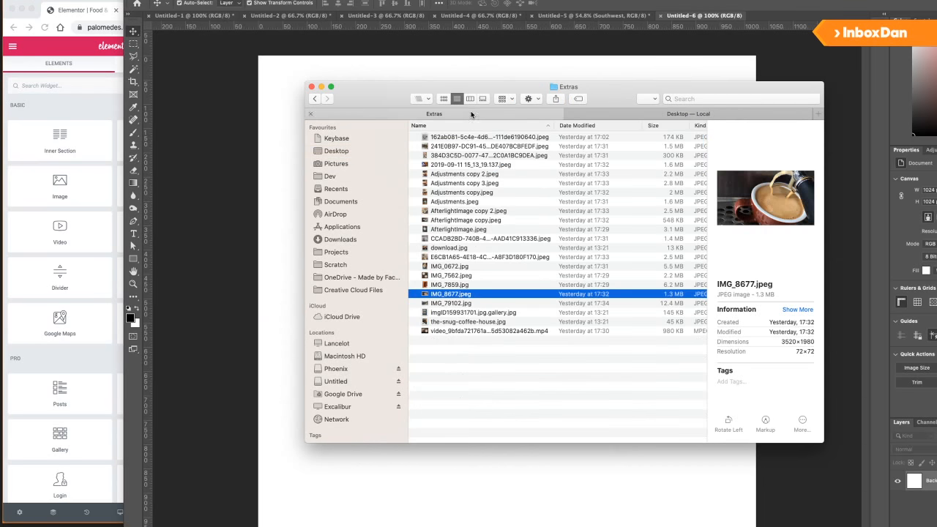
pyautogui.click(471, 146)
pyautogui.click(473, 211)
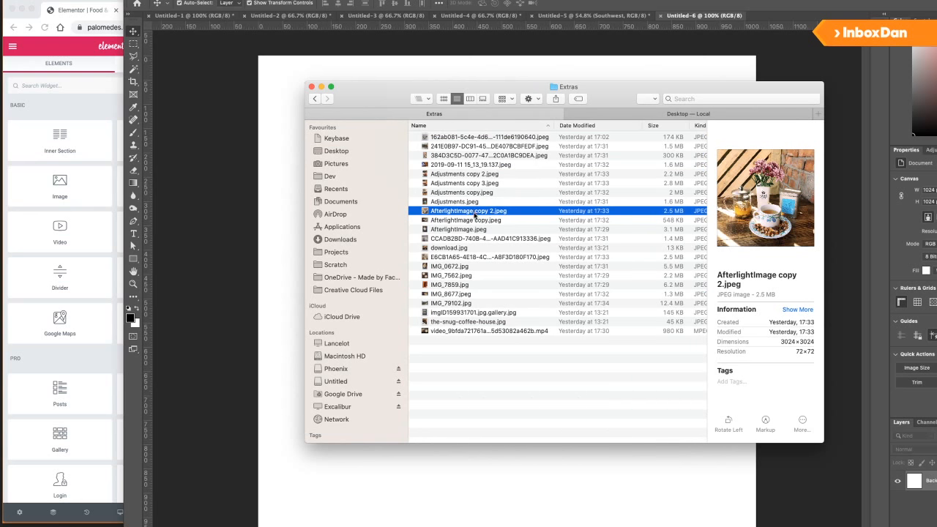
pyautogui.press('space')
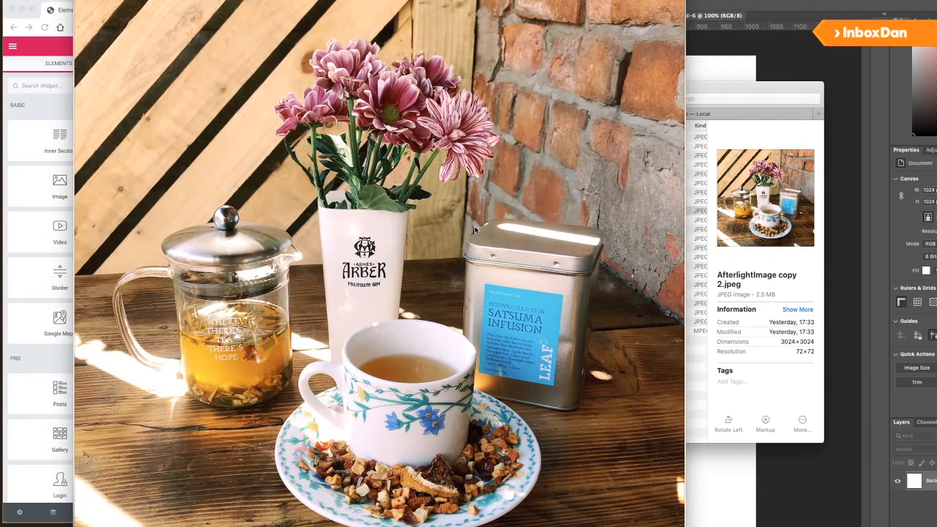
pyautogui.press('space')
pyautogui.press('Down')
pyautogui.press('Down')
pyautogui.press('Down')
pyautogui.press('Down')
pyautogui.press('Down')
pyautogui.press('Down')
pyautogui.press('Down')
pyautogui.press('Down')
pyautogui.press('Down')
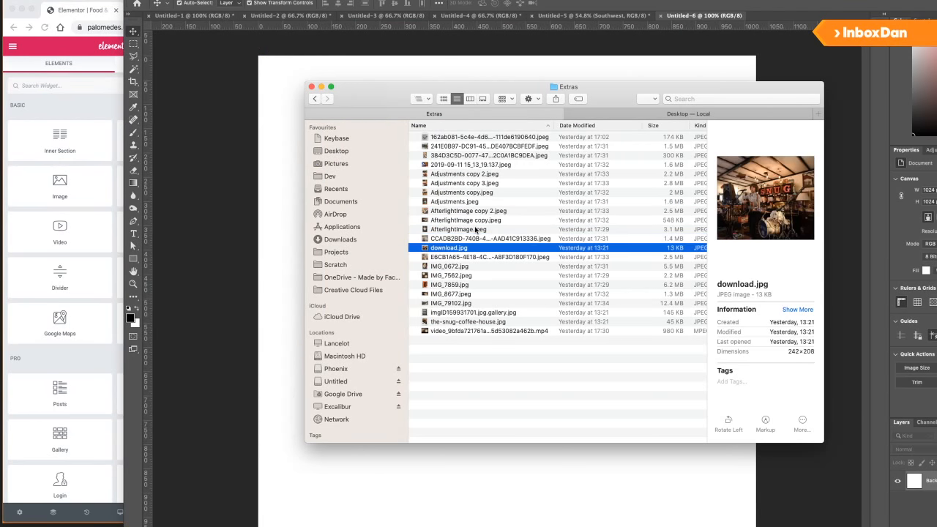
pyautogui.press('Down')
pyautogui.press('Down')
pyautogui.press('Down')
pyautogui.press('Down')
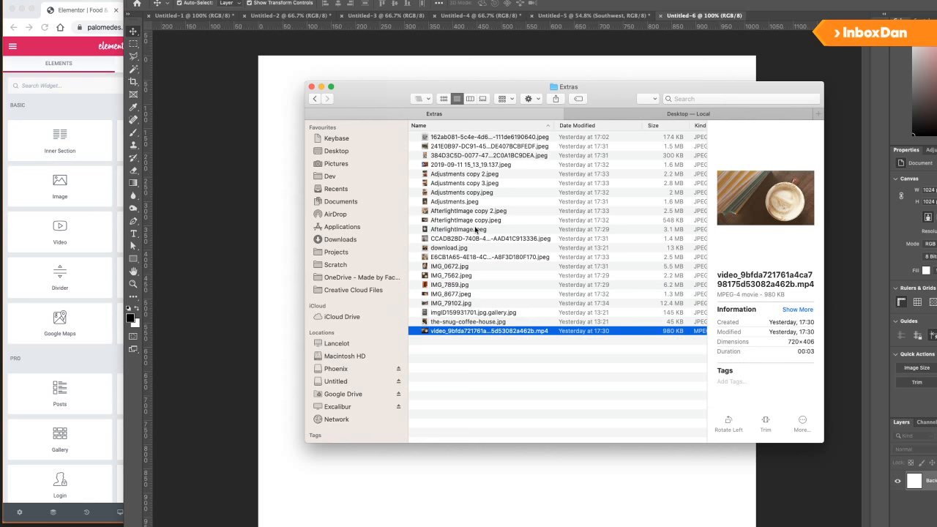
pyautogui.click(470, 138)
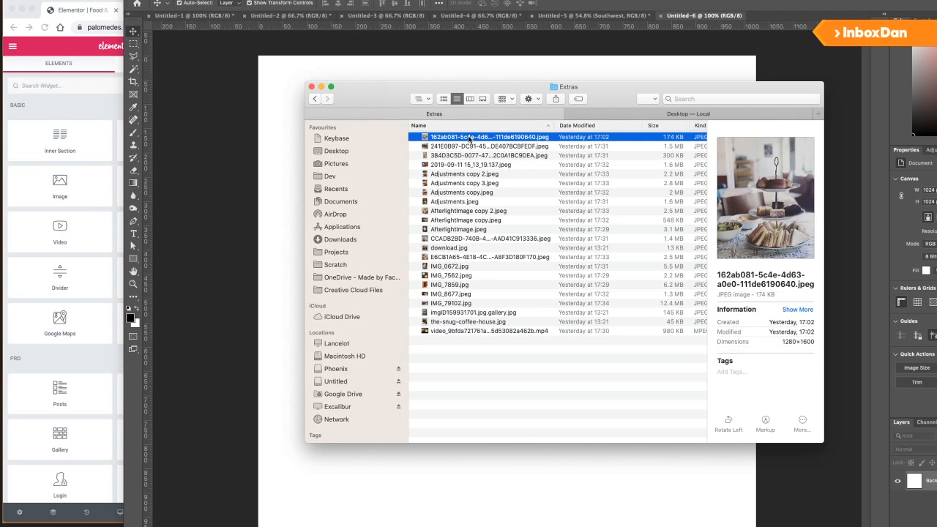
pyautogui.press('space')
pyautogui.press('space')
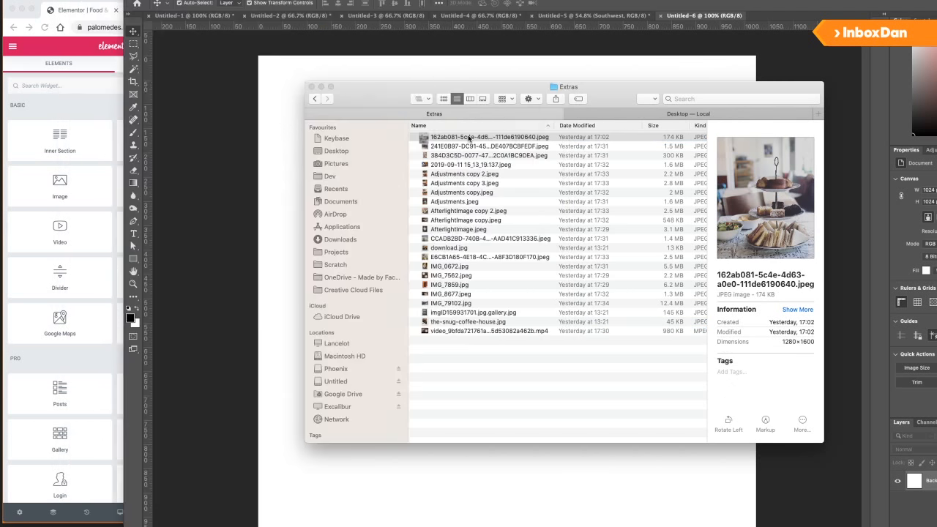
# Place the cake-stand photo into Untitled-6, enlarge it and nudge it upward.
pyautogui.moveTo(469, 136); pyautogui.dragTo(456, 279)
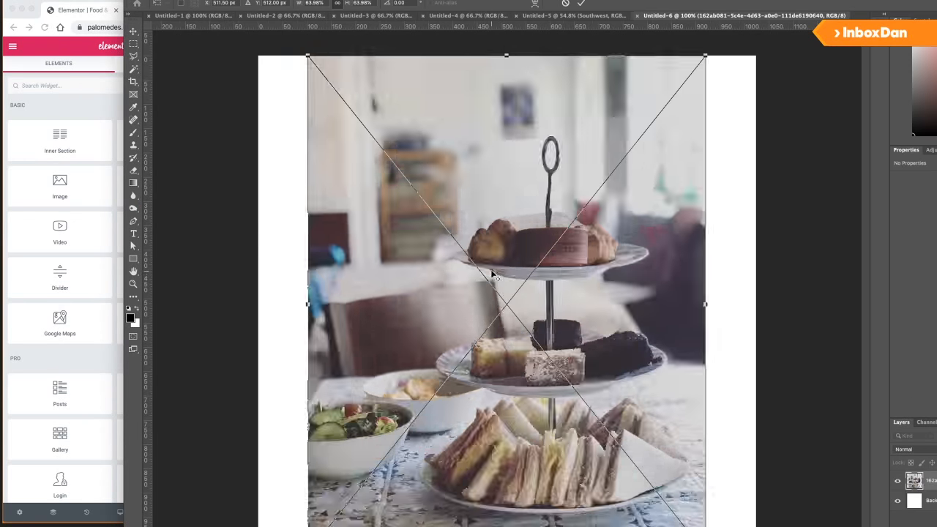
pyautogui.scroll(-5, 534, 255)
pyautogui.moveTo(541, 258); pyautogui.dragTo(556, 245)
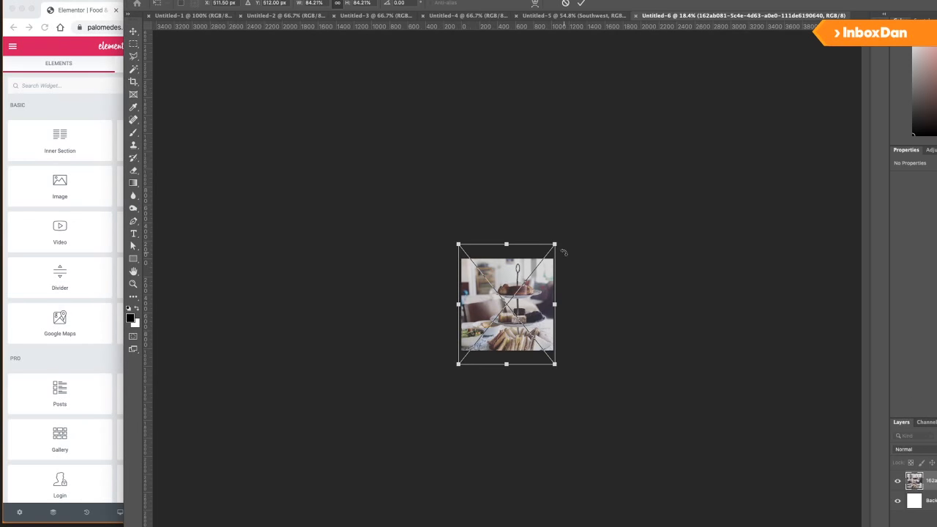
pyautogui.hotkey('shift', 'Up')
pyautogui.hotkey('shift', 'Up')
pyautogui.hotkey('shift', 'Up')
pyautogui.hotkey('shift', 'Up')
pyautogui.hotkey('shift', 'Up')
pyautogui.hotkey('shift', 'Up')
pyautogui.hotkey('shift', 'Up')
pyautogui.hotkey('shift', 'Up')
pyautogui.hotkey('shift', 'Up')
pyautogui.hotkey('shift', 'Up')
pyautogui.hotkey('shift', 'Up')
pyautogui.hotkey('shift', 'Up')
pyautogui.hotkey('shift', 'Up')
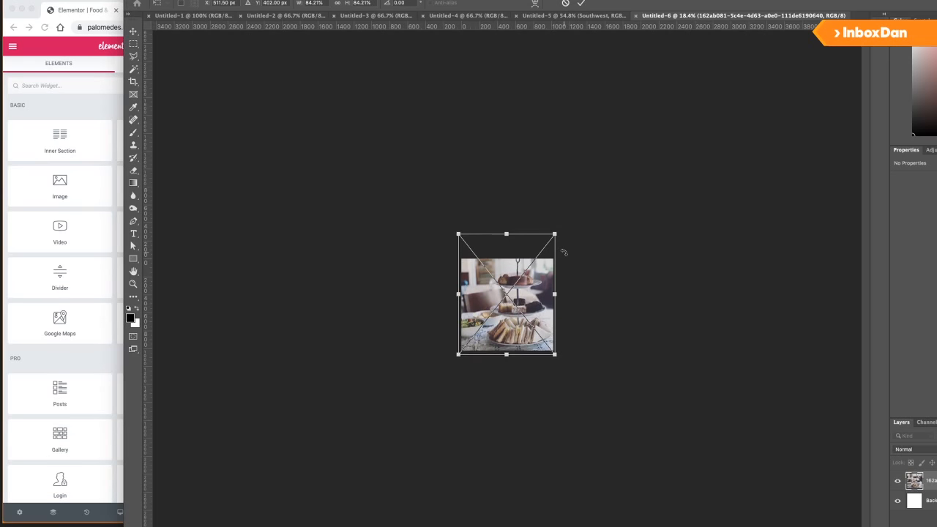
pyautogui.press('Return')
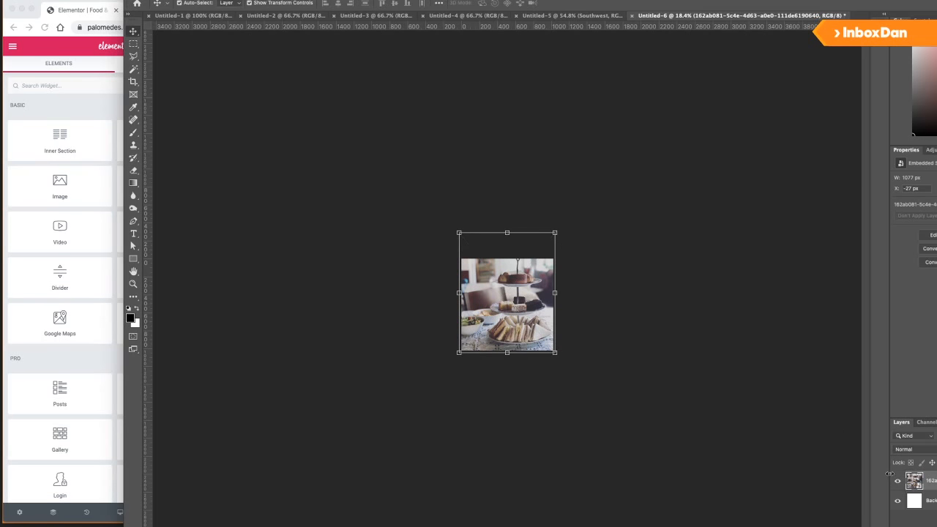
# Draw a square artboard around the afternoon tea photo with the Artboard Tool.
pyautogui.rightClick(132, 29)
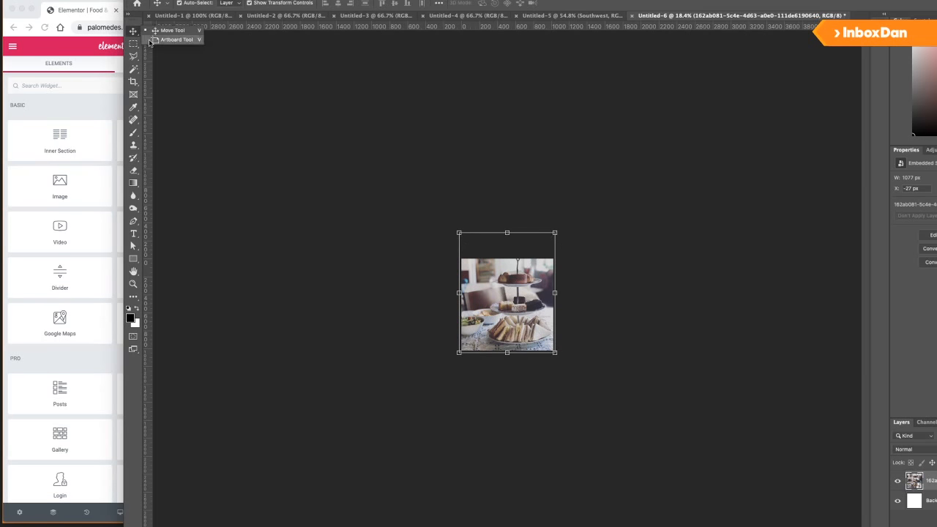
pyautogui.click(151, 43)
pyautogui.click(474, 249)
pyautogui.press('v')
pyautogui.moveTo(474, 249); pyautogui.dragTo(126, 35)
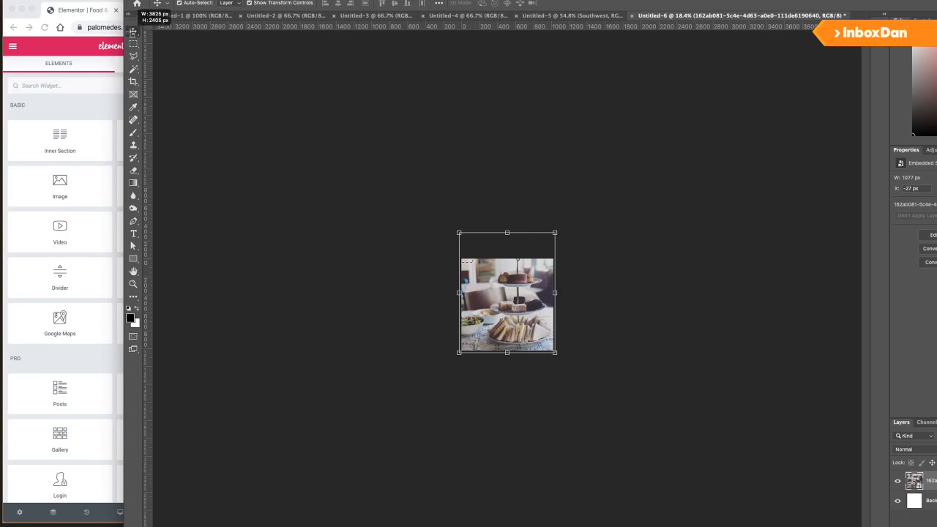
pyautogui.rightClick(137, 35)
pyautogui.click(176, 39)
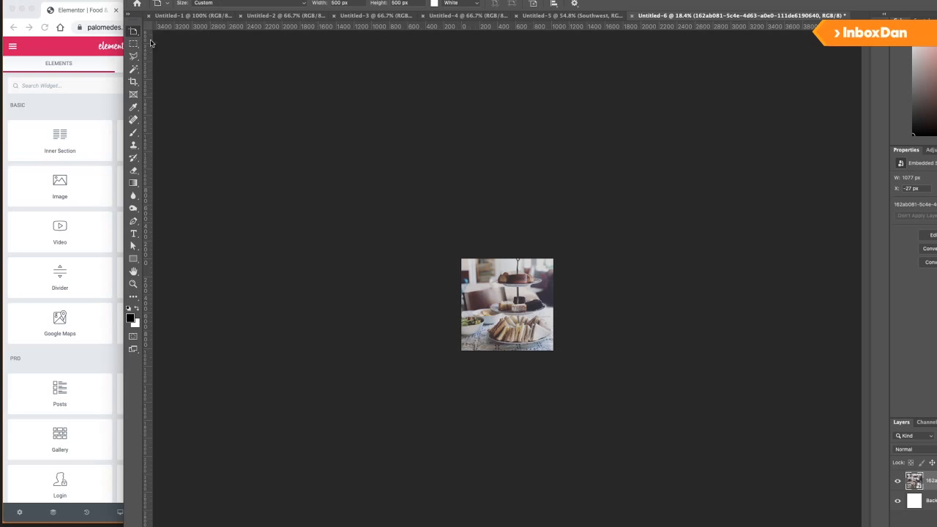
pyautogui.moveTo(461, 257); pyautogui.dragTo(555, 351)
# Duplicate the artboard to the right and delete the photo from the copy.
pyautogui.keyDown('alt'); pyautogui.click(577, 304); pyautogui.keyUp('alt')
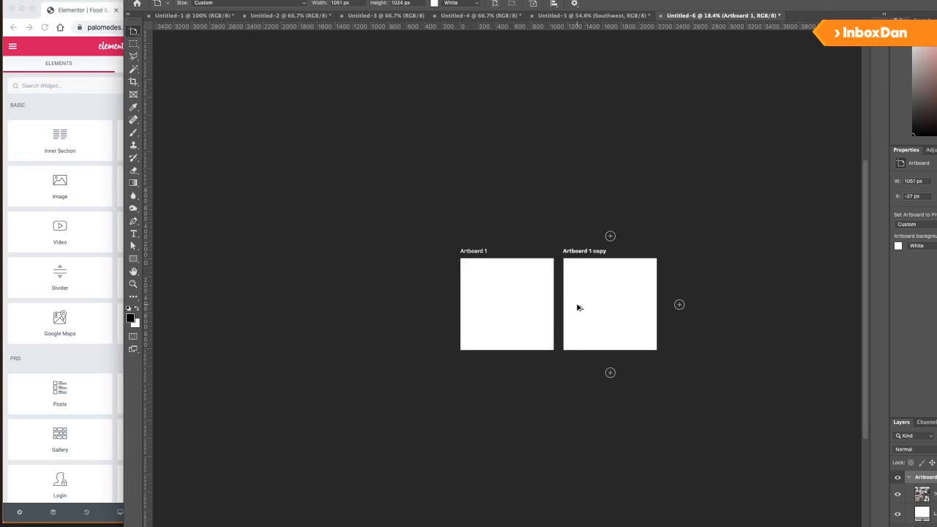
pyautogui.press('v')
pyautogui.click(505, 302)
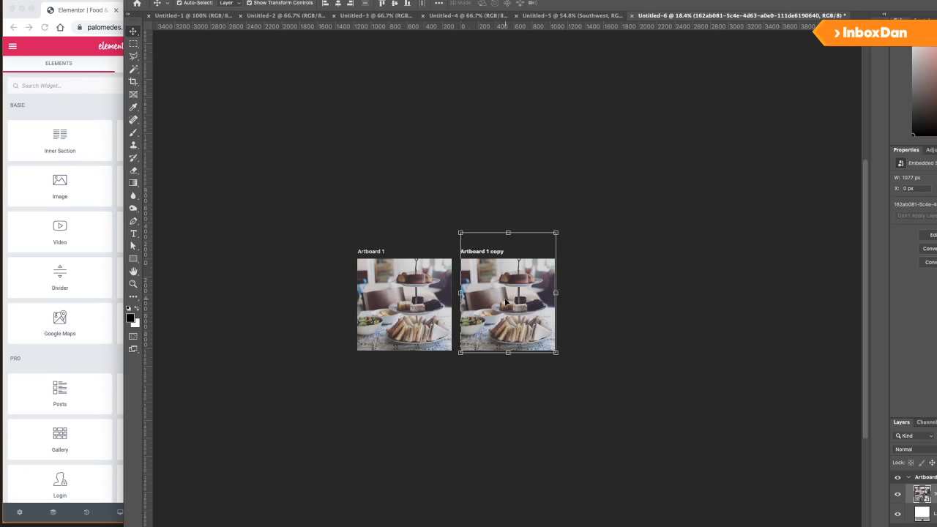
pyautogui.press('Delete')
pyautogui.press('super+Tab')
# Place the espresso cocktail photo from Extras on Artboard 1 copy and scale it to fill.
pyautogui.click(458, 147)
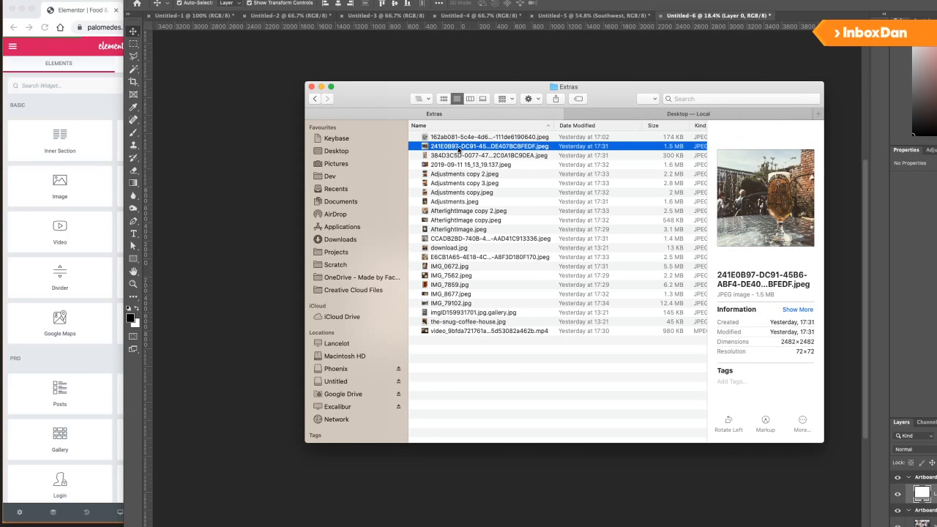
pyautogui.press('Down')
pyautogui.press('Down')
pyautogui.press('Down')
pyautogui.press('Down')
pyautogui.press('Down')
pyautogui.press('Down')
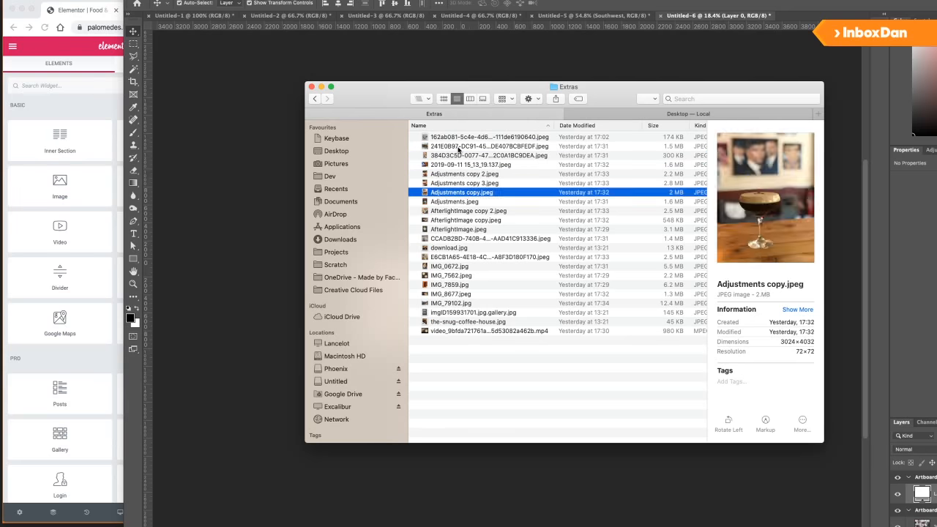
pyautogui.press('Up')
pyautogui.press('space')
pyautogui.press('space')
pyautogui.moveTo(444, 193); pyautogui.dragTo(510, 294)
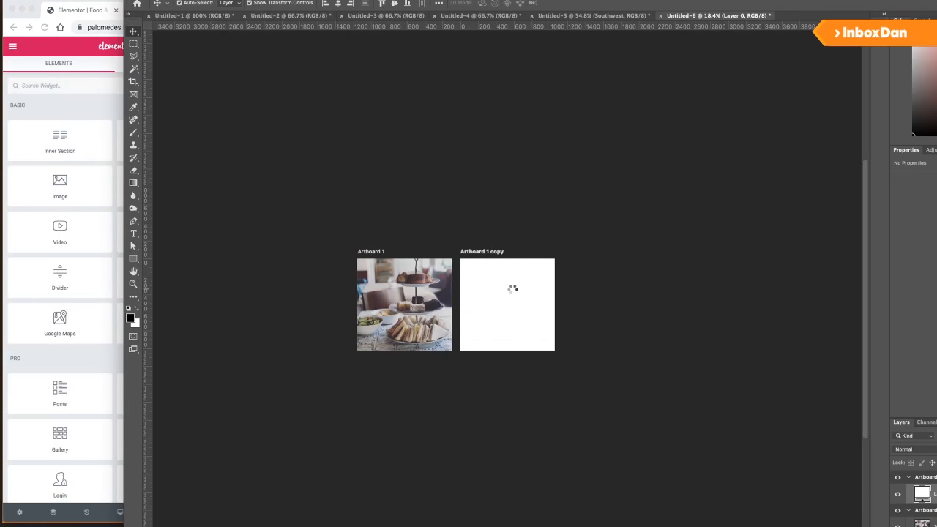
pyautogui.scroll(2, 511, 289)
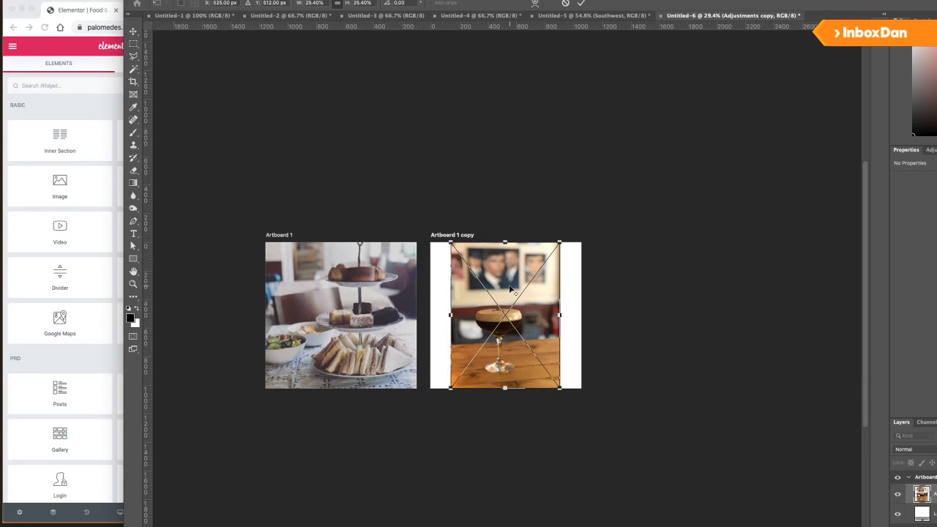
pyautogui.moveTo(561, 243); pyautogui.dragTo(593, 204)
pyautogui.press('Return')
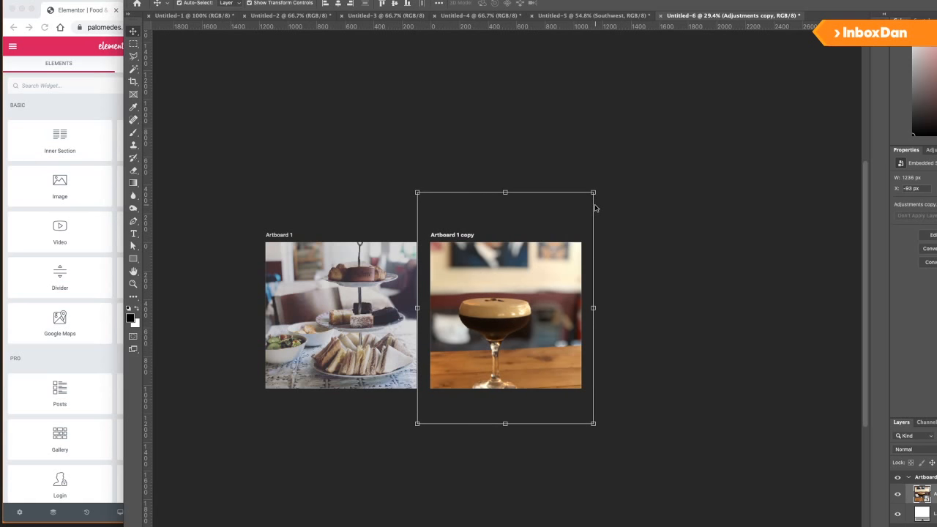
# Nudge the photo upward, keep it unrotated, and rename the second artboard Espresso.
pyautogui.hotkey('shift', 'Up')
pyautogui.hotkey('shift', 'Up')
pyautogui.hotkey('shift', 'Up')
pyautogui.hotkey('shift', 'Up')
pyautogui.hotkey('shift', 'Up')
pyautogui.hotkey('shift', 'Up')
pyautogui.hotkey('shift', 'Up')
pyautogui.hotkey('shift', 'v')
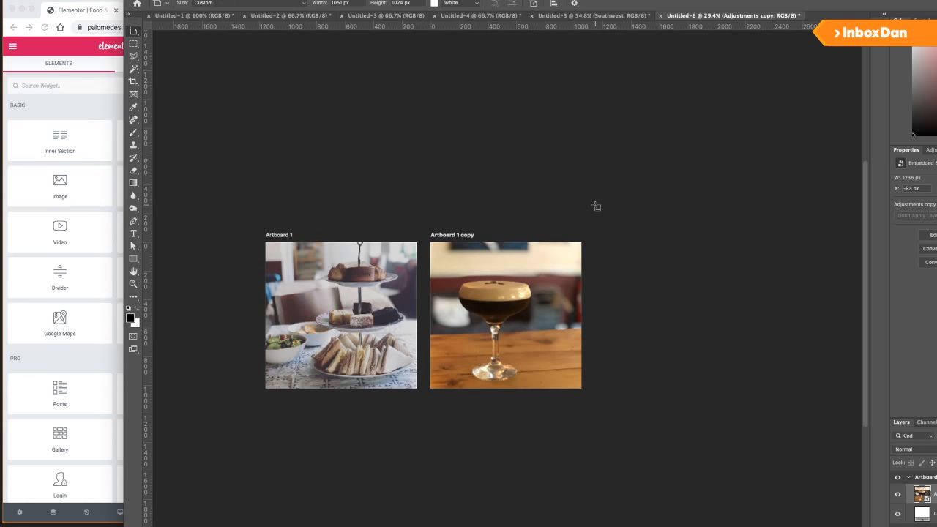
pyautogui.click(666, 306)
pyautogui.hotkey('ctrl', 't')
pyautogui.moveTo(667, 306); pyautogui.dragTo(580, 6)
pyautogui.press('Escape')
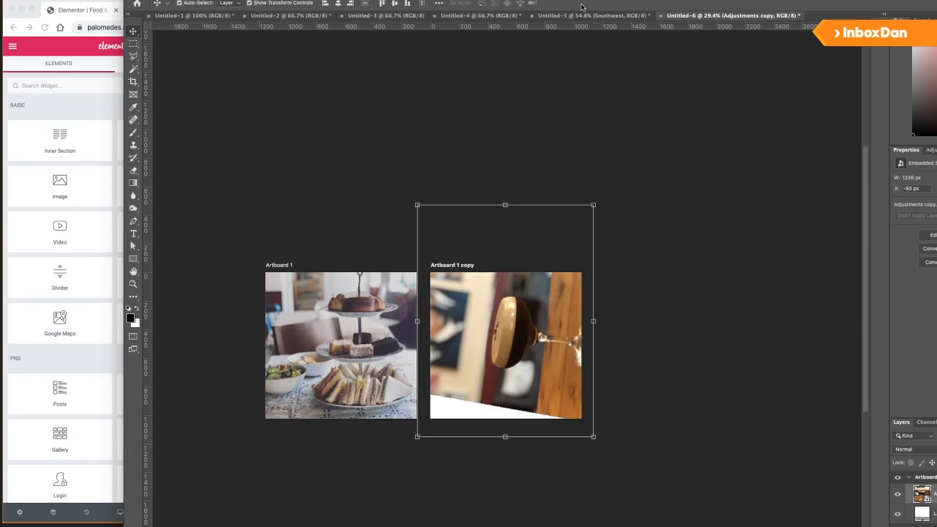
pyautogui.doubleClick(924, 477)
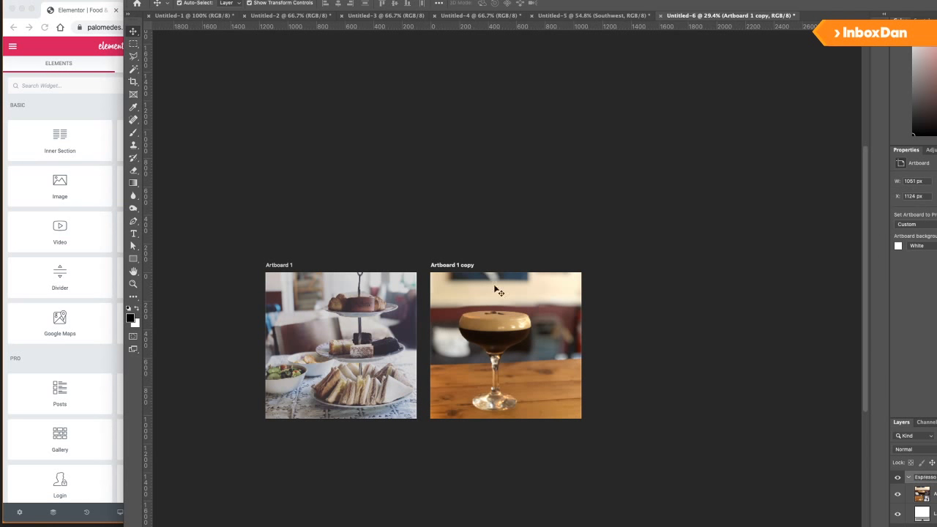
pyautogui.click(272, 265)
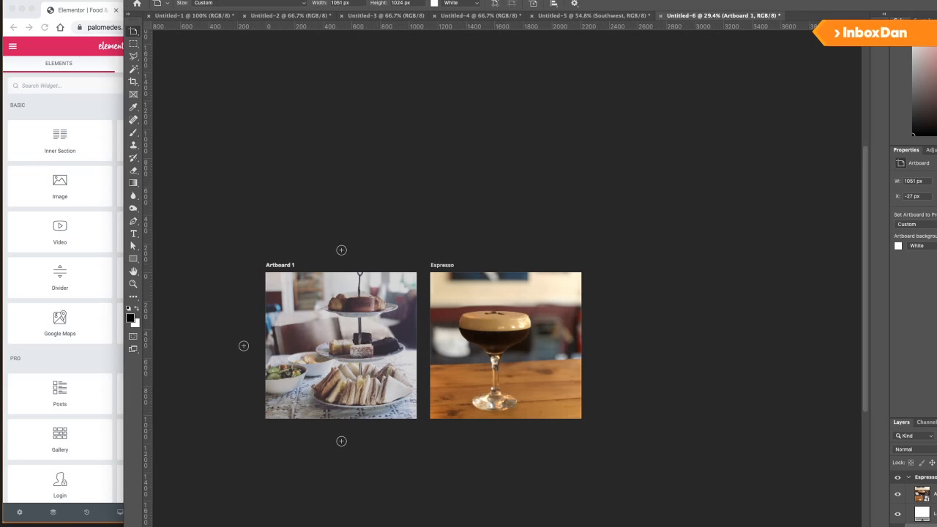
# Name the first artboard Afternoon and export the artboards as TheSnug_ JPEGs to the Desktop.
pyautogui.press('Return')
pyautogui.click(36, 1)
pyautogui.moveTo(84, 85)
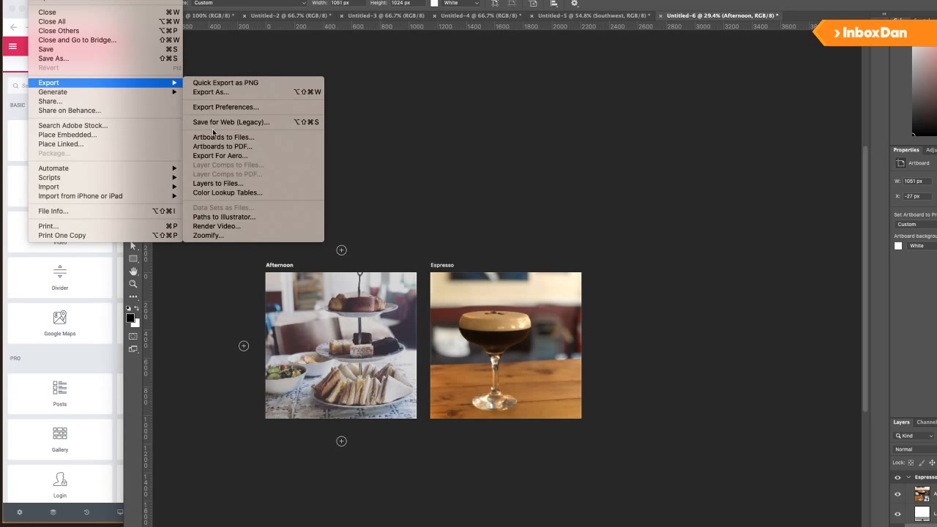
pyautogui.click(217, 138)
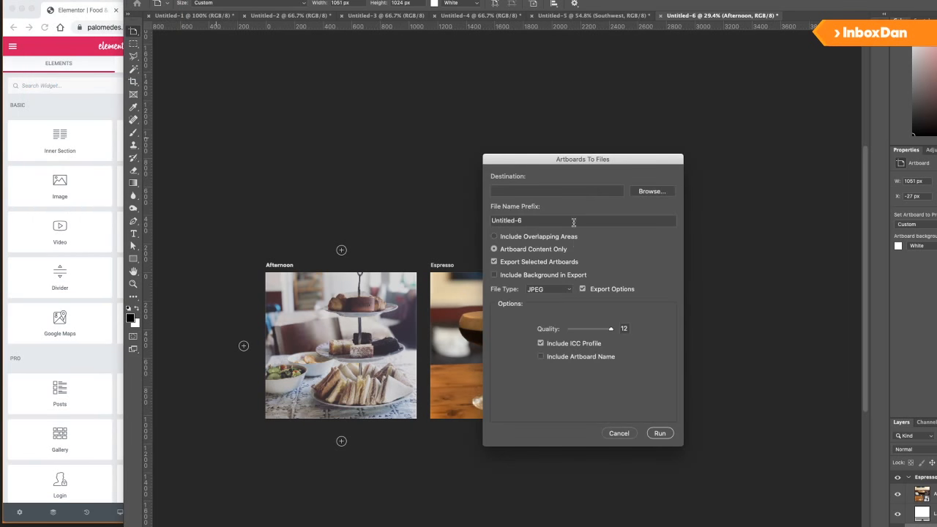
pyautogui.moveTo(557, 223); pyautogui.dragTo(462, 223)
pyautogui.write('TH')
pyautogui.click(645, 191)
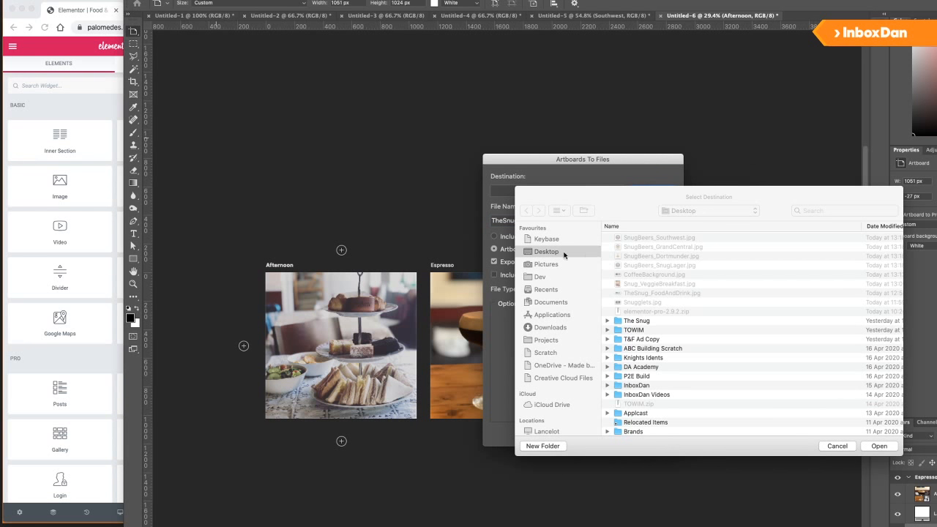
pyautogui.click(877, 446)
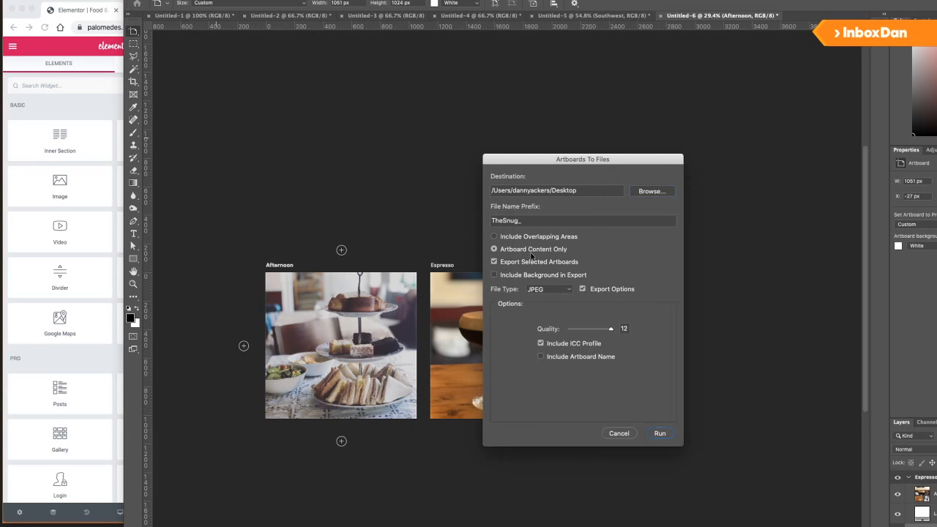
pyautogui.click(540, 221)
pyautogui.click(658, 434)
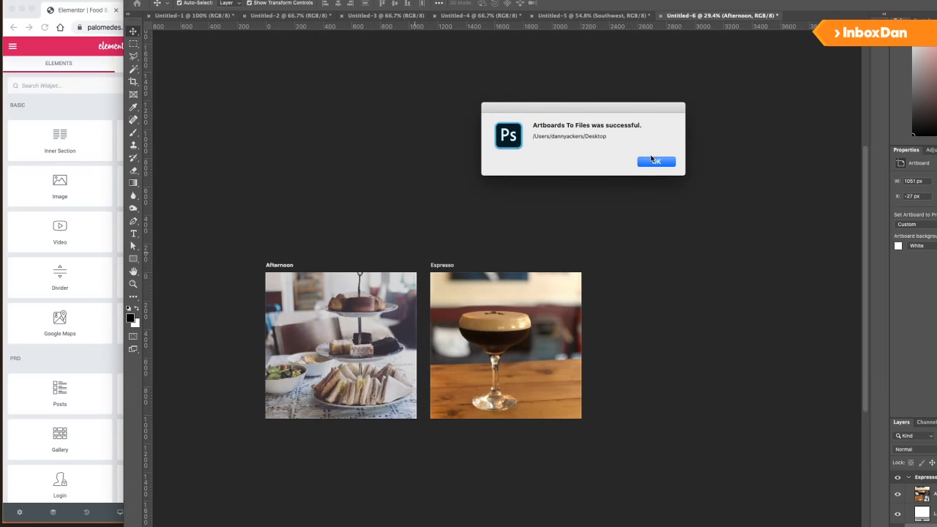
pyautogui.click(654, 160)
pyautogui.click(97, 112)
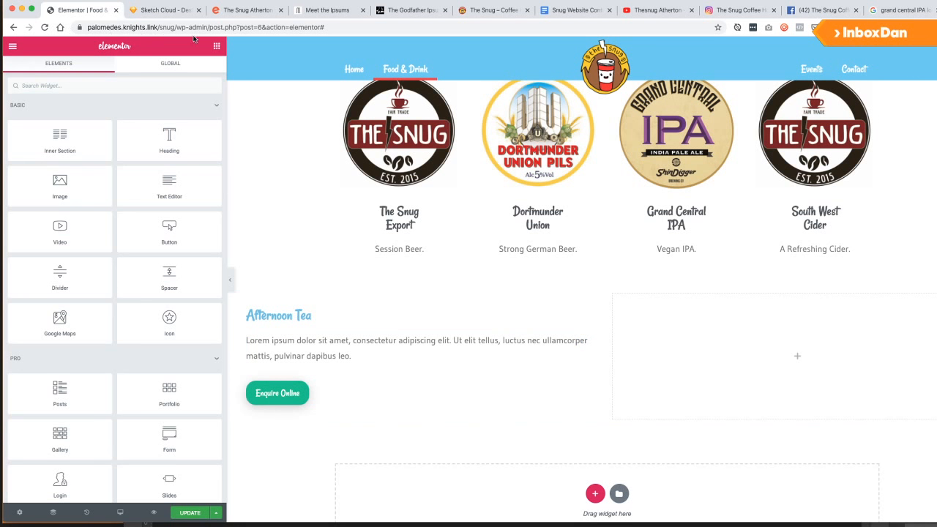
# Add an Image widget to the right column, open Insert Media, and check TheSnug_Afternoon.jpg on the Desktop.
pyautogui.moveTo(60, 187); pyautogui.dragTo(751, 337)
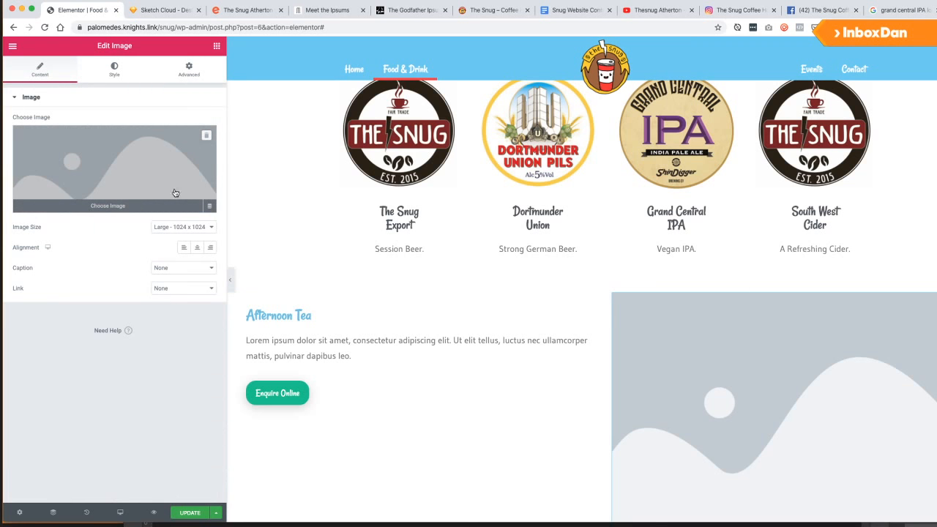
pyautogui.click(182, 136)
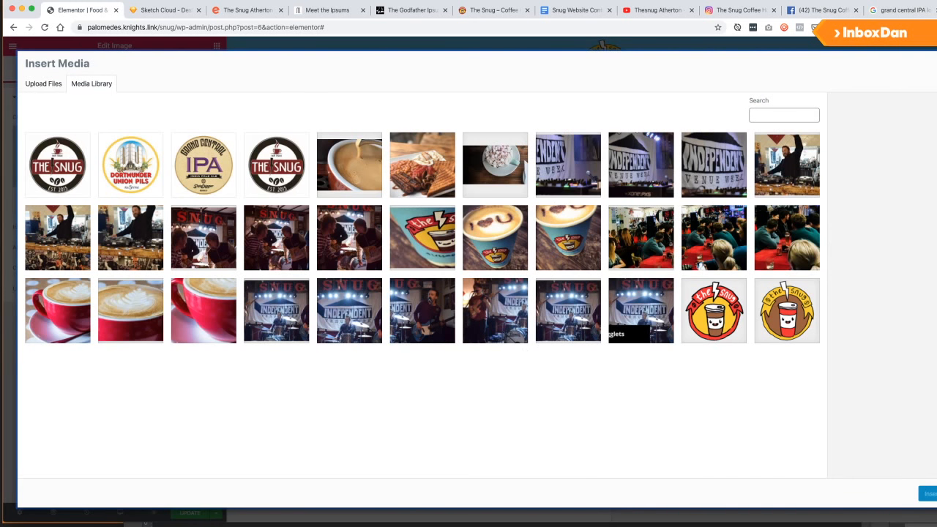
pyautogui.press('super+Tab')
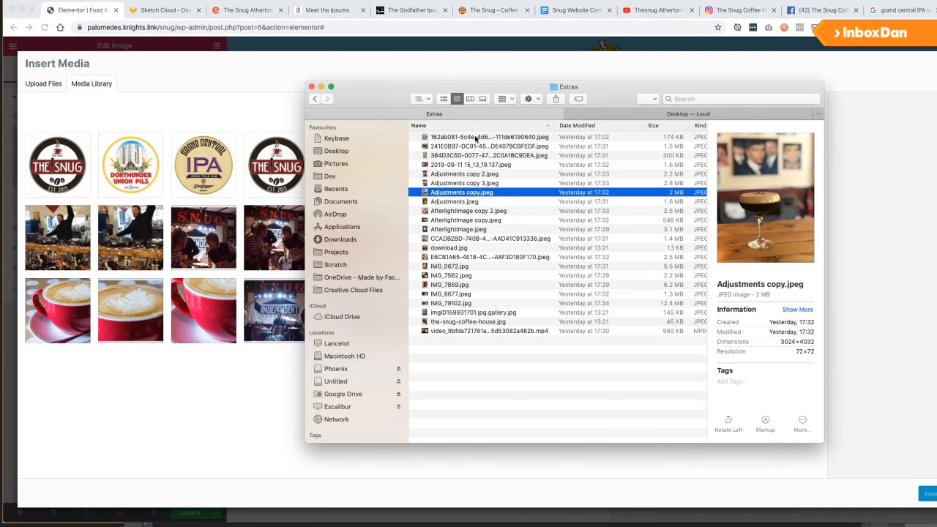
pyautogui.click(612, 115)
pyautogui.click(476, 138)
pyautogui.press('super+Tab')
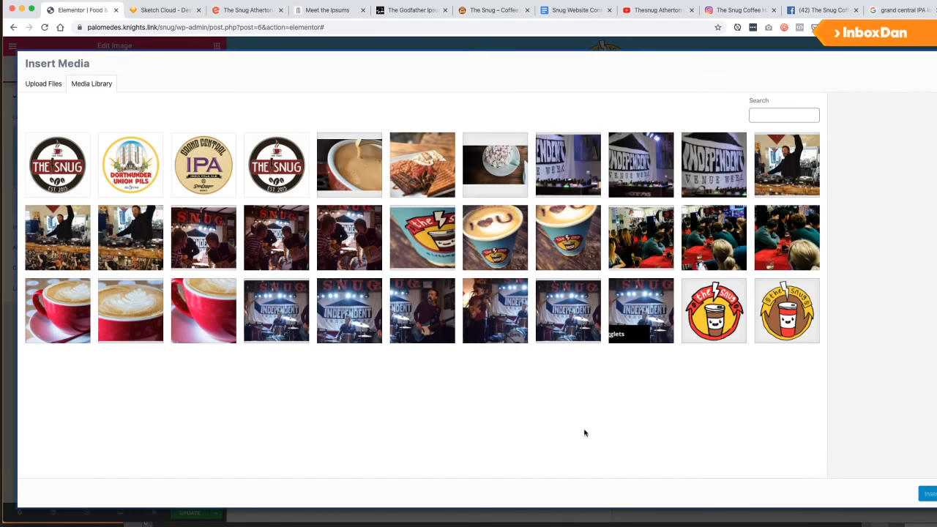
pyautogui.press('super+Tab')
pyautogui.click(36, 1)
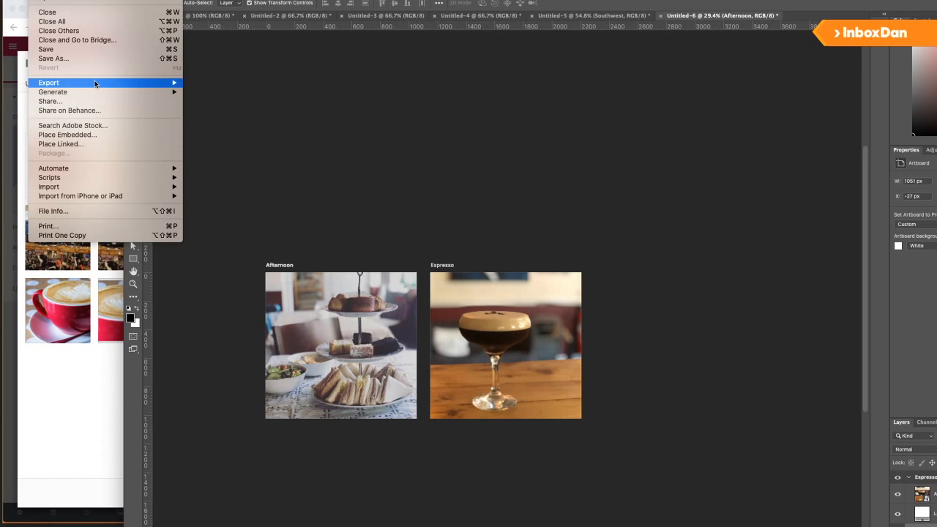
# Set up exporting all artboards with the TheSnug_ prefix, dismissing the missing-destination warning.
pyautogui.click(240, 136)
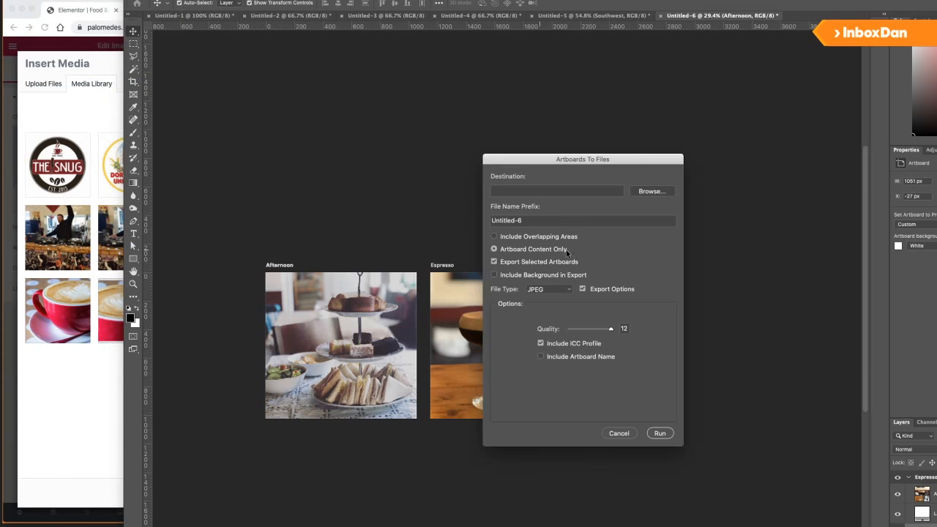
pyautogui.tripleClick(531, 219)
pyautogui.write('TheSnu')
pyautogui.click(547, 263)
pyautogui.click(659, 432)
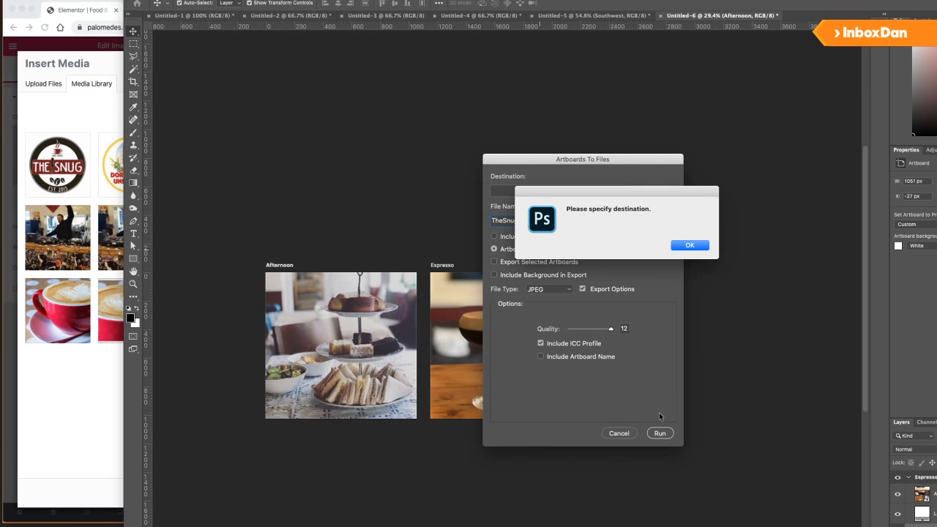
pyautogui.click(688, 245)
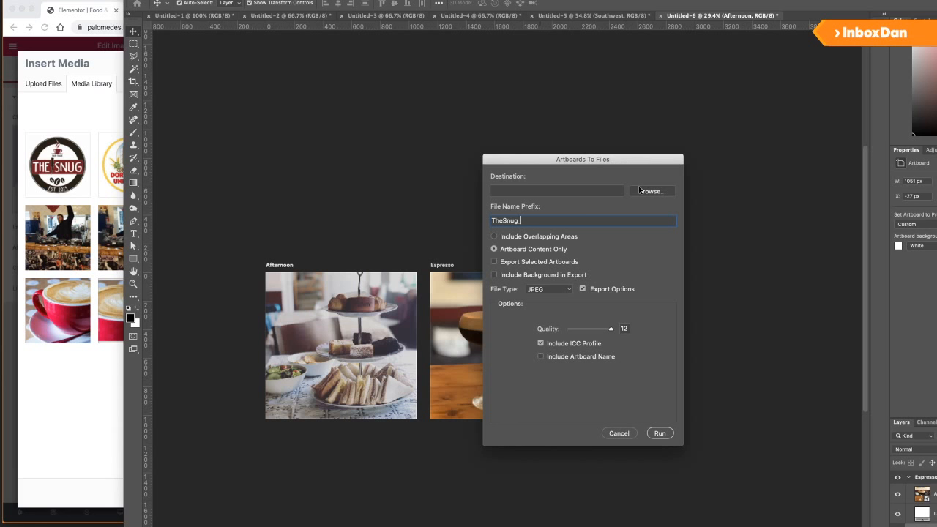
pyautogui.click(81, 405)
# Upload the Espresso and Afternoon JPGs to the media library and insert TheSnug_Afternoon.jpg.
pyautogui.press('super+Tab')
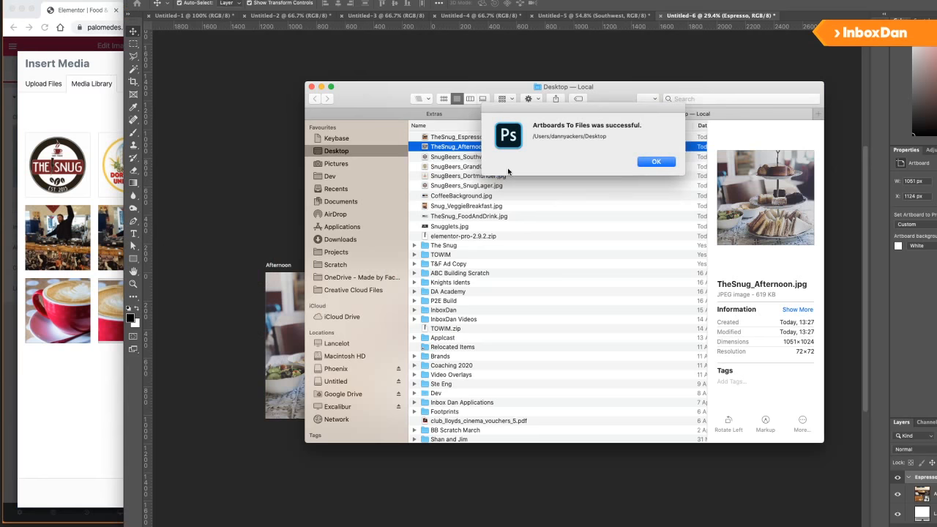
pyautogui.click(656, 161)
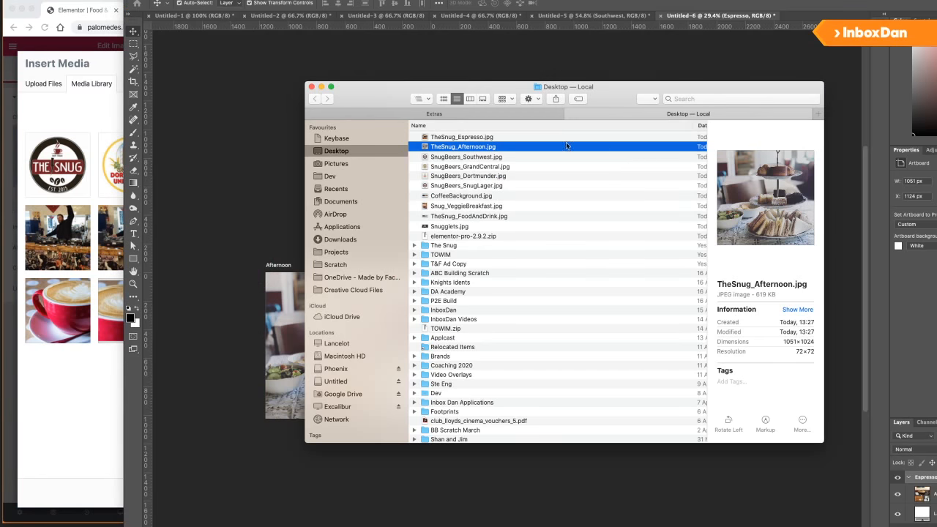
pyautogui.keyDown('shift'); pyautogui.click(489, 138); pyautogui.keyUp('shift')
pyautogui.moveTo(472, 140); pyautogui.dragTo(90, 382)
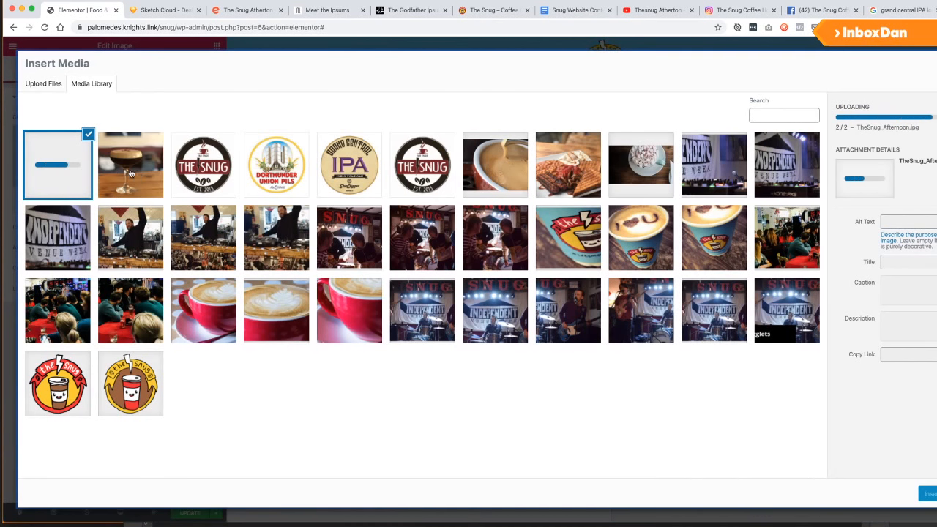
pyautogui.click(927, 493)
pyautogui.scroll(-1, 514, 381)
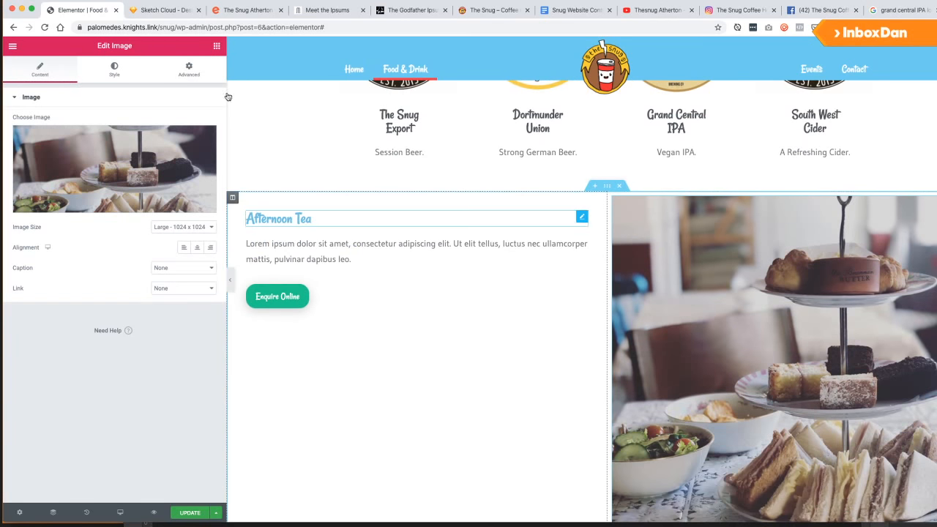
# Set the tea image to Full size and the image column's padding to 0.
pyautogui.click(183, 227)
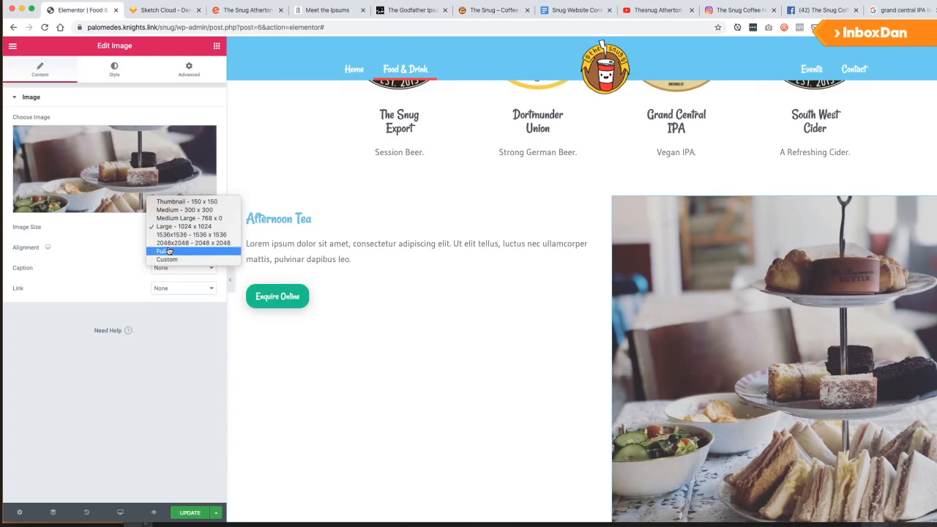
pyautogui.click(183, 251)
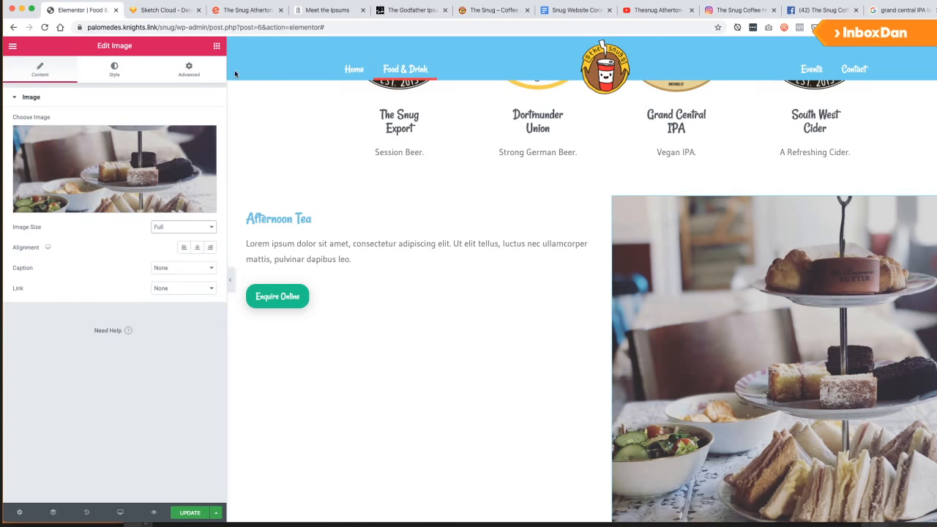
pyautogui.click(188, 67)
pyautogui.click(613, 199)
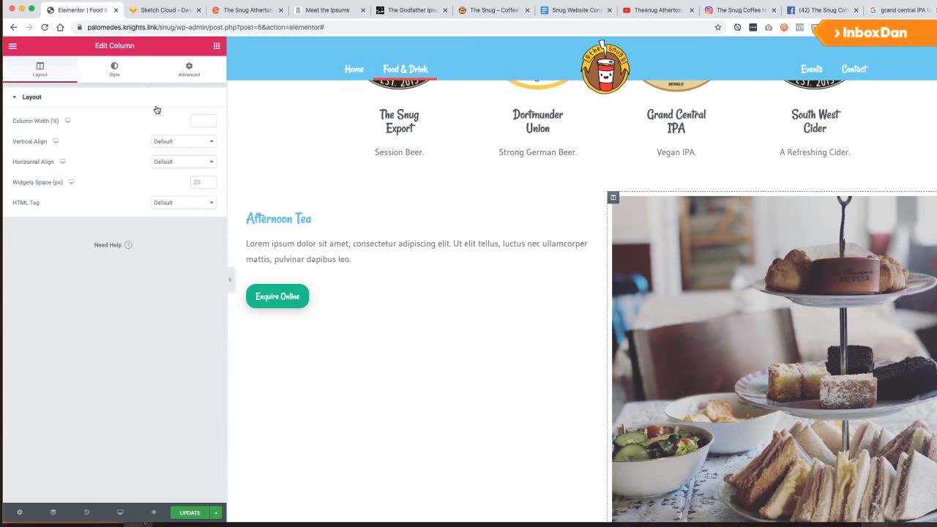
pyautogui.click(188, 70)
pyautogui.click(20, 75)
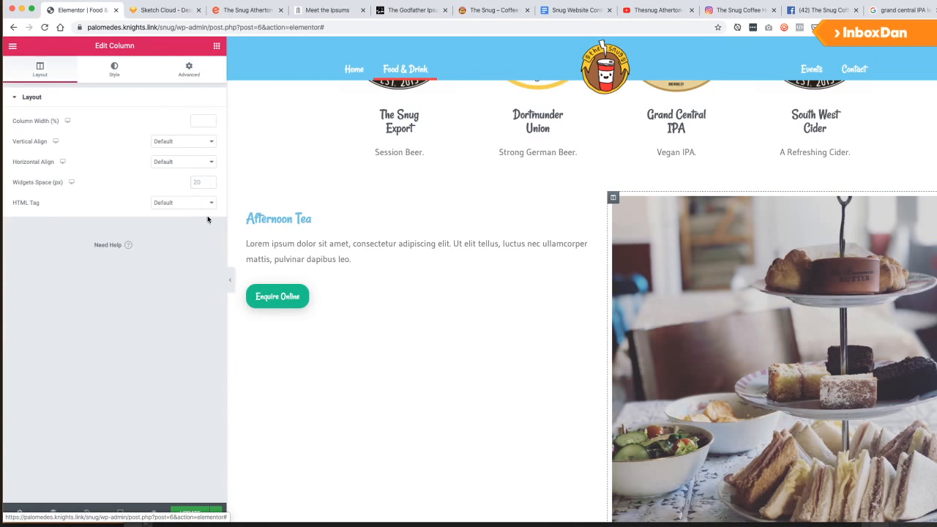
pyautogui.click(191, 71)
pyautogui.click(36, 138)
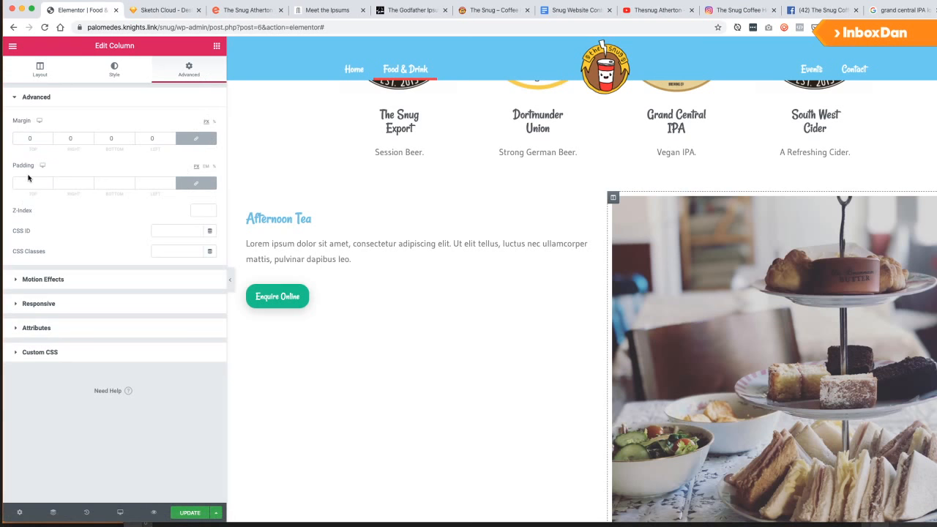
pyautogui.write('0')
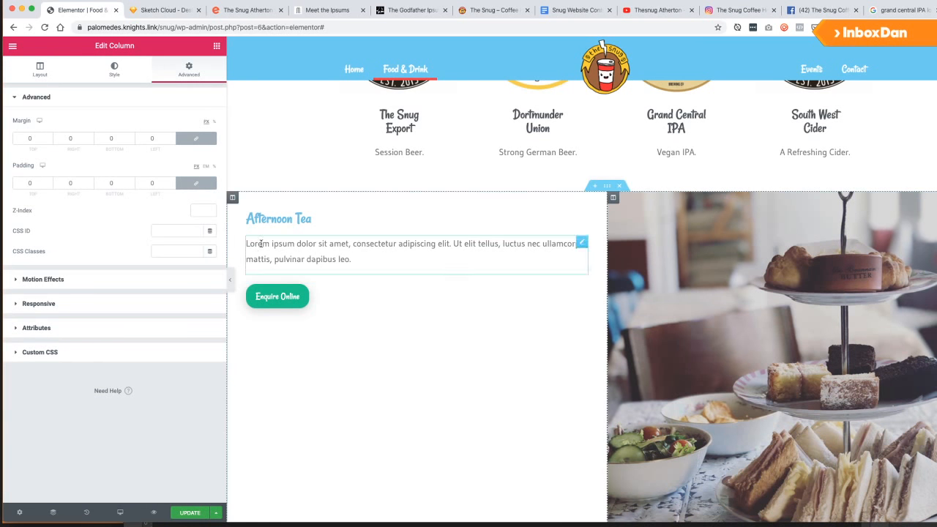
pyautogui.scroll(-2, 491, 262)
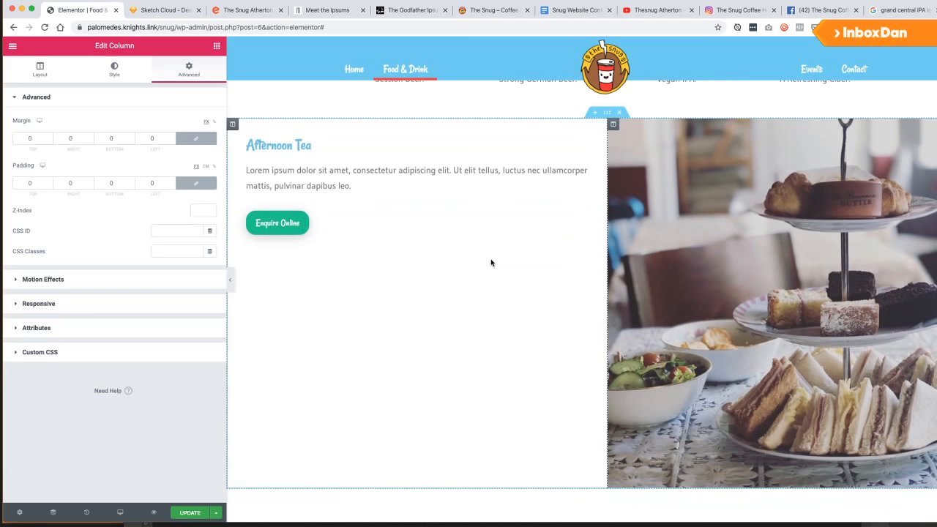
# Centre the section's content vertically and widen the text column to roughly 59%.
pyautogui.click(607, 112)
pyautogui.click(23, 102)
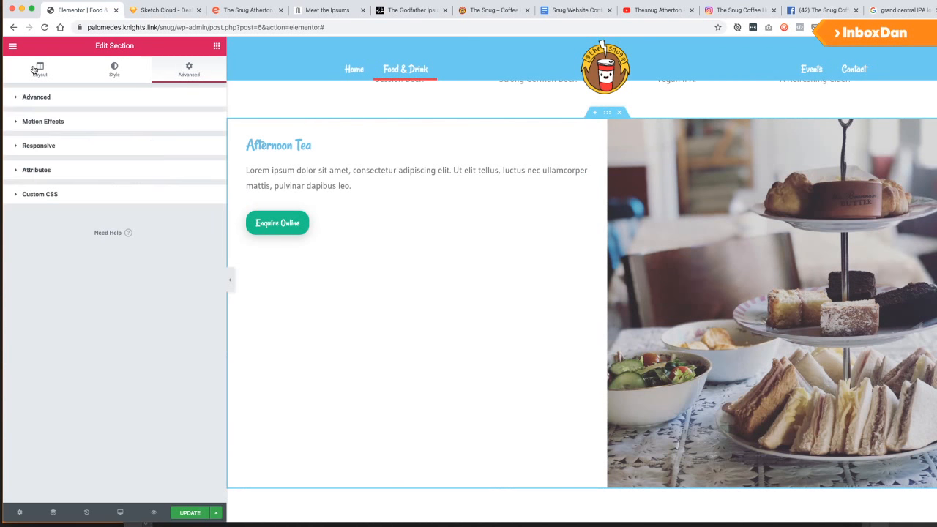
pyautogui.click(39, 70)
pyautogui.click(175, 211)
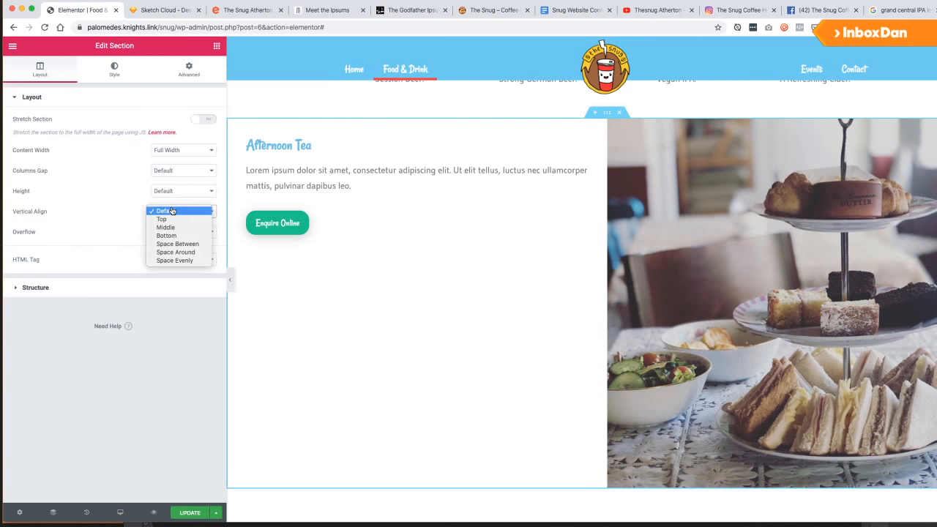
pyautogui.click(176, 225)
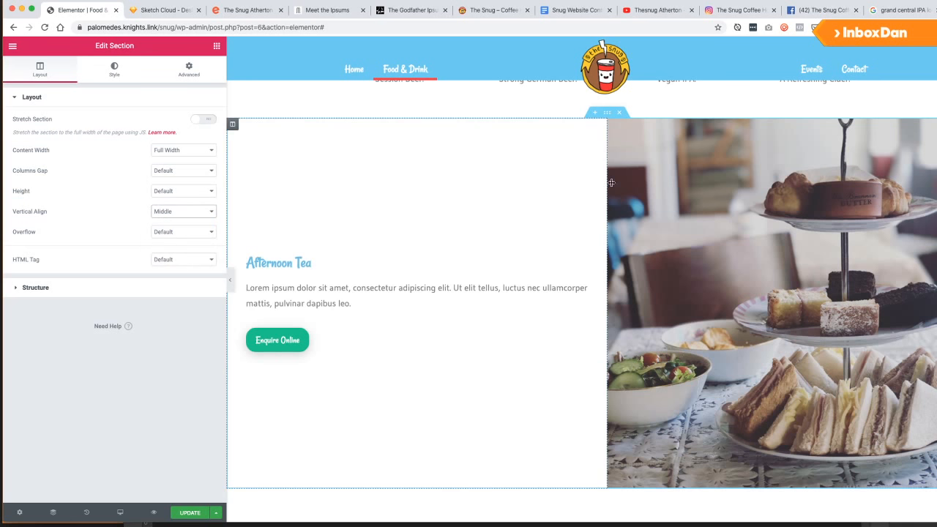
pyautogui.moveTo(605, 180); pyautogui.dragTo(737, 191)
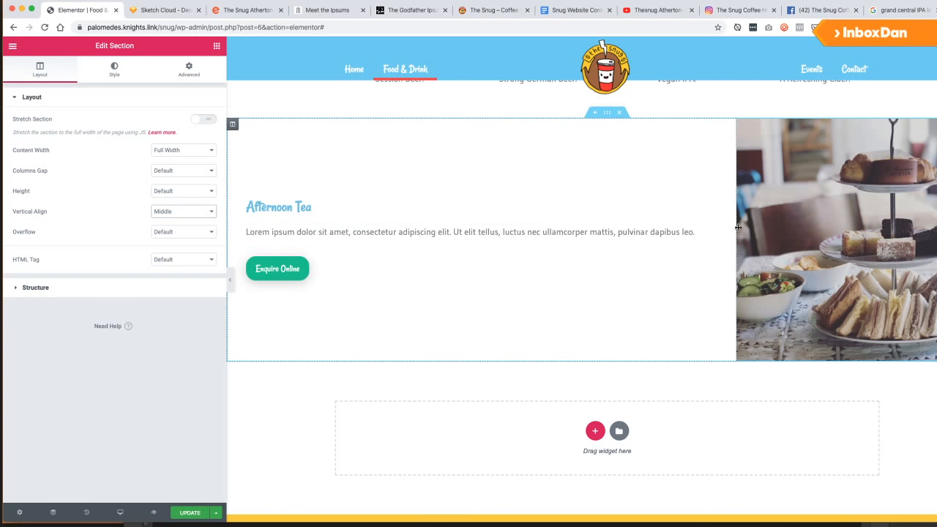
pyautogui.moveTo(737, 228); pyautogui.dragTo(678, 229)
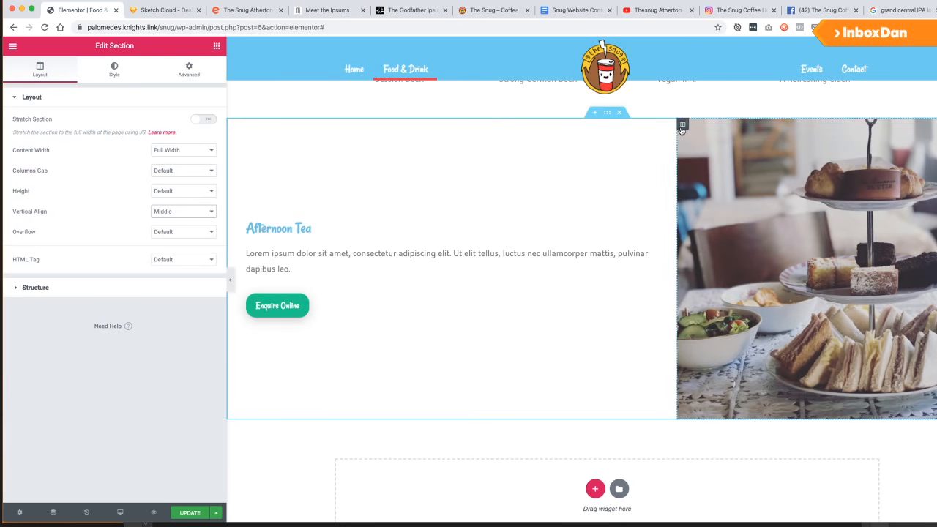
# Set the image column's width to 40%.
pyautogui.click(682, 124)
pyautogui.click(40, 69)
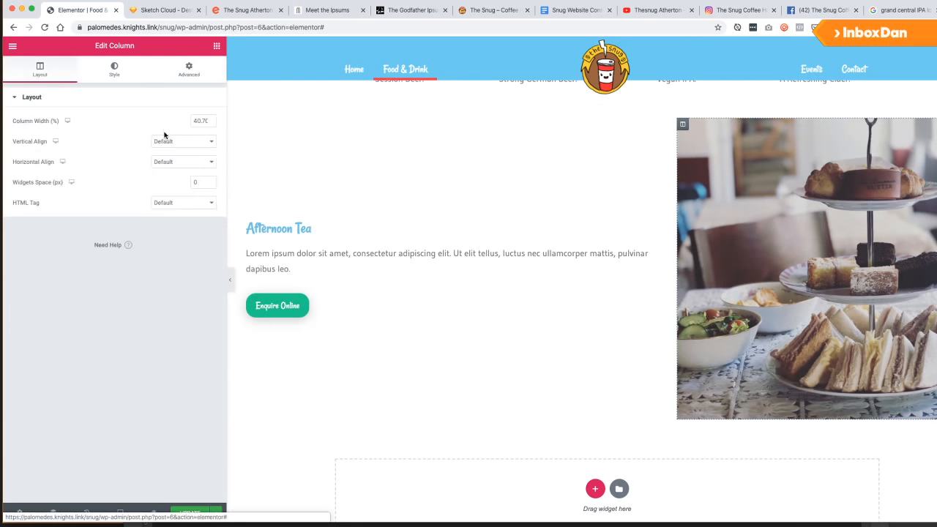
pyautogui.write('40')
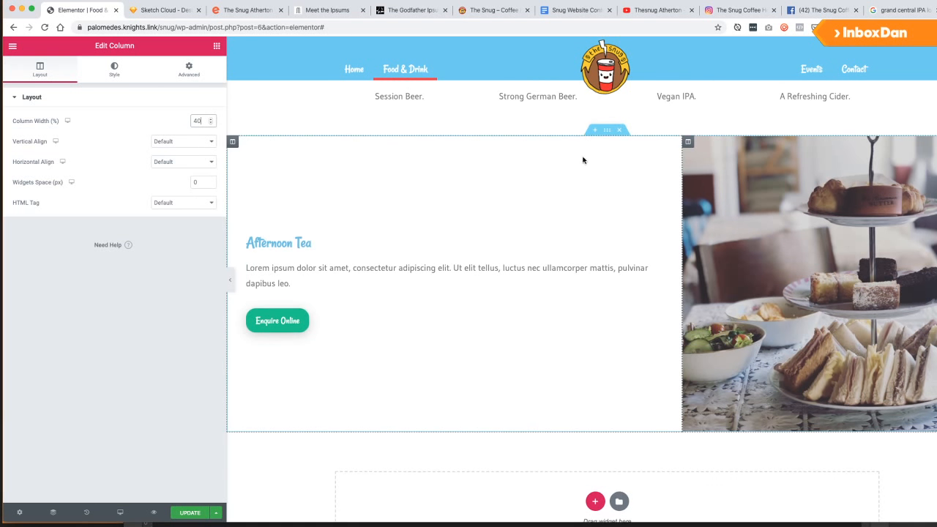
pyautogui.rightClick(599, 132)
pyautogui.click(367, 268)
# Align the Afternoon Tea text column's content to the top.
pyautogui.click(234, 143)
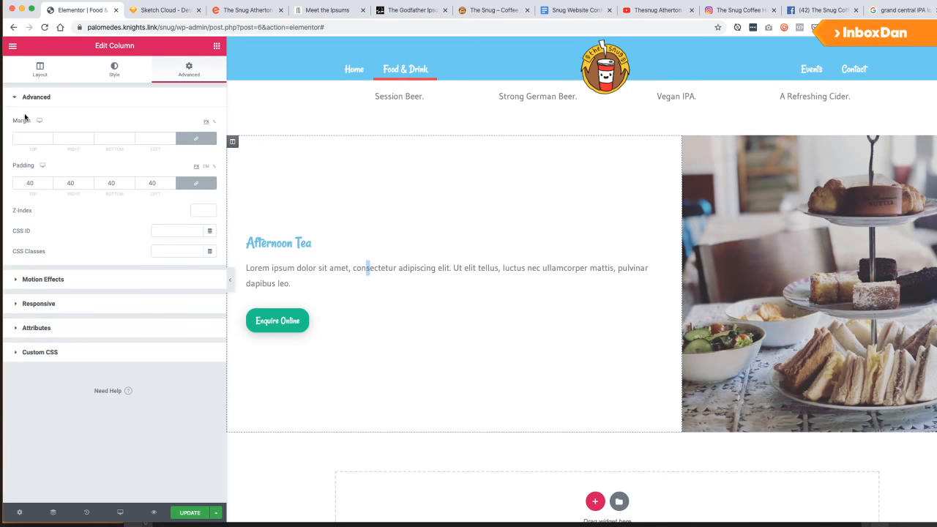
pyautogui.click(40, 69)
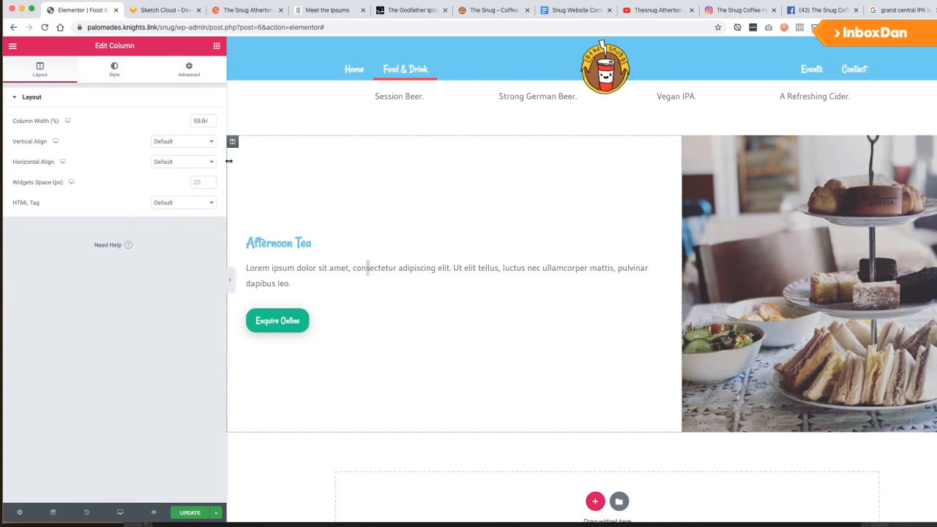
pyautogui.click(183, 142)
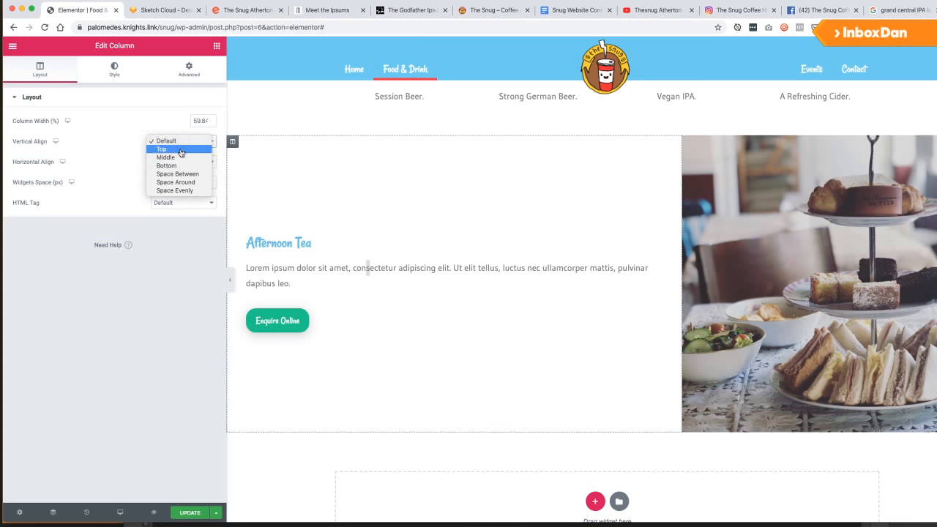
pyautogui.click(180, 148)
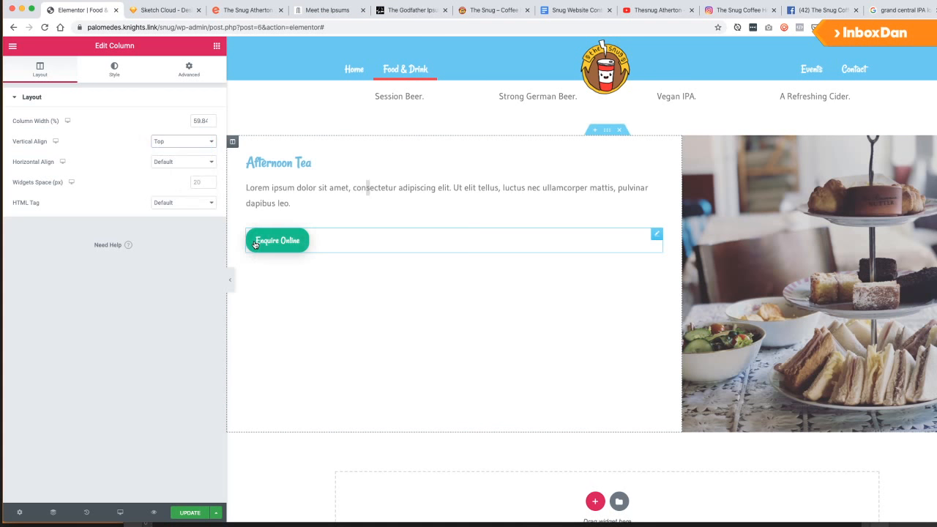
pyautogui.click(606, 130)
# Turn on Reverse Columns for tablet in the section's Responsive settings, leaving all Hide toggles off.
pyautogui.rightClick(597, 131)
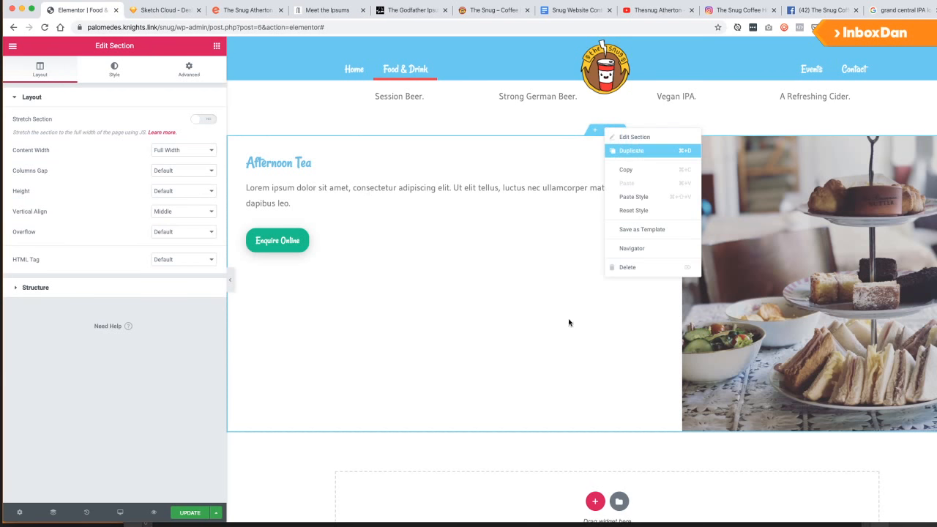
pyautogui.scroll(-4, 495, 301)
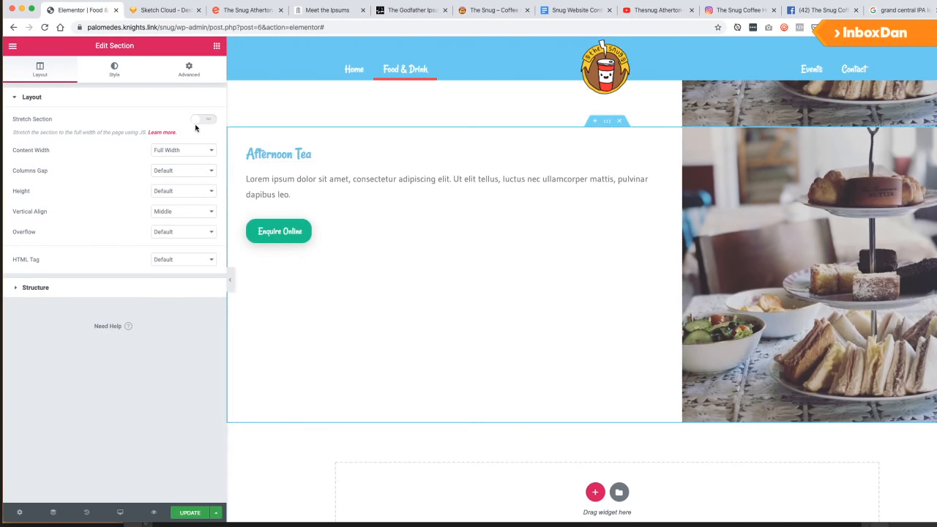
pyautogui.click(189, 69)
pyautogui.click(54, 307)
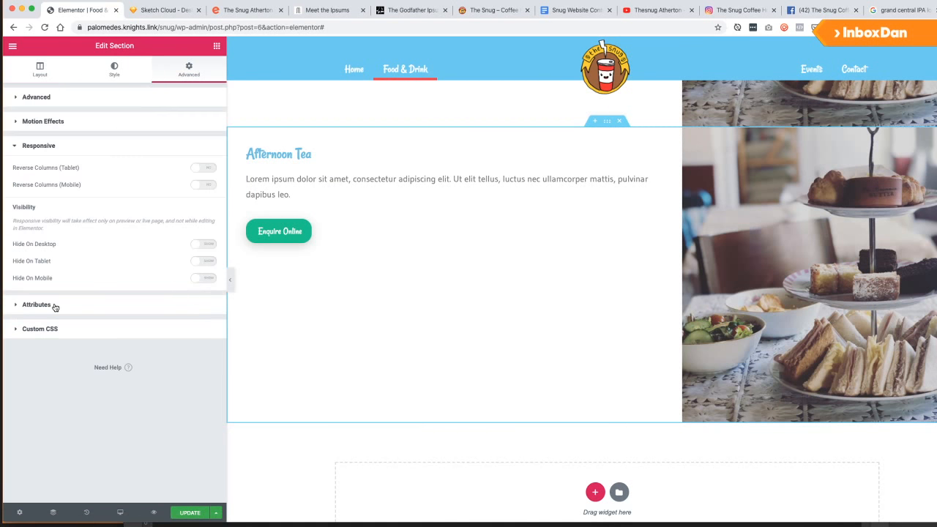
pyautogui.click(205, 262)
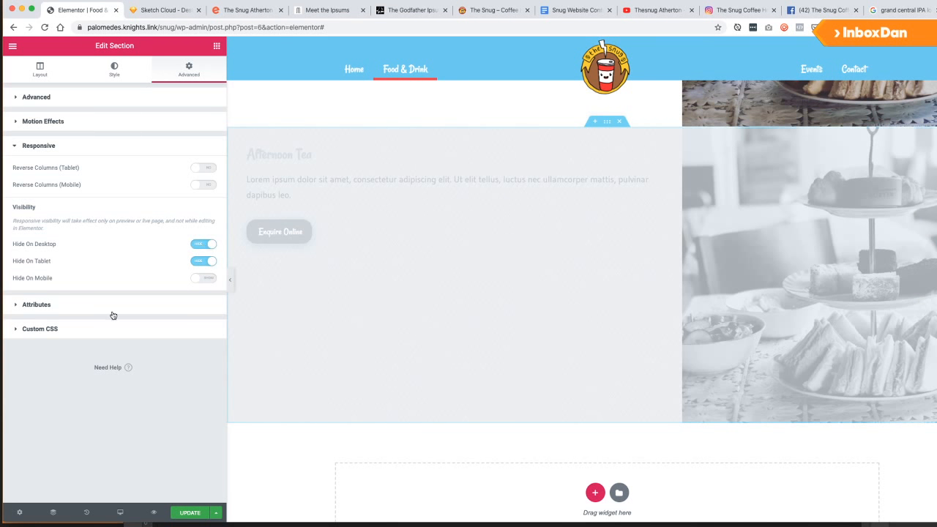
pyautogui.click(202, 243)
pyautogui.click(202, 256)
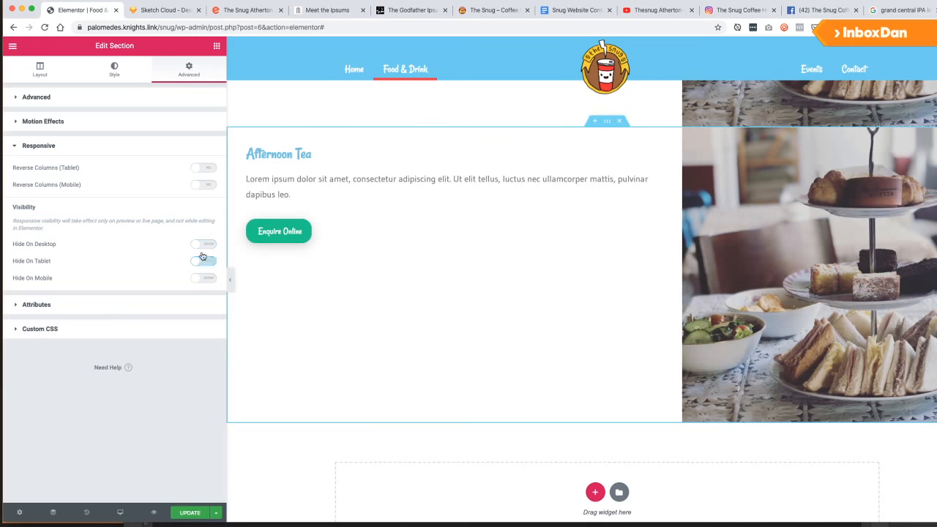
pyautogui.click(200, 170)
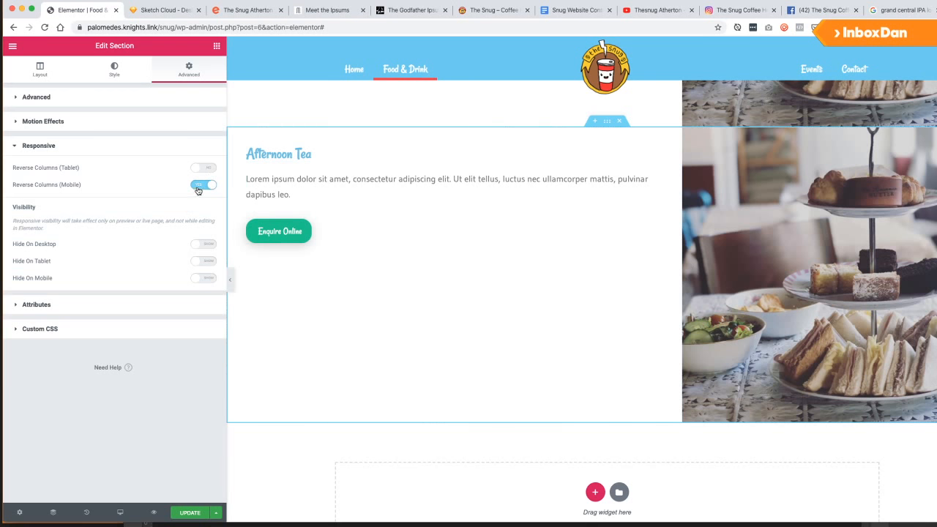
# Move the second Afternoon Tea row's image column to the left of its text column.
pyautogui.click(198, 189)
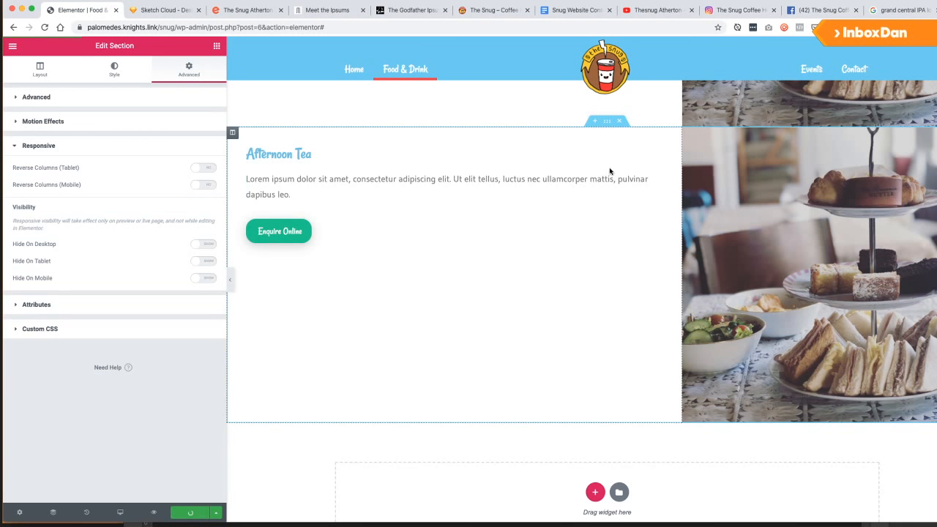
pyautogui.moveTo(688, 134); pyautogui.dragTo(341, 141)
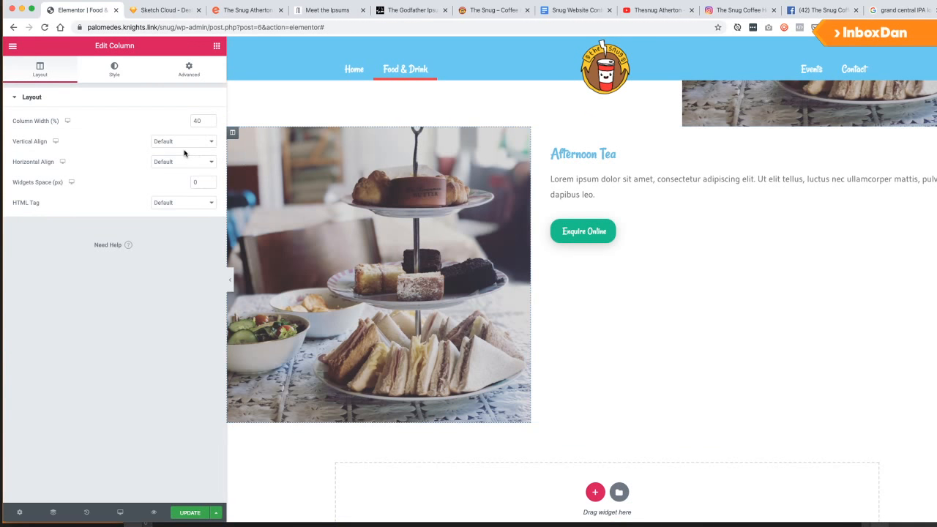
pyautogui.scroll(2, 289, 239)
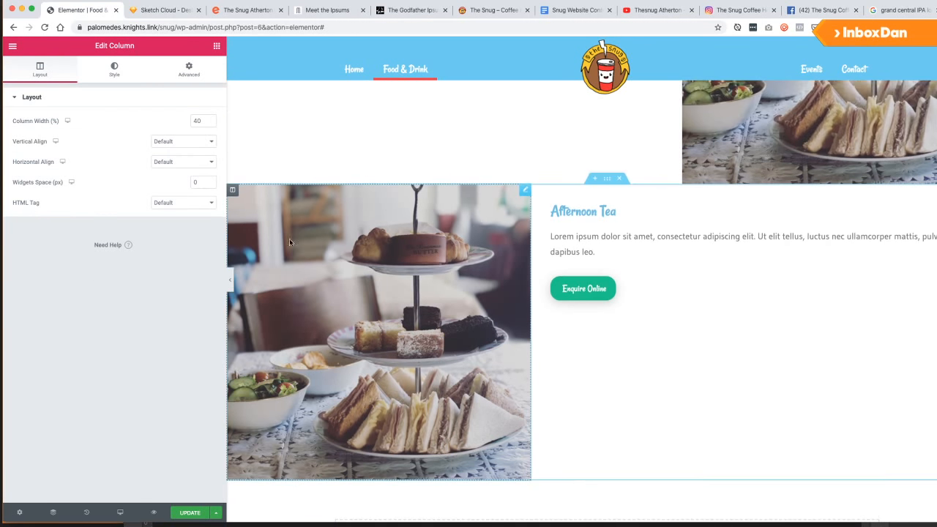
pyautogui.scroll(3, 331, 129)
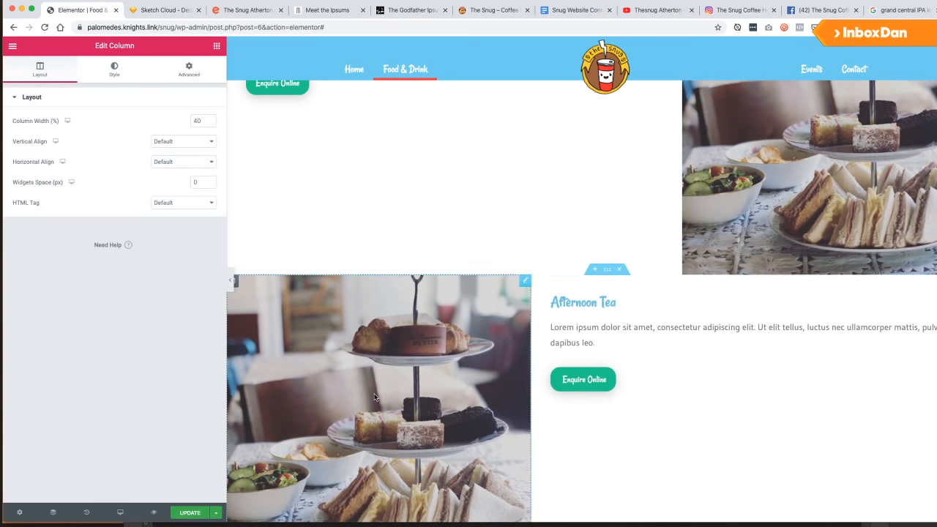
pyautogui.scroll(-3, 273, 238)
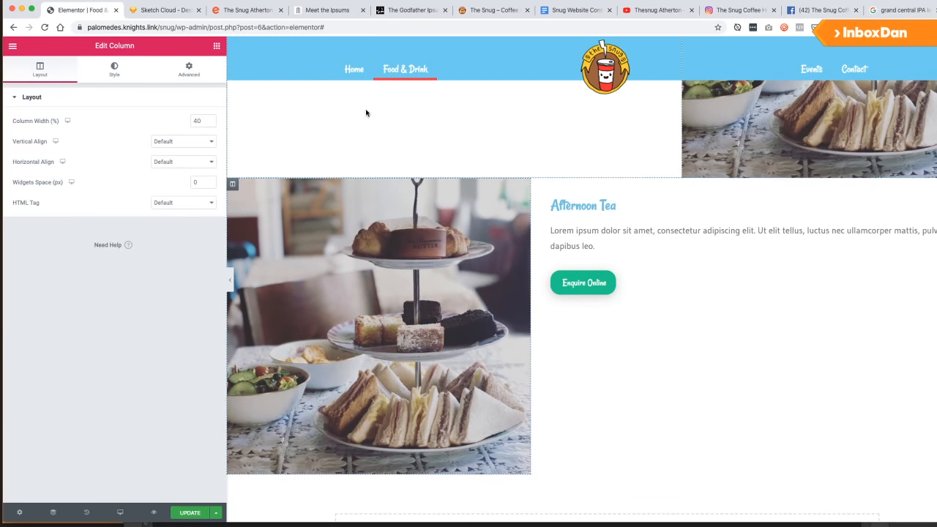
# Enable Reverse Columns on mobile instead of tablet for the row, and save the page.
pyautogui.click(416, 261)
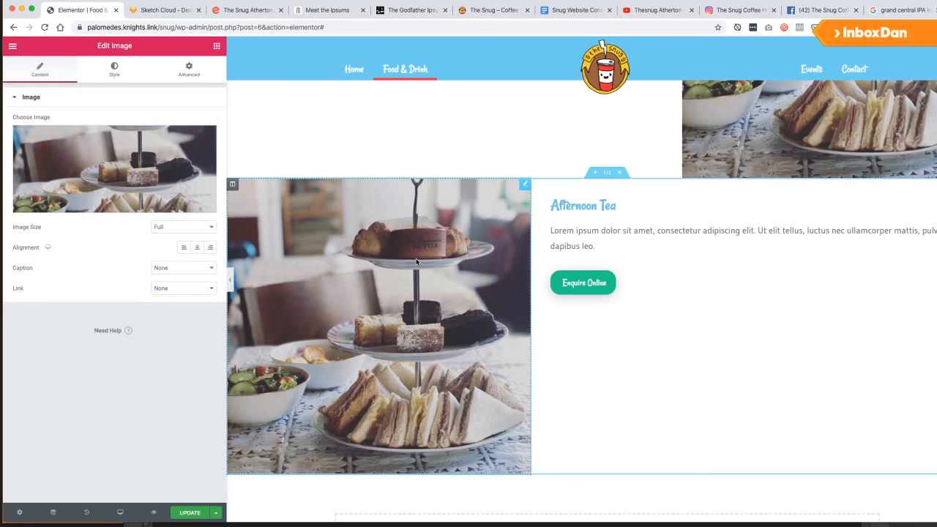
pyautogui.scroll(3, 416, 261)
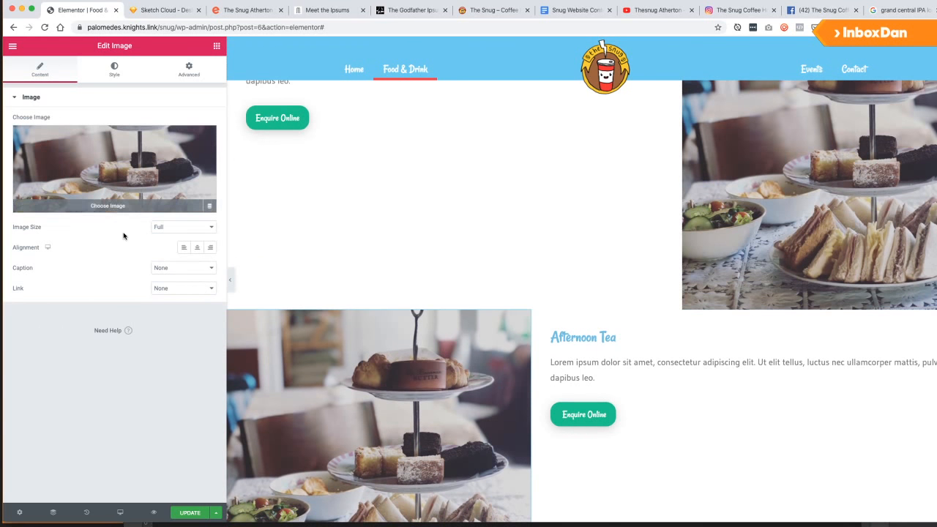
pyautogui.scroll(-2, 612, 258)
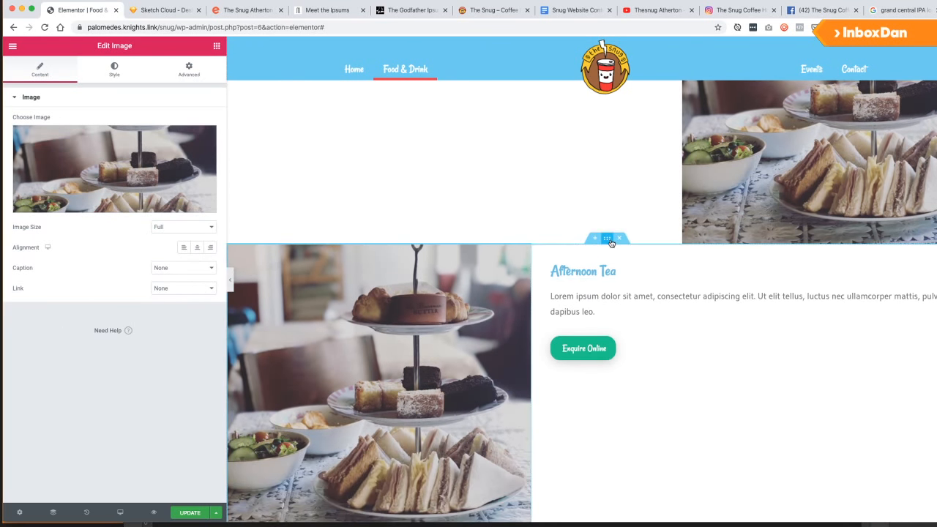
pyautogui.click(607, 238)
pyautogui.click(203, 167)
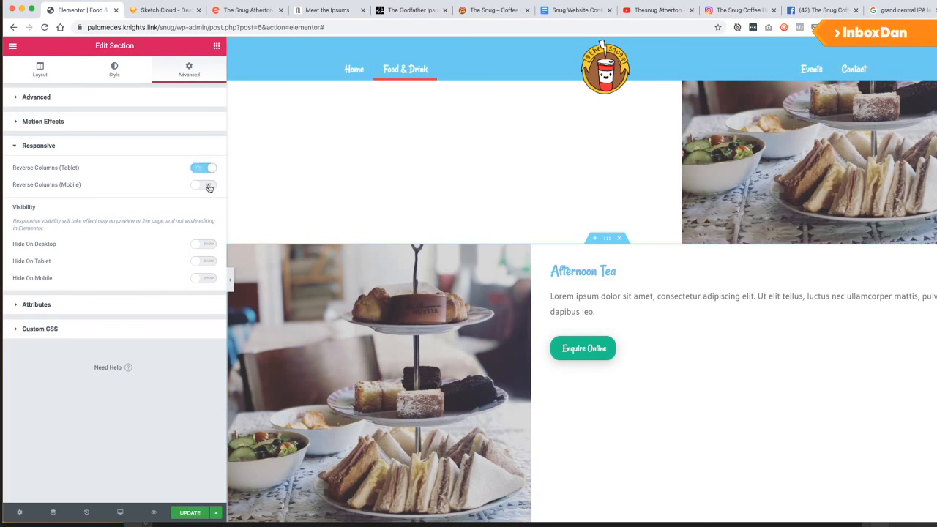
pyautogui.click(204, 168)
pyautogui.click(202, 185)
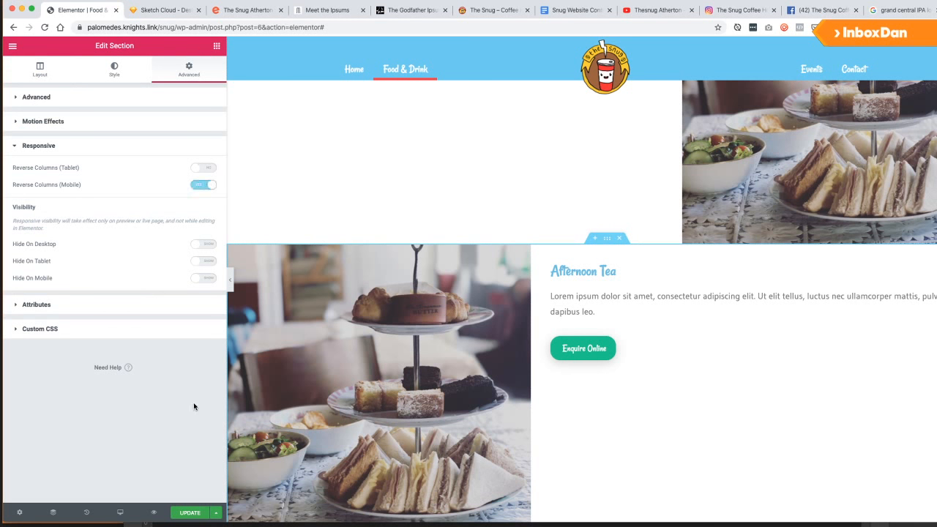
pyautogui.click(190, 514)
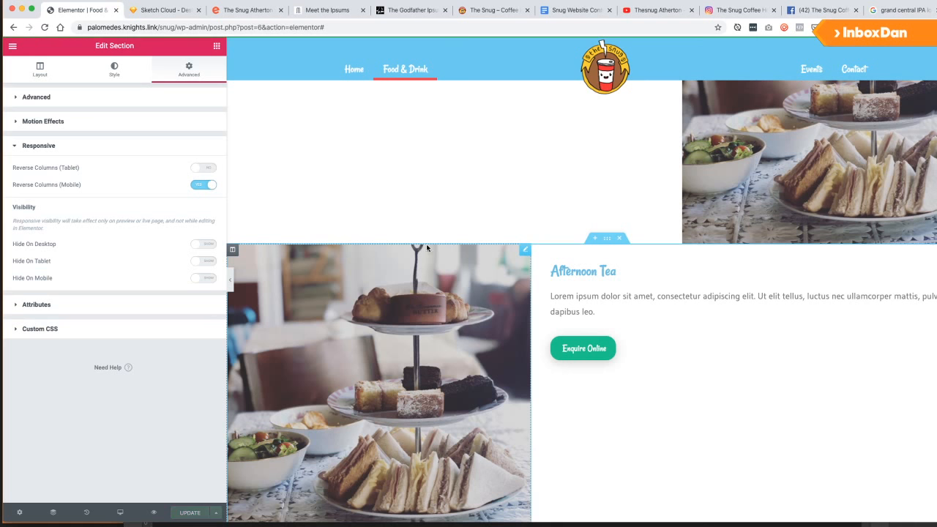
# Preview the page at tablet and mobile widths, then return to desktop.
pyautogui.click(120, 512)
pyautogui.click(109, 468)
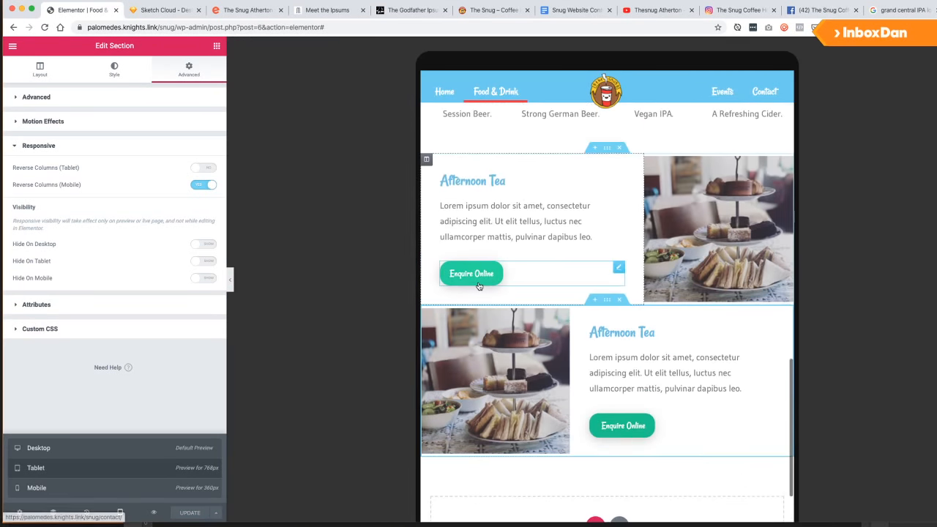
pyautogui.click(131, 485)
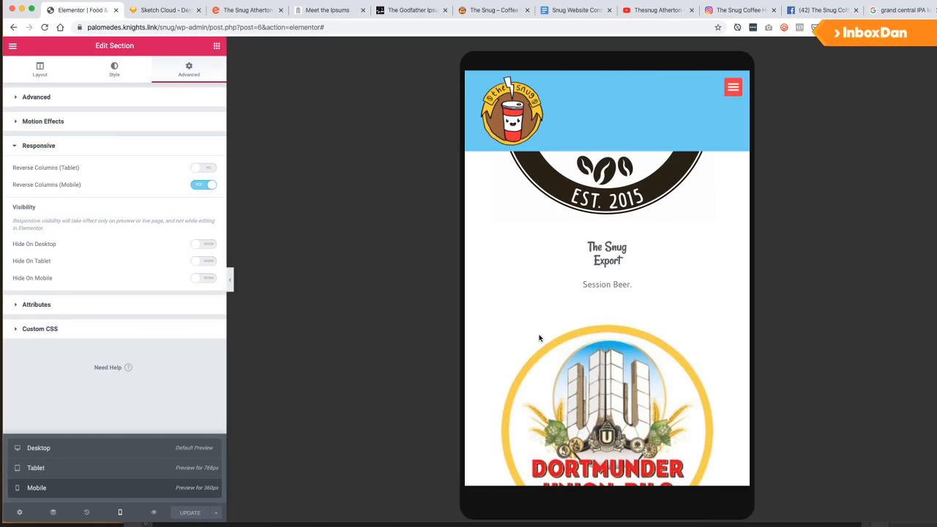
pyautogui.scroll(-10, 593, 234)
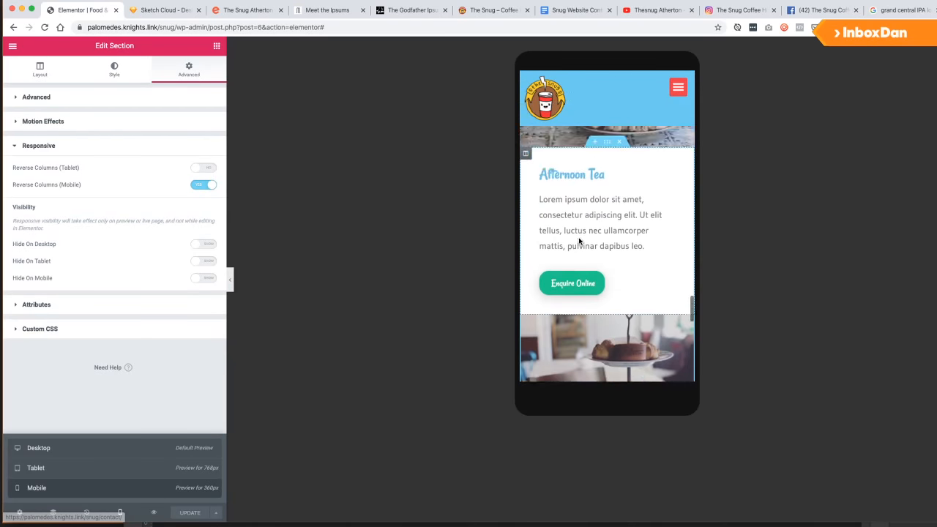
pyautogui.click(39, 448)
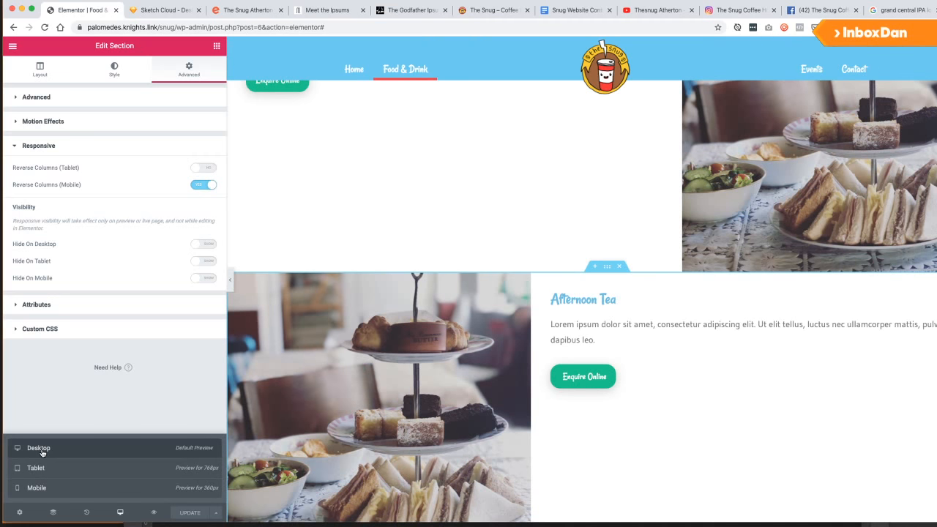
pyautogui.scroll(-2, 652, 335)
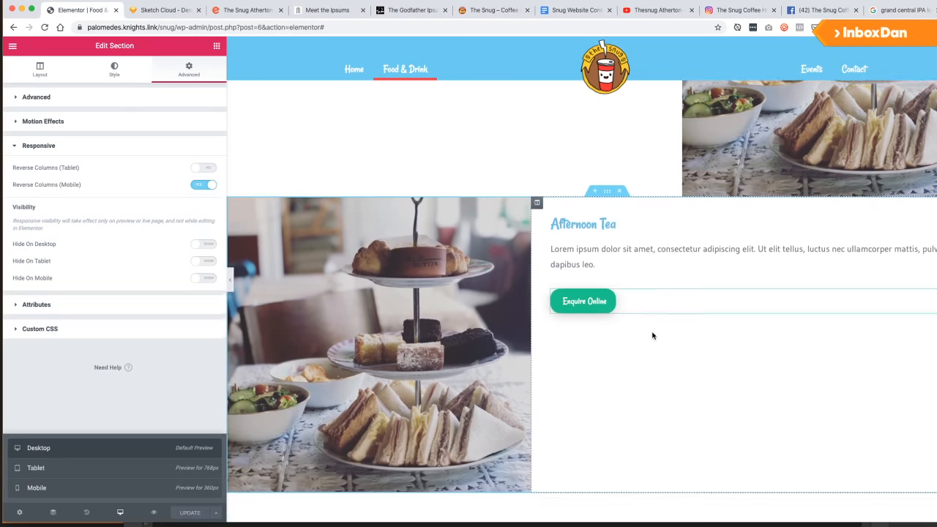
pyautogui.scroll(2, 652, 336)
pyautogui.scroll(2, 653, 339)
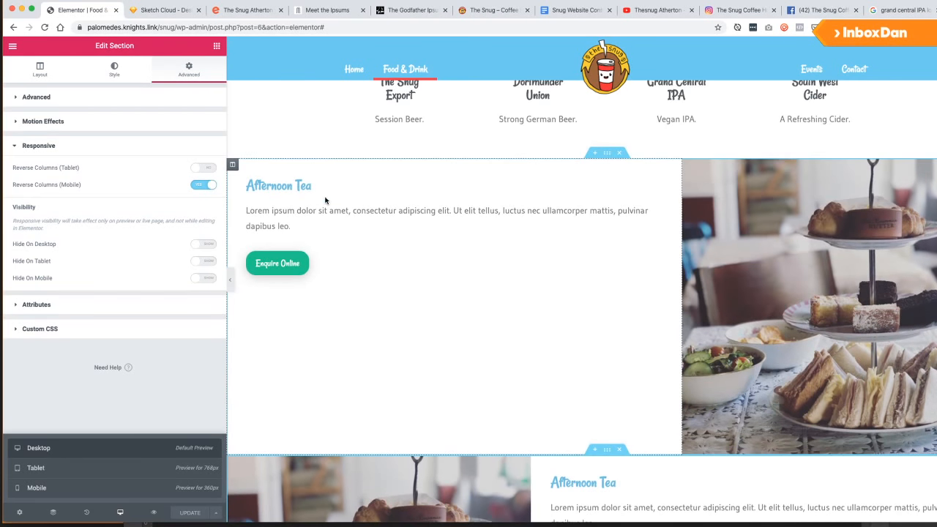
# Make the first Afternoon Tea heading dark grey #54595f.
pyautogui.click(302, 182)
pyautogui.click(99, 71)
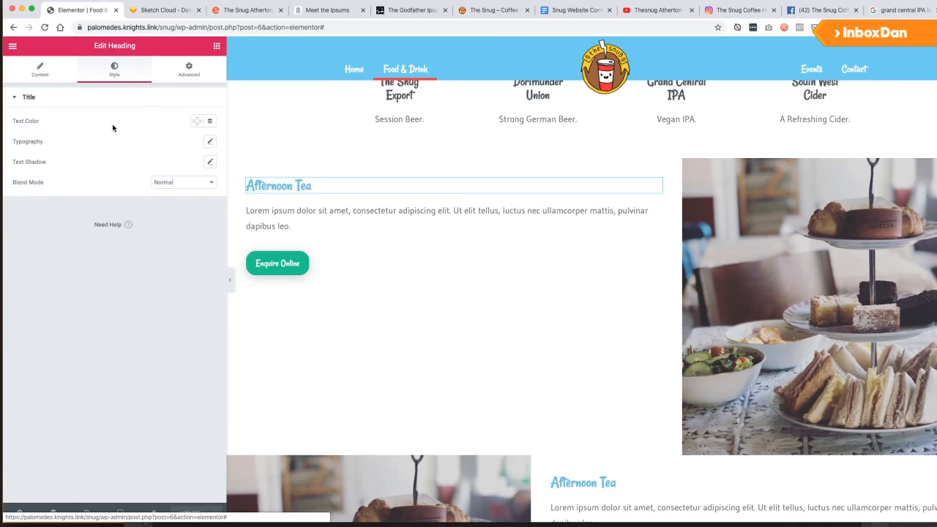
pyautogui.click(199, 122)
pyautogui.click(199, 122)
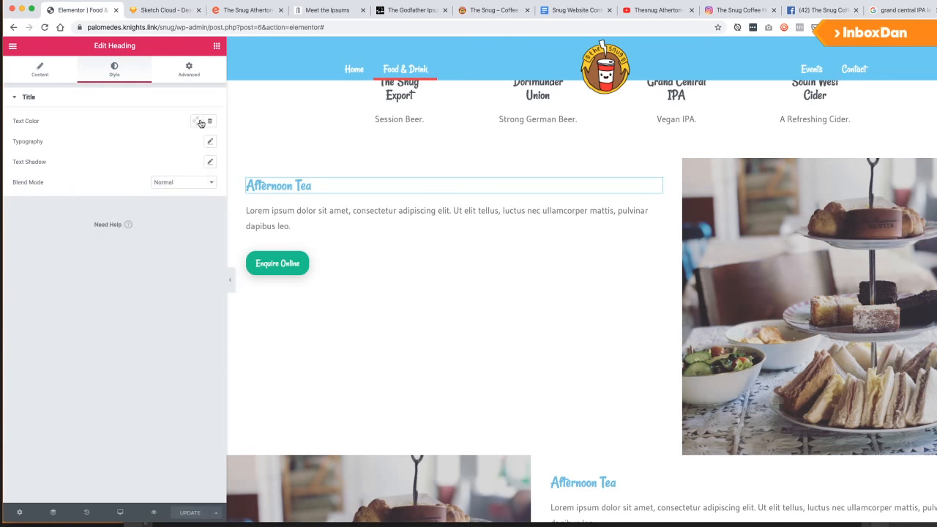
pyautogui.click(199, 121)
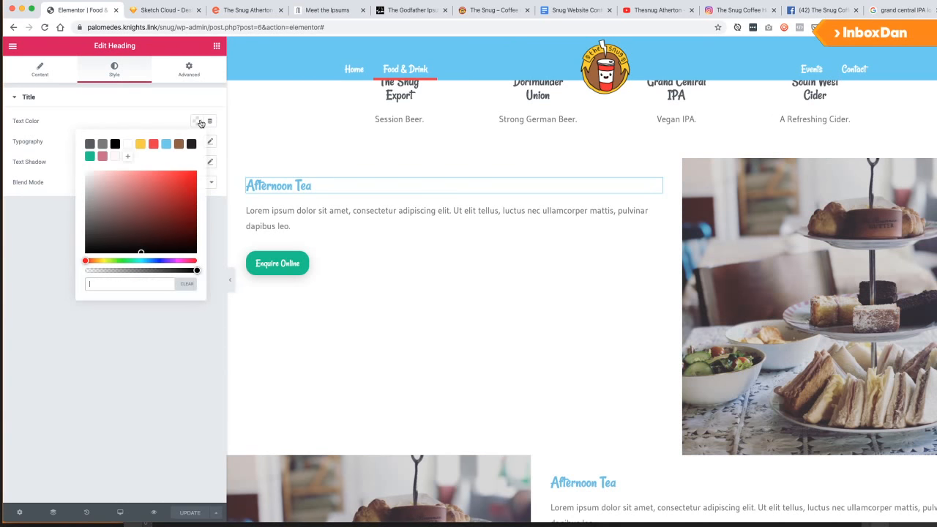
pyautogui.click(88, 144)
pyautogui.click(143, 394)
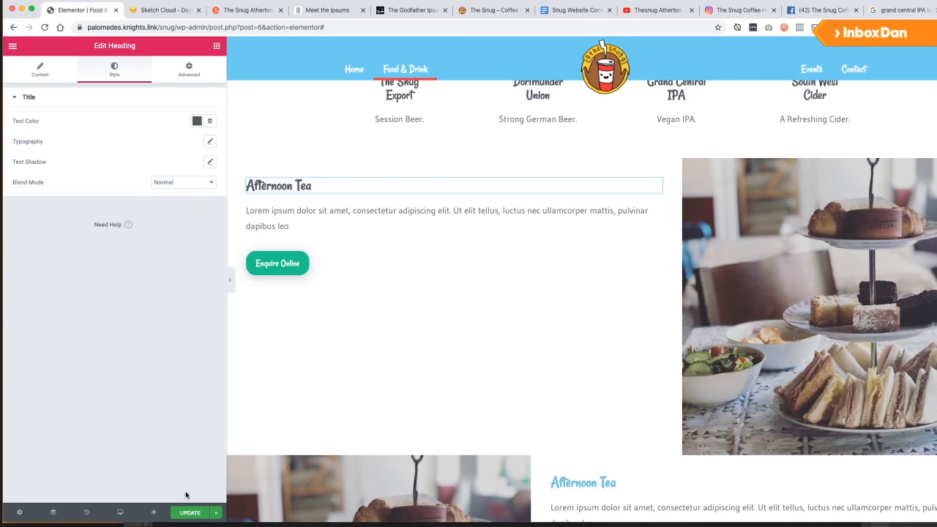
# Give the second Afternoon Tea heading the same dark grey #54595f.
pyautogui.click(701, 483)
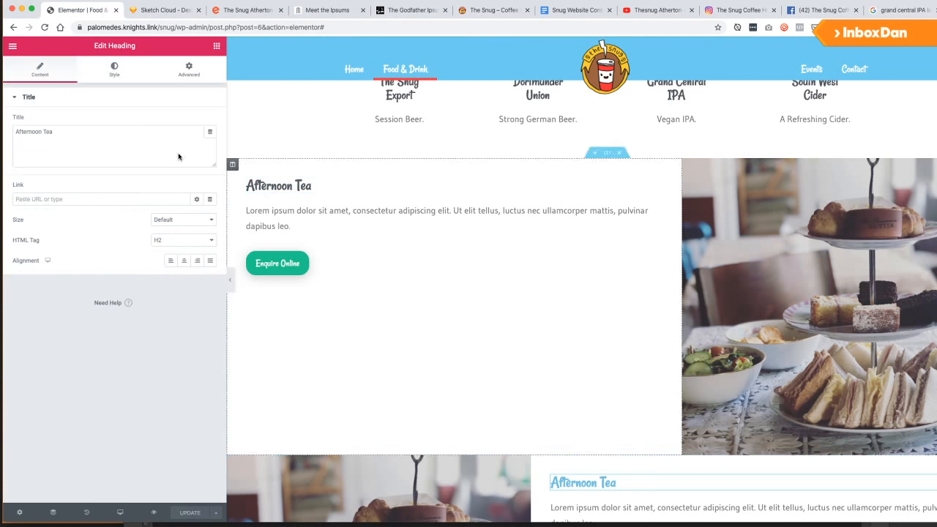
pyautogui.click(114, 69)
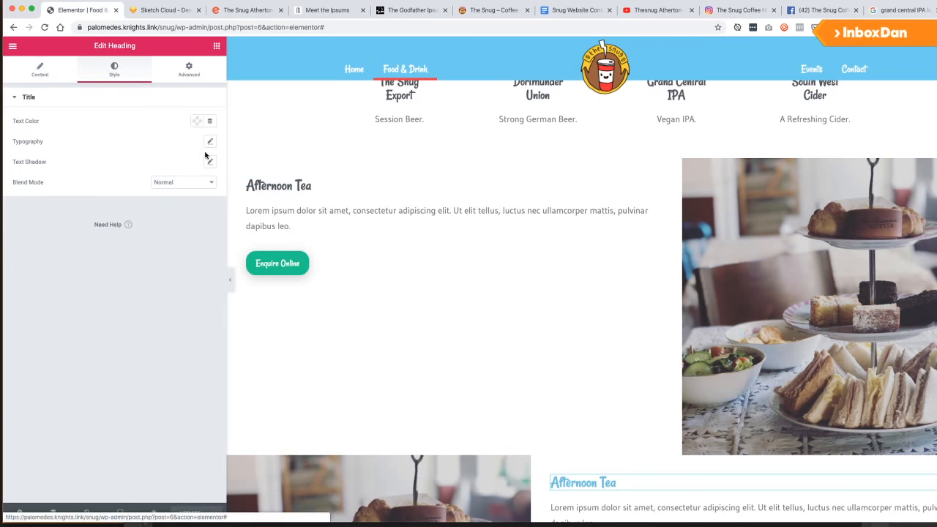
pyautogui.click(199, 122)
pyautogui.click(191, 144)
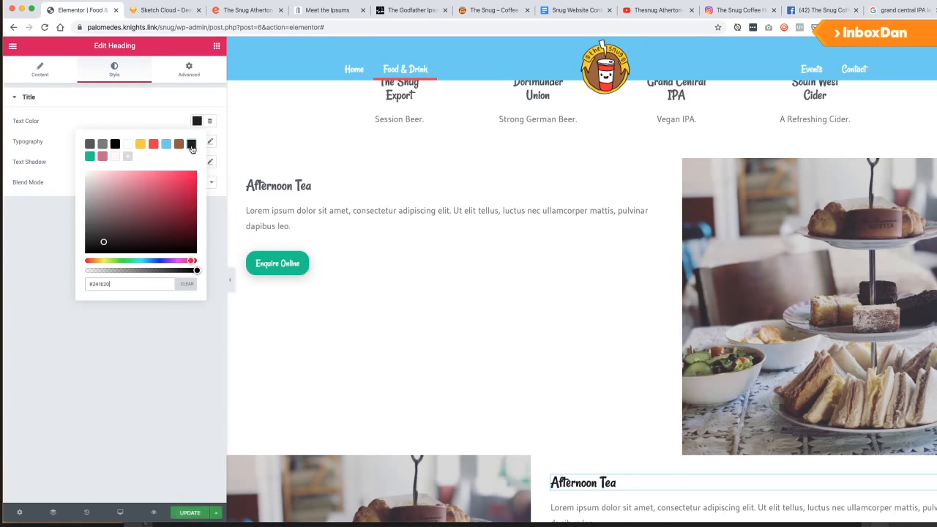
pyautogui.click(91, 145)
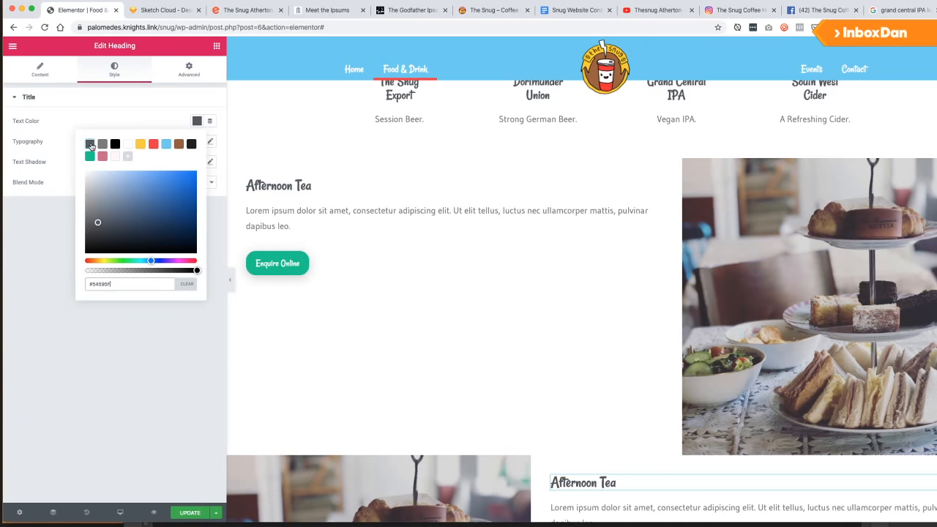
pyautogui.click(89, 114)
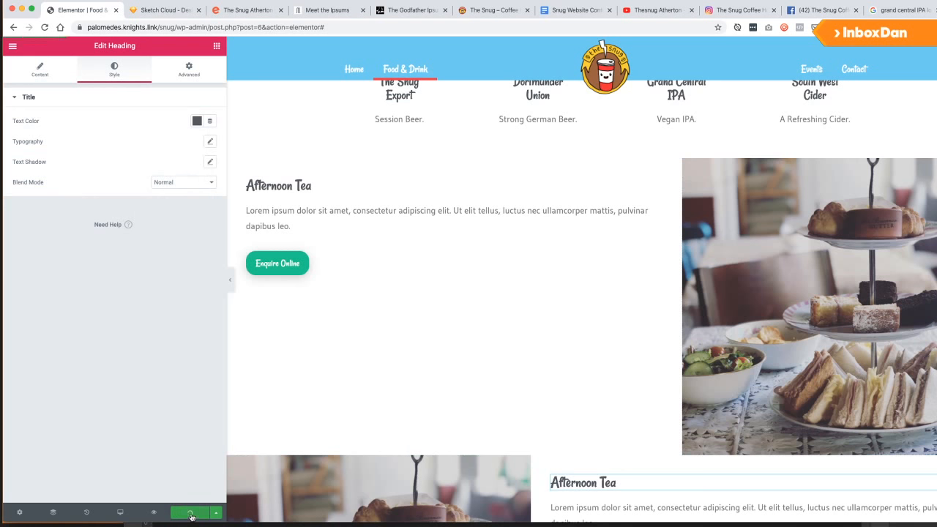
pyautogui.scroll(-3, 308, 329)
pyautogui.scroll(-3, 315, 305)
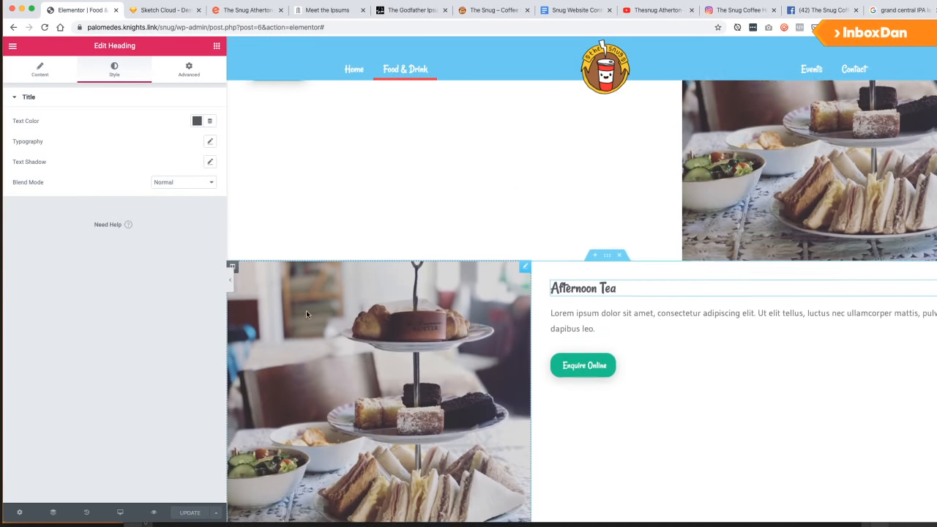
pyautogui.scroll(3, 307, 314)
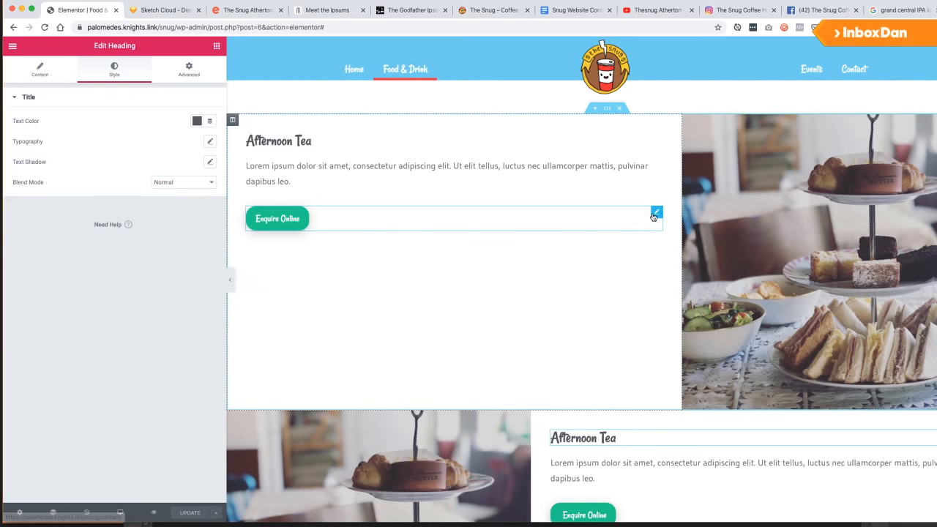
# Give the first Enquire Online button a red #EE3844 background.
pyautogui.click(579, 214)
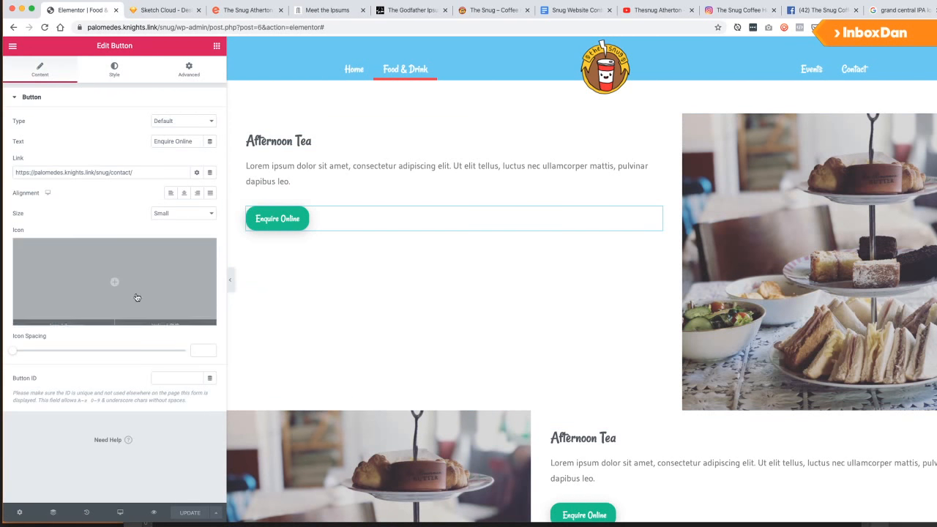
pyautogui.click(114, 70)
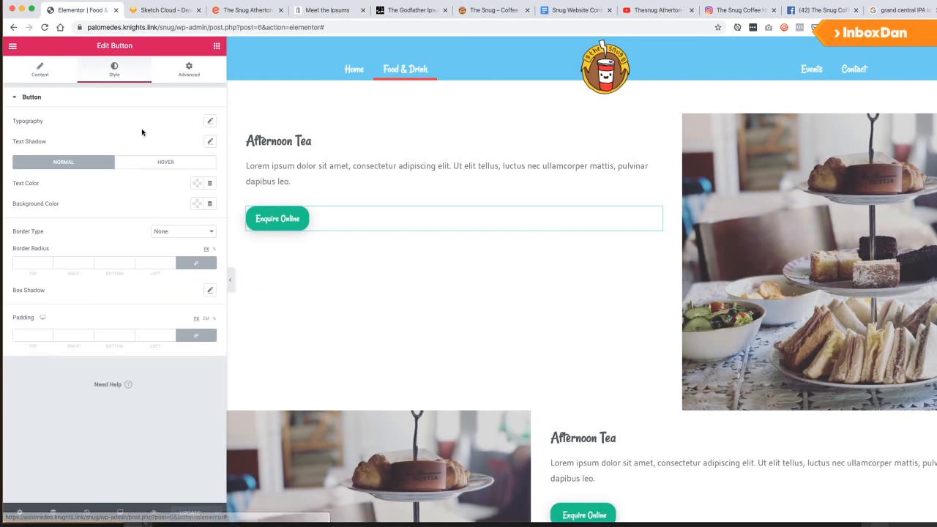
pyautogui.click(196, 204)
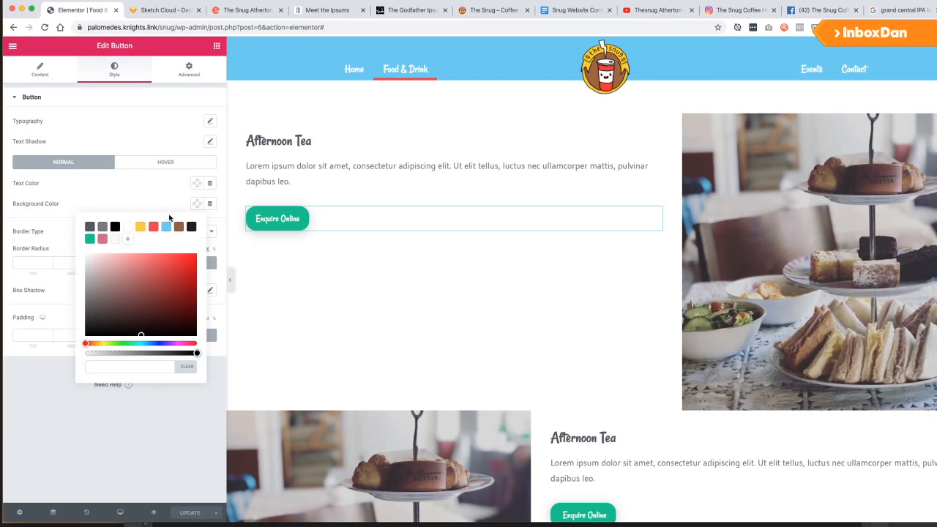
pyautogui.click(153, 227)
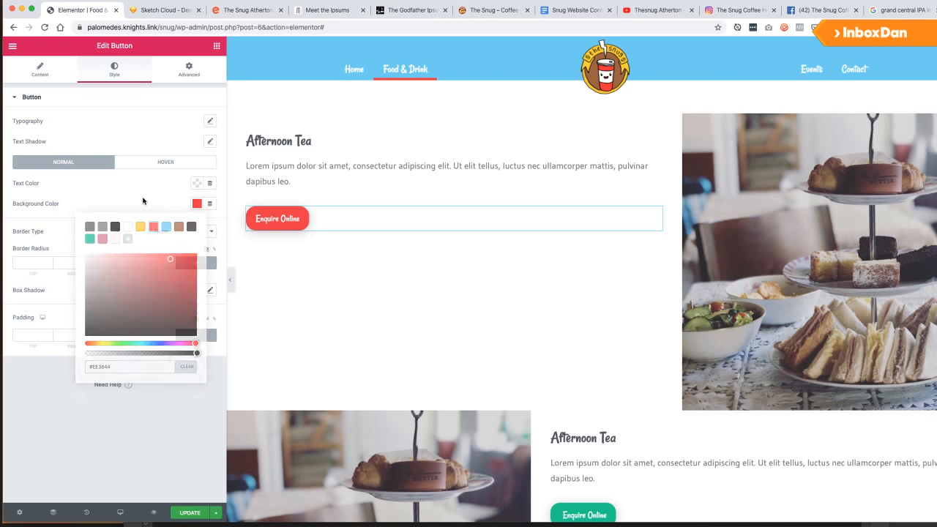
pyautogui.click(184, 201)
# Set its hover background to salmon #F46164, save that colour as a preset, and save.
pyautogui.click(169, 163)
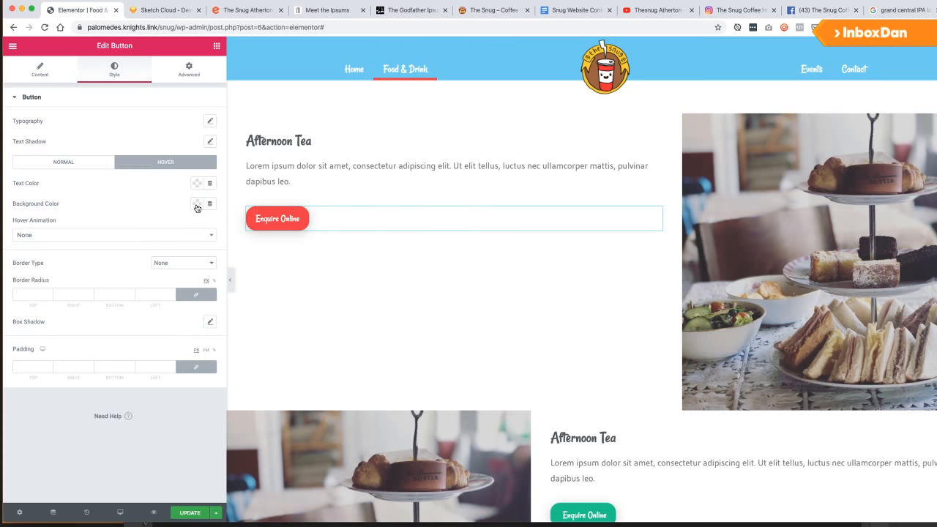
pyautogui.click(196, 205)
pyautogui.click(153, 228)
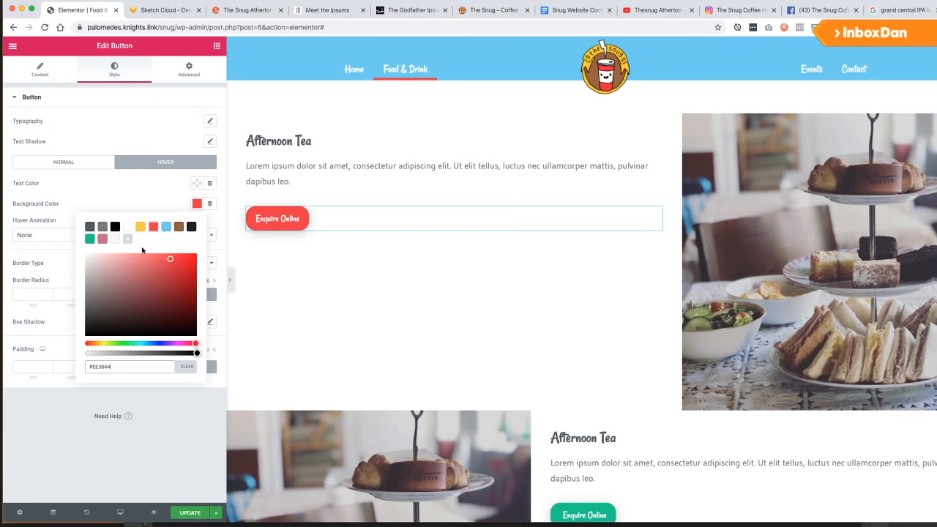
pyautogui.click(152, 257)
pyautogui.click(128, 238)
pyautogui.click(142, 205)
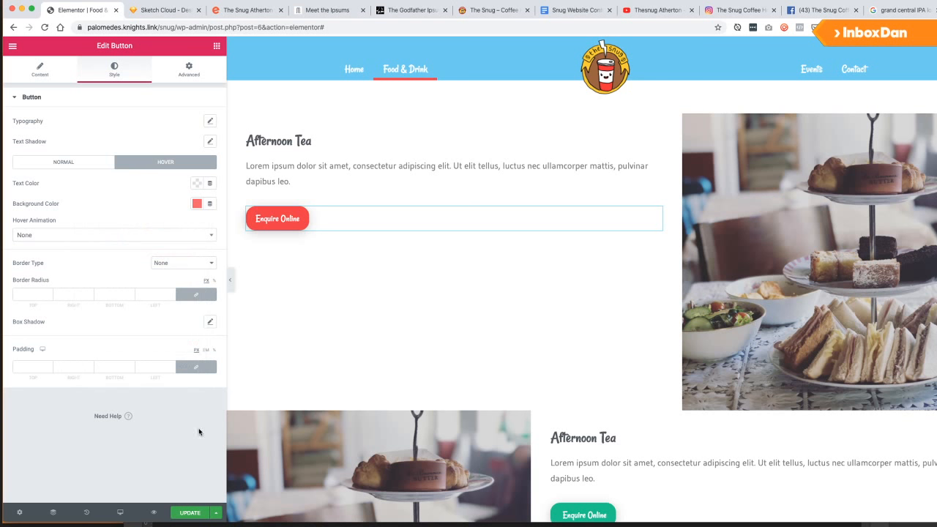
pyautogui.click(190, 512)
# Give the second Enquire Online button a red background with the salmon #F46164 hover, and save.
pyautogui.scroll(-3, 581, 464)
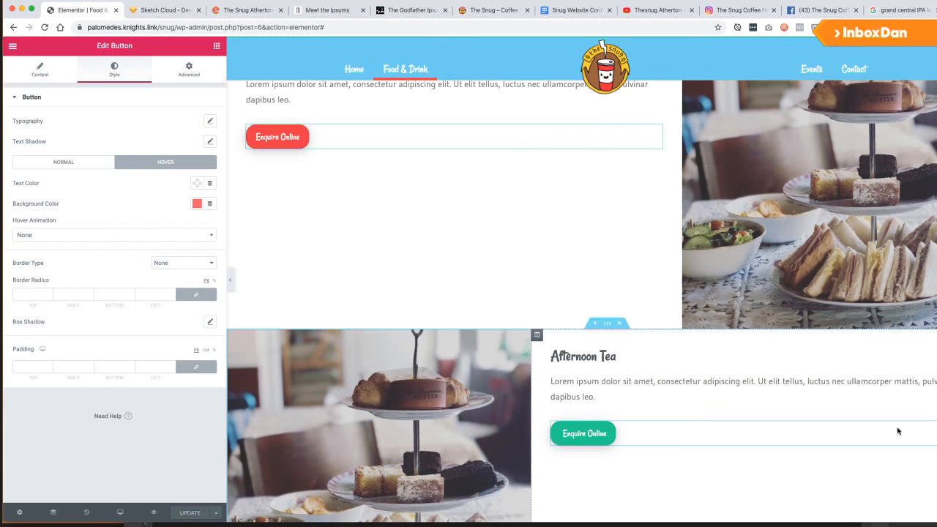
pyautogui.click(584, 434)
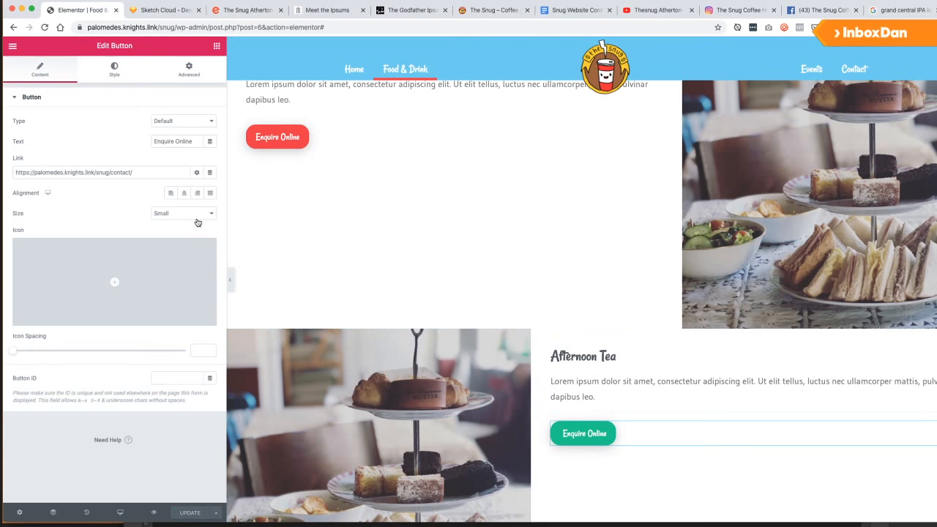
pyautogui.click(114, 73)
pyautogui.click(197, 184)
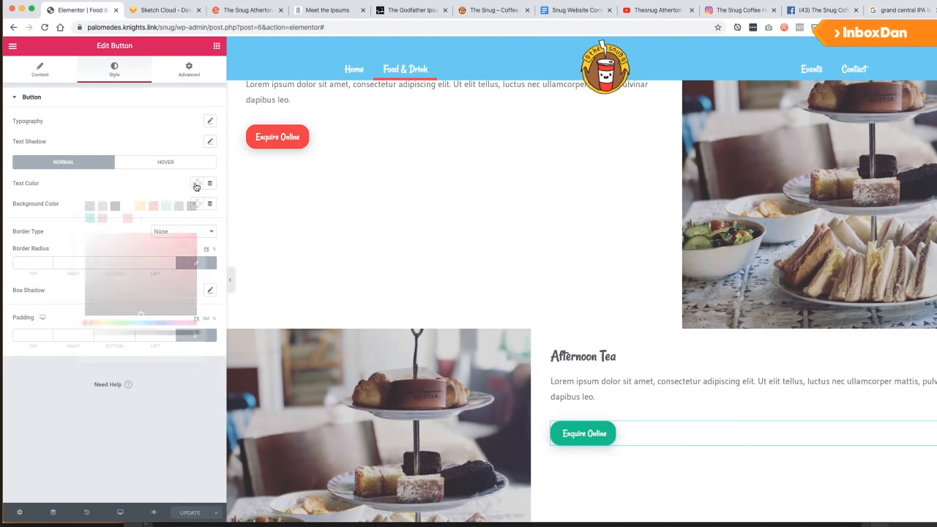
pyautogui.click(196, 184)
pyautogui.click(197, 204)
pyautogui.click(150, 226)
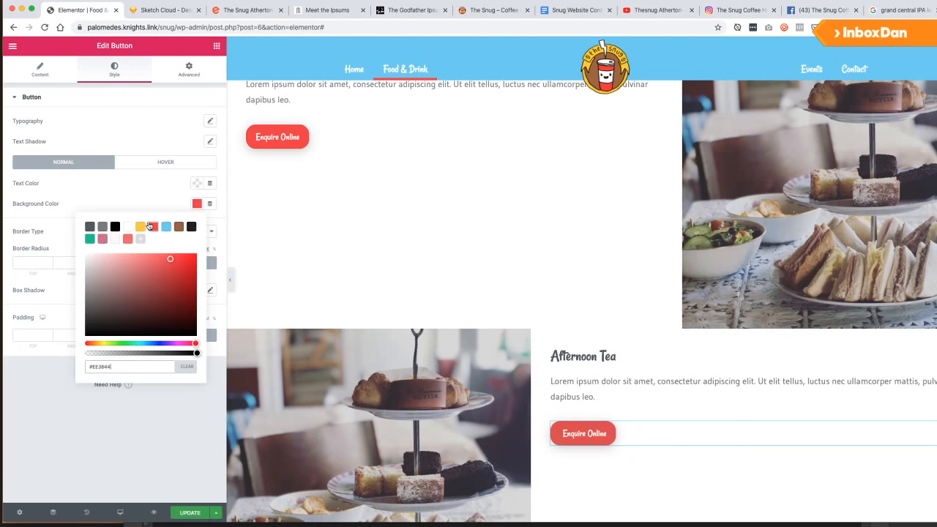
pyautogui.click(144, 196)
pyautogui.click(154, 164)
pyautogui.click(198, 205)
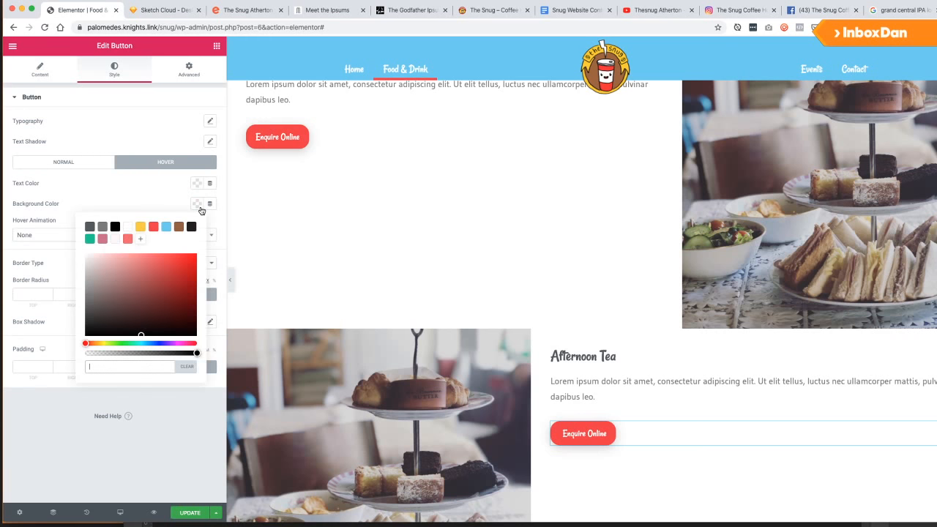
pyautogui.click(128, 238)
pyautogui.click(186, 516)
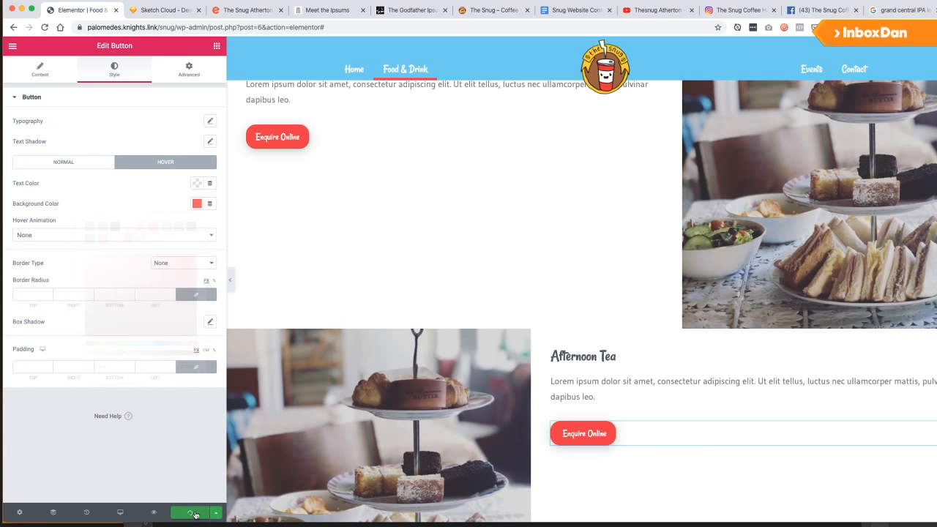
# Preview the page at tablet size and open the Desktop HD wireframe in Sketch Cloud.
pyautogui.scroll(-3, 633, 484)
pyautogui.scroll(-8, 725, 286)
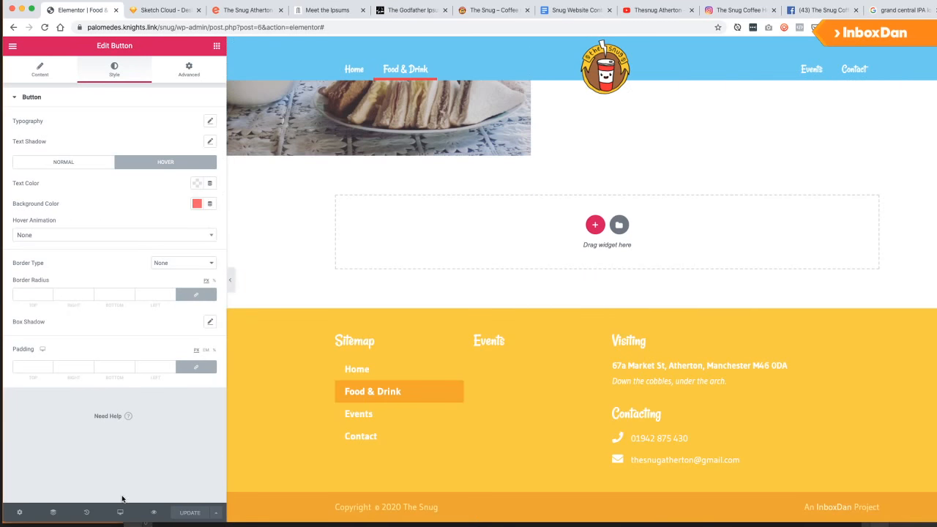
pyautogui.click(120, 513)
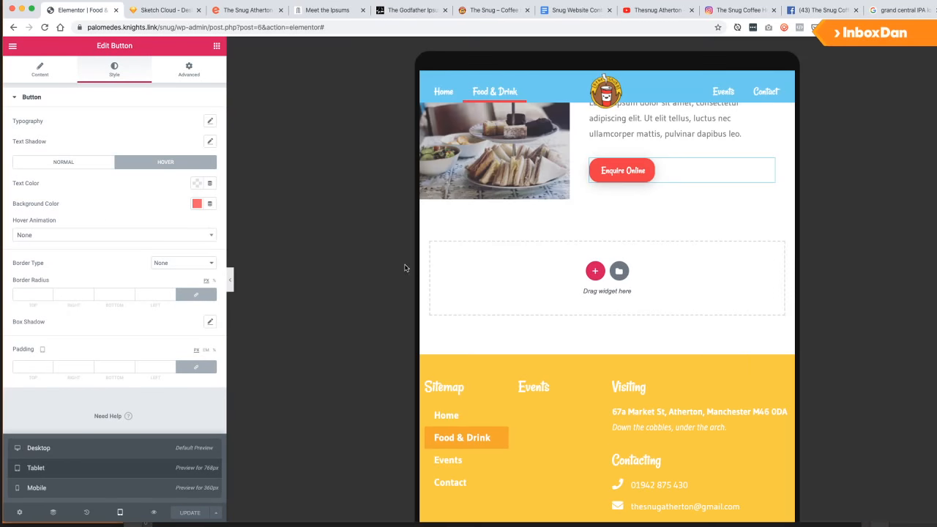
pyautogui.scroll(10, 592, 320)
pyautogui.scroll(15, 589, 327)
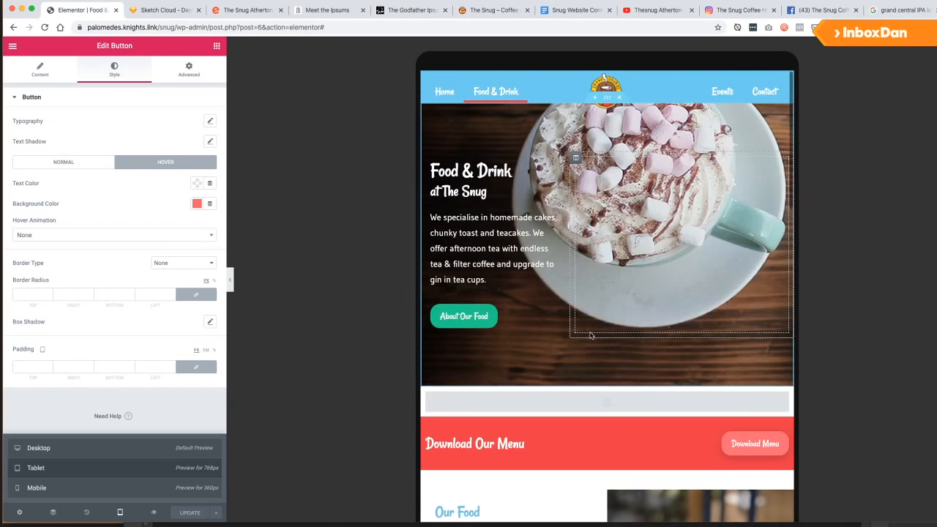
pyautogui.scroll(-15, 588, 334)
pyautogui.scroll(-15, 581, 332)
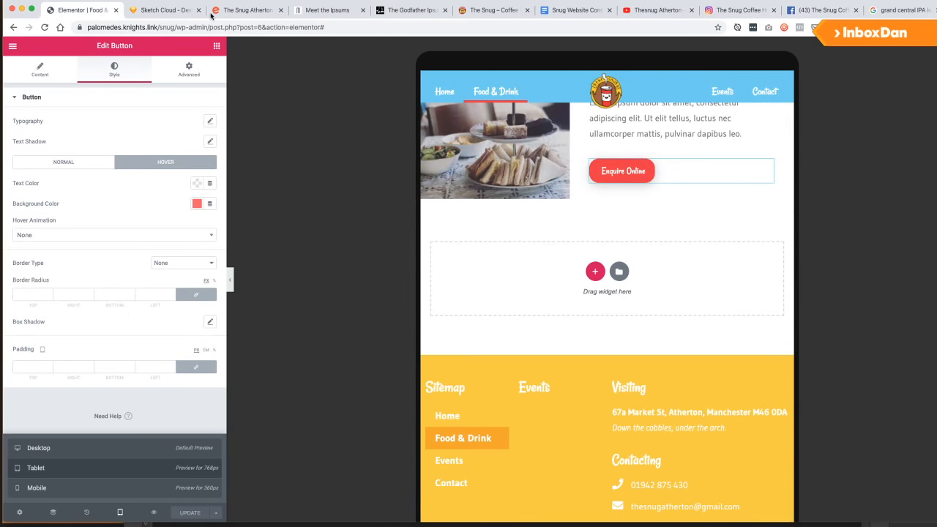
pyautogui.click(165, 9)
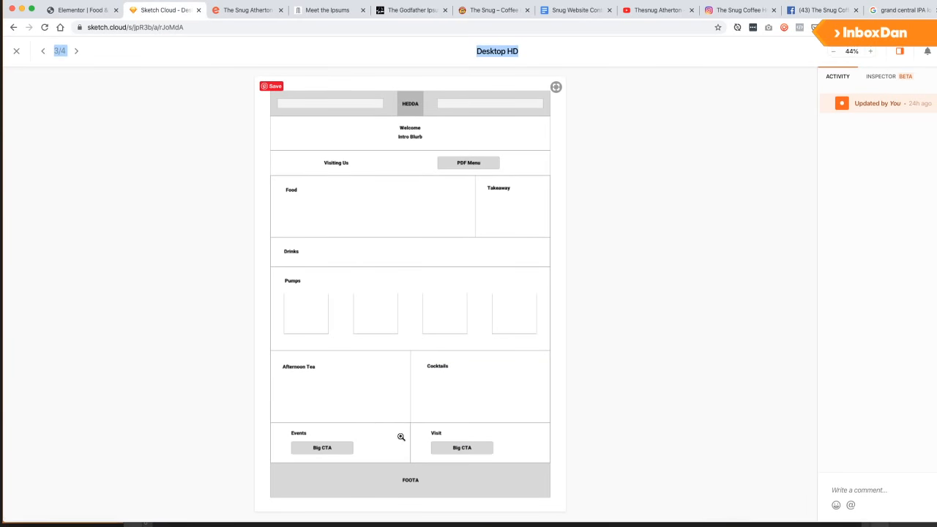
# Return to the Elementor editor and show the widgets list.
pyautogui.click(66, 10)
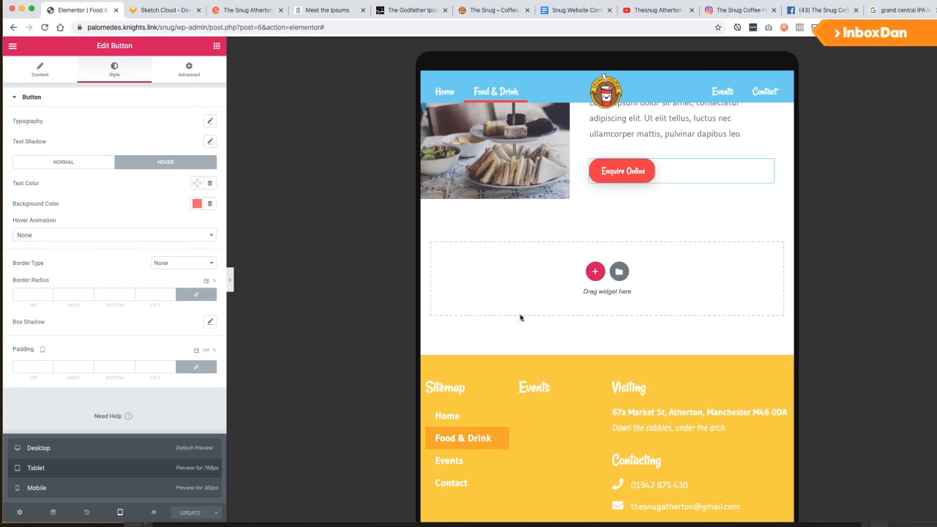
pyautogui.scroll(15, 648, 341)
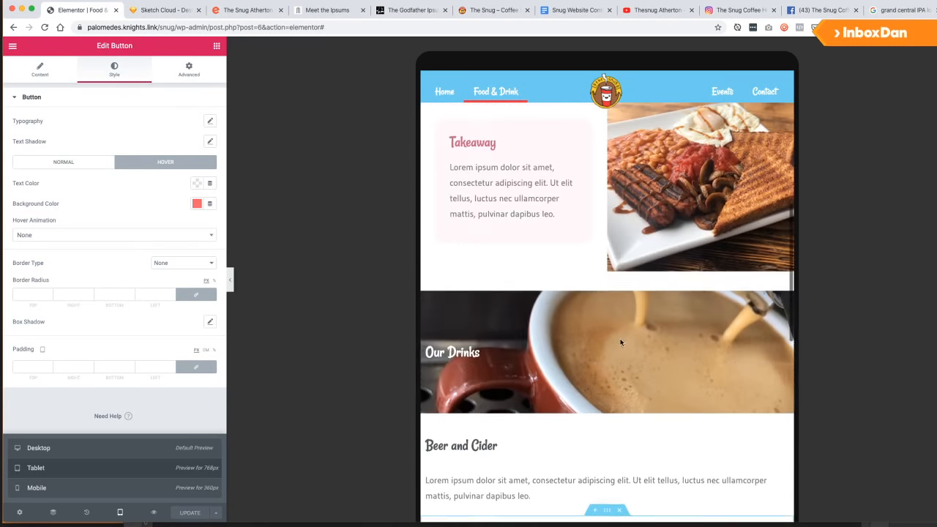
pyautogui.scroll(-15, 620, 342)
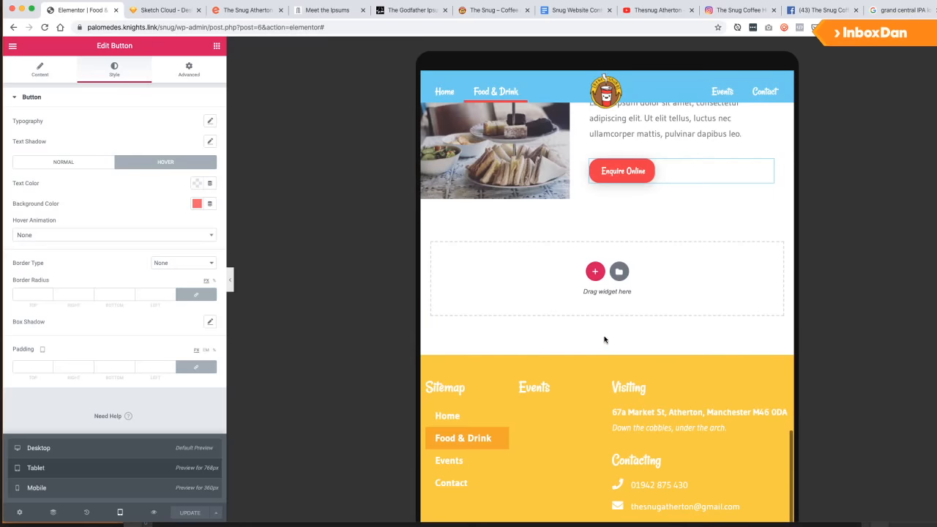
pyautogui.click(214, 46)
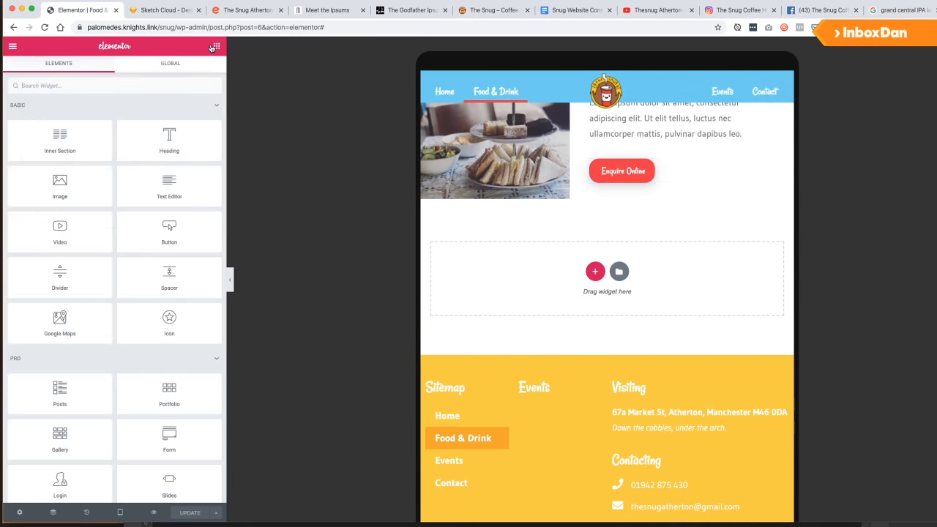
pyautogui.moveTo(120, 512)
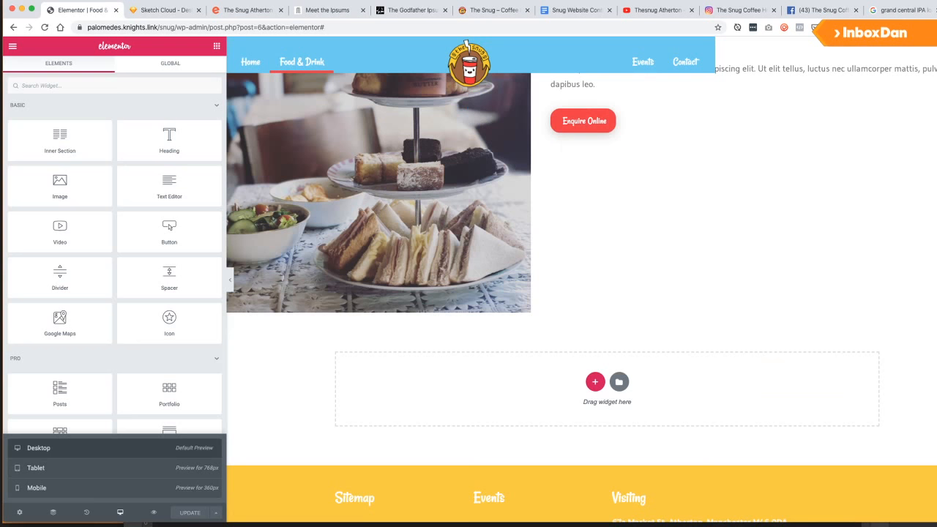
# Dismiss Photoshop's artboard export confirmation and minimize Photoshop.
pyautogui.moveTo(935, 525); pyautogui.dragTo(865, 517)
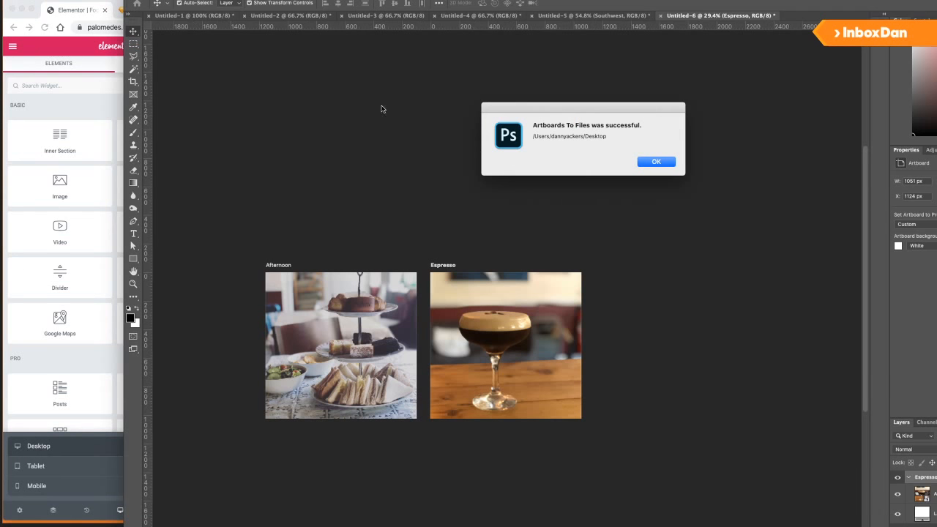
pyautogui.press('Return')
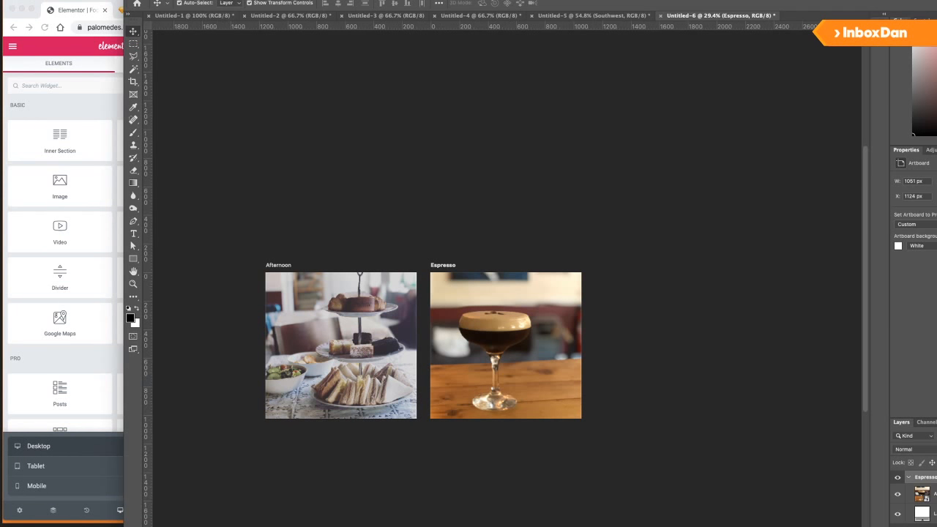
pyautogui.click(142, 1)
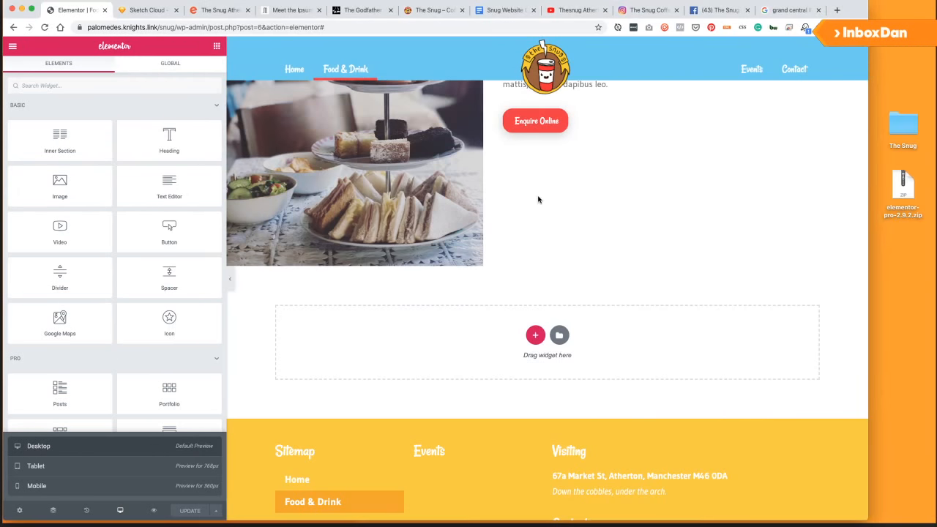
# Add a new section below Afternoon Tea with 20 px top and bottom padding.
pyautogui.click(536, 336)
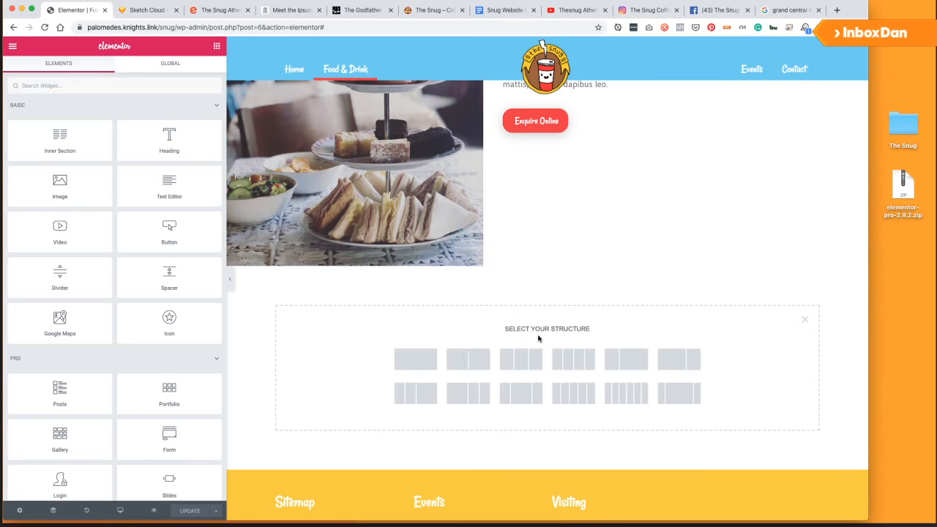
pyautogui.click(411, 361)
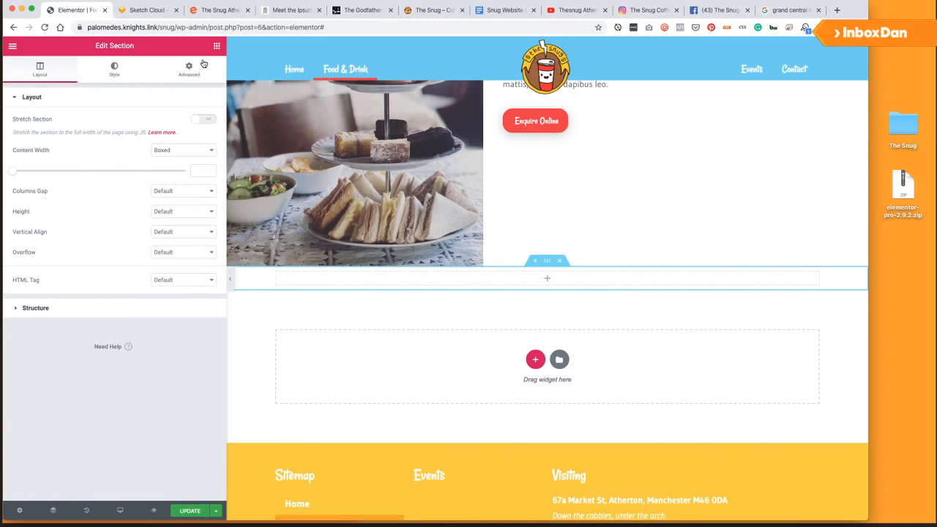
pyautogui.click(189, 70)
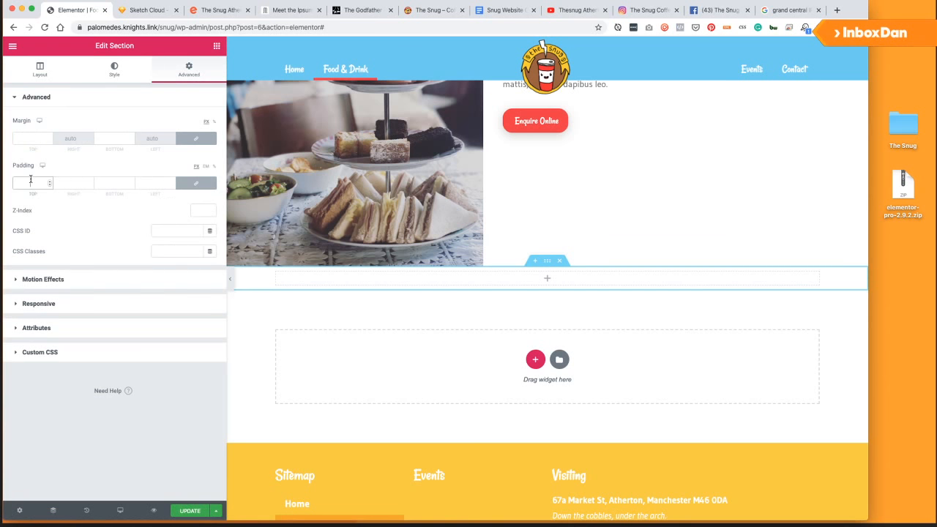
pyautogui.click(195, 182)
pyautogui.write('20')
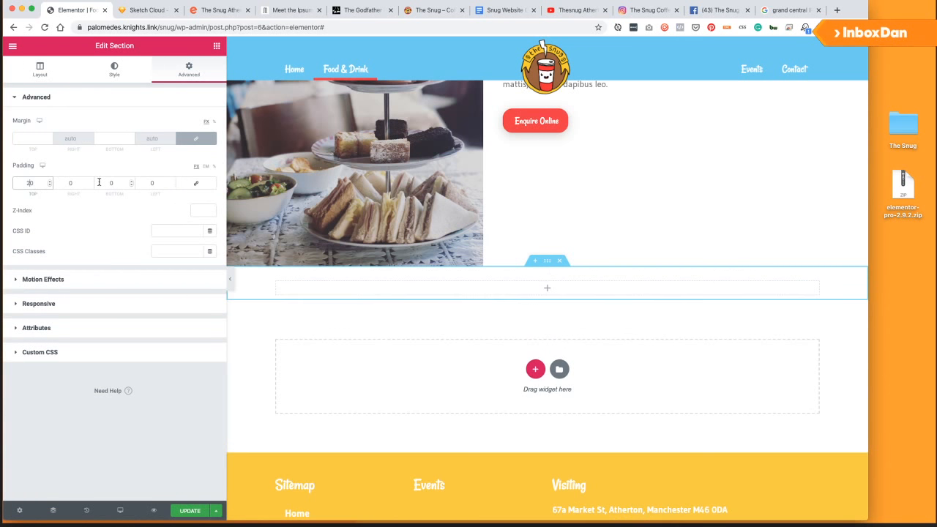
pyautogui.click(99, 183)
pyautogui.write('20')
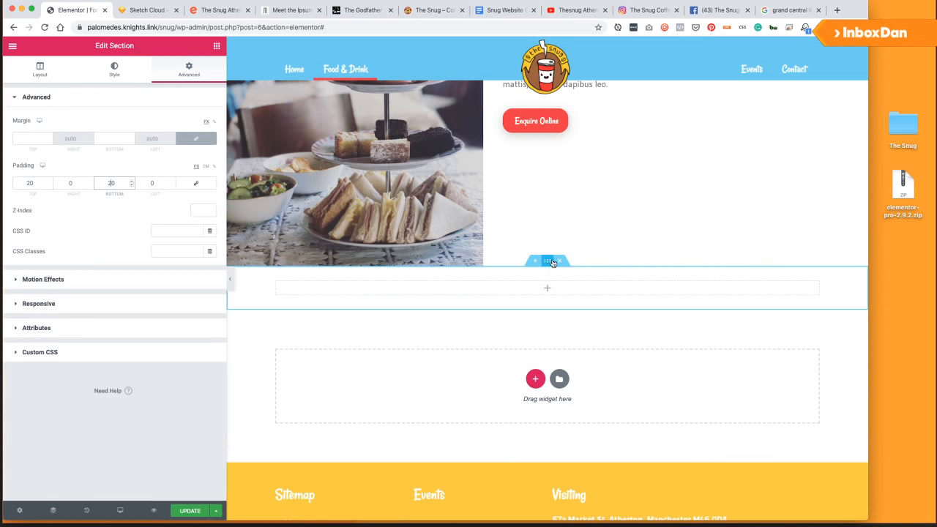
# Give the section a classic red background.
pyautogui.click(115, 70)
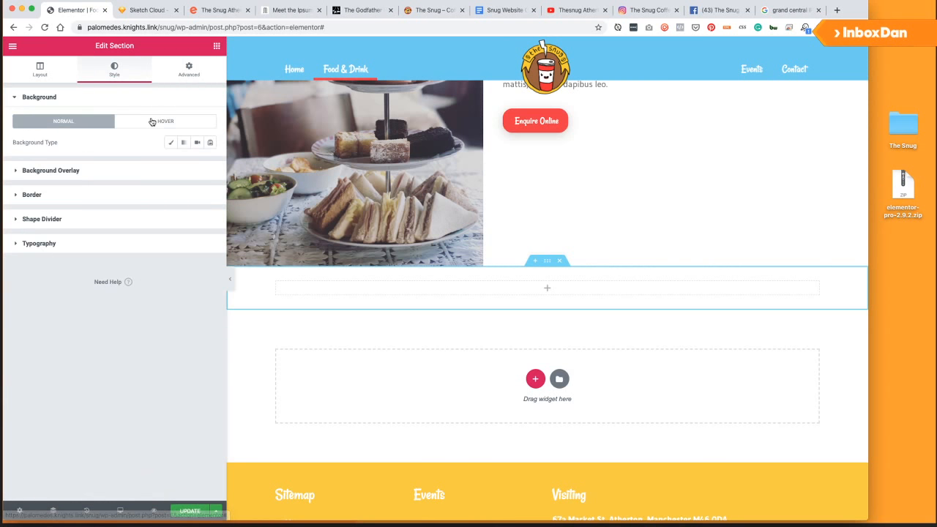
pyautogui.click(168, 143)
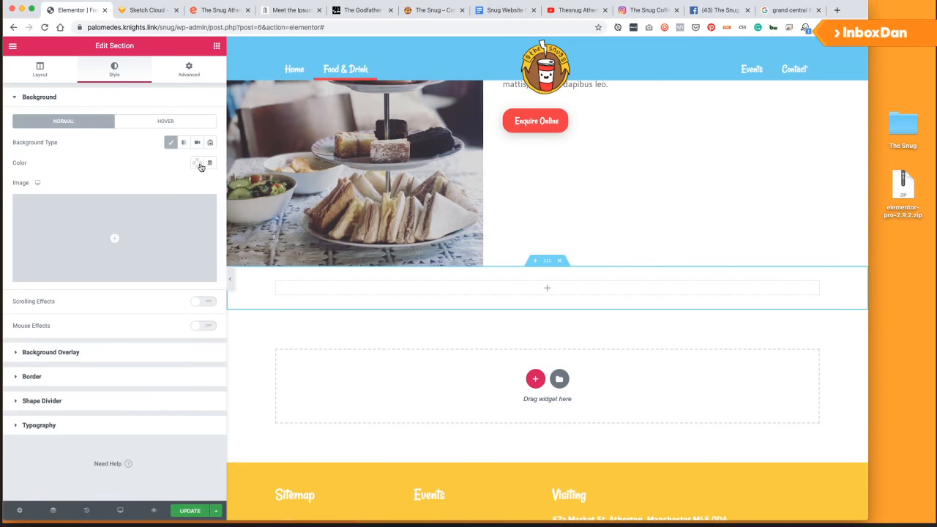
pyautogui.click(198, 163)
pyautogui.click(154, 187)
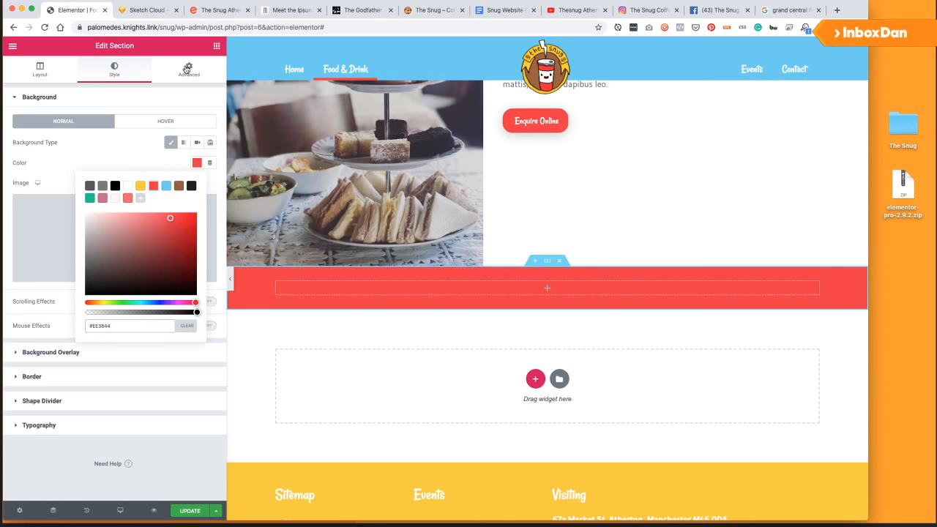
# Add a Heading widget reading 'Visit Us' inside the red section.
pyautogui.click(217, 45)
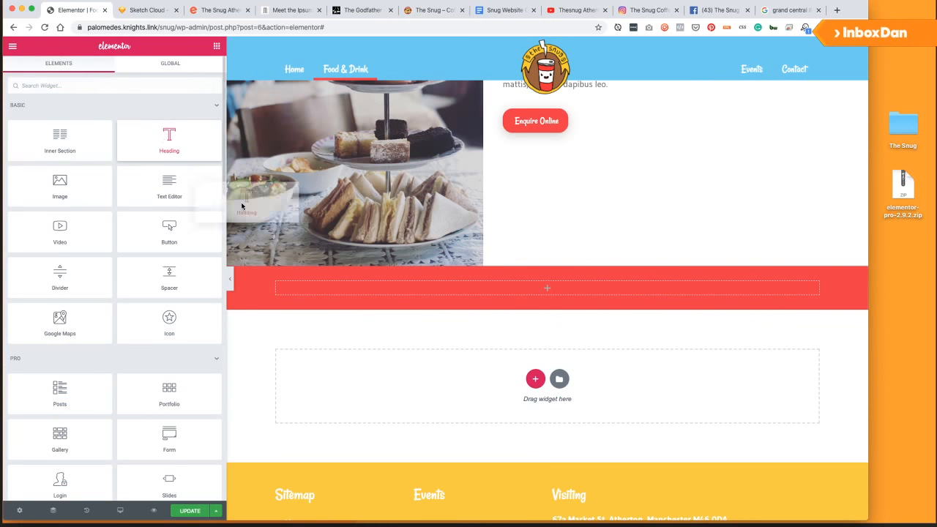
pyautogui.moveTo(169, 139); pyautogui.dragTo(324, 297)
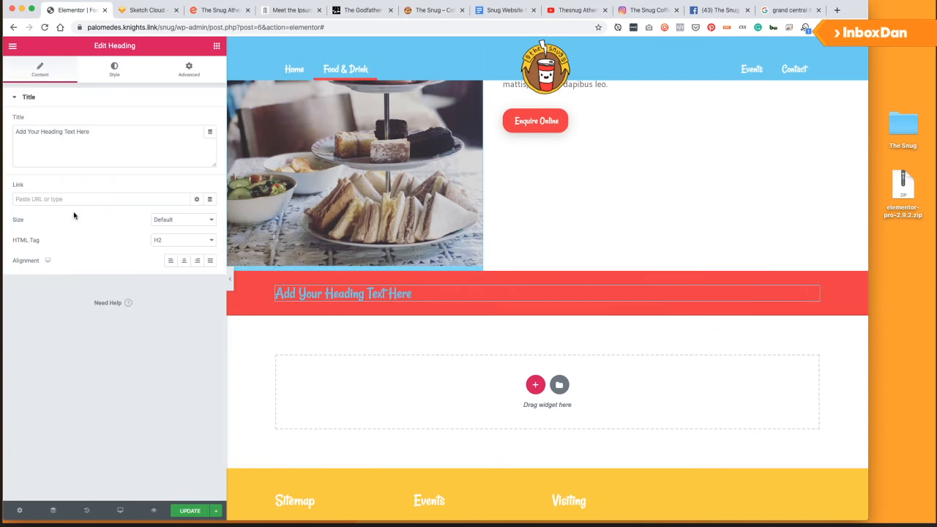
pyautogui.press('super+a')
pyautogui.click(97, 155)
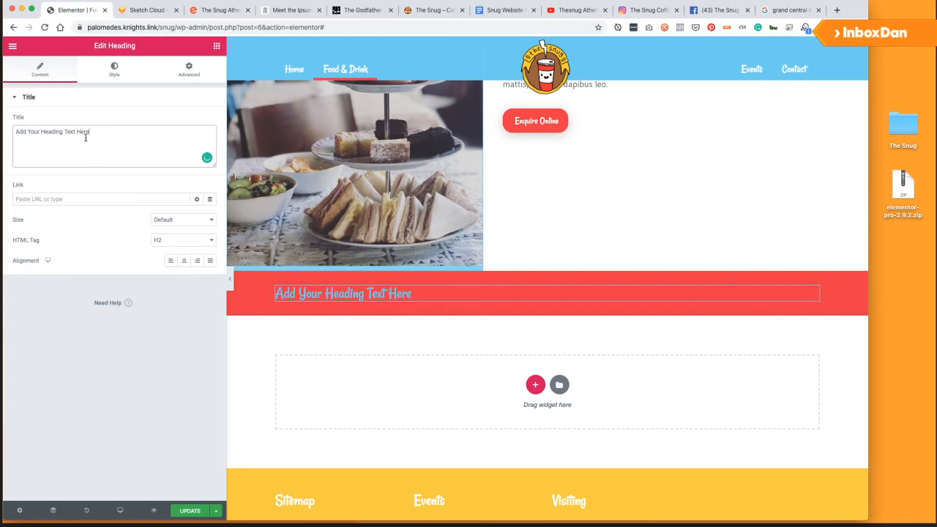
pyautogui.moveTo(90, 132); pyautogui.dragTo(9, 131)
pyautogui.write('Visit Us')
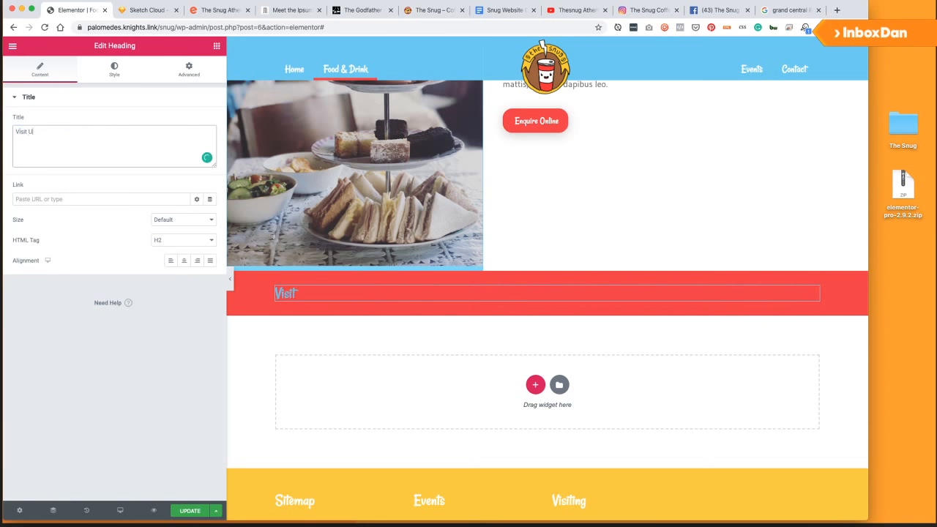
pyautogui.click(114, 70)
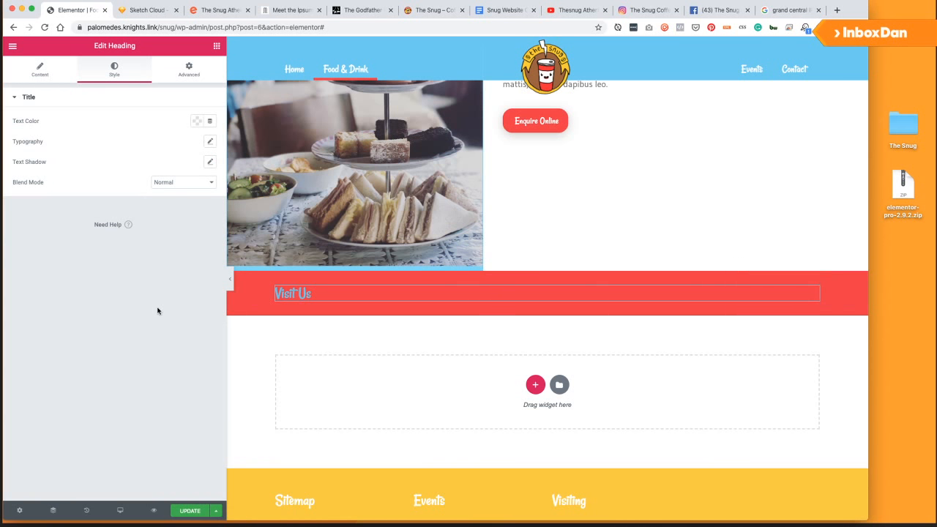
# Duplicate the Visit Us column and delete the copied heading, leaving the right column empty.
pyautogui.click(216, 45)
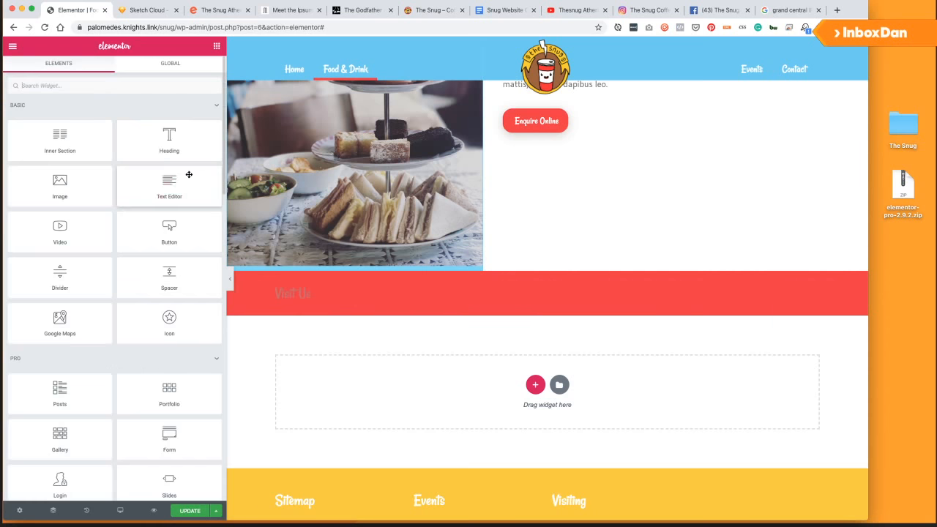
pyautogui.rightClick(278, 291)
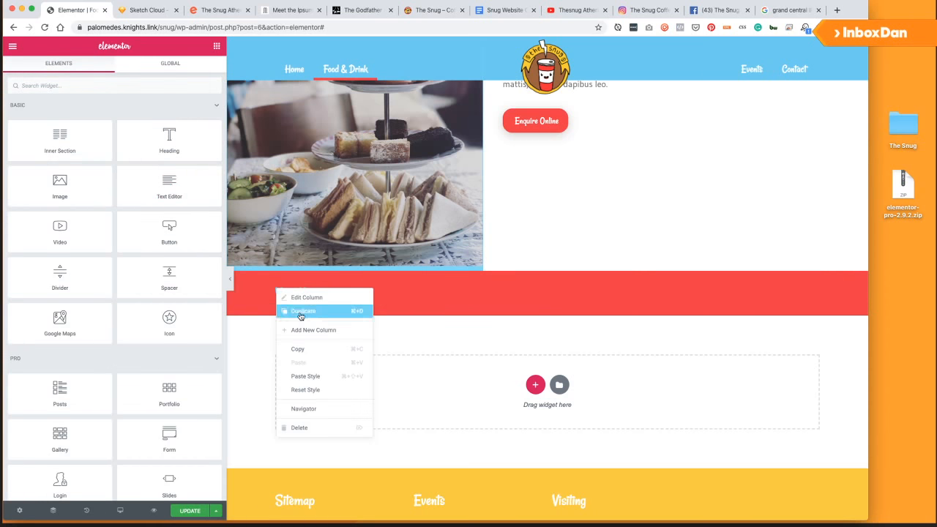
pyautogui.click(311, 316)
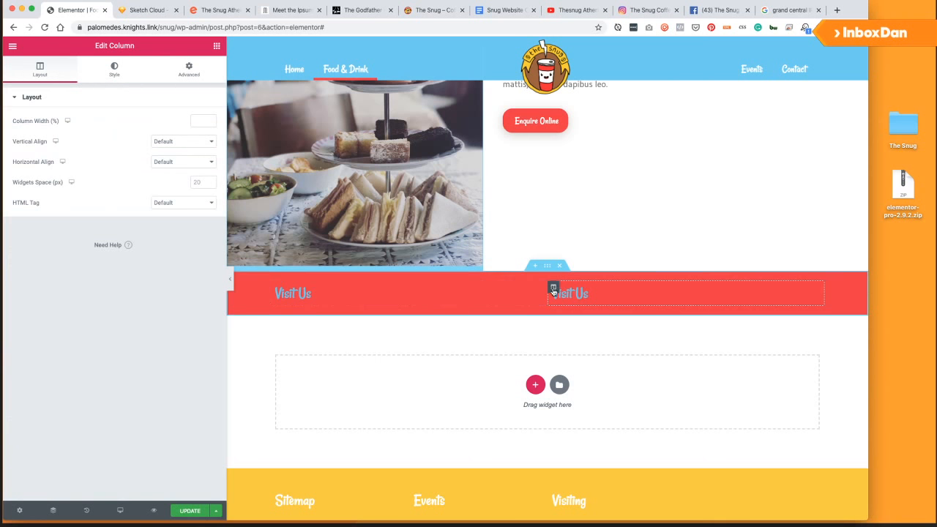
pyautogui.click(600, 296)
pyautogui.rightClick(813, 296)
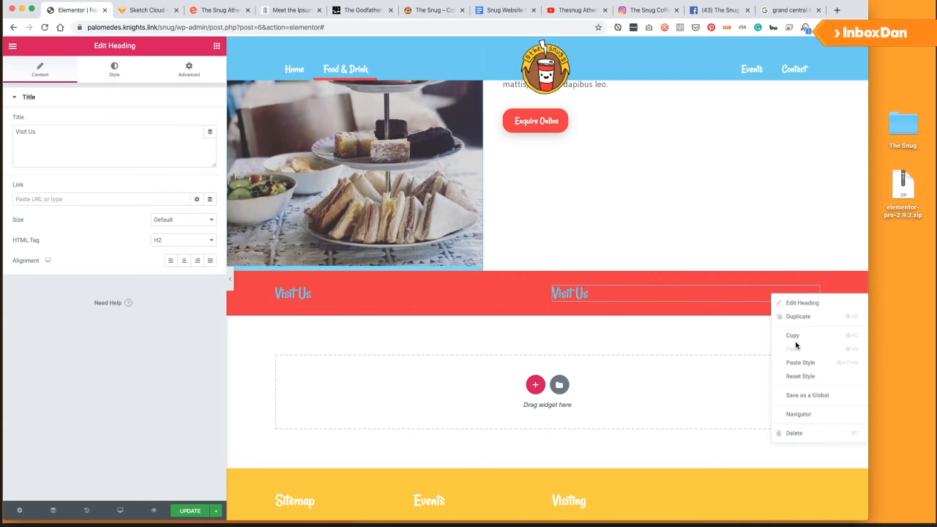
pyautogui.click(794, 434)
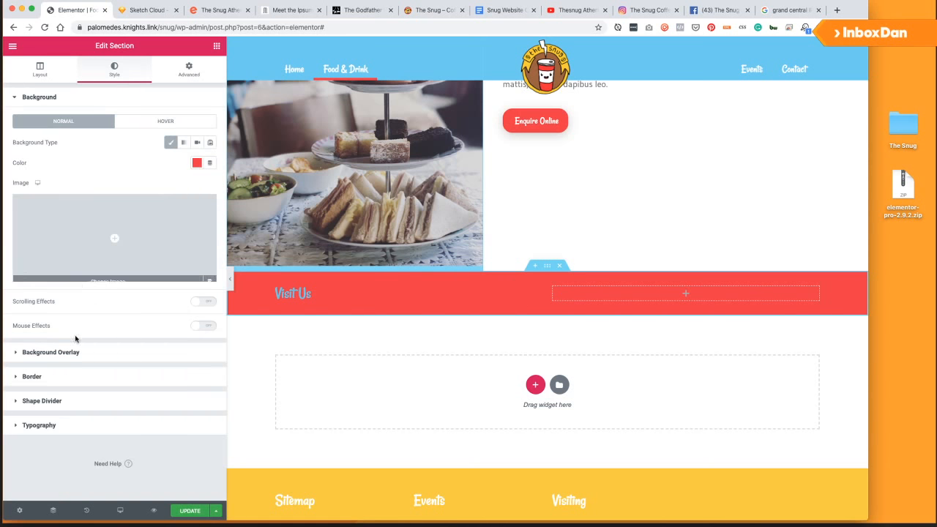
# Set the section's heading colour to white.
pyautogui.click(59, 428)
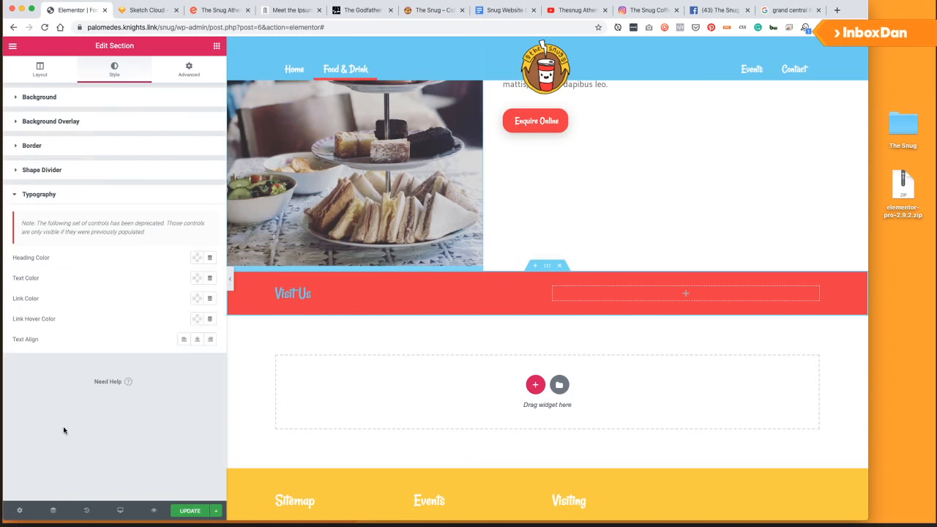
pyautogui.click(196, 262)
pyautogui.click(126, 279)
pyautogui.click(177, 282)
pyautogui.click(197, 278)
pyautogui.click(136, 276)
# Add a Text Editor under Visit Us saying the café is tucked under the arch on Market Street, Atherton.
pyautogui.click(216, 46)
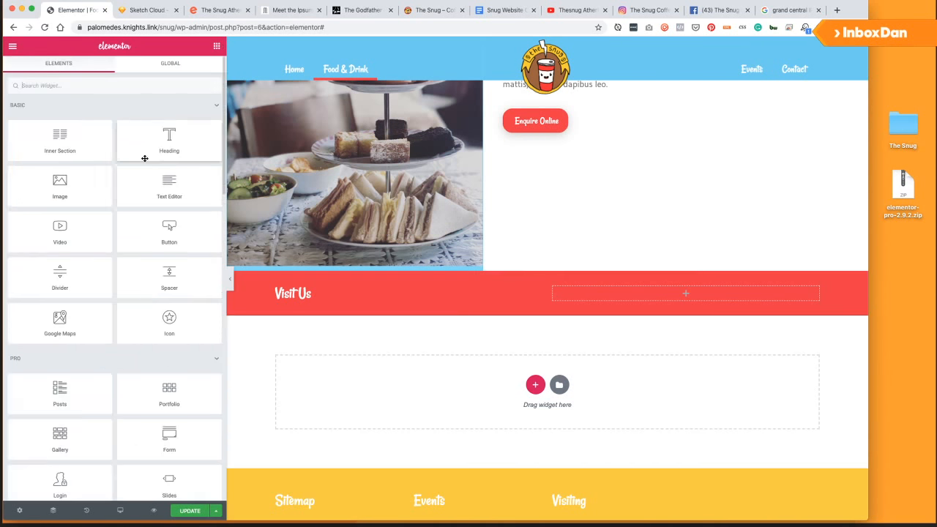
pyautogui.moveTo(168, 185); pyautogui.dragTo(316, 303)
pyautogui.click(103, 195)
pyautogui.hotkey('ctrl', 'a')
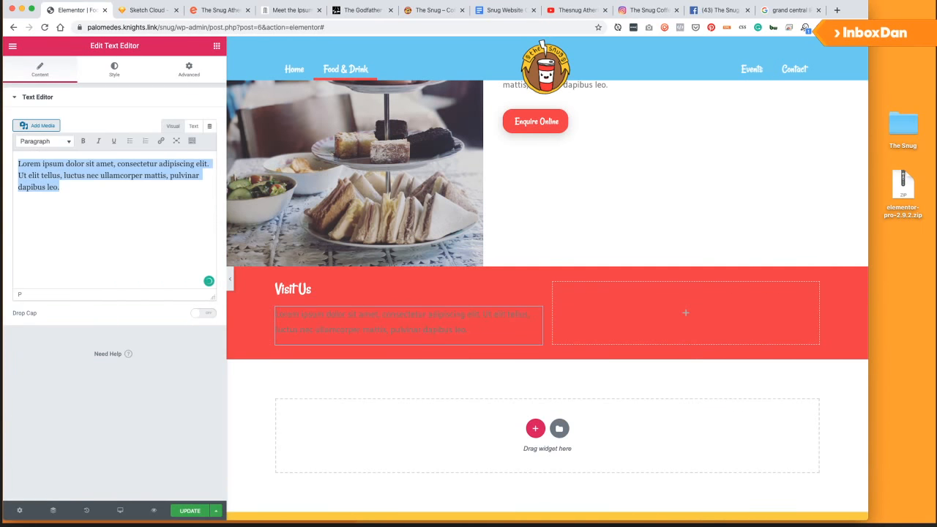
pyautogui.write('We')
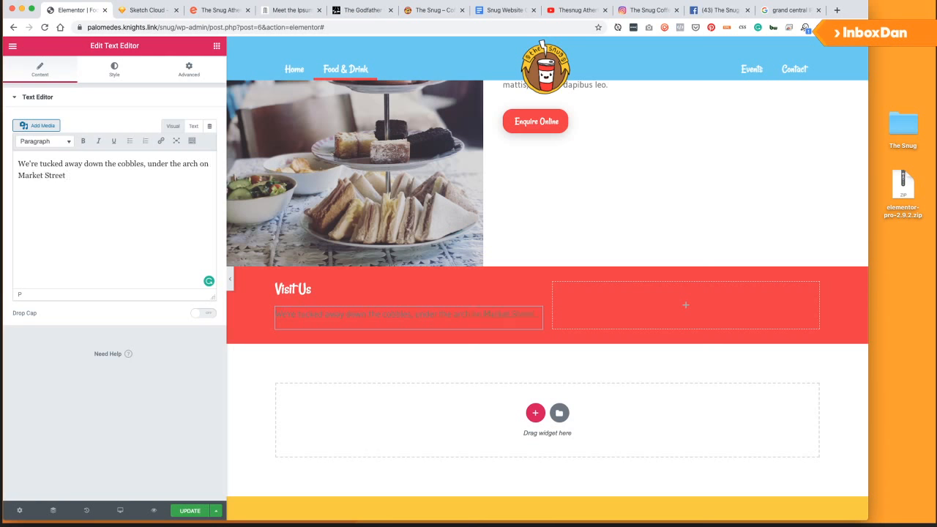
pyautogui.write('Atherton.')
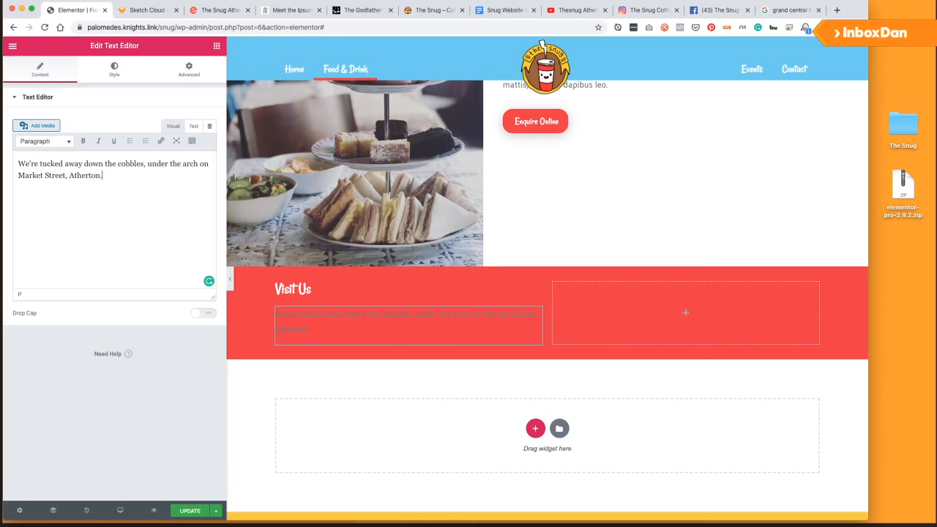
# Make the paragraph's text colour white.
pyautogui.click(124, 72)
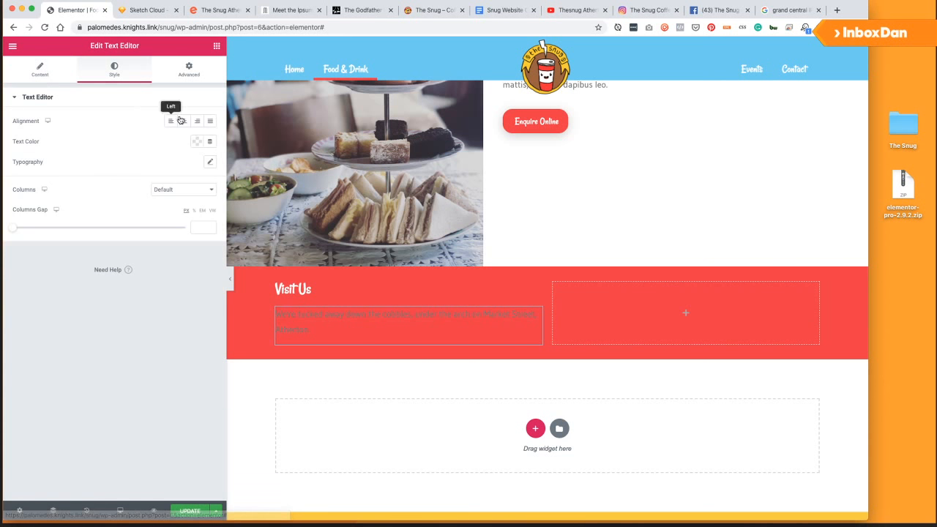
pyautogui.click(193, 141)
pyautogui.click(128, 164)
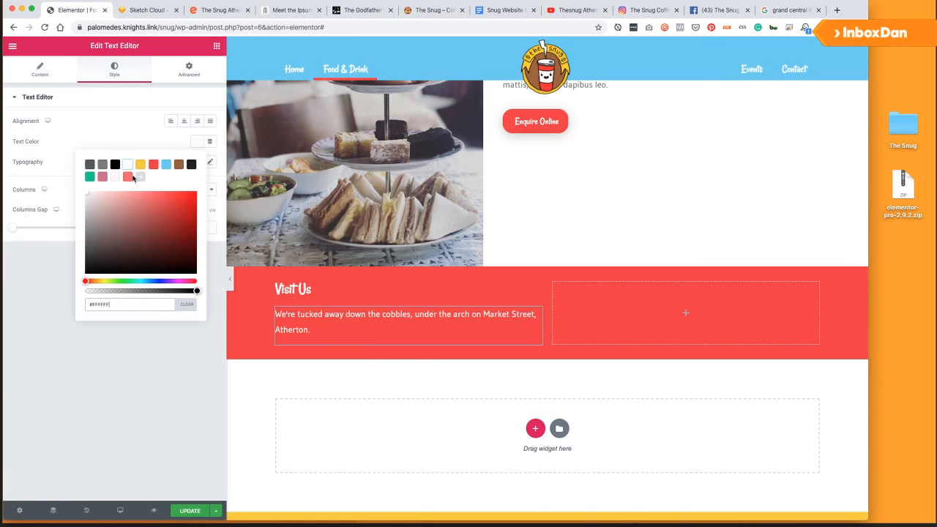
pyautogui.scroll(15, 512, 219)
pyautogui.scroll(5, 515, 221)
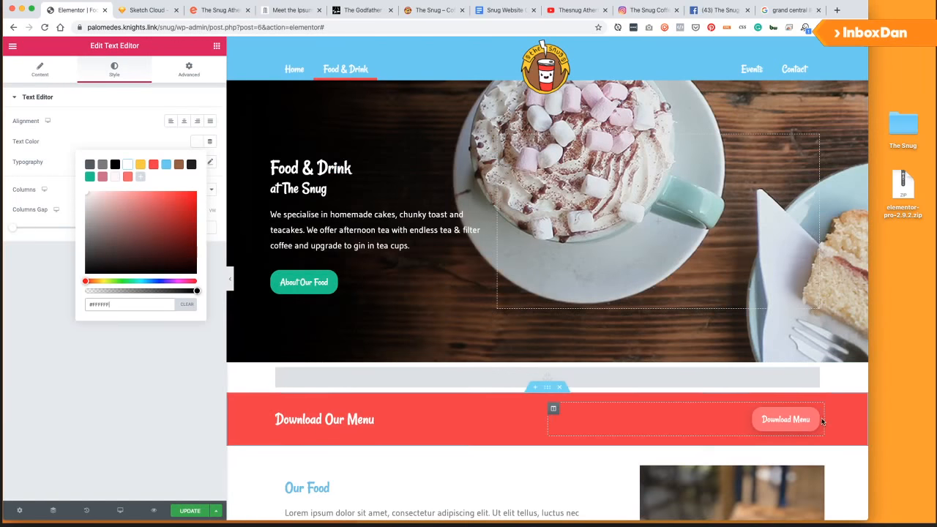
# Duplicate the Download Menu button and drag the copy into the red section's right column.
pyautogui.rightClick(817, 418)
pyautogui.click(798, 393)
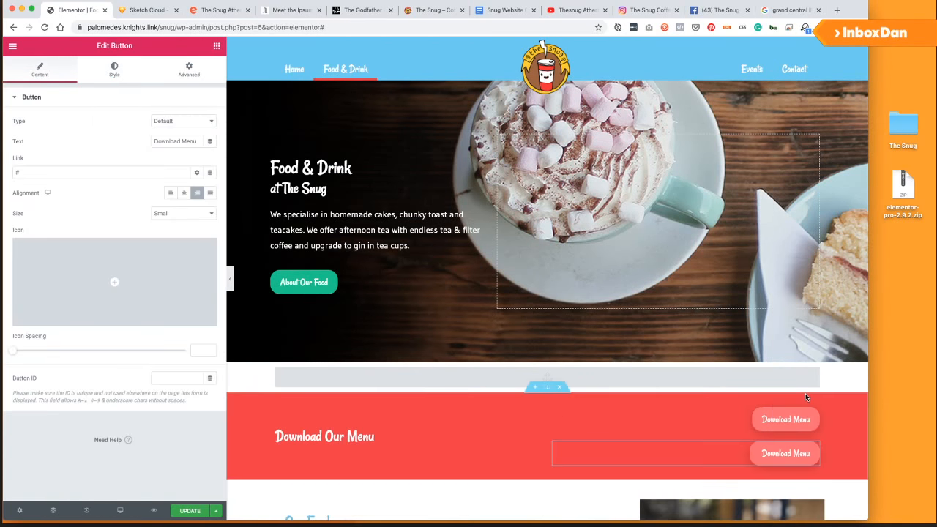
pyautogui.scroll(-3, 805, 393)
pyautogui.moveTo(815, 345); pyautogui.dragTo(696, 468)
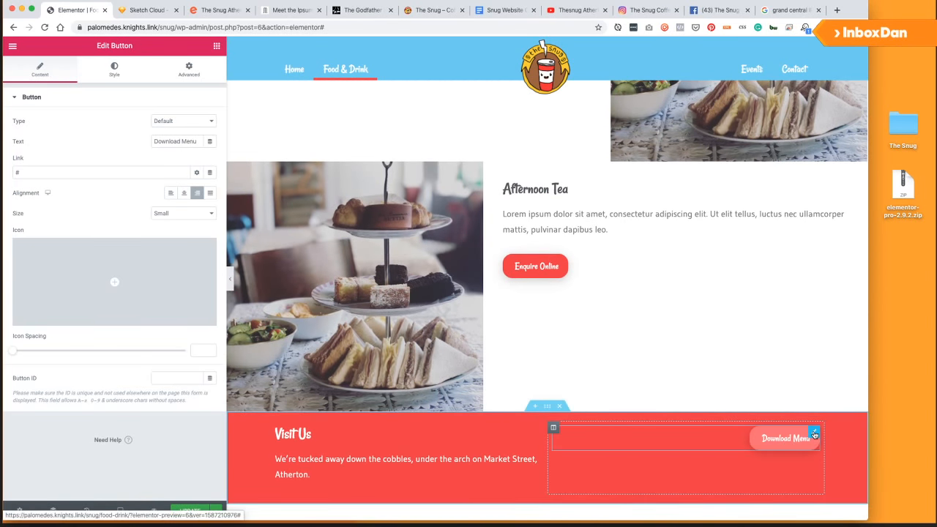
# Link the copied button to the Contact Page, label it 'Visit The Snug', and preview on tablet.
pyautogui.click(92, 161)
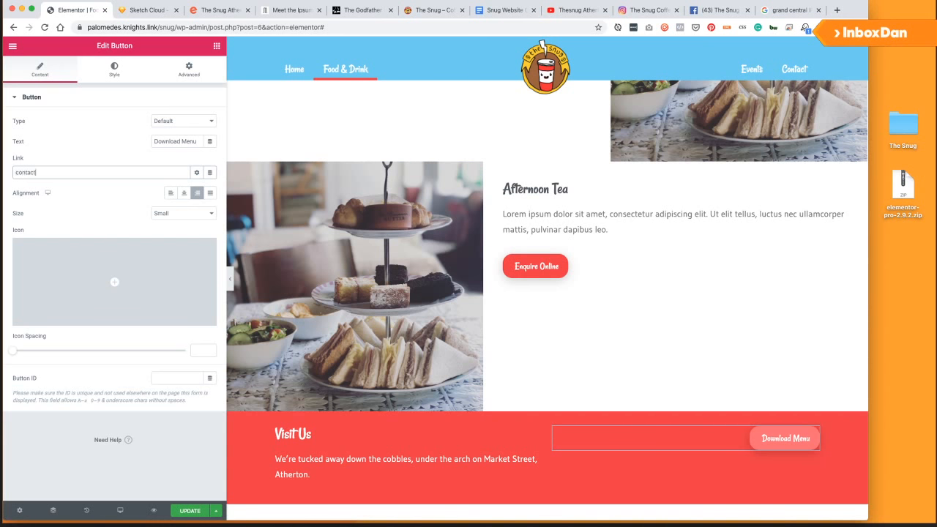
pyautogui.write('contact')
pyautogui.click(44, 186)
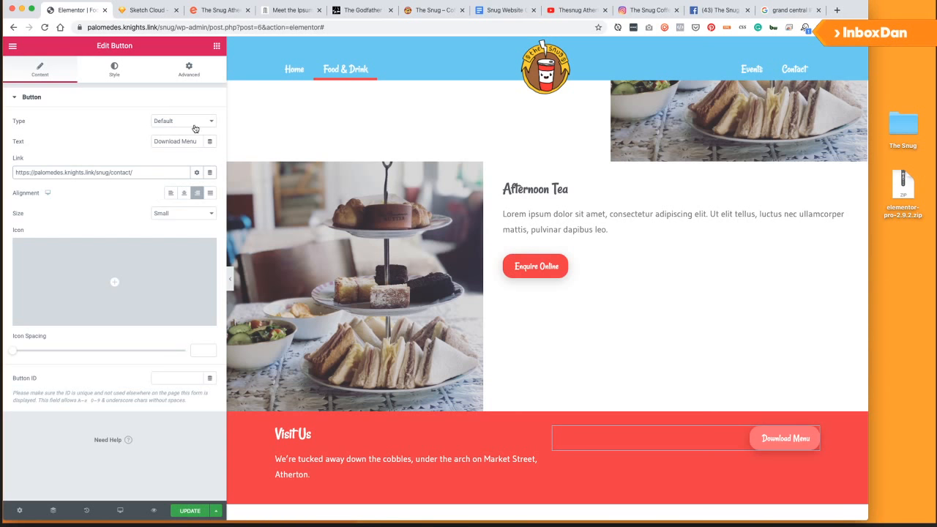
pyautogui.click(194, 141)
pyautogui.write('Visi')
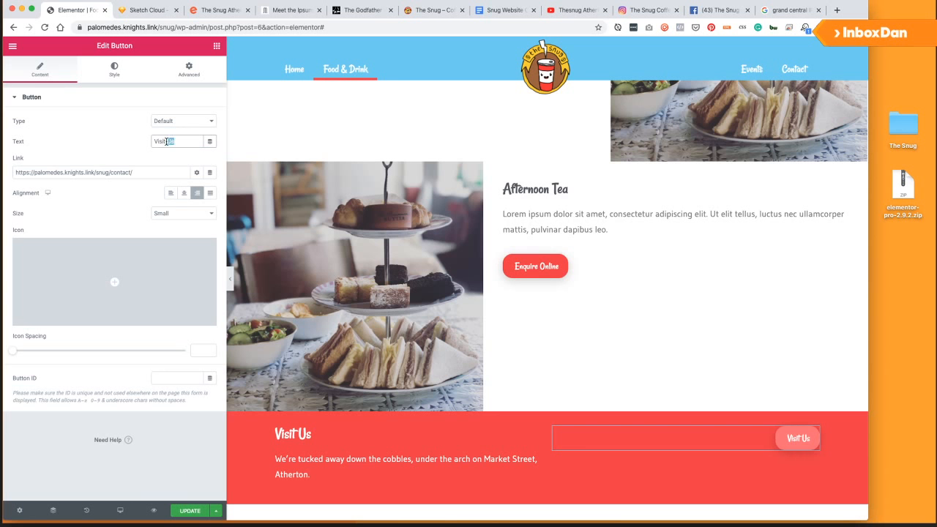
pyautogui.write('t The Snug')
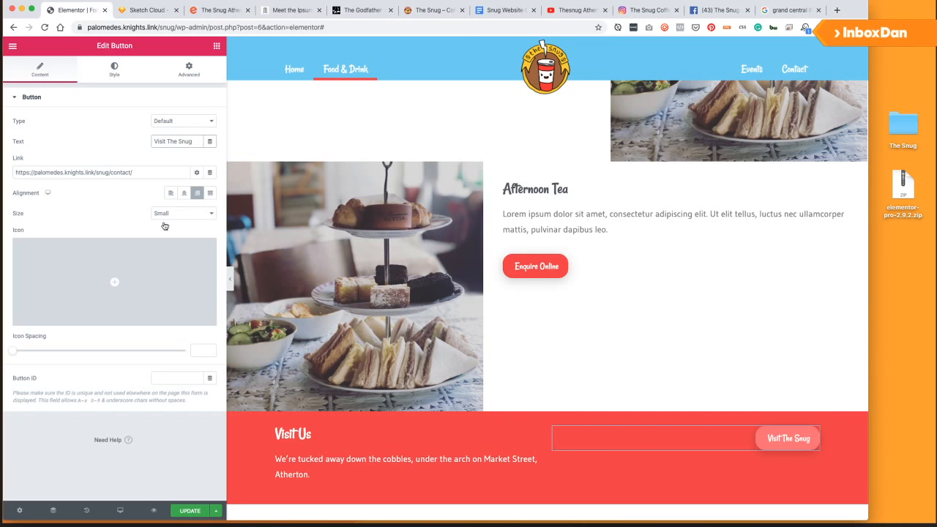
pyautogui.click(120, 510)
pyautogui.click(102, 469)
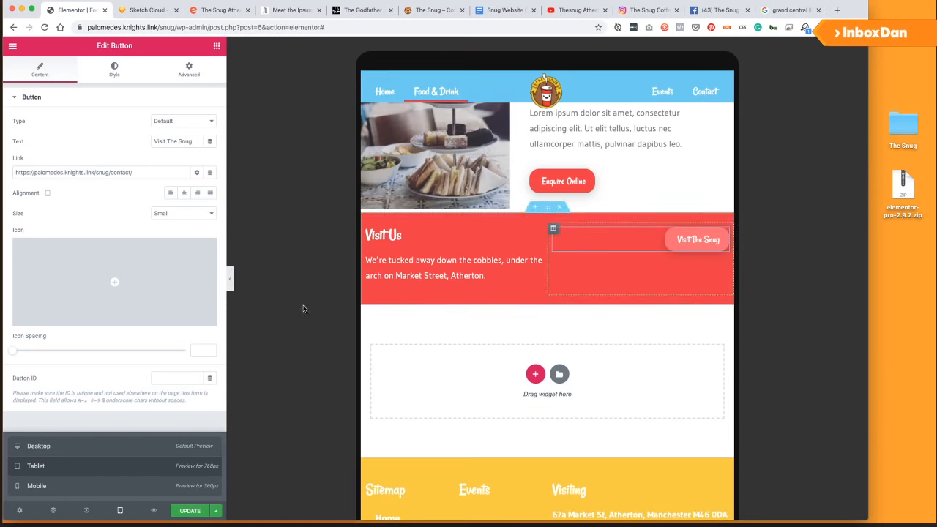
# Set the Visit Us row's column widths to 30% for the button column and 70% for the text column in tablet view.
pyautogui.click(549, 242)
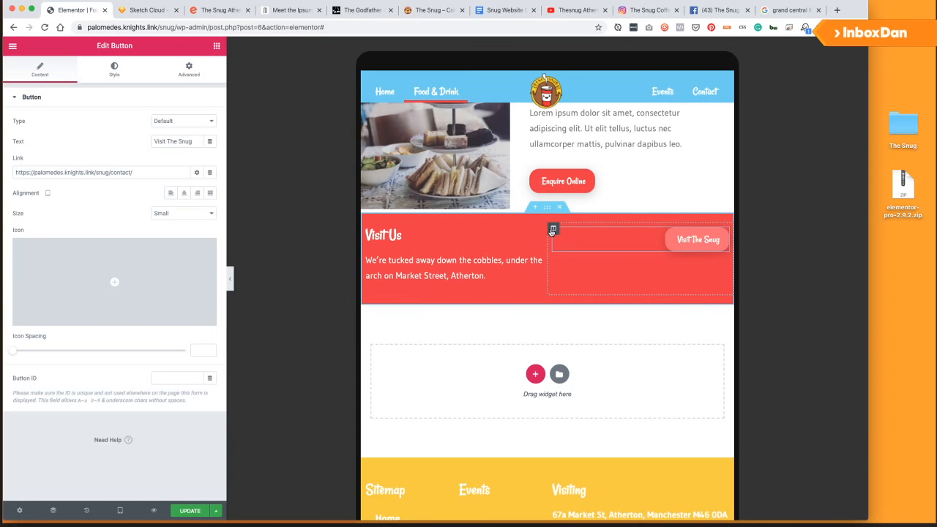
pyautogui.click(553, 229)
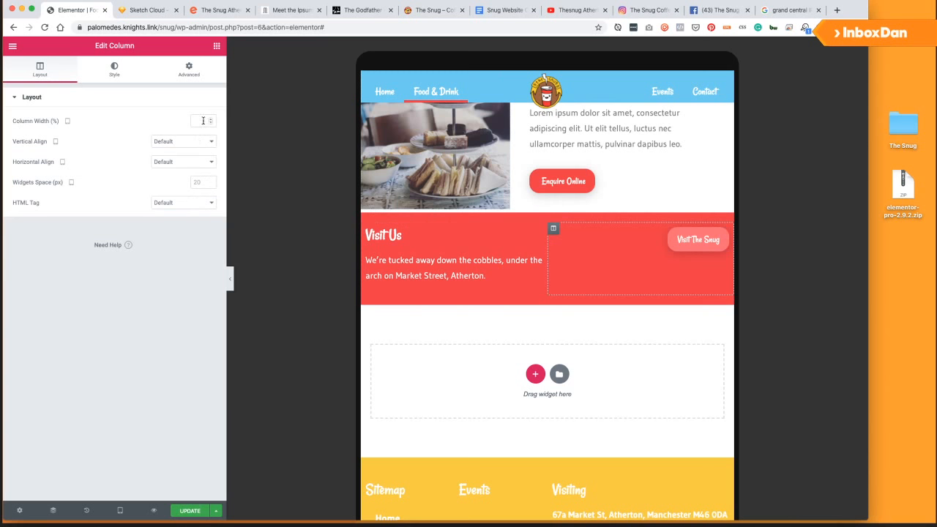
pyautogui.write('30')
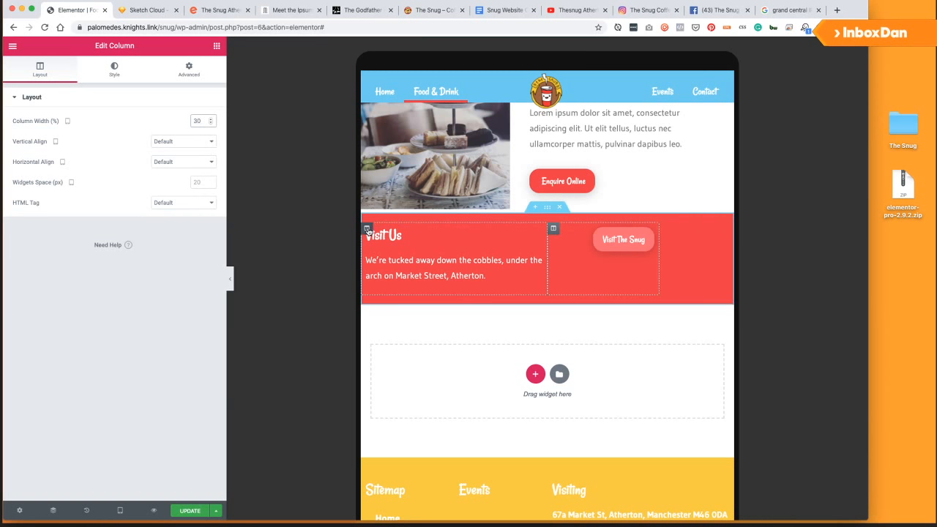
pyautogui.press('BackSpace')
pyautogui.press('BackSpace')
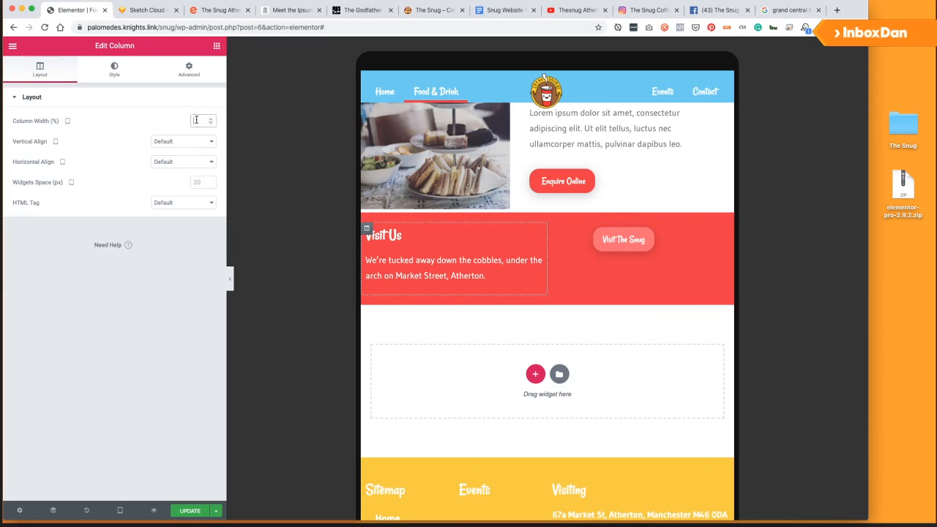
pyautogui.write('70')
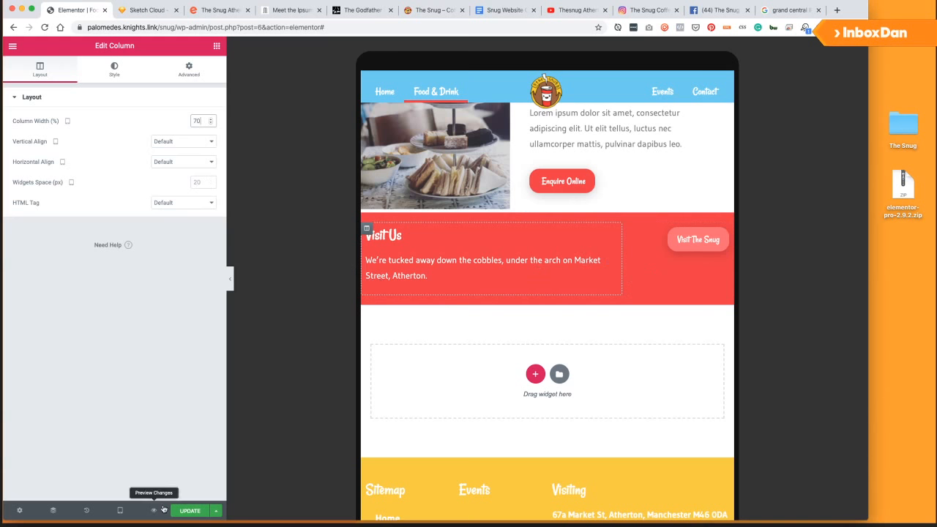
# In mobile preview, set the Visit The Snug button's alignment to Left.
pyautogui.click(120, 511)
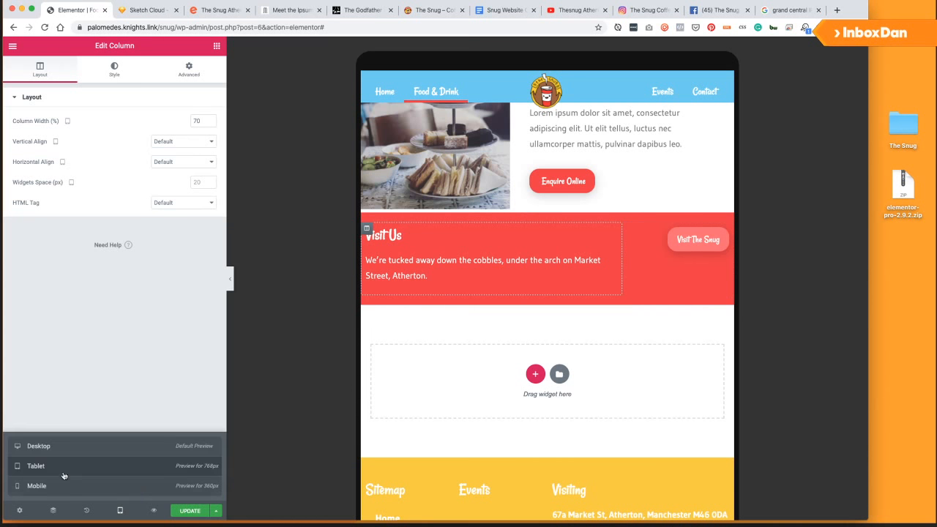
pyautogui.click(55, 491)
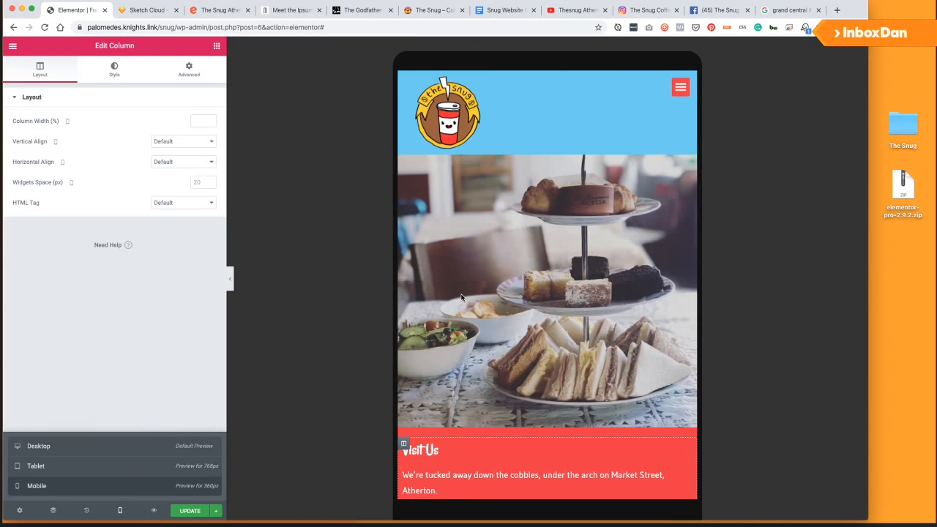
pyautogui.scroll(10, 505, 307)
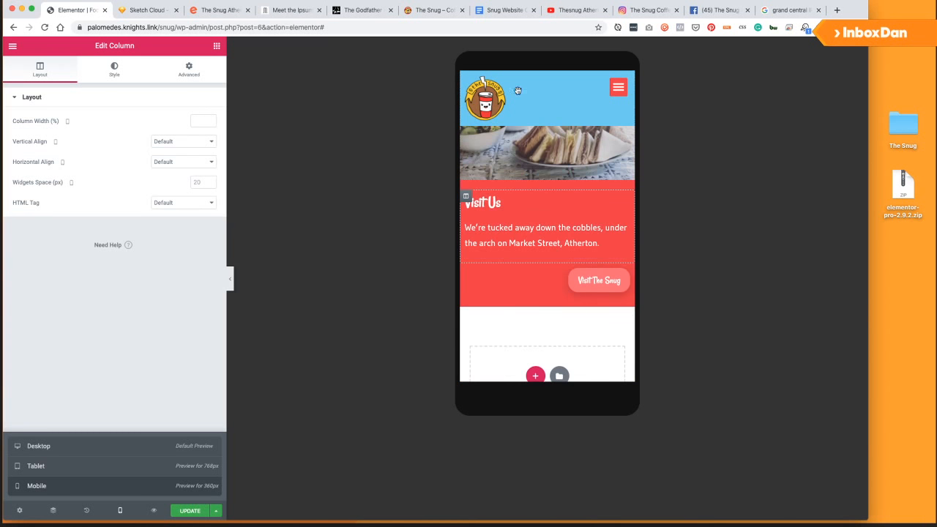
pyautogui.scroll(-1, 514, 285)
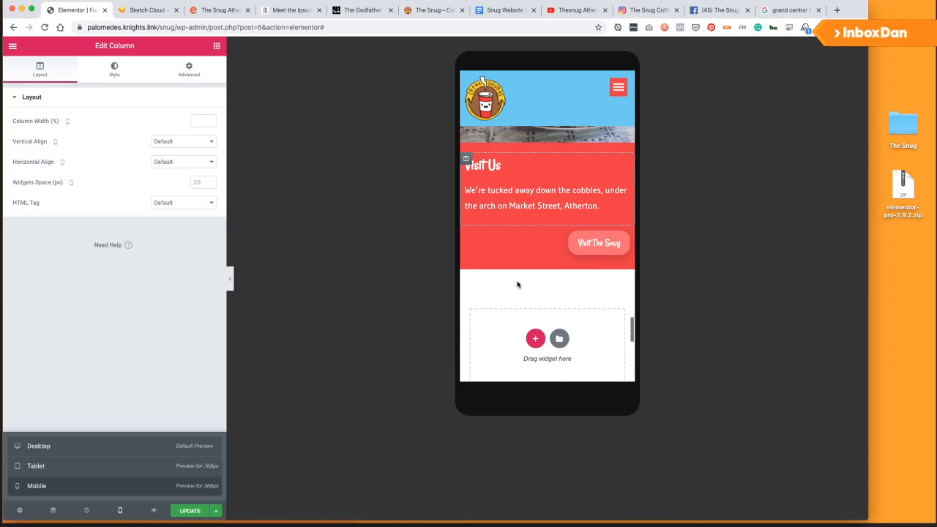
pyautogui.click(623, 236)
pyautogui.click(170, 192)
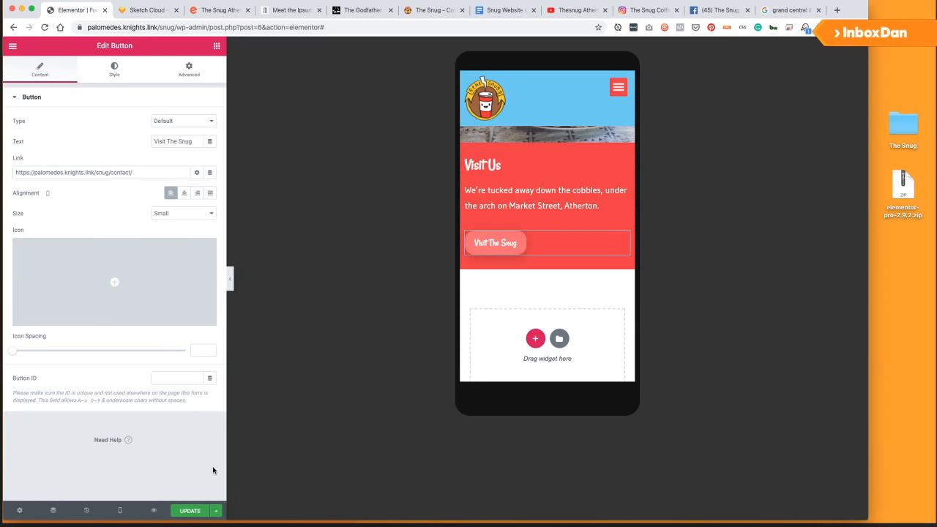
# Switch the preview back to desktop width to check the page.
pyautogui.click(120, 511)
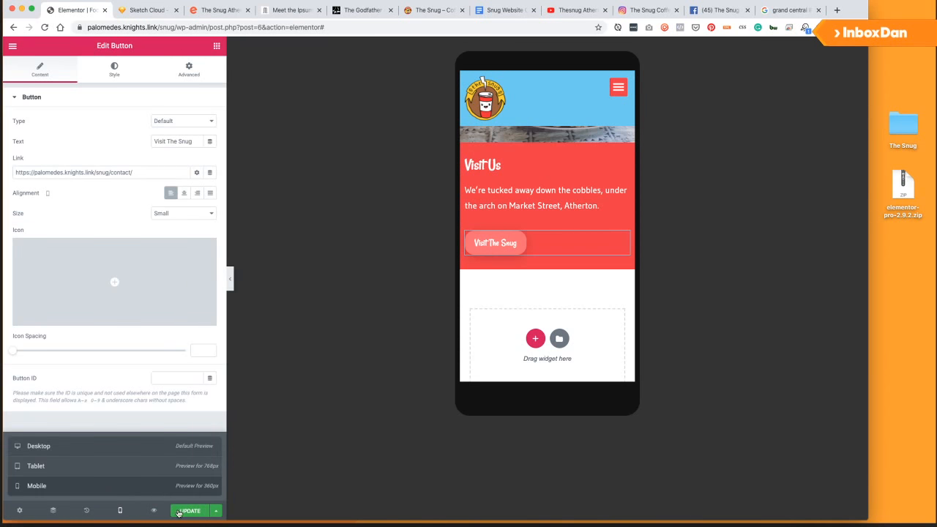
pyautogui.click(179, 446)
pyautogui.scroll(10, 611, 290)
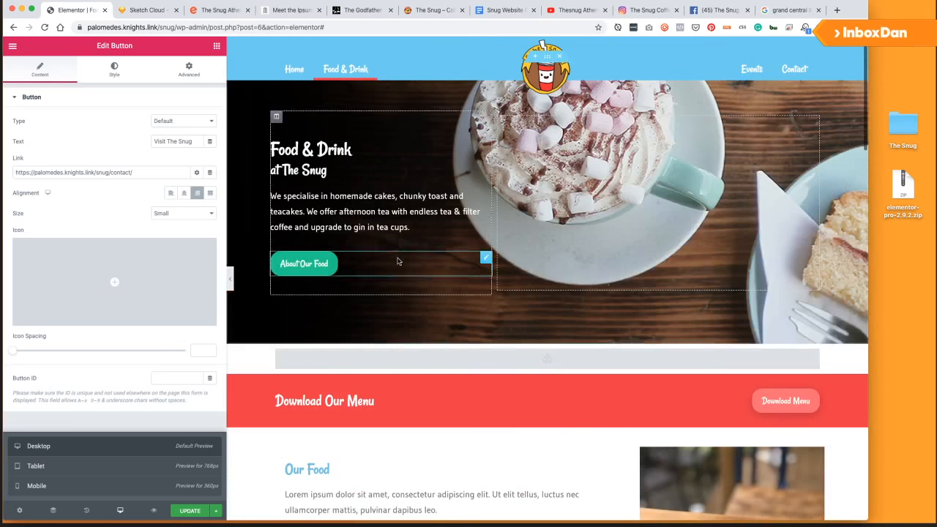
# In mobile preview, set the Download Menu button's alignment to Left.
pyautogui.click(56, 484)
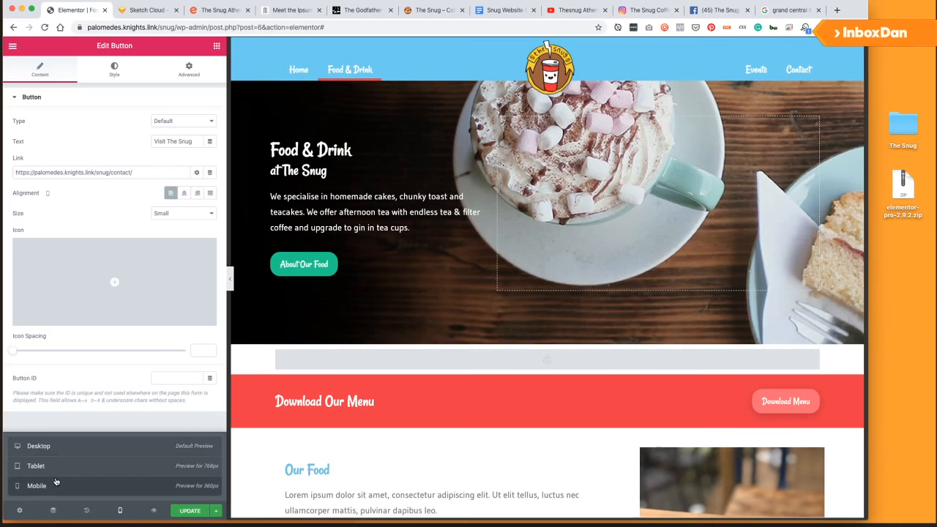
pyautogui.scroll(-20, 505, 282)
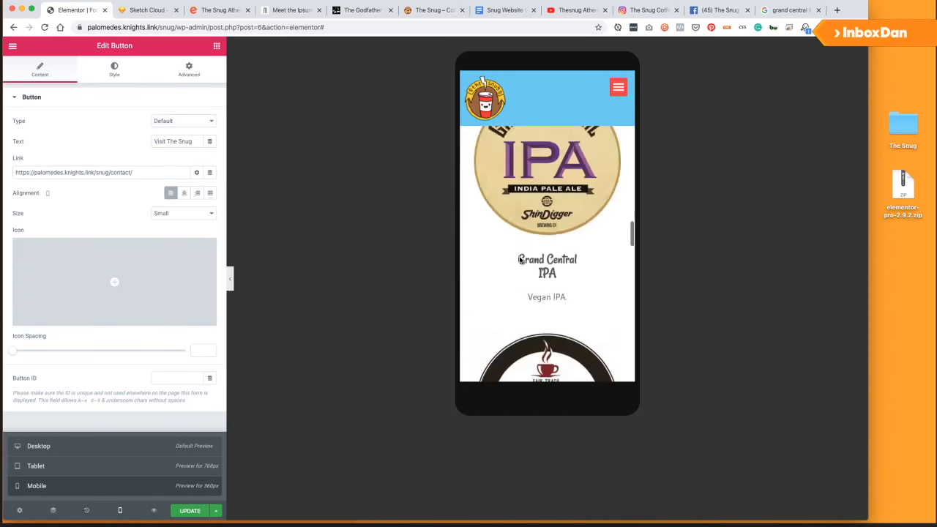
pyautogui.scroll(15, 506, 277)
pyautogui.scroll(10, 505, 278)
pyautogui.scroll(-3, 514, 279)
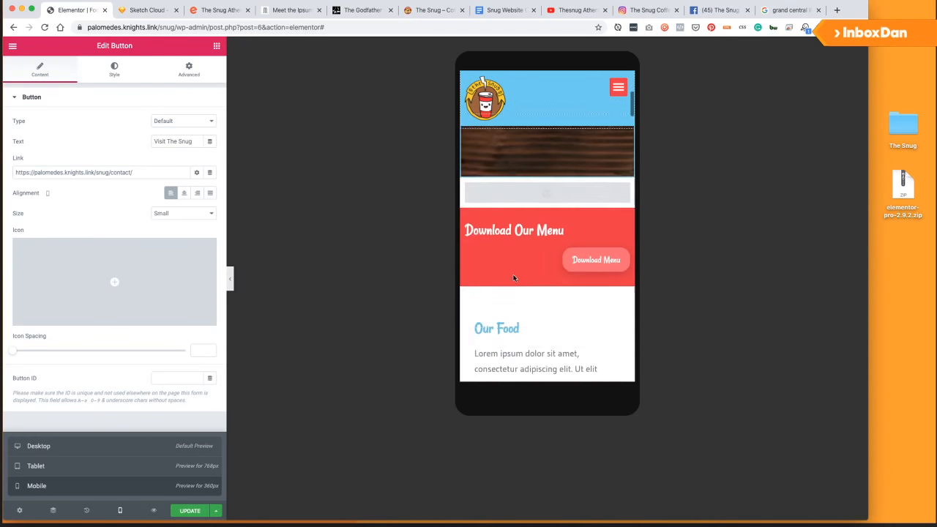
pyautogui.click(615, 256)
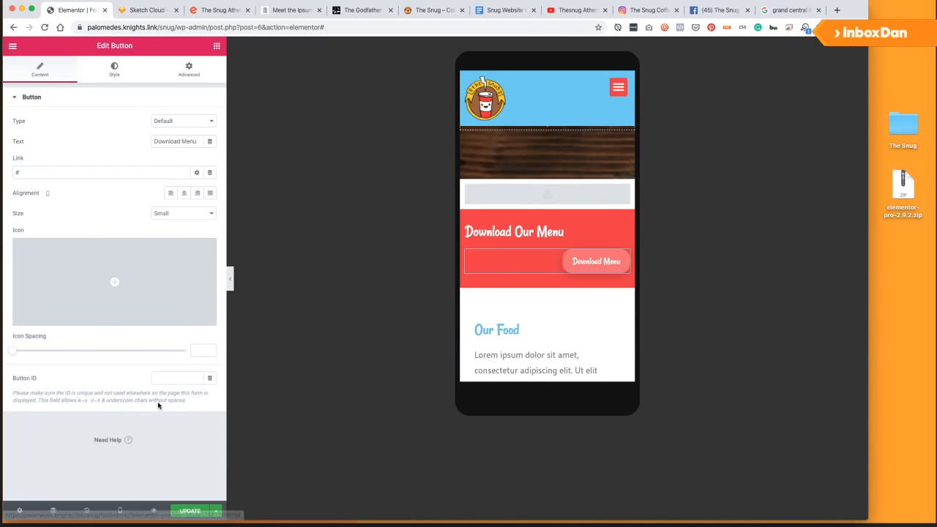
pyautogui.click(171, 193)
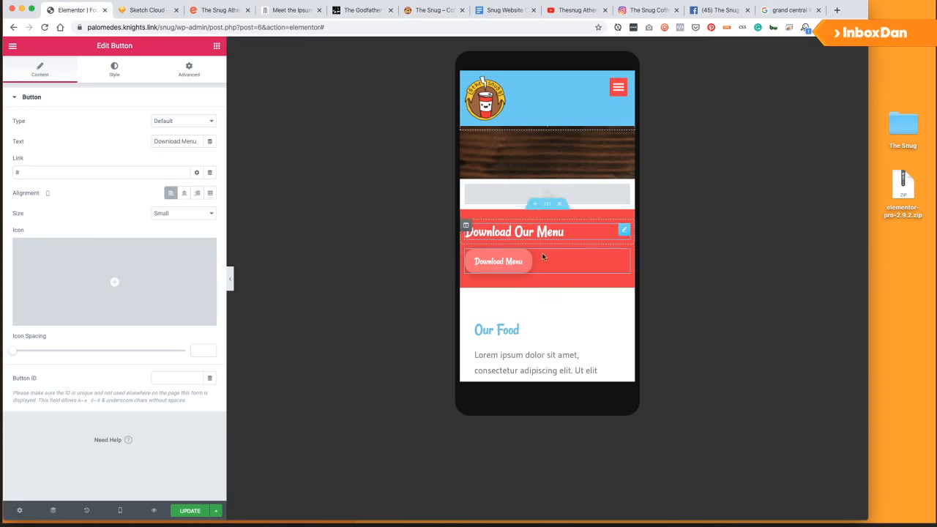
# Set the South West Cider and Grand Central IPA columns to 50% width.
pyautogui.scroll(-15, 547, 260)
pyautogui.scroll(-20, 547, 260)
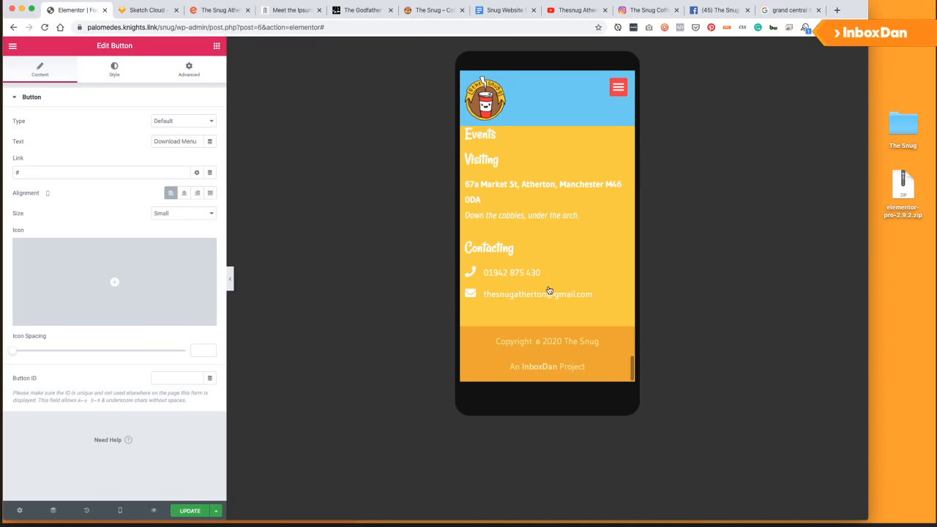
pyautogui.scroll(20, 548, 286)
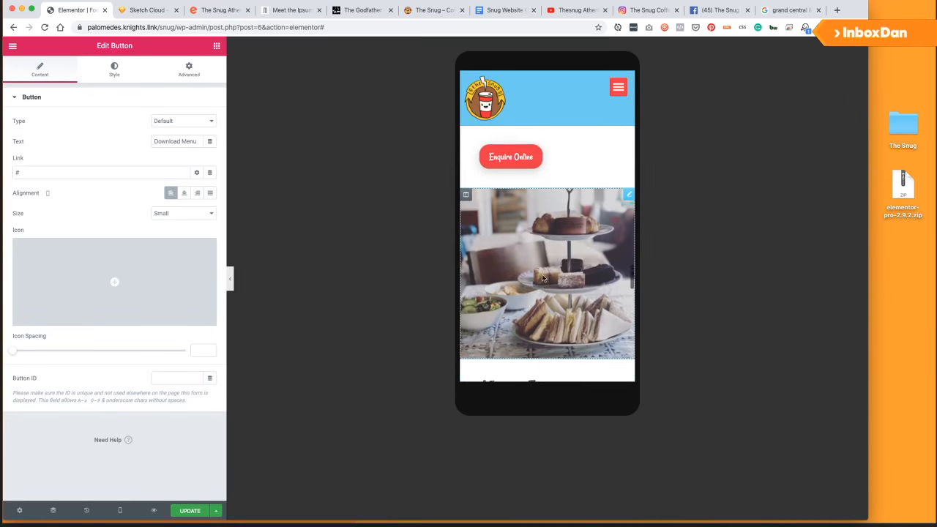
pyautogui.scroll(10, 544, 278)
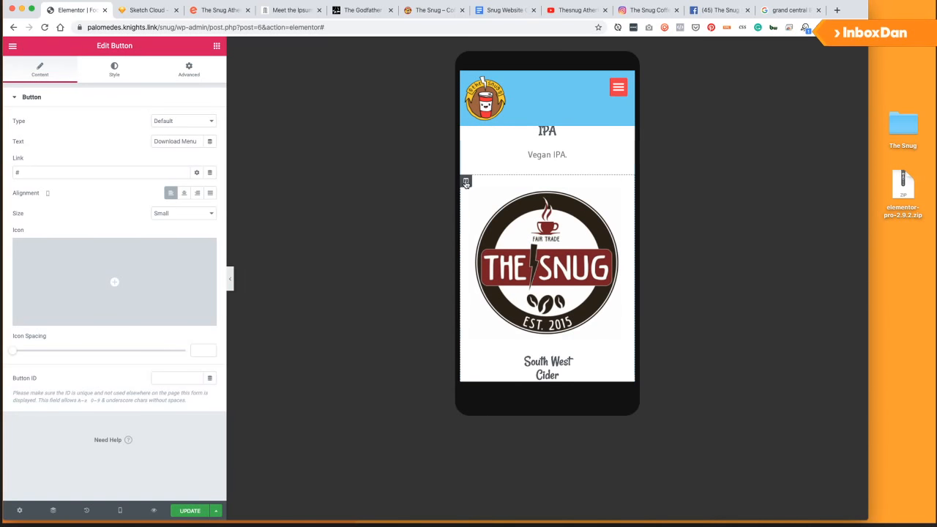
pyautogui.click(466, 182)
pyautogui.write('50')
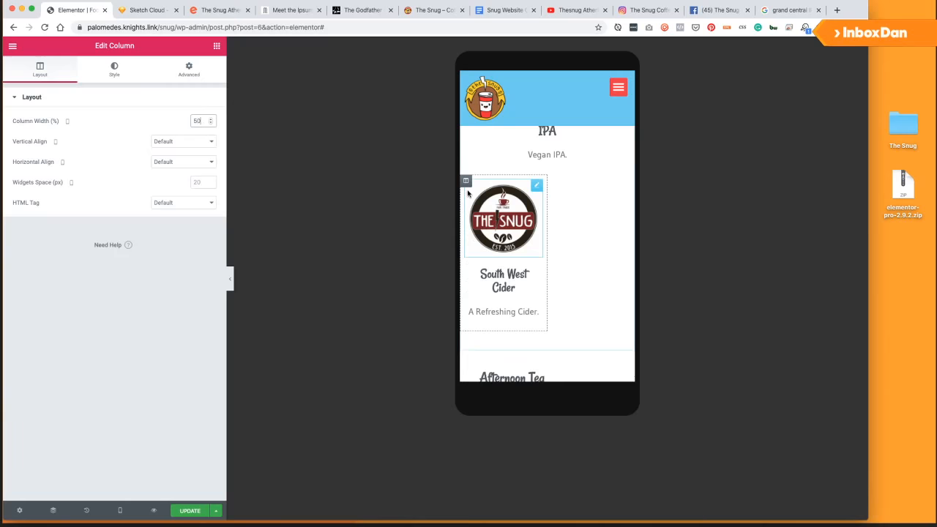
pyautogui.scroll(5, 484, 205)
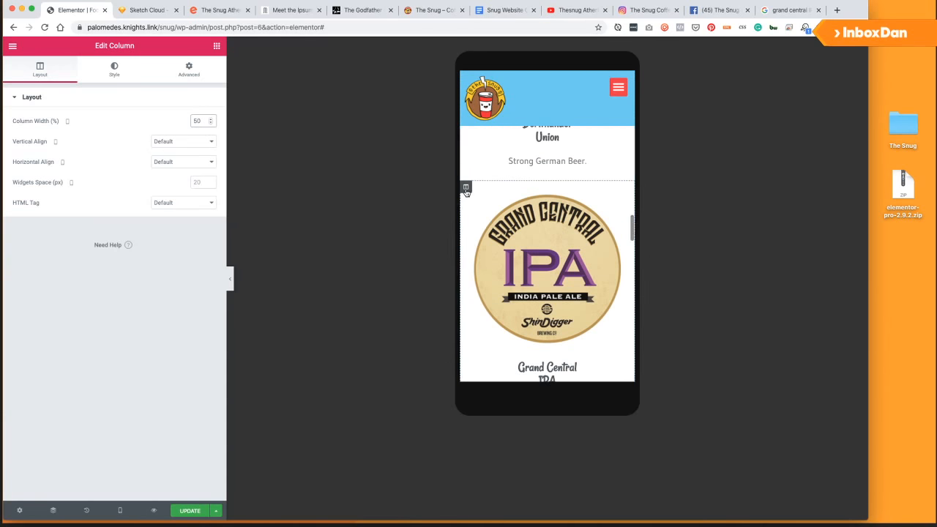
pyautogui.click(199, 121)
pyautogui.write('50')
# Set the Dortmunder Union and The Snug Export columns to 50% width.
pyautogui.scroll(5, 548, 252)
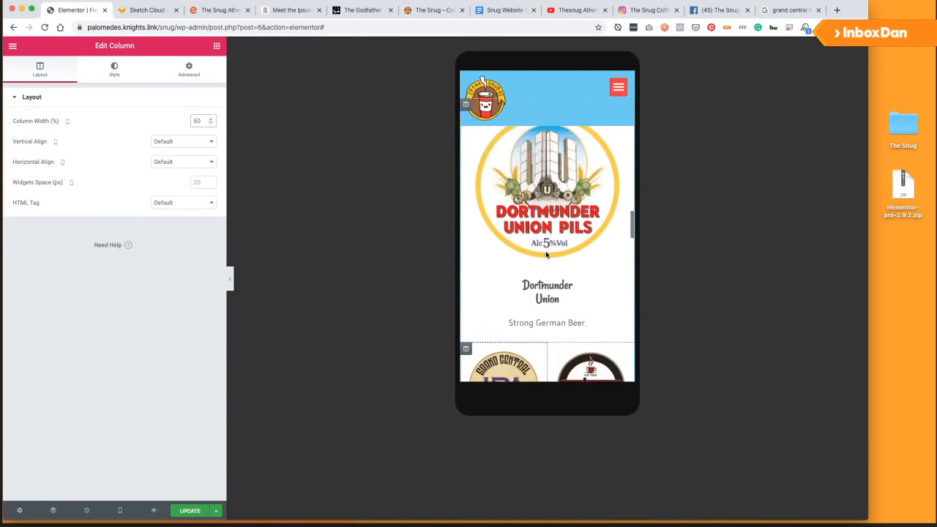
pyautogui.click(466, 187)
pyautogui.click(201, 123)
pyautogui.write('50')
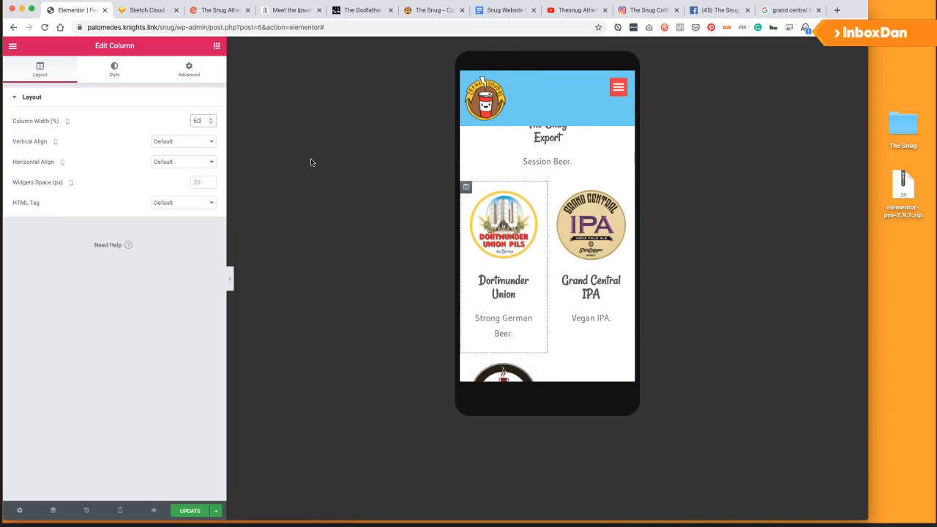
pyautogui.scroll(3, 522, 221)
pyautogui.scroll(3, 521, 221)
pyautogui.click(466, 200)
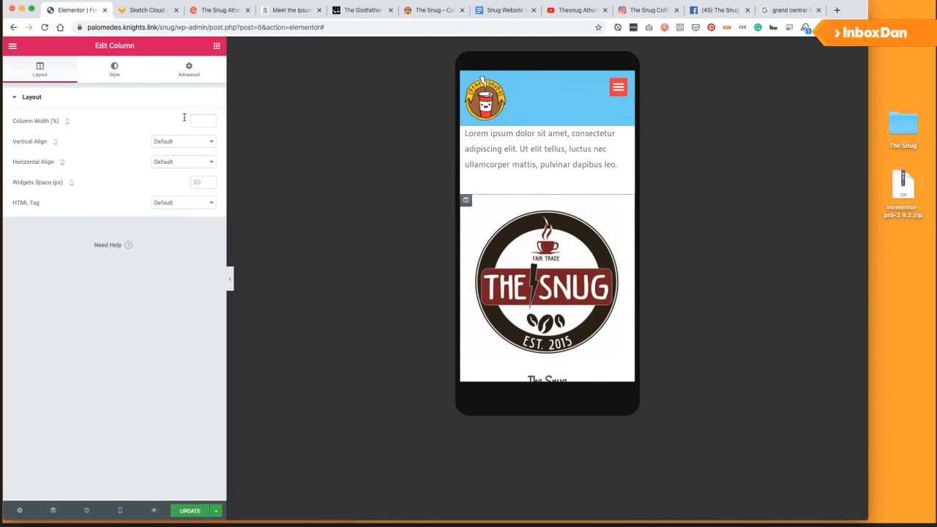
pyautogui.write('50')
pyautogui.scroll(-10, 557, 308)
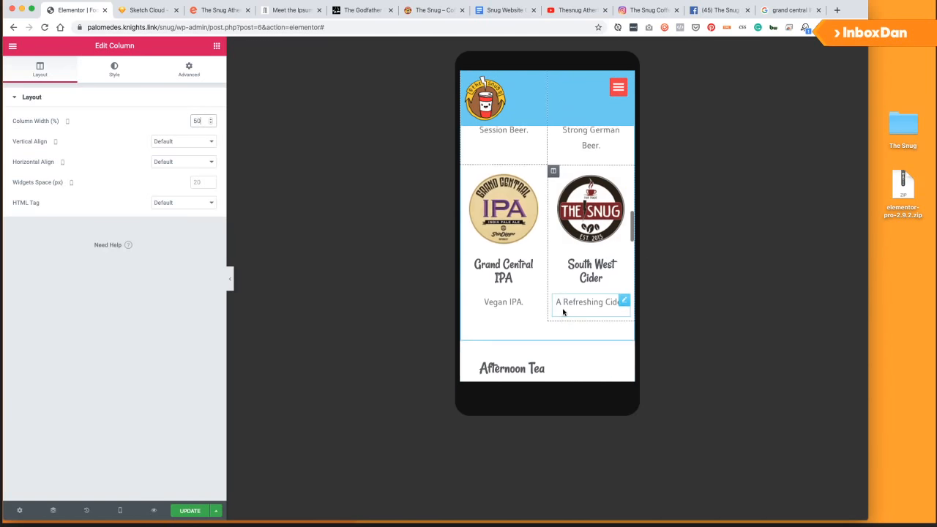
pyautogui.click(120, 510)
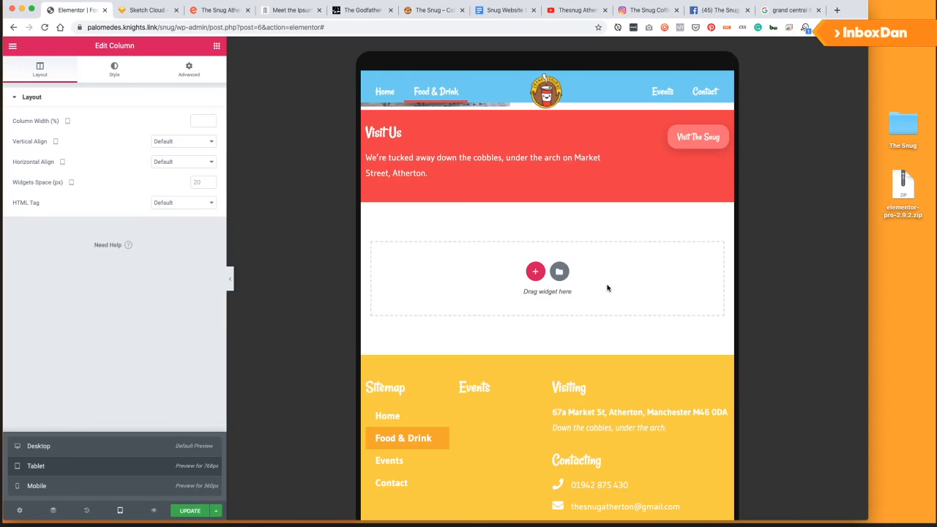
pyautogui.scroll(-10, 578, 293)
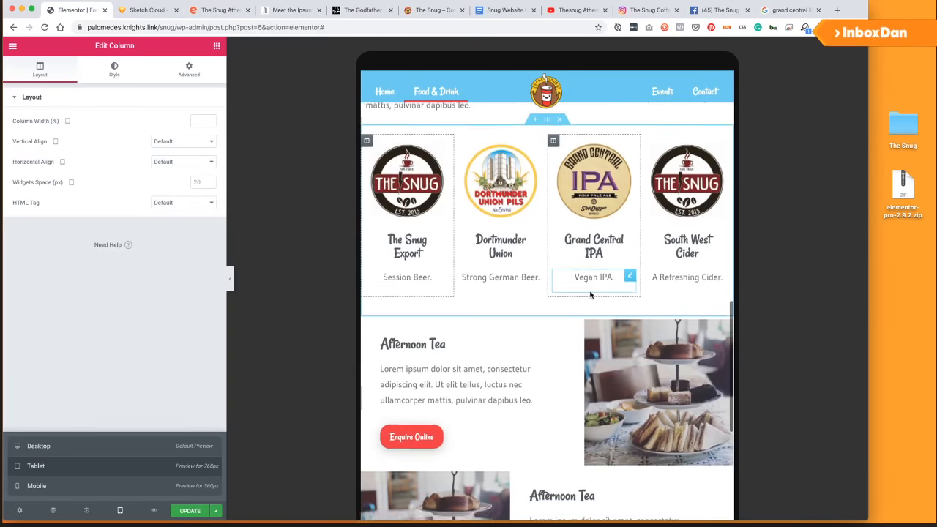
pyautogui.scroll(-5, 573, 293)
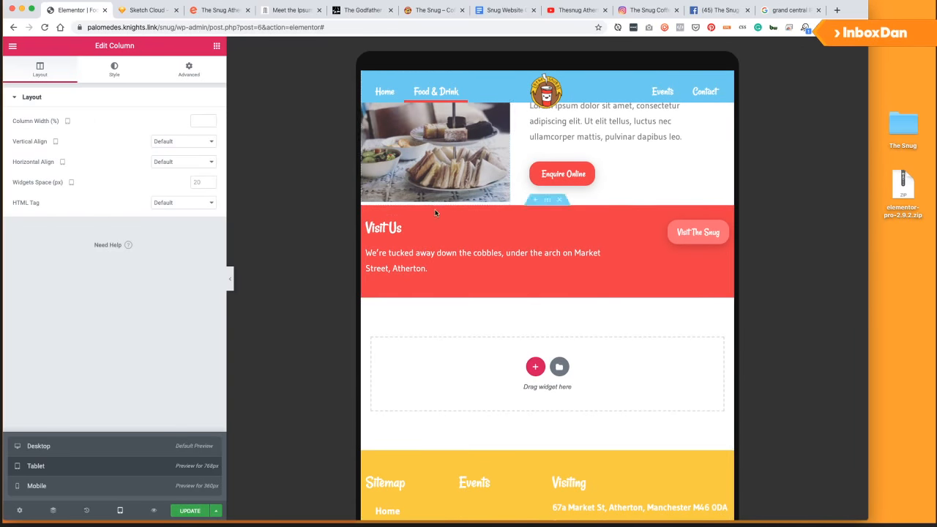
pyautogui.scroll(6, 450, 268)
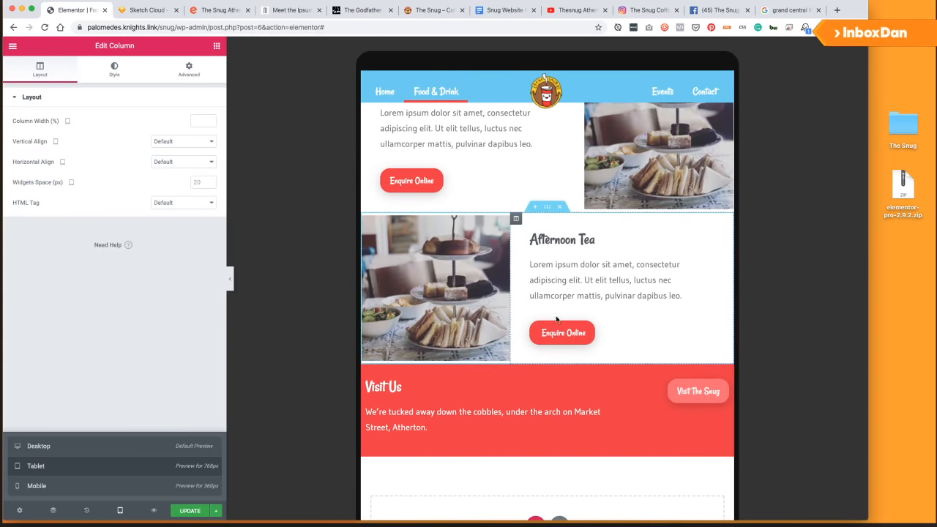
pyautogui.scroll(-6, 586, 308)
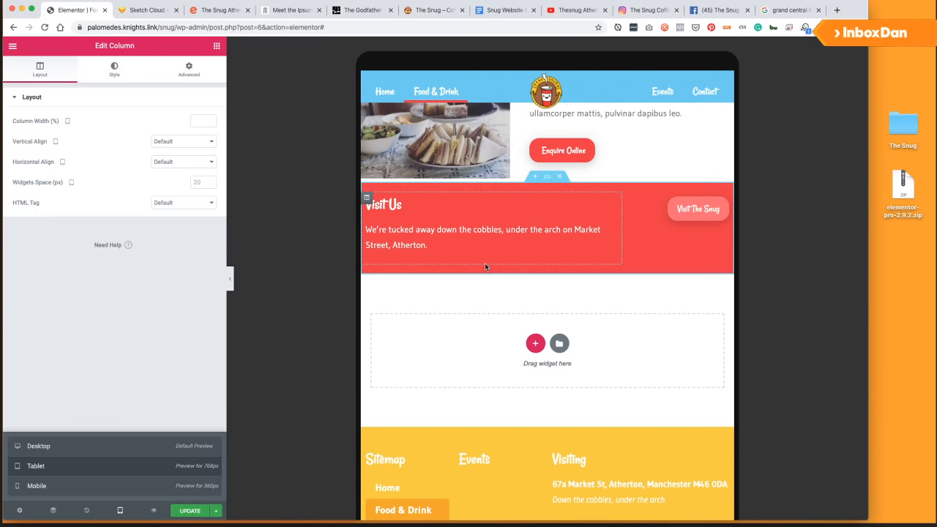
pyautogui.scroll(3, 488, 313)
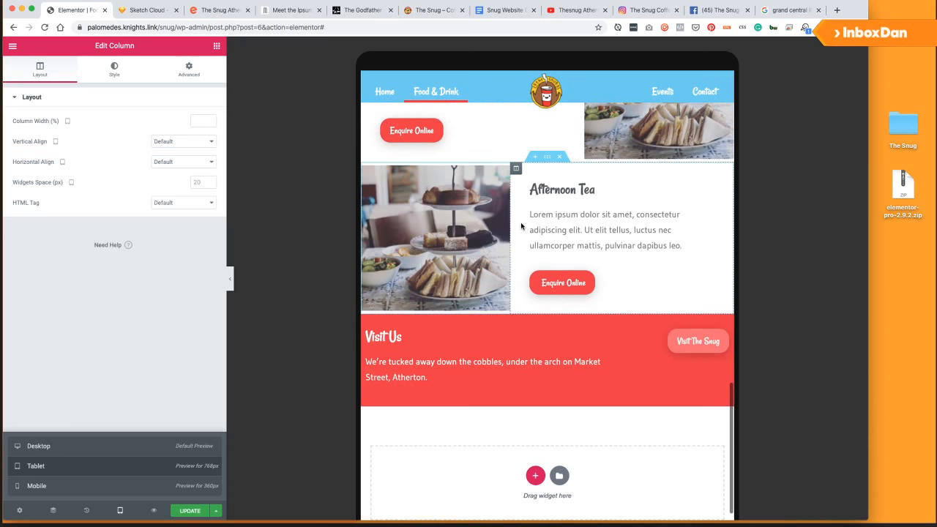
pyautogui.scroll(1, 524, 232)
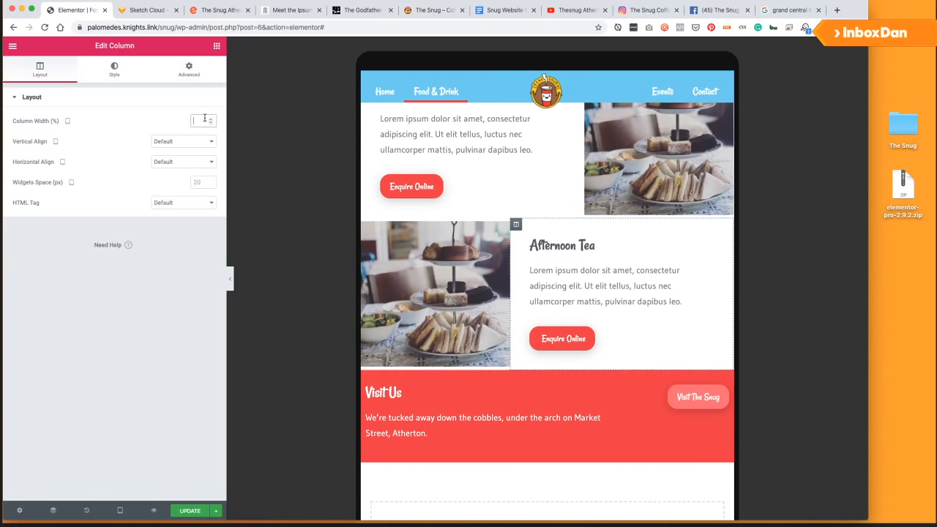
pyautogui.write('70')
pyautogui.press('BackSpace')
pyautogui.press('BackSpace')
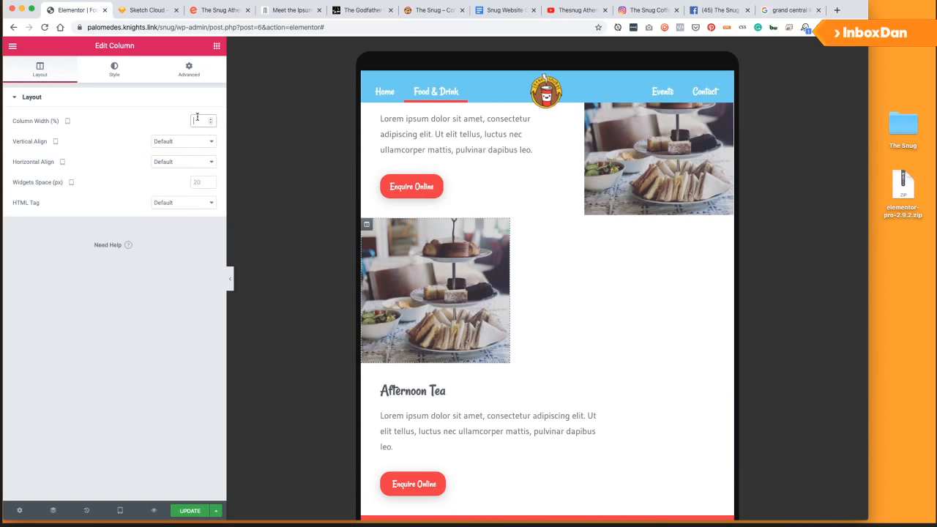
pyautogui.write('30')
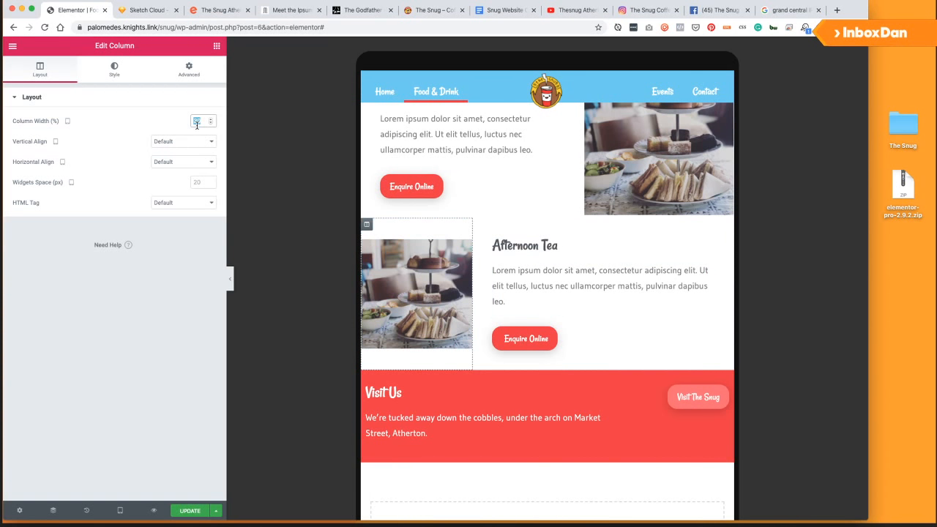
pyautogui.press('BackSpace')
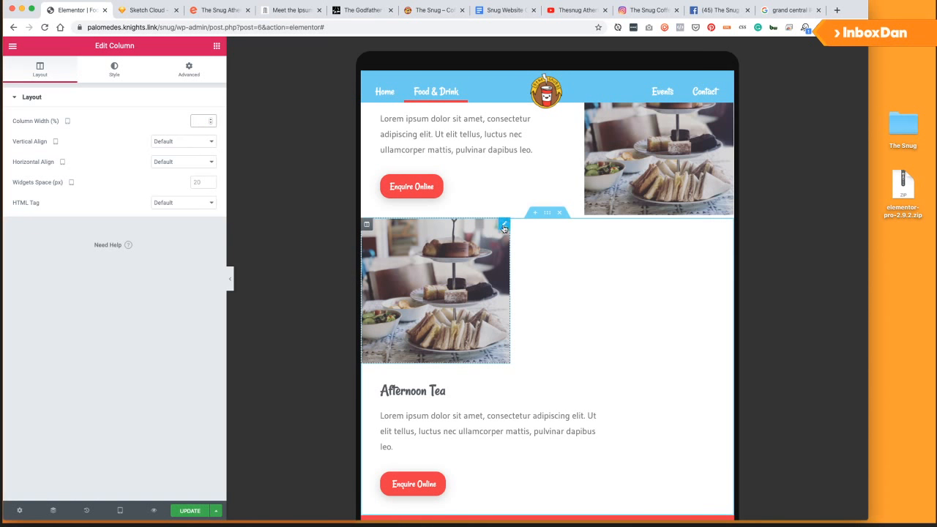
pyautogui.write('70')
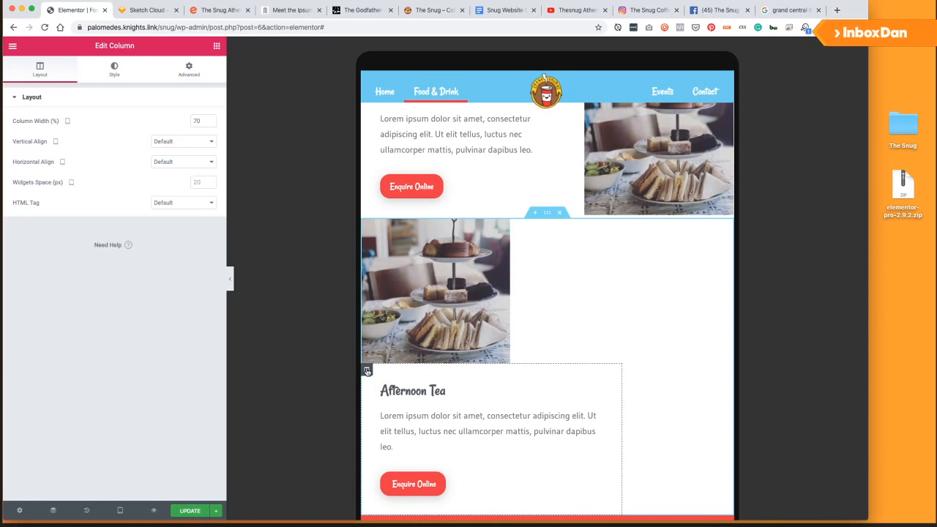
pyautogui.press('BackSpace')
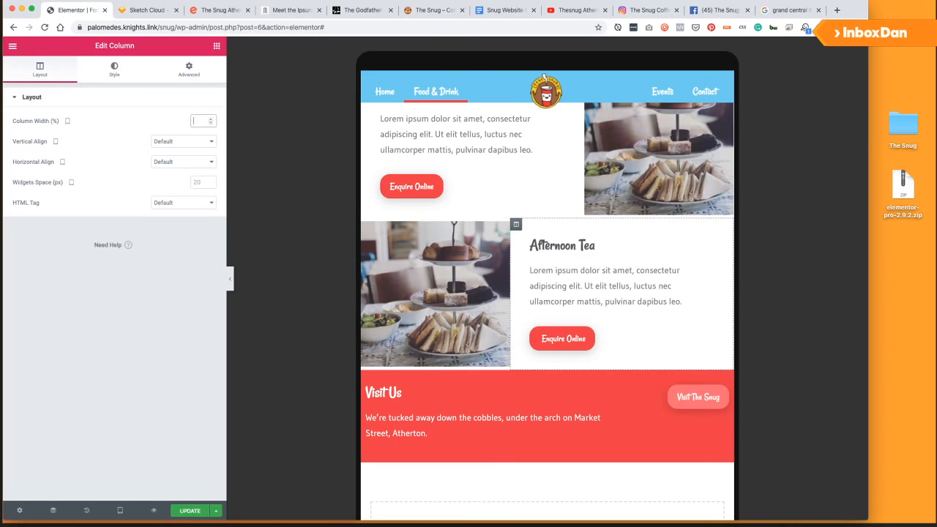
# Save the page and remove the photo from the Afternoon Tea image widget.
pyautogui.click(192, 511)
pyautogui.click(504, 229)
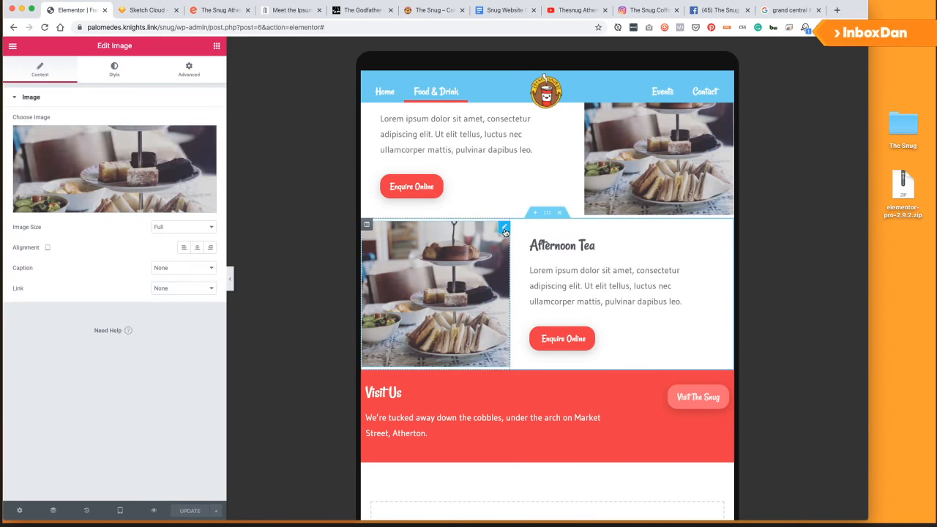
pyautogui.click(205, 137)
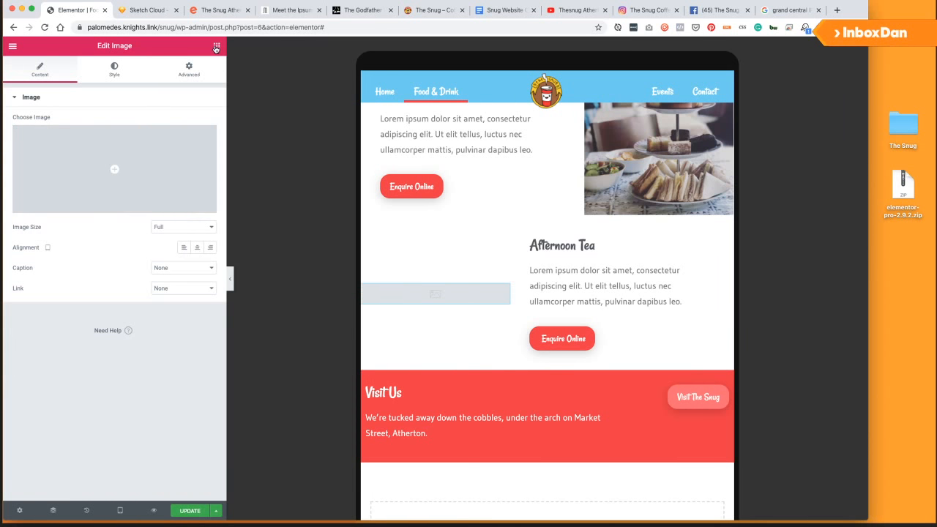
# Delete the empty image widget, leaving the row's left column empty.
pyautogui.rightClick(504, 293)
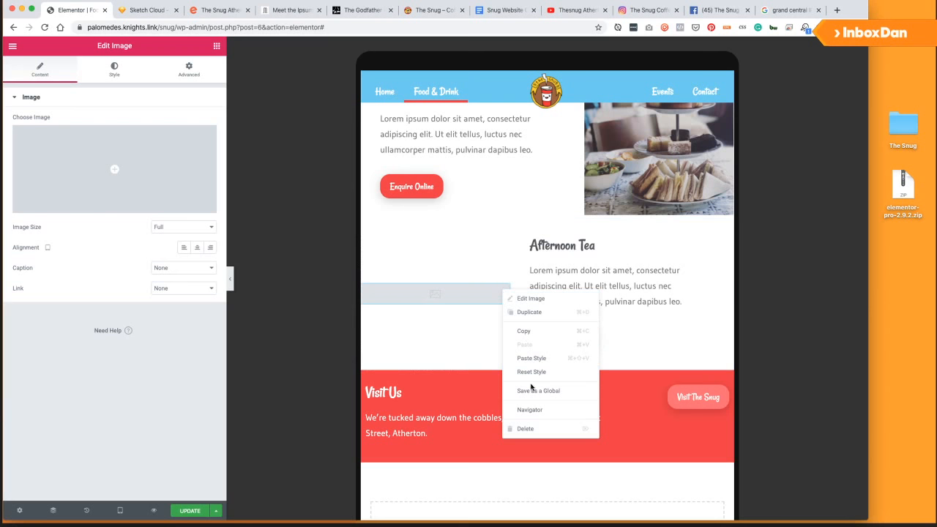
pyautogui.click(526, 428)
pyautogui.click(361, 226)
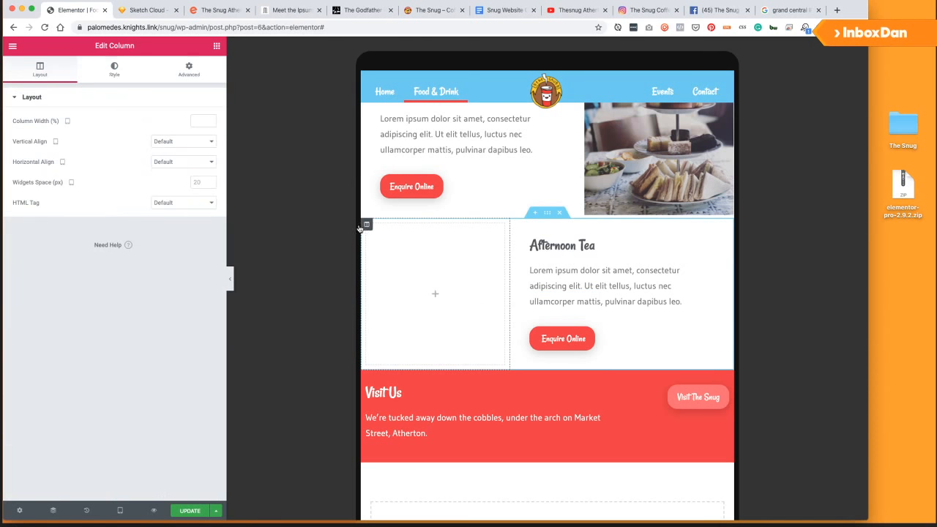
pyautogui.click(108, 73)
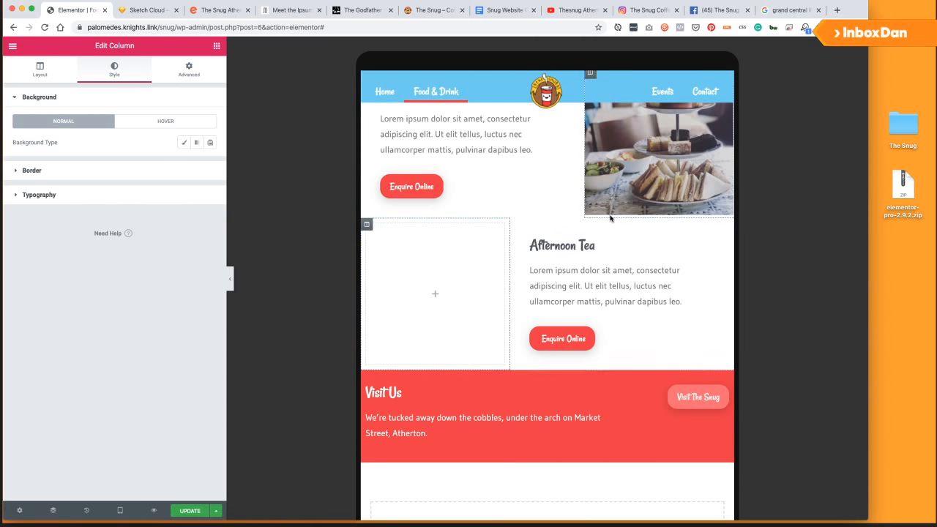
# Give the empty column a classic background using the afternoon tea photo.
pyautogui.click(71, 171)
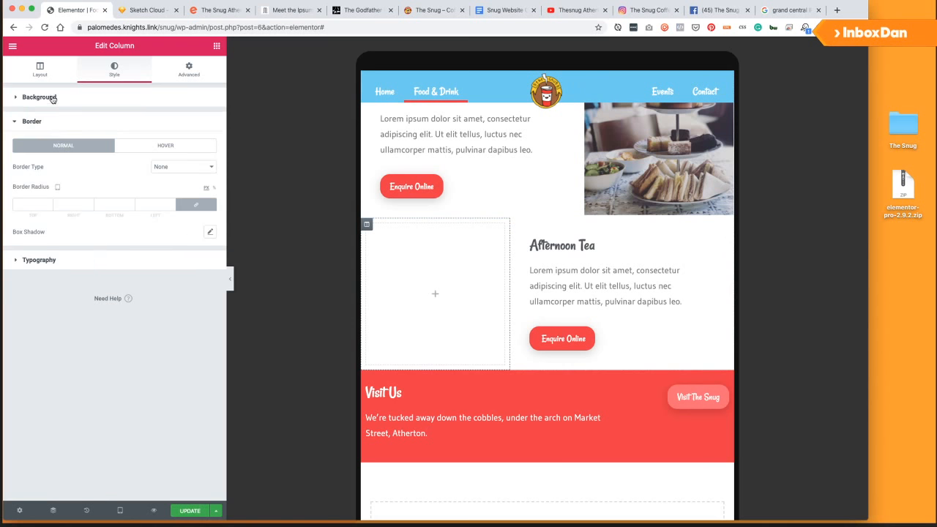
pyautogui.click(43, 97)
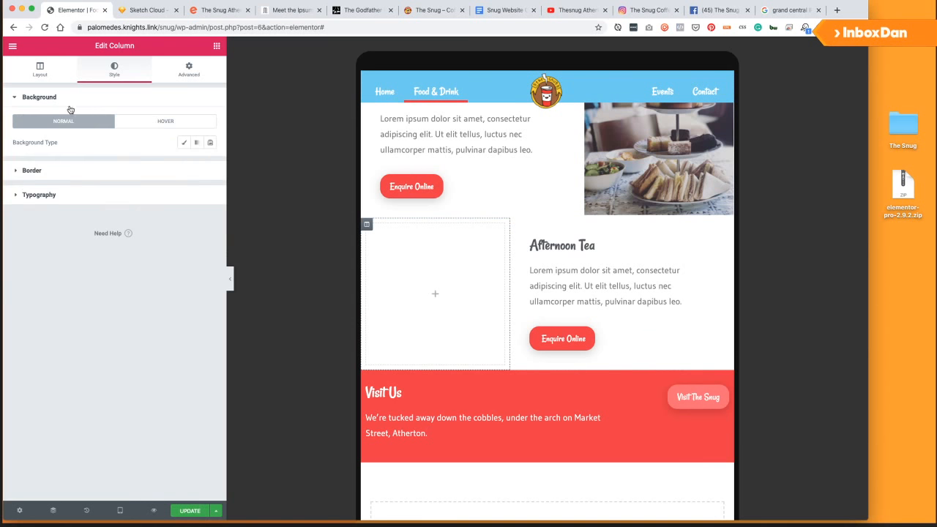
pyautogui.click(184, 142)
pyautogui.click(103, 215)
pyautogui.click(65, 158)
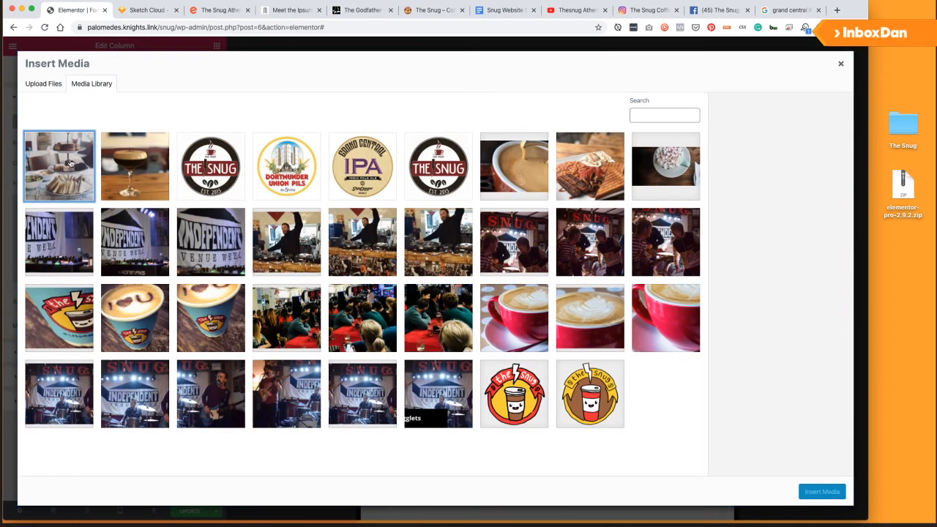
pyautogui.click(827, 495)
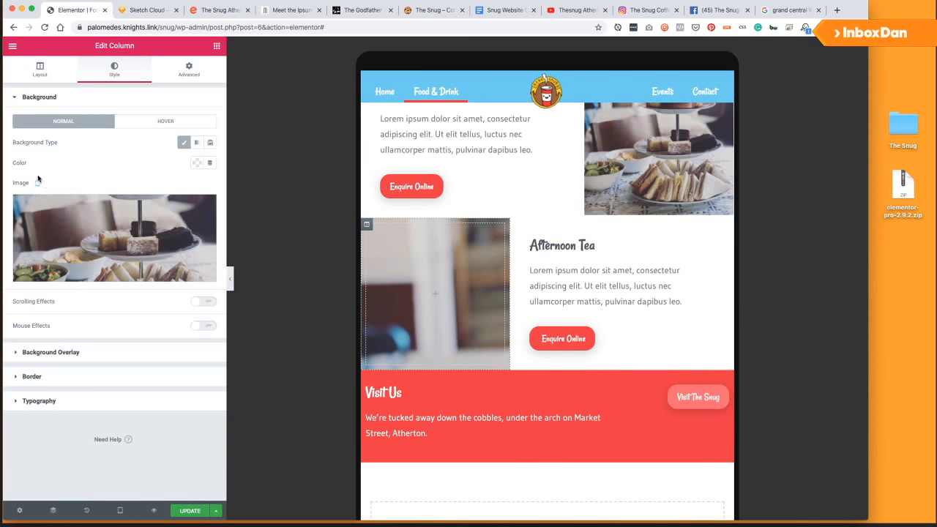
# Replace the column's background image with the TheSnug_Espresso.jpg photo.
pyautogui.click(73, 231)
pyautogui.click(134, 170)
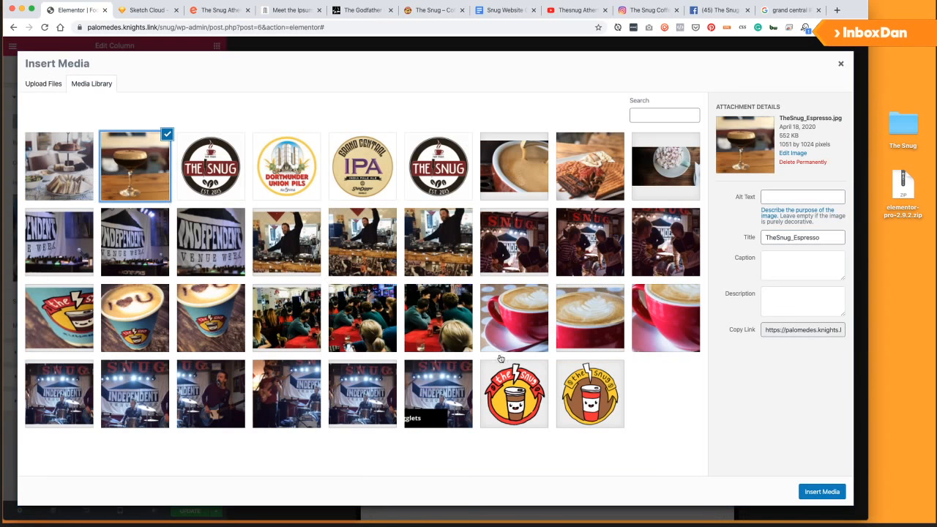
pyautogui.click(822, 492)
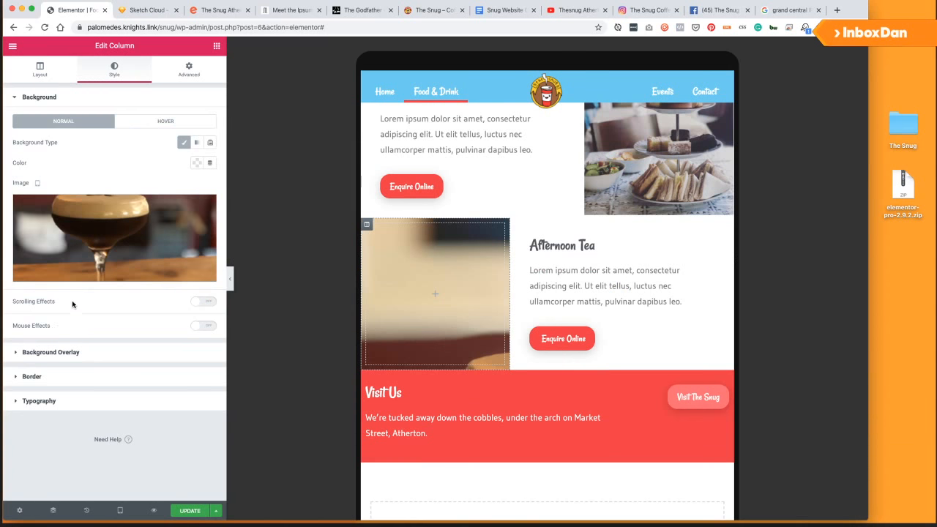
pyautogui.click(41, 69)
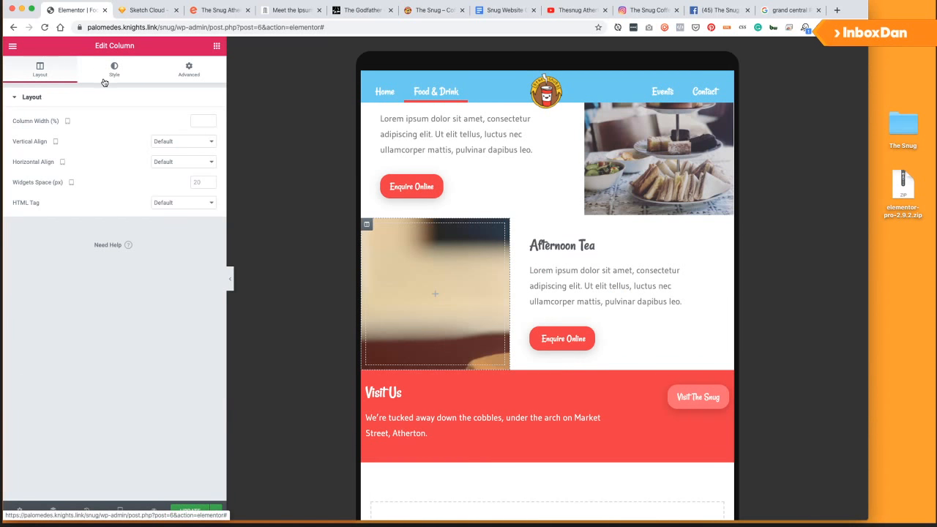
pyautogui.click(371, 224)
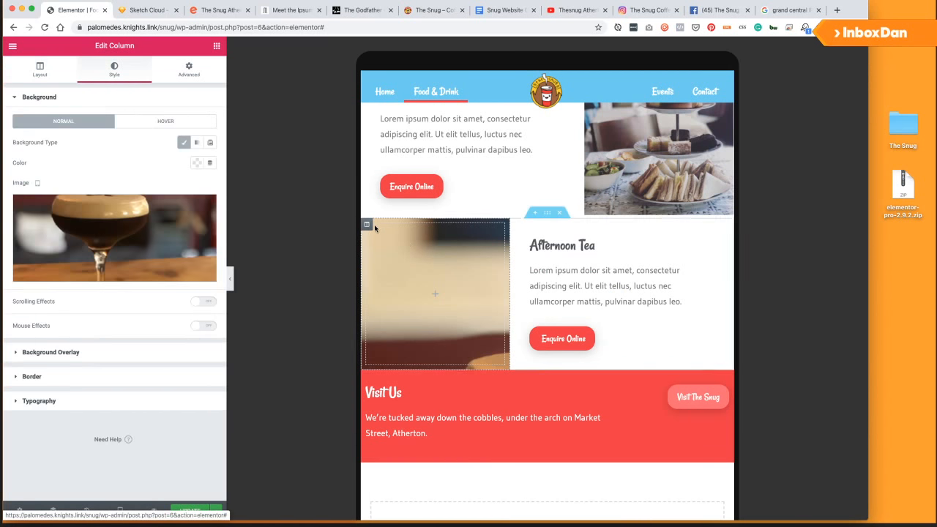
pyautogui.click(51, 353)
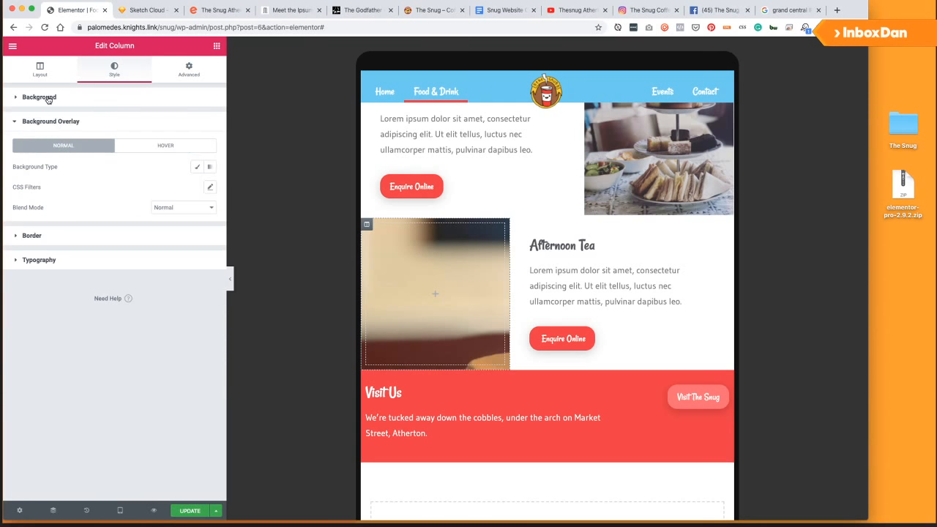
pyautogui.click(374, 230)
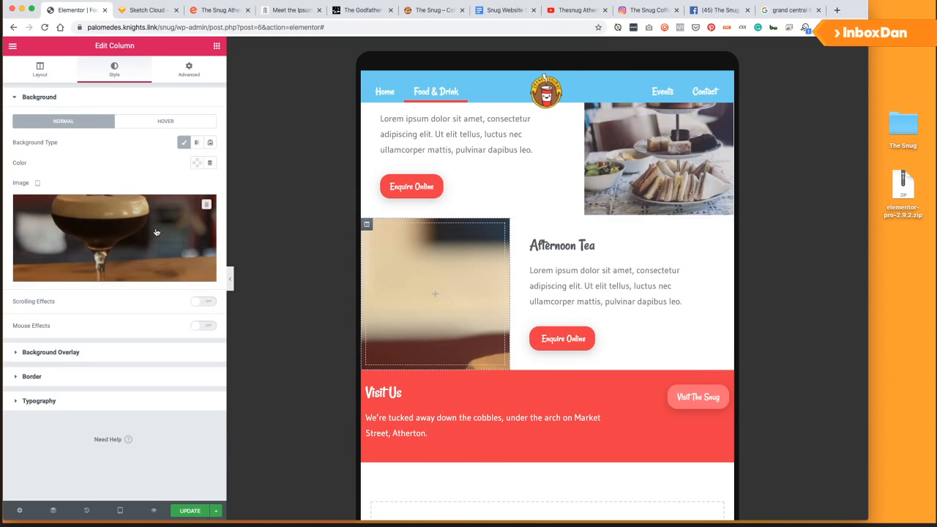
pyautogui.click(120, 510)
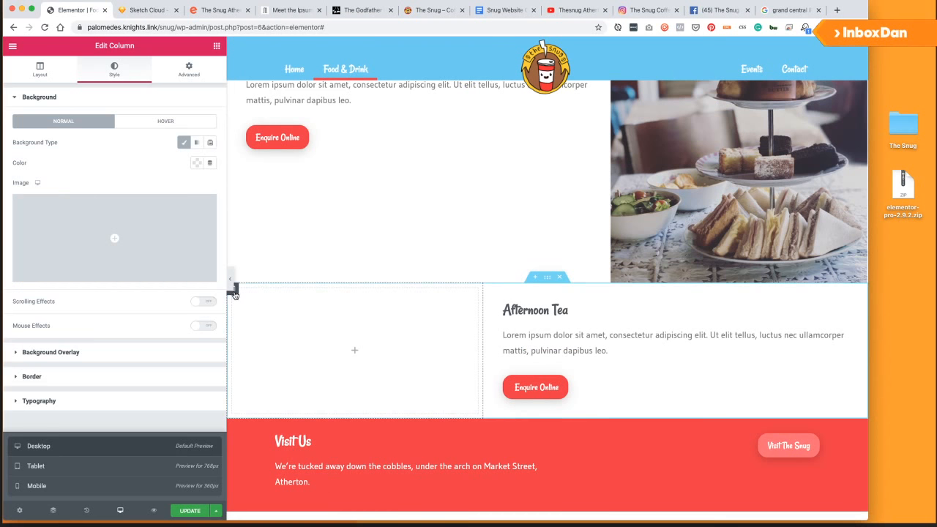
pyautogui.click(72, 234)
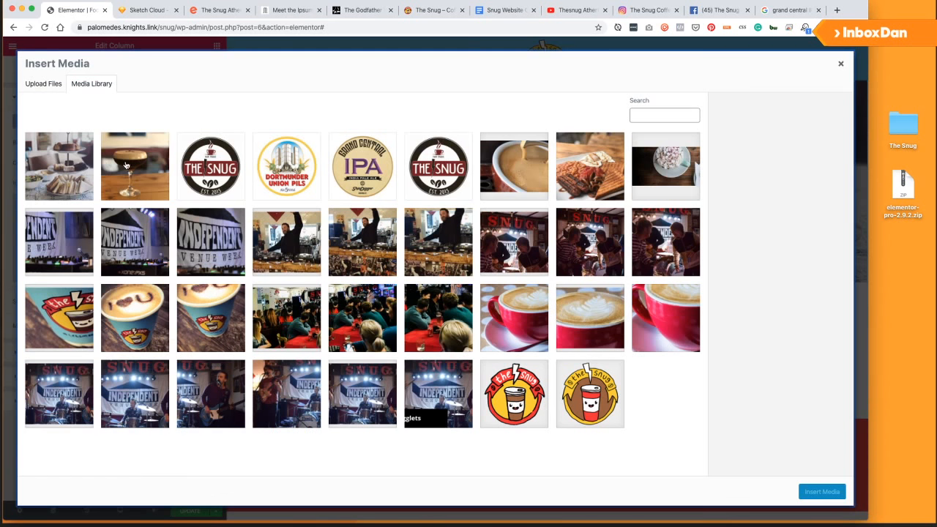
pyautogui.click(132, 165)
pyautogui.click(821, 492)
pyautogui.click(161, 300)
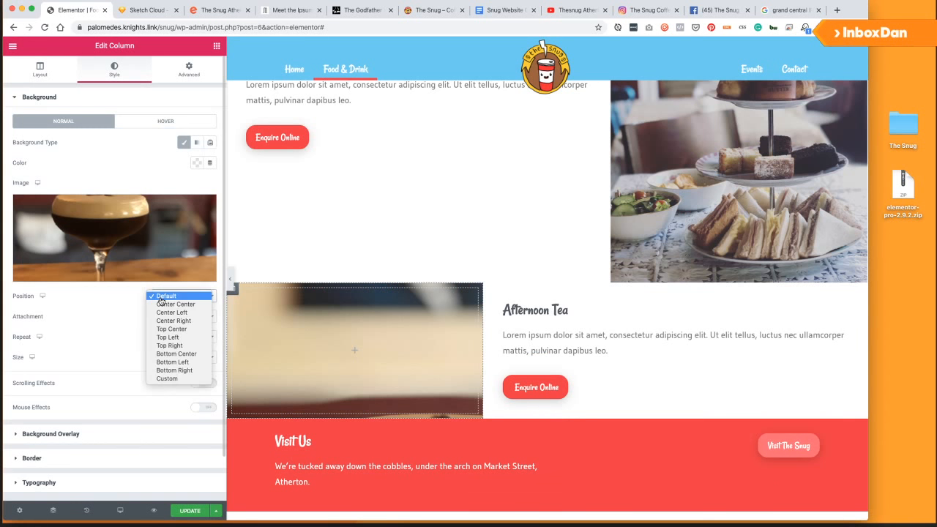
pyautogui.click(181, 306)
pyautogui.click(178, 319)
pyautogui.click(122, 334)
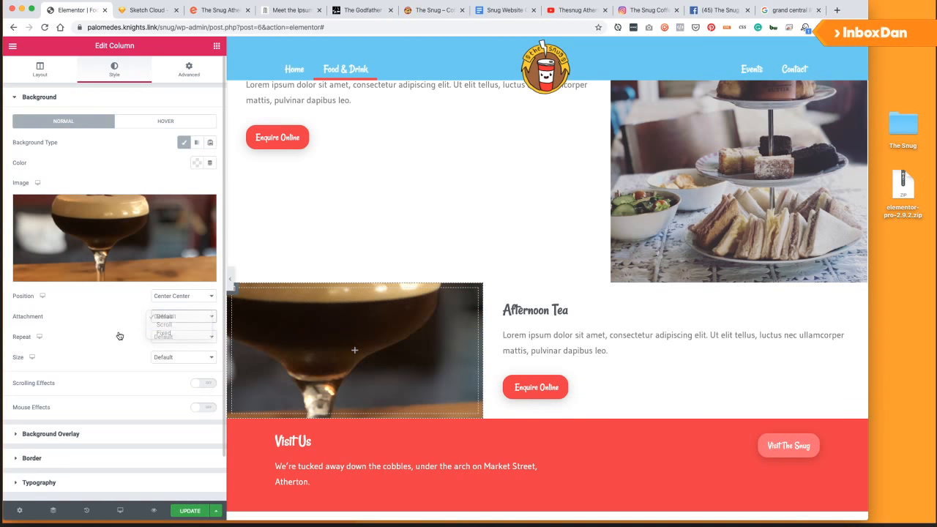
pyautogui.click(182, 358)
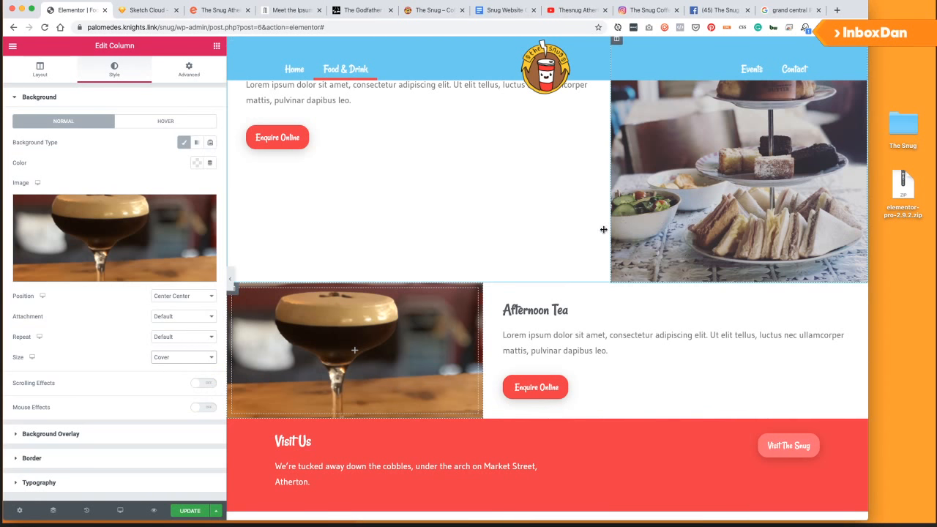
pyautogui.scroll(3, 476, 281)
pyautogui.scroll(-2, 476, 280)
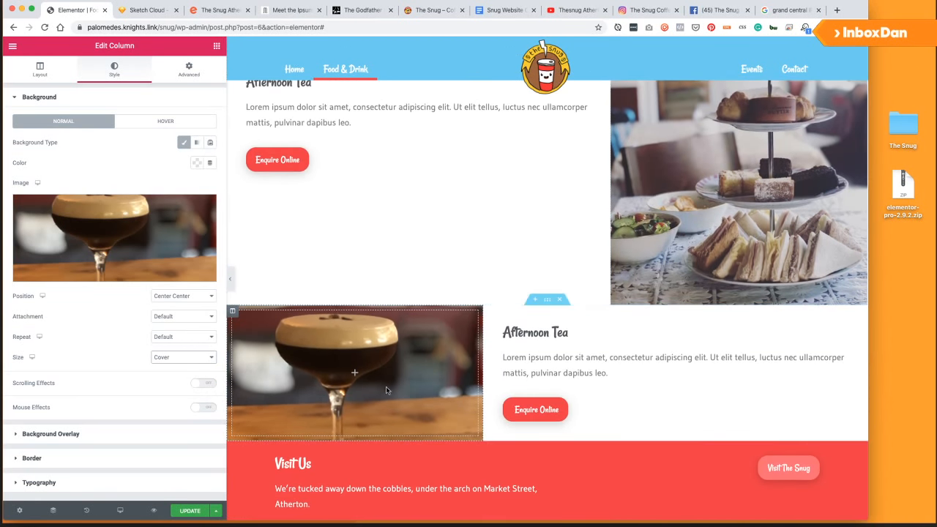
pyautogui.scroll(2, 427, 246)
pyautogui.scroll(1, 440, 292)
pyautogui.scroll(-2, 387, 335)
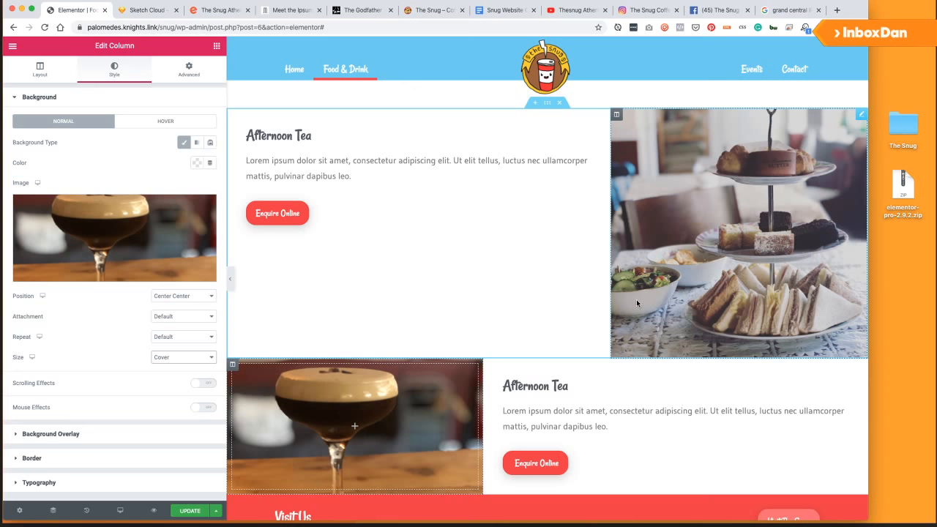
# Delete the afternoon-tea image widget from the upper Afternoon Tea row.
pyautogui.click(696, 197)
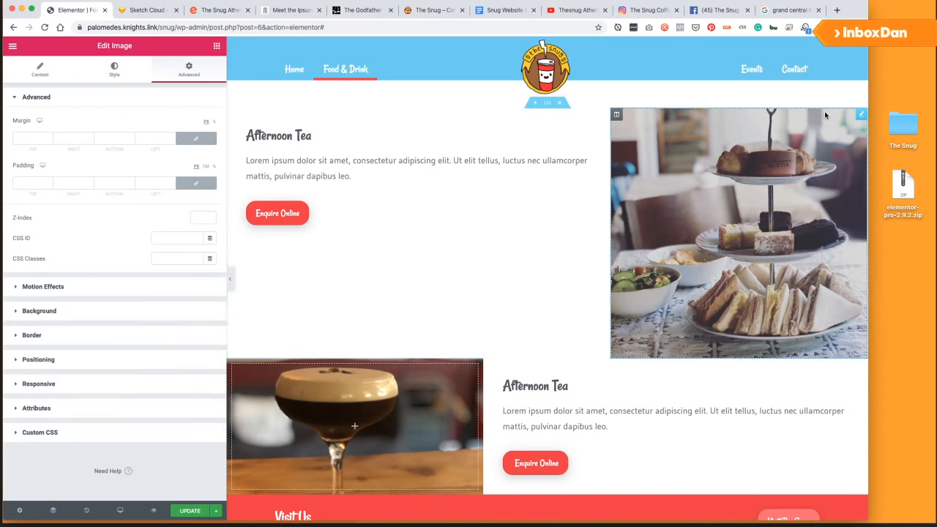
pyautogui.rightClick(861, 118)
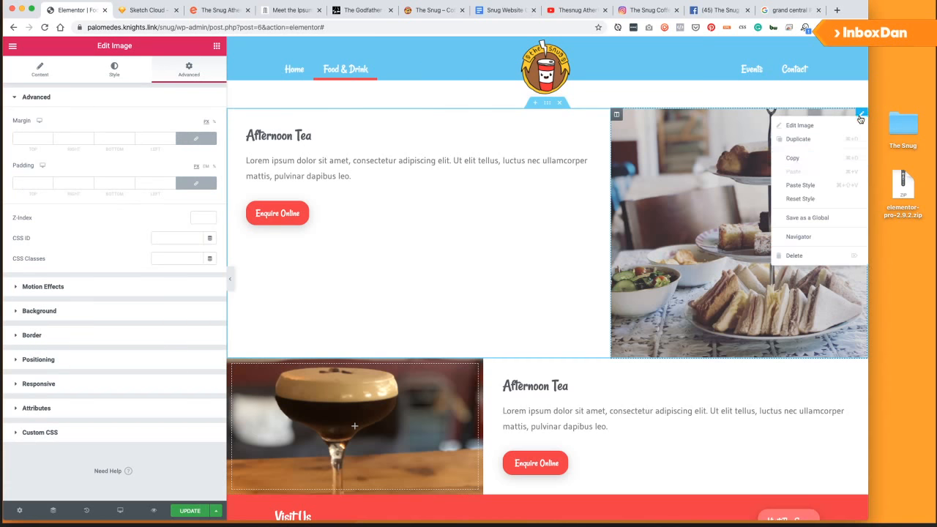
pyautogui.click(790, 258)
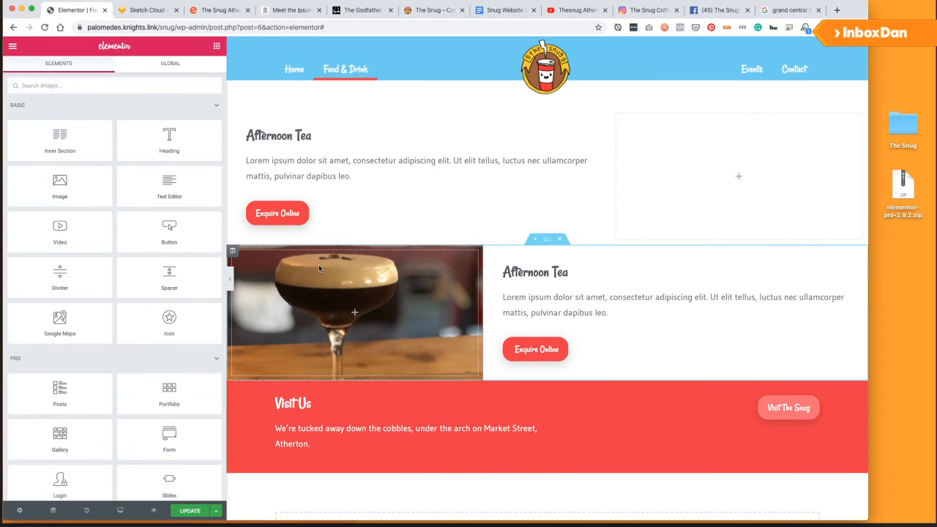
# Give the empty column a classic background using the afternoon-tea photo.
pyautogui.click(618, 116)
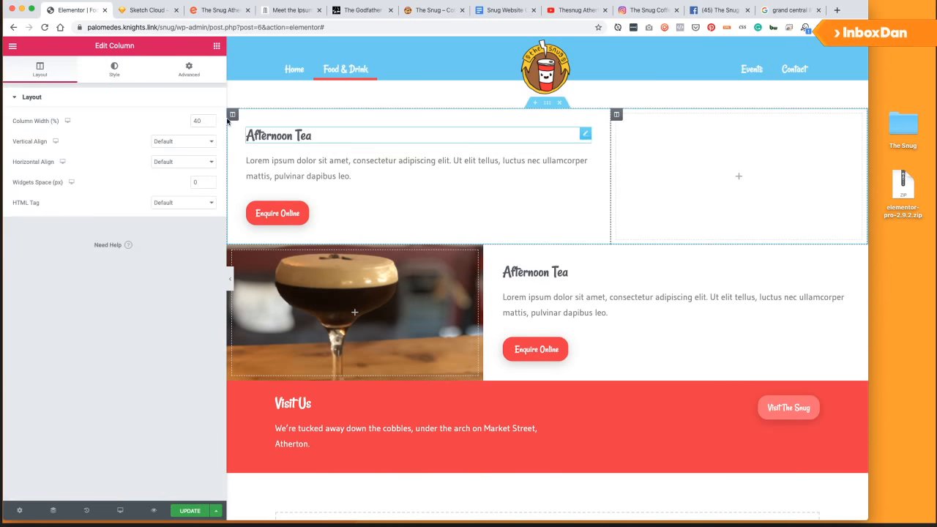
pyautogui.click(116, 74)
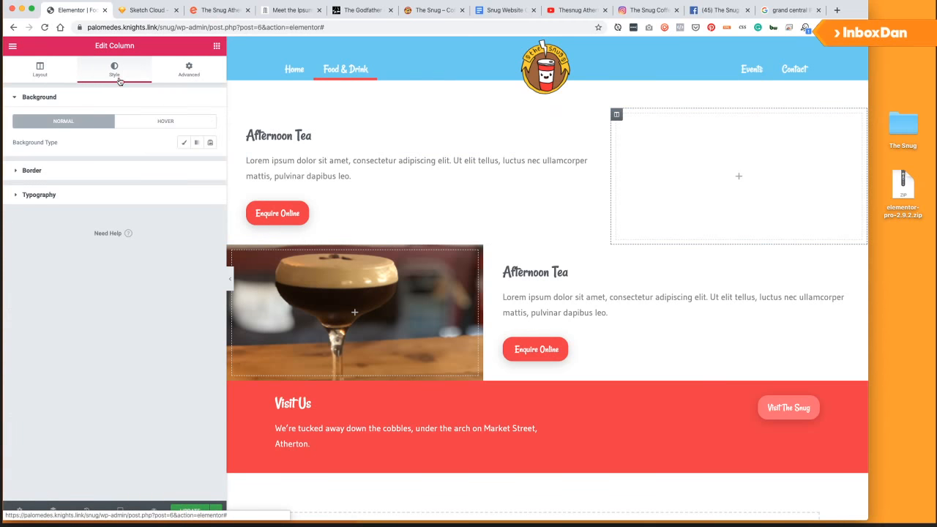
pyautogui.click(184, 142)
pyautogui.click(116, 234)
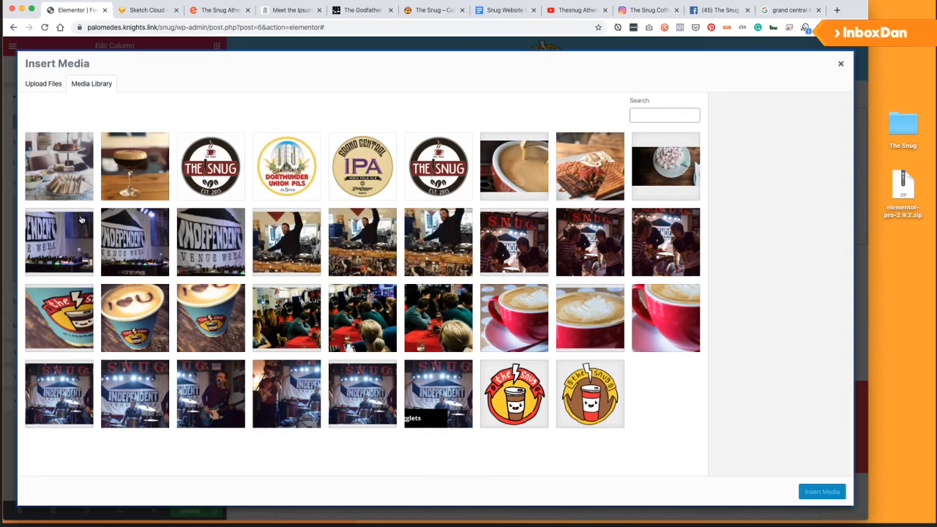
pyautogui.click(66, 161)
pyautogui.click(820, 492)
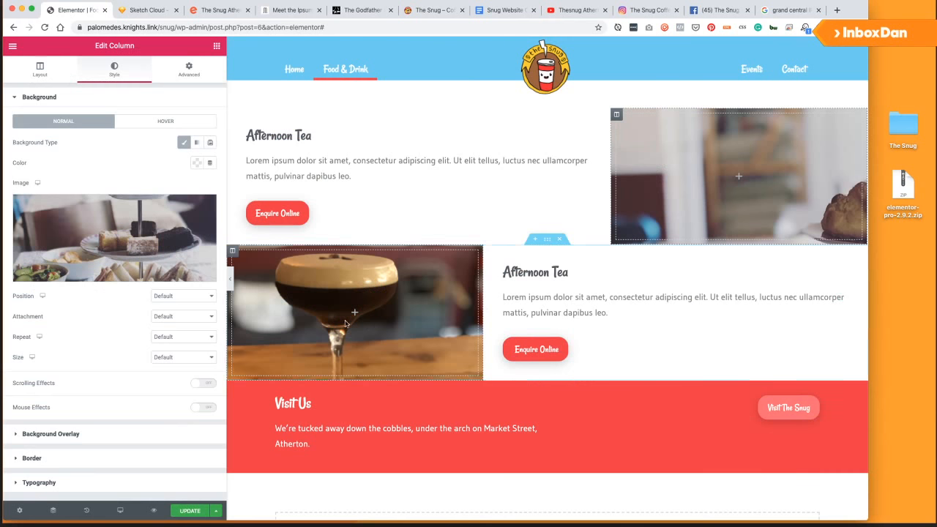
# Set the background to Cover, Default repeat, Bottom Right position, and widen the column to about half.
pyautogui.click(181, 316)
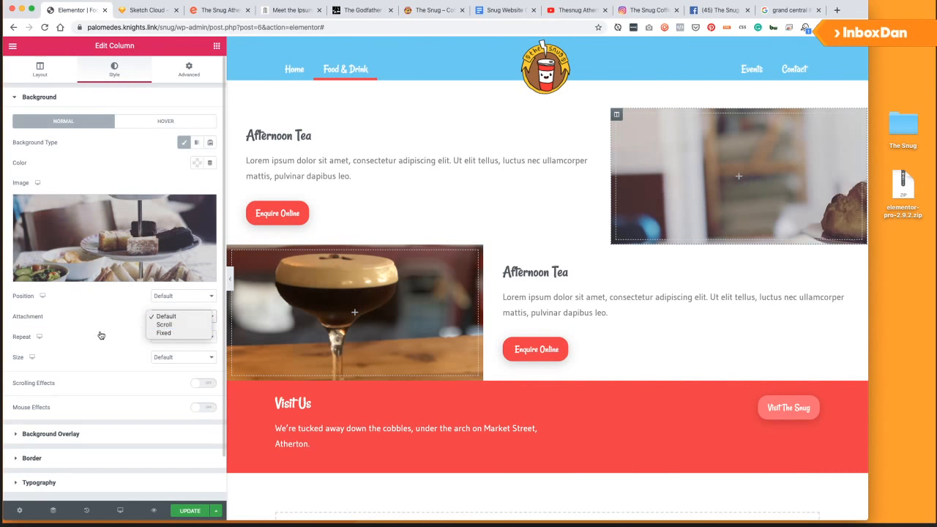
pyautogui.click(170, 338)
pyautogui.click(73, 347)
pyautogui.click(175, 357)
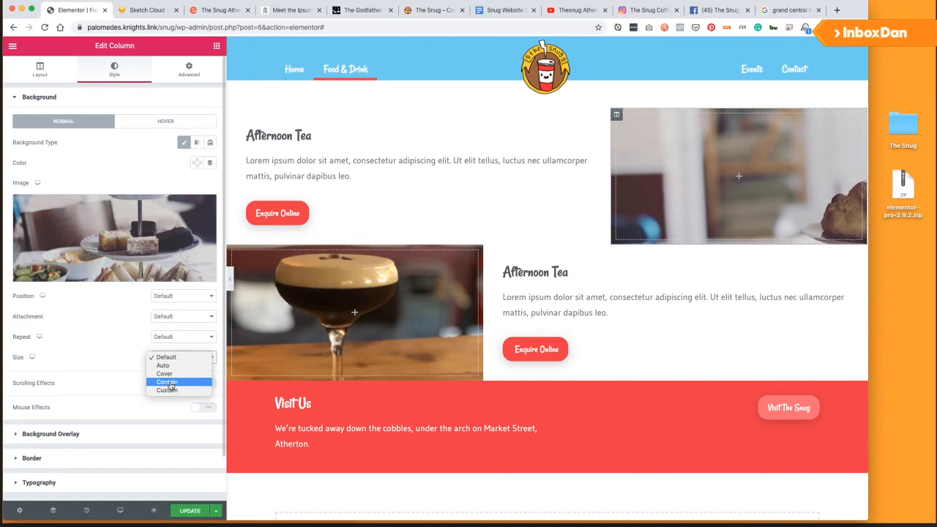
pyautogui.click(164, 373)
pyautogui.click(183, 296)
pyautogui.click(172, 302)
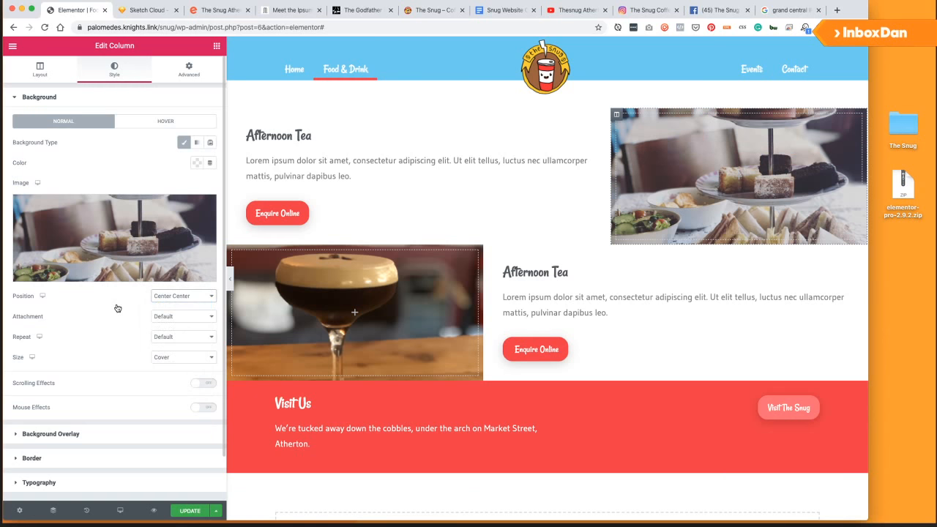
pyautogui.click(182, 296)
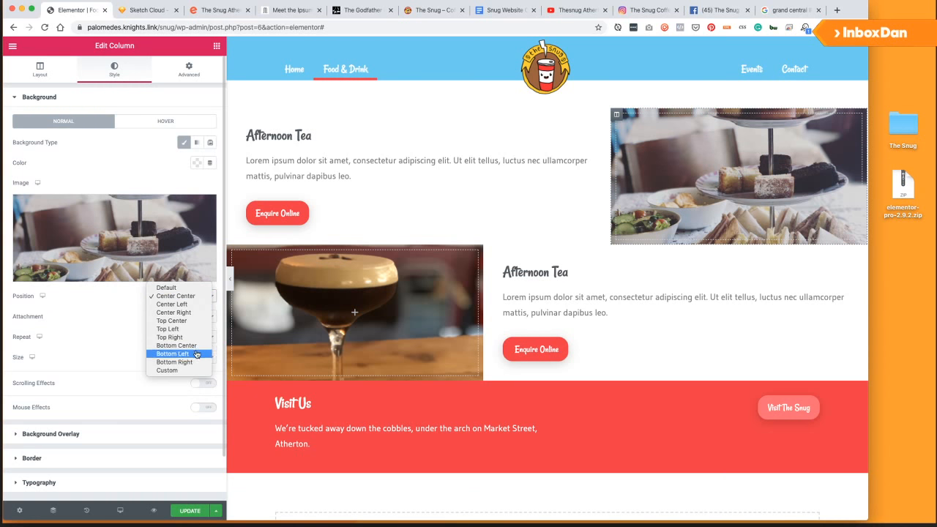
pyautogui.click(175, 362)
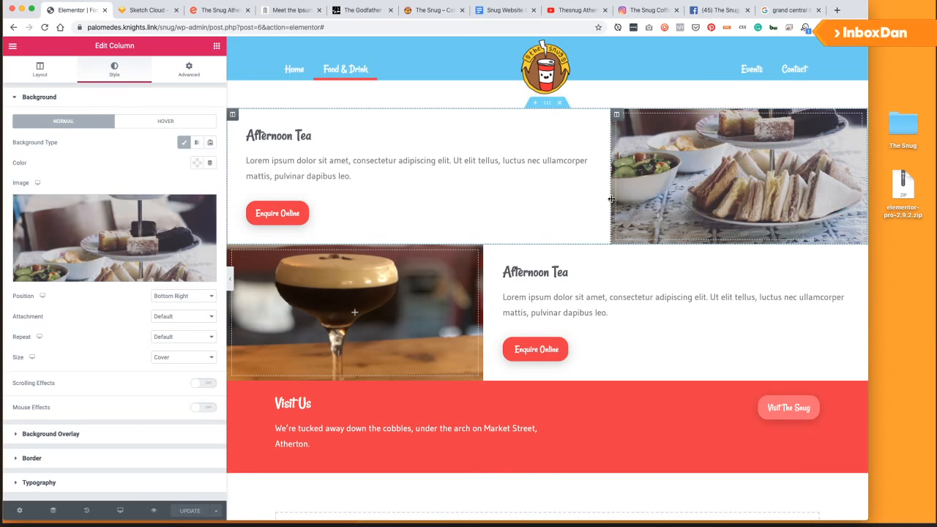
pyautogui.moveTo(611, 199); pyautogui.dragTo(545, 199)
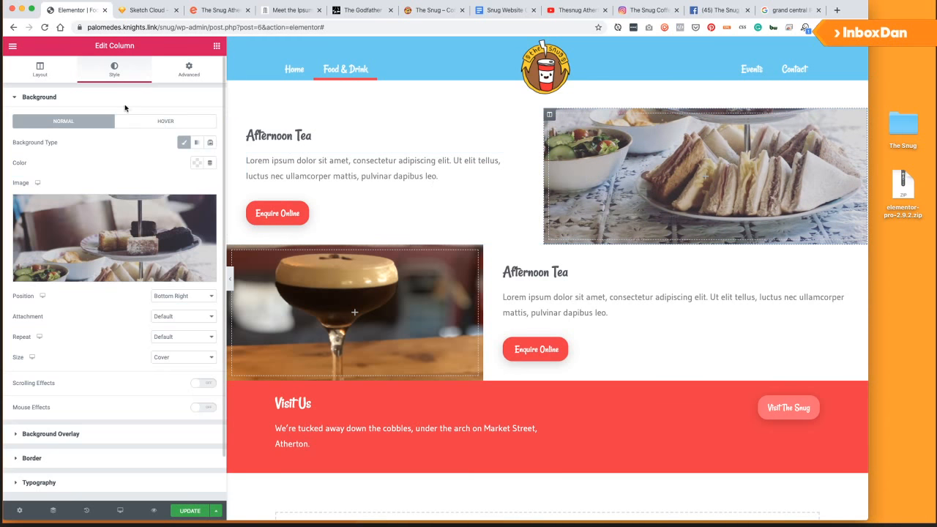
# Set both Afternoon Tea image columns to 50% width, then preview at tablet width.
pyautogui.click(42, 73)
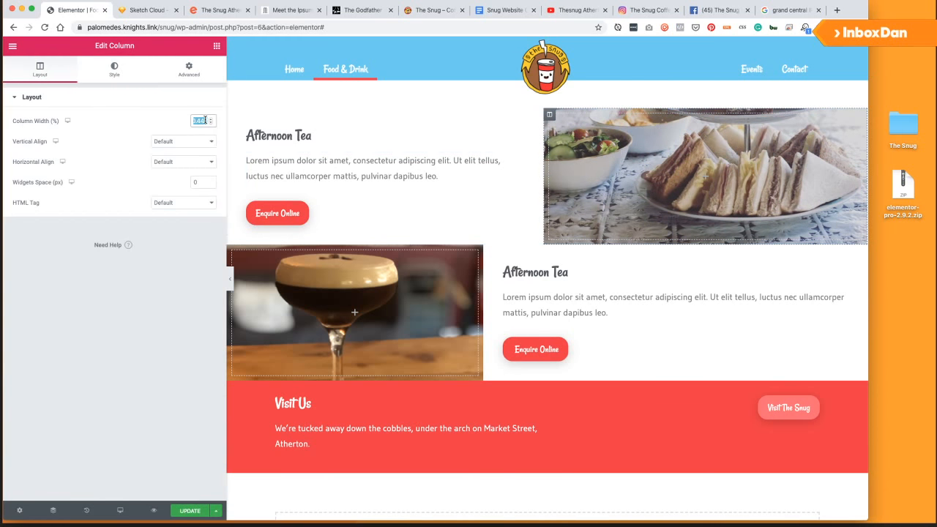
pyautogui.write('50')
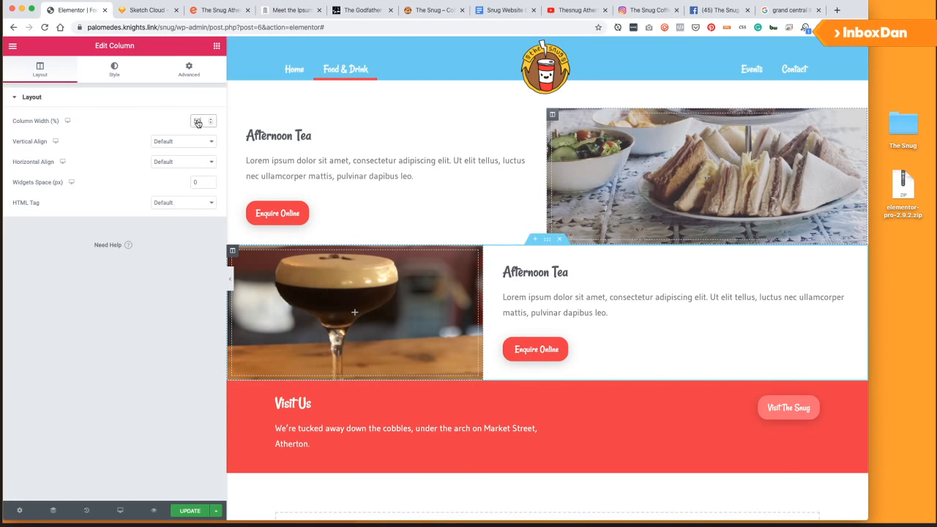
pyautogui.click(233, 252)
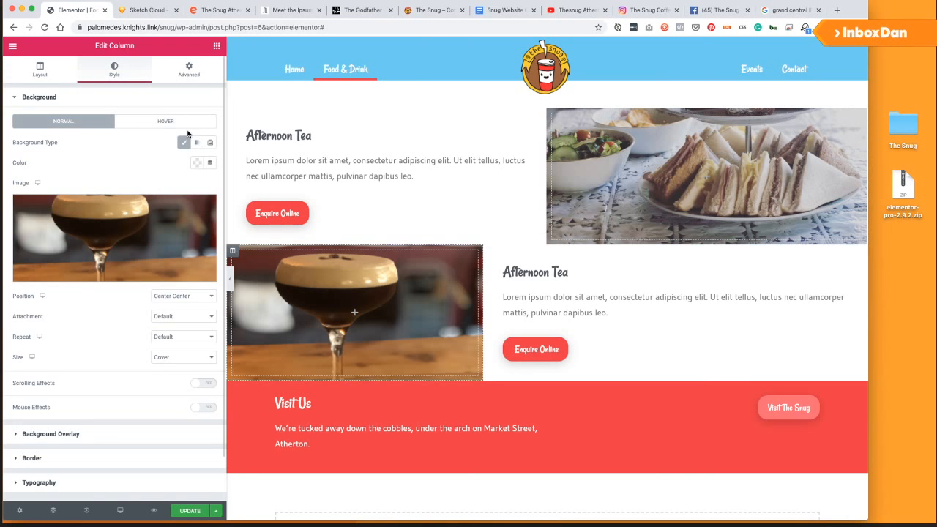
pyautogui.moveTo(483, 276); pyautogui.dragTo(497, 276)
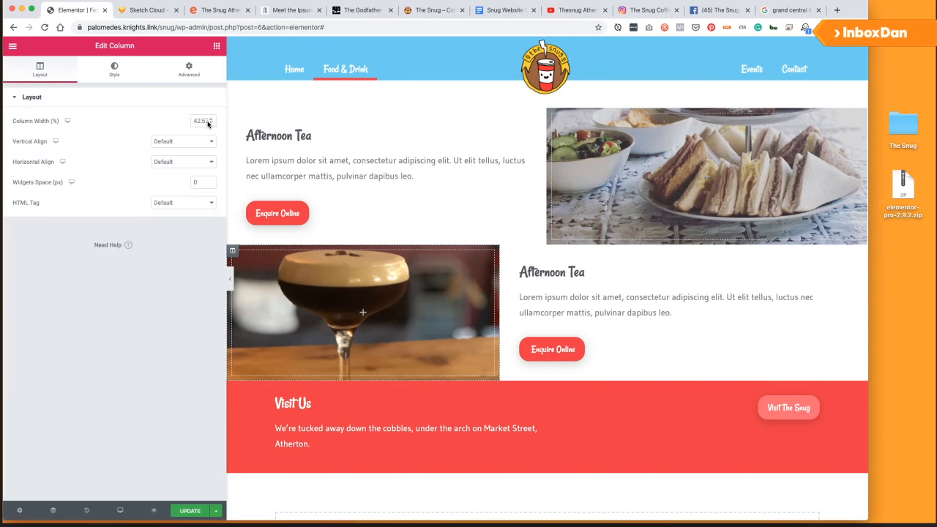
pyautogui.click(209, 123)
pyautogui.click(210, 124)
pyautogui.write('50')
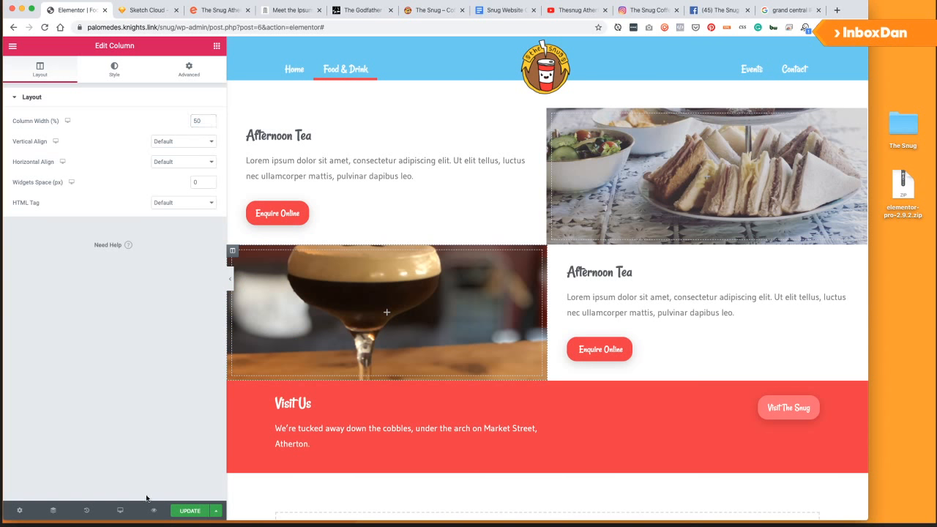
pyautogui.click(120, 510)
pyautogui.click(82, 466)
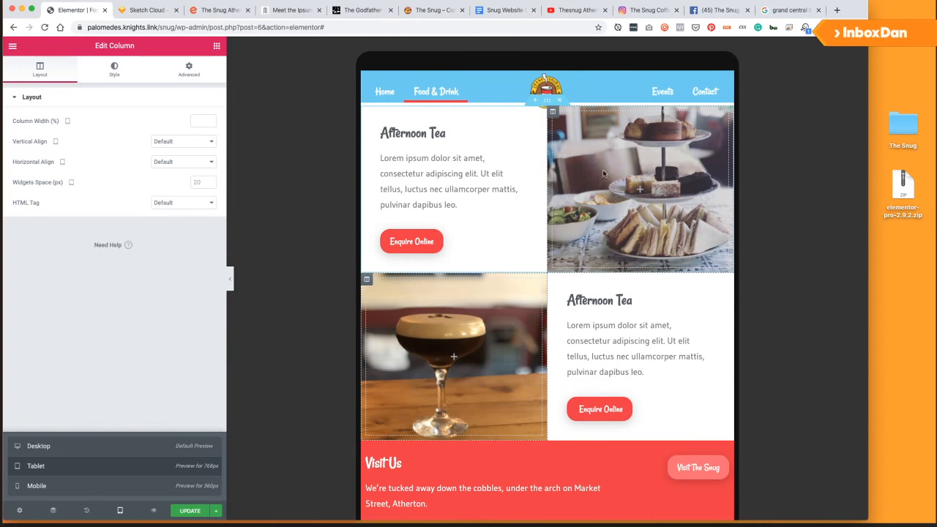
# Switch to mobile preview and show the Afternoon Tea text column's padding settings.
pyautogui.click(81, 485)
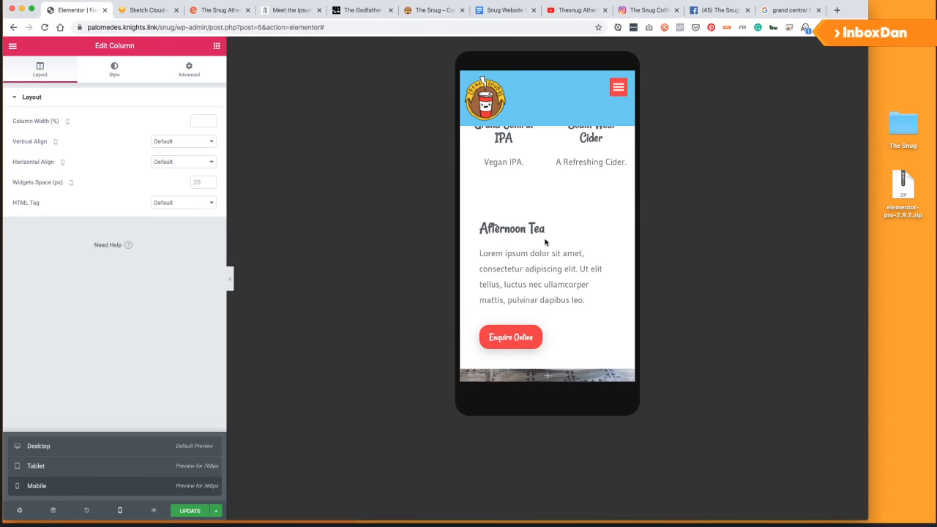
pyautogui.scroll(-4, 545, 242)
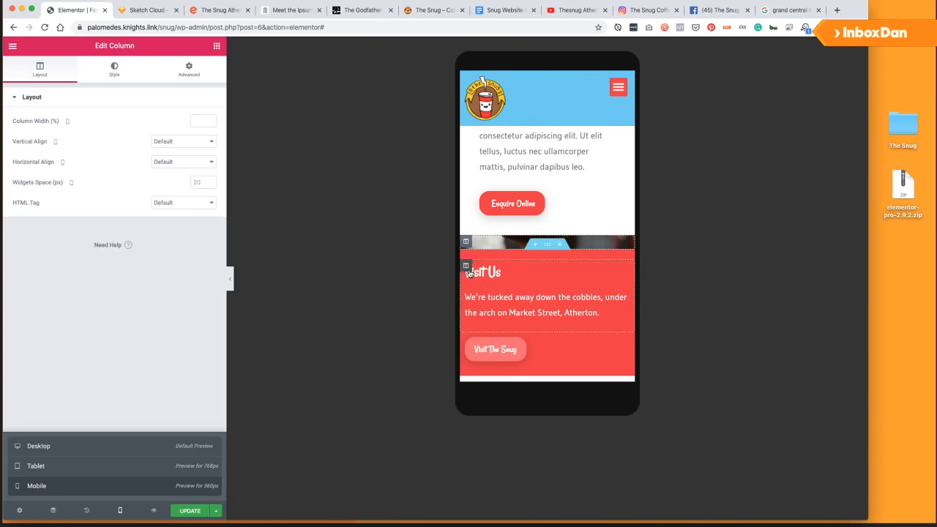
pyautogui.click(190, 68)
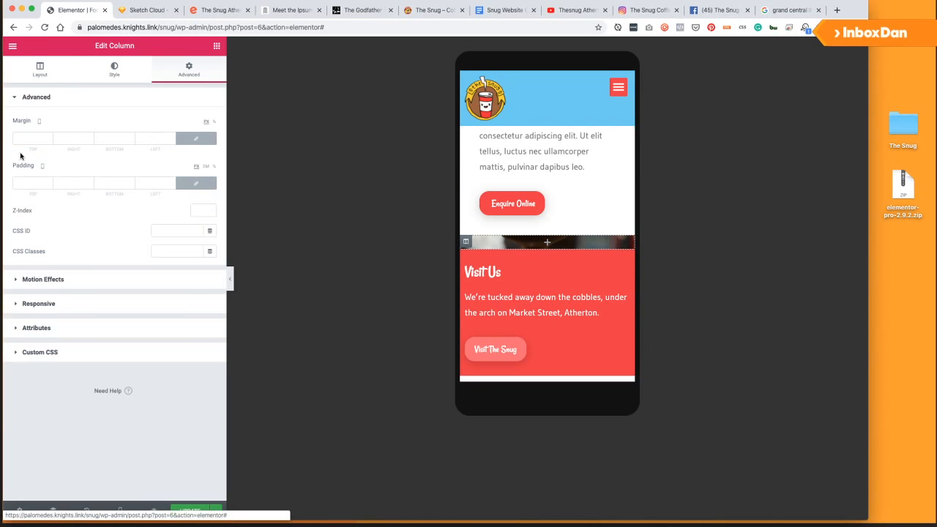
pyautogui.click(23, 181)
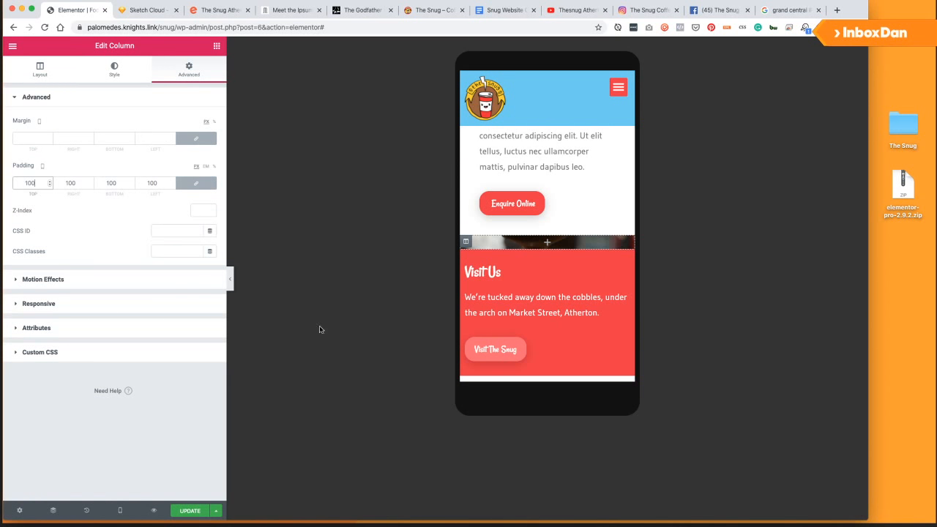
pyautogui.scroll(3, 497, 199)
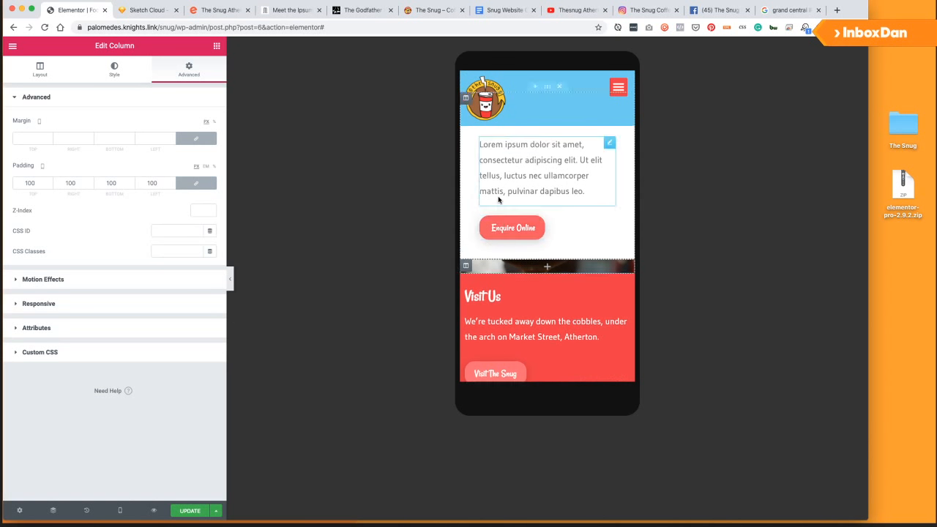
pyautogui.click(467, 151)
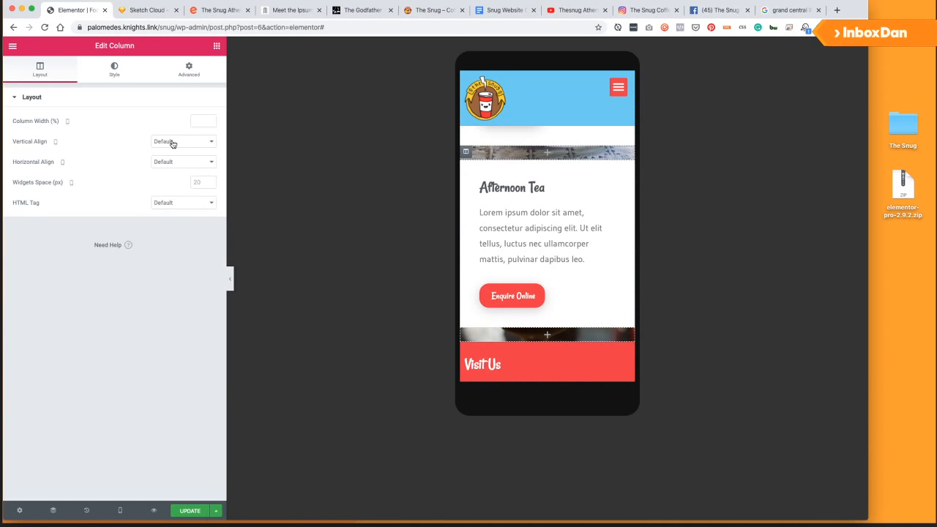
pyautogui.click(192, 72)
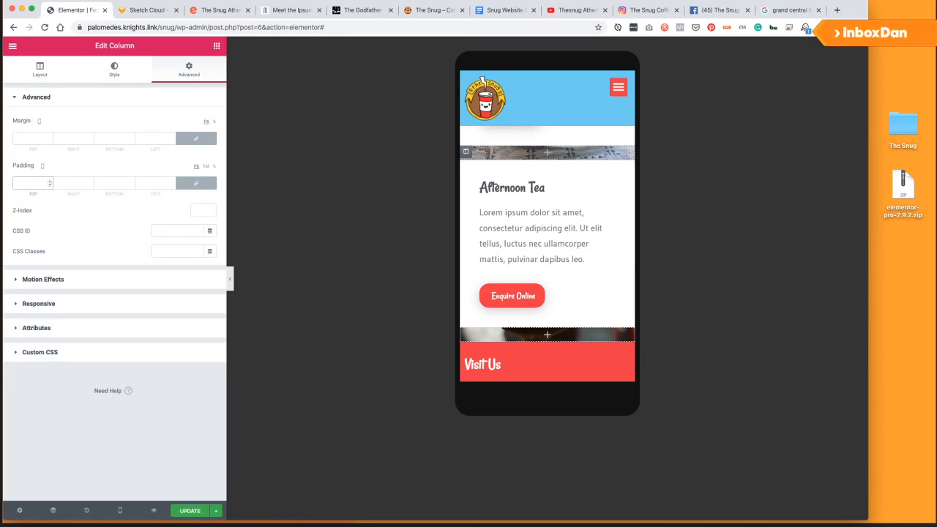
# Add empty Text Editor widgets to the sandwich and cocktail image columns.
pyautogui.click(215, 47)
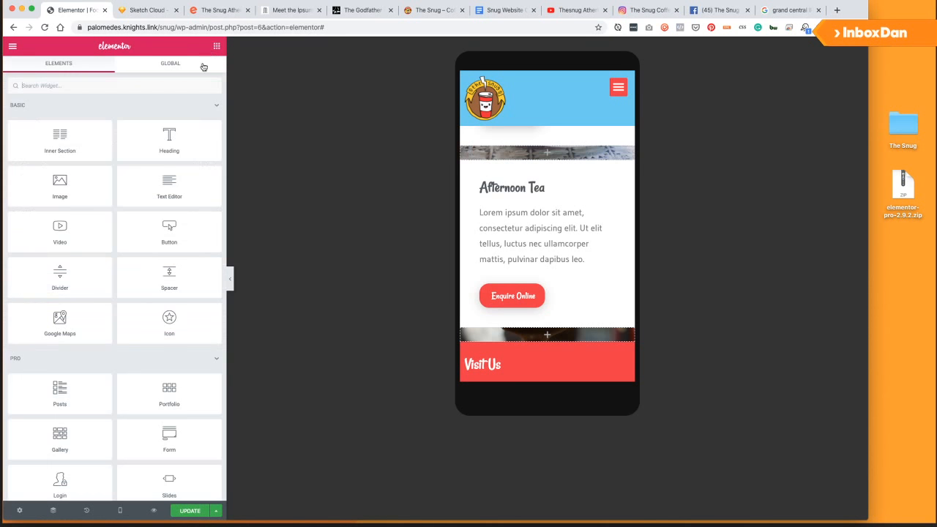
pyautogui.moveTo(160, 184); pyautogui.dragTo(526, 151)
pyautogui.hotkey('ctrl', 'a')
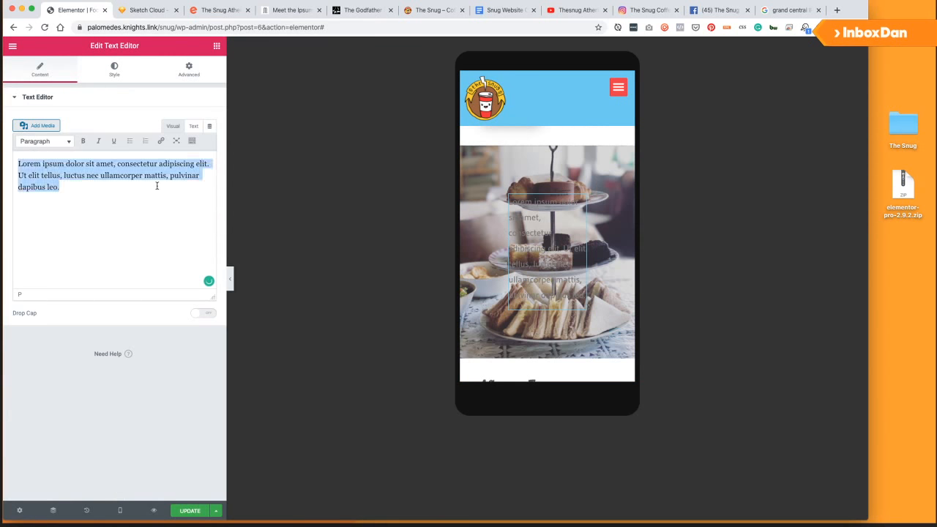
pyautogui.press('BackSpace')
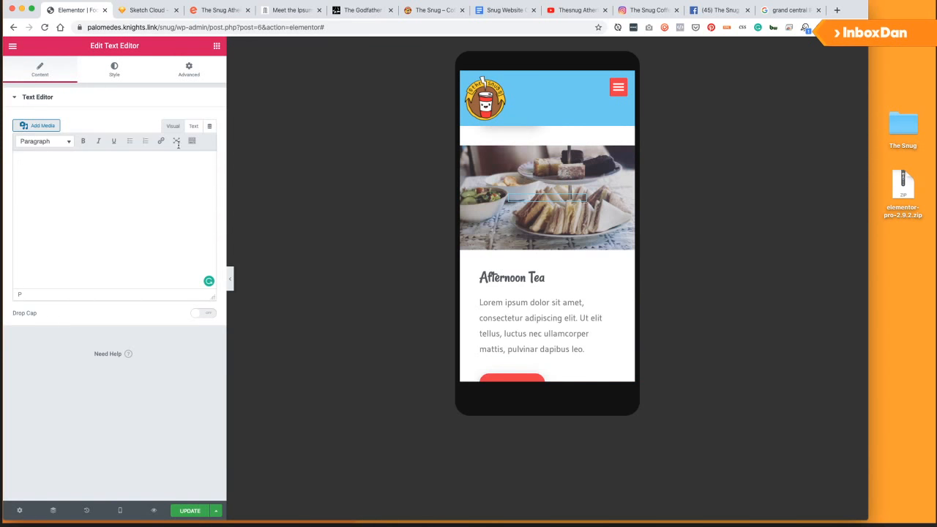
pyautogui.click(215, 46)
pyautogui.scroll(-3, 540, 290)
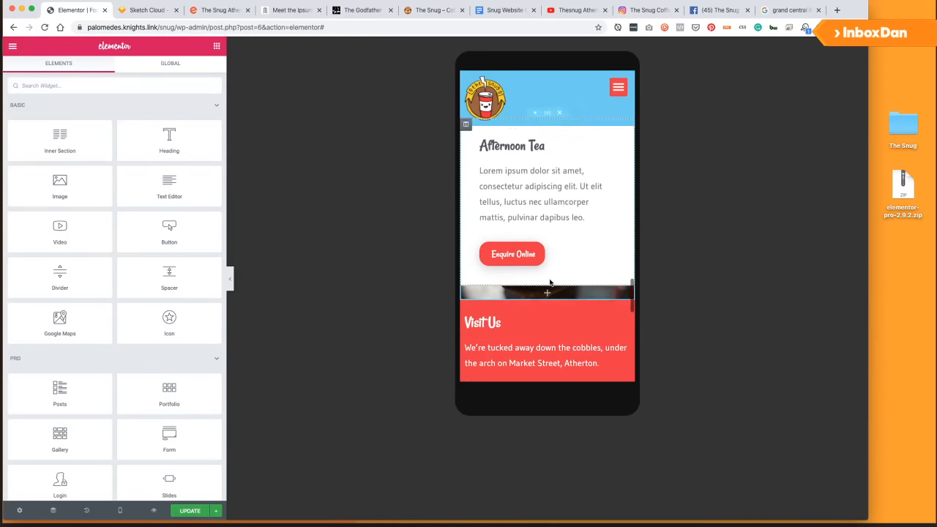
pyautogui.moveTo(170, 186); pyautogui.dragTo(542, 276)
pyautogui.click(154, 205)
pyautogui.hotkey('ctrl', 'a')
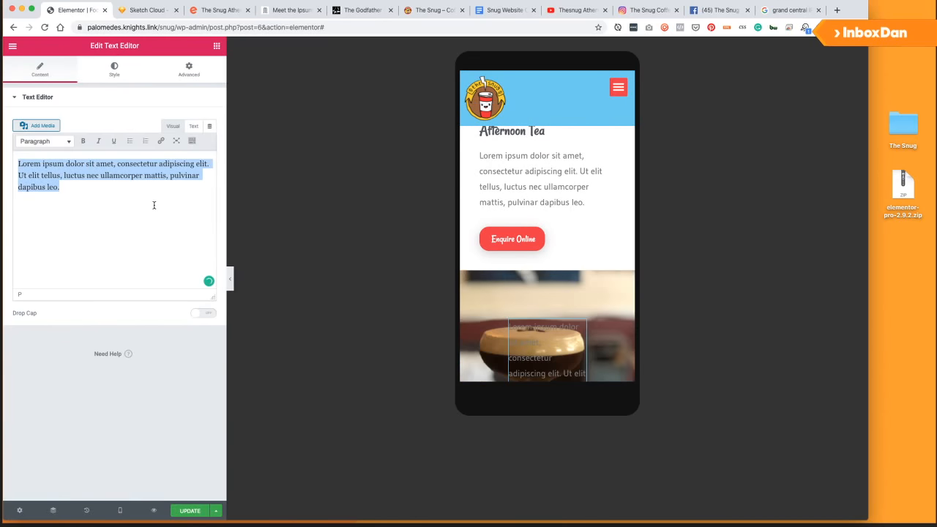
pyautogui.press('BackSpace')
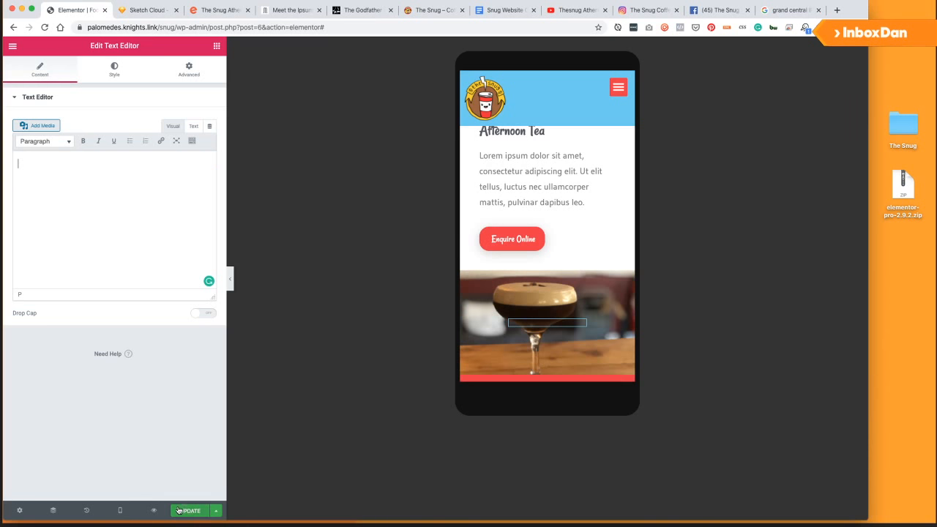
# Save the page and switch the preview to tablet width.
pyautogui.click(179, 510)
pyautogui.scroll(2, 561, 247)
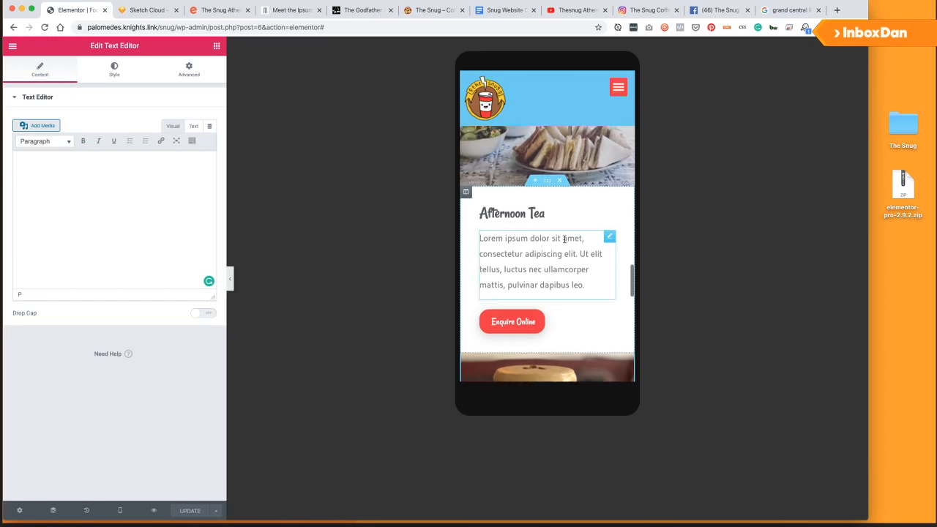
pyautogui.scroll(9, 565, 239)
pyautogui.scroll(-2, 565, 240)
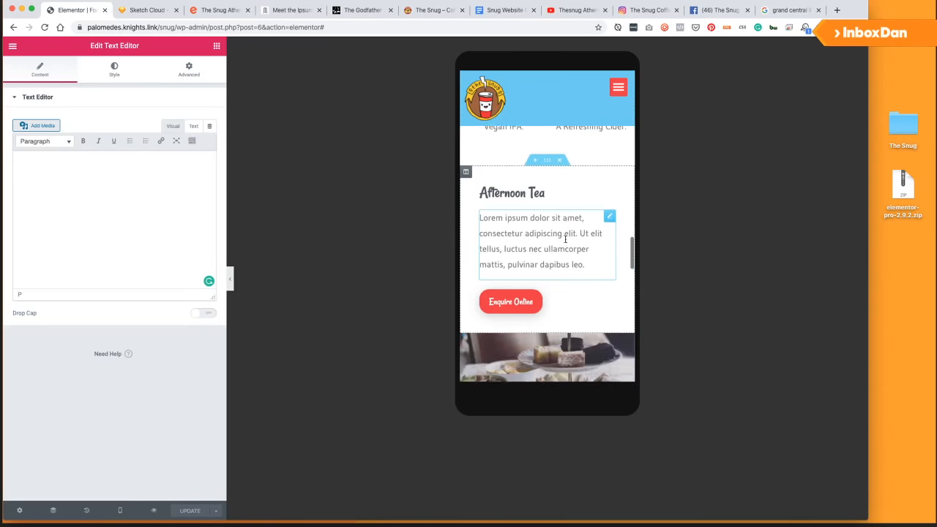
pyautogui.scroll(2, 565, 240)
pyautogui.click(120, 510)
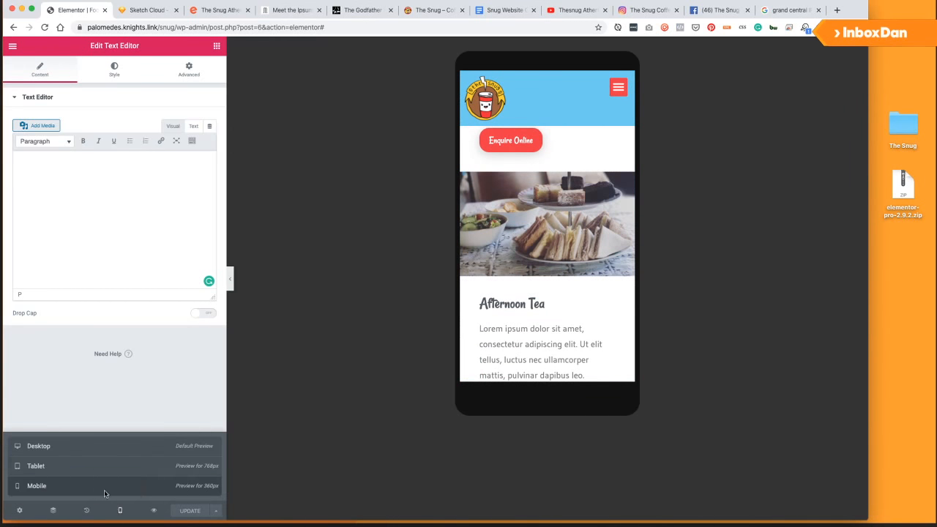
pyautogui.scroll(-1, 502, 306)
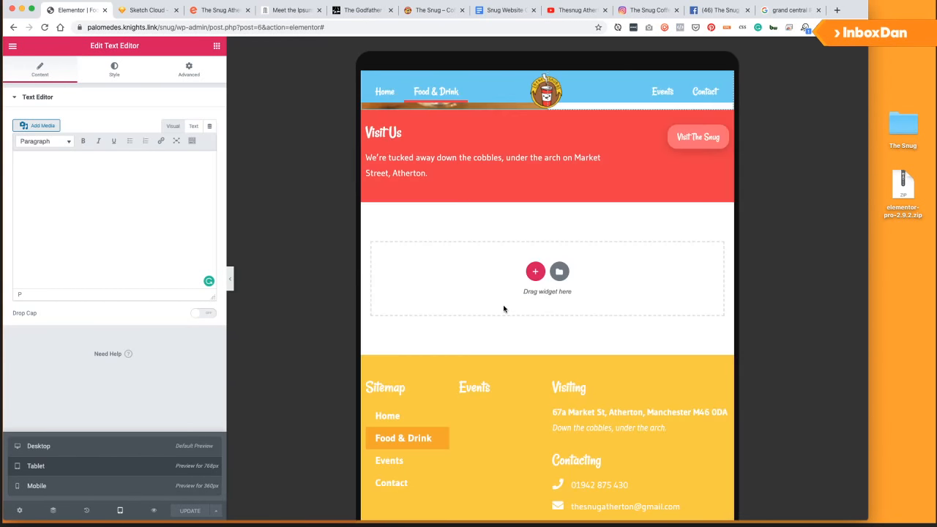
pyautogui.scroll(5, 481, 302)
pyautogui.scroll(-1, 481, 304)
# Rename the second Afternoon Tea heading to 'Cocktails'.
pyautogui.scroll(2, 481, 303)
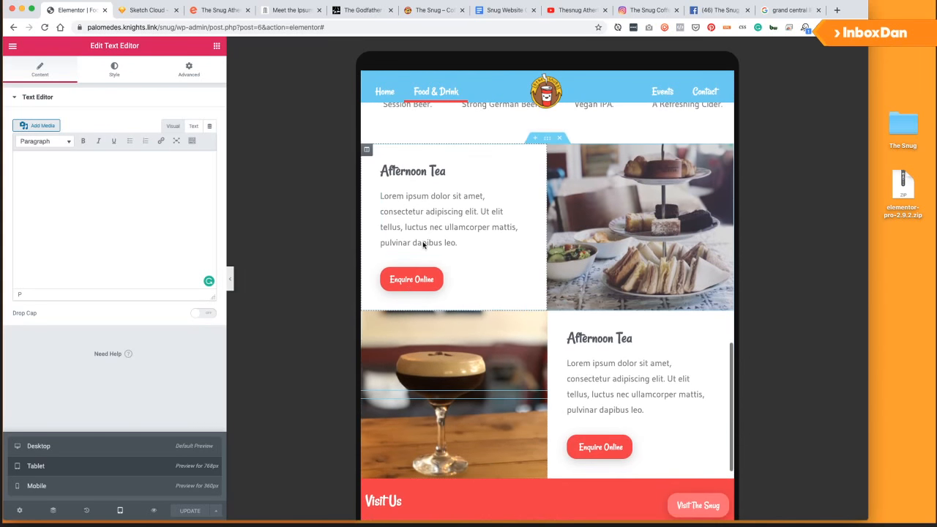
pyautogui.click(578, 336)
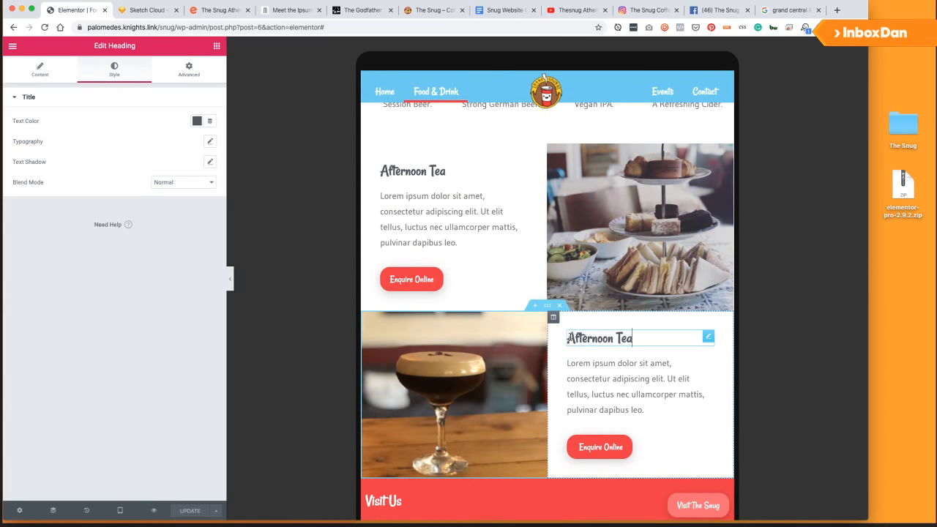
pyautogui.moveTo(568, 338); pyautogui.dragTo(654, 336)
pyautogui.write('Cocktails')
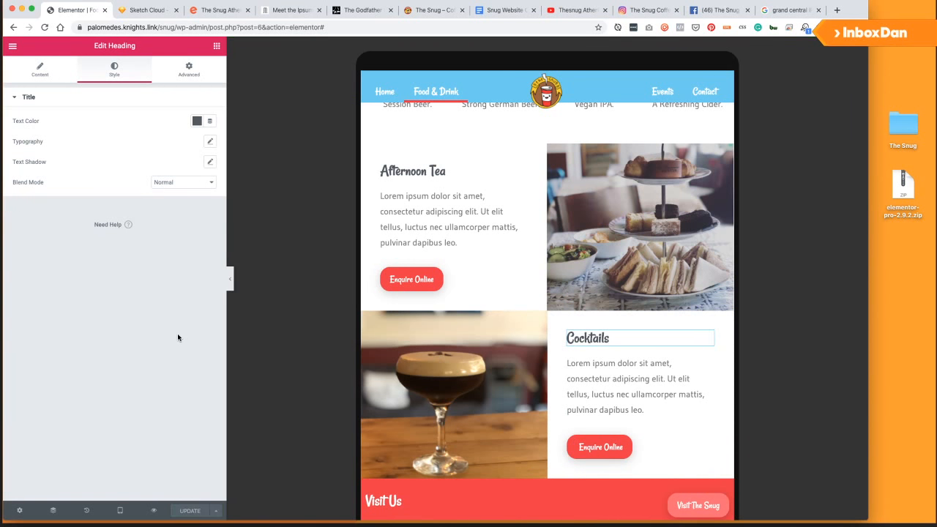
# Give the Cocktails row section a Wider column gap and save the page.
pyautogui.scroll(-2, 571, 281)
pyautogui.scroll(3, 571, 281)
pyautogui.scroll(-4, 571, 281)
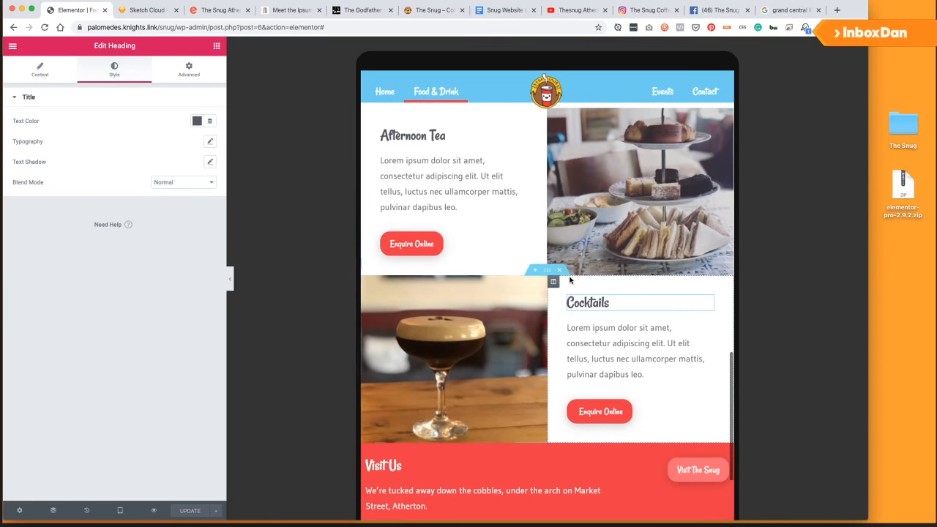
pyautogui.click(546, 351)
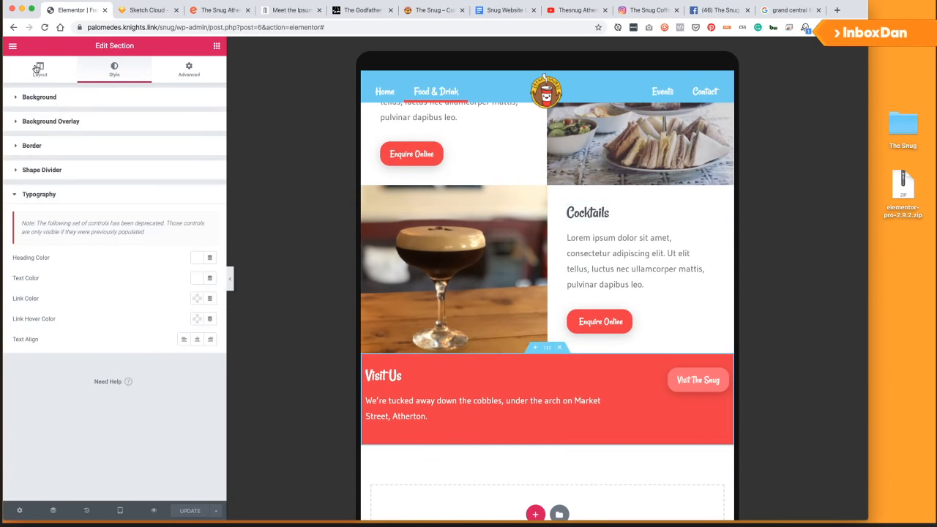
pyautogui.click(40, 69)
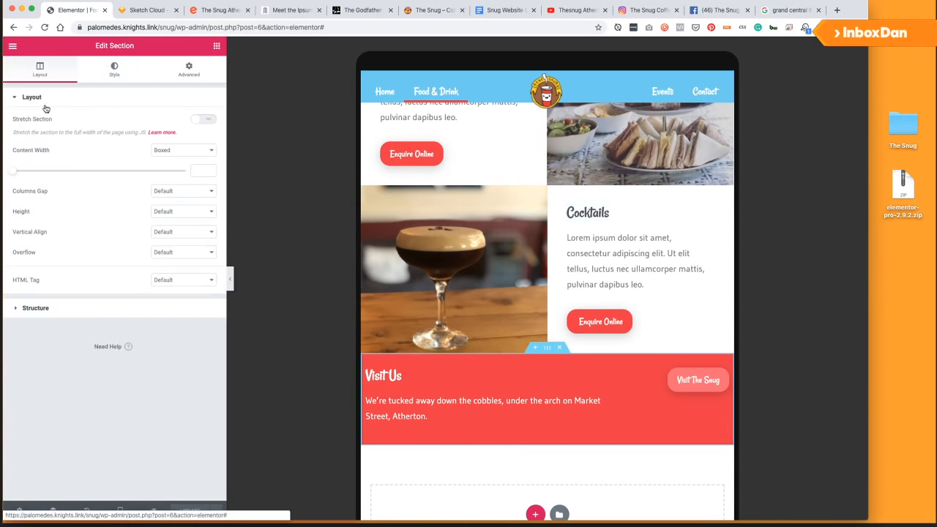
pyautogui.click(172, 192)
pyautogui.click(165, 225)
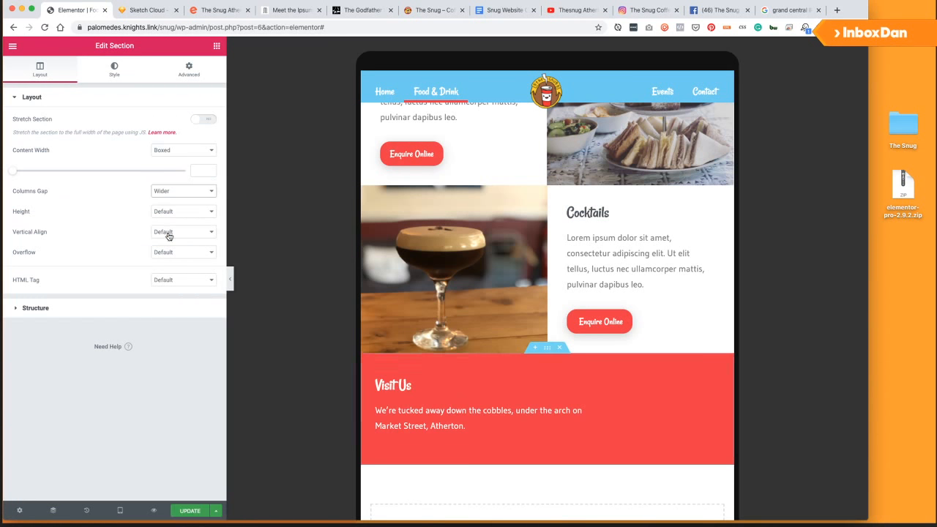
pyautogui.click(190, 511)
# Set the beer cards section's column gap to Wide, after trying Wider, and save.
pyautogui.scroll(5, 555, 417)
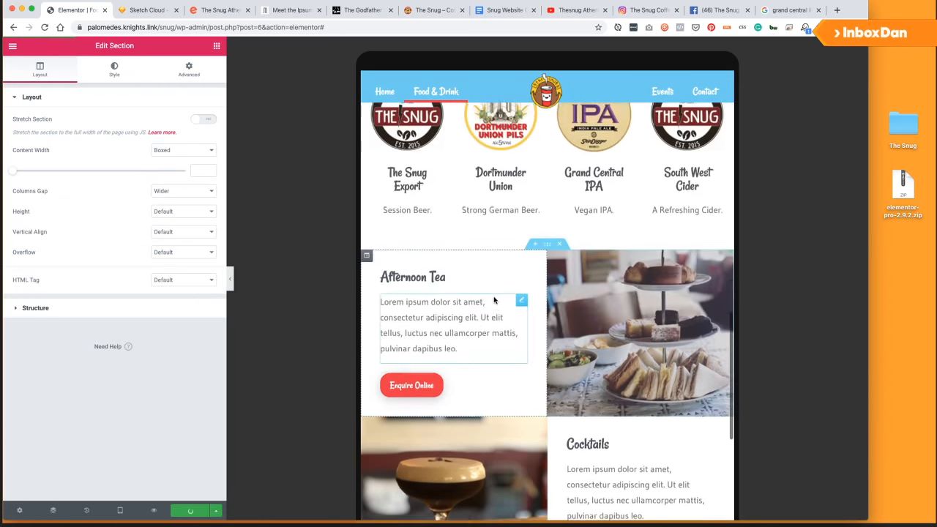
pyautogui.scroll(8, 494, 300)
pyautogui.scroll(-4, 489, 297)
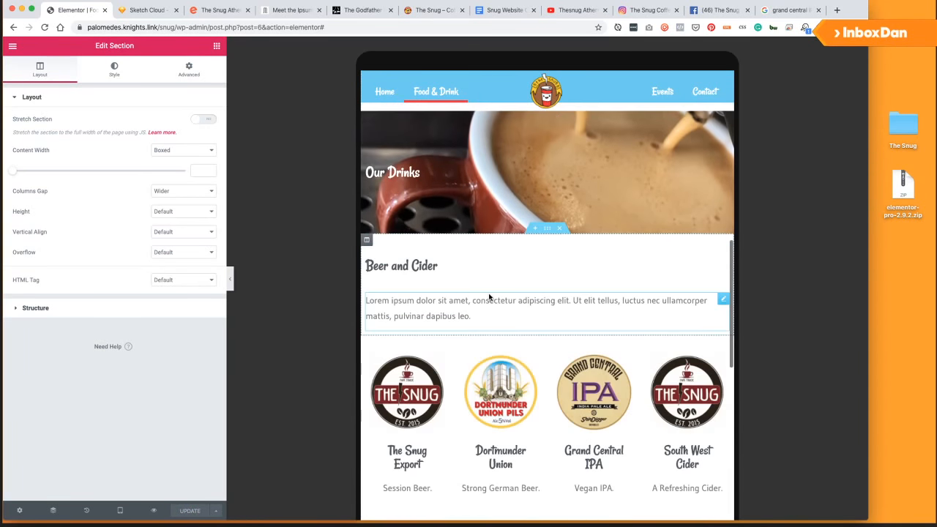
pyautogui.click(548, 332)
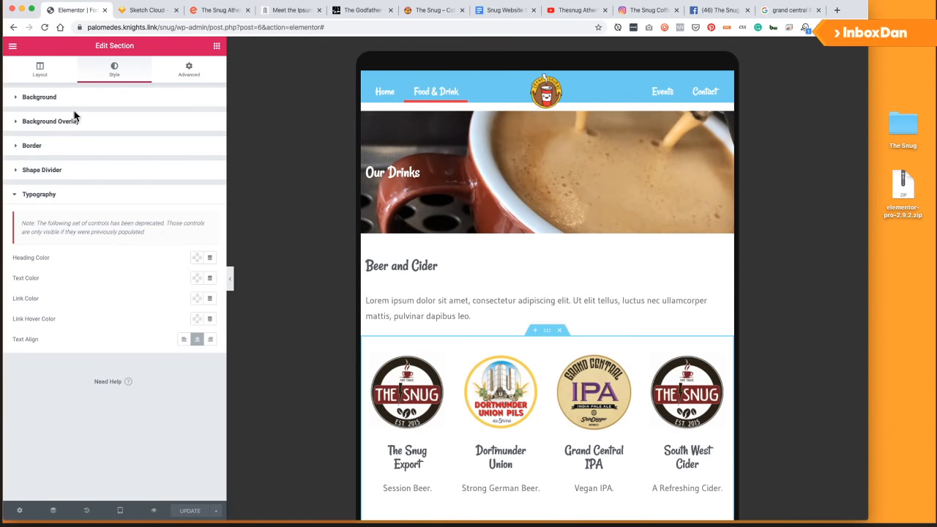
pyautogui.click(42, 73)
pyautogui.click(183, 191)
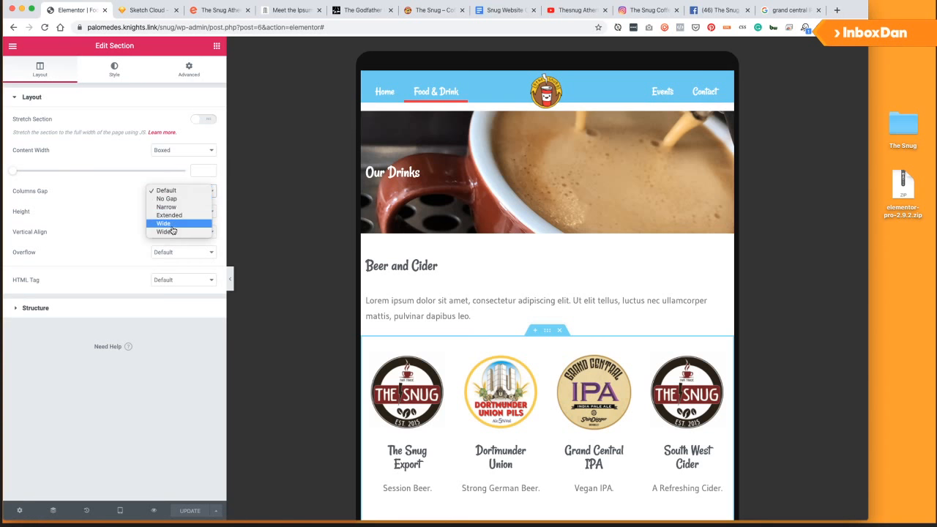
pyautogui.click(164, 224)
pyautogui.click(176, 193)
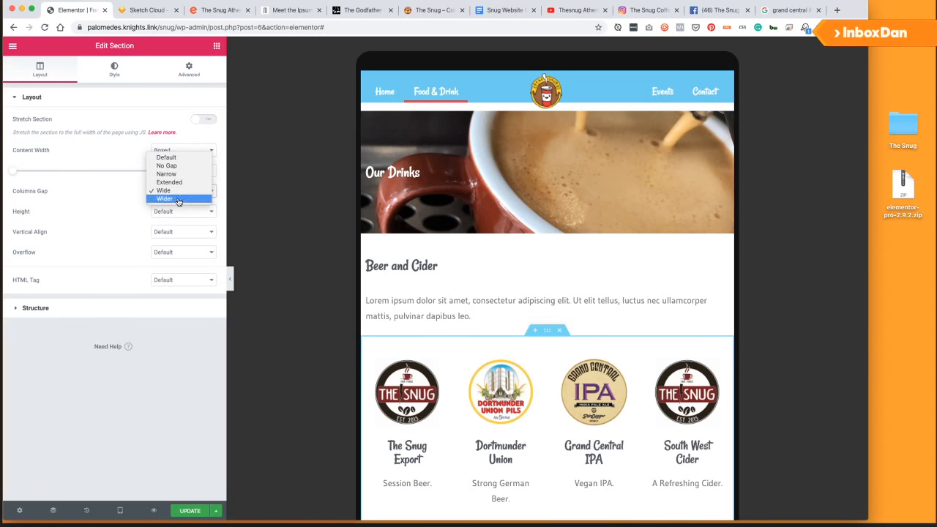
pyautogui.click(178, 200)
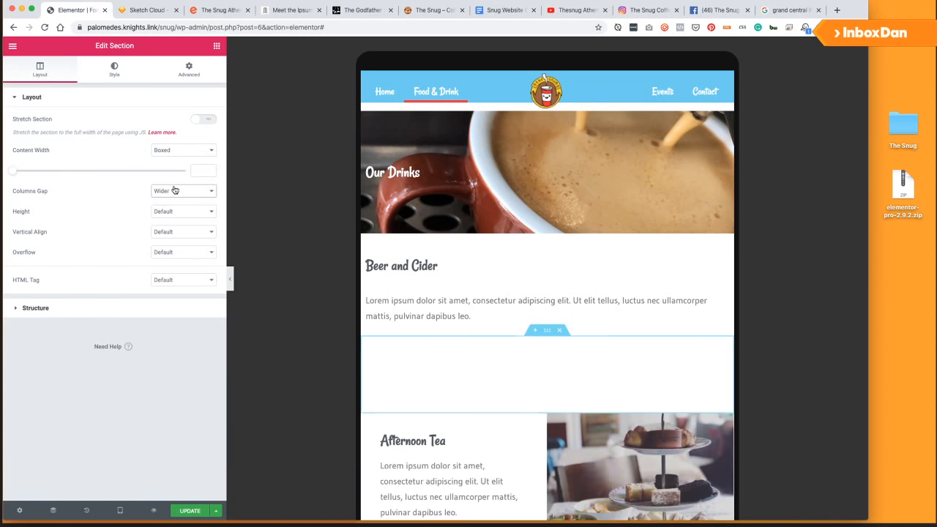
pyautogui.click(176, 191)
pyautogui.click(171, 183)
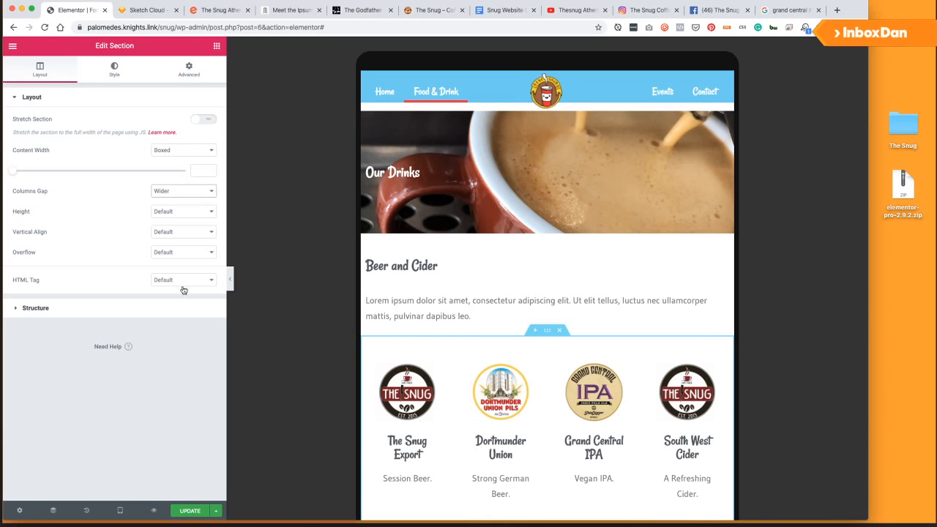
pyautogui.click(196, 510)
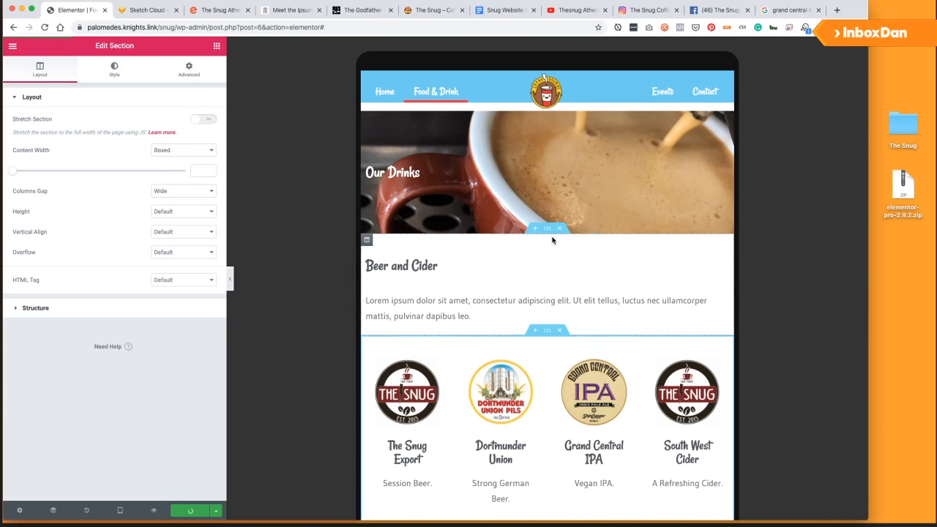
# Set the Beer and Cider intro section's column gap to Wide, keeping Default alignment, and save.
pyautogui.click(548, 229)
pyautogui.click(33, 70)
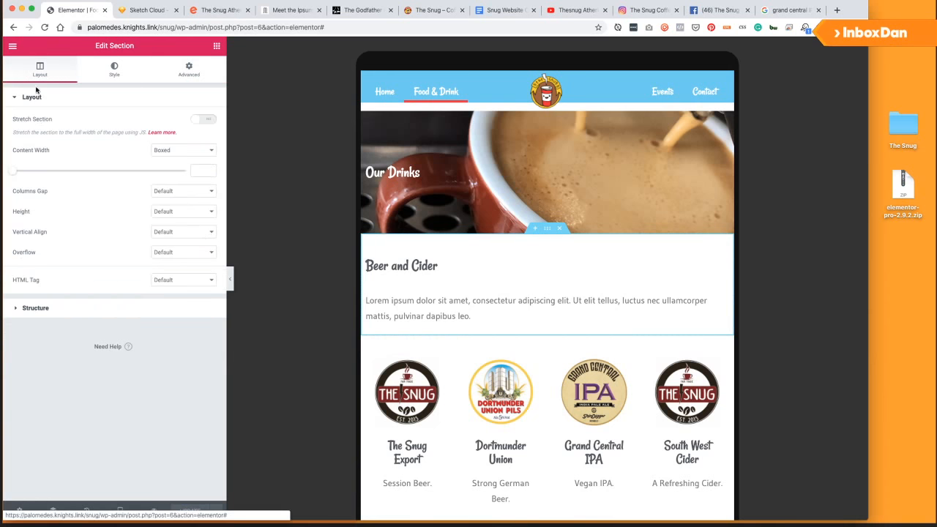
pyautogui.click(181, 212)
pyautogui.click(178, 233)
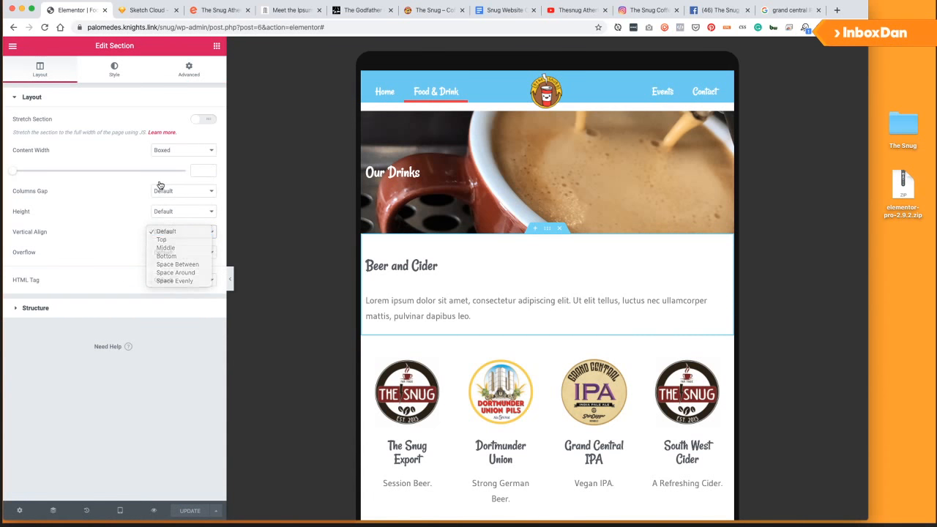
pyautogui.click(178, 232)
pyautogui.click(181, 191)
pyautogui.click(173, 231)
pyautogui.click(181, 192)
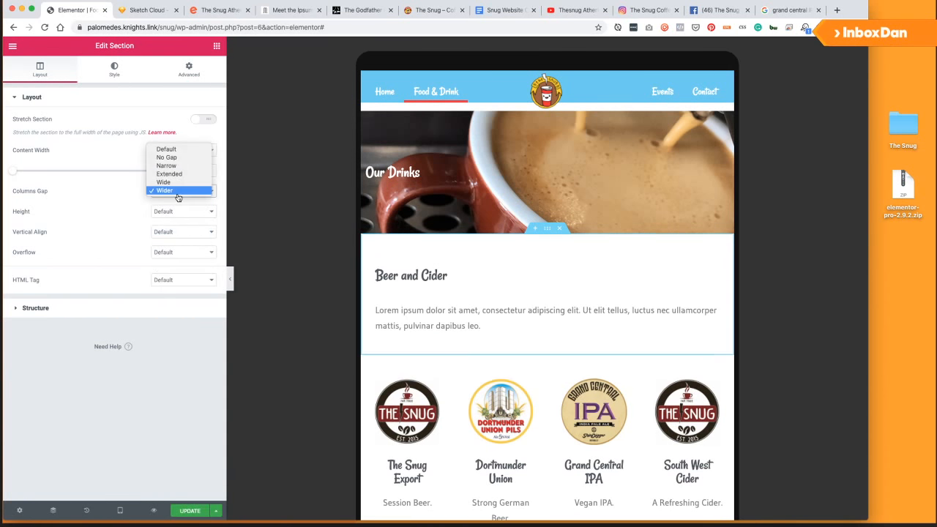
pyautogui.click(176, 182)
pyautogui.click(190, 510)
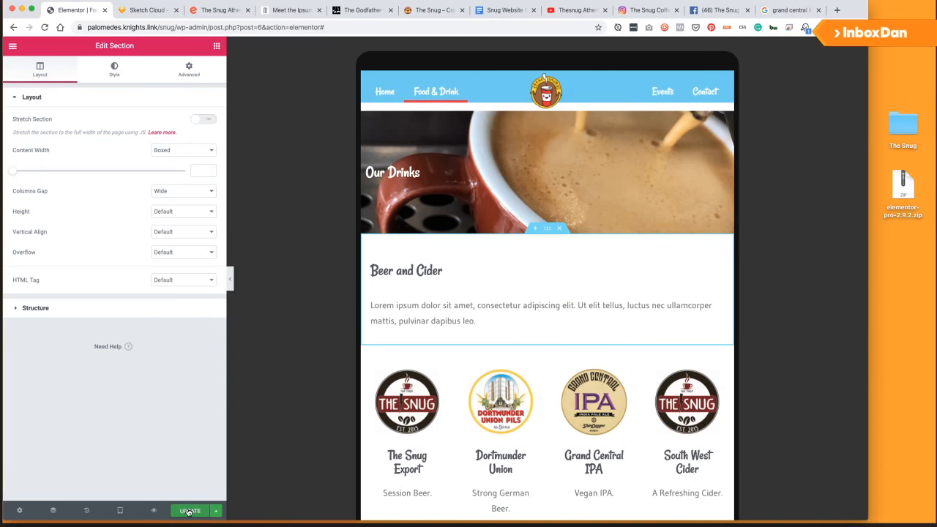
pyautogui.scroll(-10, 485, 293)
pyautogui.scroll(-5, 487, 289)
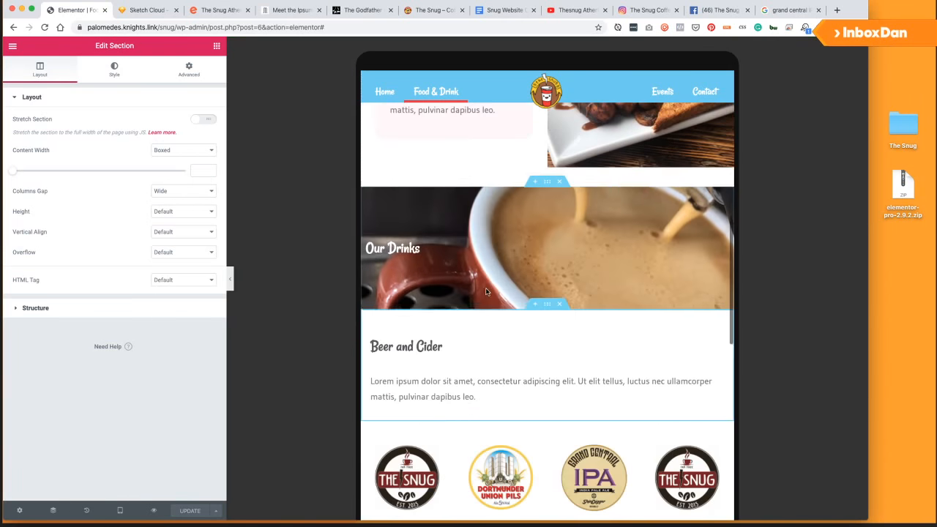
# Give the Our Drinks banner column 20 px padding on all sides.
pyautogui.click(368, 244)
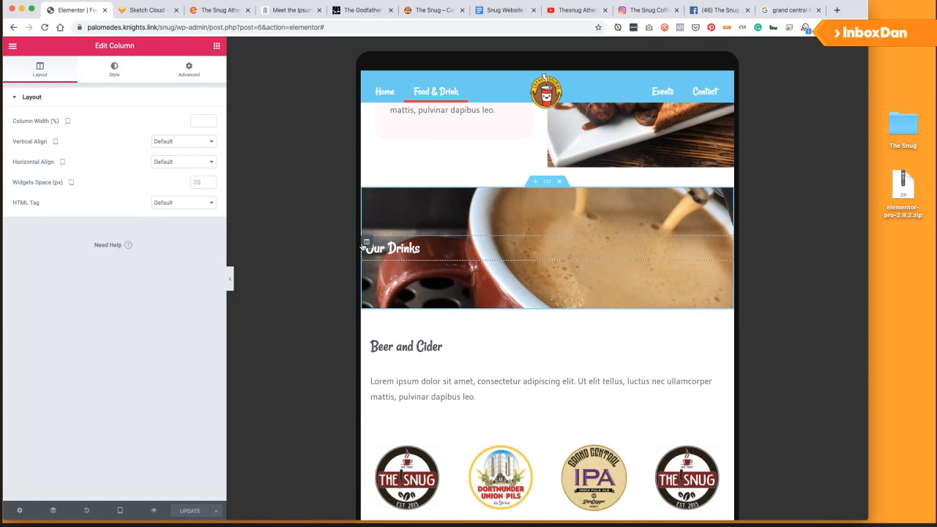
pyautogui.click(200, 76)
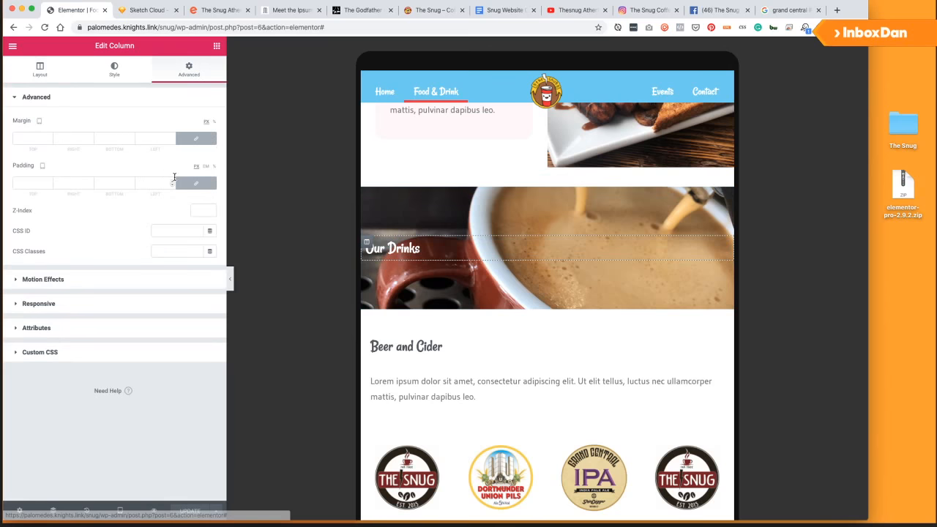
pyautogui.click(22, 183)
pyautogui.write('20')
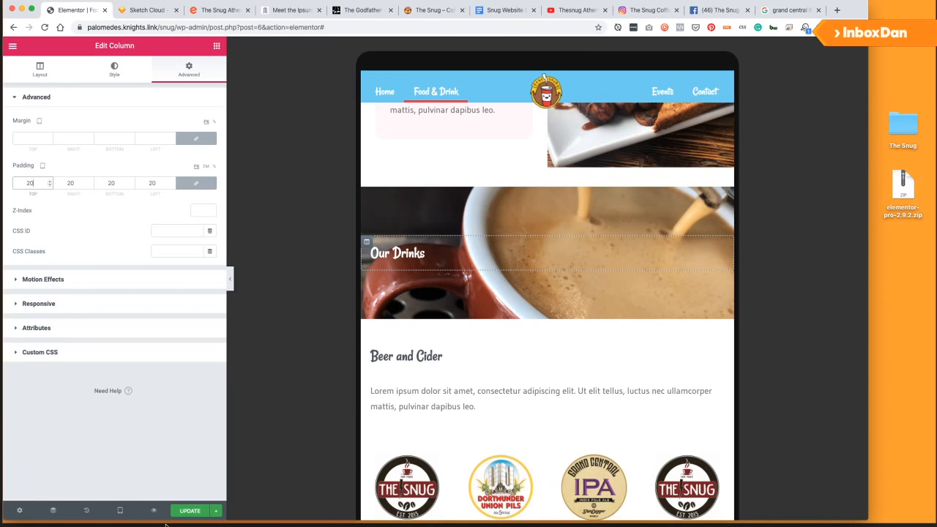
# Set The Snug Export and Dortmunder Union beer headings to the H4 tag.
pyautogui.click(430, 353)
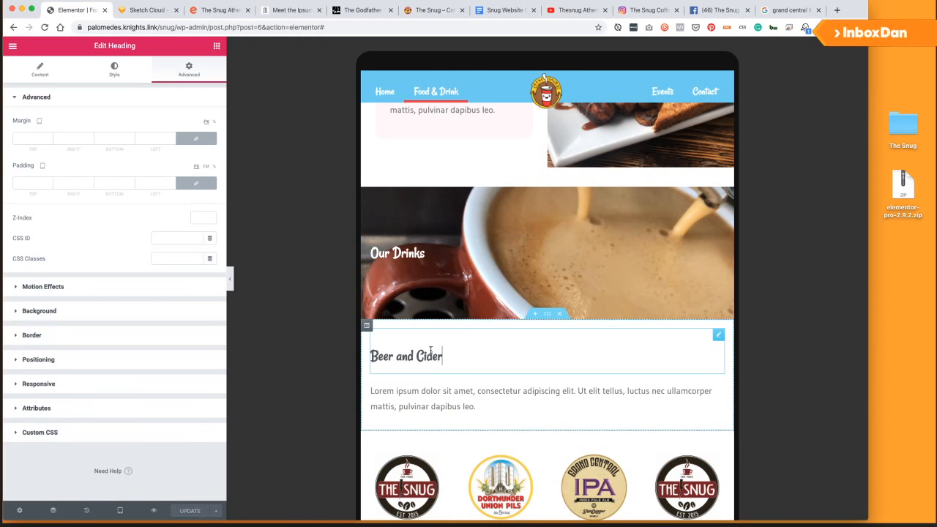
pyautogui.click(41, 69)
pyautogui.click(183, 220)
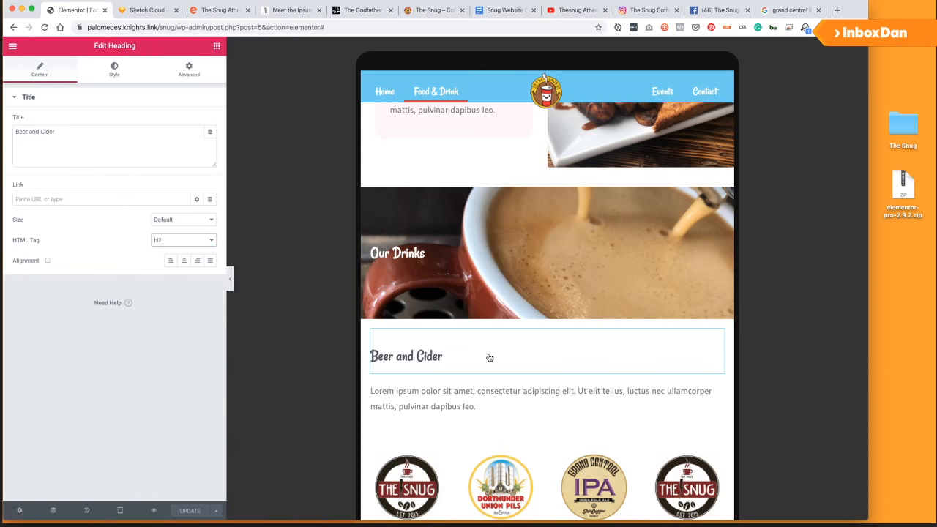
pyautogui.scroll(-5, 490, 358)
pyautogui.click(407, 343)
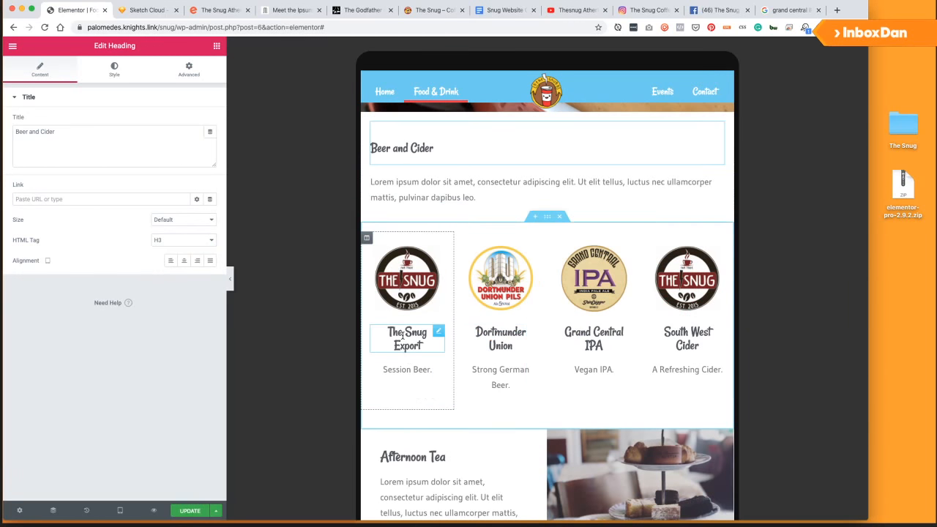
pyautogui.click(164, 243)
pyautogui.click(164, 250)
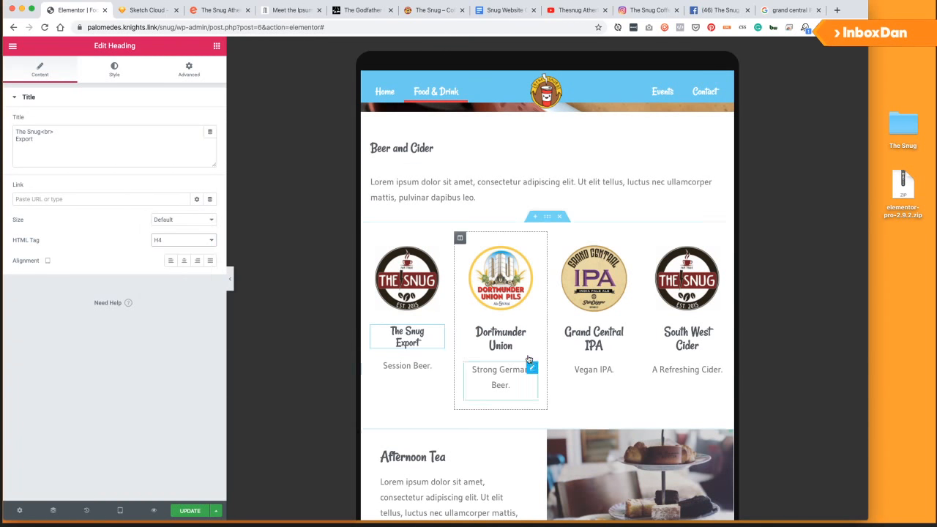
pyautogui.click(526, 344)
pyautogui.click(183, 240)
pyautogui.click(164, 234)
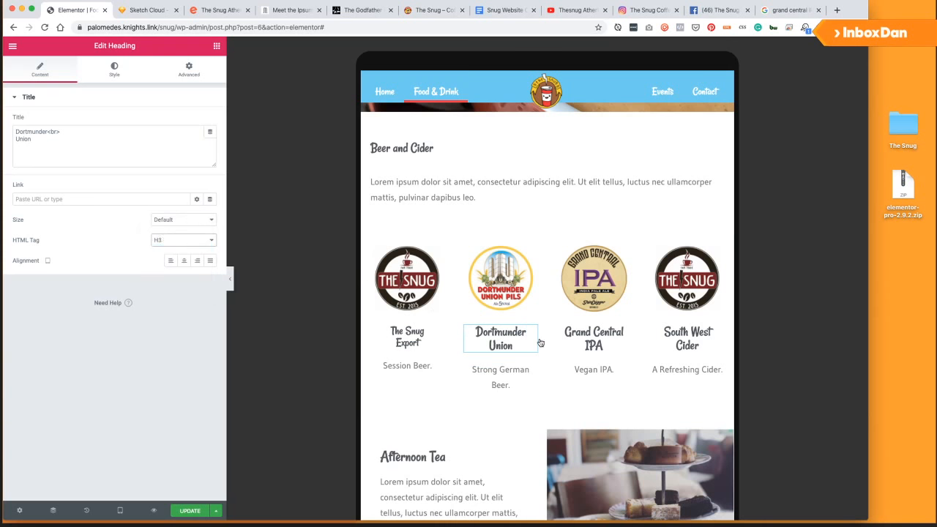
# Set the Grand Central IPA and South West Cider headings to H4 as well.
pyautogui.click(594, 338)
pyautogui.click(183, 240)
pyautogui.click(167, 240)
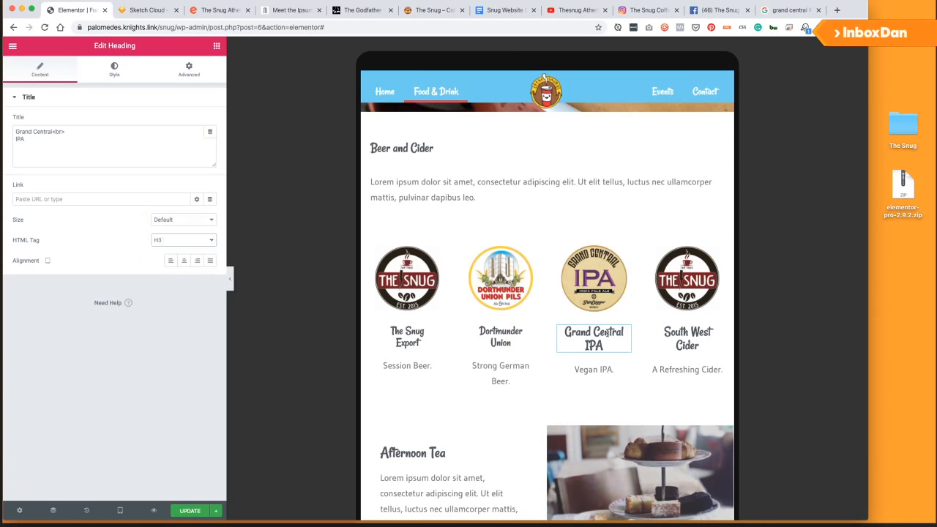
pyautogui.click(688, 339)
pyautogui.click(183, 241)
pyautogui.click(180, 252)
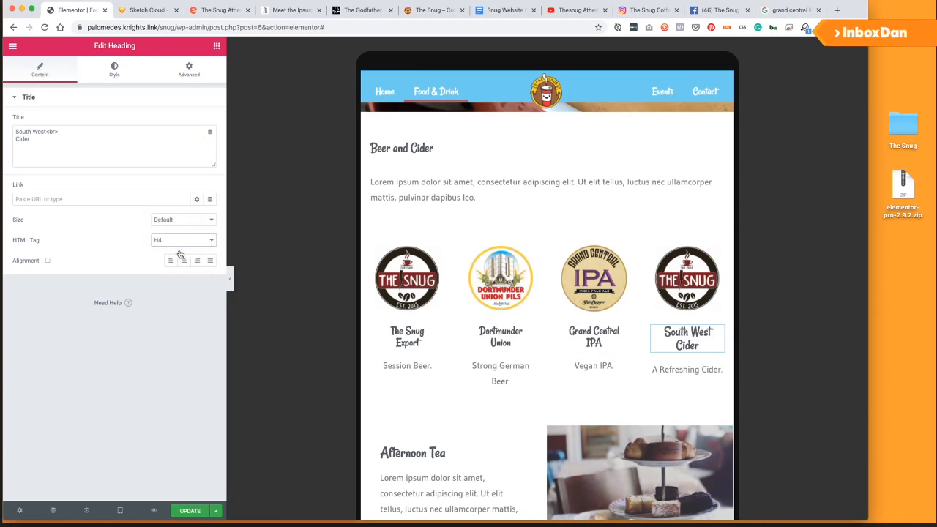
pyautogui.scroll(5, 542, 235)
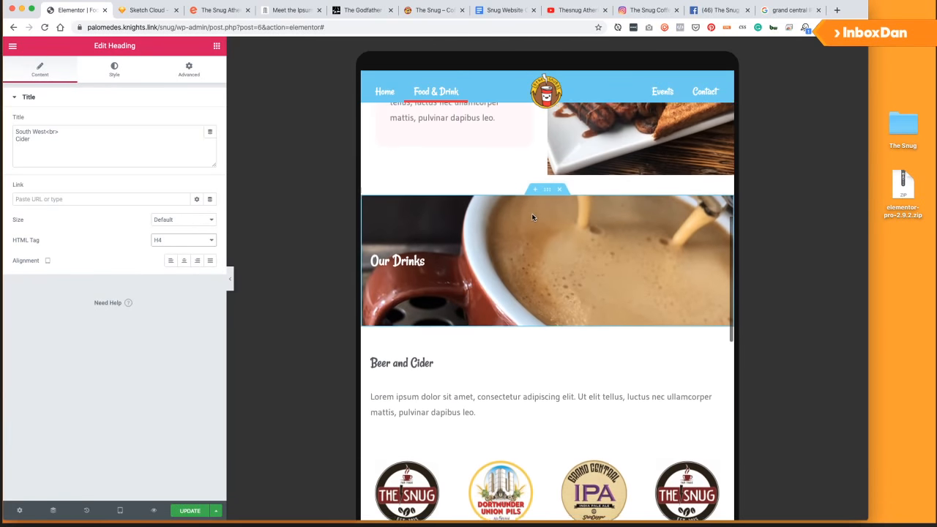
pyautogui.scroll(-1, 439, 263)
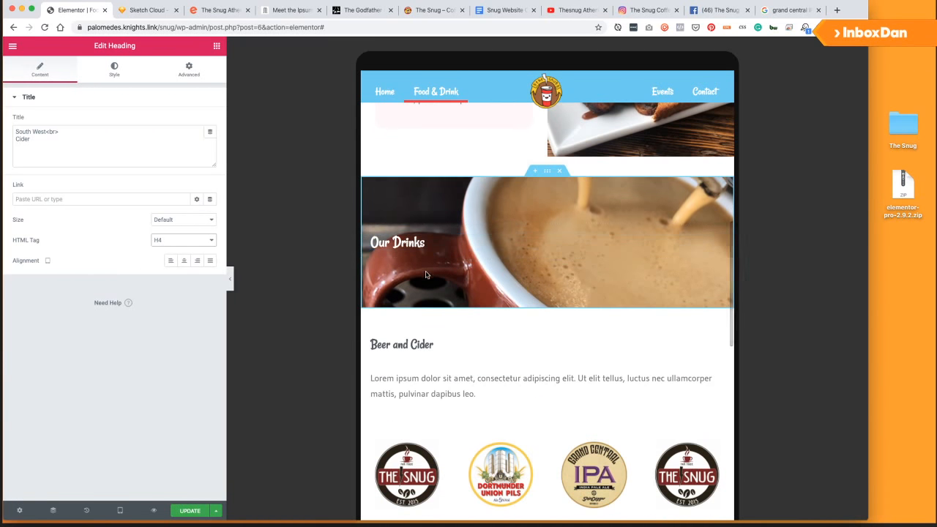
pyautogui.scroll(-2, 426, 275)
pyautogui.scroll(-2, 427, 399)
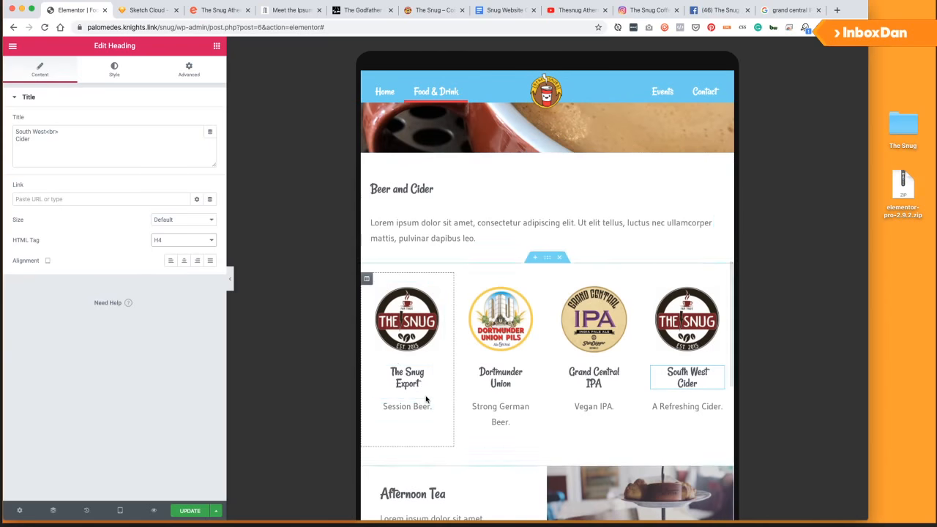
pyautogui.scroll(-4, 426, 399)
pyautogui.scroll(6, 421, 389)
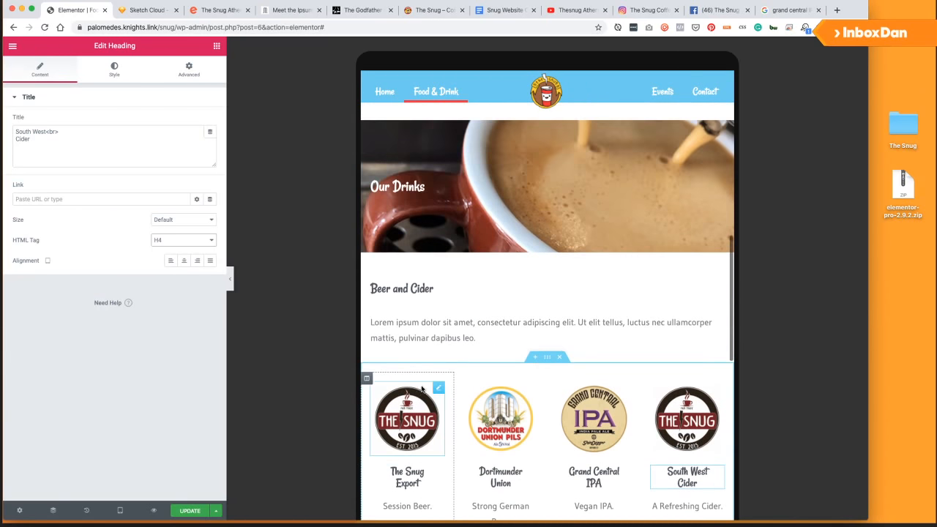
pyautogui.scroll(-1, 404, 264)
pyautogui.scroll(-2, 401, 252)
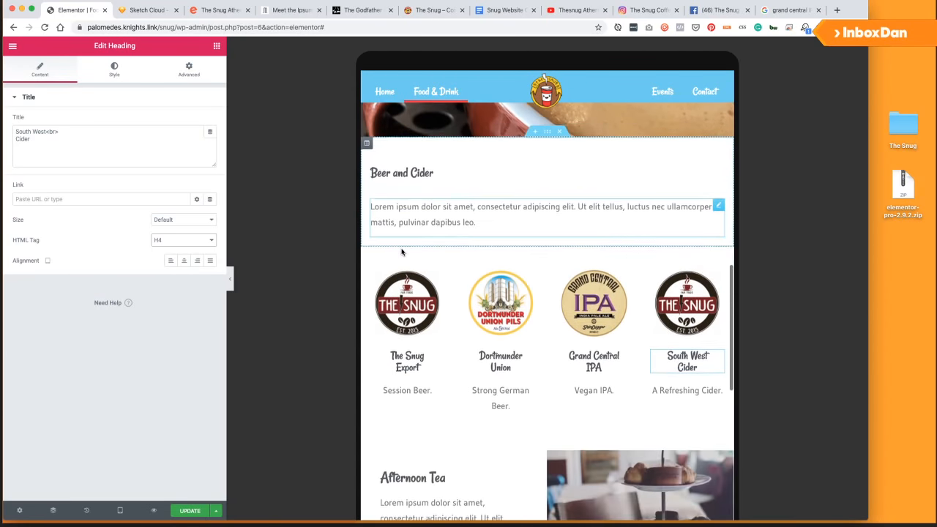
pyautogui.scroll(2, 412, 186)
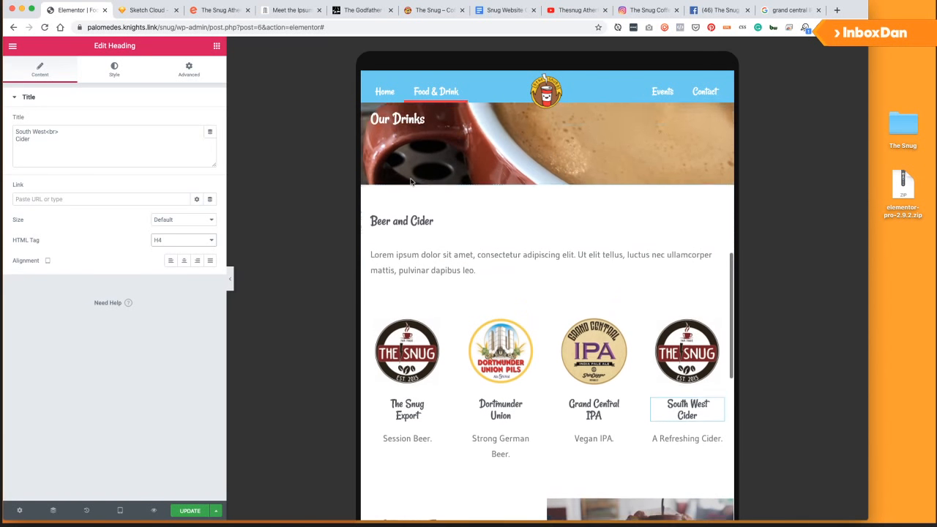
pyautogui.scroll(-2, 422, 219)
pyautogui.scroll(2, 421, 242)
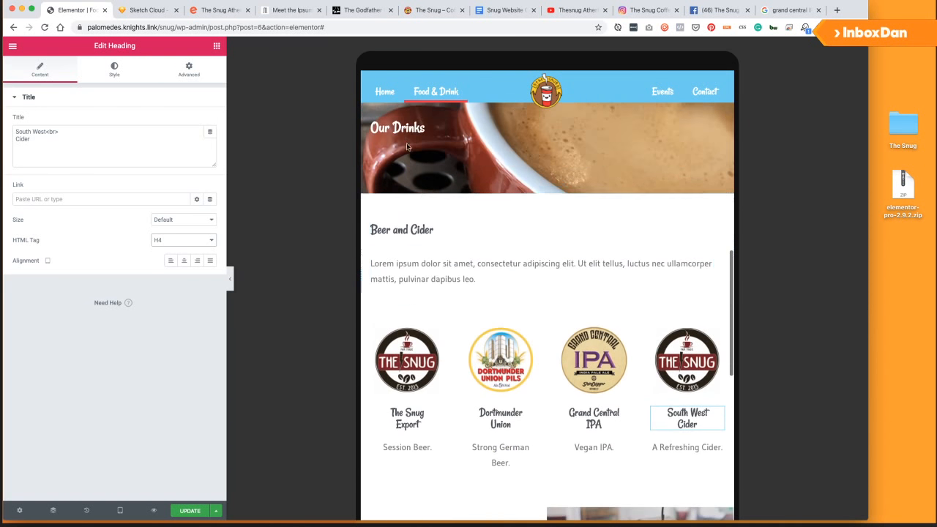
pyautogui.click(411, 229)
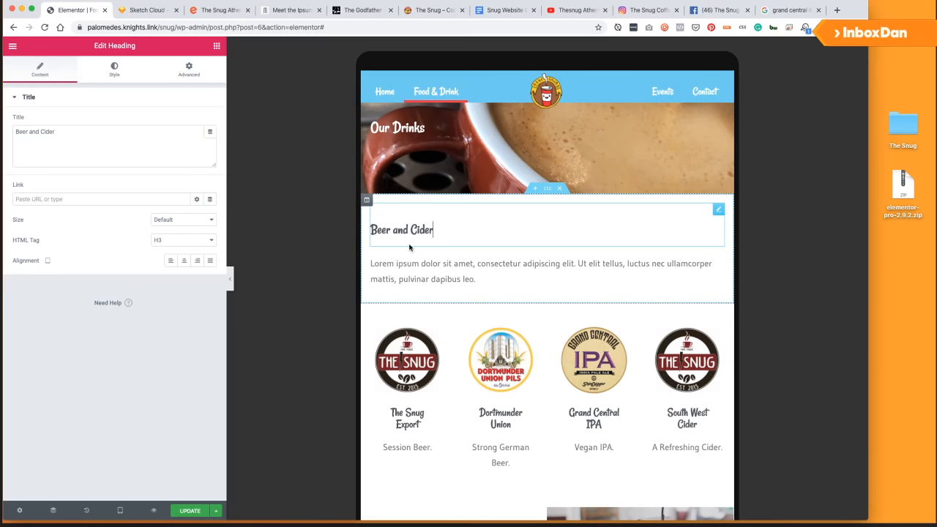
pyautogui.scroll(-2, 412, 233)
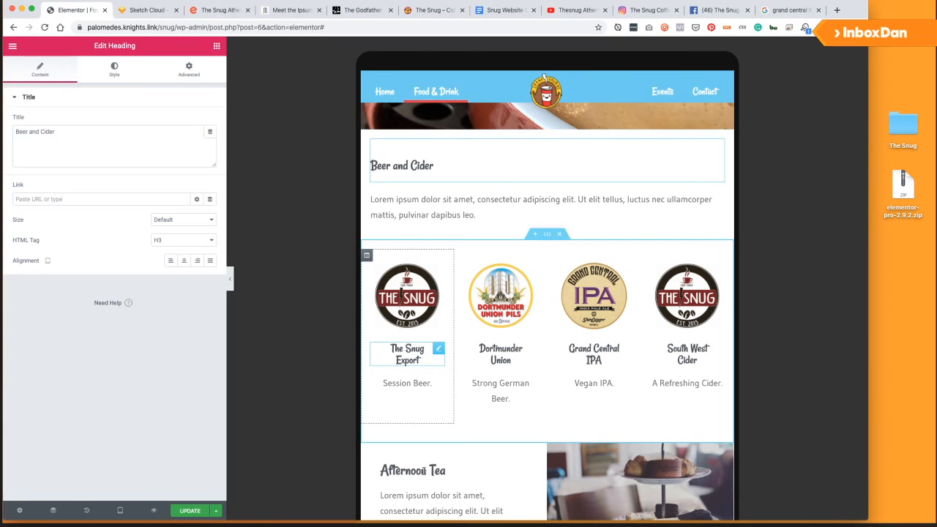
pyautogui.click(423, 472)
pyautogui.scroll(-2, 429, 477)
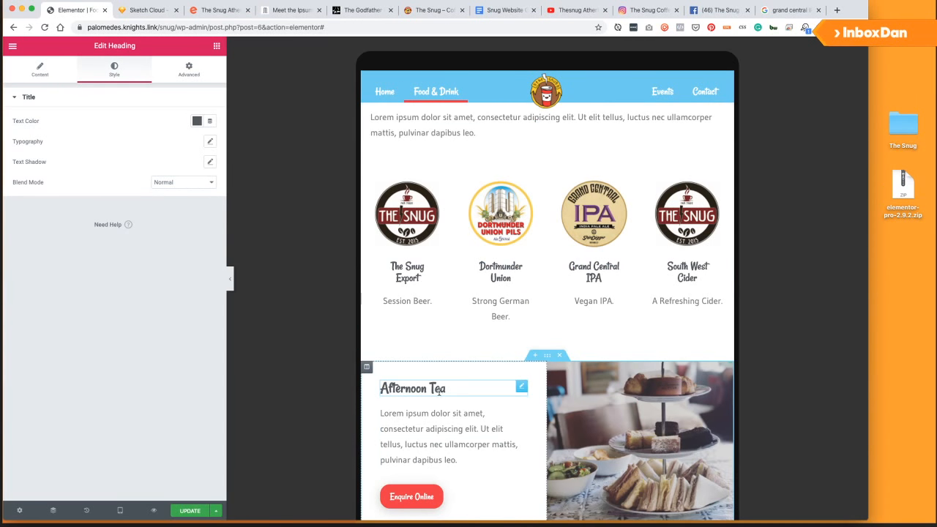
pyautogui.scroll(-6, 439, 392)
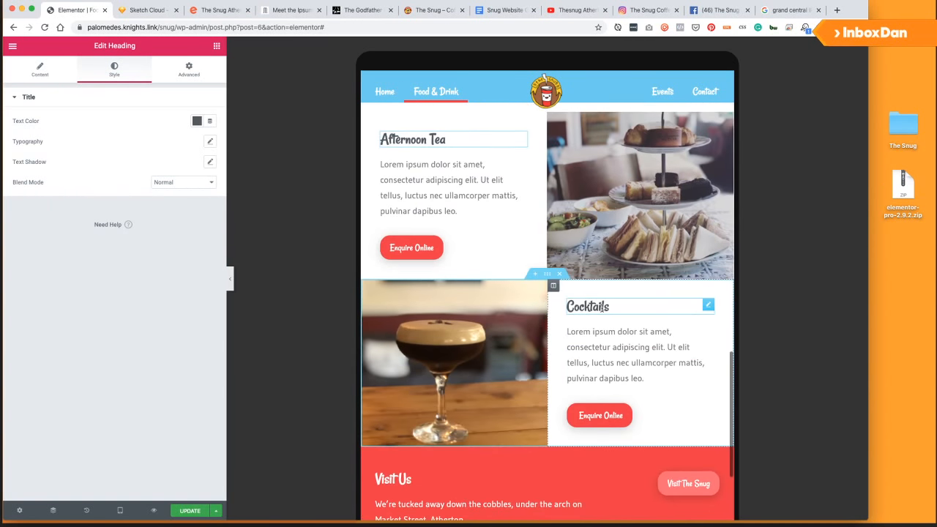
pyautogui.click(604, 308)
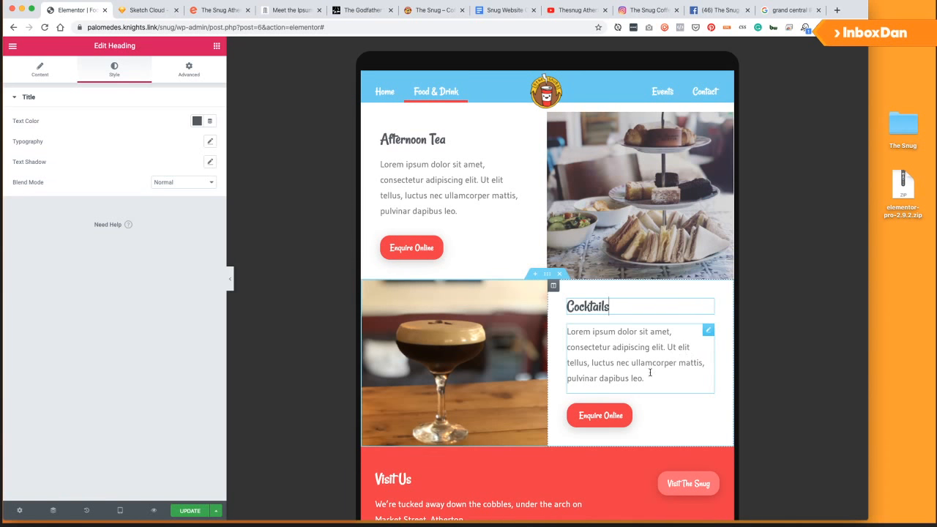
pyautogui.scroll(-2, 614, 344)
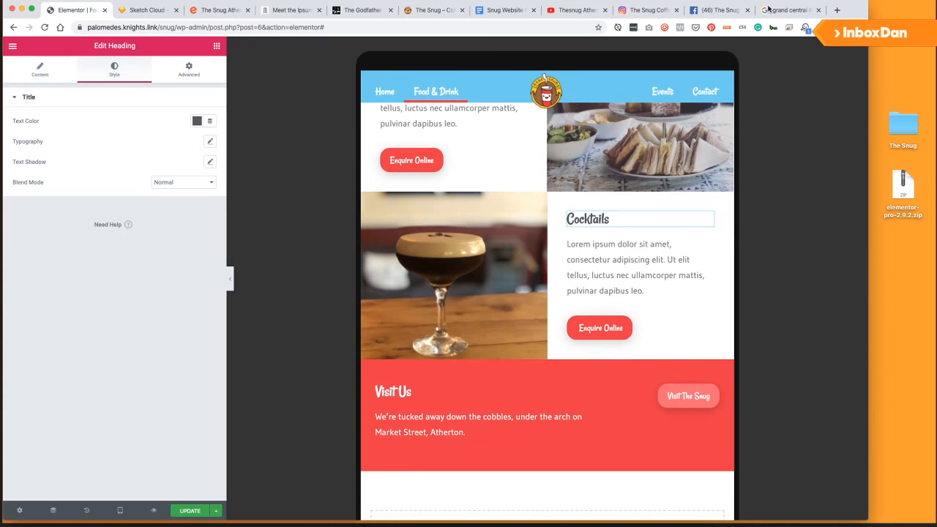
# Switch to the Snug Website Content Google Doc and bring it back in front of Finder.
pyautogui.click(513, 10)
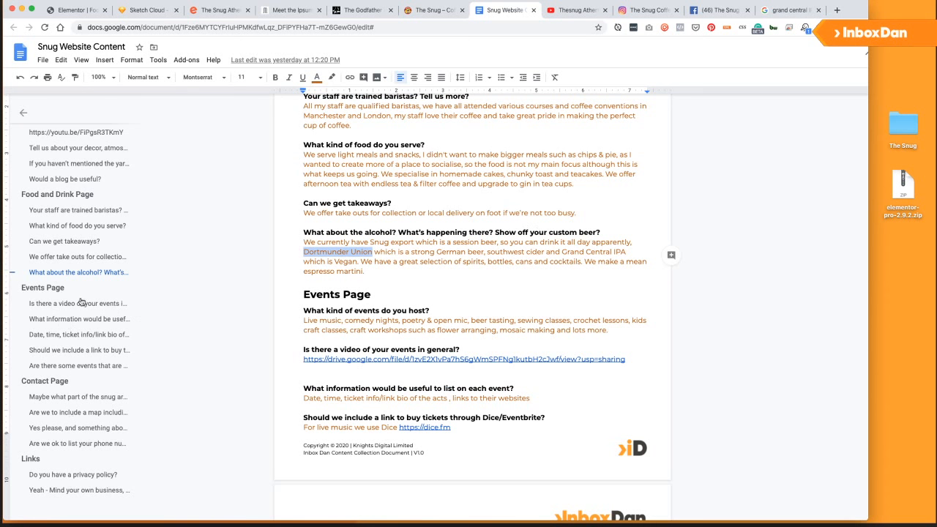
pyautogui.press('super+Tab')
pyautogui.click(255, 265)
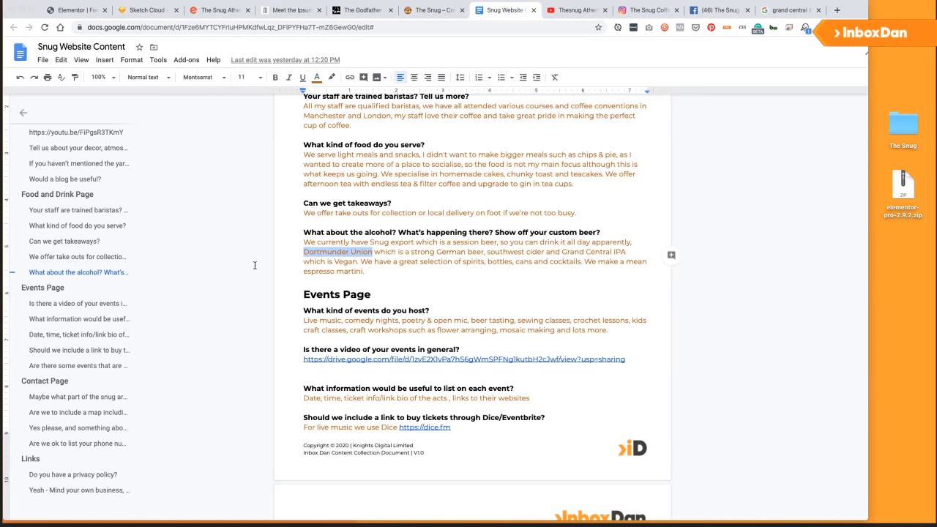
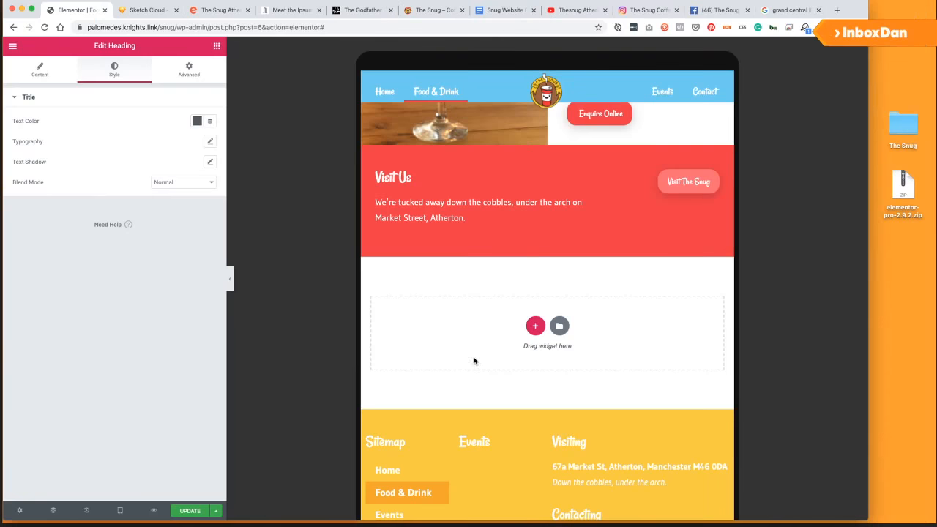
# Step back through the Sketch Cloud wireframes from Food & Drink to the Events artboard (2/4), then return to the Google Doc.
pyautogui.scroll(-2, 432, 342)
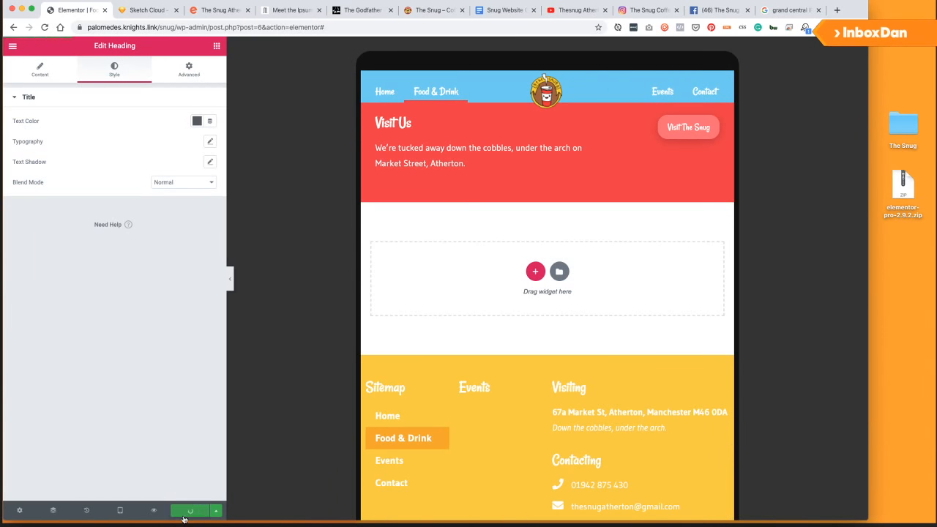
pyautogui.scroll(3, 364, 287)
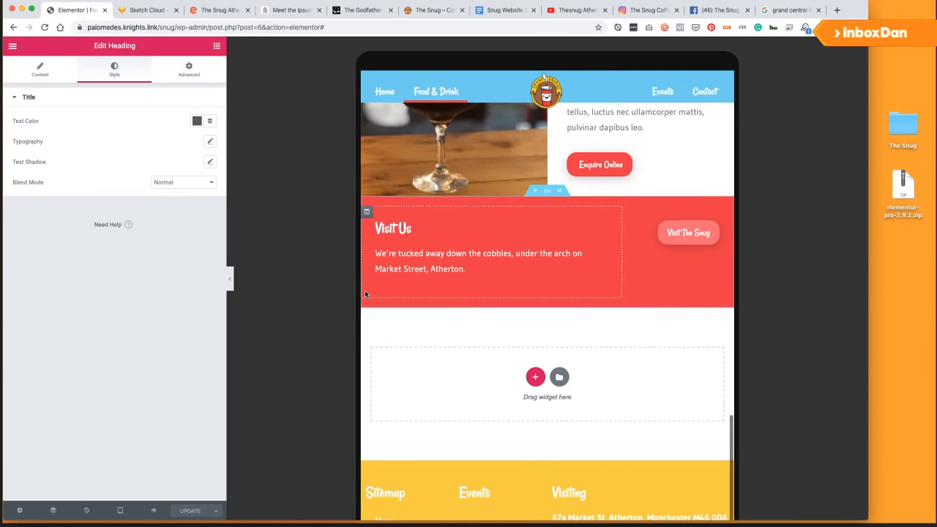
pyautogui.scroll(5, 362, 307)
pyautogui.scroll(10, 388, 305)
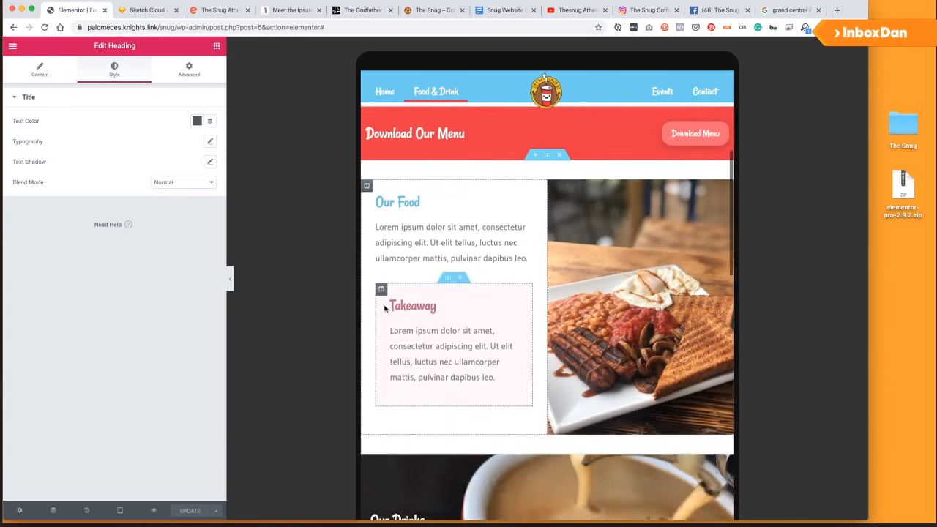
pyautogui.scroll(3, 476, 296)
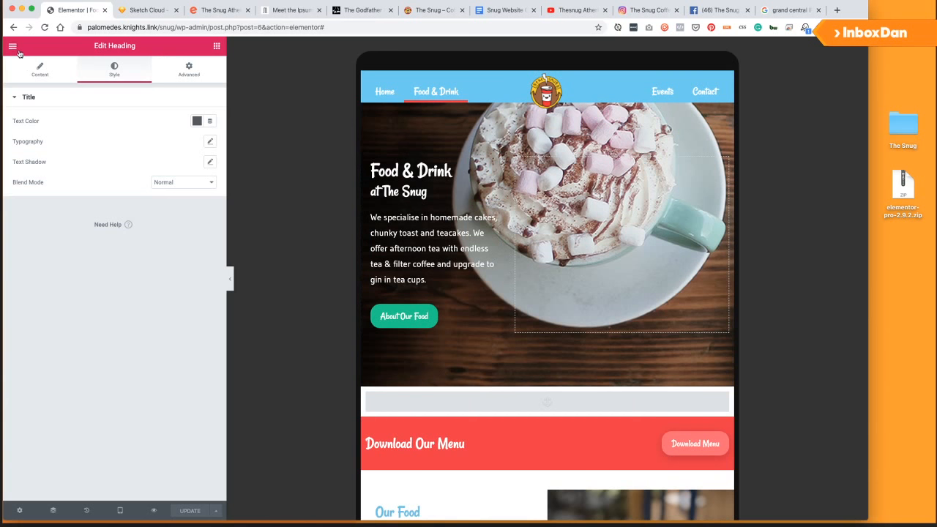
pyautogui.click(144, 10)
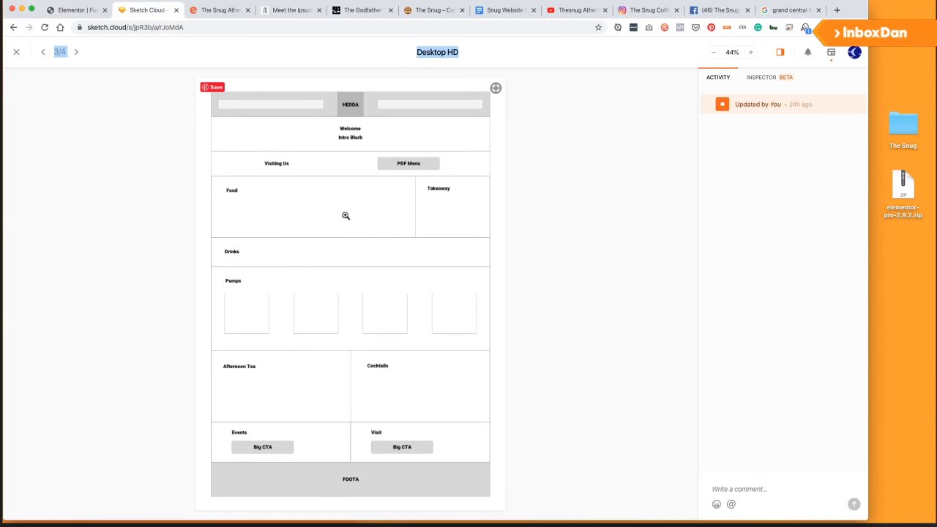
pyautogui.click(40, 52)
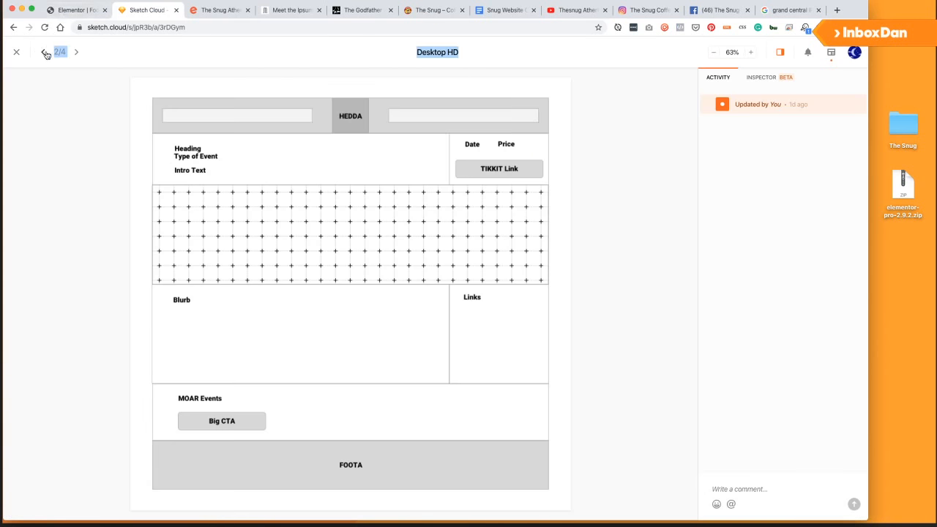
pyautogui.click(46, 53)
pyautogui.click(506, 11)
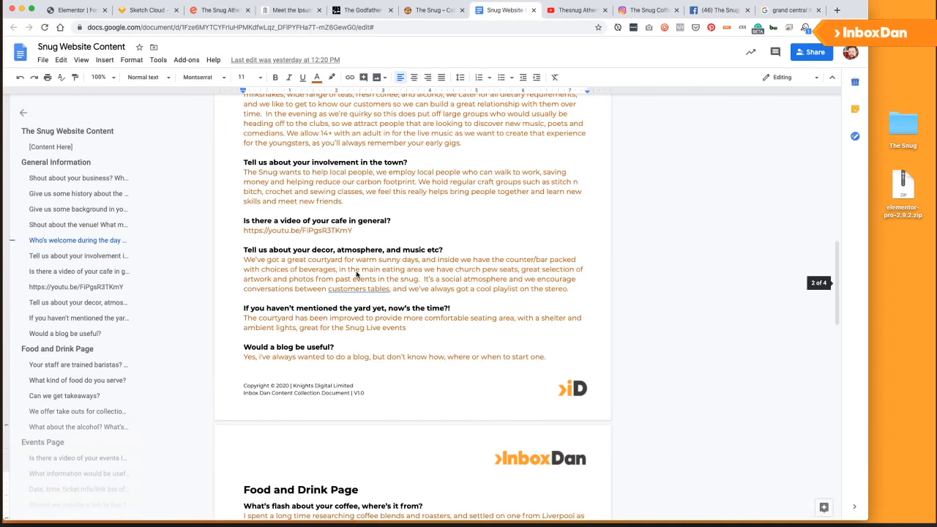
# Scroll up through the General Information answers, then go back to the Elementor editor.
pyautogui.scroll(2, 369, 247)
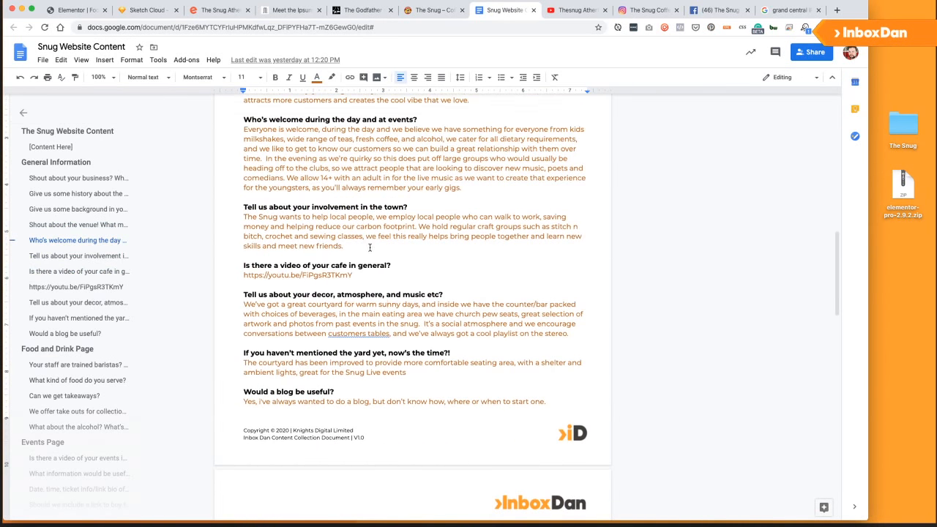
pyautogui.scroll(5, 370, 247)
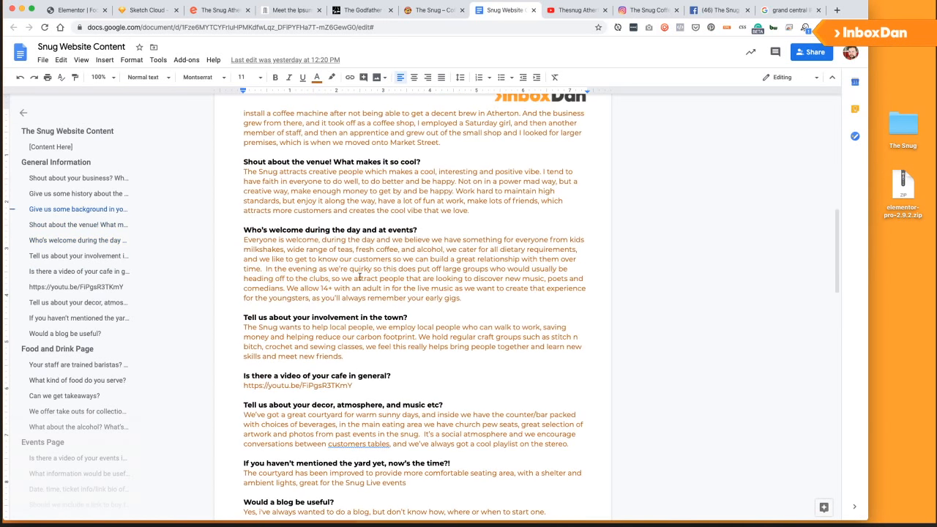
pyautogui.scroll(3, 289, 266)
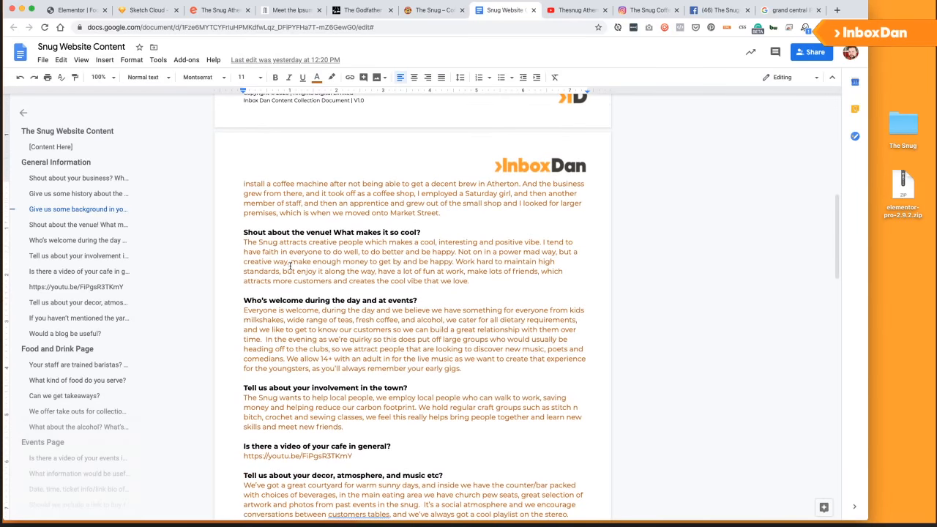
pyautogui.click(73, 10)
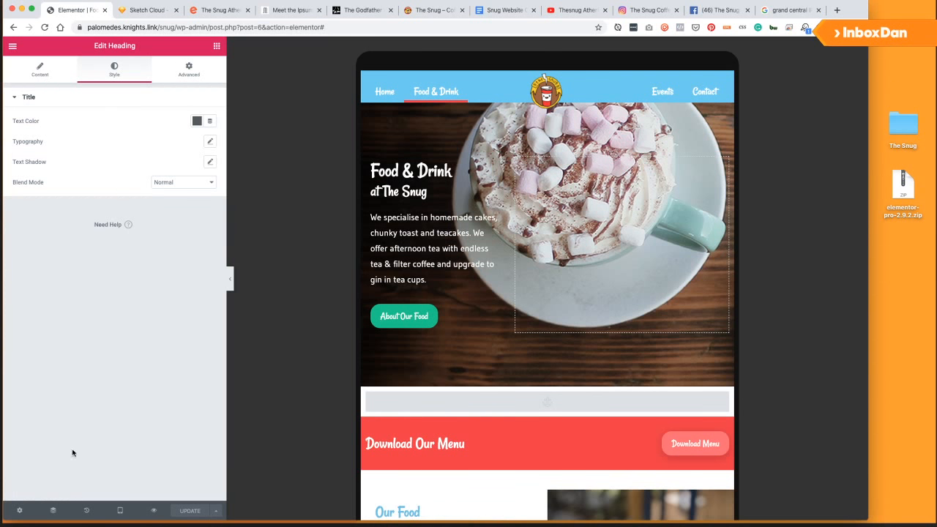
# Preview the live Food & Drink page, then reopen it with Edit with Elementor.
pyautogui.click(18, 511)
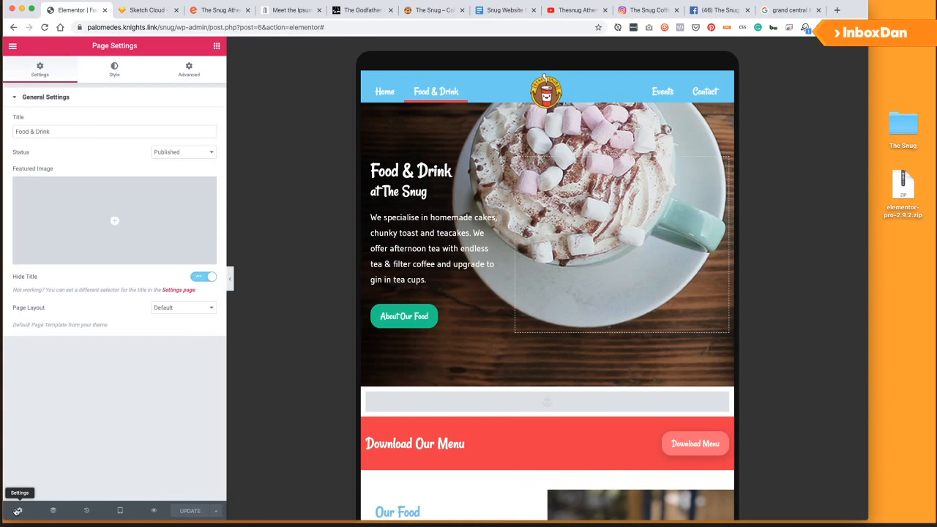
pyautogui.click(13, 47)
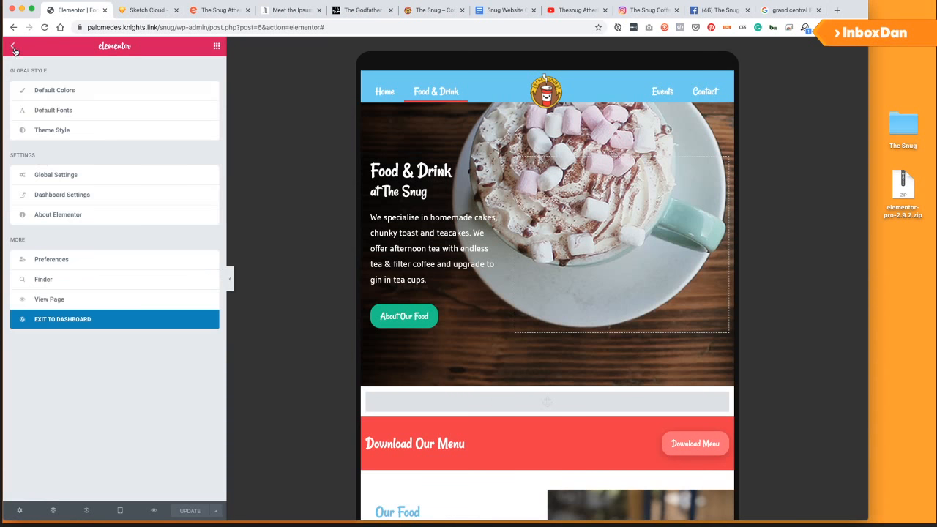
pyautogui.click(58, 299)
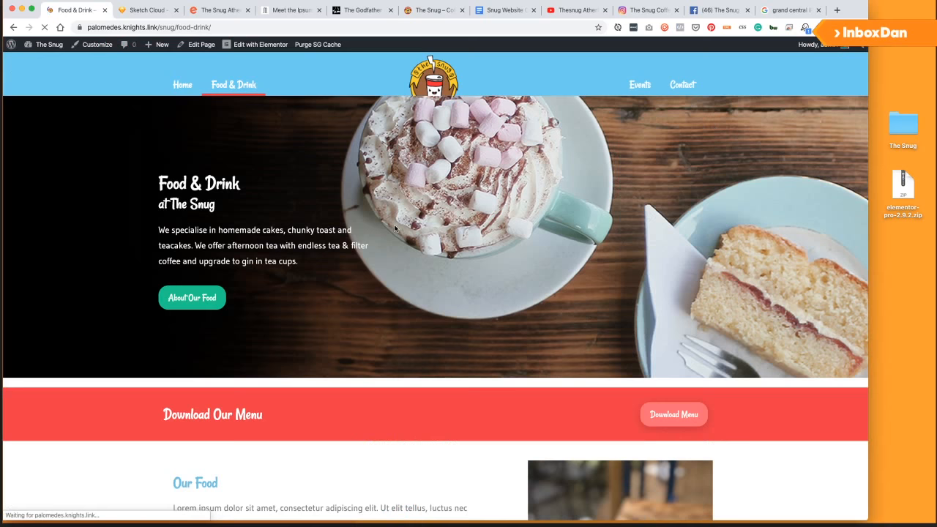
pyautogui.scroll(-5, 461, 177)
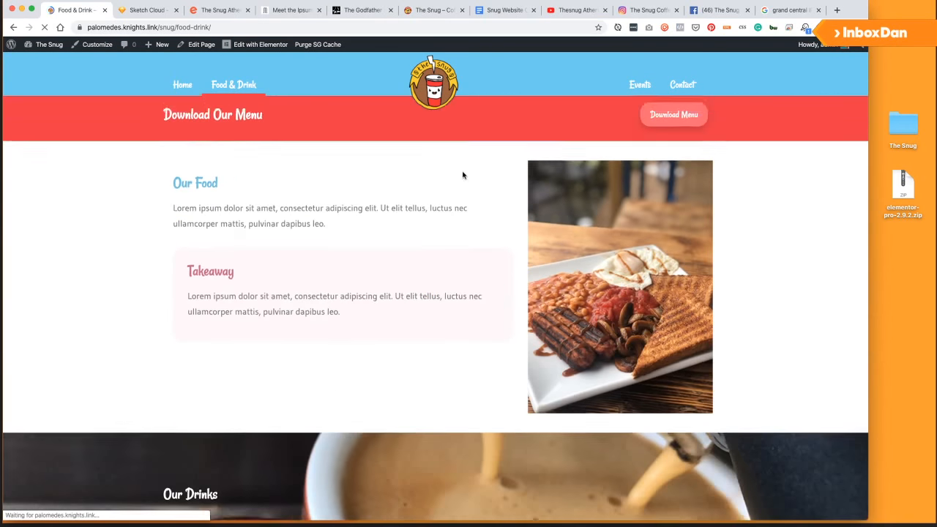
pyautogui.scroll(2, 479, 202)
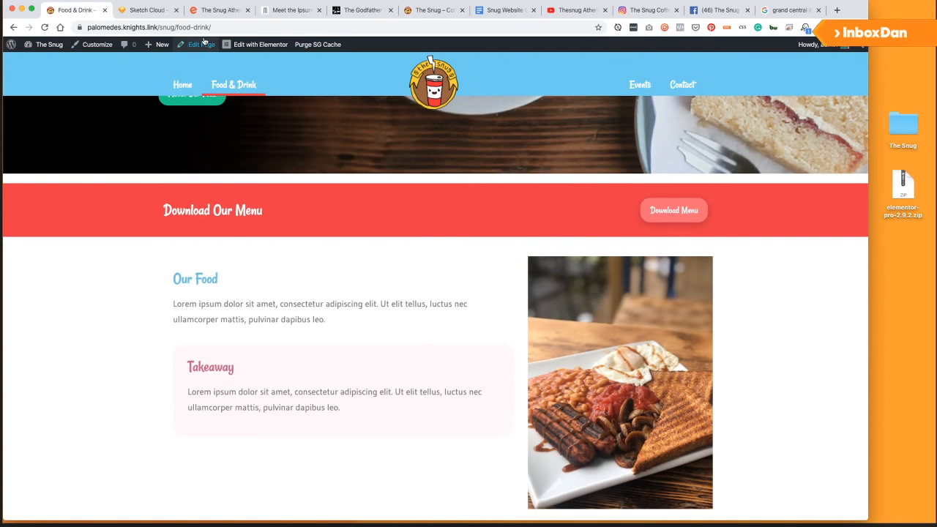
pyautogui.click(255, 44)
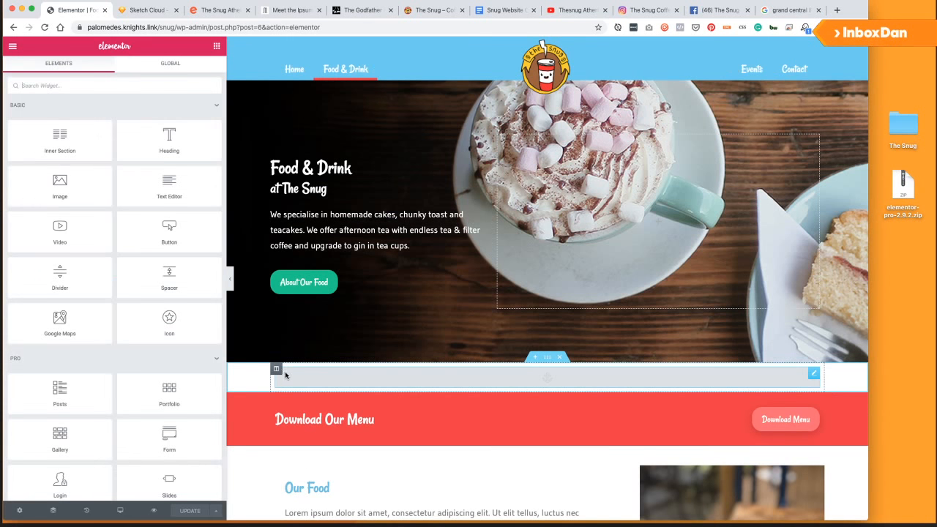
# Move the Menu Anchor onto Download Our Menu, delete the empty section, update, and view the page.
pyautogui.moveTo(800, 374); pyautogui.dragTo(327, 394)
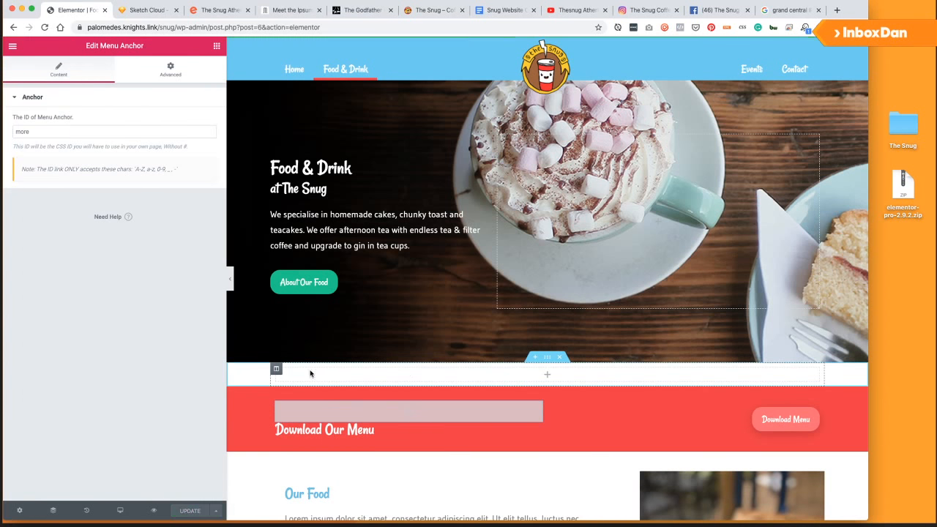
pyautogui.click(556, 363)
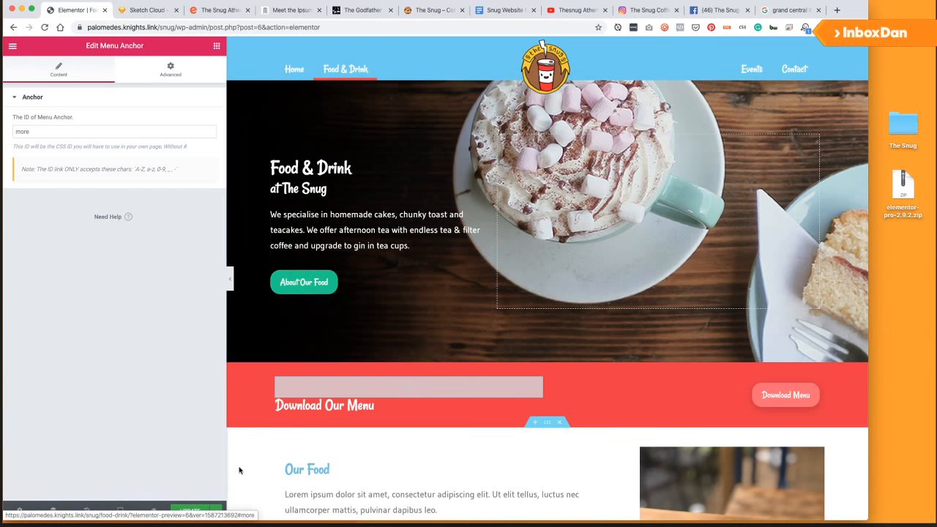
pyautogui.click(190, 510)
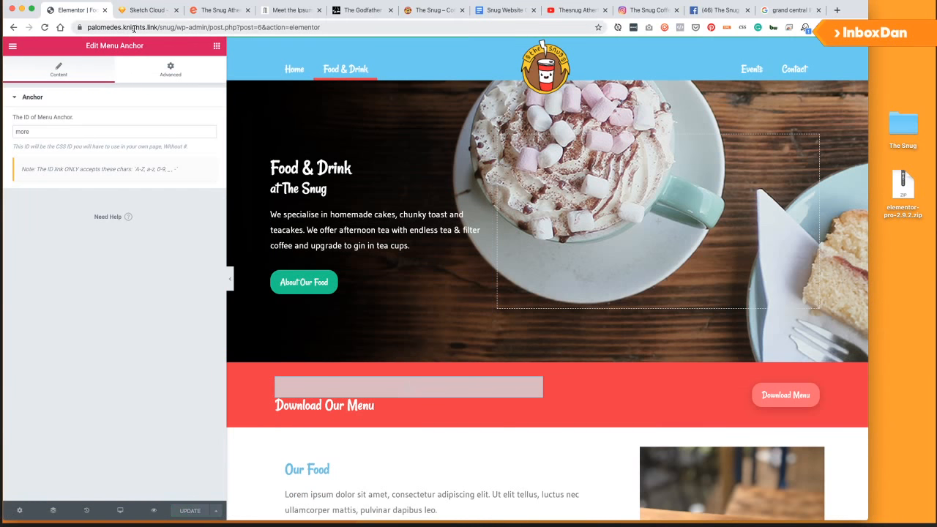
pyautogui.click(13, 47)
pyautogui.click(71, 299)
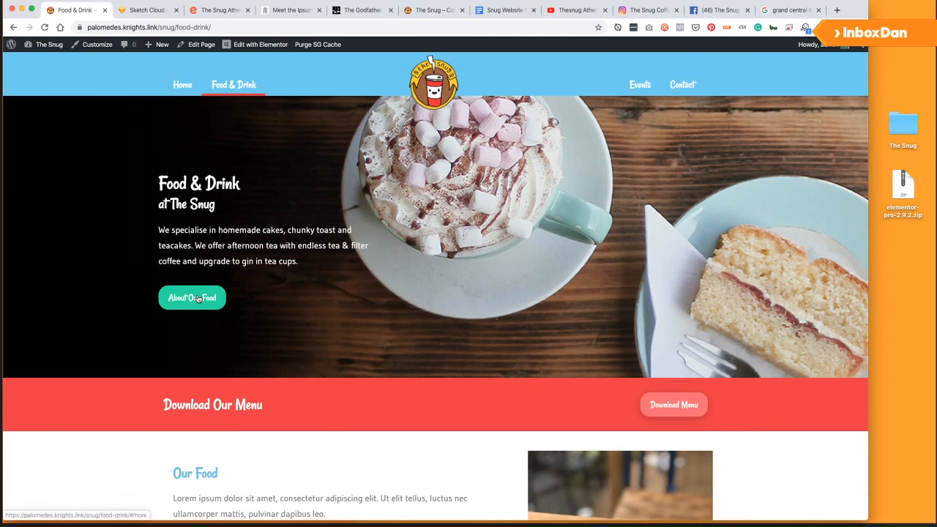
# Scroll through the live Food & Drink page and follow Visit The Snug to the Contact page.
pyautogui.scroll(-3, 355, 345)
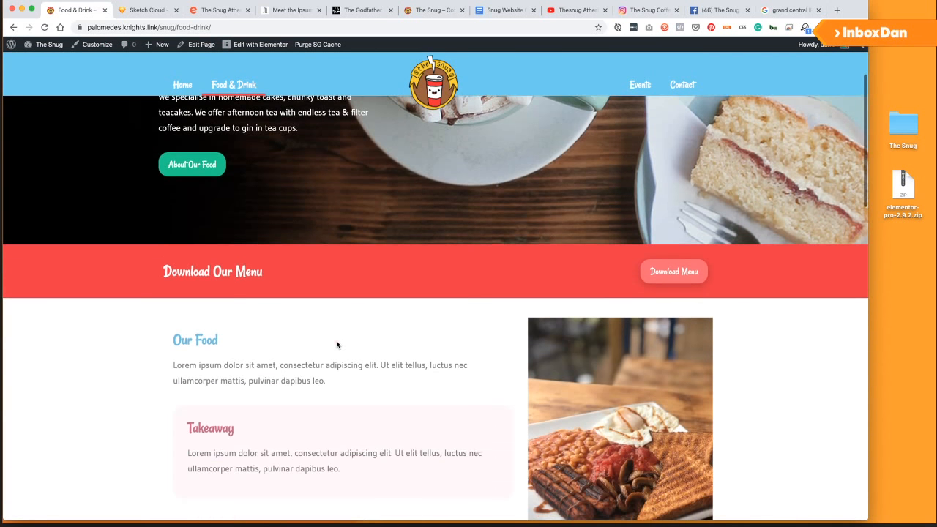
pyautogui.scroll(-1, 326, 330)
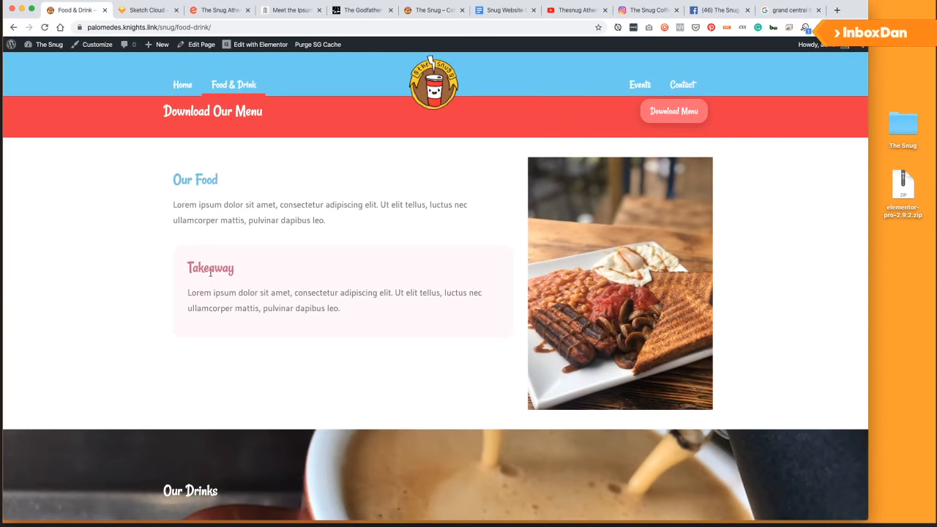
pyautogui.scroll(-1, 231, 290)
pyautogui.scroll(2, 254, 306)
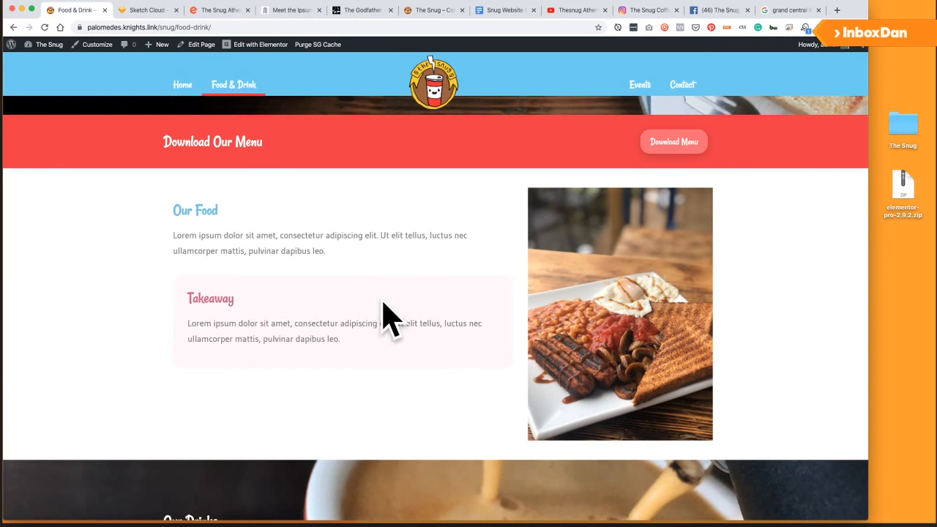
pyautogui.scroll(-3, 383, 314)
pyautogui.scroll(-5, 358, 292)
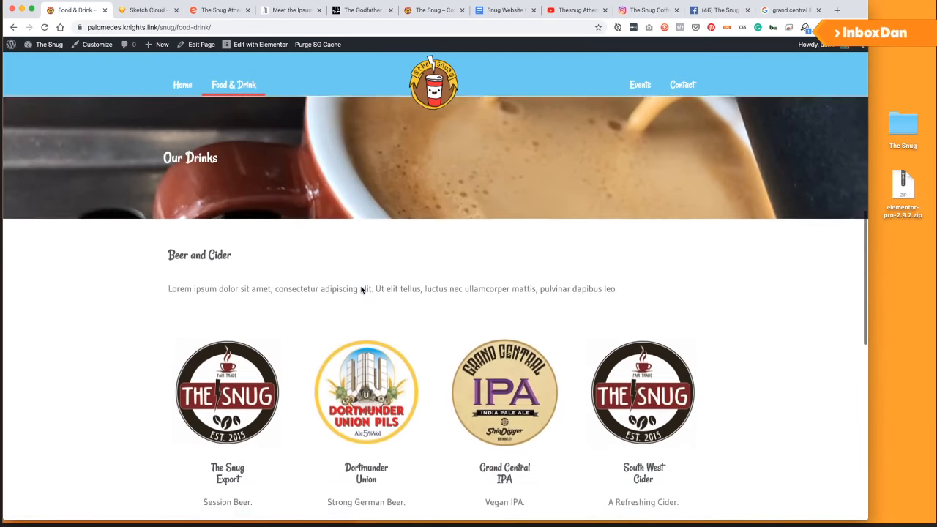
pyautogui.scroll(-4, 332, 287)
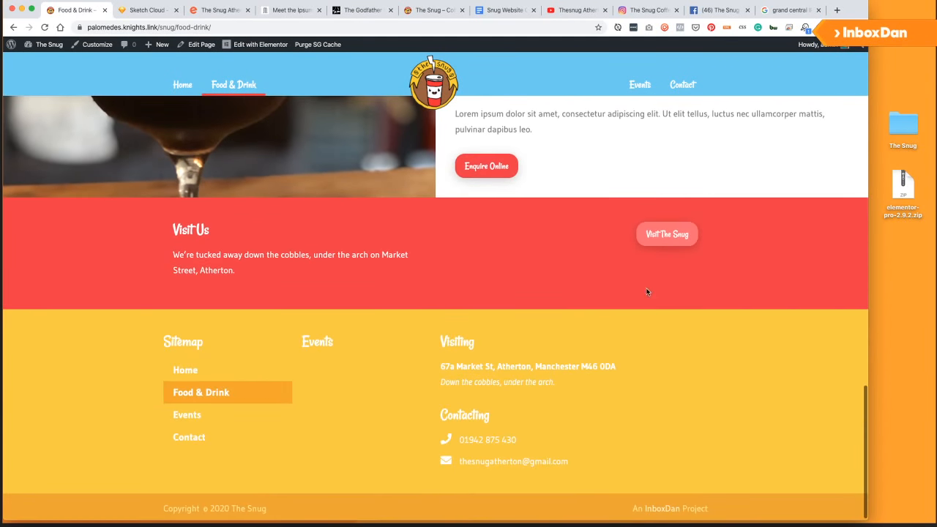
pyautogui.click(662, 241)
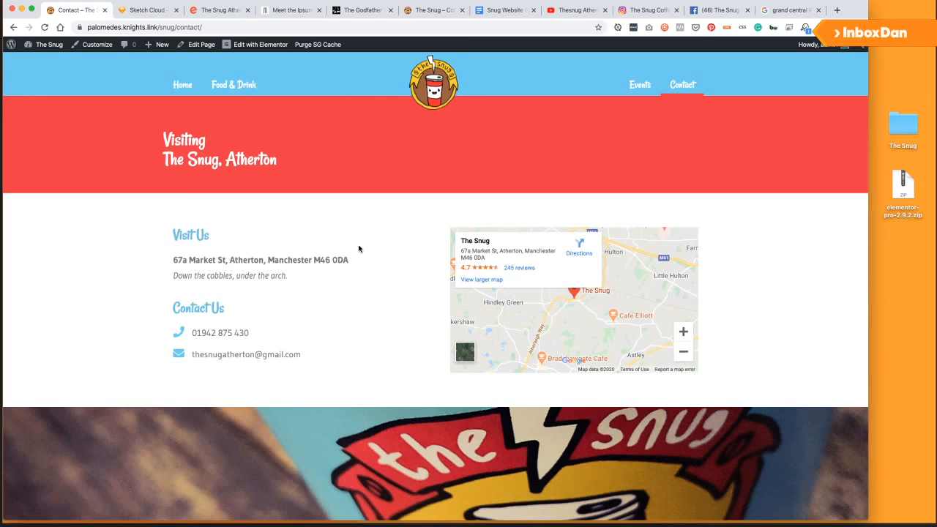
# Look over the Contact page, then go to the Home page from the navigation.
pyautogui.scroll(-1, 267, 251)
pyautogui.scroll(-5, 267, 252)
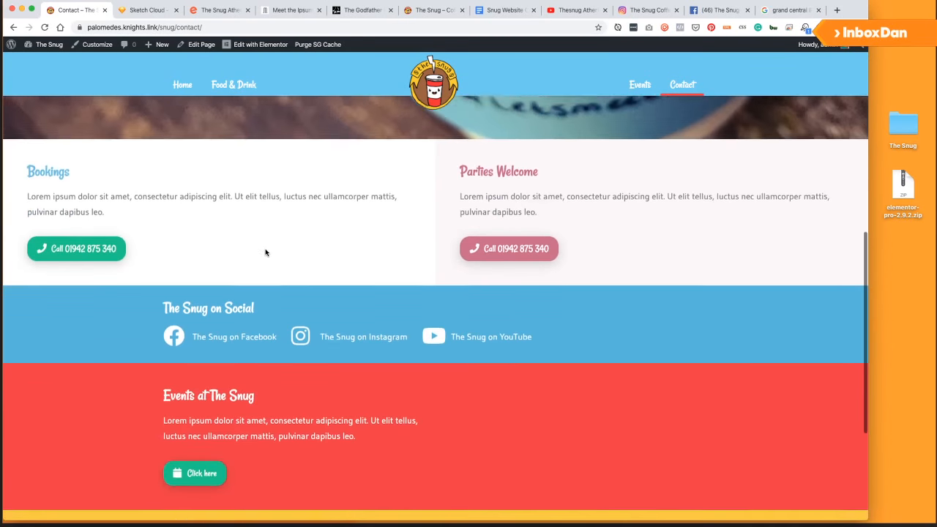
pyautogui.scroll(-2, 265, 249)
pyautogui.scroll(10, 265, 250)
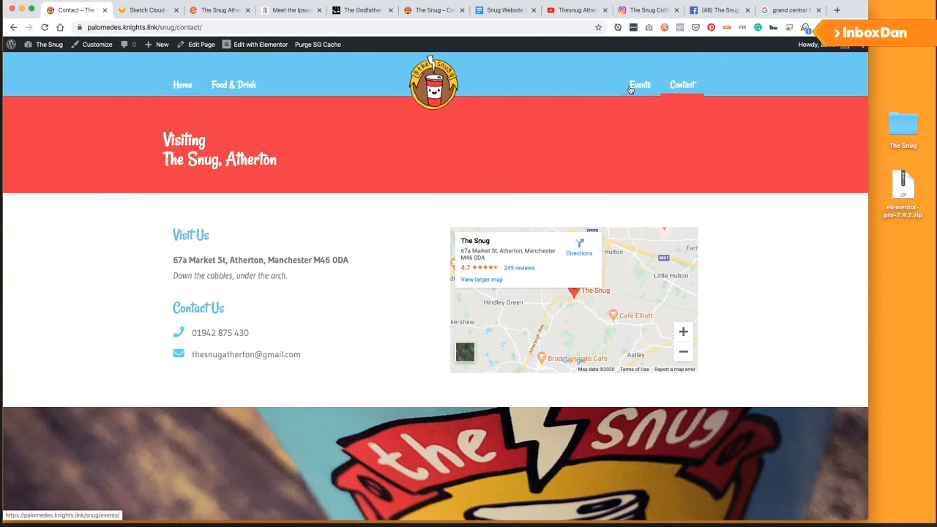
pyautogui.click(176, 86)
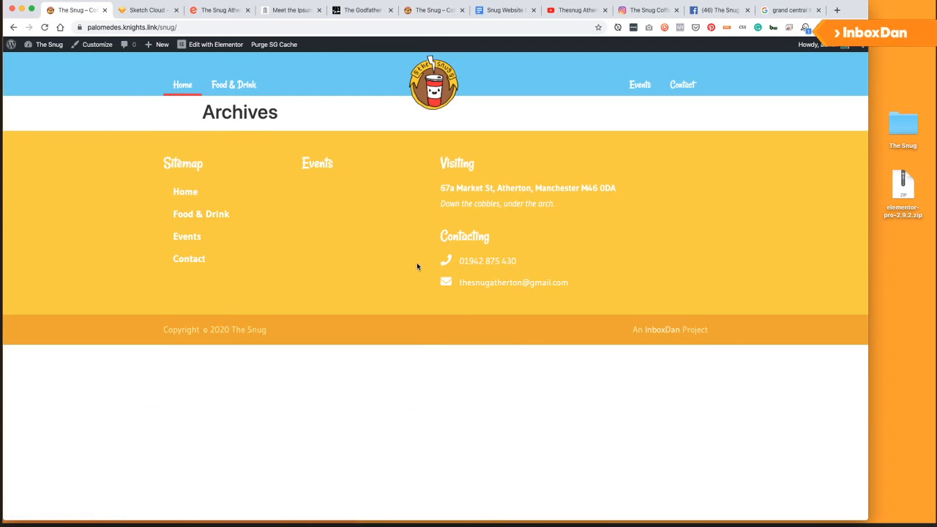
# Go from the site to the Dashboard's Settings > Reading page.
pyautogui.moveTo(218, 45)
pyautogui.moveTo(207, 53)
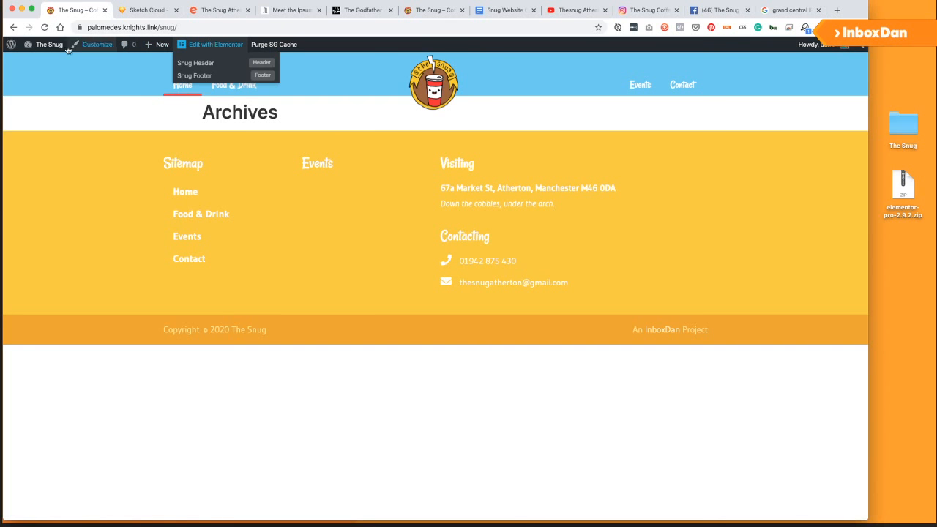
pyautogui.click(44, 45)
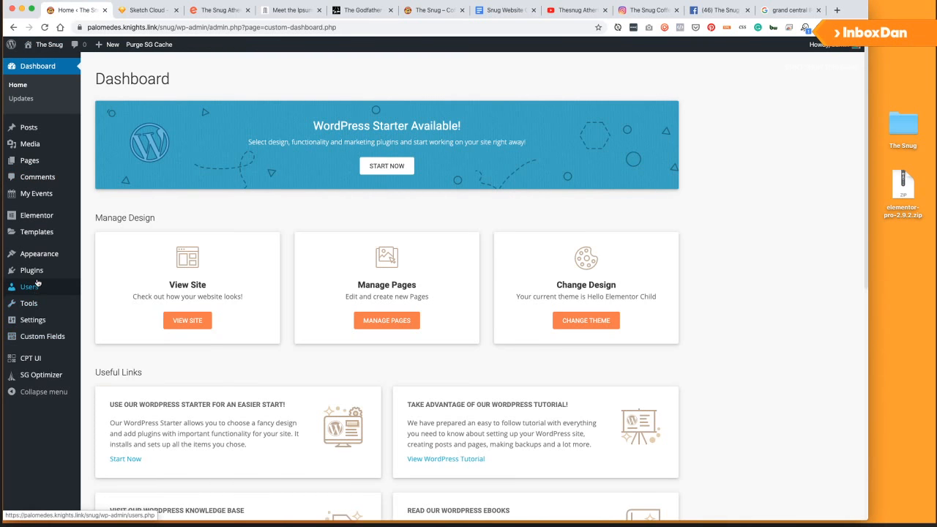
pyautogui.moveTo(34, 354)
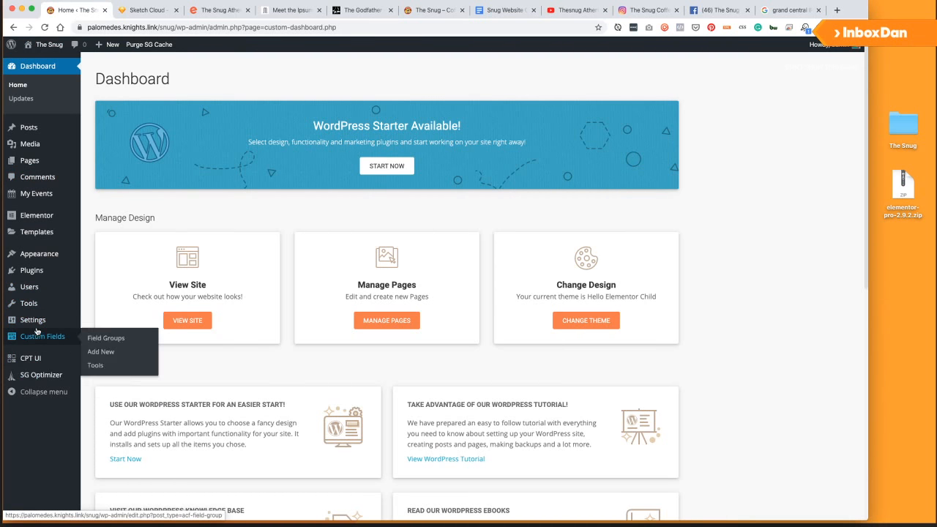
pyautogui.moveTo(38, 324)
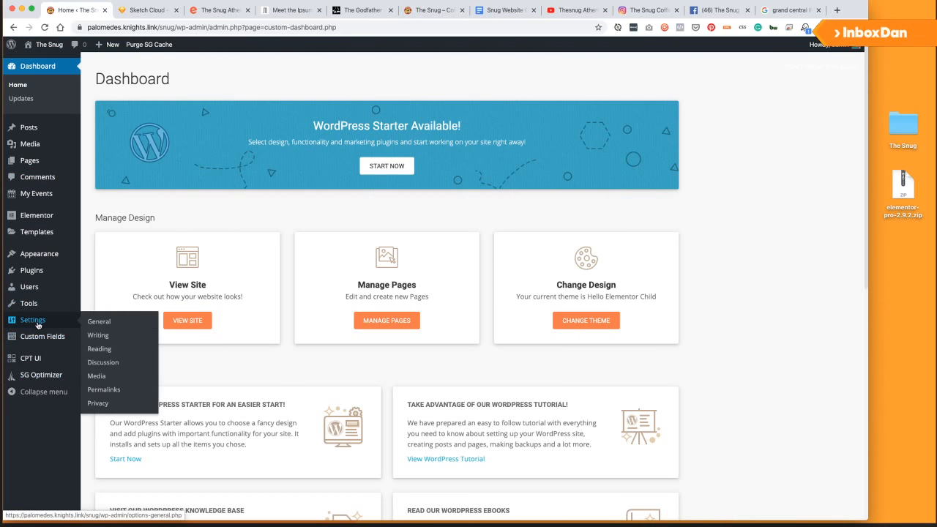
pyautogui.click(104, 323)
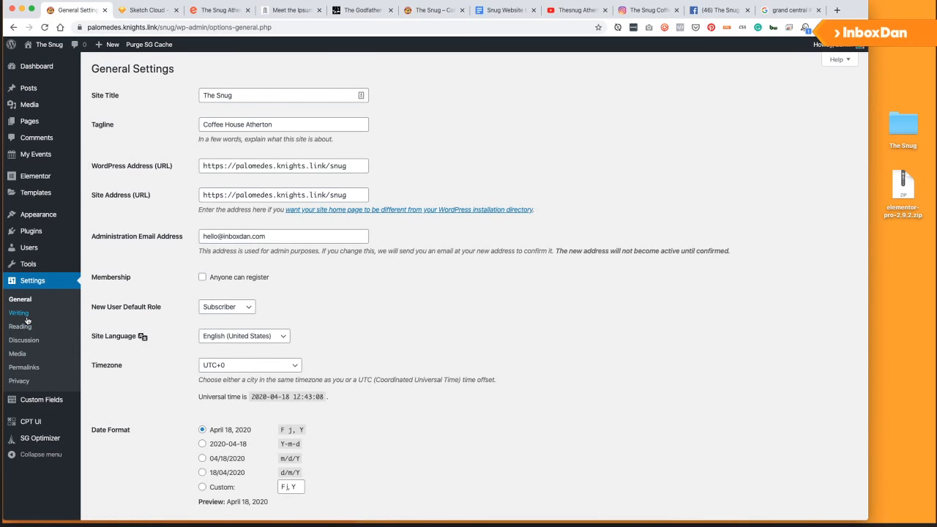
pyautogui.click(27, 326)
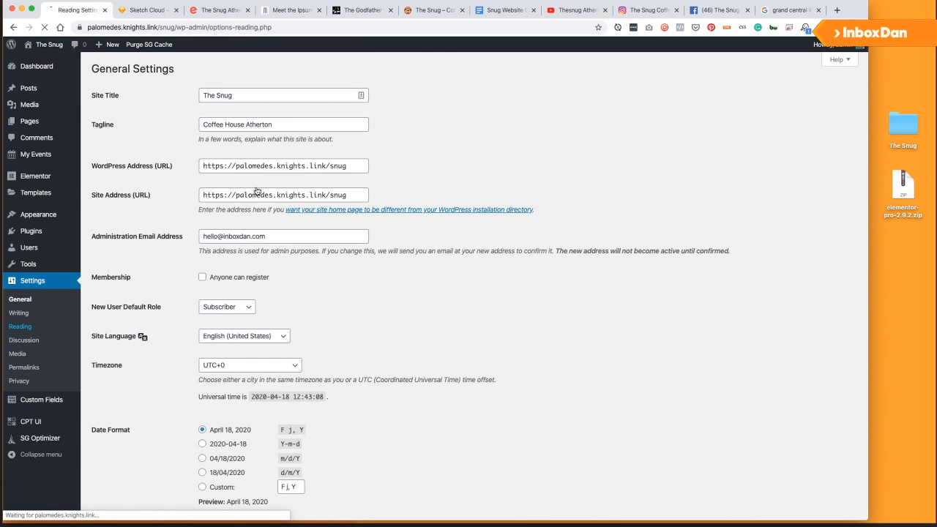
# Choose 'A static page' with Home as the homepage and save the changes.
pyautogui.doubleClick(219, 198)
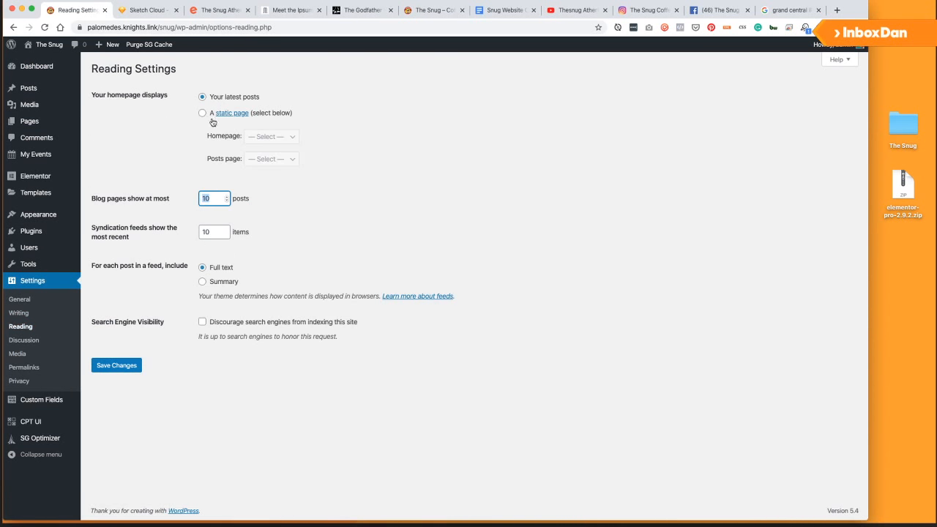
pyautogui.click(211, 116)
pyautogui.click(271, 136)
pyautogui.click(185, 209)
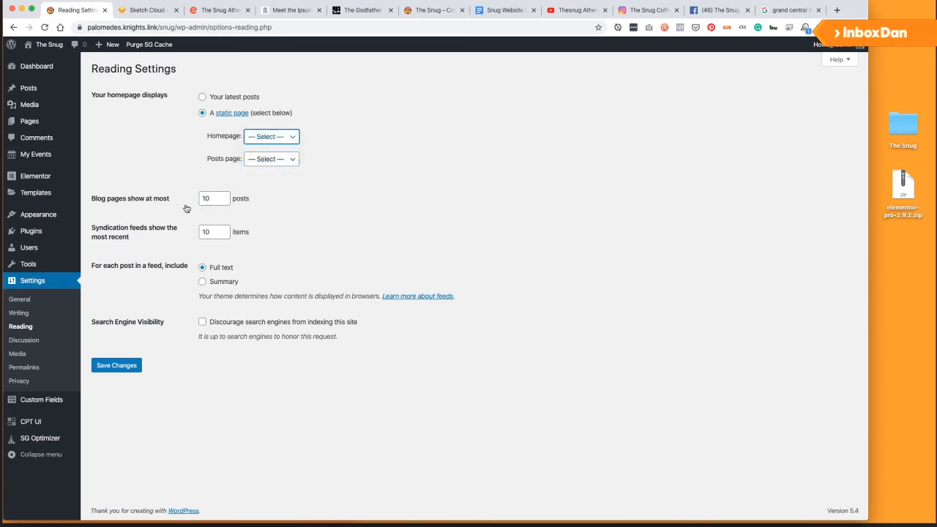
pyautogui.click(117, 365)
pyautogui.moveTo(42, 49)
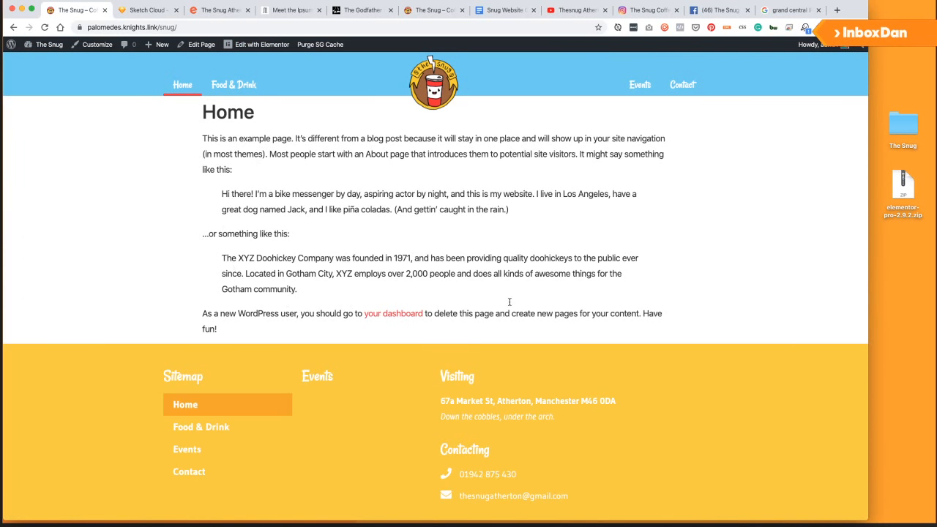
# Delete all of the Home page's sample text in the WordPress editor.
pyautogui.scroll(-2, 339, 192)
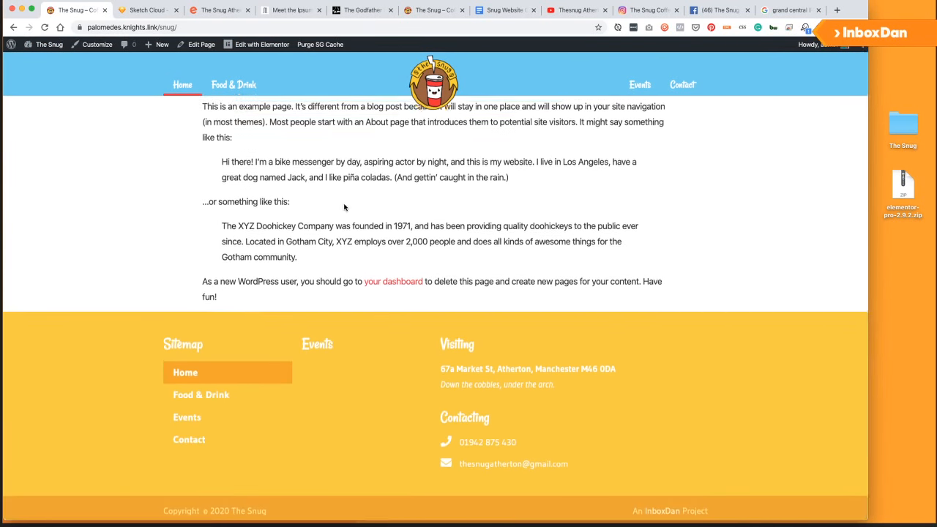
pyautogui.scroll(2, 315, 124)
pyautogui.click(196, 44)
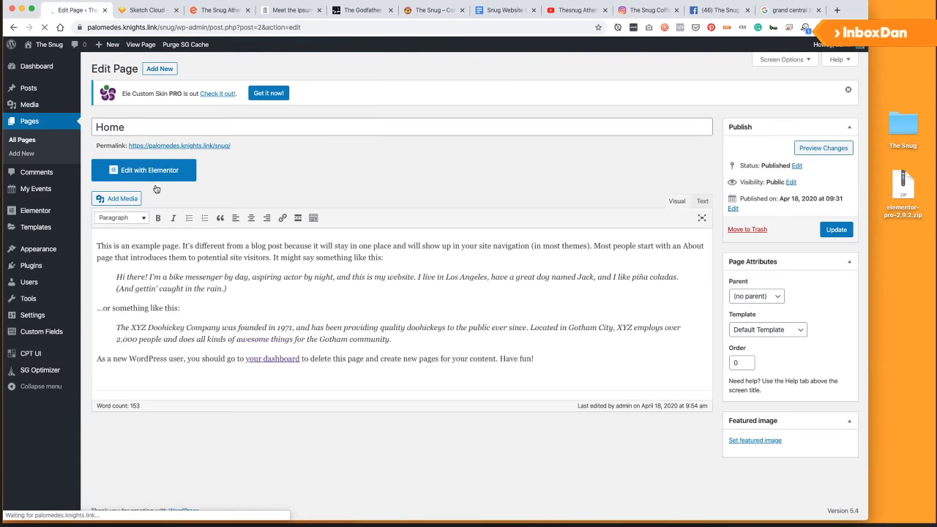
pyautogui.click(202, 340)
pyautogui.press('super+a')
pyautogui.press('BackSpace')
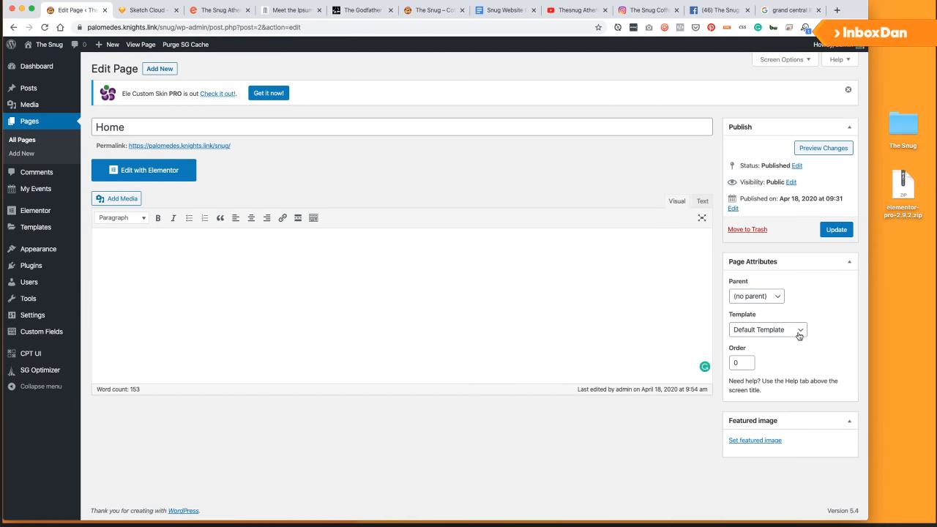
# Update the emptied Home page, launch Elementor on it, and pull up the homepage wireframe.
pyautogui.click(836, 230)
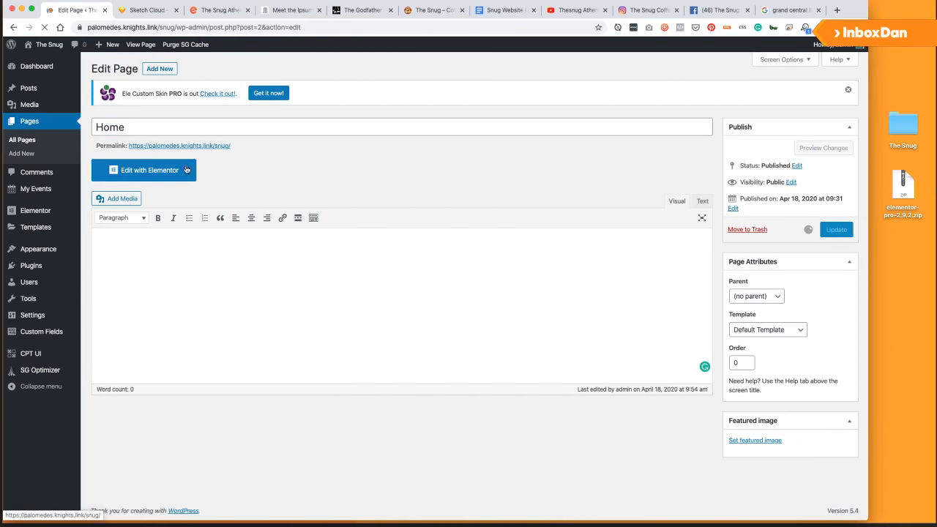
pyautogui.click(170, 199)
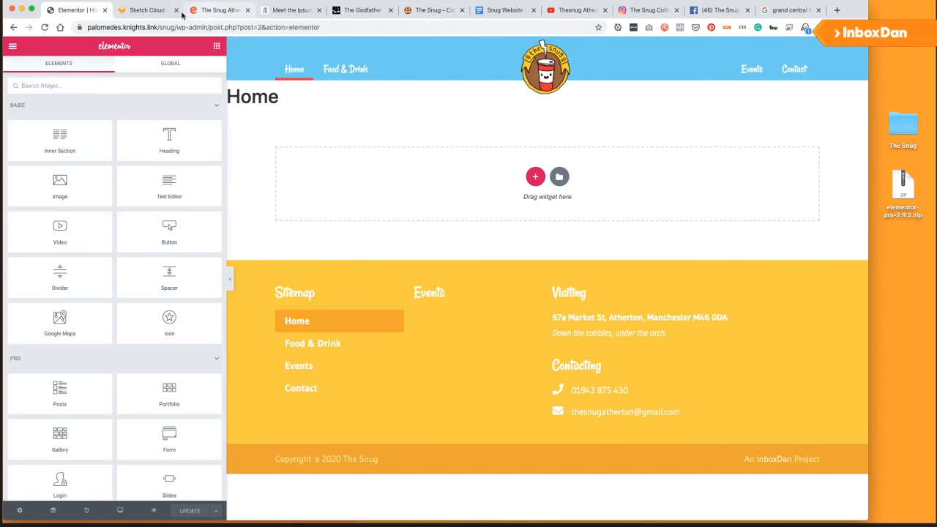
pyautogui.click(150, 10)
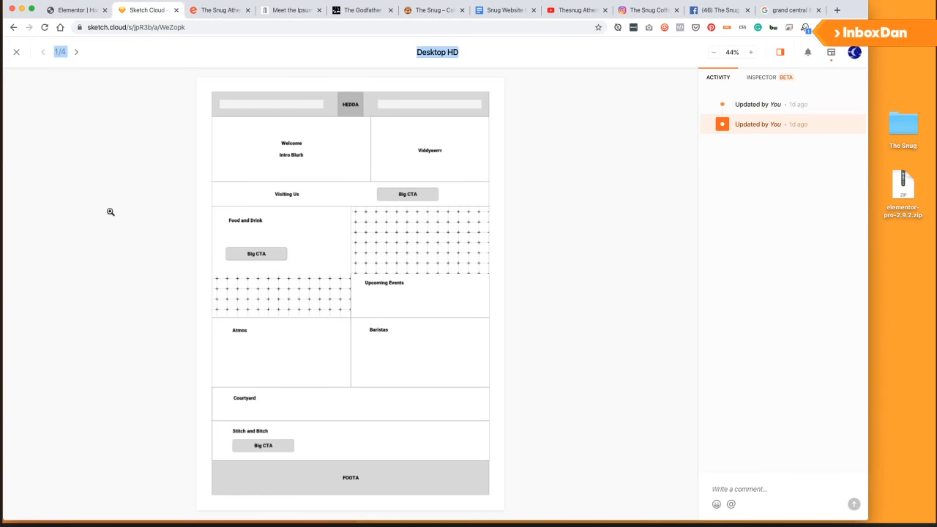
# Zoom in and out on the Desktop HD homepage wireframe, then bring up The Snug's YouTube channel.
pyautogui.click(110, 212)
pyautogui.click(249, 203)
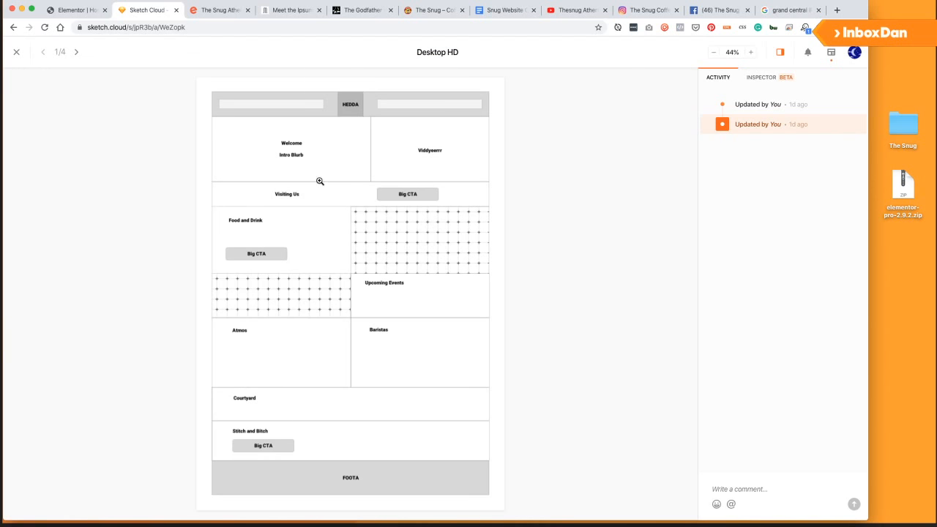
pyautogui.click(76, 10)
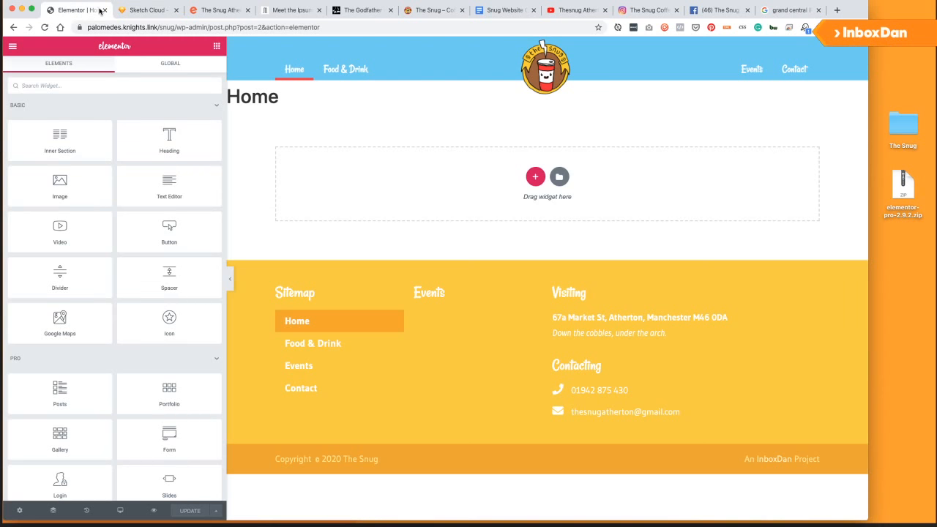
pyautogui.click(140, 10)
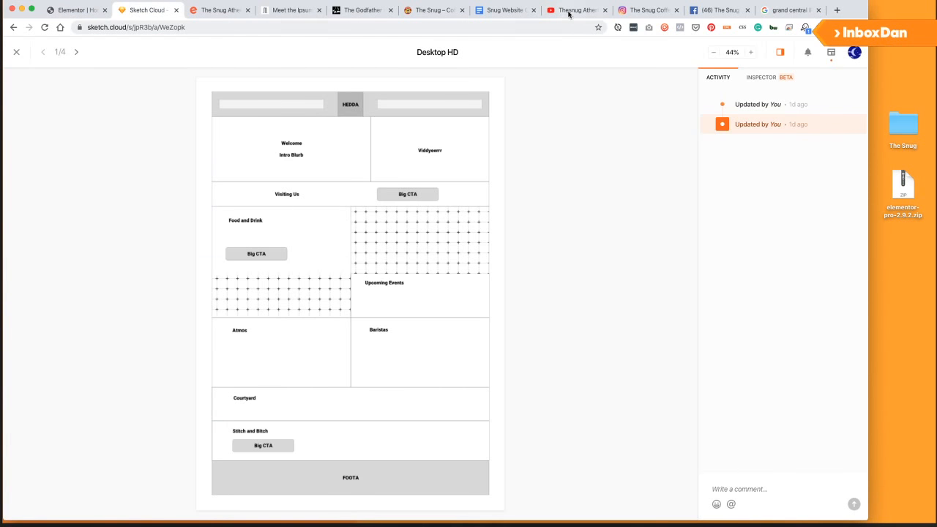
pyautogui.click(569, 11)
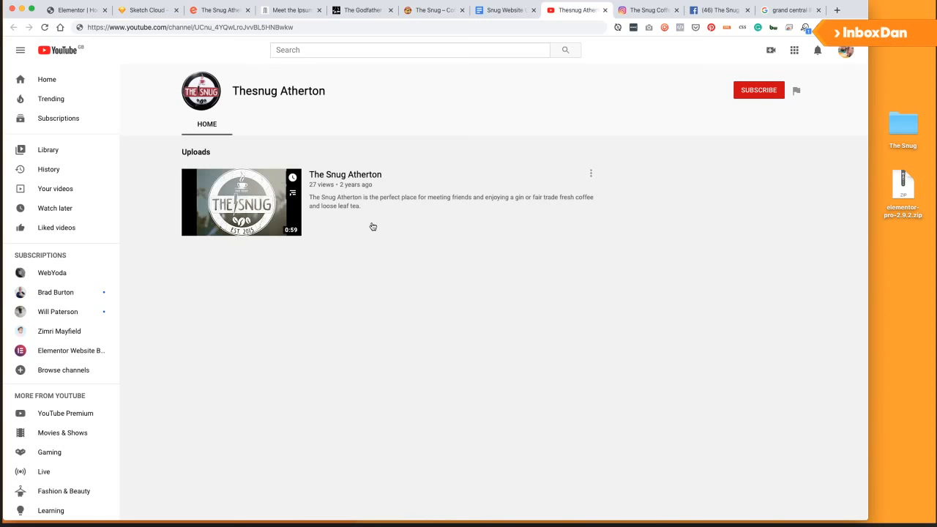
# Open The Snug Atherton video, copy its URL from the address bar, and return to Elementor.
pyautogui.click(346, 175)
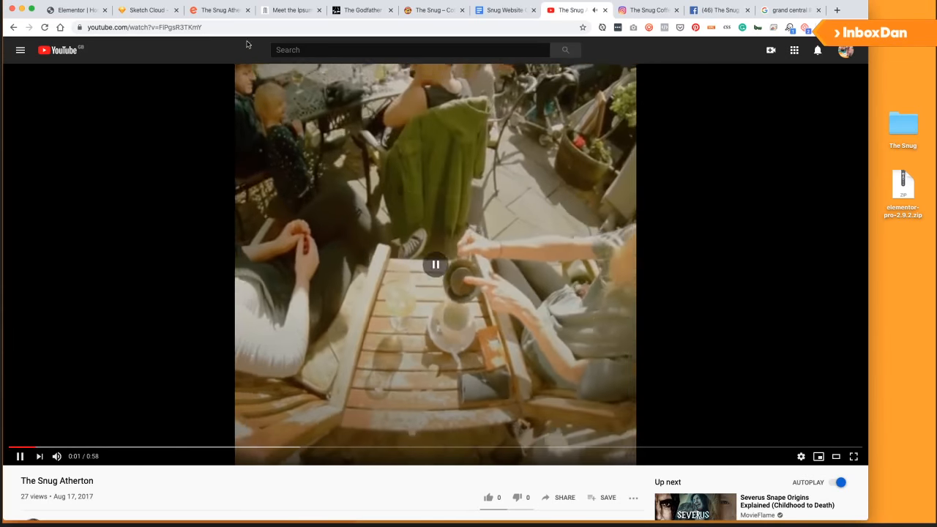
pyautogui.click(242, 27)
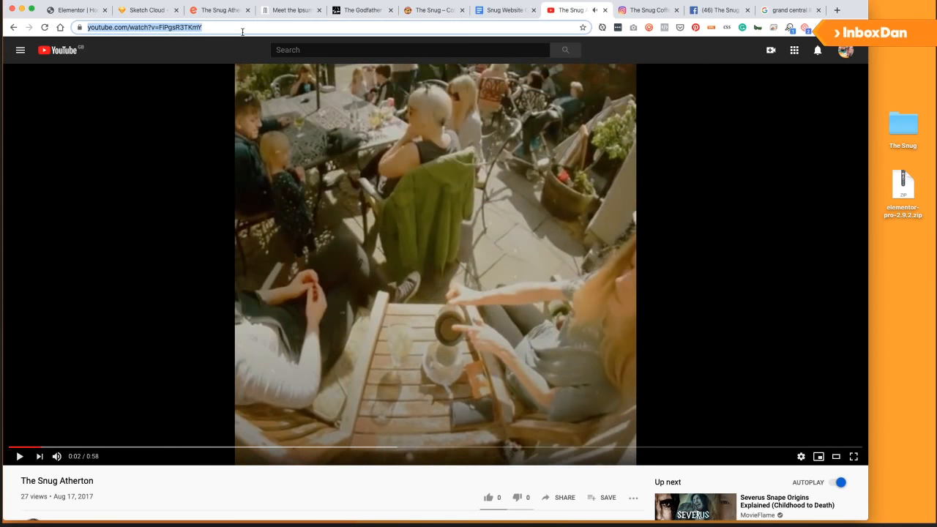
pyautogui.click(78, 11)
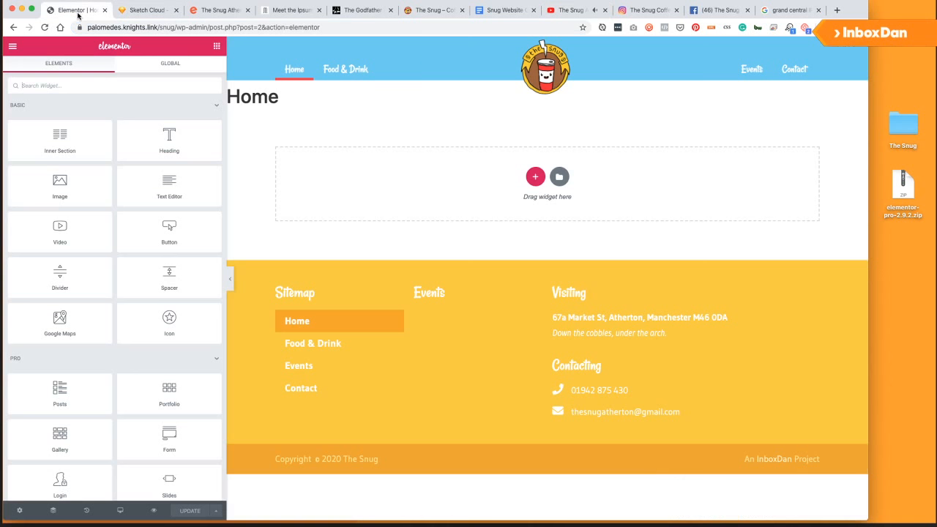
# Hide the Home page title and add a two-column section with 40 top padding.
pyautogui.click(20, 510)
pyautogui.click(205, 278)
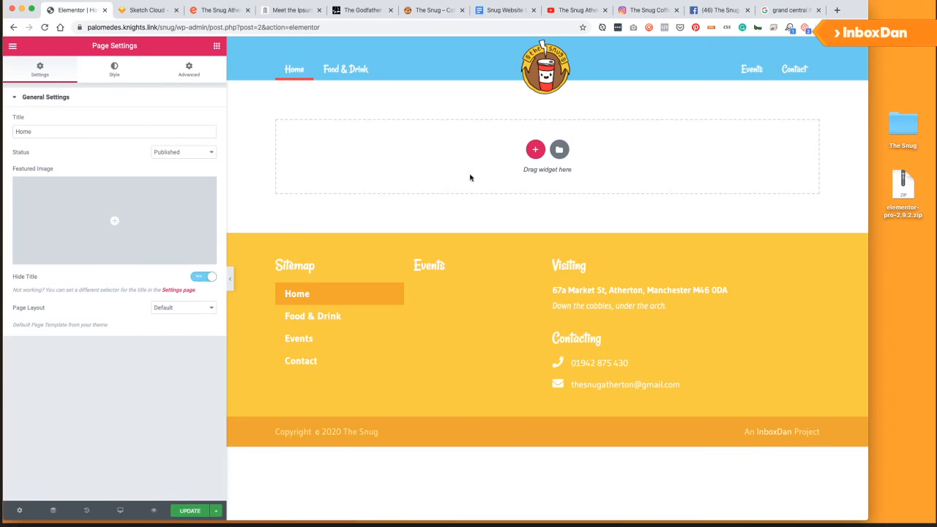
pyautogui.click(536, 149)
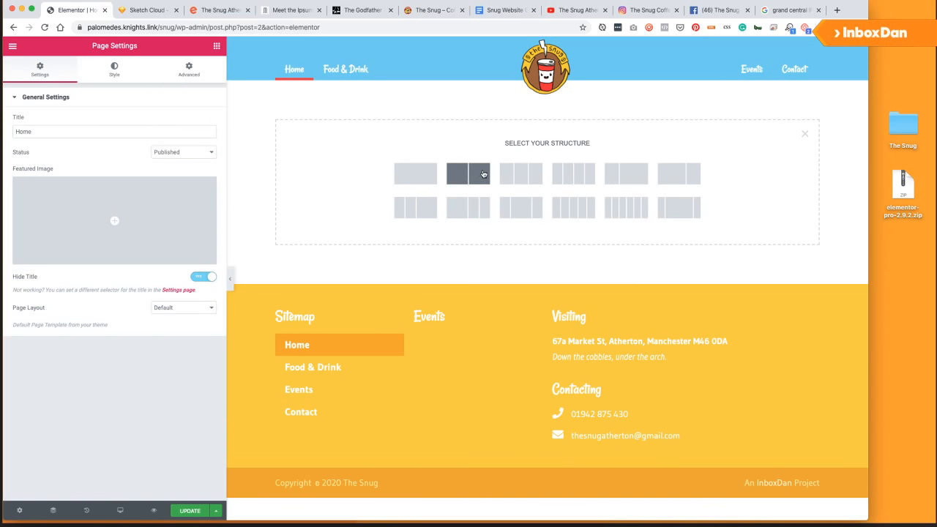
pyautogui.click(486, 182)
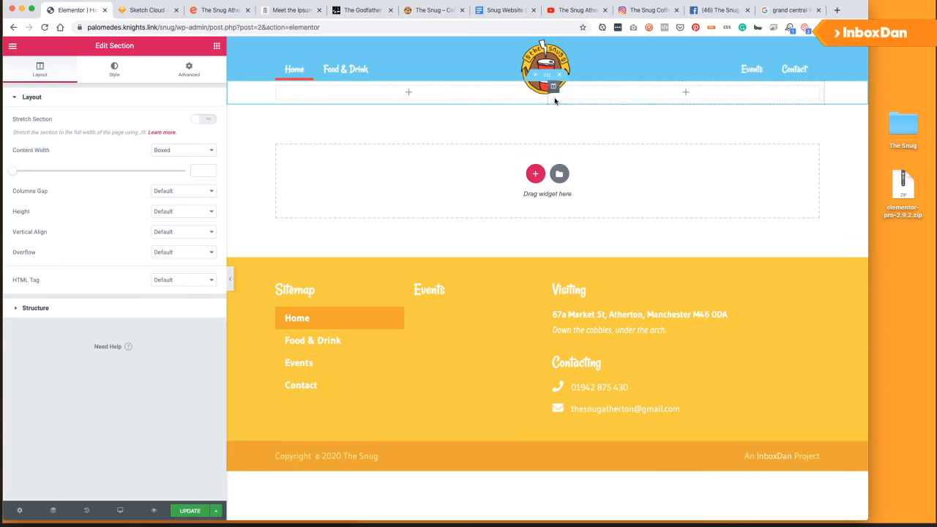
pyautogui.click(189, 69)
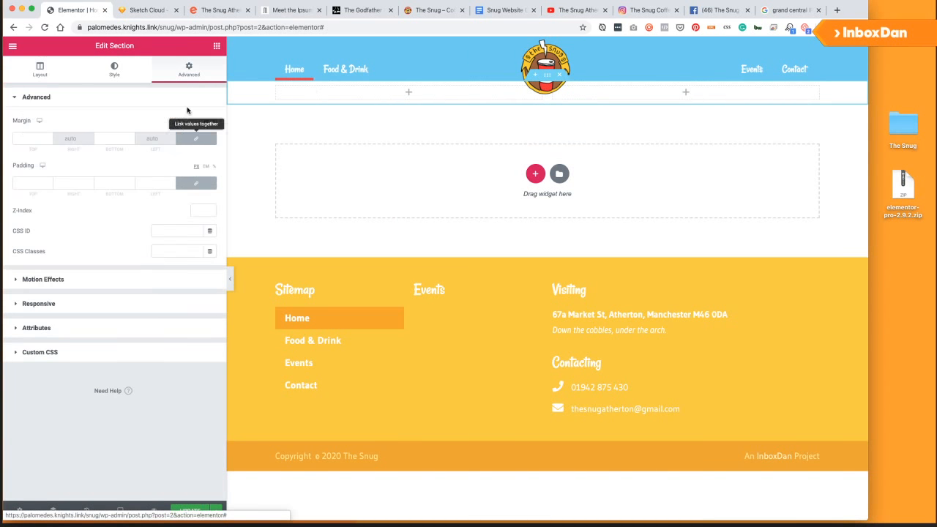
pyautogui.click(26, 186)
pyautogui.write('4040')
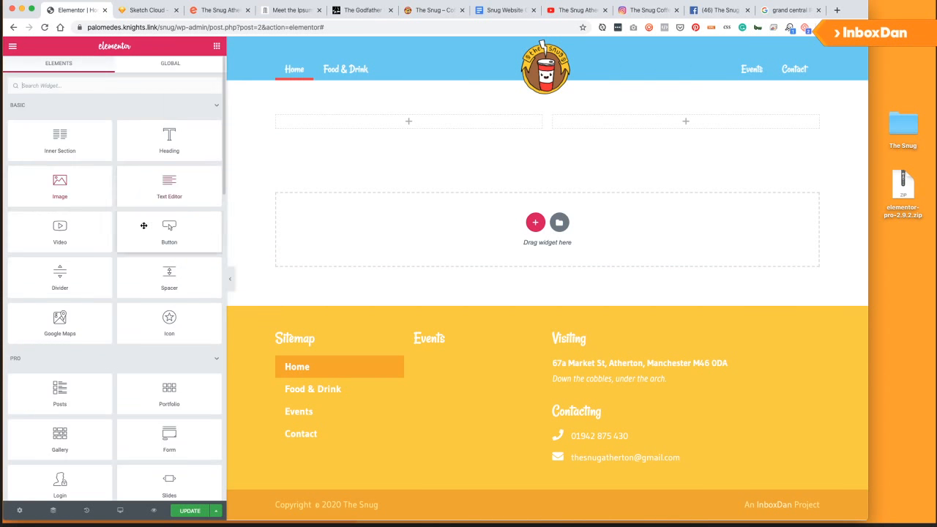
# Embed The Snug Atherton video in the right column, turning player controls off and keeping suggestions to its channel.
pyautogui.moveTo(63, 228); pyautogui.dragTo(602, 123)
pyautogui.press('super+a')
pyautogui.write('https://www.youtube.com/watch?v=FiPgsR3TKmY')
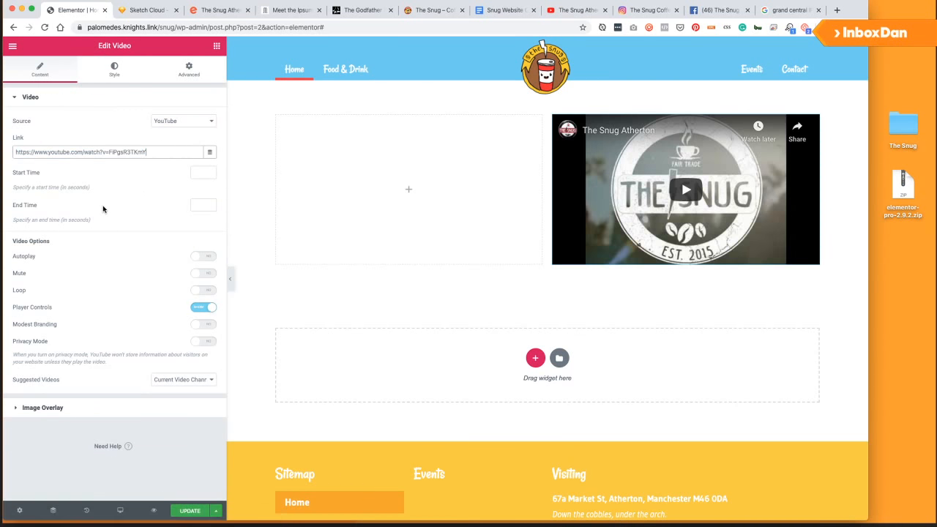
pyautogui.click(208, 257)
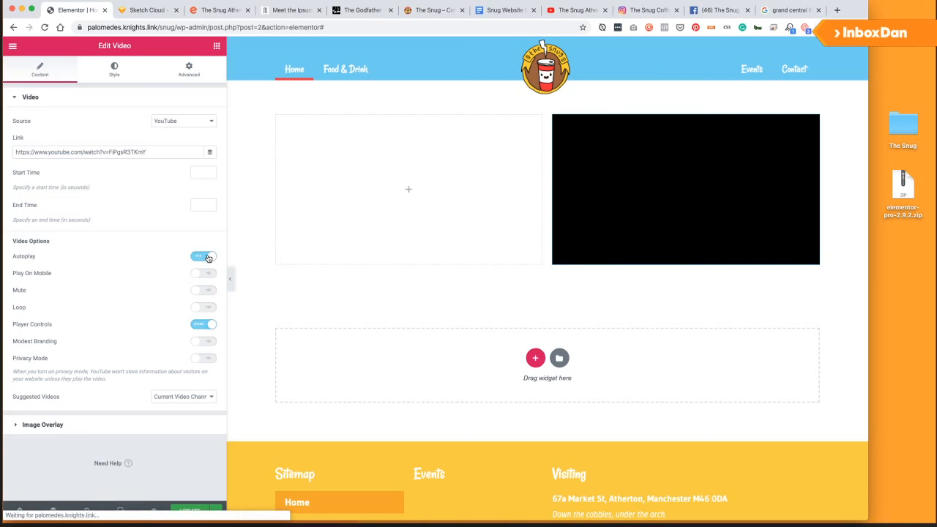
pyautogui.click(207, 273)
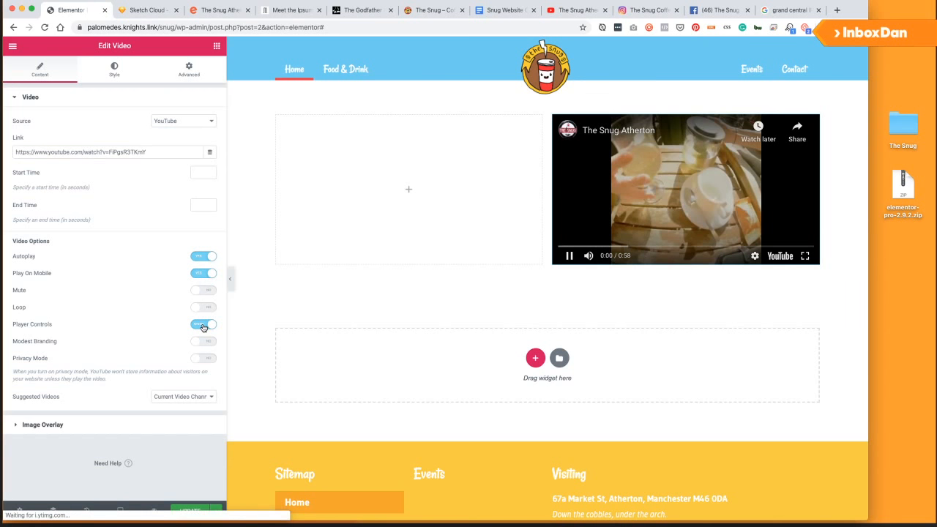
pyautogui.click(203, 325)
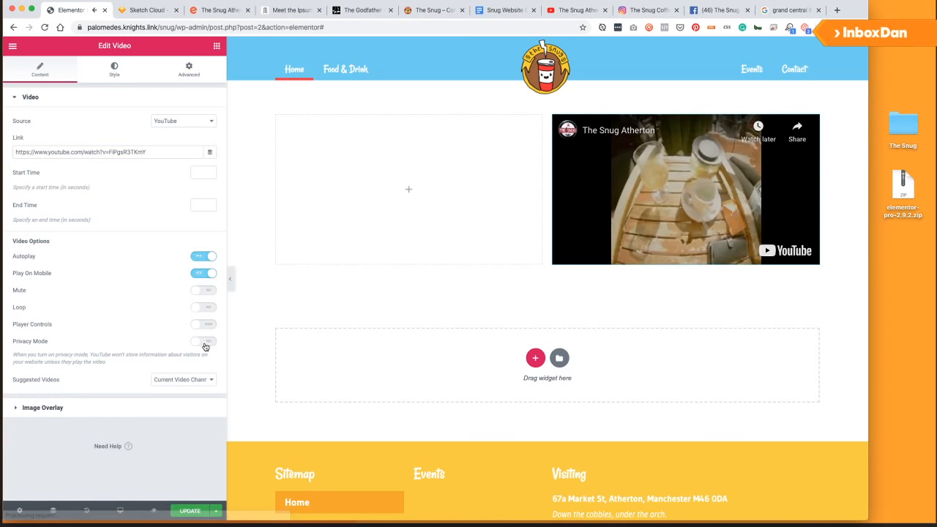
pyautogui.click(202, 379)
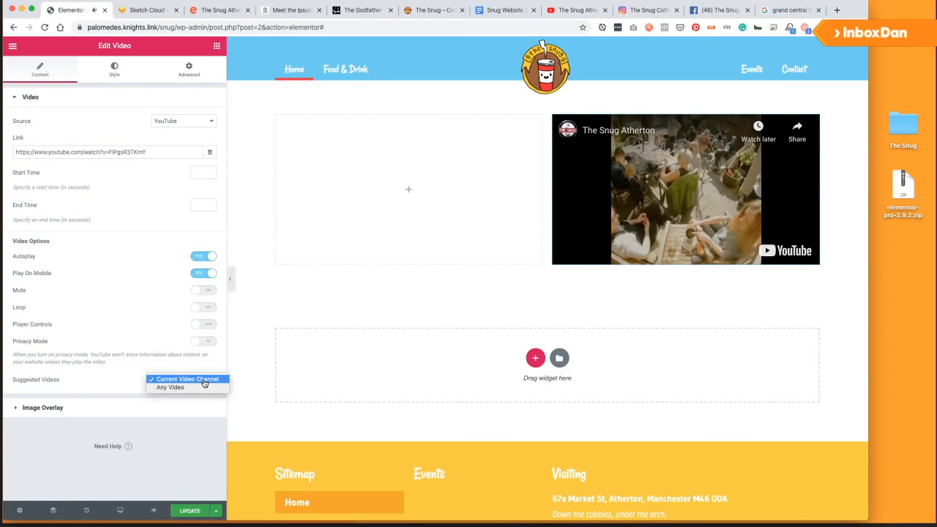
pyautogui.click(204, 380)
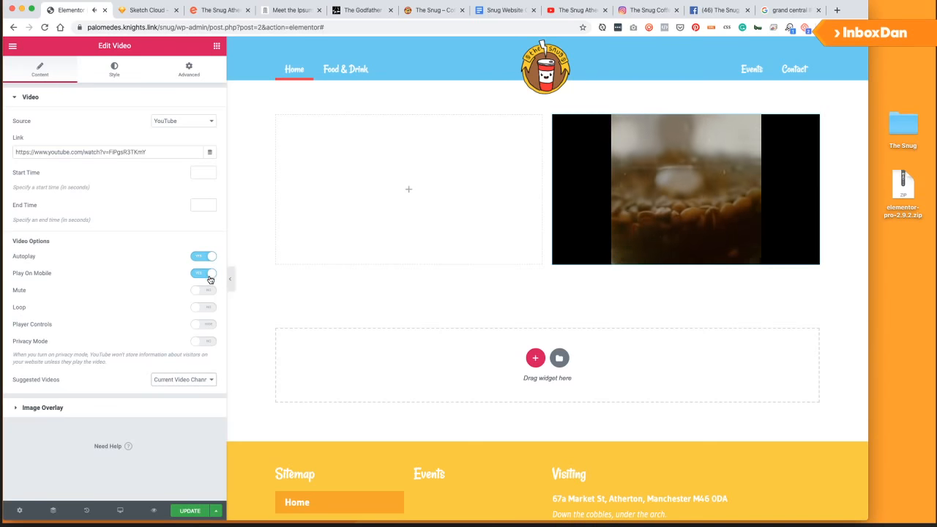
# Turn autoplay off and loop on, then look over the video's Style and Advanced tabs.
pyautogui.click(213, 258)
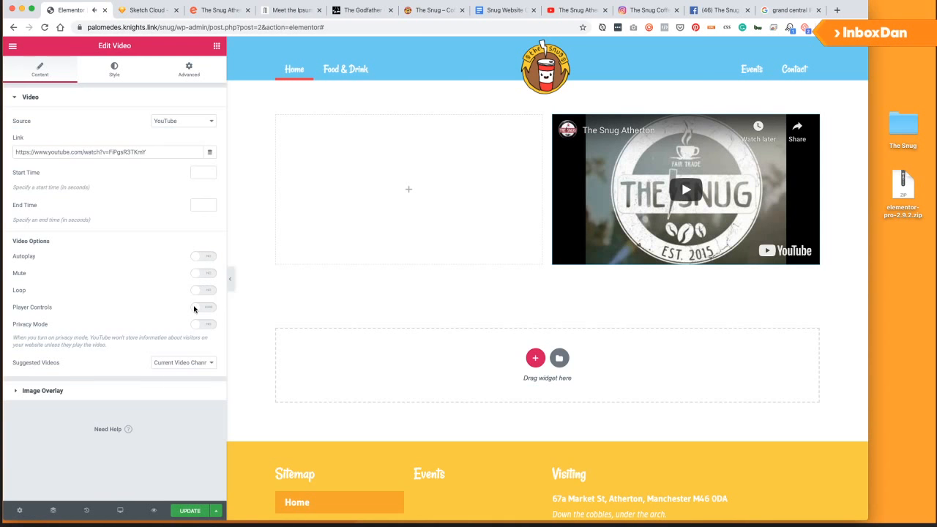
pyautogui.click(200, 290)
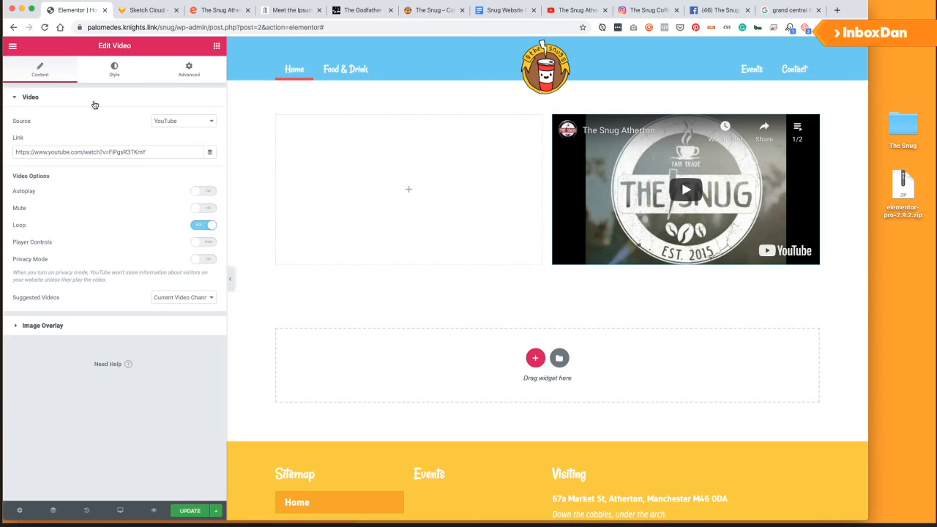
pyautogui.click(106, 73)
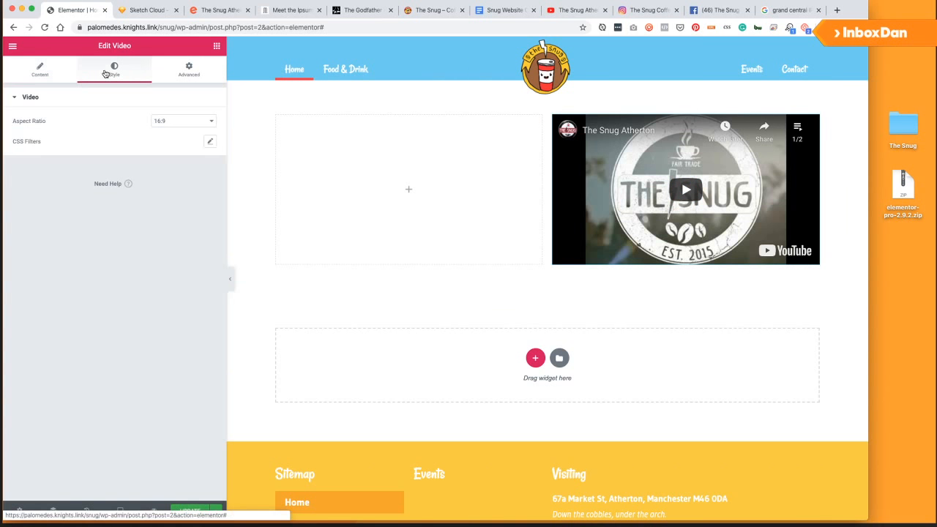
pyautogui.click(169, 77)
pyautogui.click(41, 72)
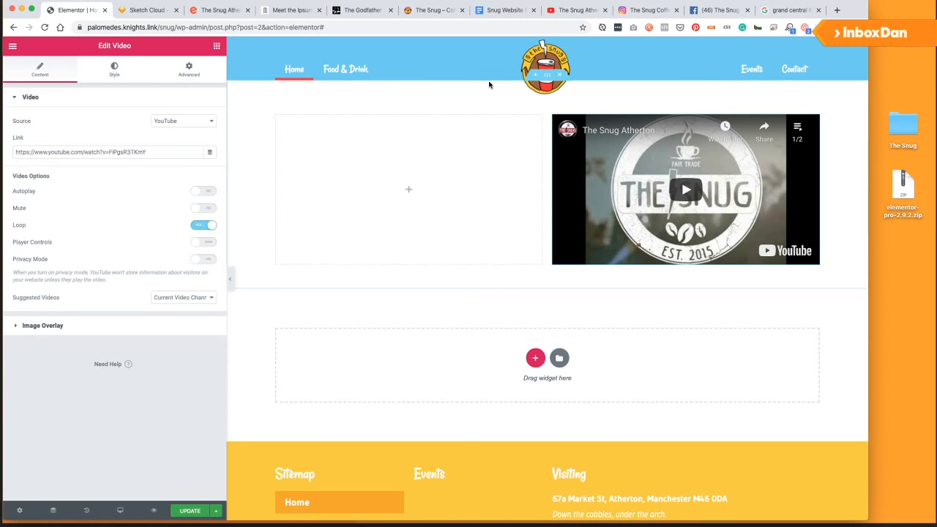
# Give the section a classic red background and drop a Heading widget into the left column.
pyautogui.rightClick(502, 105)
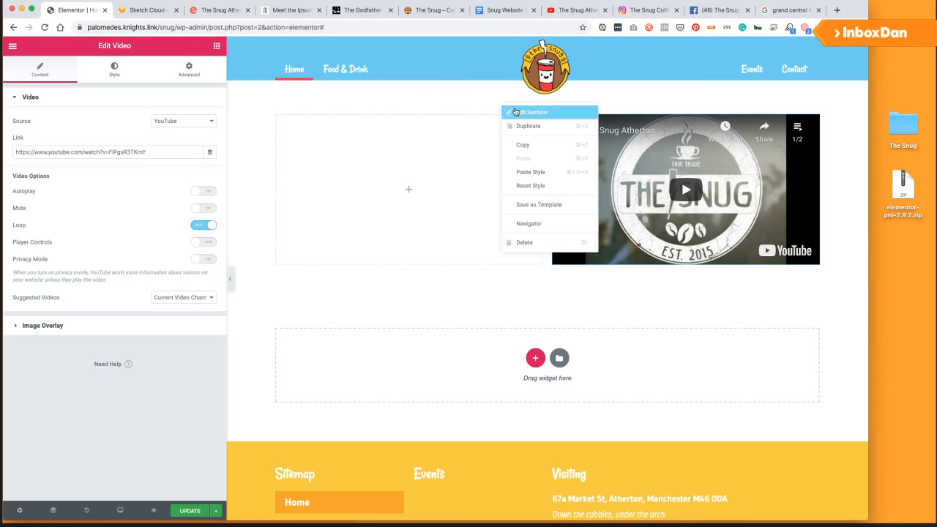
pyautogui.click(239, 112)
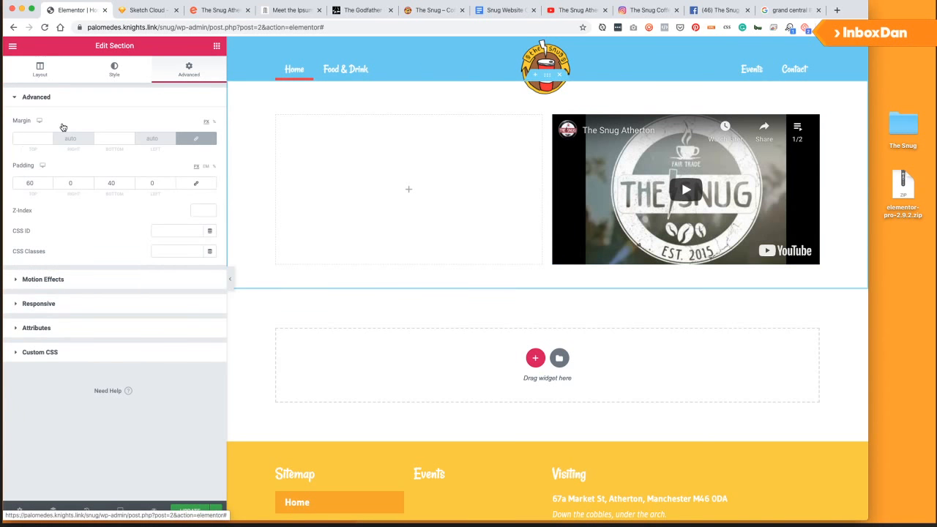
pyautogui.click(114, 71)
pyautogui.click(171, 142)
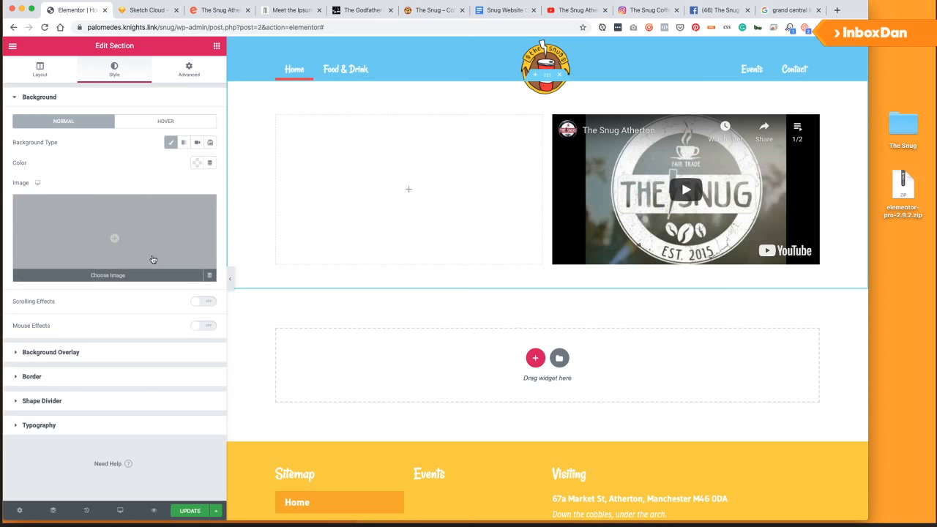
pyautogui.click(196, 163)
pyautogui.click(154, 187)
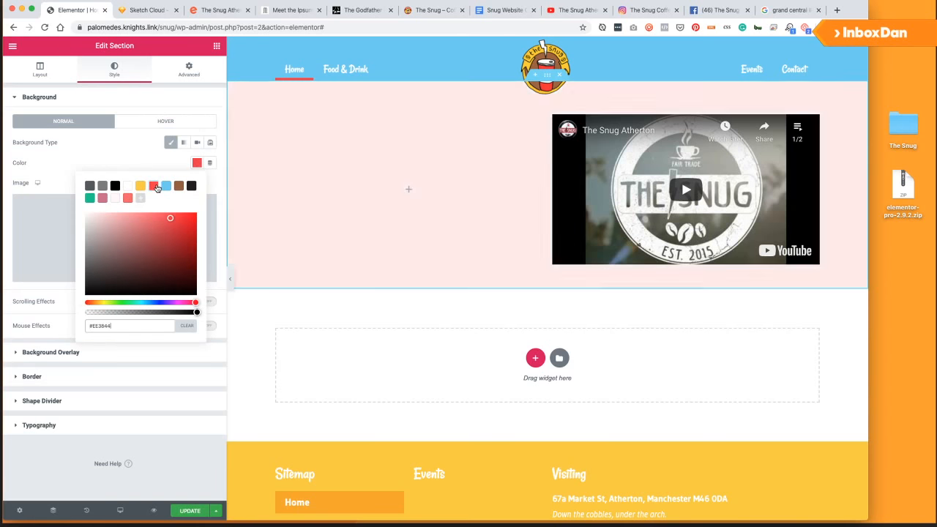
pyautogui.click(160, 105)
pyautogui.click(217, 46)
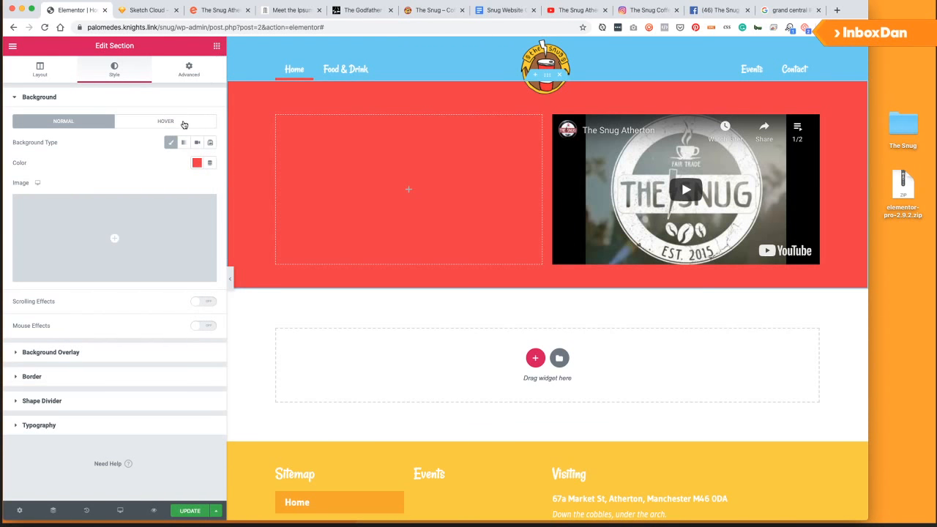
pyautogui.moveTo(177, 148); pyautogui.dragTo(376, 161)
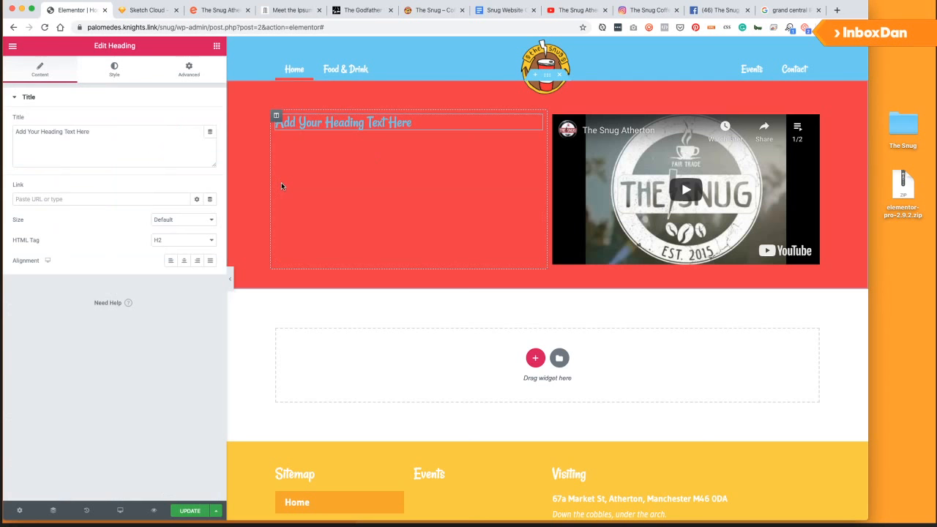
# Set the section's typography heading and text colours to white.
pyautogui.rightClick(480, 96)
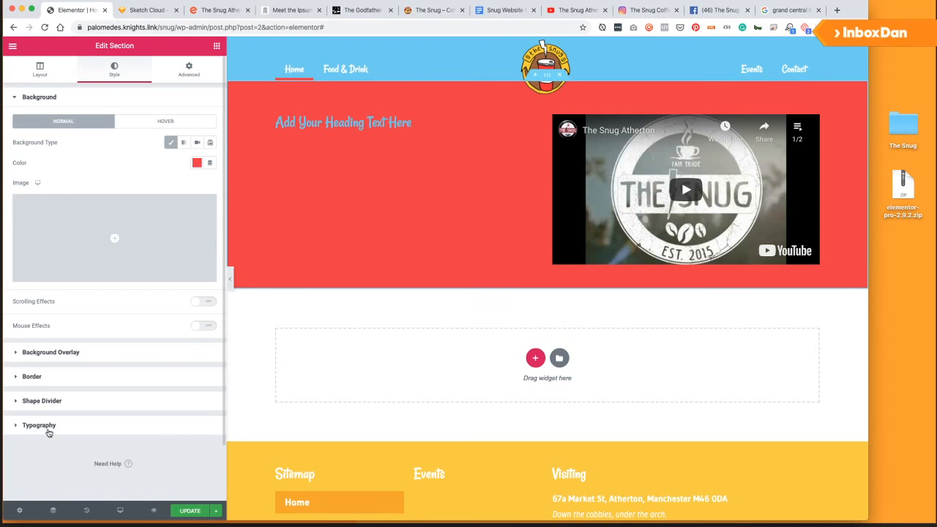
pyautogui.click(41, 285)
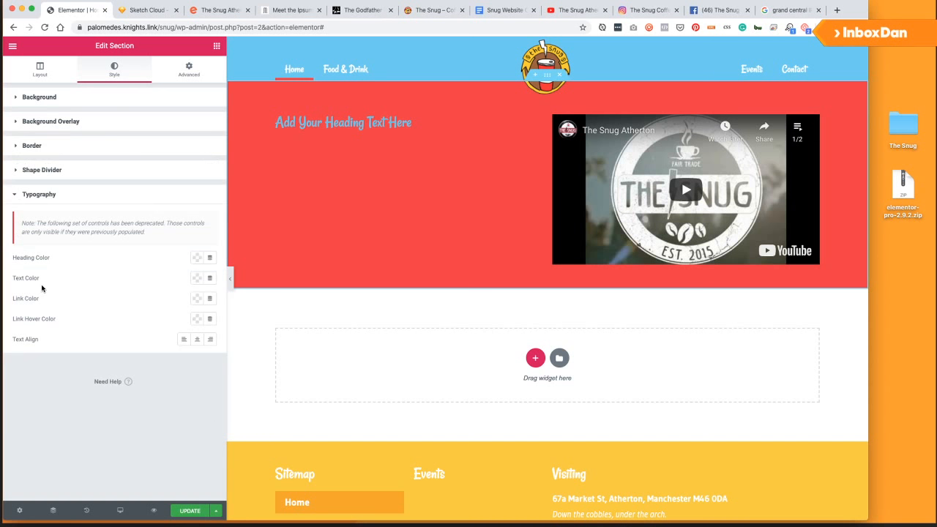
pyautogui.click(196, 257)
pyautogui.click(129, 286)
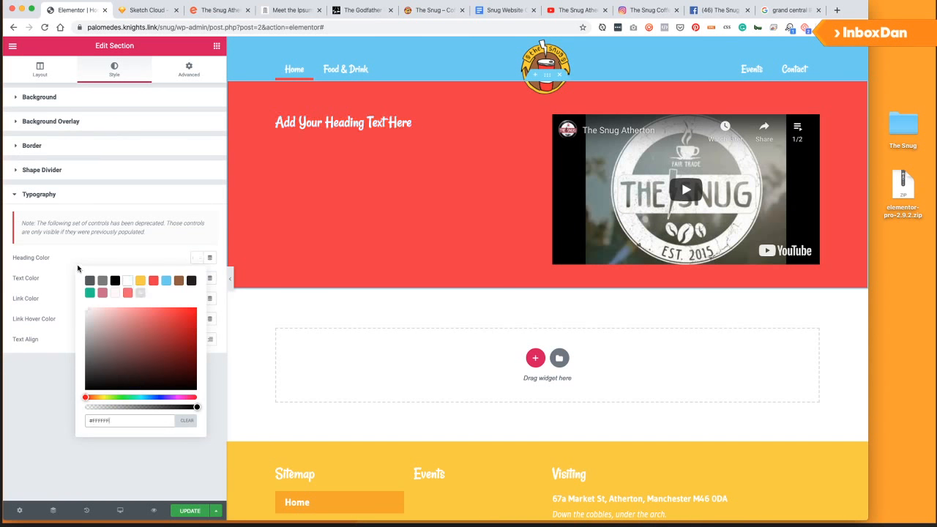
pyautogui.click(190, 266)
pyautogui.click(196, 278)
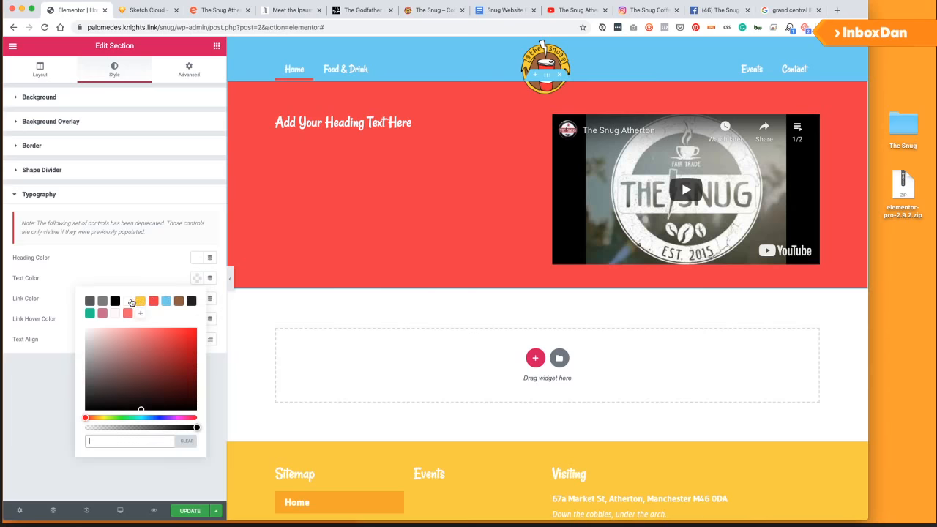
pyautogui.click(128, 301)
pyautogui.click(69, 286)
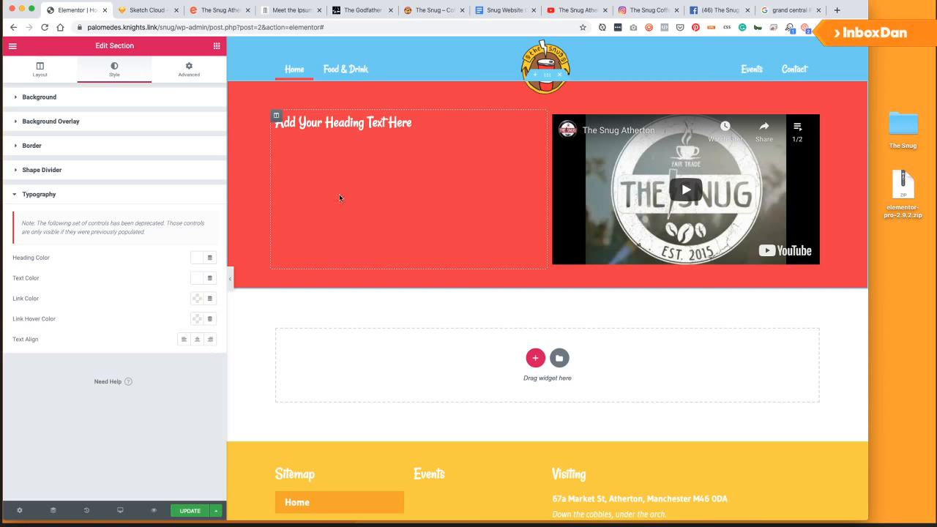
# Make the hero heading an H1.
pyautogui.click(351, 125)
pyautogui.click(161, 239)
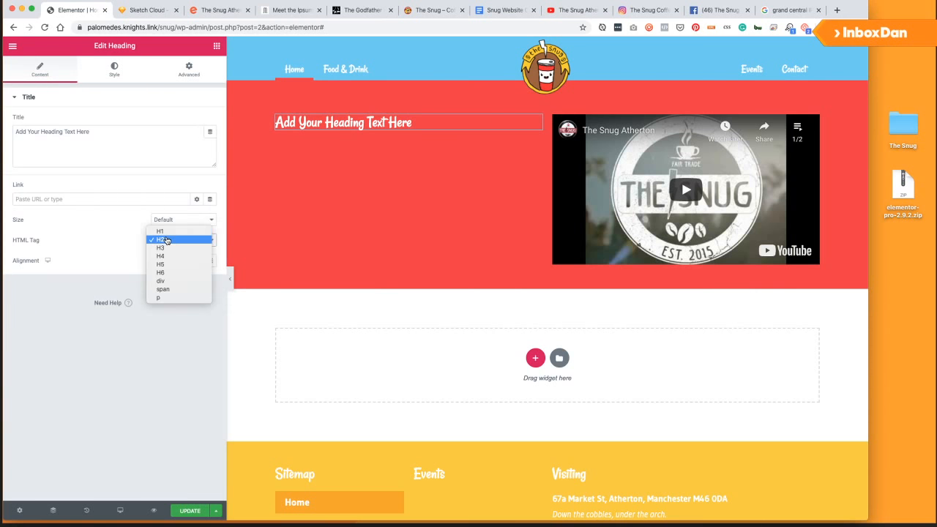
pyautogui.click(161, 230)
pyautogui.tripleClick(121, 139)
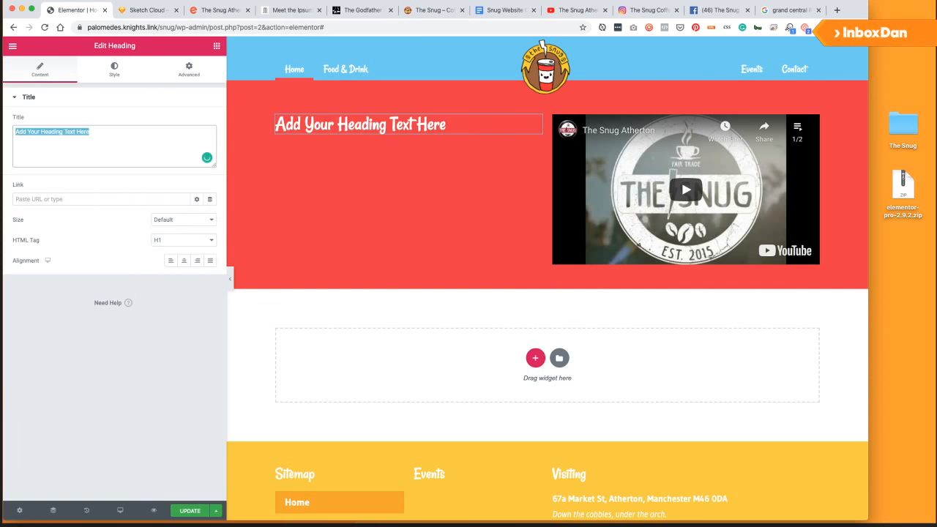
# Widen the column gap of the red section's two columns.
pyautogui.rightClick(473, 101)
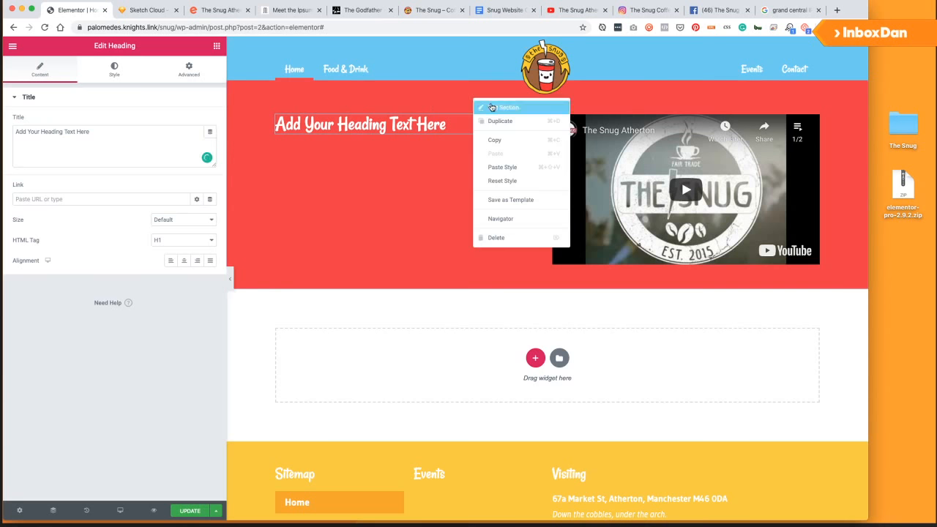
pyautogui.click(493, 108)
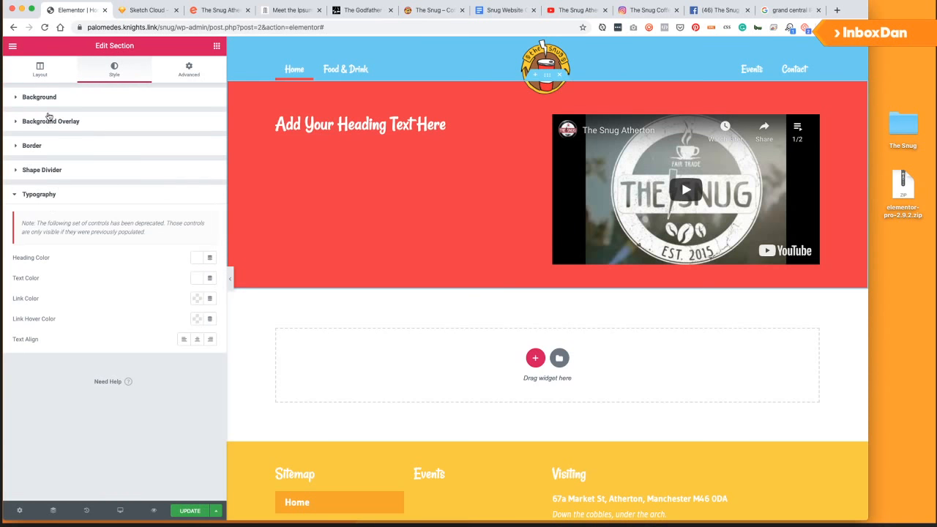
pyautogui.click(51, 78)
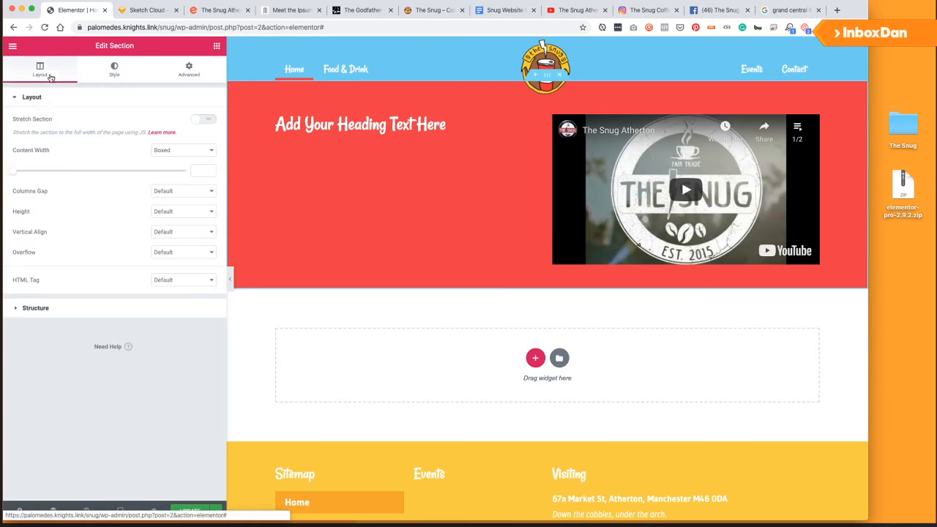
pyautogui.click(172, 212)
pyautogui.click(165, 191)
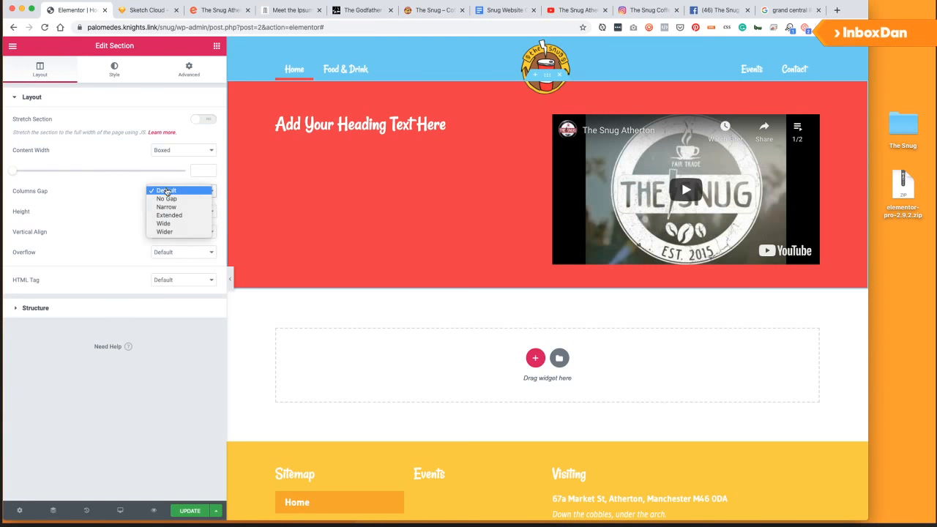
pyautogui.click(177, 232)
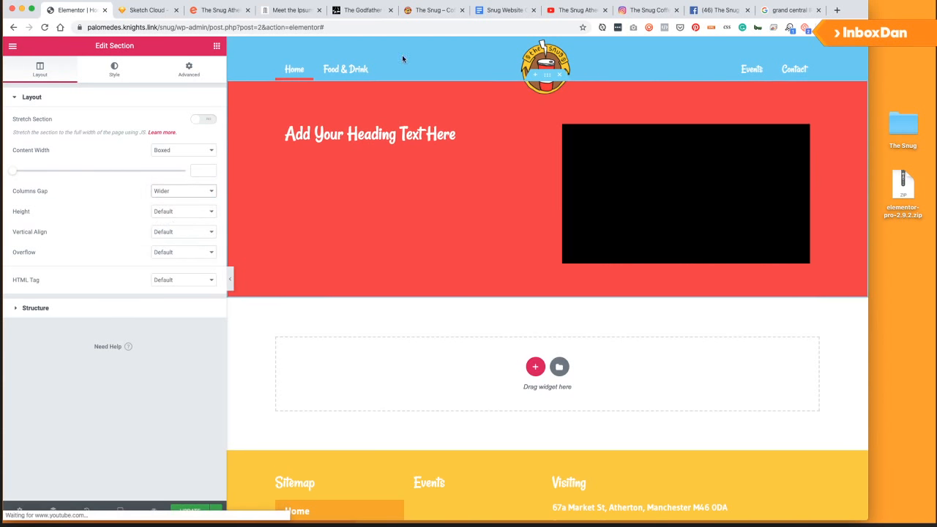
# Retype the heading as 'Welcome to The Snug Coffee Shop' with a small 'Atherton' line.
pyautogui.click(397, 139)
pyautogui.click(123, 153)
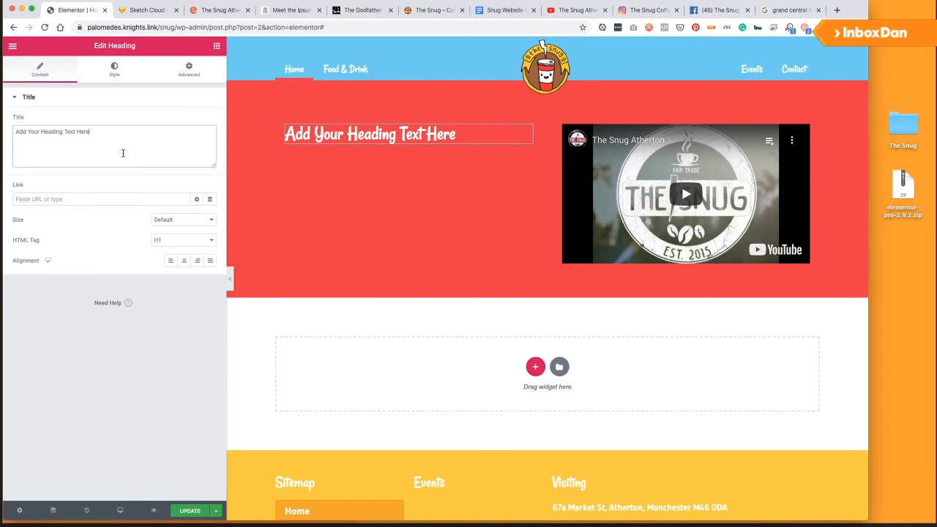
pyautogui.hotkey('ctrl', 'a')
pyautogui.write('Welcome to')
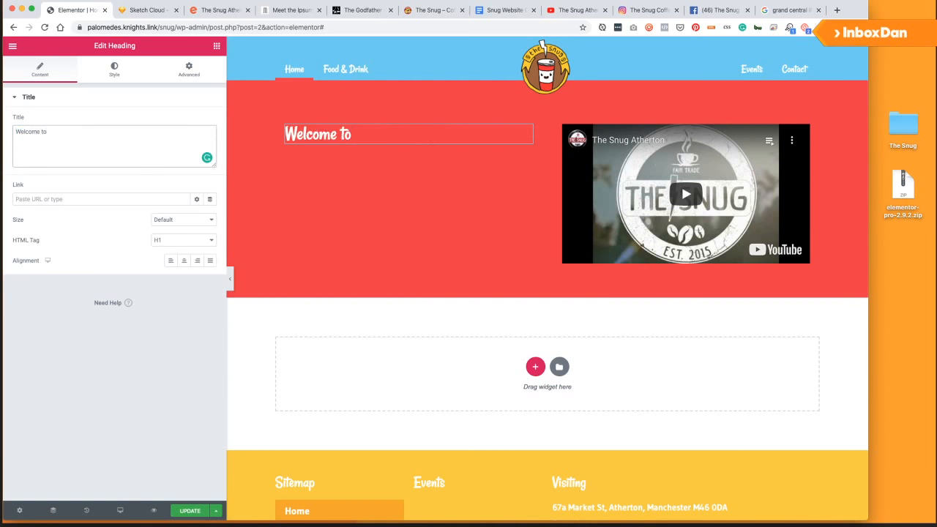
pyautogui.write('<small>')
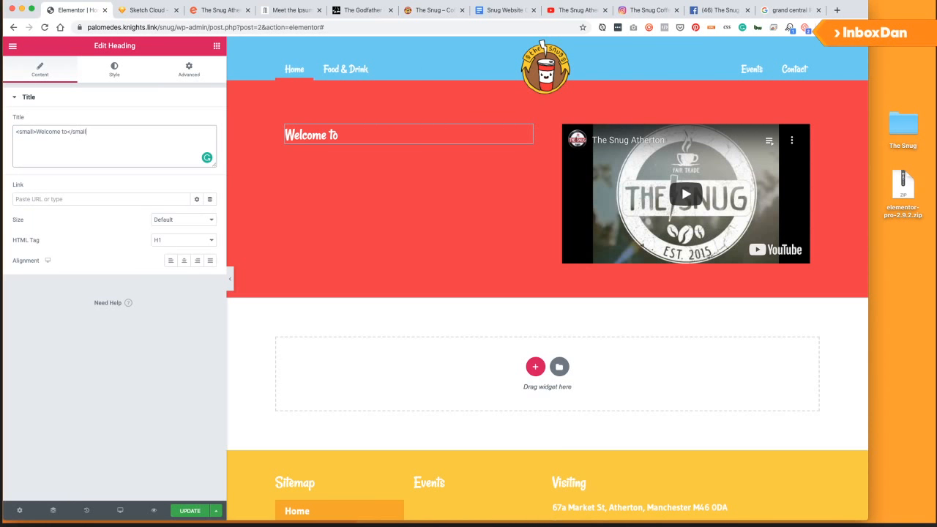
pyautogui.write('</small><brThe S')
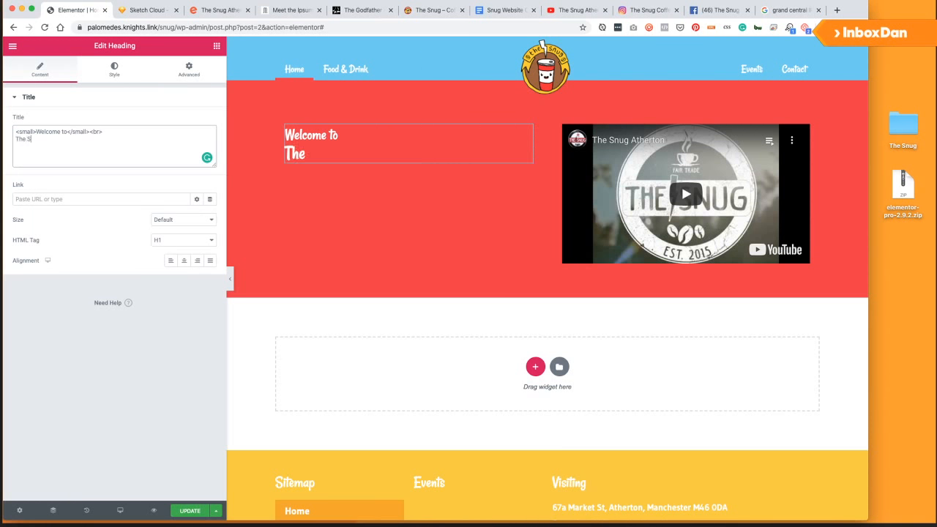
pyautogui.write('nug, Atherton')
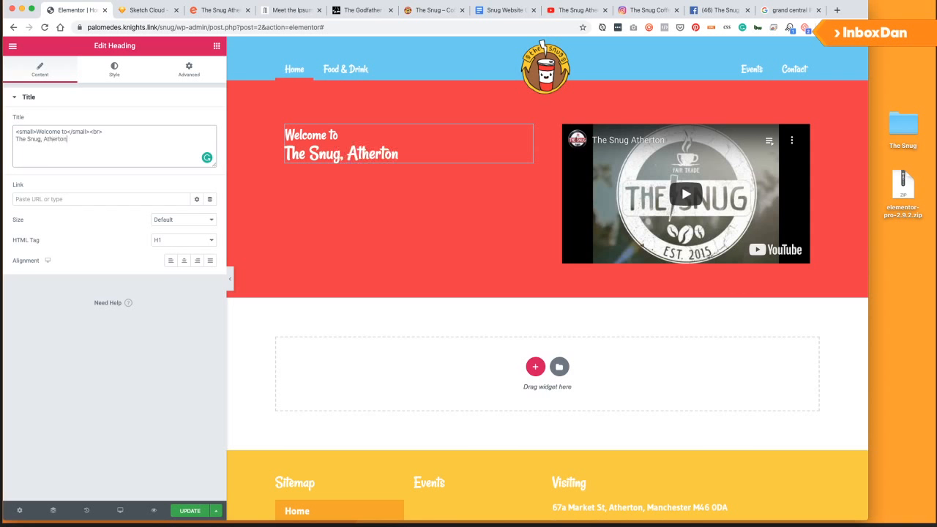
pyautogui.press('BackSpace')
pyautogui.press('BackSpace')
pyautogui.press('BackSpace')
pyautogui.press('BackSpace')
pyautogui.press('BackSpace')
pyautogui.press('BackSpace')
pyautogui.press('BackSpace')
pyautogui.press('BackSpace')
pyautogui.press('BackSpace')
pyautogui.press('BackSpace')
pyautogui.write('Coffee')
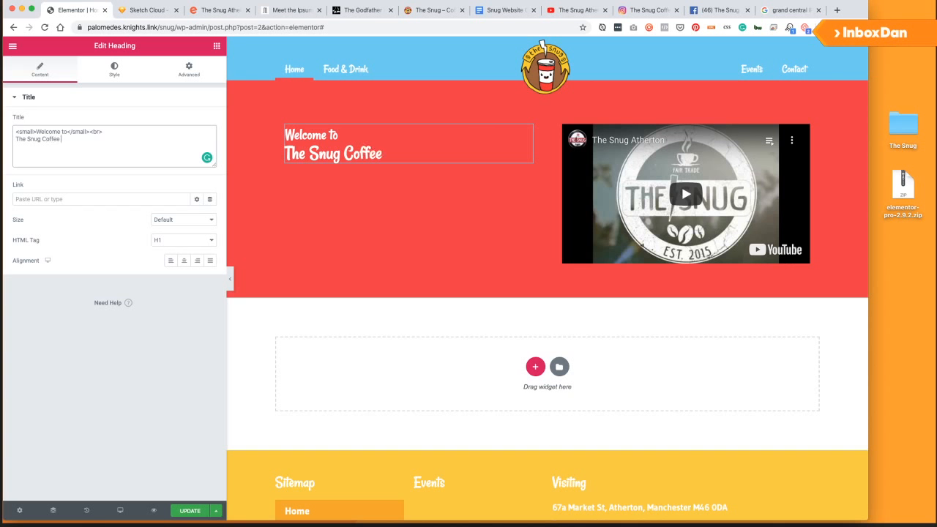
pyautogui.write('Shop<be> <small')
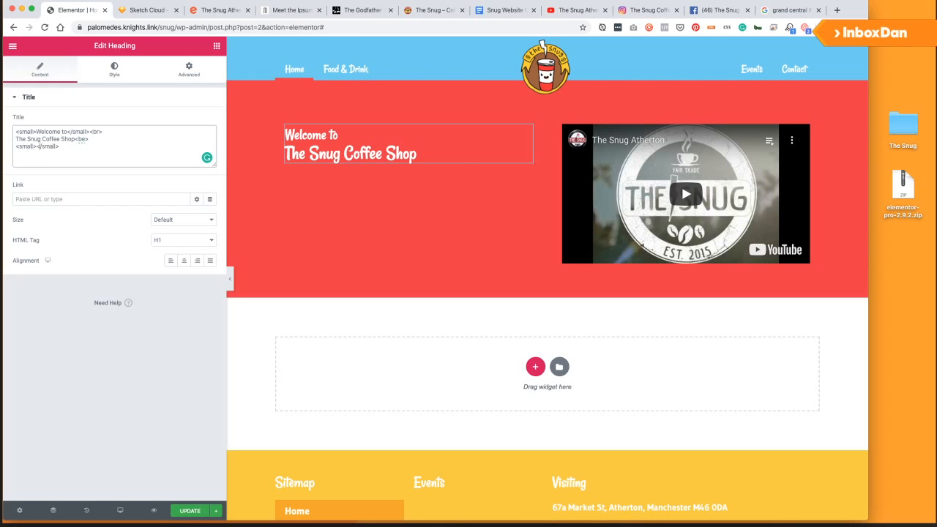
pyautogui.write('>Atherton</small')
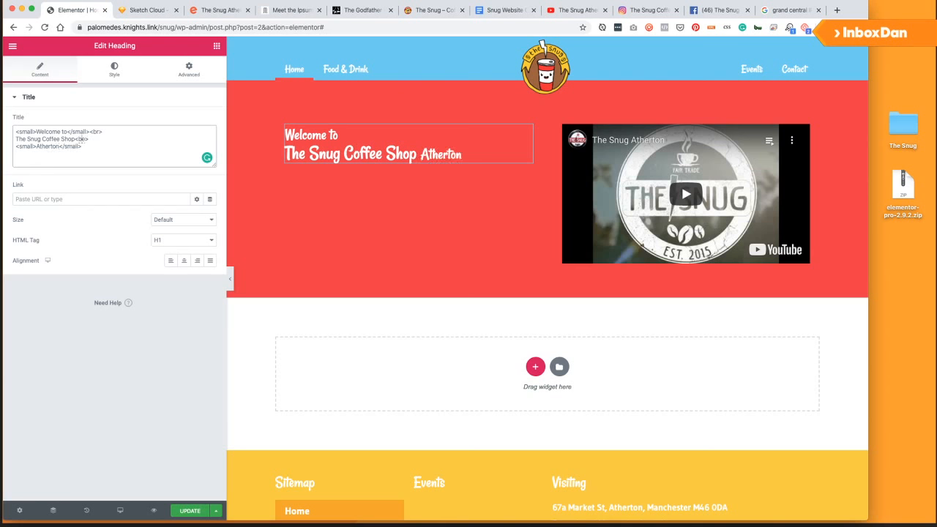
pyautogui.write('>')
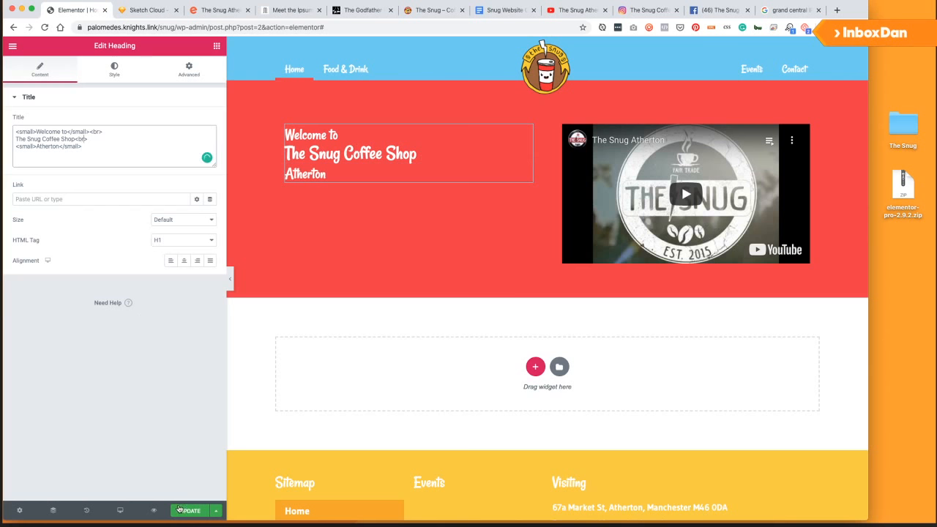
# Update the page and open the editor's main menu.
pyautogui.click(299, 201)
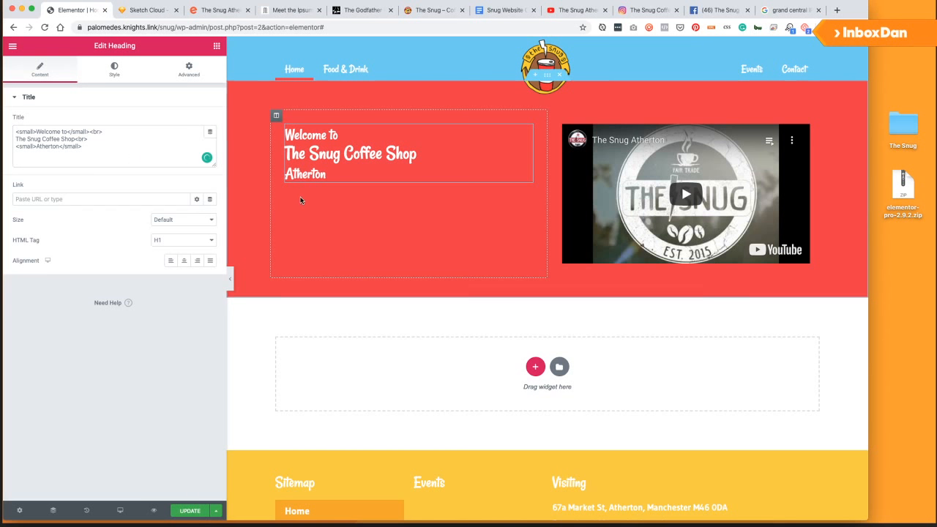
pyautogui.click(191, 510)
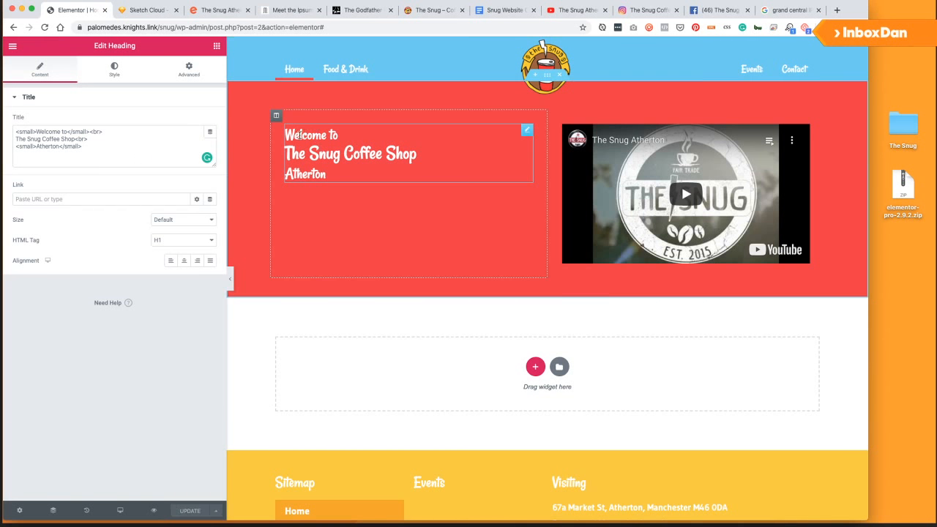
pyautogui.moveTo(314, 135); pyautogui.dragTo(345, 137)
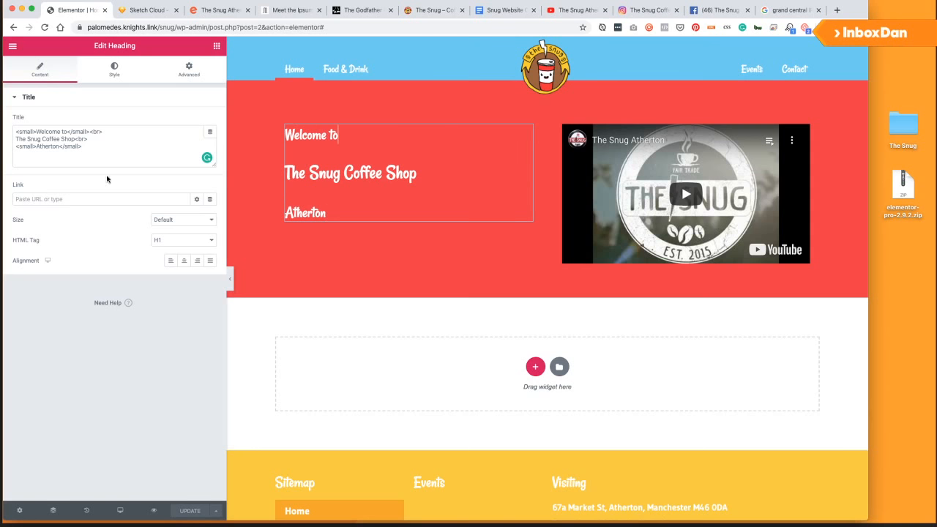
pyautogui.click(12, 45)
# In Theme Style custom CSS, write an 'h1 small' rule with font-size 0.7em.
pyautogui.press('super+p')
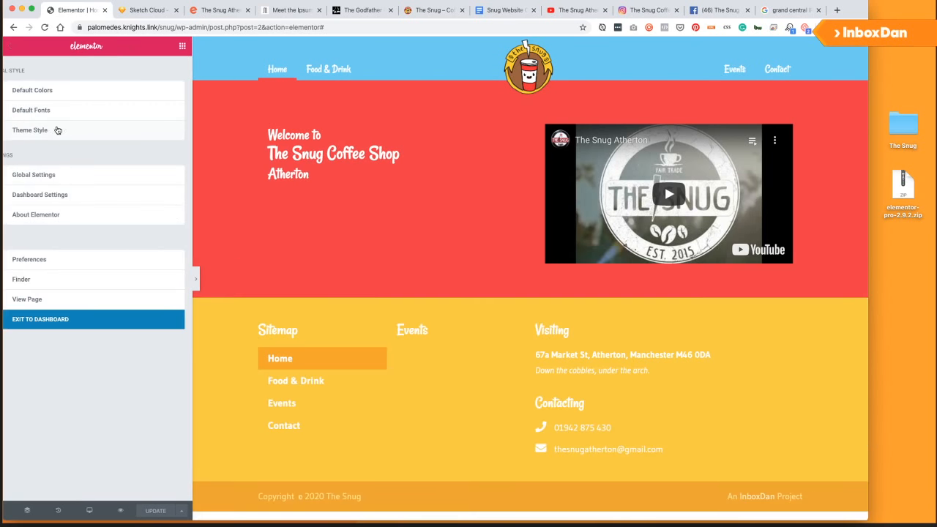
pyautogui.press('super+p')
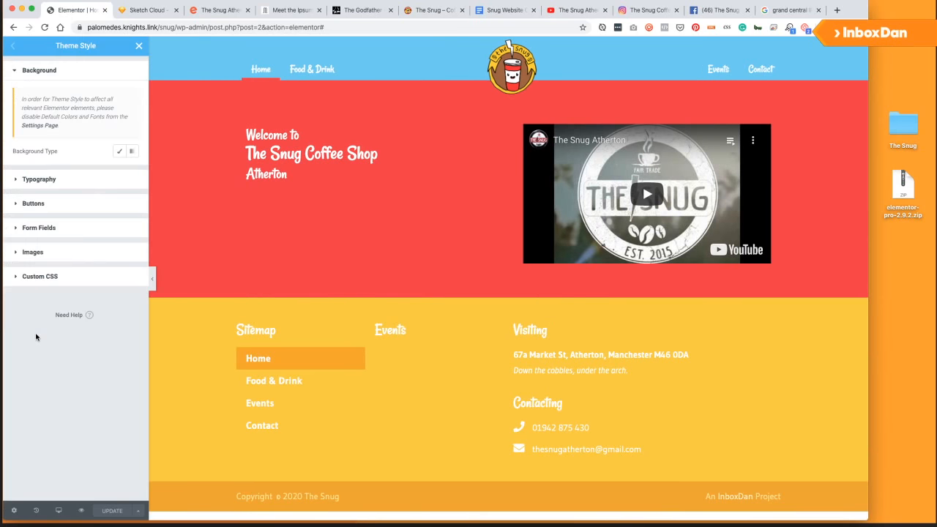
pyautogui.click(40, 278)
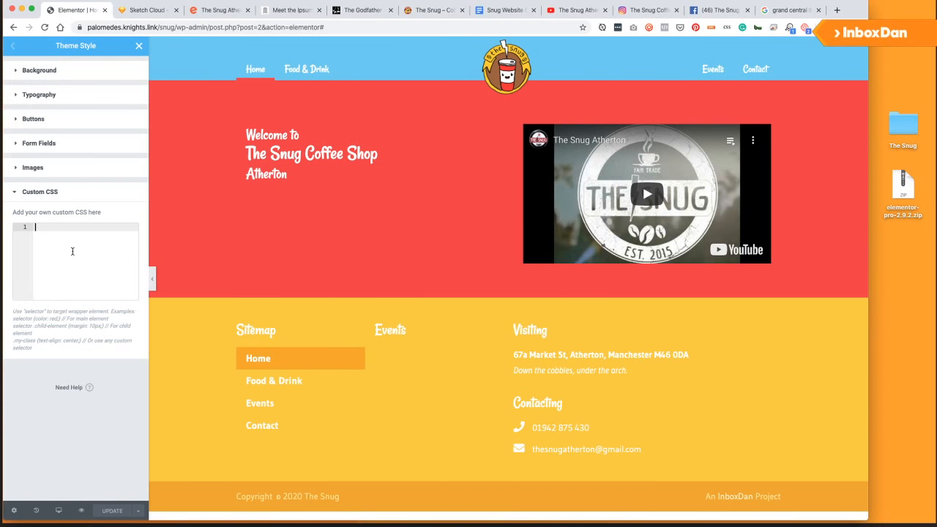
pyautogui.write('h2')
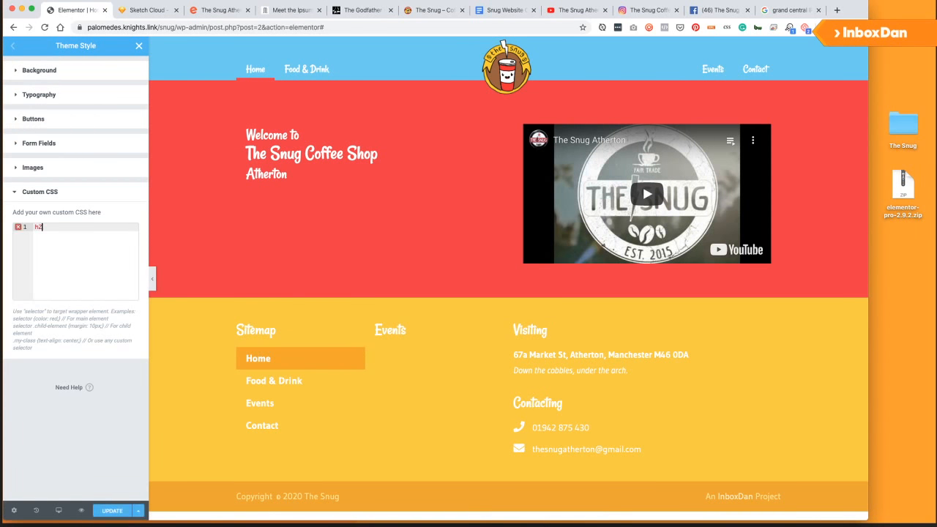
pyautogui.write(' smakll{')
pyautogui.press('Return')
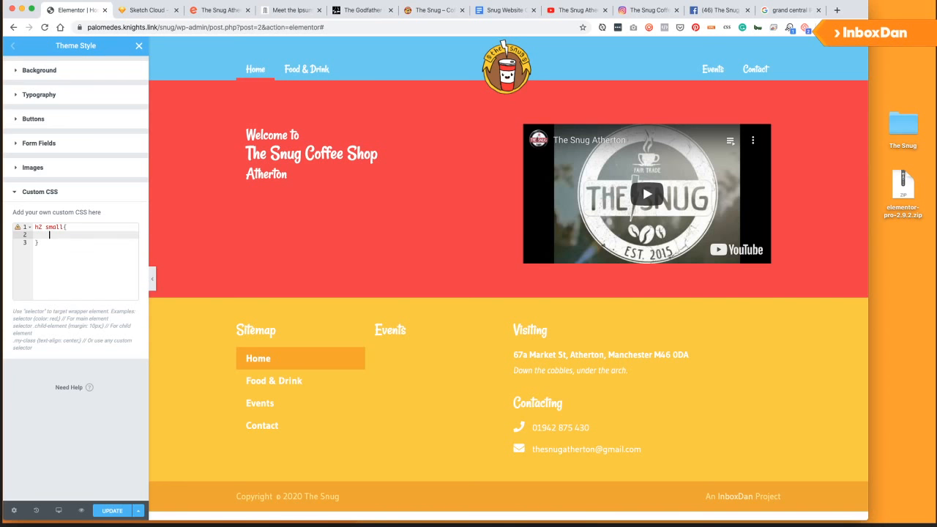
pyautogui.write('font-s')
pyautogui.press('Return')
pyautogui.click(67, 227)
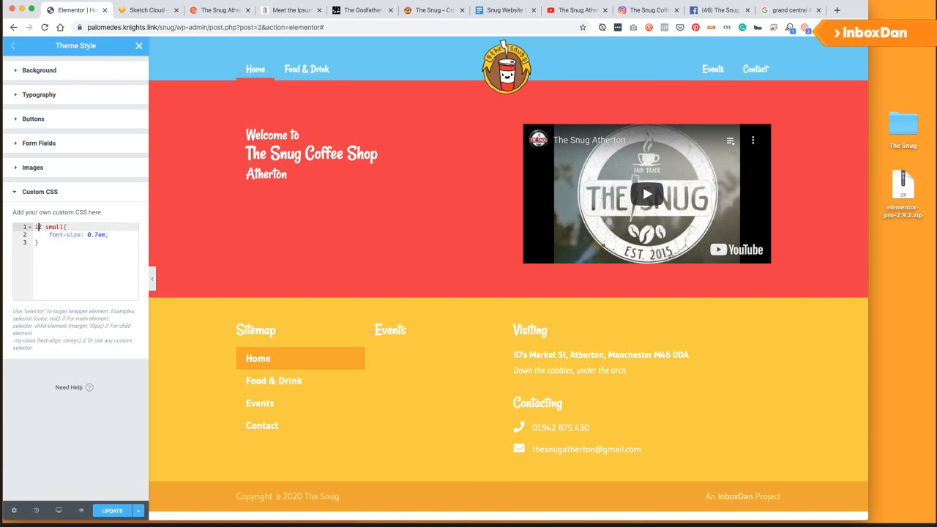
pyautogui.press('BackSpace')
pyautogui.press('BackSpace')
pyautogui.press('BackSpace')
pyautogui.write('h1')
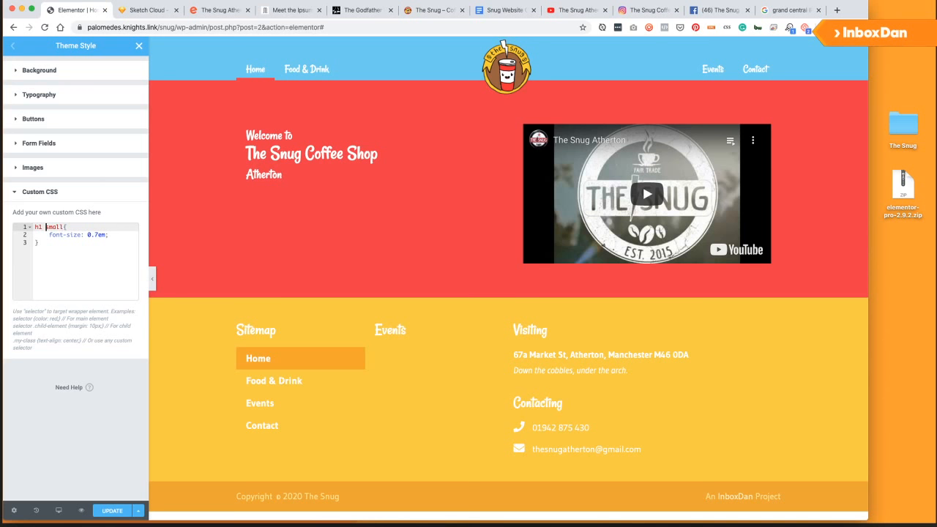
pyautogui.press('Down')
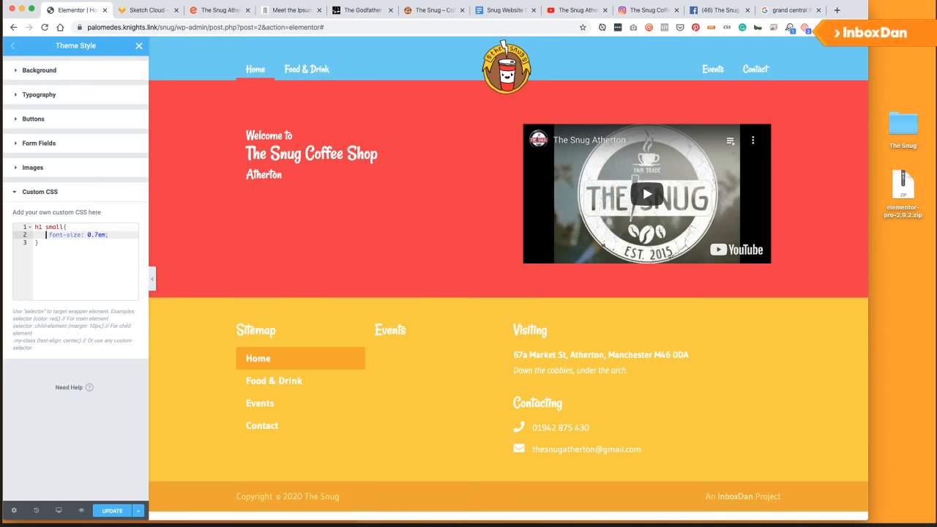
# Try 1.2em and 0.8em line-heights in the rule, then remove them.
pyautogui.press('super+Right')
pyautogui.press('Return')
pyautogui.write('line-height: ')
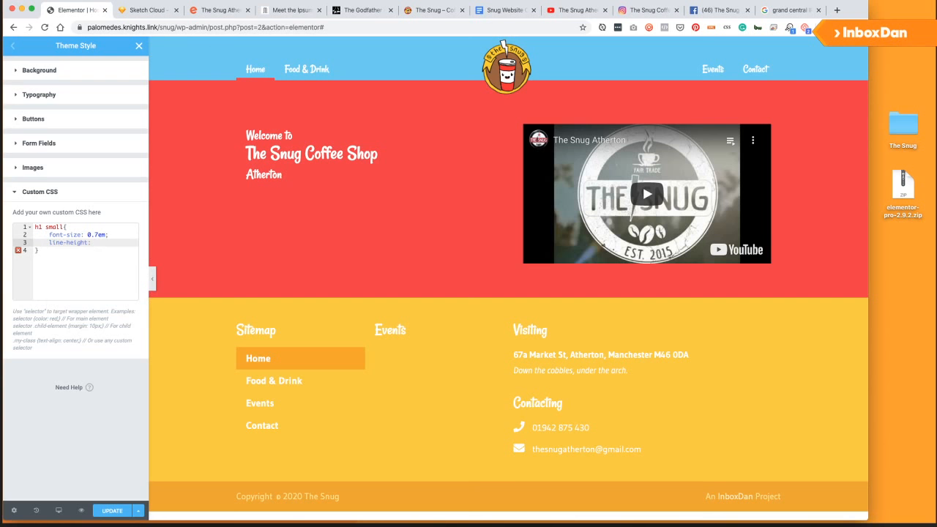
pyautogui.write('1em;')
pyautogui.write('.')
pyautogui.write('2em;')
pyautogui.press('shift+super+Left')
pyautogui.press('BackSpace')
pyautogui.write('lin')
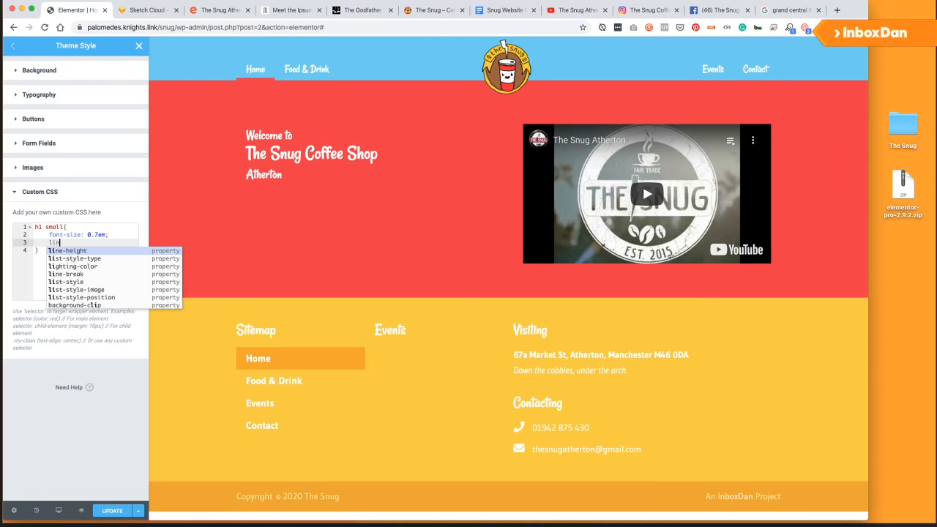
pyautogui.write('e-height: 0.')
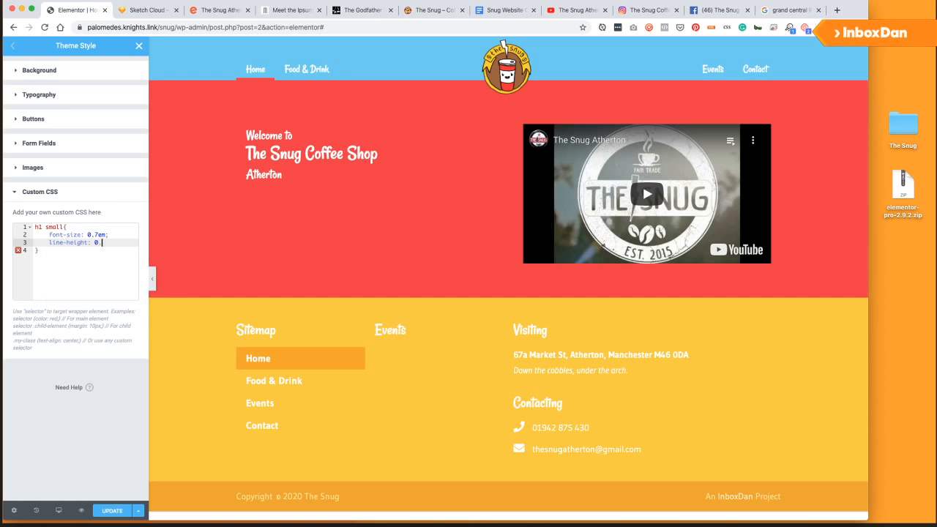
pyautogui.write('8em')
pyautogui.press('shift+super+Left')
pyautogui.press('BackSpace')
pyautogui.press('shift+super+Left')
pyautogui.press('BackSpace')
pyautogui.press('BackSpace')
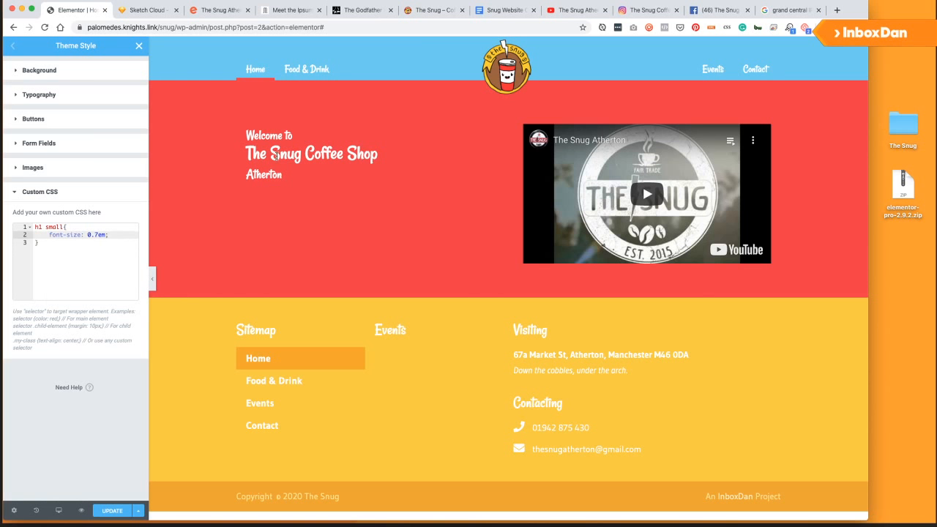
# Try an h1 block with 2em line-height, delete it, and save the CSS.
pyautogui.click(75, 255)
pyautogui.press('Return')
pyautogui.write('h1{')
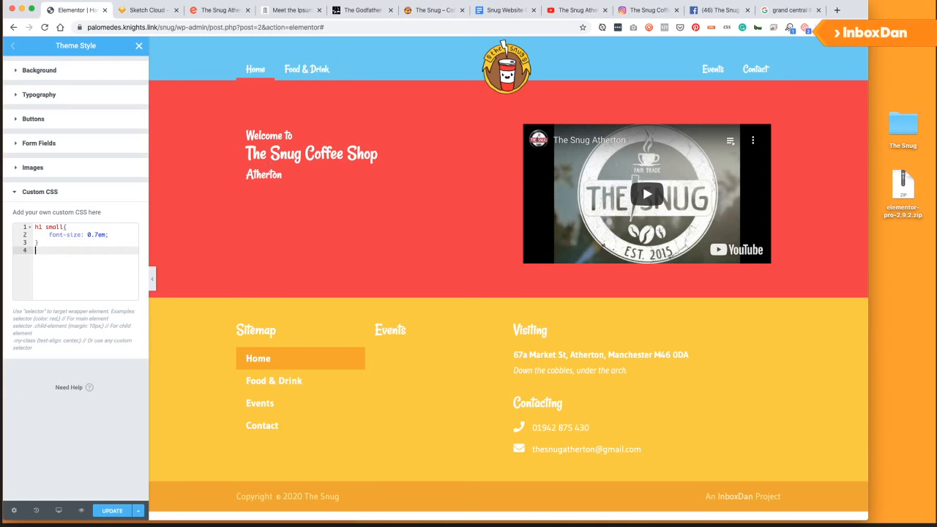
pyautogui.press('Return')
pyautogui.write('line')
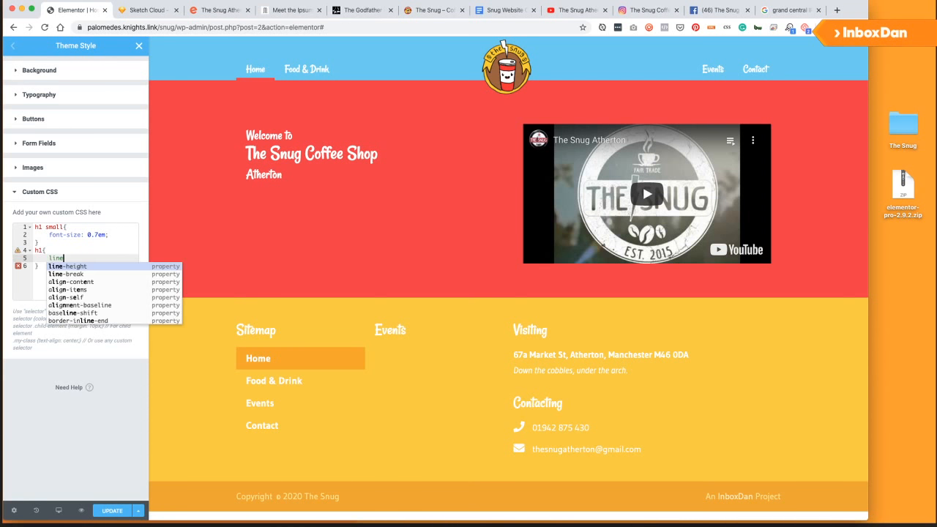
pyautogui.press('Return')
pyautogui.write('2em;')
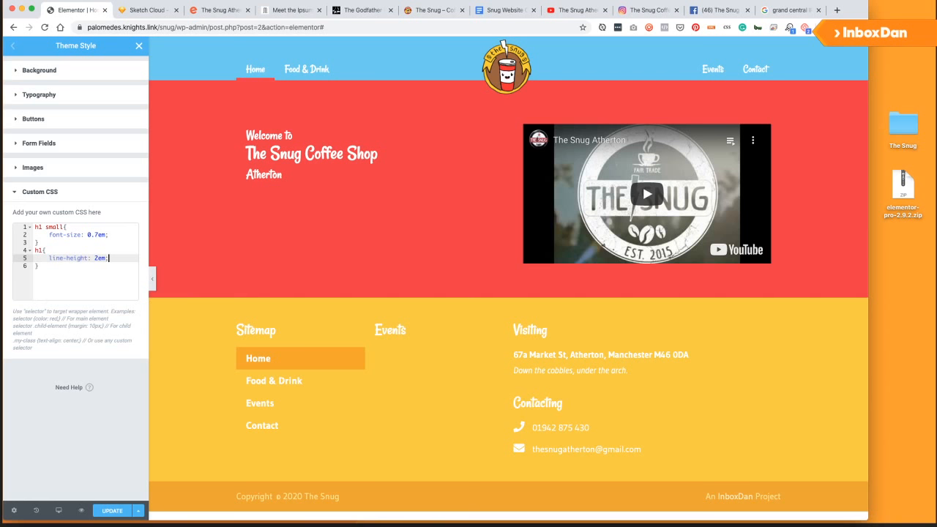
pyautogui.hotkey('shift', 'Home')
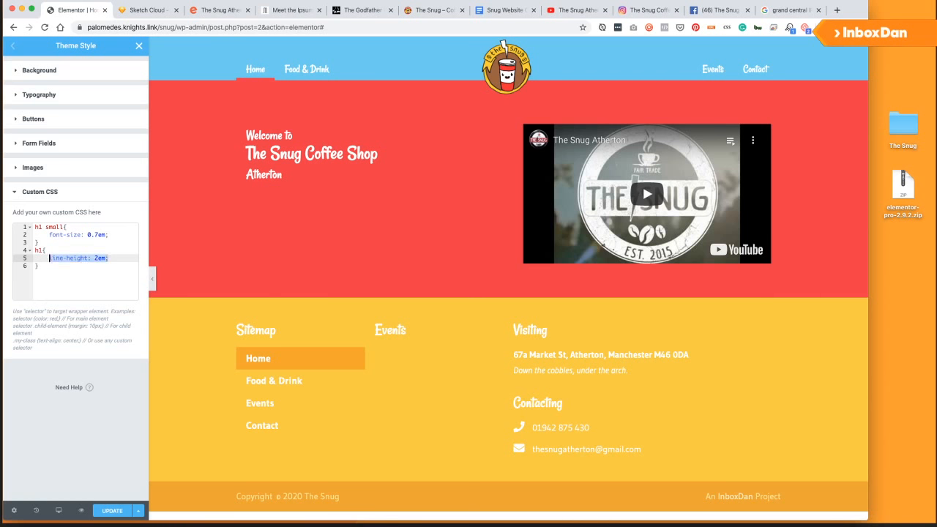
pyautogui.press('BackSpace')
pyautogui.press('Down')
pyautogui.press('BackSpace')
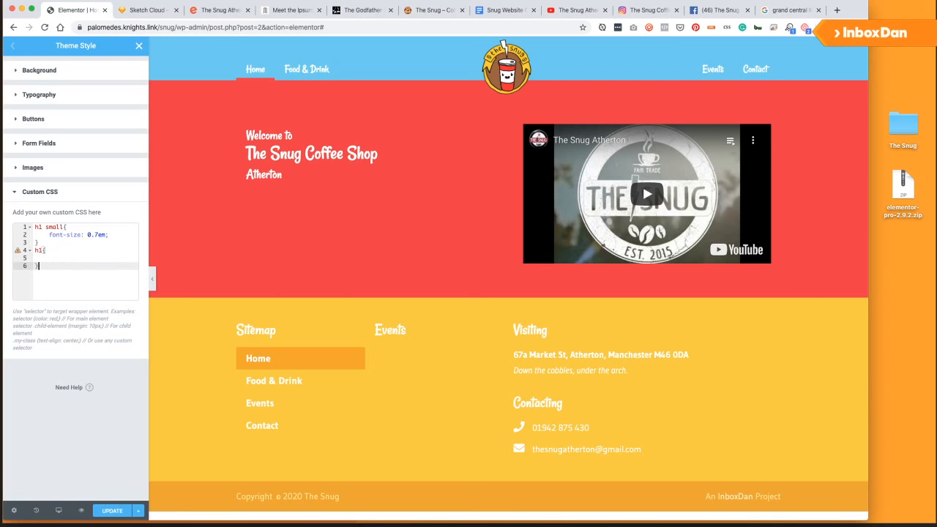
pyautogui.hotkey('shift', 'Up')
pyautogui.hotkey('shift', 'Up')
pyautogui.hotkey('shift', 'Up')
pyautogui.press('BackSpace')
pyautogui.press('super+s')
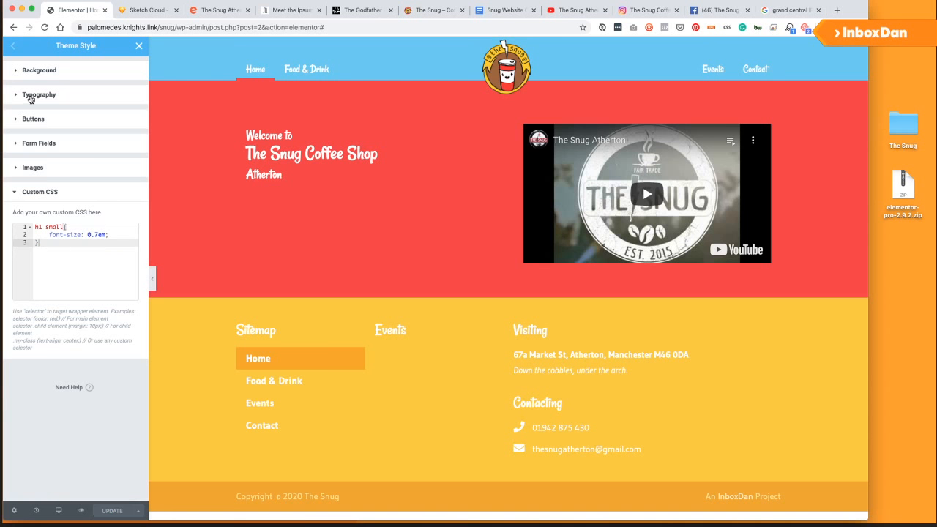
# Set global H1 heading size to 50 and H2 to 30, then exit Theme Style.
pyautogui.click(36, 96)
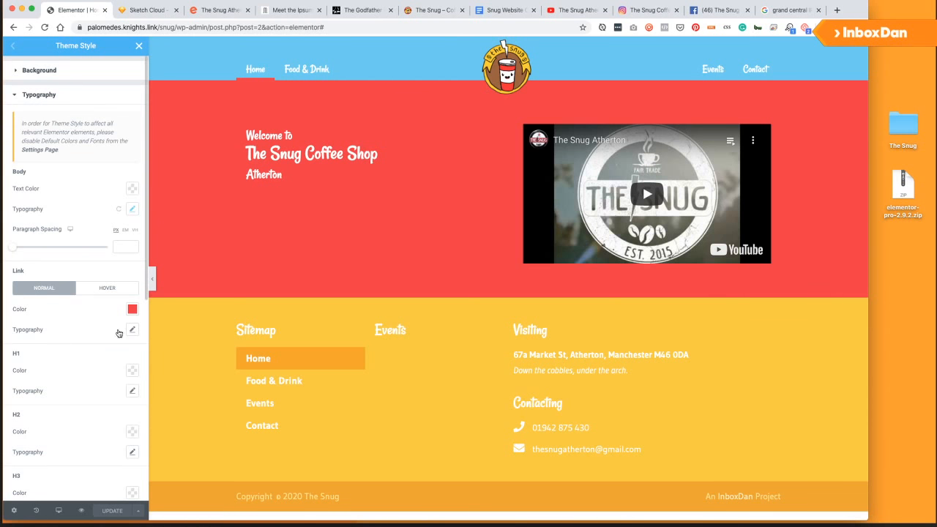
pyautogui.click(128, 392)
pyautogui.moveTo(19, 456); pyautogui.dragTo(38, 459)
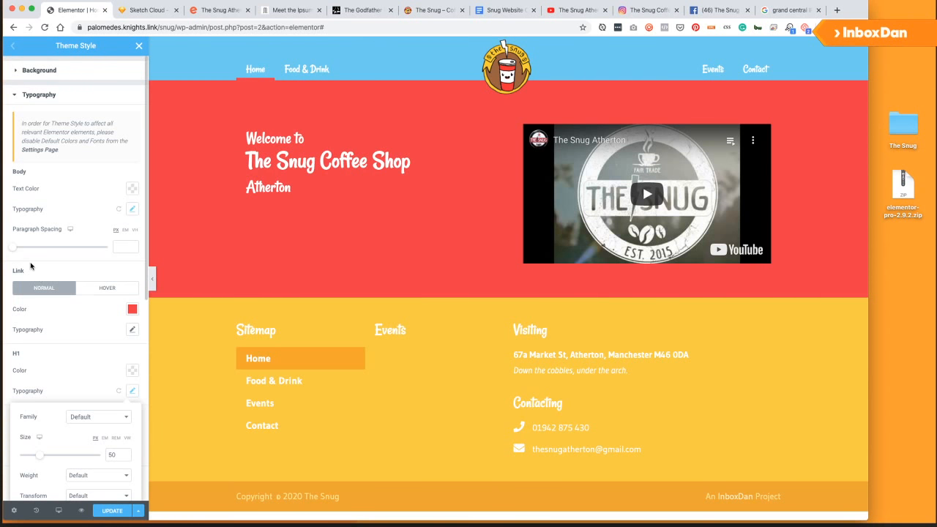
pyautogui.click(27, 354)
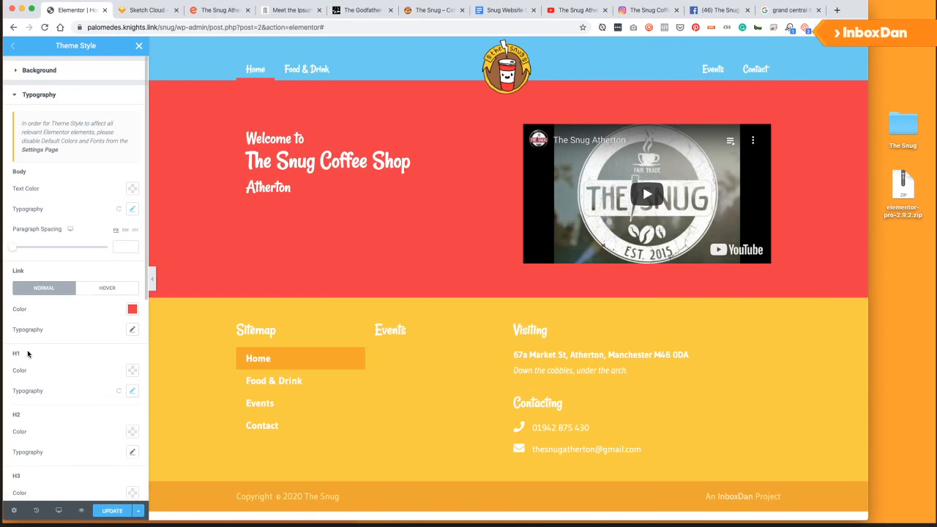
pyautogui.click(133, 452)
pyautogui.scroll(-2, 71, 441)
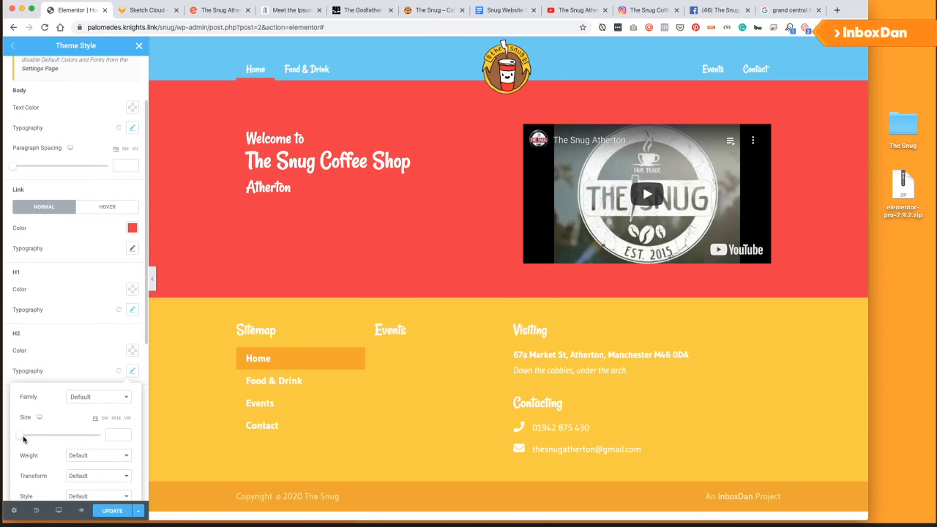
pyautogui.moveTo(24, 438); pyautogui.dragTo(33, 438)
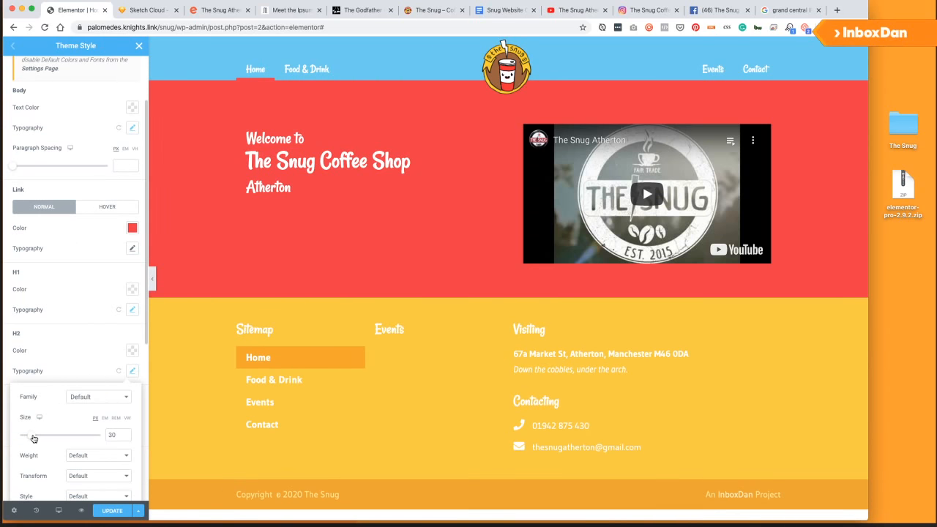
pyautogui.click(110, 510)
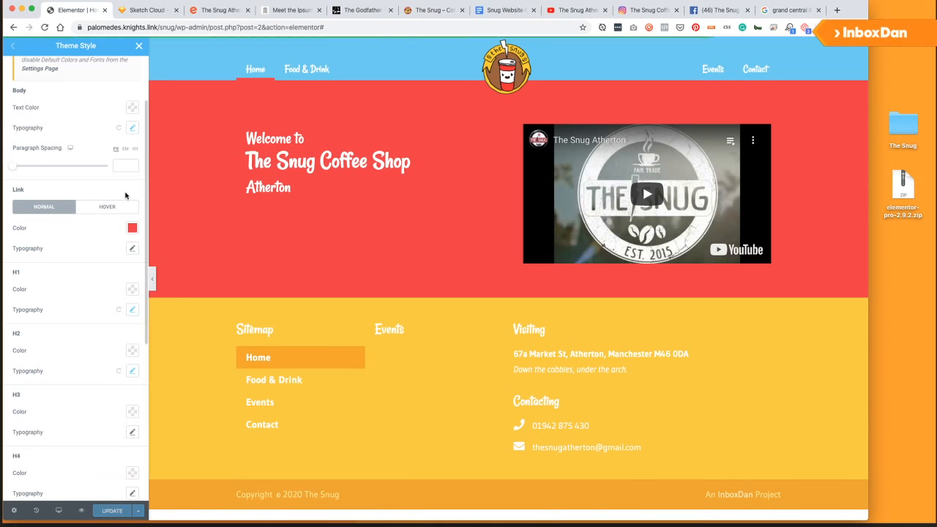
pyautogui.click(139, 47)
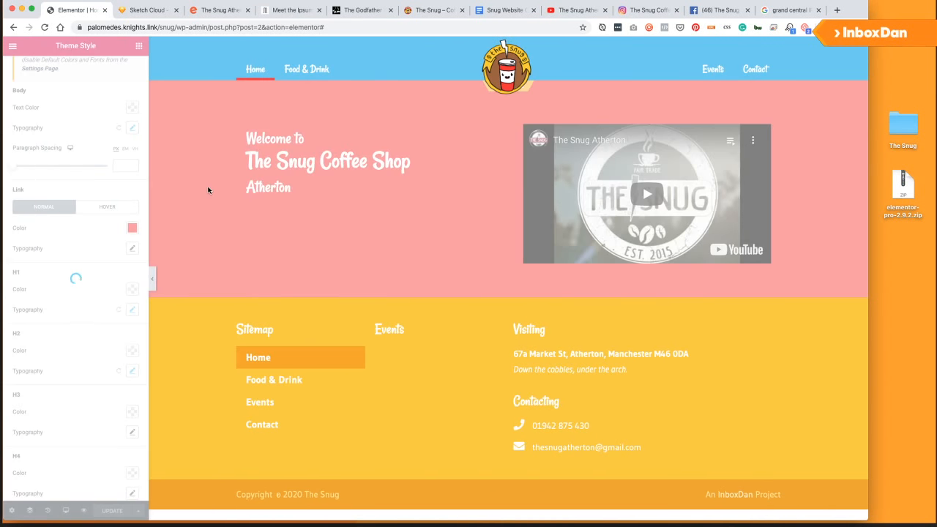
# In the Snug Website Content doc, find the first answer about what makes the business special.
pyautogui.click(502, 10)
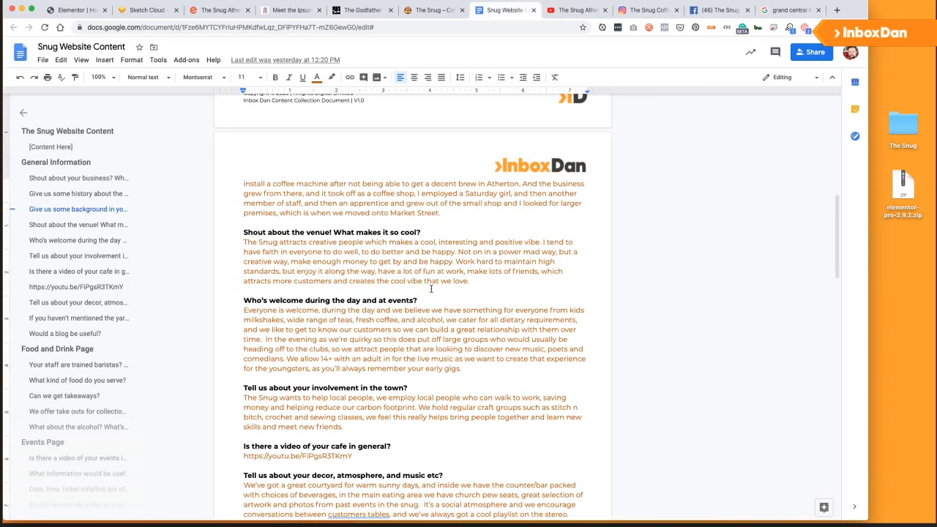
pyautogui.scroll(6, 431, 288)
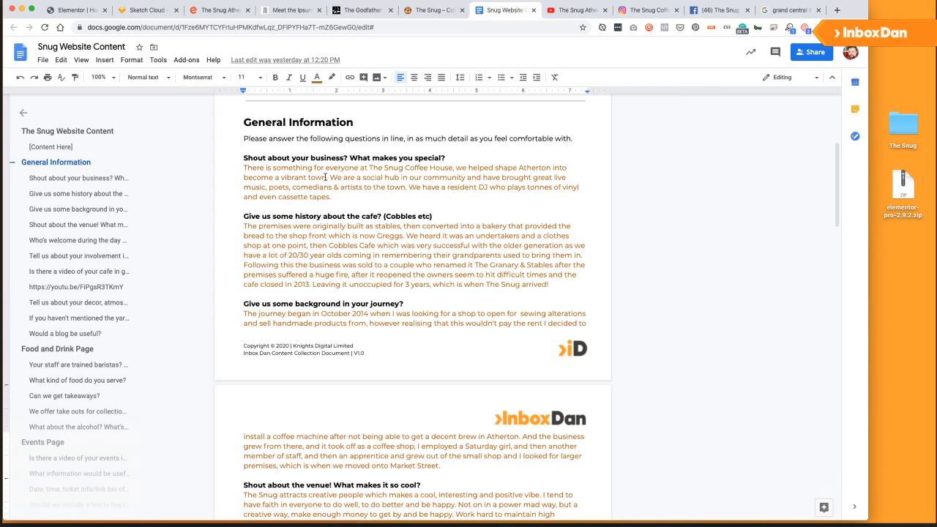
pyautogui.click(326, 178)
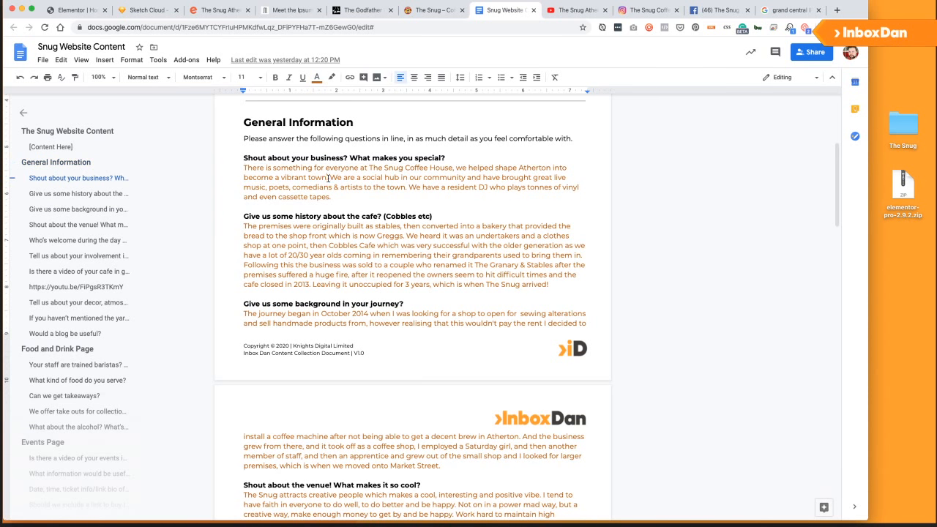
pyautogui.keyDown('shift'); pyautogui.click(244, 167); pyautogui.keyUp('shift')
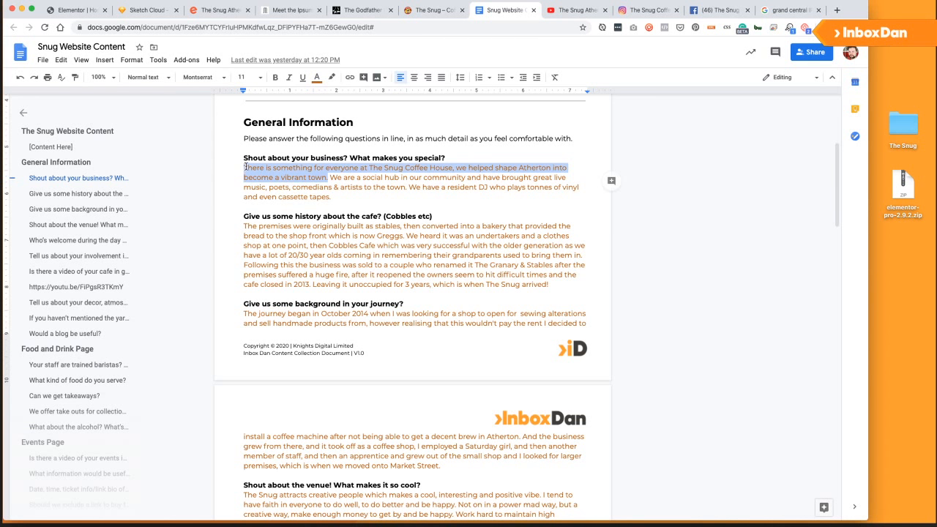
pyautogui.click(360, 192)
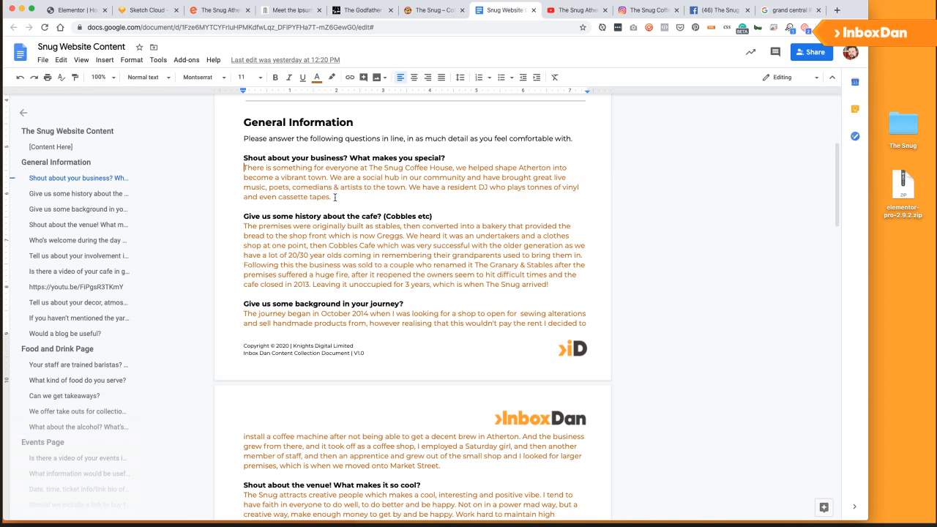
pyautogui.scroll(-5, 360, 233)
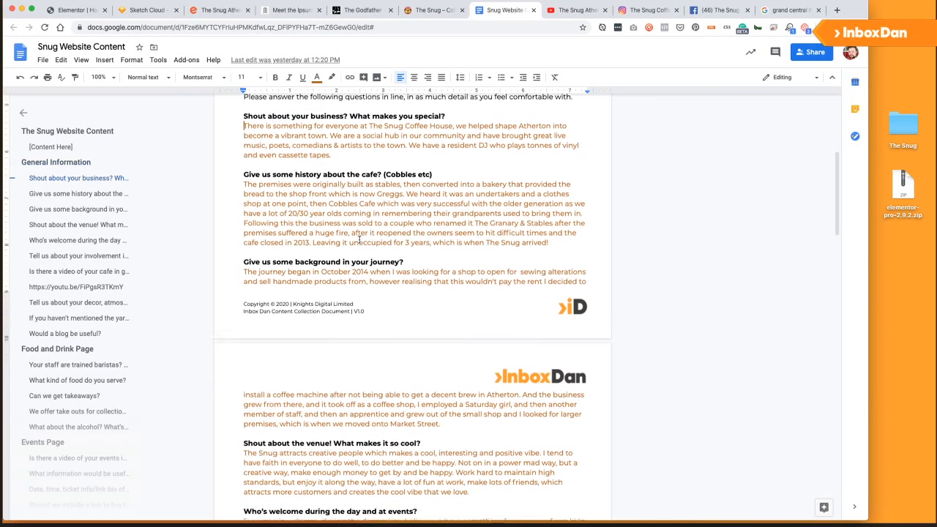
pyautogui.scroll(-2, 356, 229)
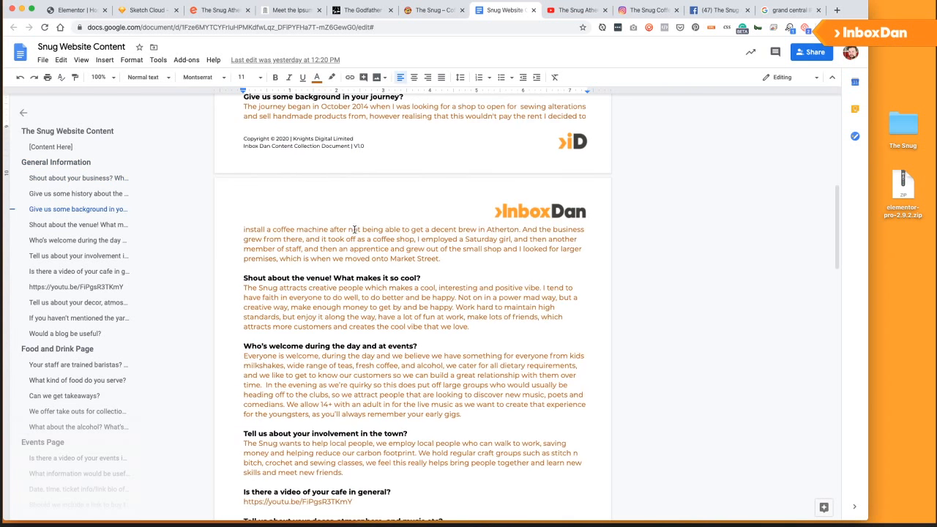
pyautogui.scroll(-3, 353, 229)
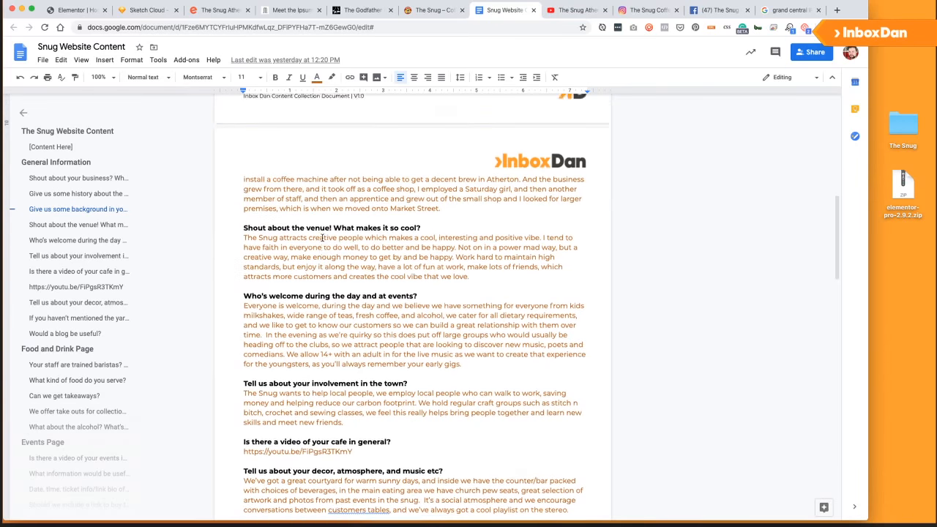
pyautogui.scroll(-3, 323, 238)
pyautogui.scroll(-5, 323, 239)
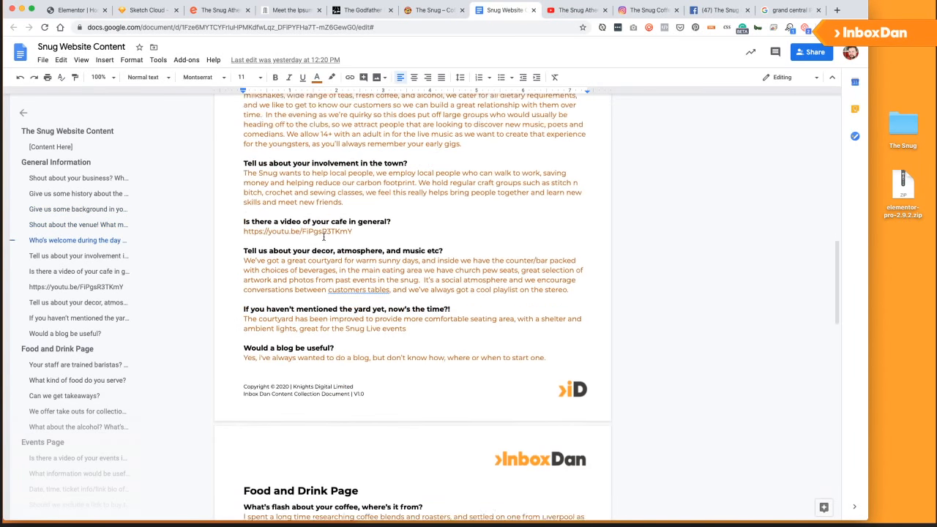
pyautogui.scroll(-5, 301, 271)
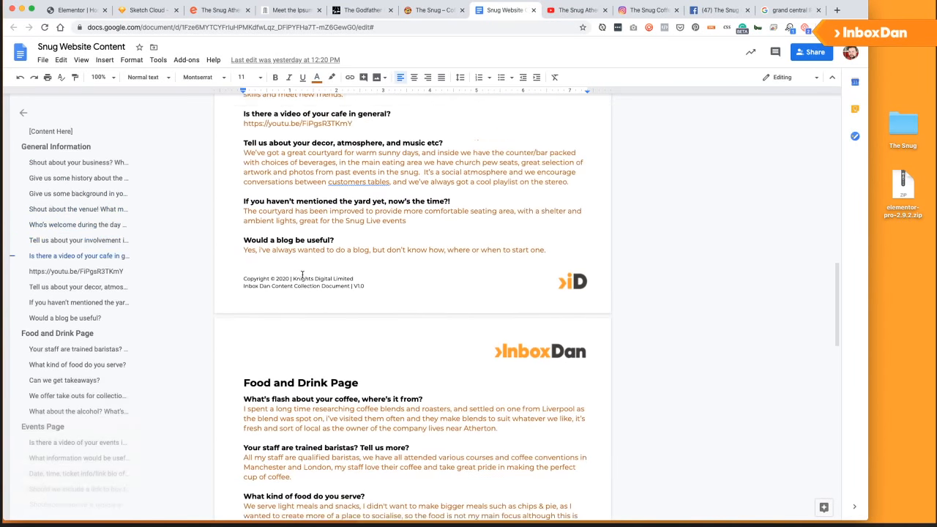
pyautogui.scroll(-3, 303, 273)
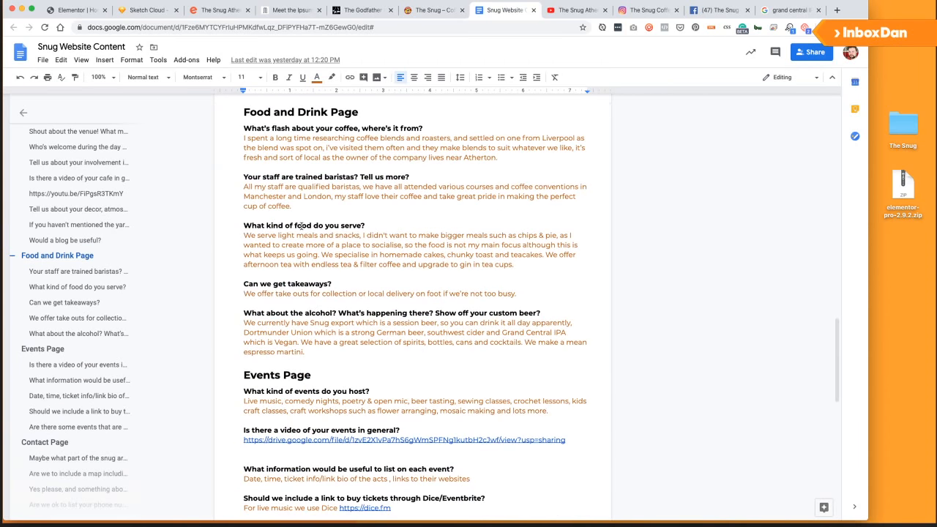
pyautogui.scroll(15, 301, 225)
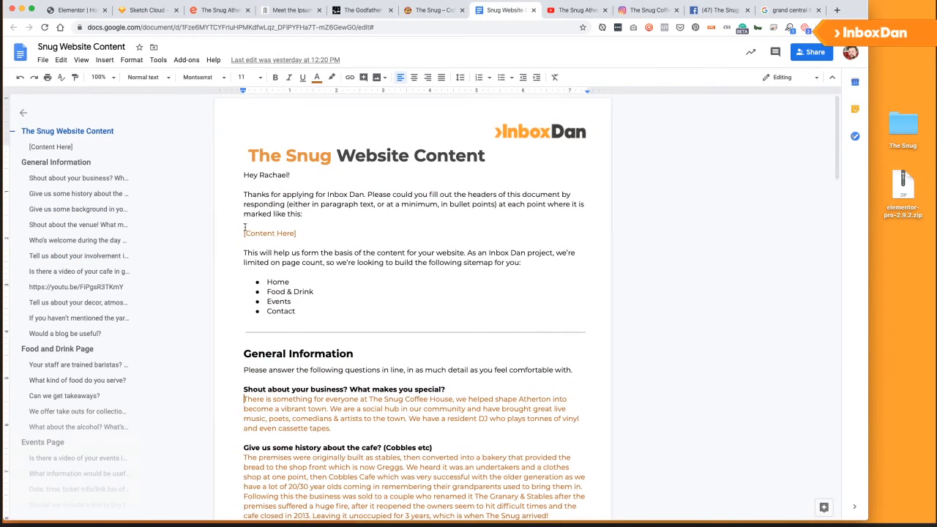
pyautogui.scroll(-5, 262, 274)
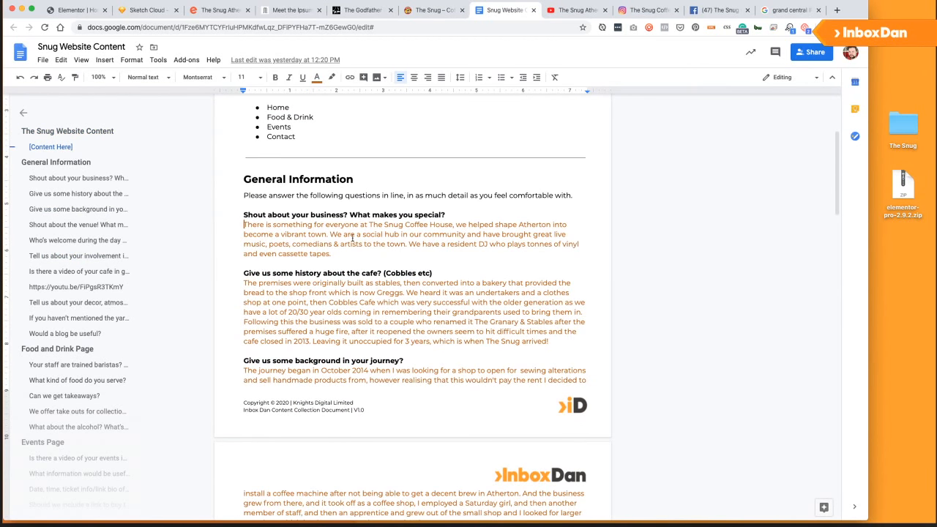
# Copy that answer paragraph and add a Text Editor widget under the hero heading.
pyautogui.tripleClick(393, 254)
pyautogui.hotkey('ctrl', 'c')
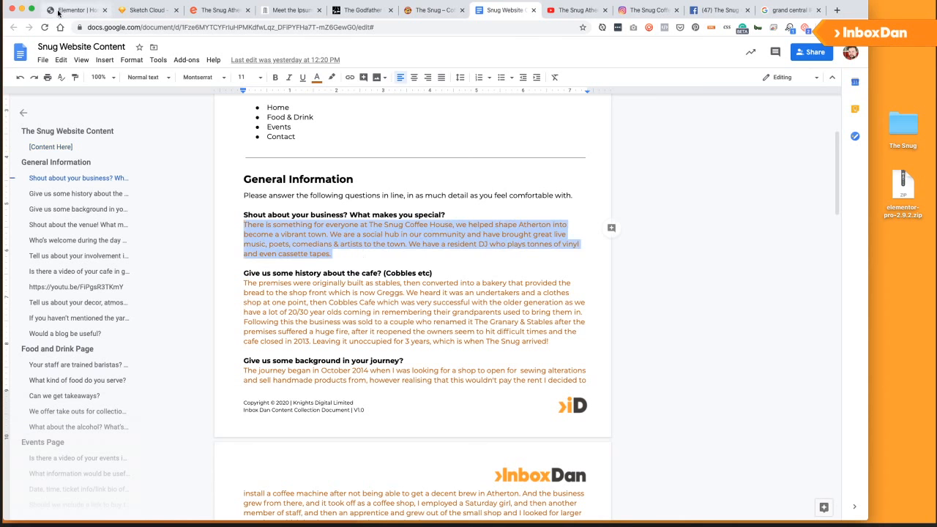
pyautogui.click(73, 10)
pyautogui.moveTo(110, 187); pyautogui.dragTo(265, 191)
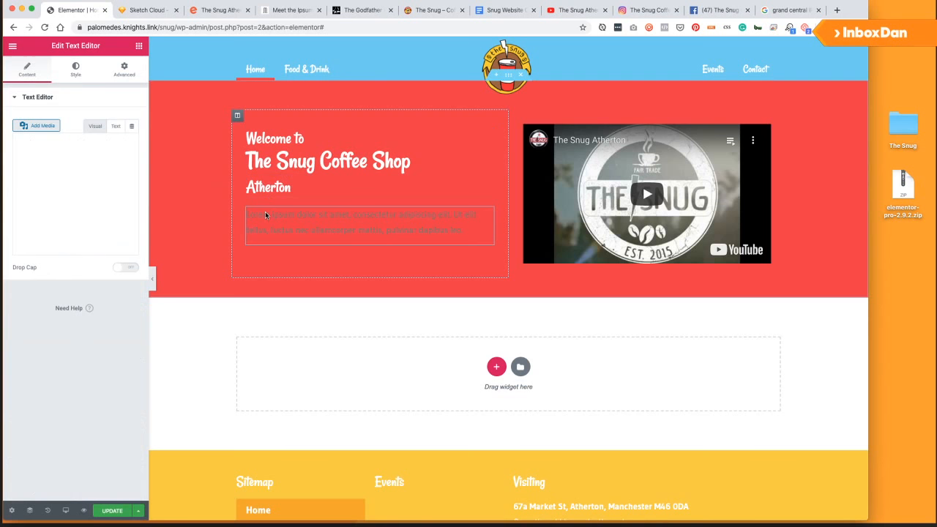
# Paste the business description into the text block and make its text white.
pyautogui.hotkey('ctrl', 'a')
pyautogui.click(114, 185)
pyautogui.hotkey('ctrl', 'a')
pyautogui.hotkey('ctrl', 'v')
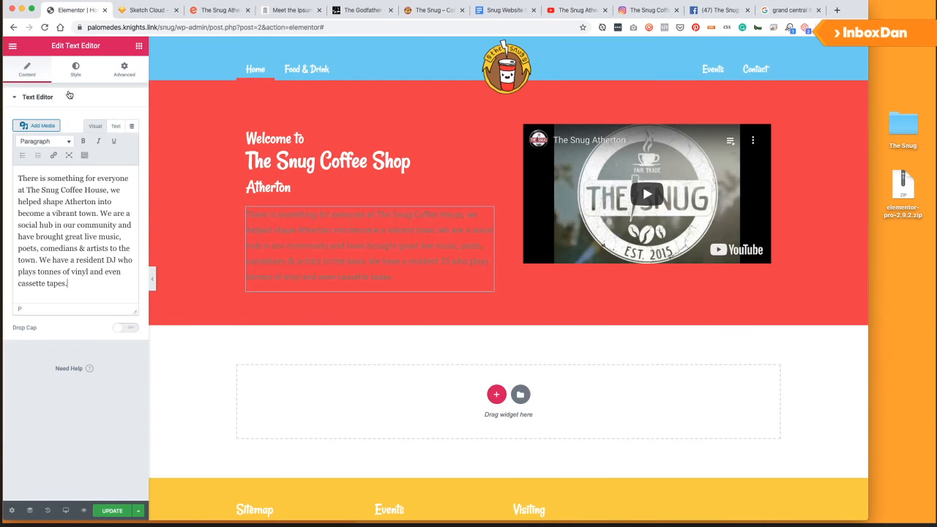
pyautogui.click(77, 75)
pyautogui.click(120, 141)
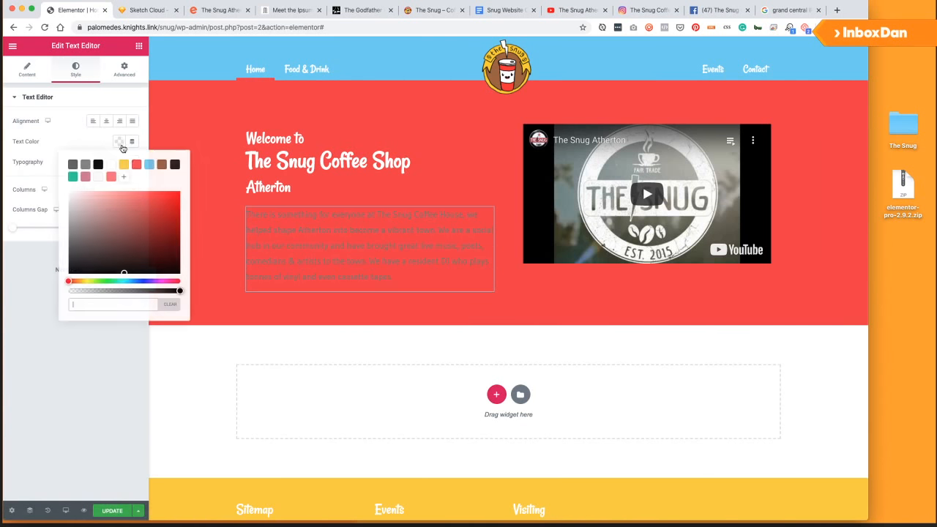
pyautogui.click(113, 166)
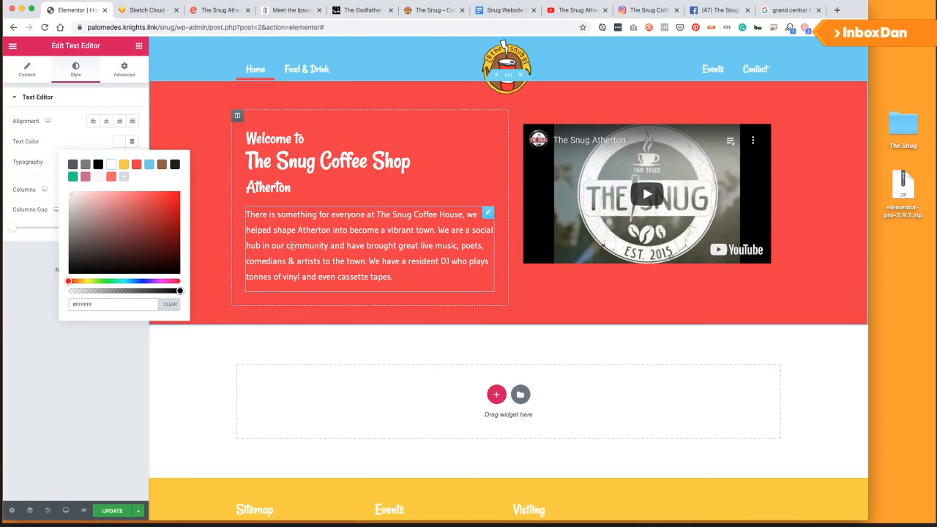
pyautogui.click(31, 297)
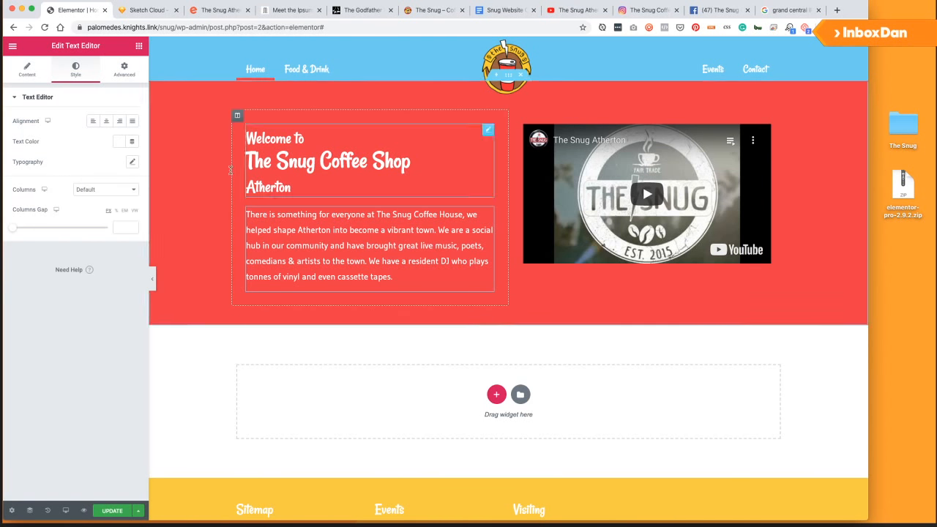
# Retitle the heading 'The Snug Coffee House', dropping the Atherton line, and update.
pyautogui.click(442, 144)
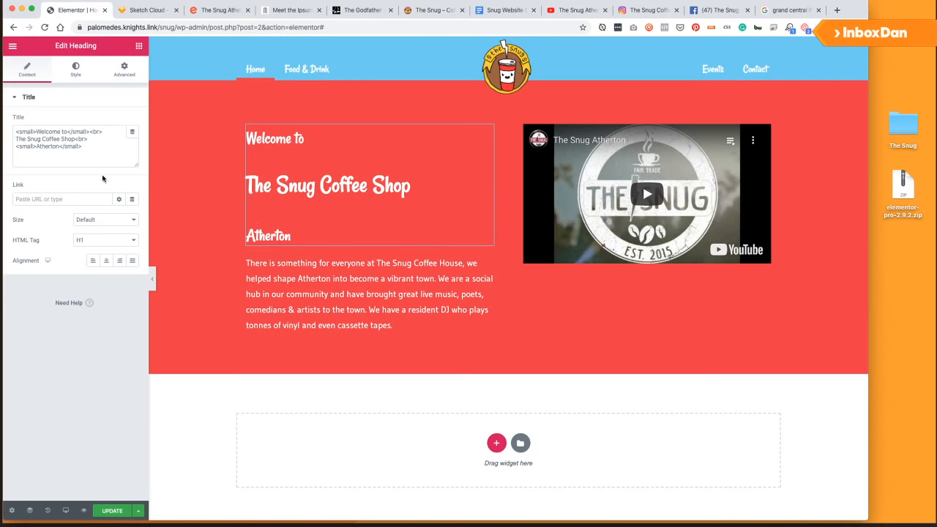
pyautogui.moveTo(83, 148); pyautogui.dragTo(16, 147)
pyautogui.press('BackSpace')
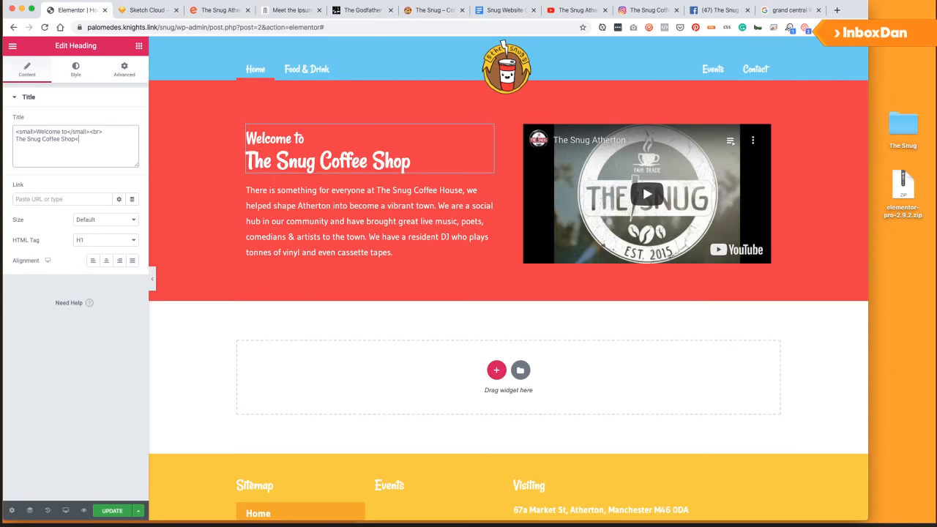
pyautogui.press('BackSpace')
pyautogui.press('BackSpace')
pyautogui.press('BackSpace')
pyautogui.press('BackSpace')
pyautogui.write('House')
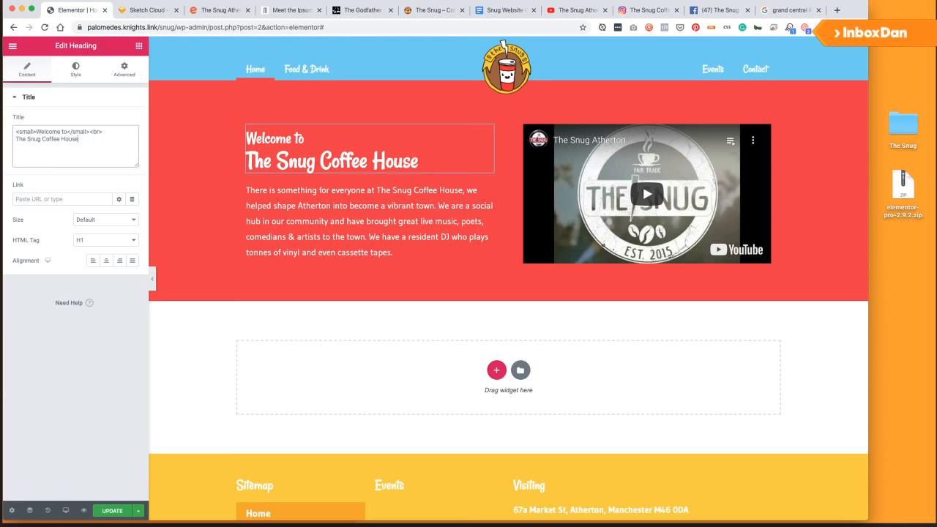
pyautogui.click(108, 510)
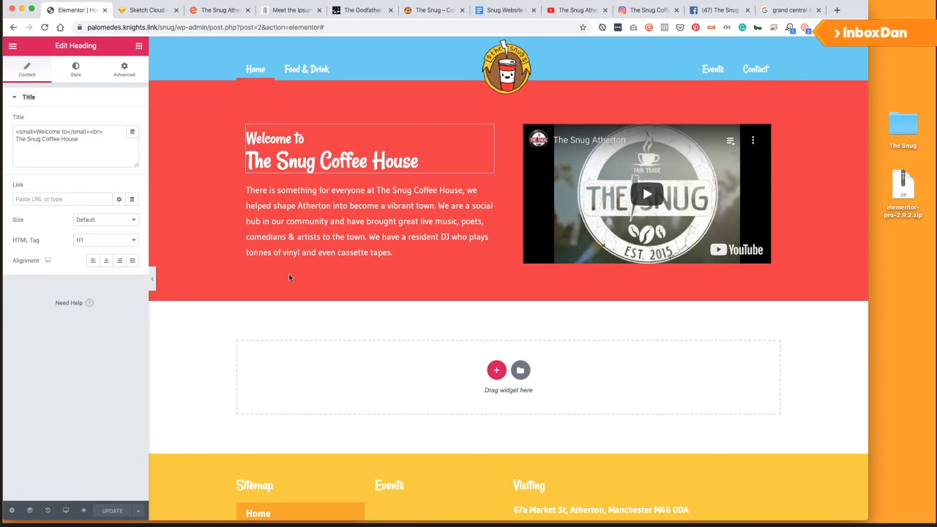
# Vertically centre the hero section's content, update, and place a Button widget below the paragraph.
pyautogui.rightClick(378, 97)
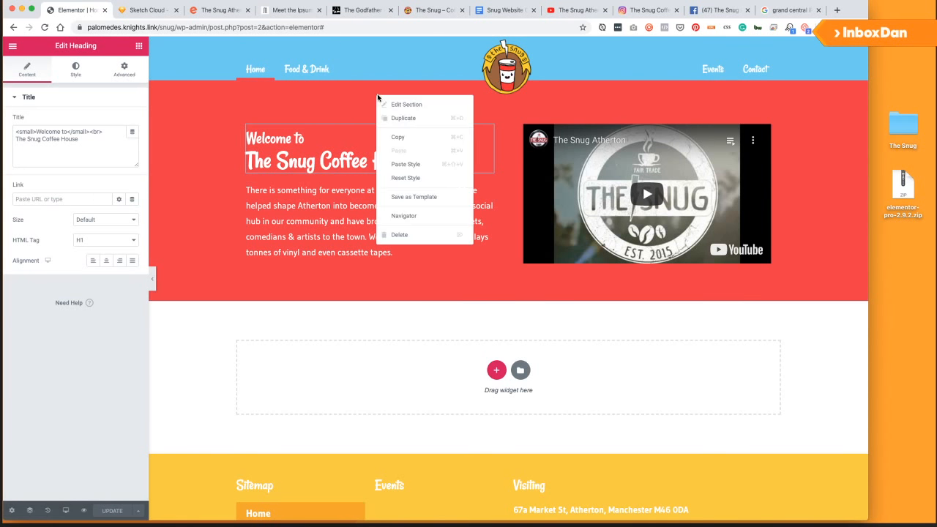
pyautogui.click(399, 104)
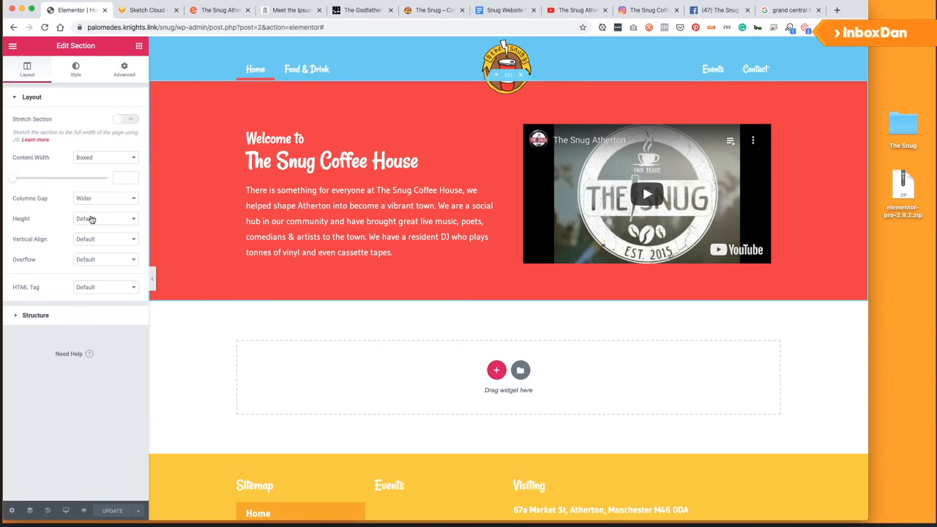
pyautogui.click(91, 240)
pyautogui.click(103, 259)
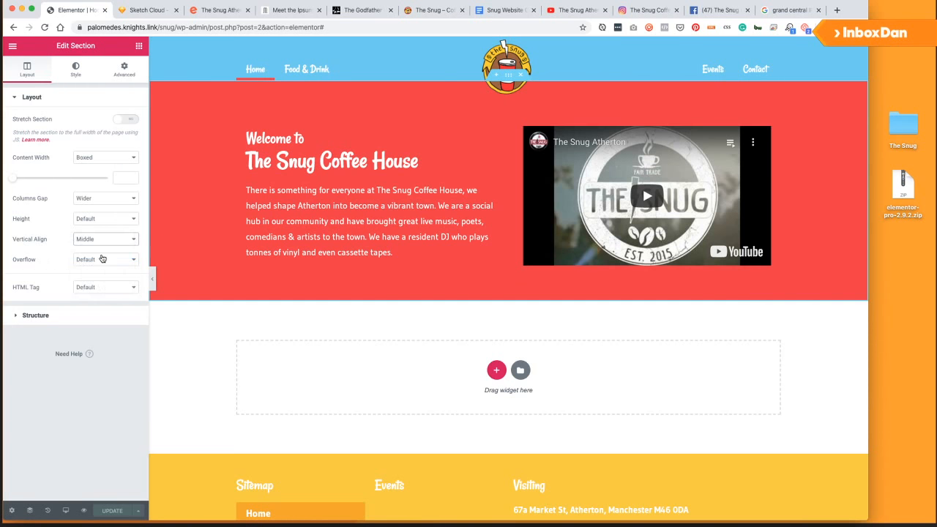
pyautogui.click(112, 511)
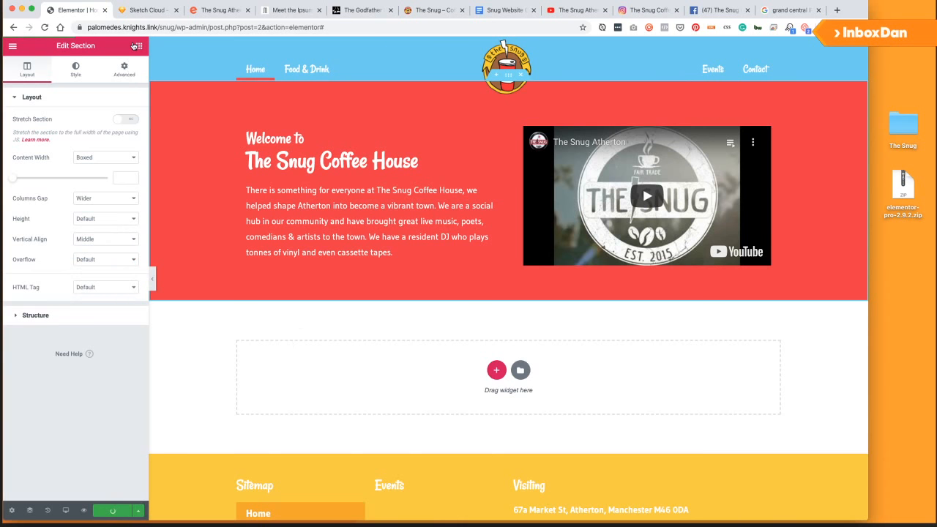
pyautogui.click(137, 46)
pyautogui.moveTo(110, 231); pyautogui.dragTo(332, 262)
# Set the new button's link to #more.
pyautogui.click(16, 172)
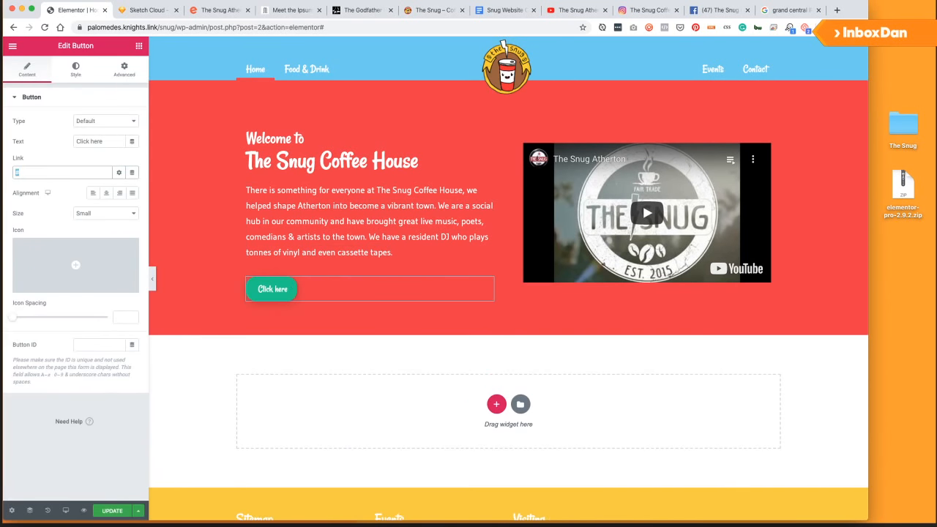
pyautogui.write('Come')
pyautogui.press('super+a')
pyautogui.write('Visit')
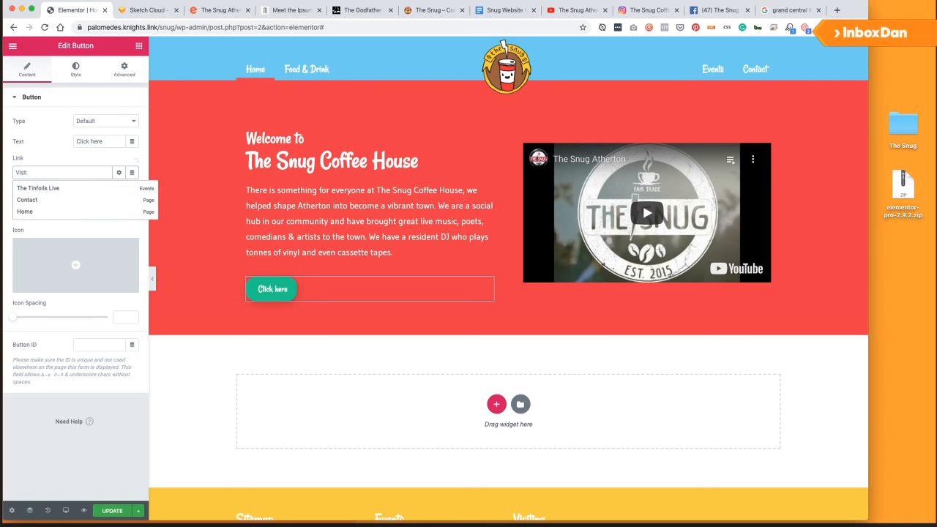
pyautogui.write(' The')
pyautogui.press('super+a')
pyautogui.press('BackSpace')
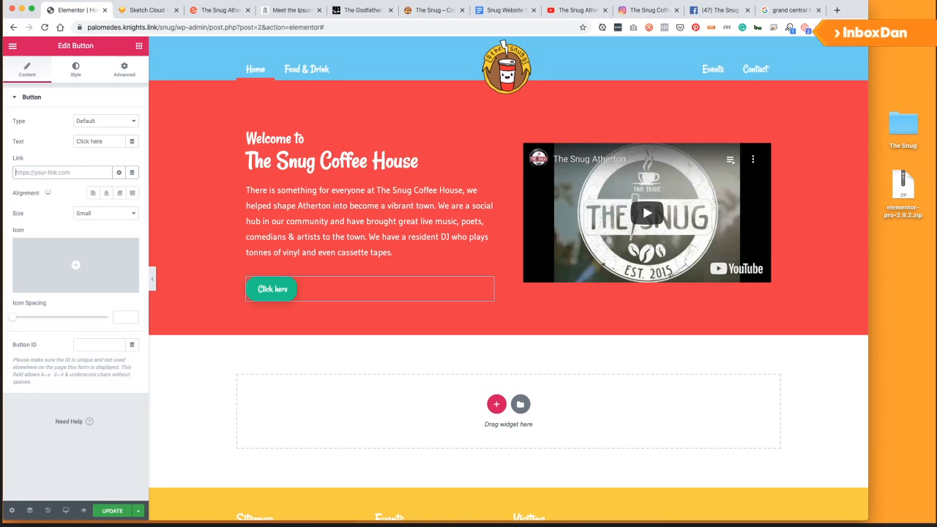
pyautogui.write('#more')
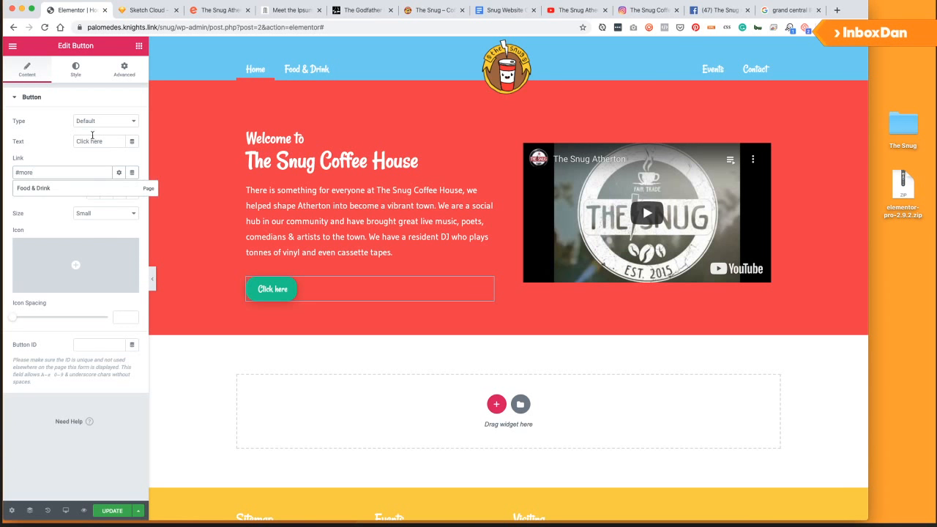
# Relabel the button from 'Click here' to '#Snuglyf'.
pyautogui.moveTo(102, 141); pyautogui.dragTo(69, 141)
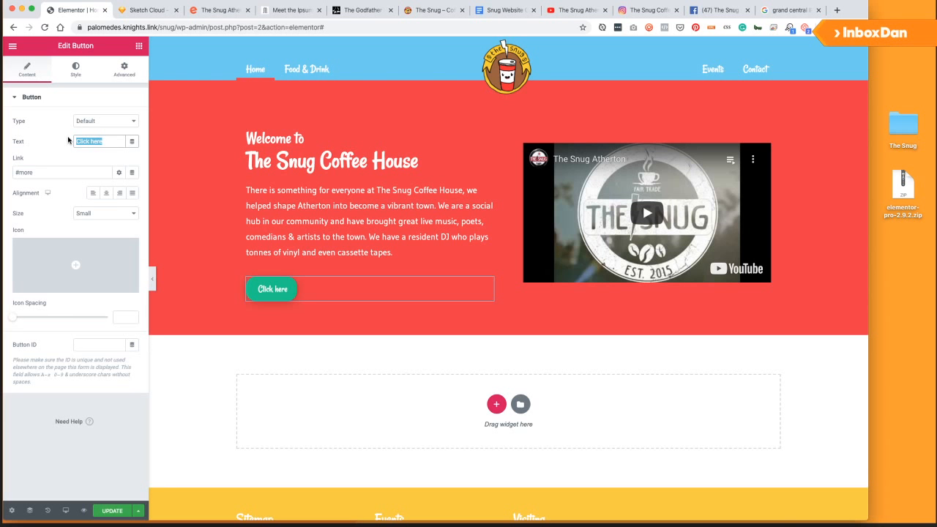
pyautogui.write('#Snug')
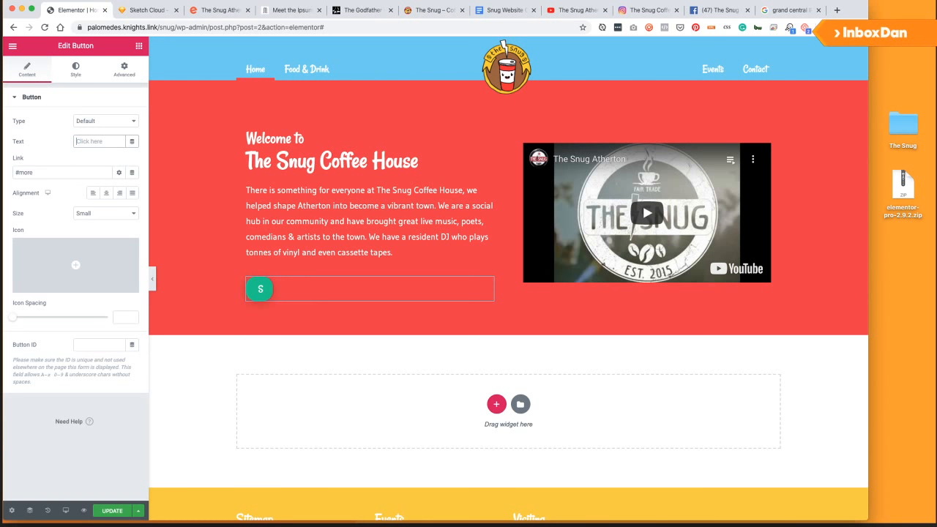
pyautogui.write('life')
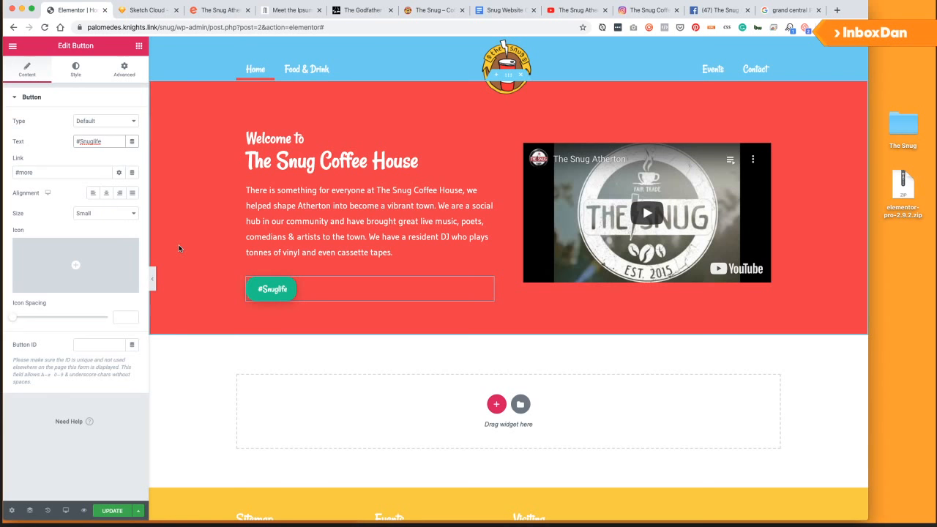
pyautogui.press('BackSpace')
pyautogui.press('BackSpace')
pyautogui.press('BackSpace')
pyautogui.write('yf')
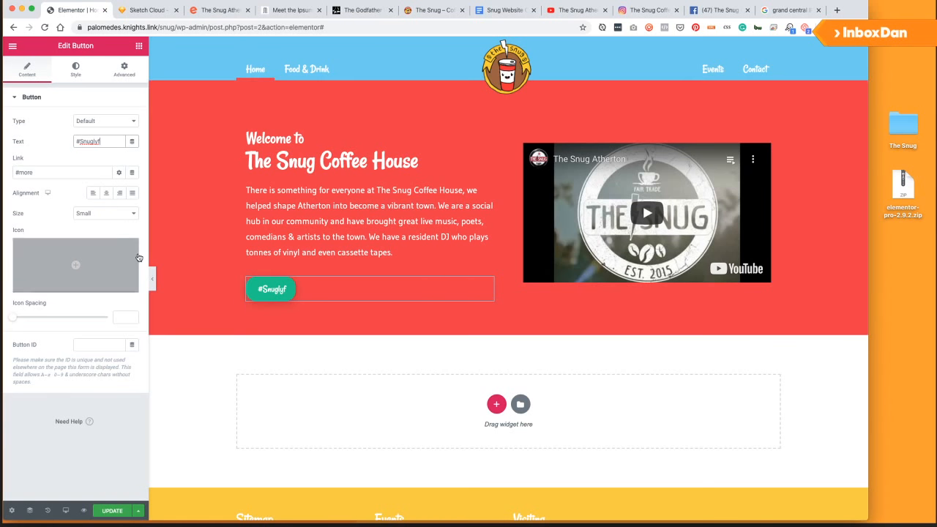
pyautogui.click(327, 392)
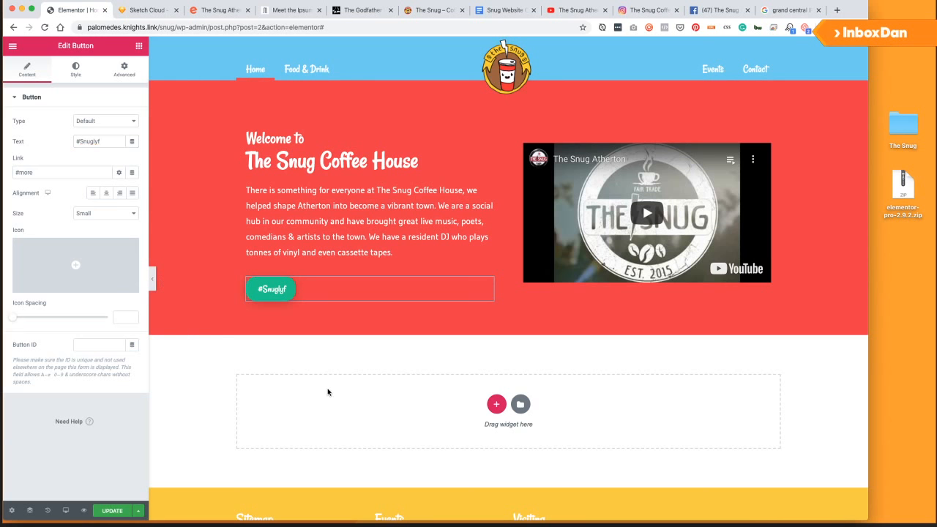
pyautogui.click(144, 11)
pyautogui.click(106, 16)
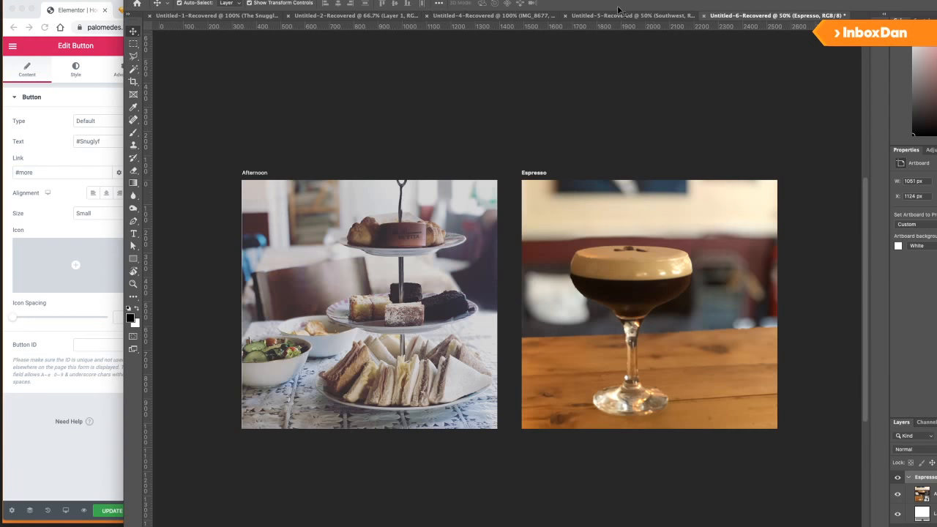
# In Photoshop, go from Untitled-5 to the Untitled-4-Recovered coffee-cup banner document.
pyautogui.click(626, 16)
pyautogui.click(491, 15)
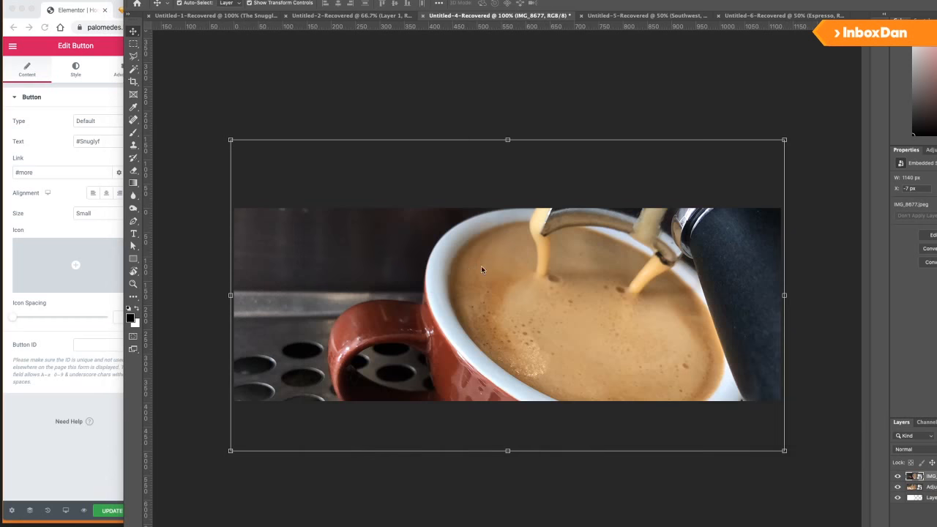
pyautogui.press('super+Tab')
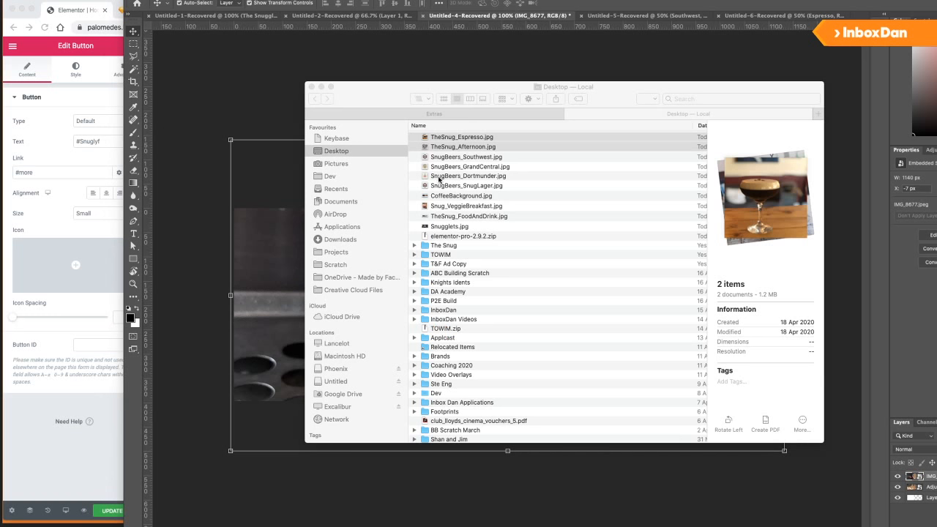
# Browse the photos in the Extras folder and settle on IMG_7859.jpg.
pyautogui.click(475, 118)
pyautogui.click(471, 146)
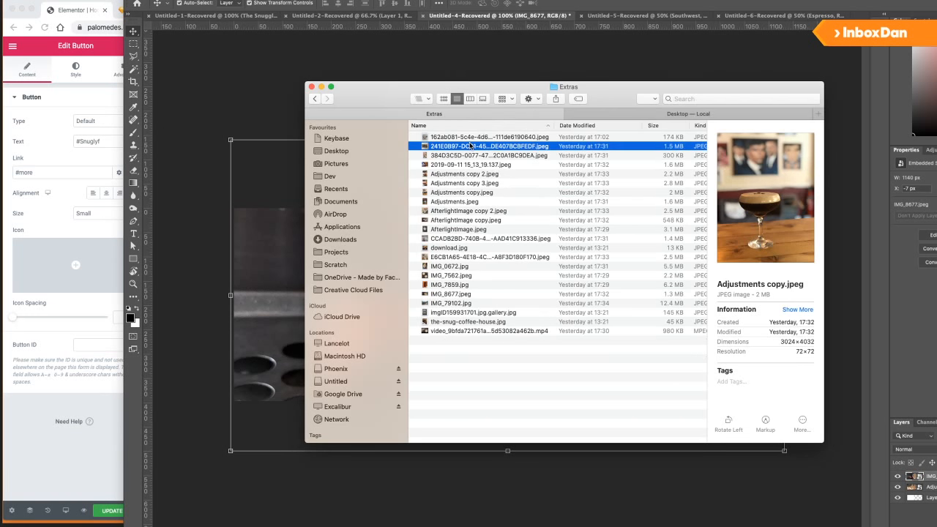
pyautogui.press('Down')
pyautogui.press('Down')
pyautogui.press('Down')
pyautogui.press('Down')
pyautogui.press('Down')
pyautogui.press('Down')
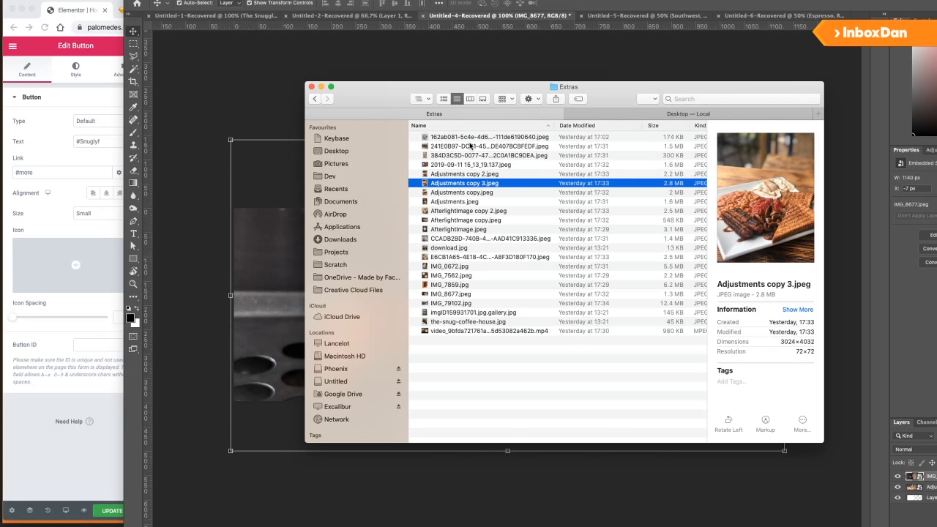
pyautogui.press('Down')
pyautogui.press('Down')
pyautogui.press('Down')
pyautogui.press('Down')
pyautogui.press('Down')
pyautogui.press('Down')
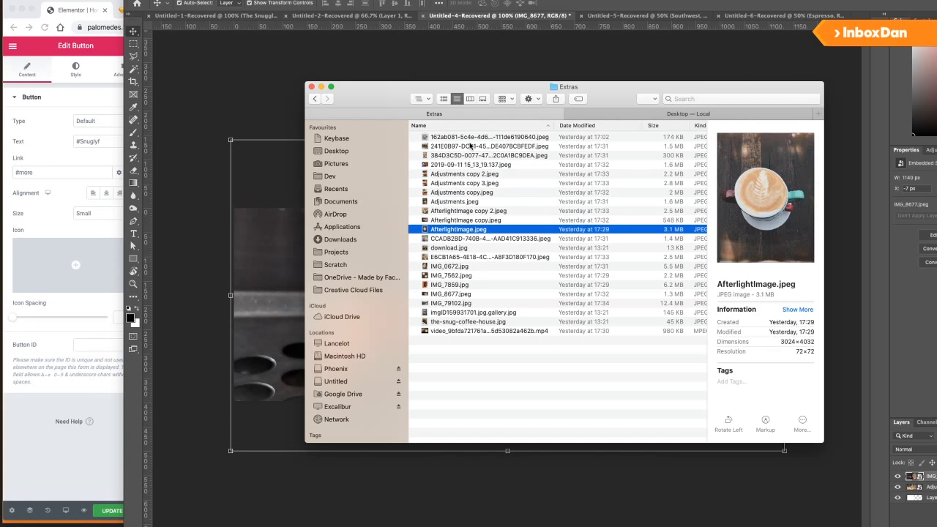
pyautogui.press('Down')
pyautogui.press('Down')
pyautogui.press('Down')
pyautogui.press('Down')
pyautogui.press('Down')
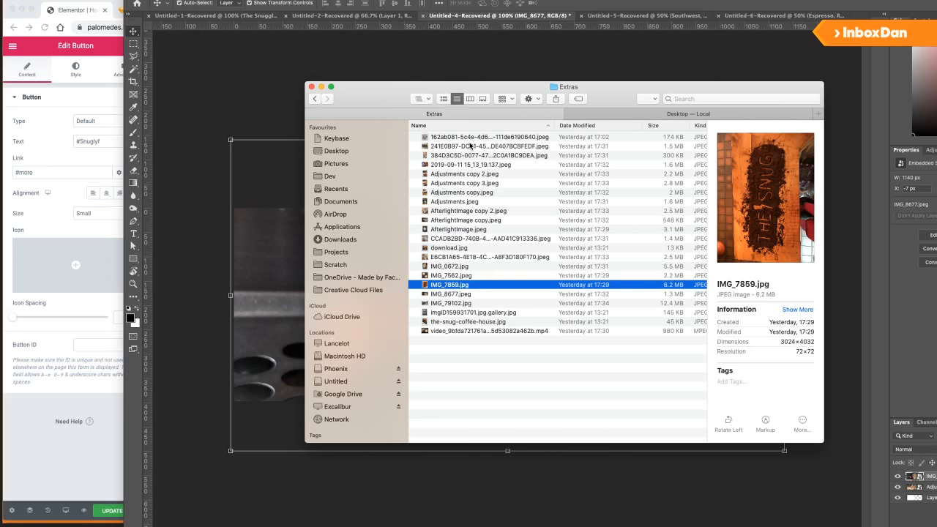
pyautogui.press('Up')
pyautogui.press('Up')
# Place IMG_7859.jpg on the banner, rotated 90° and scaled up to cover it.
pyautogui.moveTo(457, 287); pyautogui.dragTo(278, 293)
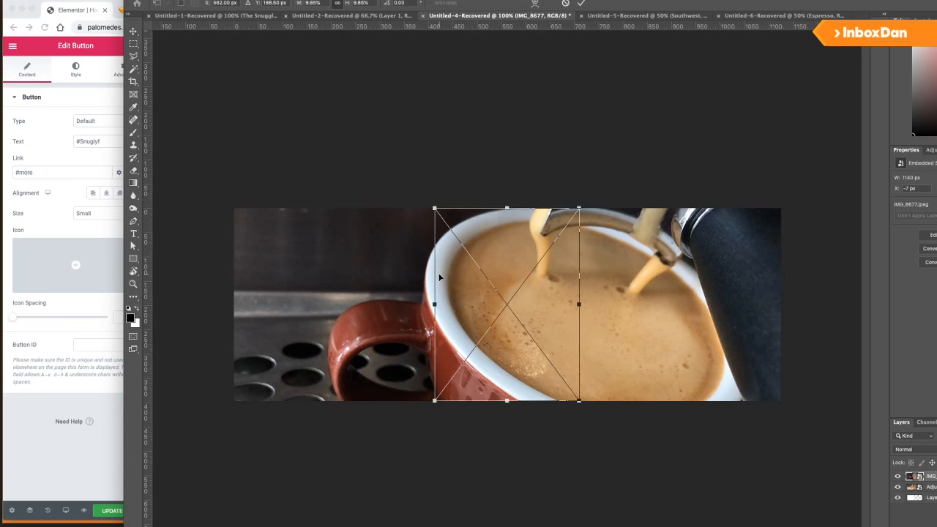
pyautogui.moveTo(590, 203); pyautogui.dragTo(669, 387)
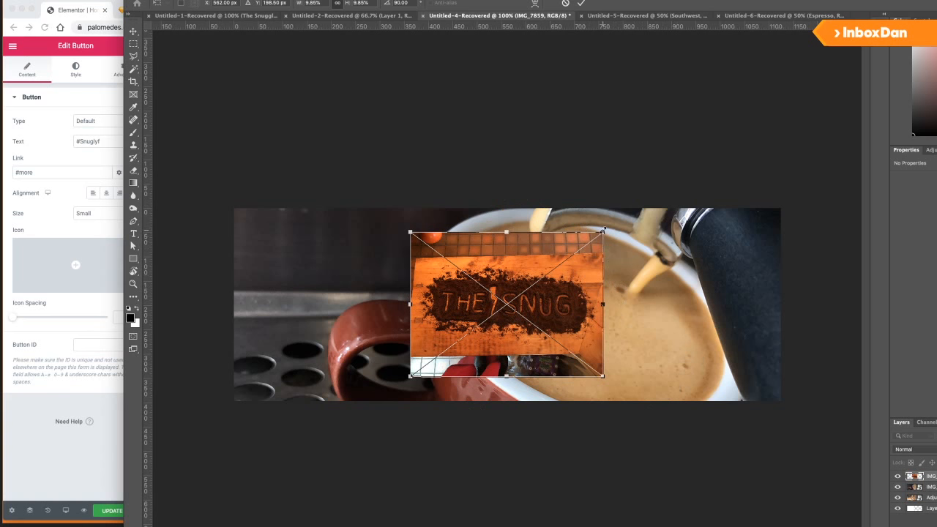
pyautogui.moveTo(644, 222); pyautogui.dragTo(837, 132)
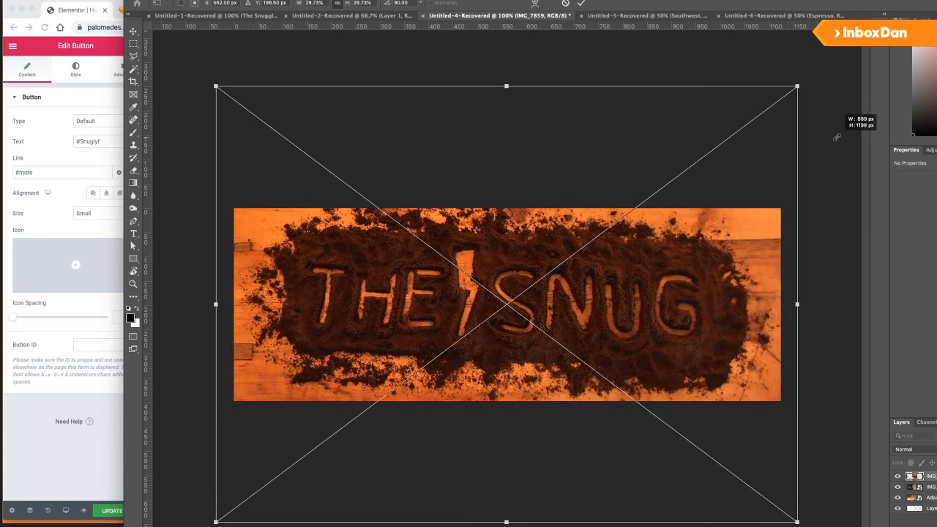
pyautogui.press('Return')
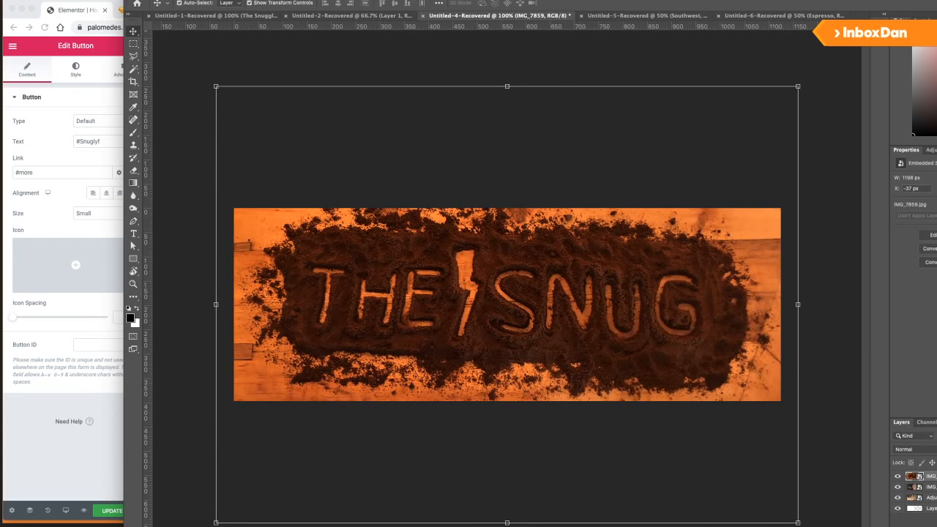
pyautogui.click(51, 1)
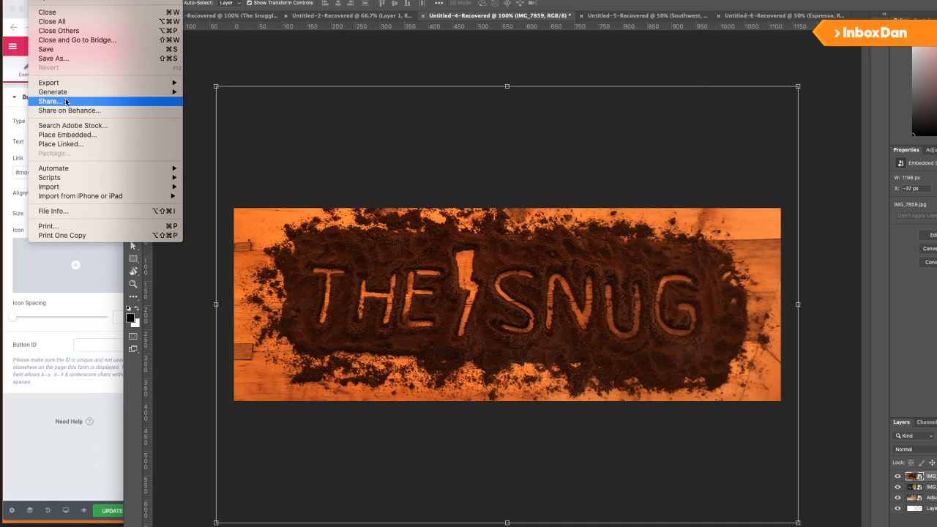
# Save the banner to the Desktop on the computer as a JPEG.
pyautogui.click(71, 58)
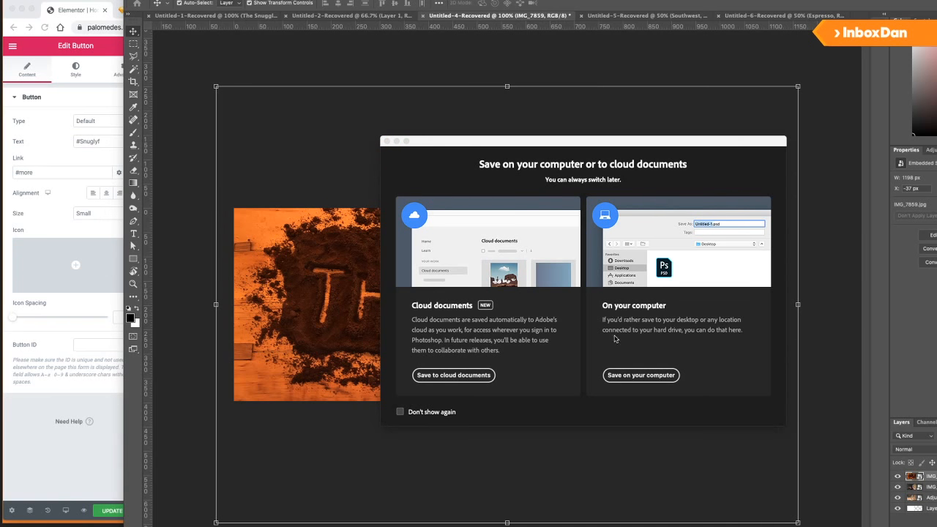
pyautogui.click(642, 375)
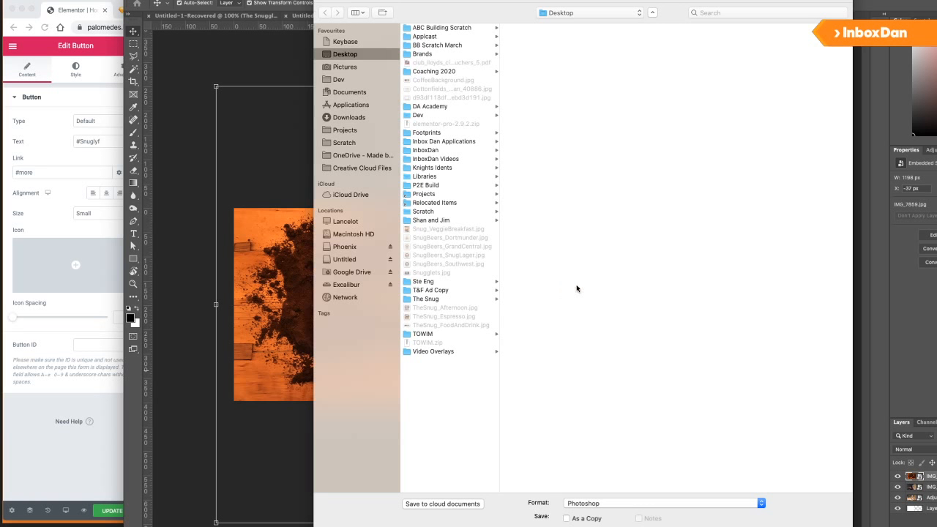
pyautogui.click(593, 503)
pyautogui.click(595, 526)
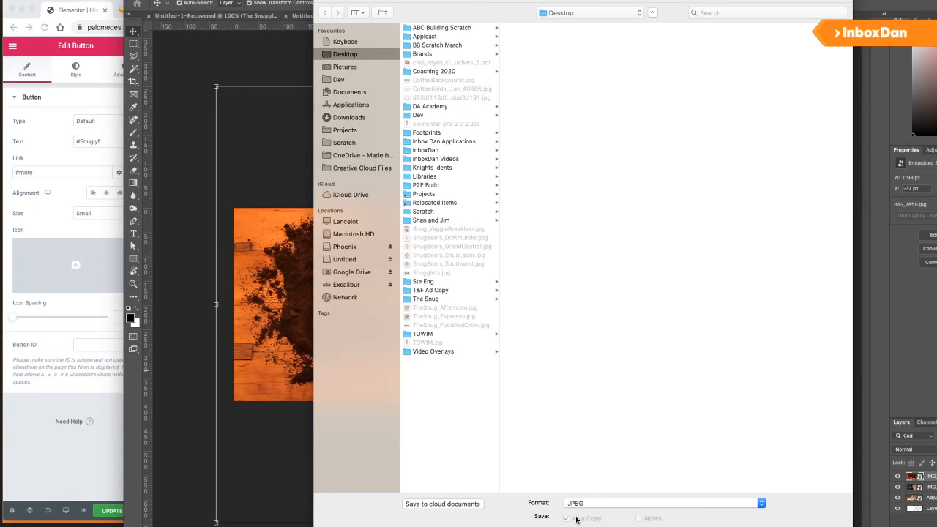
pyautogui.click(592, 504)
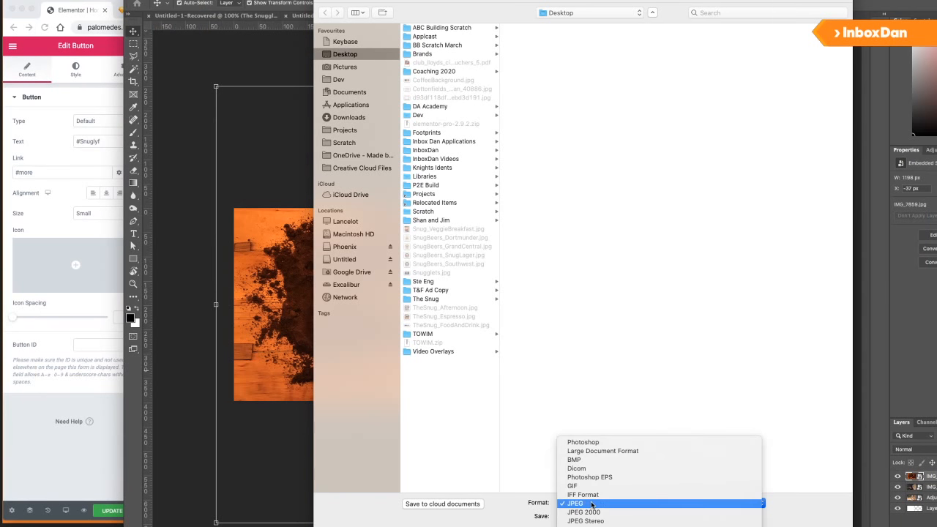
pyautogui.click(592, 503)
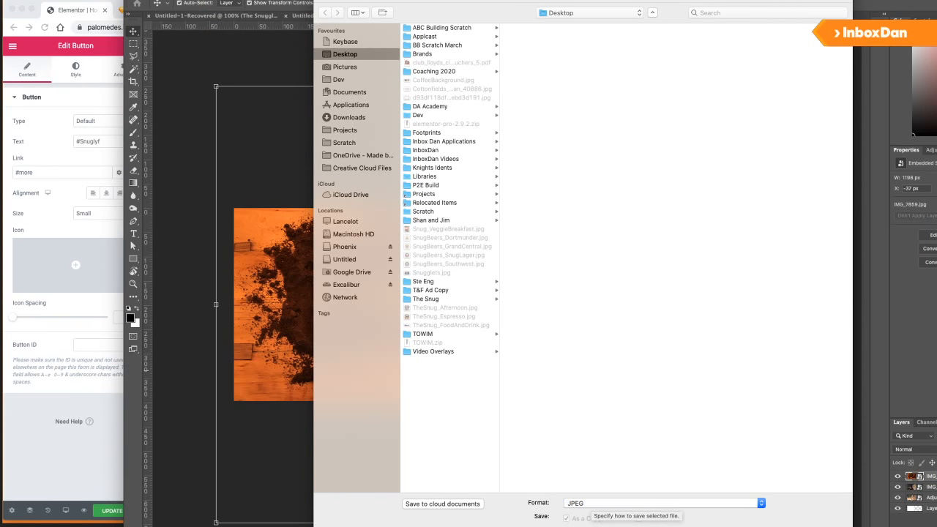
pyautogui.press('Return')
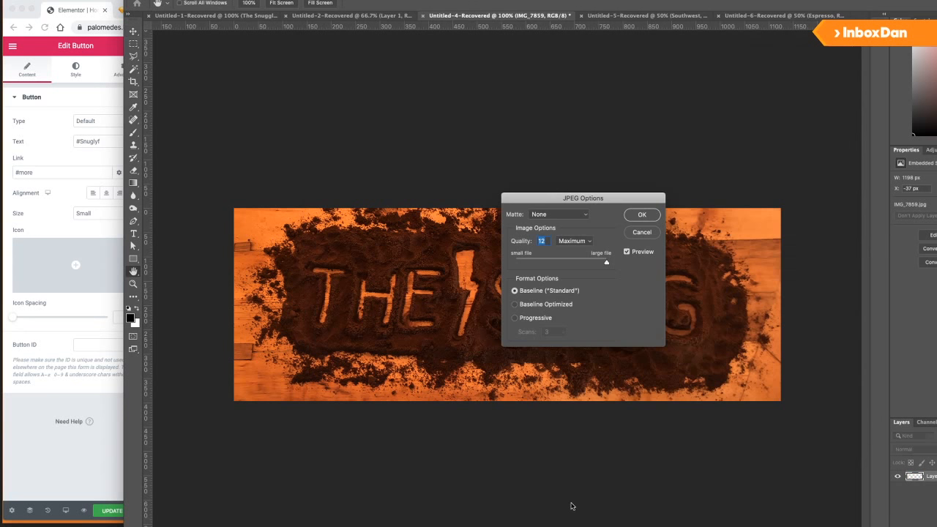
# Add a new section below the hero and give it a classic background image.
pyautogui.click(642, 213)
pyautogui.click(11, 227)
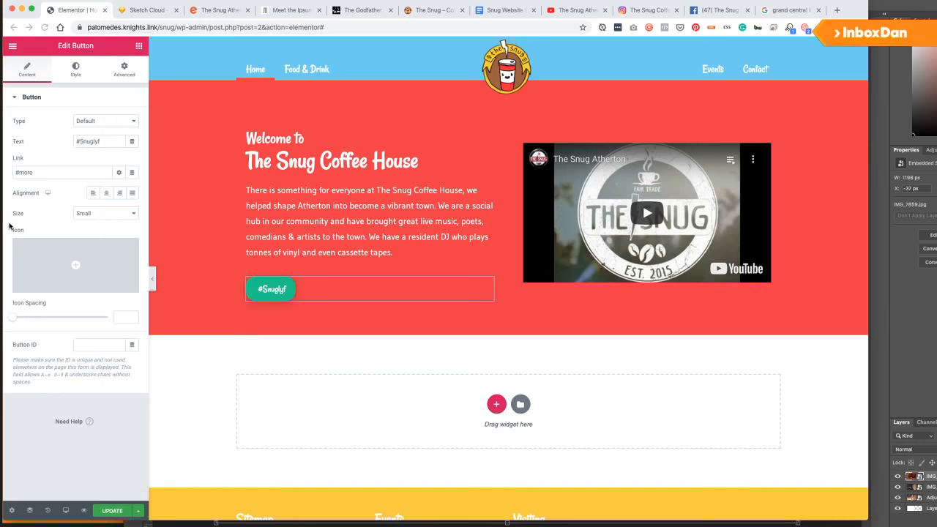
pyautogui.click(498, 405)
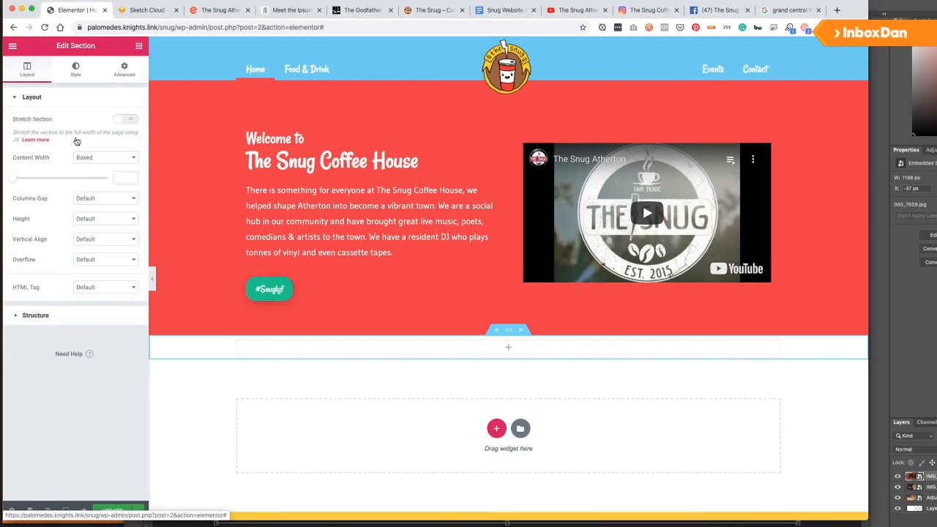
pyautogui.click(75, 70)
pyautogui.click(93, 142)
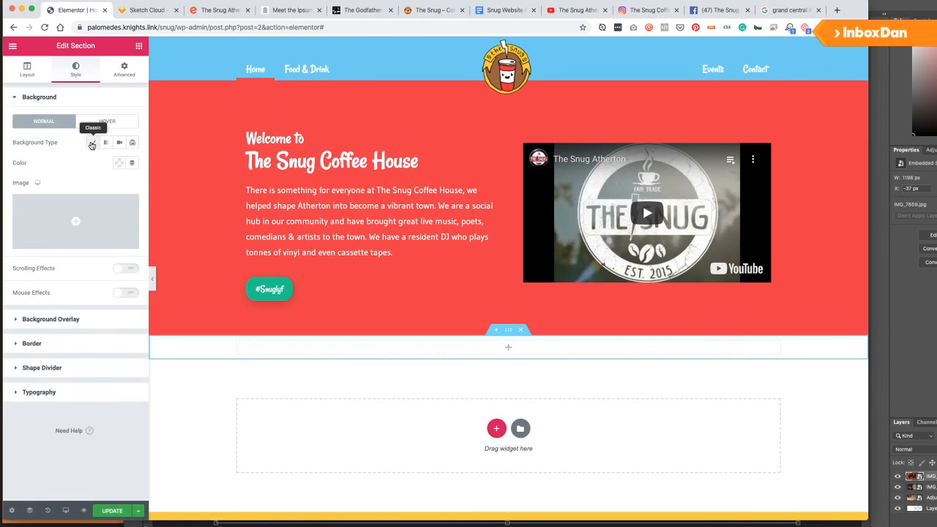
pyautogui.click(53, 218)
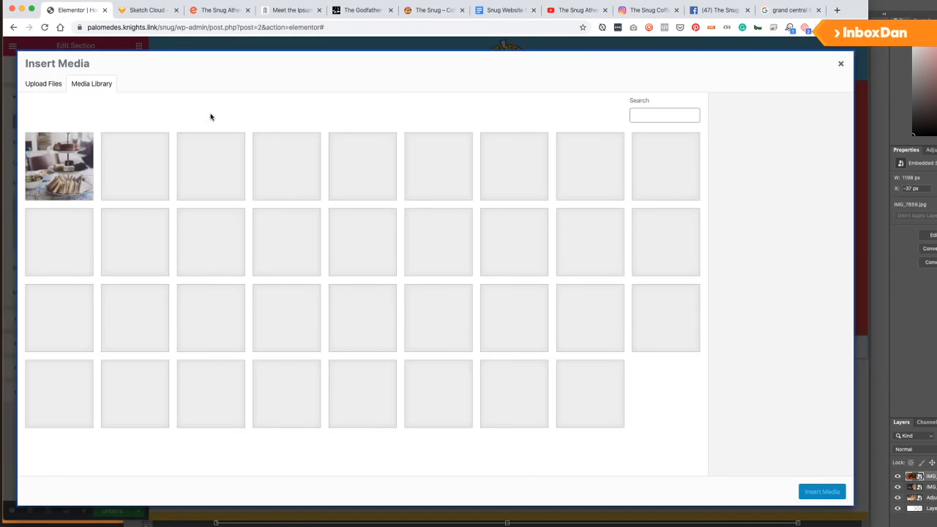
# Upload TheSnug_InCoffee.jpg from the Desktop and insert it as the section background.
pyautogui.press('super+Tab')
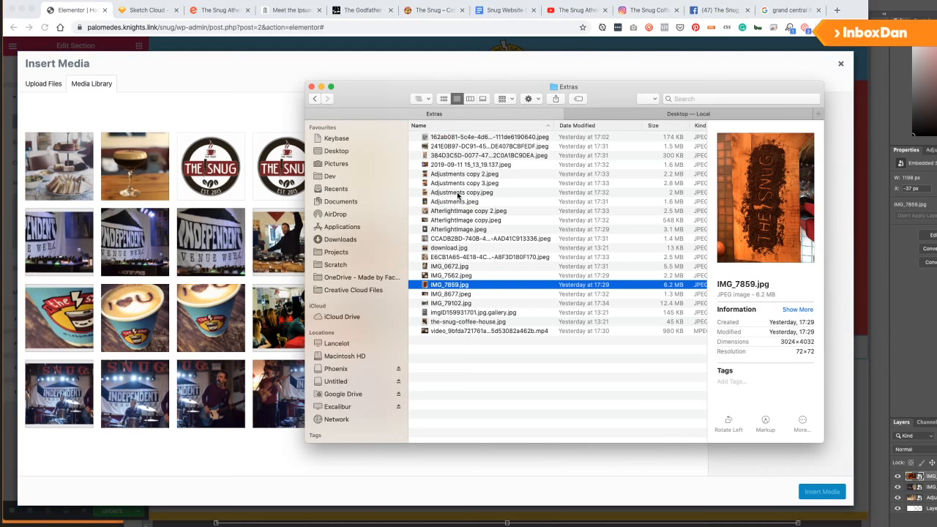
pyautogui.click(448, 137)
pyautogui.click(575, 115)
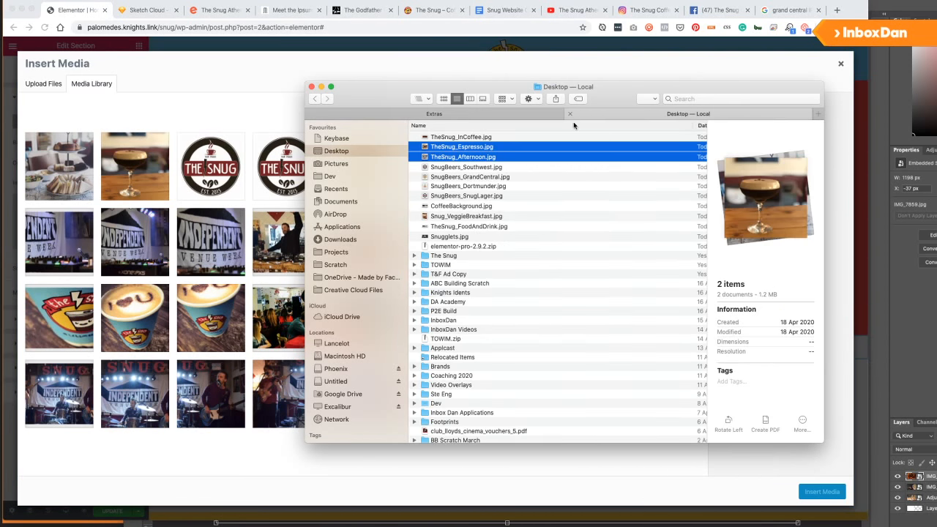
pyautogui.click(472, 137)
pyautogui.scroll(5, 478, 142)
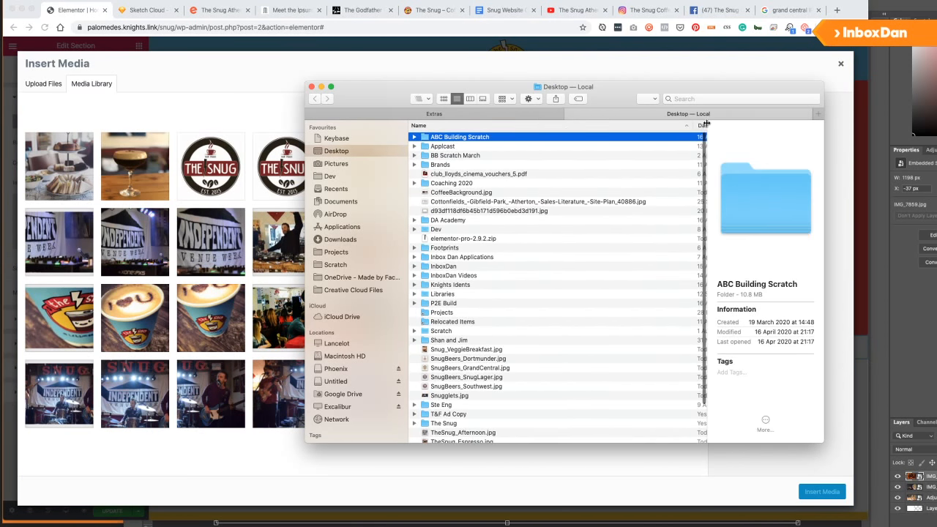
pyautogui.click(702, 127)
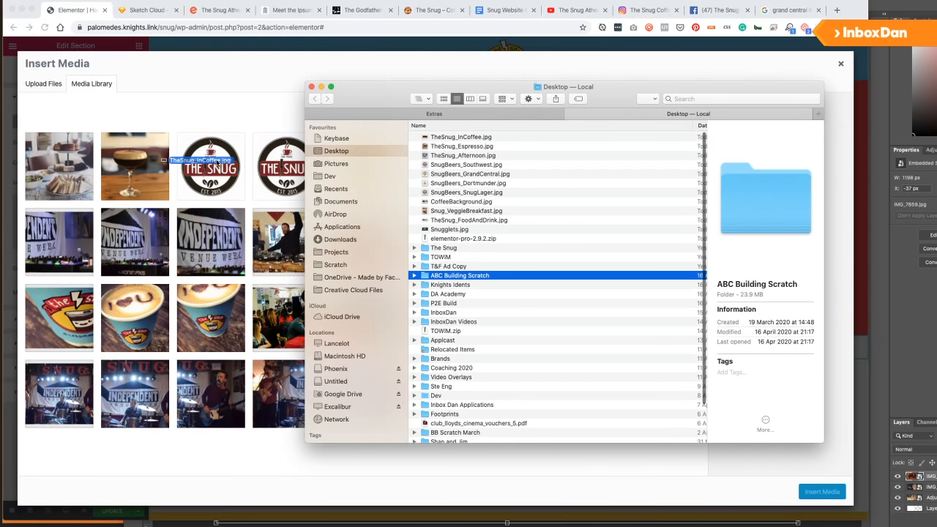
pyautogui.doubleClick(478, 139)
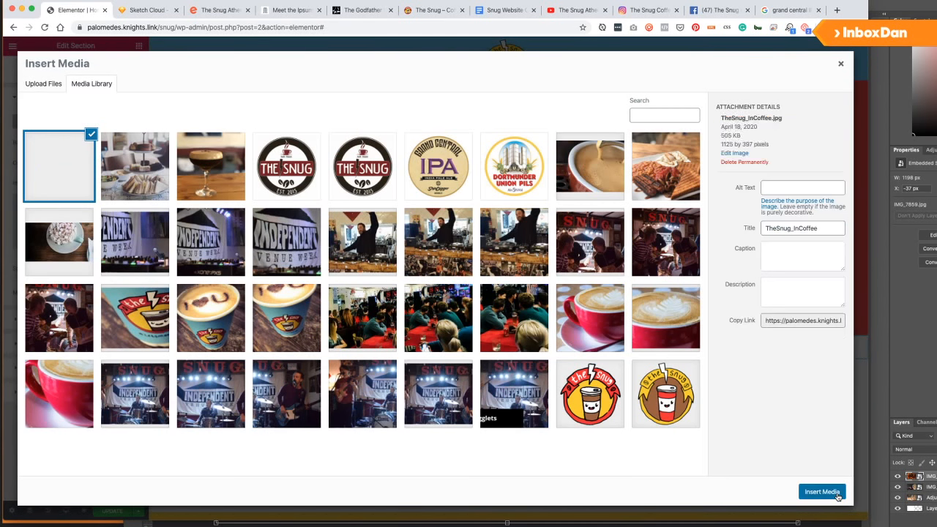
pyautogui.click(816, 494)
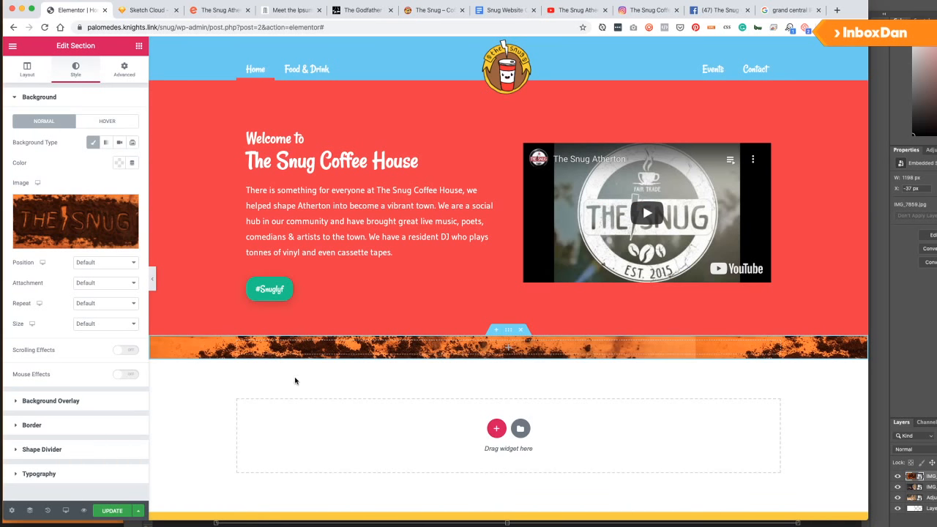
# Unlink the section padding and set top and bottom padding to 150.
pyautogui.click(123, 71)
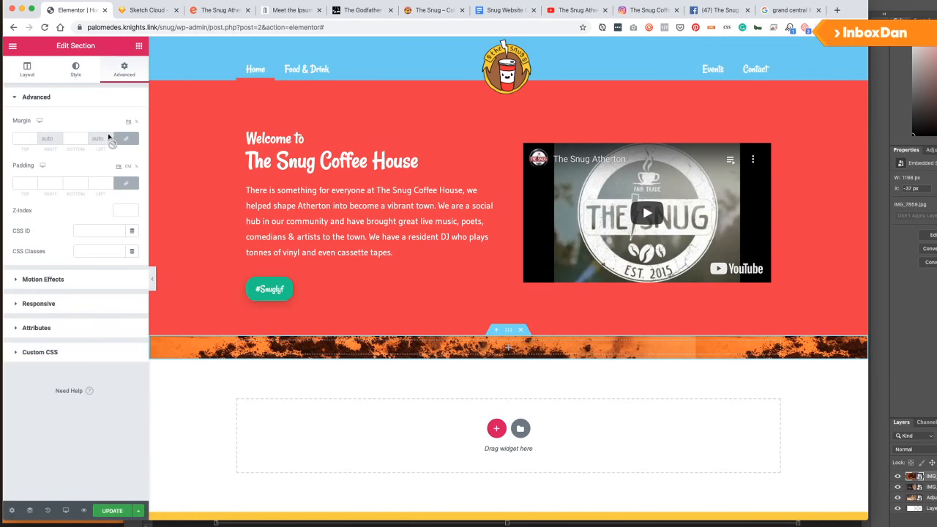
pyautogui.click(126, 184)
pyautogui.click(19, 183)
pyautogui.write('1')
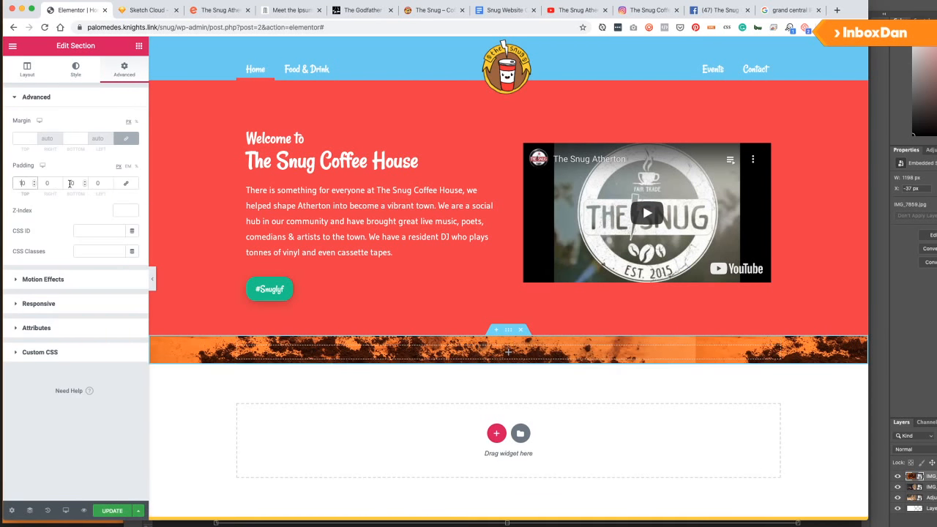
pyautogui.write('0')
pyautogui.click(70, 183)
pyautogui.write('10')
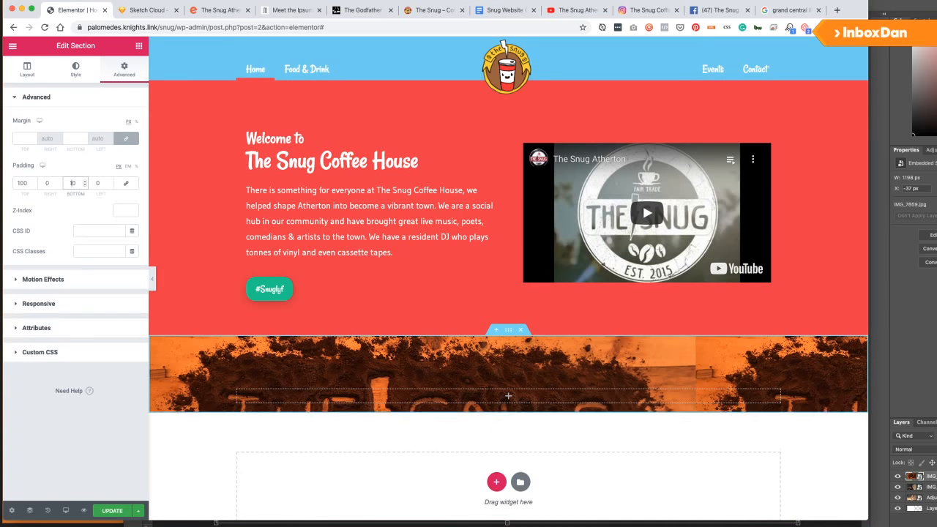
pyautogui.click(23, 185)
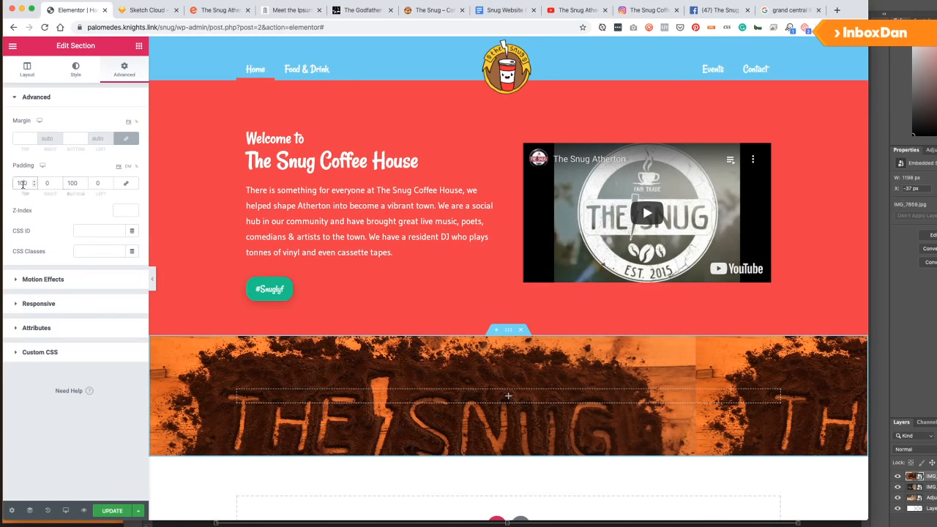
pyautogui.write('5')
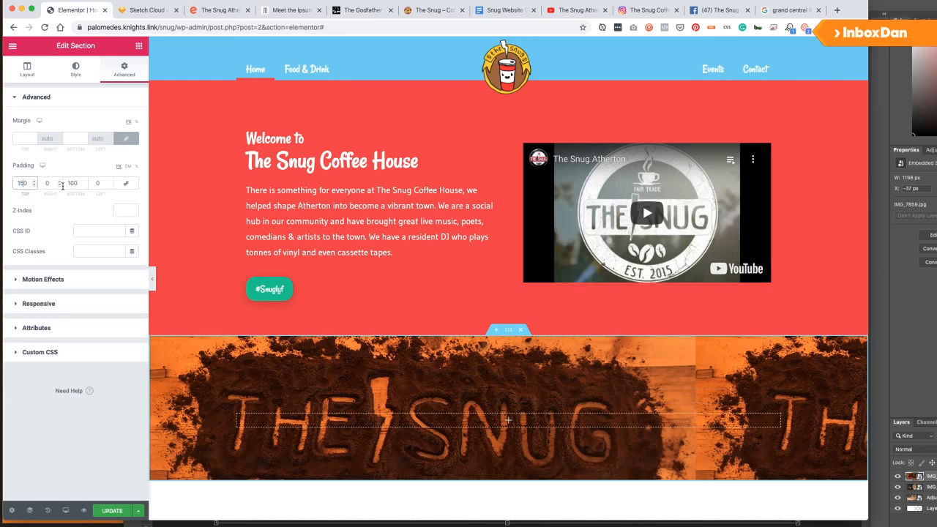
pyautogui.click(71, 184)
pyautogui.write('5')
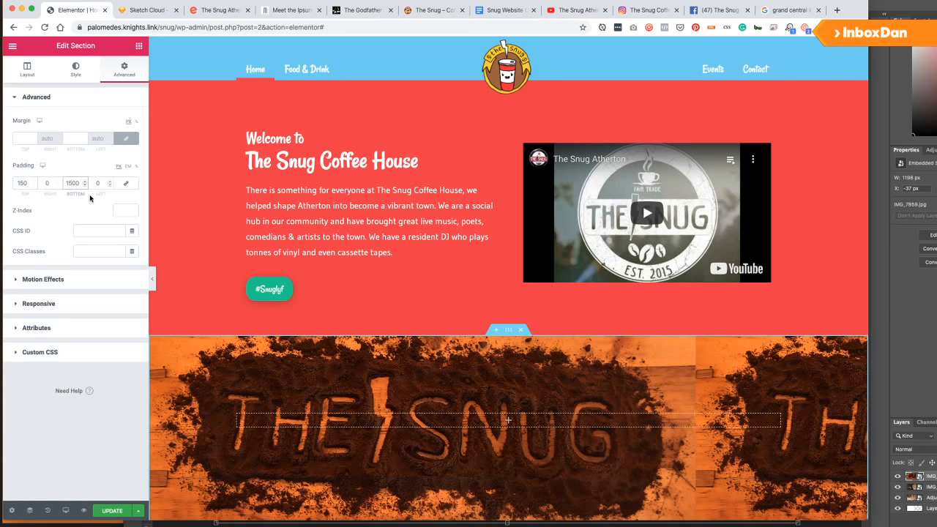
pyautogui.press('Delete')
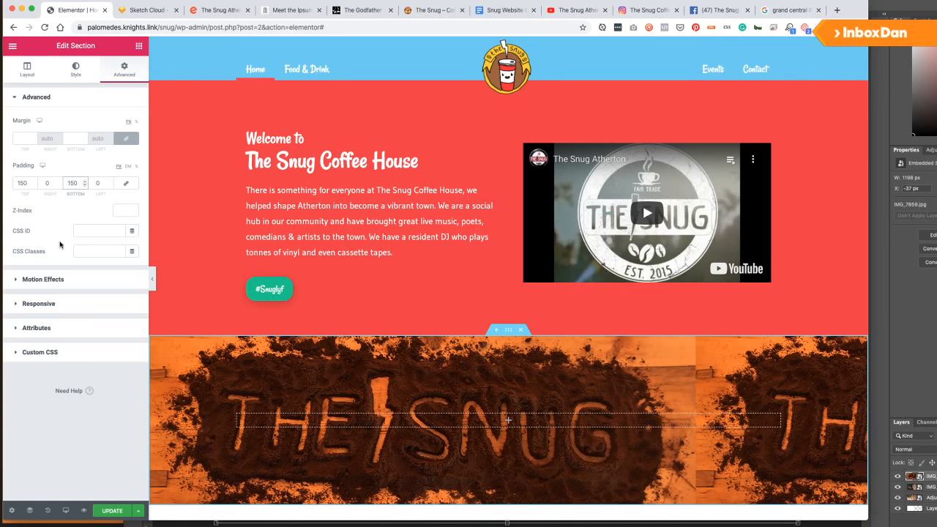
# Set the background to Center Center position, No-repeat, and Cover size.
pyautogui.click(71, 76)
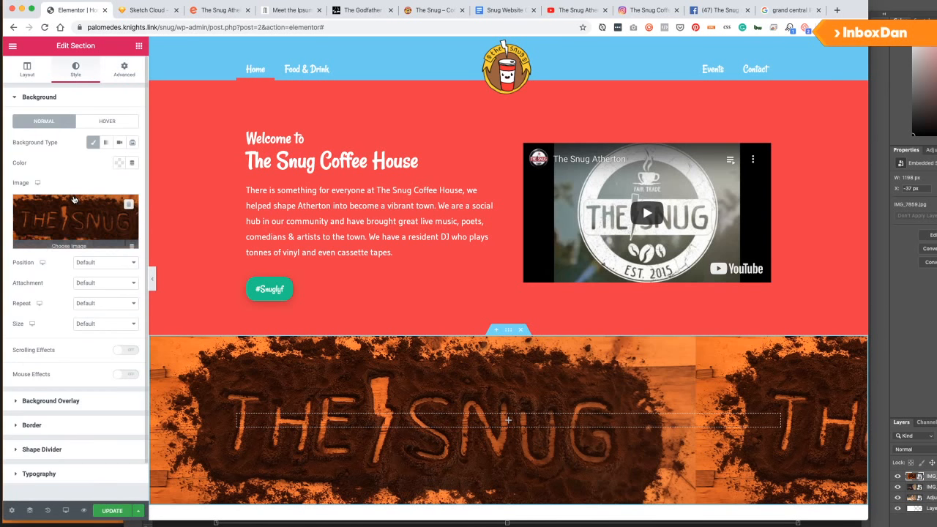
pyautogui.click(99, 262)
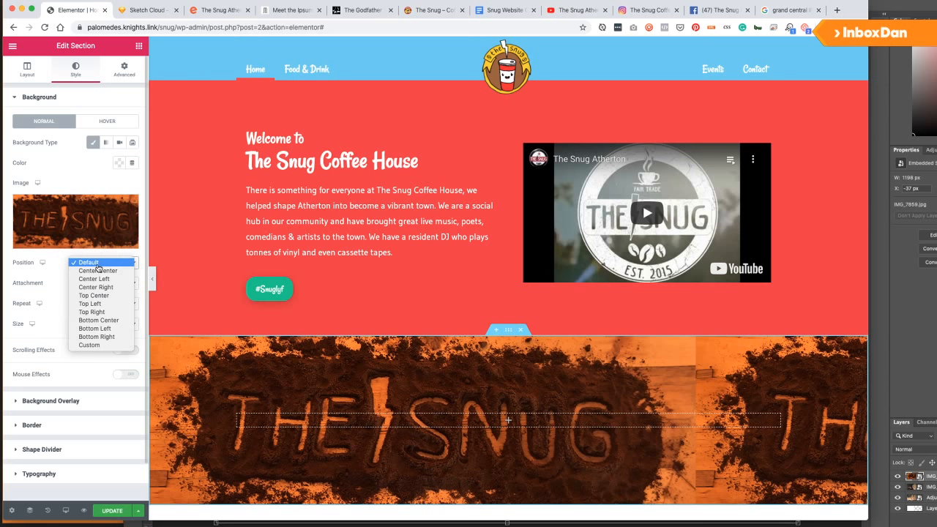
pyautogui.click(117, 272)
pyautogui.click(88, 283)
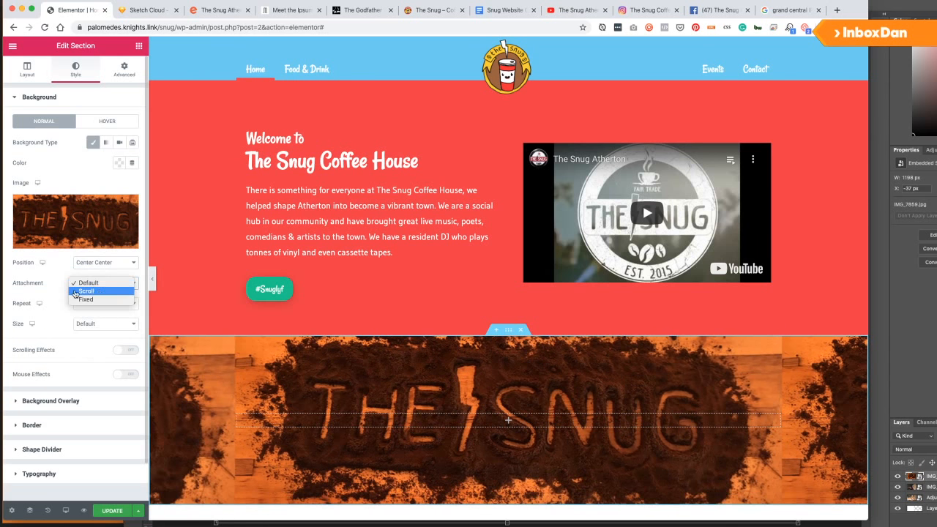
pyautogui.click(52, 291)
pyautogui.click(82, 305)
pyautogui.click(88, 311)
pyautogui.click(102, 324)
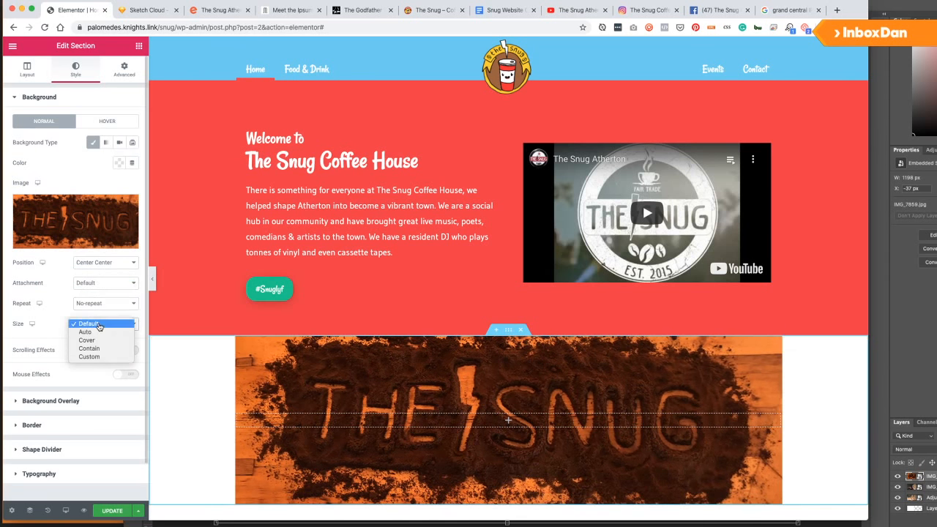
pyautogui.click(92, 341)
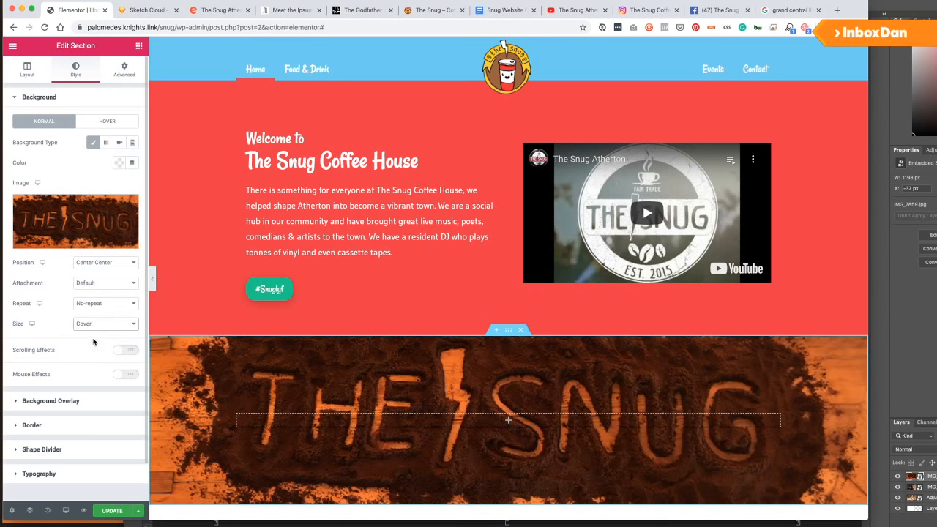
# Enable vertical-scroll parallax at speed 5 and save the page.
pyautogui.scroll(-2, 79, 322)
pyautogui.click(120, 312)
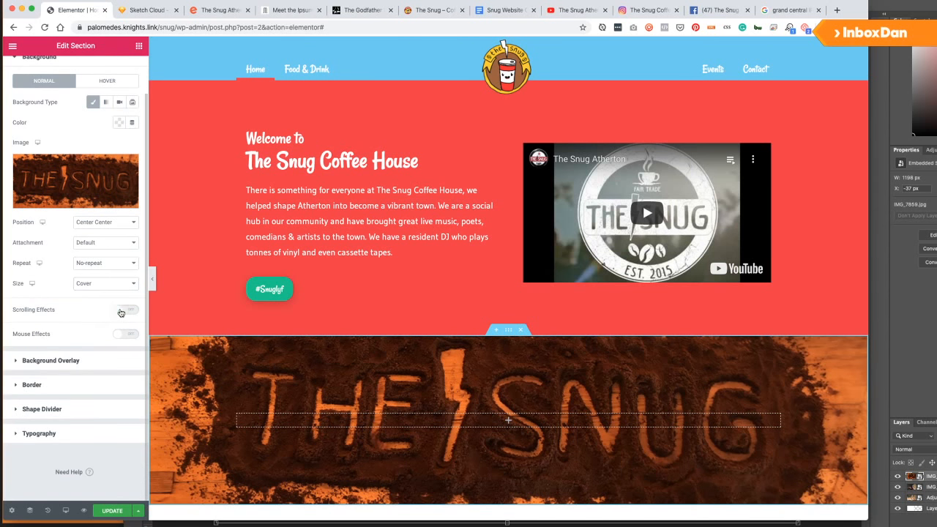
pyautogui.click(130, 329)
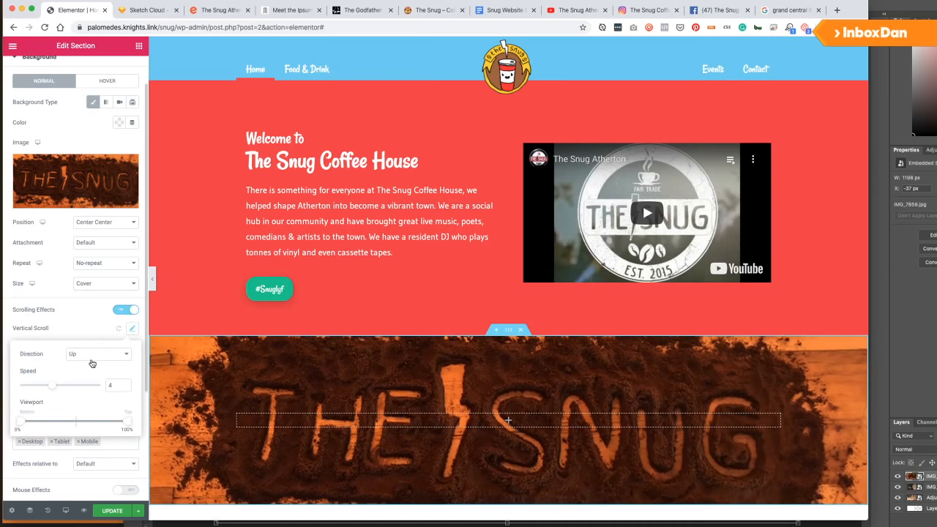
pyautogui.write('5')
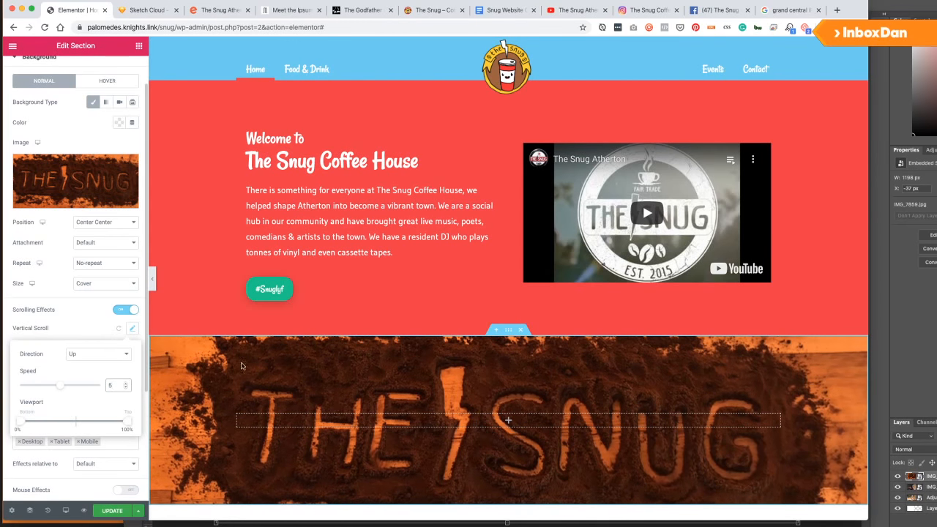
pyautogui.scroll(-3, 314, 350)
pyautogui.scroll(1, 314, 350)
pyautogui.scroll(3, 315, 350)
pyautogui.scroll(-3, 293, 358)
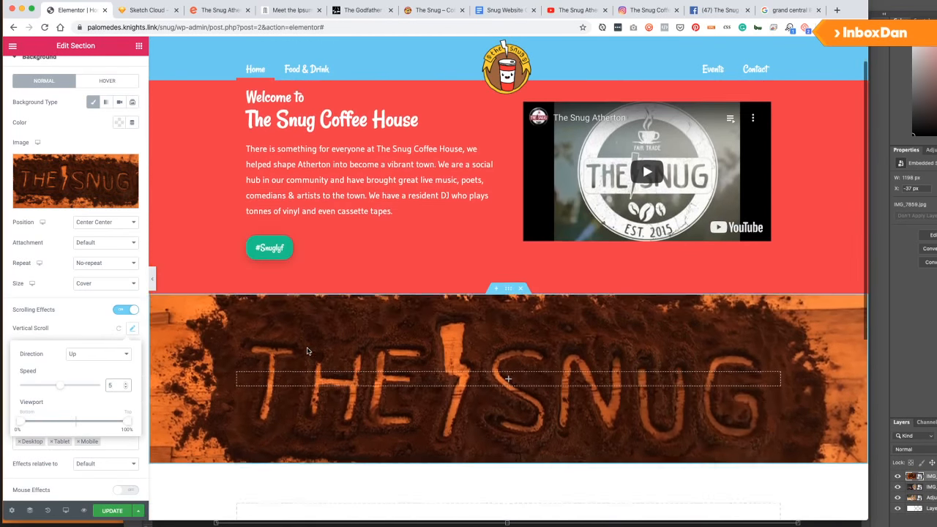
pyautogui.click(110, 509)
pyautogui.scroll(3, 276, 320)
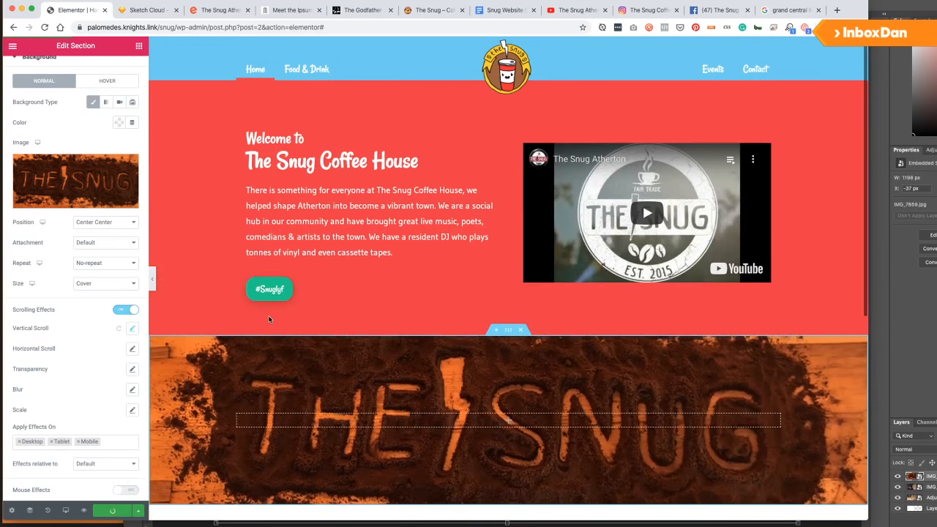
pyautogui.click(141, 12)
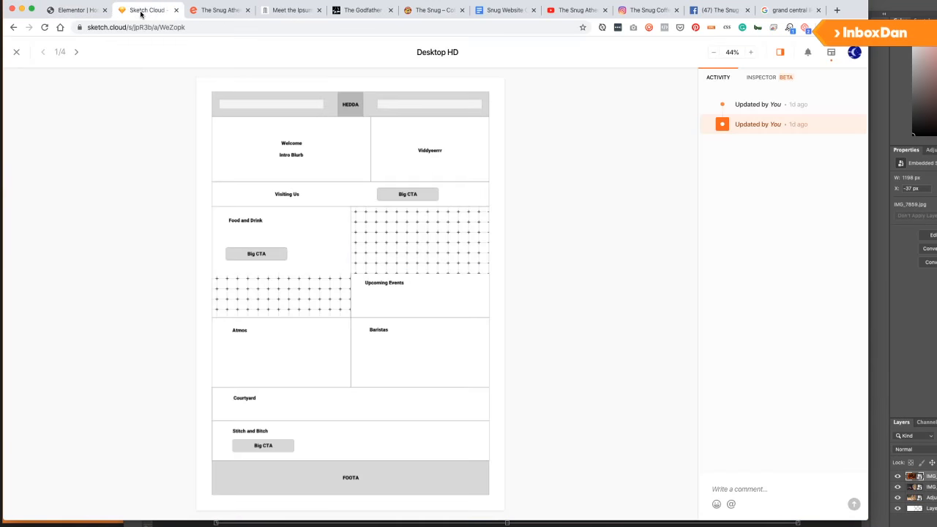
# Exit Elementor through the main menu's Exit to Dashboard, back to the Home page's Edit Page screen.
pyautogui.click(71, 12)
pyautogui.scroll(-5, 337, 275)
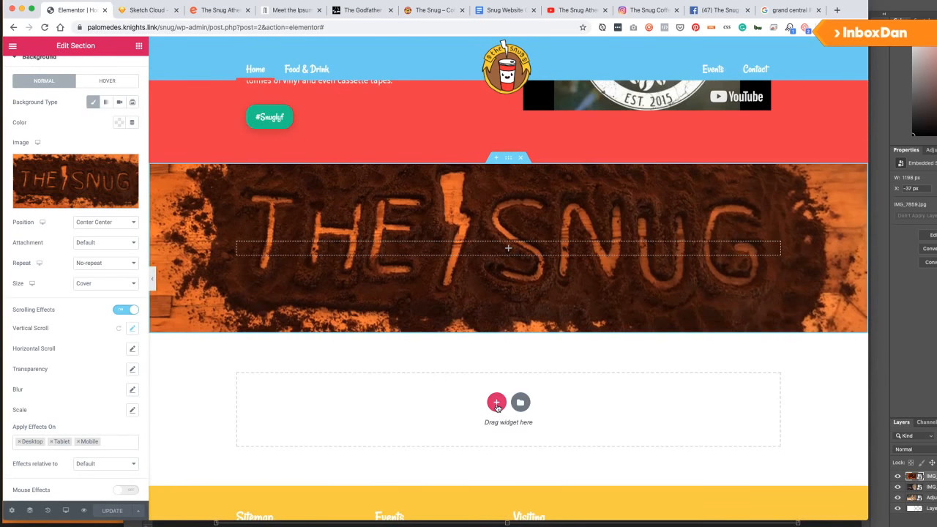
pyautogui.click(497, 403)
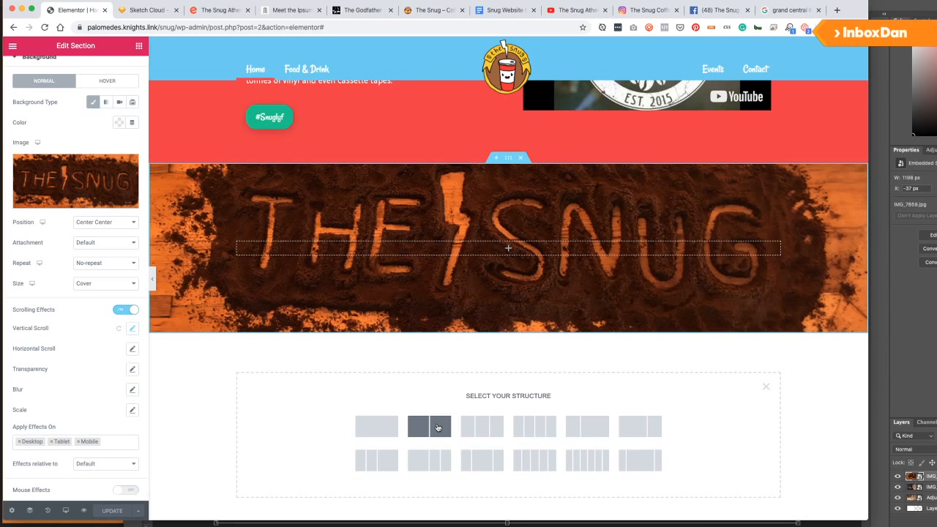
pyautogui.click(11, 46)
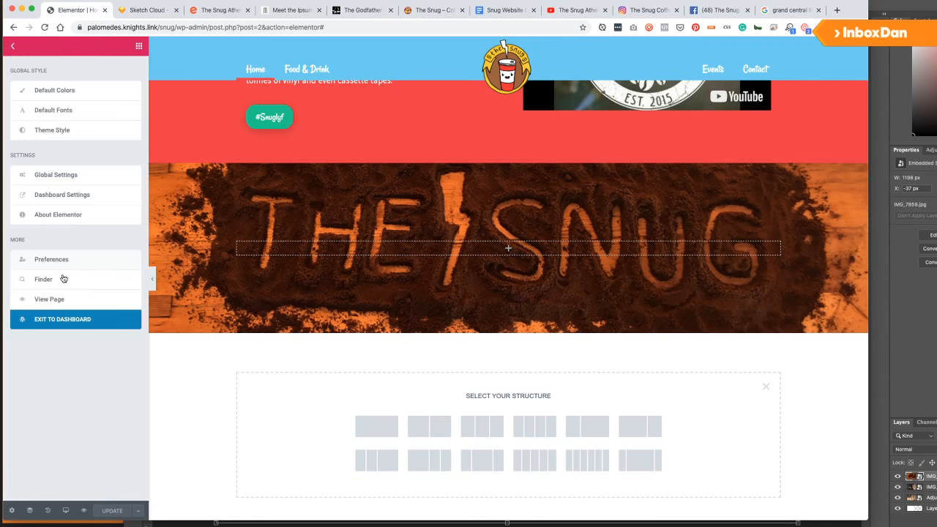
pyautogui.click(58, 320)
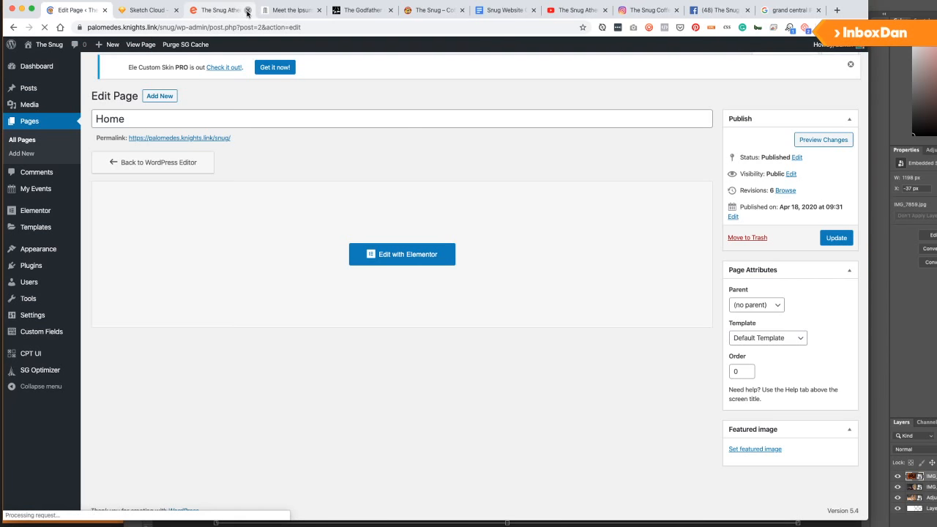
# Close the extra Snug tab and open Food & Drink in Elementor from All Pages.
pyautogui.click(247, 12)
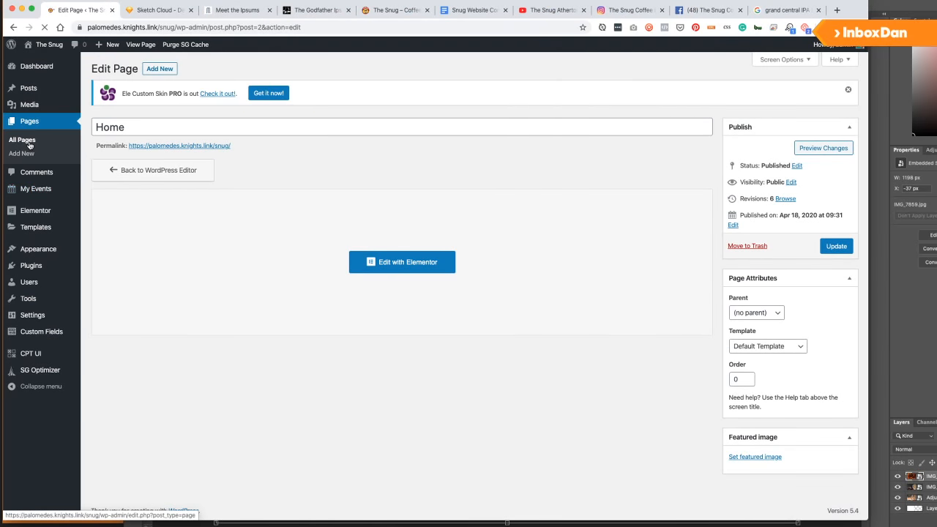
pyautogui.click(30, 144)
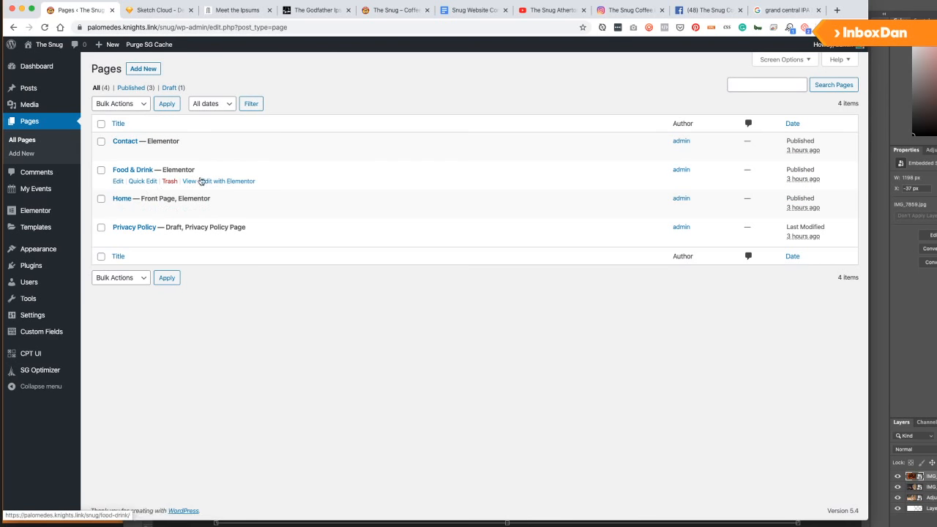
pyautogui.click(228, 181)
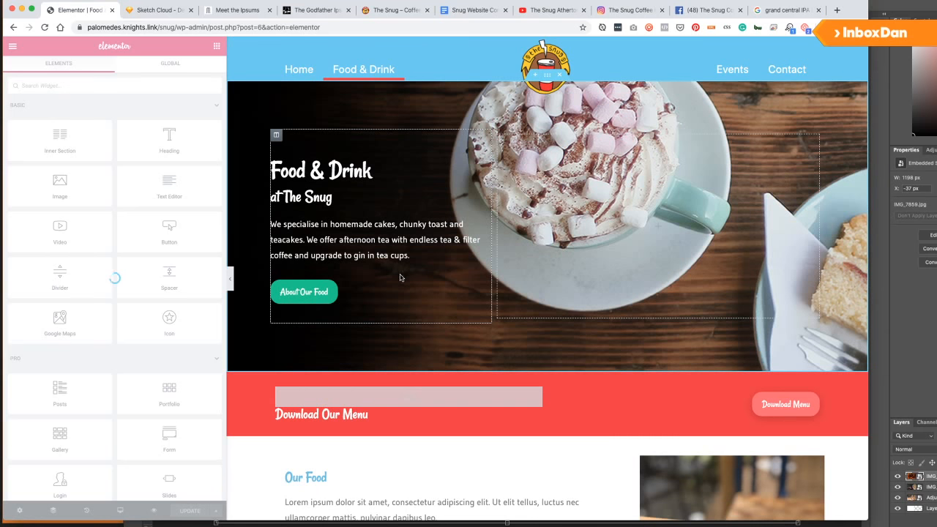
# Save the red Visit Us section as a template named VisitUs.
pyautogui.scroll(-10, 629, 418)
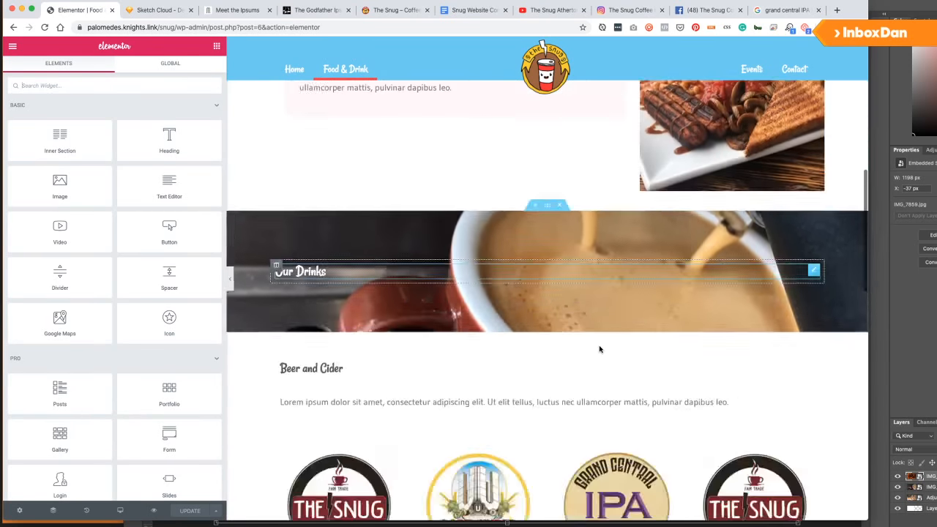
pyautogui.scroll(-10, 599, 349)
pyautogui.scroll(3, 590, 340)
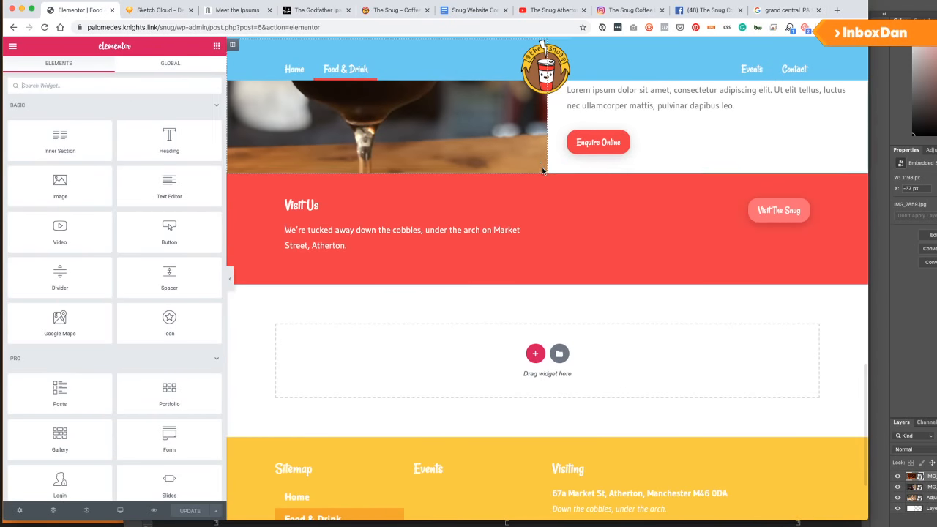
pyautogui.rightClick(547, 173)
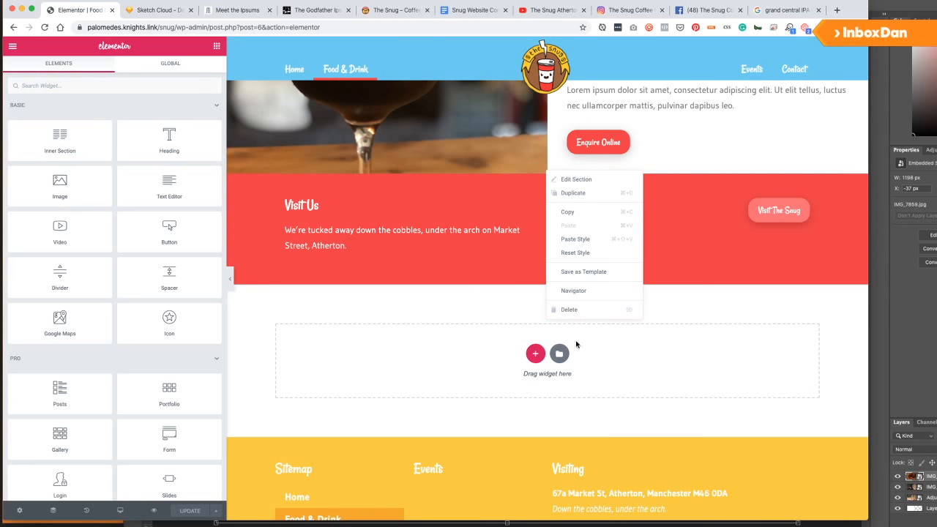
pyautogui.click(578, 272)
pyautogui.click(442, 262)
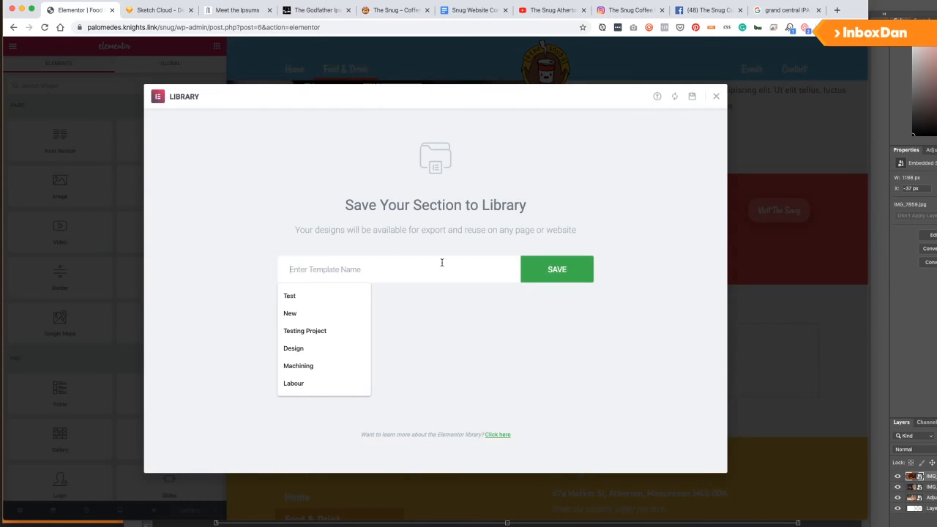
pyautogui.write('Visit')
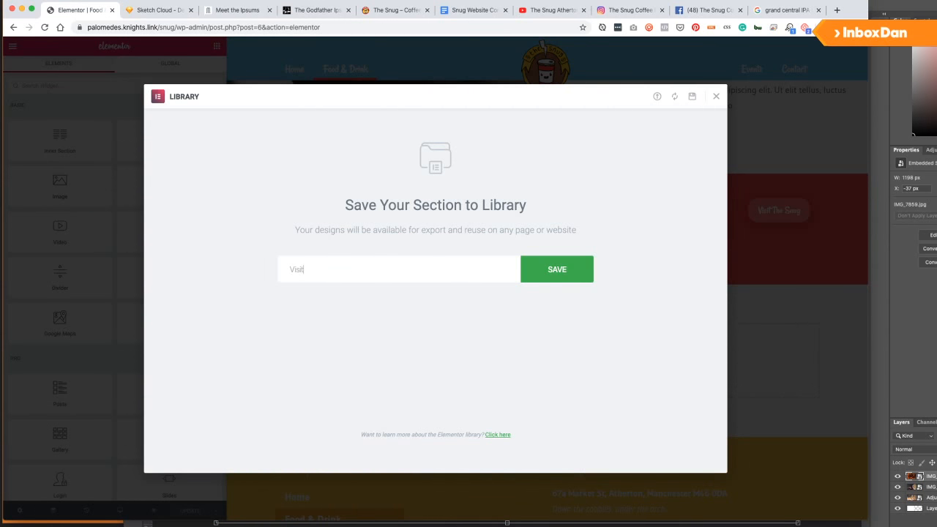
pyautogui.write('Us')
pyautogui.press('Return')
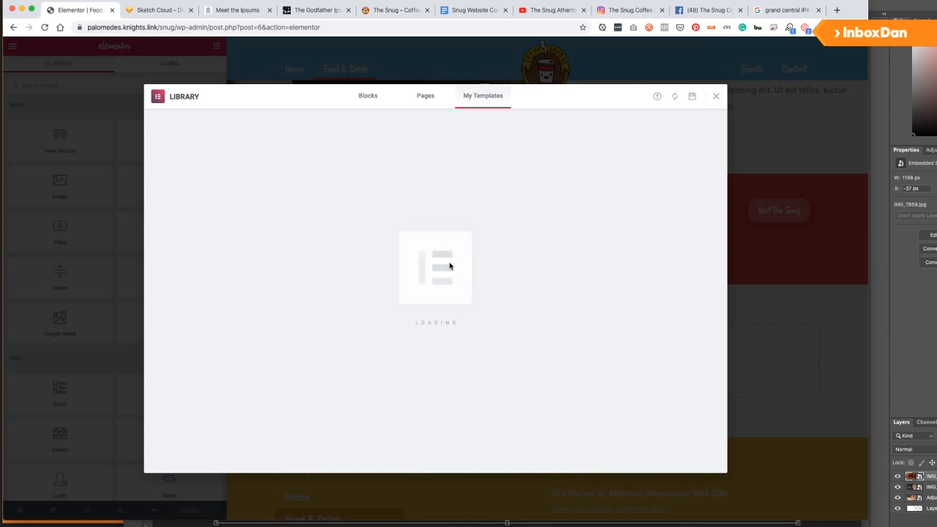
# Close the template library and exit Elementor to the Food & Drink edit screen.
pyautogui.click(717, 96)
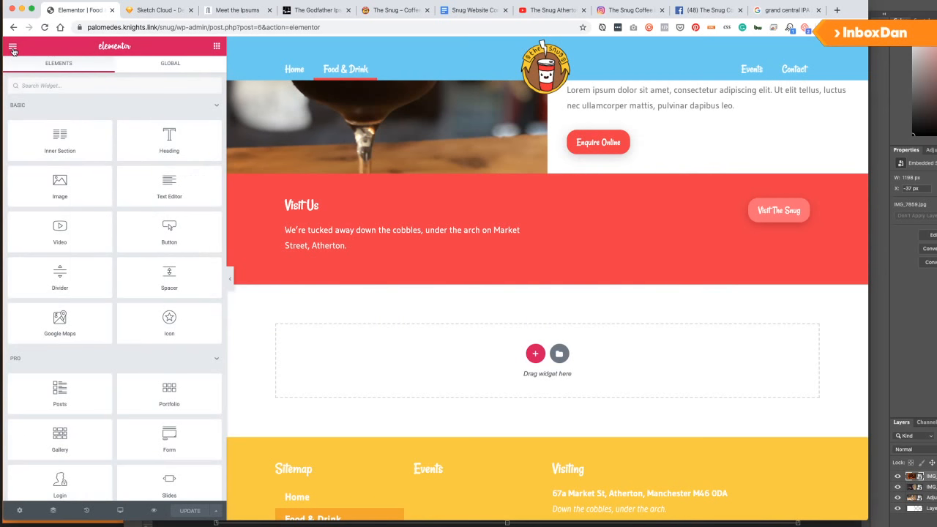
pyautogui.click(12, 47)
pyautogui.click(52, 323)
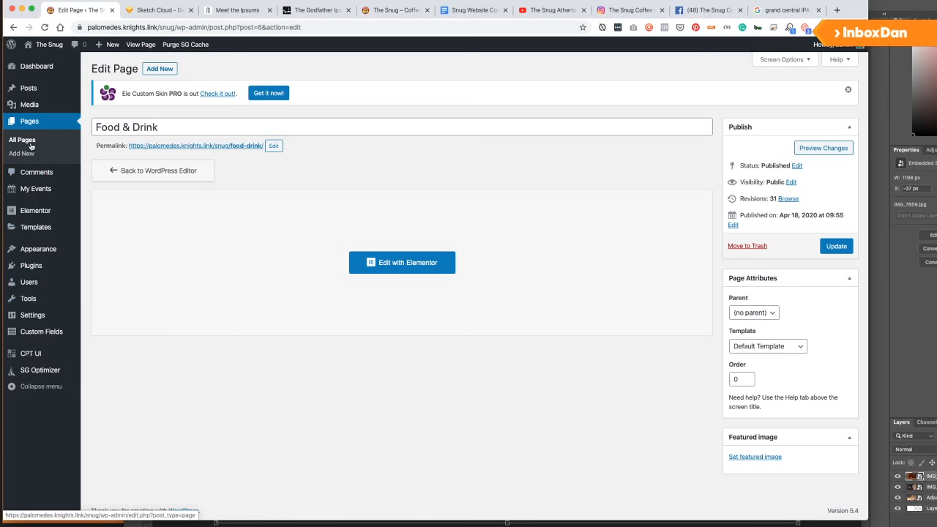
# Edit Home with Elementor from All Pages and open the template library in the empty drop area.
pyautogui.click(31, 147)
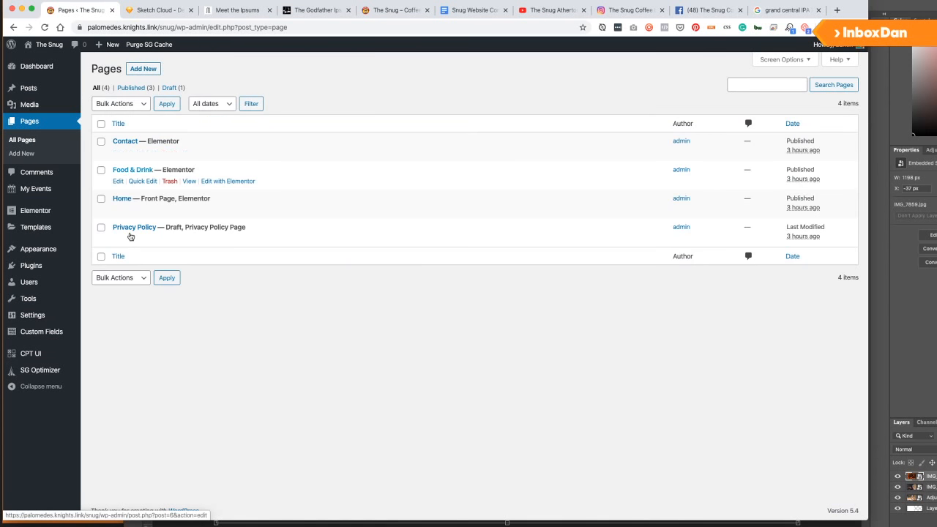
pyautogui.click(223, 210)
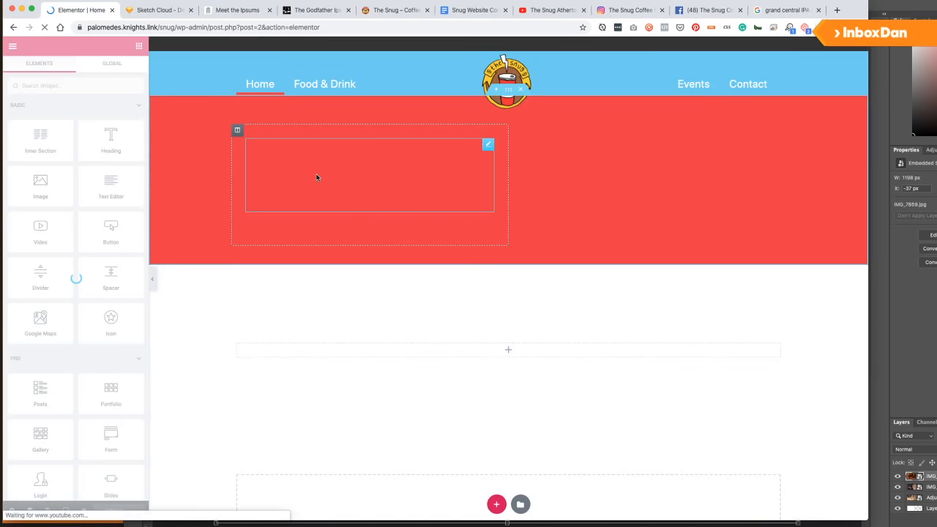
pyautogui.scroll(-3, 538, 344)
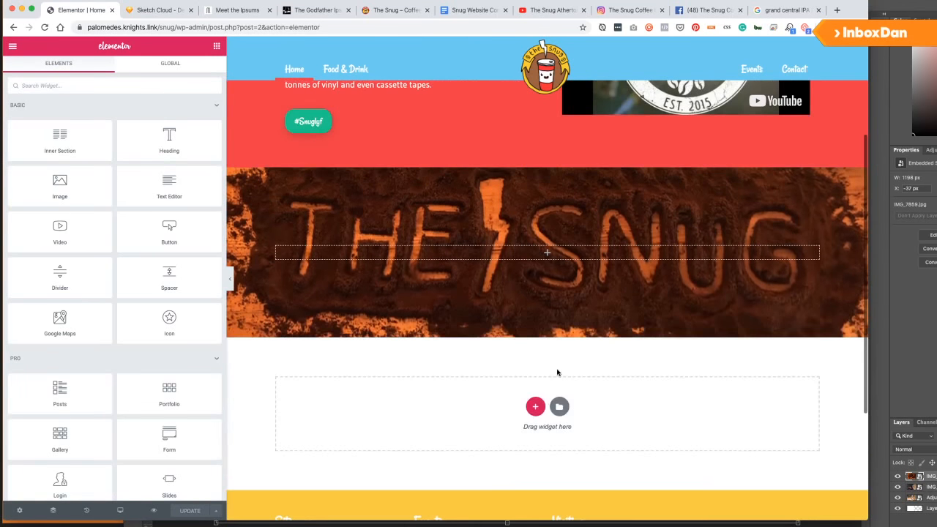
pyautogui.click(536, 408)
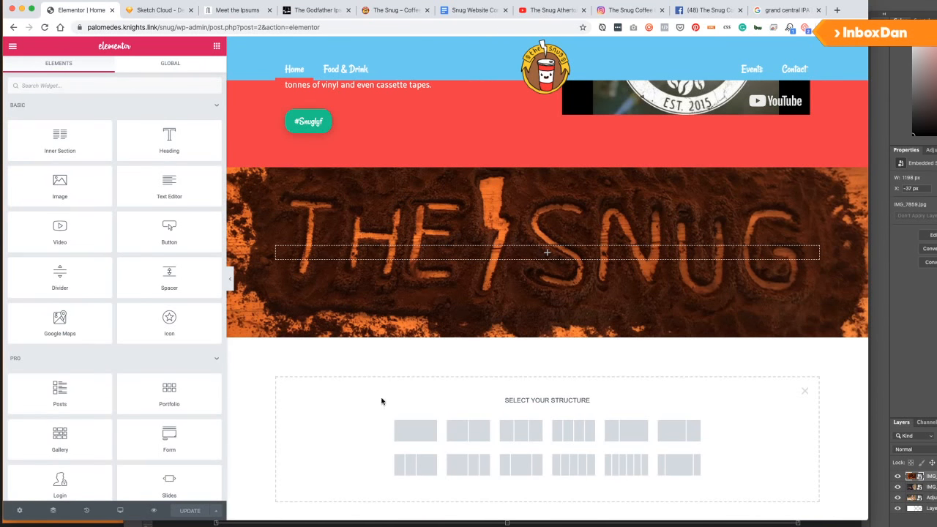
pyautogui.click(806, 396)
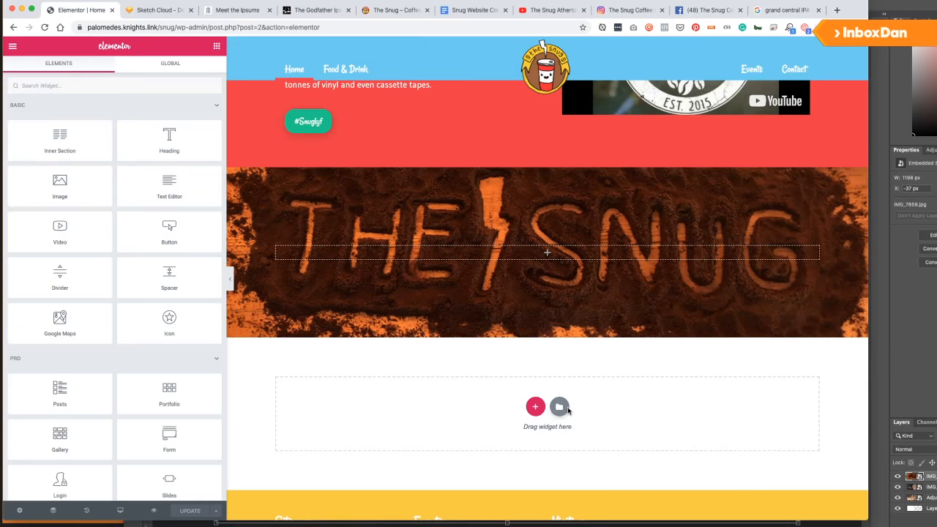
pyautogui.click(559, 402)
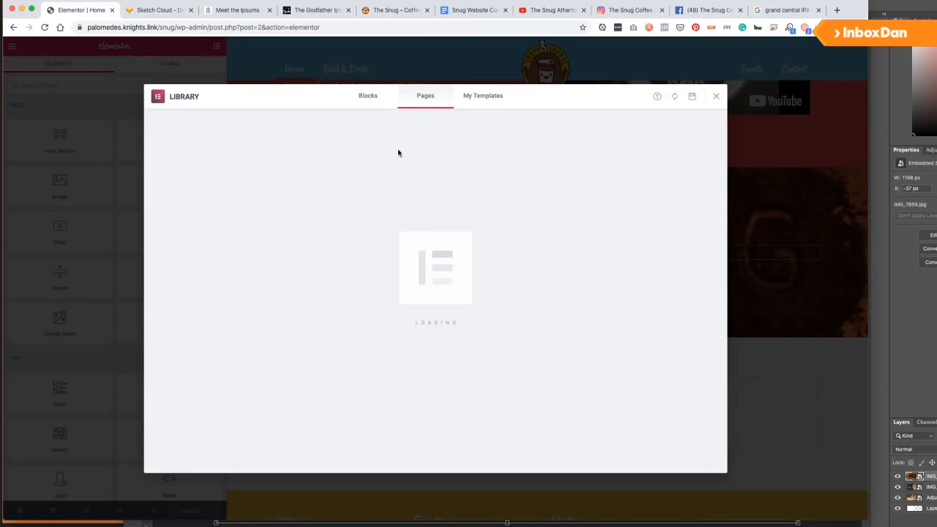
# Insert VisitUs from My Templates, accepting the import of its document settings.
pyautogui.click(486, 97)
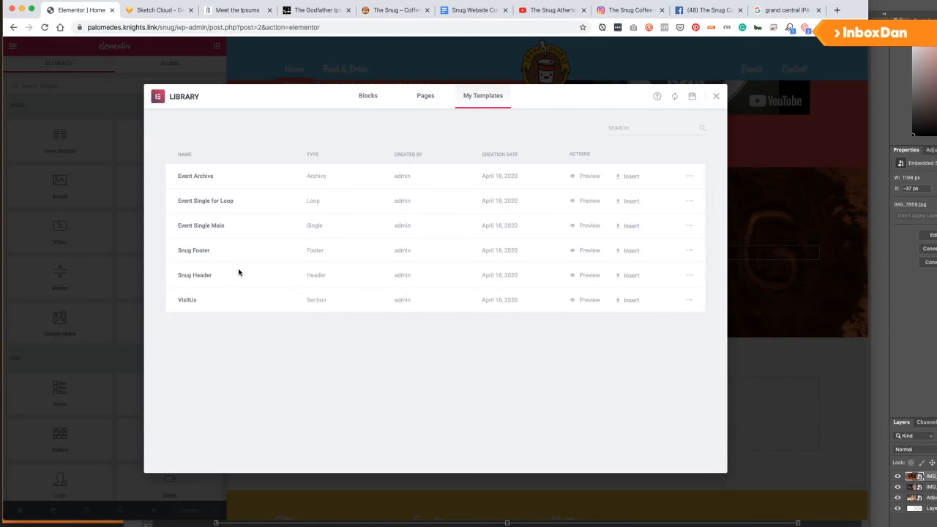
pyautogui.click(619, 303)
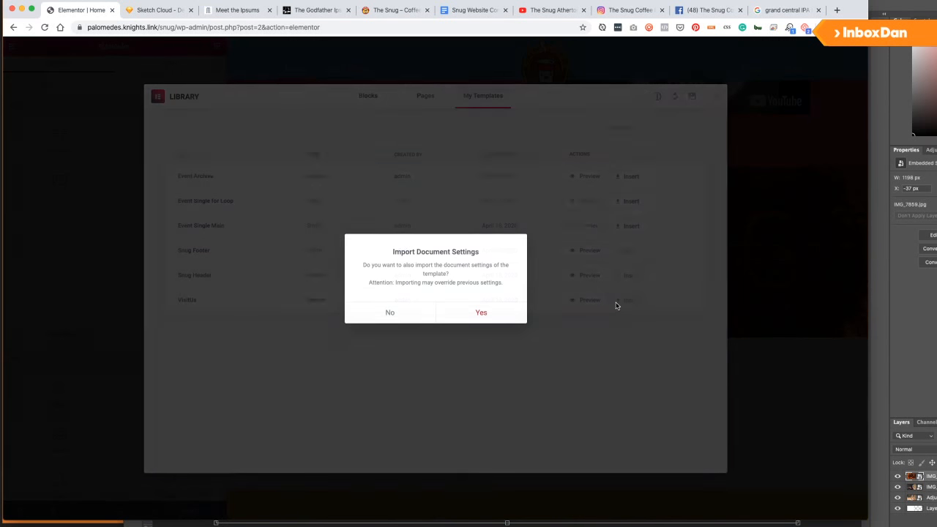
pyautogui.click(480, 315)
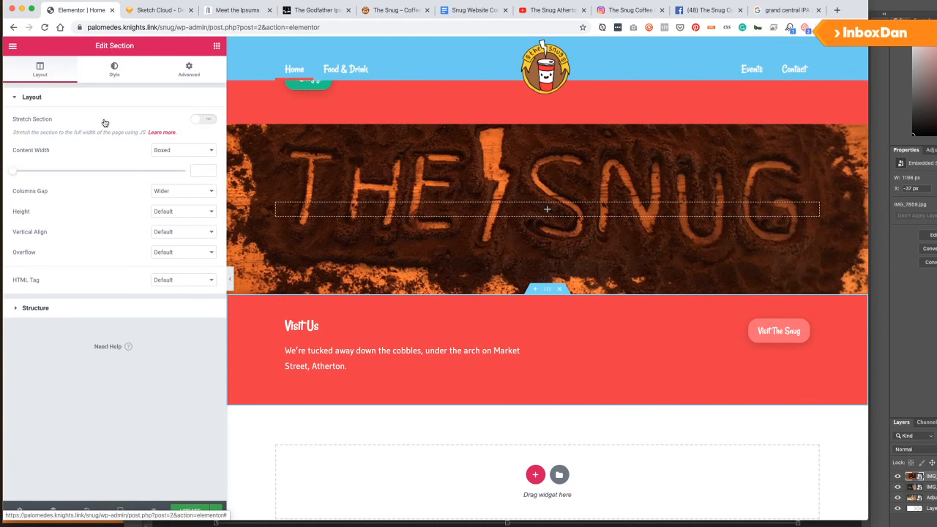
# Make the section background yellow #F9CC31 and delete the paragraph under Visit Us.
pyautogui.click(111, 72)
pyautogui.click(196, 162)
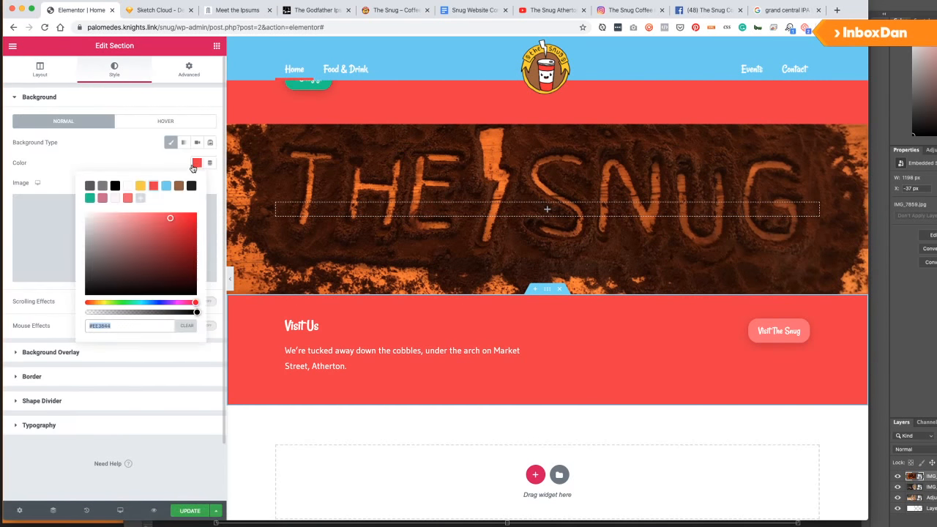
pyautogui.click(140, 187)
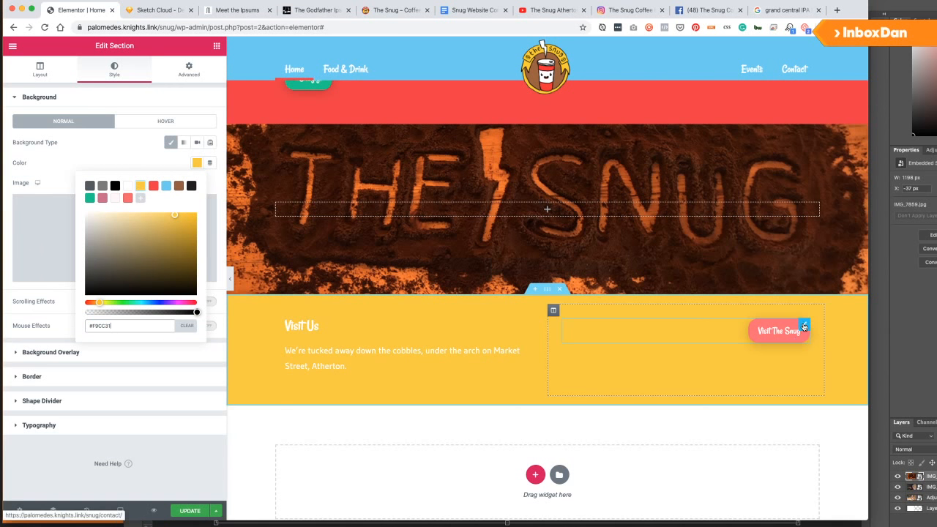
pyautogui.click(379, 368)
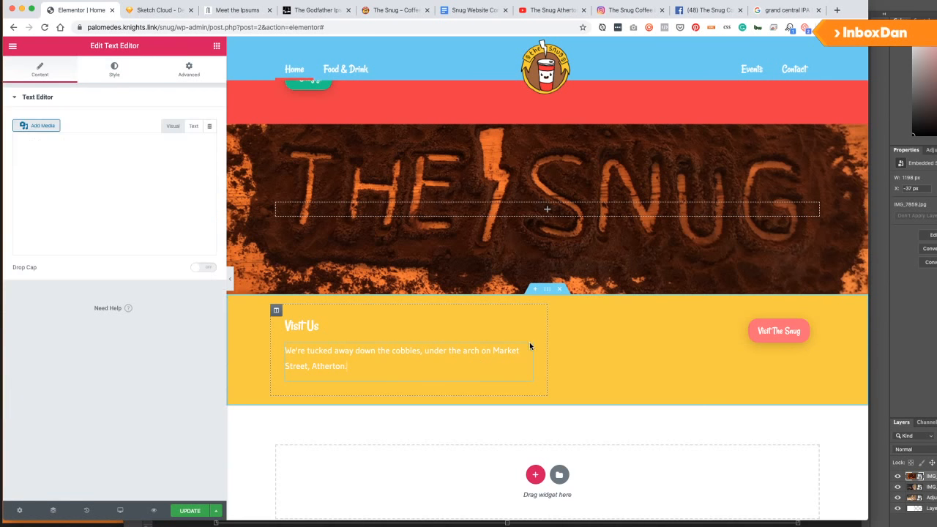
pyautogui.rightClick(528, 350)
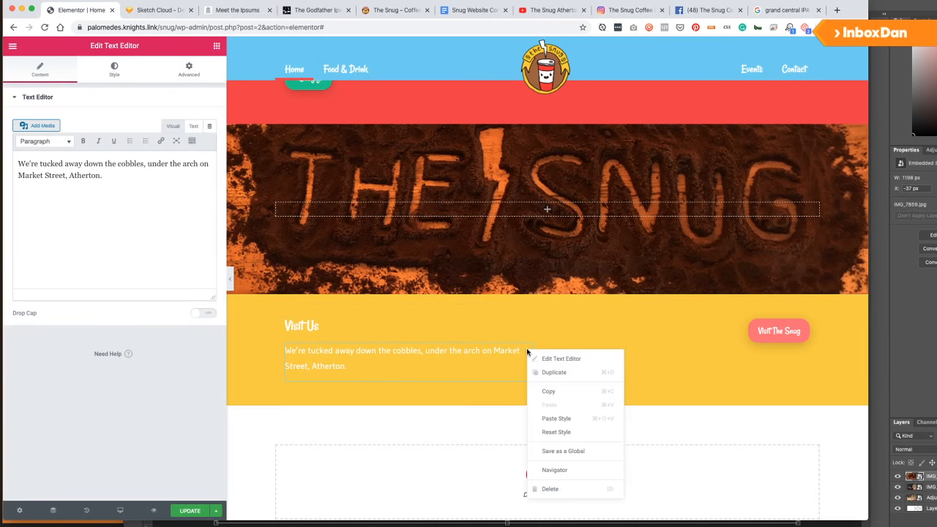
pyautogui.click(555, 489)
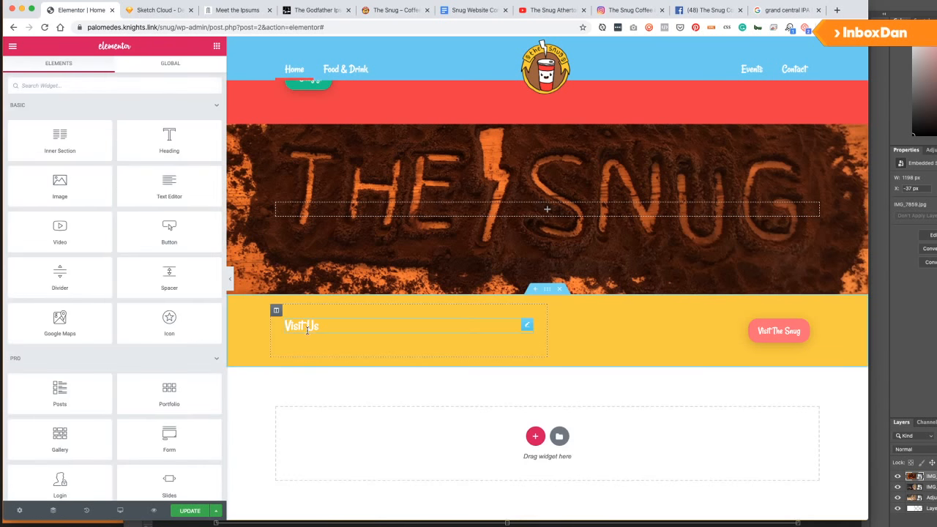
# Make the Visit The Snug button's background green.
pyautogui.click(329, 321)
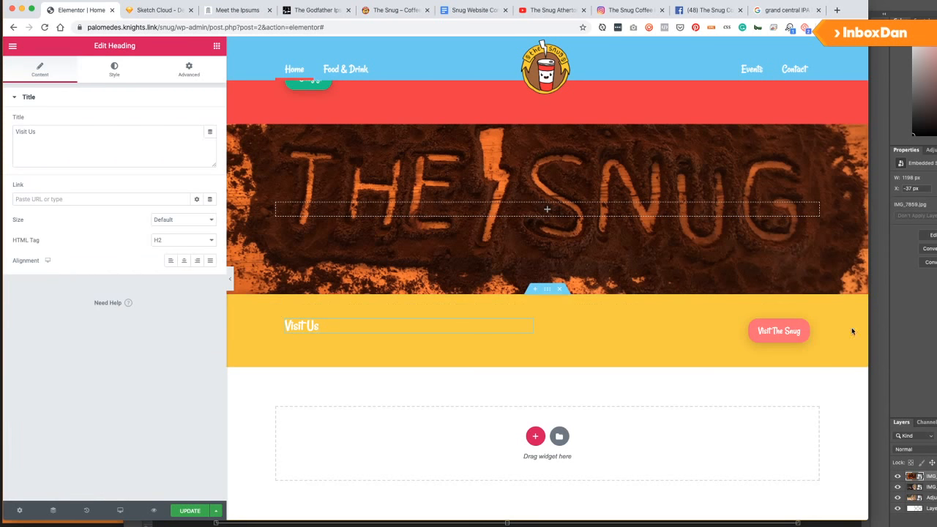
pyautogui.click(806, 326)
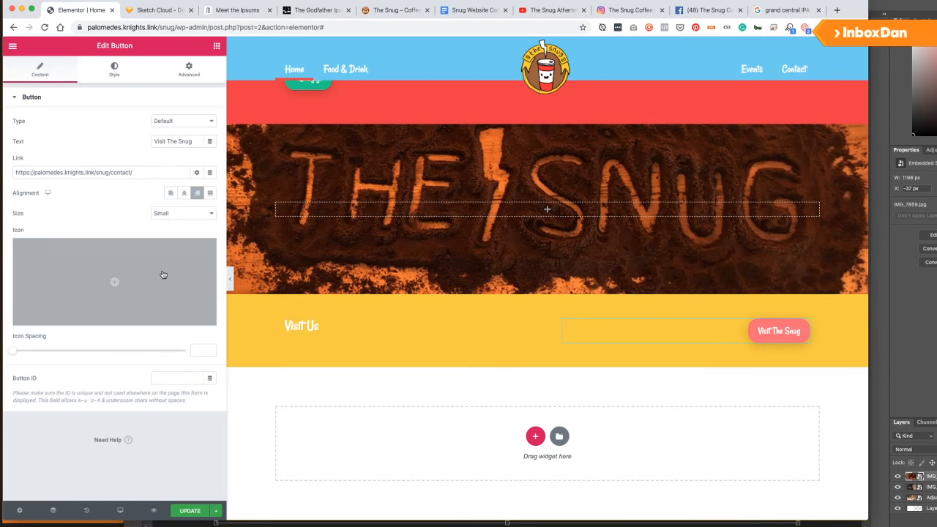
pyautogui.click(114, 70)
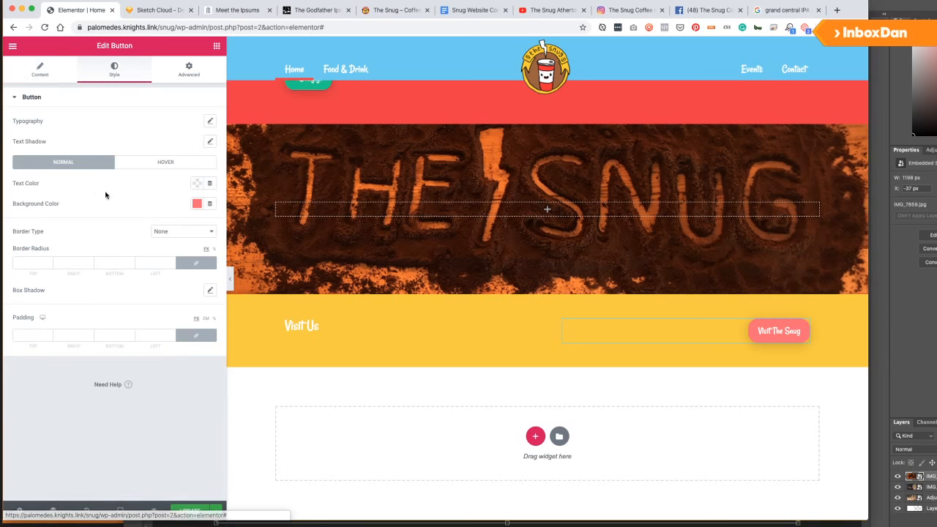
pyautogui.click(197, 204)
pyautogui.click(141, 227)
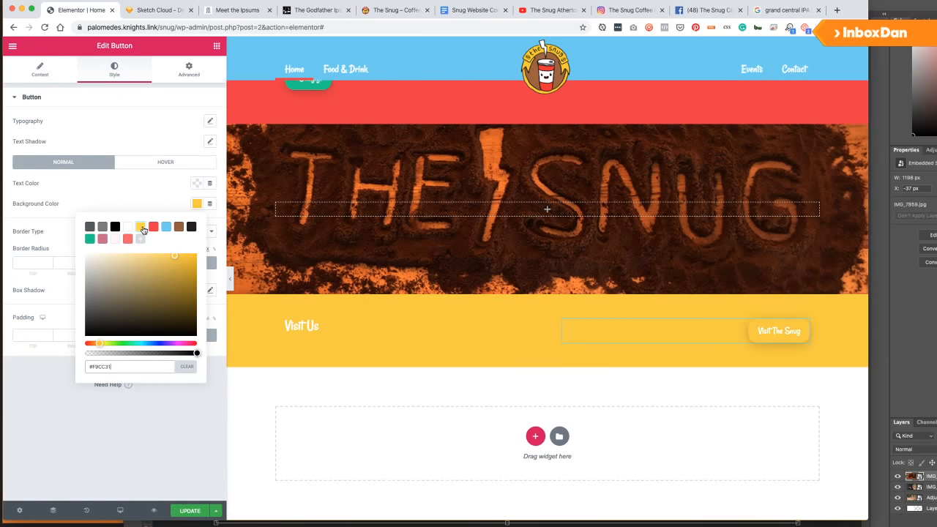
pyautogui.click(89, 238)
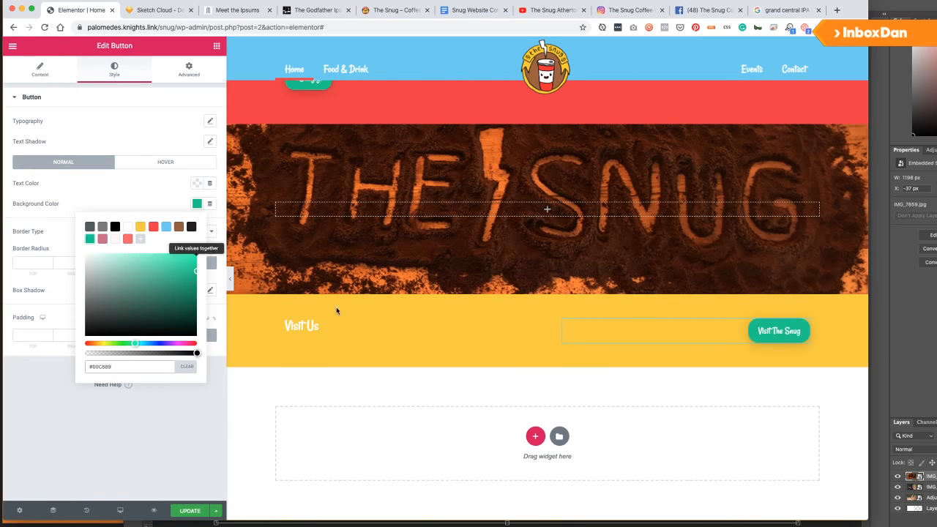
# Change the heading text to 'Make The Snug Part of Your Life #SnugLife'.
pyautogui.click(319, 325)
pyautogui.moveTo(320, 325); pyautogui.dragTo(268, 322)
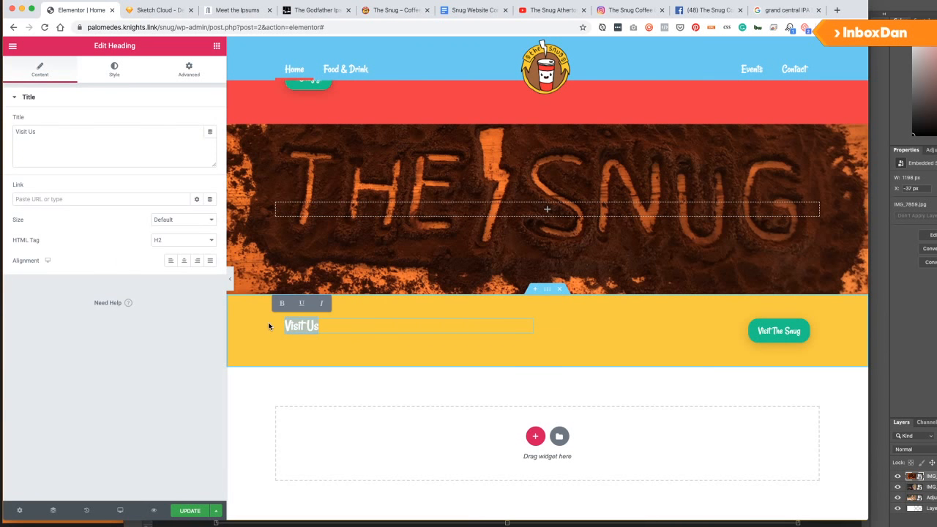
pyautogui.write('Make The Snug,')
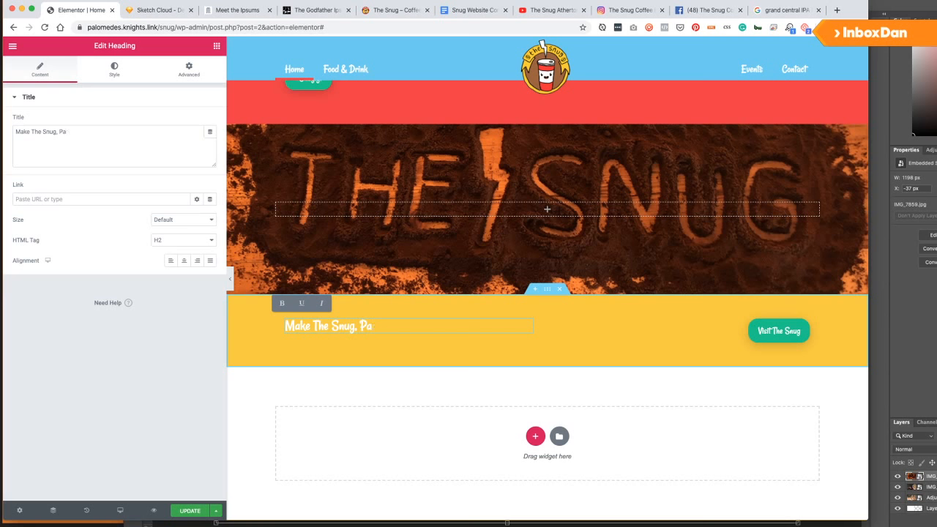
pyautogui.press('BackSpace')
pyautogui.press('BackSpace')
pyautogui.press('BackSpace')
pyautogui.press('BackSpace')
pyautogui.write('Part of Your Life  #')
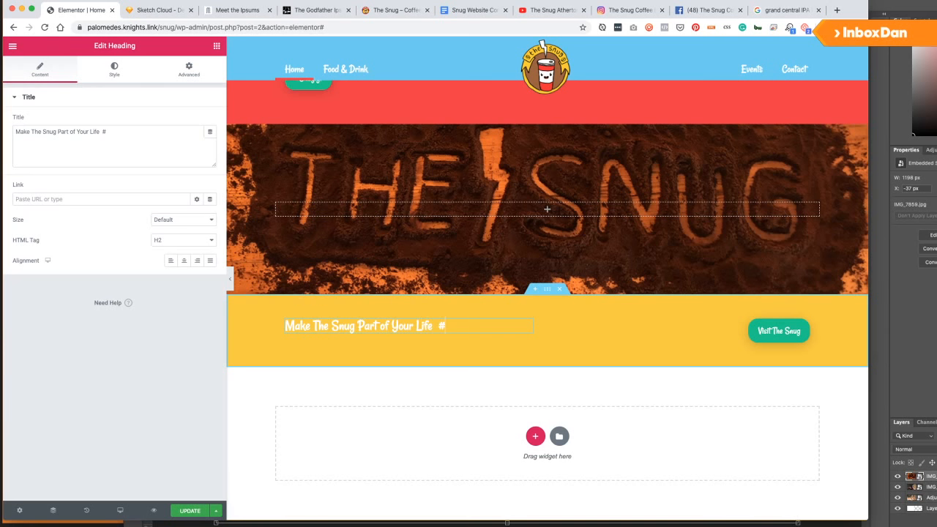
pyautogui.write('Snug')
pyautogui.press('BackSpace')
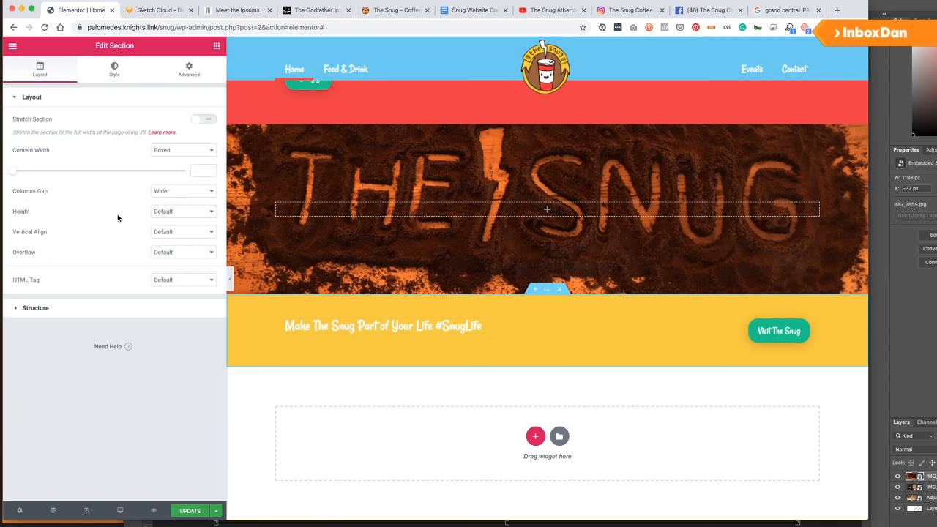
# Set the section's vertical alignment to Middle and check the #Snuglyf button's link.
pyautogui.click(165, 232)
pyautogui.click(174, 250)
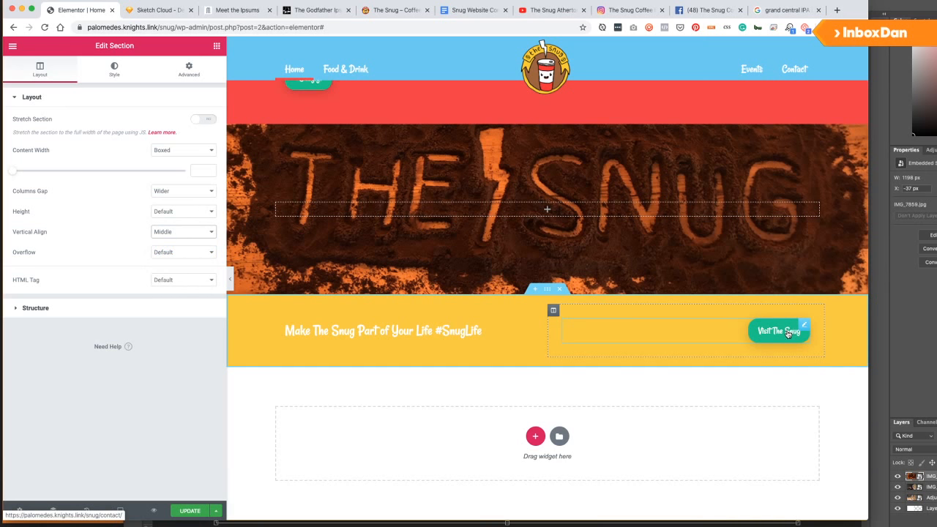
pyautogui.scroll(2, 379, 305)
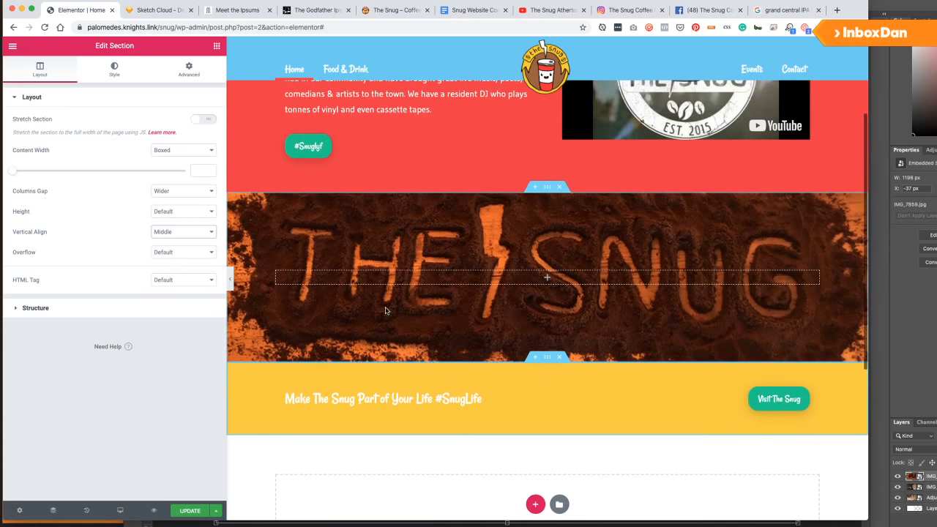
pyautogui.click(309, 146)
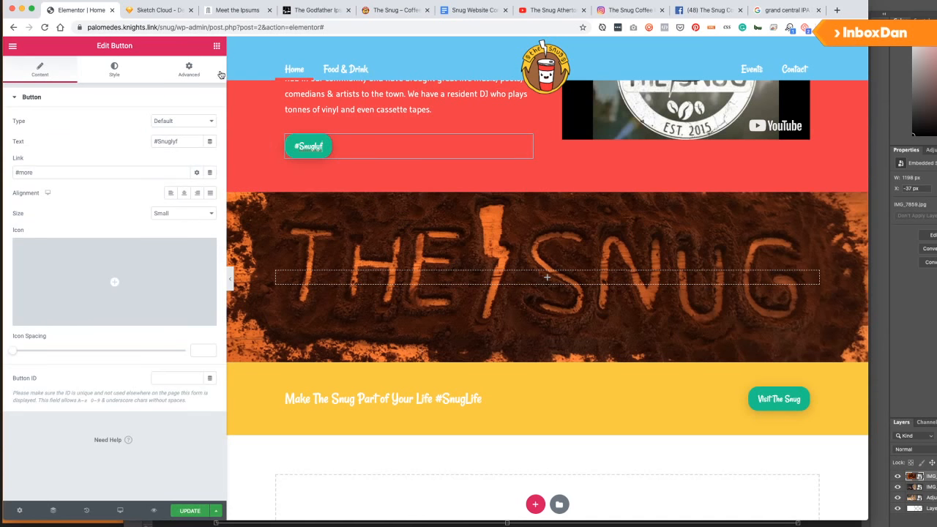
pyautogui.click(217, 45)
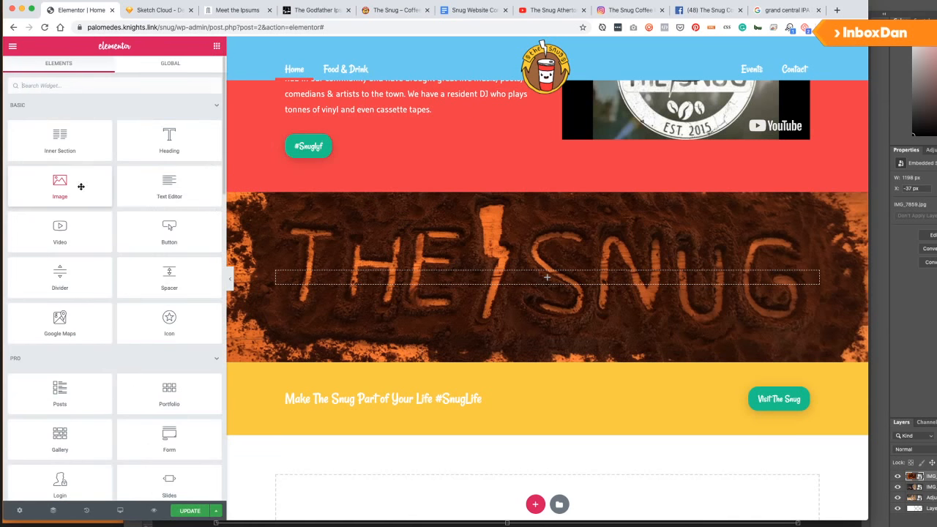
# Try a Read More widget in the yellow section, then delete it.
pyautogui.click(113, 85)
pyautogui.write('more')
pyautogui.moveTo(61, 117); pyautogui.dragTo(406, 388)
pyautogui.tripleClick(199, 161)
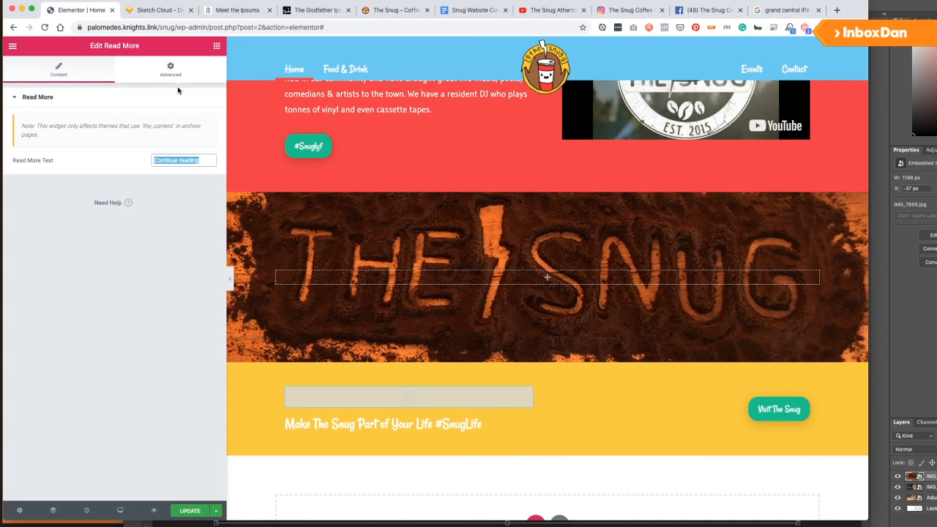
pyautogui.rightClick(524, 391)
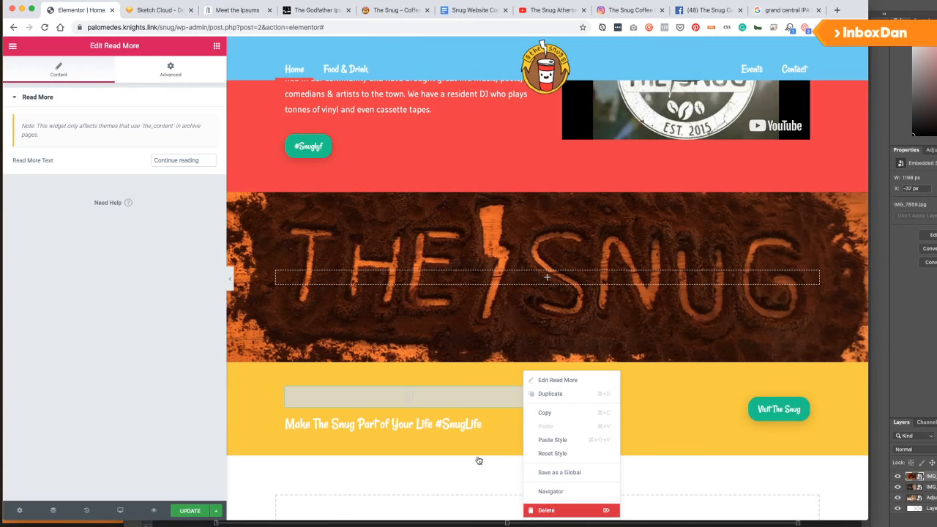
pyautogui.press('Delete')
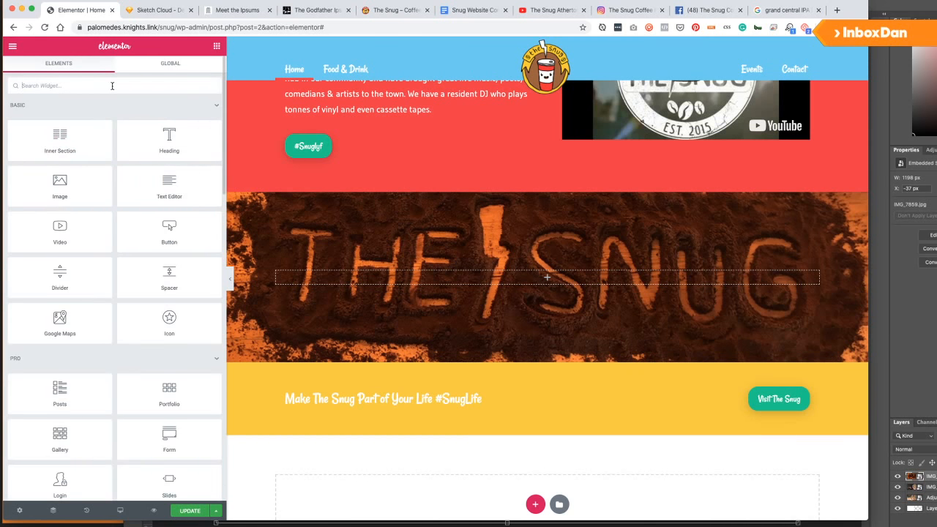
# Add a Menu Anchor with ID 'more' above the heading, save, and test the #Snuglyf button.
pyautogui.click(112, 85)
pyautogui.write('anchor')
pyautogui.moveTo(60, 117); pyautogui.dragTo(373, 392)
pyautogui.click(103, 131)
pyautogui.write('more')
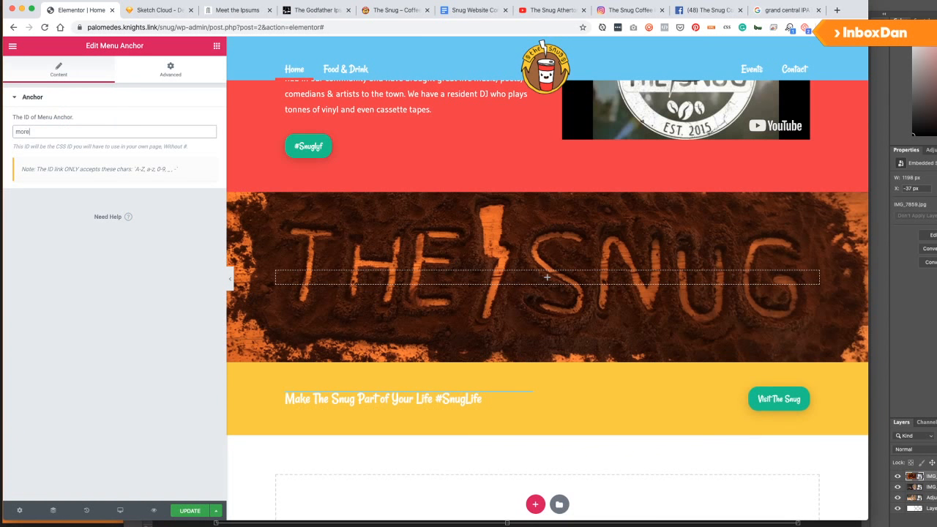
pyautogui.click(191, 510)
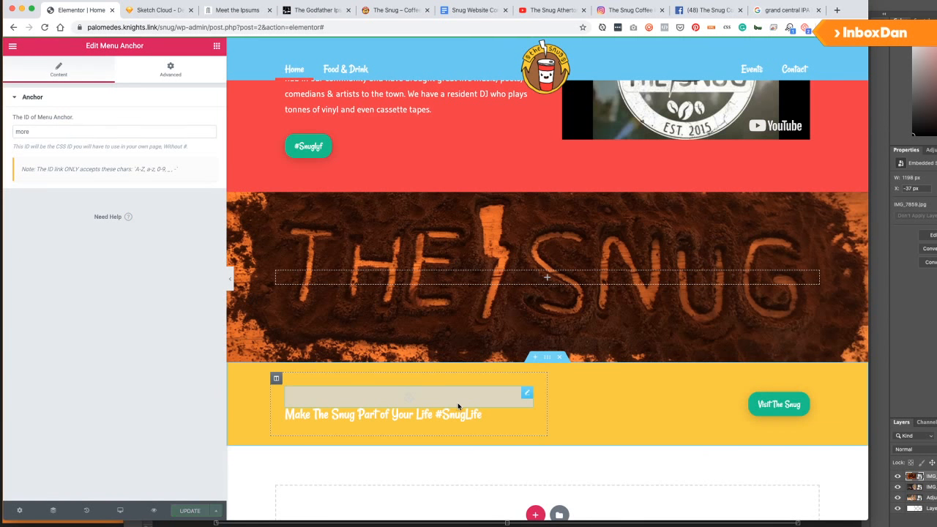
pyautogui.click(317, 153)
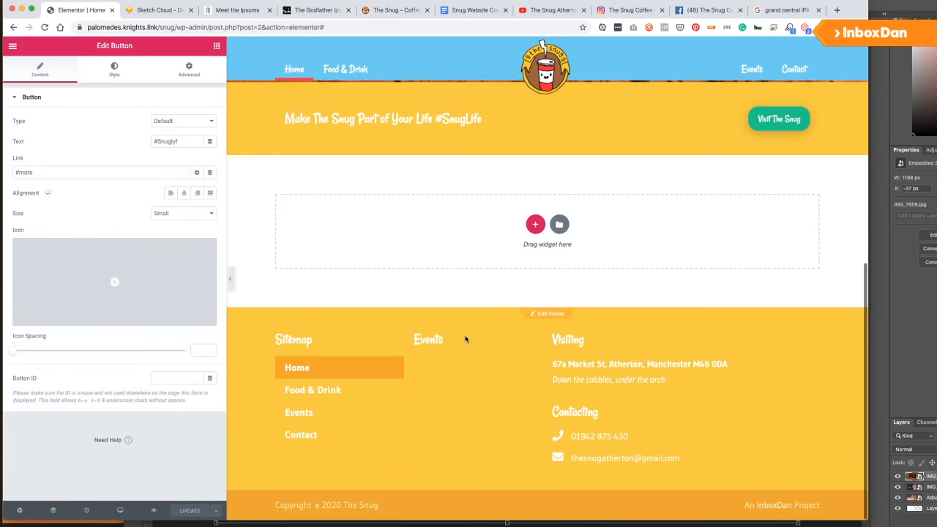
pyautogui.scroll(3, 457, 321)
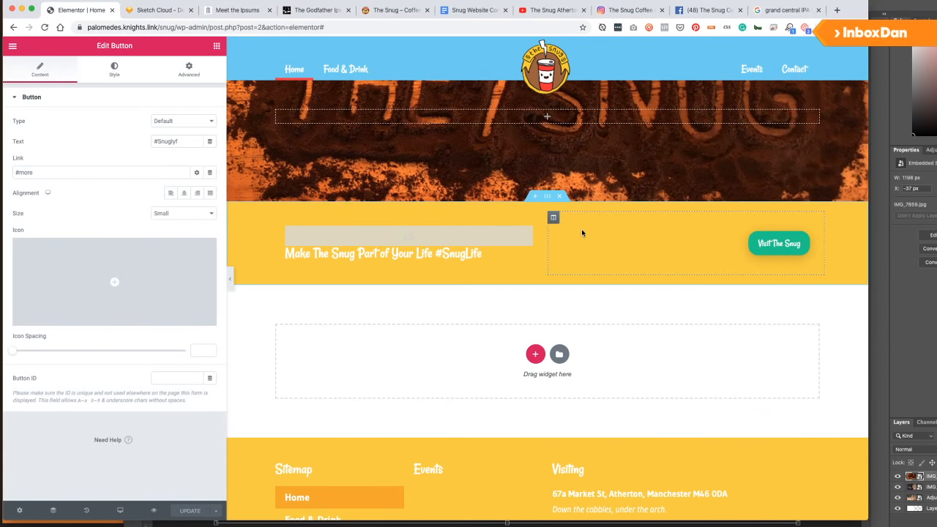
pyautogui.click(161, 10)
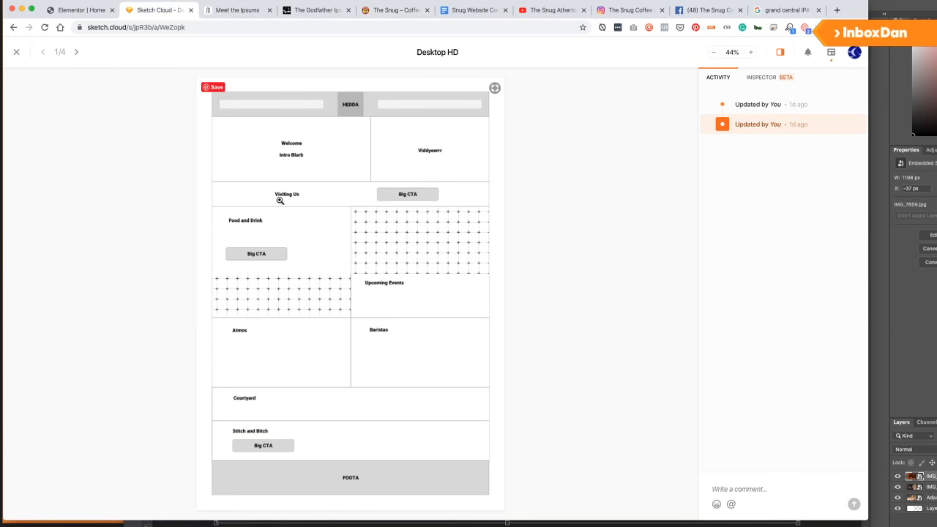
pyautogui.click(80, 10)
pyautogui.scroll(-2, 469, 353)
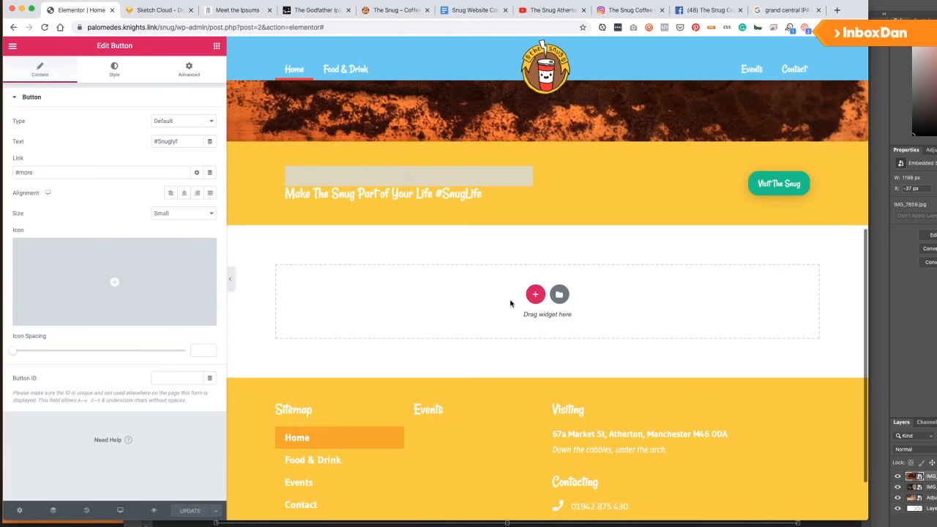
# Insert a two-column section and set its content width to Full Width.
pyautogui.click(533, 293)
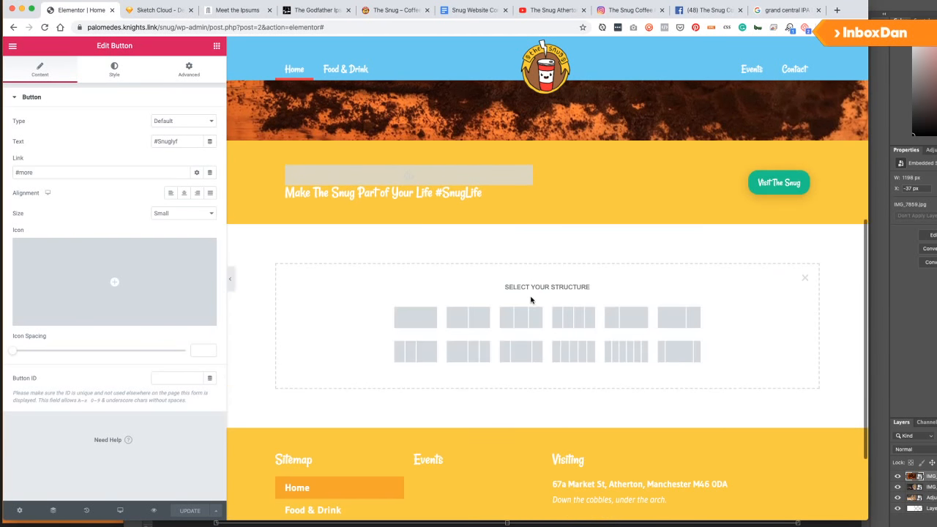
pyautogui.click(468, 317)
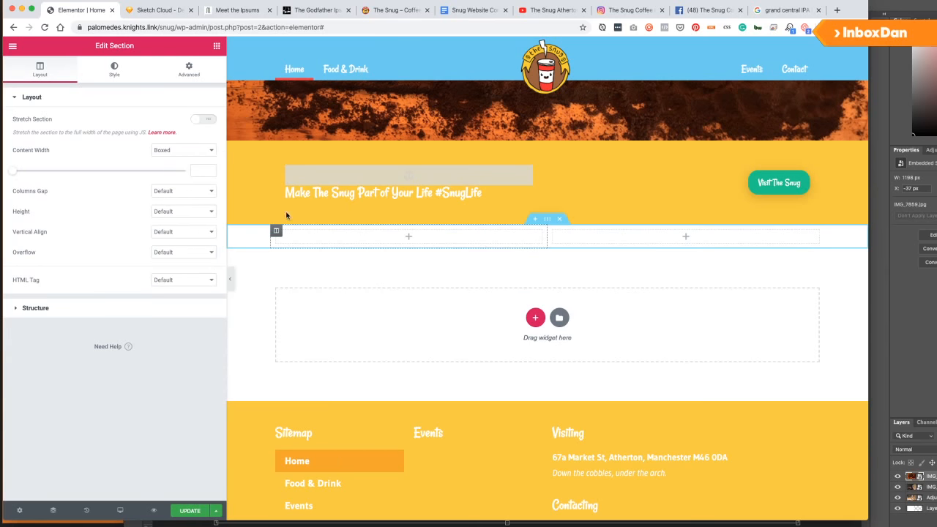
pyautogui.click(216, 46)
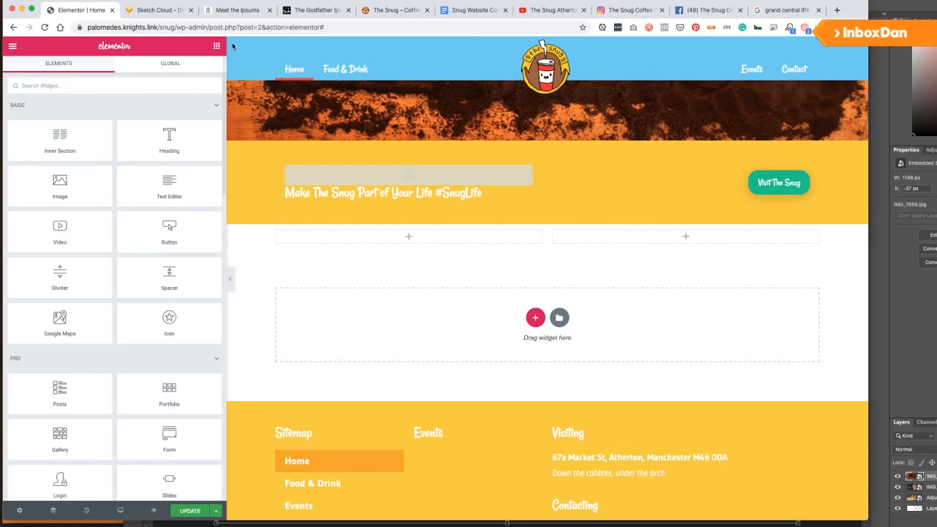
pyautogui.moveTo(540, 232)
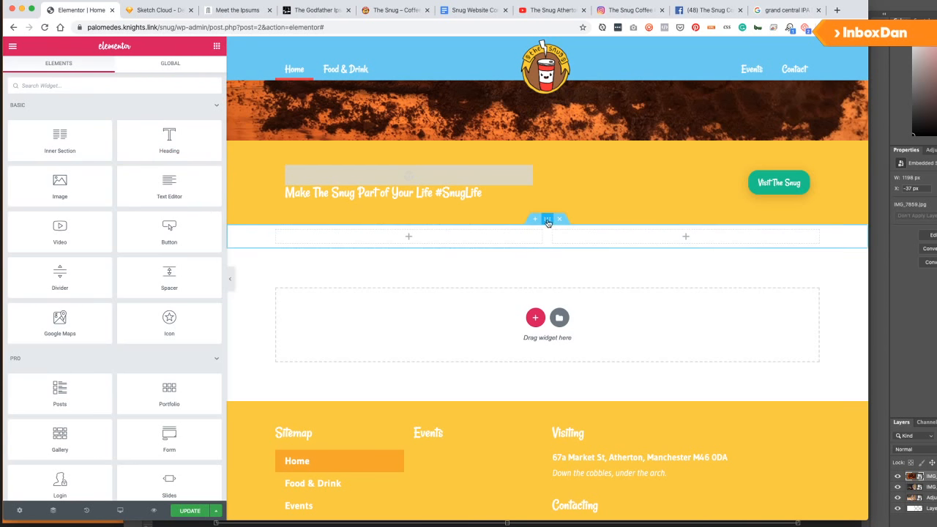
pyautogui.click(548, 220)
pyautogui.click(182, 150)
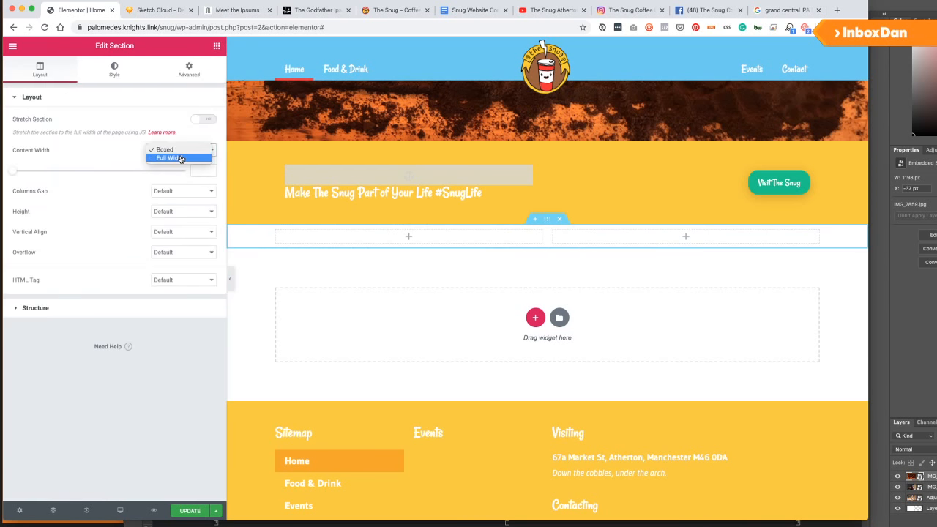
pyautogui.click(181, 158)
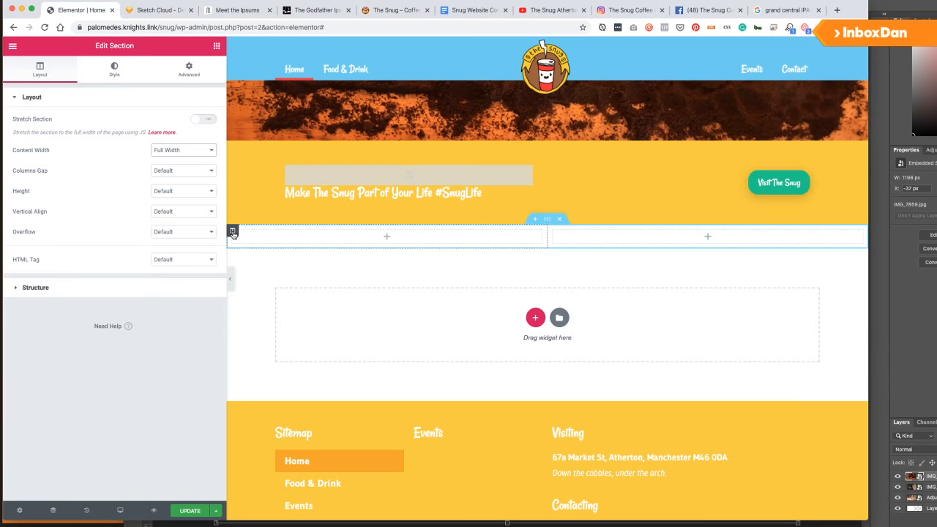
# Give the left column 50 px padding.
pyautogui.click(232, 231)
pyautogui.click(186, 81)
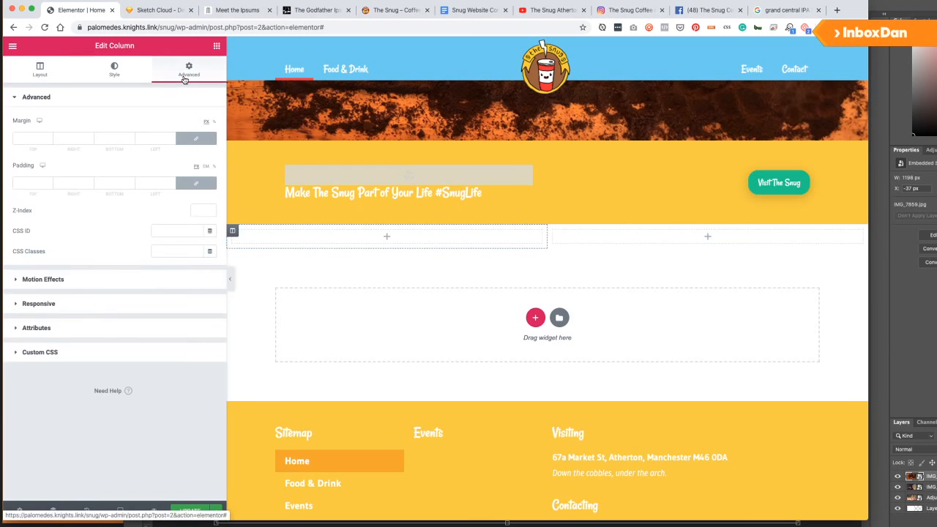
pyautogui.click(34, 181)
pyautogui.write('50')
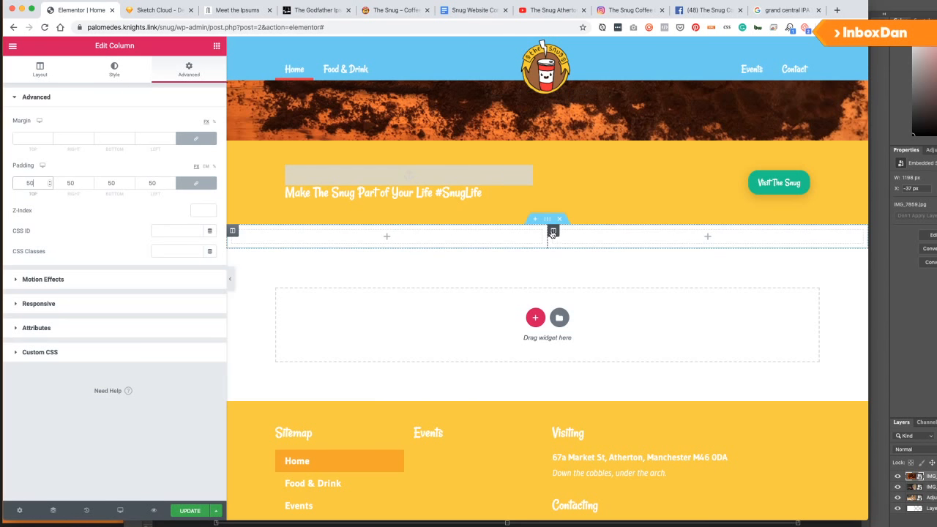
# Give the right column a classic background and open the media library for its image.
pyautogui.click(551, 229)
pyautogui.click(188, 70)
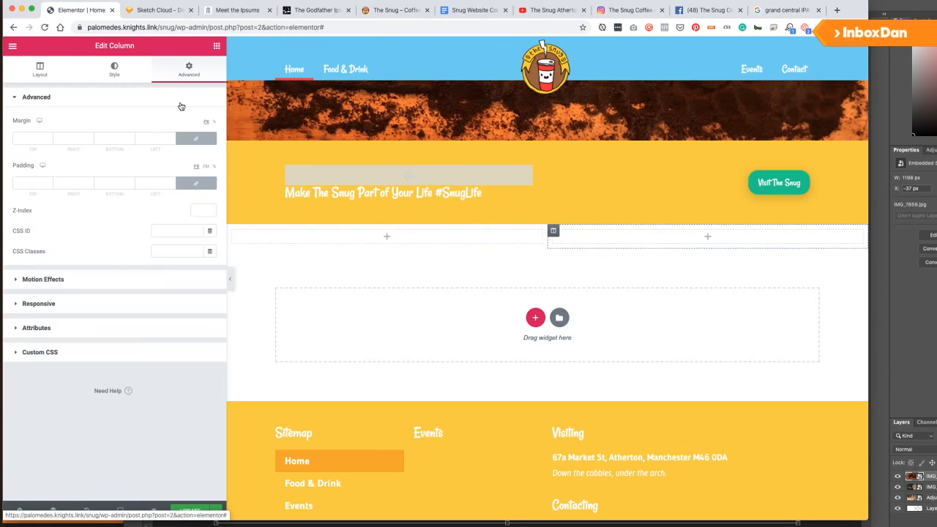
pyautogui.click(24, 182)
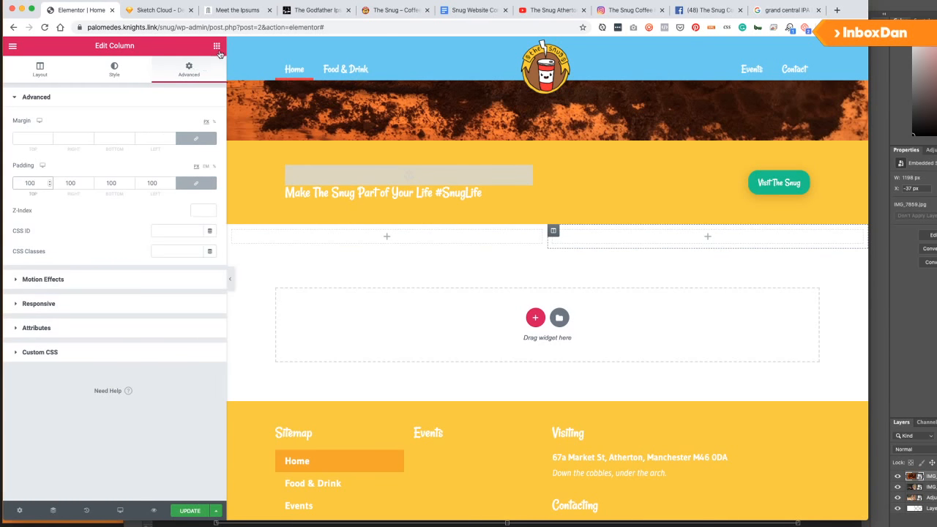
pyautogui.click(117, 70)
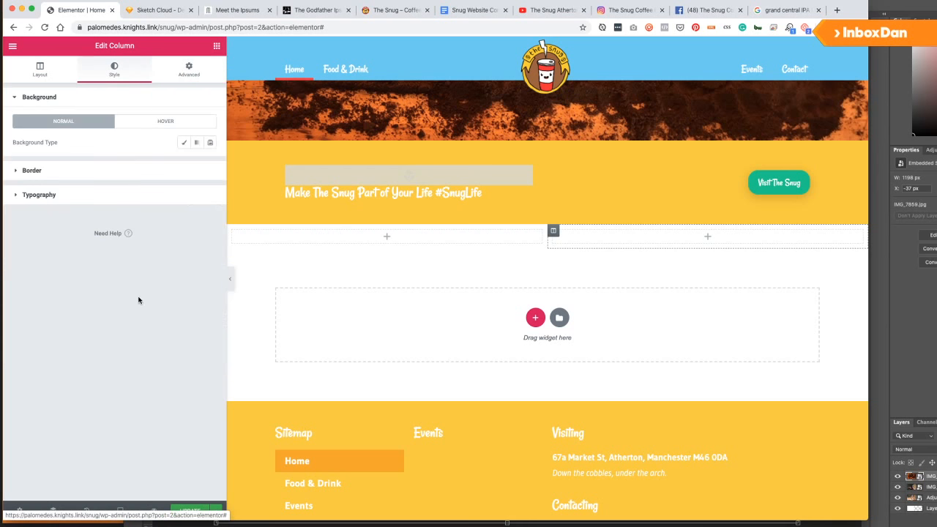
pyautogui.click(184, 142)
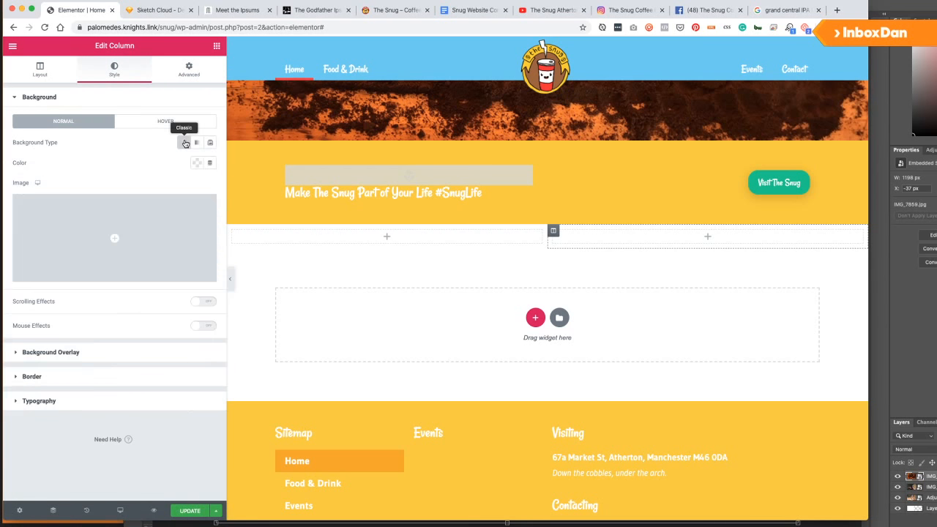
pyautogui.click(103, 245)
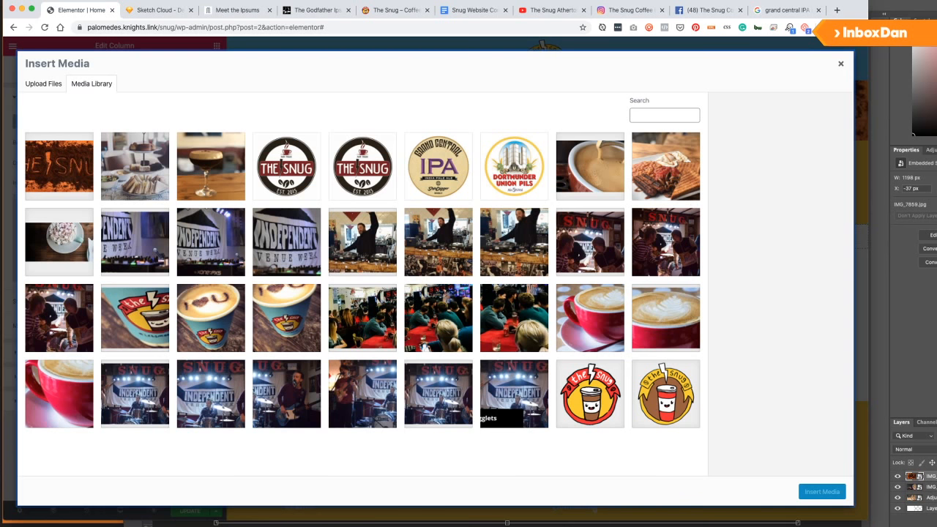
# Set the latte photo from the Media Library as the right column's background image.
pyautogui.click(234, 309)
pyautogui.click(823, 491)
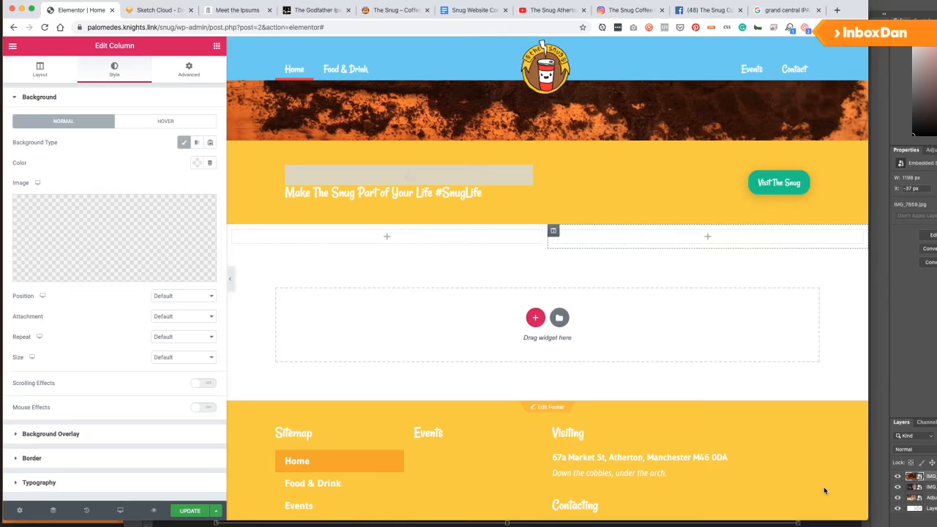
pyautogui.click(216, 47)
# Add a left-column heading reading 'Food & Drink' with a small 'at The Snug' line.
pyautogui.moveTo(158, 143); pyautogui.dragTo(304, 234)
pyautogui.click(100, 139)
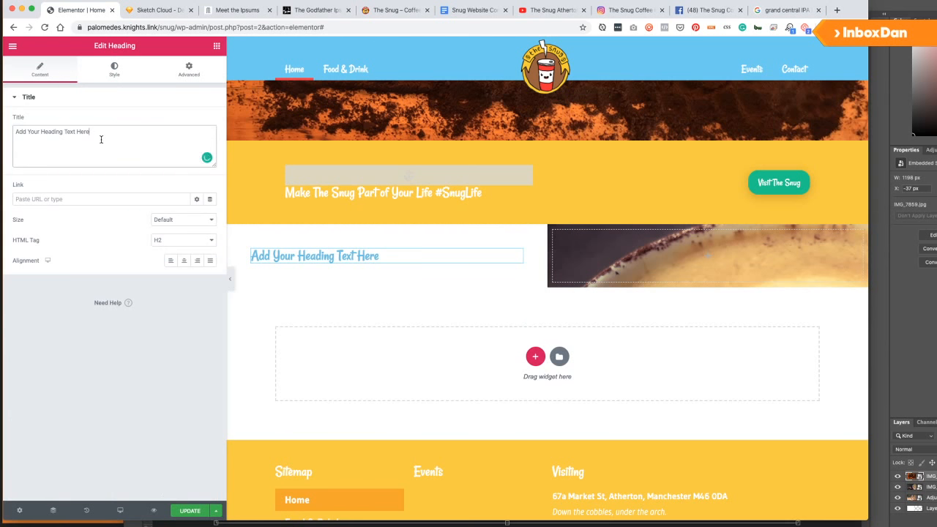
pyautogui.press('super+a')
pyautogui.write('Fo')
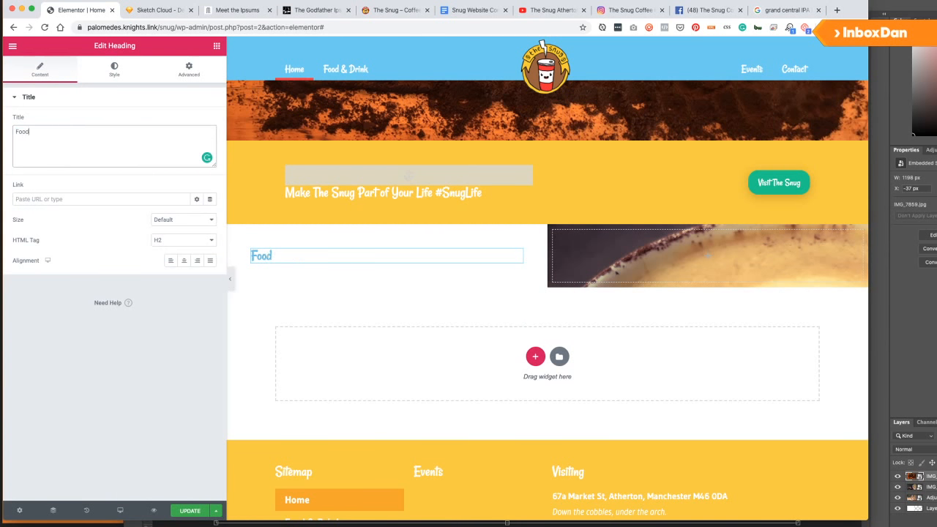
pyautogui.write('od & Drink<br>')
pyautogui.write('<small></small>')
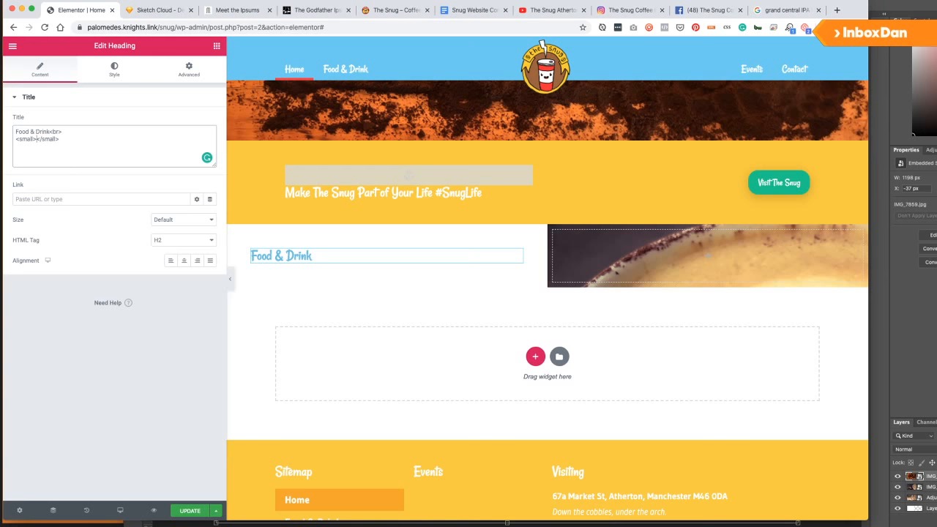
pyautogui.write('at The Snug')
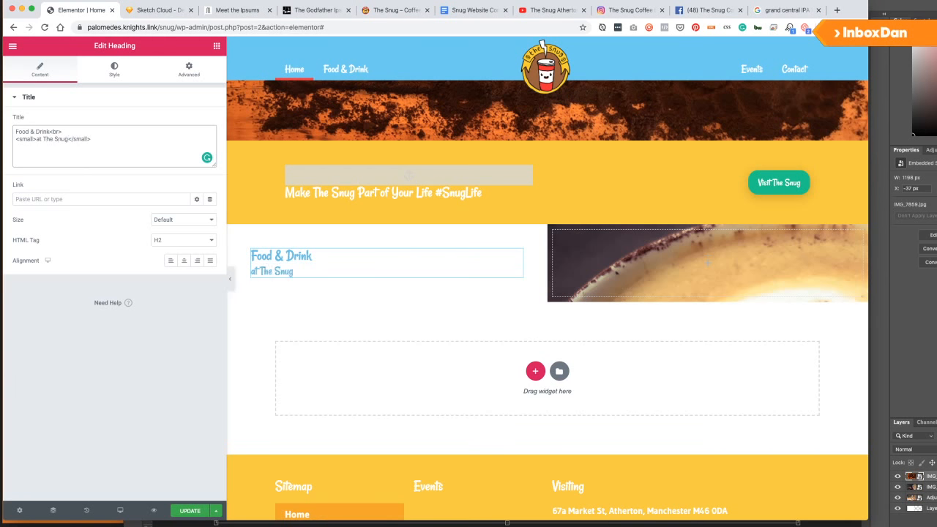
# Add a Text Editor widget below the heading and update the page.
pyautogui.click(216, 46)
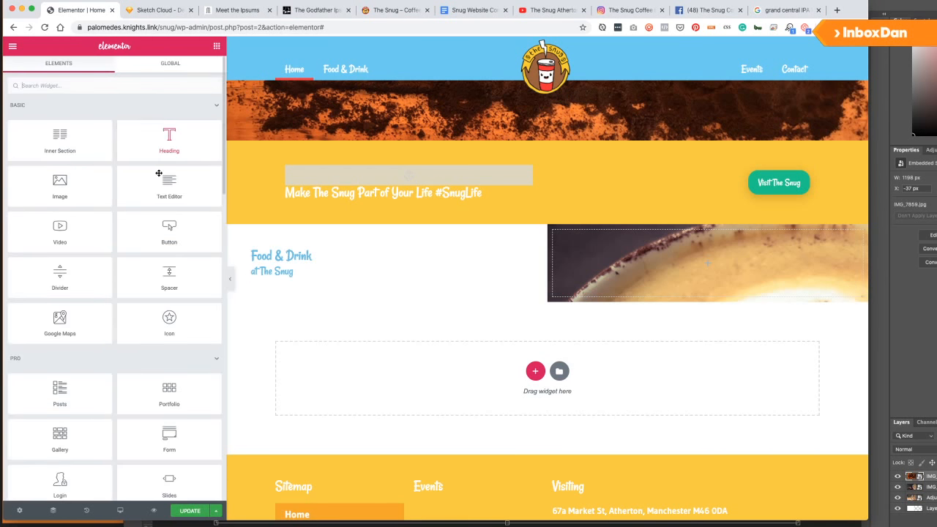
pyautogui.moveTo(161, 184); pyautogui.dragTo(297, 281)
pyautogui.moveTo(179, 191); pyautogui.dragTo(305, 279)
pyautogui.click(188, 510)
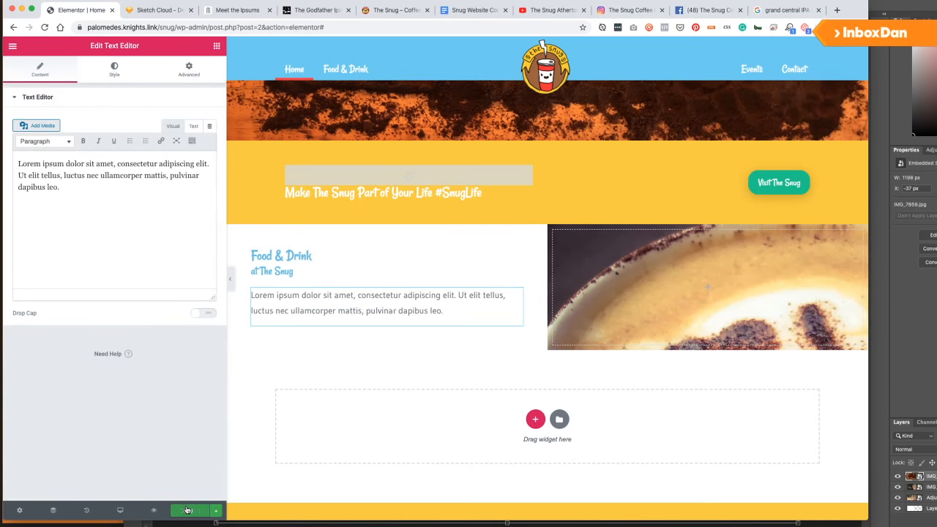
# Set the Theme Style Body, H1 and H2 text colours to dark grey #54595F and save.
pyautogui.click(13, 45)
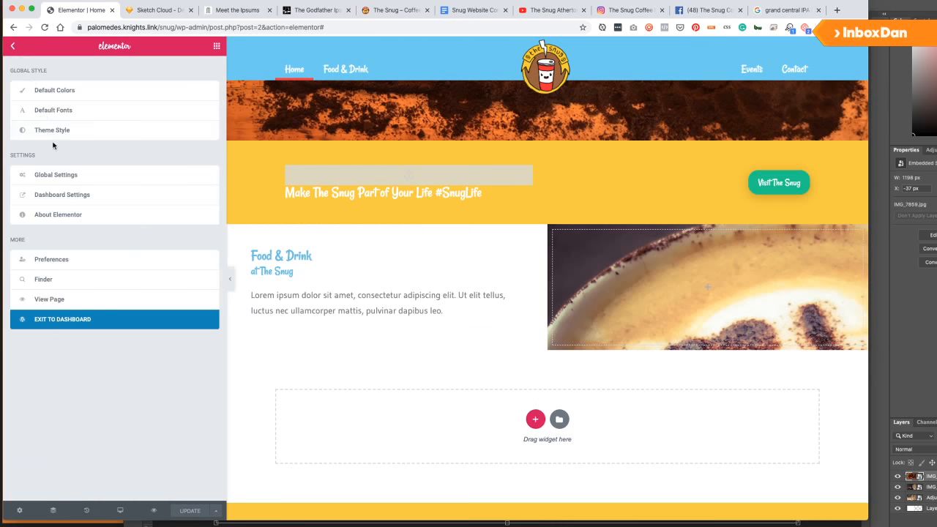
pyautogui.click(57, 130)
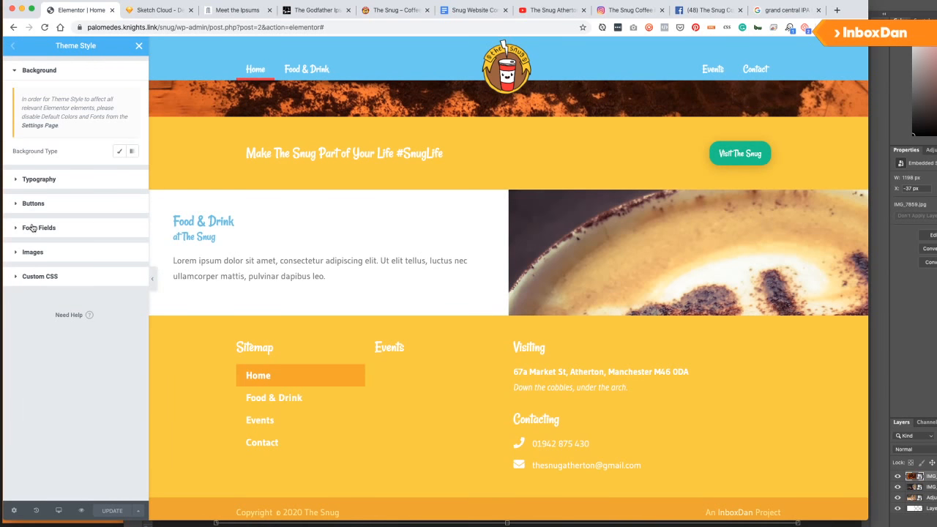
pyautogui.click(22, 180)
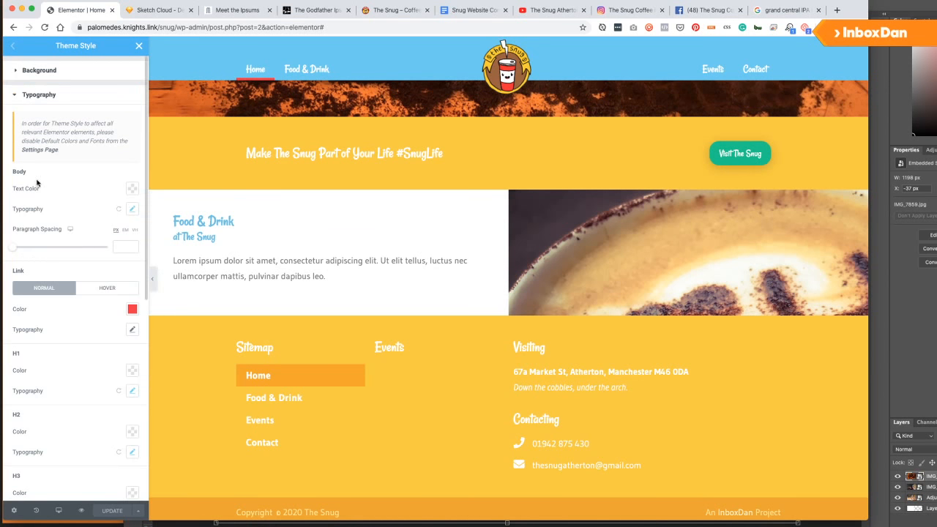
pyautogui.click(133, 189)
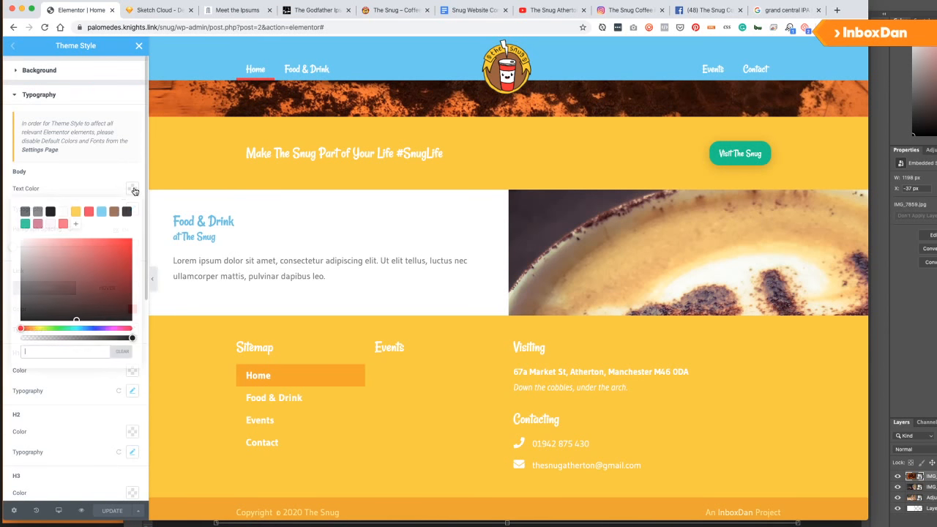
pyautogui.click(24, 211)
pyautogui.click(66, 188)
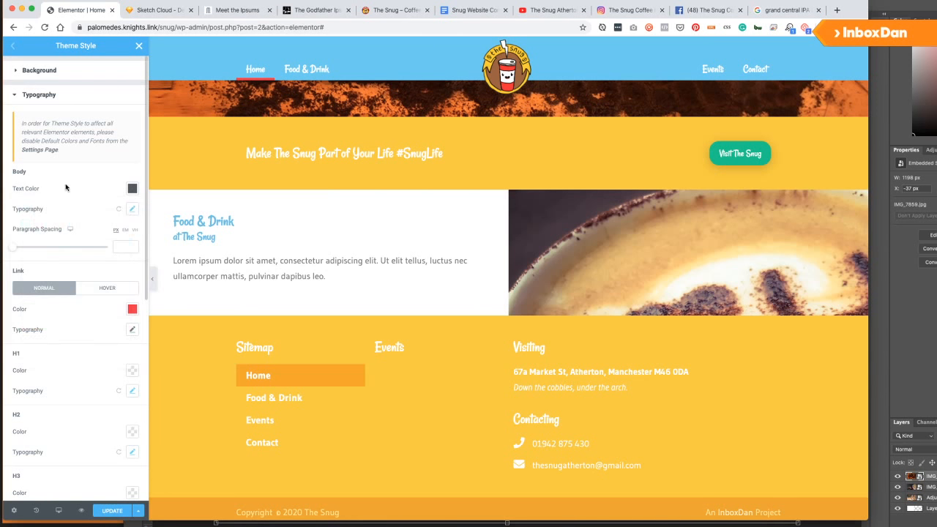
pyautogui.click(132, 372)
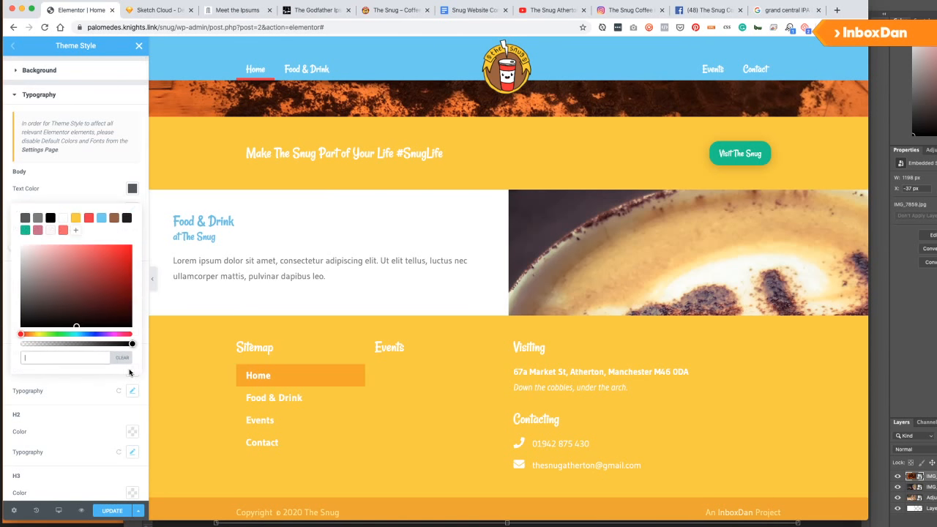
pyautogui.click(25, 218)
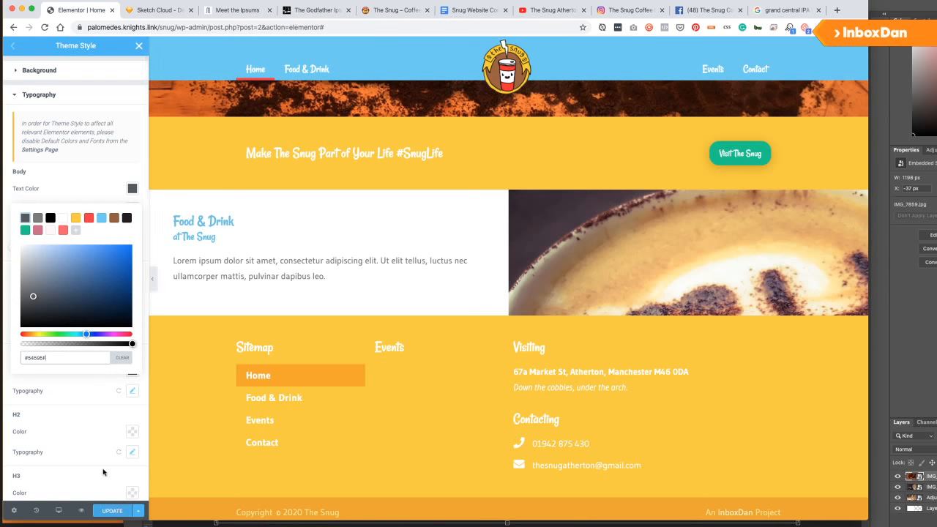
pyautogui.click(125, 433)
pyautogui.click(127, 432)
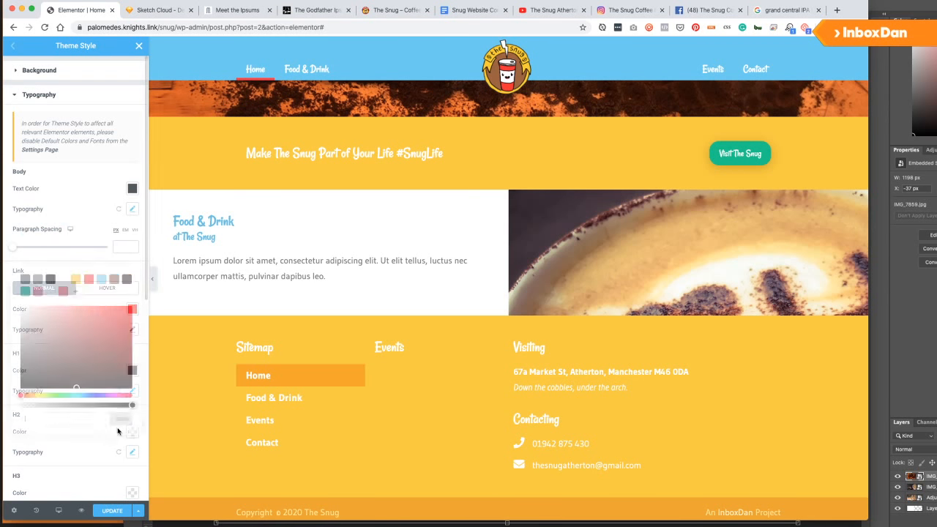
pyautogui.click(25, 279)
pyautogui.click(110, 512)
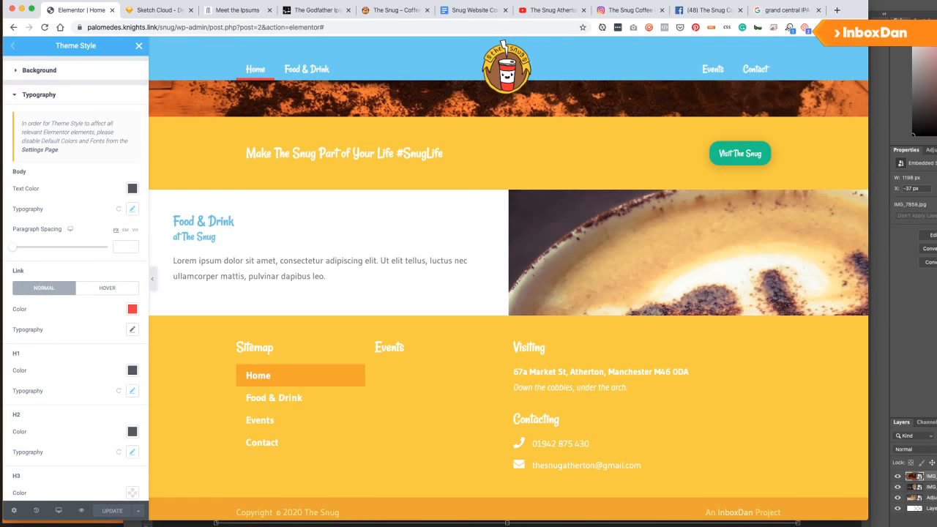
# Give the Food & Drink heading dark grey text colour and save the page.
pyautogui.click(139, 45)
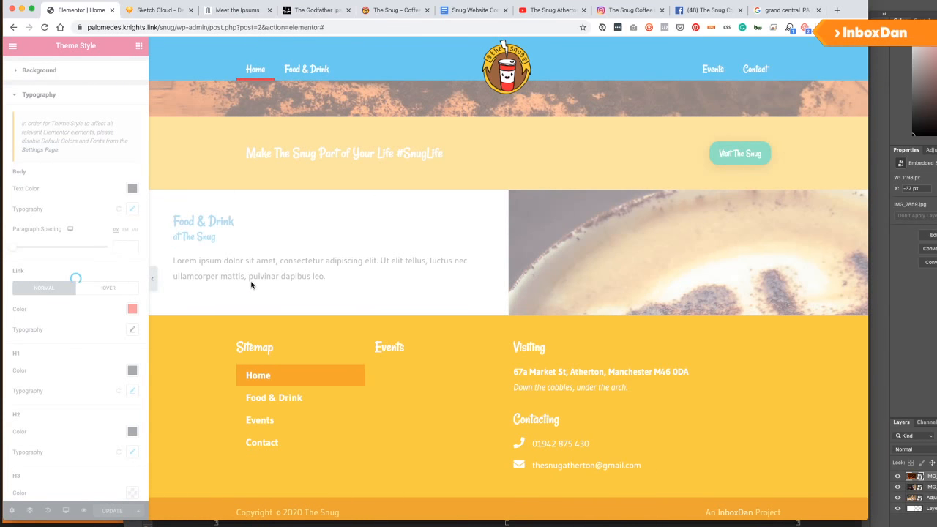
pyautogui.scroll(11, 224, 225)
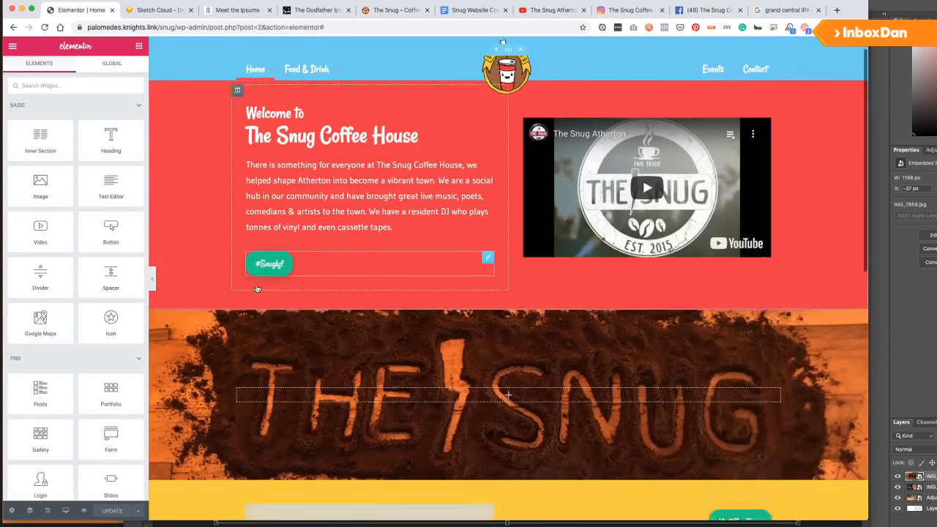
pyautogui.scroll(-2, 230, 322)
pyautogui.scroll(-5, 223, 342)
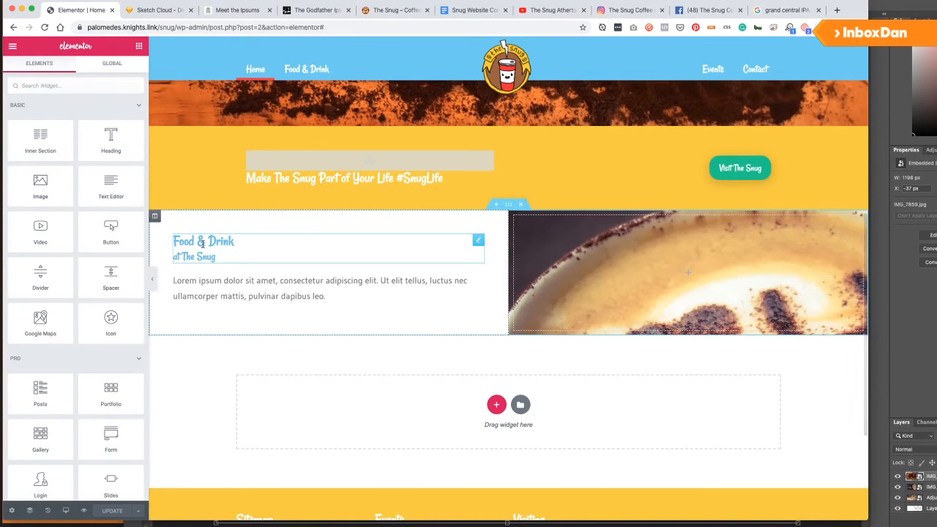
pyautogui.click(205, 246)
pyautogui.click(76, 68)
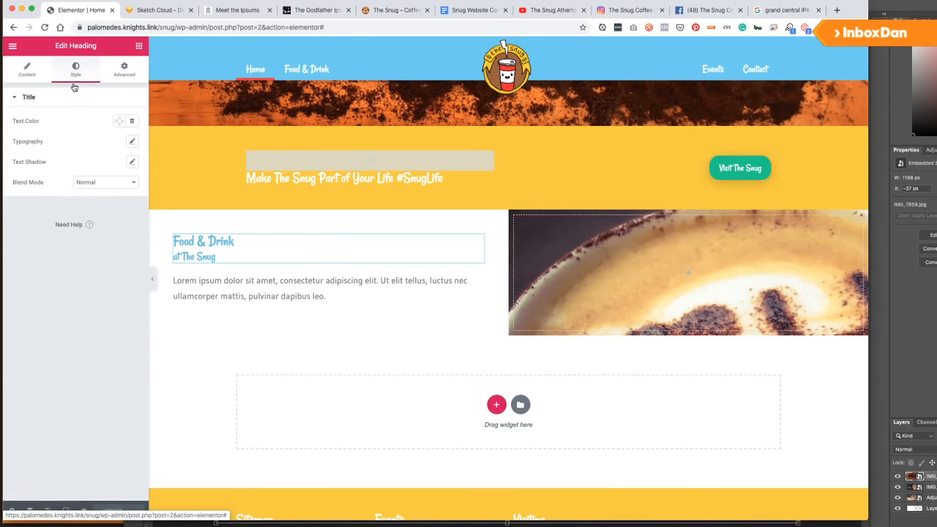
pyautogui.click(119, 121)
pyautogui.click(113, 514)
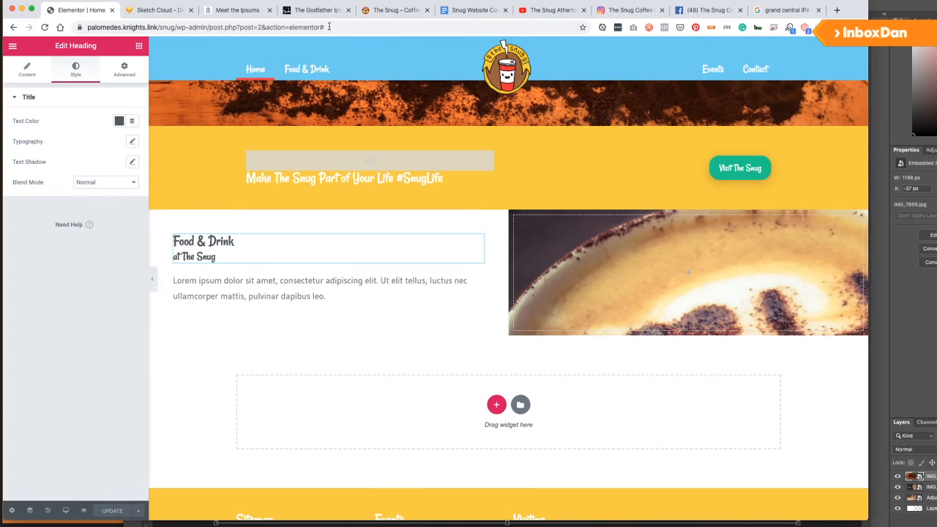
pyautogui.click(472, 10)
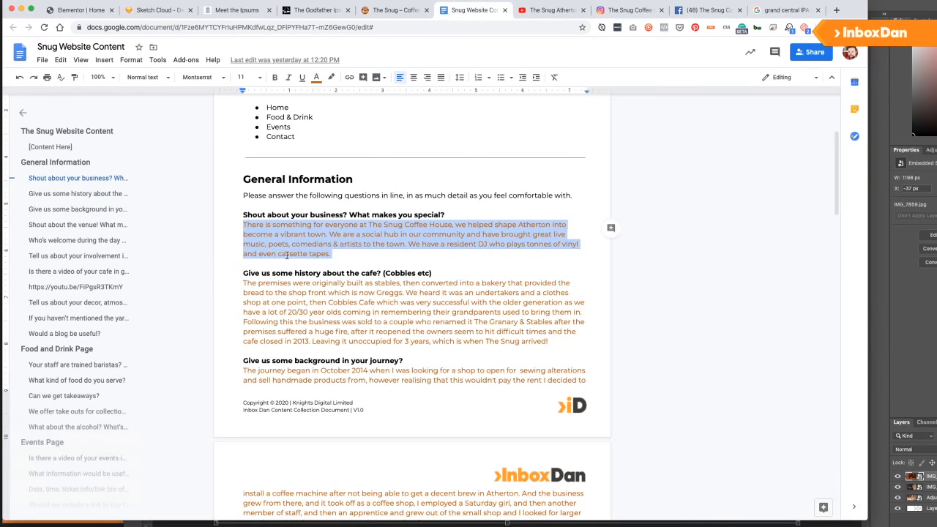
# Select the 'We serve light meals…' answer about the food served, then return to Elementor.
pyautogui.scroll(-5, 287, 254)
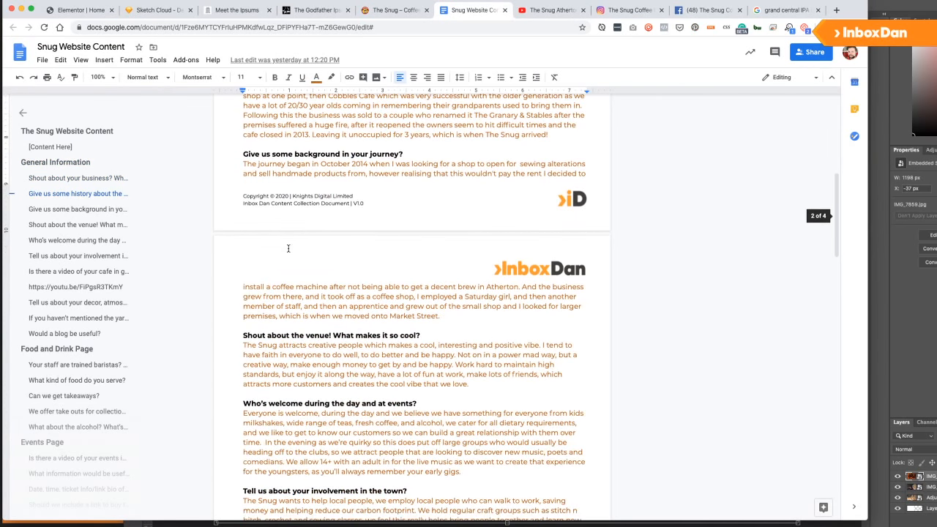
pyautogui.scroll(-5, 288, 248)
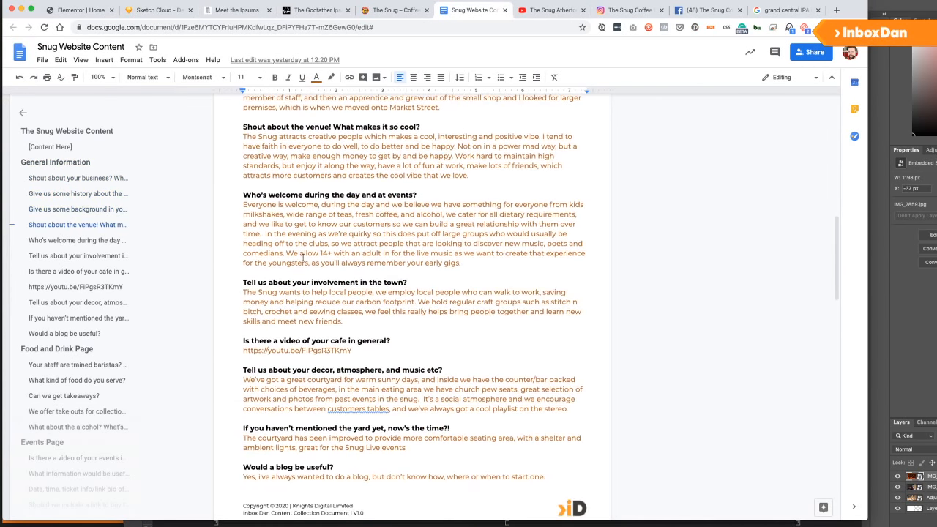
pyautogui.scroll(-8, 303, 256)
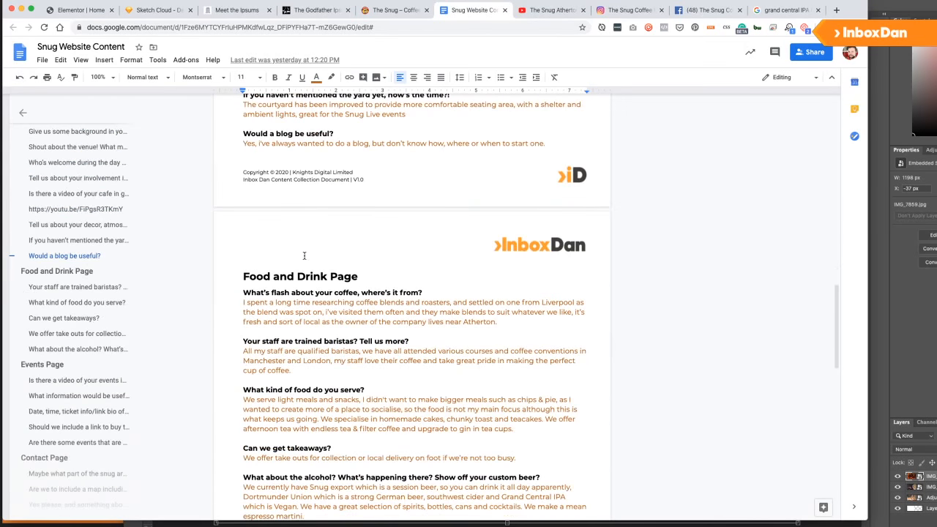
pyautogui.scroll(-2, 247, 304)
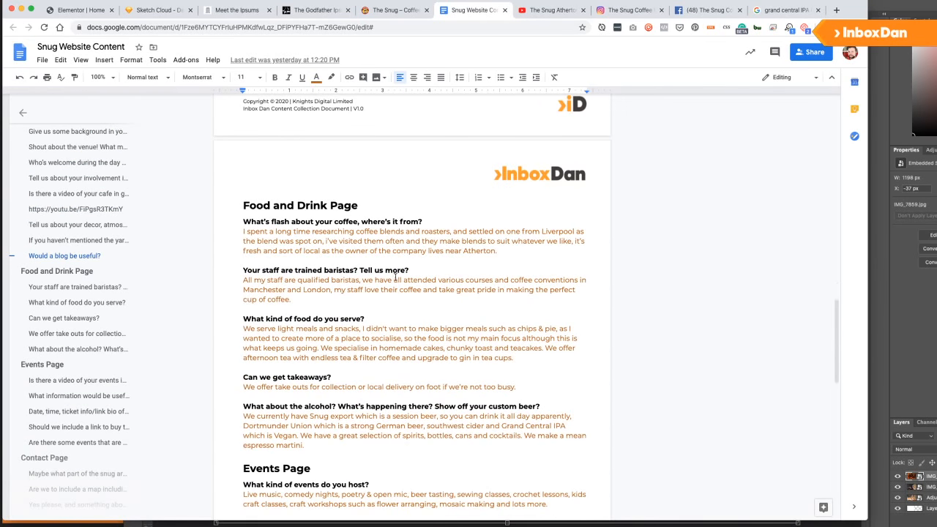
pyautogui.scroll(-2, 260, 268)
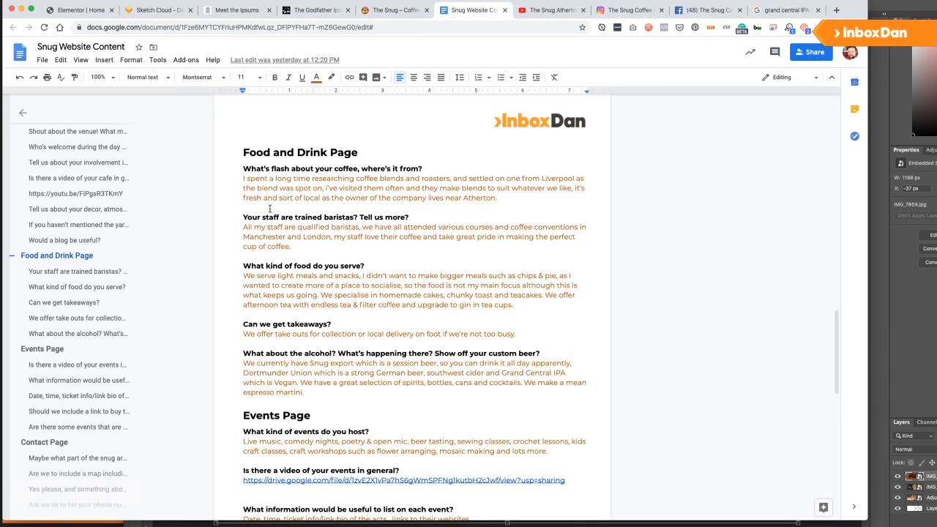
pyautogui.scroll(-1, 241, 258)
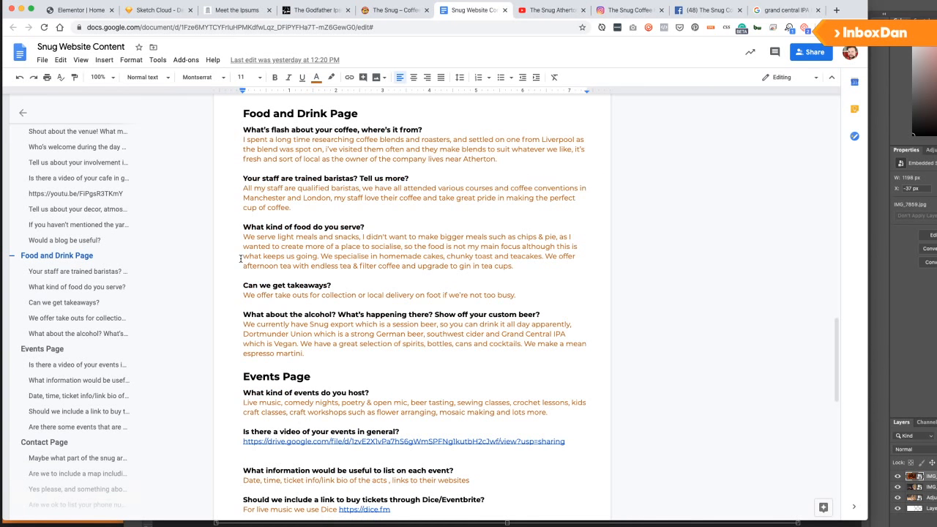
pyautogui.moveTo(244, 236); pyautogui.dragTo(520, 274)
pyautogui.hotkey('ctrl', 'c')
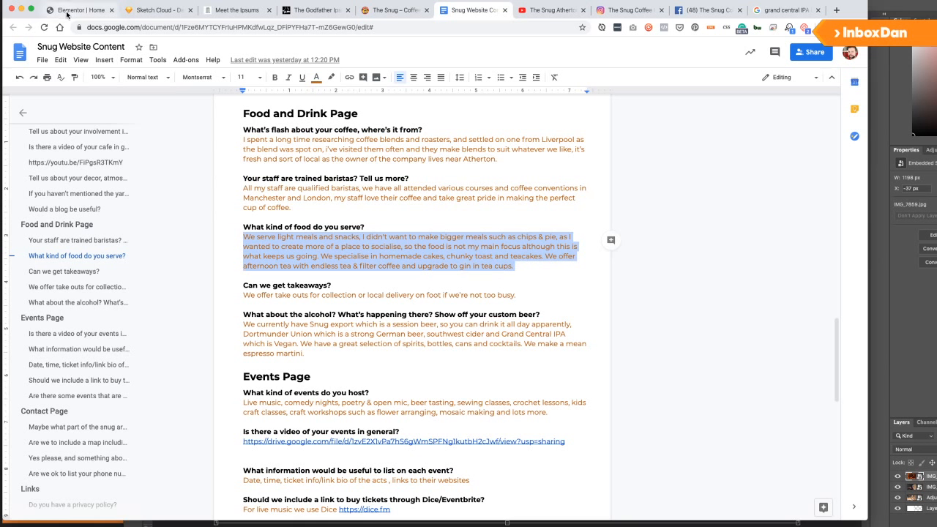
pyautogui.click(80, 10)
pyautogui.click(157, 10)
pyautogui.click(88, 10)
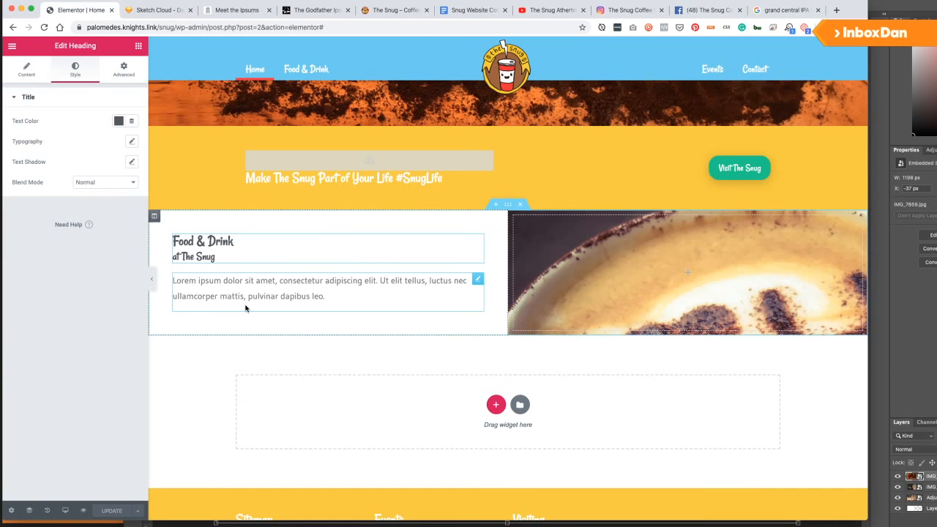
# Paste the food description over the lorem ipsum and trim out its middle sentences.
pyautogui.click(307, 288)
pyautogui.click(66, 201)
pyautogui.hotkey('ctrl', 'a')
pyautogui.hotkey('ctrl', 'v')
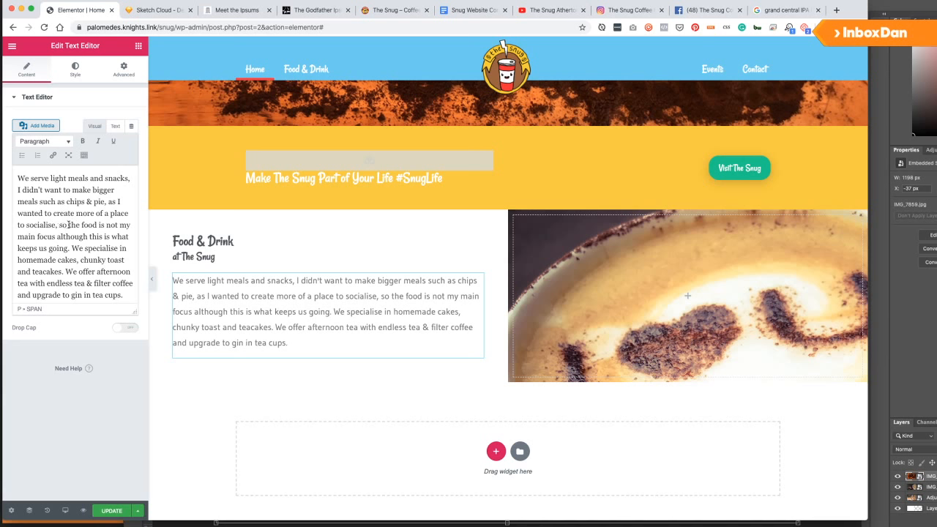
pyautogui.moveTo(70, 249); pyautogui.dragTo(19, 191)
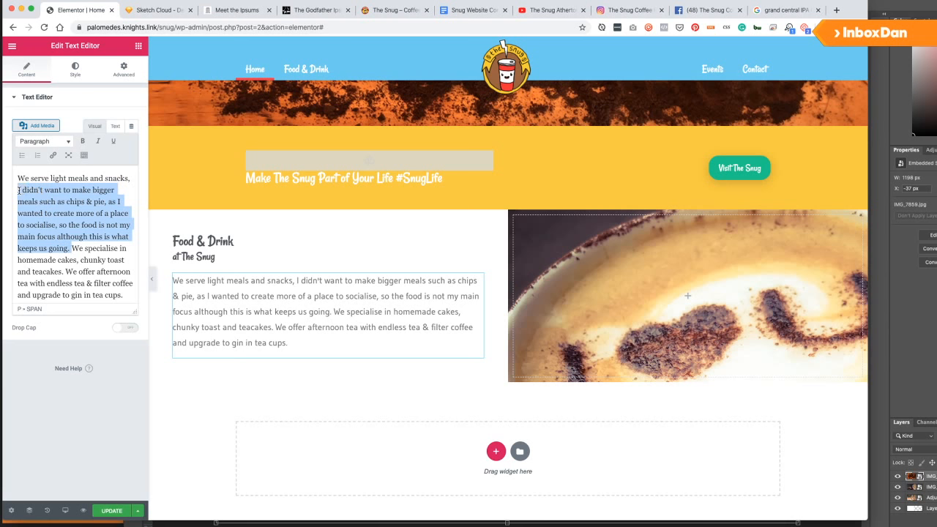
pyautogui.press('BackSpace')
pyautogui.press('BackSpace')
pyautogui.press('BackSpace')
pyautogui.write('.')
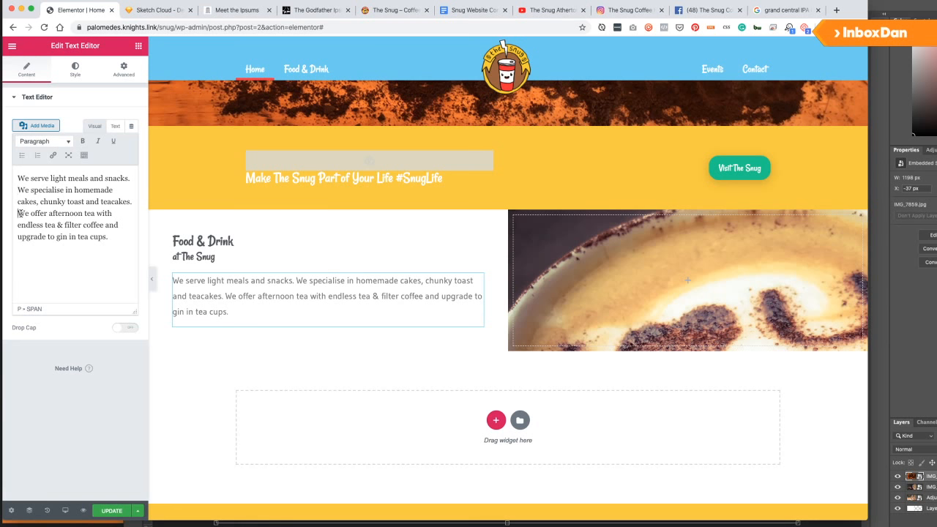
pyautogui.click(19, 213)
pyautogui.press('Return')
pyautogui.press('BackSpace')
pyautogui.press('BackSpace')
# Add a 'More About Food & Drink' button linking to the Food & Drink page.
pyautogui.click(138, 46)
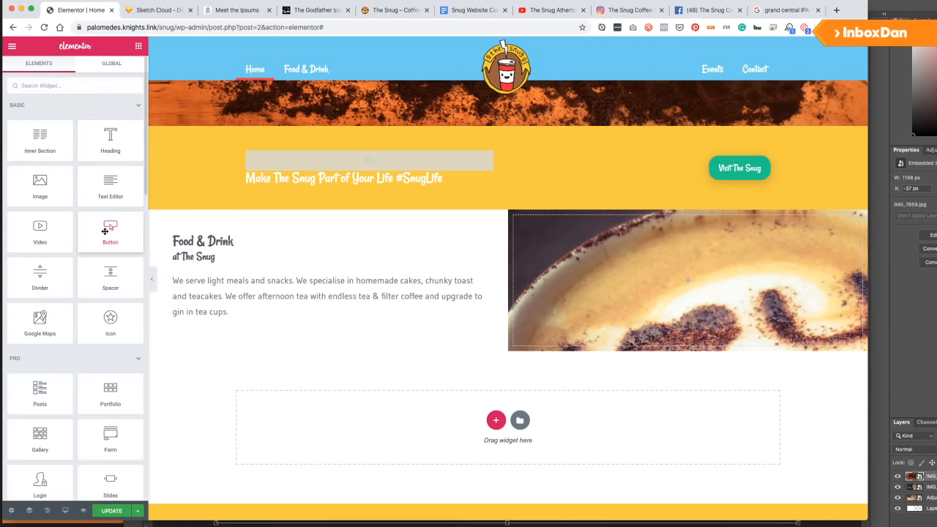
pyautogui.moveTo(105, 231); pyautogui.dragTo(241, 320)
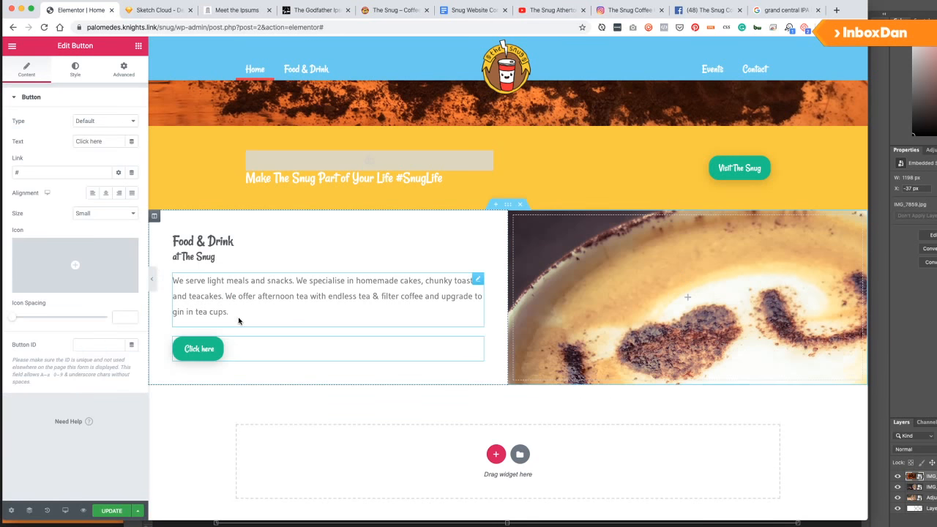
pyautogui.click(52, 172)
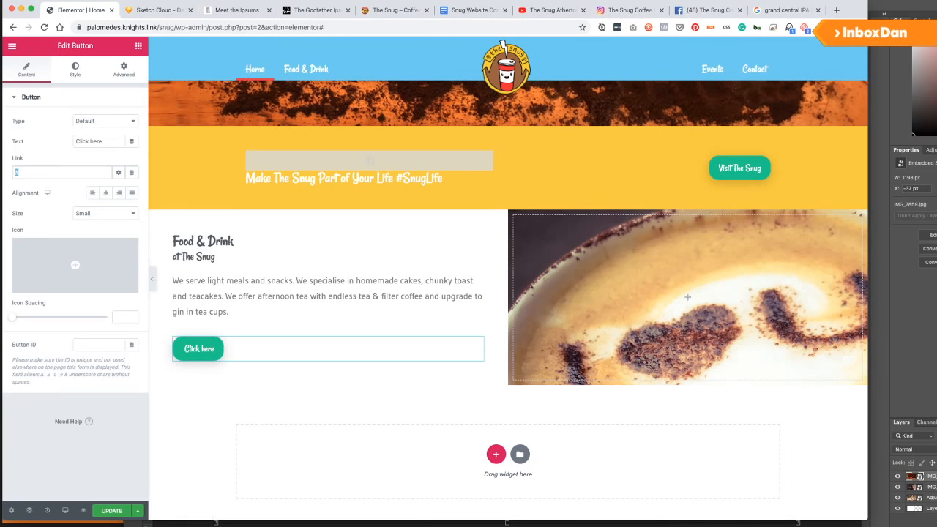
pyautogui.click(55, 188)
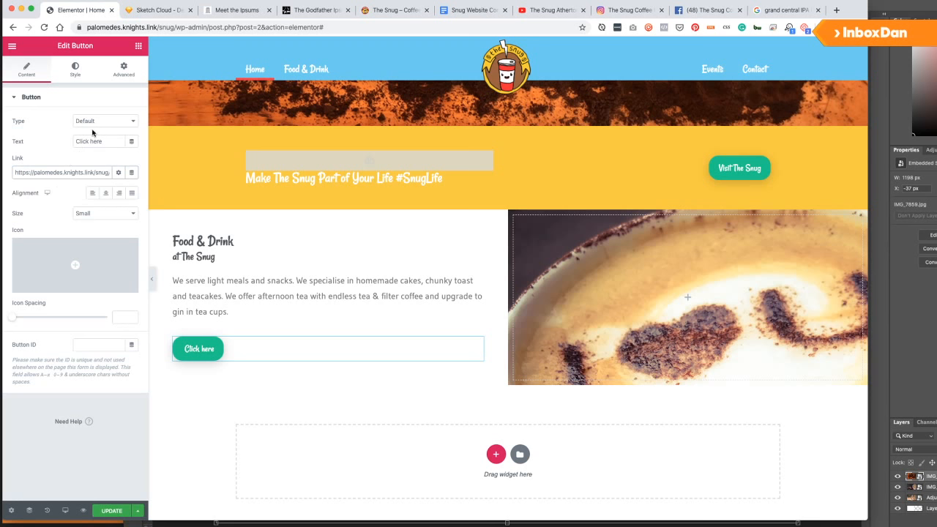
pyautogui.moveTo(103, 141); pyautogui.dragTo(41, 141)
pyautogui.write('More ')
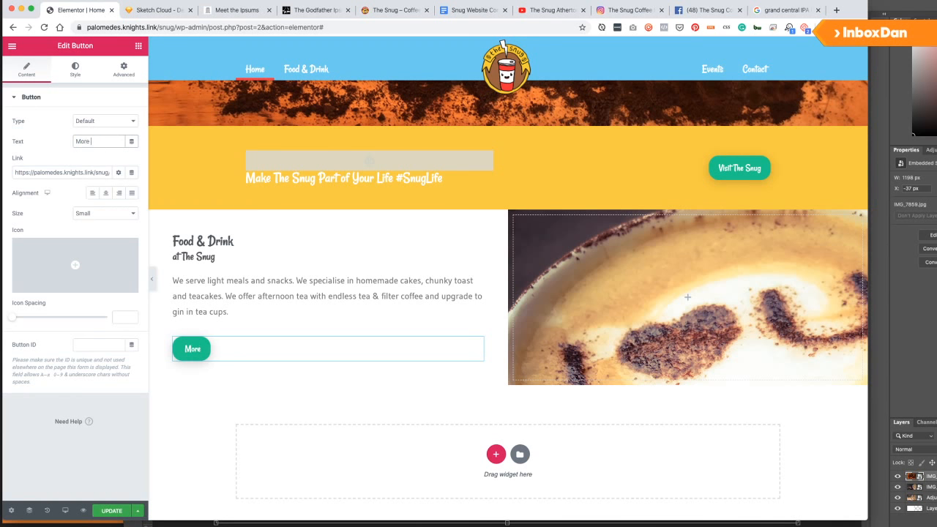
pyautogui.write('About Foo')
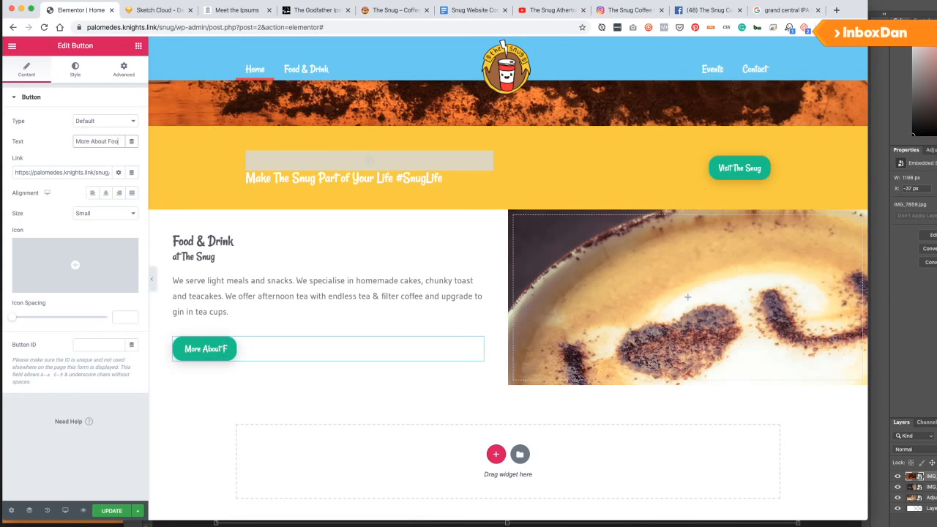
pyautogui.write('d & Drink')
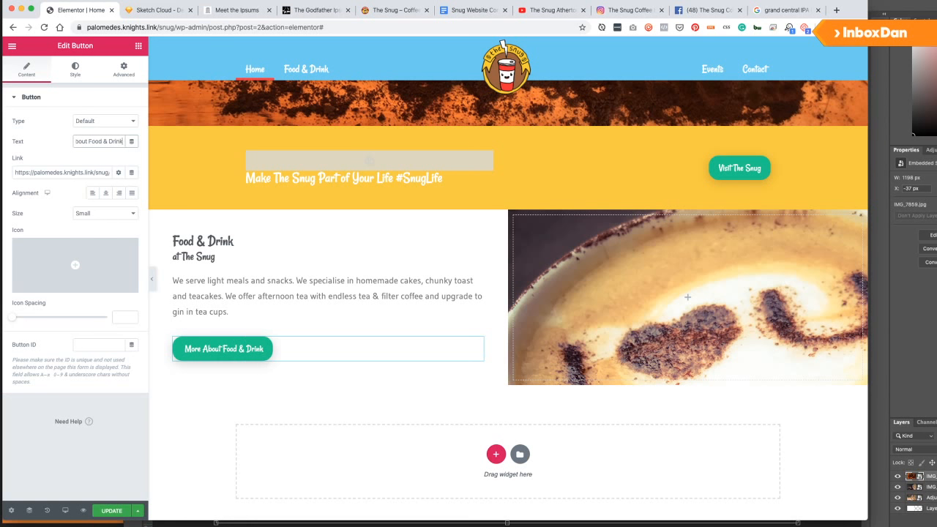
pyautogui.click(558, 303)
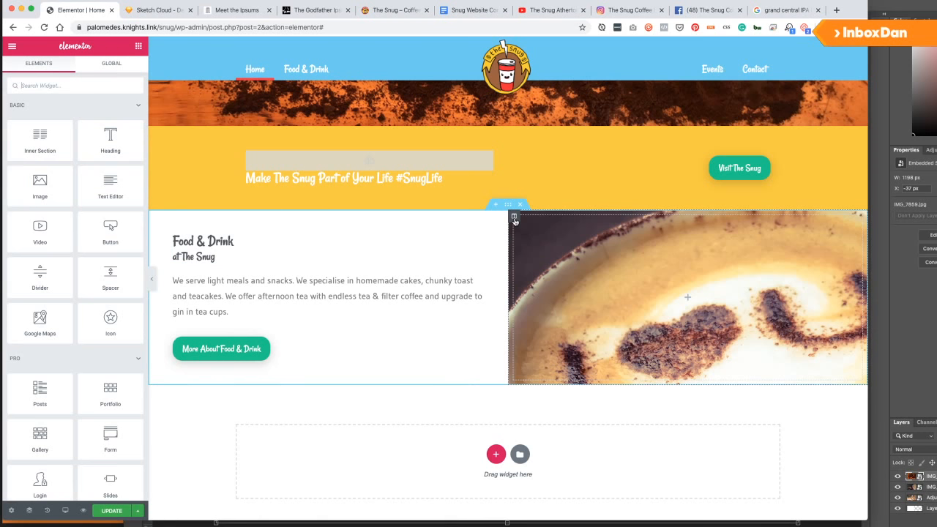
pyautogui.click(514, 217)
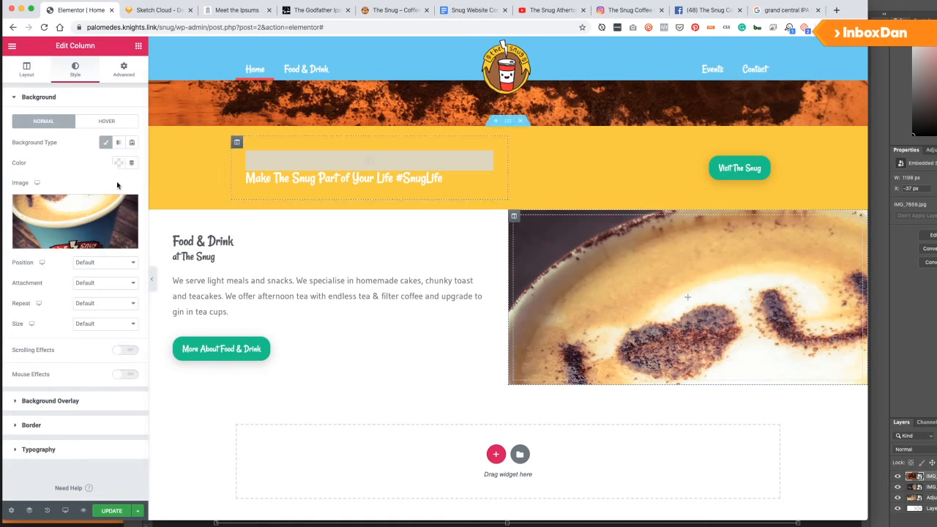
pyautogui.click(98, 284)
# Set the latte photo background to No-repeat, Cover size and Top Center position, then update.
pyautogui.click(97, 285)
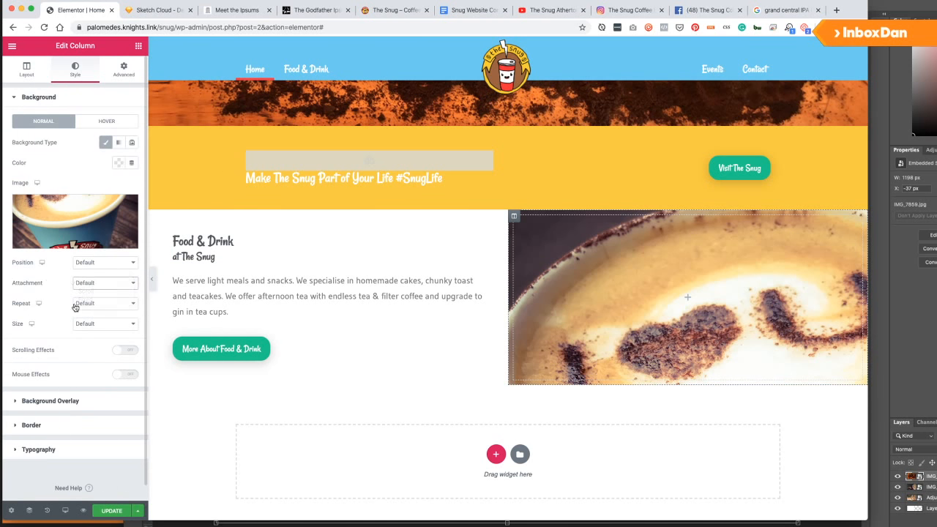
pyautogui.click(77, 305)
pyautogui.click(82, 312)
pyautogui.click(88, 325)
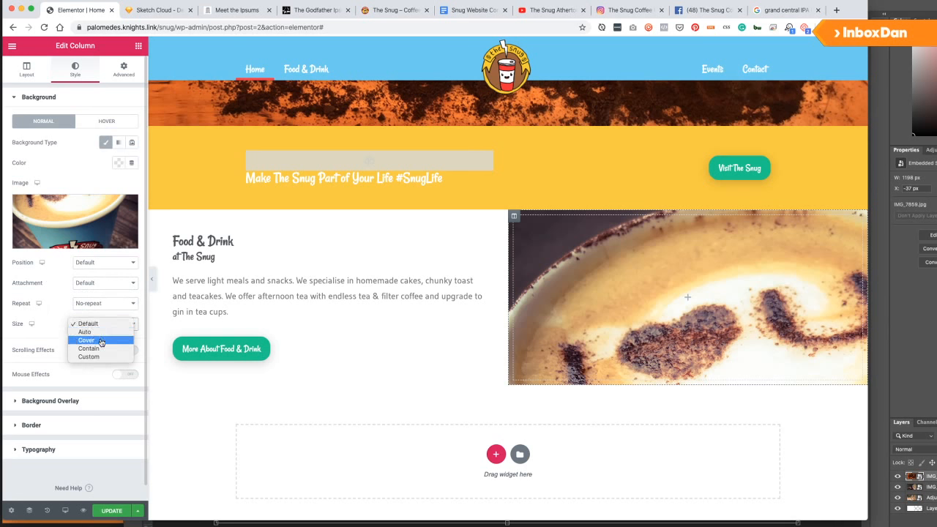
pyautogui.click(97, 342)
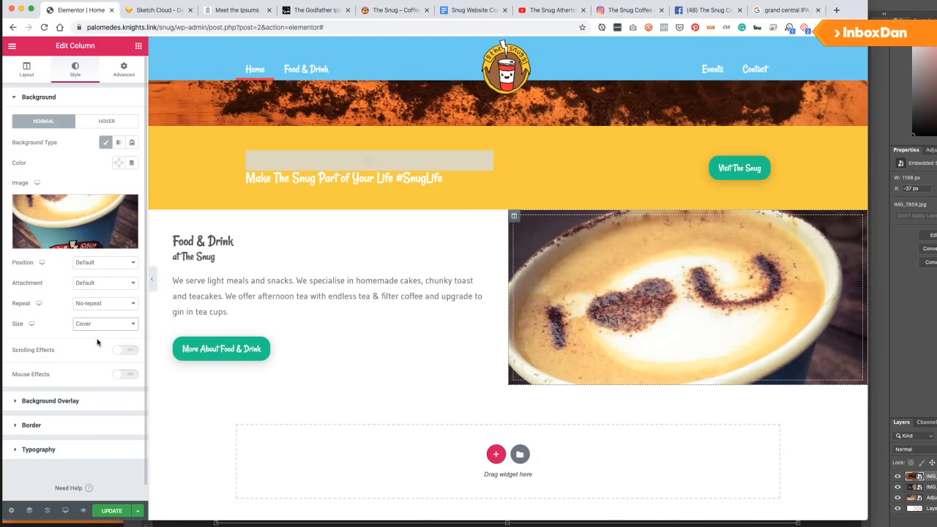
pyautogui.click(100, 257)
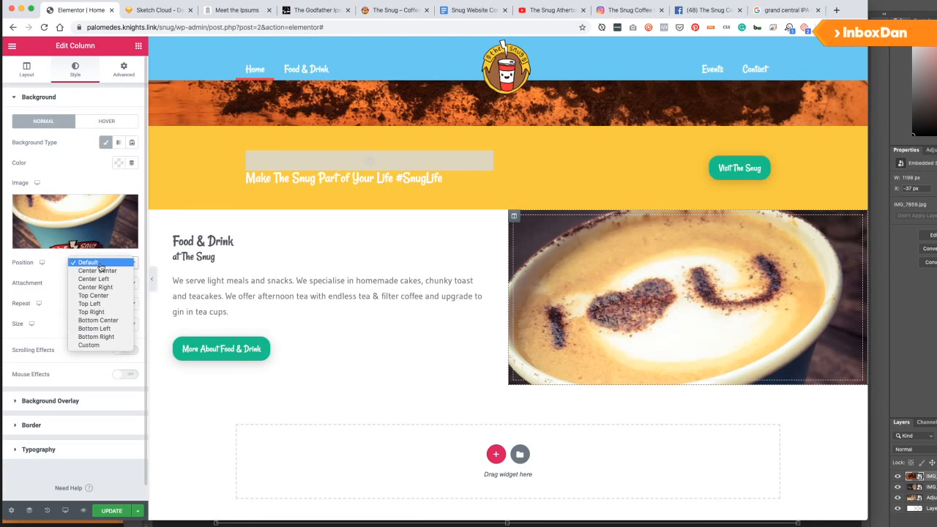
pyautogui.click(100, 291)
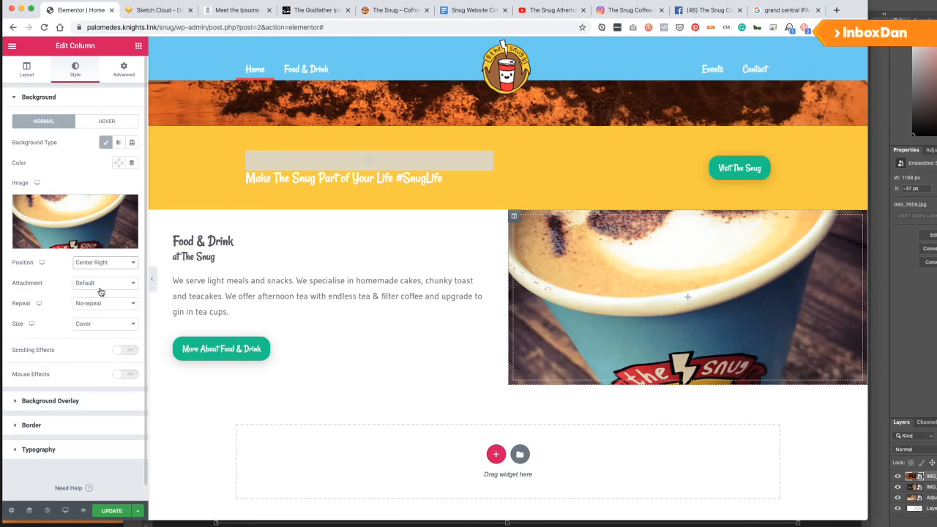
pyautogui.click(106, 263)
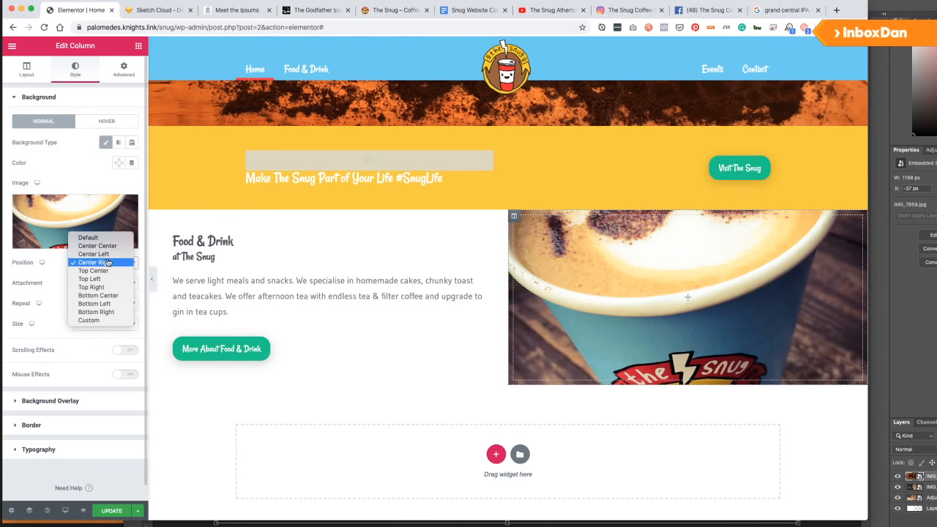
pyautogui.click(95, 270)
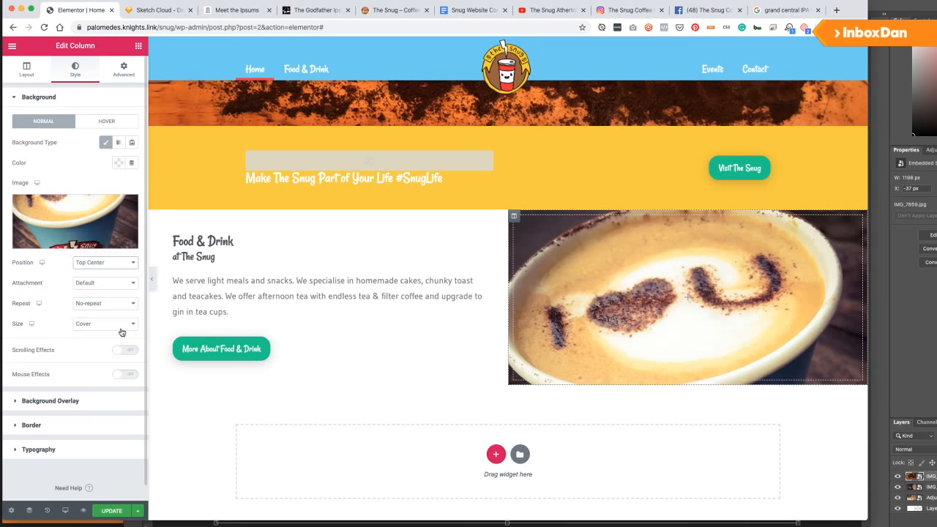
pyautogui.click(111, 510)
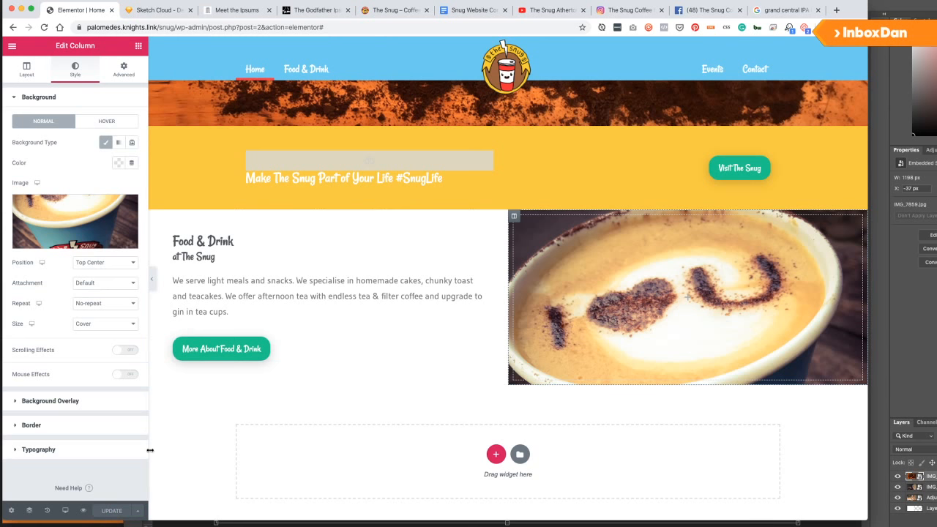
# Preview the Home page at tablet width and scroll through it.
pyautogui.moveTo(65, 510)
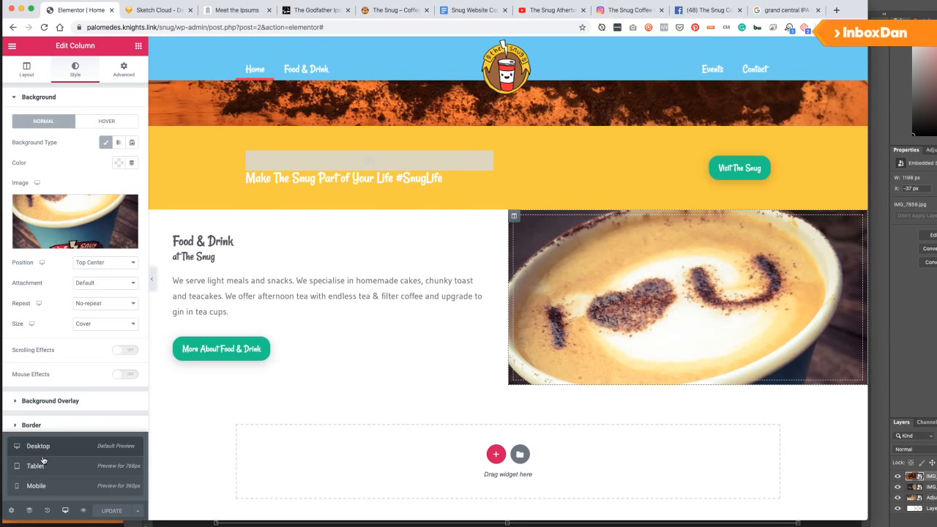
pyautogui.click(42, 465)
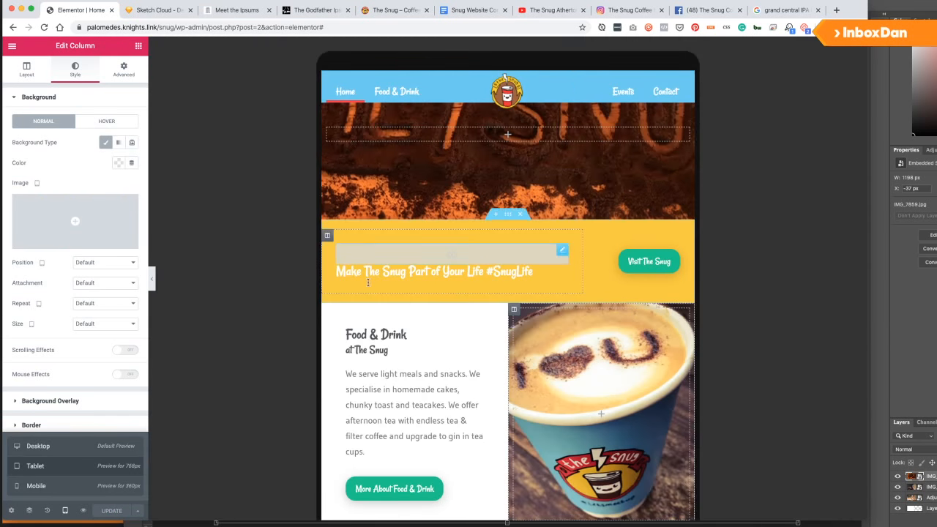
pyautogui.scroll(-5, 421, 350)
pyautogui.scroll(15, 422, 349)
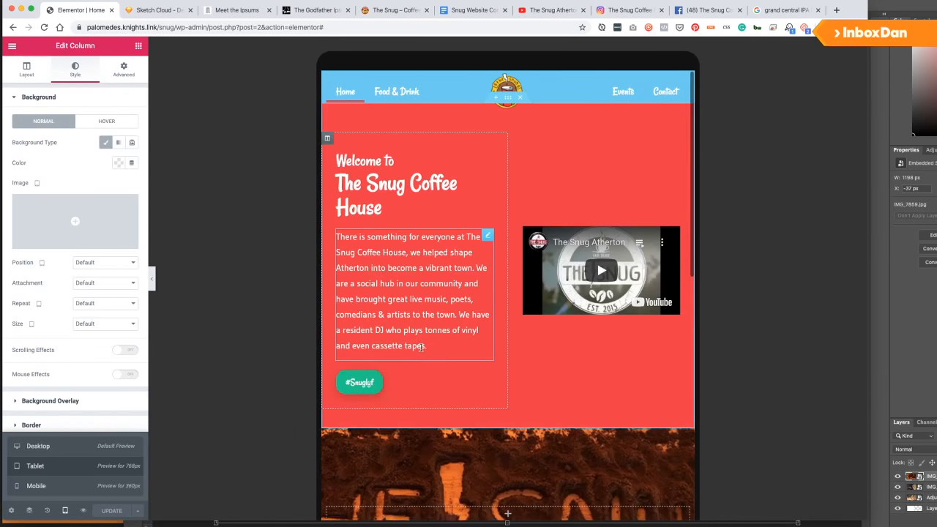
pyautogui.scroll(-5, 419, 355)
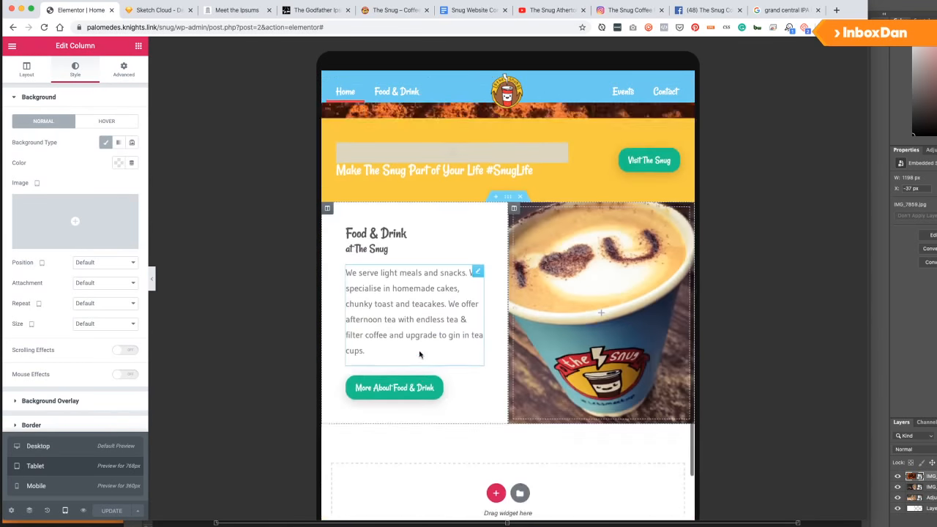
pyautogui.scroll(5, 420, 355)
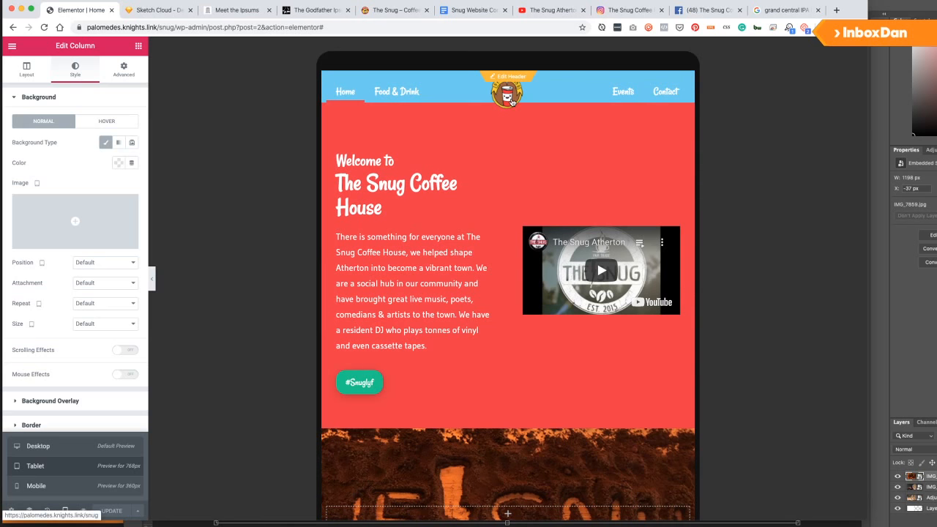
# Align the Welcome section's columns to the top and update the page.
pyautogui.click(506, 84)
pyautogui.rightClick(473, 117)
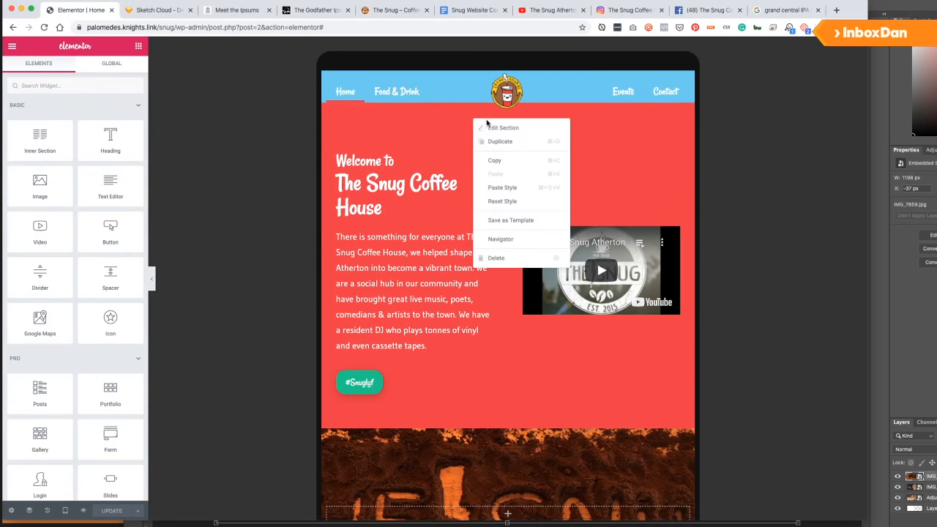
pyautogui.click(496, 127)
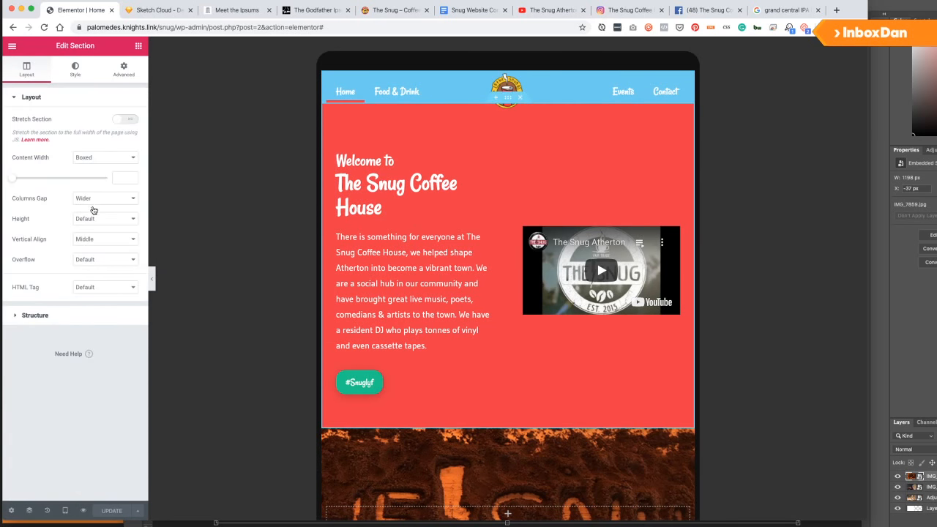
pyautogui.click(95, 238)
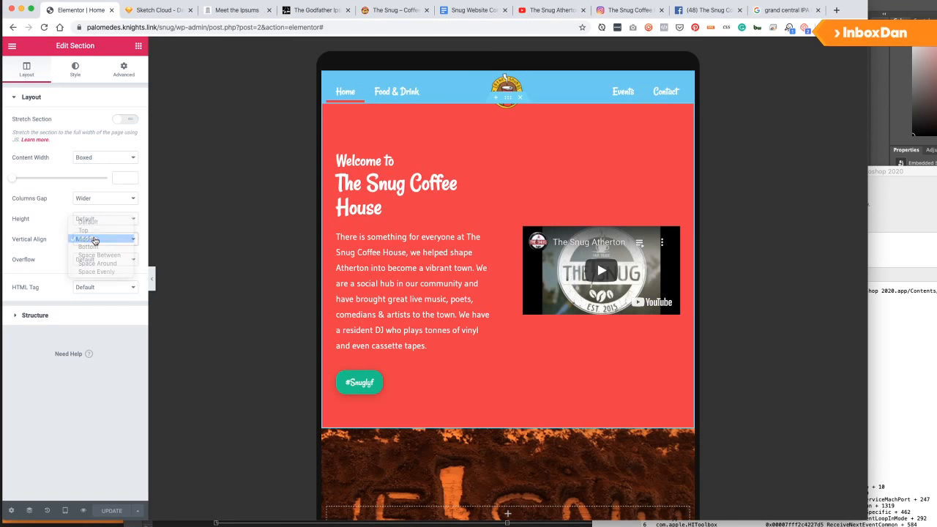
pyautogui.click(95, 231)
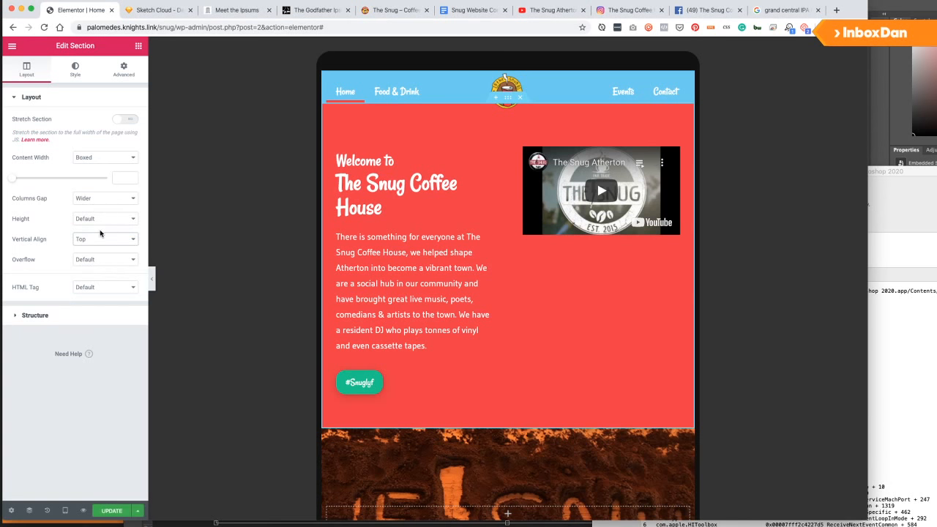
pyautogui.click(112, 510)
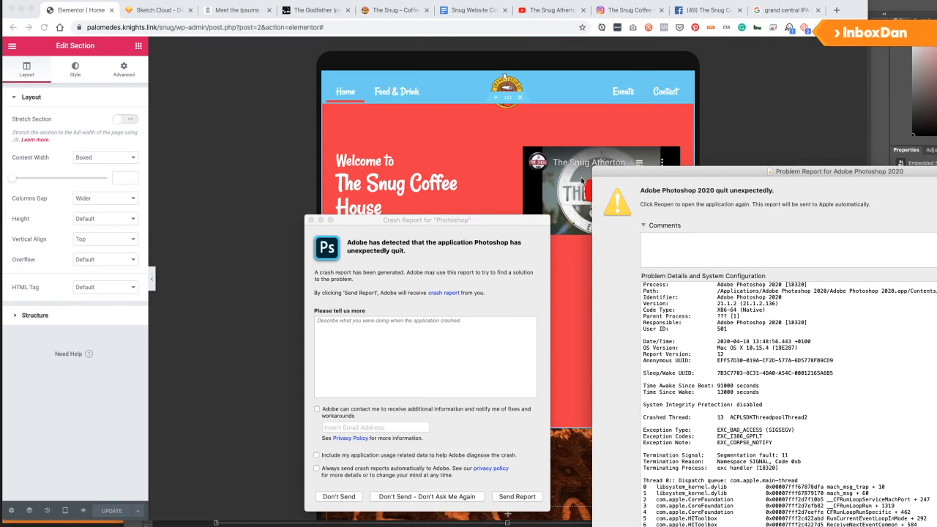
# Close the Photoshop crash report and check the mobile layout before returning to desktop.
pyautogui.click(936, 526)
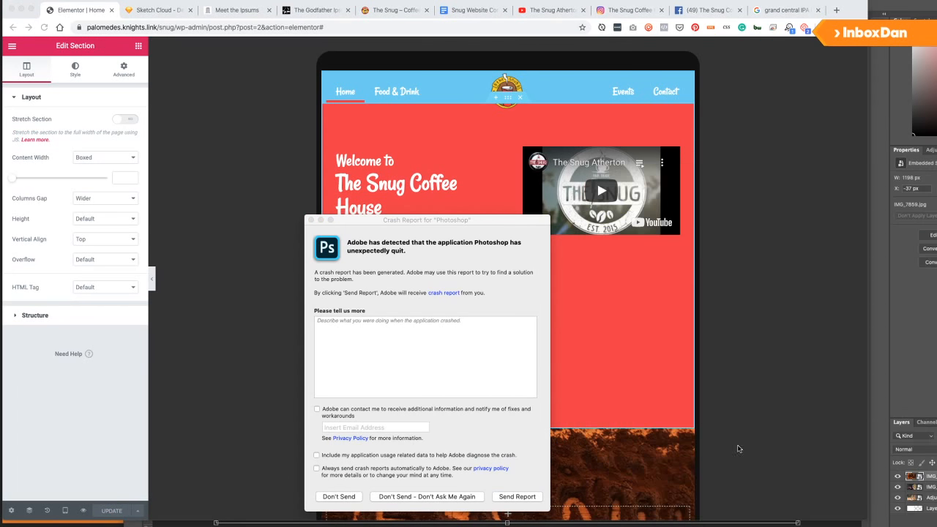
pyautogui.click(338, 496)
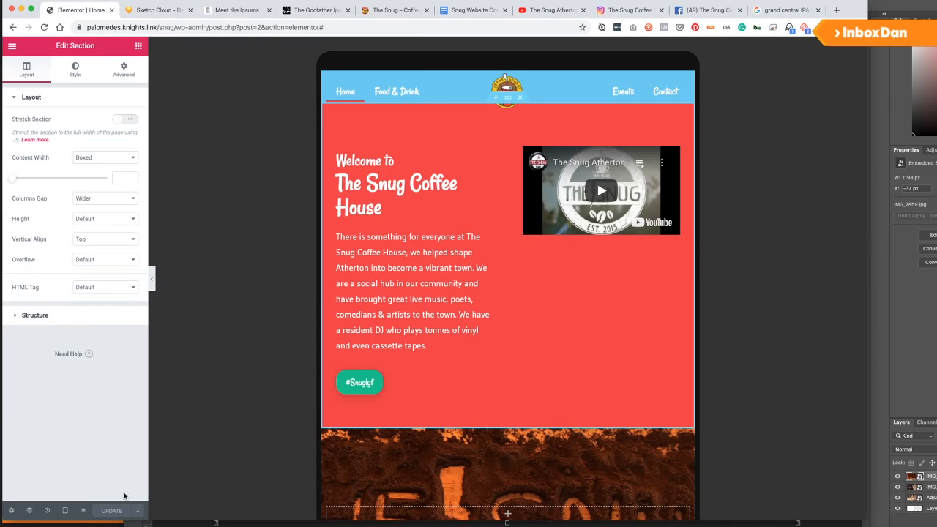
pyautogui.click(65, 511)
pyautogui.click(44, 486)
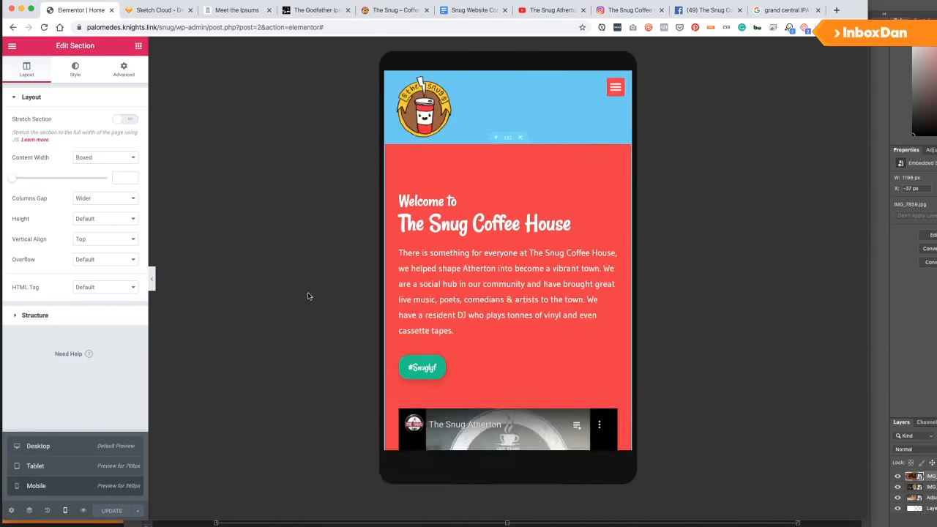
pyautogui.scroll(-15, 509, 294)
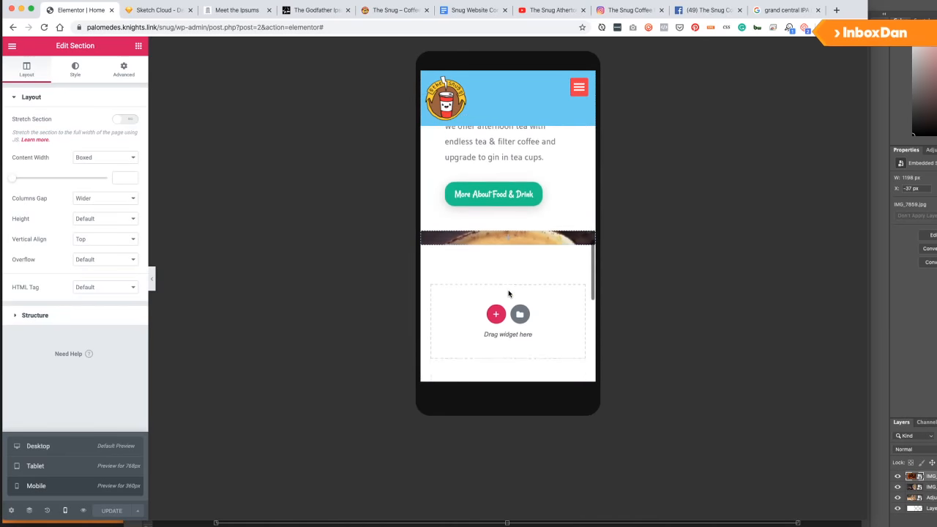
pyautogui.scroll(-10, 509, 294)
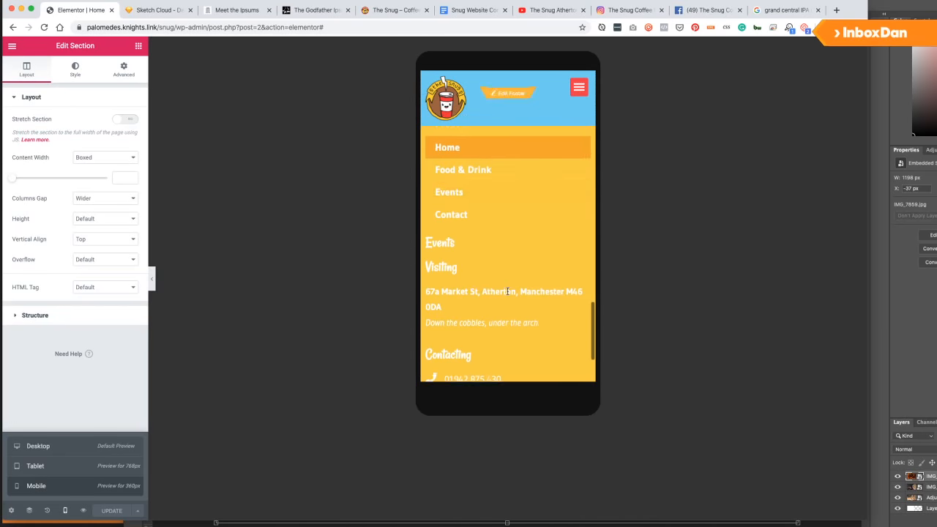
pyautogui.click(62, 455)
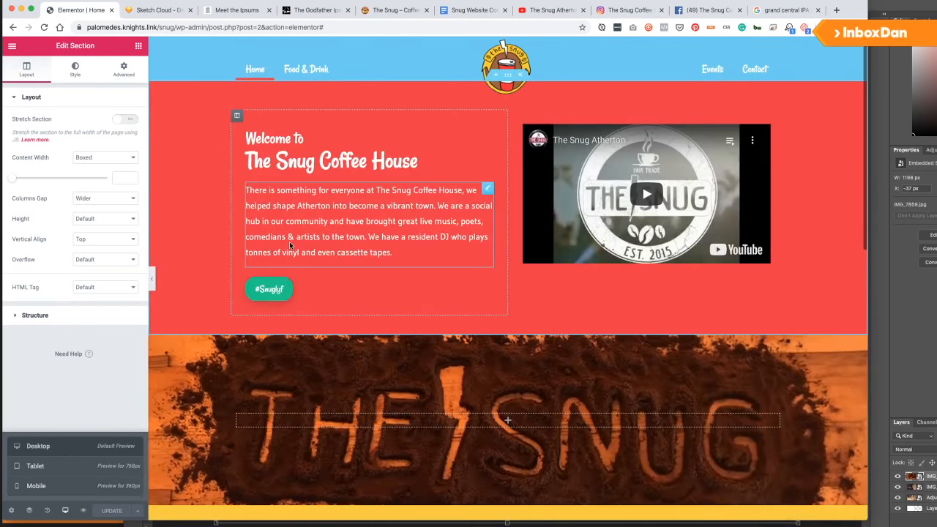
pyautogui.scroll(-10, 372, 296)
pyautogui.scroll(8, 368, 296)
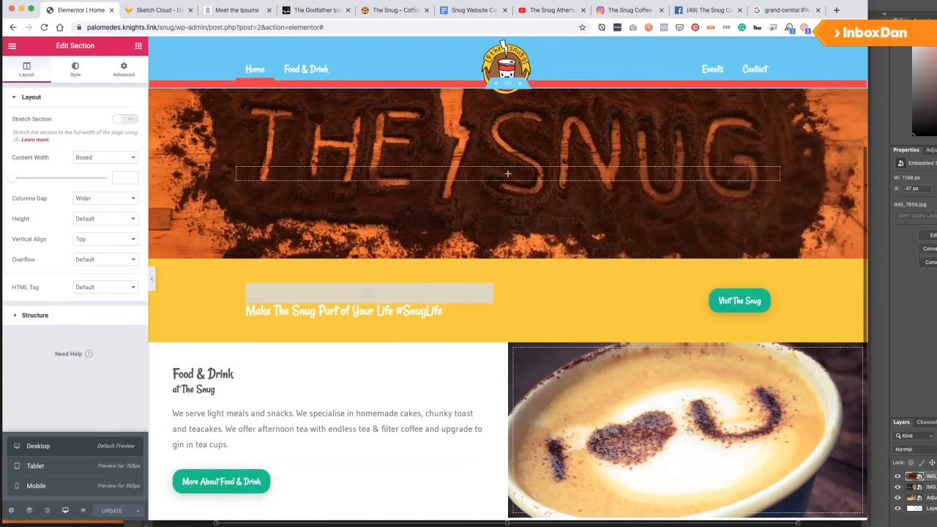
# Compare against the Sketch Cloud wireframe and duplicate the Food & Drink section.
pyautogui.click(143, 10)
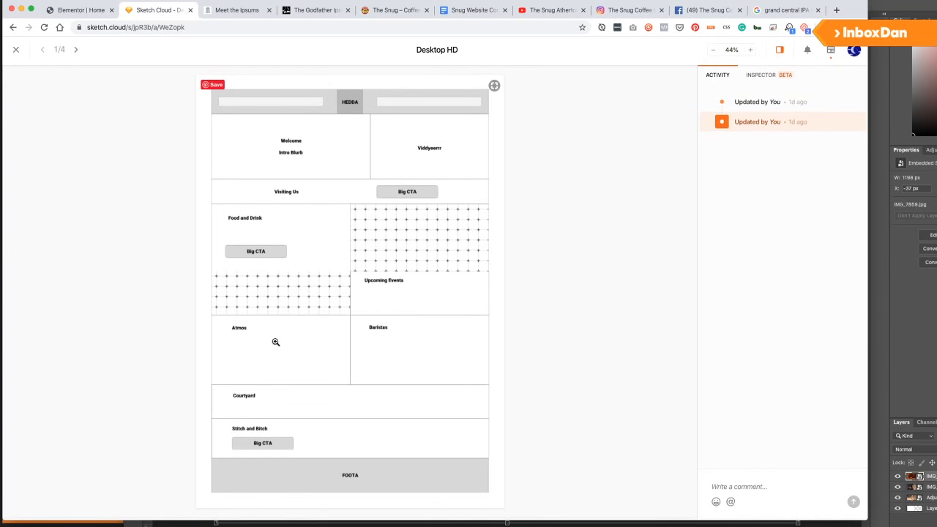
pyautogui.click(89, 15)
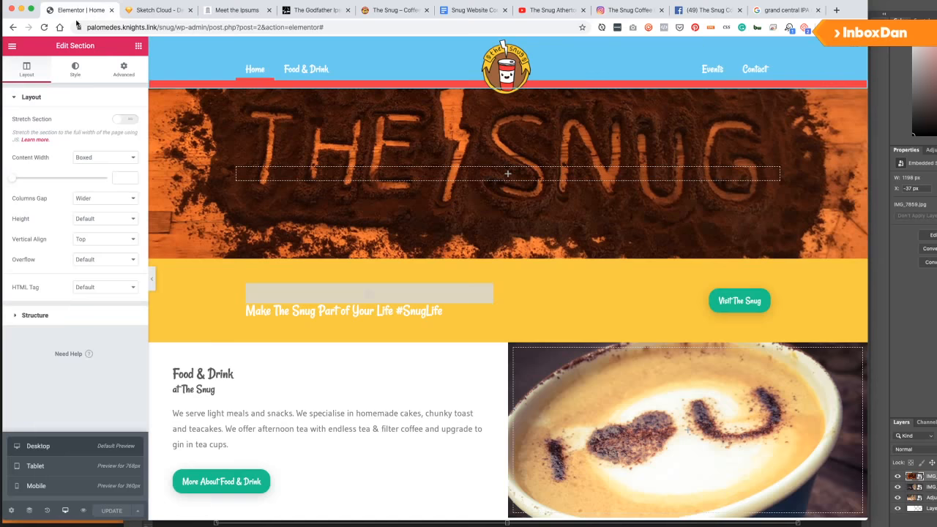
pyautogui.scroll(-3, 327, 366)
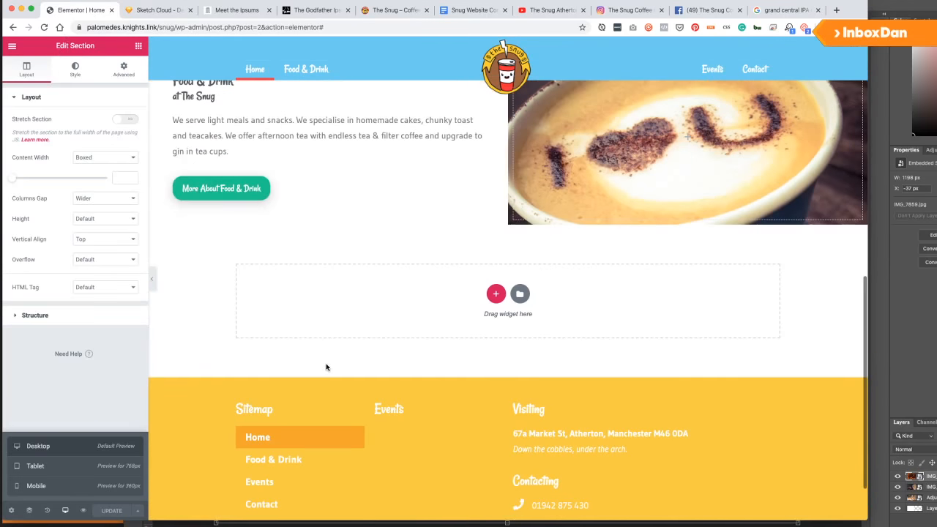
pyautogui.click(496, 293)
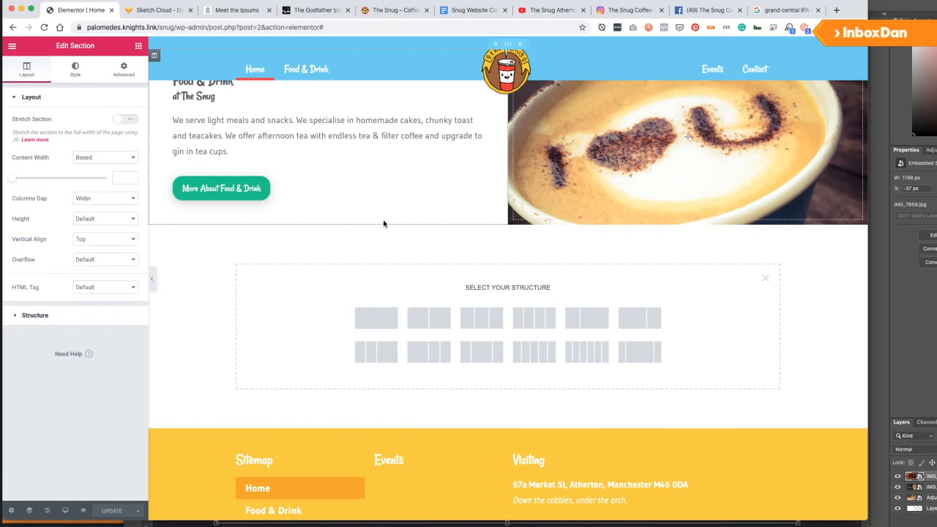
pyautogui.scroll(2, 469, 193)
pyautogui.rightClick(504, 182)
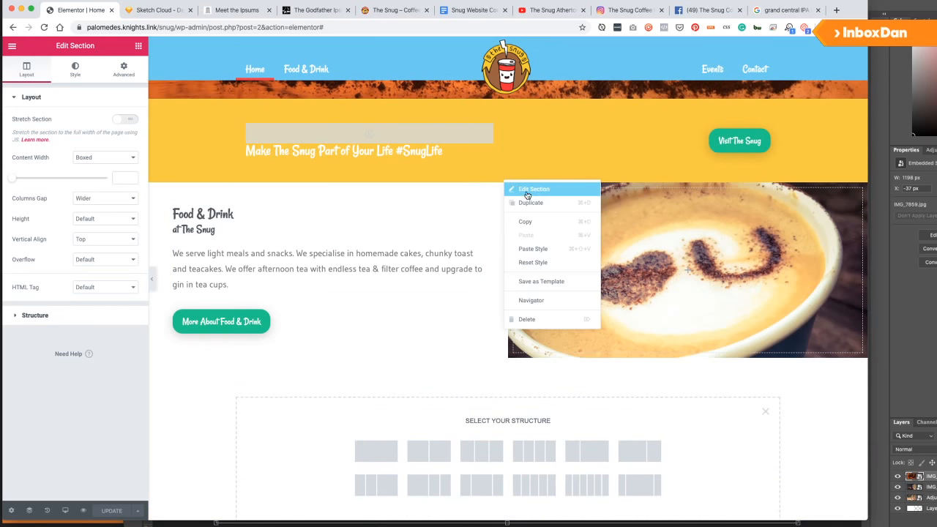
pyautogui.click(536, 208)
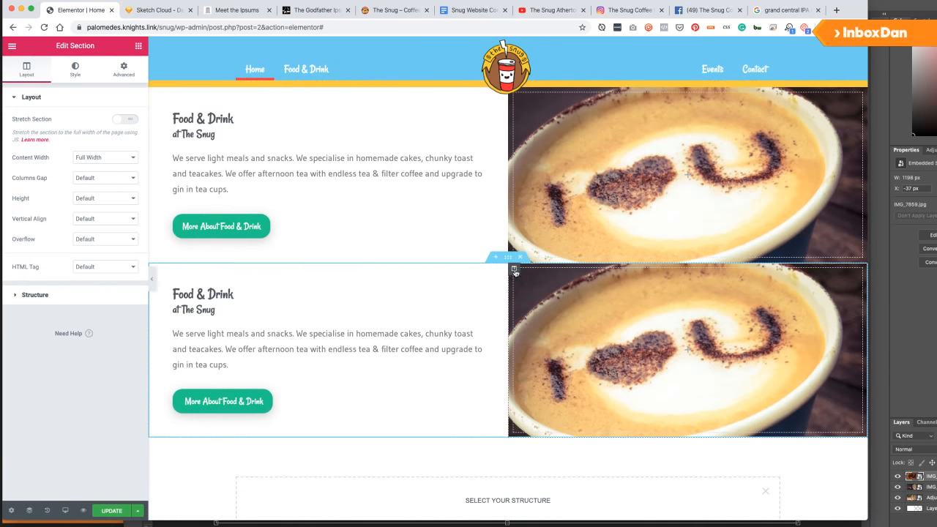
# Move the copy's image column to the left and retitle its heading 'Atmosphere'.
pyautogui.moveTo(515, 270); pyautogui.dragTo(197, 275)
pyautogui.click(573, 296)
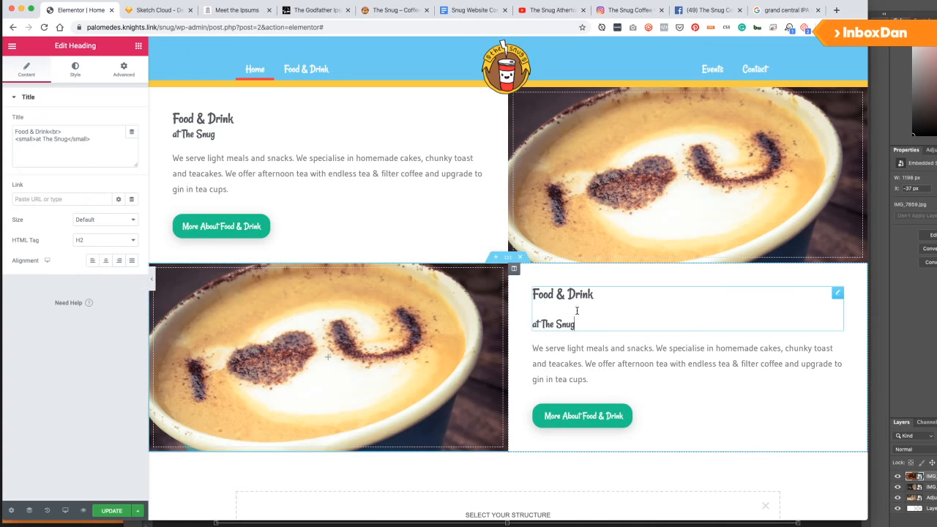
pyautogui.click(93, 142)
pyautogui.press('super+a')
pyautogui.write('A')
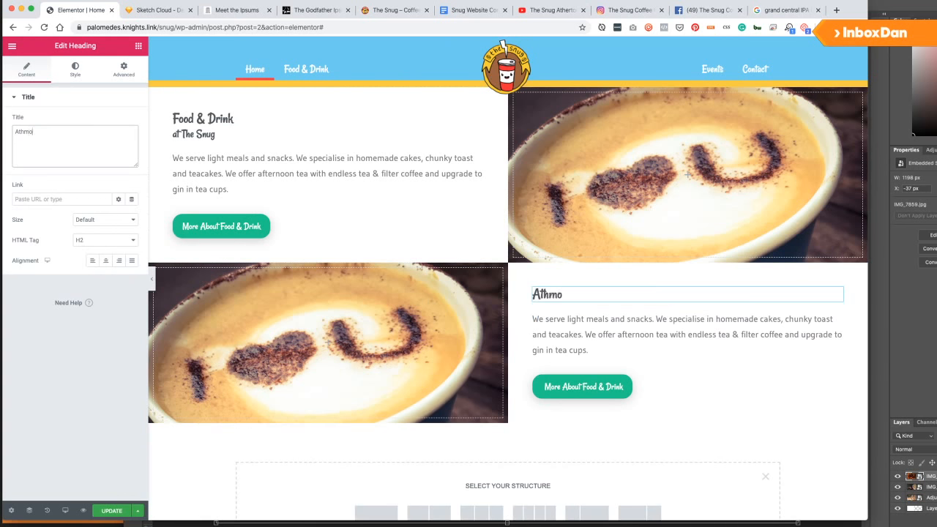
pyautogui.write('thmo')
pyautogui.press('BackSpace')
pyautogui.press('BackSpace')
pyautogui.press('BackSpace')
pyautogui.write('mosphere')
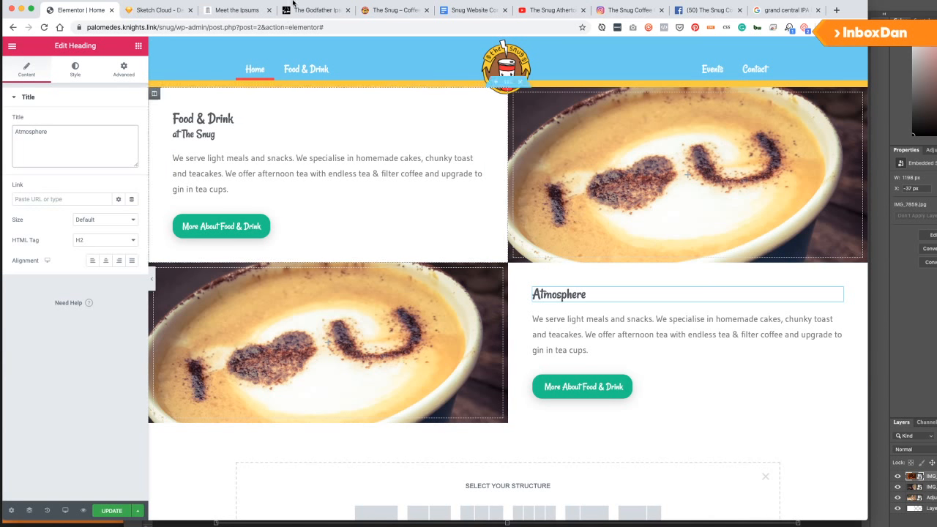
pyautogui.click(472, 10)
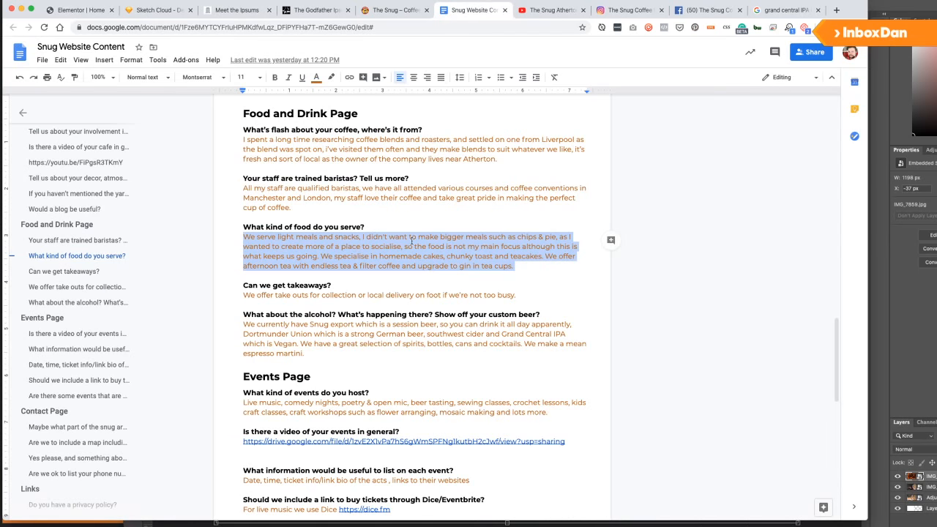
# Select the answer describing the courtyard, church-pew seats and music playlist.
pyautogui.scroll(3, 406, 242)
pyautogui.scroll(10, 407, 241)
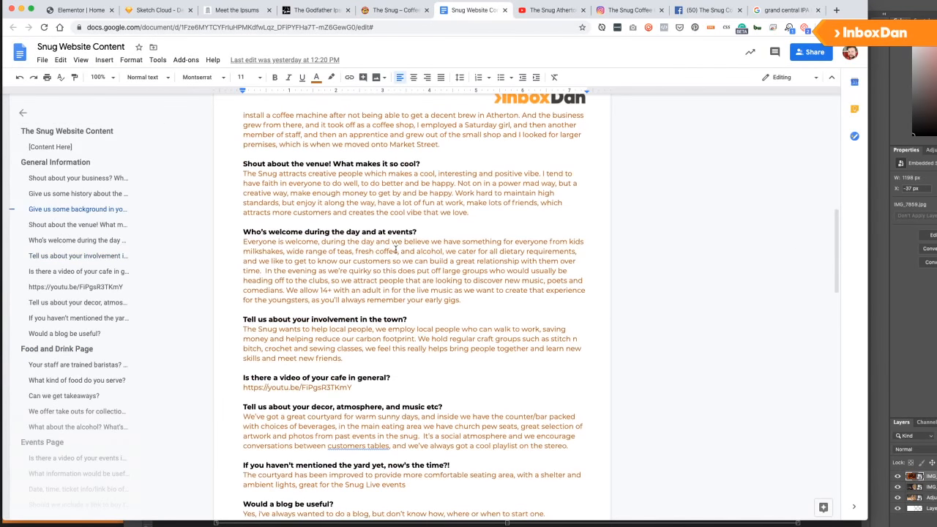
pyautogui.scroll(7, 396, 250)
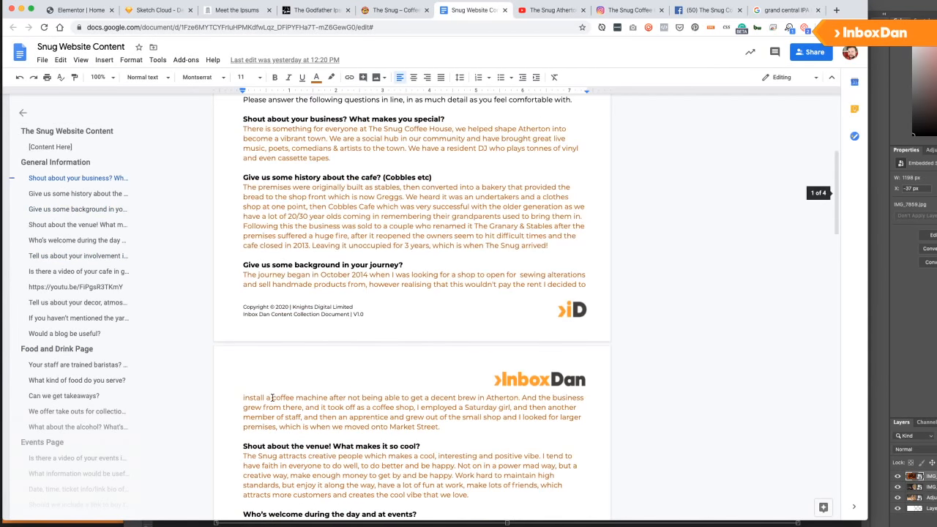
pyautogui.scroll(1, 273, 398)
pyautogui.scroll(-3, 307, 329)
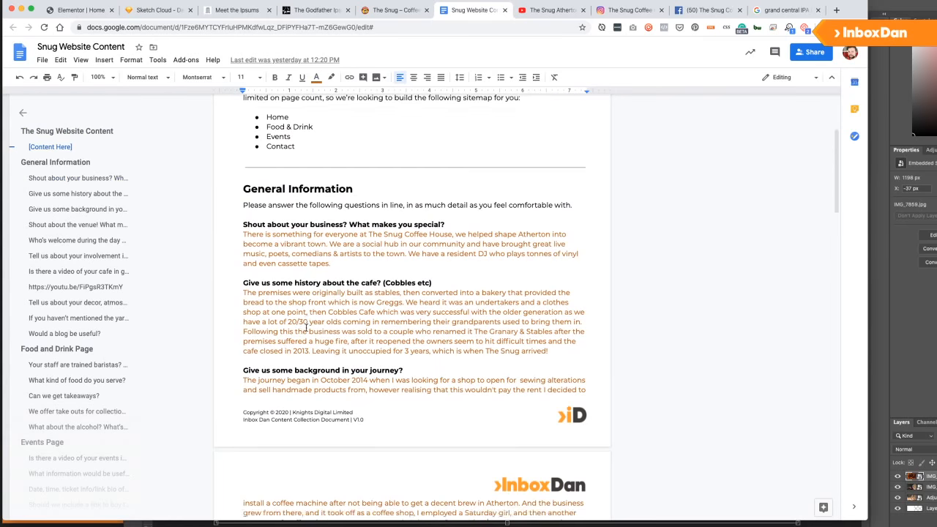
pyautogui.scroll(-10, 306, 330)
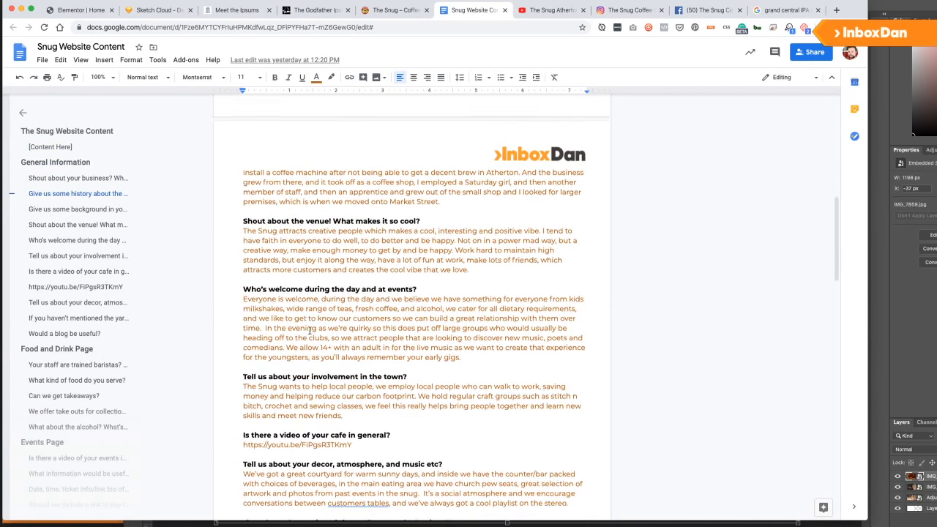
pyautogui.scroll(-1, 300, 259)
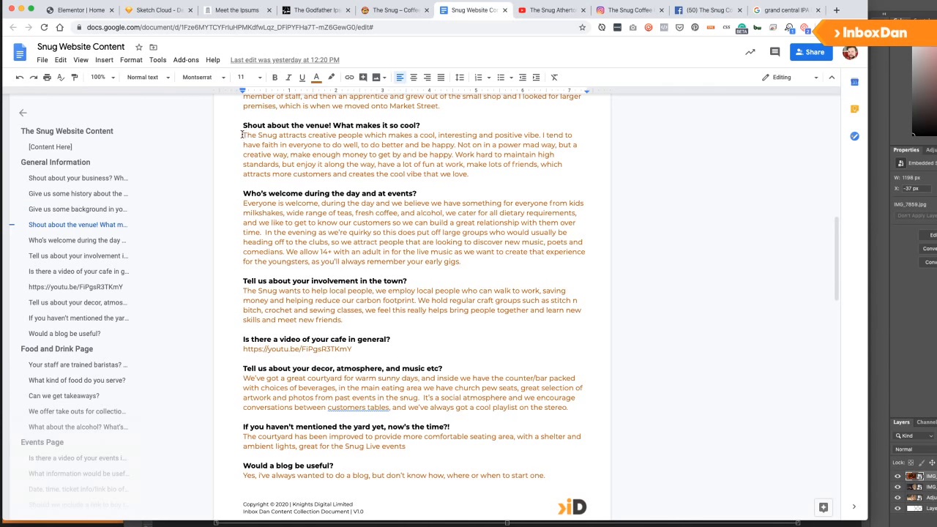
pyautogui.moveTo(243, 135); pyautogui.dragTo(480, 172)
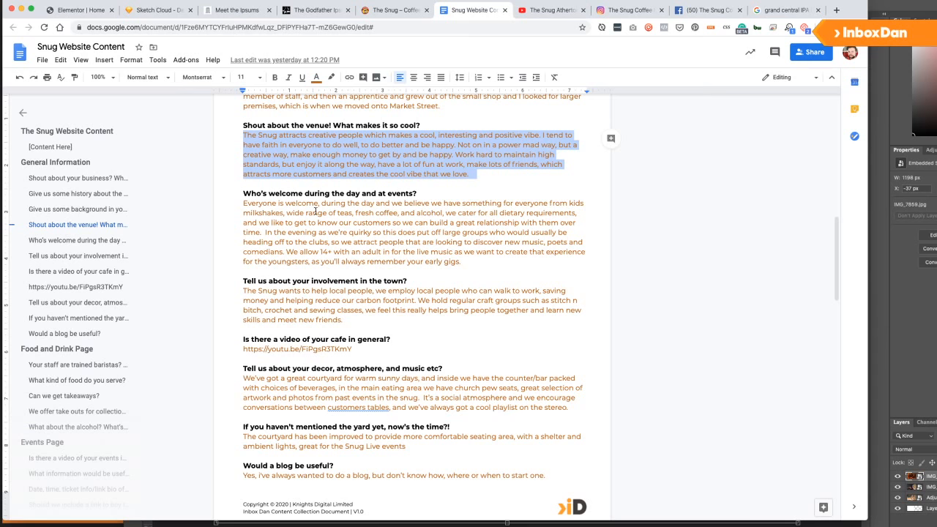
pyautogui.scroll(-1, 315, 212)
pyautogui.scroll(-1, 322, 286)
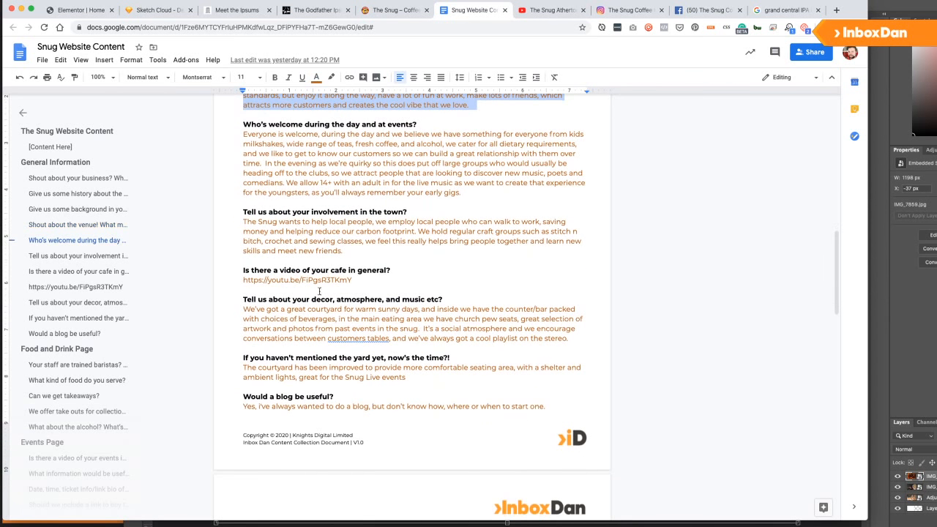
pyautogui.moveTo(243, 309); pyautogui.dragTo(579, 340)
pyautogui.hotkey('ctrl', 'c')
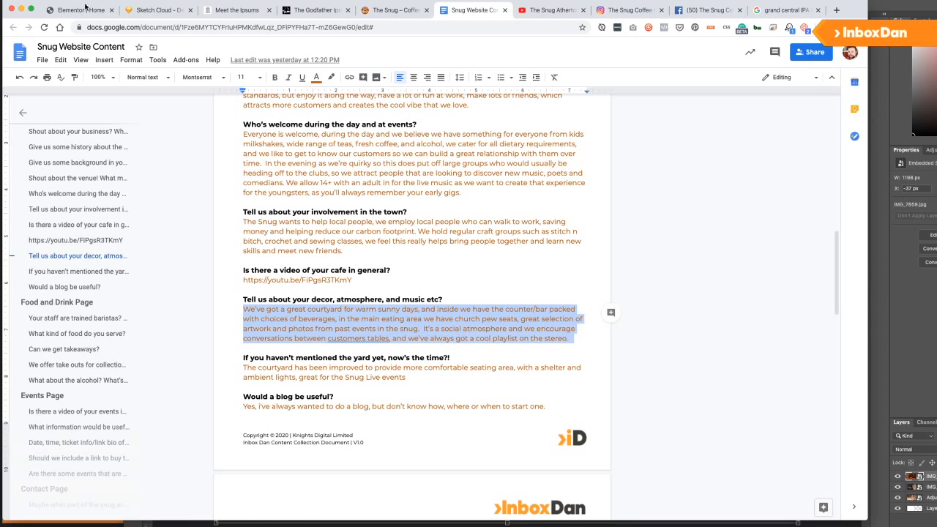
# Paste the atmosphere answer over the duplicated section's paragraph text.
pyautogui.click(125, 18)
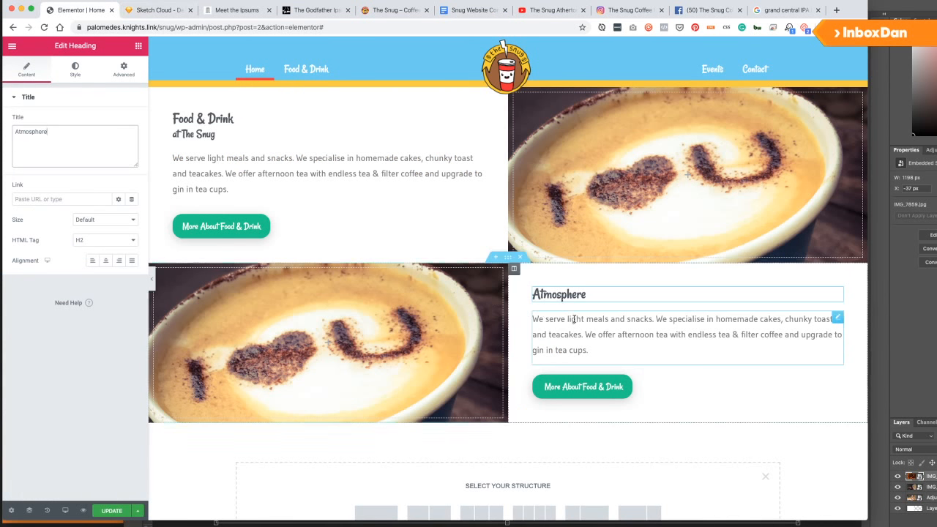
pyautogui.click(625, 331)
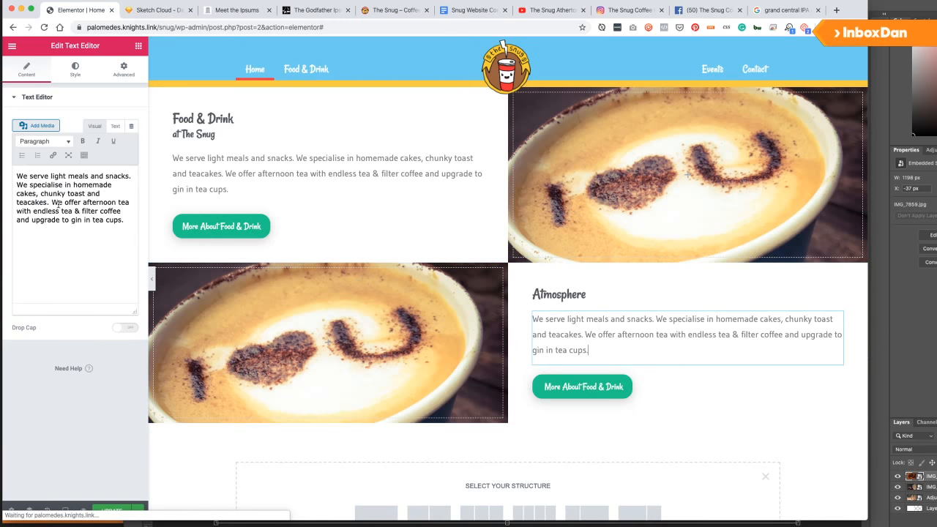
pyautogui.hotkey('ctrl', 'a')
pyautogui.hotkey('ctrl', 'v')
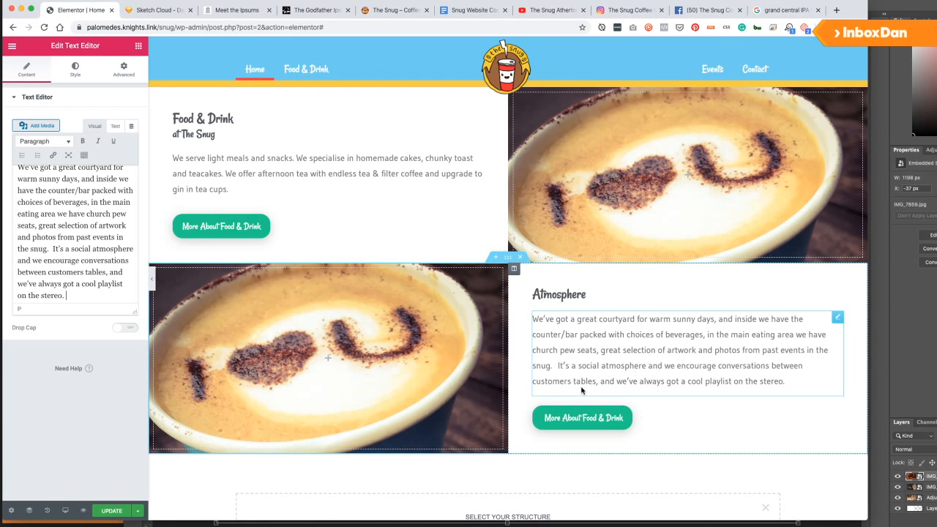
pyautogui.scroll(-1, 597, 364)
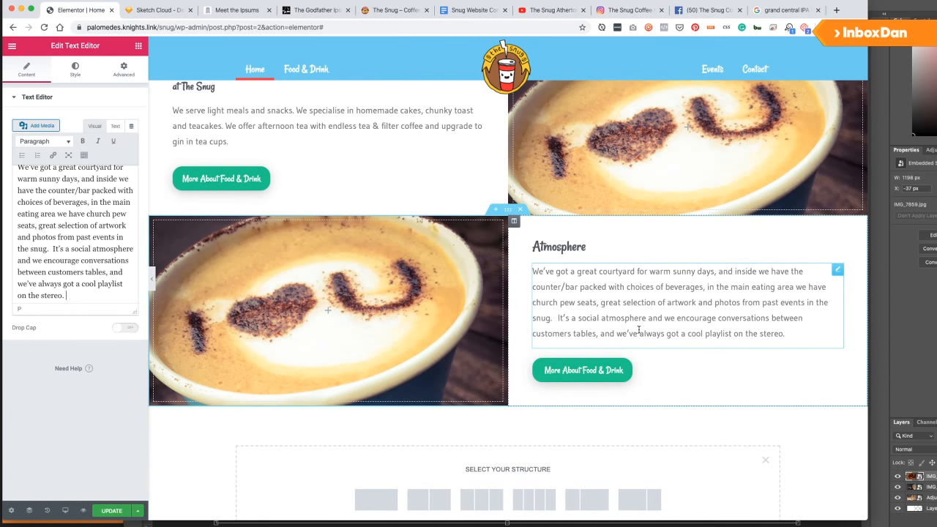
pyautogui.scroll(-1, 639, 329)
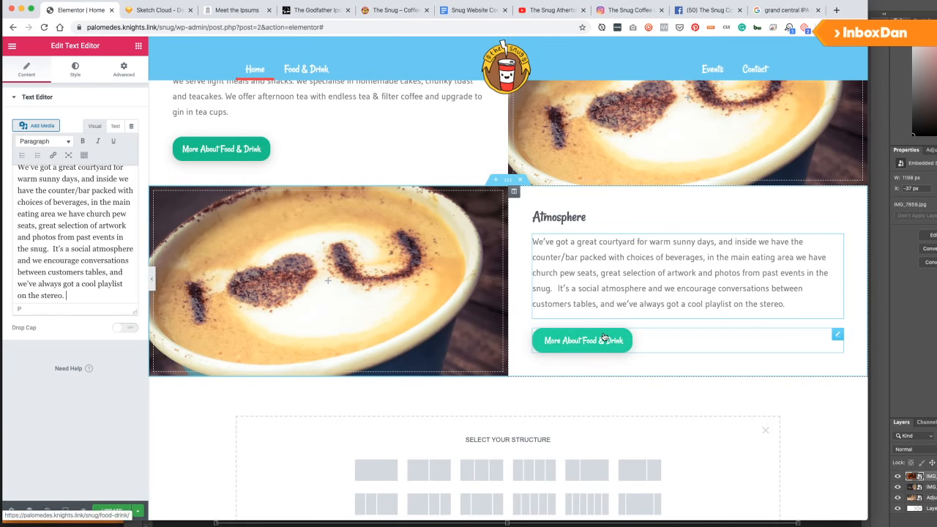
# Relabel the button 'Visit Us' and link it to the page suggested for 'co'.
pyautogui.click(604, 336)
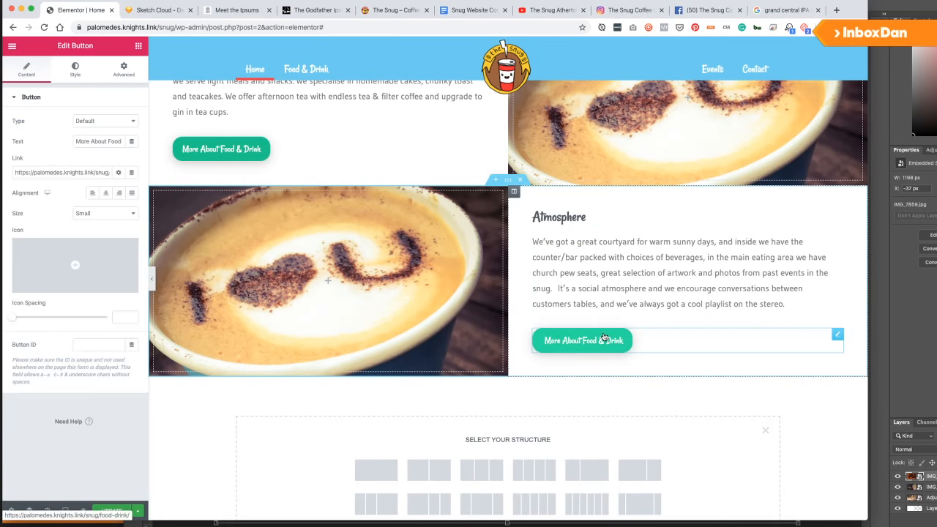
pyautogui.tripleClick(72, 172)
pyautogui.write('contact')
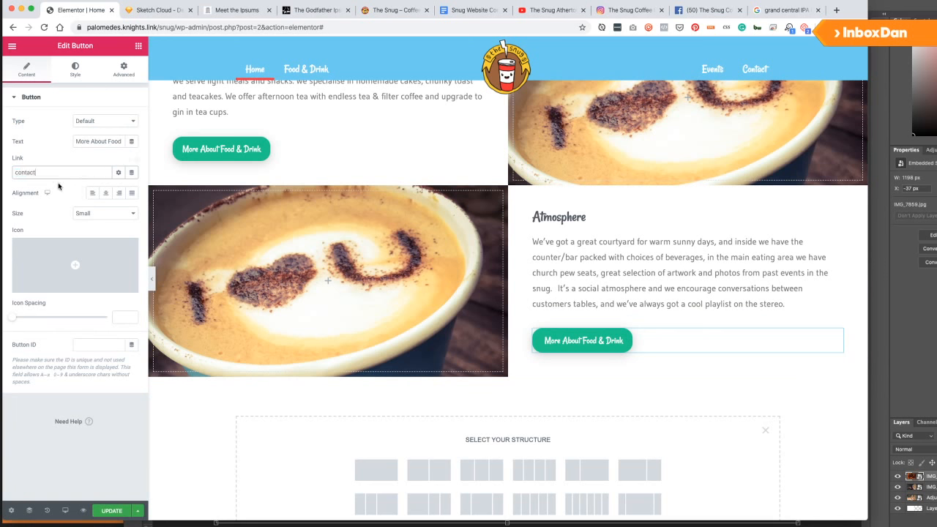
pyautogui.click(42, 185)
pyautogui.tripleClick(99, 141)
pyautogui.write('V')
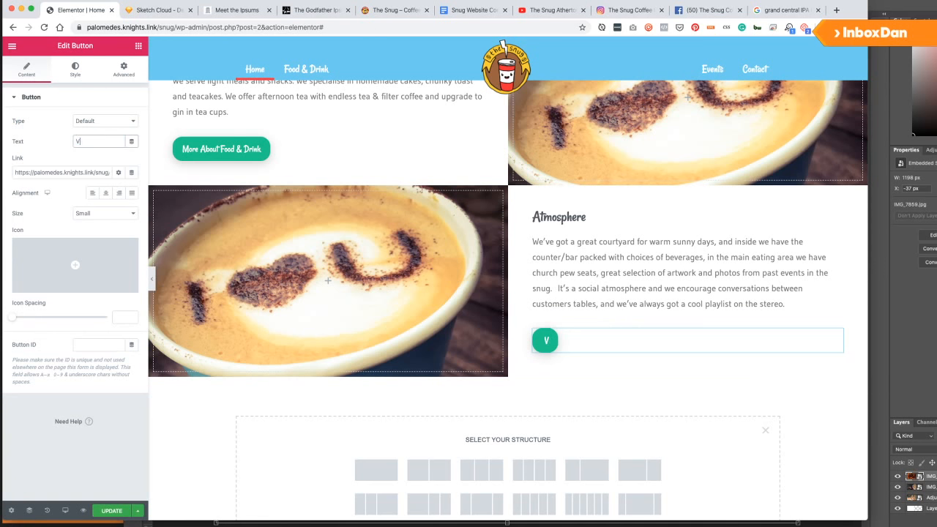
pyautogui.write('isit Us')
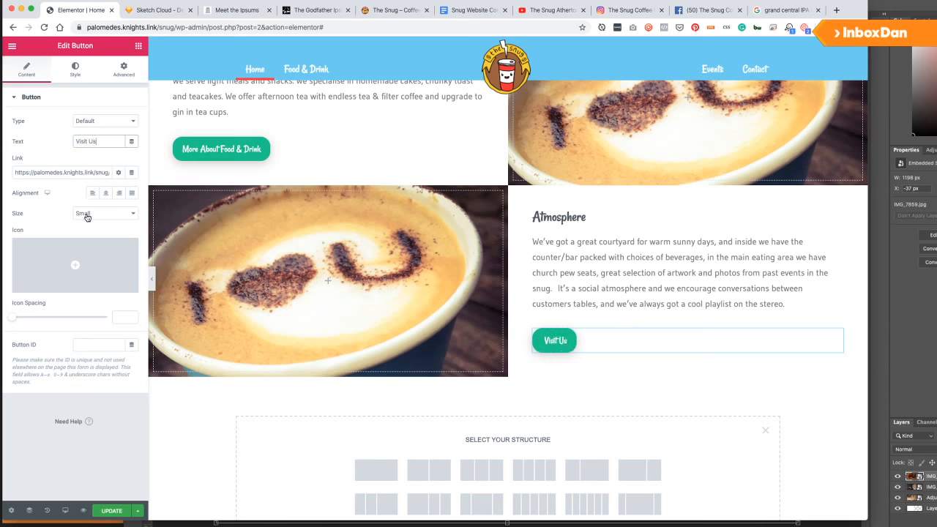
pyautogui.moveTo(86, 288)
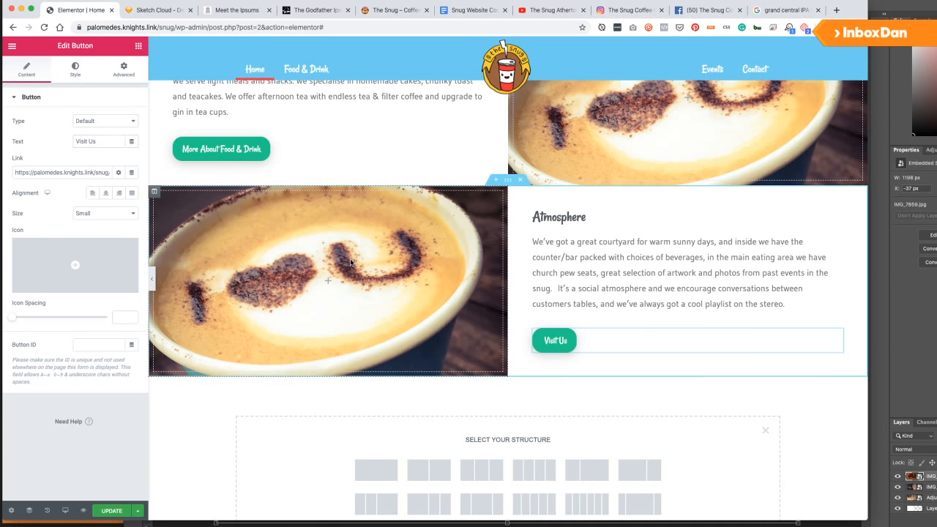
pyautogui.click(432, 364)
pyautogui.press('super+Tab')
pyautogui.press('super+Tab')
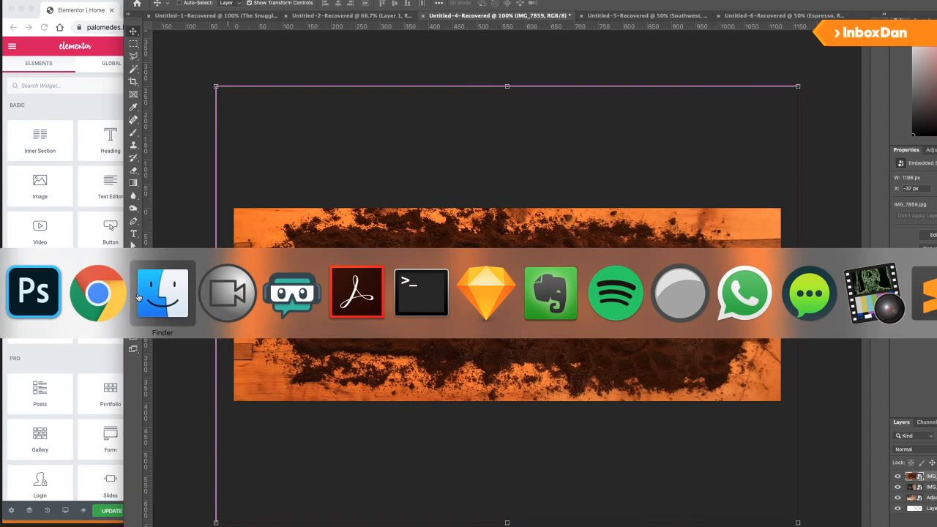
pyautogui.click(152, 302)
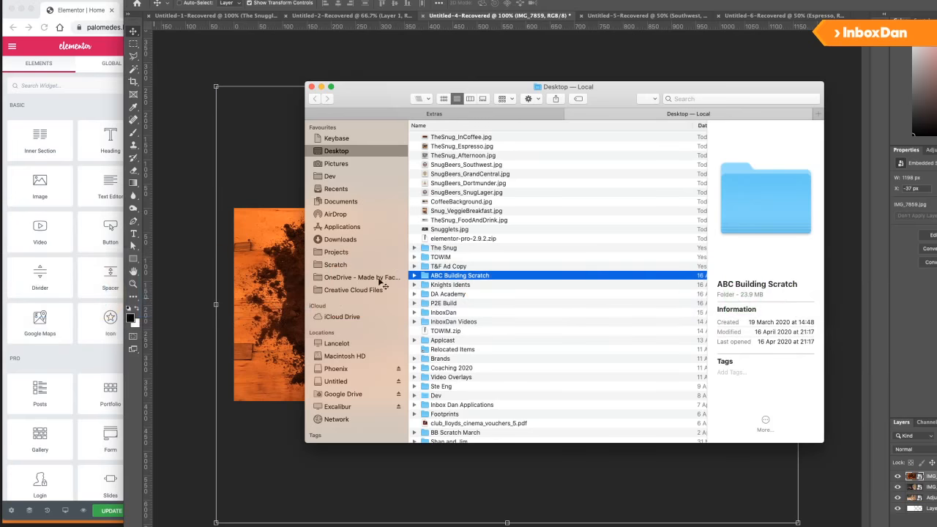
pyautogui.click(474, 118)
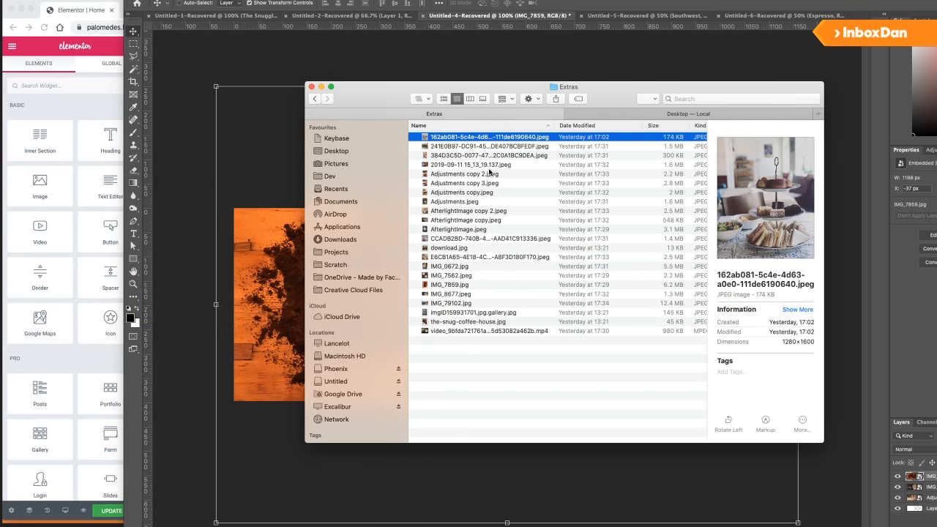
pyautogui.press('Down')
pyautogui.press('Down')
pyautogui.press('Down')
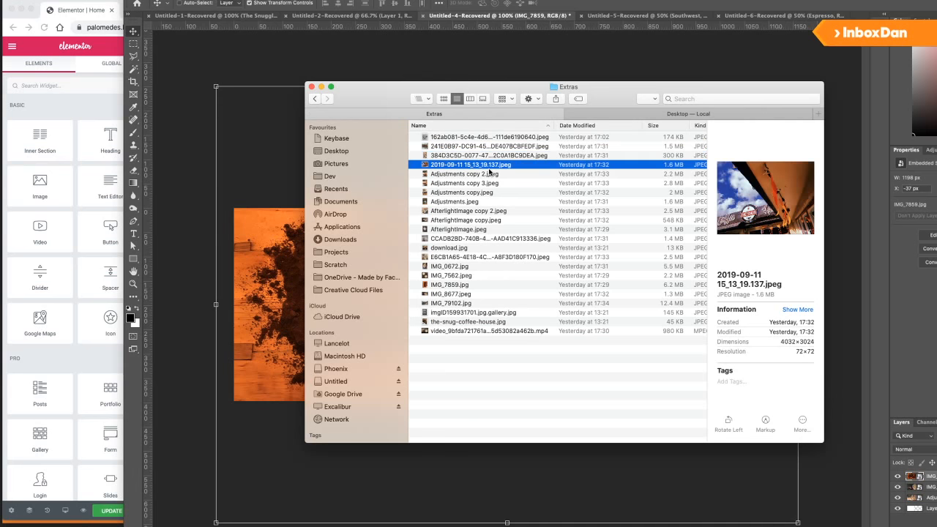
pyautogui.press('super+Tab')
pyautogui.press('super+Tab')
pyautogui.press('Tab')
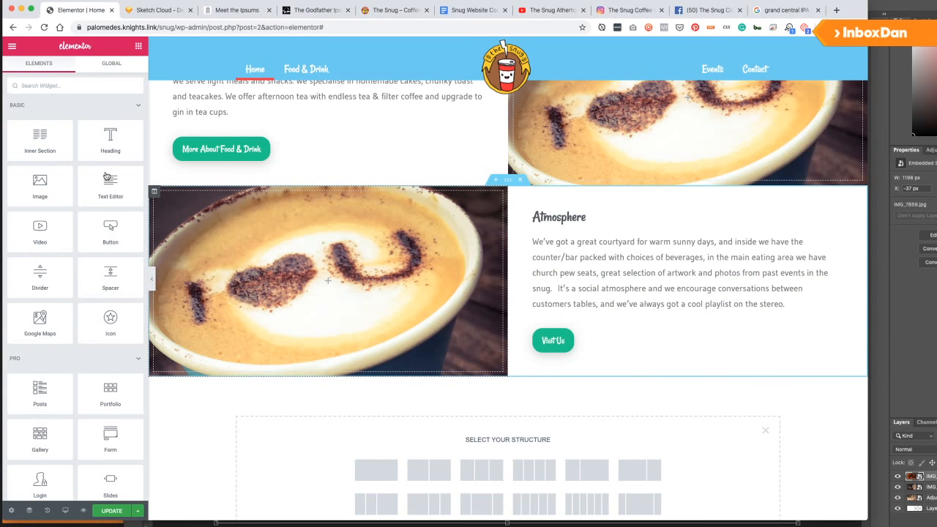
# Set the Atmosphere image column's background to the crowd photo TheSnug_ComedySquare.jpg.
pyautogui.click(154, 191)
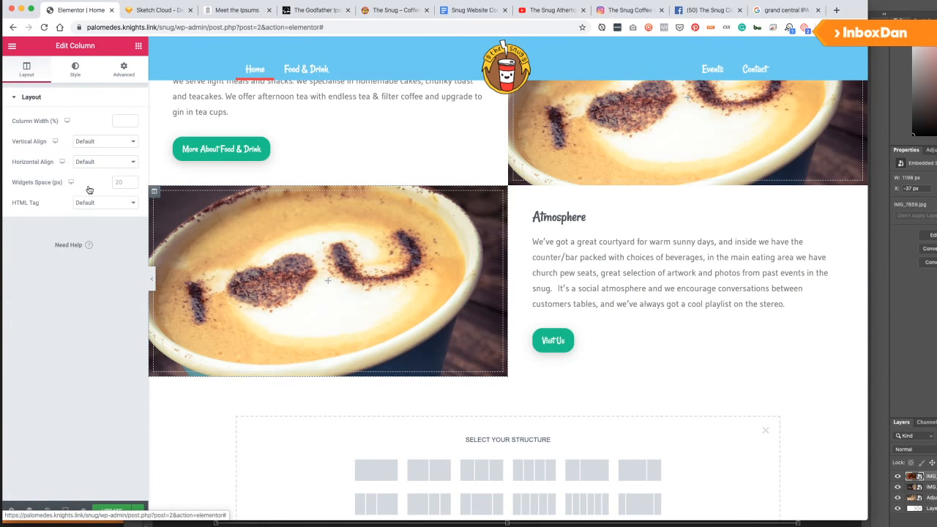
pyautogui.click(76, 70)
pyautogui.click(43, 222)
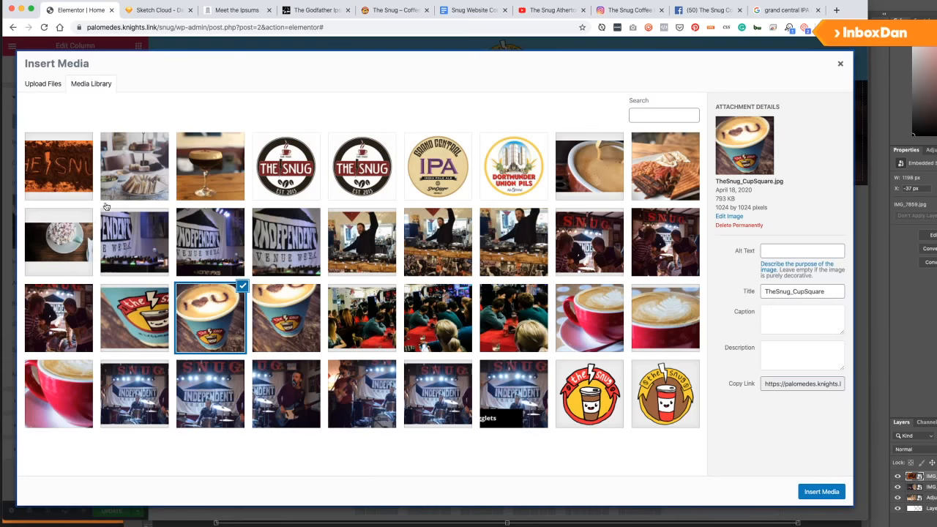
pyautogui.click(433, 315)
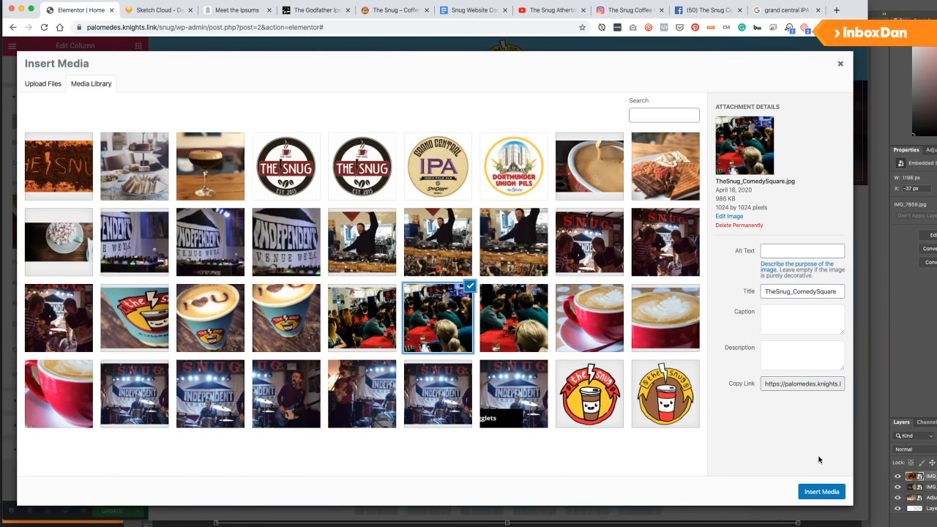
pyautogui.click(820, 491)
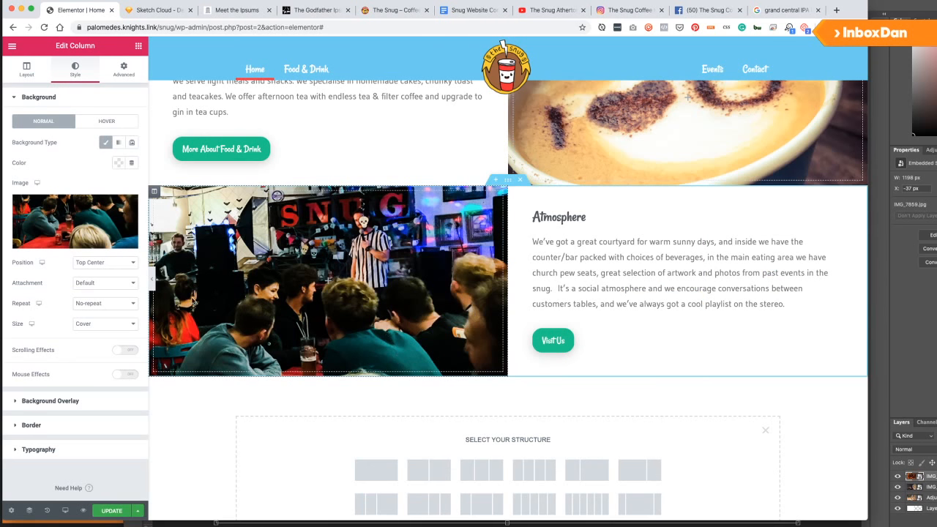
pyautogui.scroll(-2, 358, 228)
pyautogui.scroll(5, 356, 236)
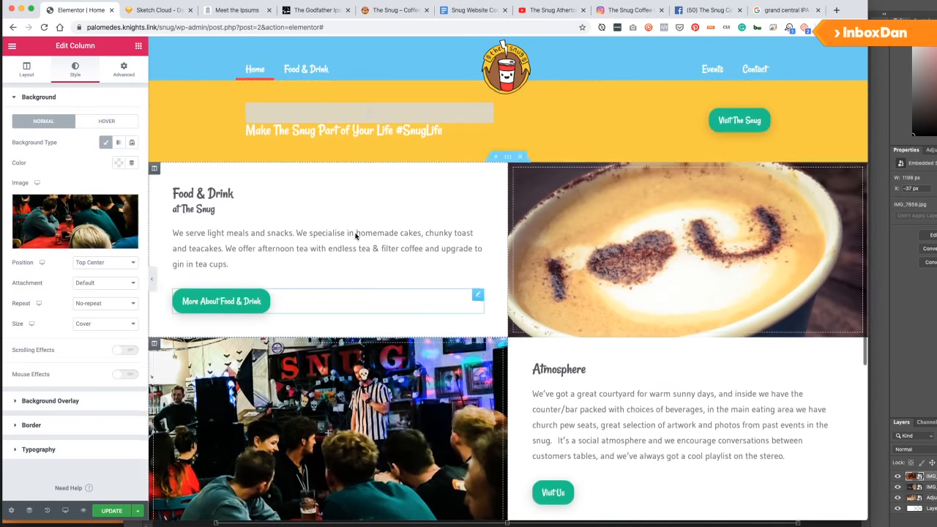
pyautogui.scroll(-3, 356, 232)
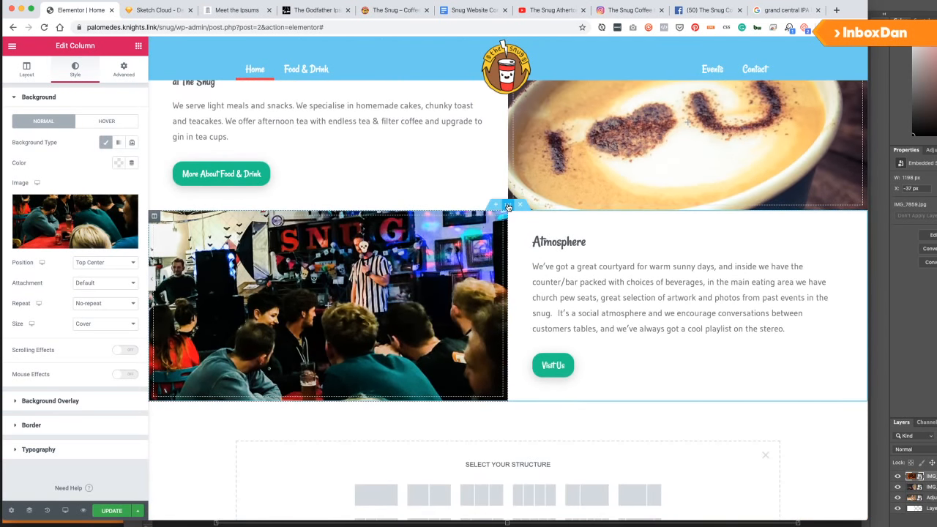
# Turn on Reverse Columns (Mobile) for the whole Atmosphere section.
pyautogui.click(508, 207)
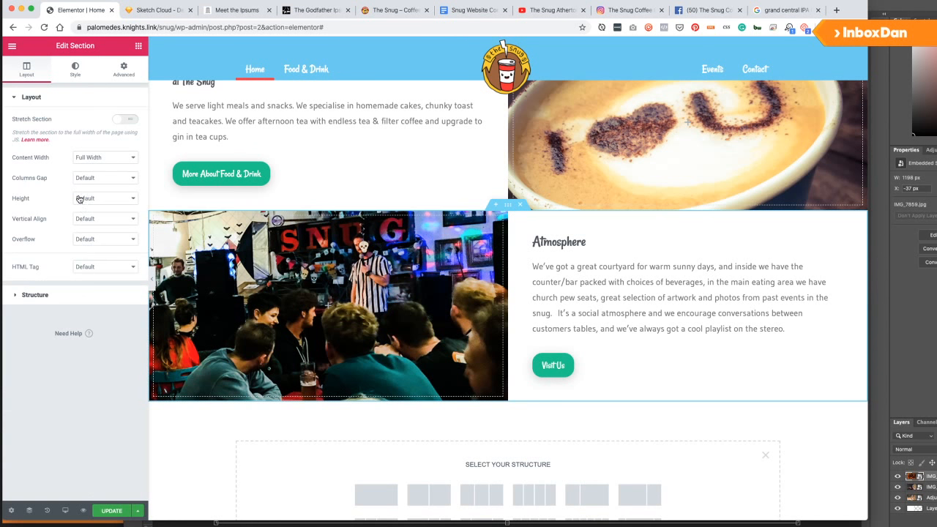
pyautogui.click(123, 69)
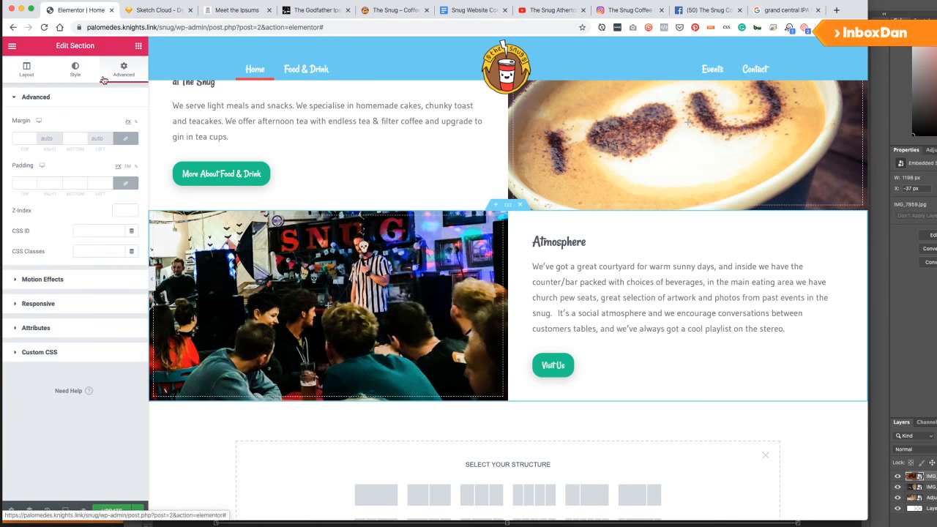
pyautogui.click(29, 72)
pyautogui.click(46, 295)
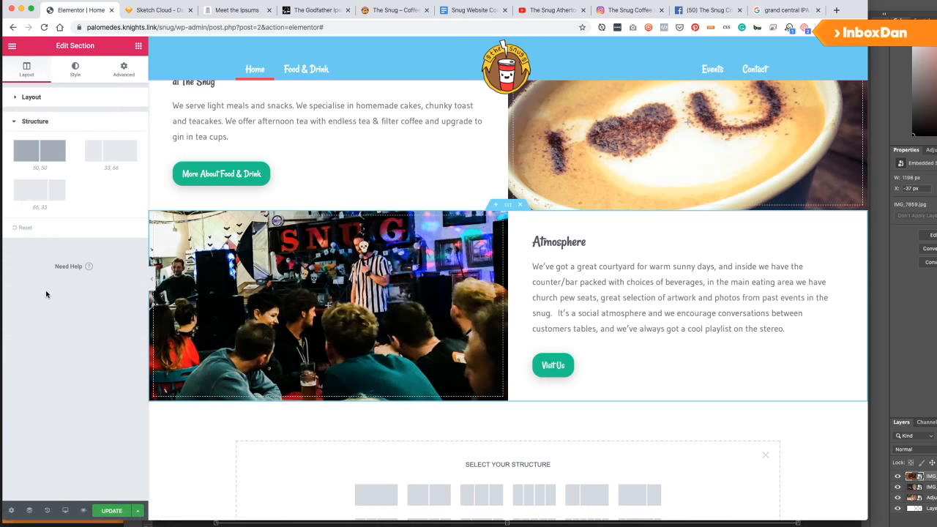
pyautogui.click(74, 70)
pyautogui.click(28, 70)
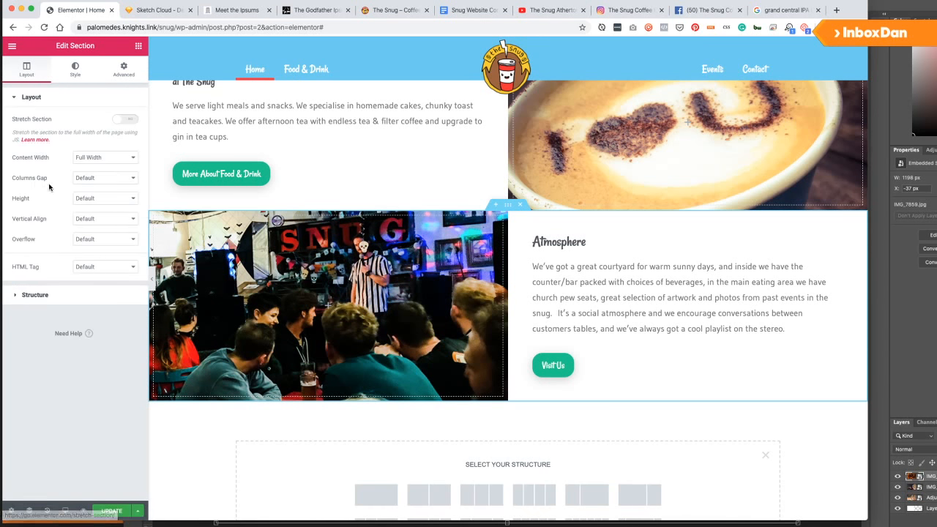
pyautogui.click(122, 77)
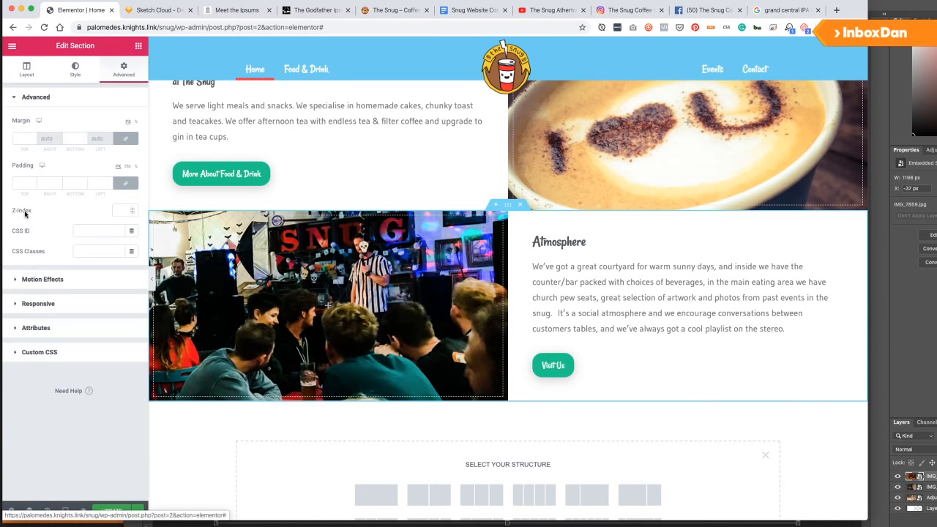
pyautogui.click(46, 303)
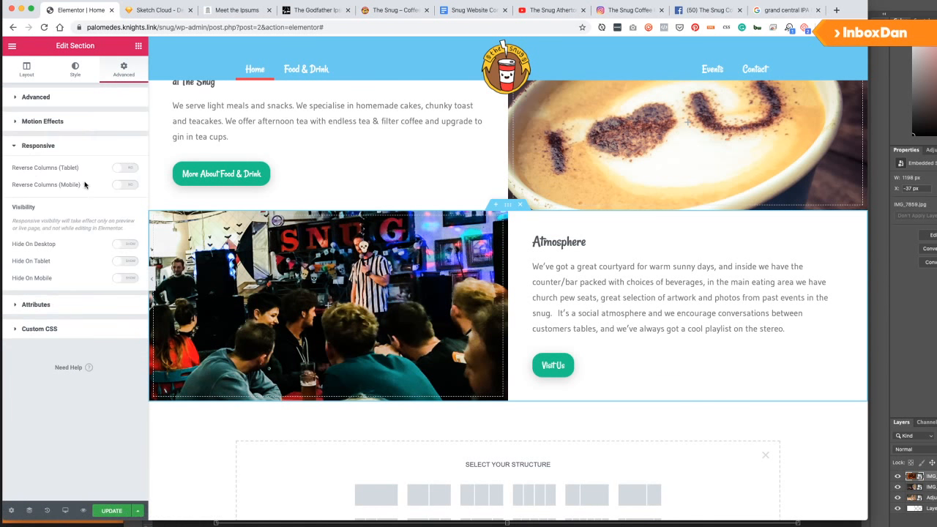
pyautogui.click(124, 185)
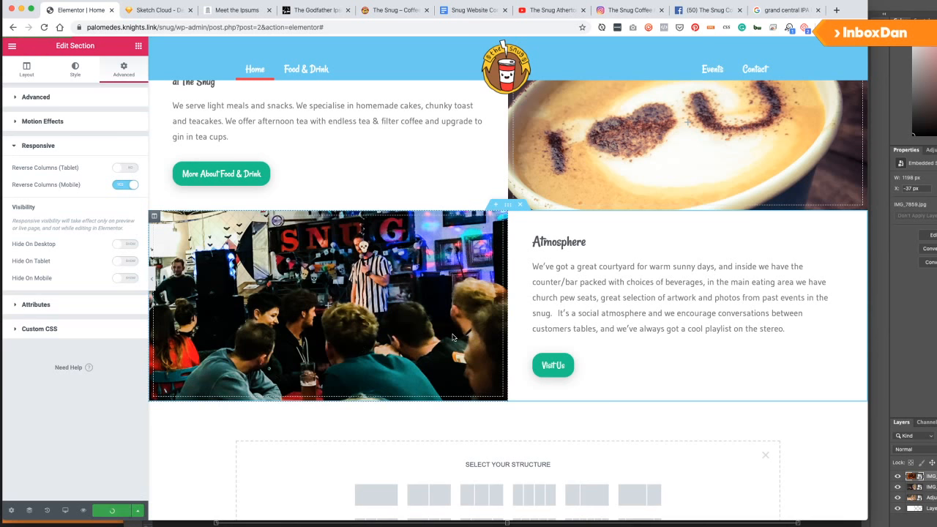
pyautogui.scroll(3, 502, 232)
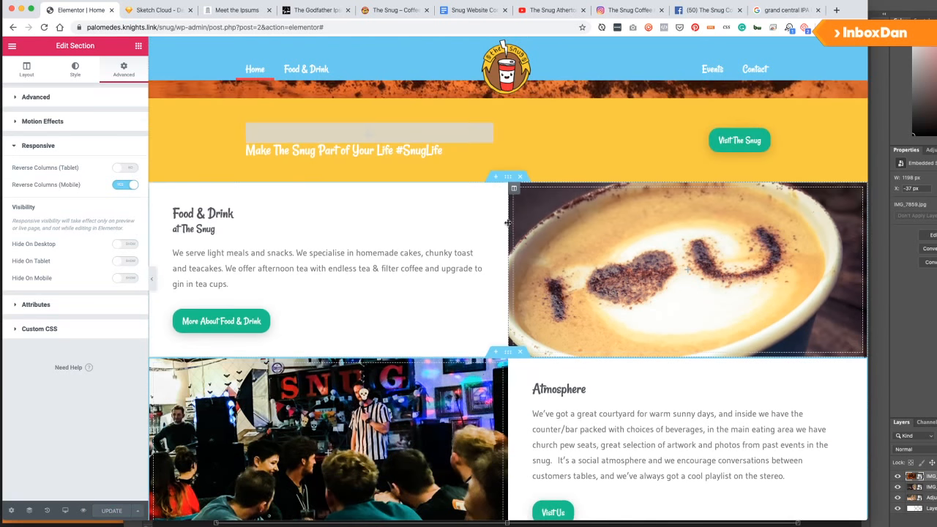
# Look over the Food & Drink section and compare it with the Sketch Cloud wireframe.
pyautogui.rightClick(511, 180)
pyautogui.scroll(-3, 473, 299)
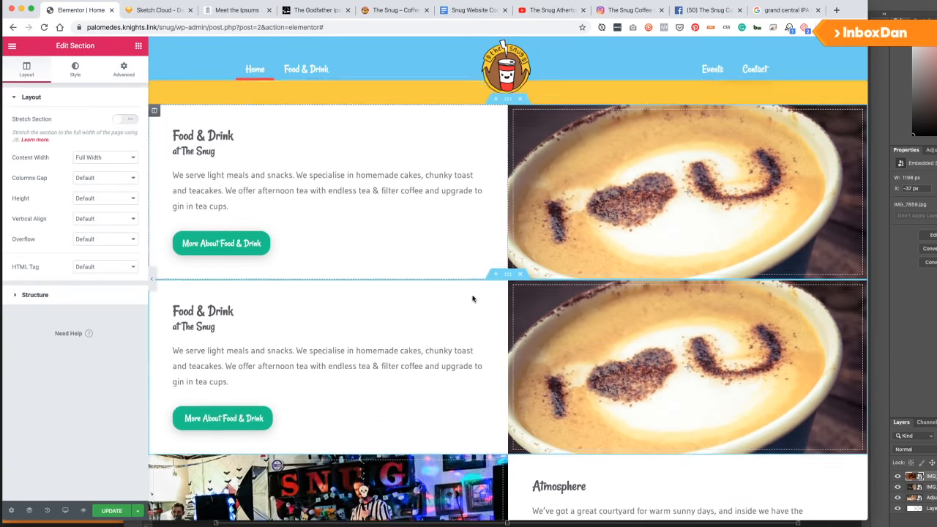
pyautogui.moveTo(507, 237); pyautogui.dragTo(504, 423)
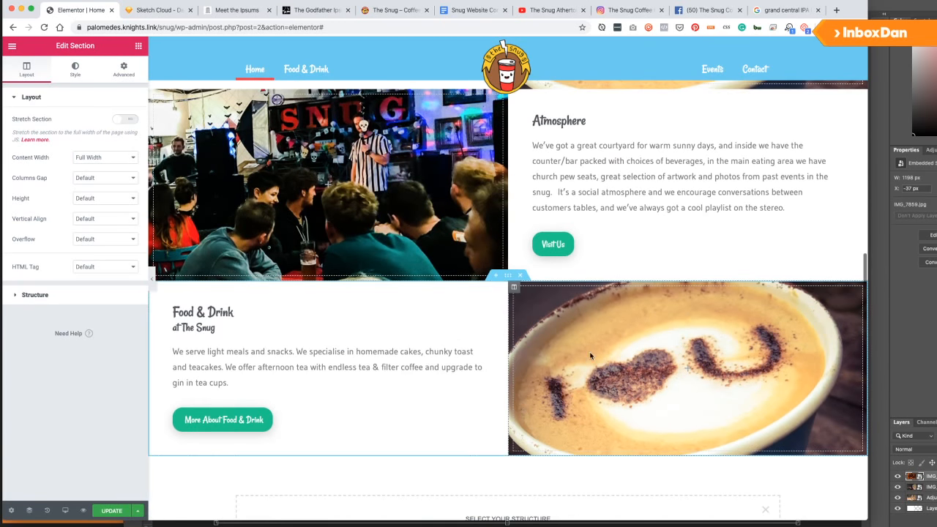
pyautogui.click(144, 10)
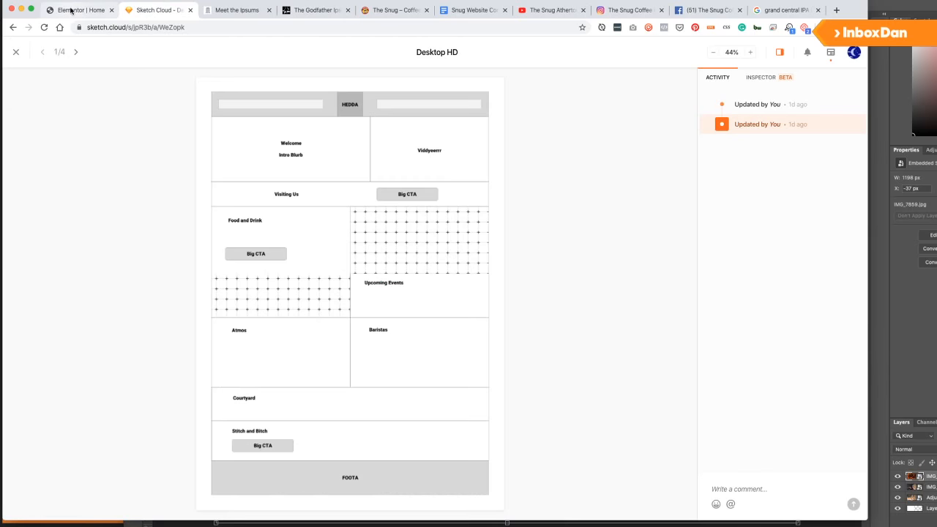
pyautogui.click(71, 10)
# Retitle the heading 'Baristas' with a smaller '<small>& Coffee</small>' second line.
pyautogui.click(222, 332)
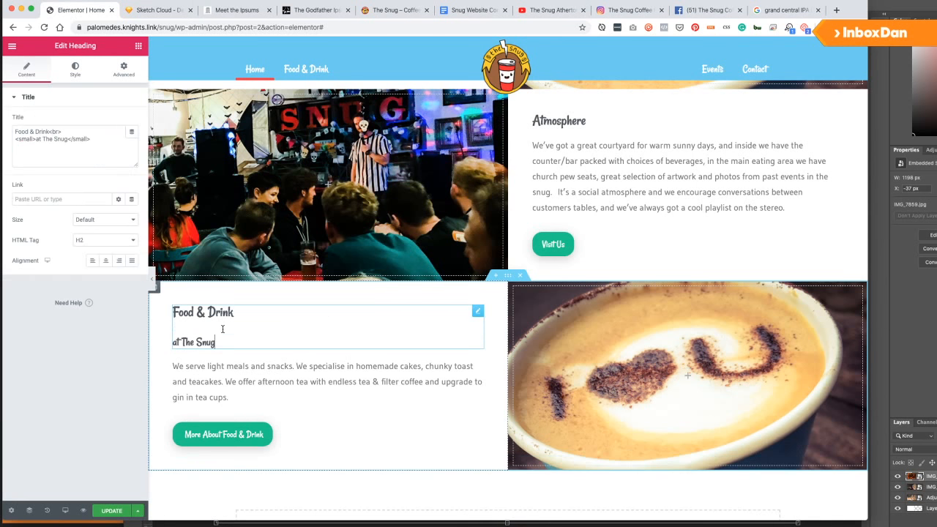
pyautogui.tripleClick(59, 149)
pyautogui.write('Baristas<')
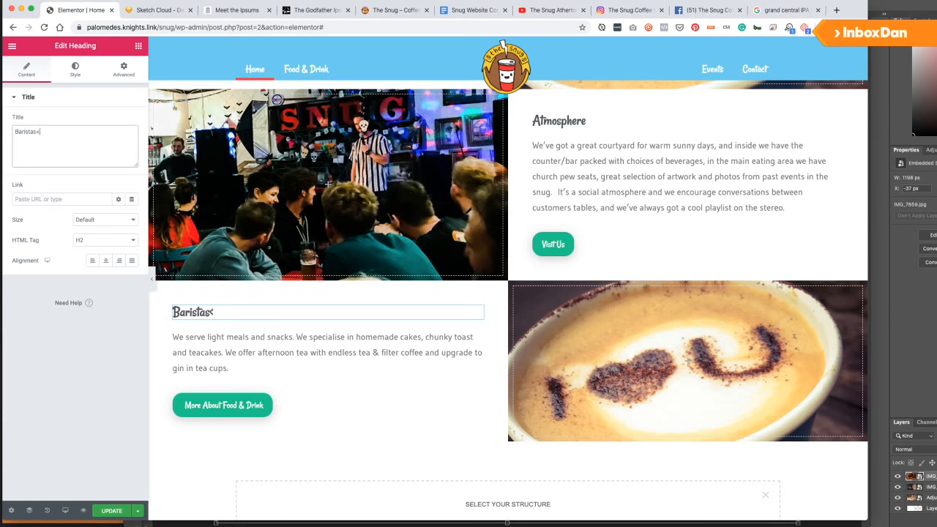
pyautogui.write('br>')
pyautogui.press('Return')
pyautogui.write('<small')
pyautogui.write('></s')
pyautogui.write('& COffee')
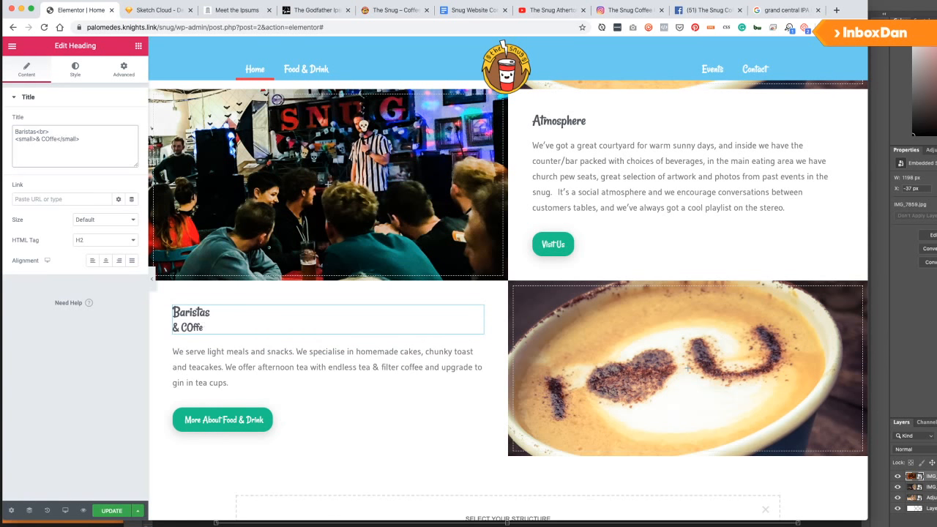
pyautogui.press('BackSpace')
pyautogui.press('BackSpace')
pyautogui.press('BackSpace')
pyautogui.press('BackSpace')
pyautogui.write('offee')
# Select the 'All my staff are qualified baristas' paragraph under the Food and Drink Page in Snug Website Content.
pyautogui.click(476, 10)
pyautogui.scroll(-8, 338, 189)
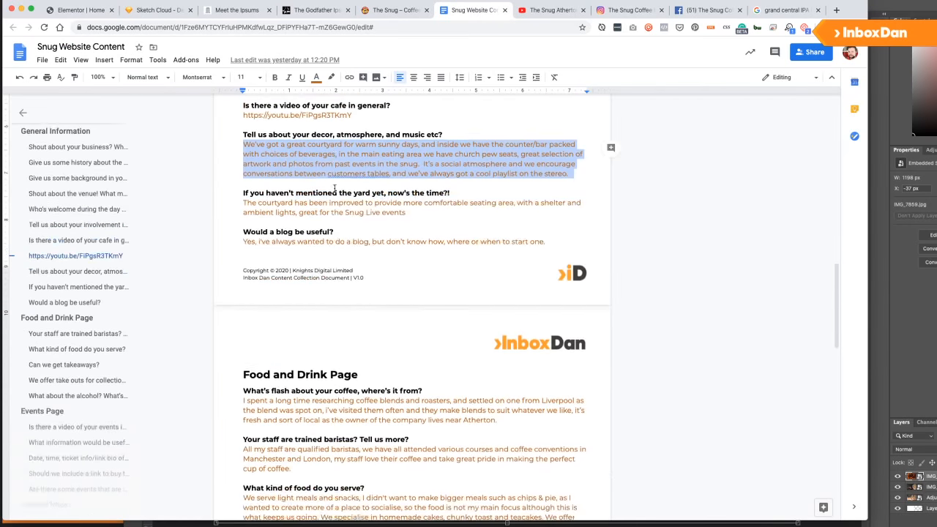
pyautogui.scroll(-1, 267, 267)
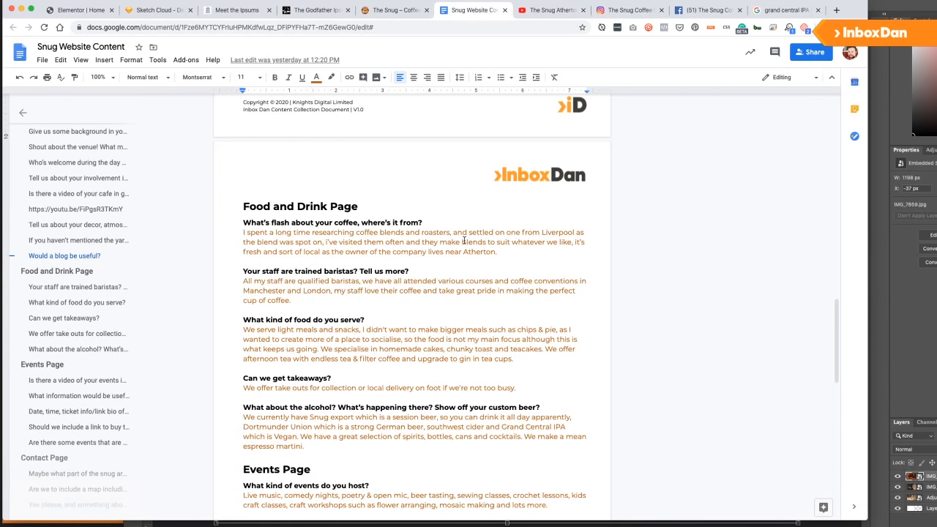
pyautogui.scroll(-1, 464, 240)
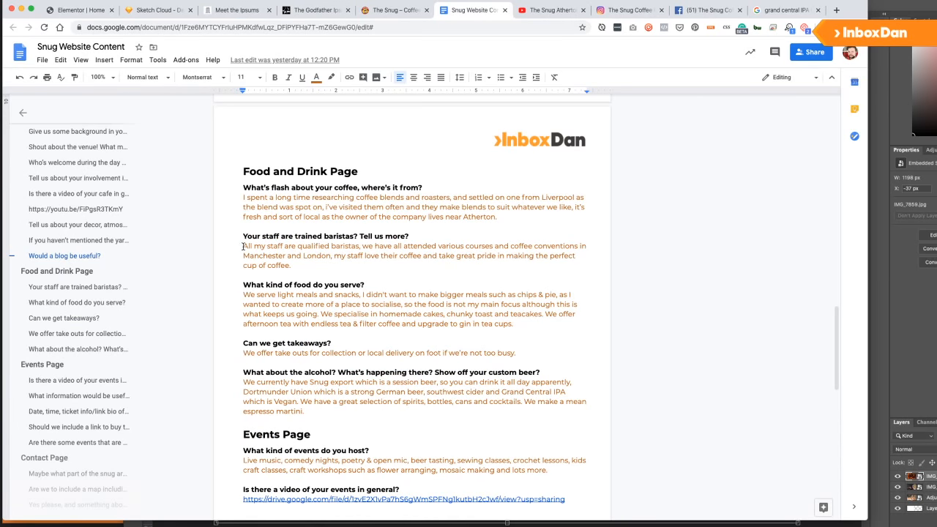
pyautogui.moveTo(243, 246); pyautogui.dragTo(298, 263)
pyautogui.hotkey('ctrl', 'c')
pyautogui.click(73, 10)
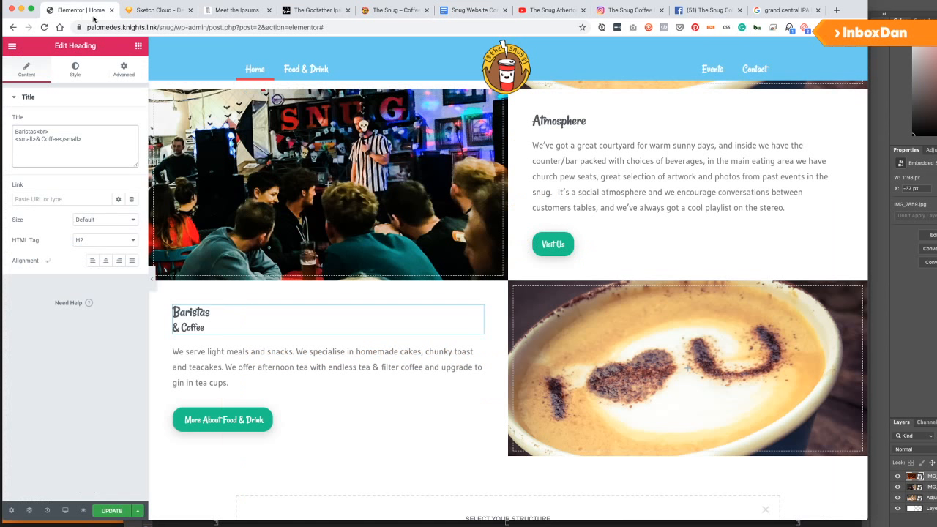
# Replace the body text with the baristas paragraph once, changing 'my staff' to 'of our team'.
pyautogui.click(329, 366)
pyautogui.click(66, 213)
pyautogui.hotkey('ctrl', 'a')
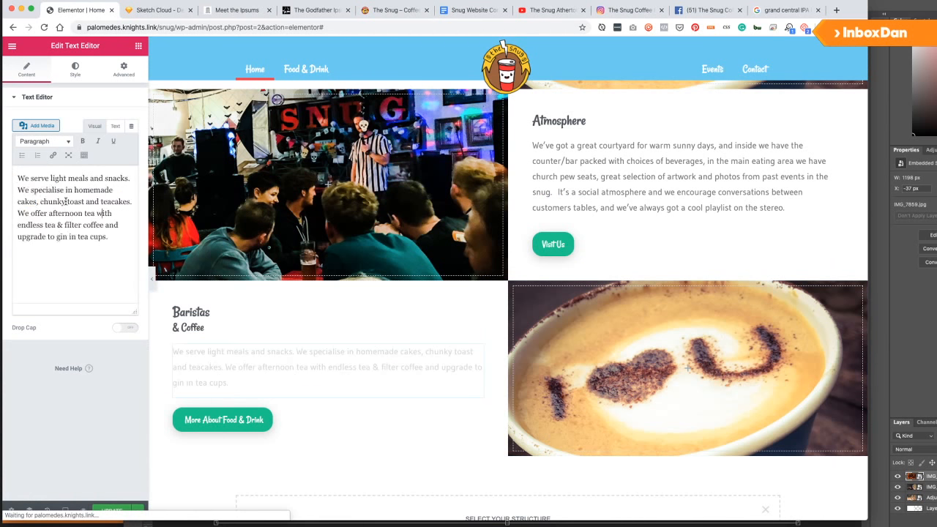
pyautogui.hotkey('ctrl', 'v')
pyautogui.hotkey('ctrl', 'v')
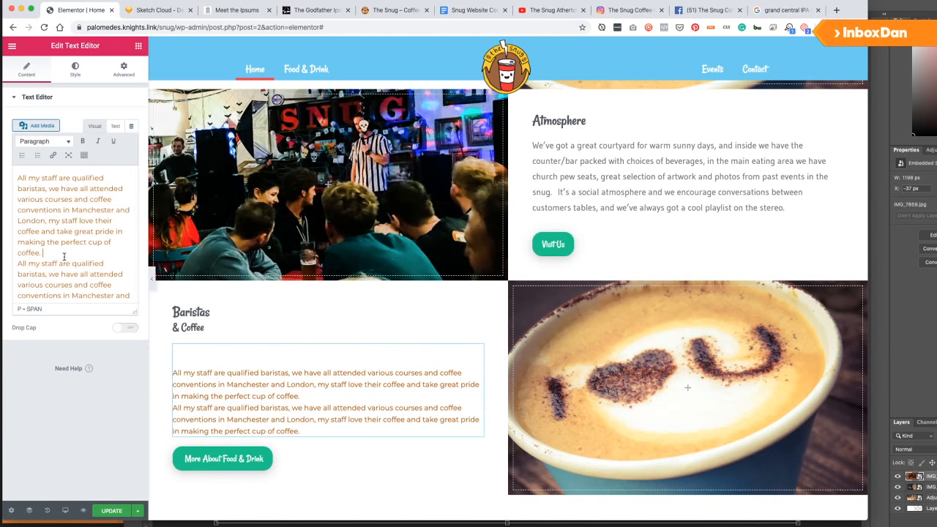
pyautogui.hotkey('ctrl', 'a')
pyautogui.press('BackSpace')
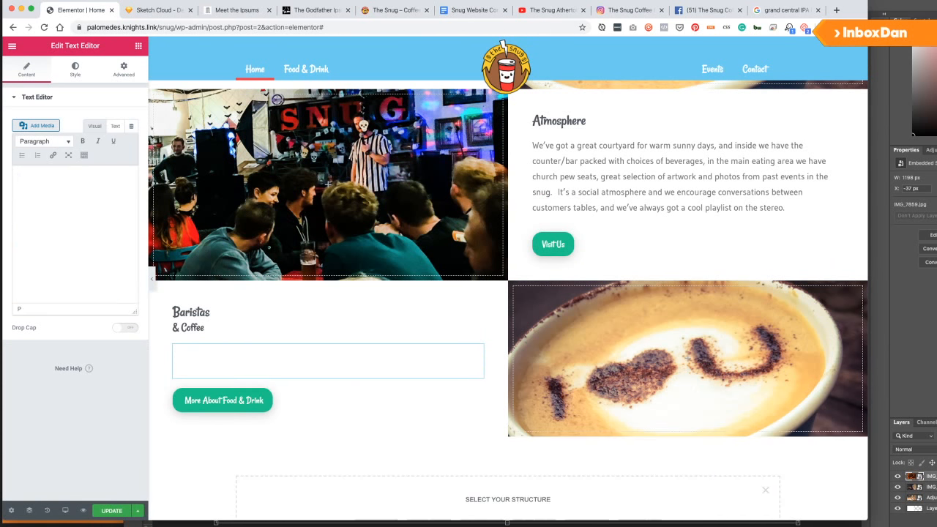
pyautogui.hotkey('ctrl', 'v')
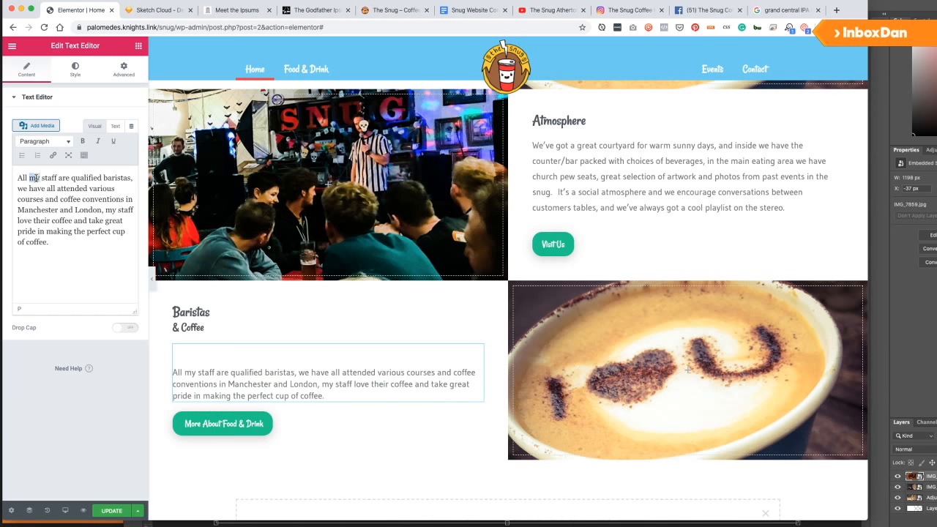
pyautogui.write('of our ')
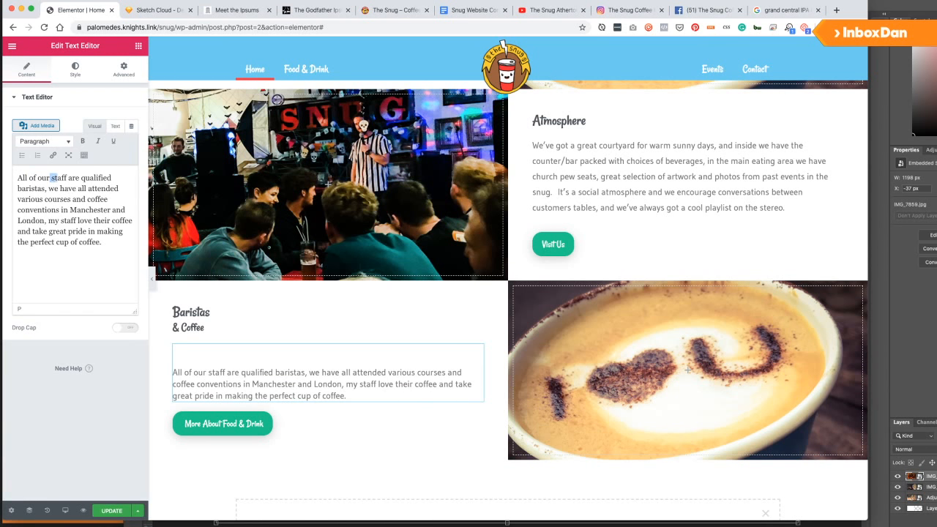
pyautogui.write('team')
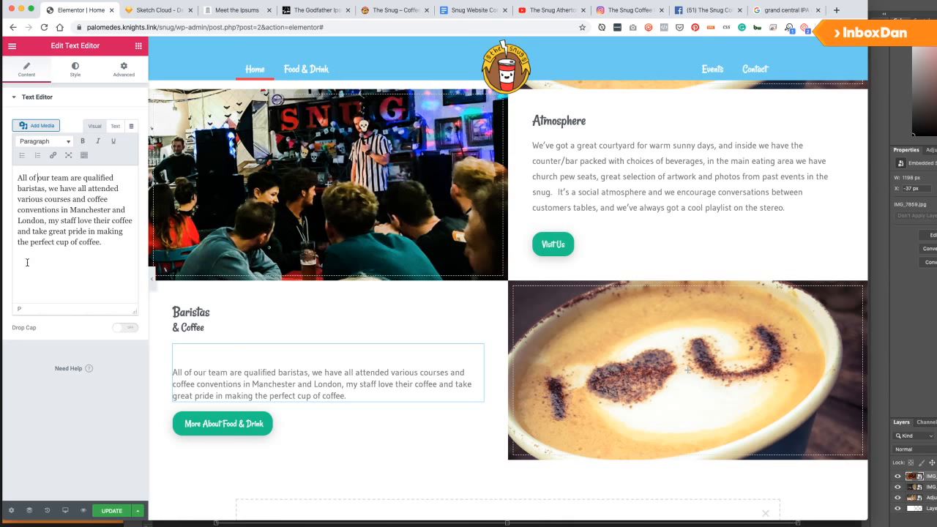
# Change the button label from 'More About Food & Drink' to 'More About Our Coffee' and save.
pyautogui.click(223, 423)
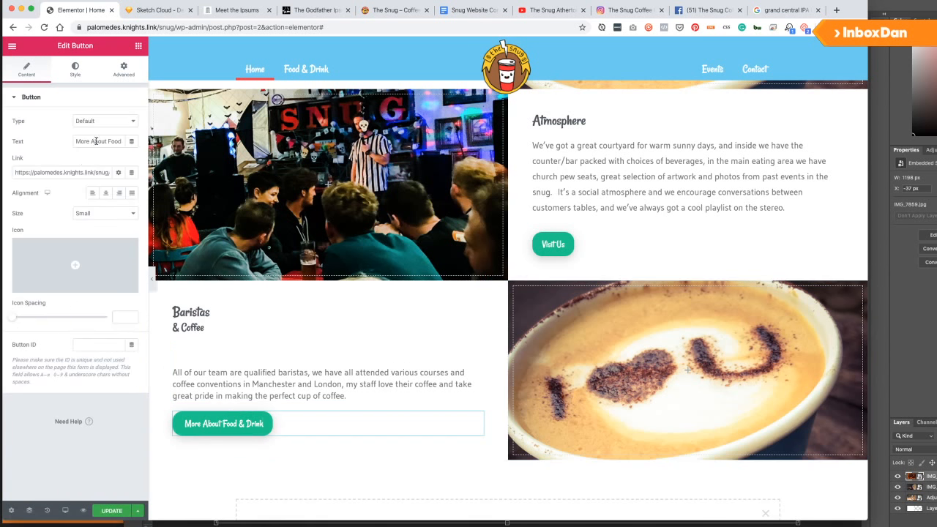
pyautogui.moveTo(107, 141); pyautogui.dragTo(172, 146)
pyautogui.write('Our COff')
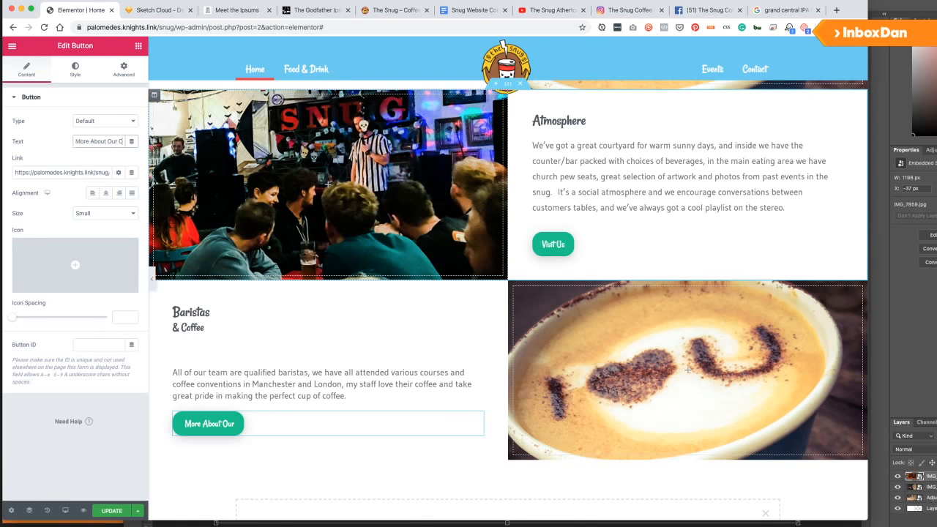
pyautogui.press('BackSpace')
pyautogui.press('BackSpace')
pyautogui.press('BackSpace')
pyautogui.write('offee')
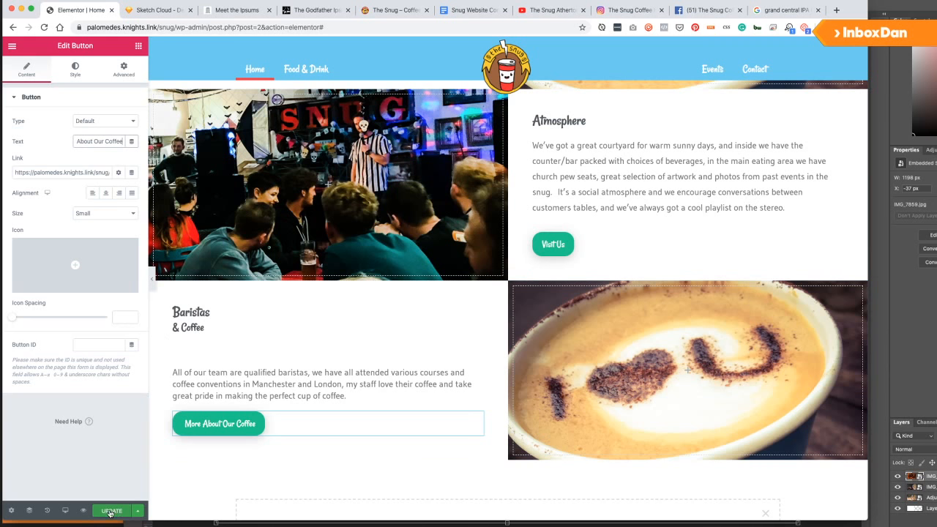
pyautogui.click(137, 45)
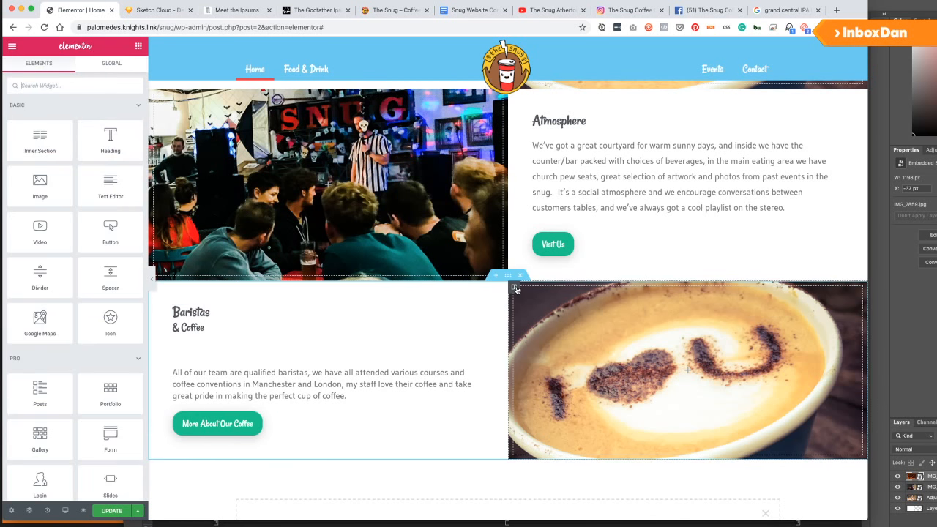
# Set the coffee column background to the red-cup latte TheSnug_CoffeeSquare.jpg and save the page.
pyautogui.click(515, 290)
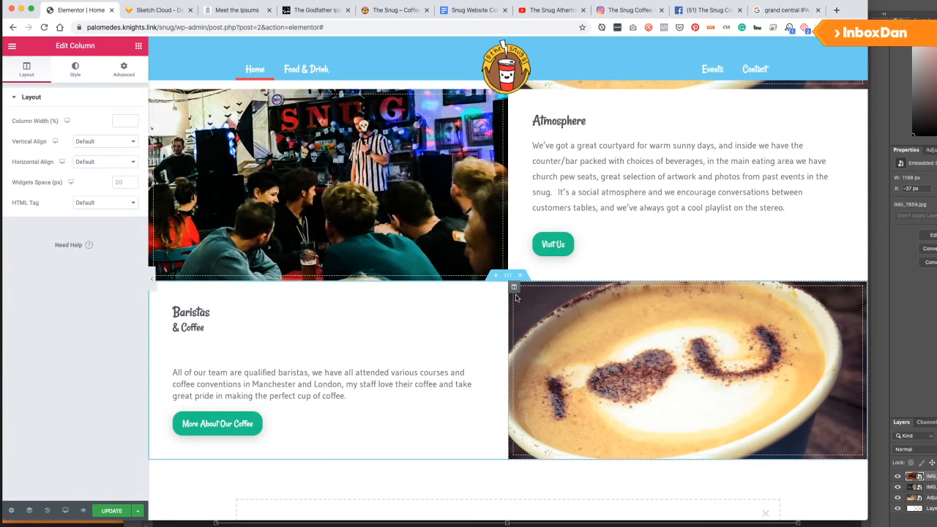
pyautogui.click(74, 73)
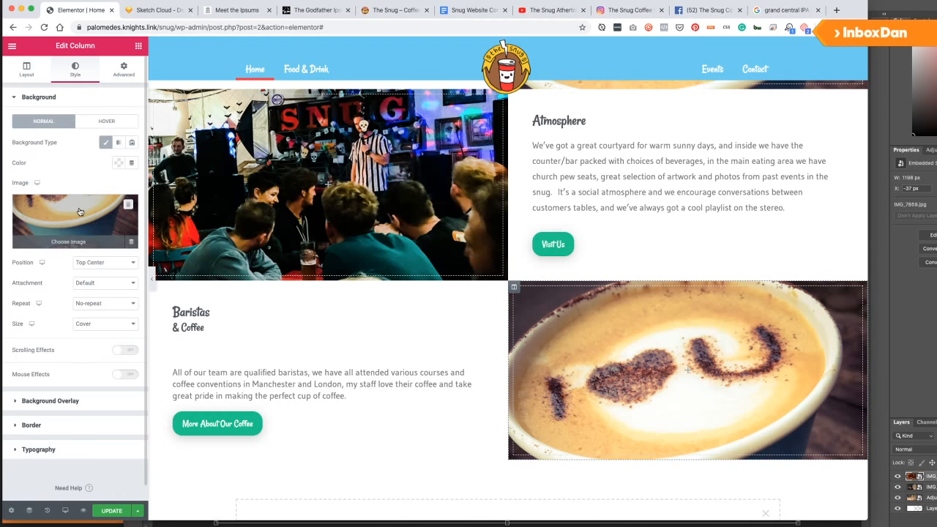
pyautogui.click(79, 210)
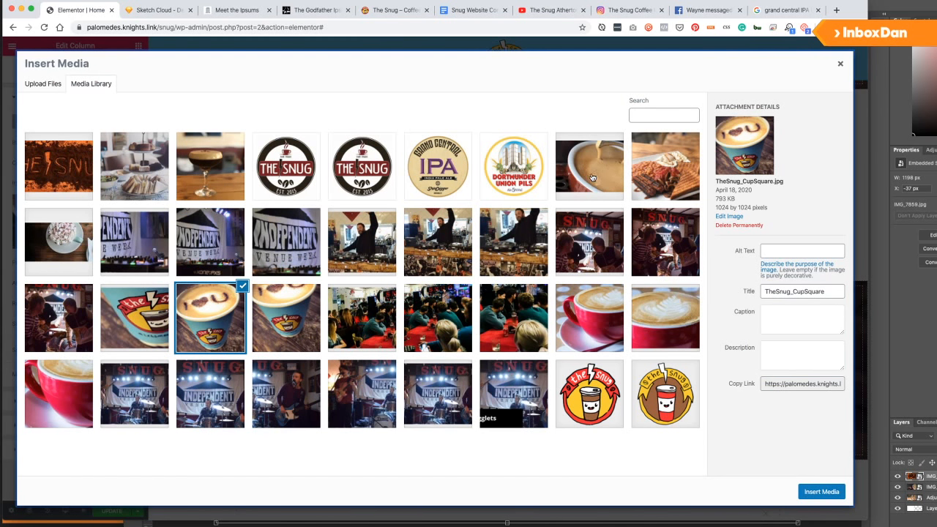
pyautogui.click(672, 321)
pyautogui.click(594, 321)
pyautogui.click(822, 493)
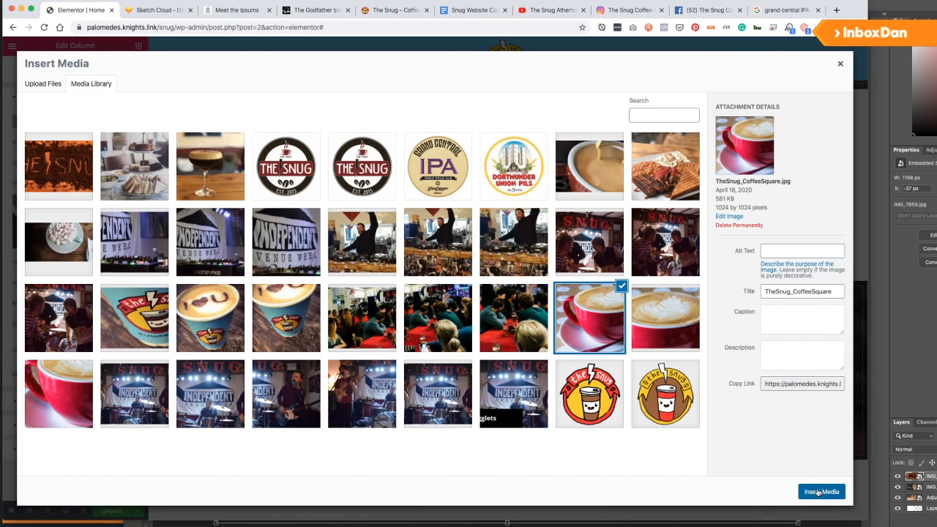
pyautogui.scroll(5, 333, 350)
pyautogui.scroll(-5, 333, 350)
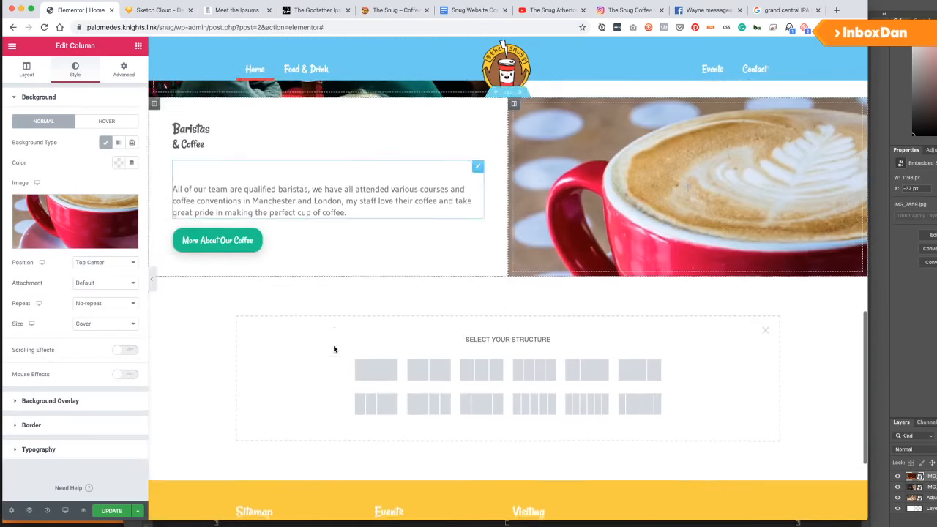
pyautogui.click(107, 510)
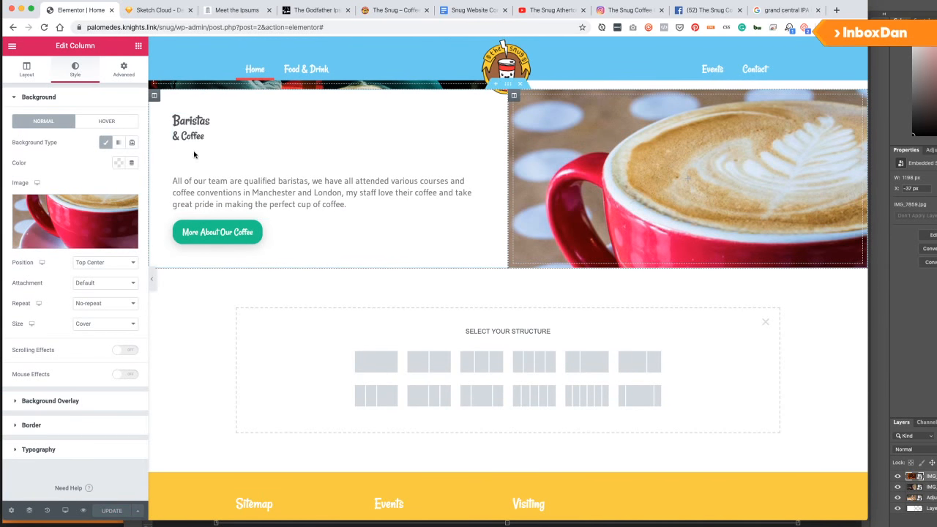
pyautogui.click(187, 182)
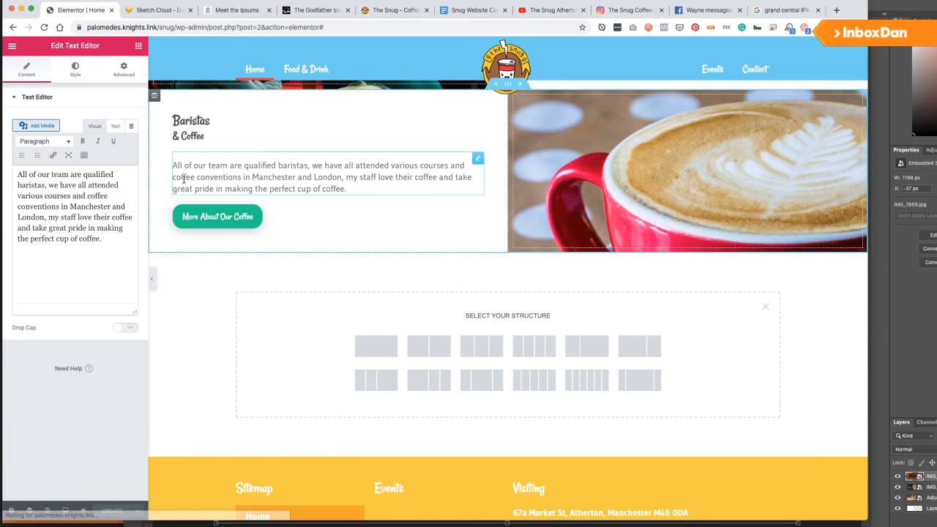
# Check the Desktop HD wireframe, then add a copy of the Baristas & Coffee section below it.
pyautogui.click(155, 10)
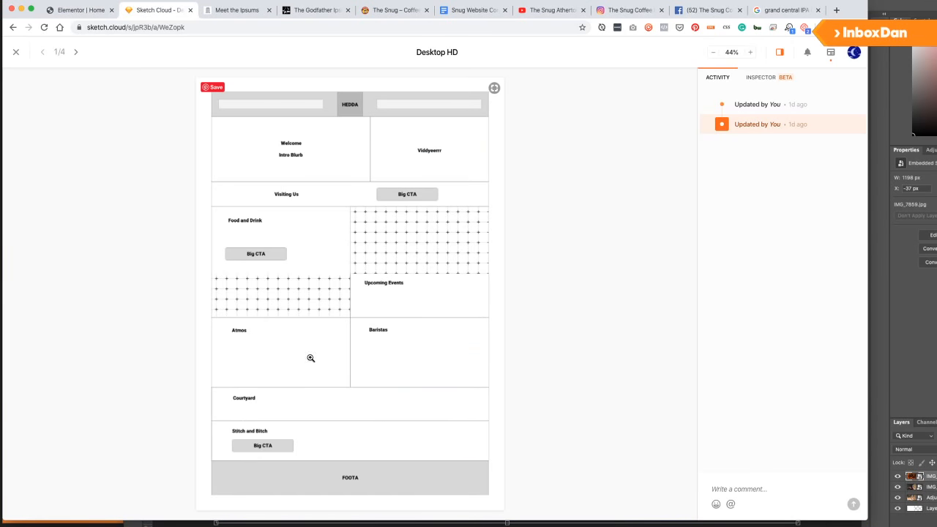
pyautogui.click(102, 11)
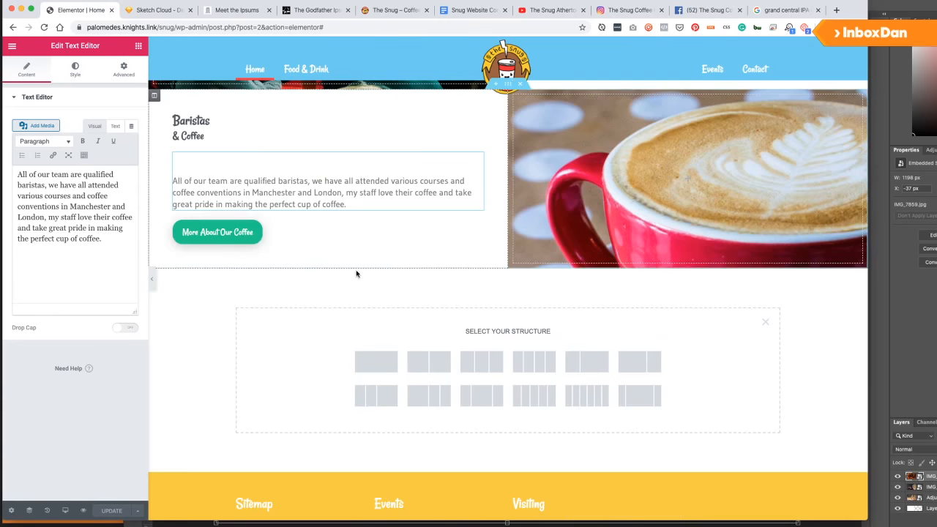
pyautogui.scroll(5, 462, 271)
pyautogui.scroll(-5, 462, 272)
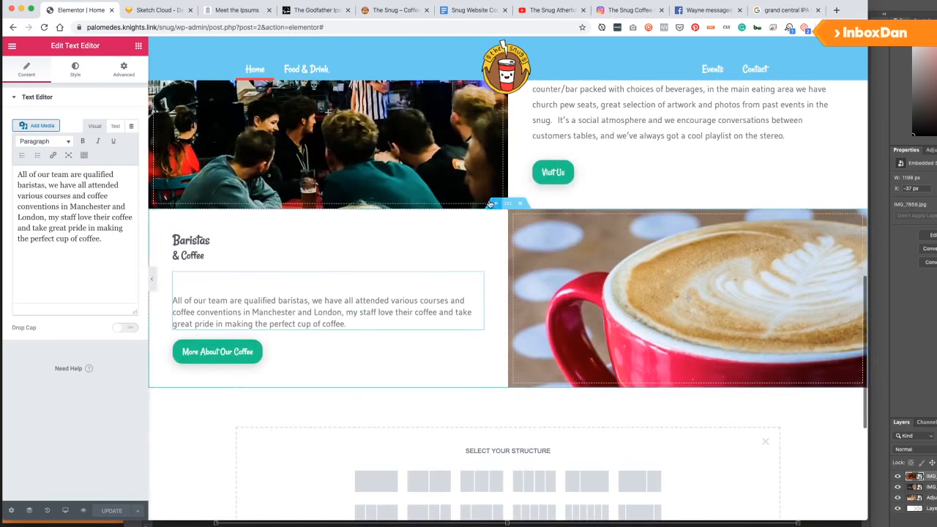
pyautogui.rightClick(509, 217)
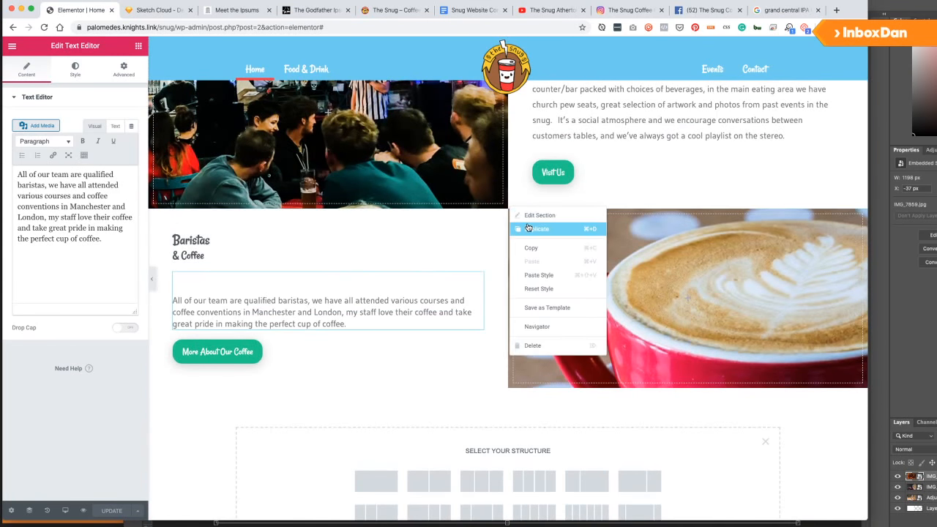
pyautogui.click(537, 229)
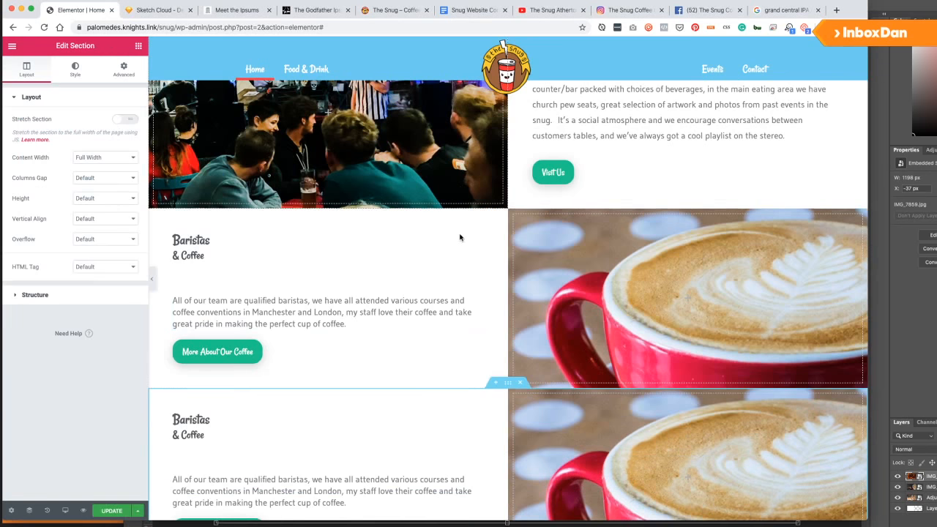
pyautogui.press('super+Tab')
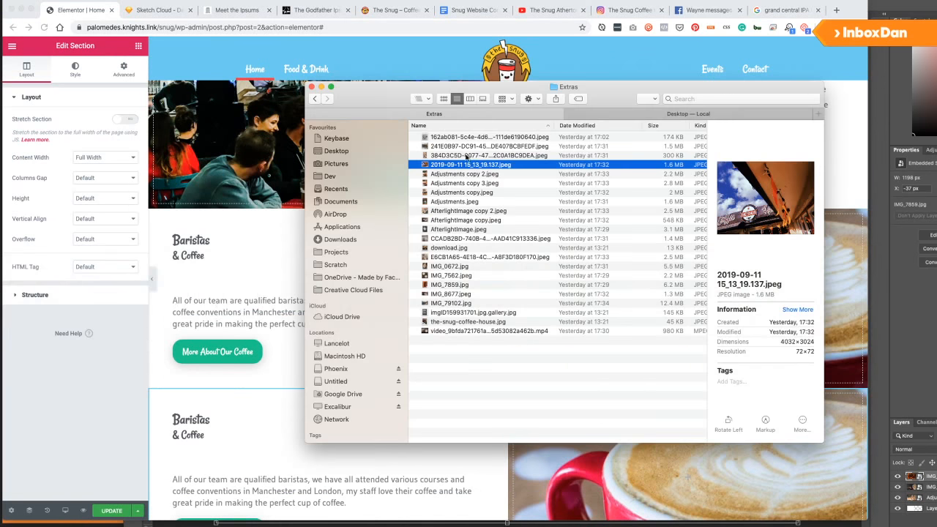
# Find AfterlightImage copy 2.jpeg in the Extras folder and drag it into Photoshop.
pyautogui.click(479, 174)
pyautogui.click(469, 165)
pyautogui.click(460, 192)
pyautogui.press('Down')
pyautogui.press('Down')
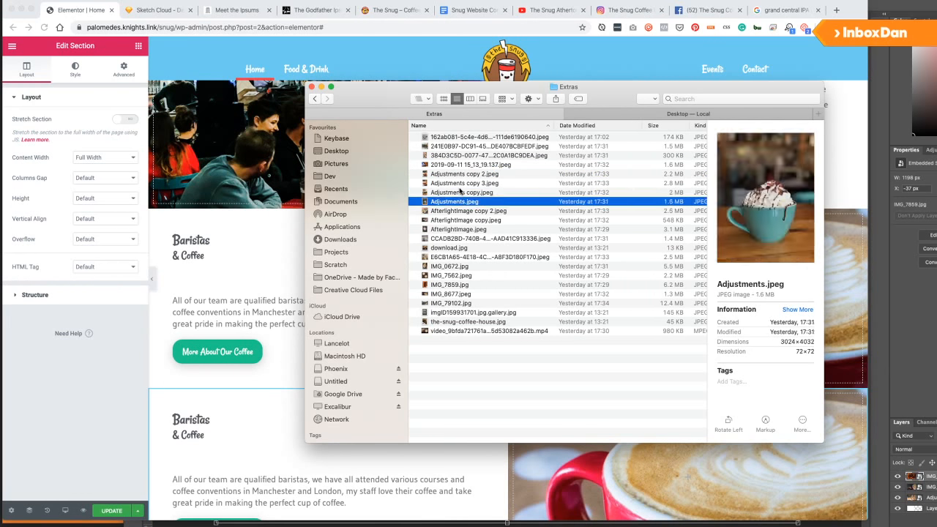
pyautogui.press('Down')
pyautogui.press('Up')
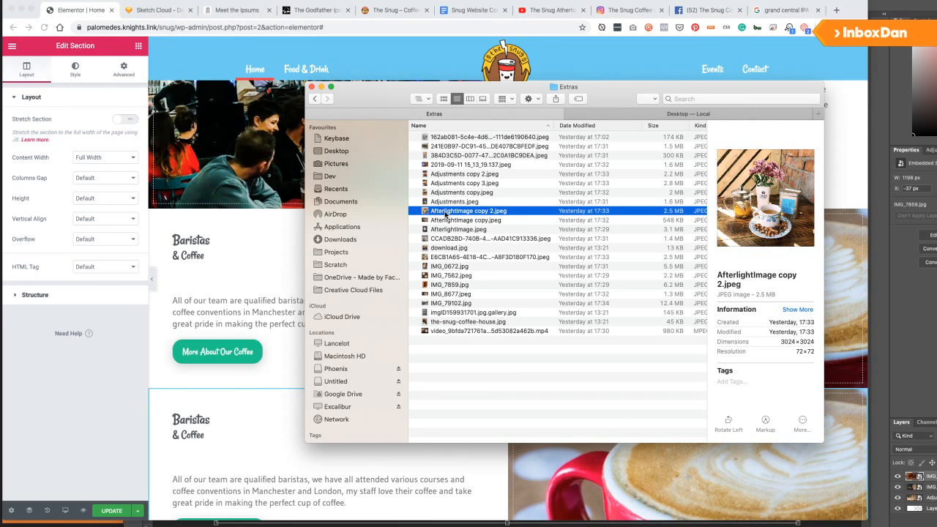
pyautogui.press('super+Tab')
pyautogui.press('super+Tab')
pyautogui.moveTo(445, 213); pyautogui.dragTo(607, 225)
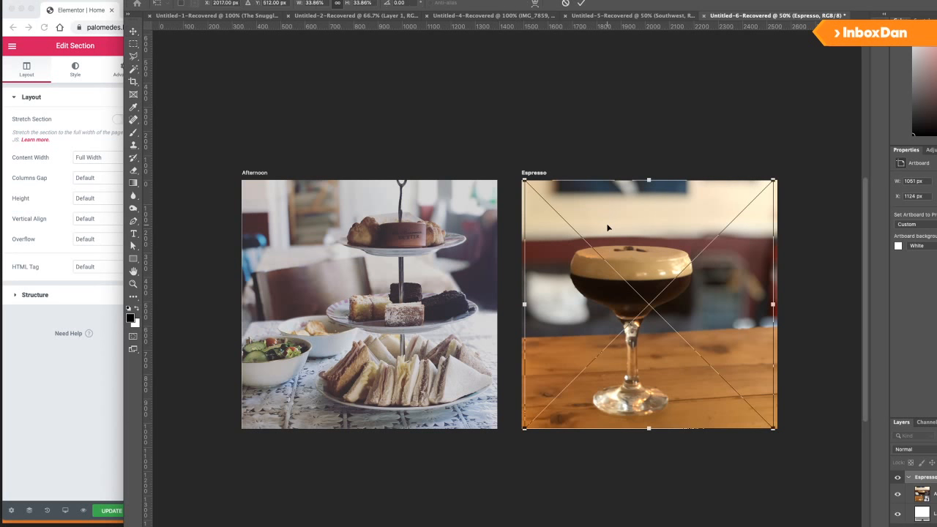
# Commit the placed tea photo and duplicate the Espresso artboard to its right.
pyautogui.press('Return')
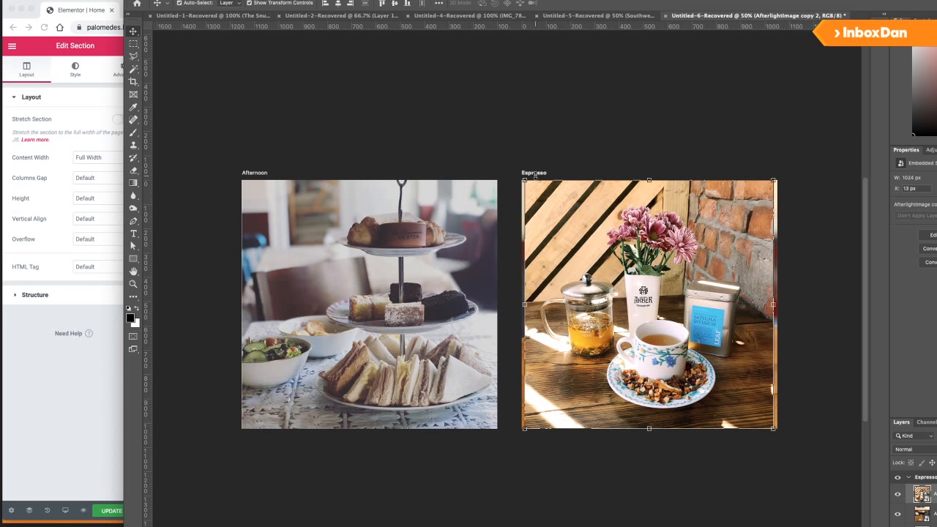
pyautogui.press('super+t')
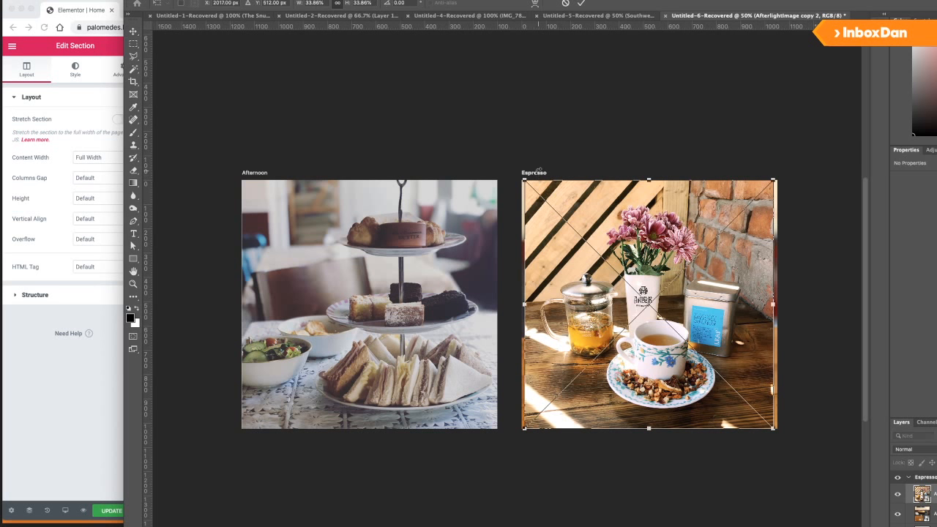
pyautogui.click(928, 478)
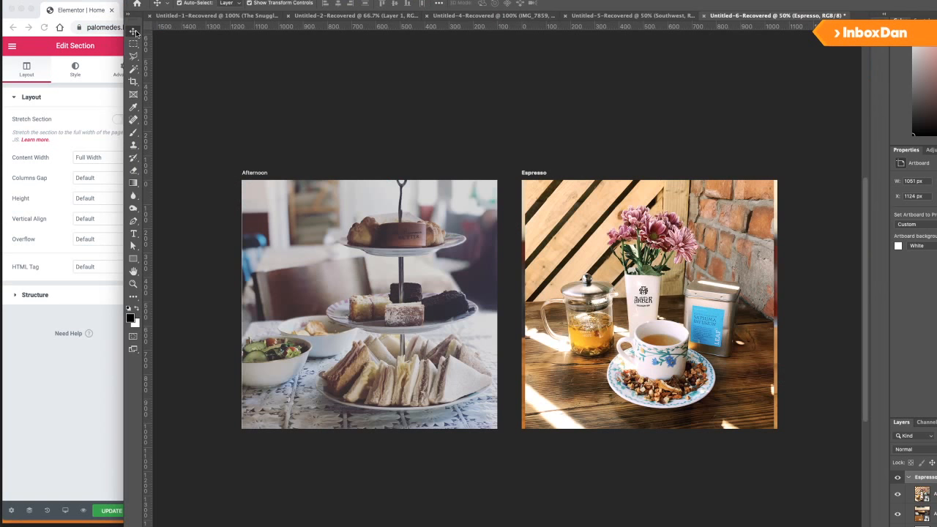
pyautogui.click(134, 32)
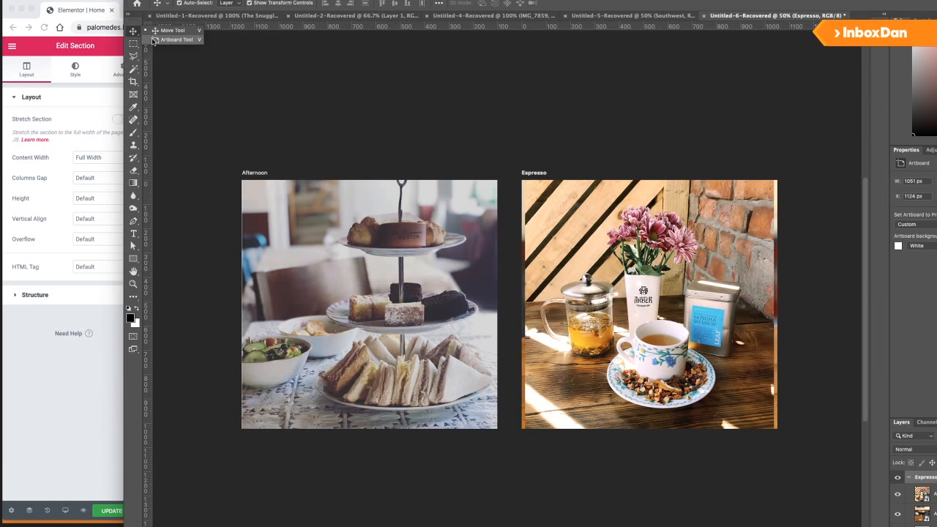
pyautogui.click(169, 43)
pyautogui.keyDown('alt'); pyautogui.click(797, 305); pyautogui.keyUp('alt')
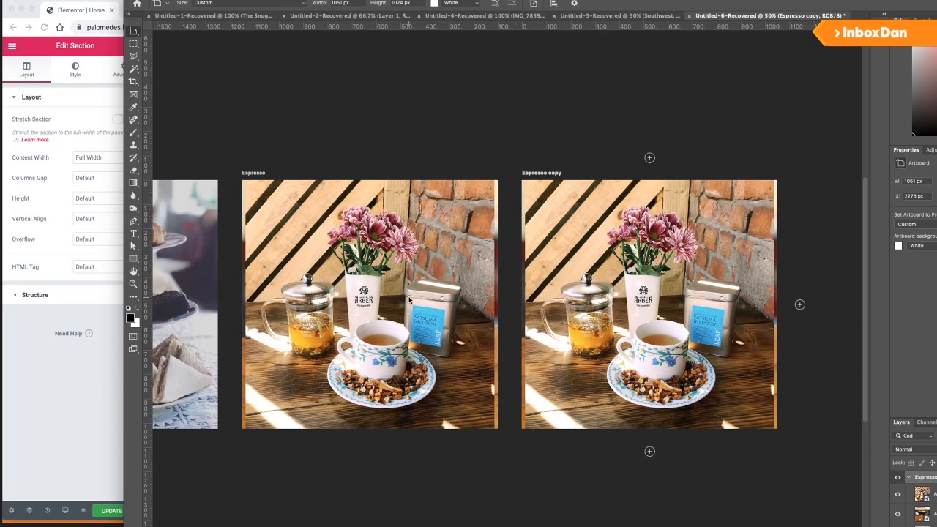
# Delete the tea photo from Espresso and scale it up to fill the copy artboard.
pyautogui.keyDown('super'); pyautogui.click(410, 300); pyautogui.keyUp('super')
pyautogui.press('v')
pyautogui.press('Delete')
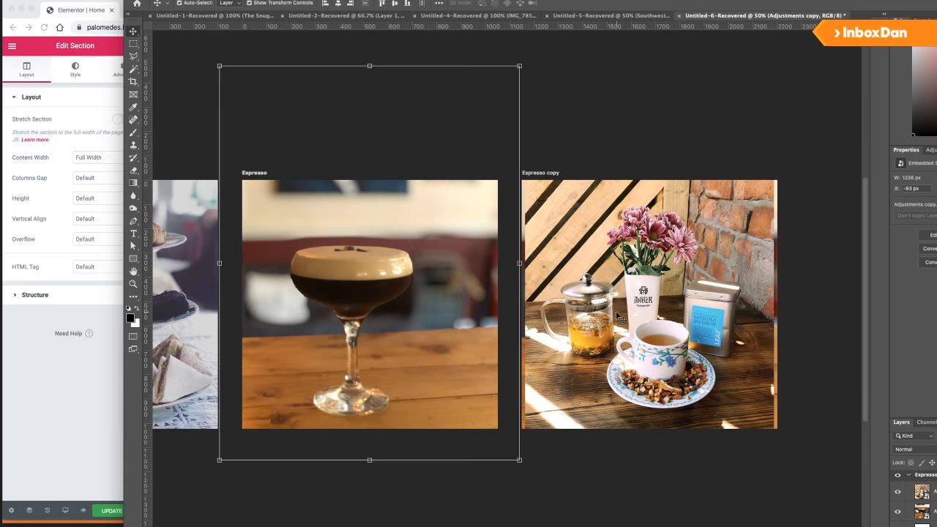
pyautogui.click(619, 315)
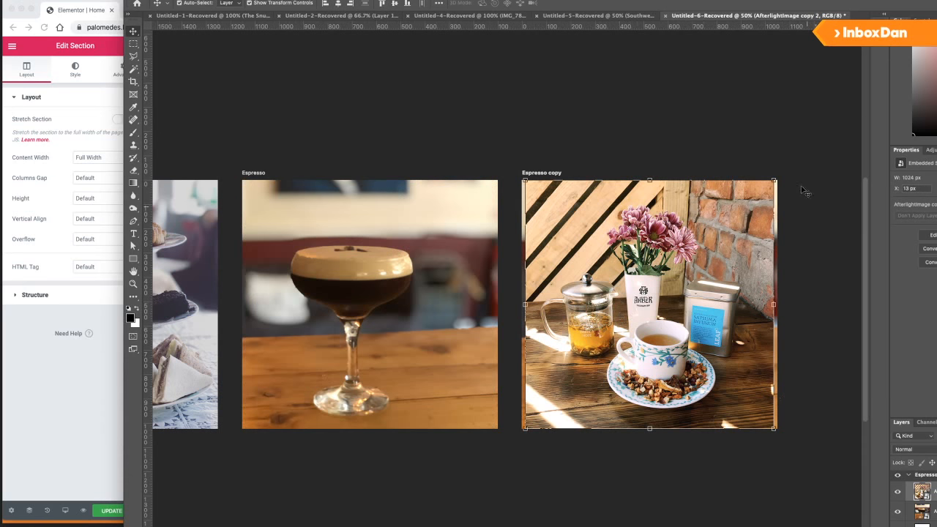
pyautogui.press('super+t')
pyautogui.moveTo(774, 179); pyautogui.dragTo(782, 174)
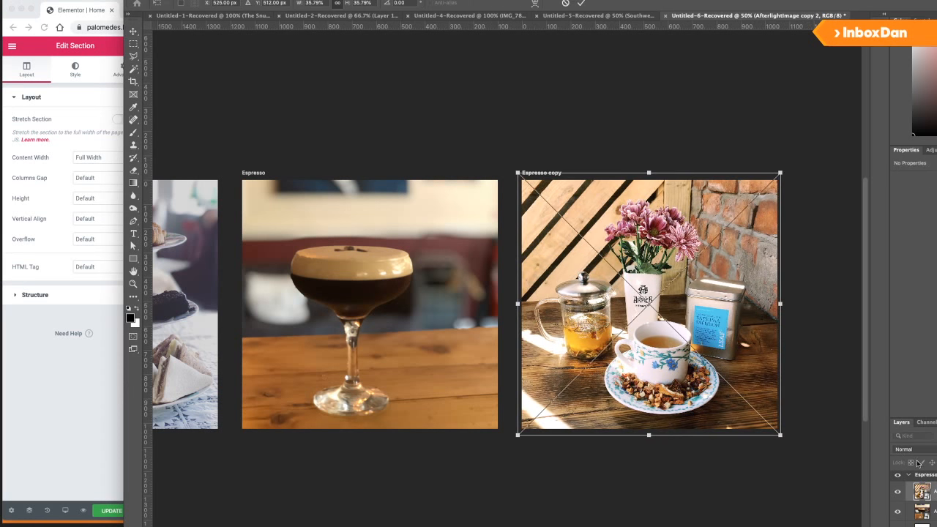
pyautogui.press('Return')
# Remove the espresso photo from the copy and rename that artboard Courtyard.
pyautogui.click(924, 512)
pyautogui.press('Delete')
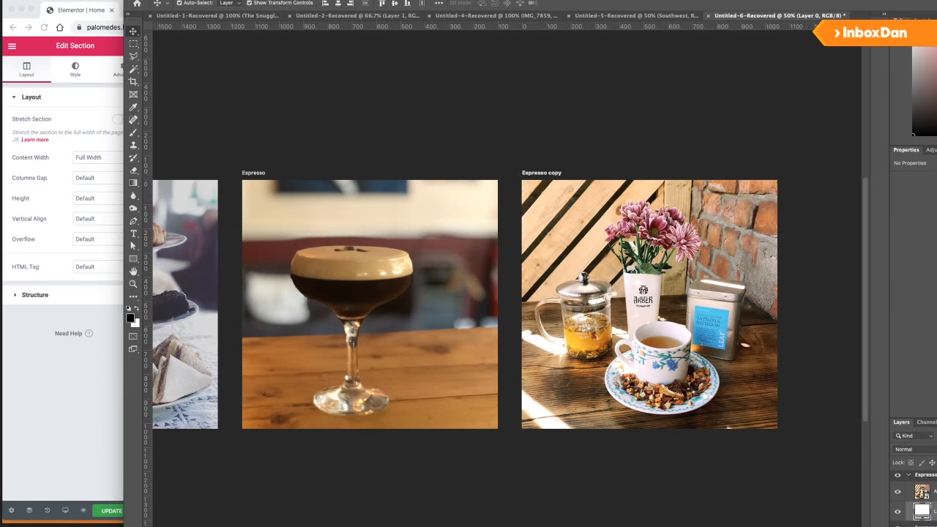
pyautogui.doubleClick(925, 477)
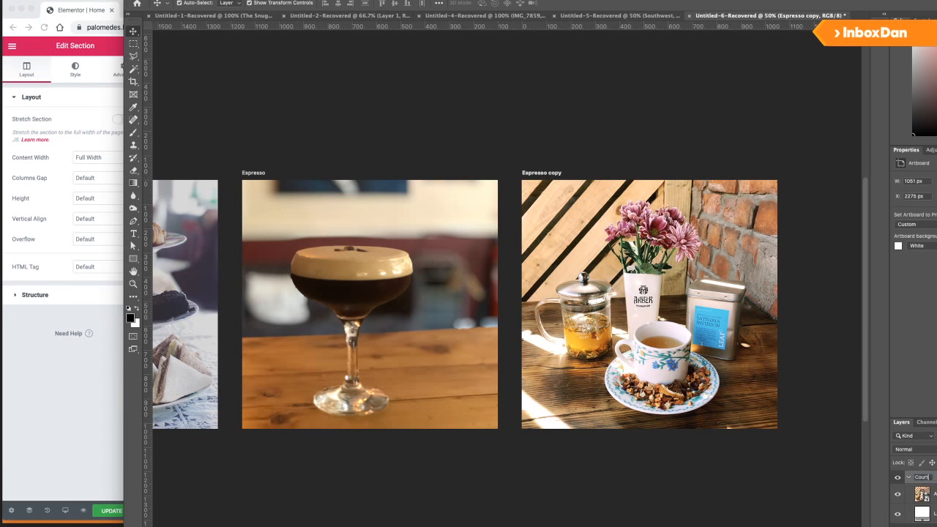
pyautogui.press('Return')
pyautogui.click(23, 362)
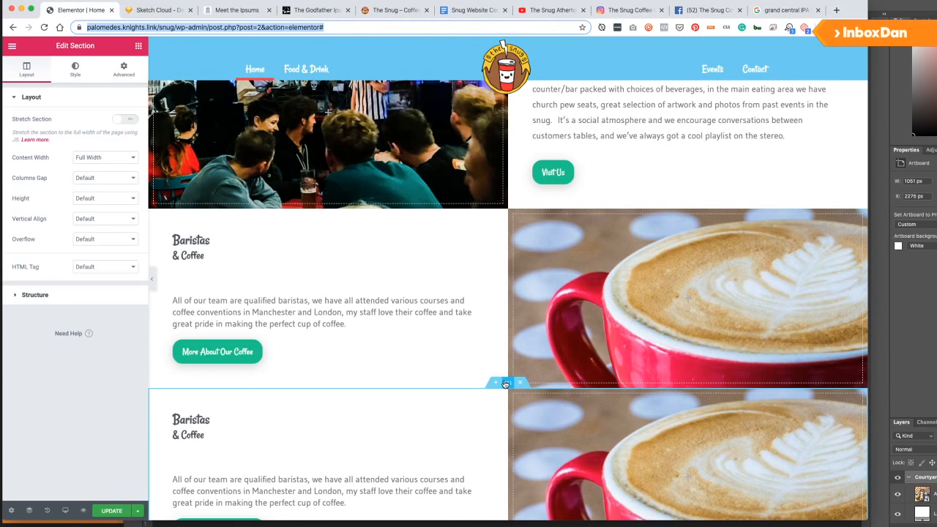
# Move the duplicated section's coffee image column to the left slot.
pyautogui.scroll(-1, 496, 412)
pyautogui.moveTo(514, 335); pyautogui.dragTo(164, 354)
pyautogui.click(124, 69)
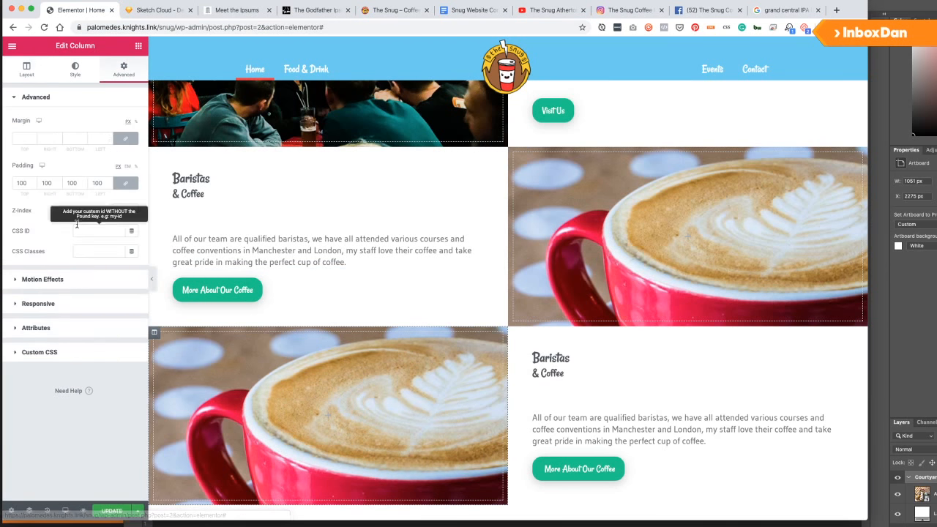
pyautogui.click(47, 305)
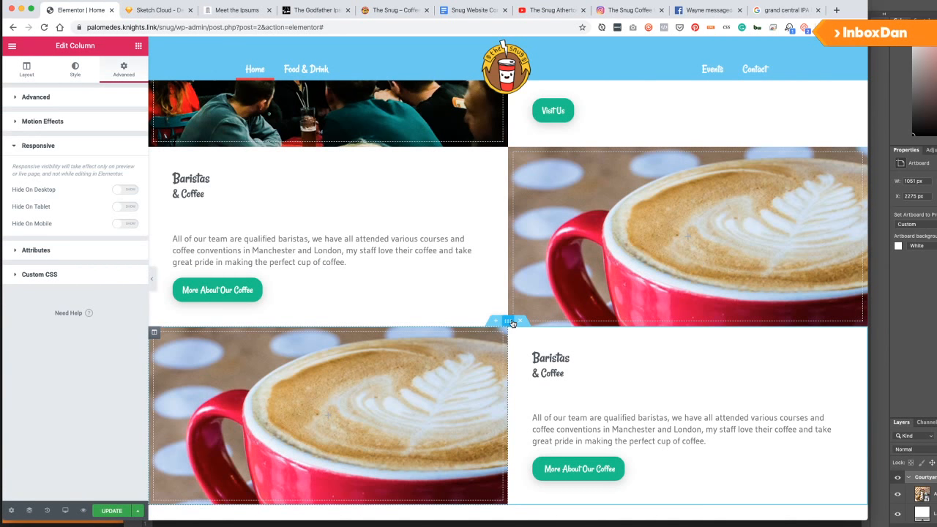
# Turn on Reverse Columns (Mobile) for the duplicated Baristas section.
pyautogui.click(510, 323)
pyautogui.click(131, 73)
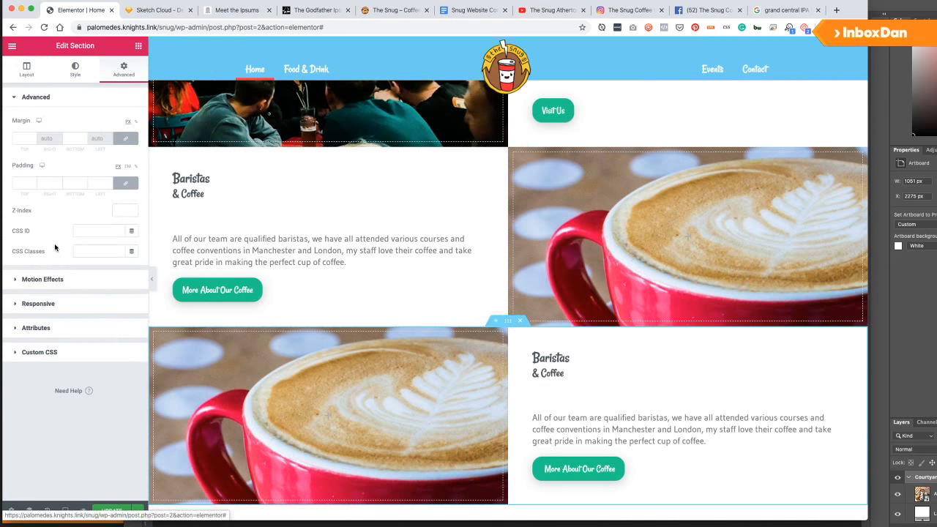
pyautogui.click(42, 303)
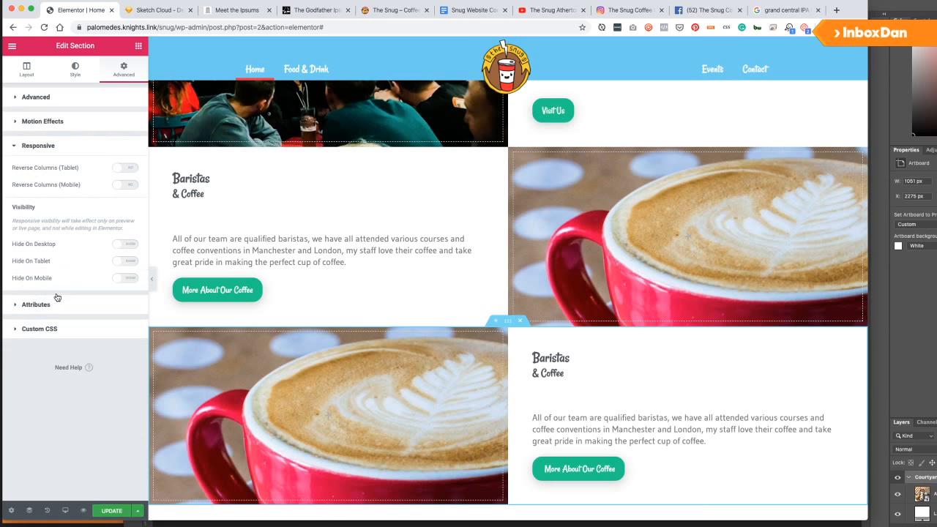
pyautogui.click(124, 184)
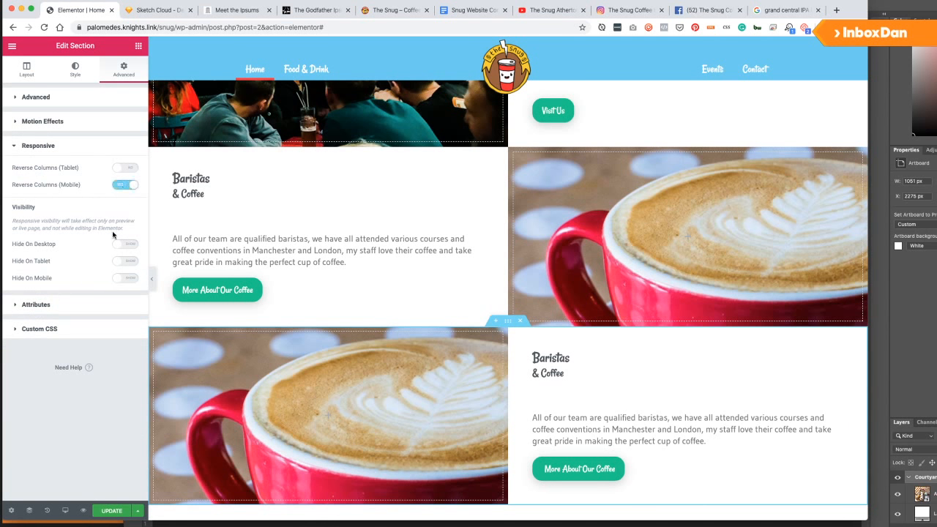
pyautogui.click(409, 416)
pyautogui.press('super+Tab')
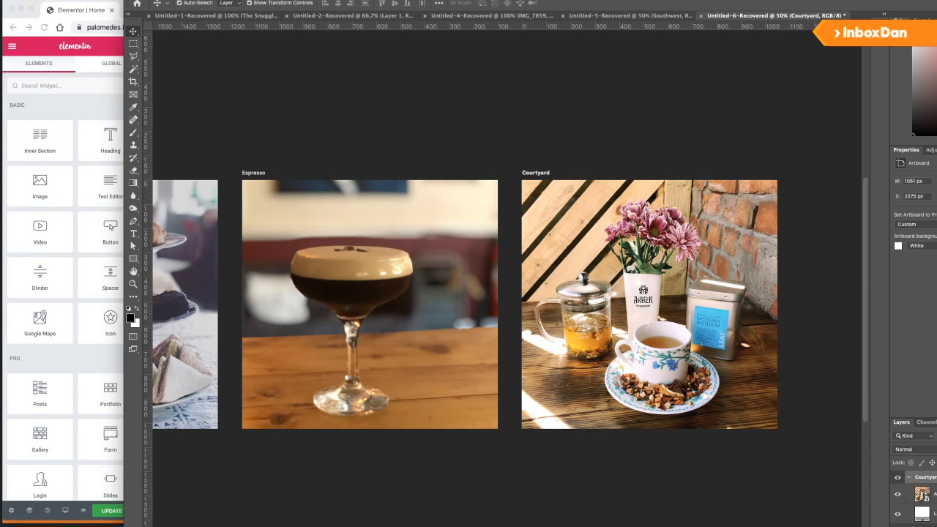
# Export every artboard to the Desktop as JPEGs with the prefix TheSnug_, then return to Elementor.
pyautogui.click(38, 2)
pyautogui.moveTo(116, 86)
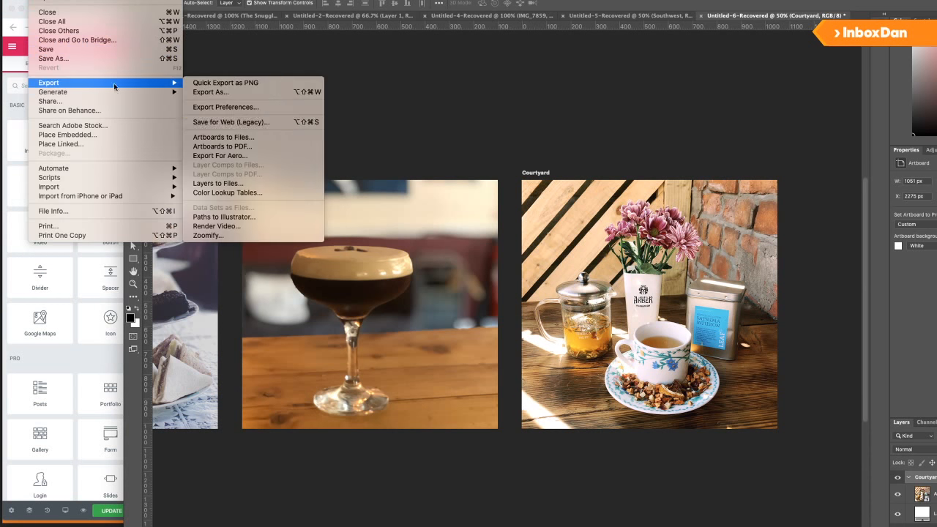
pyautogui.click(215, 137)
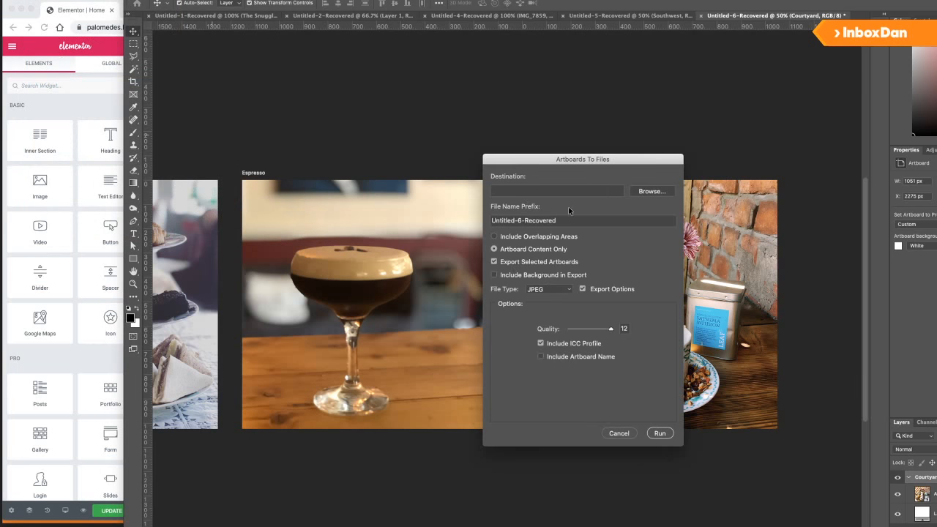
pyautogui.click(648, 192)
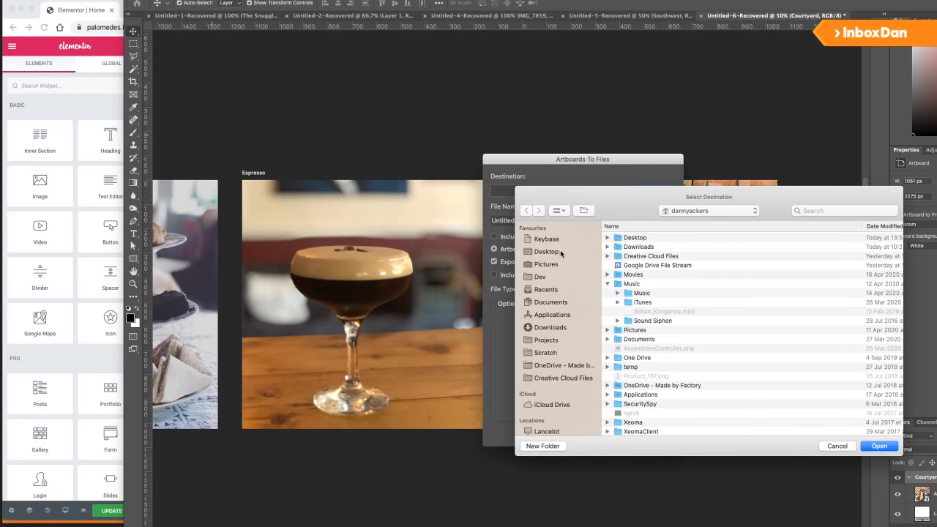
pyautogui.click(557, 253)
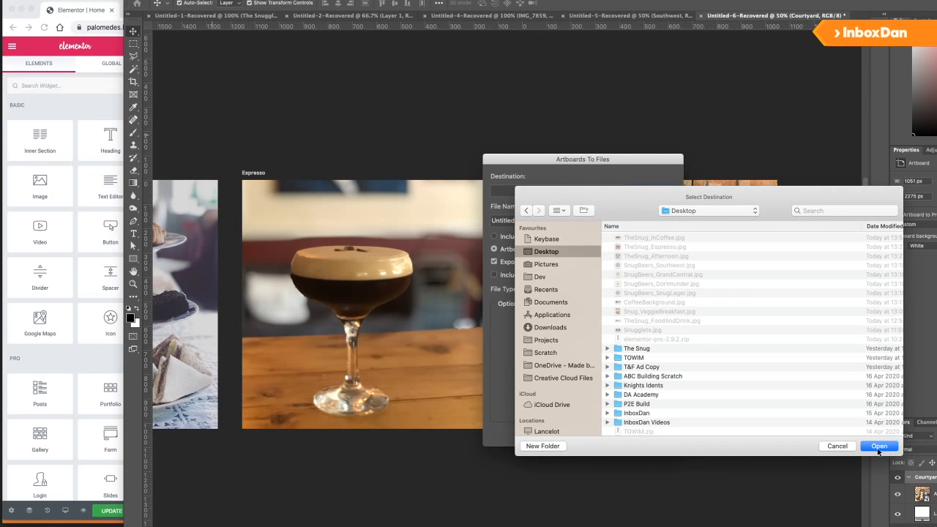
pyautogui.click(878, 448)
pyautogui.tripleClick(573, 223)
pyautogui.write('TheSnug_')
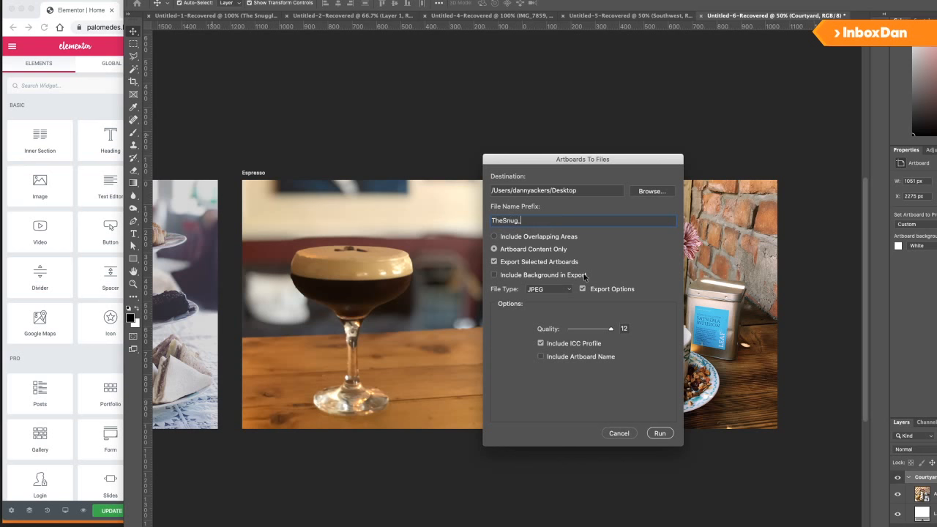
pyautogui.click(533, 263)
pyautogui.click(660, 433)
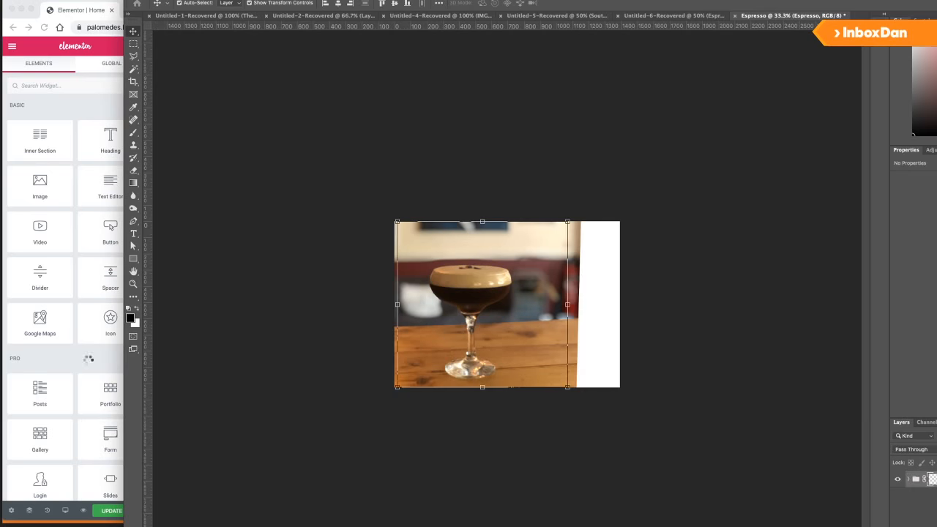
pyautogui.click(75, 361)
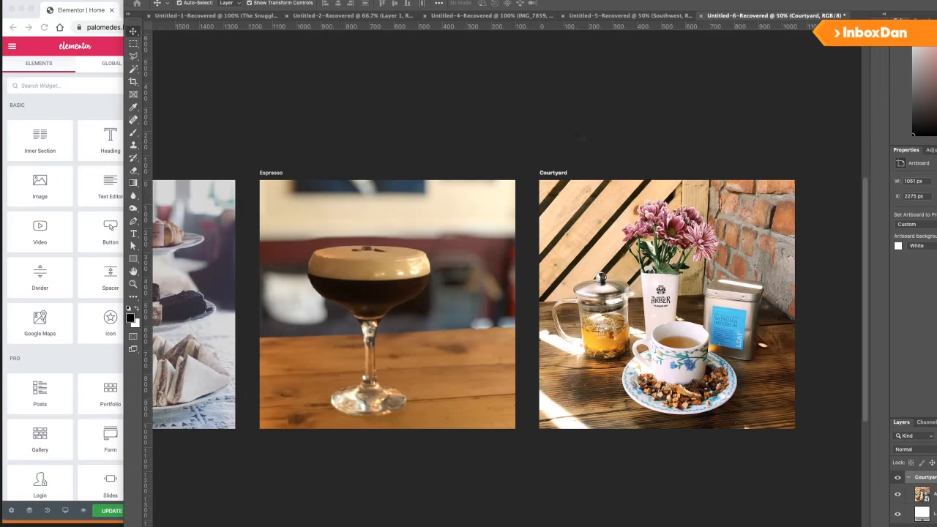
pyautogui.click(656, 161)
# Upload TheSnug_Courtyard.jpg as the lower column's background image, positioned Center Center.
pyautogui.click(18, 125)
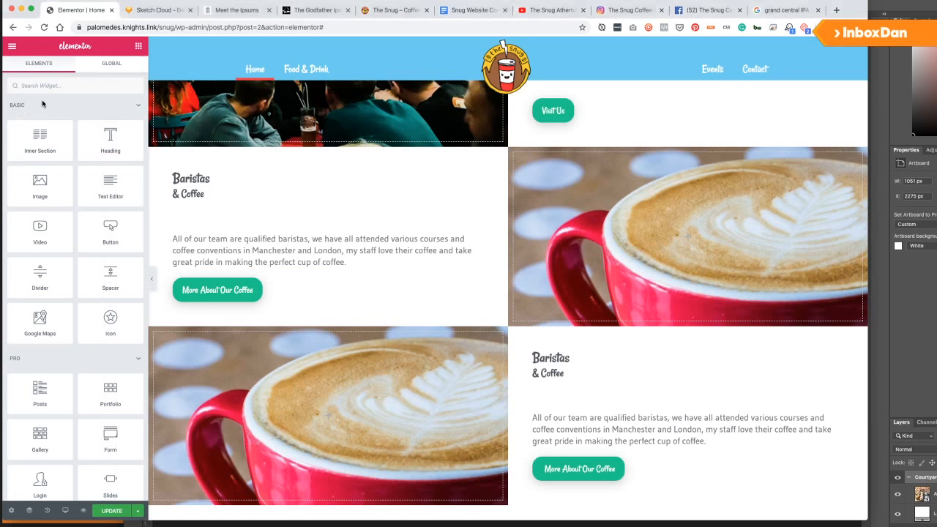
pyautogui.click(155, 334)
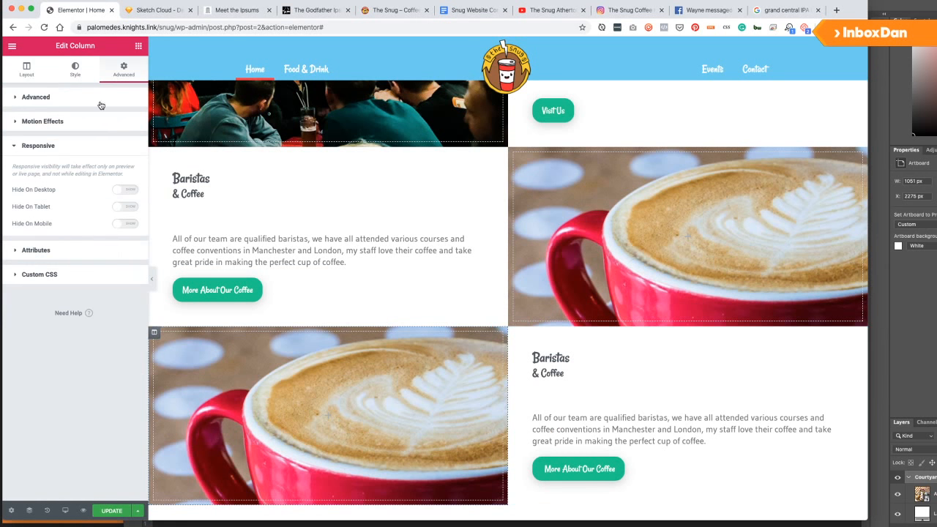
pyautogui.click(71, 73)
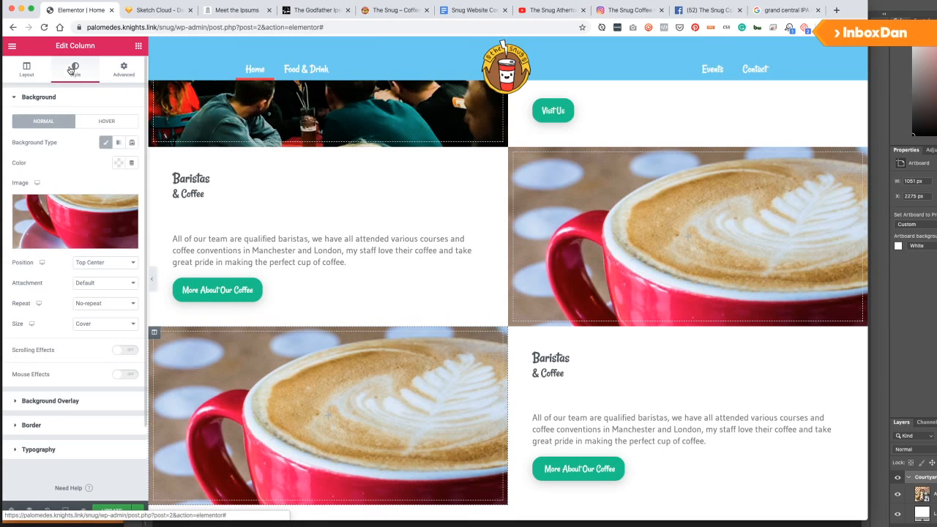
pyautogui.click(79, 211)
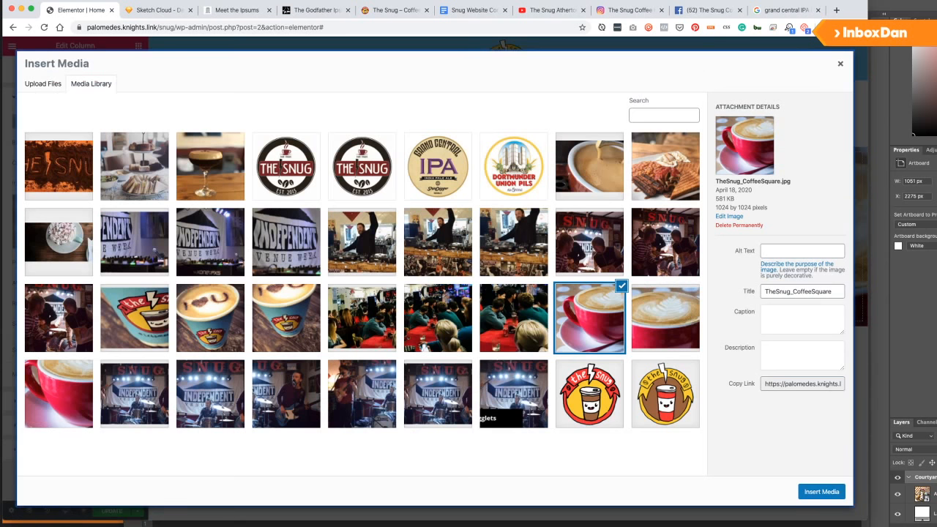
pyautogui.press('super+Tab')
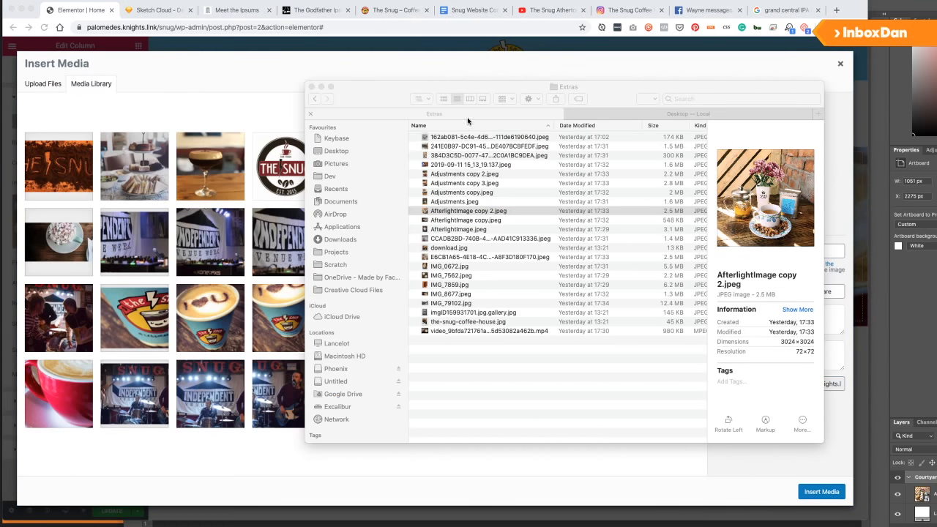
pyautogui.click(602, 116)
pyautogui.moveTo(464, 138); pyautogui.dragTo(249, 258)
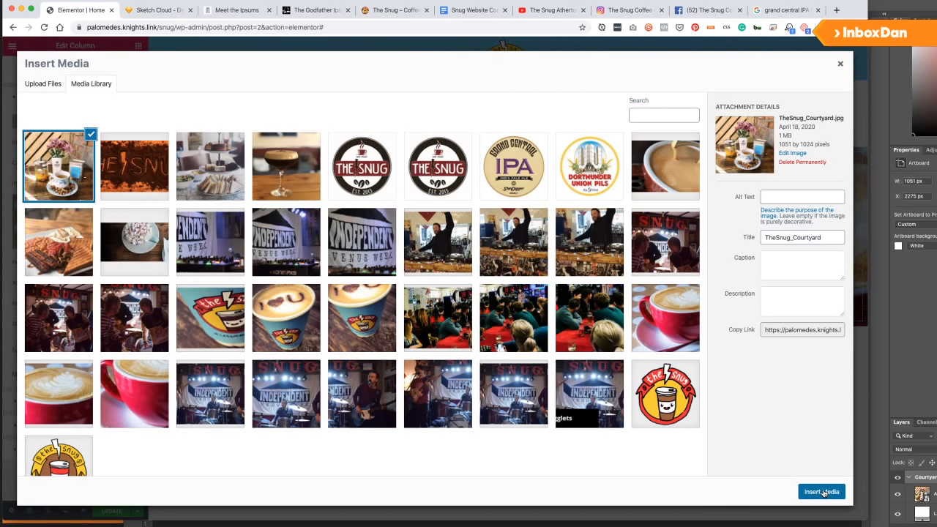
pyautogui.click(822, 492)
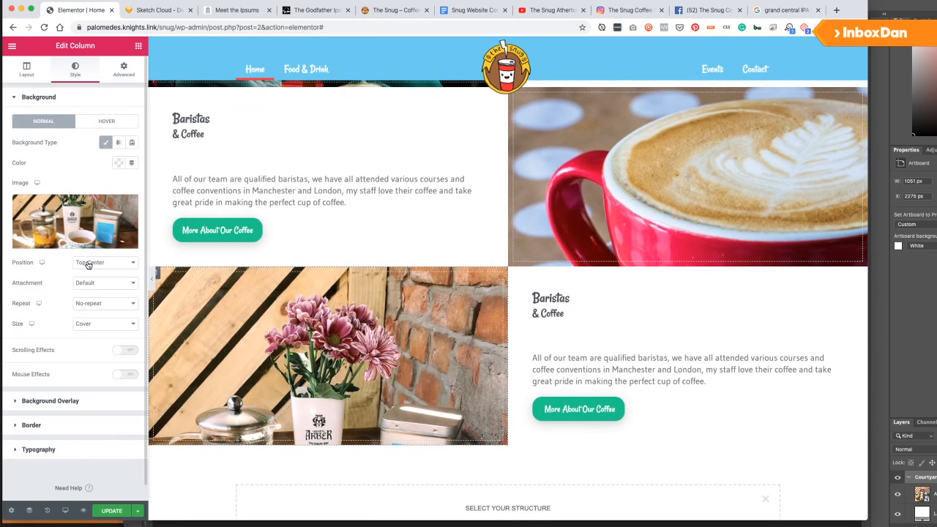
pyautogui.click(93, 262)
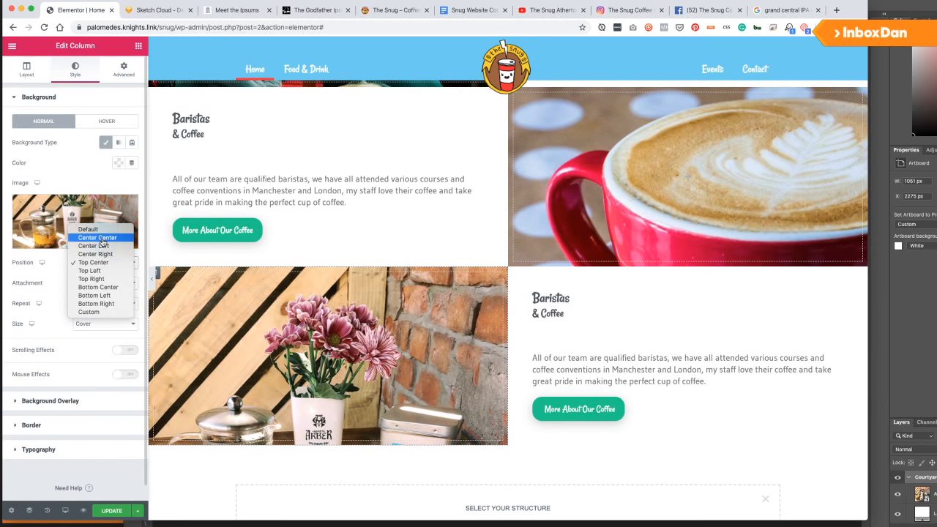
pyautogui.click(97, 237)
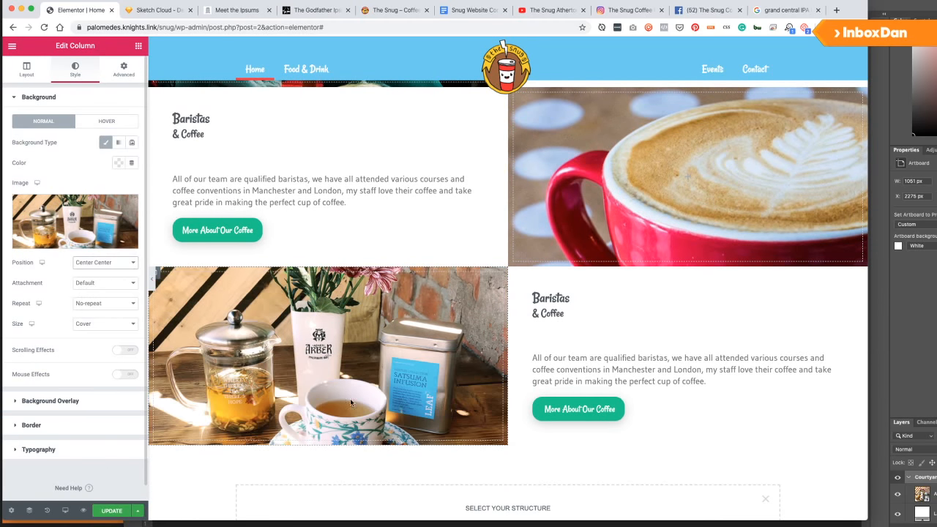
# Change the heading beside the courtyard photo to 'The Courtyard'.
pyautogui.click(571, 314)
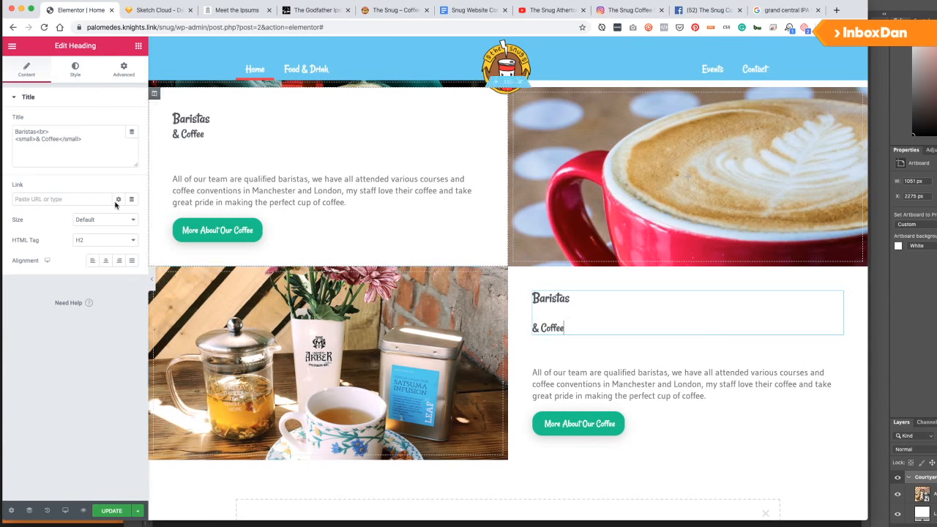
pyautogui.click(90, 140)
pyautogui.hotkey('ctrl', 'a')
pyautogui.write('The Courtyard')
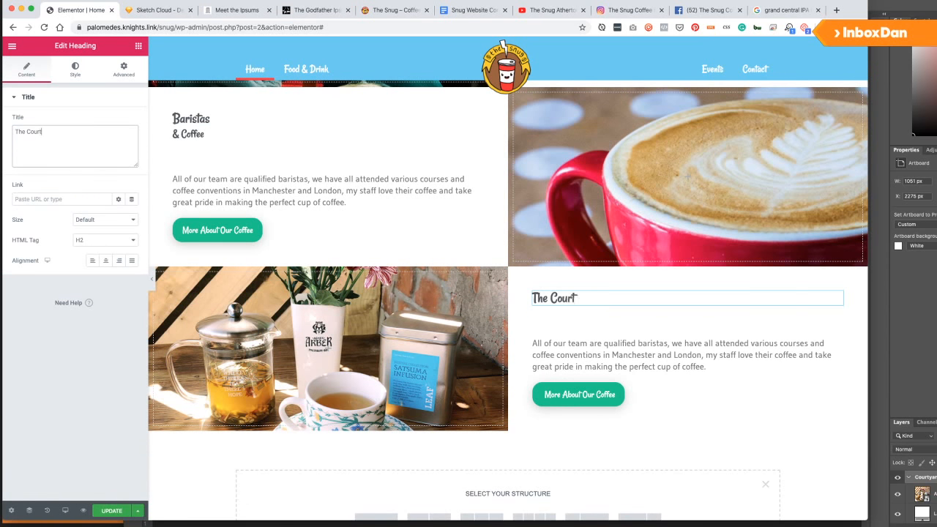
pyautogui.click(473, 10)
# Find and select the improved-courtyard paragraph in the Snug Website Content document.
pyautogui.scroll(-2, 300, 219)
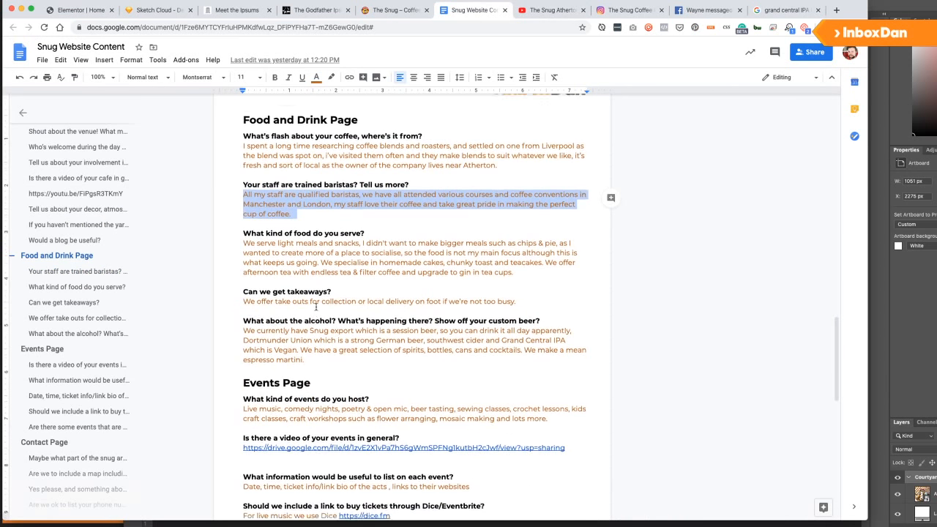
pyautogui.scroll(7, 314, 308)
pyautogui.scroll(5, 315, 308)
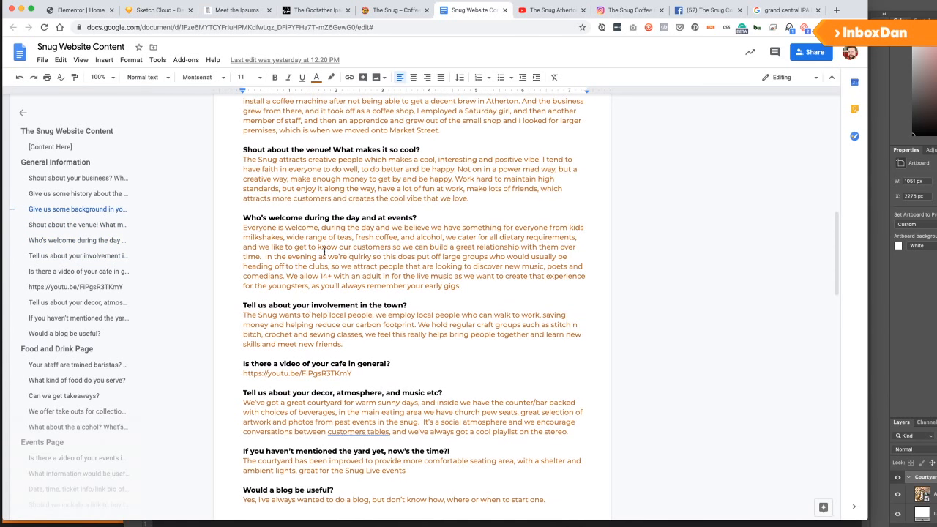
pyautogui.scroll(2, 361, 276)
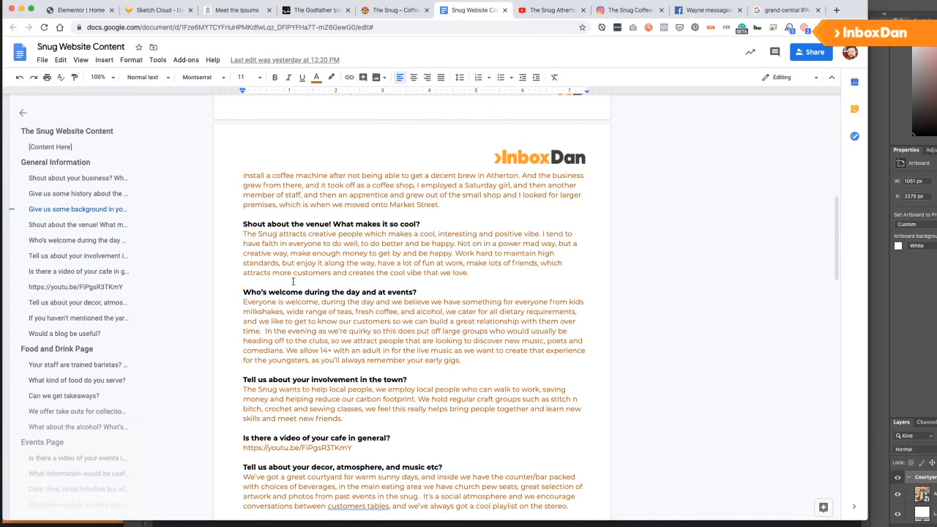
pyautogui.scroll(5, 399, 264)
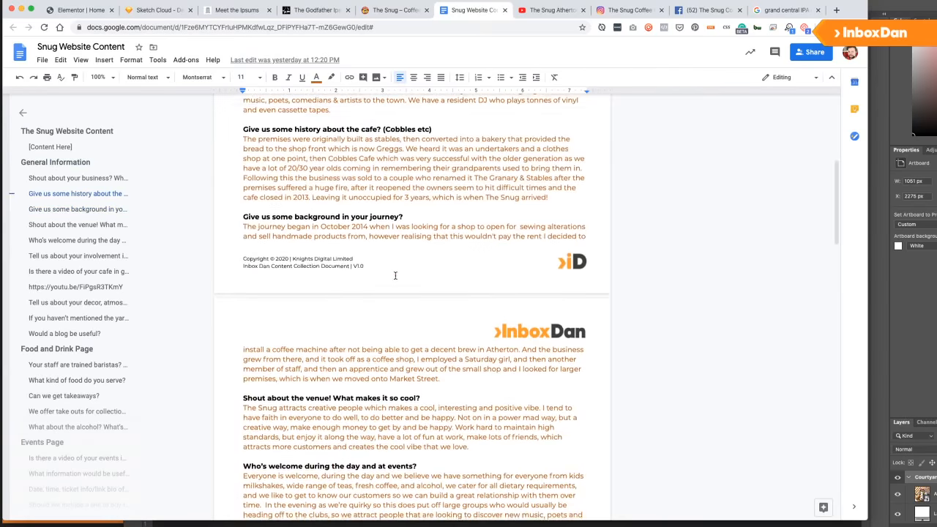
pyautogui.scroll(2, 381, 277)
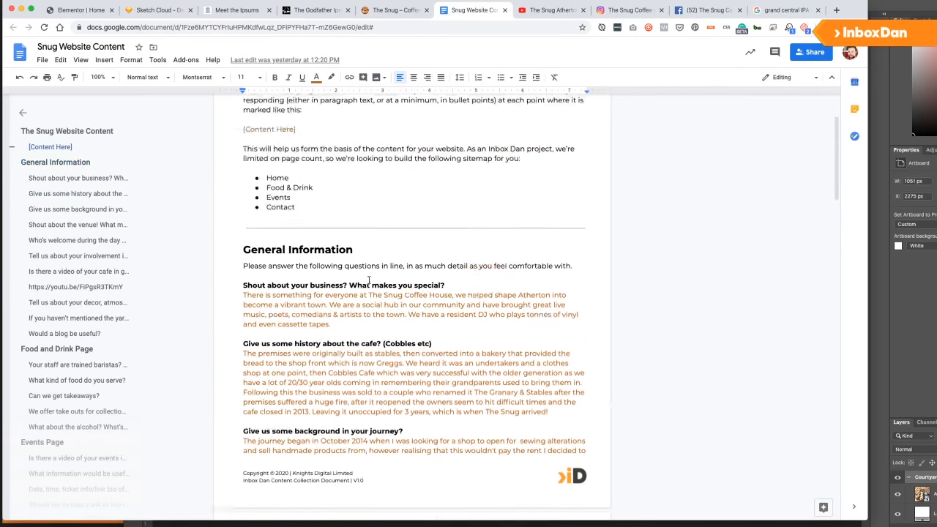
pyautogui.scroll(-20, 366, 274)
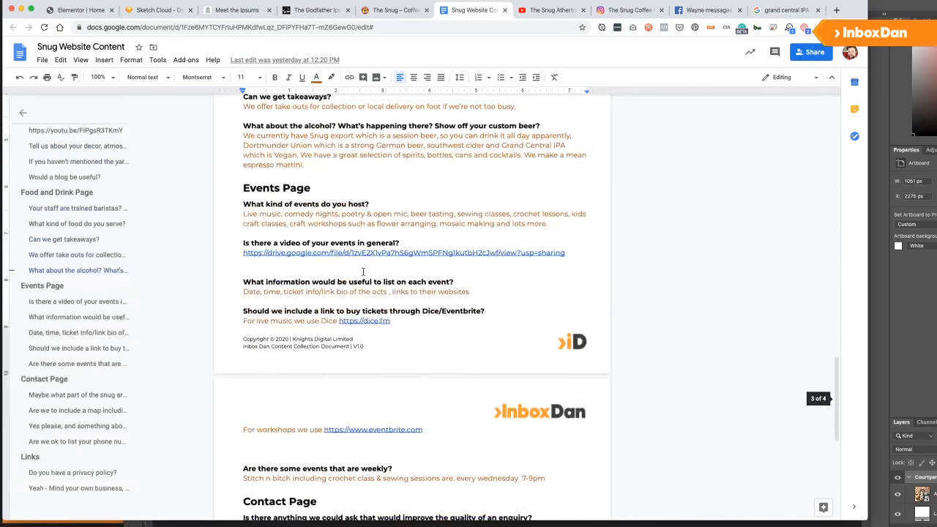
pyautogui.scroll(-5, 363, 271)
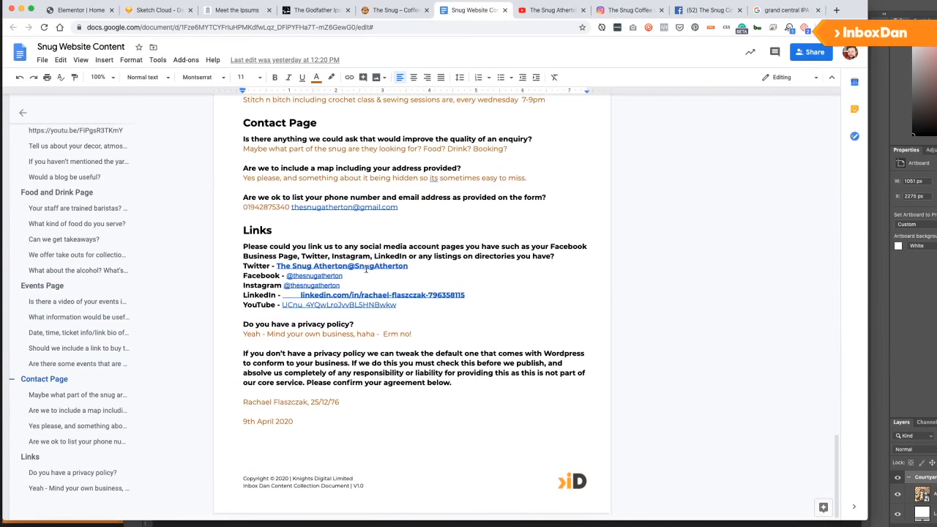
pyautogui.scroll(5, 362, 273)
pyautogui.scroll(5, 361, 273)
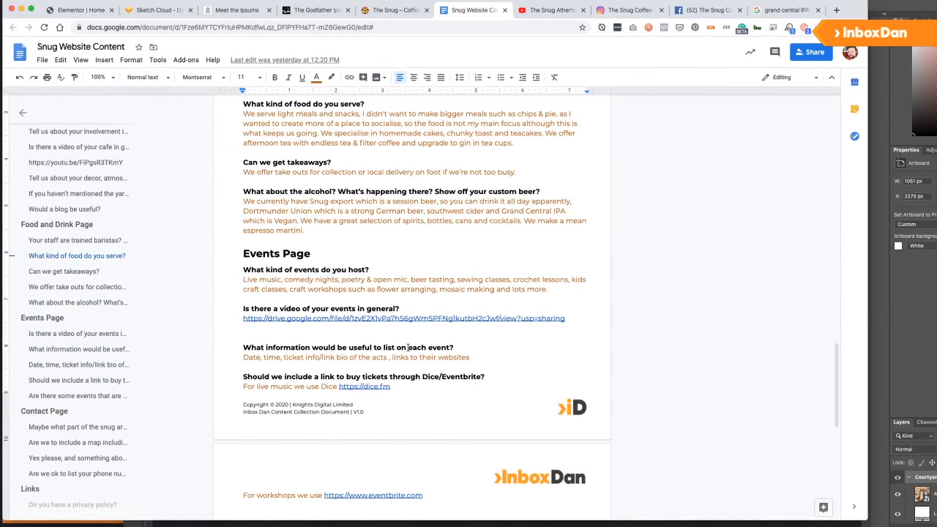
pyautogui.scroll(2, 286, 286)
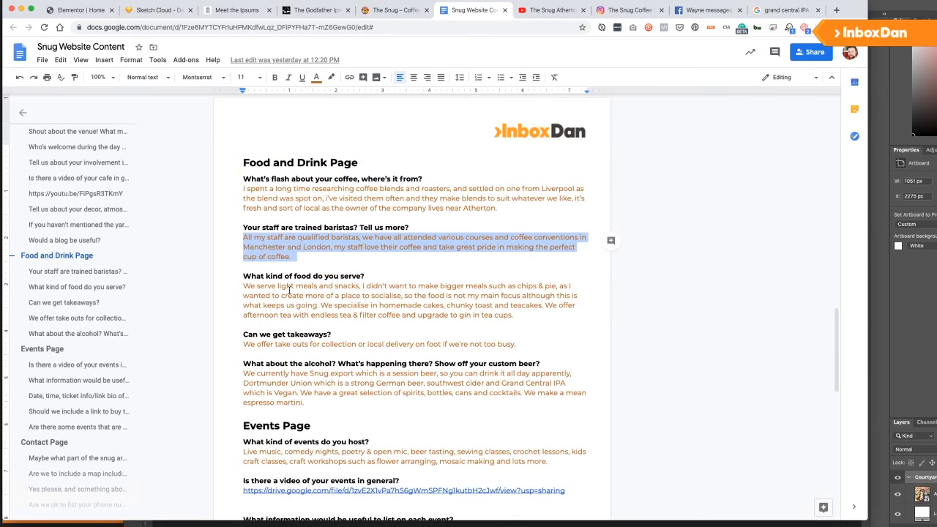
pyautogui.scroll(7, 393, 311)
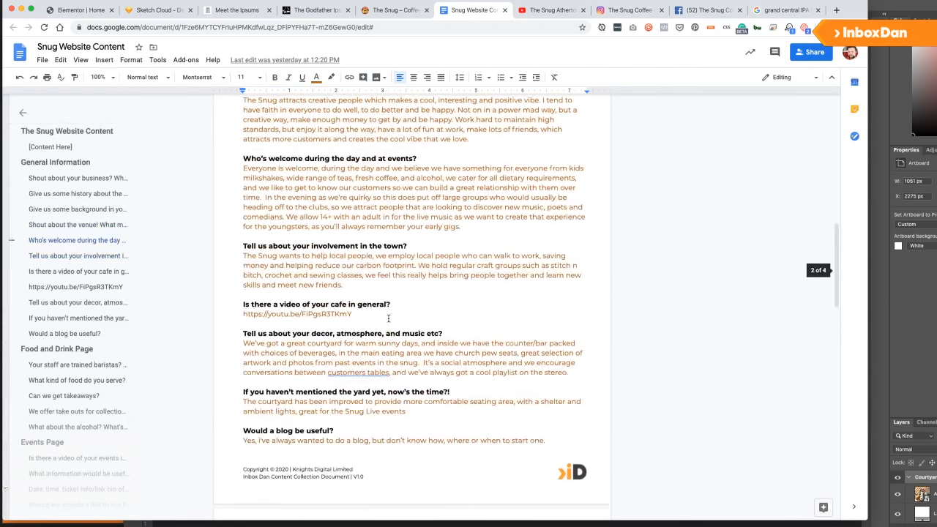
pyautogui.click(304, 371)
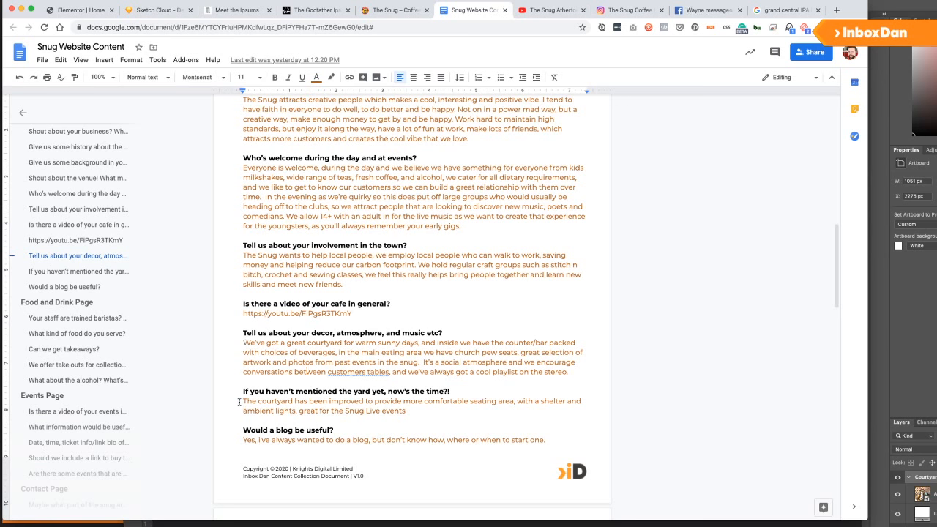
pyautogui.moveTo(241, 401); pyautogui.dragTo(417, 411)
pyautogui.hotkey('ctrl', 'c')
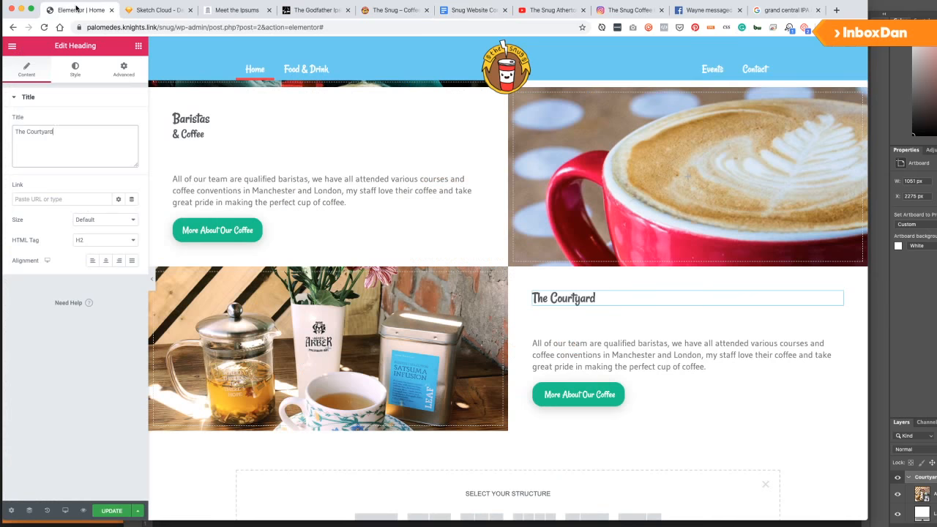
pyautogui.click(73, 10)
# Paste and rewrite the paragraph to end 'a great space for the Snug Live Events.', deleting the old second paragraph.
pyautogui.click(601, 363)
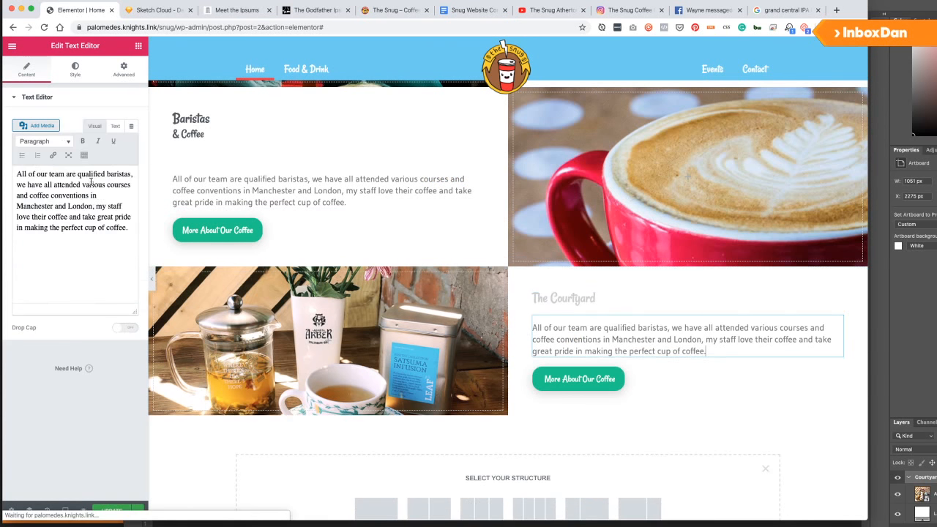
pyautogui.hotkey('ctrl', 'a')
pyautogui.hotkey('ctrl', 'v')
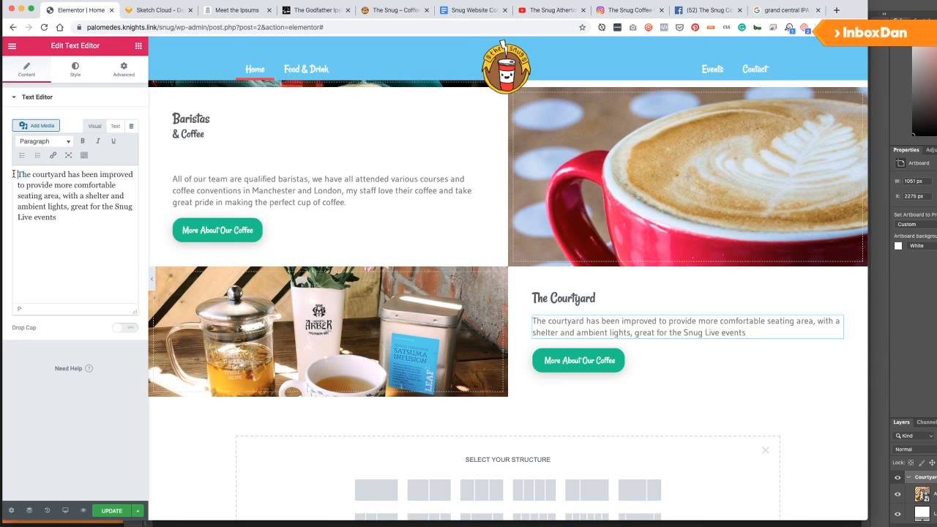
pyautogui.write('Joiung')
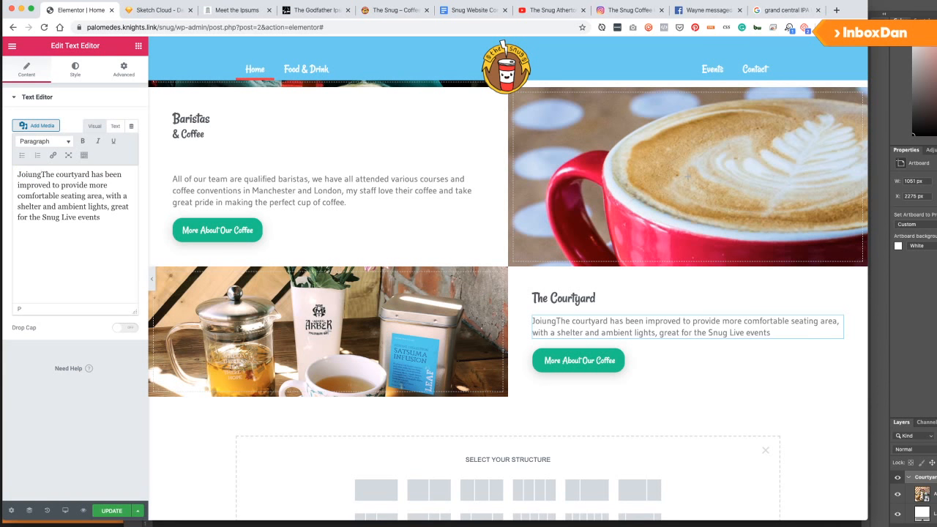
pyautogui.press('Return')
pyautogui.press('Return')
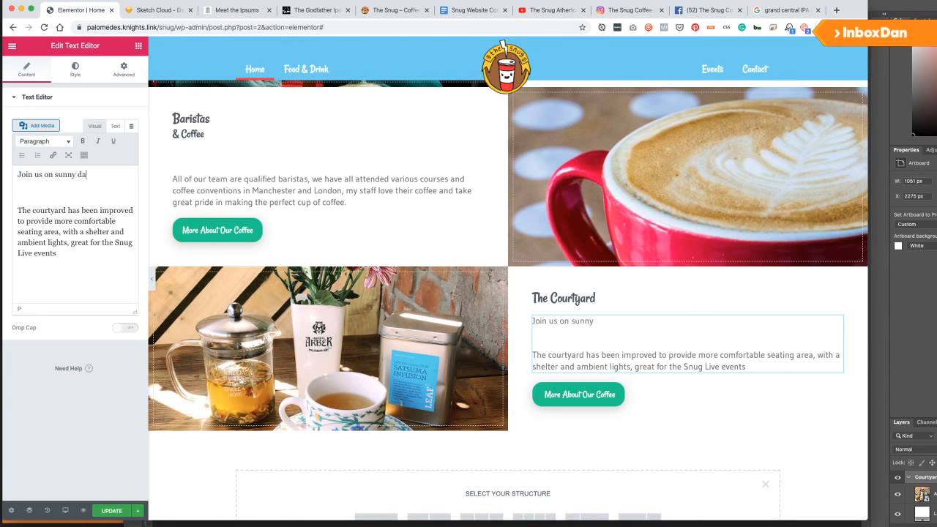
pyautogui.write('new and improved courtyard,')
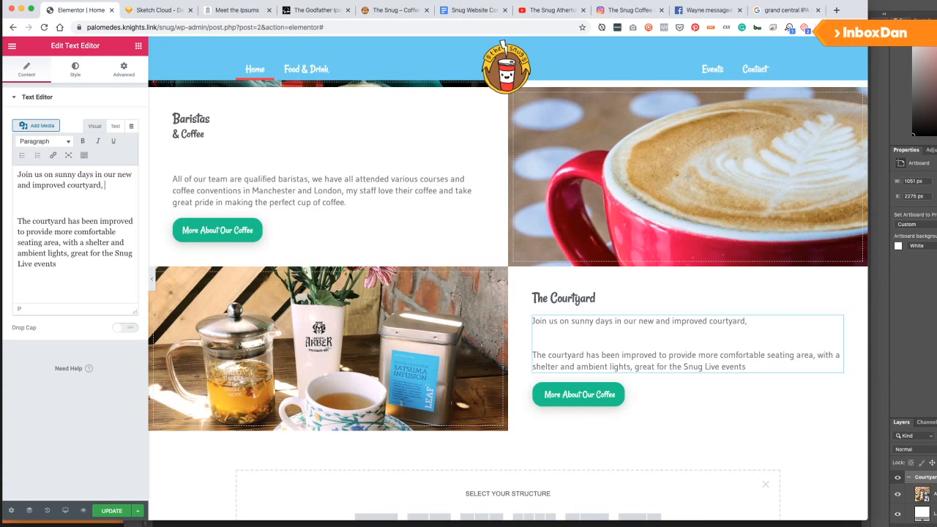
pyautogui.write('comforat')
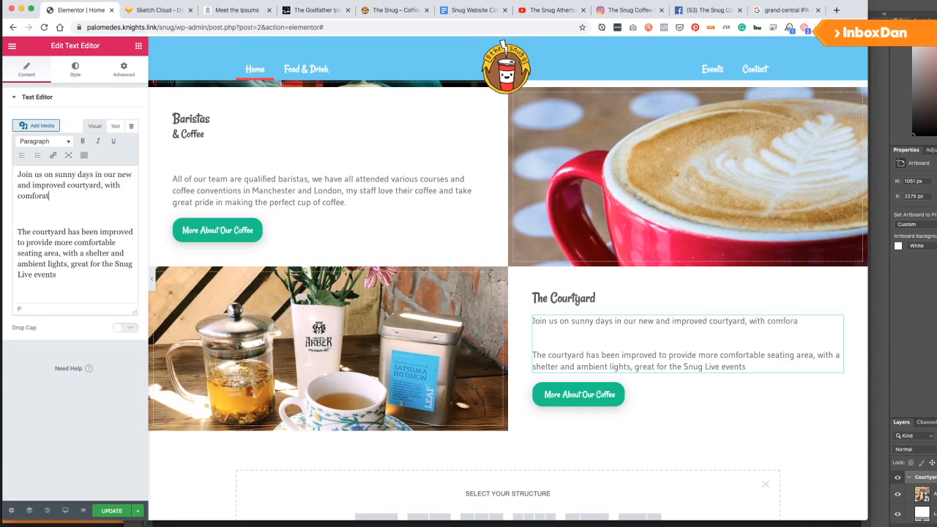
pyautogui.write(',')
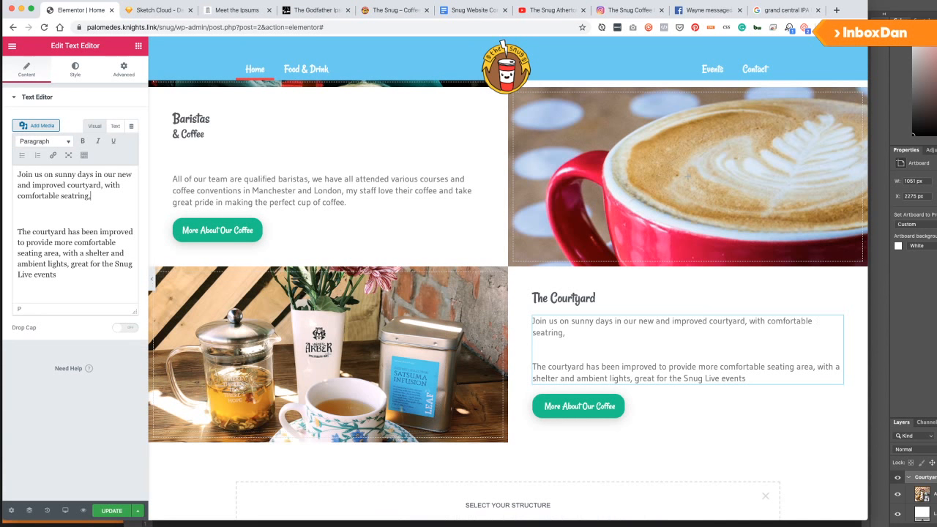
pyautogui.press('BackSpace')
pyautogui.press('BackSpace')
pyautogui.press('BackSpace')
pyautogui.write('ing, shelter, am')
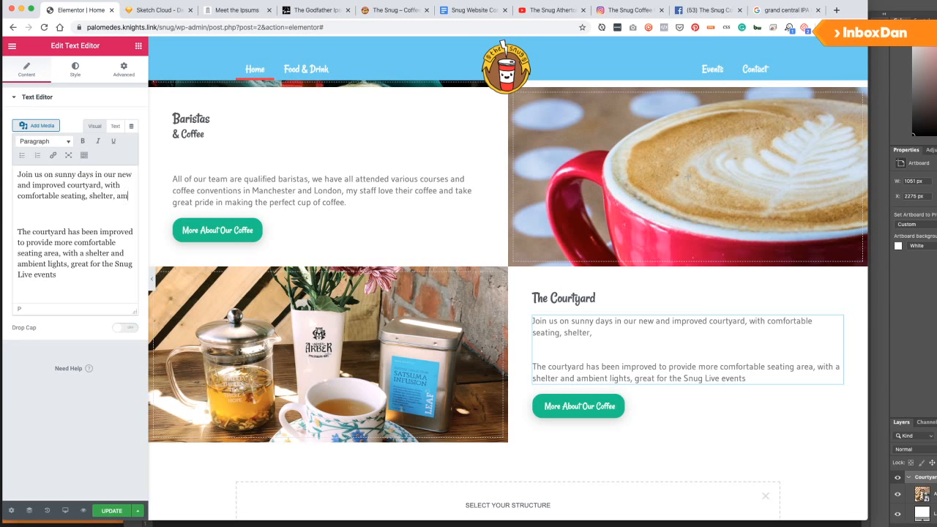
pyautogui.write('bient lights; which prov')
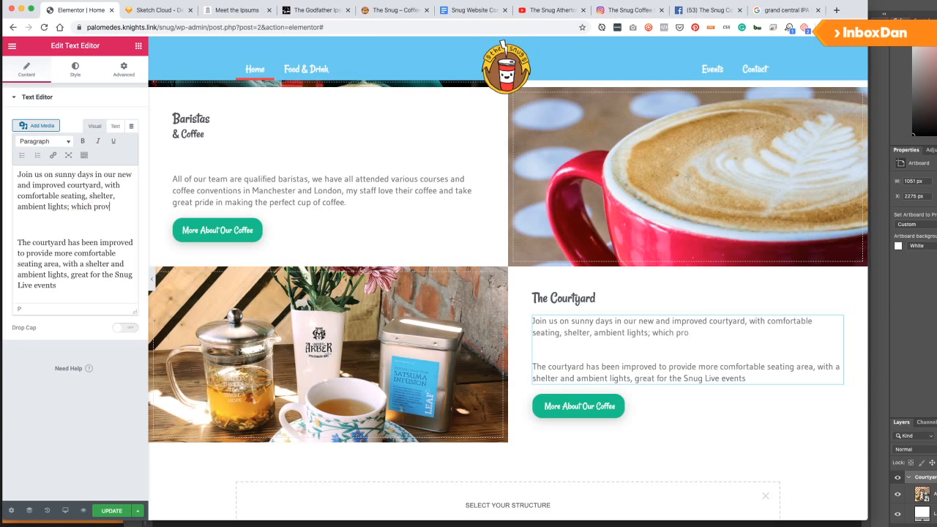
pyautogui.write('ides a great space for the Snu')
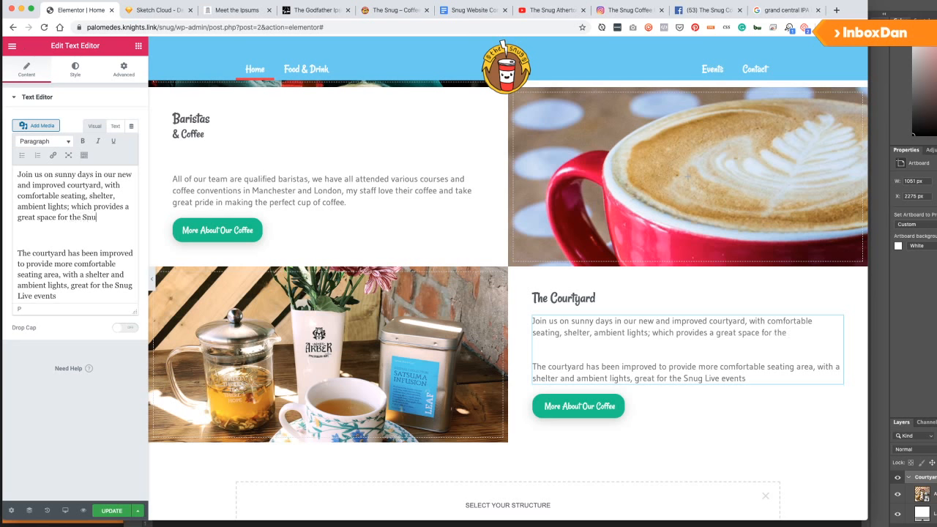
pyautogui.write('ents.')
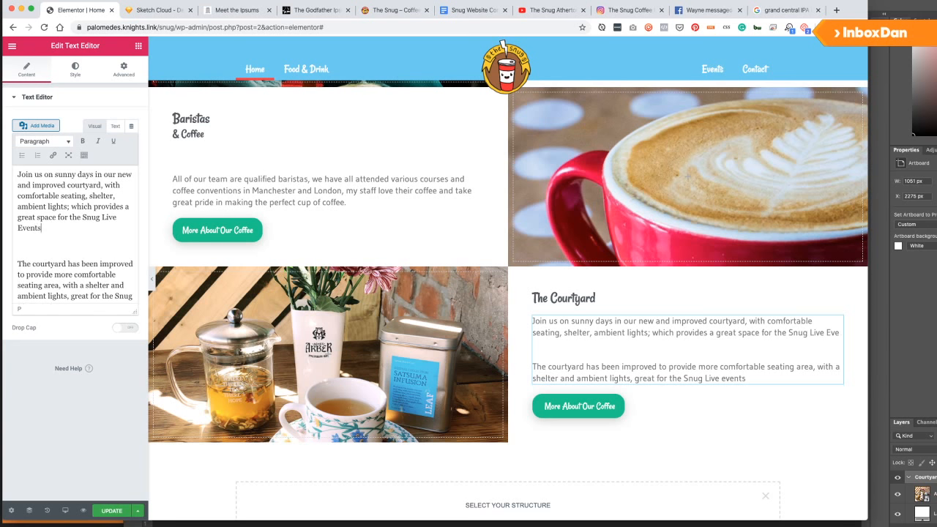
pyautogui.press('super+shift+Down')
pyautogui.press('BackSpace')
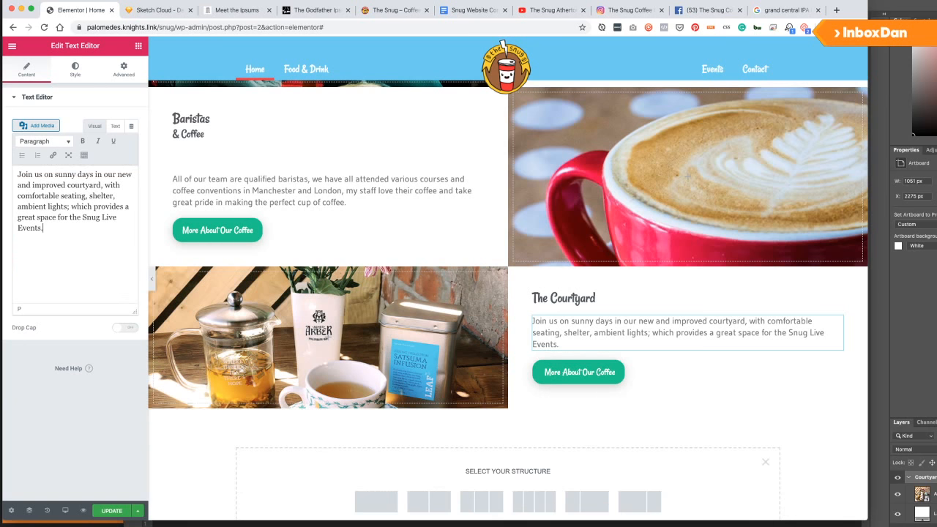
# Point The Courtyard button's link to /events/ and relabel it 'Our Events'.
pyautogui.click(578, 375)
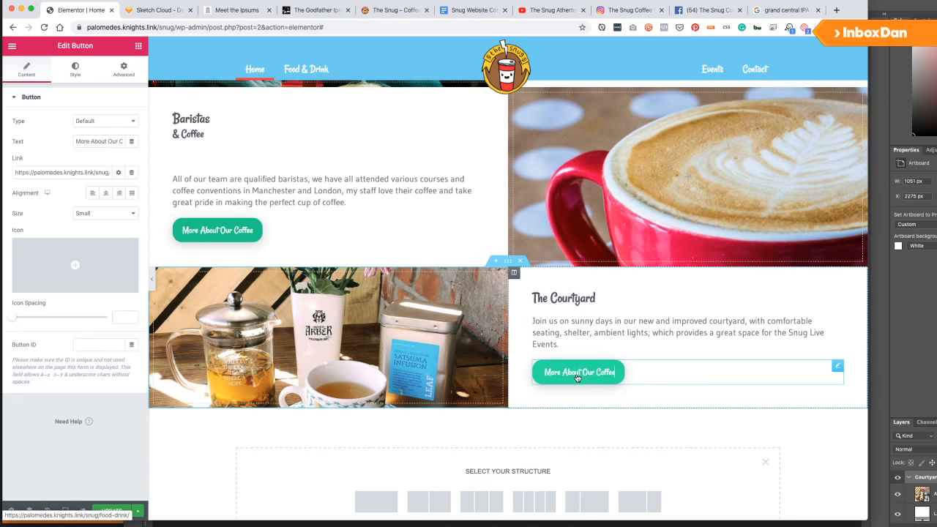
pyautogui.tripleClick(71, 173)
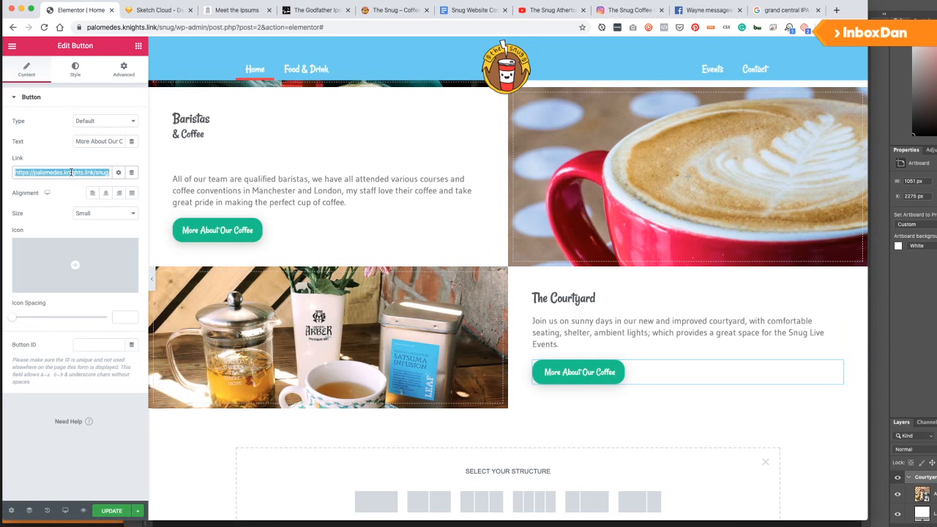
pyautogui.click(94, 174)
pyautogui.press('super+Right')
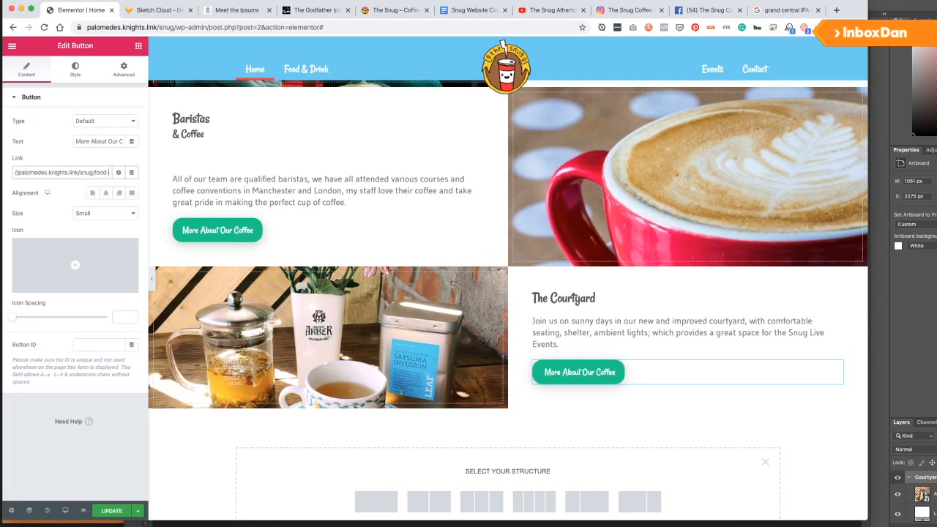
pyautogui.press('BackSpace')
pyautogui.press('BackSpace')
pyautogui.write('e')
pyautogui.click(102, 142)
pyautogui.write('Our Events')
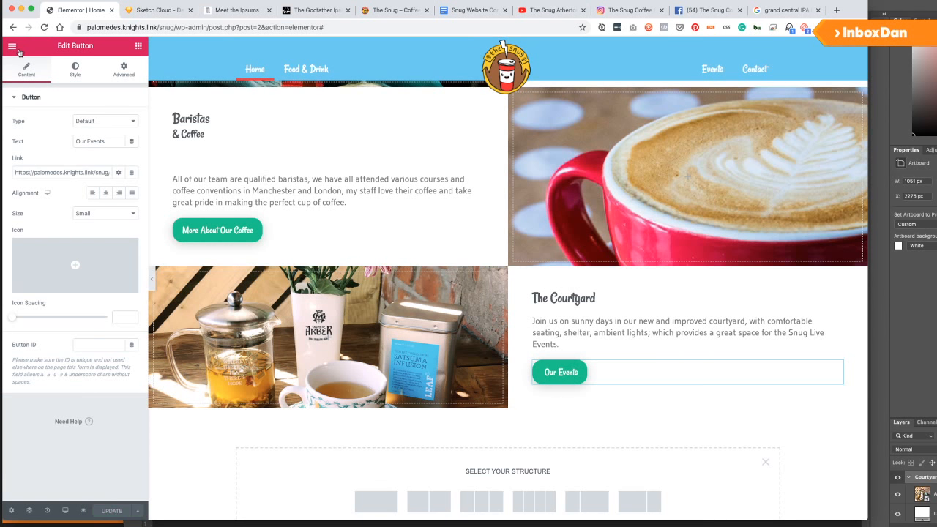
# Compare the editor page with the Sketch Desktop HD home page wireframe.
pyautogui.scroll(10, 343, 178)
pyautogui.scroll(-5, 343, 179)
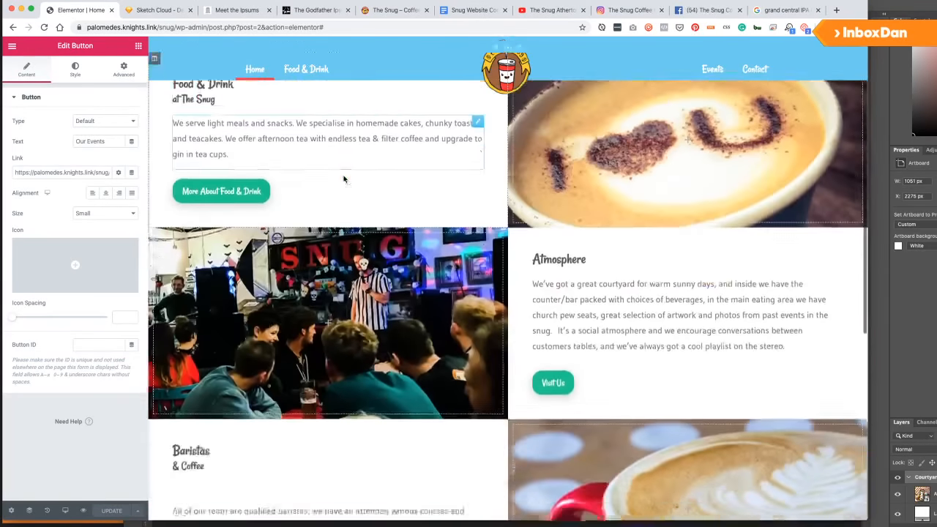
pyautogui.scroll(-8, 344, 179)
pyautogui.scroll(15, 343, 180)
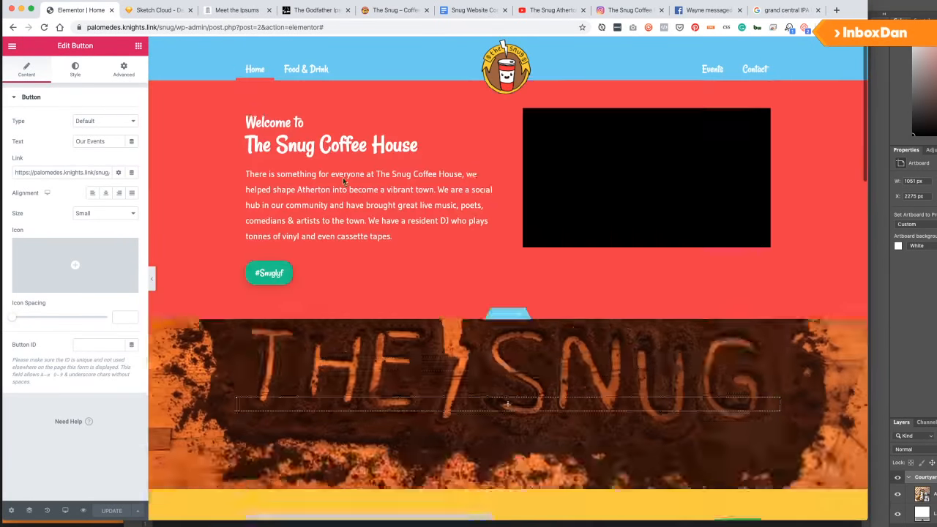
pyautogui.click(157, 9)
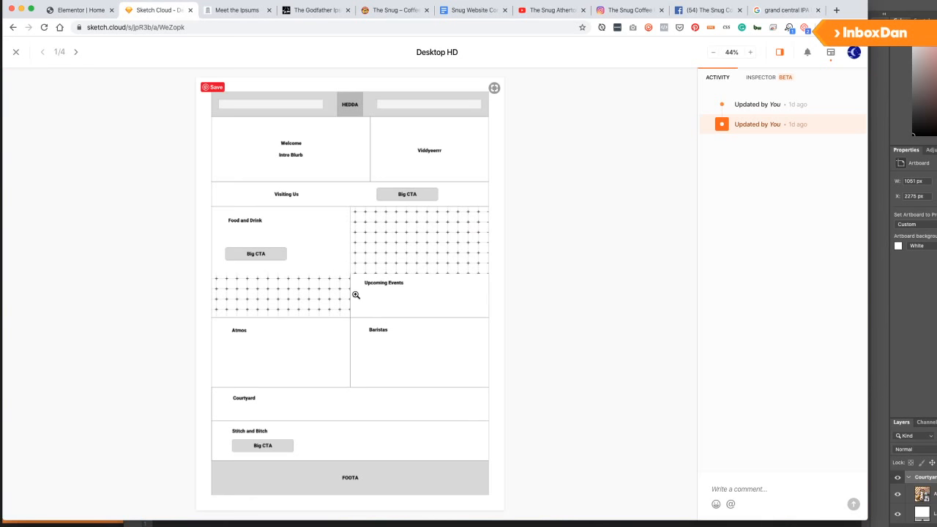
# Choose View Page from the Elementor main menu to load the live Home page.
pyautogui.click(81, 10)
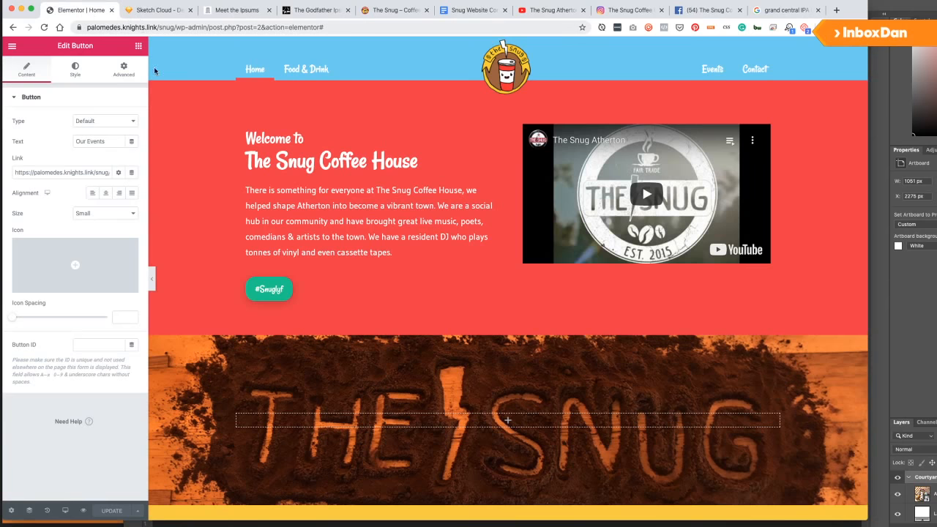
pyautogui.scroll(-10, 279, 352)
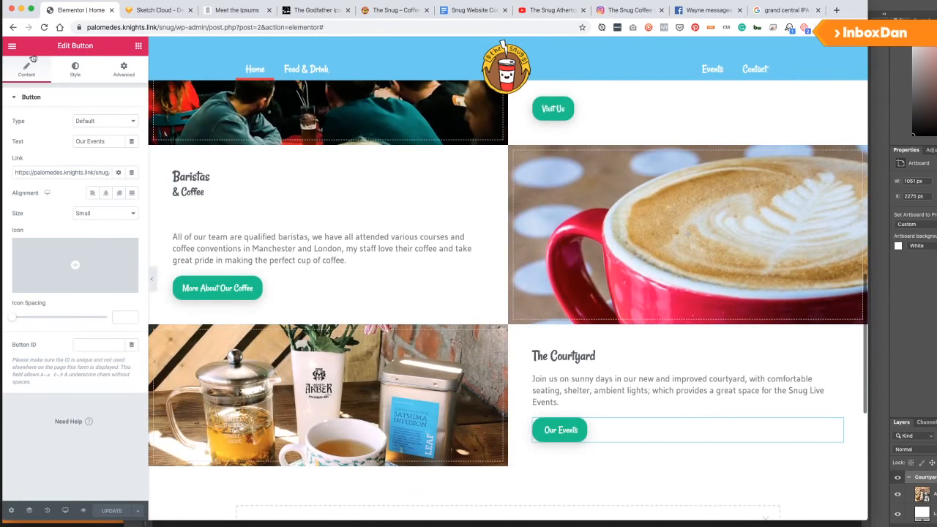
pyautogui.click(11, 510)
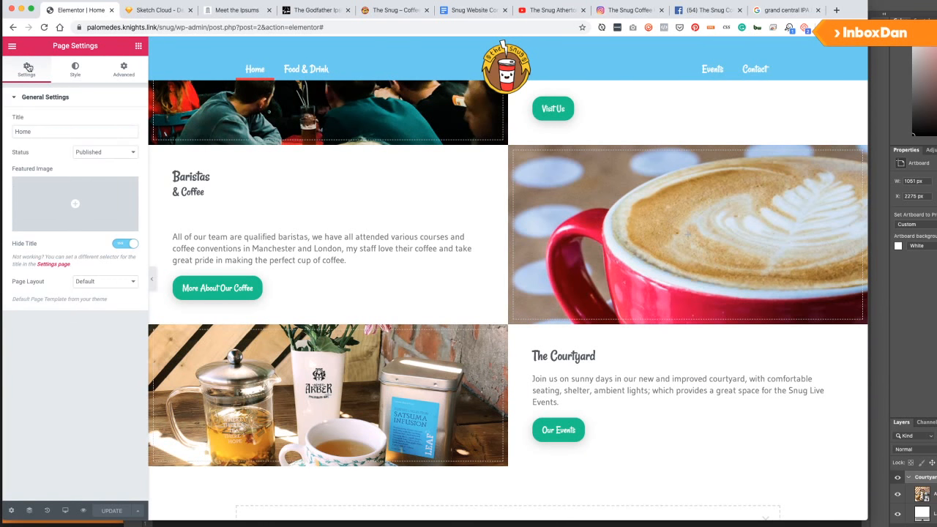
pyautogui.click(12, 46)
pyautogui.doubleClick(61, 299)
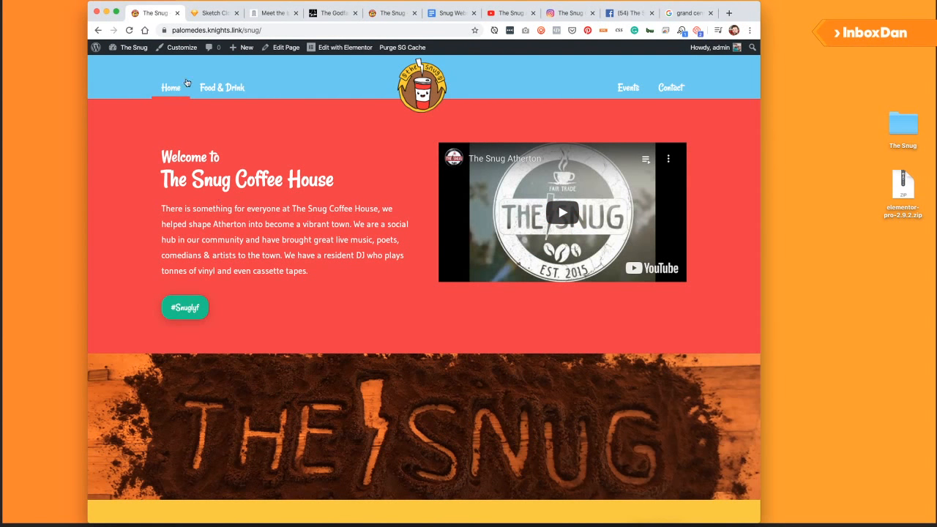
# Scroll the live Home page through The Courtyard to the footer and open Food & Drink from the sitemap.
pyautogui.moveTo(211, 7); pyautogui.dragTo(265, 6)
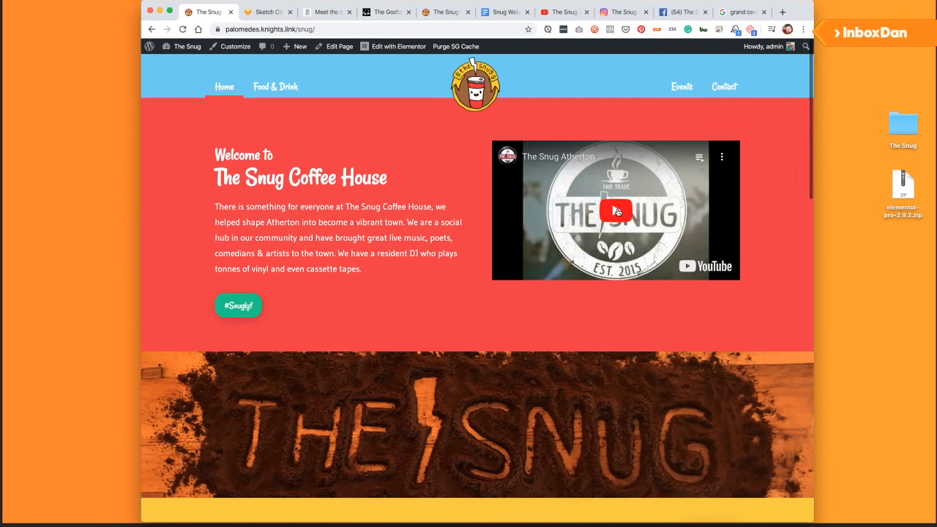
pyautogui.scroll(-2, 359, 227)
pyautogui.scroll(-6, 359, 225)
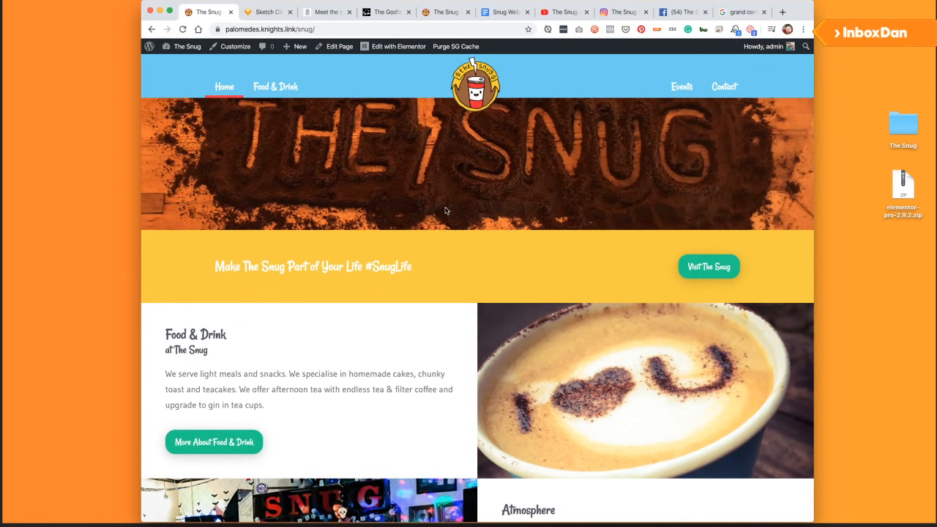
pyautogui.scroll(-3, 445, 210)
pyautogui.scroll(1, 308, 218)
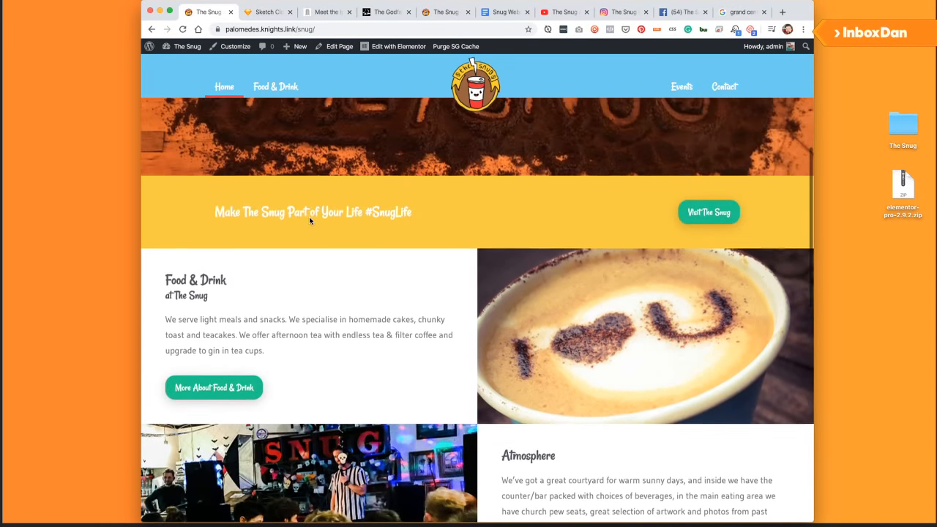
pyautogui.scroll(-3, 293, 228)
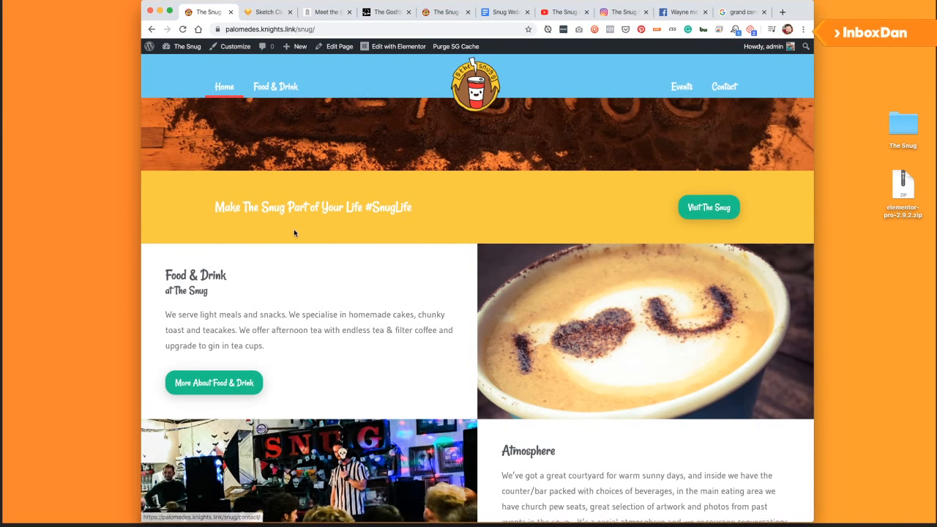
pyautogui.scroll(-8, 505, 234)
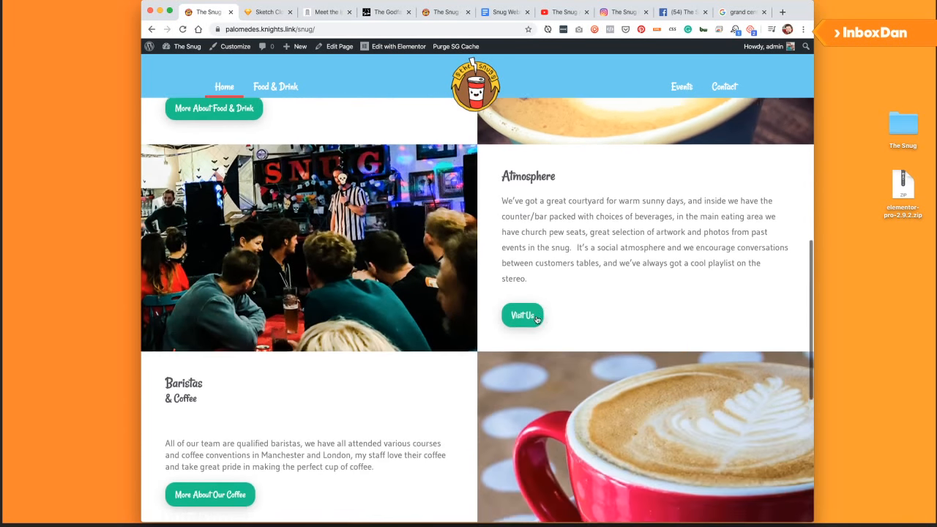
pyautogui.scroll(-6, 292, 335)
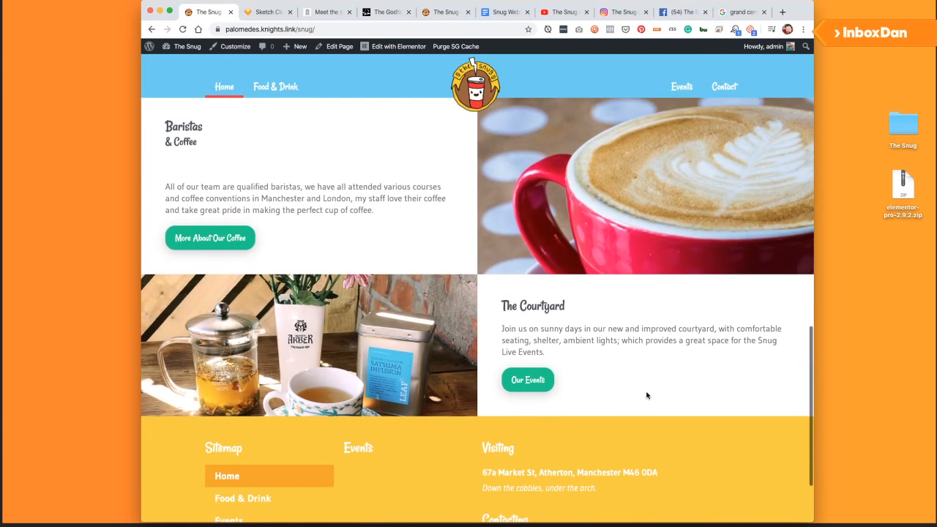
pyautogui.scroll(-3, 646, 395)
pyautogui.scroll(-1, 301, 407)
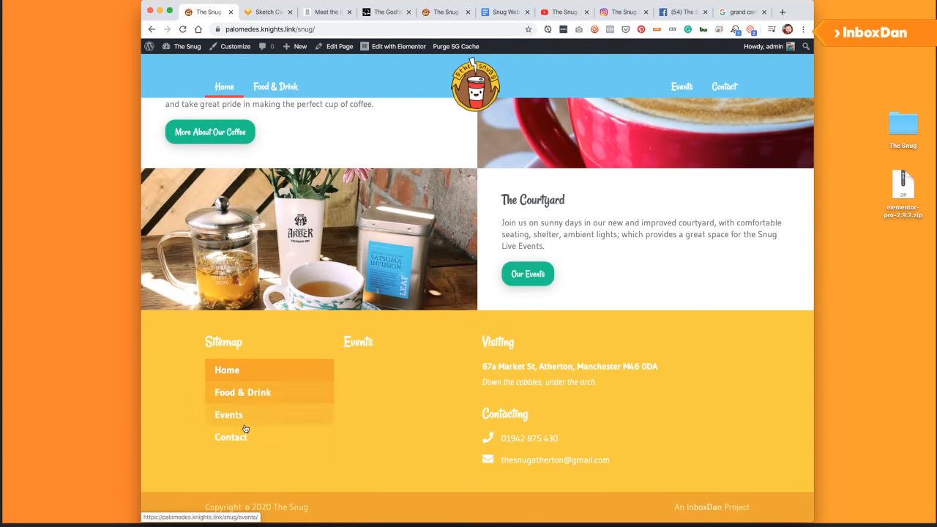
pyautogui.click(243, 396)
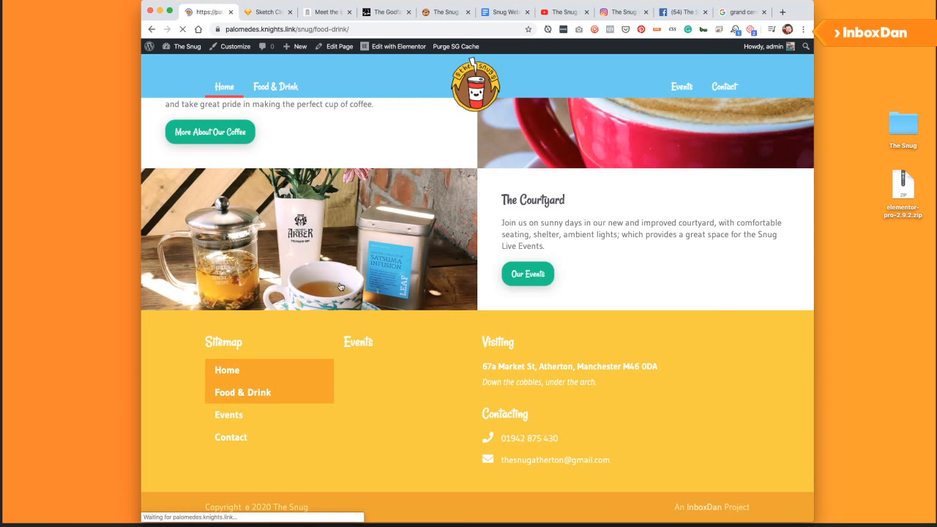
# Scroll the Food & Drink page down to its footer, then go to the Events page.
pyautogui.scroll(-4, 338, 284)
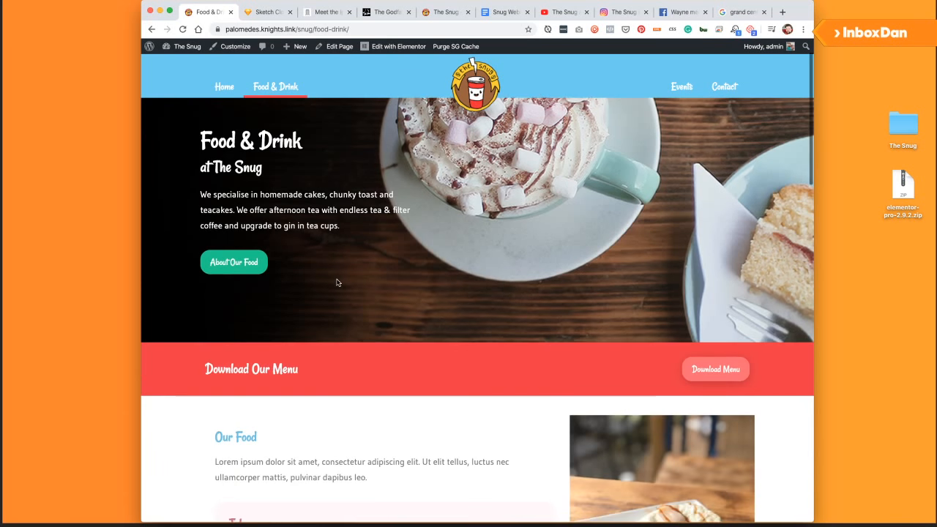
pyautogui.scroll(-2, 337, 282)
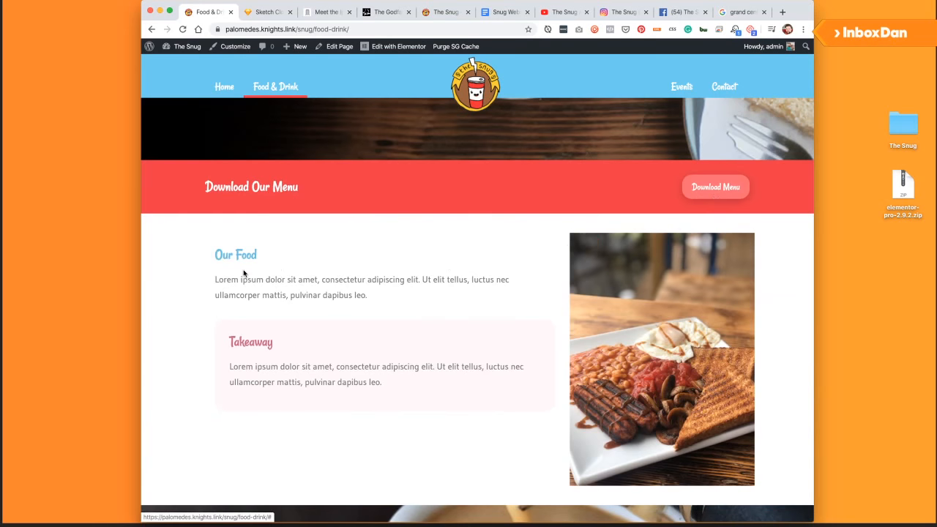
pyautogui.scroll(-1, 245, 272)
pyautogui.scroll(-2, 277, 286)
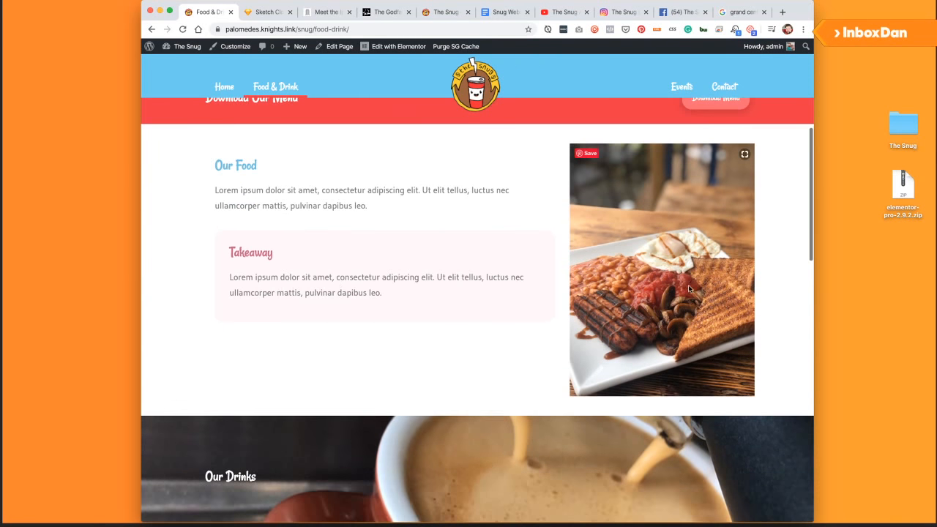
pyautogui.scroll(-4, 427, 305)
pyautogui.scroll(3, 360, 247)
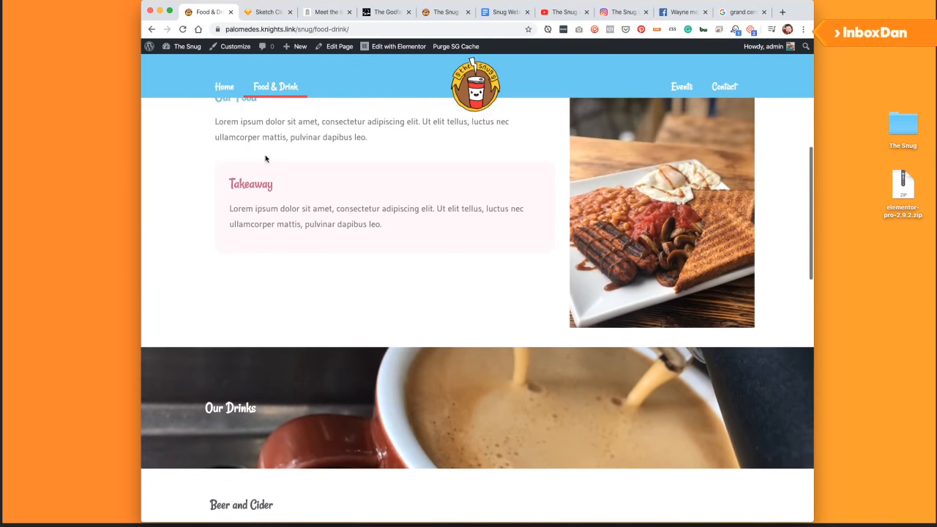
pyautogui.scroll(-8, 292, 256)
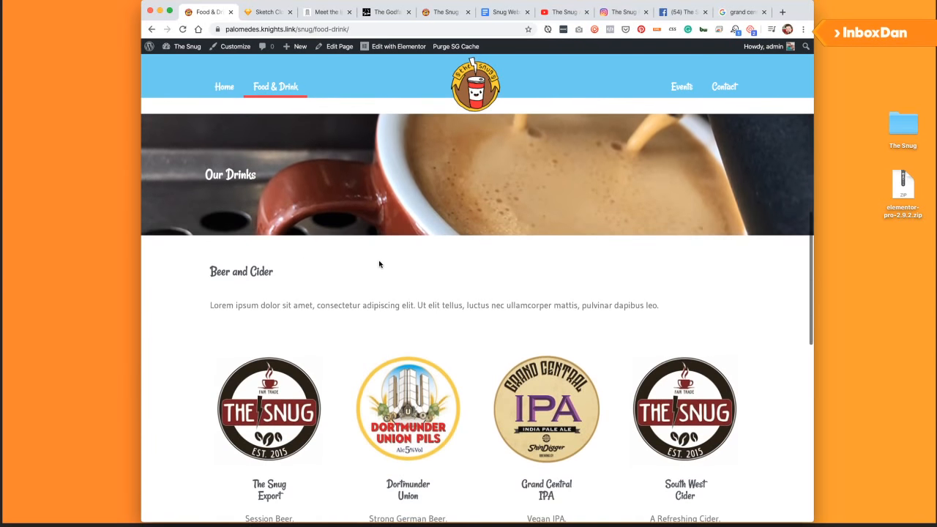
pyautogui.scroll(-6, 383, 268)
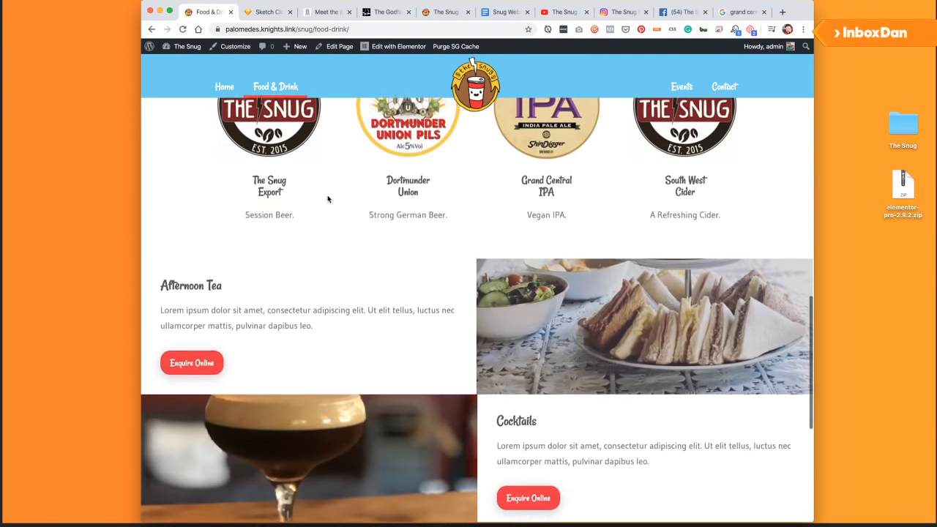
pyautogui.scroll(-2, 527, 276)
pyautogui.scroll(-2, 298, 225)
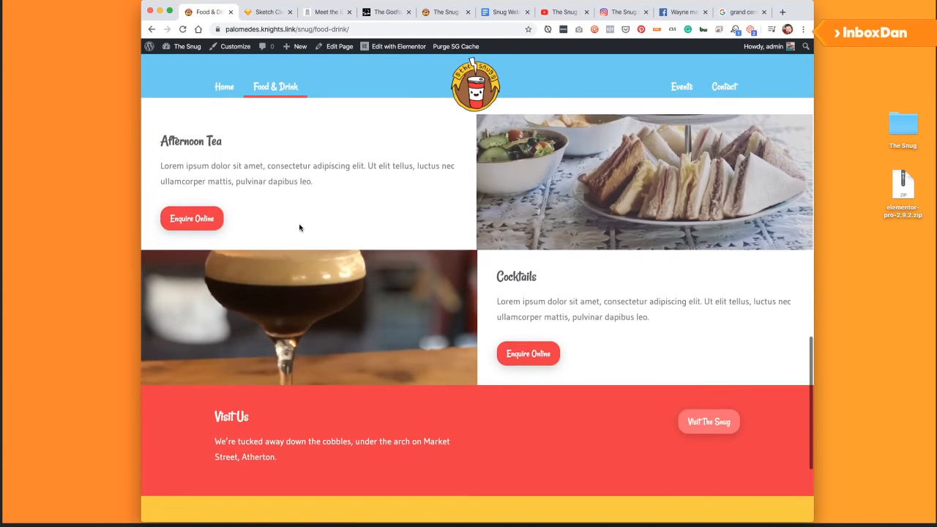
pyautogui.scroll(-1, 372, 396)
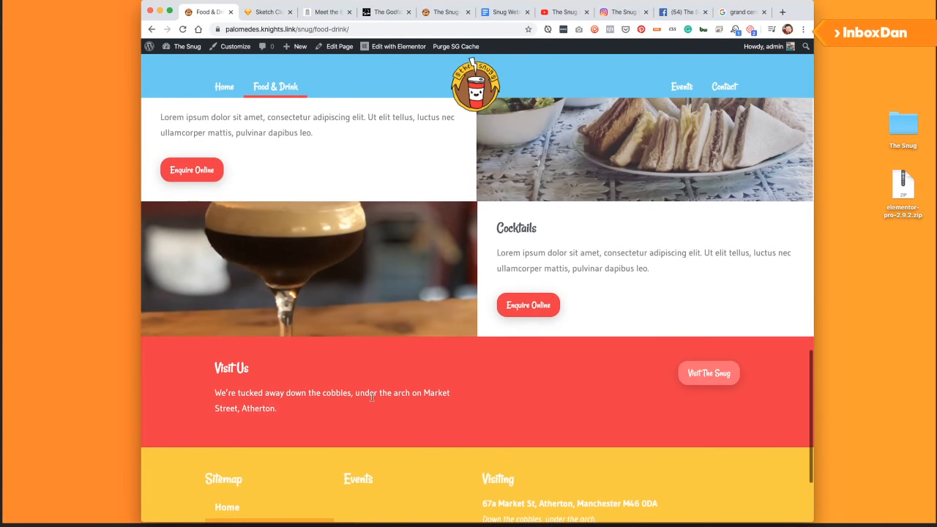
pyautogui.scroll(-2, 366, 322)
pyautogui.scroll(4, 372, 239)
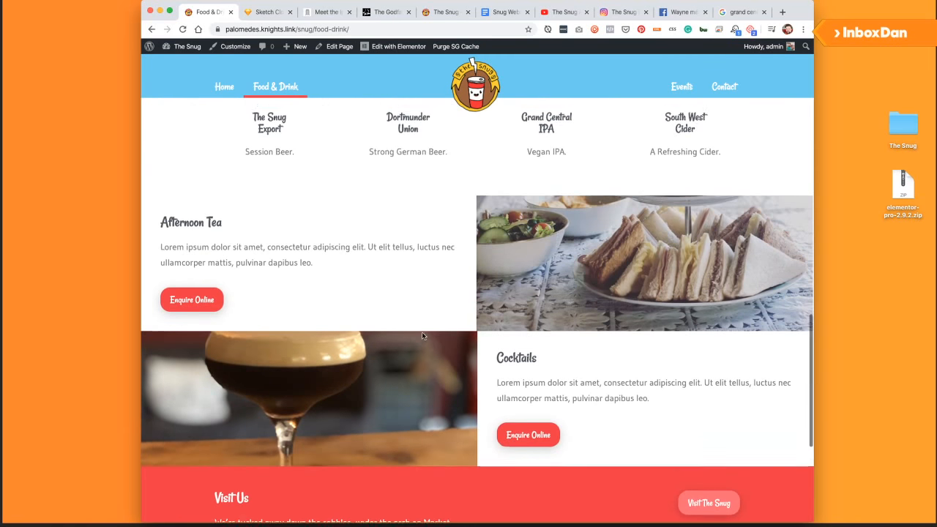
pyautogui.scroll(-5, 396, 331)
pyautogui.click(238, 403)
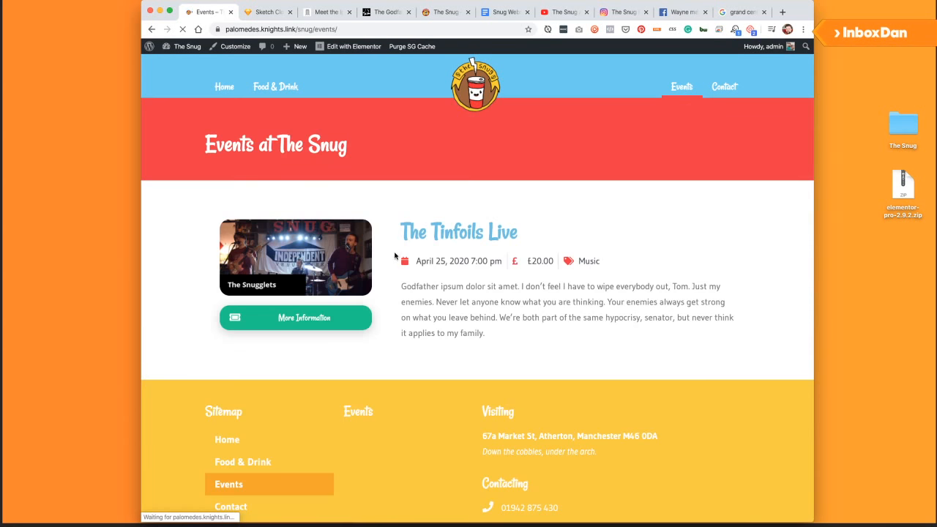
# Open the More Information page for The Tinfoils Live event.
pyautogui.scroll(-1, 393, 255)
pyautogui.scroll(1, 387, 255)
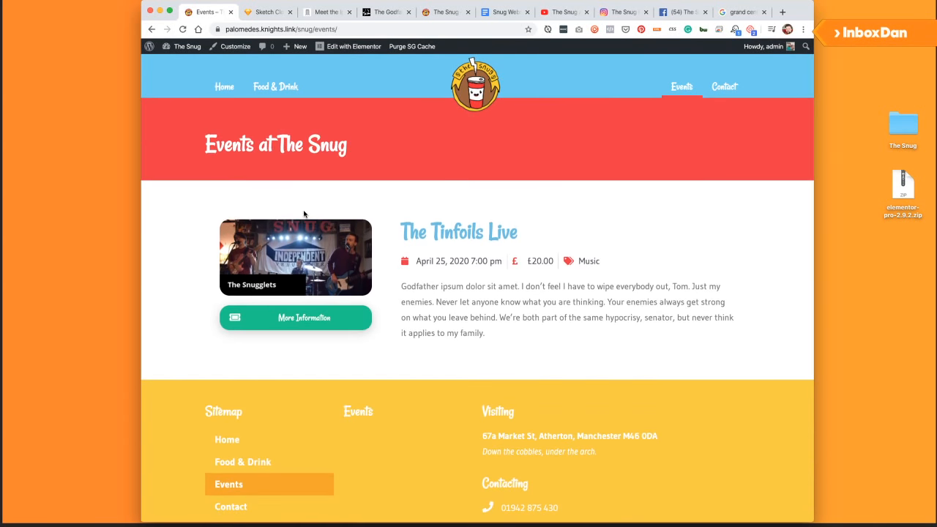
pyautogui.scroll(-1, 393, 268)
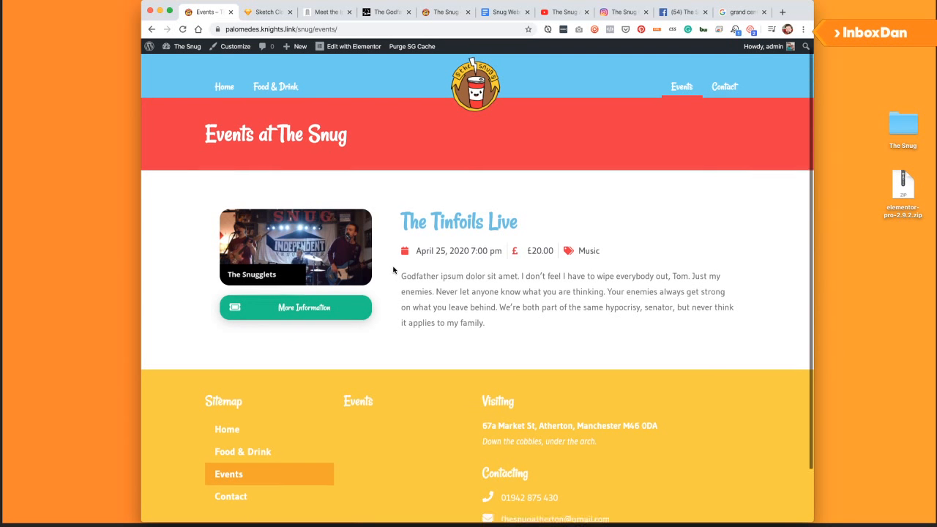
pyautogui.scroll(1, 393, 269)
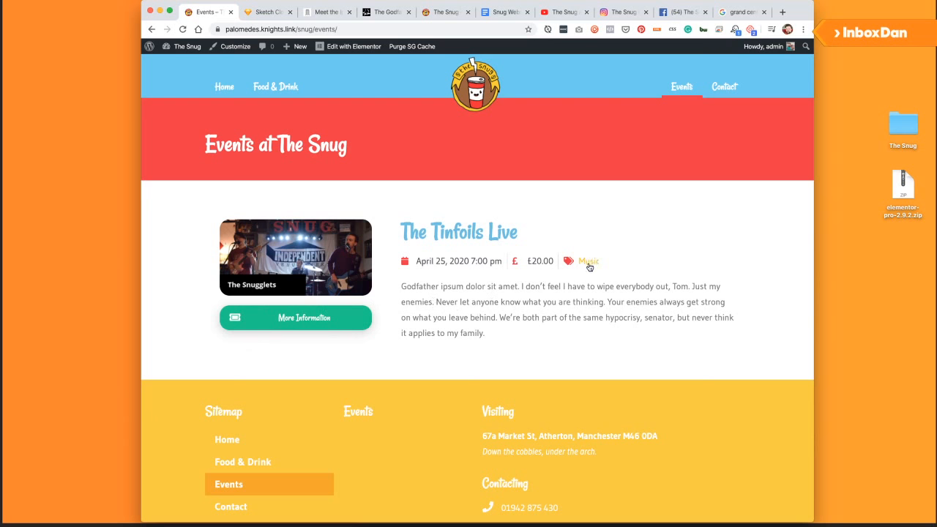
pyautogui.click(319, 327)
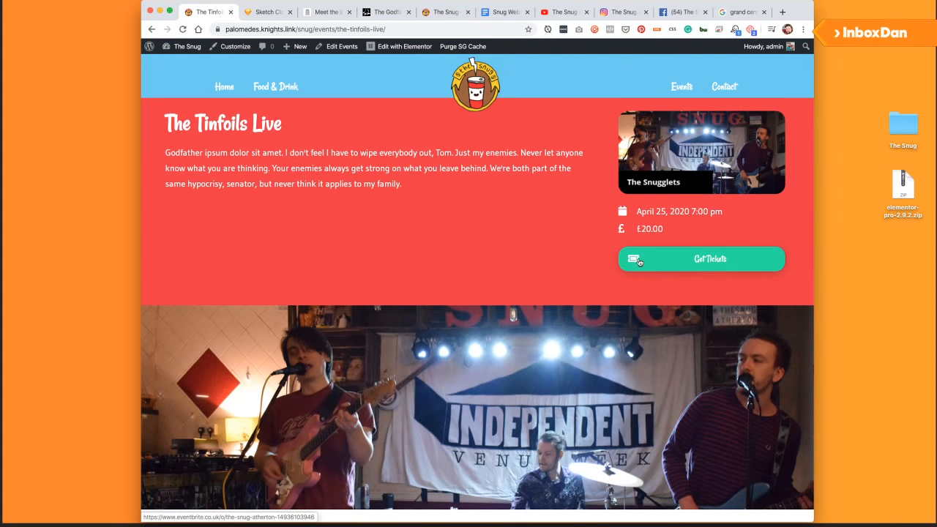
# Look over the event details, then go to the Contact page.
pyautogui.scroll(-10, 298, 199)
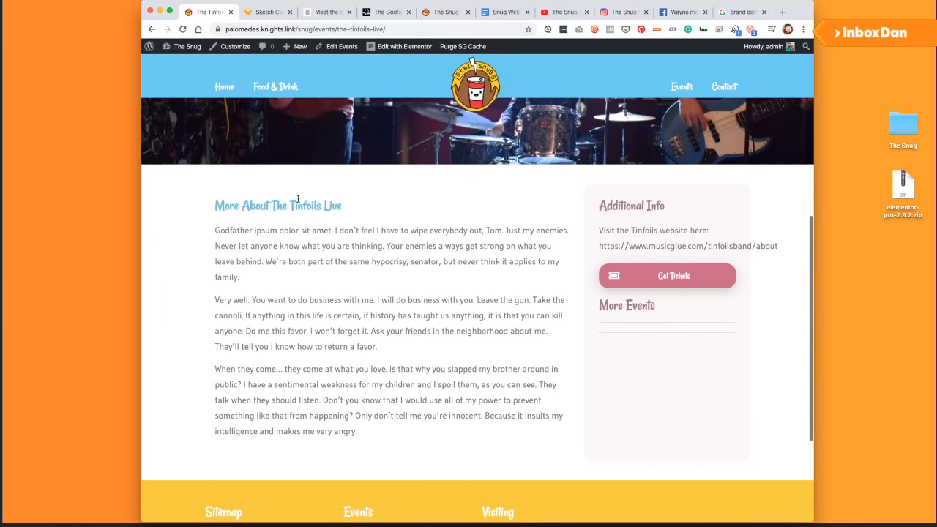
pyautogui.scroll(5, 346, 229)
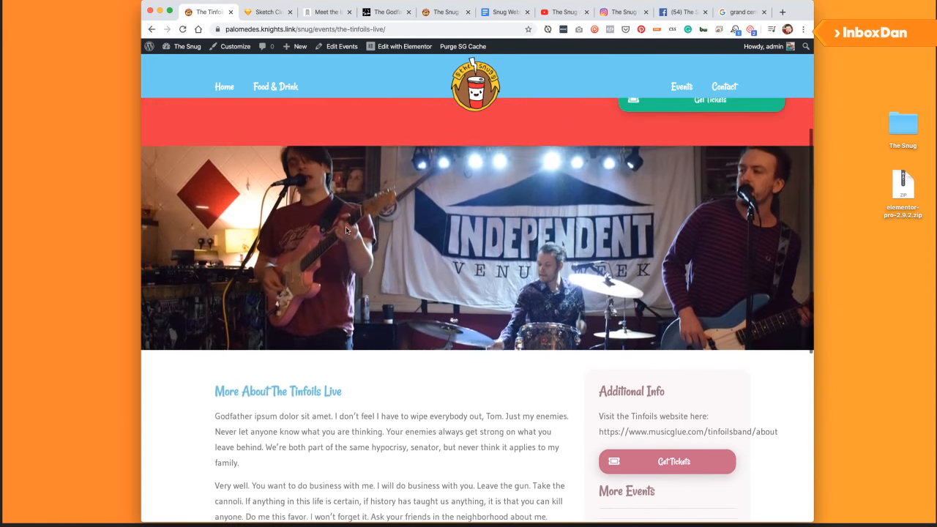
pyautogui.scroll(-4, 345, 230)
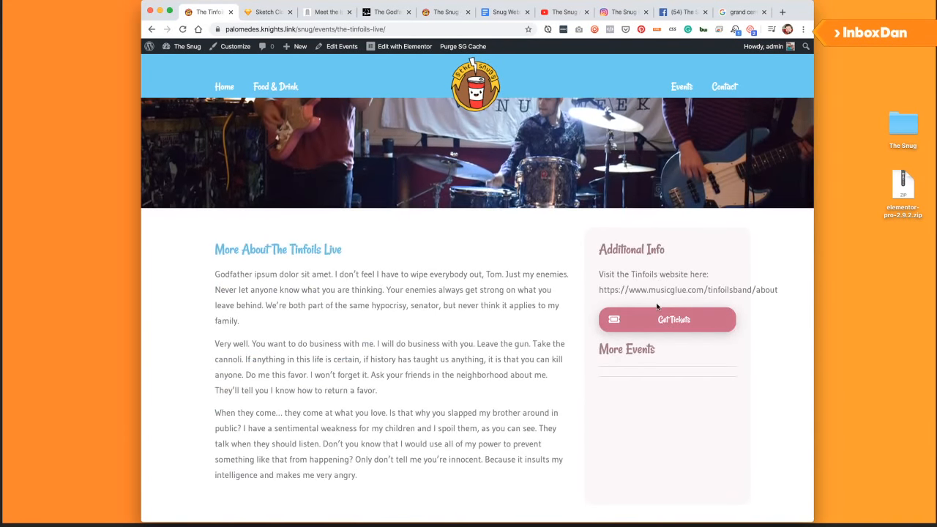
pyautogui.scroll(-3, 657, 307)
pyautogui.scroll(3, 624, 325)
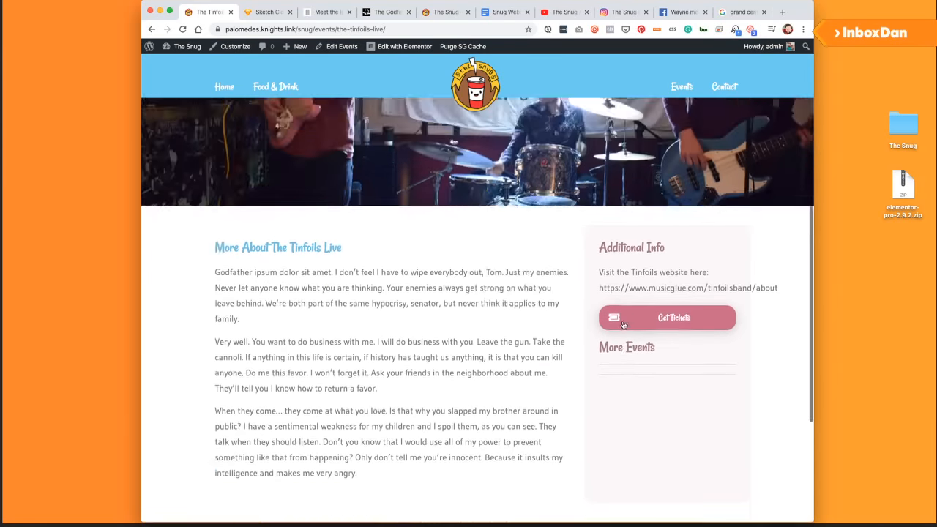
pyautogui.scroll(10, 623, 324)
pyautogui.click(719, 86)
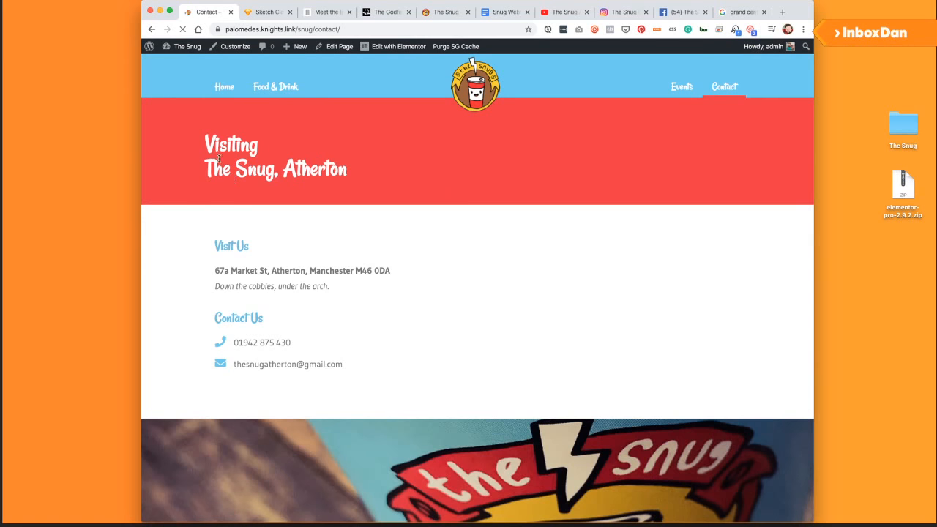
# Scroll past the map, bookings and social sections and follow the Events at The Snug button.
pyautogui.scroll(-2, 220, 169)
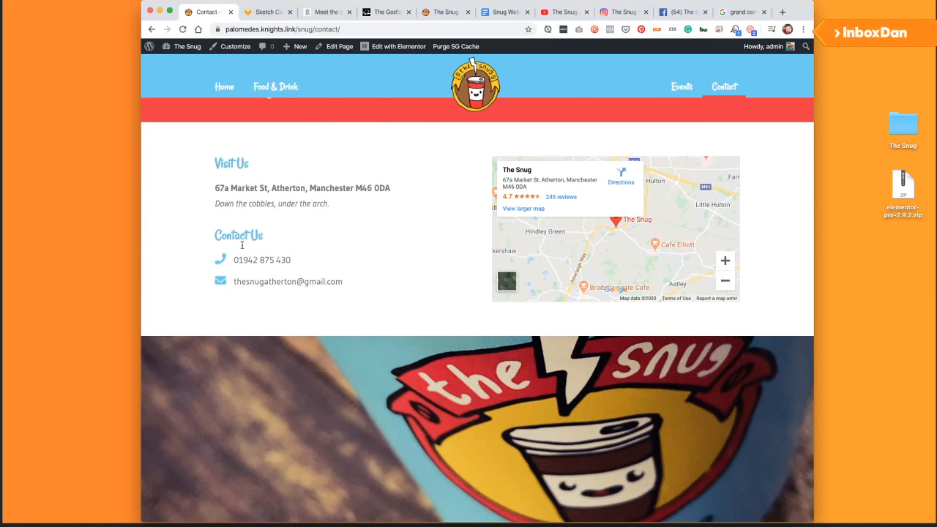
pyautogui.scroll(-3, 261, 299)
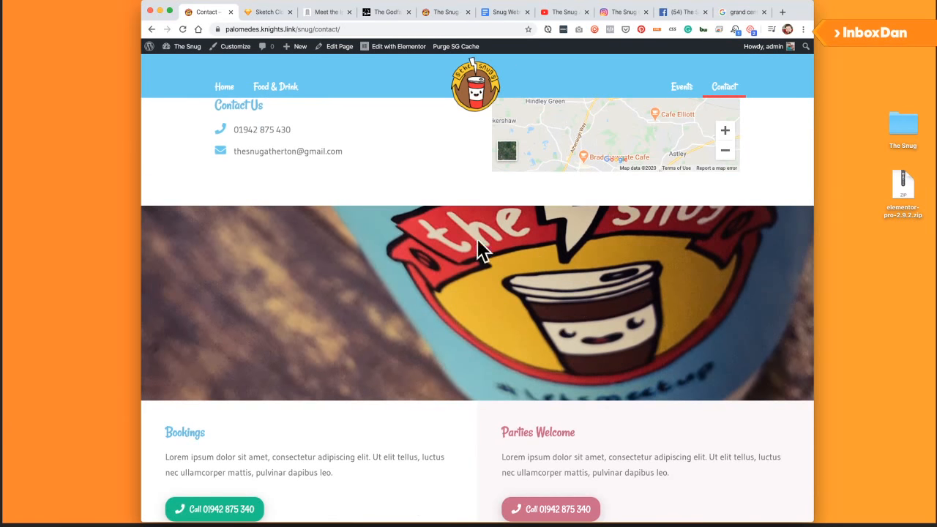
pyautogui.scroll(-3, 478, 249)
pyautogui.scroll(2, 396, 233)
pyautogui.scroll(-2, 405, 235)
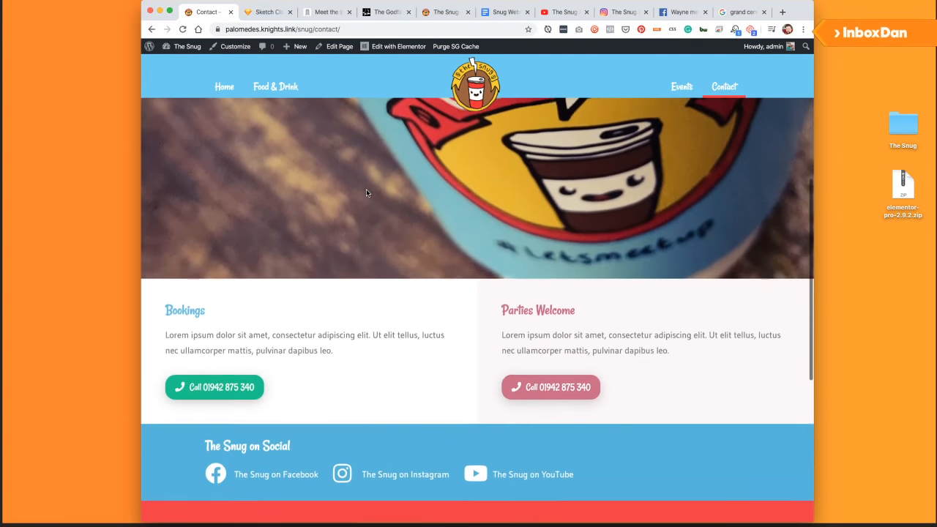
pyautogui.scroll(-2, 367, 192)
pyautogui.scroll(-1, 212, 244)
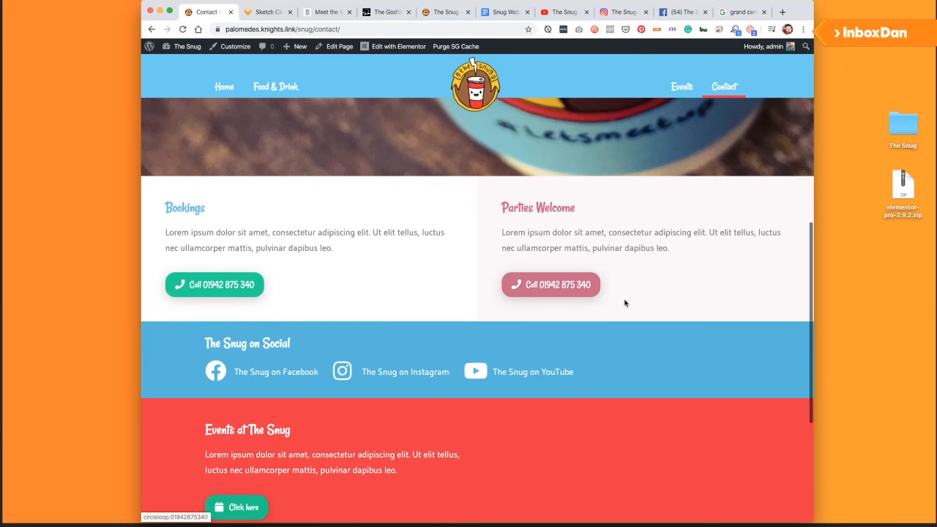
pyautogui.scroll(-2, 327, 247)
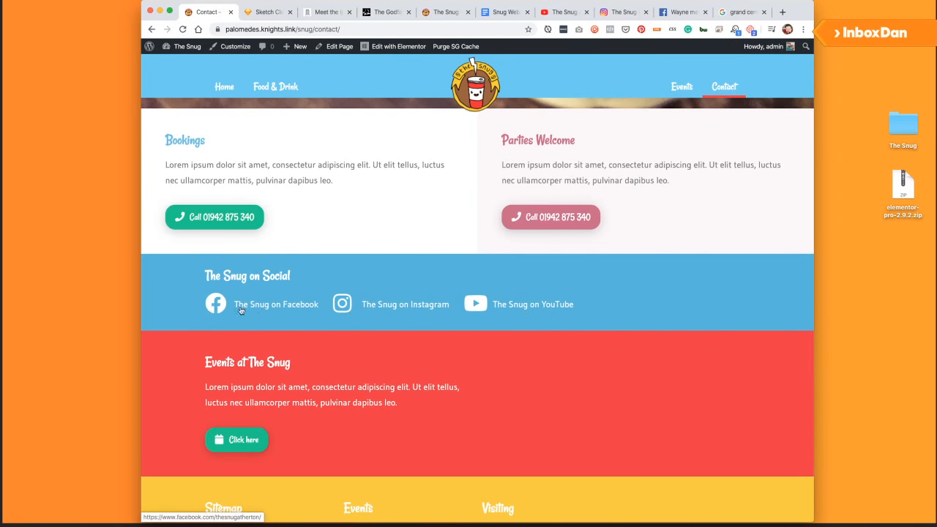
pyautogui.scroll(-2, 457, 313)
pyautogui.scroll(-2, 260, 360)
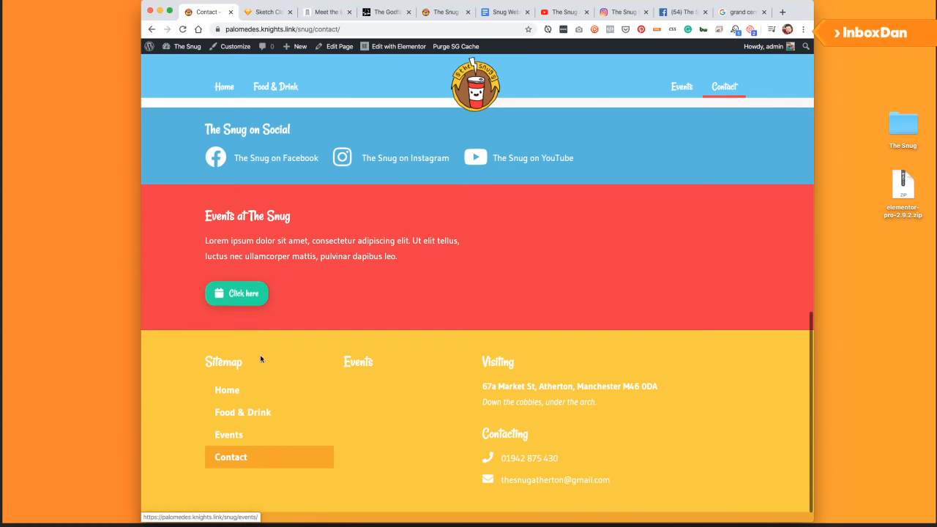
pyautogui.click(244, 297)
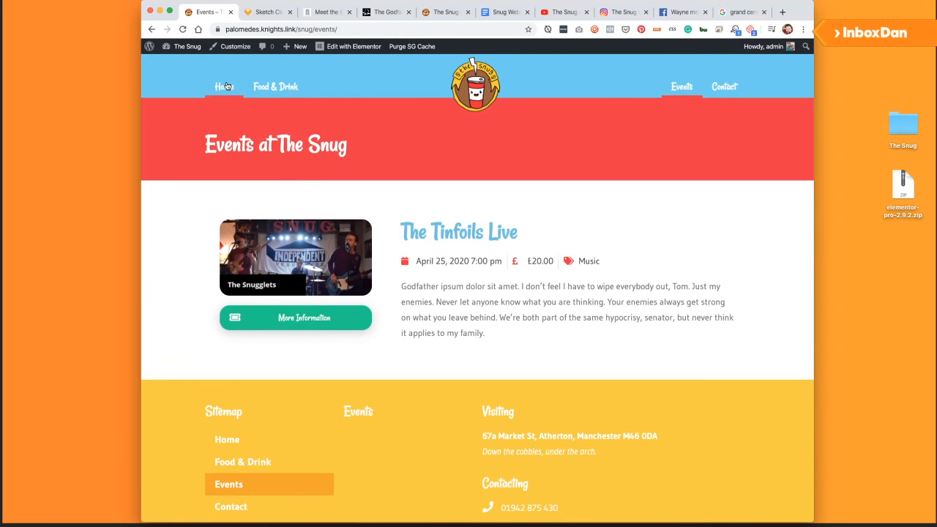
# Go from the Events page back to Home and scroll through its Food & Drink, Atmosphere and Baristas sections.
pyautogui.click(227, 87)
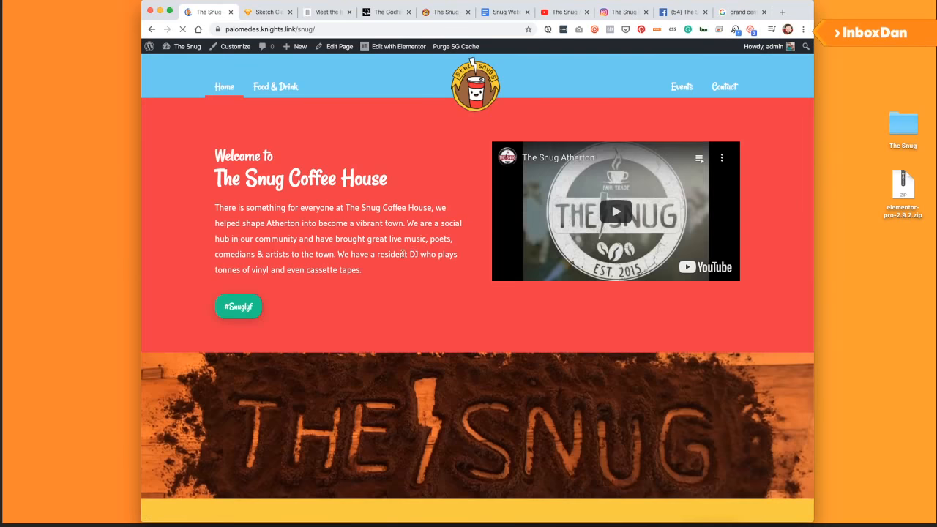
pyautogui.scroll(-1, 367, 246)
pyautogui.scroll(-3, 368, 246)
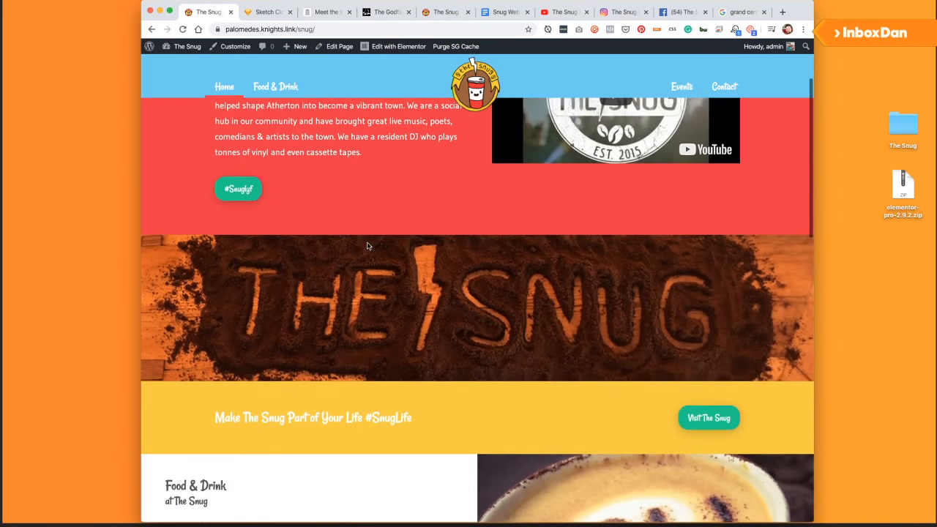
pyautogui.scroll(-1, 367, 246)
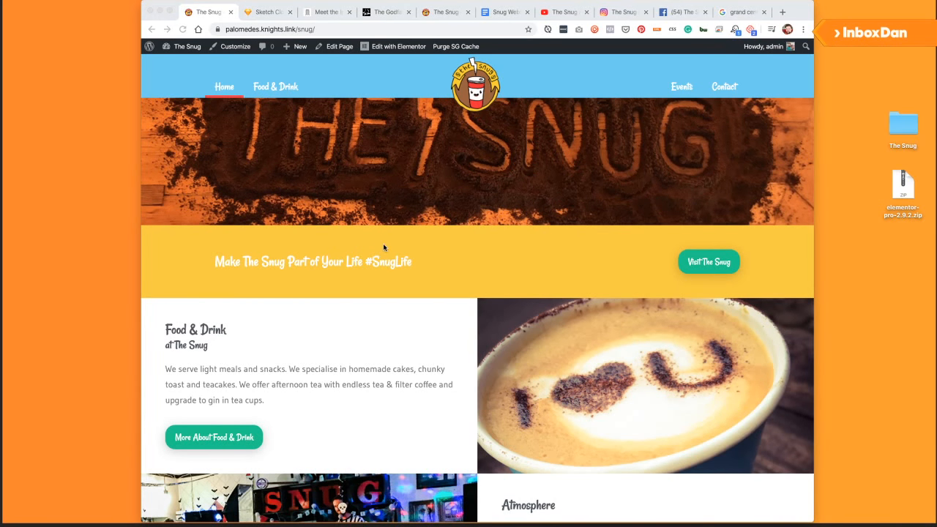
pyautogui.scroll(-3, 386, 262)
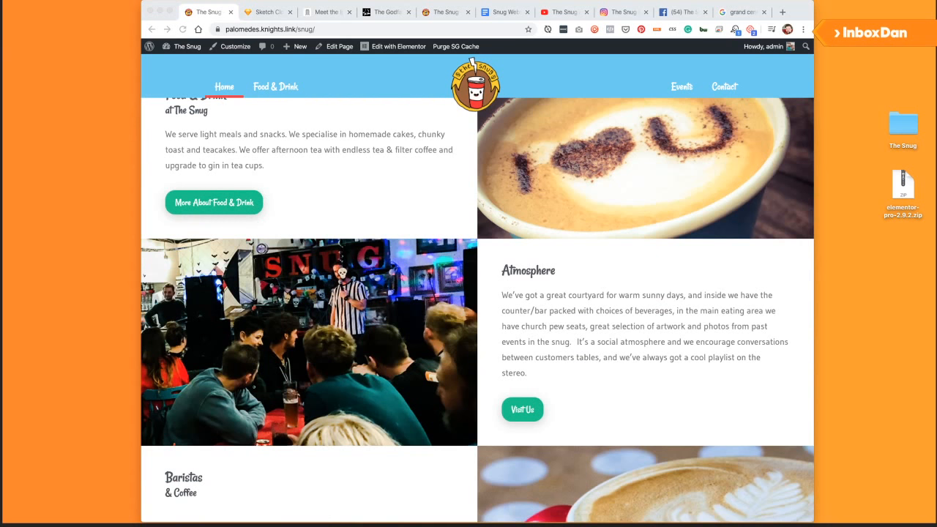